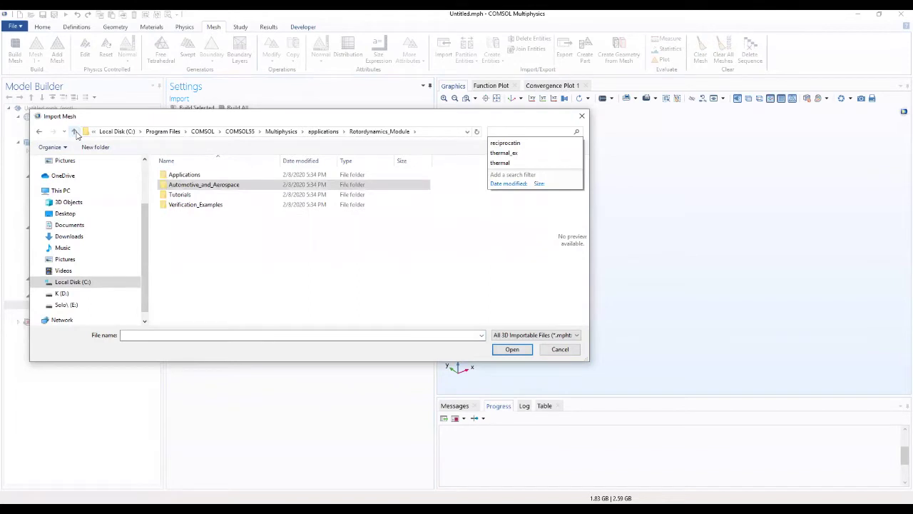
Step: Find thickness_shear_quartz_oscillator_mesh.mphbin by searching the applications folder for "THICKNESS" and import it as the mesh
click(74, 133)
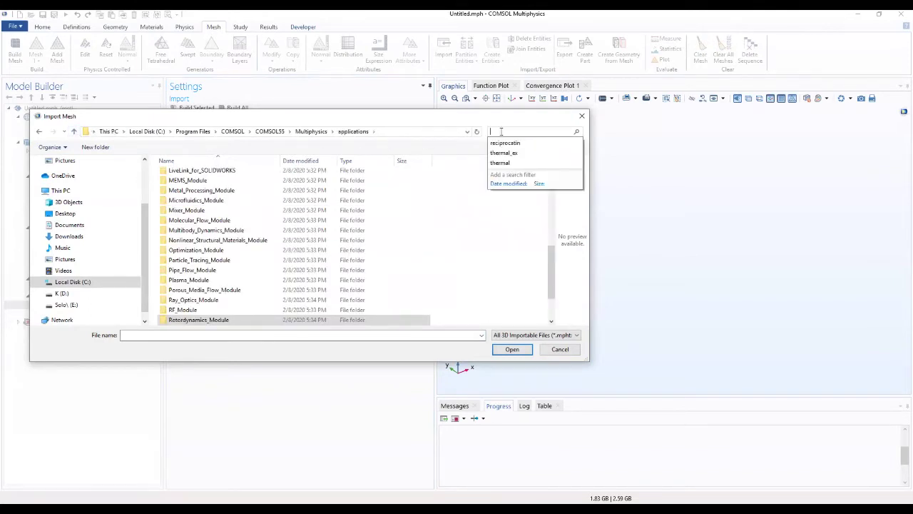
text(THE)
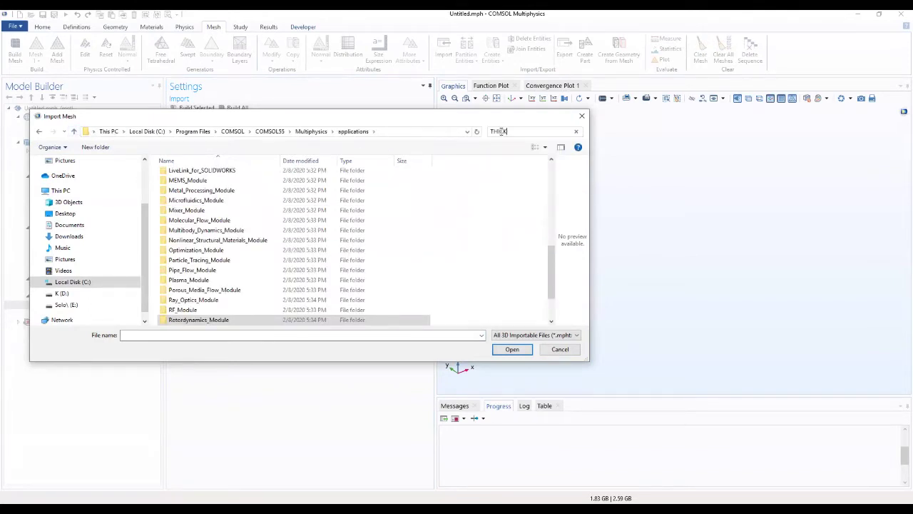
text(CKNESS)
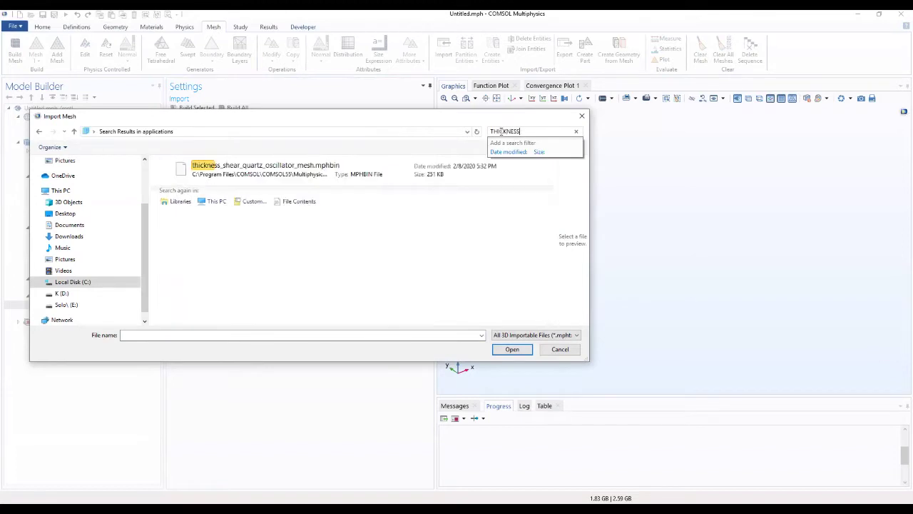
click(464, 170)
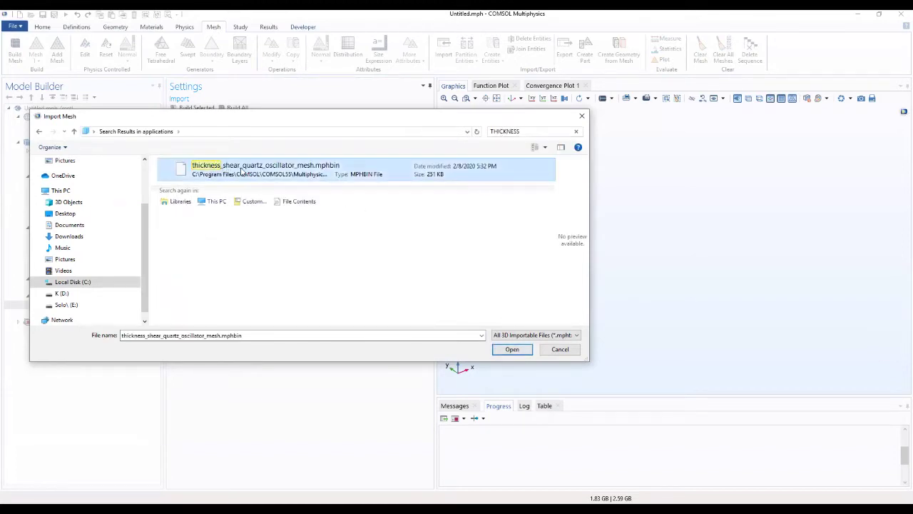
click(512, 350)
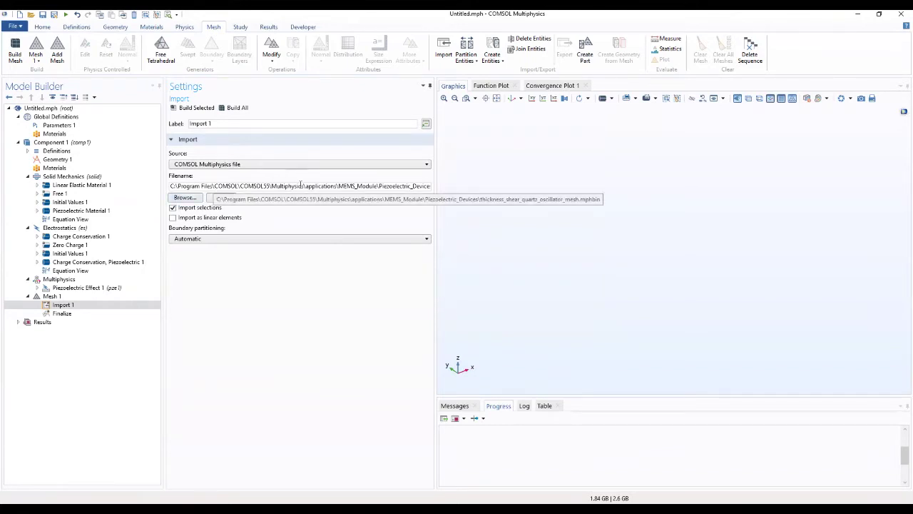
click(221, 197)
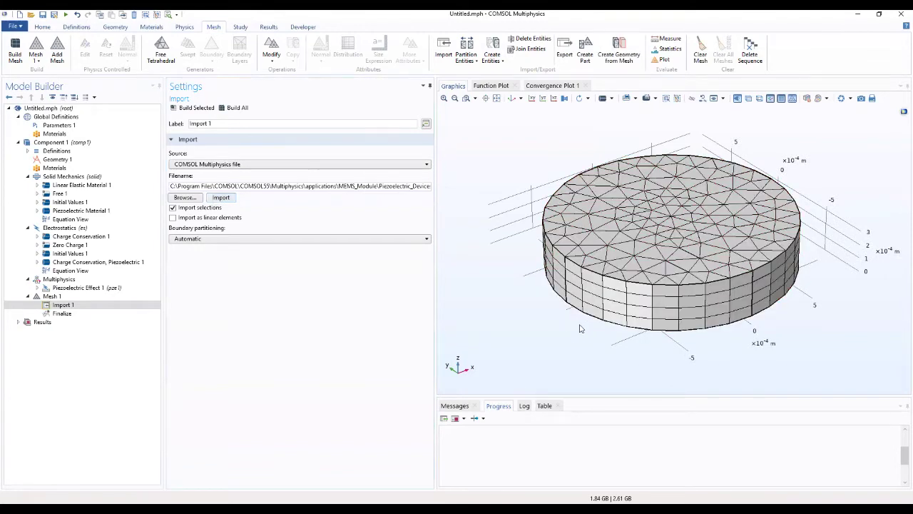
drag(435, 275, 395, 275)
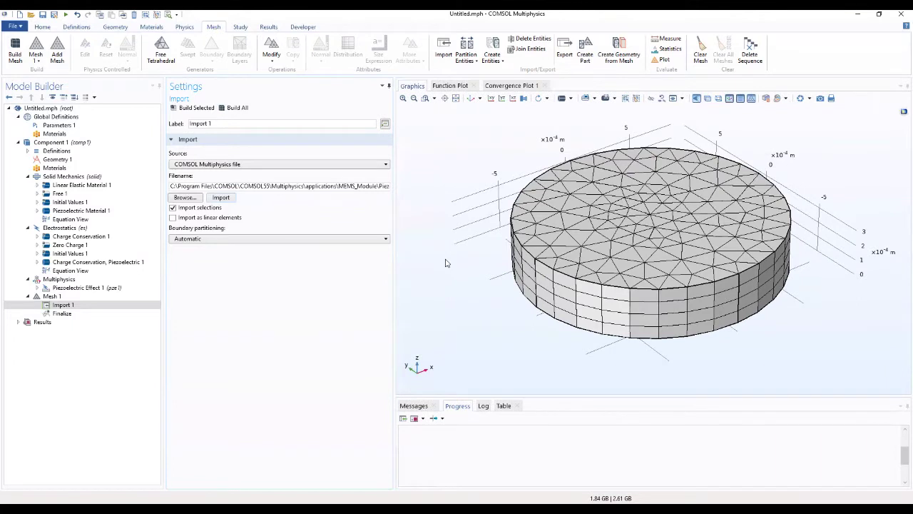
Step: Add an integration nonlocal coupling at point level with point 8 on the disc as its source selection
click(80, 28)
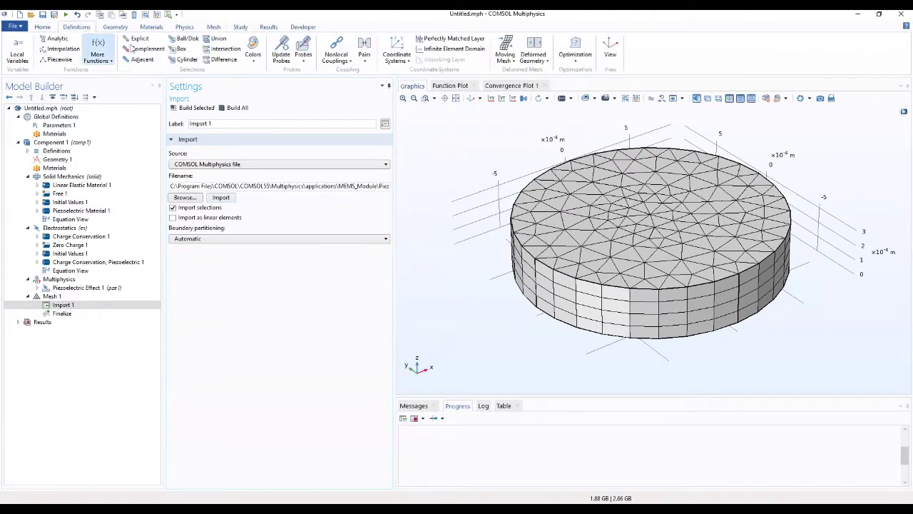
click(350, 63)
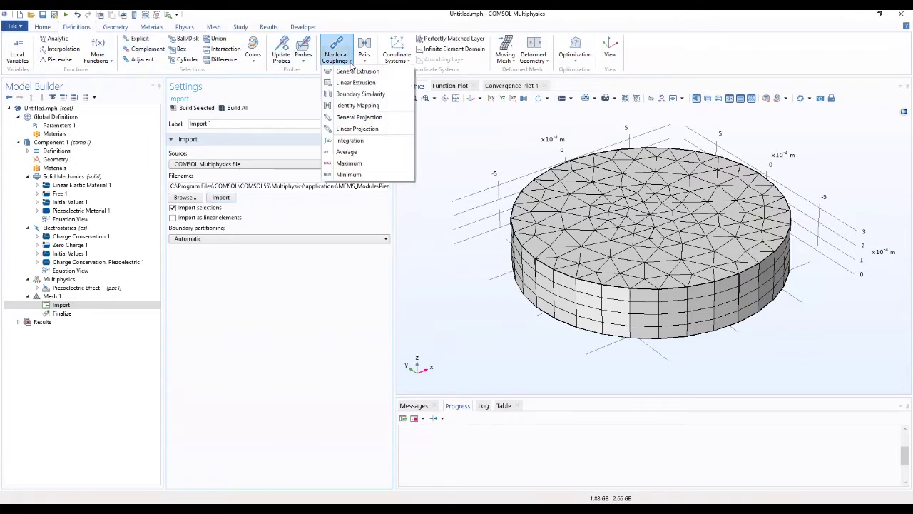
click(345, 143)
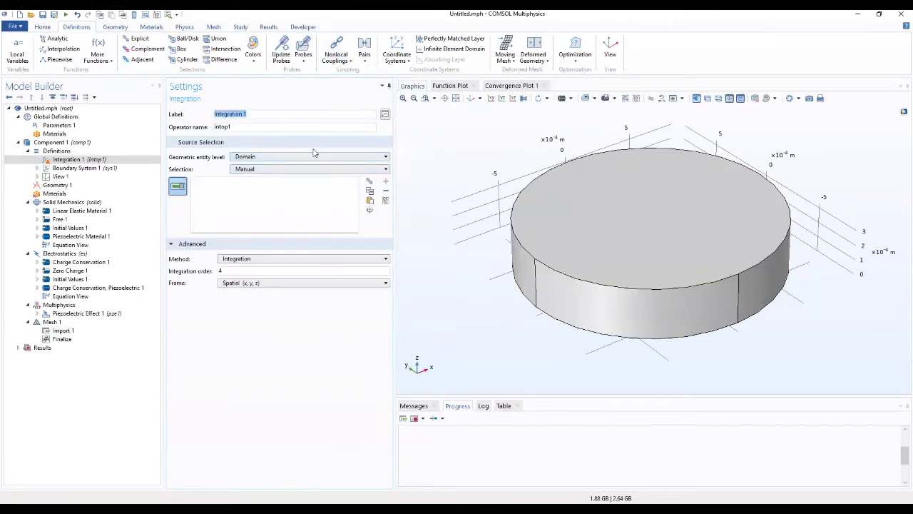
click(309, 158)
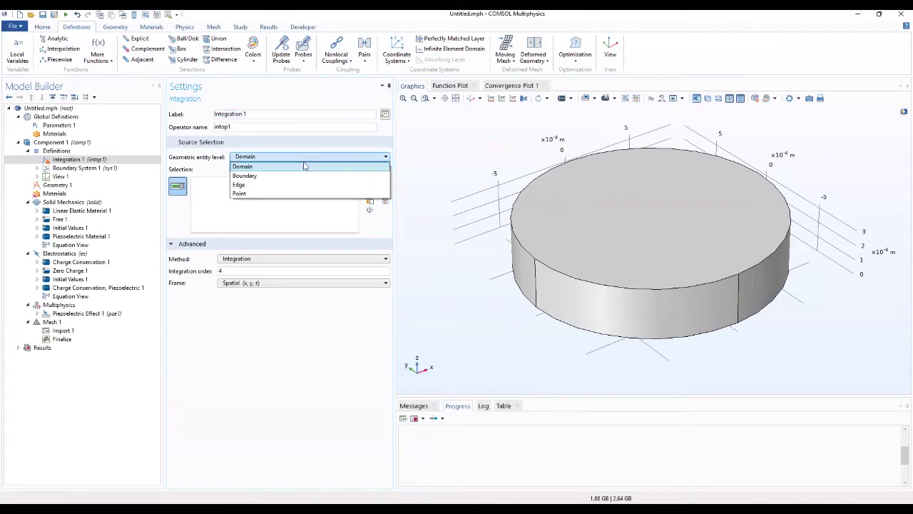
click(294, 194)
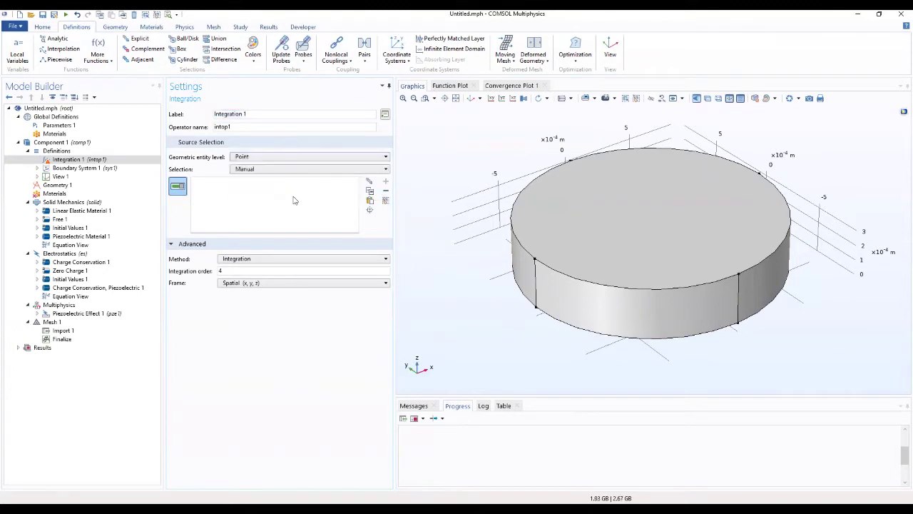
click(370, 202)
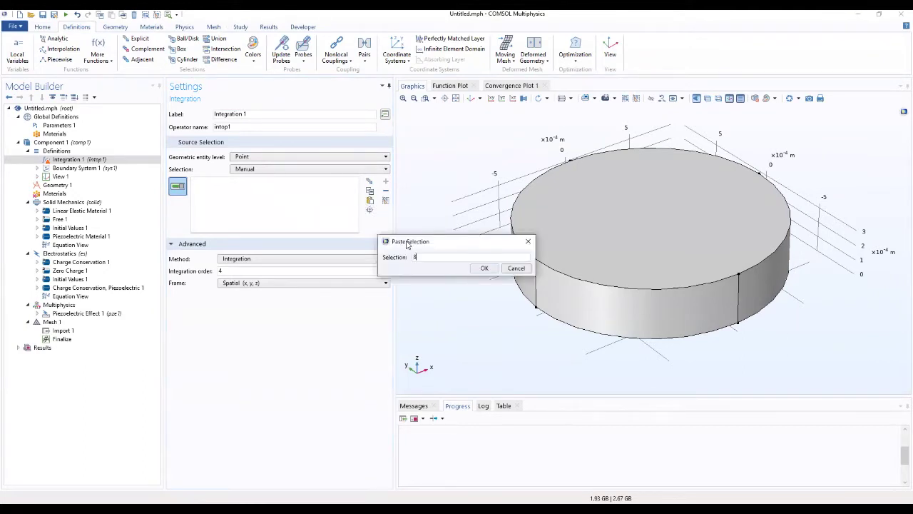
text(8)
key(Return)
drag(802, 297, 658, 336)
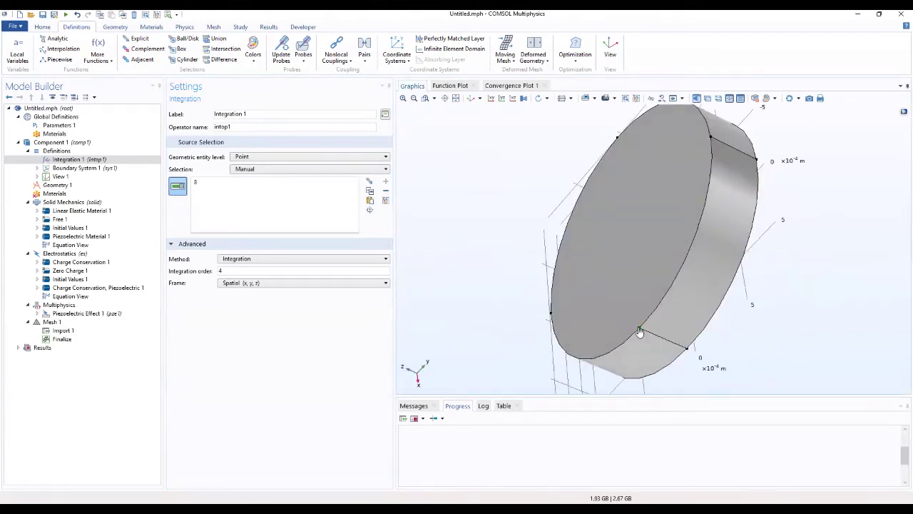
drag(753, 310, 632, 191)
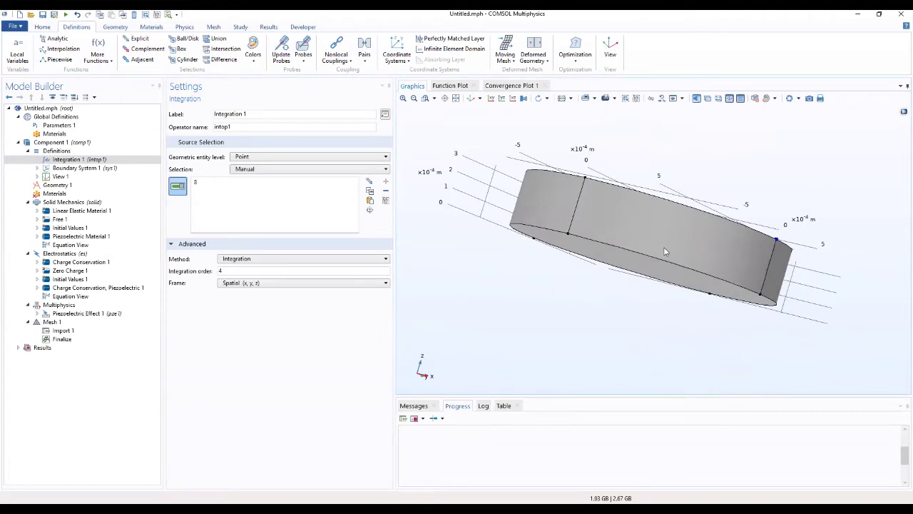
mouse_move(637, 252)
mouse_down()
mouse_move(561, 255)
mouse_move(630, 250)
mouse_up()
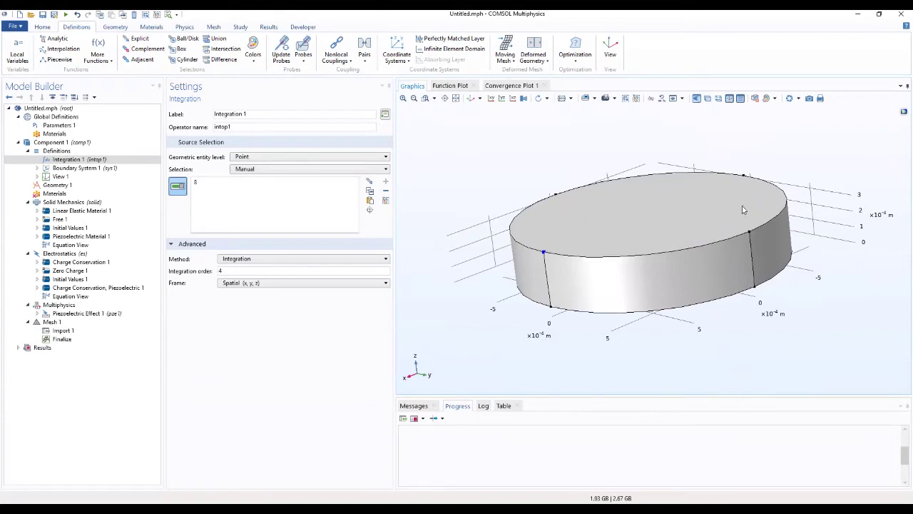
drag(742, 205, 536, 331)
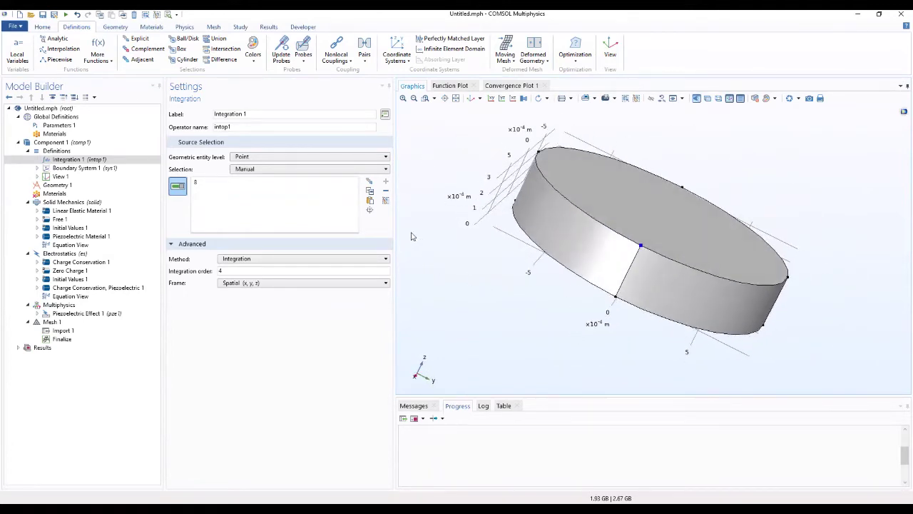
Step: Add an explicit selection to the component definitions and label it "all surface"
click(138, 40)
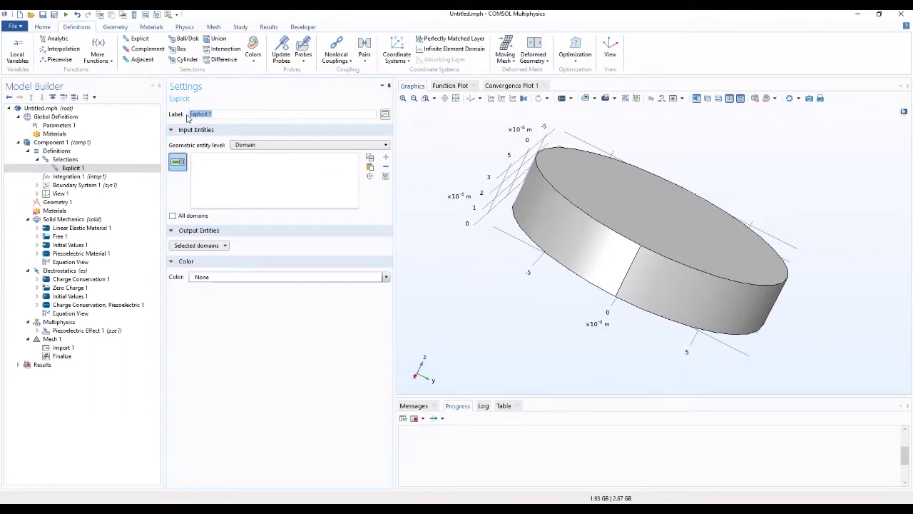
text(s)
drag(232, 112, 157, 118)
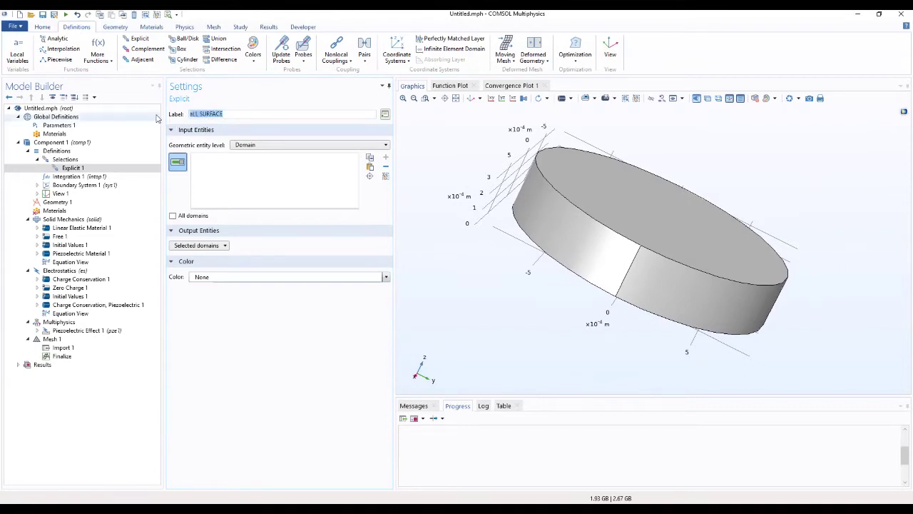
text(all surface)
Step: Make the "all surface" selection take all domains as input and output their adjacent boundaries
click(197, 245)
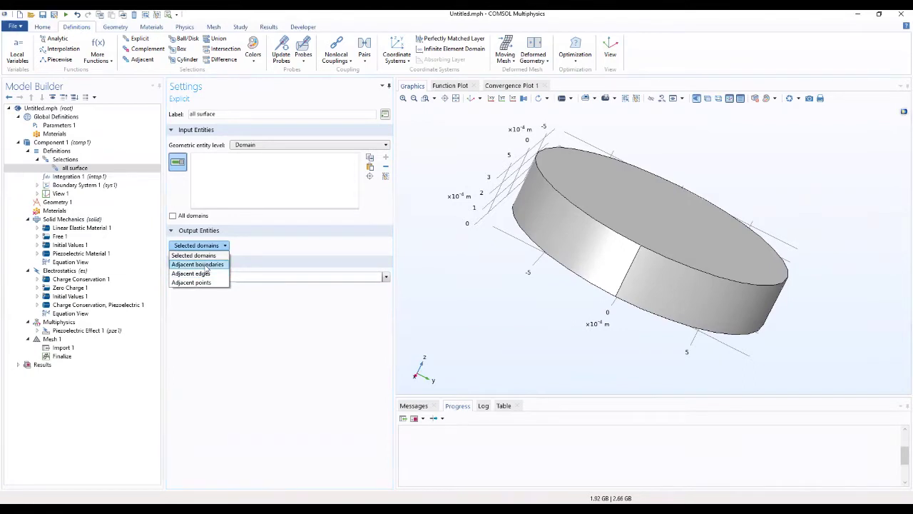
click(198, 264)
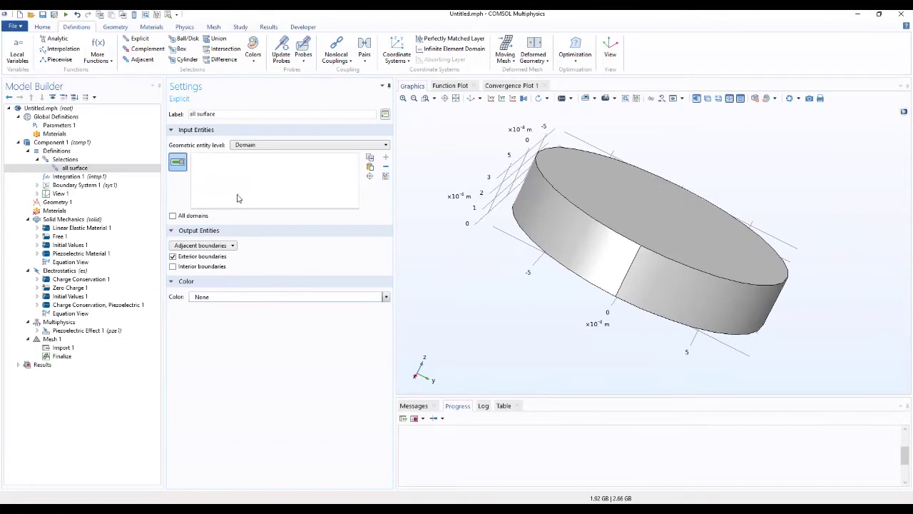
click(173, 216)
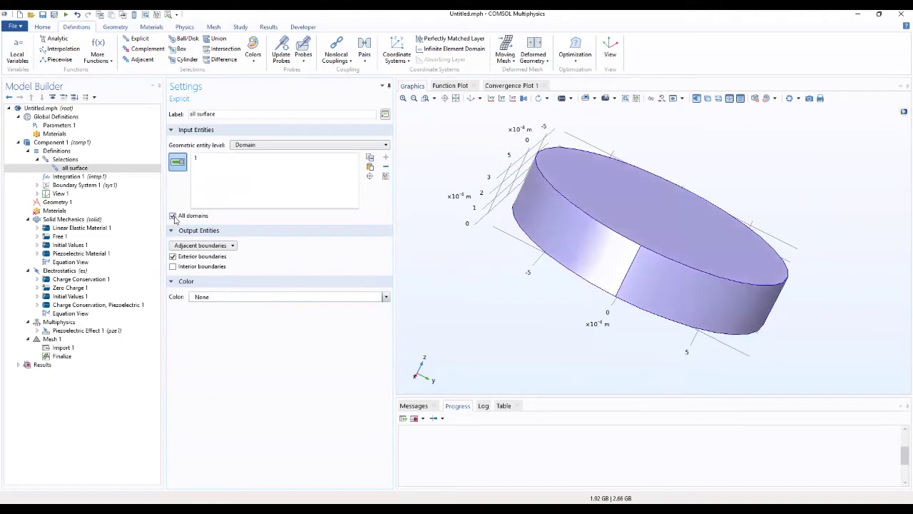
drag(423, 268, 512, 379)
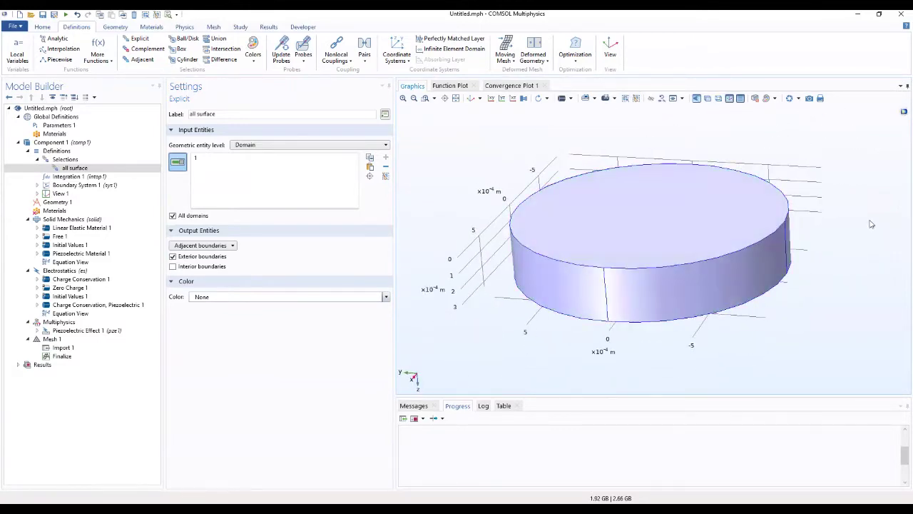
drag(860, 225, 539, 176)
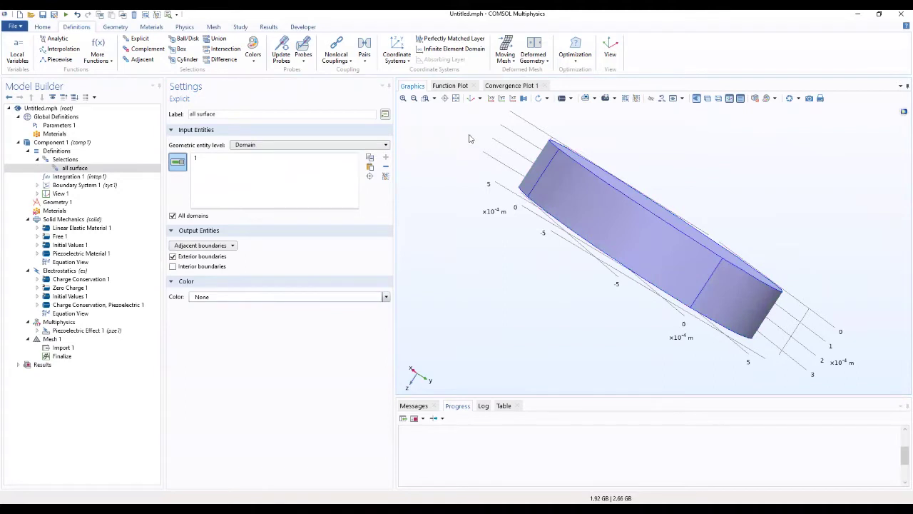
Step: Add a rotated coordinate system with the Euler angle β set to 125.25[deg]
click(408, 61)
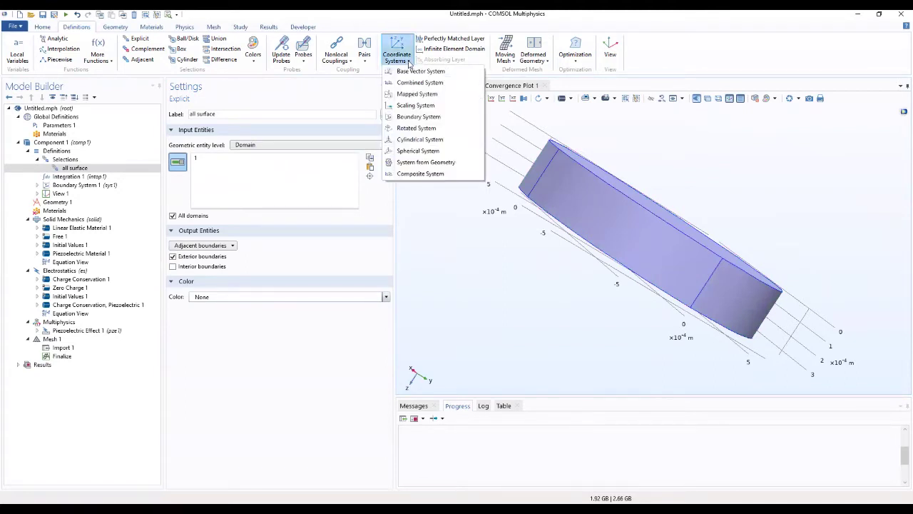
click(410, 130)
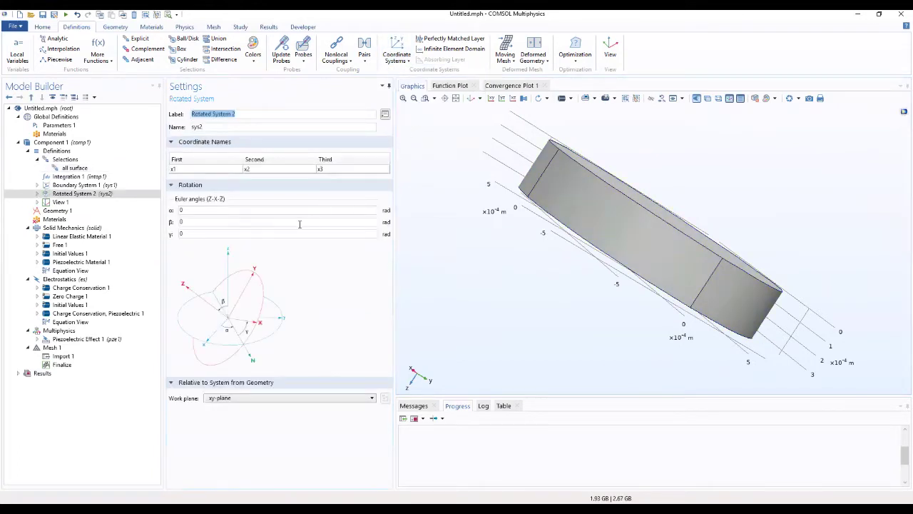
click(197, 211)
key(Tab)
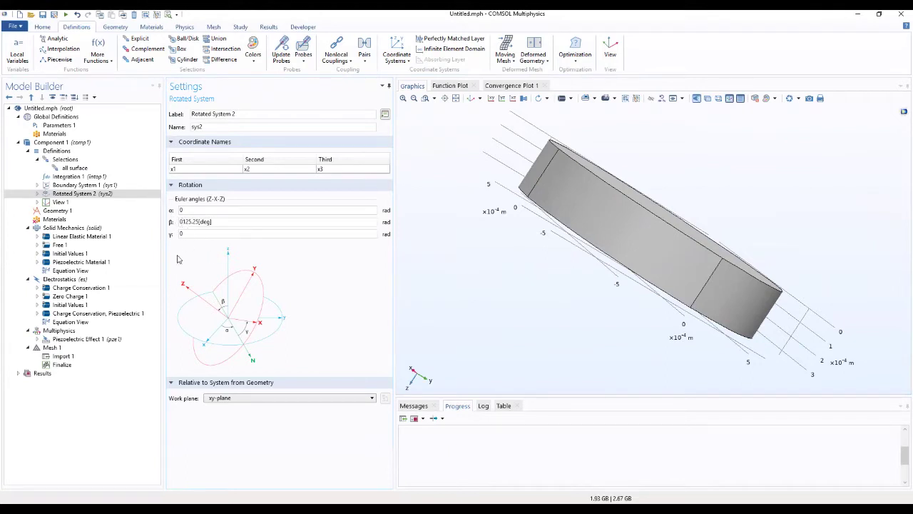
key(Delete)
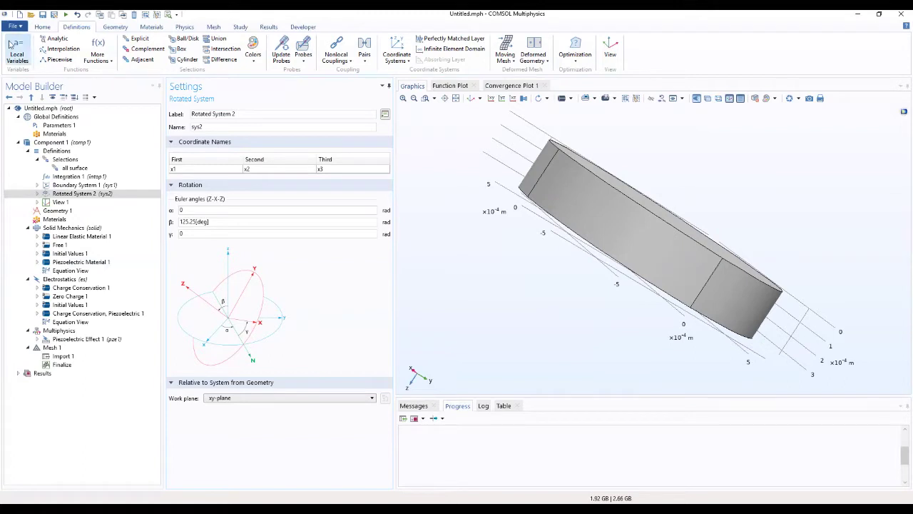
Step: Add the piezoelectric material Quartz LH (1978 IEEE) to the component
click(143, 29)
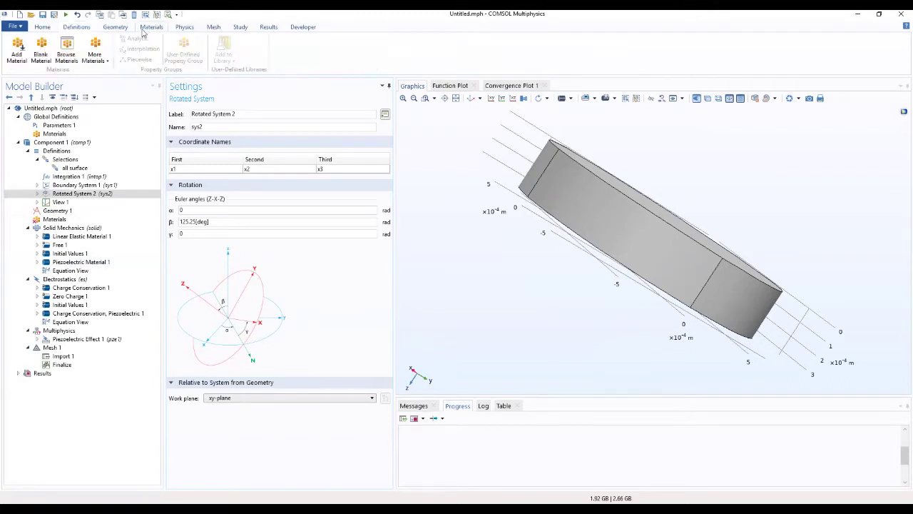
click(16, 50)
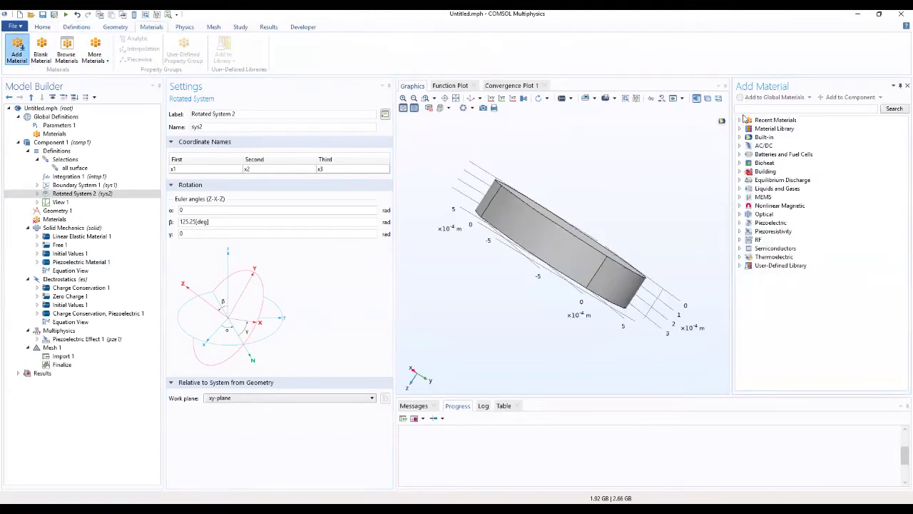
click(740, 223)
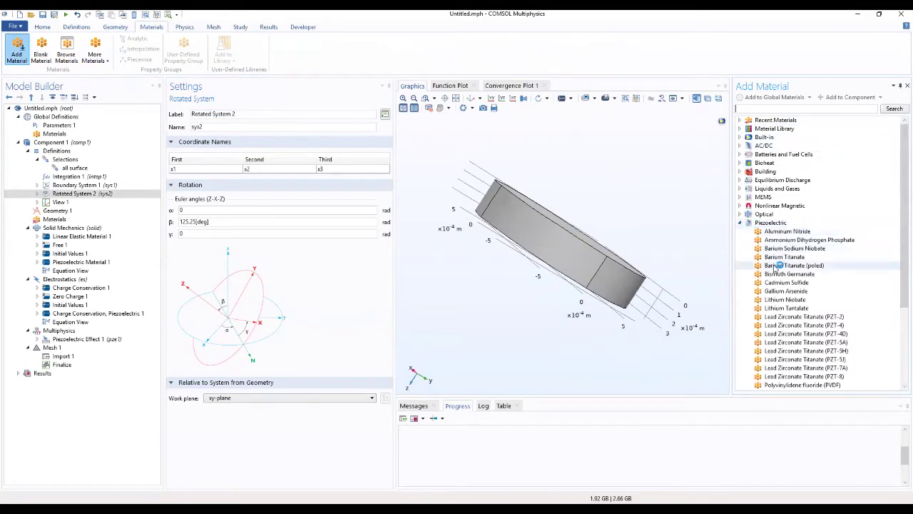
scroll(778, 275, down, 4)
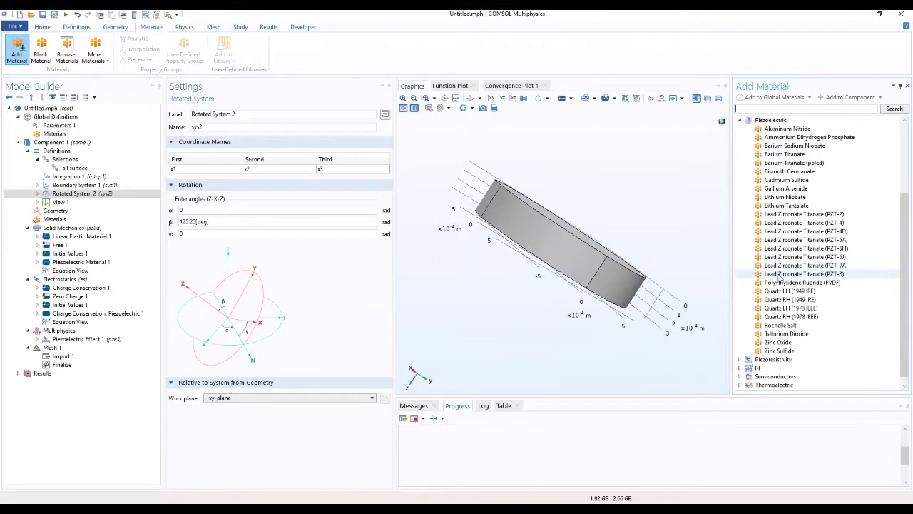
click(792, 308)
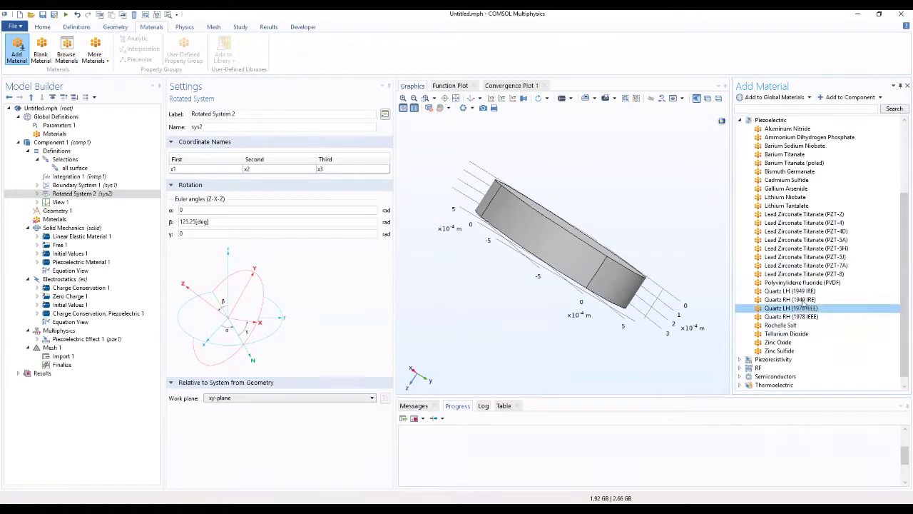
click(851, 98)
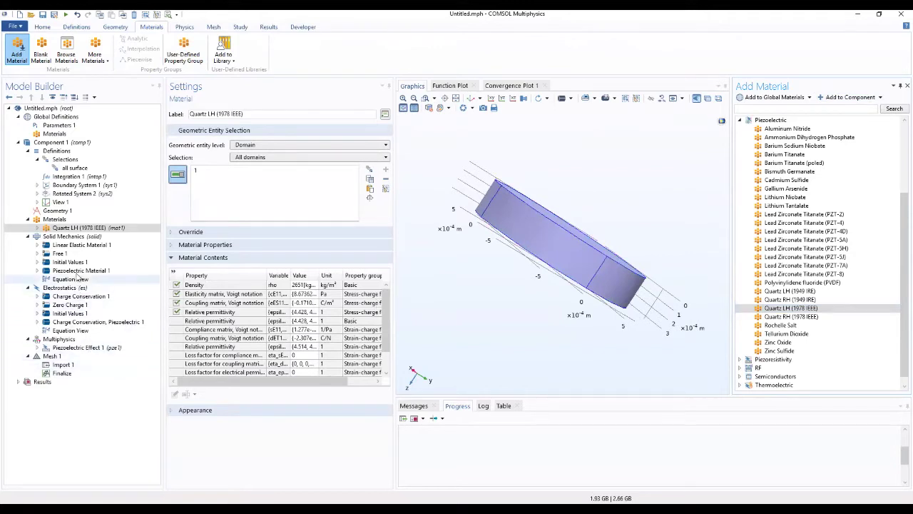
Step: Assign Rotated System 2 as the coordinate system of the piezoelectric material in Solid Mechanics
click(56, 237)
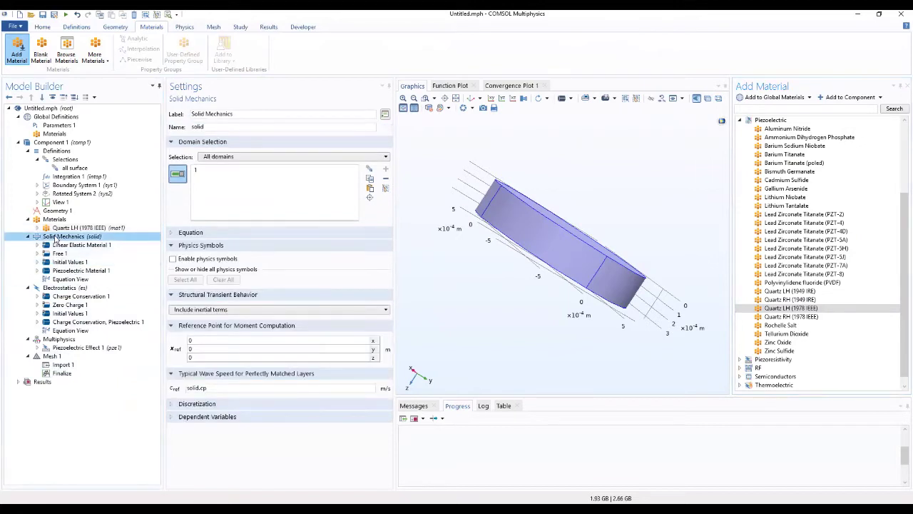
click(74, 272)
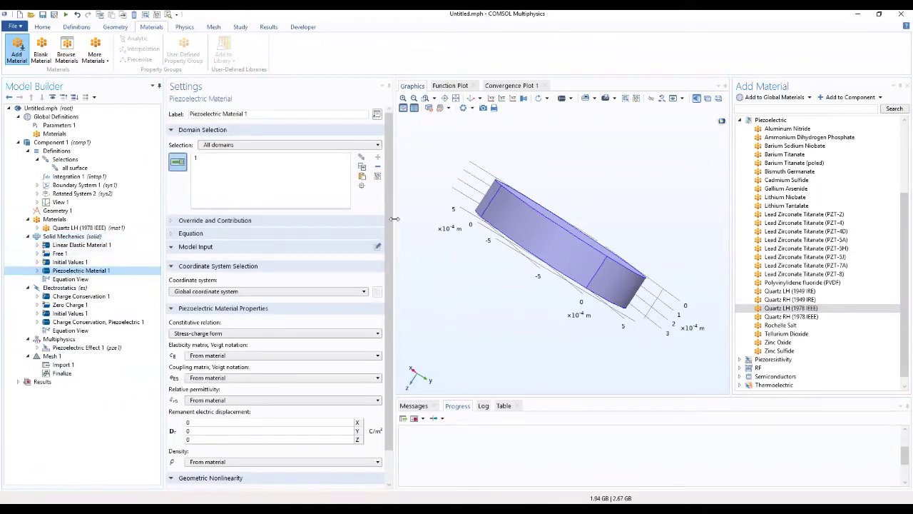
scroll(389, 235, down, 1)
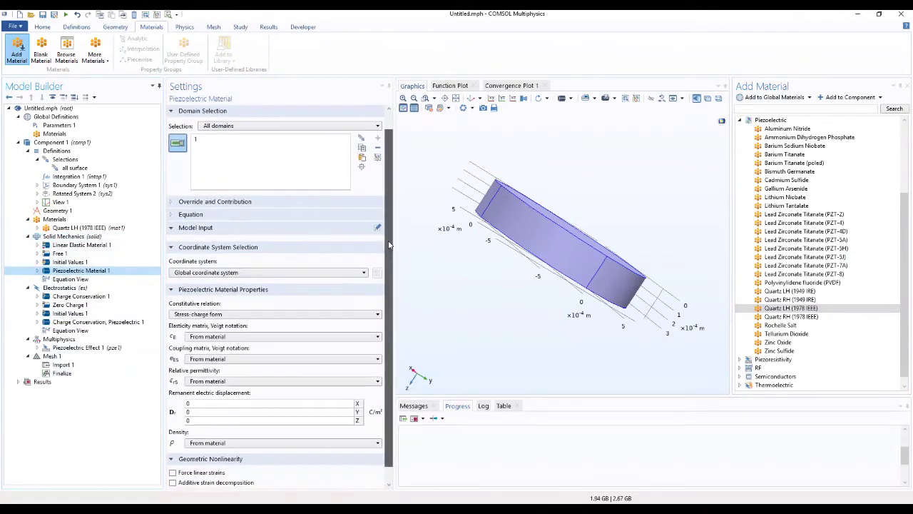
click(297, 273)
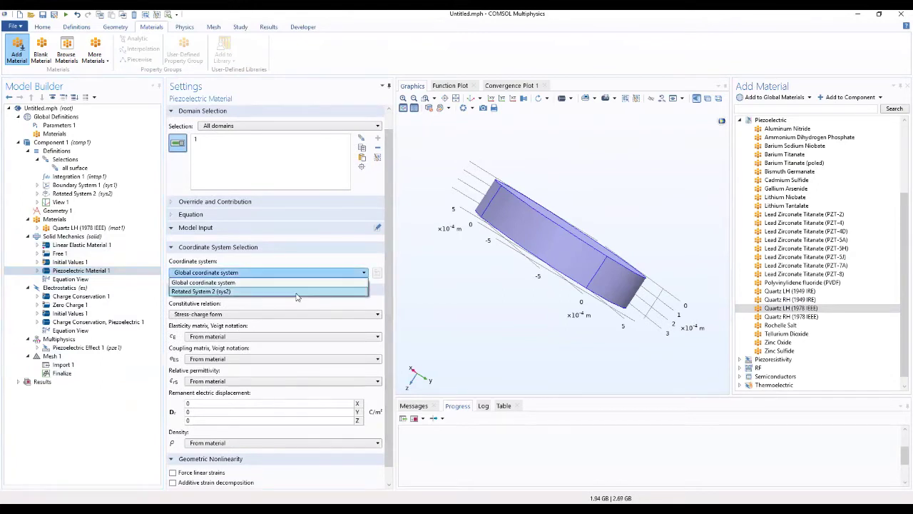
click(297, 292)
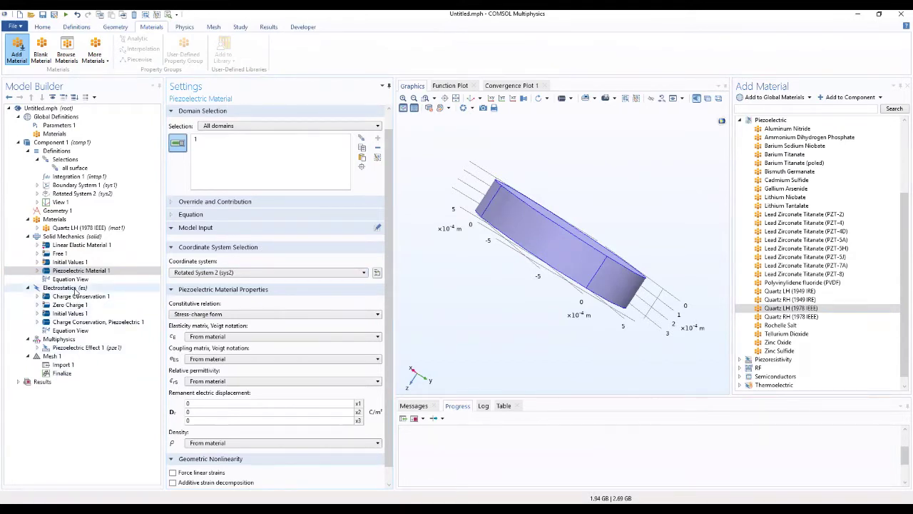
Step: Add mechanical damping to the piezoelectric material, using an isotropic loss factor with a user-defined value of 1e-3
right_click(84, 270)
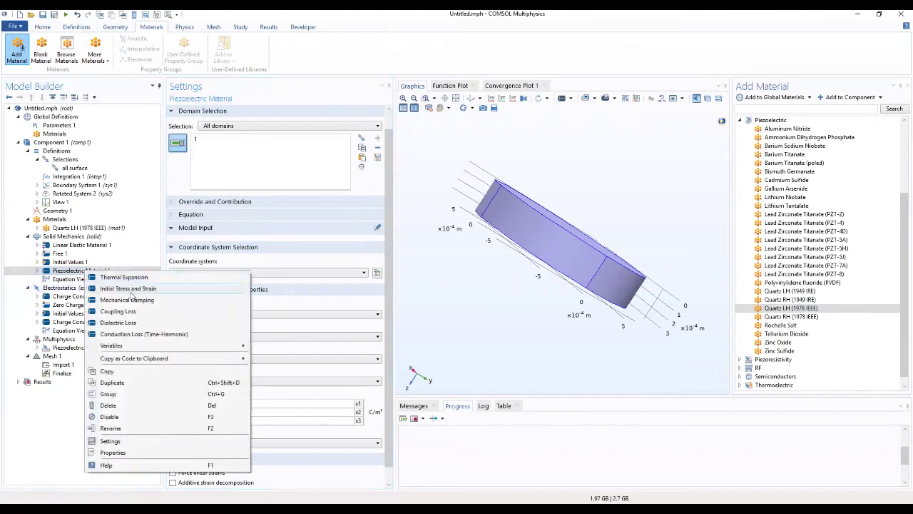
click(131, 299)
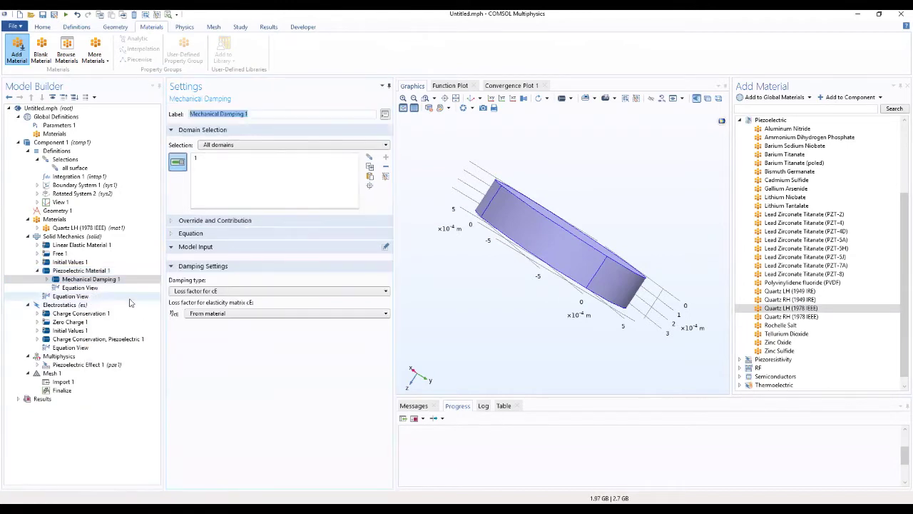
click(211, 291)
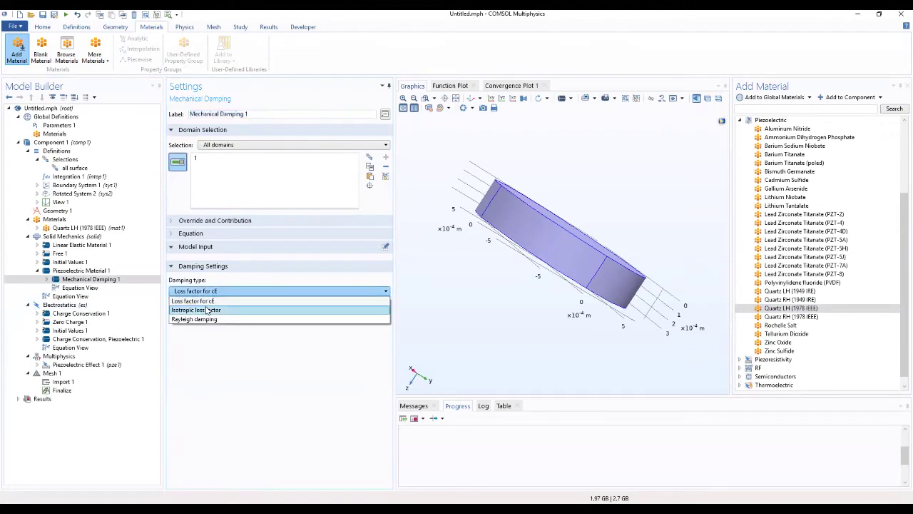
click(206, 312)
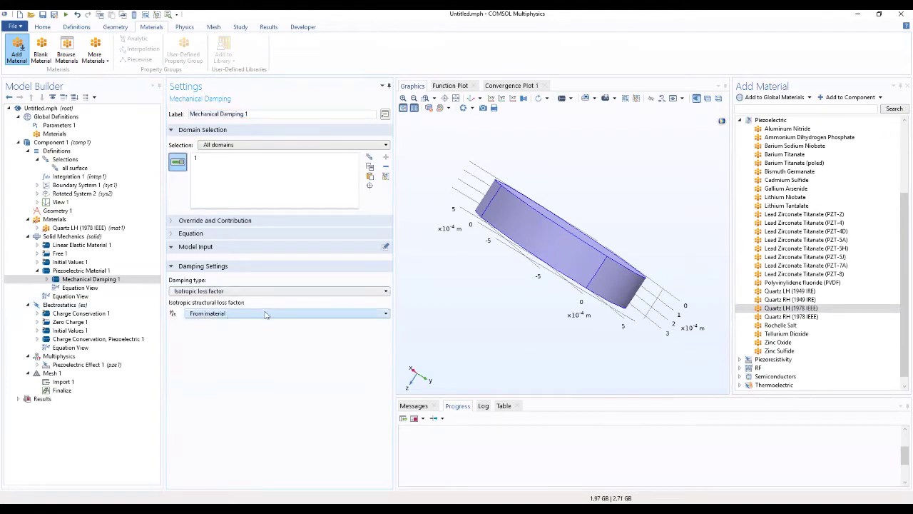
click(213, 315)
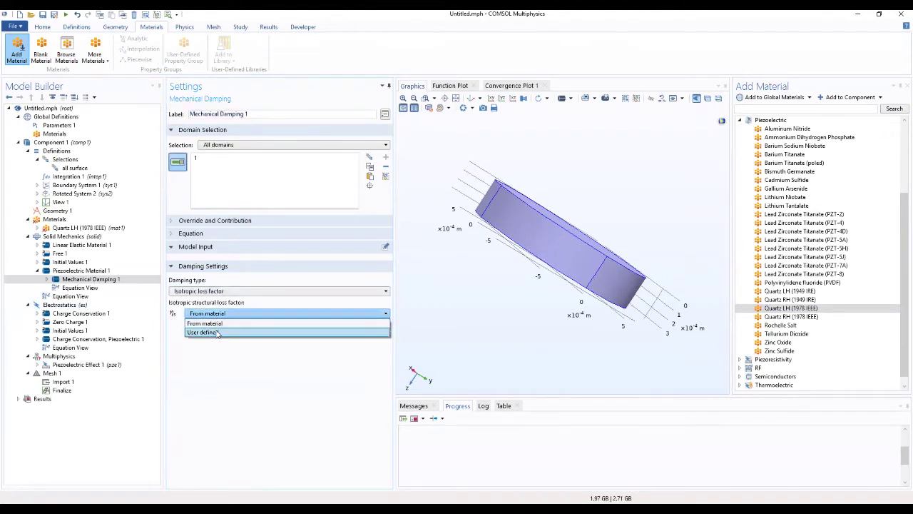
click(215, 328)
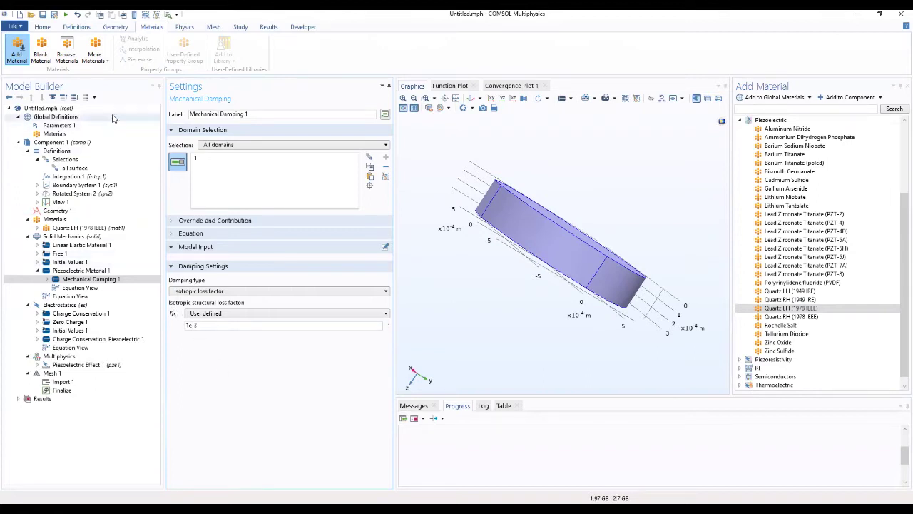
Step: Add a Terminal boundary condition to Electrostatics and assign it to the disc's circular face, boundary 4
click(185, 27)
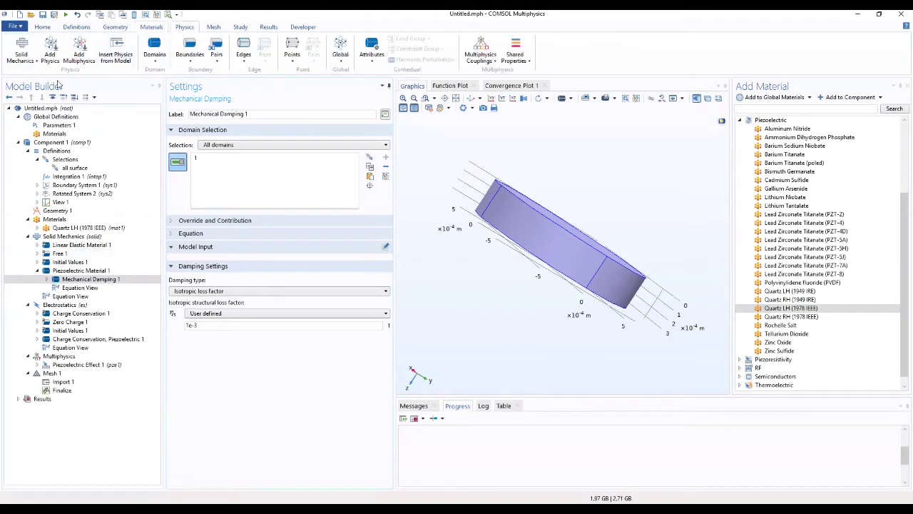
click(37, 63)
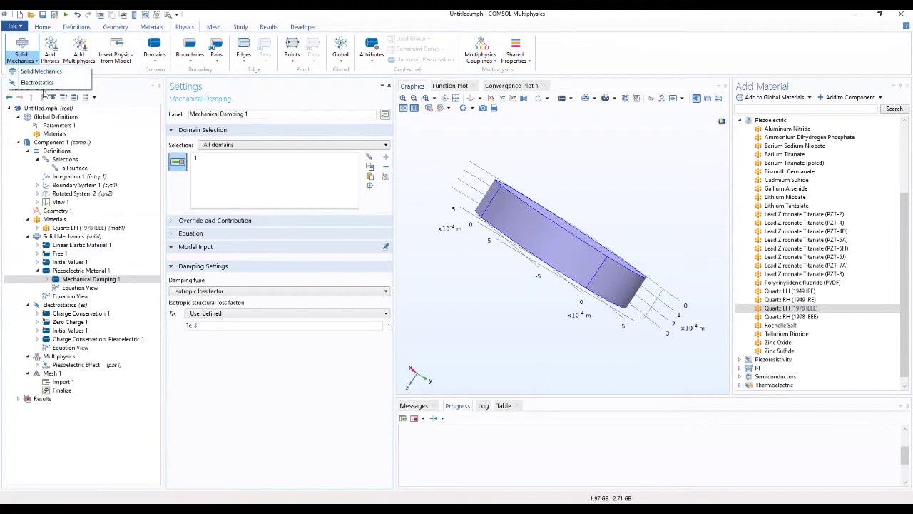
click(42, 82)
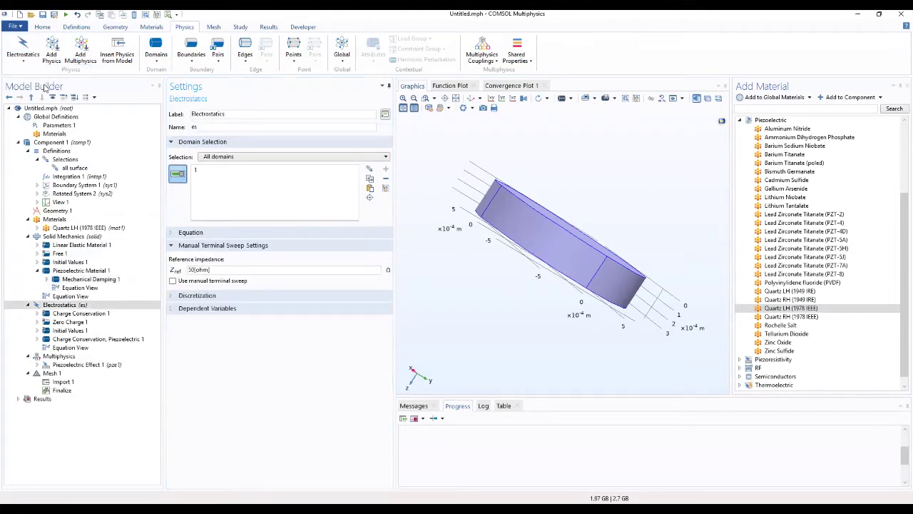
click(192, 54)
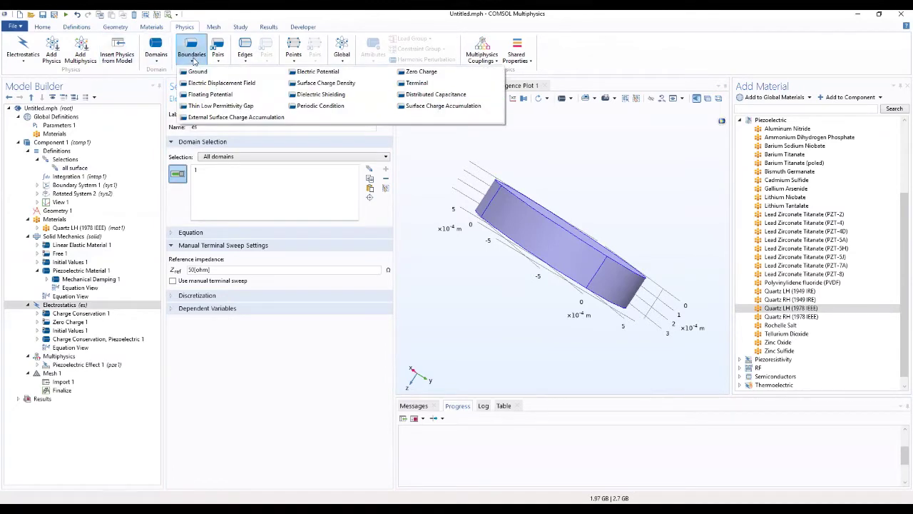
click(418, 83)
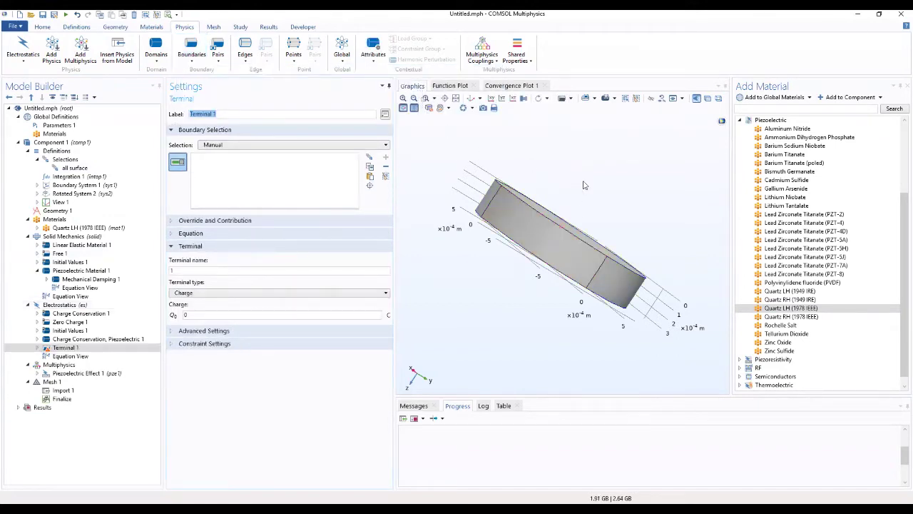
drag(583, 186, 555, 255)
click(555, 225)
click(552, 248)
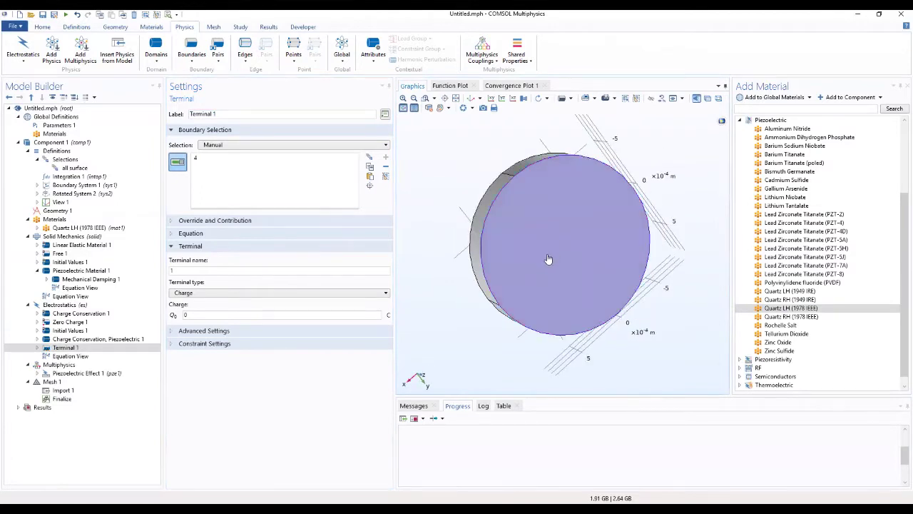
Step: Set the first terminal's type to Circuit
click(225, 345)
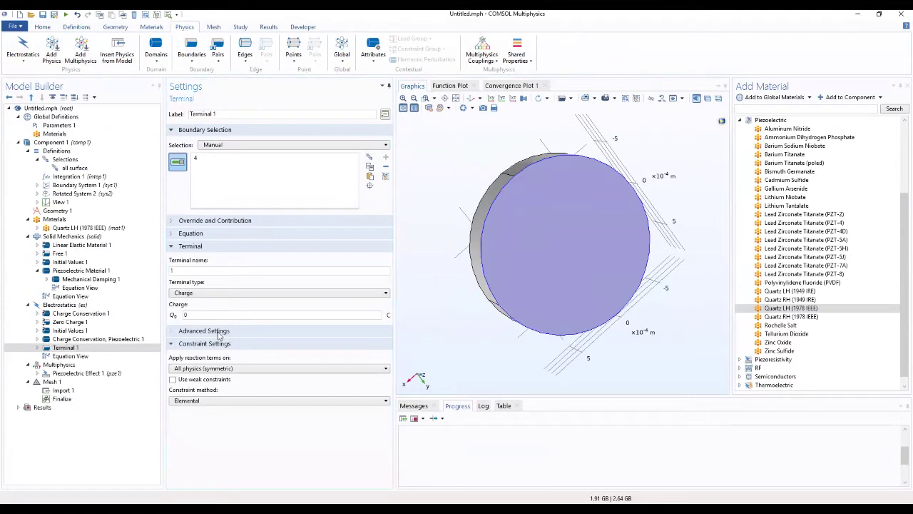
click(222, 293)
click(202, 321)
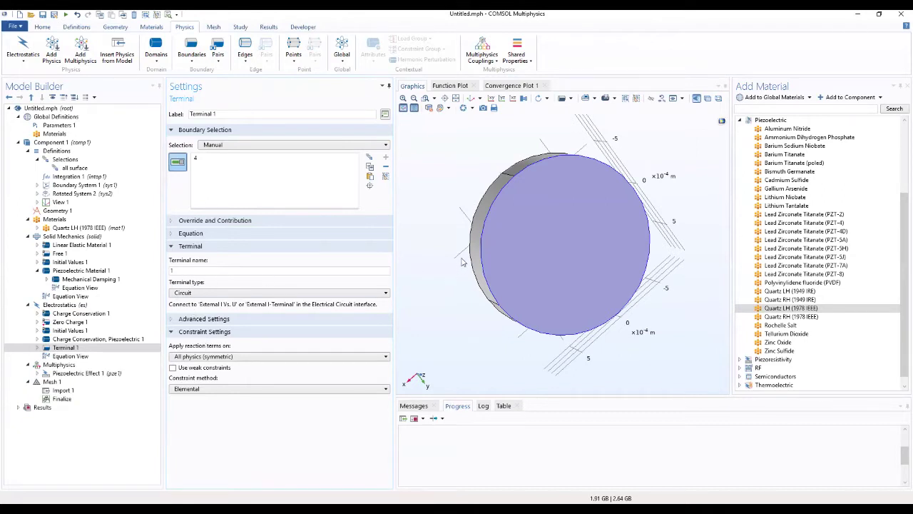
Step: Add a second Terminal boundary condition to Electrostatics on the same circular face, boundary 4
drag(568, 226, 535, 164)
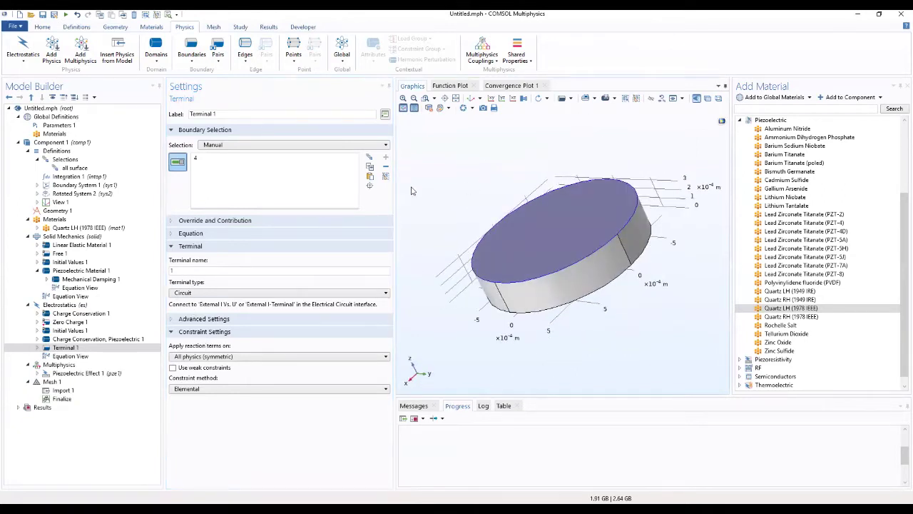
click(193, 65)
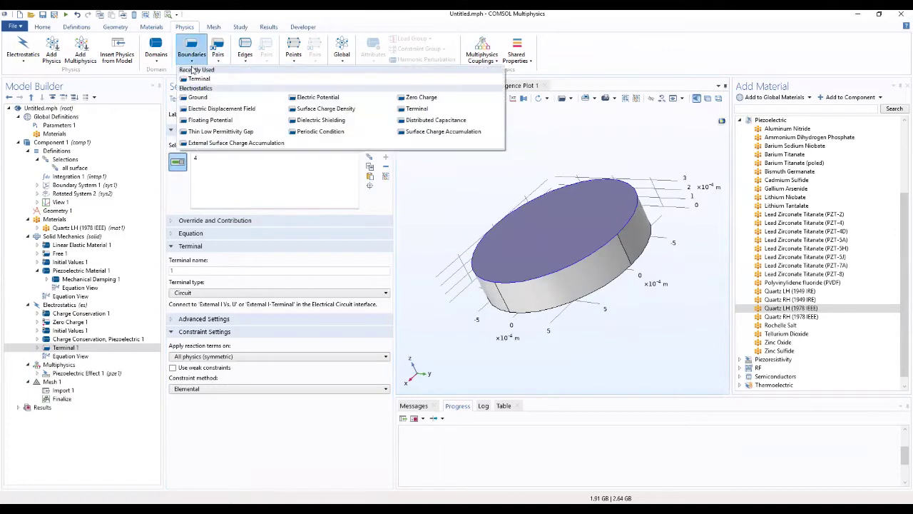
click(416, 109)
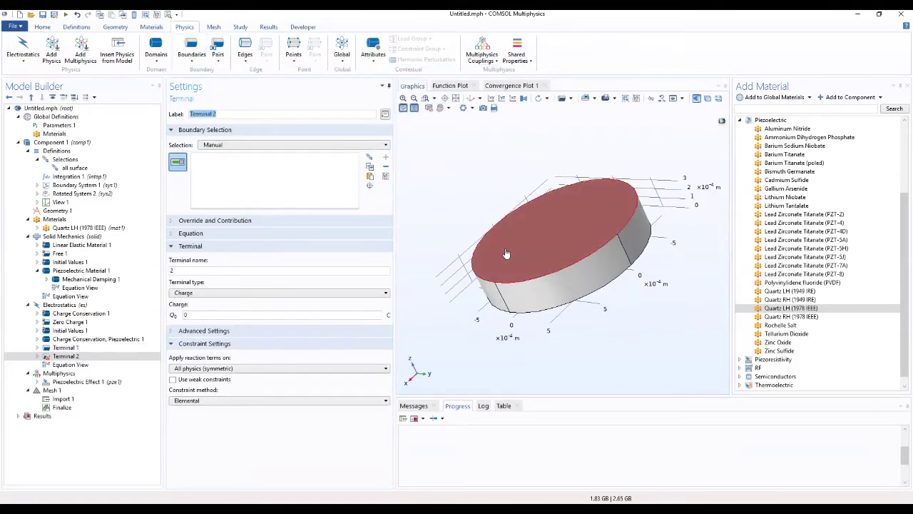
click(552, 244)
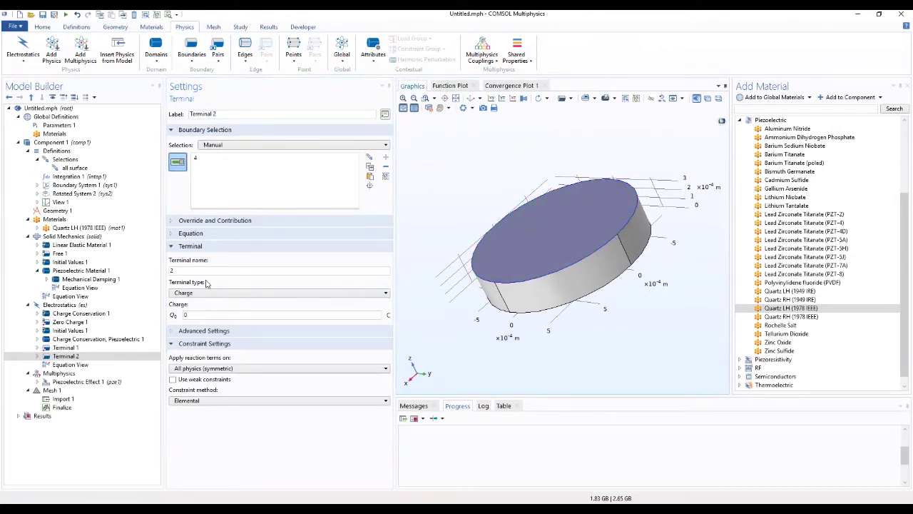
Step: Name the second terminal 1 and make it a Voltage terminal of 10 V
drag(198, 270, 156, 273)
click(216, 294)
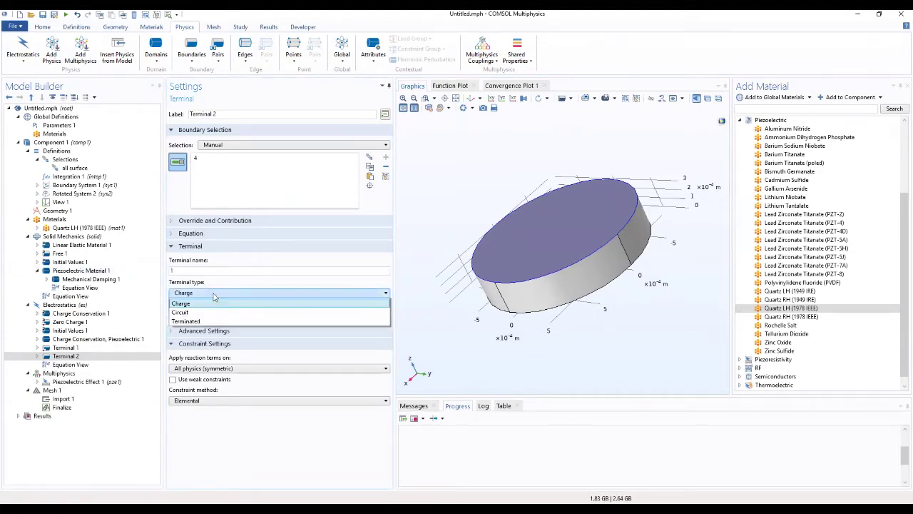
click(203, 303)
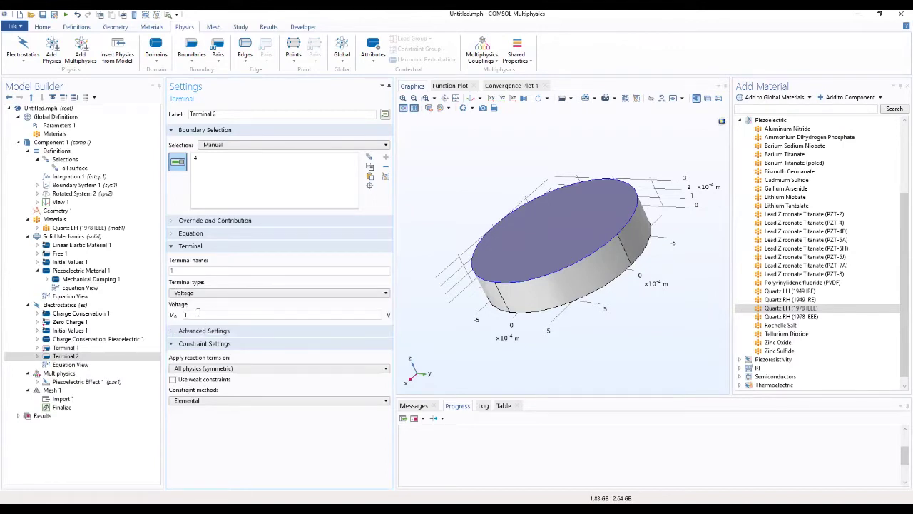
double_click(199, 314)
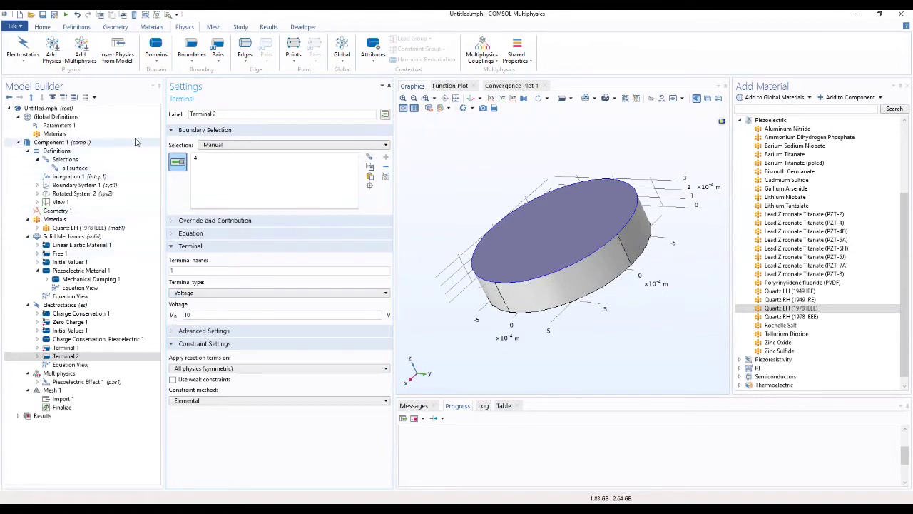
Step: Add a Ground boundary condition on the circular face opposite the terminals, and check the settings of both terminals
click(191, 52)
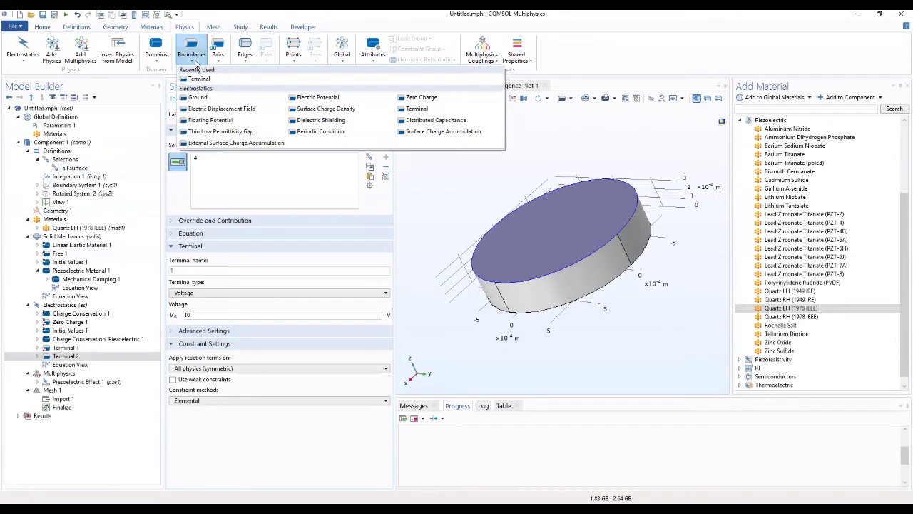
click(198, 97)
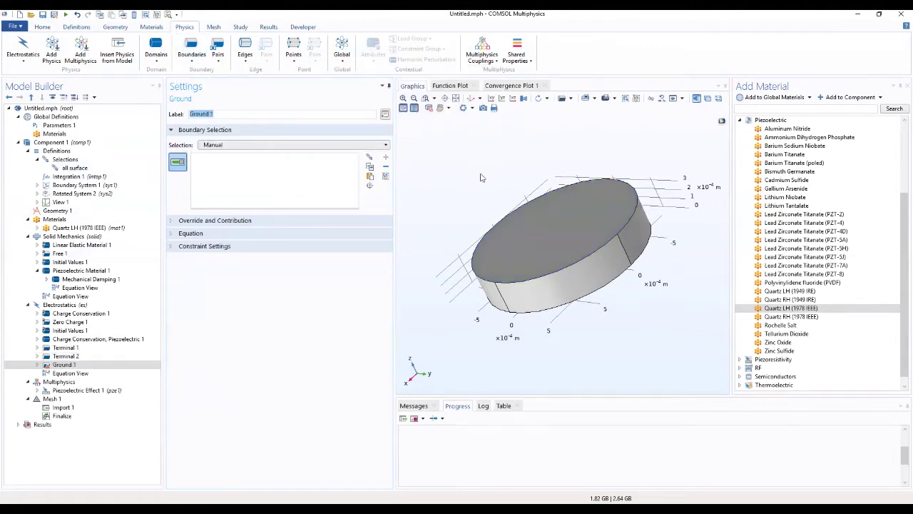
drag(538, 231, 550, 246)
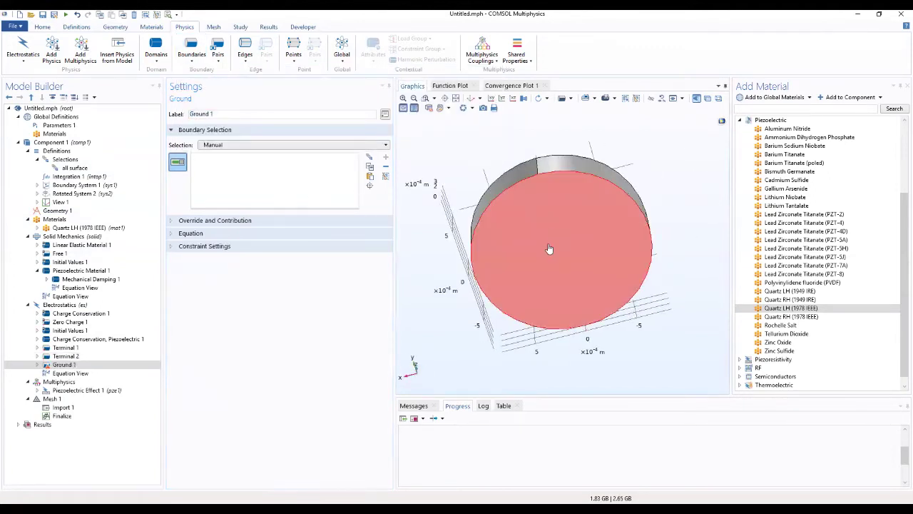
click(548, 244)
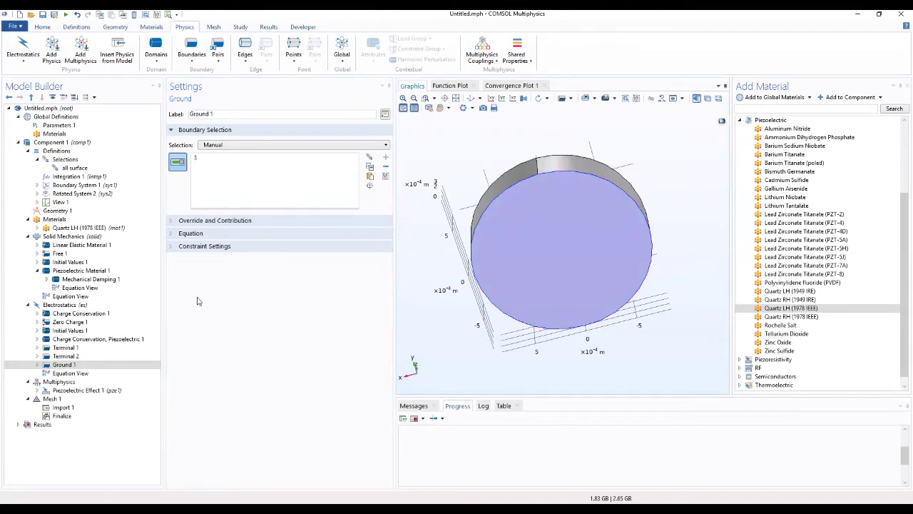
click(34, 366)
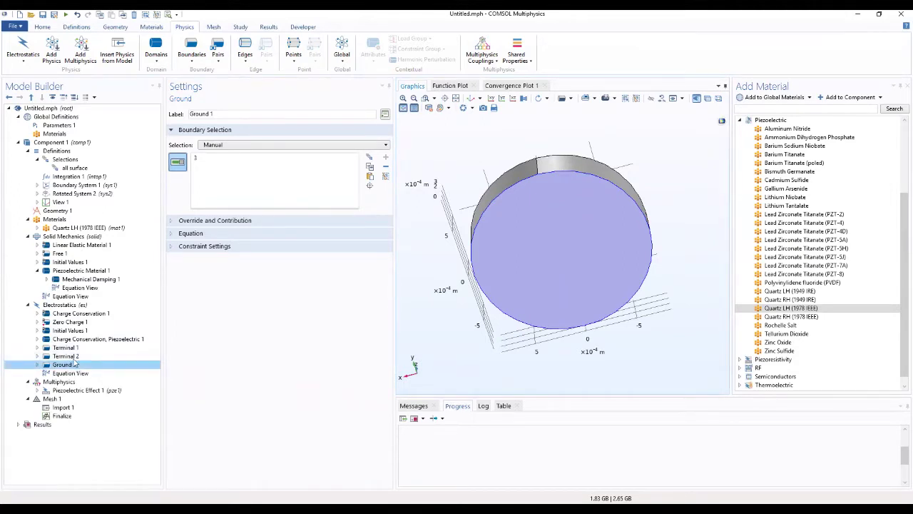
click(65, 356)
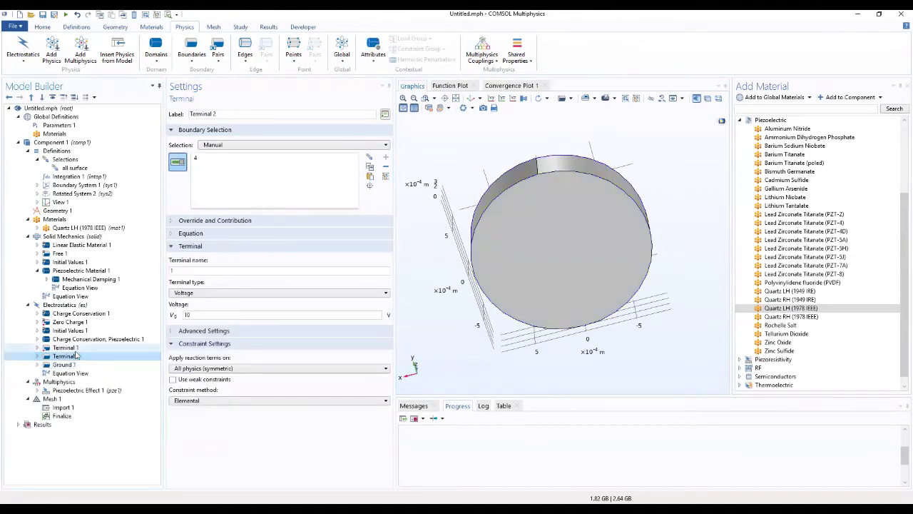
click(75, 350)
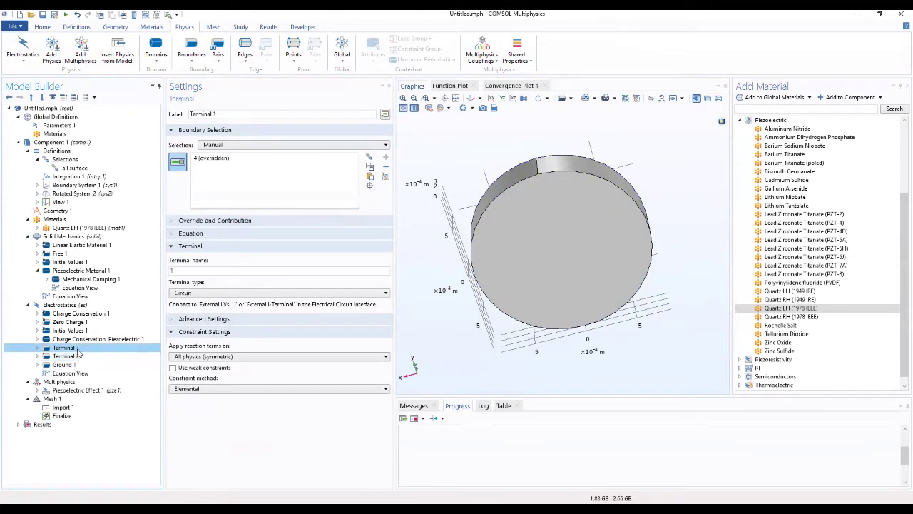
Step: Add an Electrical Circuit (cir) physics interface to Component 1 and open its ground node settings
click(61, 55)
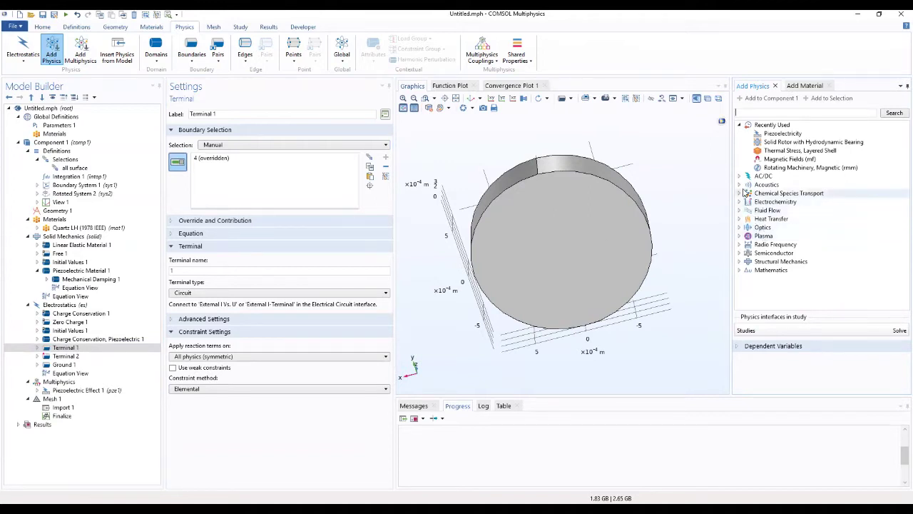
click(740, 177)
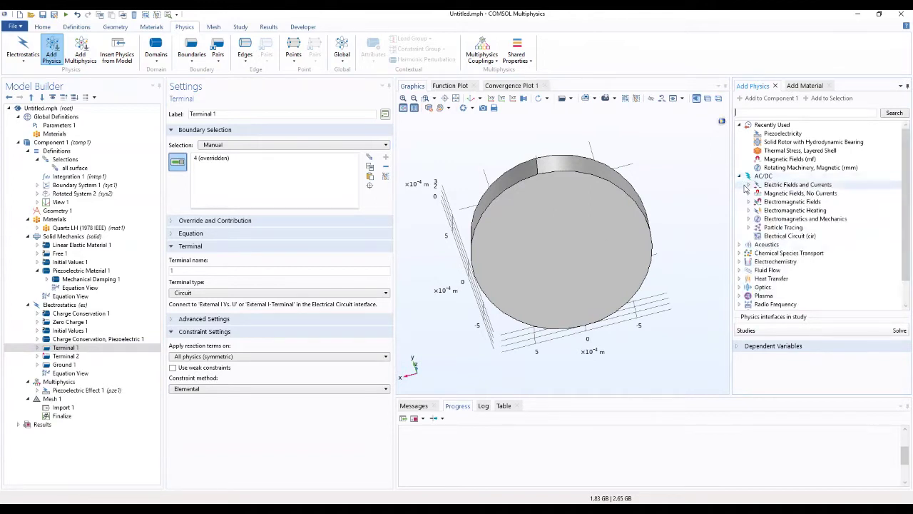
click(784, 235)
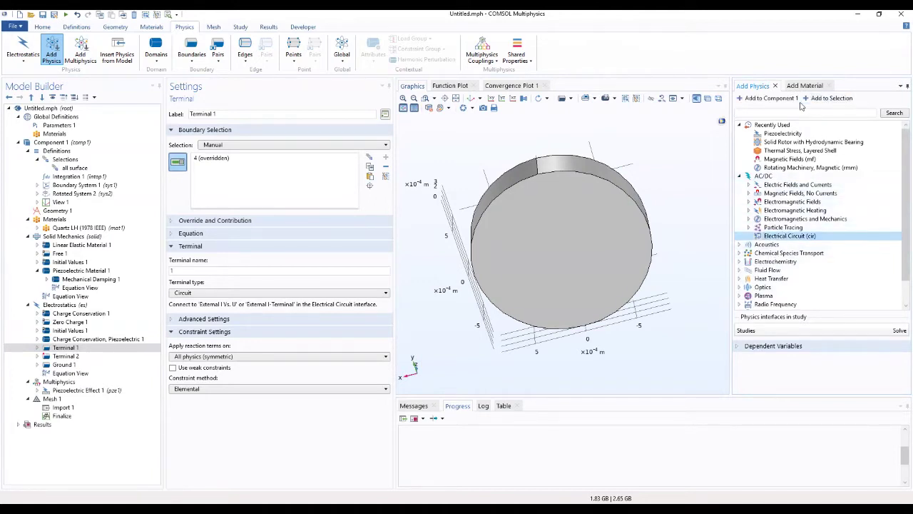
double_click(781, 238)
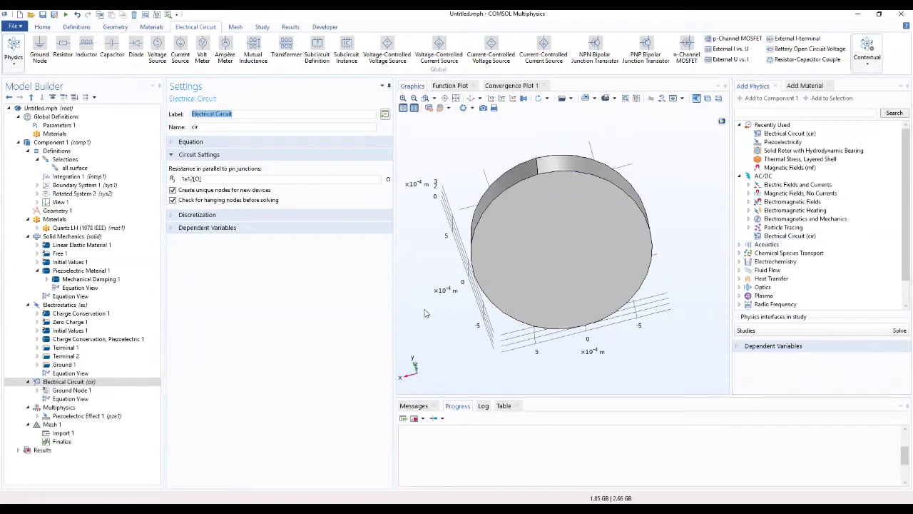
click(66, 393)
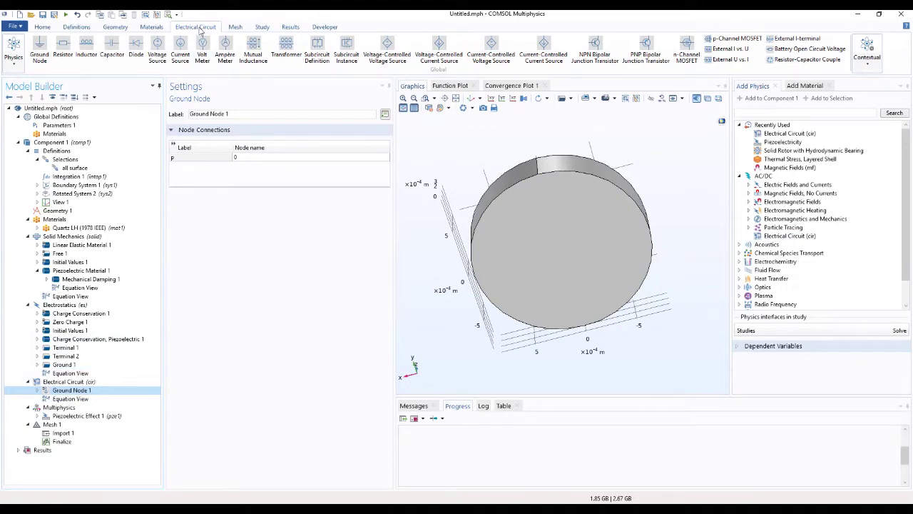
Step: Add a Voltage Source to the circuit with its p pin on node 2 and its n pin on node 0
click(156, 49)
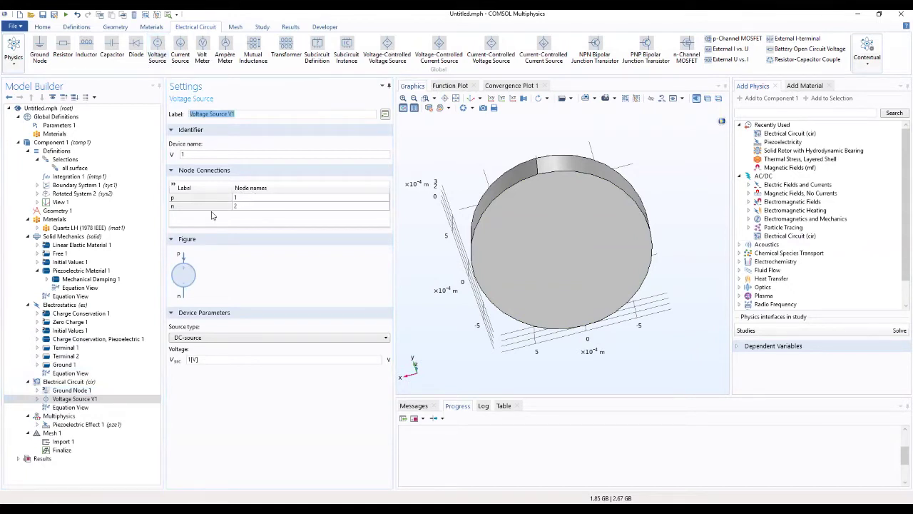
click(243, 199)
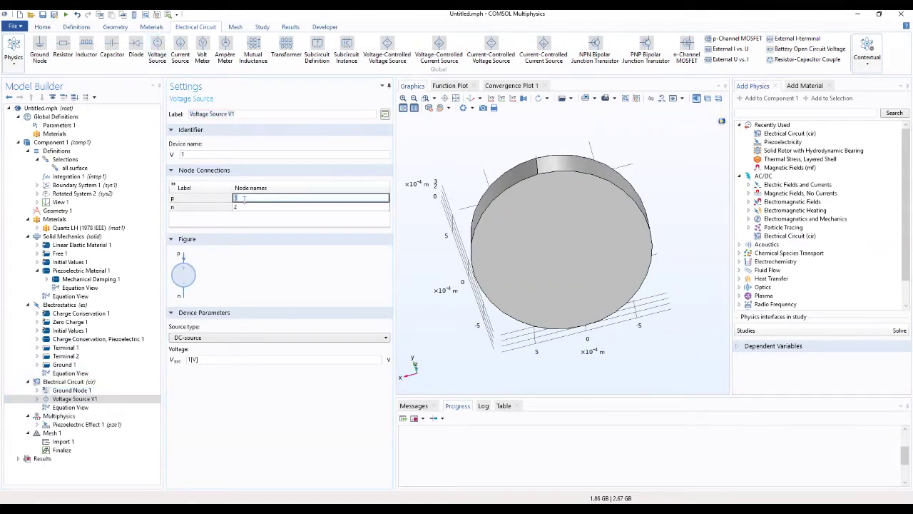
text(2)
click(250, 207)
text(0)
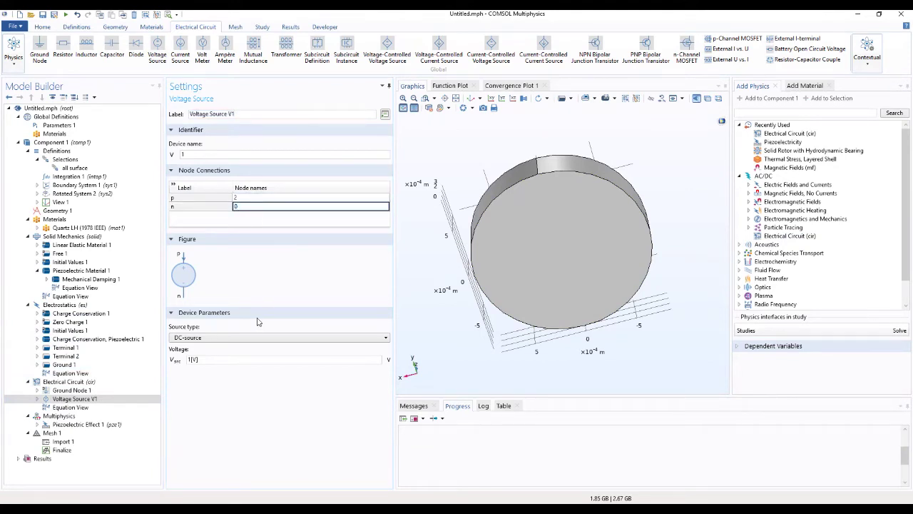
Step: Make the voltage source an AC-source with a voltage of 10 V
click(215, 343)
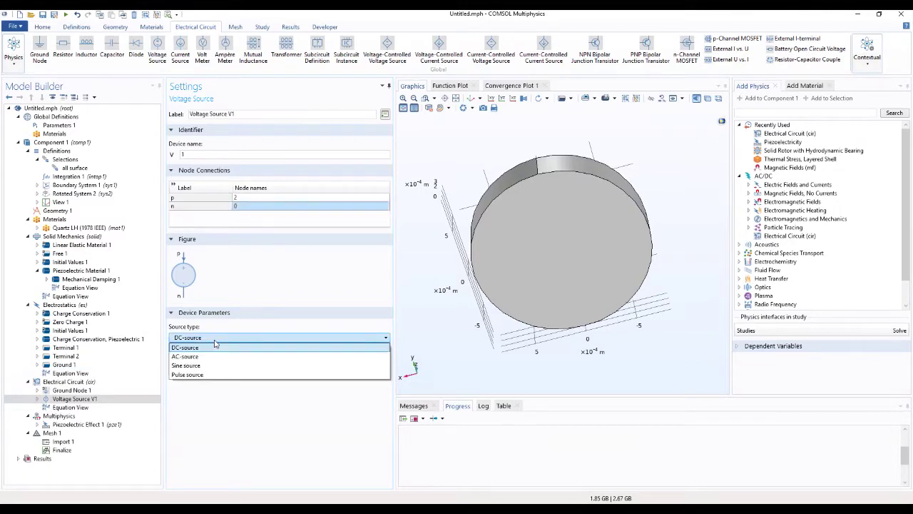
click(210, 357)
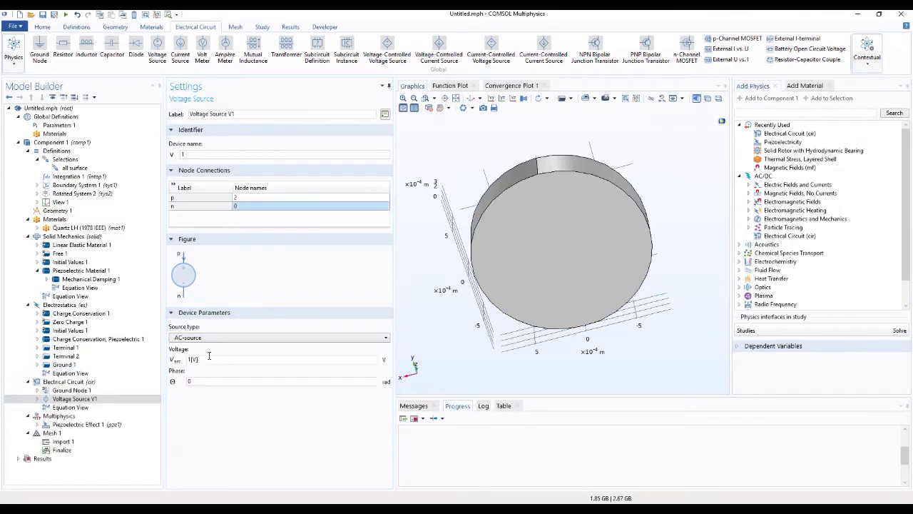
click(208, 361)
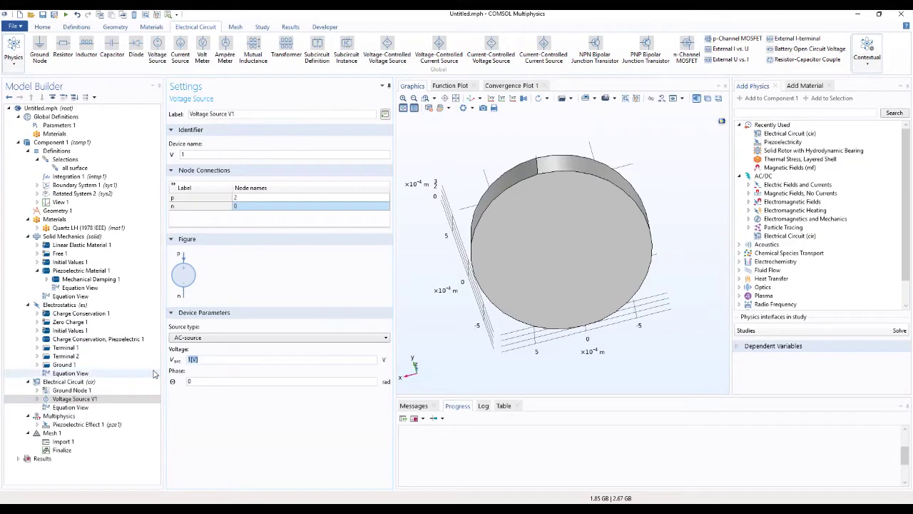
text(10)
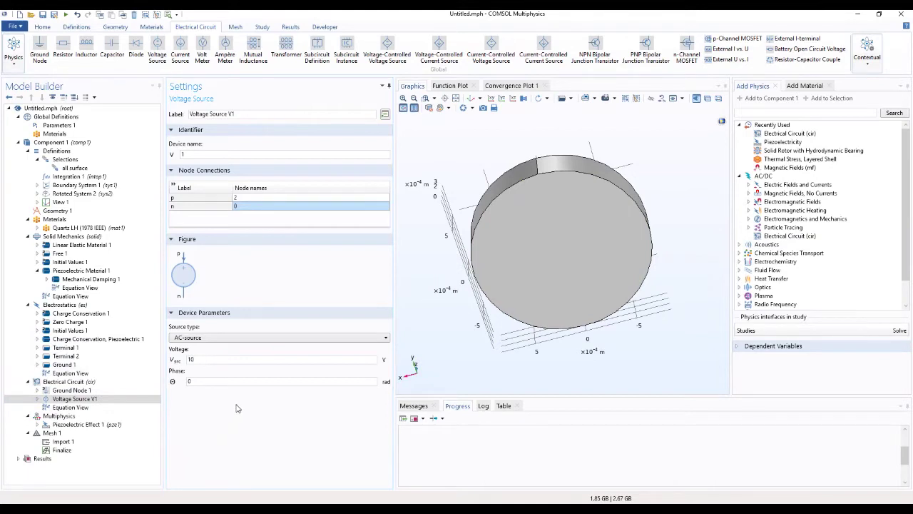
Step: Add a Capacitor to the circuit with its p pin on node 2 and its n pin on node 1
click(110, 46)
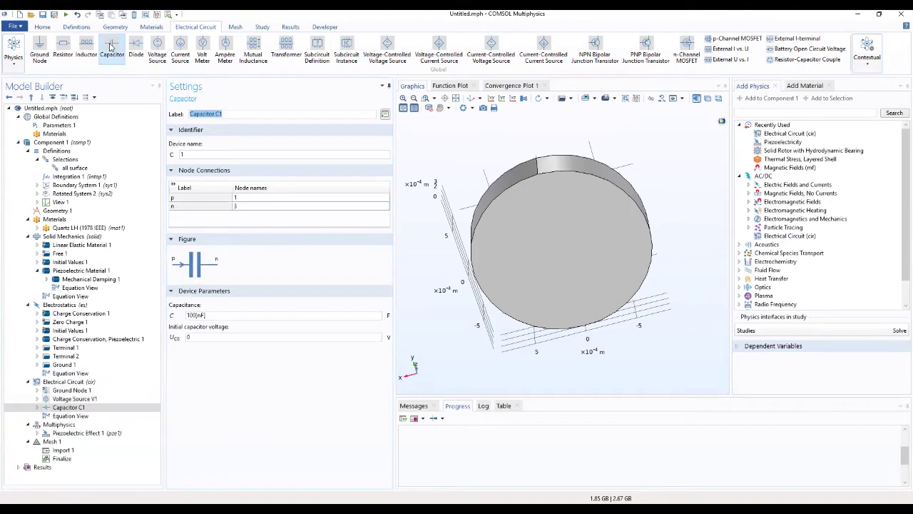
click(261, 198)
text(2)
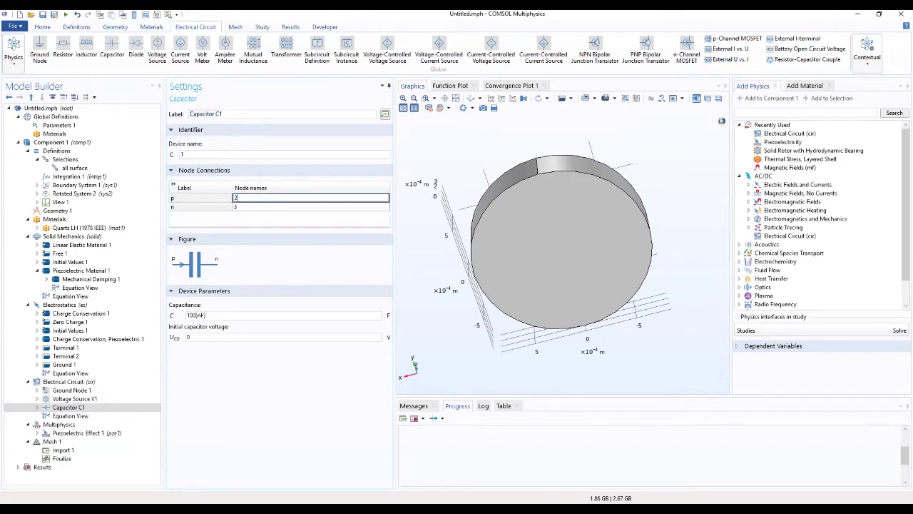
click(250, 207)
click(250, 207)
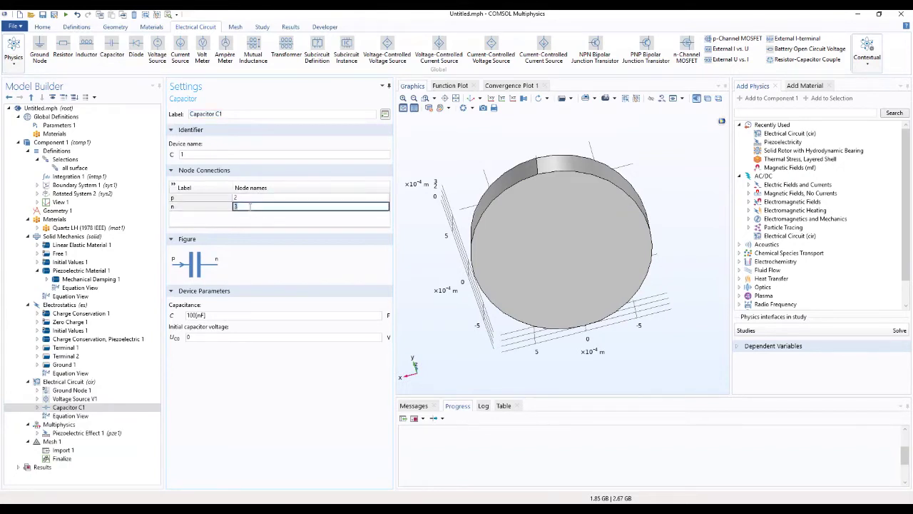
text(1)
Step: Set the capacitor's capacitance to the parameter Cs
drag(227, 315, 155, 329)
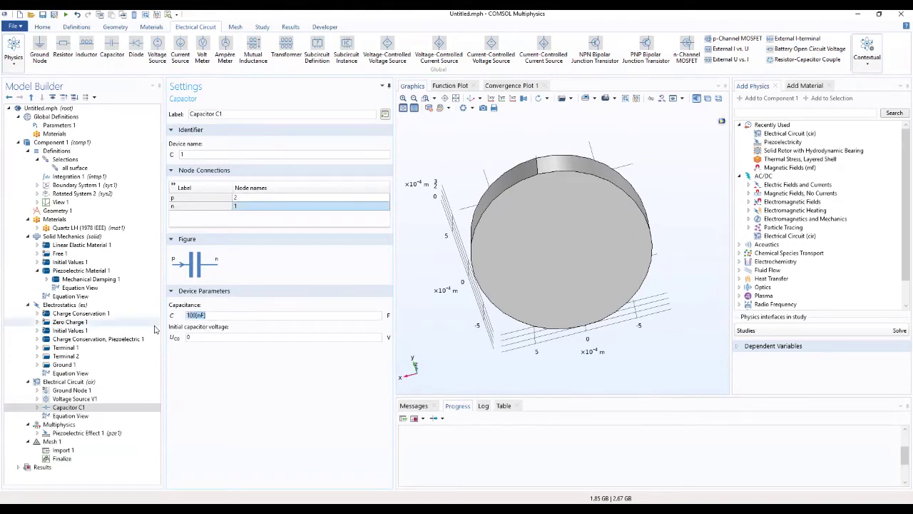
text(Cs)
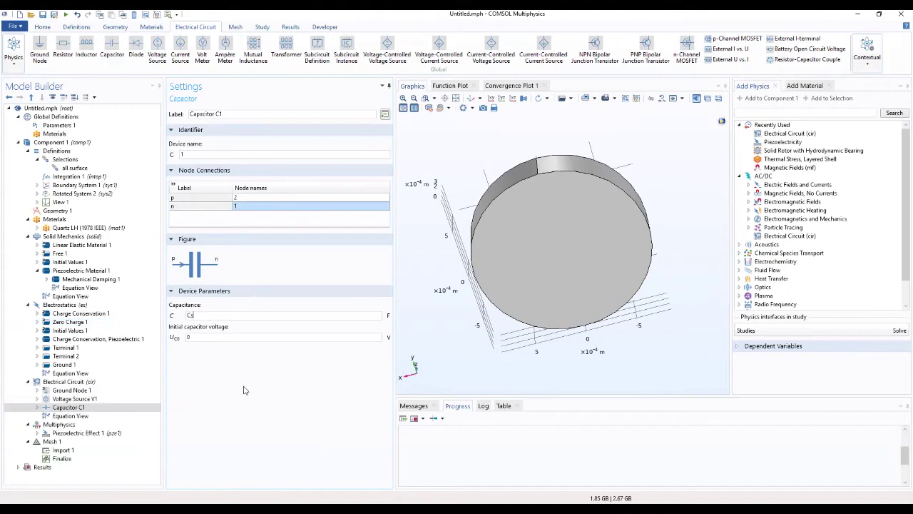
click(89, 408)
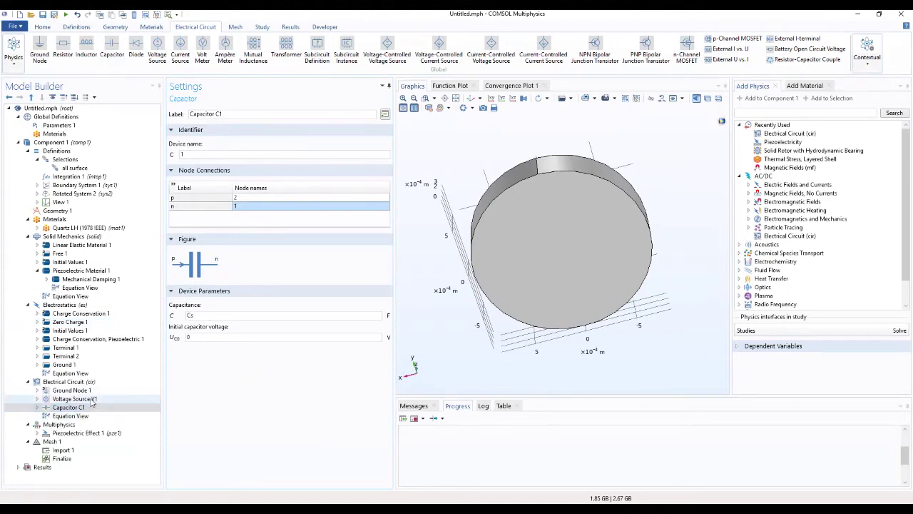
click(89, 408)
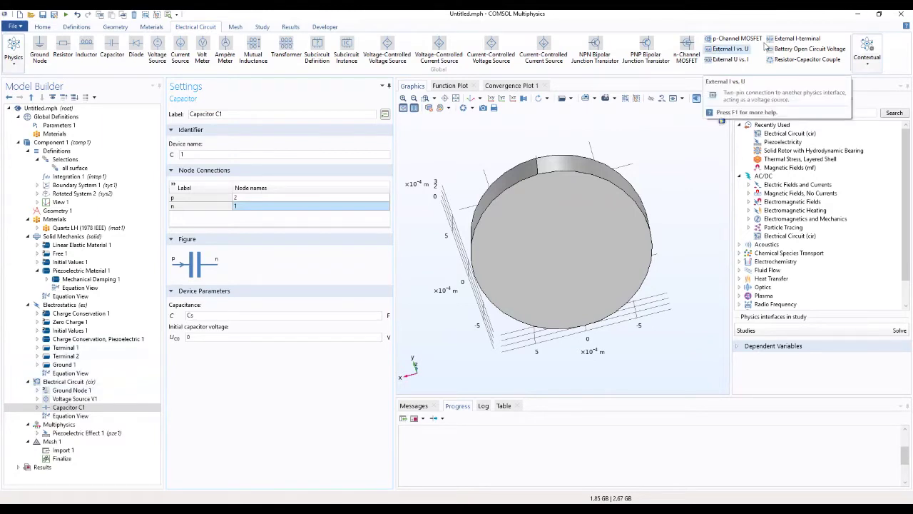
Step: Add an External I-terminal to the circuit and set its node name to 1
click(795, 39)
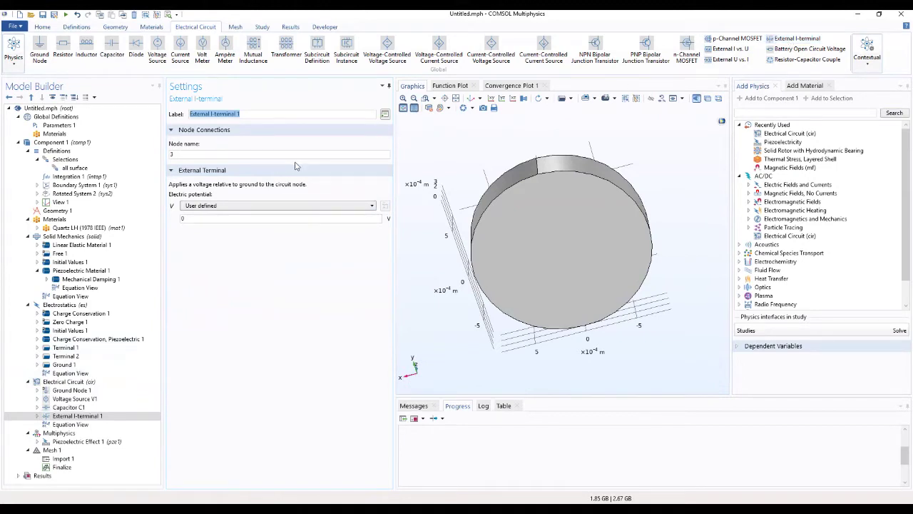
click(194, 158)
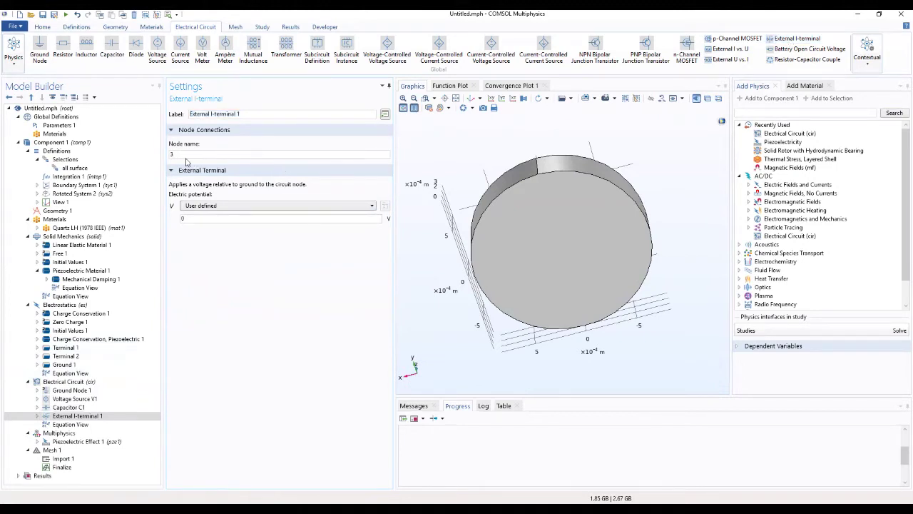
drag(189, 160, 169, 156)
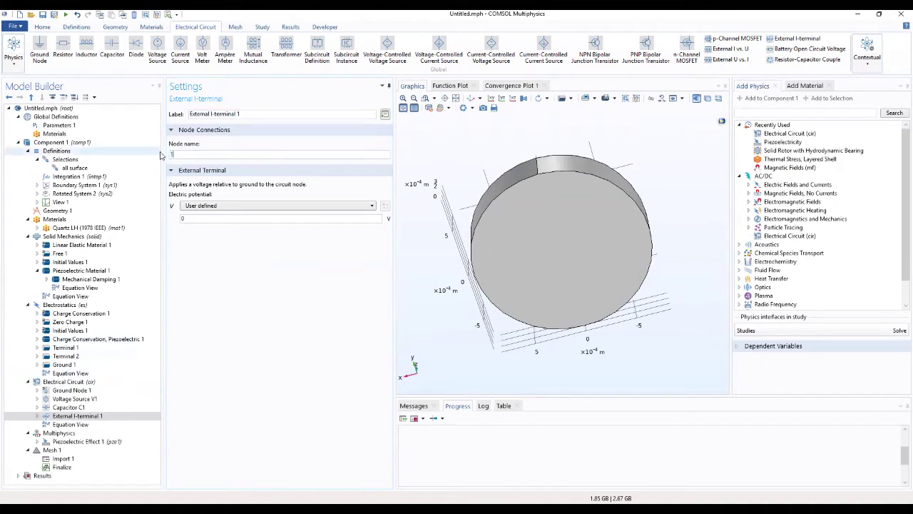
text(1)
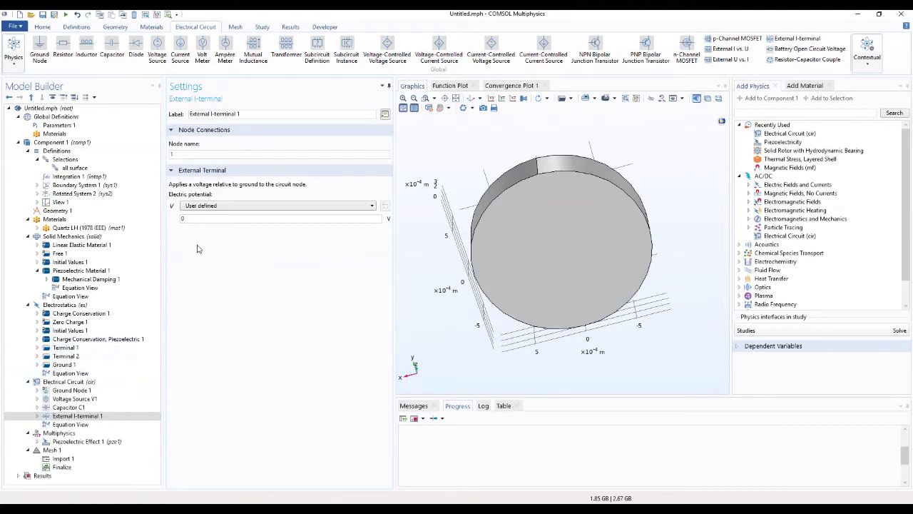
click(82, 416)
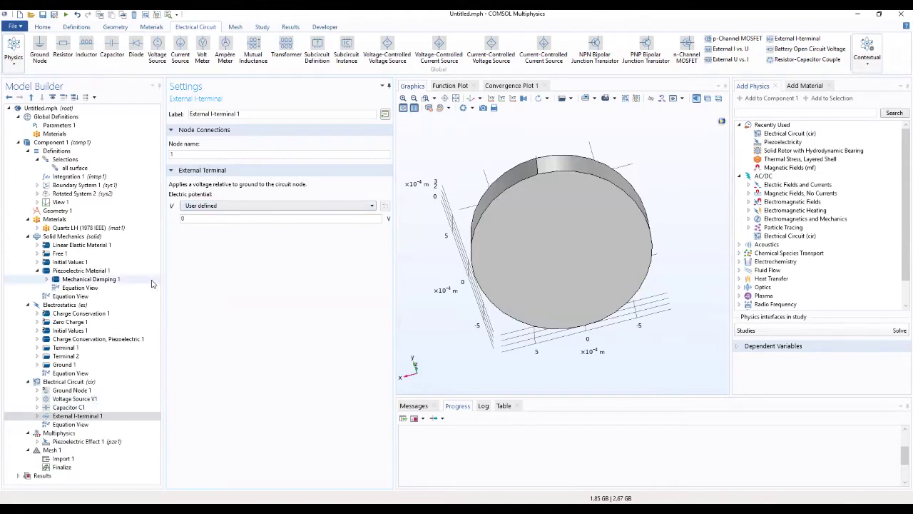
Step: Set the external I-terminal's electric potential to Terminal voltage (es), and check the settings of the circuit-type electrostatic terminal
click(66, 349)
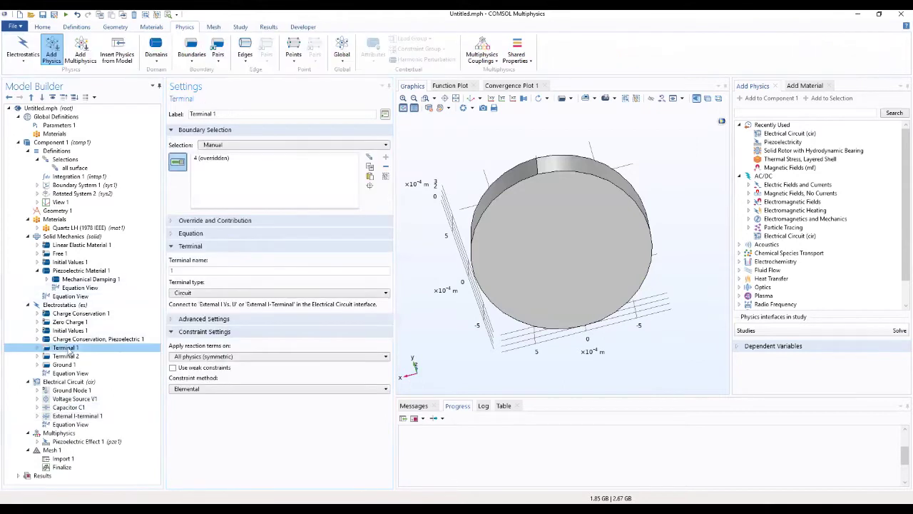
click(77, 416)
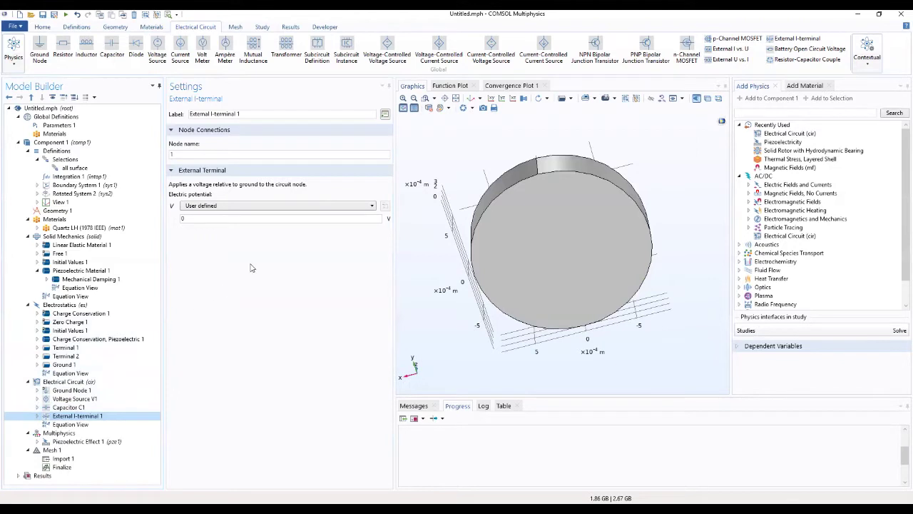
click(244, 207)
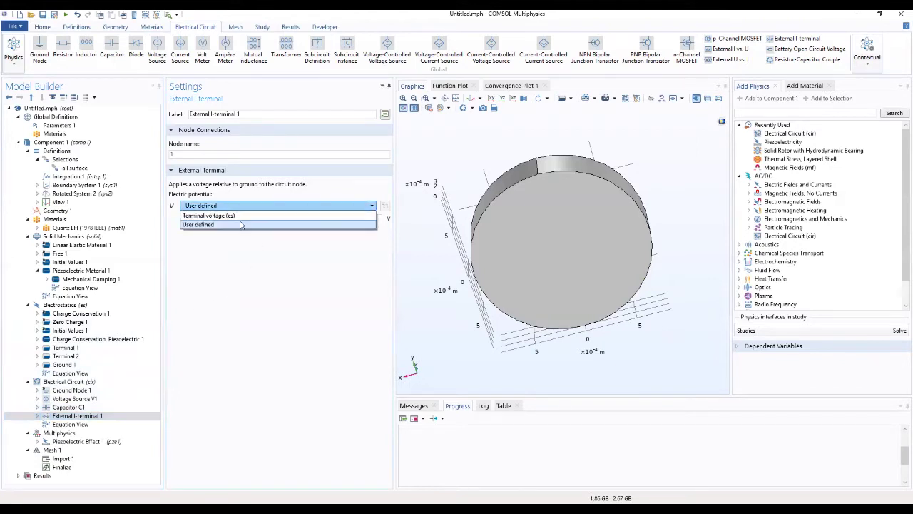
click(241, 217)
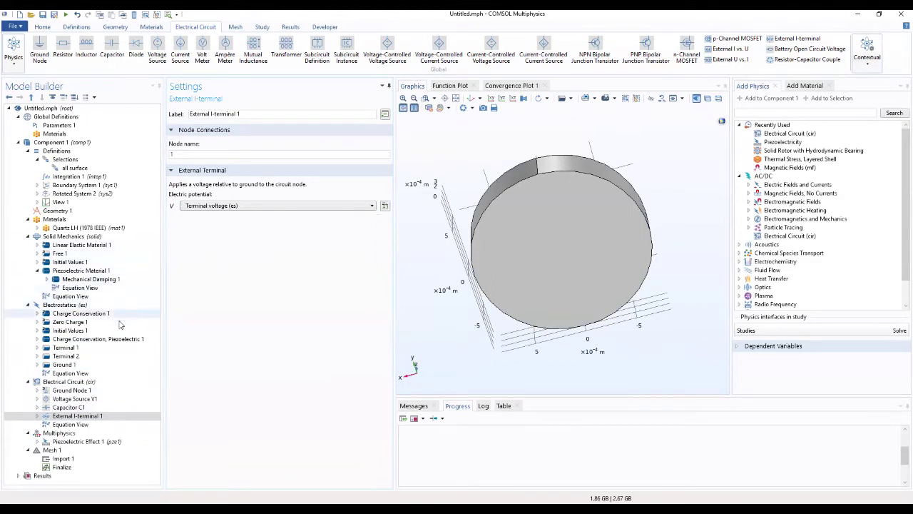
click(78, 349)
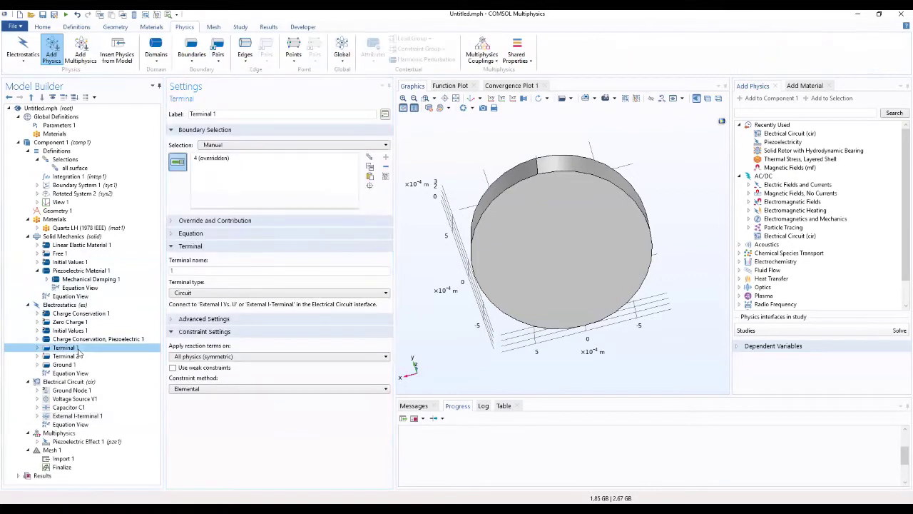
click(79, 416)
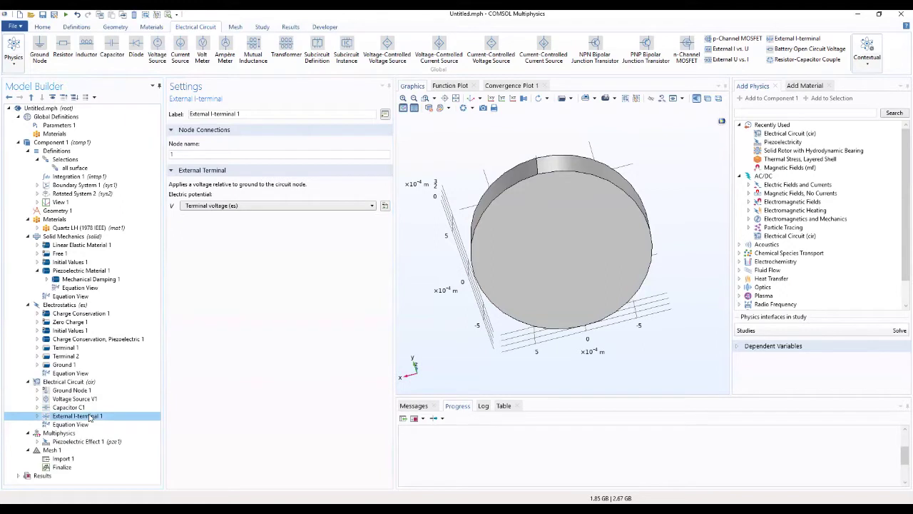
Step: Add an Empty Study to the model and collapse the Results branch of the model tree
click(262, 27)
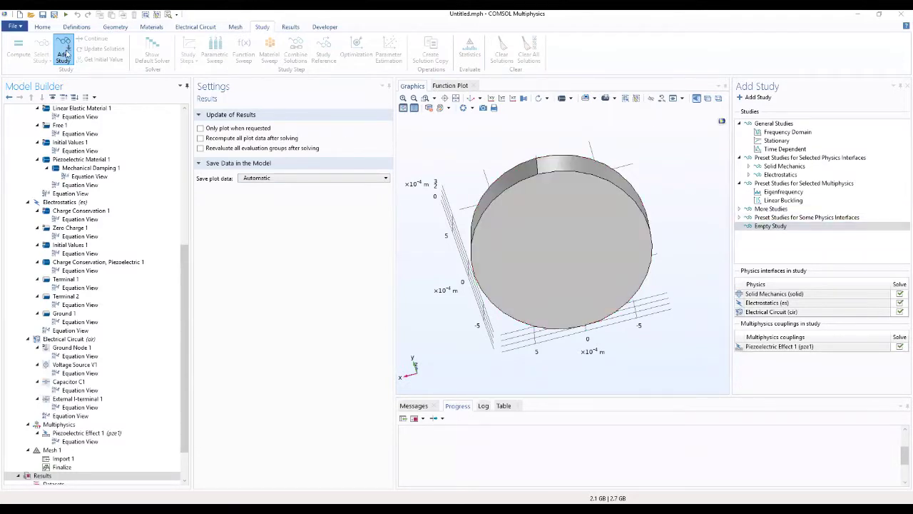
click(767, 227)
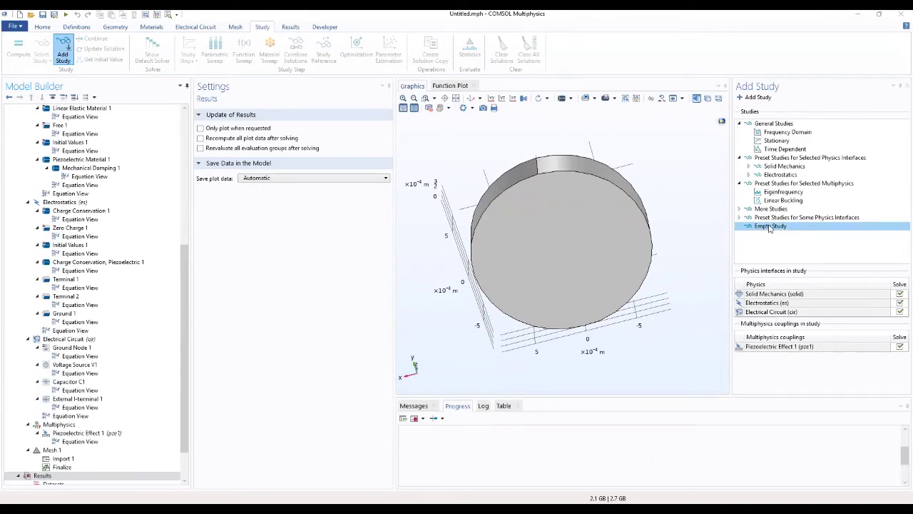
double_click(769, 227)
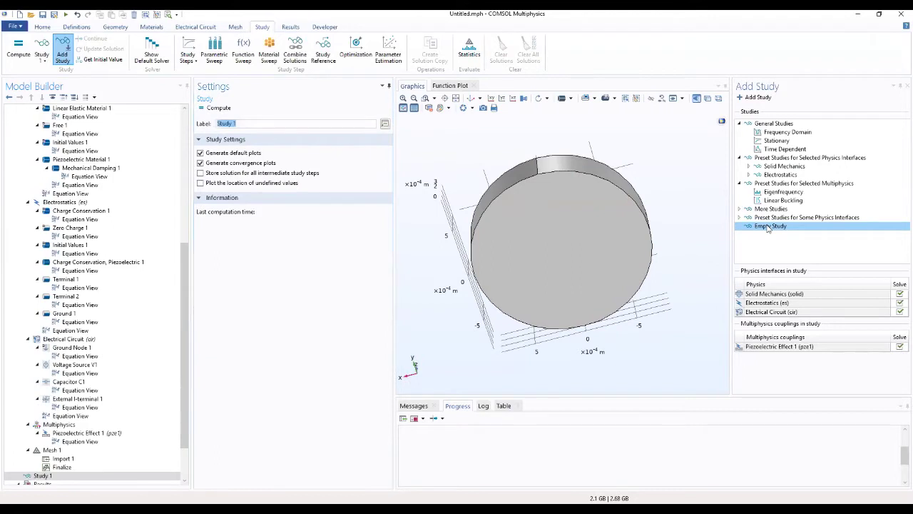
scroll(79, 421, down, 2)
click(74, 425)
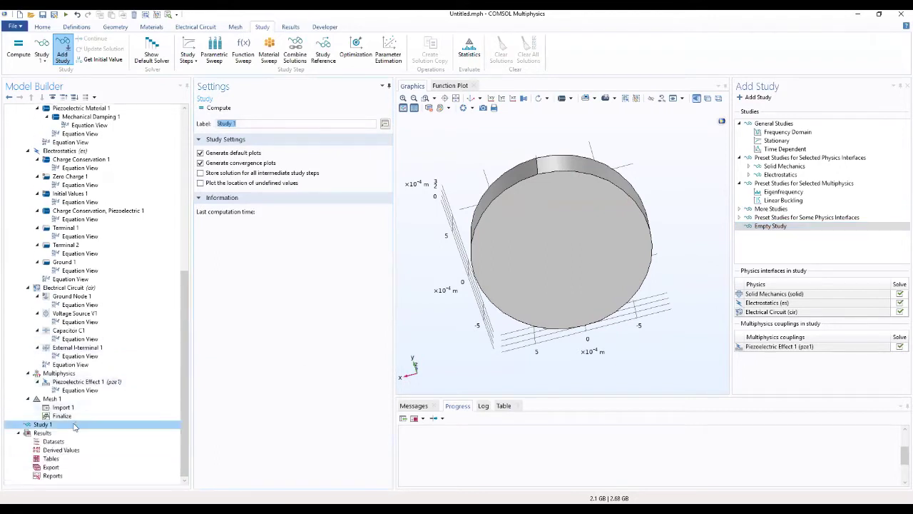
click(19, 433)
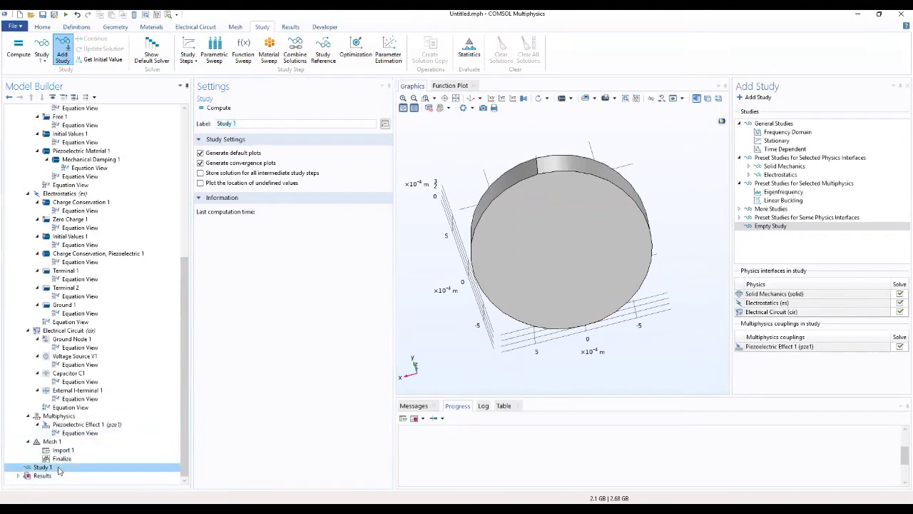
Step: Add an Adaptive Frequency Sweep step to Study 1 and widen its settings area
right_click(60, 468)
mouse_move(118, 333)
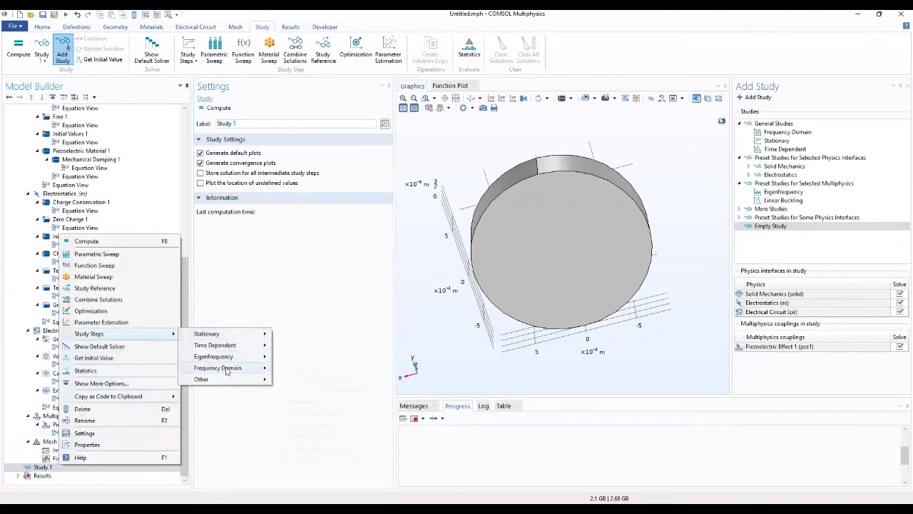
mouse_move(230, 368)
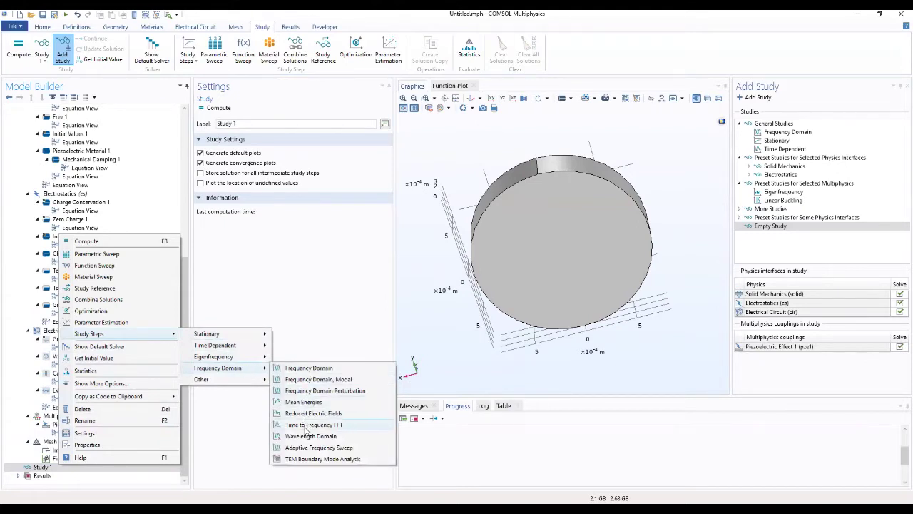
click(304, 448)
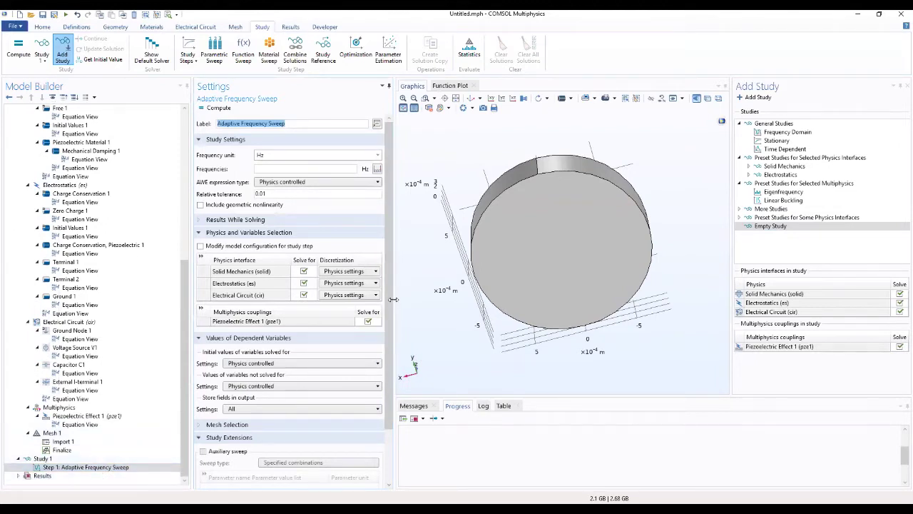
drag(393, 300, 488, 195)
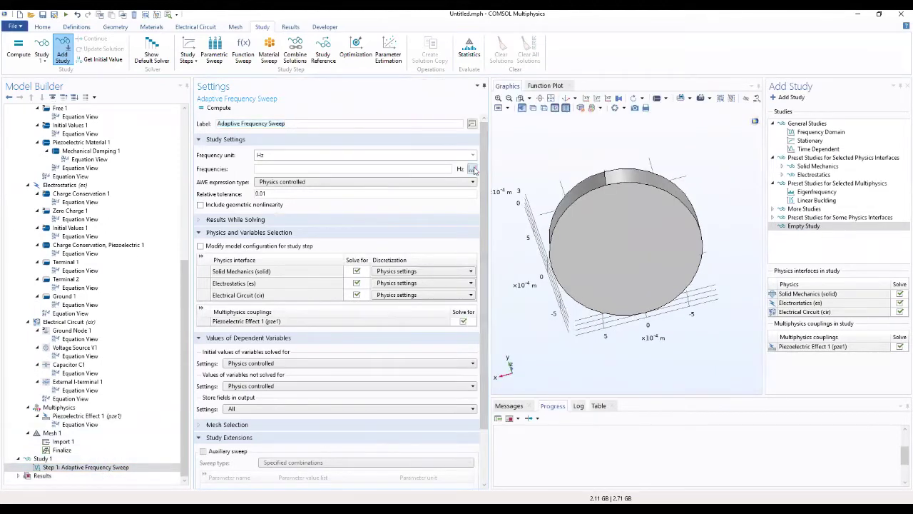
Step: Set the sweep frequencies to a range from 5.095[MHz] to 5.13[MHz] in steps of 0.2[kHz]
click(472, 169)
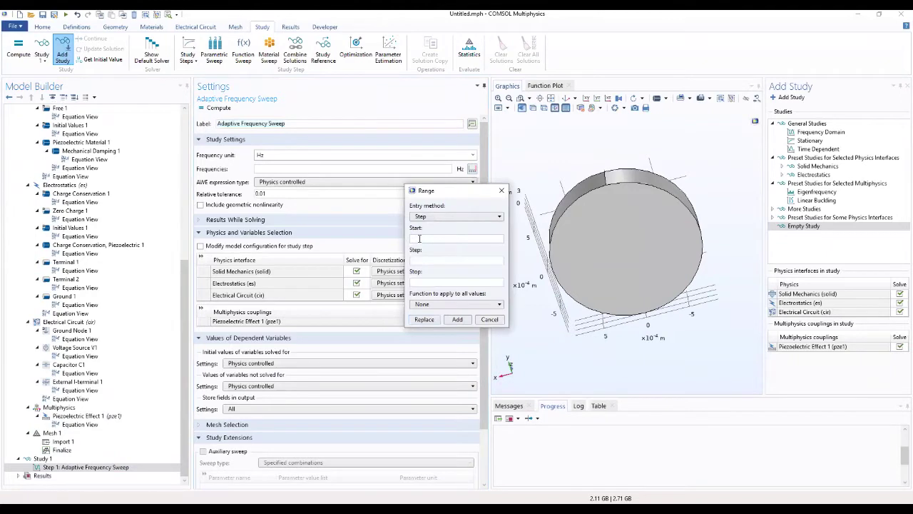
text(5.095[MHz)
click(421, 261)
text(0.2)
text(kH)
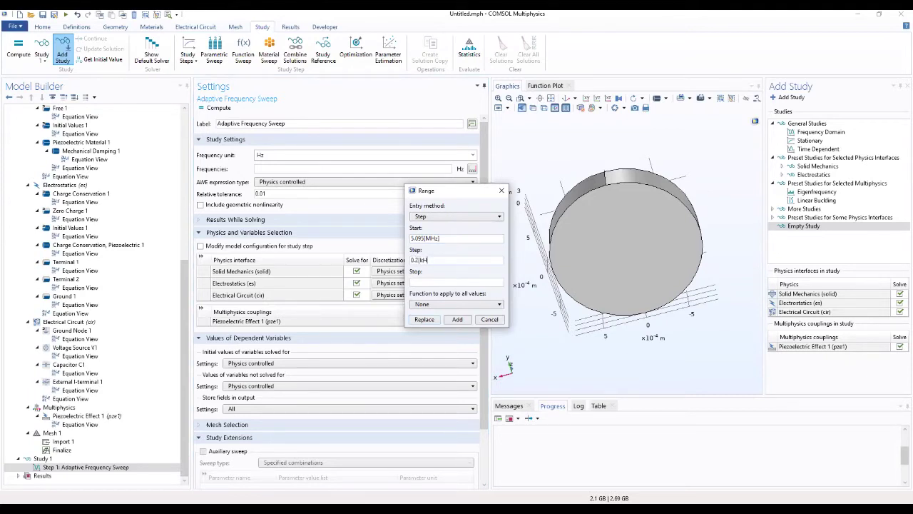
text(z])
click(454, 282)
text(5.13[MHz])
click(425, 320)
Step: Make the AWE expression type user controlled and enter the expression comp1.intop1(abs(comp1.u)/1e-9)
click(318, 184)
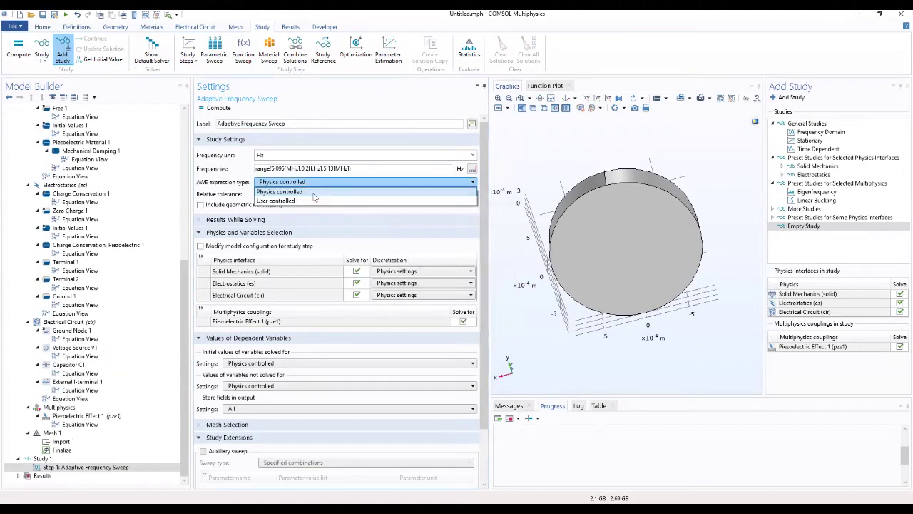
click(314, 198)
click(270, 207)
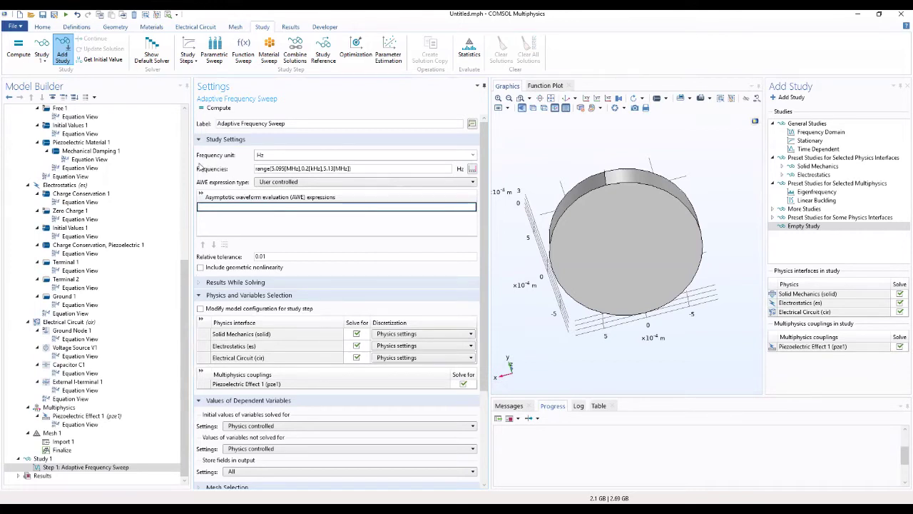
text(comp)
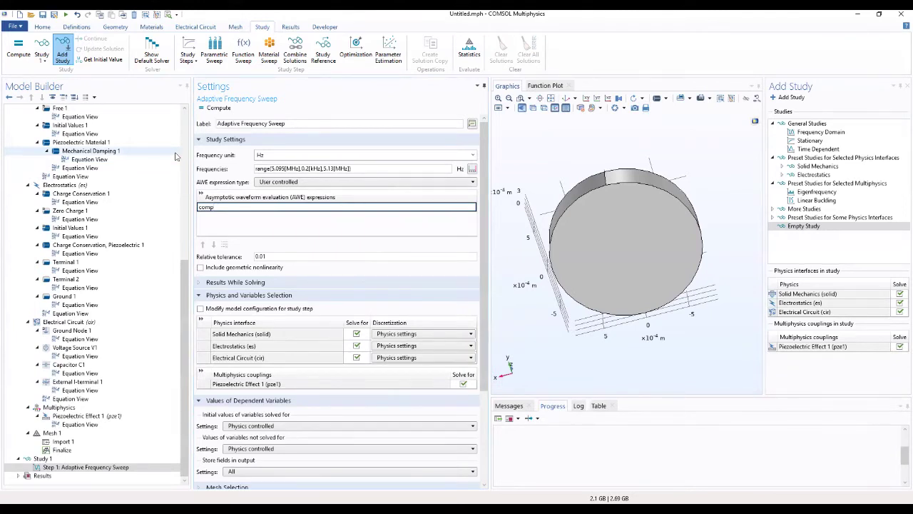
text(1.in)
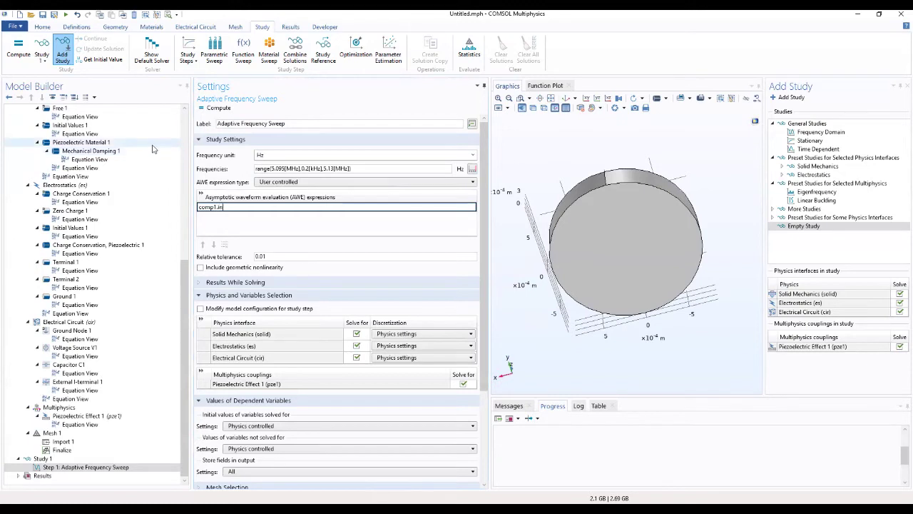
text(top1(abs(c)
text(omp1.u)
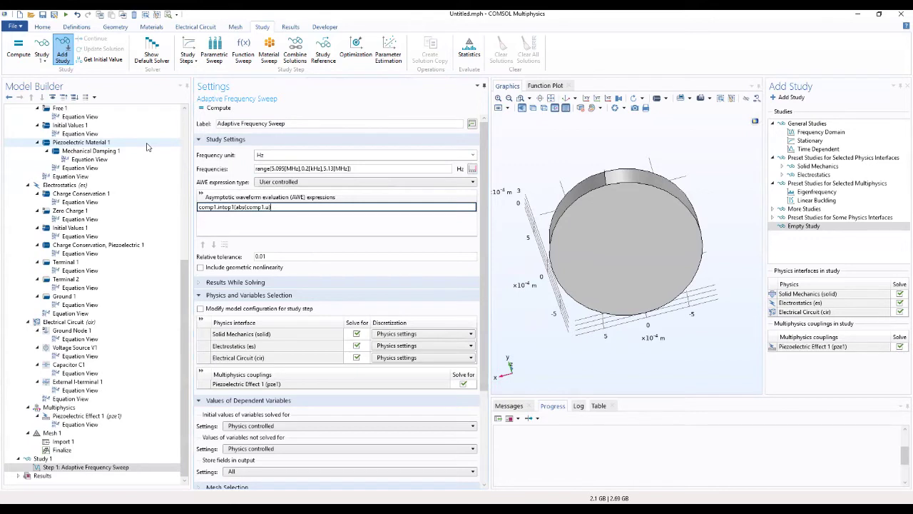
text(/1e-9))
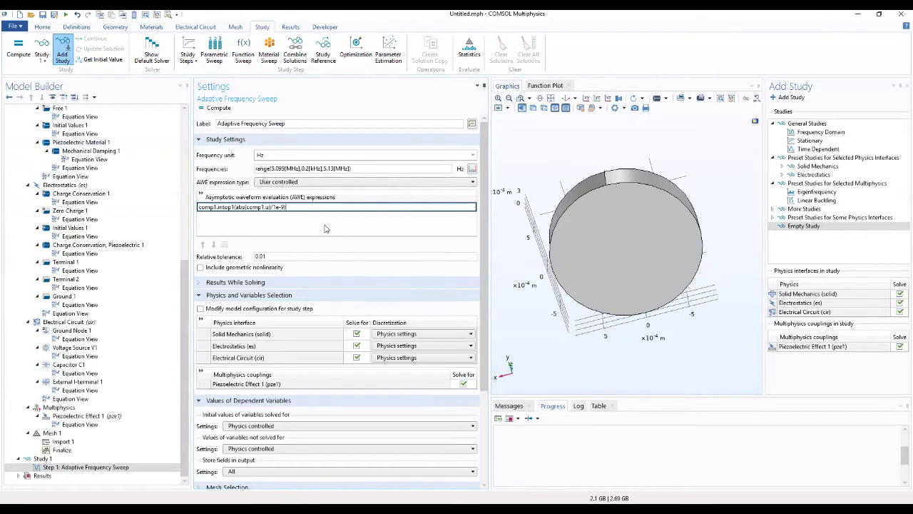
click(288, 224)
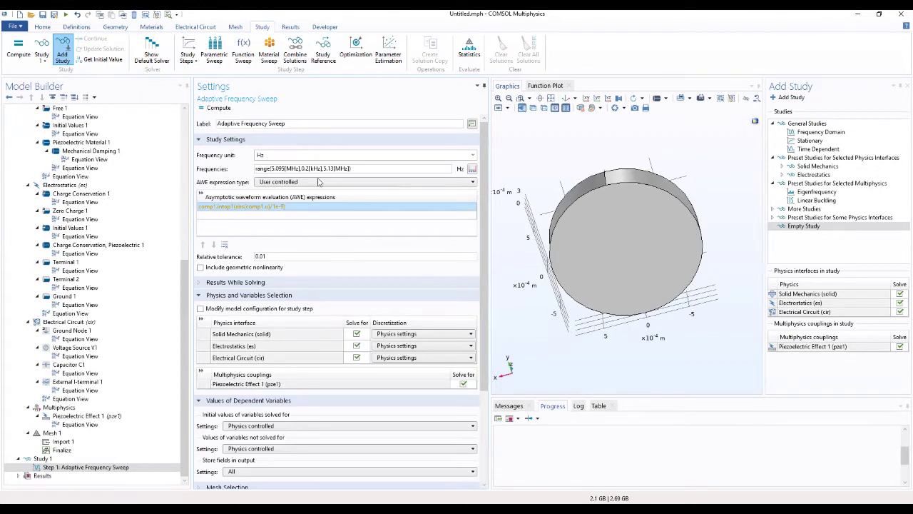
Step: Exclude Electrical Circuit (cir) from the physics solved in the adaptive frequency sweep and compute the study
click(901, 86)
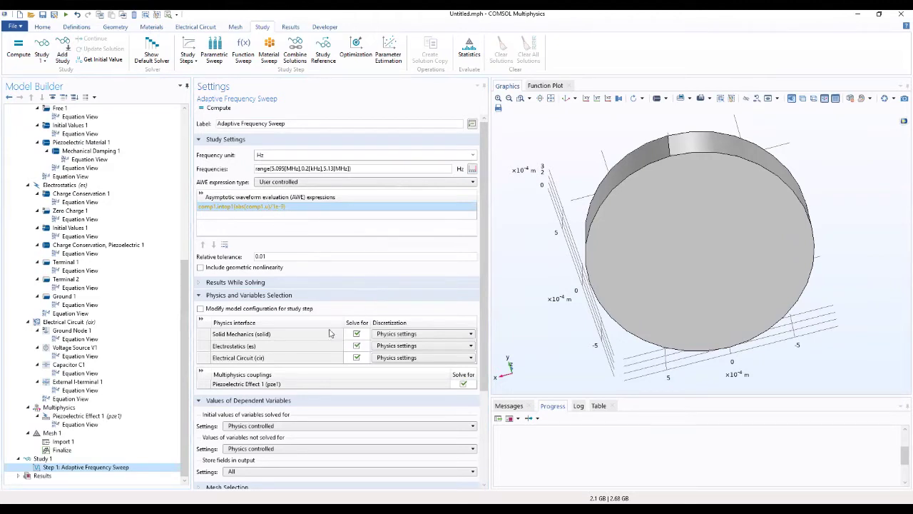
click(356, 358)
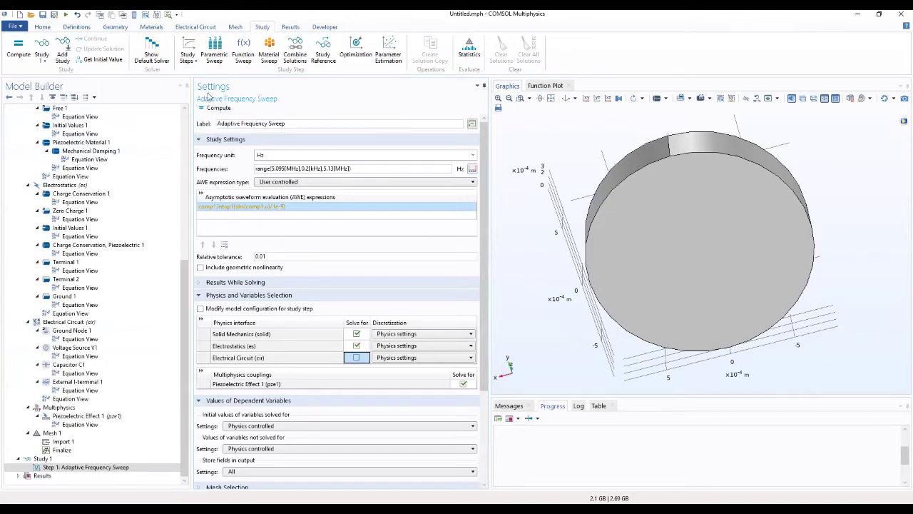
click(214, 108)
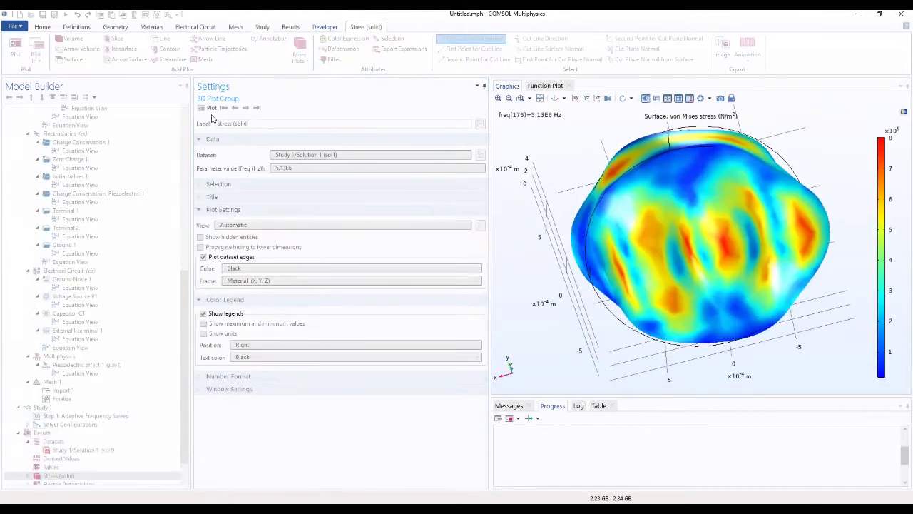
Step: Examine the default stress and electric potential plots of the solution in the default 3D view
click(555, 99)
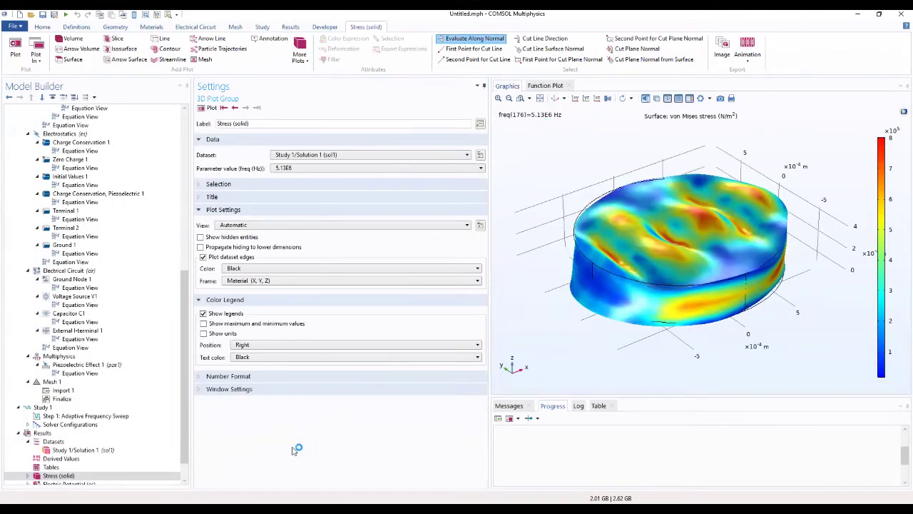
click(60, 475)
scroll(83, 481, down, 1)
click(81, 459)
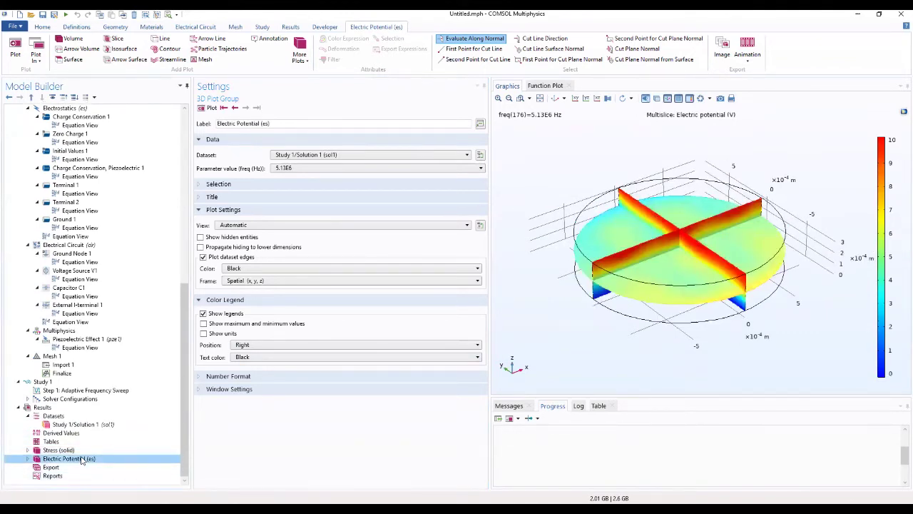
Step: Rename the Stress (solid) plot group to Displacement
click(82, 450)
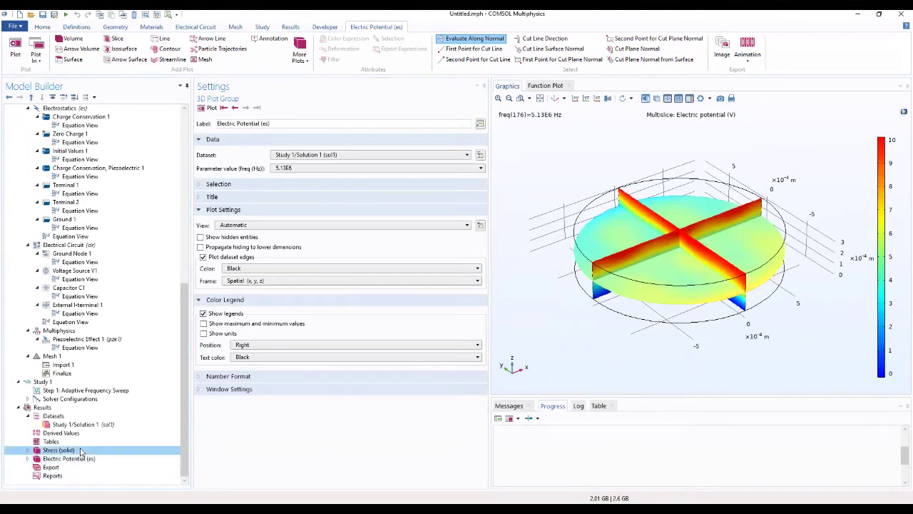
drag(249, 123, 218, 124)
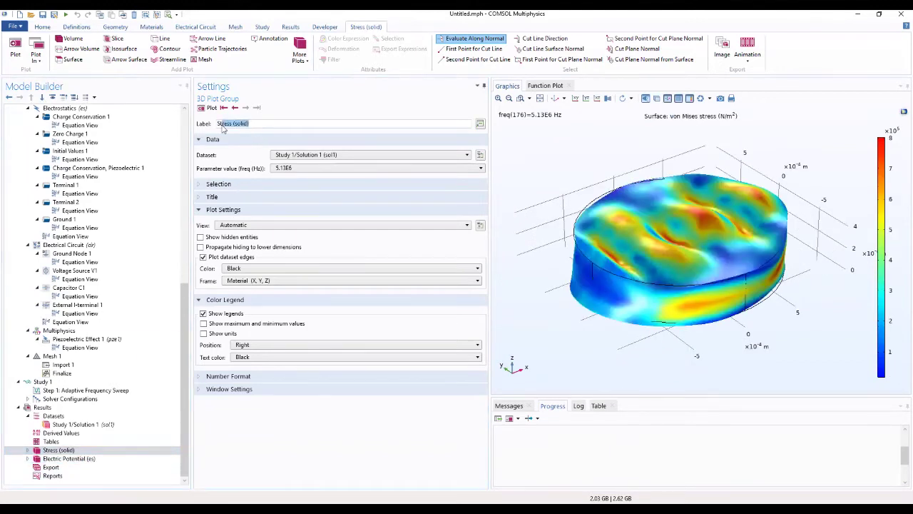
key(BackSpace)
text(Displacement)
Step: Plot the Displacement group at the frequency 5.112E6 Hz and examine the deformed disc from its side
click(315, 170)
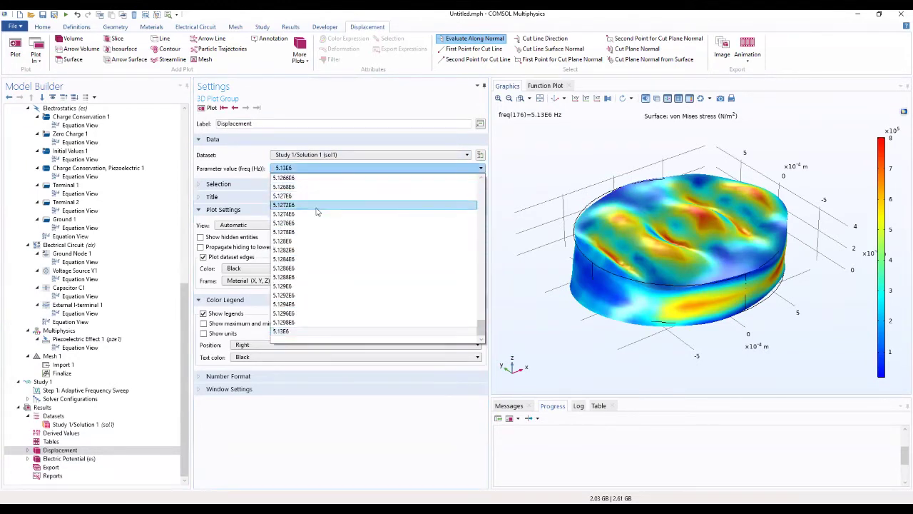
scroll(309, 243, up, 16)
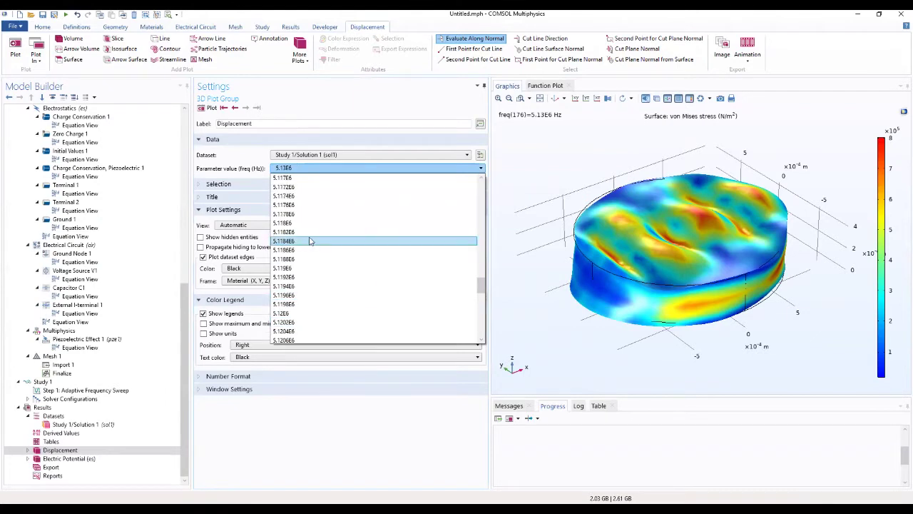
scroll(309, 243, up, 9)
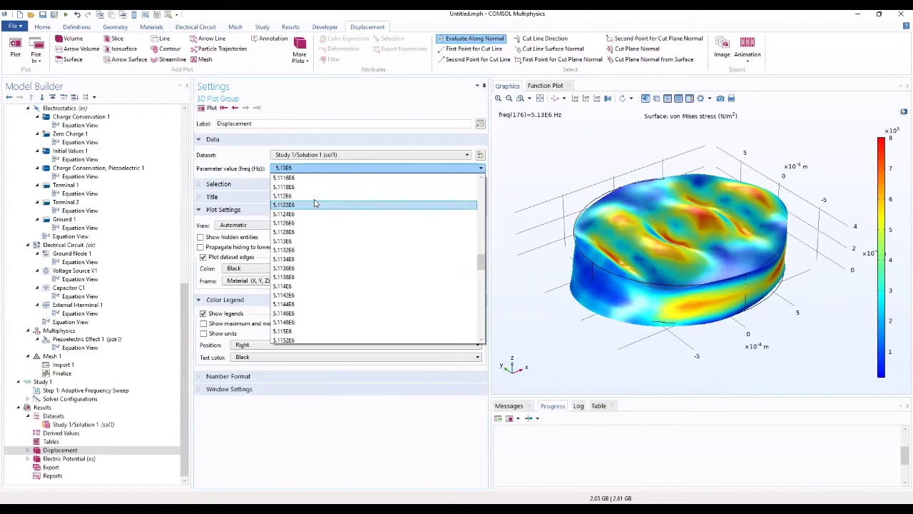
click(316, 204)
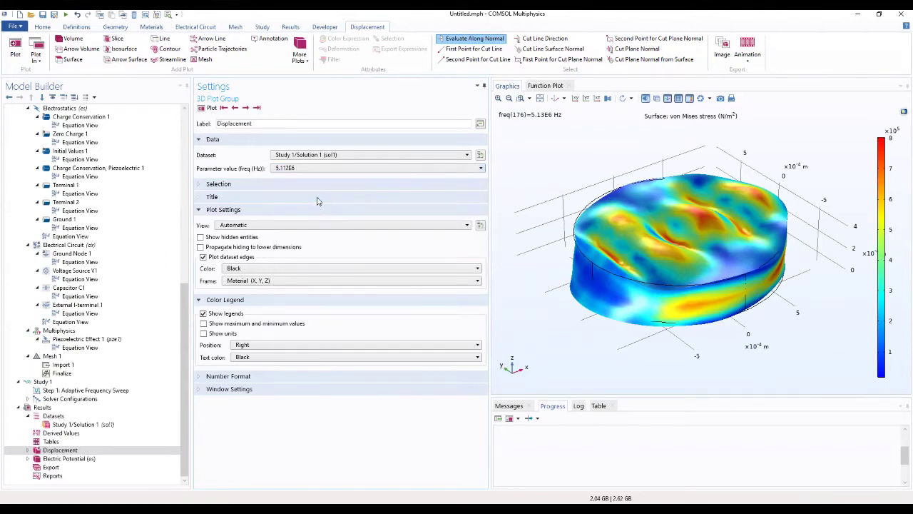
click(212, 107)
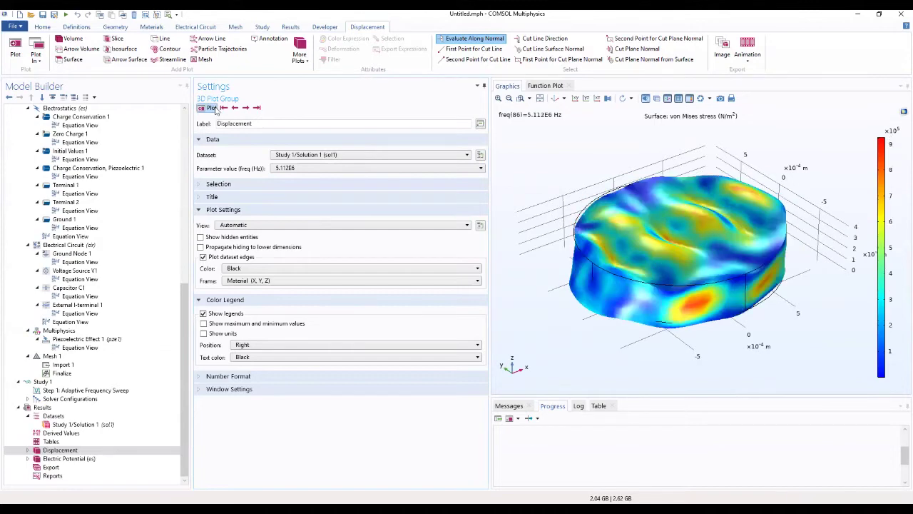
drag(542, 207, 495, 273)
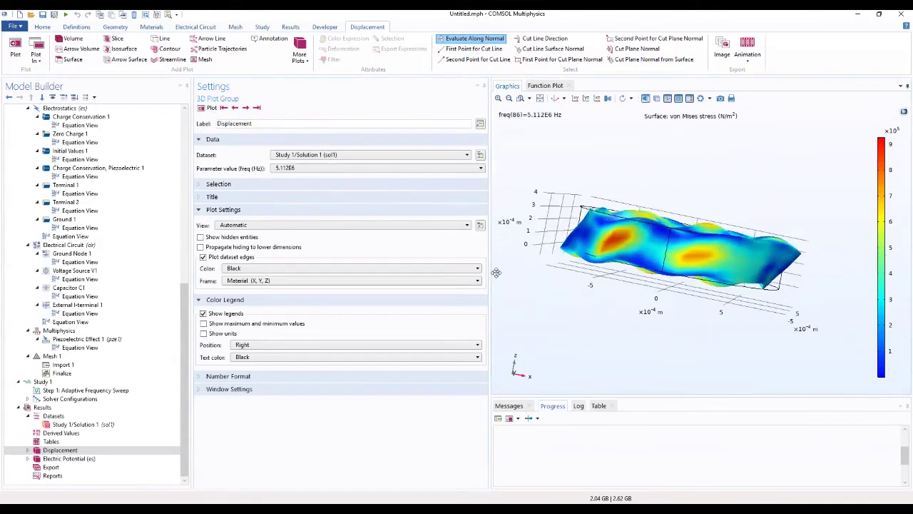
Step: Go back through the Displacement plot's lower frequencies one by one, down to 5.106E6 Hz, to examine how the deformation changes
click(234, 108)
click(235, 107)
click(235, 108)
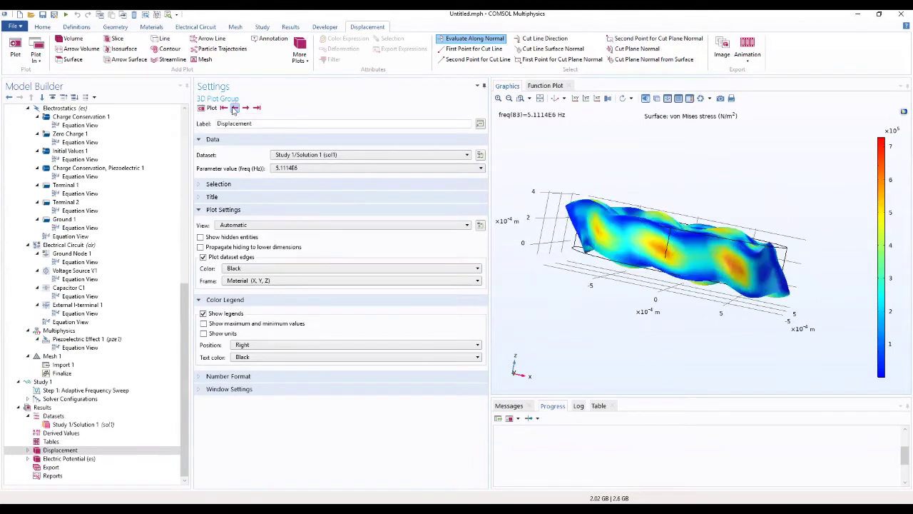
click(235, 107)
click(235, 108)
click(235, 107)
click(234, 108)
click(235, 108)
click(235, 107)
click(235, 108)
click(235, 108)
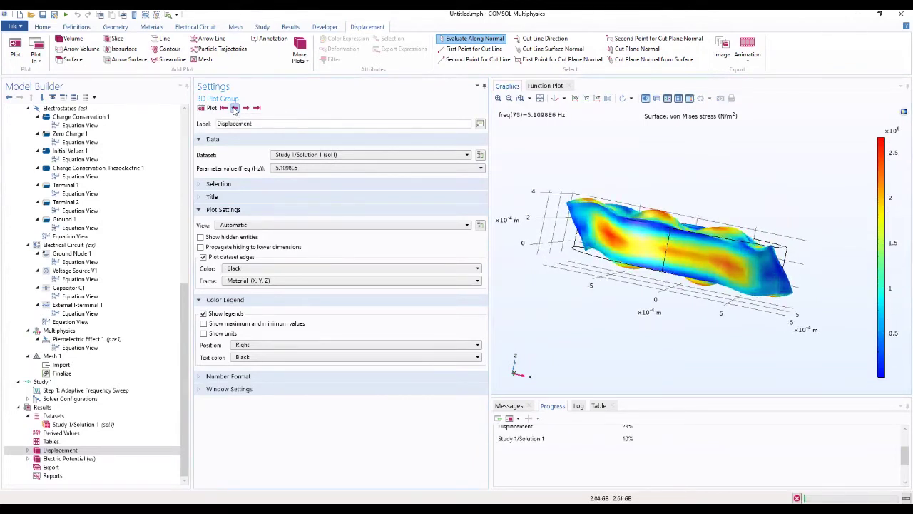
click(234, 108)
click(235, 108)
click(234, 108)
click(235, 108)
click(235, 108)
click(235, 108)
click(235, 108)
click(234, 108)
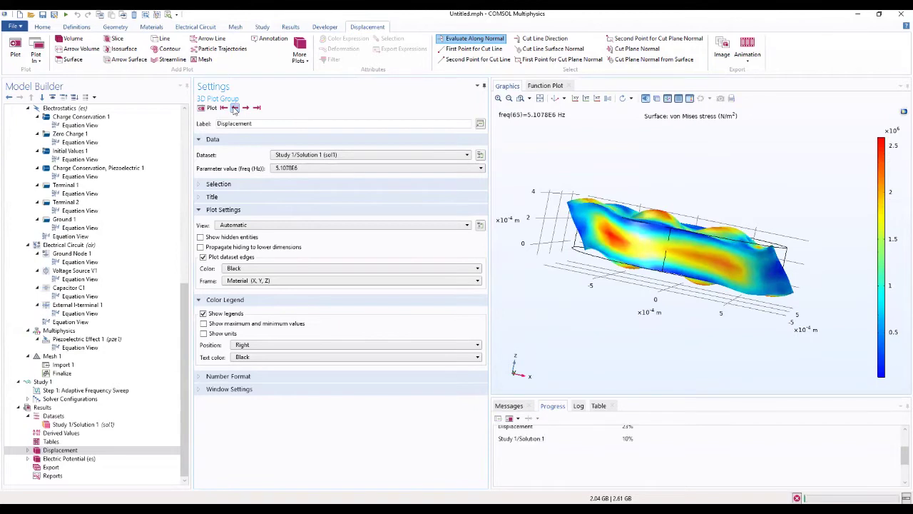
click(235, 108)
click(235, 108)
click(235, 108)
click(234, 107)
click(235, 107)
click(234, 108)
click(235, 108)
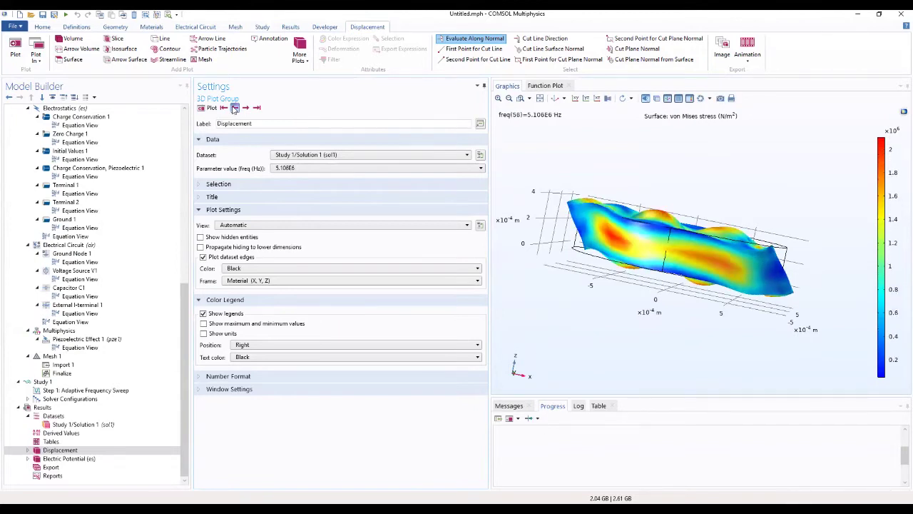
Step: Examine the deformed shape at the first few sweep frequencies from several angles, and return the plot to 5.095E6 Hz
click(224, 108)
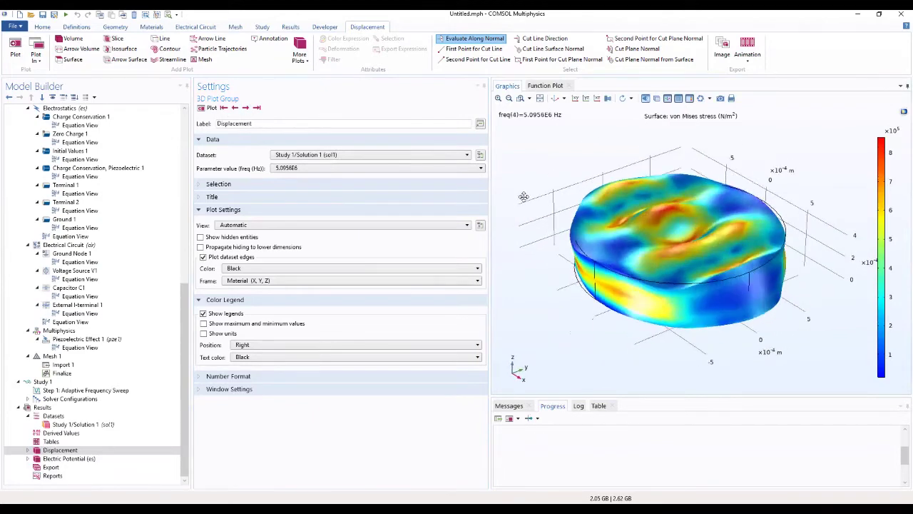
drag(524, 197, 531, 250)
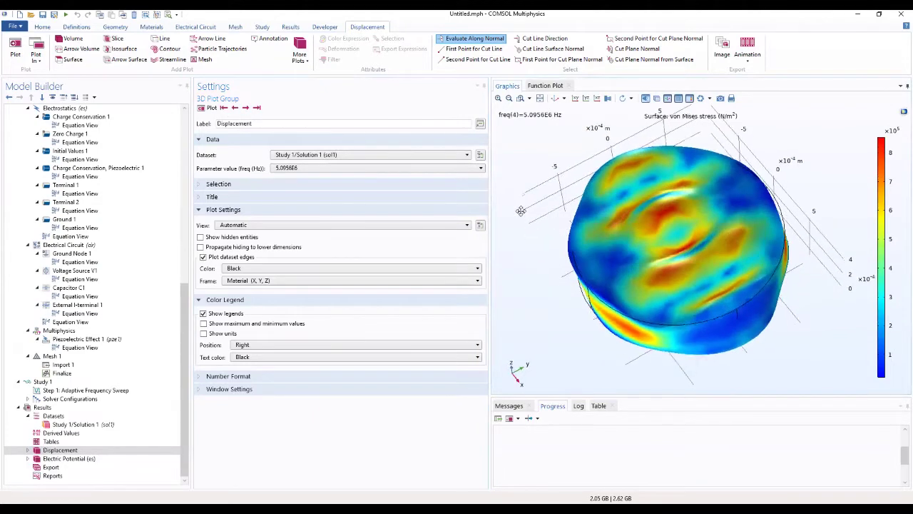
click(244, 108)
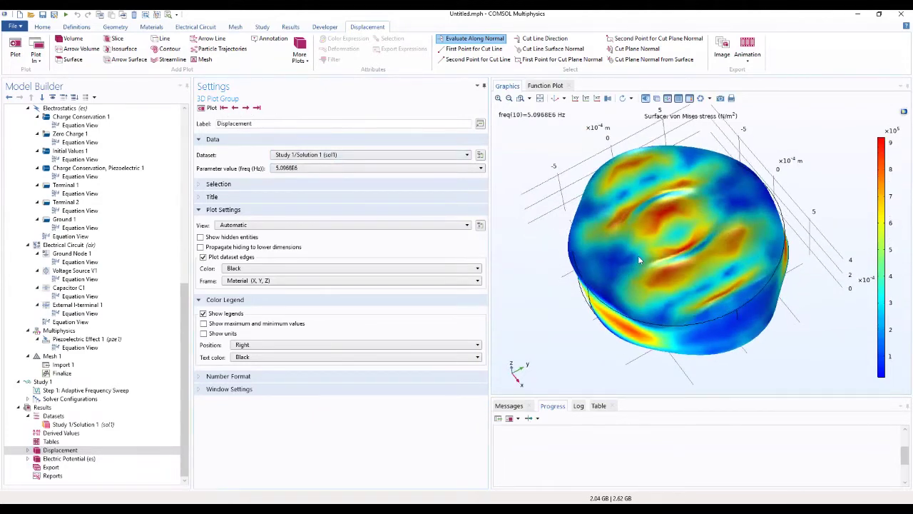
drag(638, 256, 630, 182)
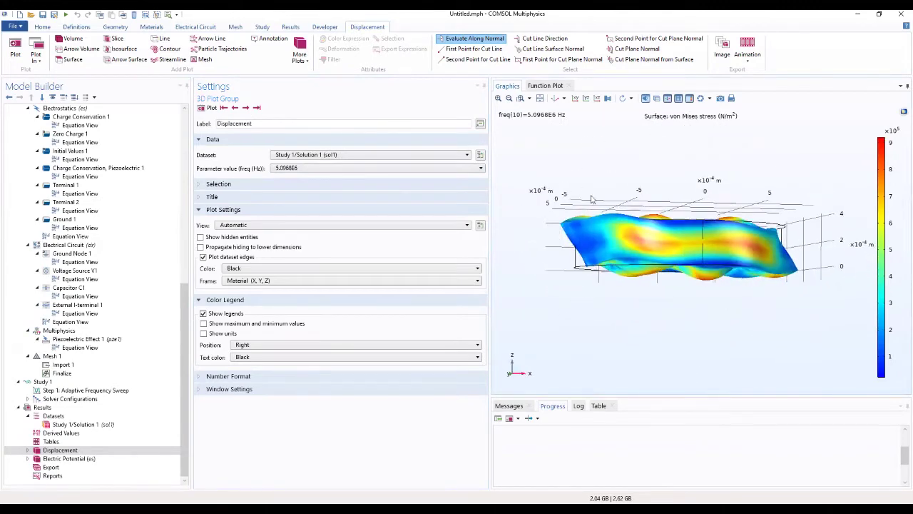
click(223, 109)
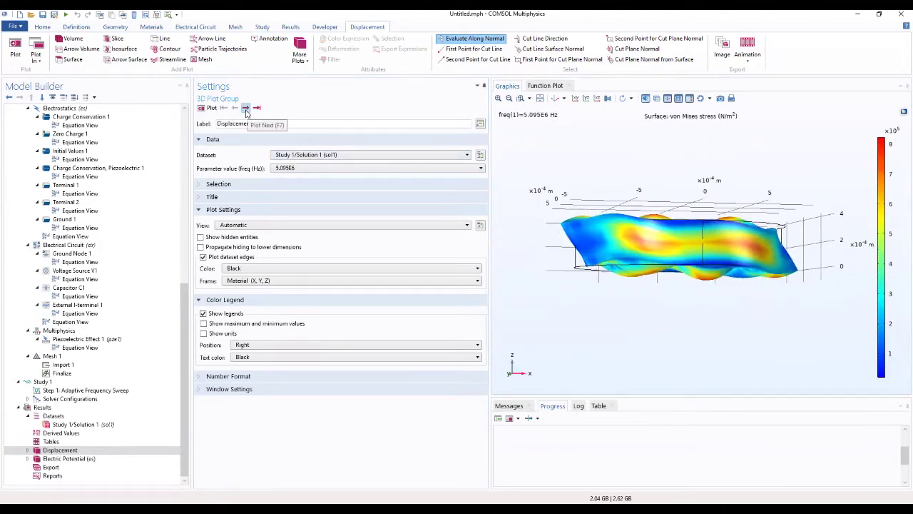
Step: Advance the Displacement plot one sweep frequency at a time, from 5.095E6 Hz past 5.0982E6 Hz, to examine the deformation from the side
click(245, 108)
click(245, 108)
click(246, 108)
click(246, 108)
click(245, 107)
click(246, 107)
click(245, 108)
click(246, 108)
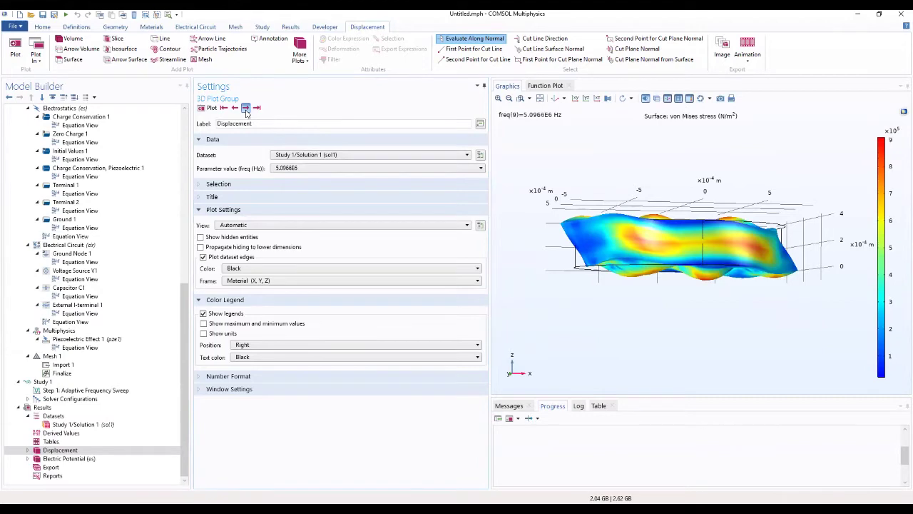
click(245, 107)
click(246, 107)
click(245, 108)
click(245, 108)
click(245, 108)
click(246, 107)
click(246, 108)
click(246, 108)
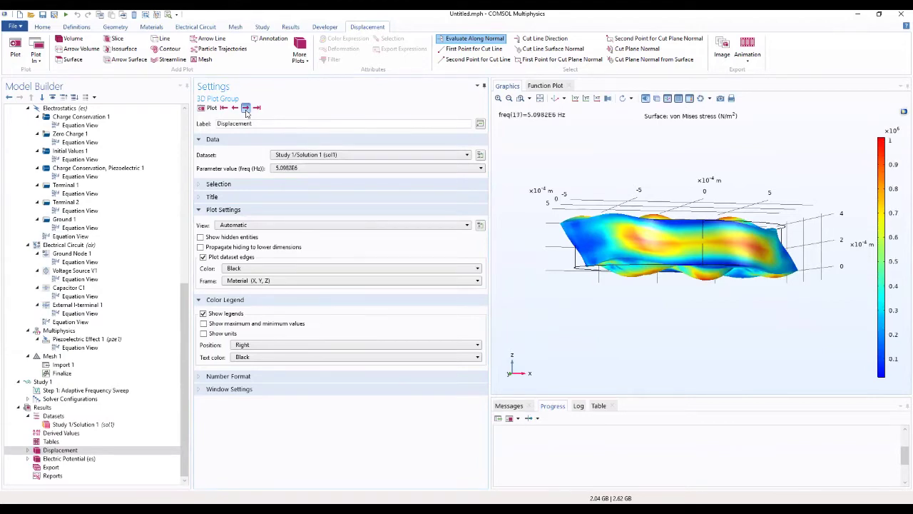
click(246, 108)
Step: Compare the Displacement plot at the last and first sweep frequencies, 5.13E6 and 5.095E6 Hz, in the default 3D view, ending at 5.13E6 Hz
click(257, 108)
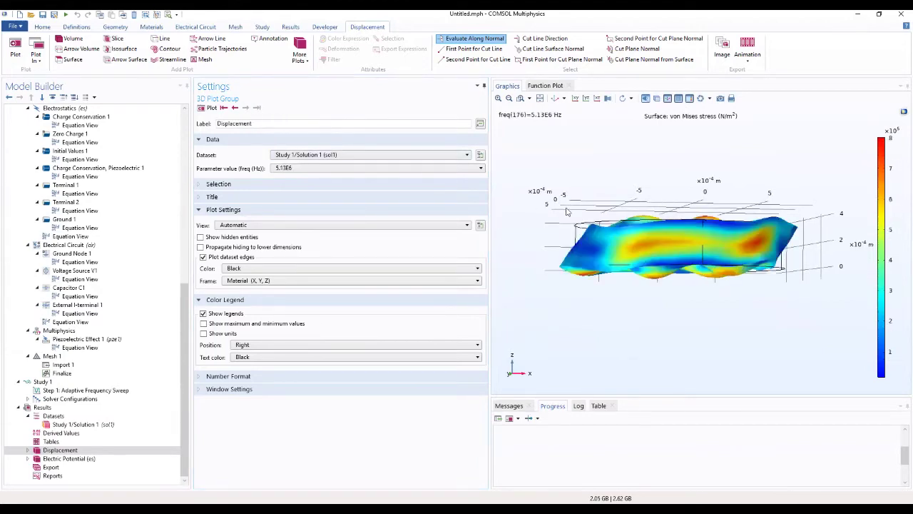
drag(664, 236, 593, 333)
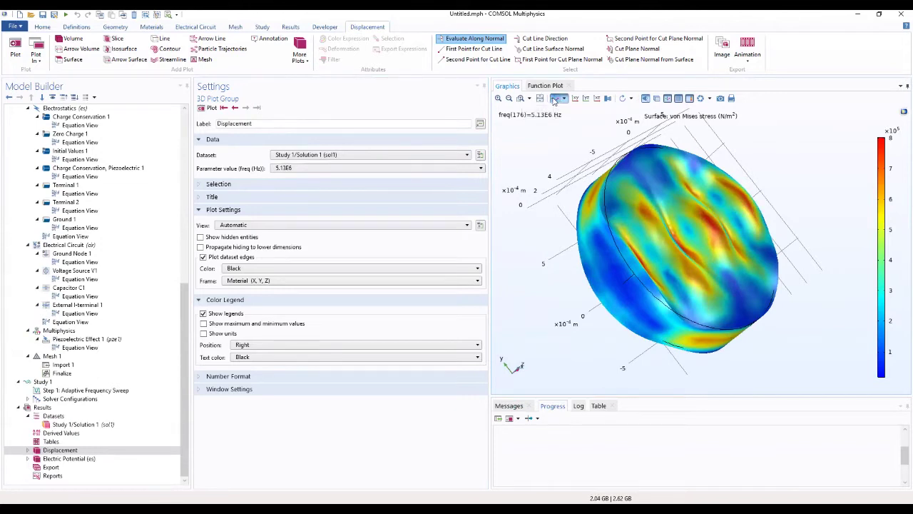
click(556, 100)
click(224, 107)
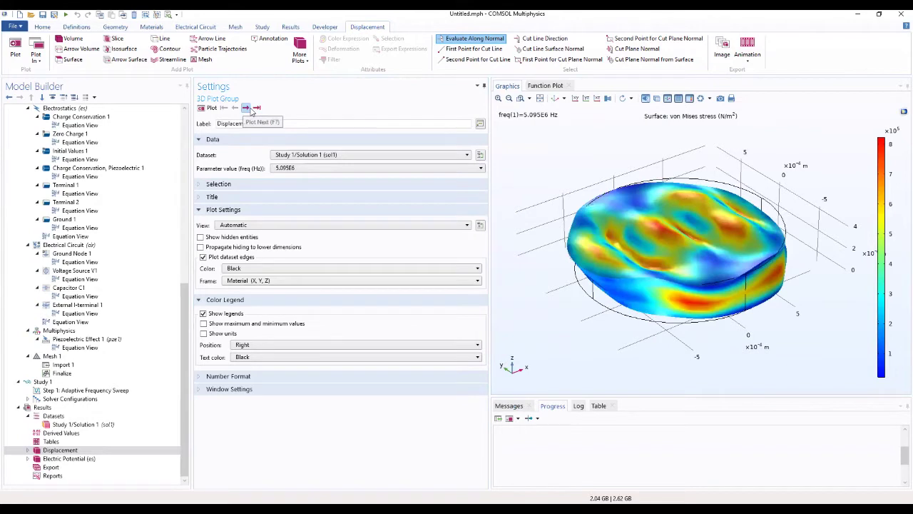
click(251, 109)
click(226, 109)
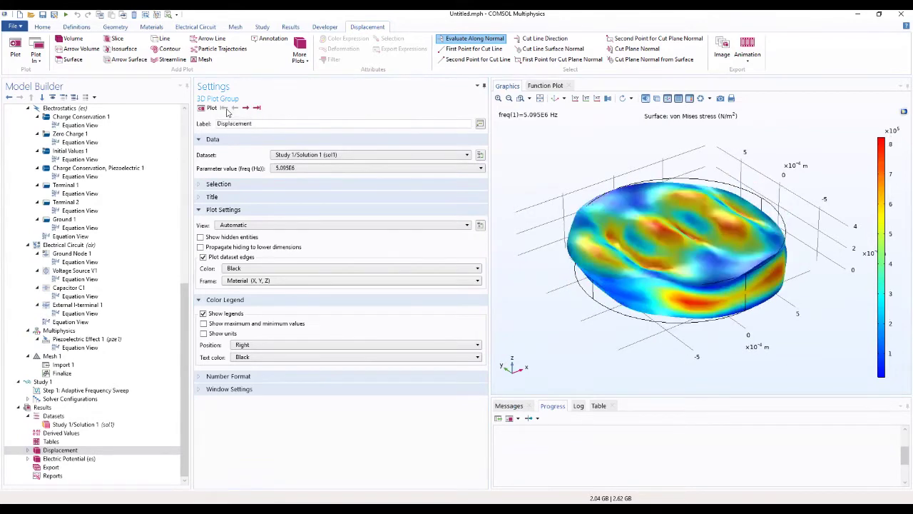
click(254, 109)
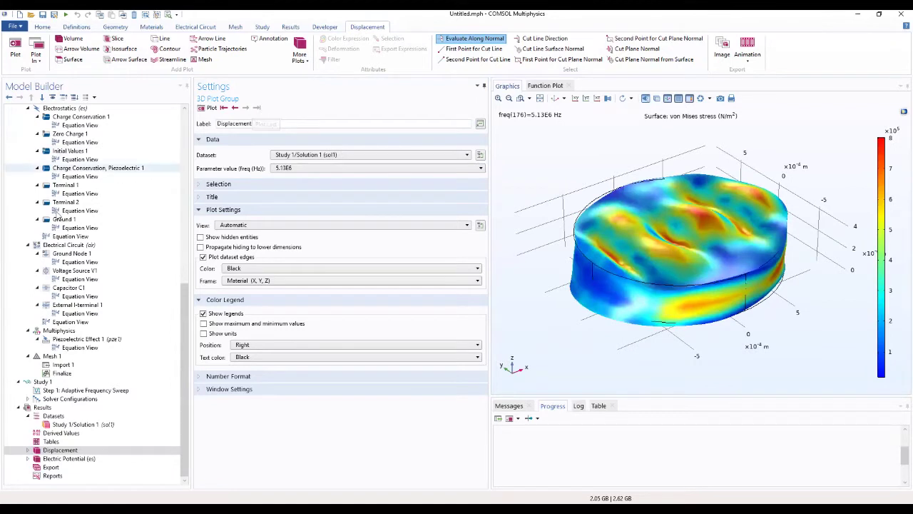
Step: Set the expression of Surface 1 in the Displacement group to solid.disp, replot it, and view the disc from its side
click(28, 450)
click(63, 459)
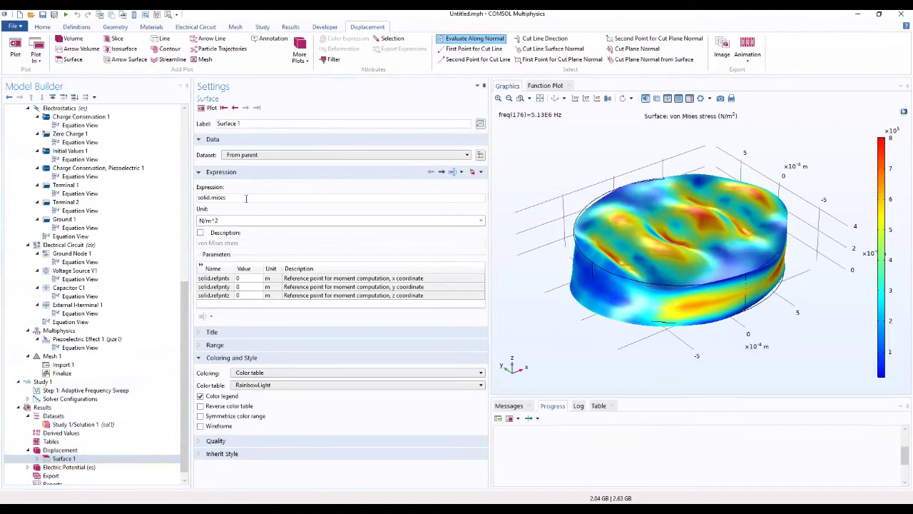
drag(227, 198, 217, 200)
text(disp)
key(Return)
click(208, 107)
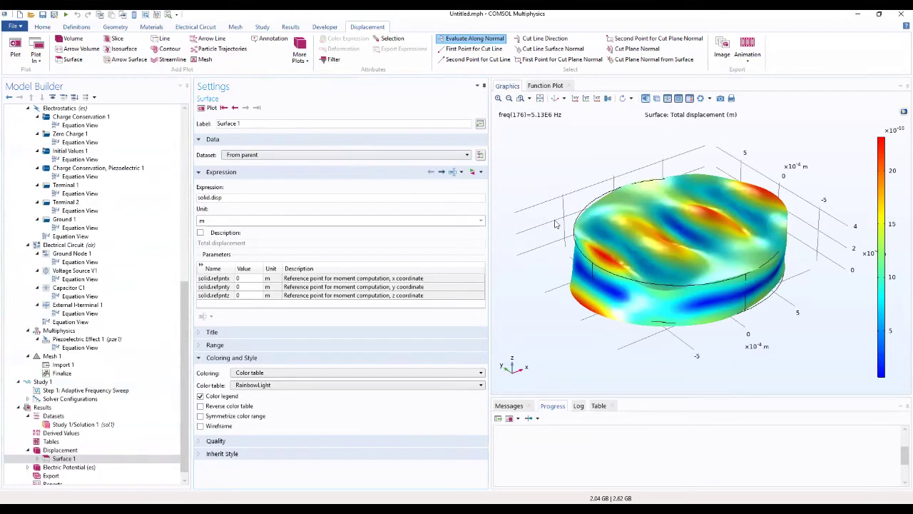
drag(556, 224, 519, 201)
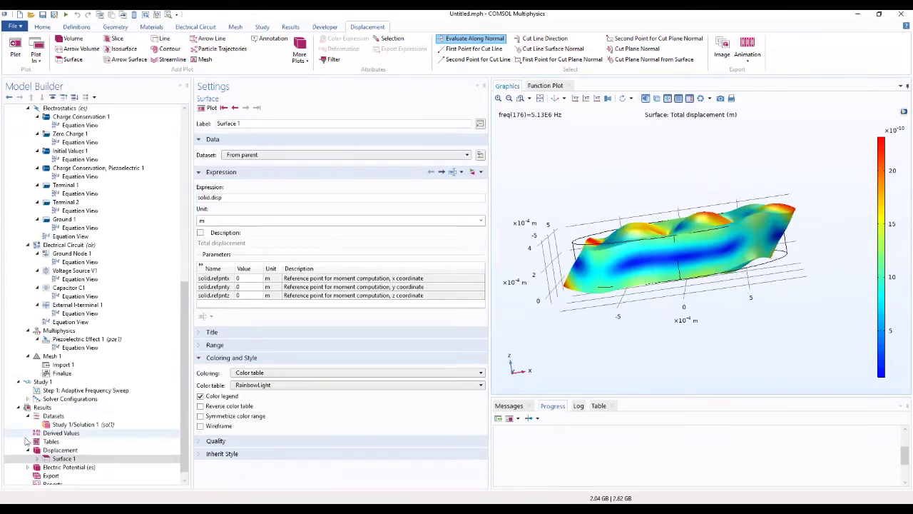
Step: Display the Electric Potential (es) plot and compare its slices at the sweep frequencies 5.095E6 Hz and 5.13E6 Hz
click(55, 468)
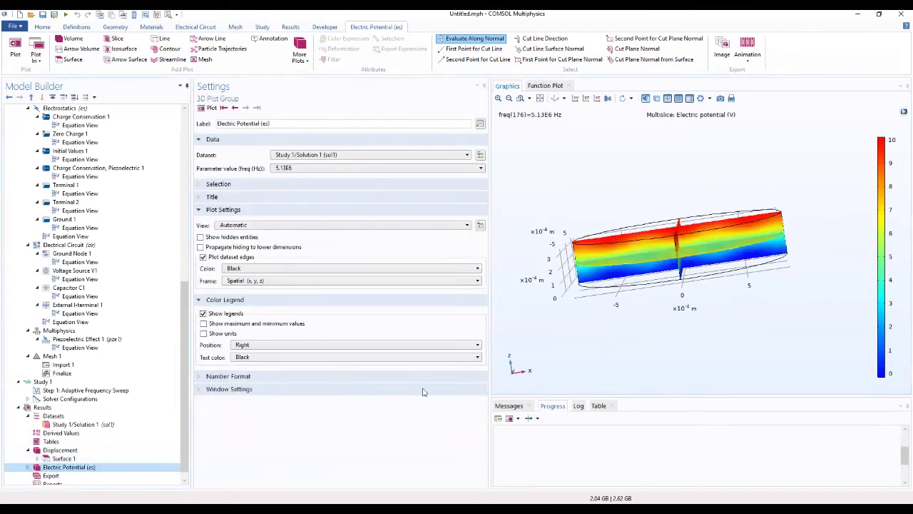
drag(570, 314, 562, 209)
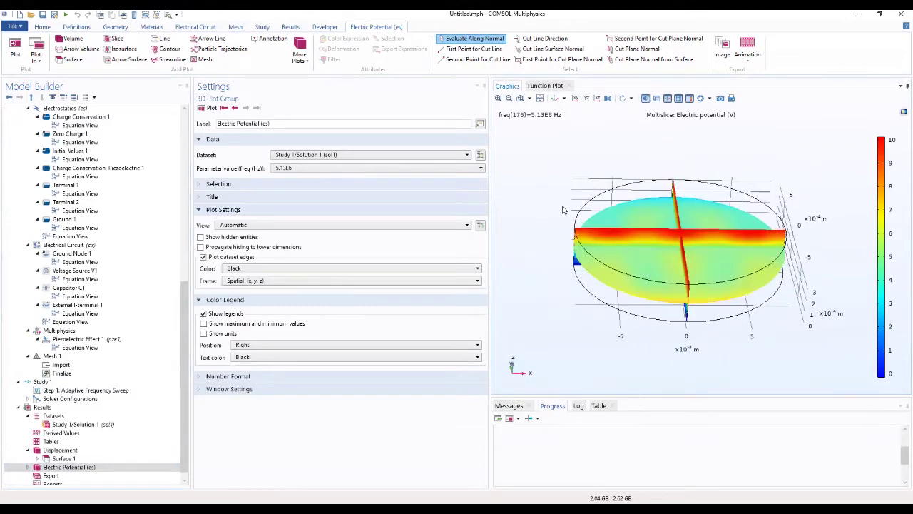
click(224, 108)
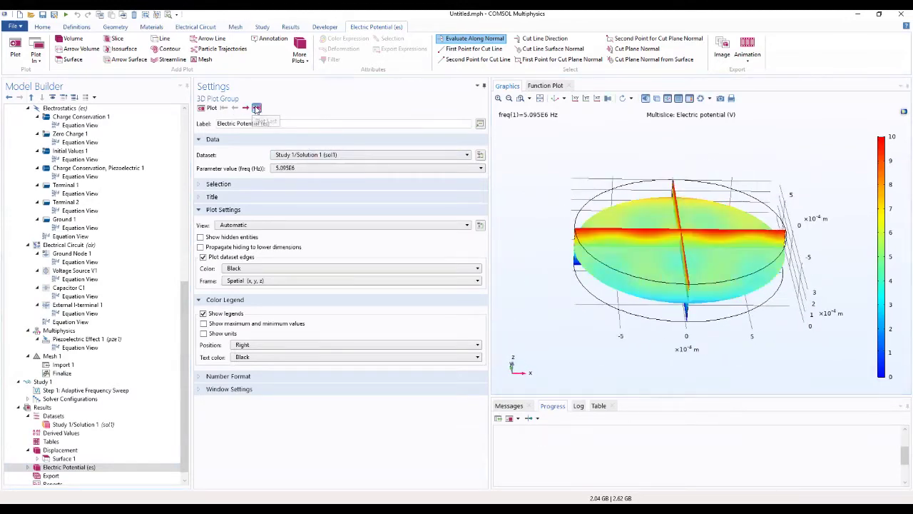
click(256, 108)
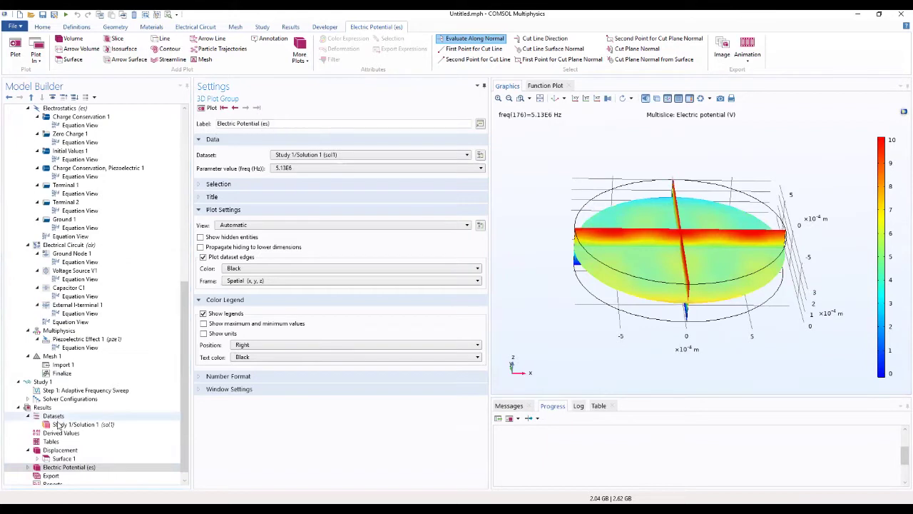
Step: Set the number of x-, y- and z-planes of Multislice 1 in the Electric Potential group to 0 and replot
click(59, 467)
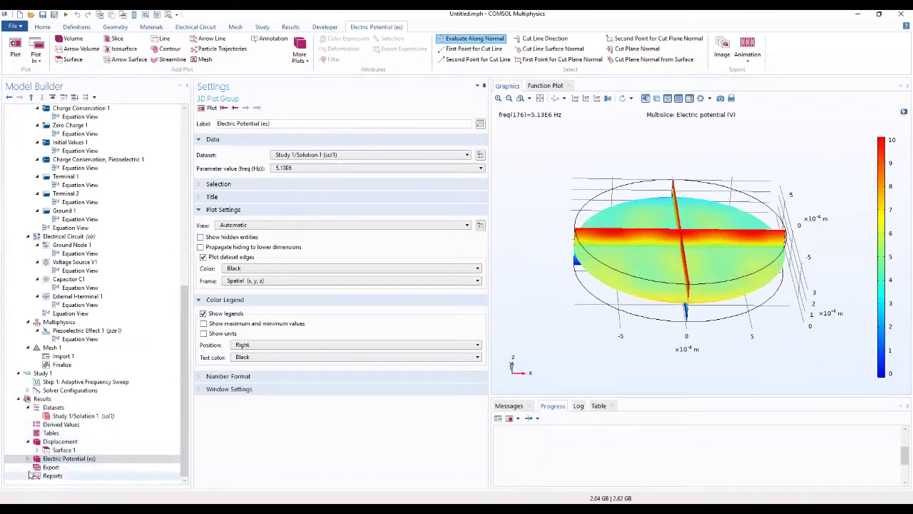
click(59, 468)
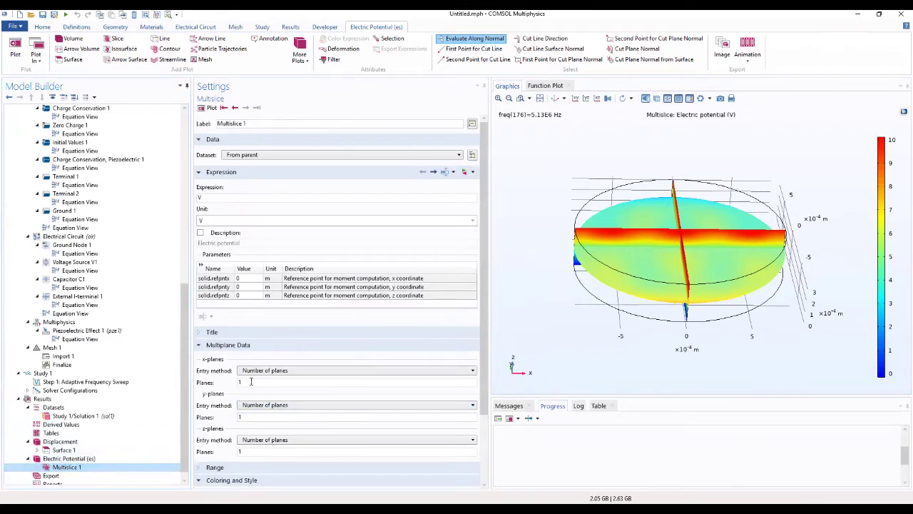
drag(251, 382, 212, 380)
drag(249, 418, 227, 419)
click(210, 107)
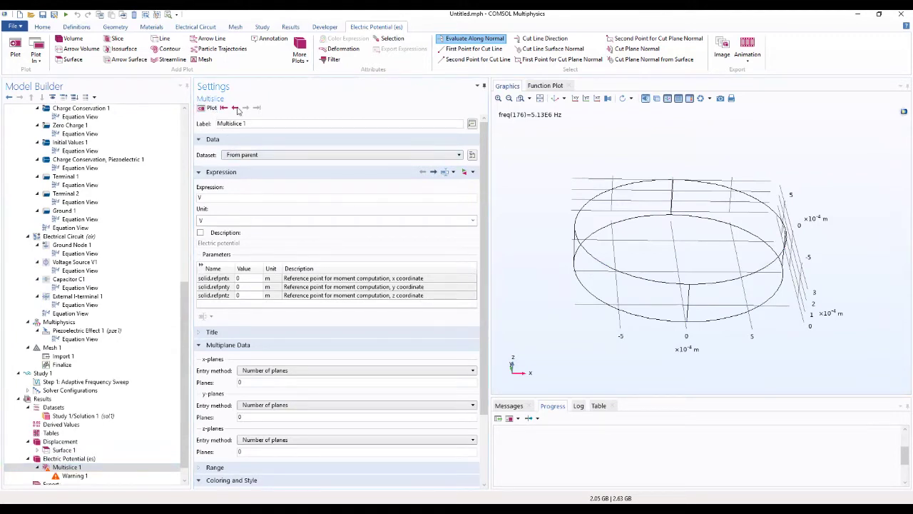
Step: Check the Multislice 1 plot at the sweep frequencies from 5.095E6 Hz up to 5.0974E6 Hz, and read the warning attached to it
click(236, 108)
click(222, 108)
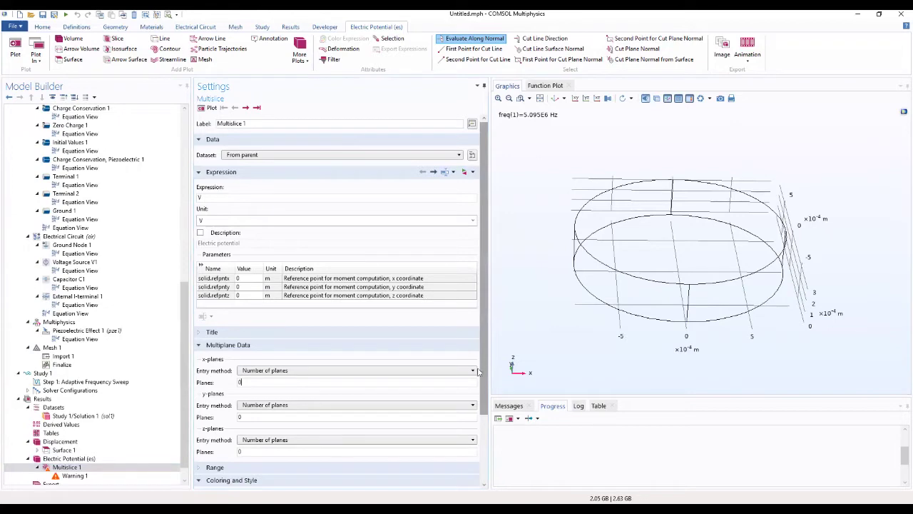
drag(481, 366, 480, 423)
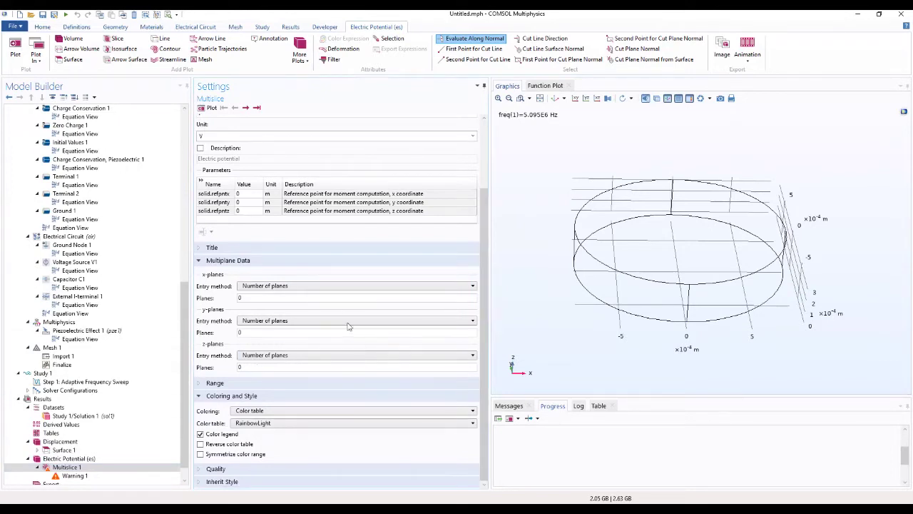
click(363, 300)
scroll(338, 289, up, 3)
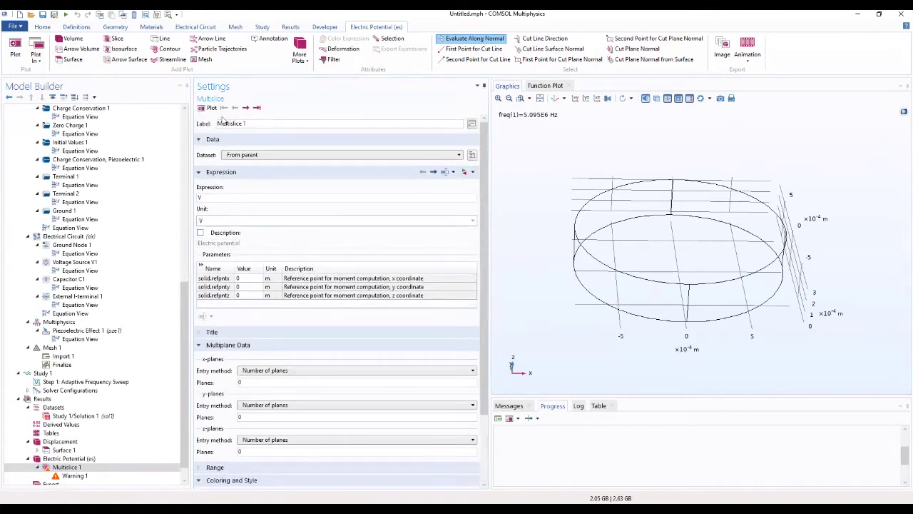
click(245, 107)
click(246, 108)
click(245, 108)
click(246, 107)
click(246, 109)
click(247, 109)
click(247, 109)
click(72, 476)
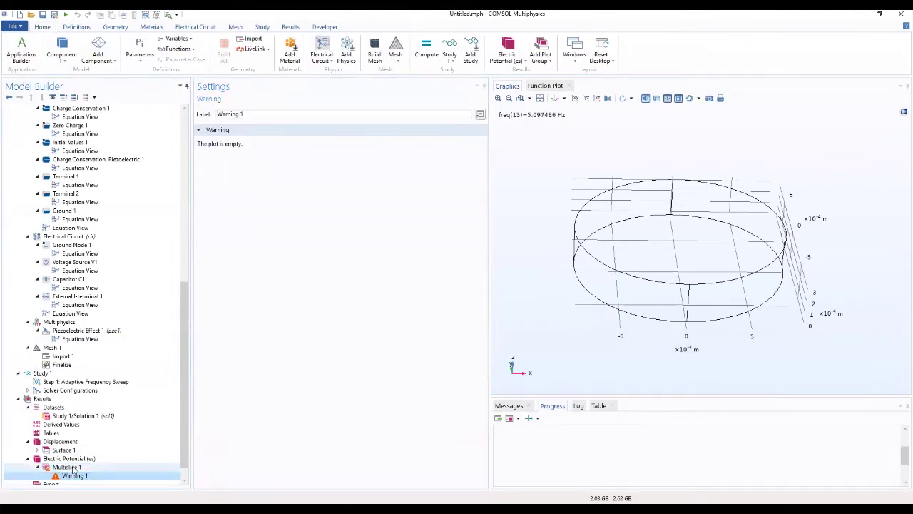
click(72, 468)
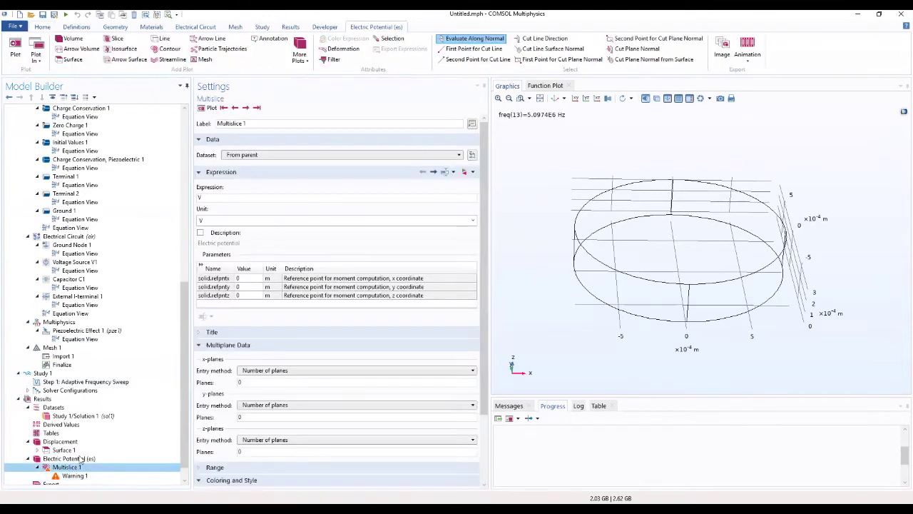
Step: Use Study 1/Solution 1 (sol1) as the dataset of Multislice 1 instead of the parent's, and plot it
click(271, 154)
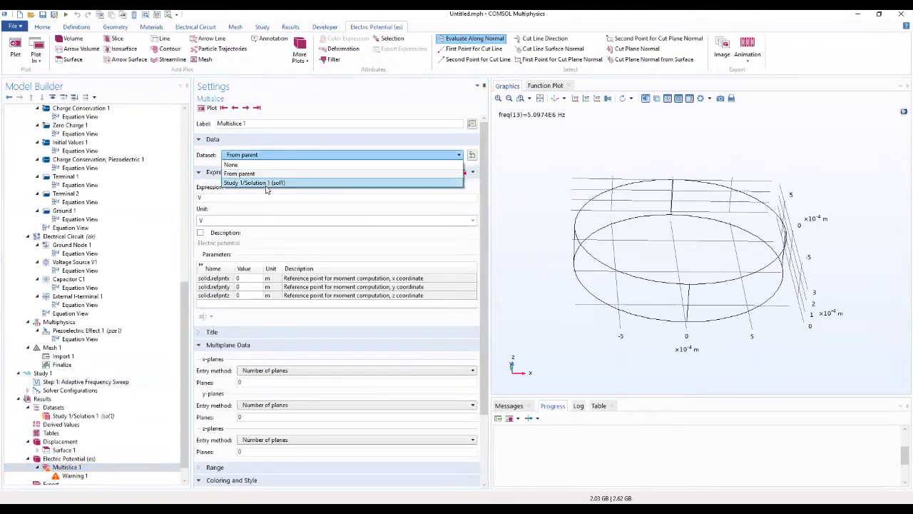
click(267, 185)
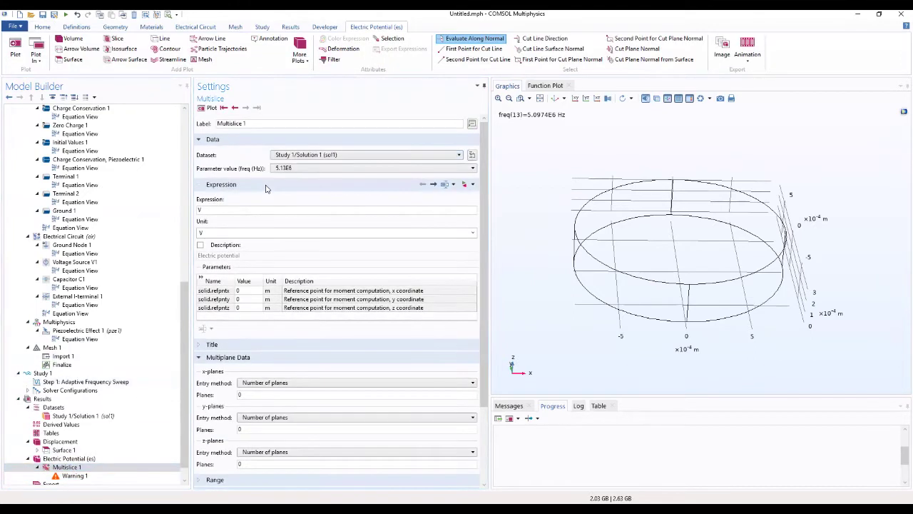
click(211, 107)
click(64, 467)
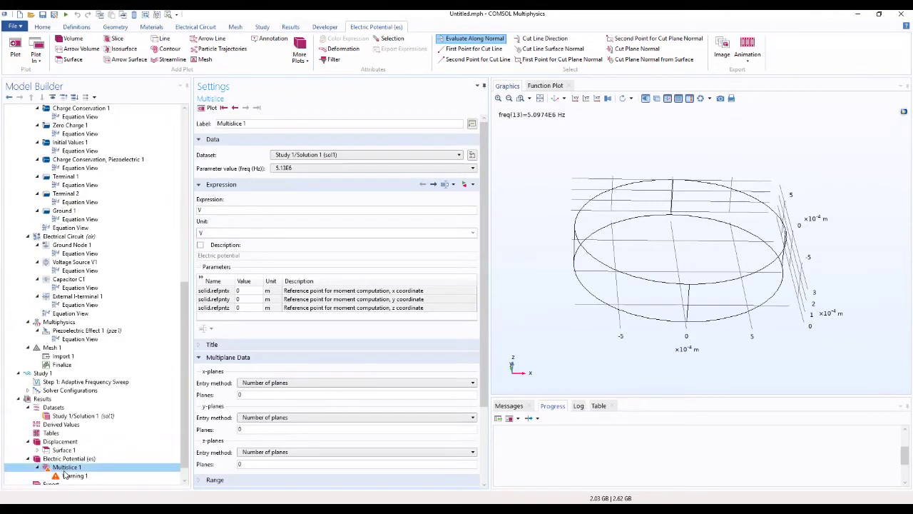
click(349, 156)
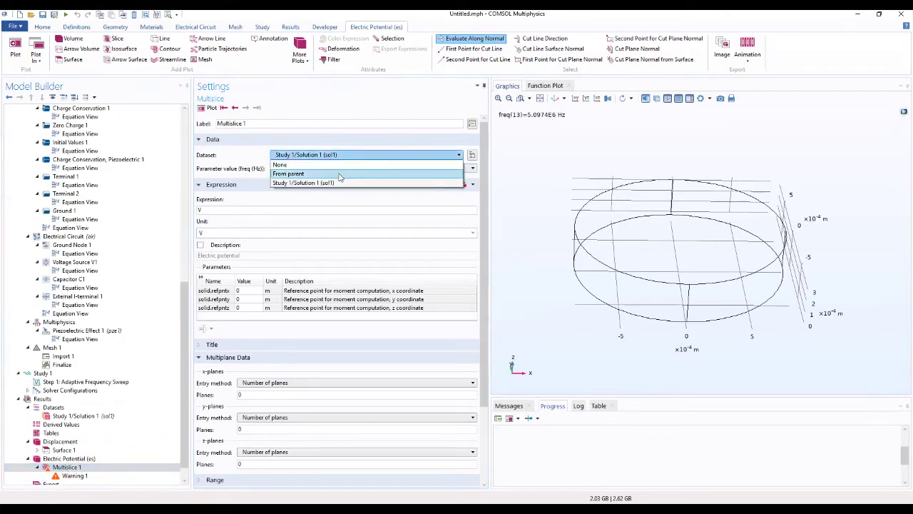
click(341, 174)
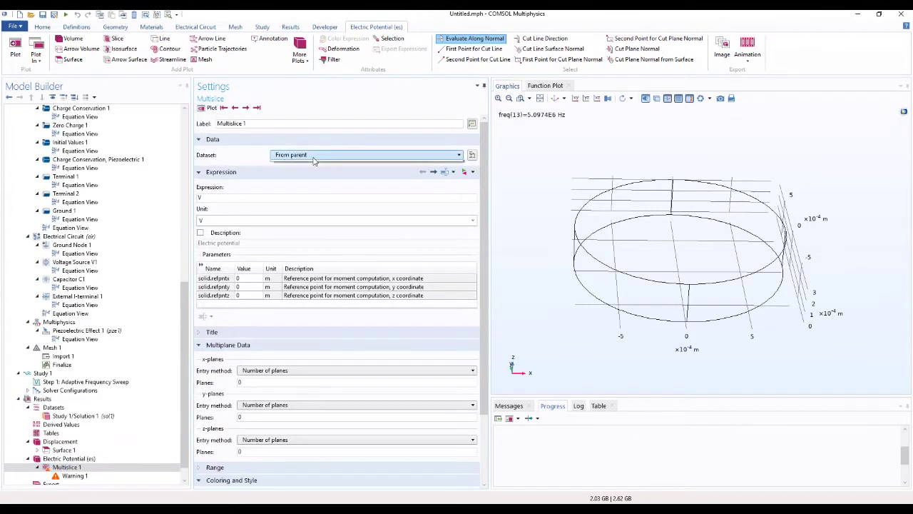
click(322, 155)
click(323, 188)
click(211, 108)
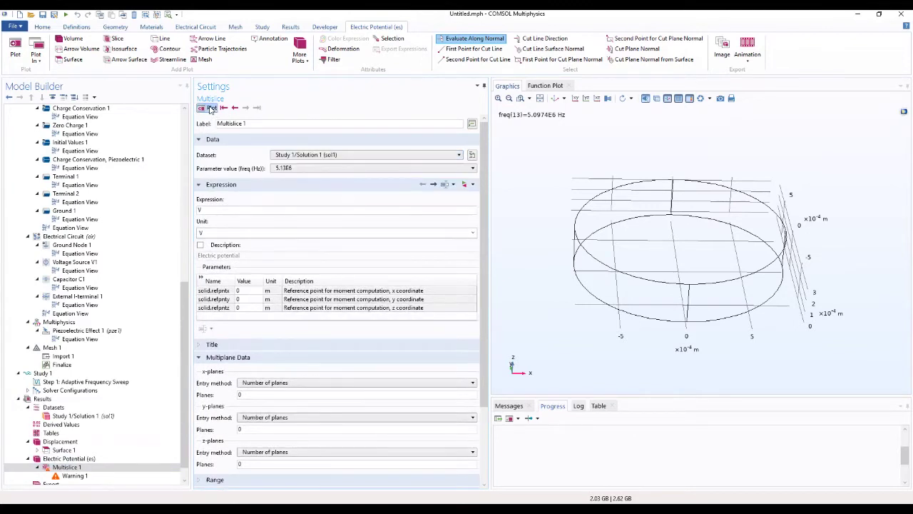
Step: Set the number of x-, y- and z-planes of Multislice 1 to 1 each and replot the electric potential
click(69, 458)
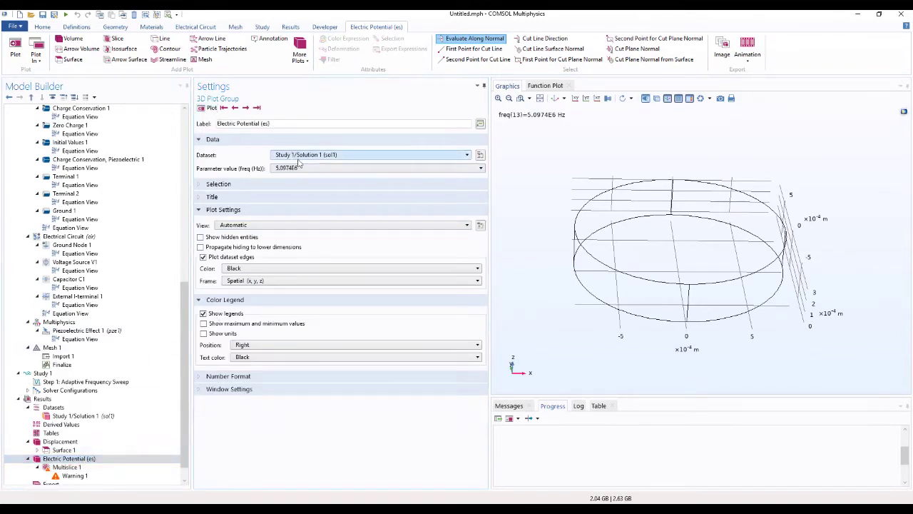
click(66, 467)
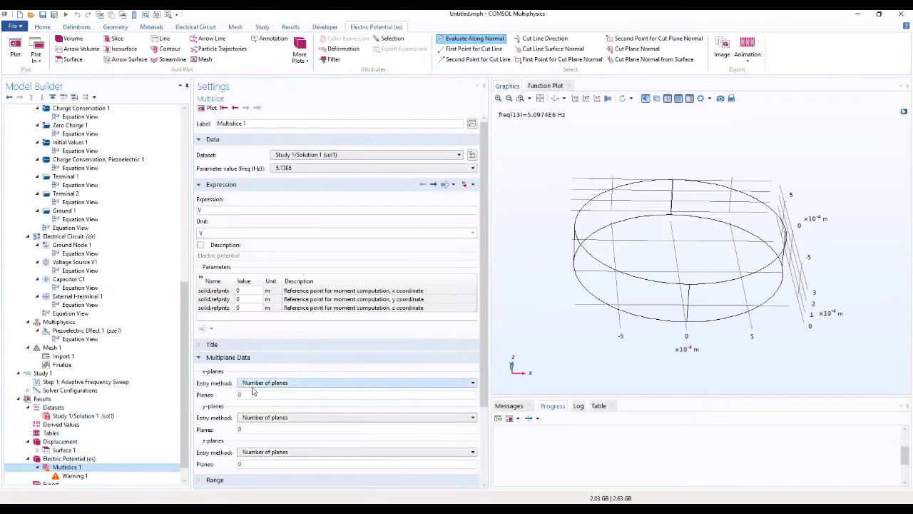
double_click(245, 395)
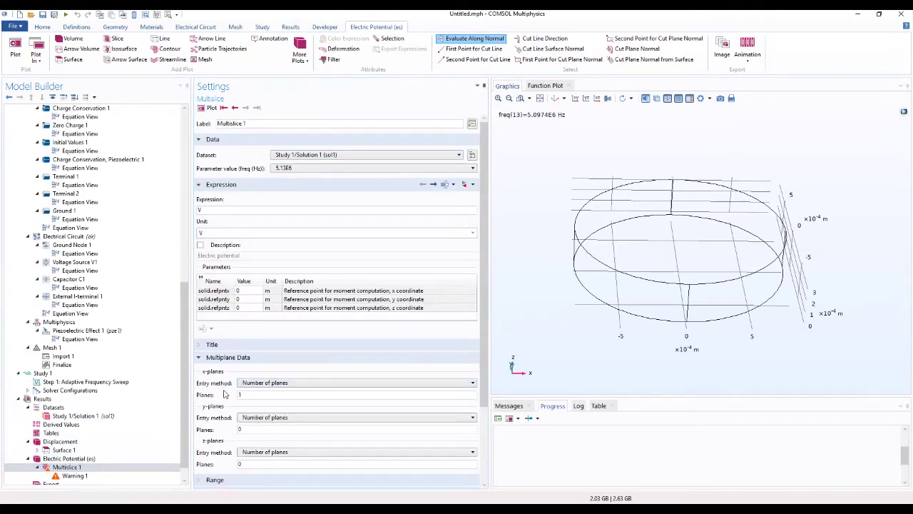
double_click(276, 431)
text(1)
double_click(263, 464)
text(1)
click(211, 108)
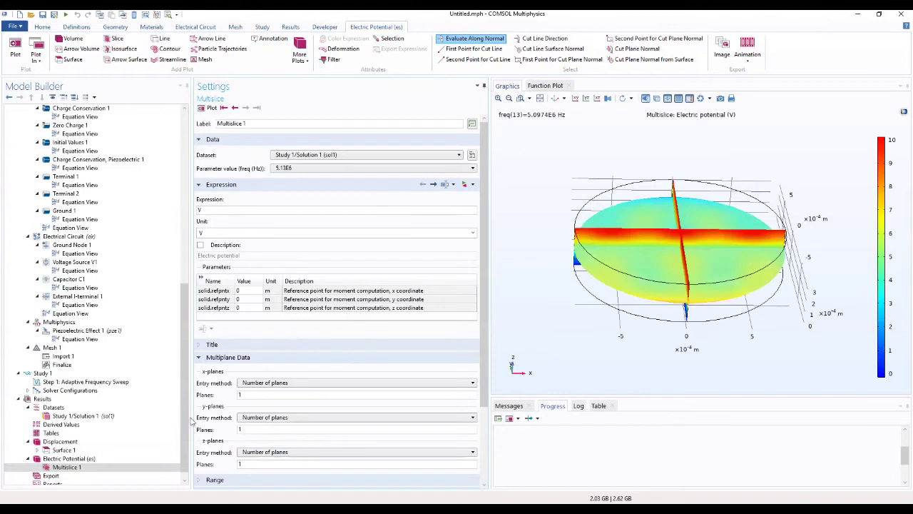
Step: Keep Study 1/Solution 1 (sol1) as the Electric Potential group's dataset and plot Multislice 1 at the first sweep frequency, 5.095E6 Hz
click(77, 459)
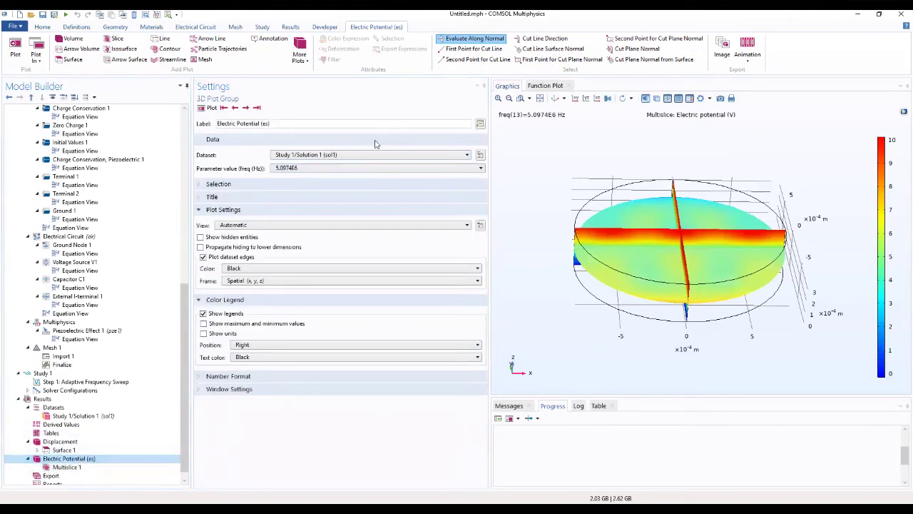
click(347, 155)
click(348, 174)
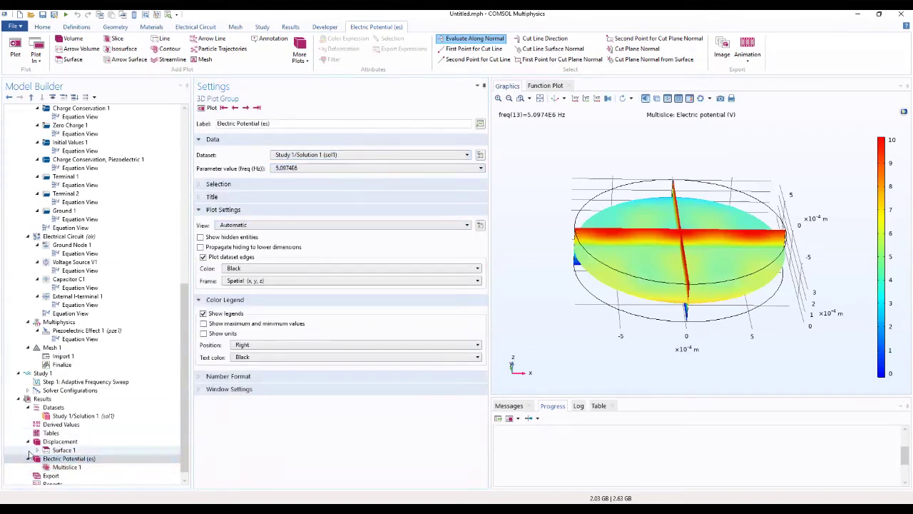
click(66, 468)
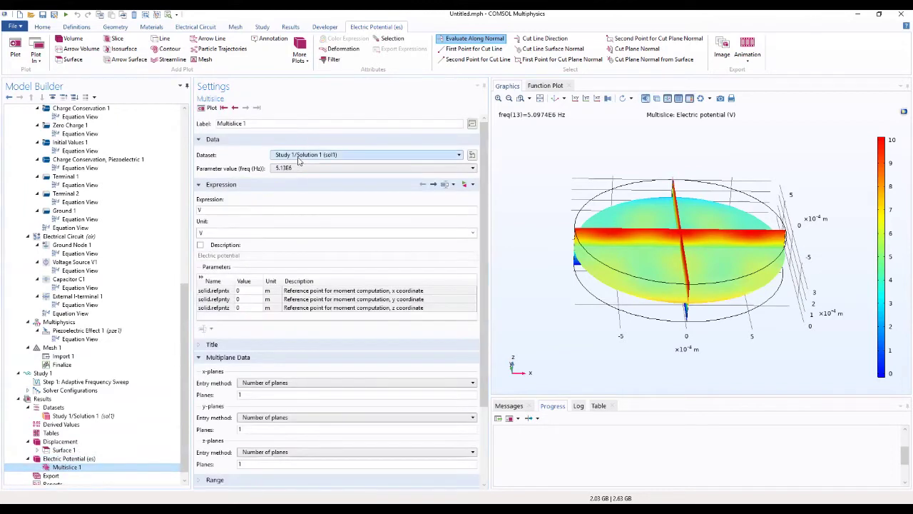
click(223, 108)
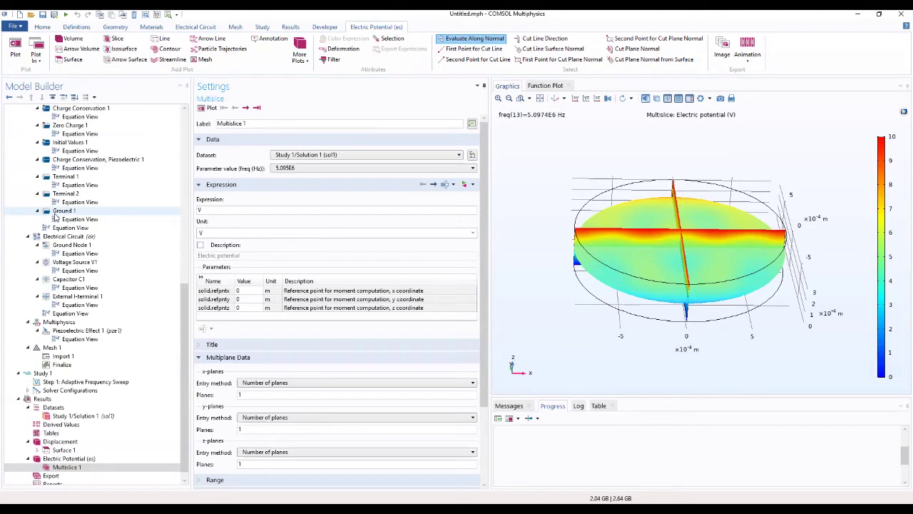
Step: Add a 1D plot group to the results and label it "Mechanical resoponse"
click(50, 406)
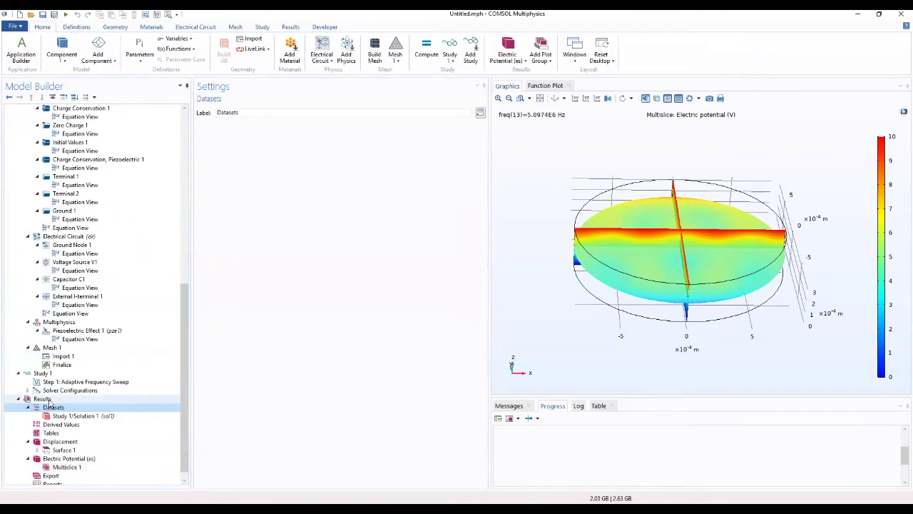
click(42, 399)
right_click(42, 398)
click(292, 157)
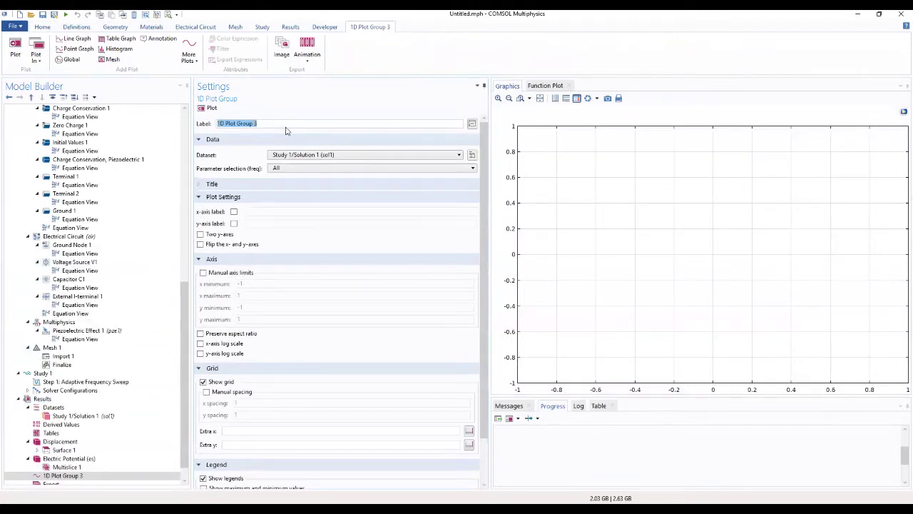
text(Mechanical response)
click(59, 478)
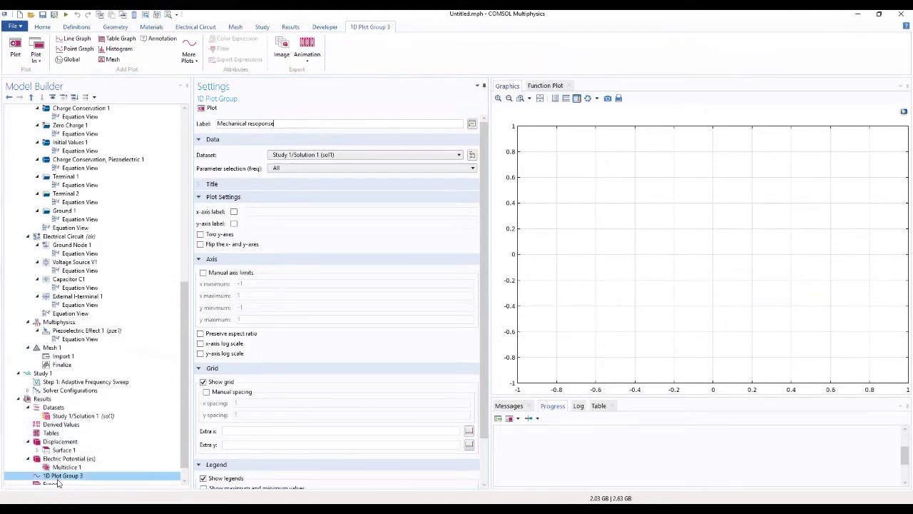
Step: Add a point graph to the new 1D plot group, evaluating abs(u) at point 8 on the disk's upper rim
right_click(59, 476)
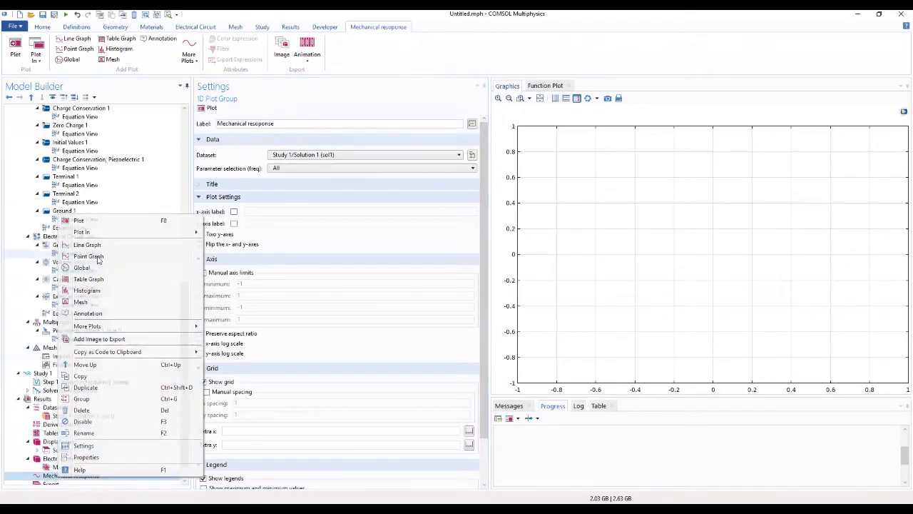
click(93, 257)
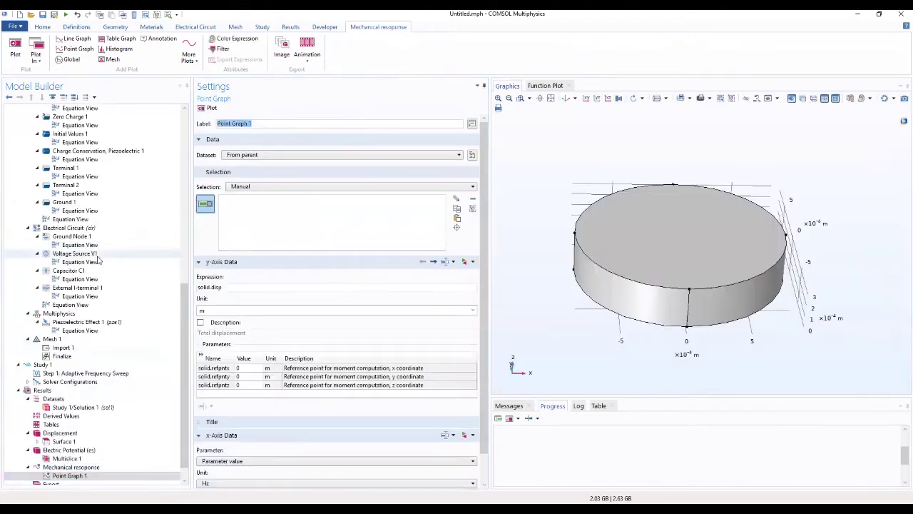
click(786, 235)
drag(224, 287, 195, 288)
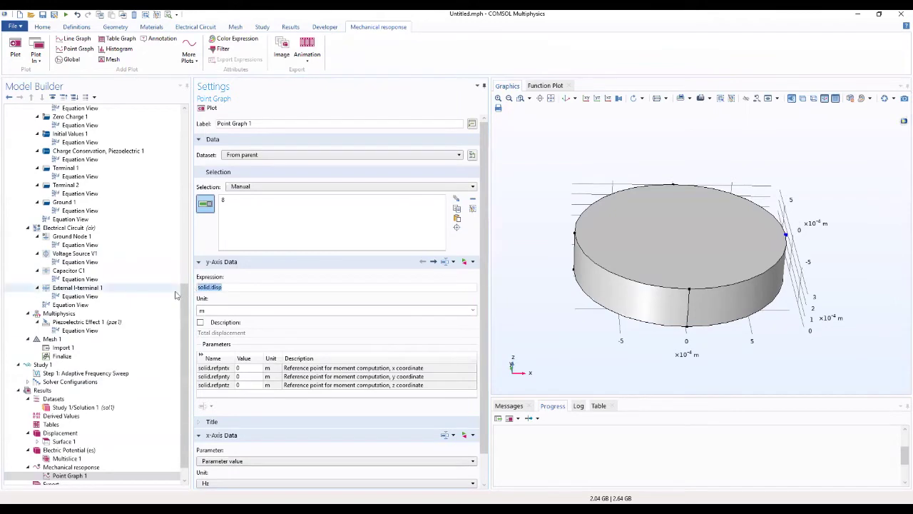
text(abs(u))
click(223, 299)
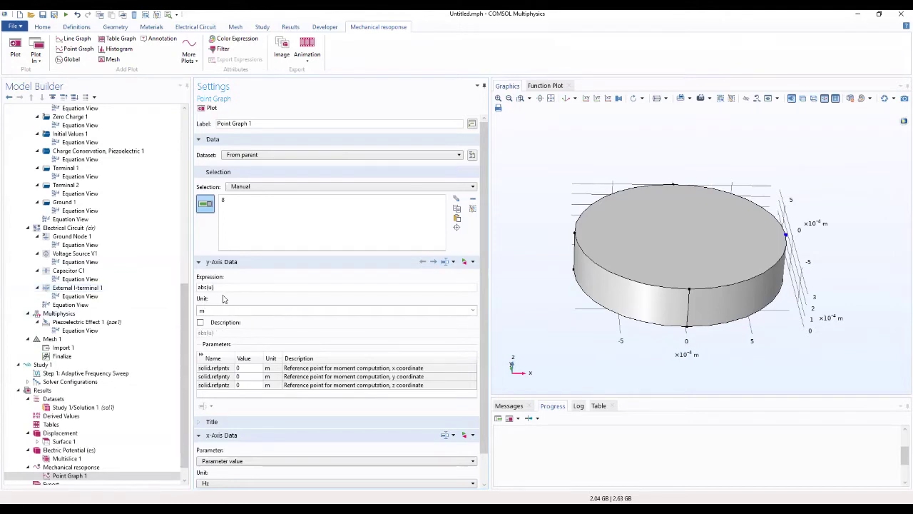
Step: Set the point graph's y-axis unit to nm and its x-axis unit to MHz, and plot it
double_click(296, 310)
click(472, 311)
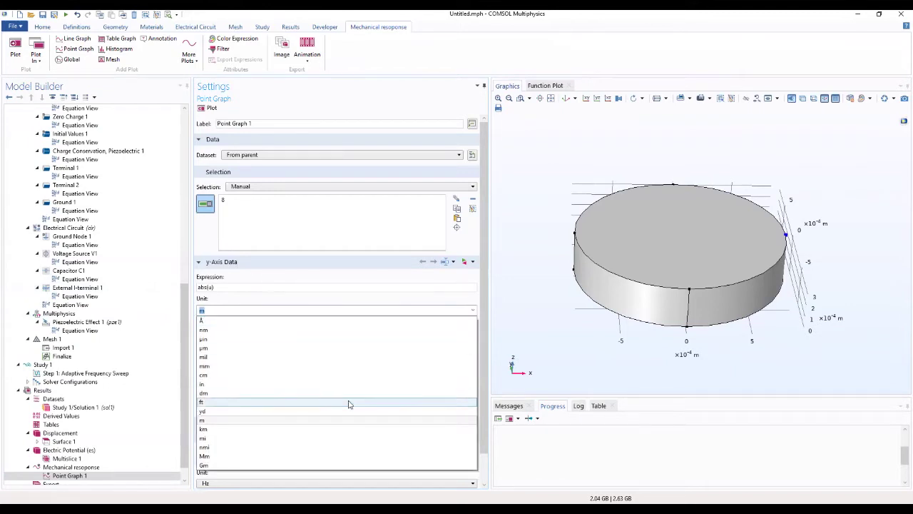
click(216, 332)
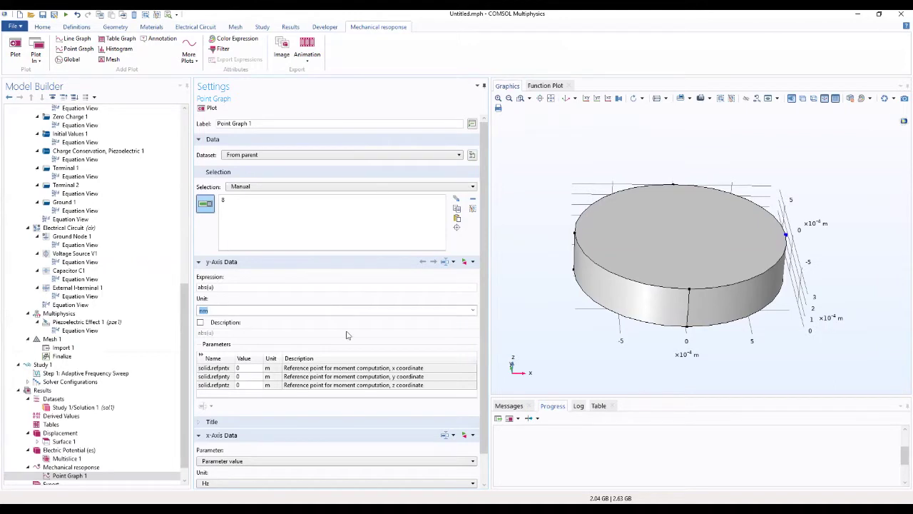
scroll(274, 477, down, 1)
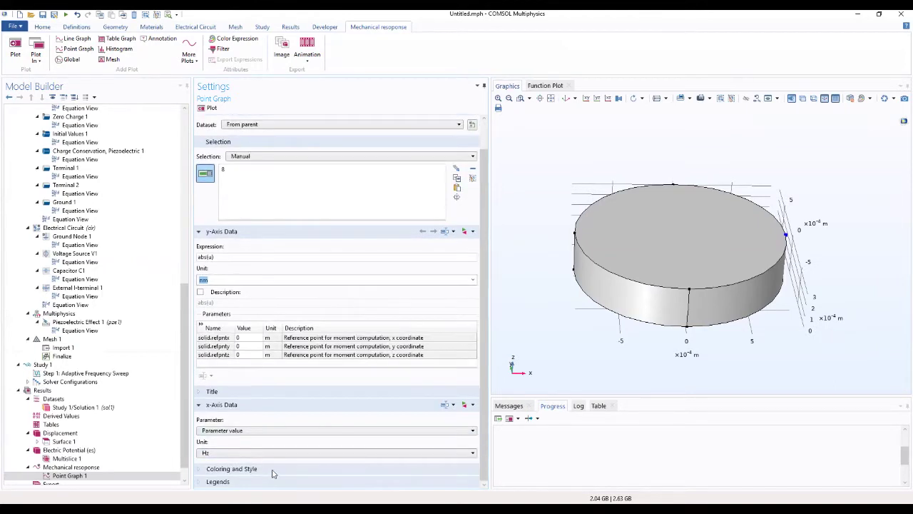
click(272, 455)
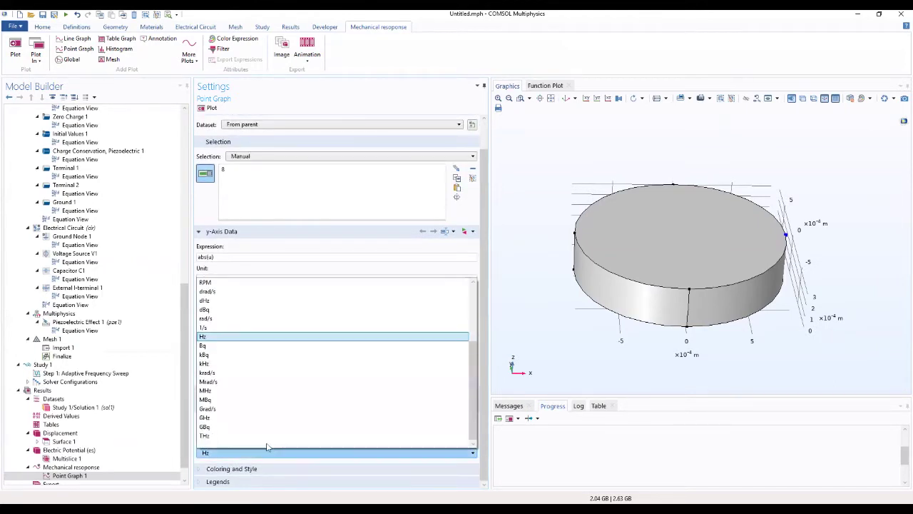
click(234, 391)
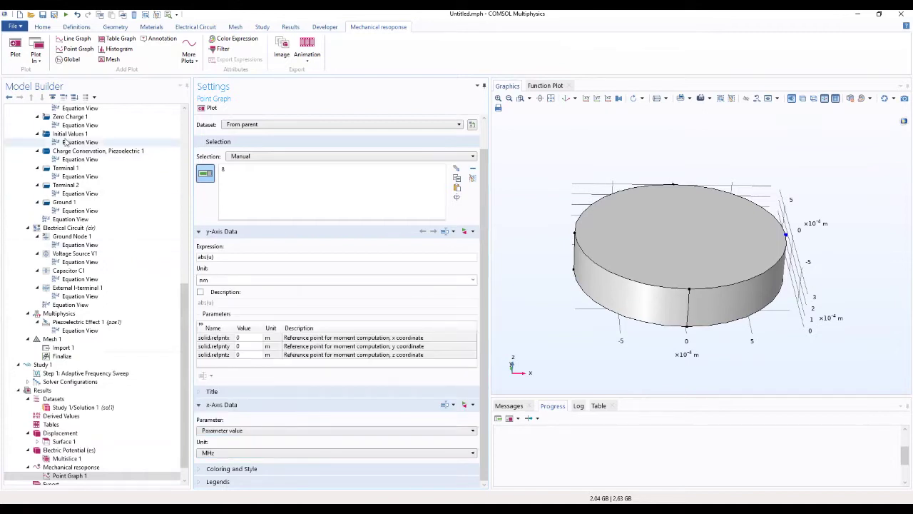
click(209, 108)
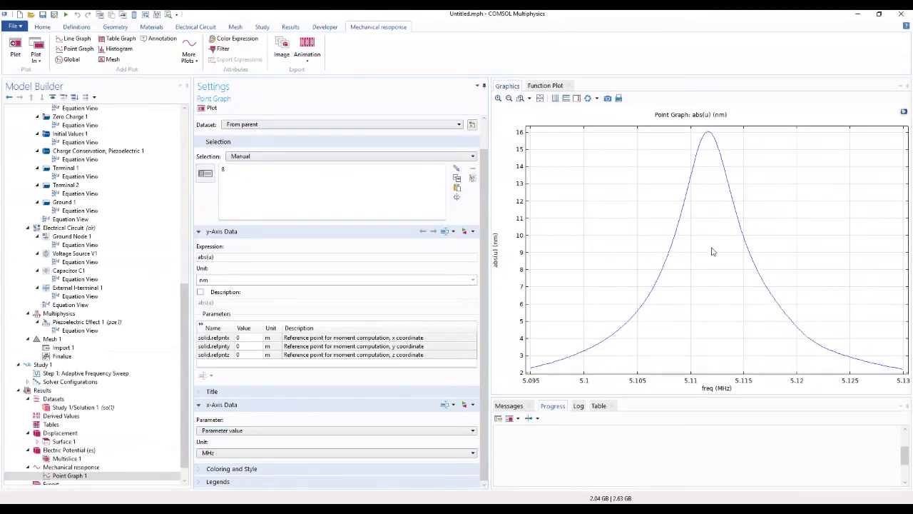
Step: Add a second, empty study to the model
click(265, 30)
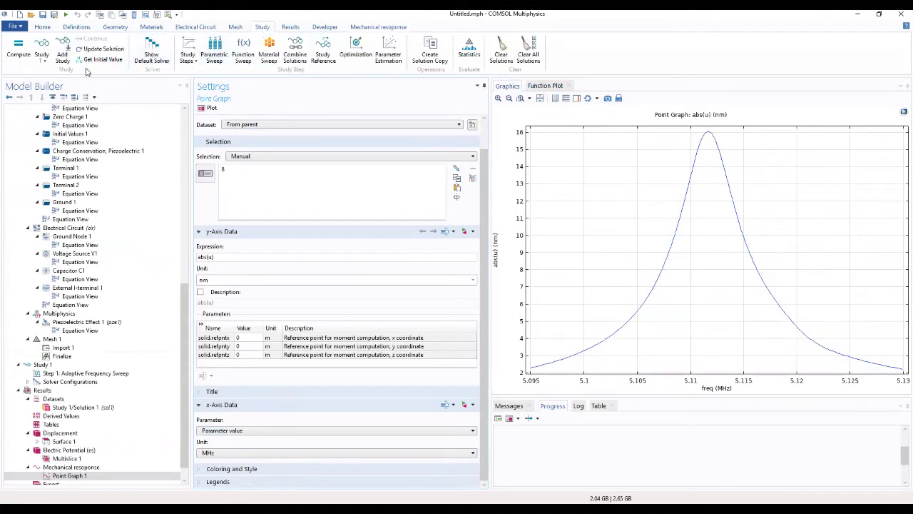
click(64, 57)
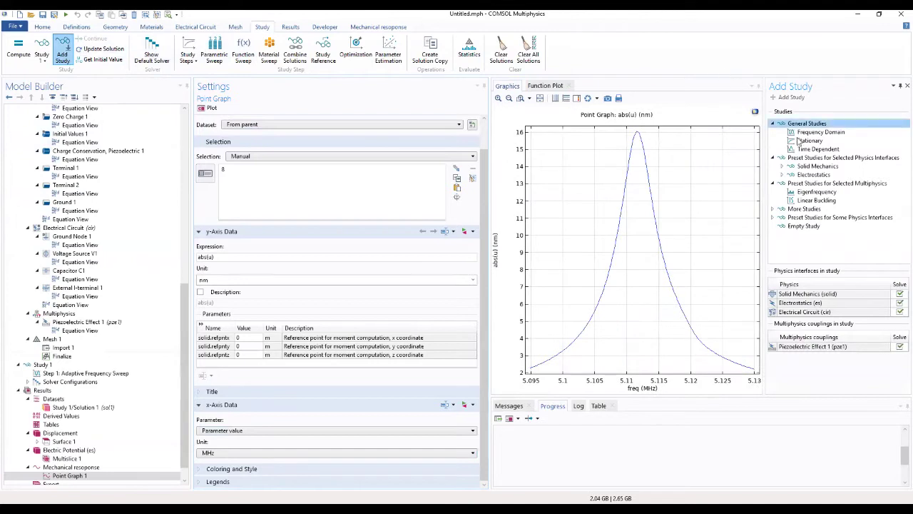
double_click(797, 228)
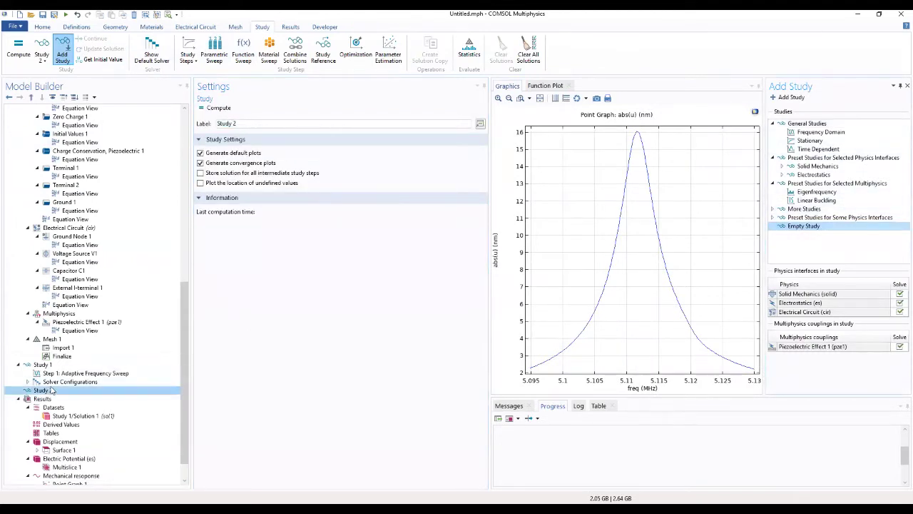
click(900, 87)
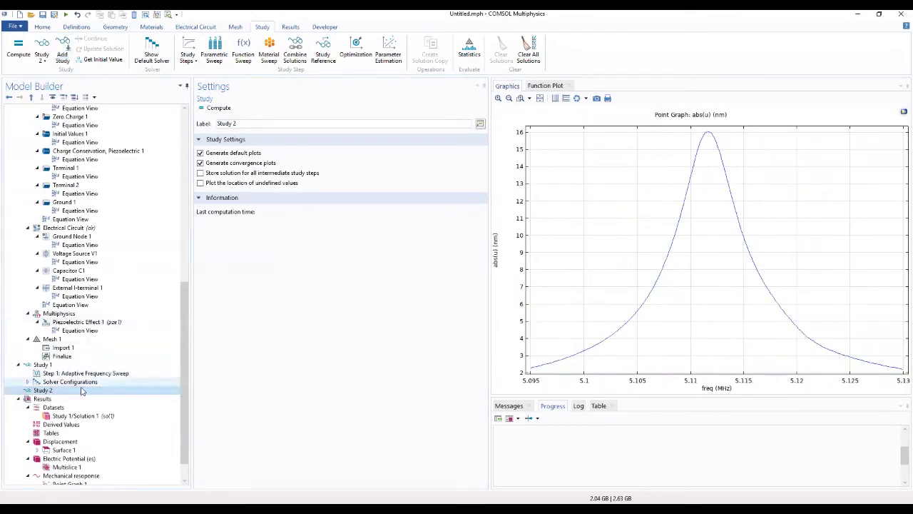
Step: Add an Adaptive Frequency Sweep step to Study 2
click(71, 391)
right_click(71, 391)
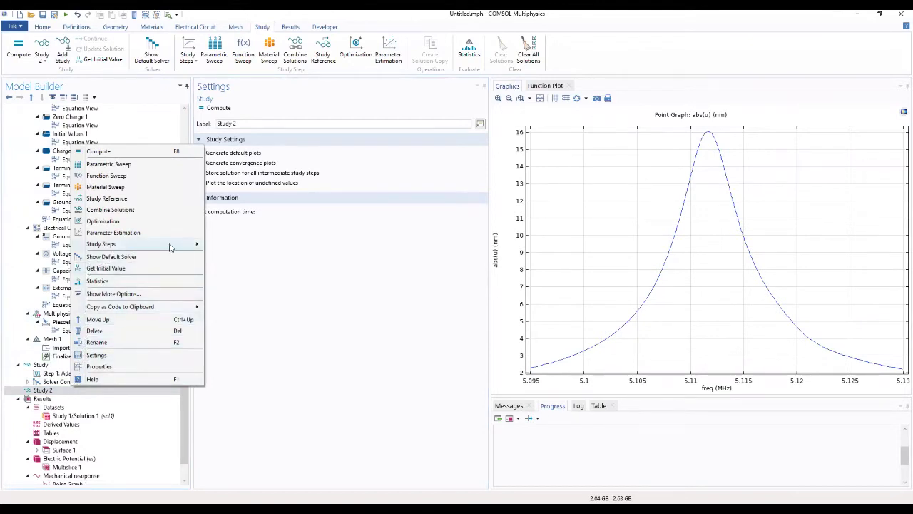
mouse_move(171, 244)
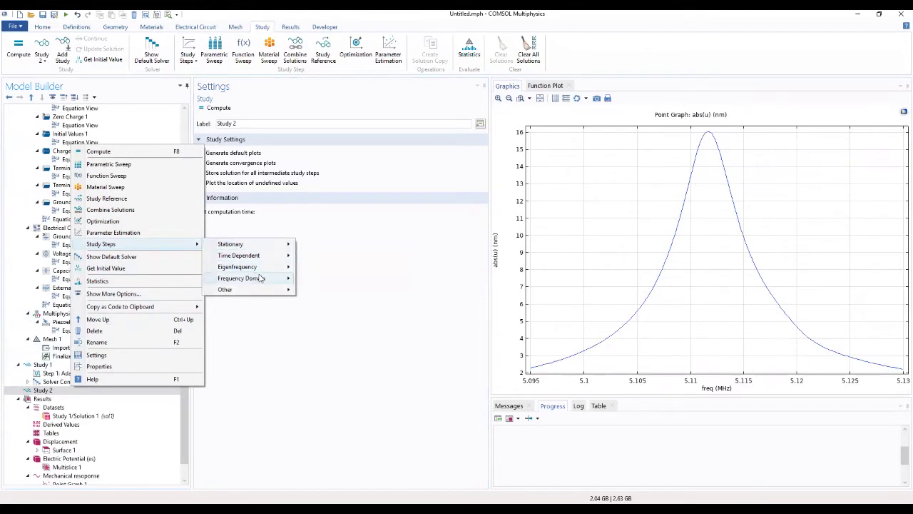
mouse_move(282, 283)
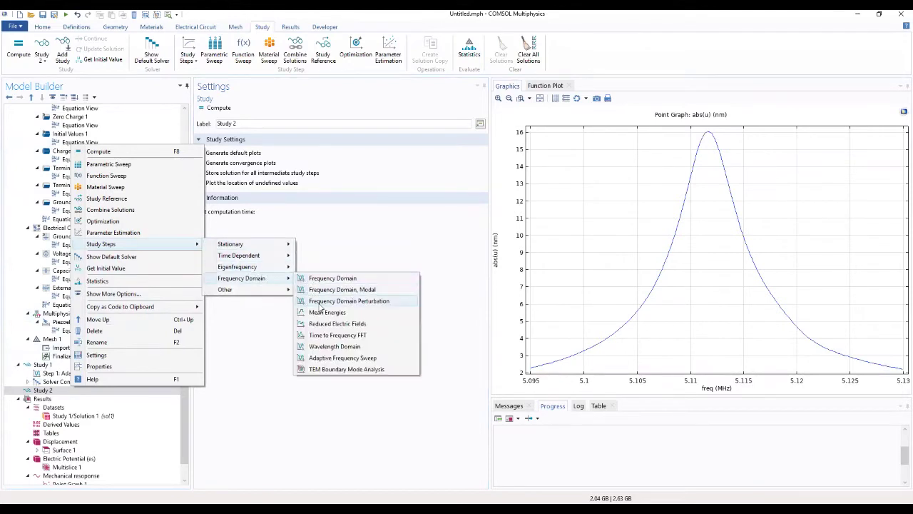
click(330, 359)
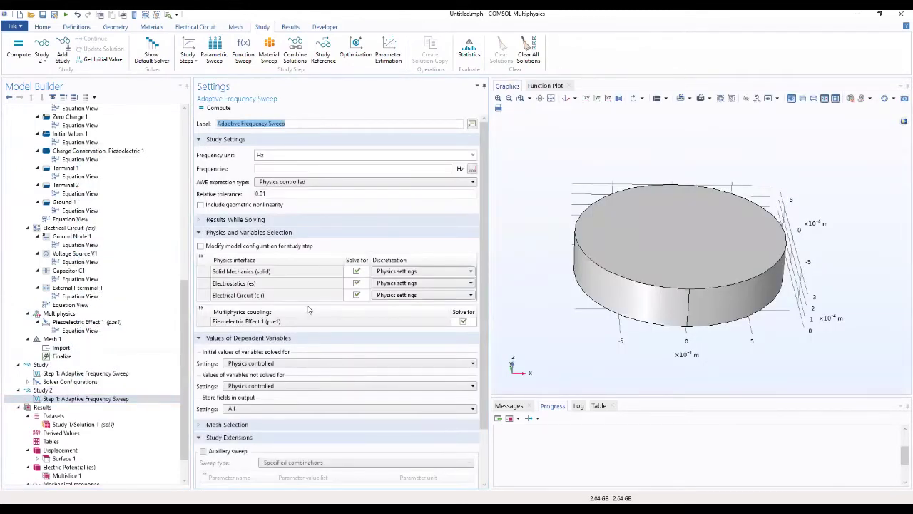
Step: Define the sweep frequencies of Study 2 as a range from 5.095[MHz] to 5.13[MHz] in steps of 0.2[kHz]
click(472, 169)
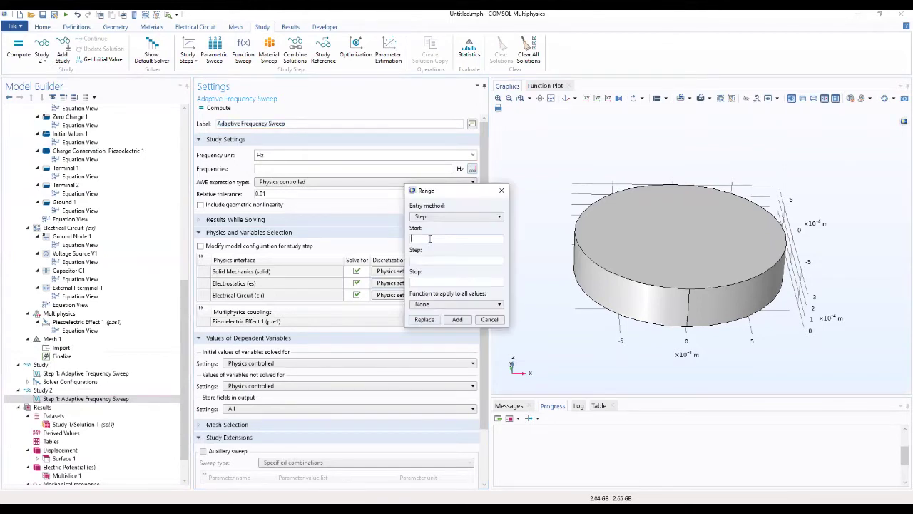
text(5.095[MH)
click(432, 261)
text(0.2)
key(BackSpace)
text(kH)
key(BackSpace)
key(BackSpace)
text(Hz)
click(440, 282)
text(5.13[M)
click(430, 319)
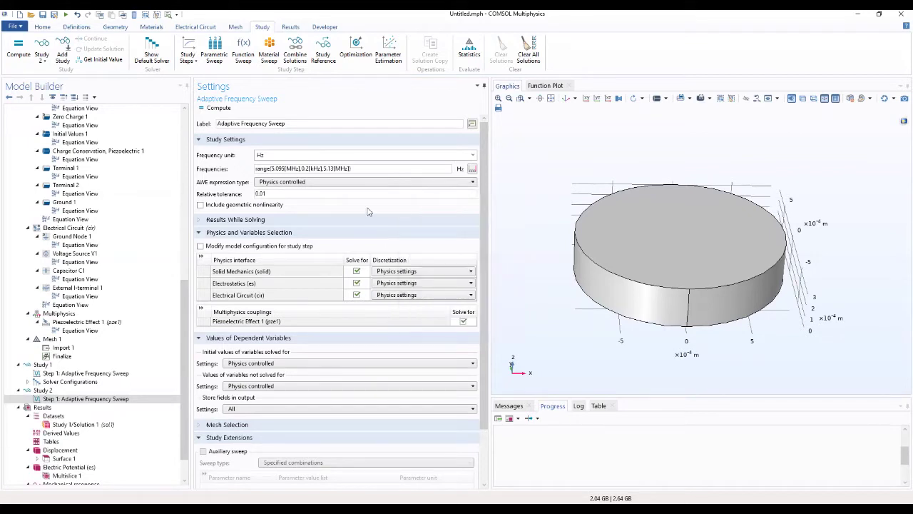
Step: Make the AWE expression type user controlled and enter comp1.intop1(abs(comp1.u)1e-9) as the expression
click(292, 182)
click(271, 203)
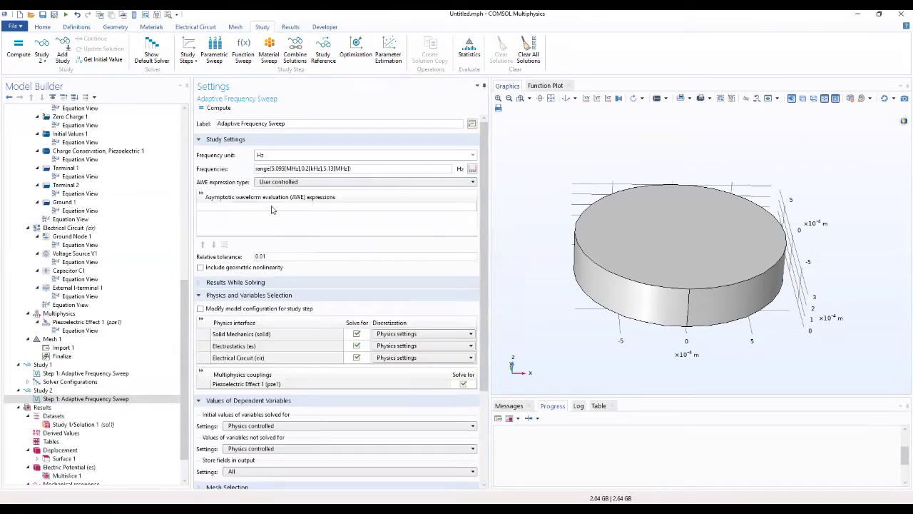
click(241, 207)
click(238, 206)
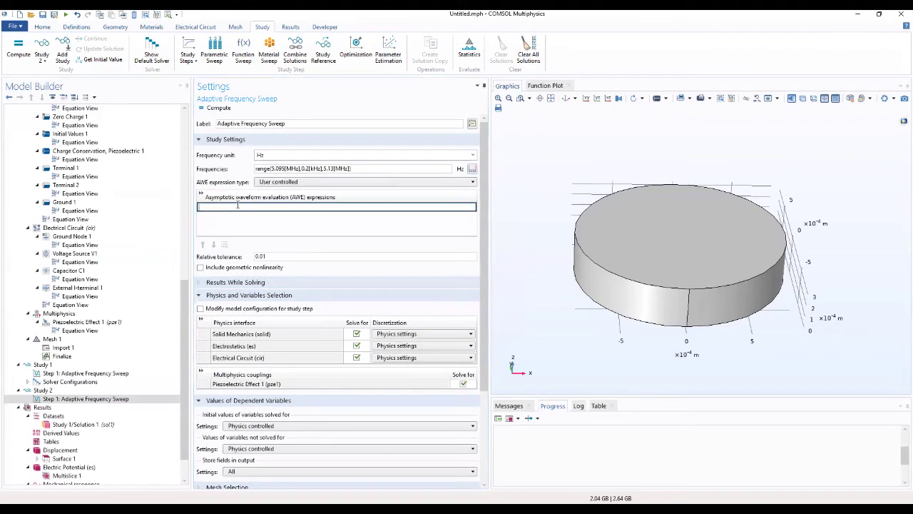
text(comp1.intop1(abs()
text(comp1.u)1e-9))
key(Return)
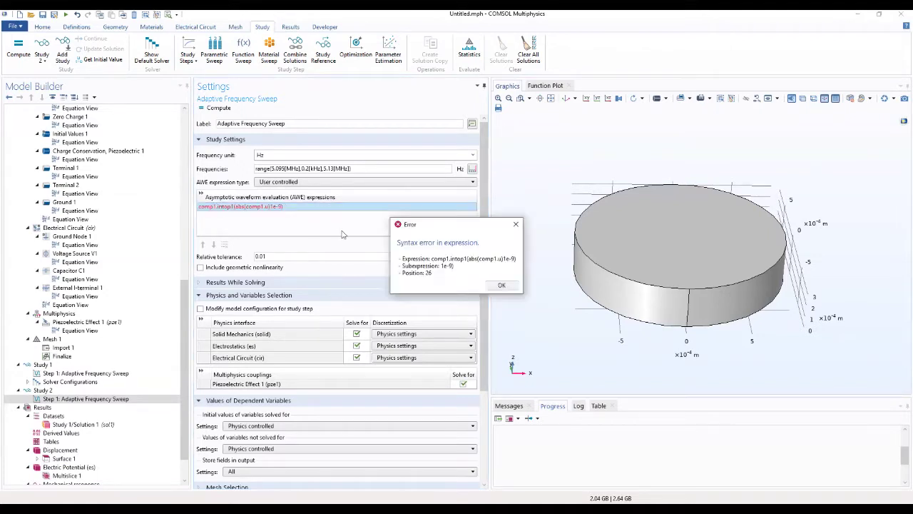
Step: Correct the AWE expression to comp1.intop1(abs(comp1.u)/1e-9)
click(500, 285)
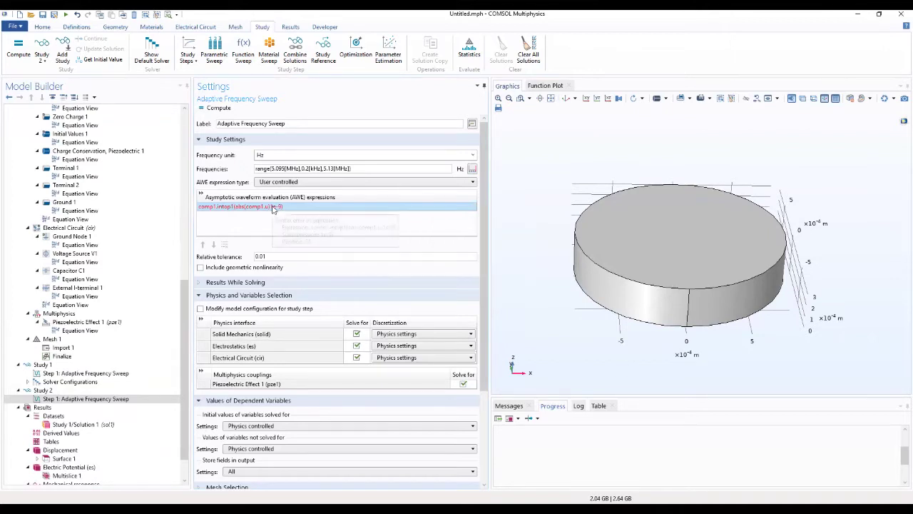
click(272, 206)
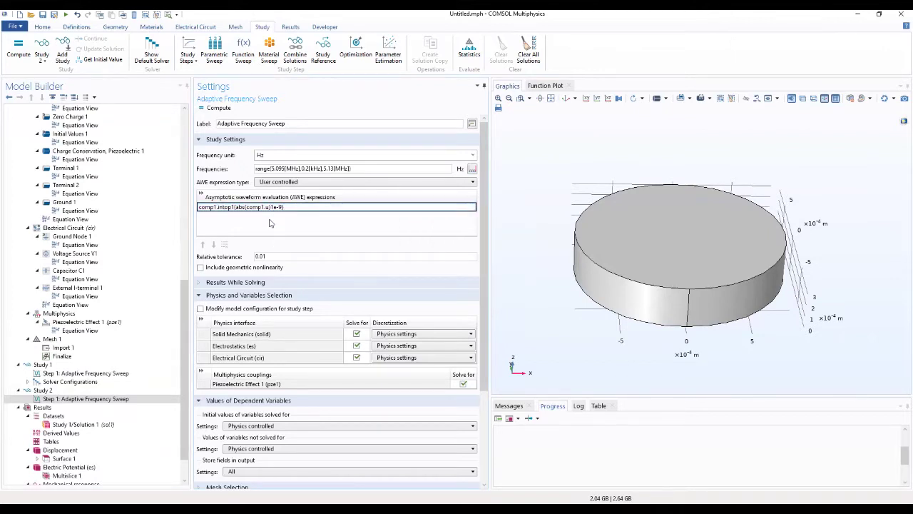
text(*)
key(Return)
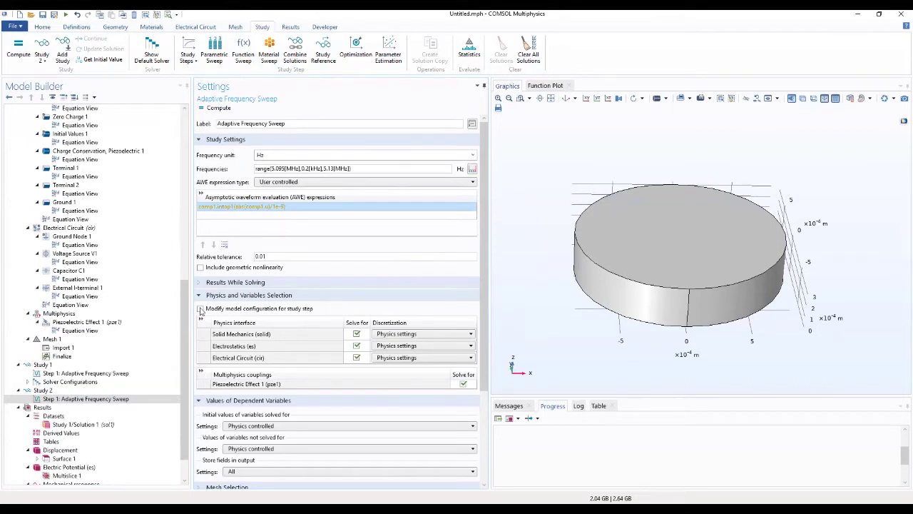
Step: Modify the model configuration for Study 2's Adaptive Frequency Sweep step and disable Terminal 2 under Electrostatics
click(201, 309)
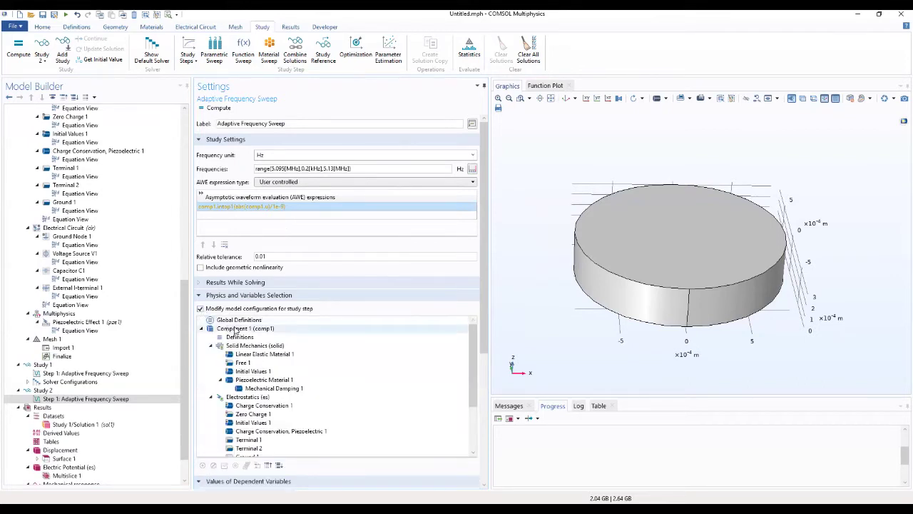
scroll(236, 335, down, 3)
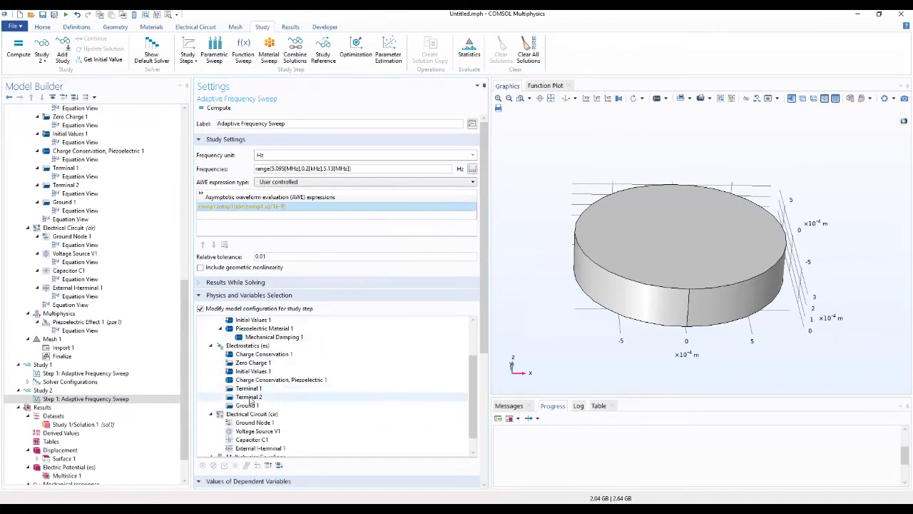
click(253, 400)
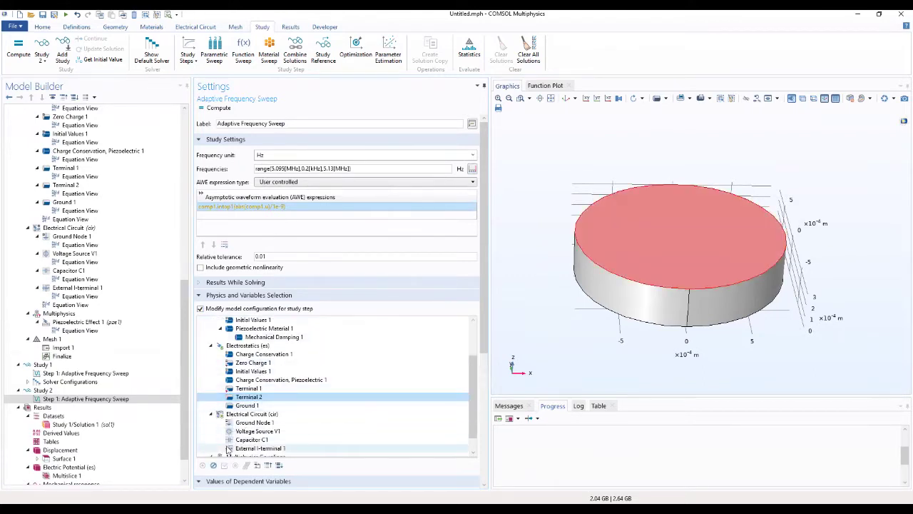
click(214, 466)
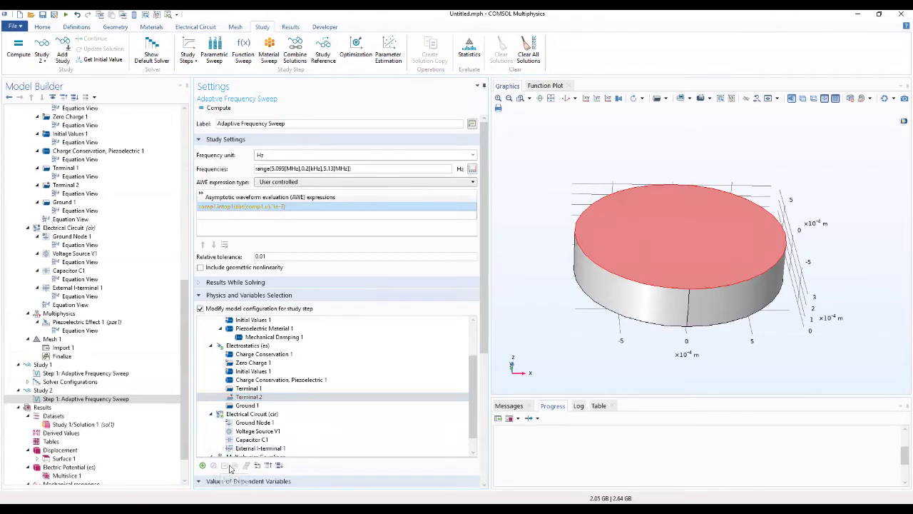
scroll(314, 404, down, 1)
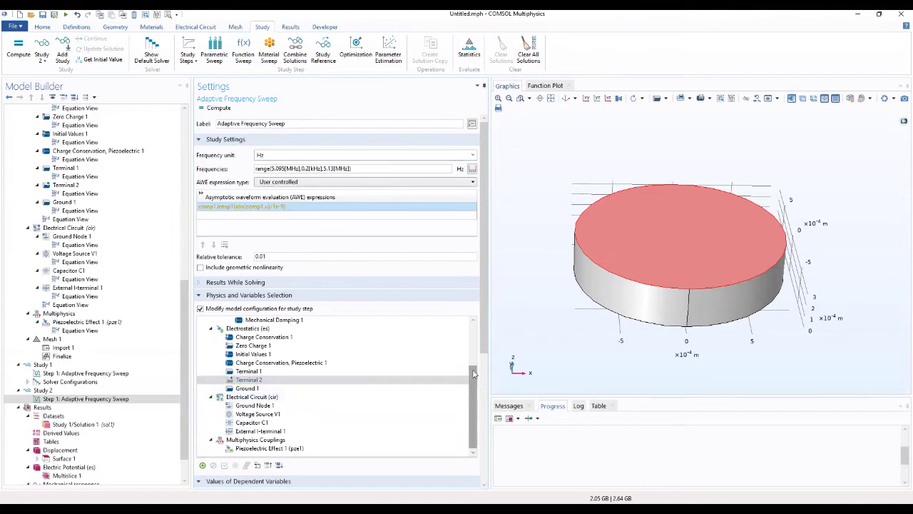
Step: Store the output fields of the Adaptive Frequency Sweep step for selections only, adding the all surface selection
scroll(483, 369, down, 5)
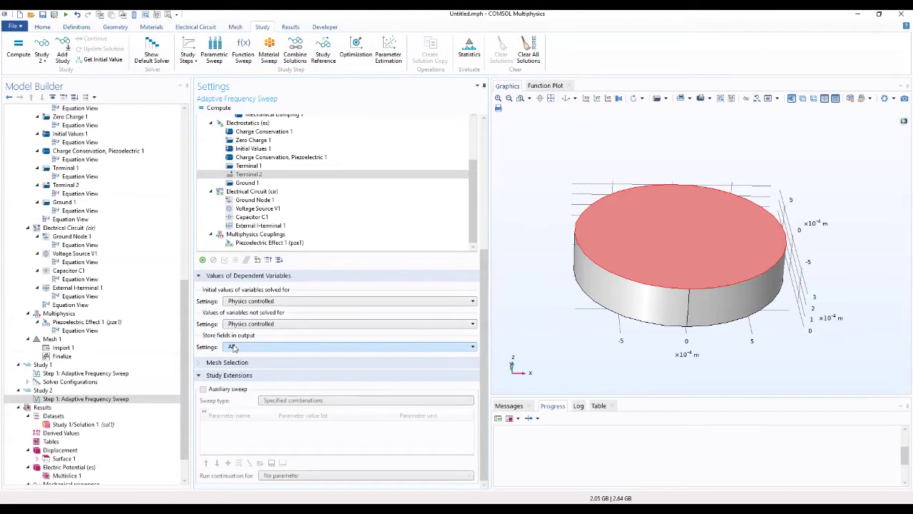
click(234, 347)
click(245, 364)
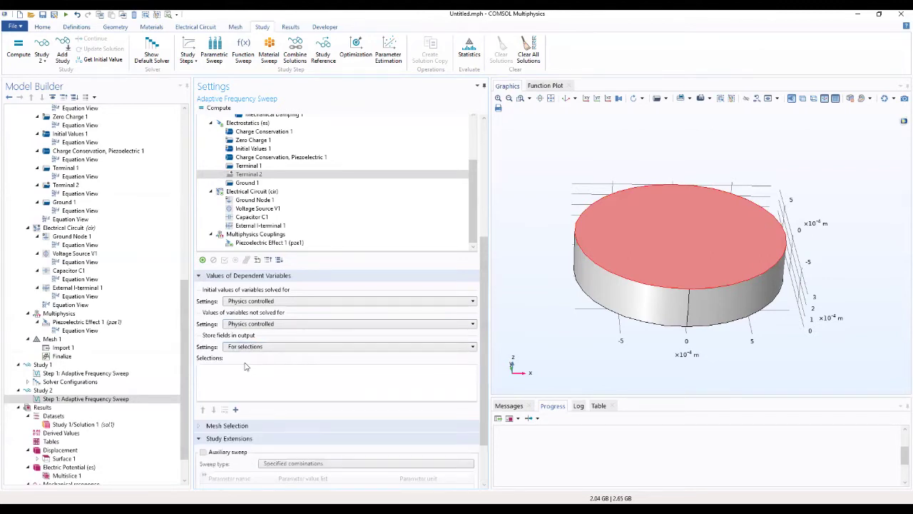
click(235, 410)
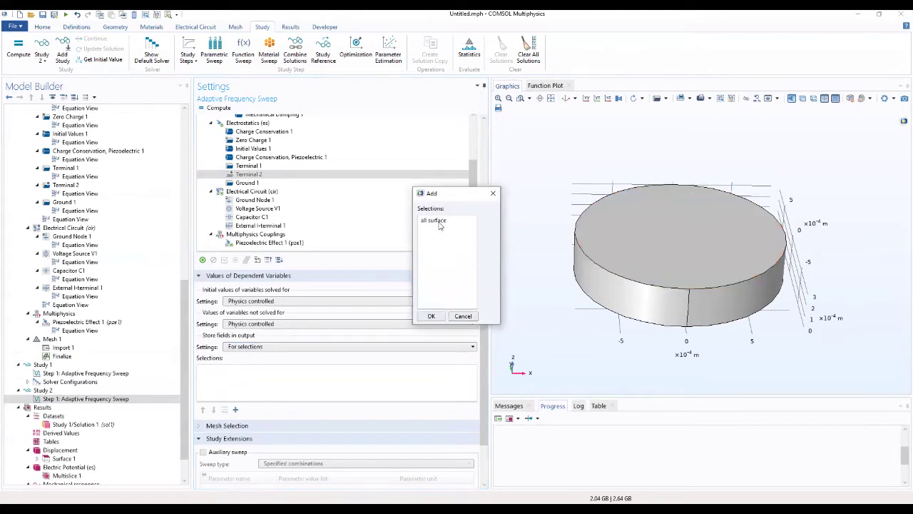
click(440, 224)
click(431, 316)
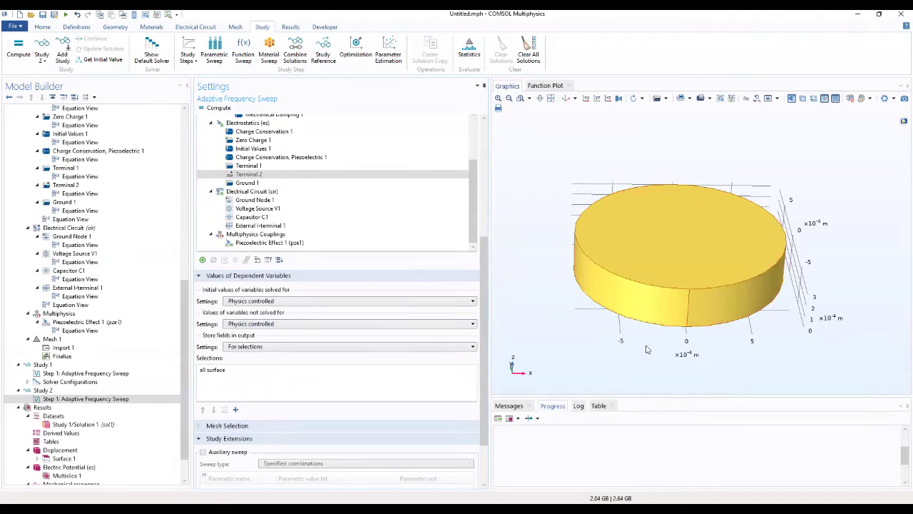
Step: Add a Parametric Sweep to Study 2 with Cs as the sweep parameter
scroll(487, 350, down, 2)
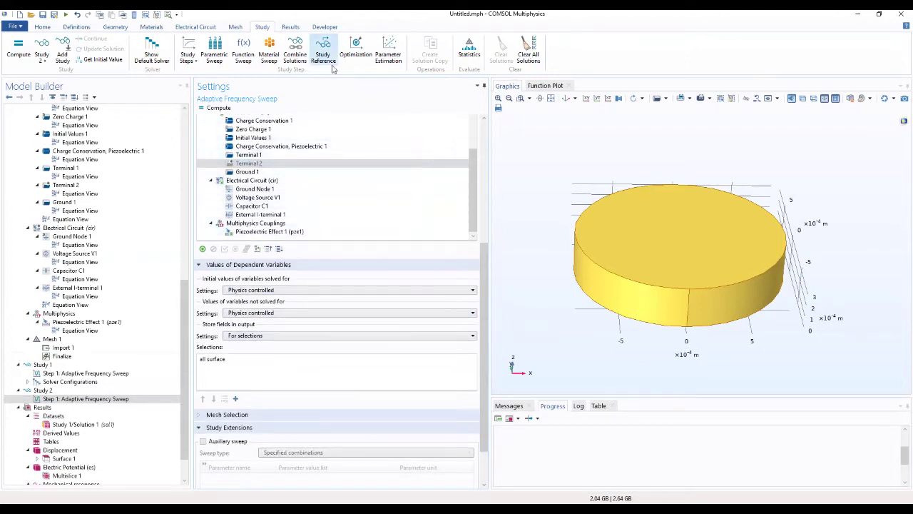
click(214, 56)
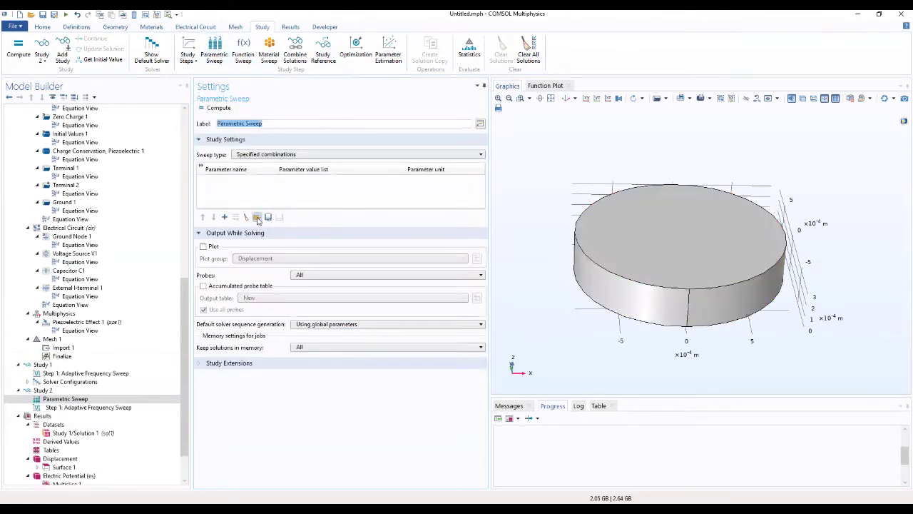
click(225, 217)
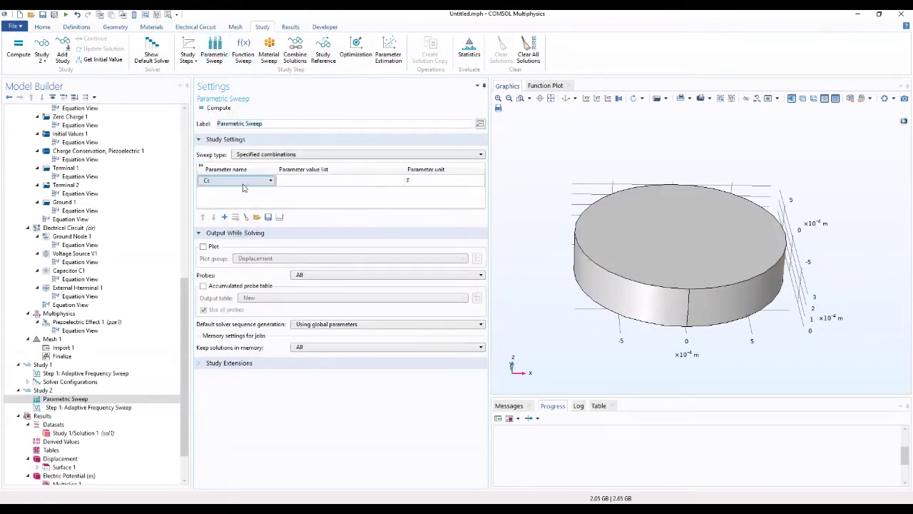
click(271, 181)
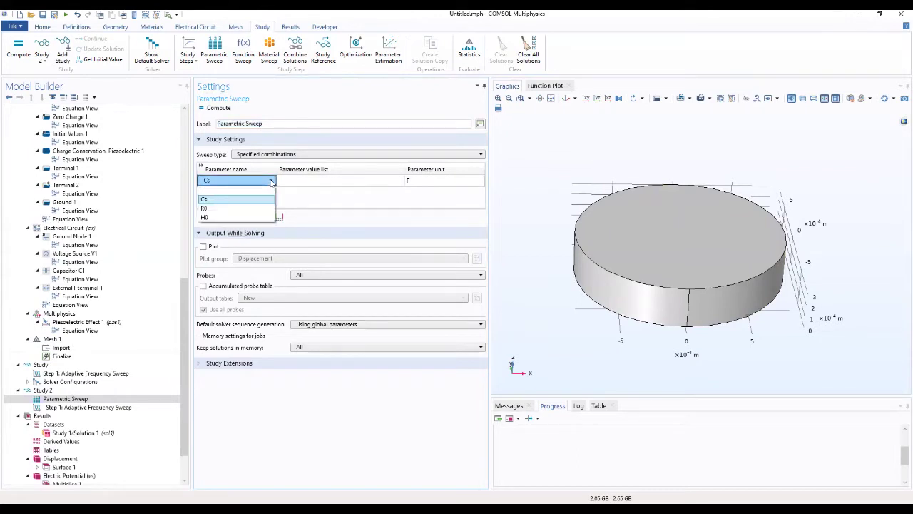
click(271, 181)
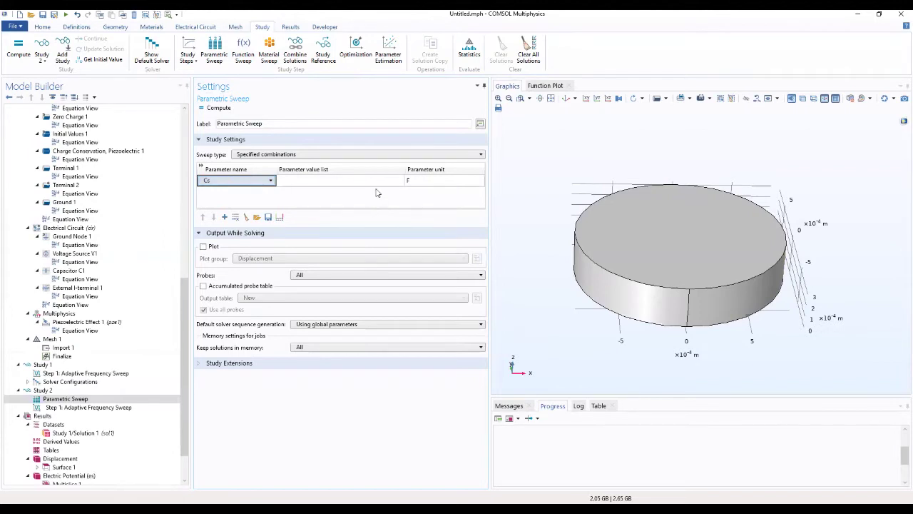
Step: Set the Cs sweep values to 0.1 0.4 1 with pF as the parameter unit
double_click(334, 181)
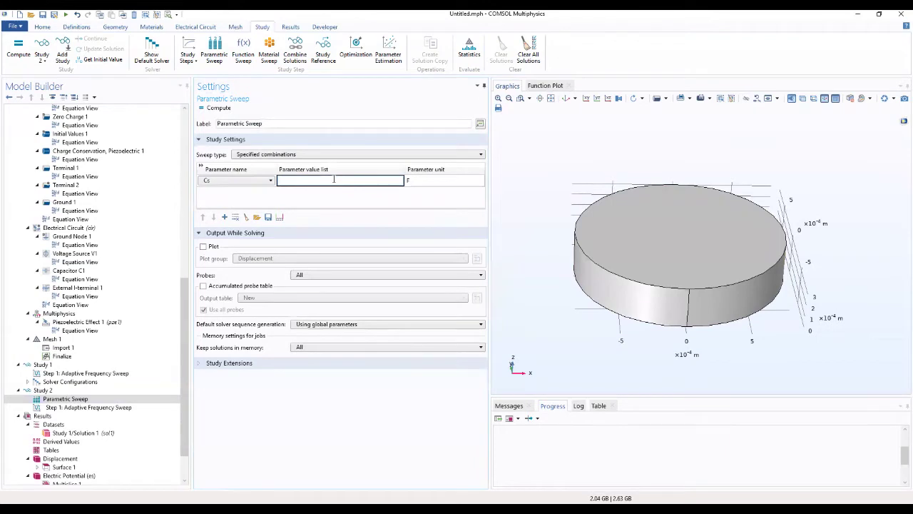
text(0.1 0.4 1)
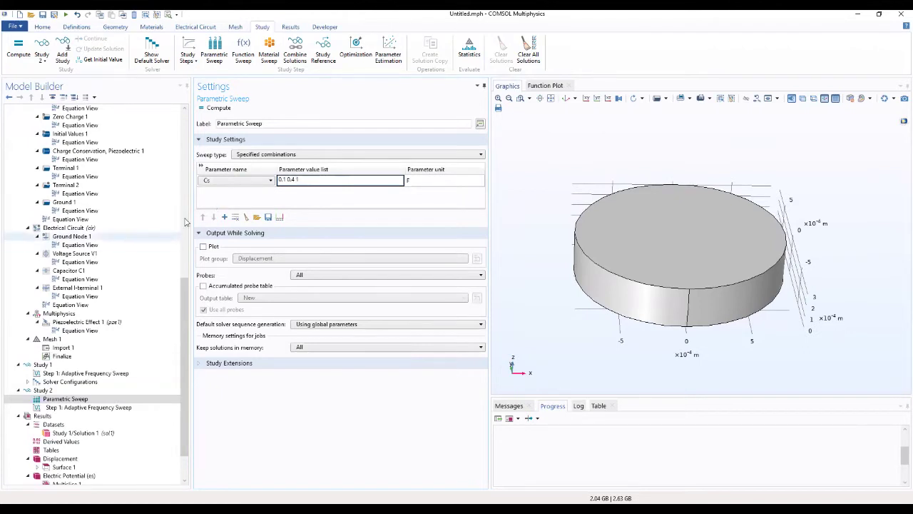
click(430, 180)
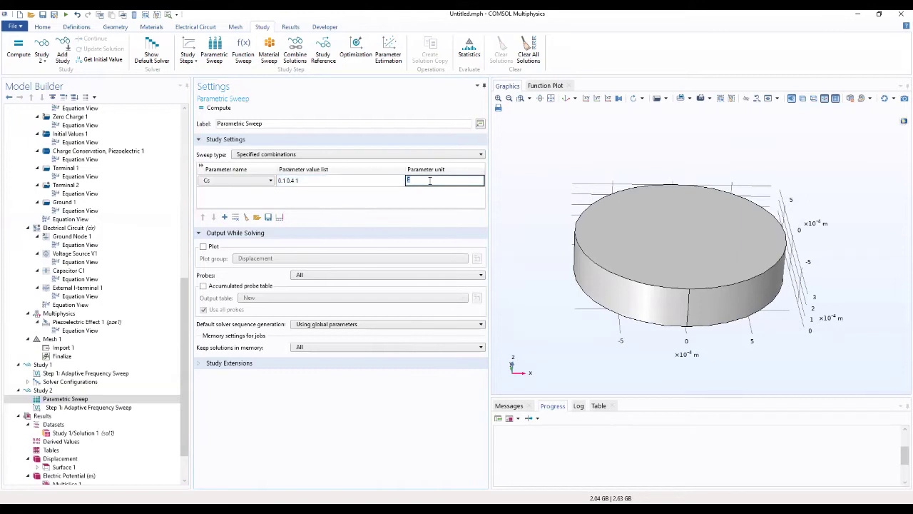
text(F)
key(Return)
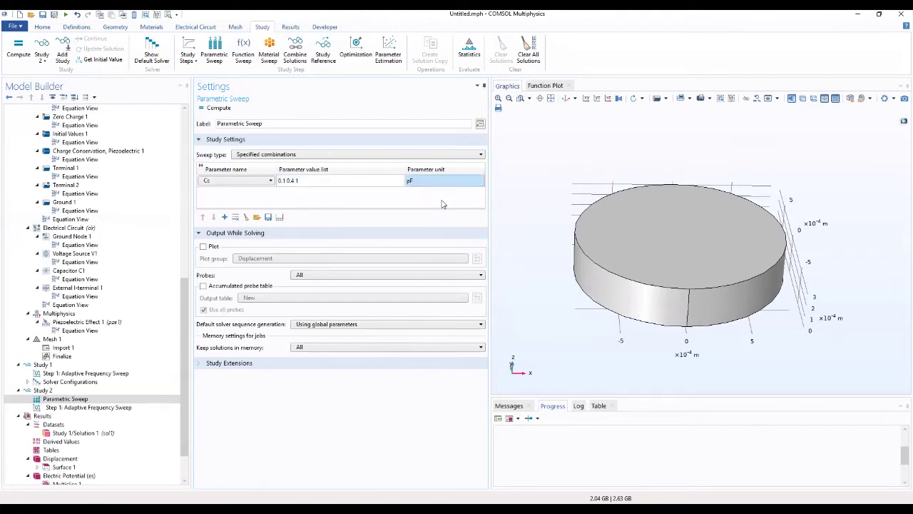
Step: Turn off default plot generation for Study 2 and compute the study
click(48, 391)
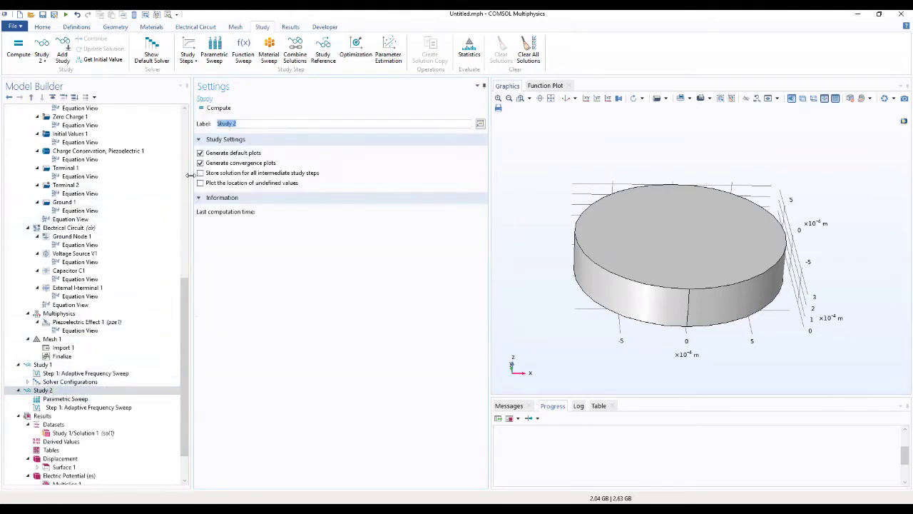
click(202, 154)
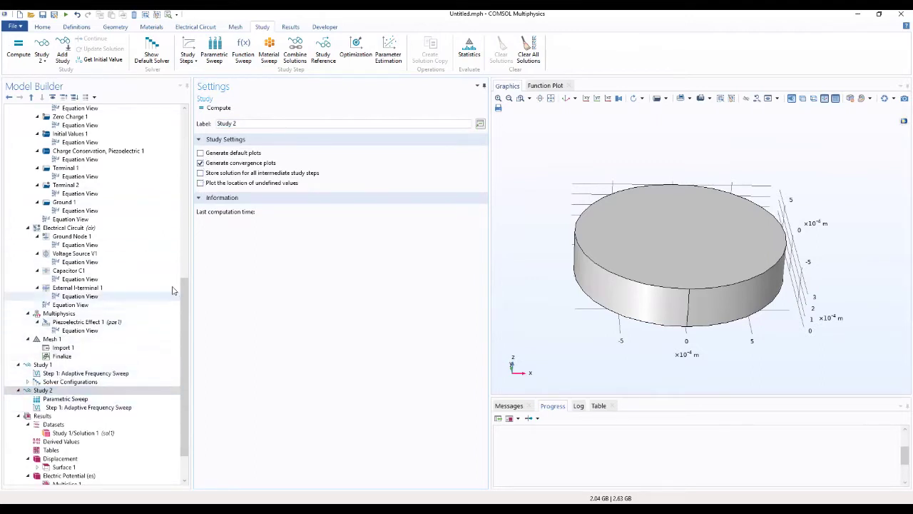
click(219, 108)
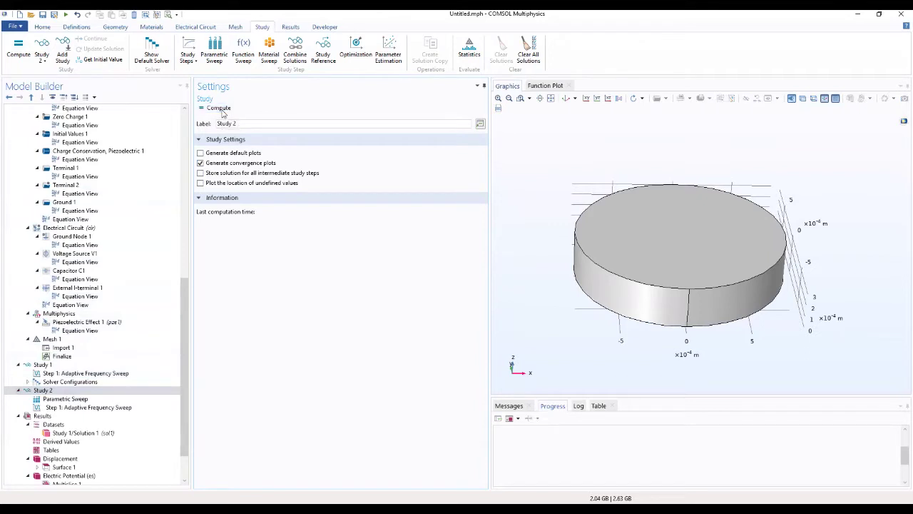
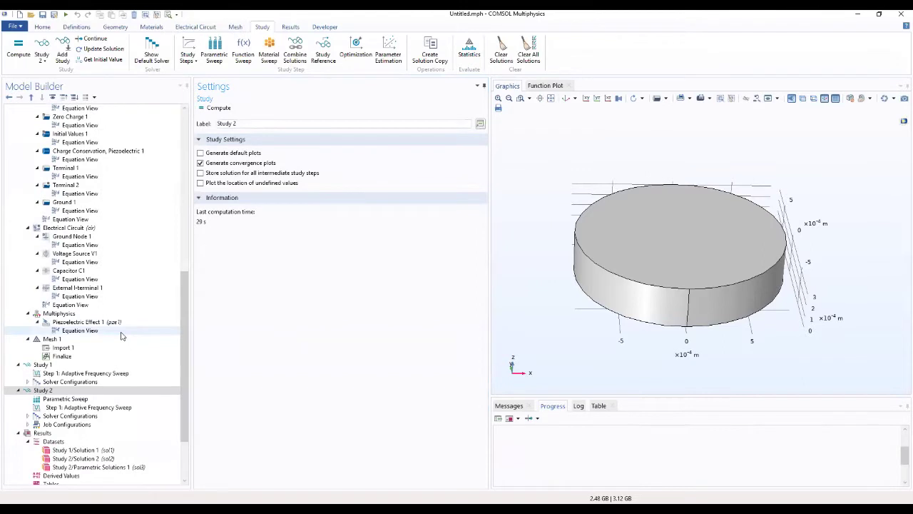
Step: Duplicate the mechanical response plot group and set the copy's dataset to Study 2/Parametric Solutions 1 (sol3)
click(73, 390)
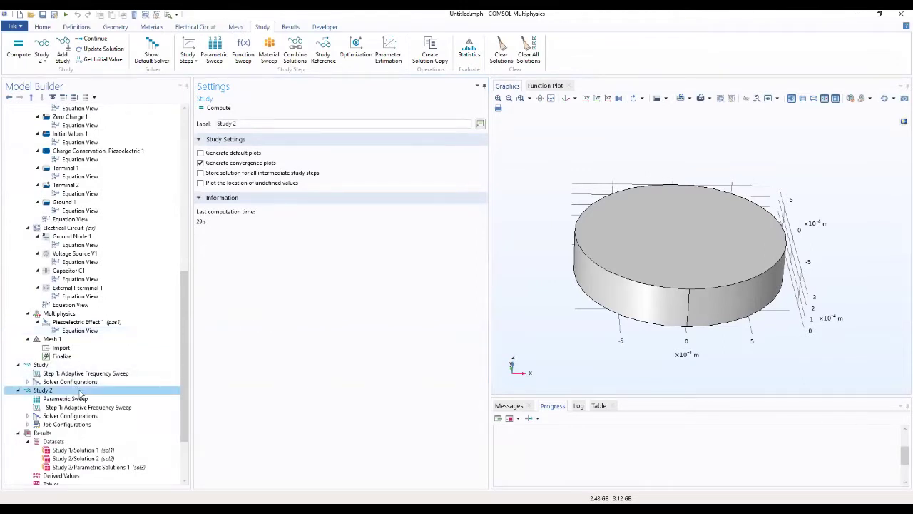
scroll(82, 428, down, 1)
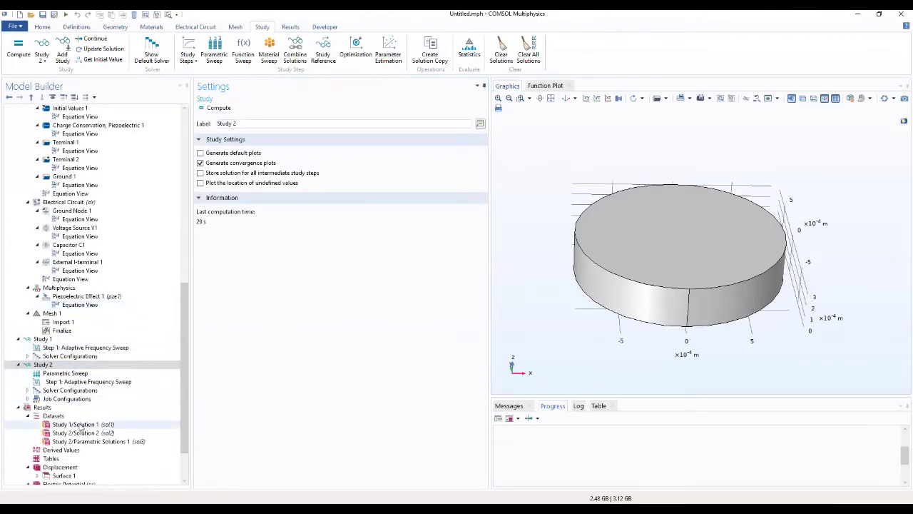
scroll(84, 444, down, 2)
click(84, 450)
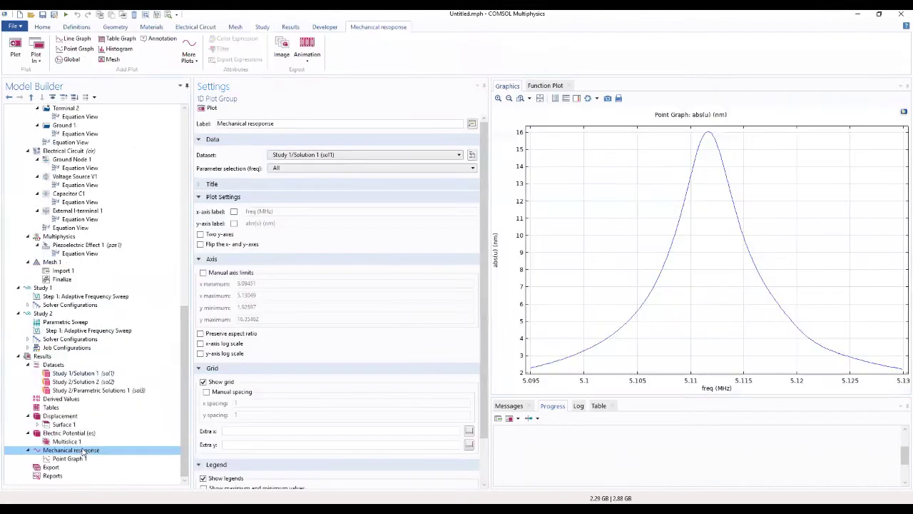
right_click(82, 451)
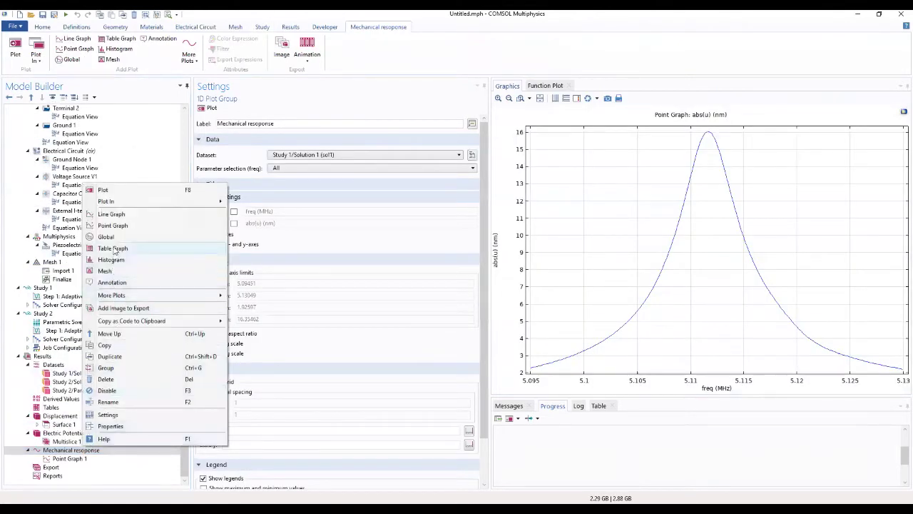
click(110, 358)
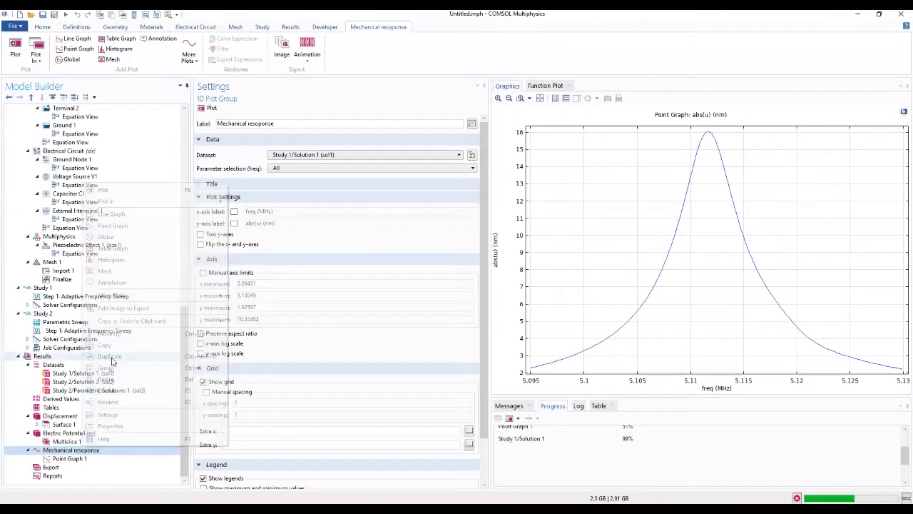
click(321, 158)
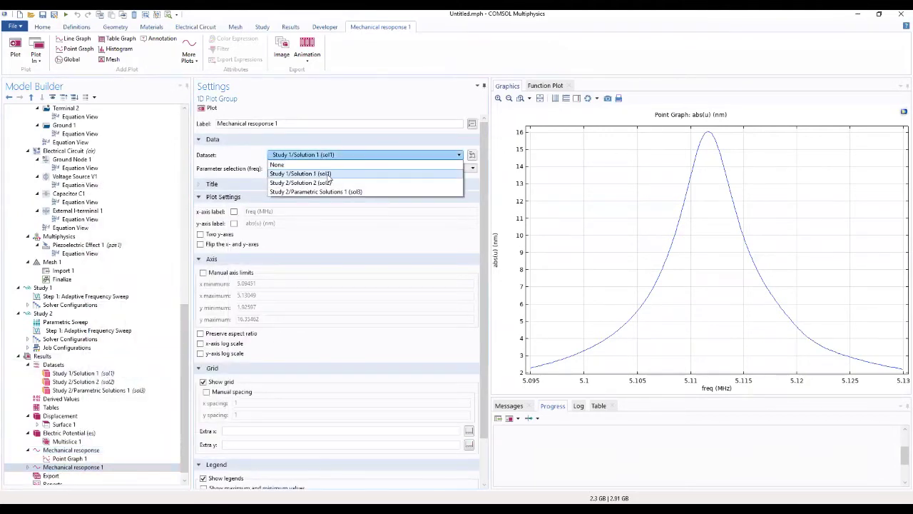
click(322, 191)
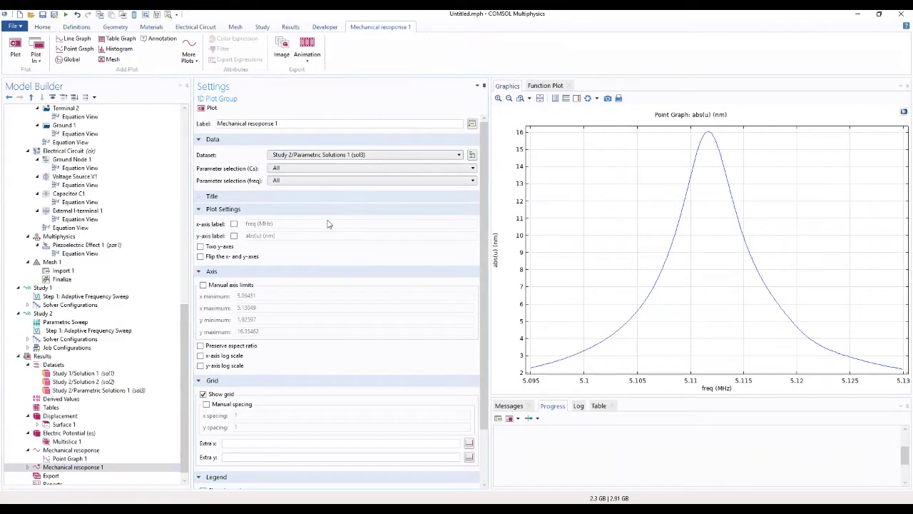
Step: Set the legend position of the duplicated mechanical response plot group to Upper left
scroll(297, 266, down, 3)
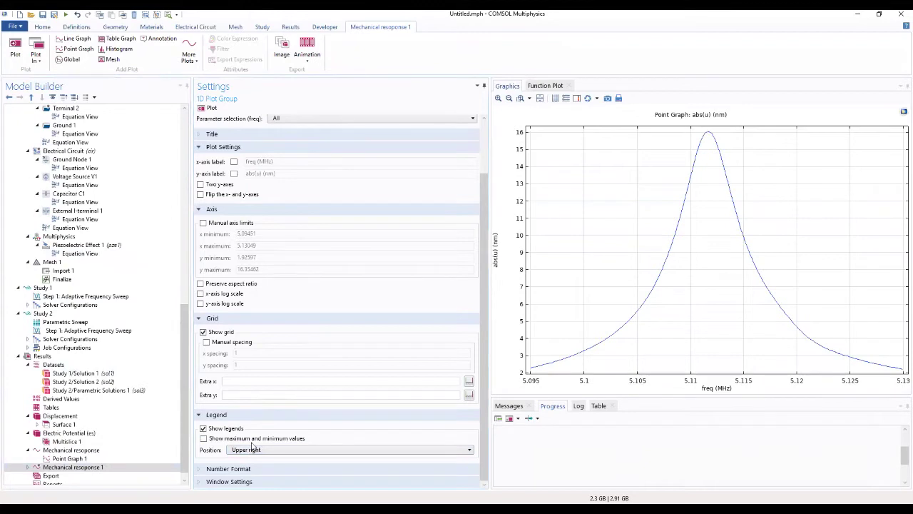
click(300, 452)
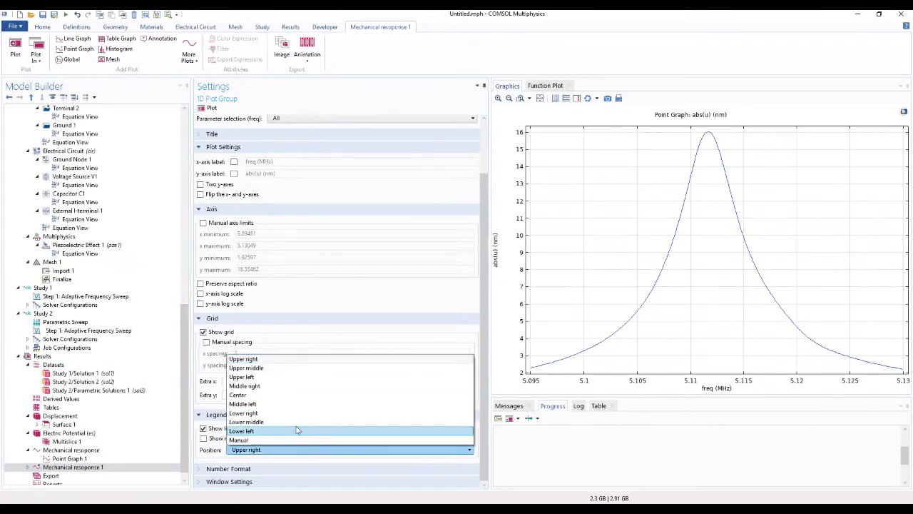
click(281, 378)
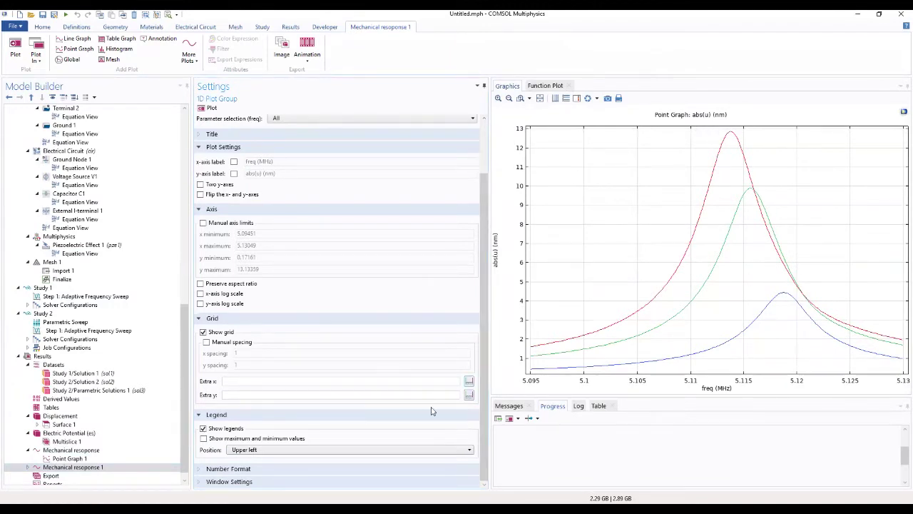
Step: Show legends for Point Graph 1 in the duplicated mechanical response plot group
click(37, 468)
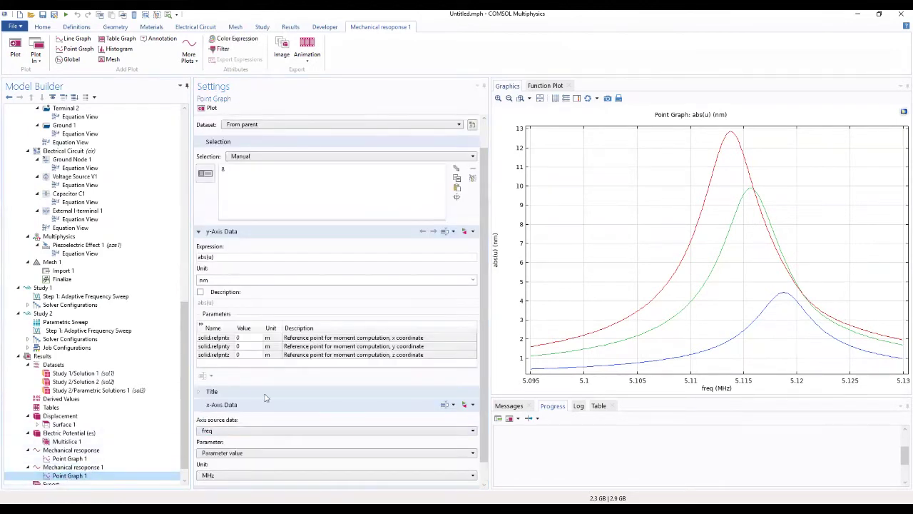
scroll(486, 318, down, 1)
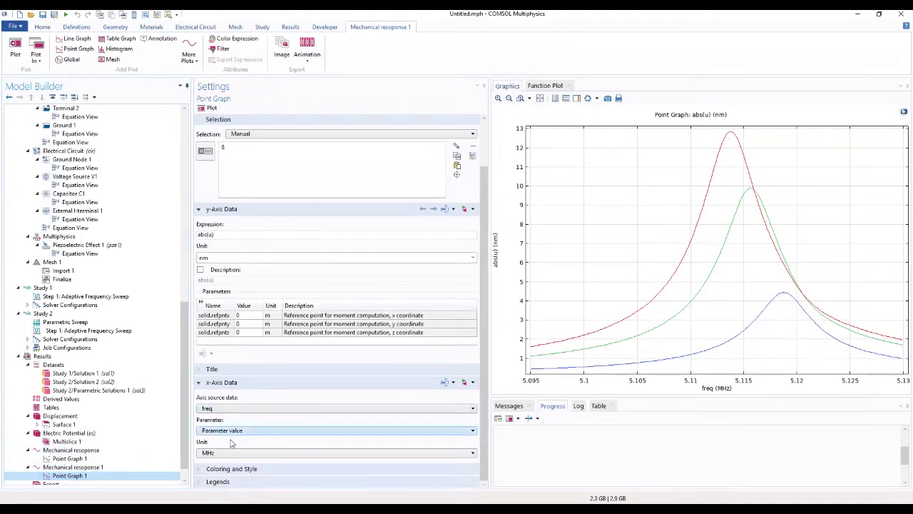
click(218, 481)
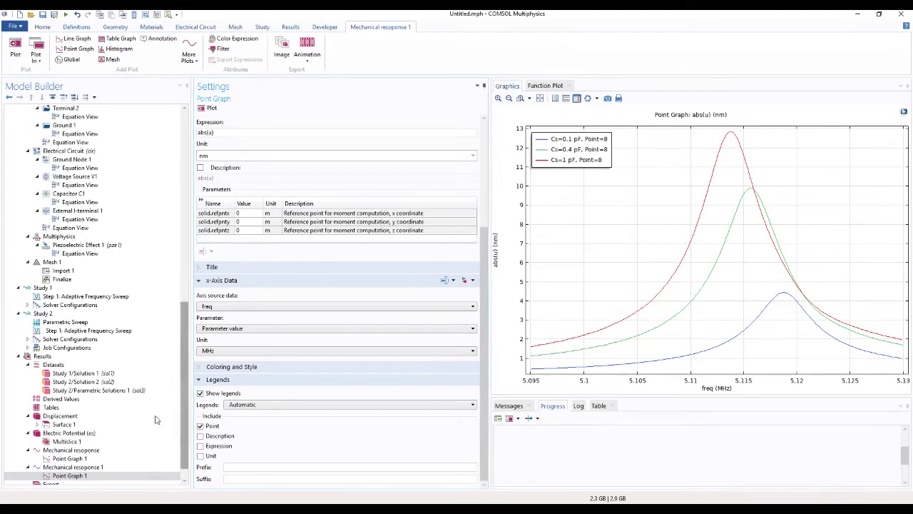
Step: Review the original and duplicated mechanical response plots, then the Displacement and Electric Potential plot groups
scroll(62, 468, down, 1)
click(62, 468)
click(73, 434)
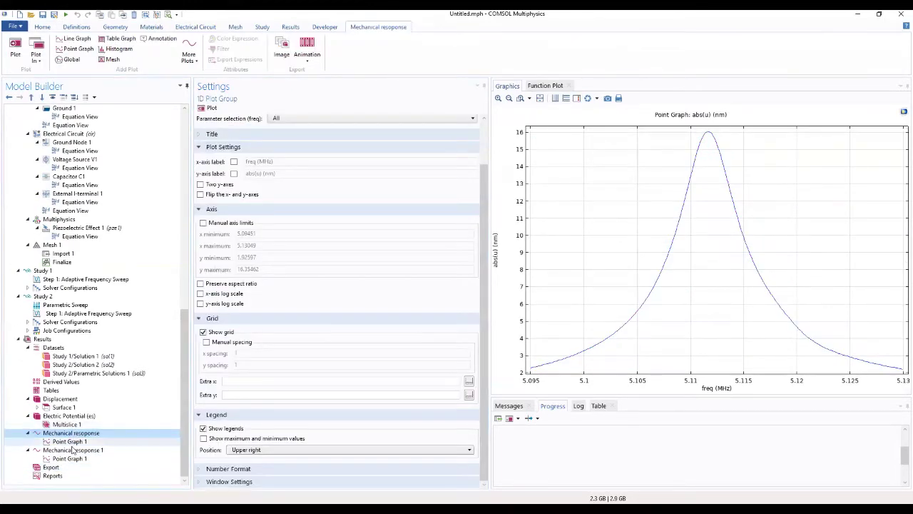
click(66, 451)
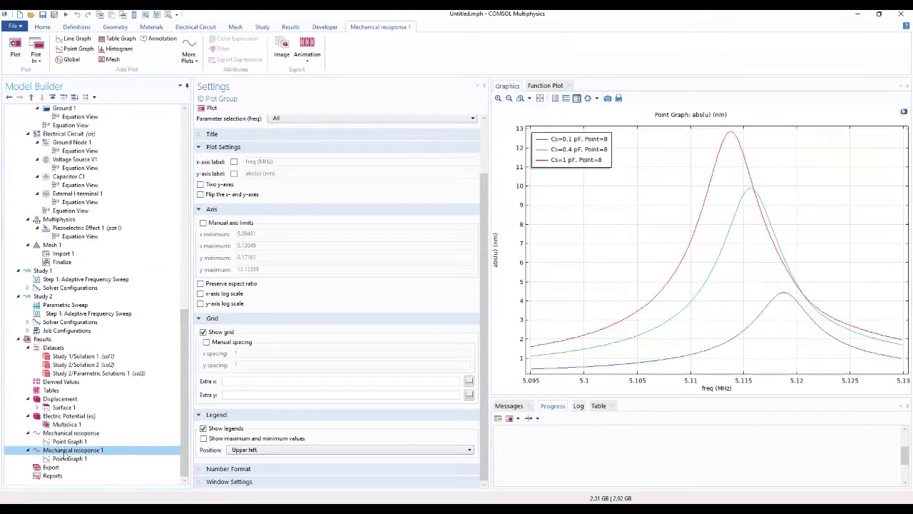
click(47, 401)
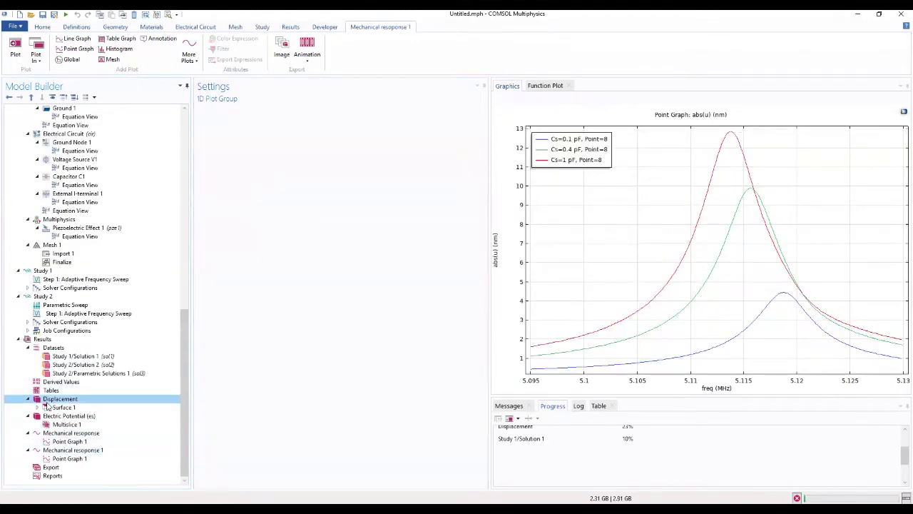
click(62, 416)
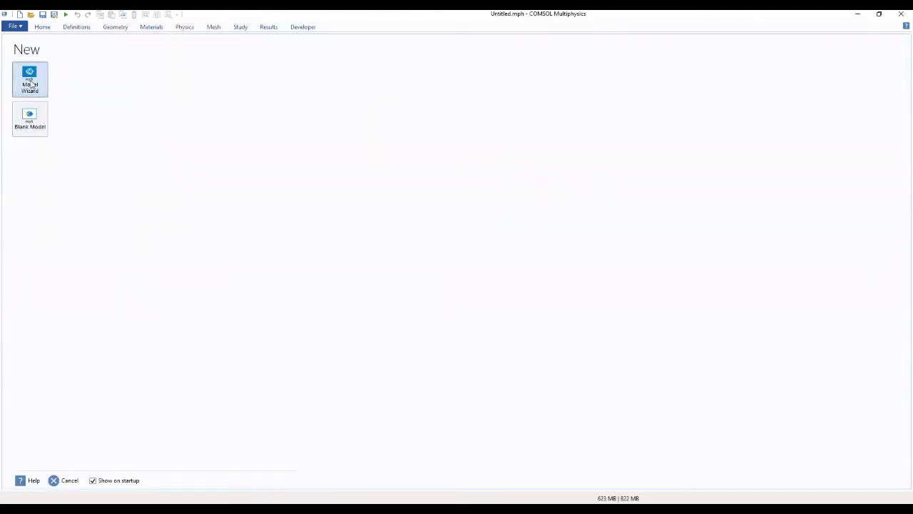
Step: Start a 1D model with the Model Wizard and add the Lithium-Ion Battery (liion) physics interface from the battery interfaces
click(29, 80)
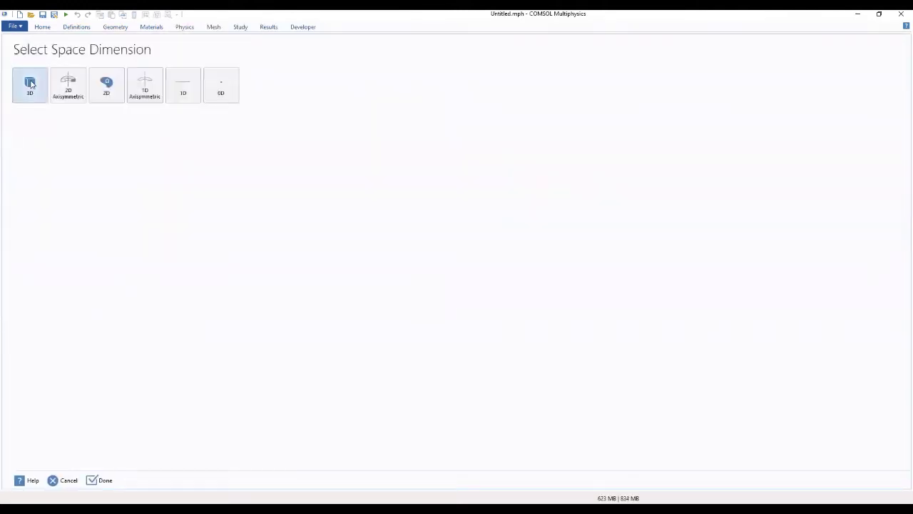
click(182, 91)
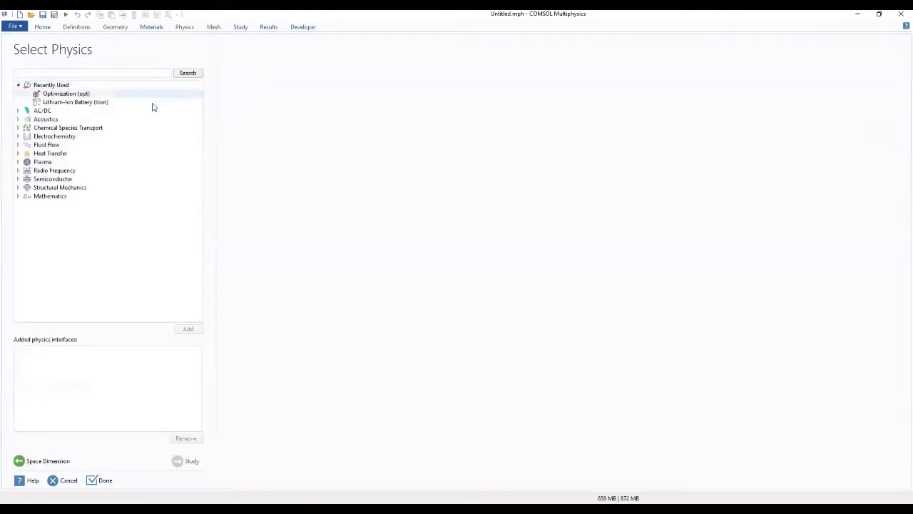
click(18, 137)
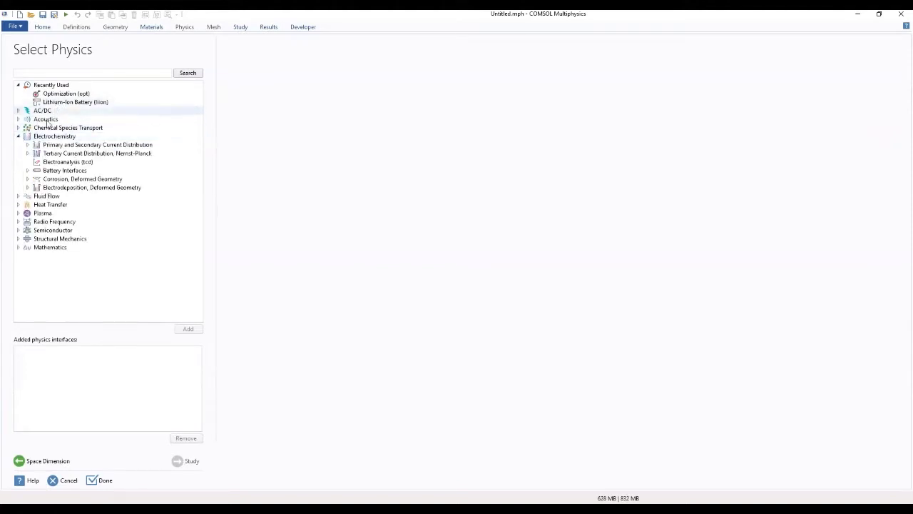
click(27, 171)
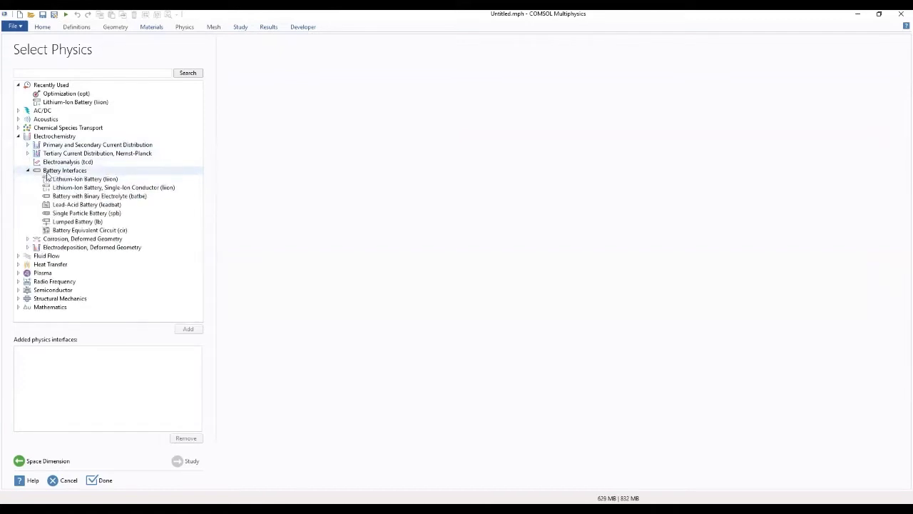
click(67, 180)
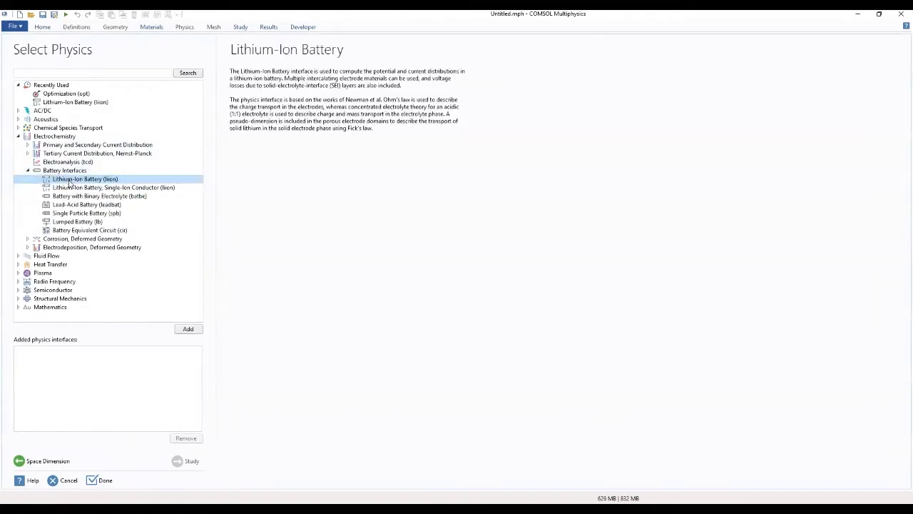
click(187, 329)
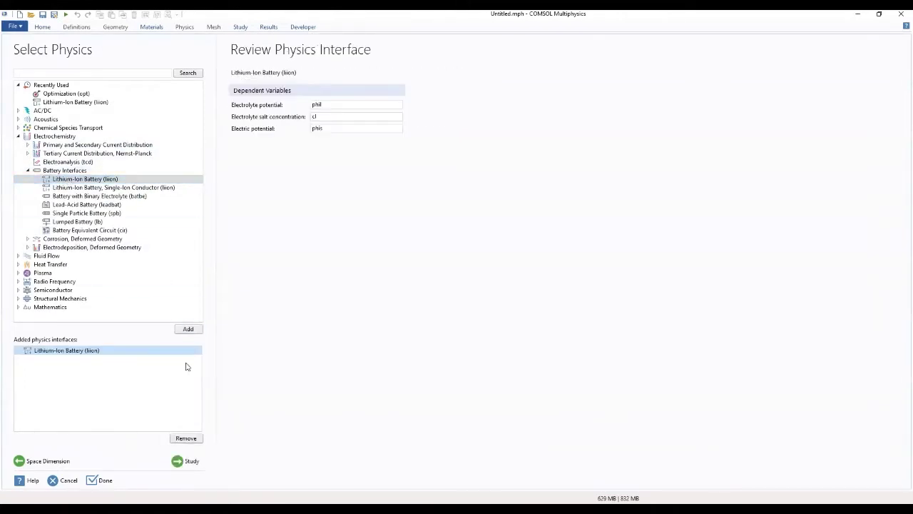
Step: Choose the Time Dependent with Initialization study and finish the model setup
click(178, 463)
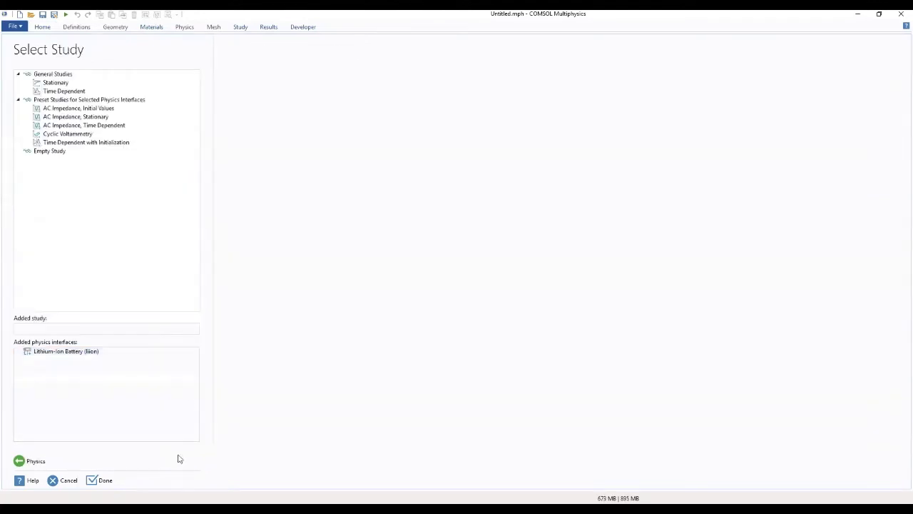
click(72, 144)
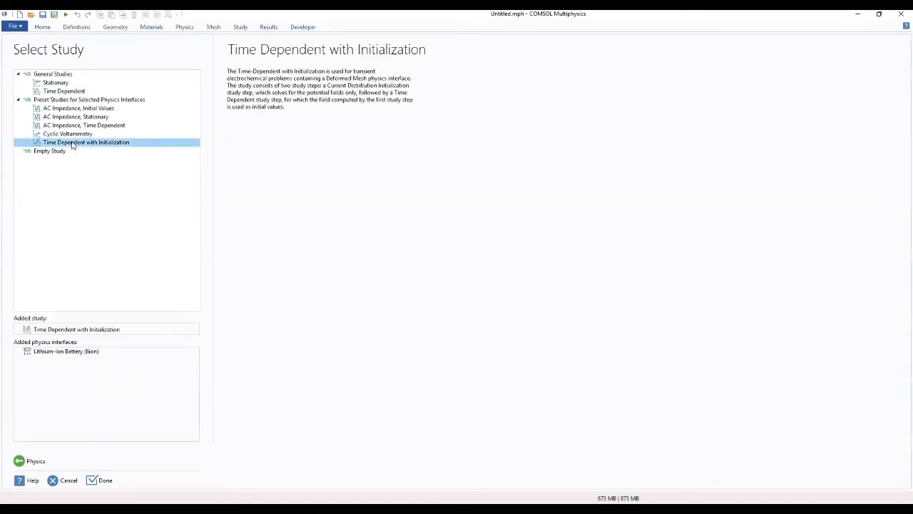
click(102, 481)
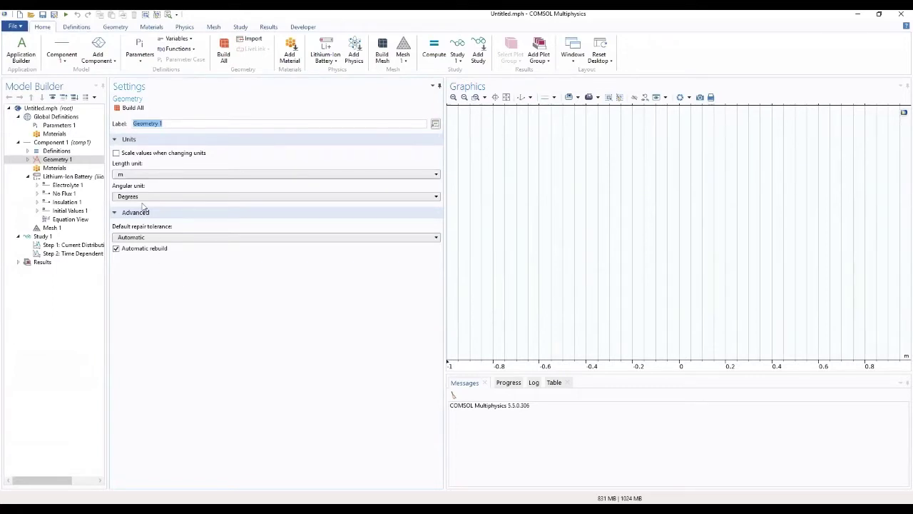
Step: Start loading Parameters 1 from a file and browse to COMSOL55\Multiphysics\applications\Batteries_and_Fuel_Cells_Module\Batteries_Lithium-Ion in Program Files
click(68, 126)
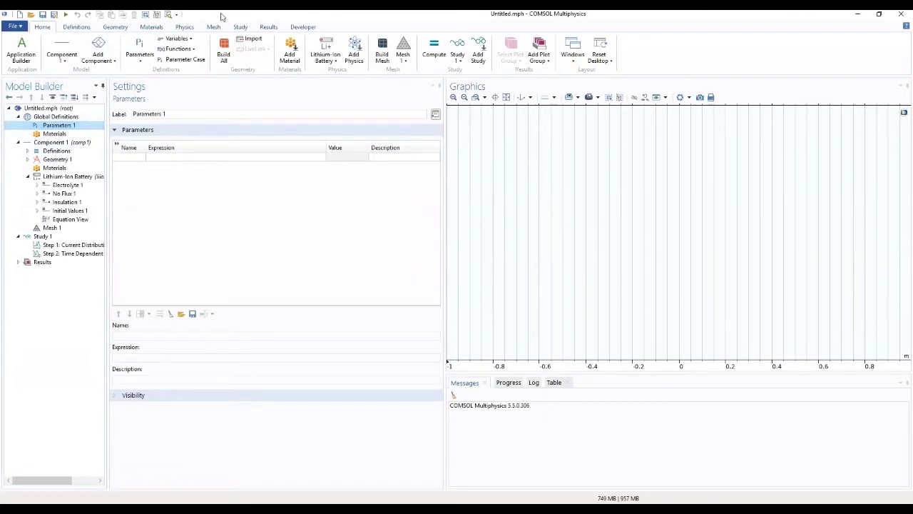
click(181, 314)
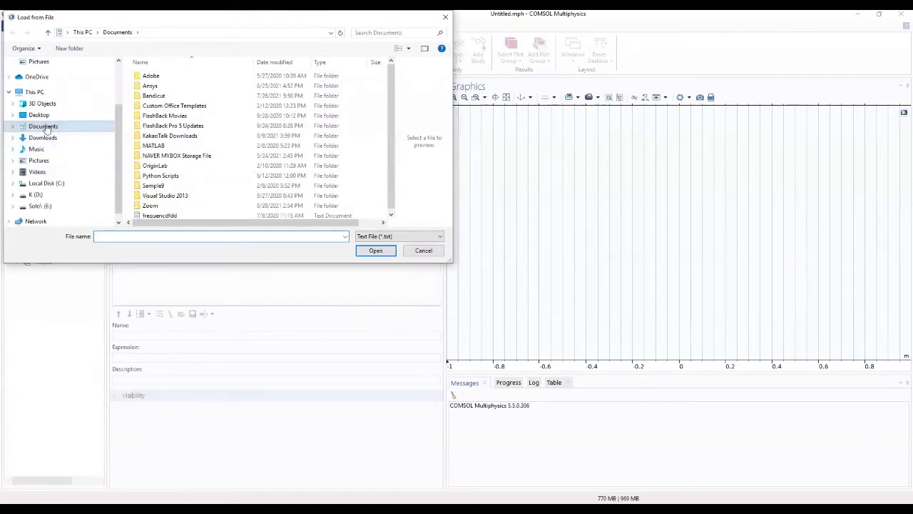
click(33, 92)
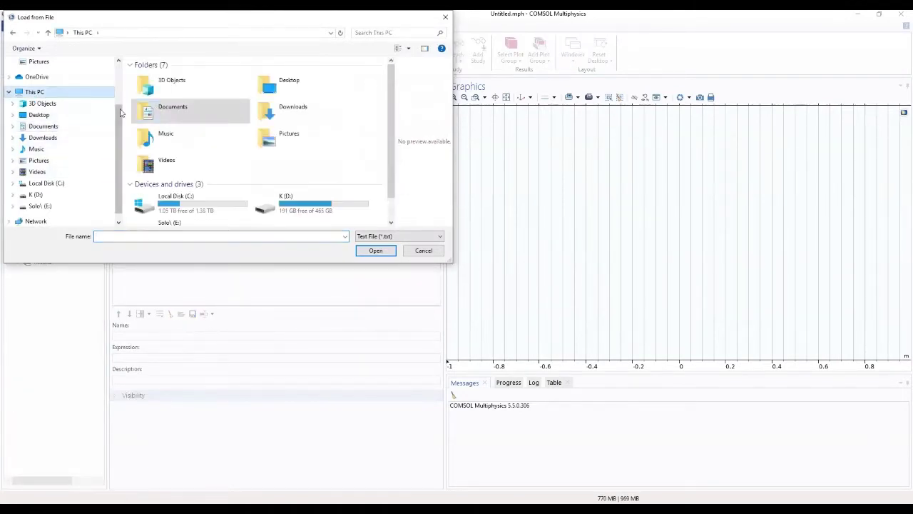
double_click(182, 210)
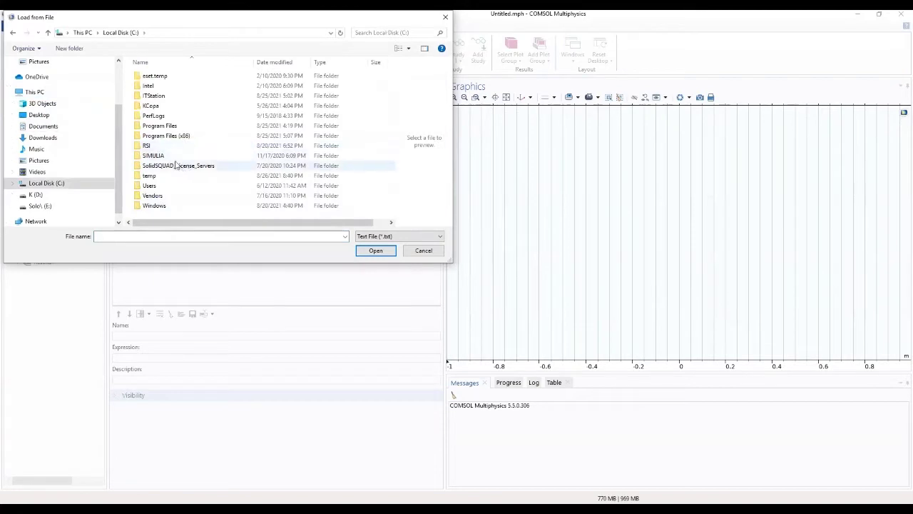
double_click(161, 126)
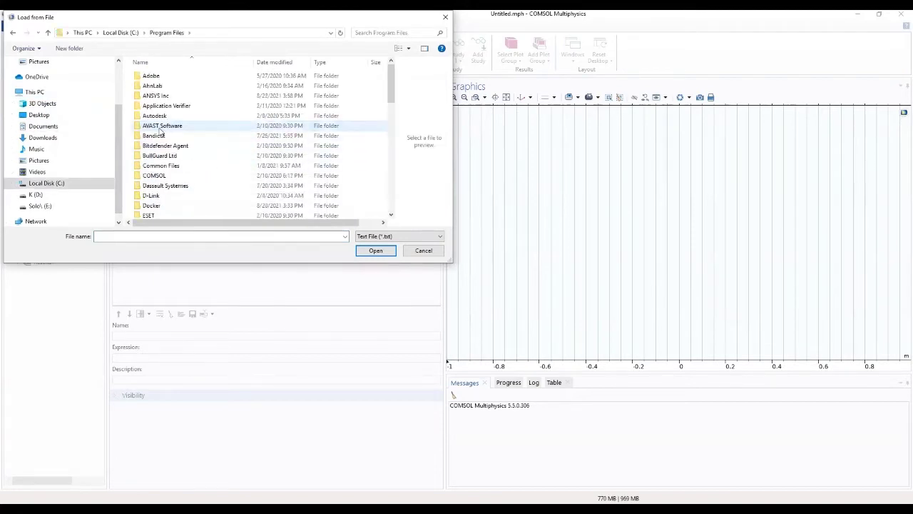
double_click(156, 176)
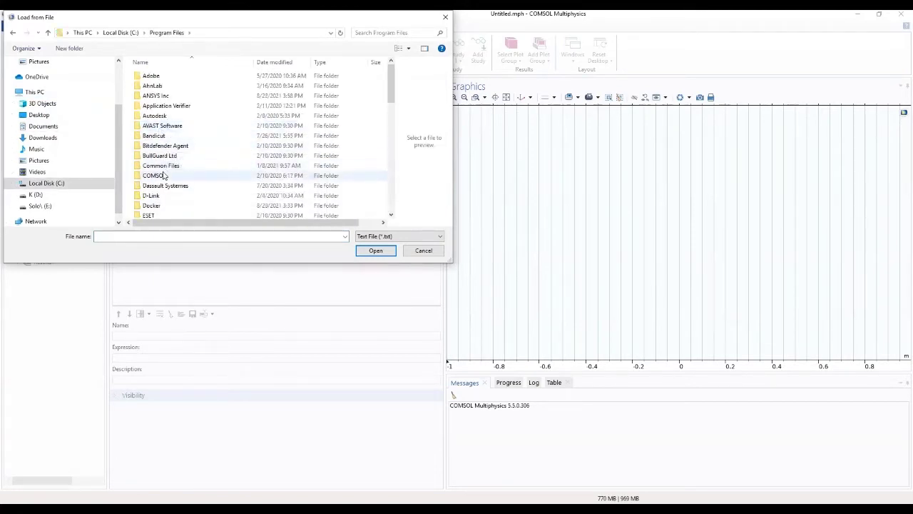
double_click(171, 86)
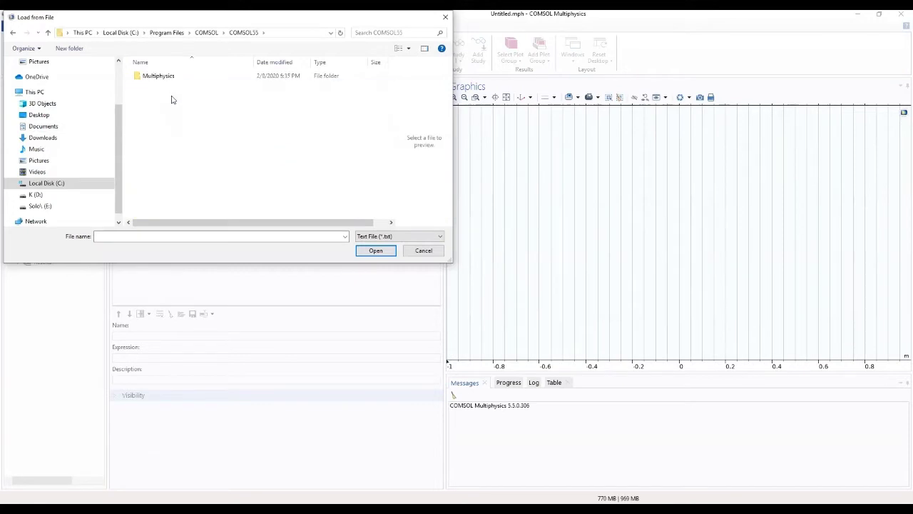
double_click(168, 77)
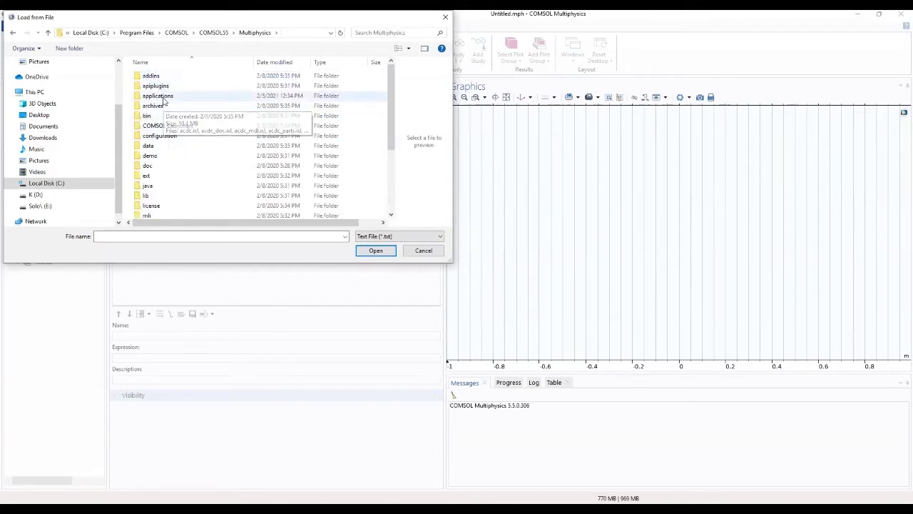
double_click(164, 98)
double_click(180, 98)
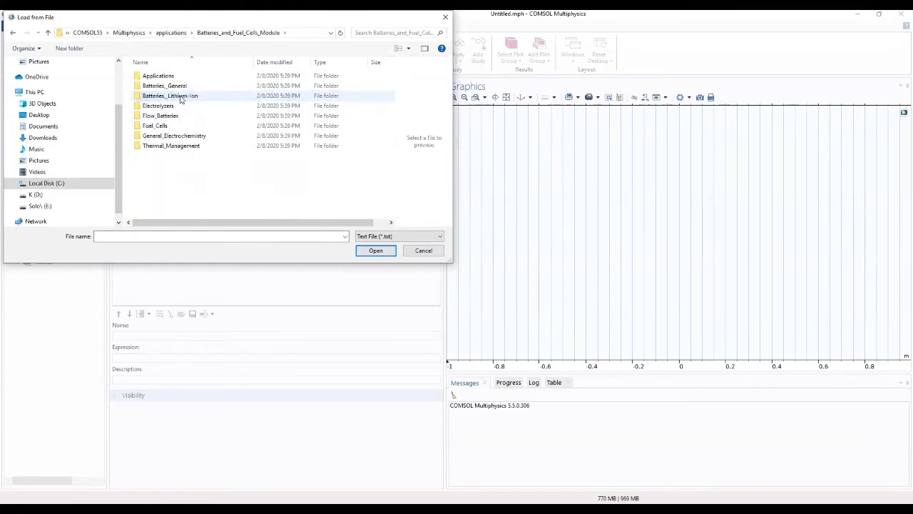
double_click(180, 97)
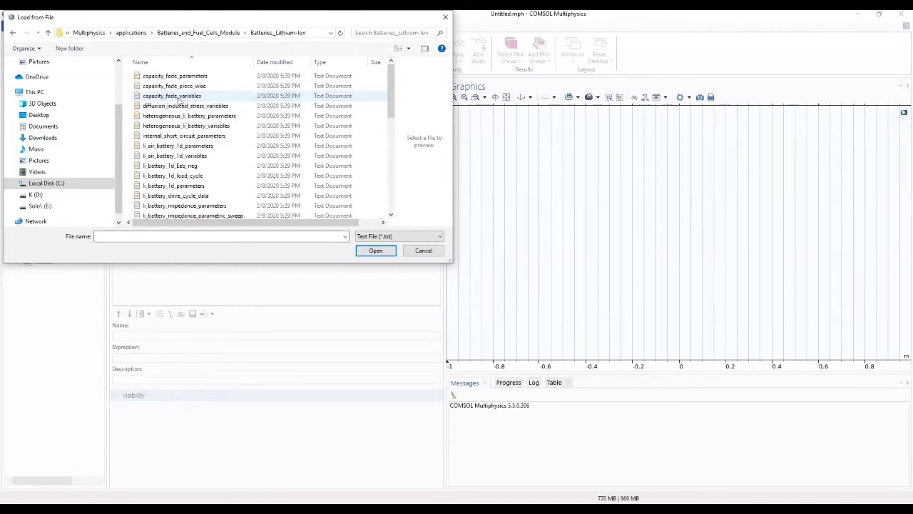
Step: Find the text file li_battery_multiple_materials_parameters in the folder and load it into Parameters 1
scroll(180, 100, down, 2)
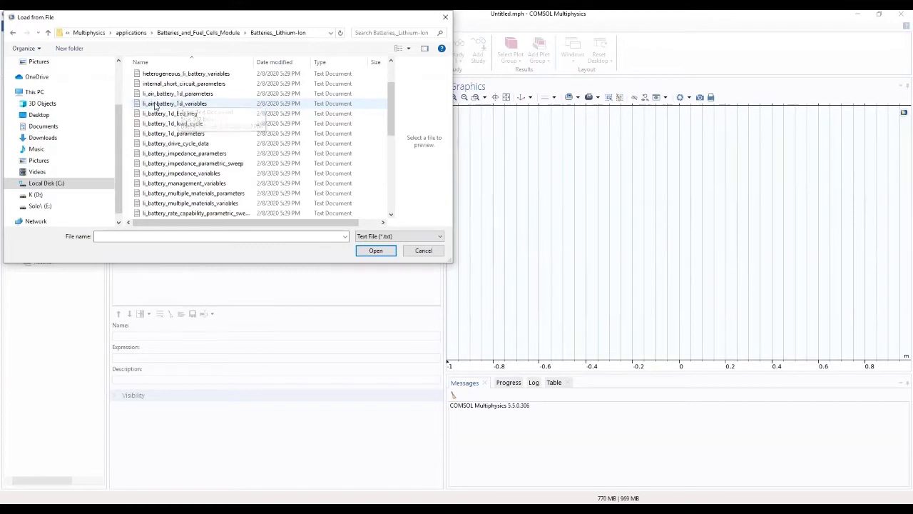
scroll(385, 123, down, 3)
scroll(385, 123, down, 1)
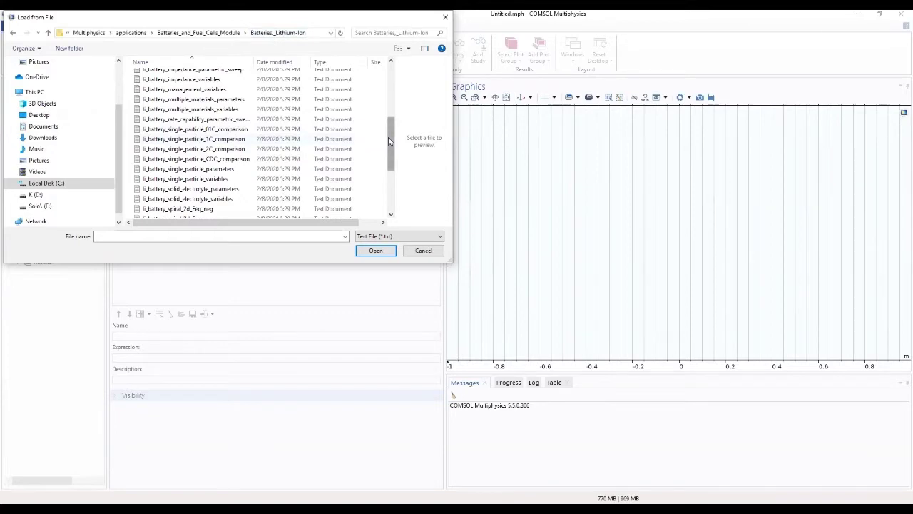
mouse_move(389, 137)
mouse_down()
mouse_move(394, 94)
mouse_move(379, 139)
mouse_up()
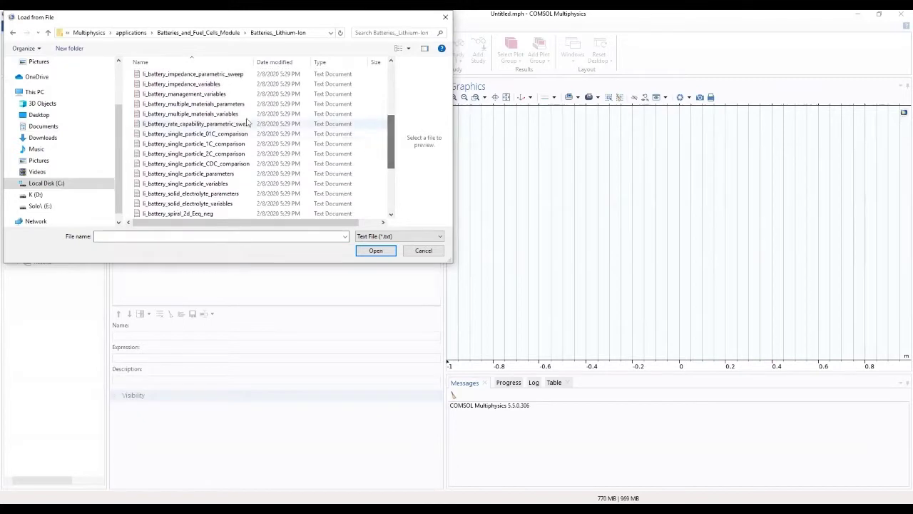
scroll(230, 116, up, 1)
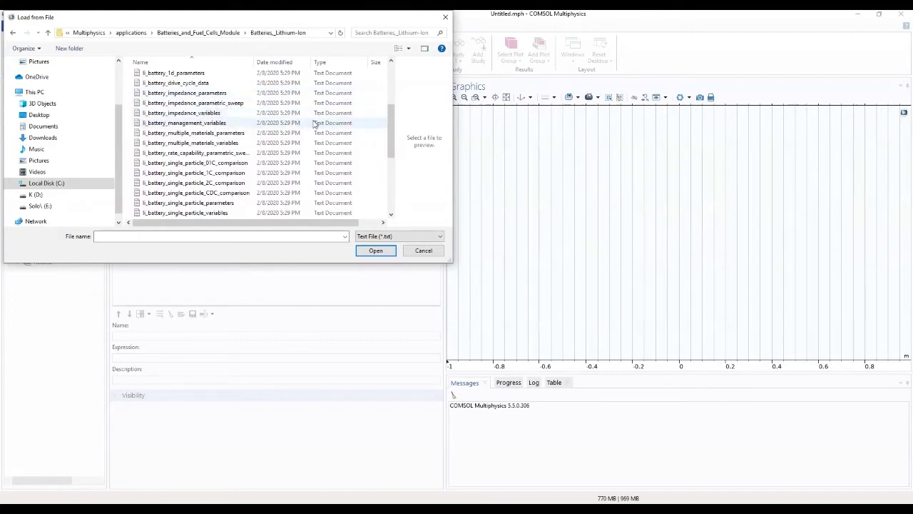
drag(391, 115, 391, 120)
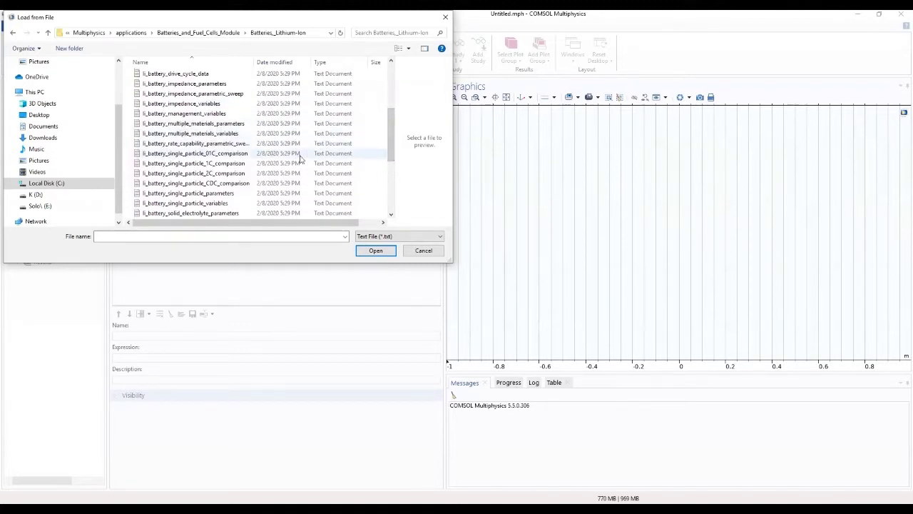
click(272, 127)
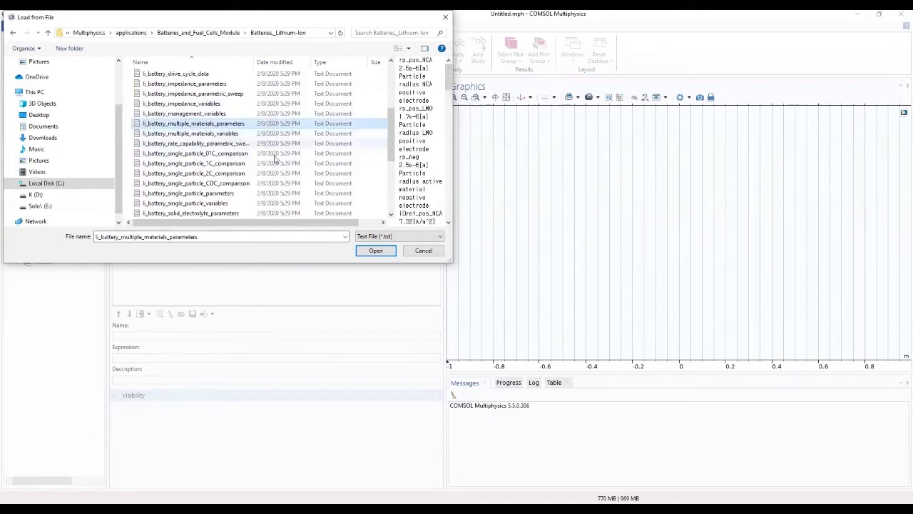
click(376, 251)
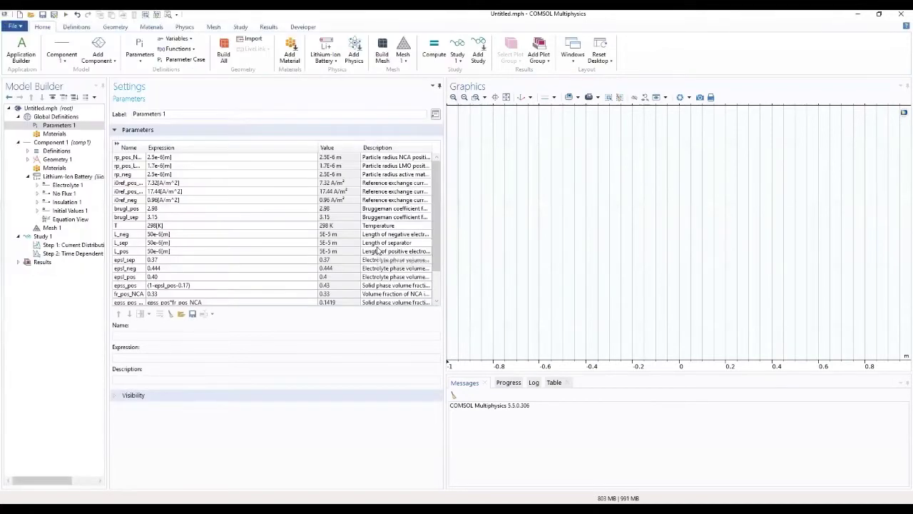
Step: Expand the Parameters 1 table and resize its columns so the full names and descriptions can be read
click(117, 145)
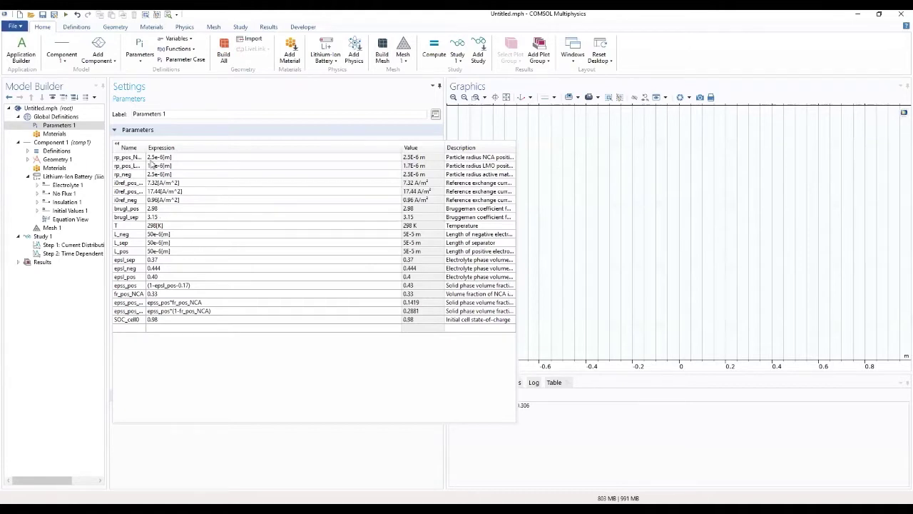
drag(146, 148, 198, 148)
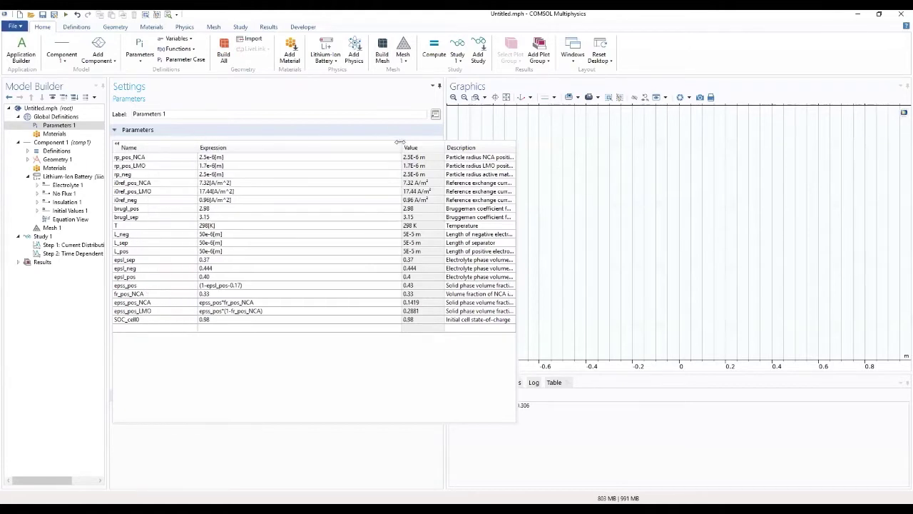
drag(401, 143, 351, 148)
drag(441, 148, 391, 148)
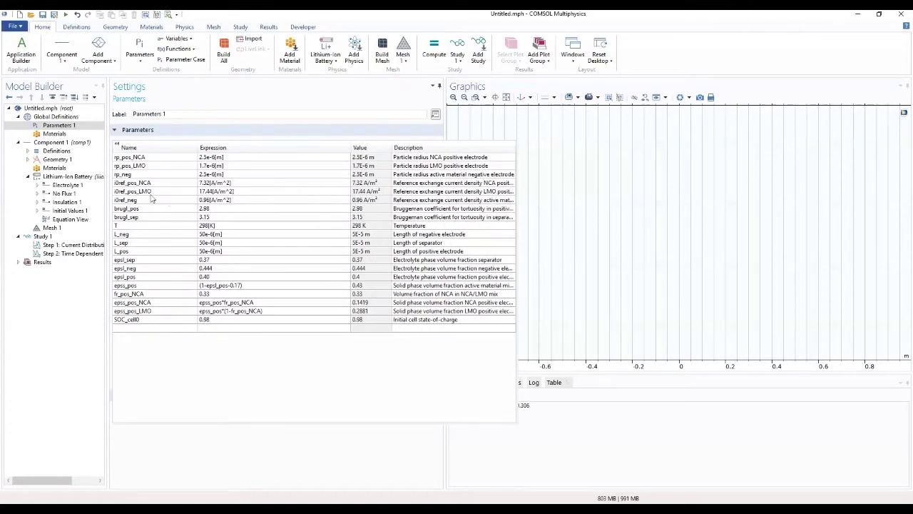
Step: Add an Interval to Geometry 1 and specify it by interval lengths
click(57, 159)
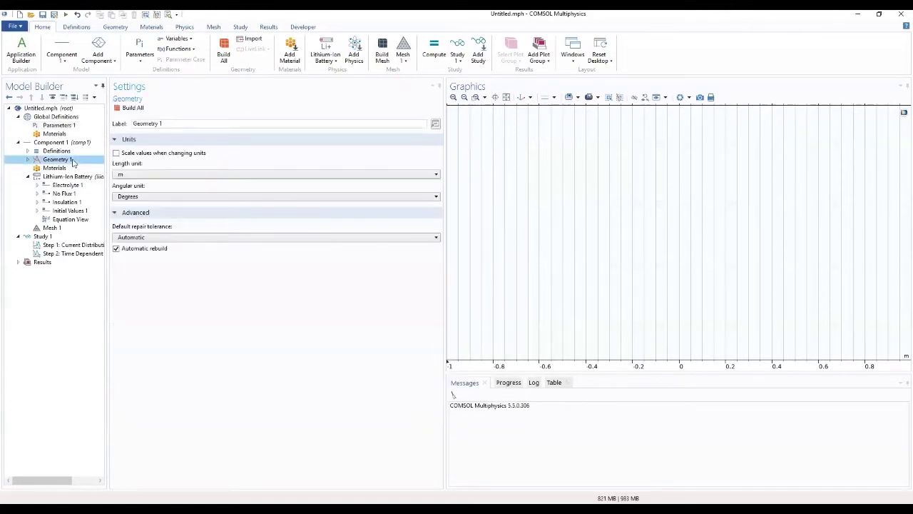
right_click(74, 163)
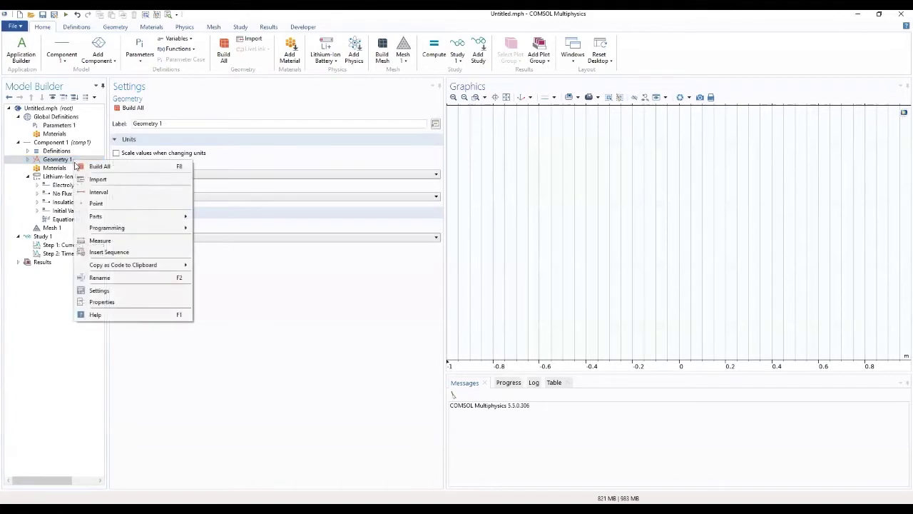
click(98, 193)
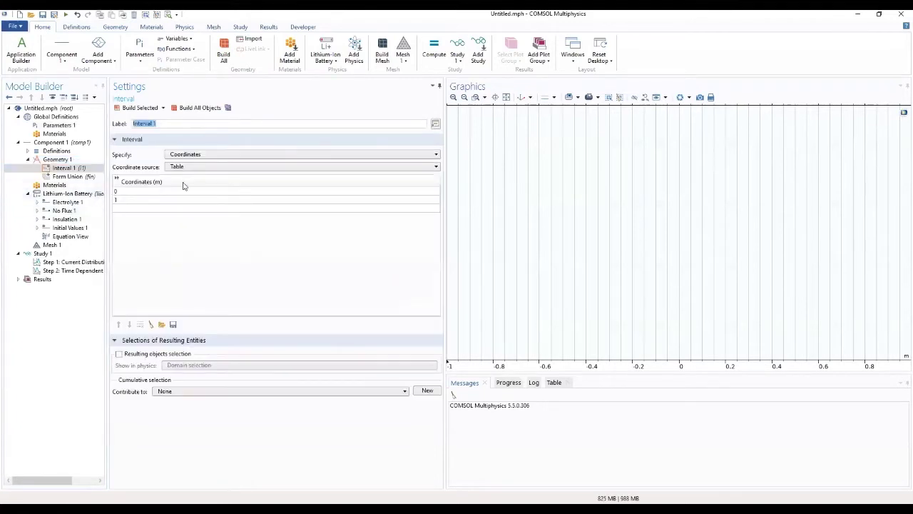
click(231, 154)
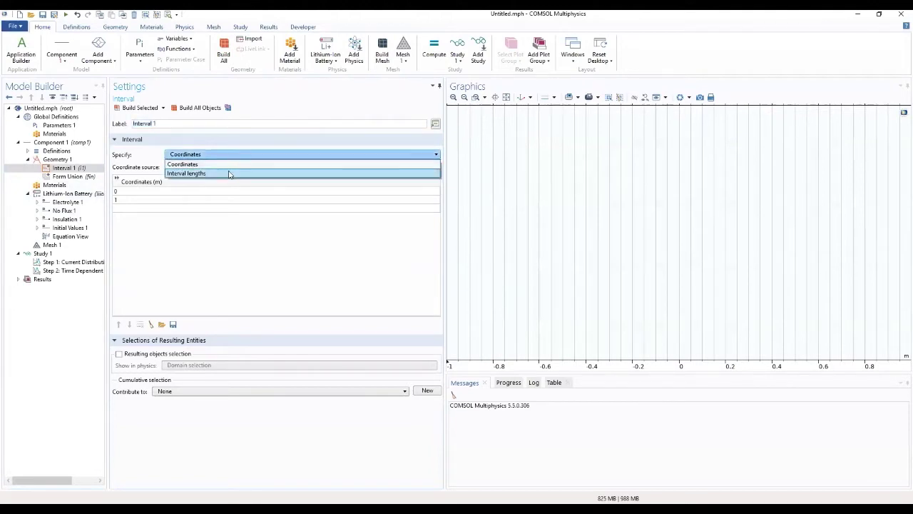
click(230, 174)
Step: Enter L_neg and L_sep as the first two lengths of the interval
click(169, 206)
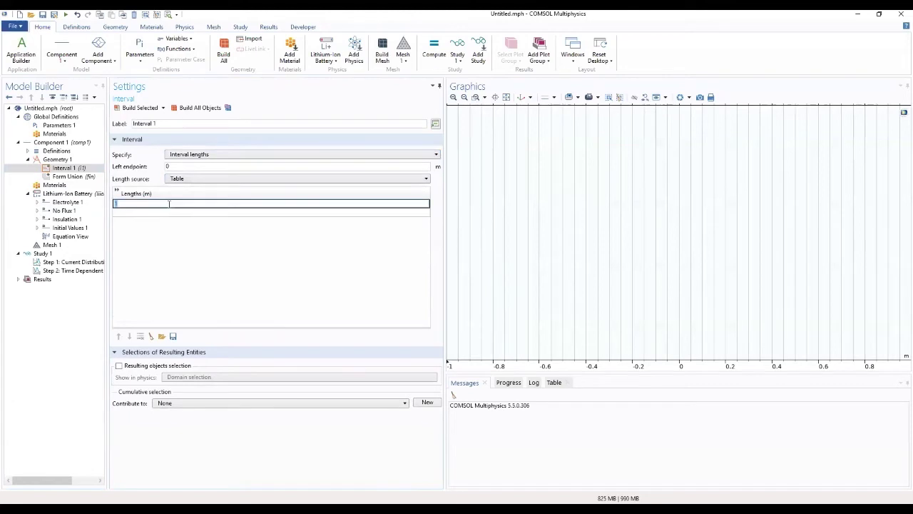
text(L_NE)
key(BackSpace)
key(BackSpace)
key(BackSpace)
text(_ne)
click(159, 213)
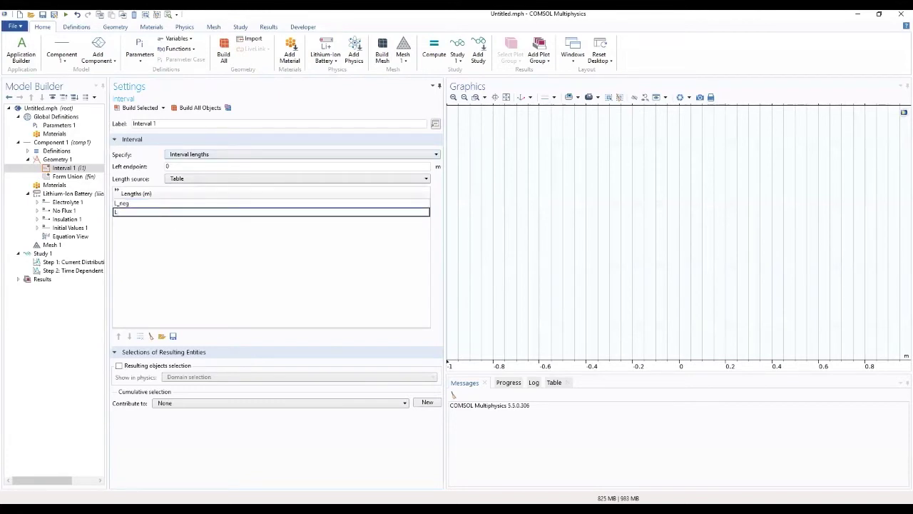
text(L_SEP)
key(BackSpace)
key(BackSpace)
text(_sep)
Step: Enter L_pos as the interval's third length and build the interval
click(138, 225)
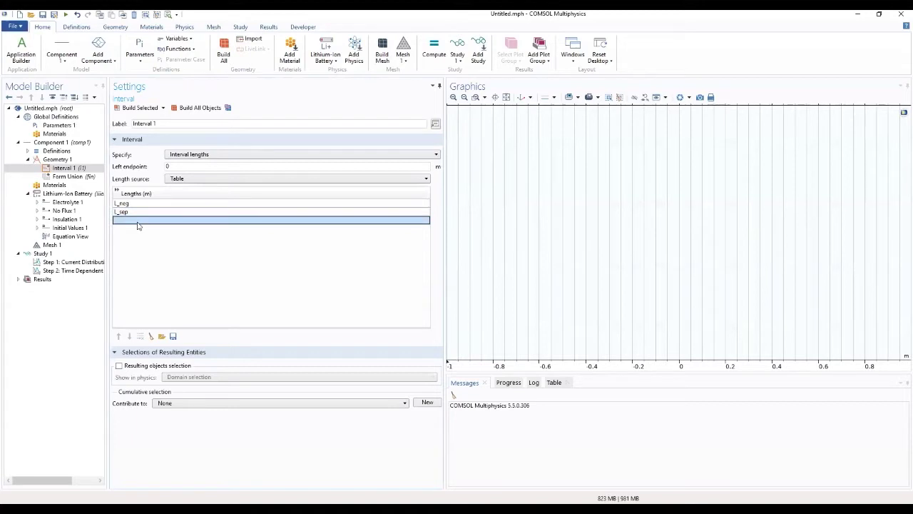
click(139, 226)
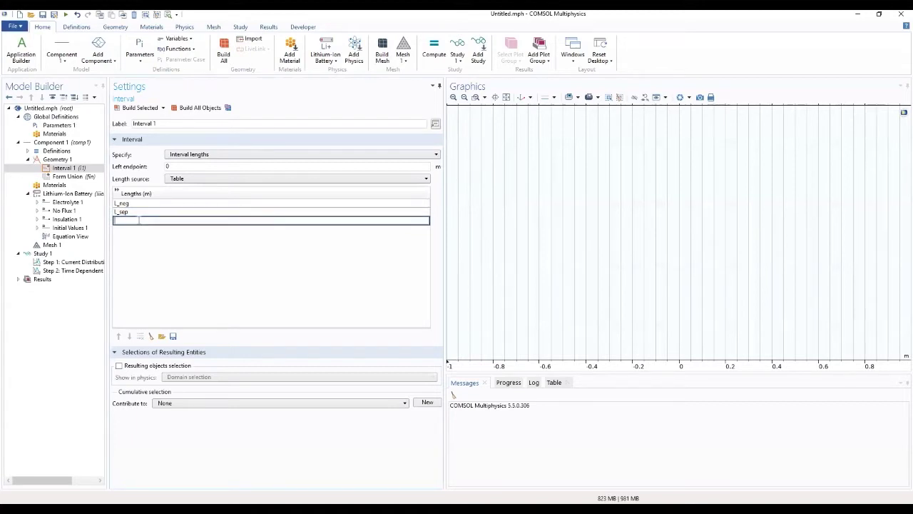
text(L_pos)
click(186, 288)
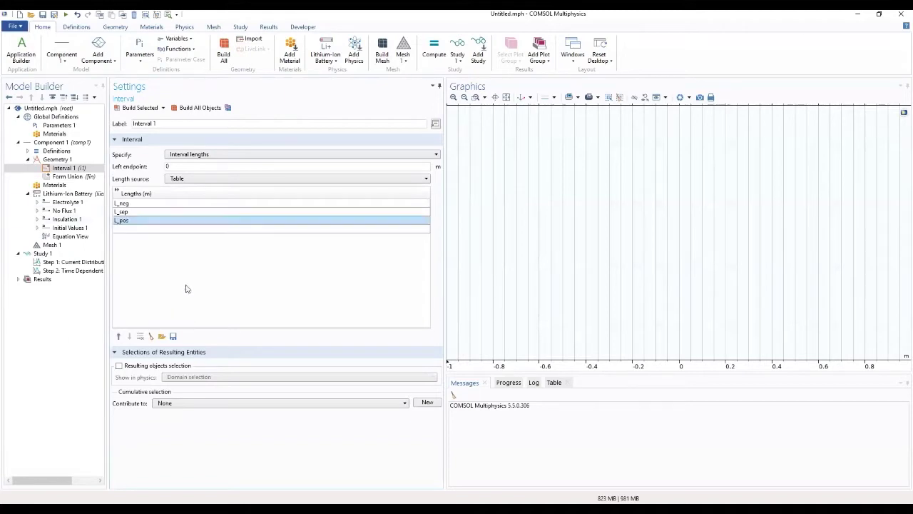
click(133, 108)
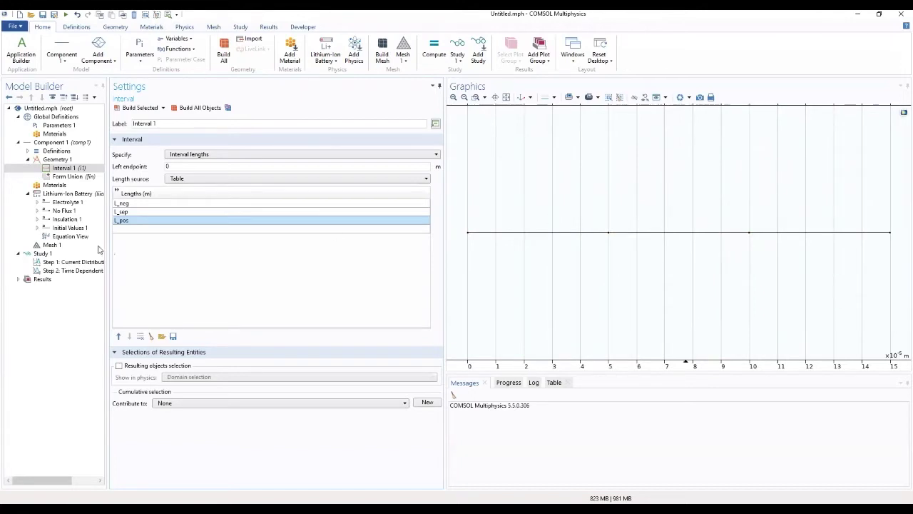
Step: Add the electrolyte LiPF6 in 1:1 EC:DEC (Liquid electrolyte, Li-ion Battery) from the Batteries and Fuel Cells library to the component's materials
click(50, 186)
right_click(47, 189)
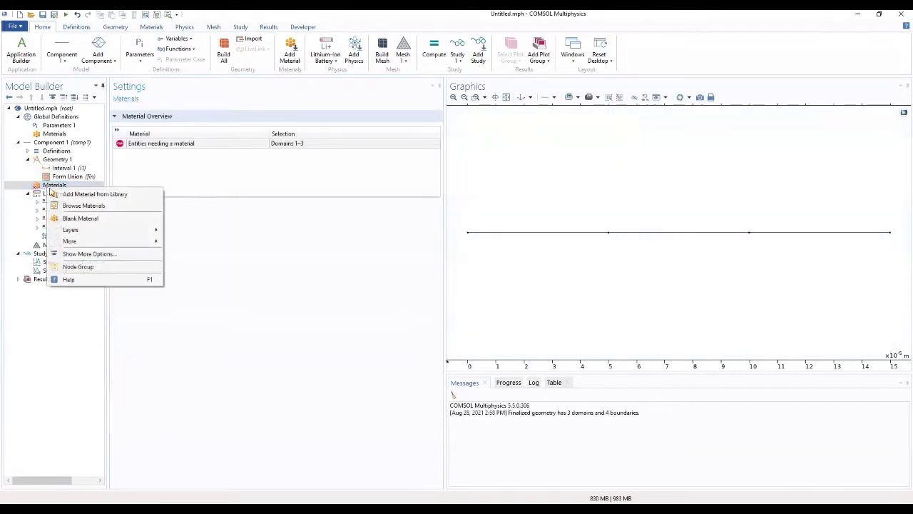
click(58, 193)
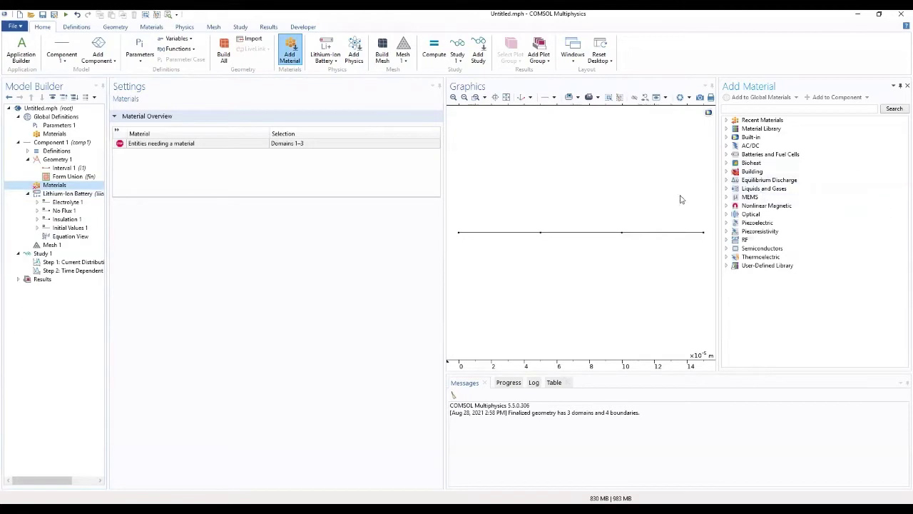
click(726, 154)
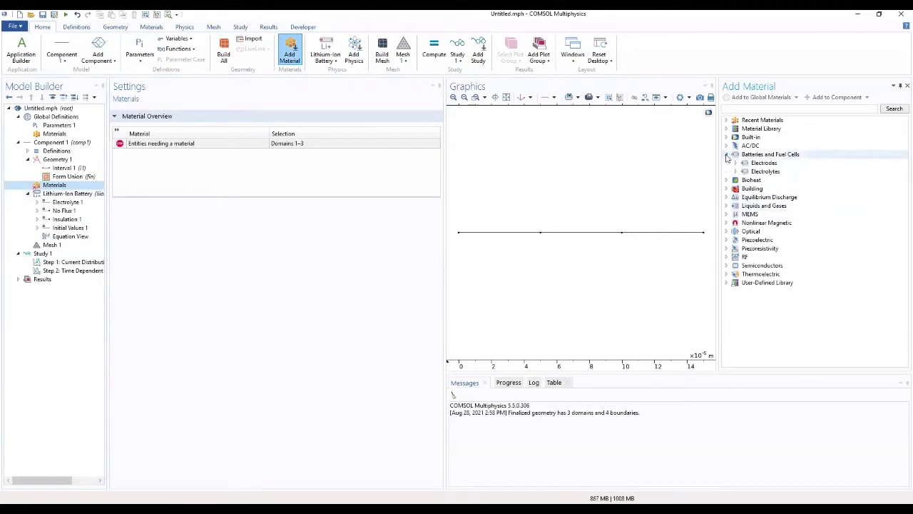
click(736, 171)
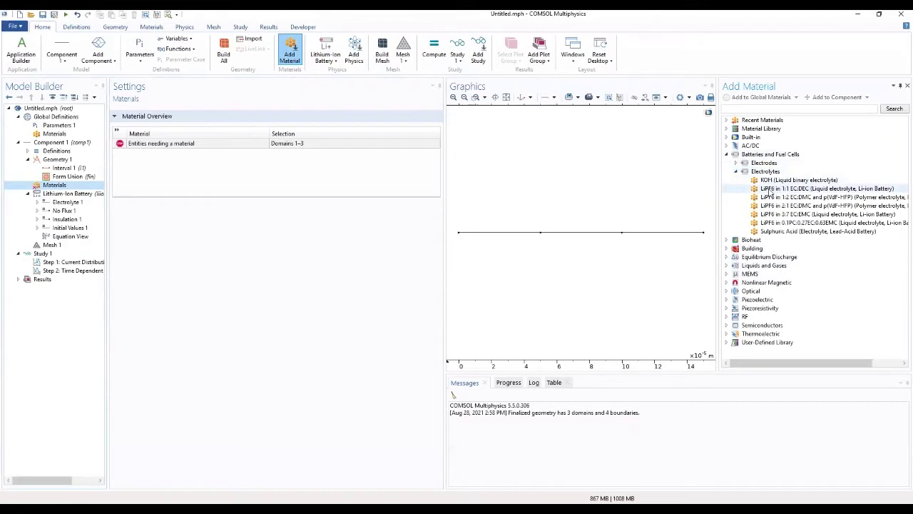
click(770, 189)
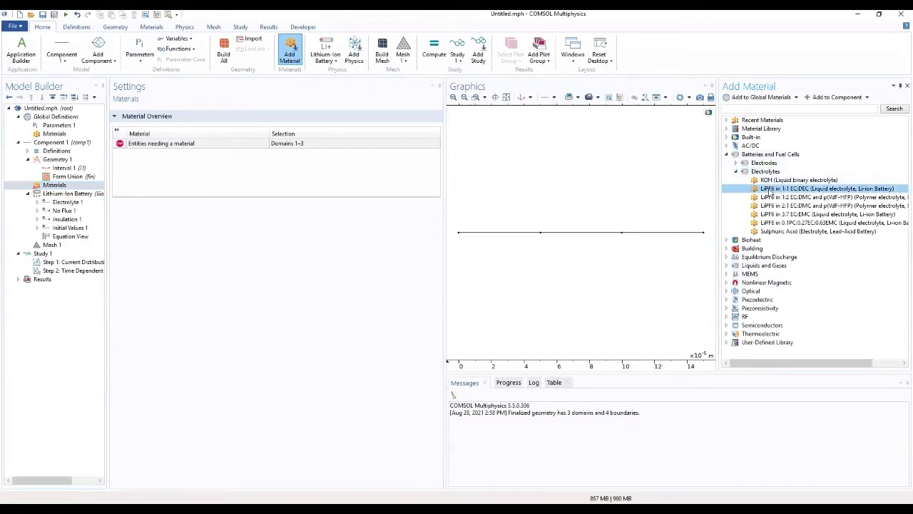
double_click(770, 190)
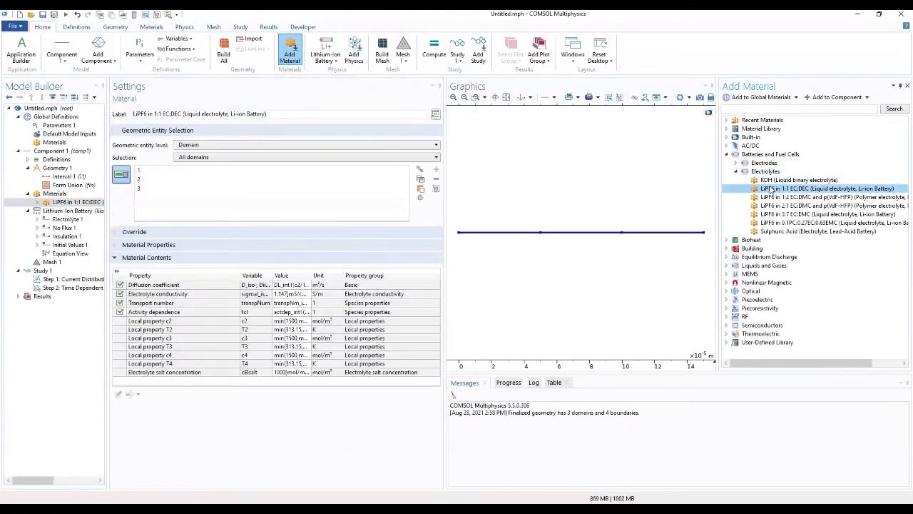
Step: Add the Graphite Electrode, LixC6 MCMB (Negative, Li-ion Battery) from the library's electrode materials to the component
click(735, 172)
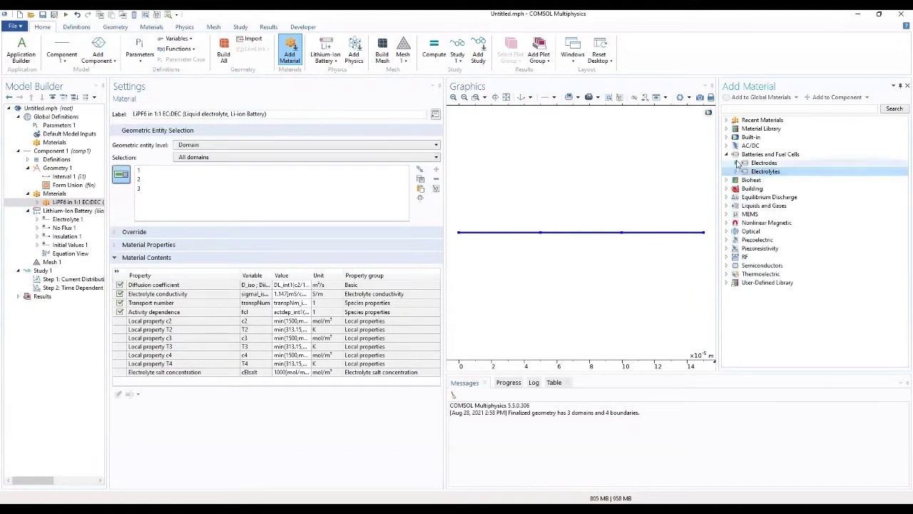
click(737, 162)
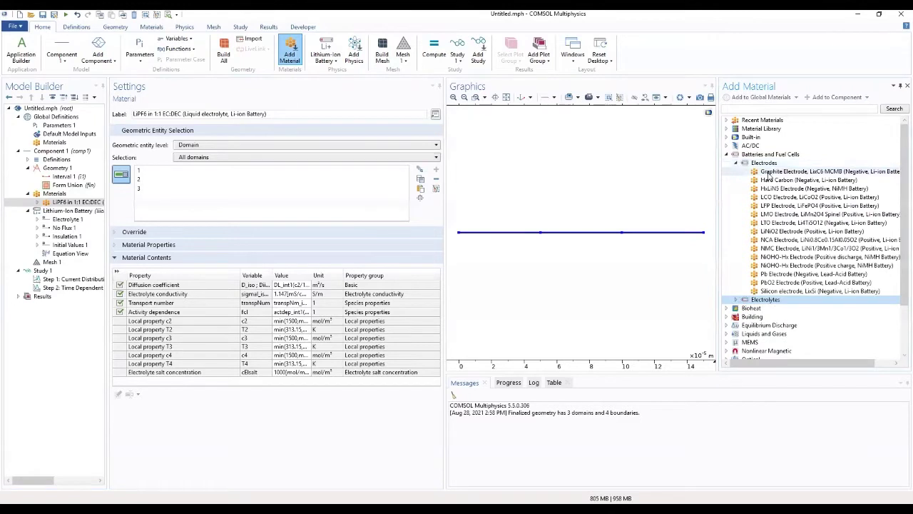
click(769, 173)
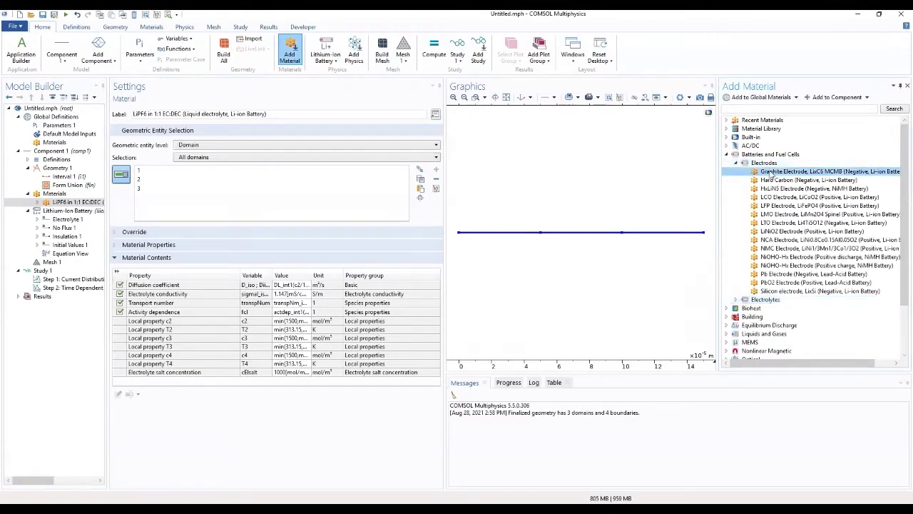
double_click(770, 172)
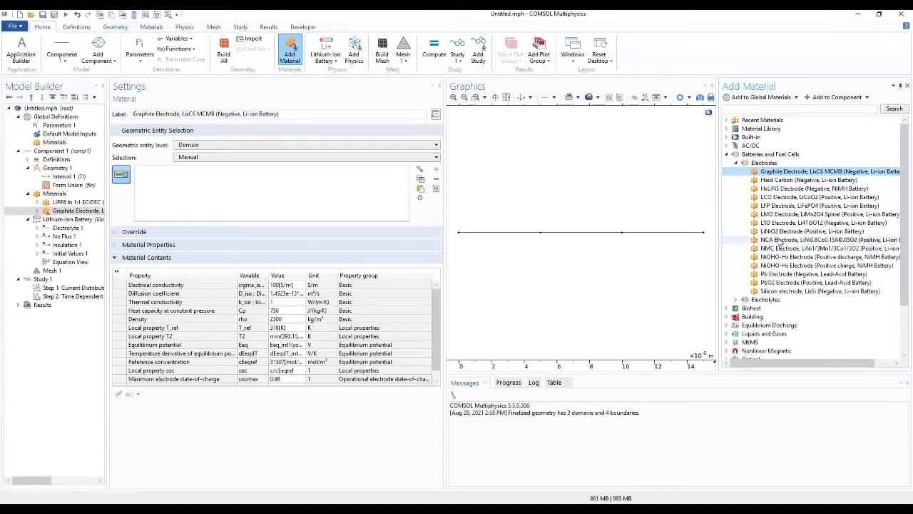
Step: Add the positive electrode materials NCA, LiNi0.8Co0.15Al0.05O2, and LMO, LiMn2O4 Spinel, to the component, then close the material library
double_click(780, 241)
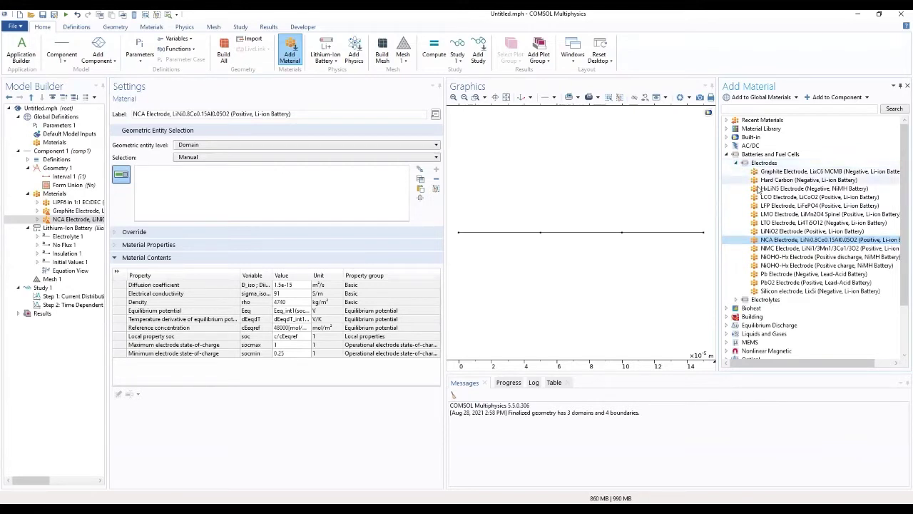
click(778, 215)
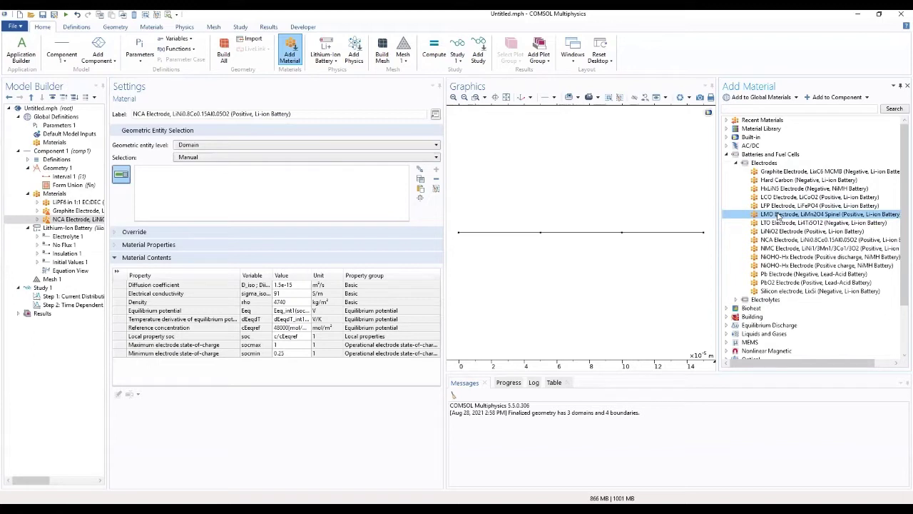
double_click(777, 215)
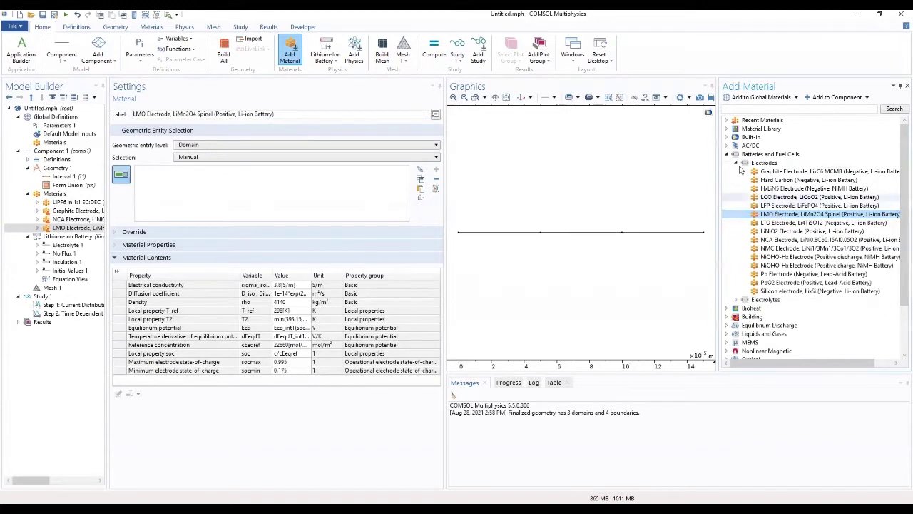
click(907, 86)
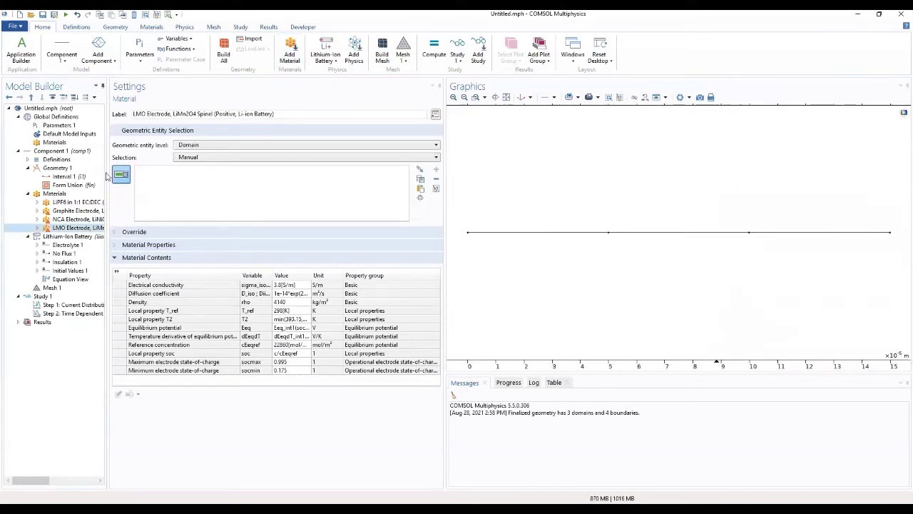
Step: Widen the model tree and plot the NCA electrode's equilibrium potential function Eeq_int1
drag(107, 175, 203, 160)
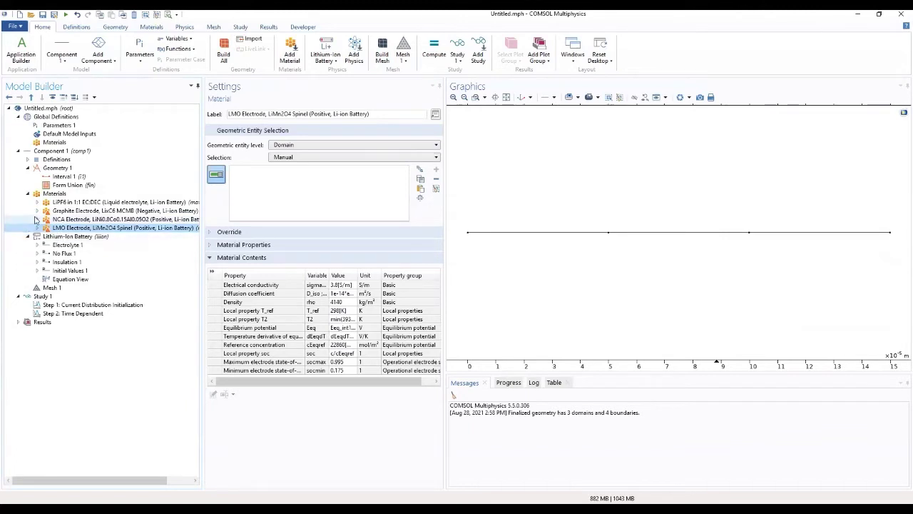
click(37, 220)
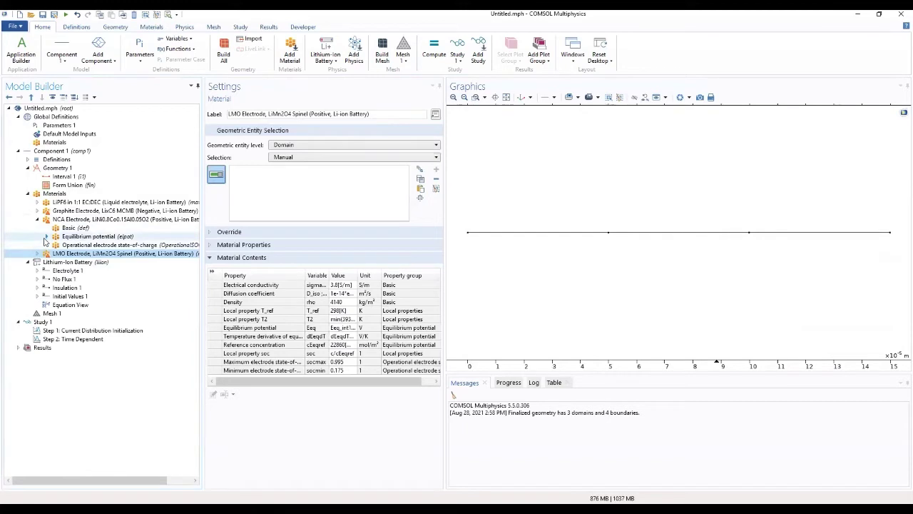
click(47, 236)
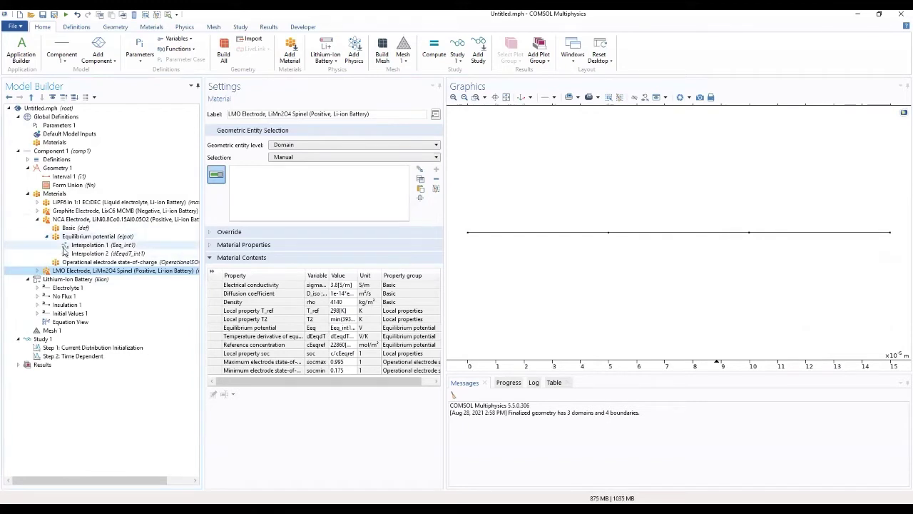
click(89, 244)
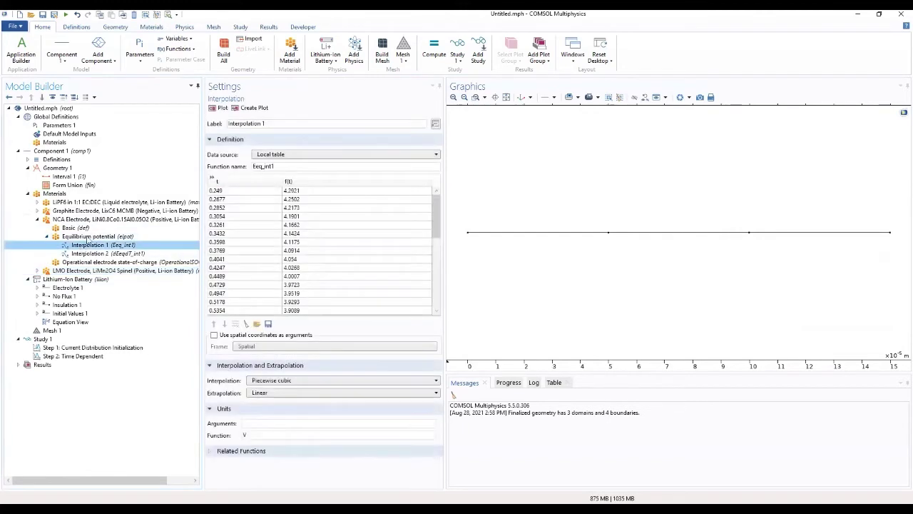
click(216, 109)
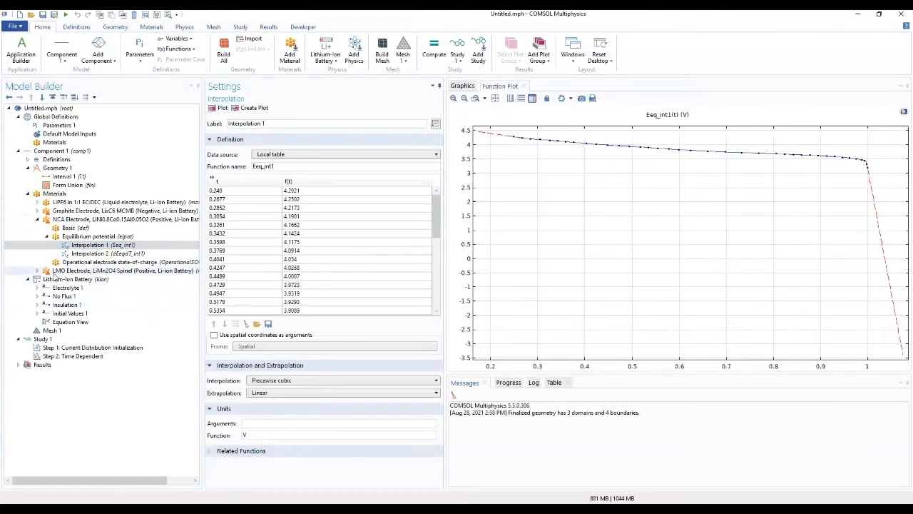
Step: Plot the LMO electrode's equilibrium potential function Eeq_int1, then collapse the component's materials
click(37, 270)
click(47, 287)
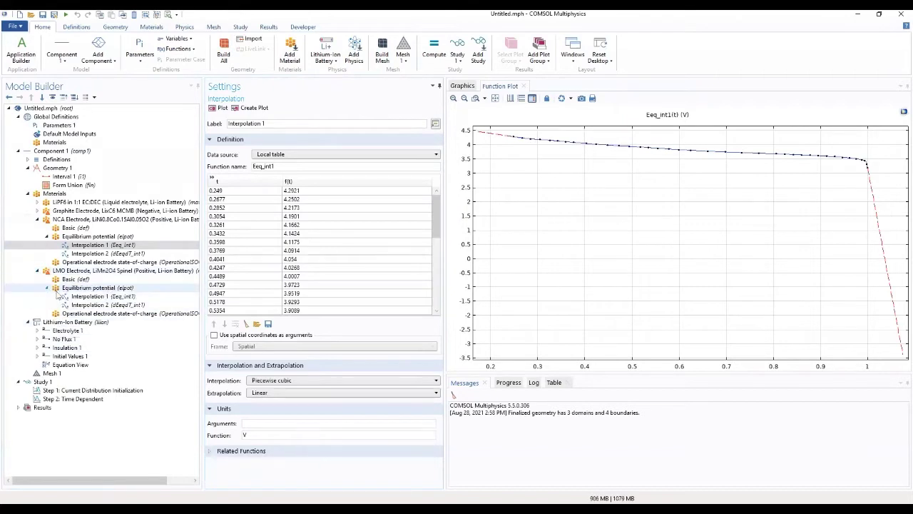
click(86, 296)
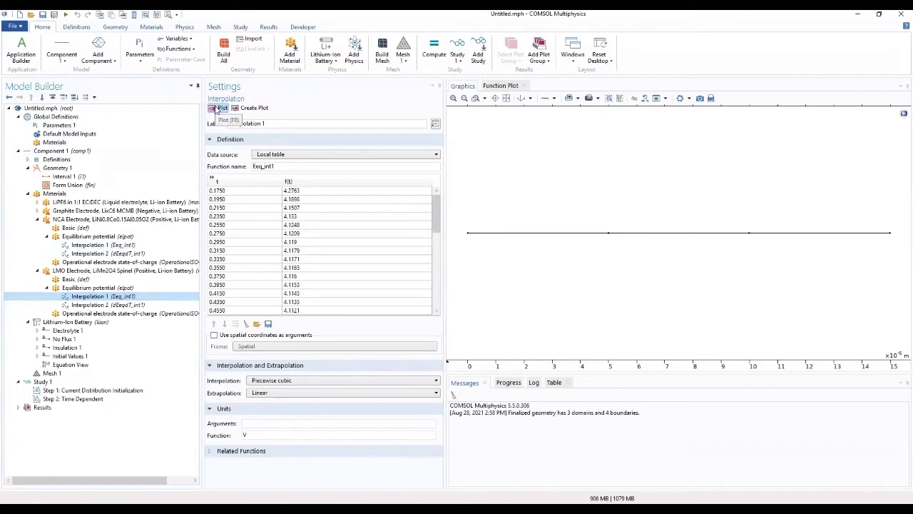
click(217, 108)
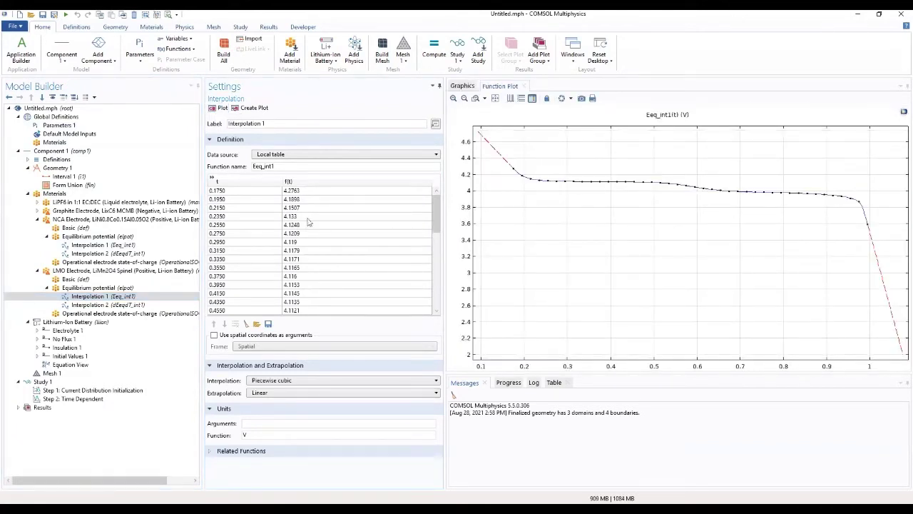
click(29, 194)
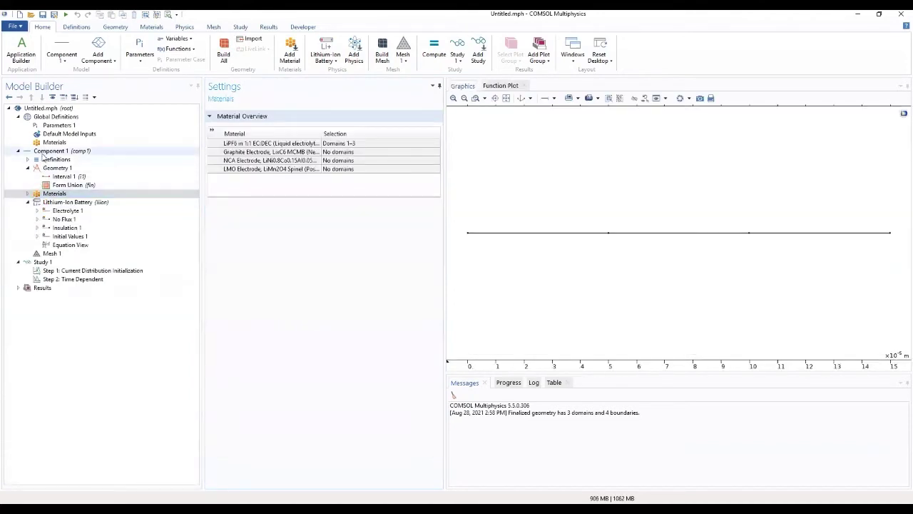
Step: Add a Variables node to the definitions of Component 1
click(47, 161)
right_click(47, 161)
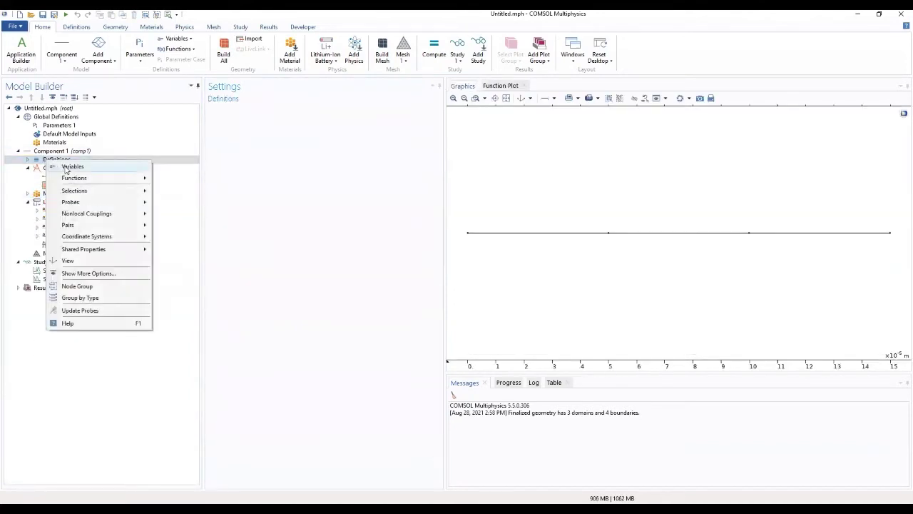
click(66, 169)
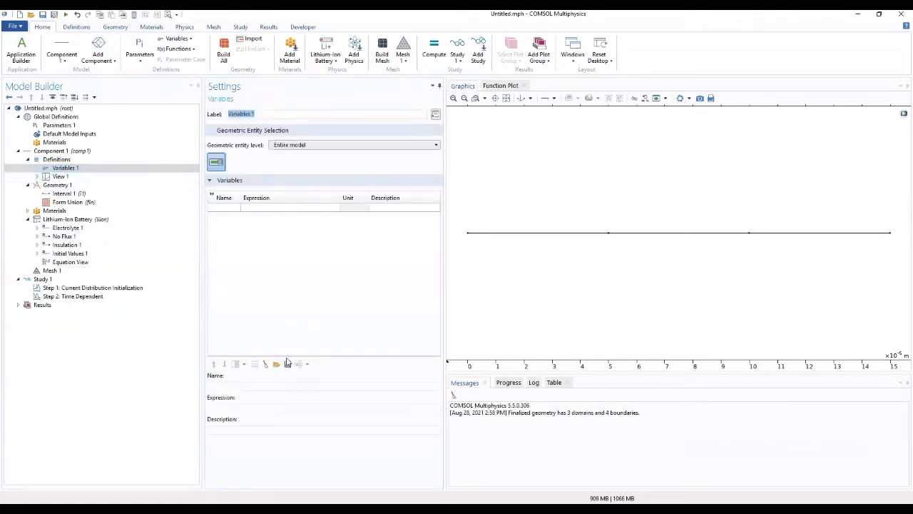
Step: Load the variable definitions from the file li_battery_multiple_materials_variables into Variables 1 and view their full expressions
click(276, 363)
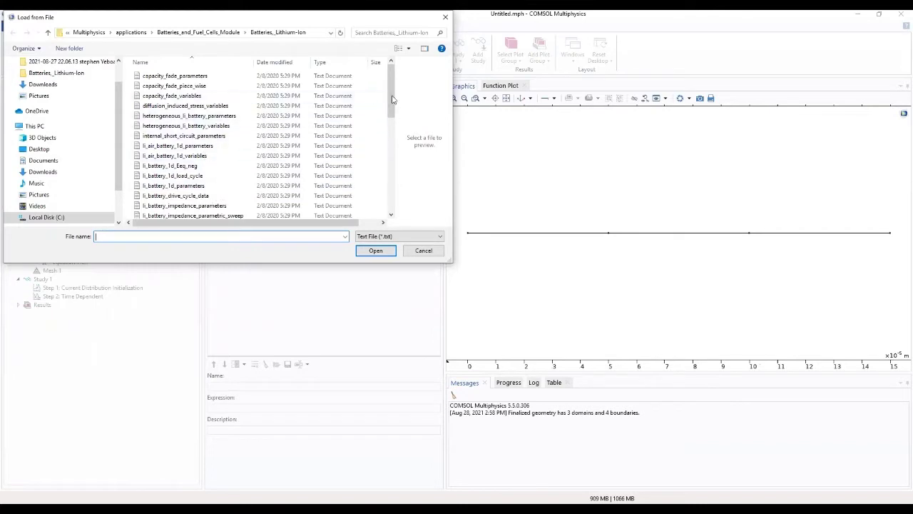
drag(392, 98, 390, 124)
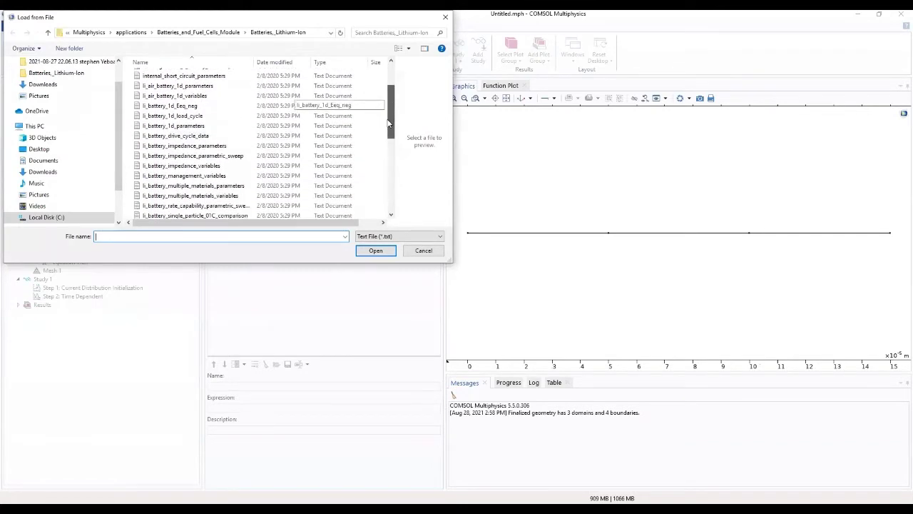
click(241, 196)
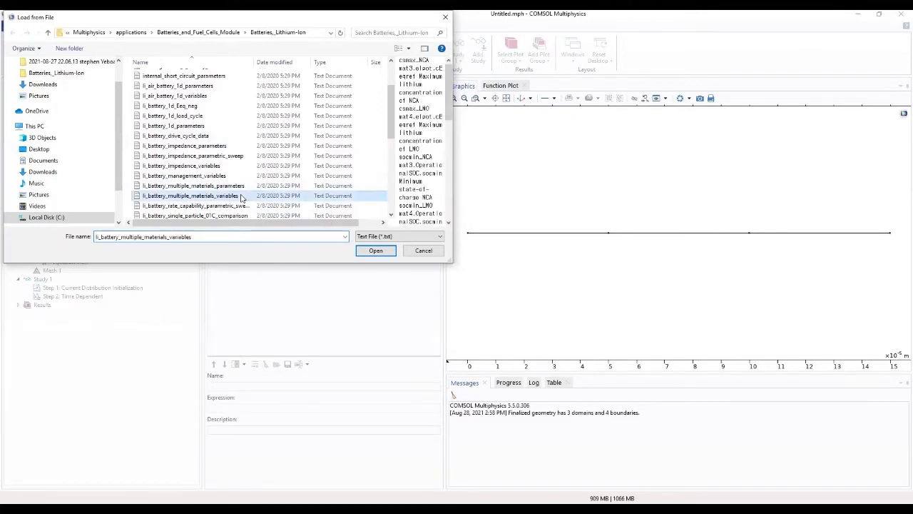
double_click(242, 195)
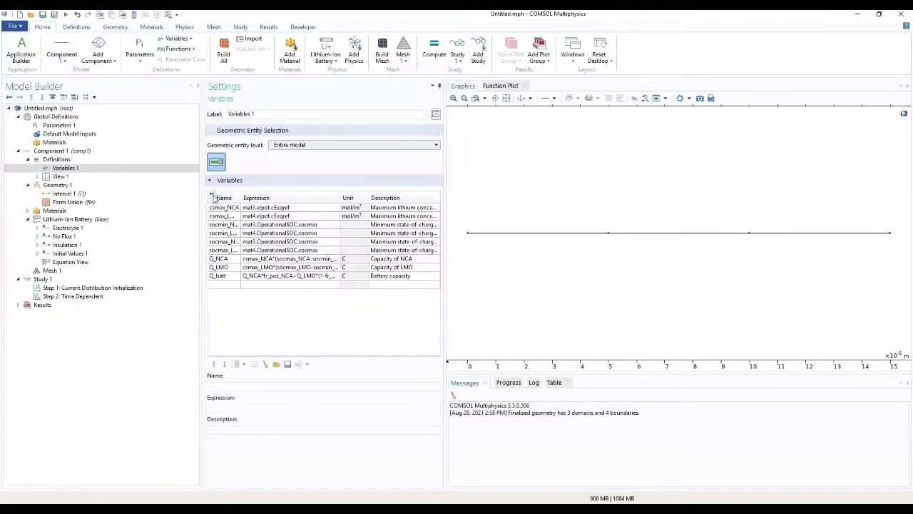
mouse_move(212, 196)
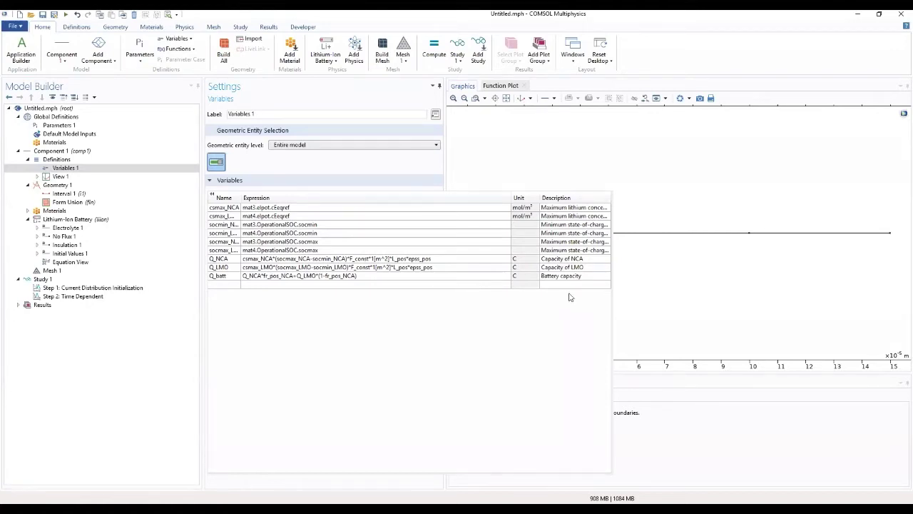
Step: Add a Porous Electrode node to the Lithium-Ion Battery interface and assign it to domain 1
click(54, 222)
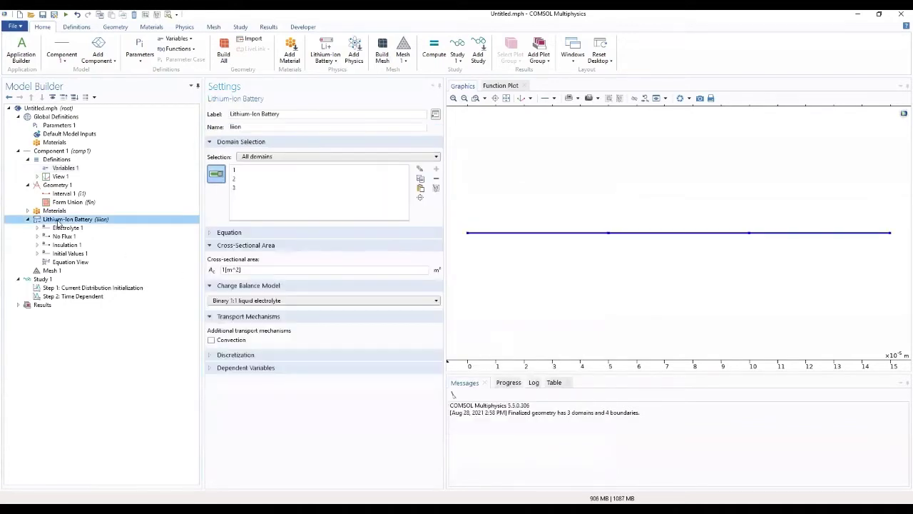
right_click(60, 222)
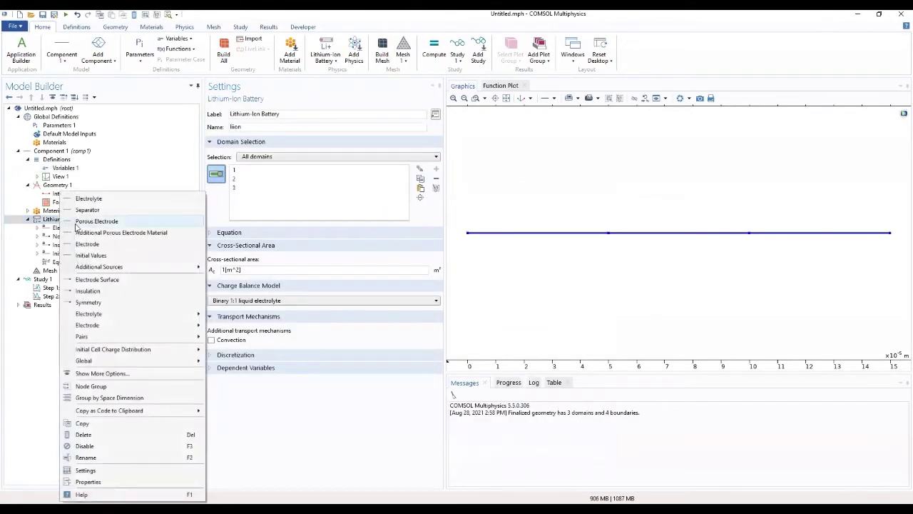
click(80, 222)
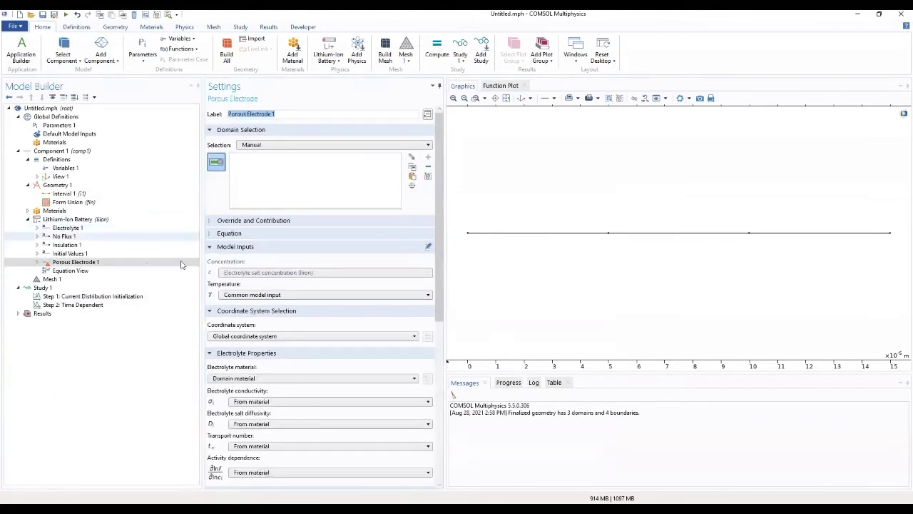
click(490, 237)
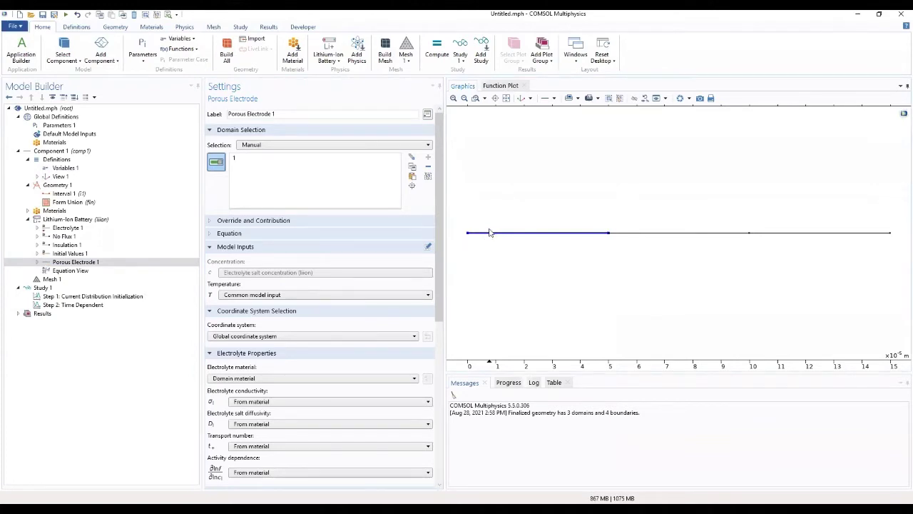
Step: Set the electrode material of Porous Electrode 1 to Graphite Electrode, LixC6 MCMB (mat2)
drag(443, 185, 432, 243)
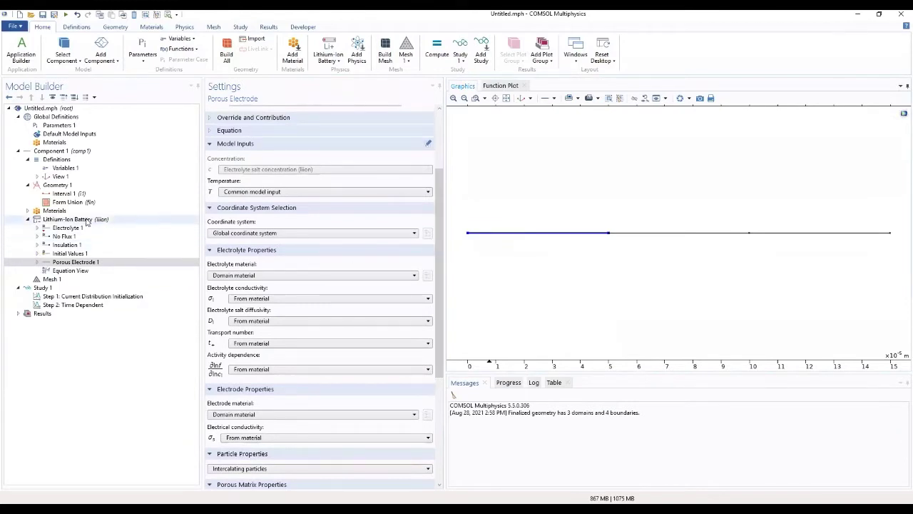
click(27, 211)
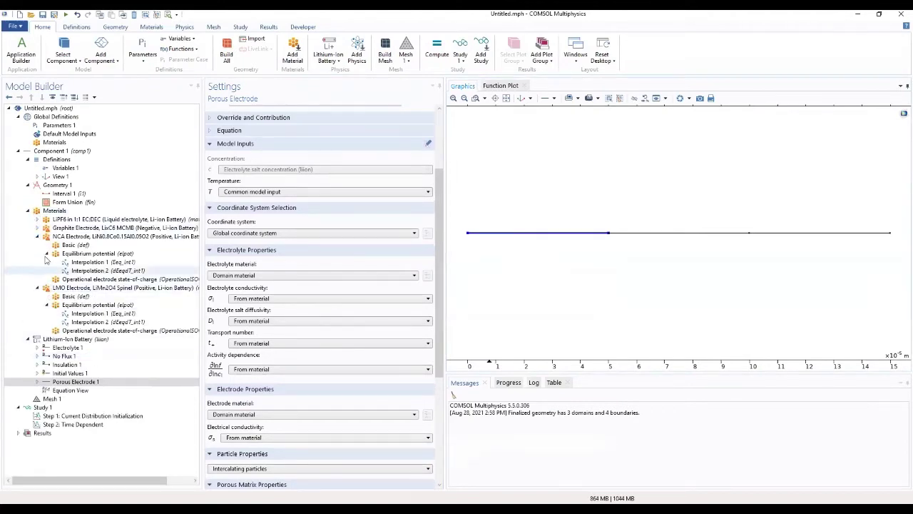
click(91, 384)
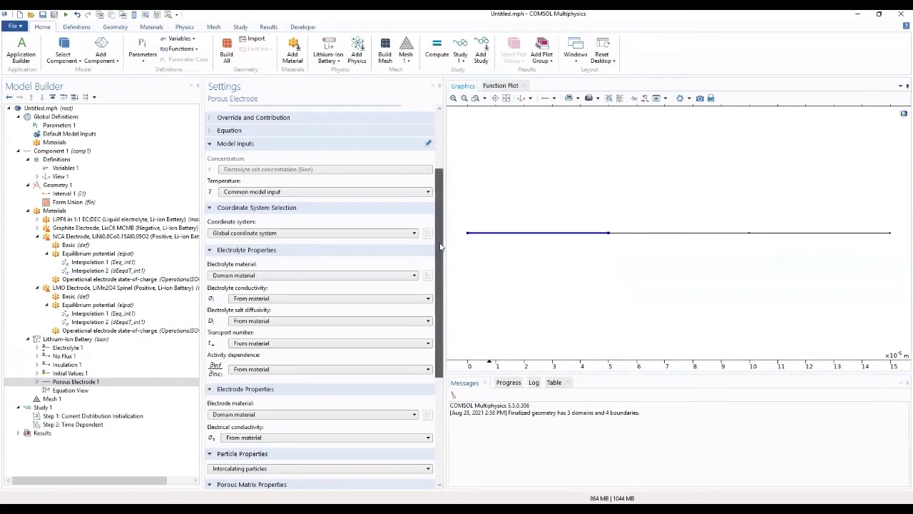
drag(440, 247, 440, 247)
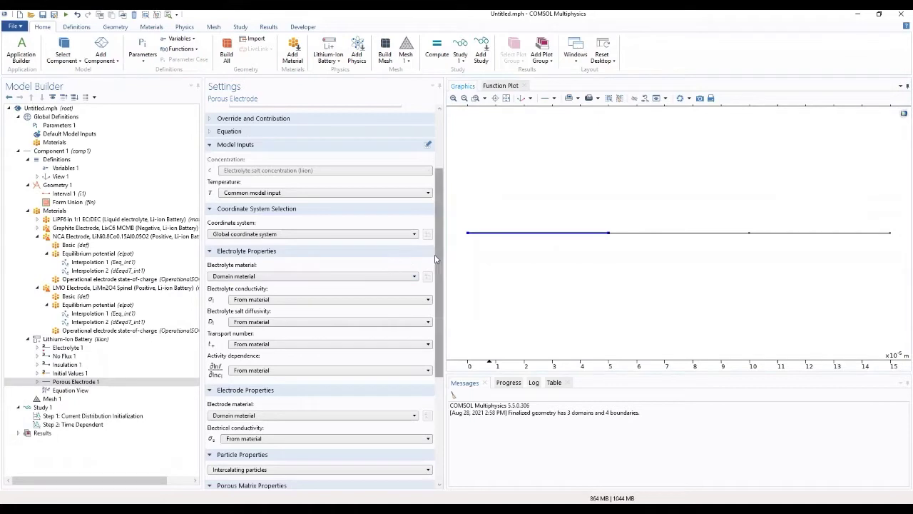
drag(438, 356, 437, 387)
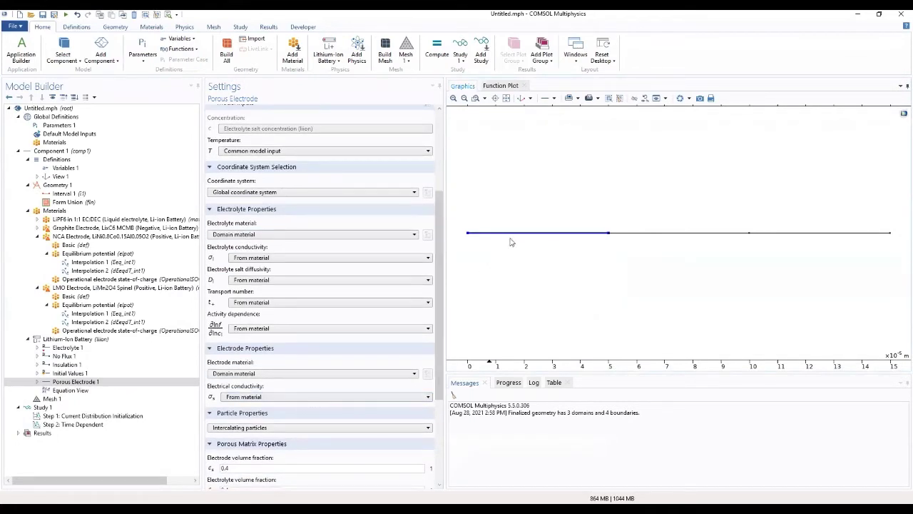
click(296, 376)
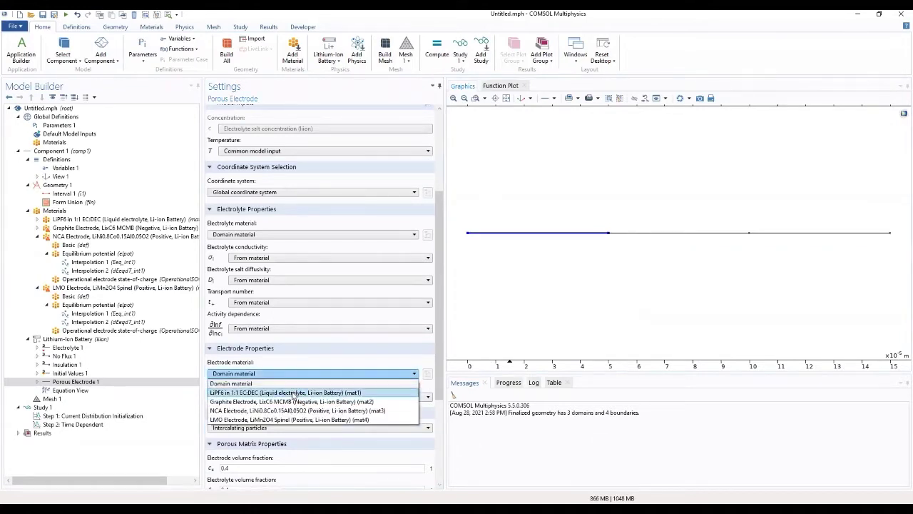
click(292, 403)
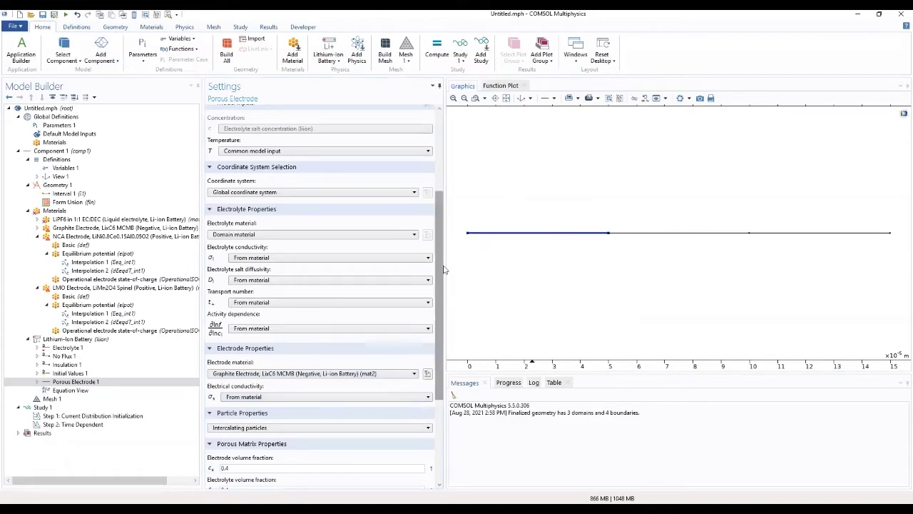
Step: Set the porous electrode's electrode volume fraction to liion.epss.neg and its electrolyte volume fraction to epsl_neg
scroll(443, 272, down, 1)
scroll(443, 272, down, 3)
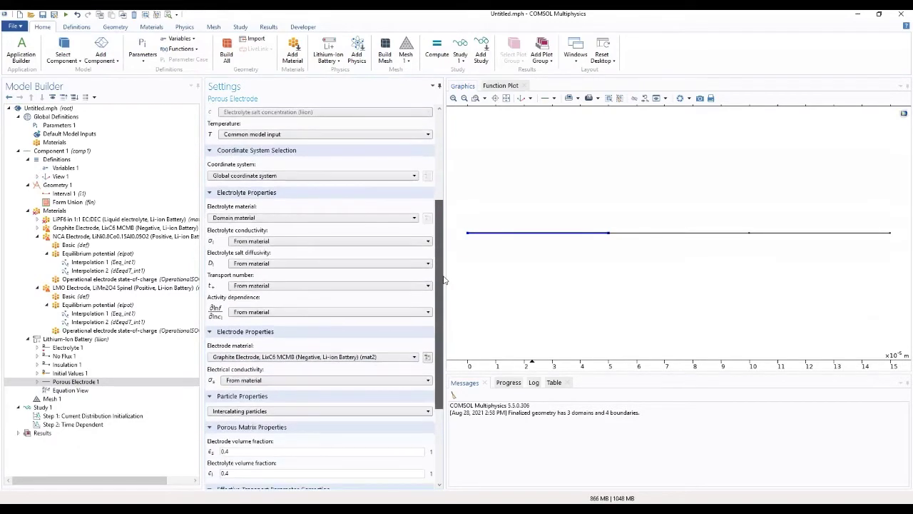
drag(443, 280, 436, 332)
double_click(227, 366)
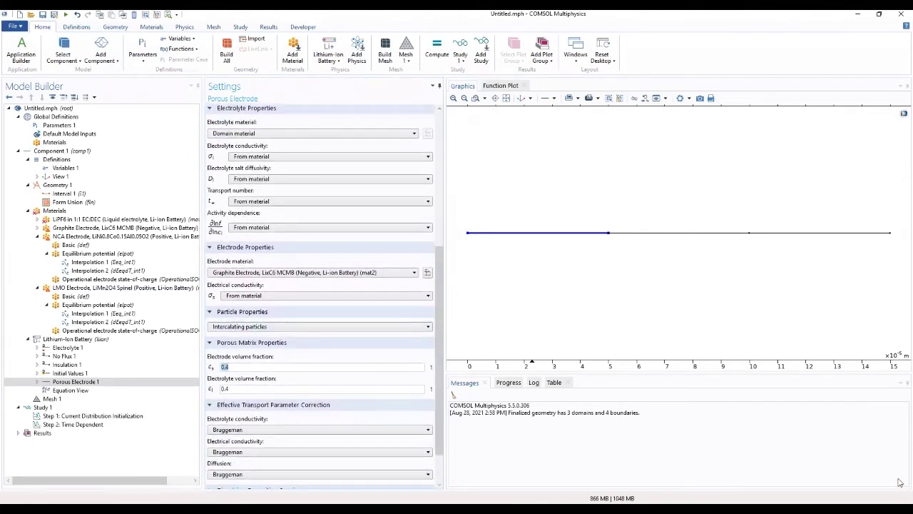
key(BackSpace)
text(liion.epss.neg)
key(Return)
double_click(224, 389)
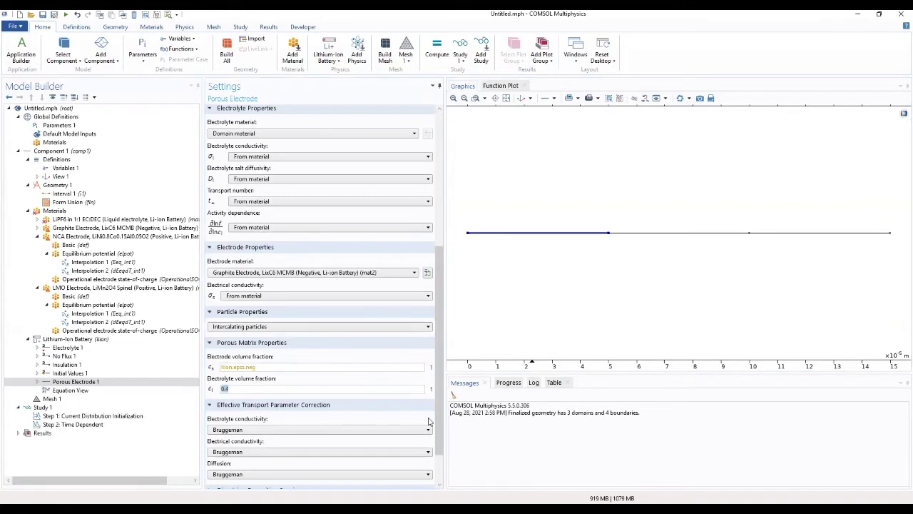
text(epsl_neg)
Step: Set the particle material of Particle Intercalation 1 under Porous Electrode 1 to Graphite Electrode, LixC6 MCMB (mat2)
click(38, 383)
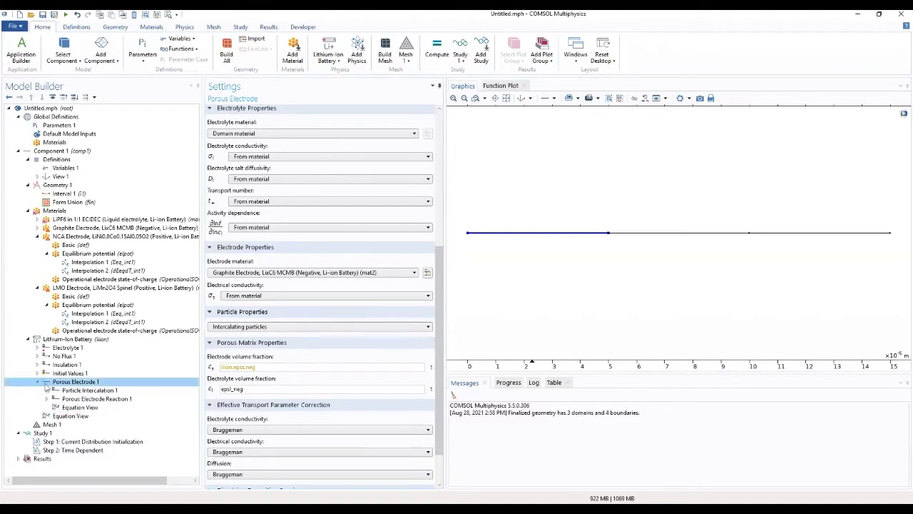
click(82, 392)
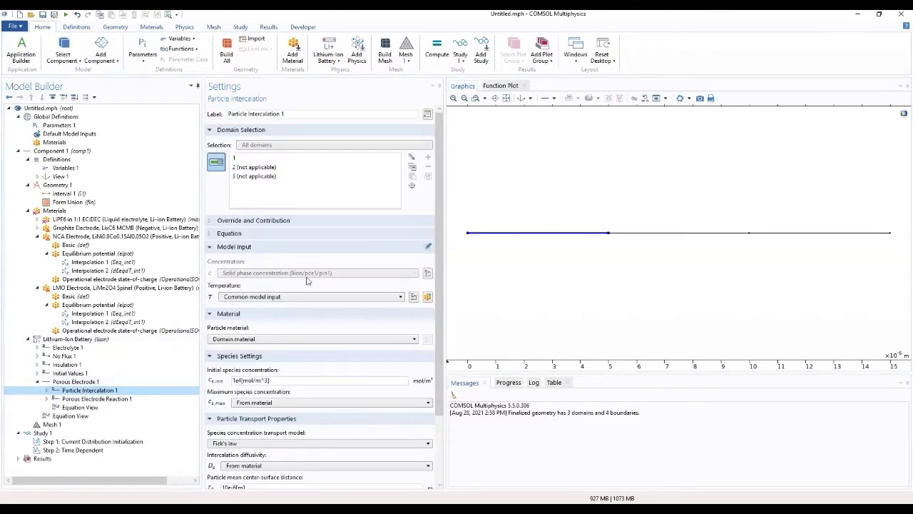
scroll(441, 262, down, 3)
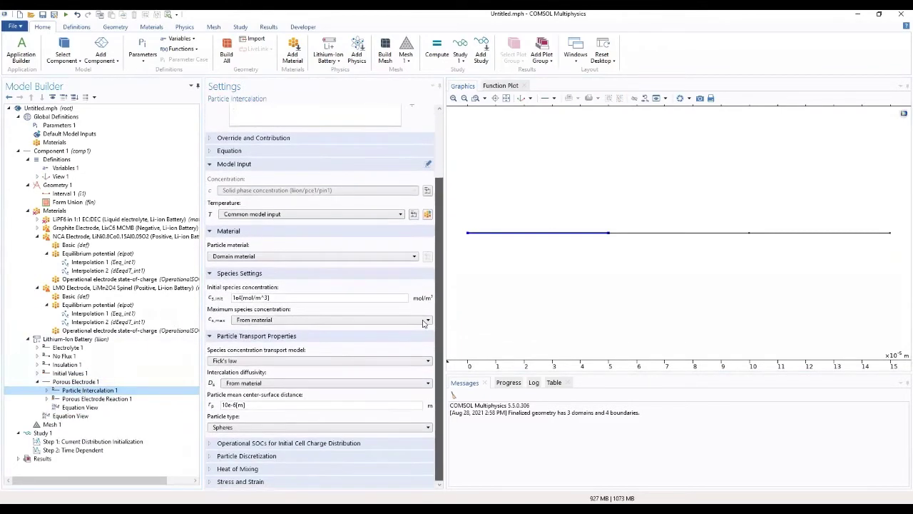
click(331, 257)
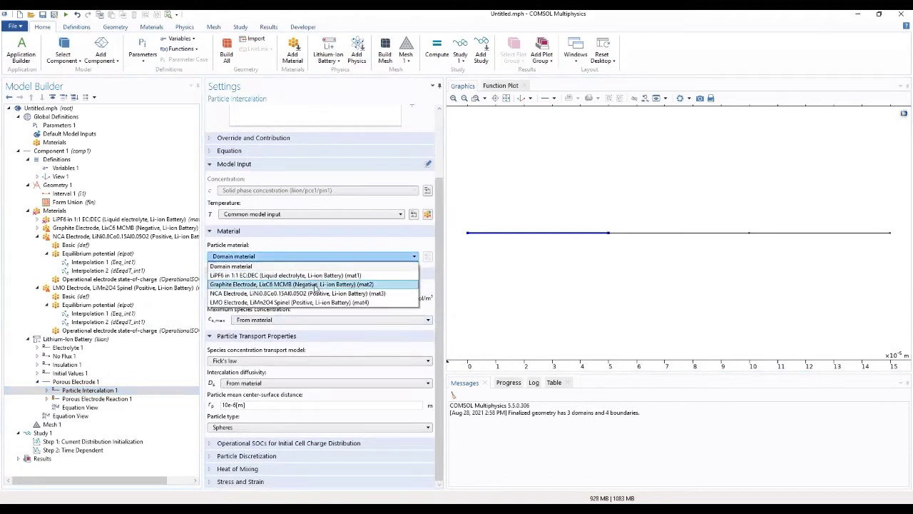
click(317, 284)
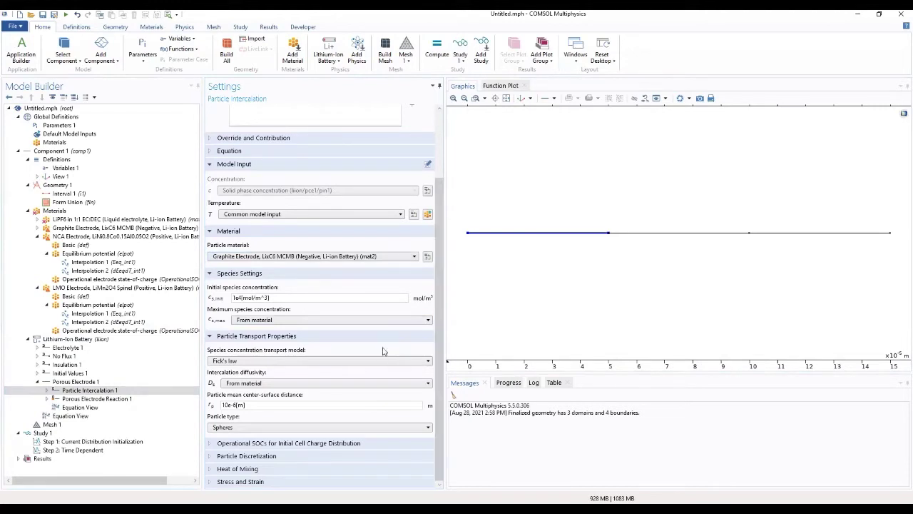
Step: Set the species concentration transport model to Baker-Verbrugge and the particle mean center-surface distance to rp_neg
click(276, 361)
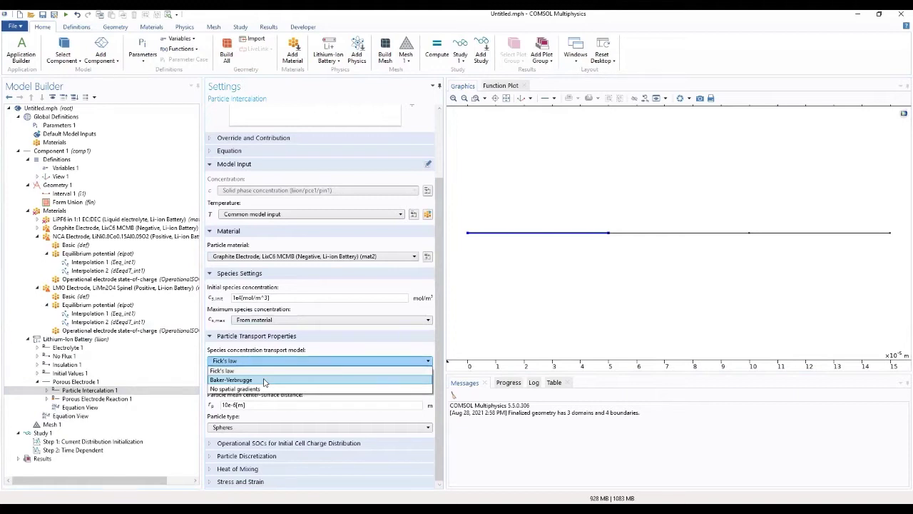
click(264, 380)
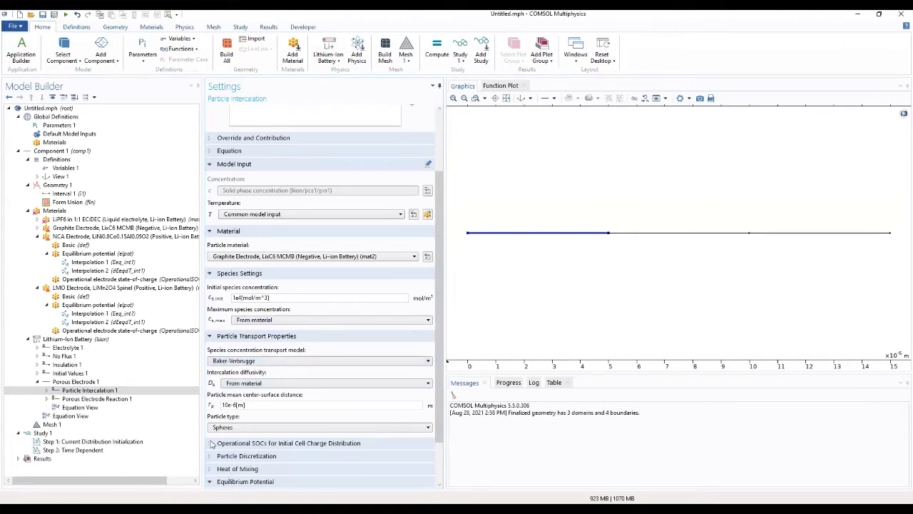
drag(256, 405, 178, 416)
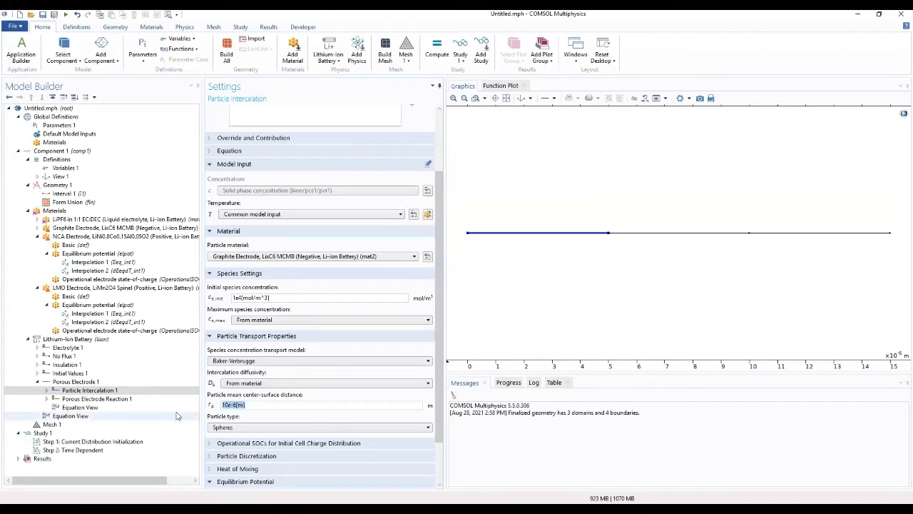
text(rp_neg)
Step: Set the particle discretization to 20 elements with a Linear distribution
scroll(417, 410, down, 2)
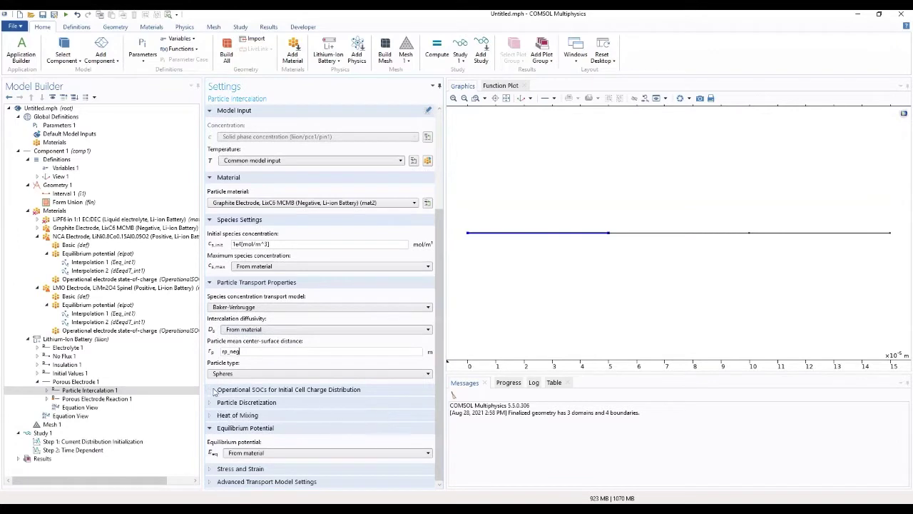
click(212, 429)
click(223, 443)
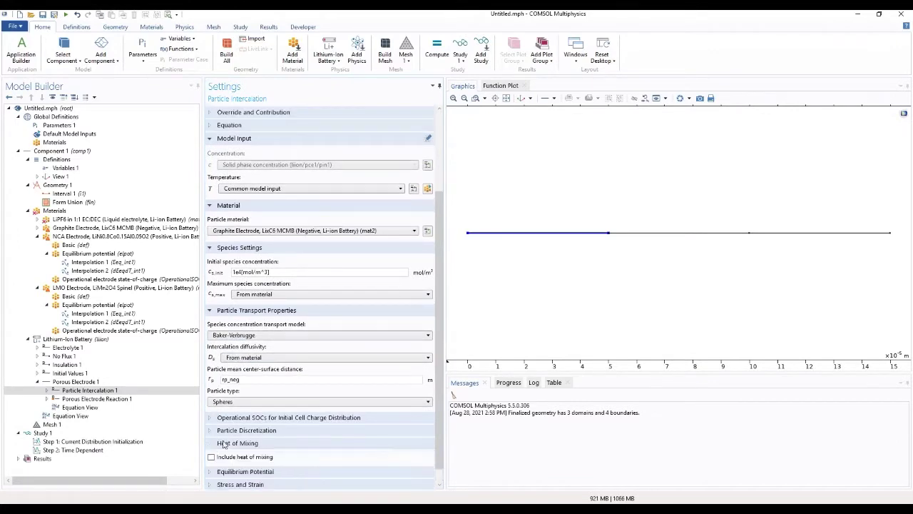
click(210, 430)
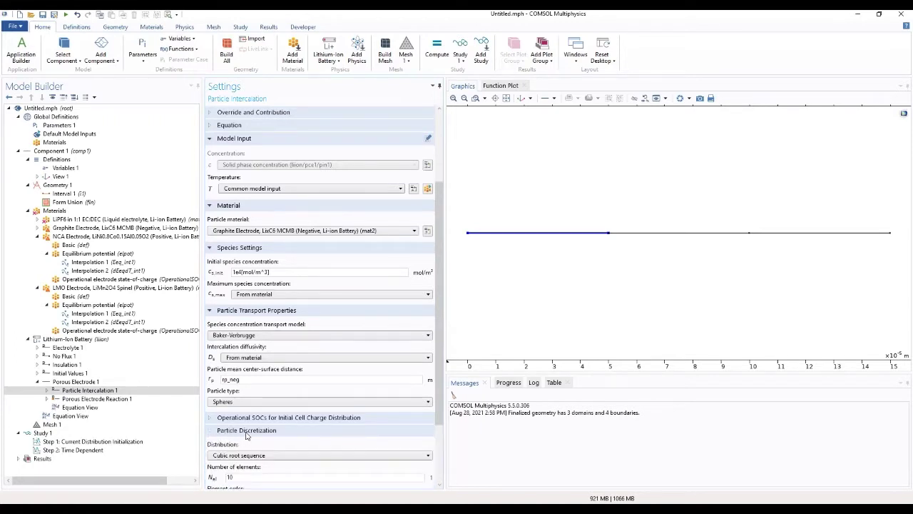
scroll(247, 435, down, 2)
double_click(222, 431)
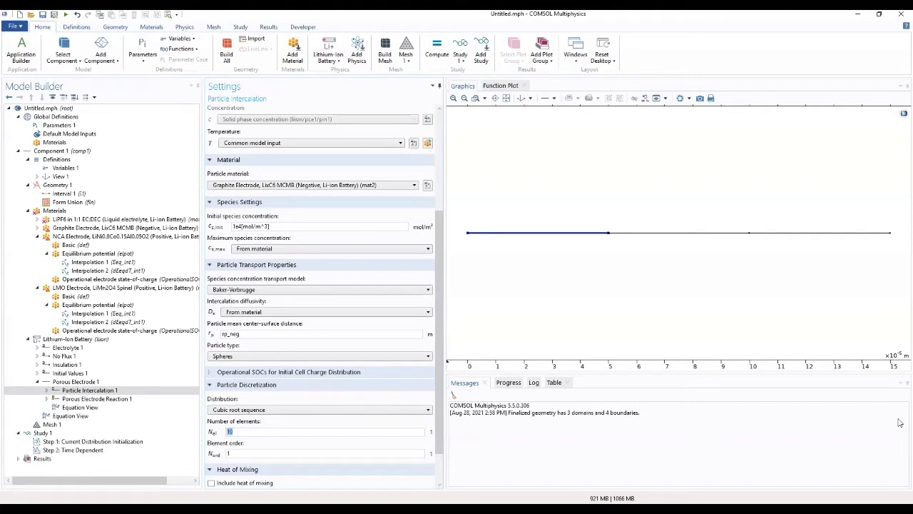
text(20)
drag(440, 417, 443, 462)
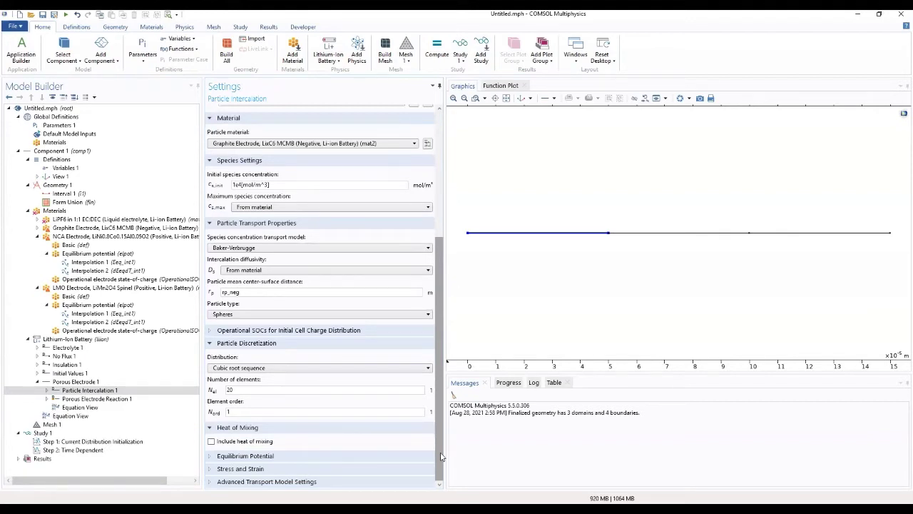
click(259, 458)
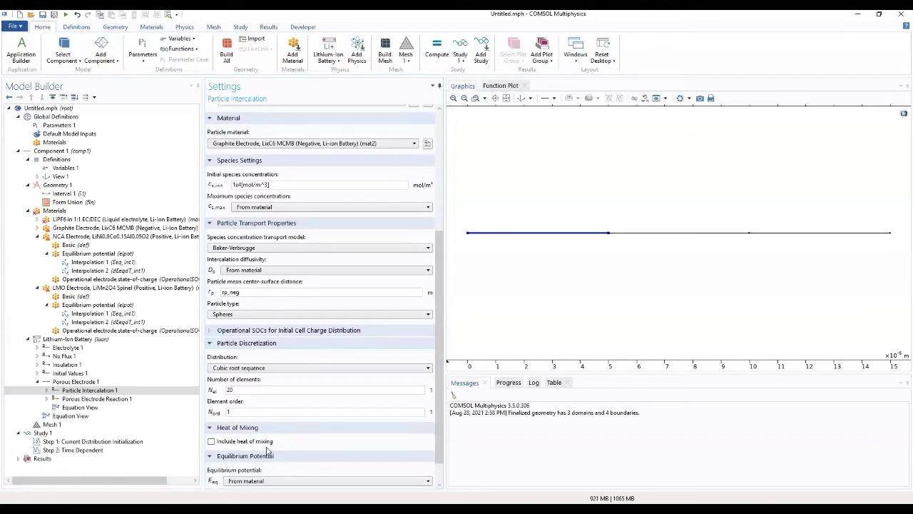
click(266, 368)
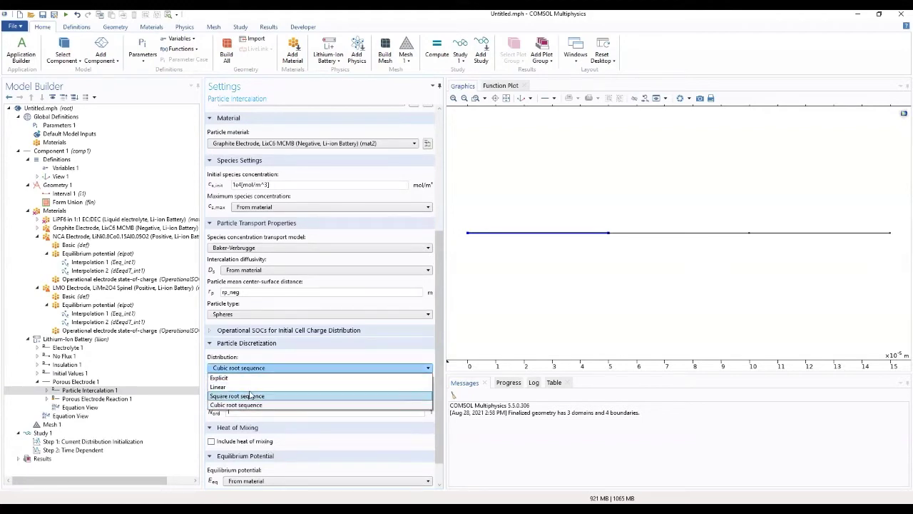
click(253, 388)
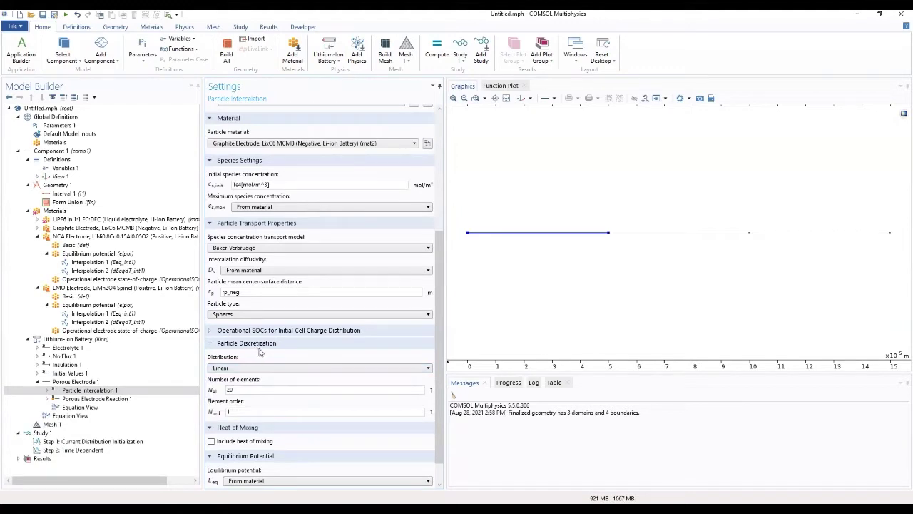
Step: Set Porous Electrode Reaction 1's equilibrium potential material to Graphite Electrode, LixC6 MCMB (mat2), and its reference exchange current density to i0ref_neg
click(106, 400)
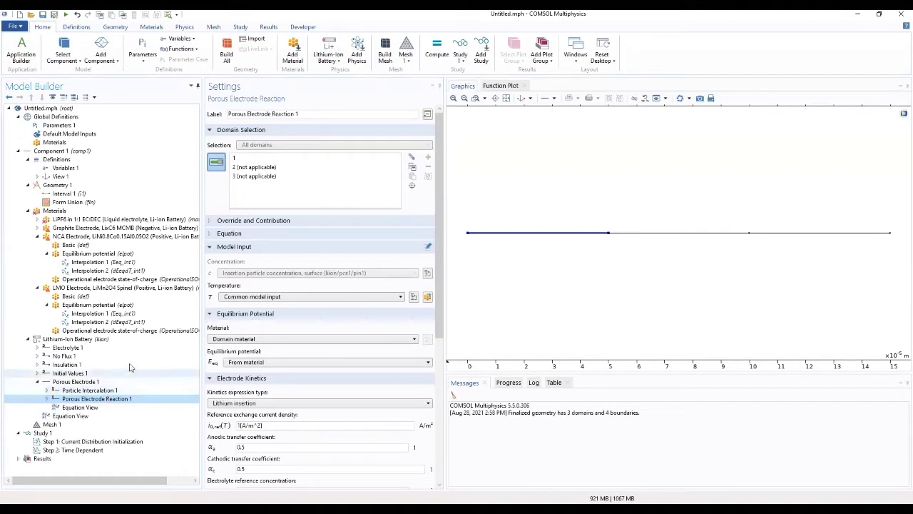
click(326, 340)
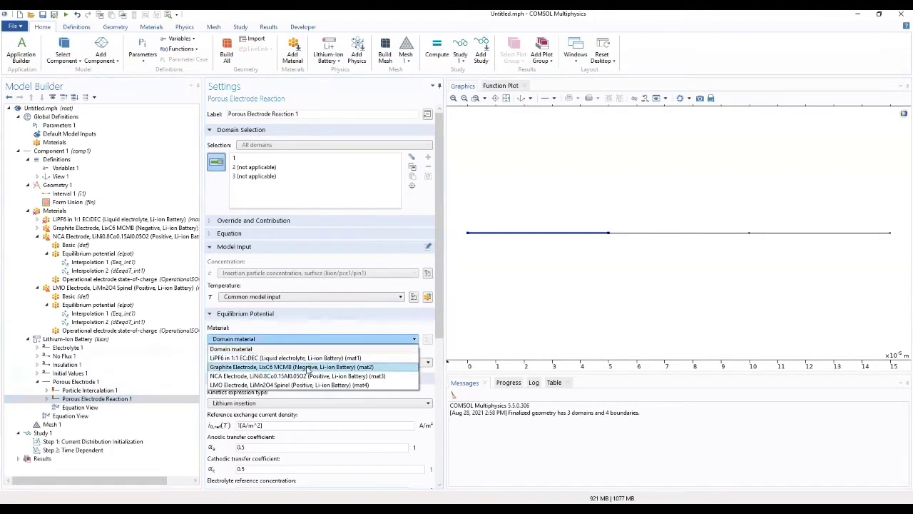
click(308, 367)
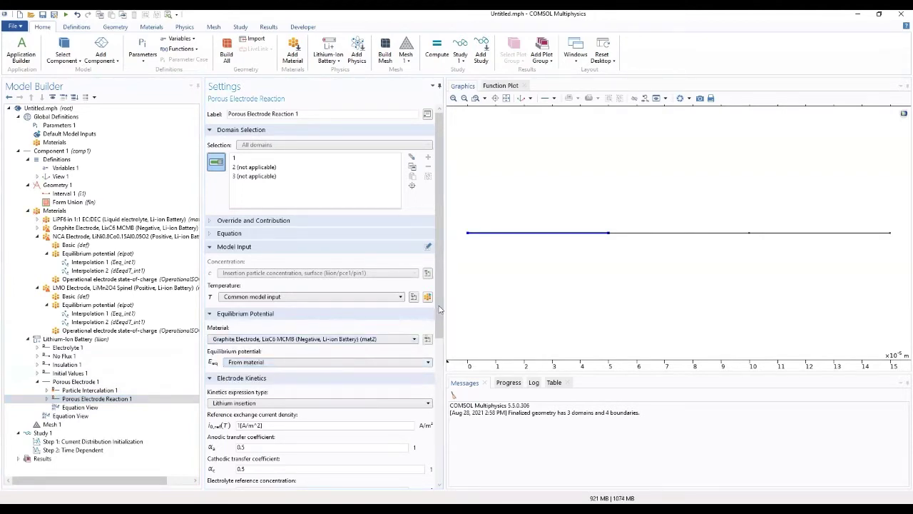
scroll(430, 344, down, 3)
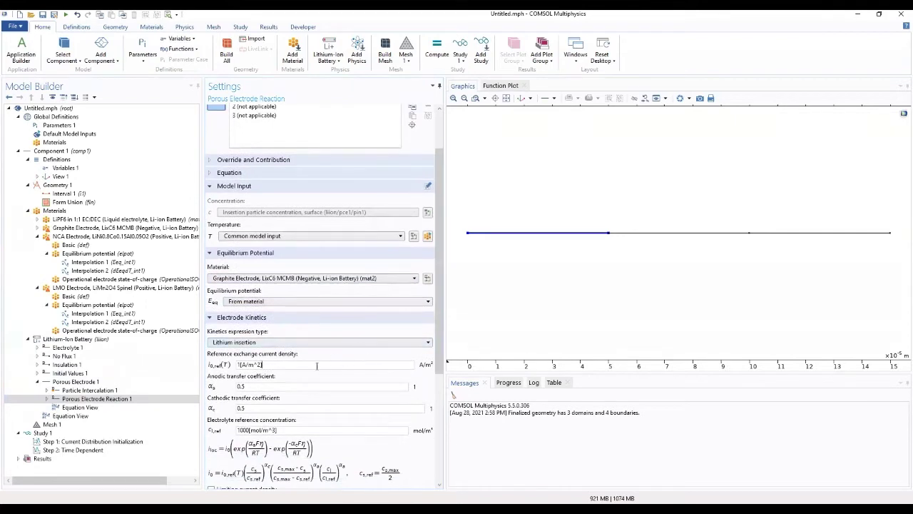
double_click(317, 365)
key(BackSpace)
text(g)
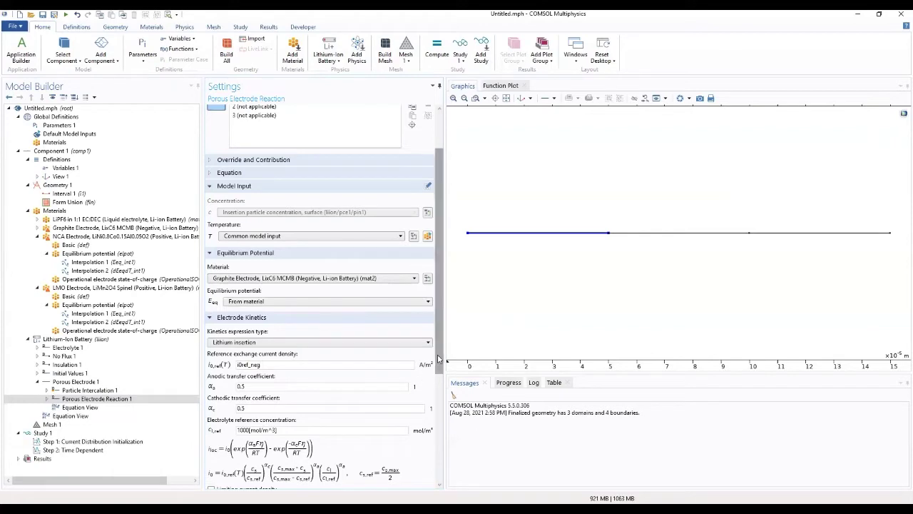
scroll(435, 367, down, 2)
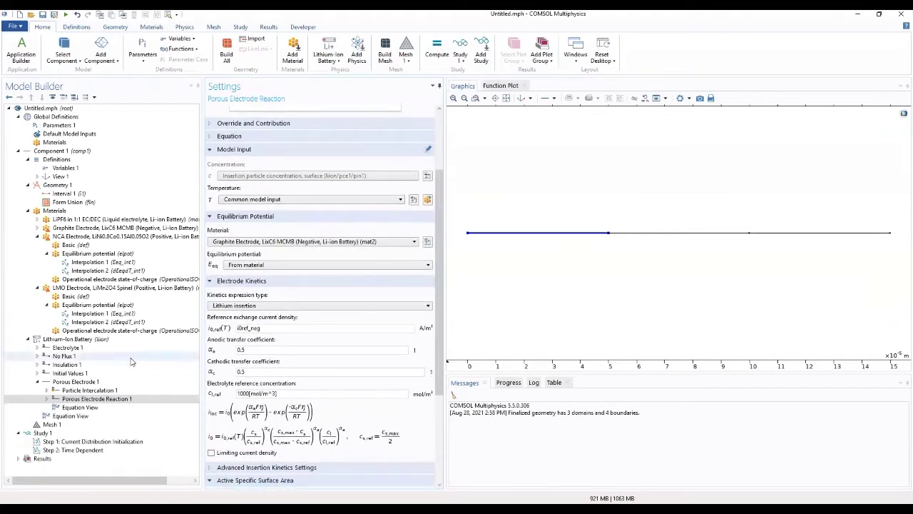
Step: Select the Lithium-Ion Battery physics interface in the model tree
click(93, 340)
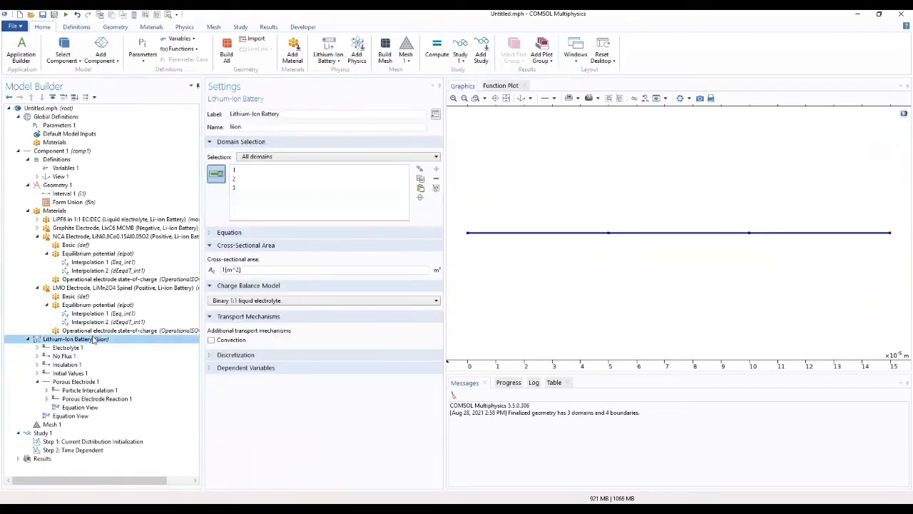
Step: Add a second Porous Electrode node to the Lithium-Ion Battery interface and assign it to domain 3
right_click(93, 339)
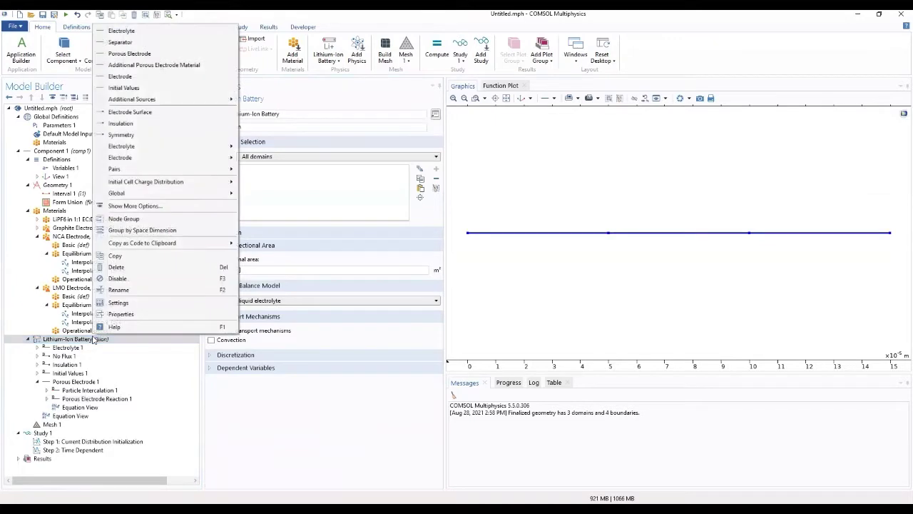
click(152, 55)
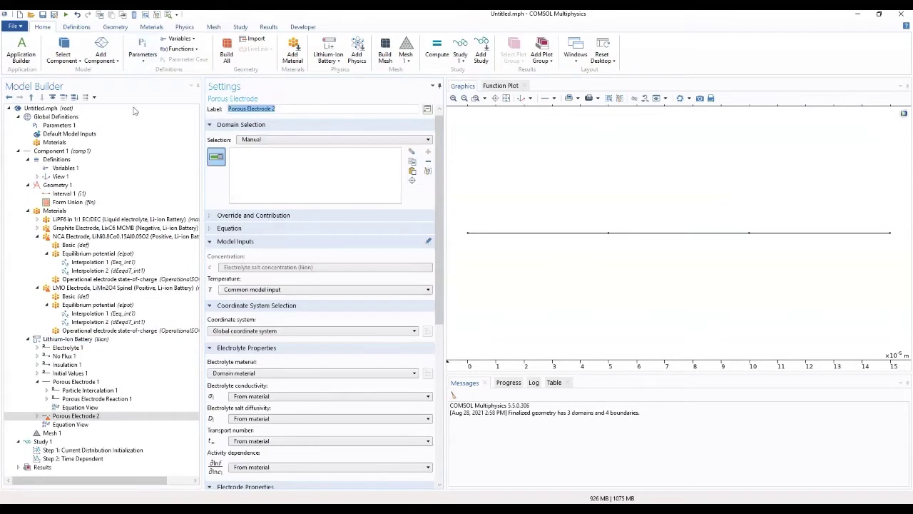
click(84, 417)
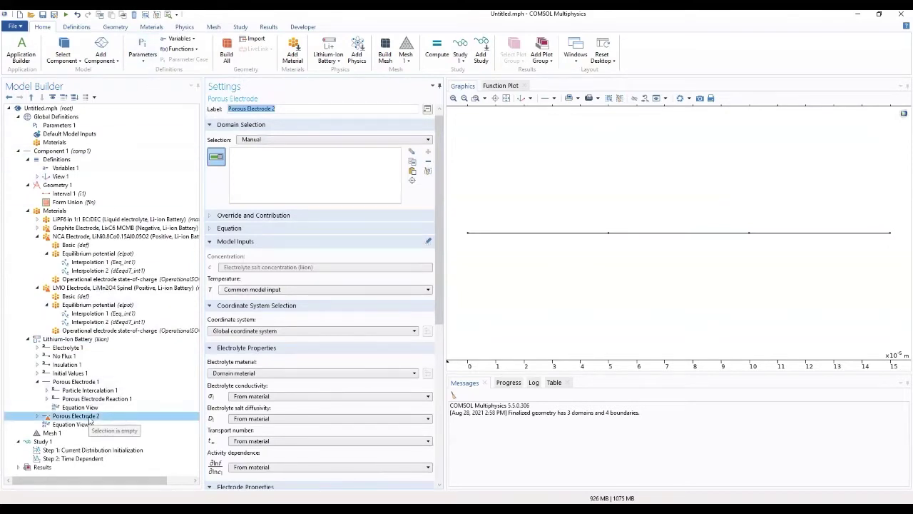
click(778, 239)
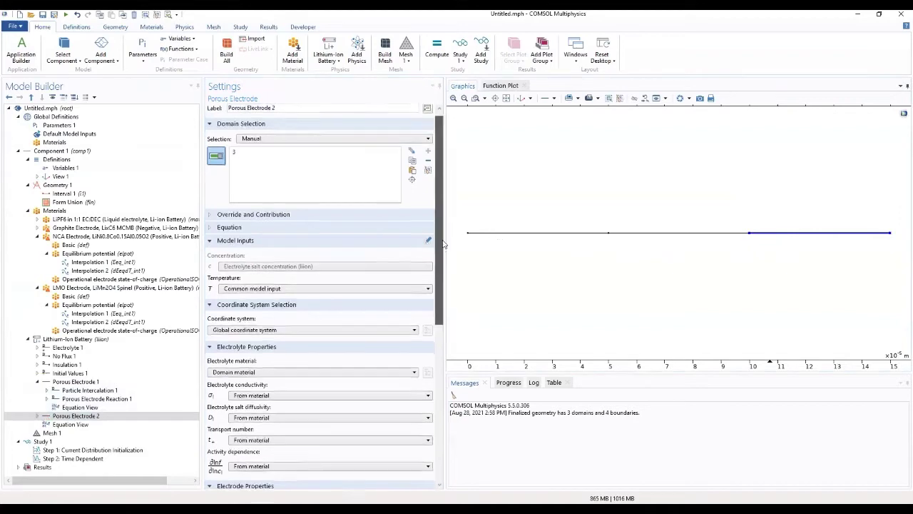
Step: Set the electrode material of Porous Electrode 2 to NCA Electrode, LiNi0.8Co0.15Al0.05O2 (mat3)
drag(443, 244, 441, 314)
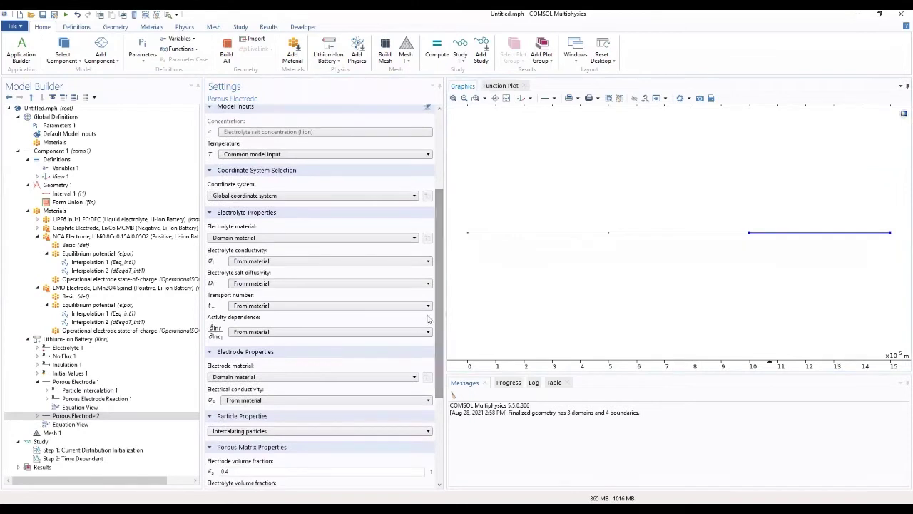
click(326, 377)
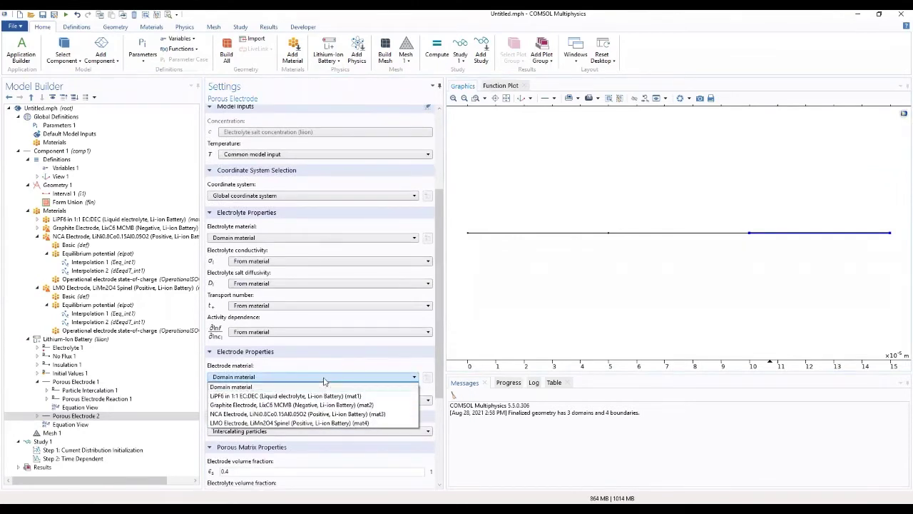
click(334, 415)
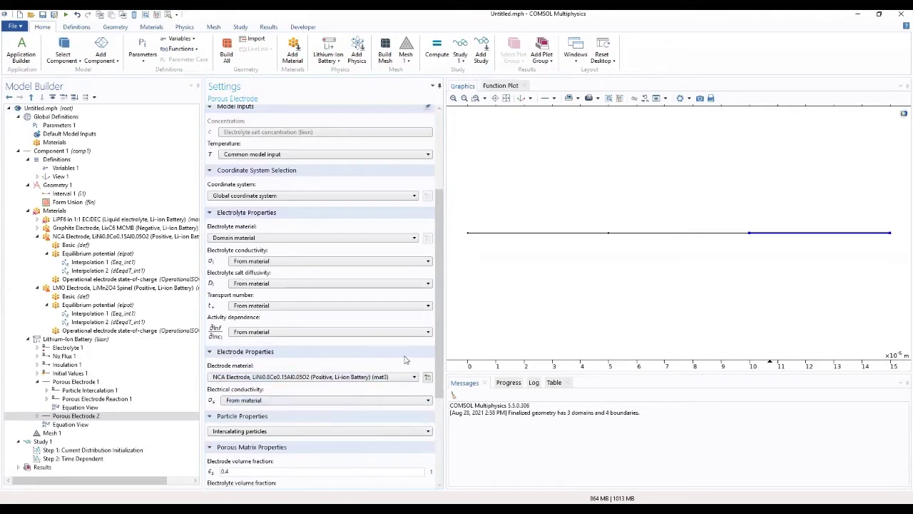
Step: Set Porous Electrode 2's electrode volume fraction to epss_pos_NCA and its electrolyte volume fraction to epsl_pos
scroll(308, 386, down, 3)
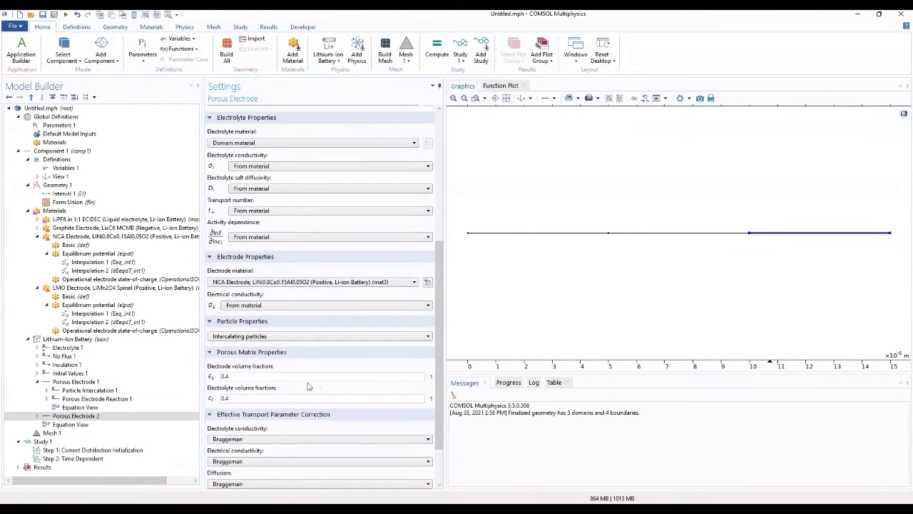
drag(229, 377, 208, 378)
text(epss_pos_NCA)
drag(246, 398, 219, 401)
text(epsl_pos)
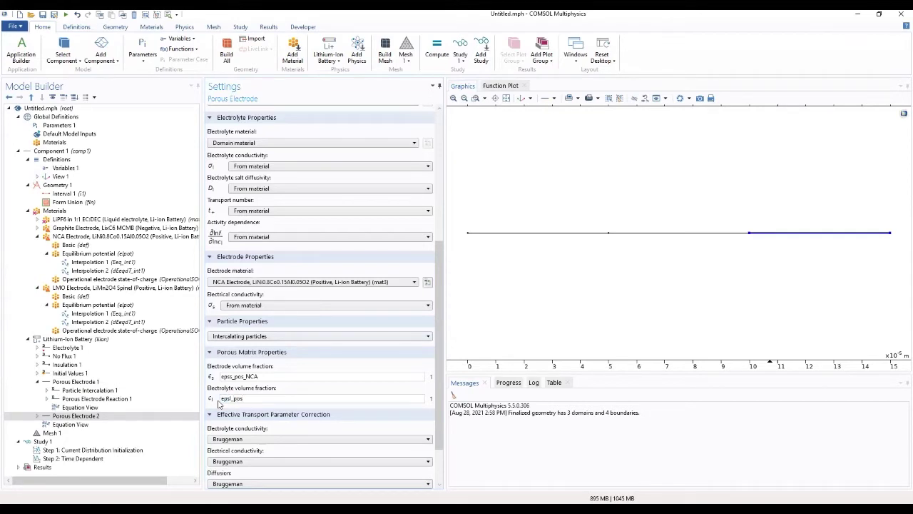
Step: Make Porous Electrode 2's electrolyte conductivity correction user defined, with the factor epsl_pos^brugl_pos
click(263, 439)
click(260, 468)
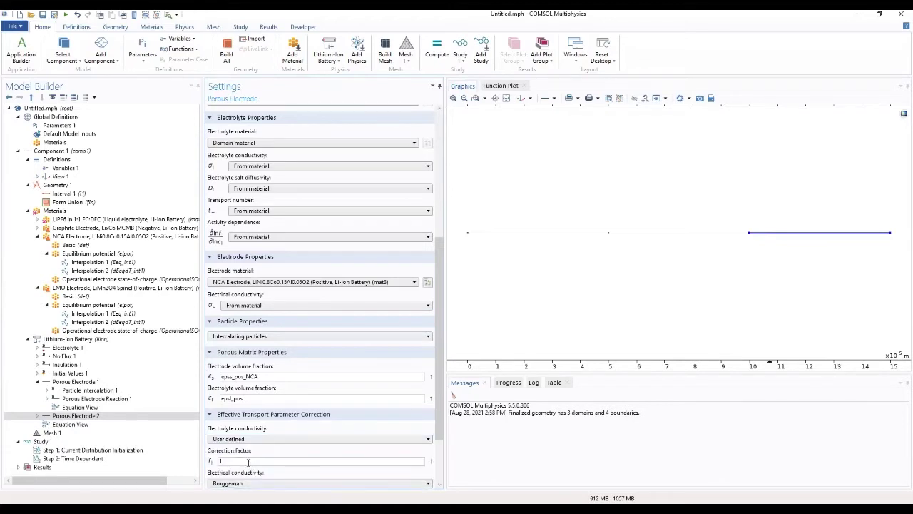
drag(248, 462, 203, 462)
text(ep)
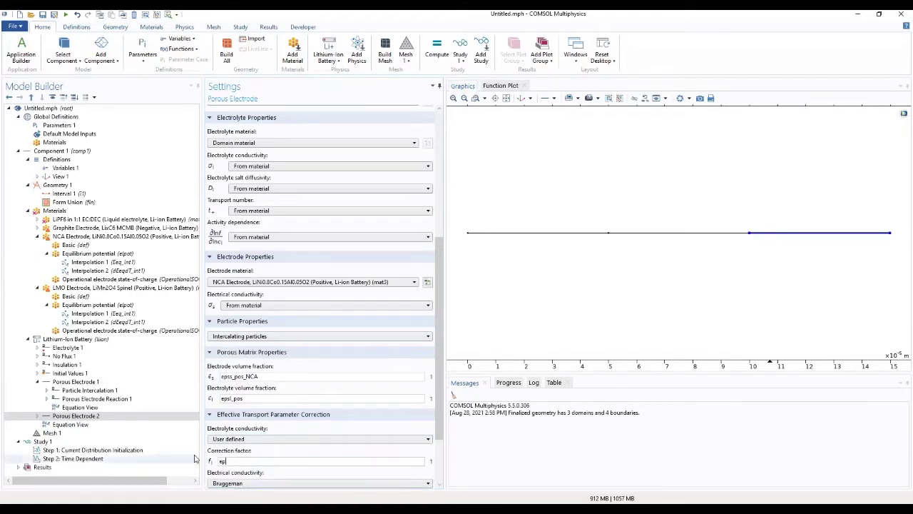
text(sl_pos^brugl_pos)
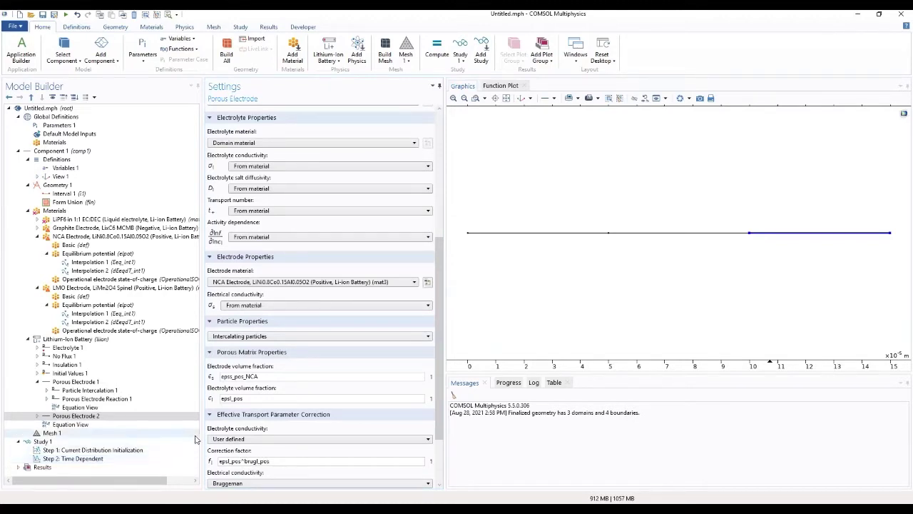
Step: Make the diffusion correction user defined and reuse the electrolyte conductivity expression epsl_pos^brugl_pos as its correction factor
scroll(297, 464, down, 2)
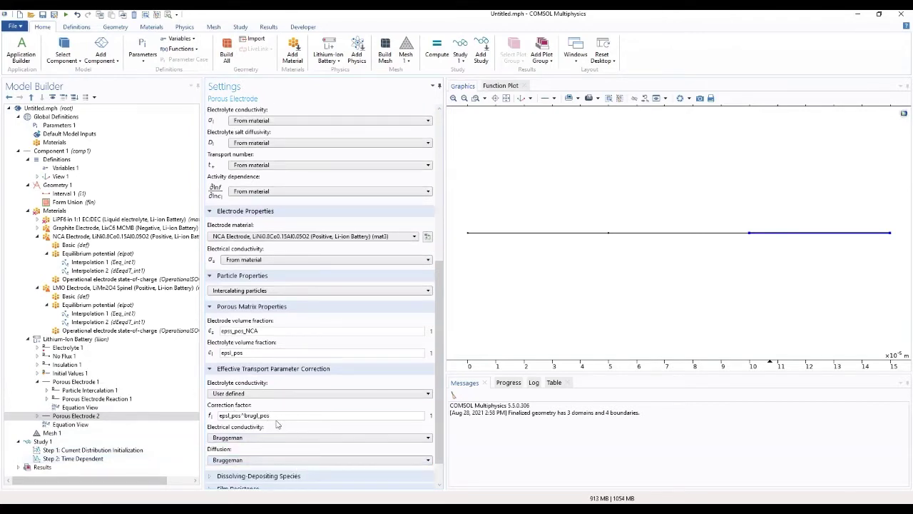
drag(273, 415, 213, 416)
key(ctrl+c)
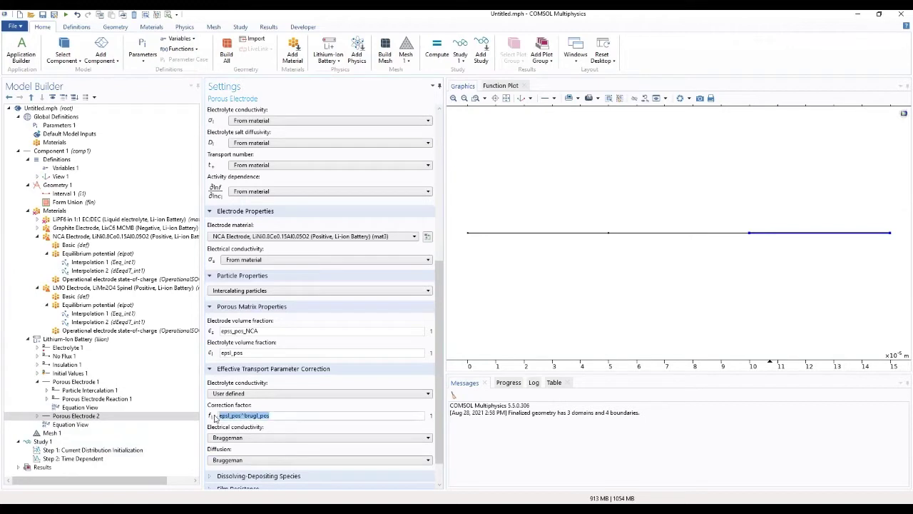
click(238, 460)
click(237, 489)
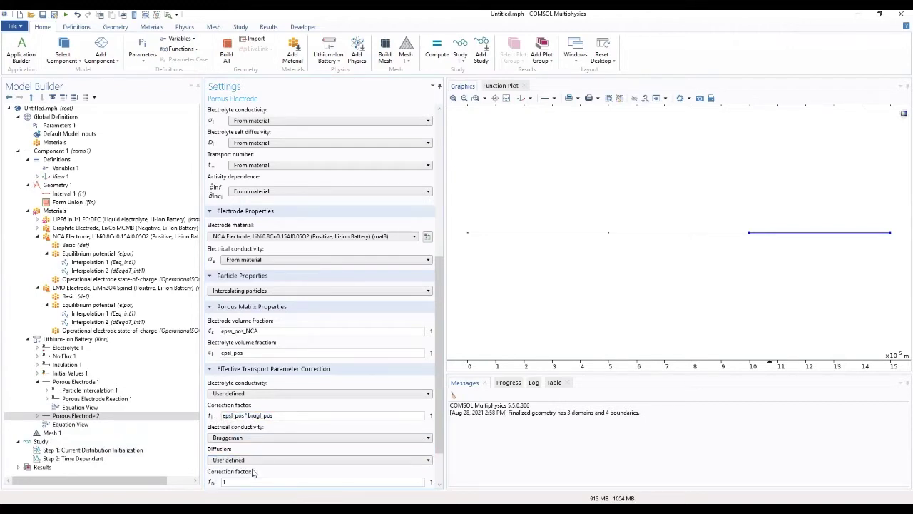
scroll(251, 475, down, 1)
click(246, 458)
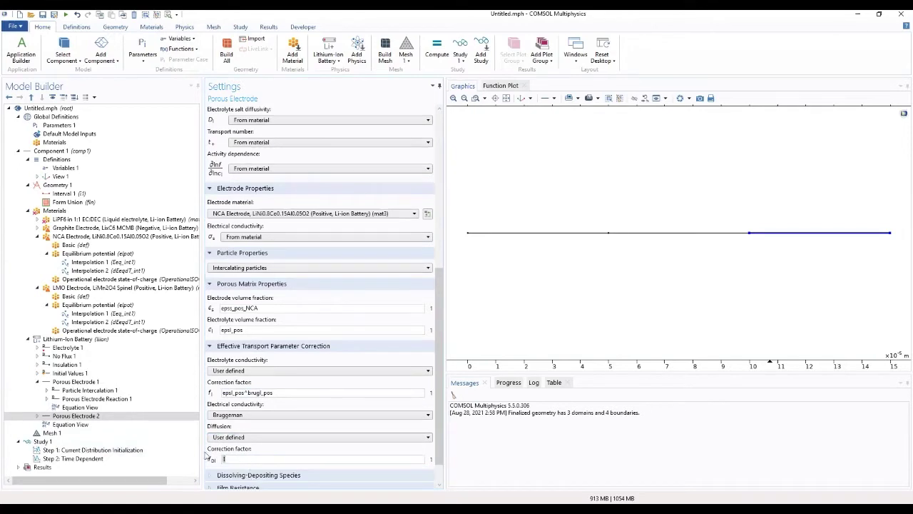
key(ctrl+a)
key(ctrl+v)
scroll(441, 440, down, 1)
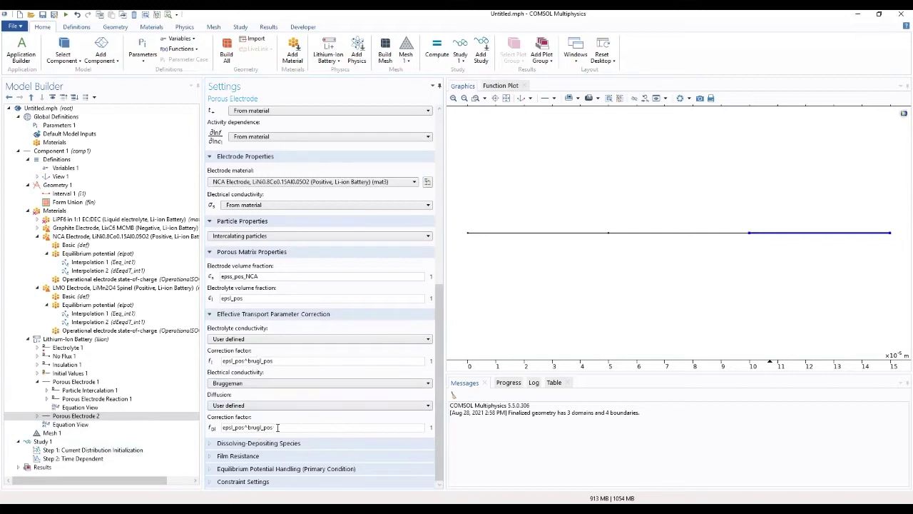
Step: Review Porous Electrode 2's dissolving-depositing species, film resistance and equilibrium potential handling settings
click(256, 444)
scroll(306, 448, down, 3)
scroll(307, 448, down, 1)
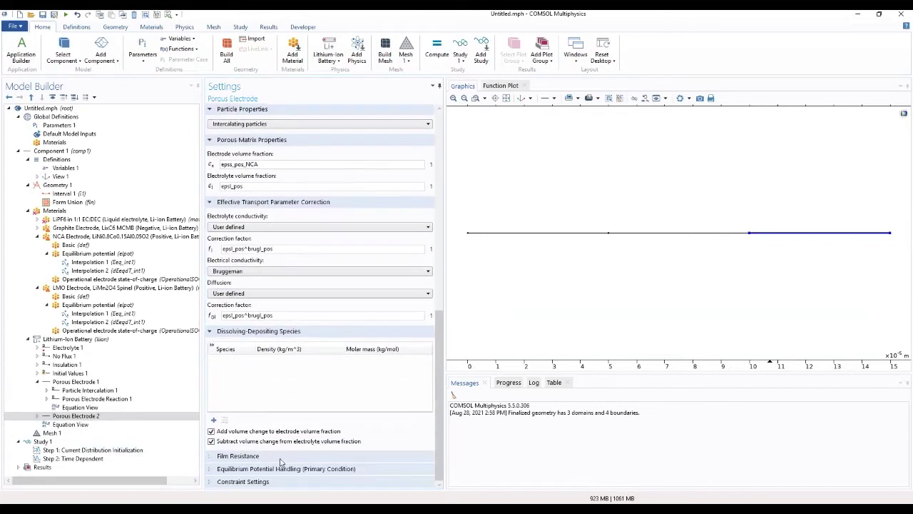
click(280, 463)
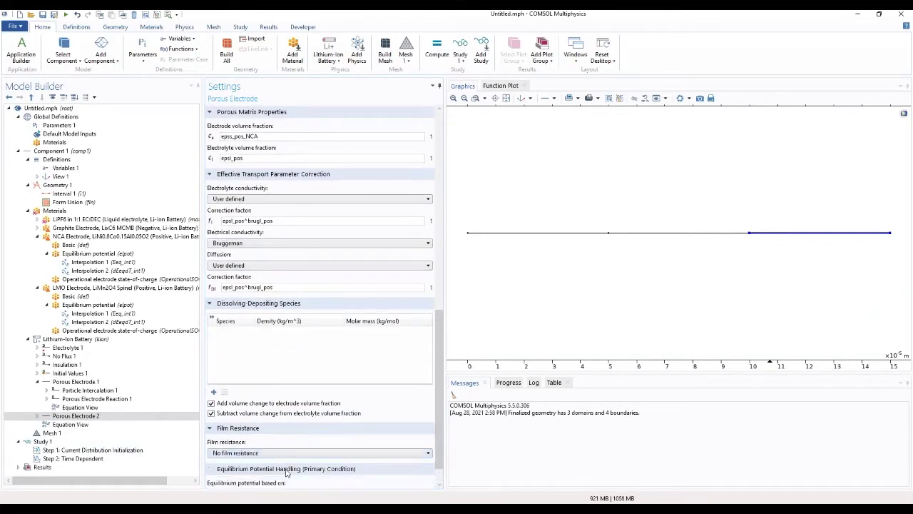
click(285, 470)
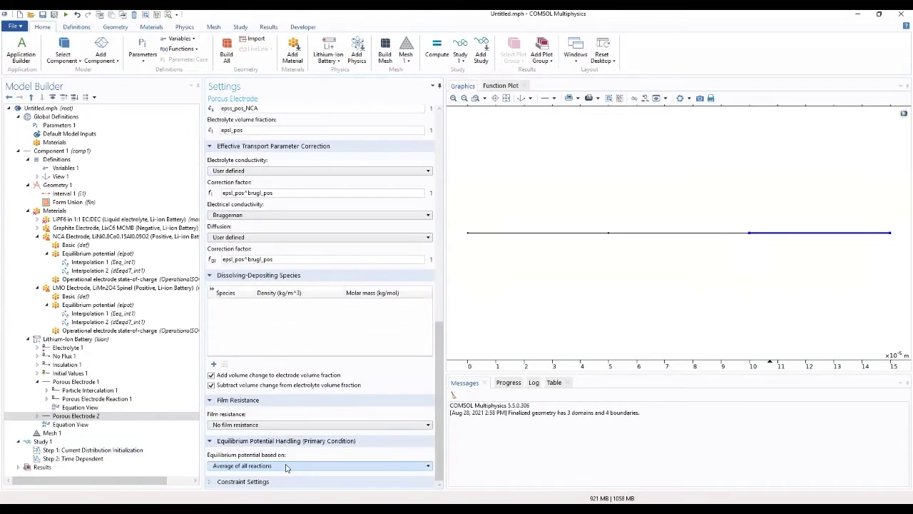
Step: Set the particle material of Porous Electrode 2's Particle Intercalation to NCA Electrode, LiNi0.8Co0.15Al0.05O2 (mat3)
click(37, 416)
click(66, 424)
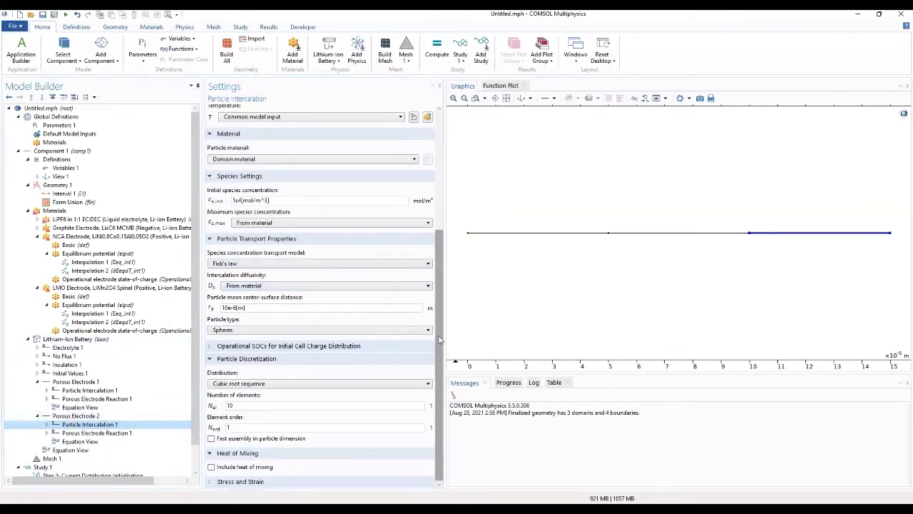
drag(439, 336, 435, 265)
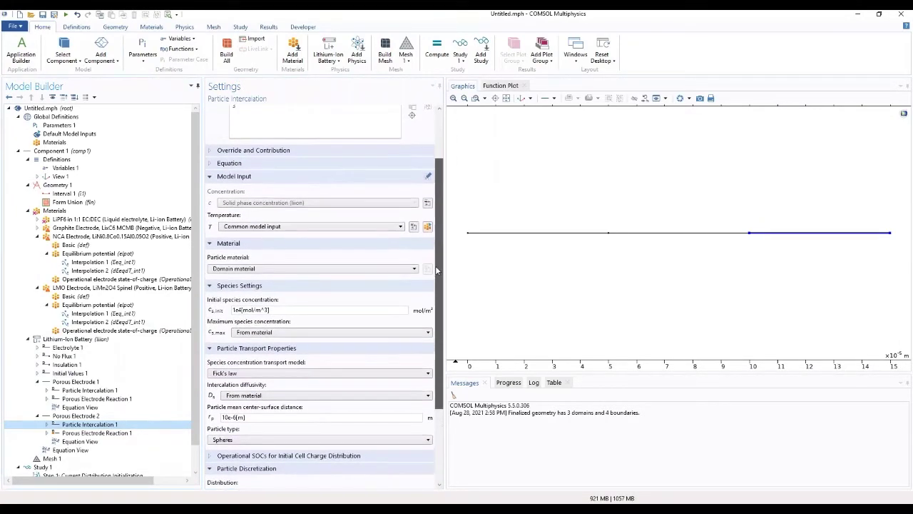
click(375, 274)
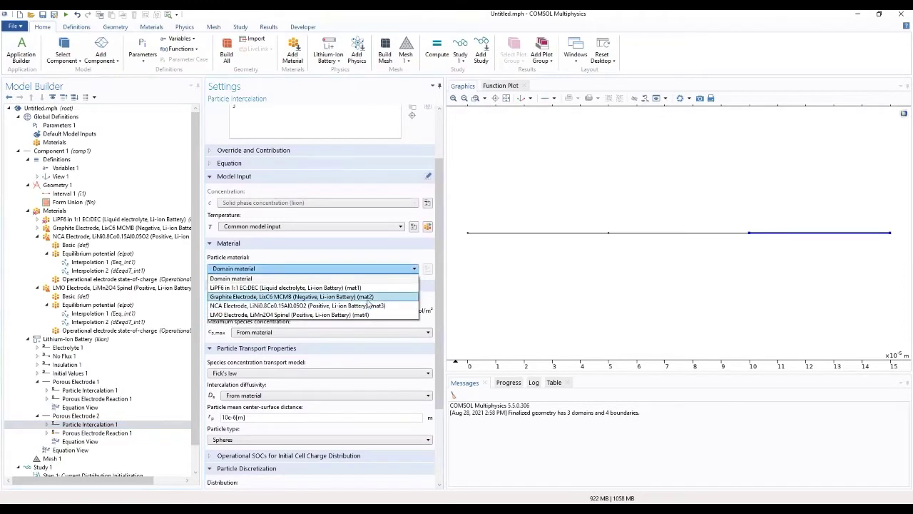
click(375, 306)
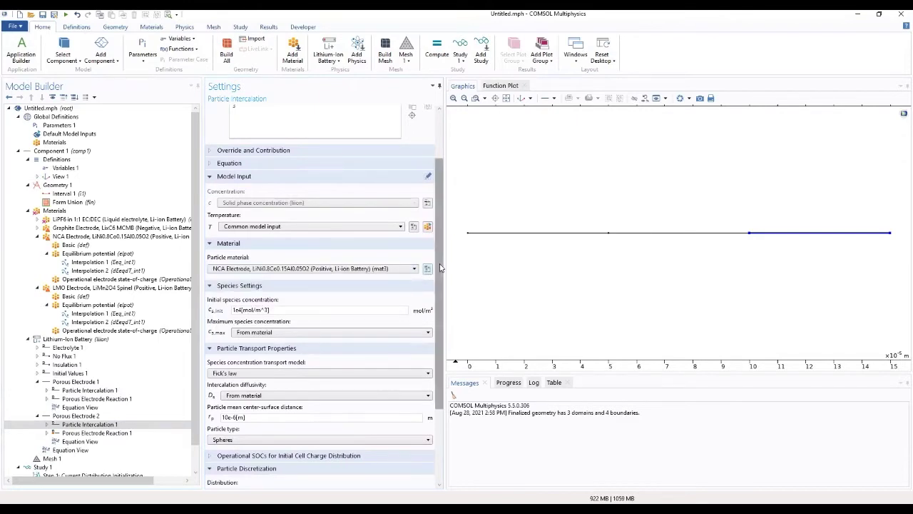
Step: Set the particle mean center-surface distance of this Particle Intercalation node to rp_pos_NCA
drag(440, 266, 433, 293)
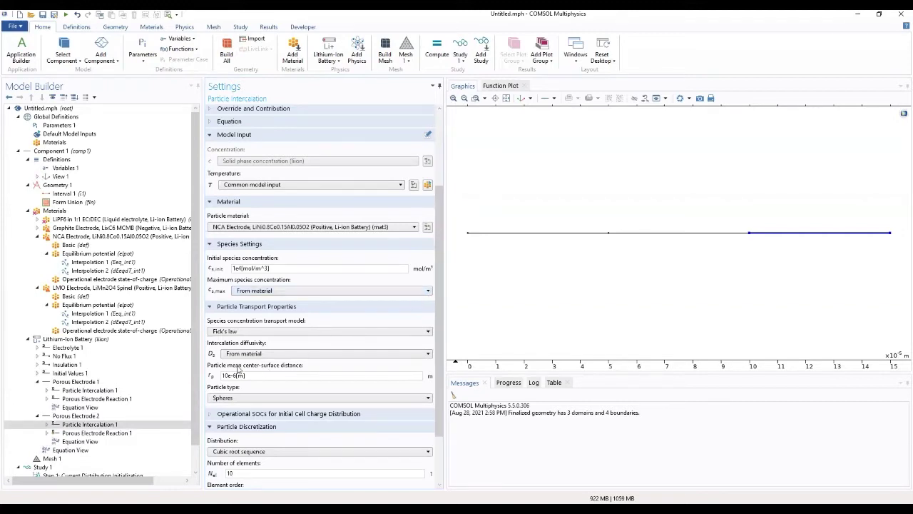
drag(248, 375, 201, 372)
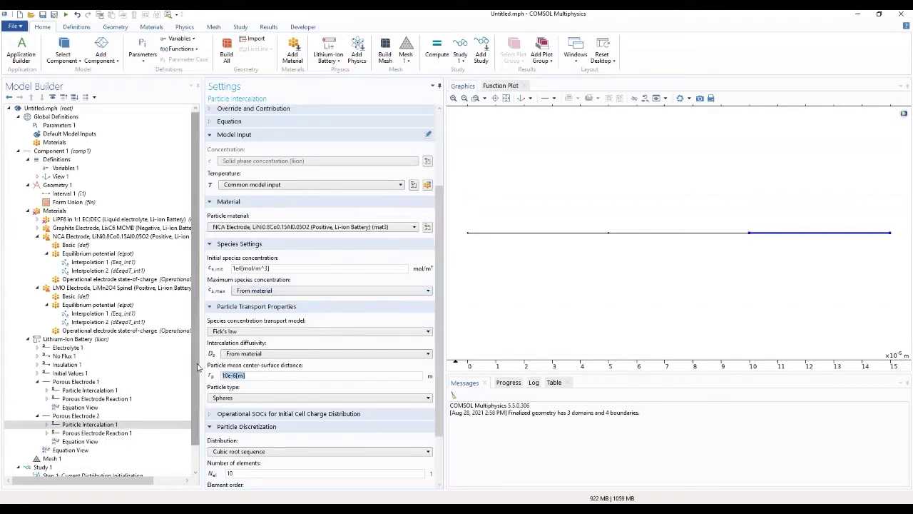
text(rp_pos_NCA)
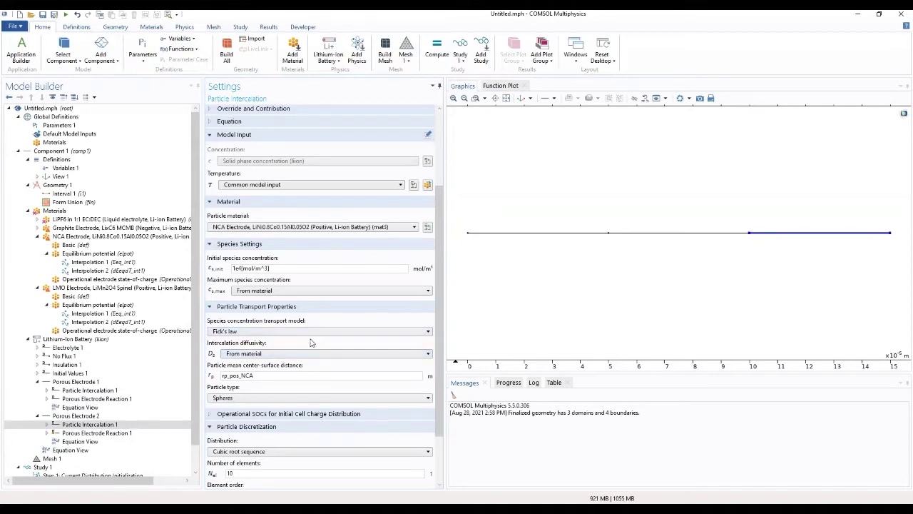
scroll(312, 332, down, 1)
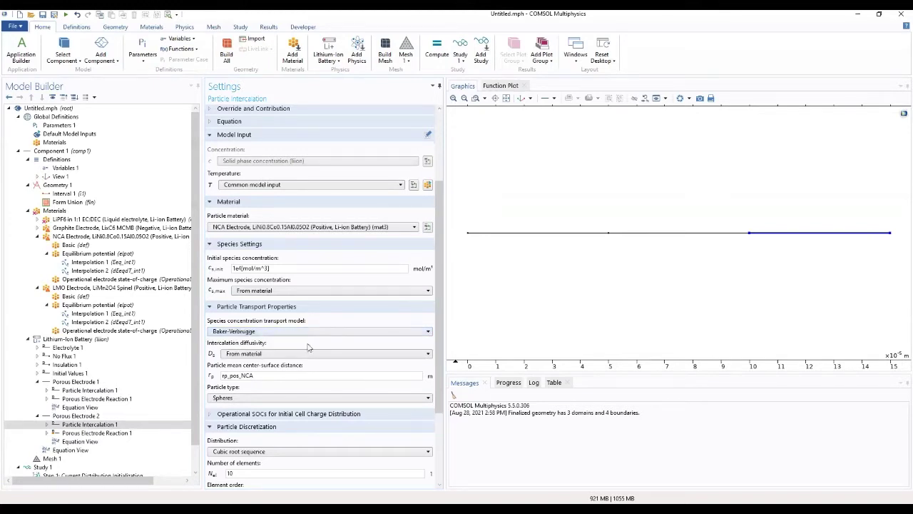
click(314, 332)
click(303, 350)
click(311, 333)
click(301, 351)
Step: Set the equilibrium potential material of Porous Electrode 2's Porous Electrode Reaction to NCA Electrode, LiNi0.8Co0.15Al0.05O2 (mat3)
click(92, 433)
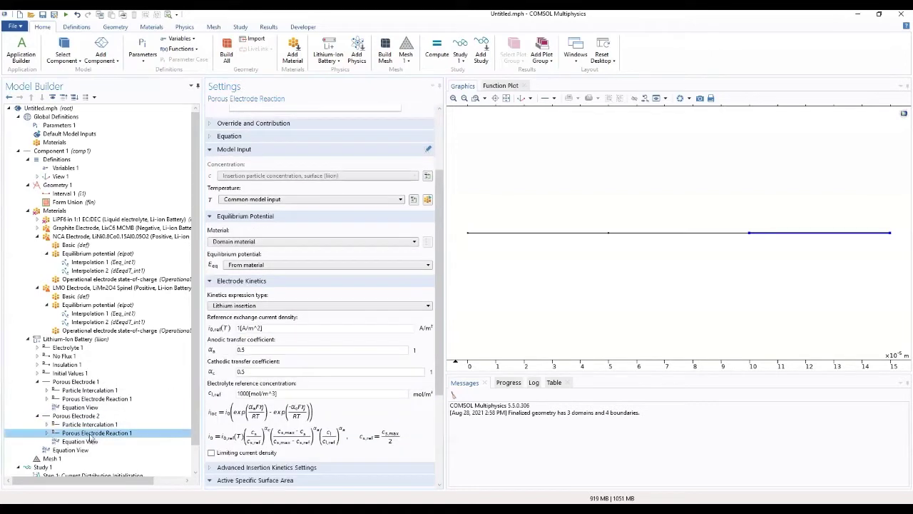
click(253, 243)
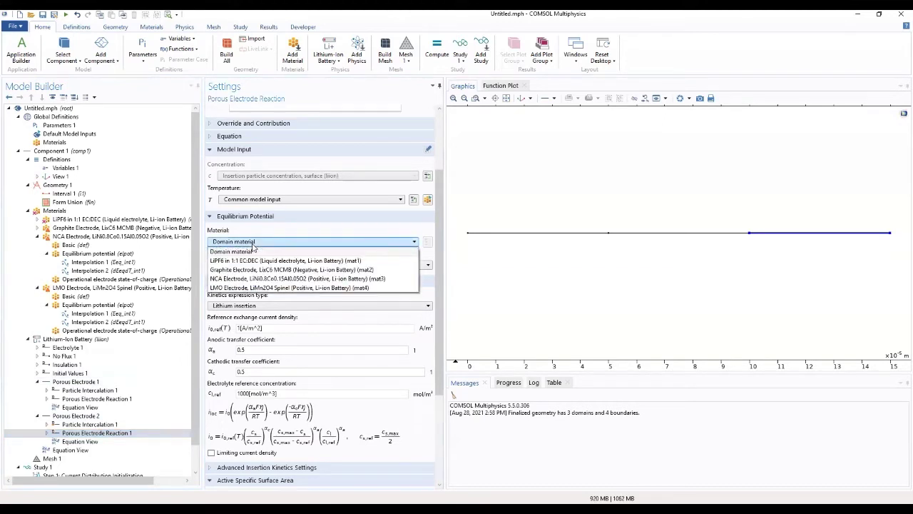
click(253, 243)
click(253, 242)
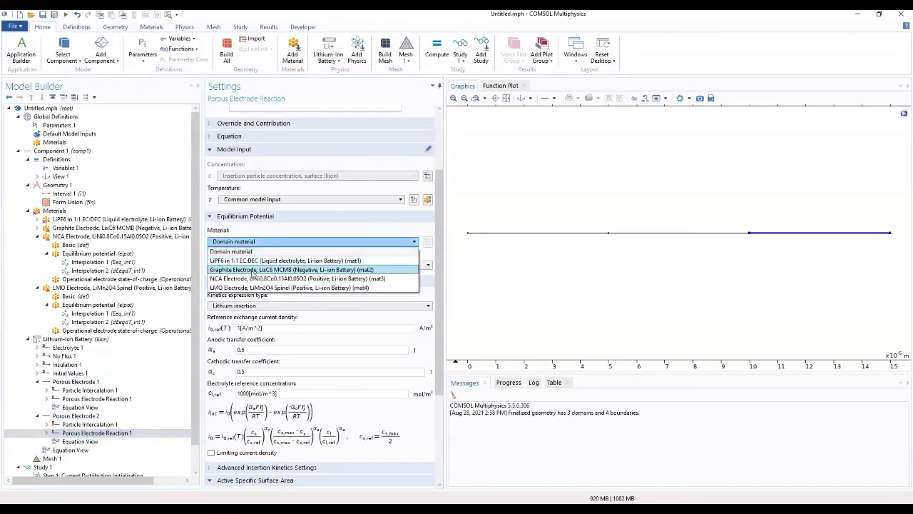
click(251, 279)
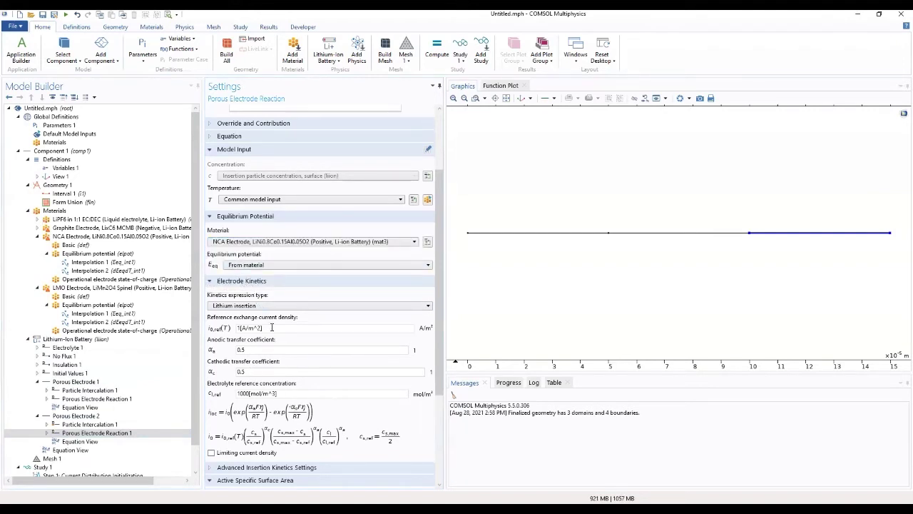
Step: Set the reference exchange current density of this Porous Electrode Reaction to i0ref_pos_NCA
drag(265, 329, 212, 330)
text(i)
text(0REF)
text(_POS)
text(_nca)
key(BackSpace)
key(BackSpace)
key(BackSpace)
text(ref)
drag(251, 328, 261, 328)
text(pos)
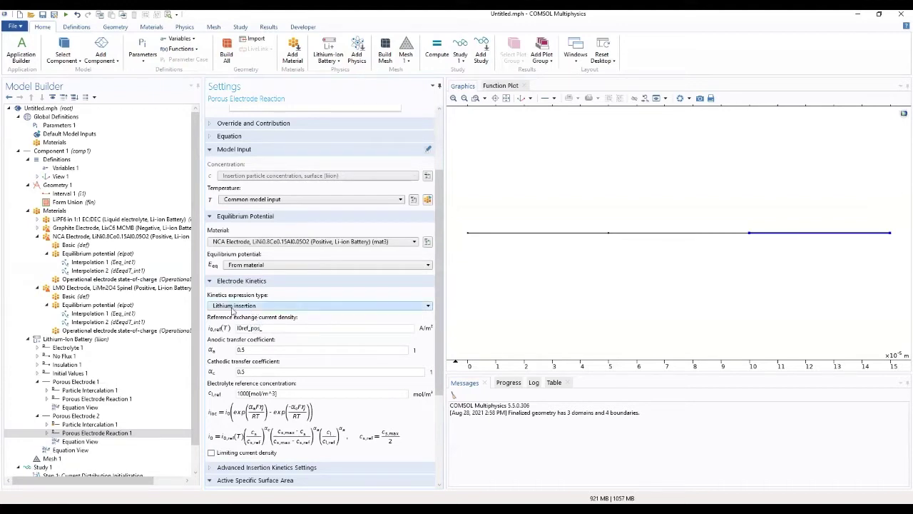
text(_NCA)
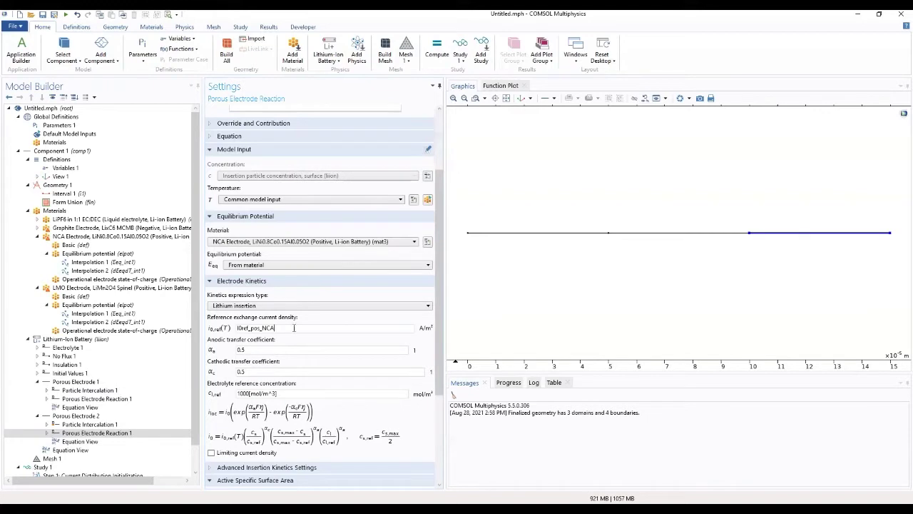
click(287, 358)
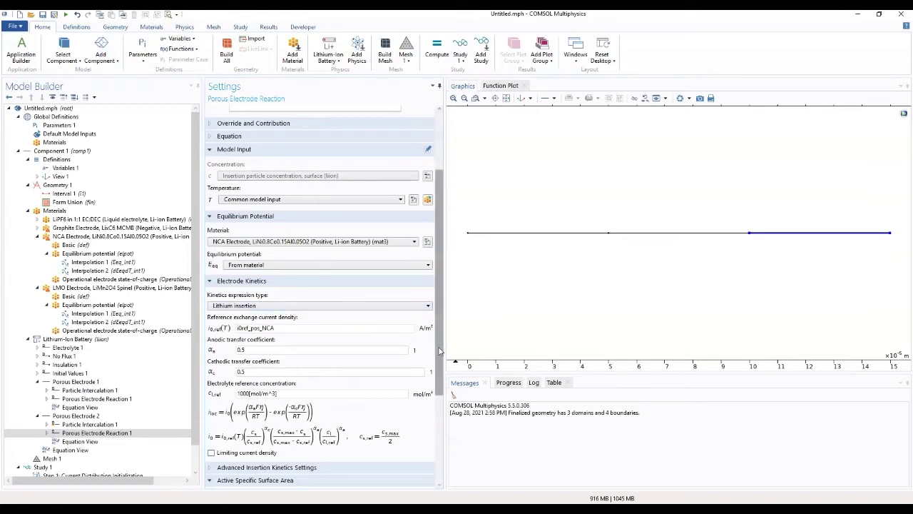
Step: Add an Additional Porous Electrode Material node on domain 3 of the Lithium-Ion Battery interface and set its volume fraction to epss_pos_LMO
drag(438, 351, 437, 331)
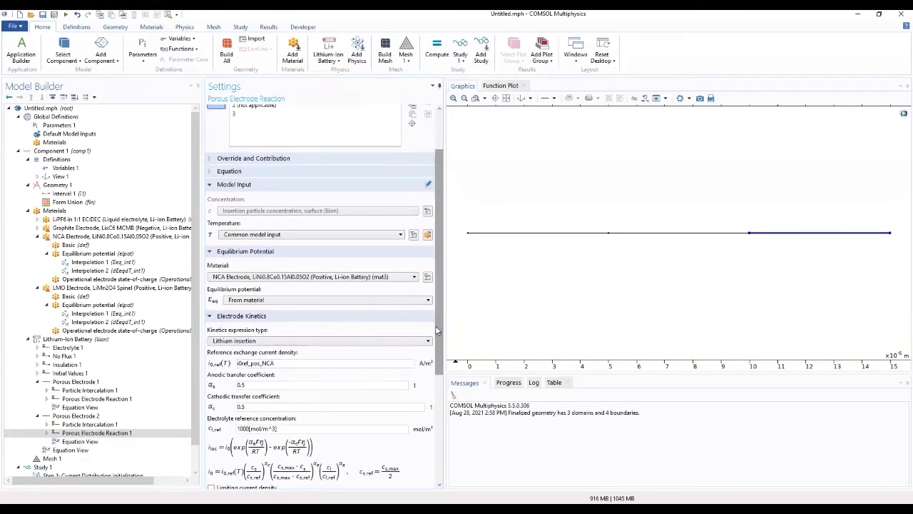
click(114, 340)
right_click(116, 340)
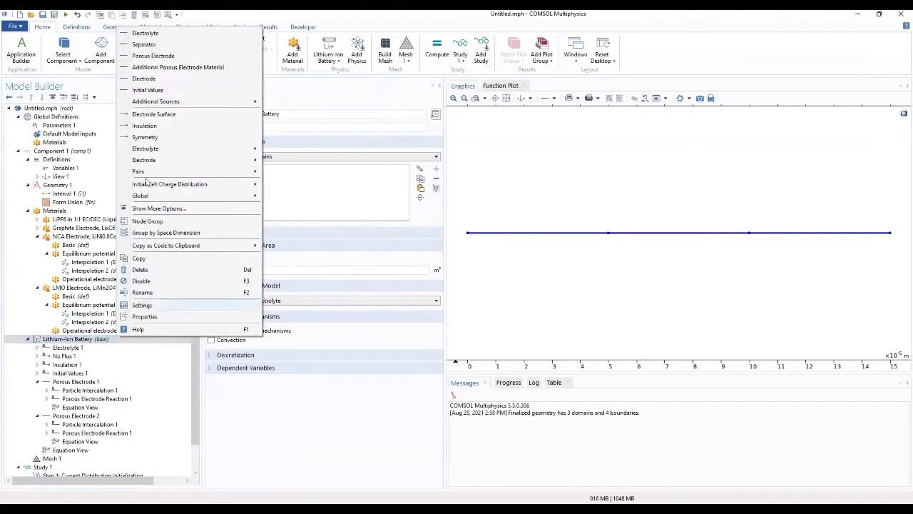
click(185, 68)
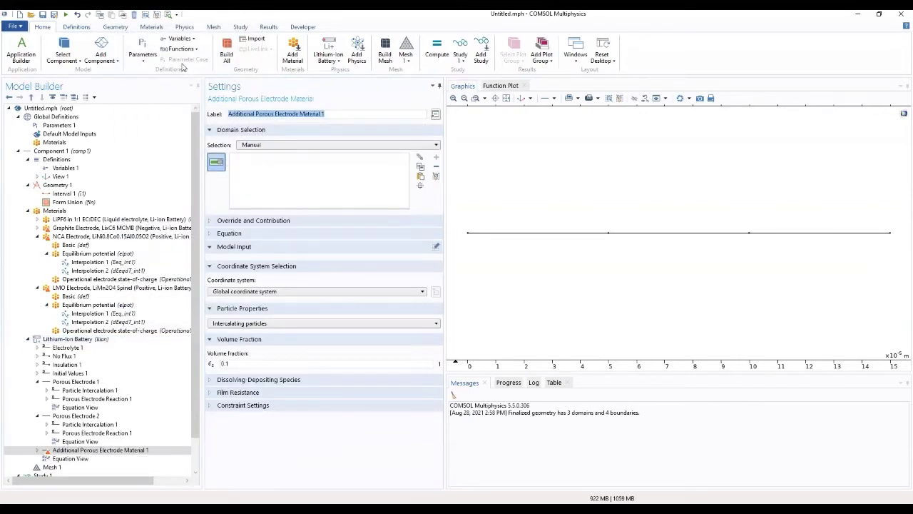
click(800, 238)
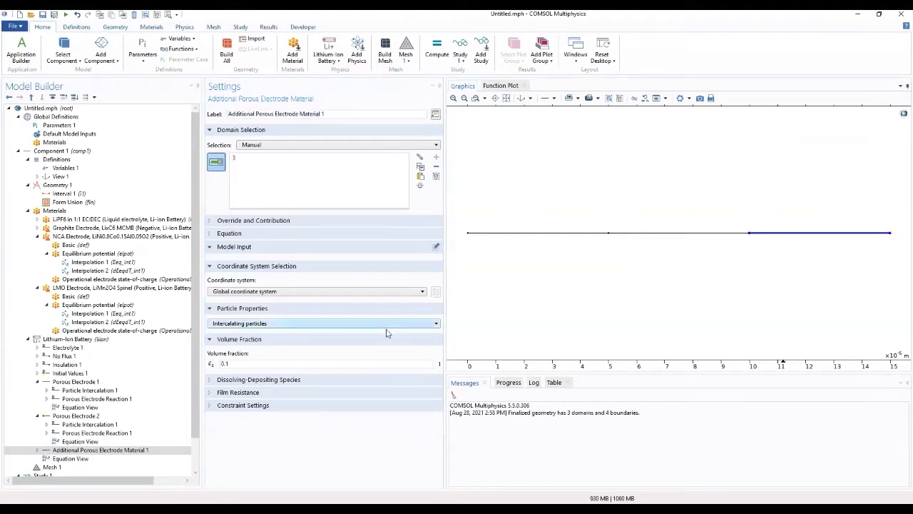
double_click(225, 364)
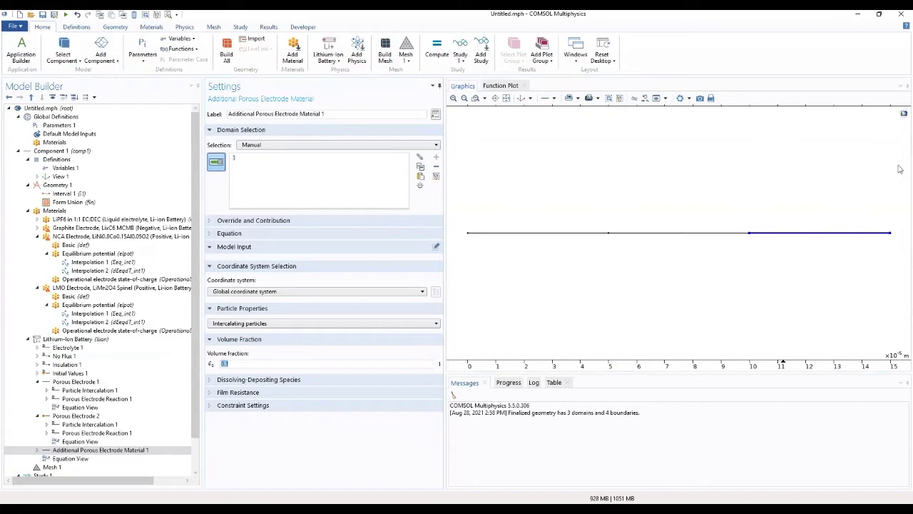
text(epss_pos_LMO)
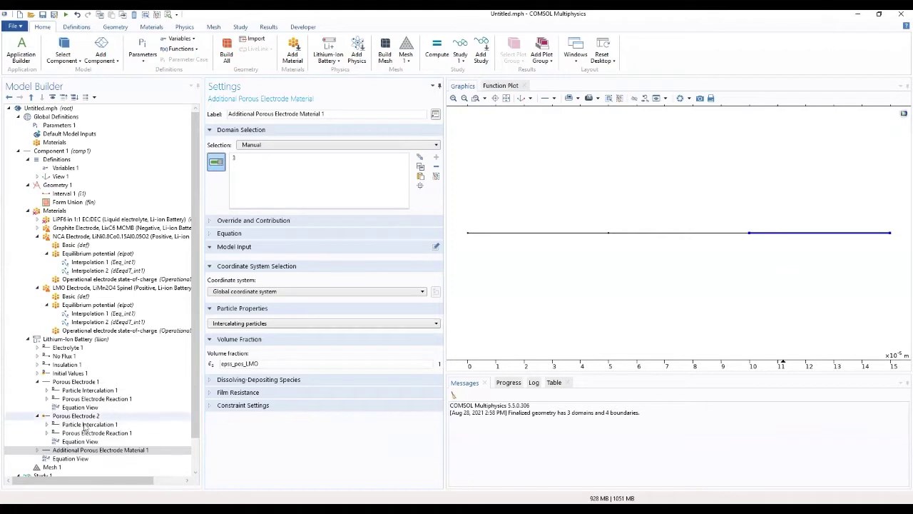
Step: Set the particle material of the Additional Porous Electrode Material's Particle Intercalation to LMO Electrode, LiMn2O4 Spinel (mat4)
click(39, 452)
click(38, 451)
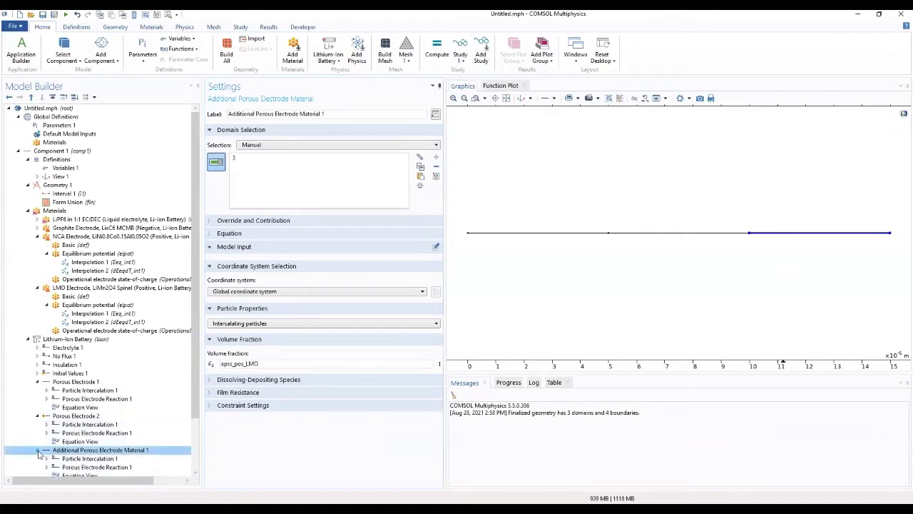
click(78, 458)
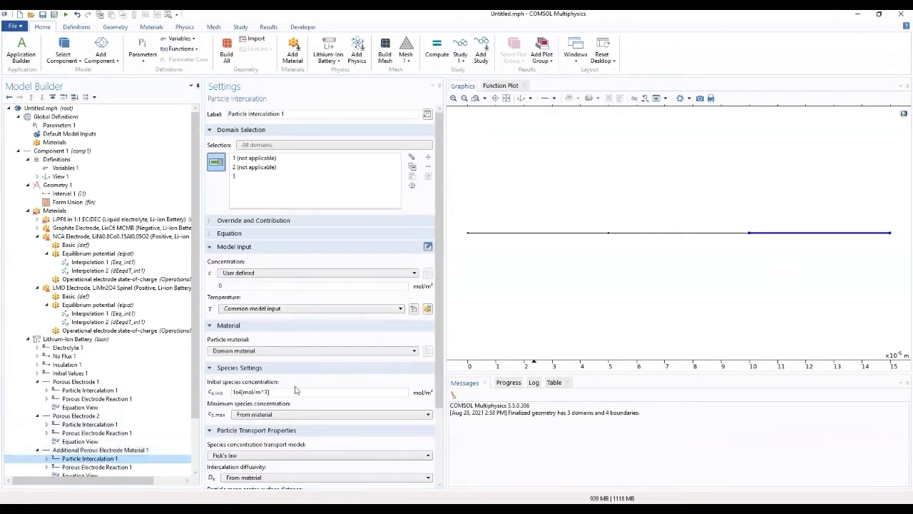
drag(441, 310, 427, 386)
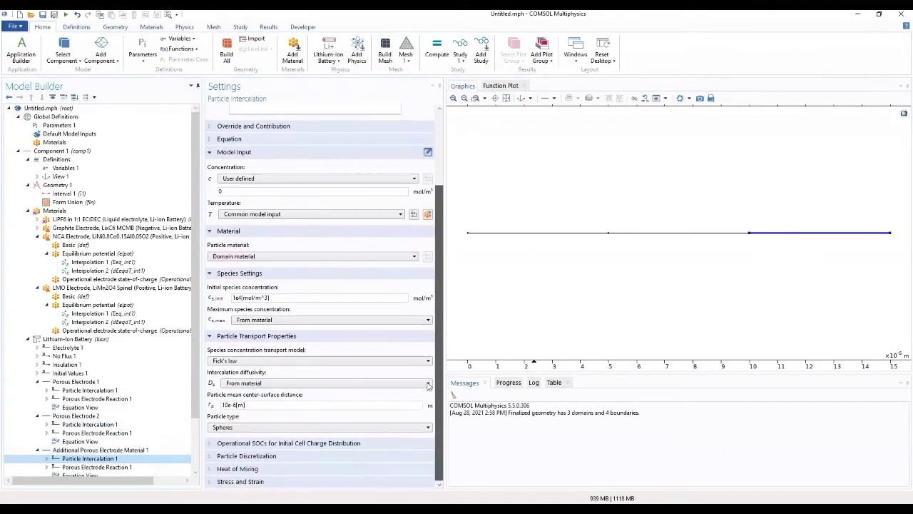
click(274, 257)
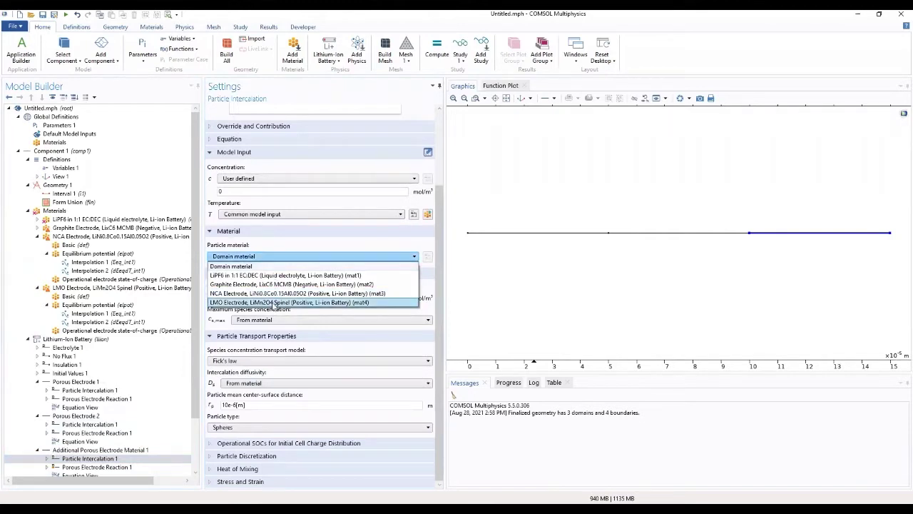
click(274, 302)
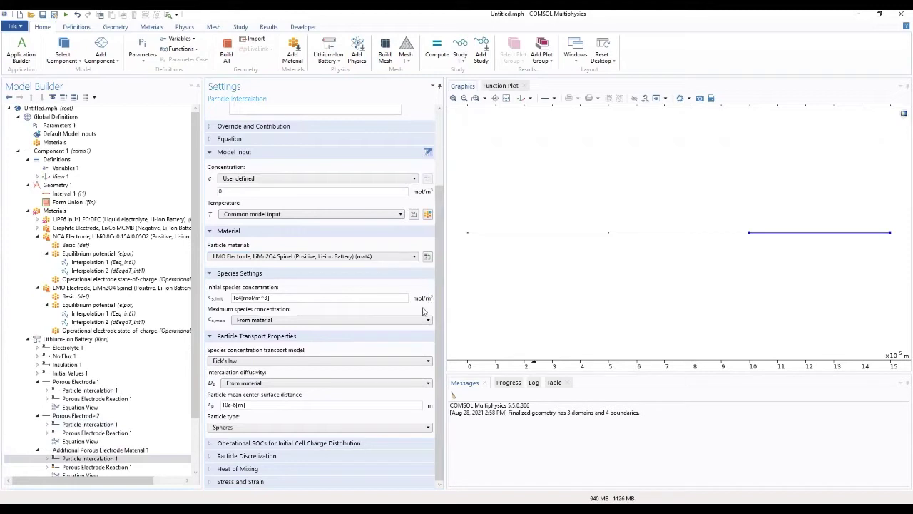
Step: Set the particle mean center-surface distance of the LMO Particle Intercalation node to rp_pos_LMO
drag(297, 406, 180, 394)
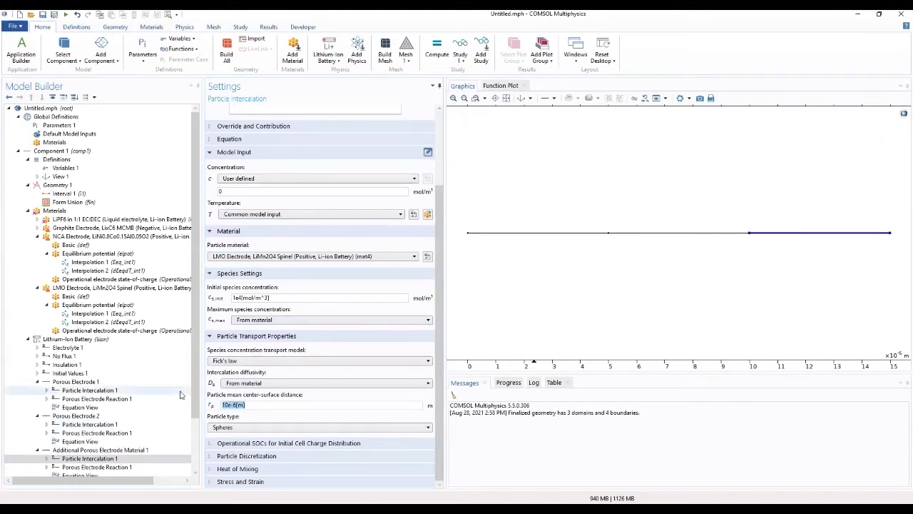
text(RP)
key(BackSpace)
key(BackSpace)
text(rp_pos_LMO)
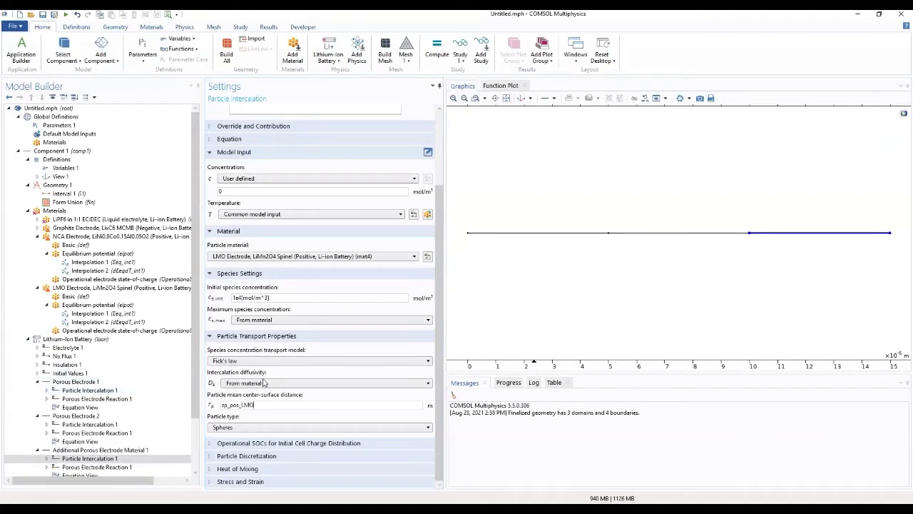
Step: Set the LMO Particle Intercalation's species concentration transport model to Baker-Verbrugge and its model input concentration to Solid phase concentration (liion/addm1/pin1)
click(271, 361)
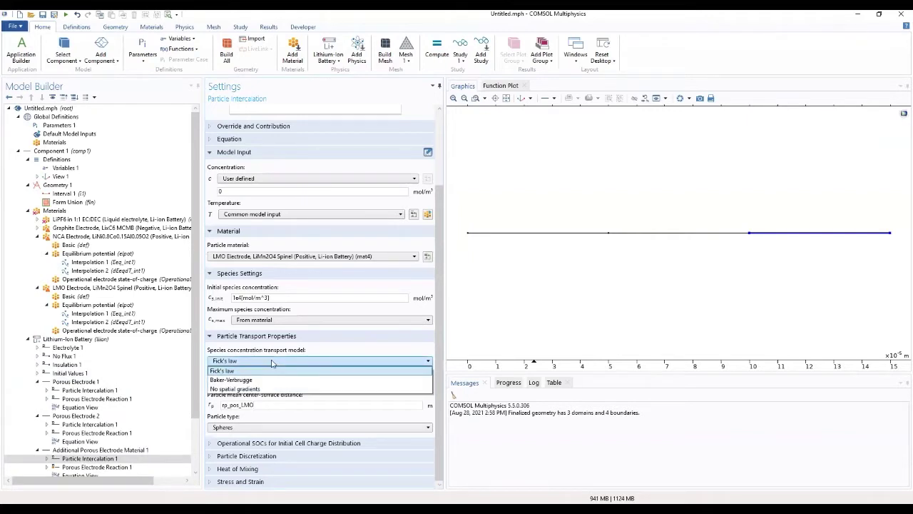
click(262, 380)
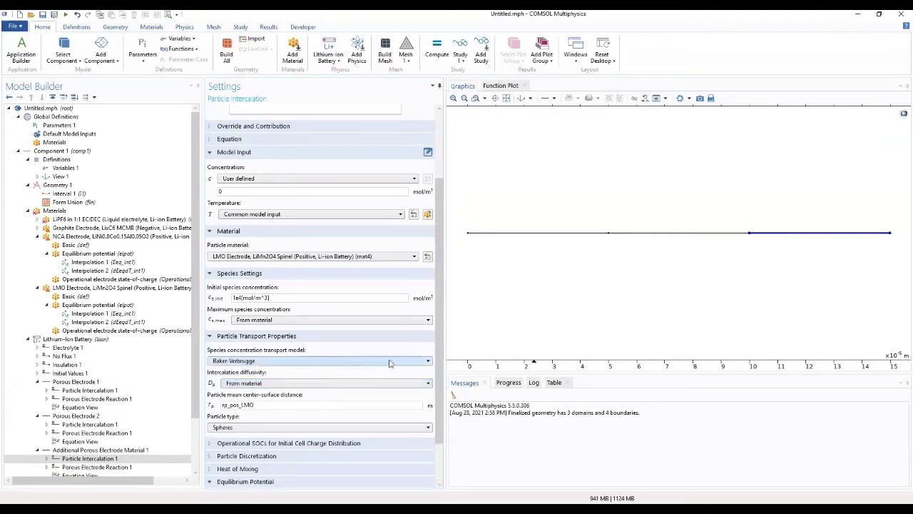
drag(437, 341, 443, 316)
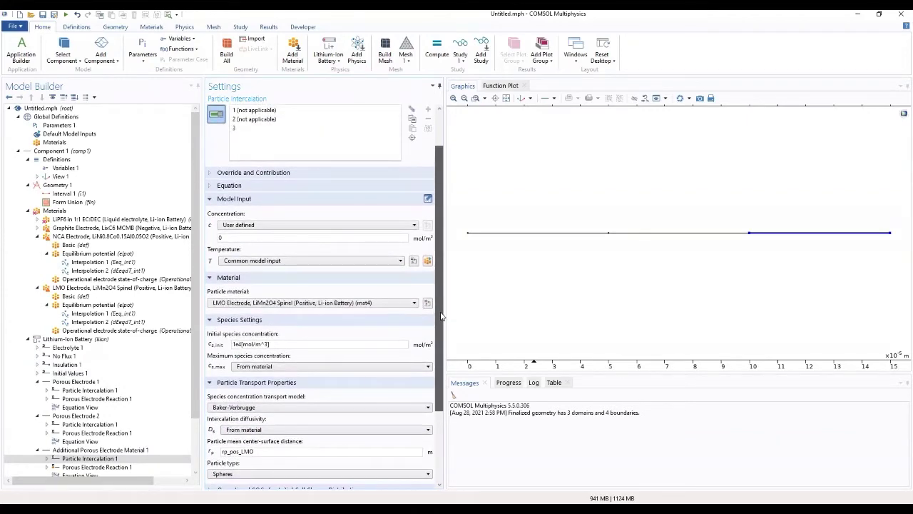
click(395, 225)
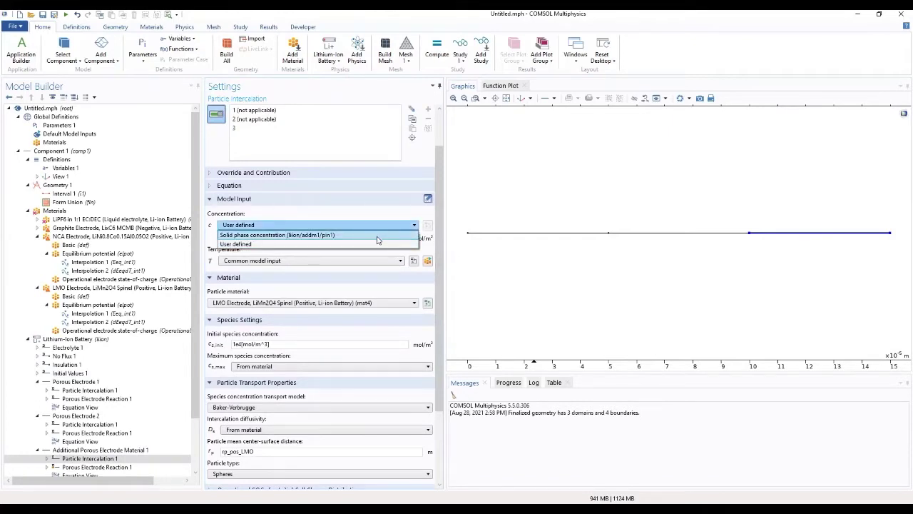
click(377, 236)
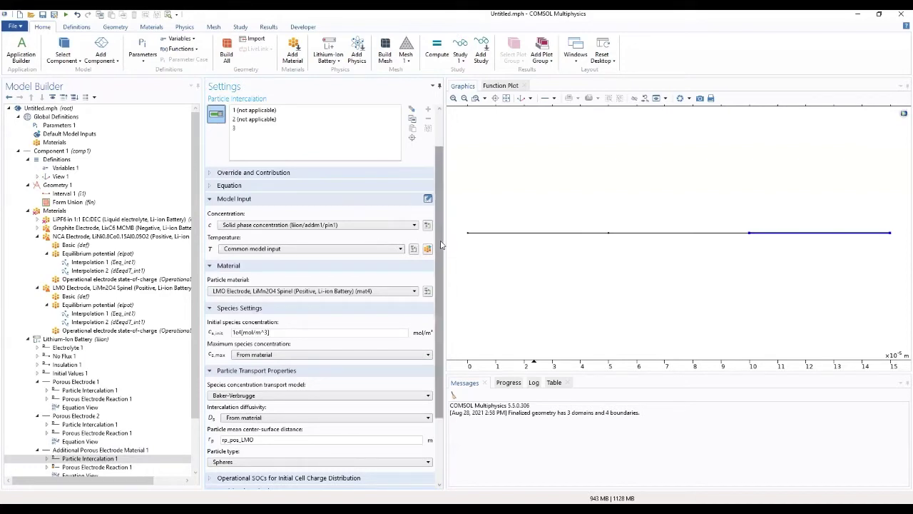
drag(441, 245, 441, 302)
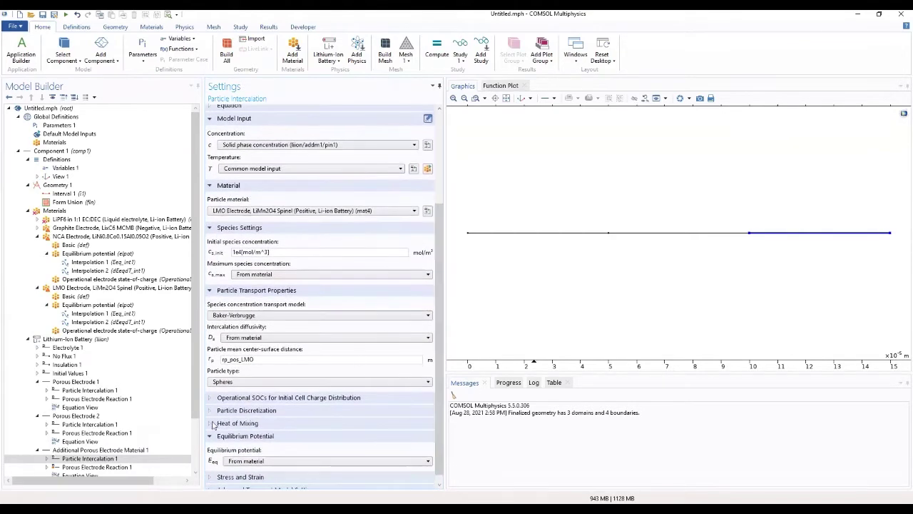
Step: Set the equilibrium potential material of the Additional Porous Electrode Material's Porous Electrode Reaction to LMO Electrode, LiMn2O4 Spinel (mat4)
click(112, 468)
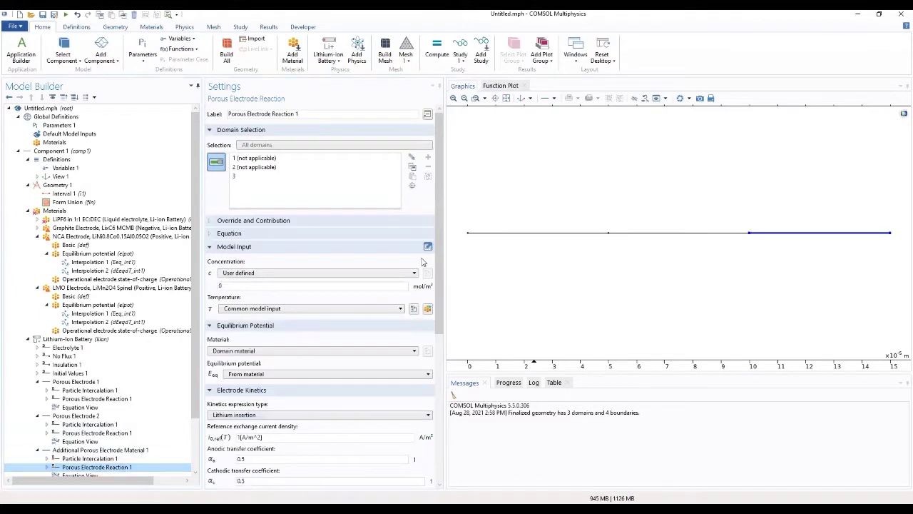
drag(437, 247, 436, 264)
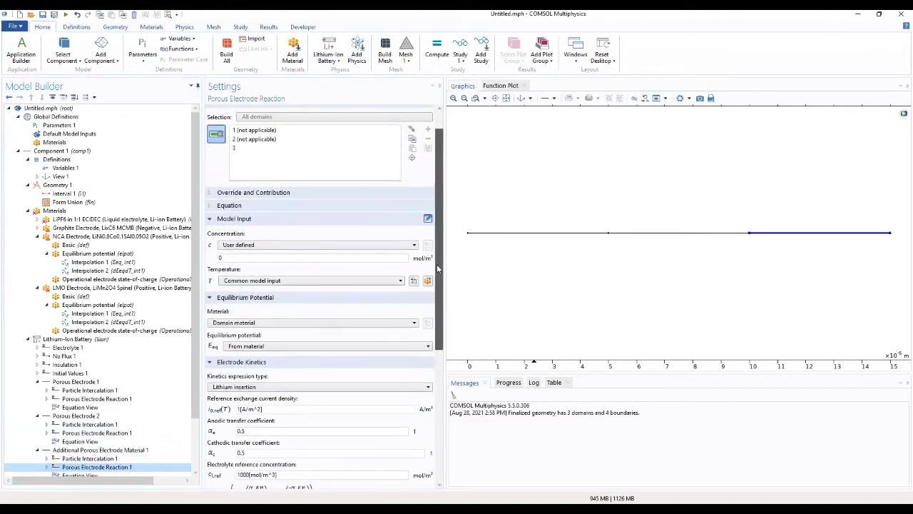
scroll(399, 293, down, 1)
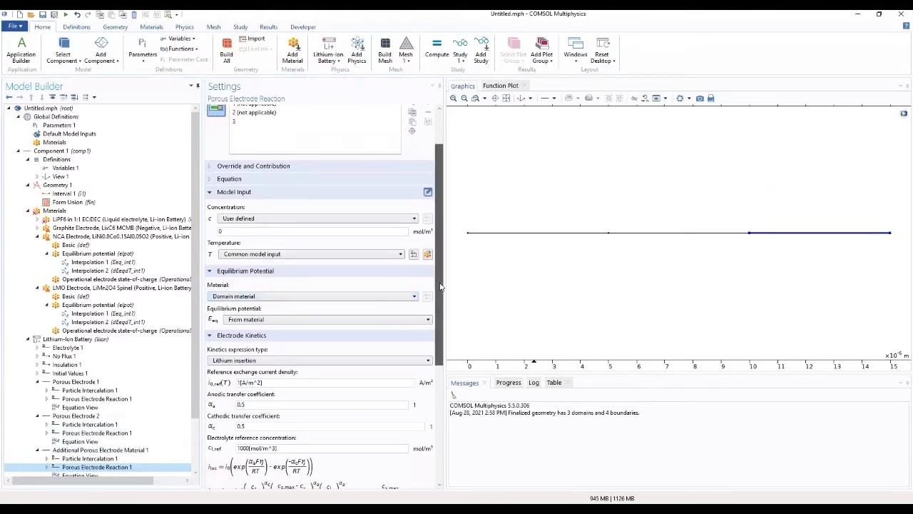
scroll(442, 319, down, 2)
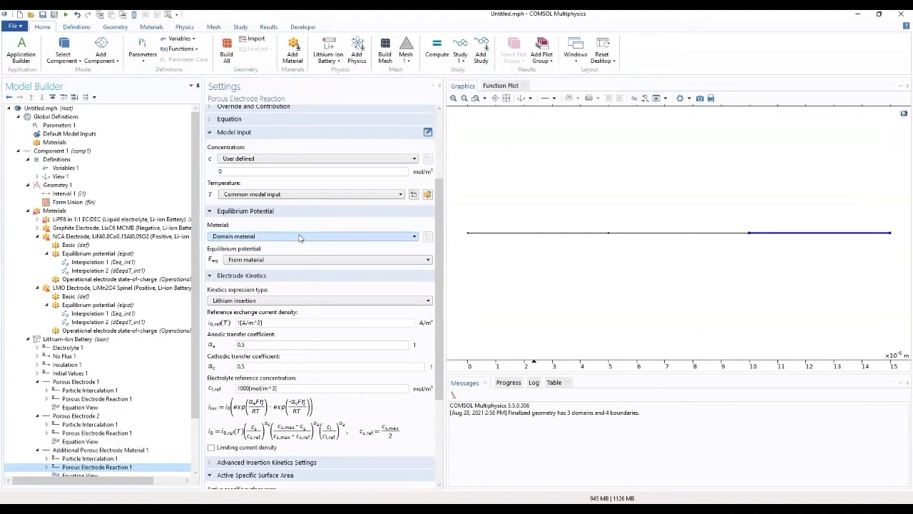
click(300, 238)
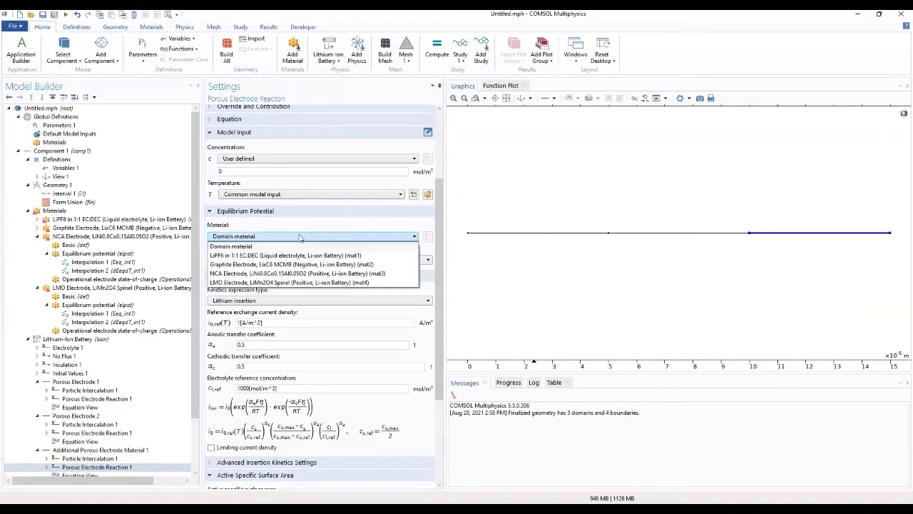
click(282, 282)
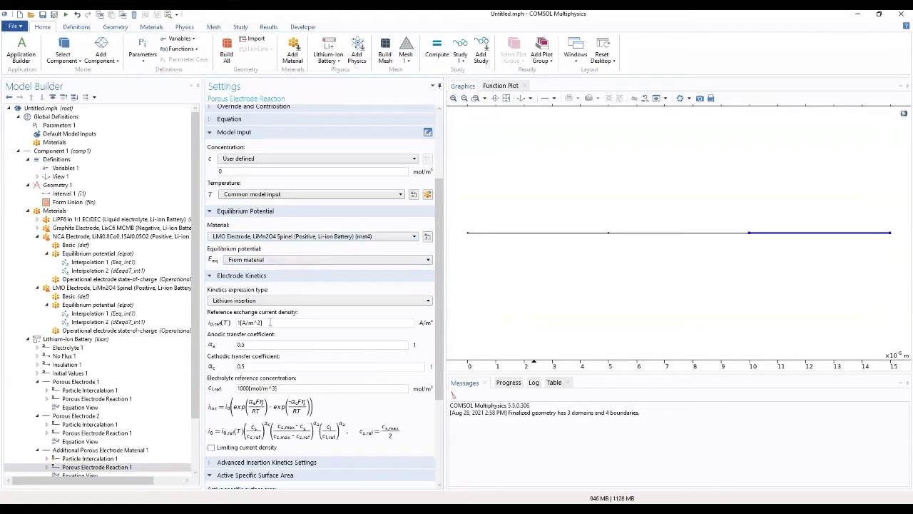
Step: Set the reference exchange current density of the LMO Porous Electrode Reaction to i0ref_pos_LMO and expand its advanced insertion kinetics settings
drag(270, 322, 235, 322)
key(BackSpace)
text(i0ref_pos_LMO)
drag(442, 261, 442, 342)
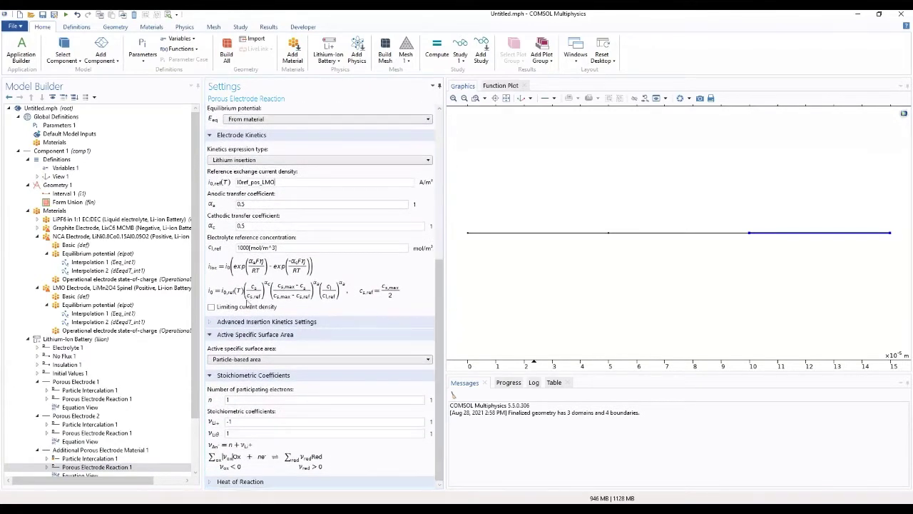
click(214, 322)
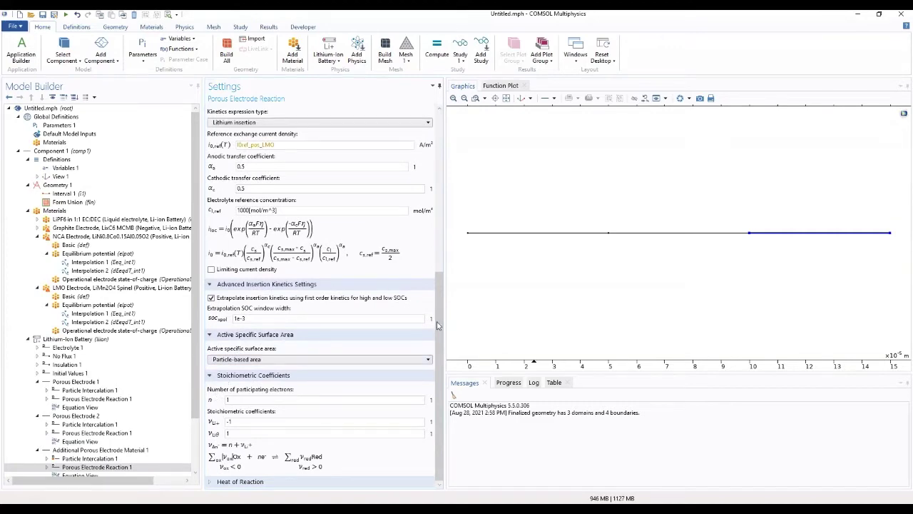
Step: Set the model input concentration of the LMO Porous Electrode Reaction to Insertion particle concentration, surface (liion)
drag(437, 325, 459, 187)
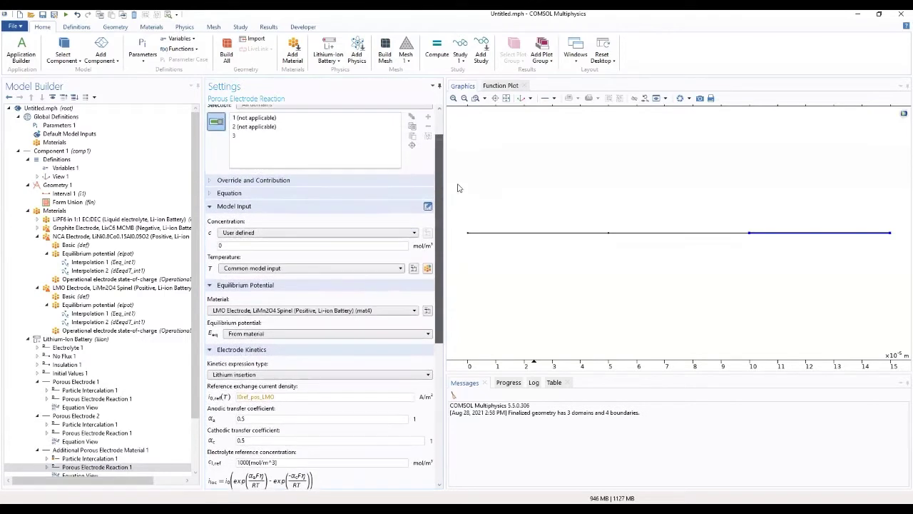
click(343, 234)
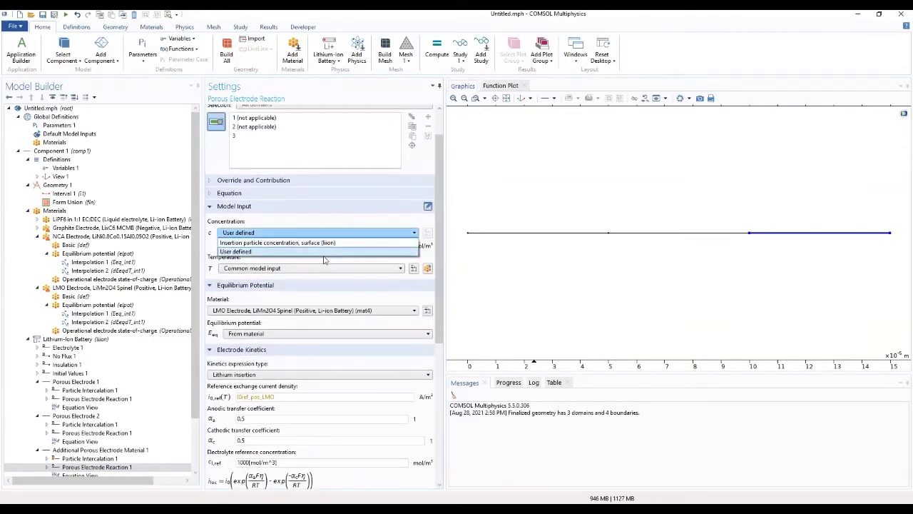
click(322, 243)
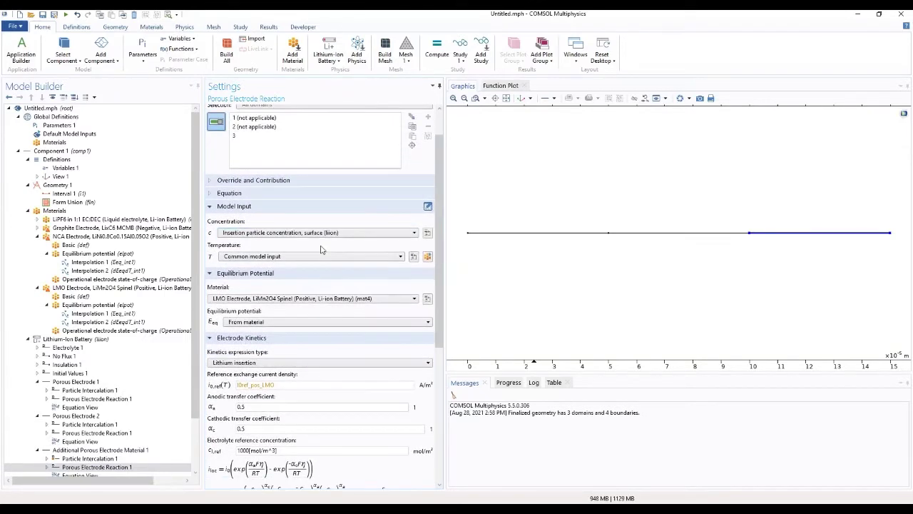
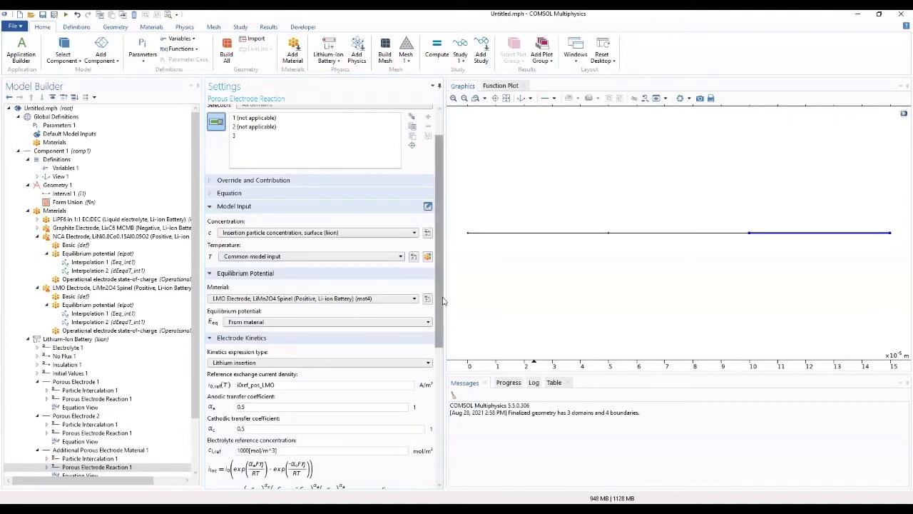
drag(442, 301, 432, 250)
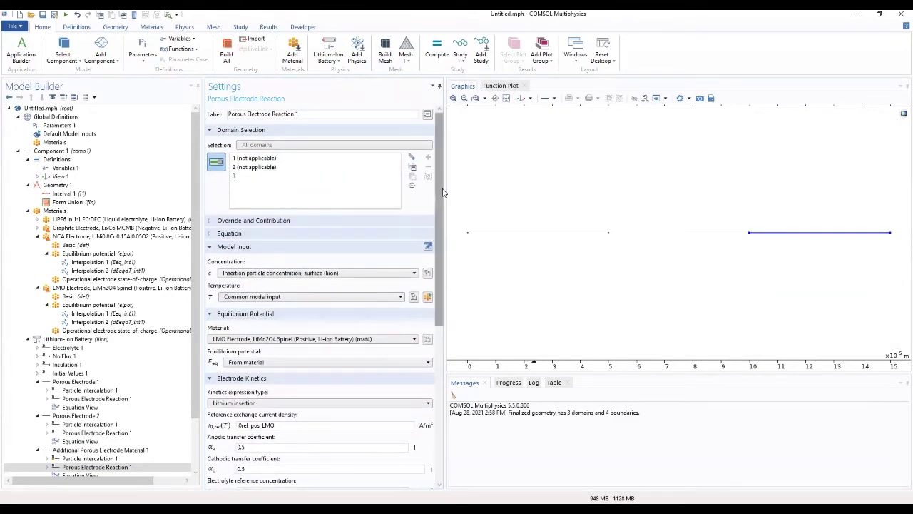
drag(441, 192, 430, 346)
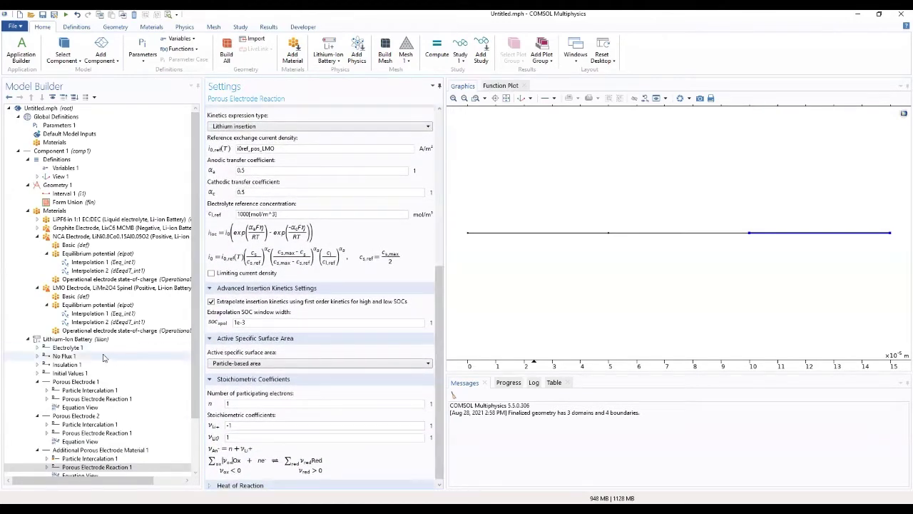
Step: Add a Separator node to the Lithium-Ion Battery interface and assign it to domain 2
click(75, 339)
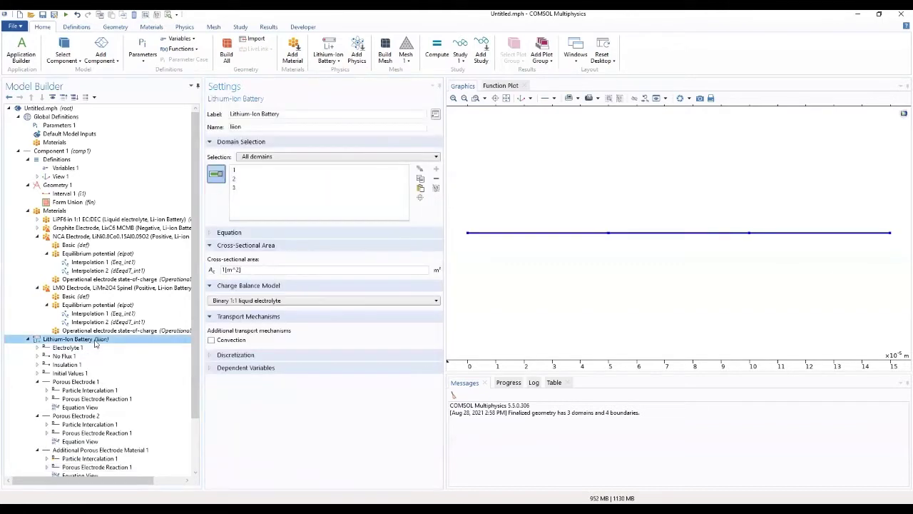
right_click(96, 341)
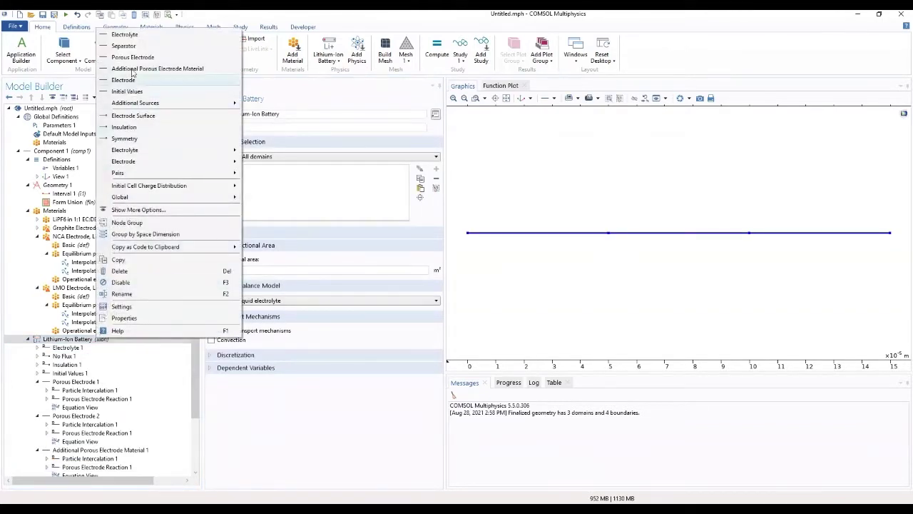
click(127, 46)
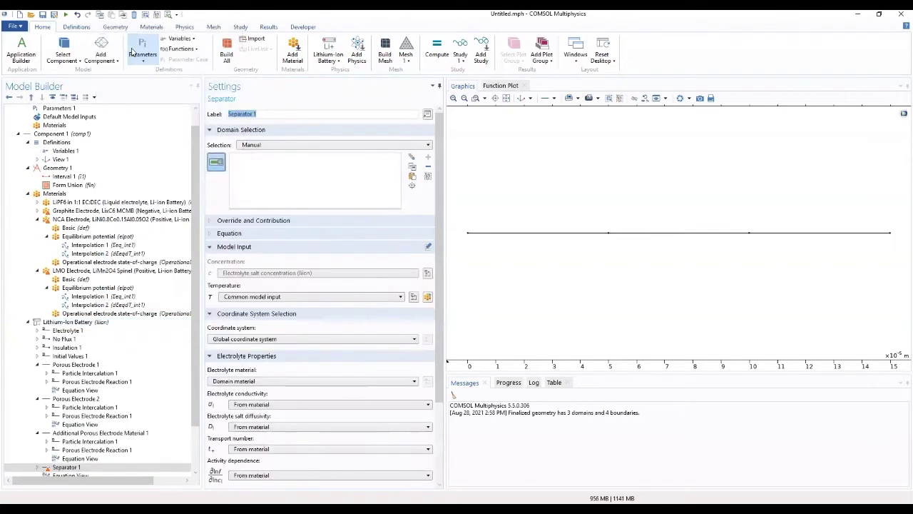
scroll(194, 256, down, 2)
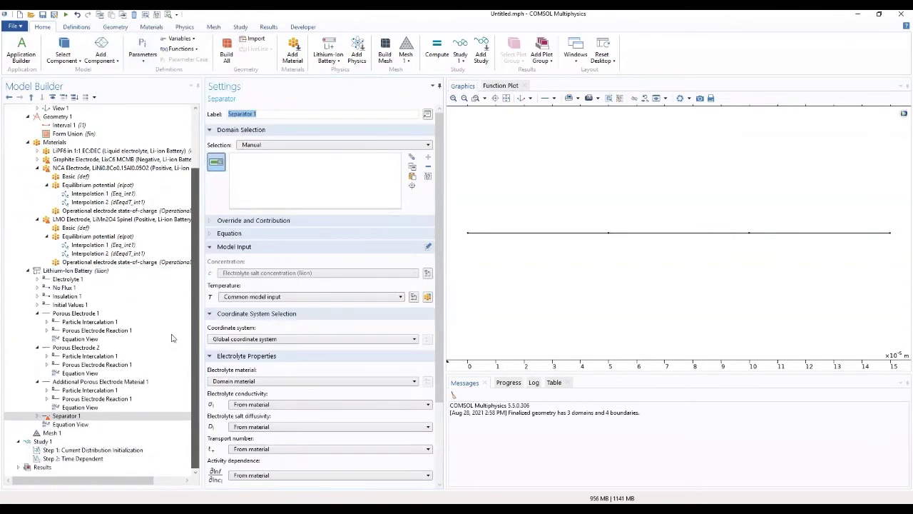
click(656, 232)
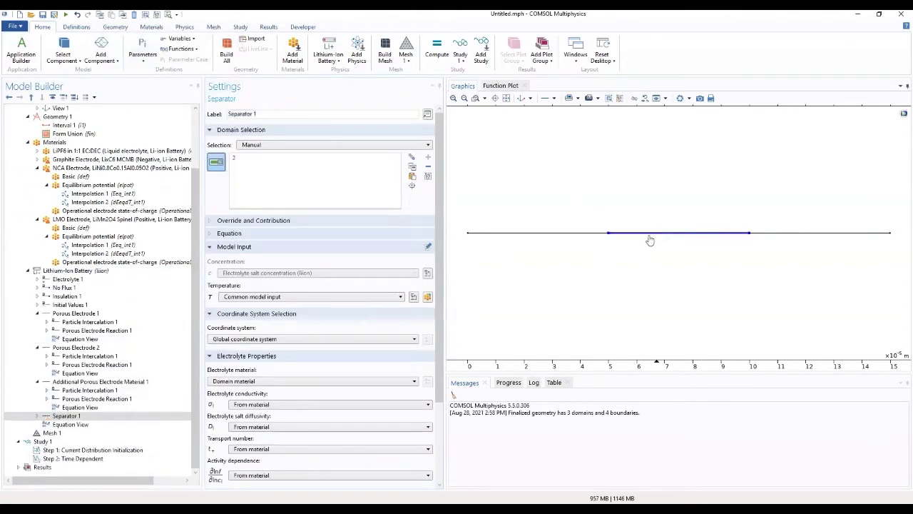
Step: Set the separator's electrolyte volume fraction to epsl_sep in its porous matrix properties
scroll(417, 354, down, 3)
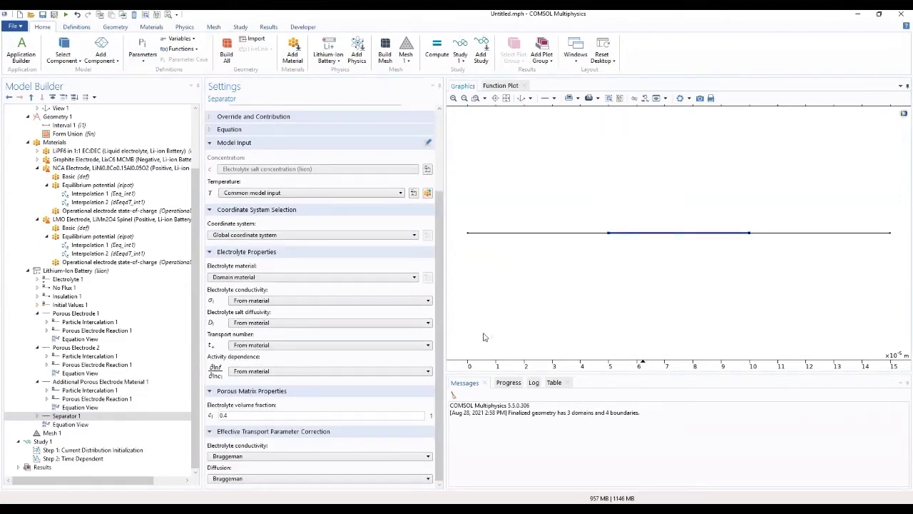
double_click(246, 417)
text(epsl_sep)
Step: Set the separator's electrolyte conductivity correction to User defined with a correction factor of epsl_sep^brugl_sep
drag(261, 419, 210, 426)
key(ctrl+c)
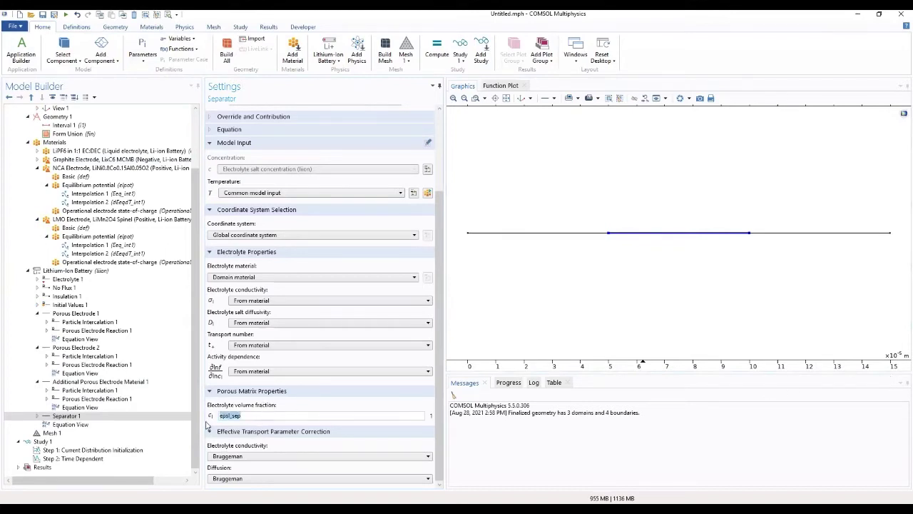
click(269, 458)
click(262, 486)
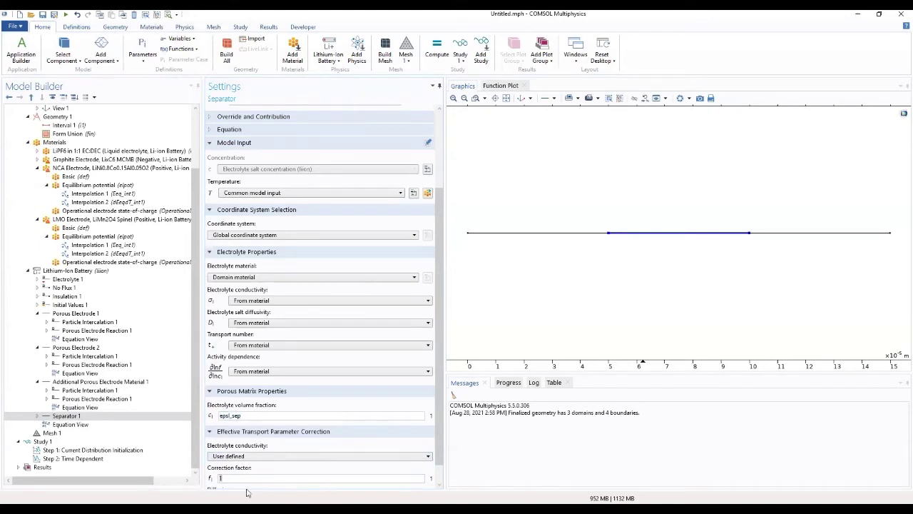
key(ctrl+v)
text(brugl_sep)
triple_click(278, 478)
Step: Set the separator's diffusion correction to User defined with the same factor, epsl_sep^brugl_sep
key(ctrl+c)
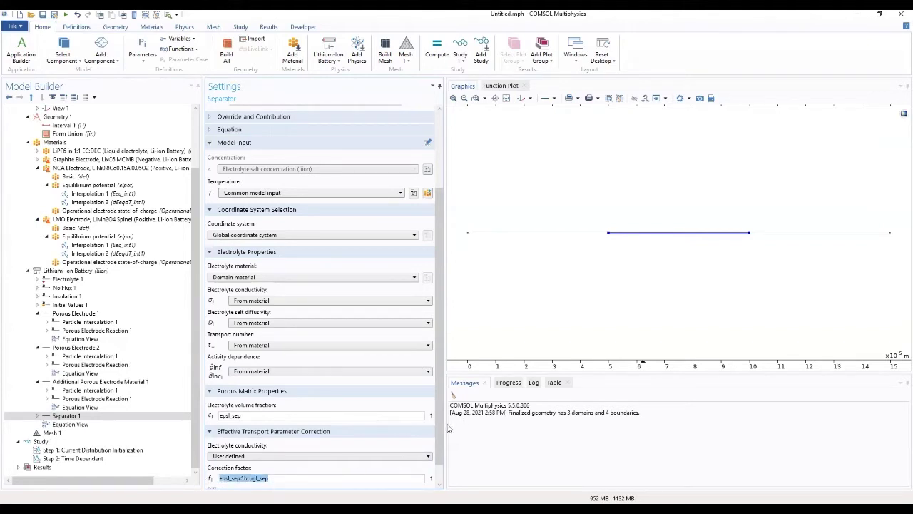
scroll(440, 426, down, 1)
click(243, 479)
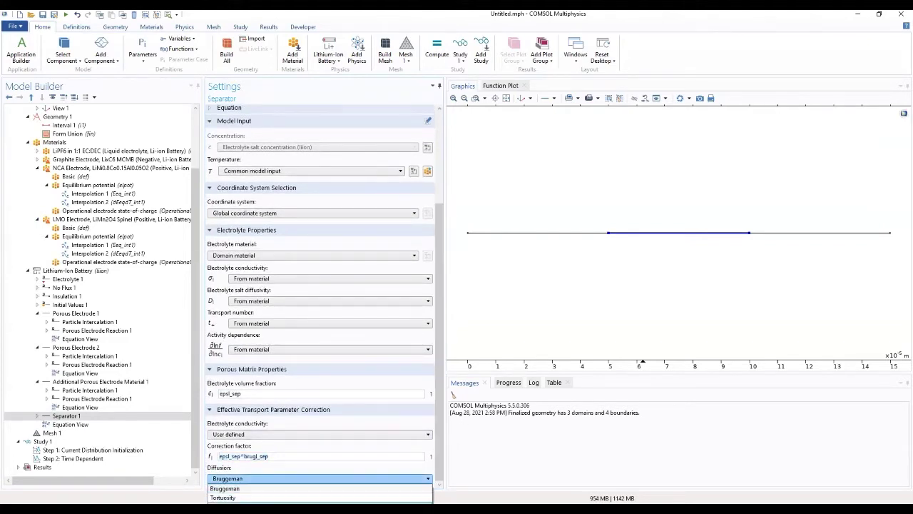
click(225, 498)
scroll(439, 417, down, 1)
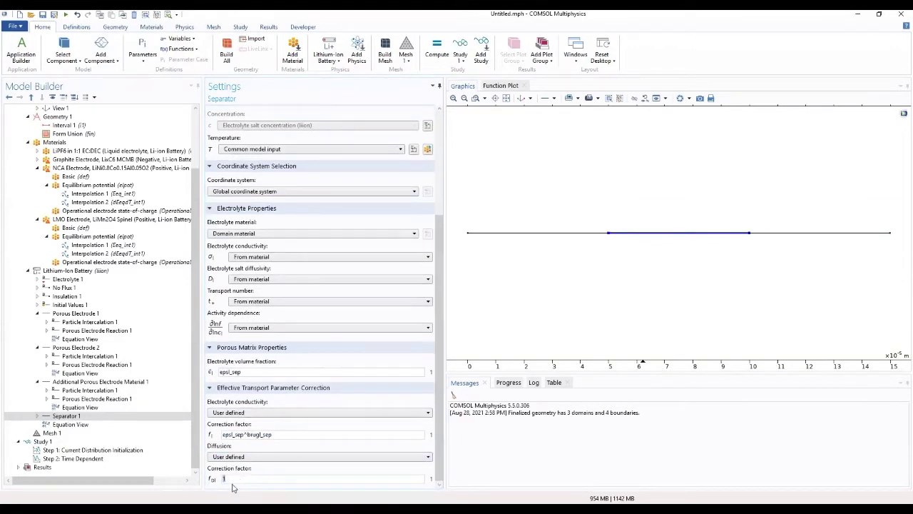
key(ctrl+v)
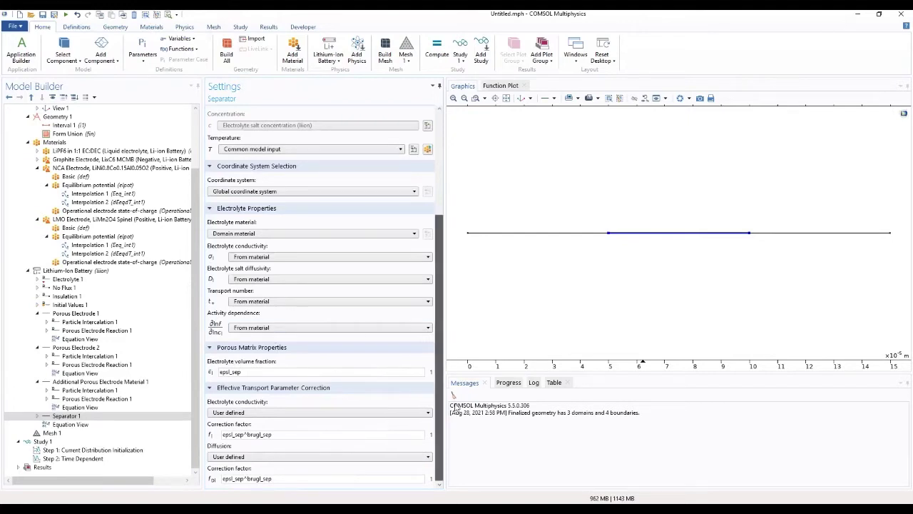
Step: Review the intercalation and reaction settings of Porous Electrode 2 and the Additional Porous Electrode Material
drag(438, 361, 443, 222)
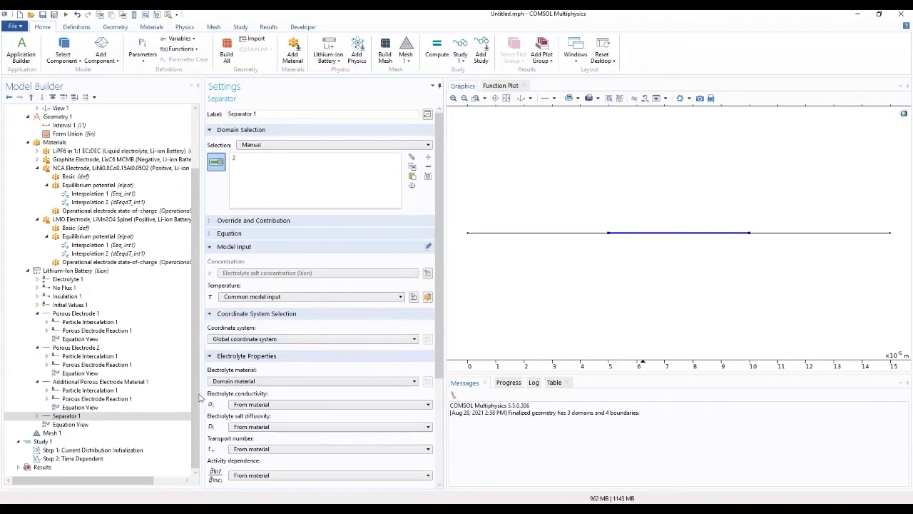
click(105, 356)
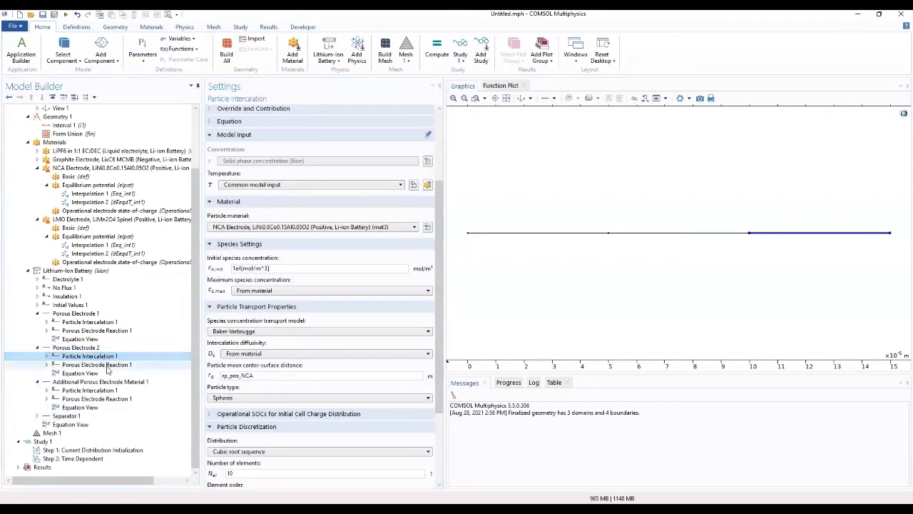
click(107, 364)
click(104, 381)
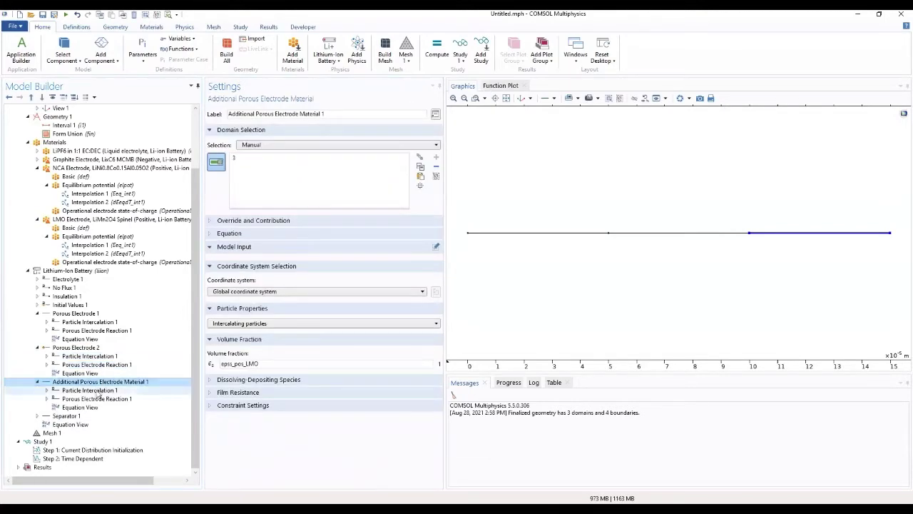
click(100, 391)
click(100, 399)
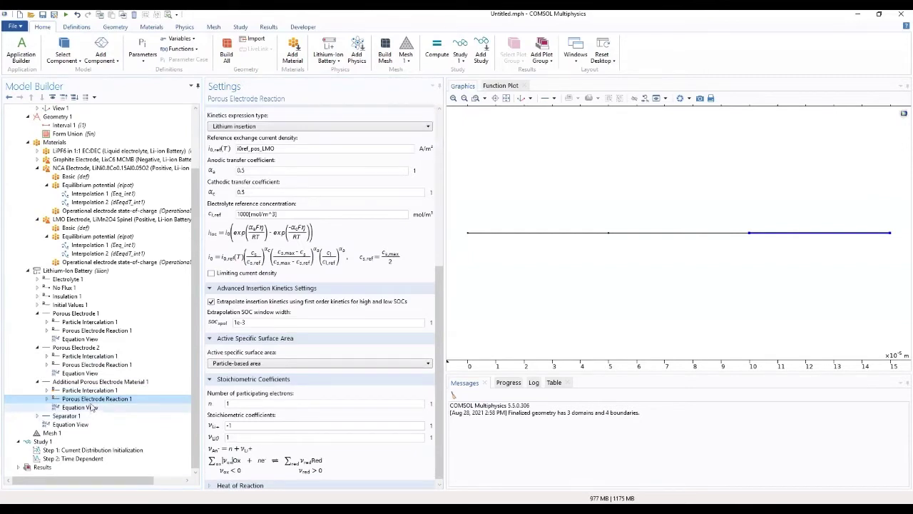
click(94, 392)
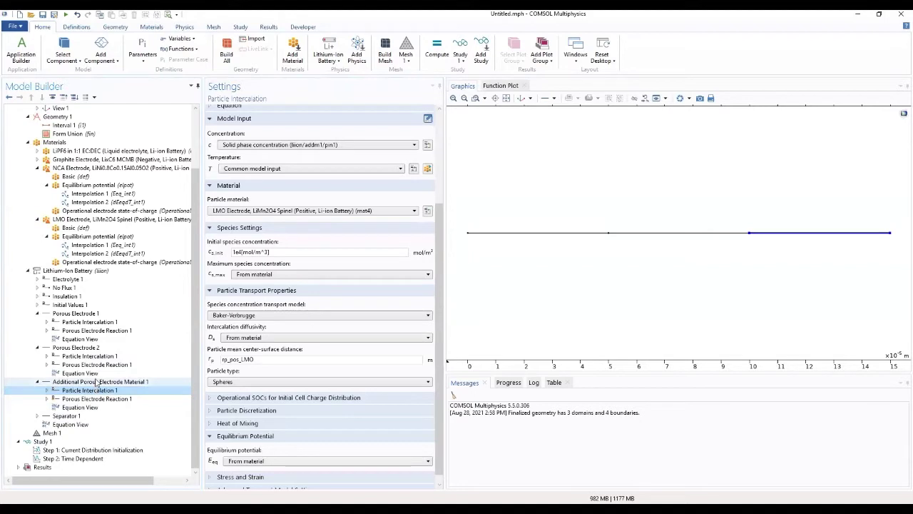
Step: Add an Initial Cell Charge Distribution node to the Lithium-Ion Battery interface, with Initial cell state-of-charge as the initial battery cell setting
click(72, 271)
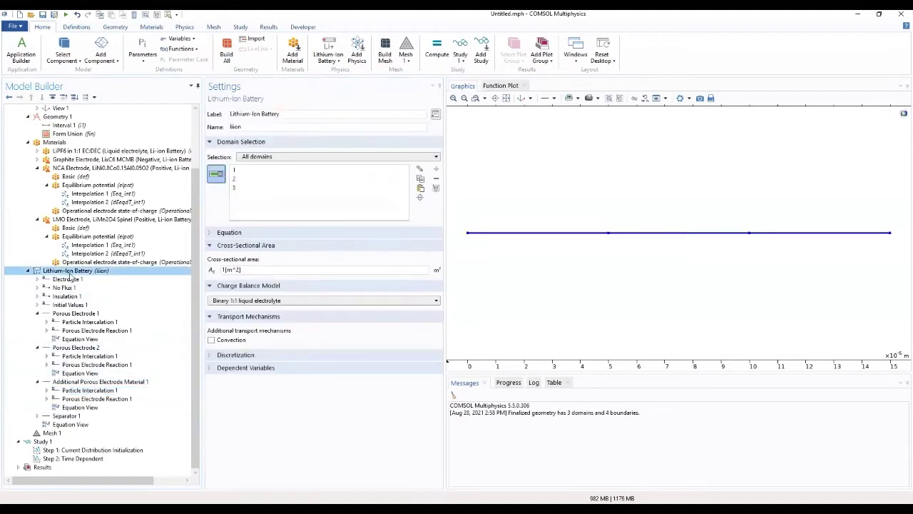
right_click(70, 274)
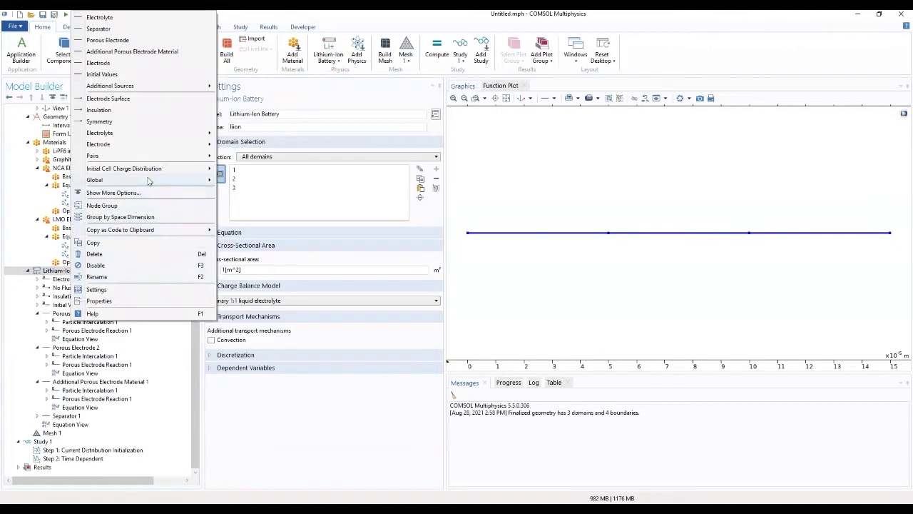
mouse_move(157, 172)
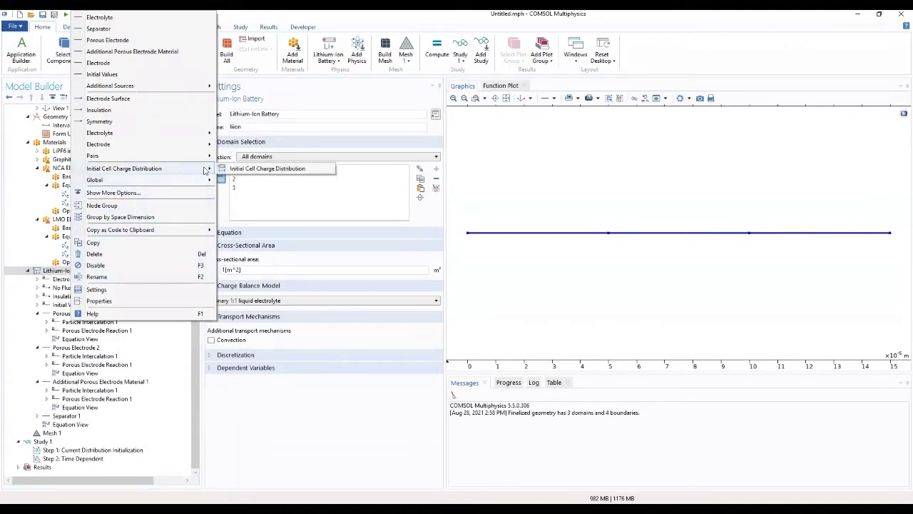
click(290, 169)
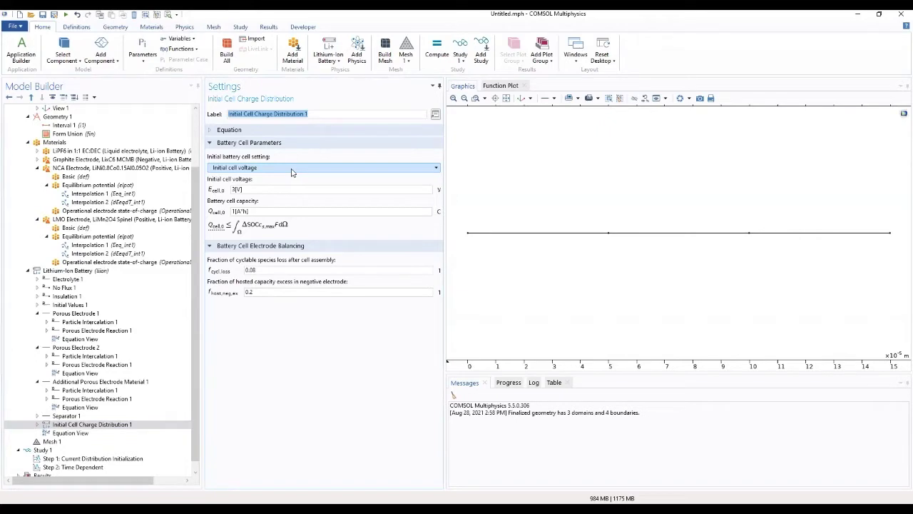
click(291, 168)
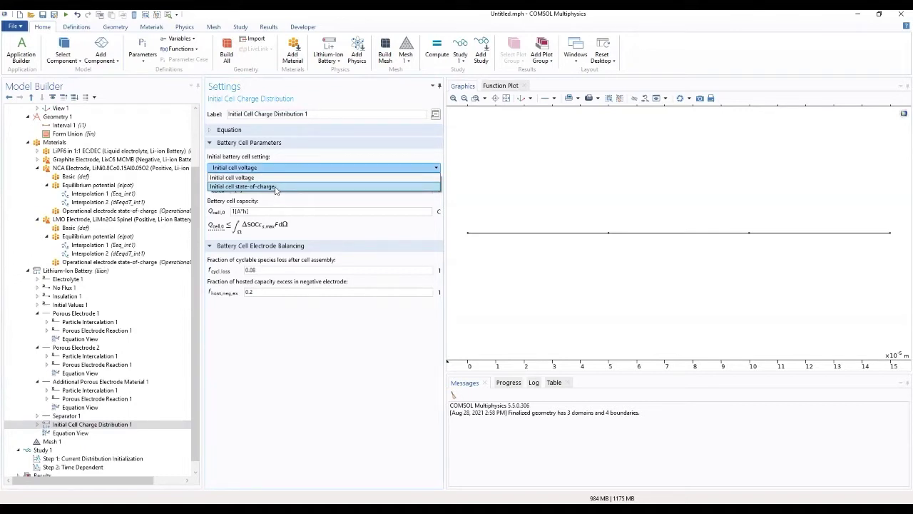
click(276, 187)
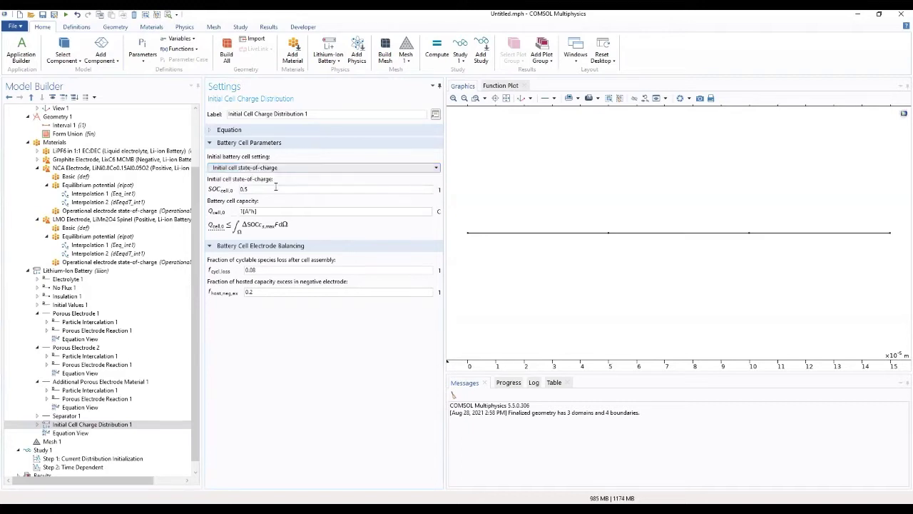
Step: Set the initial cell state-of-charge to SOC_cell0 and the battery cell capacity to Q_batt
drag(276, 187, 215, 190)
text(SOC_cell)
key(BackSpace)
drag(258, 212, 207, 200)
text(Q)
key(BackSpace)
text(q)
key(BackSpace)
text(Q_)
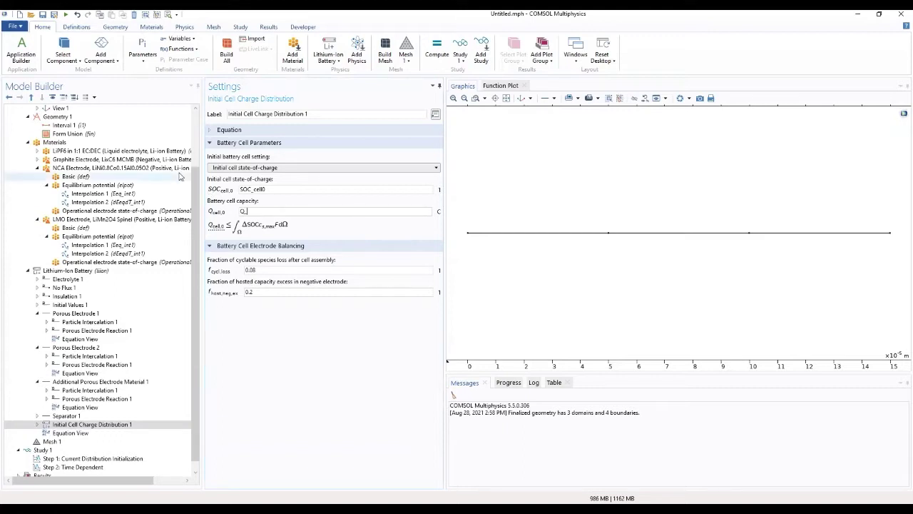
text(cell)
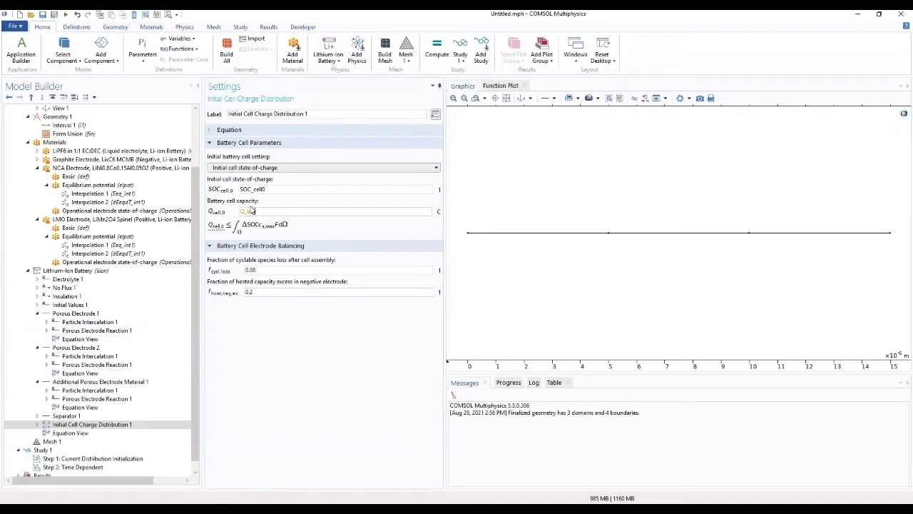
click(266, 341)
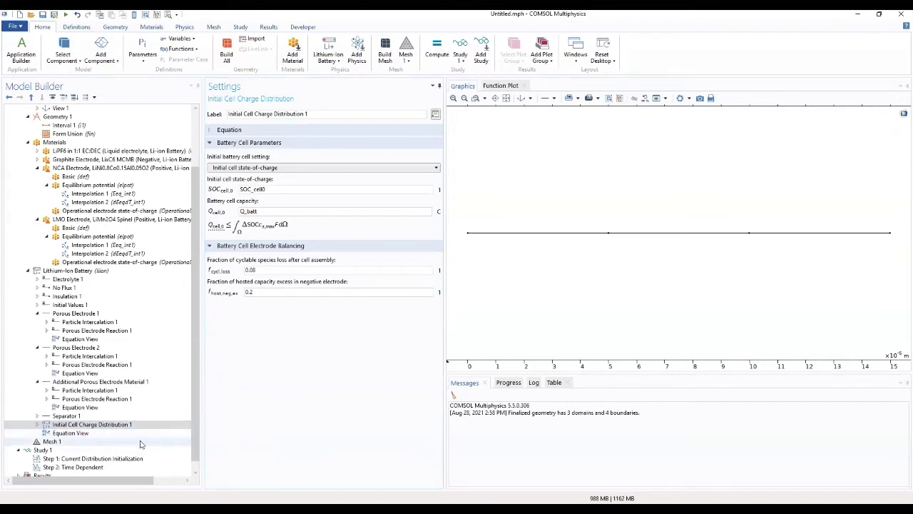
Step: Assign domain 1 to the Negative Electrode Selection and domain 3 to the Positive Electrode Selection of the Initial Cell Charge Distribution
click(39, 424)
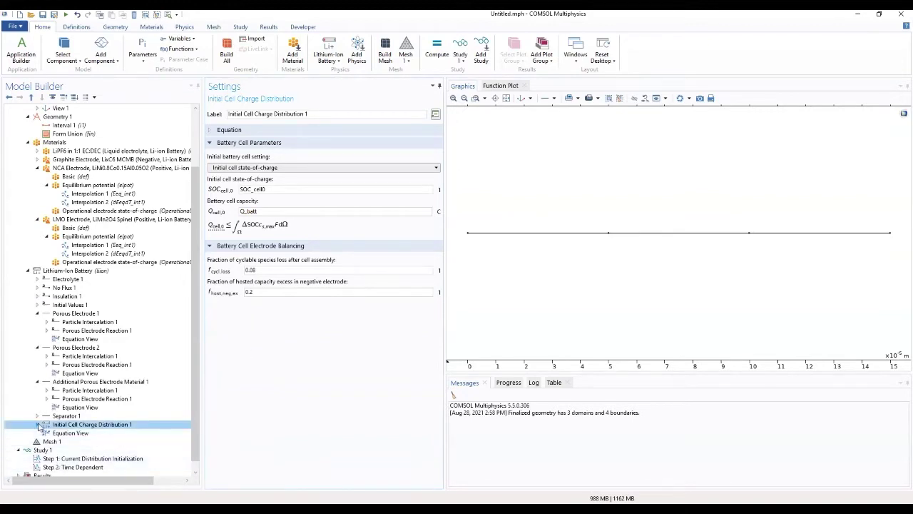
click(37, 424)
click(74, 433)
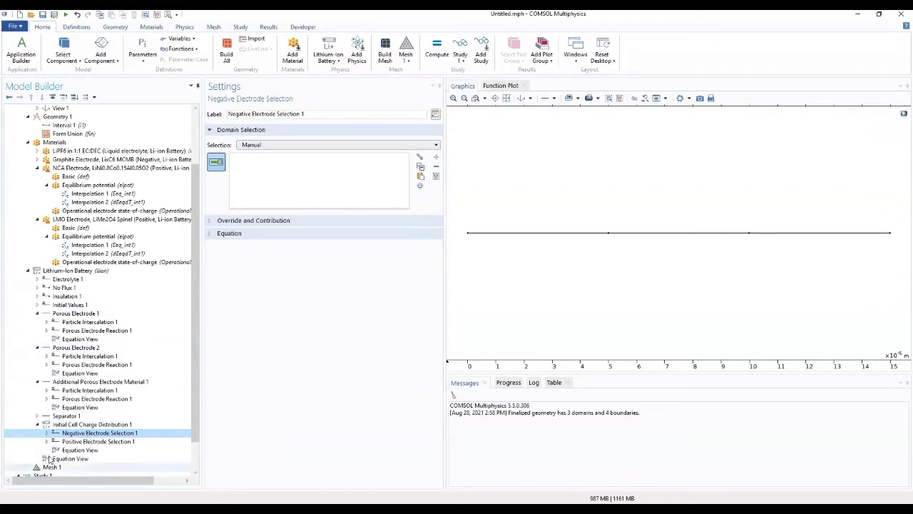
click(528, 235)
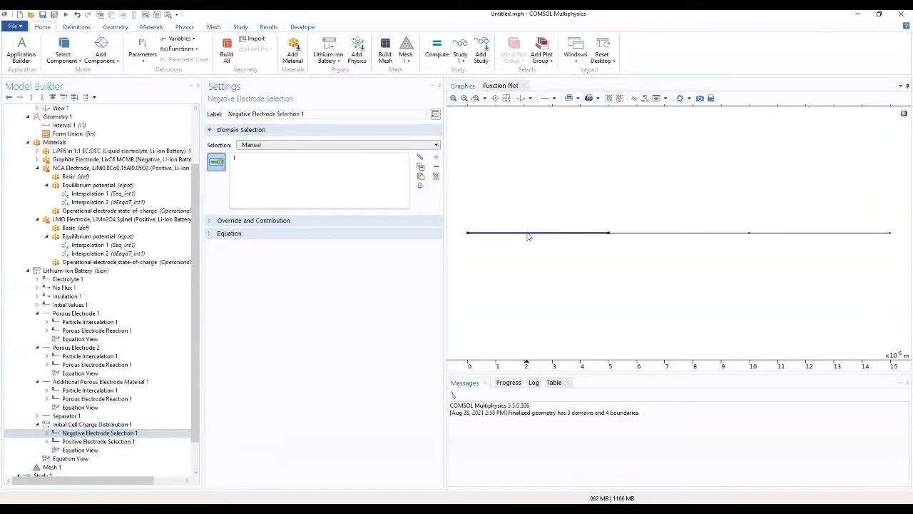
click(82, 442)
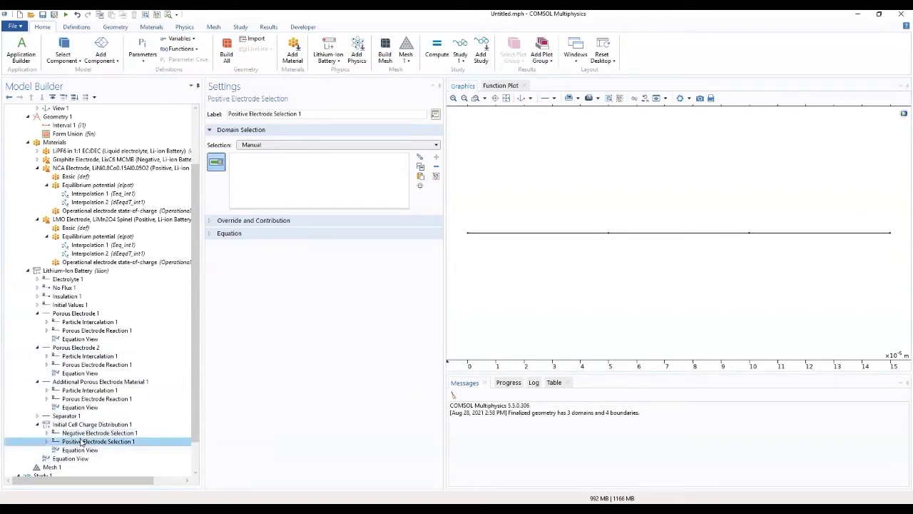
click(833, 234)
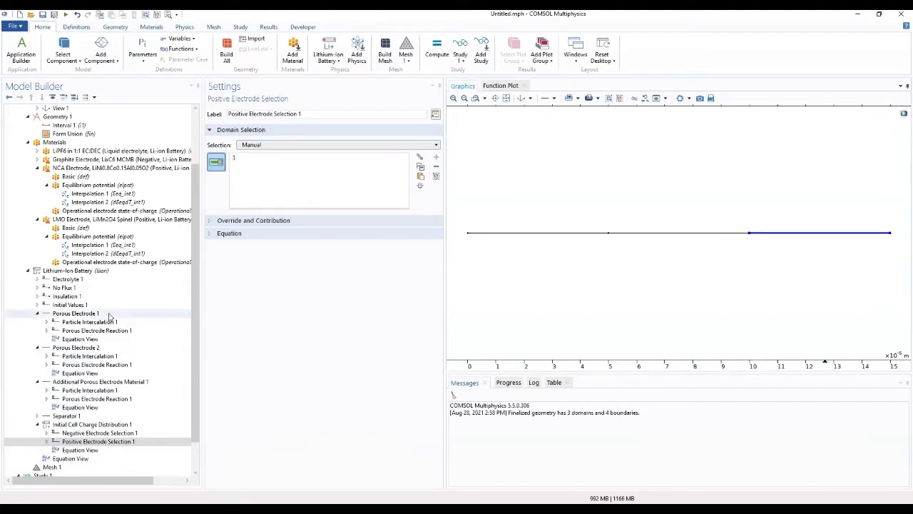
Step: Revise the electrode volume fraction expression in the porous matrix properties of Porous Electrode 1
click(78, 313)
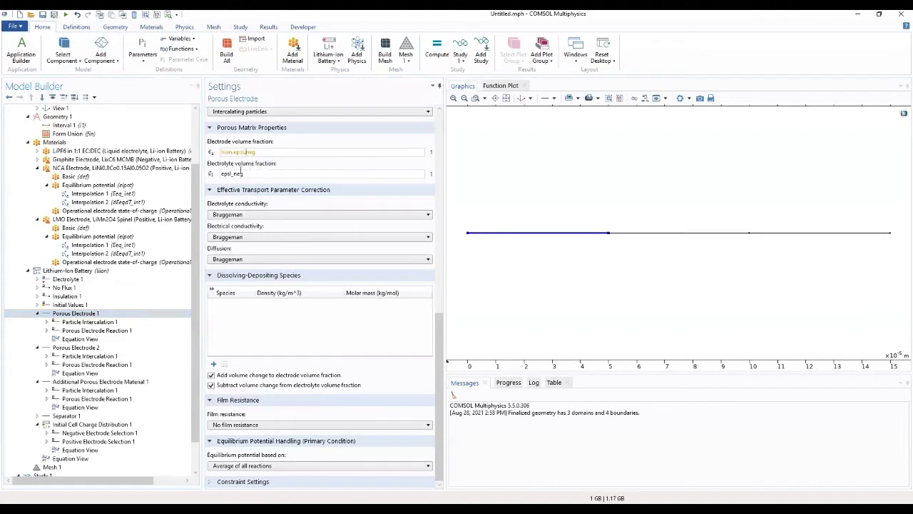
click(347, 169)
Step: Add an Electric Ground node to the Lithium-Ion Battery interface and assign it to boundary 1
click(107, 271)
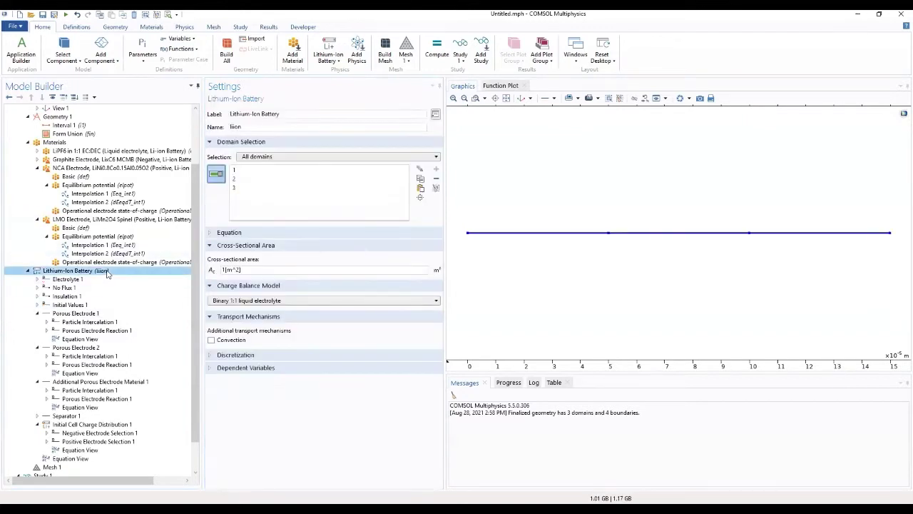
right_click(105, 271)
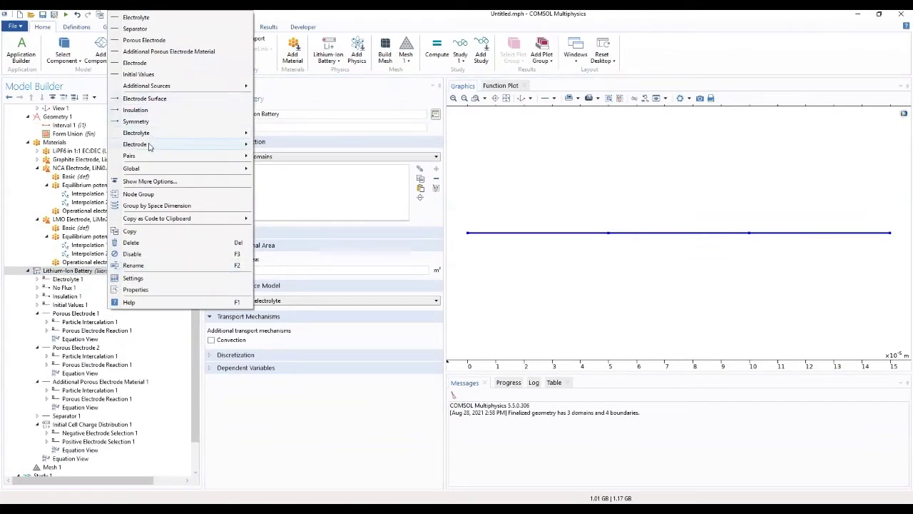
mouse_move(149, 145)
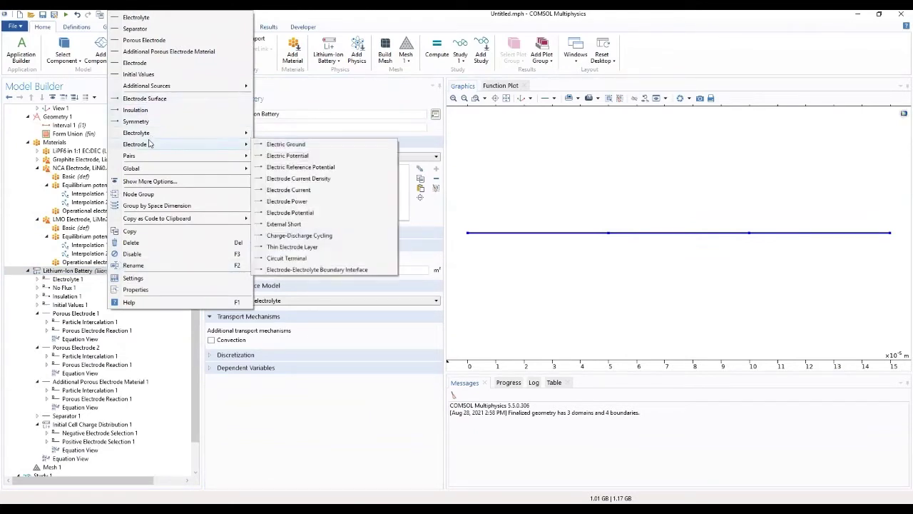
click(279, 146)
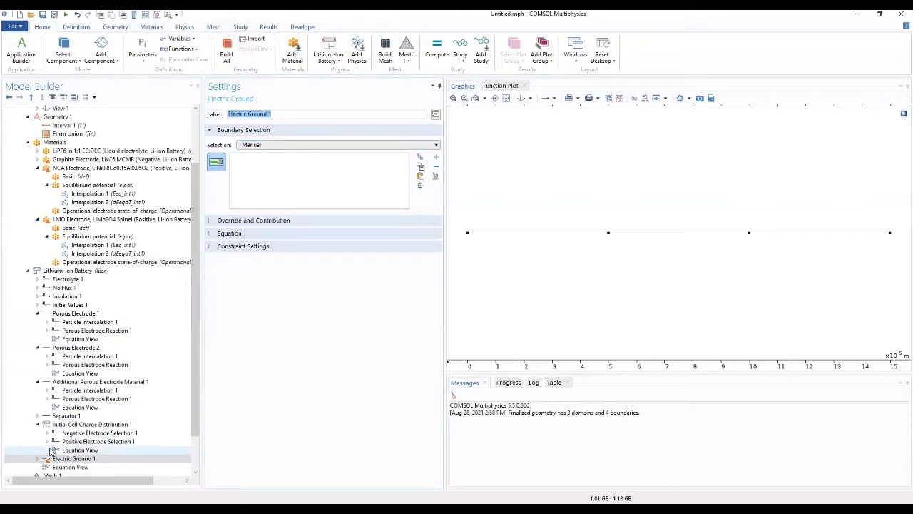
click(467, 235)
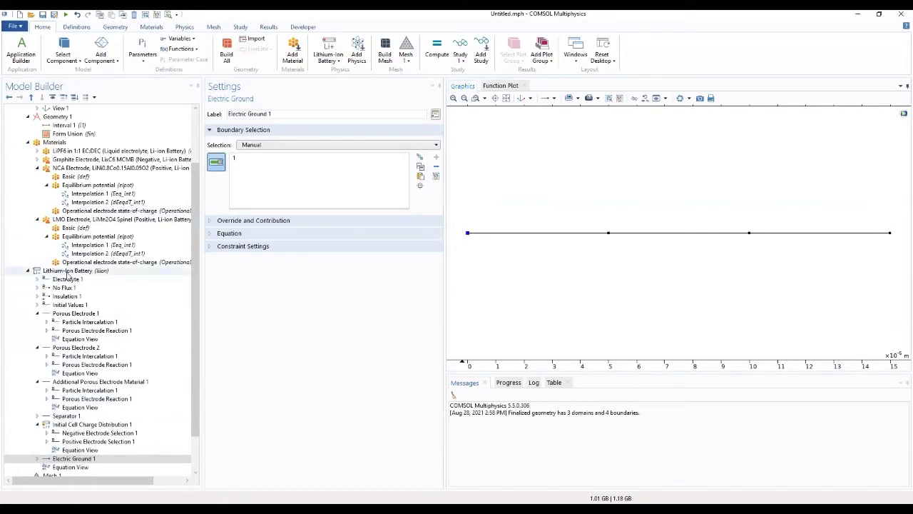
Step: Add an Electrode Current node to the Lithium-Ion Battery interface and assign it to boundary 4
click(69, 273)
right_click(69, 274)
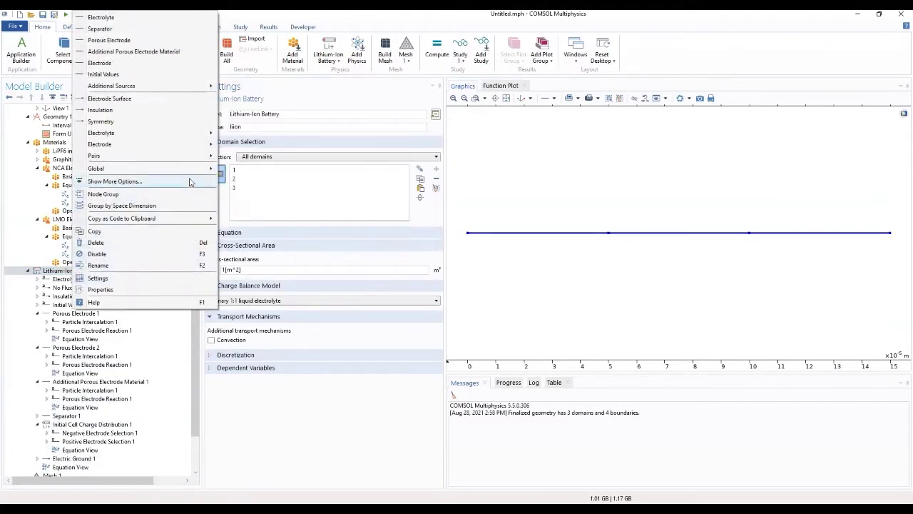
mouse_move(201, 147)
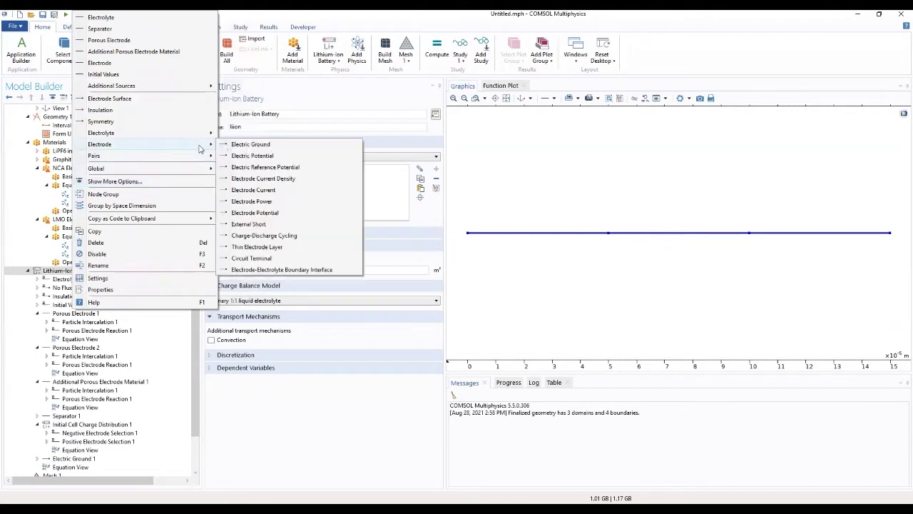
click(253, 190)
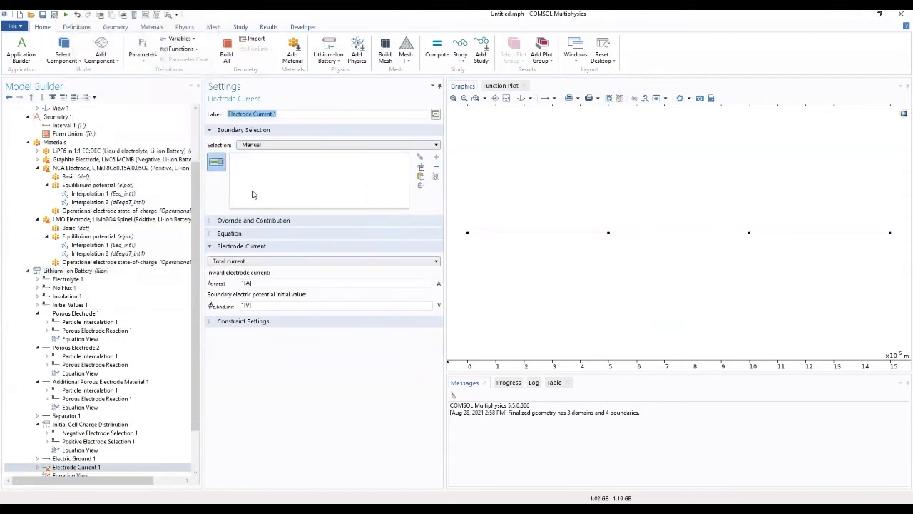
click(890, 234)
Step: Set the inward electrode current of Electrode Current 1 to -liion.I_1C
drag(262, 284, 201, 290)
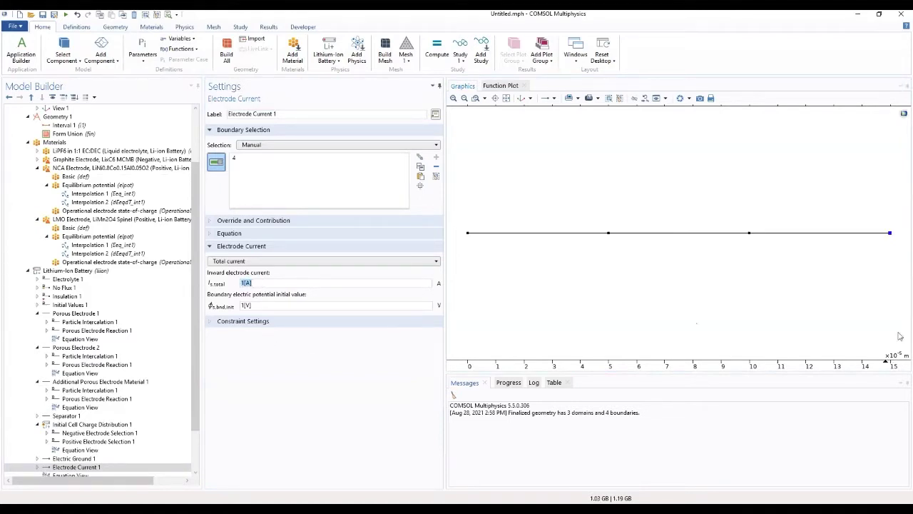
key(BackSpace)
text(-()
text(iion.)
text(I_1)
text(C)
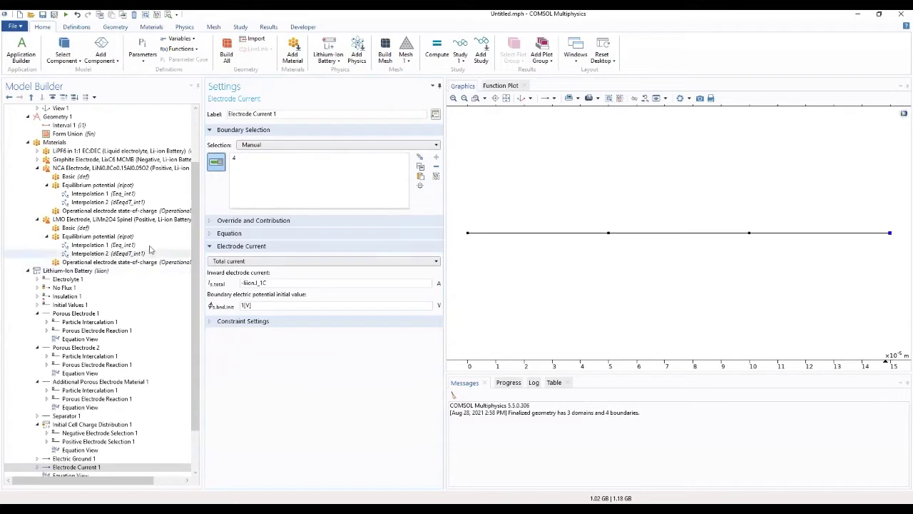
Step: Set the Temperature expression in the Default Model Inputs to the parameter T
scroll(128, 178, up, 3)
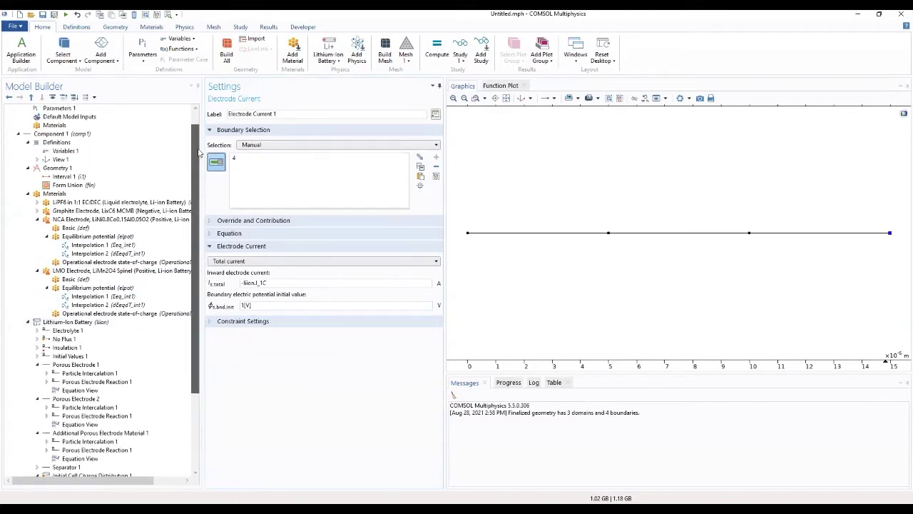
click(135, 135)
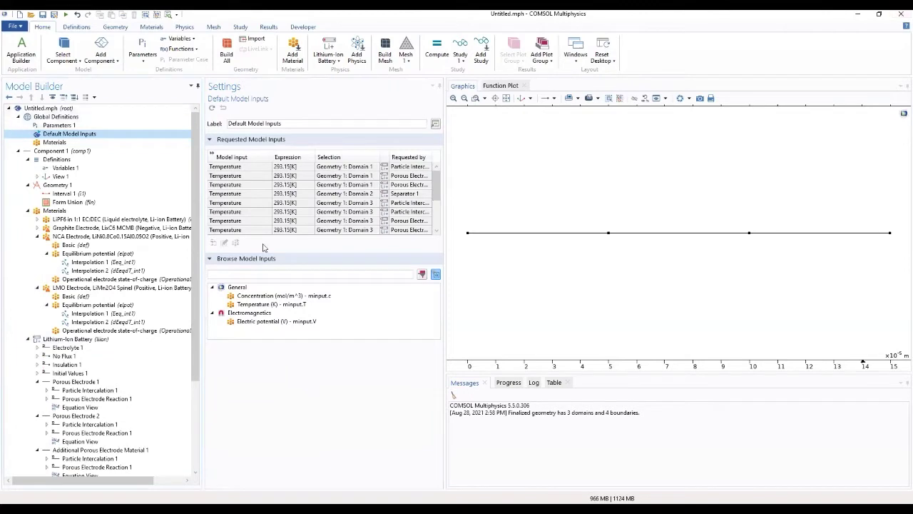
click(289, 305)
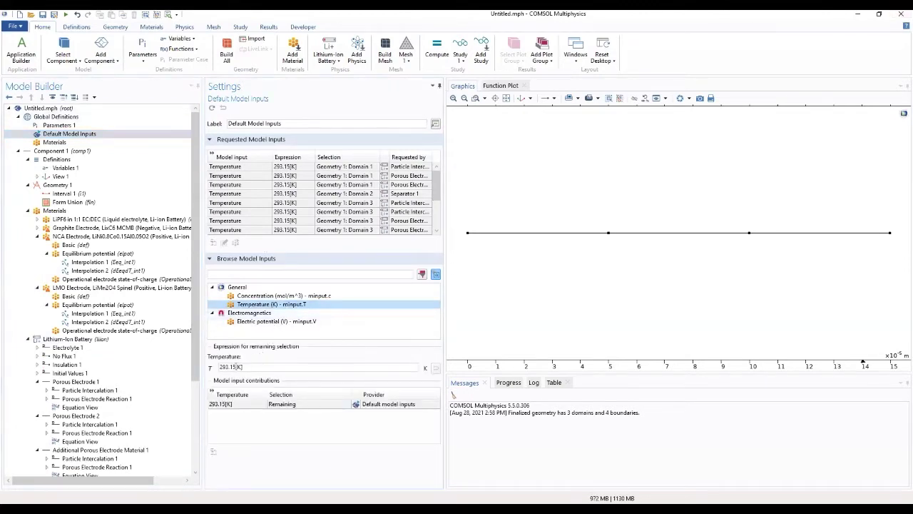
drag(244, 367, 204, 369)
text(T)
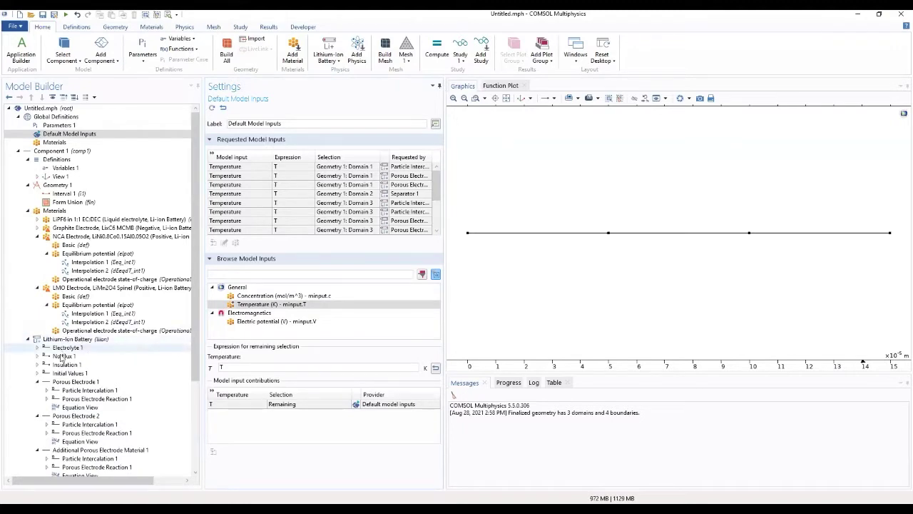
Step: Set the physics-controlled element size of Mesh 1 to Fine and build the mesh
scroll(191, 319, down, 4)
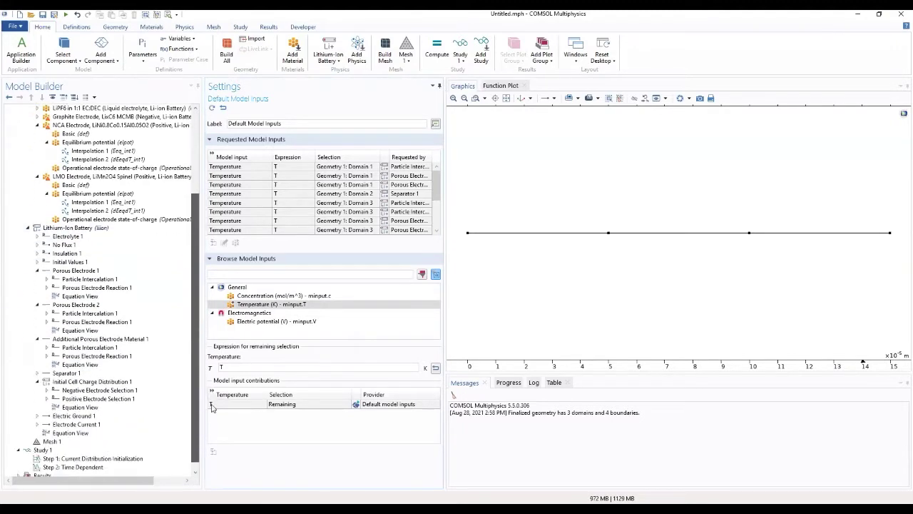
click(70, 443)
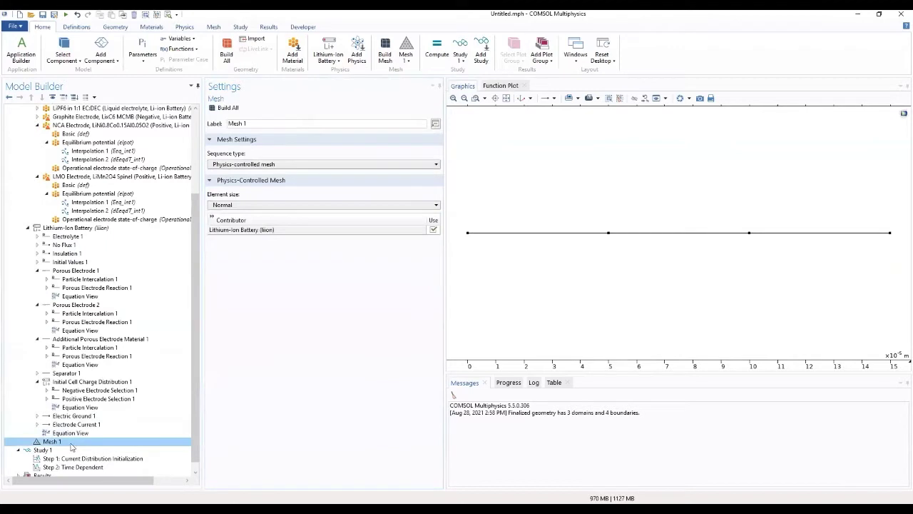
click(331, 206)
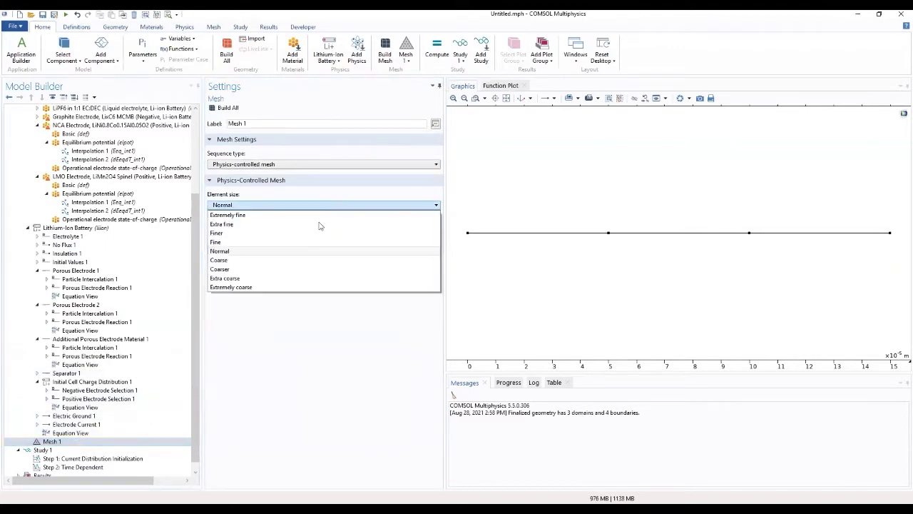
click(268, 244)
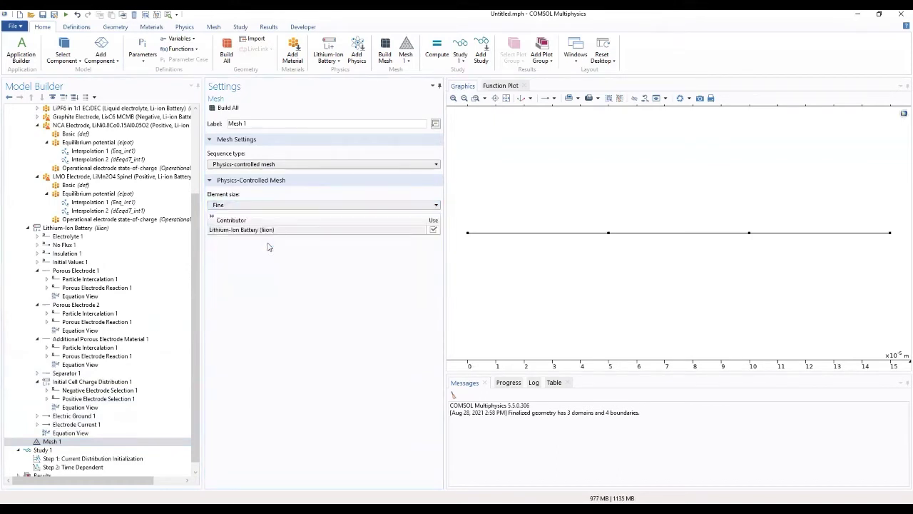
click(227, 111)
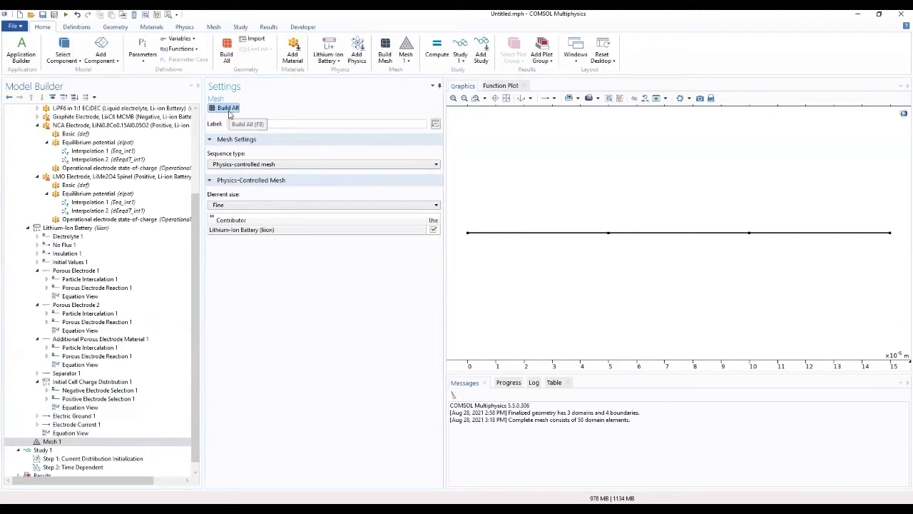
Step: Collapse the Geometry, Materials and individual Lithium-Ion Battery feature nodes in the model tree
click(28, 228)
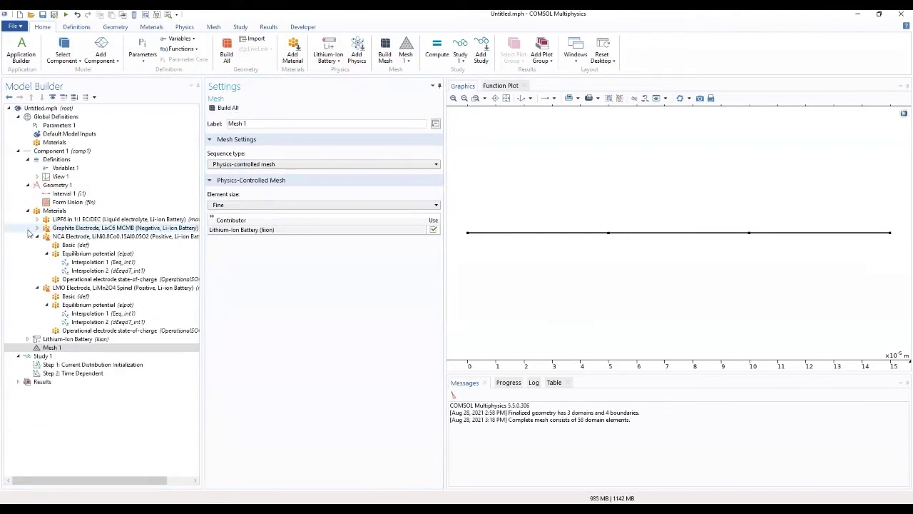
click(28, 210)
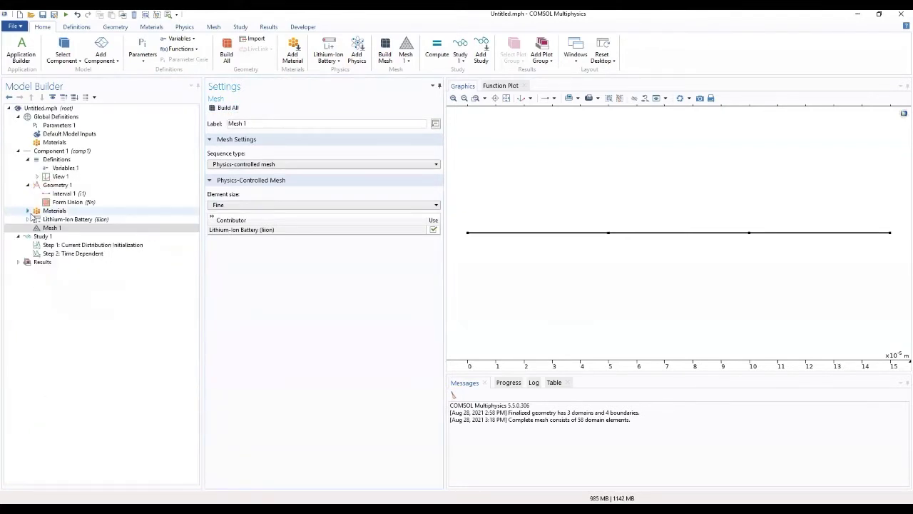
click(28, 185)
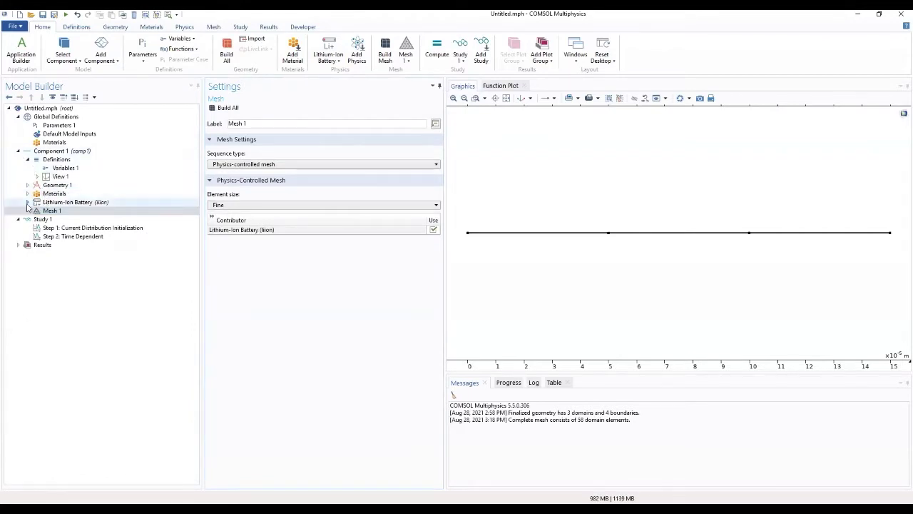
click(27, 202)
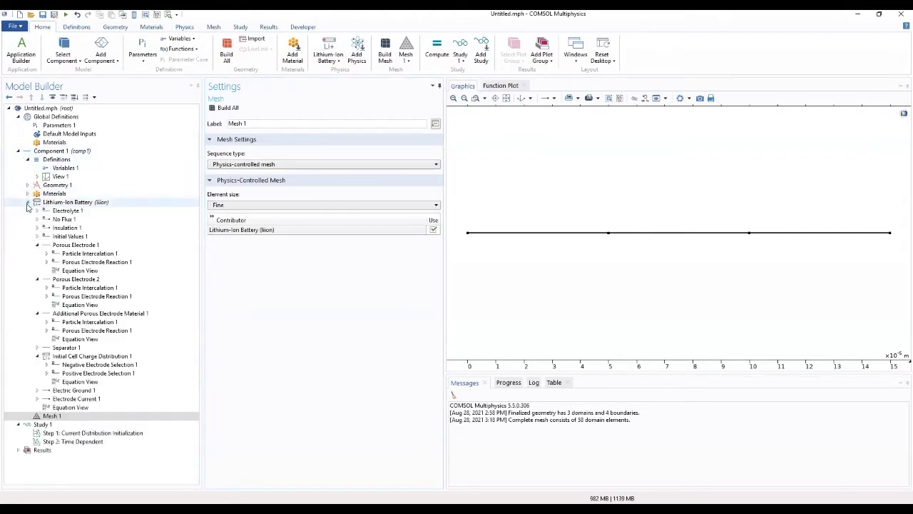
click(37, 245)
click(37, 253)
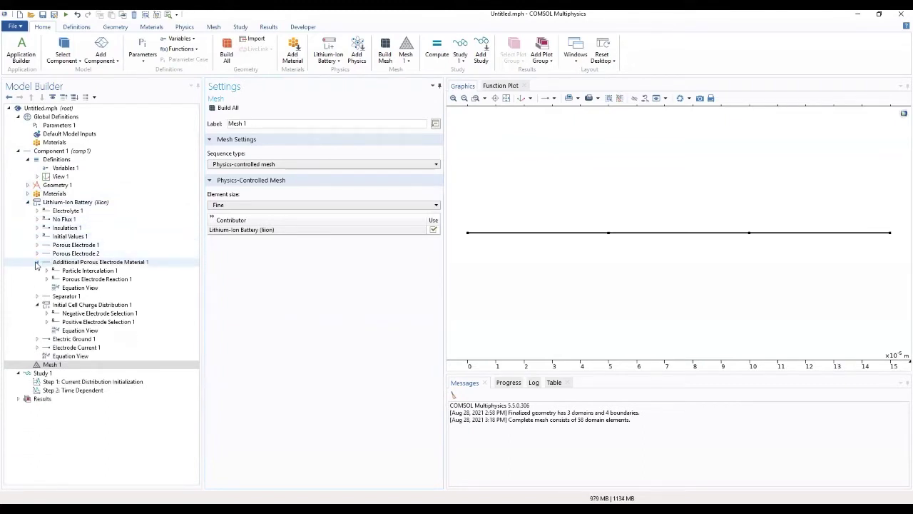
click(37, 261)
click(37, 279)
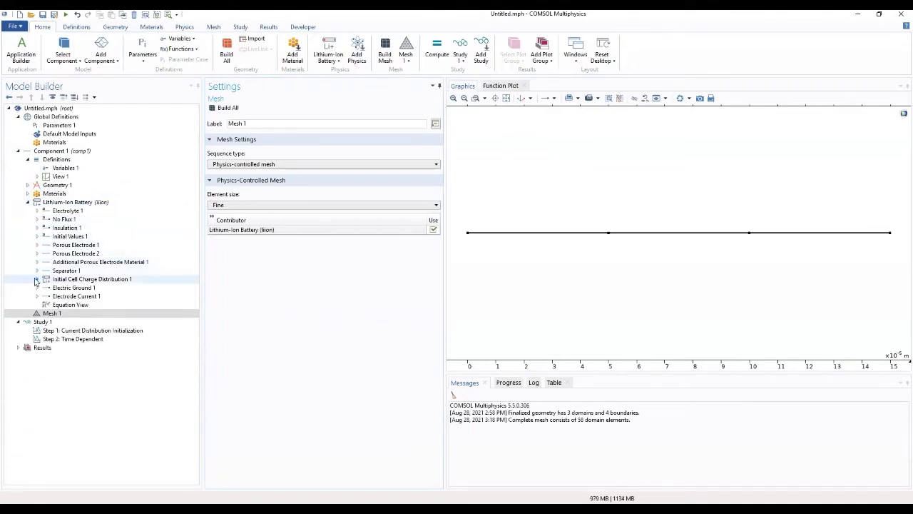
Step: Add an Integration nonlocal coupling to Component 1 at the Boundary level, with the positive electrode's outer end point as source
click(55, 160)
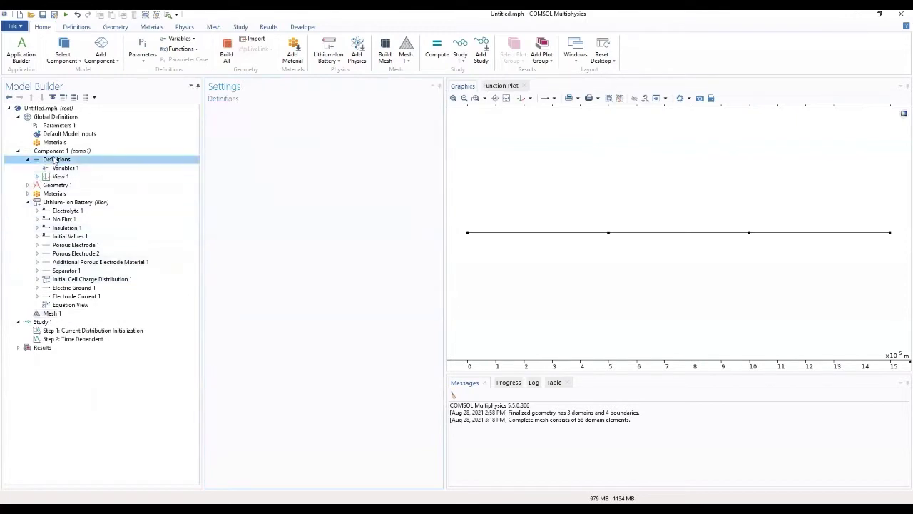
right_click(55, 160)
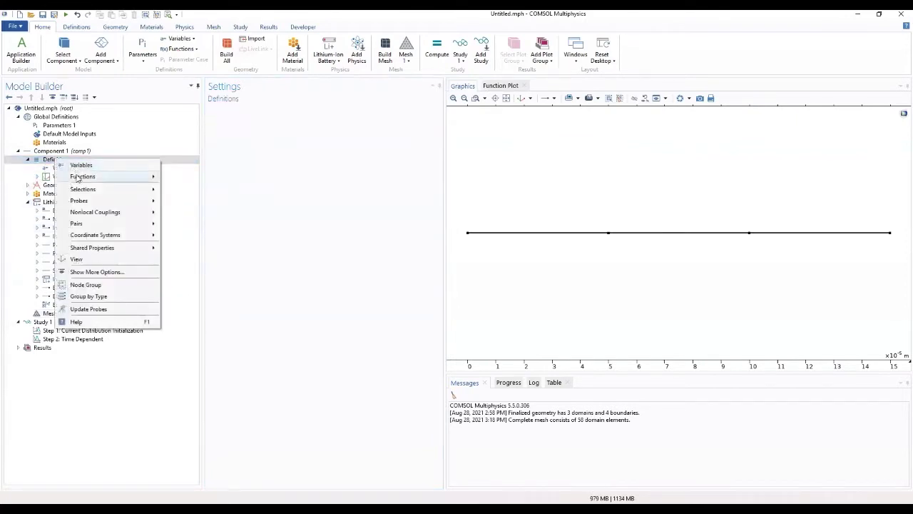
mouse_move(78, 179)
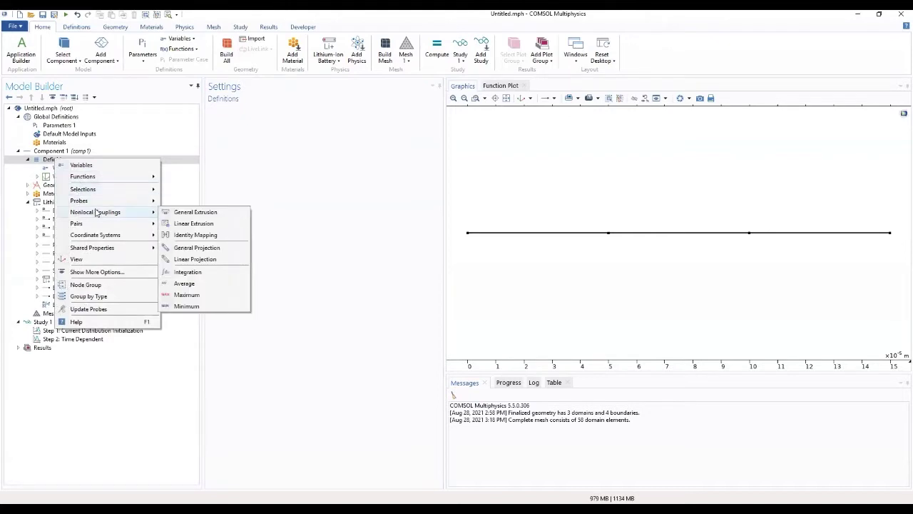
mouse_move(144, 216)
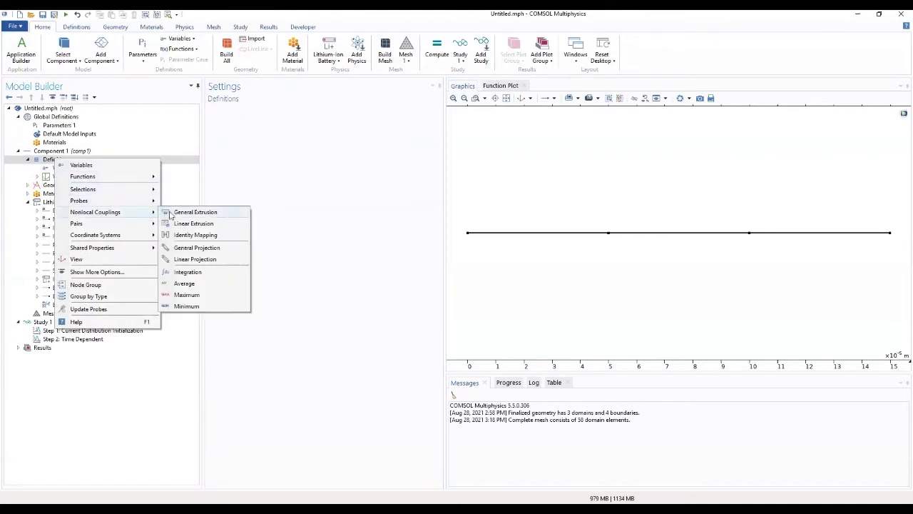
click(187, 271)
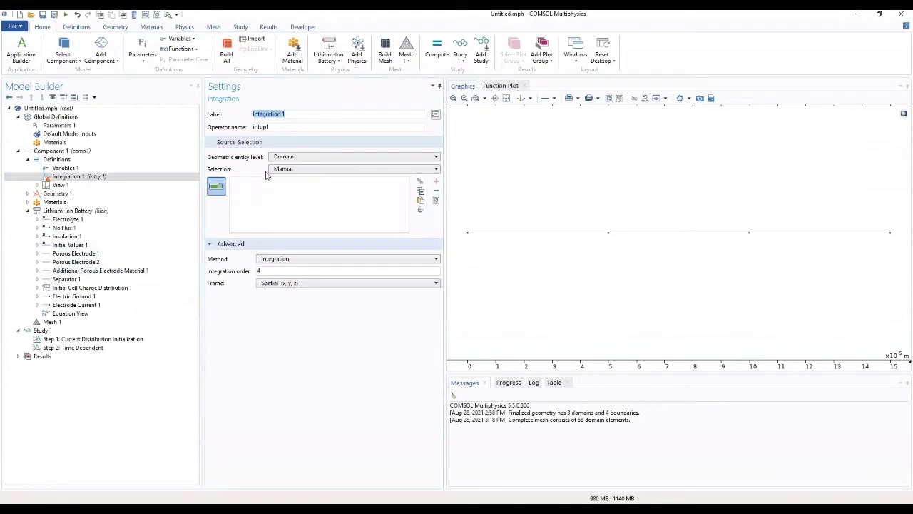
click(286, 159)
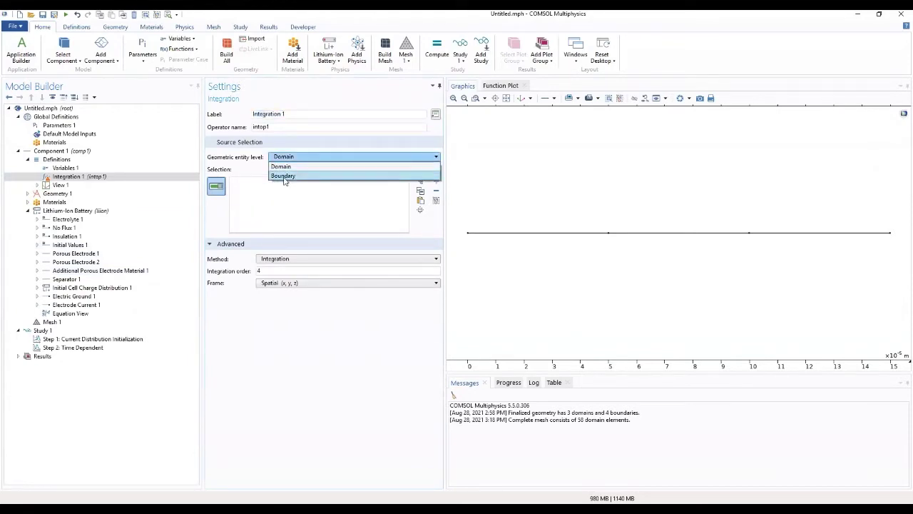
click(284, 176)
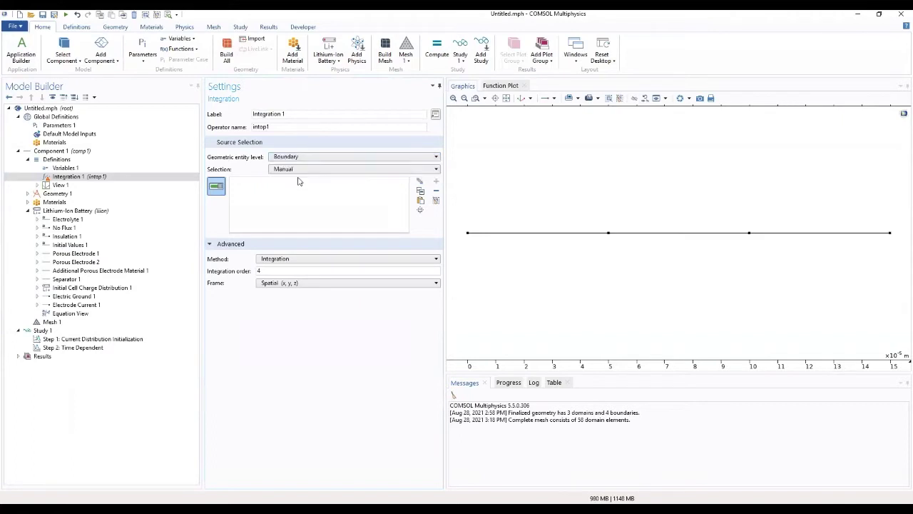
click(889, 234)
Step: Rename the operator of Integration 1 as EndTerminal
double_click(251, 128)
text(eN)
key(BackSpace)
key(BackSpace)
text(EndTerminal)
key(BackSpace)
drag(332, 127, 219, 137)
click(304, 343)
Step: Set the output times of the Time Dependent study step to 0 3600 seconds
click(139, 341)
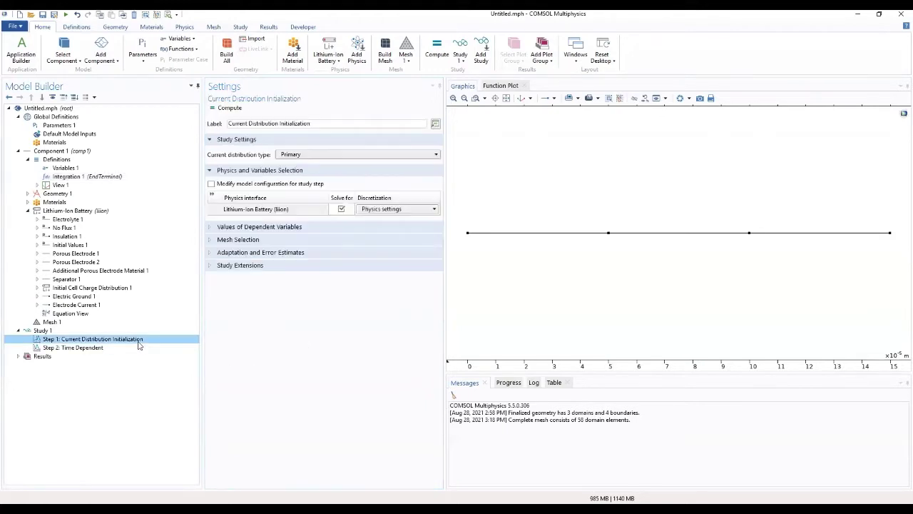
click(100, 348)
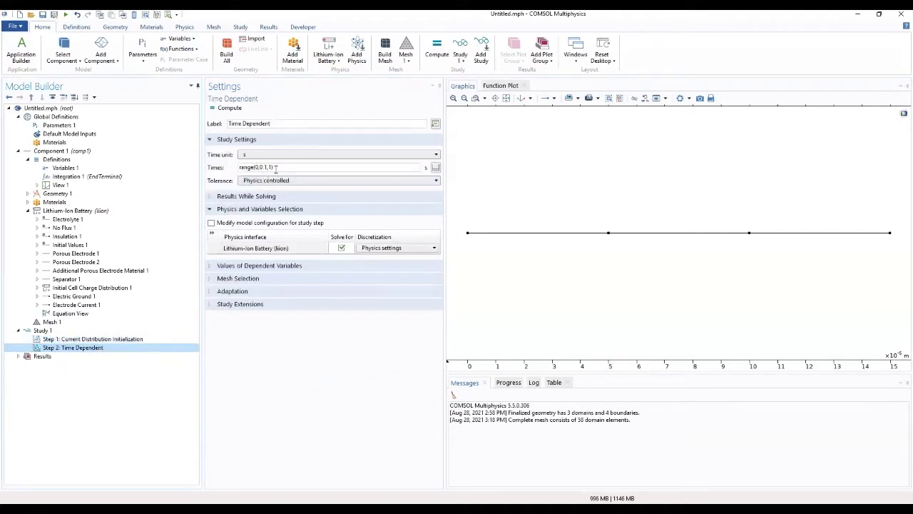
drag(277, 168, 238, 166)
text(0 3600)
click(79, 347)
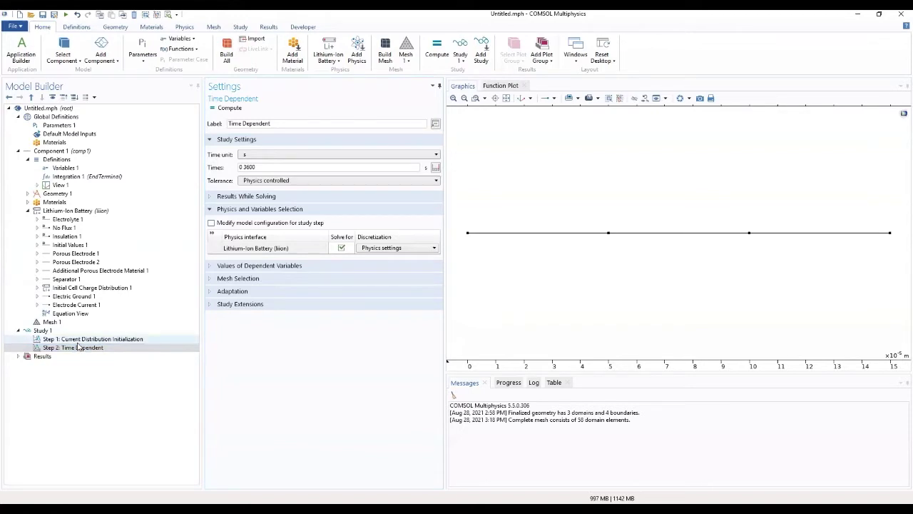
Step: Show the default solver for Study 1 and expand Solution 1 and its Stationary Solver 1 node
click(43, 330)
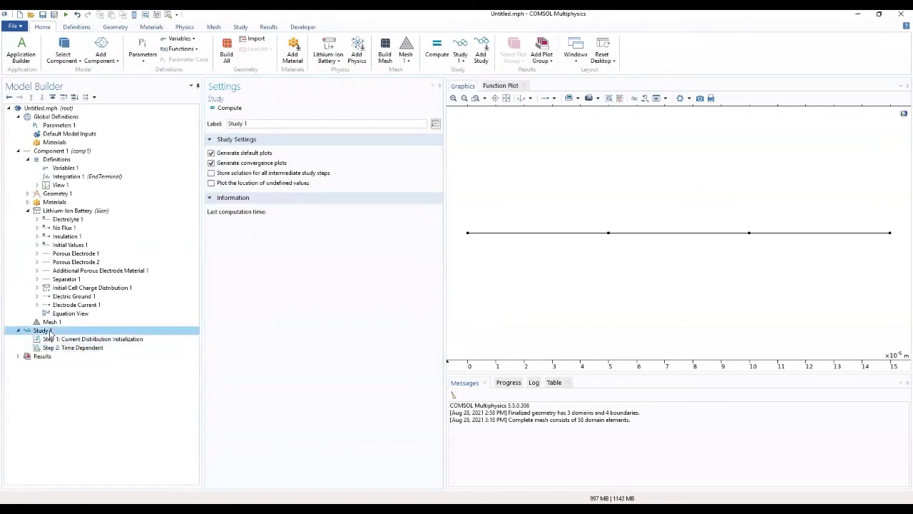
right_click(50, 333)
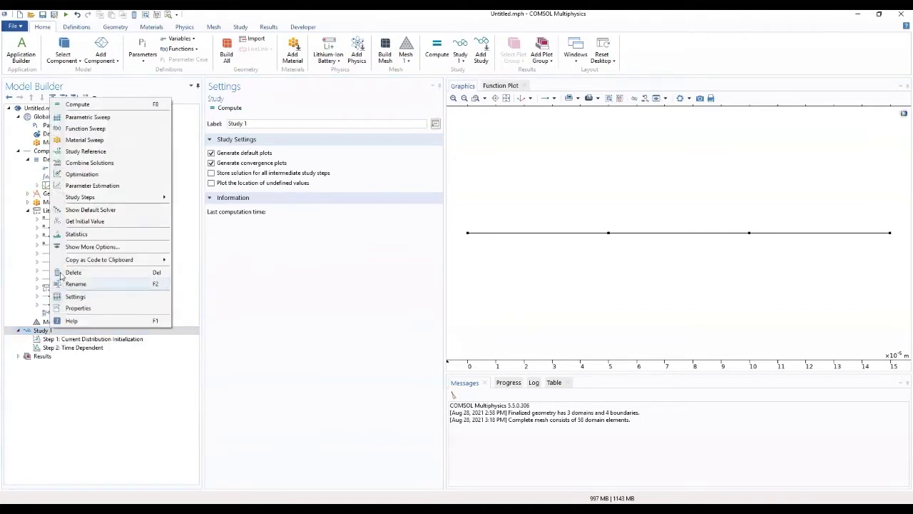
click(72, 213)
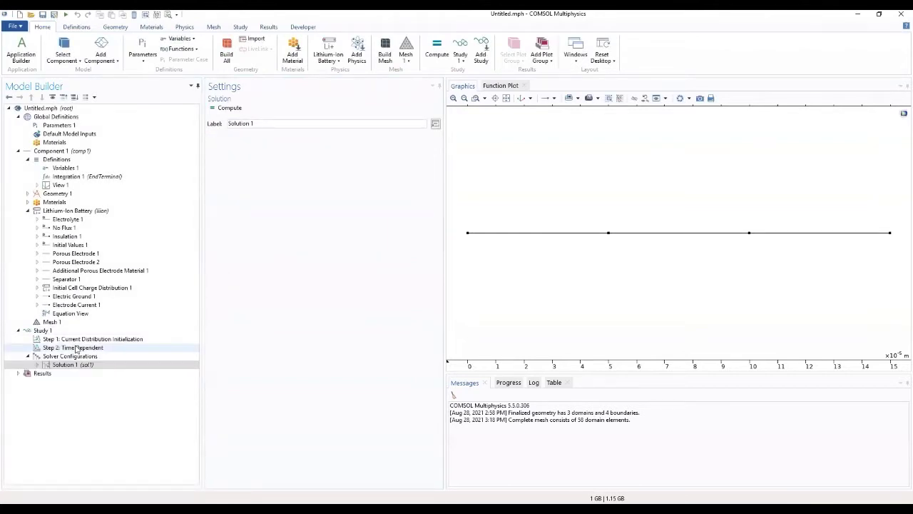
click(37, 365)
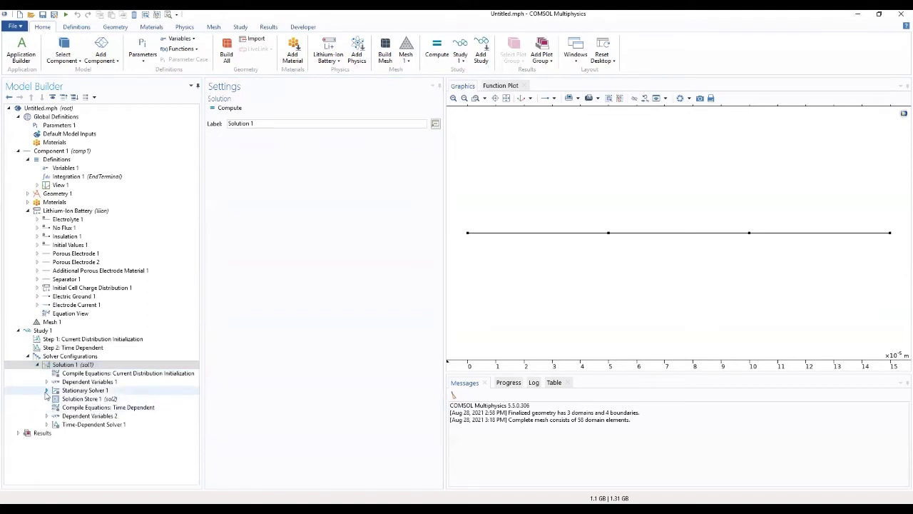
click(46, 390)
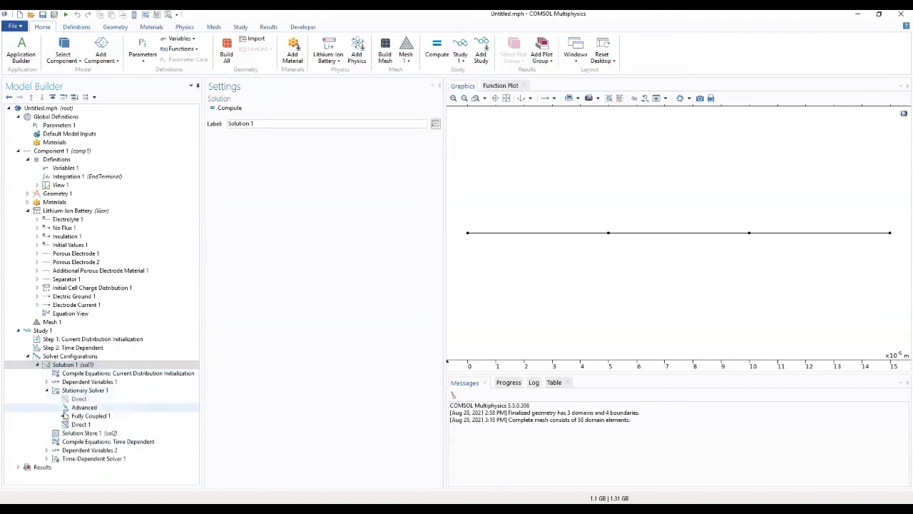
Step: Set the output times to store in Time-Dependent Solver 1 to Steps taken by solver
click(59, 460)
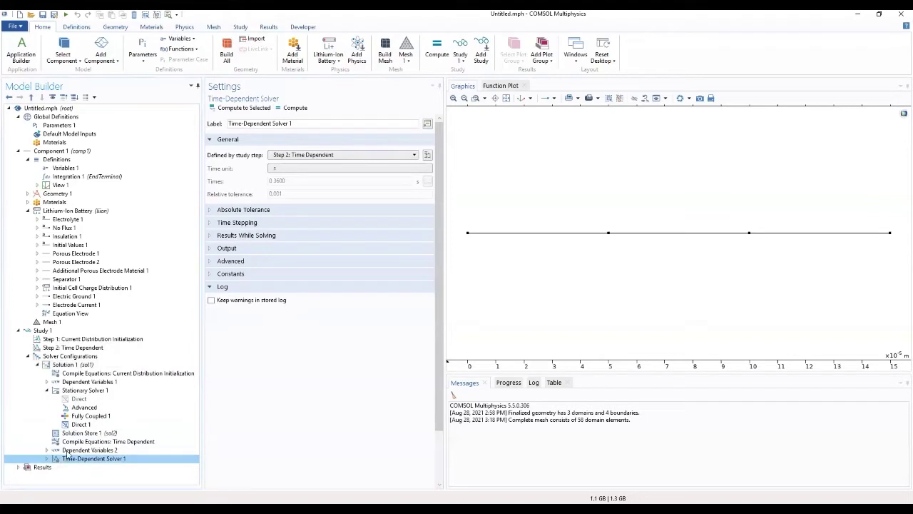
click(210, 249)
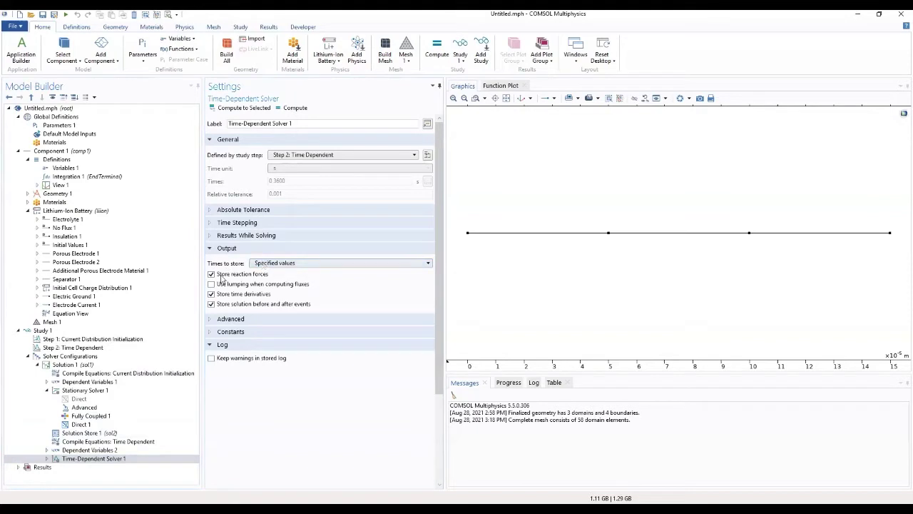
click(275, 264)
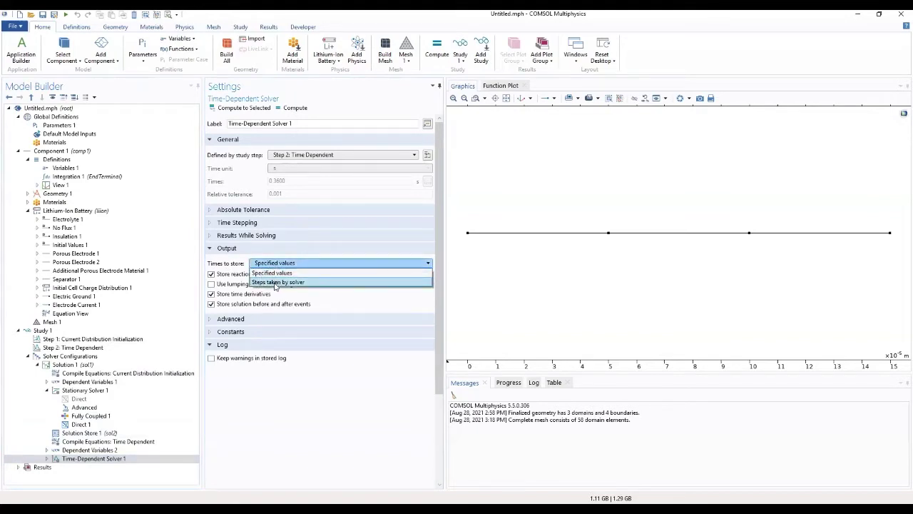
click(278, 283)
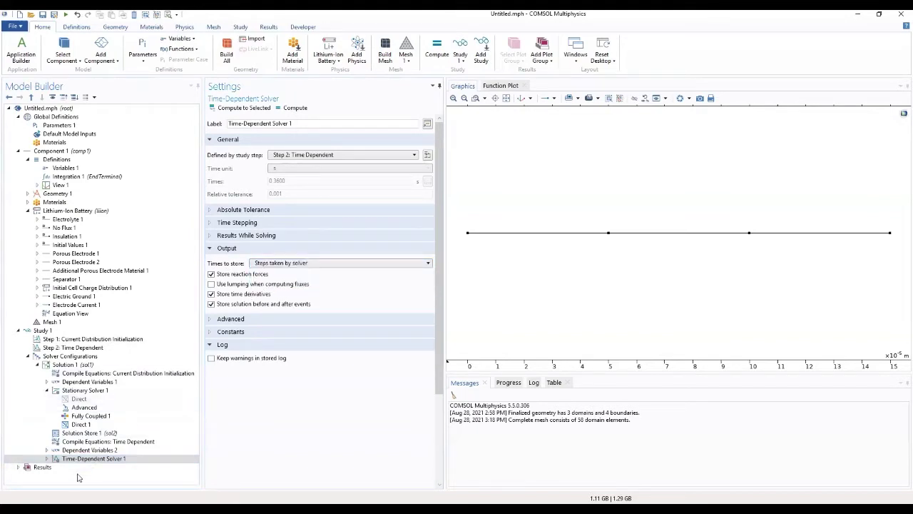
Step: Expand Time-Dependent Solver 1 and its Results While Solving settings, and add a Stop Condition to the solver
click(53, 460)
click(47, 459)
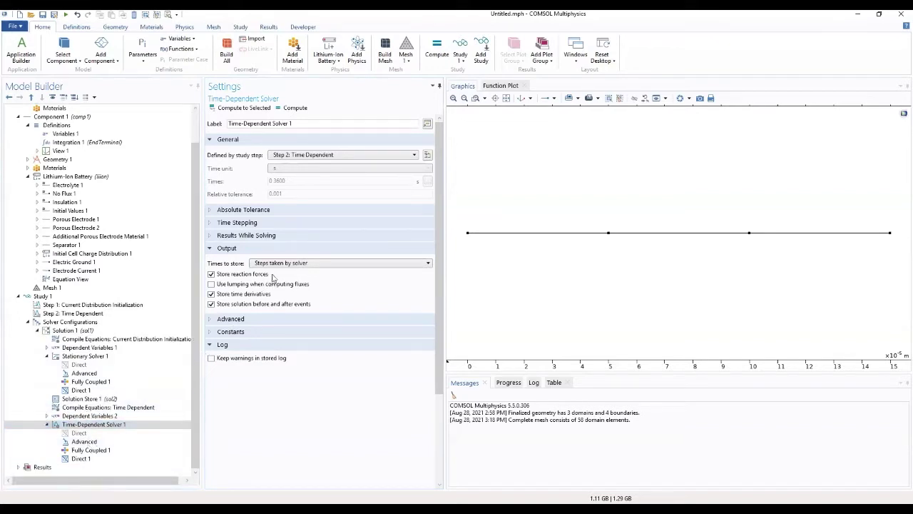
click(211, 237)
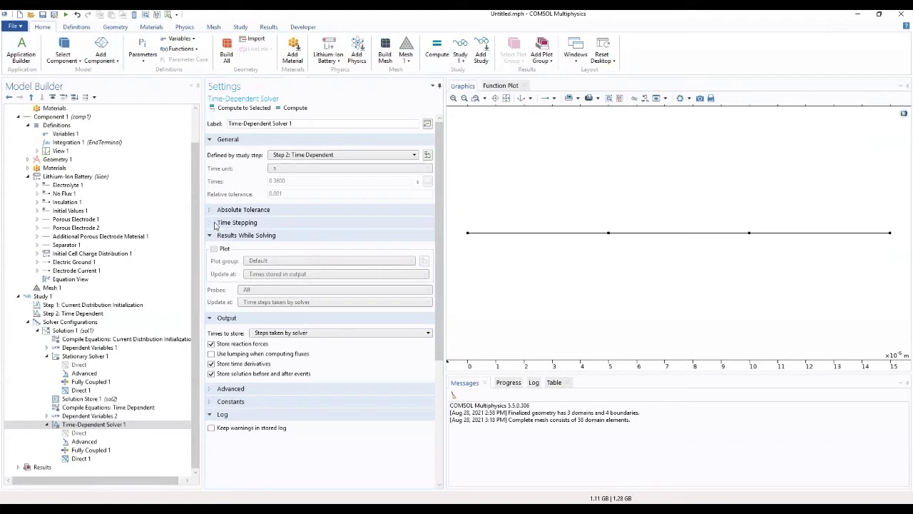
click(91, 426)
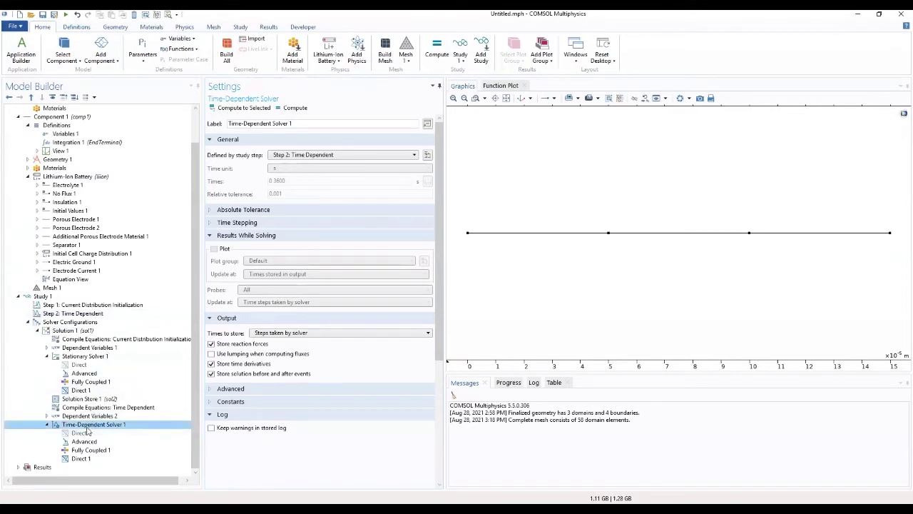
right_click(87, 426)
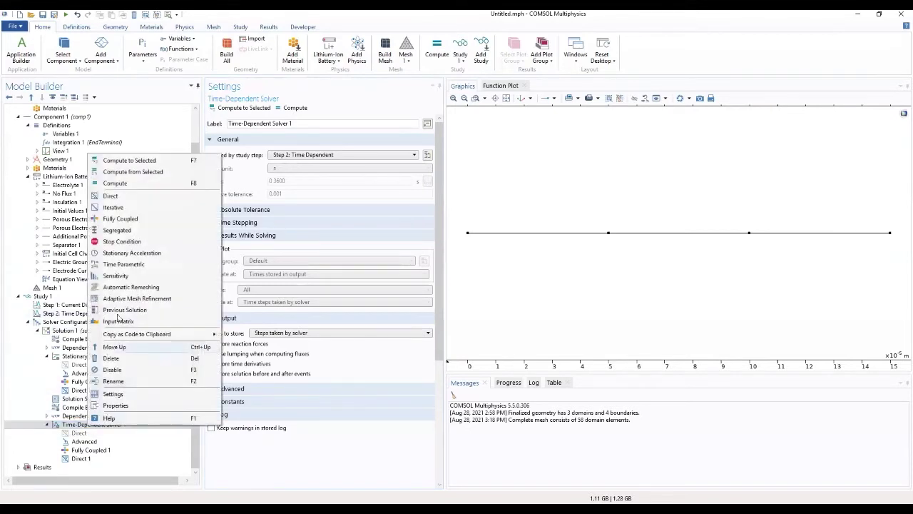
click(121, 242)
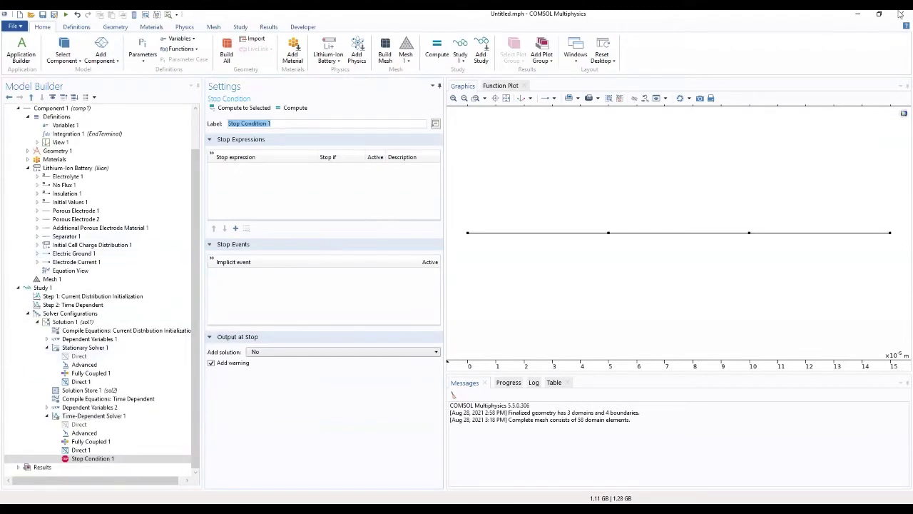
Step: Add the stop expression comp1.EndTerminal(comp1.phis)<3 to Stop Condition 1 and disable adding a warning at stop
click(235, 229)
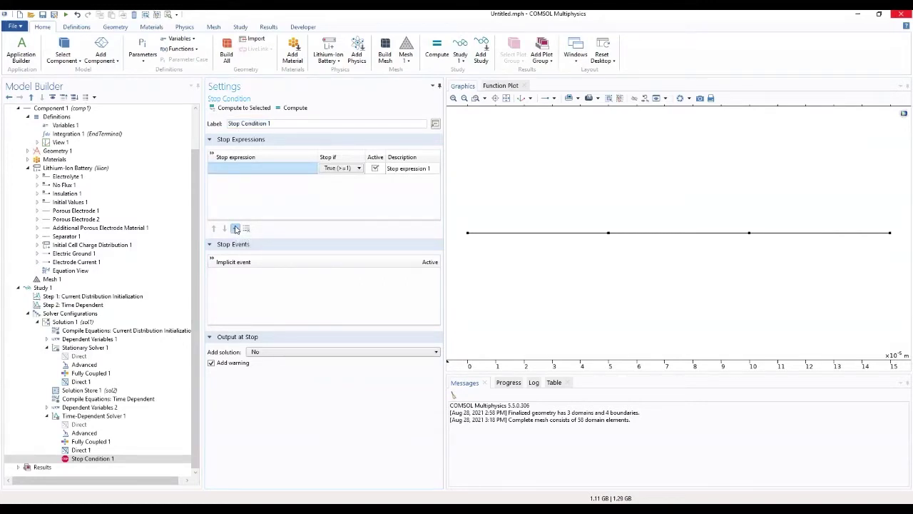
click(236, 169)
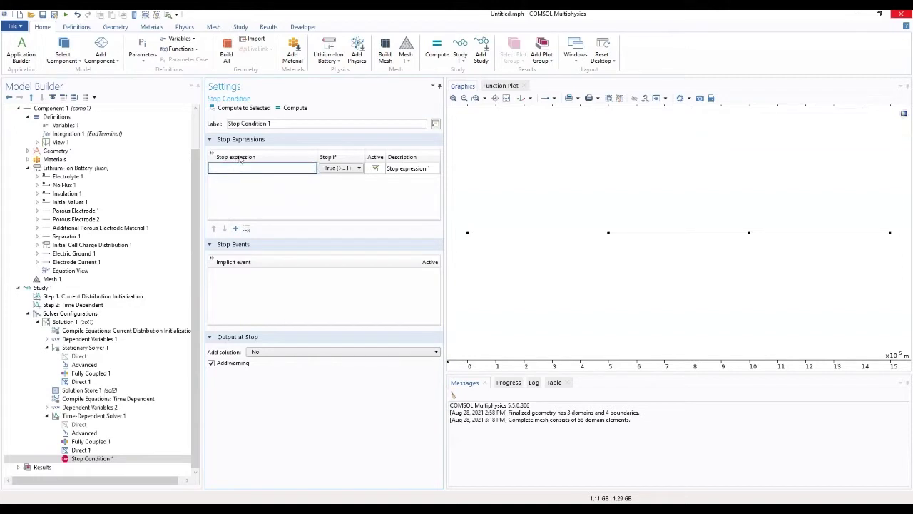
text(comp)
text(1.EndTerminal(comp1.phis)<3)
click(259, 190)
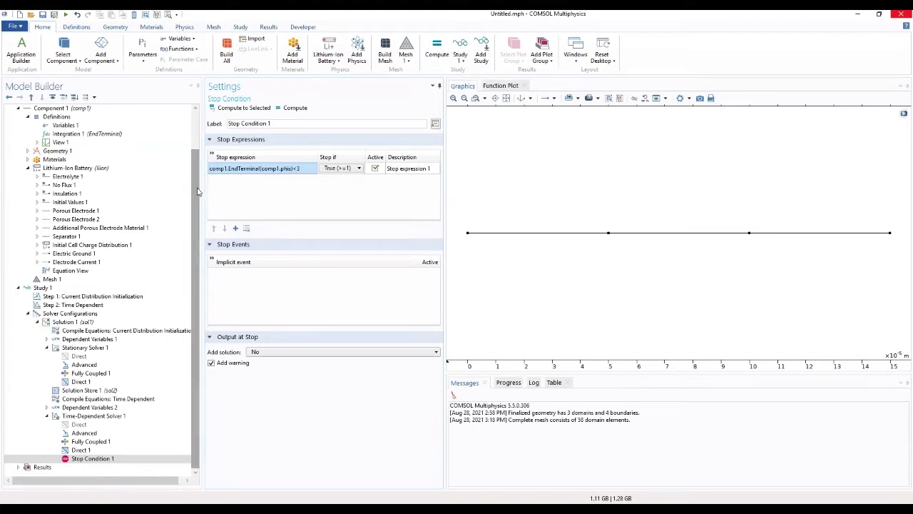
drag(196, 188, 196, 130)
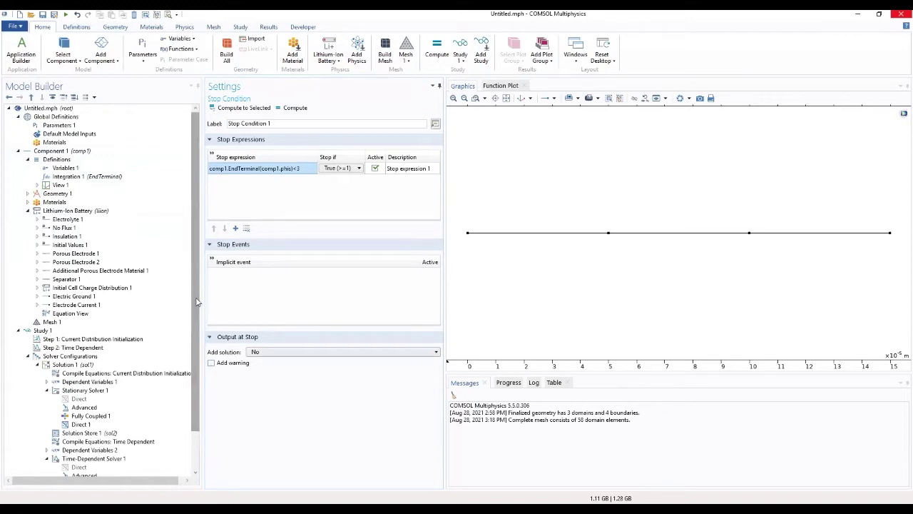
Step: Turn off default plot generation for Study 1 and compute the study
scroll(167, 379, down, 3)
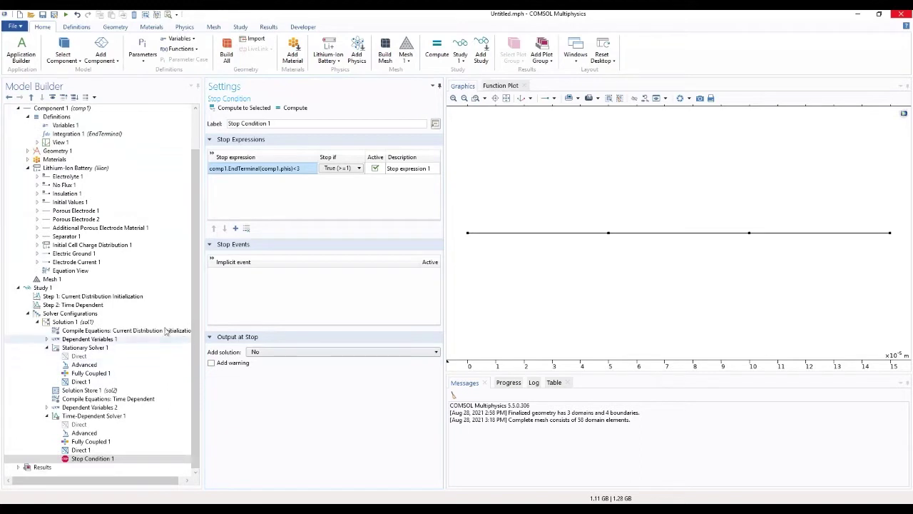
click(47, 288)
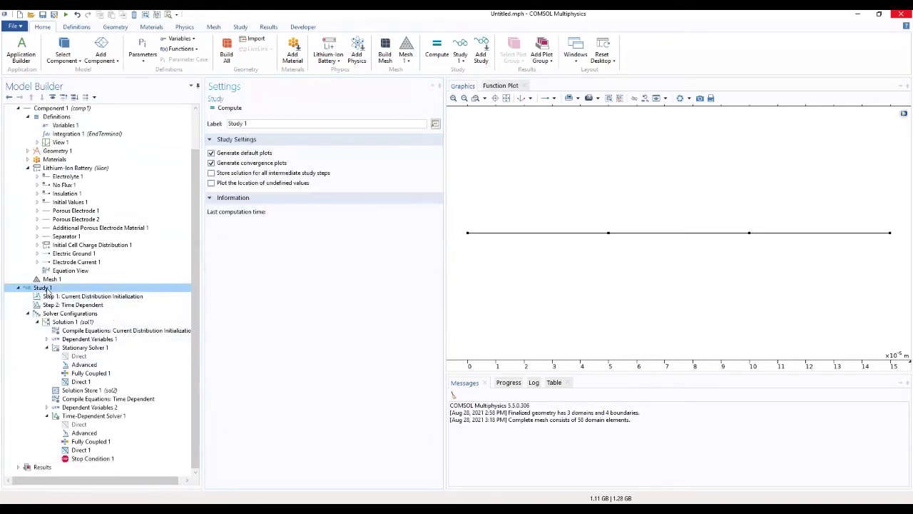
click(211, 153)
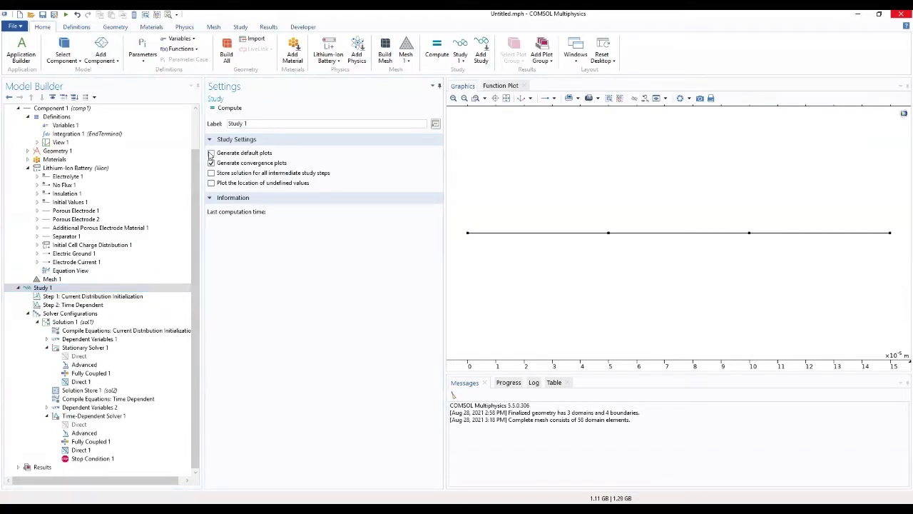
click(223, 111)
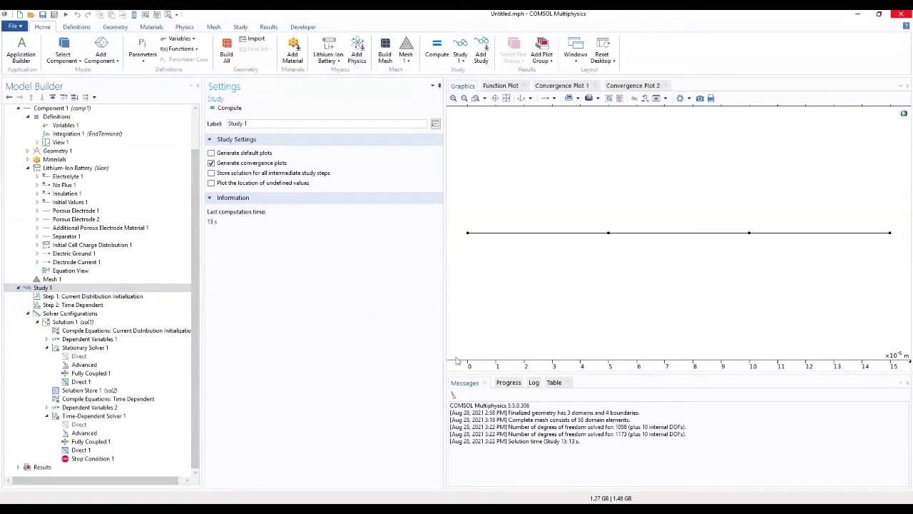
Step: Examine both convergence plots, the function plot, and the solver's progress and log output
click(561, 86)
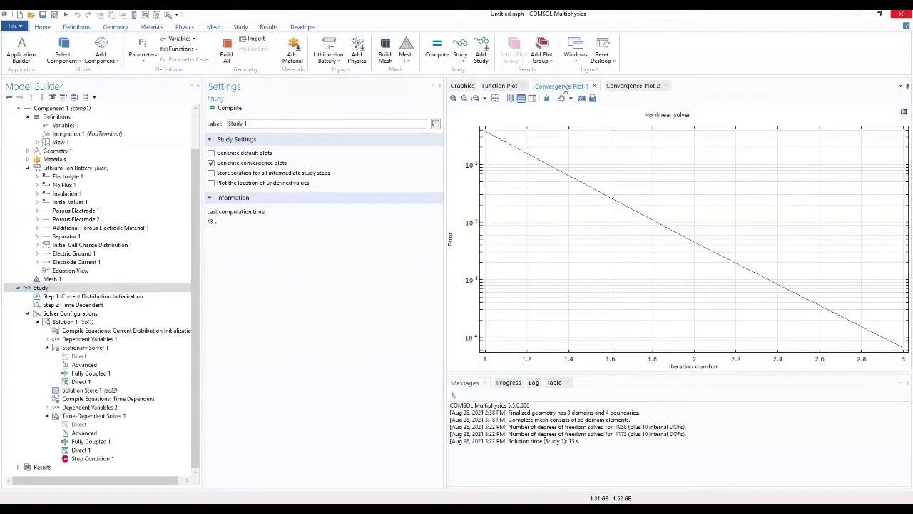
click(614, 87)
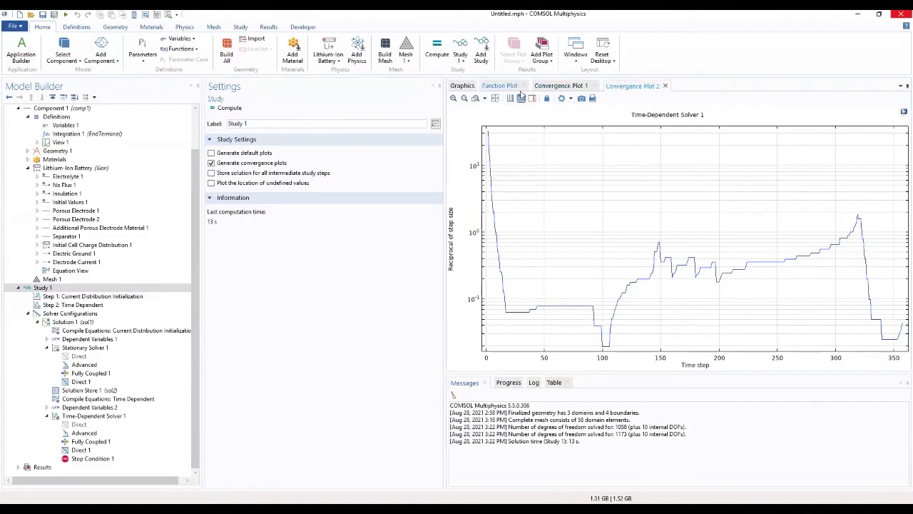
click(505, 88)
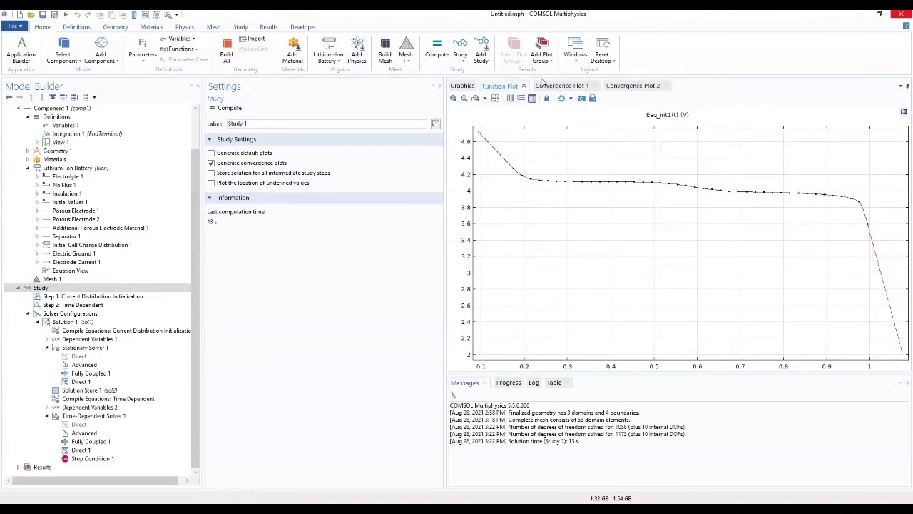
click(546, 87)
click(626, 87)
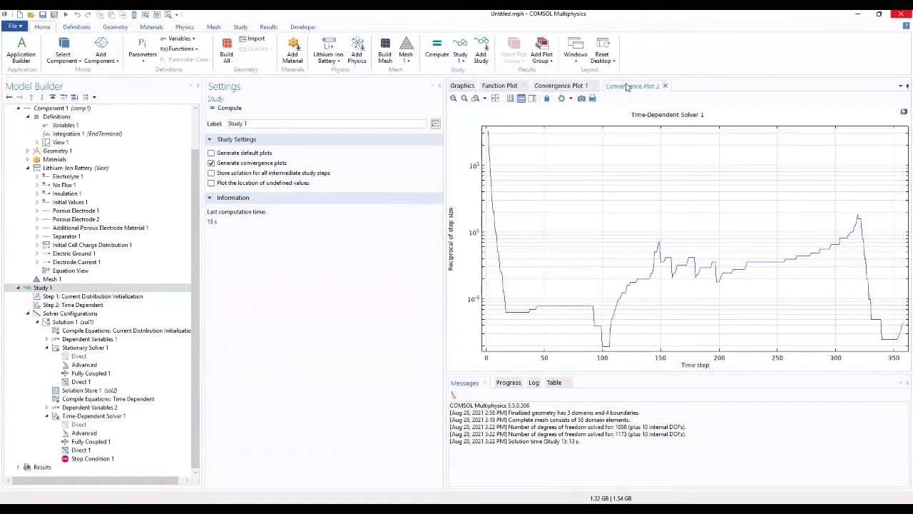
click(509, 383)
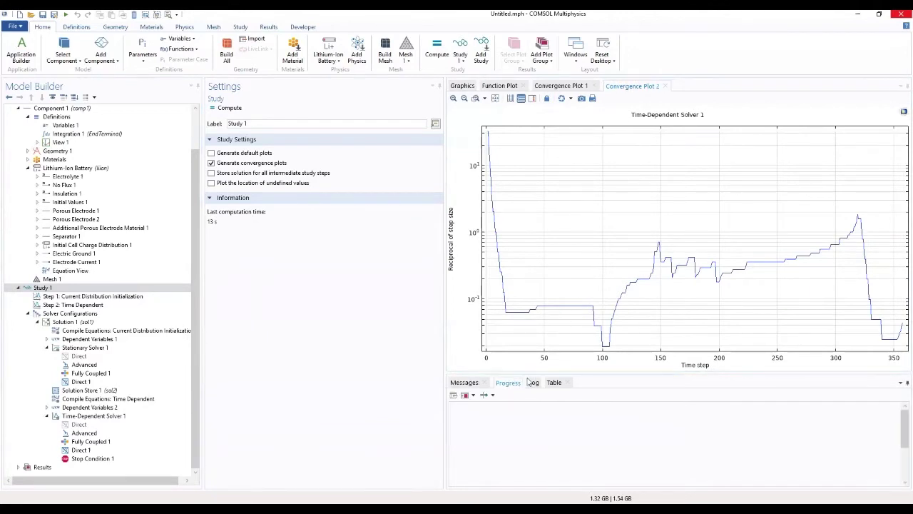
click(532, 383)
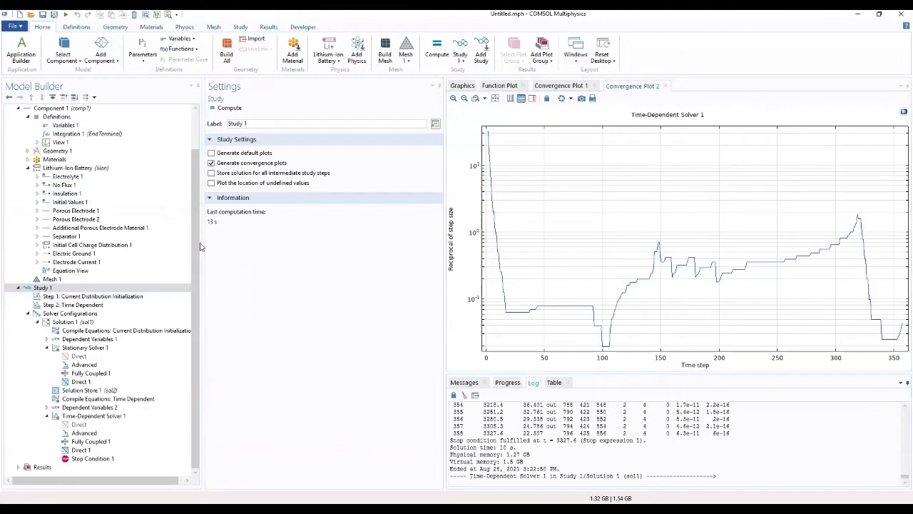
Step: Expand the Results node and inspect its Tables, Export and Datasets entries, expanding the datasets
click(17, 467)
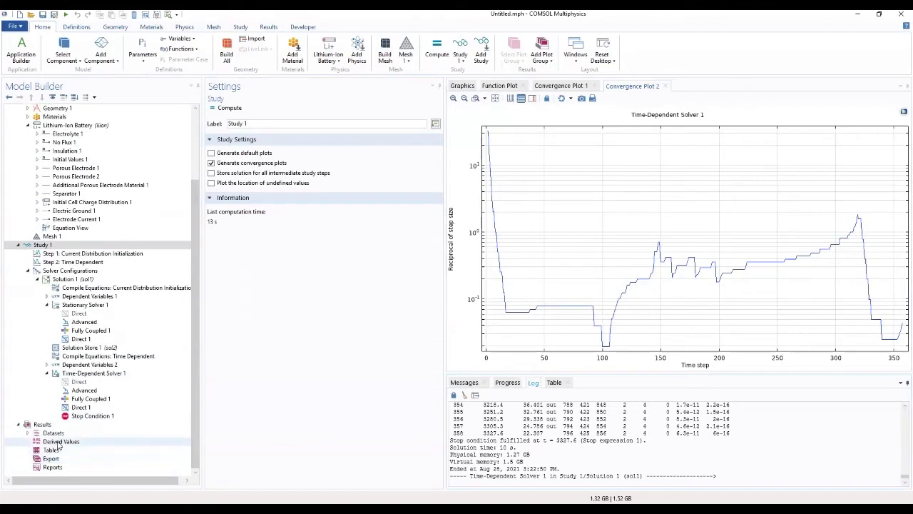
click(51, 450)
click(51, 459)
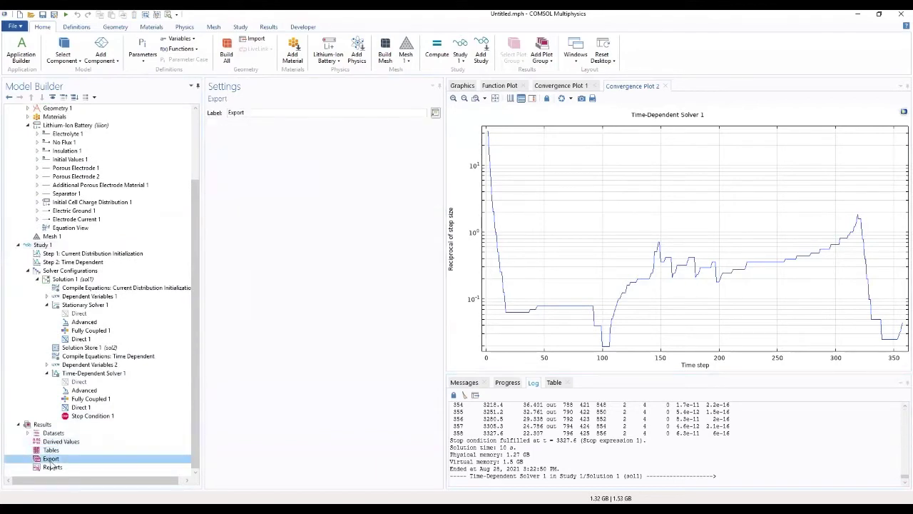
click(52, 466)
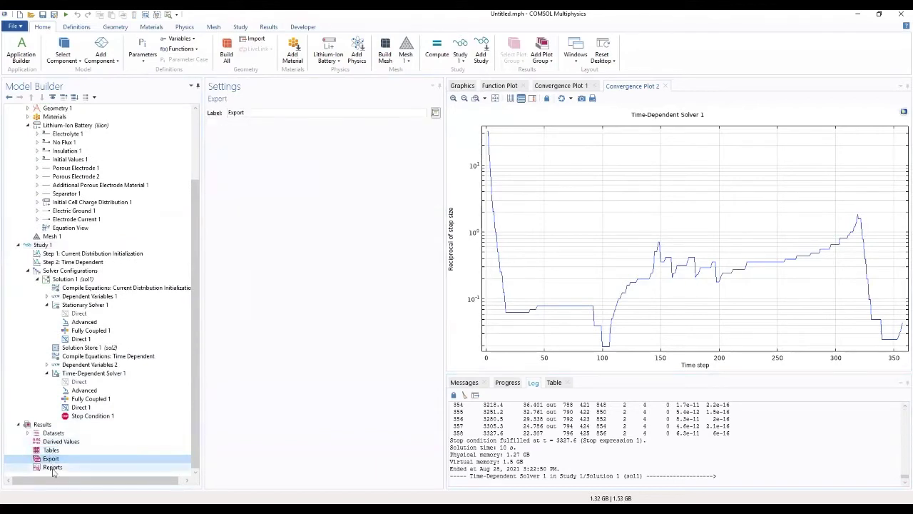
click(37, 435)
click(28, 433)
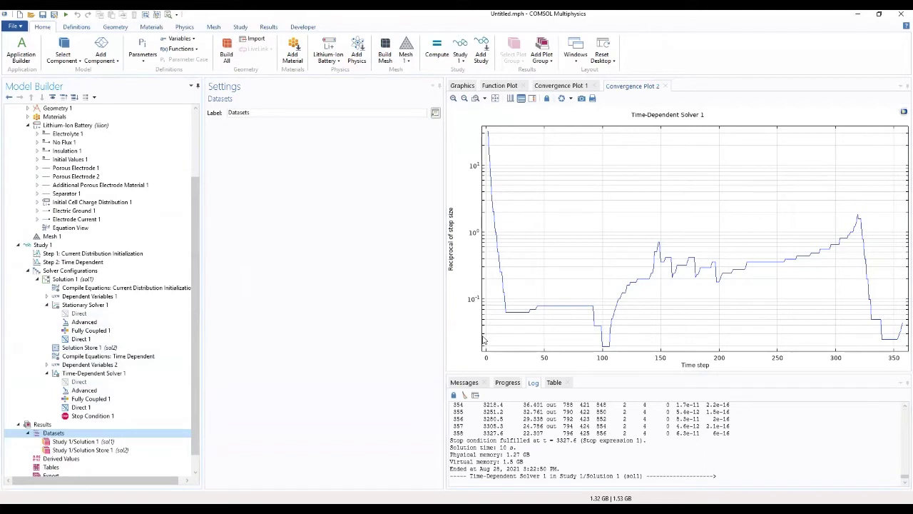
Step: Expand Dependent Variables 1 under Solution 1 to view the solved variables
drag(196, 251, 203, 189)
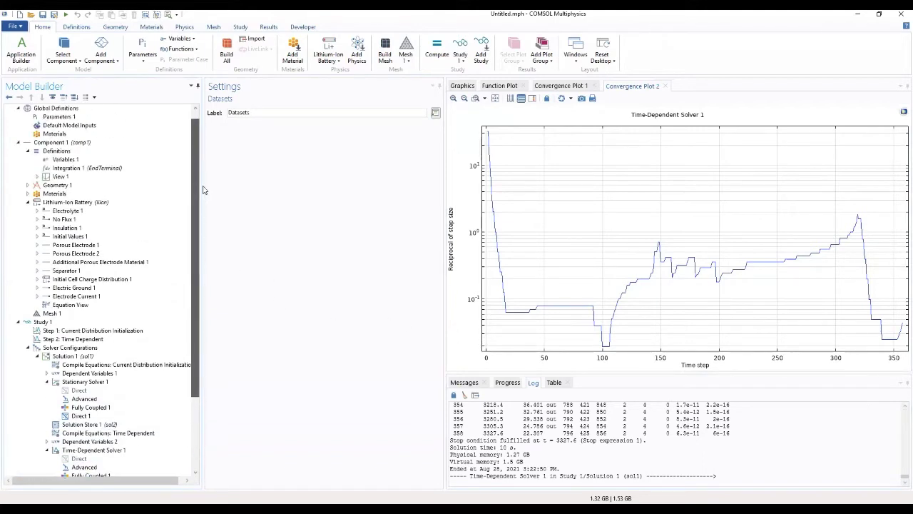
scroll(199, 190, down, 1)
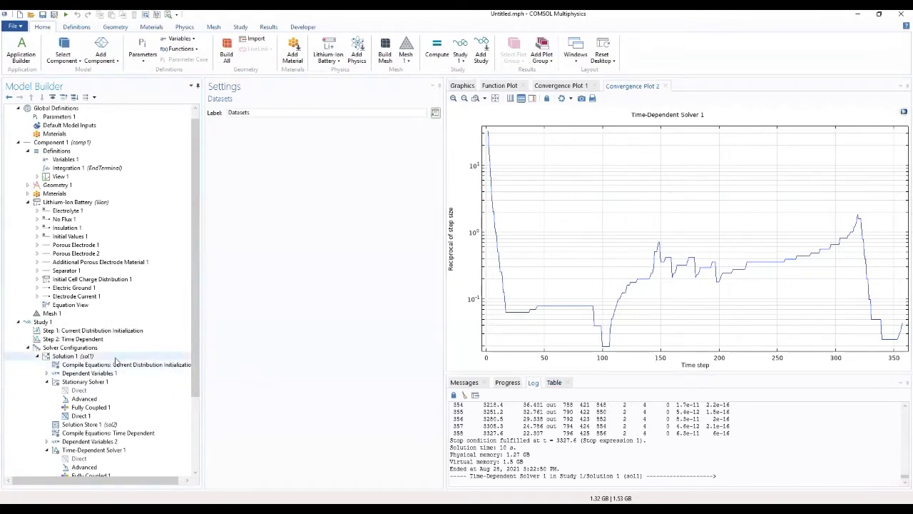
click(47, 374)
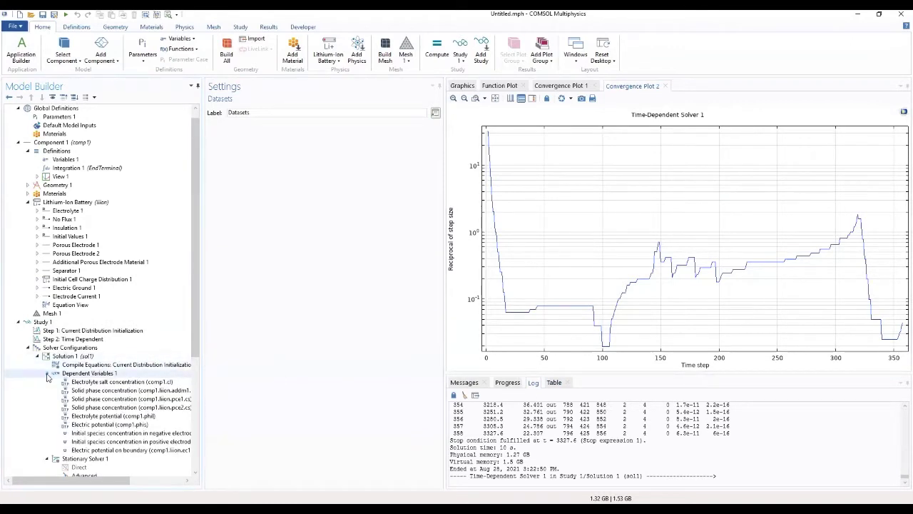
Step: Inspect the concentration and potential fields under Dependent Variables 1, the Dependent Variables 2 settings, and the Stationary Solver's Advanced settings
click(82, 383)
click(82, 391)
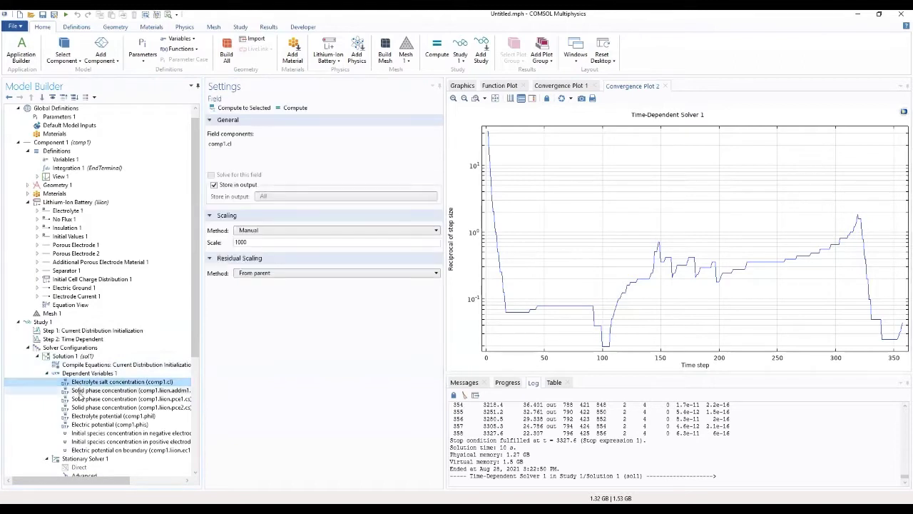
click(85, 400)
click(85, 408)
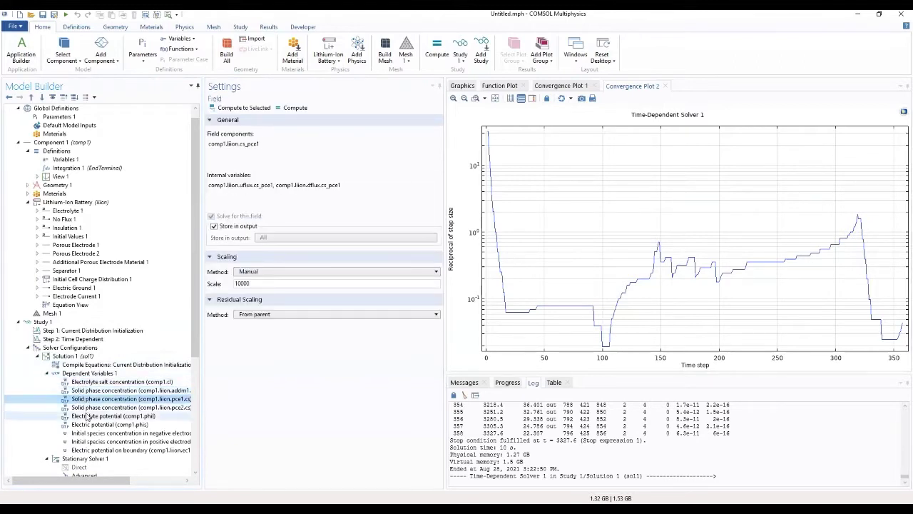
click(85, 416)
scroll(78, 414, down, 6)
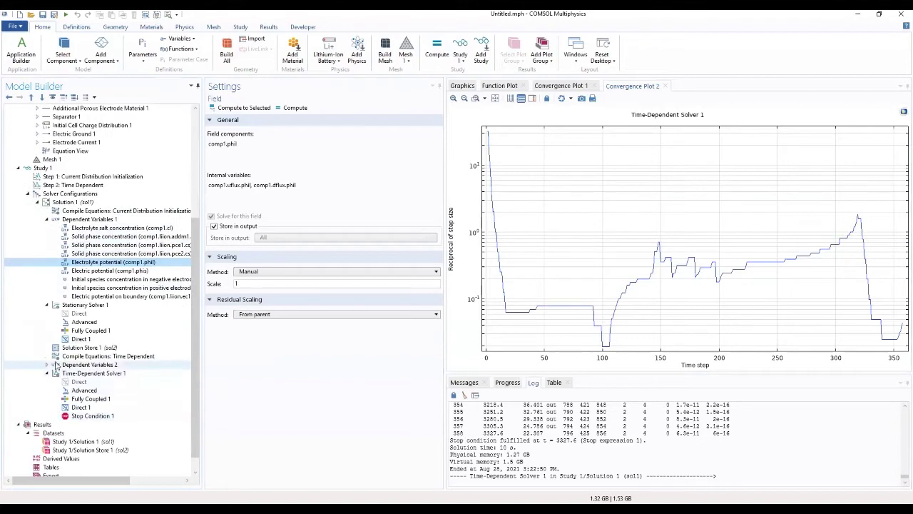
click(91, 365)
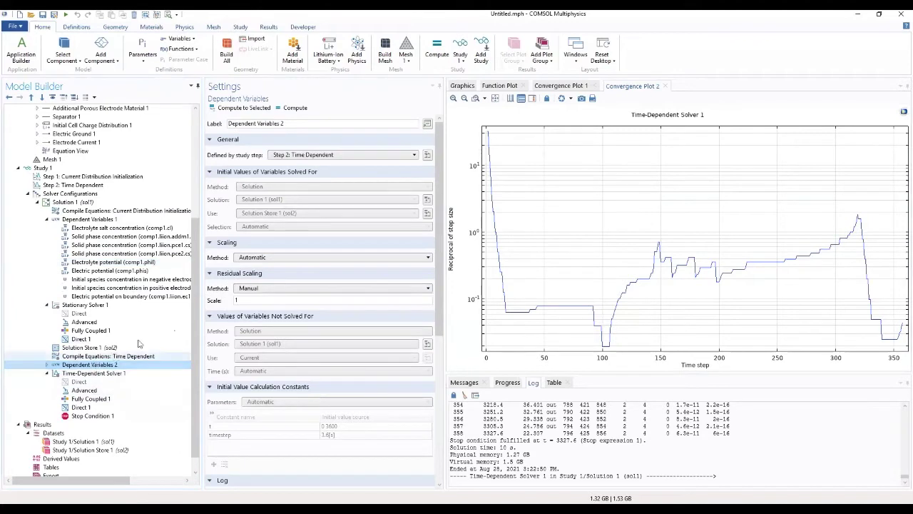
click(191, 323)
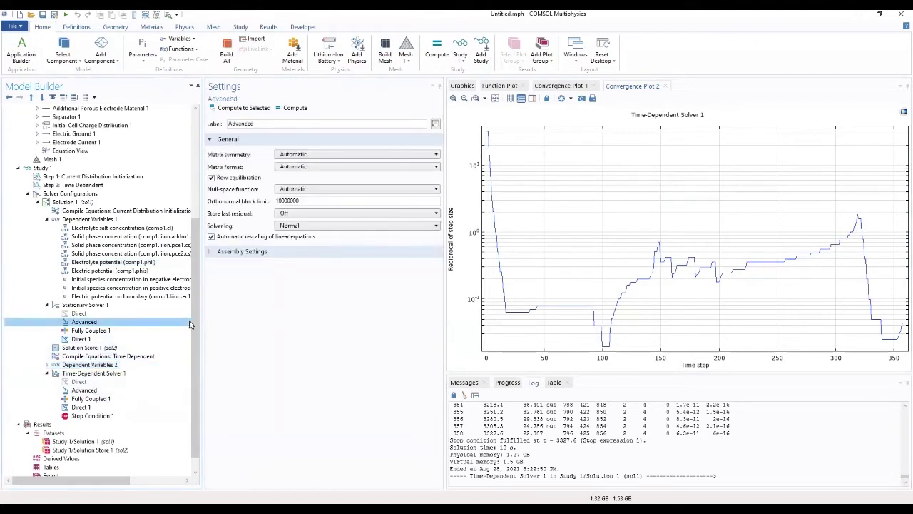
Step: Add a 1D plot group to the results and label it "Constant current 1C discharge"
scroll(107, 371, down, 1)
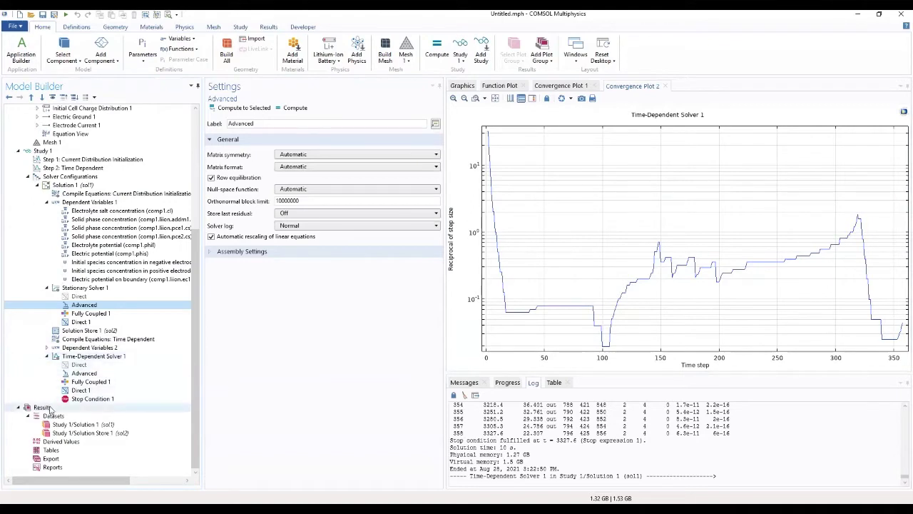
click(43, 407)
right_click(50, 409)
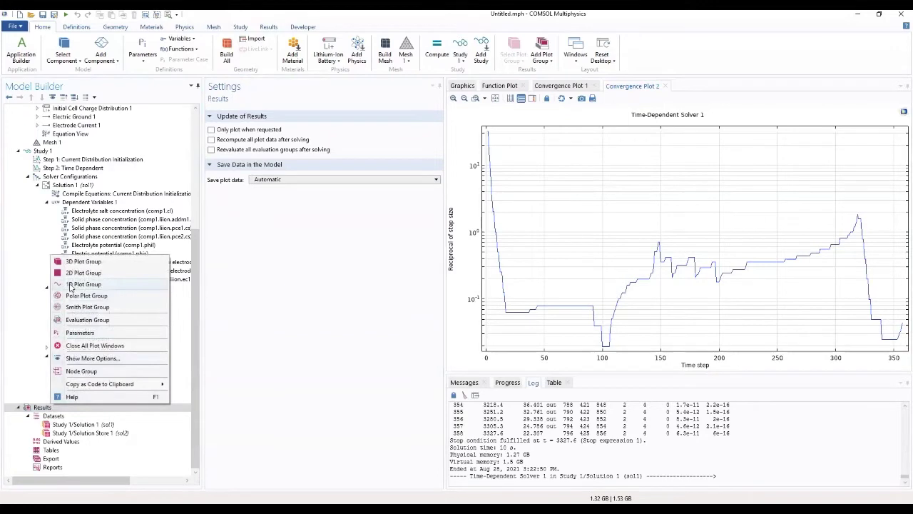
click(71, 285)
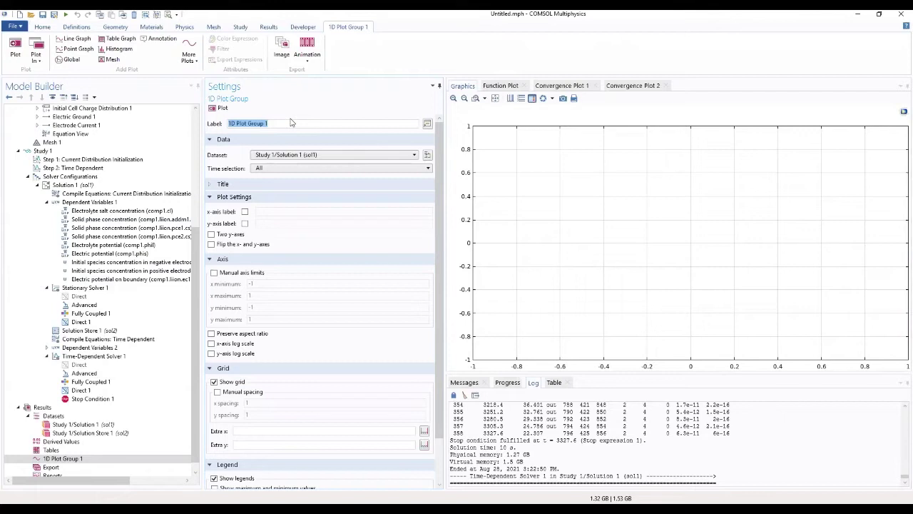
text(Constant current 1C dischar)
text(ge)
click(79, 459)
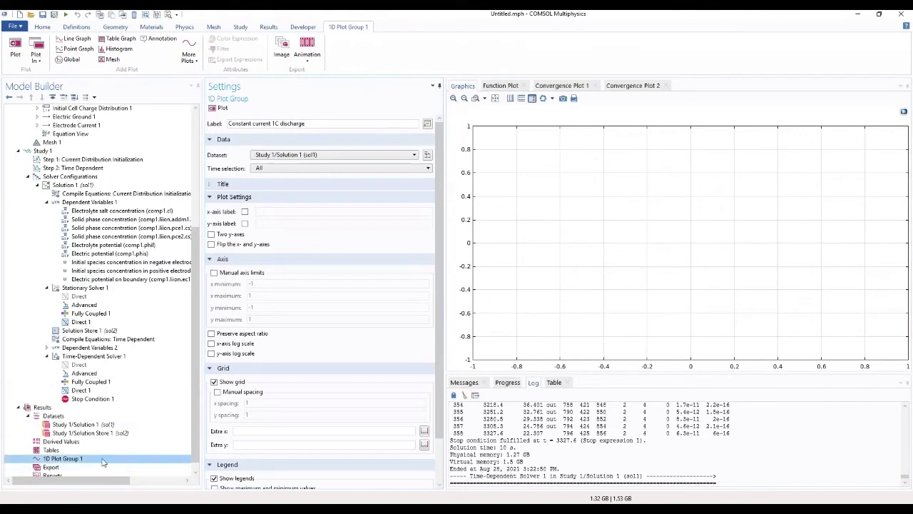
Step: Add a point graph to the Constant current 1C discharge plot group, evaluated at the rightmost geometry point (point 4)
right_click(98, 460)
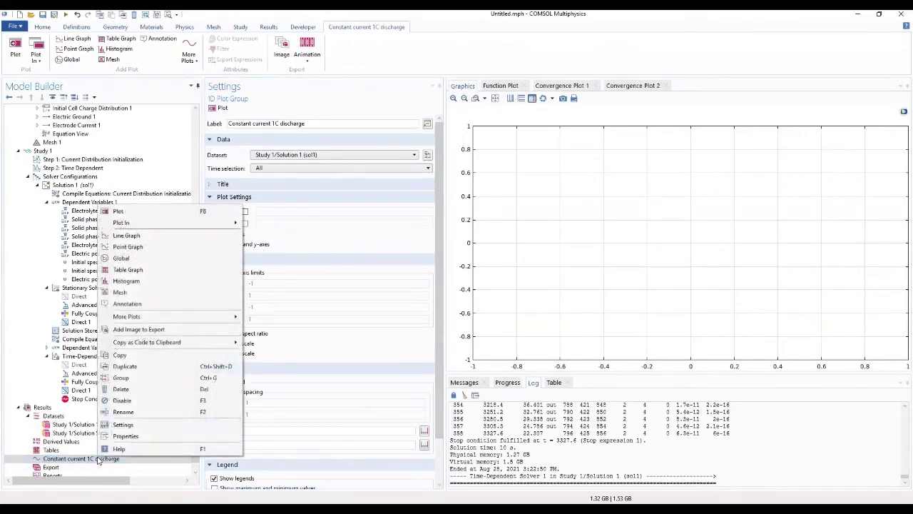
click(143, 247)
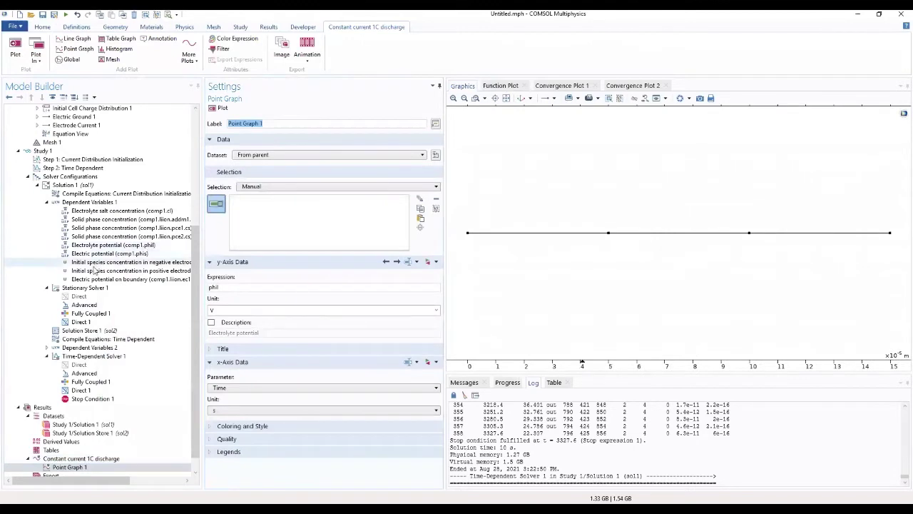
click(890, 234)
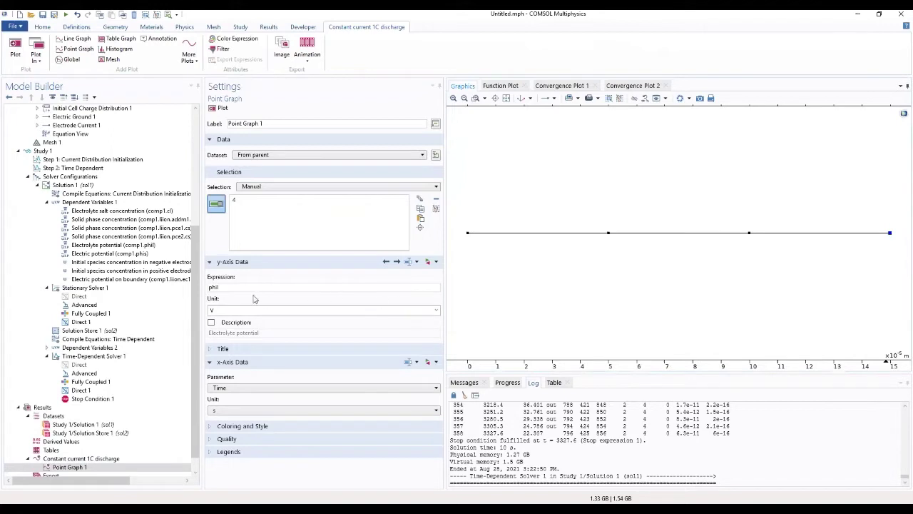
Step: Set the point graph's y-axis expression to the electric potential phis from the Lithium-Ion Battery variables and plot it
click(428, 262)
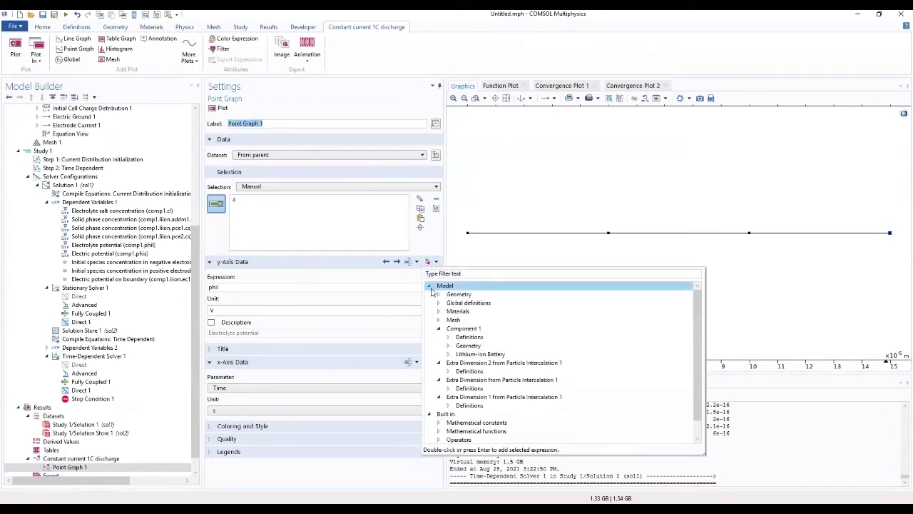
click(449, 354)
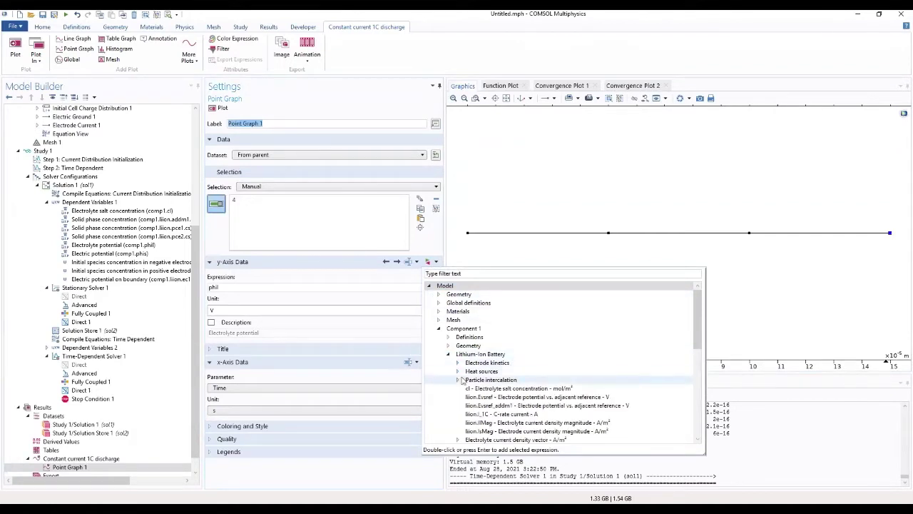
scroll(462, 385, down, 1)
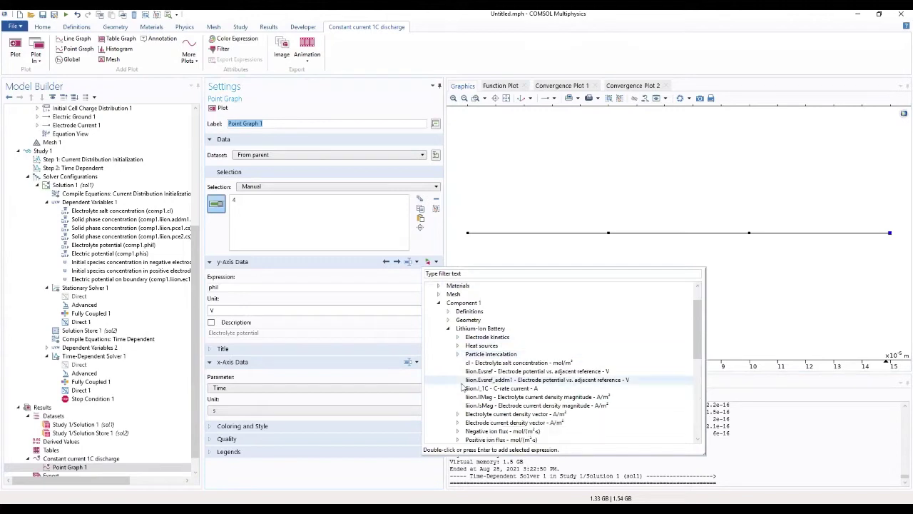
scroll(463, 387, down, 6)
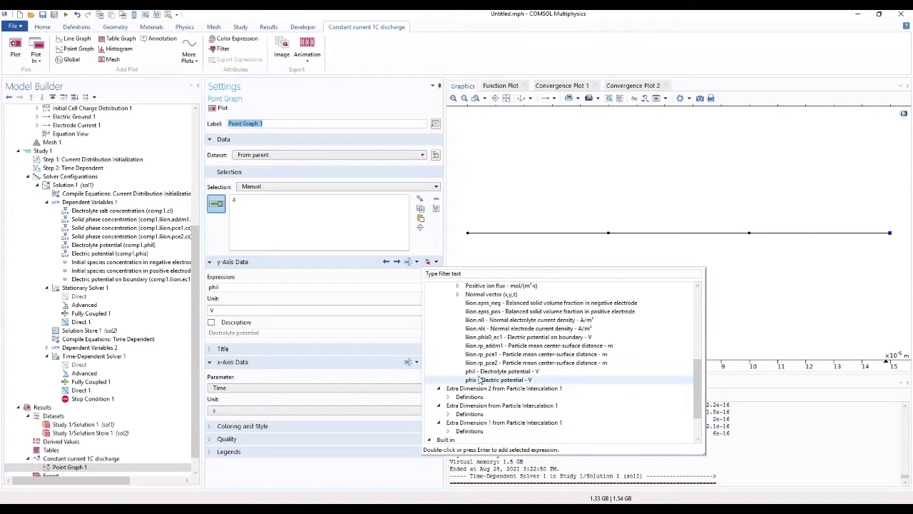
click(480, 380)
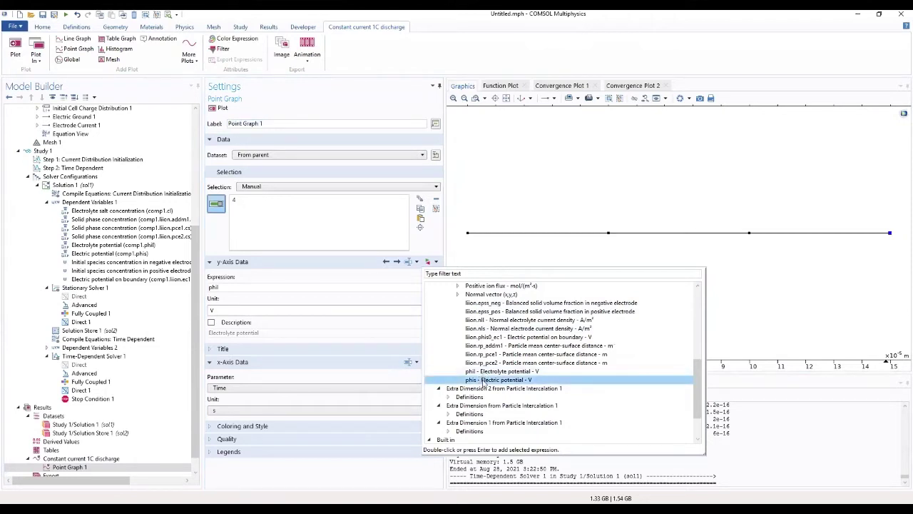
double_click(483, 380)
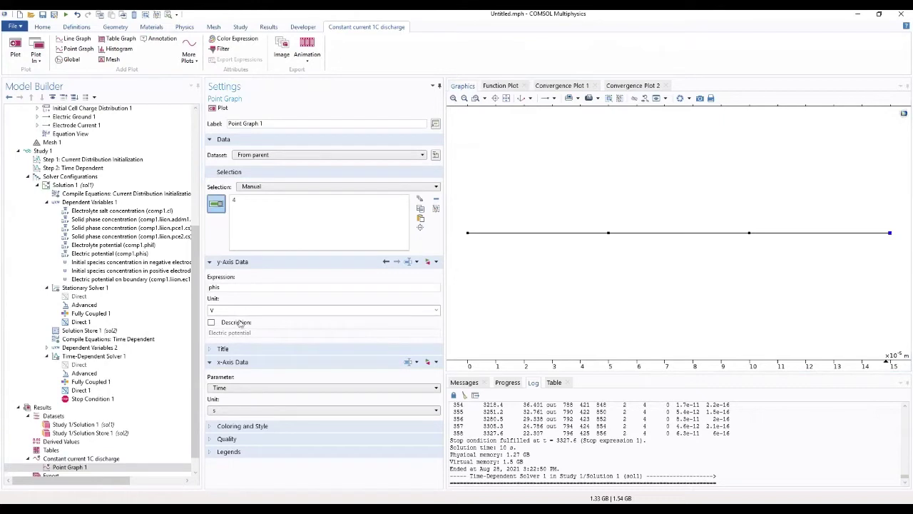
click(218, 108)
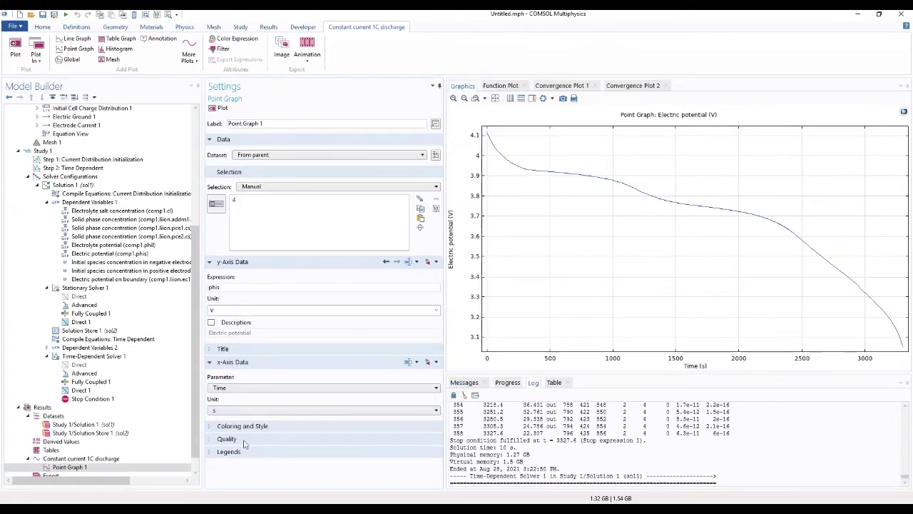
Step: Enable a custom y-axis label for the 1C discharge plot group and set it to "Voltage (V)"
click(81, 458)
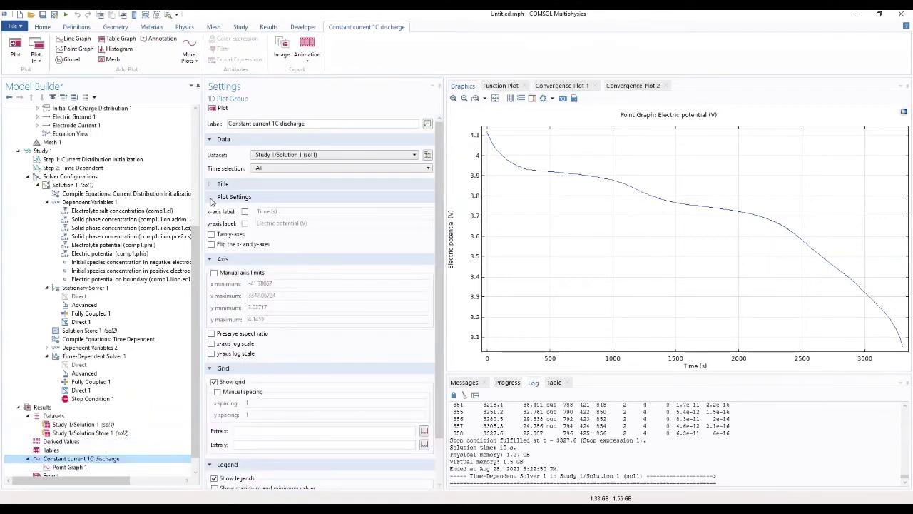
click(245, 224)
drag(300, 224, 251, 236)
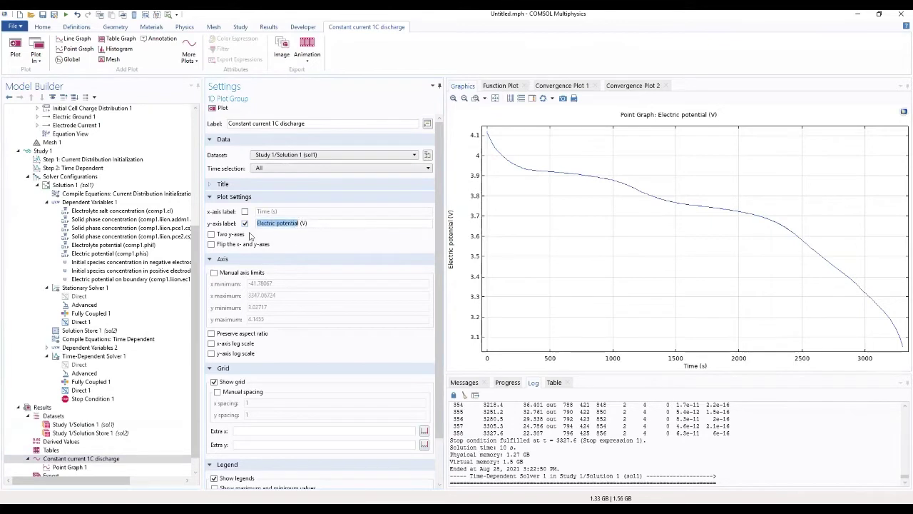
key(BackSpace)
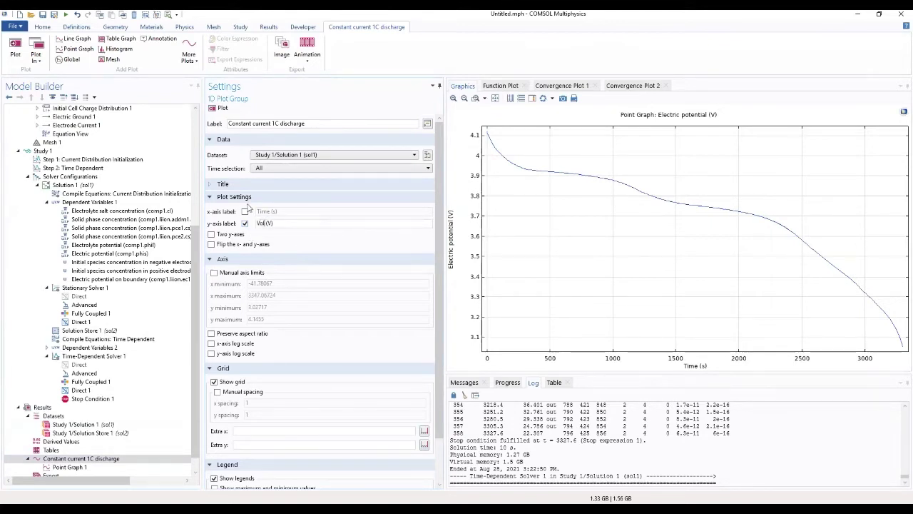
text(Voltage)
Step: Give the plot group a manual title reading "Constant current 1C discharge", copied from its label, and update the plot
click(282, 184)
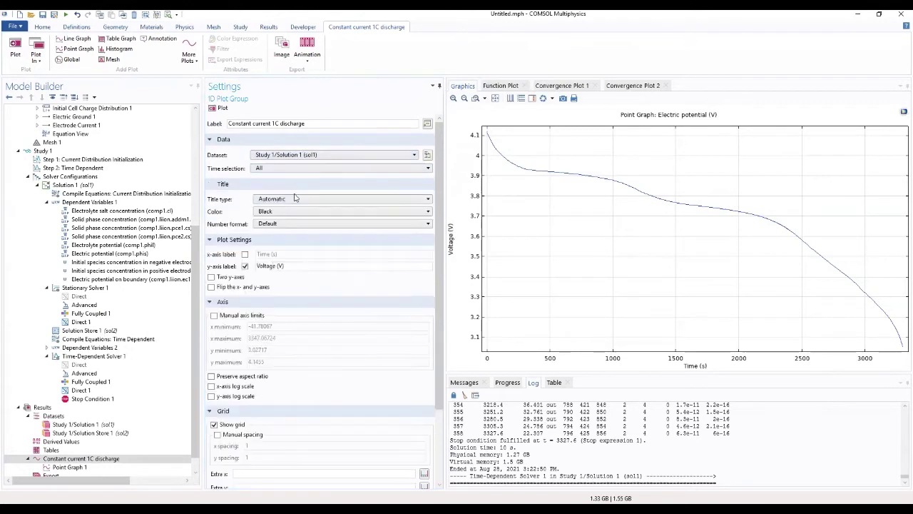
click(340, 203)
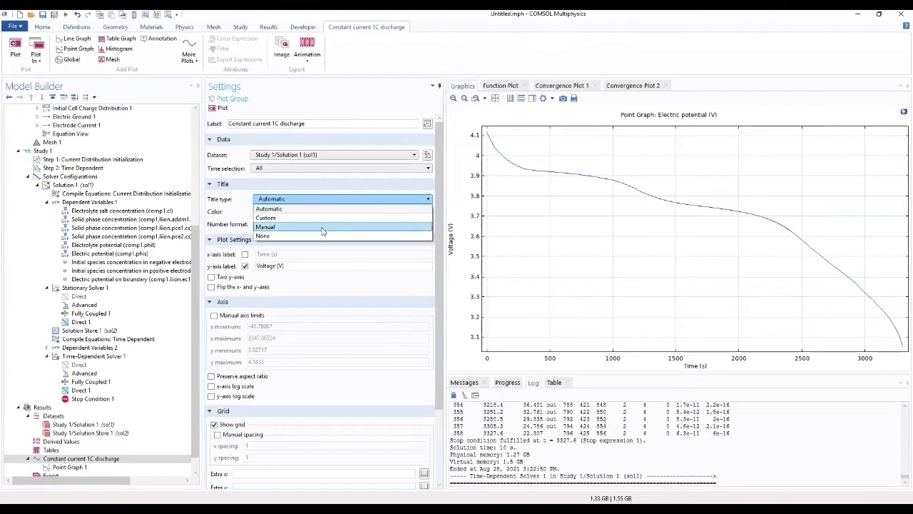
click(321, 230)
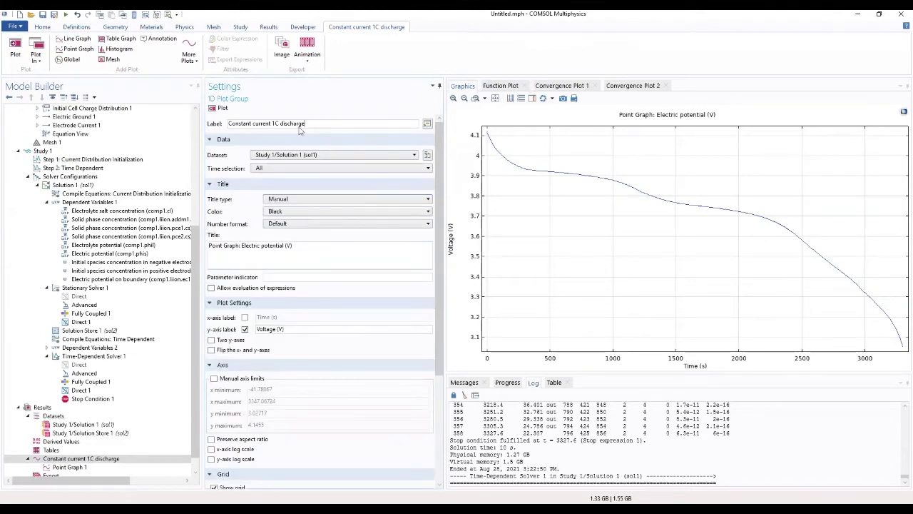
drag(307, 124, 223, 127)
key(ctrl+c)
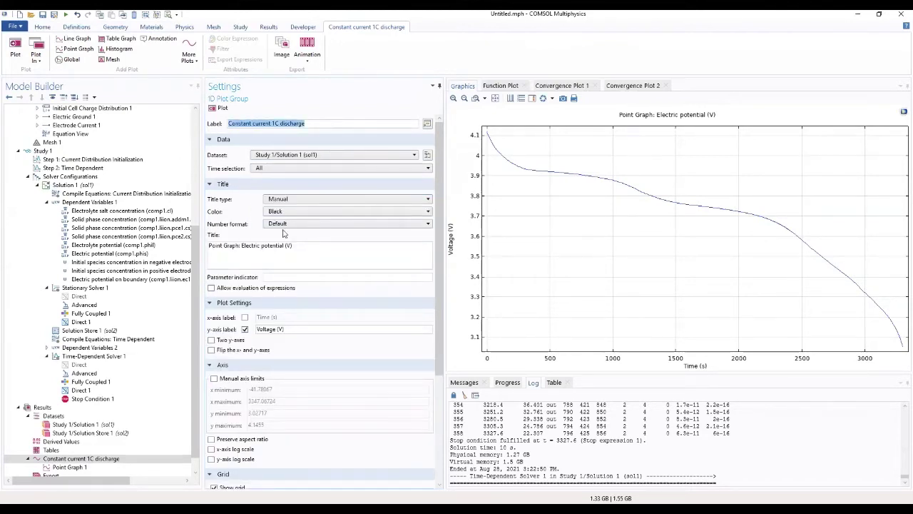
triple_click(255, 266)
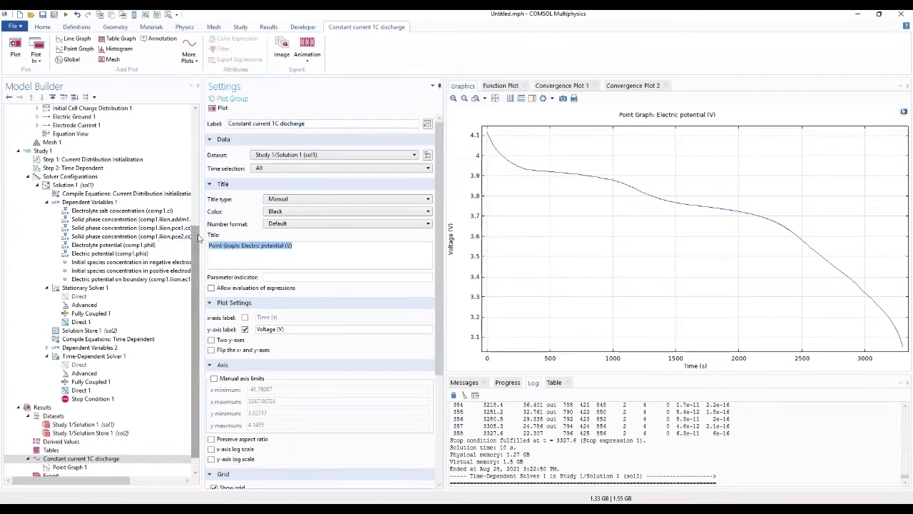
key(ctrl+v)
click(219, 109)
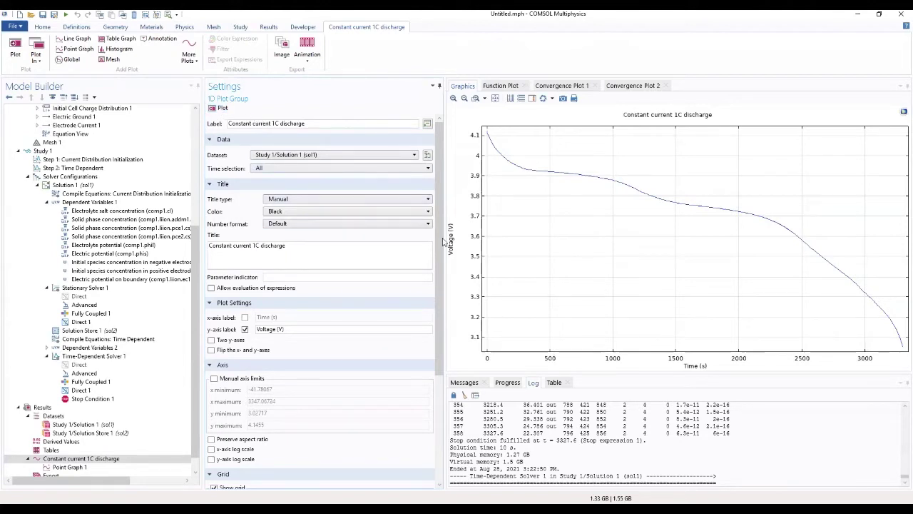
Step: Enable manual axis limits for the Constant current 1C discharge plot and set the x range from 0 to 3600
scroll(420, 345, down, 5)
scroll(419, 344, down, 1)
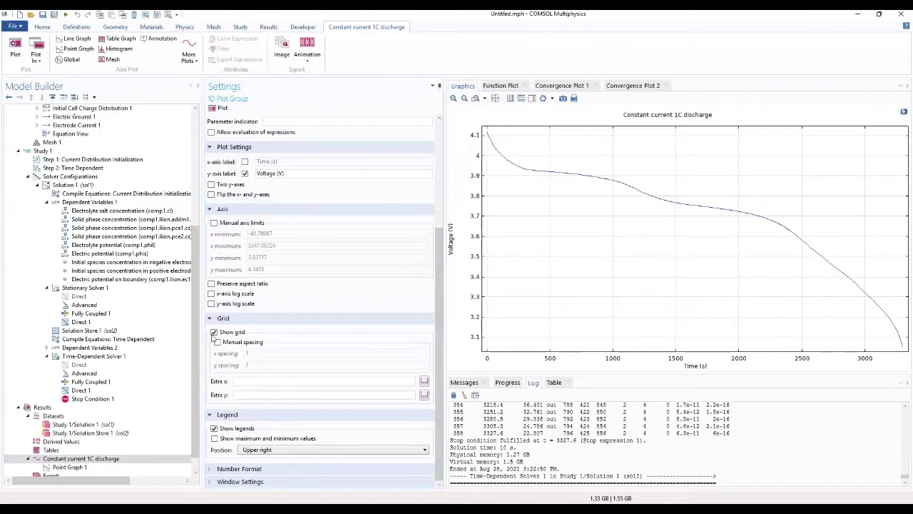
click(215, 223)
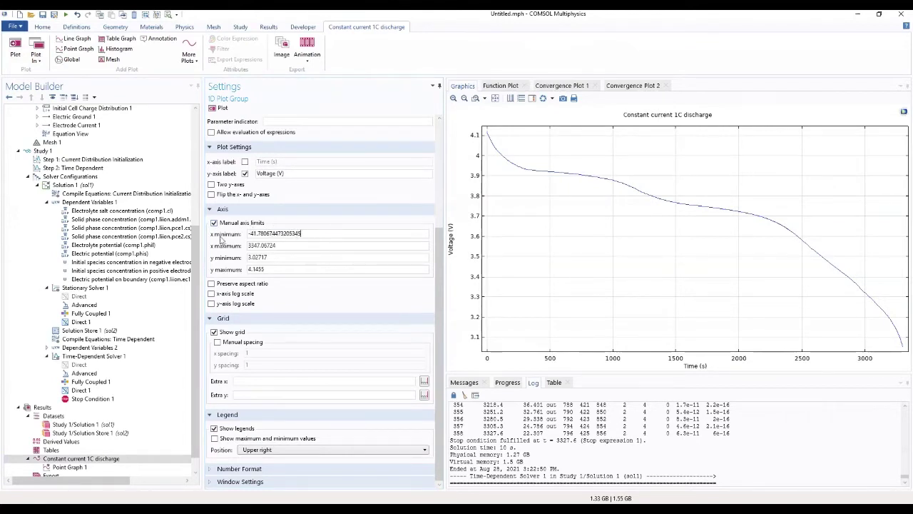
drag(301, 234, 247, 234)
text(0)
drag(301, 246, 242, 245)
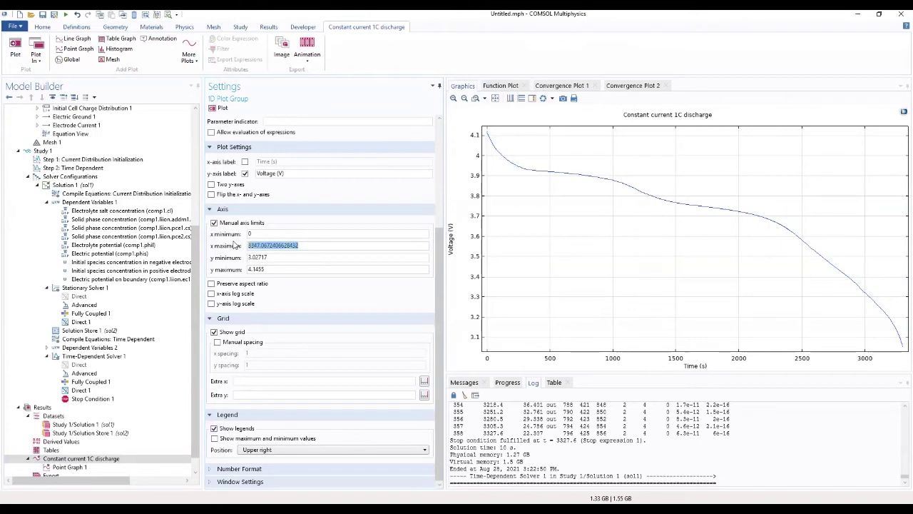
text(3800)
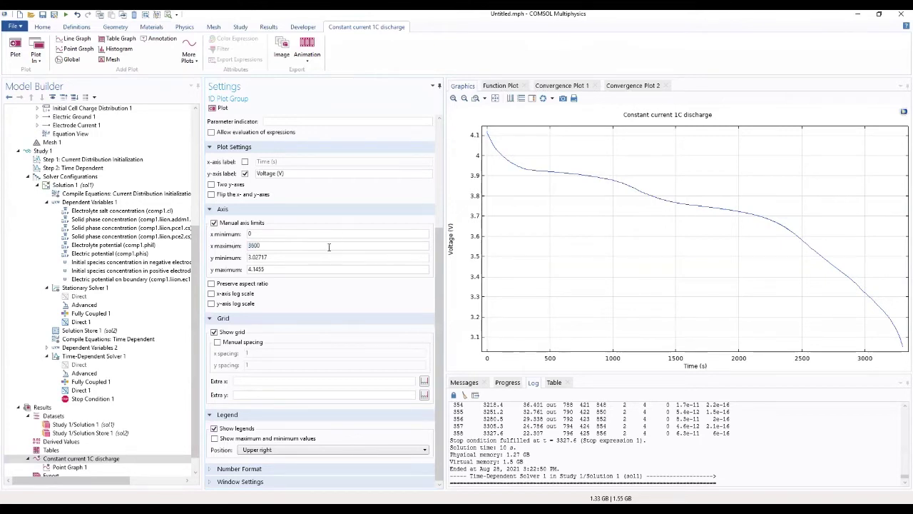
Step: Set the 1C discharge plot's y-axis limits to a minimum of 3 and a maximum of 4.2, and replot
drag(298, 256, 212, 272)
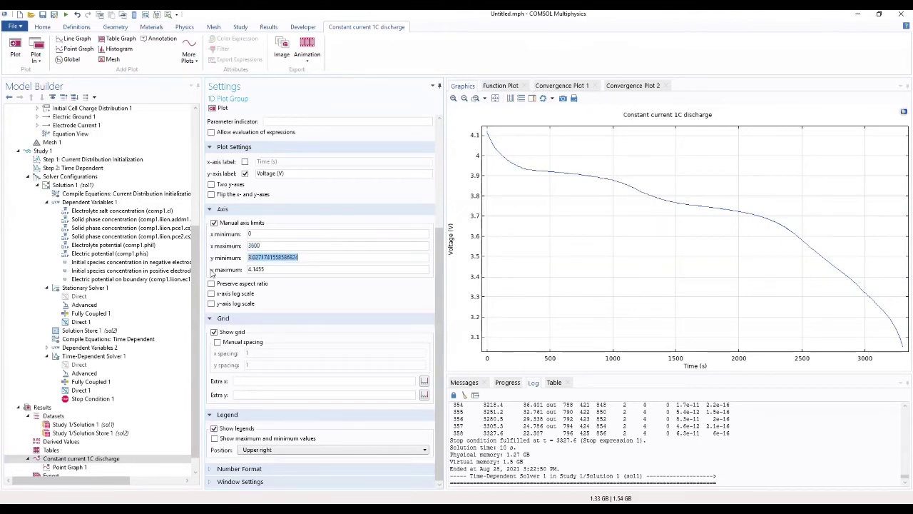
text(3)
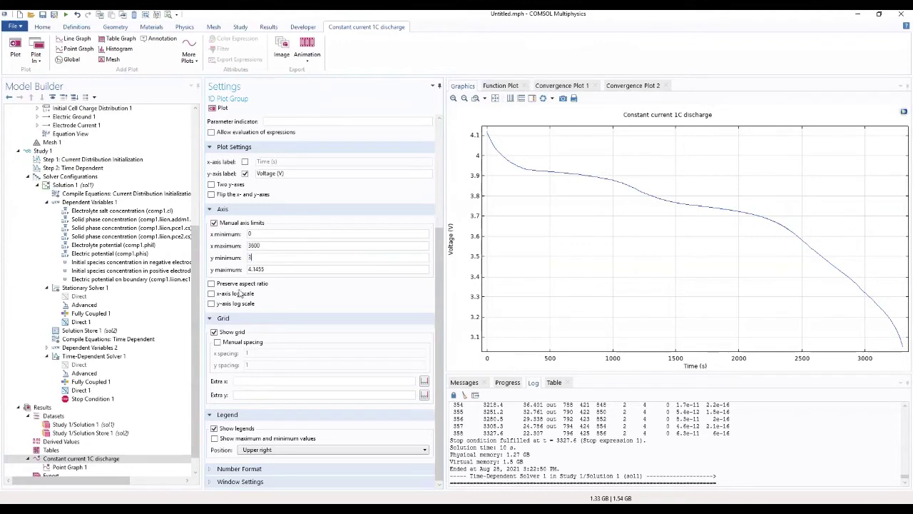
click(314, 268)
drag(314, 268, 214, 272)
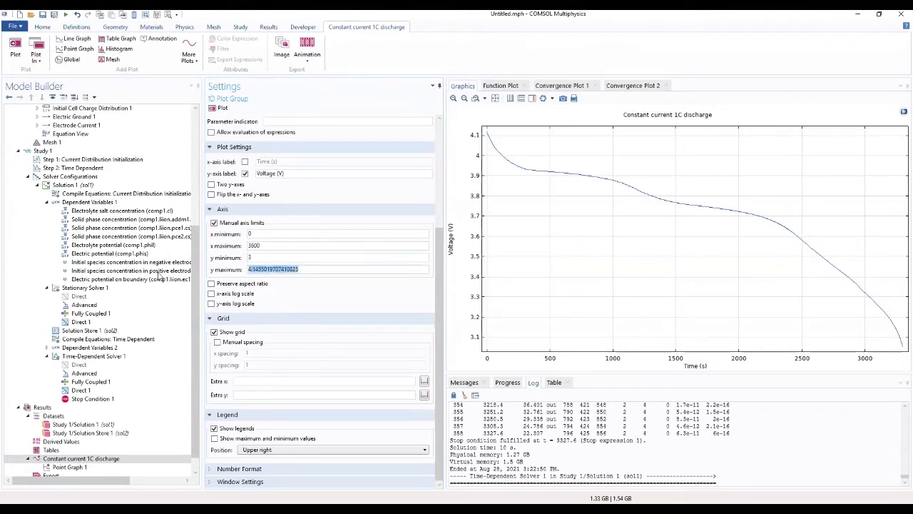
text(4.2)
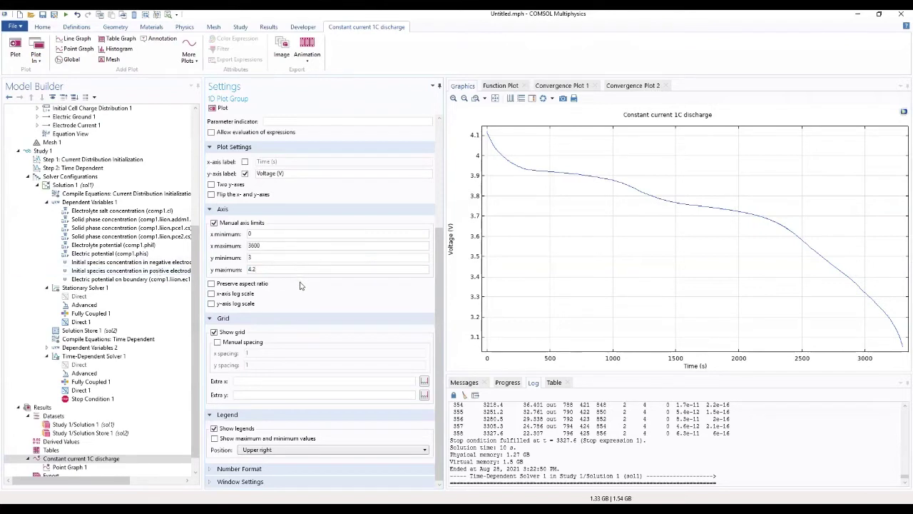
click(219, 107)
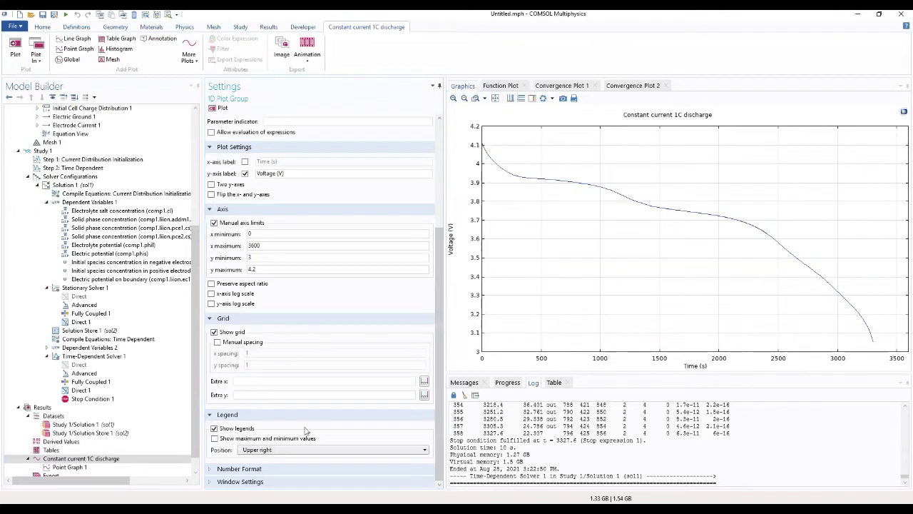
click(253, 469)
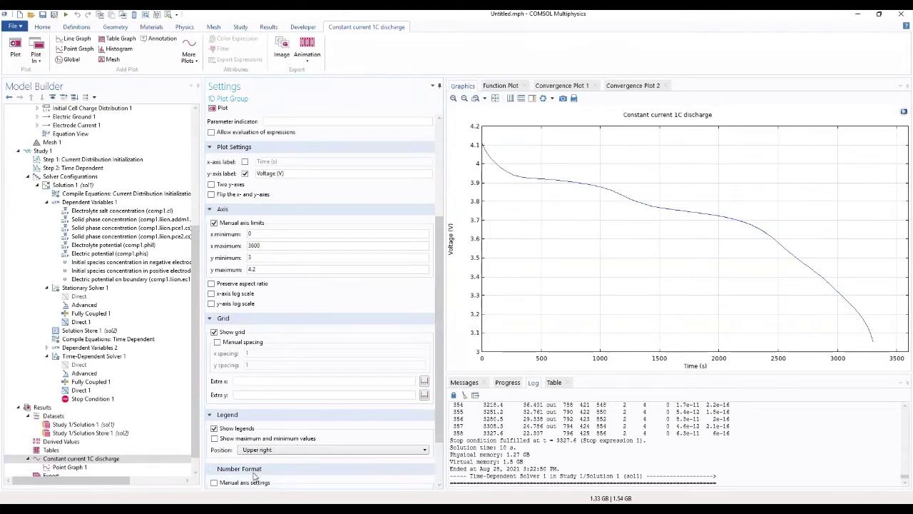
click(258, 481)
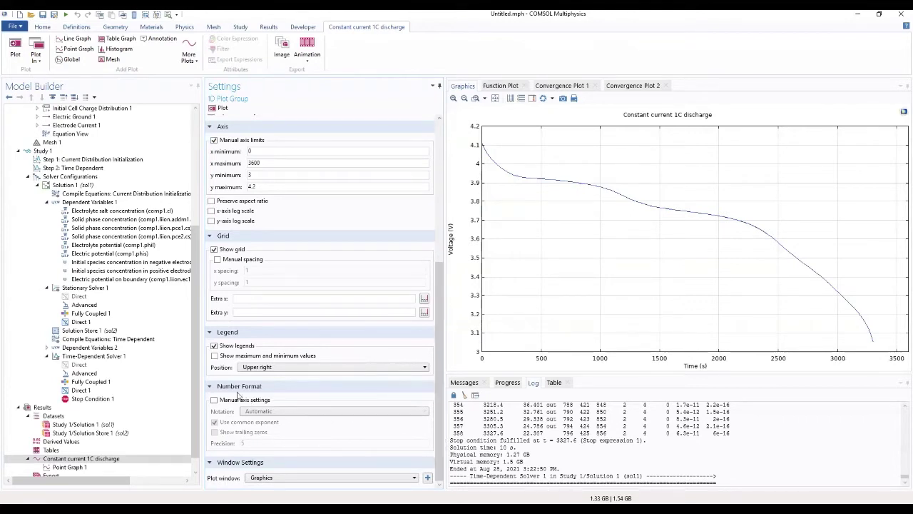
Step: Add a 1D plot group to the results and label it "Surface concentration Positive"
click(43, 407)
right_click(44, 408)
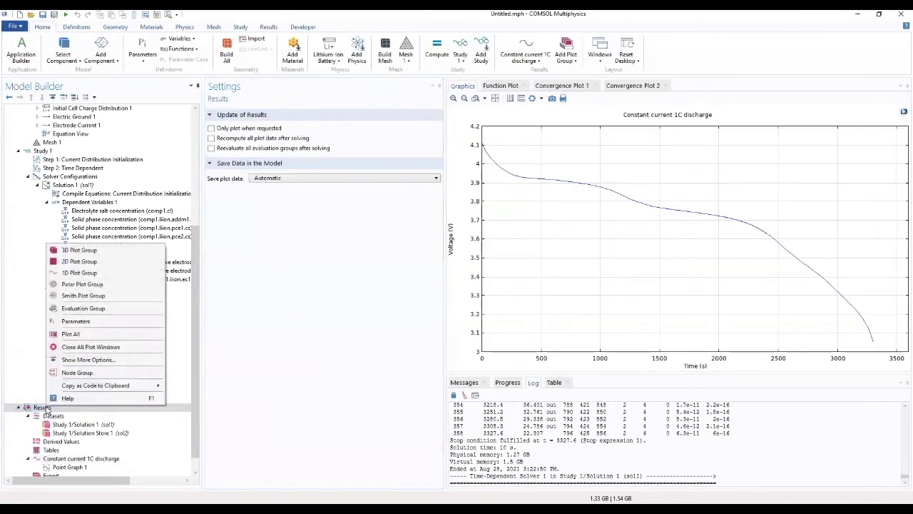
click(81, 275)
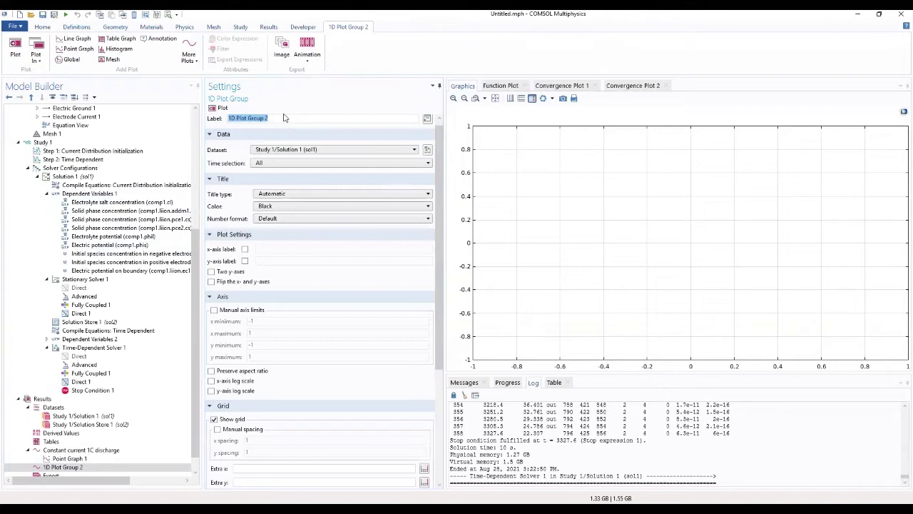
text(Surface concentration Positive)
click(127, 458)
click(122, 468)
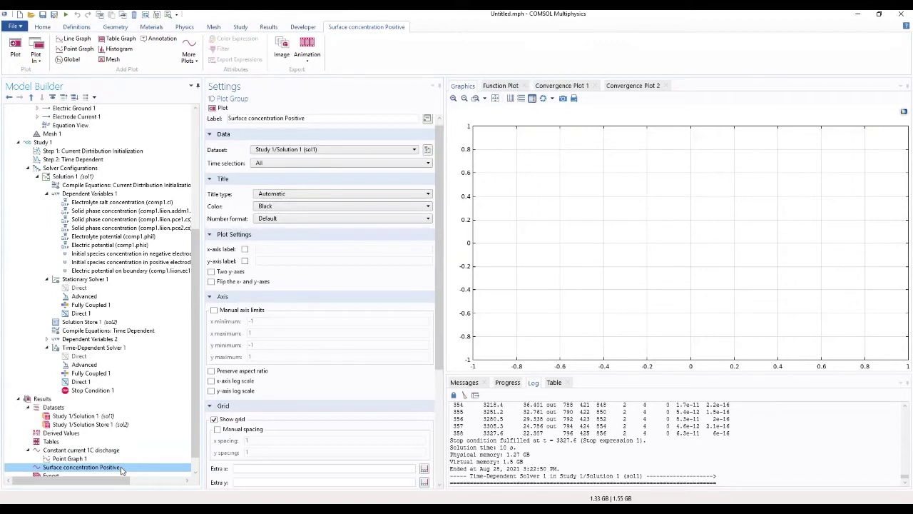
Step: Add a point graph to the Surface concentration Positive plot group, evaluated at the rightmost geometry point (point 4)
right_click(122, 470)
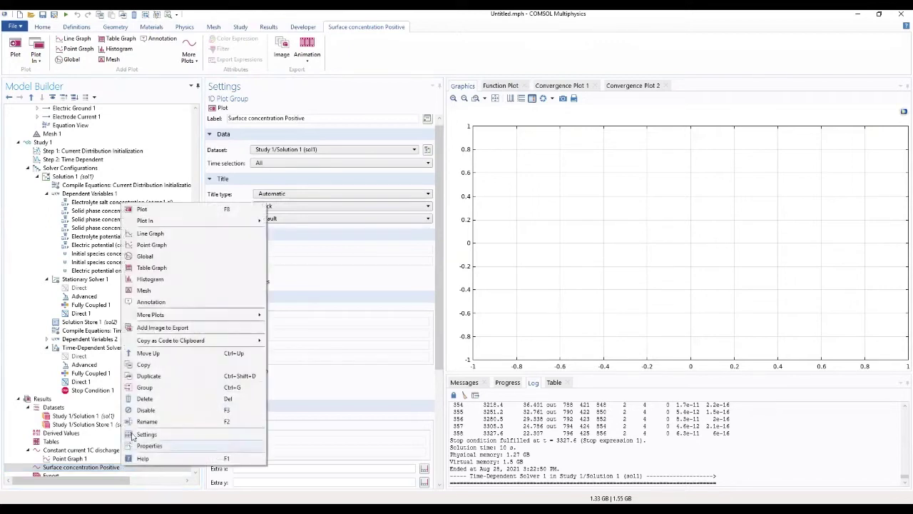
click(173, 245)
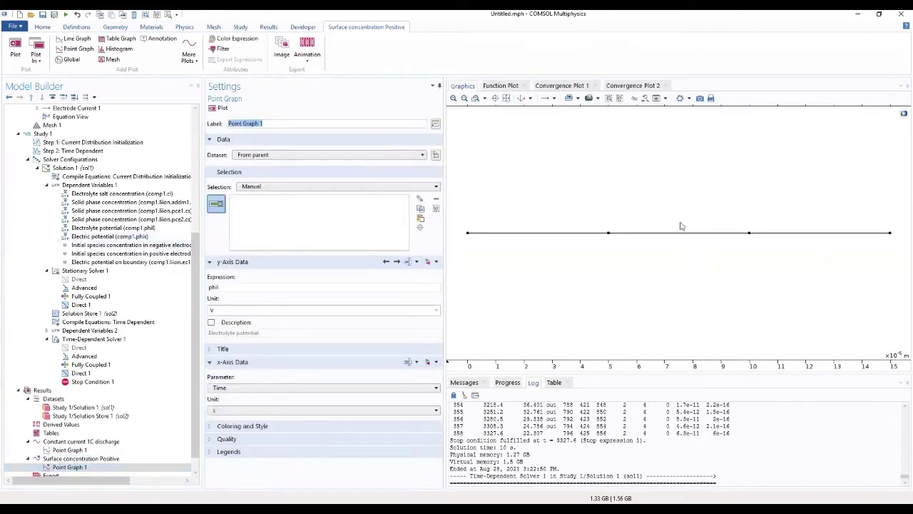
click(891, 232)
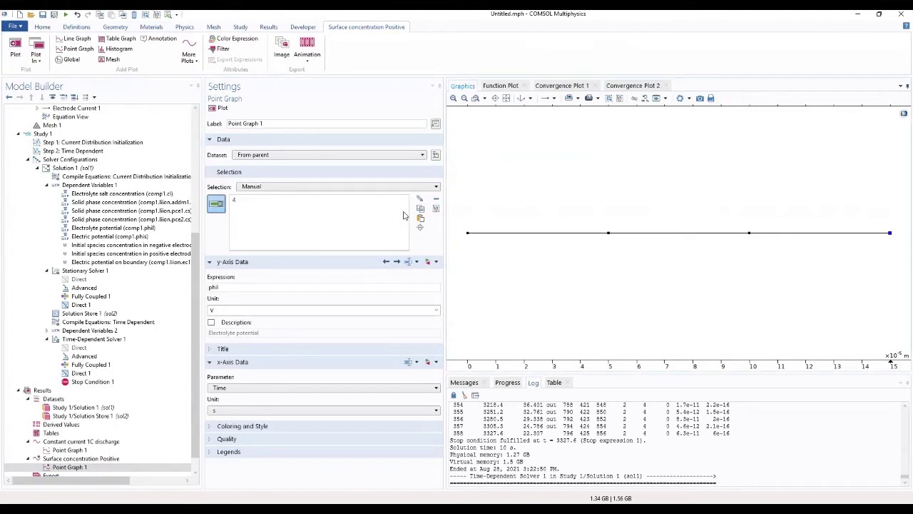
Step: Set the point graph's y-axis expression to liion.cs_surface, the surface insertion particle concentration from the Lithium-Ion Battery particle intercalation variables
click(436, 262)
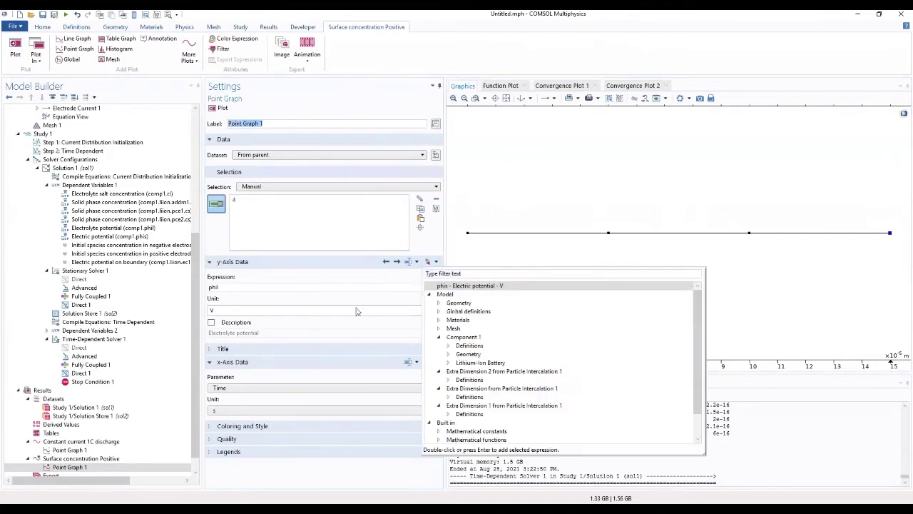
click(448, 363)
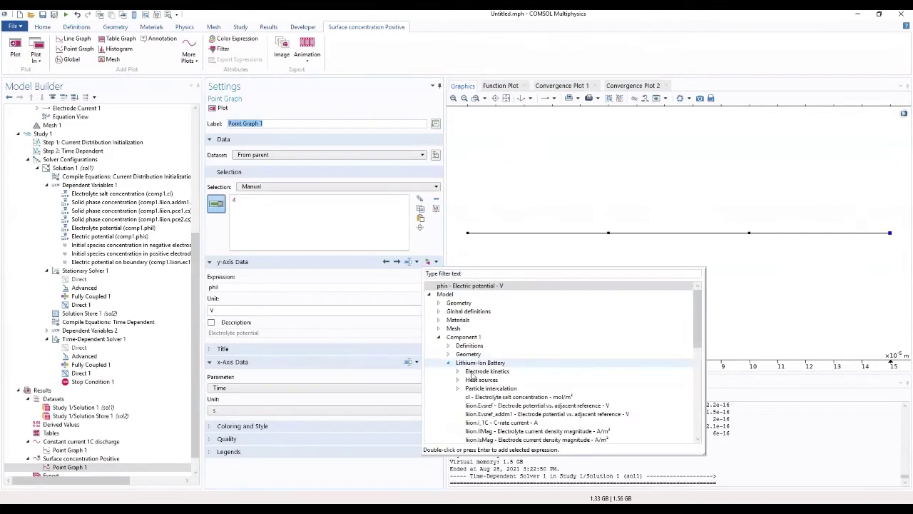
scroll(514, 384, down, 3)
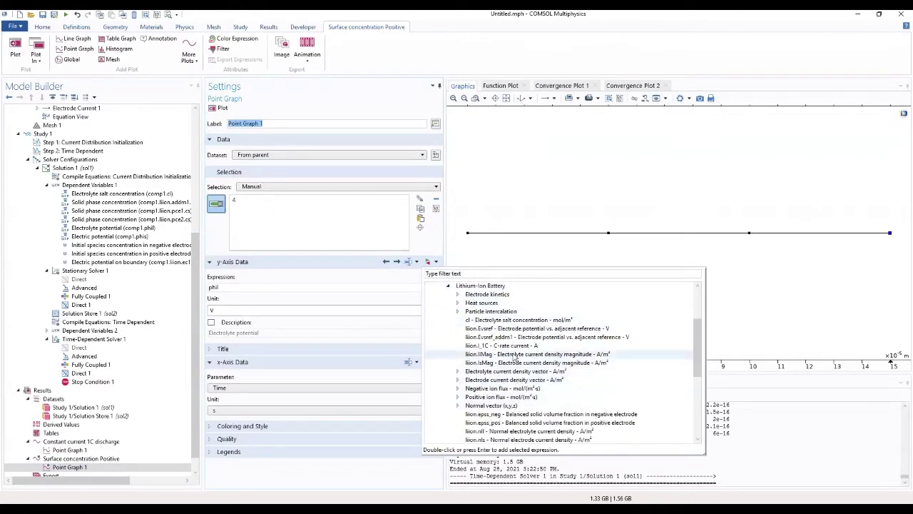
scroll(510, 356, up, 1)
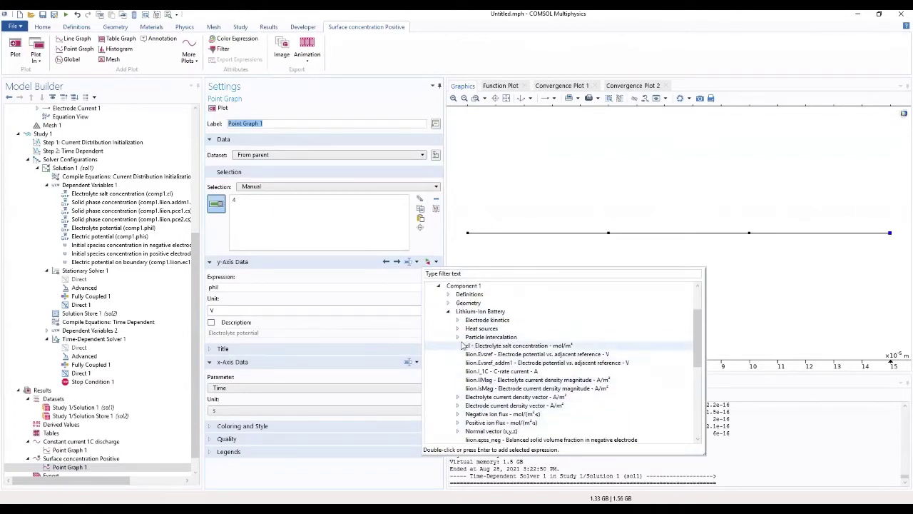
click(458, 337)
scroll(524, 359, down, 1)
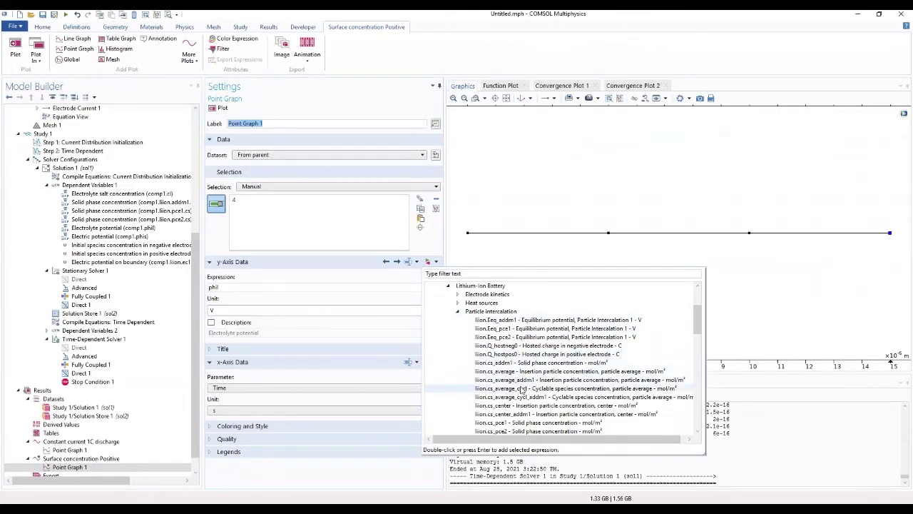
scroll(527, 393, down, 1)
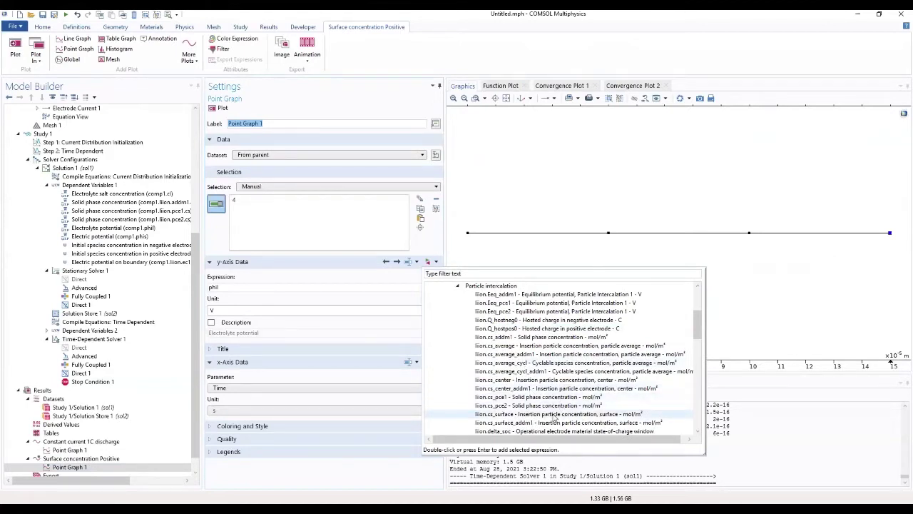
double_click(554, 413)
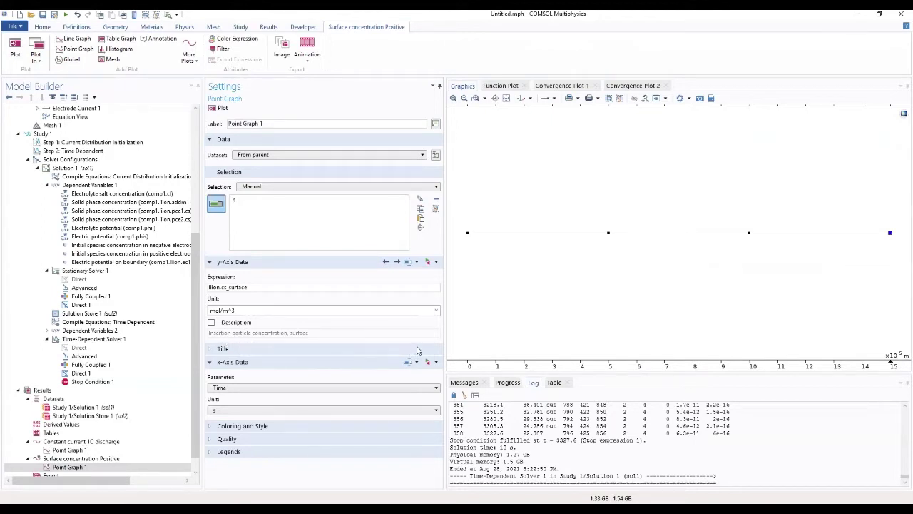
Step: Show legends for the point graph with a manual legend reading "NCA", and plot the surface concentration
click(215, 451)
scroll(217, 443, down, 2)
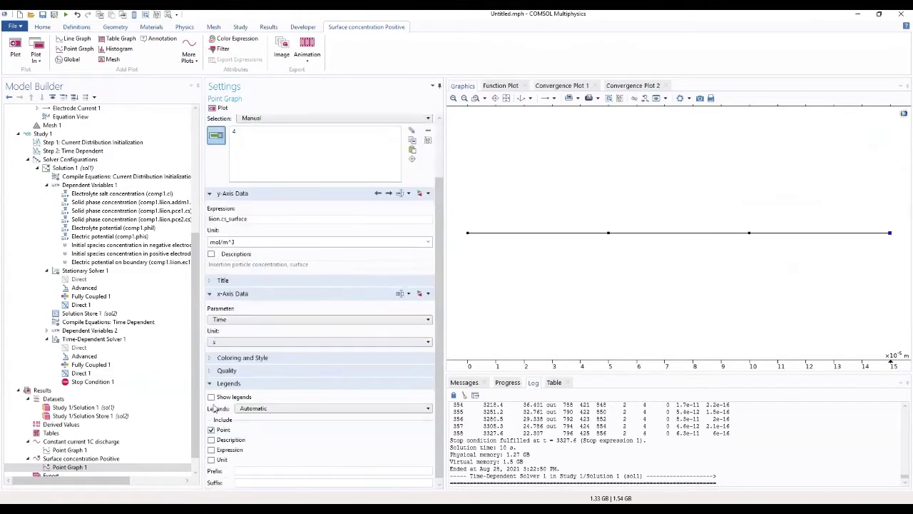
click(212, 397)
click(299, 408)
click(268, 431)
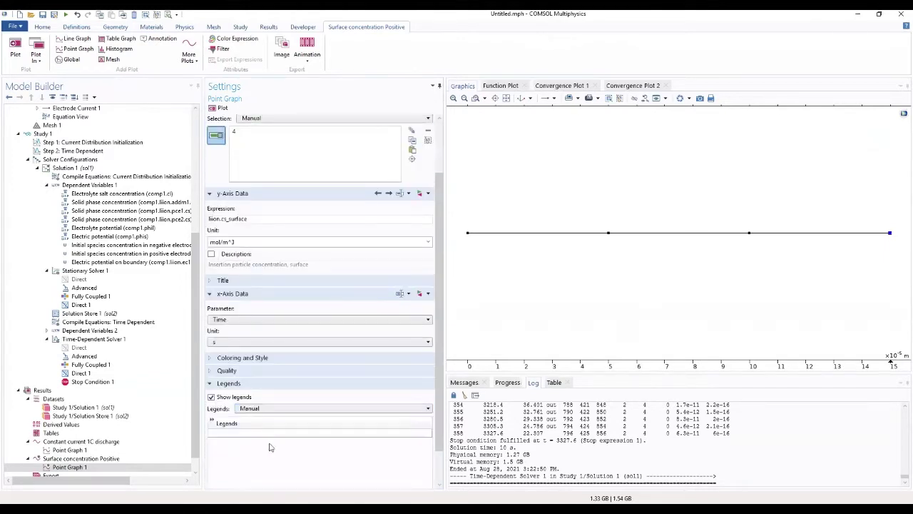
click(251, 432)
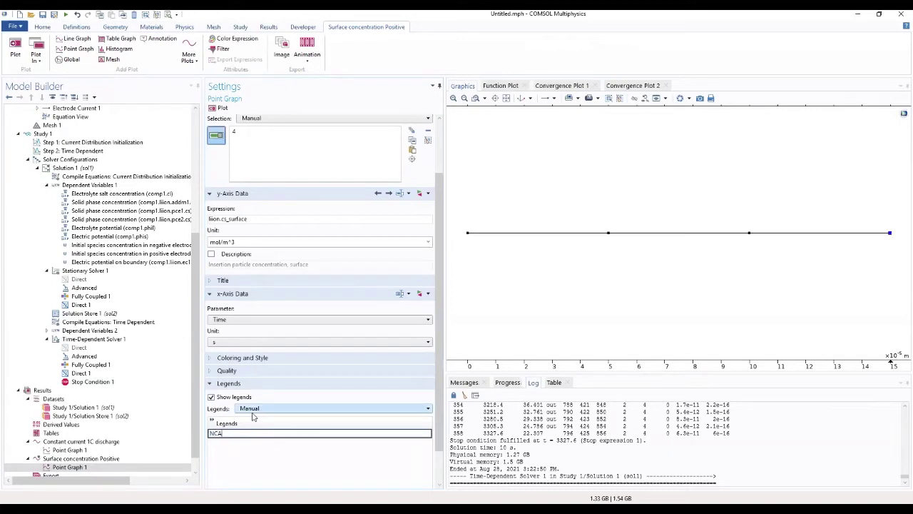
click(254, 447)
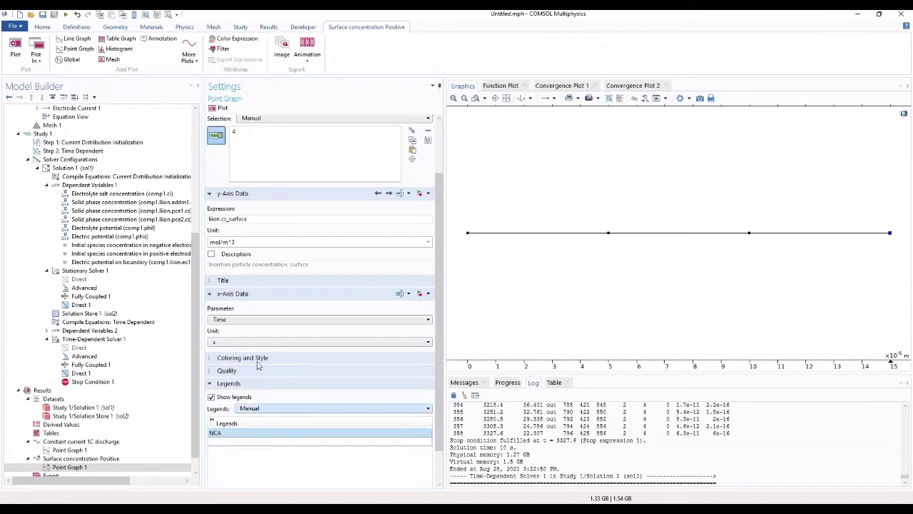
click(213, 108)
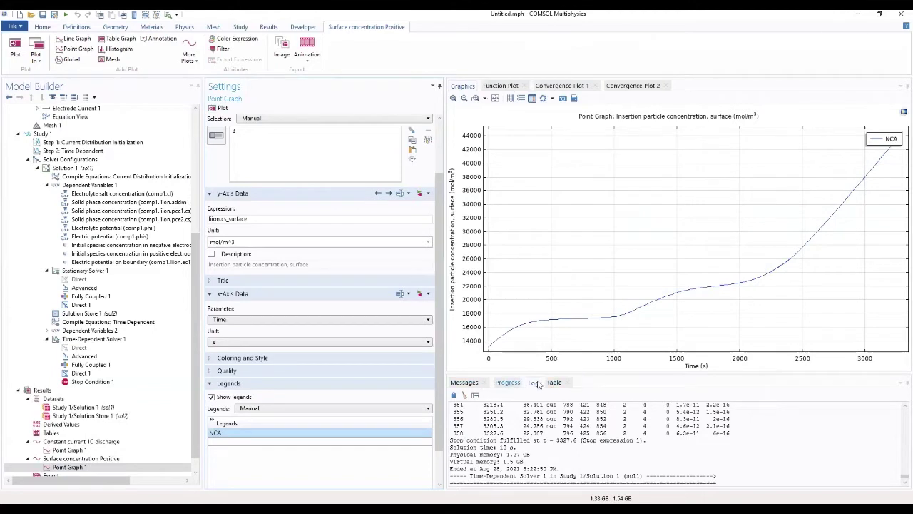
Step: Duplicate the NCA point graph within the Surface concentration Positive plot group and select the copy
drag(590, 374, 592, 446)
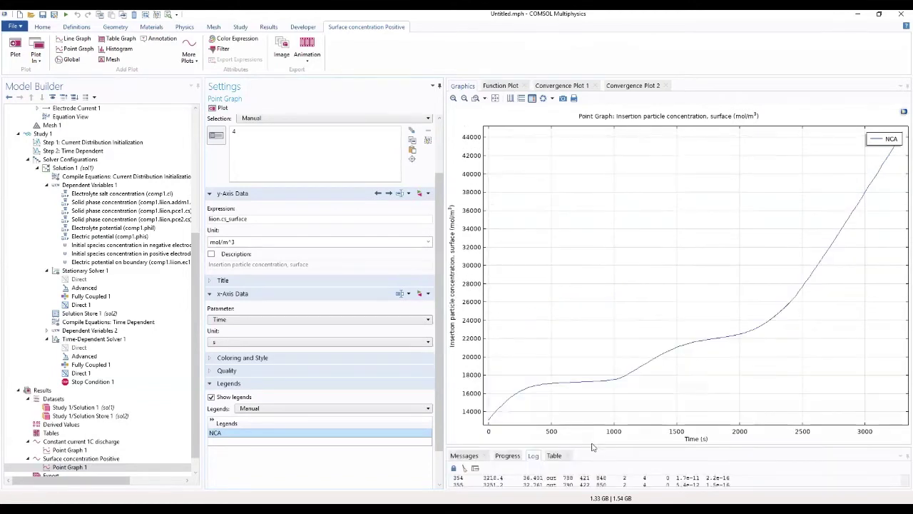
click(107, 467)
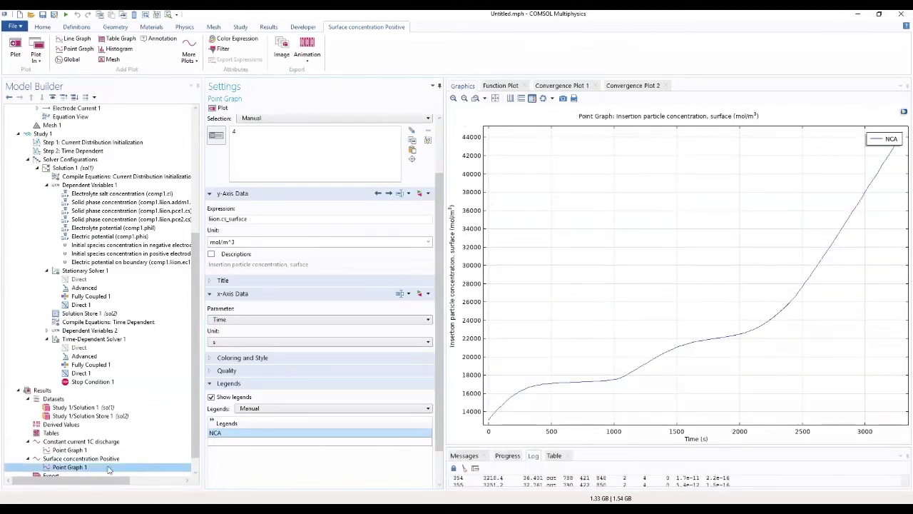
right_click(109, 469)
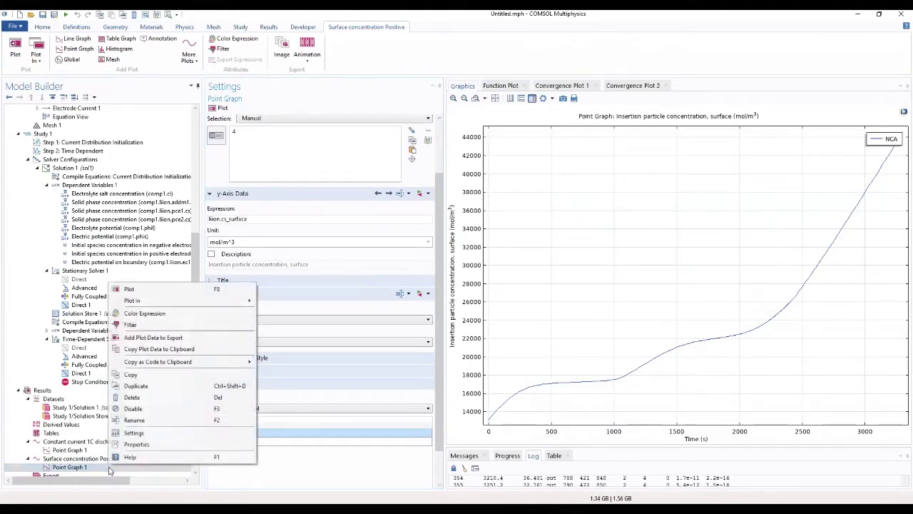
click(146, 388)
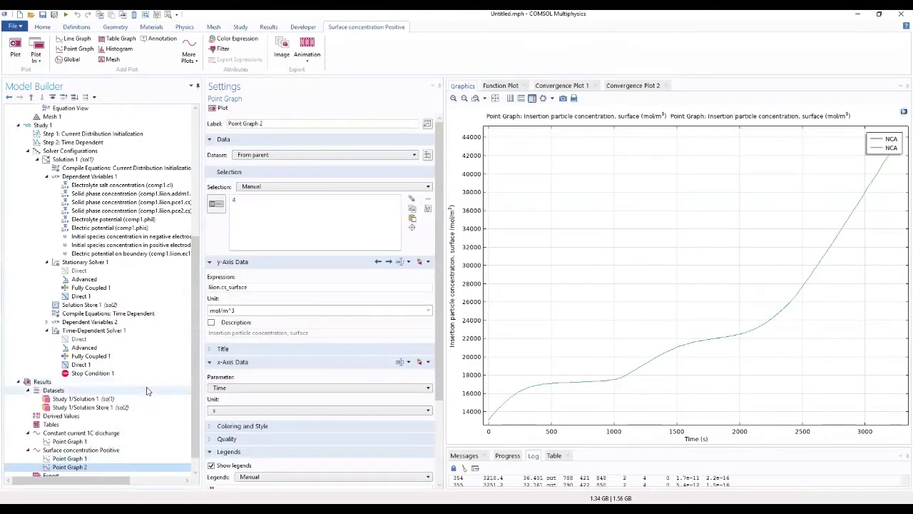
click(70, 459)
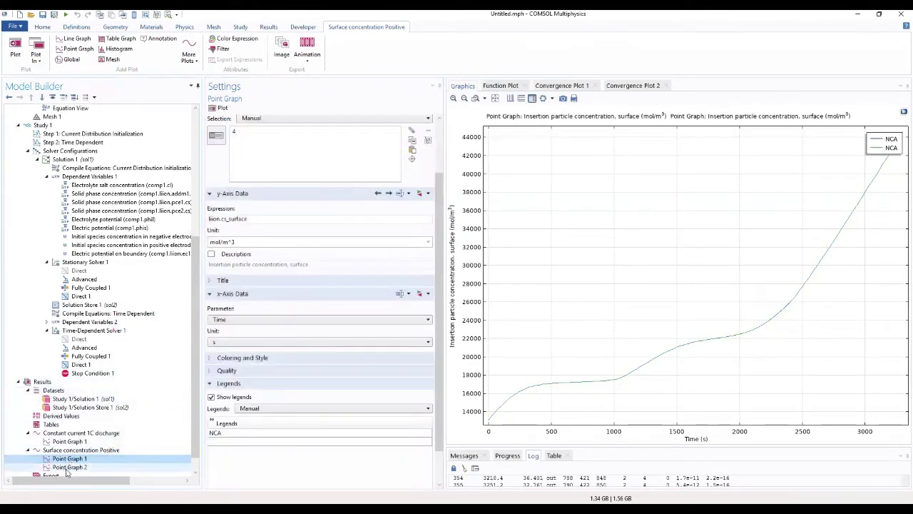
click(68, 467)
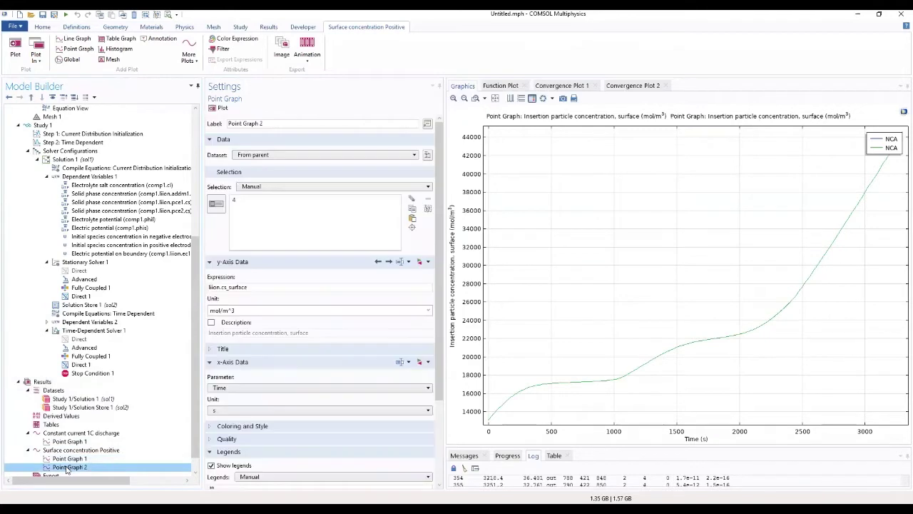
Step: Set Point Graph 2's y-axis expression to liion.cs_surface_addm1, the surface insertion particle concentration among the Lithium-Ion Battery particle intercalation variables
click(421, 262)
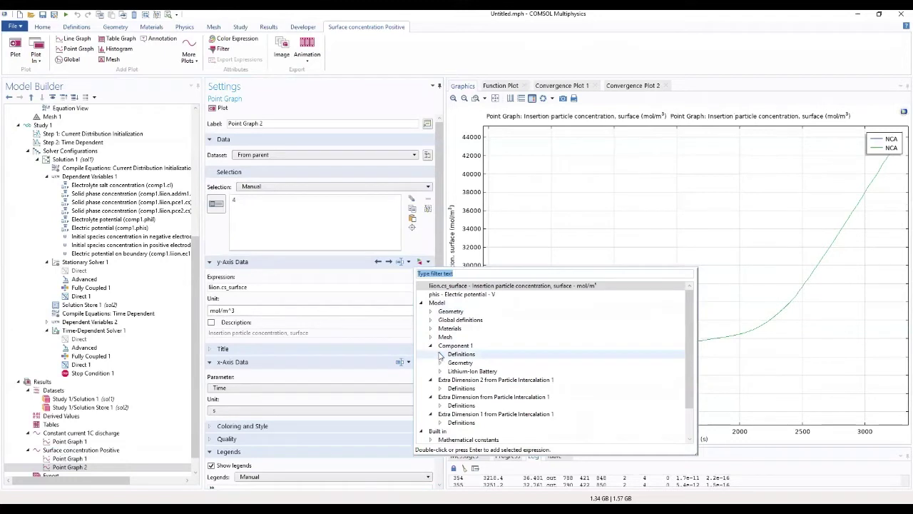
click(440, 372)
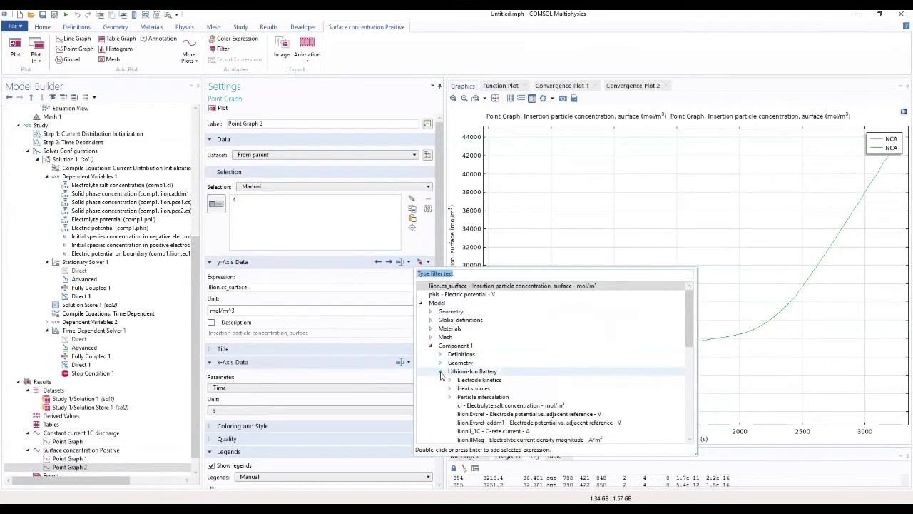
click(449, 397)
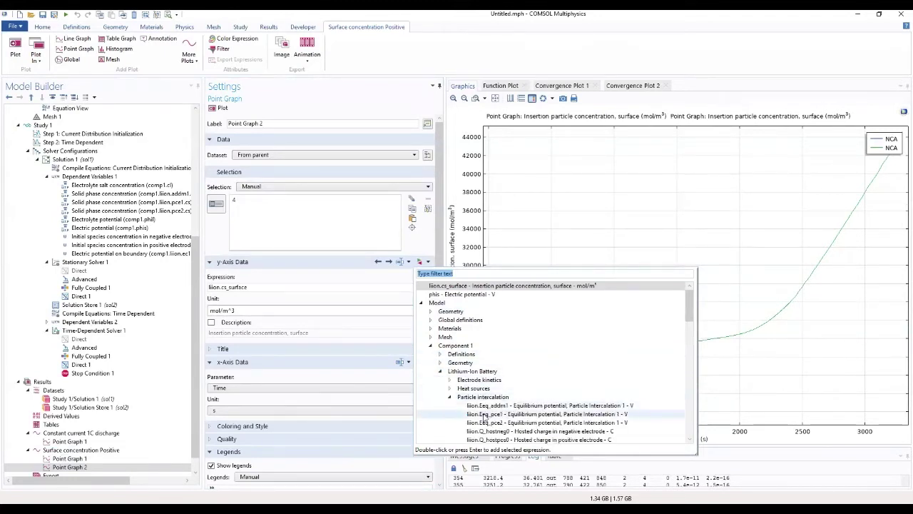
scroll(486, 415, down, 2)
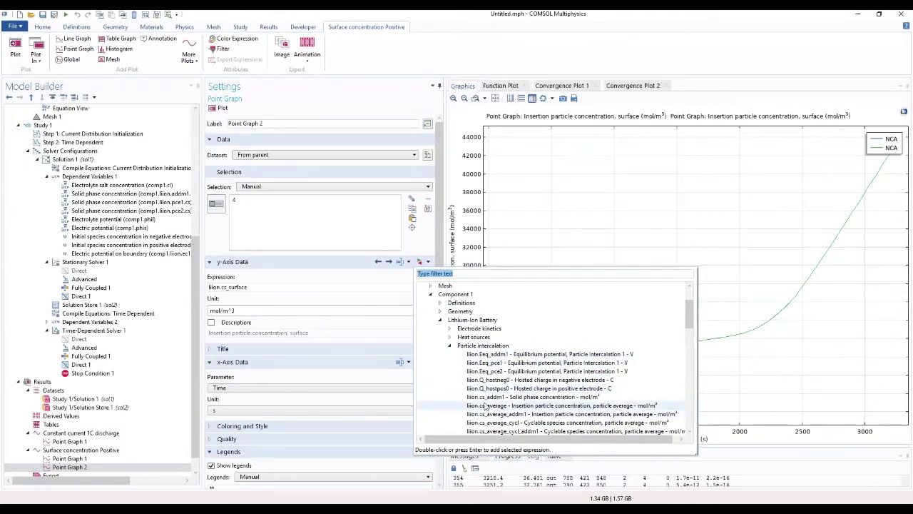
scroll(489, 401, down, 2)
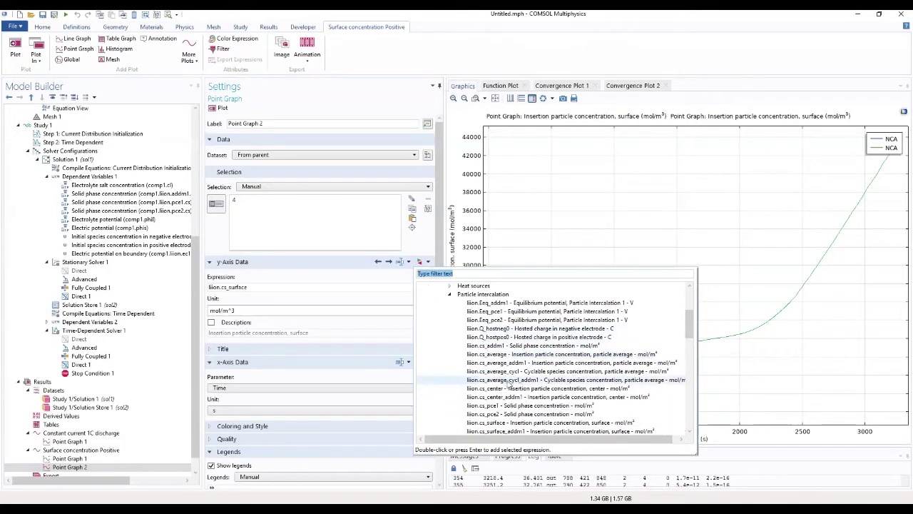
scroll(511, 385, down, 1)
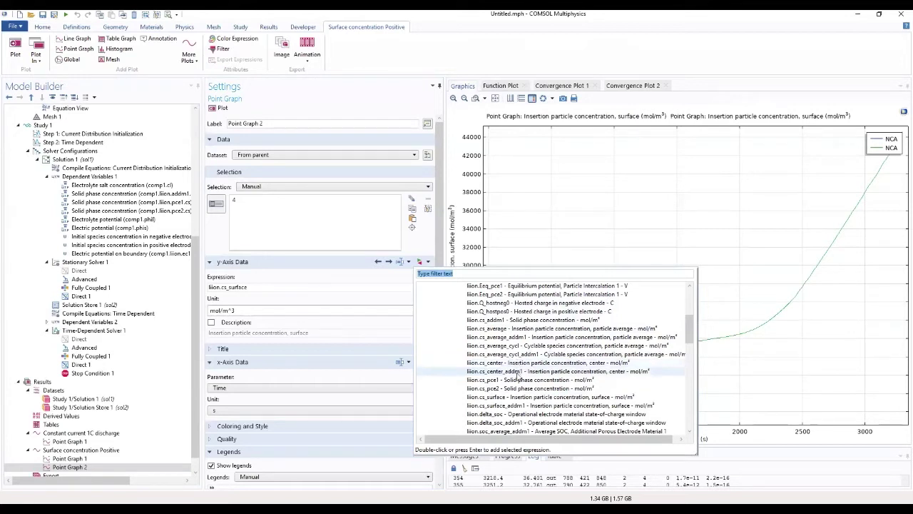
scroll(518, 379, down, 1)
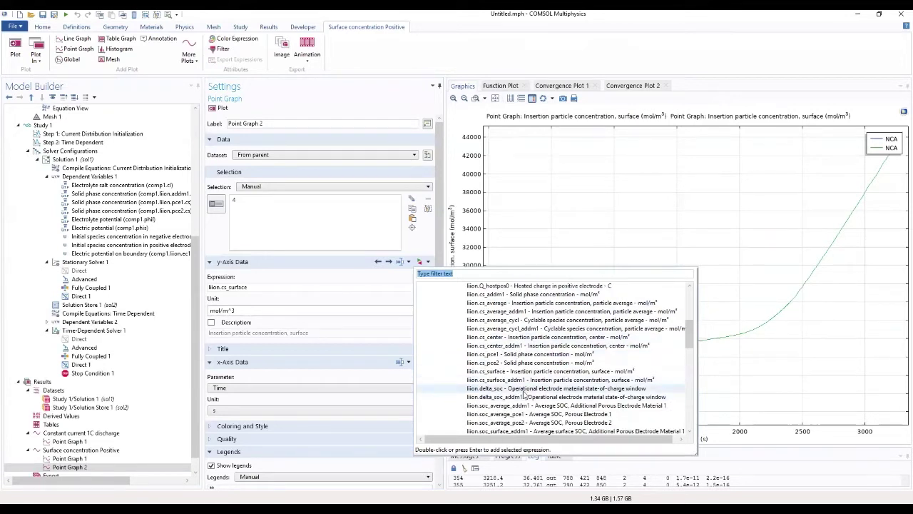
scroll(524, 393, down, 2)
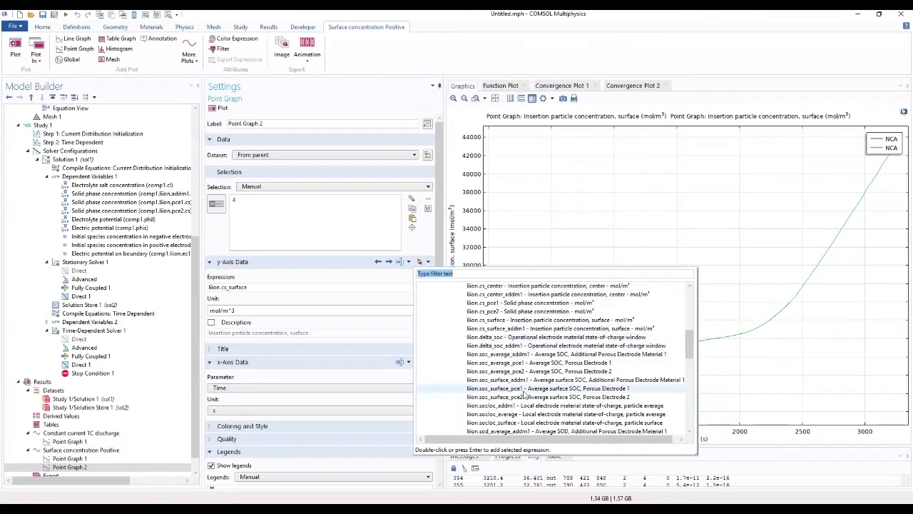
scroll(524, 394, up, 1)
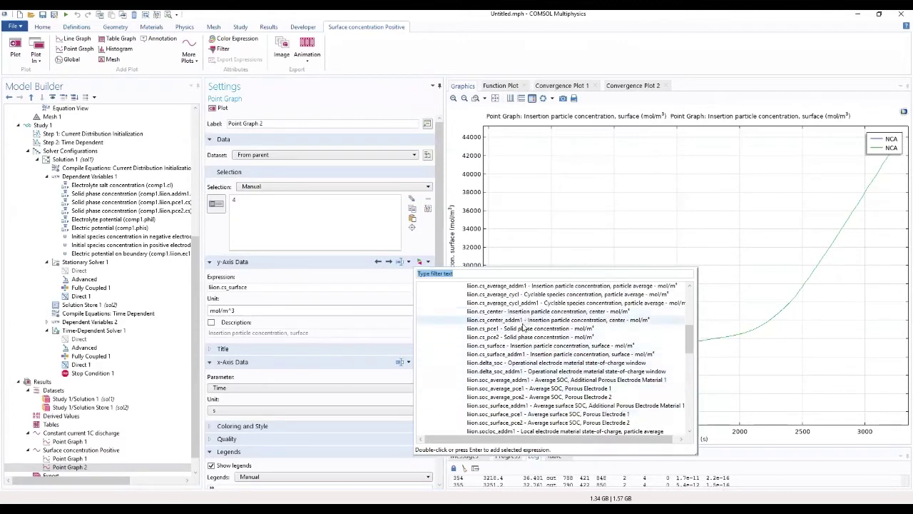
scroll(528, 321, up, 1)
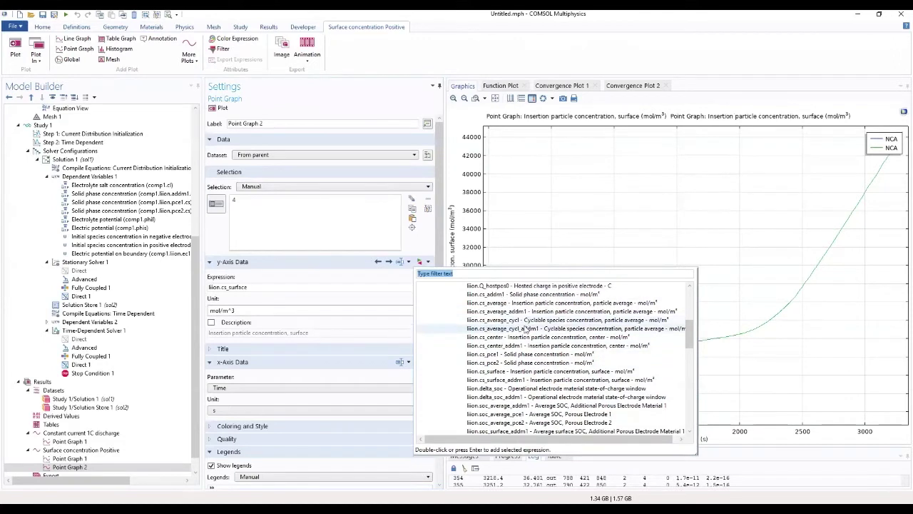
scroll(528, 324, up, 4)
scroll(527, 350, down, 4)
scroll(527, 354, down, 2)
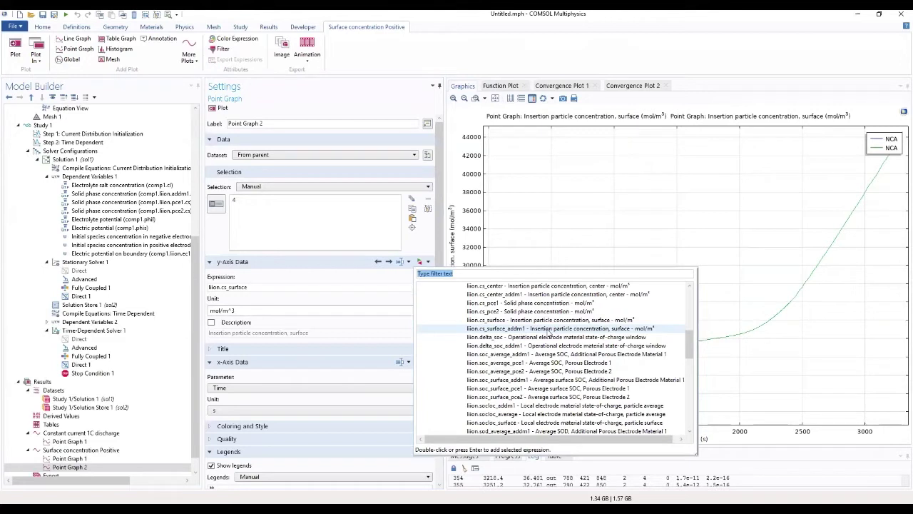
double_click(549, 329)
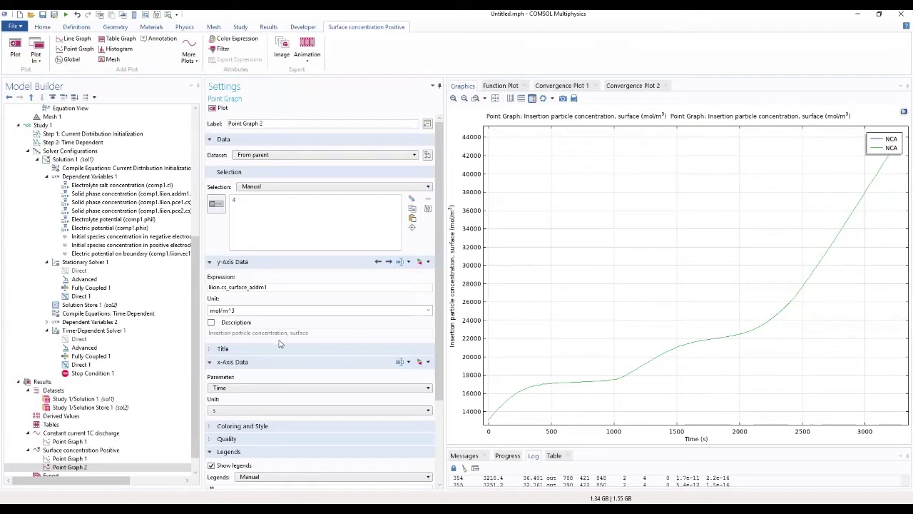
Step: Change the manual legend of Point Graph 2 to "LMO" and update the surface concentration plot
scroll(439, 287, down, 3)
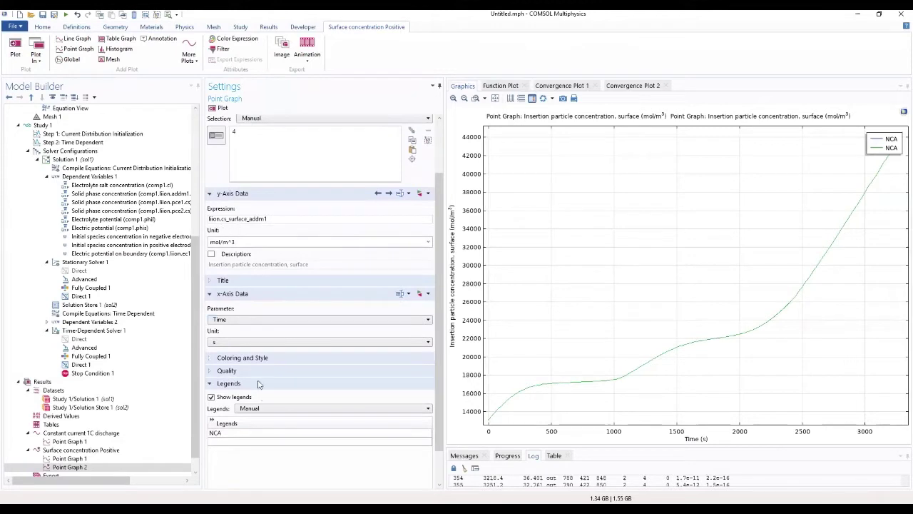
double_click(251, 434)
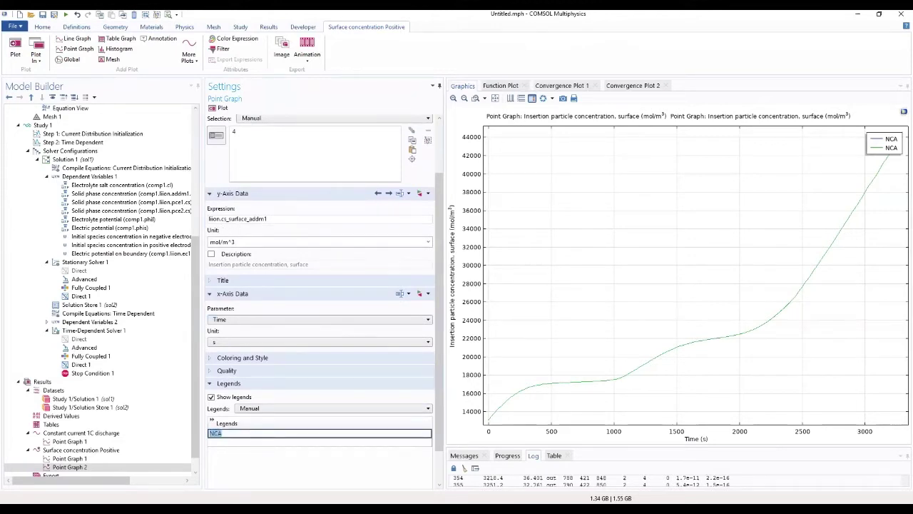
text(LMO)
key(Return)
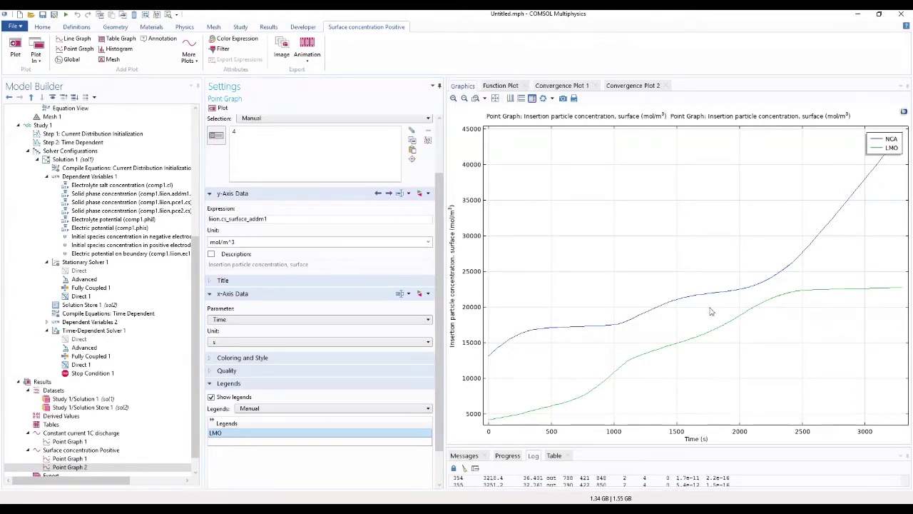
Step: Give the Surface concentration Positive plot group a manual title that reuses its label, "Surface concentration Positive"
click(107, 452)
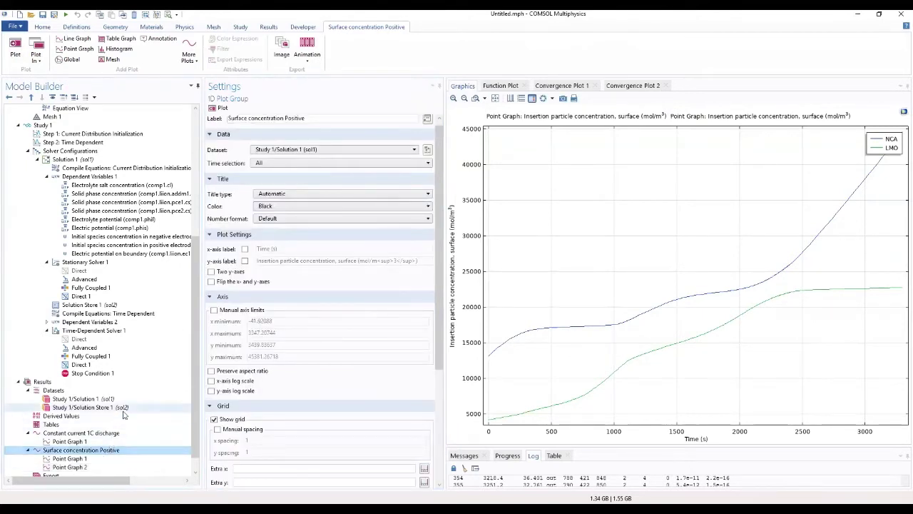
click(330, 195)
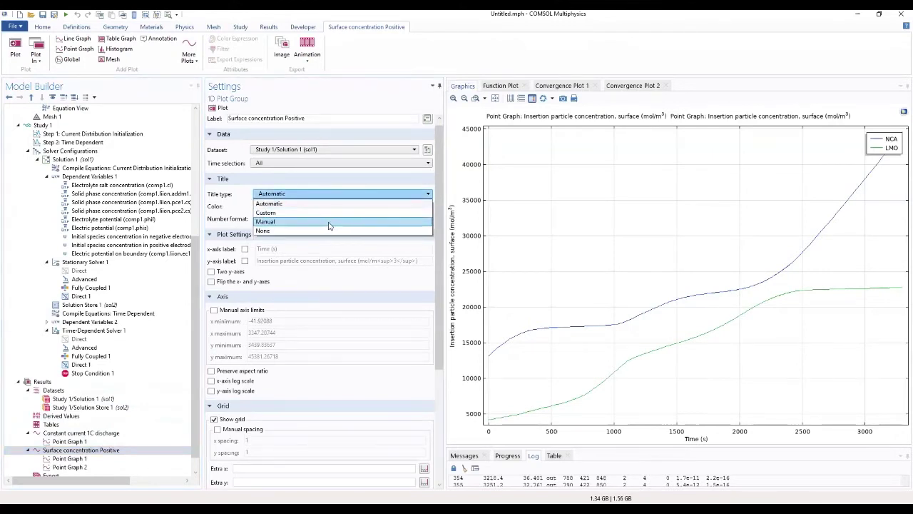
click(330, 226)
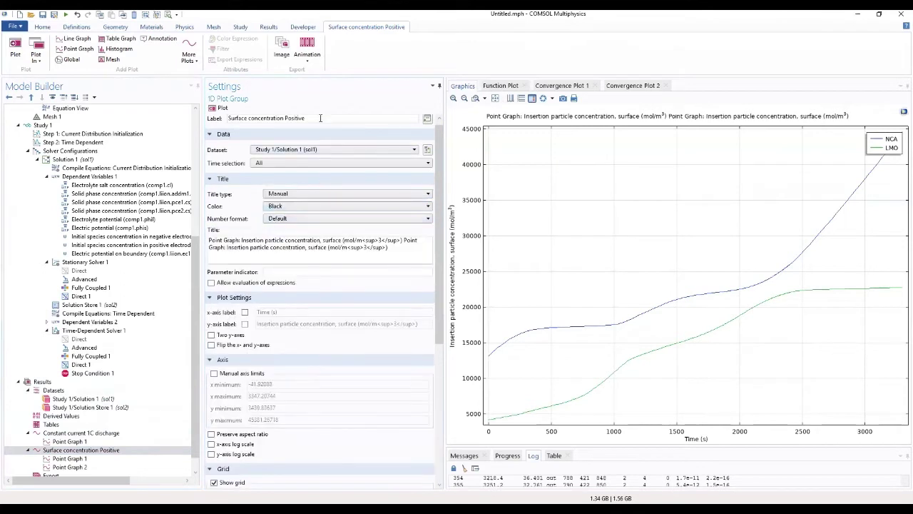
drag(309, 118, 221, 112)
key(ctrl+c)
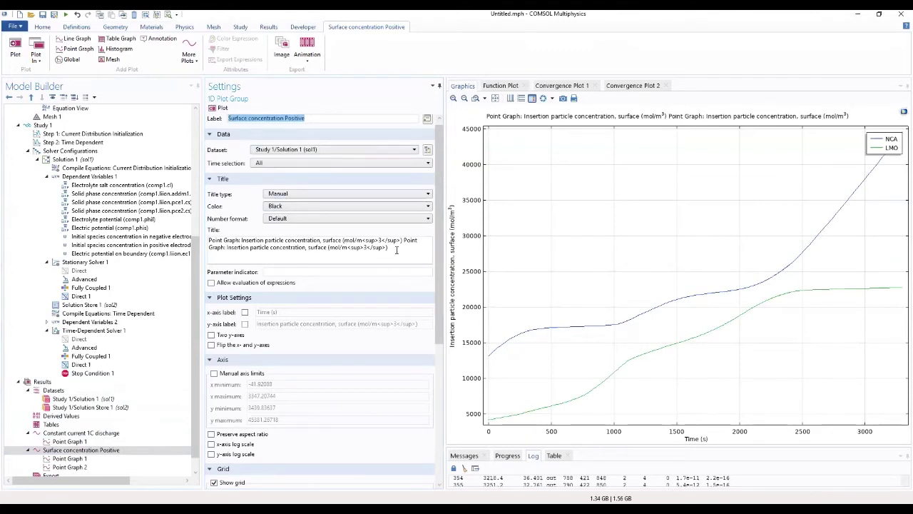
drag(397, 249, 193, 238)
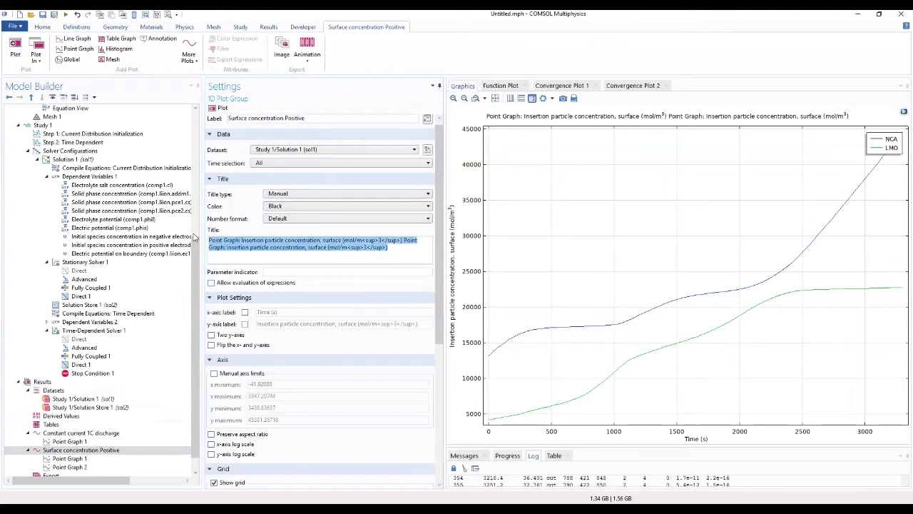
key(Delete)
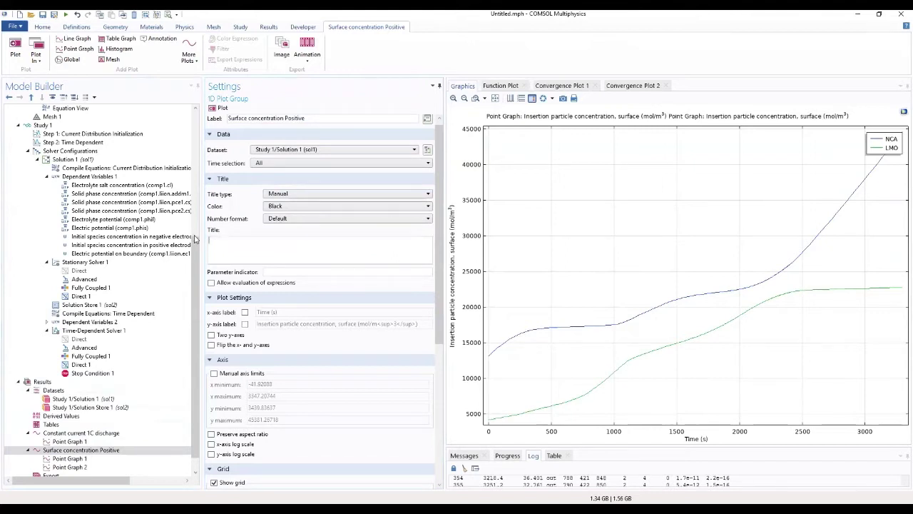
key(ctrl+v)
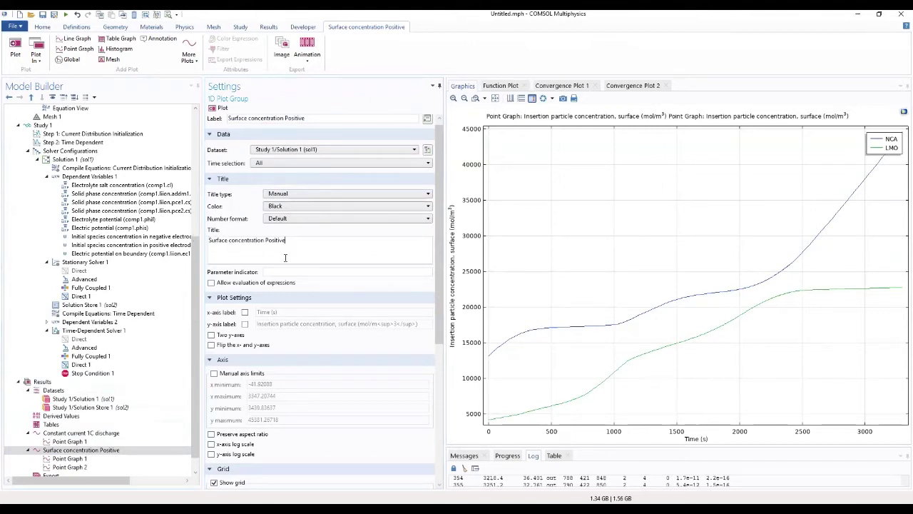
Step: Enable a custom y-axis label for the plot group and replace its words "Insertion particle" with "surface"
click(246, 324)
drag(421, 324, 244, 325)
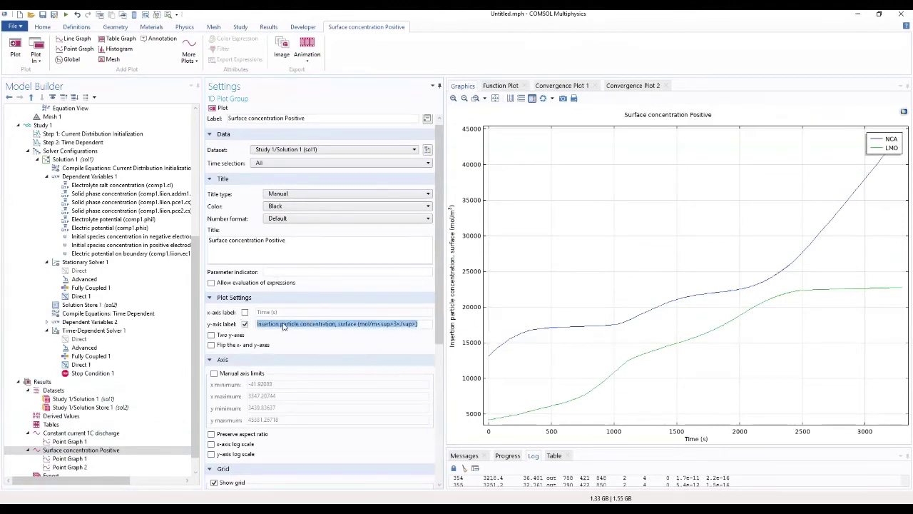
click(280, 324)
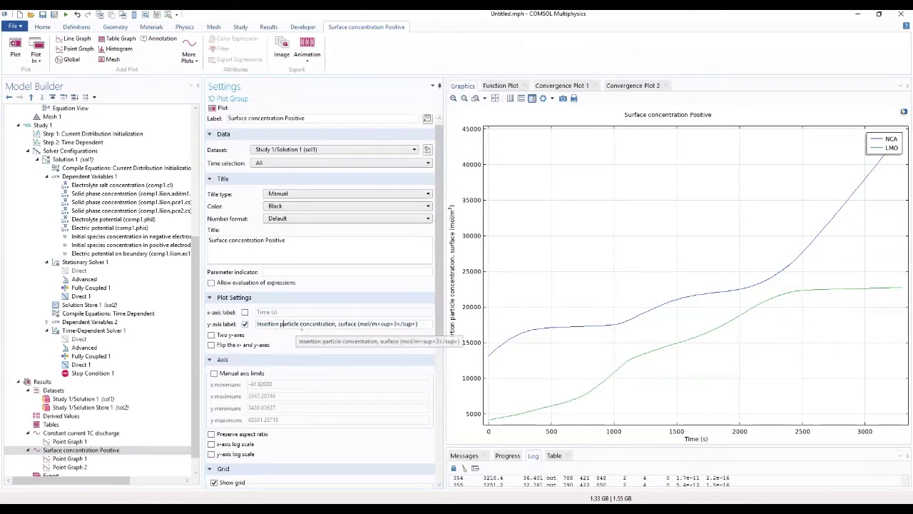
drag(298, 324, 220, 324)
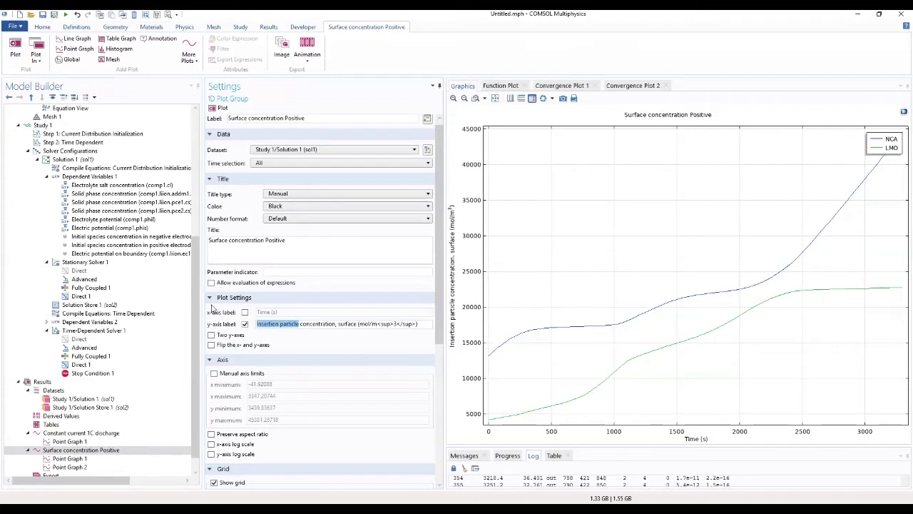
text(sUR)
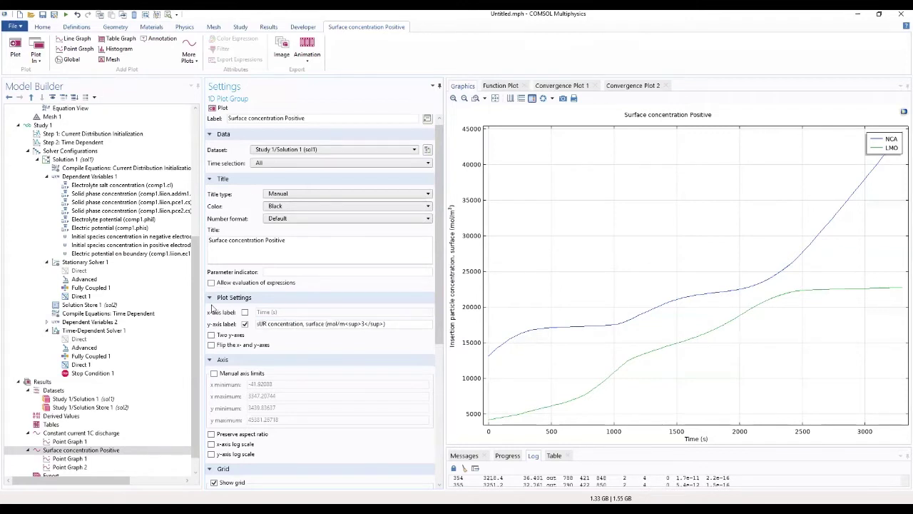
key(BackSpace)
key(BackSpace)
key(BackSpace)
text(surface)
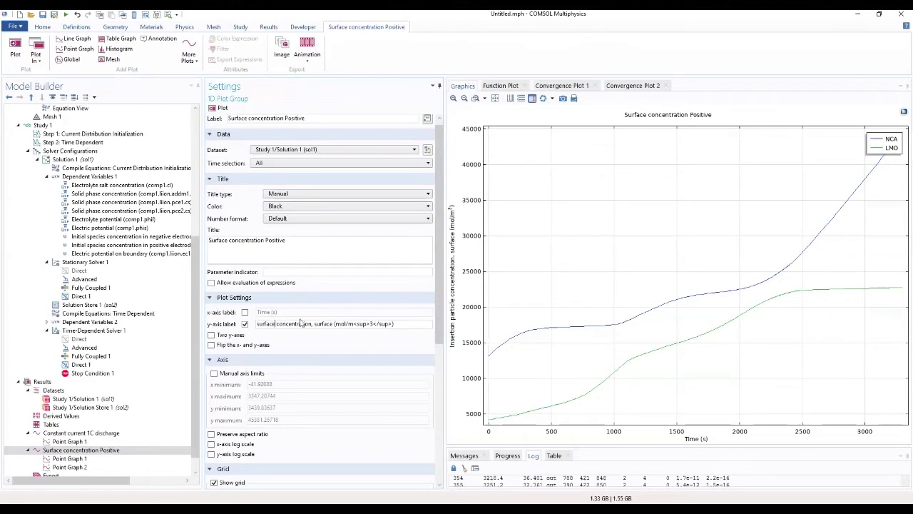
Step: Shorten the y-axis label to "surface concentration (mol/m<sup>3</sup>)" and enable two y-axes for the plot group
double_click(329, 323)
key(BackSpace)
key(BackSpace)
key(BackSpace)
key(Tab)
key(space)
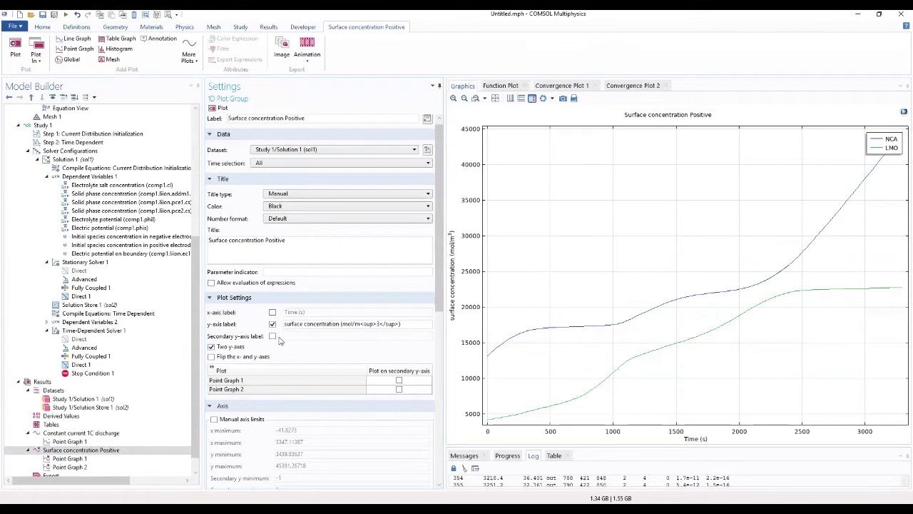
Step: Enable manual axis limits for the plot group, with an x minimum of 0 and an x maximum of 3600
click(213, 420)
click(318, 429)
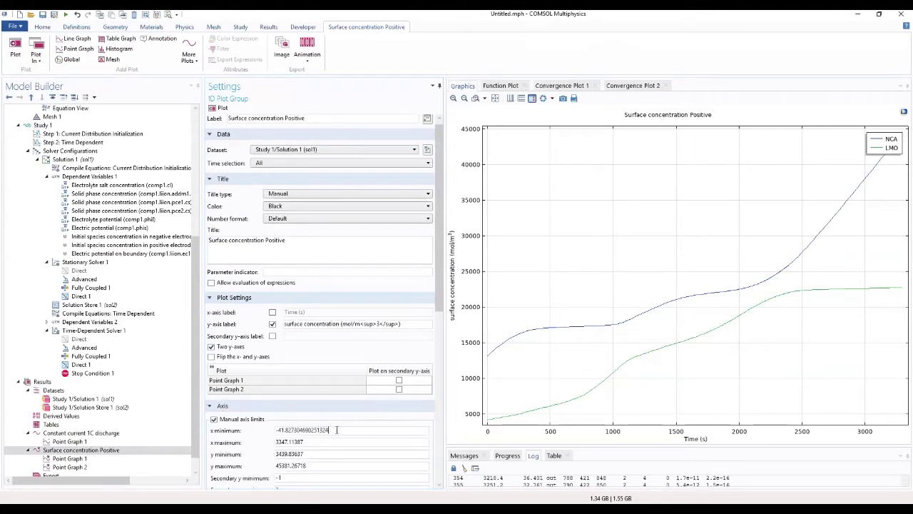
drag(318, 430, 247, 429)
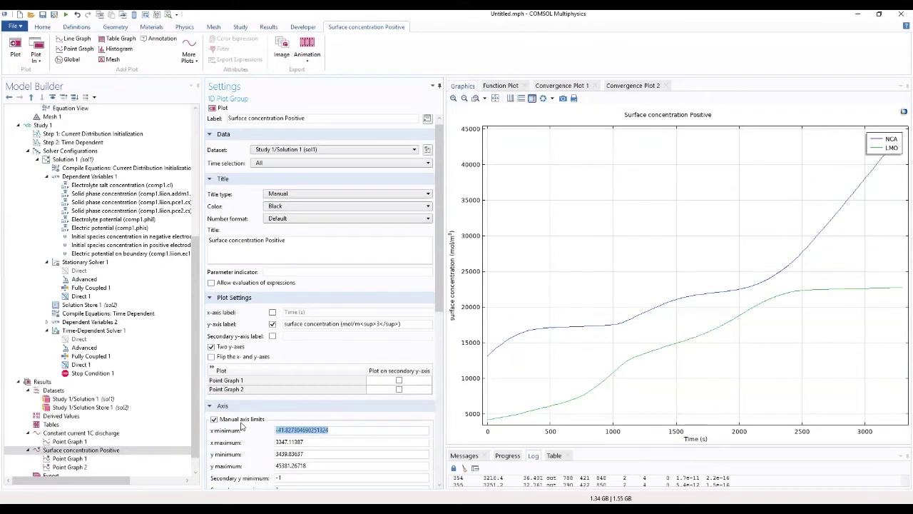
text(0)
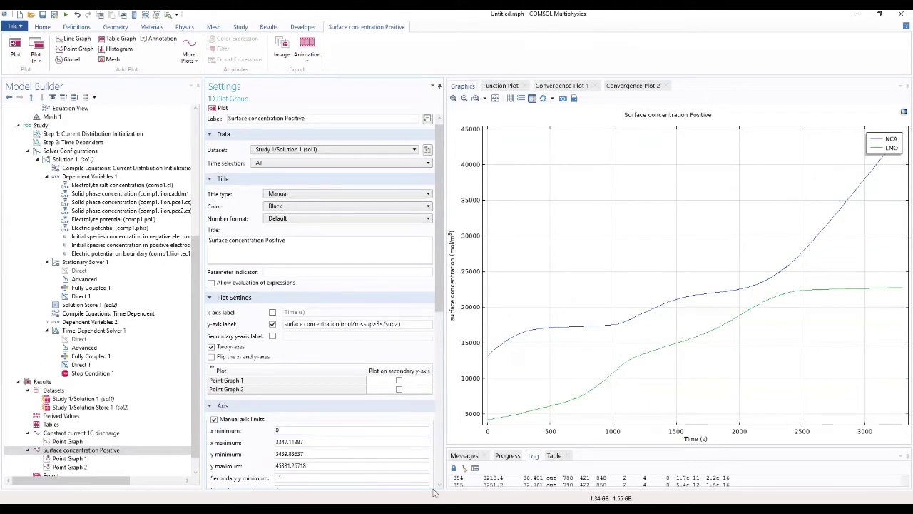
click(413, 444)
drag(413, 443, 239, 439)
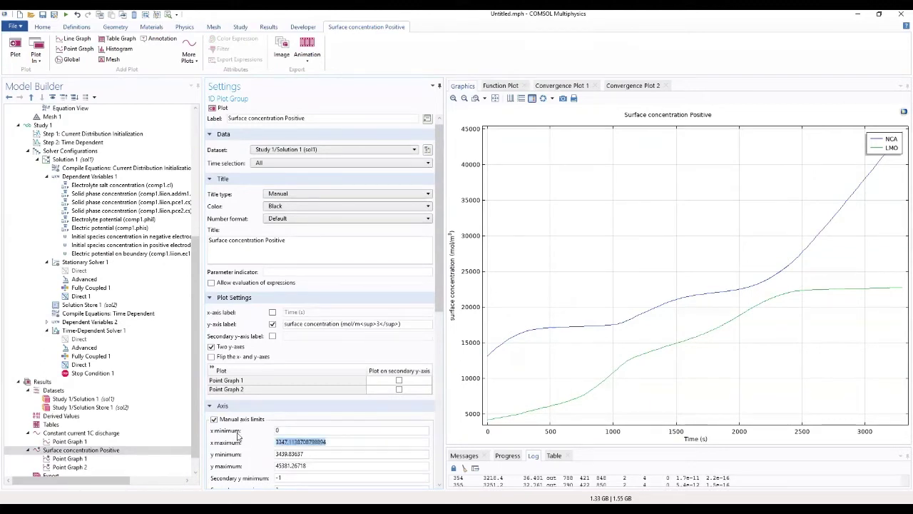
text(3600)
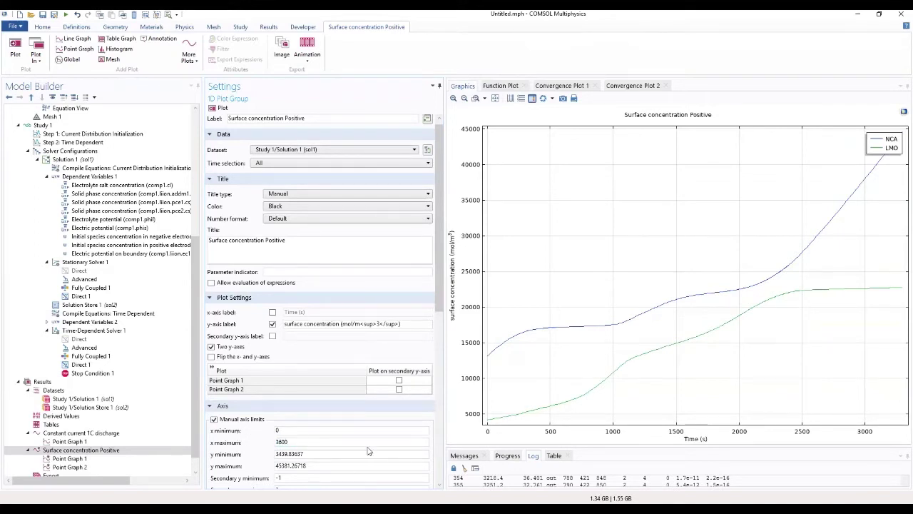
Step: Set the plot group's y minimum to 4000 and replot the surface concentrations
drag(367, 452, 251, 450)
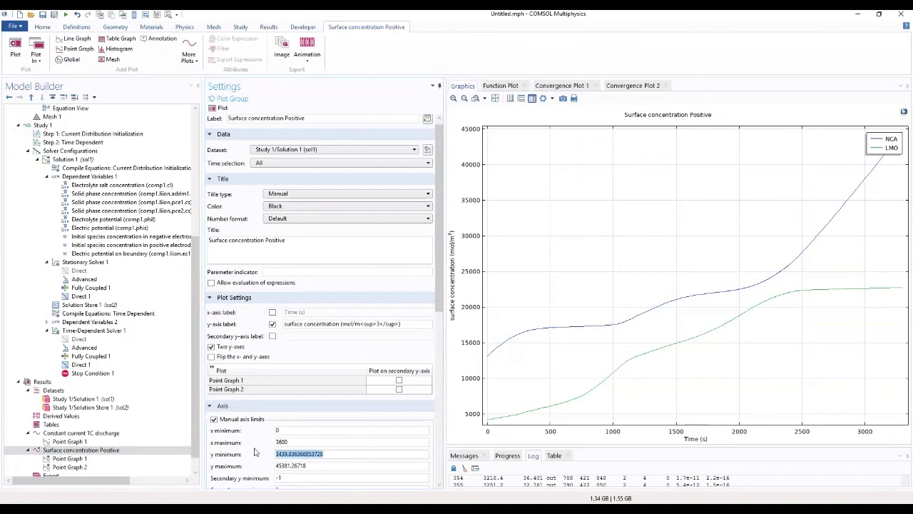
text(40)
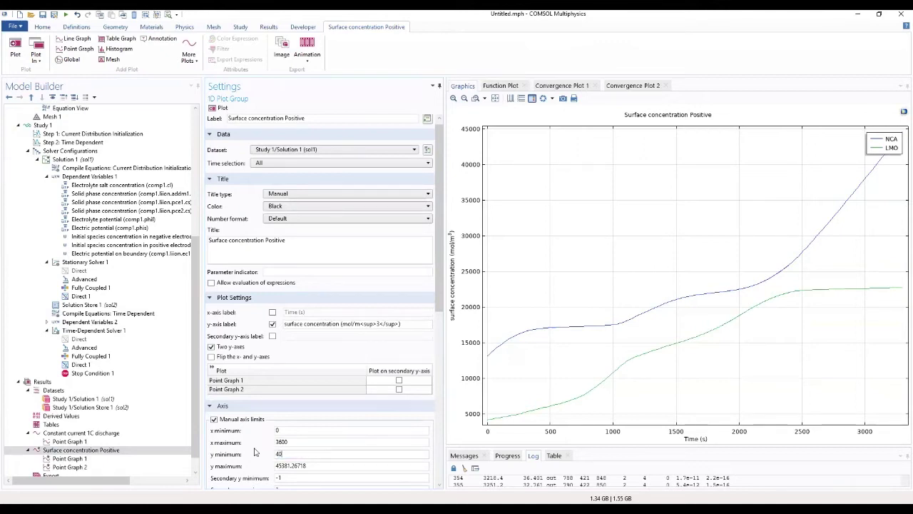
text(00)
click(332, 464)
click(217, 108)
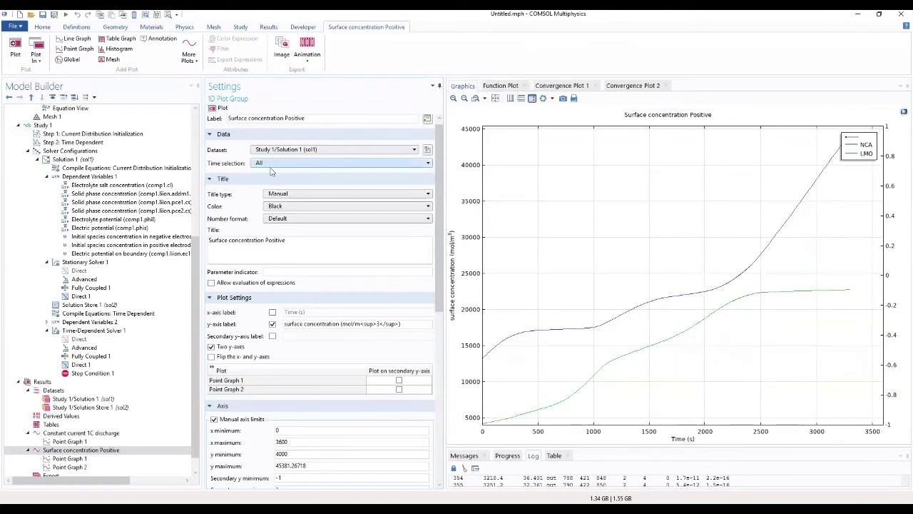
Step: Set the legend position of the Surface concentration Positive plot group to Upper left
drag(442, 277, 432, 407)
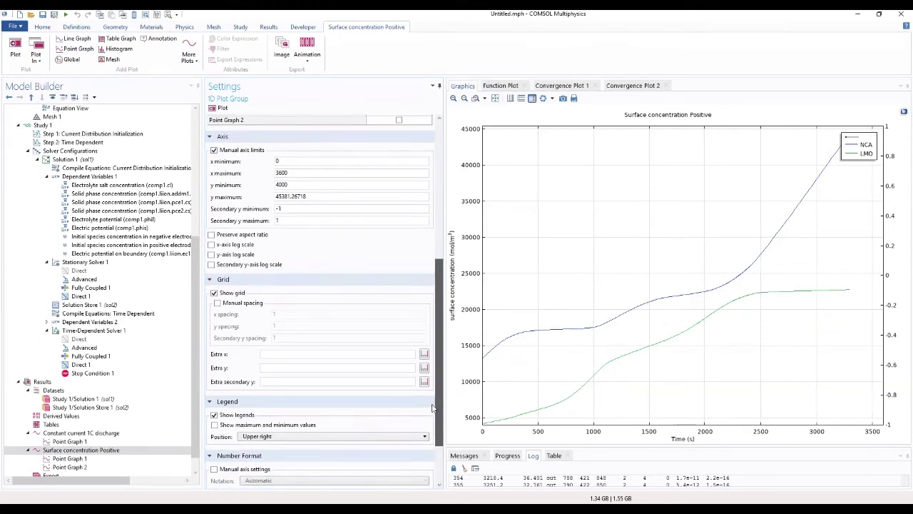
scroll(432, 408, down, 1)
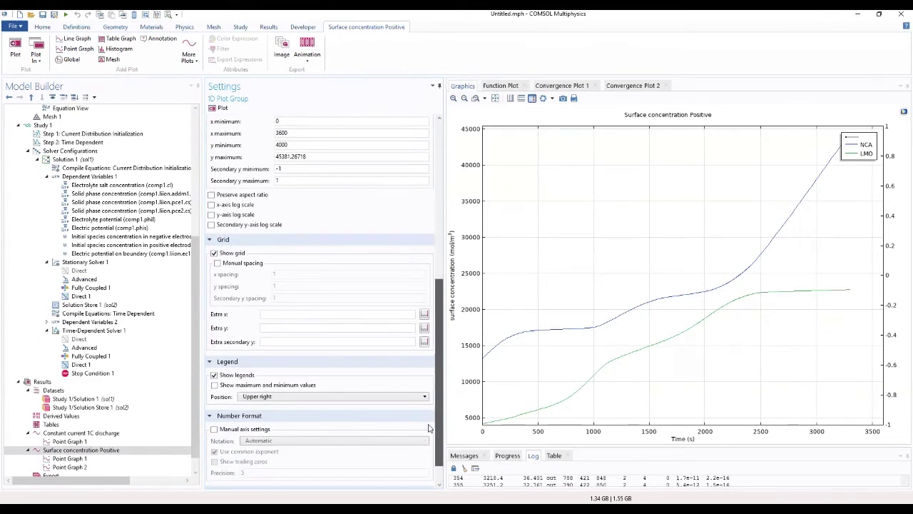
click(263, 398)
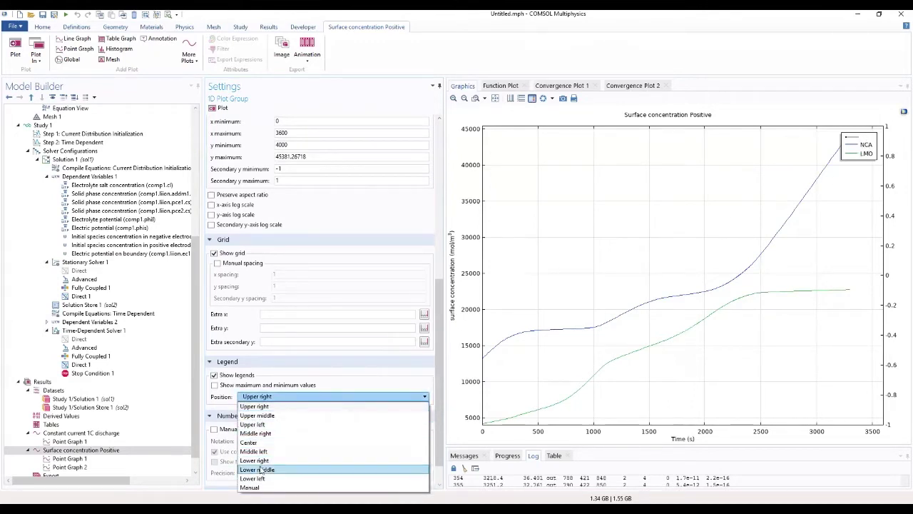
click(257, 424)
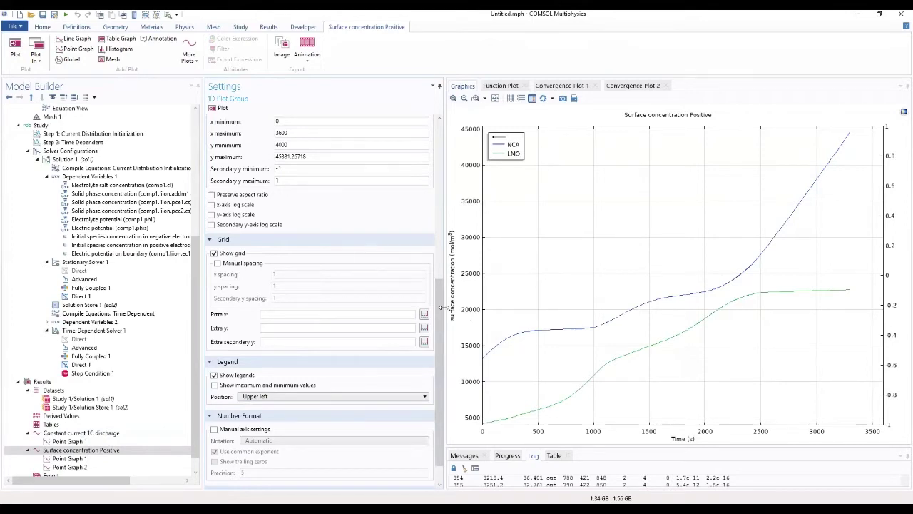
Step: Disable the two y-axes option for the Surface concentration Positive plot group
drag(442, 321, 437, 162)
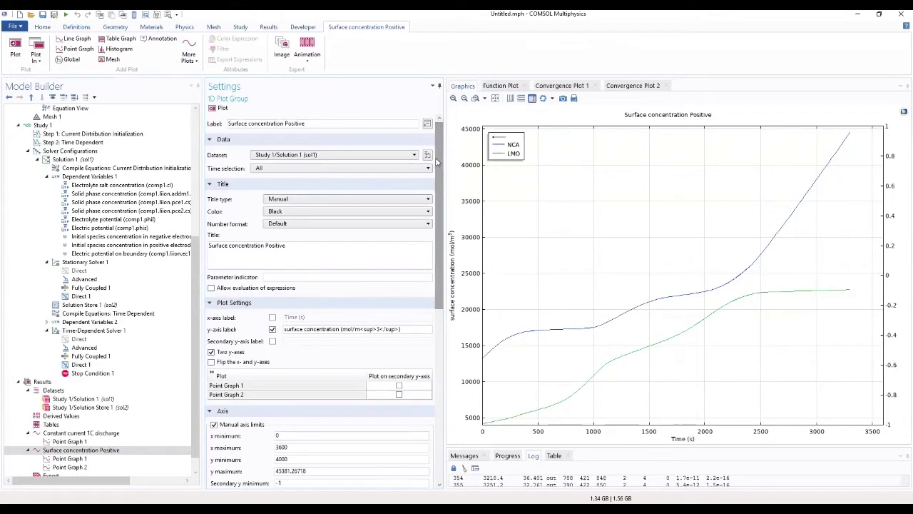
click(211, 352)
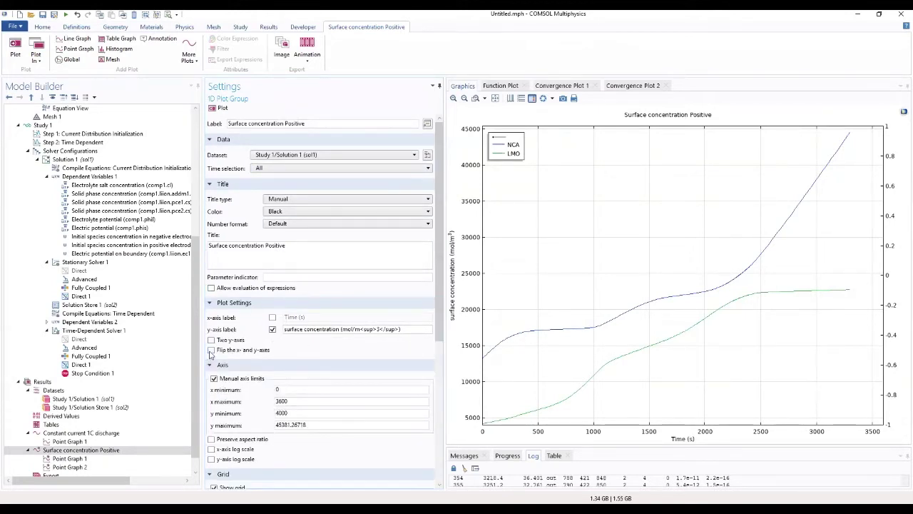
click(212, 340)
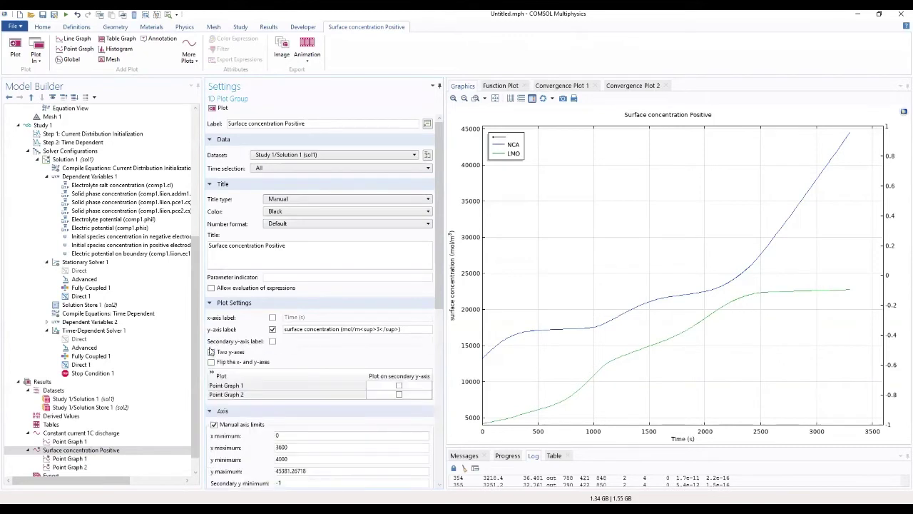
click(211, 352)
click(211, 352)
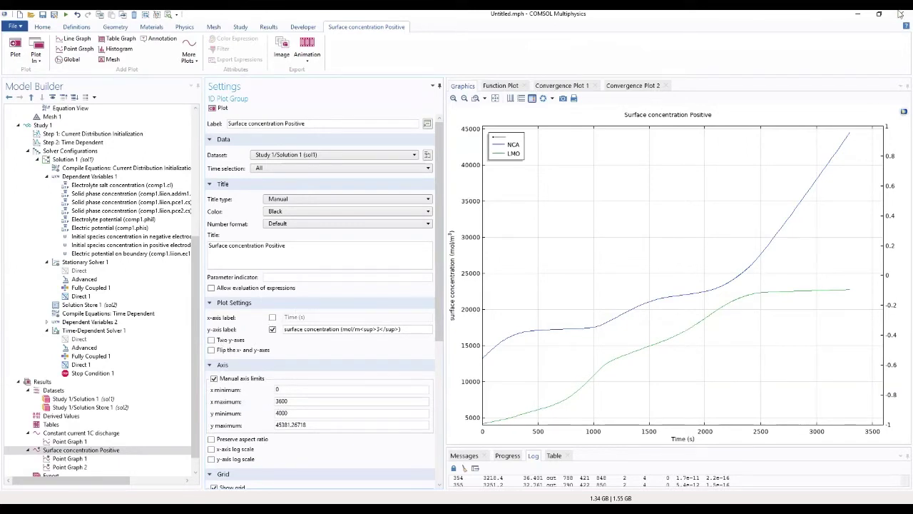
Step: Duplicate the Study 1/Solution 1 dataset in the results
click(83, 398)
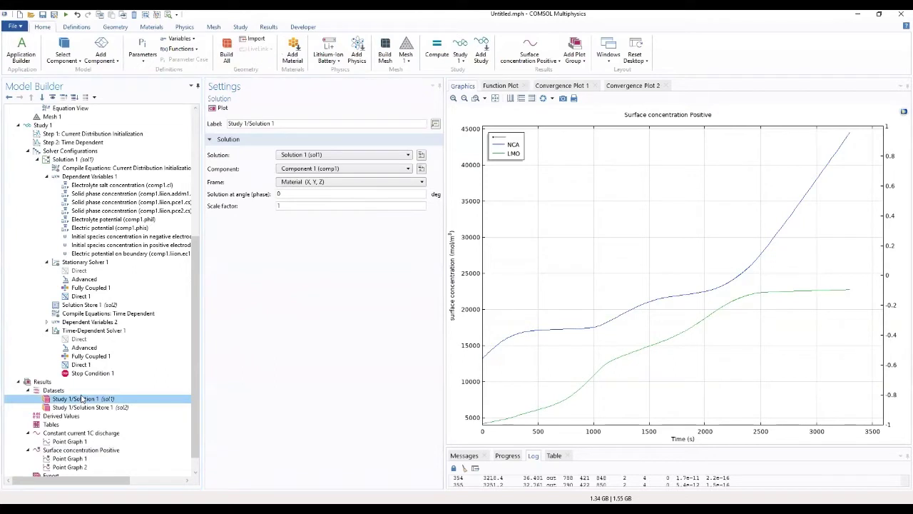
right_click(82, 399)
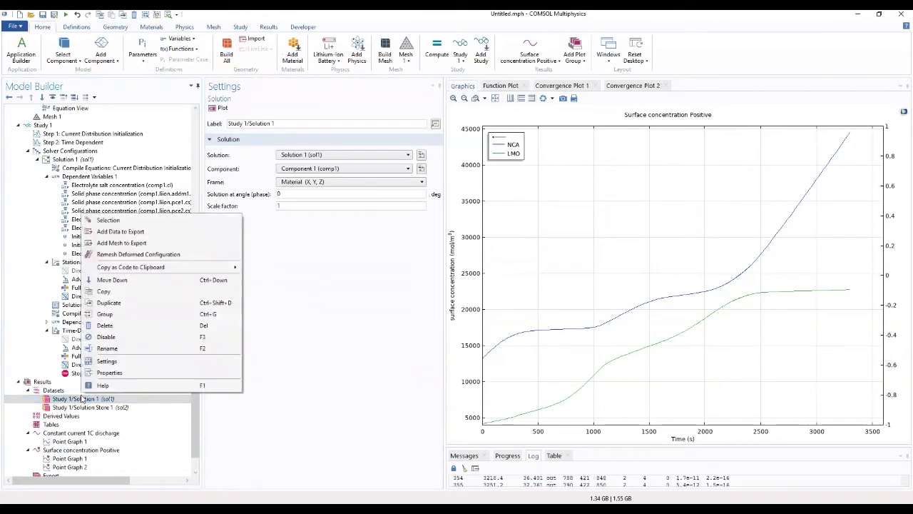
click(109, 303)
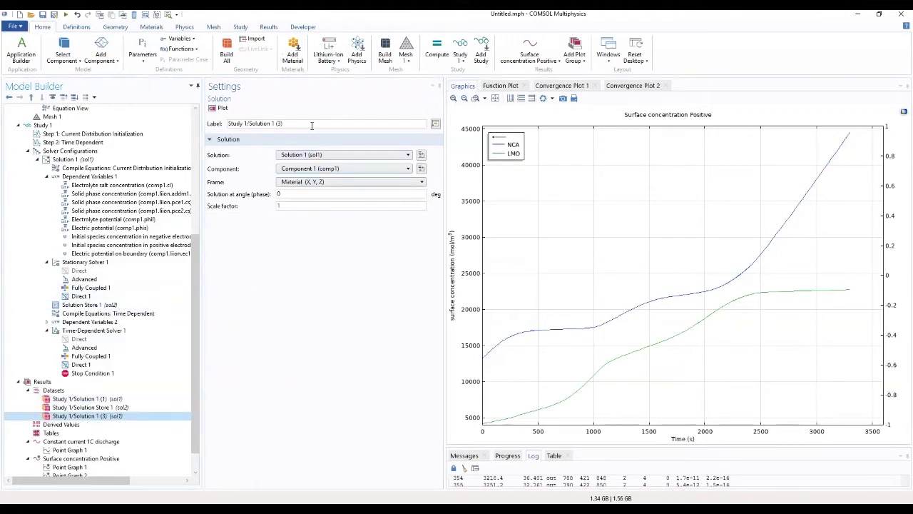
Step: Label the duplicated dataset "Study 1/Solution 1 : xdim Negative" and set its component to Extra Dimension from Particle Intercalation 1 (liion_pce1_pin1_xdim)
key(ctrl+a)
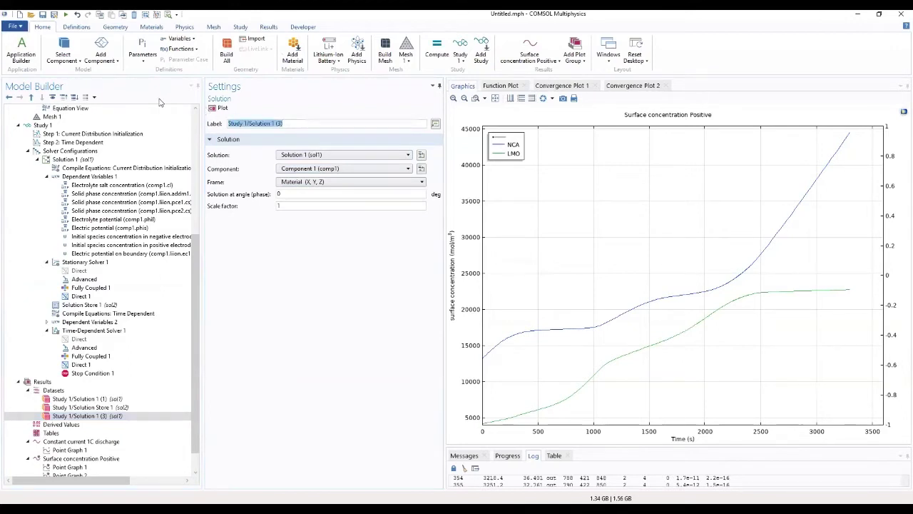
click(293, 123)
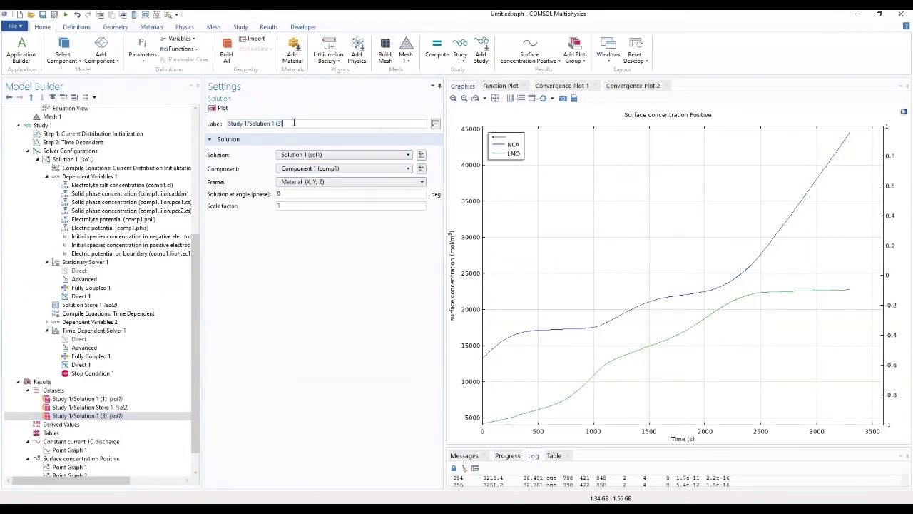
drag(294, 122, 277, 122)
key(BackSpace)
text((xd)
click(283, 247)
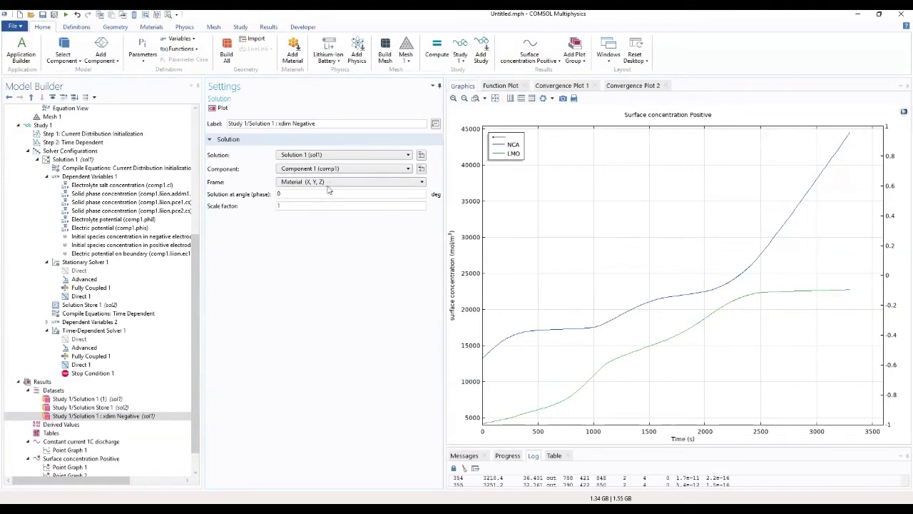
click(346, 168)
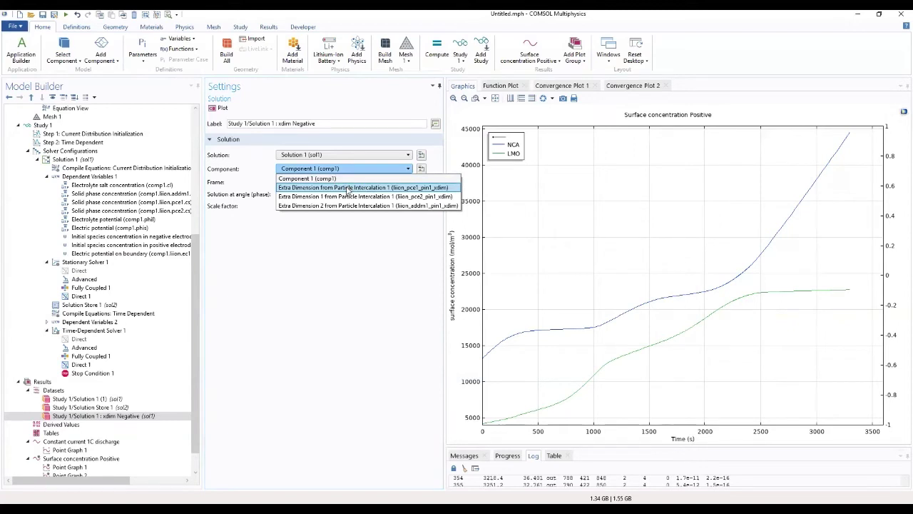
click(348, 188)
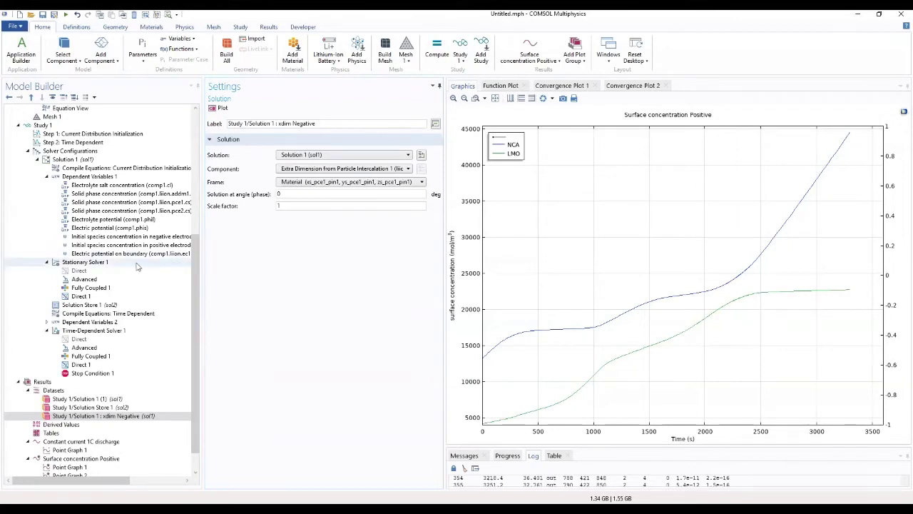
Step: Add a 1D plot group to the results and label it "Particle concentration Negative"
click(47, 383)
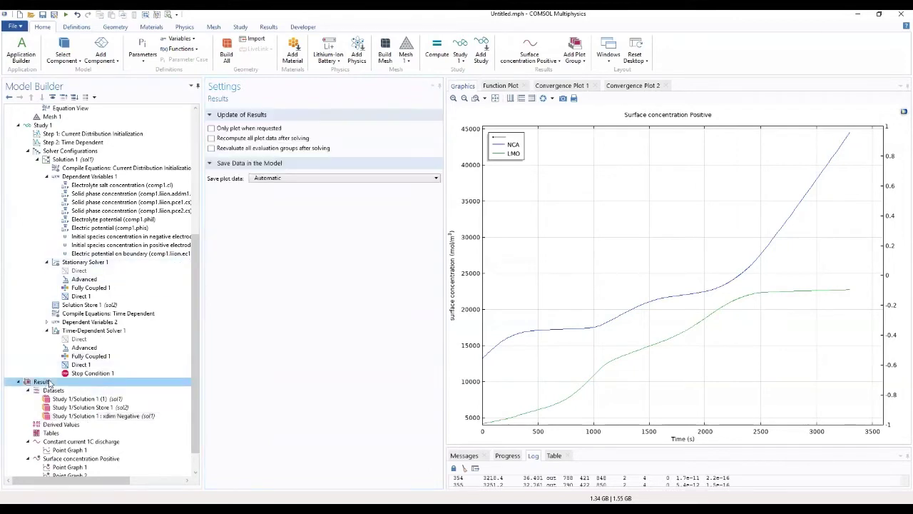
right_click(48, 382)
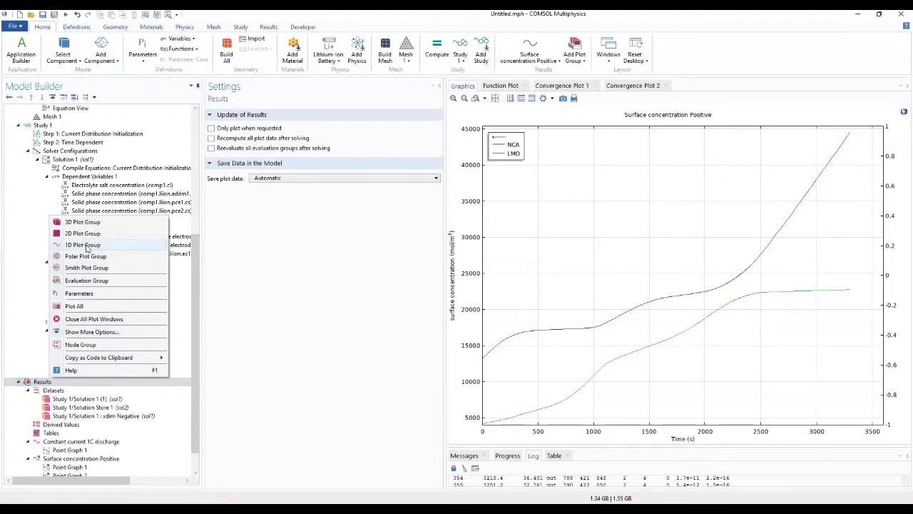
click(82, 244)
triple_click(292, 123)
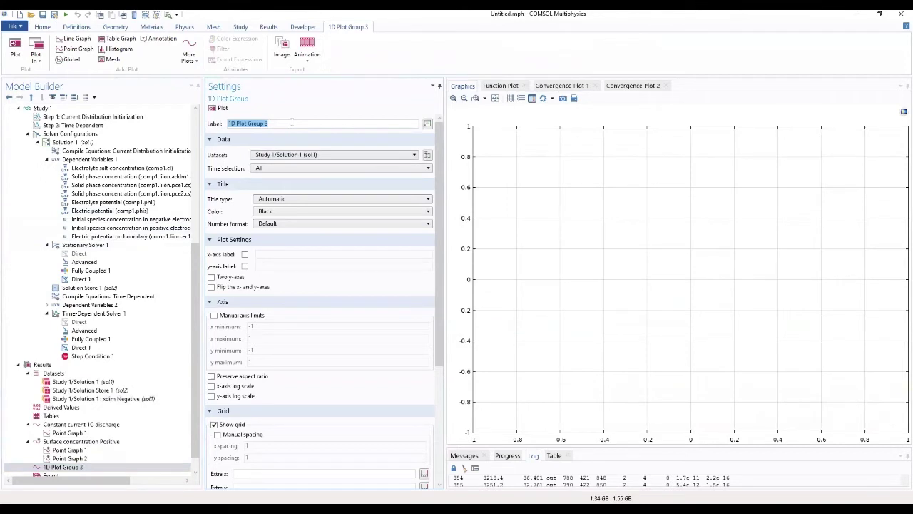
text(Particle concentration Negative)
Step: Assign the Study 1/Solution 1 : xdim Negative dataset to the plot group and set its time selection to Interpolated
click(330, 155)
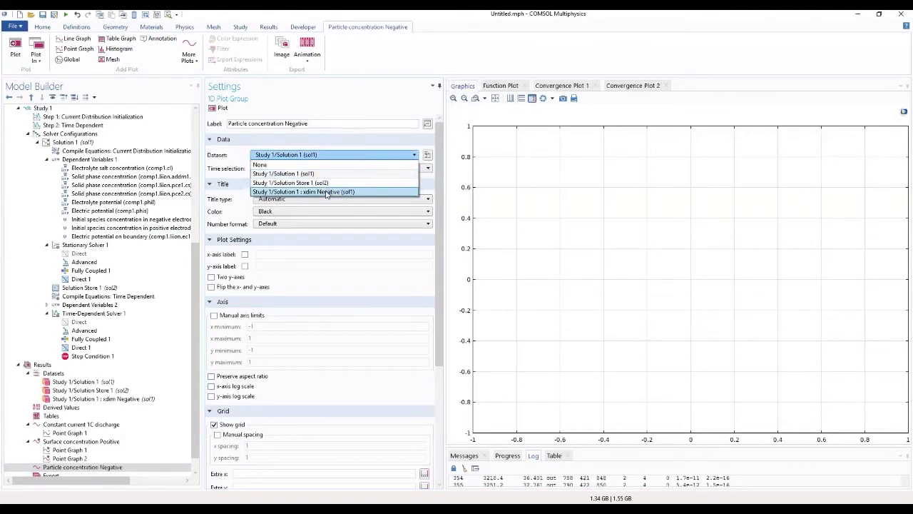
click(326, 192)
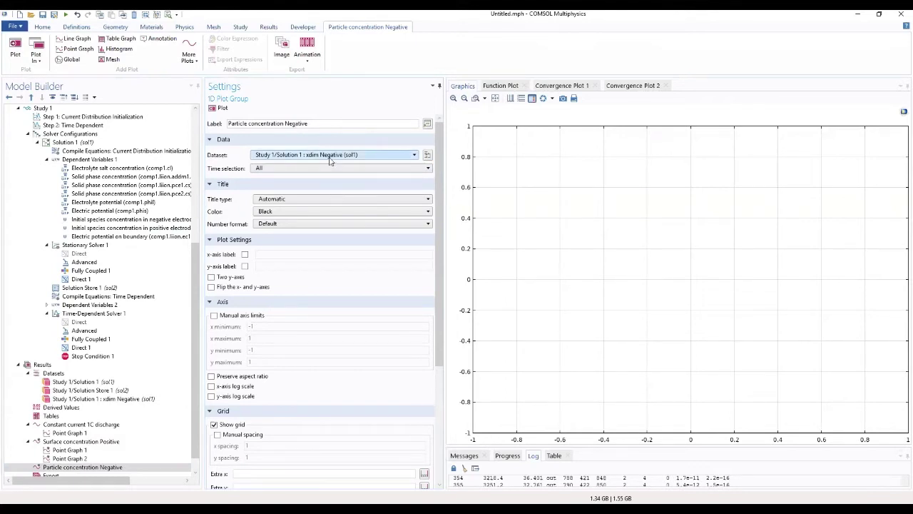
click(330, 158)
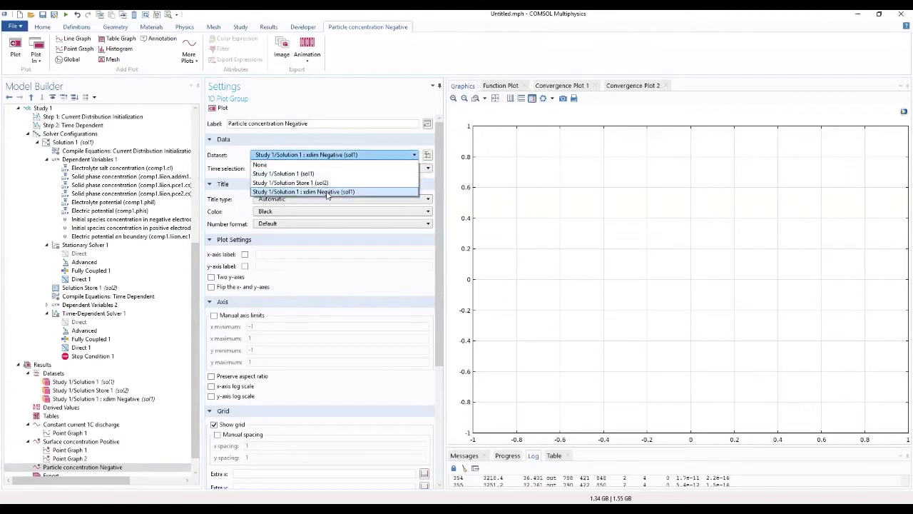
click(328, 192)
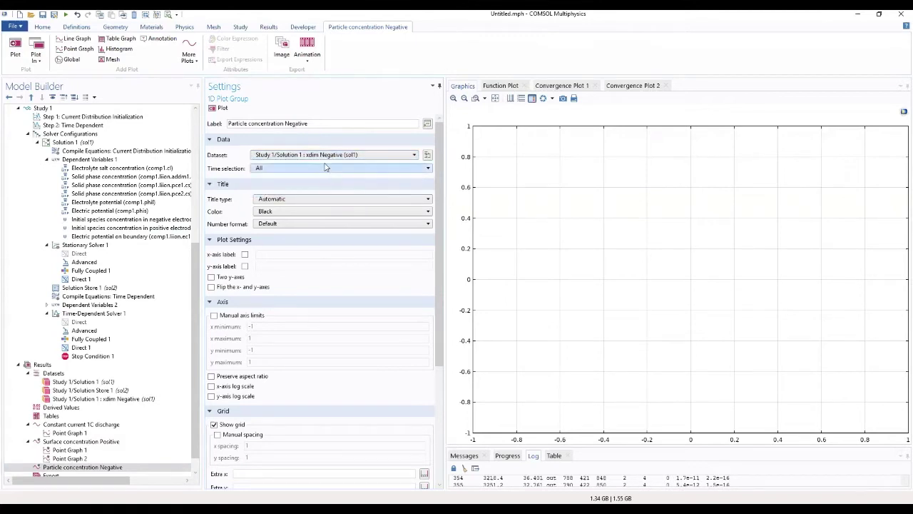
click(325, 168)
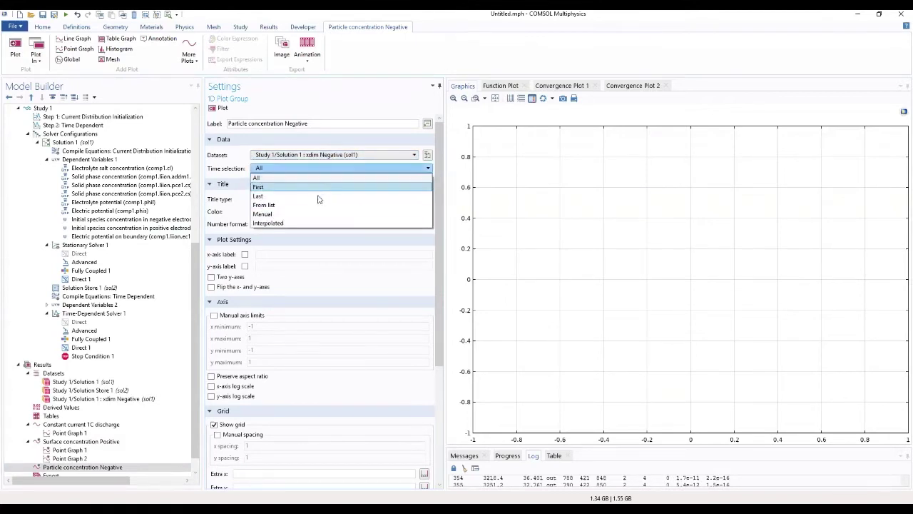
click(311, 223)
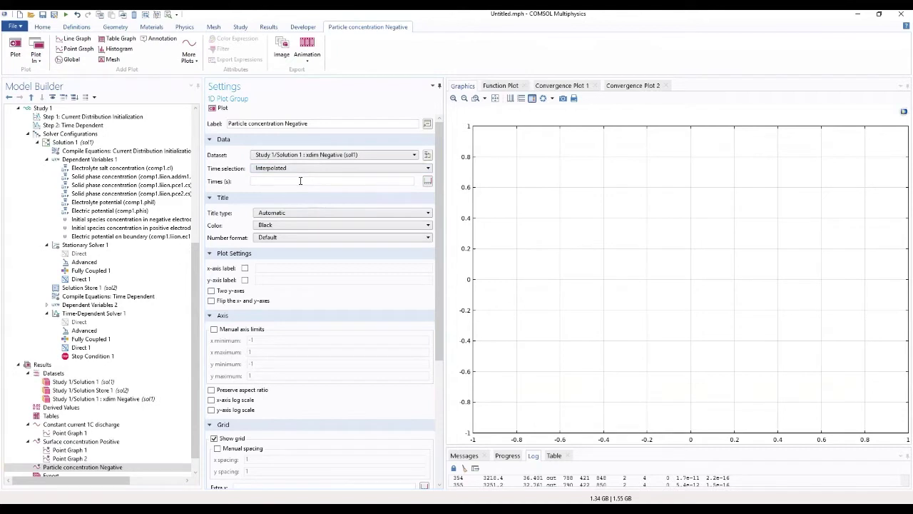
Step: Add a range of interpolated times from 0 to 2000 s in steps of 200 s
click(428, 180)
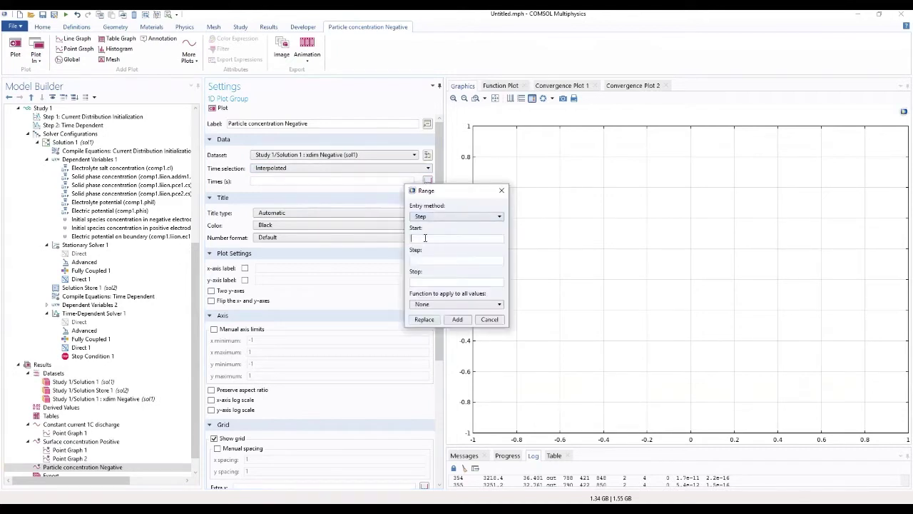
text(0)
text(200)
click(428, 282)
text(2000)
click(457, 319)
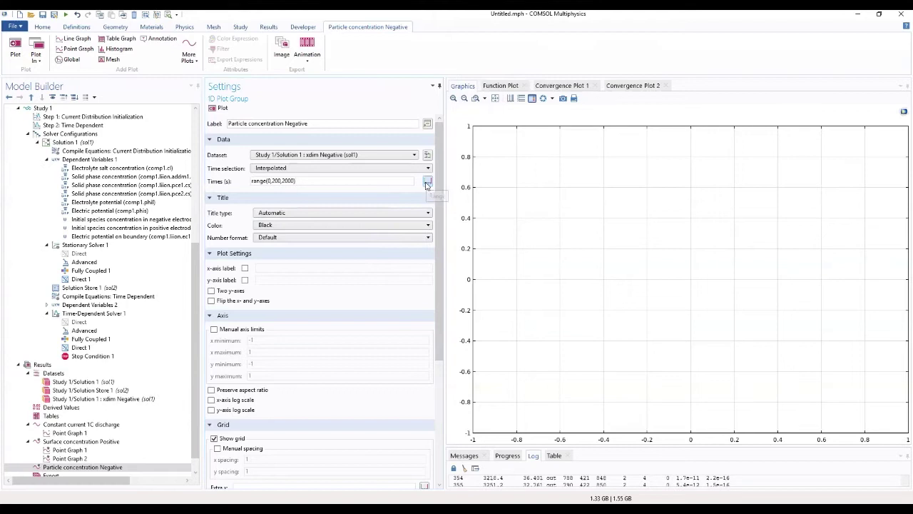
Step: Add a second range of interpolated times from 2030 to 2200 s in steps of 30 s
click(427, 183)
key(BackSpace)
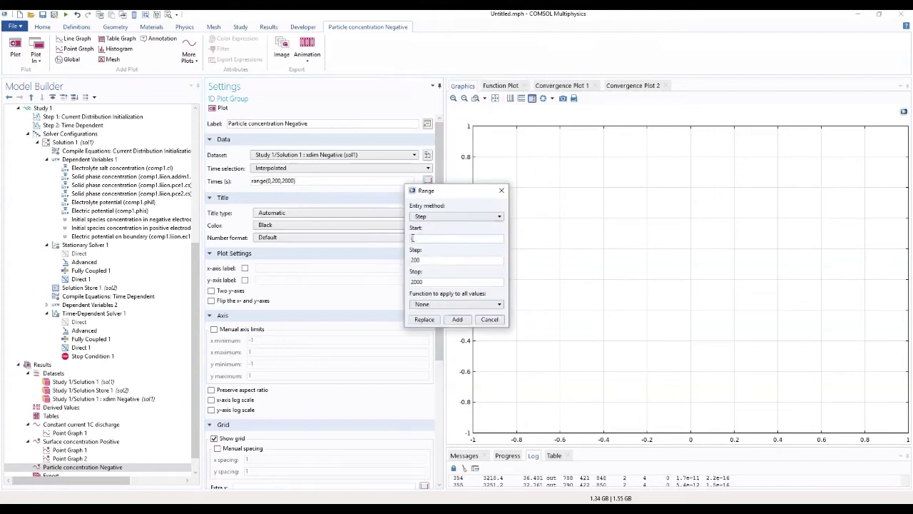
text(2000)
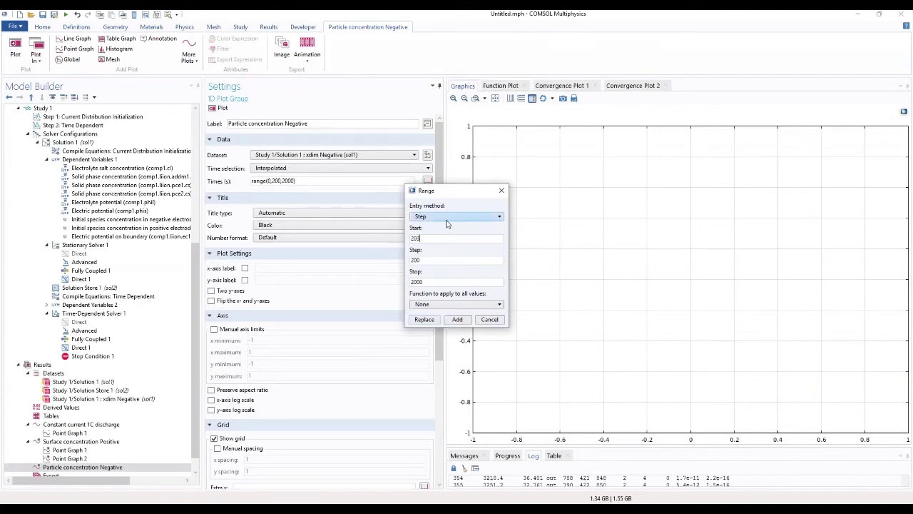
text(2)
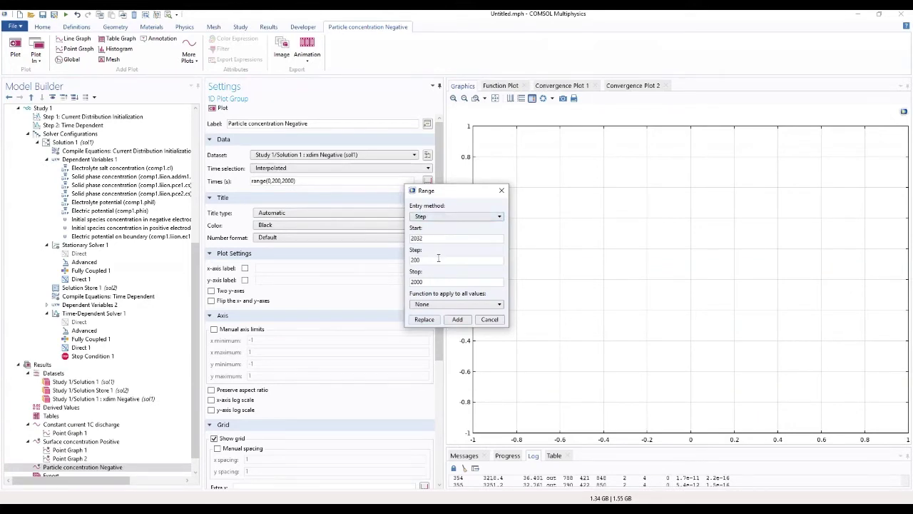
drag(438, 259, 401, 260)
text(20)
key(BackSpace)
key(BackSpace)
text(30)
double_click(428, 281)
text(220)
click(439, 238)
key(BackSpace)
text(0)
click(457, 319)
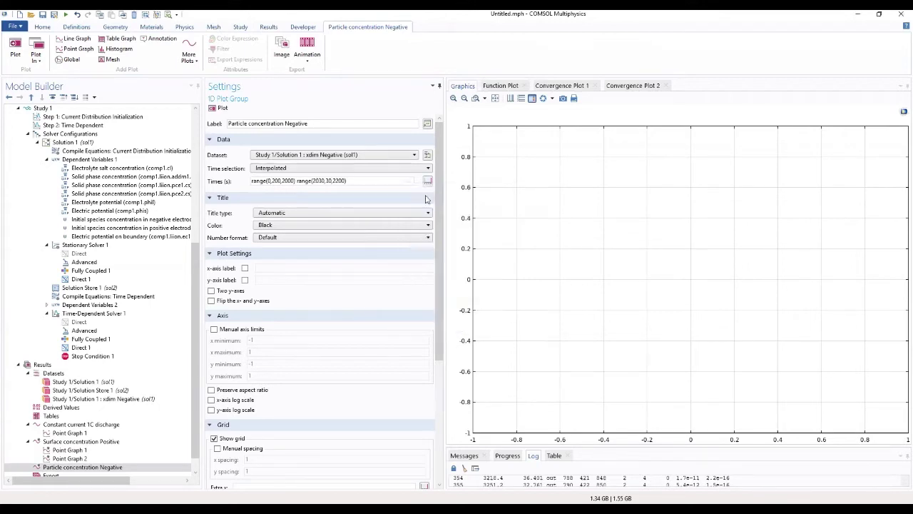
Step: Add a third range of interpolated times from 2300 to 3300 s in steps of 200 s
click(426, 182)
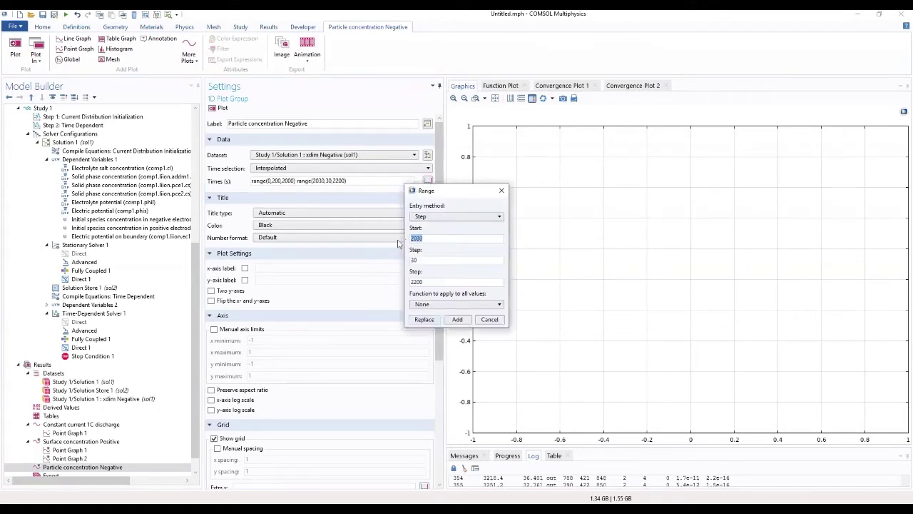
text(2300)
double_click(422, 260)
text(200)
double_click(431, 280)
text(3300)
click(456, 320)
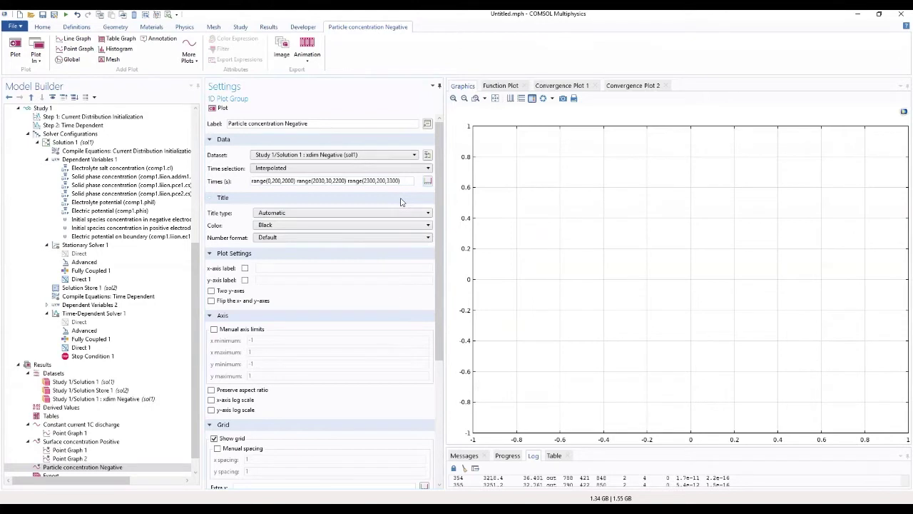
Step: Add a line graph to the Particle concentration Negative plot group and select domain 1 as its geometry
click(120, 467)
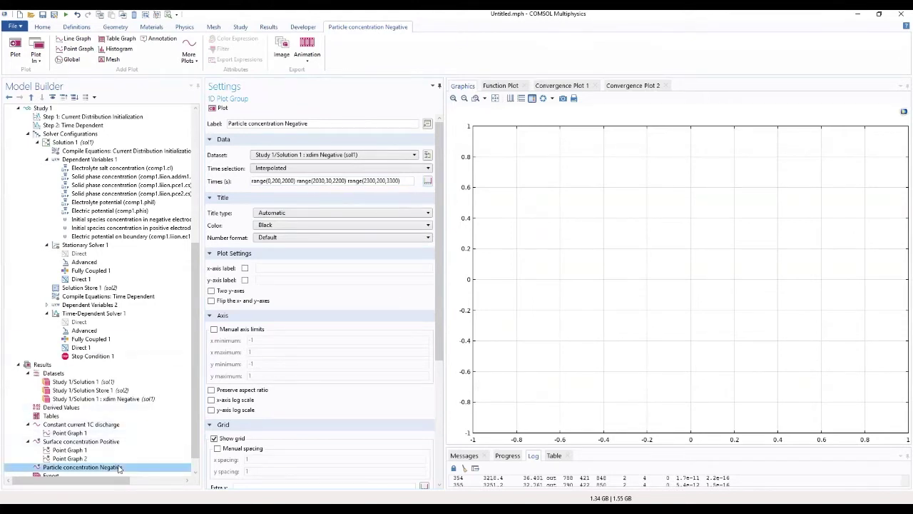
right_click(120, 467)
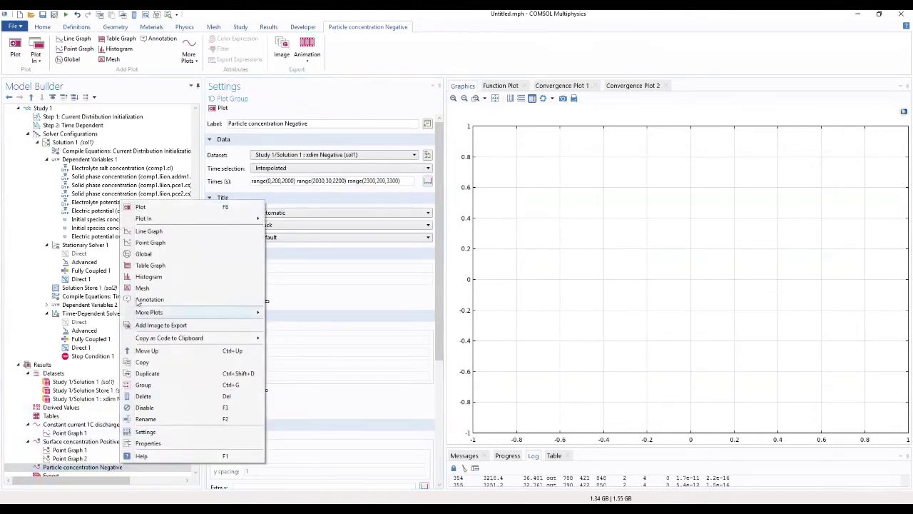
click(149, 231)
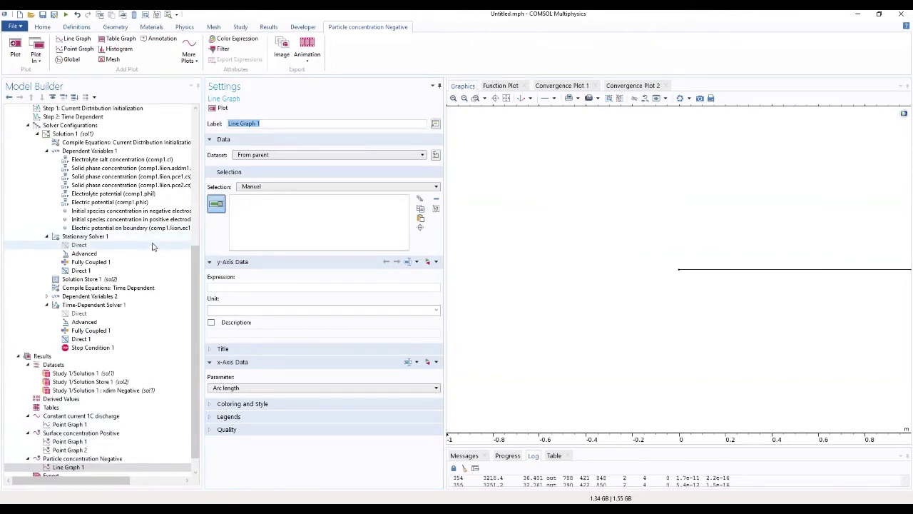
click(506, 98)
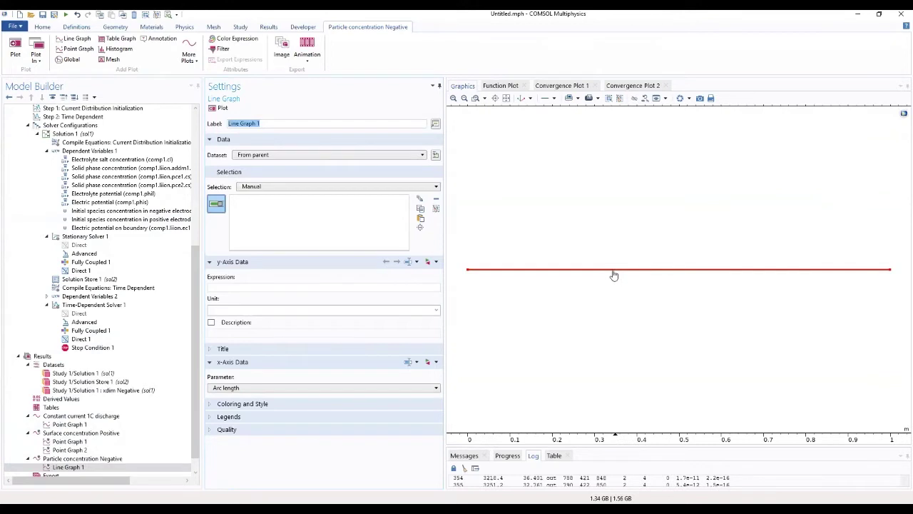
click(569, 270)
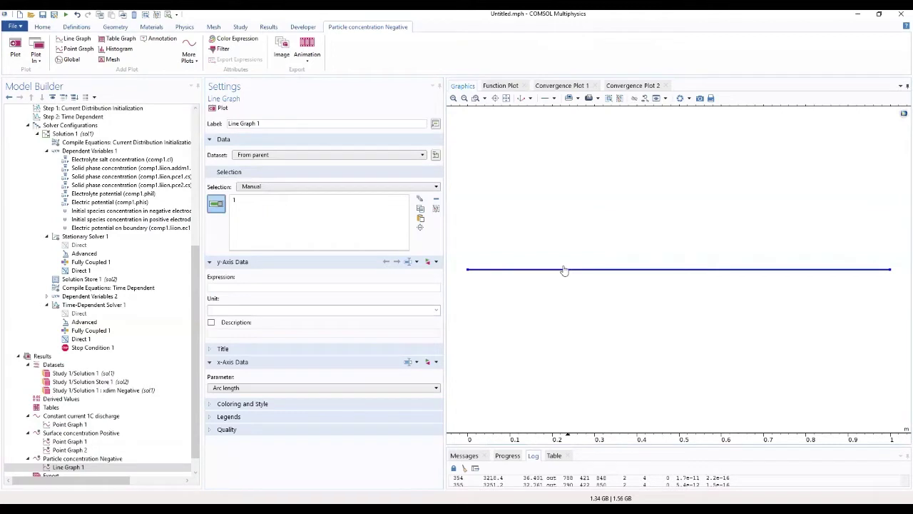
click(564, 271)
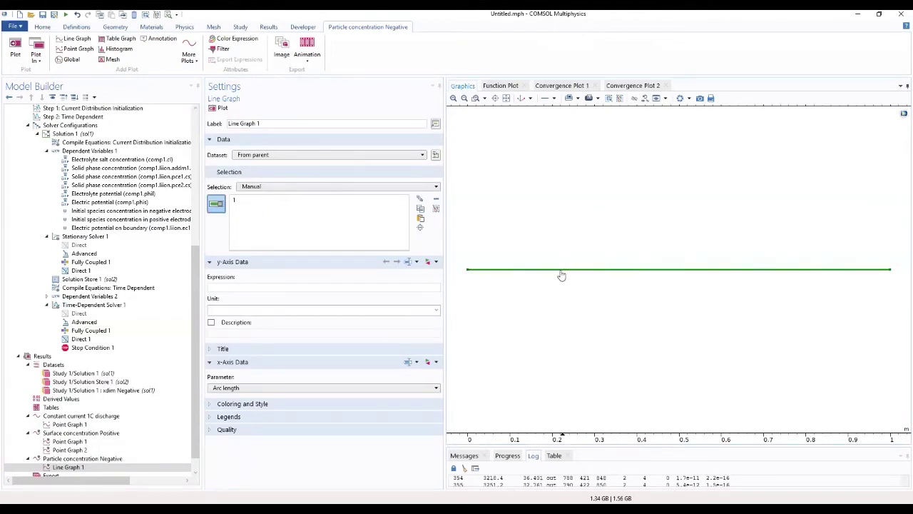
click(515, 271)
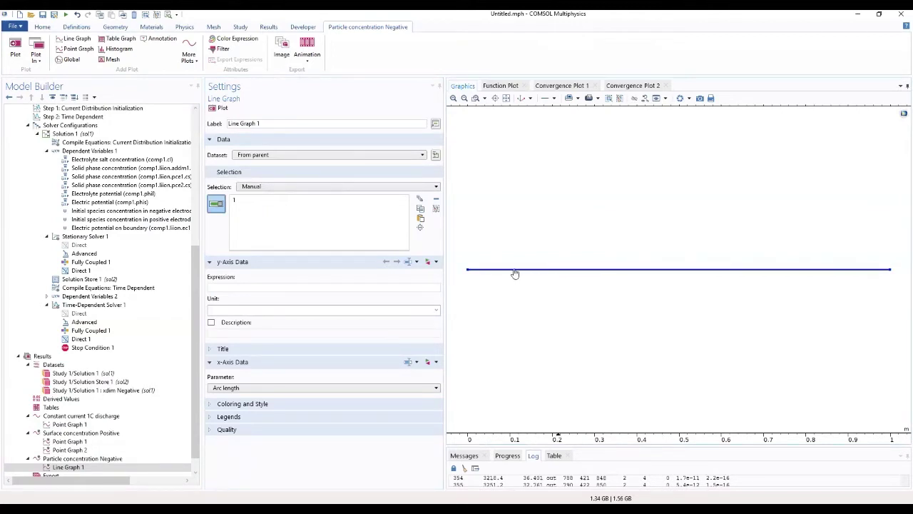
click(610, 98)
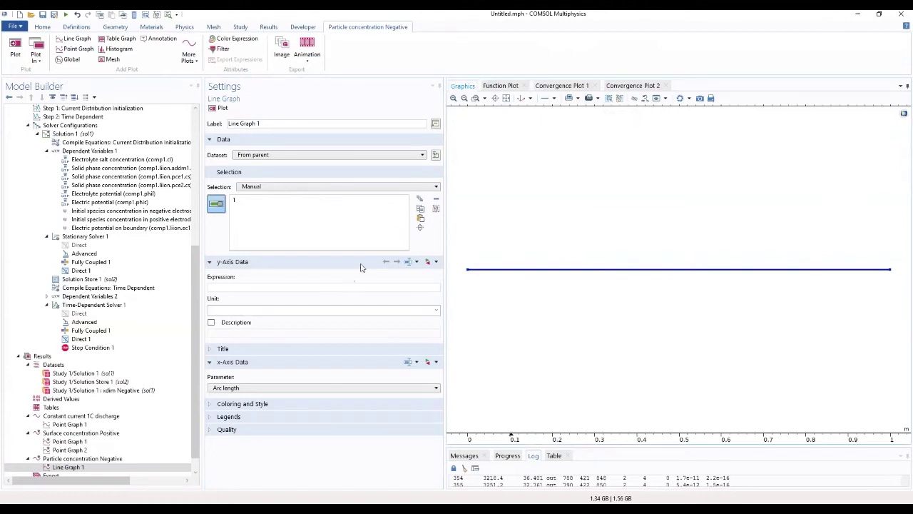
Step: Set the line graph's y-axis expression to atxd1(25e-6, liion.cs_pce1)
click(247, 286)
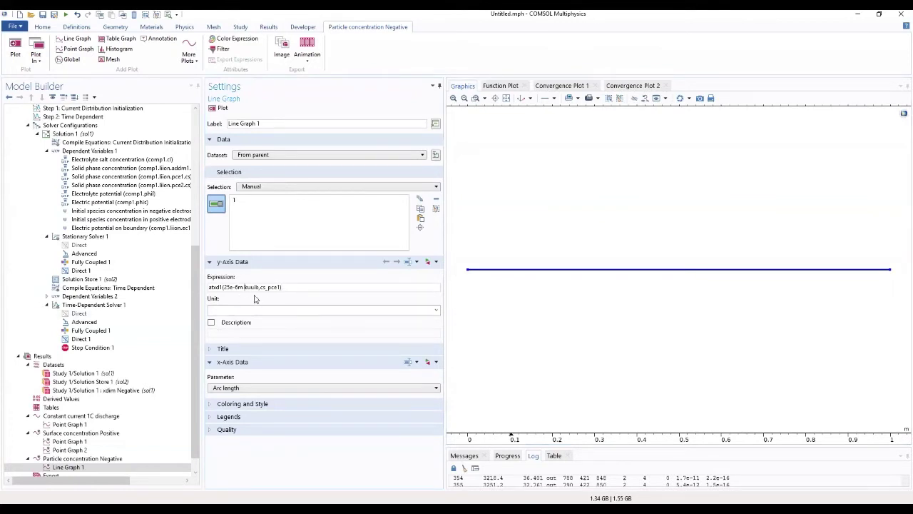
key(BackSpace)
key(BackSpace)
text(,)
key(Delete)
key(Delete)
key(Delete)
key(Delete)
text(f)
text(ii)
text(on)
key(Delete)
click(258, 297)
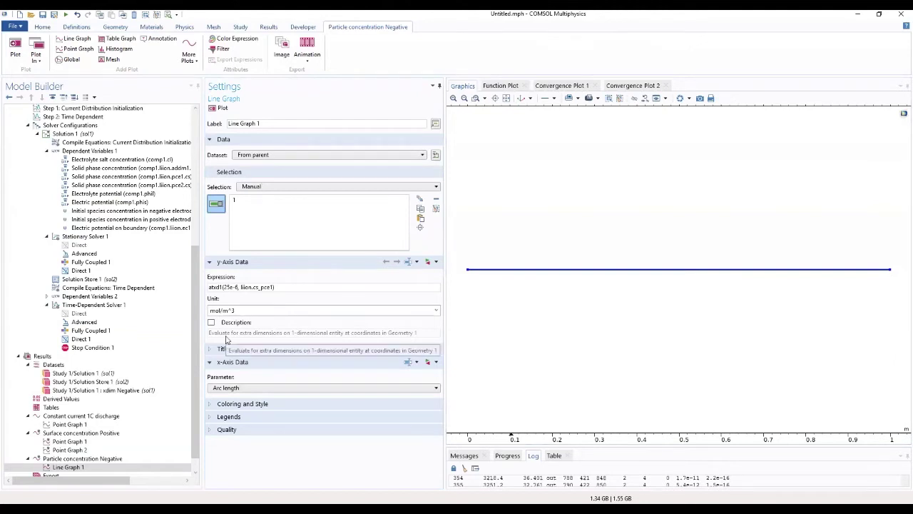
Step: Expand the line graph's coloring and style settings, plot the graph and enlarge the graphics area
click(224, 407)
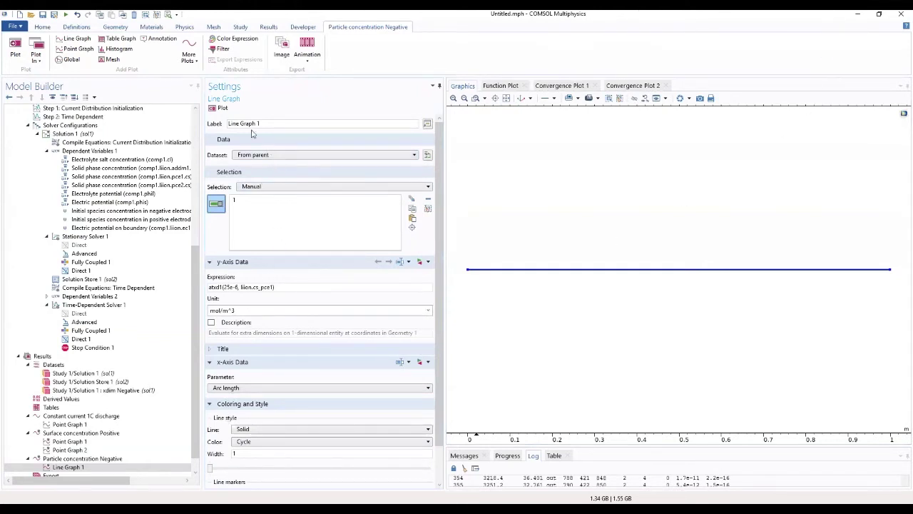
click(217, 108)
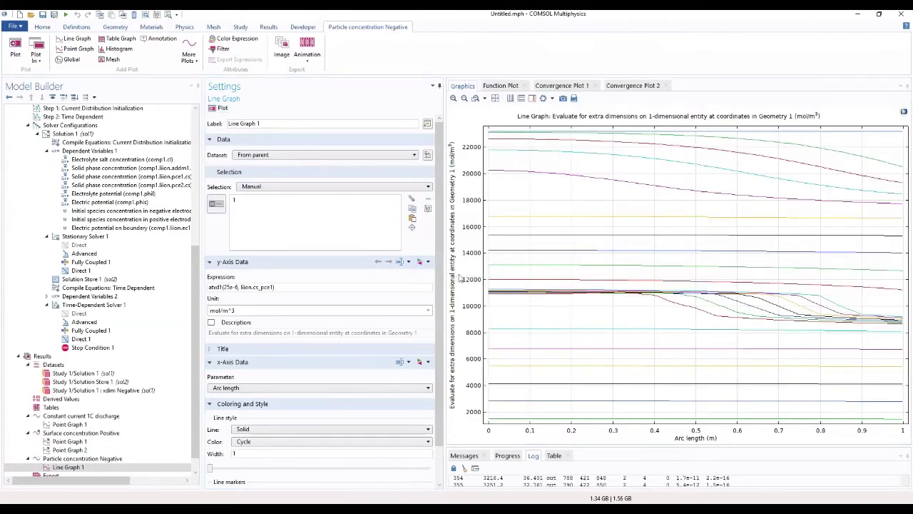
drag(538, 448, 538, 467)
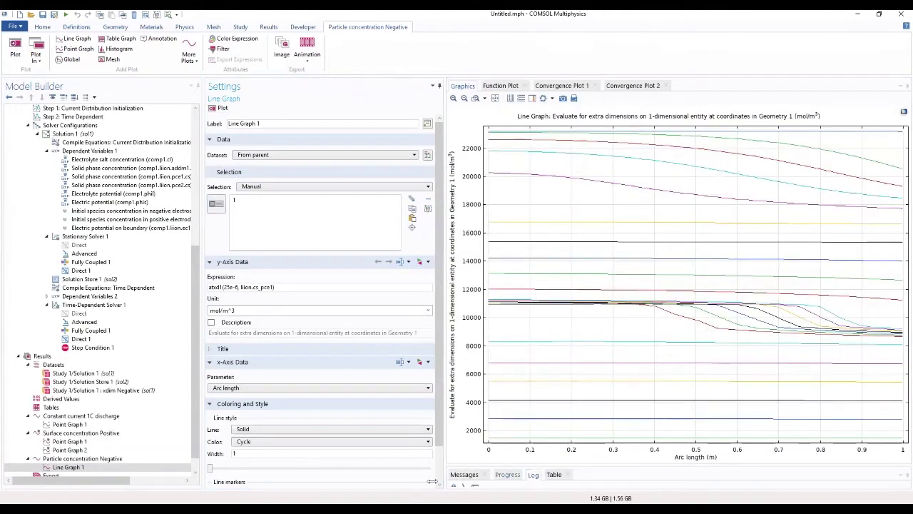
Step: Give the Particle concentration Negative plot group the custom x-axis label "Normalized Particle Dimension"
click(91, 459)
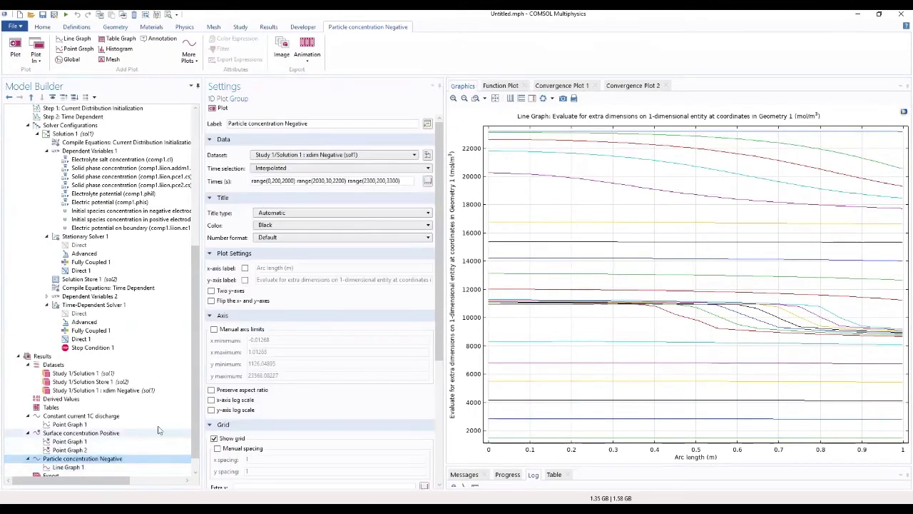
click(245, 268)
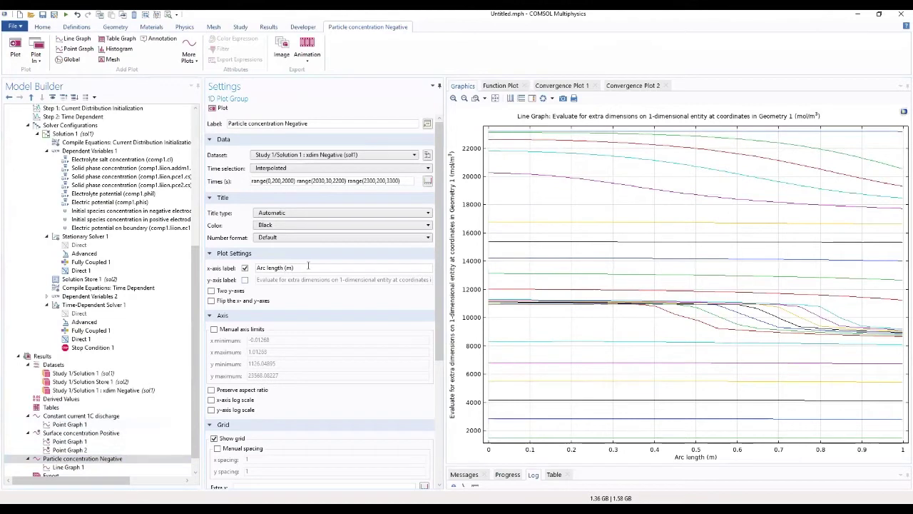
drag(295, 267, 201, 270)
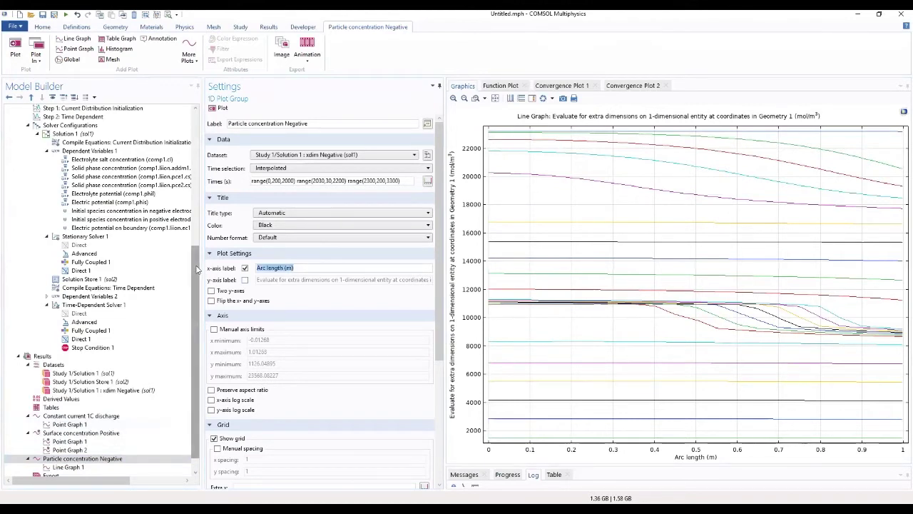
text(Normalized Particle Dimension)
click(261, 283)
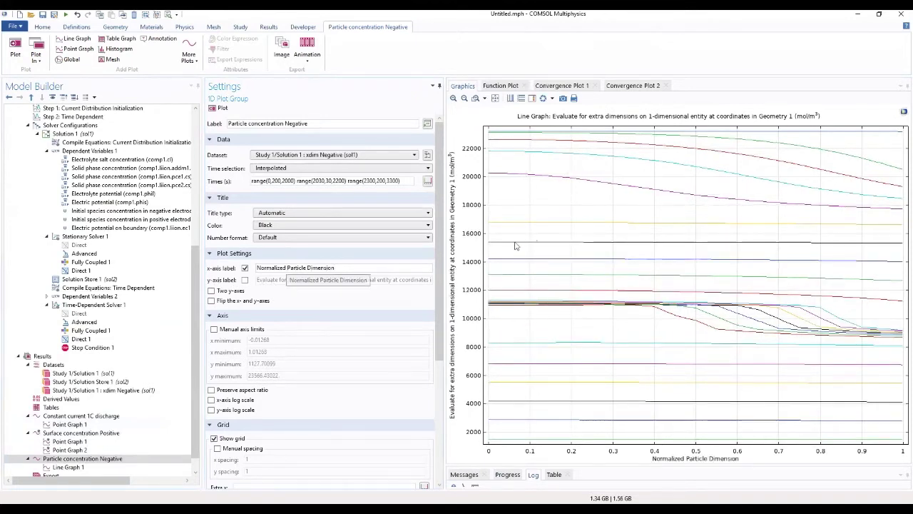
Step: Set the plot group's y-axis label to "Particle concentration (mol/m<sup>3</sup>)" and replot
click(245, 280)
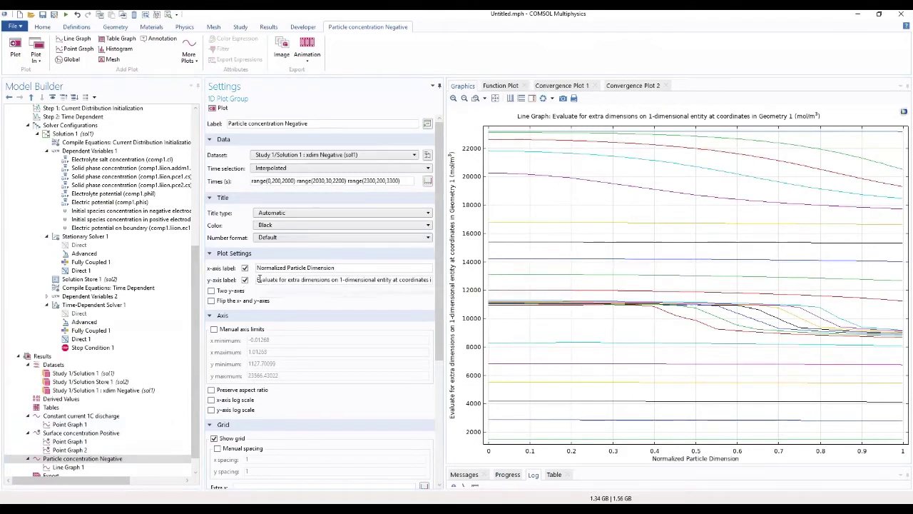
drag(259, 279, 371, 283)
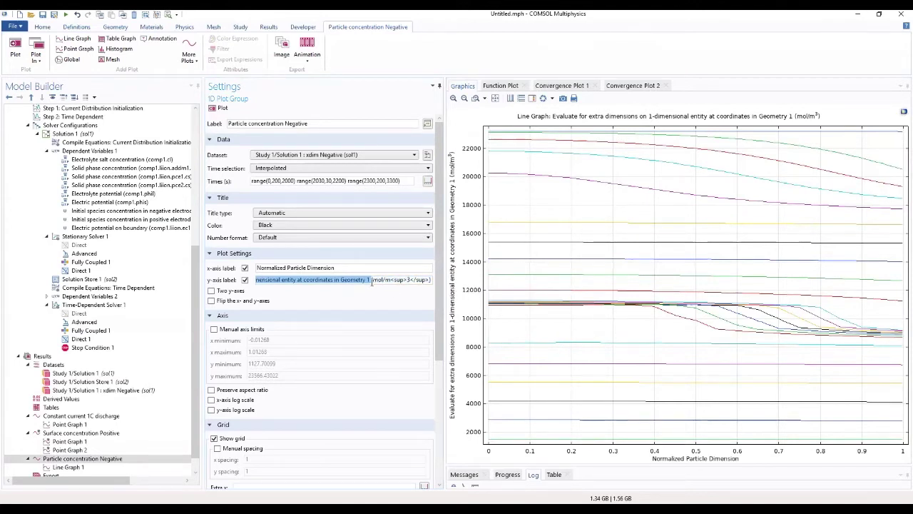
text(PART)
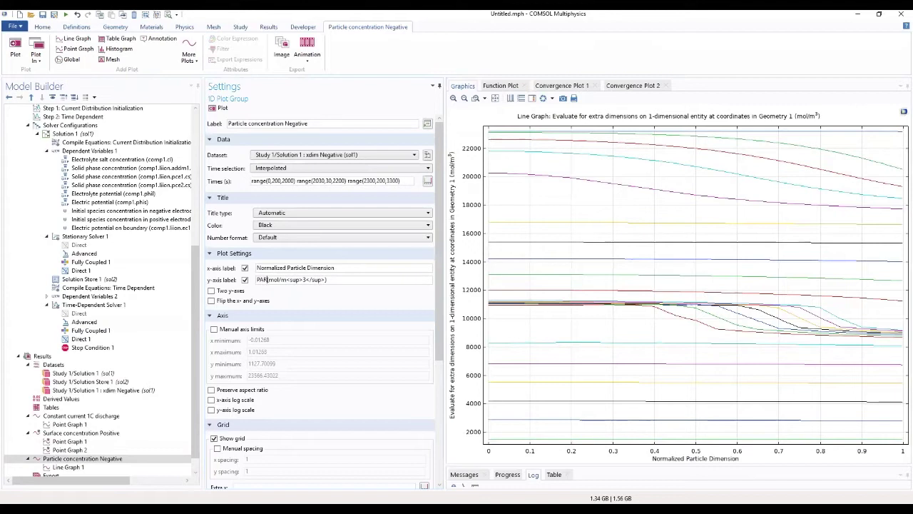
key(BackSpace)
key(BackSpace)
key(BackSpace)
text(article concentration)
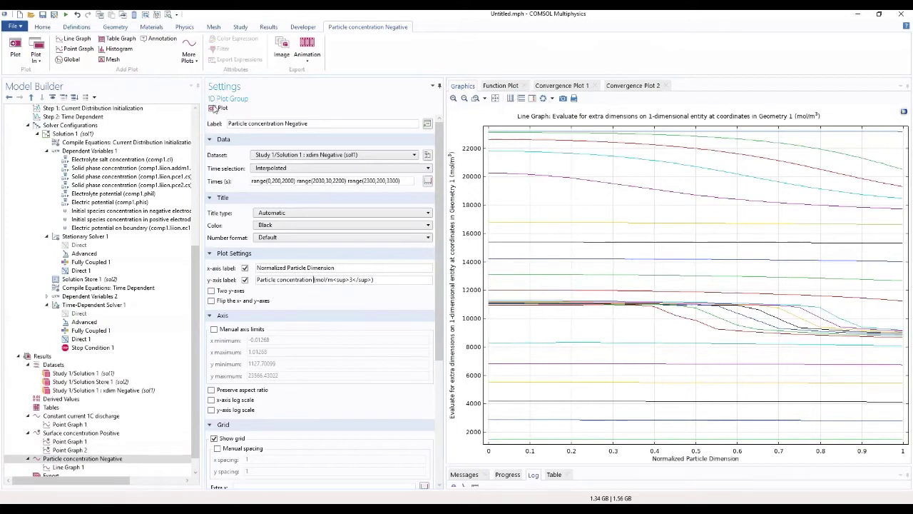
click(214, 109)
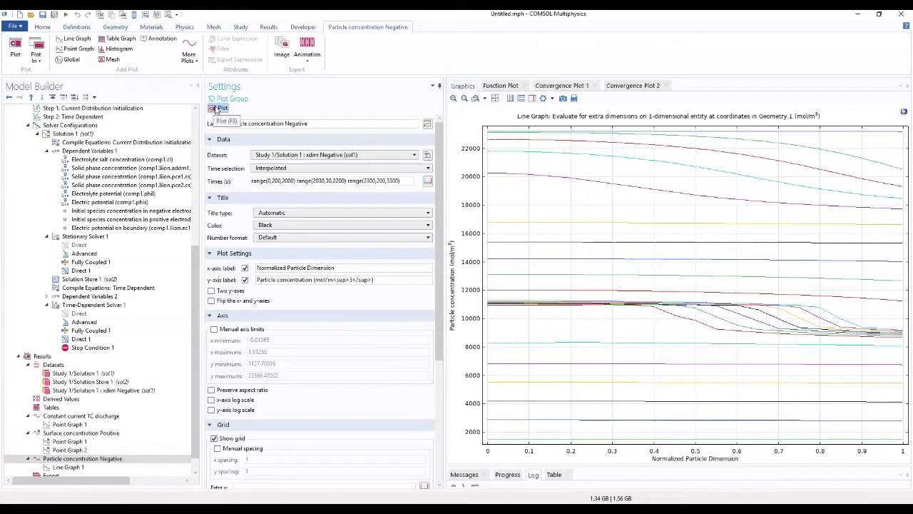
click(216, 108)
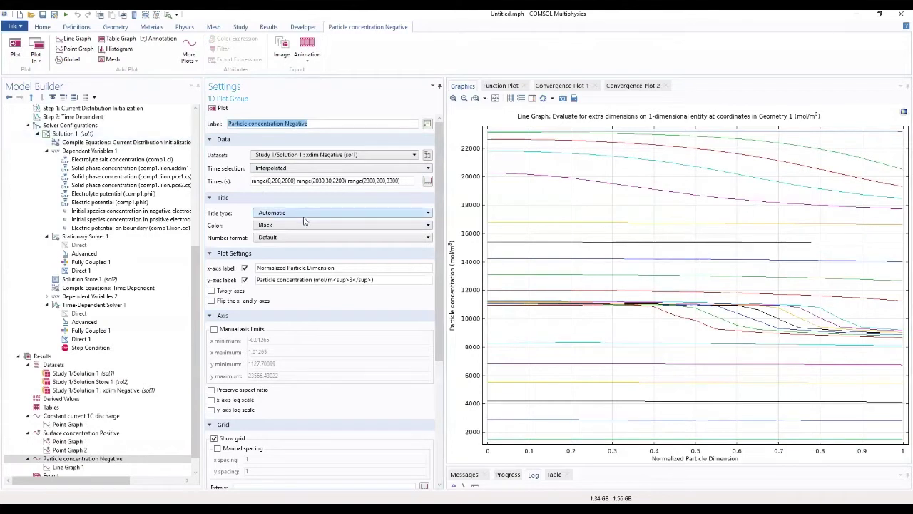
Step: Switch the plot group's title to Manual, set it to "Particle concentration Negative" and replot
click(301, 239)
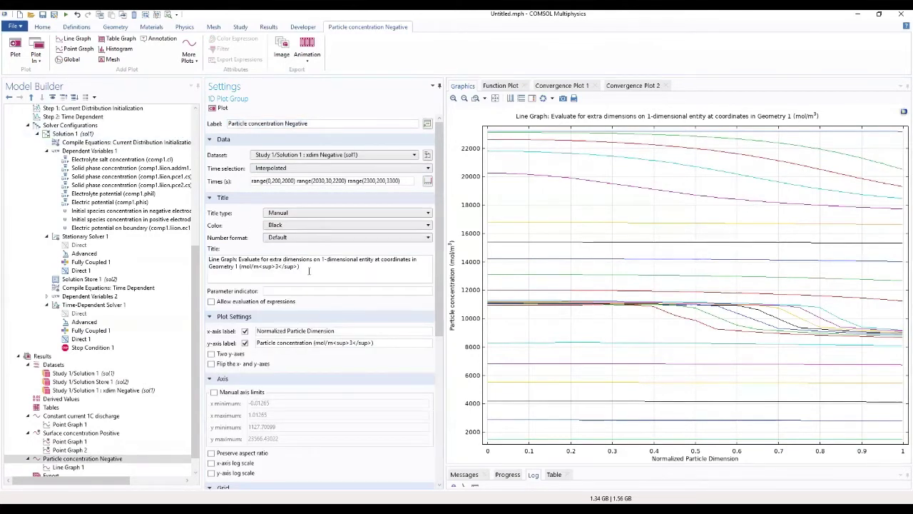
drag(308, 270, 143, 258)
text(Particle concentration Negative)
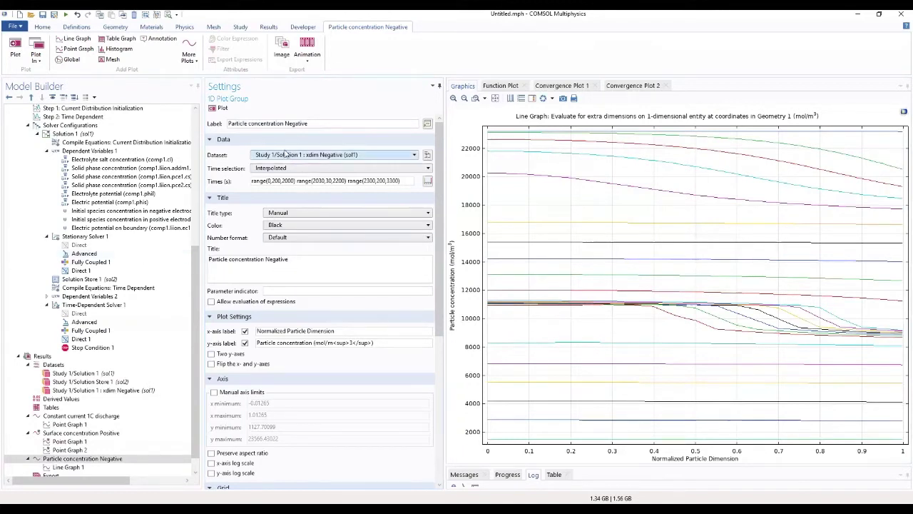
click(218, 108)
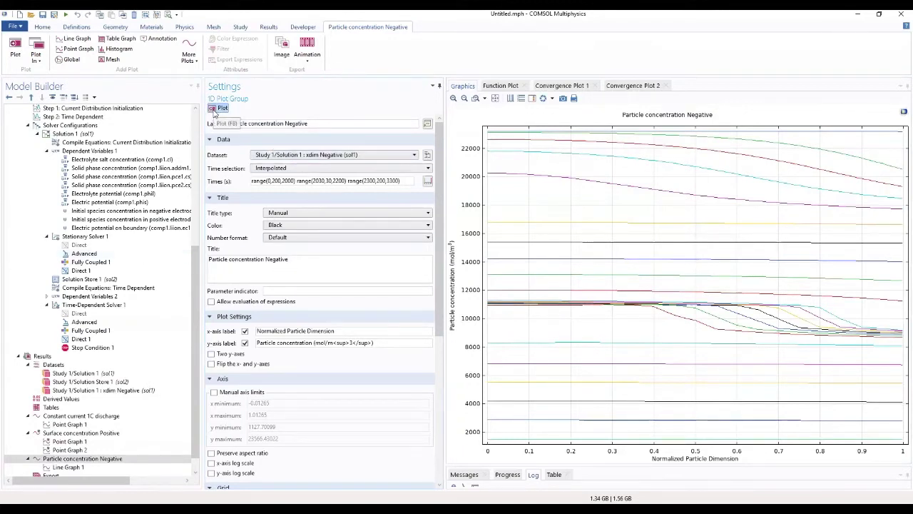
Step: Add a second study of type Time Dependent with Initialization to the model
scroll(72, 160, up, 8)
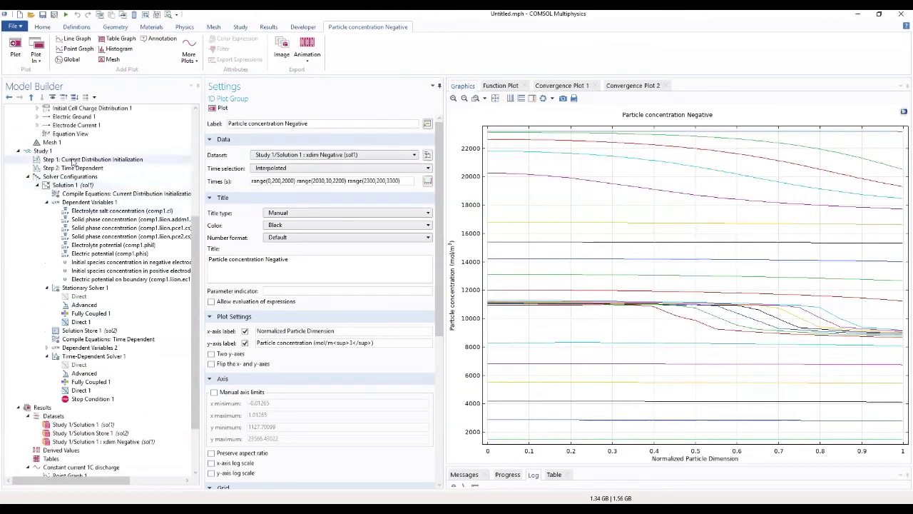
scroll(72, 160, up, 1)
click(63, 108)
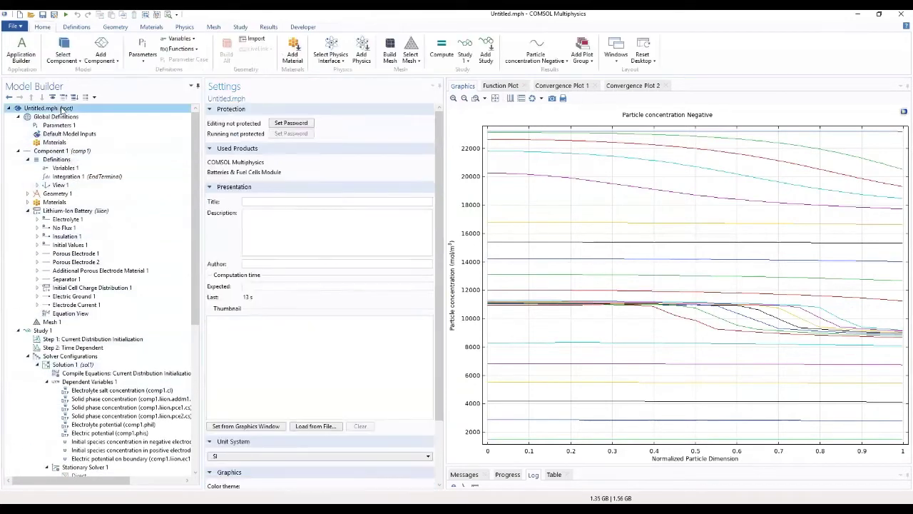
right_click(64, 109)
click(99, 139)
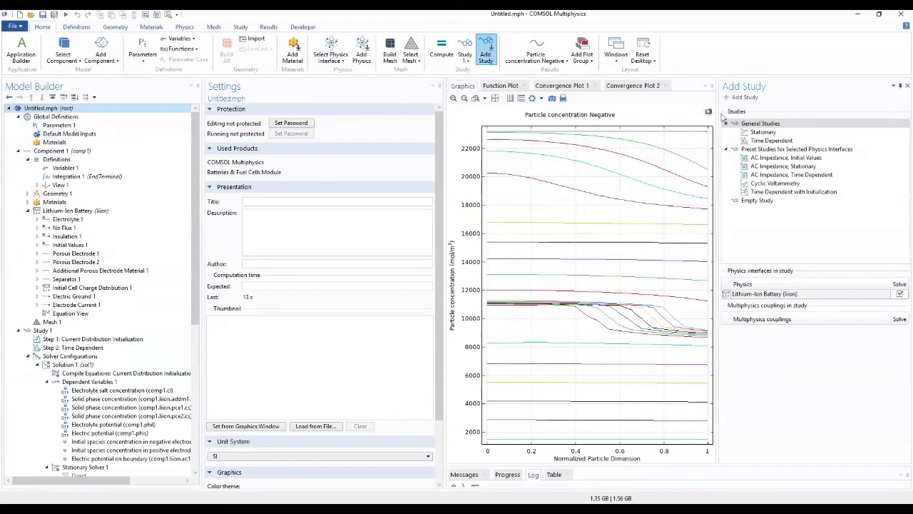
click(798, 192)
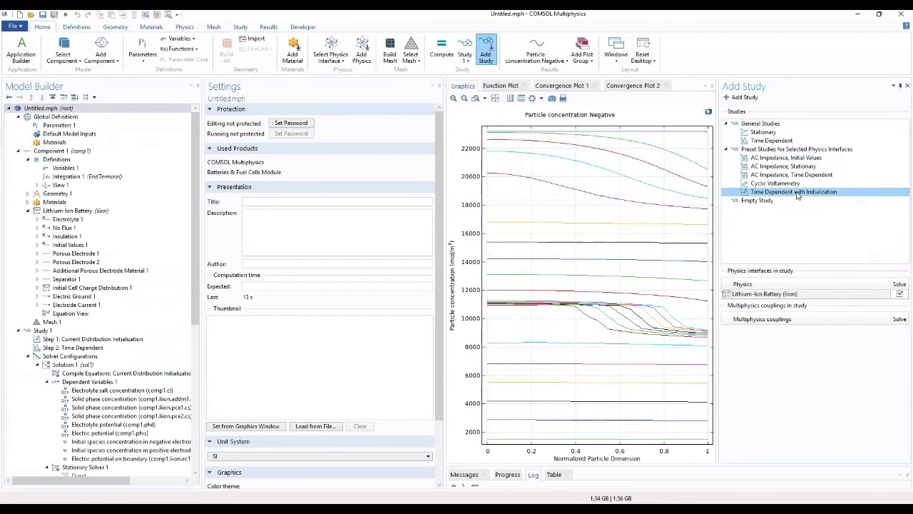
double_click(793, 192)
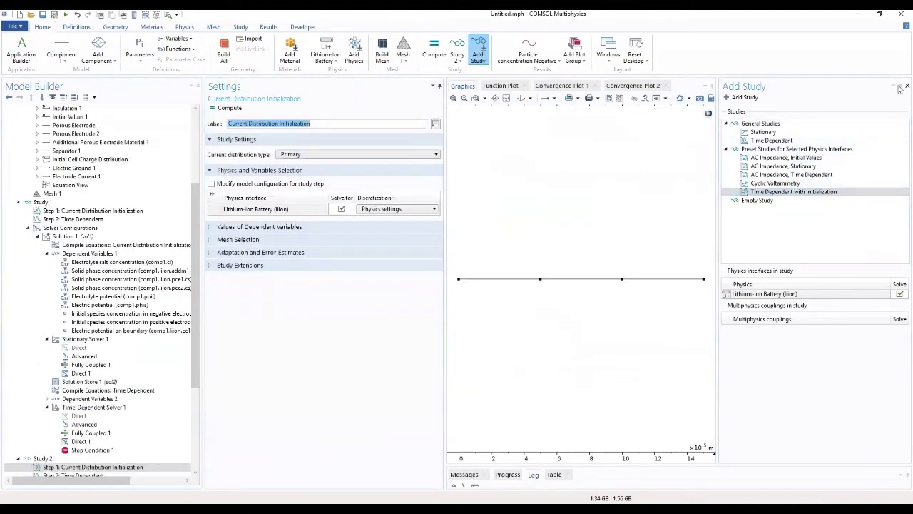
click(902, 87)
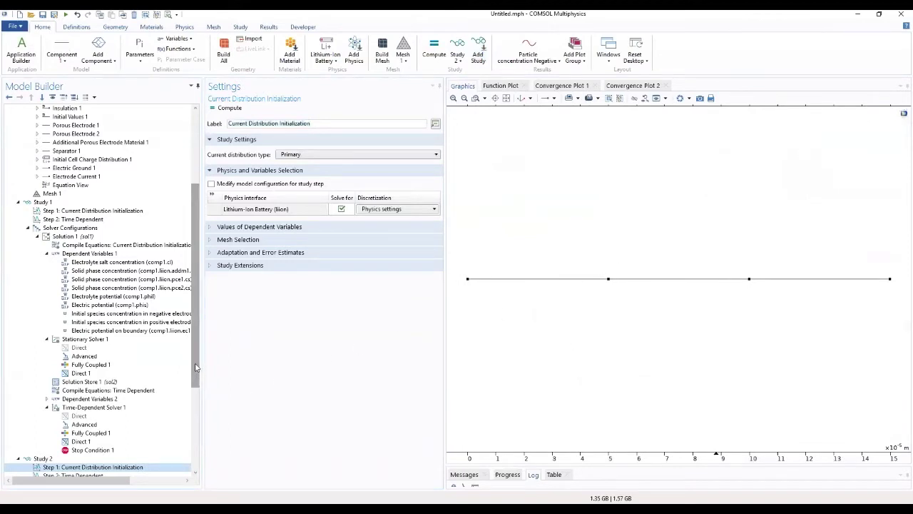
drag(196, 369, 195, 402)
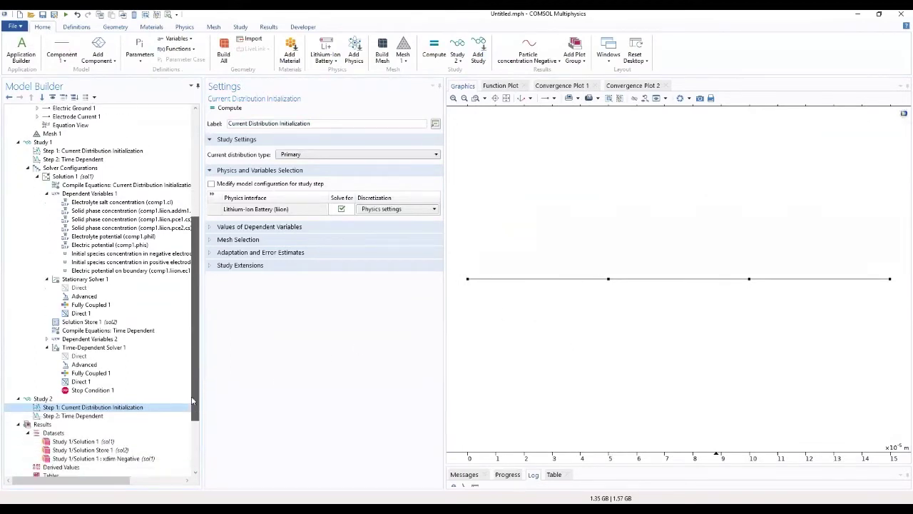
Step: Set the output times of Study 2's Time Dependent step to "0 3600"
click(93, 416)
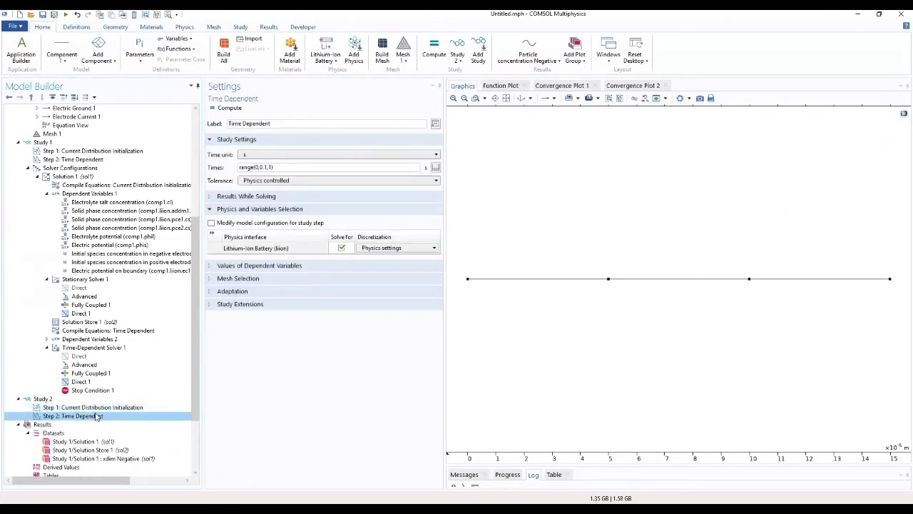
click(300, 167)
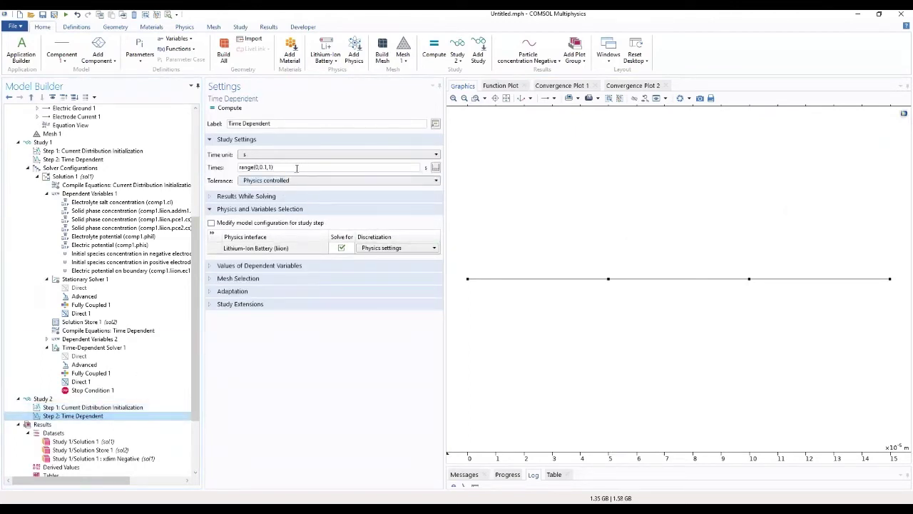
drag(300, 168, 209, 172)
text(0 3600)
Step: Add a Parametric Sweep to Study 2
click(44, 398)
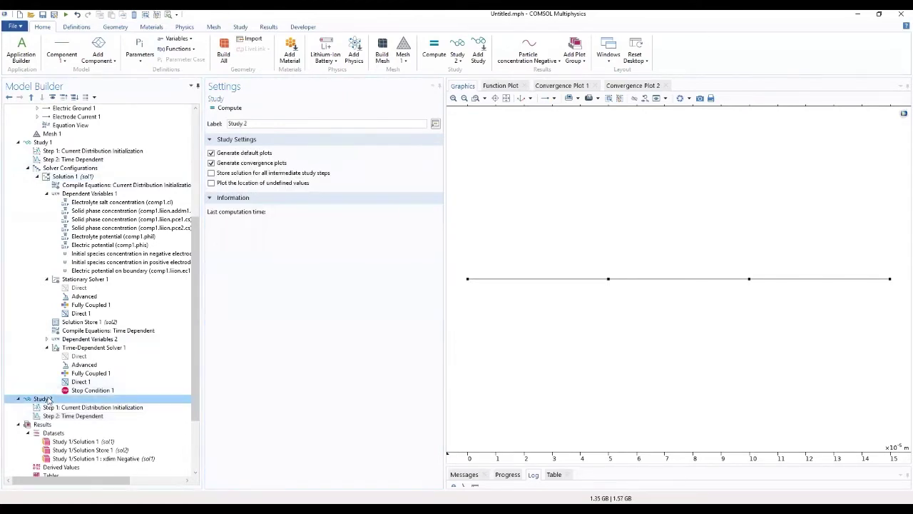
right_click(44, 398)
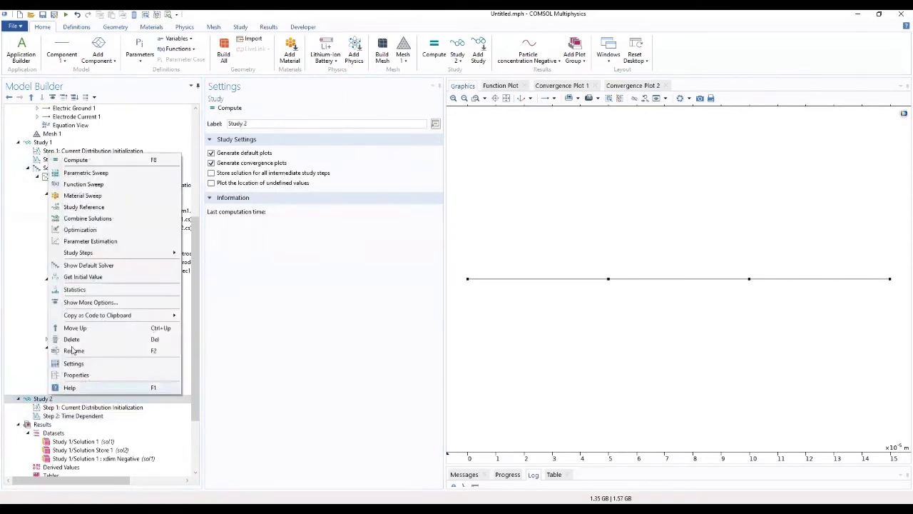
click(93, 175)
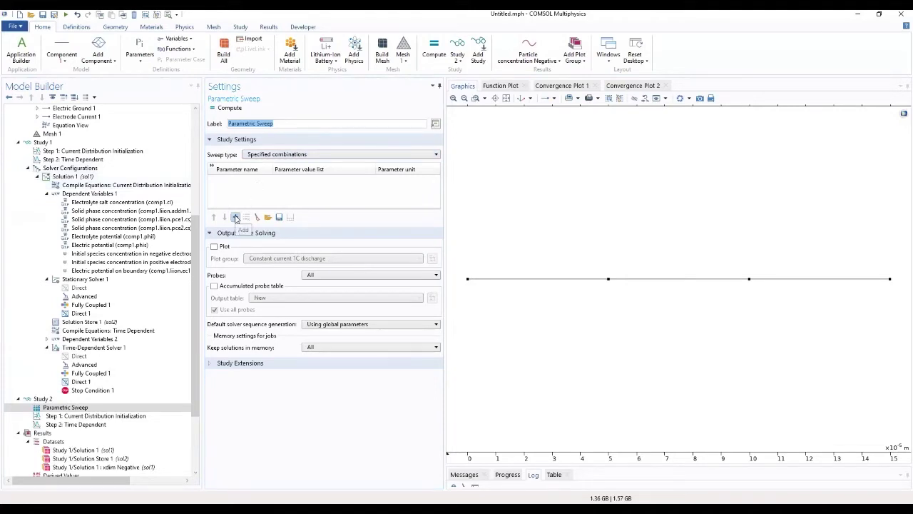
Step: Add fr_pos_NCA (volume fraction of NCA in the NCA/LMO mix) as sweep parameter with the value list "0.5 0.25 0.55 0.75"
click(236, 218)
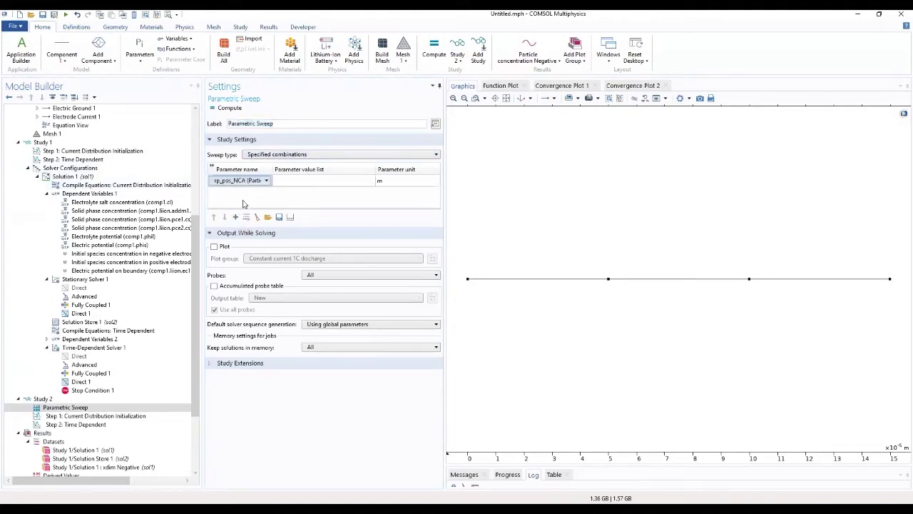
click(265, 180)
click(266, 180)
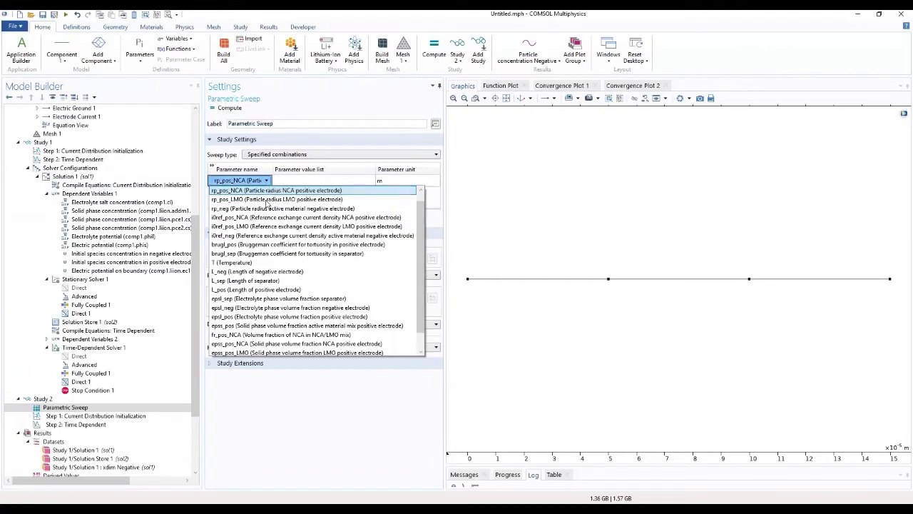
scroll(261, 264, down, 1)
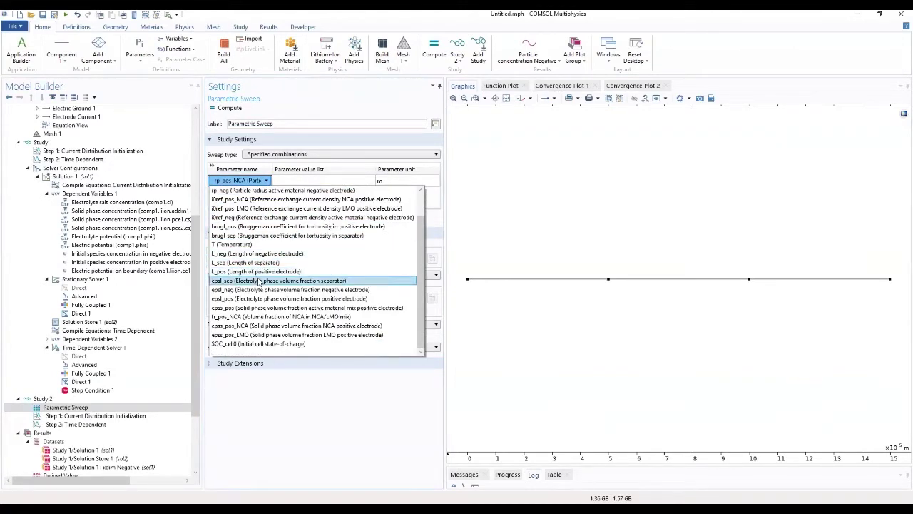
click(261, 318)
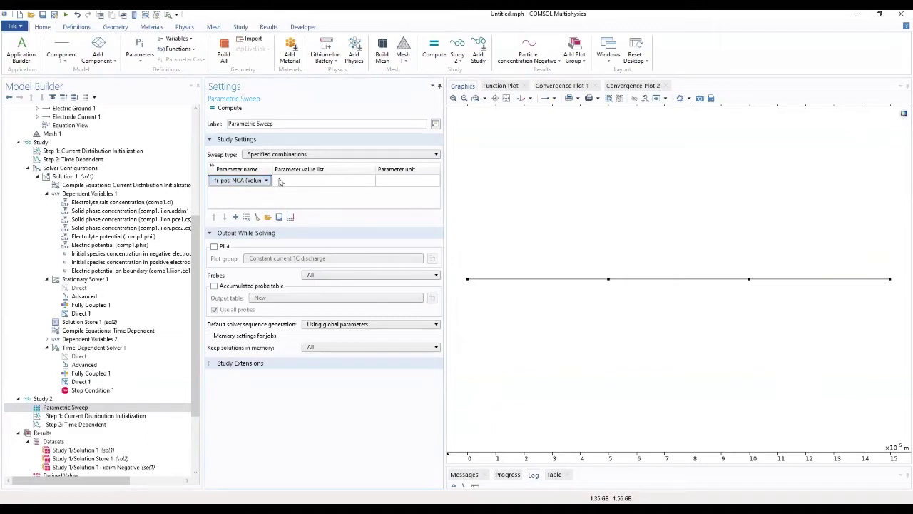
click(281, 180)
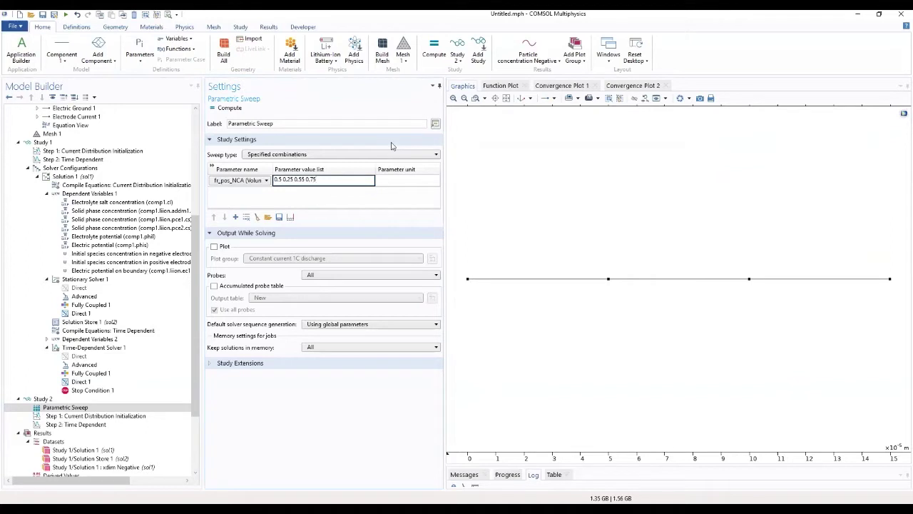
click(344, 197)
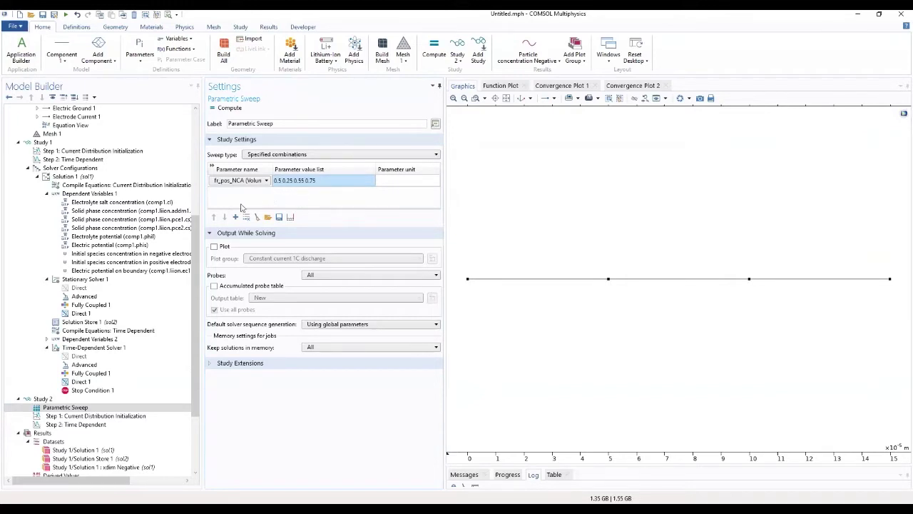
Step: Show the default solver for Study 2 and expand its Solution 3 node
click(54, 401)
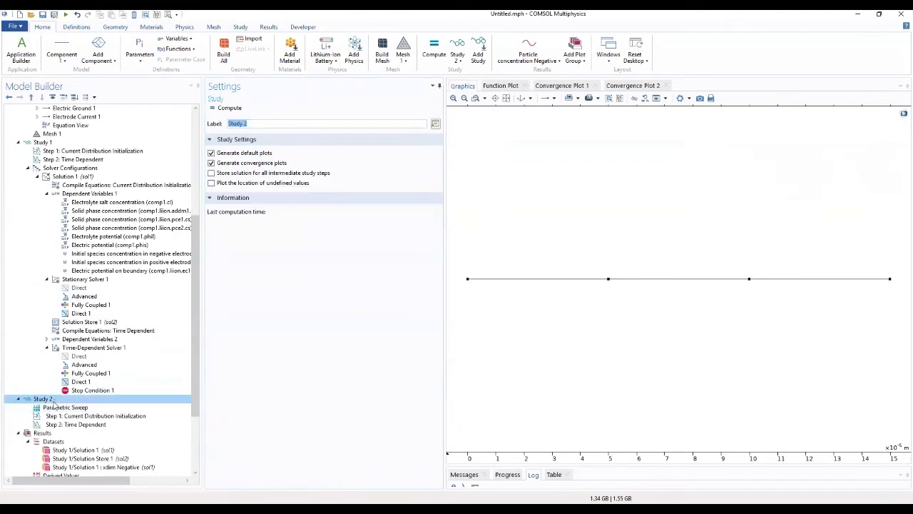
right_click(54, 400)
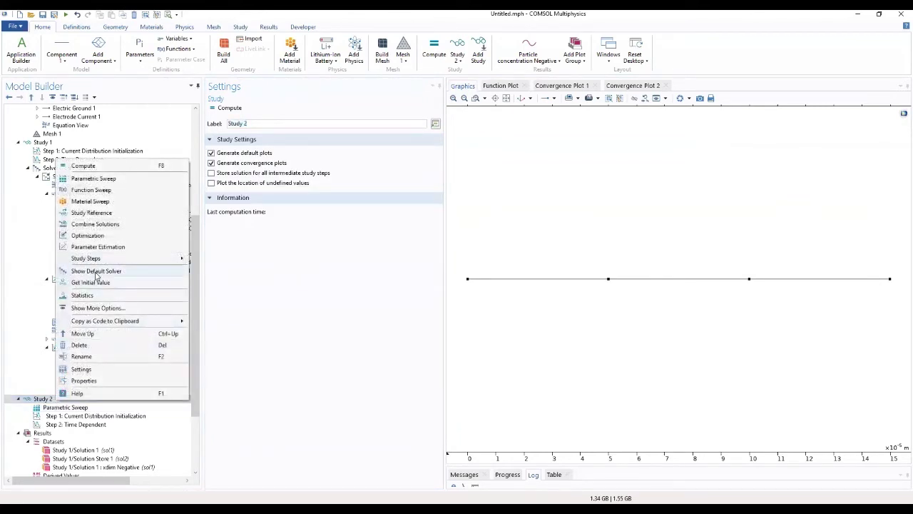
click(96, 272)
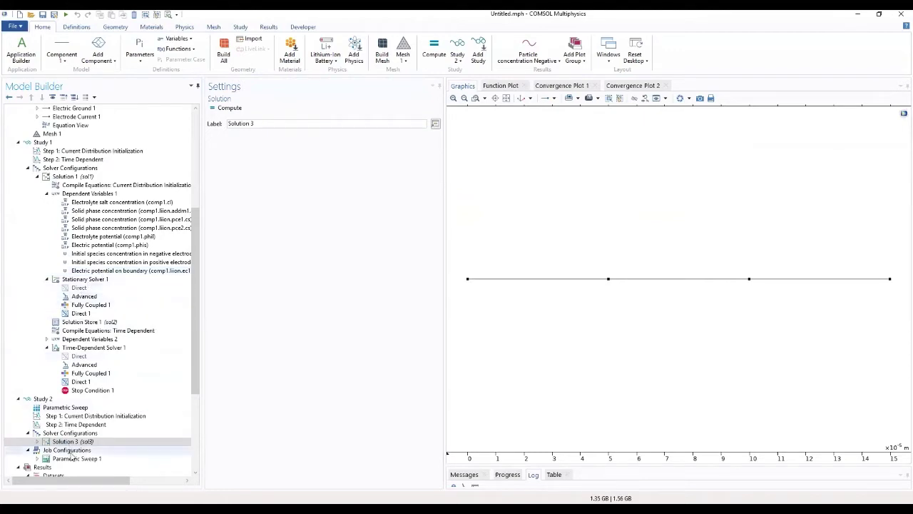
click(50, 443)
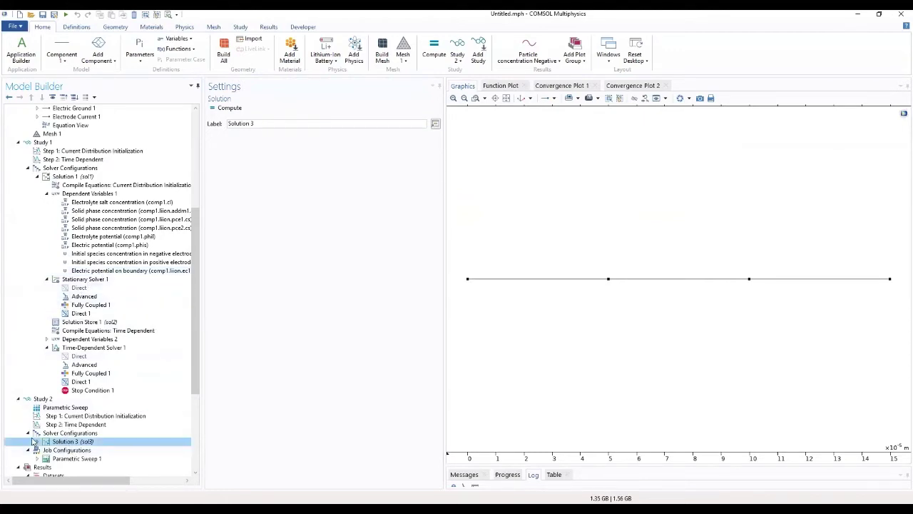
click(37, 442)
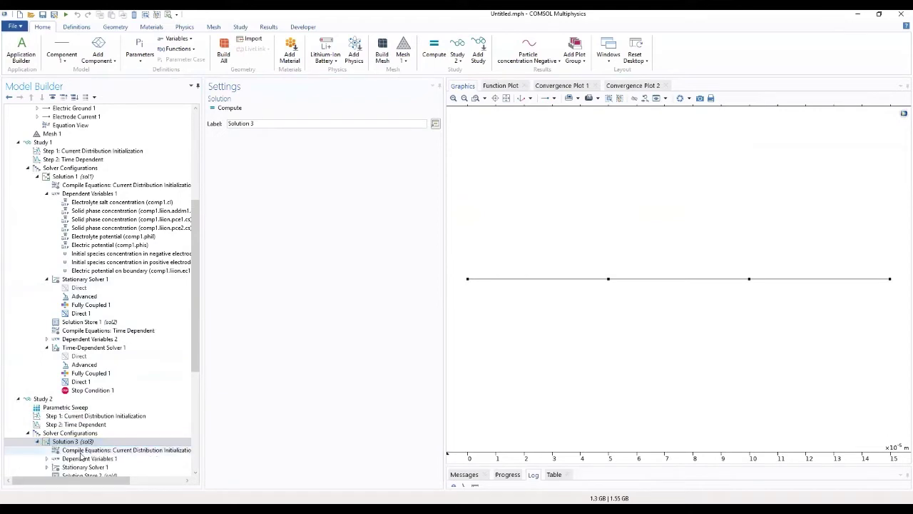
Step: Set the times to store in Study 2's Time-Dependent Solver 1 to Steps taken by solver
scroll(100, 444, down, 2)
click(106, 450)
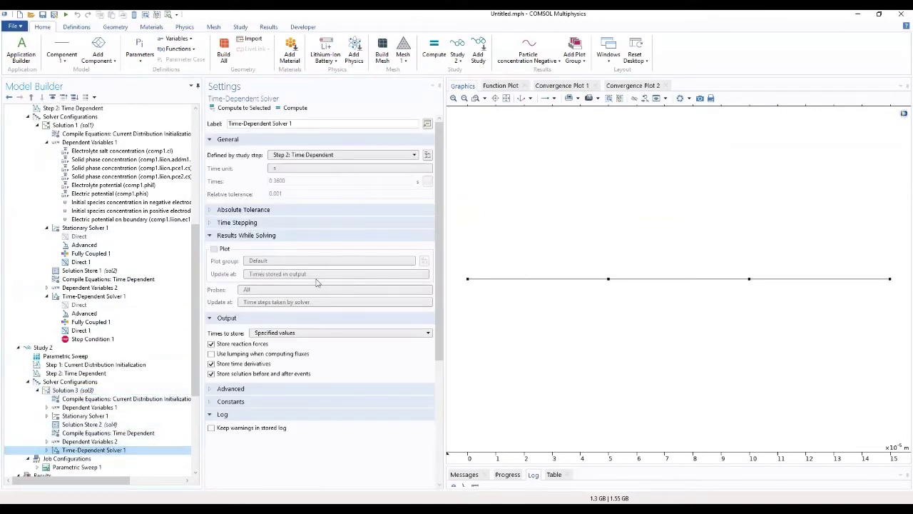
click(289, 334)
click(296, 354)
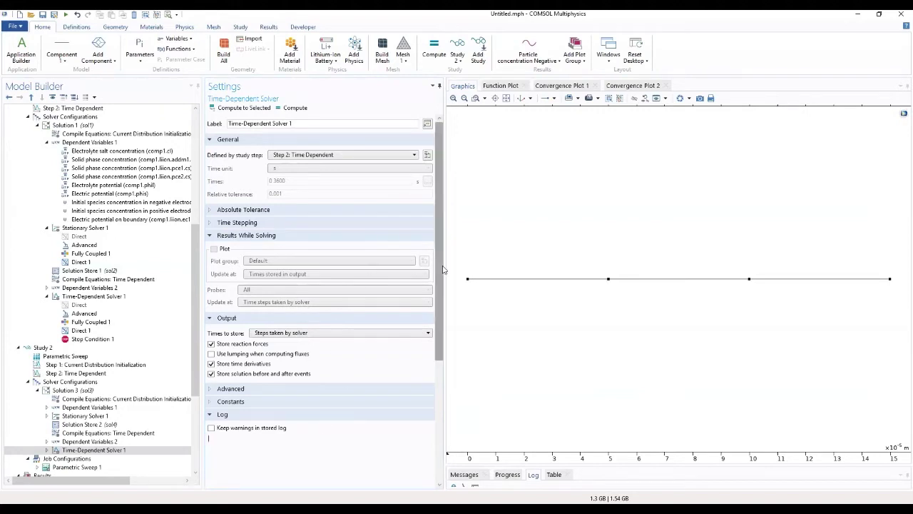
scroll(431, 329, down, 2)
scroll(428, 343, down, 3)
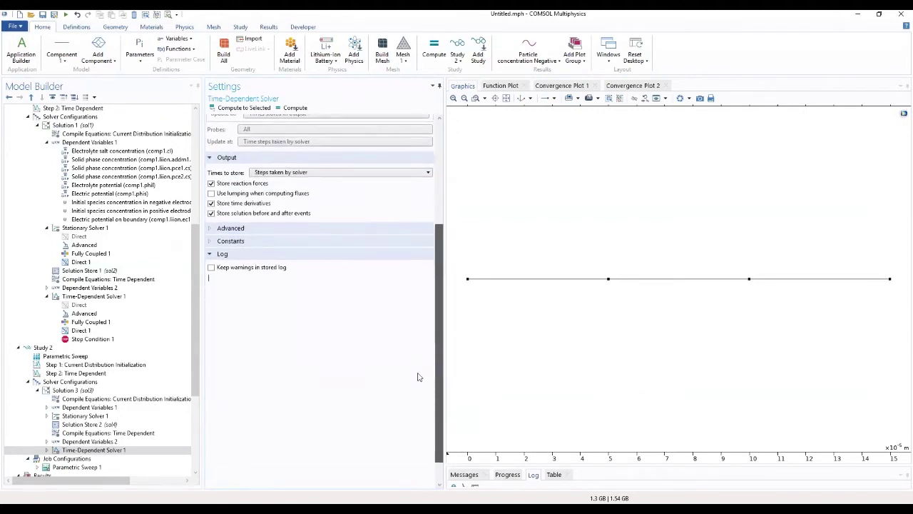
Step: Add a Stop Condition with one empty stop expression to Study 2's Time-Dependent Solver 1
click(87, 441)
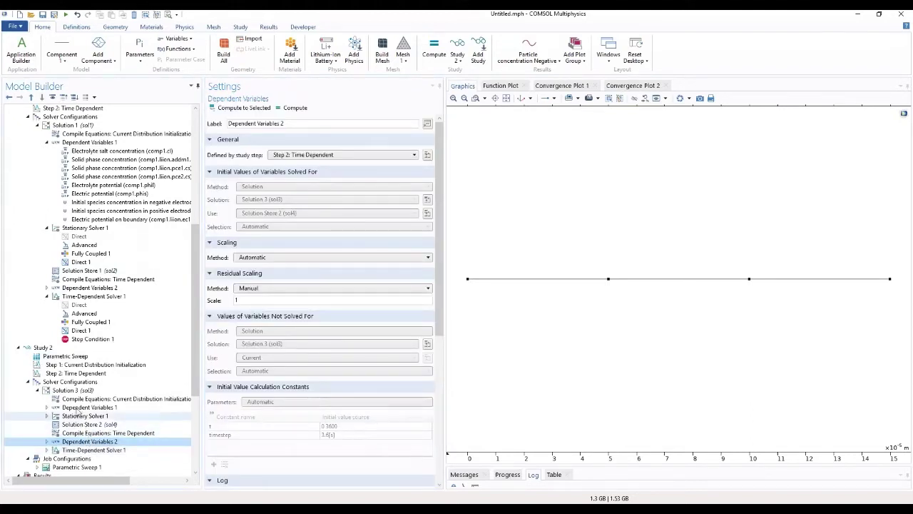
click(69, 357)
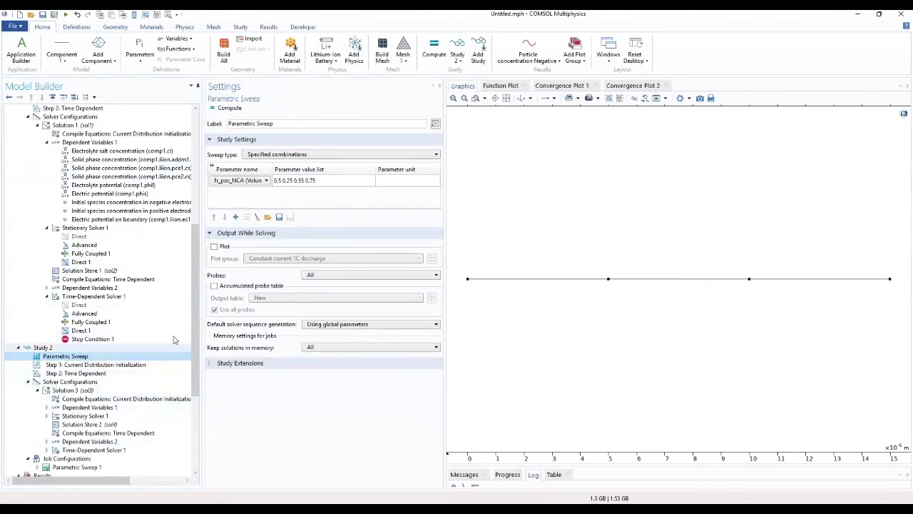
drag(192, 325, 180, 386)
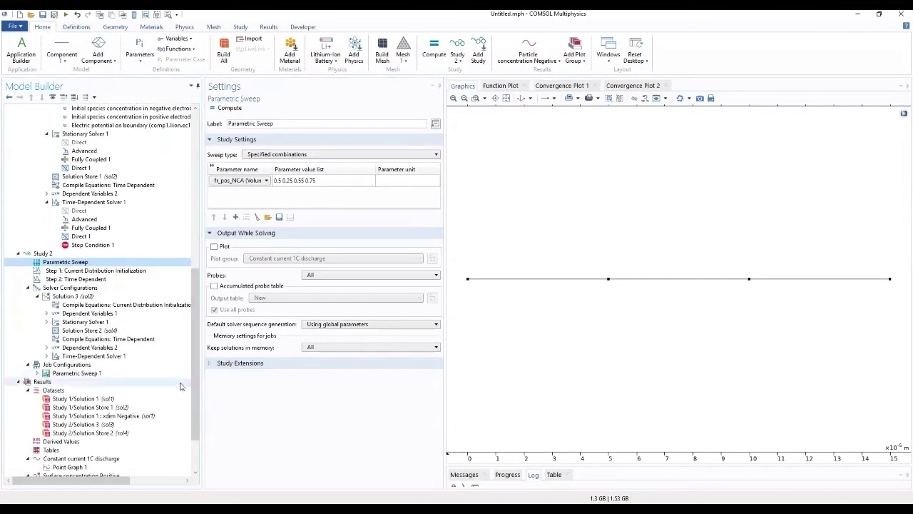
click(86, 357)
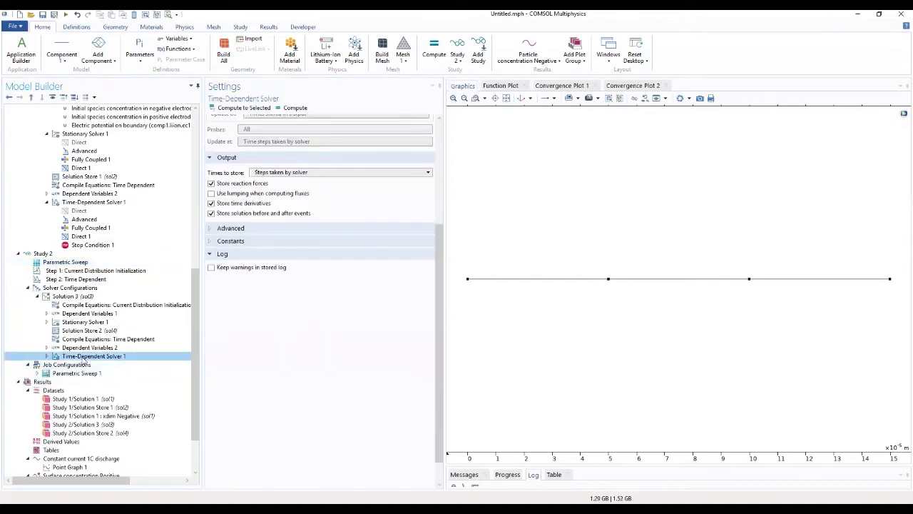
right_click(84, 359)
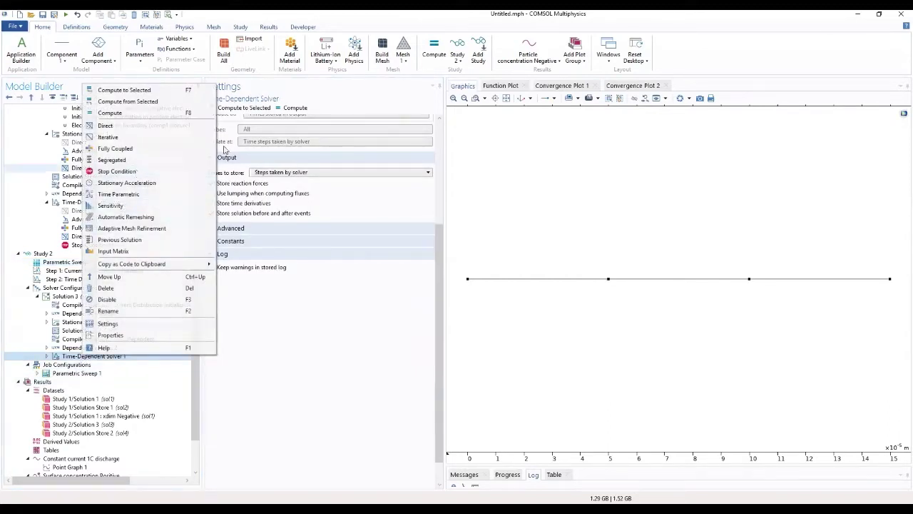
click(136, 173)
click(235, 228)
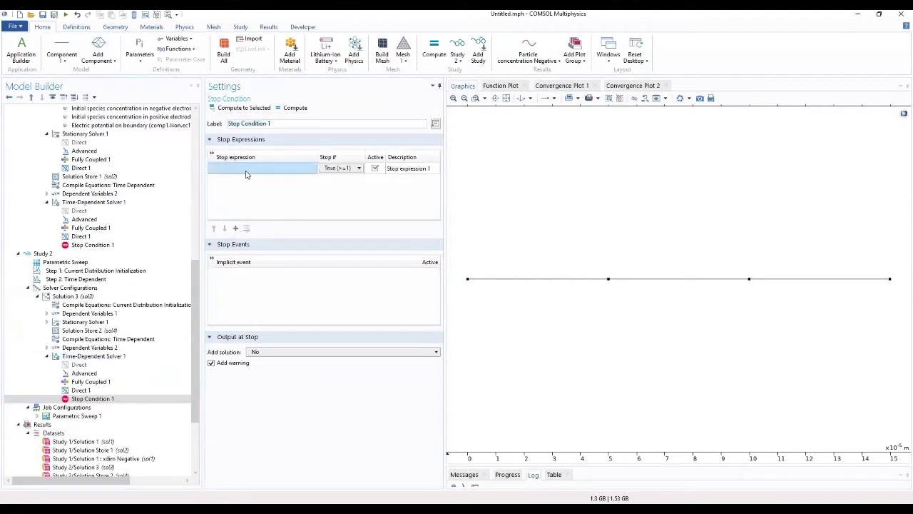
Step: Enter Study 1's stop expression comp1.EndTerminal(comp1.phis)<3 in Study 2's Stop Condition and turn off its Add warning option
click(248, 168)
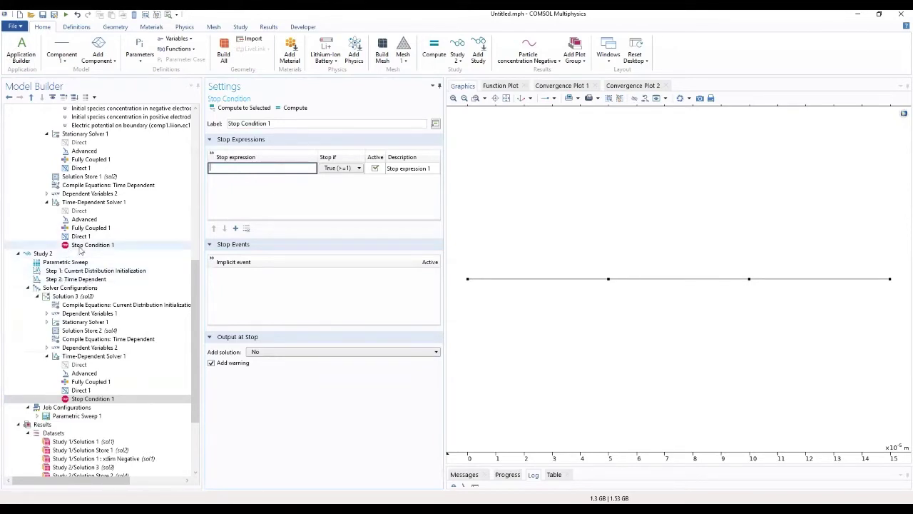
click(120, 245)
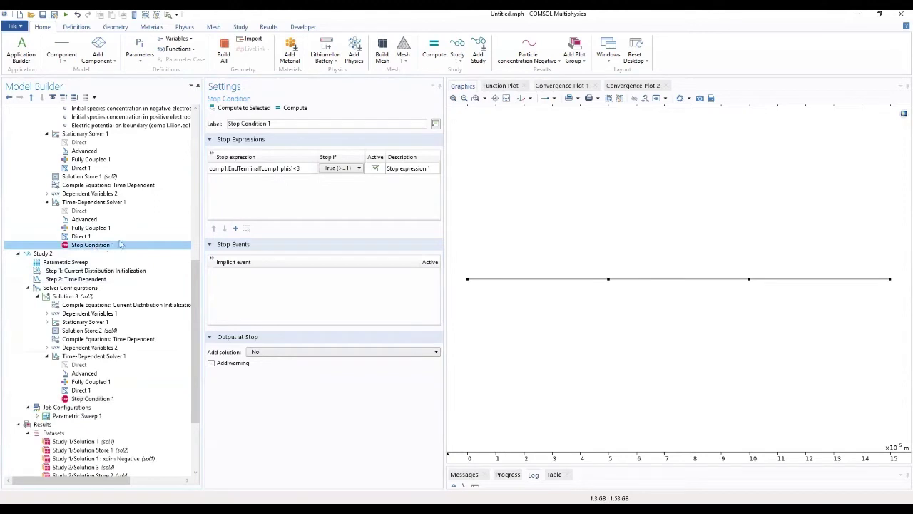
double_click(306, 168)
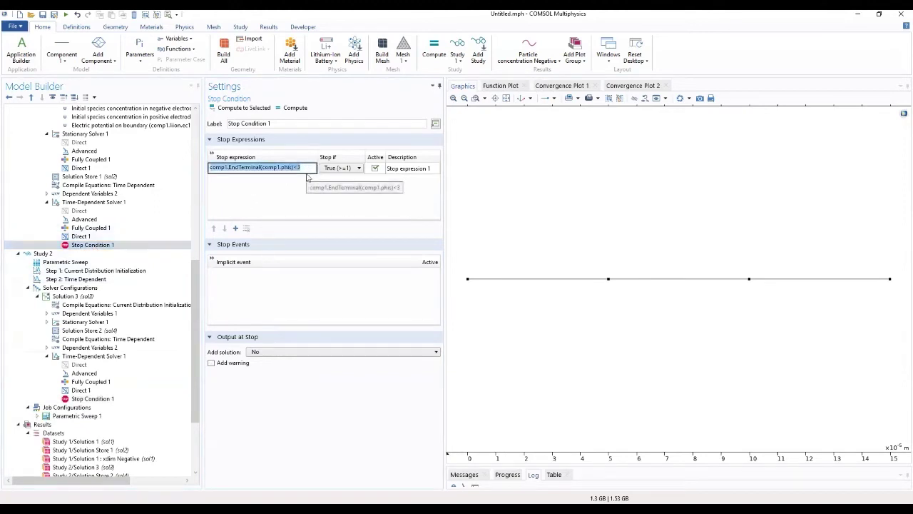
click(91, 399)
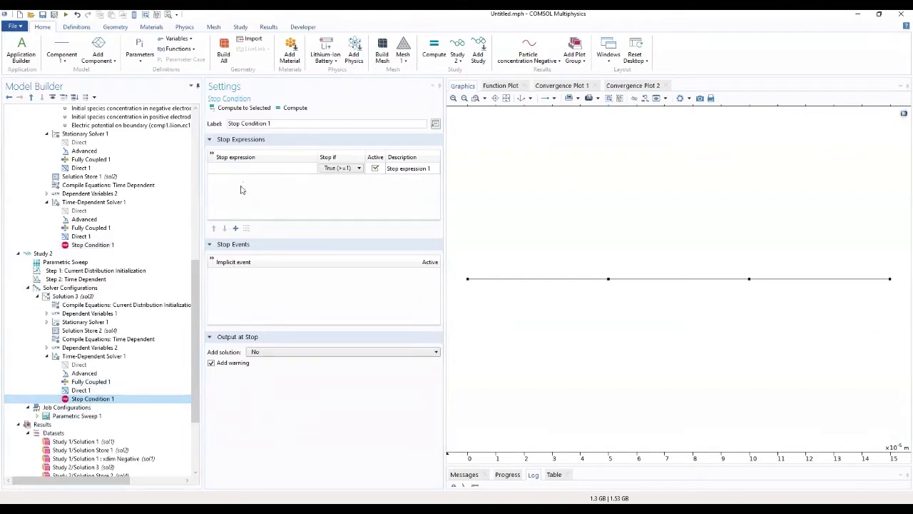
click(245, 167)
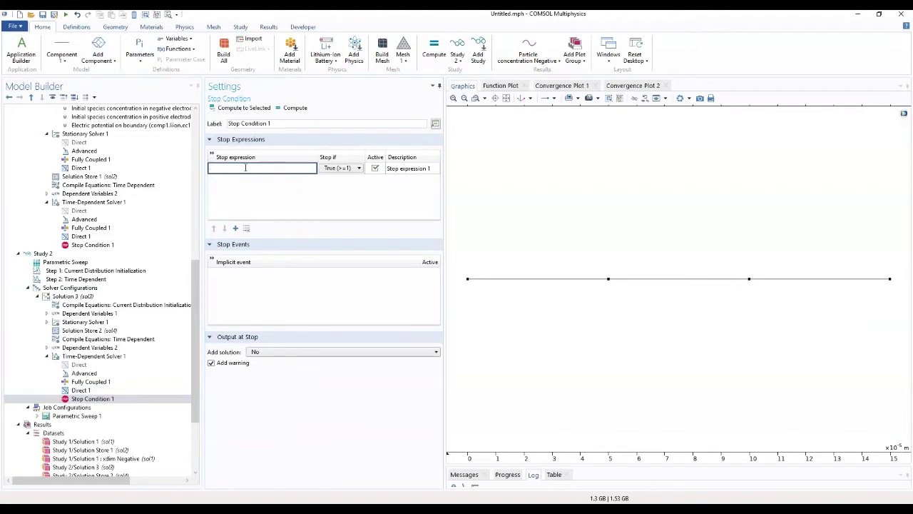
text(stop)
key(BackSpace)
key(BackSpace)
key(BackSpace)
text(comp1.EndTerminal(comp1.phis)<3)
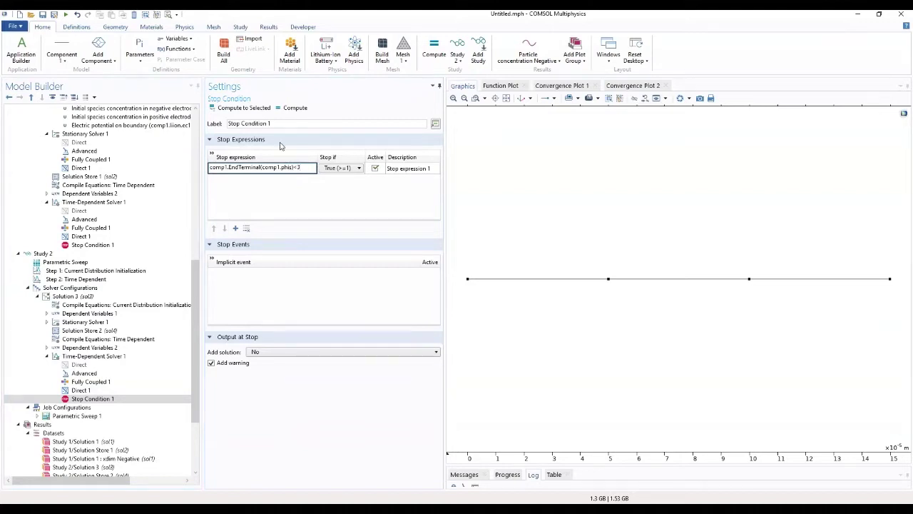
click(253, 200)
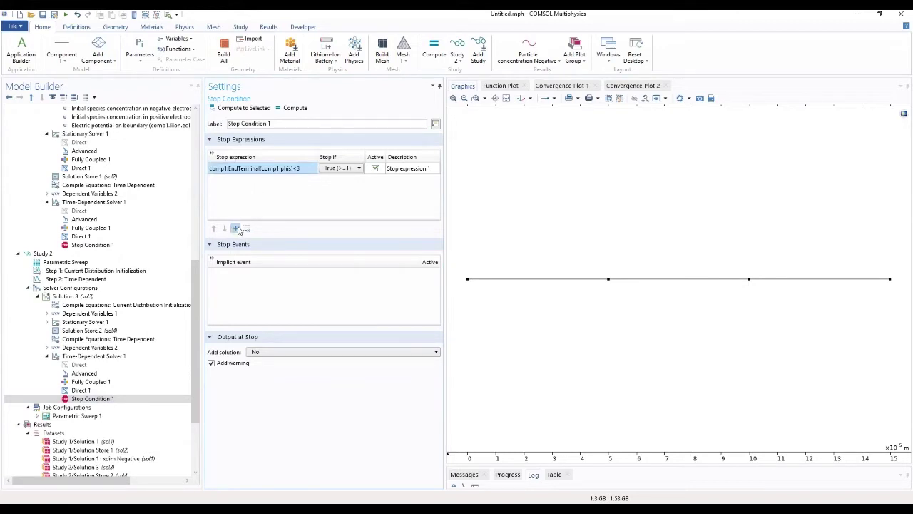
click(211, 364)
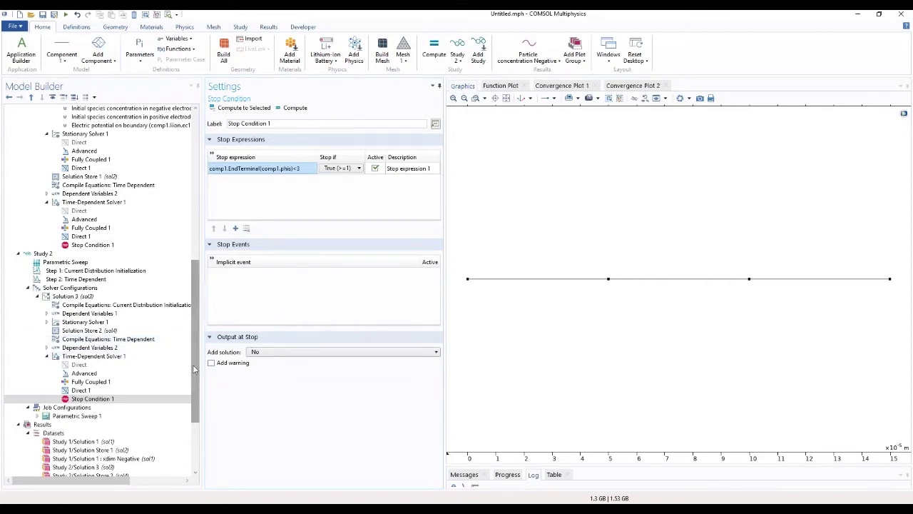
Step: Compare the stop conditions of Study 1 and Study 2 and review the solver and results nodes
click(97, 391)
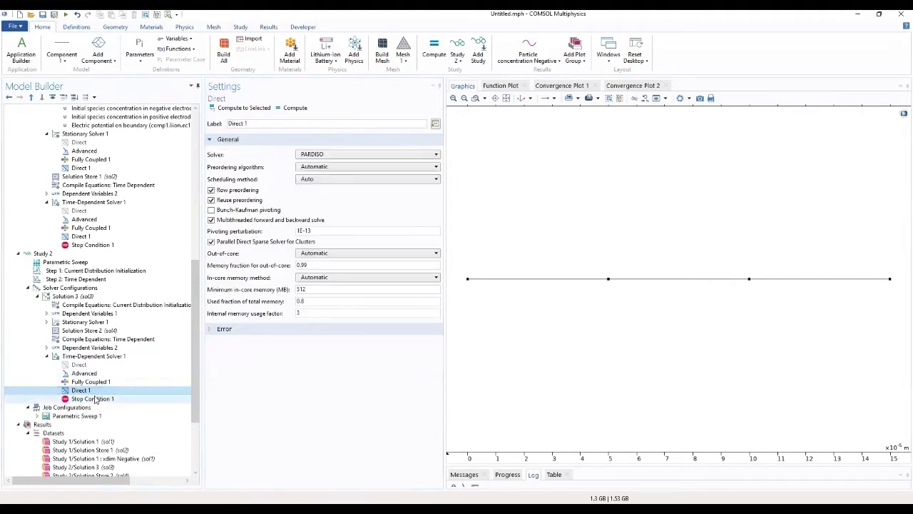
click(95, 399)
click(100, 246)
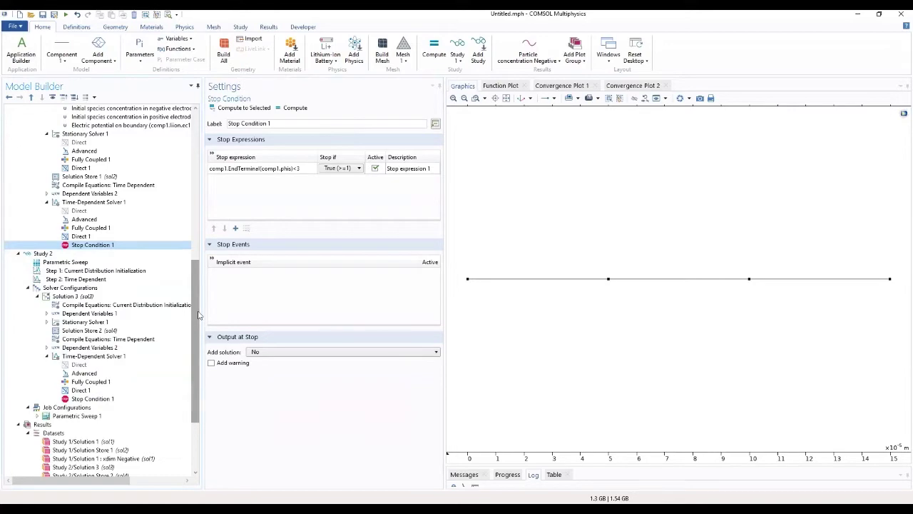
drag(198, 316, 233, 212)
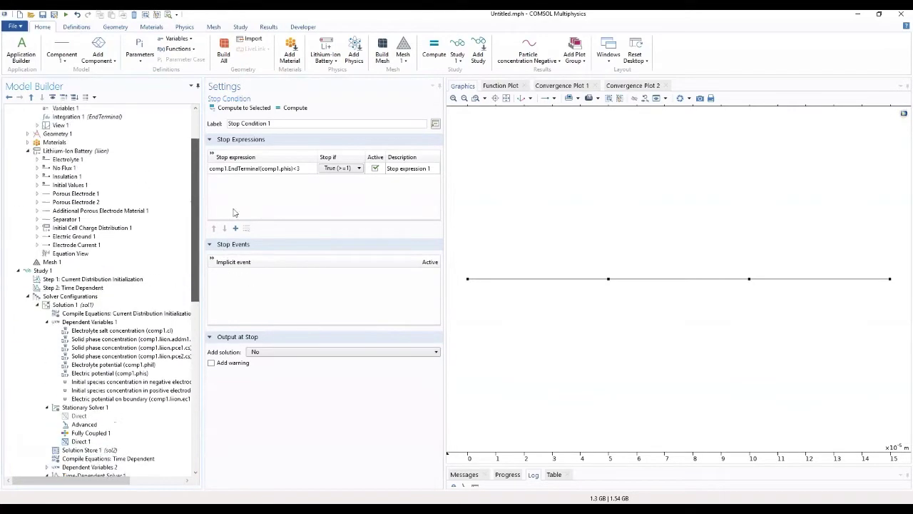
scroll(182, 328, down, 8)
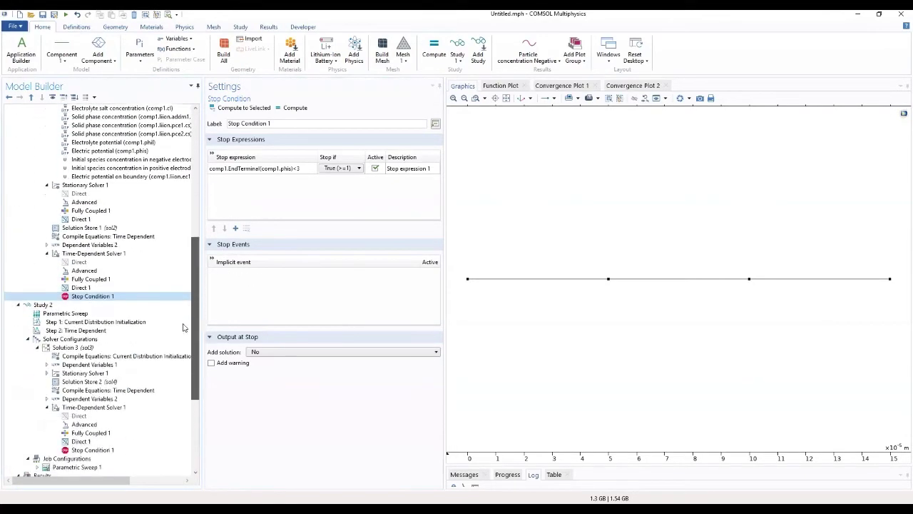
scroll(183, 328, down, 4)
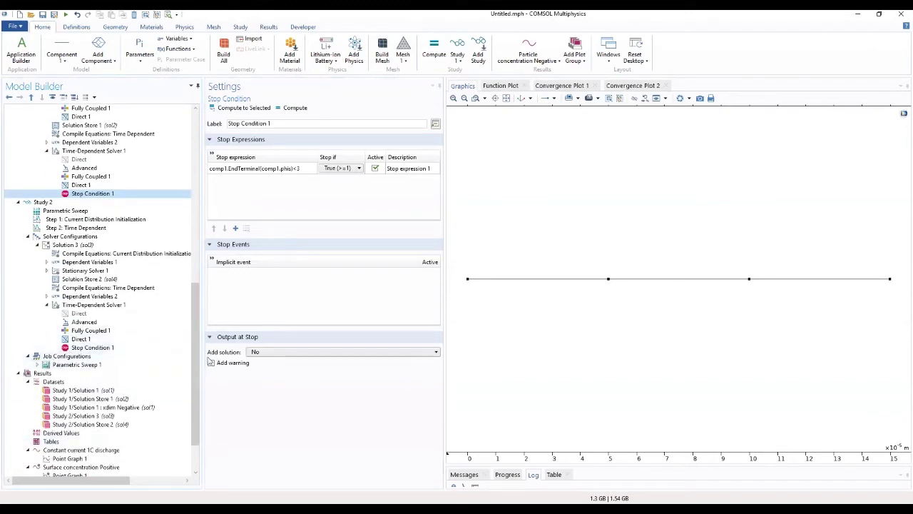
scroll(90, 446, down, 2)
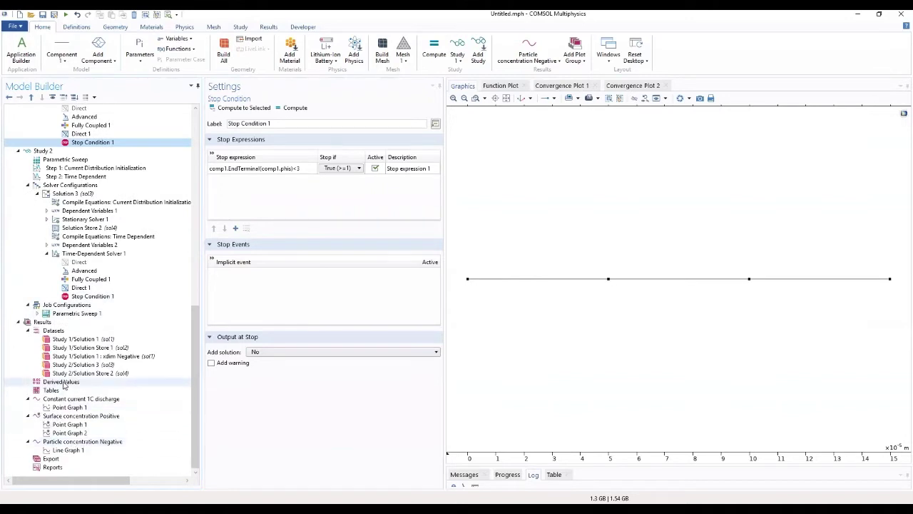
click(80, 288)
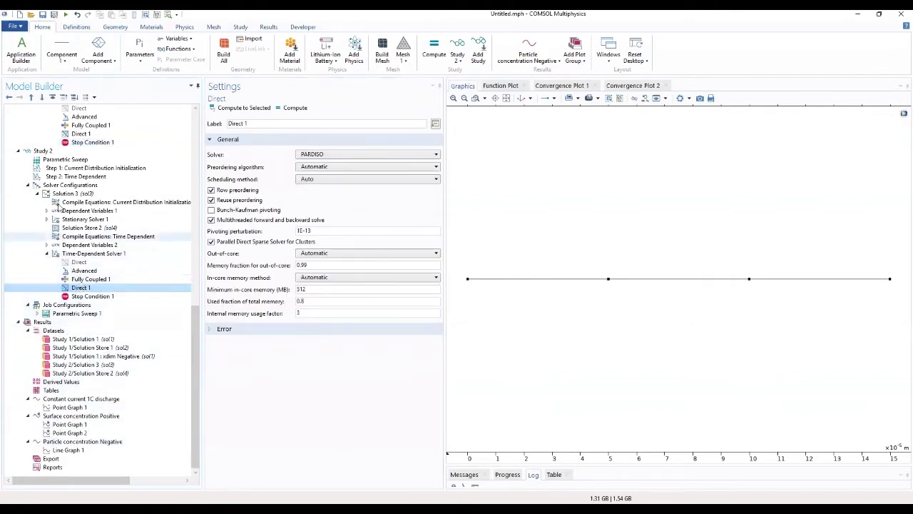
Step: Turn off default plot generation for Study 2, compute it, and display Convergence Plot 2
click(42, 151)
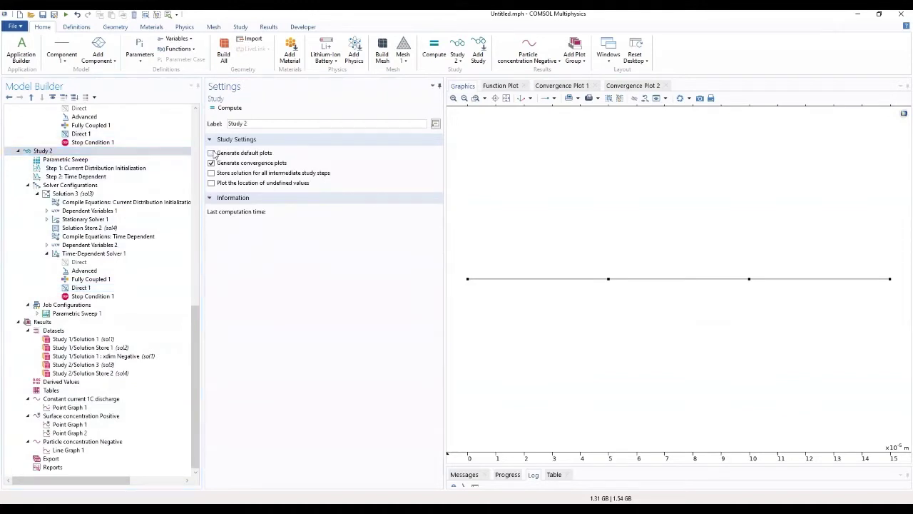
click(227, 108)
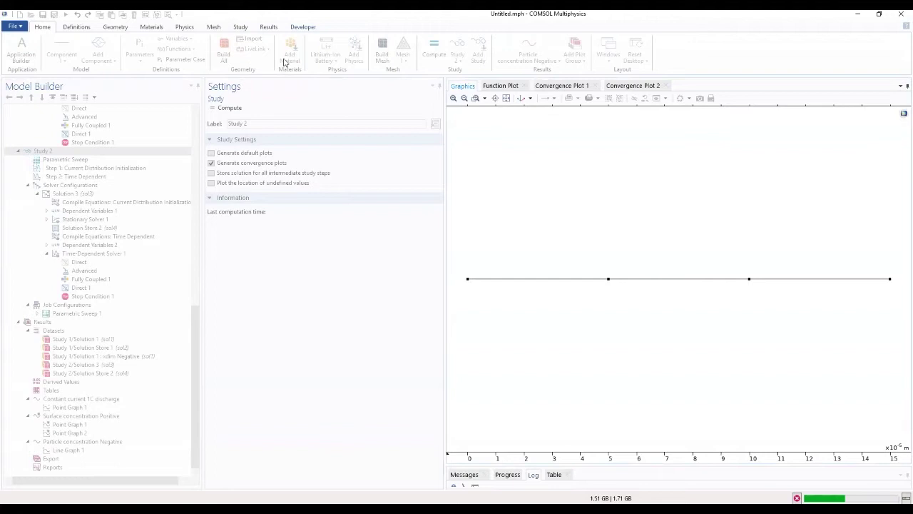
click(630, 86)
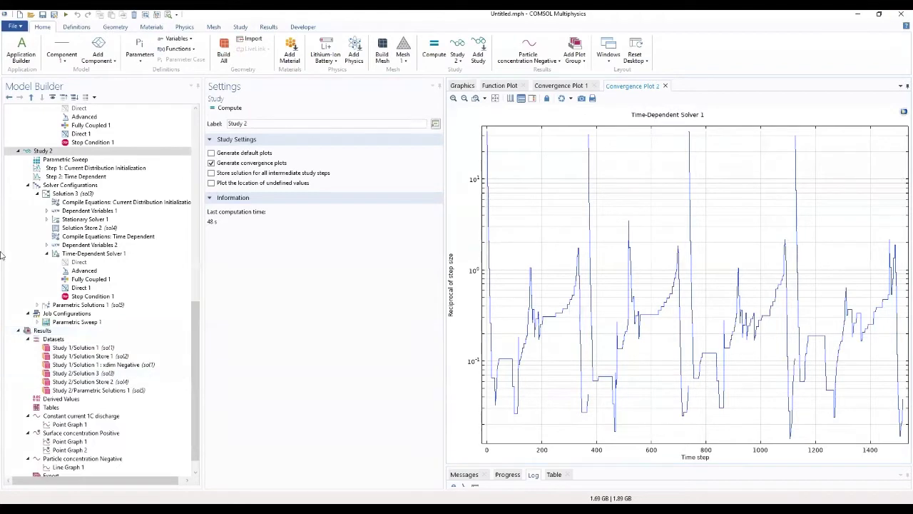
Step: Add a 1D plot group to the results and label it Voltage profiles (parametric)
scroll(19, 355, down, 1)
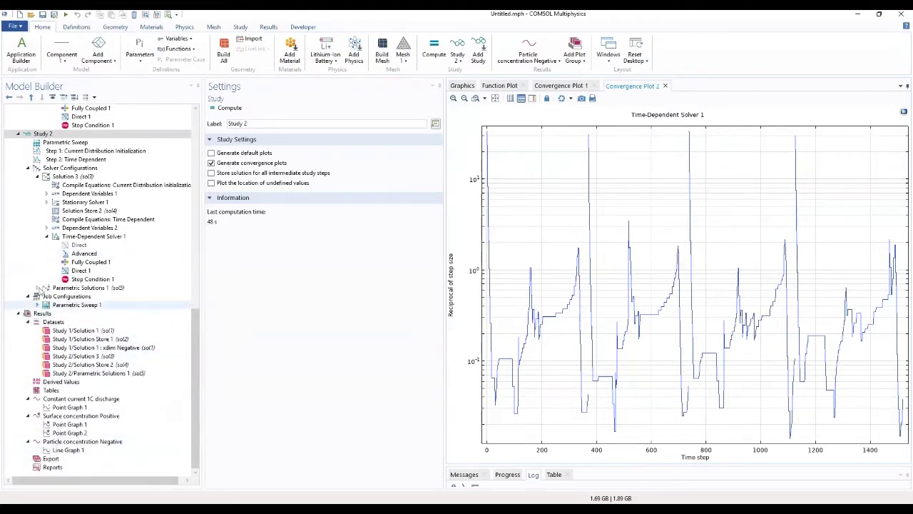
scroll(52, 236, up, 3)
click(18, 185)
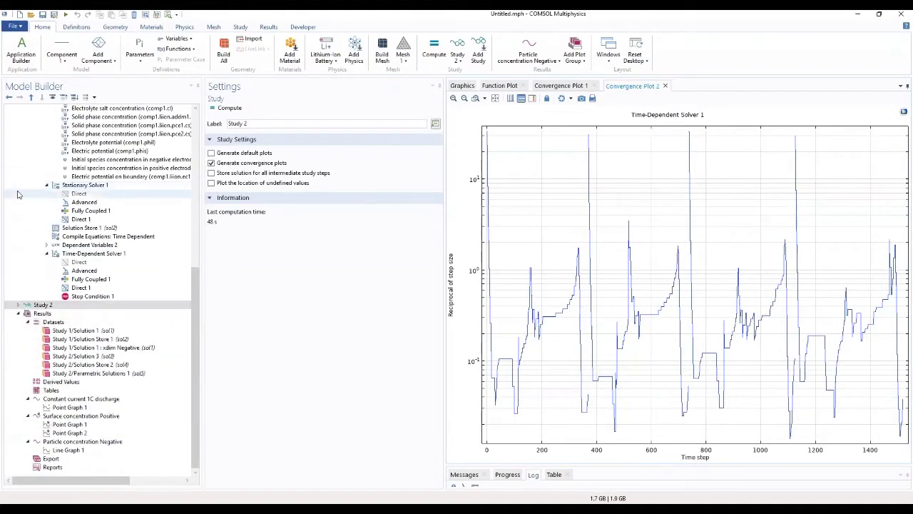
right_click(35, 315)
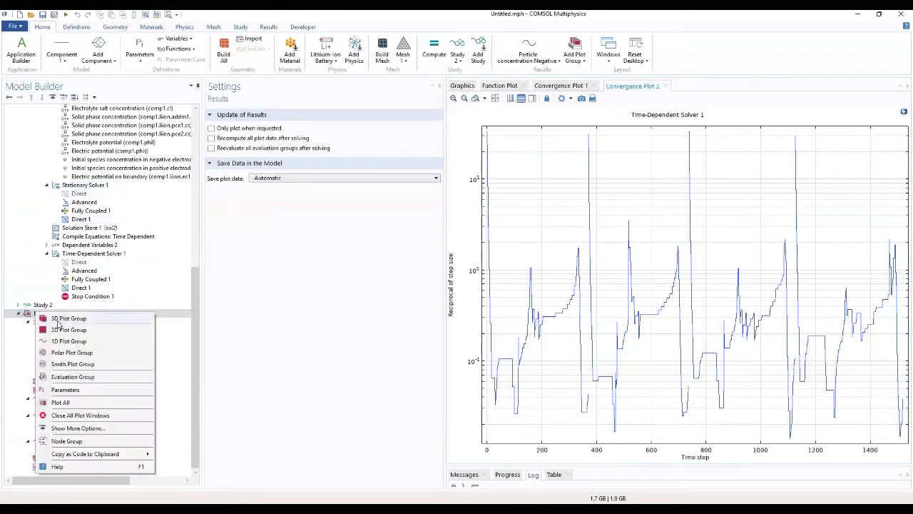
click(52, 341)
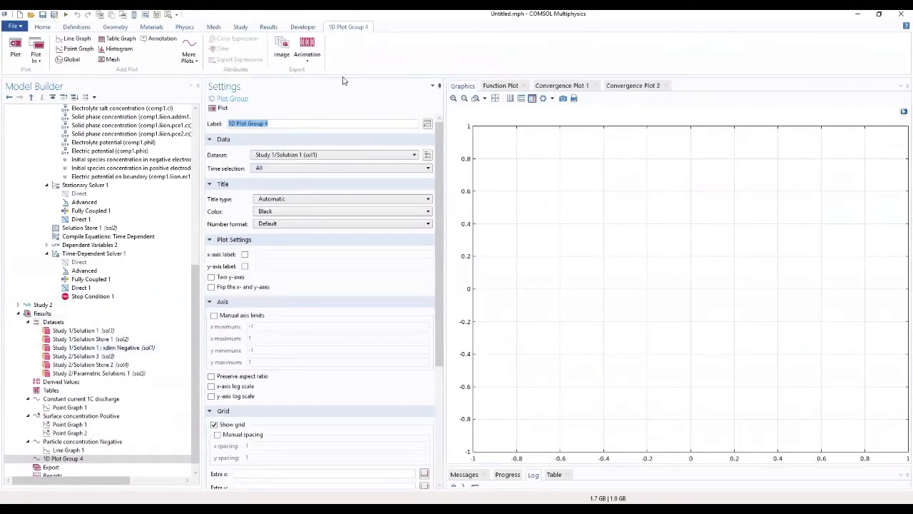
text(Voltage profiles (p)
text(arametric)
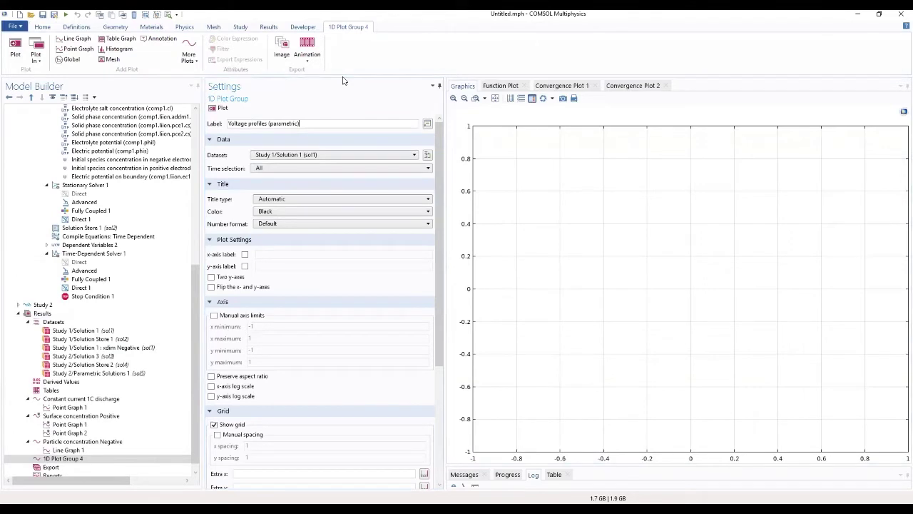
click(91, 459)
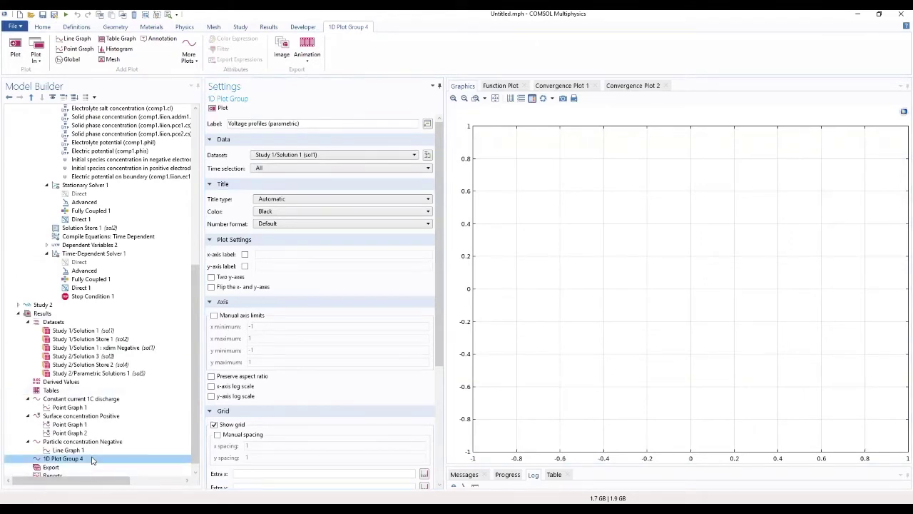
Step: Add a point graph to the Voltage profiles (parametric) group and set its dataset to Study 2/Parametric Solutions 1 (sol5)
right_click(93, 459)
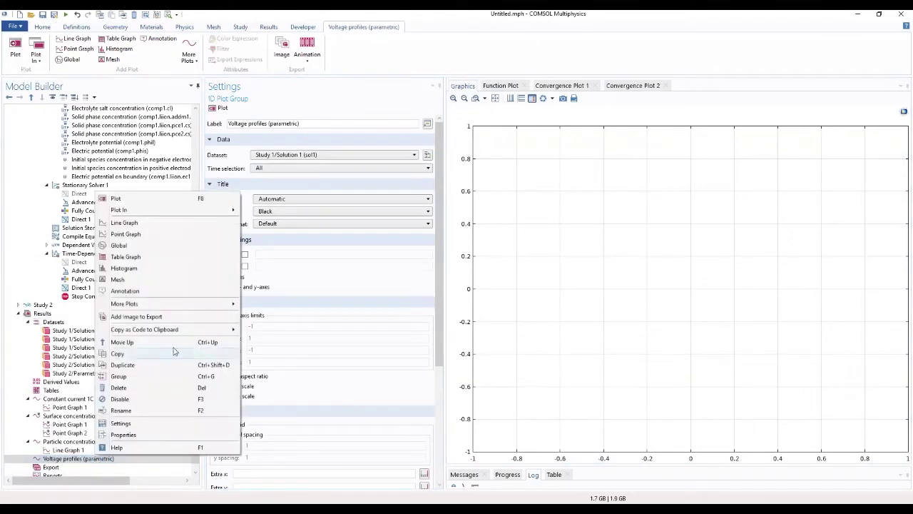
click(153, 234)
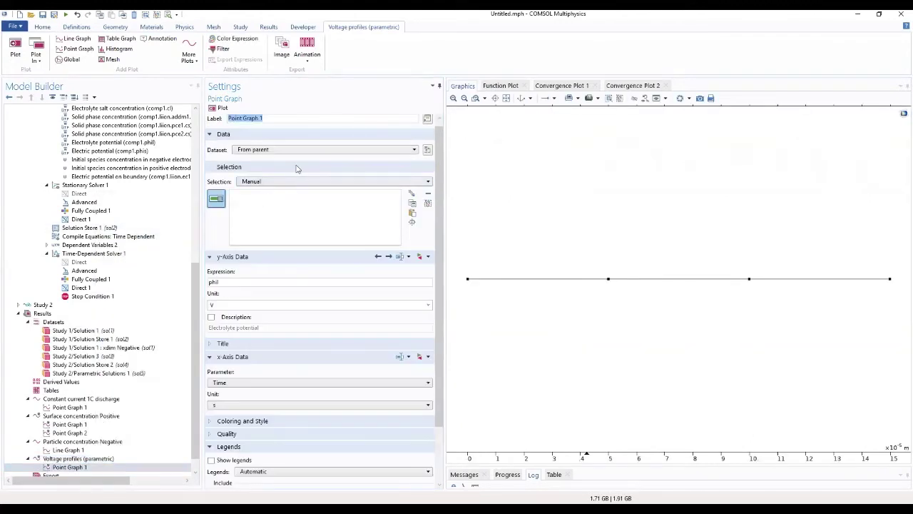
click(302, 152)
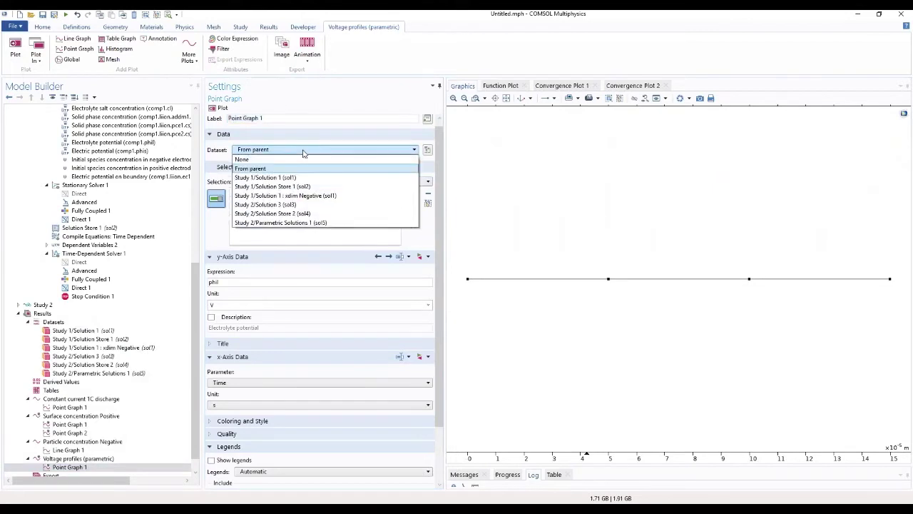
click(289, 224)
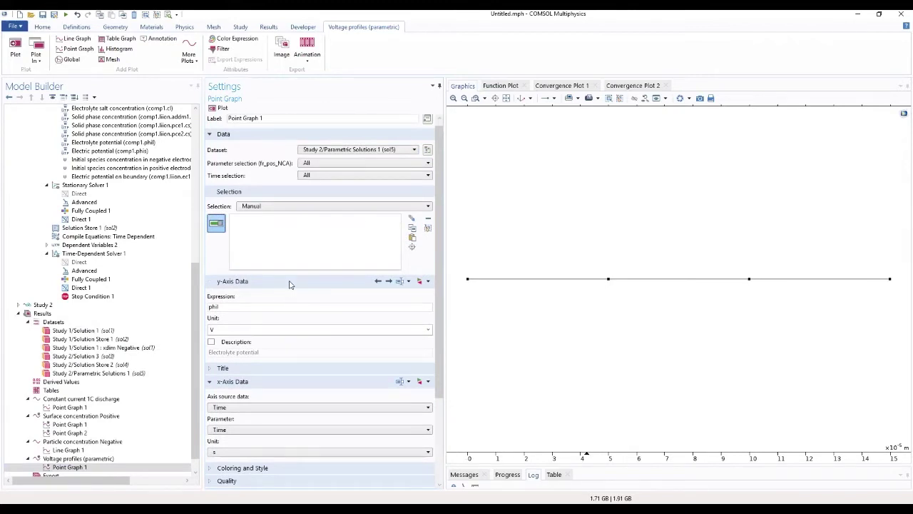
Step: Select point 4 at the geometry's far end and set the point graph's y-axis expression to phis
click(890, 280)
double_click(234, 307)
text(phis)
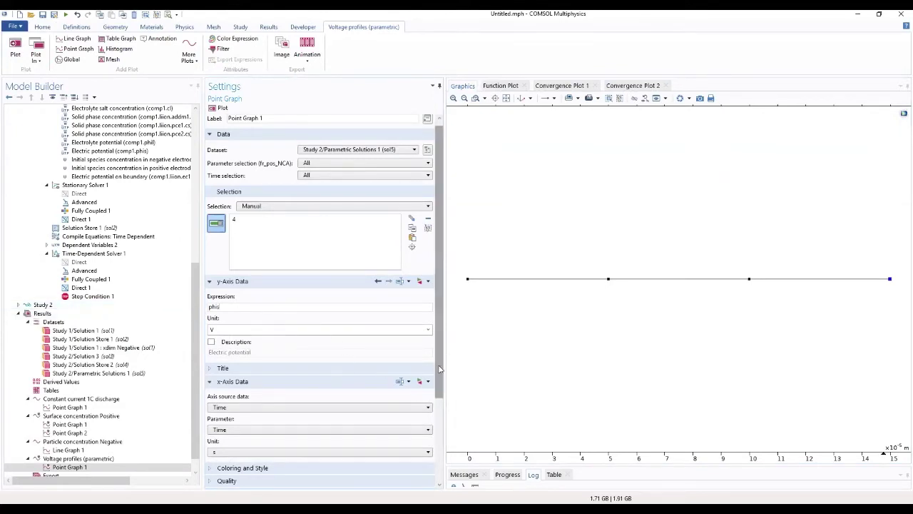
Step: Set the point graph's legends to Manual and turn on their display
drag(440, 369, 440, 429)
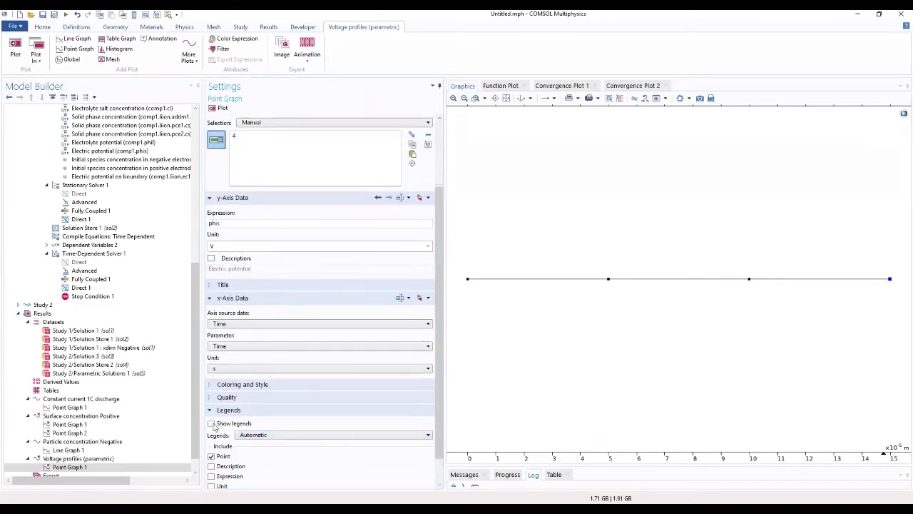
click(252, 435)
click(257, 450)
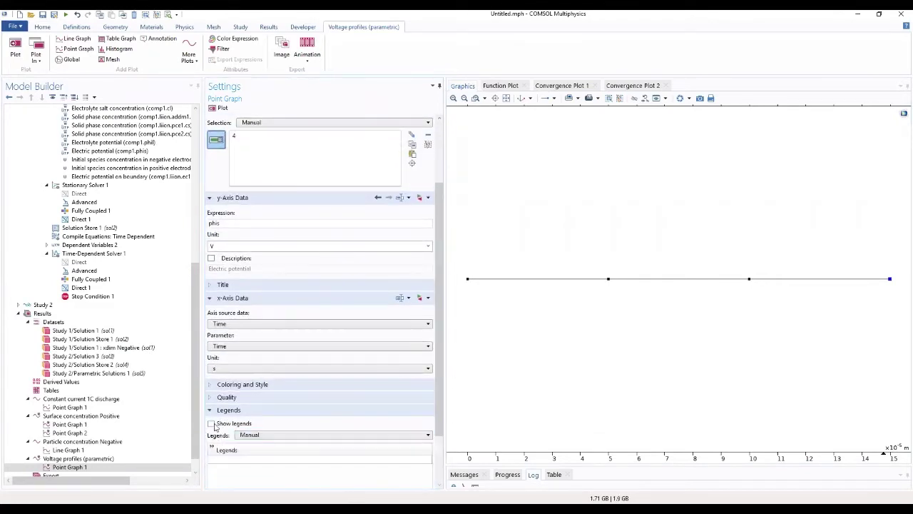
click(212, 424)
Step: Enter 5/95 volume mix of NCA and LMO as the point graph's first legend
click(244, 462)
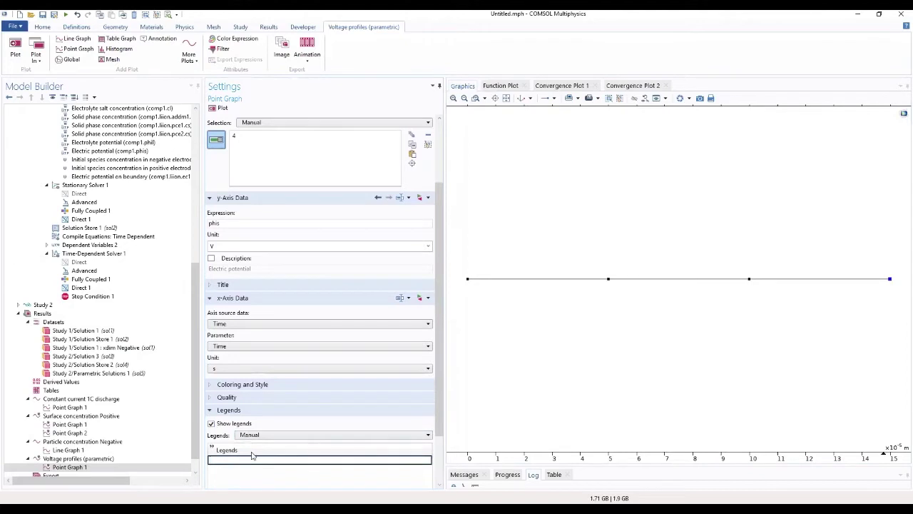
text(5)
text(/9)
text(5)
text( volu)
text(me)
text( m)
text(ixt)
text( of NCA)
text( and )
text(LMO)
click(252, 476)
Step: Copy the first legend text into the second row and change it to 25/75 volume mix of NCA and LMO
click(257, 469)
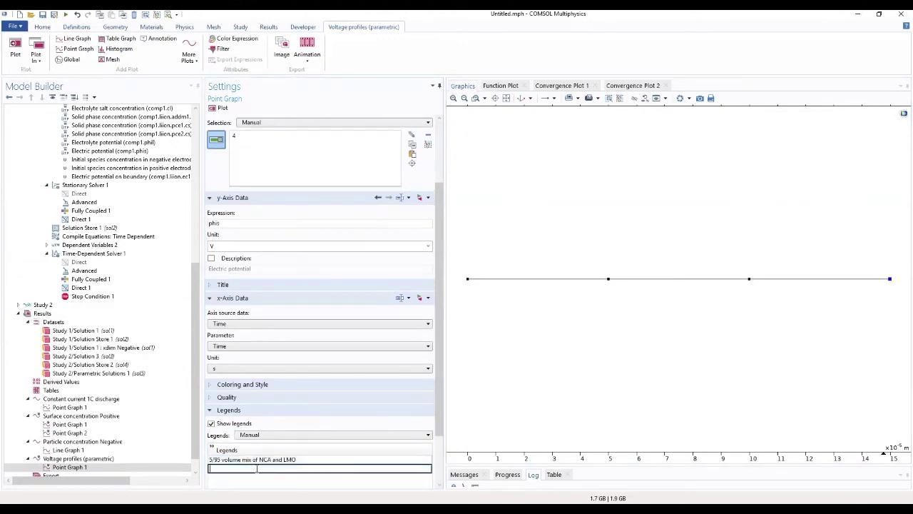
click(320, 460)
key(ctrl+c)
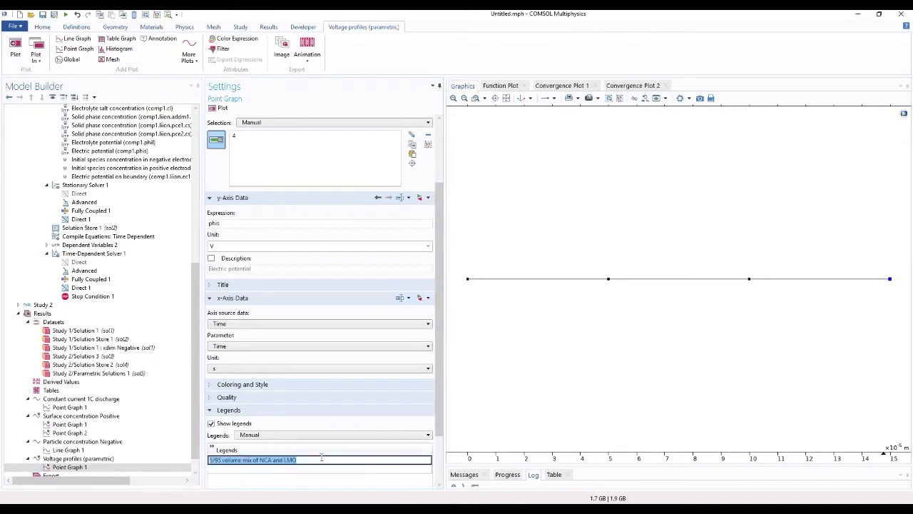
click(281, 469)
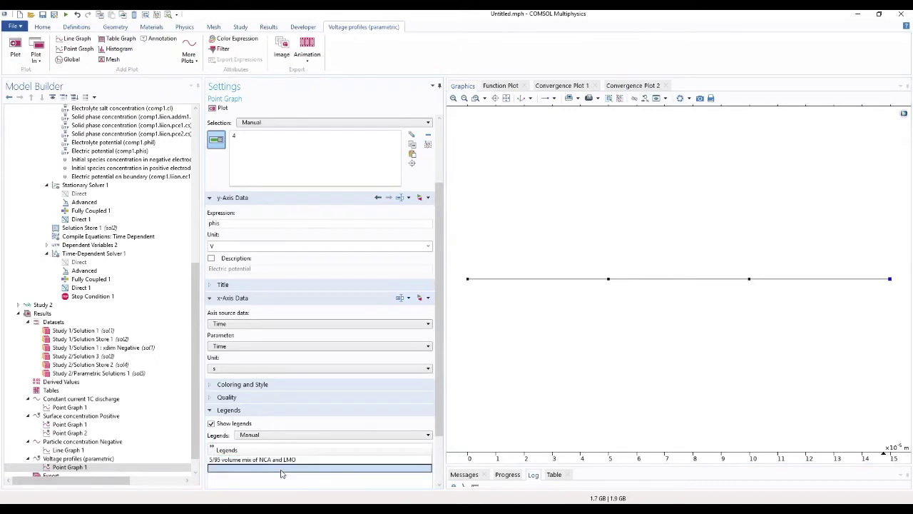
click(282, 469)
key(ctrl+v)
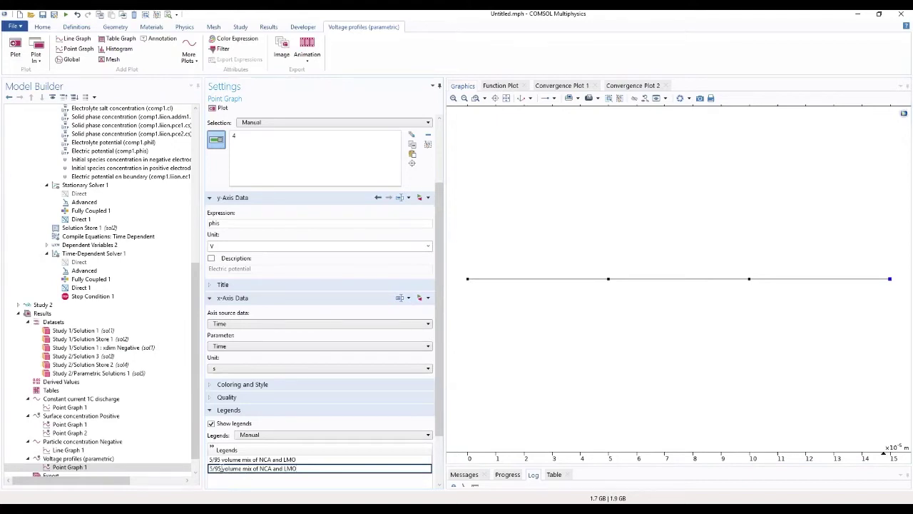
drag(222, 469, 209, 468)
text(25/75)
Step: Enter 55/45 volume mix of NCA and LMO as the third legend, reusing the copied text
click(221, 478)
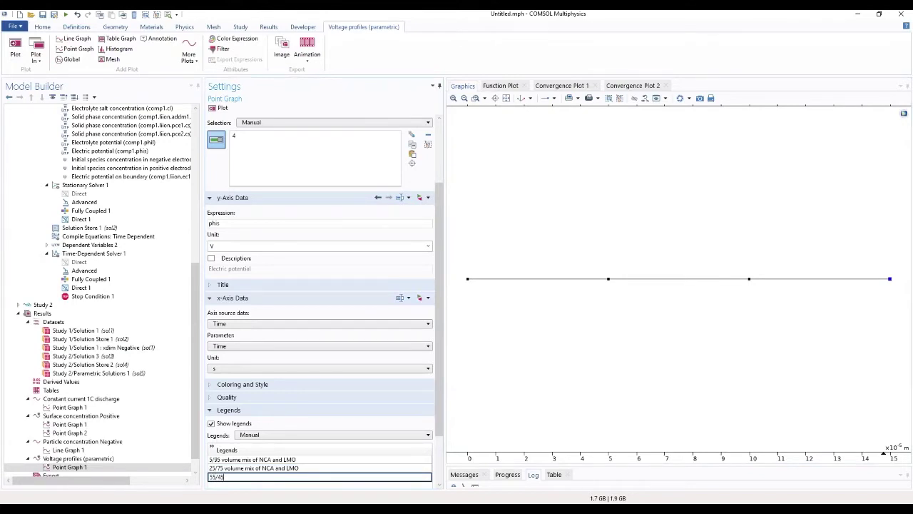
text(55/45)
key(ctrl+v)
drag(235, 477, 219, 476)
click(225, 477)
key(BackSpace)
key(BackSpace)
key(BackSpace)
key(BackSpace)
key(BackSpace)
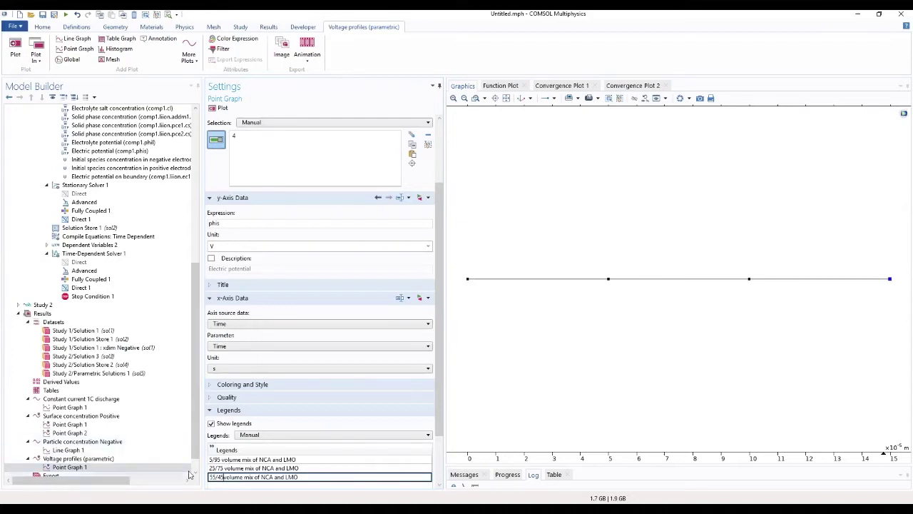
Step: Enter 75/25 volume mix of NCA and LMO as the fourth legend and plot the point graph
scroll(237, 486, down, 1)
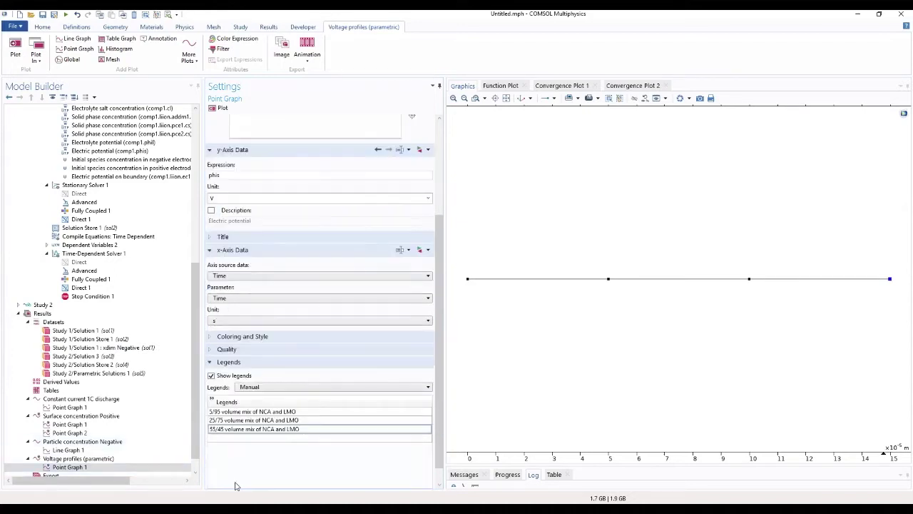
click(241, 438)
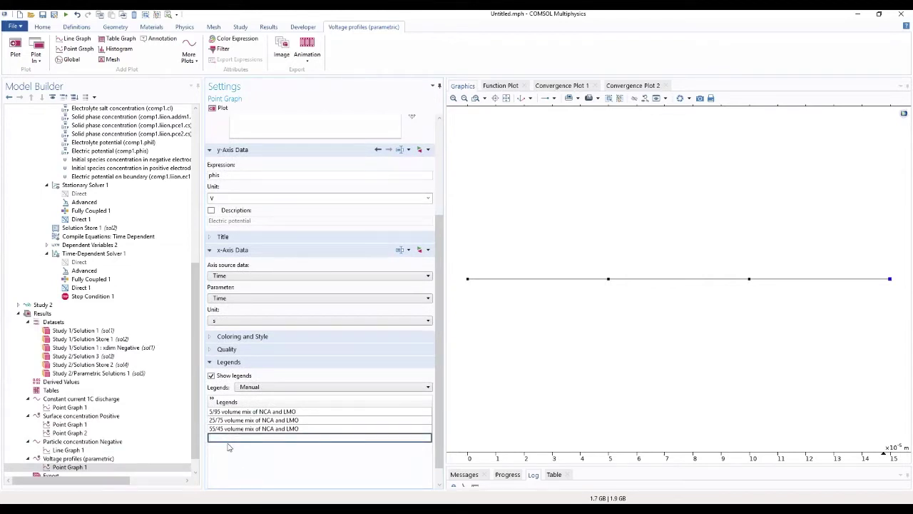
key(ctrl+v)
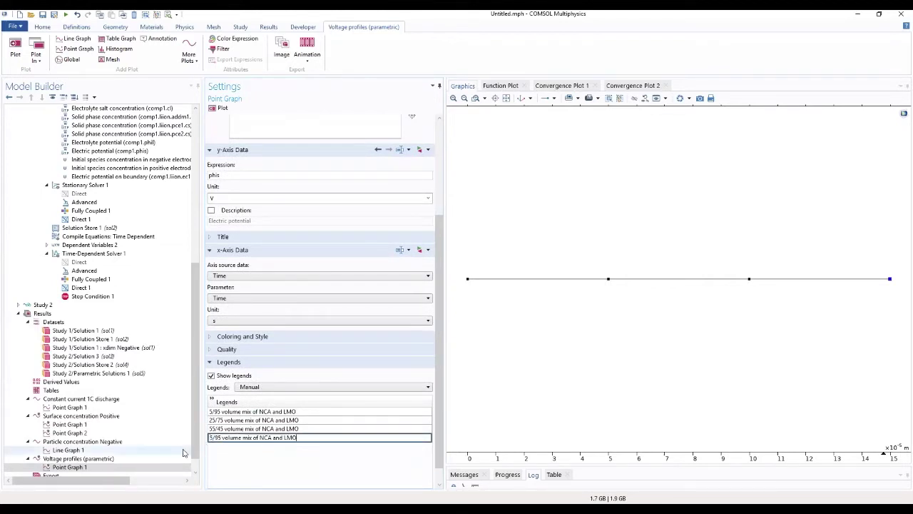
drag(221, 437, 206, 430)
text(7)
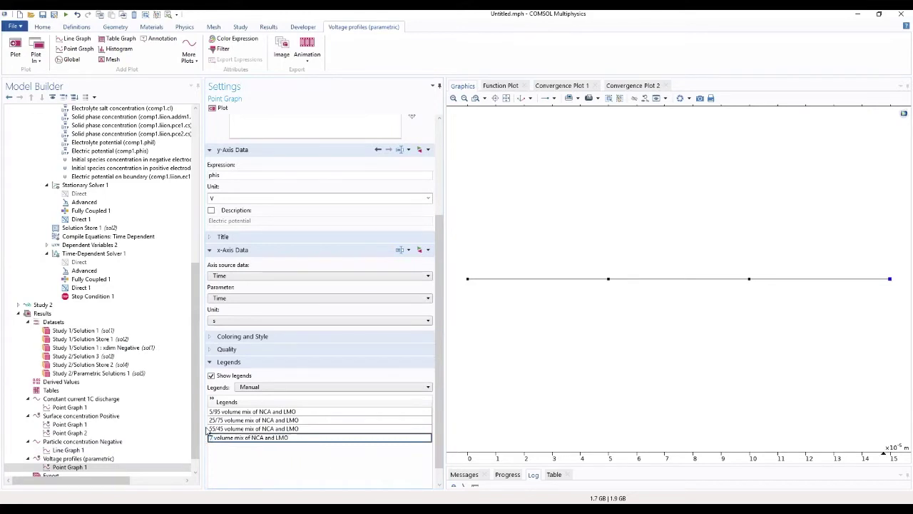
text(5/25)
click(241, 454)
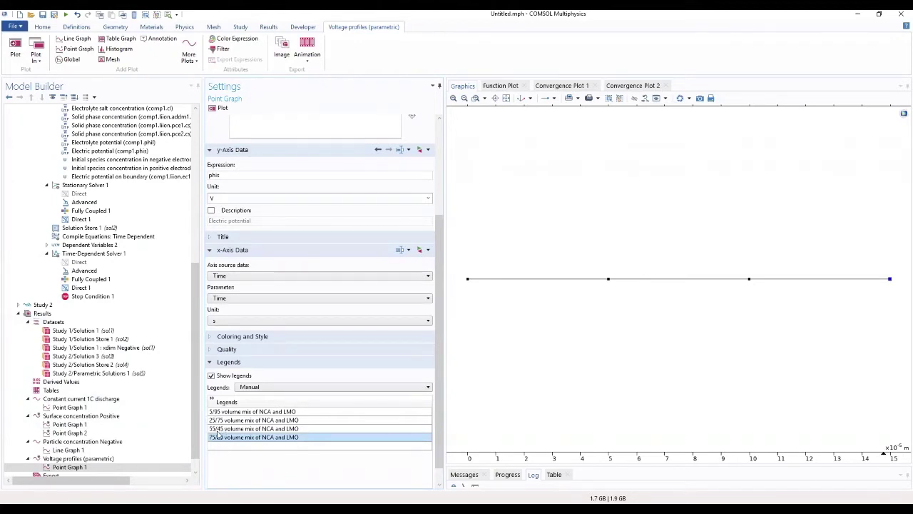
click(212, 107)
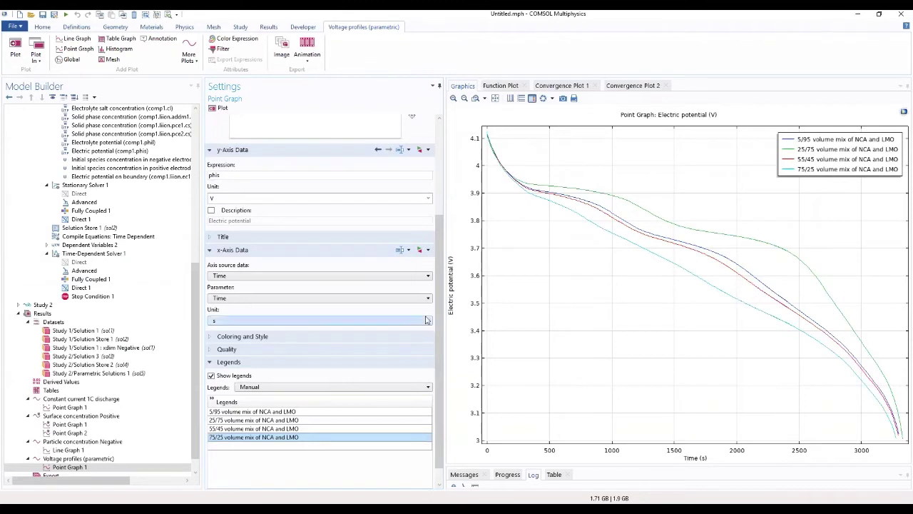
drag(441, 316, 434, 366)
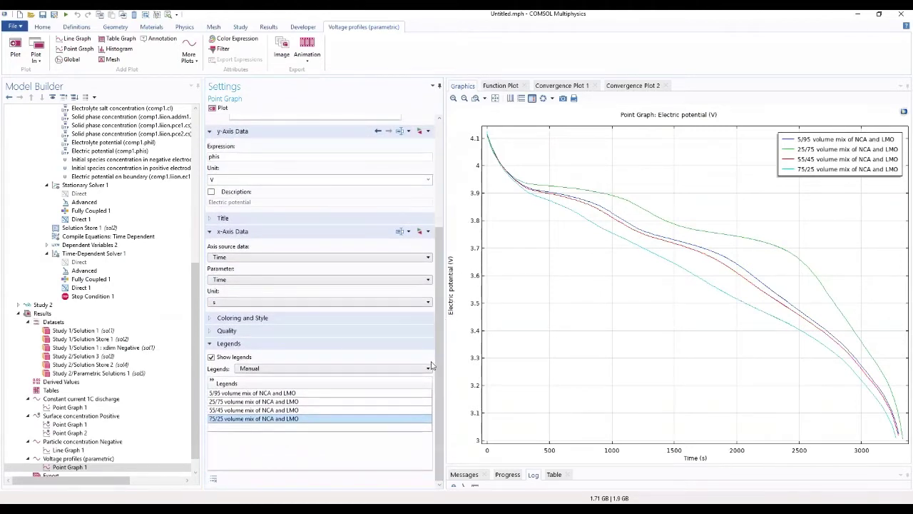
Step: Enable a custom y-axis label for the Voltage profiles (parametric) plot group and set it to Voltage (V)
click(93, 459)
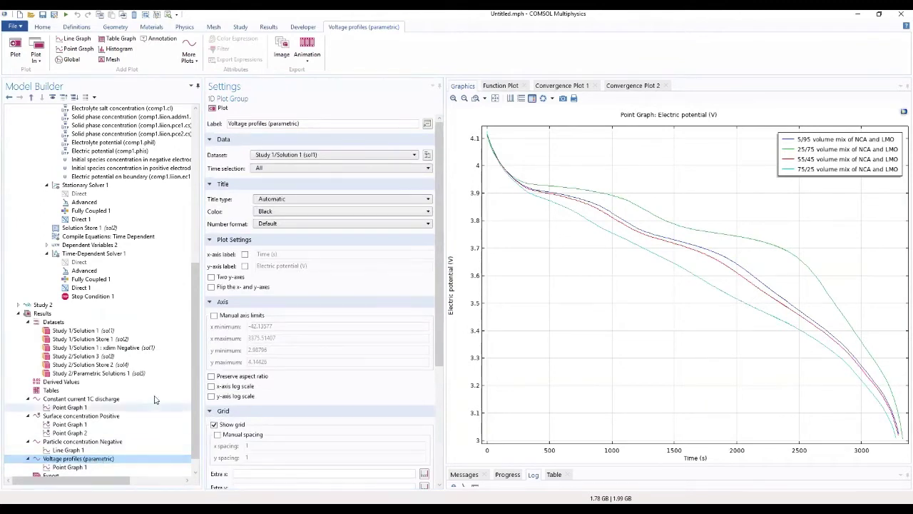
click(245, 266)
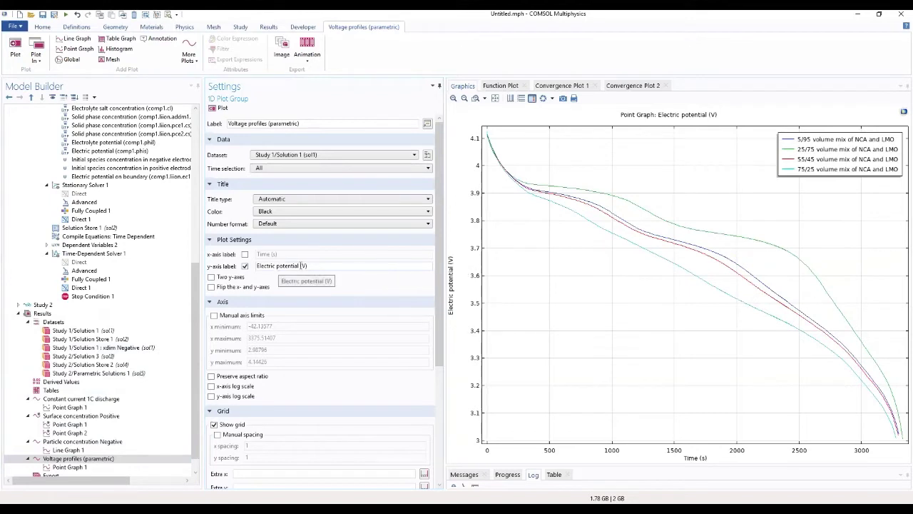
click(298, 266)
drag(299, 265, 255, 268)
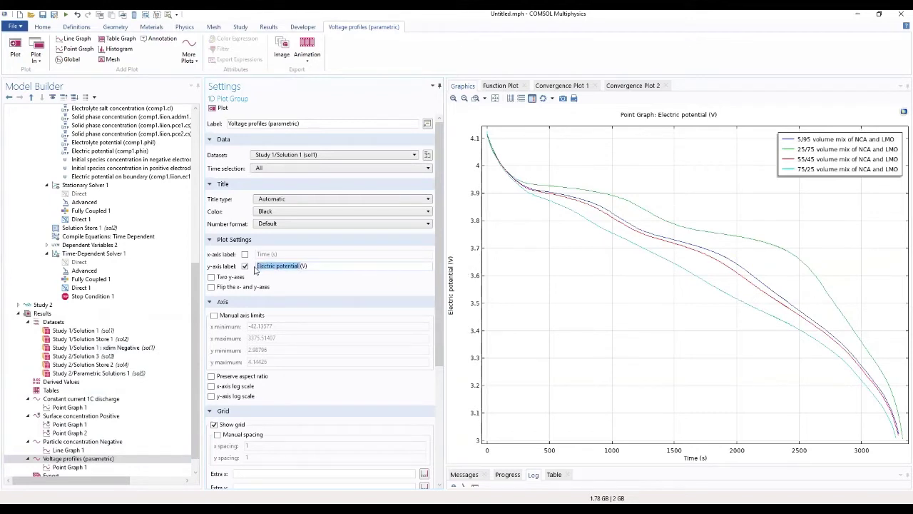
text(vOLTAGE)
key(BackSpace)
key(BackSpace)
key(BackSpace)
key(BackSpace)
key(BackSpace)
key(BackSpace)
key(BackSpace)
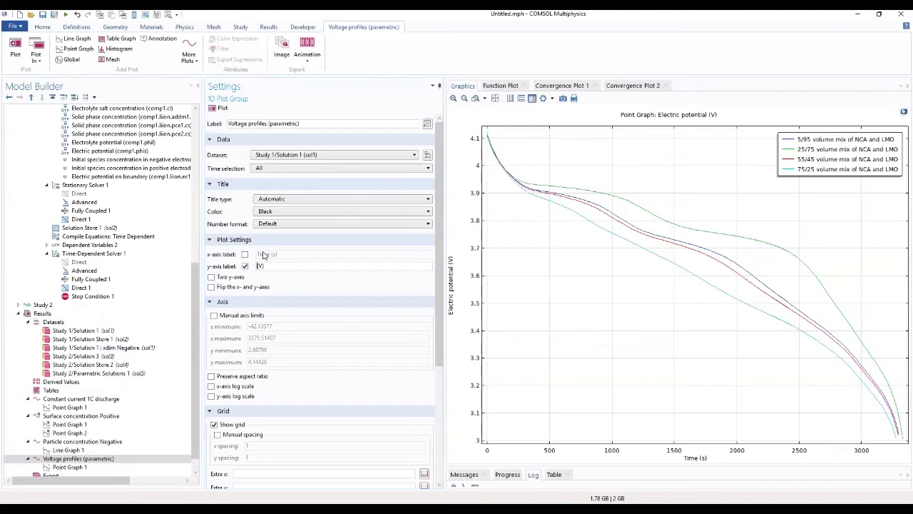
text(Voltage)
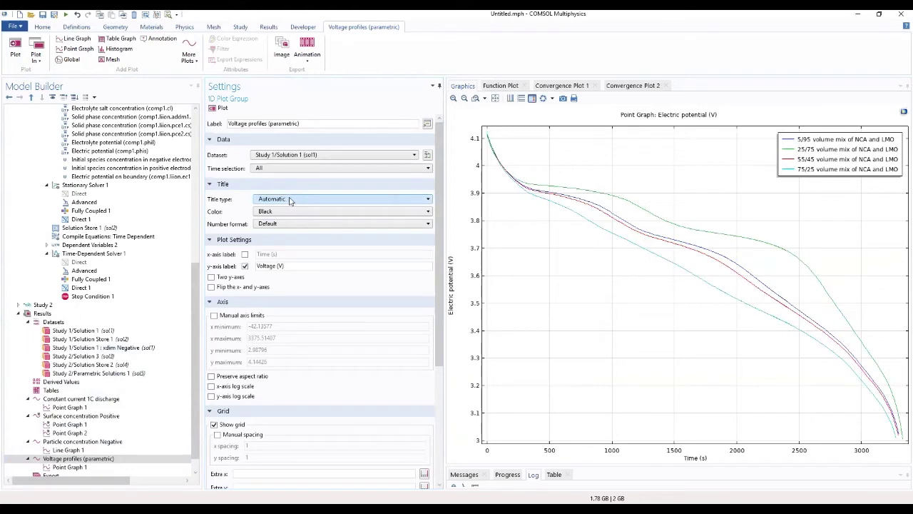
Step: Switch the plot group's title to Manual and set it to Voltage profiles for different mix fractions of NCA and LMO
click(290, 200)
click(285, 223)
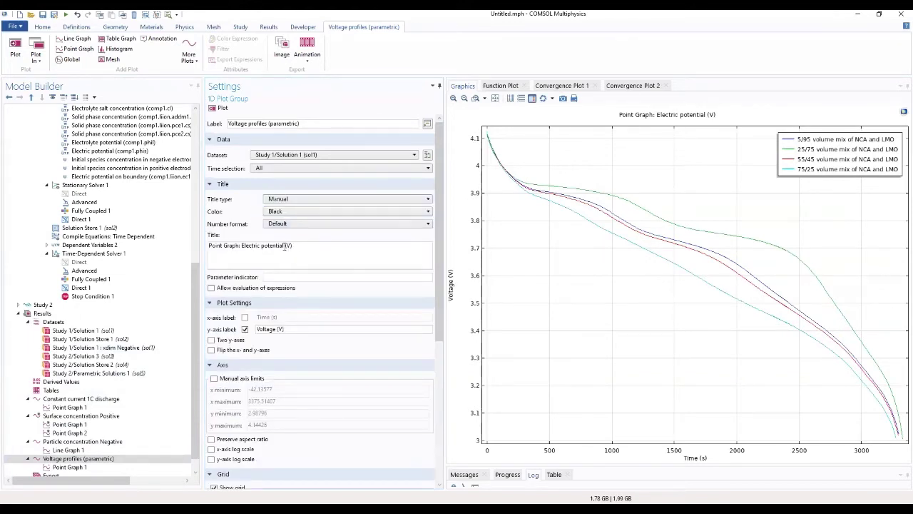
drag(283, 246, 202, 246)
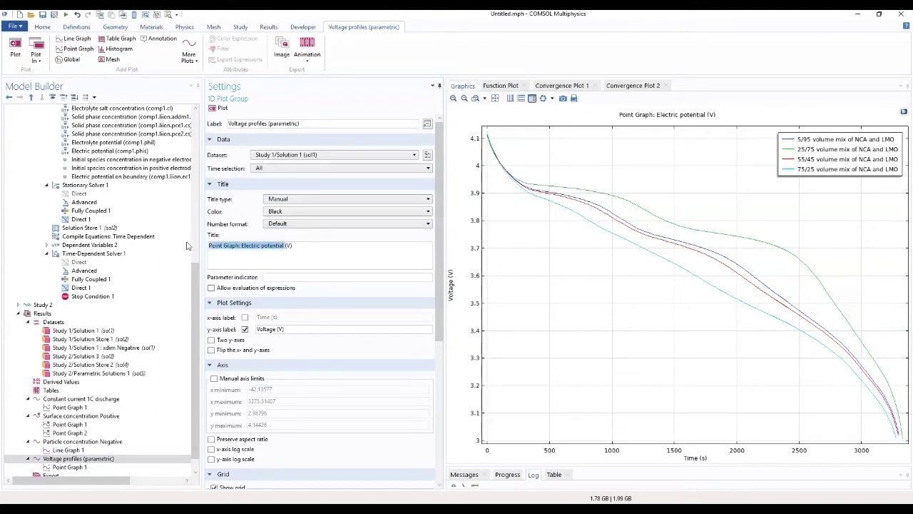
text(Voltage )
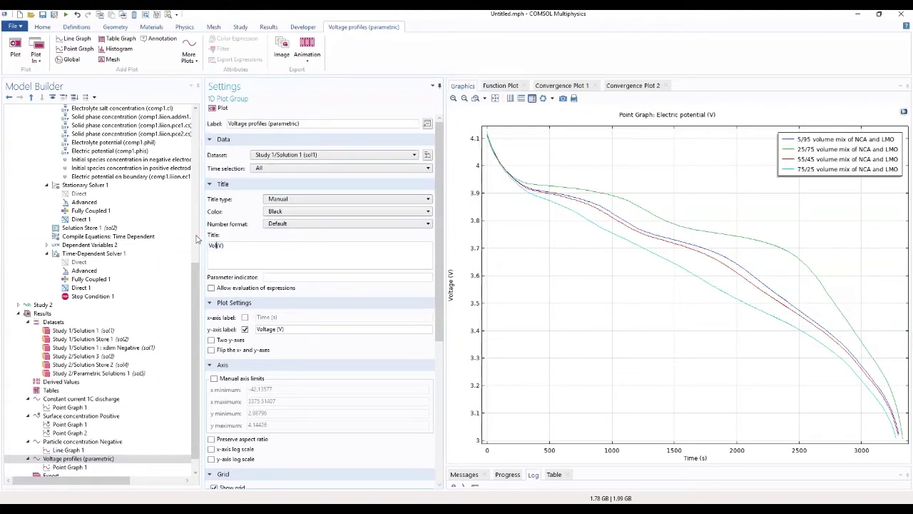
text(profiles for different mix fractions of )
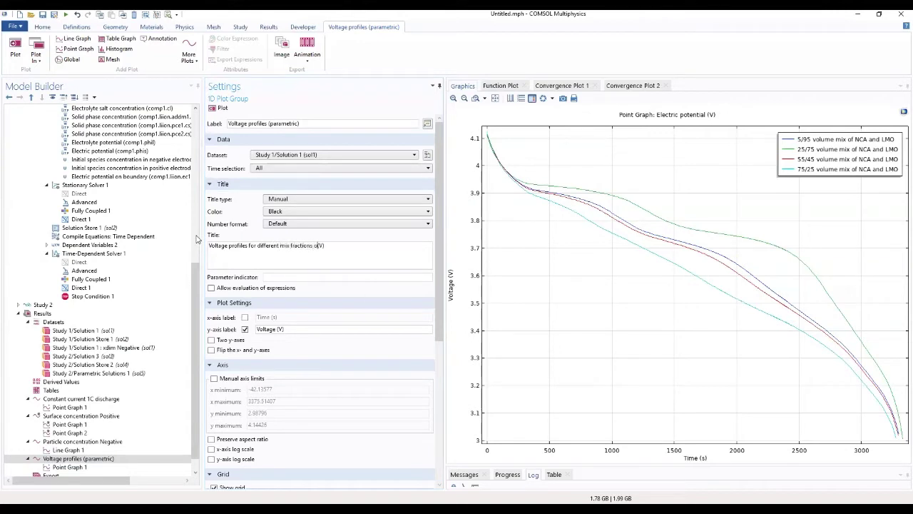
text(LMO)
key(BackSpace)
key(BackSpace)
key(BackSpace)
key(BackSpace)
text(NCA and LMO)
key(BackSpace)
key(BackSpace)
key(BackSpace)
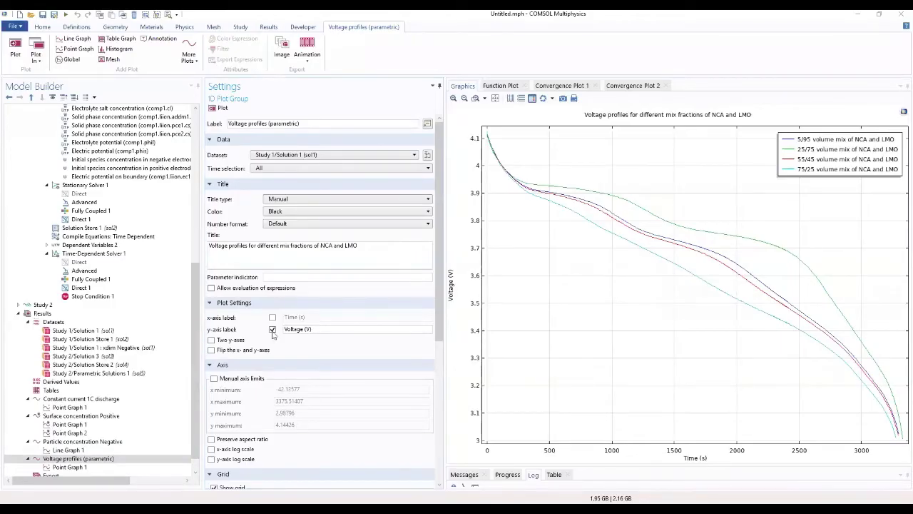
Step: Enable manual axis limits for the voltage profile plot and set the x range from 0 to 3600
click(214, 379)
click(298, 389)
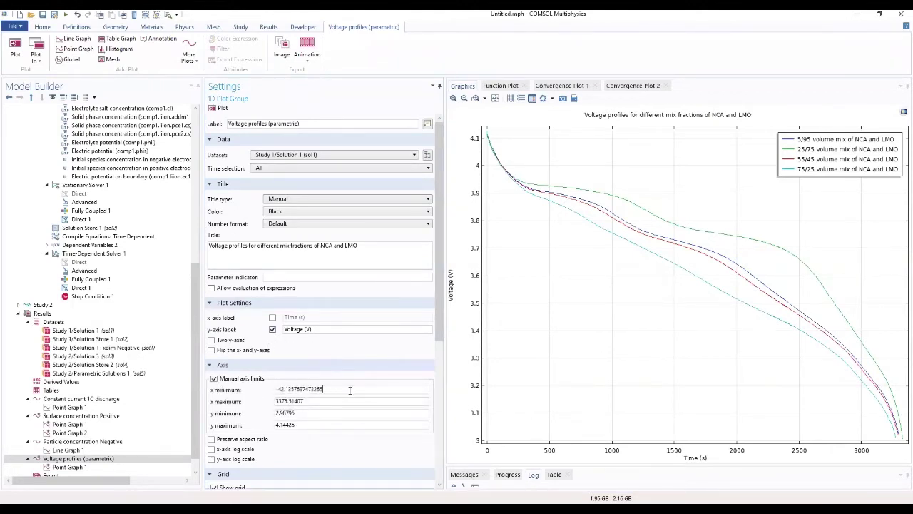
double_click(302, 387)
text(0)
click(312, 400)
double_click(350, 400)
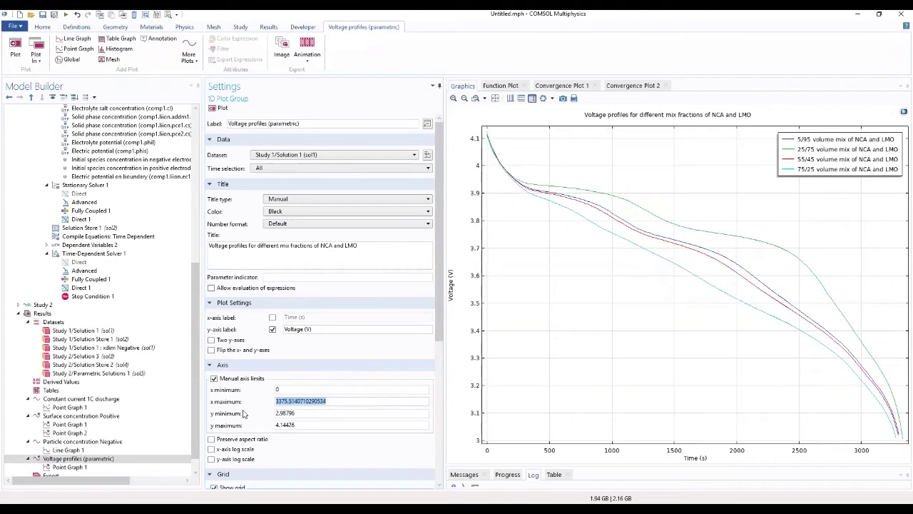
text(3600)
Step: Set the y-axis limits to minimum 3 and maximum 4.2, and replot the voltage profiles
click(372, 414)
double_click(374, 413)
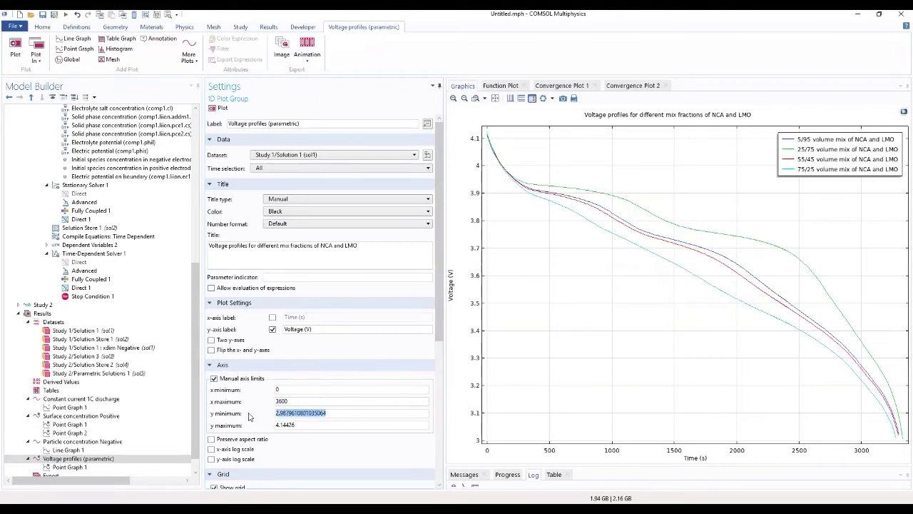
text(3)
click(309, 424)
double_click(310, 424)
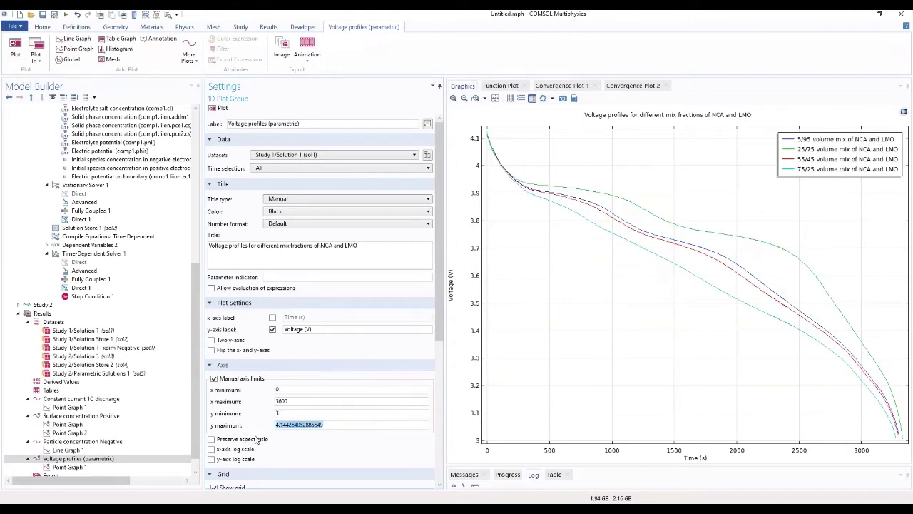
text(4.2)
click(222, 108)
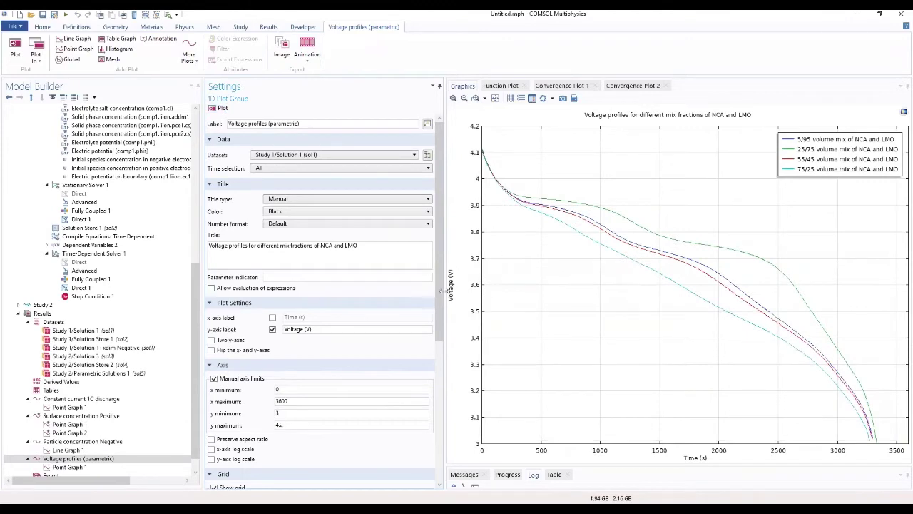
Step: Set the legend position of the voltage profile plot to Lower left
scroll(433, 292, down, 2)
scroll(432, 307, down, 5)
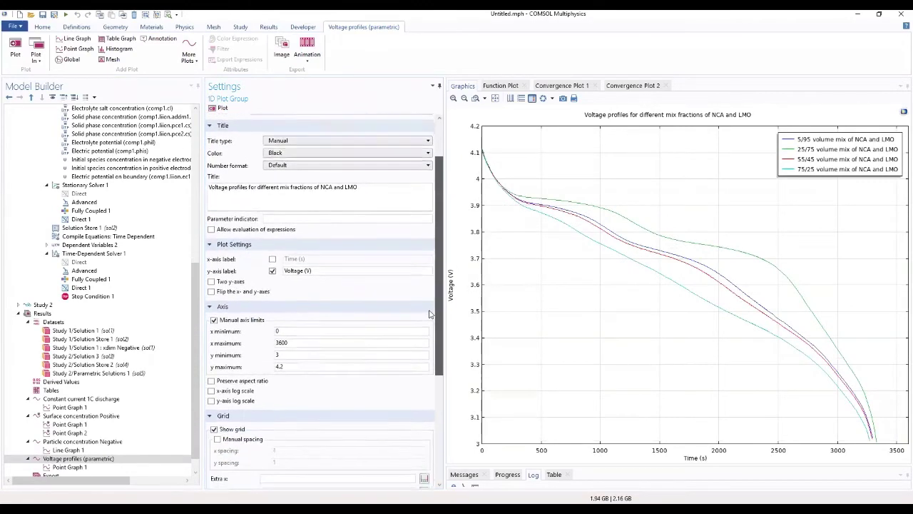
scroll(416, 362, down, 5)
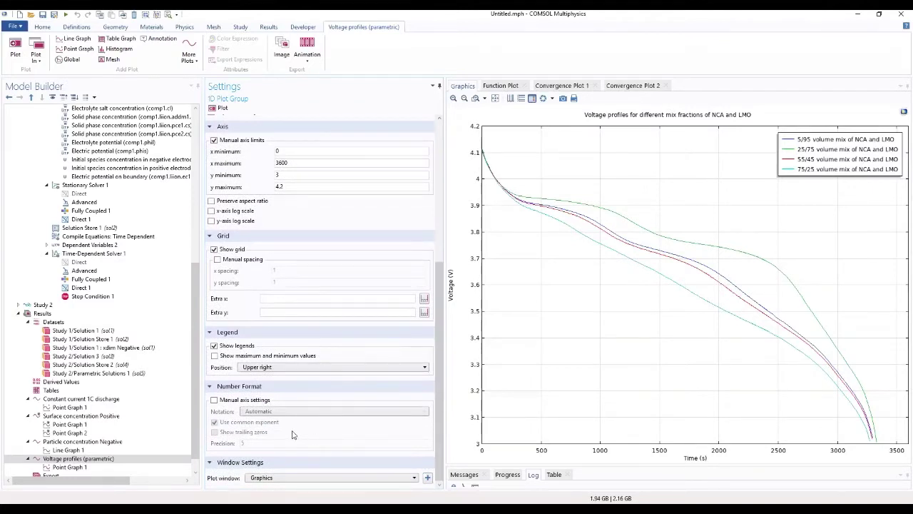
click(276, 368)
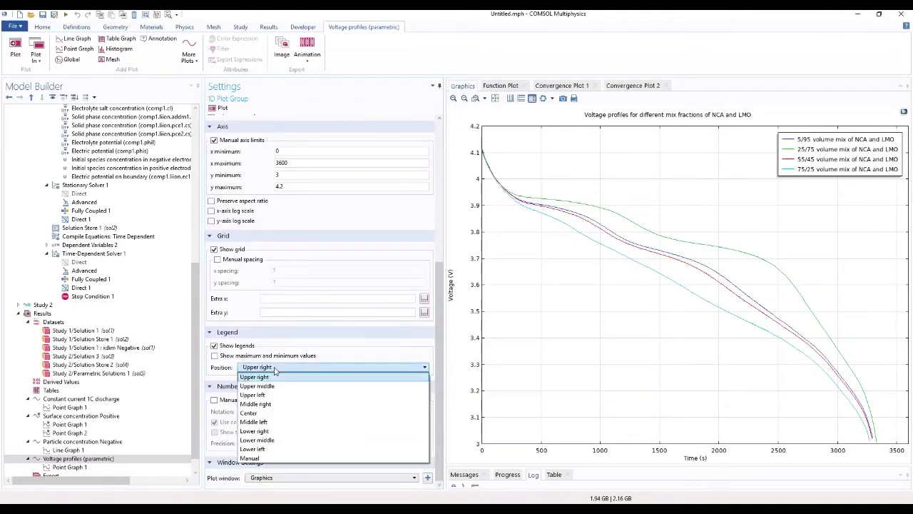
click(261, 450)
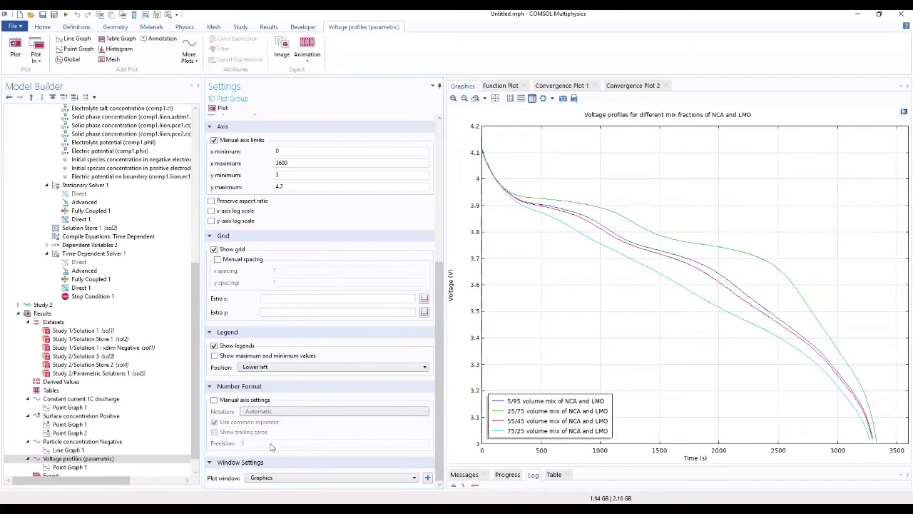
drag(440, 343, 471, 182)
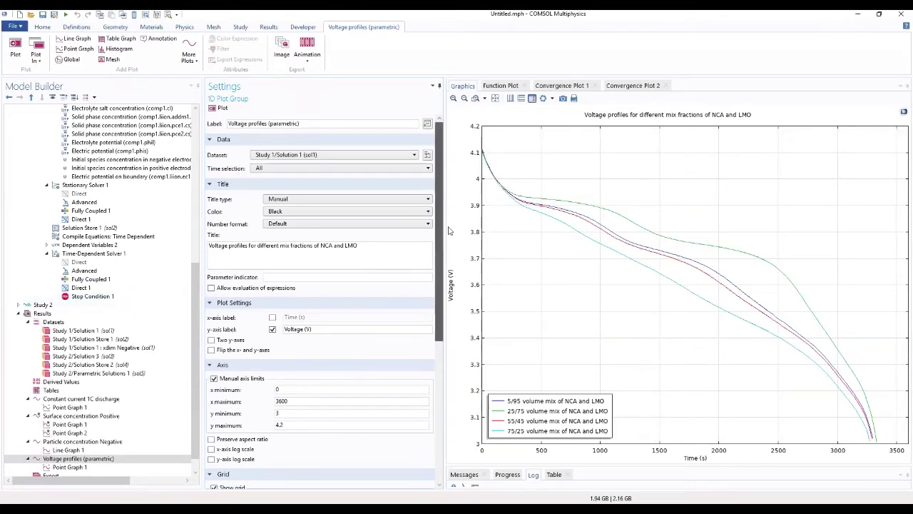
scroll(420, 336, down, 4)
scroll(421, 336, down, 3)
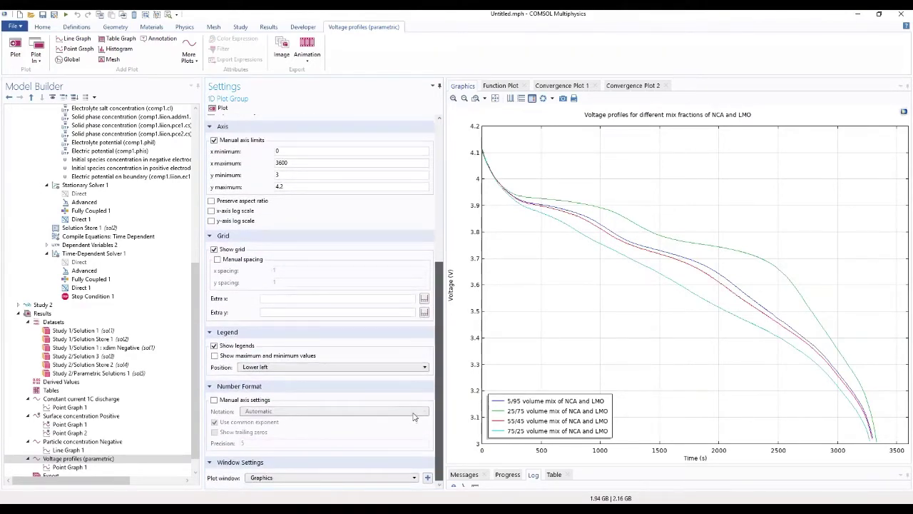
scroll(412, 400, up, 2)
scroll(413, 348, up, 5)
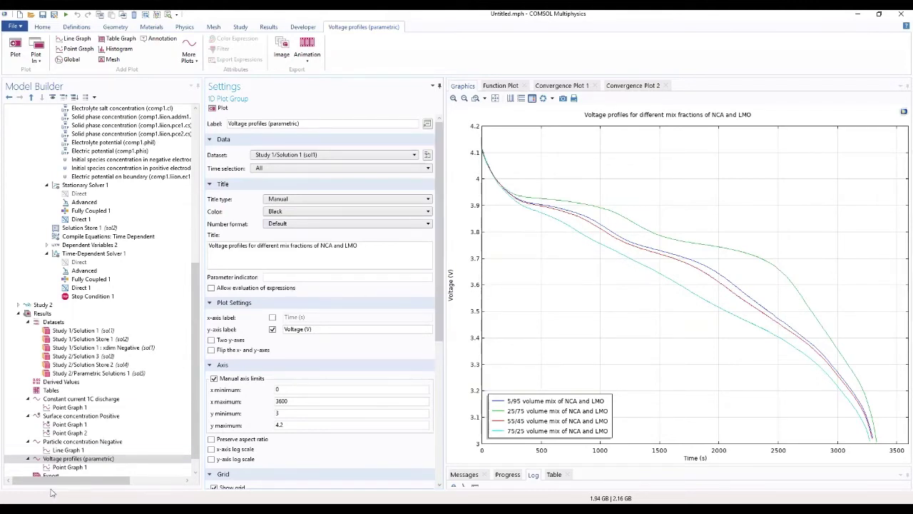
Step: Review the surface concentration, particle concentration, constant current 1C discharge and parametric voltage profile plots in the results
click(82, 417)
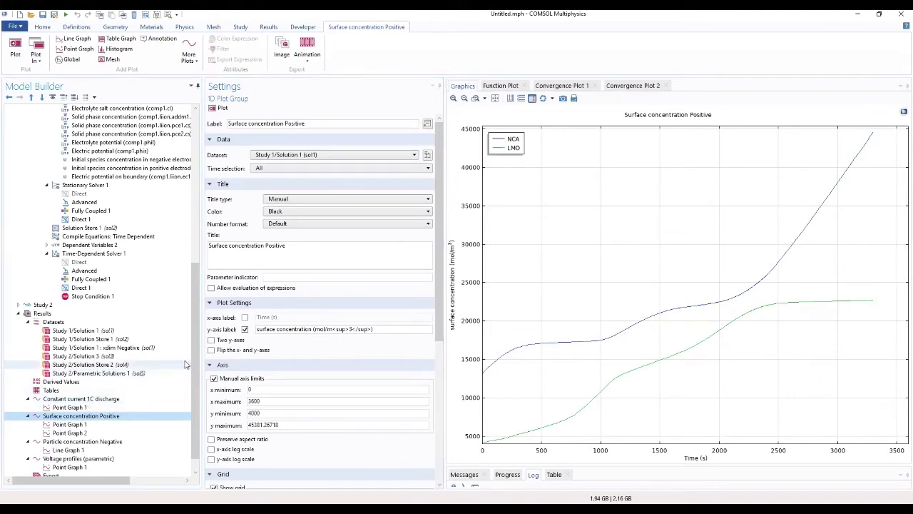
scroll(194, 361, down, 1)
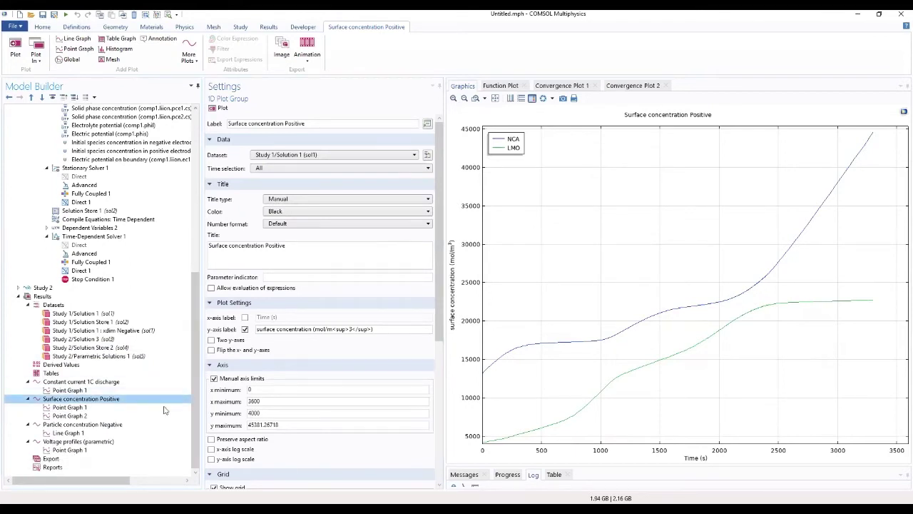
click(95, 444)
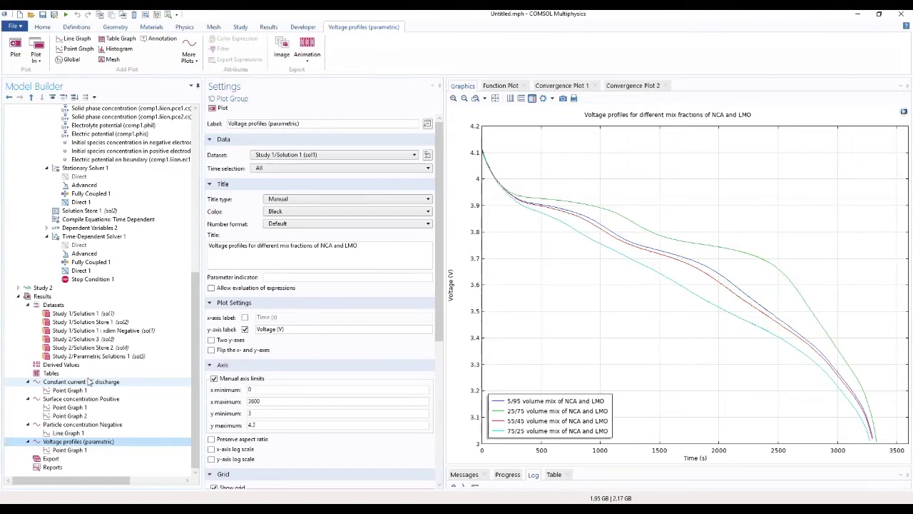
click(84, 426)
click(81, 399)
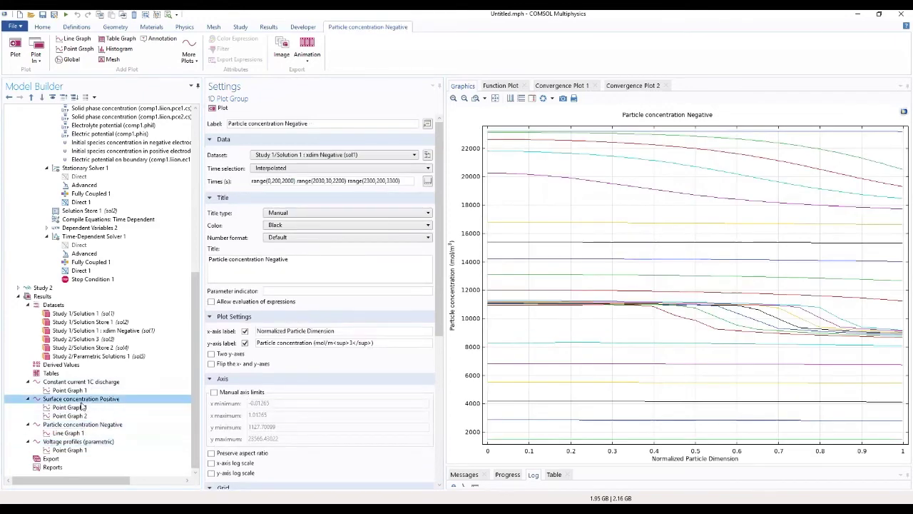
click(82, 383)
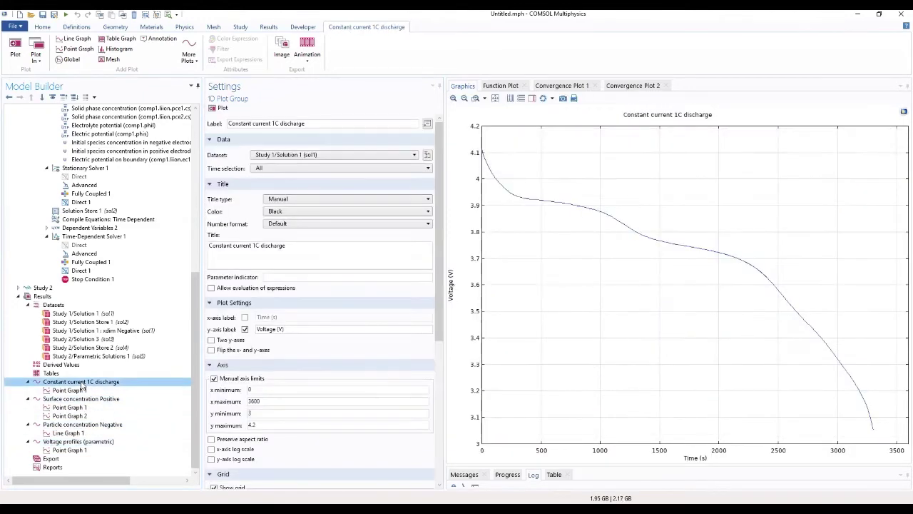
click(84, 399)
click(95, 425)
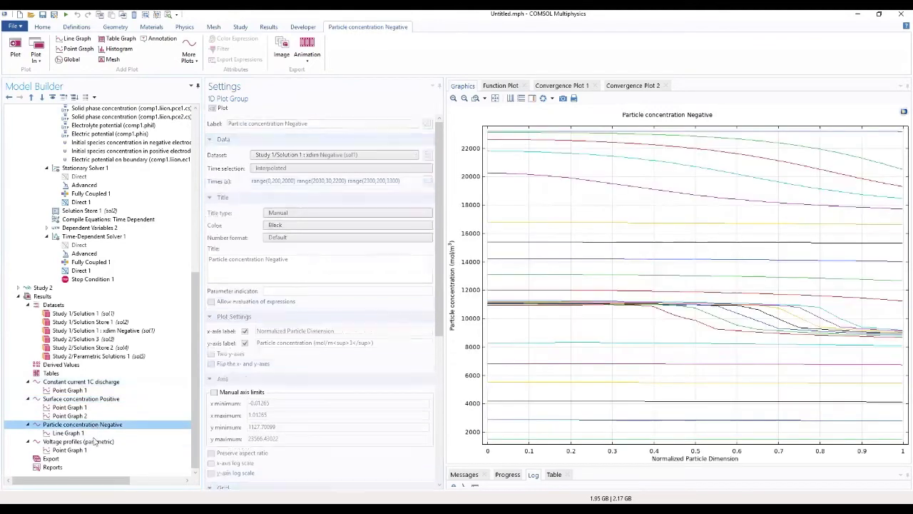
click(84, 442)
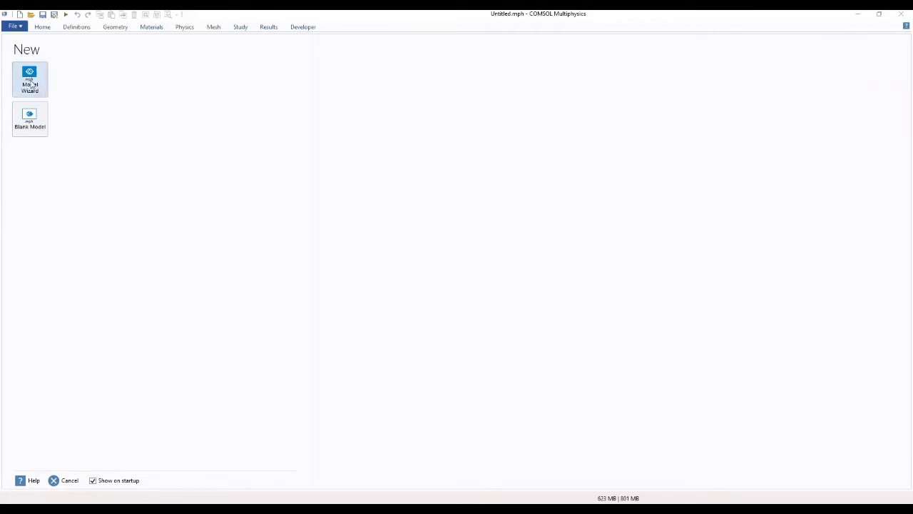
Step: Start a new 0D model with the Model Wizard and add the Lumped Battery (lb) physics interface
click(30, 84)
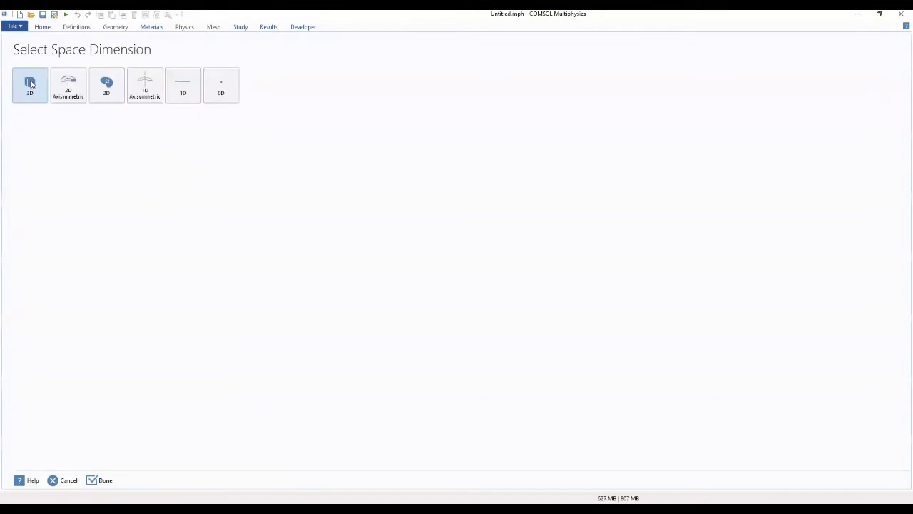
click(221, 91)
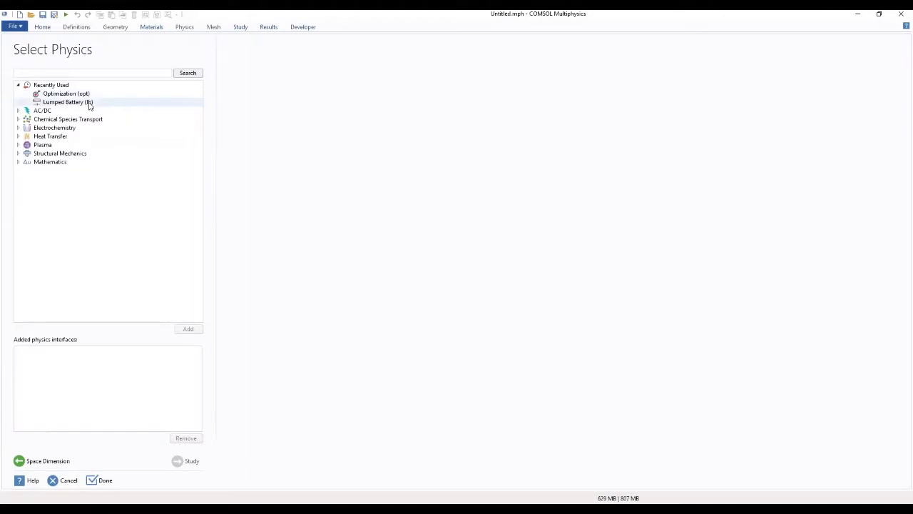
click(18, 128)
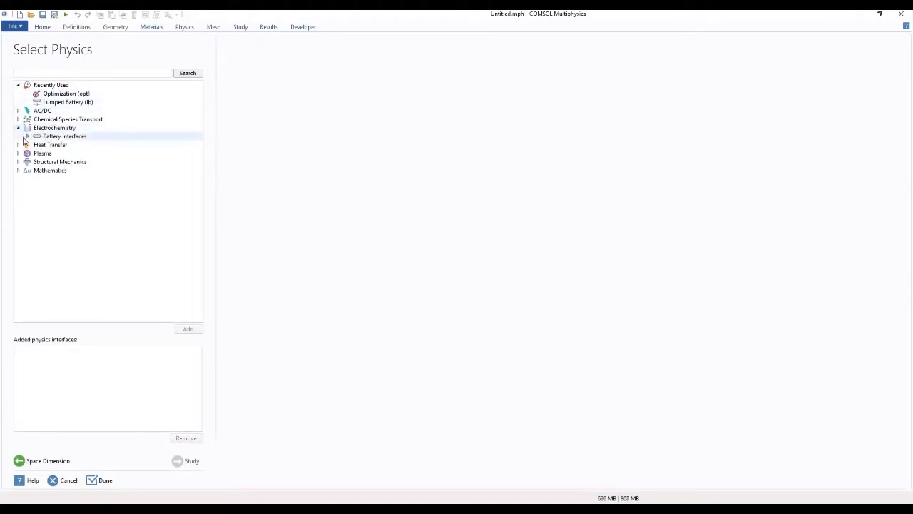
click(27, 136)
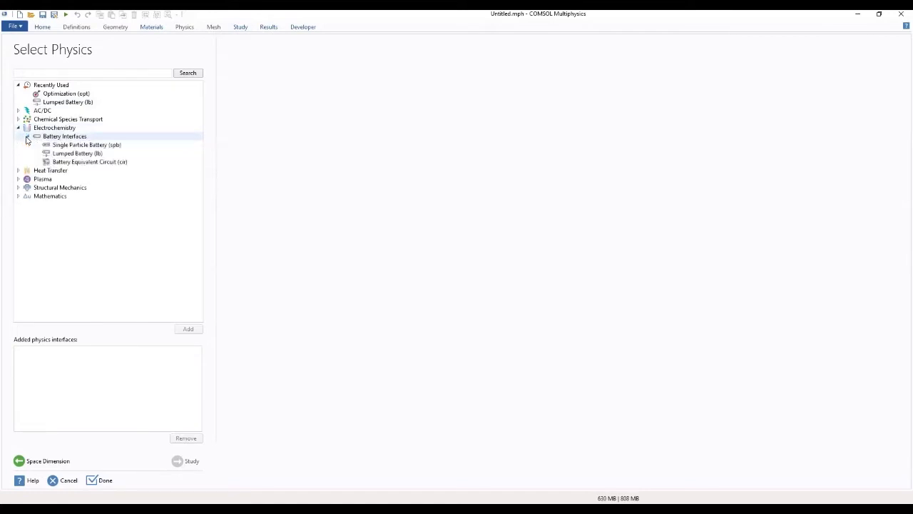
click(74, 153)
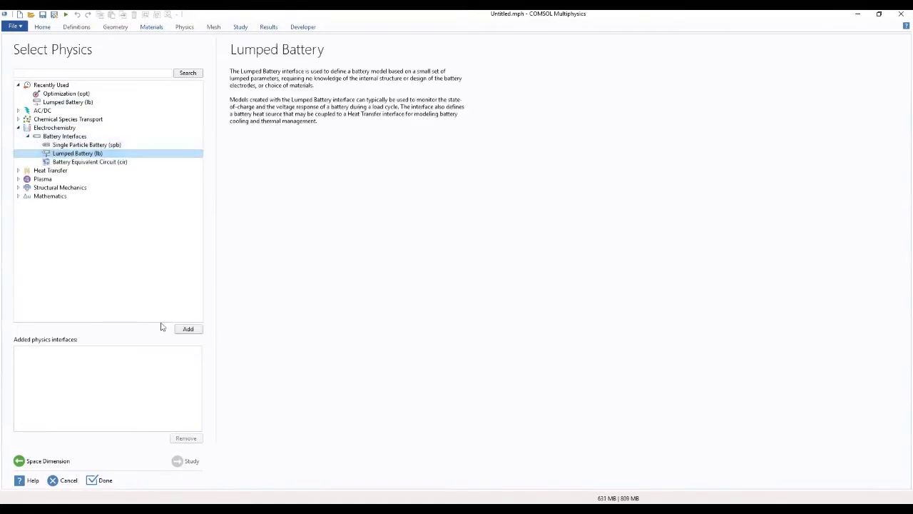
click(186, 332)
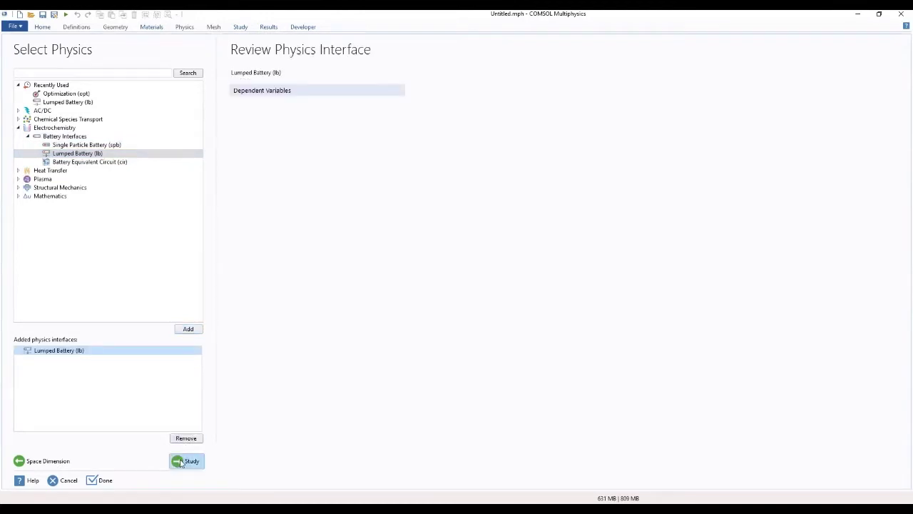
Step: Choose a Time Dependent study, finish creating the model and narrow the model tree pane
click(181, 462)
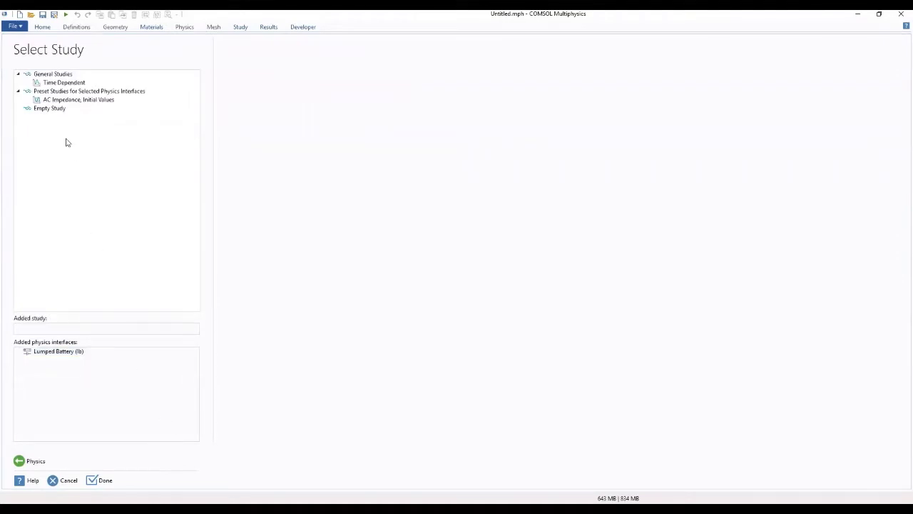
click(56, 83)
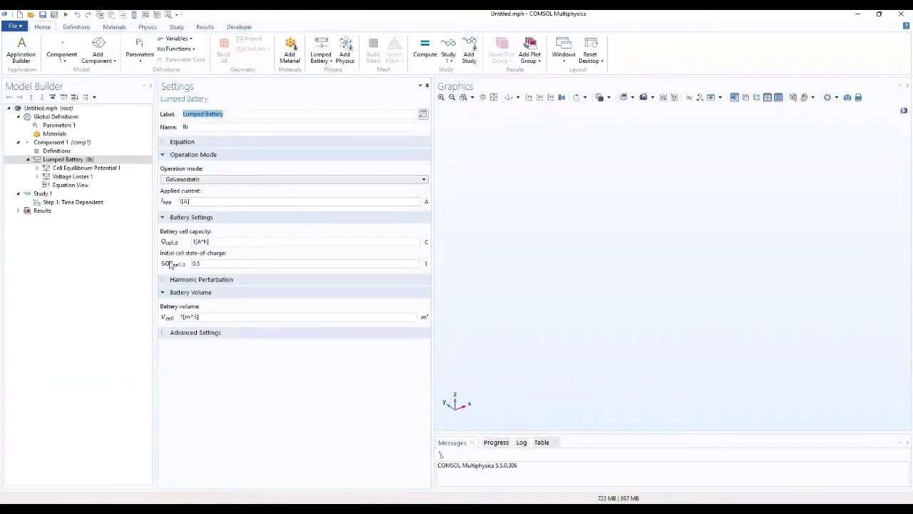
drag(153, 154, 134, 156)
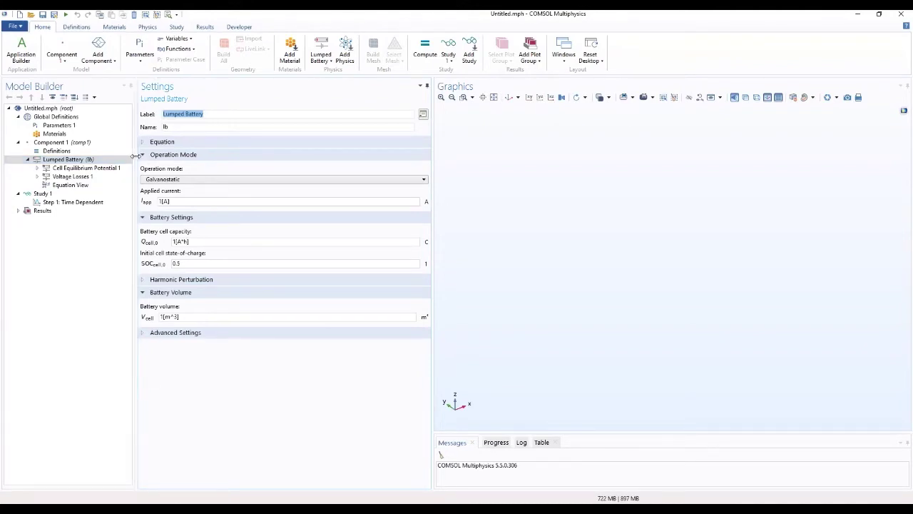
Step: Start loading Parameters 1 from a text file and browse to COMSOL55's Multiphysics\applications\Batteries_and_Fuel_Cells_Module\Batteries_Lithium-Ion folder under Program Files
click(55, 126)
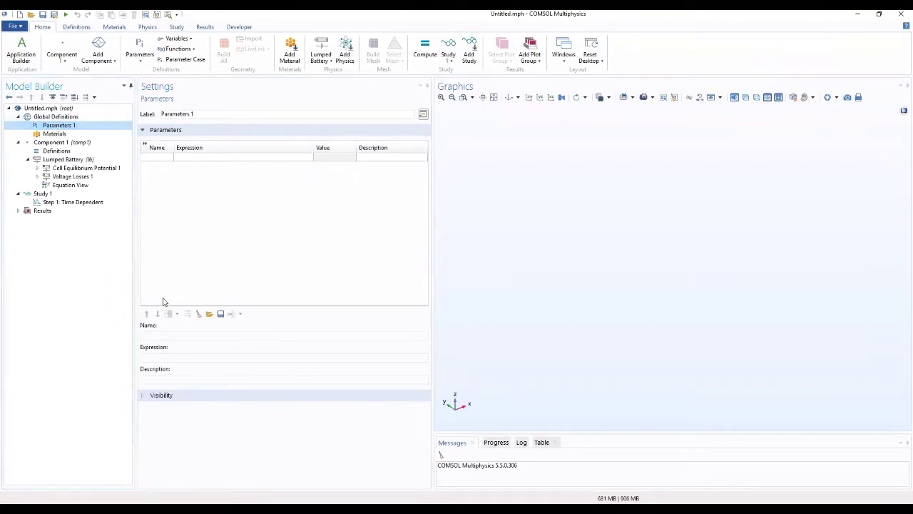
click(209, 315)
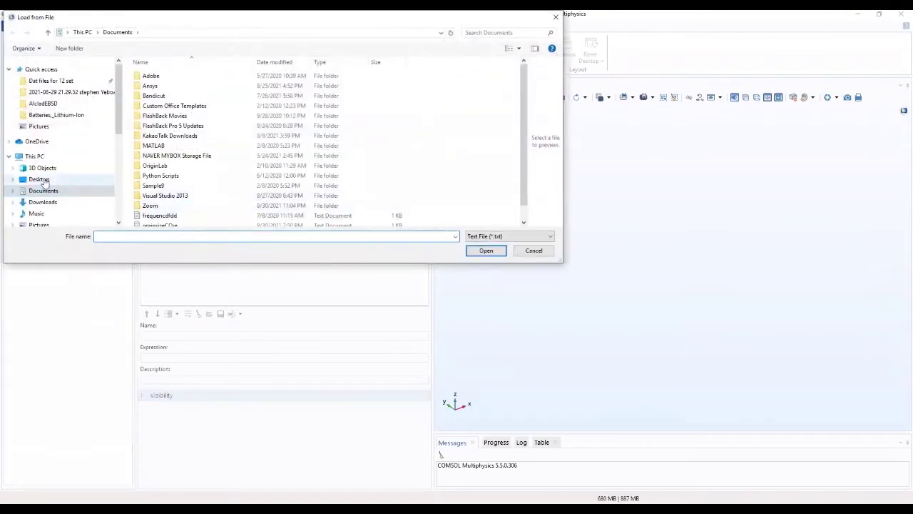
scroll(57, 149, down, 2)
scroll(60, 168, down, 1)
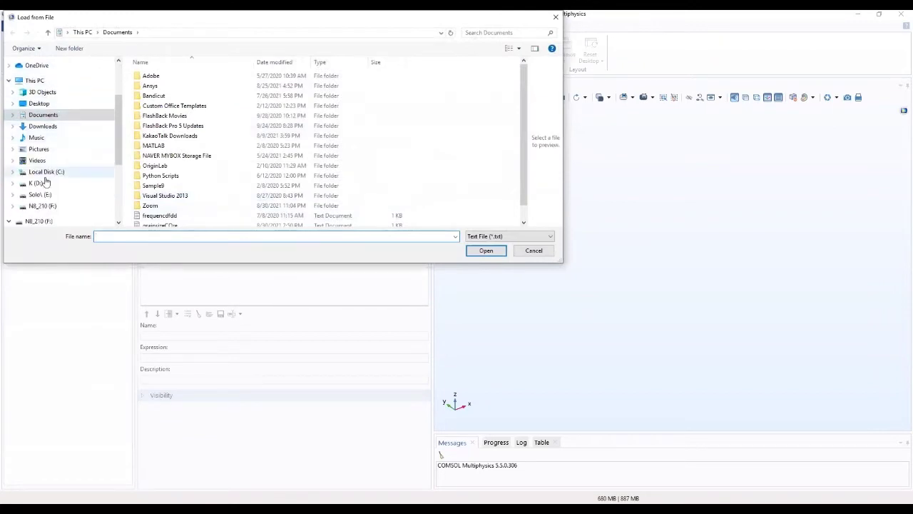
click(44, 172)
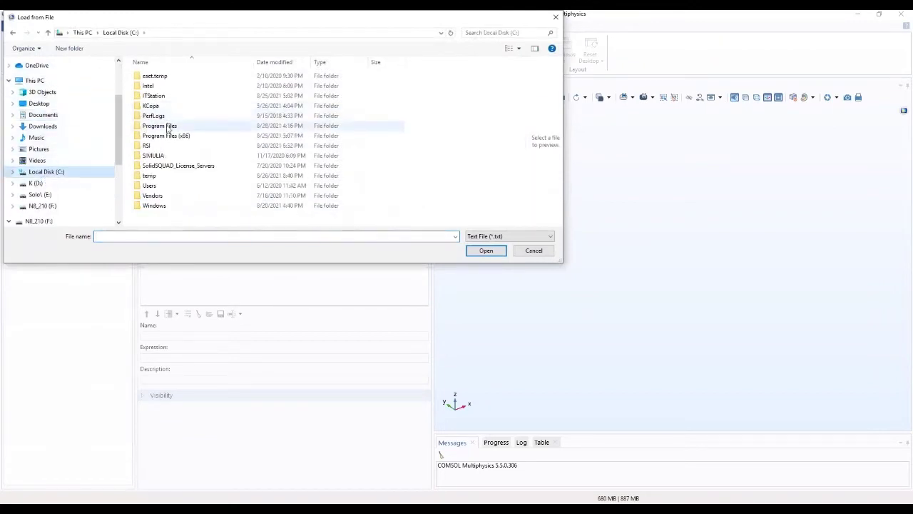
double_click(167, 127)
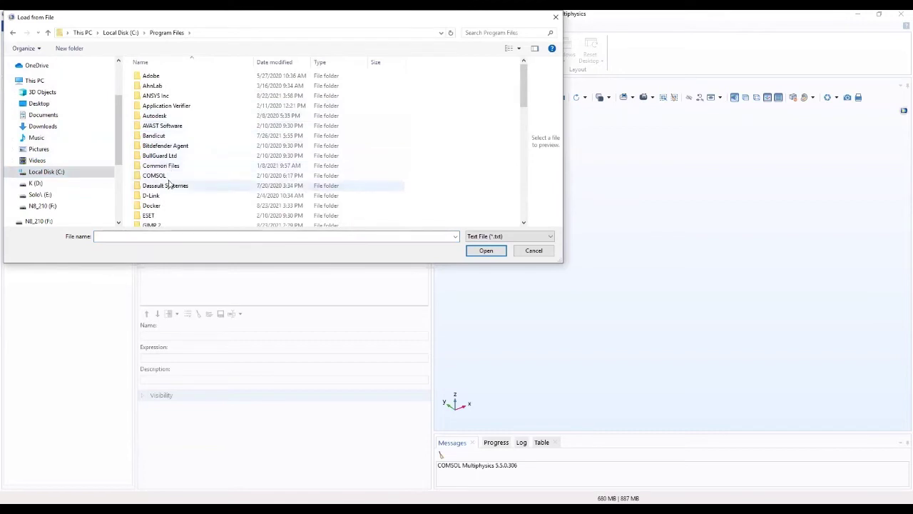
double_click(163, 176)
double_click(168, 86)
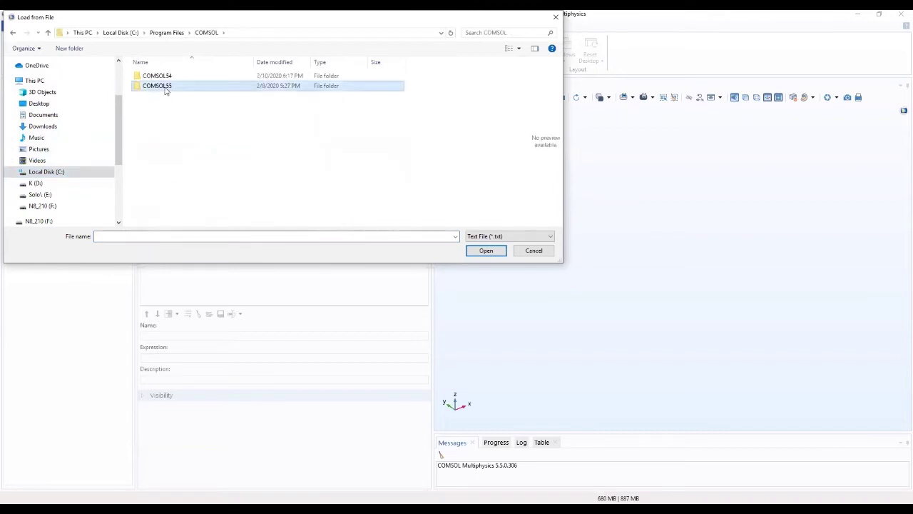
double_click(171, 76)
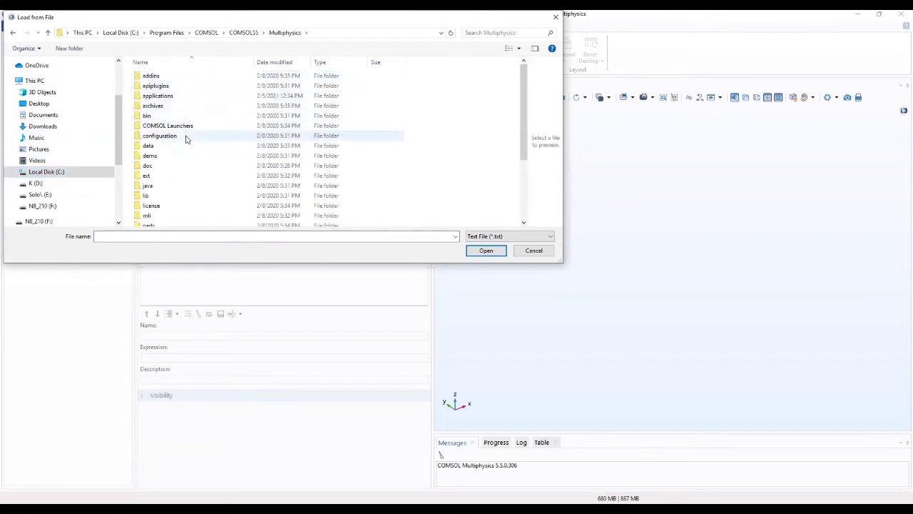
double_click(172, 99)
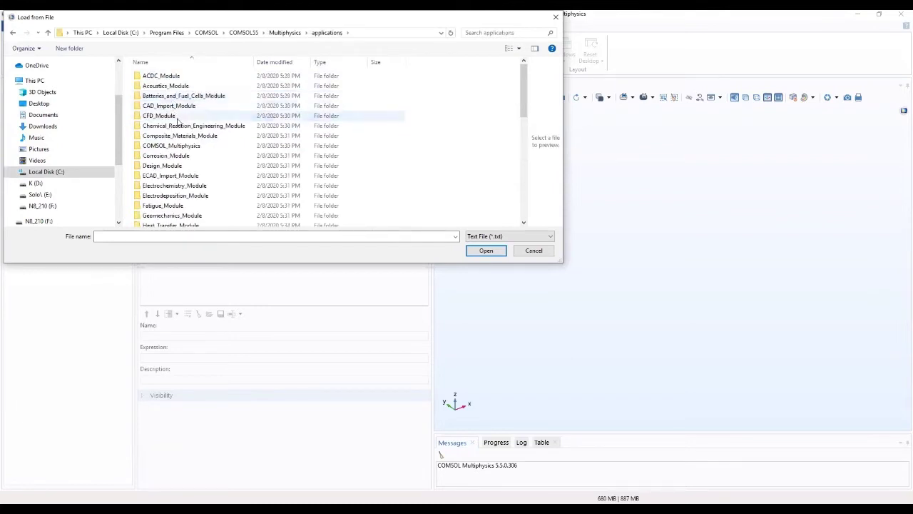
double_click(189, 99)
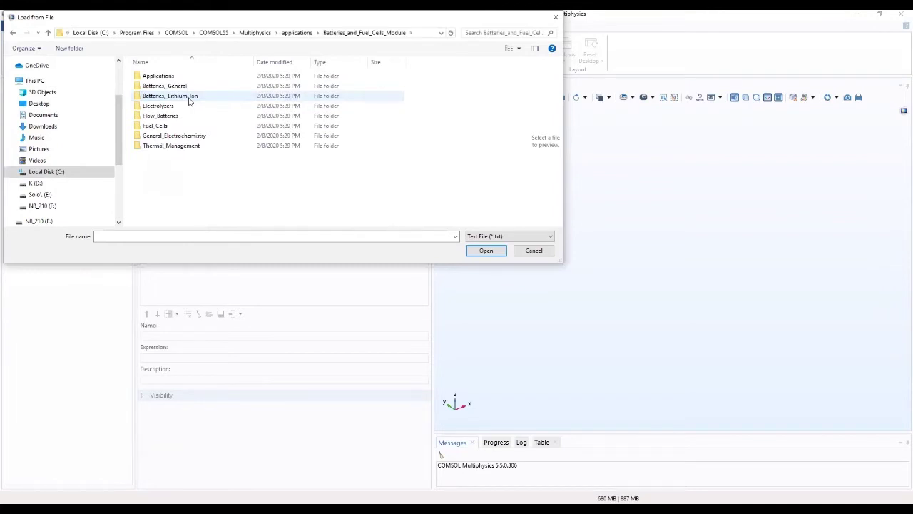
double_click(189, 98)
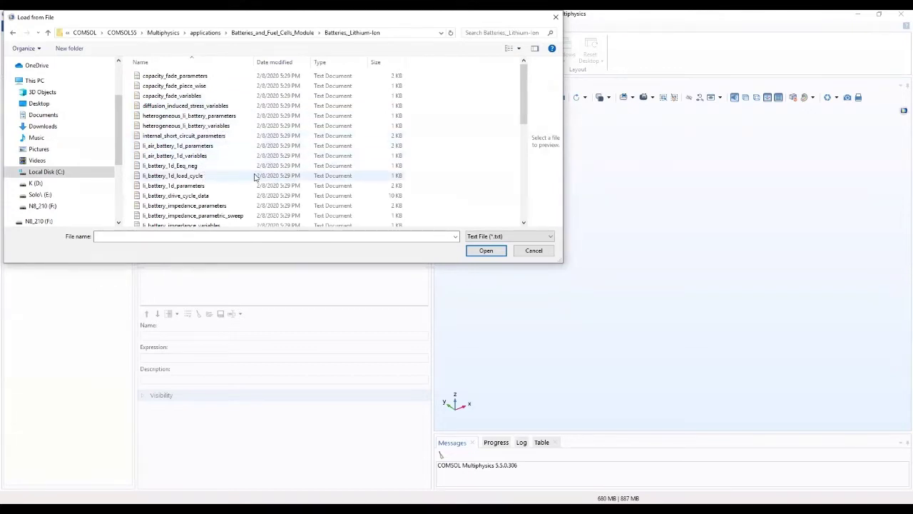
Step: Load the global parameters from the file lumped_li_battery_capacity_loss_parameters
scroll(248, 142, down, 1)
scroll(248, 141, down, 2)
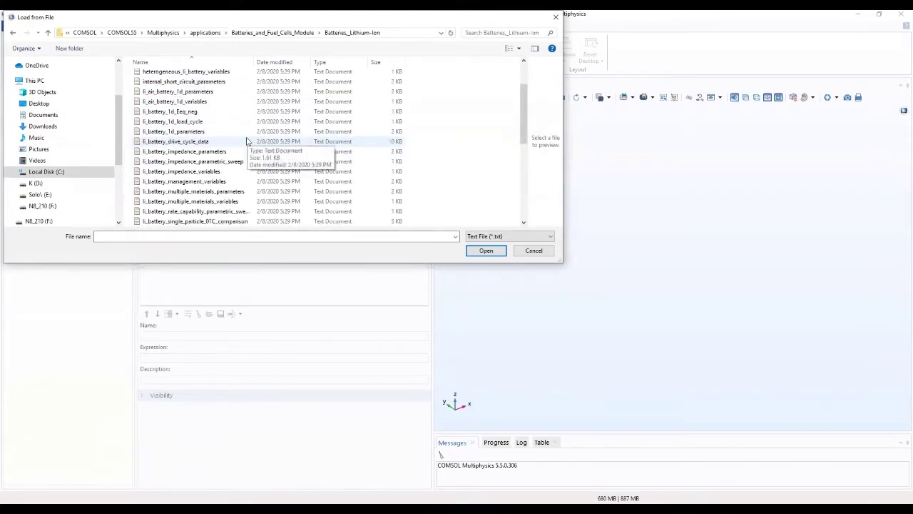
scroll(247, 142, down, 2)
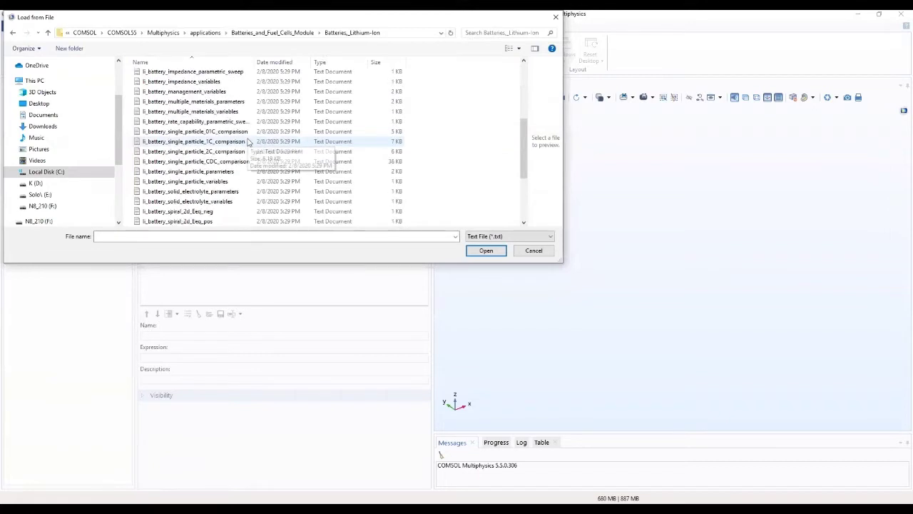
scroll(275, 142, up, 3)
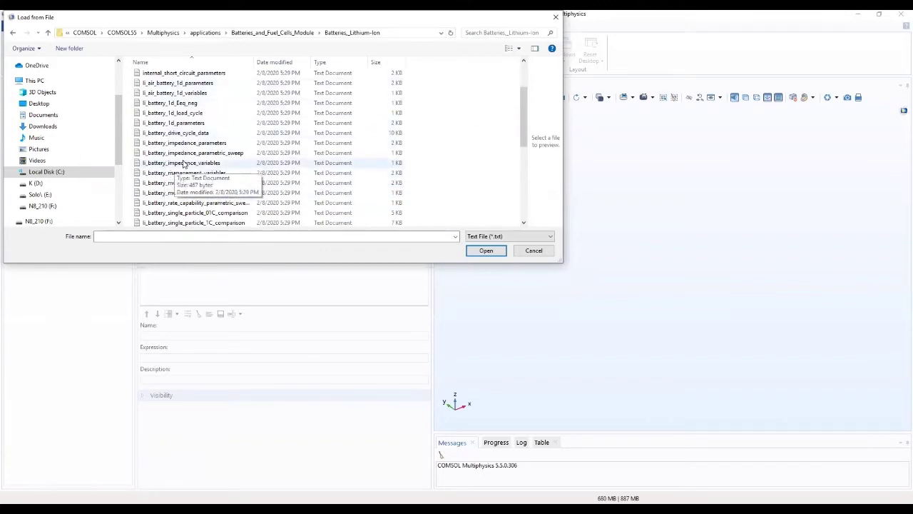
scroll(184, 164, down, 5)
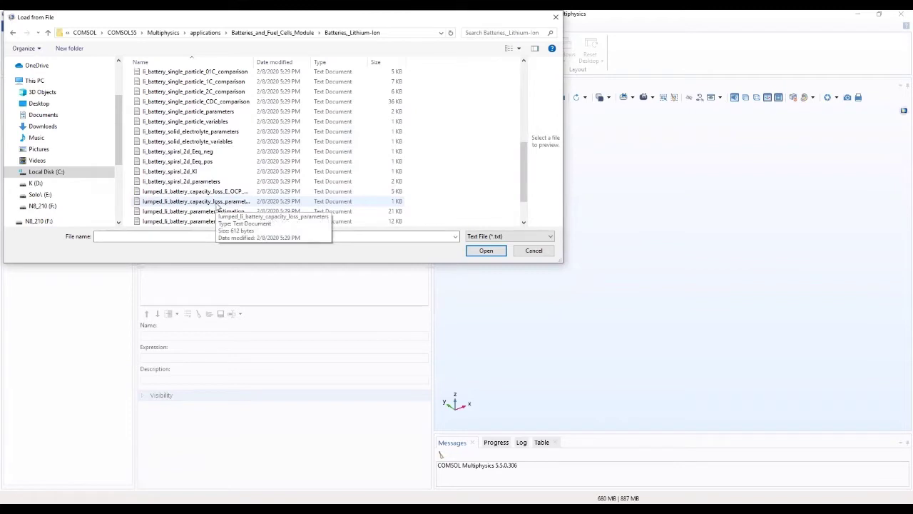
click(217, 203)
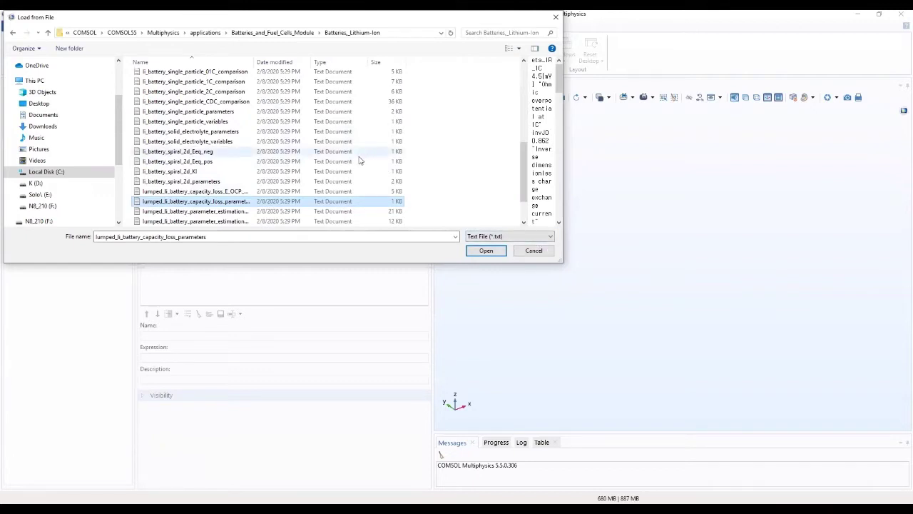
click(486, 256)
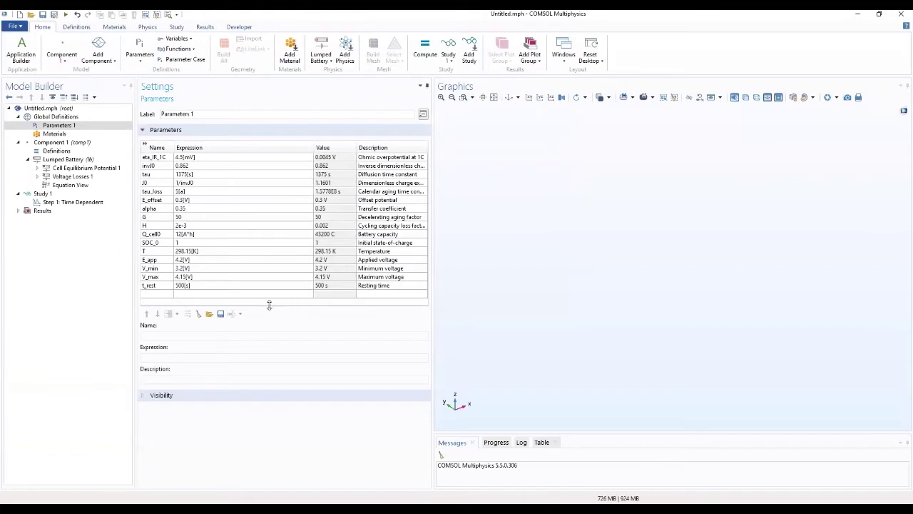
Step: Enlarge the parameters table, widen its Name column and narrow its Expression column
drag(269, 305, 272, 351)
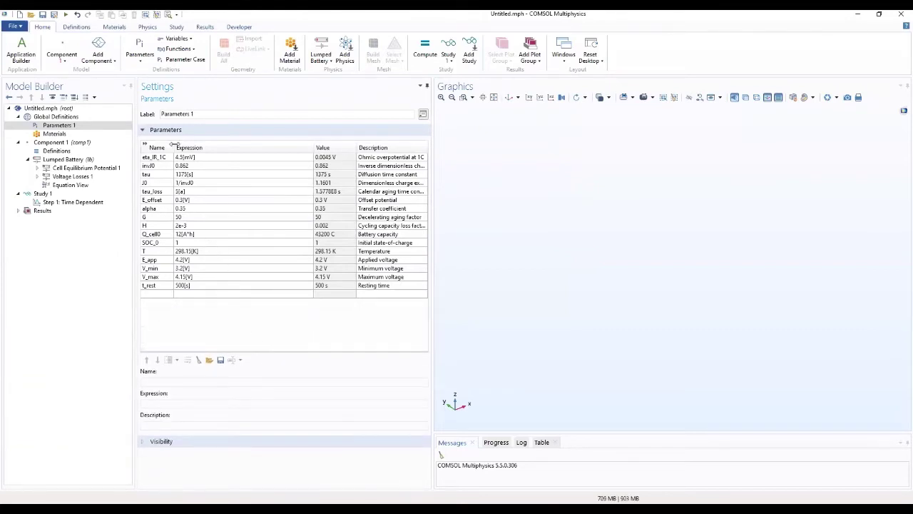
drag(176, 145, 193, 146)
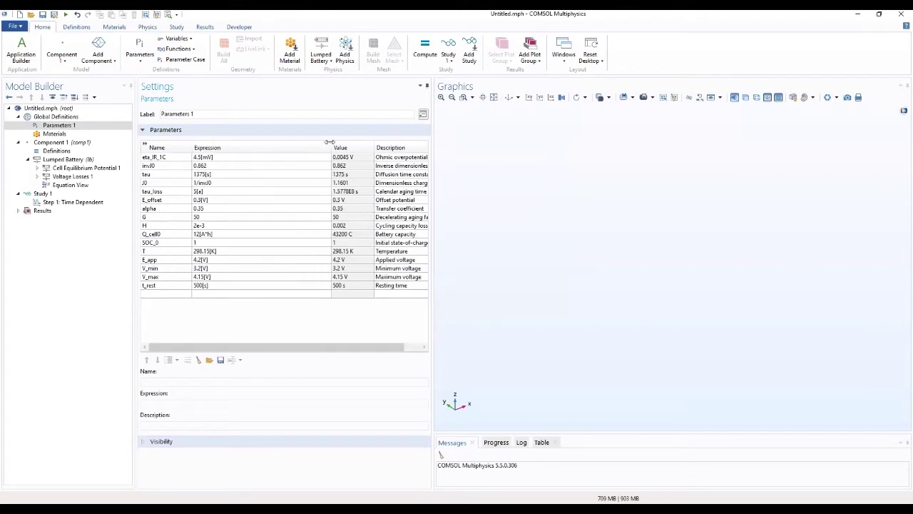
drag(330, 142, 262, 144)
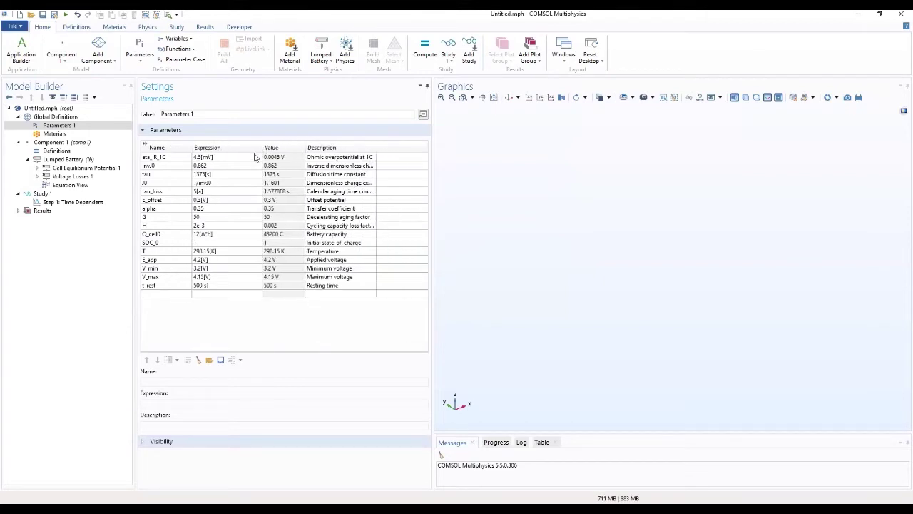
Step: Set the Lumped Battery operation mode to Potentiostatic with E_app as the applied voltage
click(75, 160)
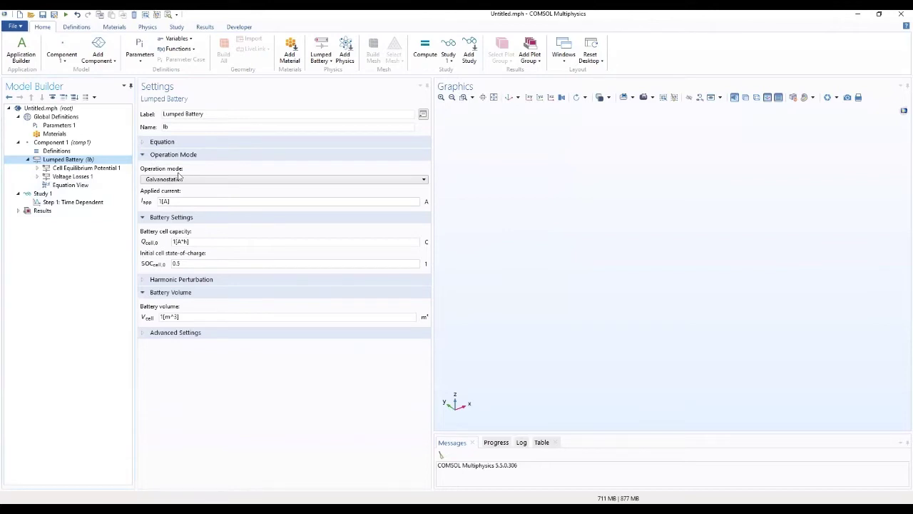
click(182, 180)
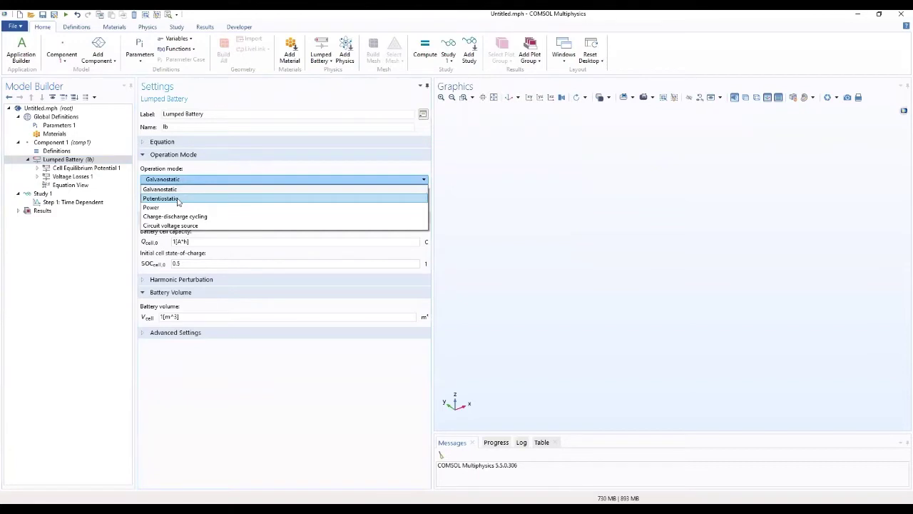
click(177, 199)
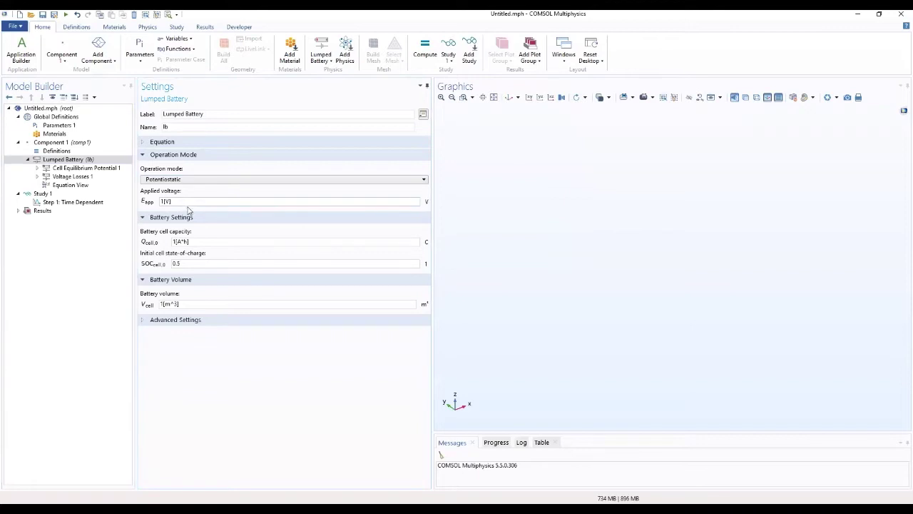
drag(184, 204, 149, 207)
text(E_A)
key(BackSpace)
text(app)
Step: Set the battery cell capacity to Q_cell0 and the initial cell state-of-charge to SOC_0, then expand the advanced settings
drag(190, 242, 171, 242)
text(Q_cell0)
drag(178, 264, 167, 265)
text(SOC)
click(175, 322)
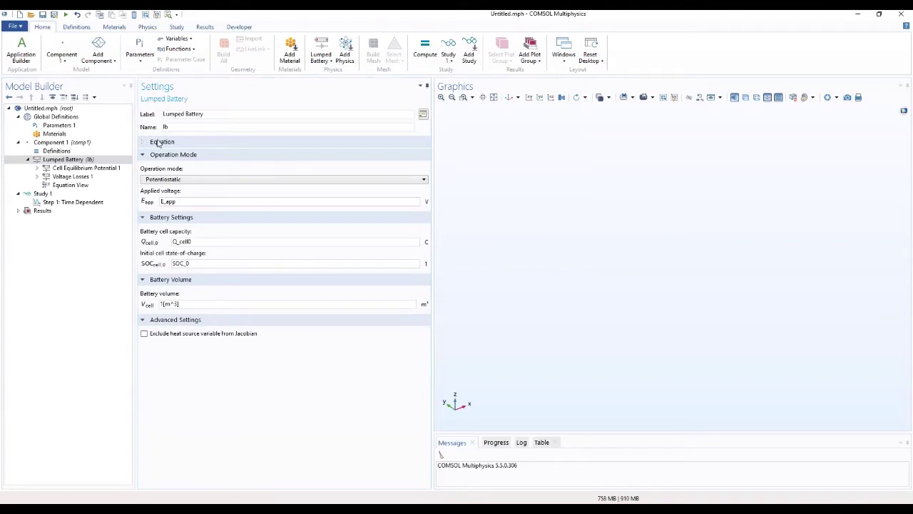
Step: Clear the open circuit voltage table of Cell Equilibrium Potential 1 and load lumped_li_battery_capacity_loss_E_OCP_data into it
click(89, 168)
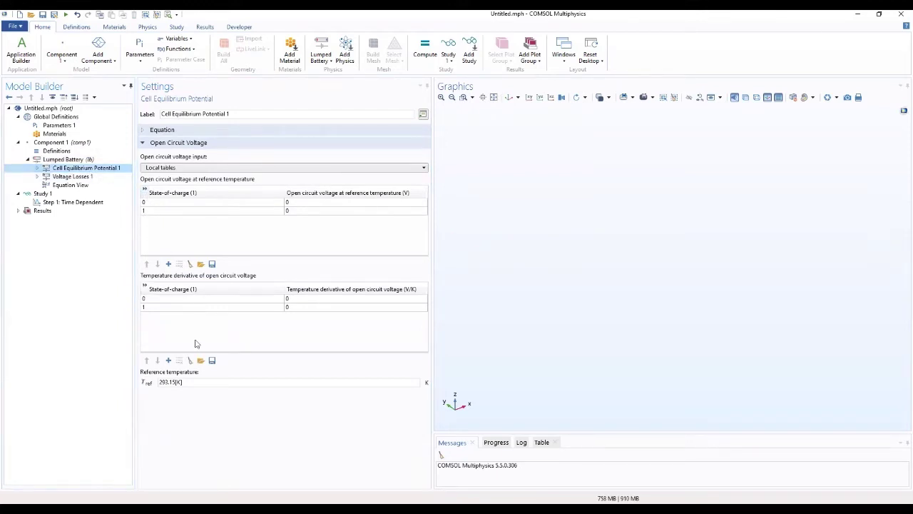
click(191, 265)
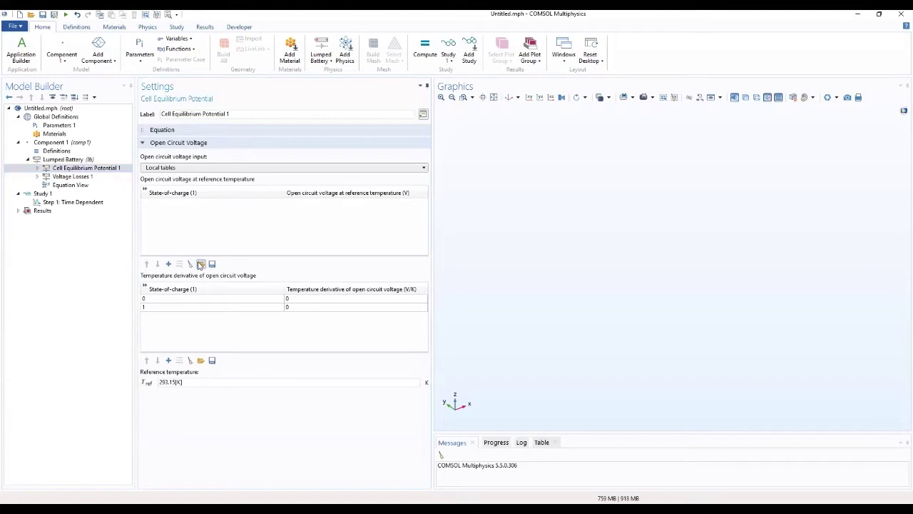
click(200, 265)
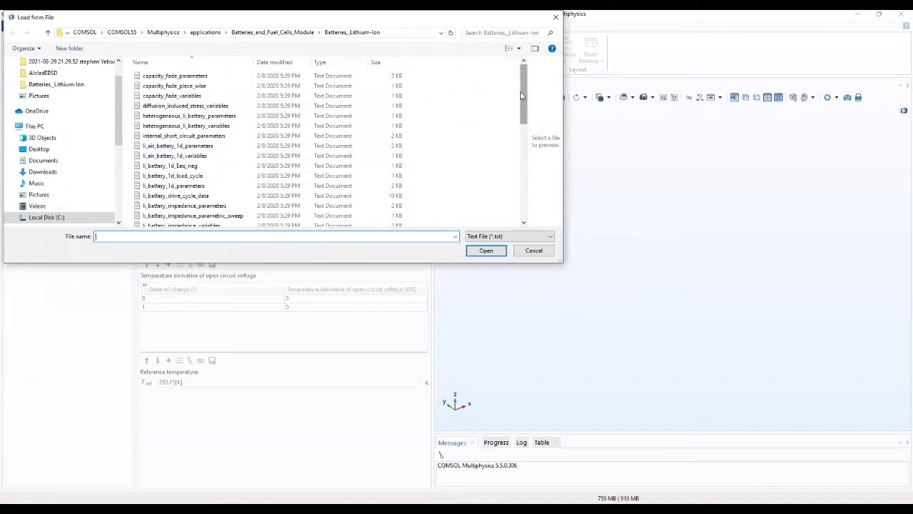
drag(521, 95, 526, 153)
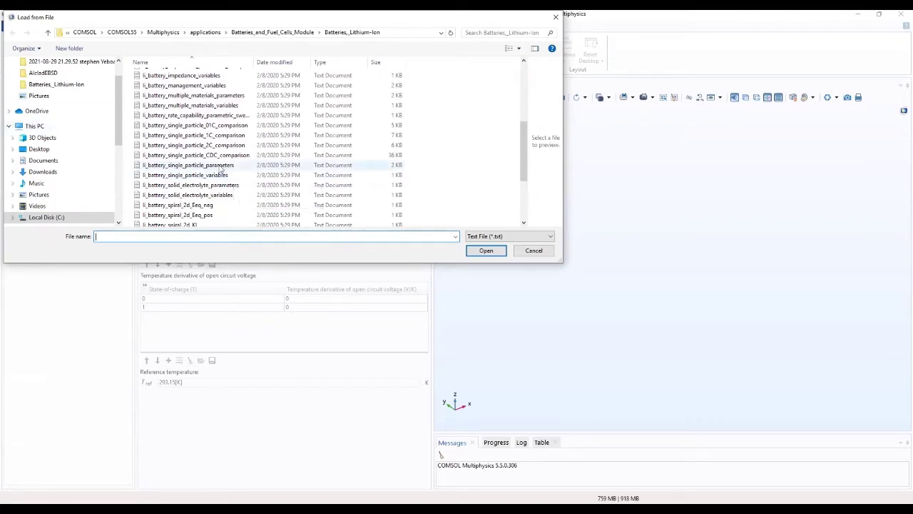
scroll(222, 171, down, 2)
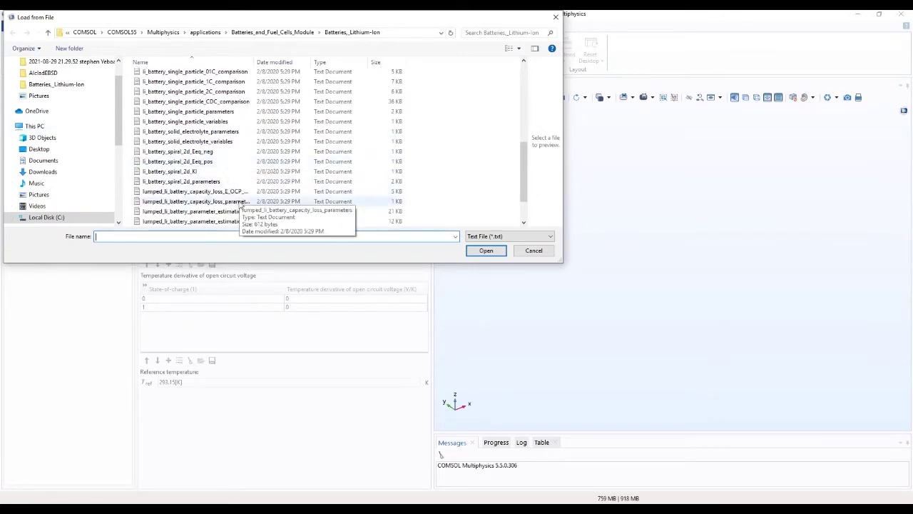
click(241, 193)
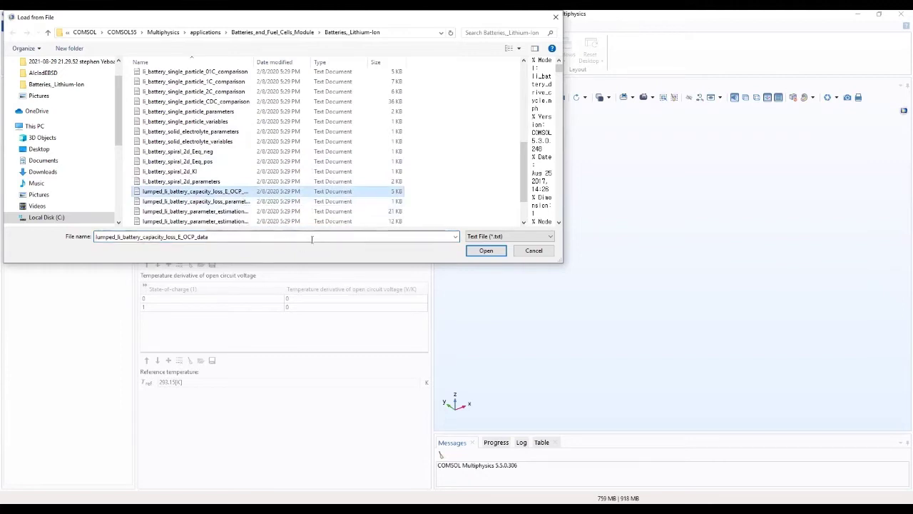
click(485, 251)
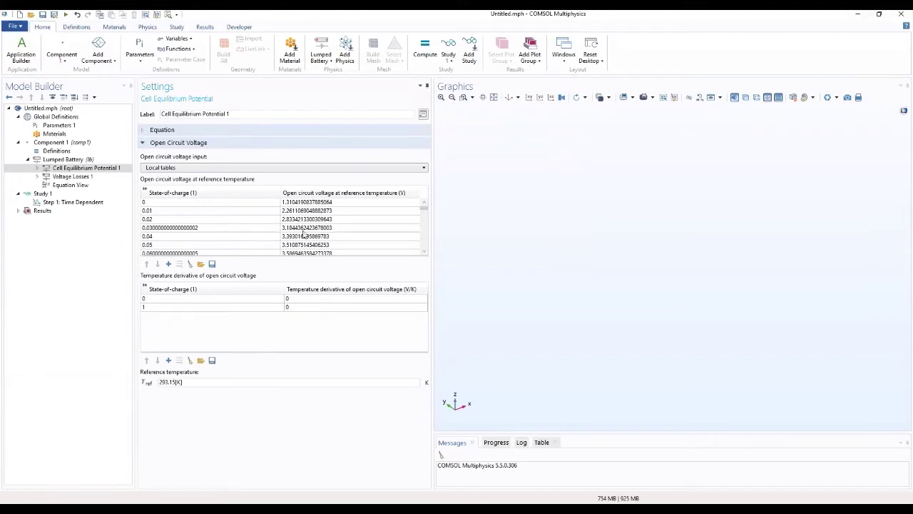
Step: Enlarge the open circuit voltage table to check its data and set the reference temperature to the parameter T
drag(293, 257, 296, 337)
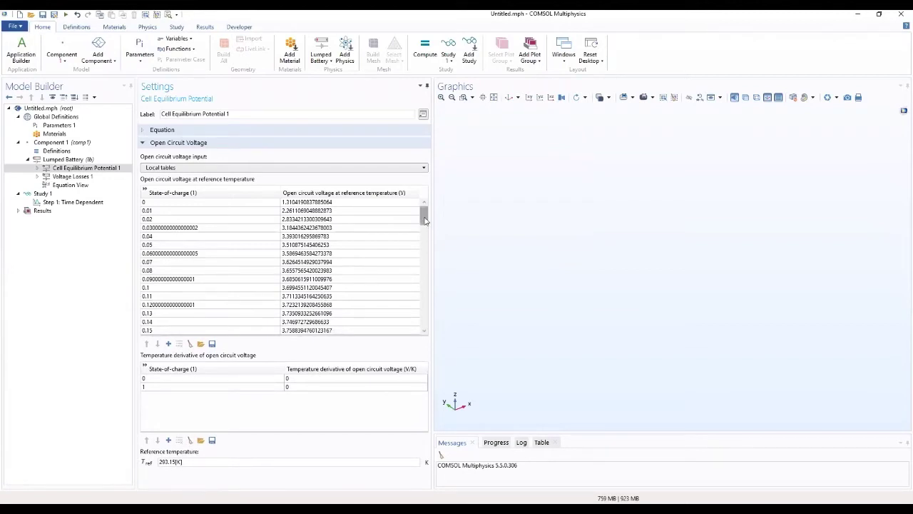
drag(425, 218, 429, 321)
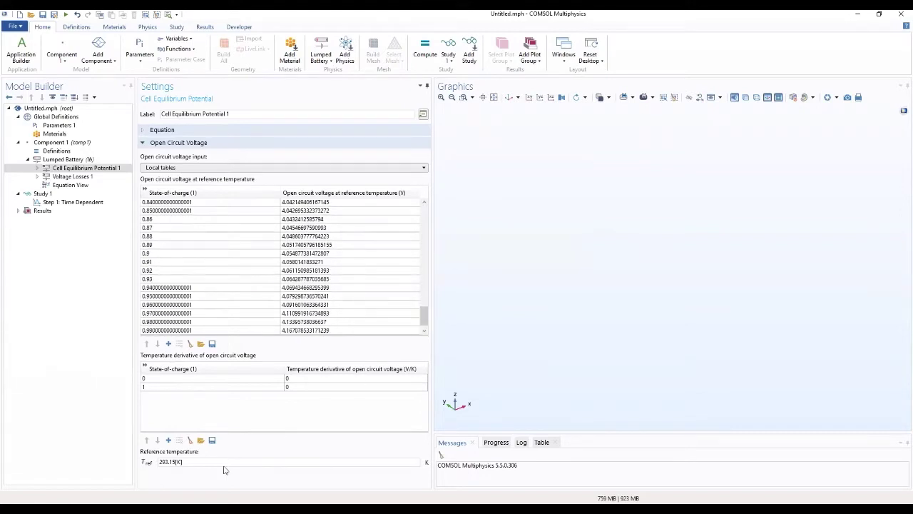
drag(224, 462, 132, 464)
text(t)
Step: Show the equations of Voltage Losses 1 and set its user-defined temperature to T
click(71, 176)
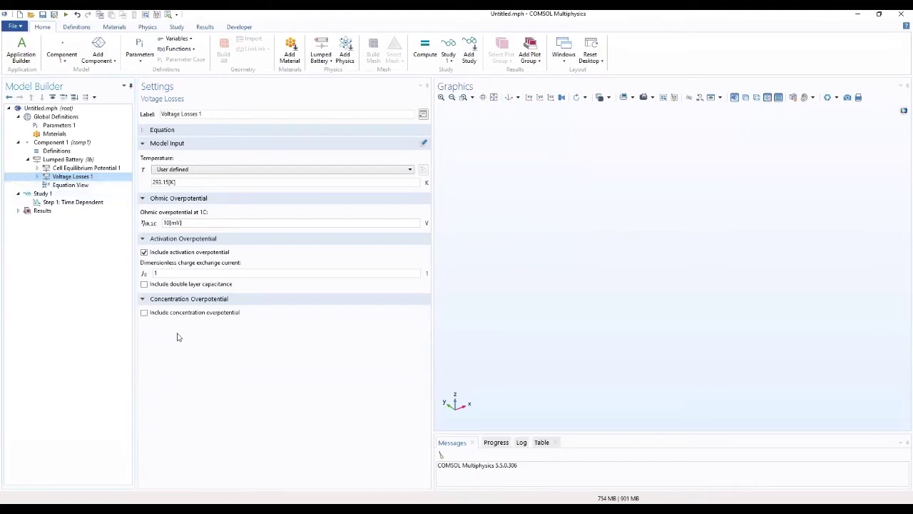
click(147, 131)
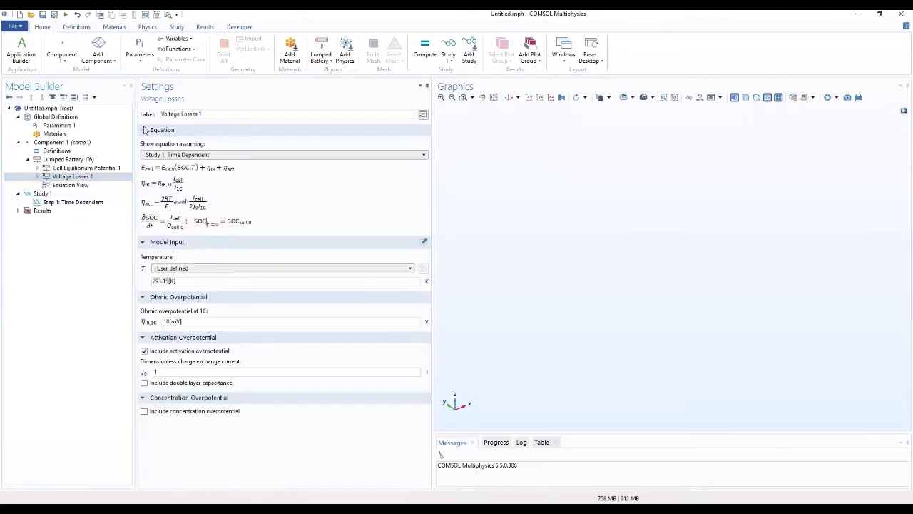
drag(194, 281, 132, 285)
text(T)
Step: Set the ohmic overpotential at 1C to eta_IR_1C and the dimensionless charge exchange current to J0, and include concentration overpotential
drag(196, 323, 129, 318)
text(eta_IR_1C)
drag(221, 371, 134, 372)
click(144, 413)
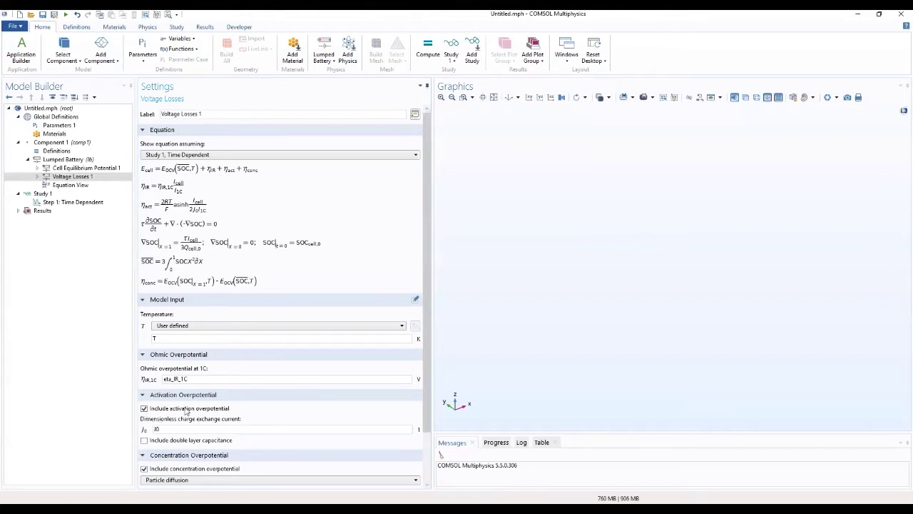
Step: Set the diffusion time constant of the concentration overpotential in Voltage Losses 1 to tau
scroll(189, 411, down, 2)
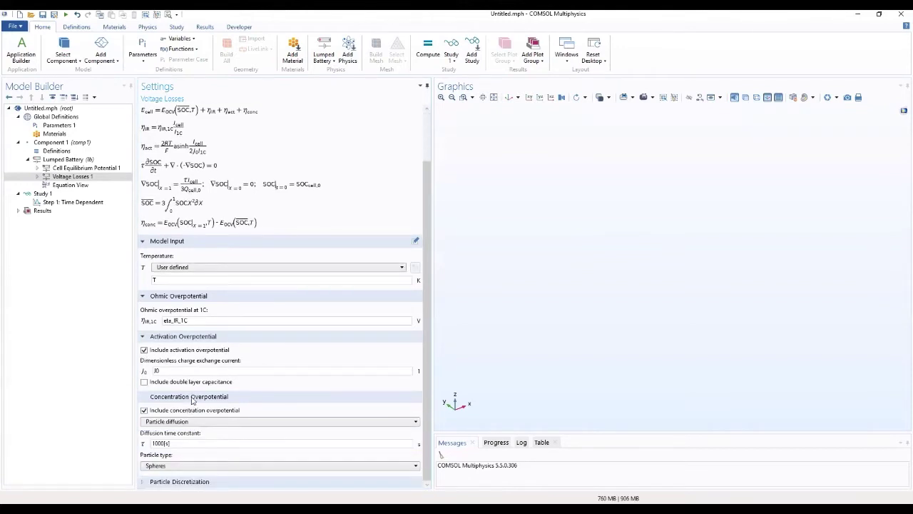
drag(184, 443, 130, 455)
text(tau)
click(150, 485)
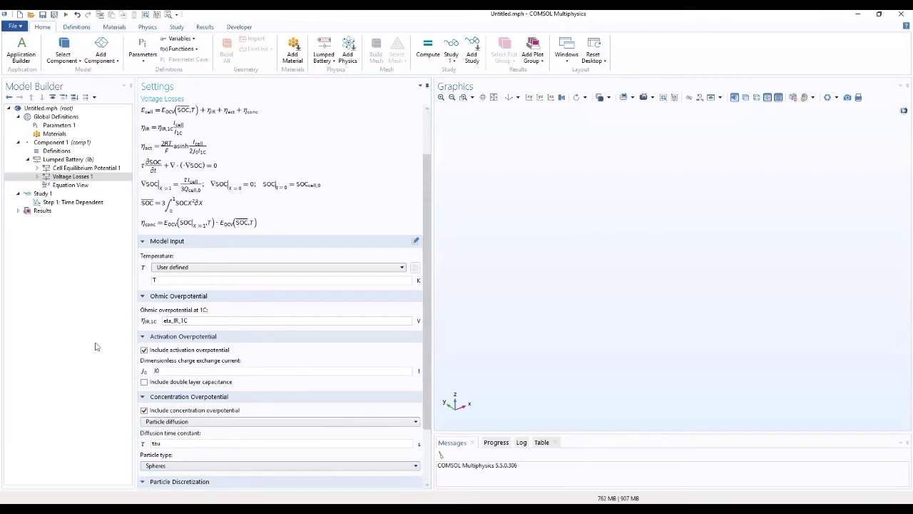
Step: Add a Capacity Loss feature to the Lumped Battery interface and show its equations
click(76, 161)
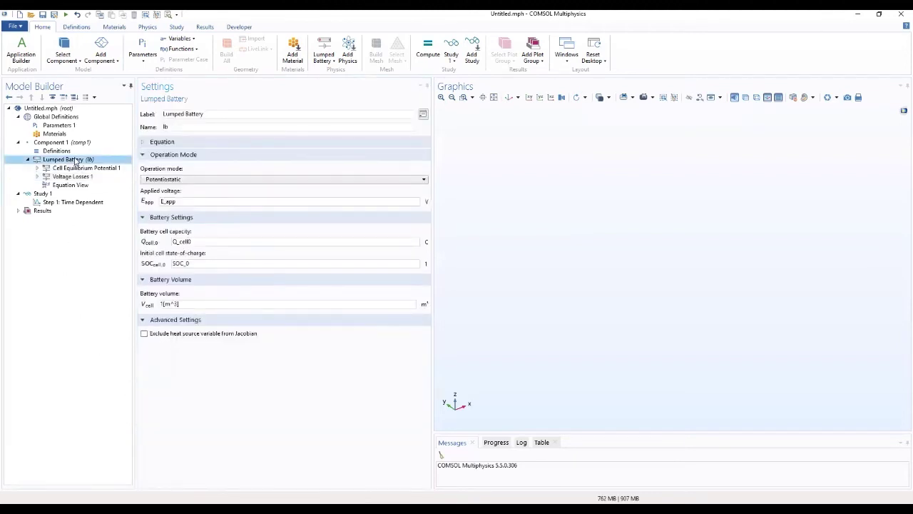
right_click(77, 161)
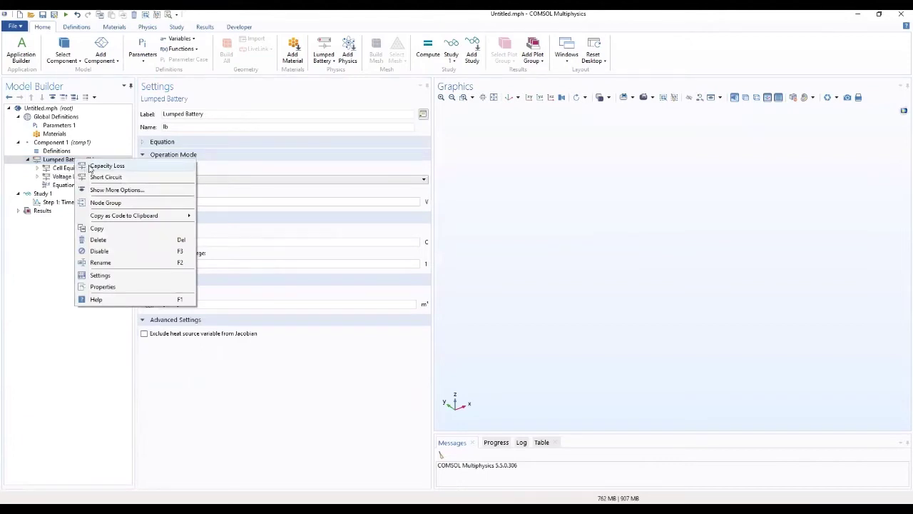
click(90, 167)
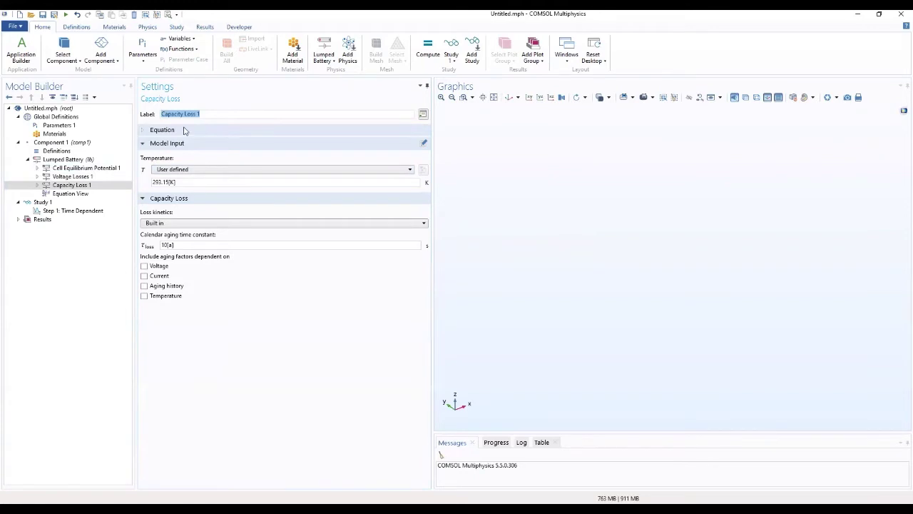
click(162, 130)
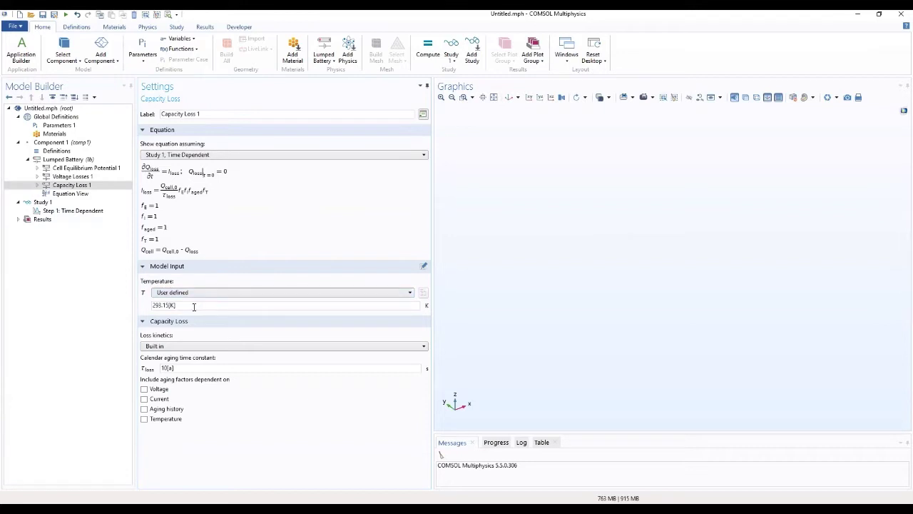
Step: Set the user-defined temperature of Capacity Loss 1 to T and its calendar aging time constant to tau_loss
drag(197, 305, 95, 317)
text(T)
drag(179, 368, 145, 376)
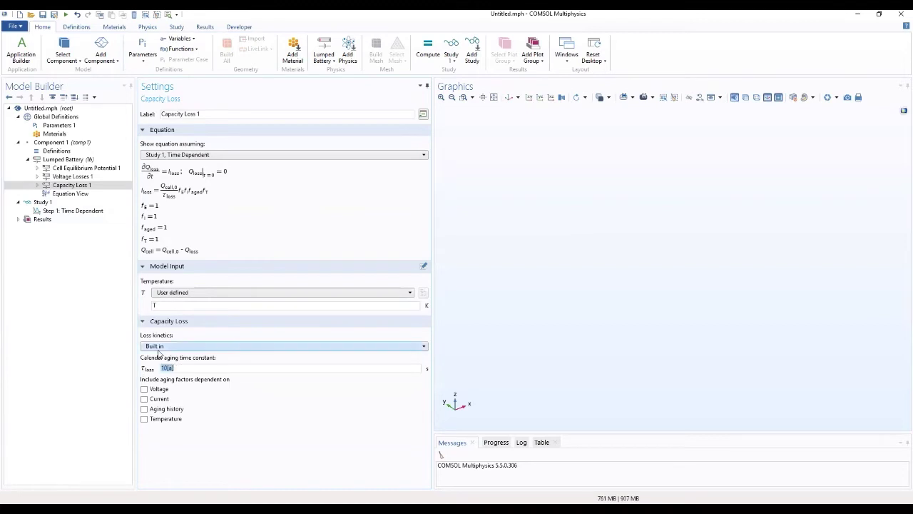
text(tau_loss)
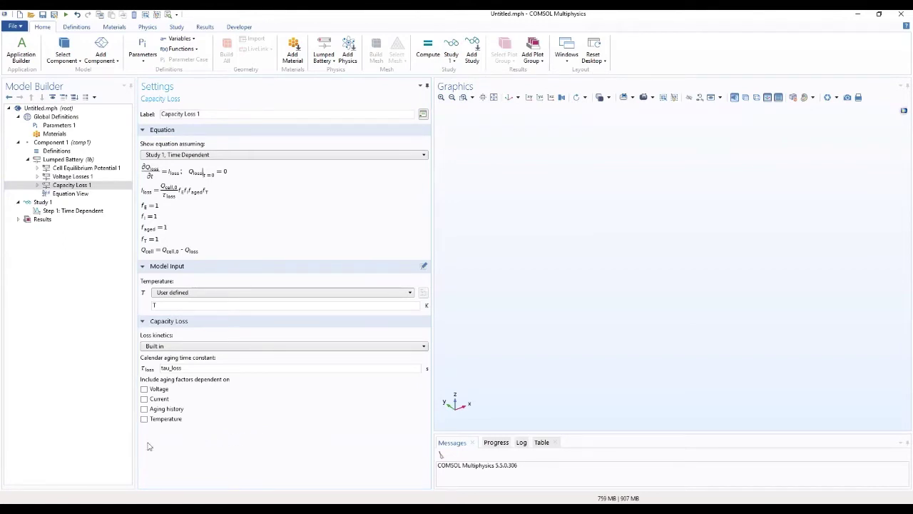
Step: Include the voltage-dependent aging factor with offset potential E_offset and transfer coefficient alpha
click(145, 390)
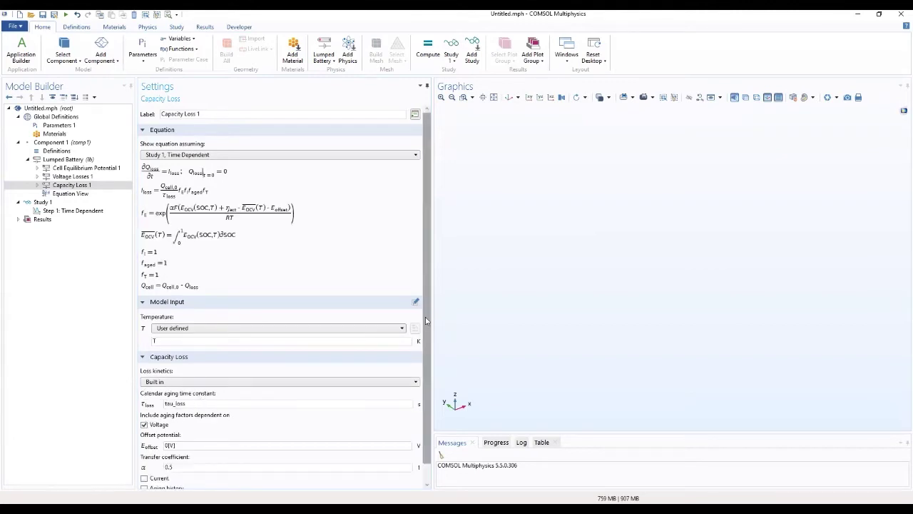
scroll(421, 325, down, 1)
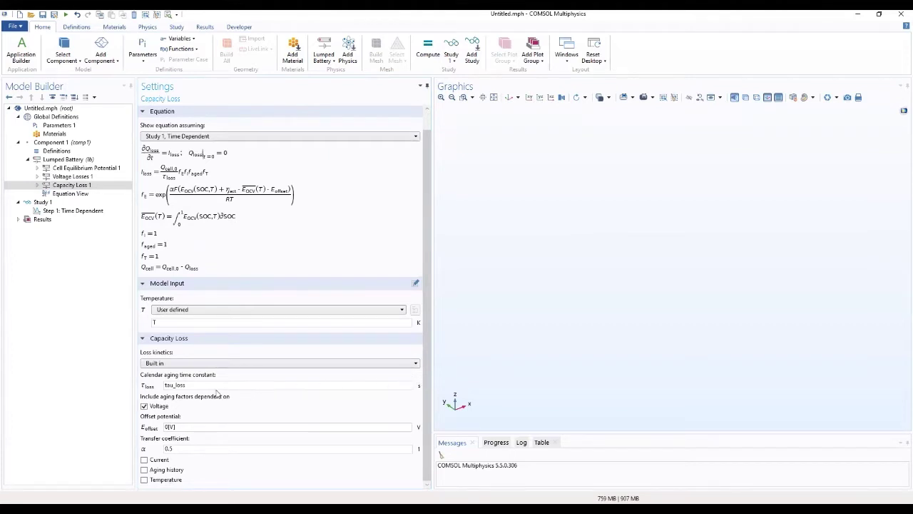
drag(194, 425, 147, 438)
text(E_offset)
key(Tab)
text(alph)
Step: Include the aging history factor in Capacity Loss 1 and set its decelerating aging factor to G
click(144, 470)
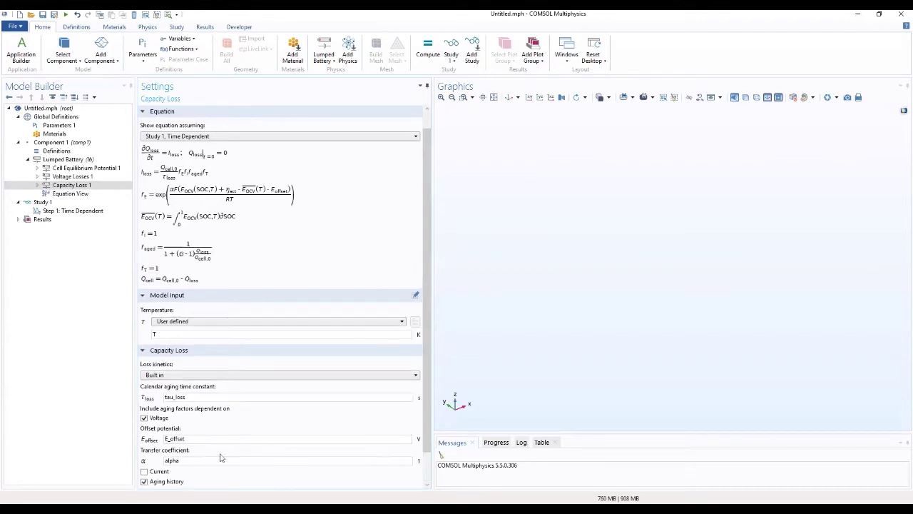
drag(428, 410, 424, 448)
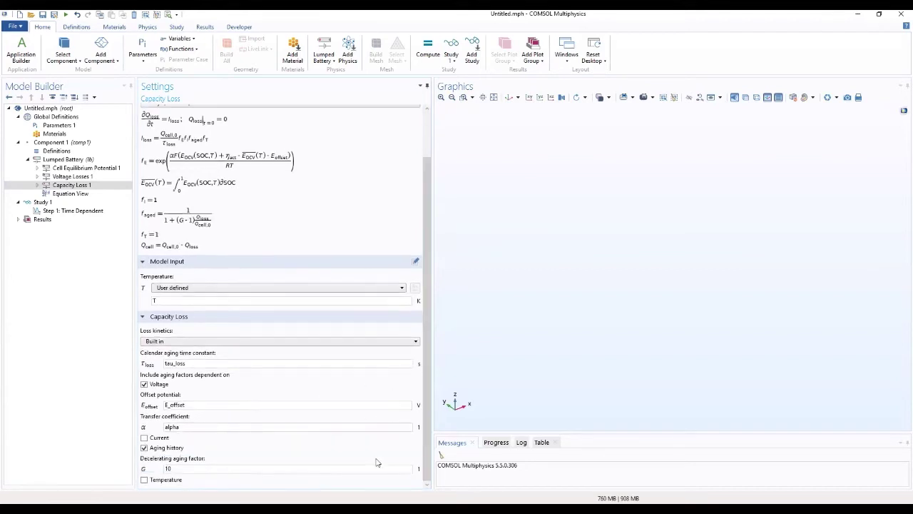
drag(175, 469, 126, 476)
text(6)
Step: Review the Parameters 1 table with its columns resized so the full descriptions can be read
click(63, 125)
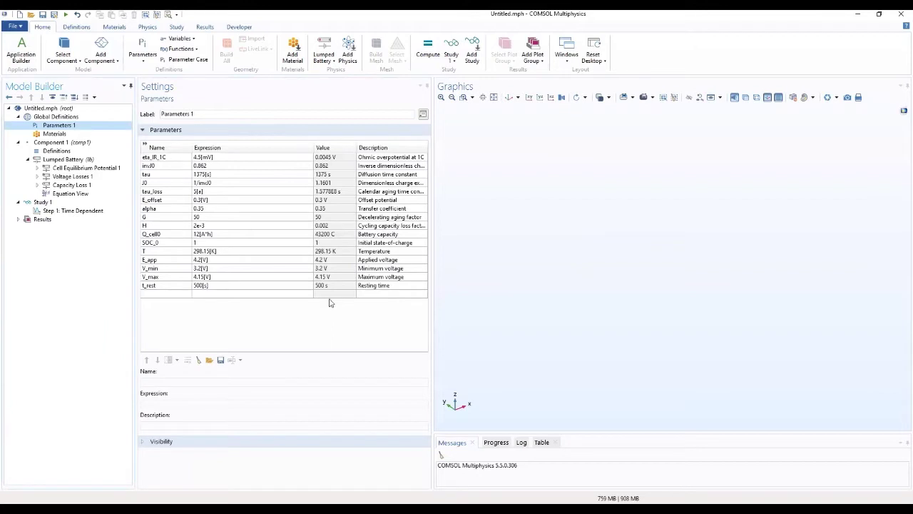
drag(317, 145, 250, 145)
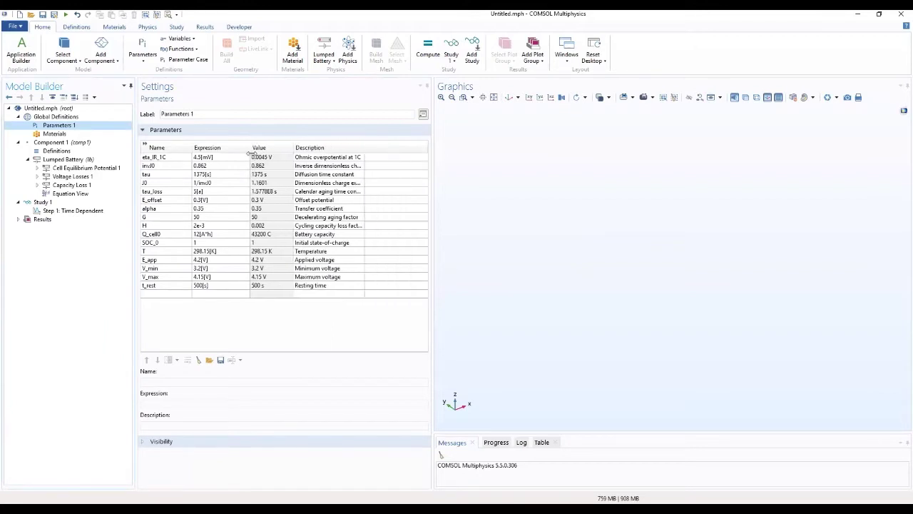
drag(365, 147, 421, 148)
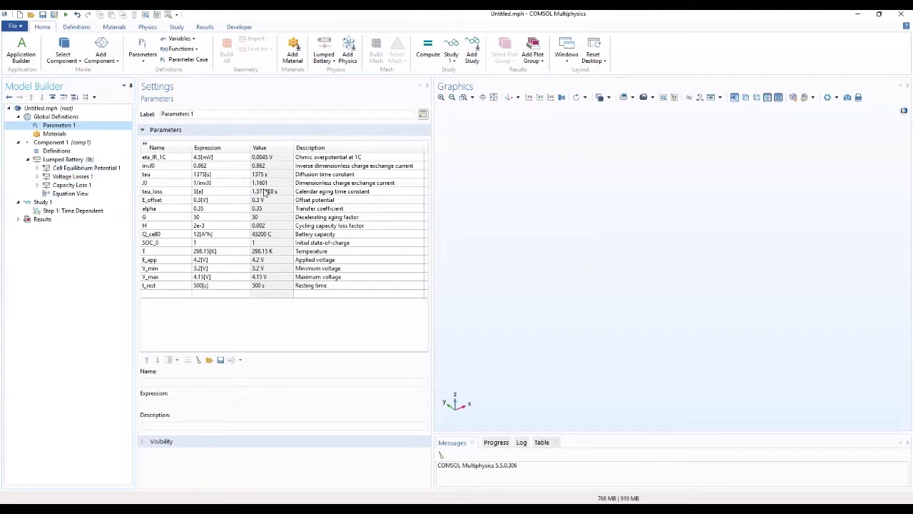
Step: Rename Study 1 as "Study 1: Calender life"
click(51, 204)
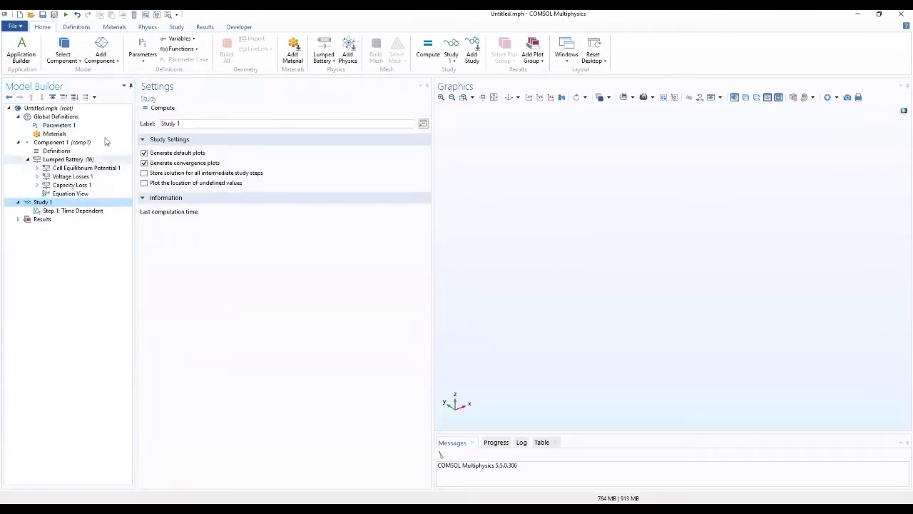
click(184, 124)
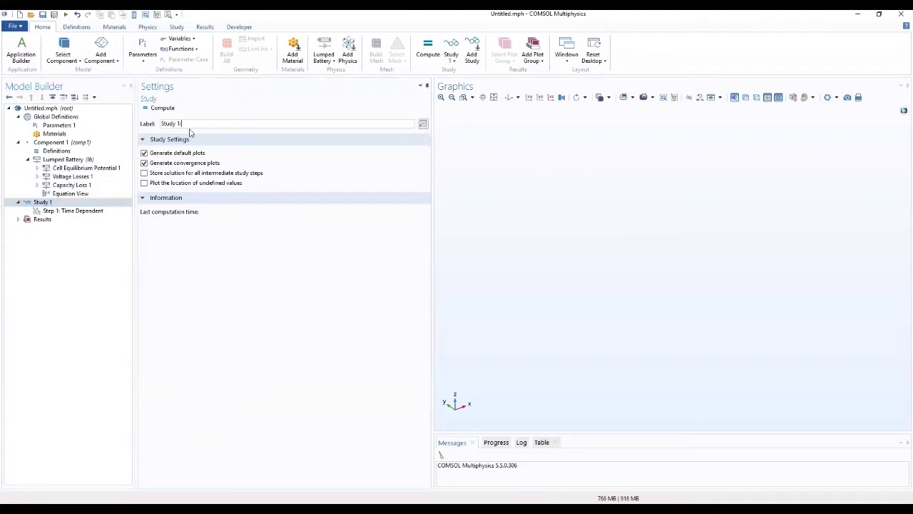
text(: Calender life)
click(95, 211)
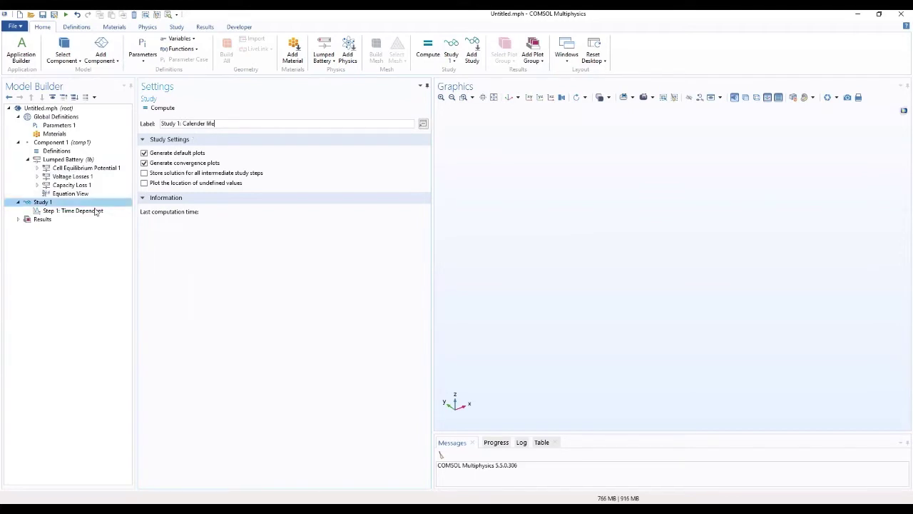
Step: Add a Parametric Sweep to the study and sweep the applied voltage E_app over 3.84, 3.94 and 4.2 V
right_click(71, 203)
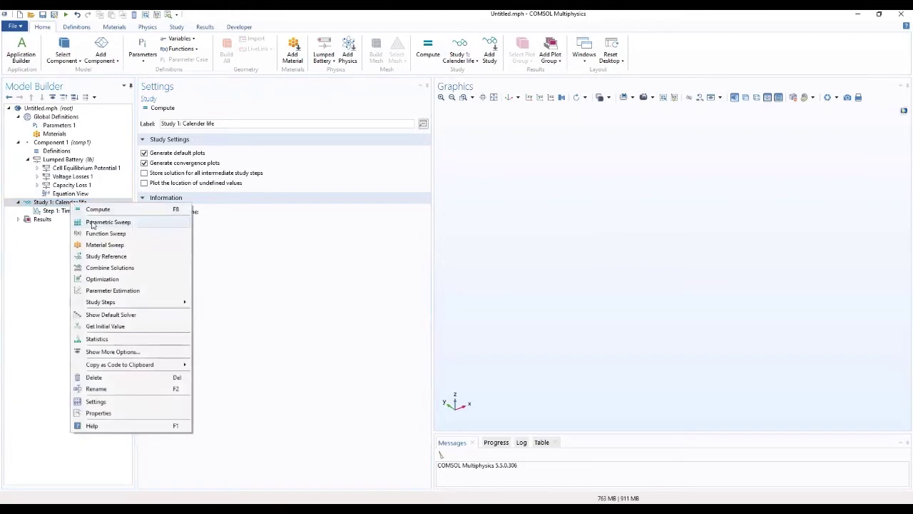
click(100, 222)
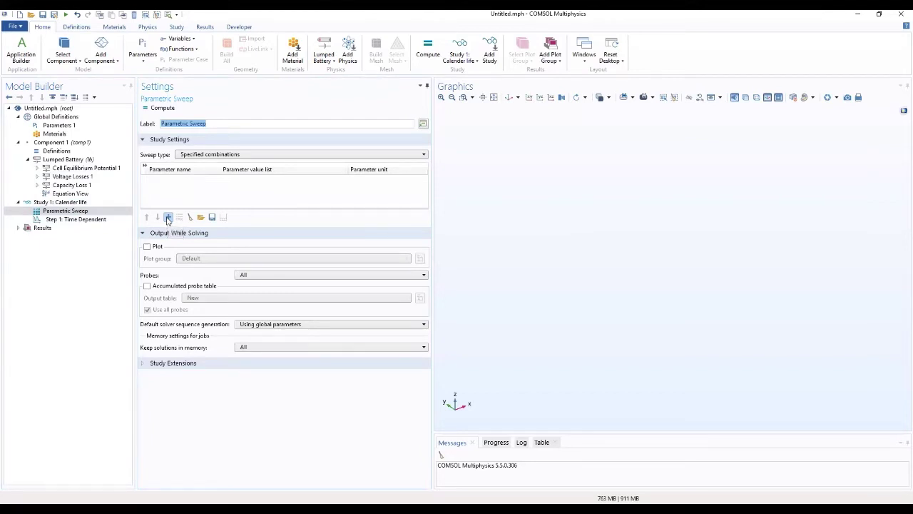
click(168, 218)
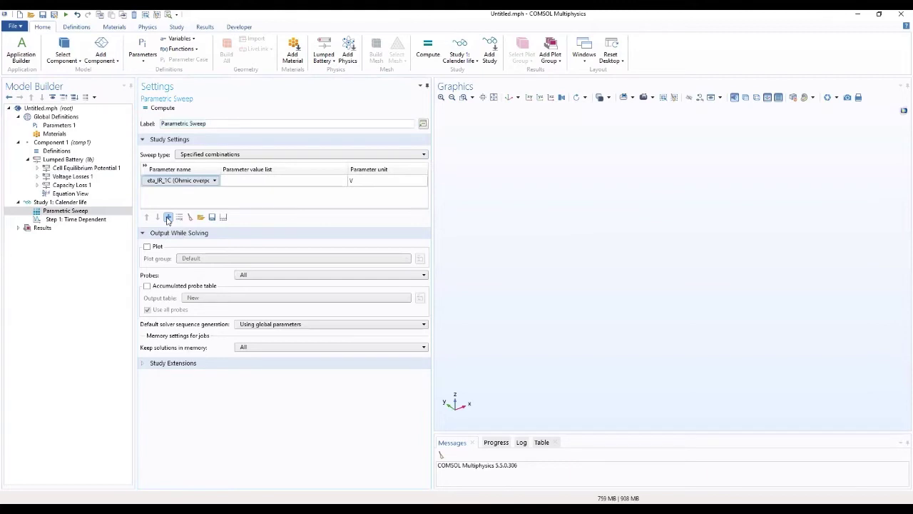
click(214, 181)
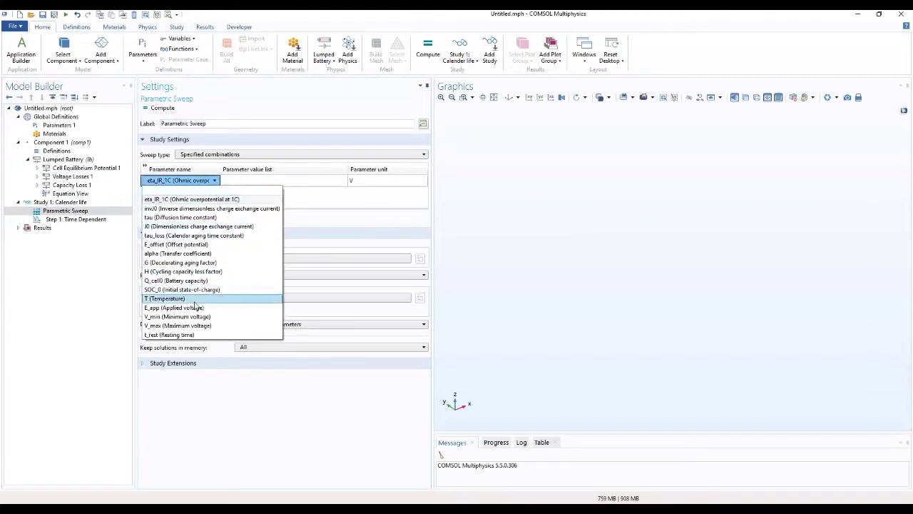
click(194, 311)
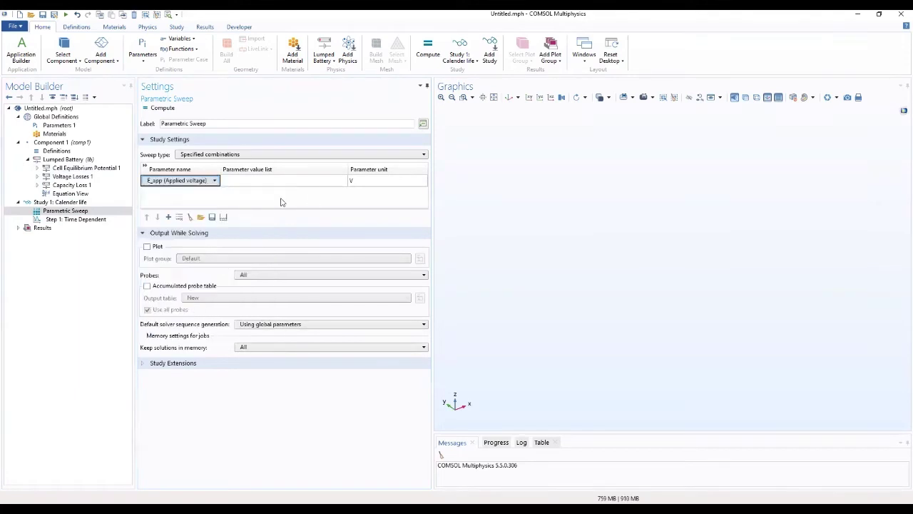
click(275, 180)
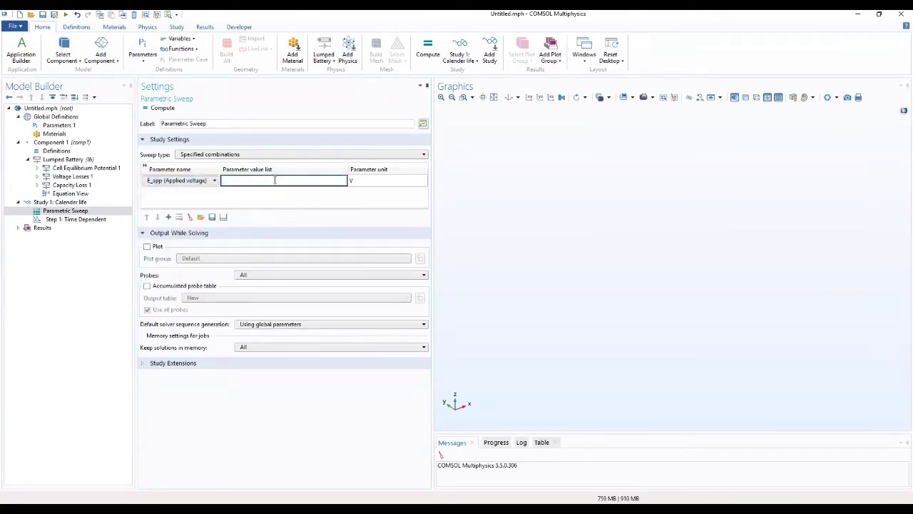
text(3.84 3.94 4.2)
click(303, 200)
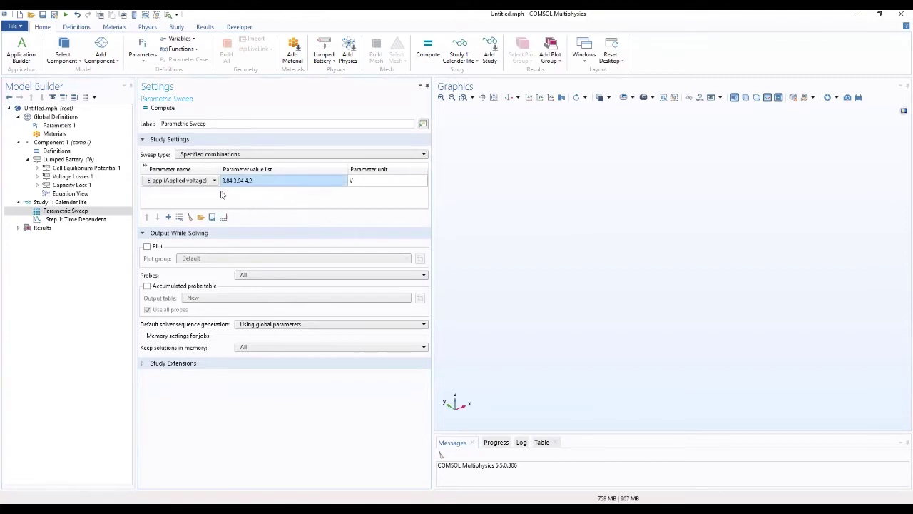
Step: Add the initial state-of-charge SOC_0 to the sweep with the values 0.25, 0.5 and 1
click(169, 217)
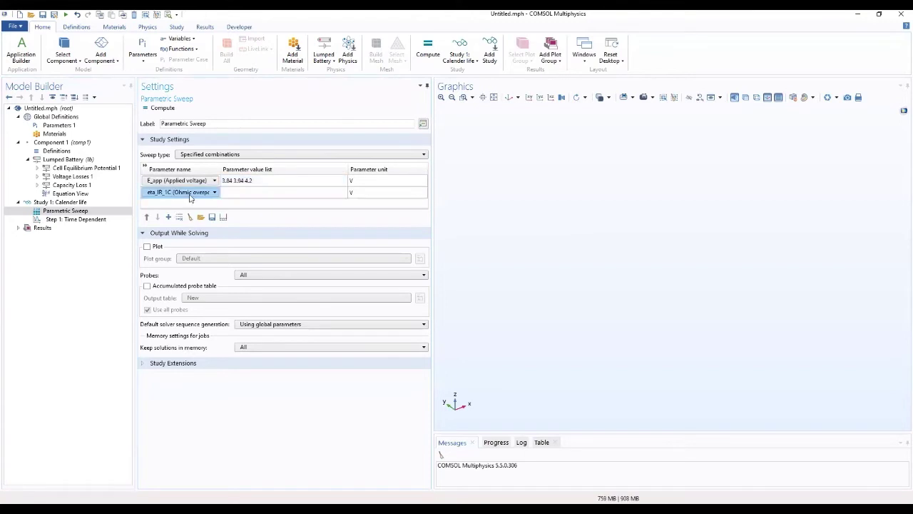
click(214, 192)
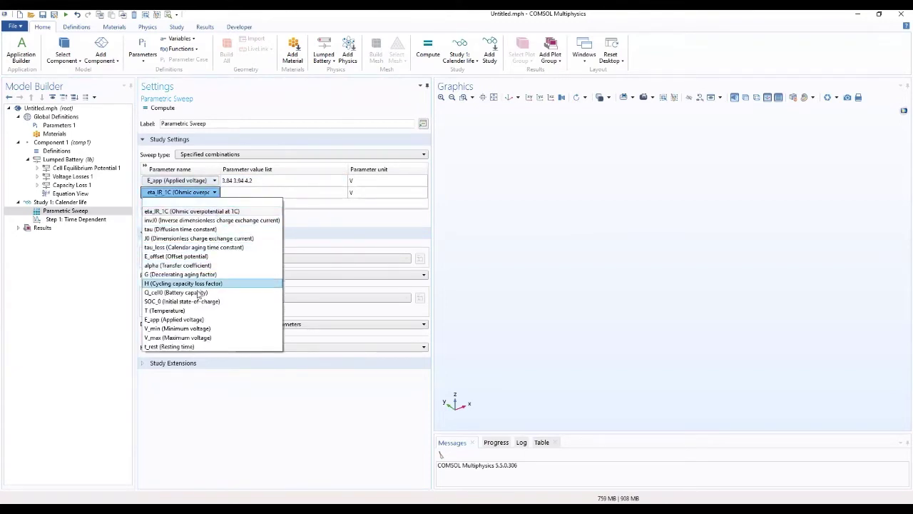
click(192, 302)
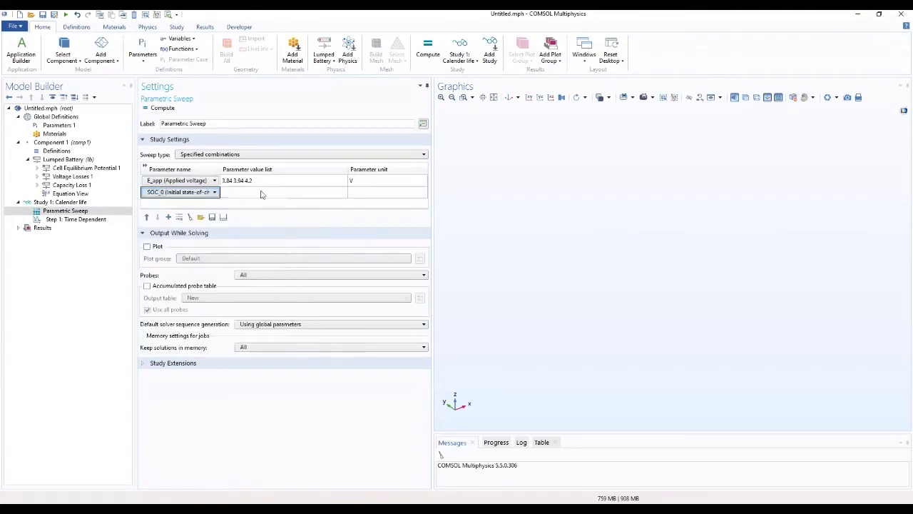
click(263, 191)
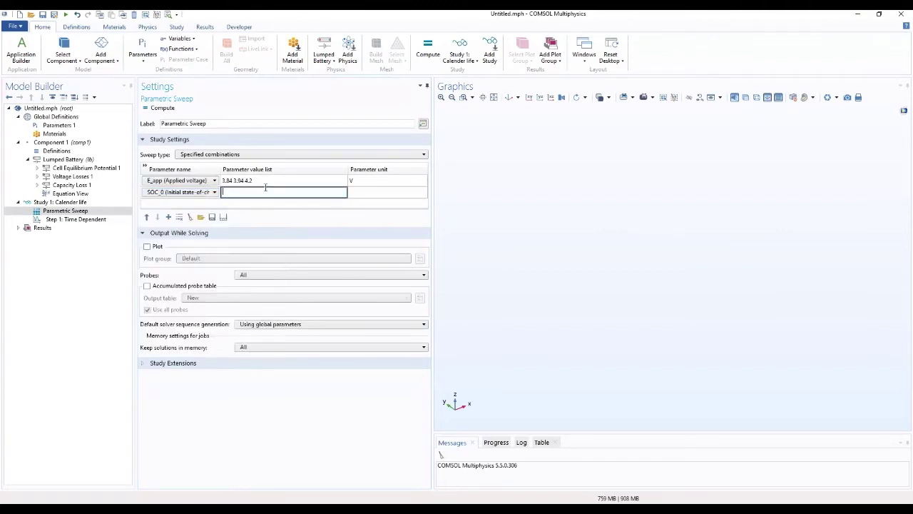
text(0.25 0.5 1)
click(84, 302)
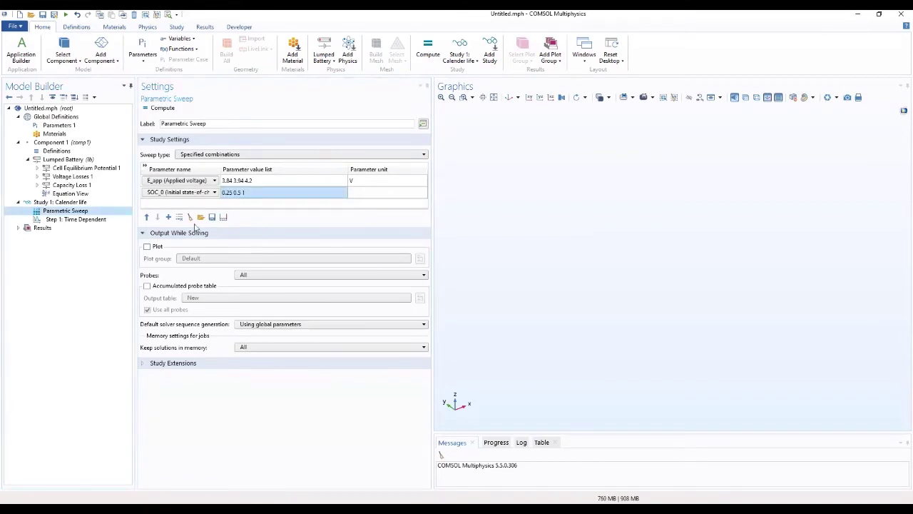
Step: Set the output times of the Time Dependent step to range(0,10[d],2[a])
click(78, 220)
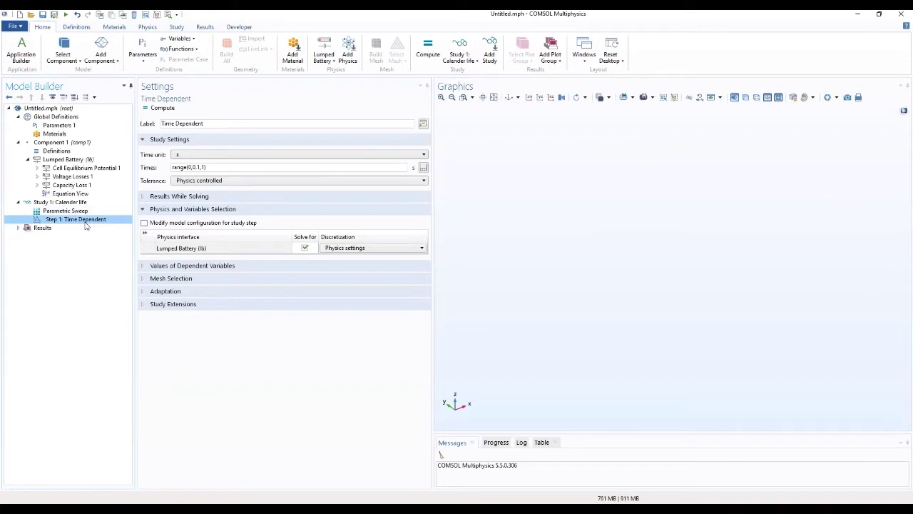
double_click(197, 167)
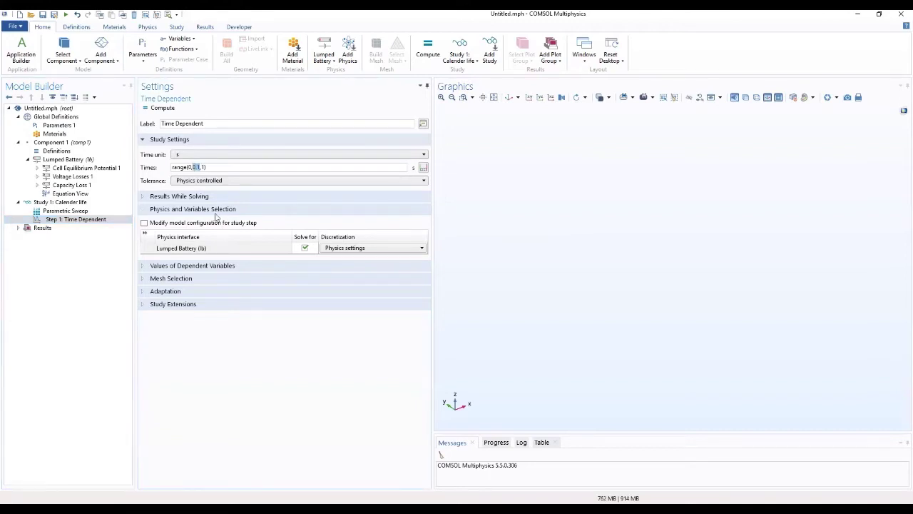
text(10)
text(,)
text([d])
text(2)
text([)
text(a)
text(])
Step: Turn off default plot generation for the calendar life study and compute it
click(56, 203)
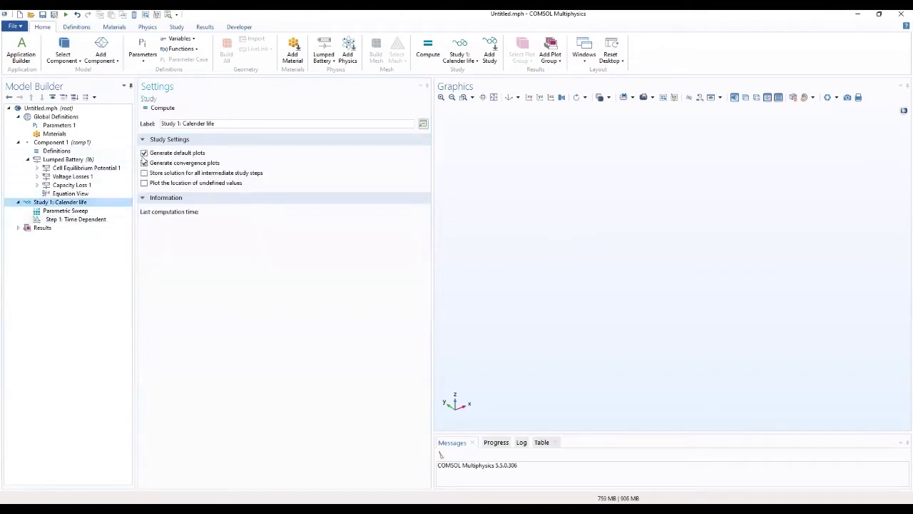
click(145, 153)
click(160, 108)
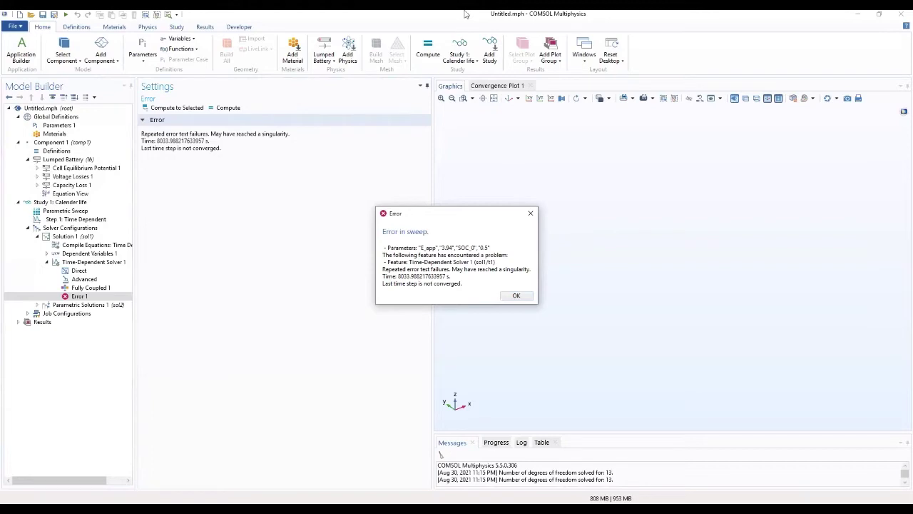
key(Return)
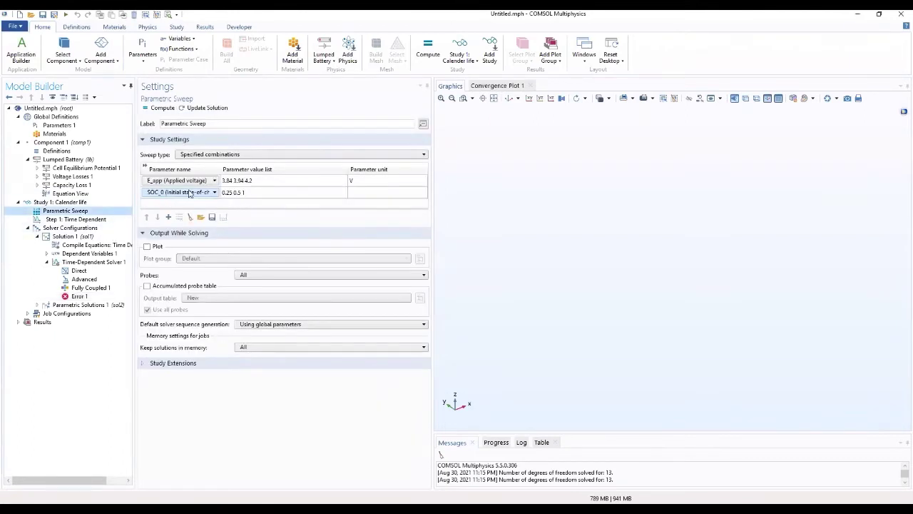
Step: Change the middle E_app value in the Parametric Sweep to 3.97 V and recompute the calendar life study
click(244, 181)
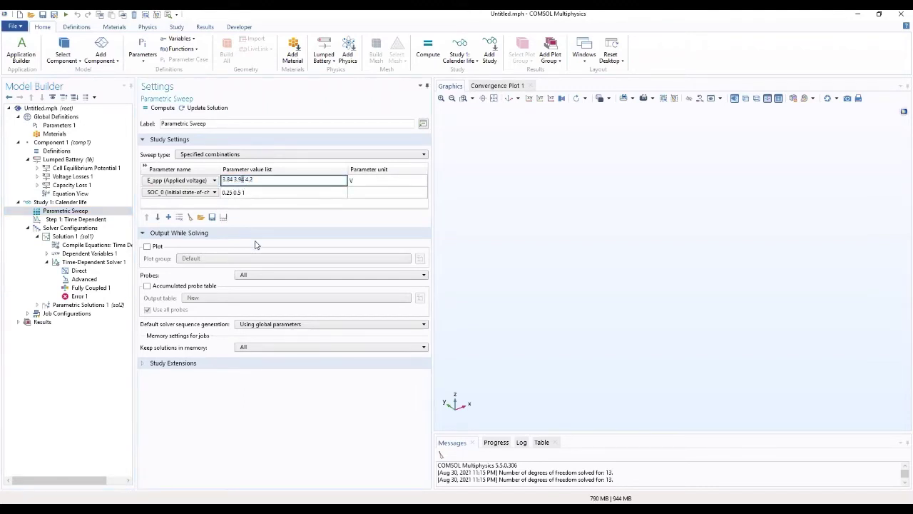
text(7)
click(211, 393)
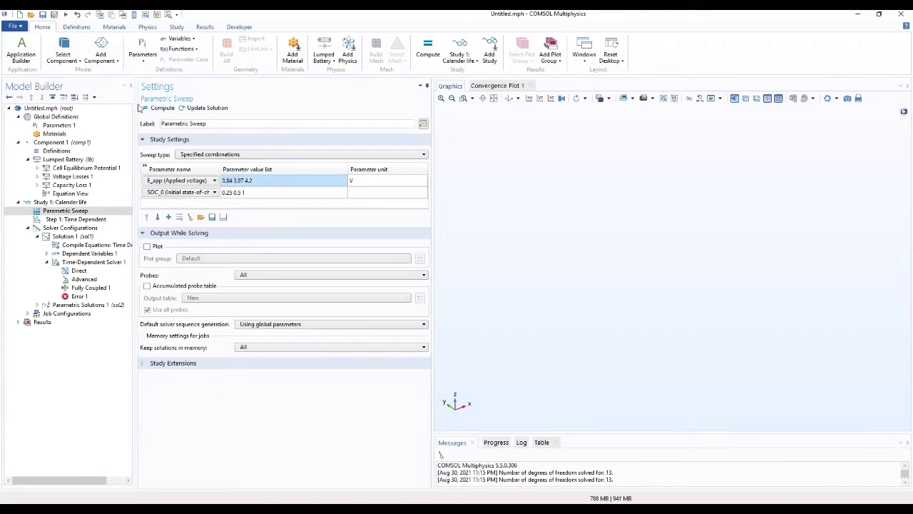
click(177, 27)
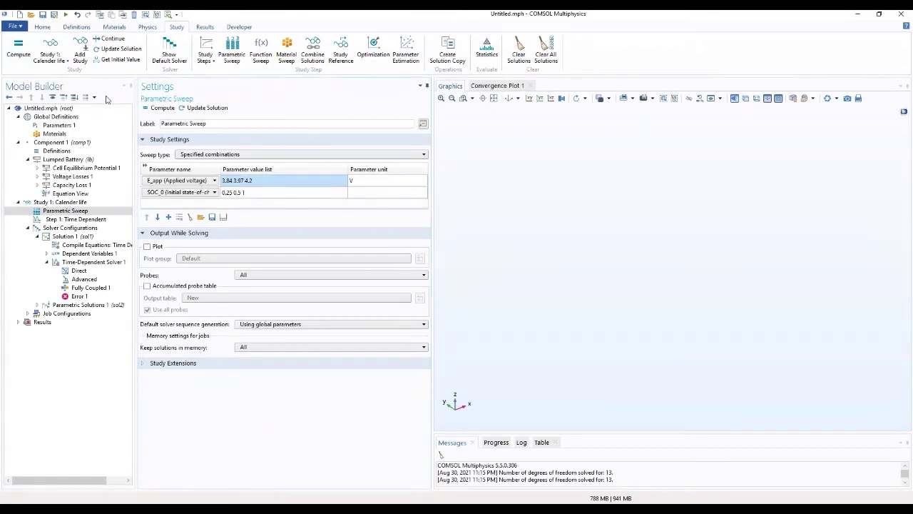
click(20, 52)
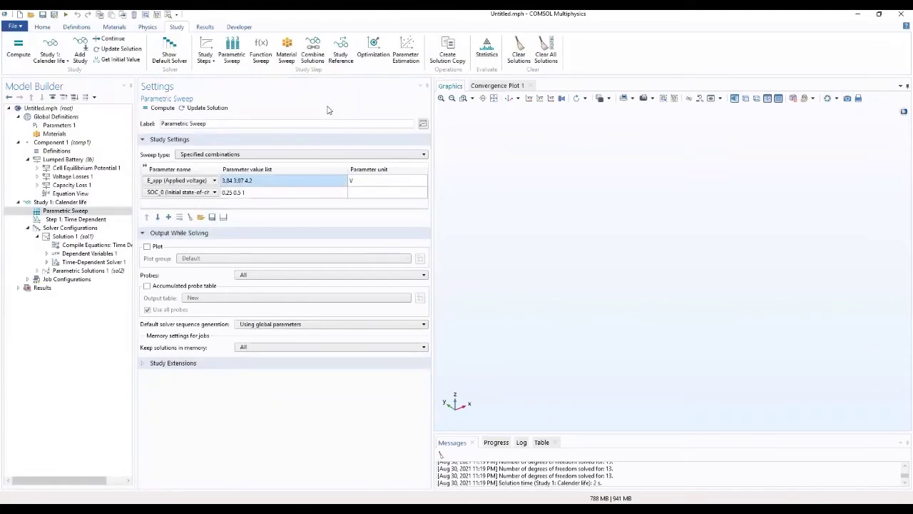
Step: Review the computed Parametric Solutions, Results, Parametric Sweep and Time Dependent step settings of the calendar life study
click(98, 272)
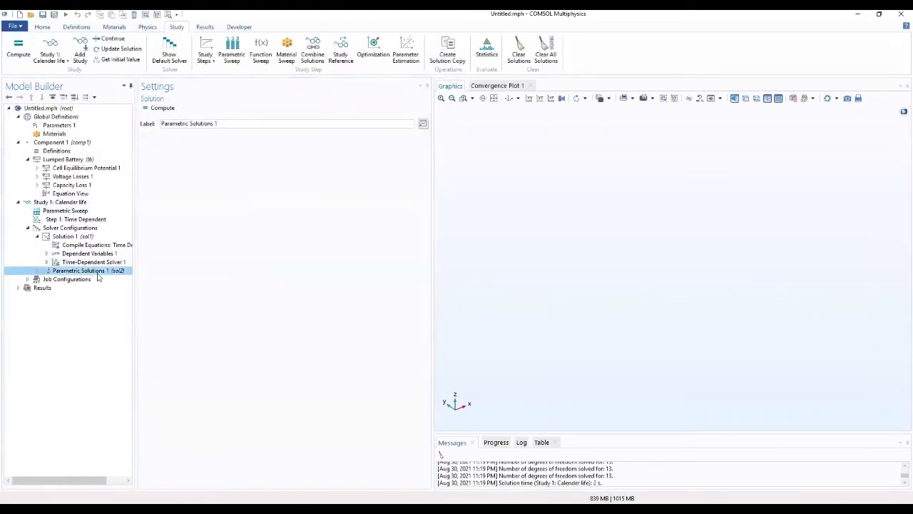
click(77, 279)
click(66, 287)
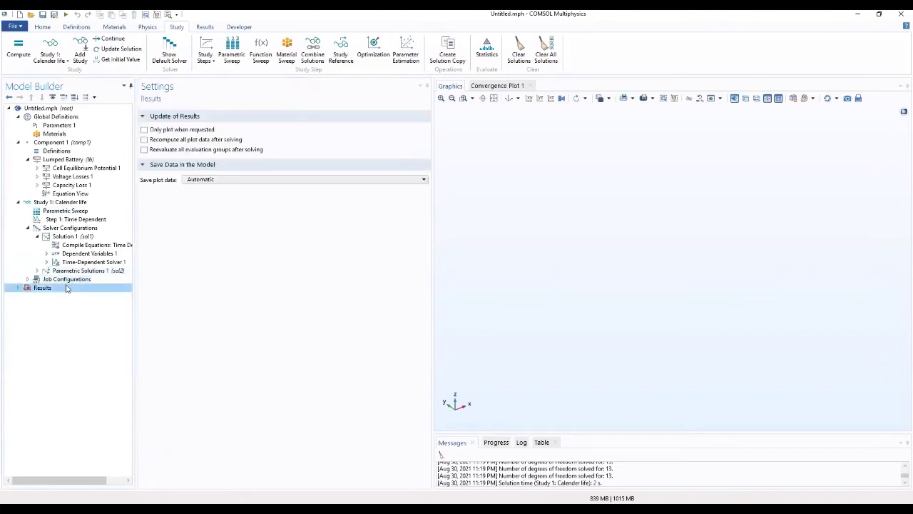
click(71, 211)
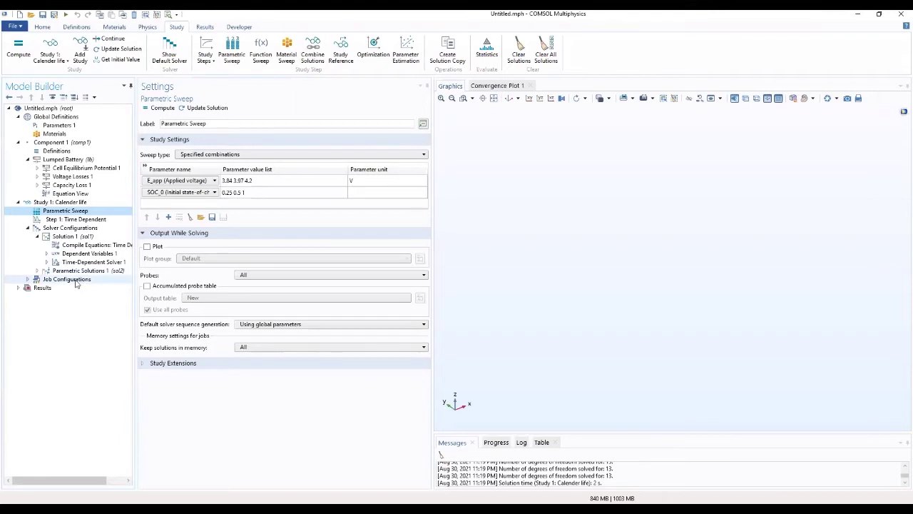
click(77, 220)
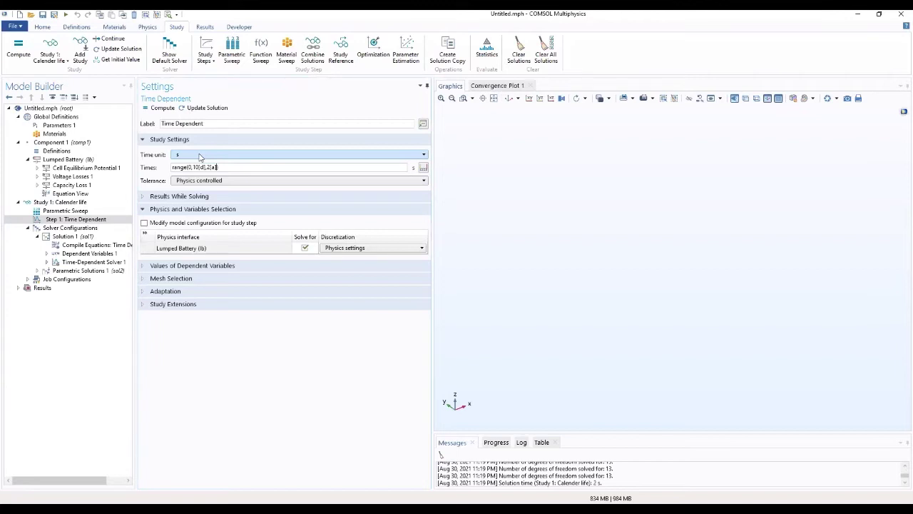
Step: Add a 1D plot group labelled Relative Cell Capacity that uses the calendar life Parametric Solutions 1 (sol2) dataset
click(44, 289)
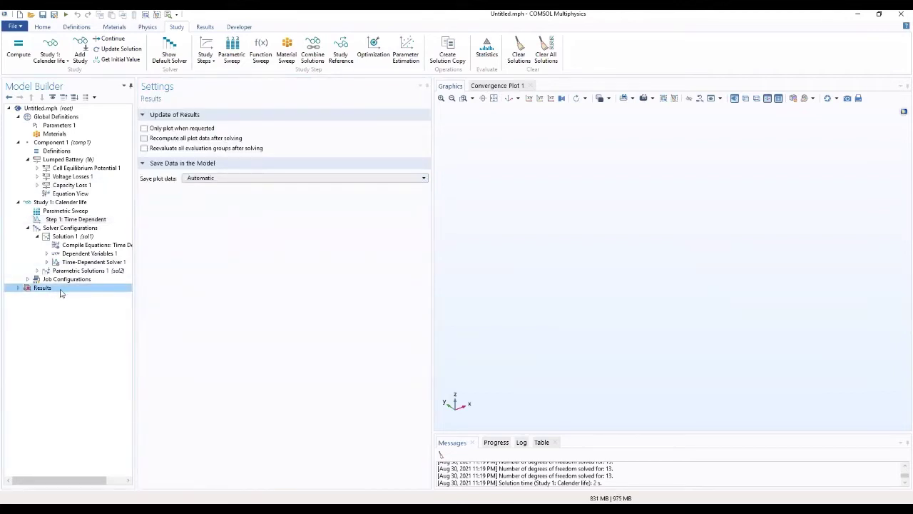
right_click(60, 289)
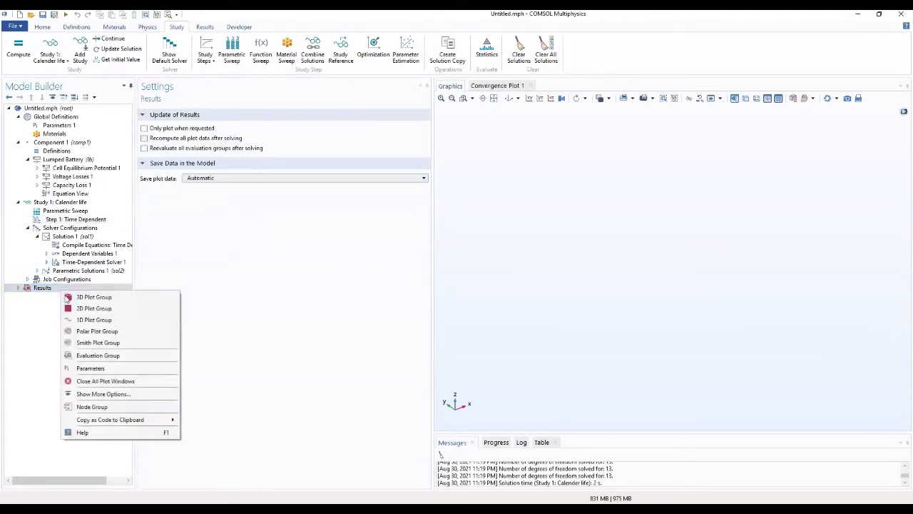
click(93, 319)
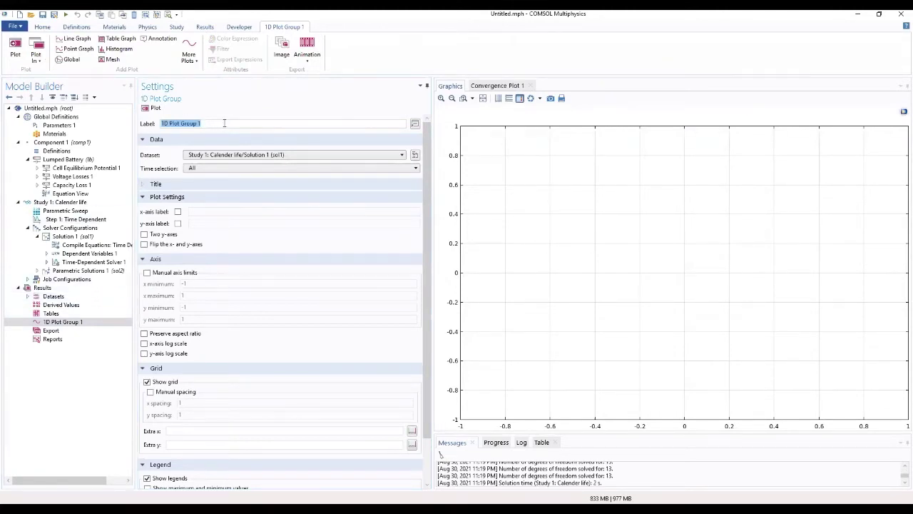
text(Relative Cell Capacity)
click(230, 156)
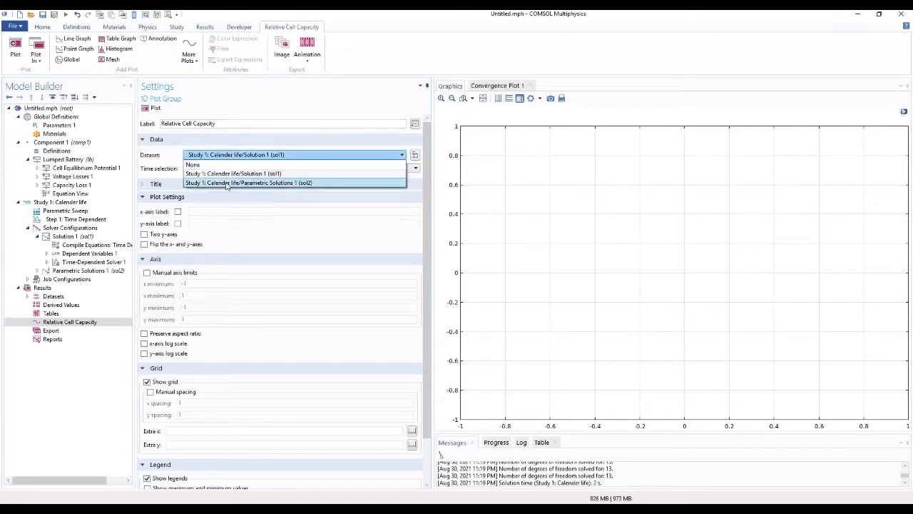
click(227, 183)
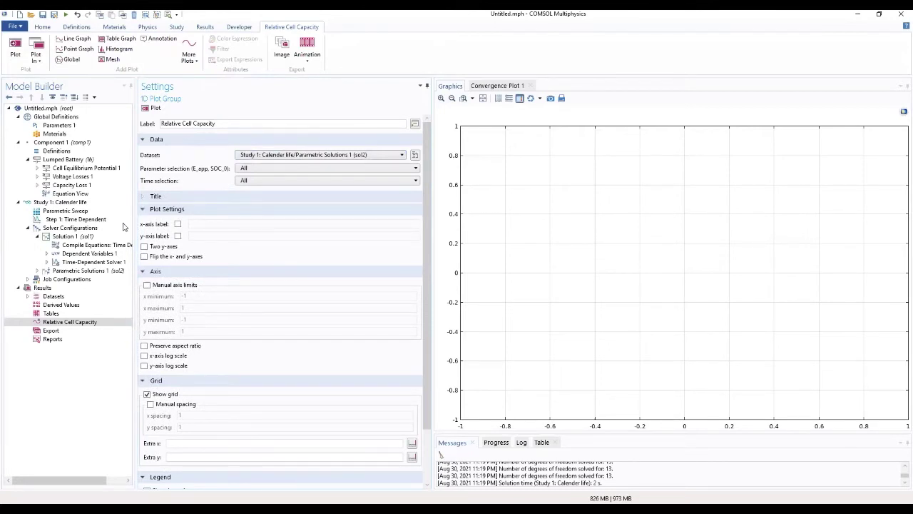
Step: Add a Global plot to Relative Cell Capacity with the y-axis expression lb.Q_cell/lb.Q_cell0
click(75, 323)
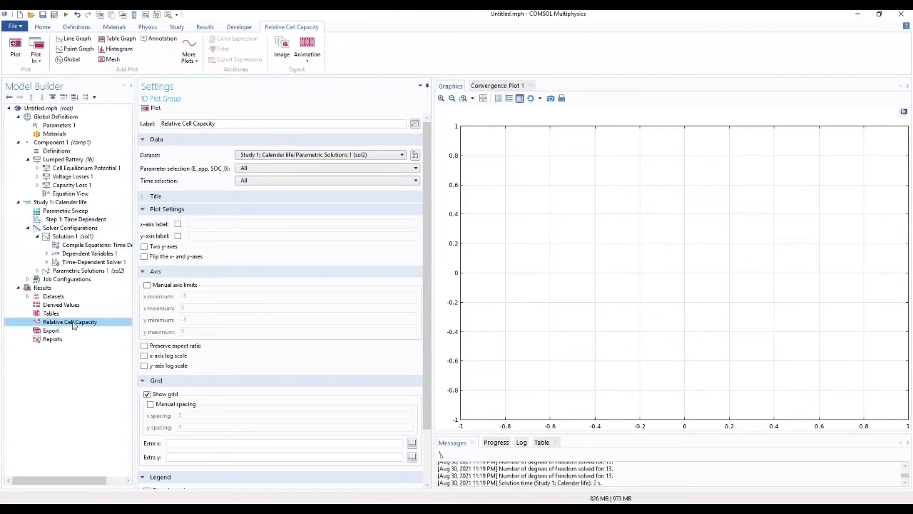
right_click(75, 323)
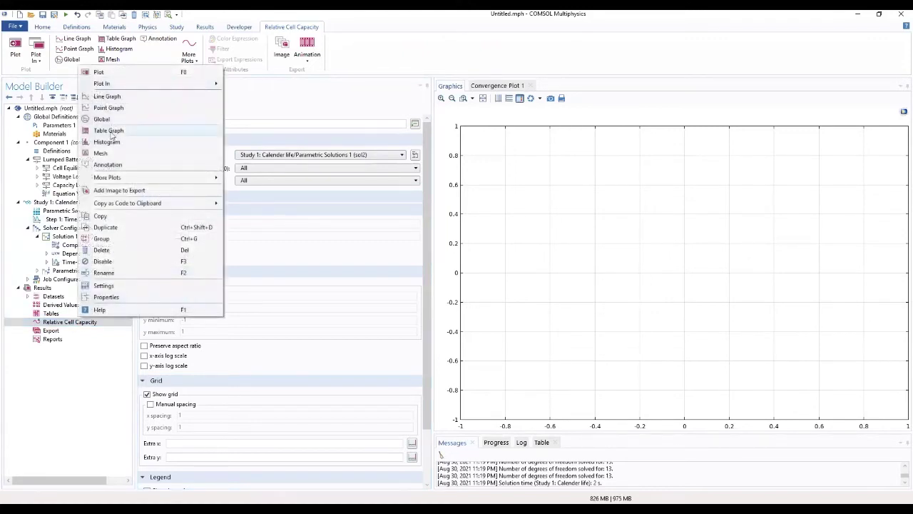
click(107, 120)
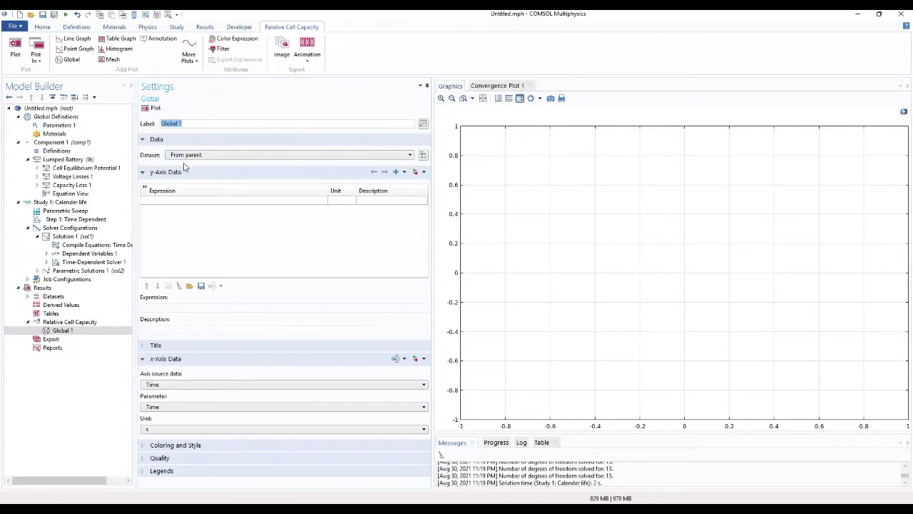
click(161, 201)
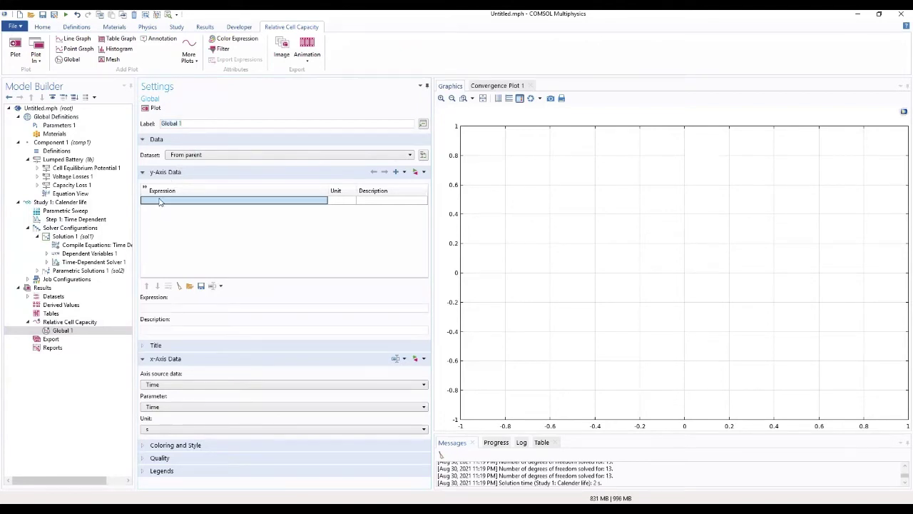
click(161, 200)
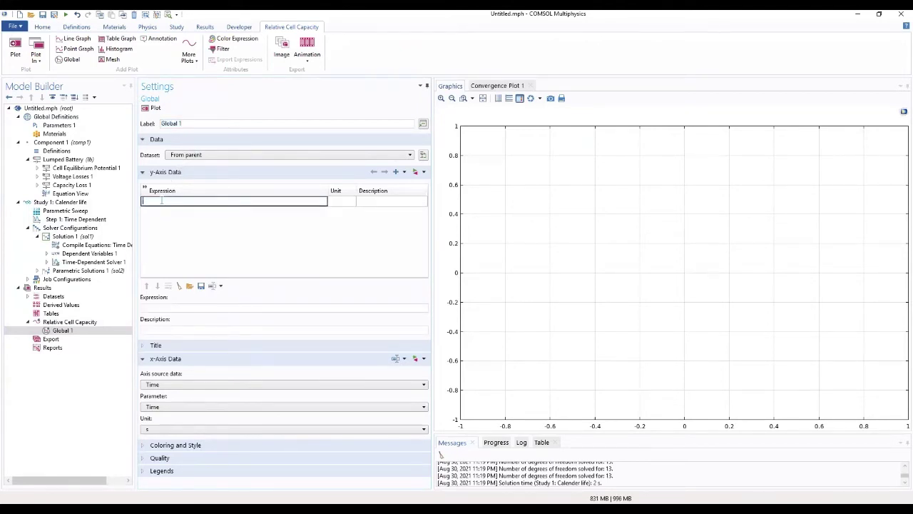
text(lb.Q)
text(Q)
key(BackSpace)
key(BackSpace)
key(BackSpace)
key(BackSpace)
key(BackSpace)
text(l)
key(BackSpace)
text(lb)
key(End)
text(_cell0)
Step: Enter "Relative cell capacity" as the description of the y-axis expression
click(341, 203)
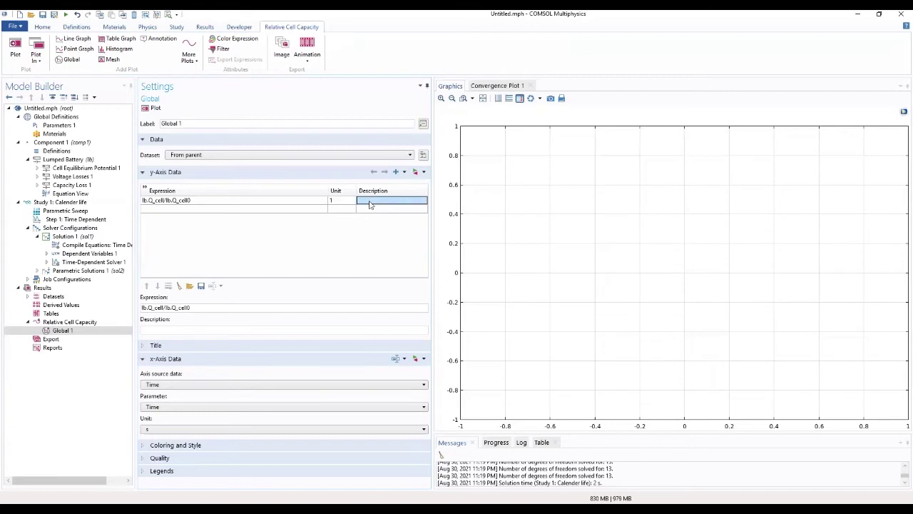
click(370, 201)
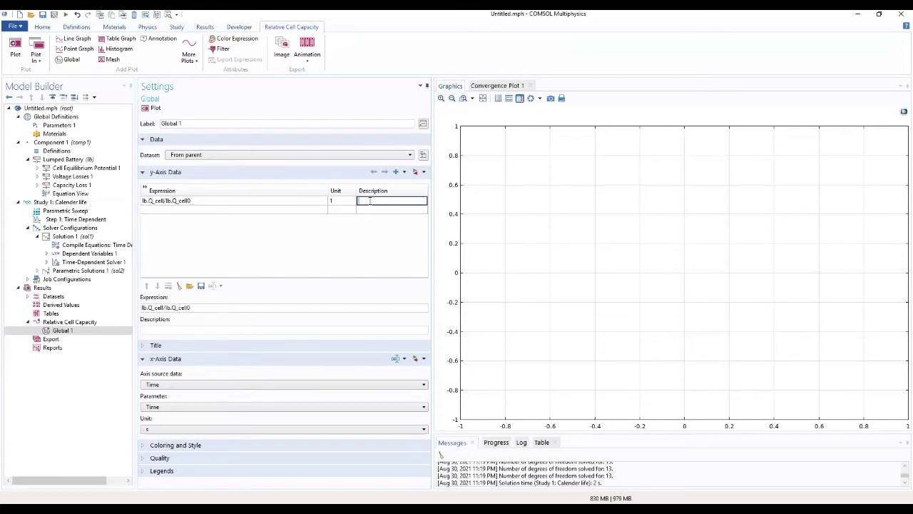
text(Relative cell capacity)
Step: Set the time unit of the Global plot's x-axis data to a (years)
click(224, 447)
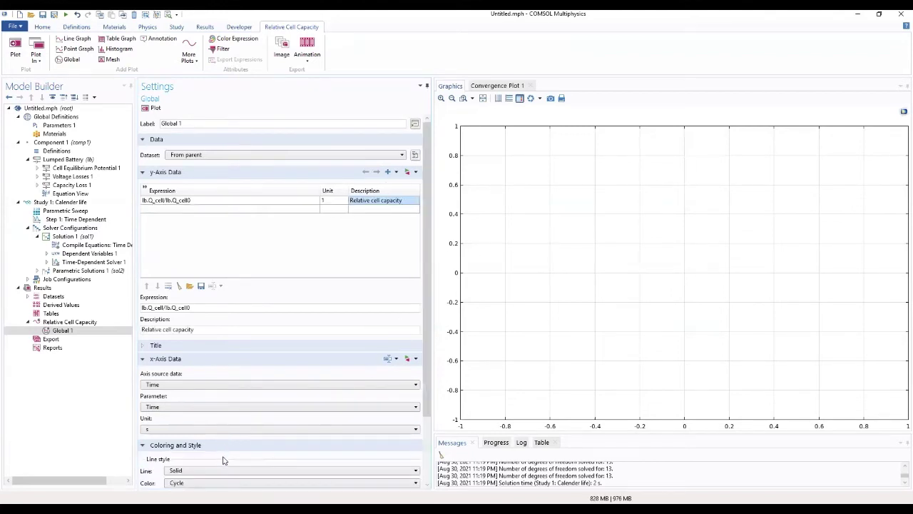
scroll(224, 461, down, 2)
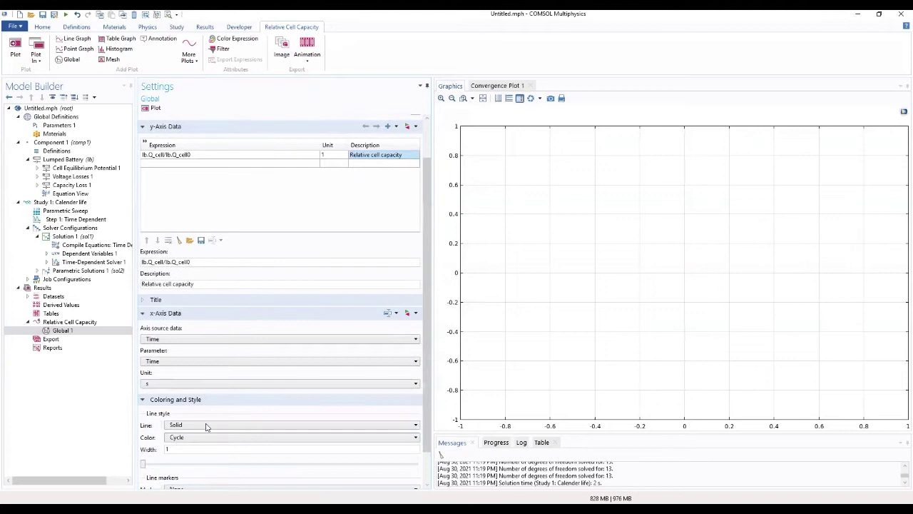
click(154, 340)
click(155, 340)
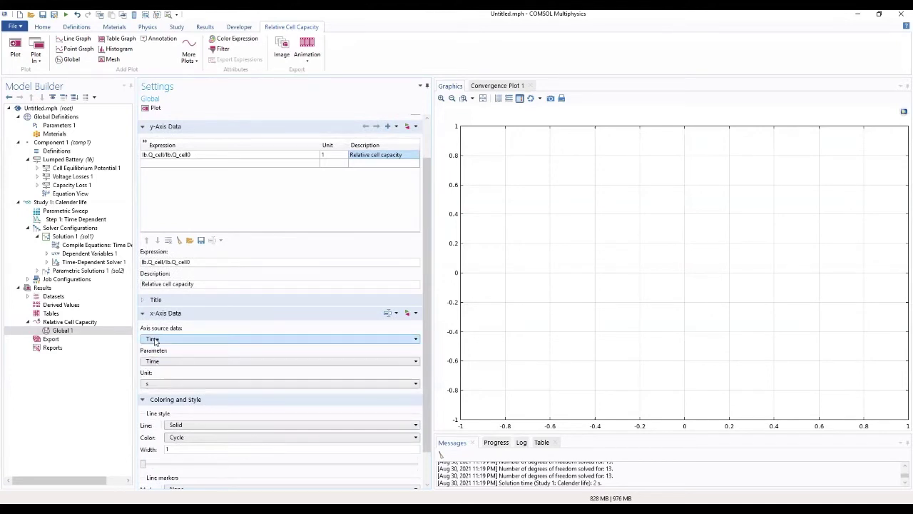
click(163, 386)
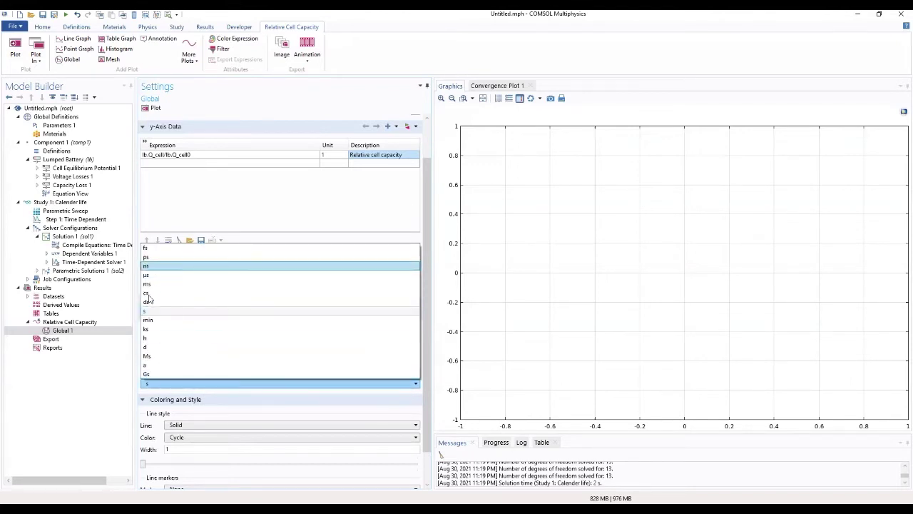
click(151, 366)
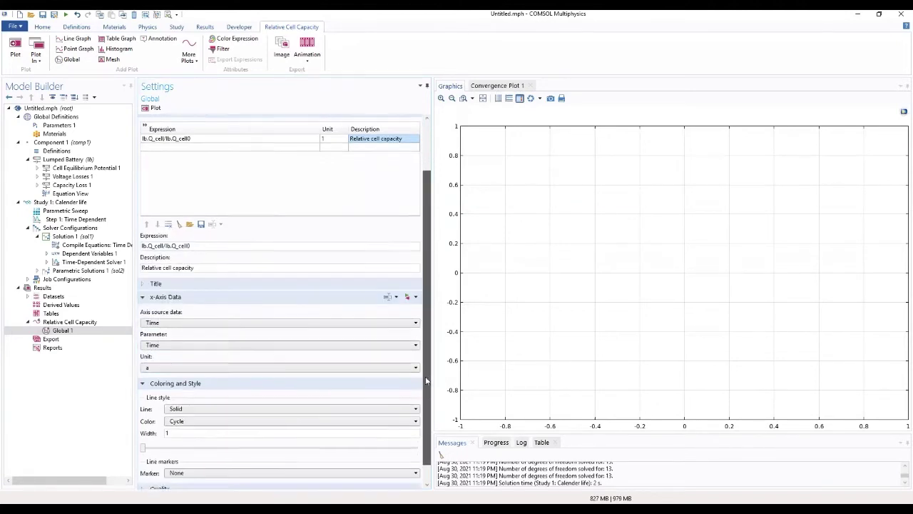
Step: Switch the Global plot's legends to Manual and enter "25% SOC" as the first legend
drag(426, 357, 423, 387)
click(161, 480)
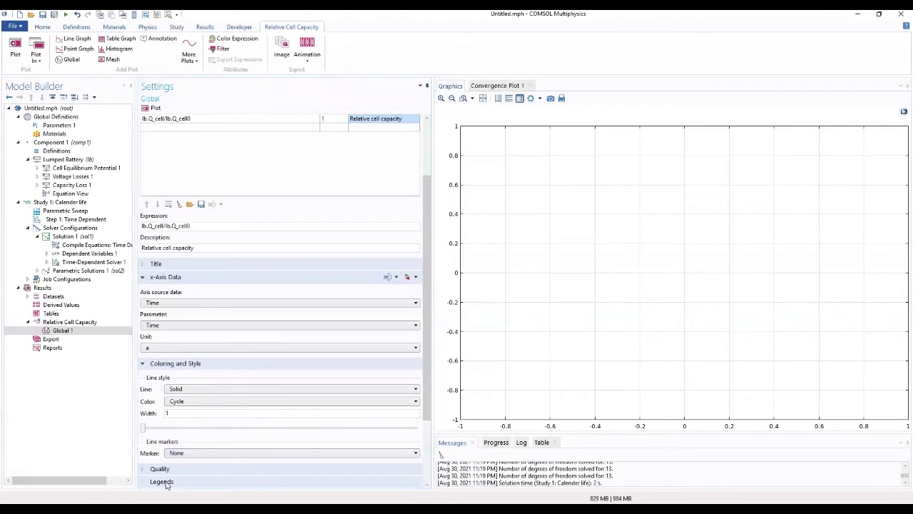
click(187, 439)
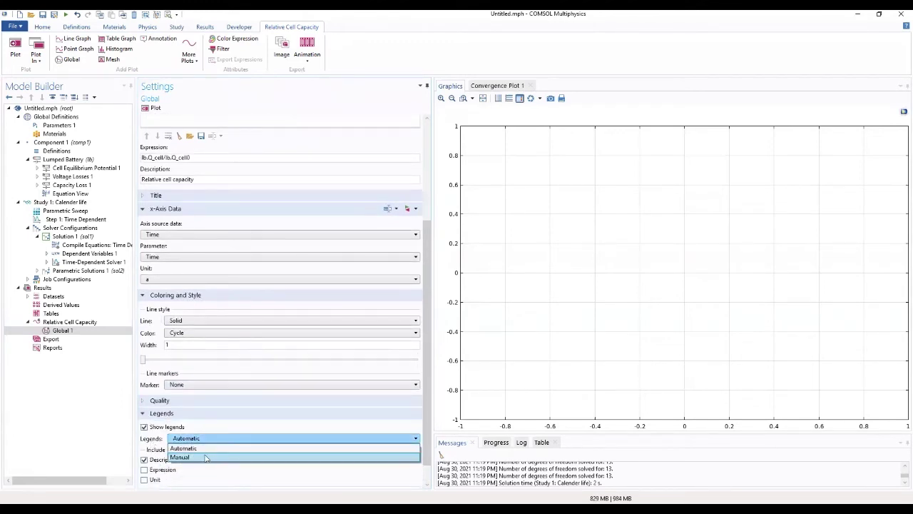
click(205, 458)
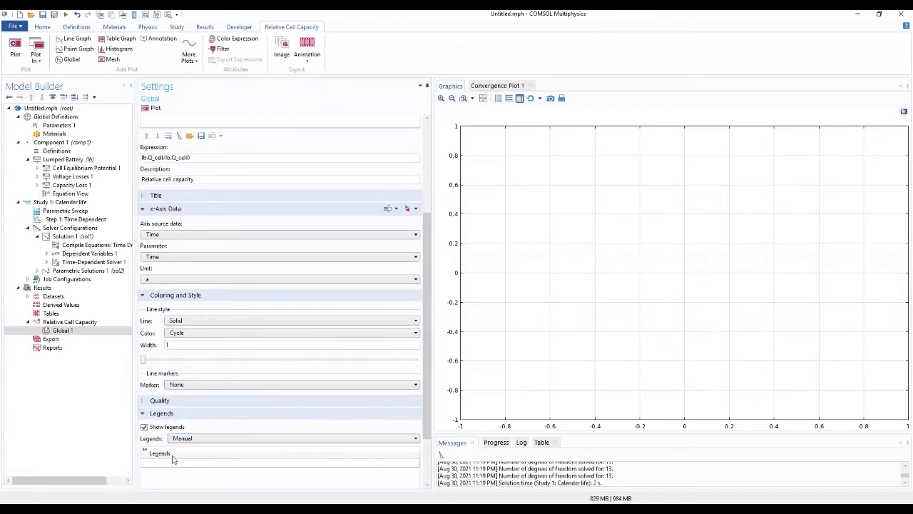
click(177, 463)
click(177, 464)
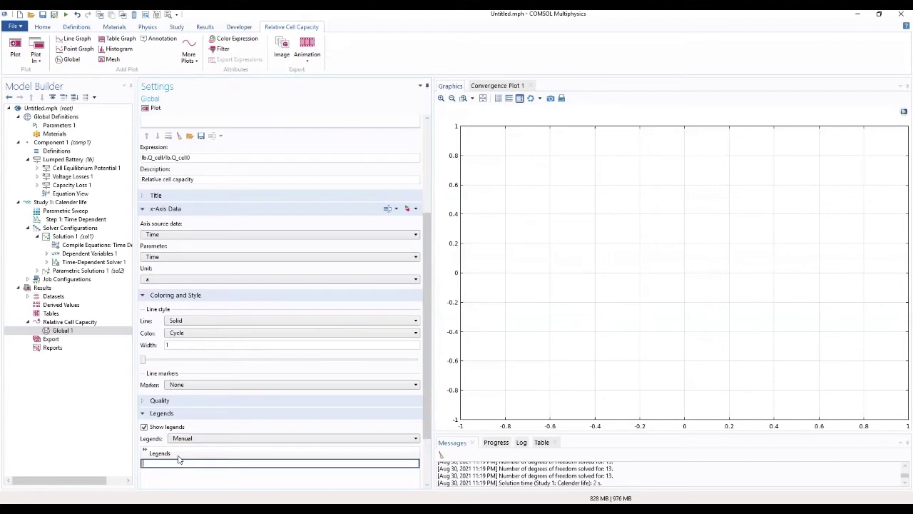
text(25% SOC)
key(Return)
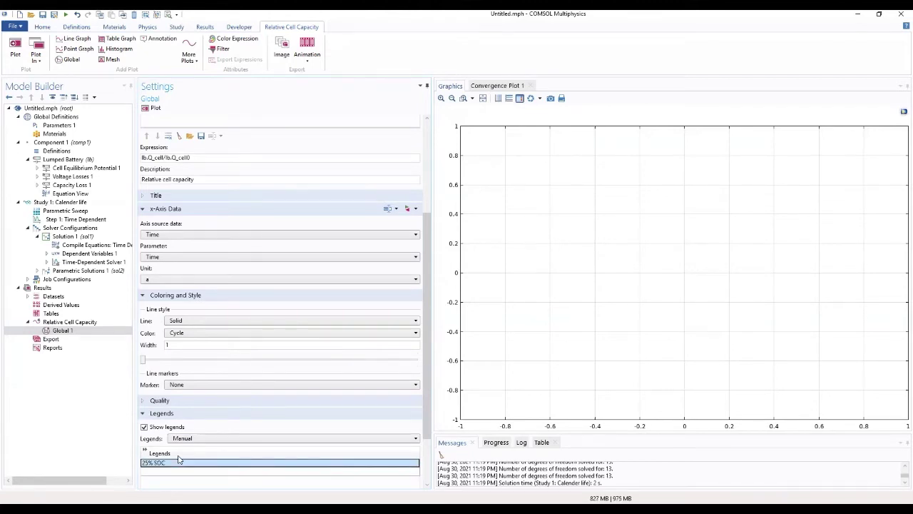
Step: Copy the "25% SOC" legend text into the second and third legend rows
key(Down)
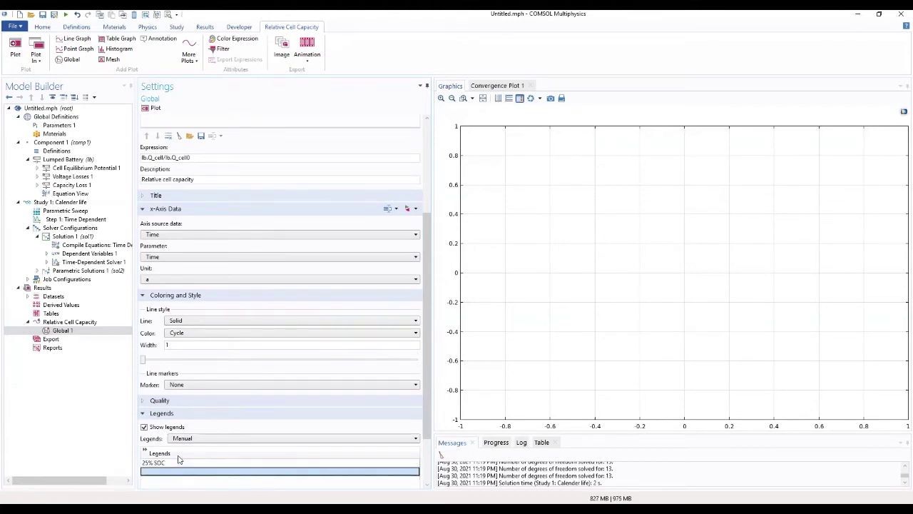
click(173, 461)
click(175, 463)
key(ctrl+c)
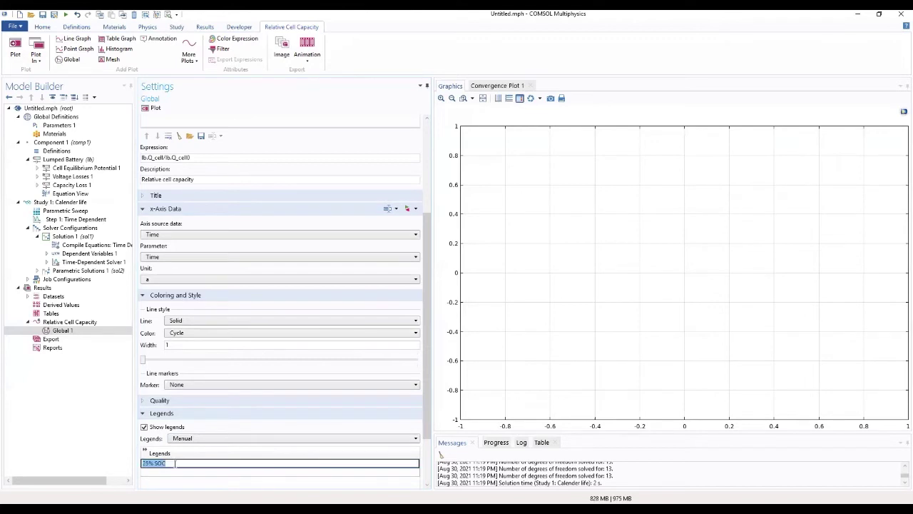
click(172, 473)
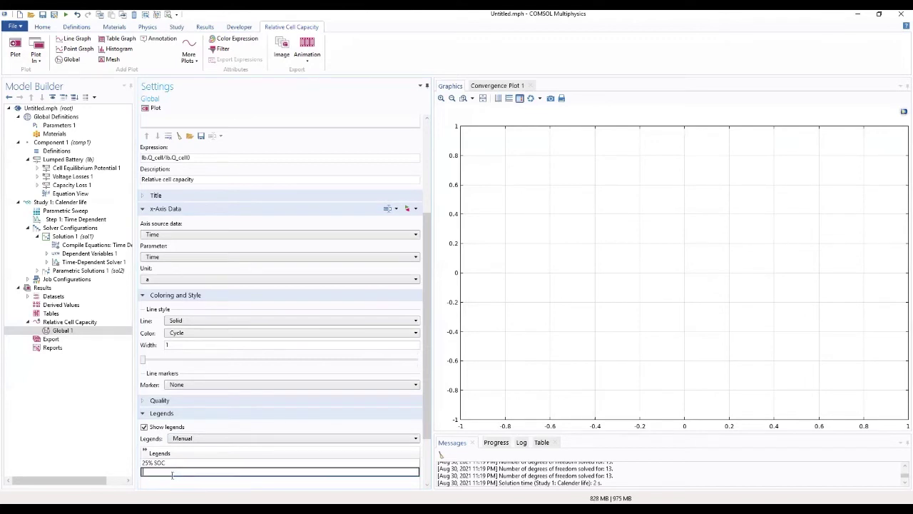
key(ctrl+v)
click(164, 483)
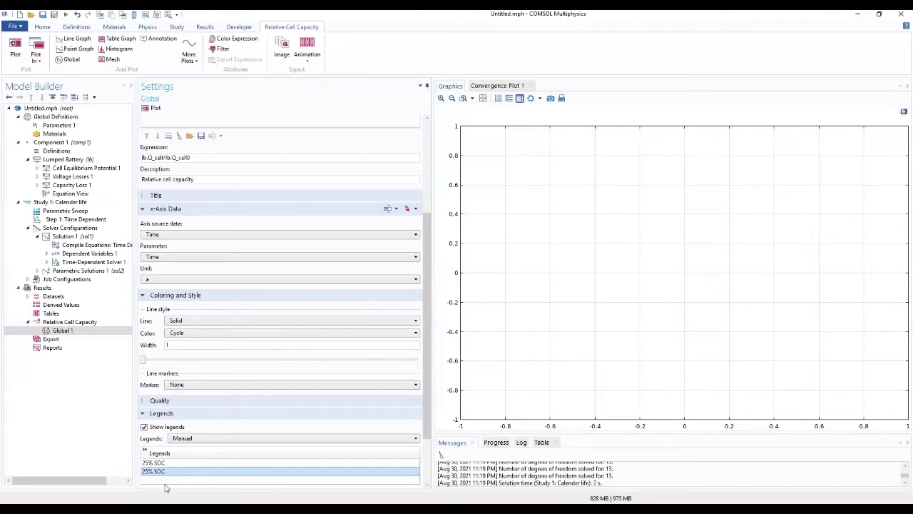
key(ctrl+v)
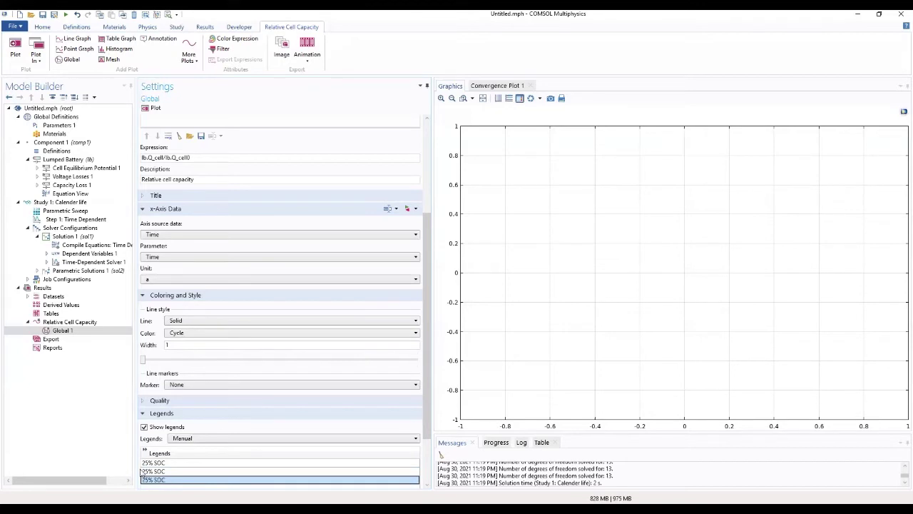
Step: Change the second and third legends to "50% SOC" and "100% SOC" and plot the relative cell capacity
click(145, 471)
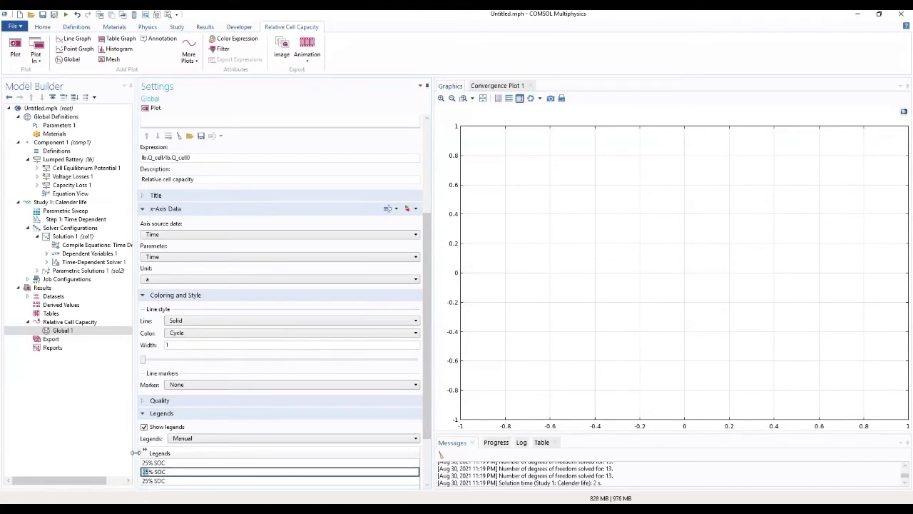
key(Delete)
key(Delete)
text(50)
click(146, 480)
drag(143, 480, 149, 481)
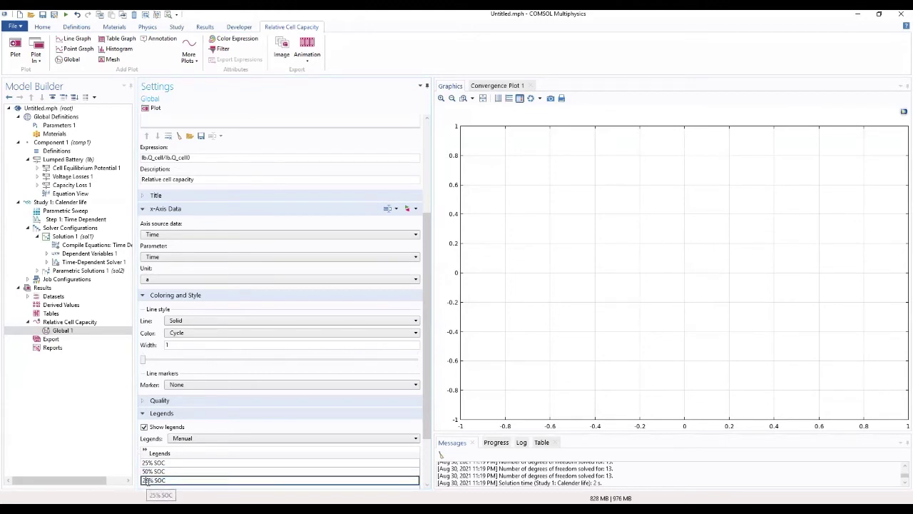
text(100)
click(110, 457)
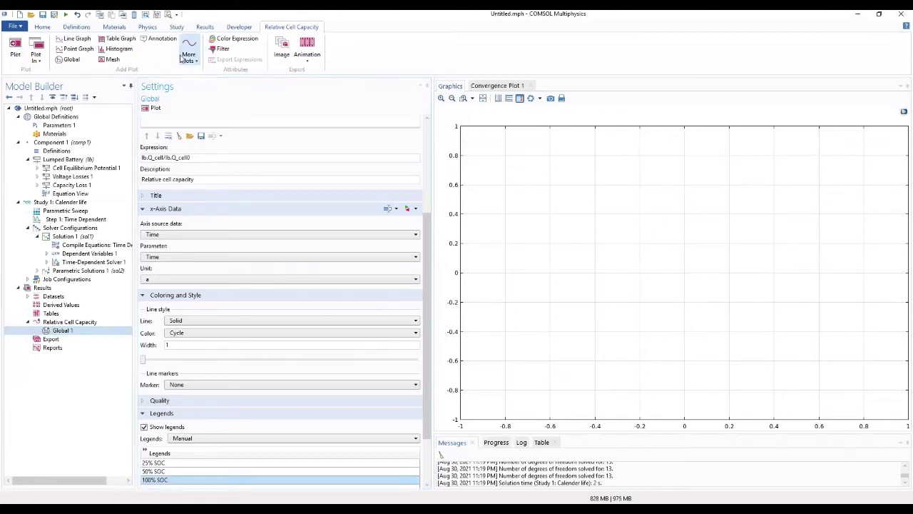
click(149, 111)
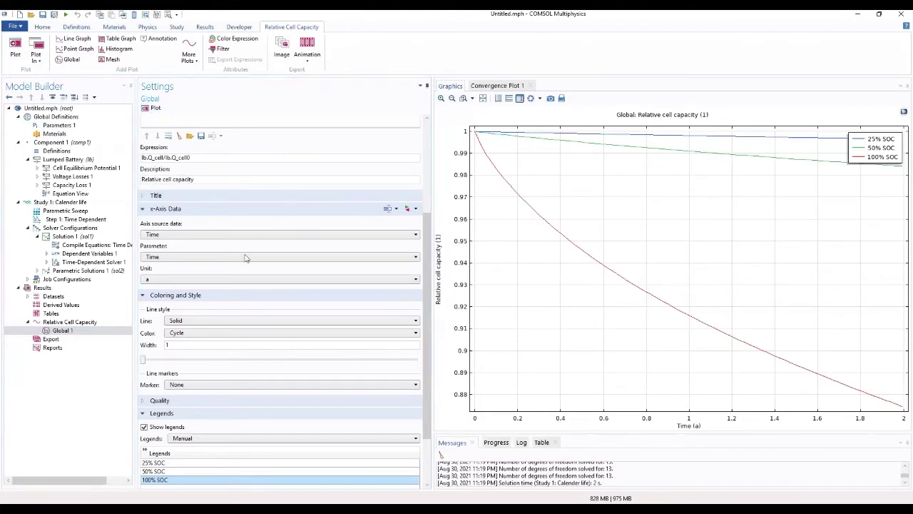
Step: Set the title type of the Relative Cell Capacity plot group to None
click(75, 322)
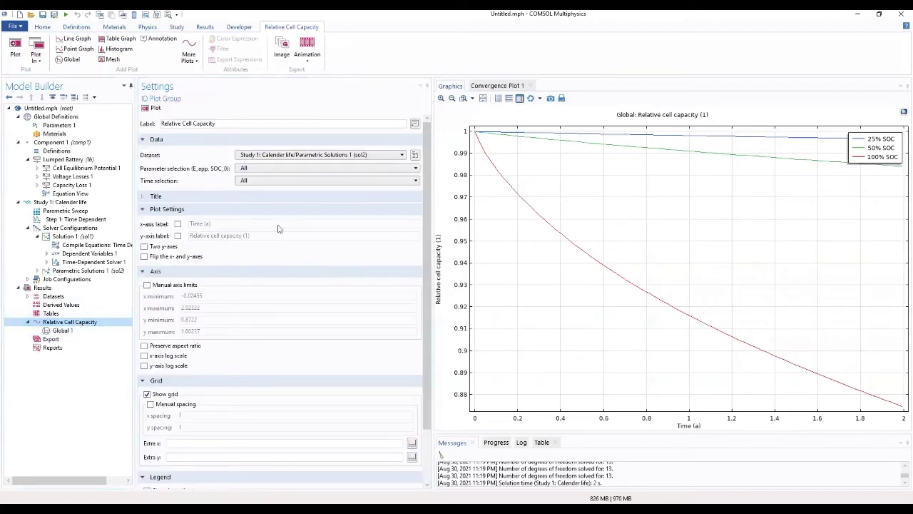
click(187, 199)
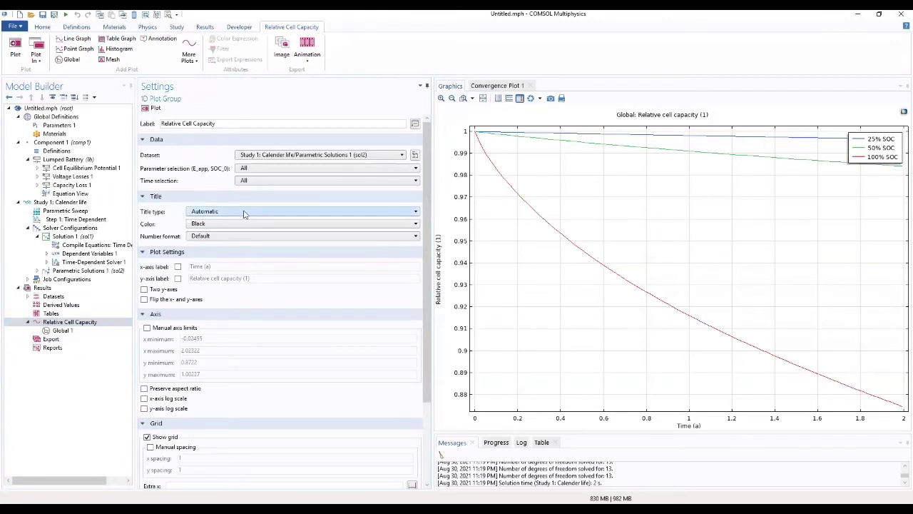
click(244, 212)
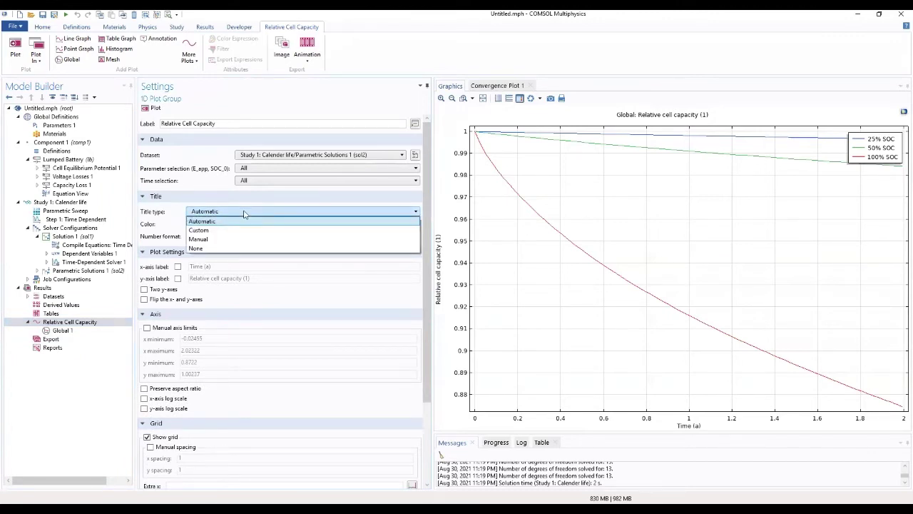
click(240, 249)
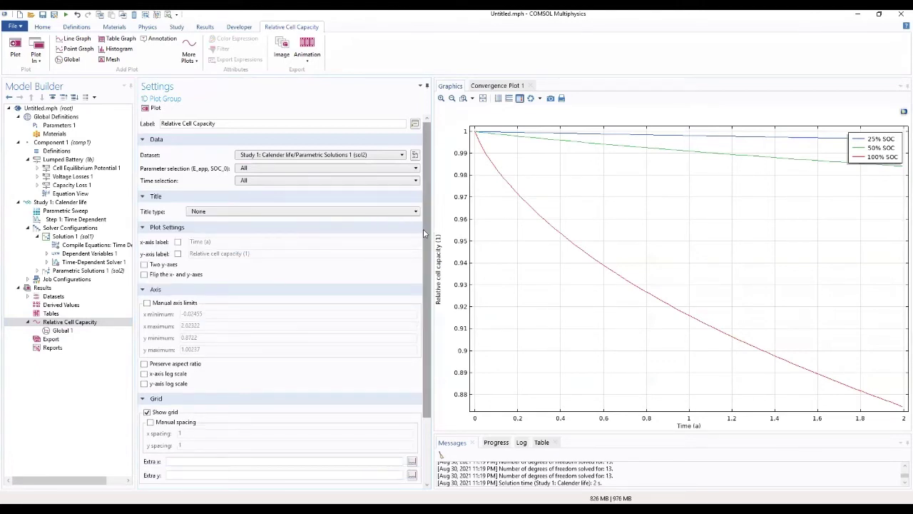
Step: Position the Relative Cell Capacity plot's legend at Lower left
drag(423, 228, 428, 321)
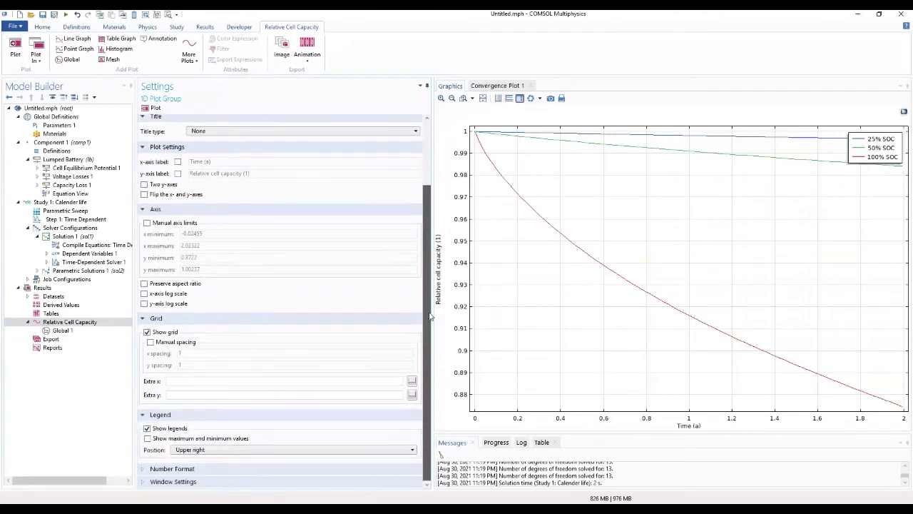
click(202, 451)
click(202, 436)
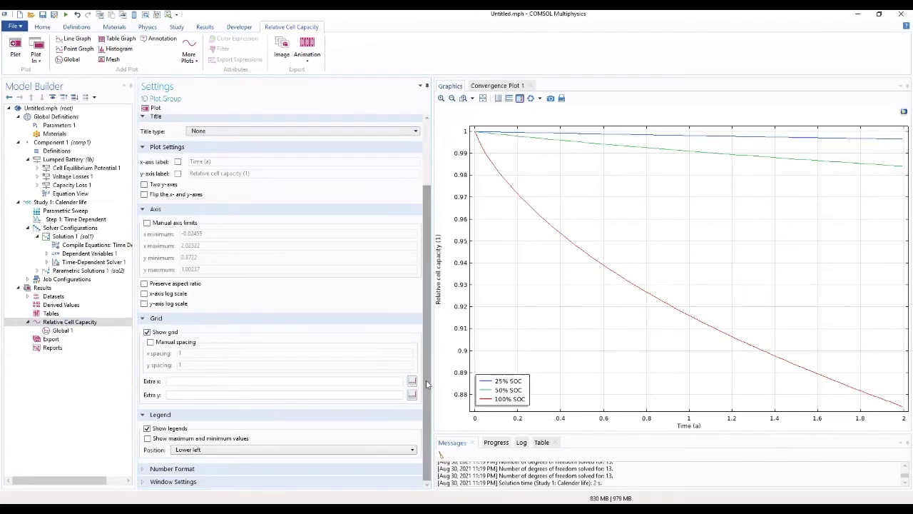
Step: Review the plot group's number format and window settings, plus the Global plot's axis, style and legend settings
drag(426, 384, 420, 425)
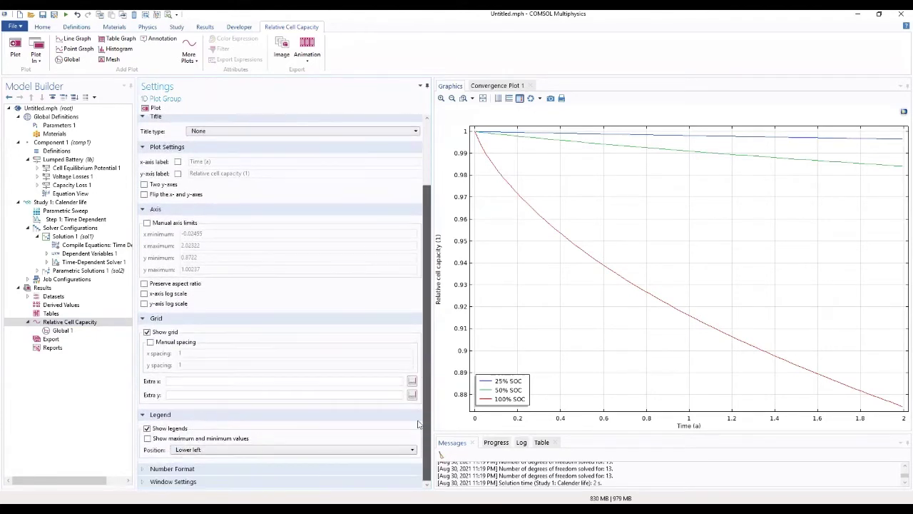
click(199, 469)
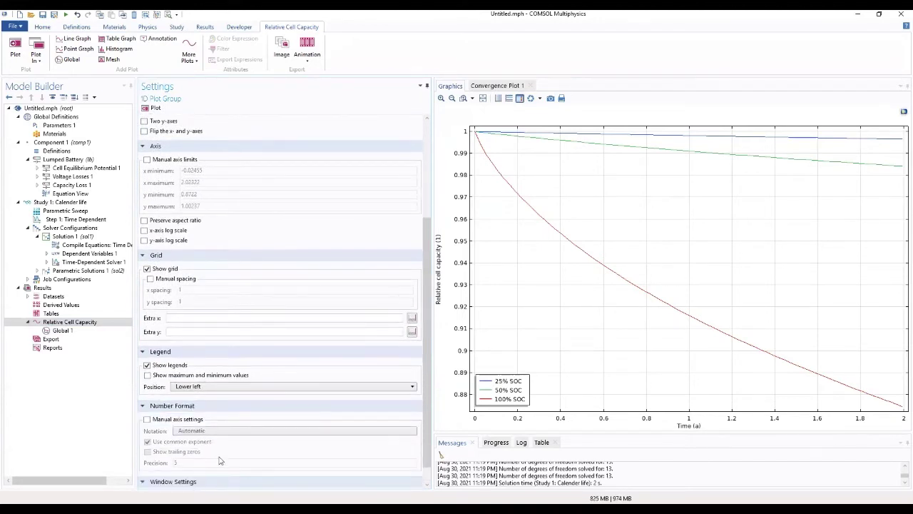
scroll(424, 433, down, 1)
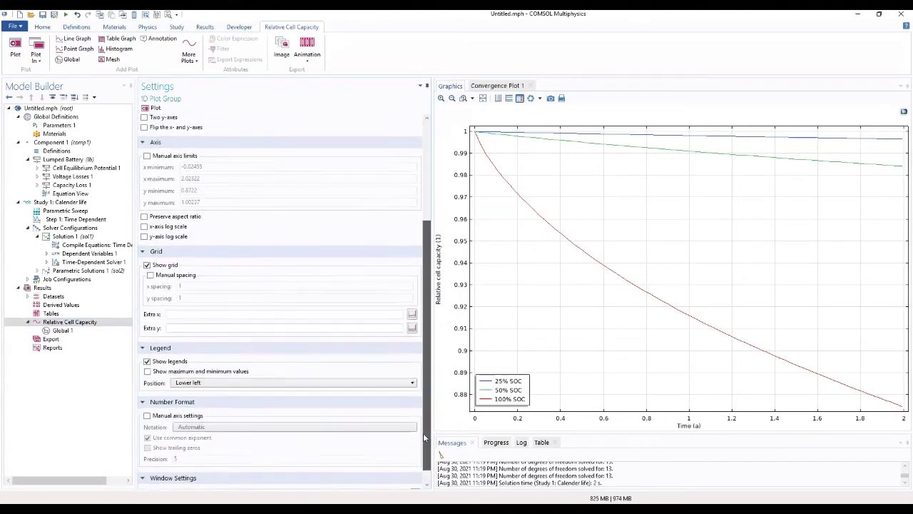
mouse_move(423, 433)
mouse_down()
mouse_move(423, 324)
mouse_move(424, 439)
mouse_up()
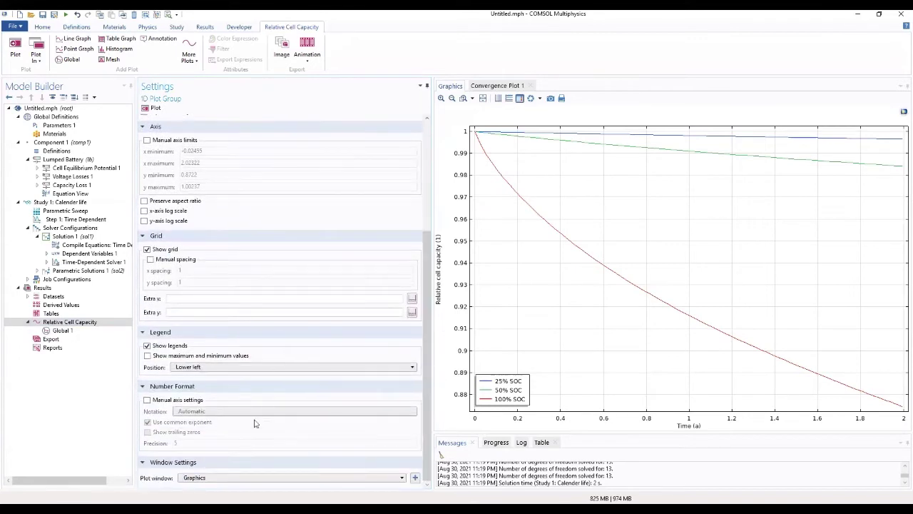
click(62, 330)
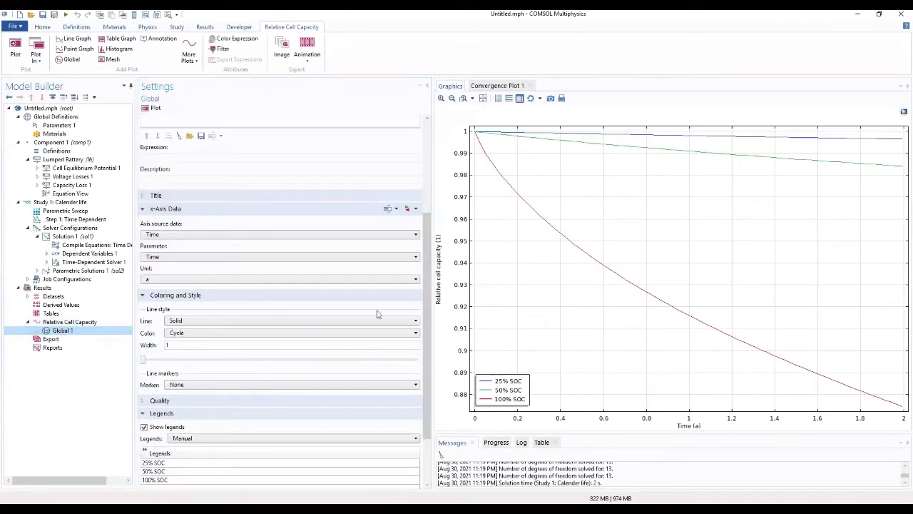
drag(426, 327, 420, 349)
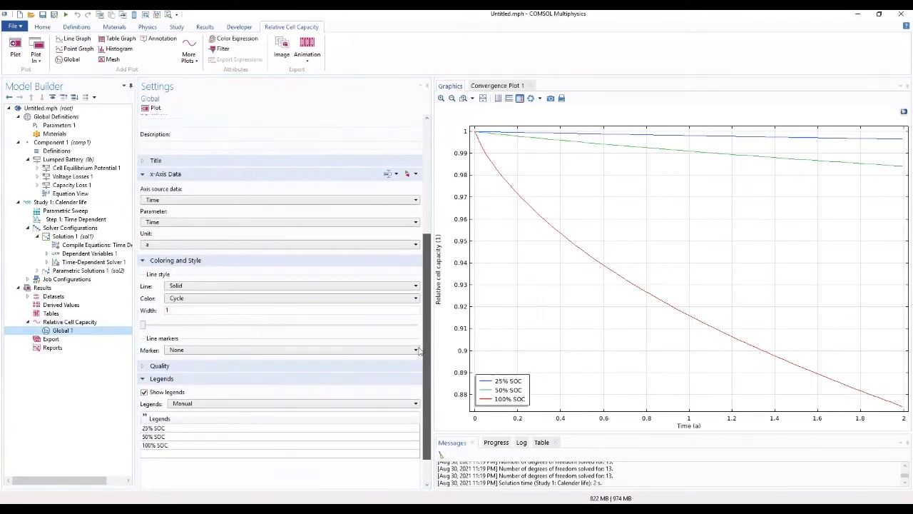
scroll(418, 371, down, 2)
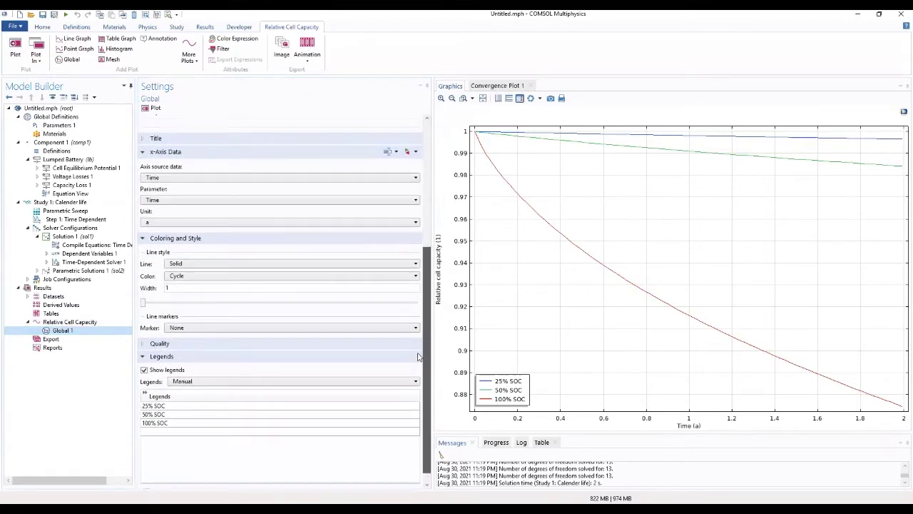
scroll(418, 357, up, 1)
scroll(357, 335, up, 8)
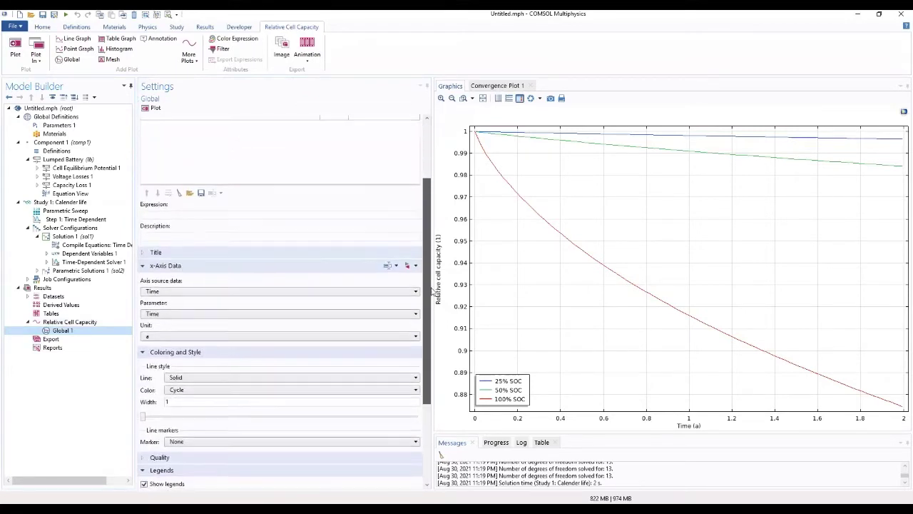
Step: Change the Lumped Battery's operation mode to Charge-discharge cycling
click(67, 161)
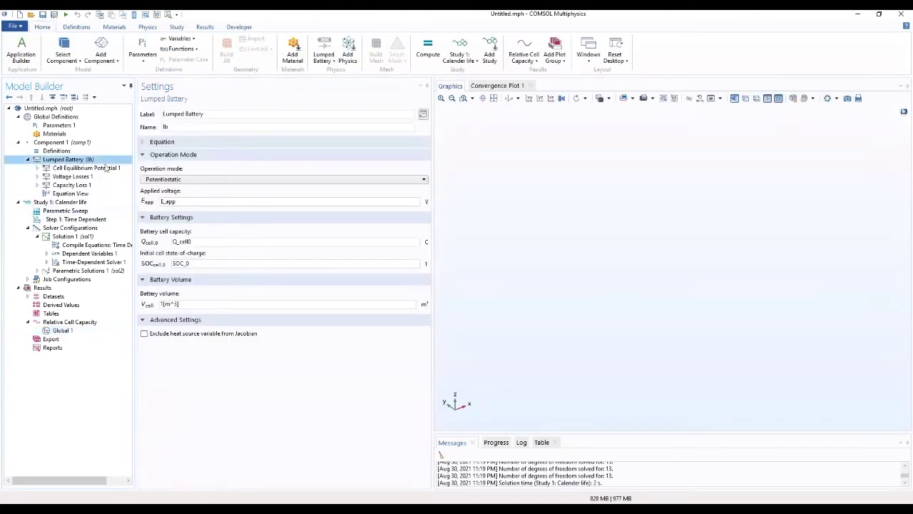
click(187, 182)
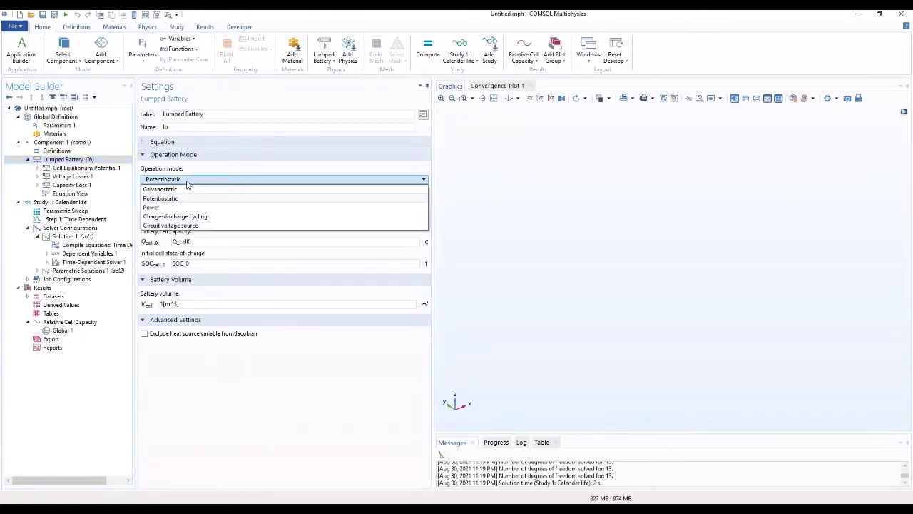
click(190, 217)
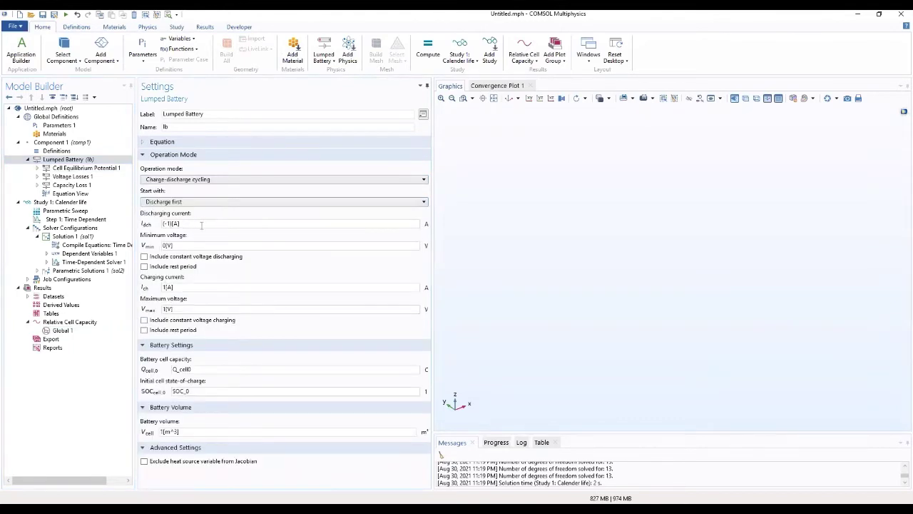
Step: Set the Lumped Battery's discharging current to -lb.I_1C
drag(202, 225, 134, 228)
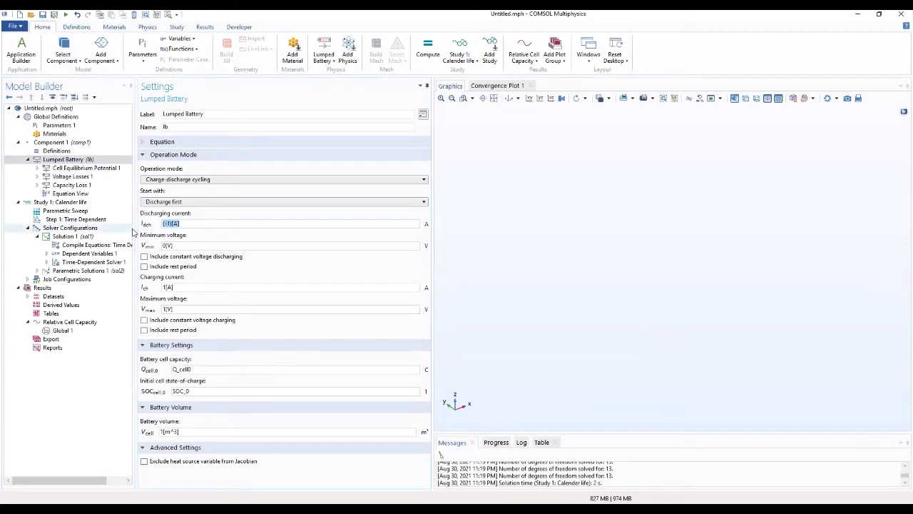
text(L)
key(BackSpace)
key(BackSpace)
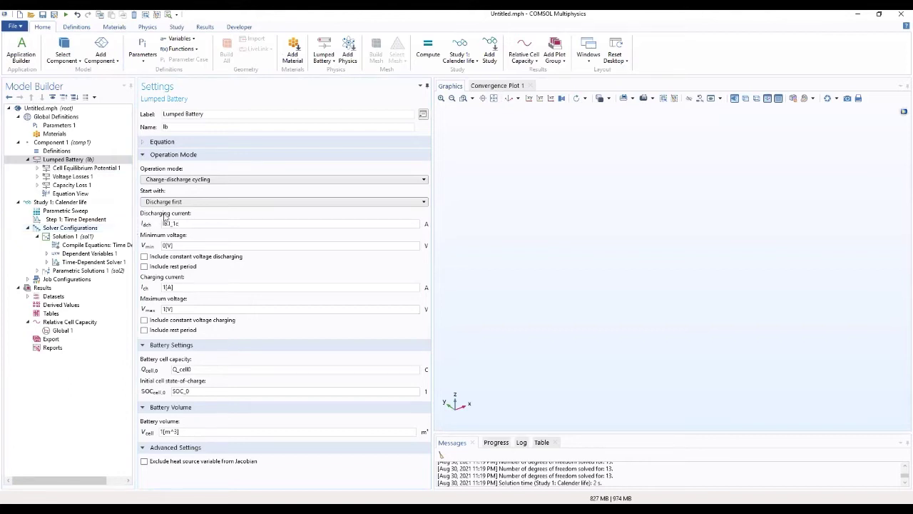
text(C)
key(Home)
text(-)
Step: Set the minimum voltage to V_min and include a rest period after discharging with resting time t_rest
drag(202, 244, 152, 249)
text(v)
text(v)
text(V)
text(_min)
click(145, 266)
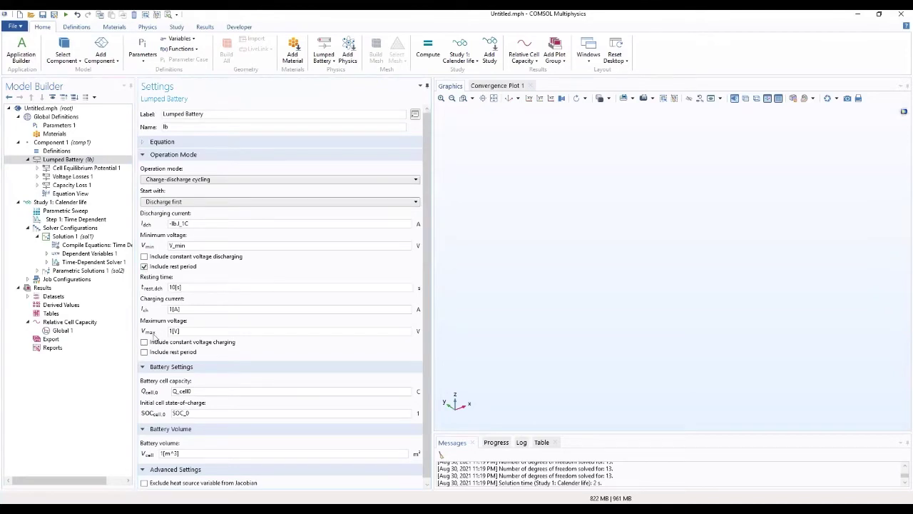
double_click(169, 287)
text(1)
text(_rest)
Step: Set the Lumped Battery's charging current to lb.I_1C
drag(193, 309, 156, 311)
key(BackSpace)
text(lb.I_1C)
Step: Show the Lumped Battery's equations and set the maximum voltage to V_max
mouse_move(426, 284)
mouse_down()
mouse_move(427, 373)
mouse_move(423, 268)
mouse_up()
drag(430, 226, 432, 208)
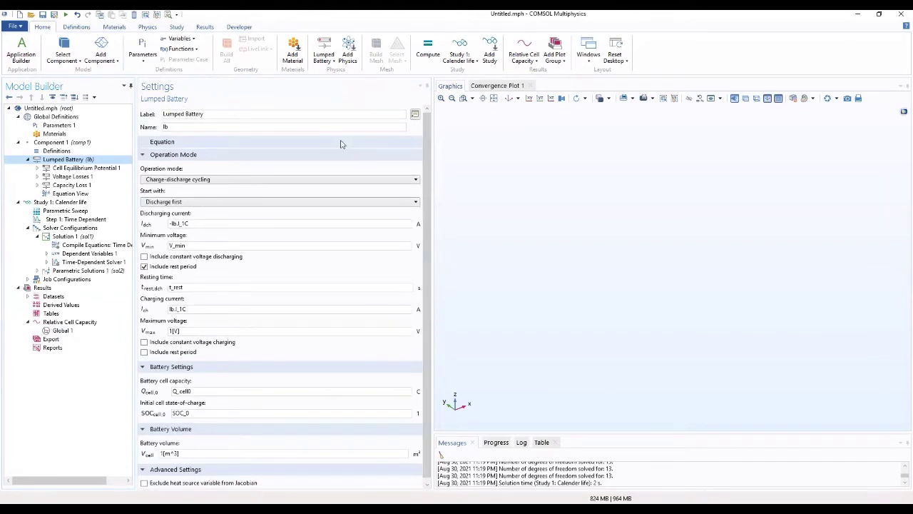
click(342, 143)
scroll(265, 324, down, 3)
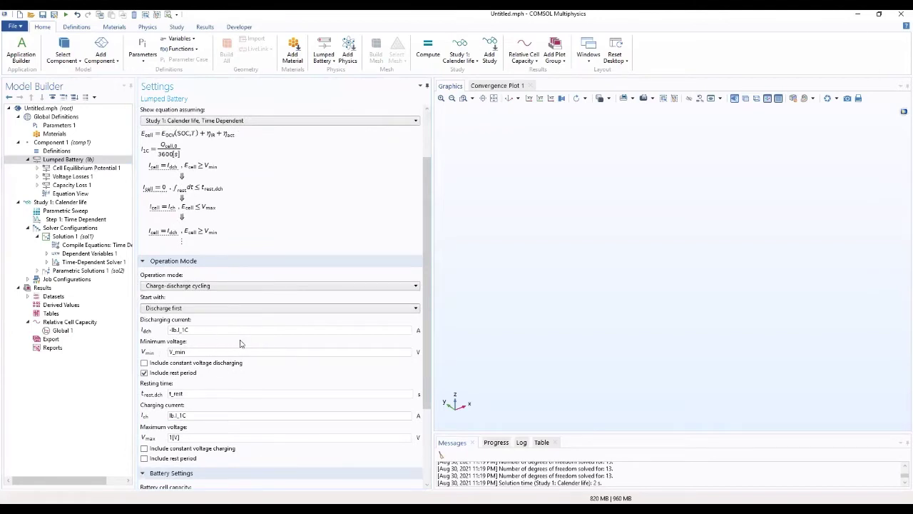
drag(429, 275, 418, 365)
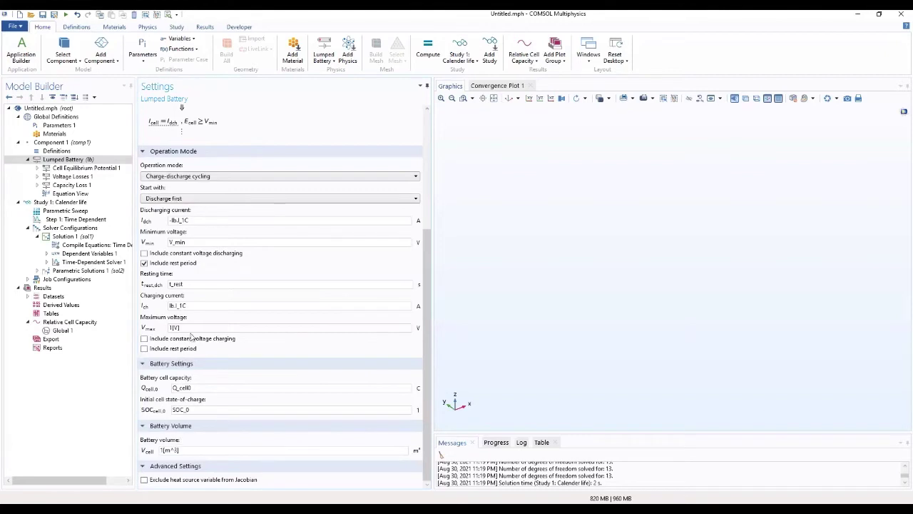
drag(194, 324, 151, 328)
text(V_MA)
key(BackSpace)
key(BackSpace)
text(max)
key(BackSpace)
text(V)
Step: Include a rest period after charging and copy t_rest from the discharge resting time into its resting time
click(144, 349)
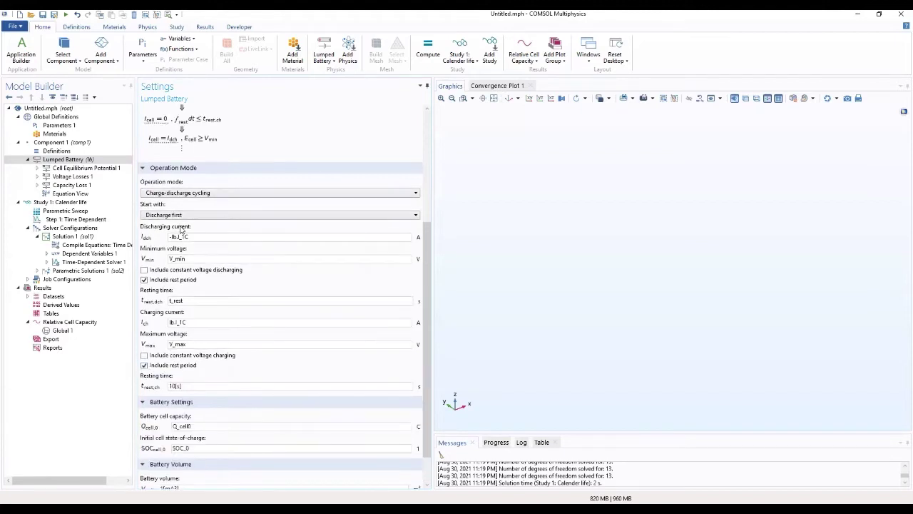
drag(184, 300, 157, 303)
key(ctrl+c)
click(181, 386)
drag(181, 386, 169, 386)
key(ctrl+v)
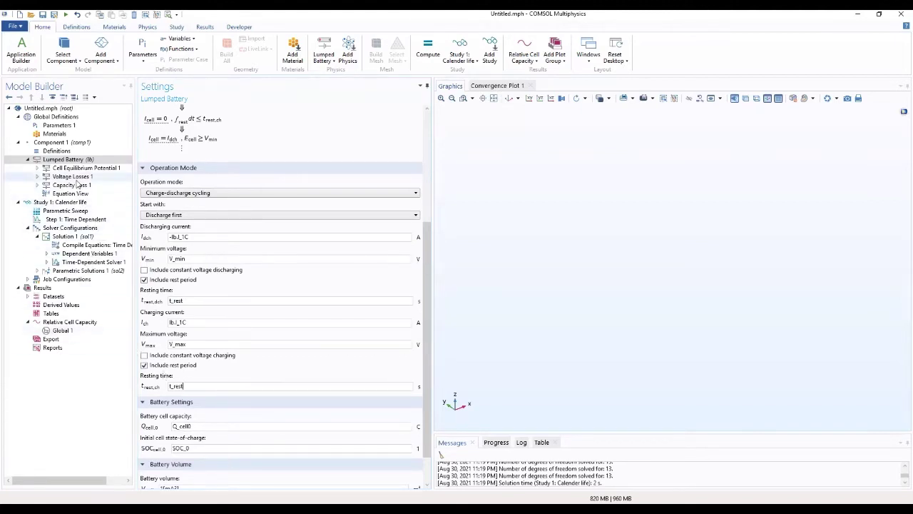
Step: Include the current-dependent aging factor in Capacity Loss 1 and set the cycling capacity loss factor to H
click(72, 176)
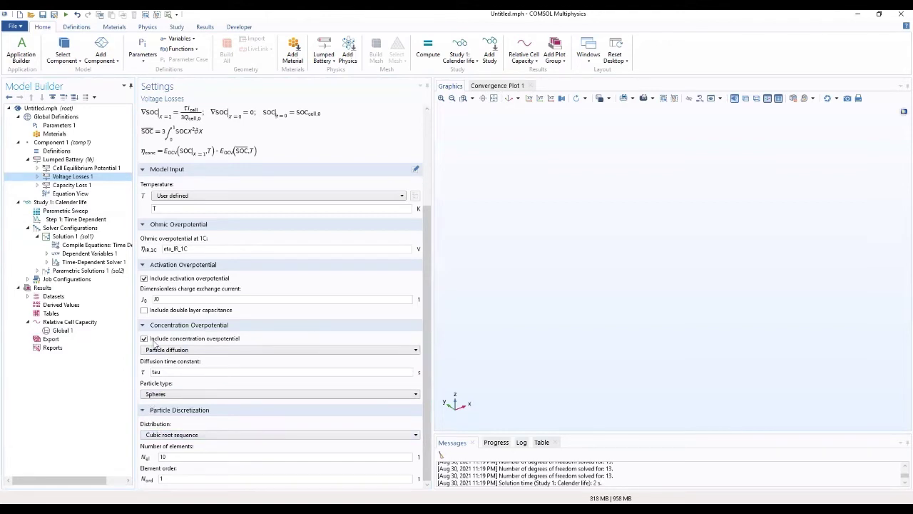
click(84, 185)
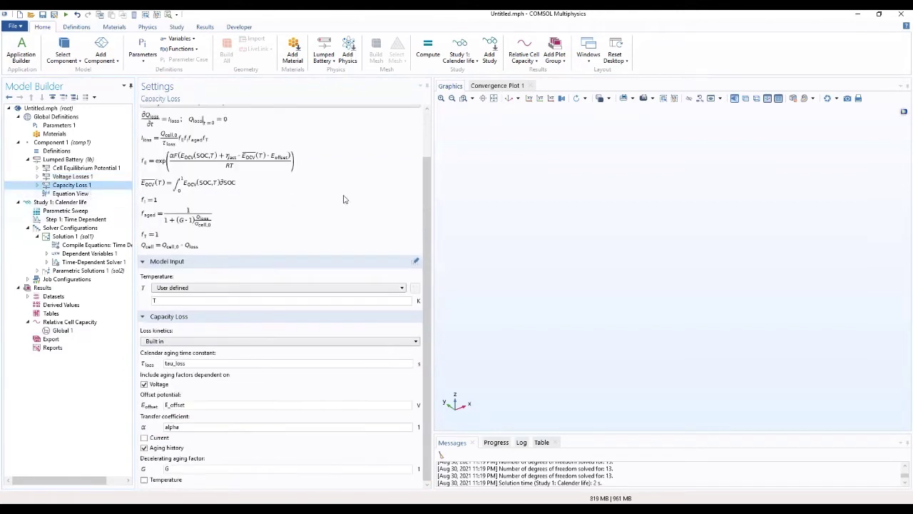
click(144, 438)
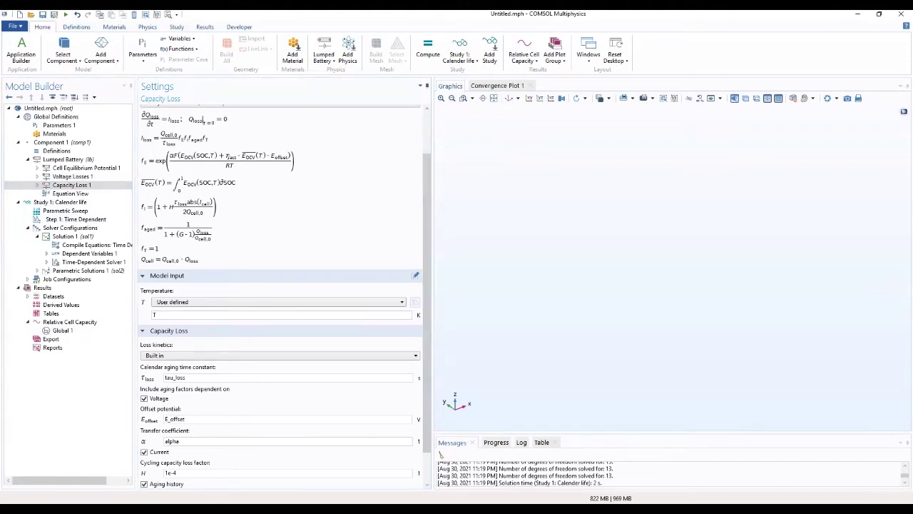
scroll(428, 377, down, 1)
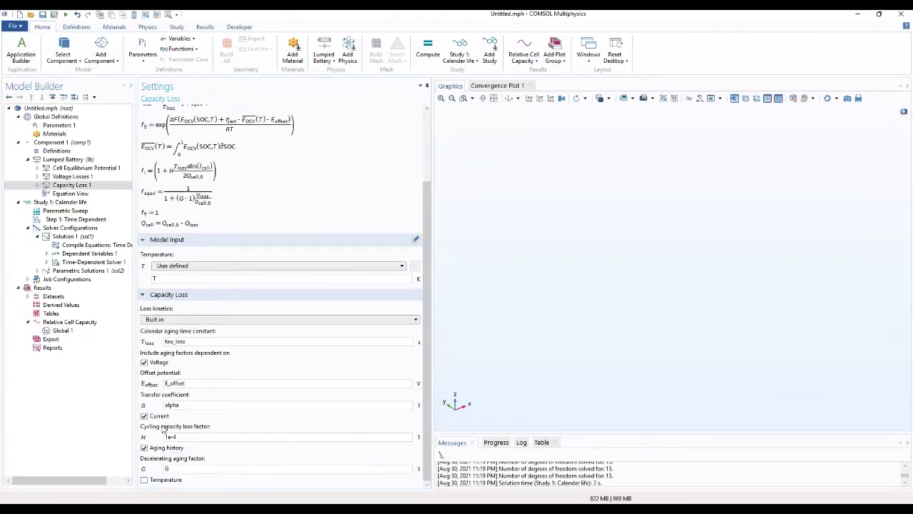
drag(180, 437, 148, 437)
text(H)
key(BackSpace)
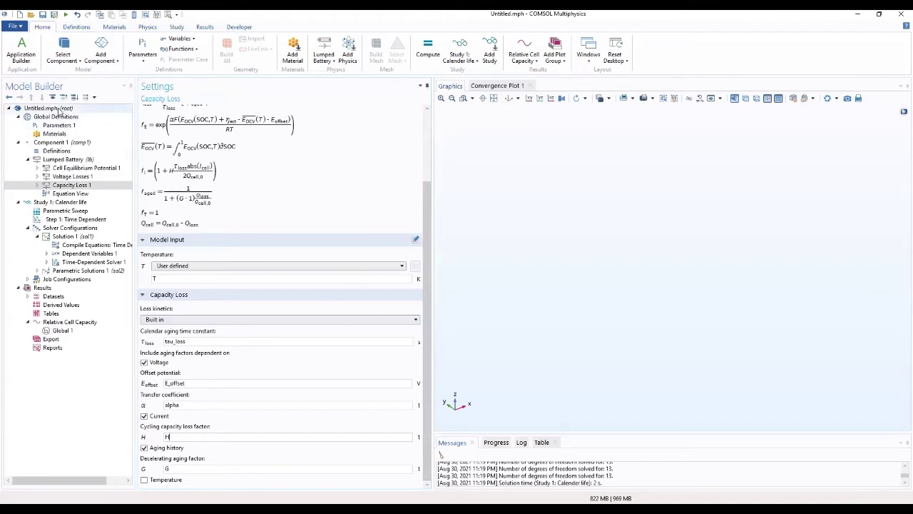
Step: Add a Time Dependent study to the model and label it Study 2: Cycle life
click(61, 108)
right_click(61, 110)
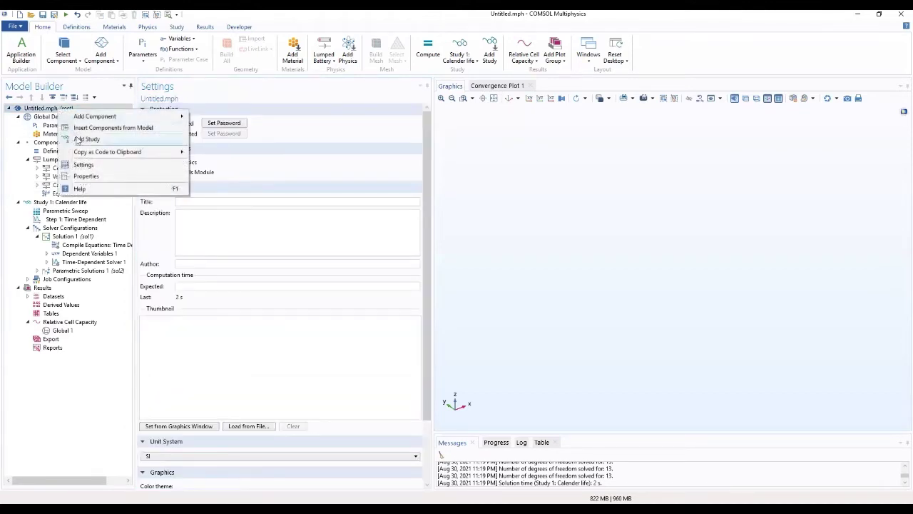
click(86, 139)
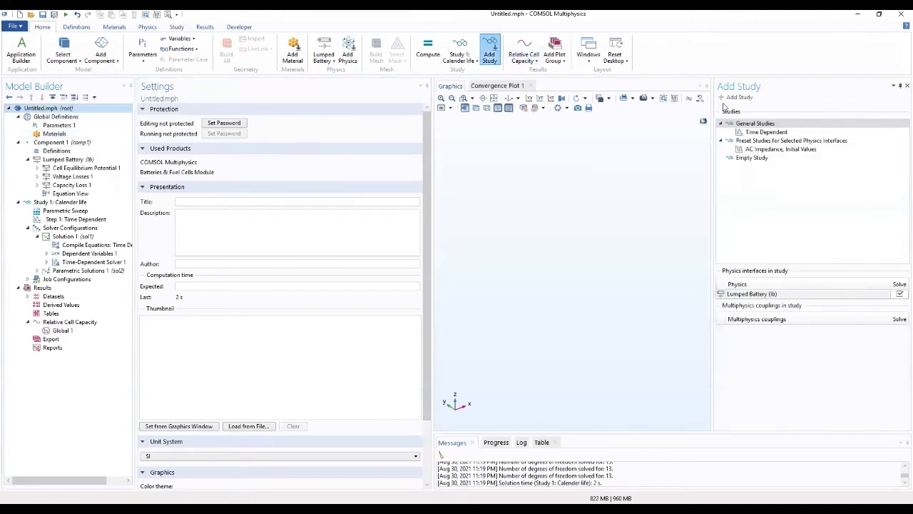
double_click(764, 133)
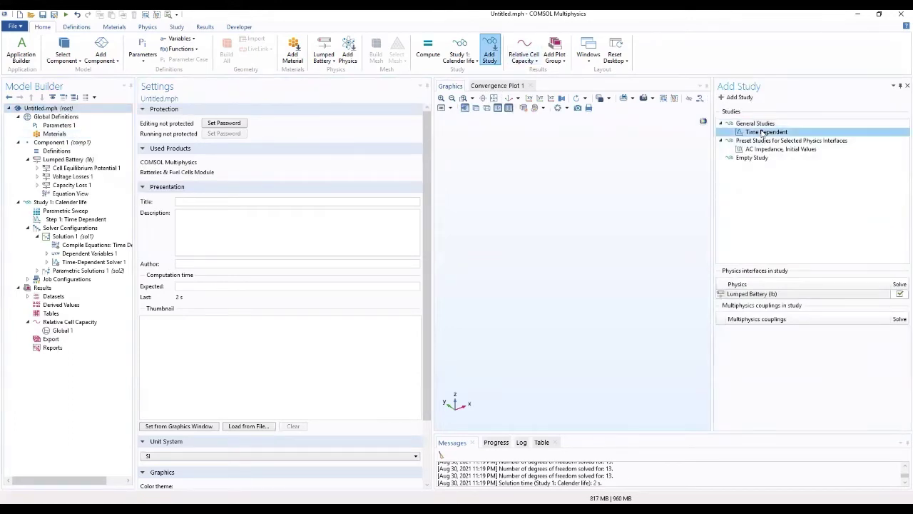
click(900, 85)
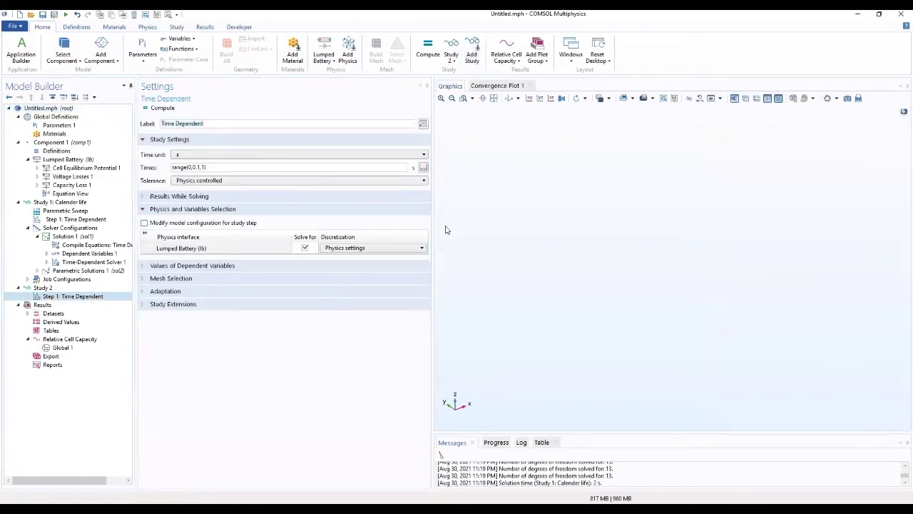
click(43, 288)
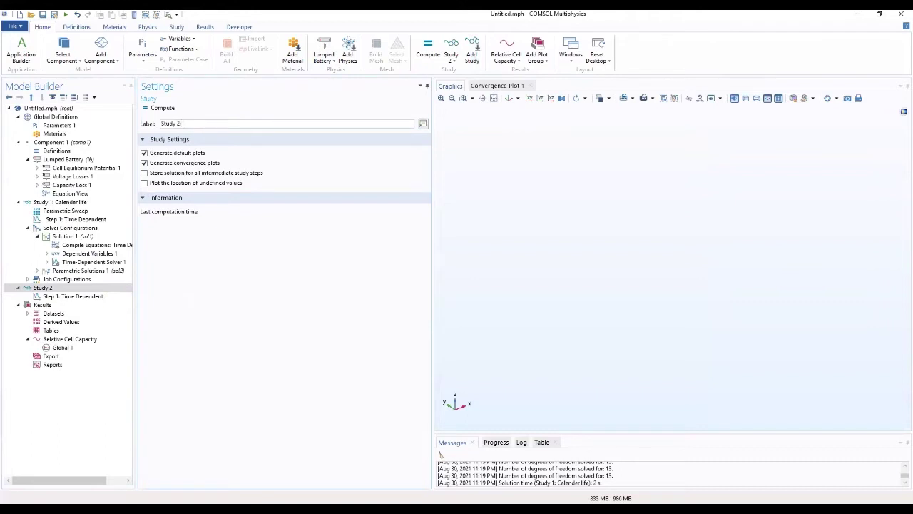
text(cycle life)
Step: Copy the output times from Study 1's time-dependent step into Study 2's and change the end time, giving range(0,10[d],1[a])
click(54, 297)
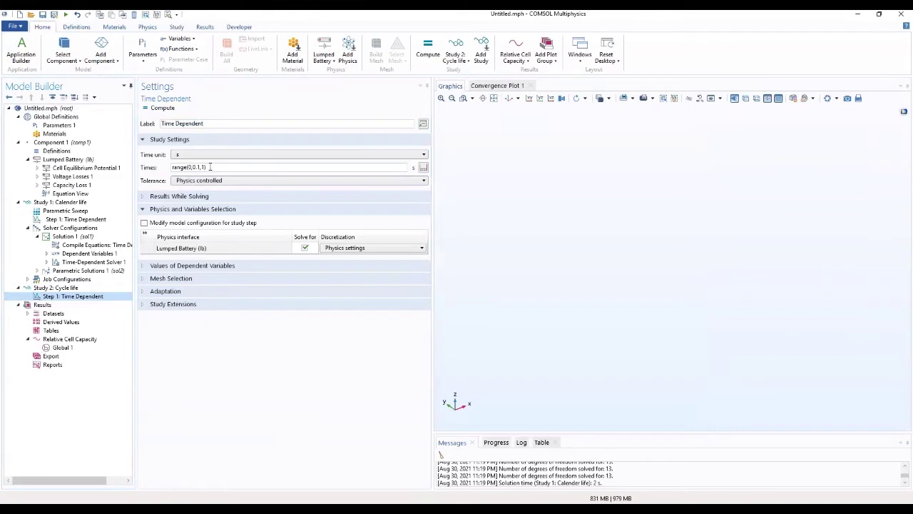
click(73, 219)
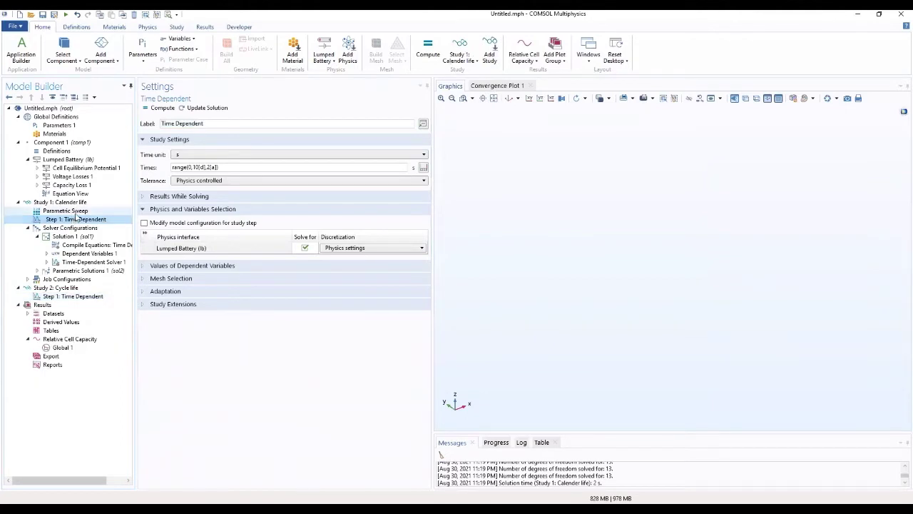
drag(244, 167, 148, 172)
key(ctrl+c)
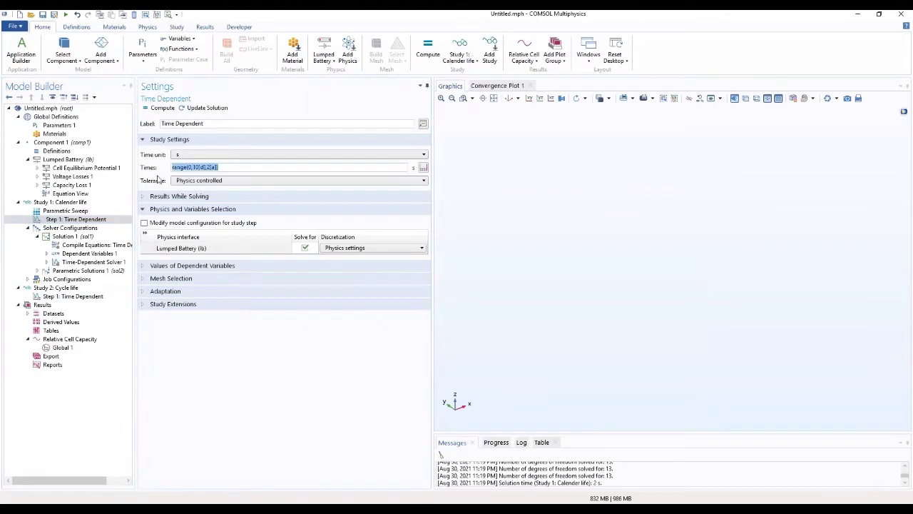
click(70, 288)
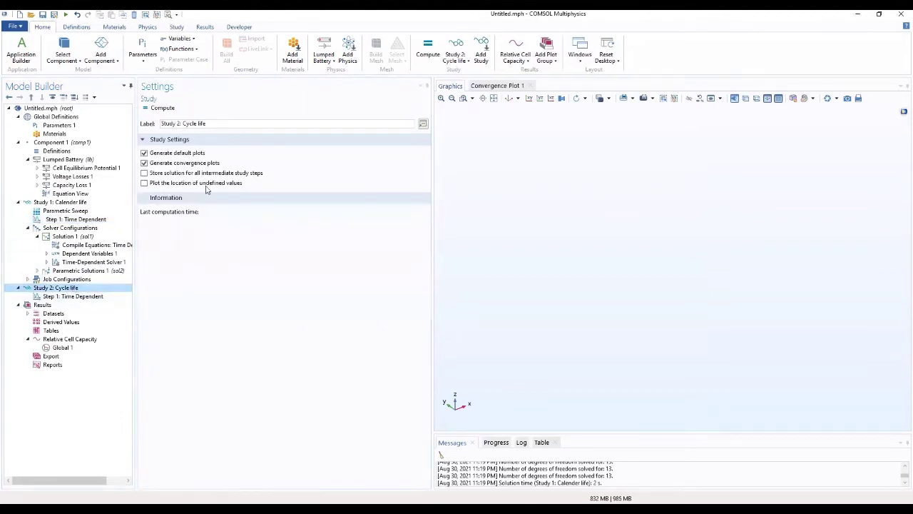
click(71, 296)
drag(212, 167, 163, 180)
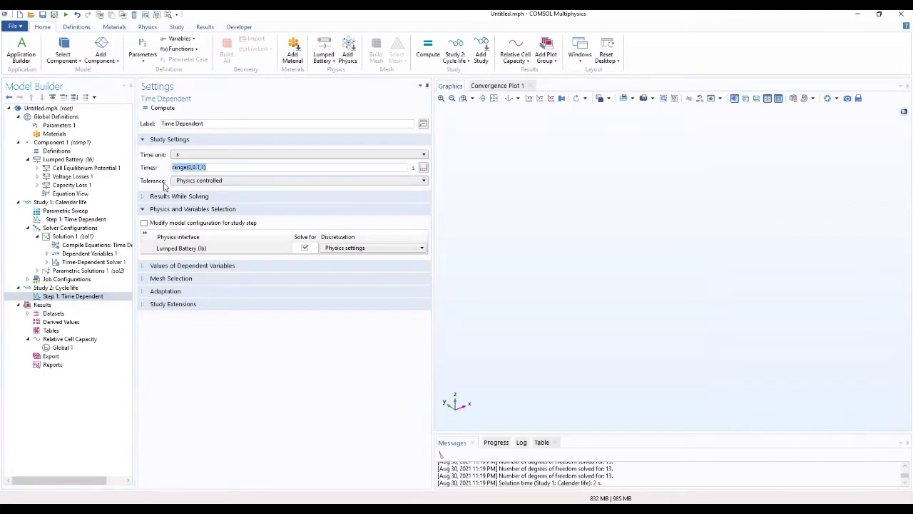
key(ctrl+v)
click(212, 166)
key(BackSpace)
text(1)
Step: Disable default plot generation for Study 2: Cycle life, compute it, and show the solver progress in an enlarged view
click(69, 289)
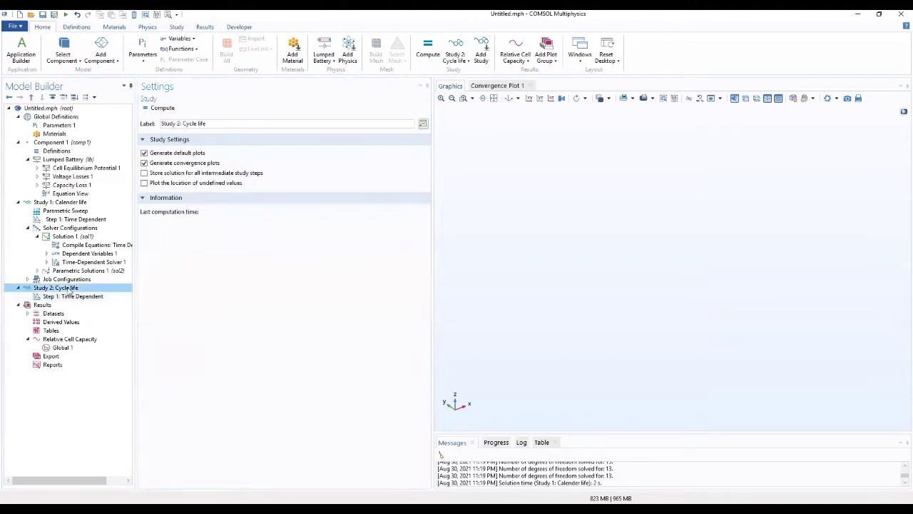
click(144, 153)
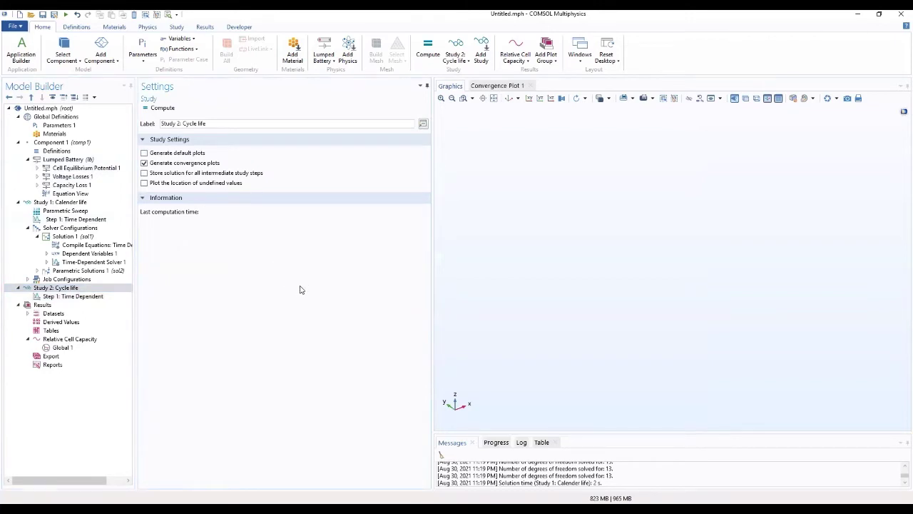
click(163, 107)
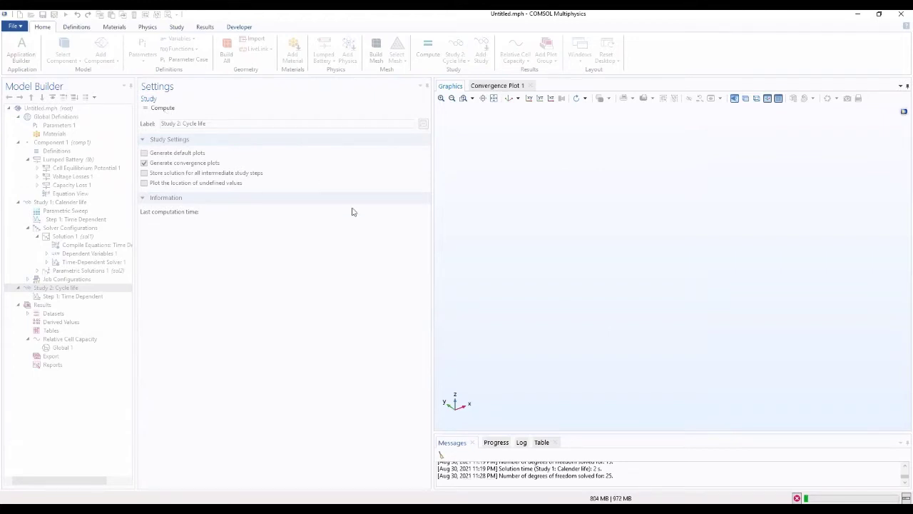
click(496, 444)
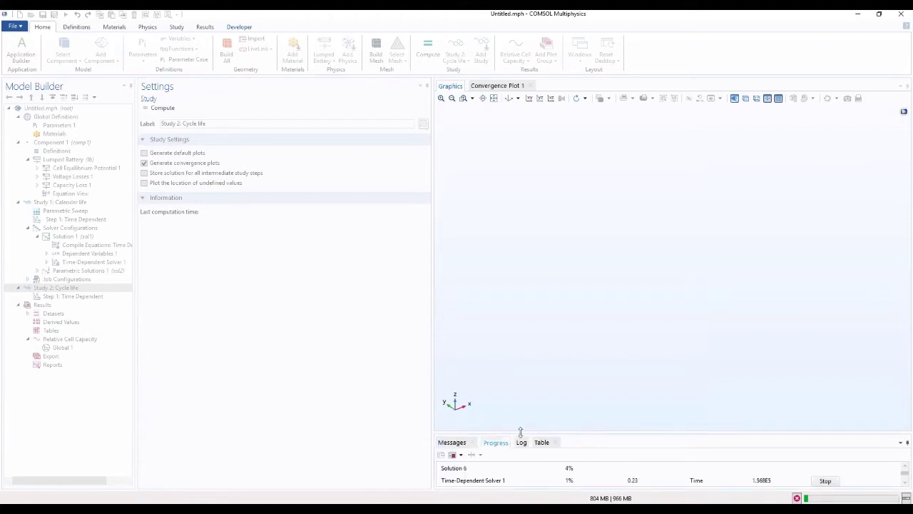
drag(521, 432, 523, 343)
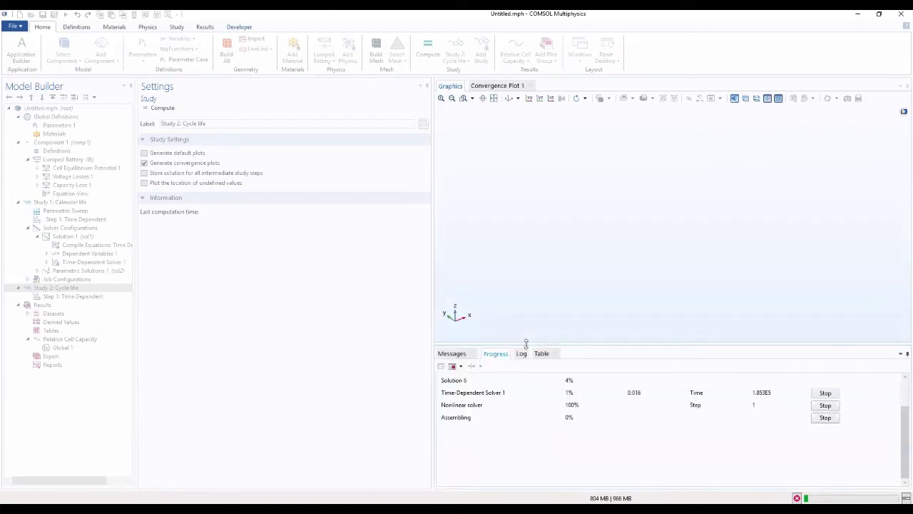
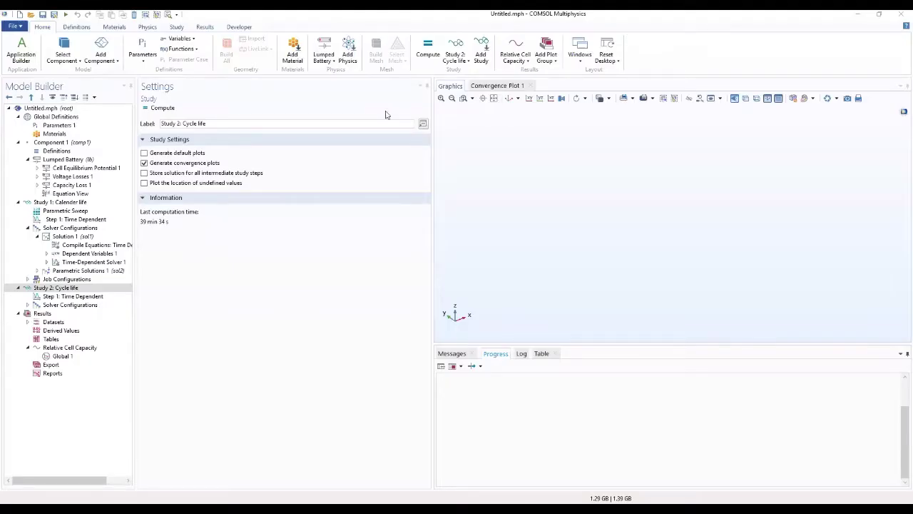
Step: Duplicate Global 1 in the Relative Cell Capacity plot and set the copy's dataset to Study 2: Cycle life/Solution 6 (sol6)
click(61, 356)
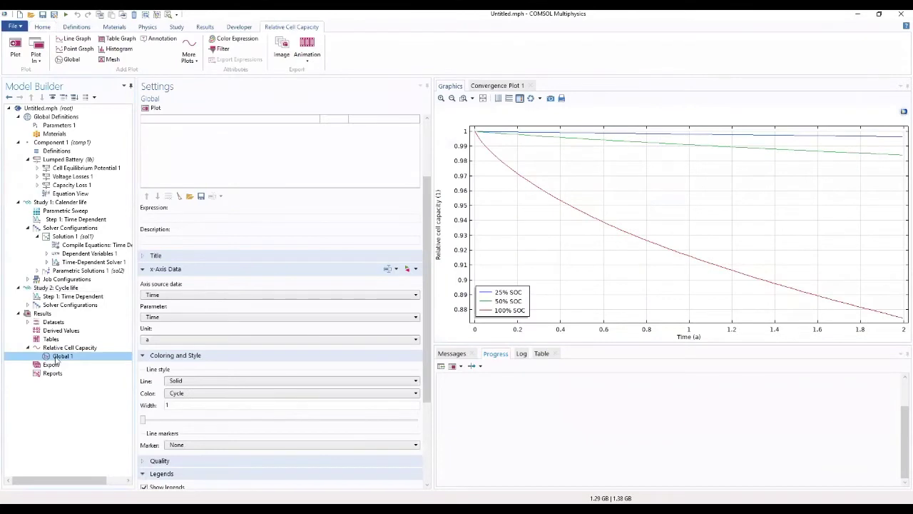
right_click(57, 357)
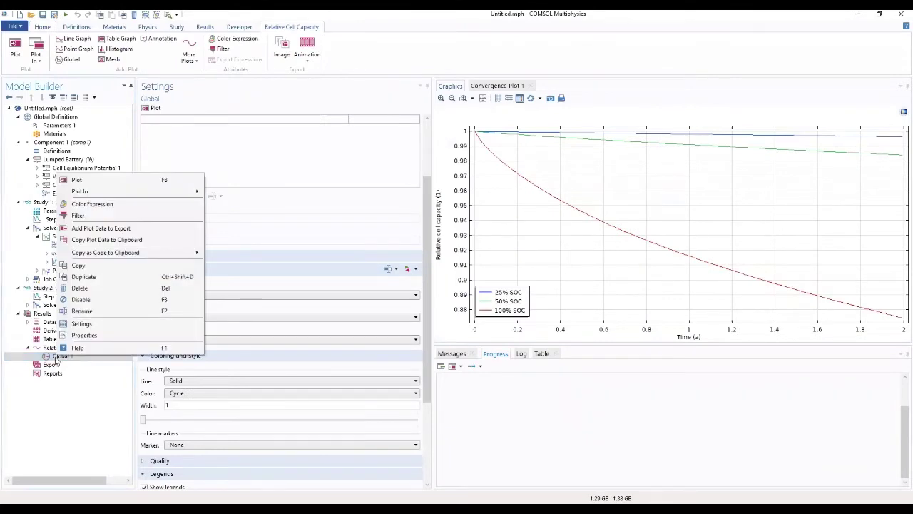
click(83, 278)
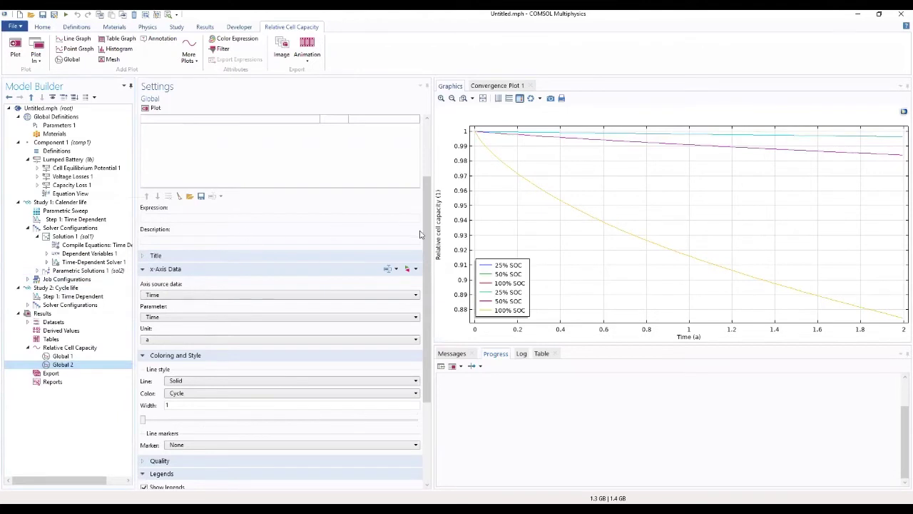
scroll(420, 234, up, 3)
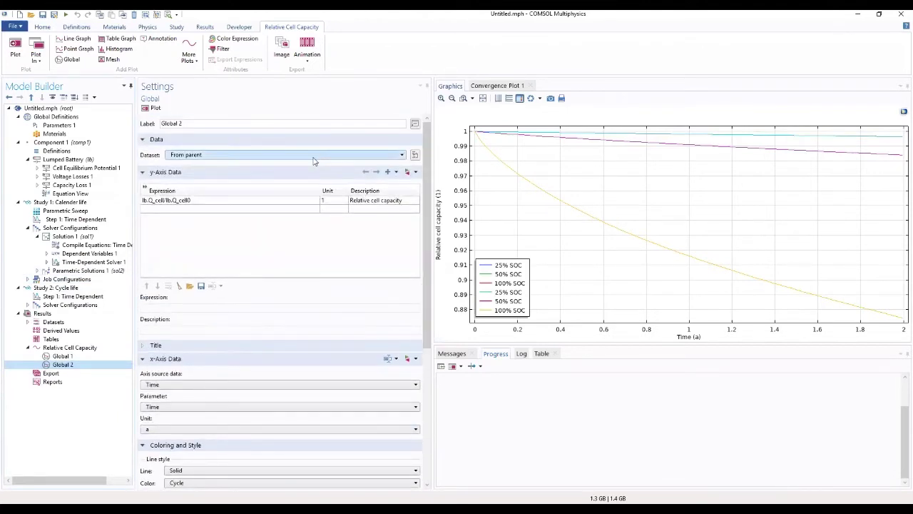
click(314, 155)
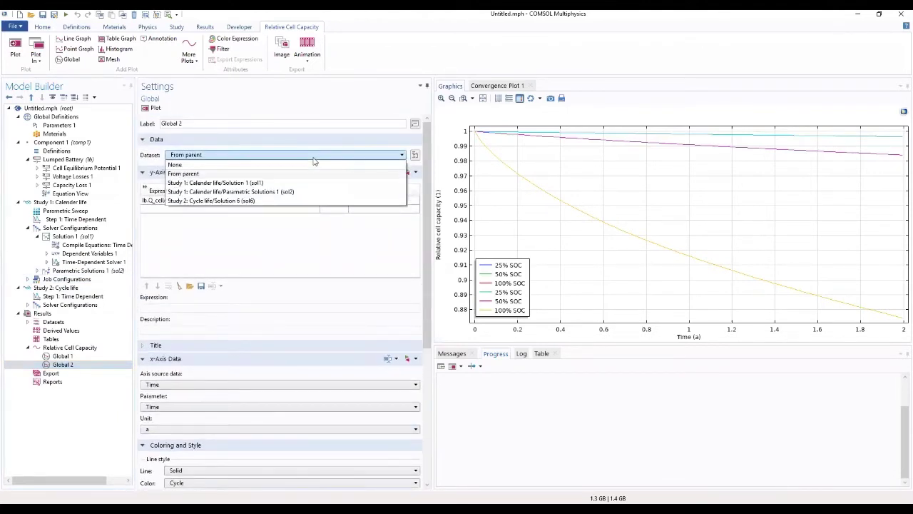
click(298, 200)
Step: Replace the three SOC legends of Global 2 with the single manual legend "1C cycling"
drag(427, 197, 431, 328)
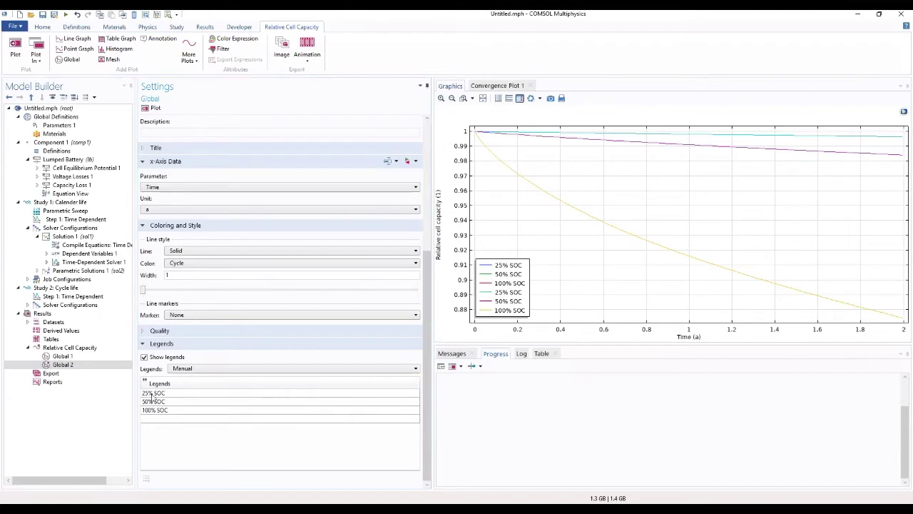
double_click(179, 410)
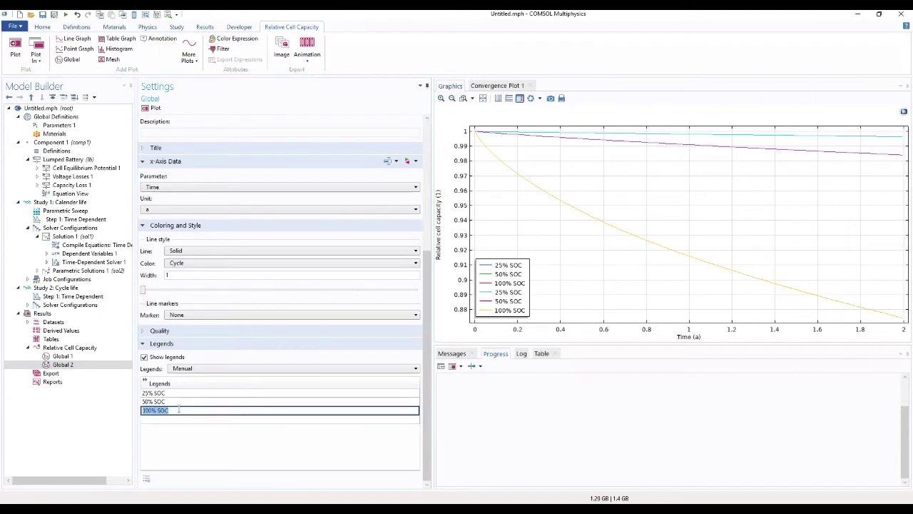
key(BackSpace)
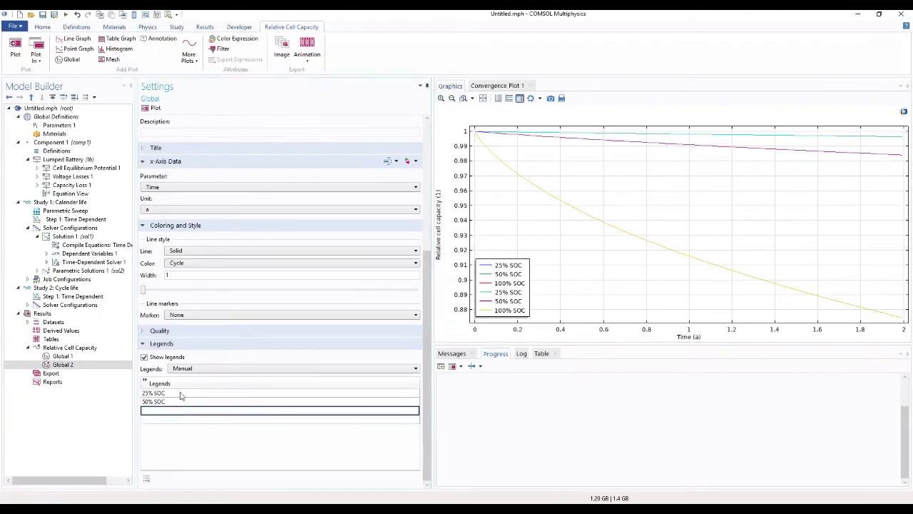
click(182, 402)
click(182, 393)
click(182, 394)
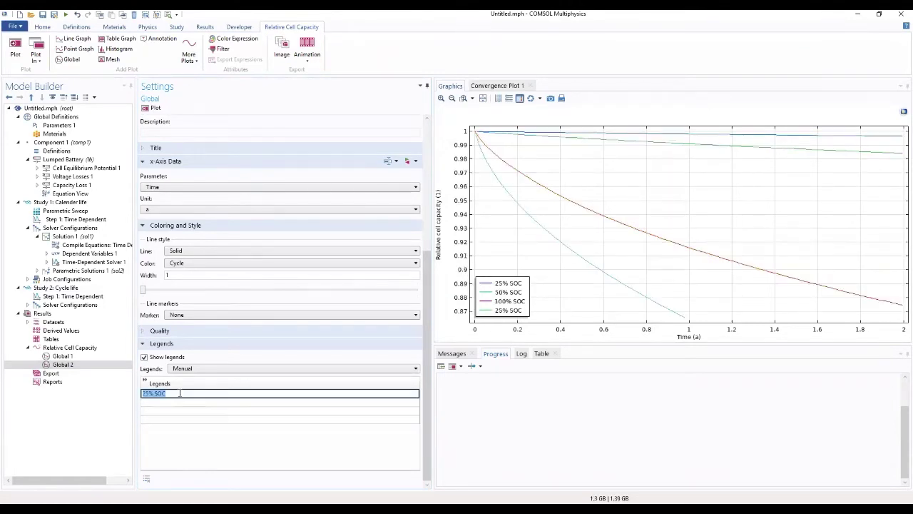
key(BackSpace)
click(173, 412)
double_click(163, 393)
text(10)
text( cycling)
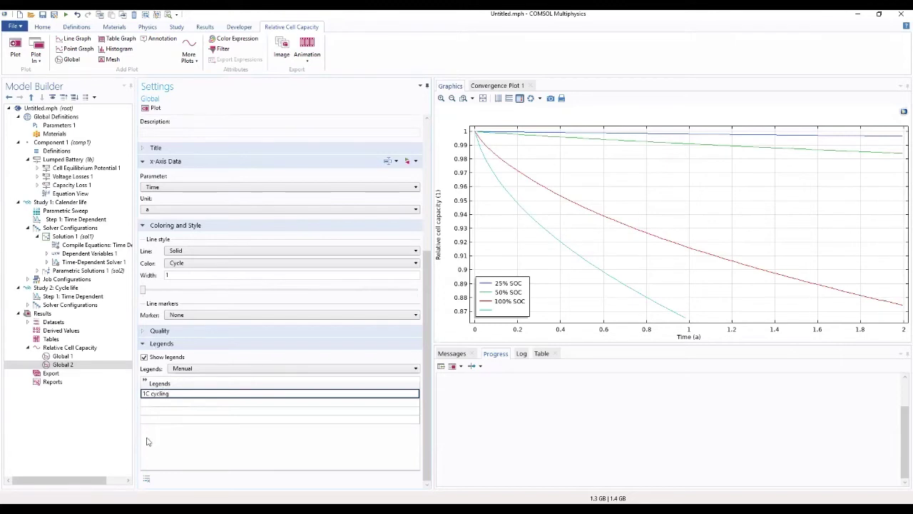
key(Return)
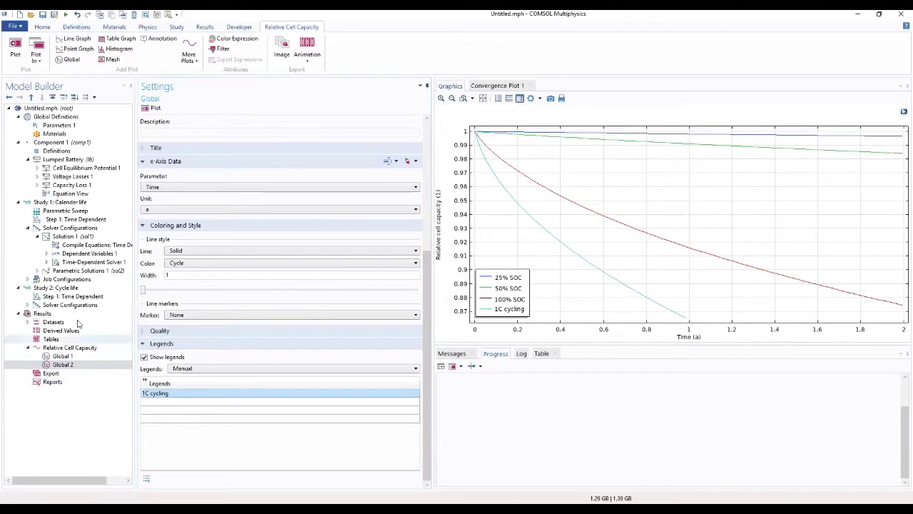
Step: Review the Capacity Loss 1 settings and the Relative Cell Capacity plot group, and enlarge the graphics area
click(70, 185)
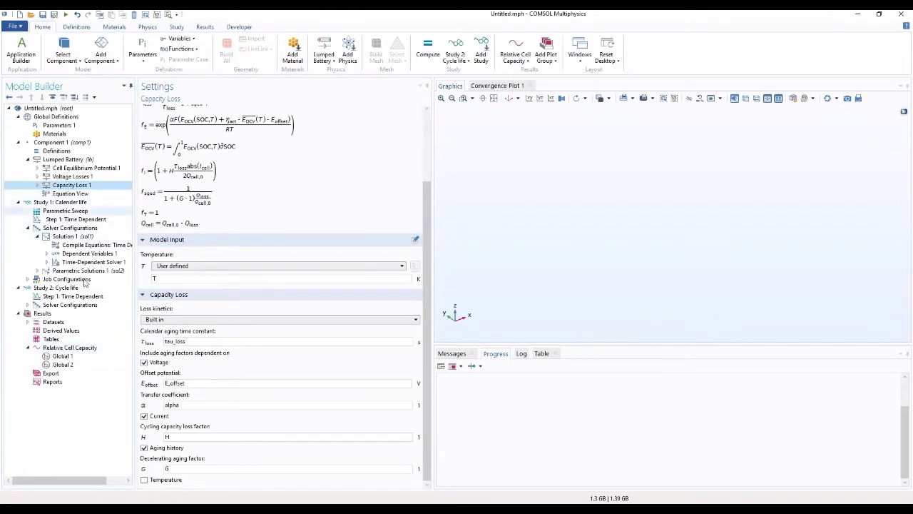
click(65, 349)
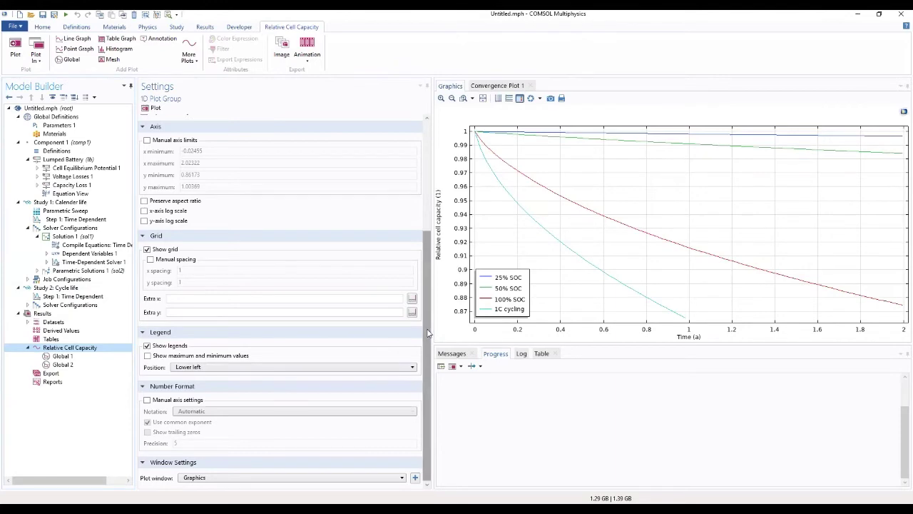
scroll(427, 330, up, 3)
scroll(427, 343, down, 3)
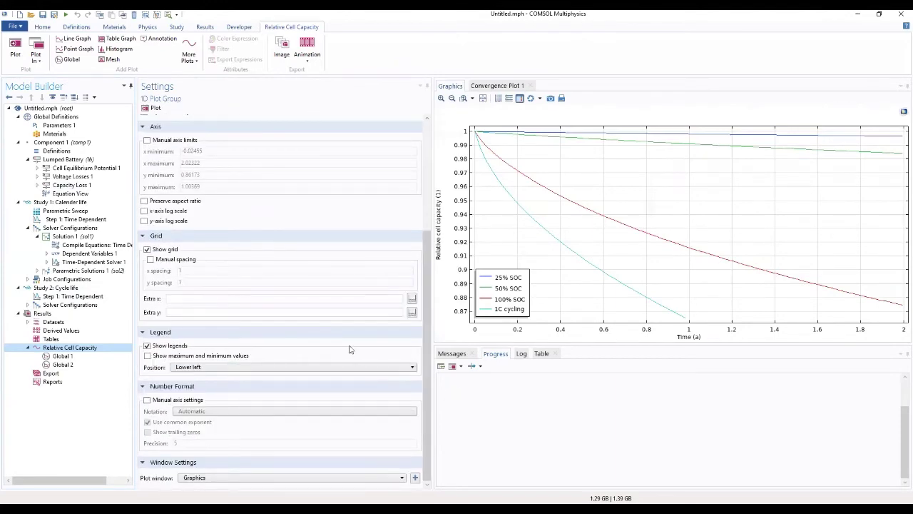
scroll(348, 343, up, 3)
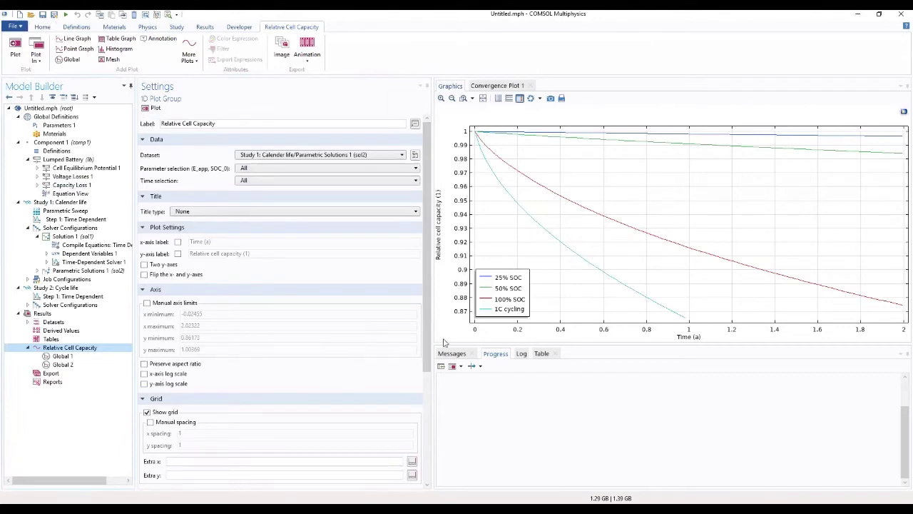
drag(445, 346, 430, 426)
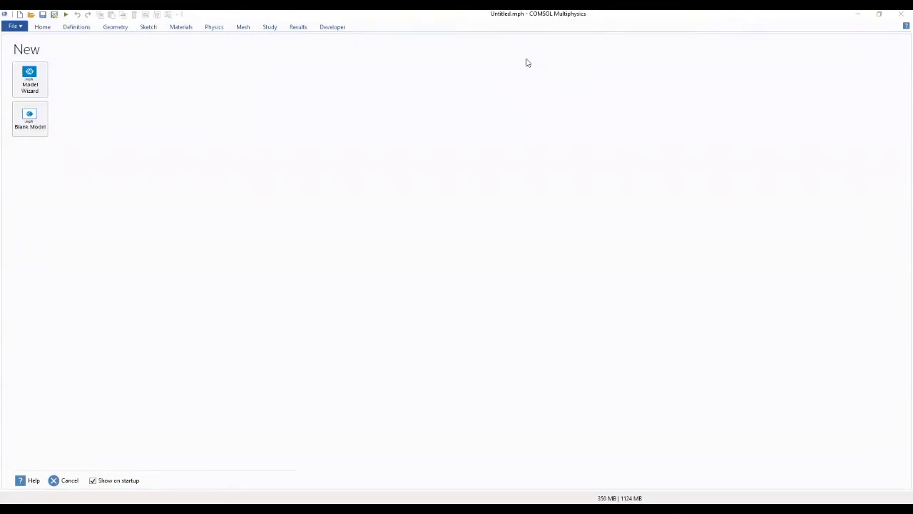
Step: Start a new 2D axisymmetric model with the Model Wizard and add the Thermoviscous Acoustics, Frequency Domain (ta) interface
click(27, 80)
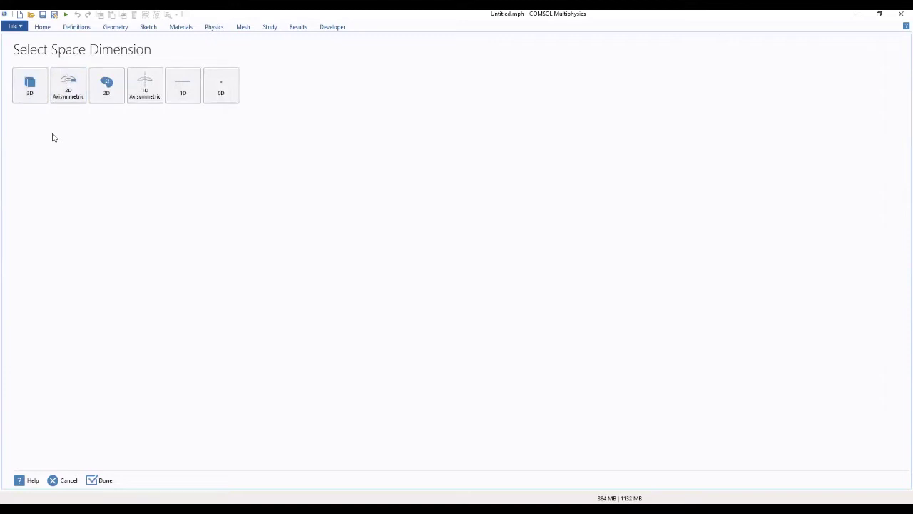
click(74, 94)
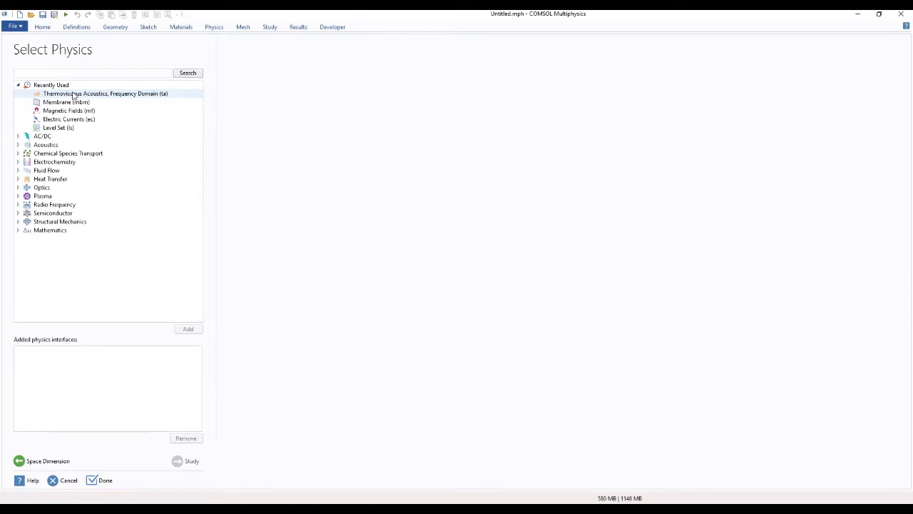
click(19, 145)
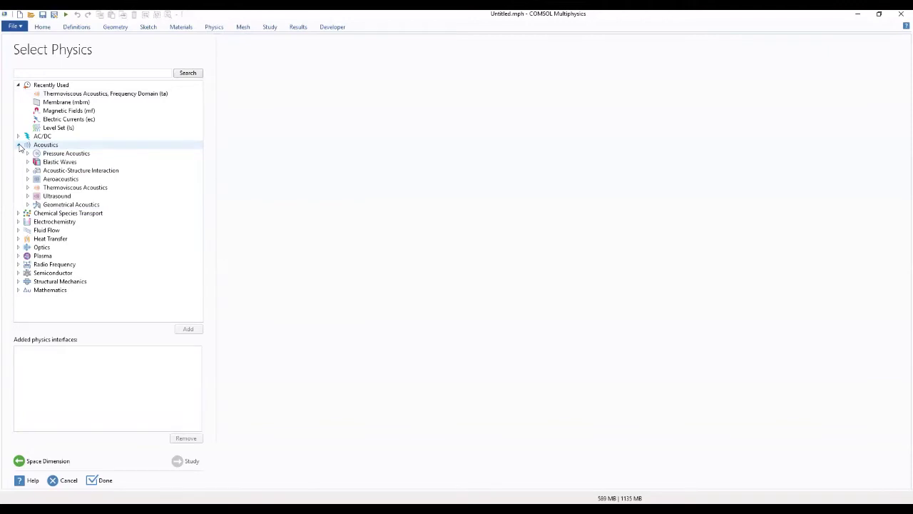
click(27, 189)
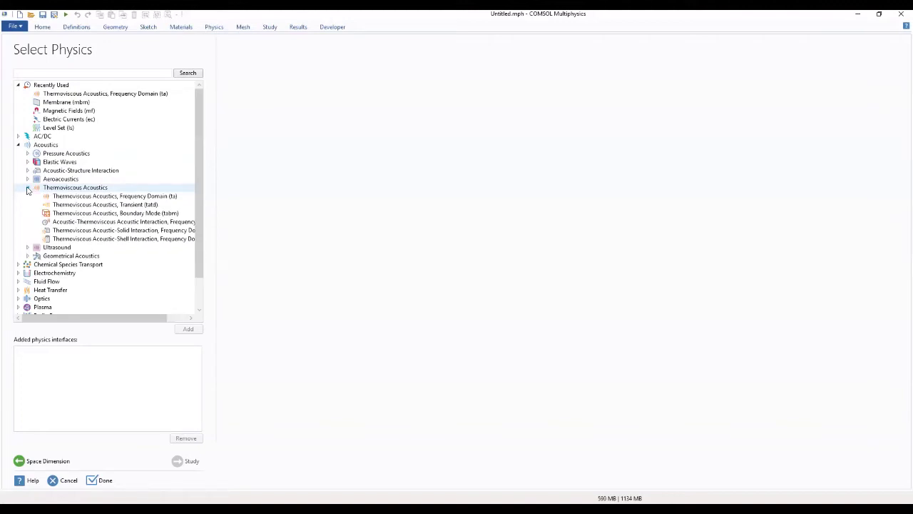
click(75, 198)
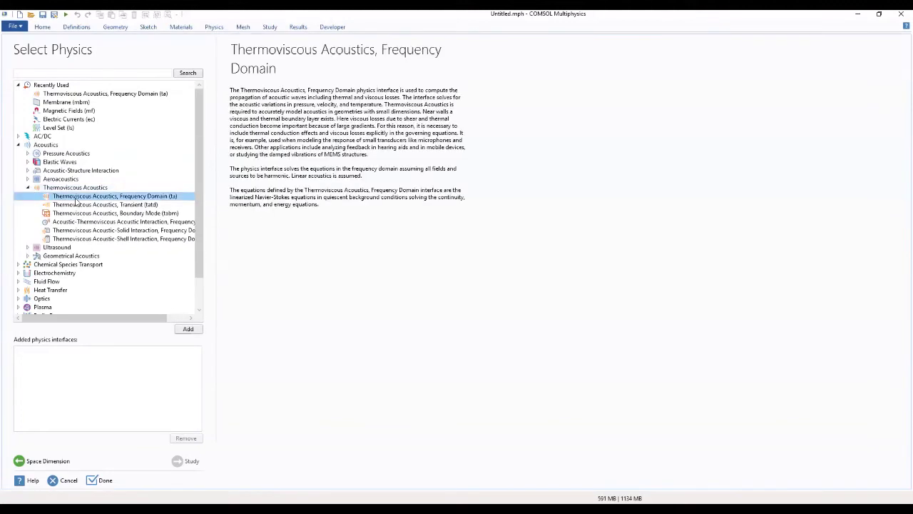
click(188, 330)
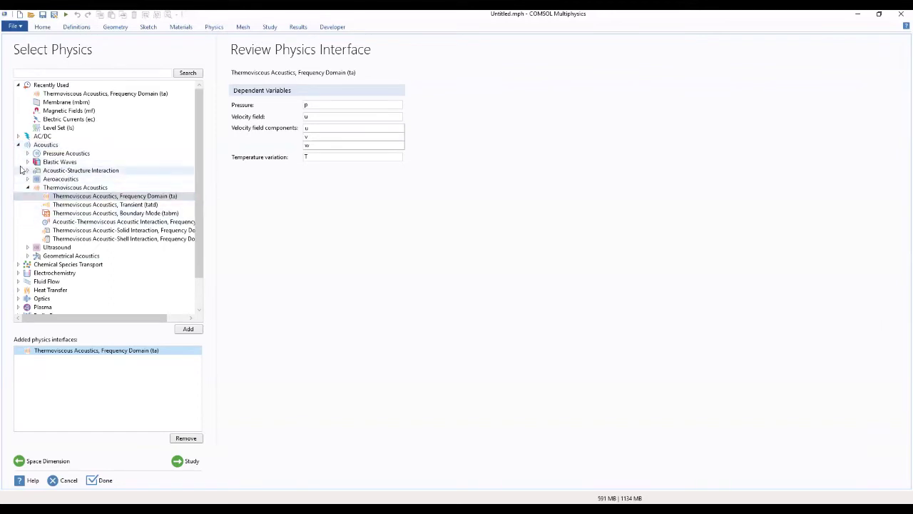
Step: Add the Electrostatics (es) interface from AC/DC and review the dependent variables of both added interfaces
click(18, 136)
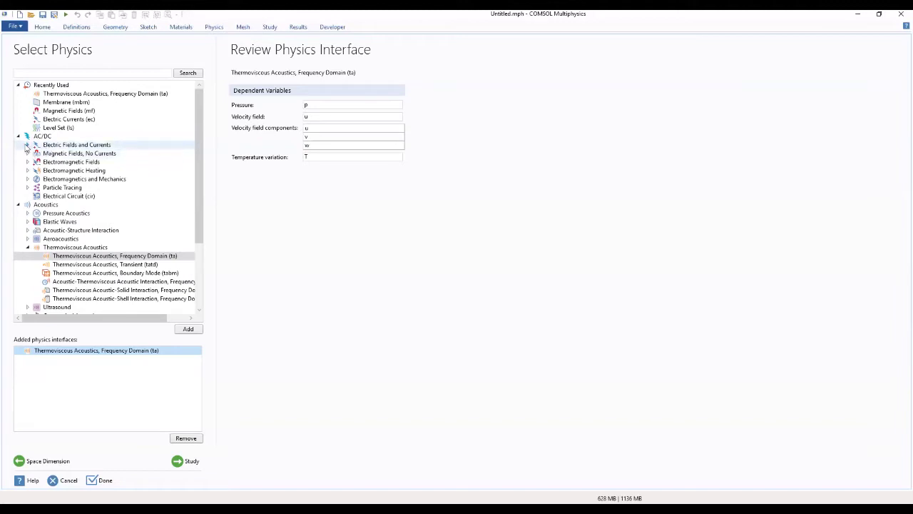
click(28, 145)
click(66, 154)
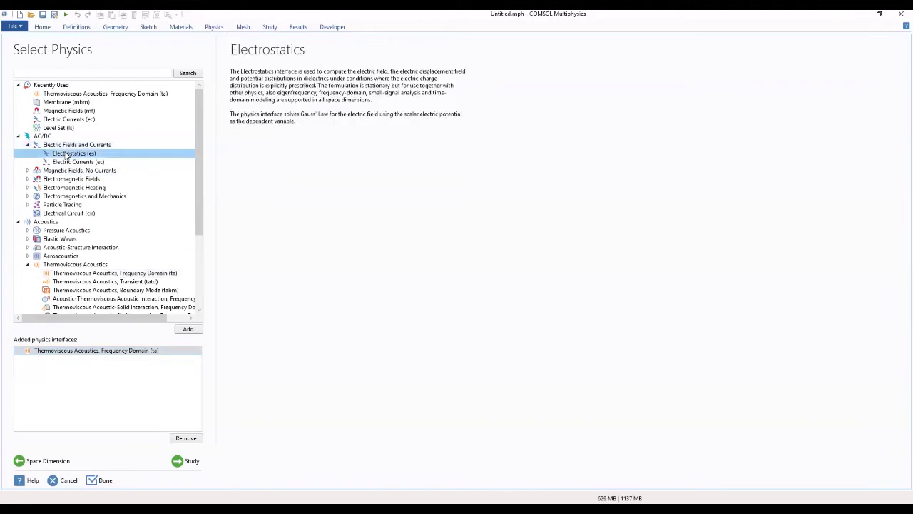
double_click(66, 154)
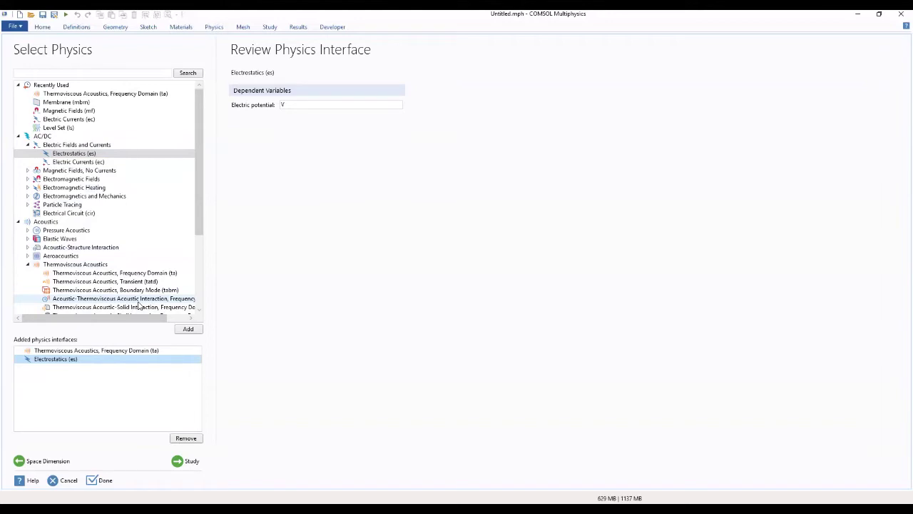
click(98, 352)
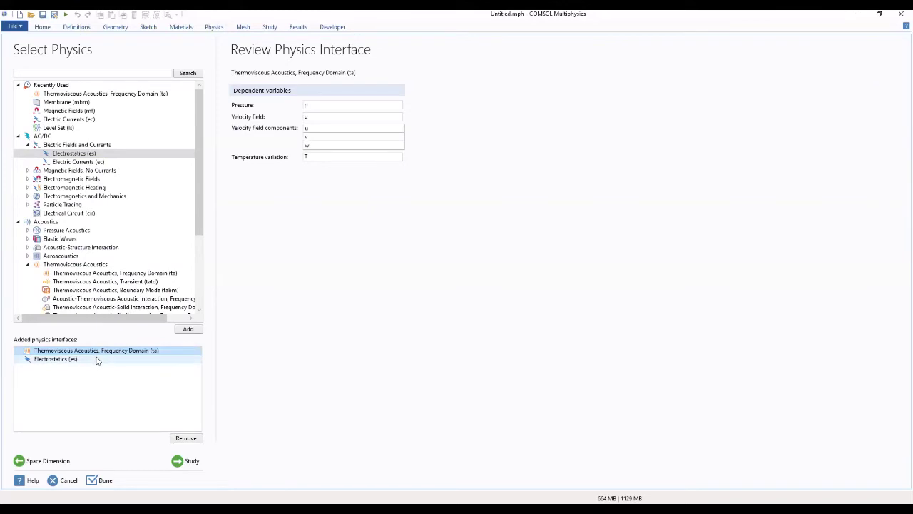
click(97, 360)
Step: Add the Membrane (mbrn) interface from Structural Mechanics to the model's physics
scroll(57, 261, down, 4)
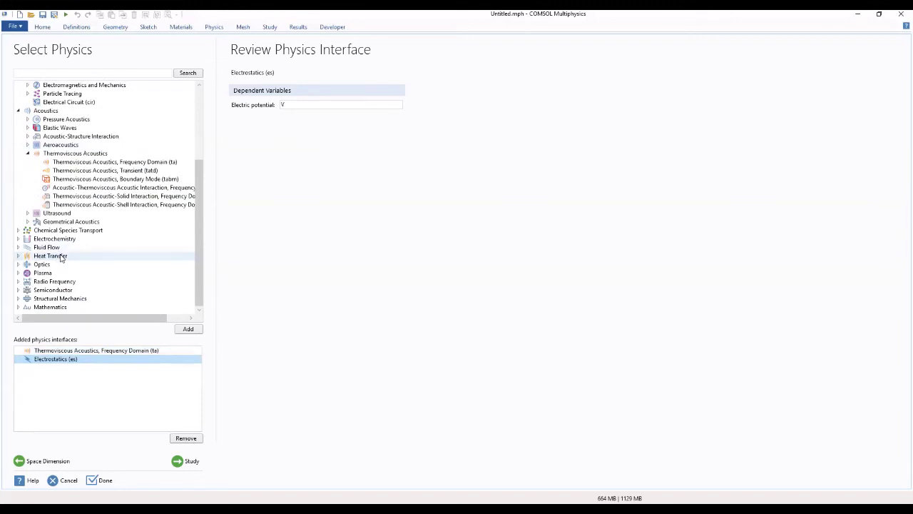
click(18, 298)
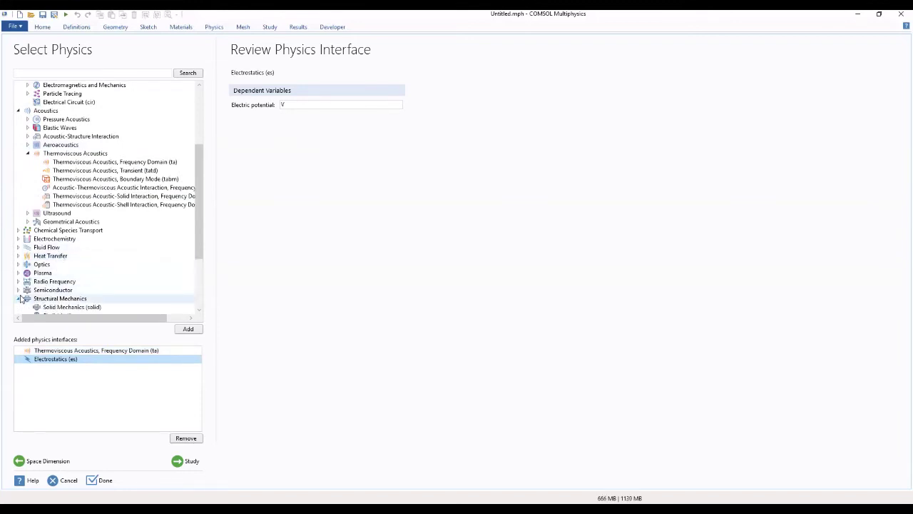
scroll(22, 299, down, 2)
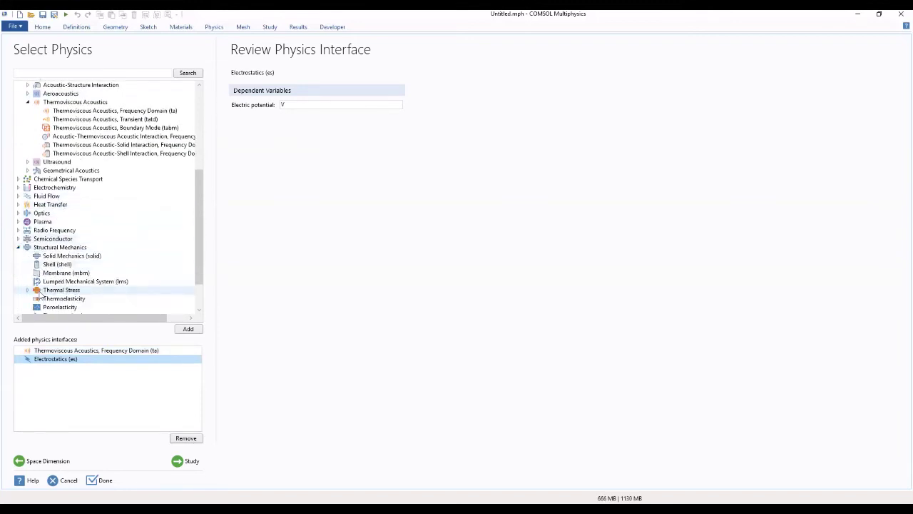
click(64, 273)
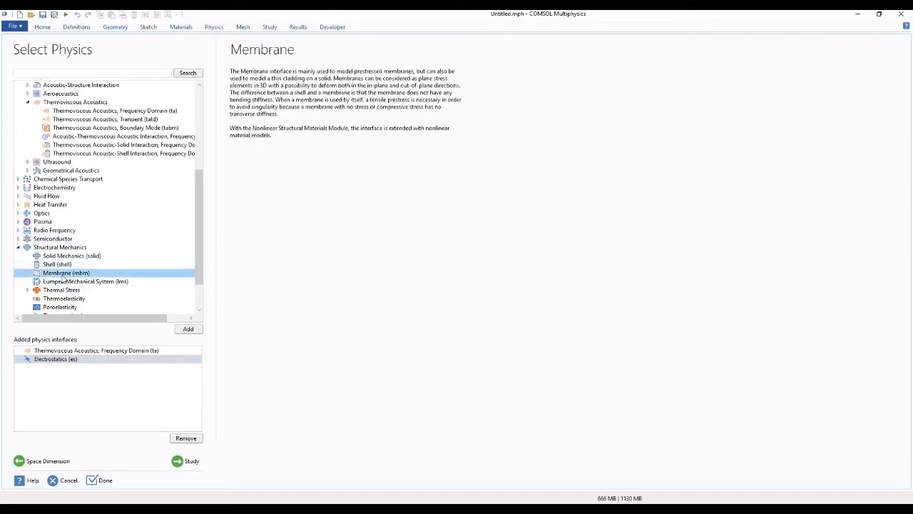
click(189, 331)
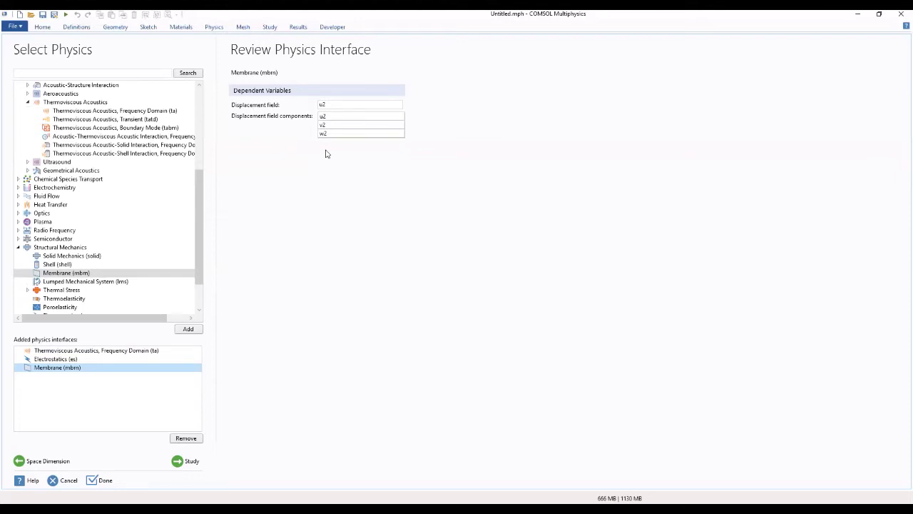
Step: Rename the Membrane interface's displacement field to um and its components to um, vm and wm
click(101, 352)
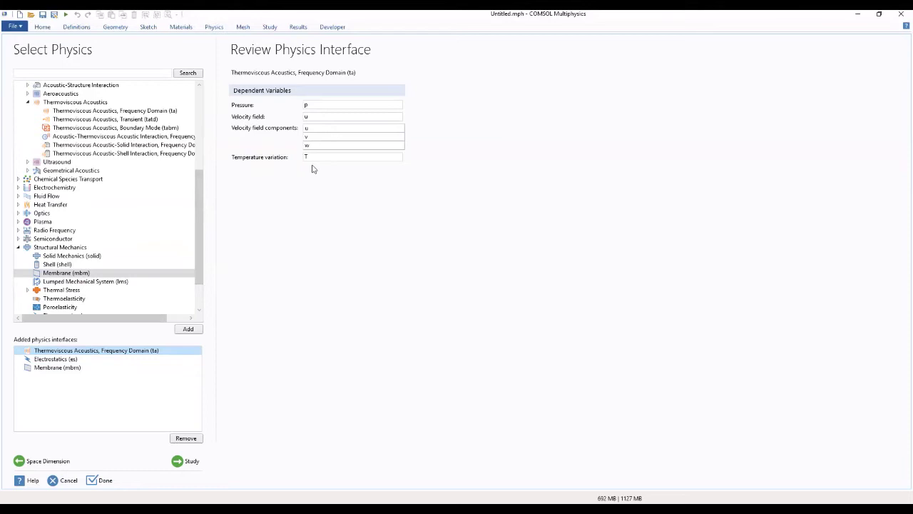
click(57, 368)
drag(334, 105, 303, 112)
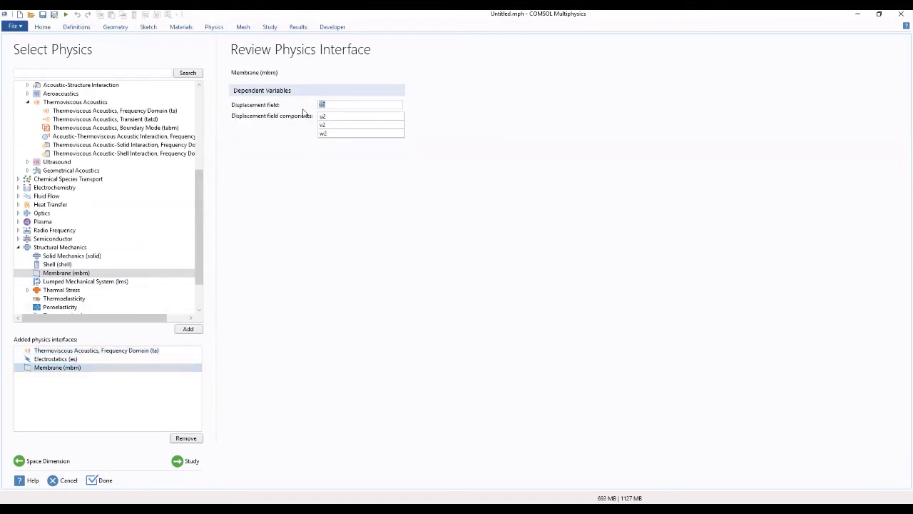
text(um)
click(338, 117)
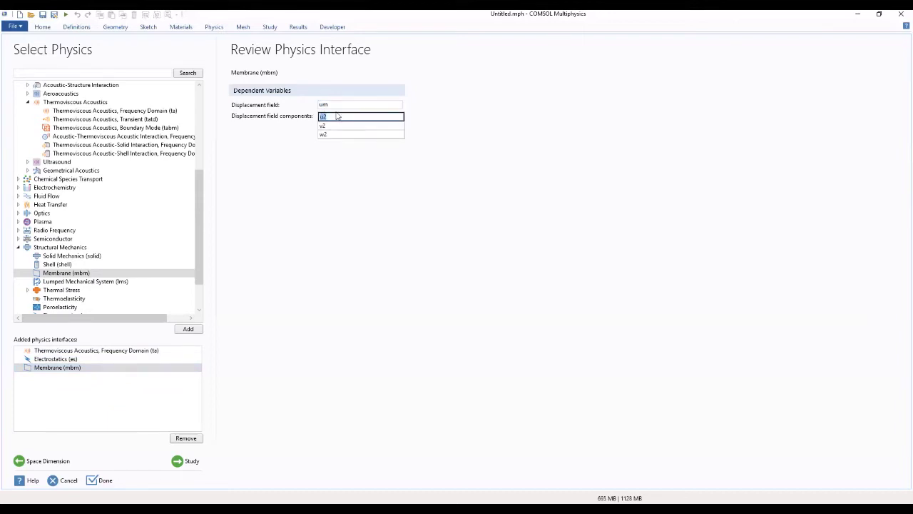
text(um)
click(341, 125)
text(vm)
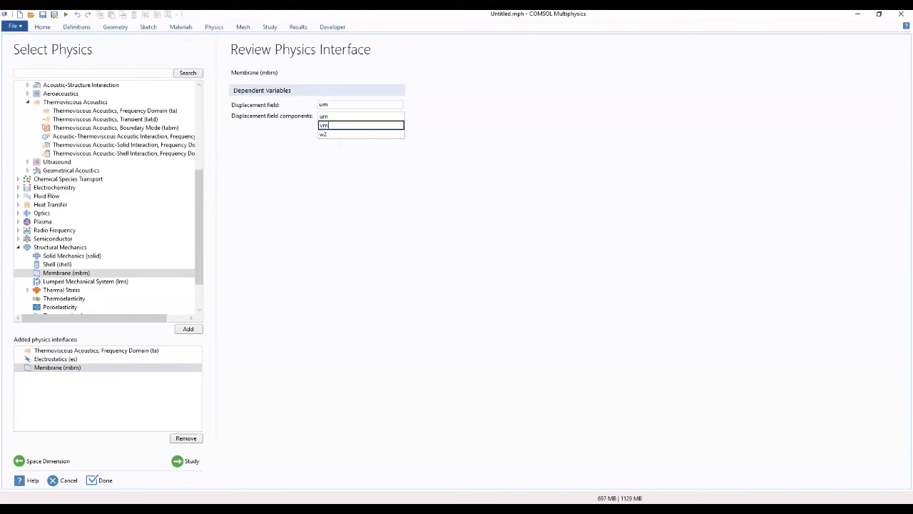
click(374, 135)
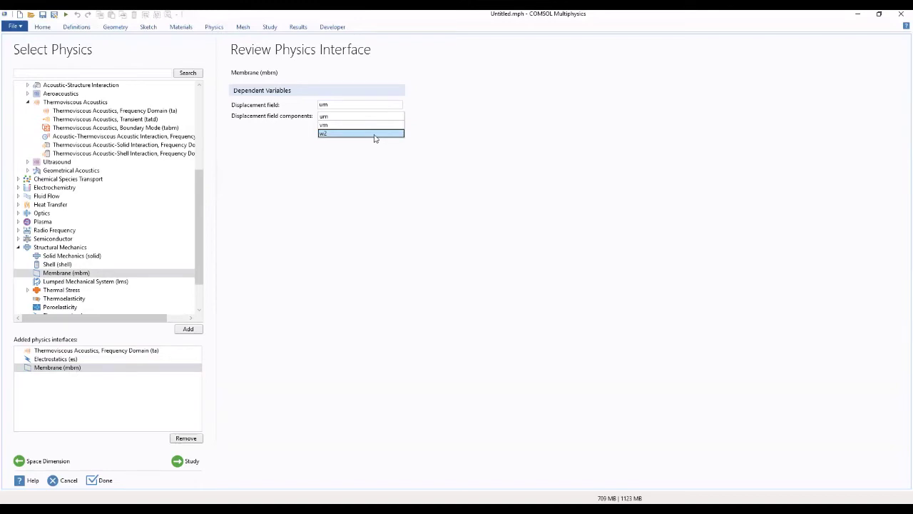
text(w)
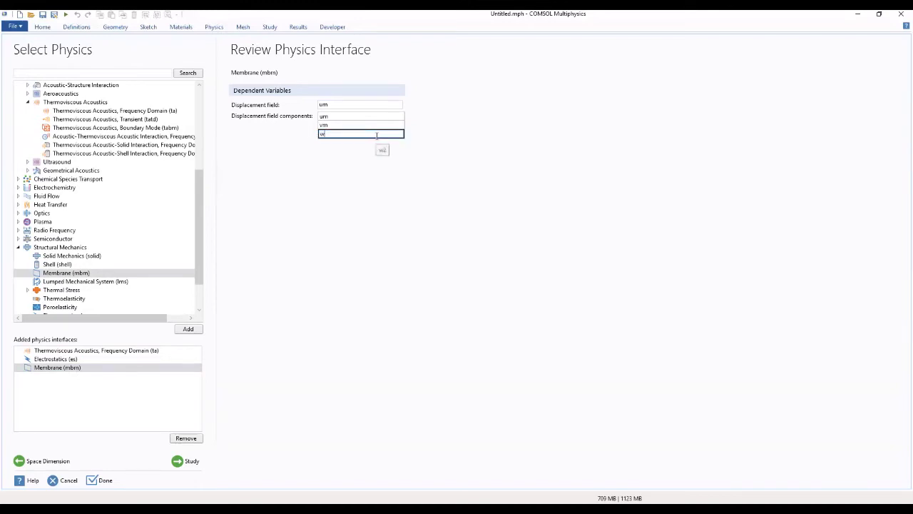
text(m)
Step: Finish the model setup without adding a study, discarding the changes to the previous Untitled.mph
click(186, 461)
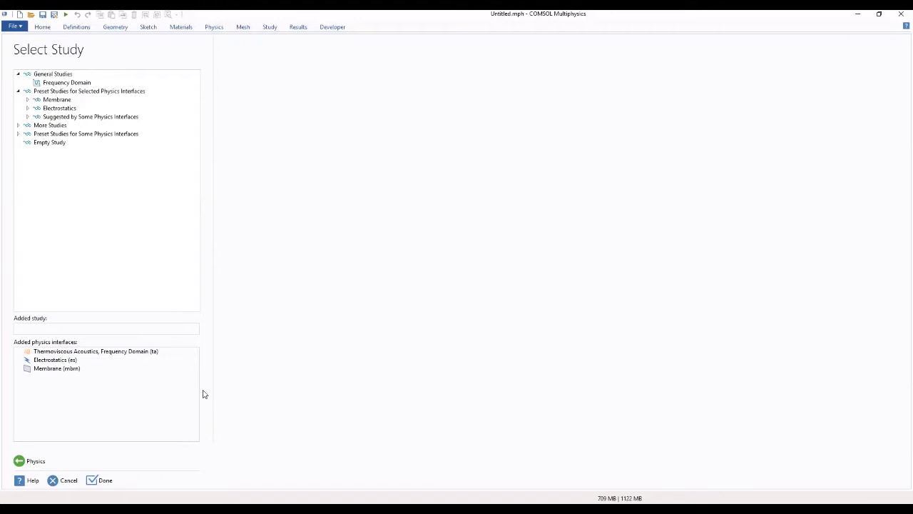
click(91, 480)
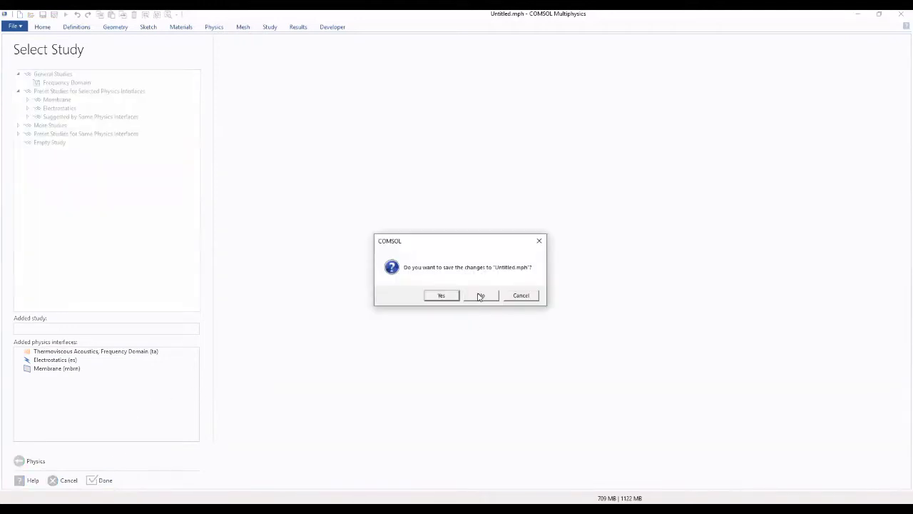
click(481, 295)
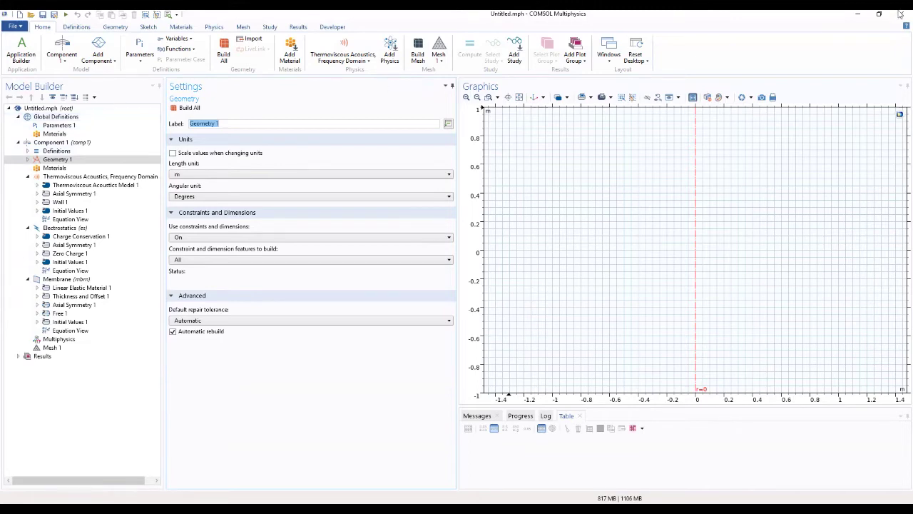
Step: Define the global parameter Rmem with the expression 2[mm] in Parameters 1
click(58, 126)
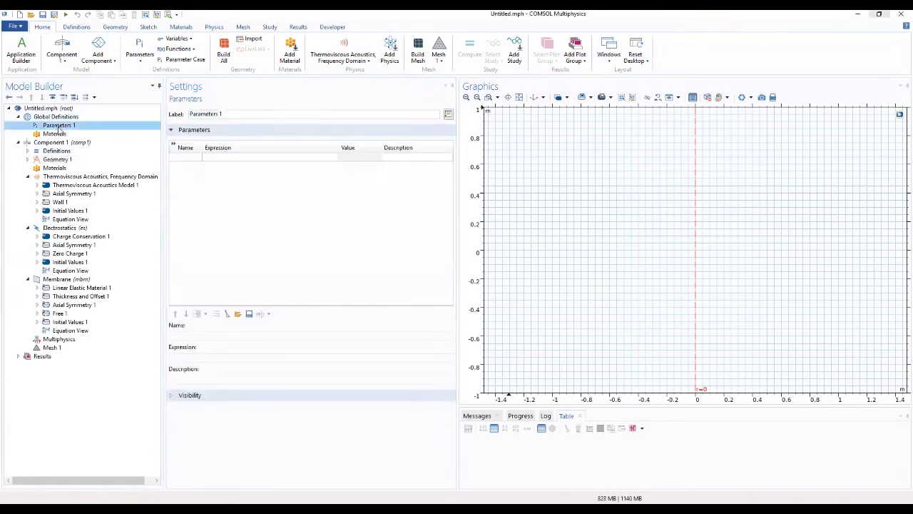
click(187, 159)
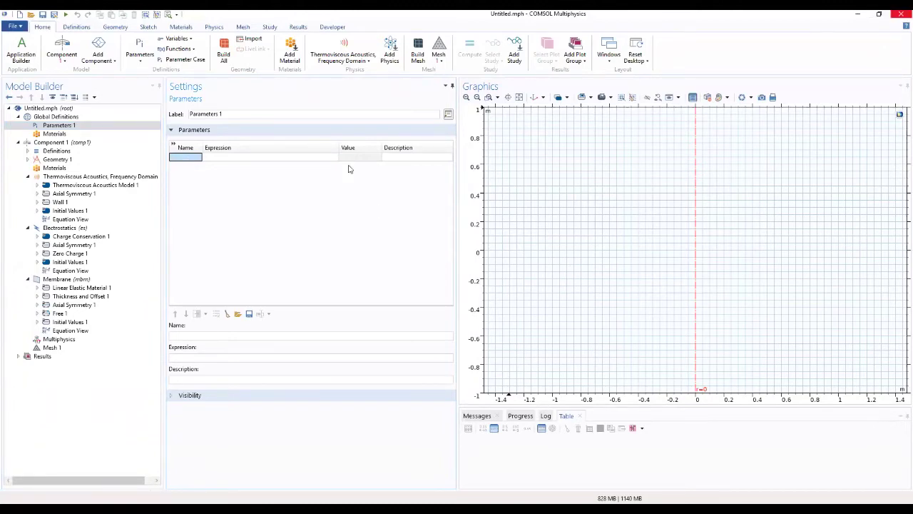
click(193, 158)
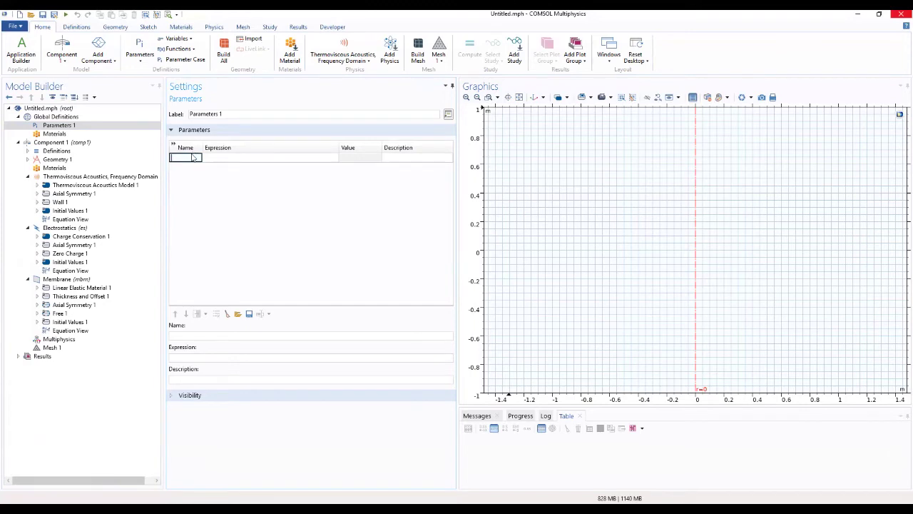
text(Rmem)
click(216, 160)
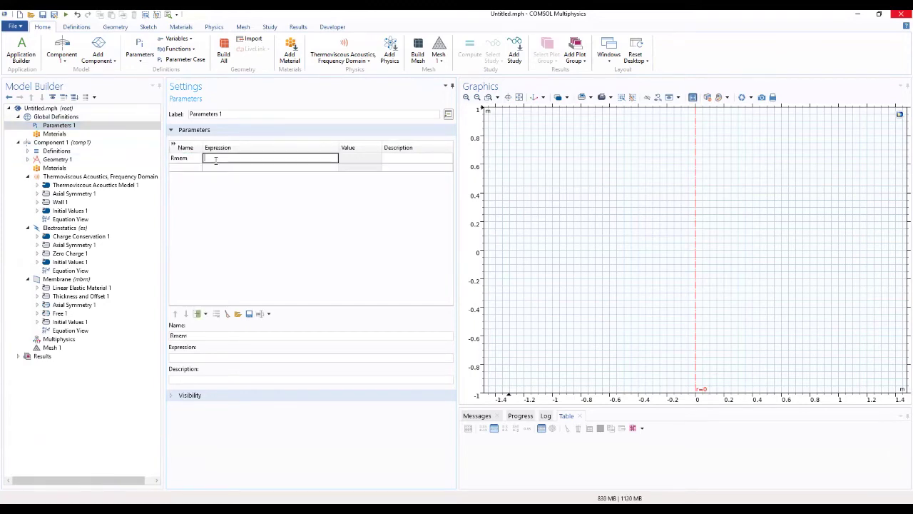
text(2[mm])
Step: Define the global parameter Hm with the expression 18[um] below Rmem
click(194, 167)
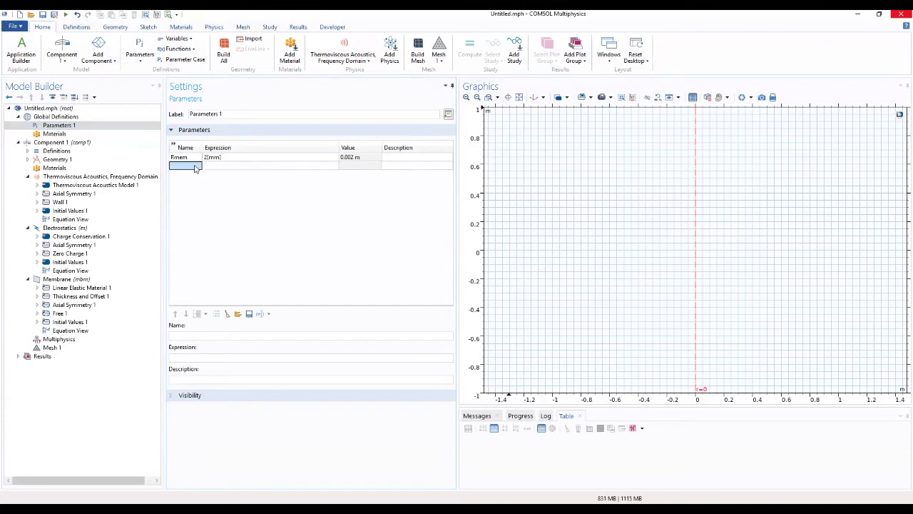
click(194, 167)
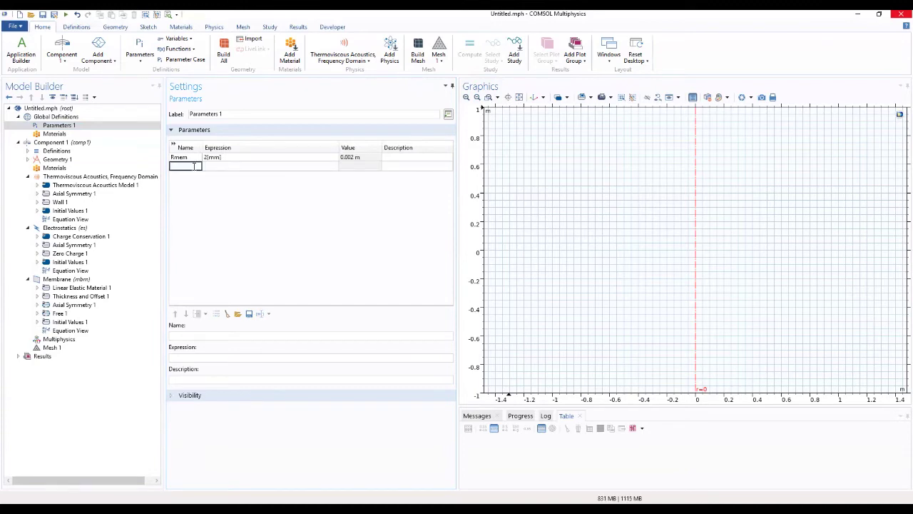
text(Hm)
click(206, 166)
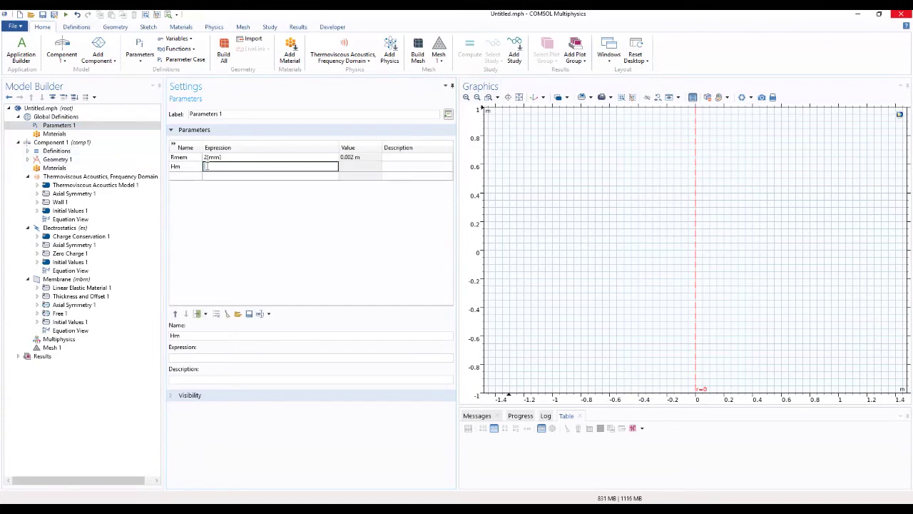
text(18[um])
click(291, 176)
Step: Define the global parameter tm with the expression 7[um] below Hm
click(187, 174)
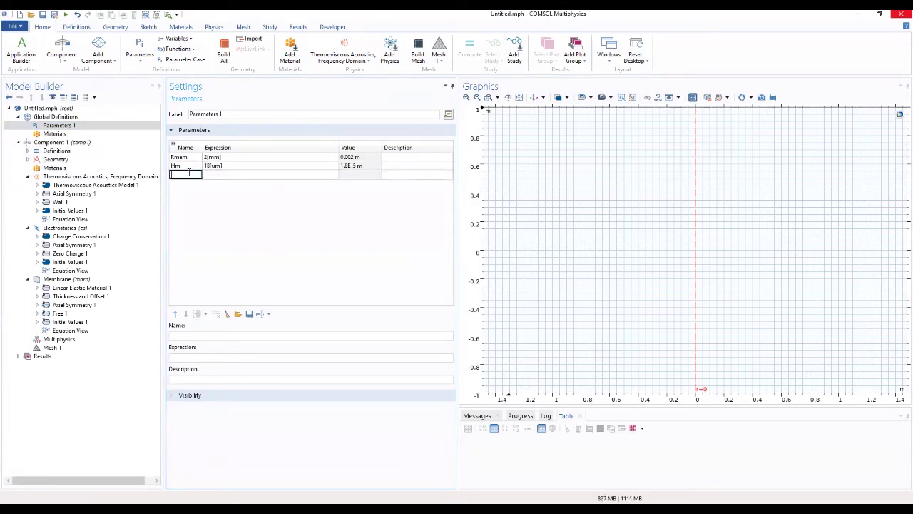
text(tm)
click(216, 176)
text(7)
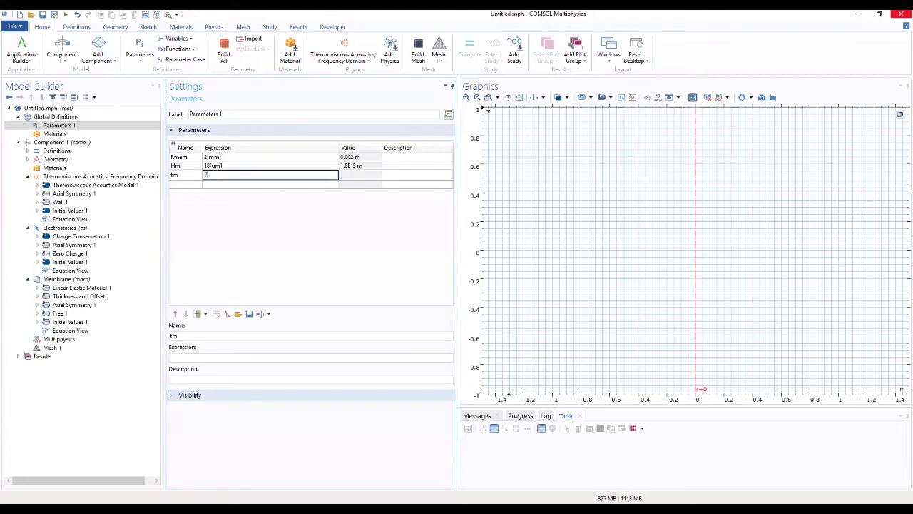
text([um])
Step: Define the global parameter G with the expression 3*Hm below tm
click(186, 184)
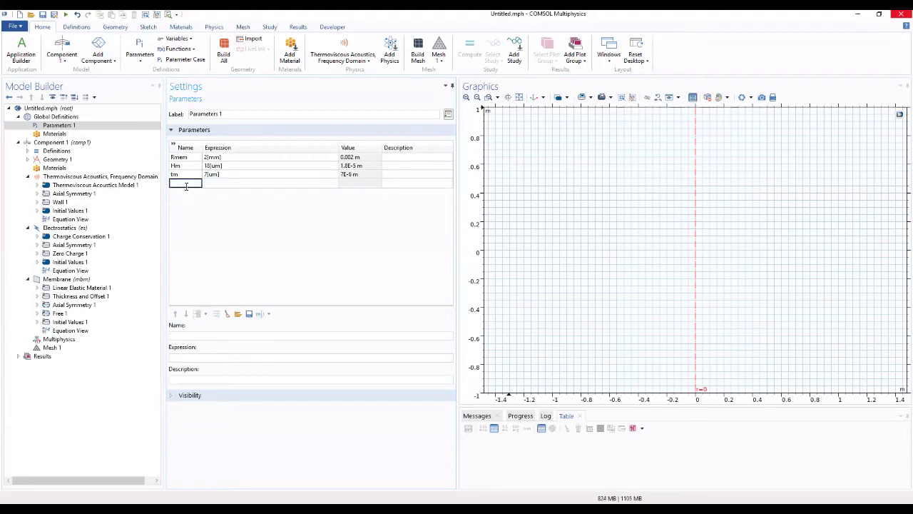
text(G)
click(242, 183)
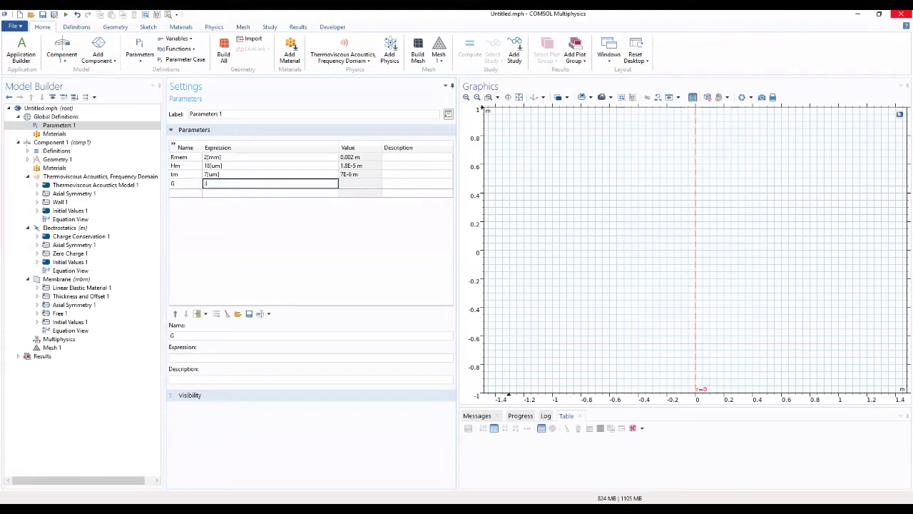
text(3*Hm)
Step: Define the global parameter Tm0 with the expression 3150[N/m] below G
click(191, 191)
click(192, 191)
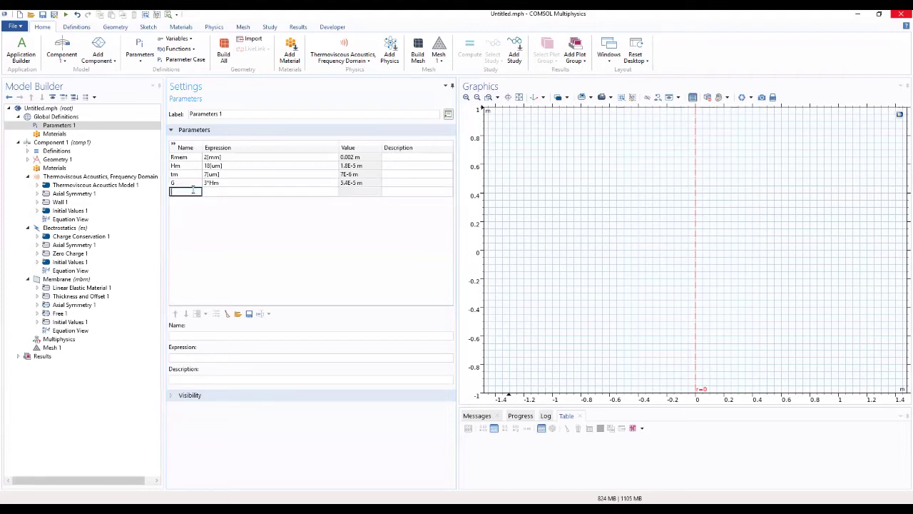
text(Tm0)
click(225, 192)
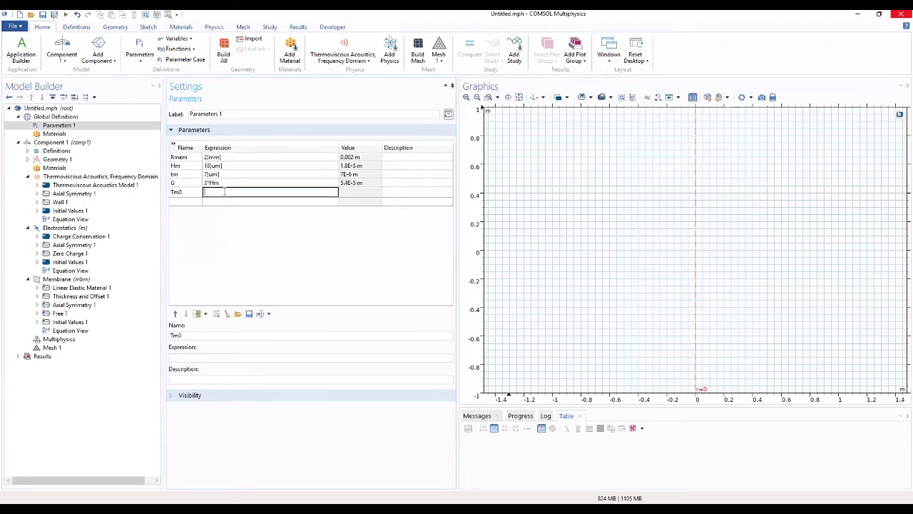
text(3150[N/m])
Step: Define the global parameter rhom with the expression 8300[kg/m^3] below Tm0
click(184, 202)
click(184, 204)
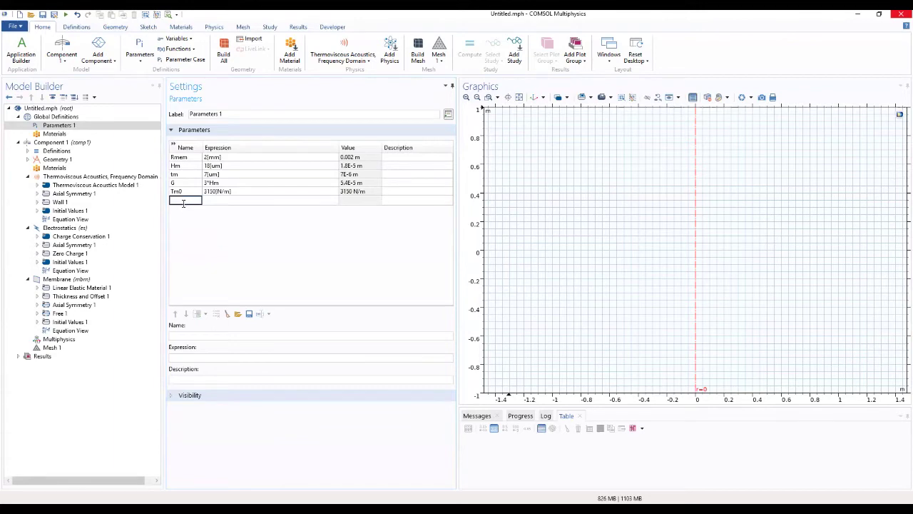
text(rhom)
click(243, 202)
text(8300)
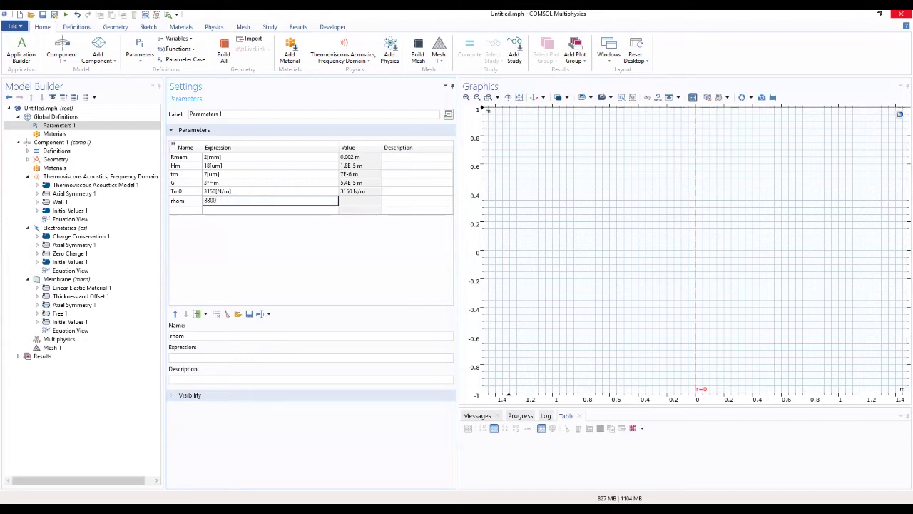
text([kg/m^3])
Step: Define the global parameter pin with the expression 1[Pa] below rhom
click(191, 209)
click(191, 209)
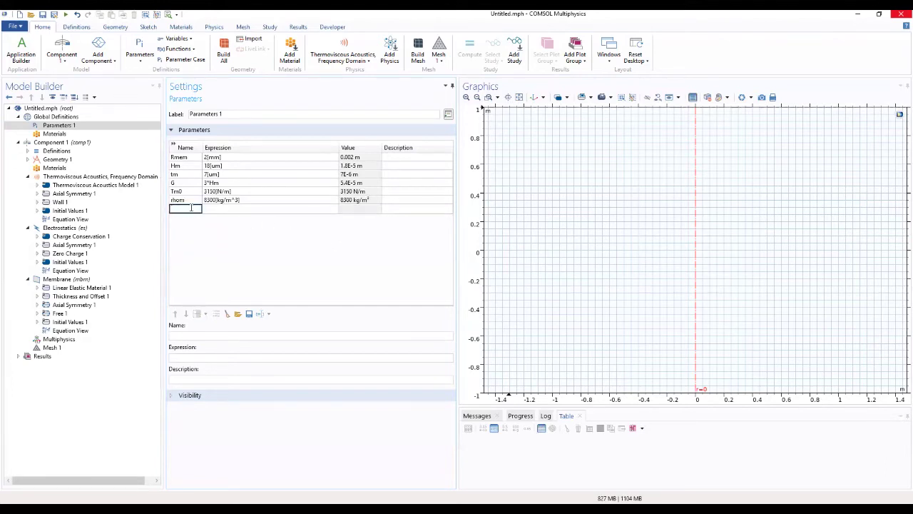
text(pin)
click(242, 209)
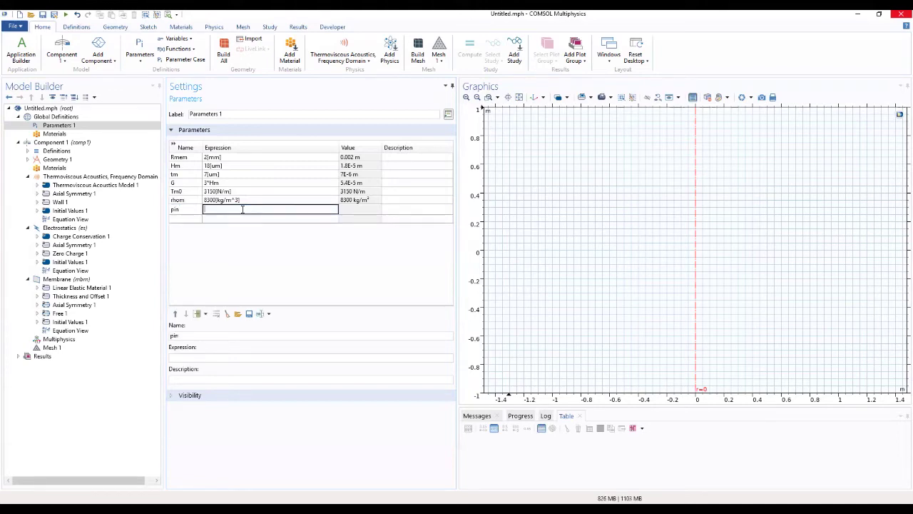
text(1[Pa)
text(])
Step: Define the global parameter p0 with the expression 0[Pa] below pin
click(175, 221)
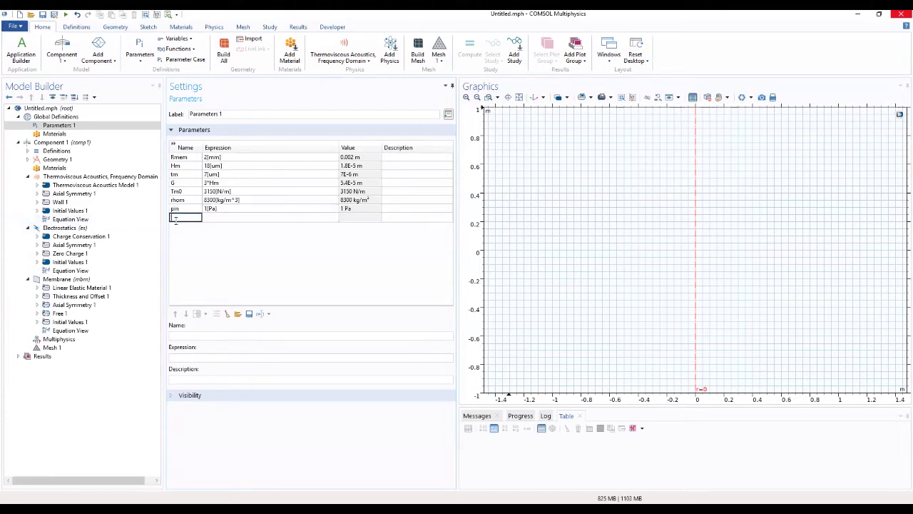
text(p0)
click(222, 226)
click(226, 217)
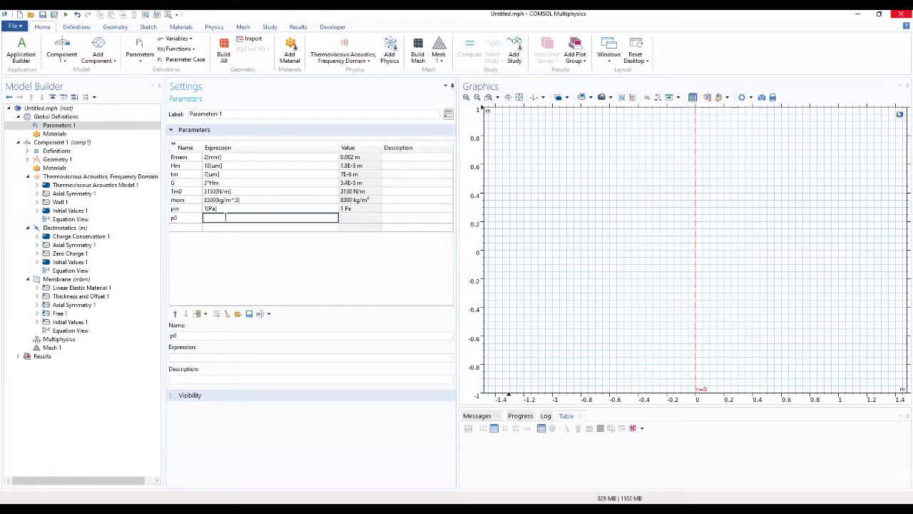
text(0[Pa])
Step: Define the global parameter Em with the expression 221[Gpa] below p0
click(184, 226)
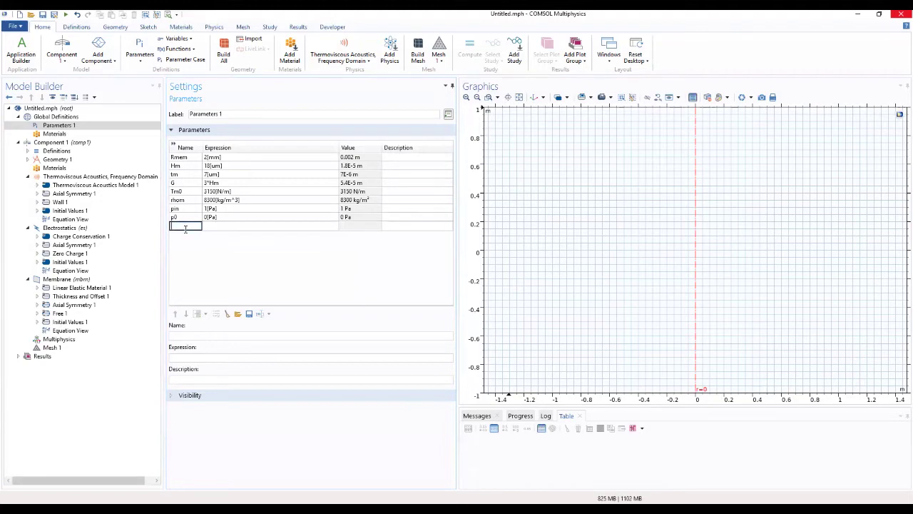
text(Em)
click(214, 226)
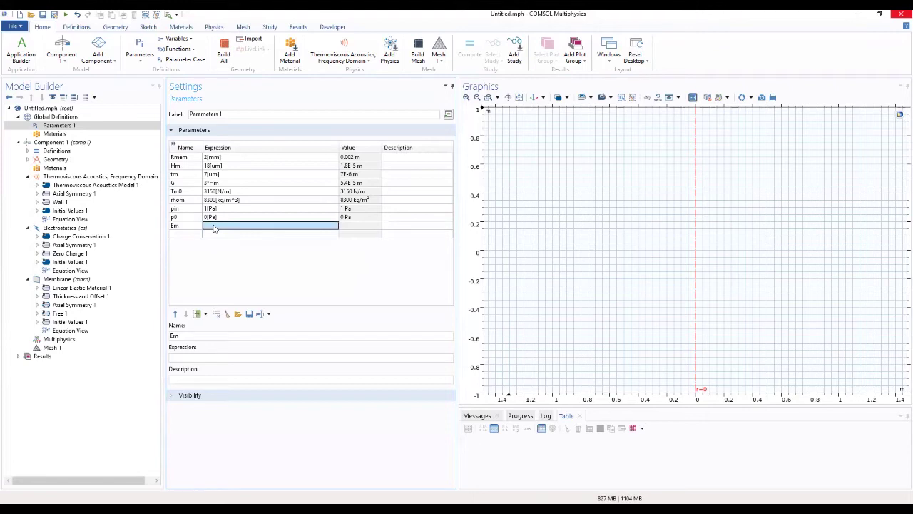
text(221)
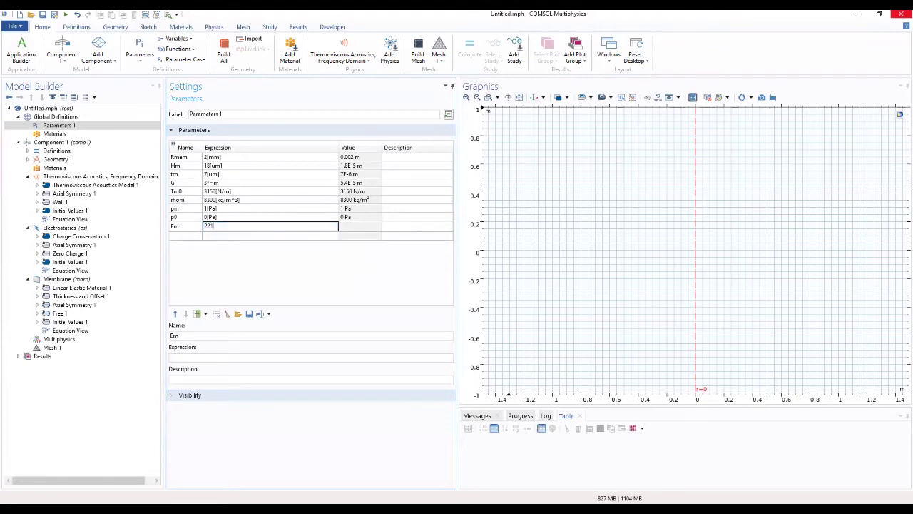
text([Gpa])
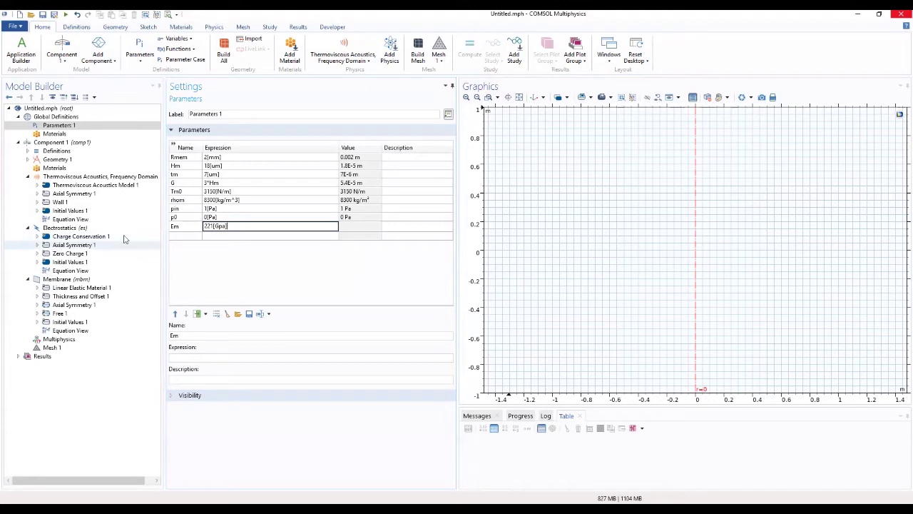
Step: Define the global parameter num with the value 0.4 below Em
click(181, 235)
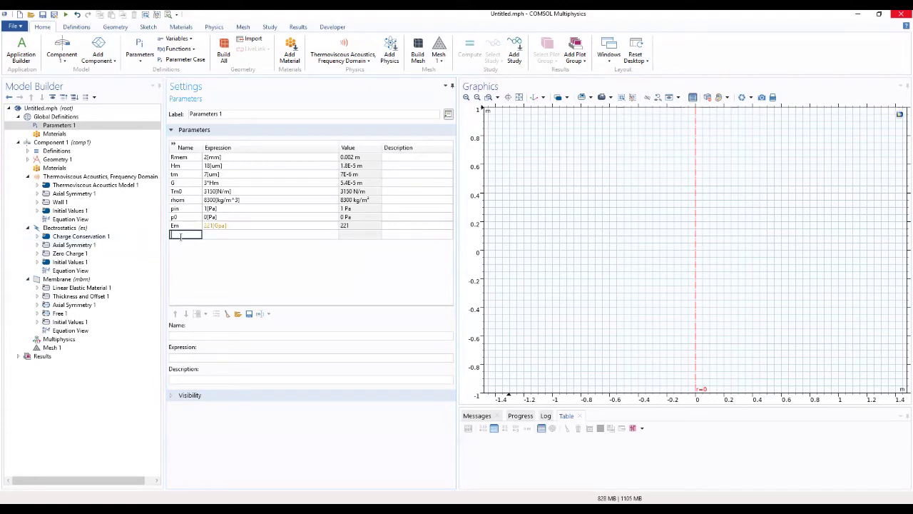
text(num)
click(218, 236)
text(00.4)
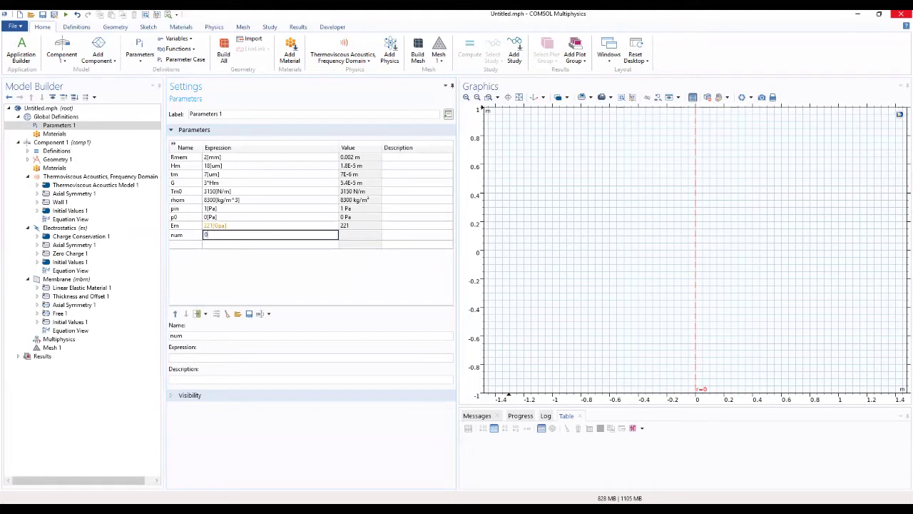
click(207, 235)
key(BackSpace)
Step: Correct the unit in the expression of parameter Em so that it reads 221[GPa]
mouse_move(217, 231)
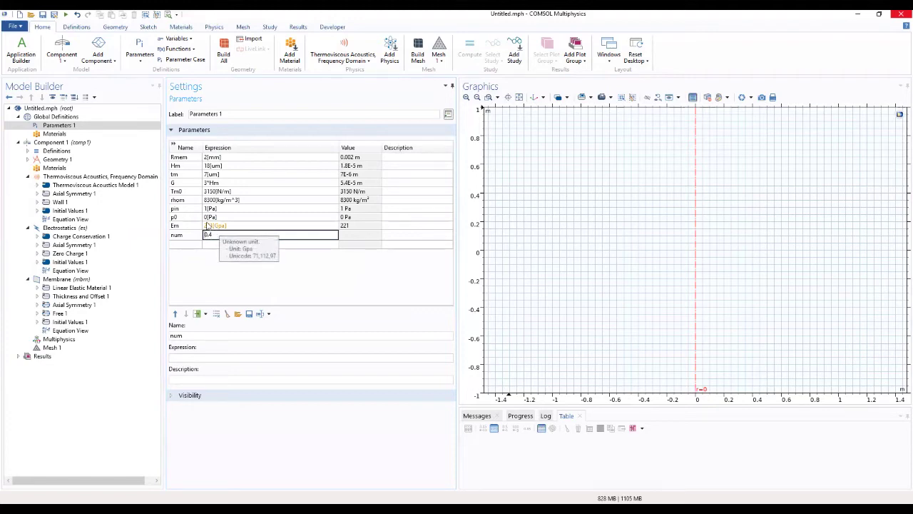
click(219, 225)
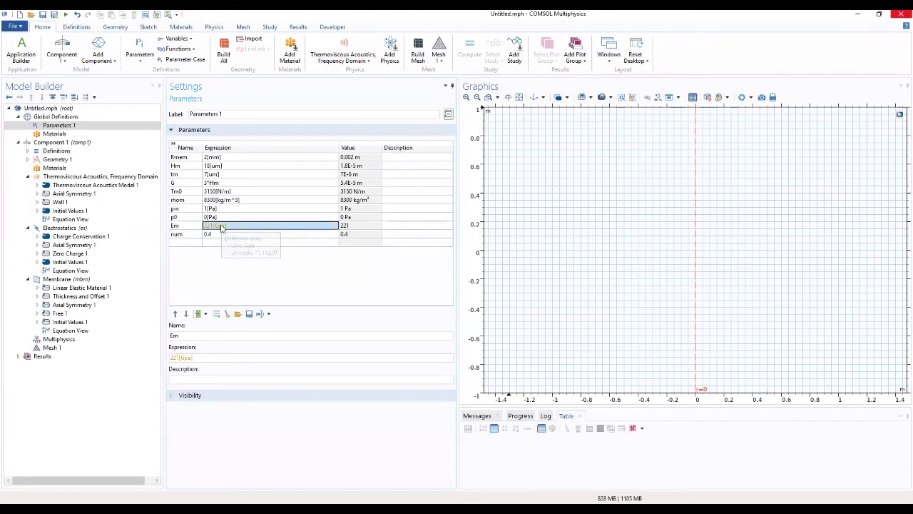
key(Delete)
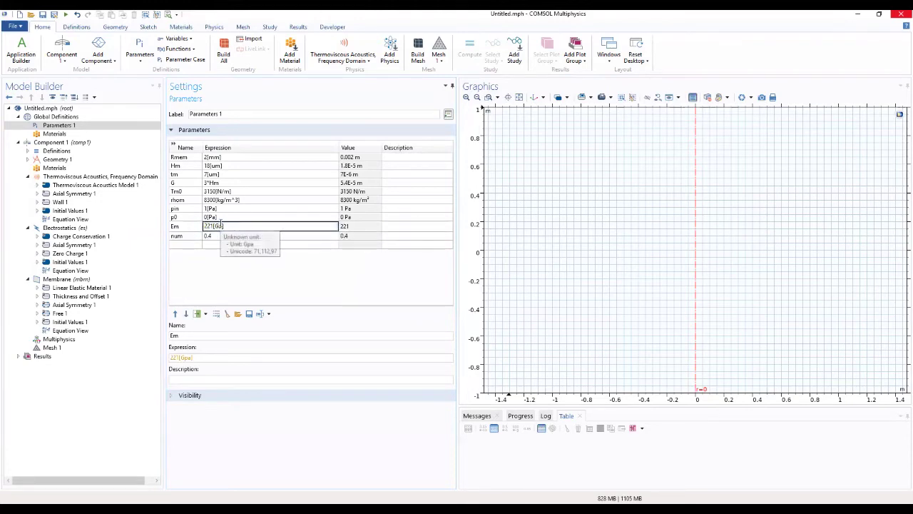
text(P)
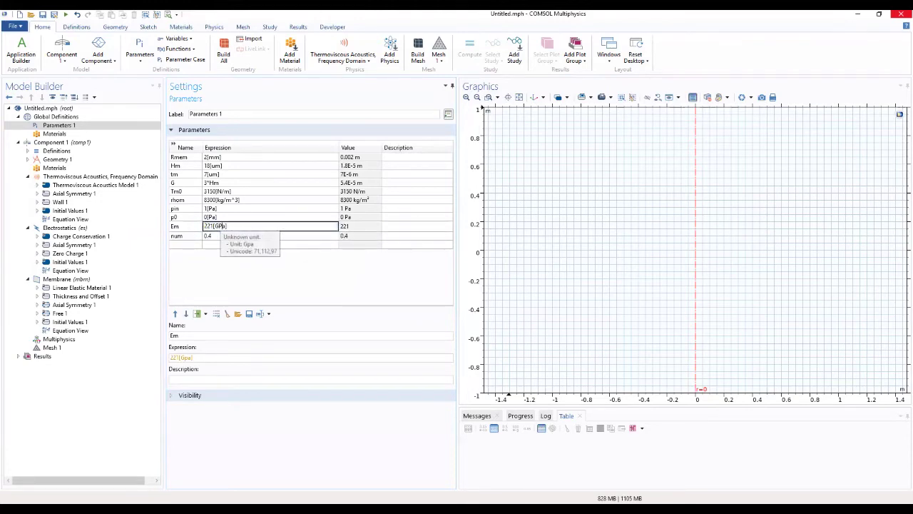
Step: Define the global parameter Vpol with the expression 100[V] below num
click(187, 244)
click(187, 245)
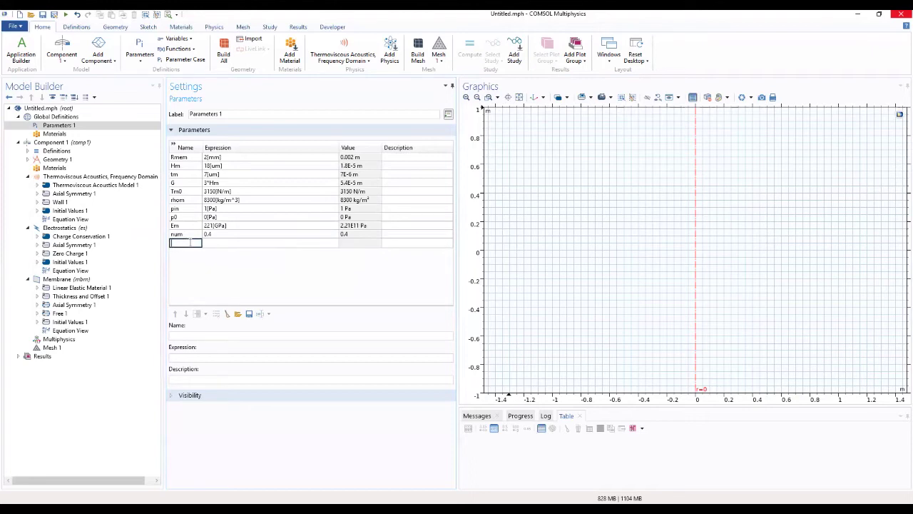
text(Vpol)
click(248, 244)
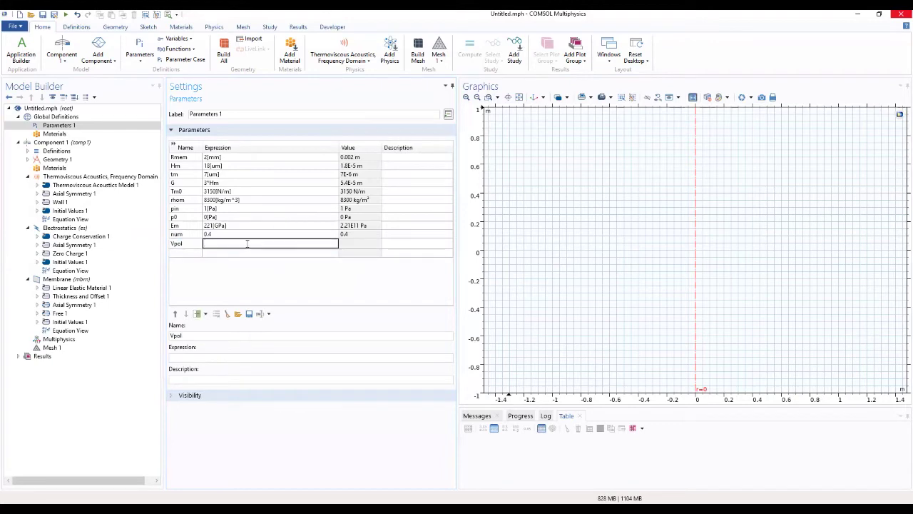
text(30)
text(100)
text([)
text(V)
text(])
Step: Define the global parameter Rpreamp with the expression 1[Gohm] below Vpol
click(194, 251)
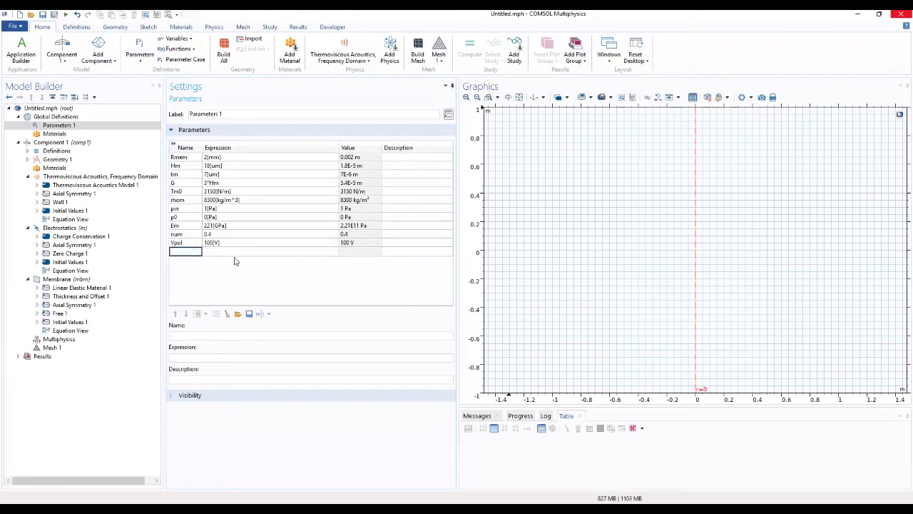
text(Rpreamp)
click(235, 252)
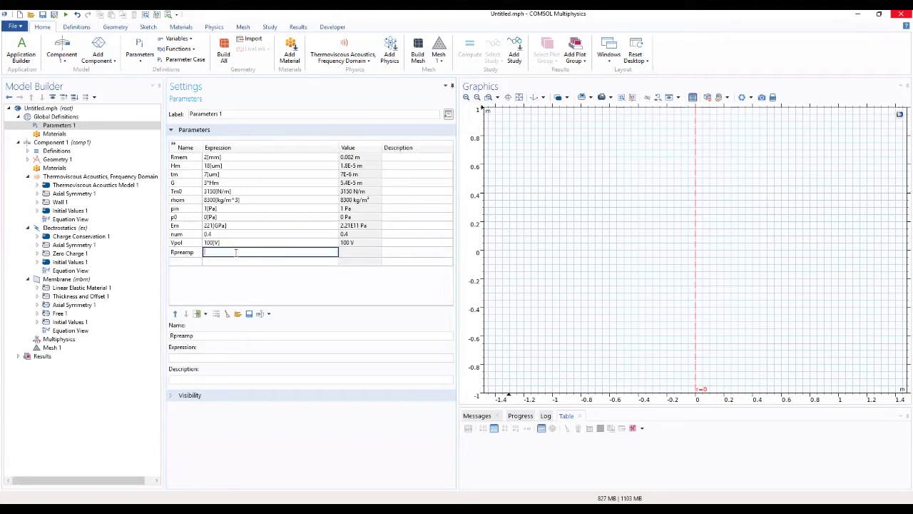
text(1[Gohm])
click(261, 261)
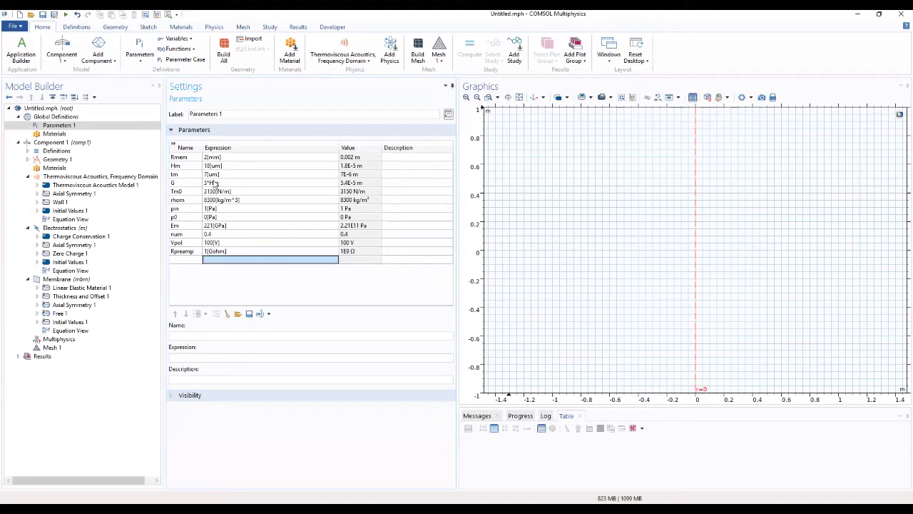
Step: Add the descriptions "Membrane radius" to Rmem and "Air gap thickness" to Hm
click(413, 157)
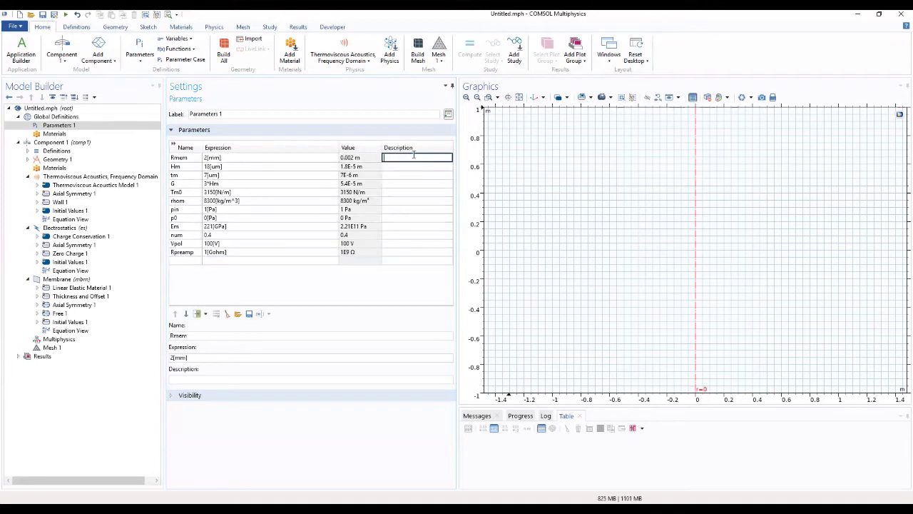
text(Membrane radius)
click(401, 166)
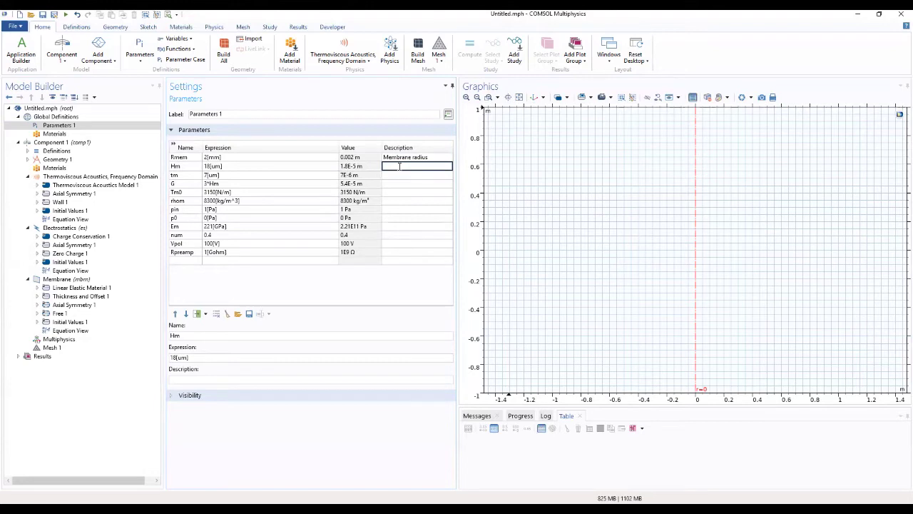
text(Air gap thickness)
Step: Add the descriptions "slit gap width" to tm and "Membrane static tension" to G
click(391, 174)
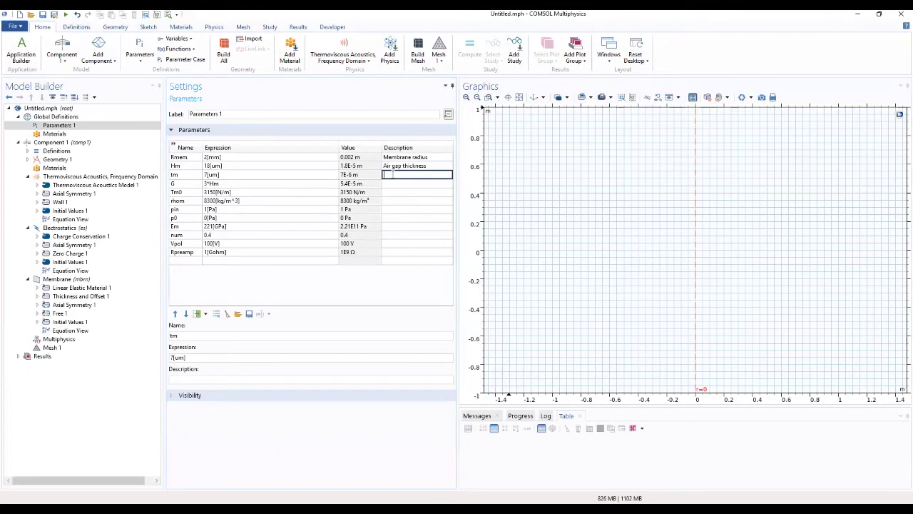
text(slit gap width)
click(390, 183)
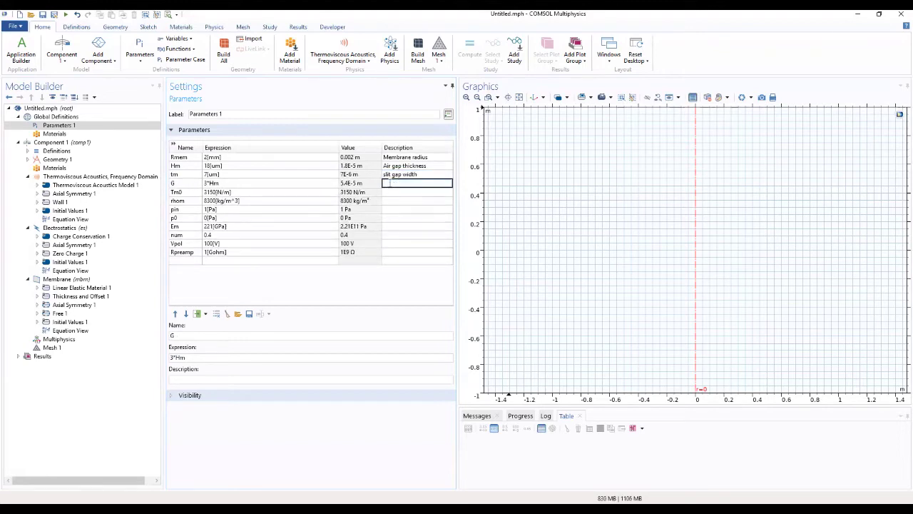
text(Membrane static tension)
click(392, 192)
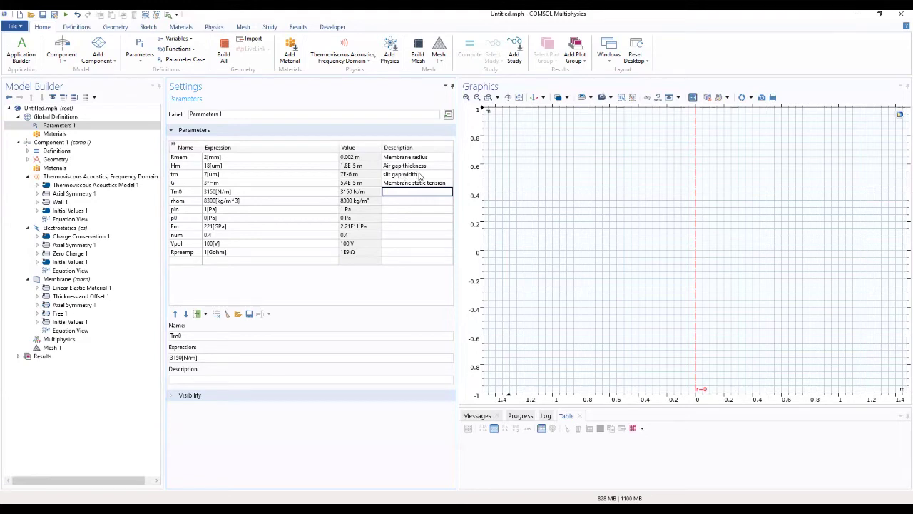
Step: Change the description of tm to "Membrane thickness" and that of G to "slit gap width"
click(419, 175)
key(ctrl+c)
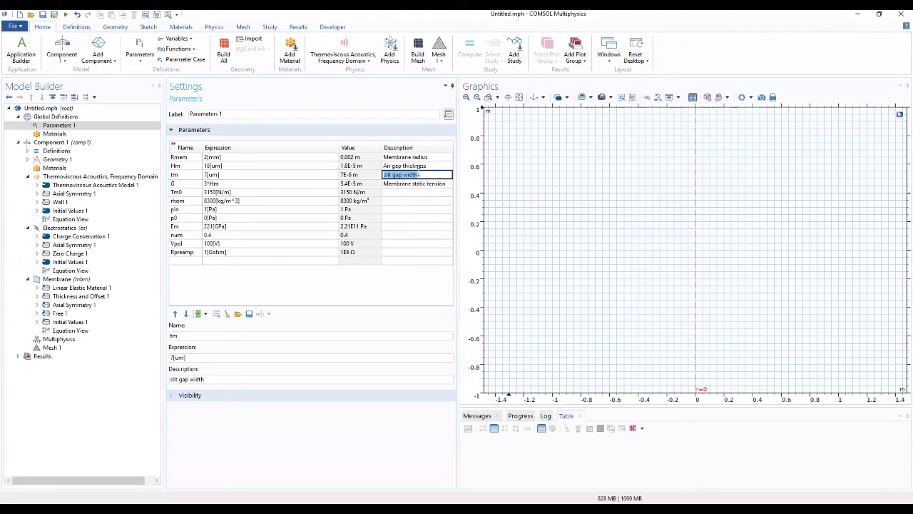
key(BackSpace)
text(Membrane thickness)
click(437, 184)
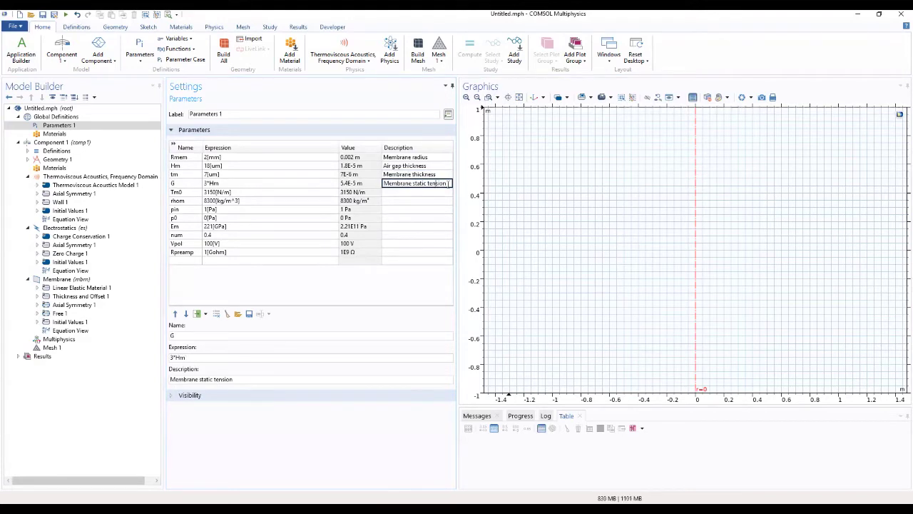
key(ctrl+a)
key(ctrl+v)
Step: Add the description "Membrane static tension" to the parameter Tm0
click(420, 193)
click(420, 194)
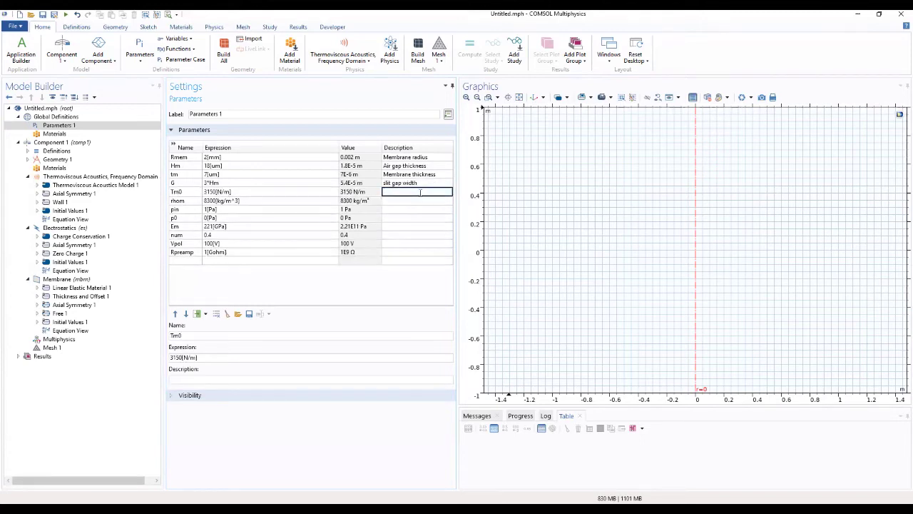
text(Membrane static tension)
Step: Add the description "Membrane density" to the parameter rhom
click(431, 201)
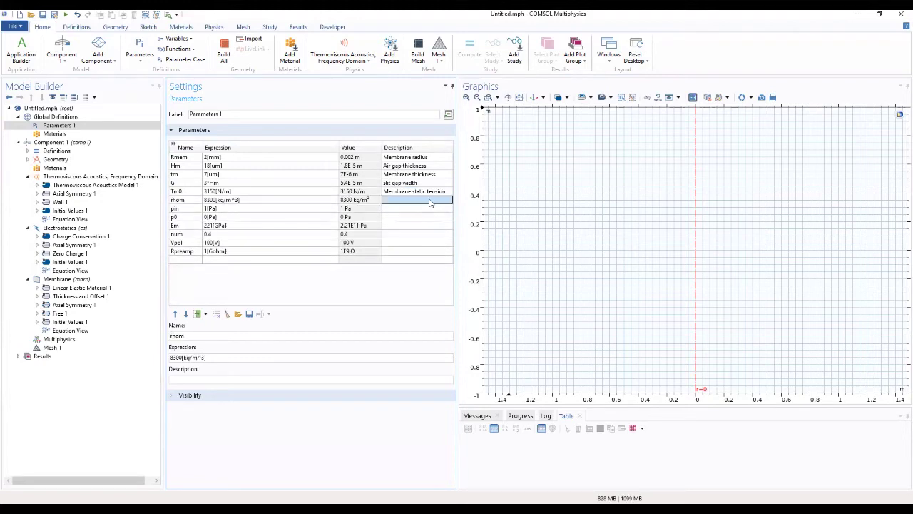
text(Me)
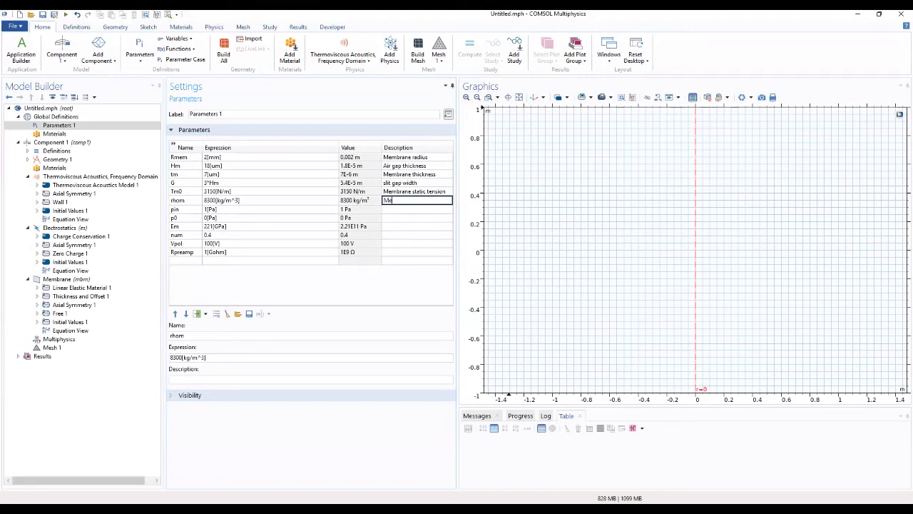
text(mbrane density)
Step: Add the descriptions "External incident pressure" to pin and "Pressure-release pressure" to p0
click(419, 209)
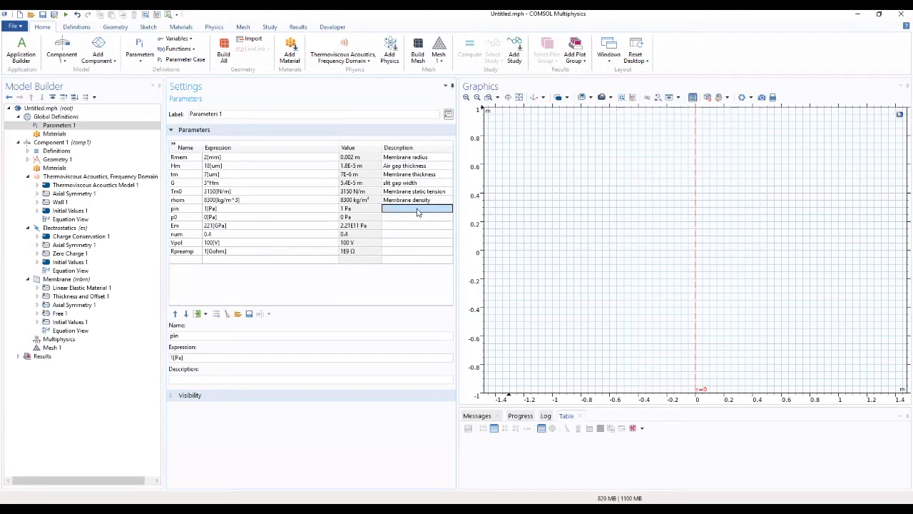
click(418, 210)
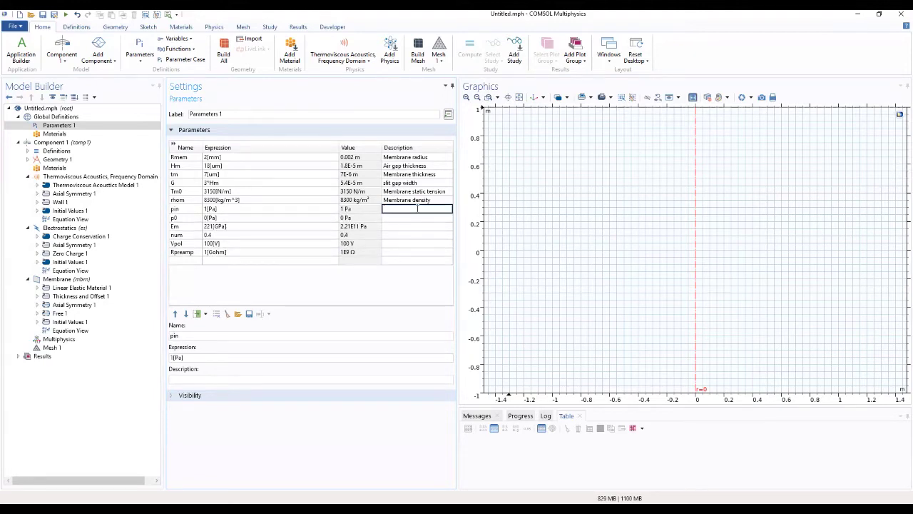
text(External incident pressure)
click(429, 218)
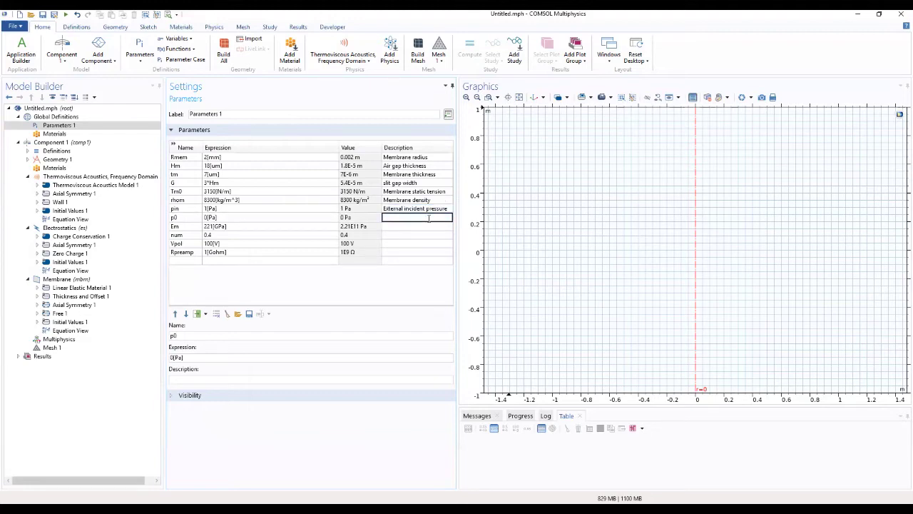
text(Pressure-release pressure)
Step: Add the description "Membrane elastic pressure" to the parameter Em
click(426, 227)
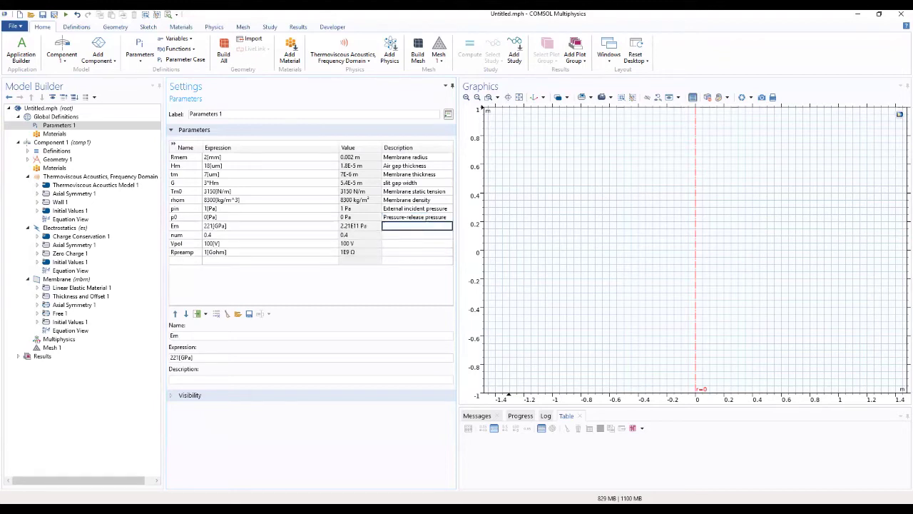
text(Membran)
text(e elastic)
text(Mo)
key(BackSpace)
text(PRESSURE)
key(BackSpace)
key(BackSpace)
key(BackSpace)
key(BackSpace)
key(BackSpace)
key(BackSpace)
key(BackSpace)
key(BackSpace)
text(pressure)
Step: Describe num as the membrane's Poisson's ratio and add the description "Polarization voltage" to Vpol
click(398, 243)
click(403, 234)
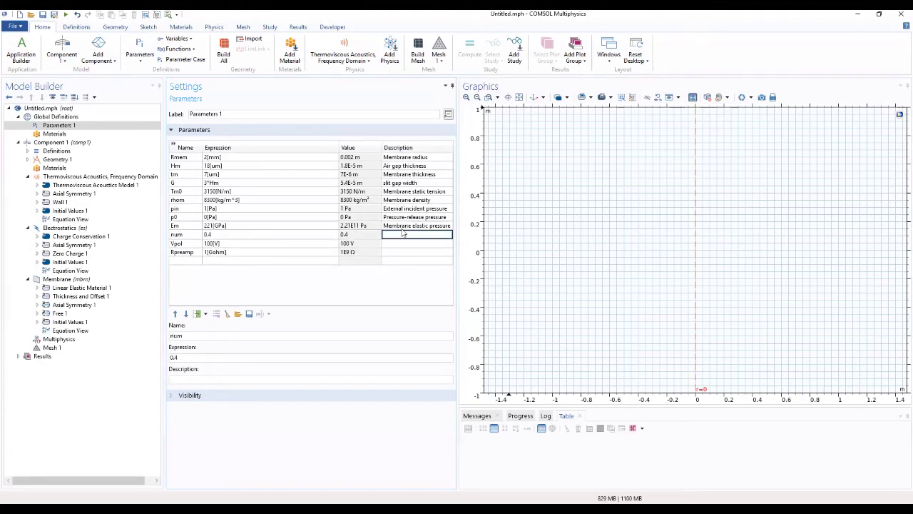
text(membrane)
text( pos)
text(iti)
text('s ration)
click(402, 244)
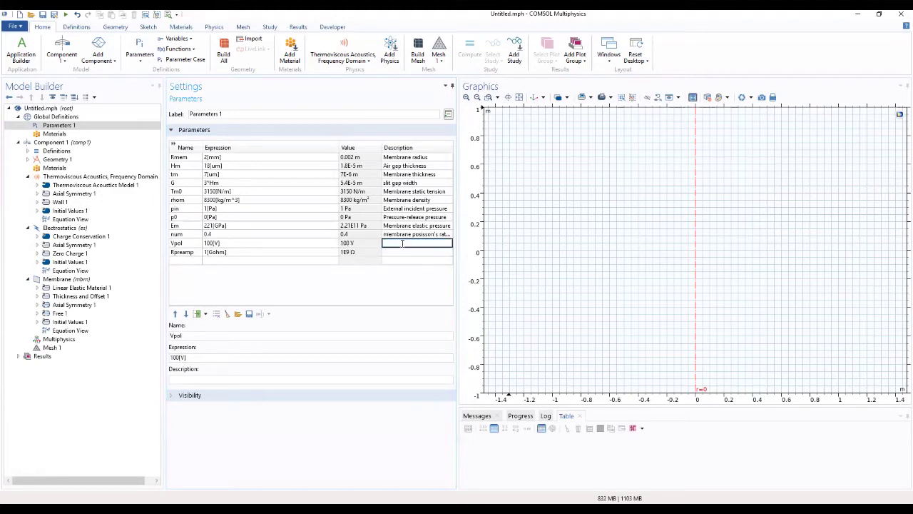
text(Polarization voltage)
Step: Add the description "Pre-amplifier output resistance" to the parameter Rpreamp
click(392, 252)
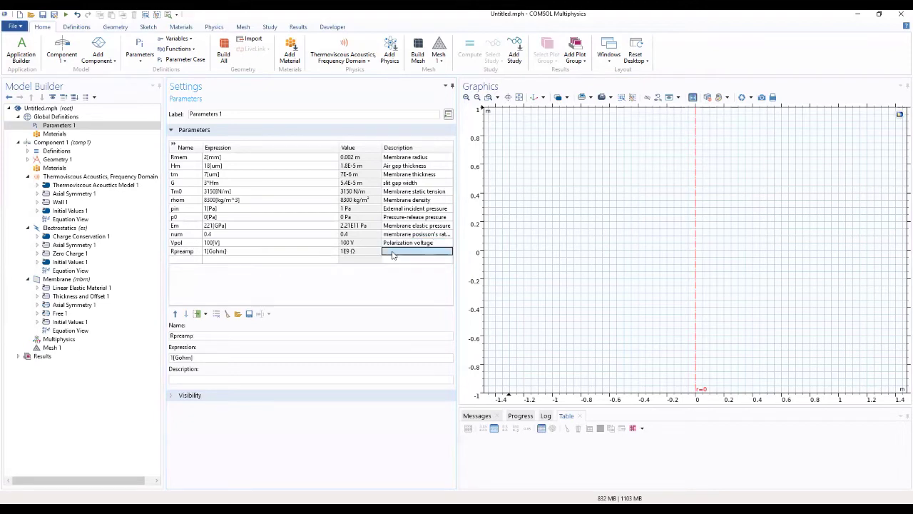
text(PRE)
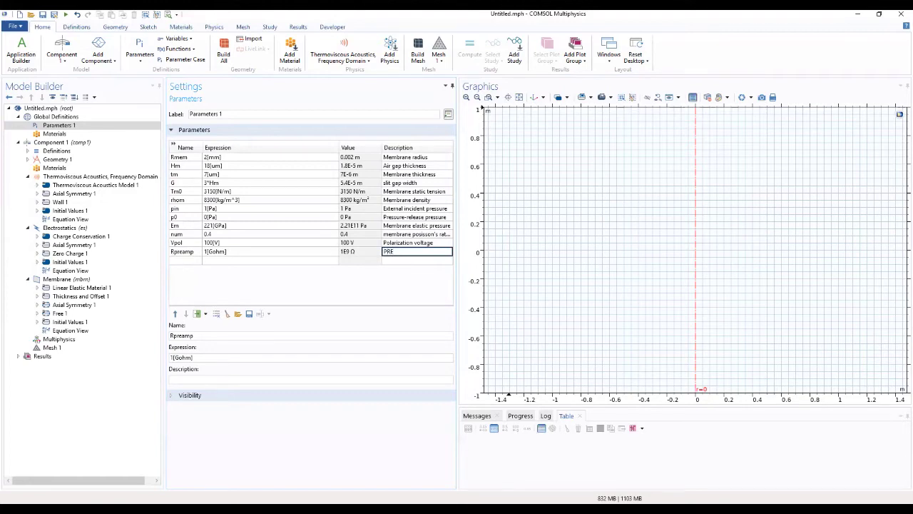
key(BackSpace)
key(BackSpace)
text(re)
text(-amp)
text(lifier ou)
text(tput)
text( resistance)
click(427, 261)
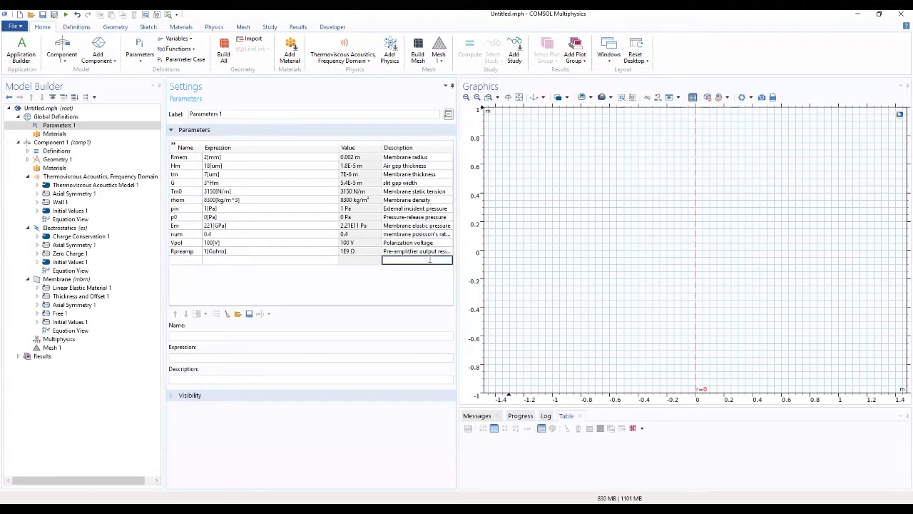
Step: Add a new parameter named rhoms below Rpreamp and open its expression for entry
click(189, 259)
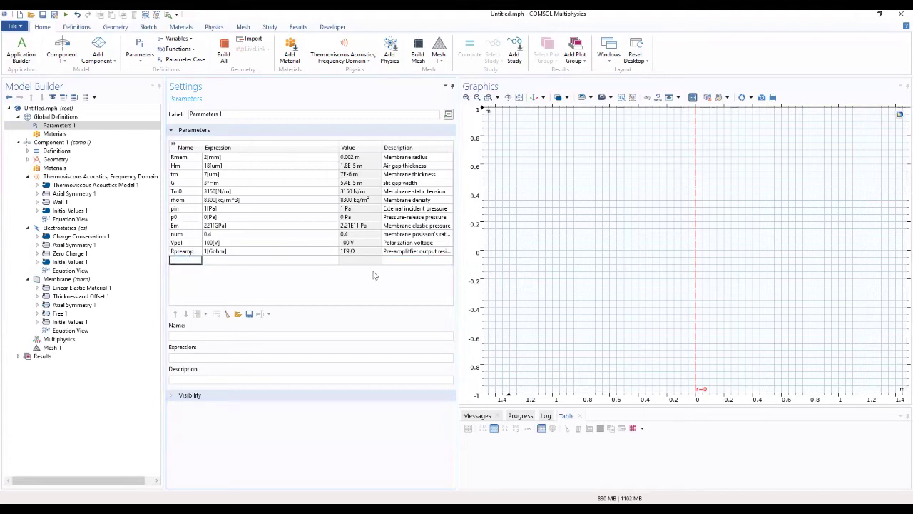
text(rhoms)
click(229, 261)
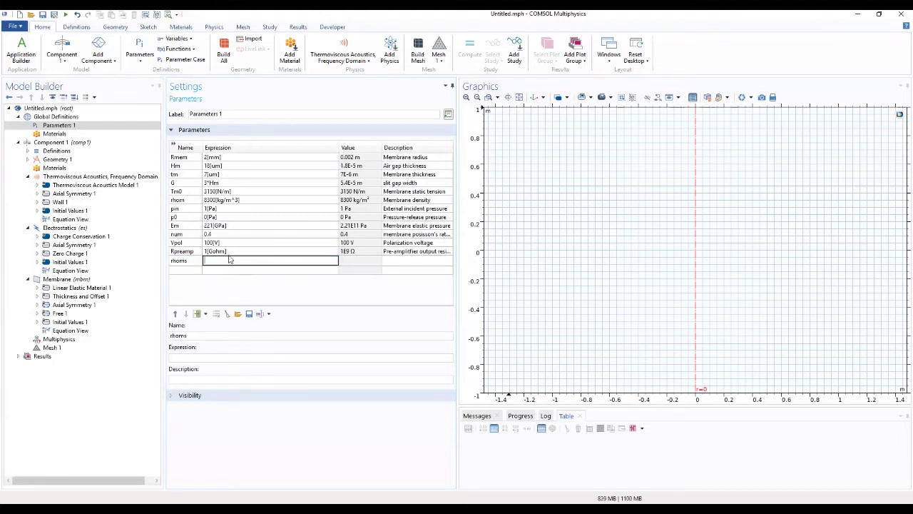
Step: Define parameter rhoms as rhom*tm with the description "Membrane surface density", and resize the parameter table columns to fit the descriptions
text(rhom*tm)
click(358, 262)
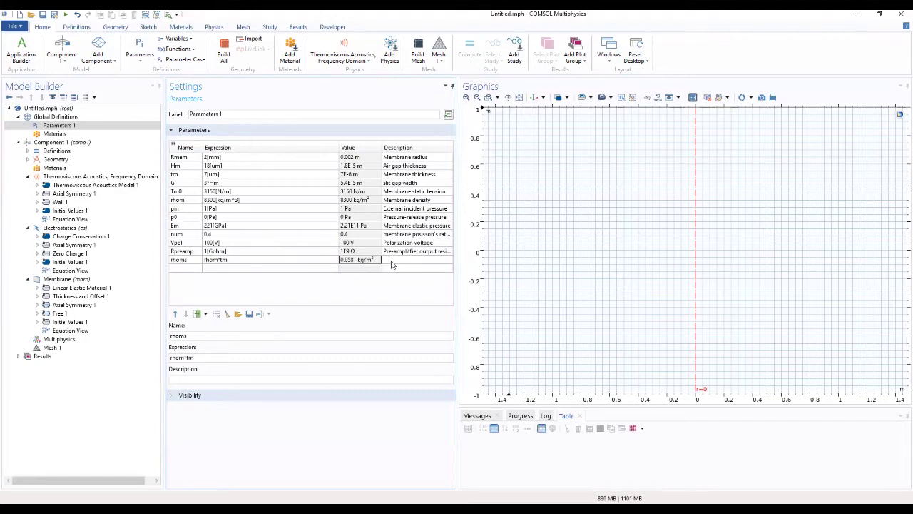
click(392, 260)
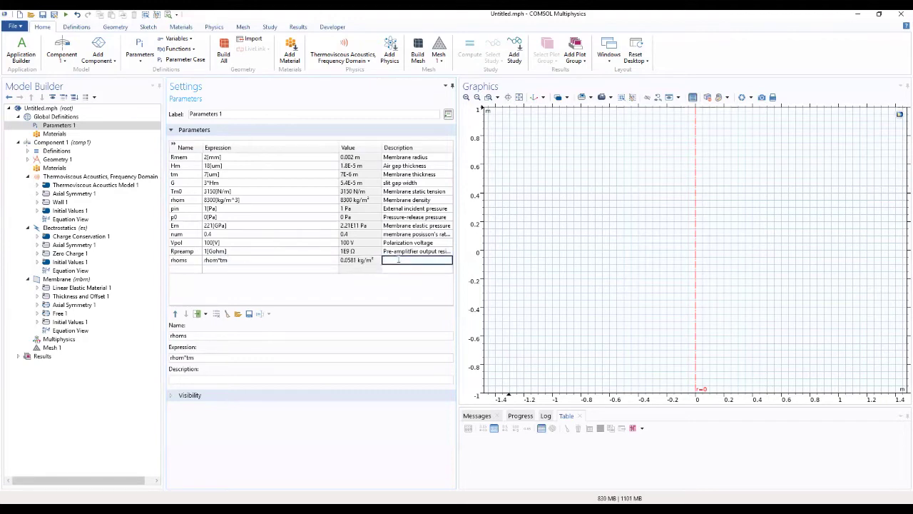
text(Membrane surface de)
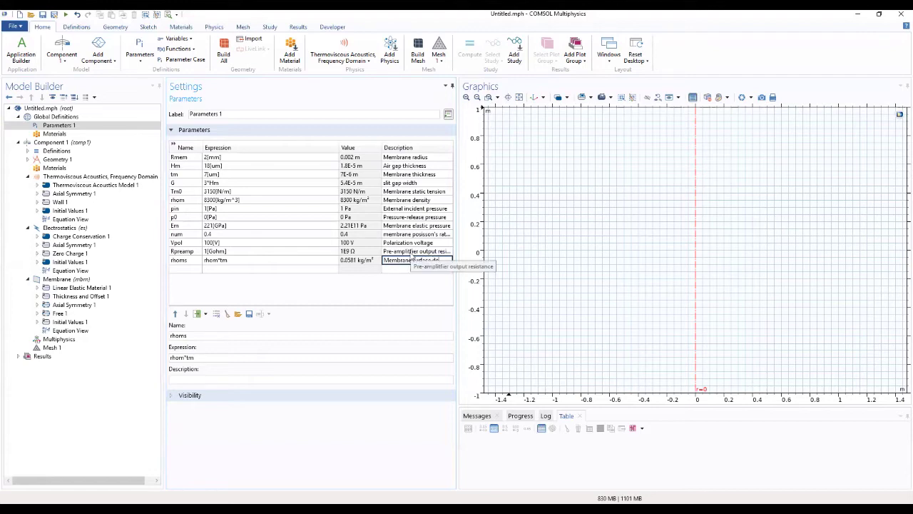
text(nsity)
click(350, 296)
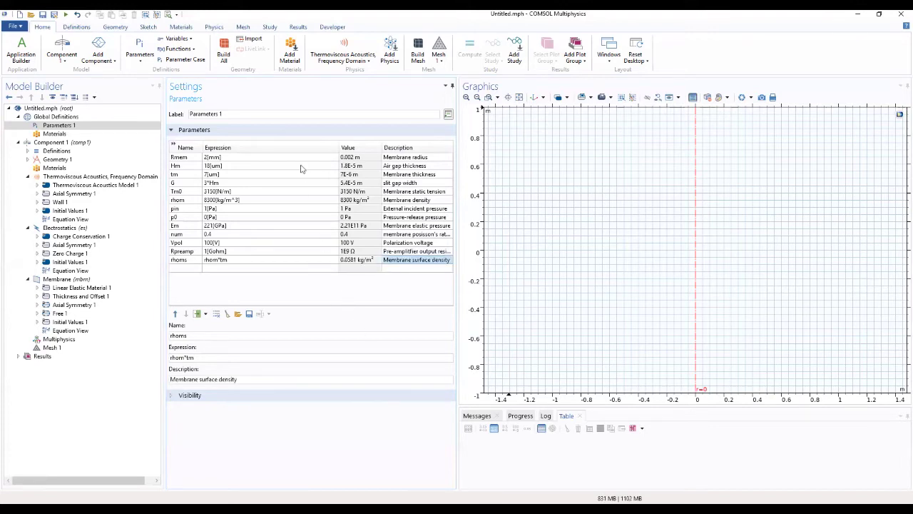
drag(339, 147, 266, 153)
drag(383, 142, 440, 139)
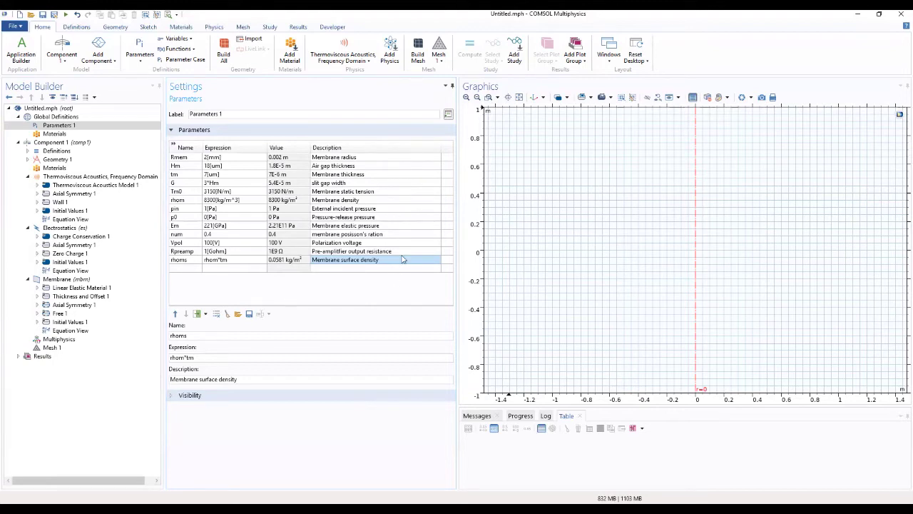
Step: Add a rectangle to Geometry 1 with width Rmem and height Hm, and build it
click(68, 160)
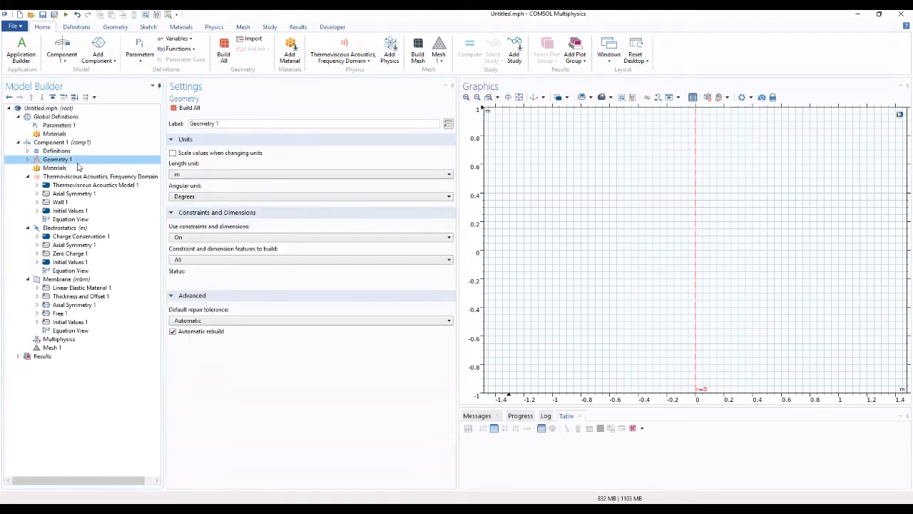
right_click(68, 163)
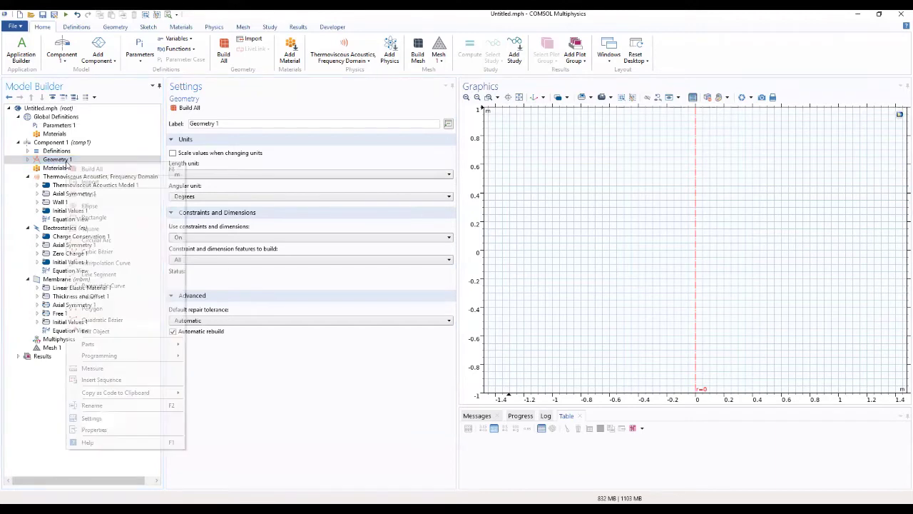
click(108, 227)
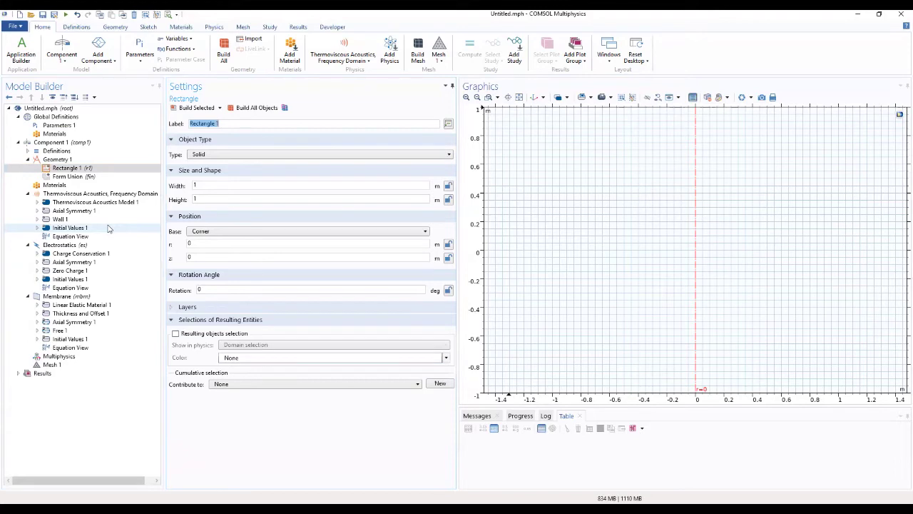
click(222, 184)
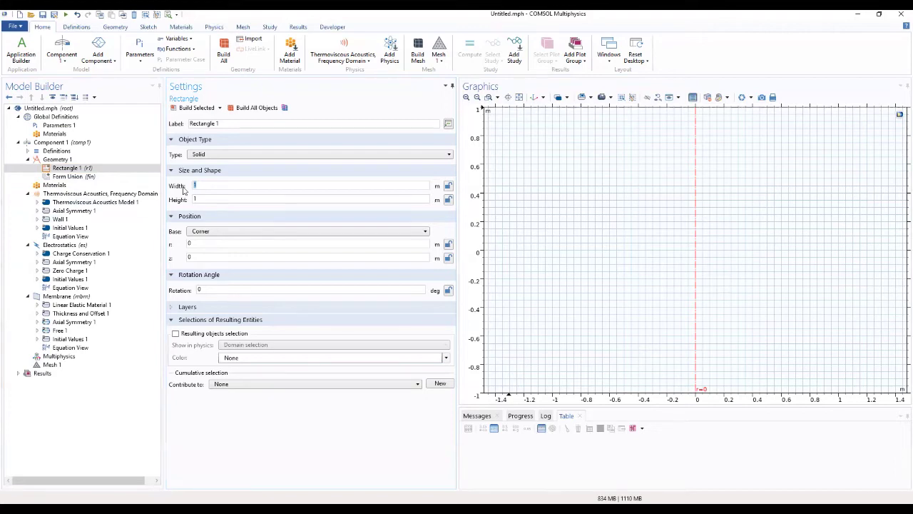
text(Rmem)
key(Tab)
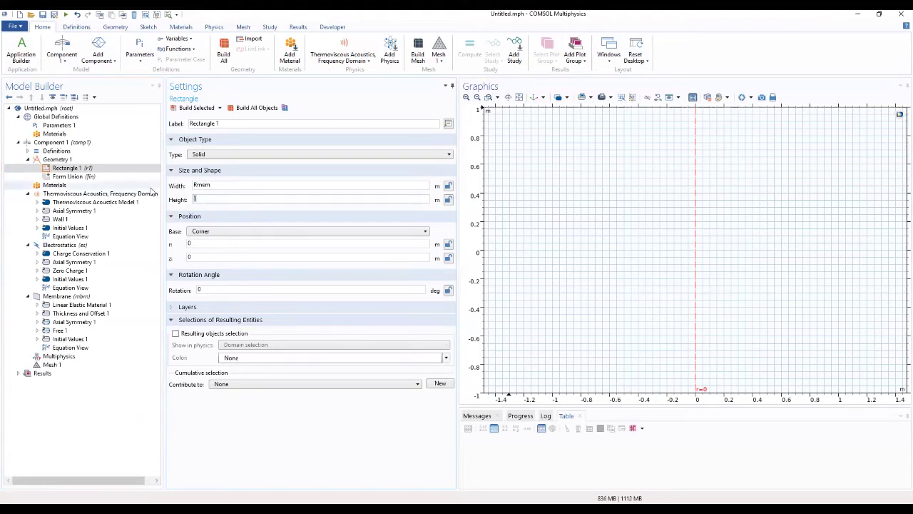
text(Hm)
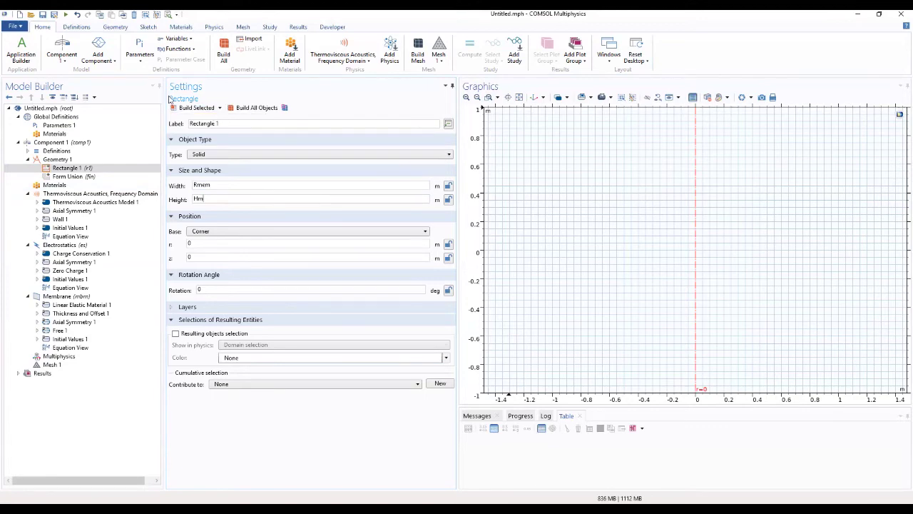
click(196, 108)
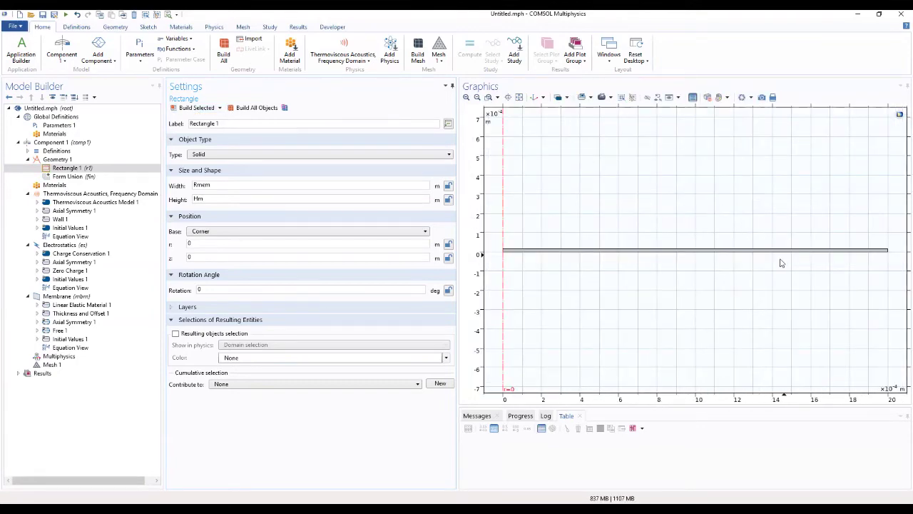
Step: Add a second rectangle to Geometry 1 with width G and height Hm
click(60, 160)
right_click(59, 160)
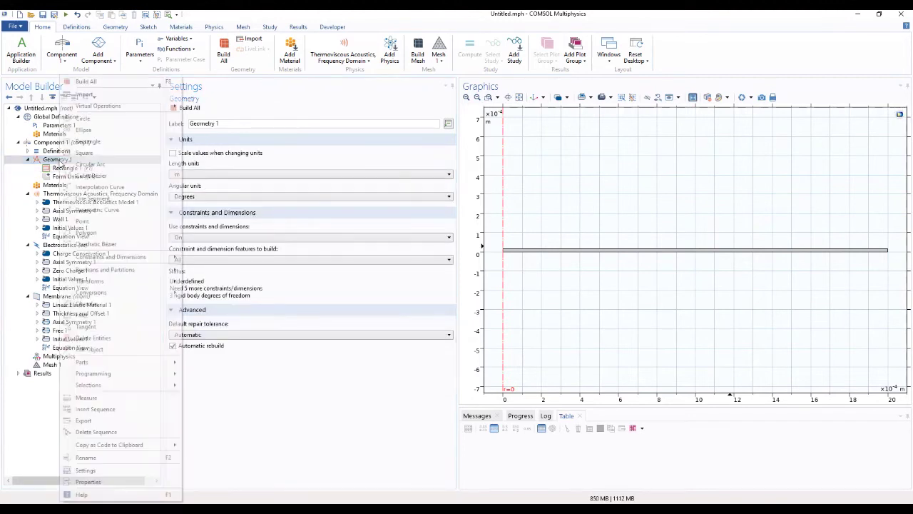
click(85, 141)
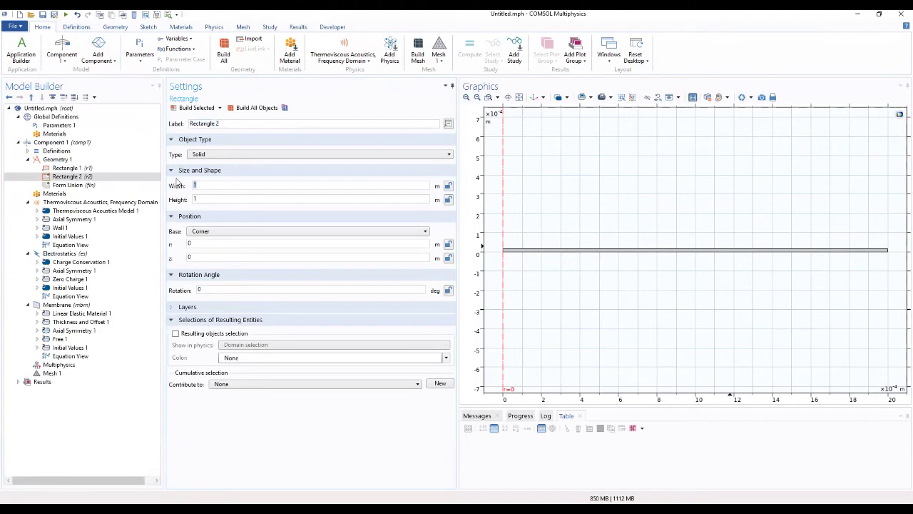
text(0)
click(192, 199)
text(tM)
key(BackSpace)
text(m)
drag(206, 196, 181, 198)
text(Hm)
Step: Set the second rectangle's r position to Rmem-G and build it
key(Tab)
text(Rmem-G)
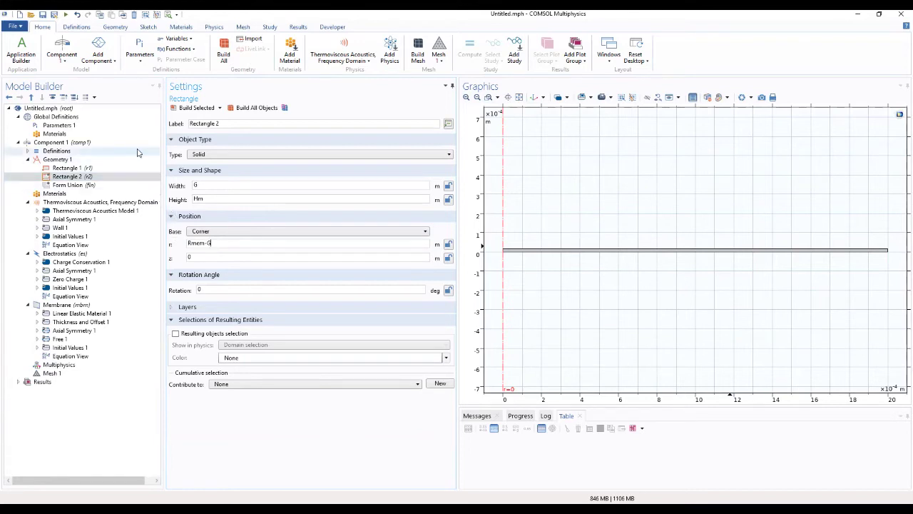
click(184, 111)
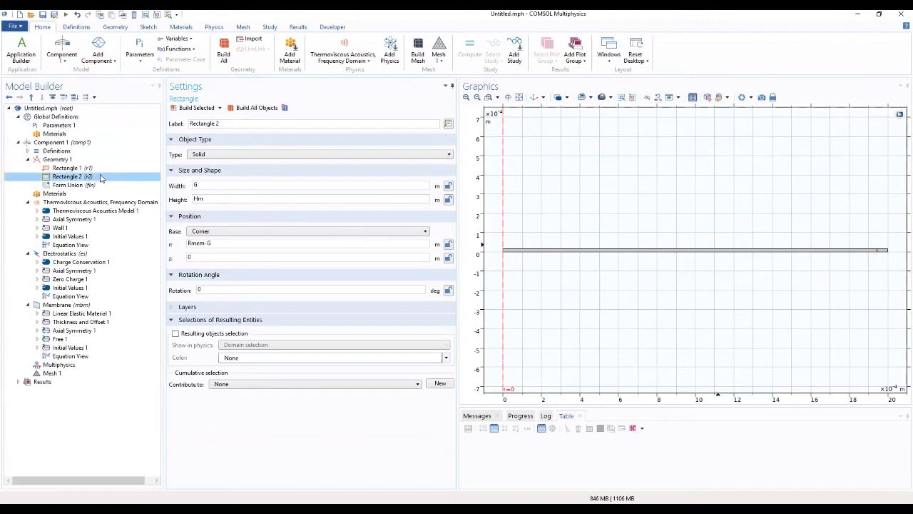
Step: Build the complete geometry as a union and enlarge the graphics area
click(71, 184)
click(243, 108)
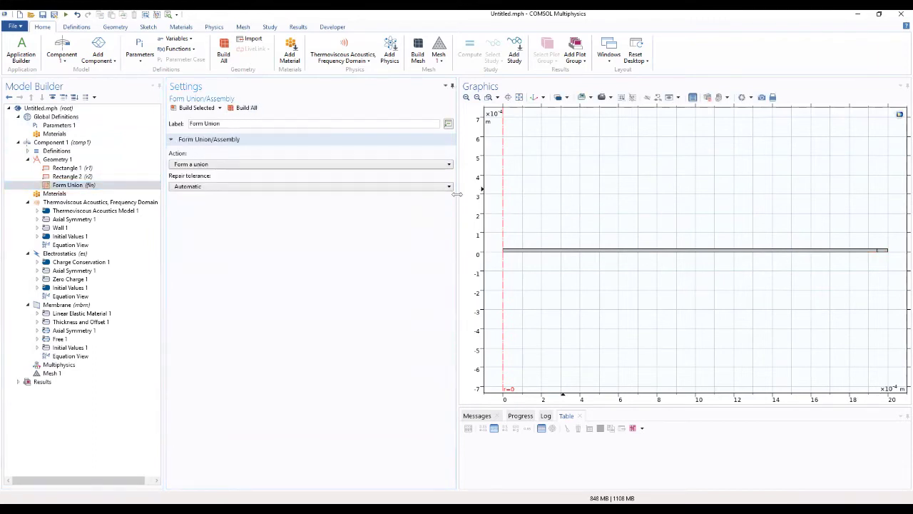
drag(457, 195, 347, 196)
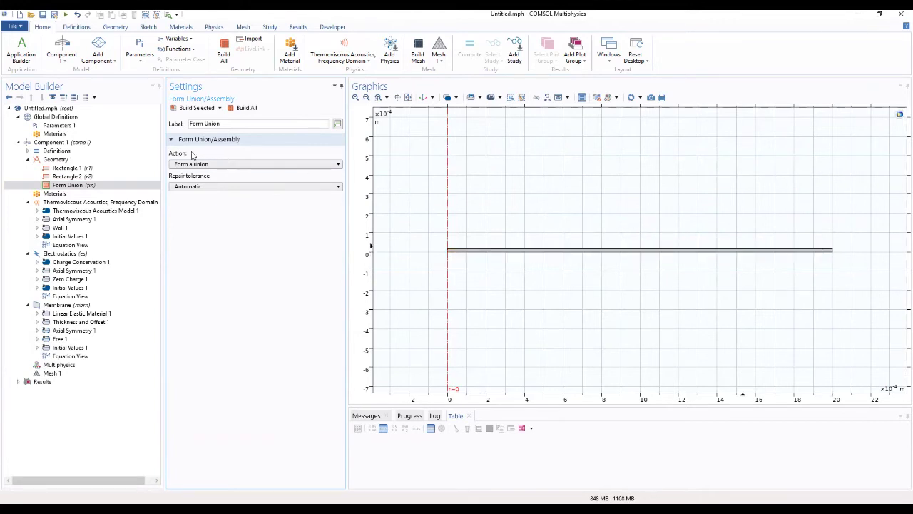
Step: Add an Explicit selection under the component definitions and set its geometric entity level to Boundary
click(57, 152)
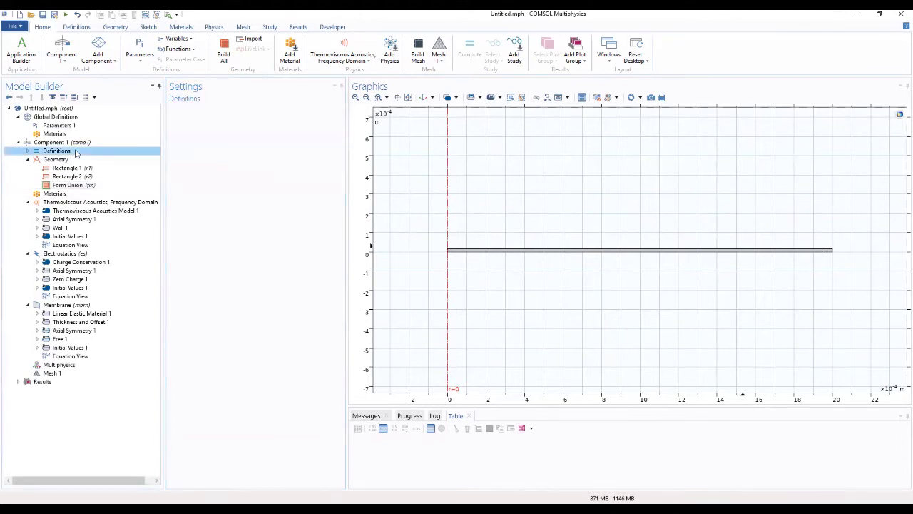
right_click(75, 152)
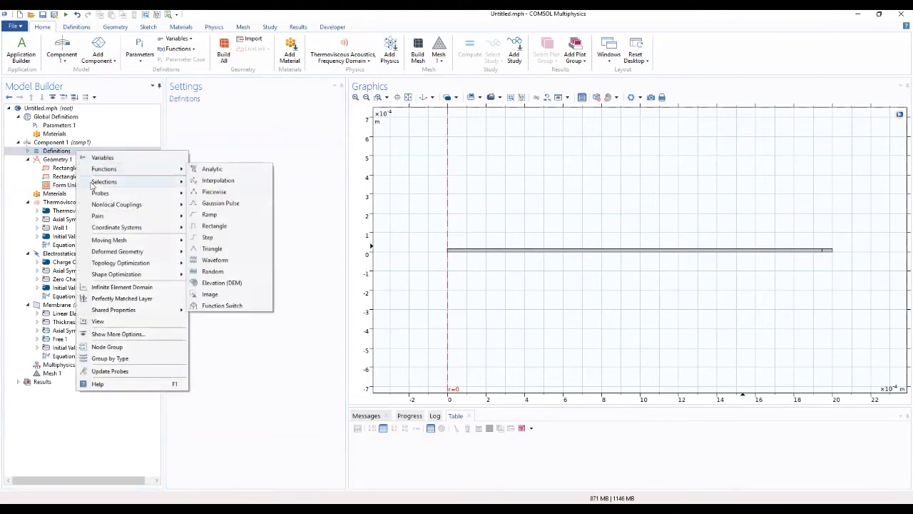
mouse_move(93, 184)
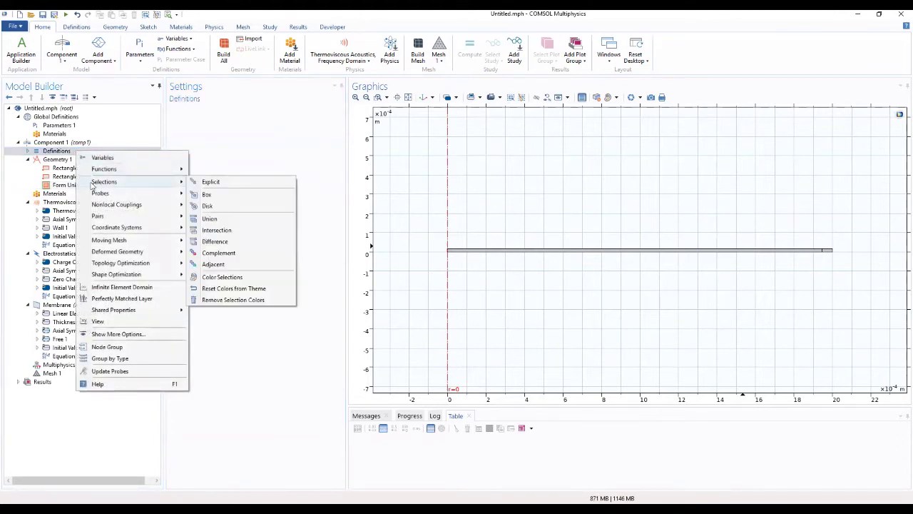
click(216, 183)
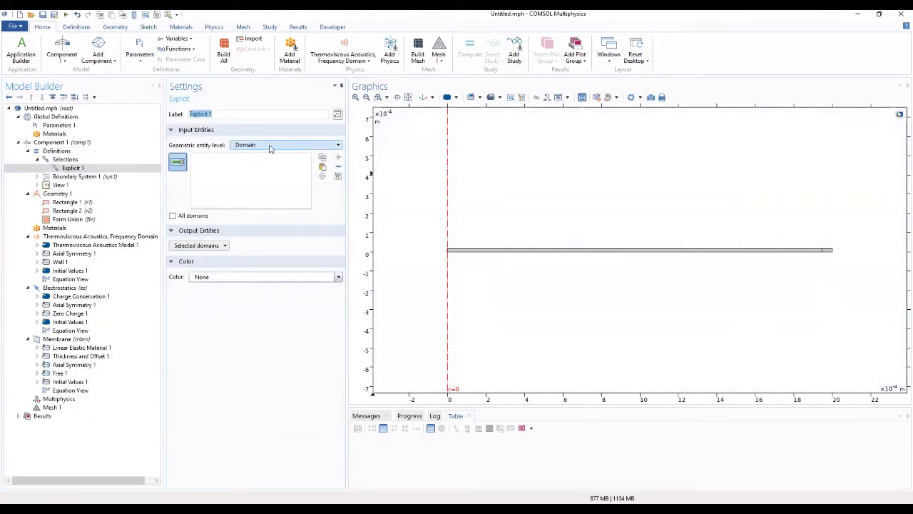
click(276, 145)
click(264, 166)
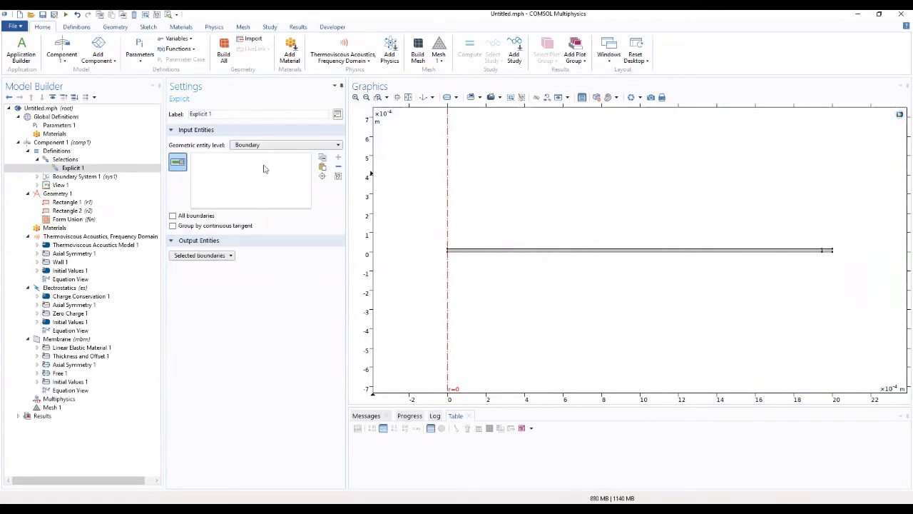
Step: Add the two upper boundaries, 3 and 6, to the explicit selection and label it "membrane"
click(522, 251)
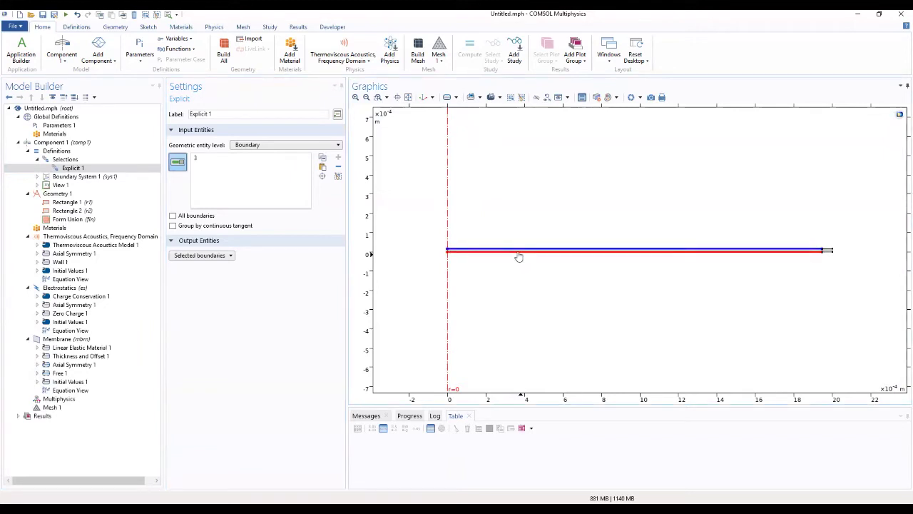
click(519, 256)
drag(250, 114, 145, 116)
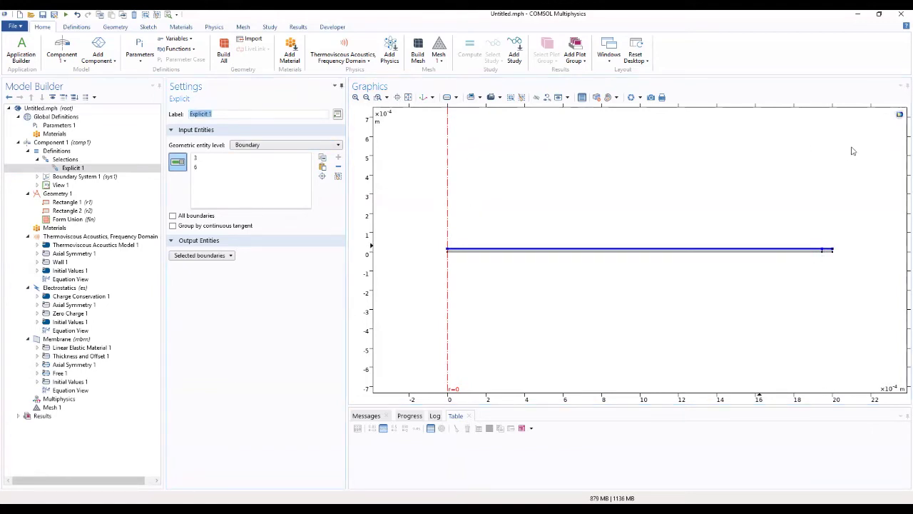
text(membrane)
Step: Set the View 1 axis view scale to Automatic and update the view
click(366, 98)
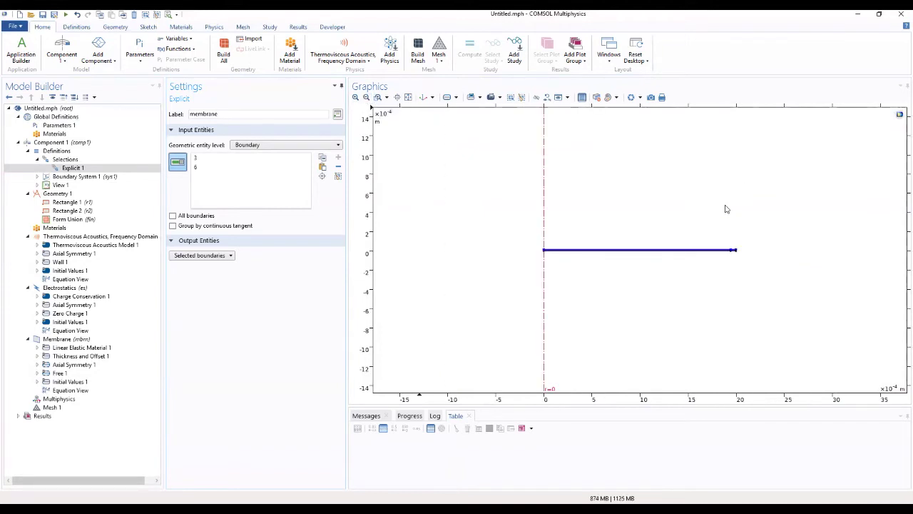
click(408, 97)
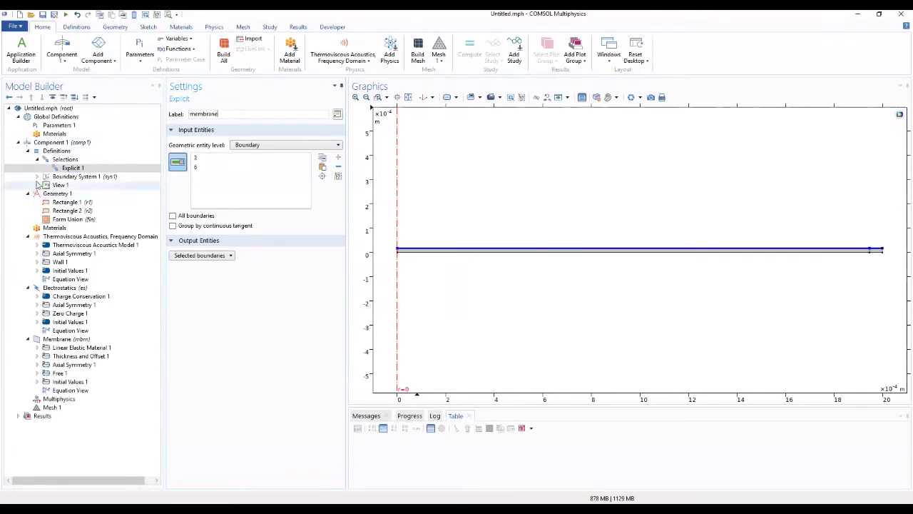
click(37, 184)
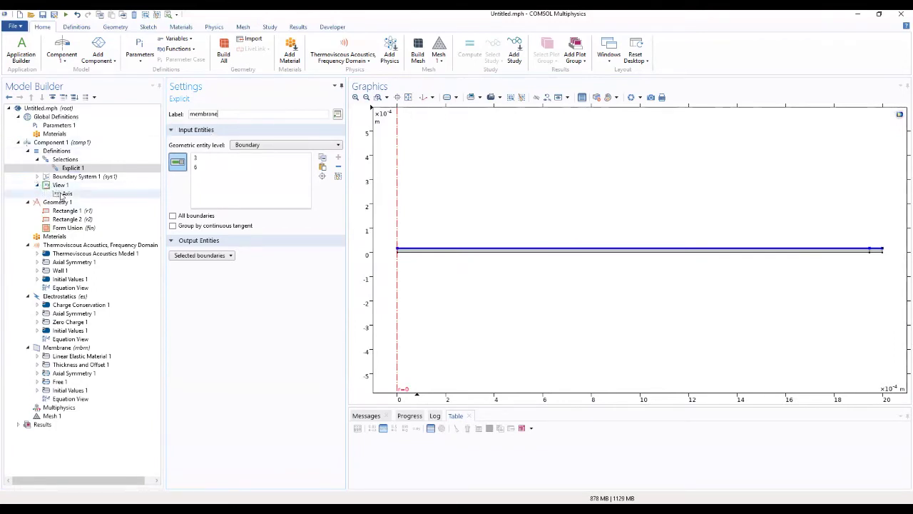
click(63, 193)
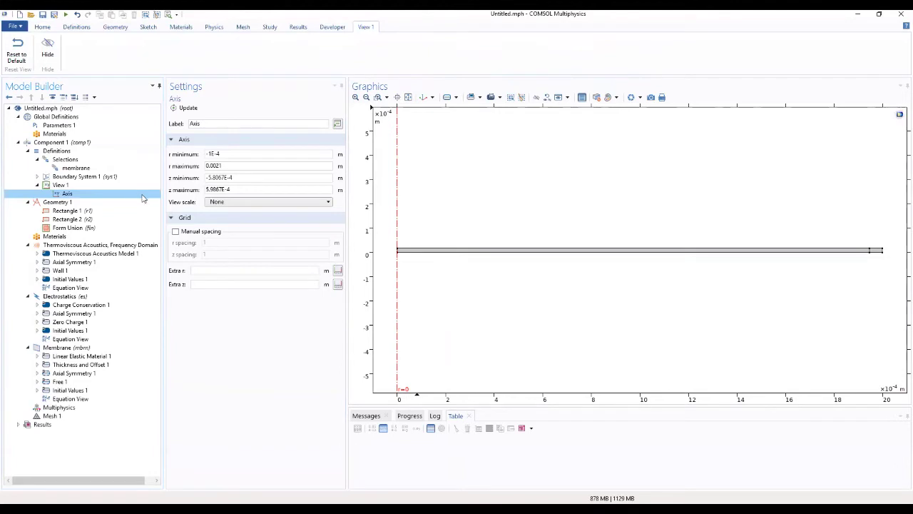
click(228, 203)
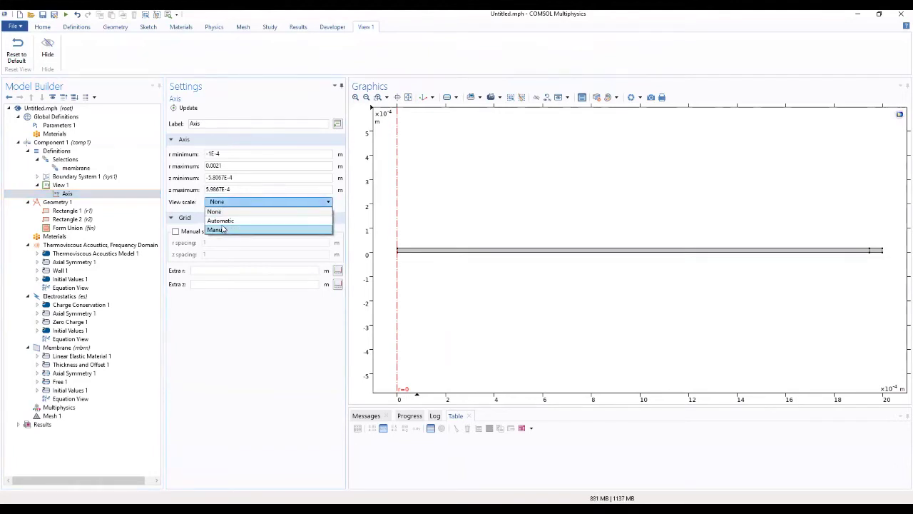
key(Up)
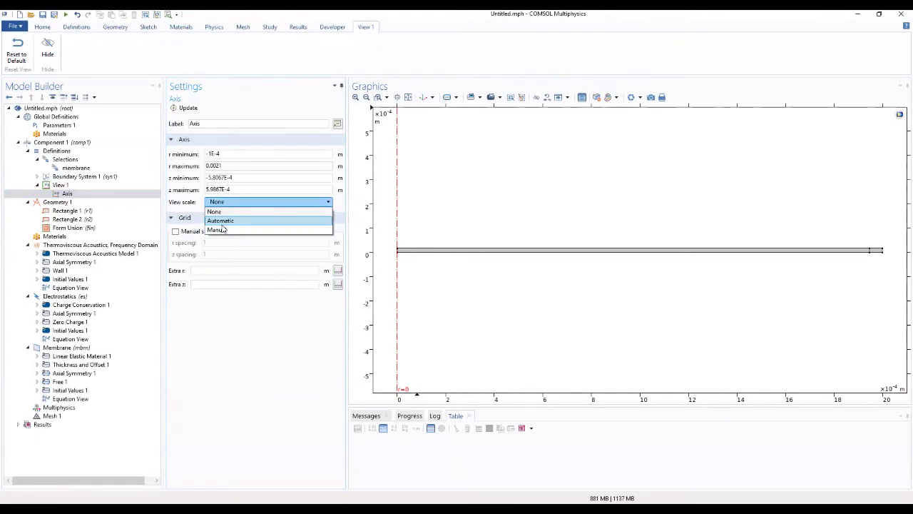
key(Return)
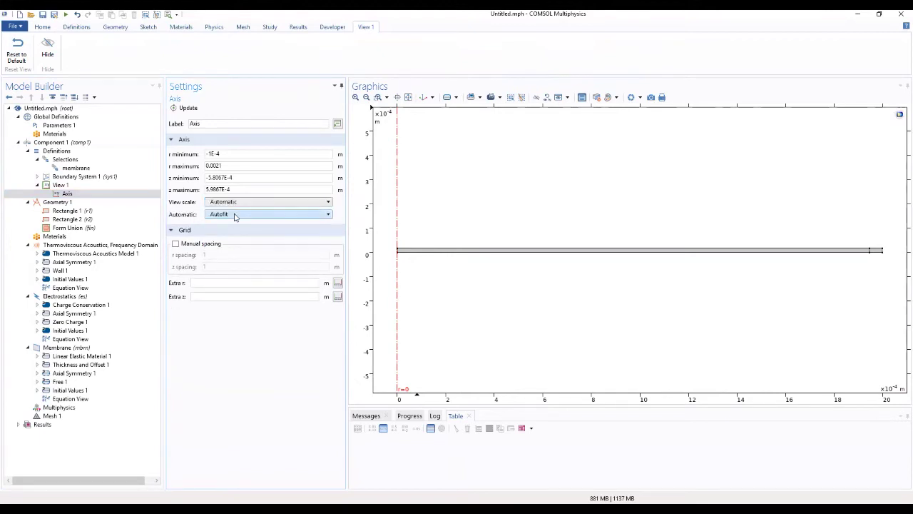
click(188, 108)
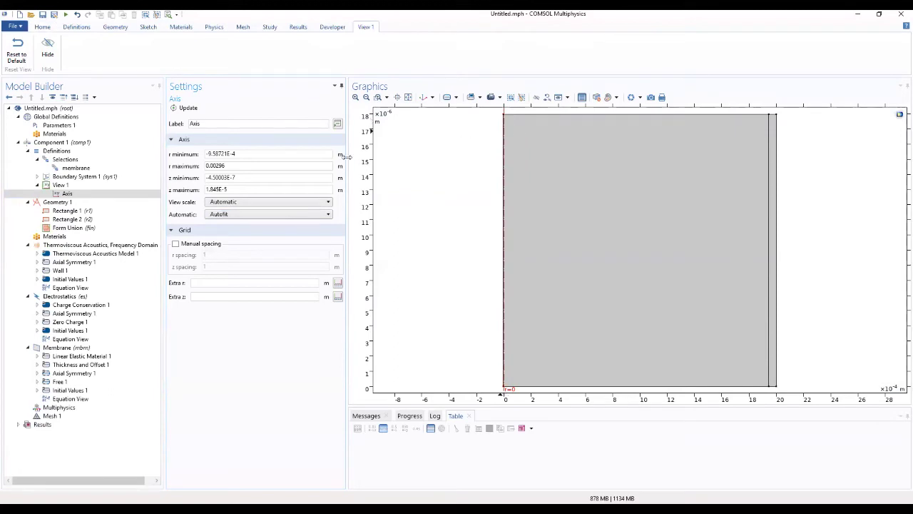
Step: Add the built-in Air material to the component
click(56, 237)
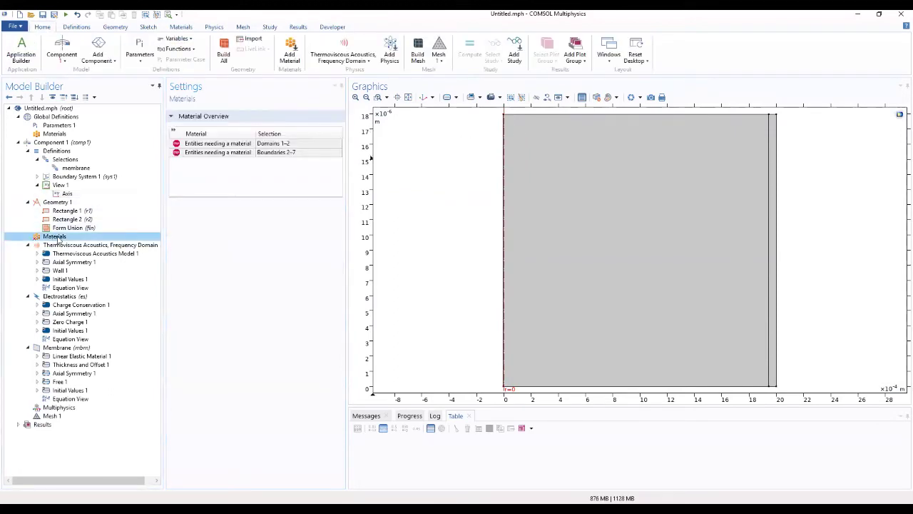
right_click(57, 240)
click(91, 245)
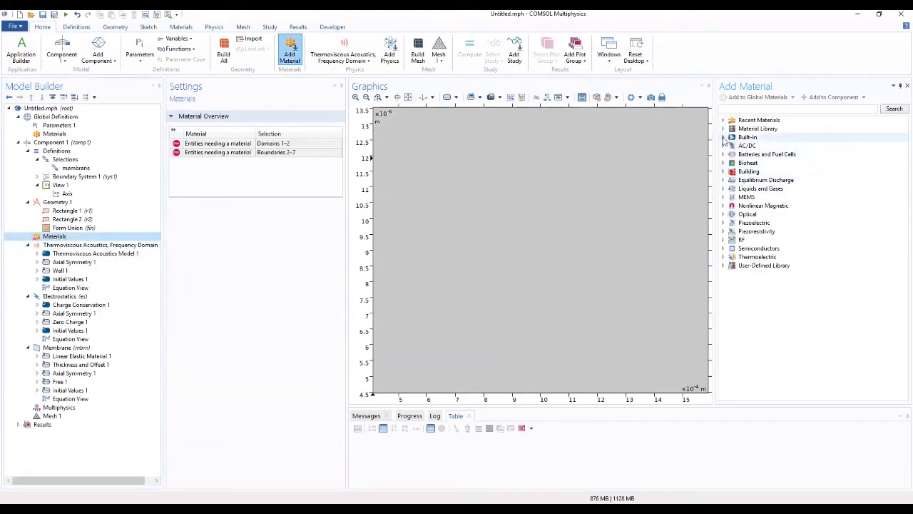
click(723, 137)
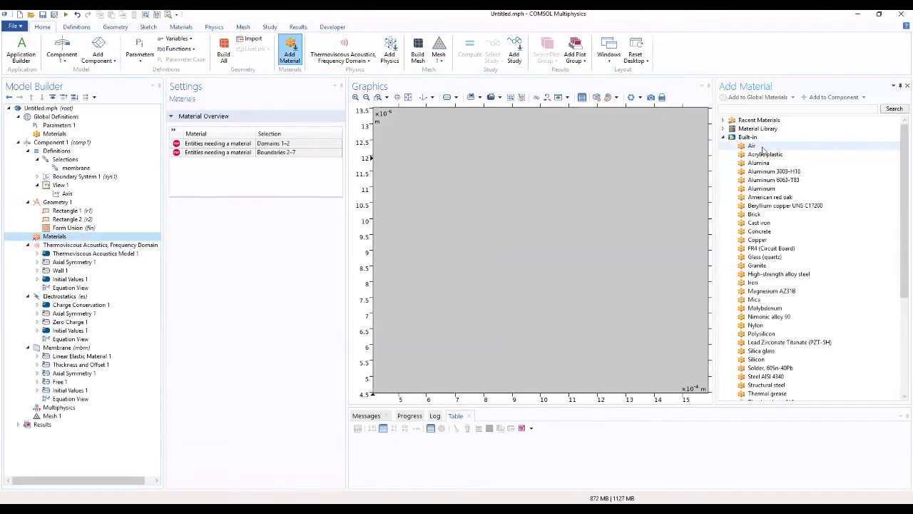
click(763, 148)
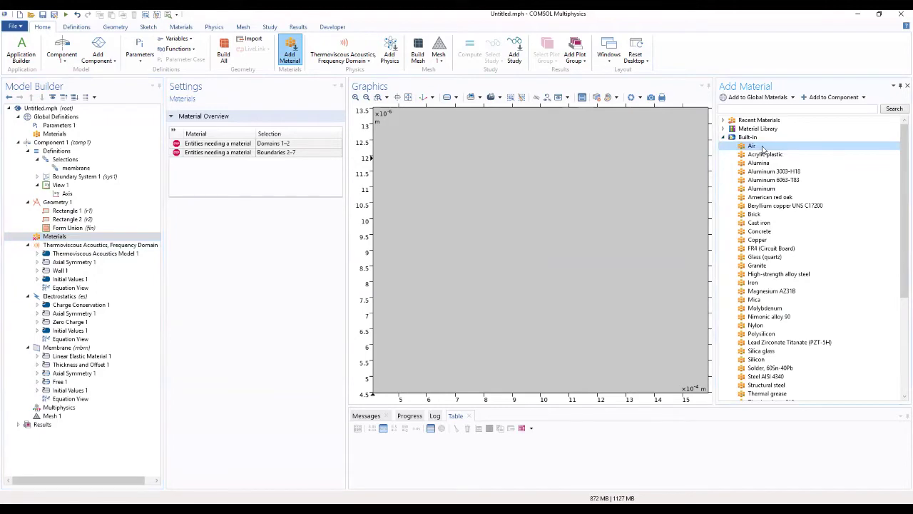
double_click(763, 148)
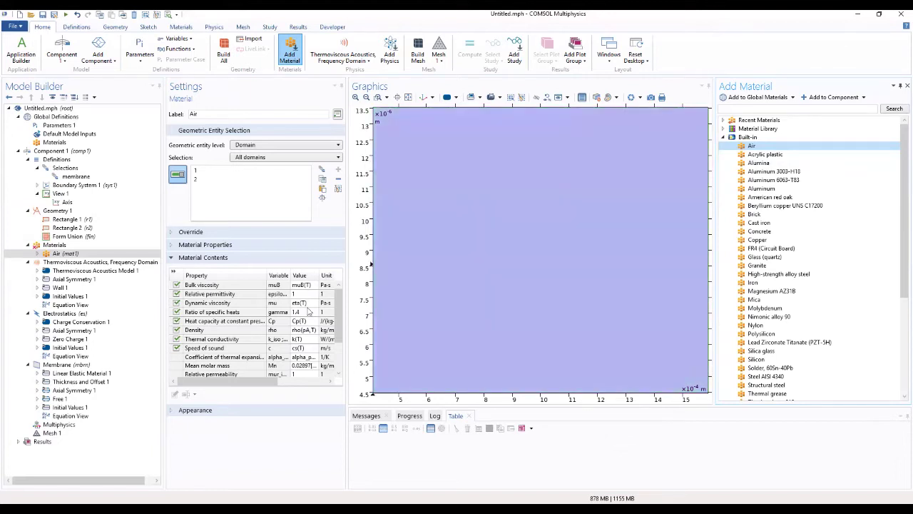
Step: Examine the Air material's properties and function definitions, and plot its bulk viscosity function muB against temperature
drag(348, 360, 422, 352)
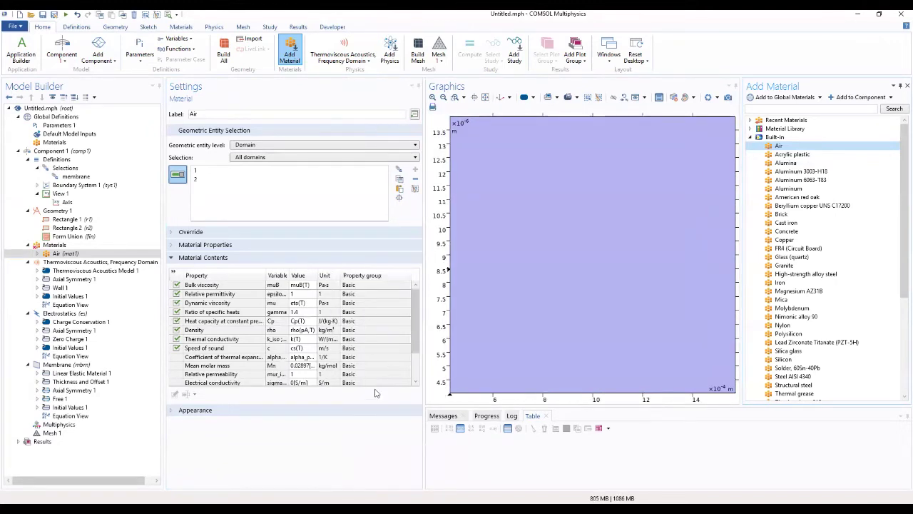
drag(375, 387, 370, 457)
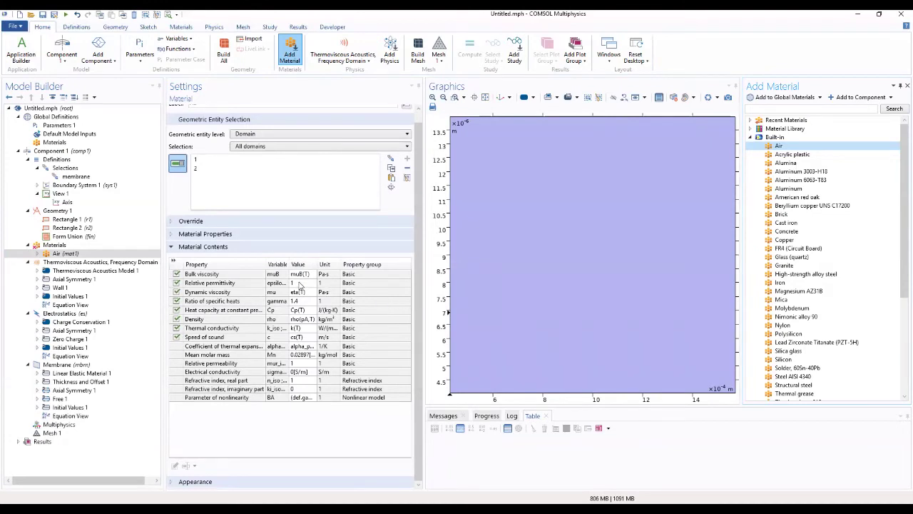
click(37, 253)
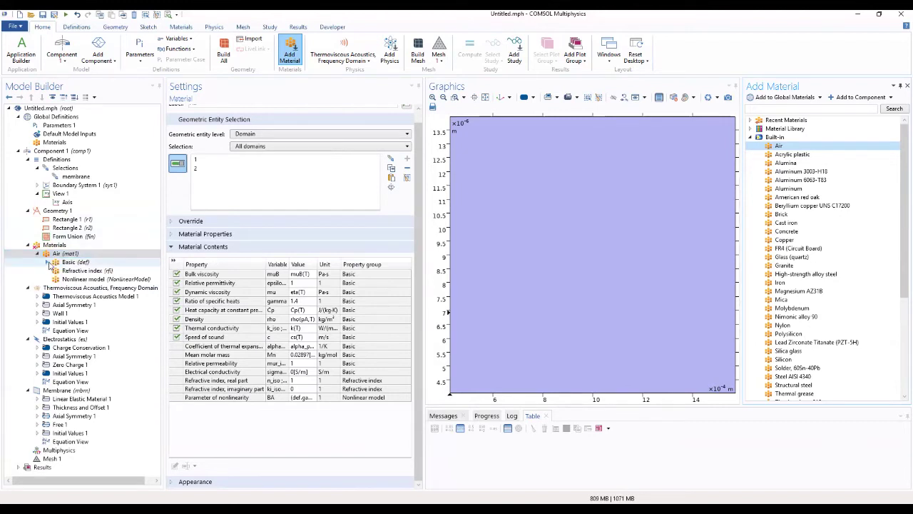
click(47, 261)
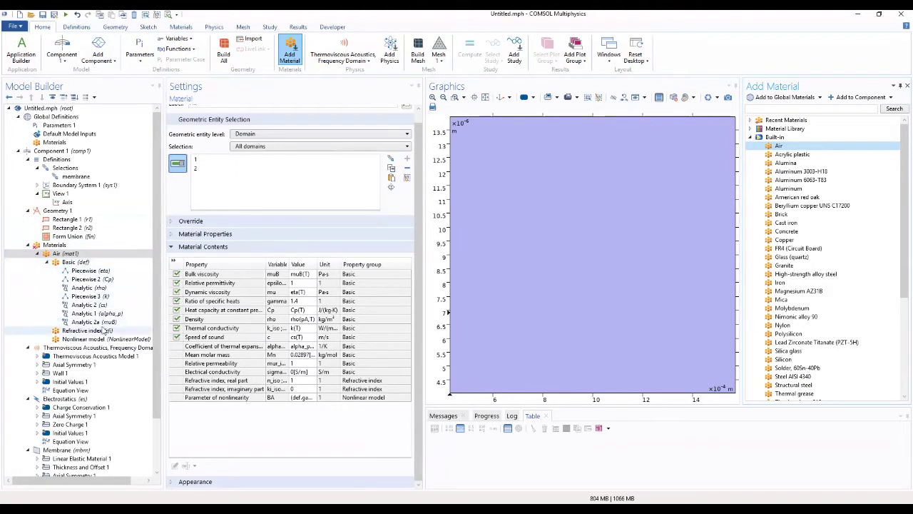
click(104, 331)
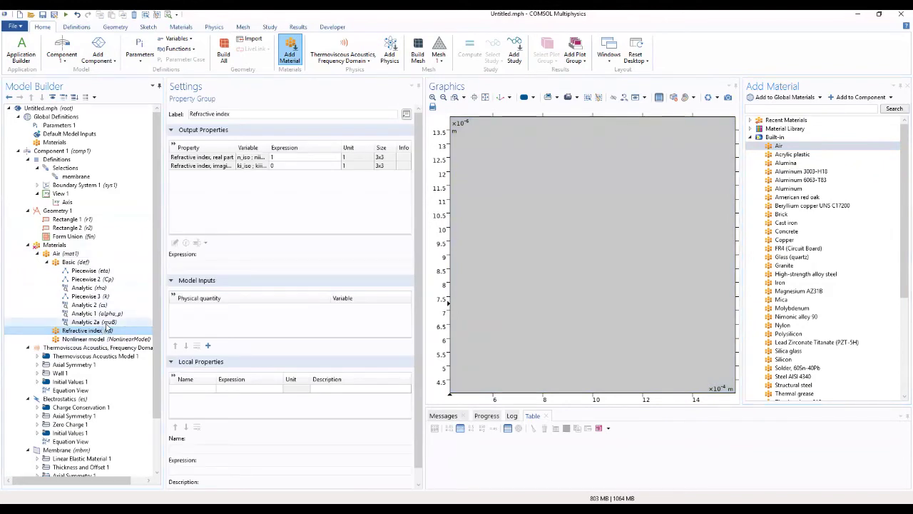
click(107, 323)
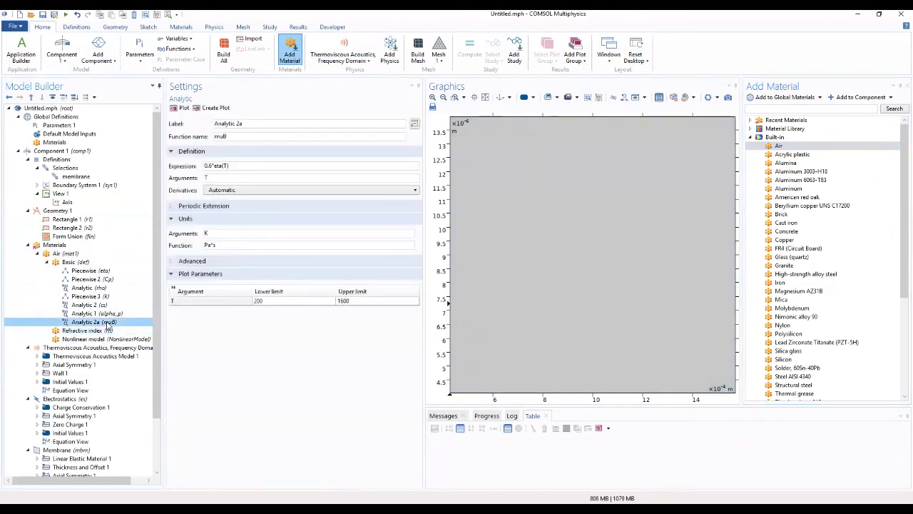
click(183, 108)
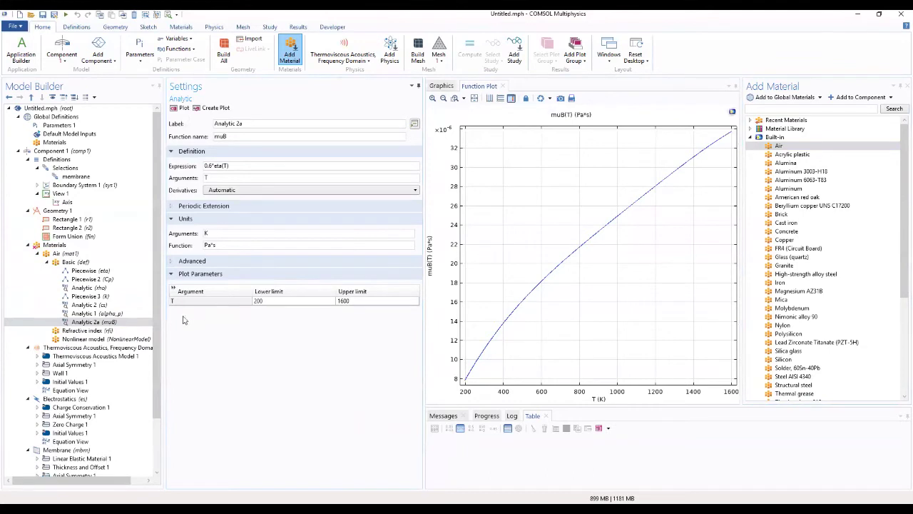
click(139, 327)
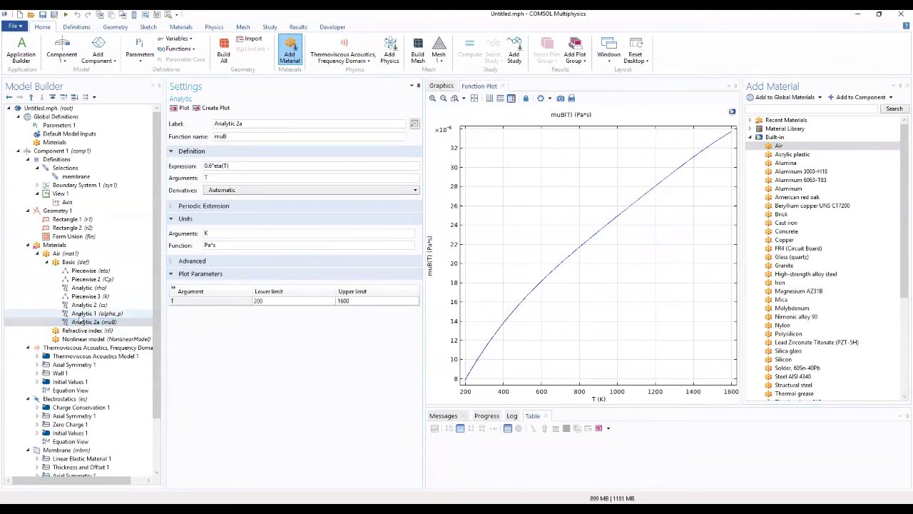
click(75, 254)
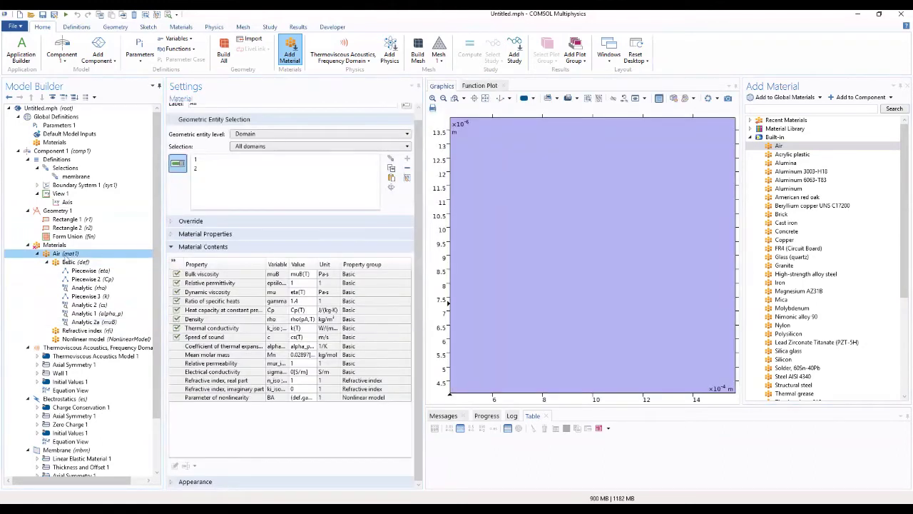
Step: Move the Electrostatics interface above Thermoviscous Acoustics, Frequency Domain in the model tree
click(28, 246)
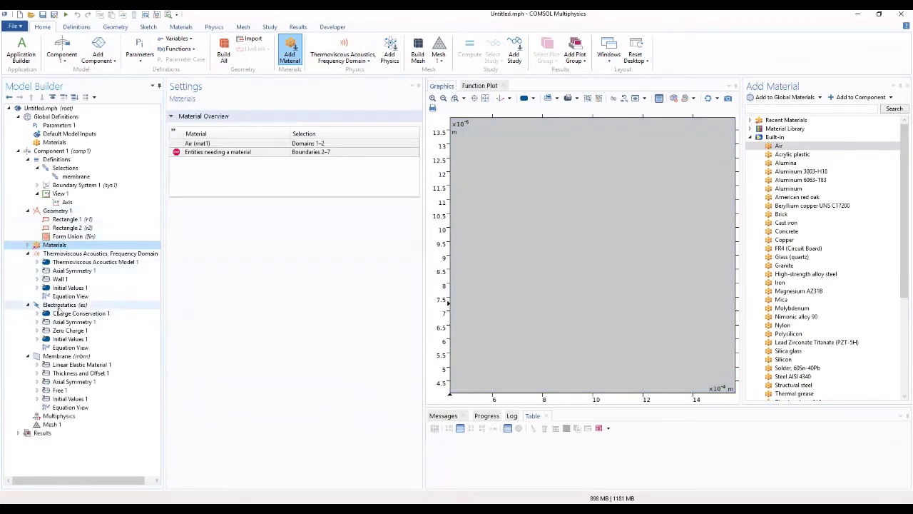
click(60, 307)
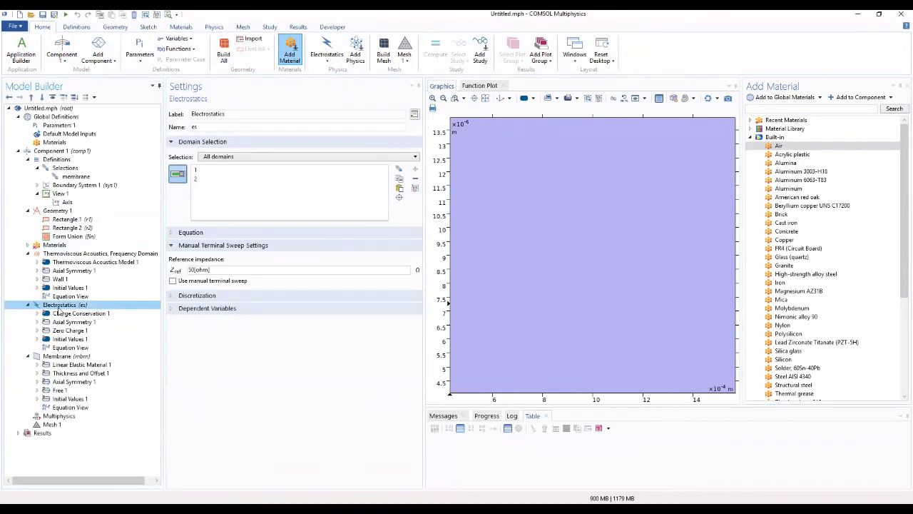
drag(59, 310, 62, 254)
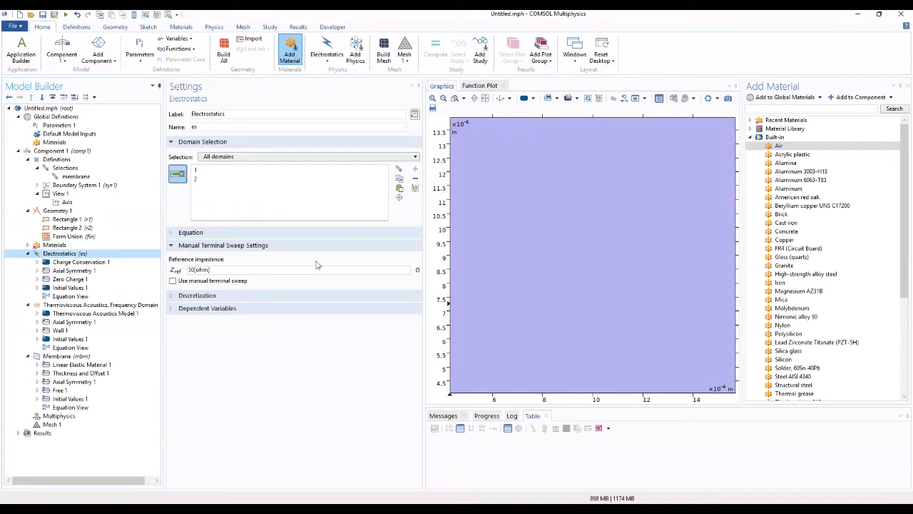
Step: Add a Ground boundary condition to Electrostatics and assign it to boundary 2, the lower edge of the larger rectangle
click(80, 262)
click(77, 254)
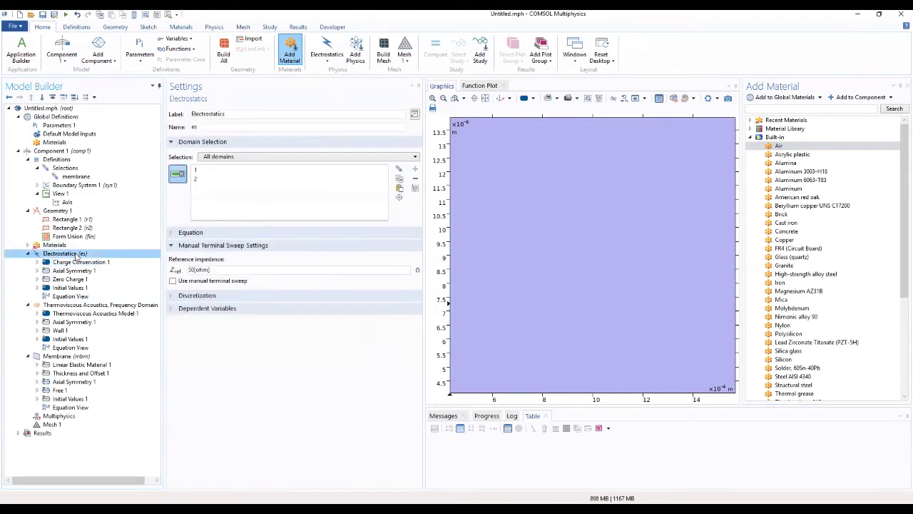
right_click(79, 255)
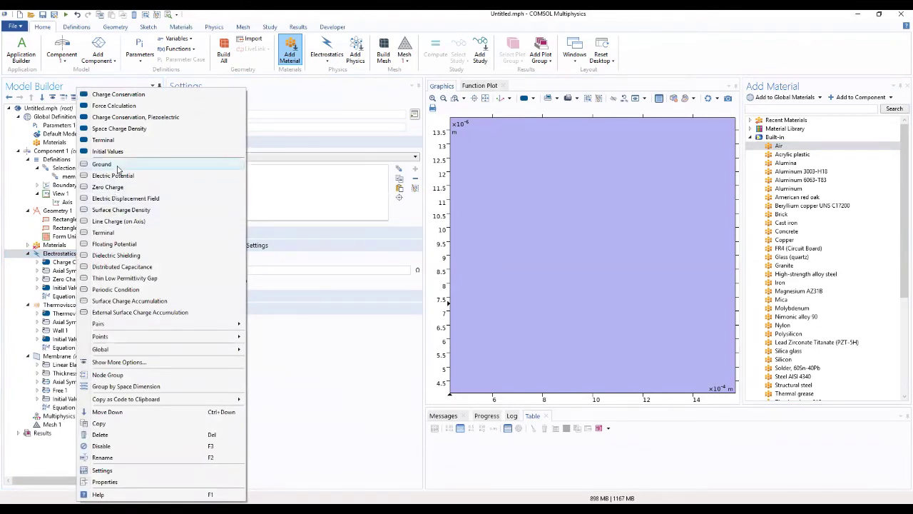
click(118, 165)
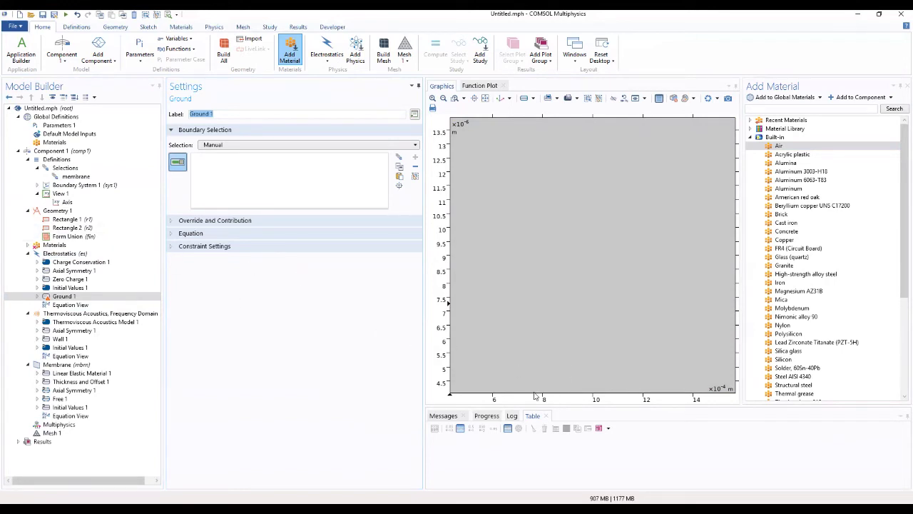
click(901, 86)
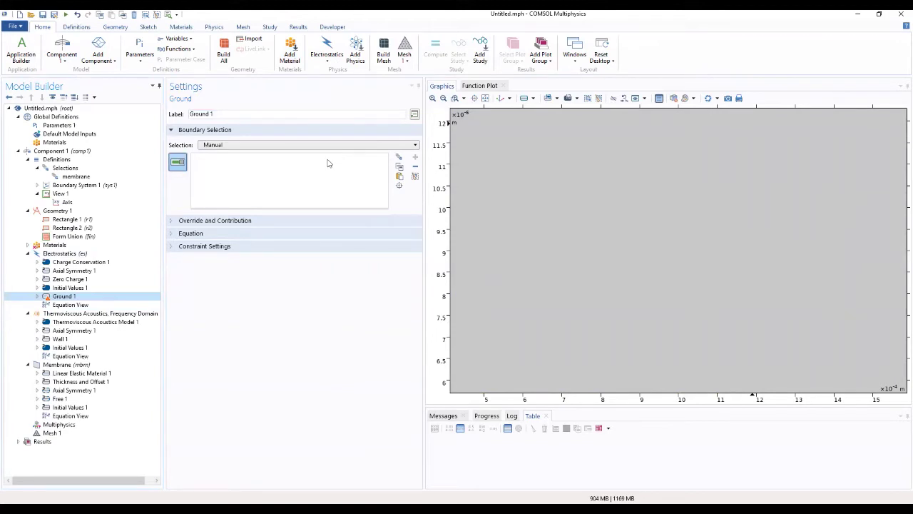
click(485, 99)
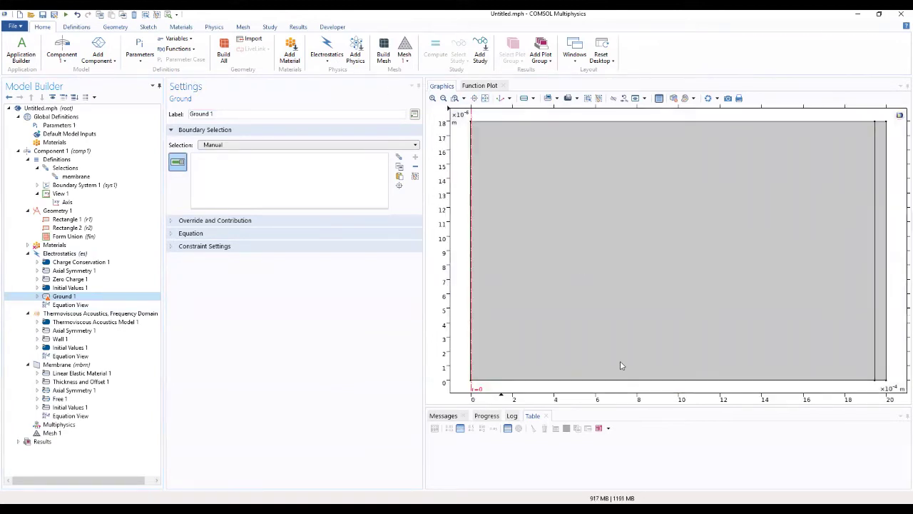
click(628, 382)
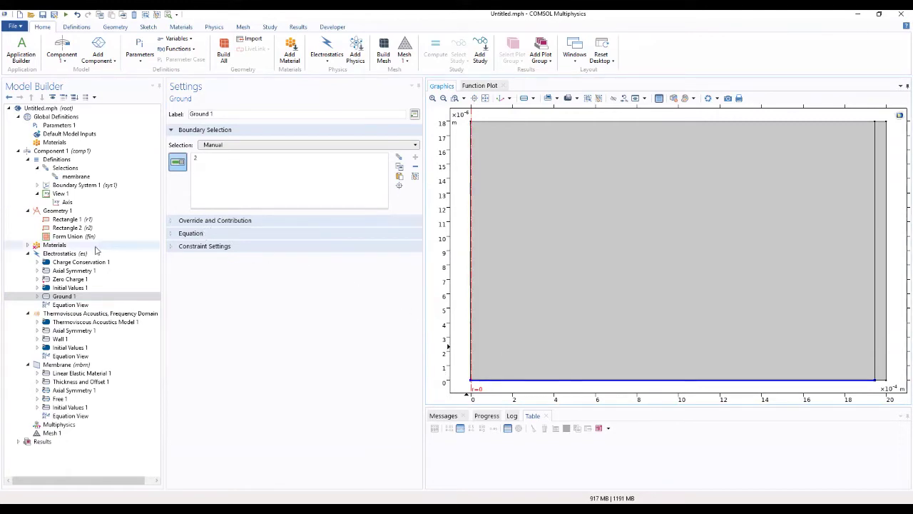
Step: Add a boundary Terminal to Electrostatics, assign it to the membrane selection and set its terminal type to Circuit
click(68, 254)
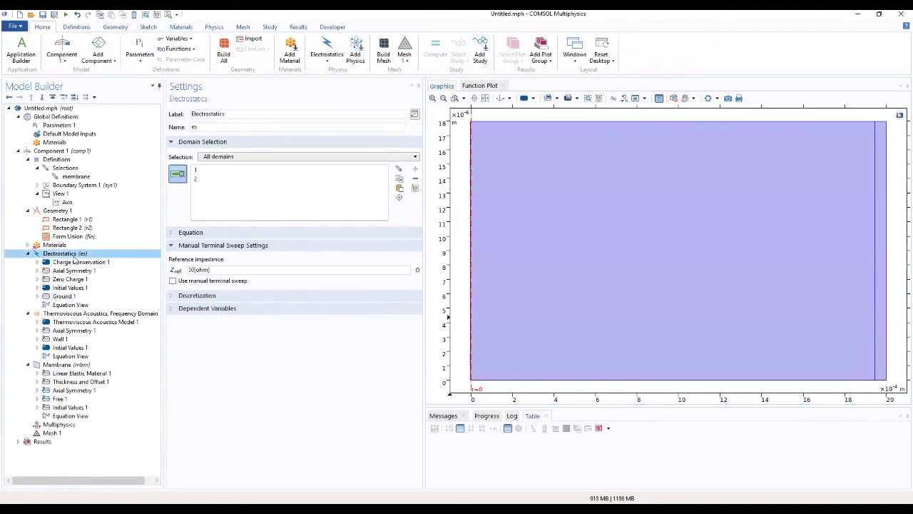
right_click(74, 259)
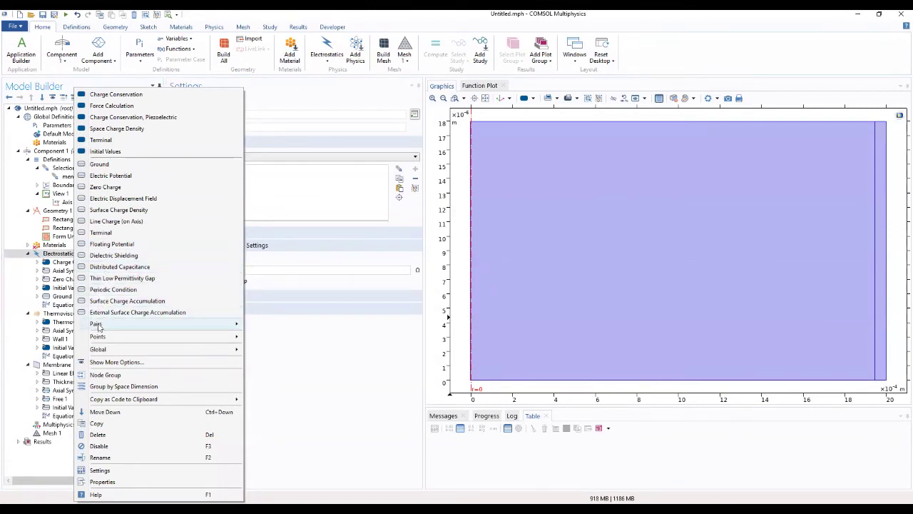
click(114, 237)
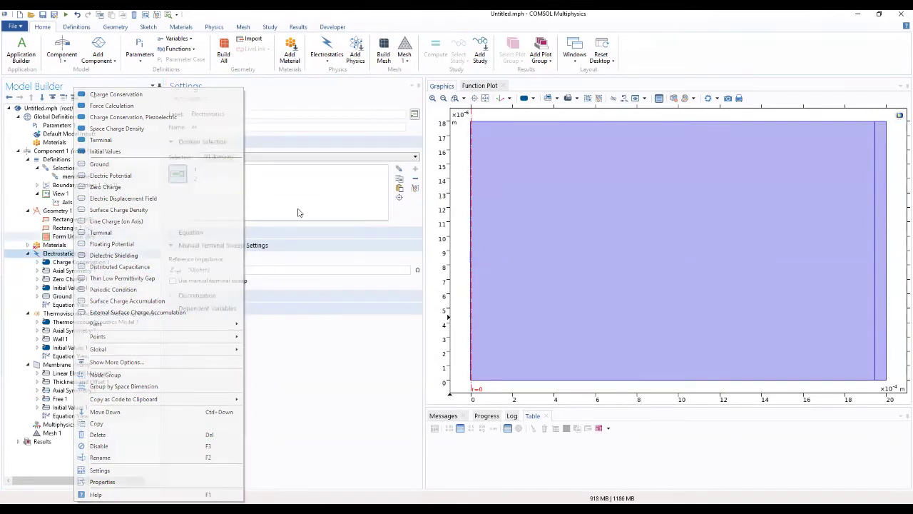
click(565, 128)
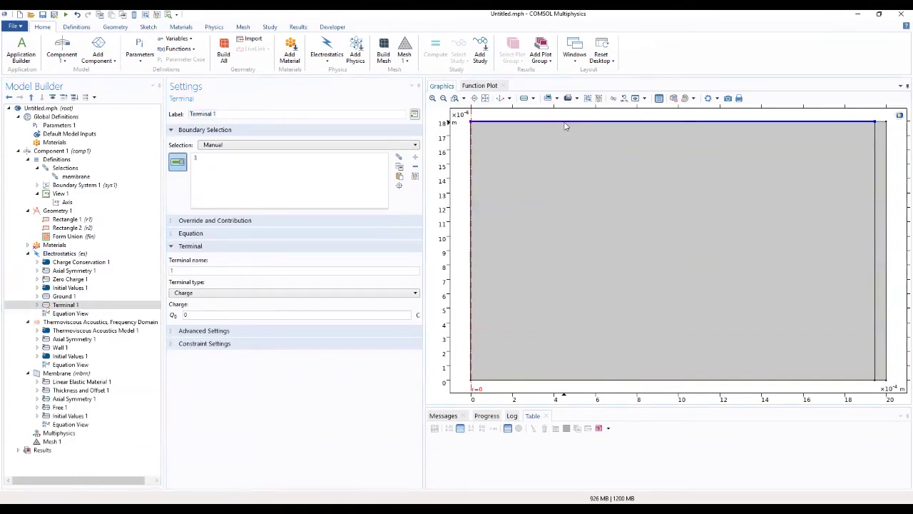
click(342, 146)
click(305, 175)
click(225, 295)
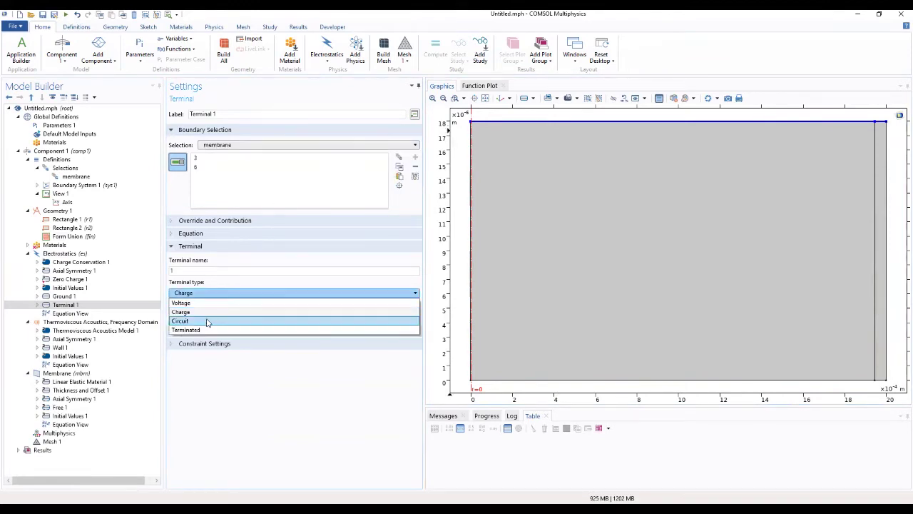
click(207, 320)
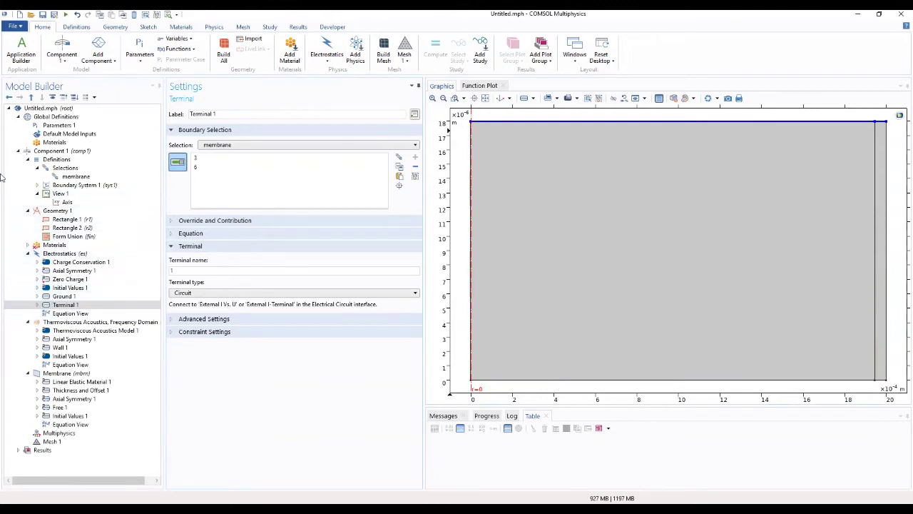
Step: Add the AC/DC Electrical Circuit physics interface to Component 1
click(71, 152)
right_click(71, 152)
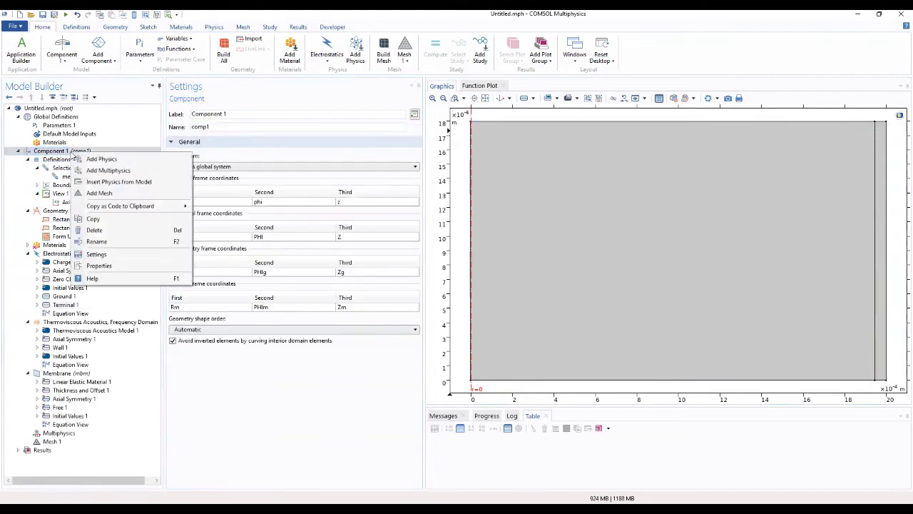
click(91, 160)
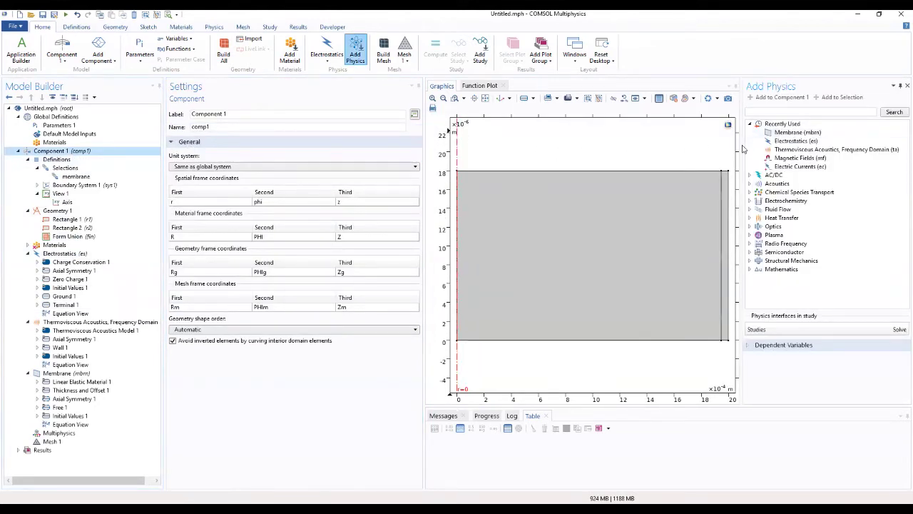
drag(740, 149, 661, 162)
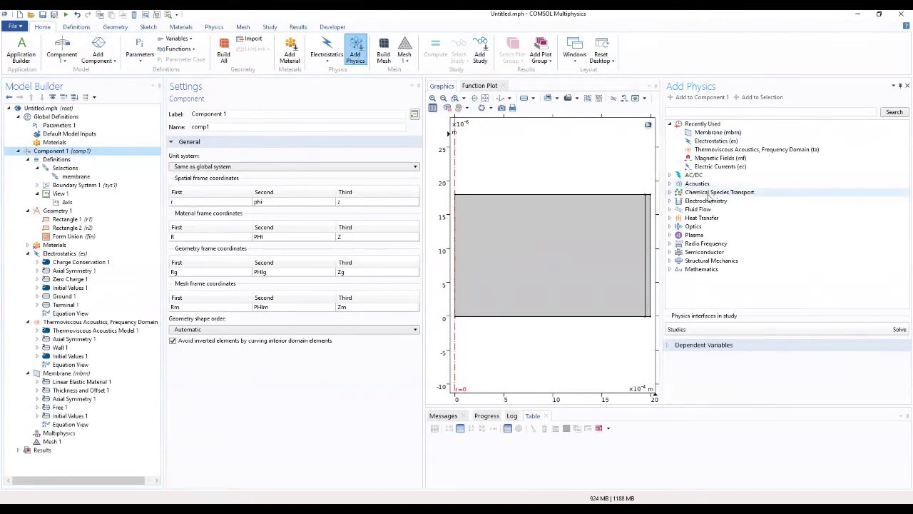
click(670, 176)
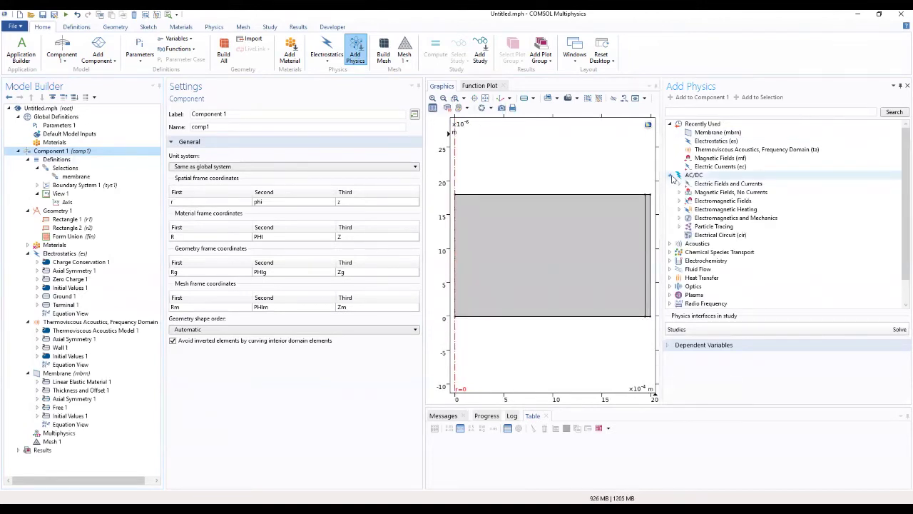
click(717, 237)
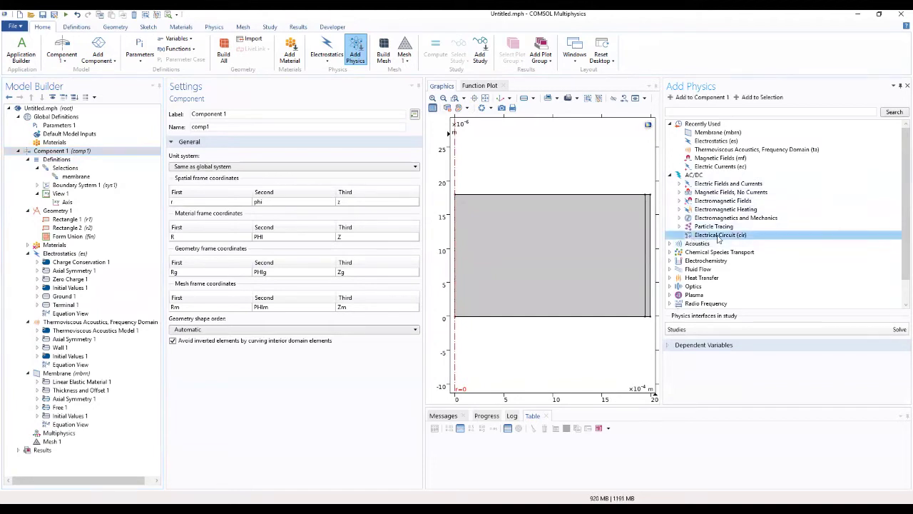
double_click(717, 236)
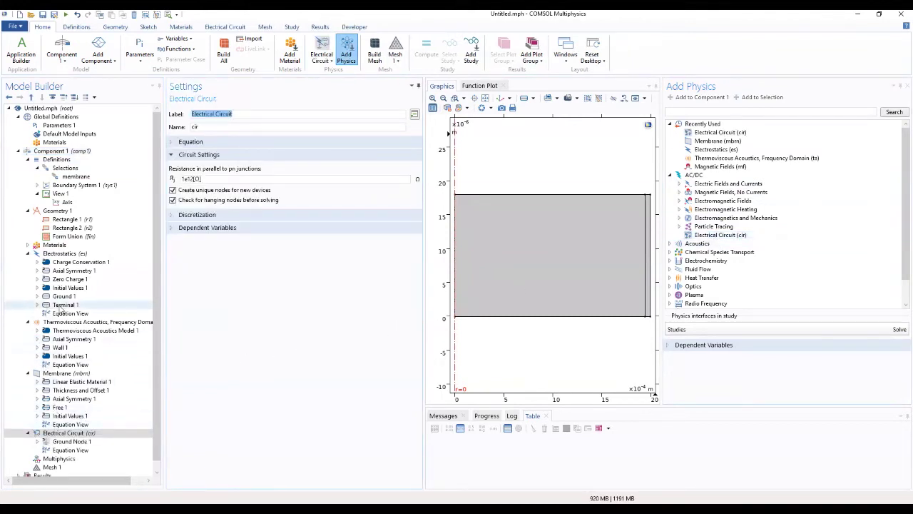
Step: Add an External I vs. U coupling to the Electrical Circuit interface
click(64, 305)
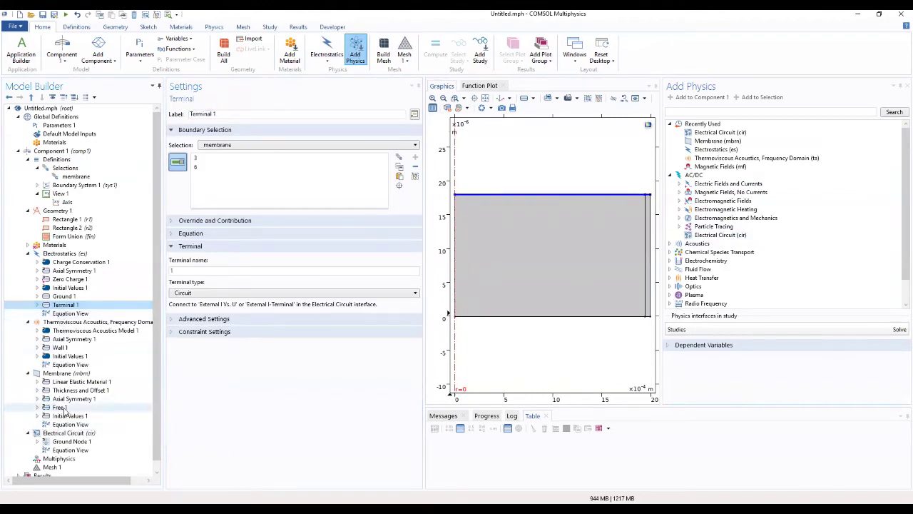
click(63, 433)
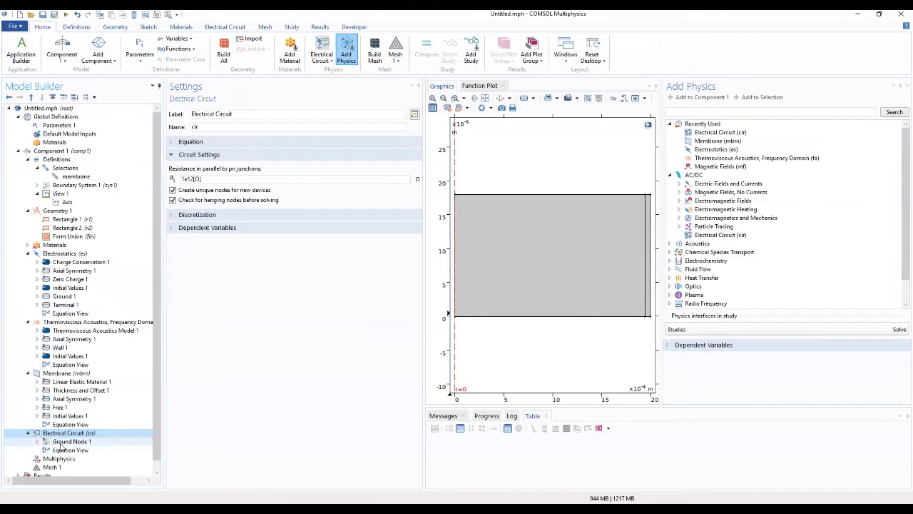
click(64, 442)
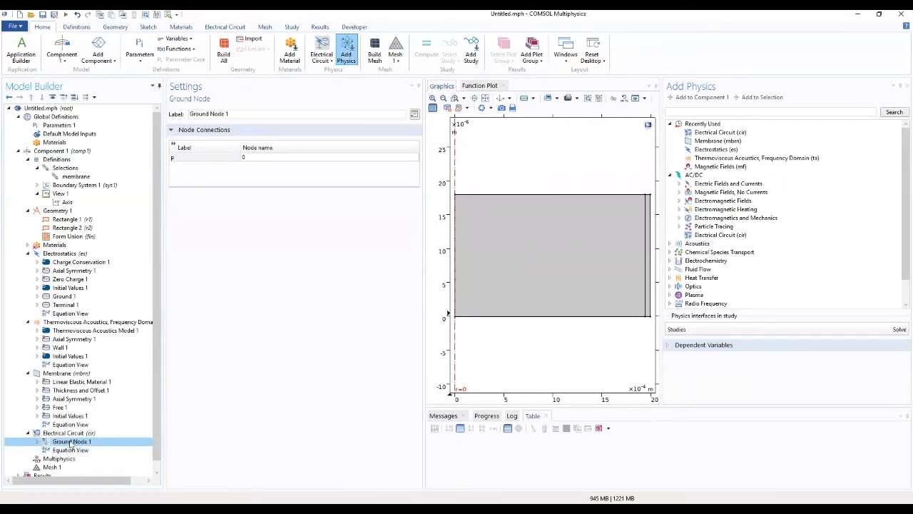
click(72, 434)
right_click(72, 434)
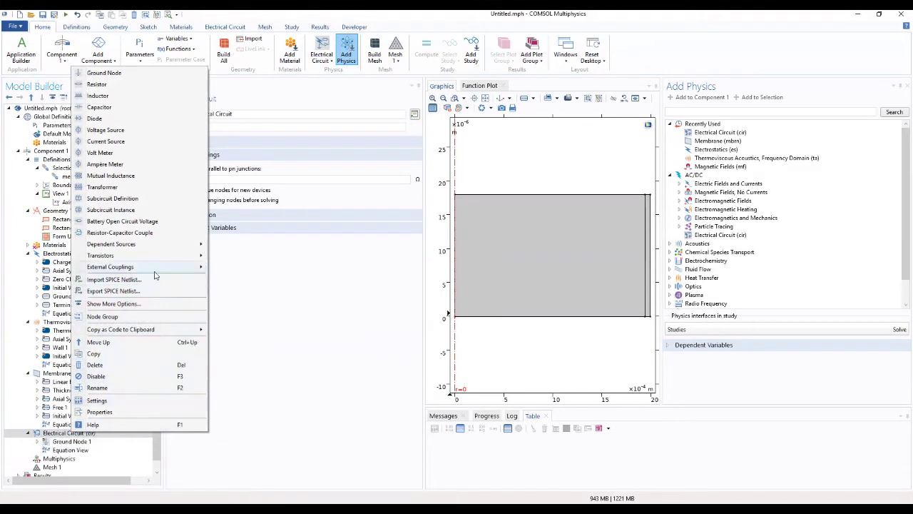
mouse_move(155, 273)
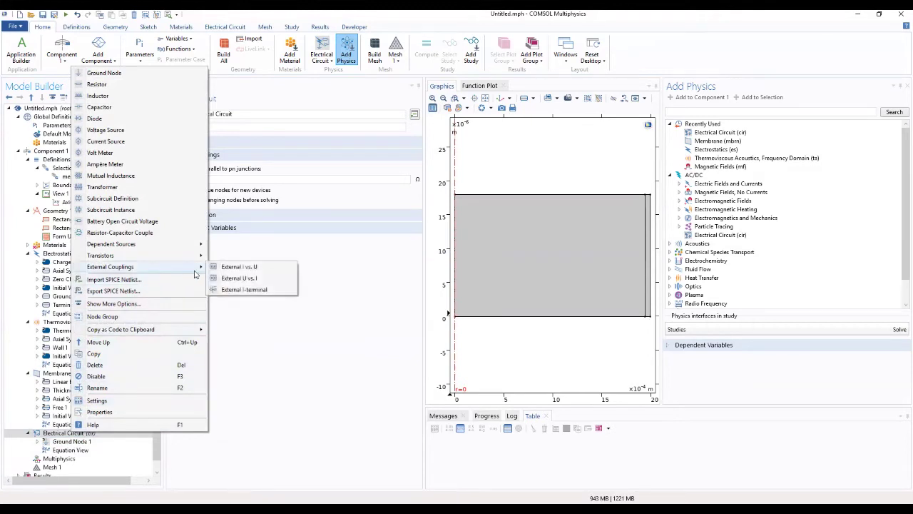
click(250, 270)
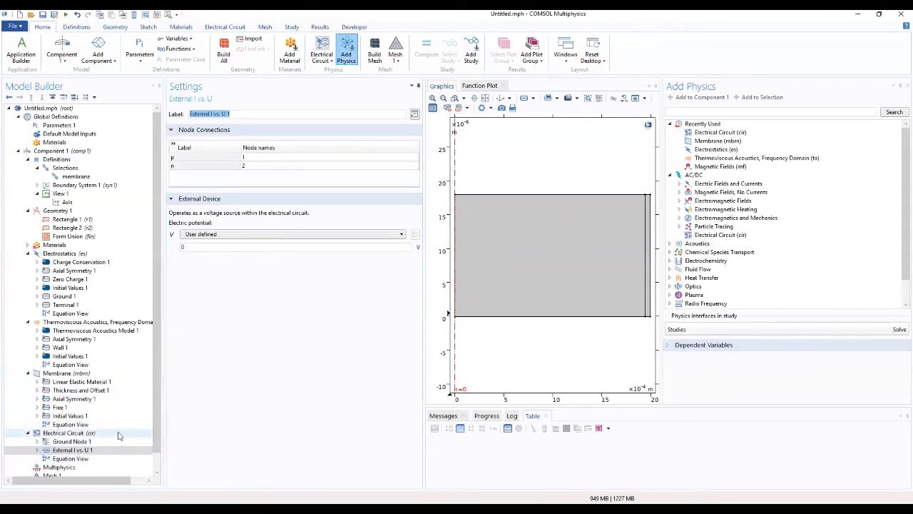
Step: Set the External I vs. U electric potential to Terminal voltage (es/term1) and its n node to 0
click(214, 234)
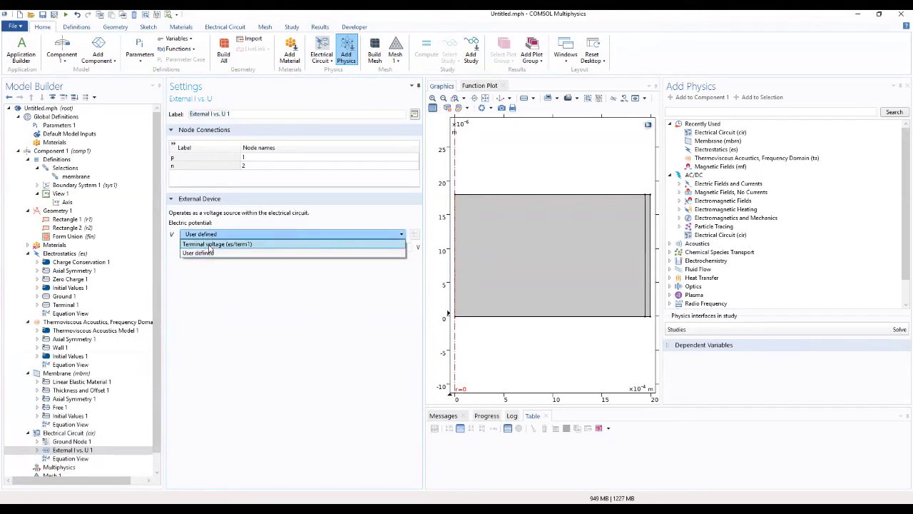
click(210, 244)
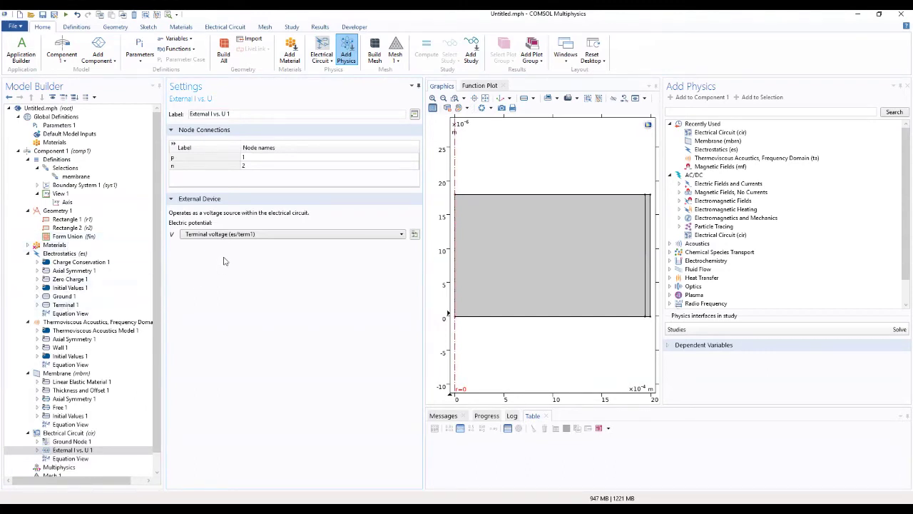
click(255, 167)
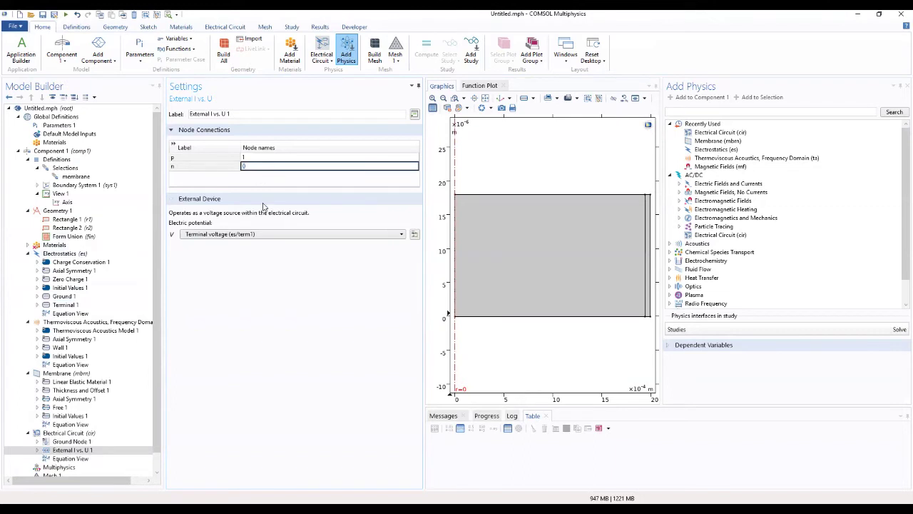
text(0)
key(Return)
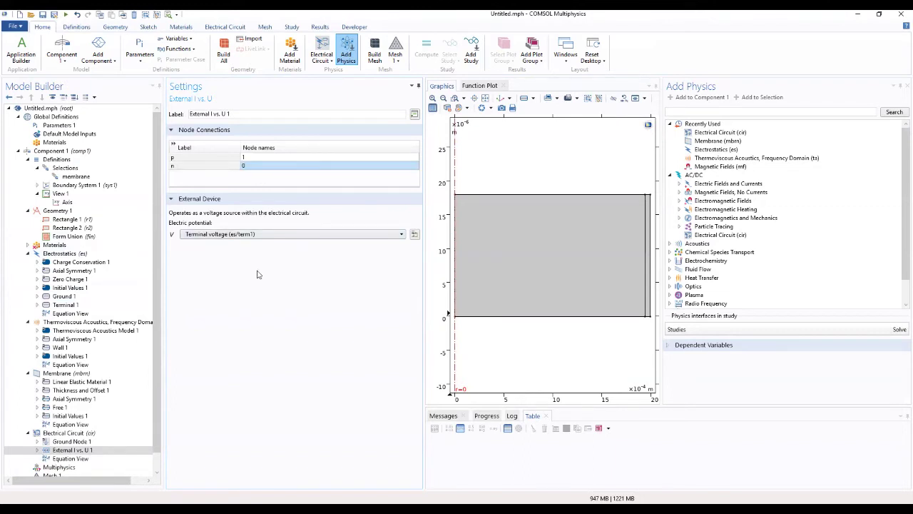
Step: Add a resistor to the Electrical Circuit, connecting p to node 1 and n to node 2, with resistance Rpreamp
click(65, 433)
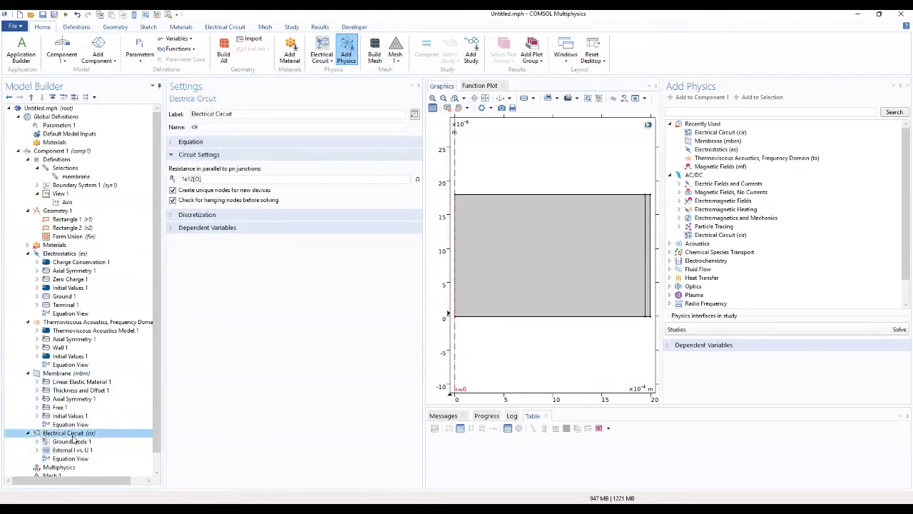
right_click(73, 437)
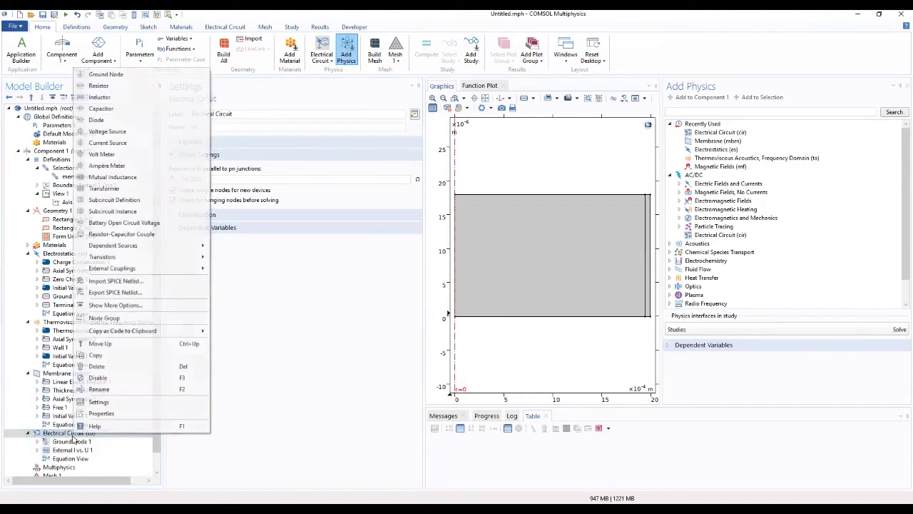
click(119, 87)
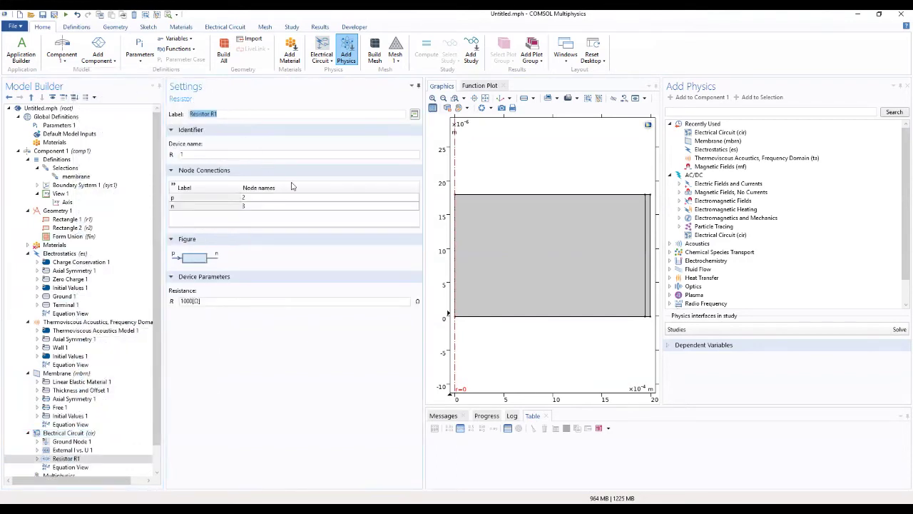
click(265, 198)
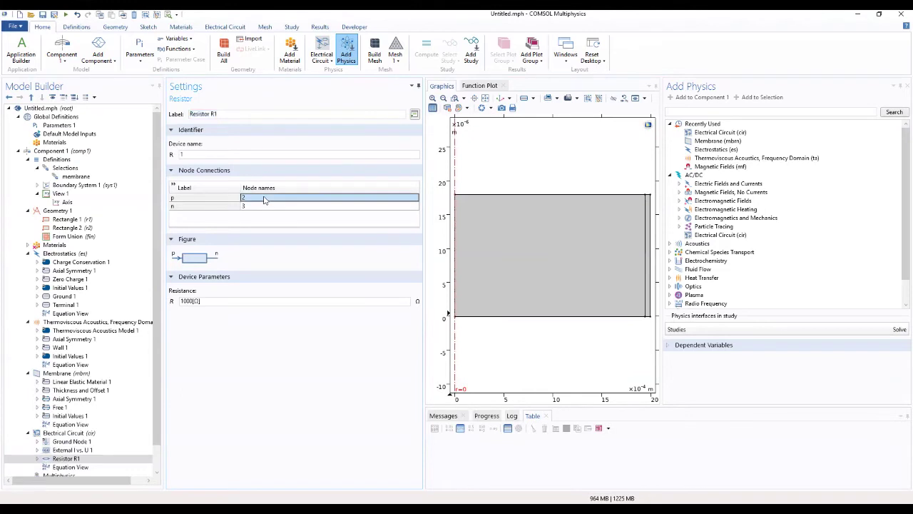
click(265, 199)
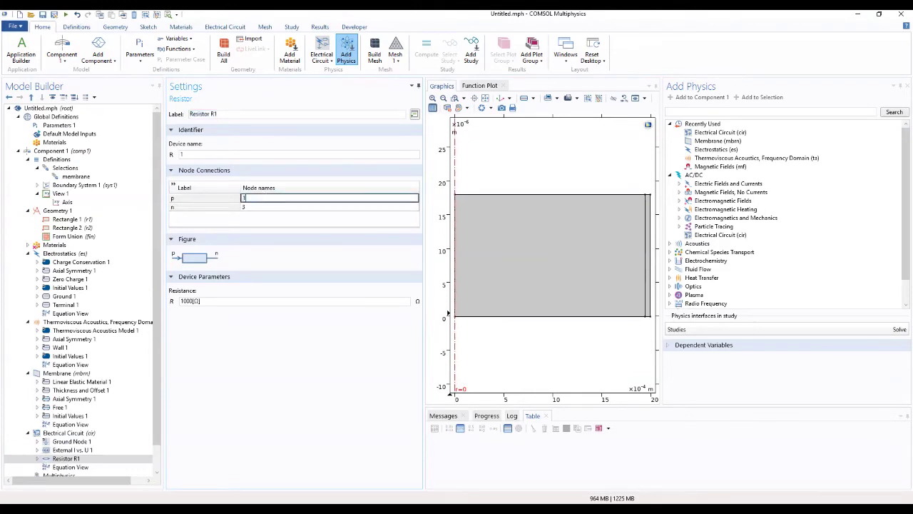
text(1)
double_click(260, 206)
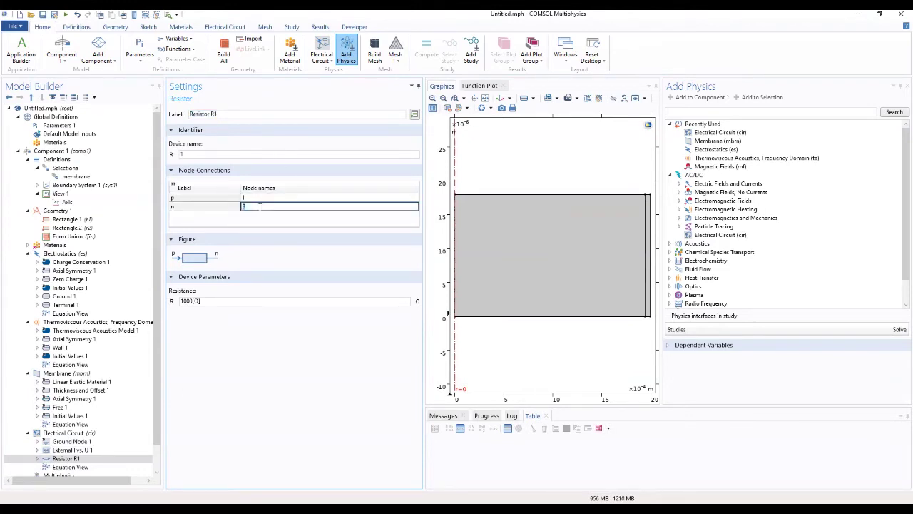
text(3)
key(Return)
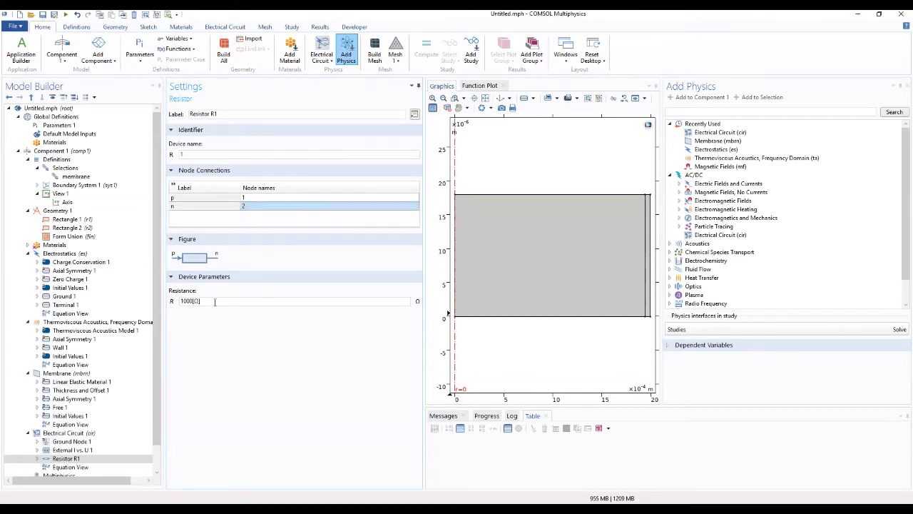
drag(214, 302, 178, 302)
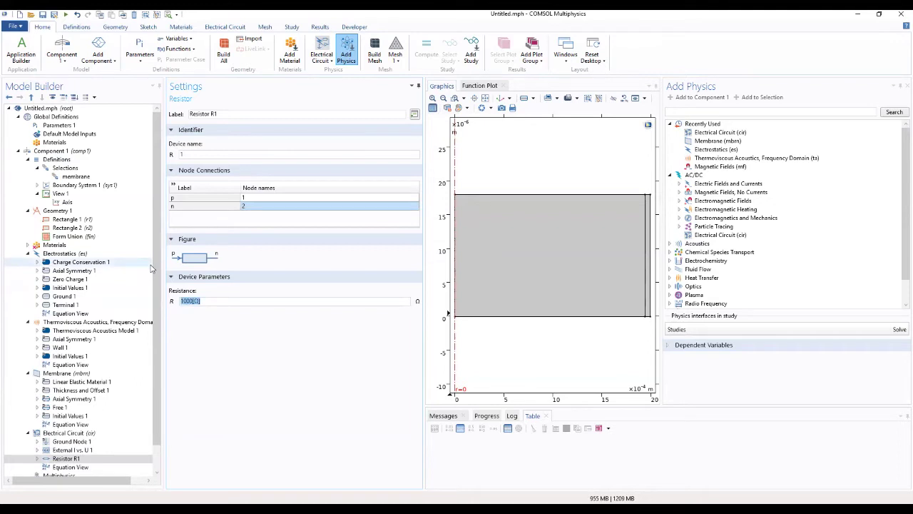
text(Rp)
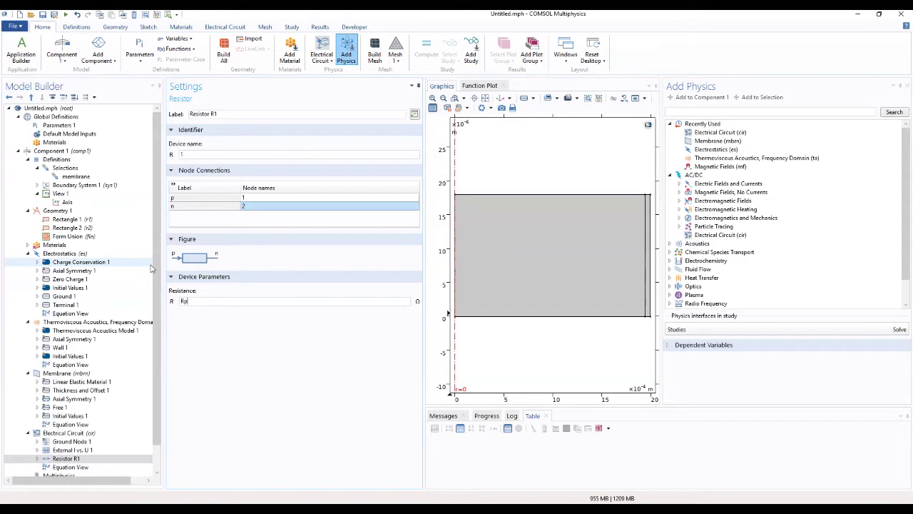
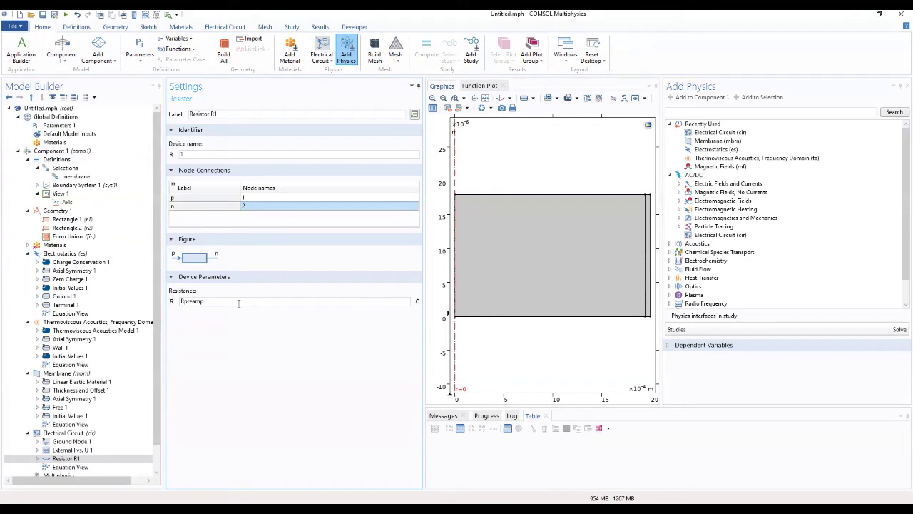
Step: Add a DC voltage source to the Electrical Circuit, connecting p to node 2 and n to node 0, with voltage Vpol
click(64, 433)
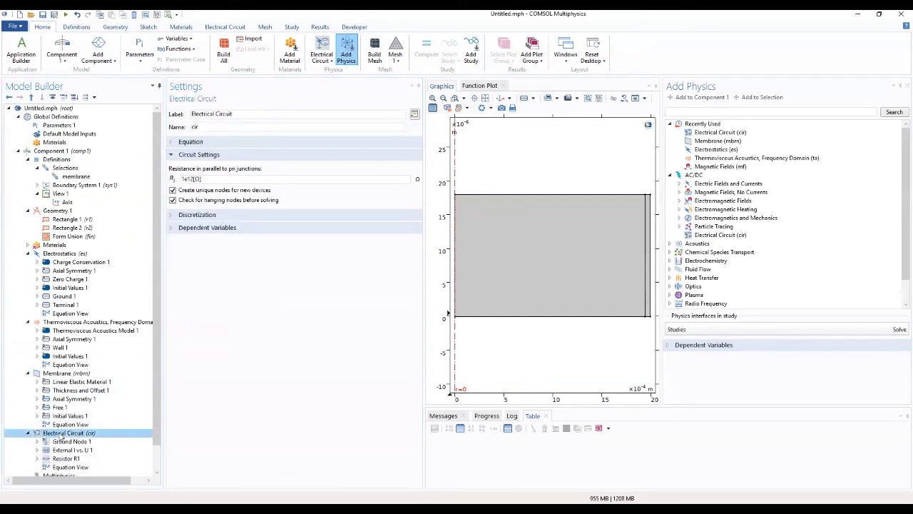
right_click(60, 437)
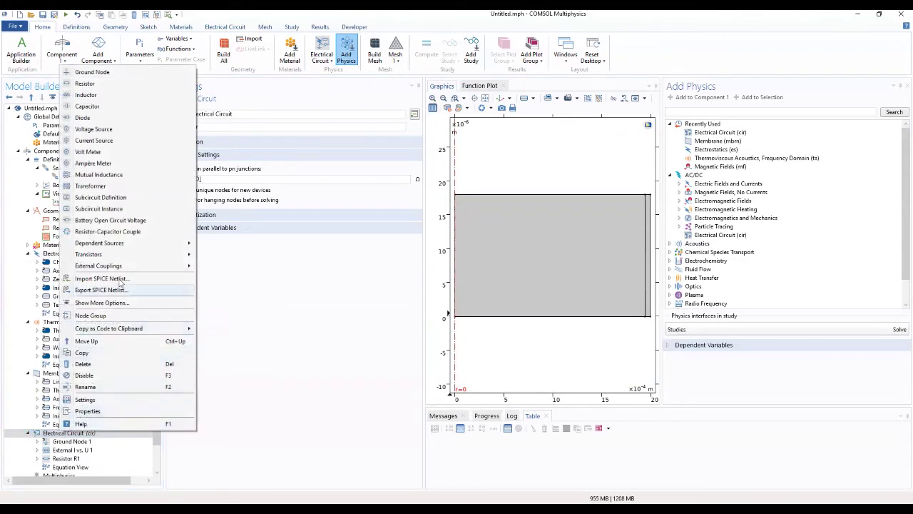
click(94, 129)
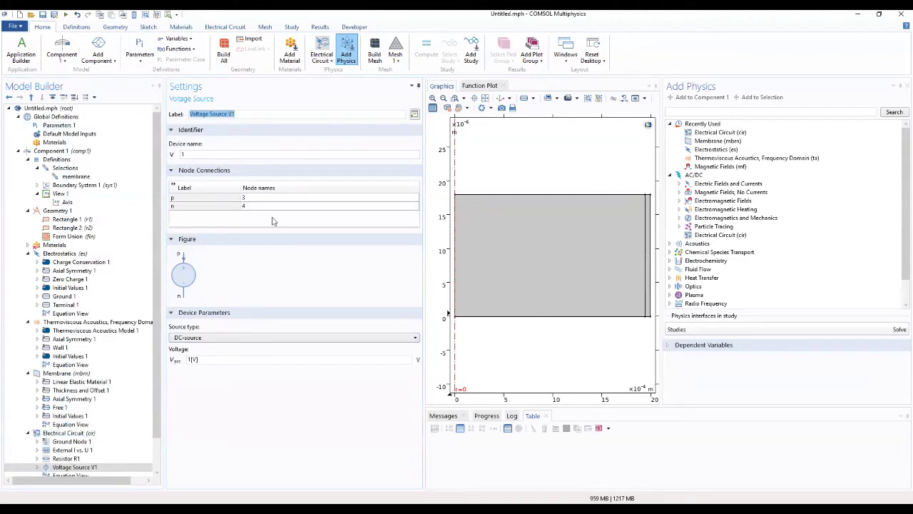
click(264, 199)
click(265, 198)
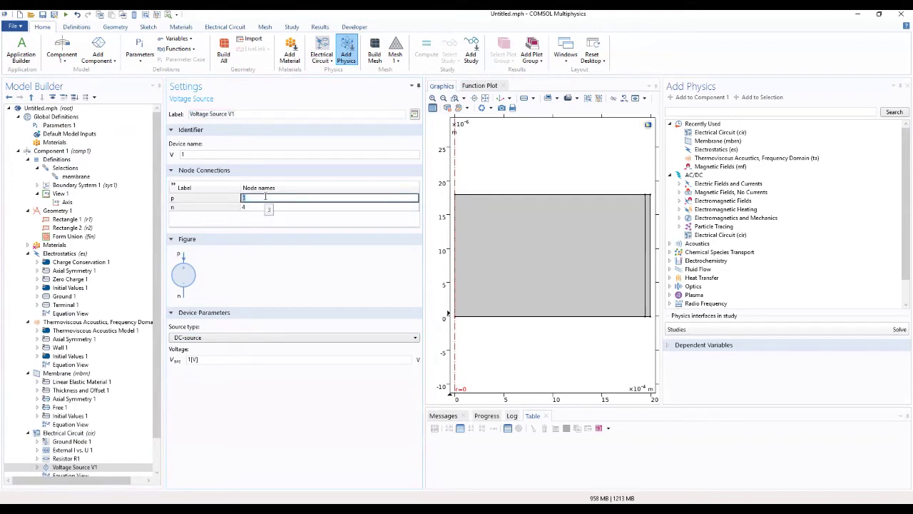
text(3)
click(267, 205)
text(0)
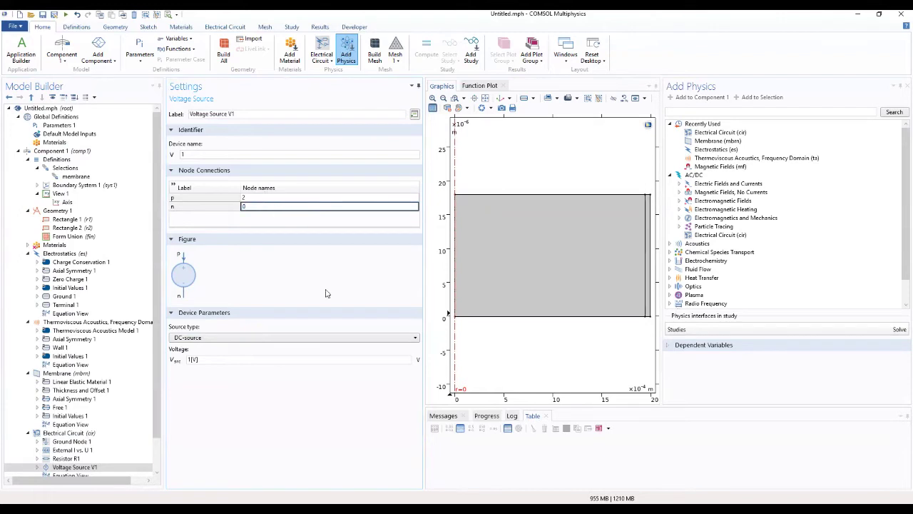
key(Return)
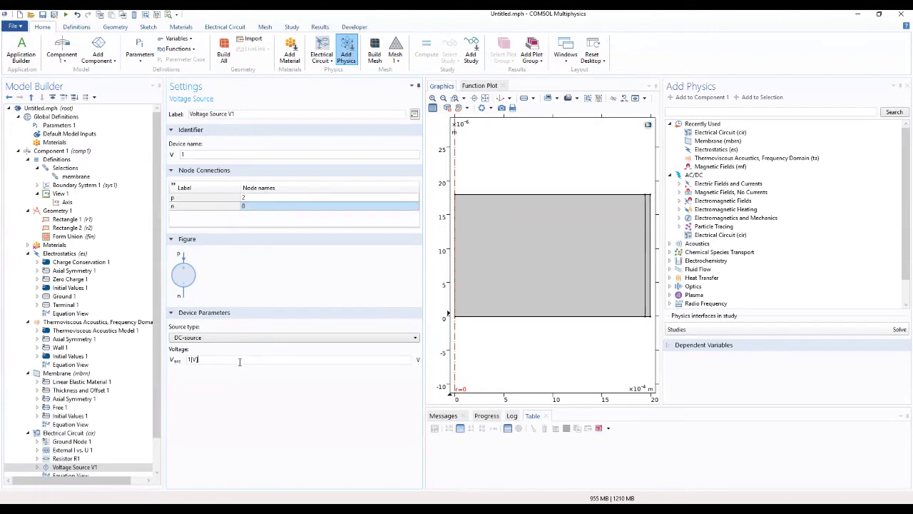
drag(240, 362, 170, 366)
text(V)
click(905, 86)
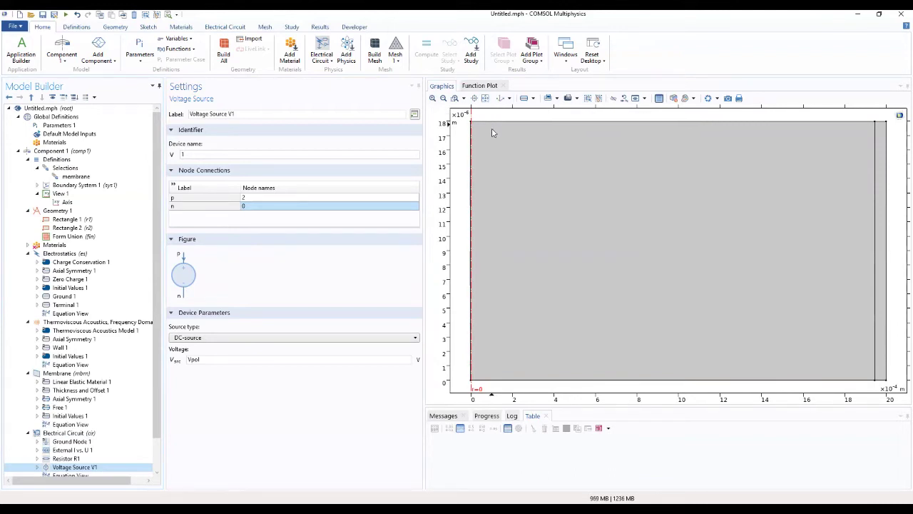
Step: Add a Pressure (Adiabatic) condition to Thermoviscous Acoustics on boundary 5, the short lower edge of the narrow outer rectangle, with pressure p0
click(61, 255)
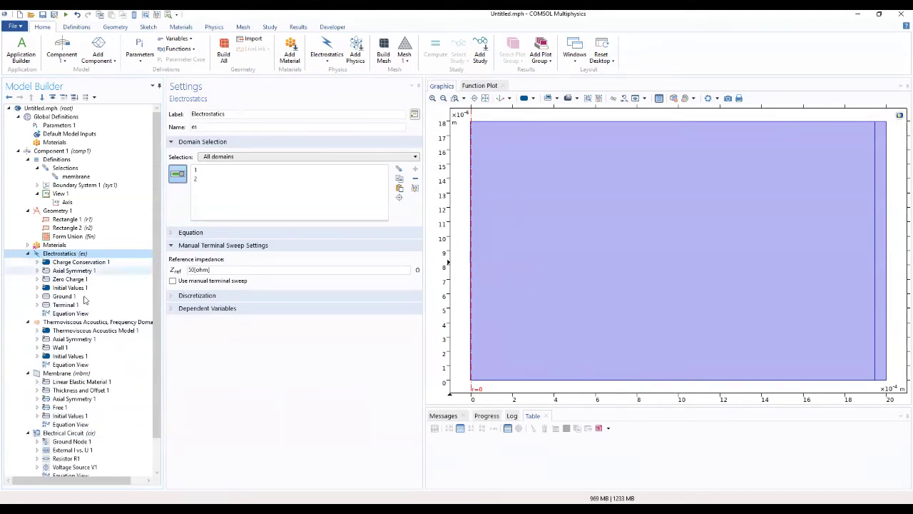
click(79, 325)
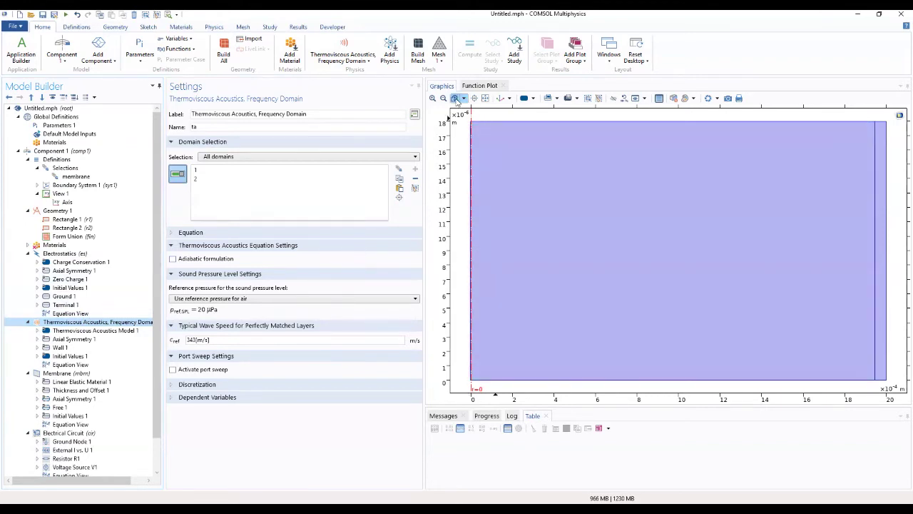
click(443, 98)
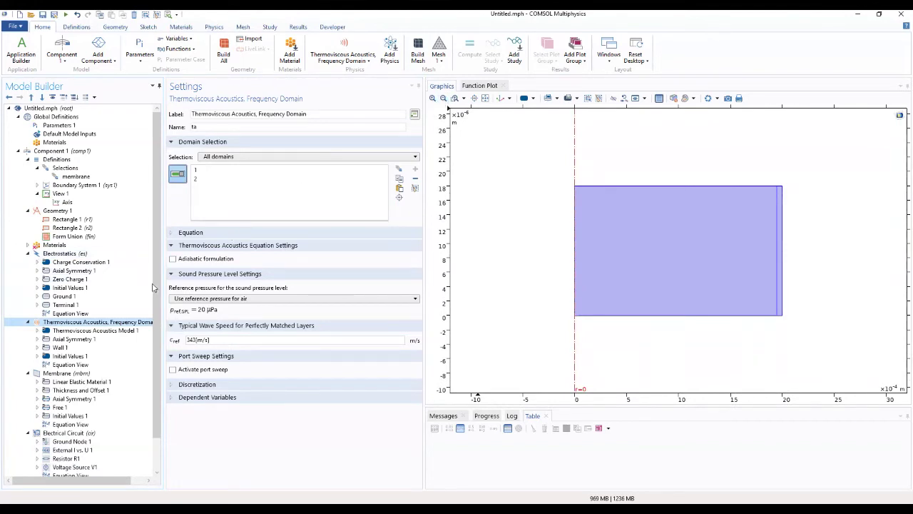
right_click(96, 326)
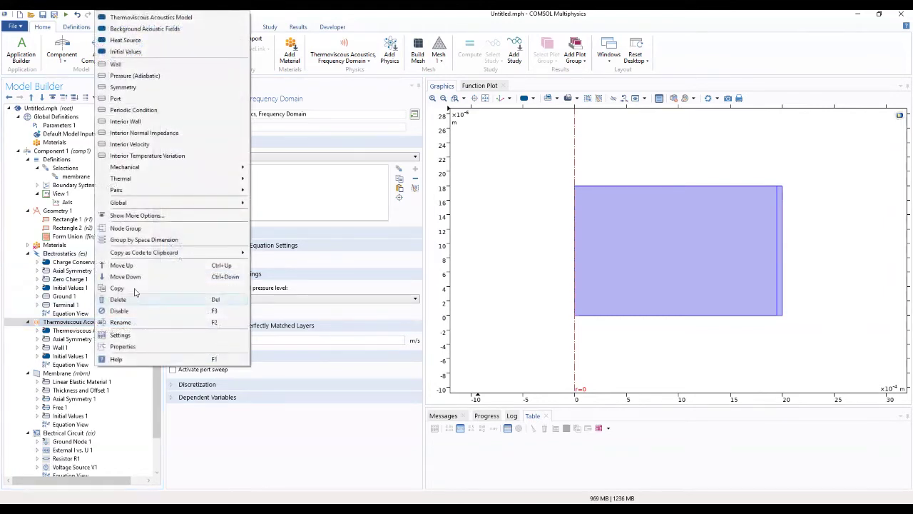
click(156, 79)
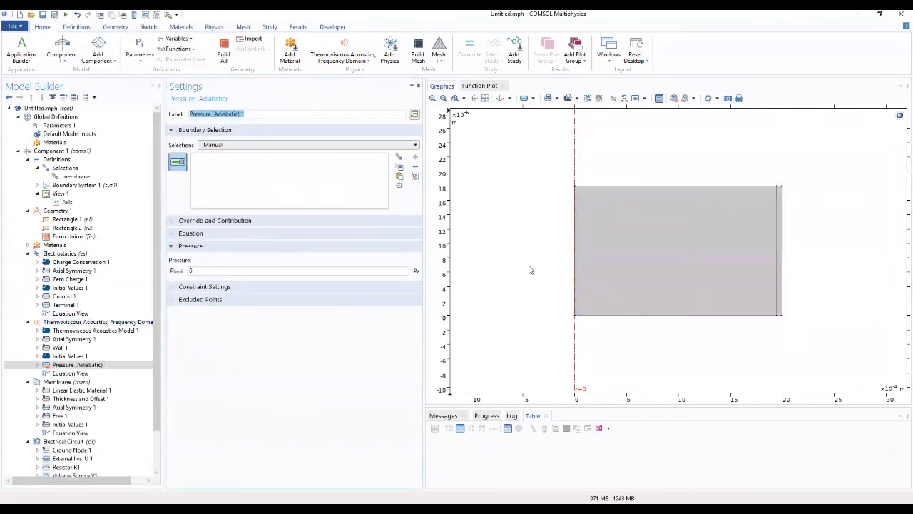
click(779, 316)
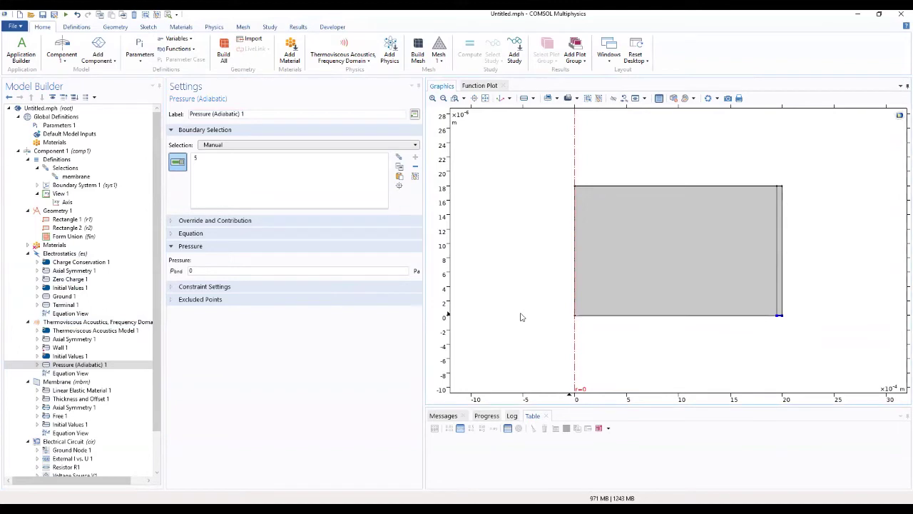
drag(309, 272, 173, 273)
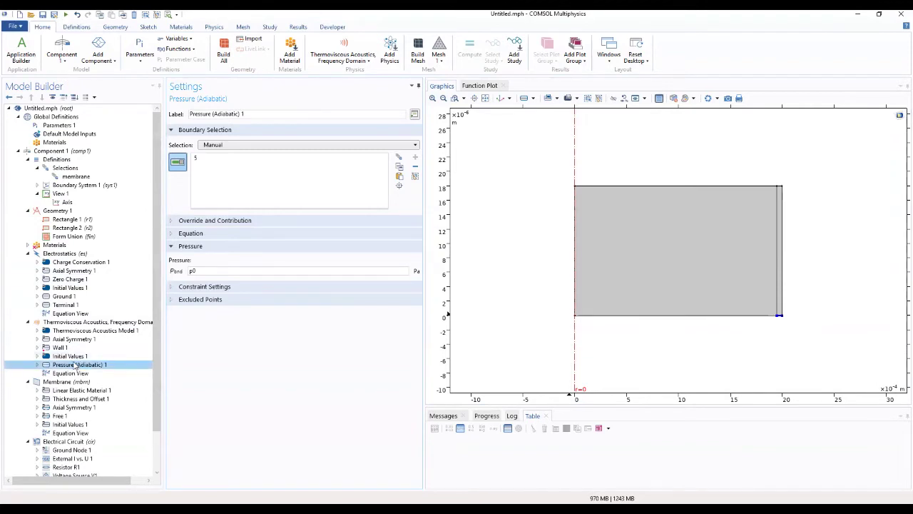
Step: Collapse the Membrane and Electrical Circuit branches in the model tree
click(28, 382)
click(28, 391)
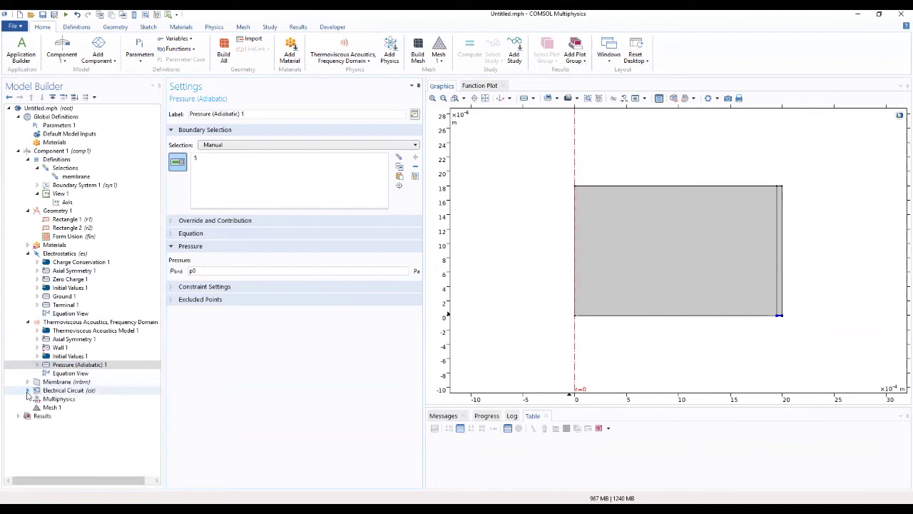
Step: Add a Thermoviscous Acoustic-Structure Boundary multiphysics coupling and assign it to the membrane selection
click(64, 398)
right_click(68, 401)
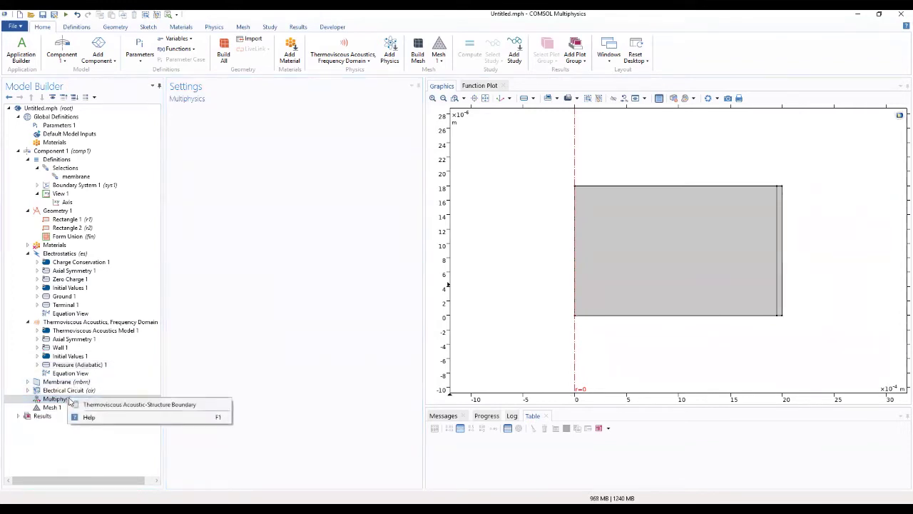
click(91, 405)
click(98, 409)
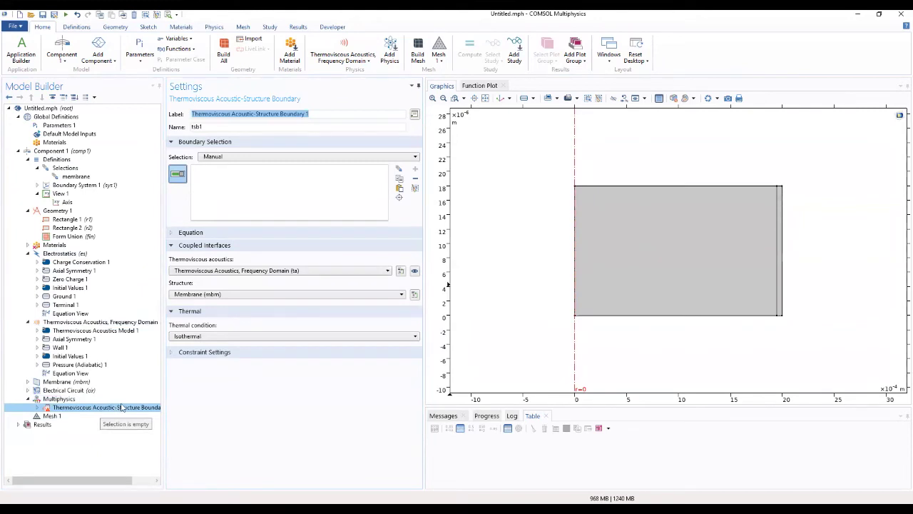
click(314, 157)
click(297, 187)
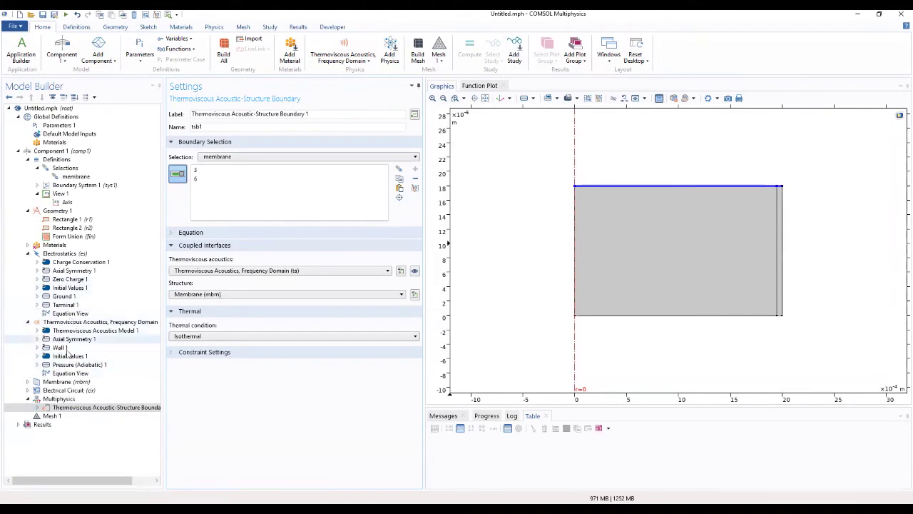
Step: Restrict the Membrane interface to the named selection membrane
click(63, 383)
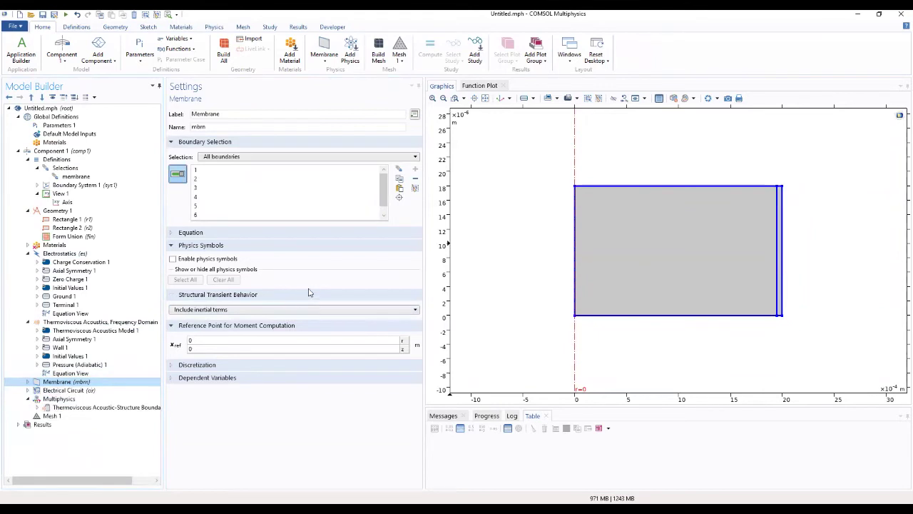
click(300, 158)
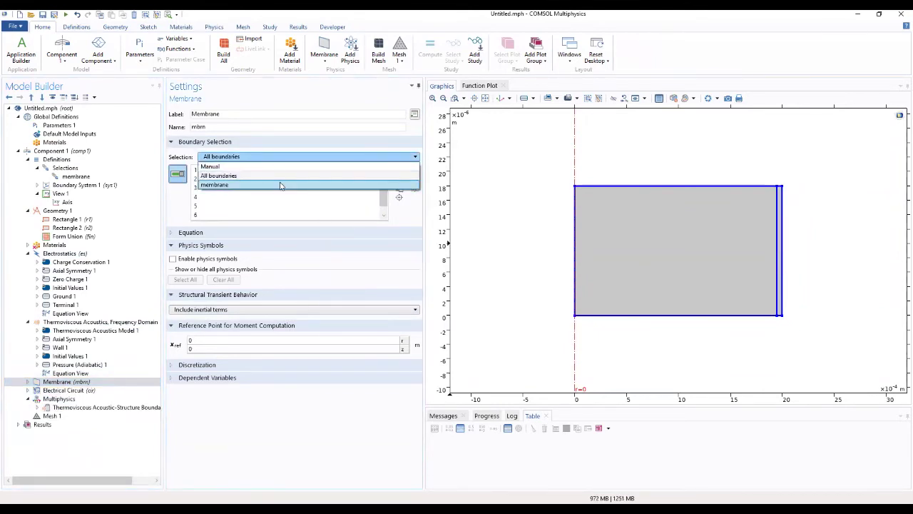
click(280, 186)
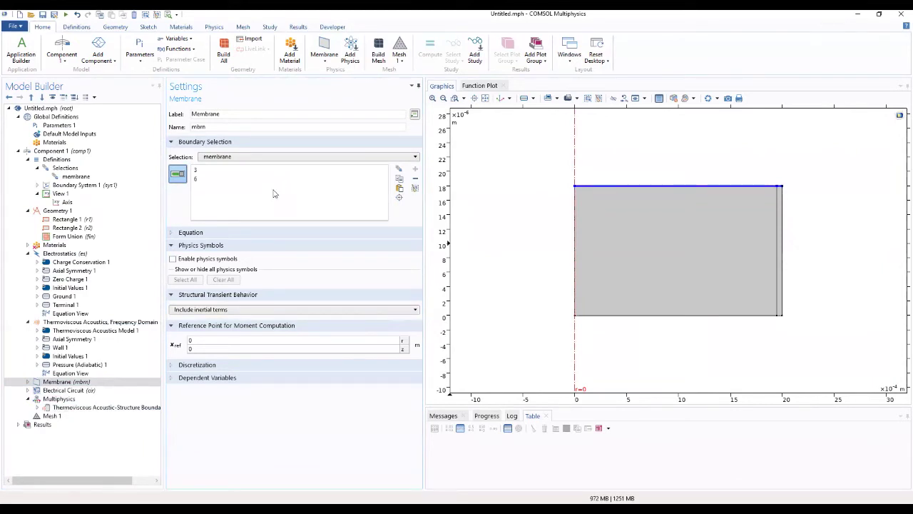
Step: Set the membrane thickness d in Thickness and Offset to tm
click(28, 382)
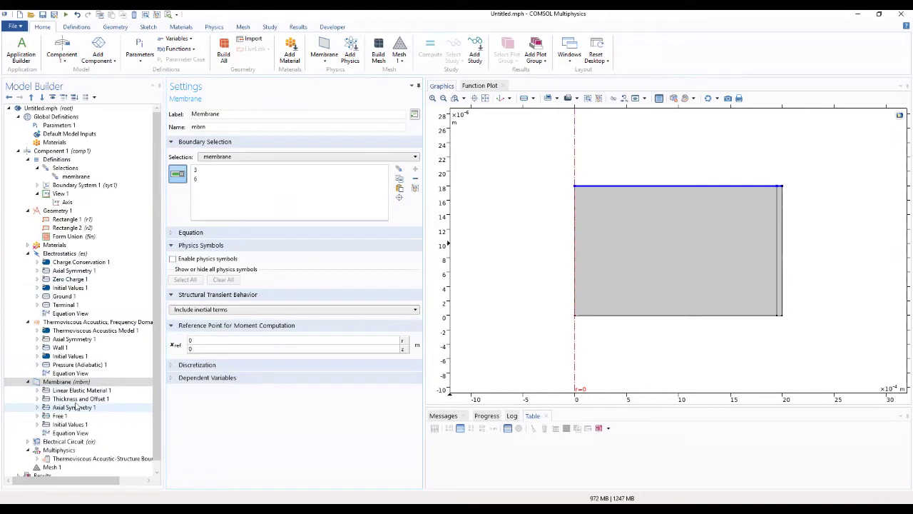
click(81, 399)
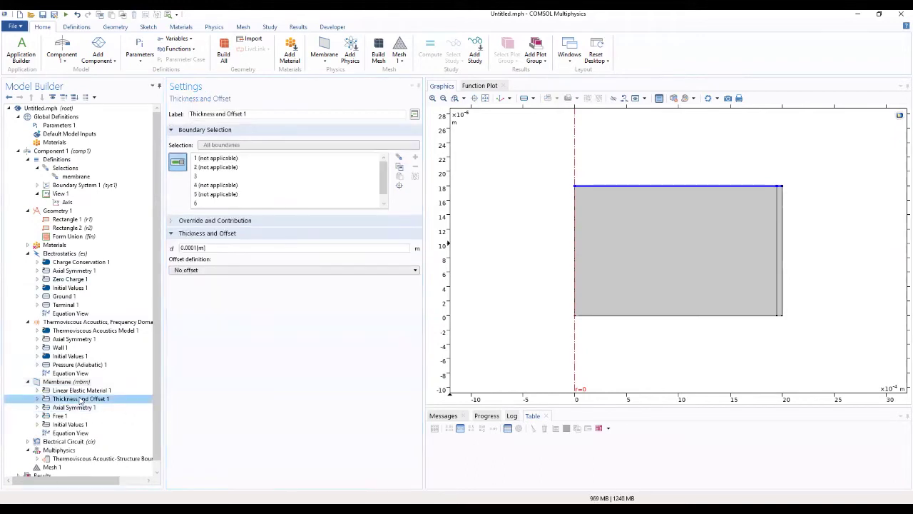
triple_click(226, 247)
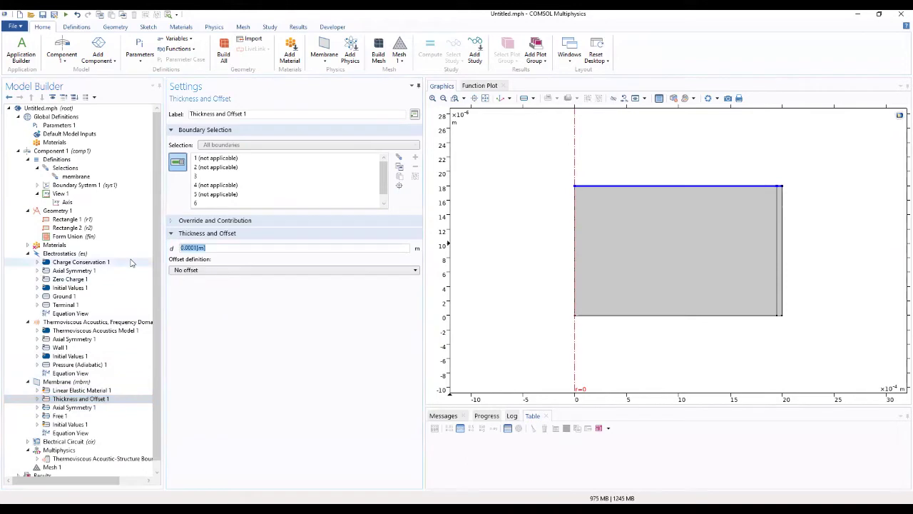
text(tm)
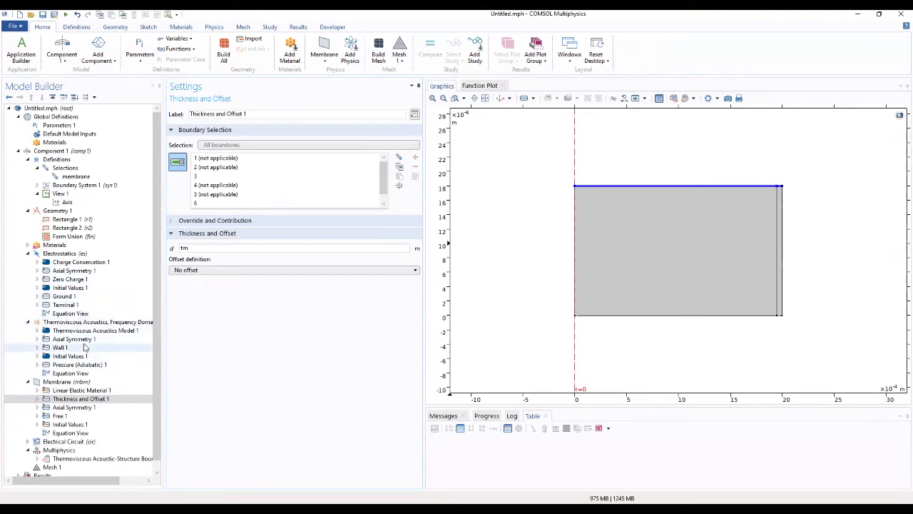
Step: In the Membrane's Linear Elastic Material, set user-defined Young's modulus Em, Poisson's ratio num and density rhom
click(66, 392)
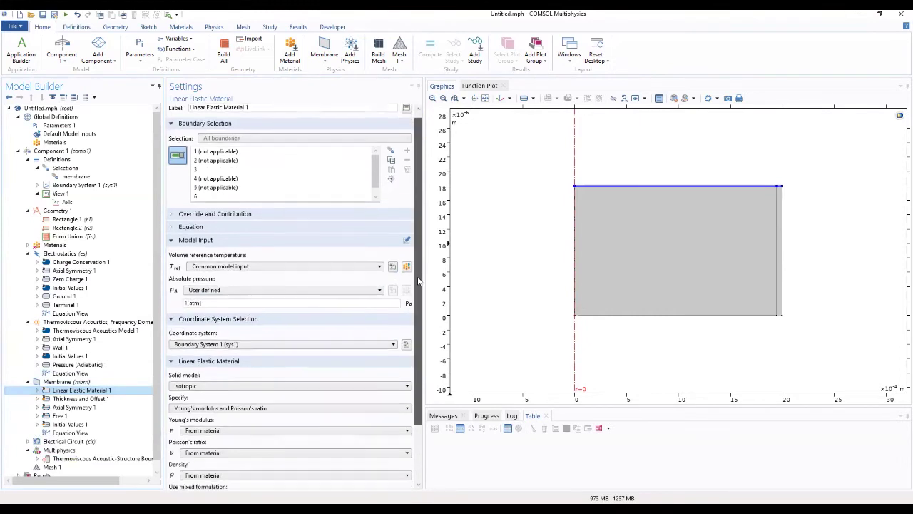
scroll(400, 335, down, 3)
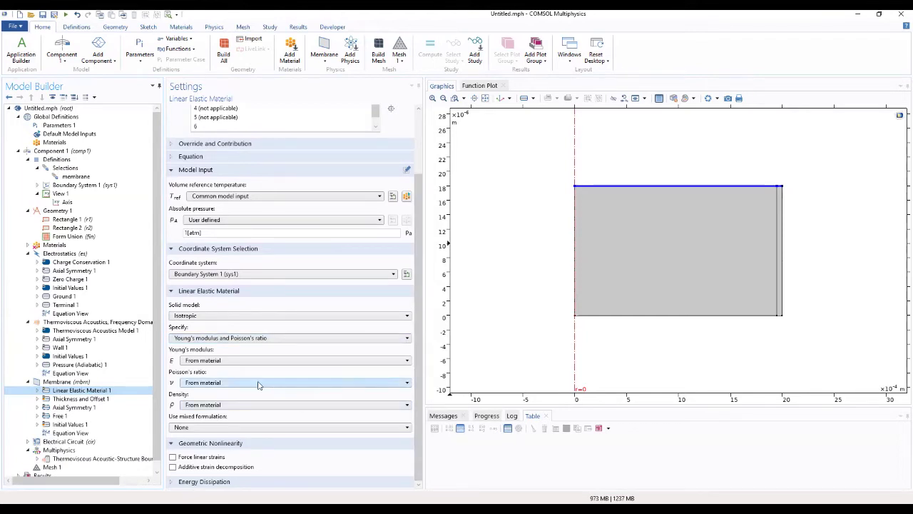
click(235, 361)
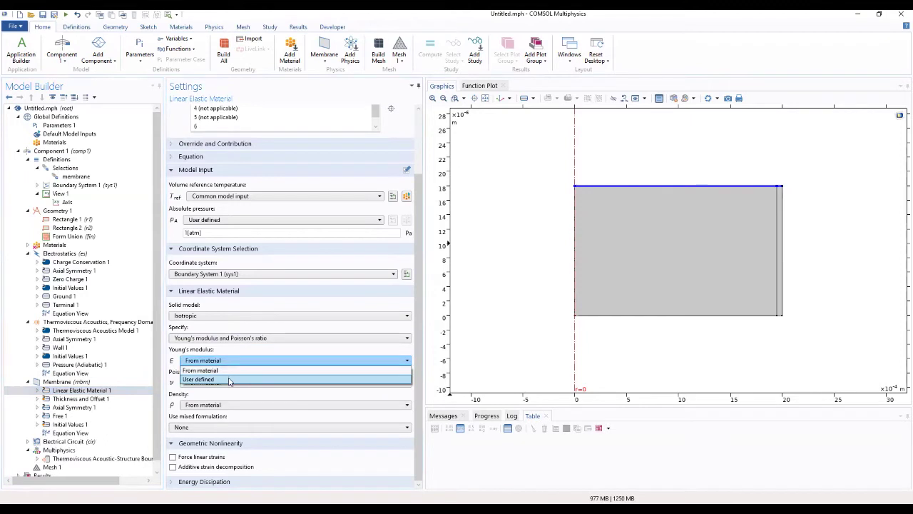
click(223, 375)
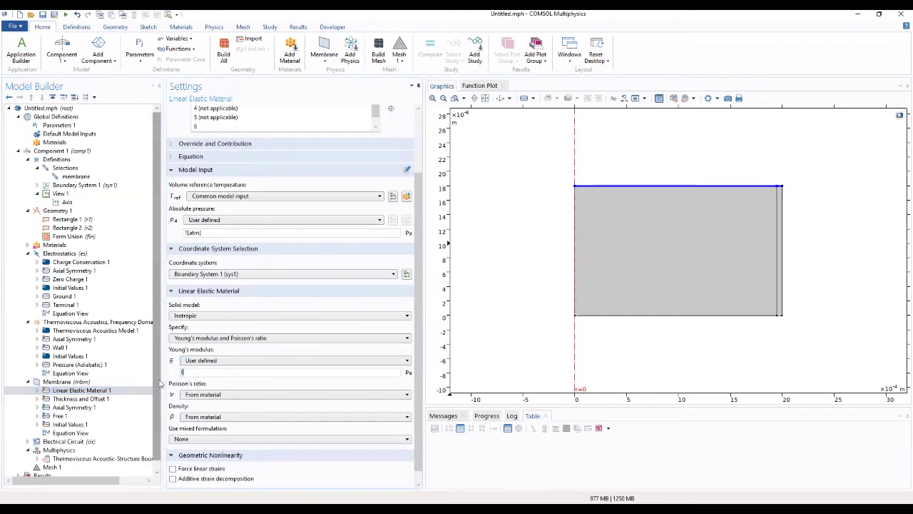
text(Em)
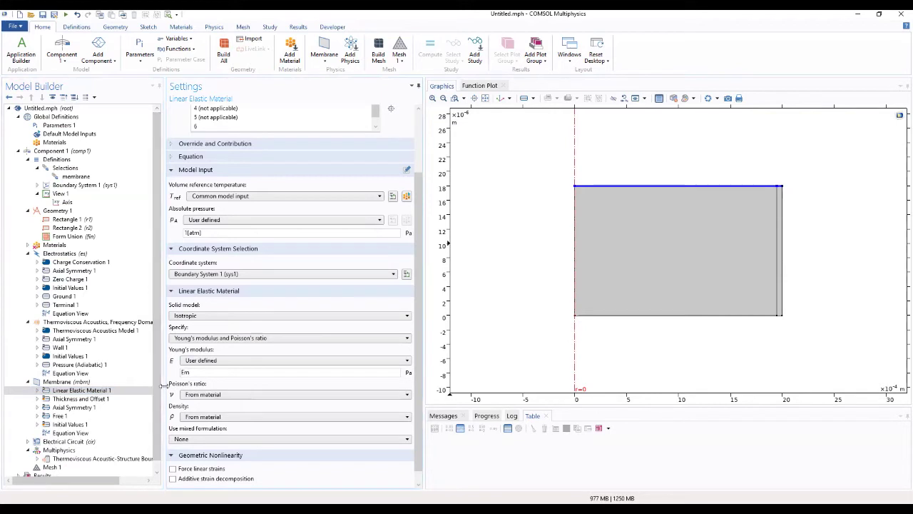
click(214, 395)
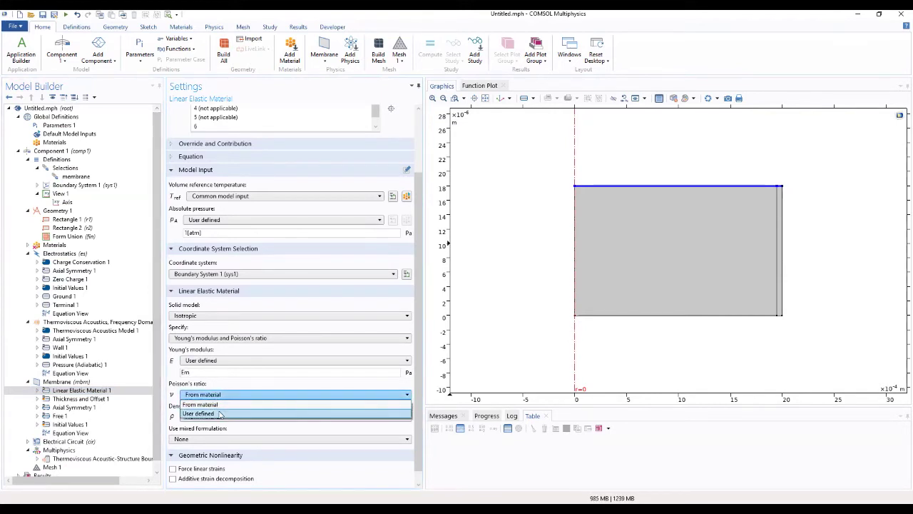
click(214, 414)
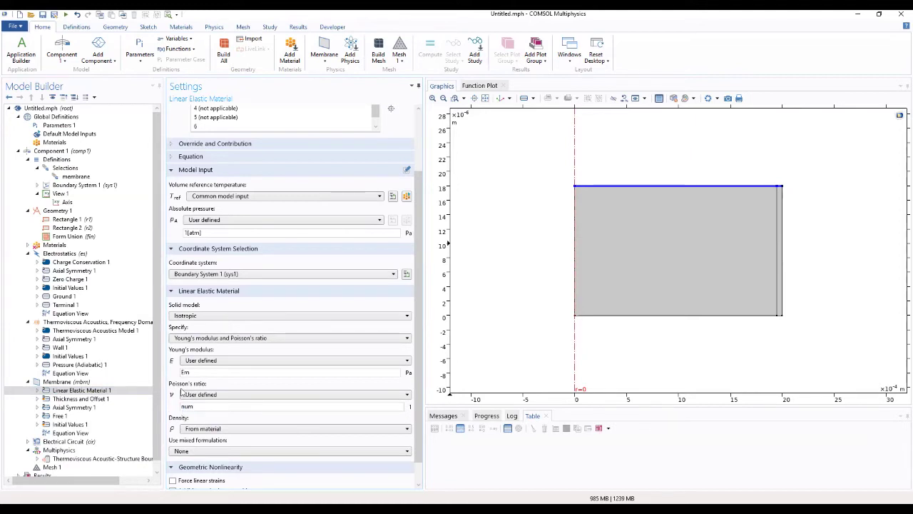
click(211, 430)
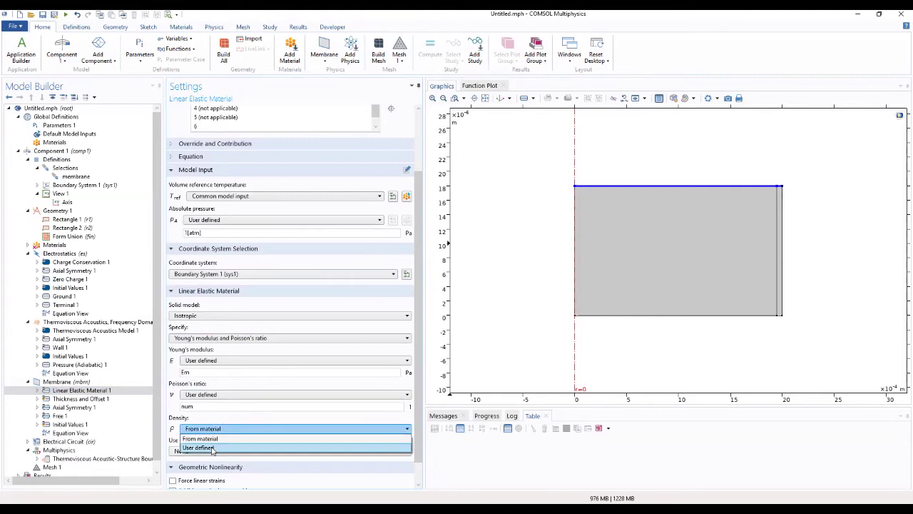
click(215, 448)
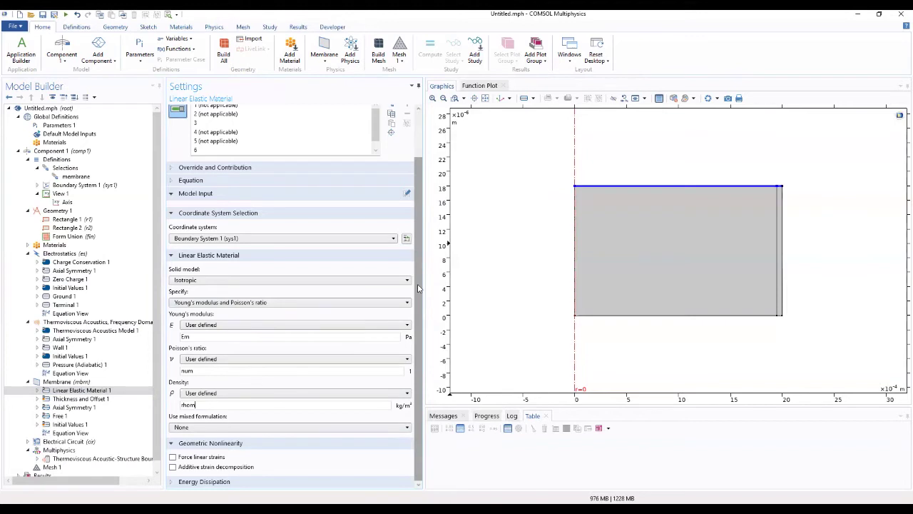
scroll(400, 285, up, 3)
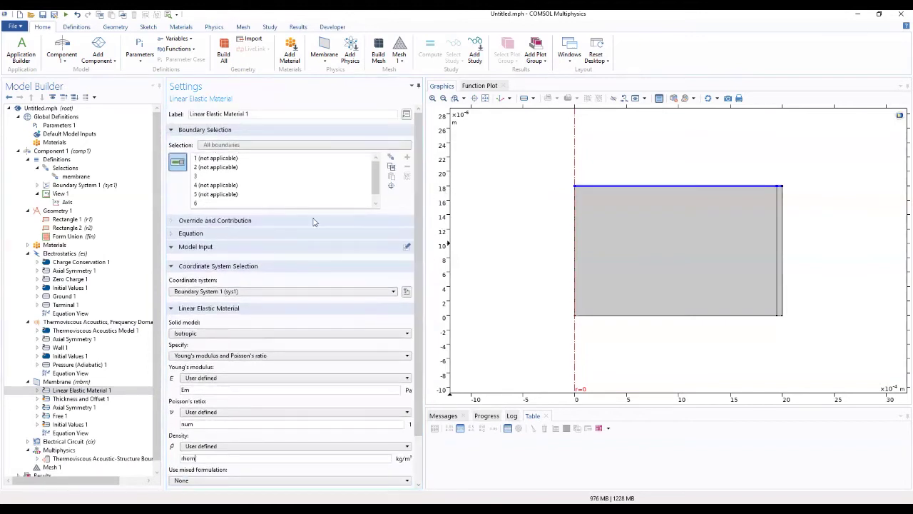
Step: Show the Linear Elastic Material's equations and add an Initial Stress and Strain subnode to it
click(262, 235)
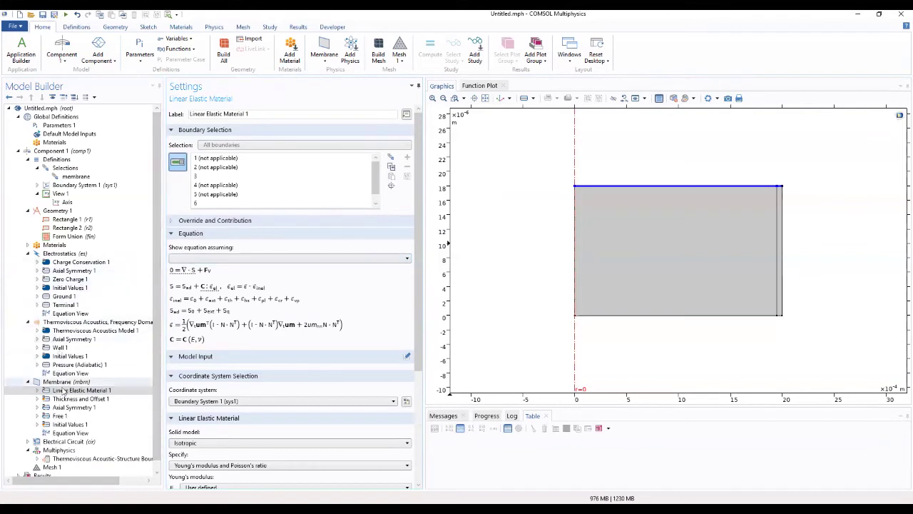
scroll(74, 392, down, 1)
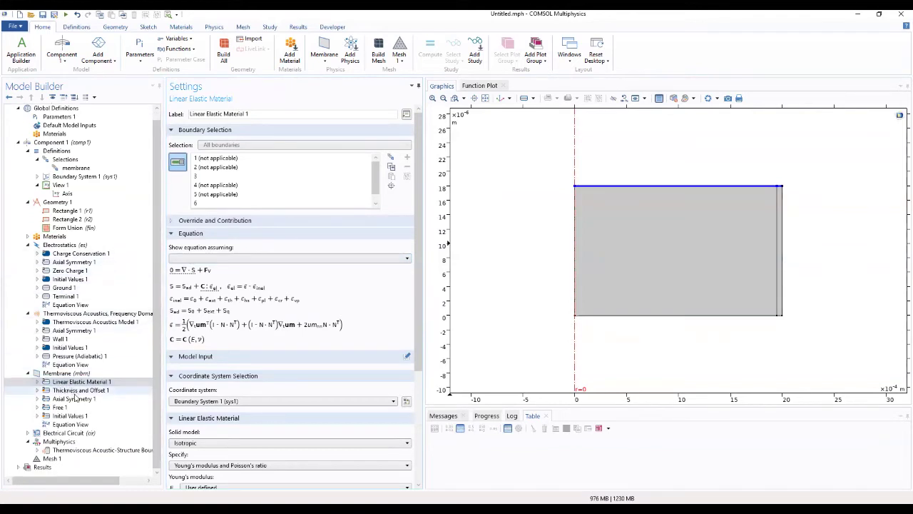
click(28, 312)
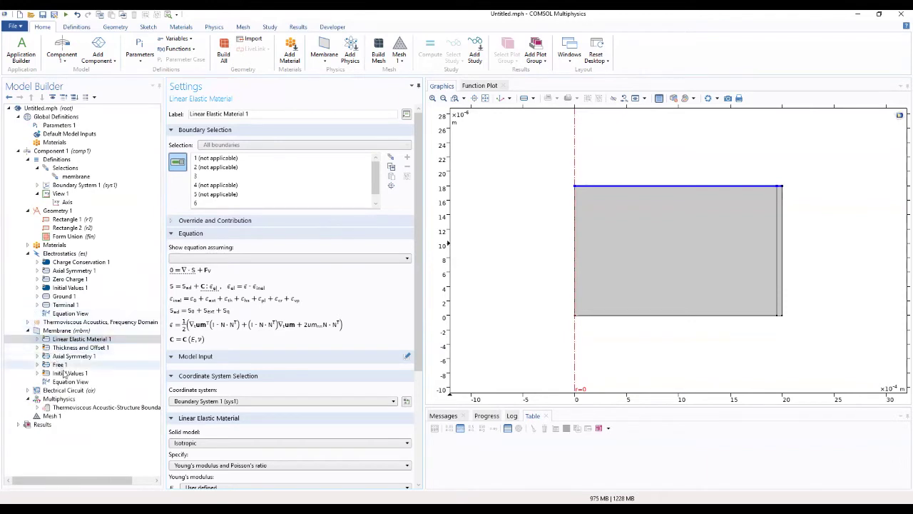
click(91, 339)
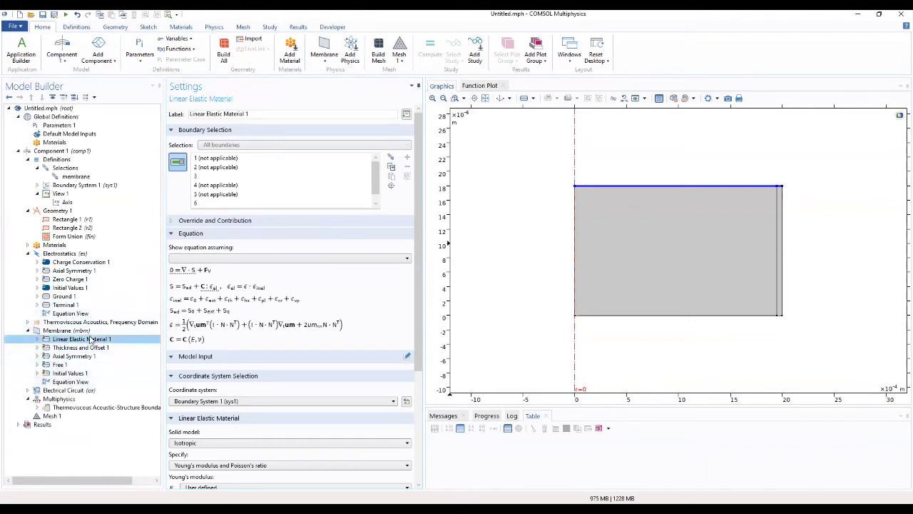
right_click(90, 340)
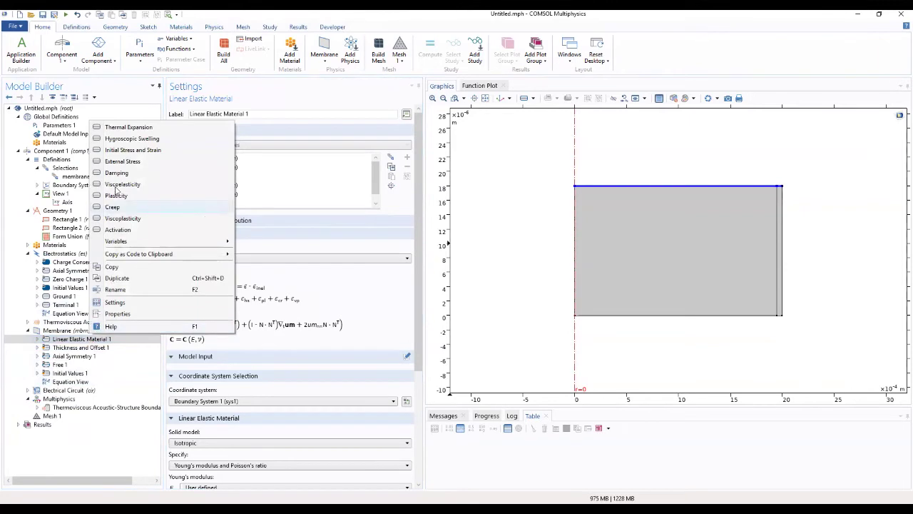
click(134, 150)
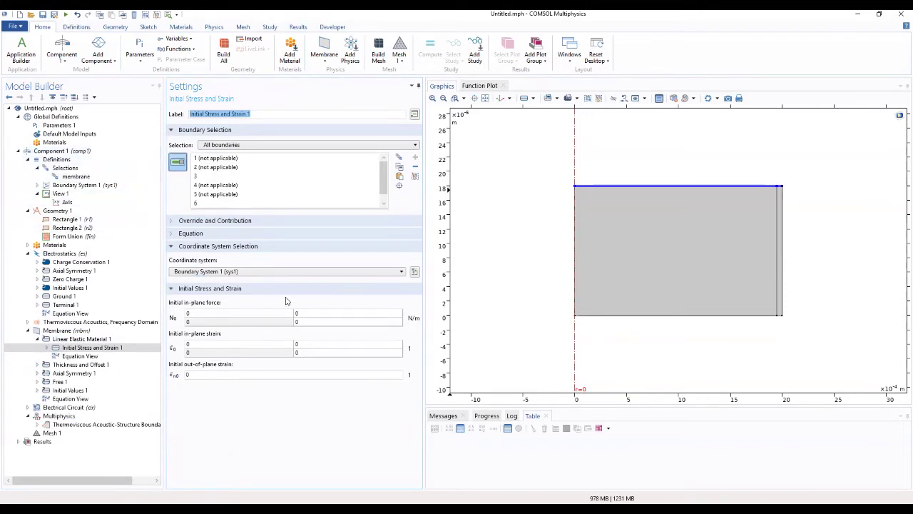
Step: Set both diagonal components of the initial in-plane force N0 to Tm0
click(226, 314)
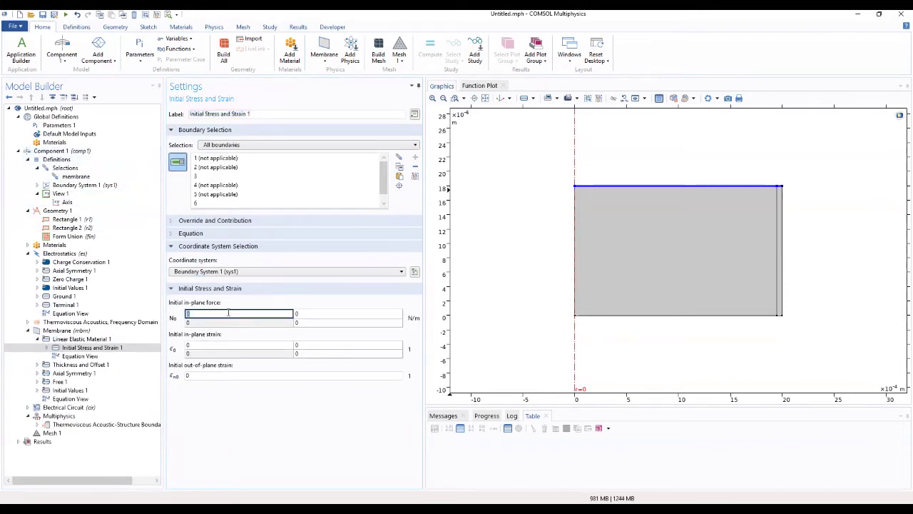
text(1)
double_click(189, 314)
key(ctrl+c)
click(320, 323)
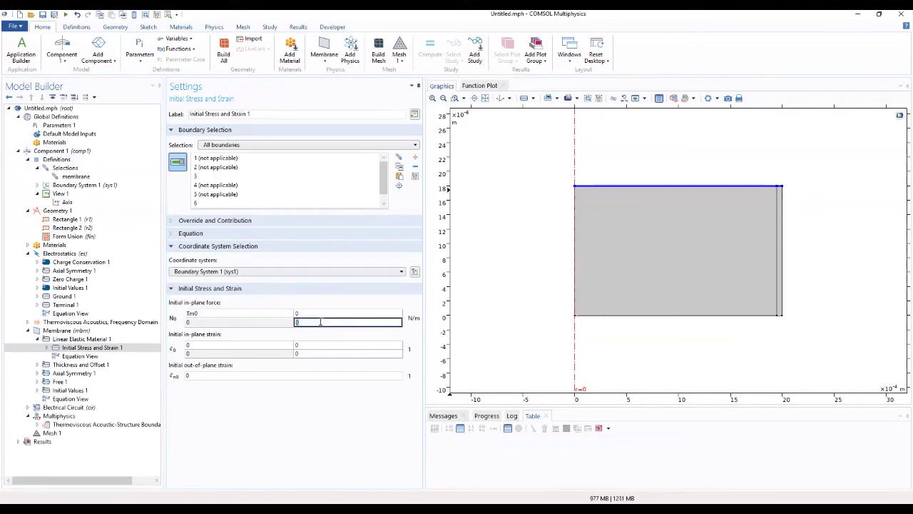
key(ctrl+v)
key(Return)
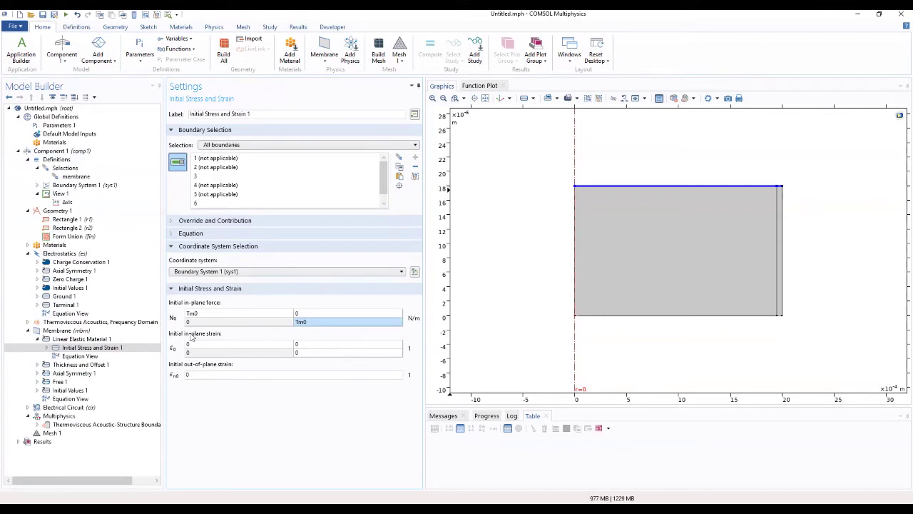
Step: Add a Fixed Constraint to the Membrane interface on point 6, the outer upper corner of the geometry
click(72, 330)
right_click(72, 330)
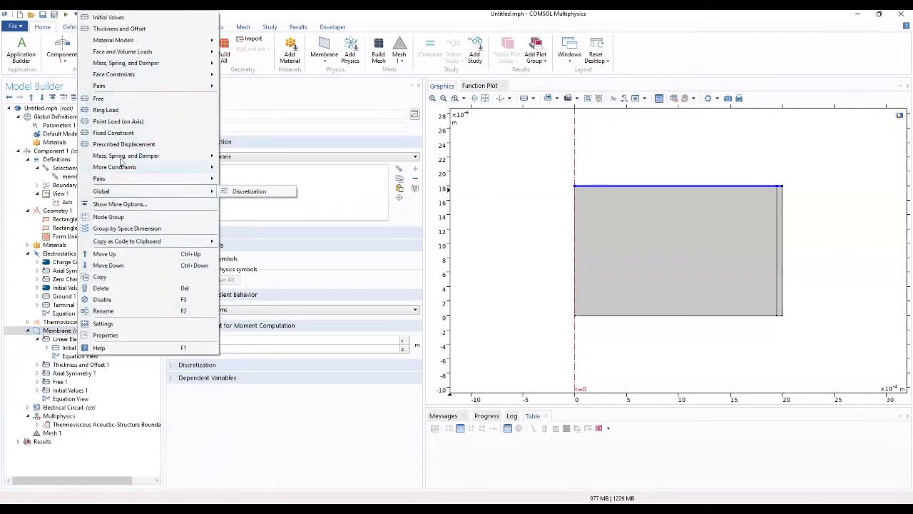
click(113, 133)
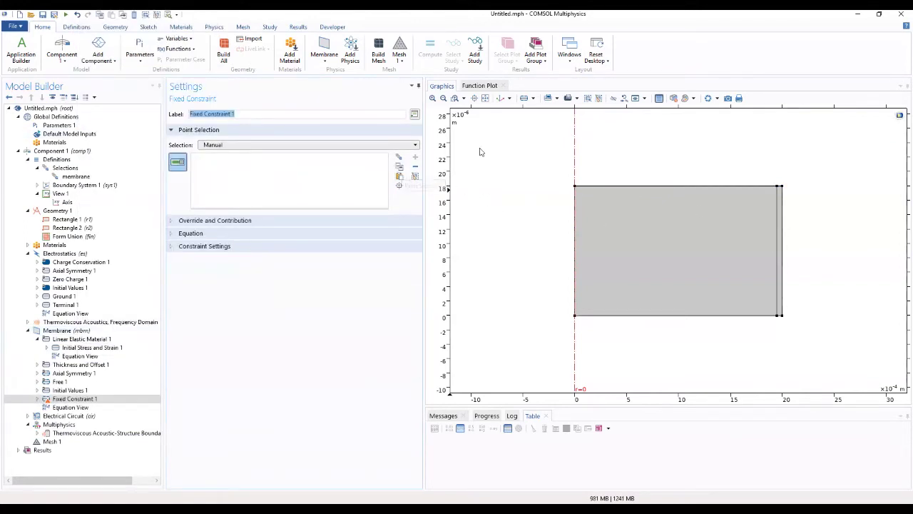
click(780, 188)
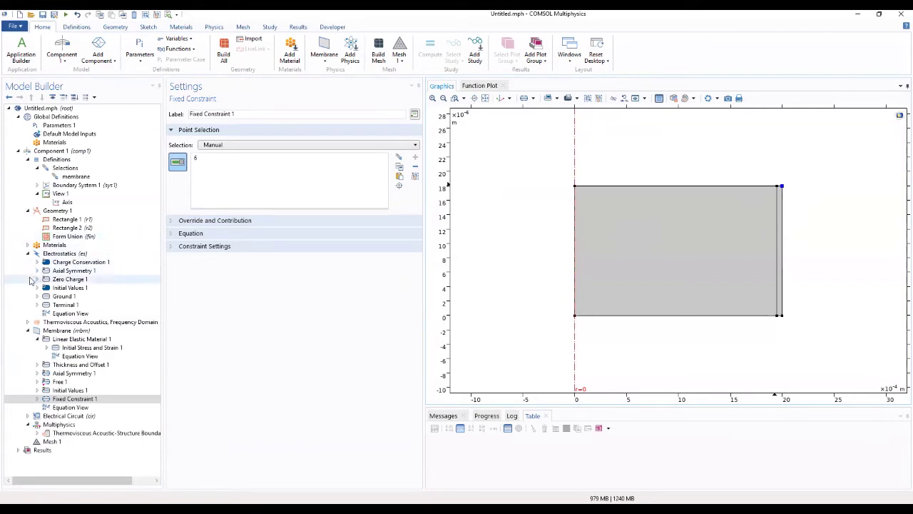
Step: Add a Face Load to the Membrane interface and apply it to the membrane selection
click(51, 333)
right_click(57, 333)
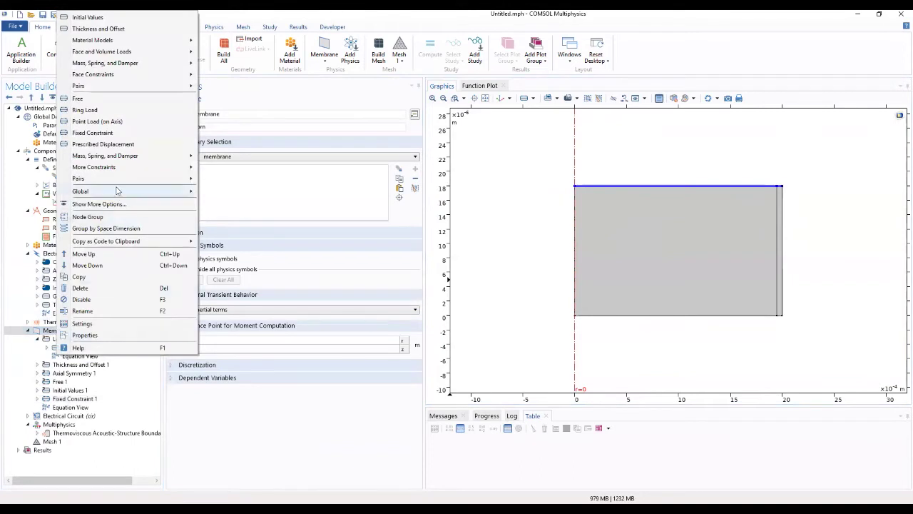
mouse_move(118, 191)
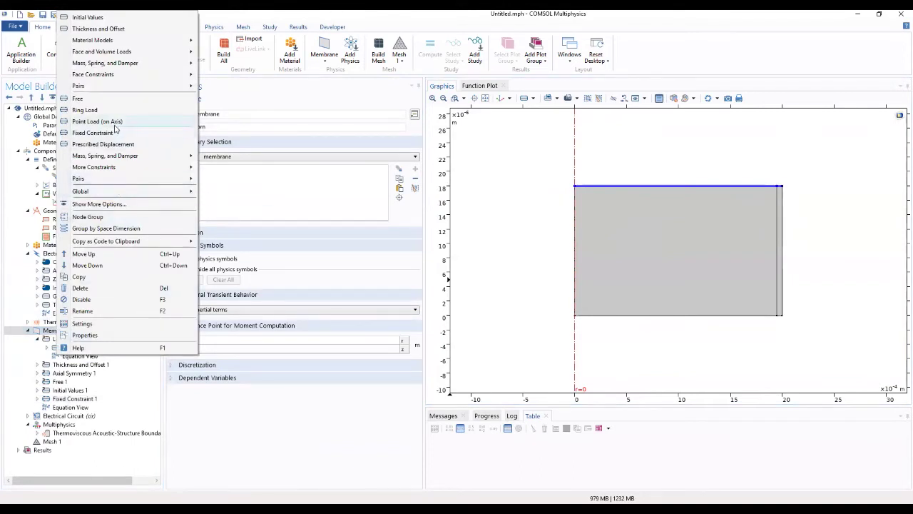
mouse_move(103, 154)
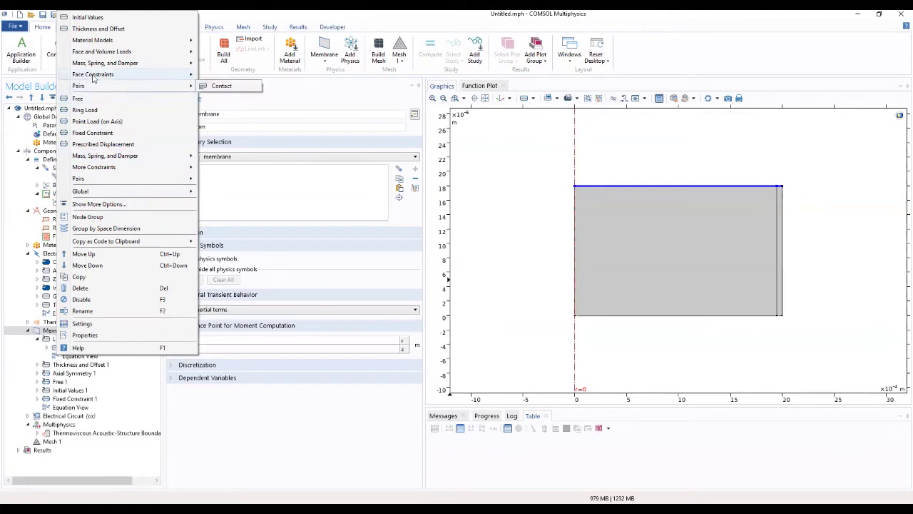
mouse_move(92, 75)
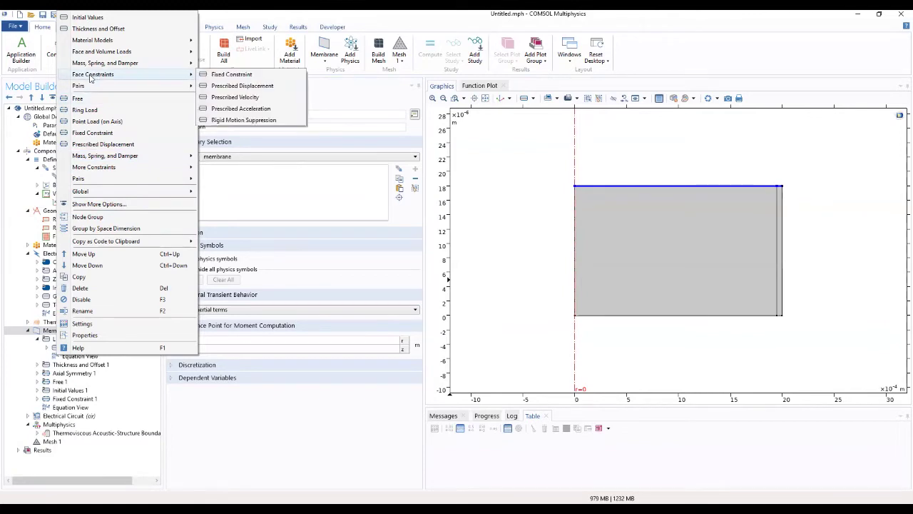
mouse_move(92, 54)
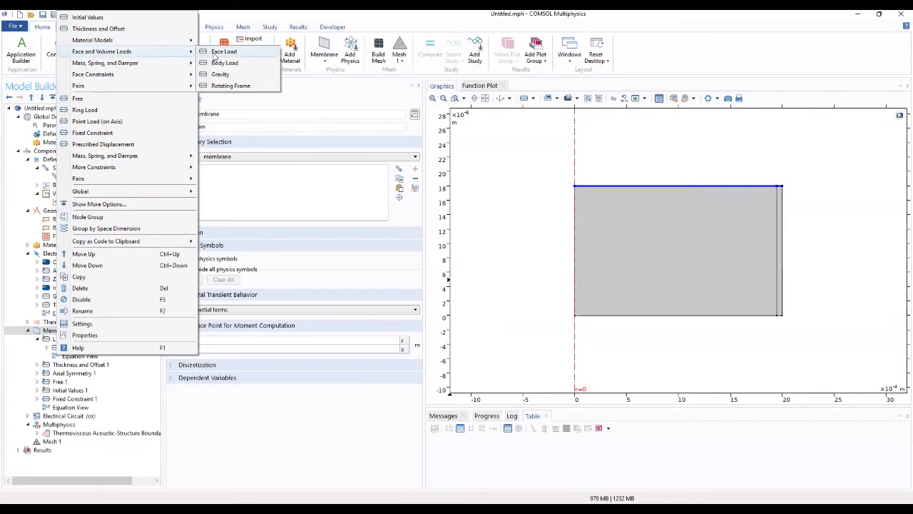
click(214, 53)
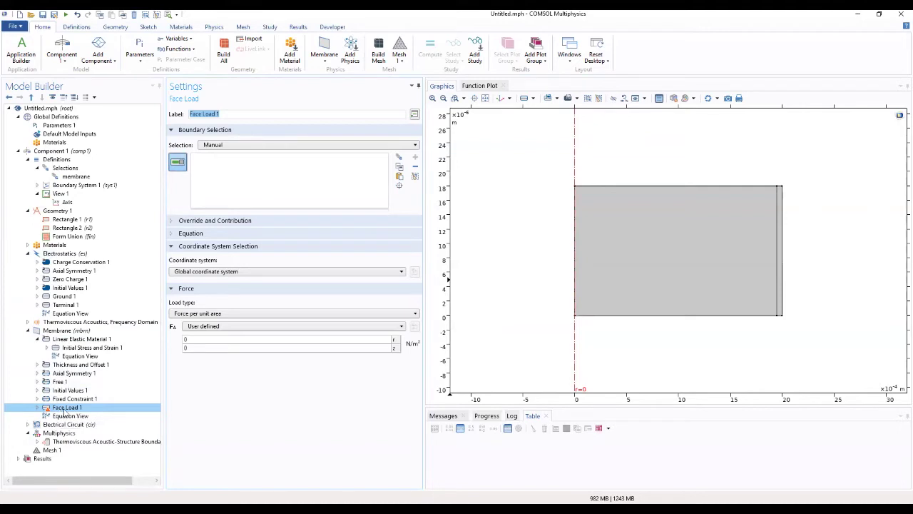
click(300, 145)
click(240, 173)
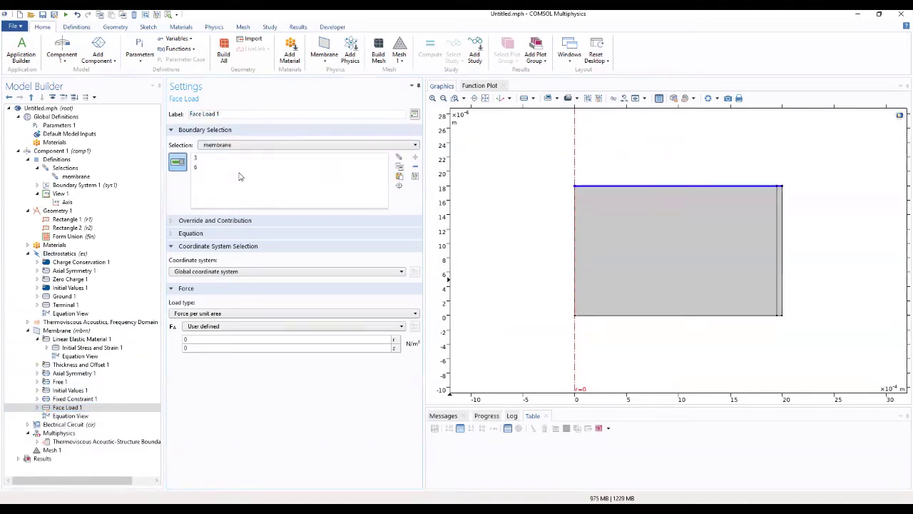
Step: Define the first face load as a user-defined force per unit area with r component es.dnTer and z component es.dnTez
click(231, 316)
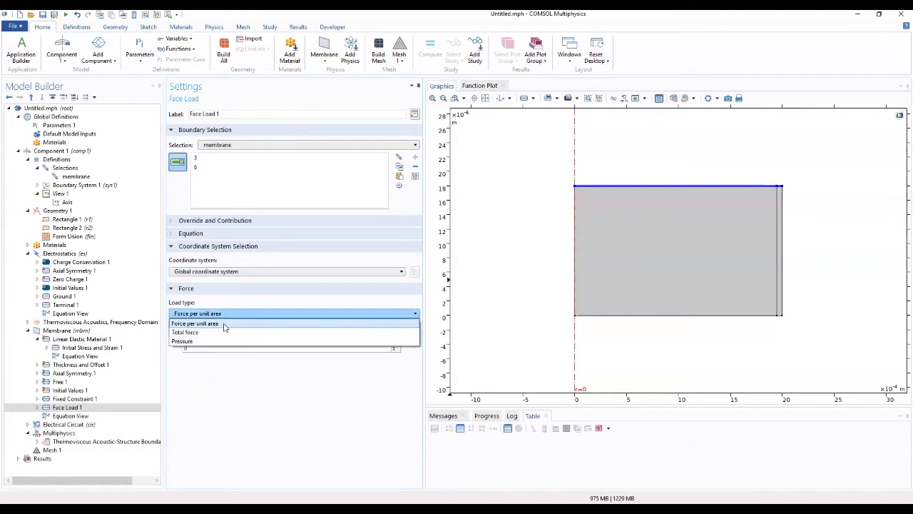
click(225, 324)
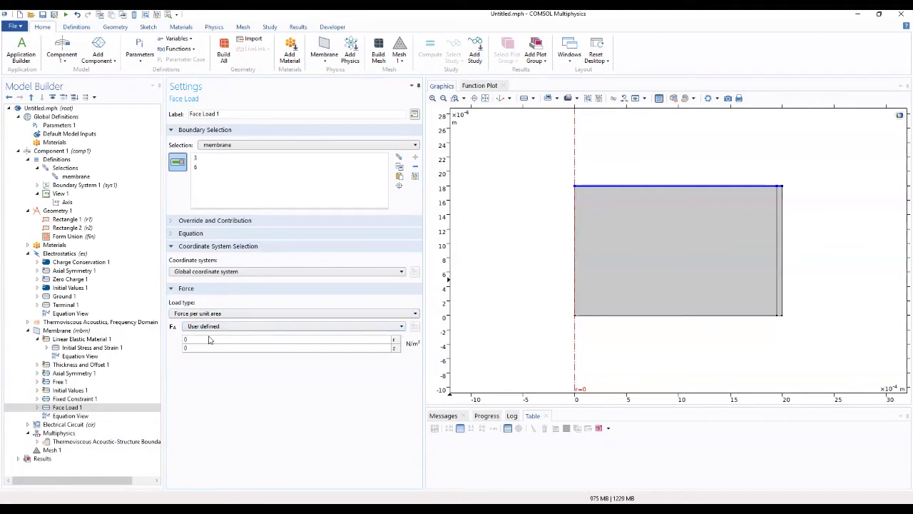
click(209, 340)
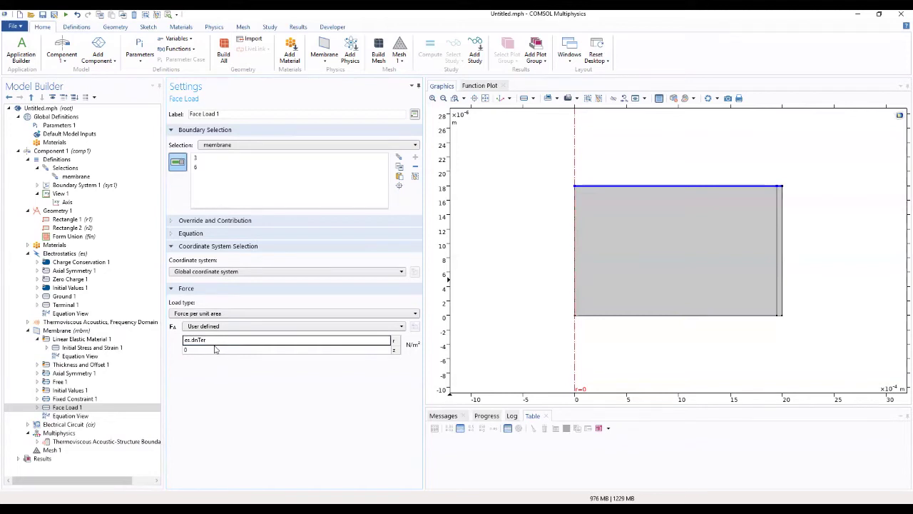
click(197, 349)
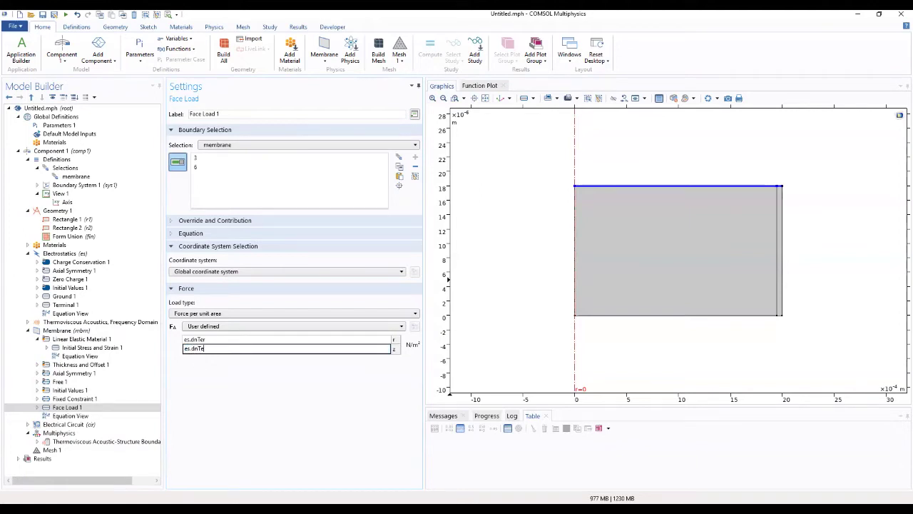
key(Return)
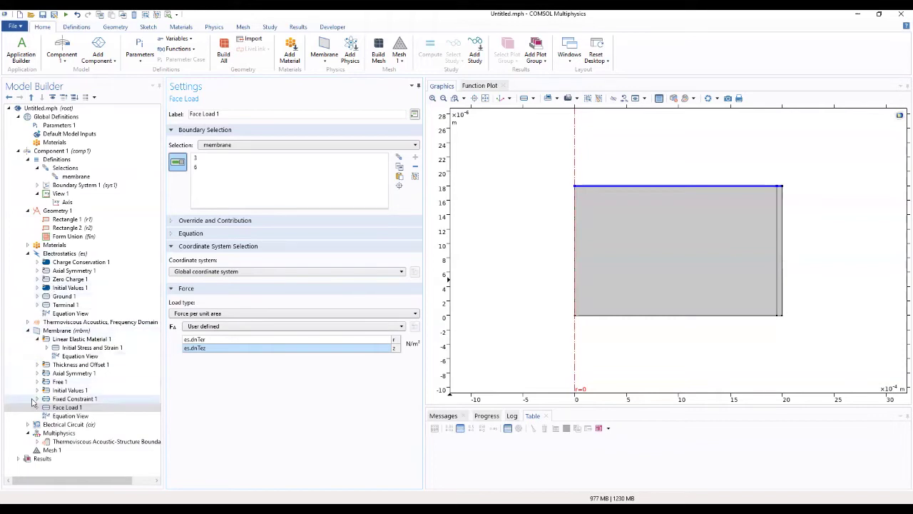
Step: Add a second Face Load to the Membrane interface and apply it to the membrane selection
click(62, 331)
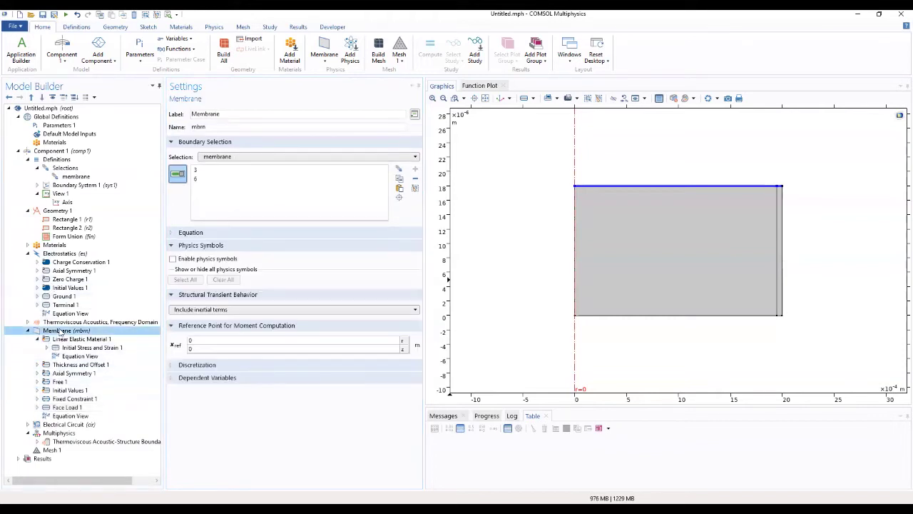
right_click(62, 331)
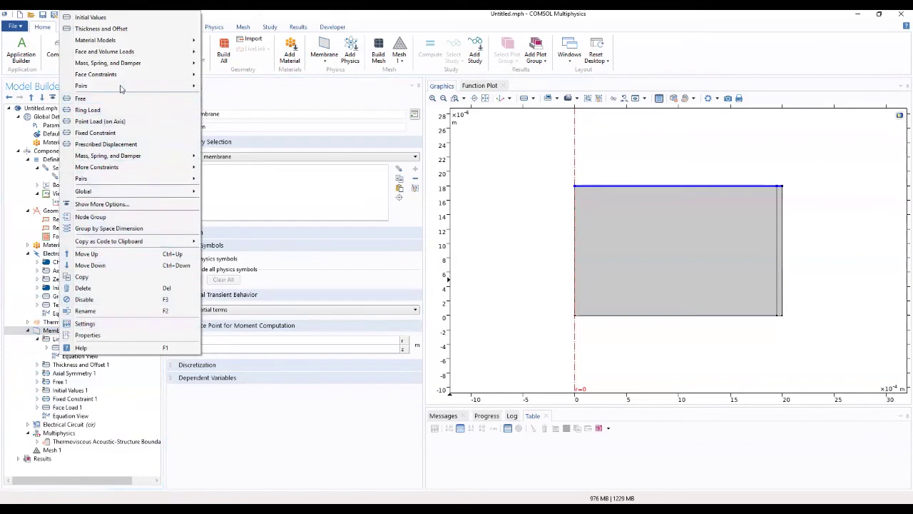
mouse_move(126, 74)
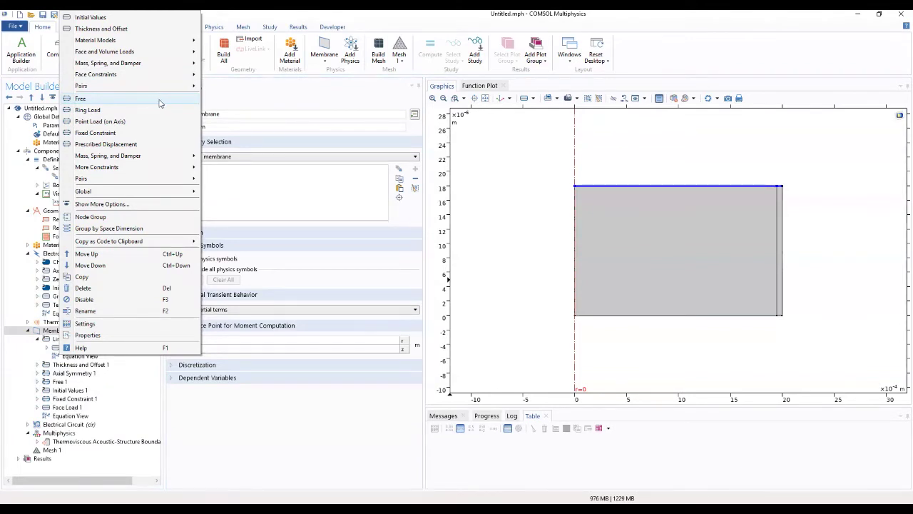
mouse_move(171, 52)
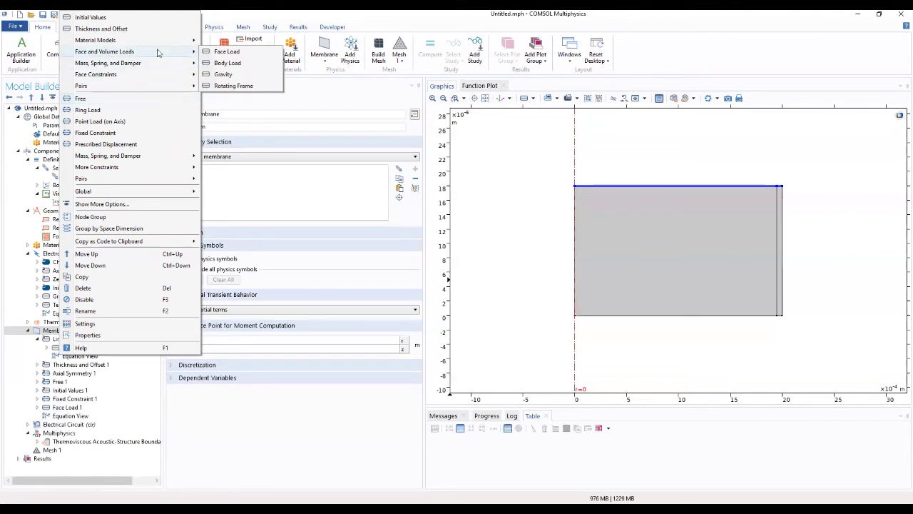
click(227, 52)
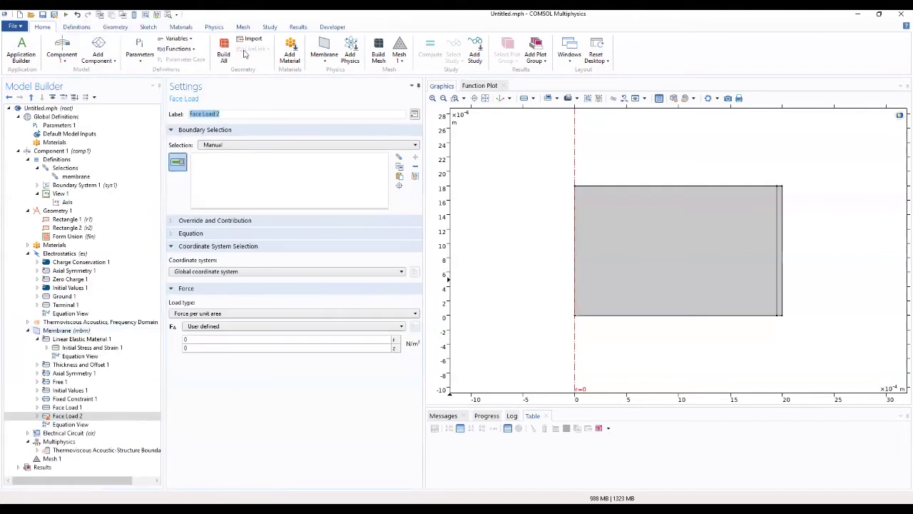
click(63, 417)
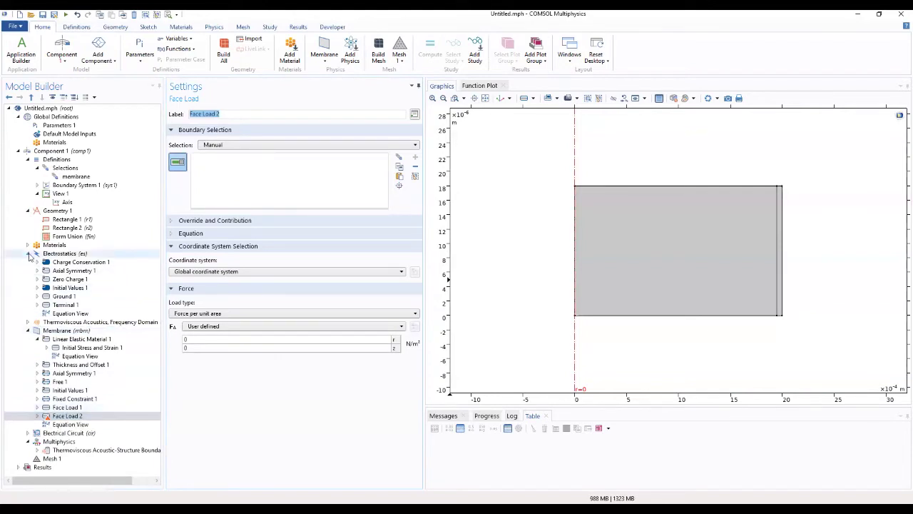
click(27, 253)
click(80, 356)
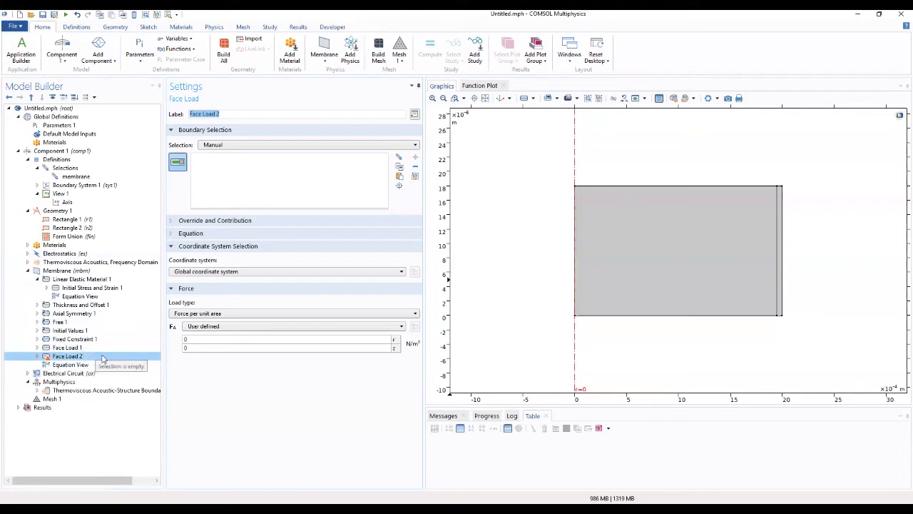
click(256, 145)
click(252, 173)
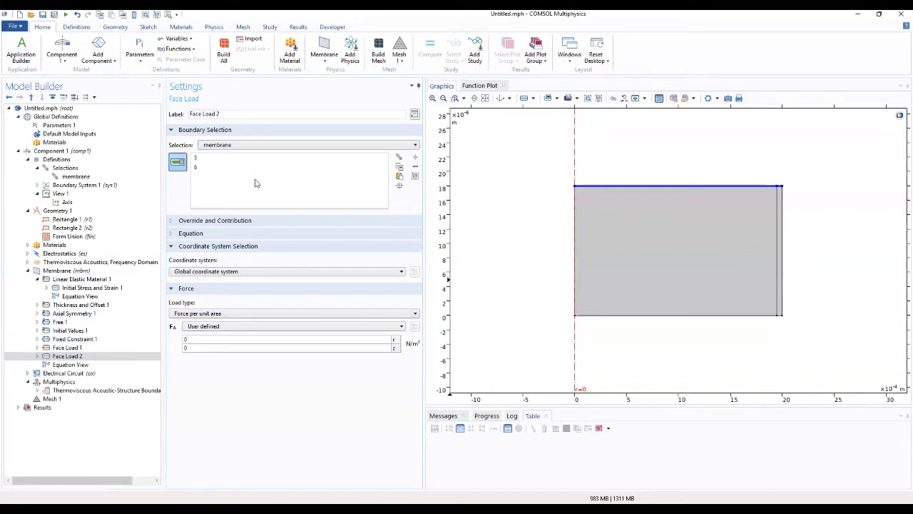
Step: Set the second face load to a Pressure of linper(pin) and check the pin definition in the global parameters
click(202, 318)
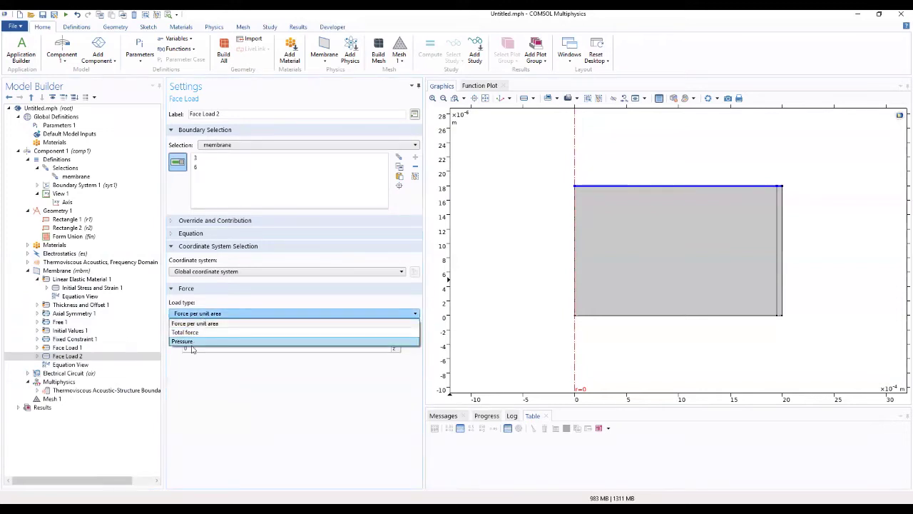
click(191, 342)
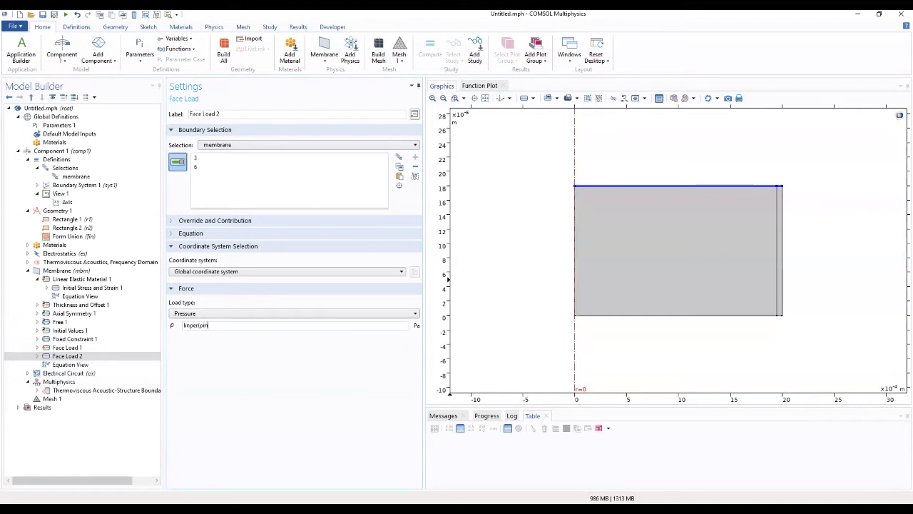
text())
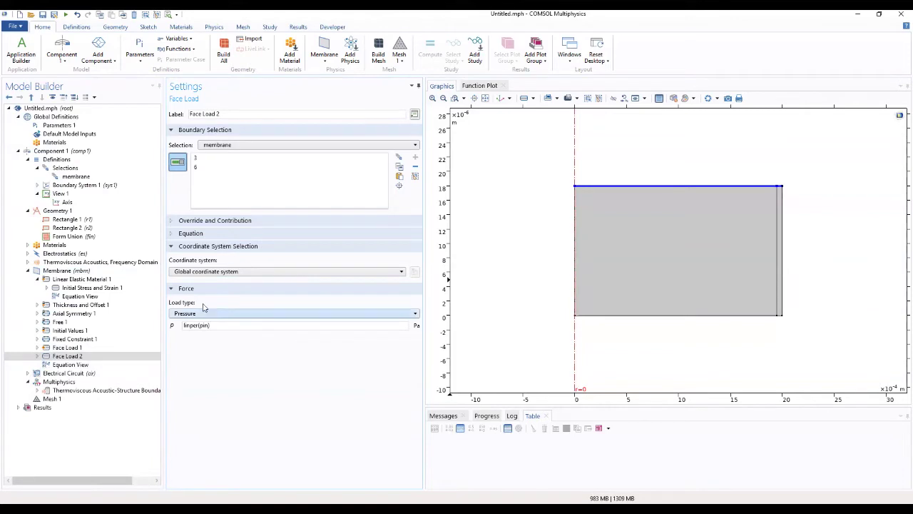
click(58, 125)
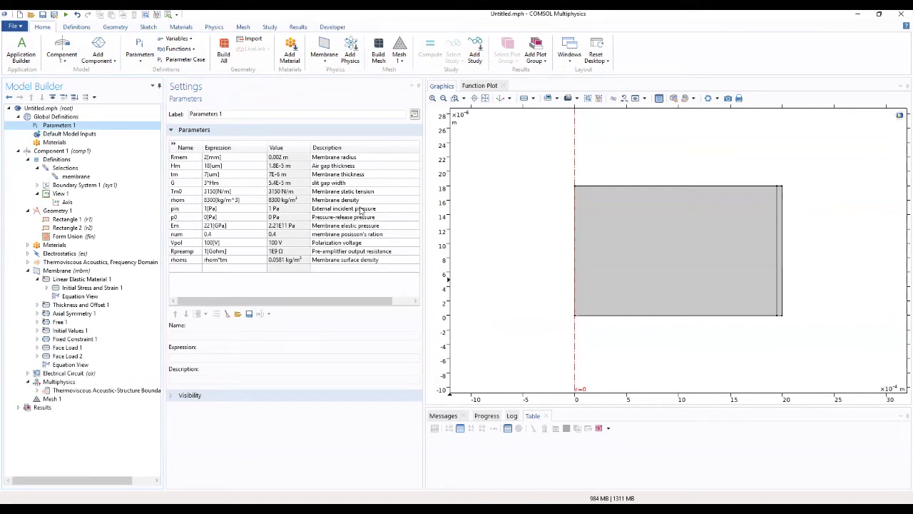
click(85, 356)
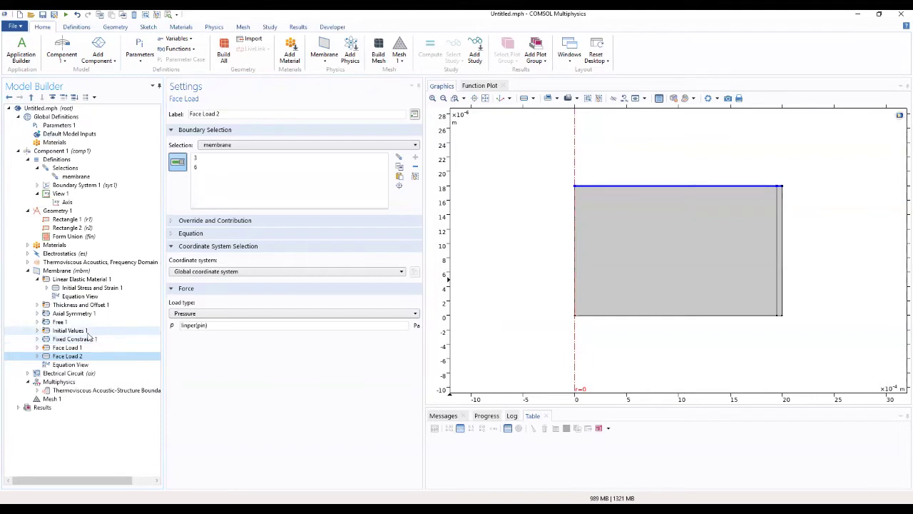
Step: Add a moving mesh Deforming Domain to the component definitions and apply it to all domains
click(28, 210)
click(27, 159)
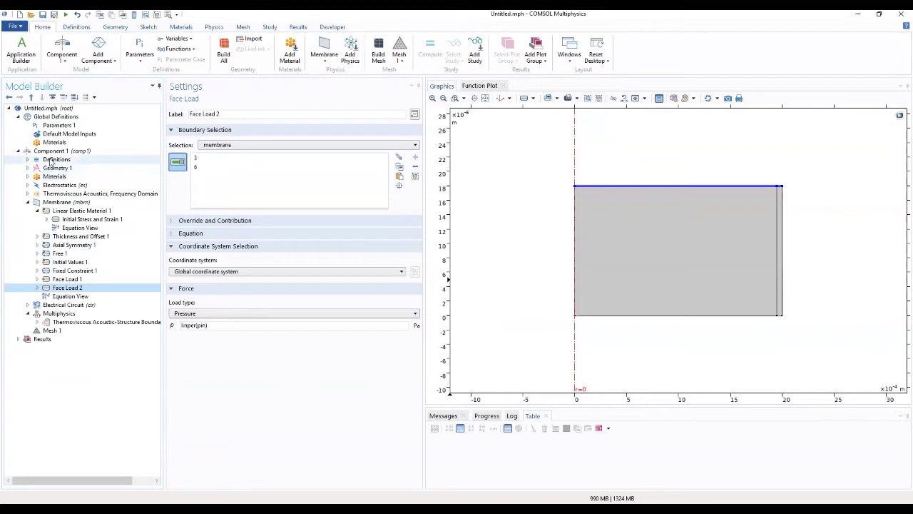
click(51, 161)
right_click(51, 161)
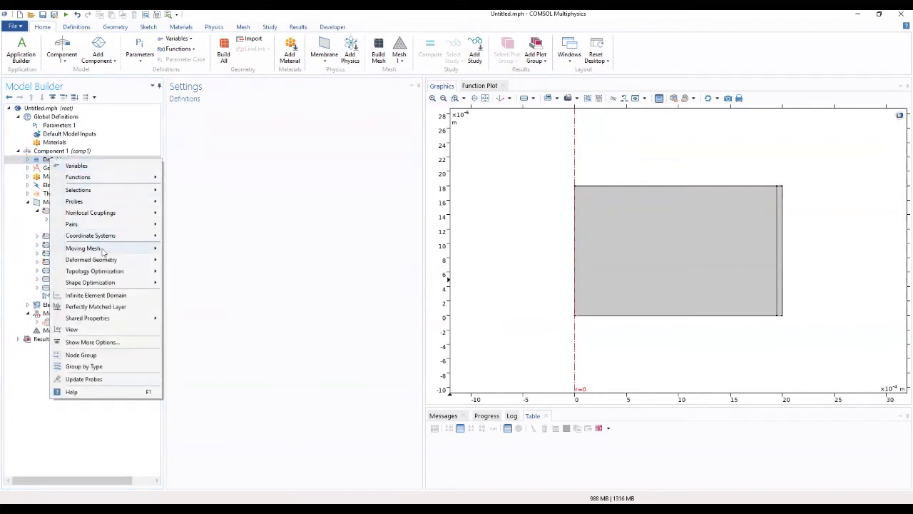
mouse_move(102, 249)
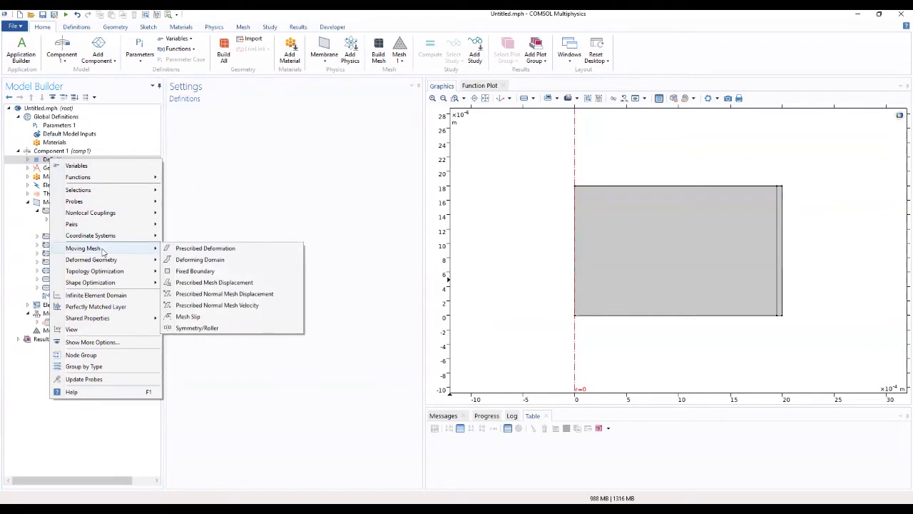
click(192, 261)
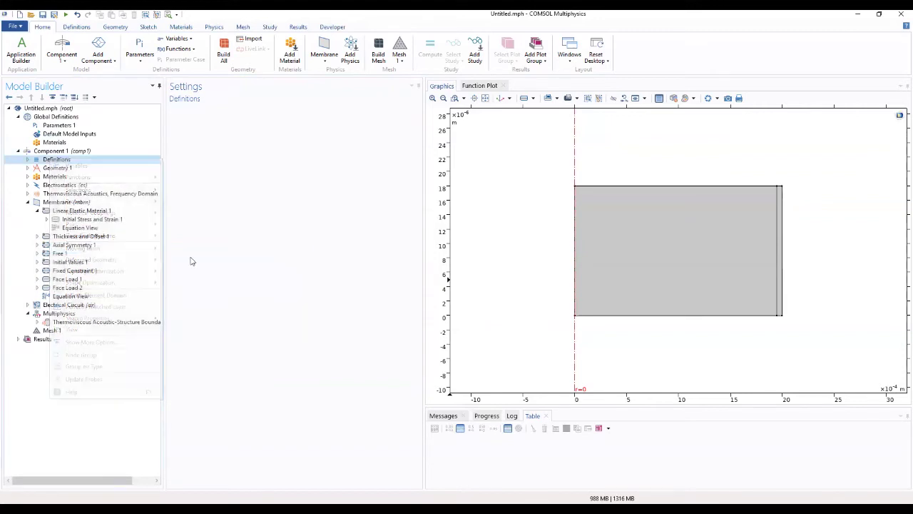
click(249, 146)
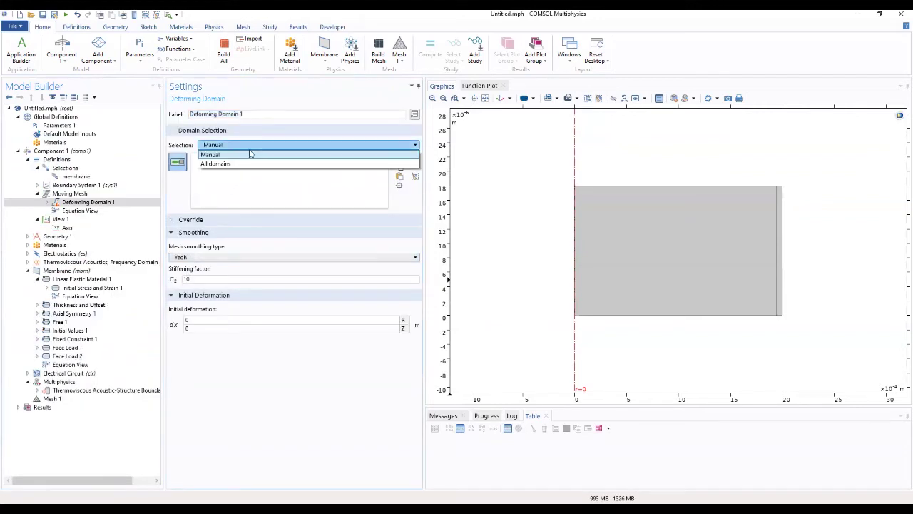
click(241, 164)
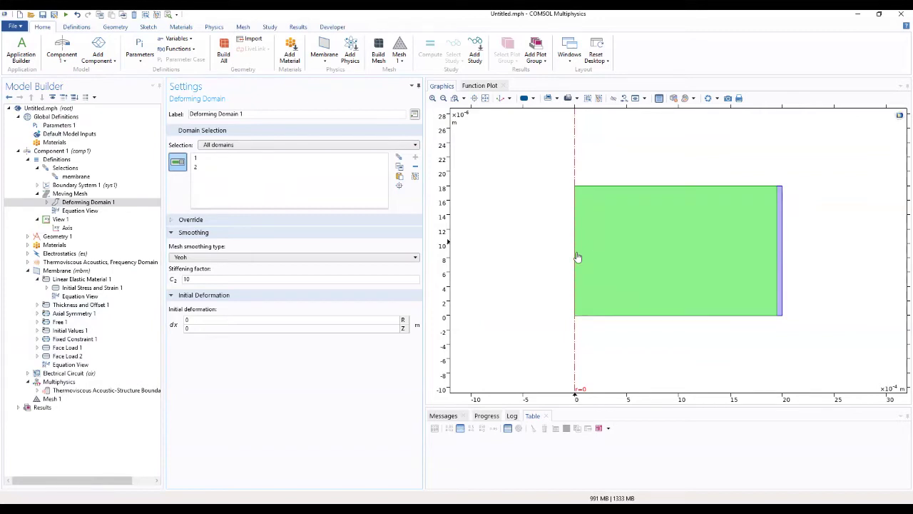
Step: Add a Fixed Boundary condition to the moving mesh and apply it to the bottom and outer side boundaries 2, 5 and 7
click(69, 194)
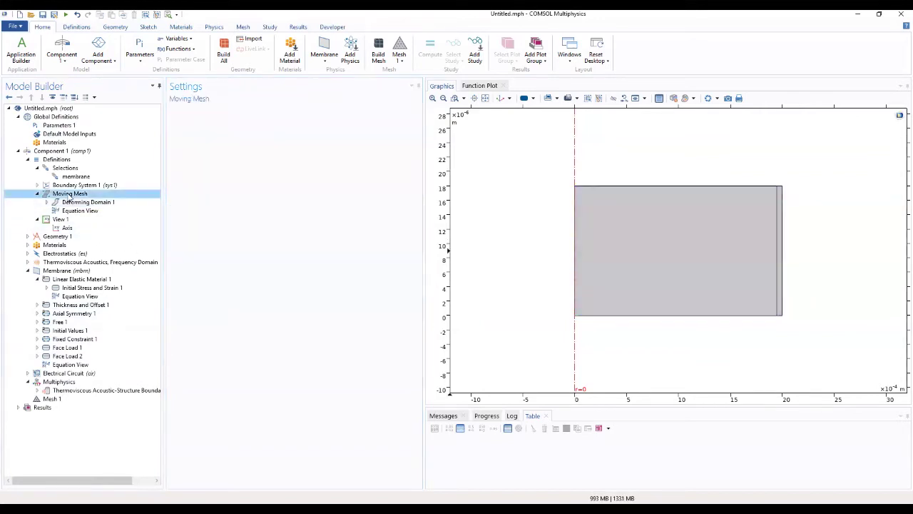
right_click(68, 194)
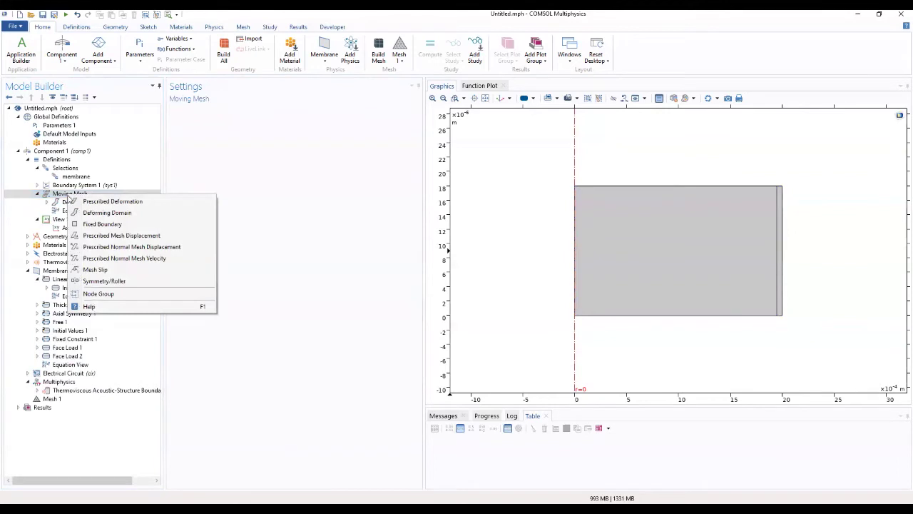
click(102, 225)
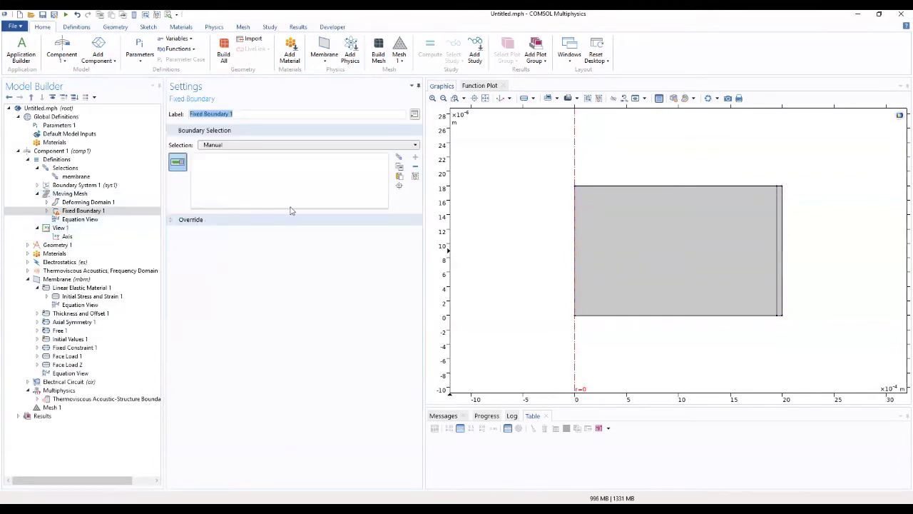
click(785, 247)
click(750, 316)
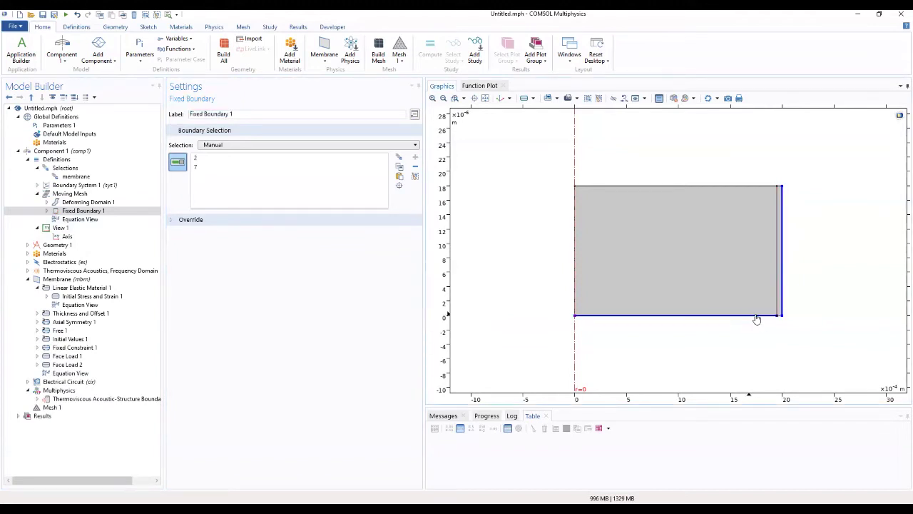
click(781, 317)
click(89, 209)
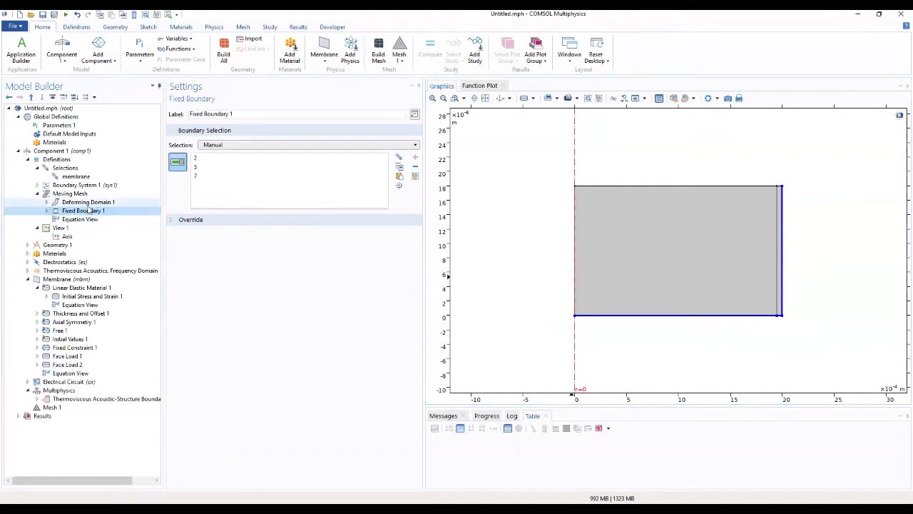
click(87, 203)
right_click(86, 205)
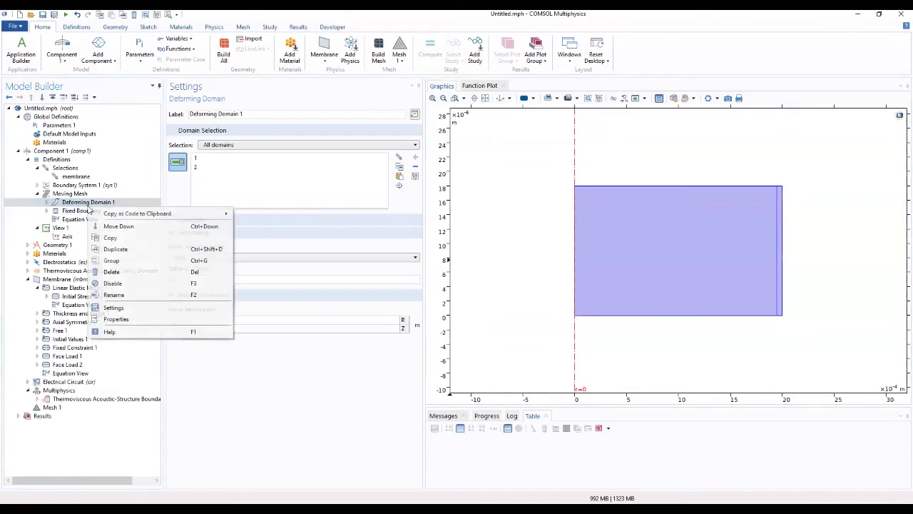
click(79, 212)
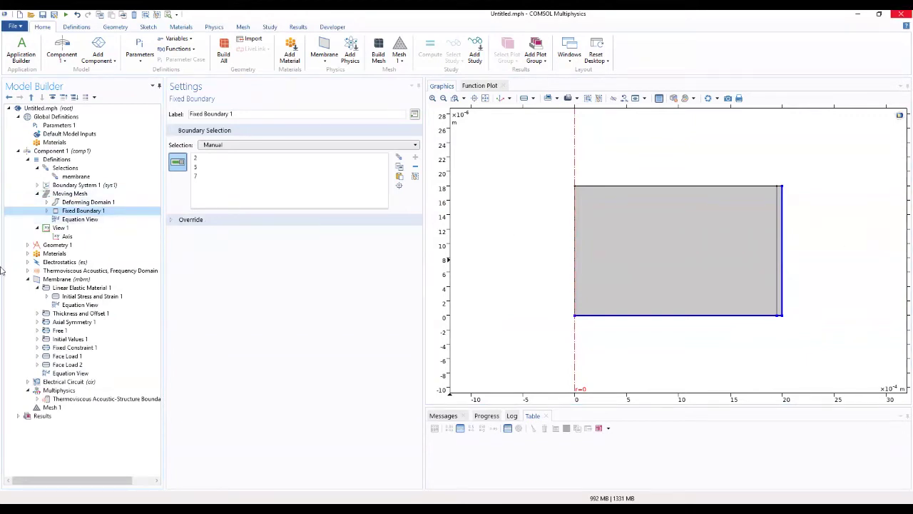
Step: Add a Symmetry/Roller condition to the moving mesh and apply it to boundary 1 on the symmetry axis
click(66, 194)
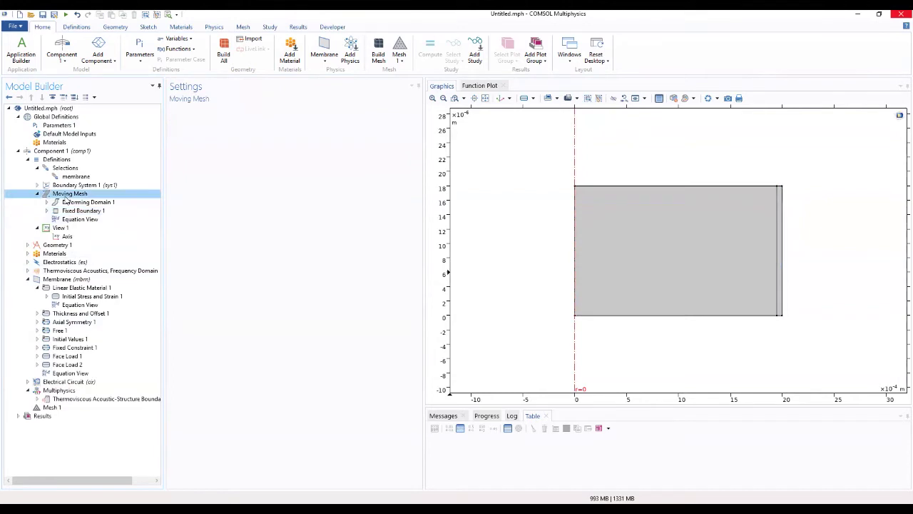
right_click(64, 195)
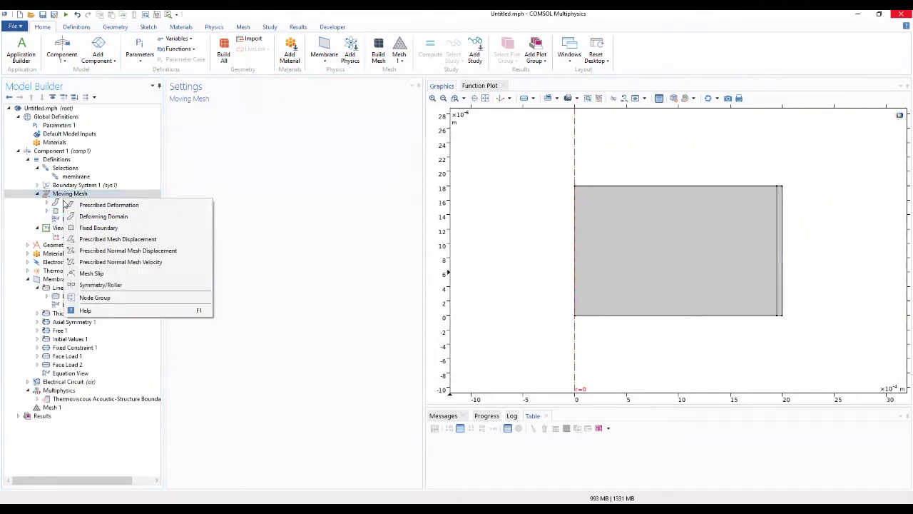
click(103, 286)
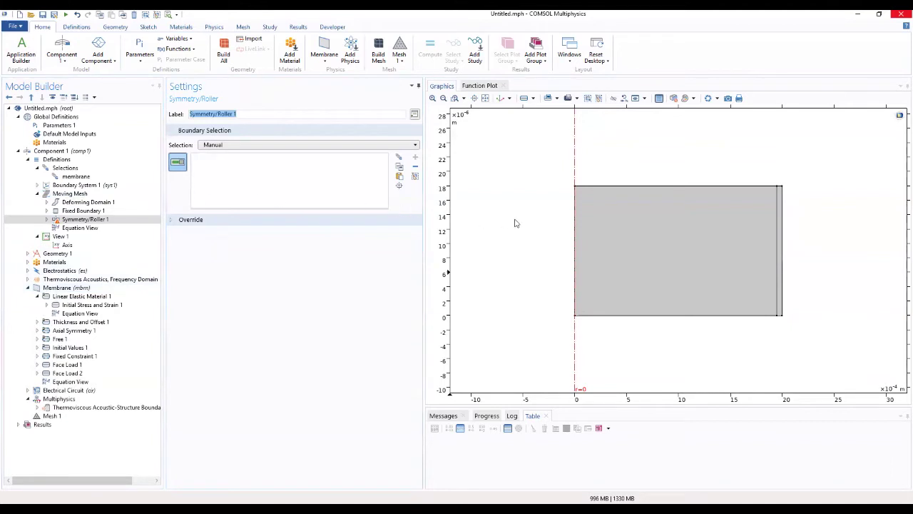
click(575, 255)
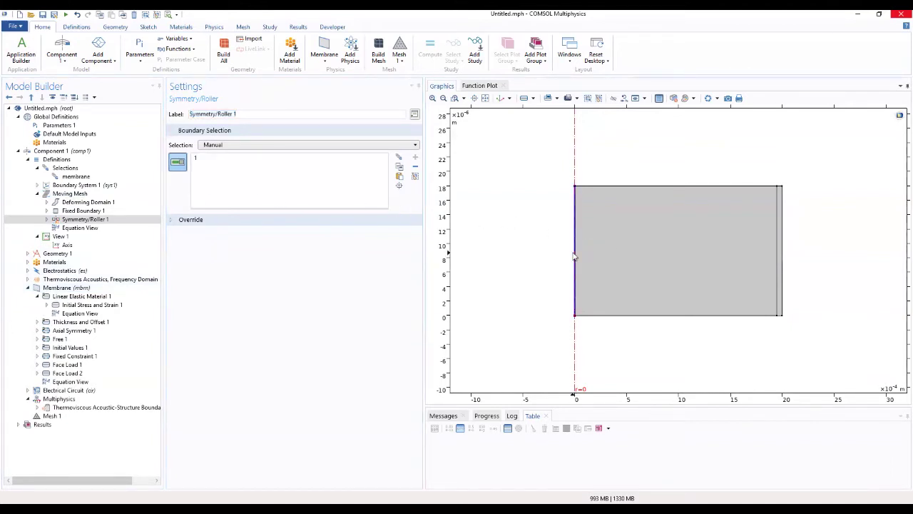
Step: Add a Prescribed Mesh Displacement to the moving mesh and apply it to the membrane selection
click(76, 193)
right_click(74, 196)
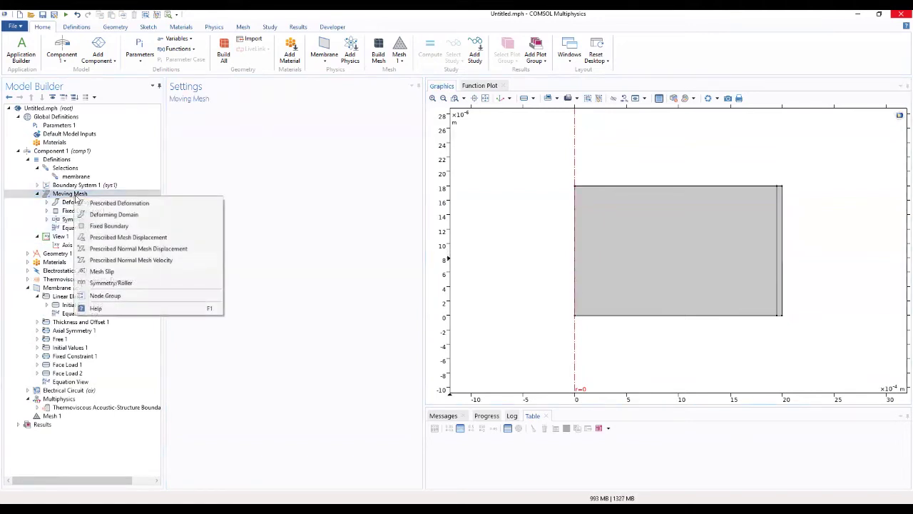
click(141, 239)
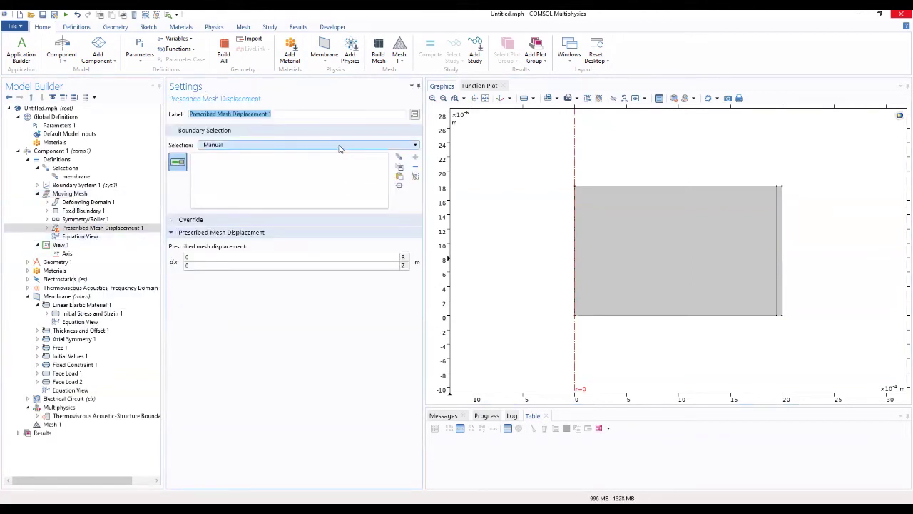
click(289, 145)
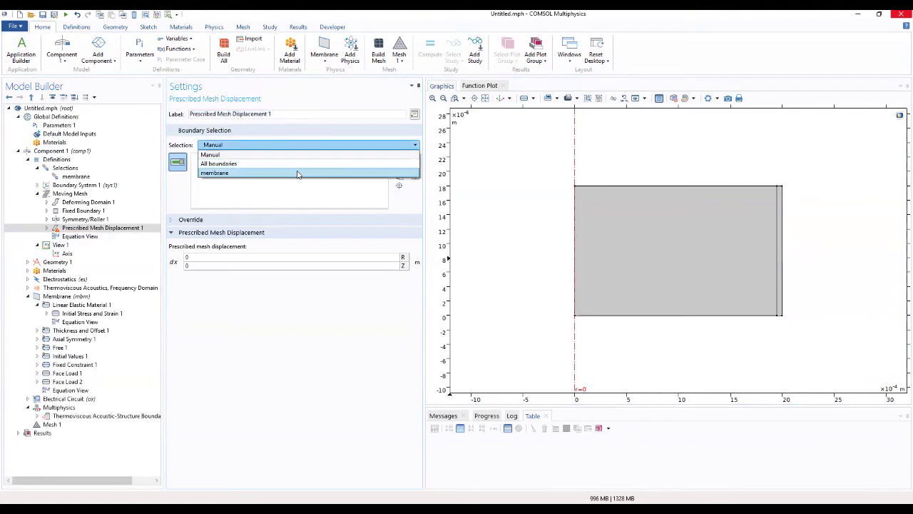
click(298, 173)
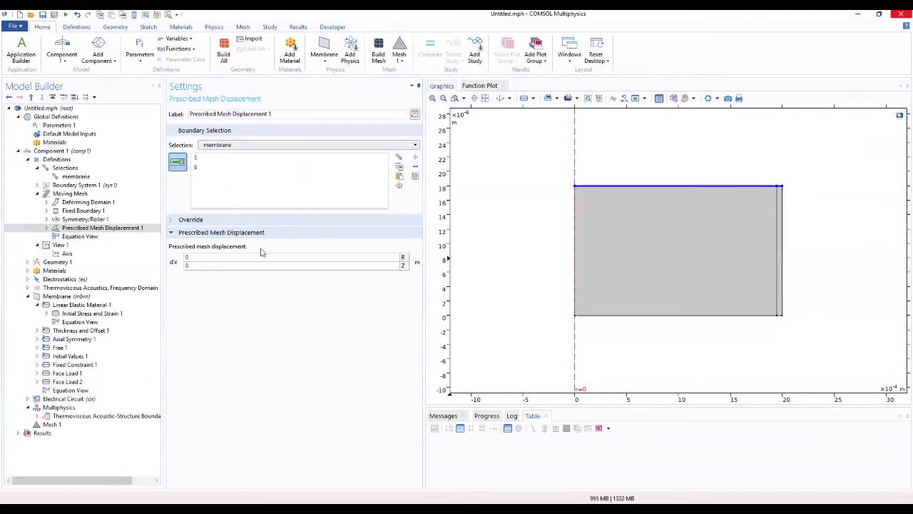
Step: Set the prescribed mesh displacement to um in the R direction and wm in the Z direction
click(214, 259)
double_click(198, 257)
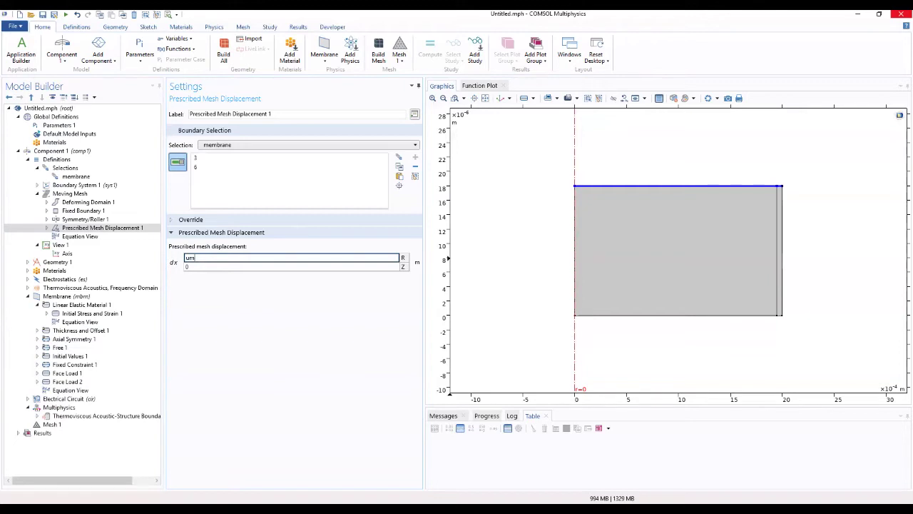
click(228, 266)
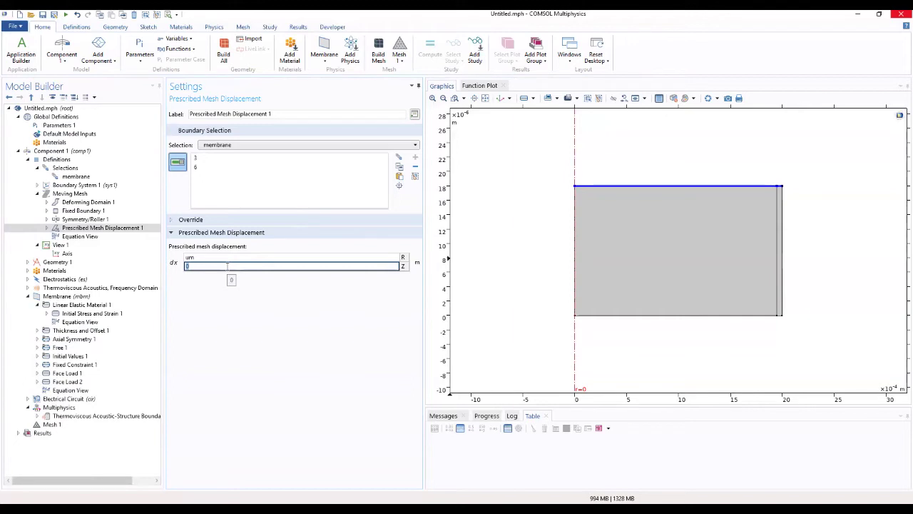
text(wm)
key(Return)
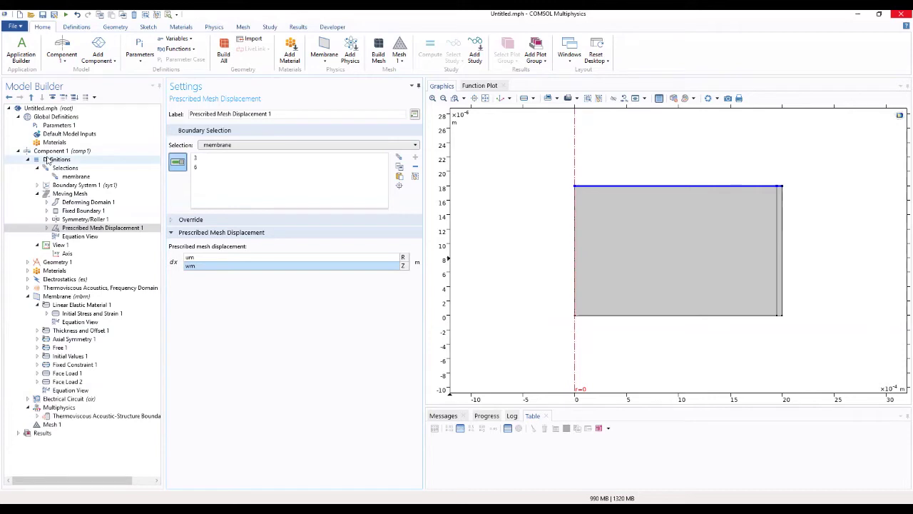
Step: Add a Mapped mesh for the remaining domains and enable edge mesh adjustment to reduce element skewness
click(29, 160)
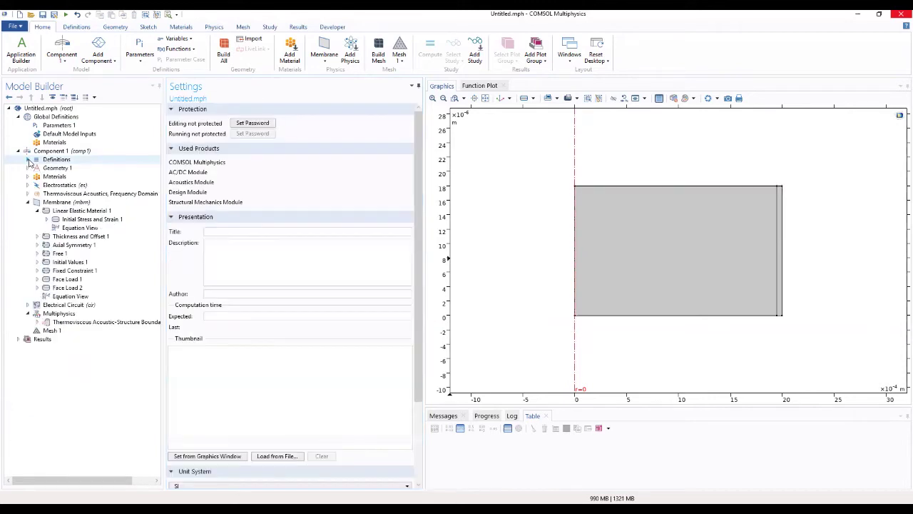
click(63, 333)
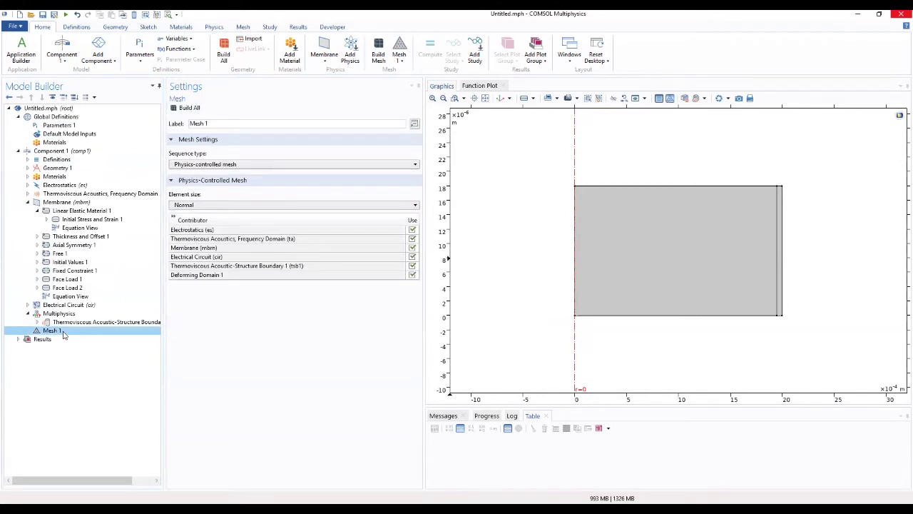
right_click(63, 333)
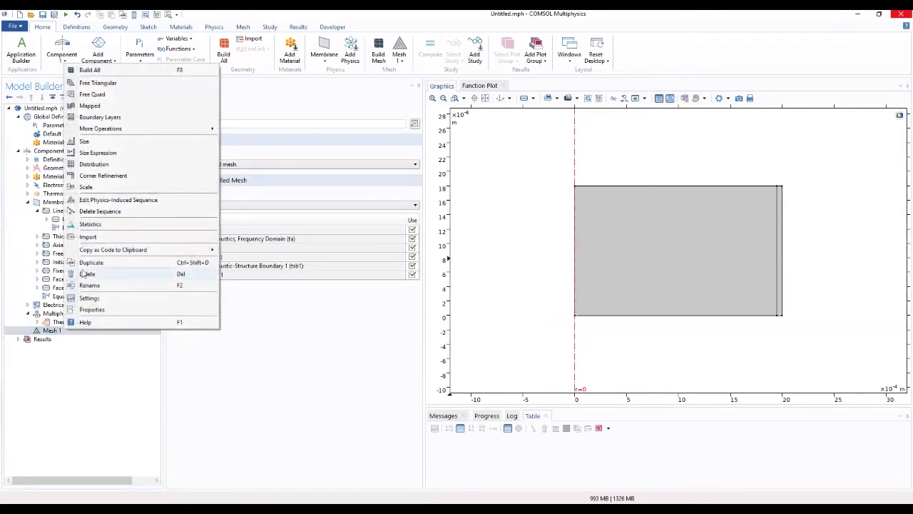
click(91, 106)
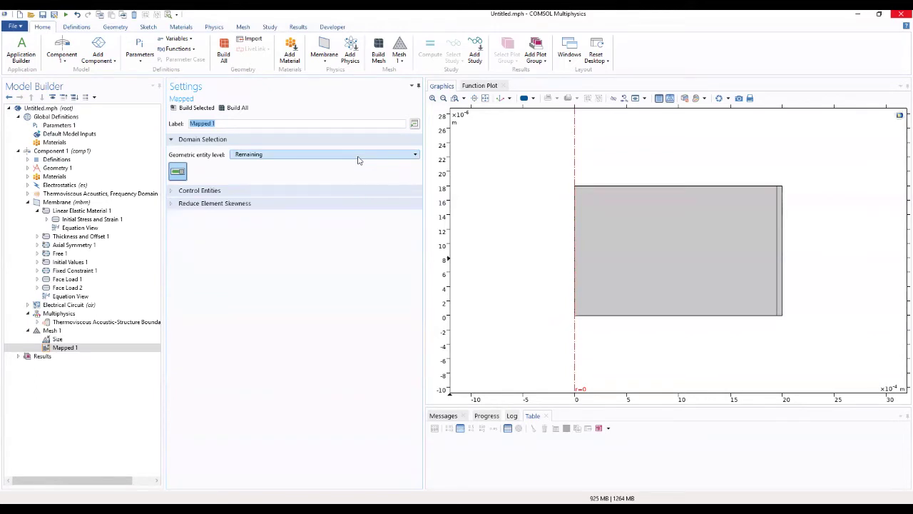
click(265, 206)
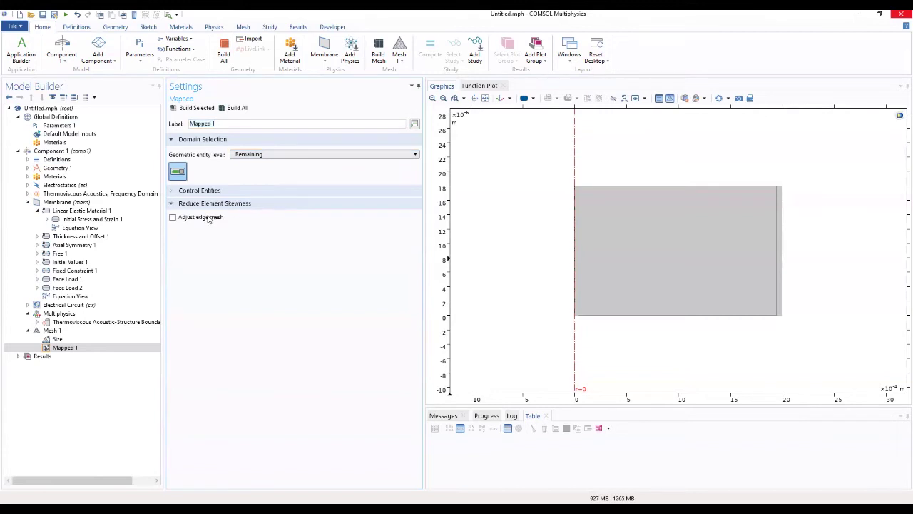
click(174, 217)
click(184, 194)
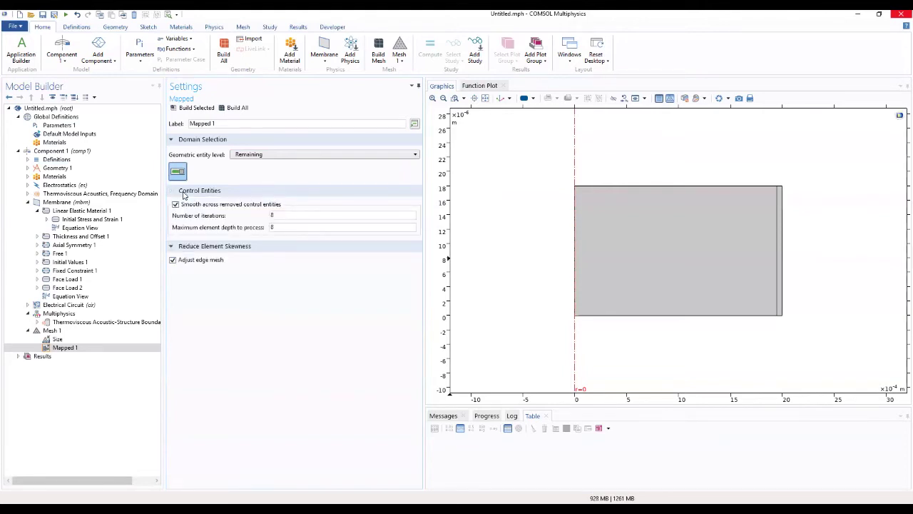
Step: Add a distribution of 30 elements to the mapped mesh on boundary 3, the long upper membrane edge
right_click(61, 350)
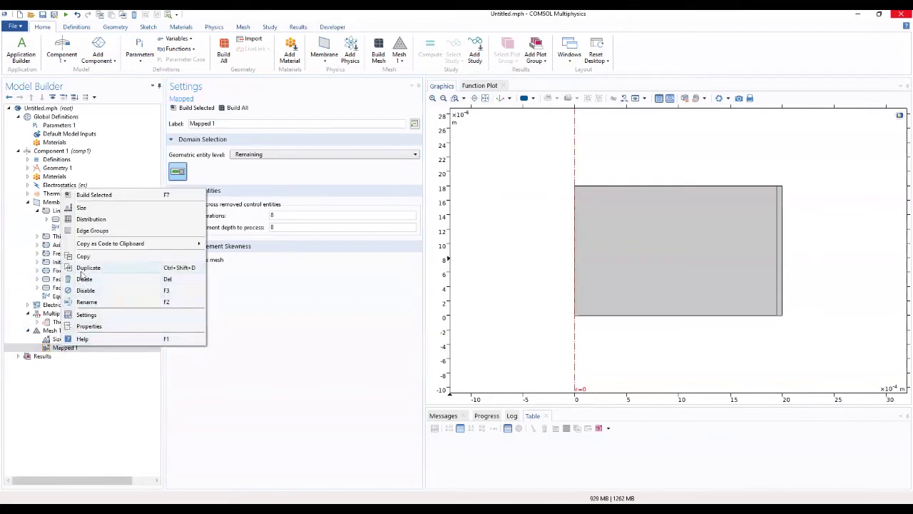
click(84, 223)
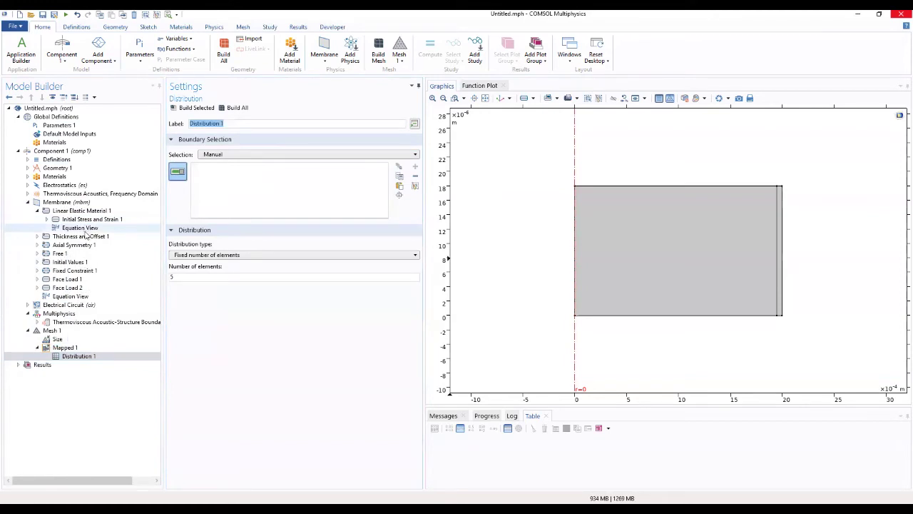
click(661, 187)
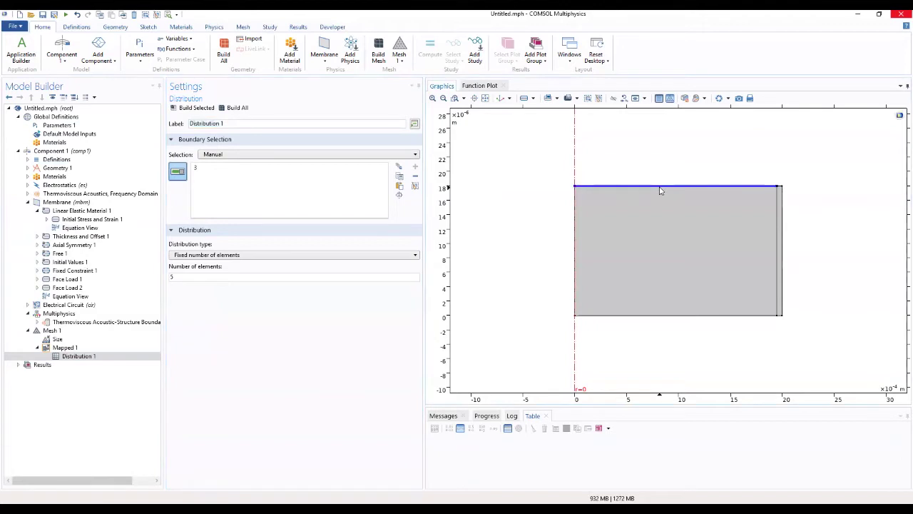
drag(198, 277, 144, 274)
text(30)
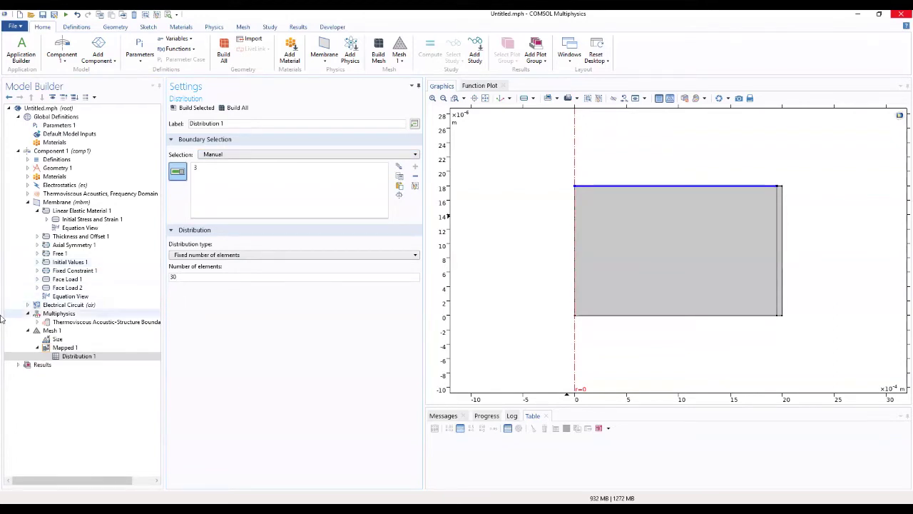
Step: Add a second distribution to the mapped mesh on boundary 6, the short upper edge beside the outer wall
click(52, 348)
right_click(57, 347)
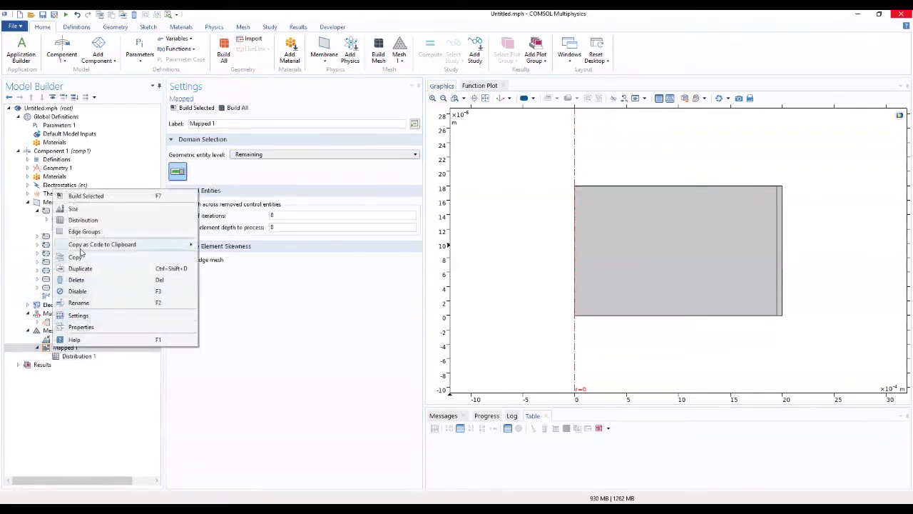
click(82, 221)
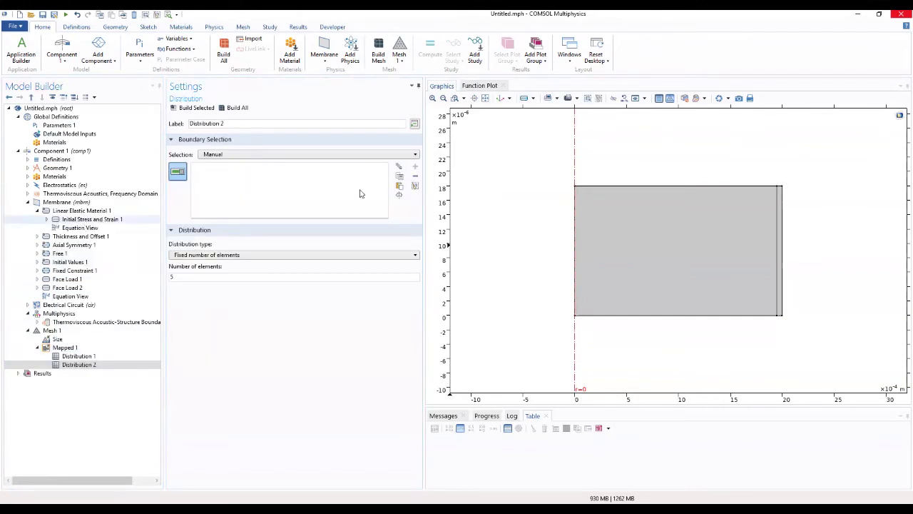
click(781, 190)
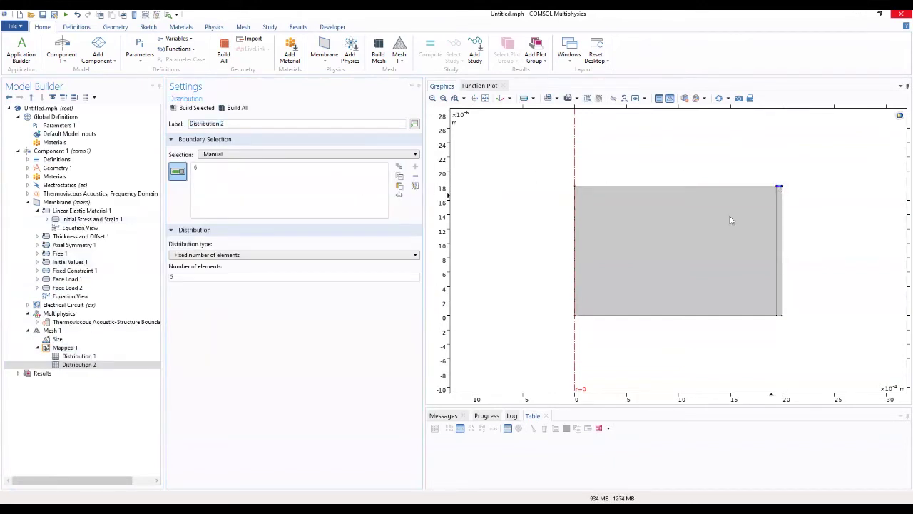
double_click(224, 276)
Step: Add a third distribution to the mapped mesh on boundary 4, the interior vertical edge, with the Predefined distribution type
right_click(74, 348)
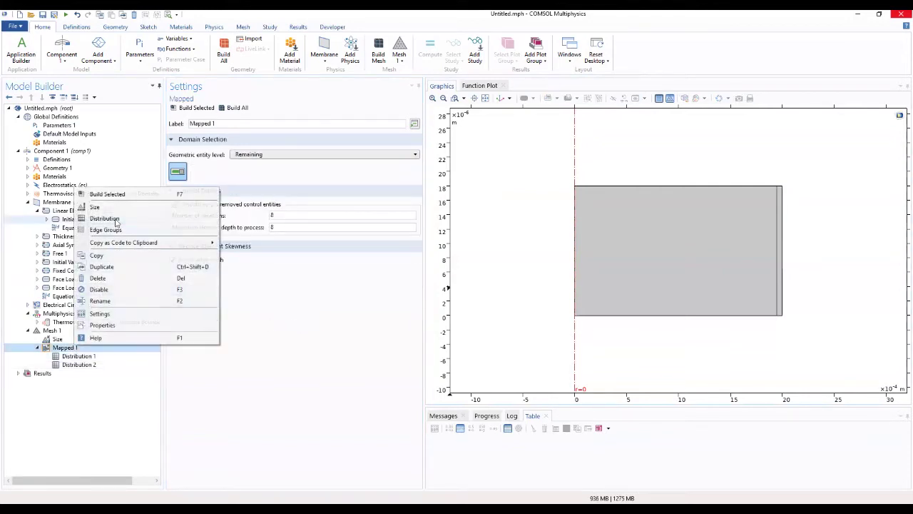
click(114, 220)
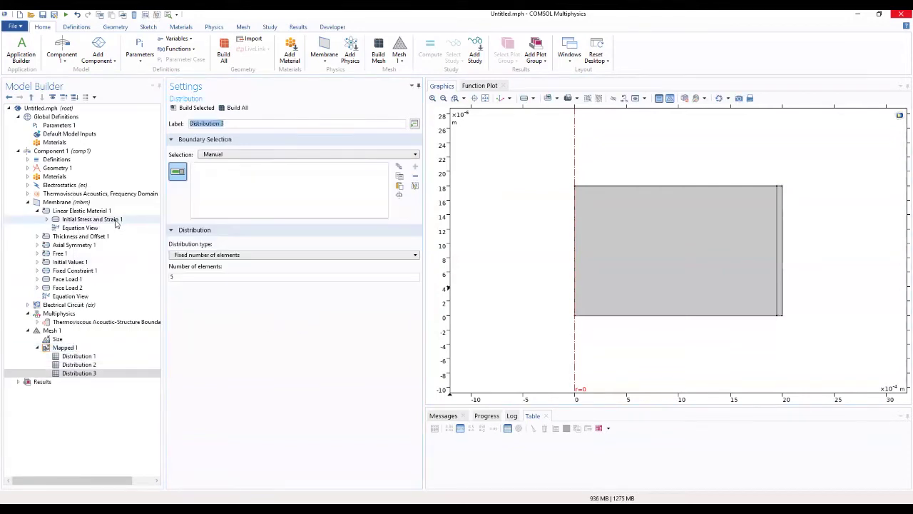
click(776, 234)
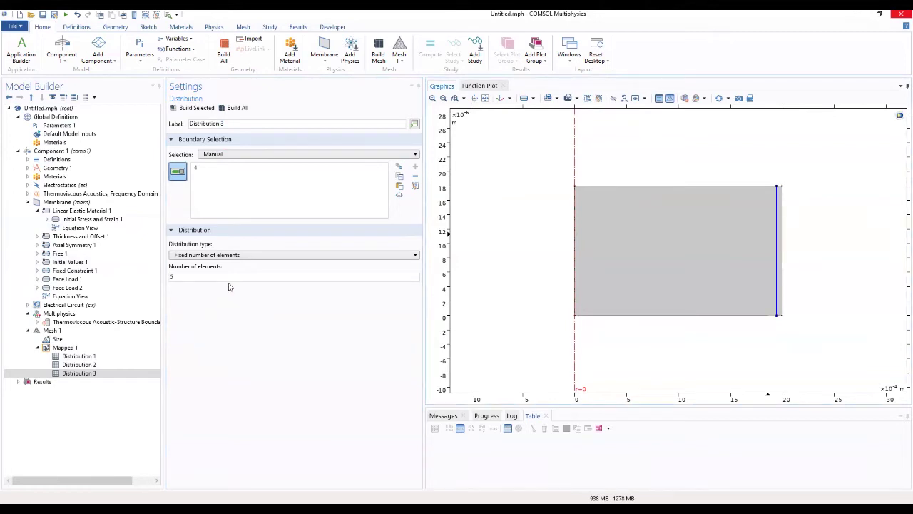
click(213, 255)
click(210, 282)
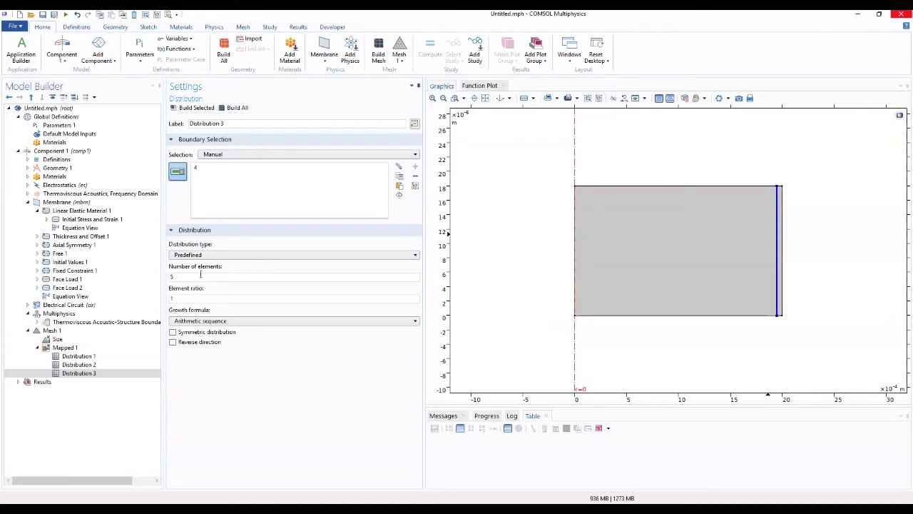
Step: Set boundary 4's distribution to 10 elements with element ratio 2 and symmetric distribution, and build the mesh
double_click(175, 275)
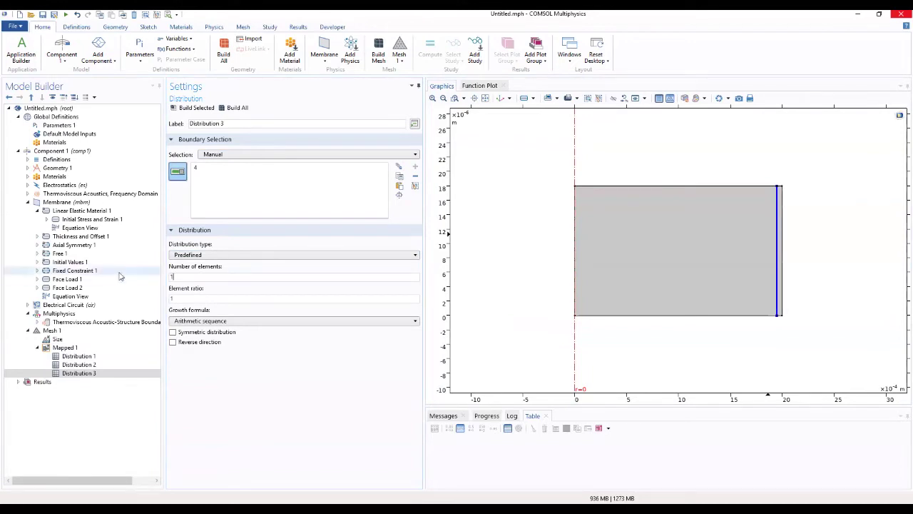
text(10)
click(170, 297)
text(2)
click(173, 331)
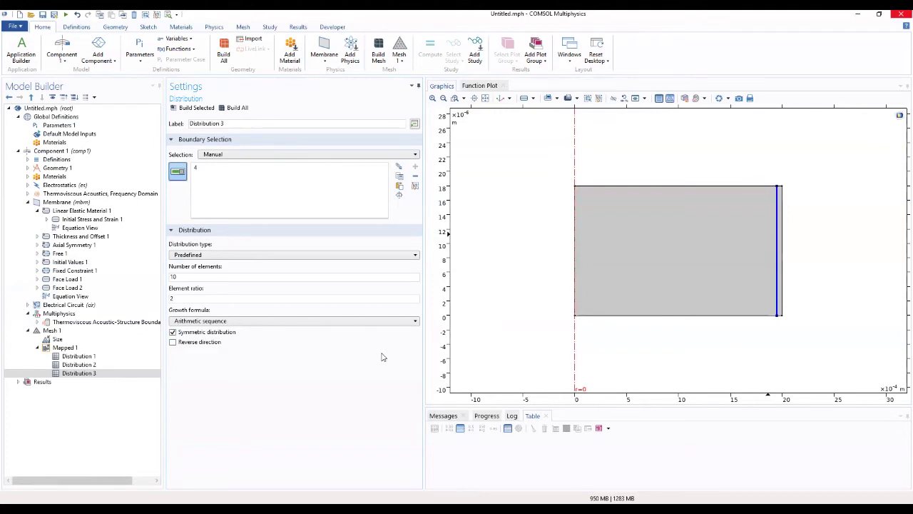
click(191, 109)
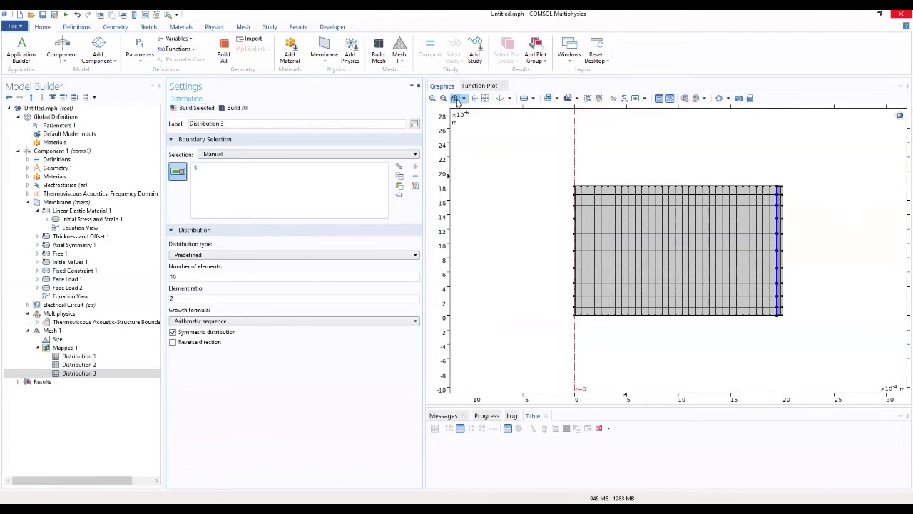
click(433, 98)
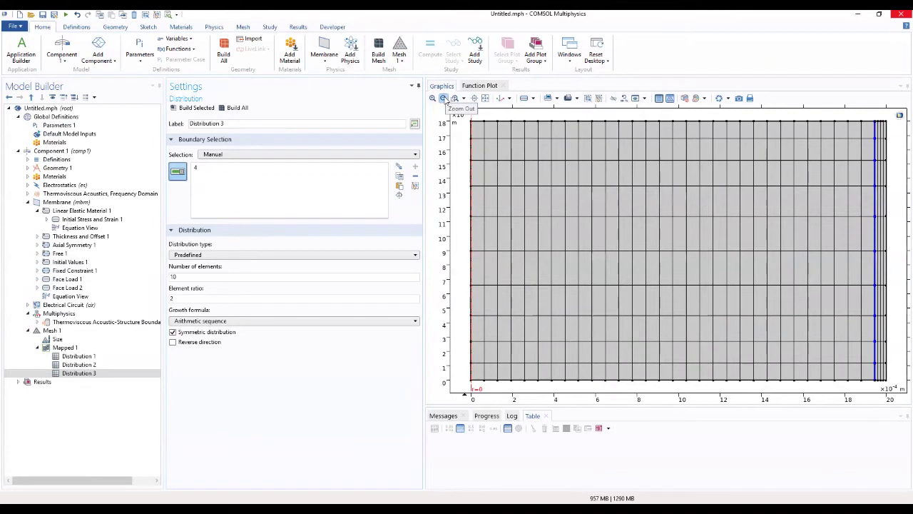
click(443, 99)
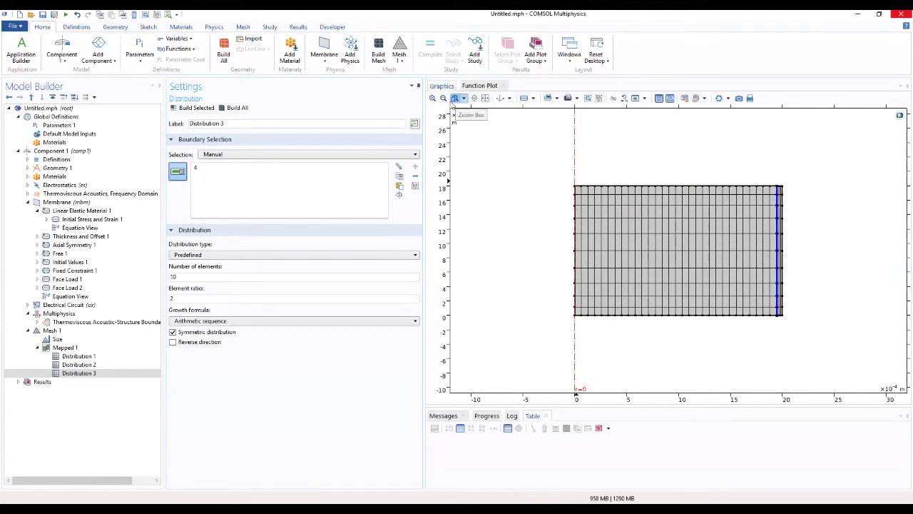
click(454, 99)
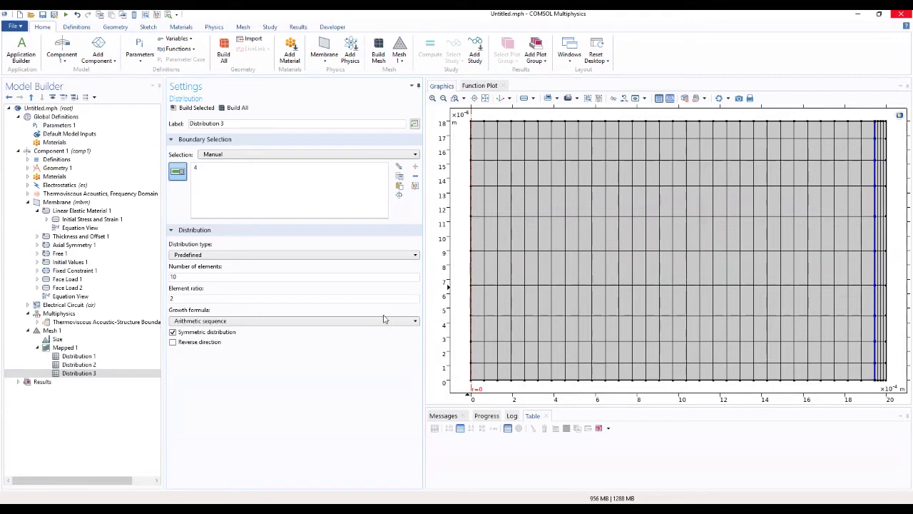
Step: Add a Boundary Layers mesh operation and assign its properties to boundary 4, the interior vertical edge
click(53, 330)
right_click(57, 331)
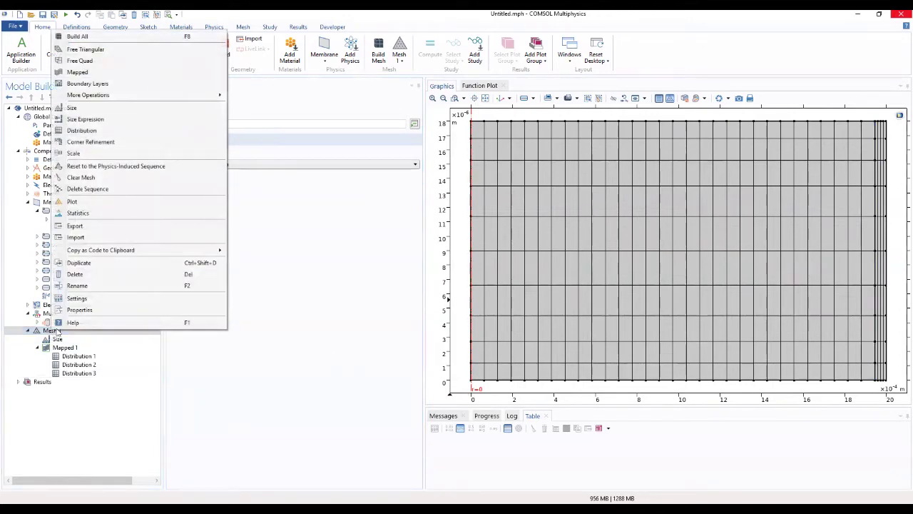
click(123, 85)
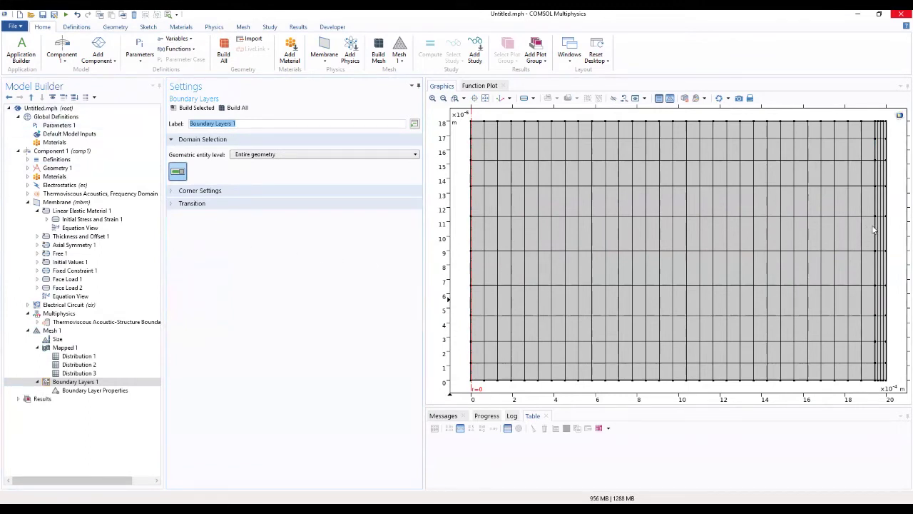
click(82, 384)
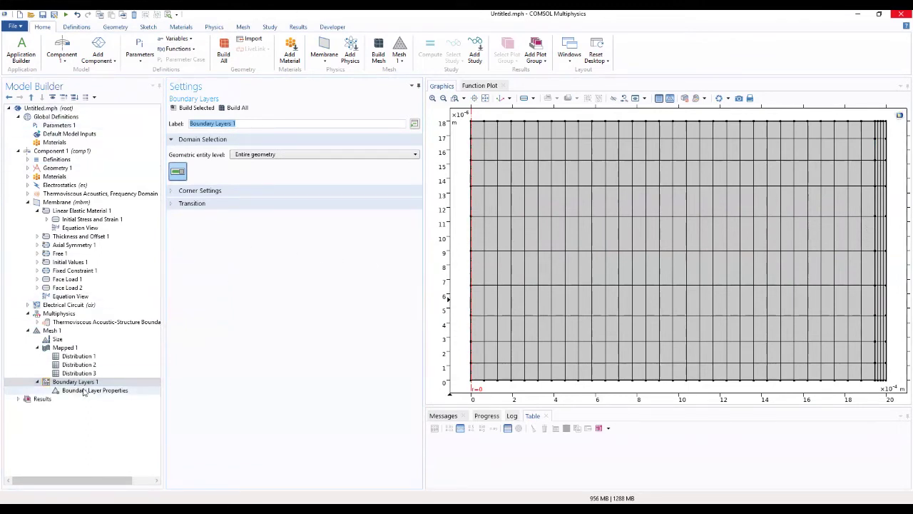
click(84, 390)
click(876, 212)
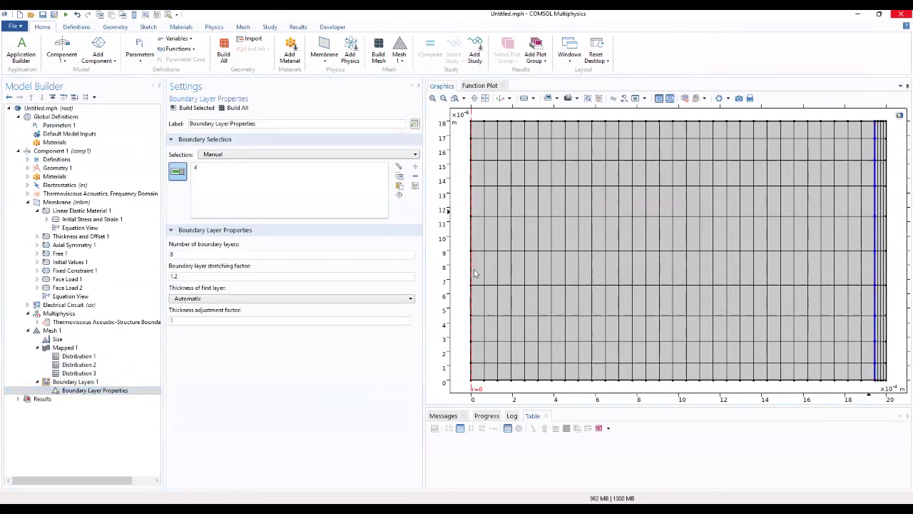
Step: Set 5 boundary layers with a manual first-layer thickness of 2[um] and build the boundary layer mesh
double_click(212, 252)
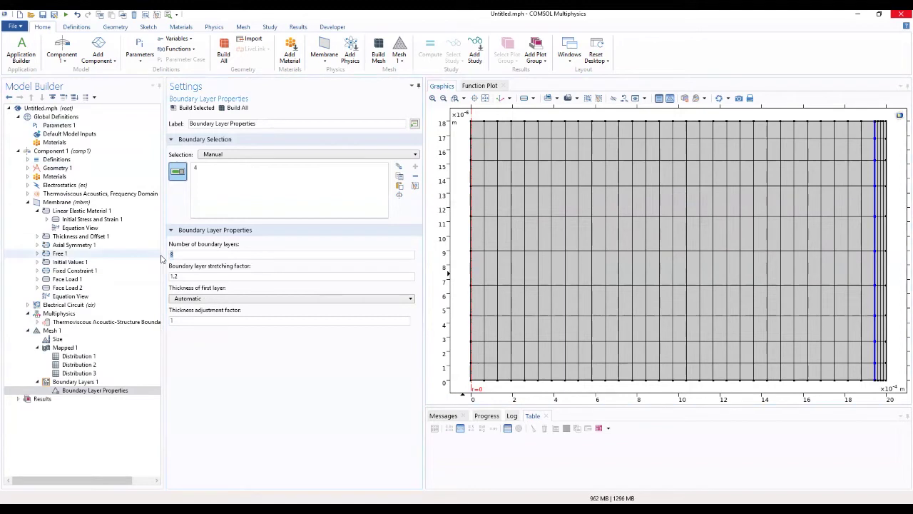
click(202, 299)
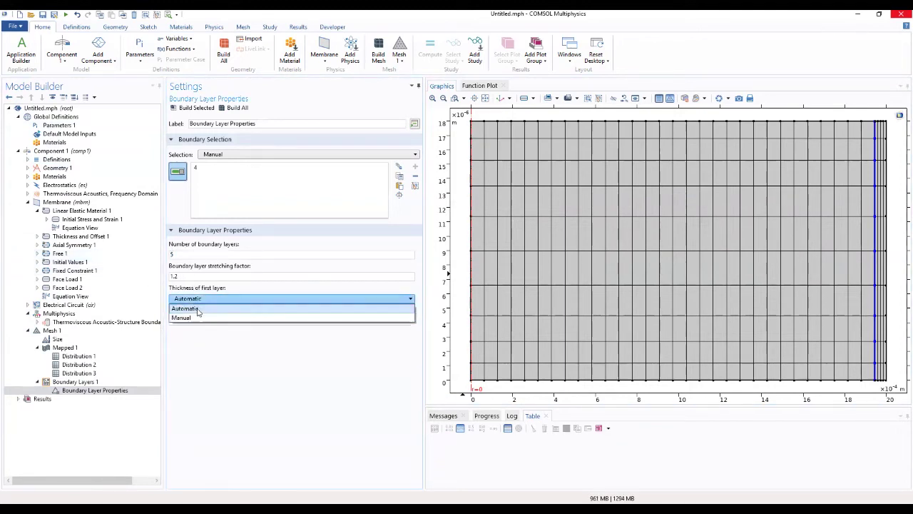
click(198, 316)
drag(197, 319, 136, 329)
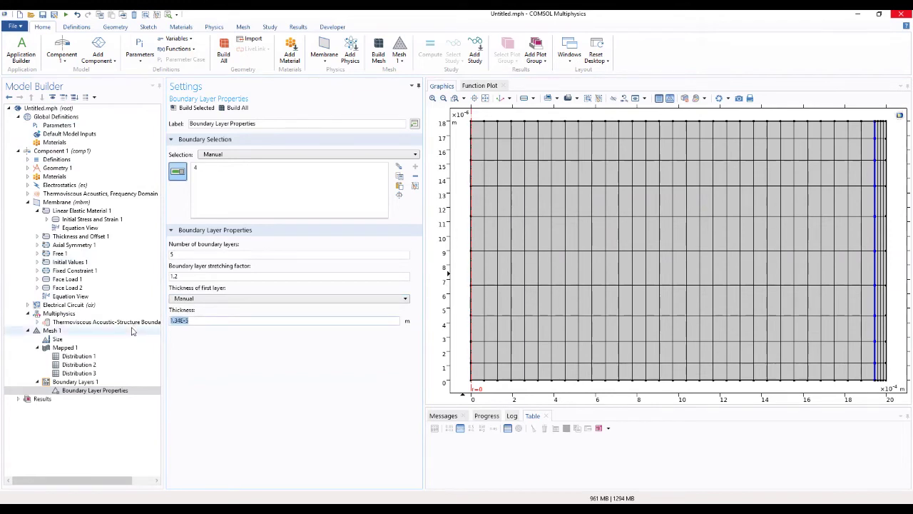
text(2[um)
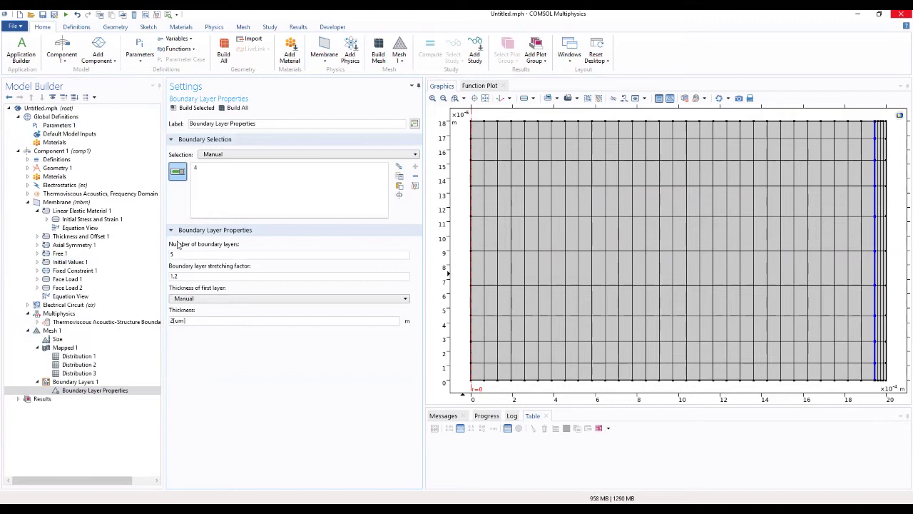
click(191, 108)
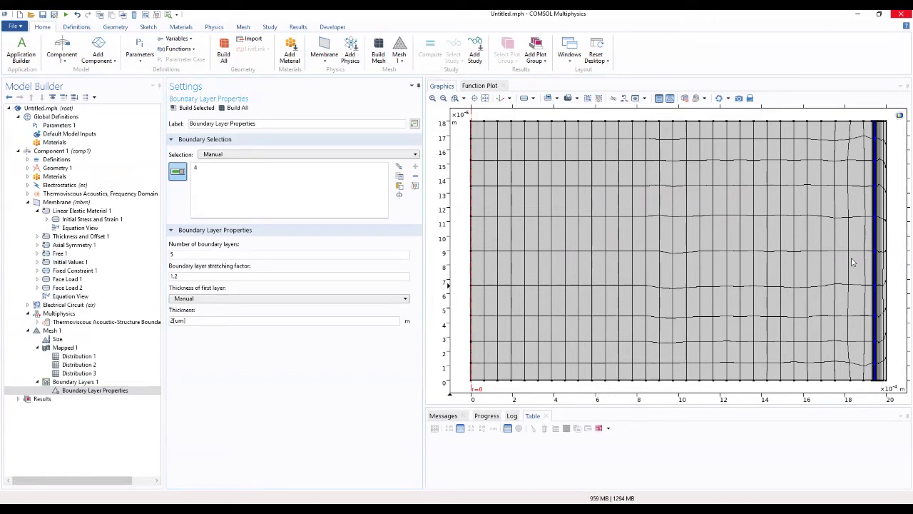
Step: Disable the smooth transition to the interior mesh for the boundary layers and rebuild the mesh
click(85, 390)
click(86, 384)
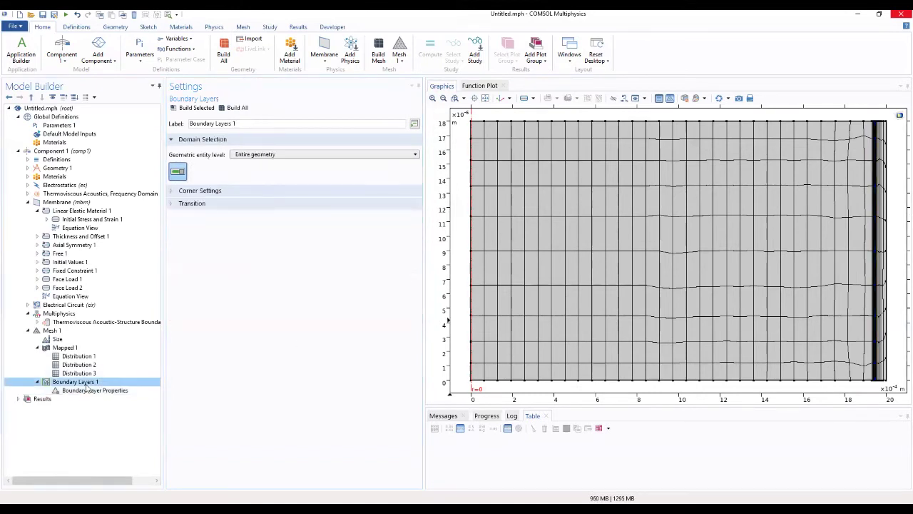
click(197, 205)
click(176, 217)
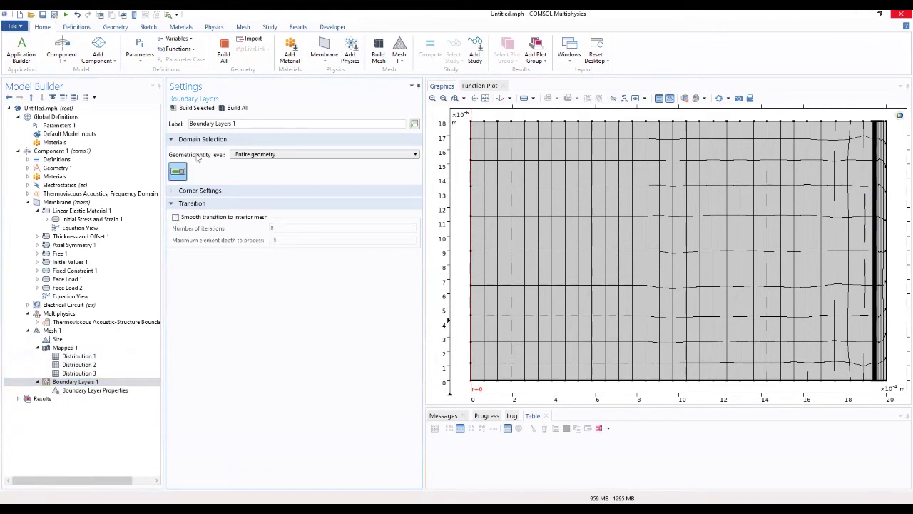
click(194, 110)
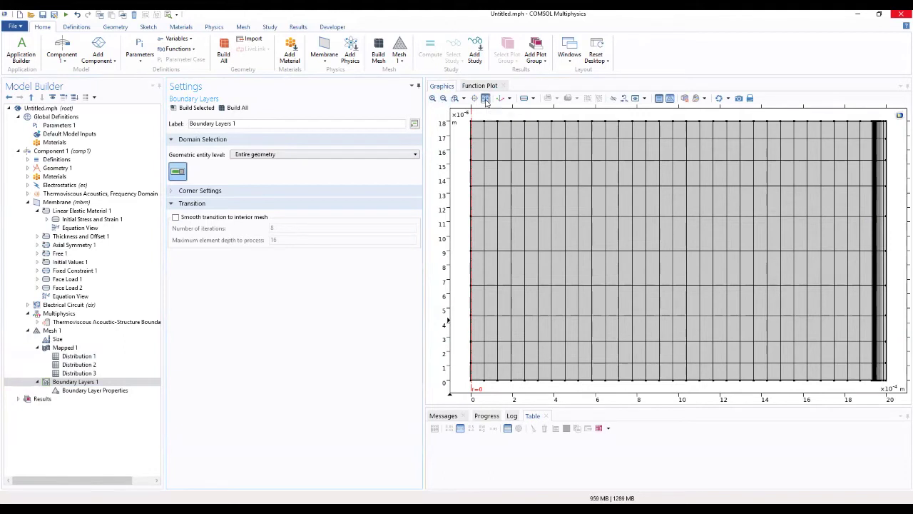
click(443, 98)
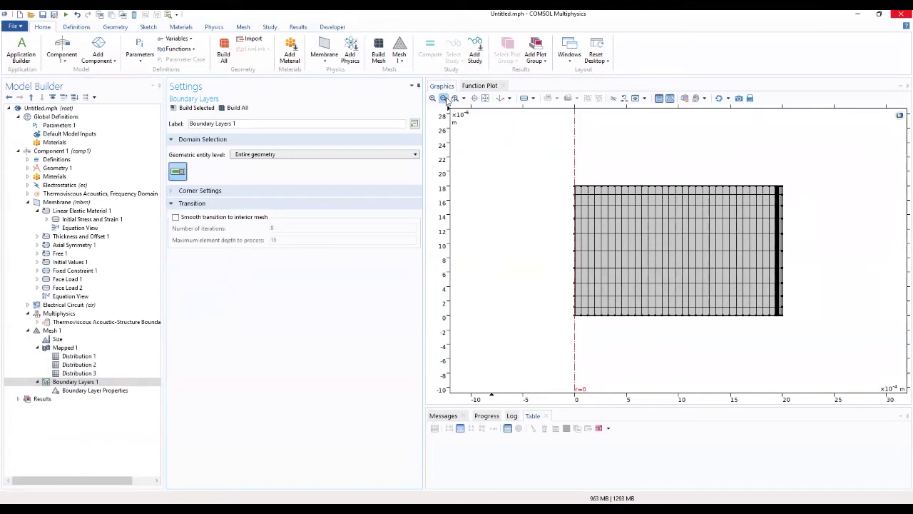
Step: Add an empty study to the model
click(70, 108)
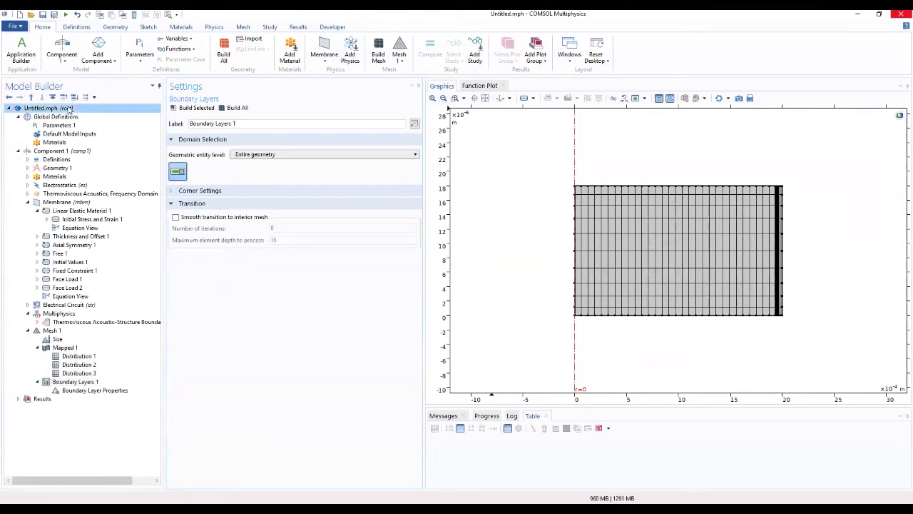
right_click(69, 108)
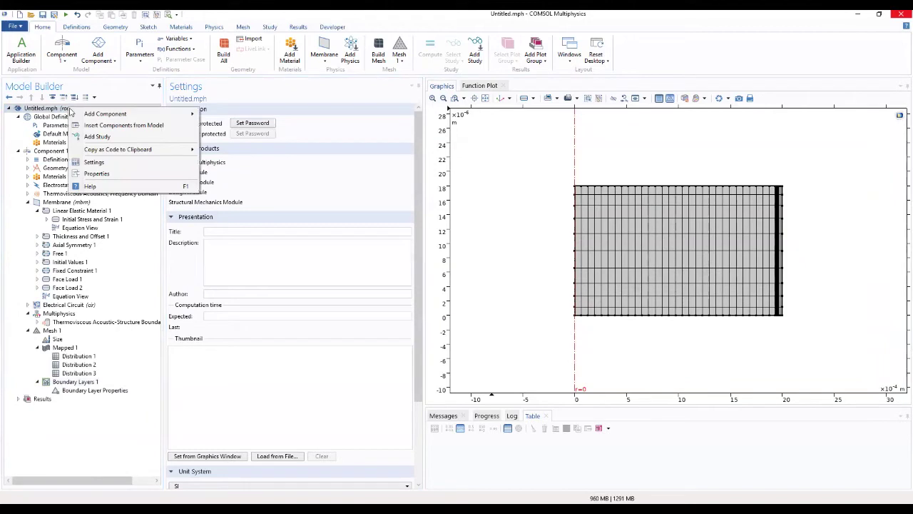
click(107, 136)
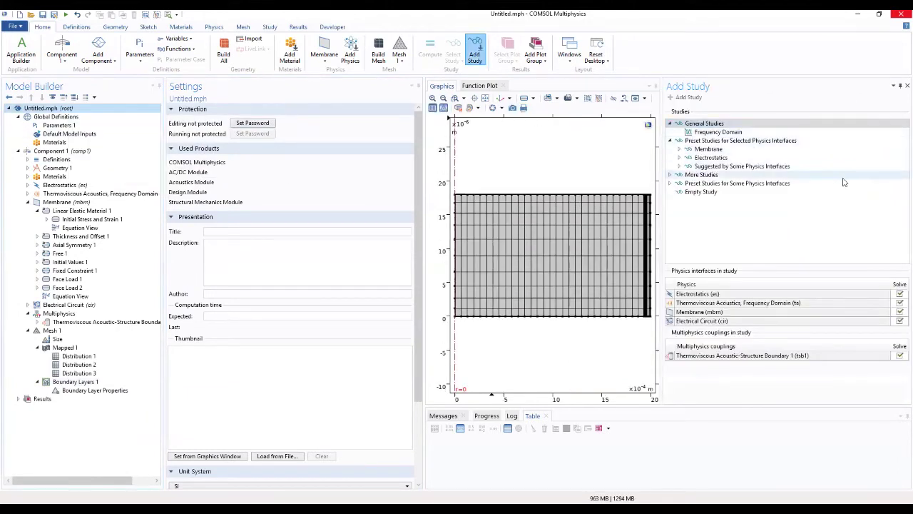
click(679, 150)
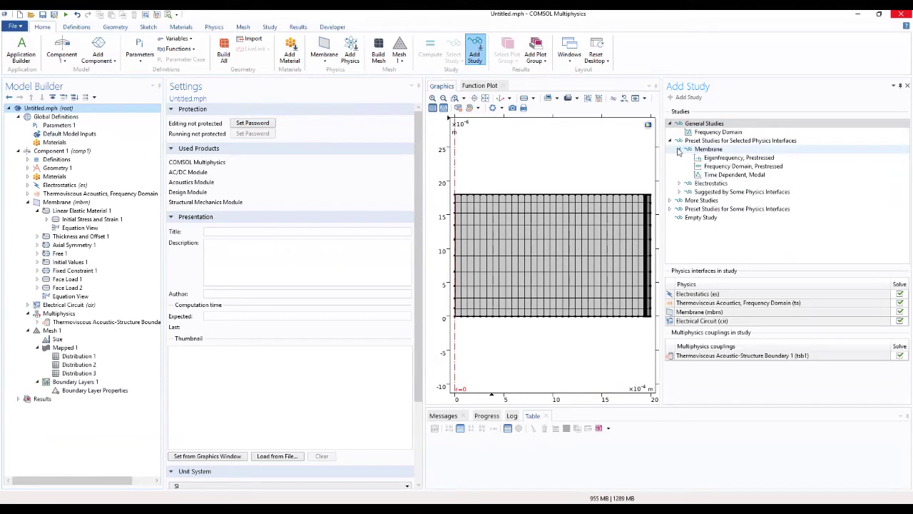
click(691, 218)
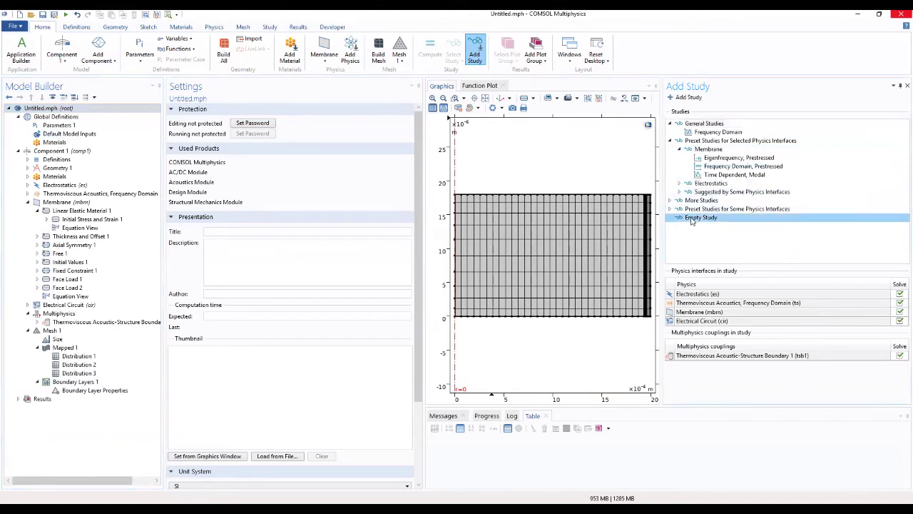
double_click(691, 218)
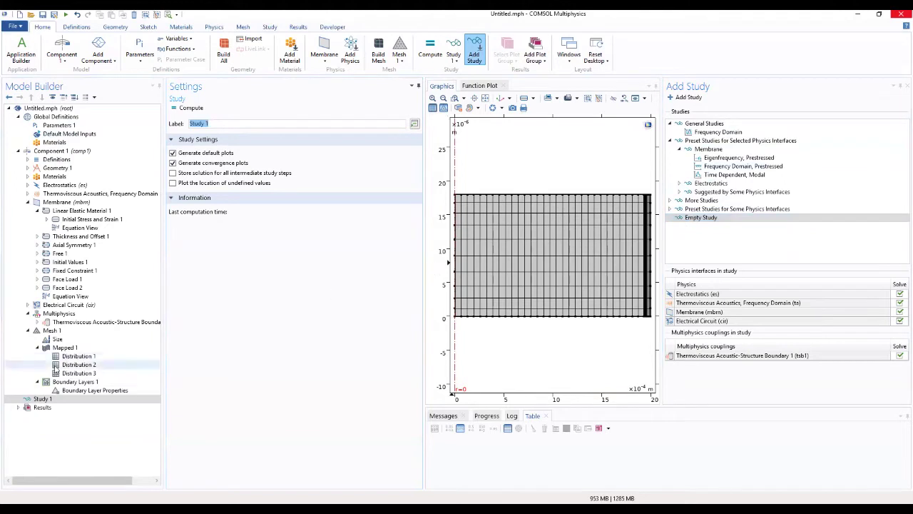
Step: Add a Stationary study step to Study 1
click(54, 400)
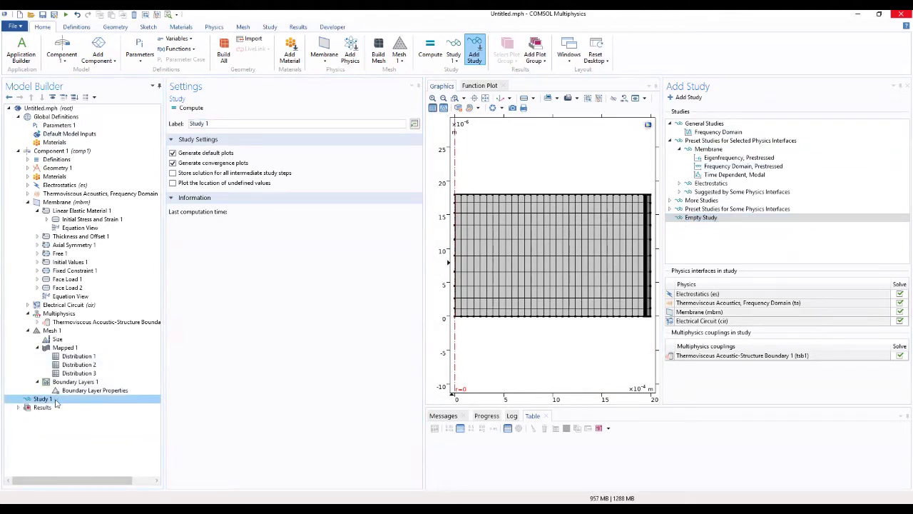
right_click(58, 404)
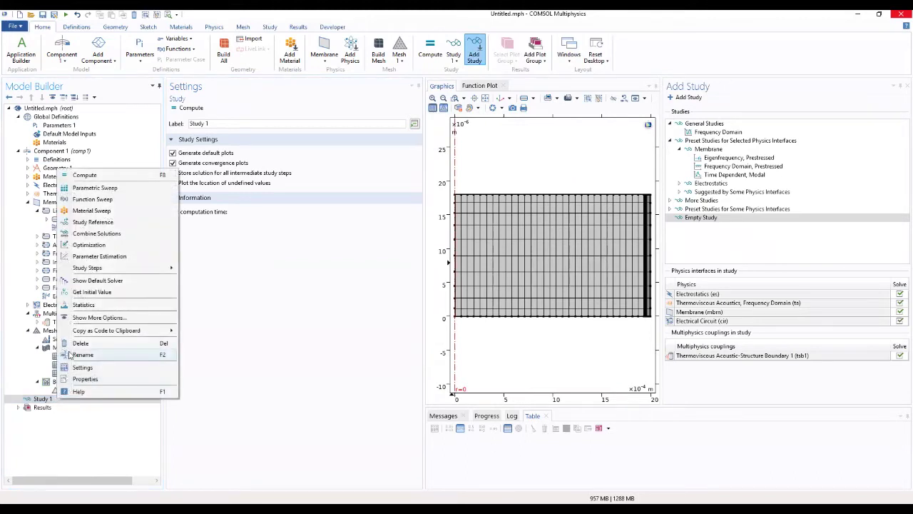
mouse_move(123, 268)
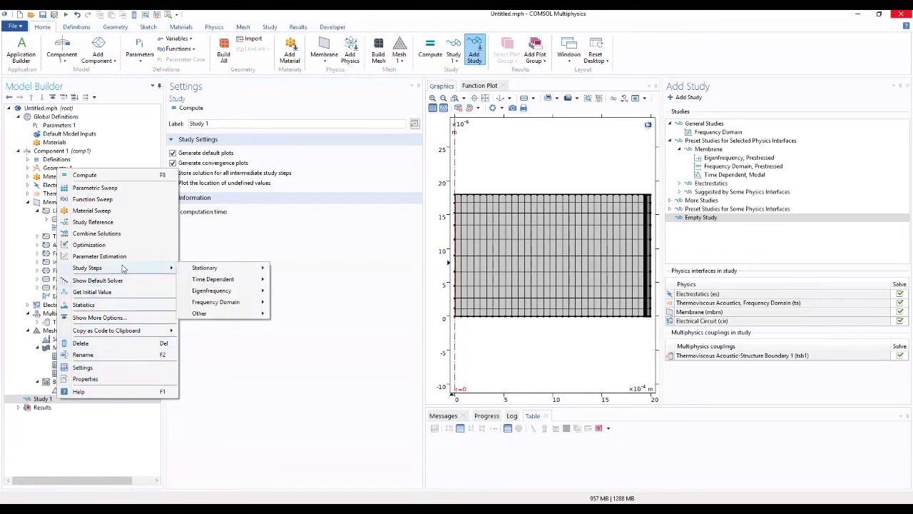
mouse_move(212, 270)
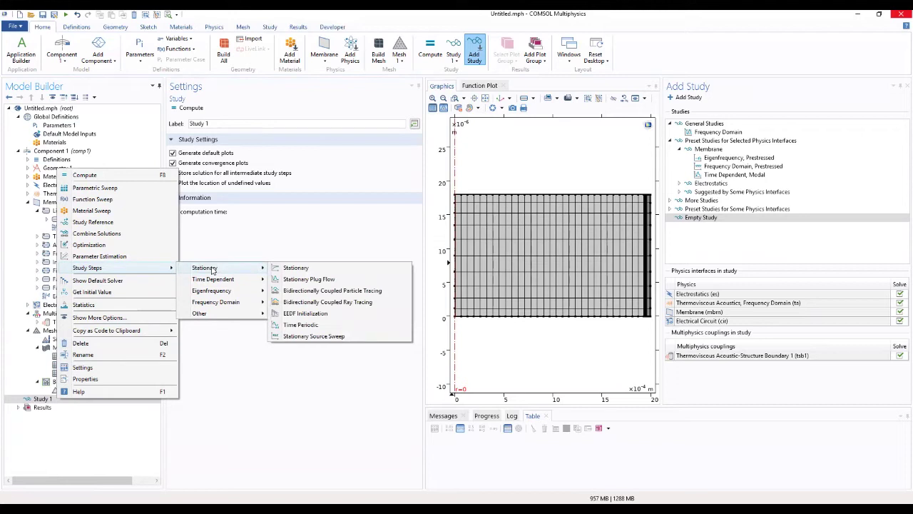
click(305, 270)
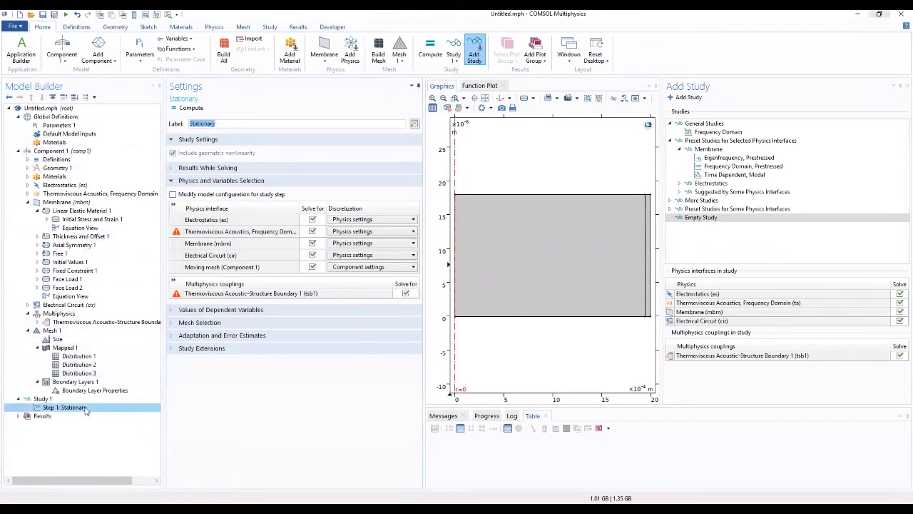
Step: Add a Frequency Domain Perturbation study step to Study 1
right_click(60, 401)
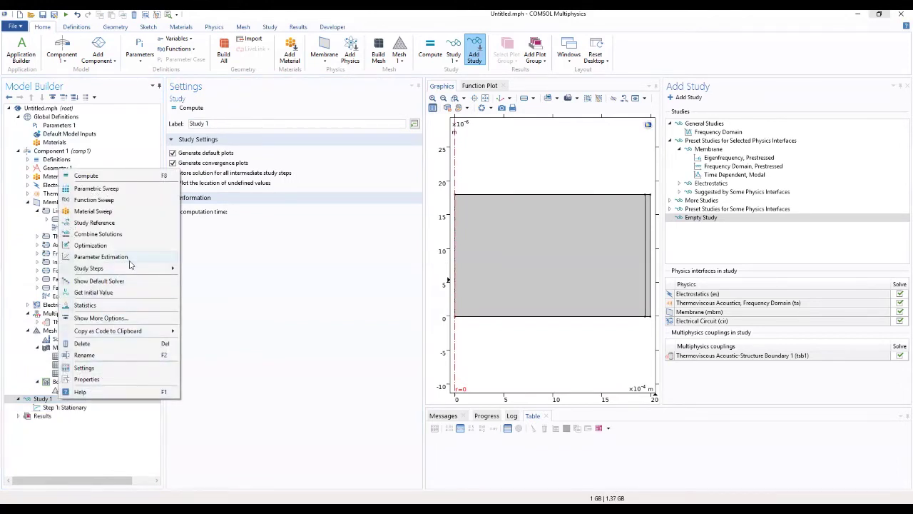
mouse_move(236, 294)
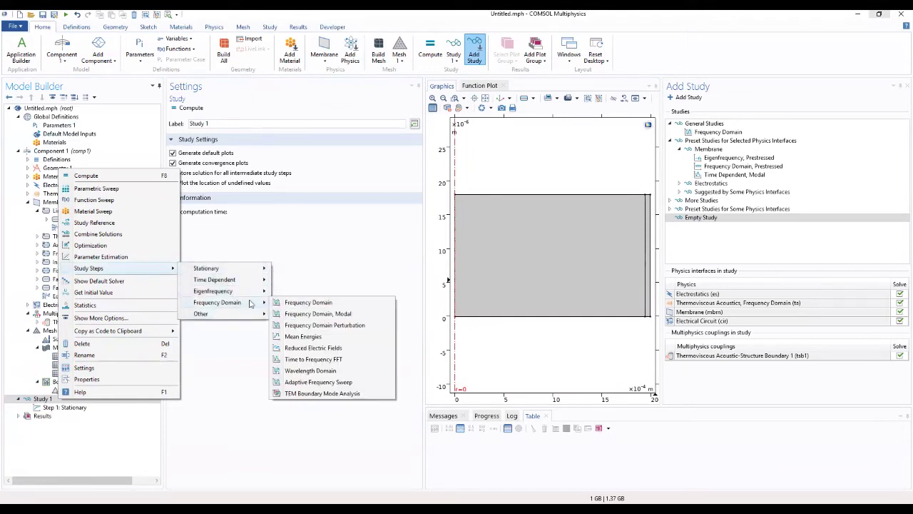
click(310, 325)
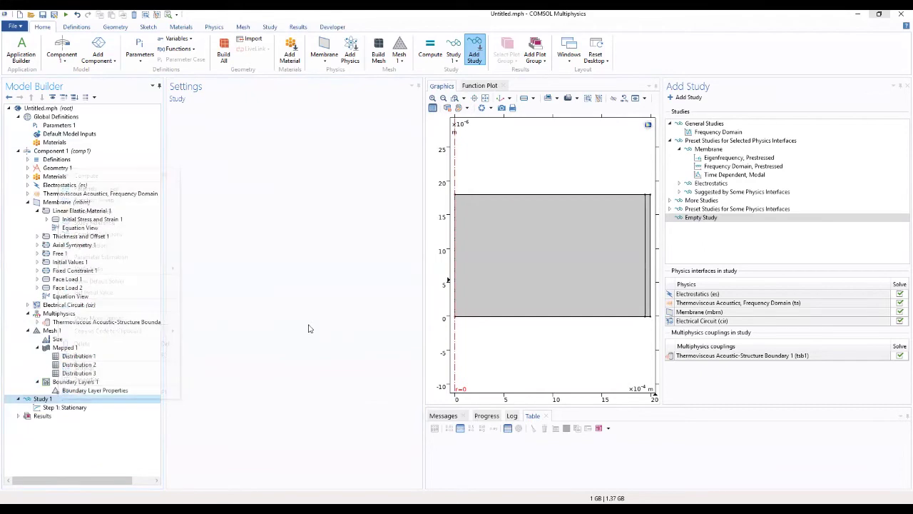
Step: Exclude Thermoviscous Acoustics and the Thermoviscous Acoustic-Structure Boundary coupling from the Stationary study step
click(78, 408)
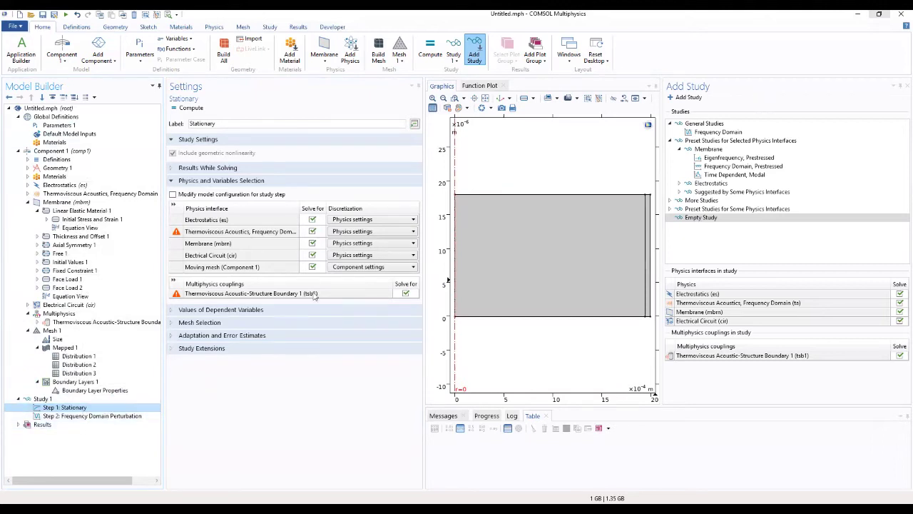
click(406, 294)
click(312, 231)
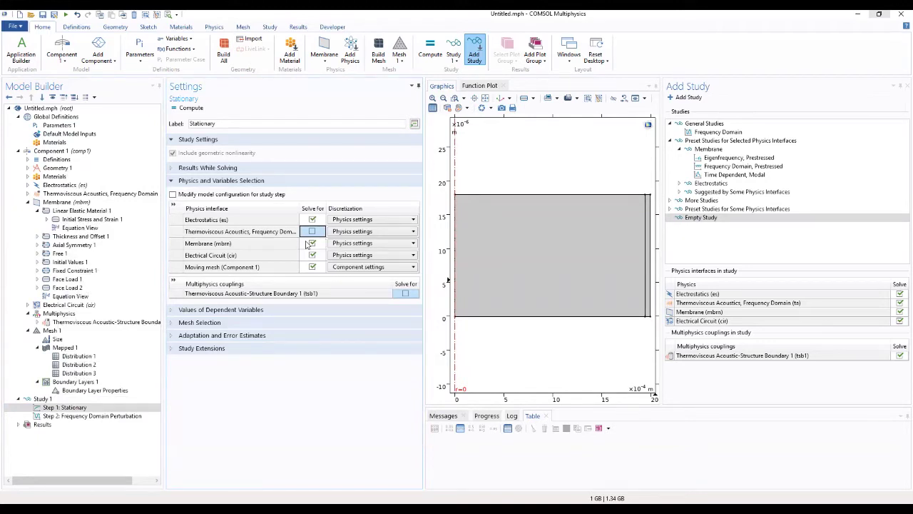
Step: Set the Frequency Domain Perturbation step's frequencies to a range from 2.5 to 300 Hz in steps of 2.5 Hz
click(82, 419)
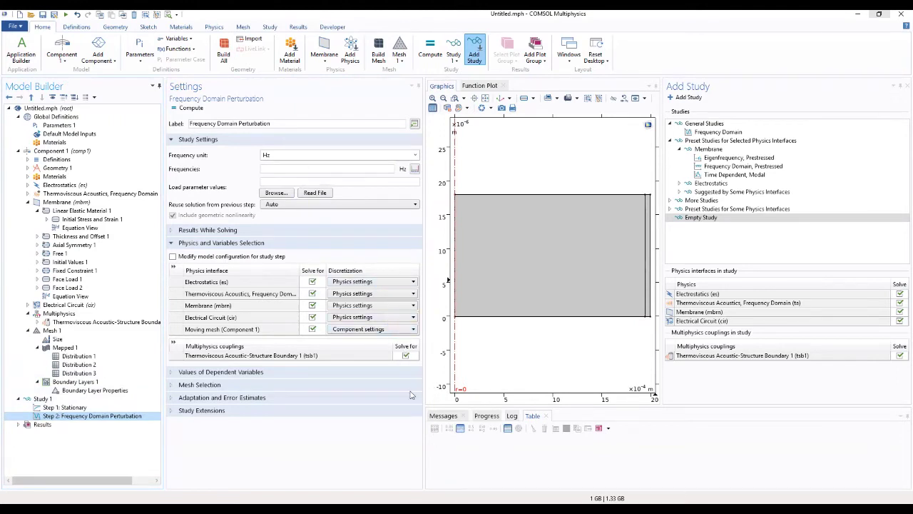
click(67, 287)
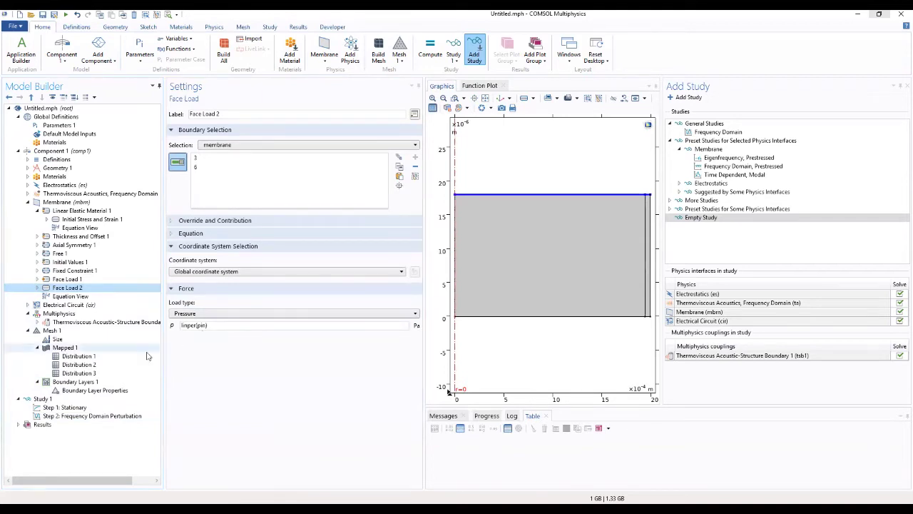
click(84, 416)
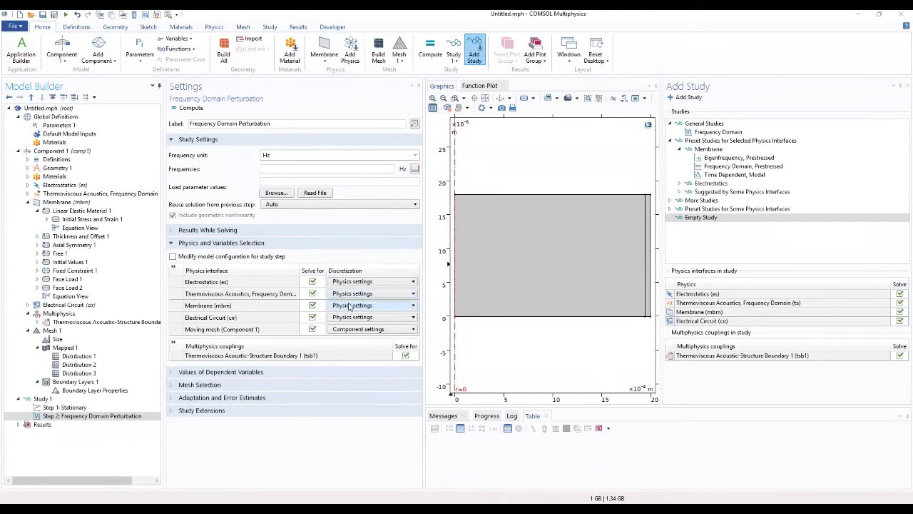
click(417, 173)
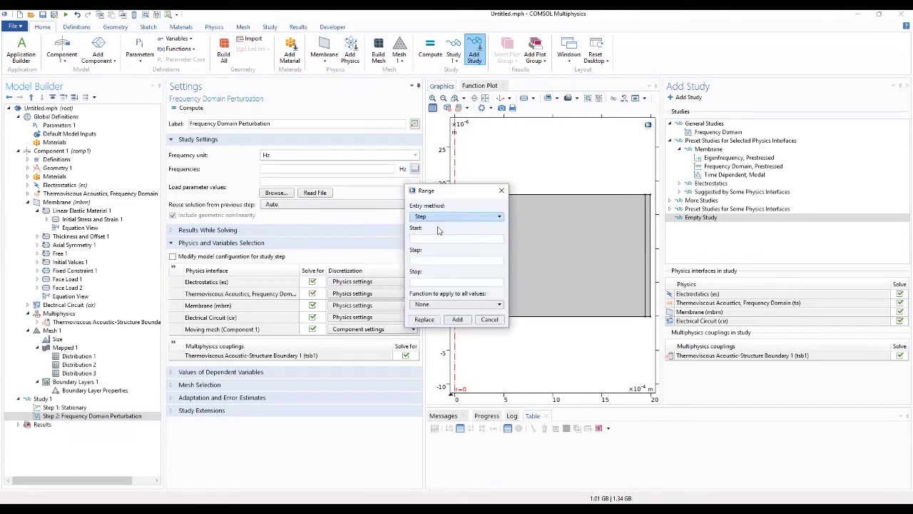
text(2.5)
click(442, 259)
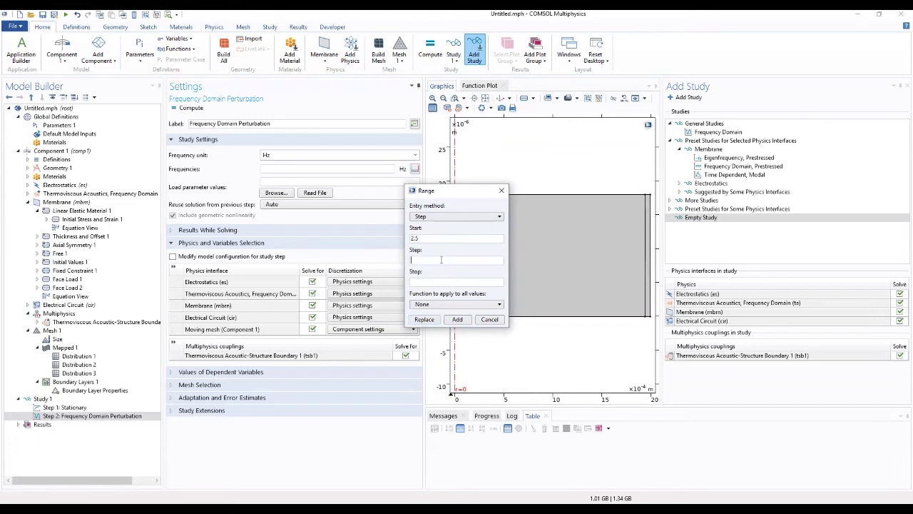
text(2.5)
click(425, 281)
text(300)
click(424, 319)
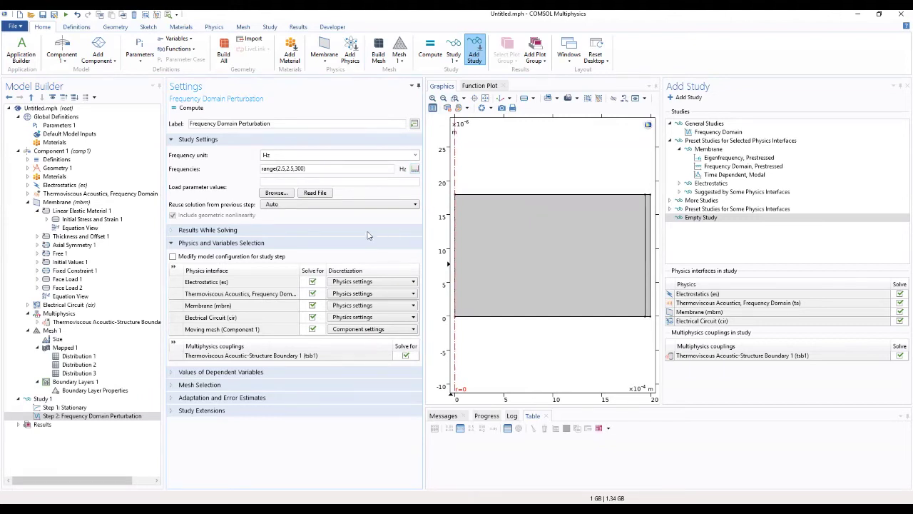
Step: Set the reuse of the solution from the previous step to No for the Frequency Domain Perturbation step
click(104, 416)
click(360, 206)
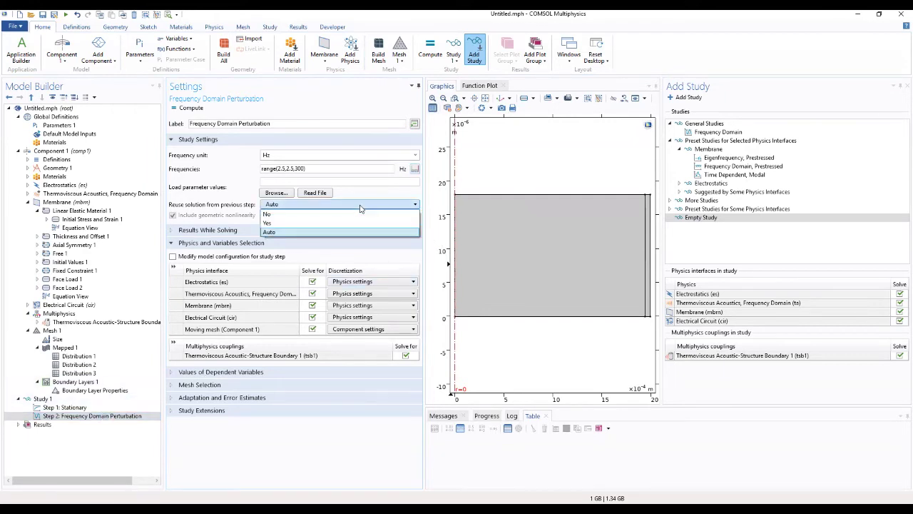
click(309, 216)
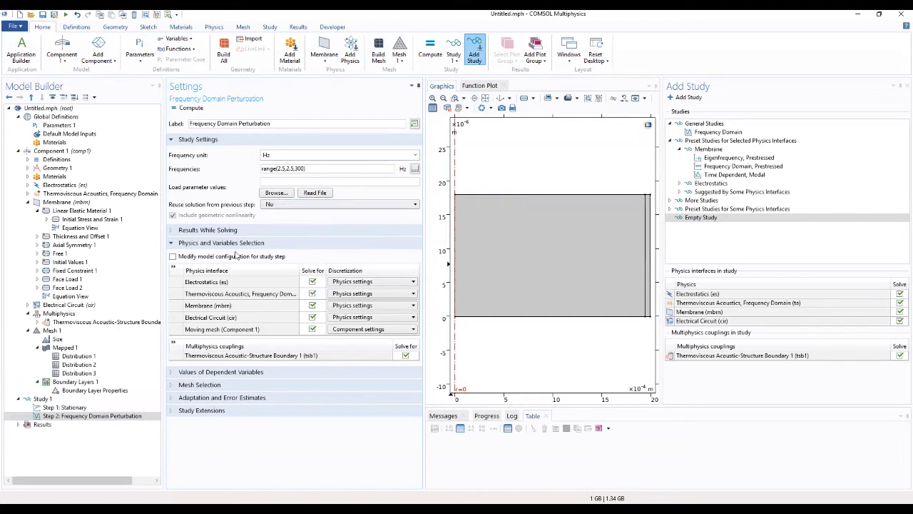
Step: Generate the default solver configuration for Study 1 and expand Solution 1 to show its solver nodes
click(52, 402)
right_click(51, 402)
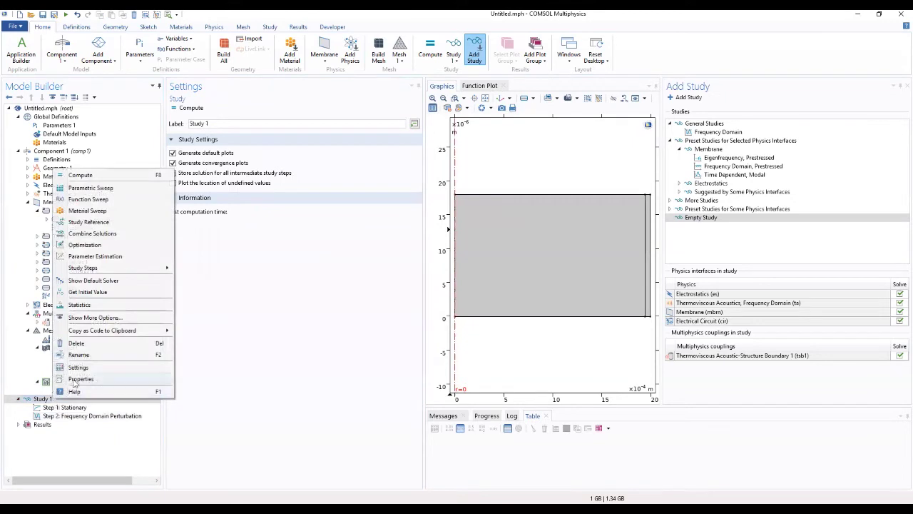
click(123, 286)
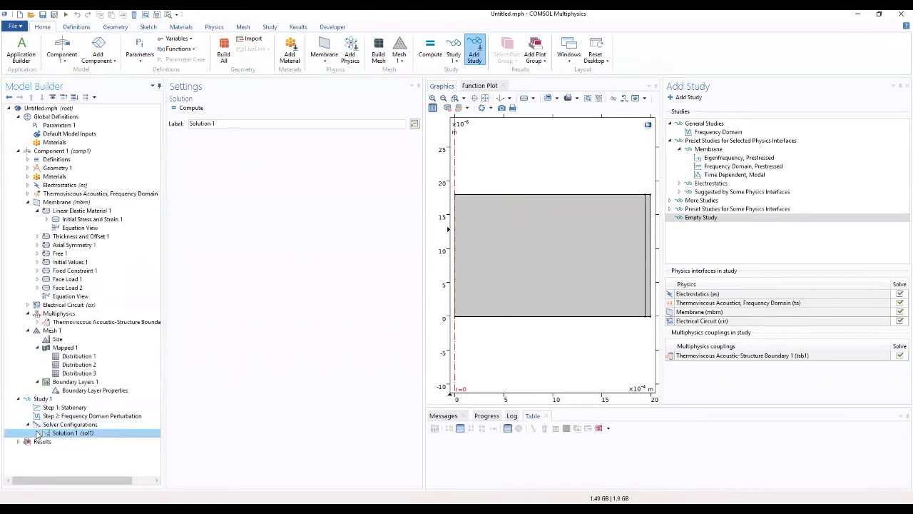
click(37, 433)
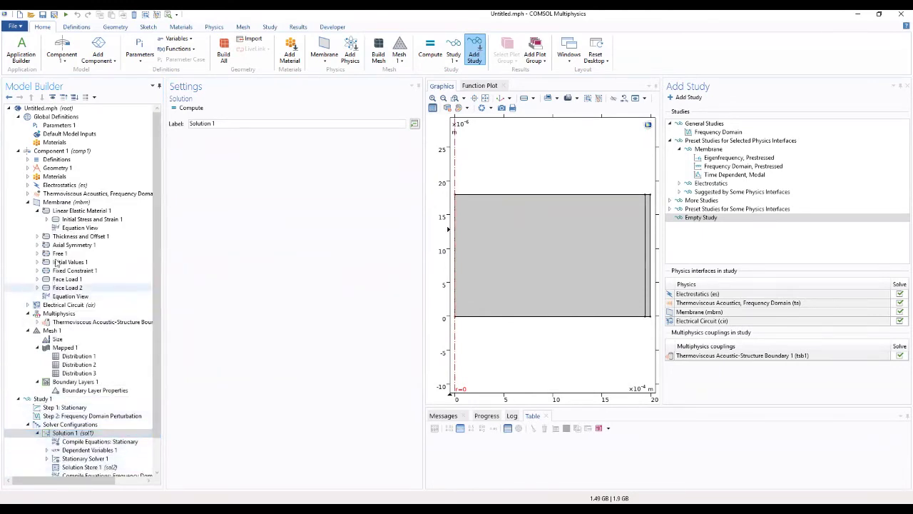
click(27, 202)
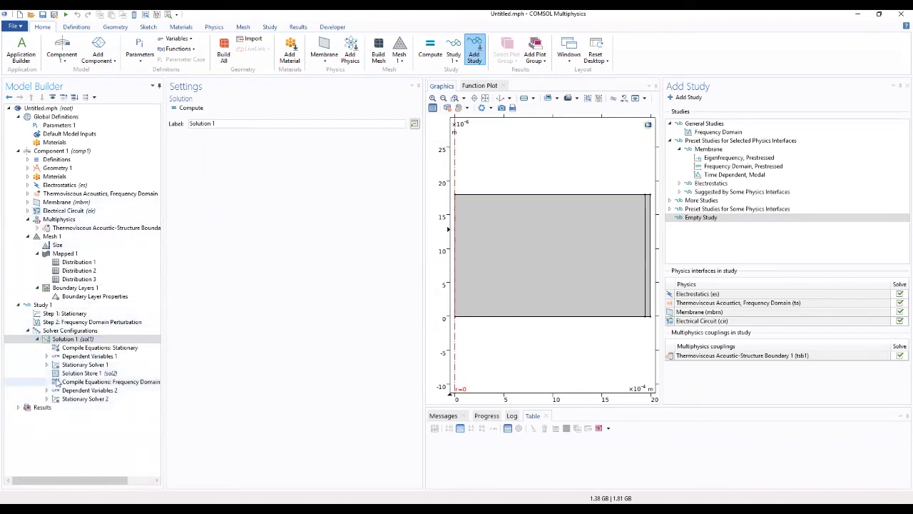
Step: Set the Direct linear solver under Stationary Solver 1 to PARDISO
click(69, 374)
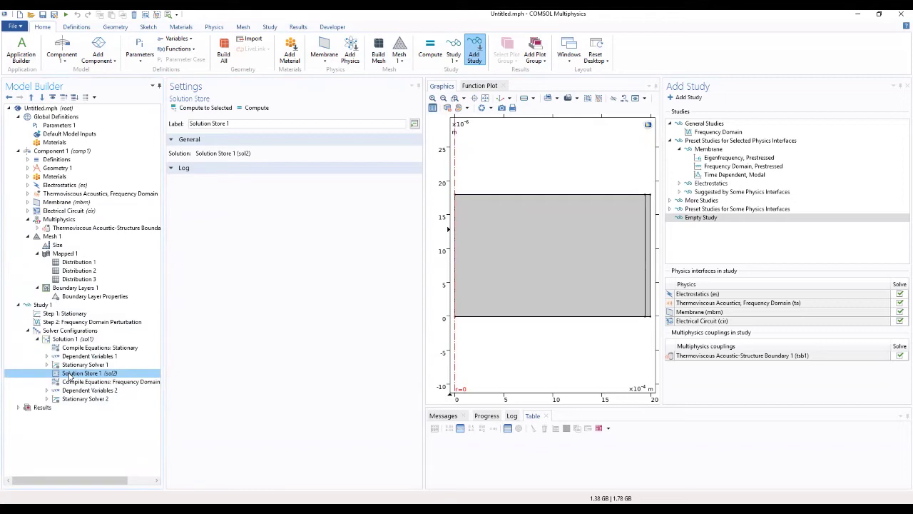
click(73, 382)
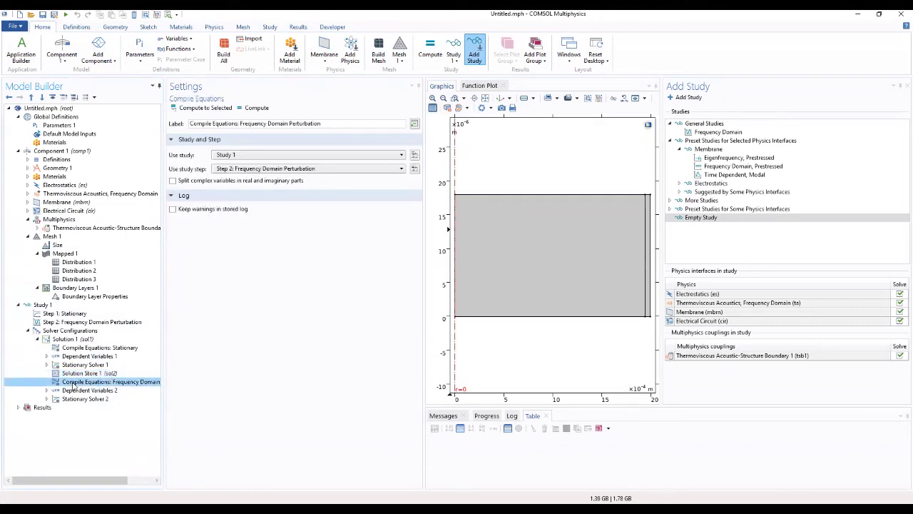
right_click(73, 384)
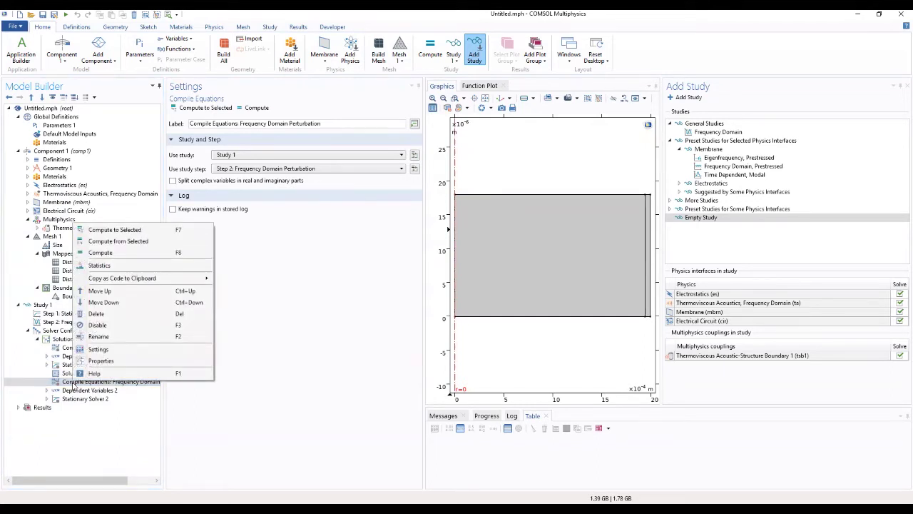
click(73, 384)
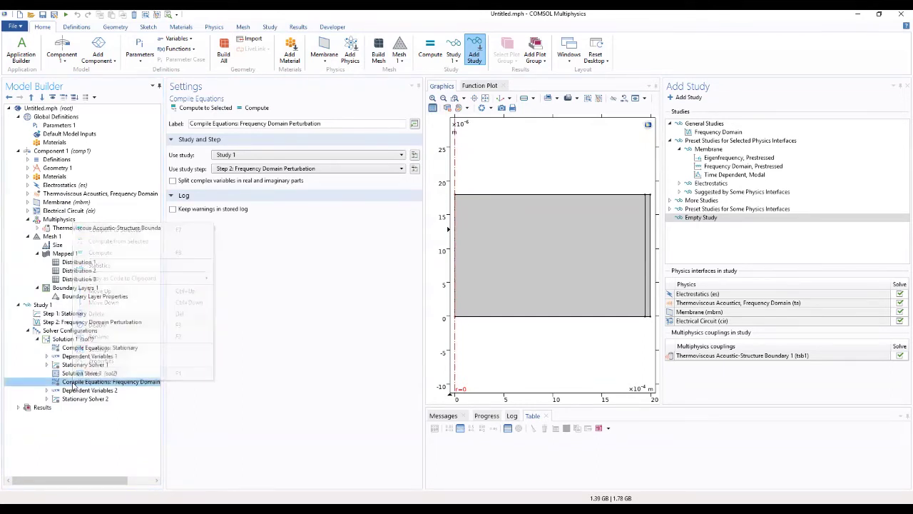
click(73, 382)
click(73, 373)
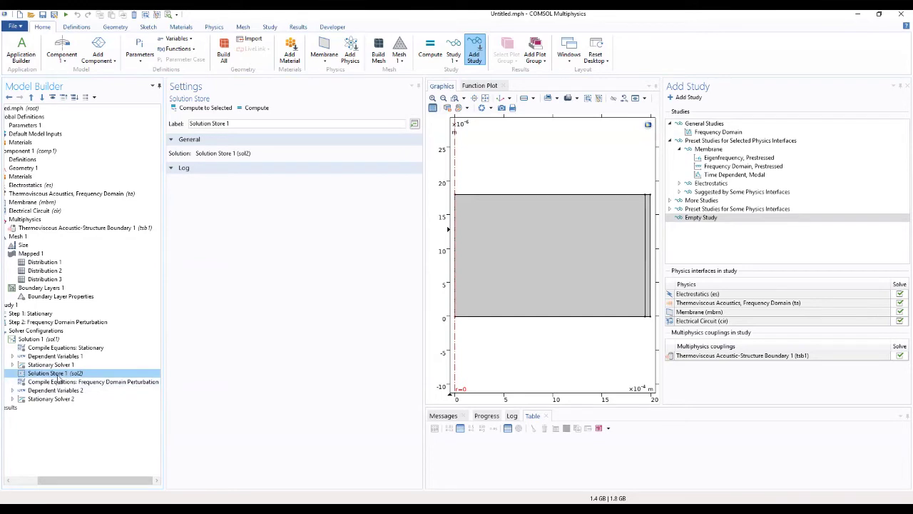
click(12, 365)
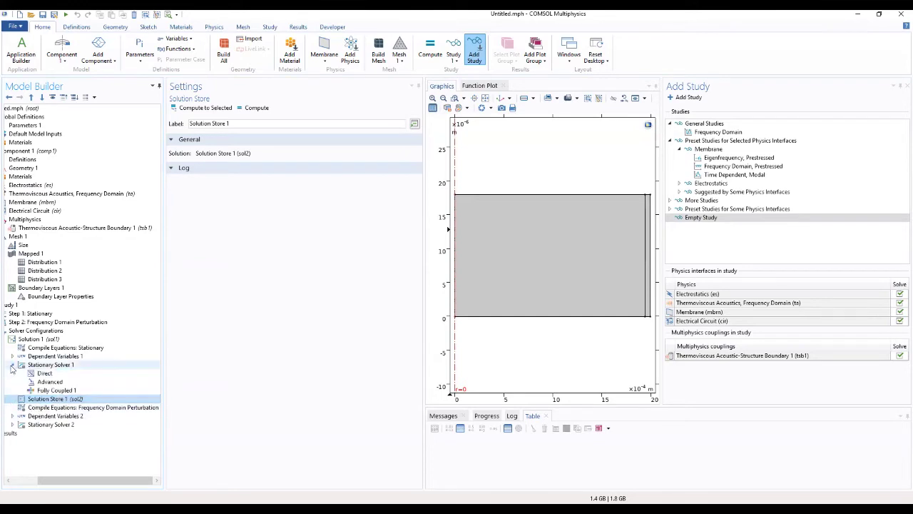
click(46, 373)
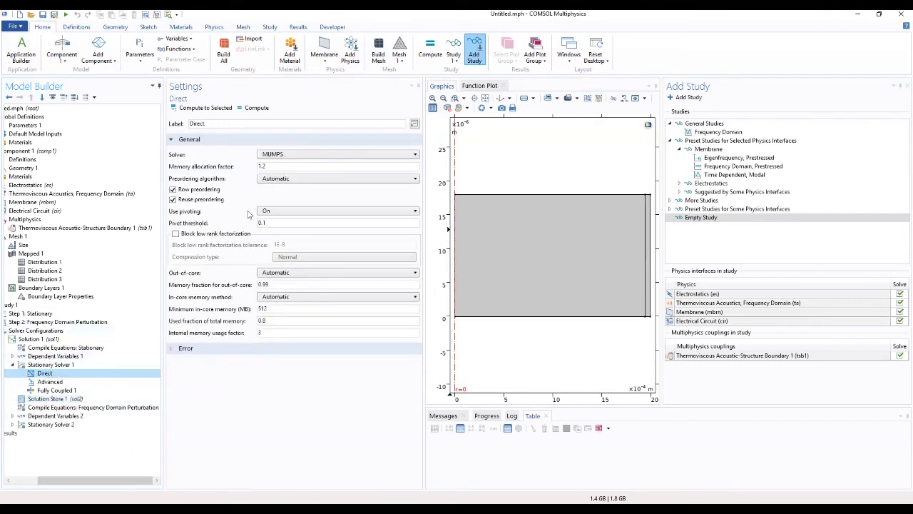
click(313, 155)
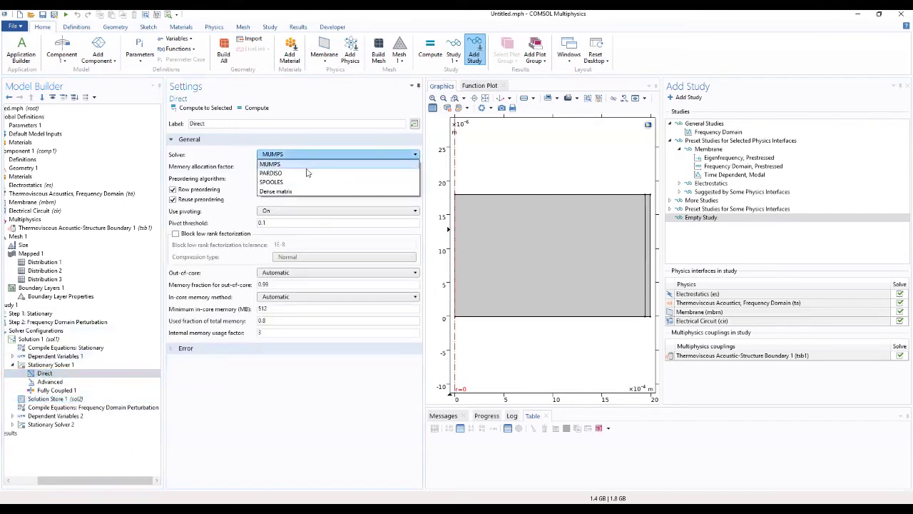
click(307, 172)
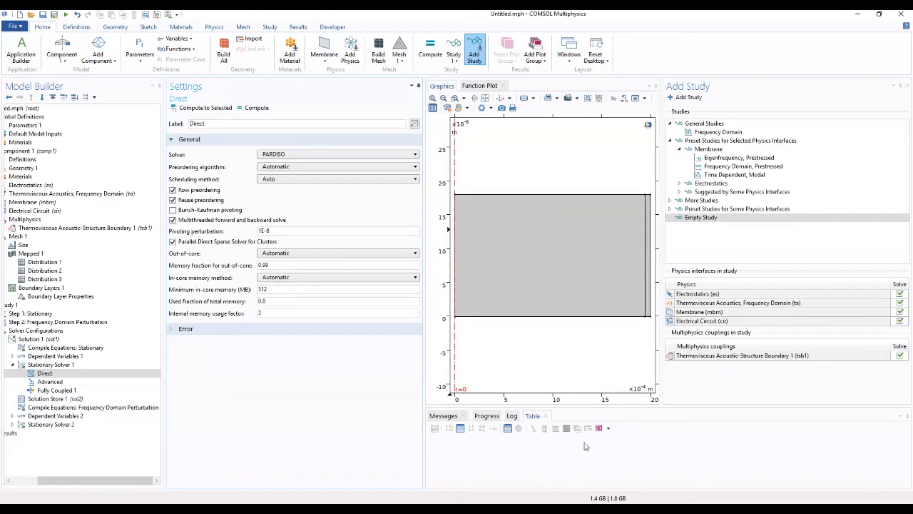
Step: Examine the Fully Coupled and Direct settings of Stationary Solver 1, Solution Store 1 and the variables in Dependent Variables 2
click(63, 391)
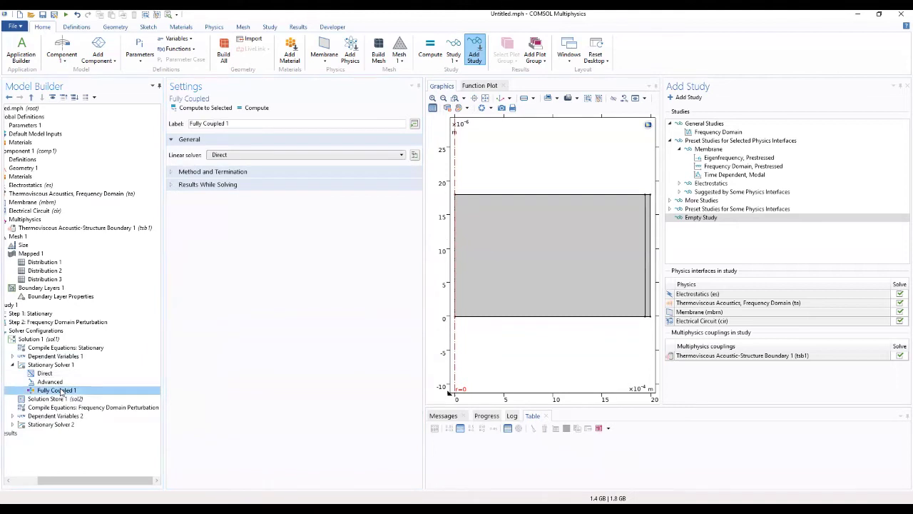
click(46, 373)
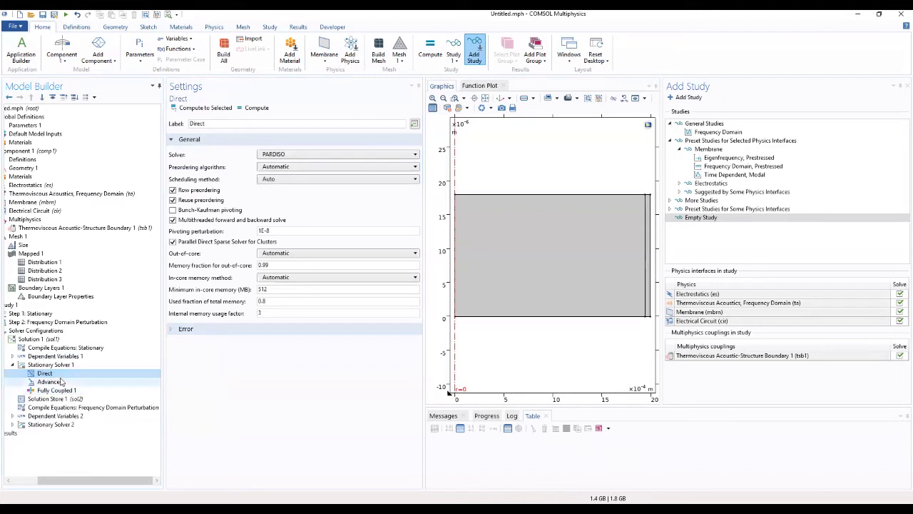
click(29, 401)
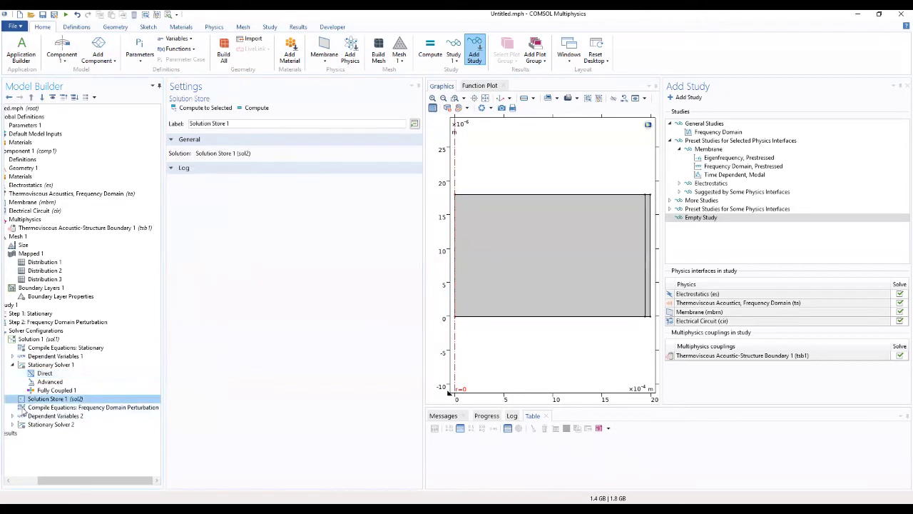
click(13, 416)
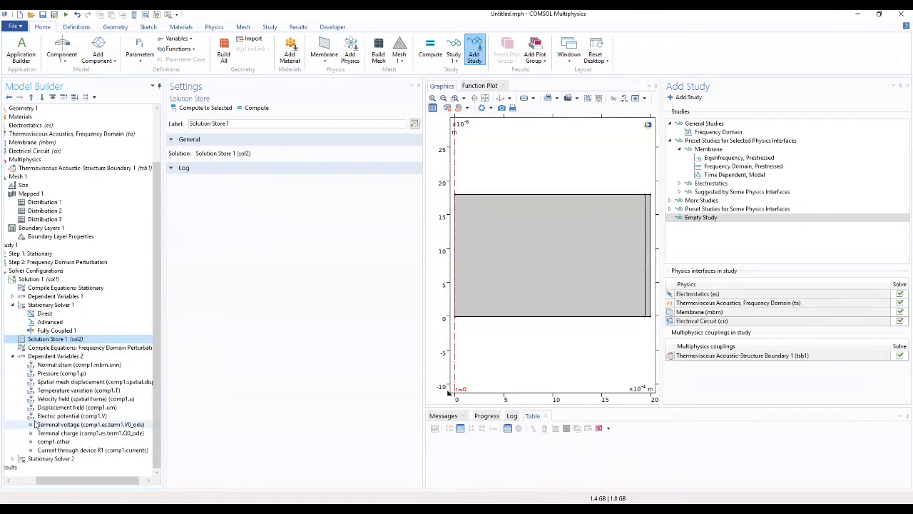
scroll(35, 424, up, 1)
click(54, 357)
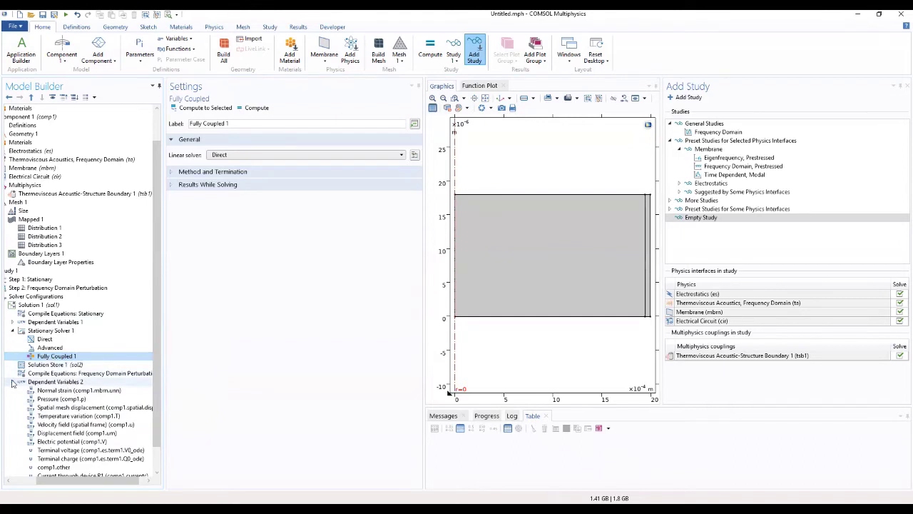
click(15, 381)
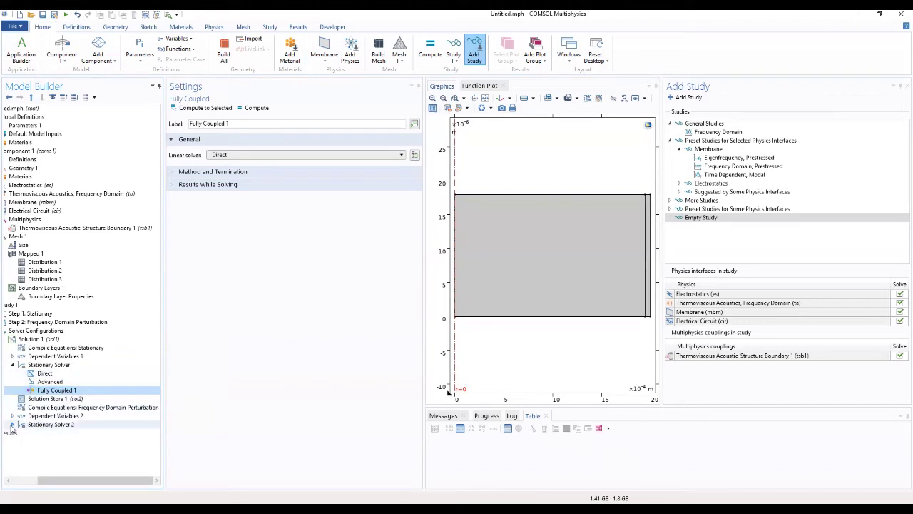
Step: Set the Direct 1 linear solver under Stationary Solver 2 to PARDISO
click(13, 424)
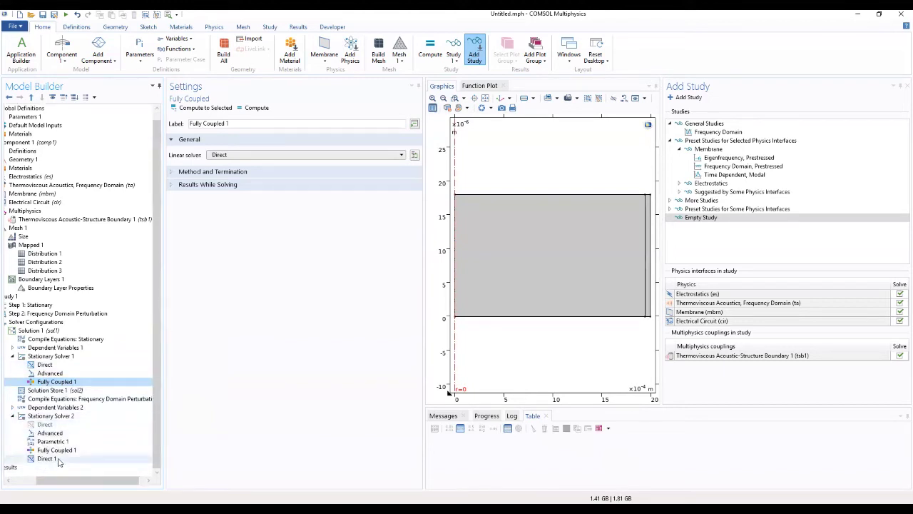
click(59, 459)
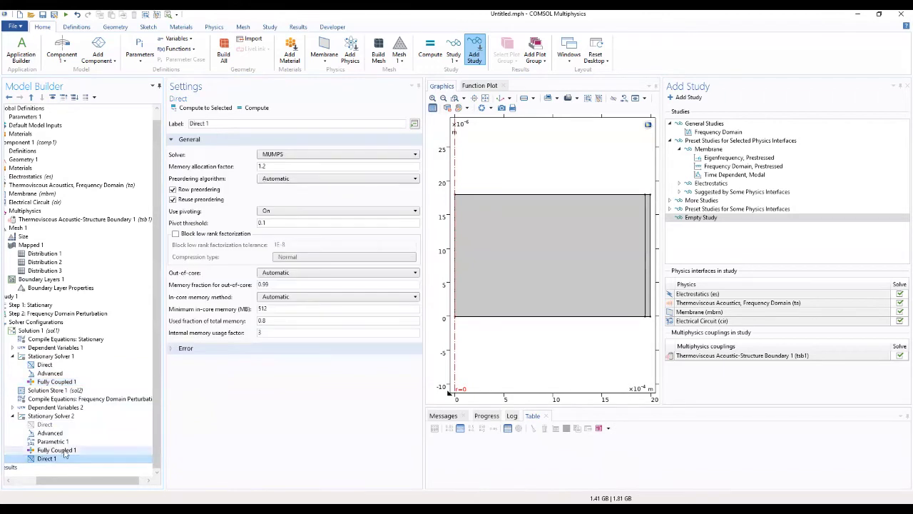
click(283, 157)
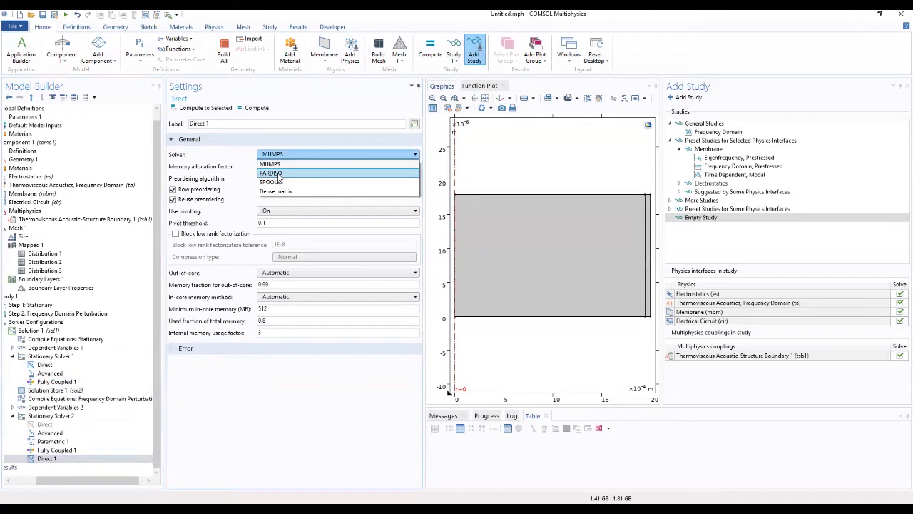
click(279, 174)
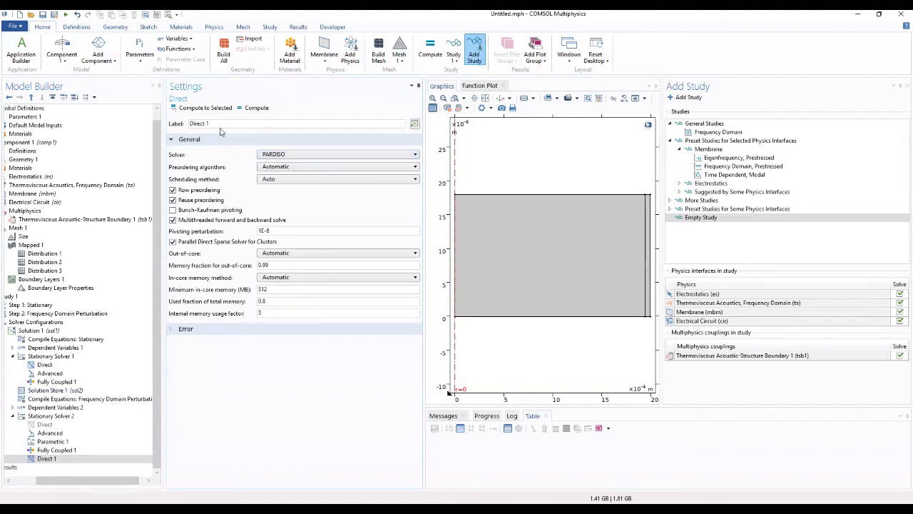
Step: Collapse the Multiphysics and Mesh 1 branches, compute Study 1, and close the Add Study window
click(10, 297)
drag(61, 479, 37, 480)
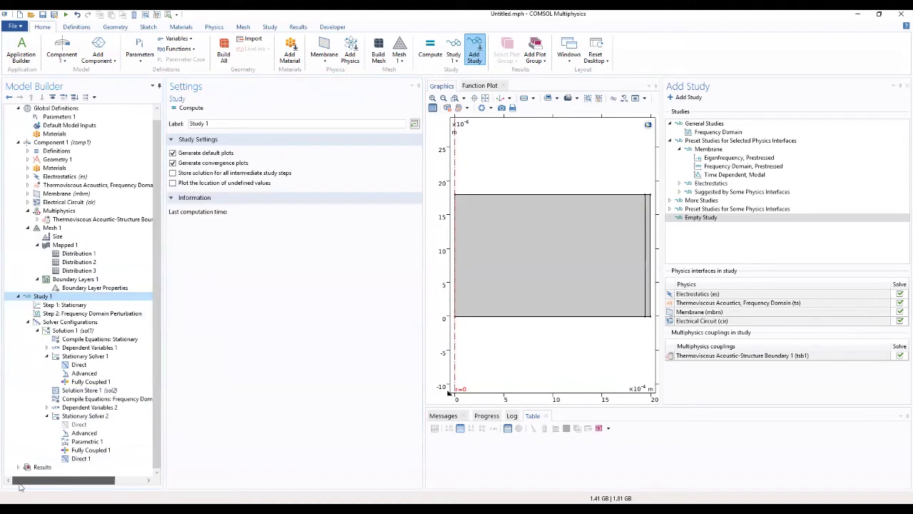
click(28, 210)
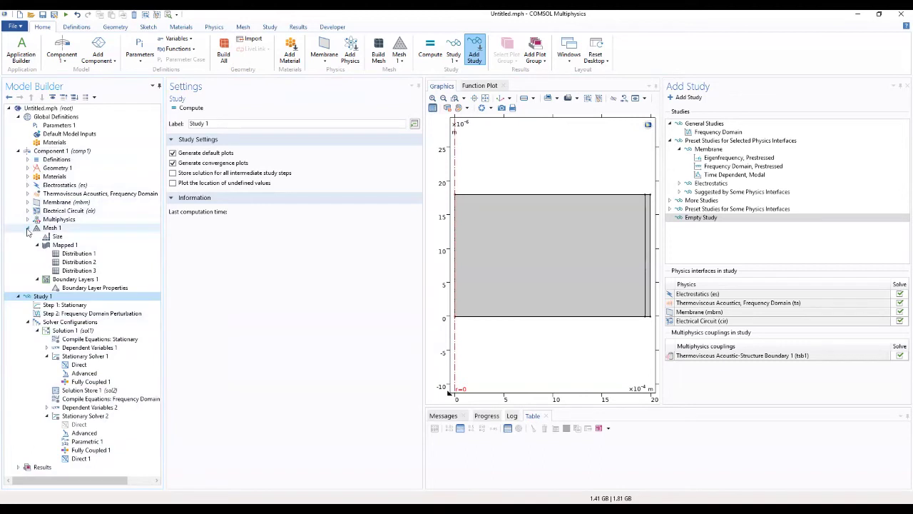
click(27, 227)
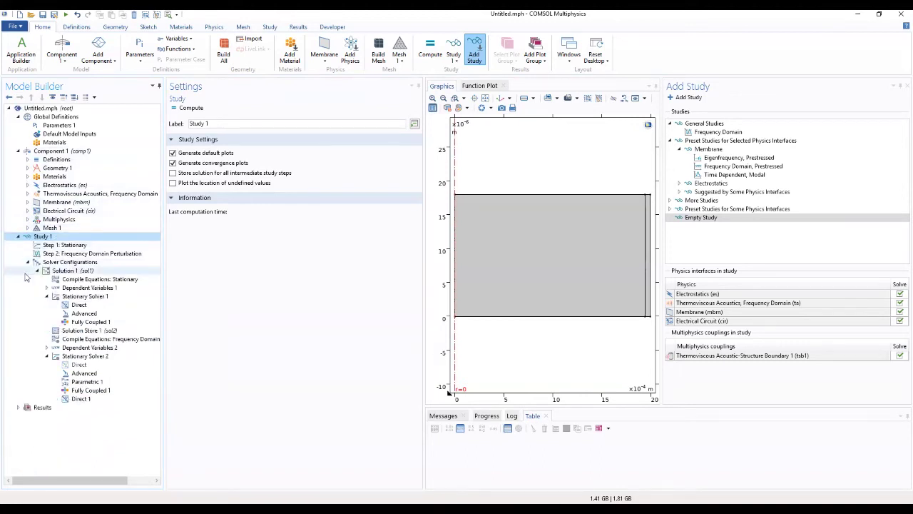
click(187, 107)
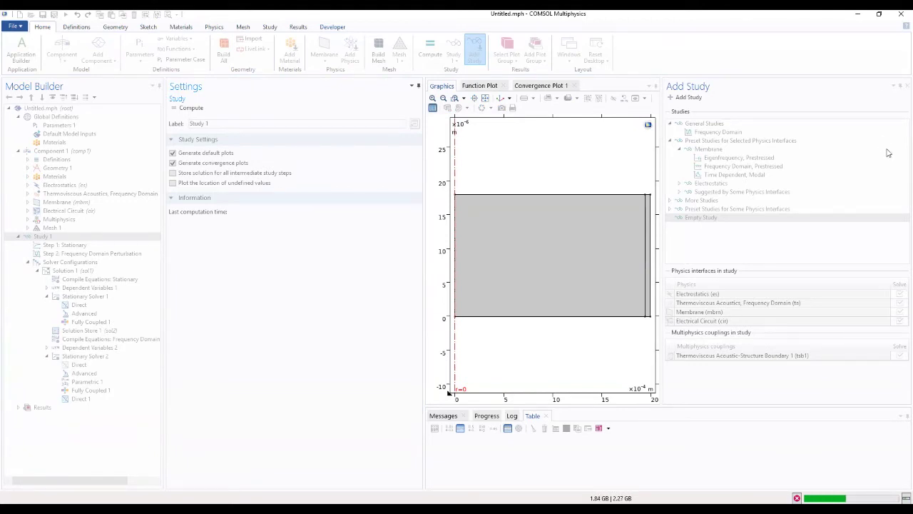
click(901, 87)
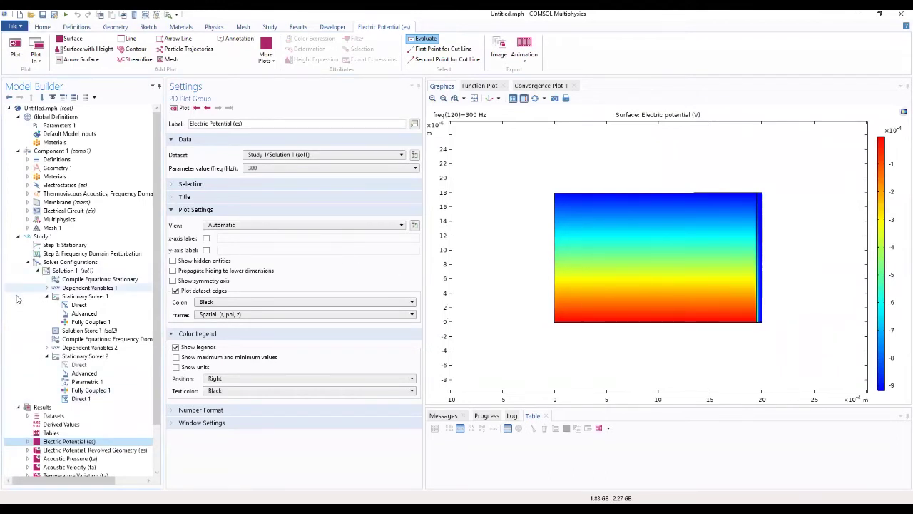
Step: Check Study 1's computation time and step the Electric Potential plot back through the frequencies from 300 Hz to 247.5 Hz
click(63, 237)
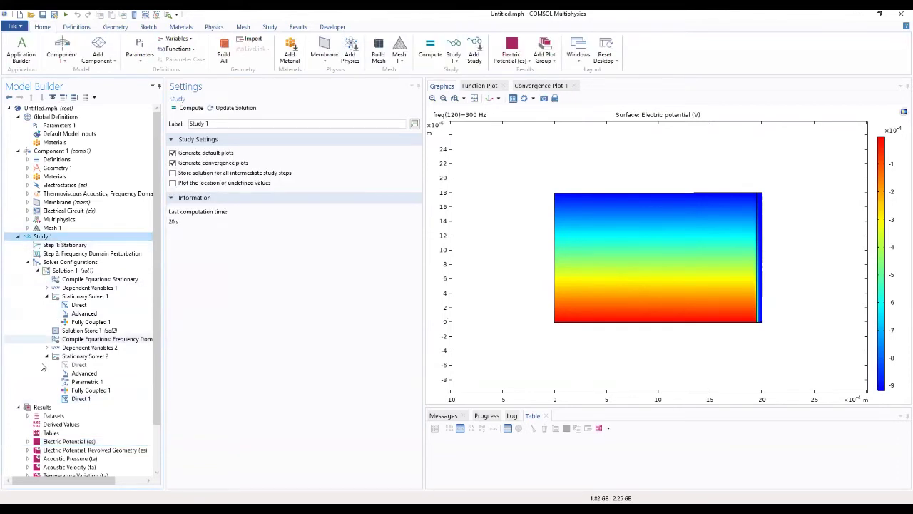
click(60, 442)
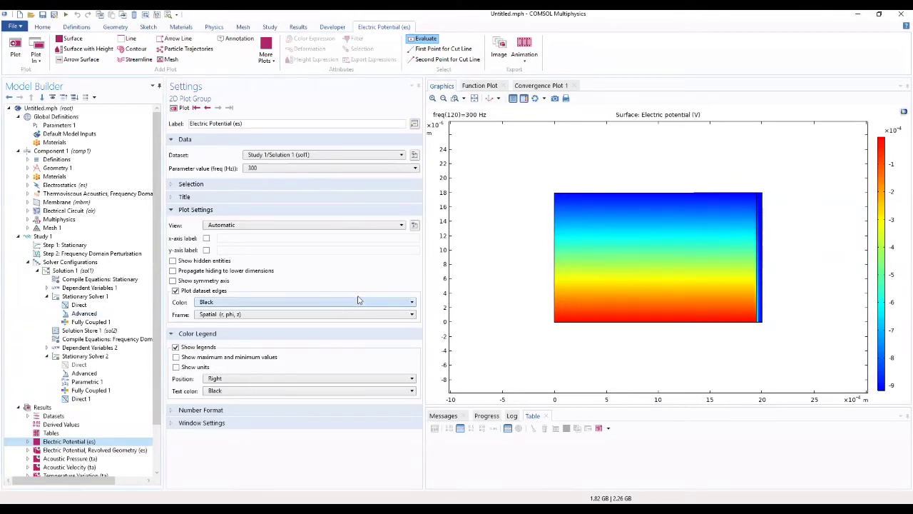
click(206, 108)
click(207, 108)
click(206, 108)
click(206, 107)
click(206, 108)
click(206, 108)
click(206, 108)
click(207, 107)
click(206, 108)
click(206, 108)
click(206, 108)
click(206, 108)
click(207, 108)
click(206, 108)
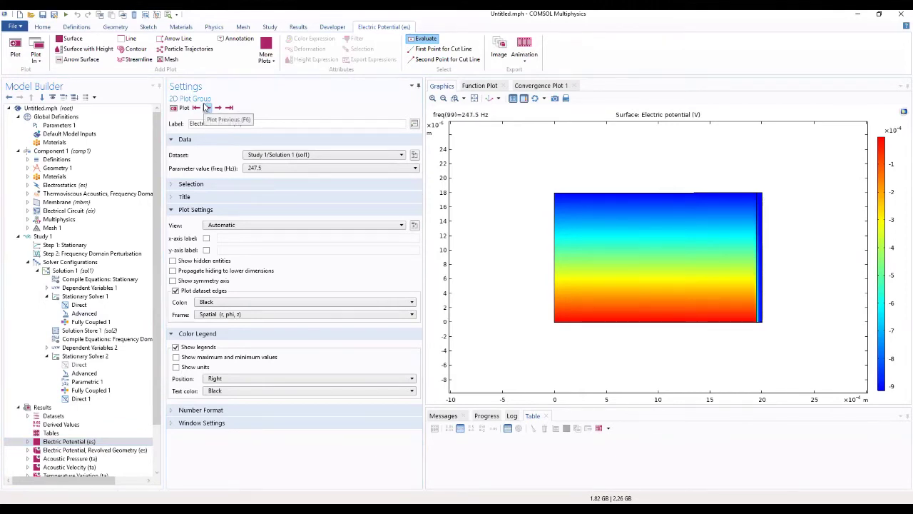
Step: View the Acoustic Pressure and Acoustic Velocity result plots of the thermoviscous acoustics interface
click(54, 459)
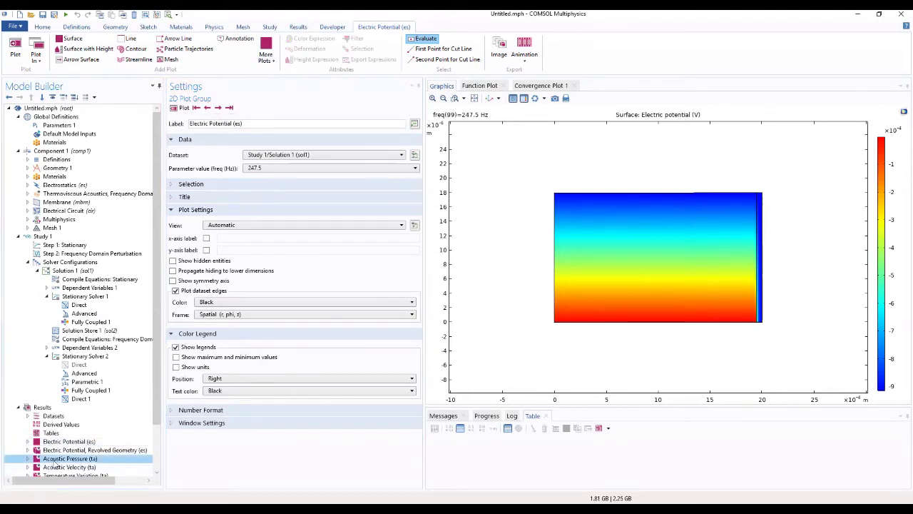
scroll(53, 463, down, 2)
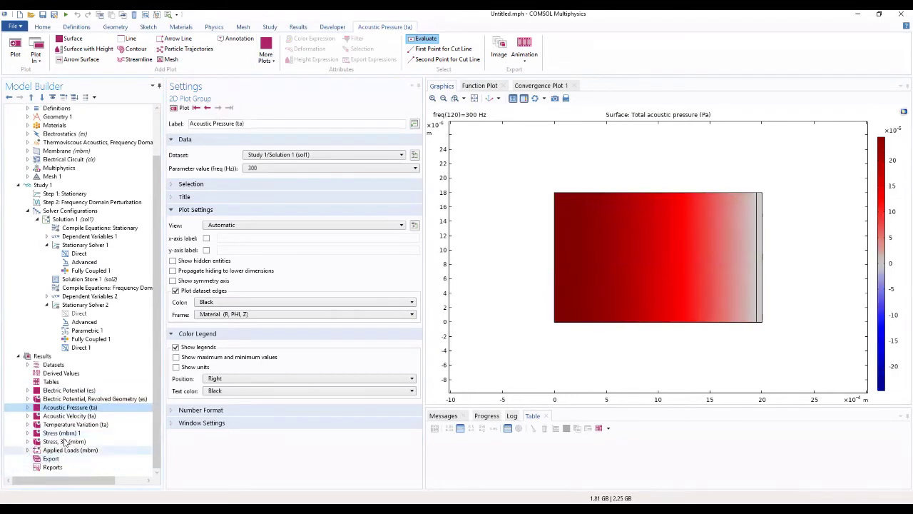
click(71, 416)
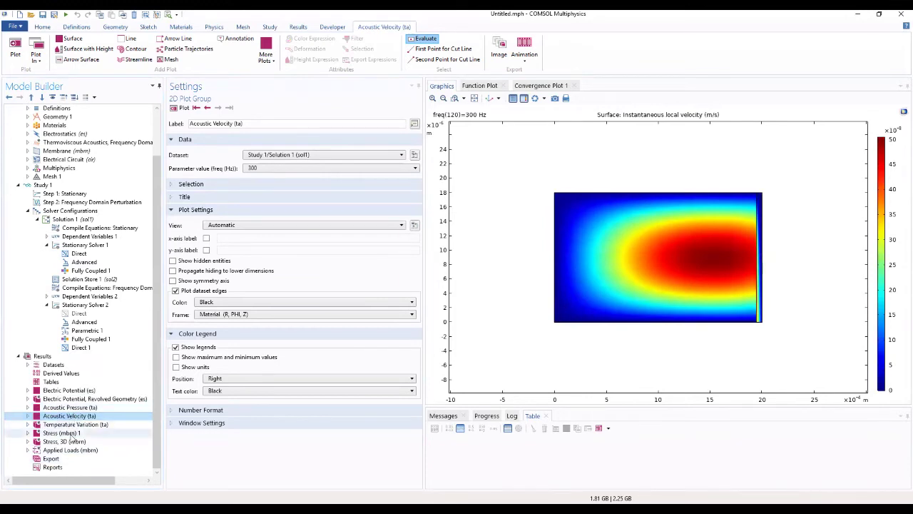
Step: View the whole deformed membrane in the 2D Stress plot and step its frequency from the first solution up to 37.5 Hz
click(65, 433)
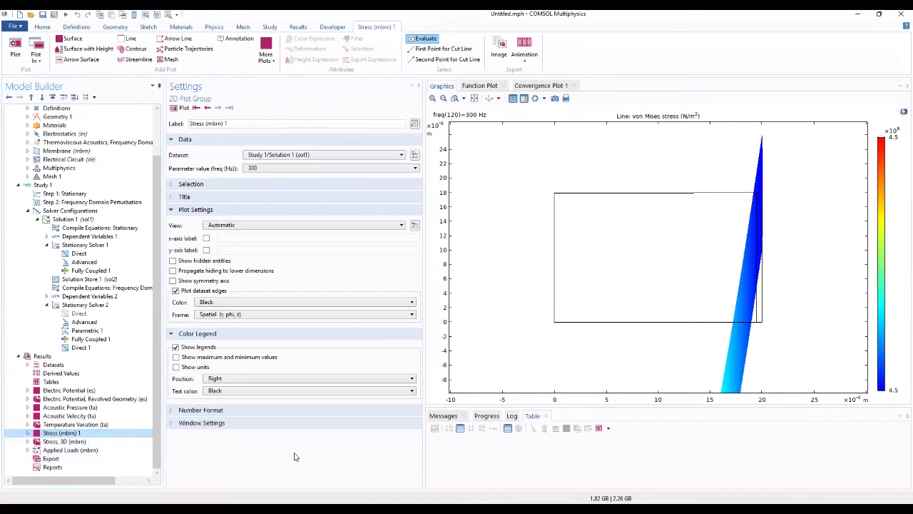
click(475, 98)
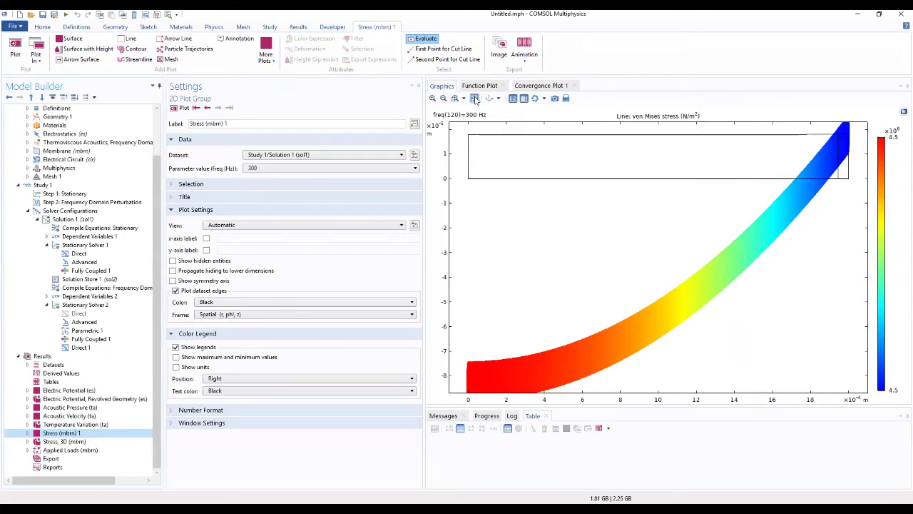
click(443, 99)
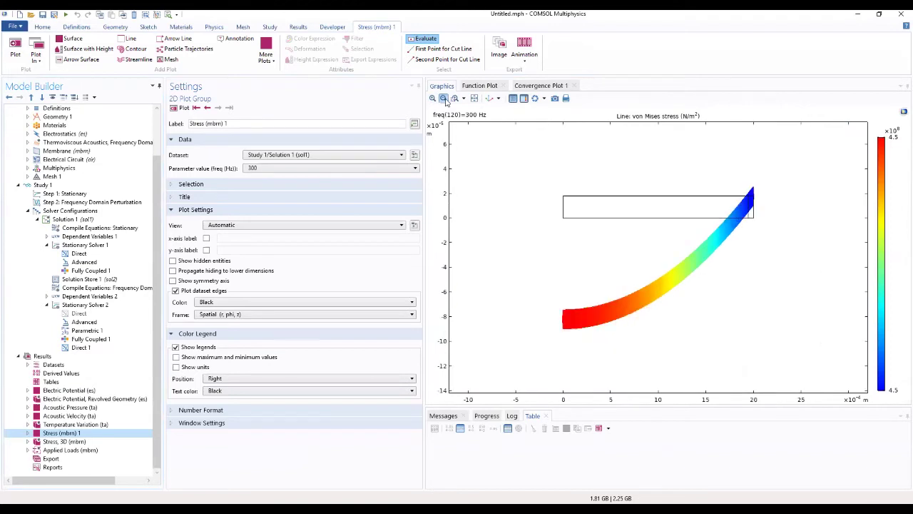
click(197, 107)
click(218, 108)
click(218, 108)
click(218, 107)
click(218, 107)
click(218, 107)
click(219, 108)
click(218, 108)
click(219, 108)
click(218, 107)
click(219, 108)
click(218, 108)
click(218, 108)
click(219, 108)
click(218, 108)
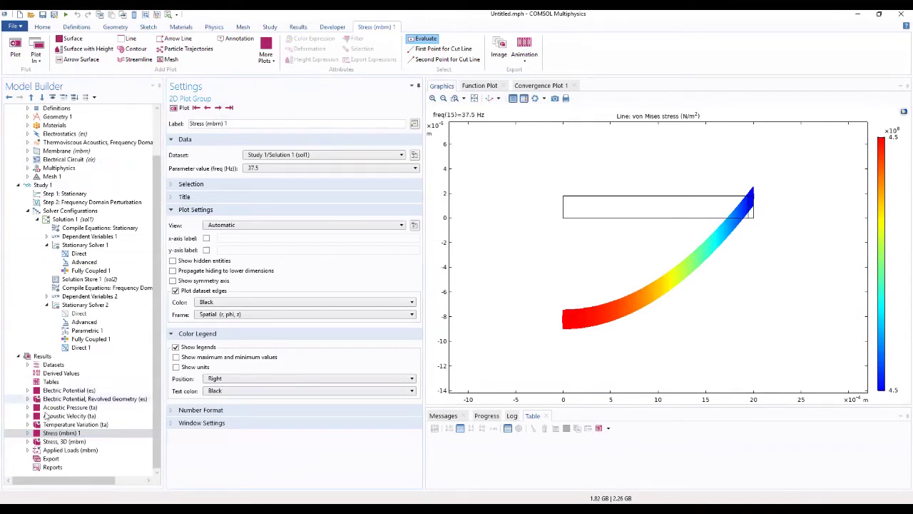
Step: View the 3D membrane stress plot, step it back to 290 Hz, and examine the settings of its Surface 1 node
click(55, 442)
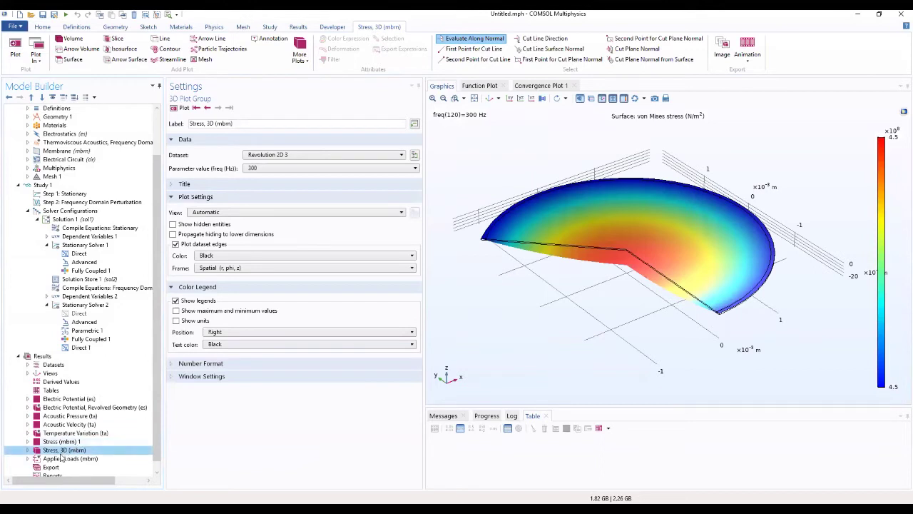
scroll(60, 461, down, 1)
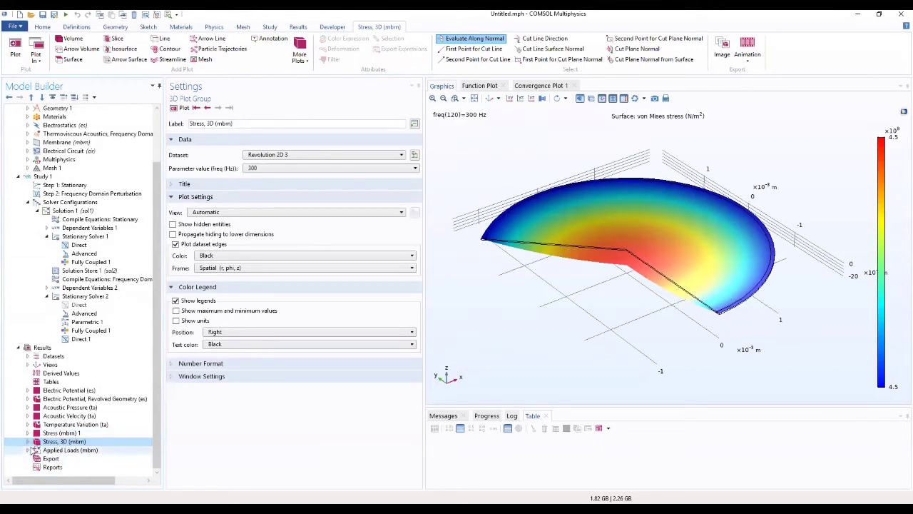
click(29, 443)
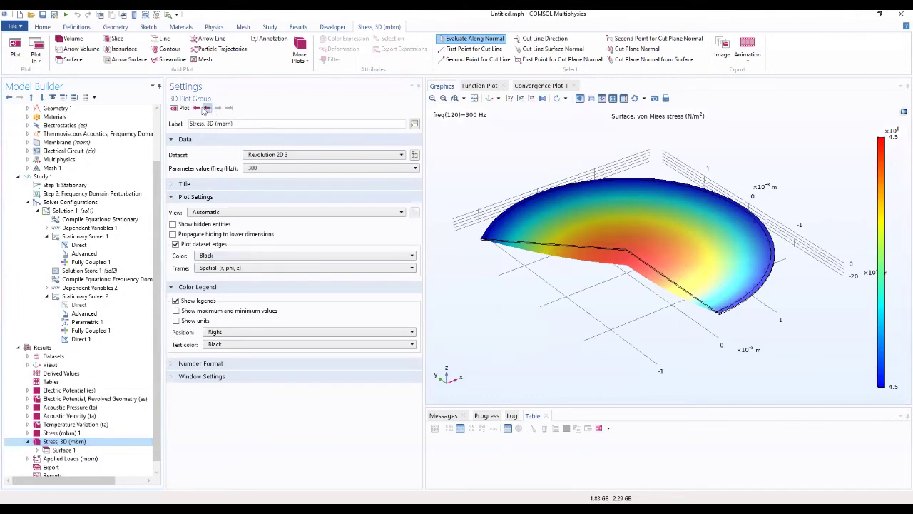
click(206, 109)
click(207, 109)
click(207, 110)
click(207, 110)
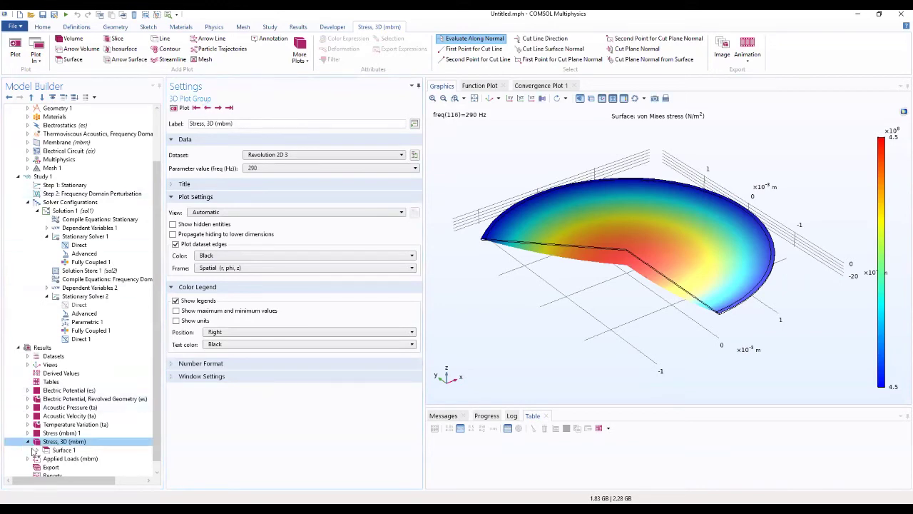
click(63, 450)
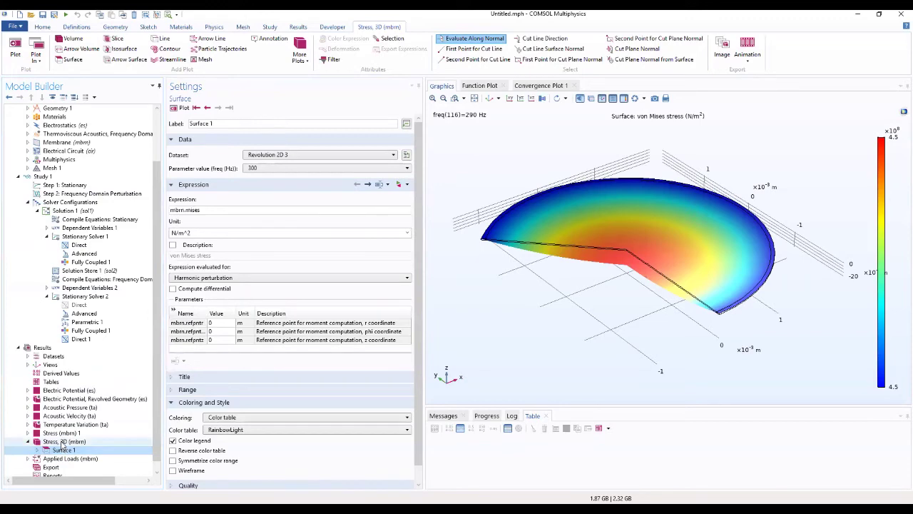
Step: Review the 2D Electric Potential plot and the revolved-geometry electric potential plot
click(66, 408)
key(Up)
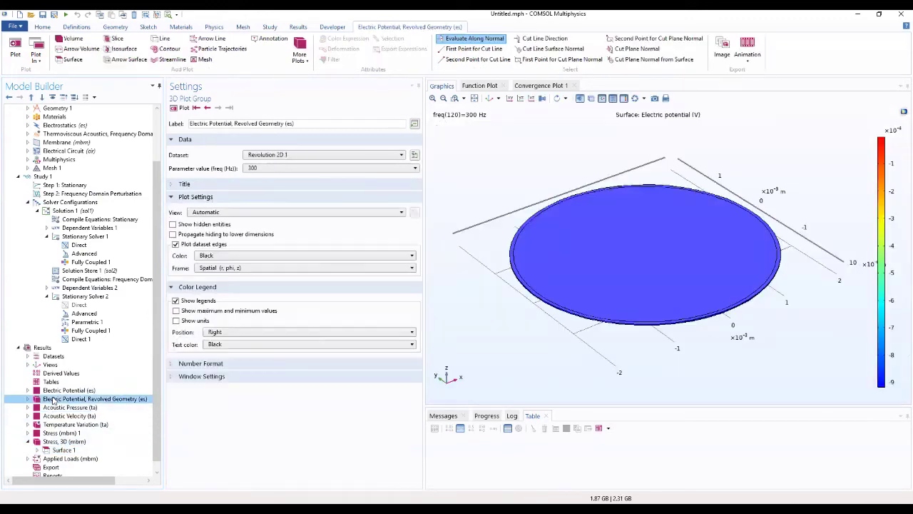
key(Up)
key(Up)
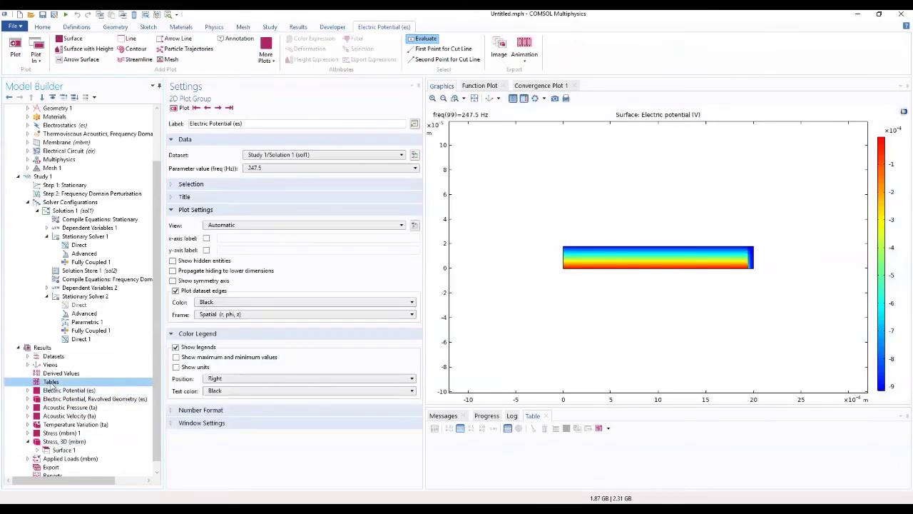
click(60, 400)
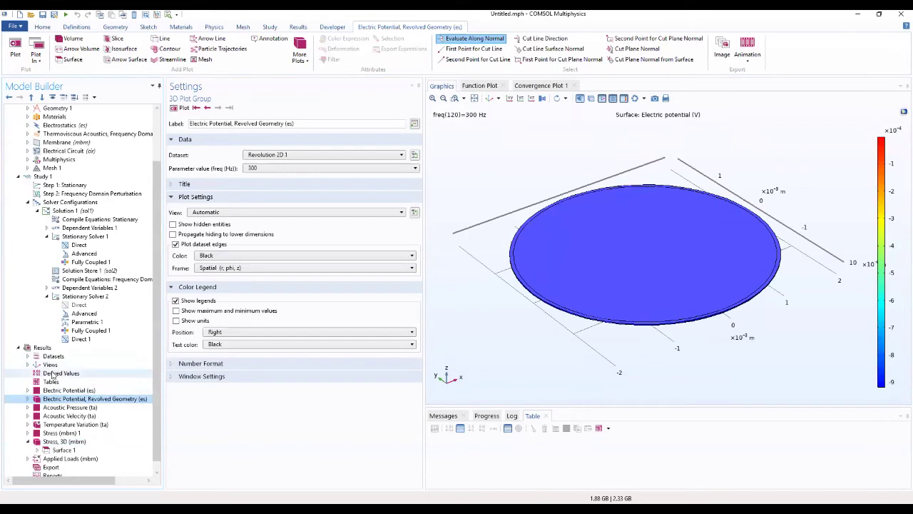
Step: Add a Global Evaluation node under Derived Values
click(53, 374)
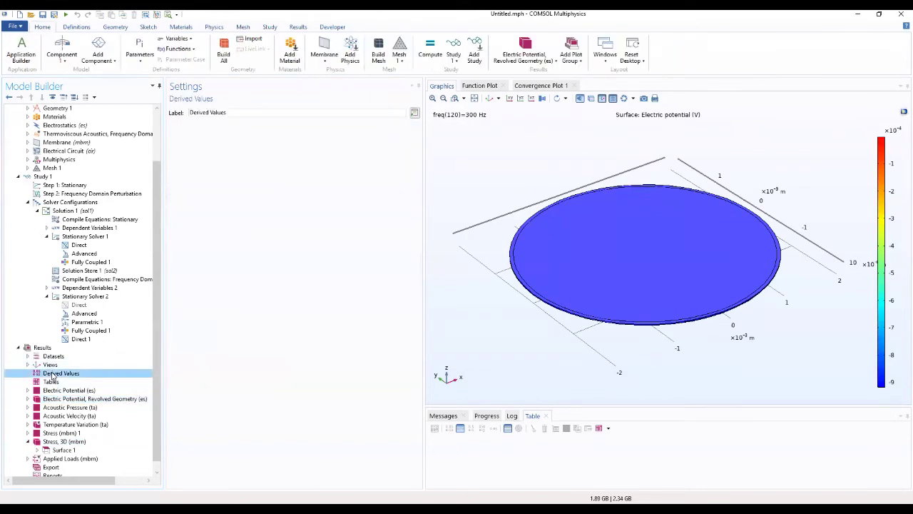
right_click(52, 376)
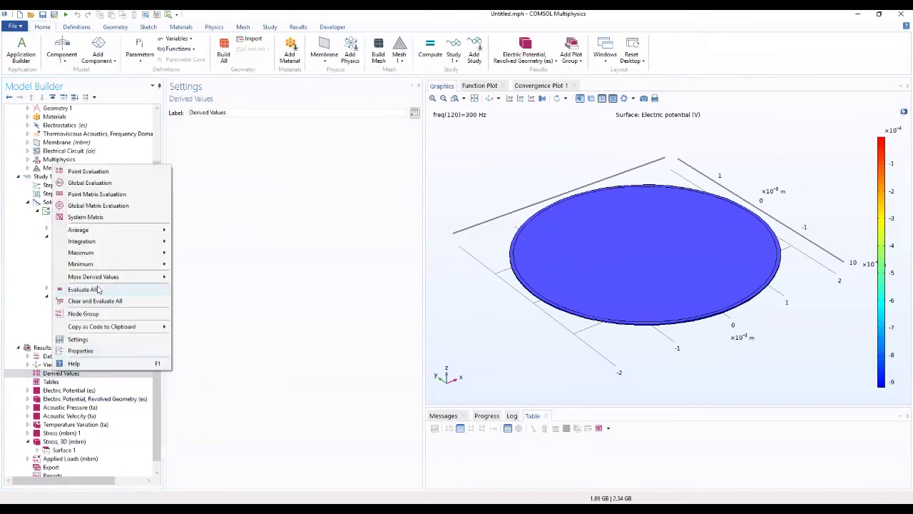
click(99, 185)
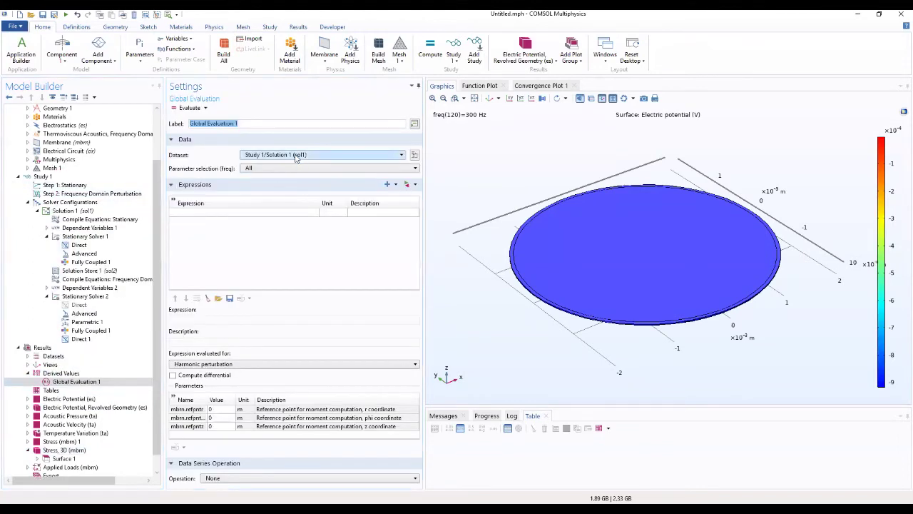
click(296, 156)
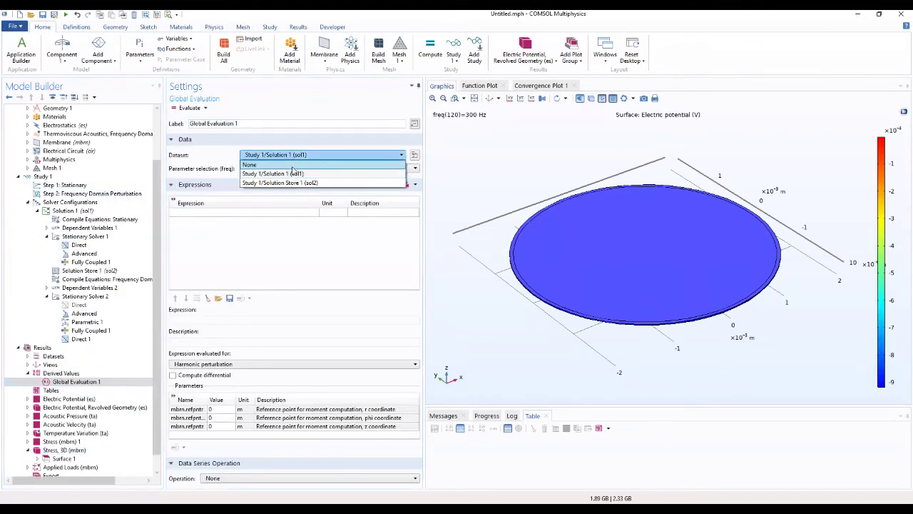
click(283, 182)
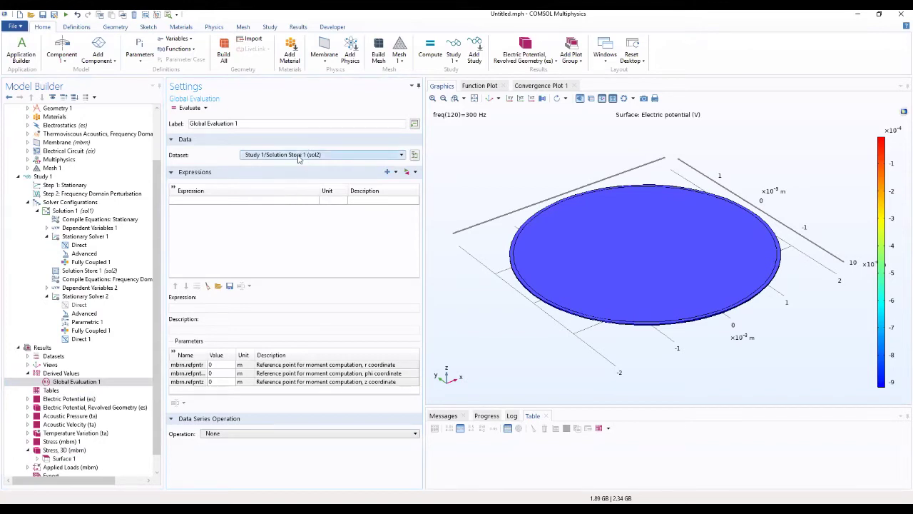
click(294, 155)
click(297, 175)
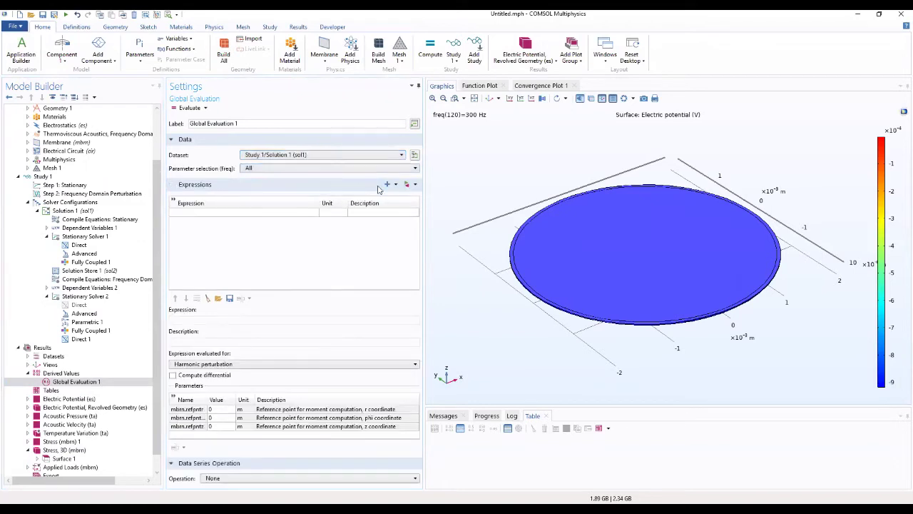
Step: Add the Electrostatics terminal voltage es.V0_1 and terminal charge es.Q0_1 as expressions in the global evaluation
click(415, 185)
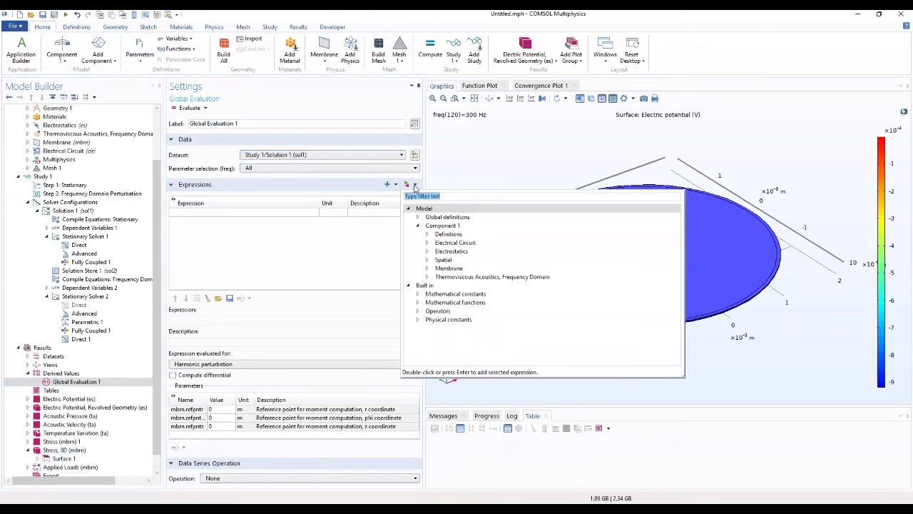
click(426, 252)
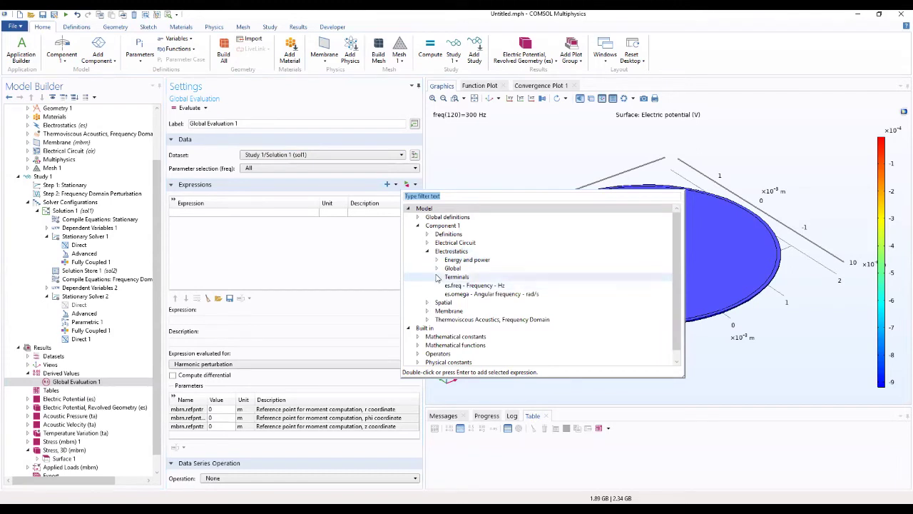
click(437, 278)
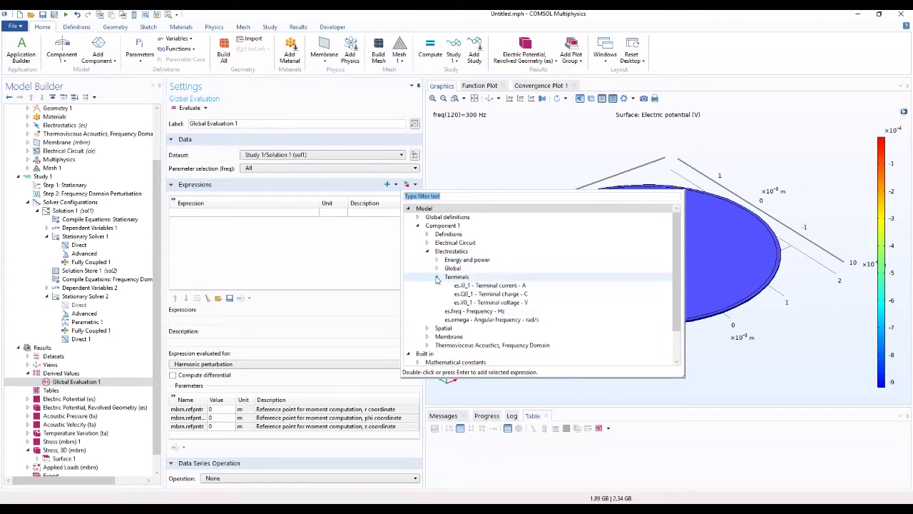
double_click(474, 304)
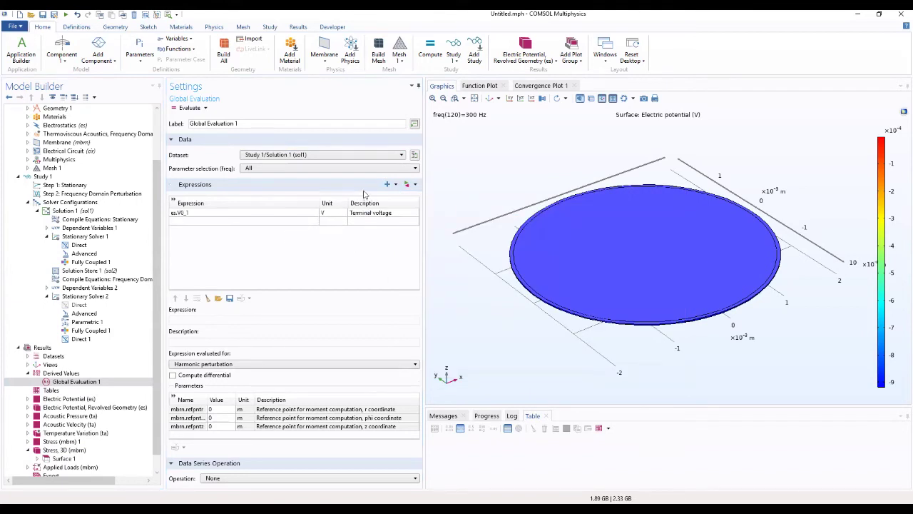
click(387, 184)
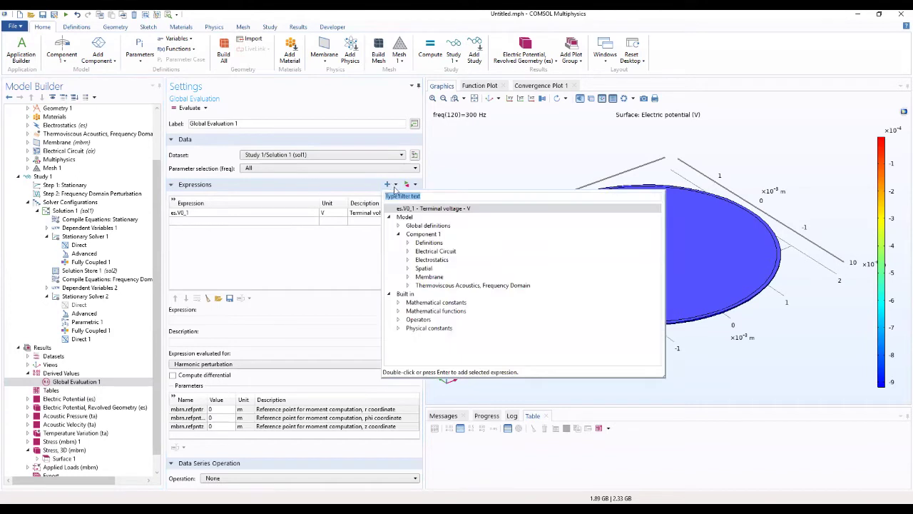
click(408, 261)
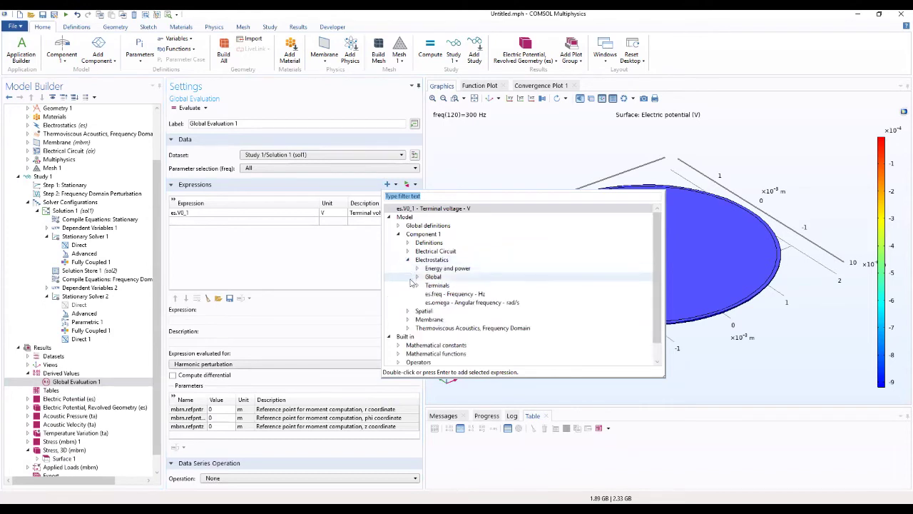
click(416, 286)
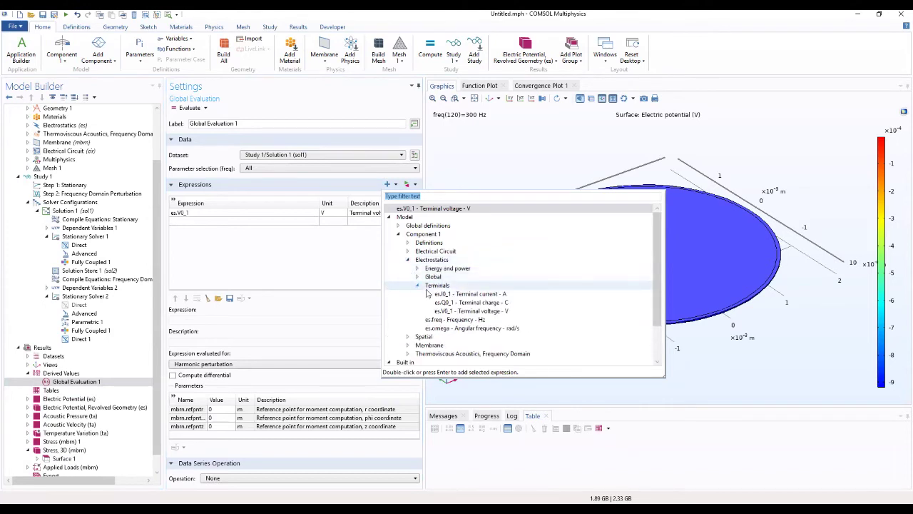
double_click(460, 303)
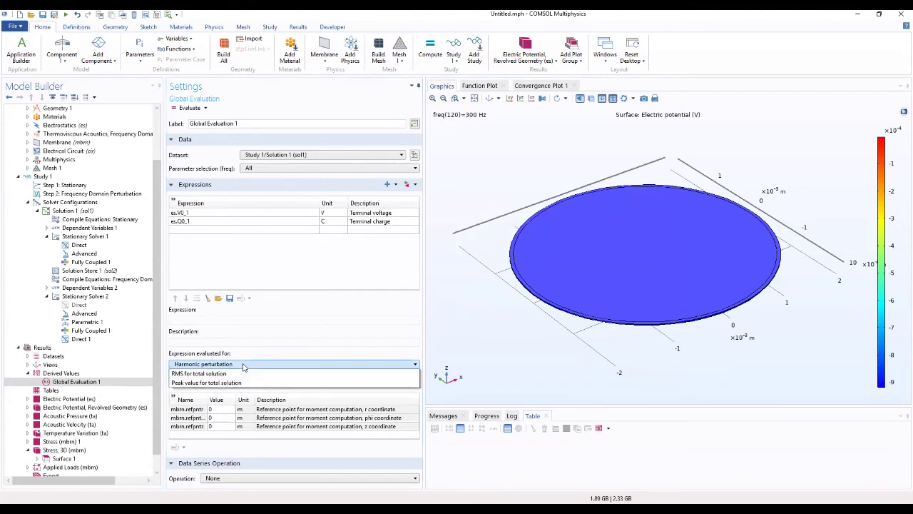
Step: Set the expressions to be evaluated for the static solution, evaluate them into a table, and enlarge the table area
click(243, 365)
click(243, 365)
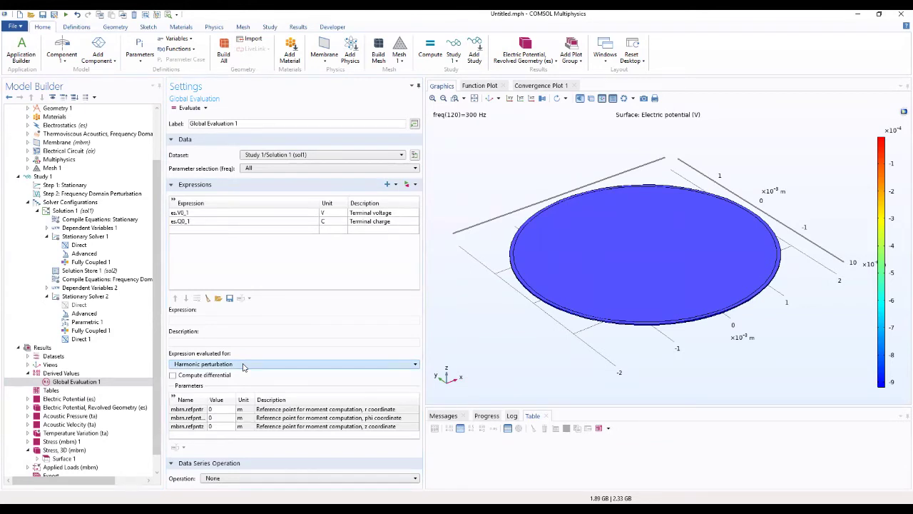
click(243, 366)
click(236, 374)
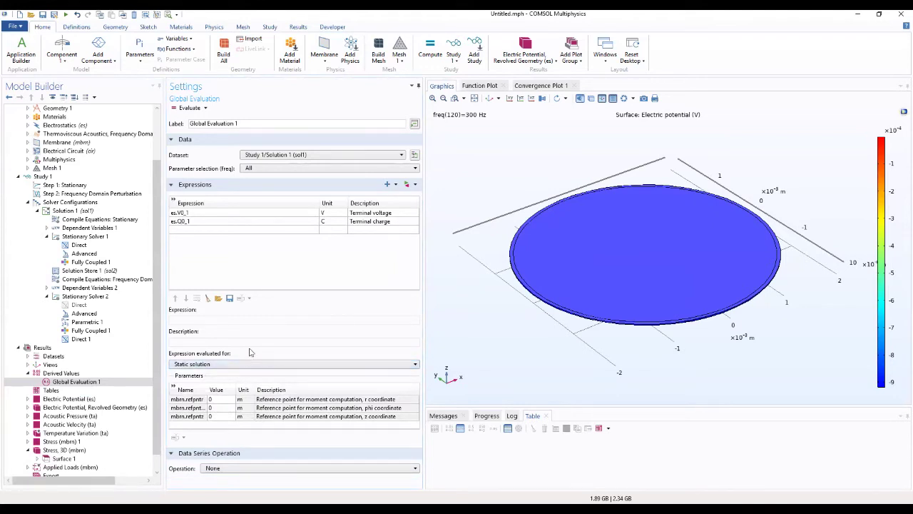
click(189, 108)
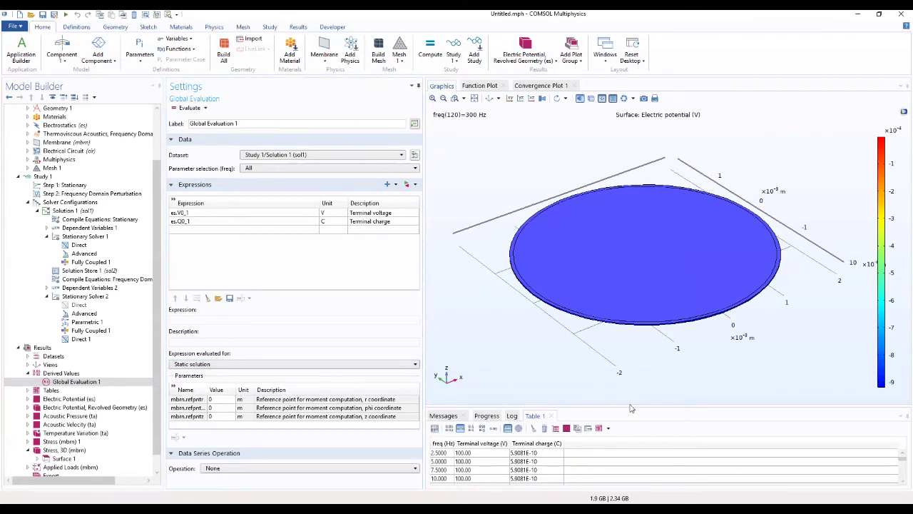
drag(630, 408, 551, 392)
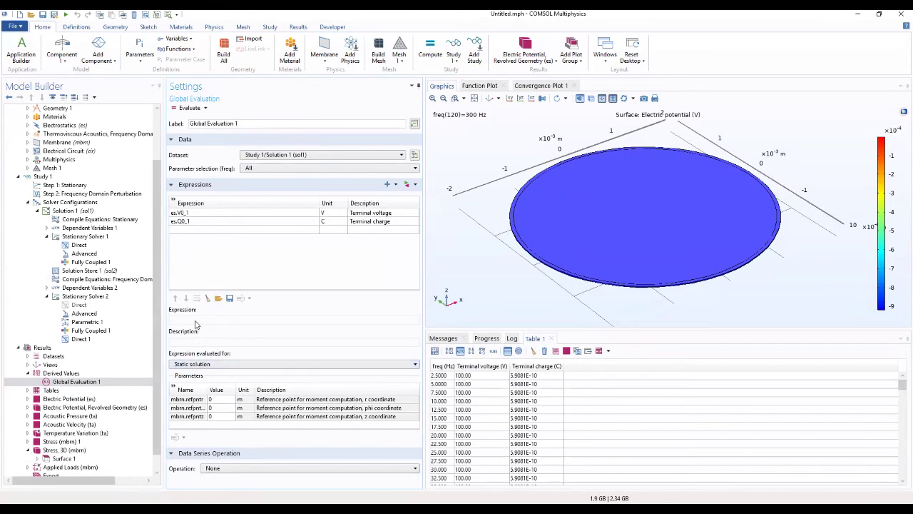
Step: Review the electric potential, acoustic pressure, 3D membrane stress and temperature variation plots among the results
click(50, 399)
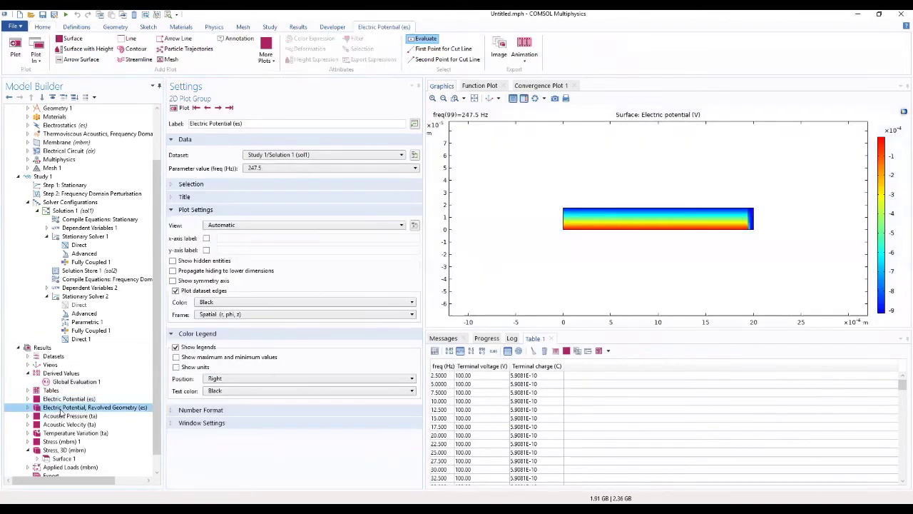
click(61, 407)
click(68, 415)
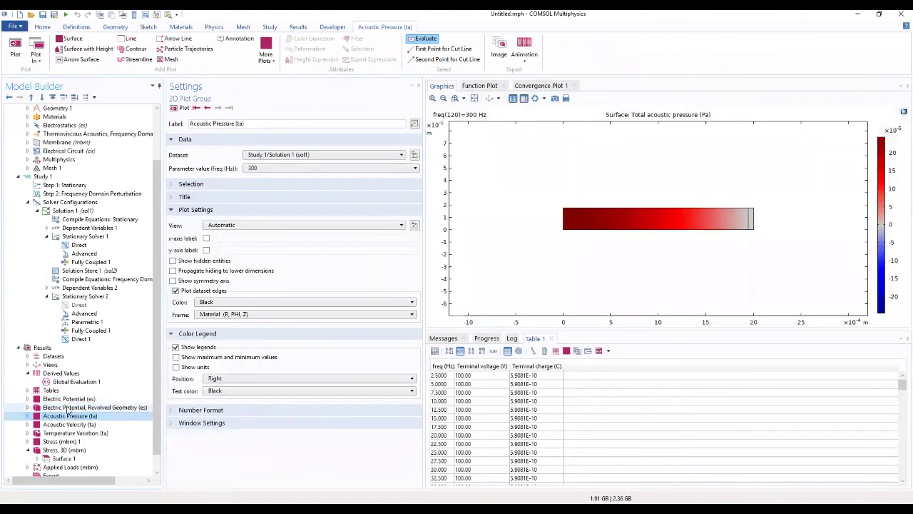
click(68, 408)
click(69, 399)
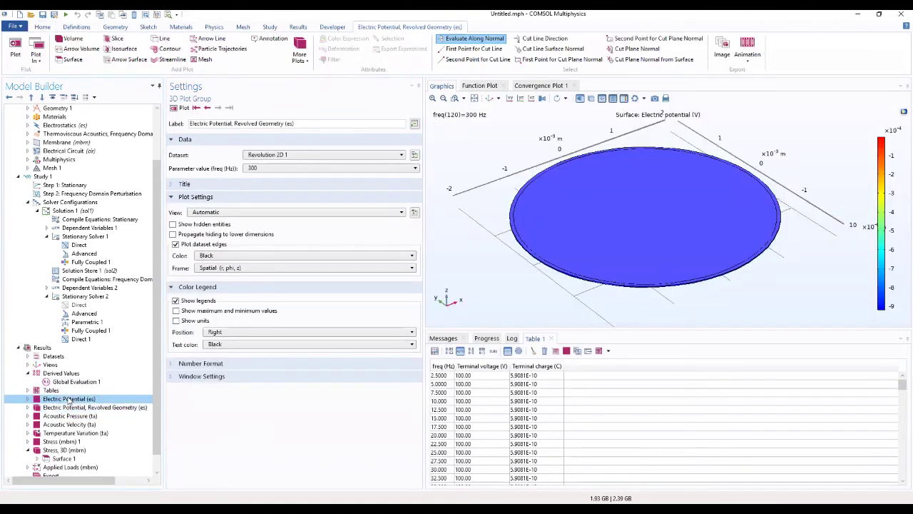
click(51, 391)
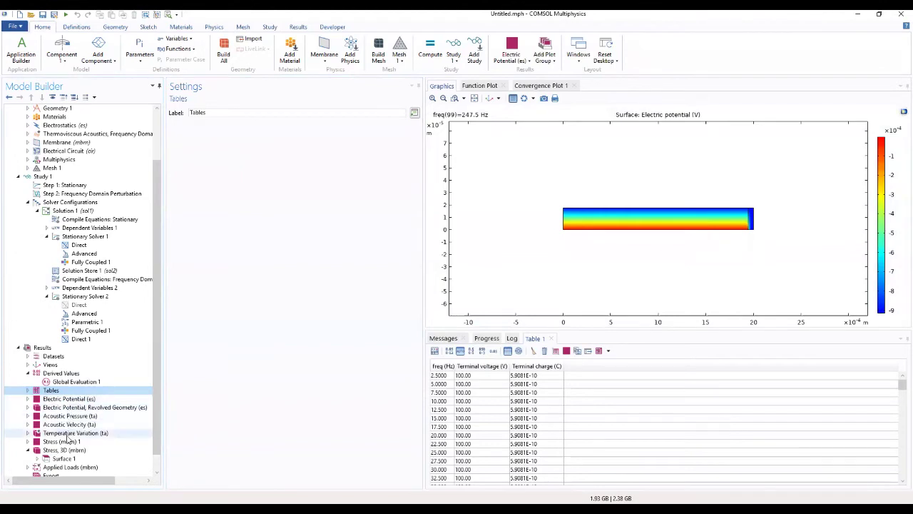
scroll(67, 442, down, 1)
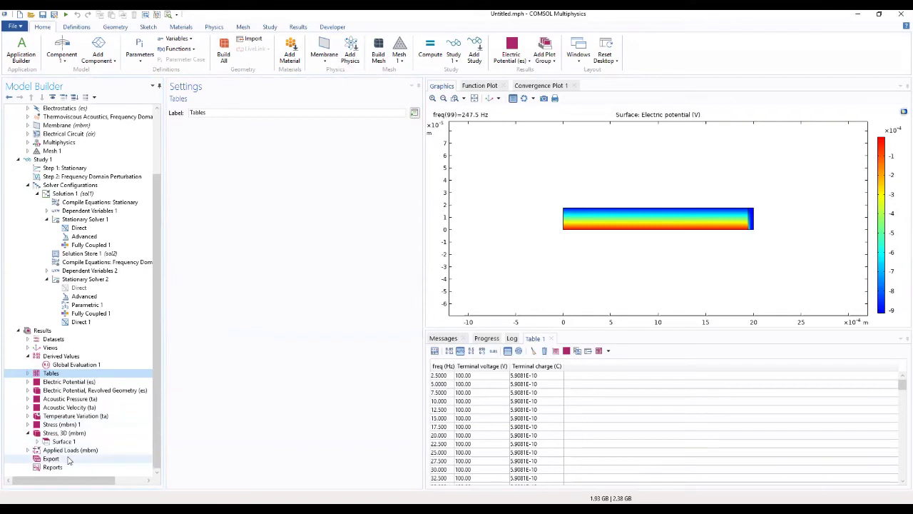
click(67, 451)
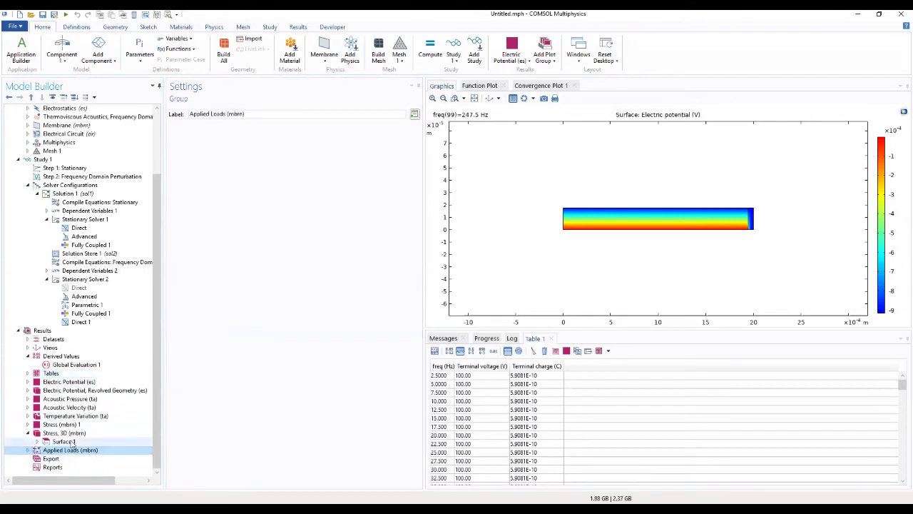
click(72, 441)
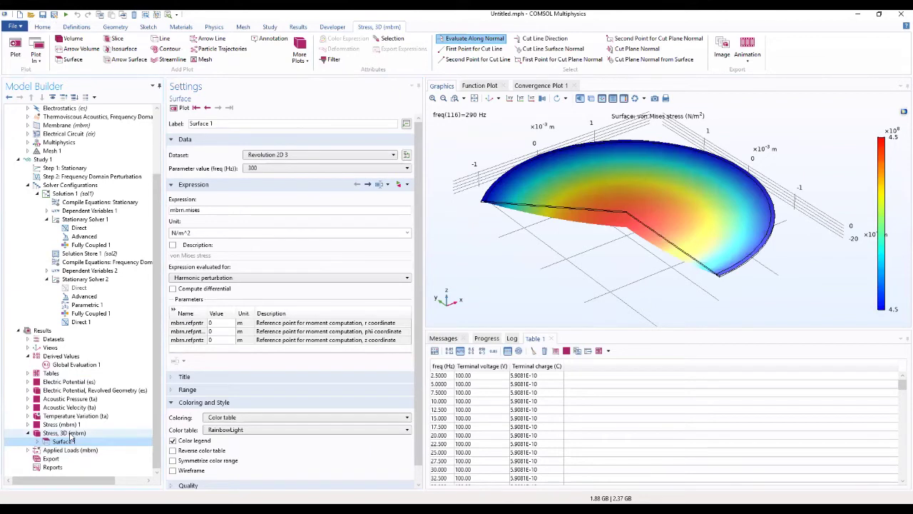
click(72, 433)
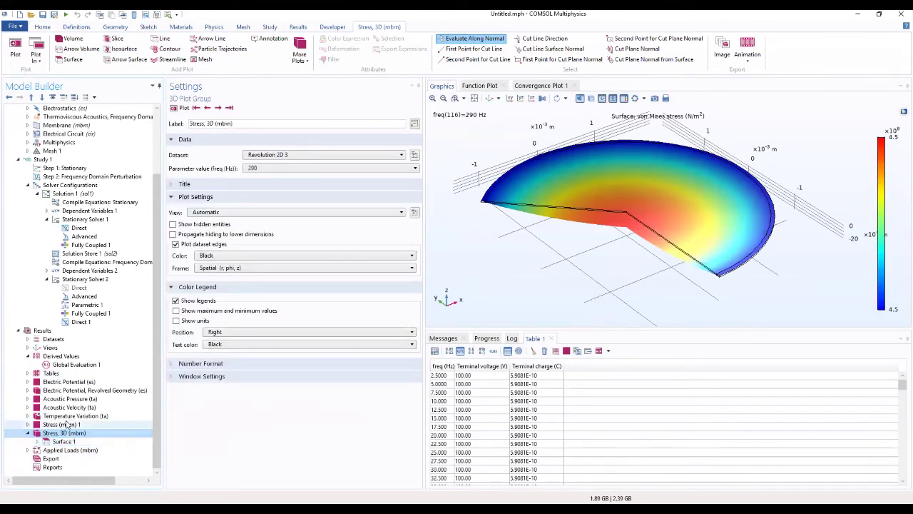
click(62, 417)
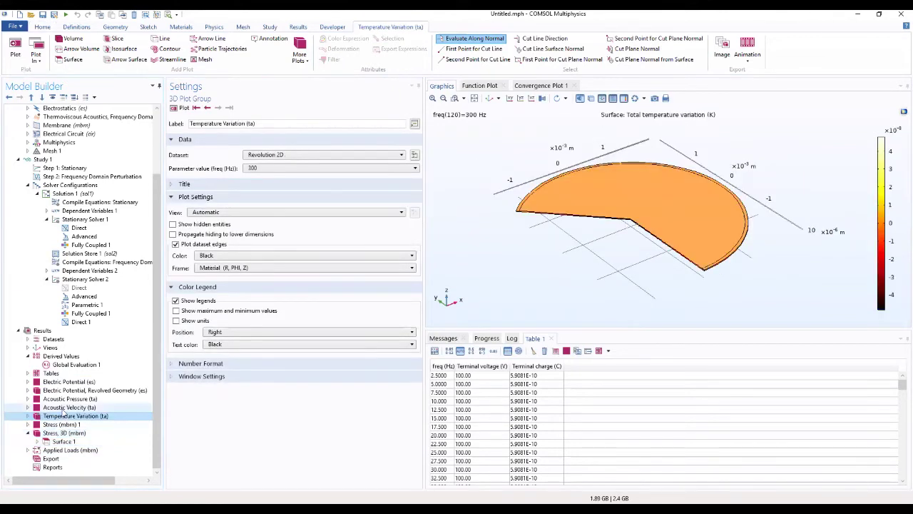
Step: View the Acoustic Velocity plot, stepping its frequency back from 300 Hz, from the first solution up to 30 Hz, and to the last solution
click(64, 408)
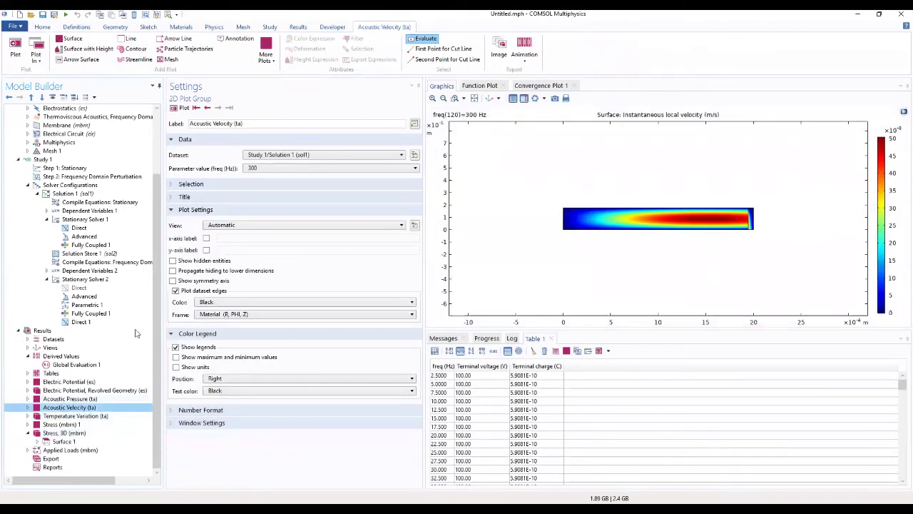
click(207, 107)
click(207, 107)
click(207, 107)
click(207, 107)
click(207, 107)
click(207, 107)
click(208, 107)
click(208, 108)
click(207, 107)
click(207, 108)
click(196, 108)
click(218, 108)
click(218, 108)
click(218, 108)
click(218, 108)
click(219, 108)
click(218, 108)
click(218, 108)
click(219, 107)
click(218, 108)
click(218, 108)
click(218, 108)
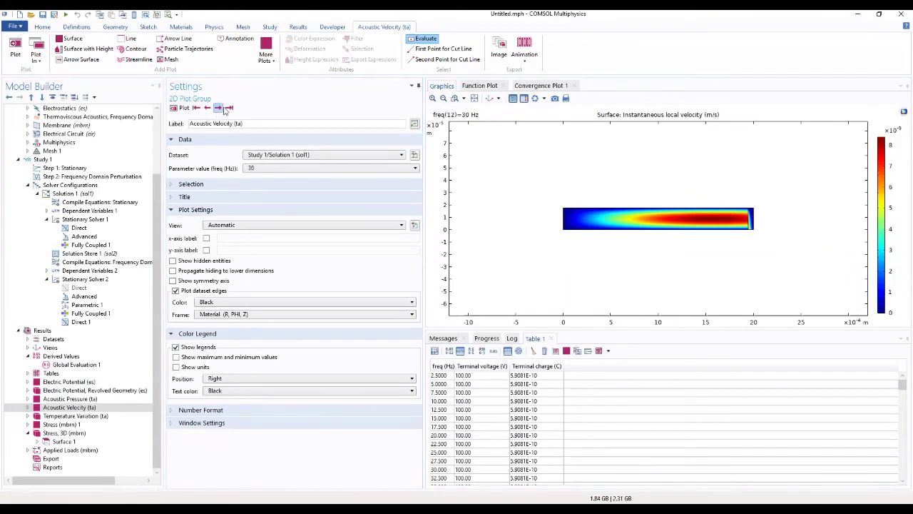
click(229, 108)
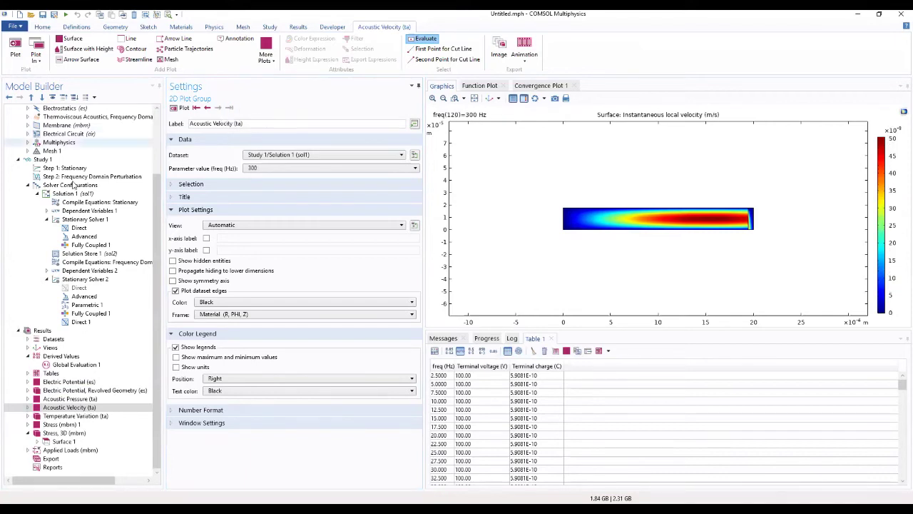
Step: Look through the Results and Datasets nodes and review the Electric Potential and Acoustic Pressure plots again
click(50, 373)
click(49, 331)
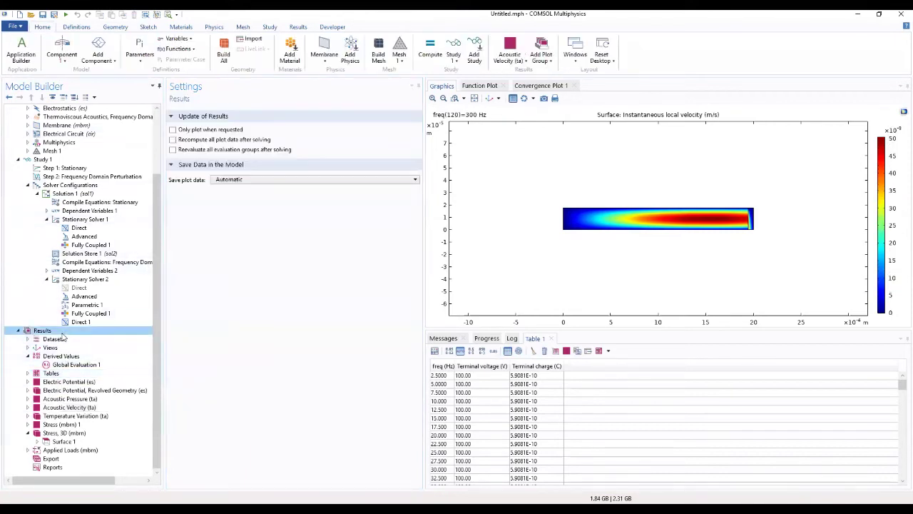
click(63, 339)
click(64, 381)
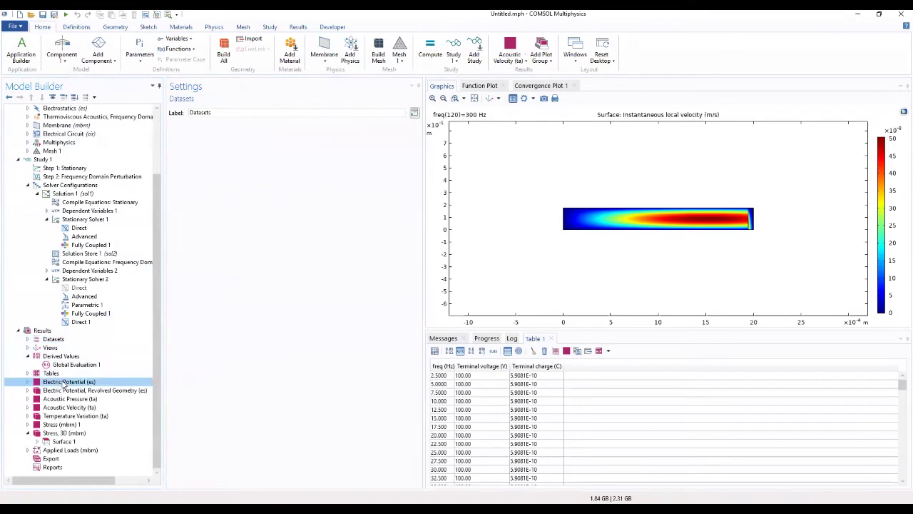
click(66, 390)
click(67, 399)
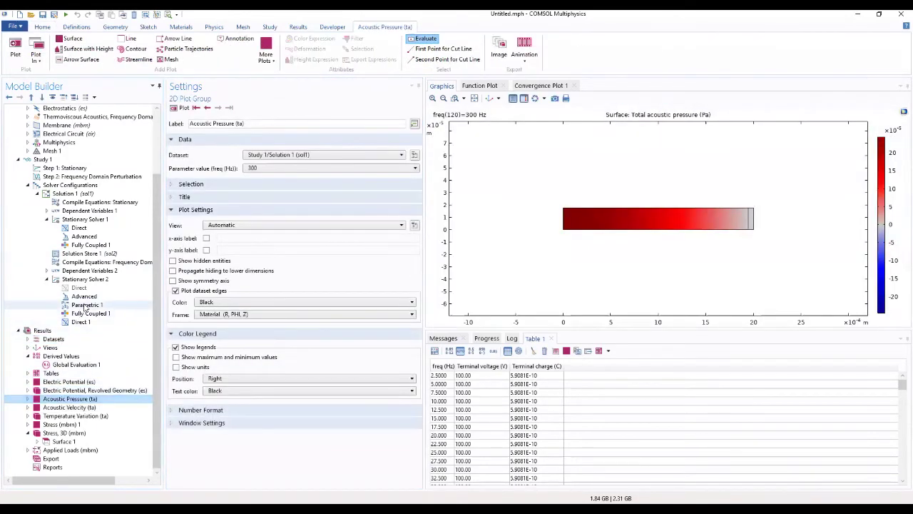
click(69, 383)
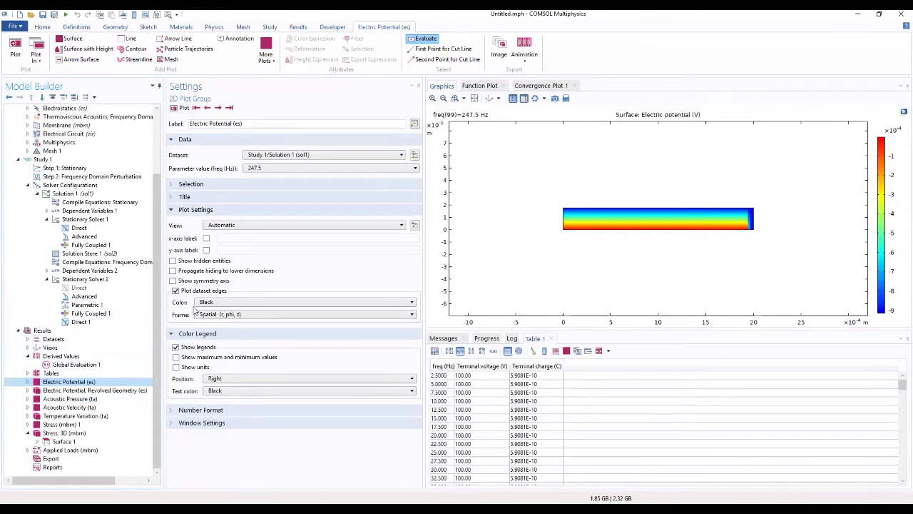
click(63, 389)
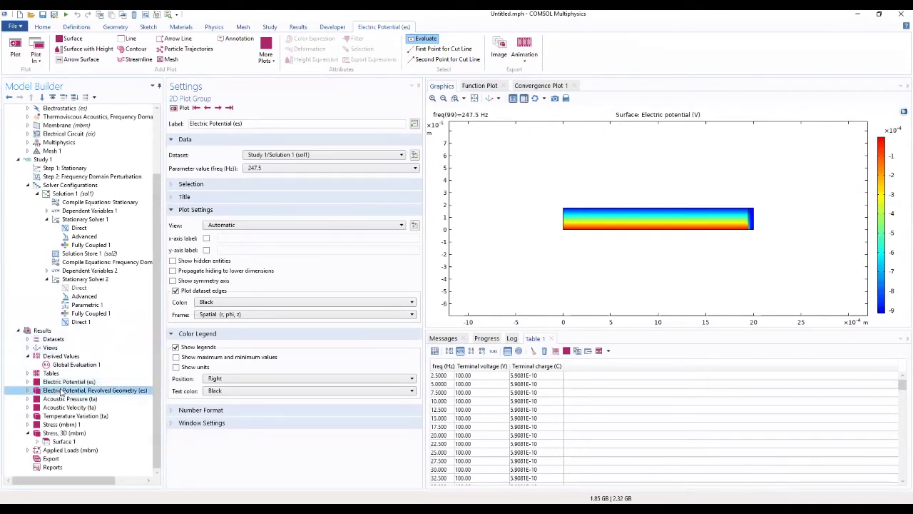
click(62, 399)
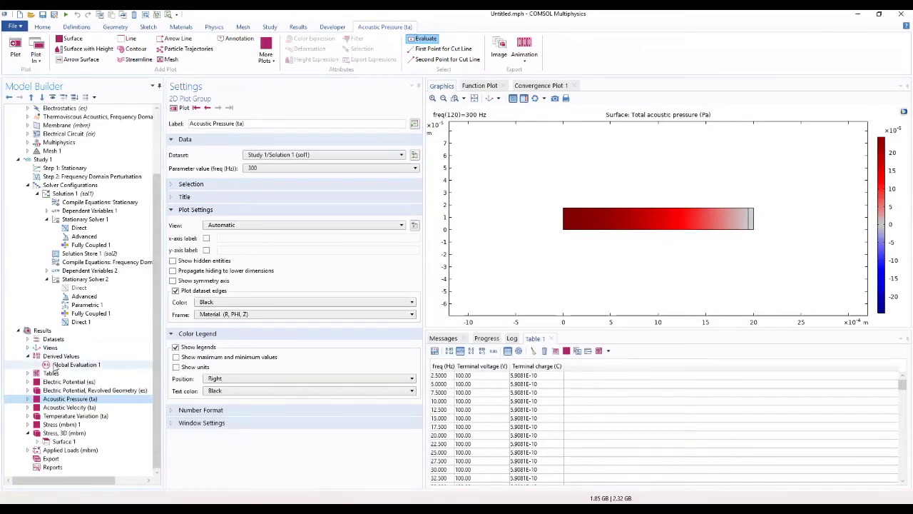
Step: Add a 1D plot group to the results and give it a Global plot
click(42, 331)
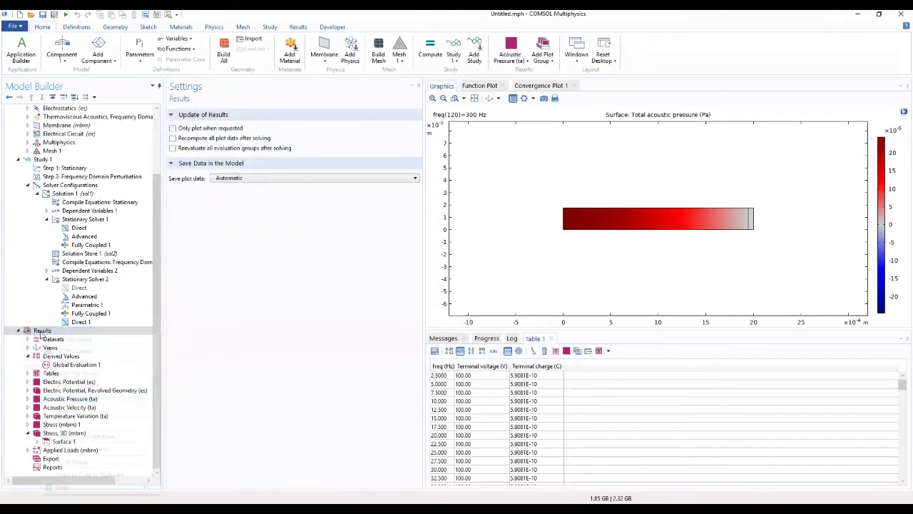
right_click(41, 331)
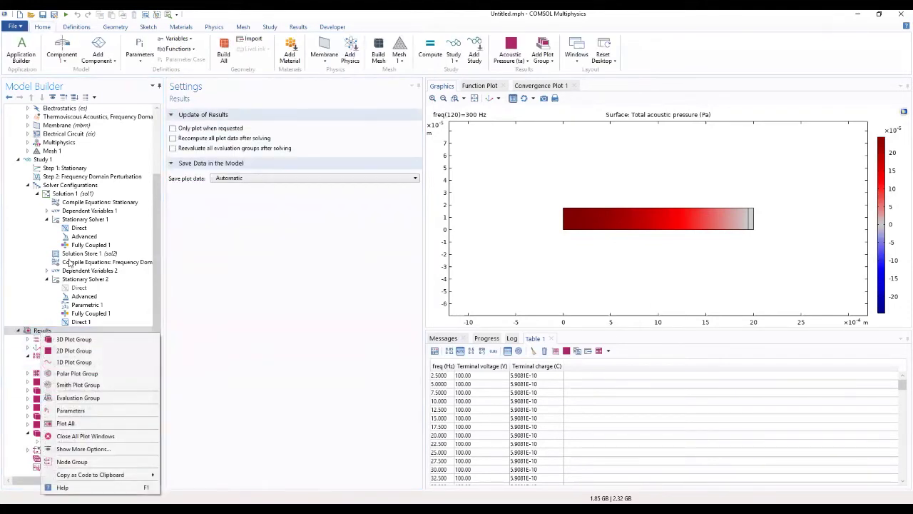
click(75, 362)
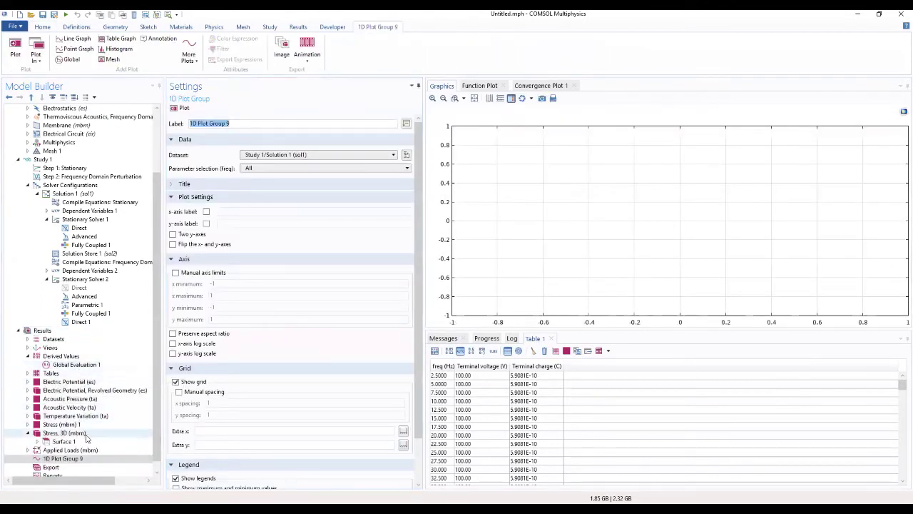
click(85, 459)
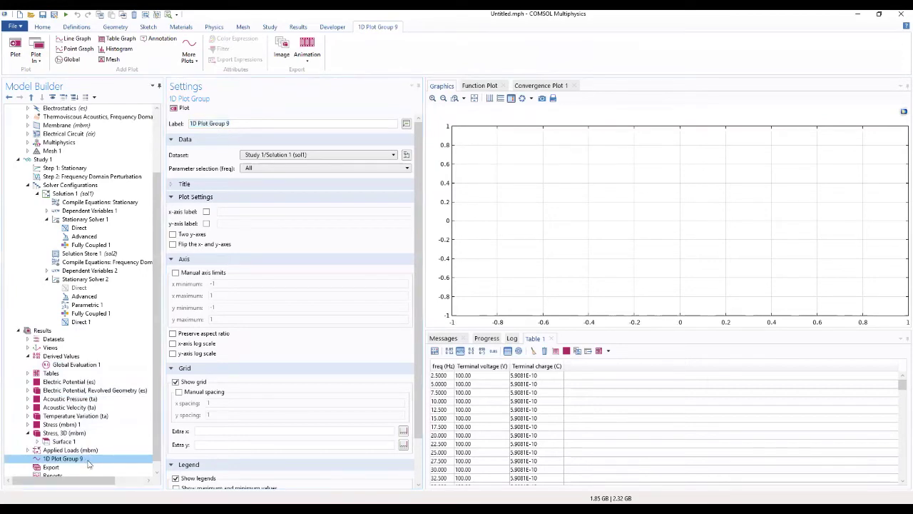
right_click(89, 463)
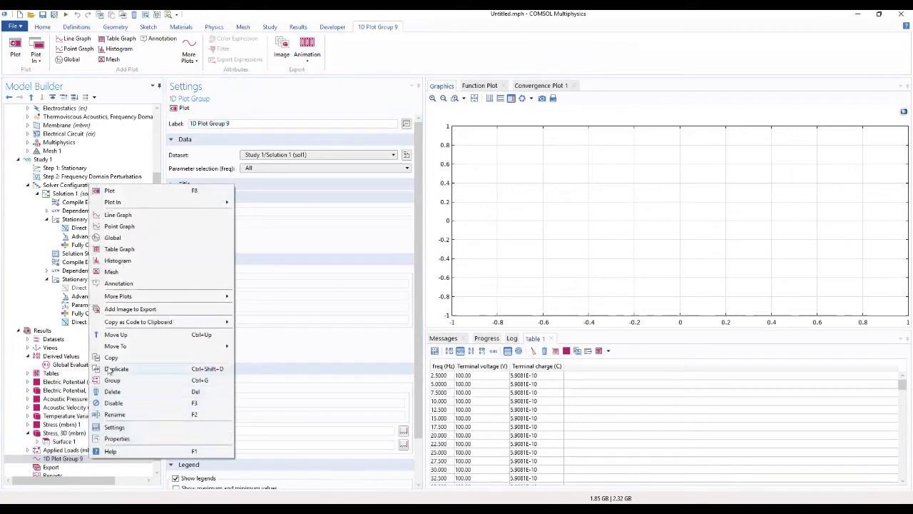
click(112, 239)
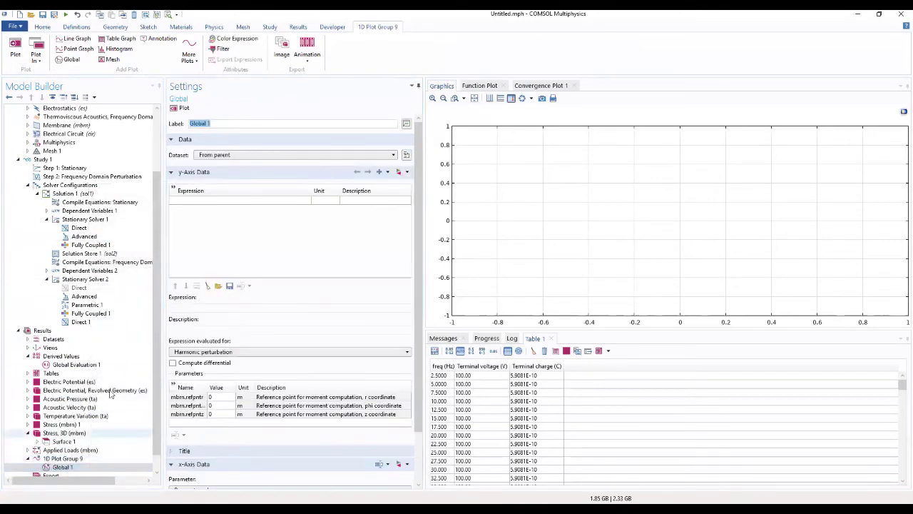
Step: Set the Global plot's y-axis expression to 20*log10(abs(es.V0_1/pin)) and plot it against frequency
click(190, 201)
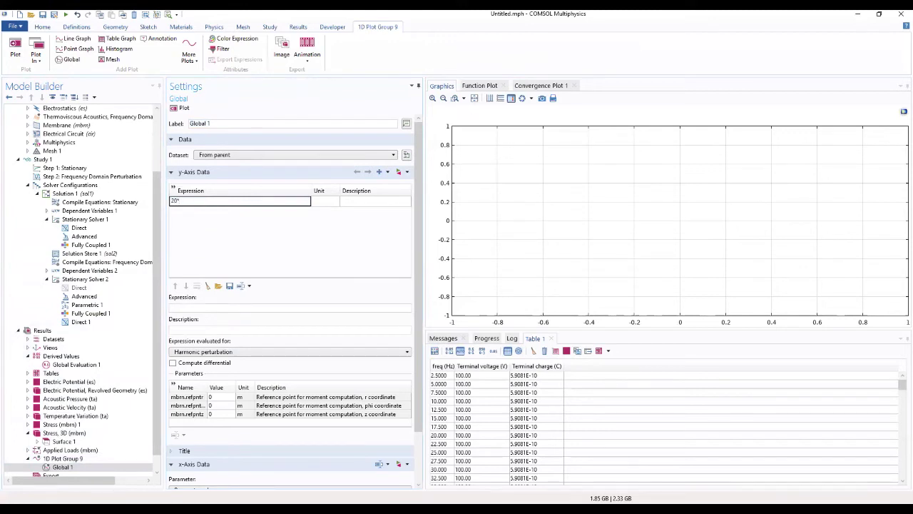
text(20*log10(abs(es.V0_1/pin)
click(224, 221)
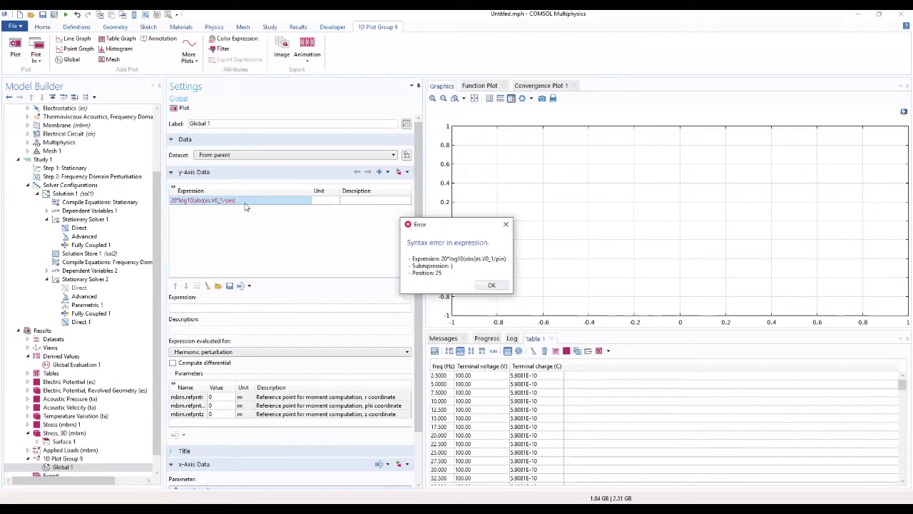
click(491, 285)
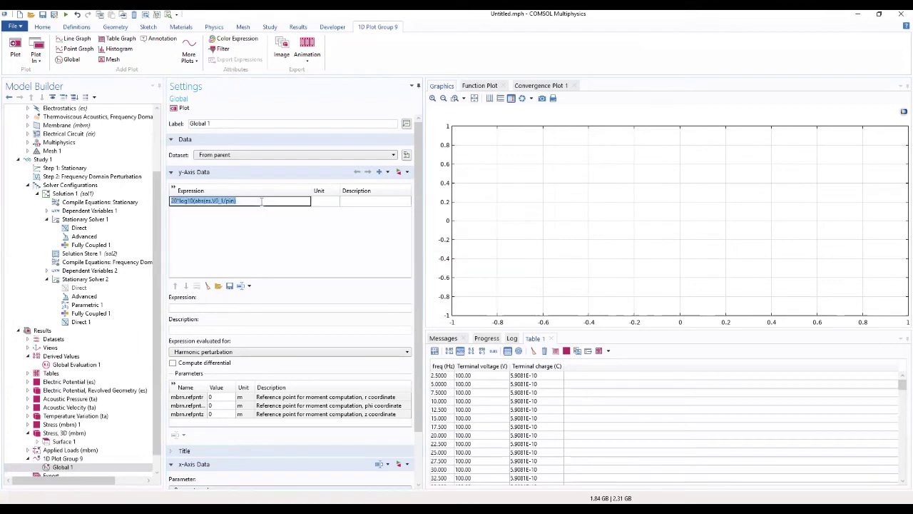
click(262, 202)
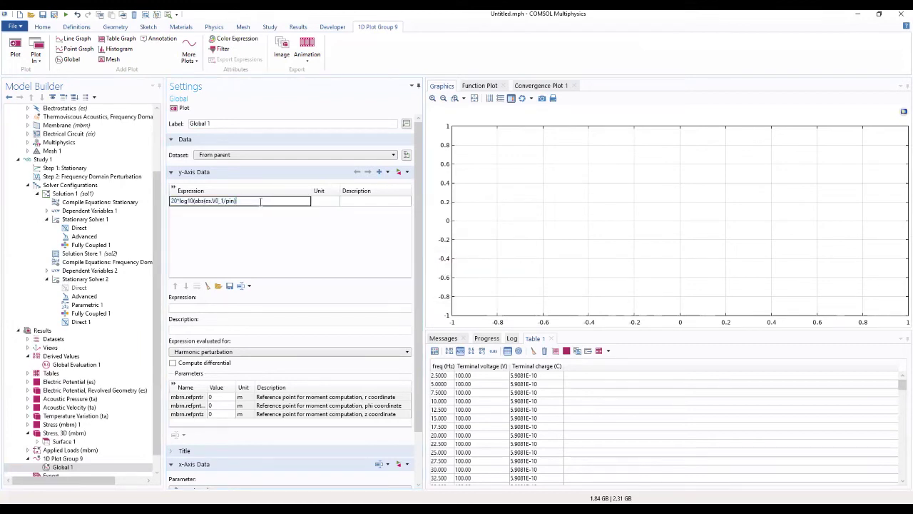
click(292, 230)
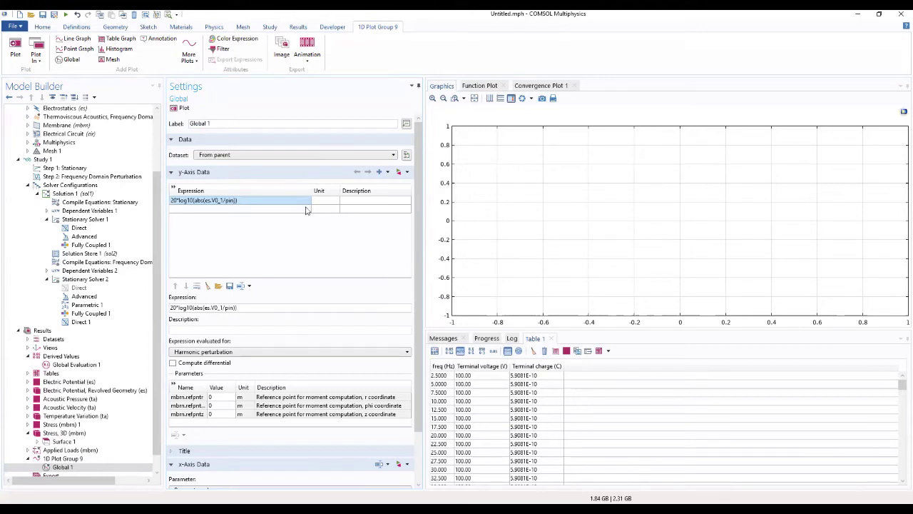
scroll(274, 282, down, 2)
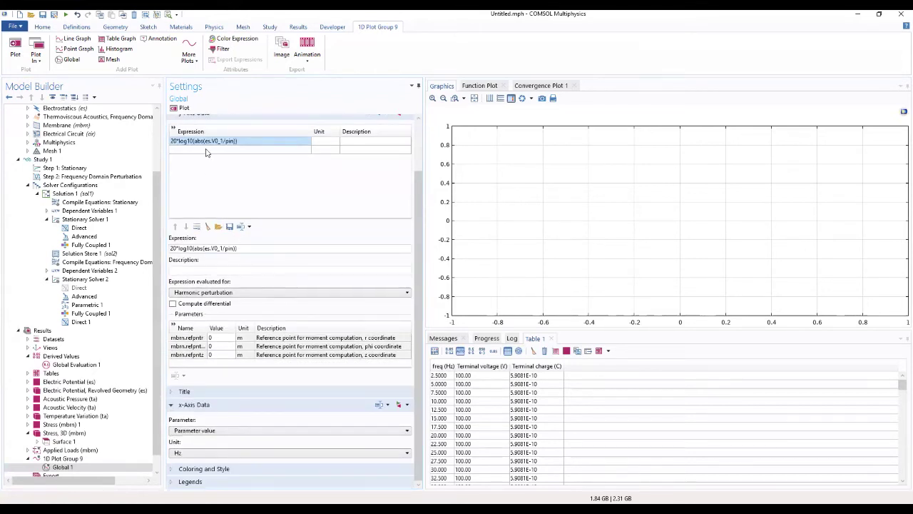
click(182, 109)
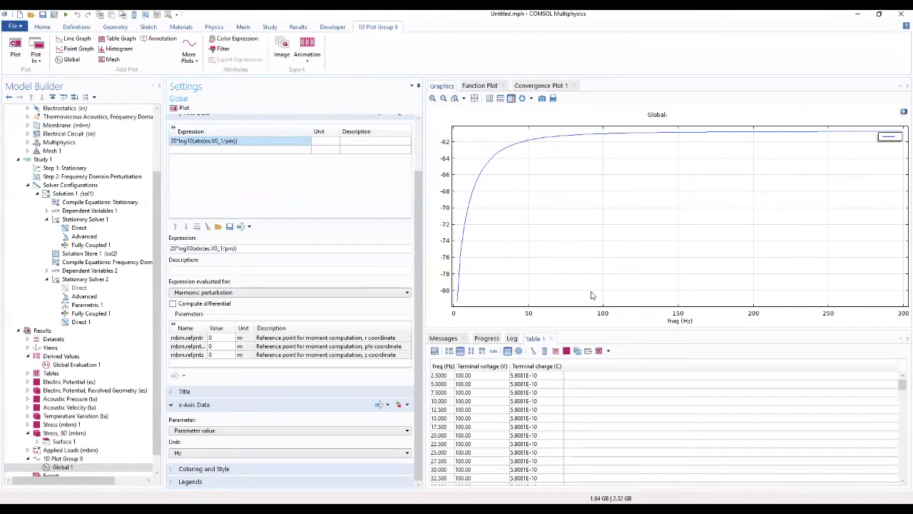
Step: Display the response curve with a logarithmic frequency axis and a linear y-axis
click(512, 99)
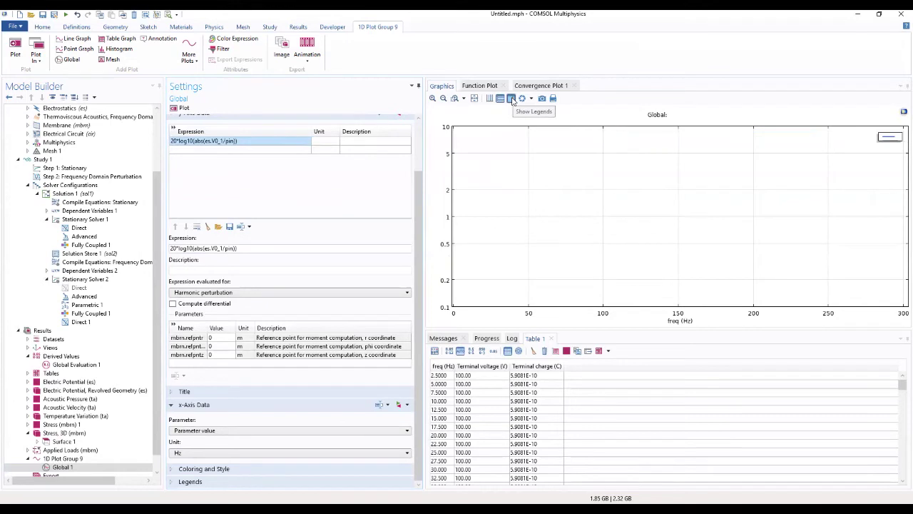
click(489, 99)
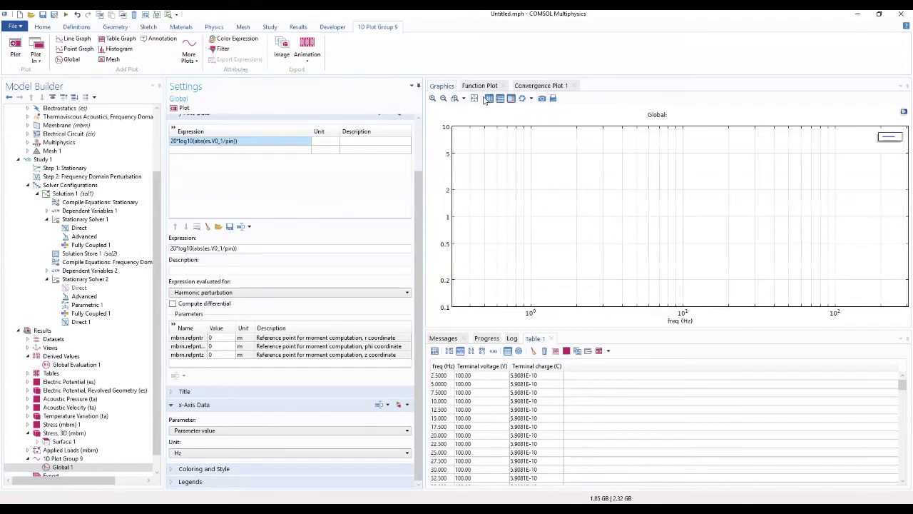
click(500, 99)
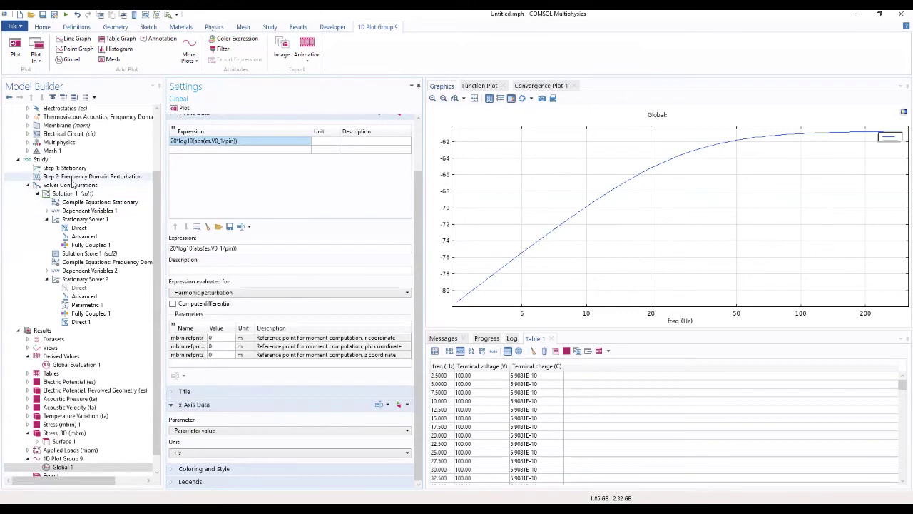
Step: Review the frequency range and physics selection of the Frequency Domain Perturbation study step
click(72, 180)
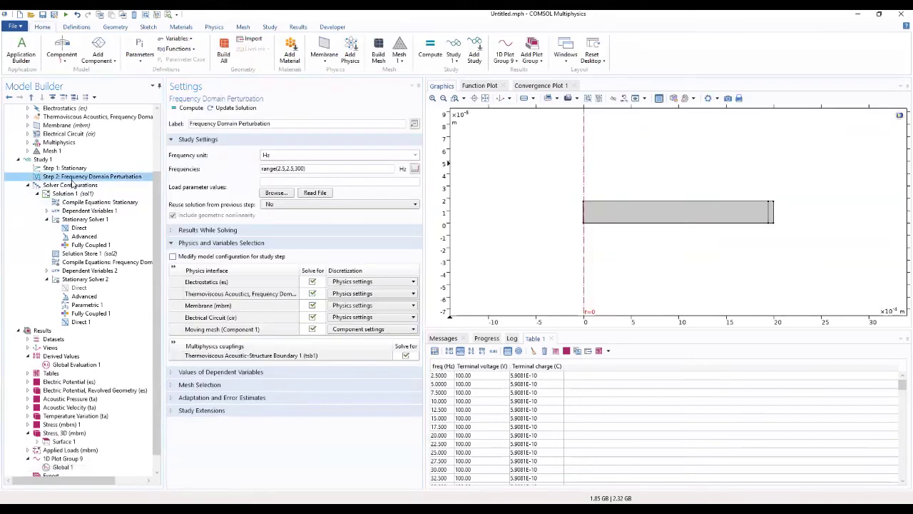
key(Up)
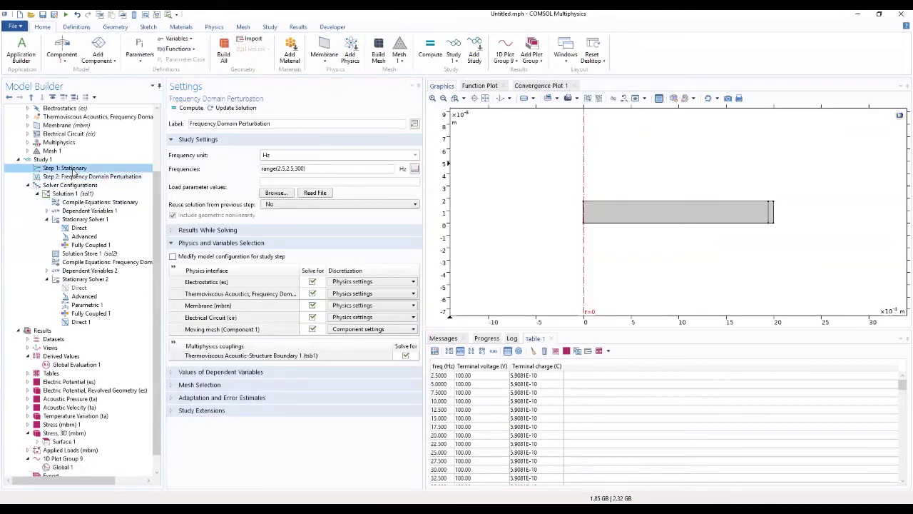
key(Down)
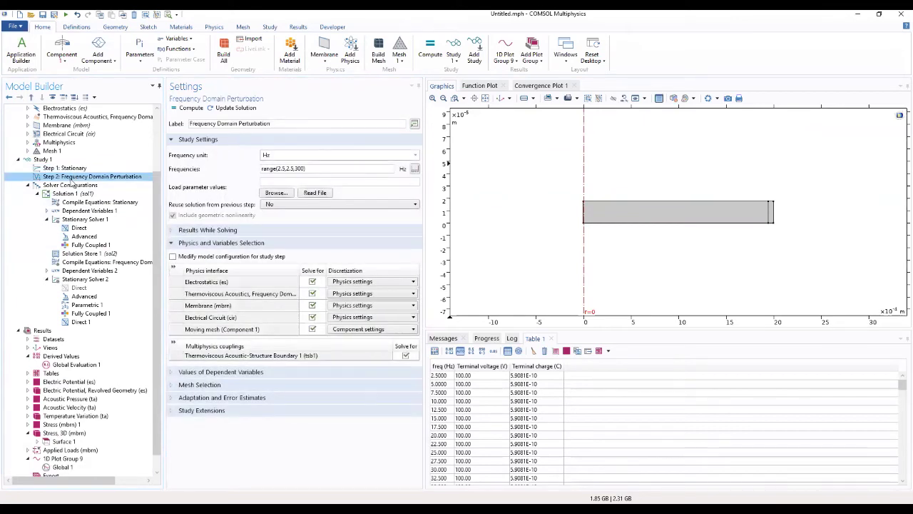
scroll(59, 326, down, 1)
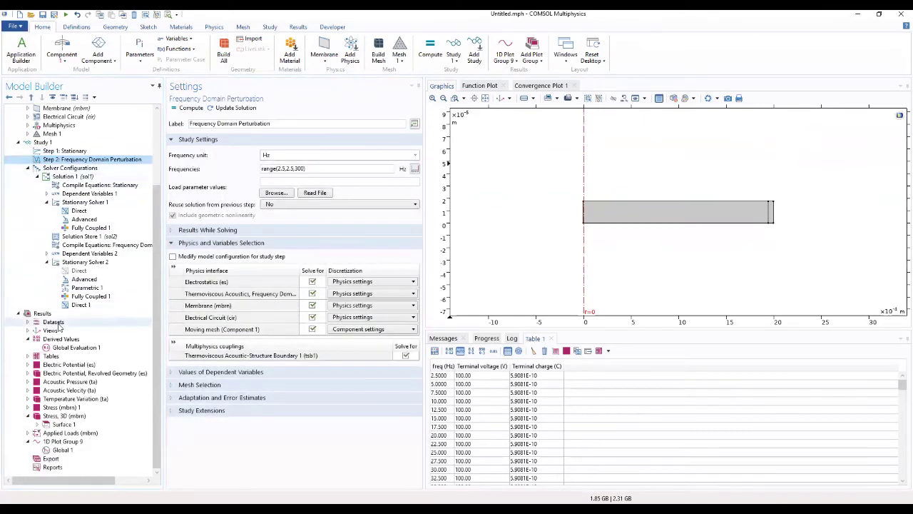
Step: View the electric potential and acoustic pressure result plots
click(68, 365)
click(77, 382)
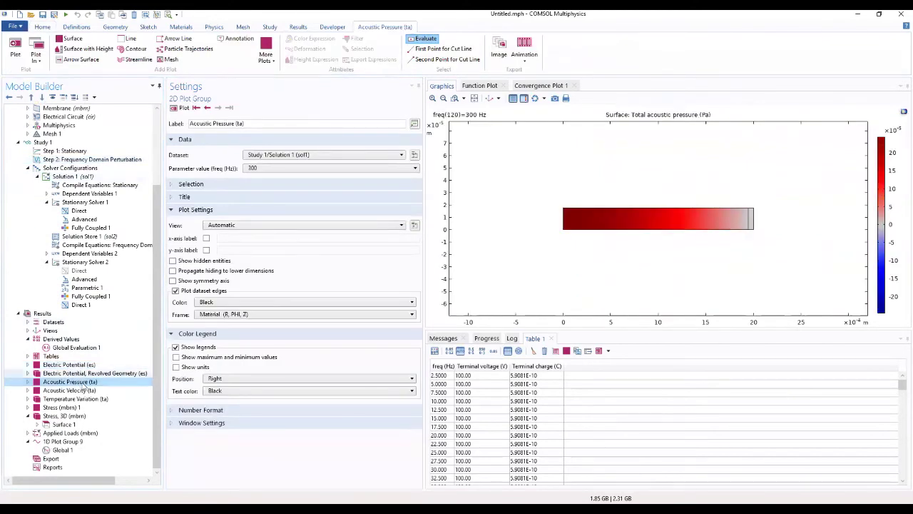
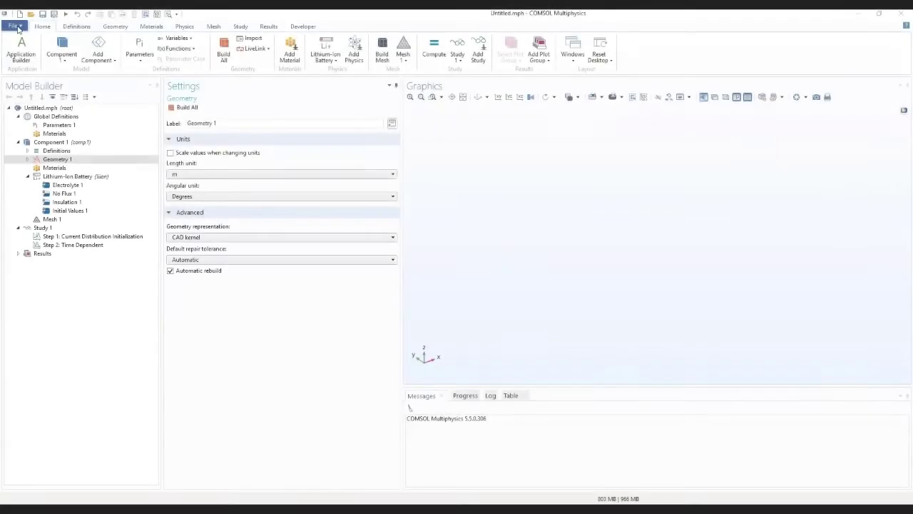
Step: Start a new model with the Model Wizard and choose 3D as the space dimension
click(13, 26)
click(24, 35)
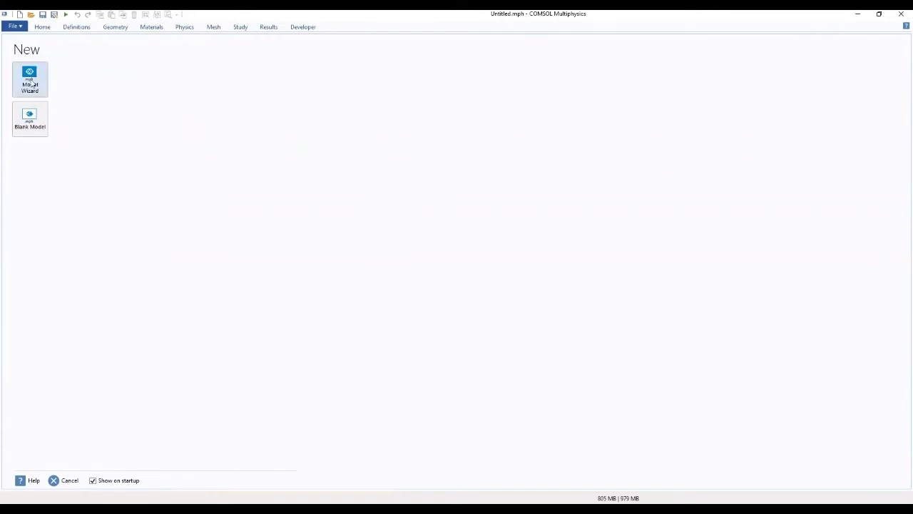
click(30, 82)
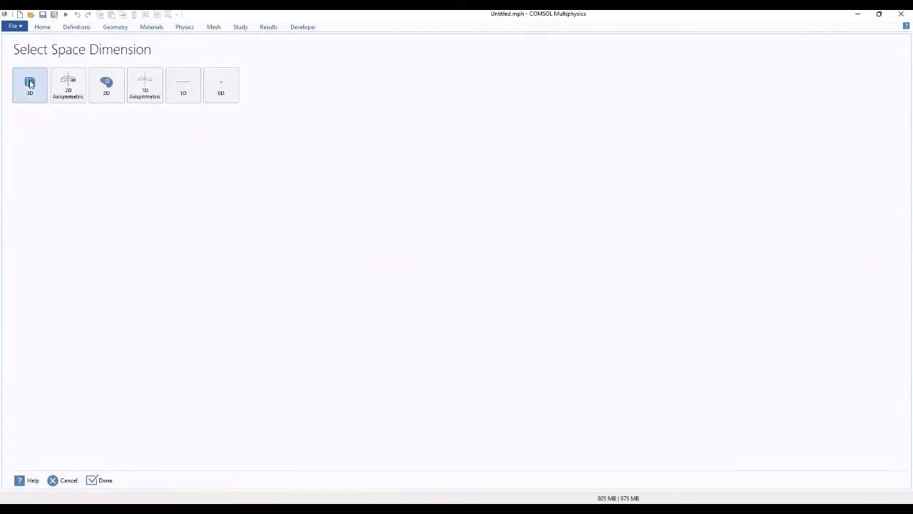
click(30, 83)
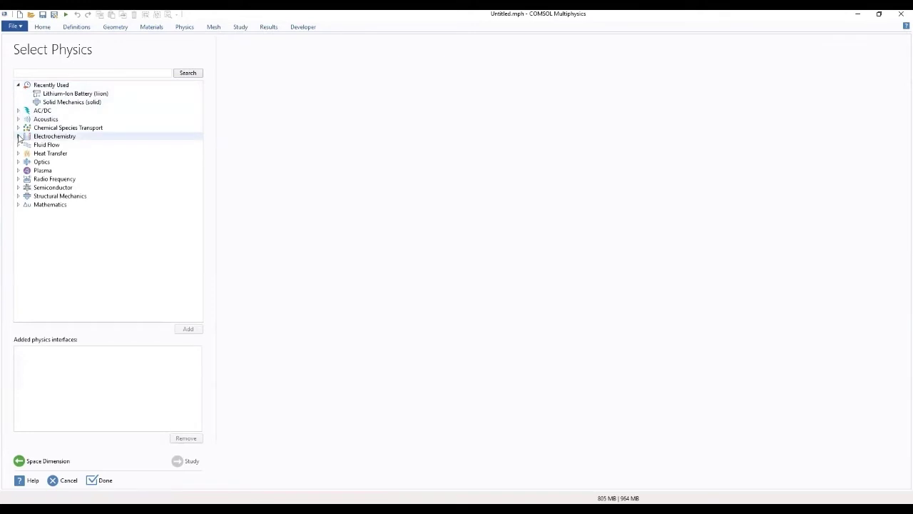
Step: Add the Lithium-Ion Battery (liion) interface from the electrochemistry battery interfaces to the new model
click(19, 137)
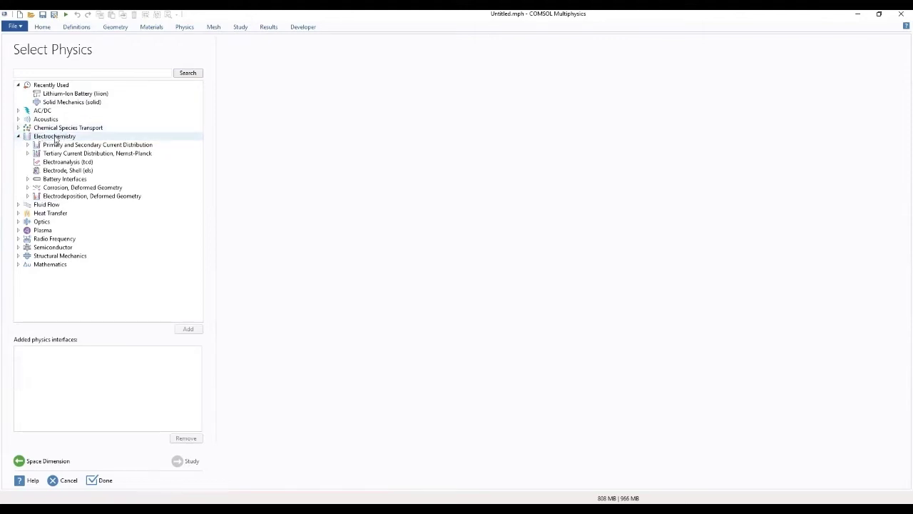
click(27, 180)
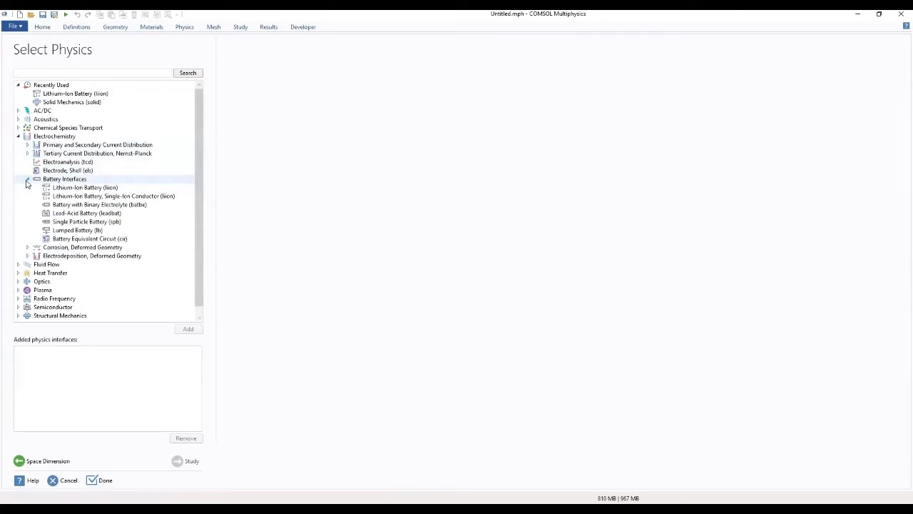
click(61, 189)
double_click(61, 189)
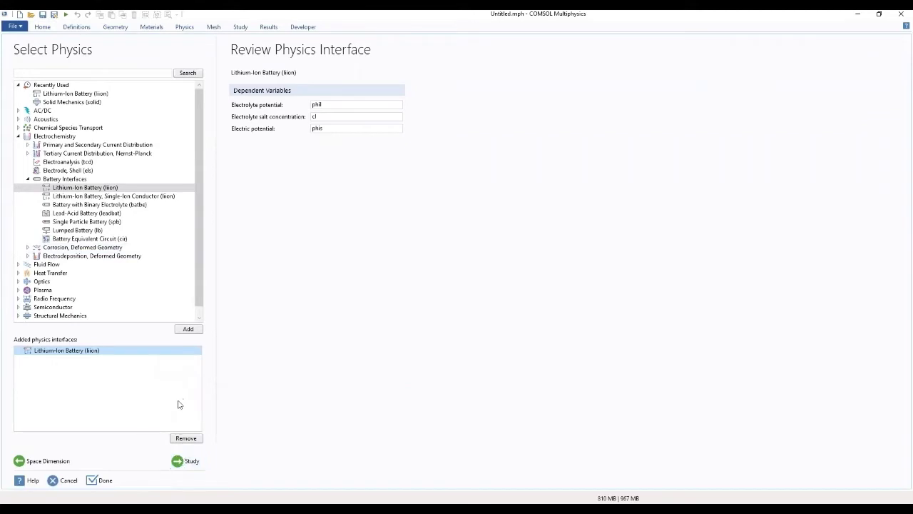
Step: Choose the preset Time Dependent with Initialization study and finish the model setup
click(182, 462)
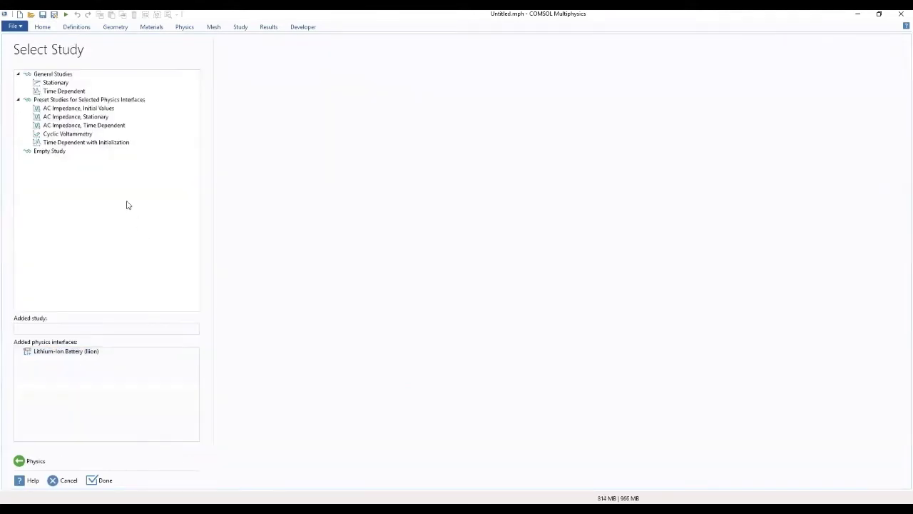
click(81, 145)
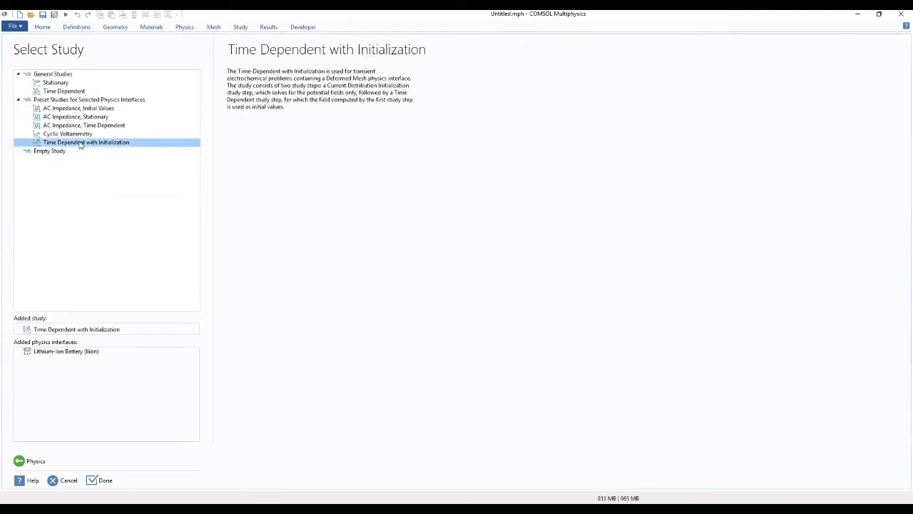
click(91, 481)
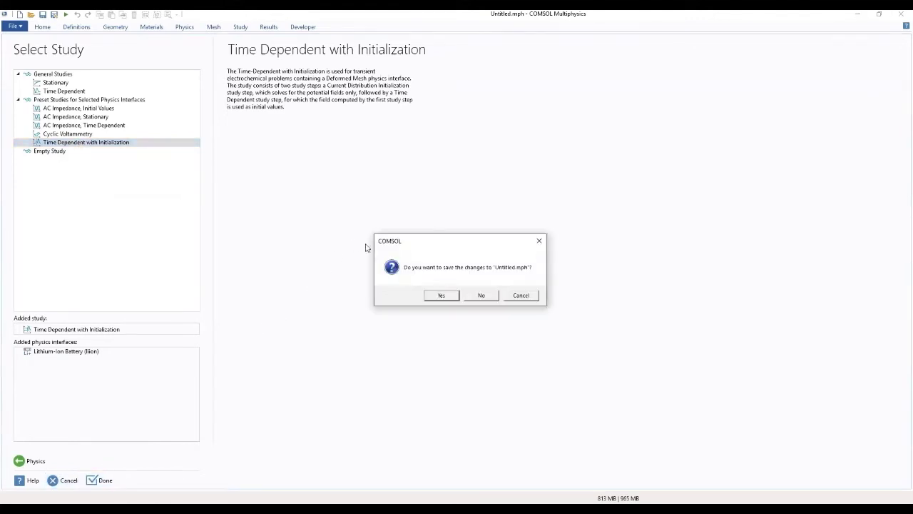
Step: Save the changes to the previous untitled model under the file name work
click(441, 299)
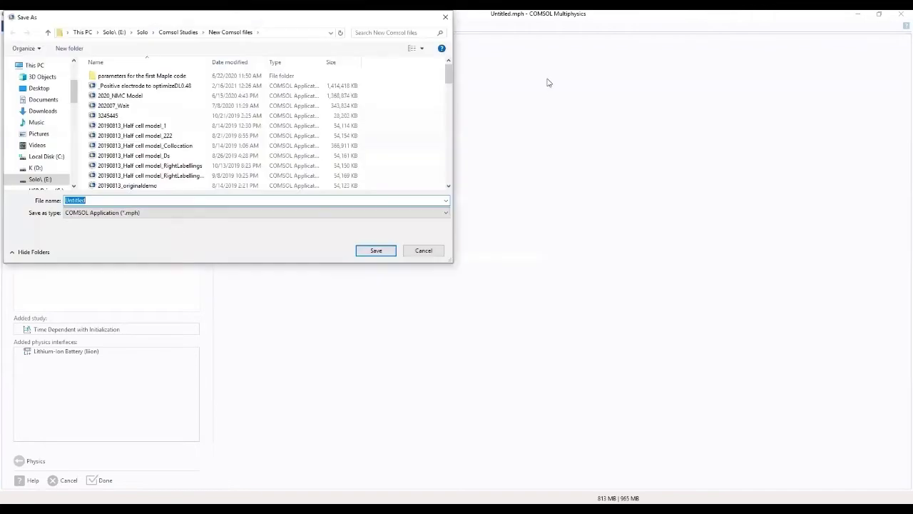
text(work)
key(Return)
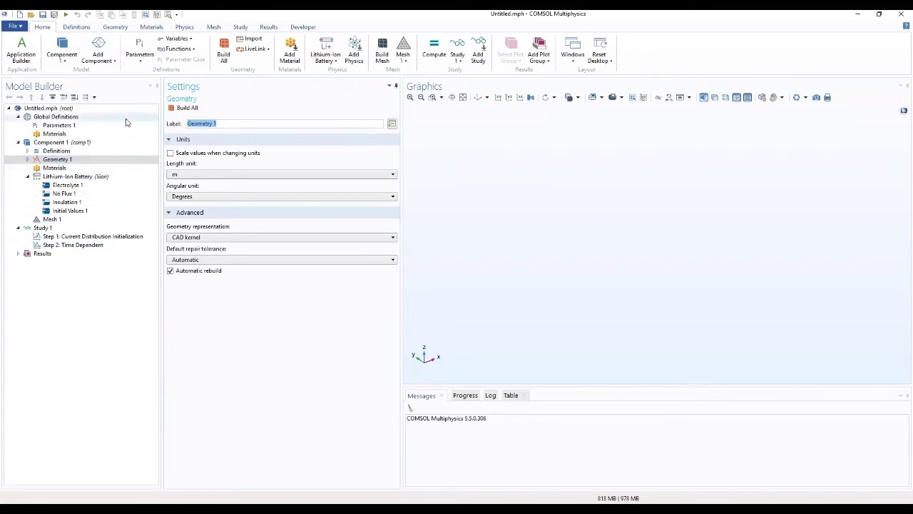
click(80, 29)
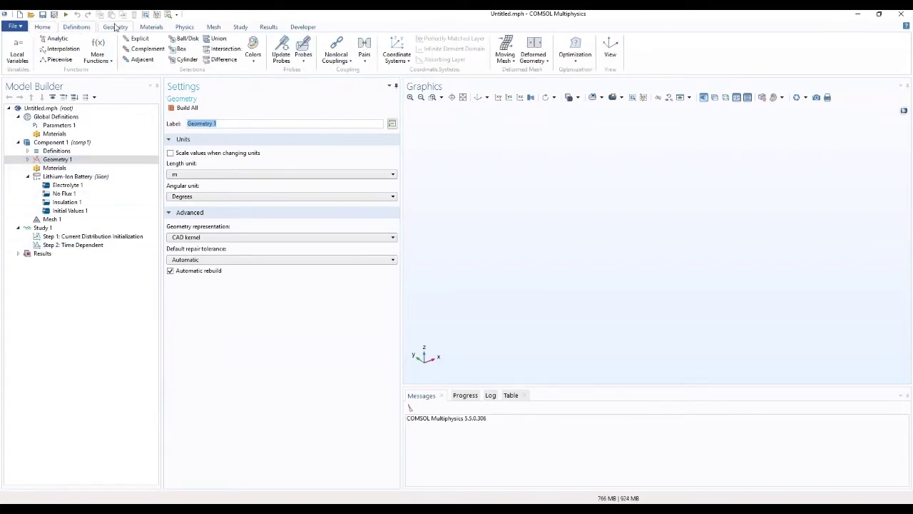
click(114, 27)
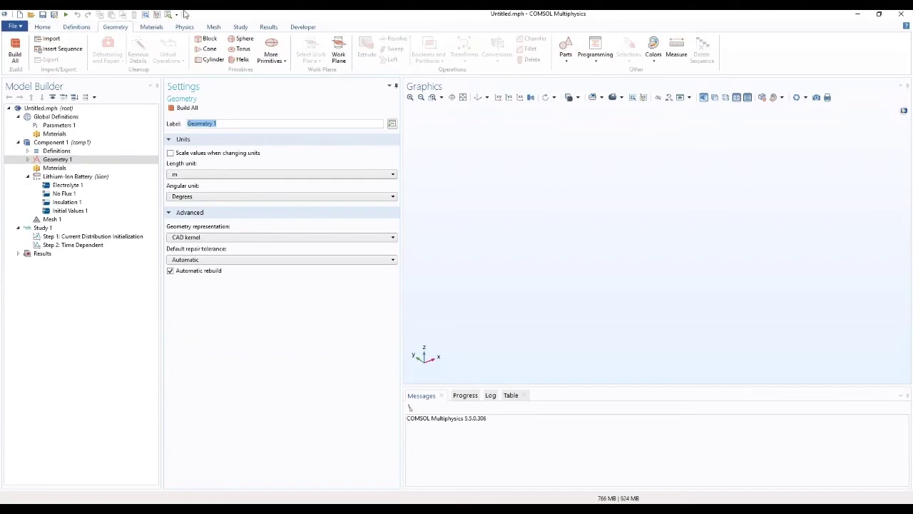
click(153, 27)
click(185, 27)
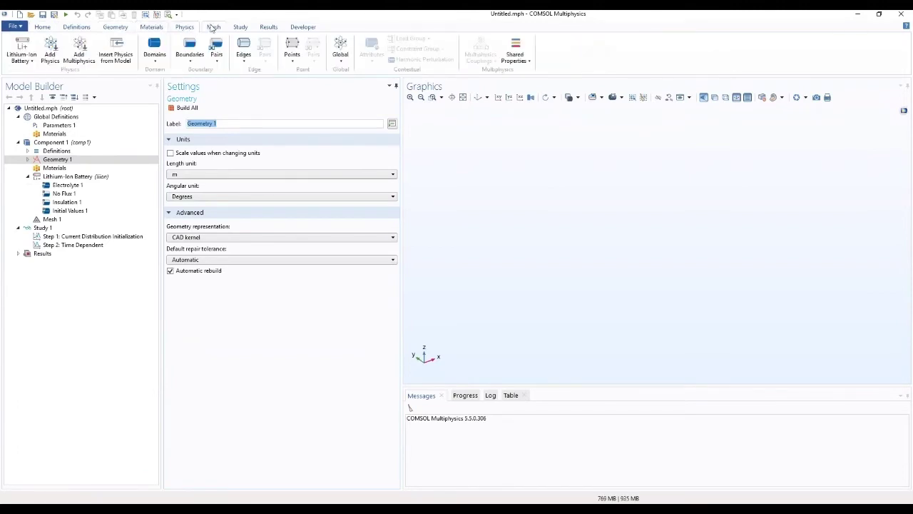
click(212, 28)
click(268, 27)
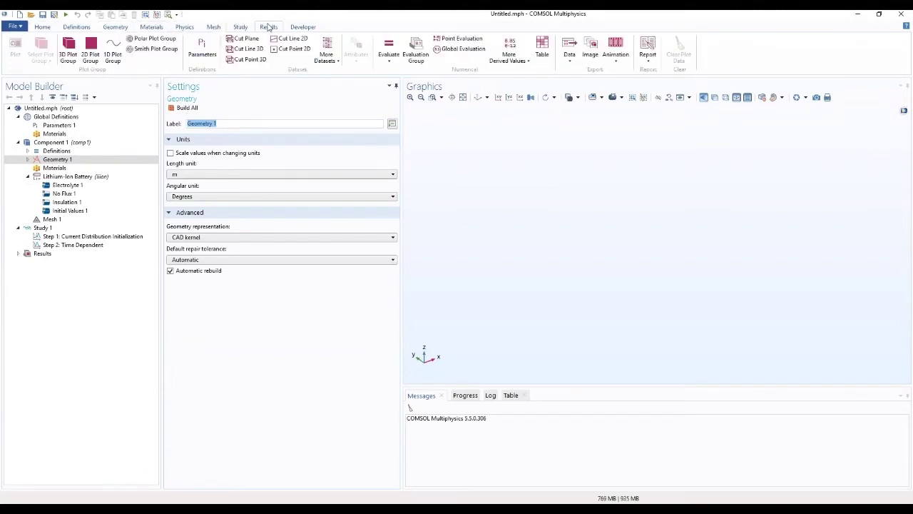
click(64, 160)
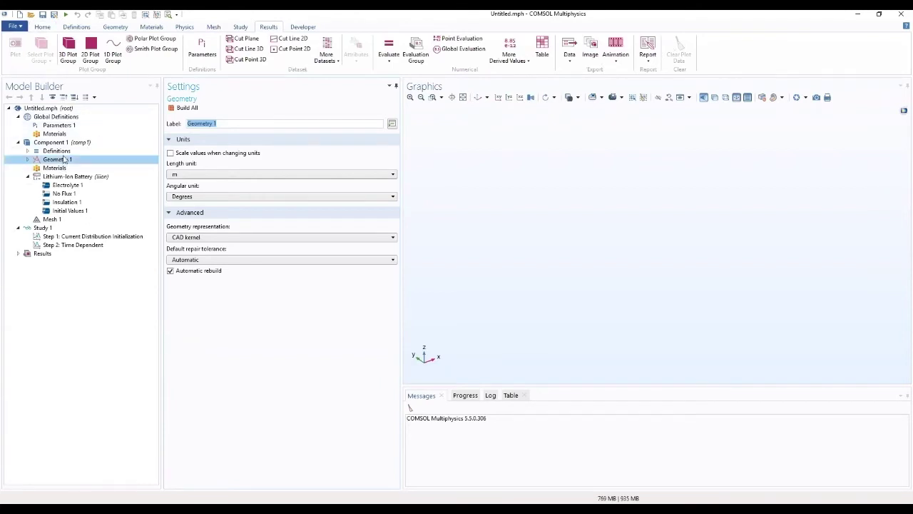
Step: For Parameters 1, start loading from file and browse to COMSOL55's Multiphysics\applications\Batteries_and_Fuel_Cells_Module\Batteries_Lithium-Ion folder under C:\Program Files\COMSOL
click(60, 126)
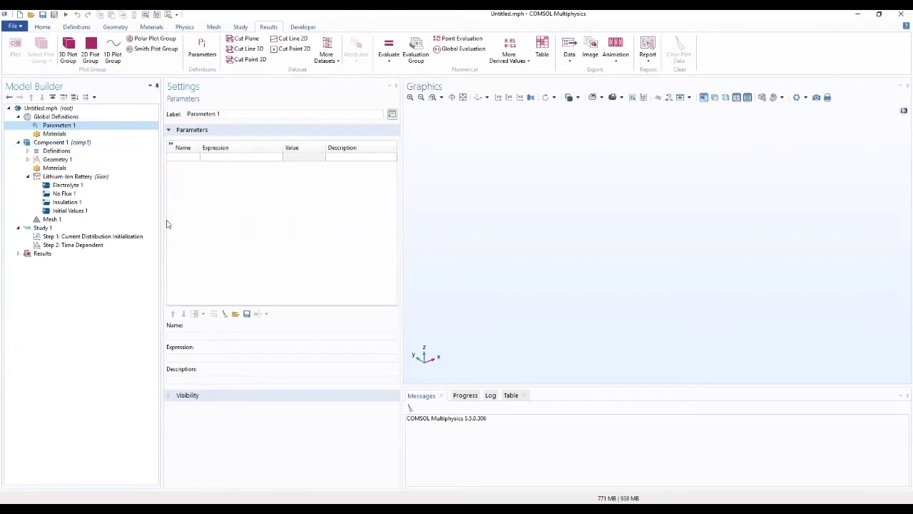
click(236, 316)
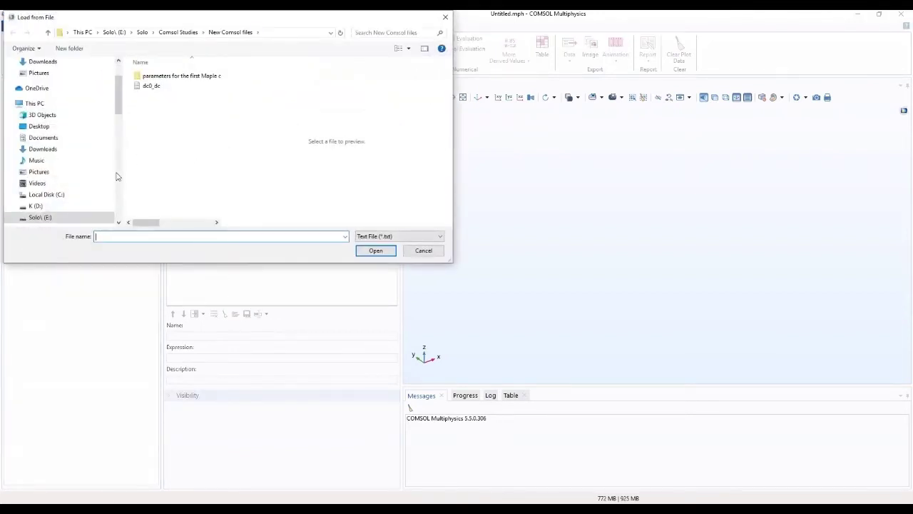
click(55, 195)
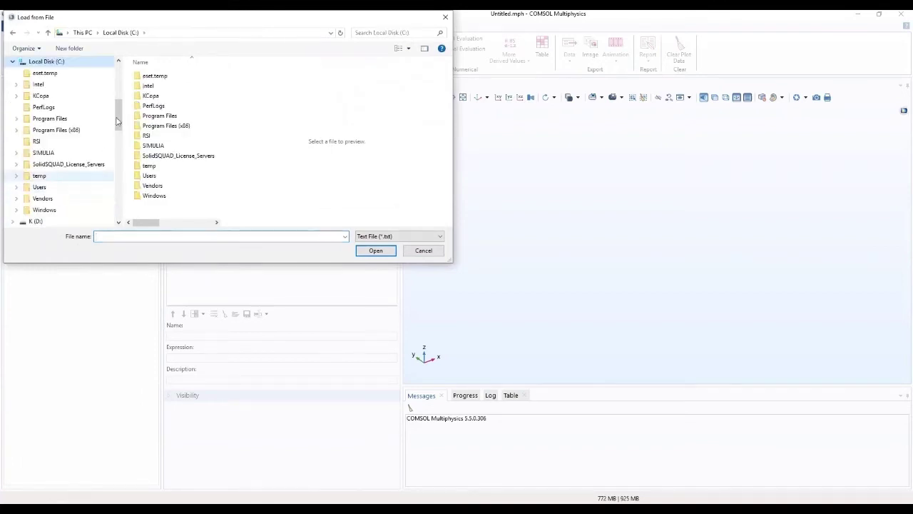
click(48, 119)
scroll(163, 91, down, 1)
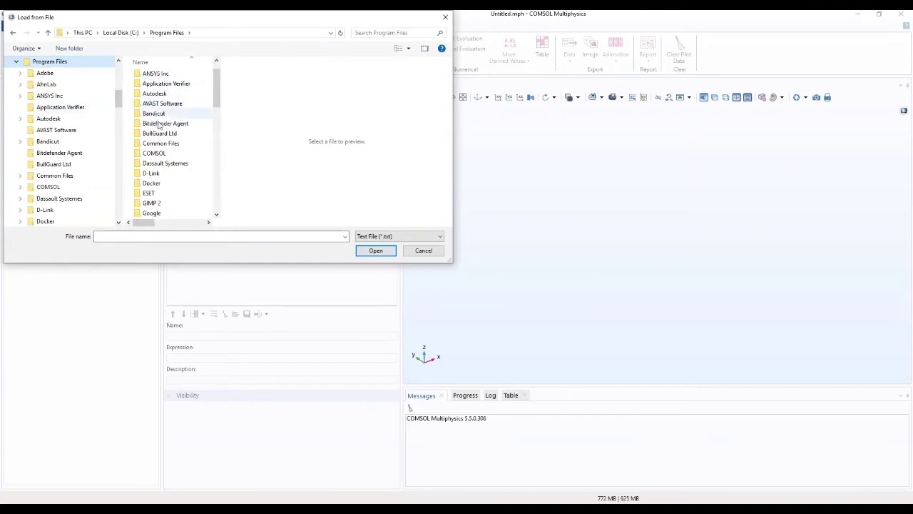
double_click(151, 150)
double_click(161, 85)
double_click(160, 77)
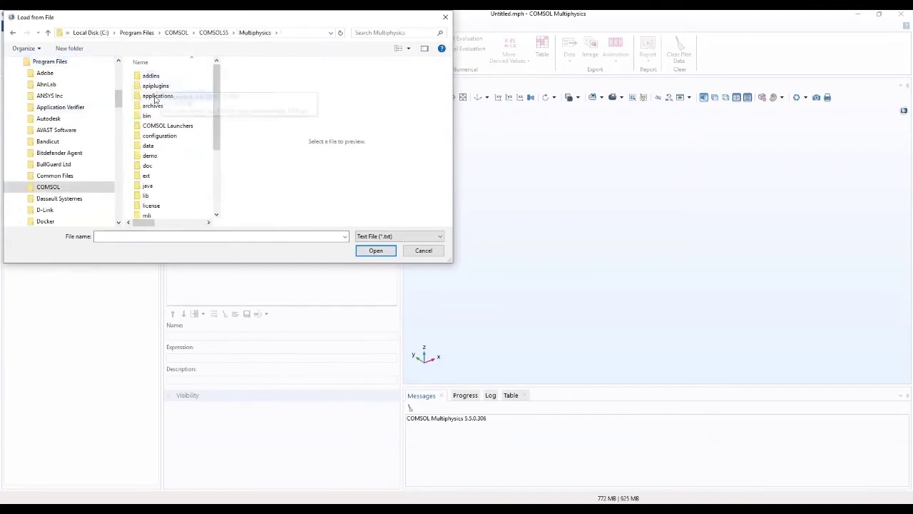
double_click(156, 97)
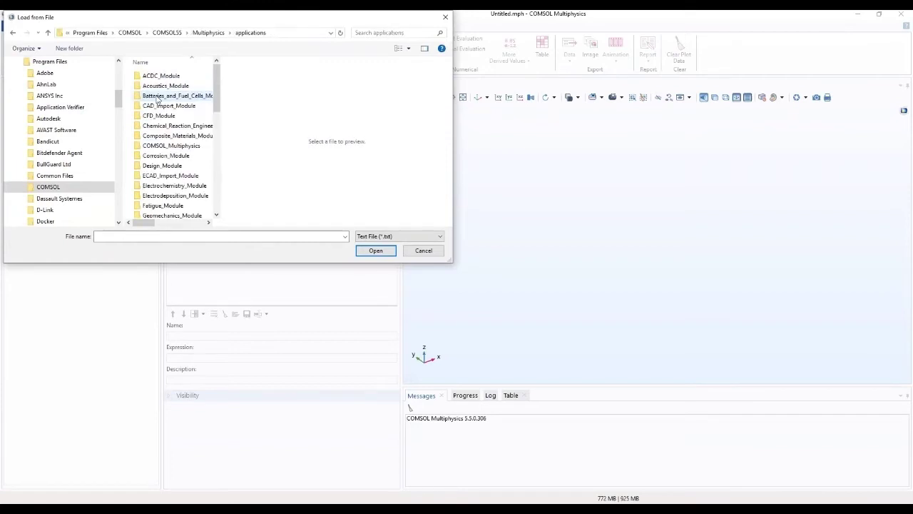
double_click(193, 98)
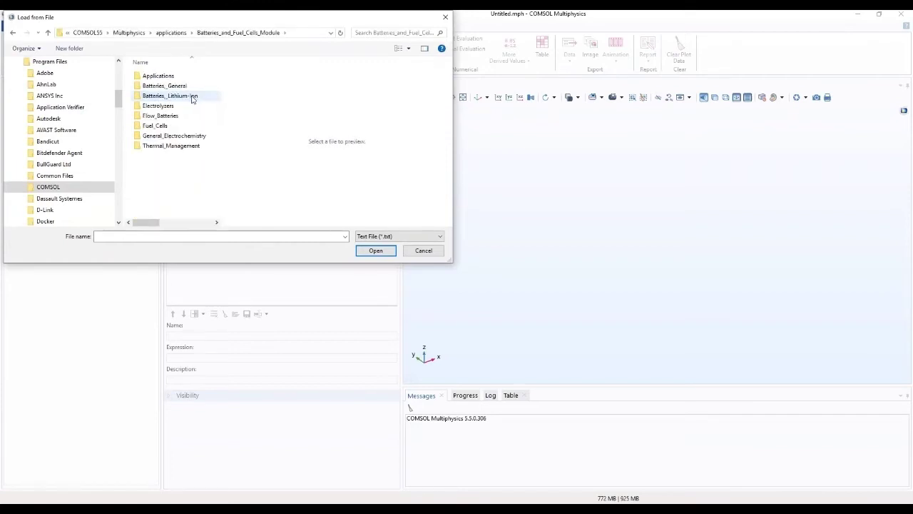
double_click(179, 98)
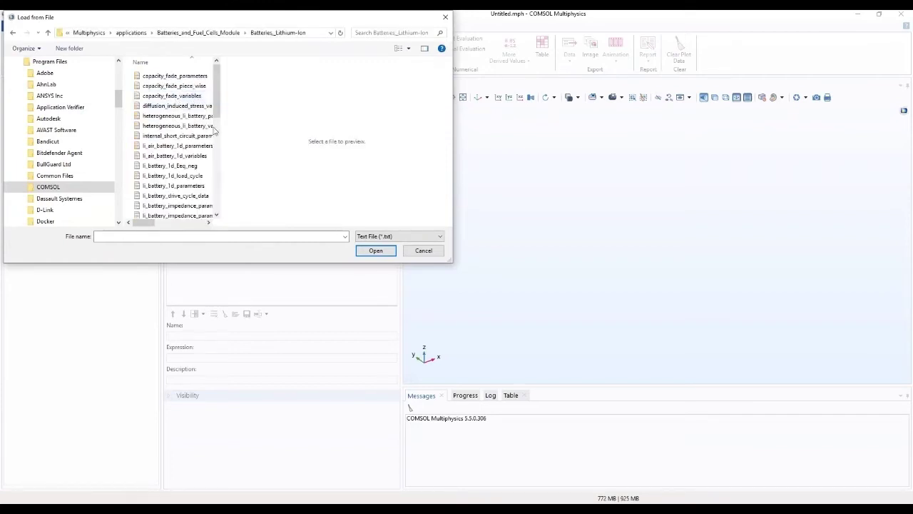
Step: Load the text file that defines the battery cell, tab and electrode parameters into Parameters 1
drag(221, 135, 397, 95)
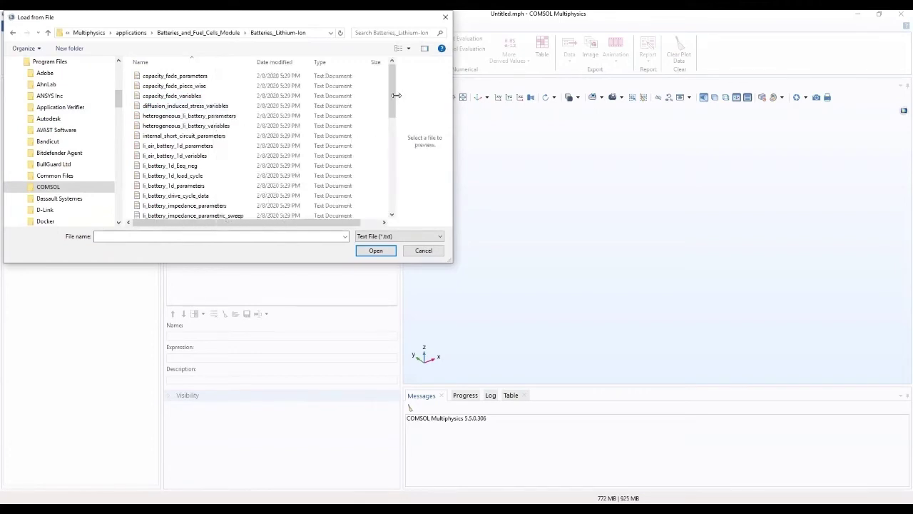
scroll(246, 137, down, 5)
scroll(214, 179, down, 1)
double_click(187, 212)
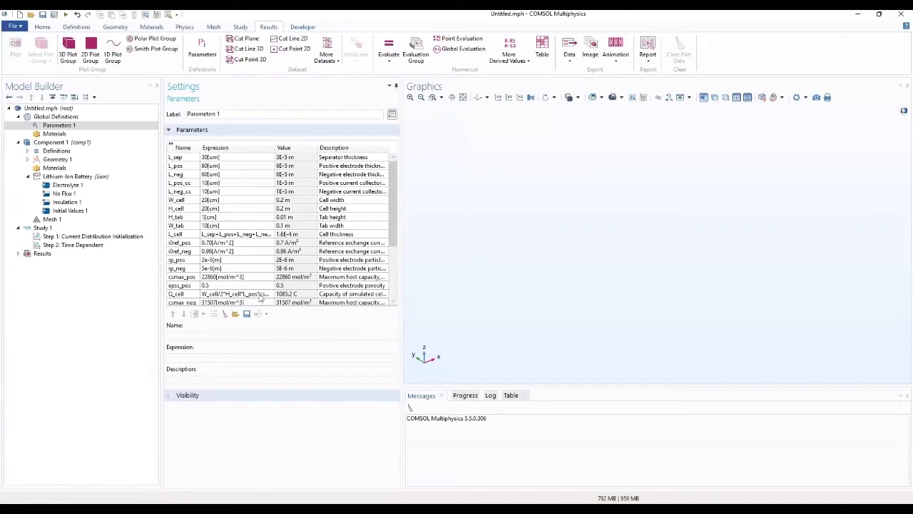
Step: Enlarge the parameter table and examine the loaded cell dimensions, electrode properties, state-of-charge and C-rate parameters
drag(263, 305, 247, 335)
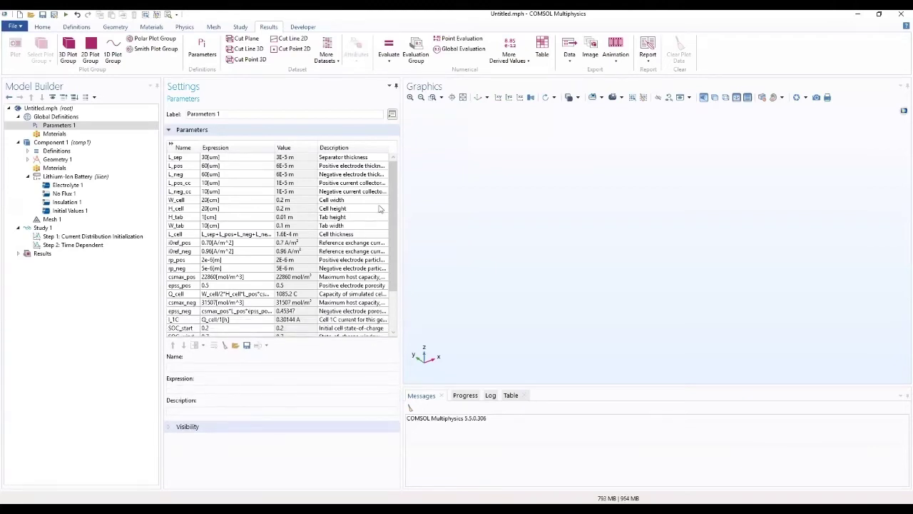
drag(392, 207, 372, 296)
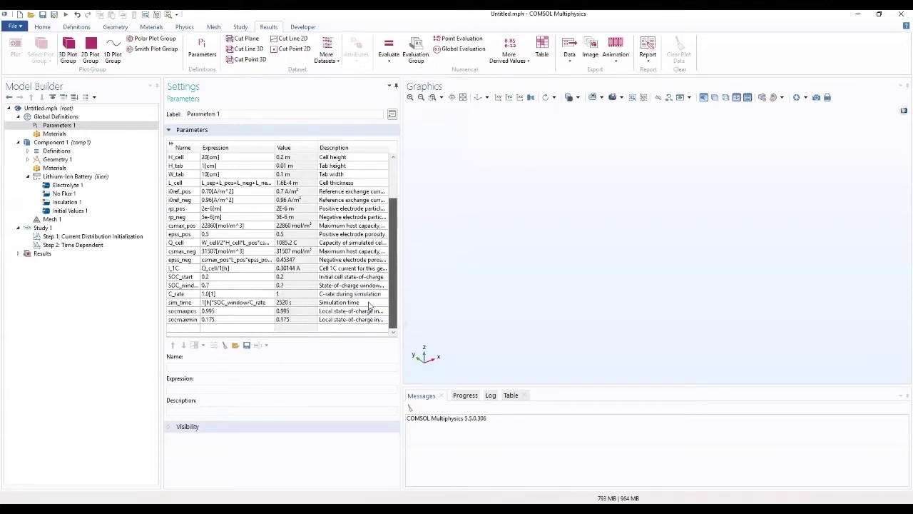
scroll(390, 221, up, 2)
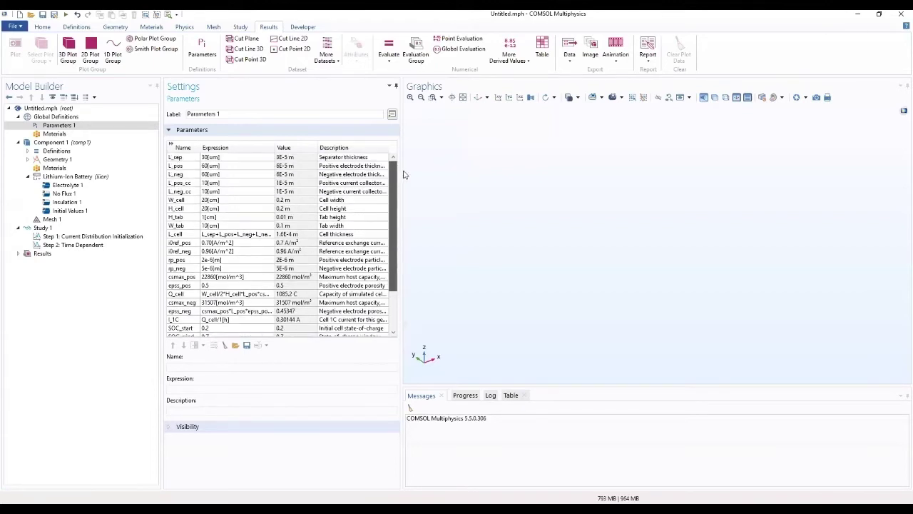
drag(396, 212, 388, 247)
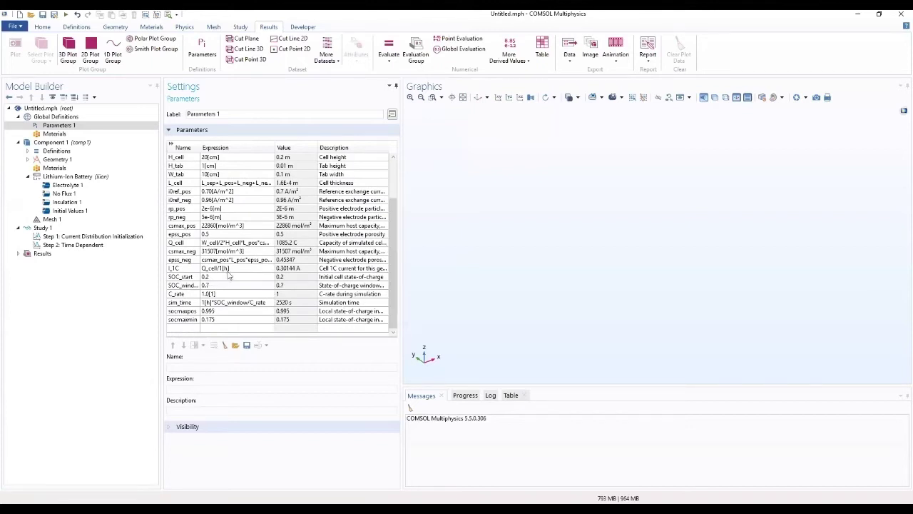
drag(393, 271, 395, 241)
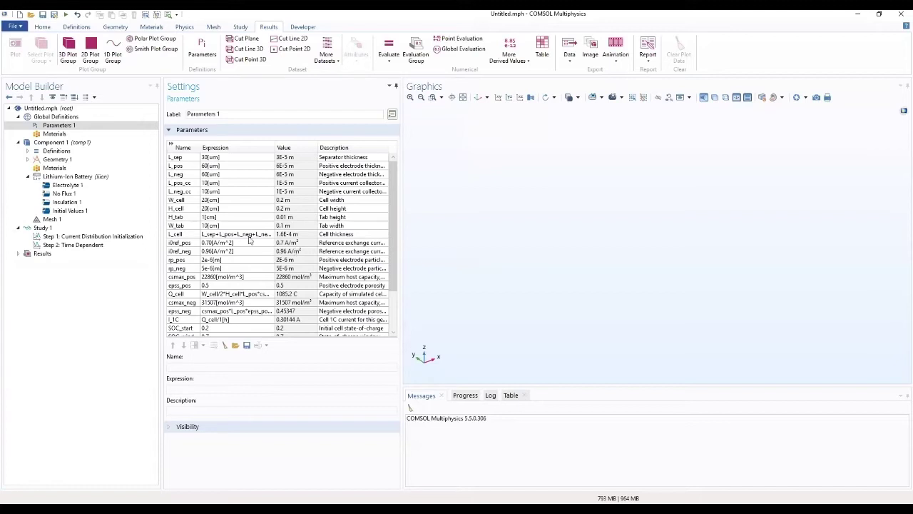
drag(393, 214, 405, 175)
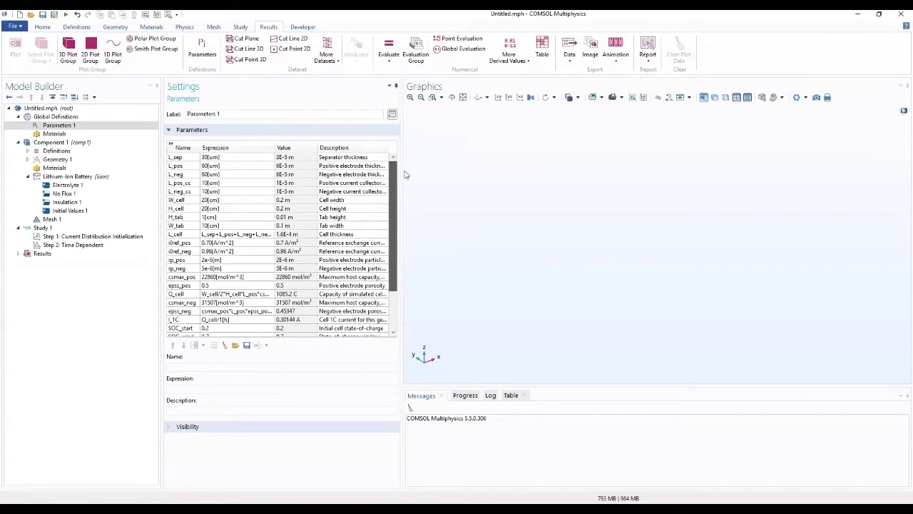
scroll(379, 243, down, 2)
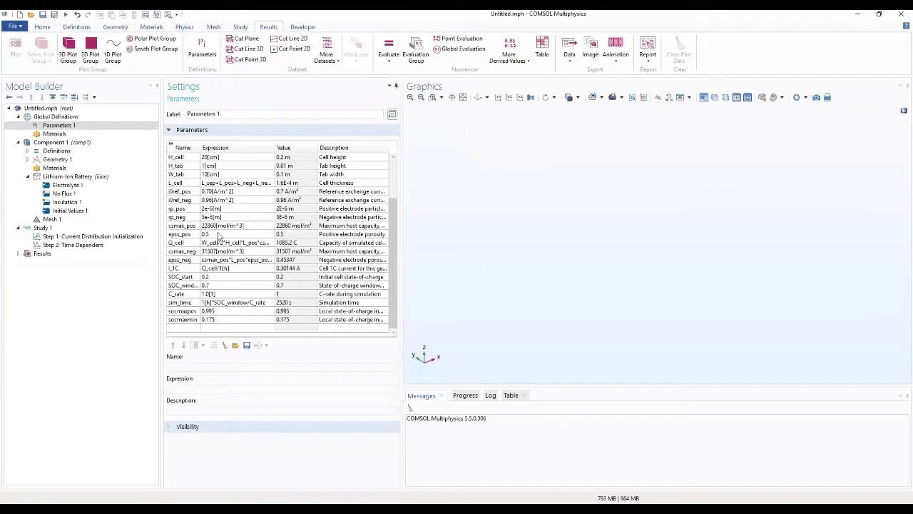
Step: Add a work plane to Geometry 1 on the xy-plane at z-coordinate 0
click(62, 161)
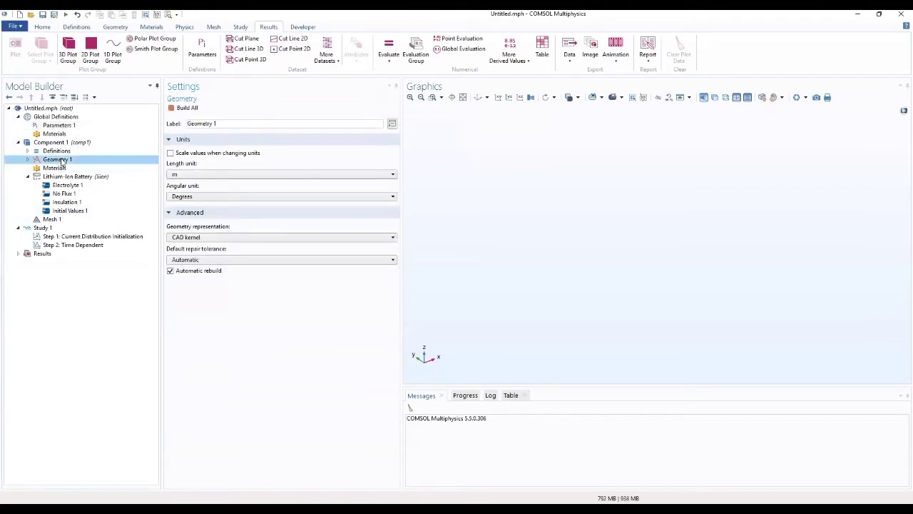
right_click(63, 161)
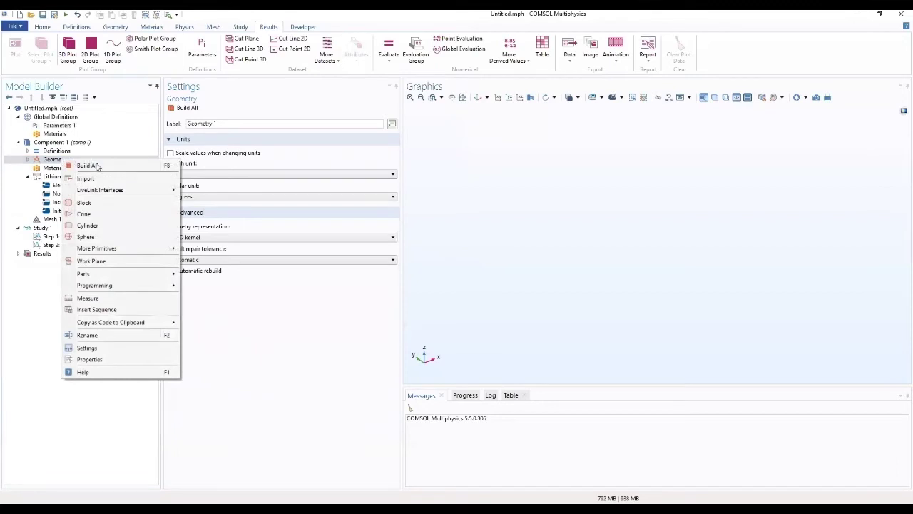
click(91, 261)
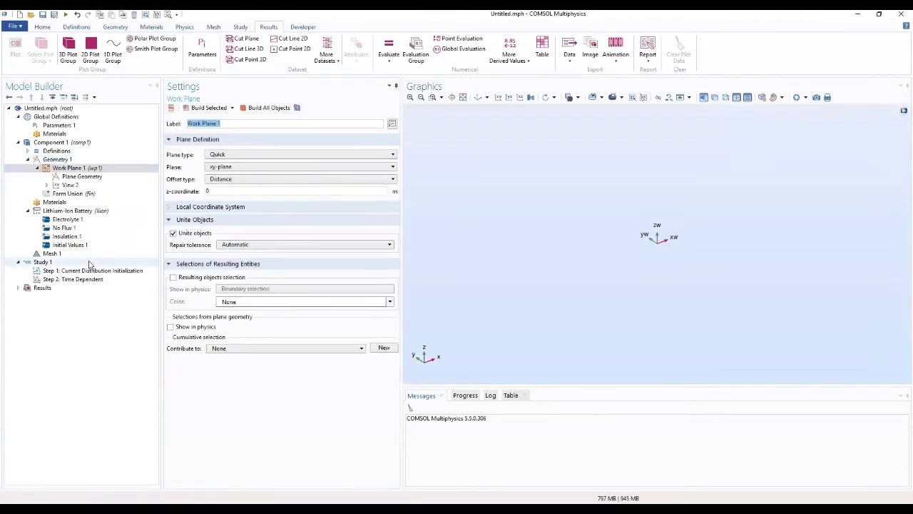
click(78, 169)
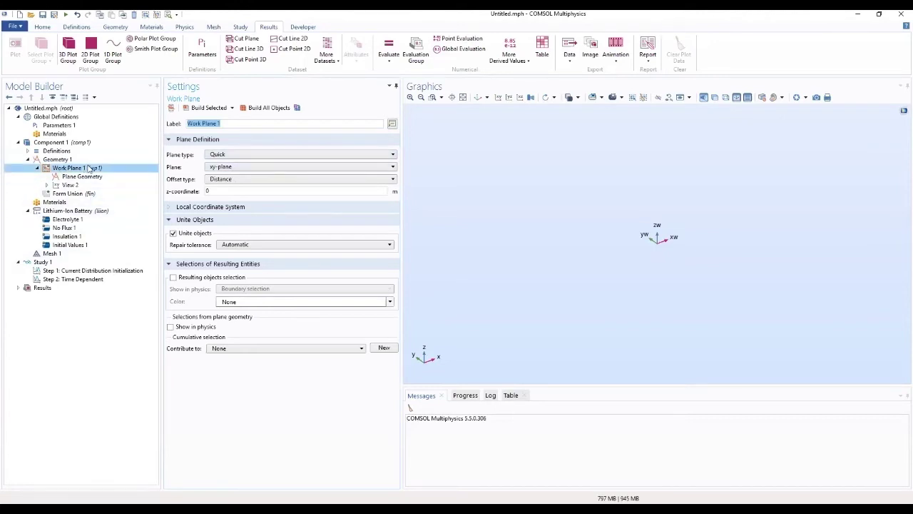
click(237, 123)
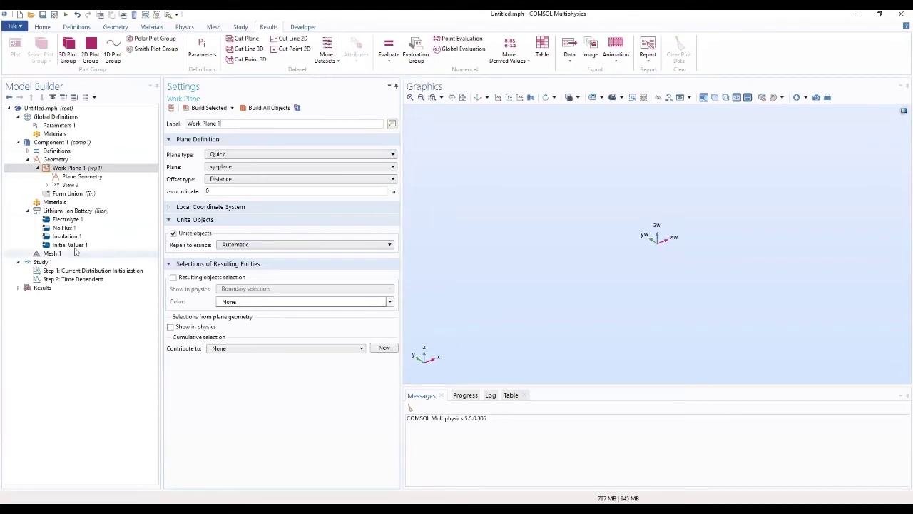
Step: In the work plane's plane geometry, build a solid rectangle with width W_cell/2 and height H_cell
click(65, 179)
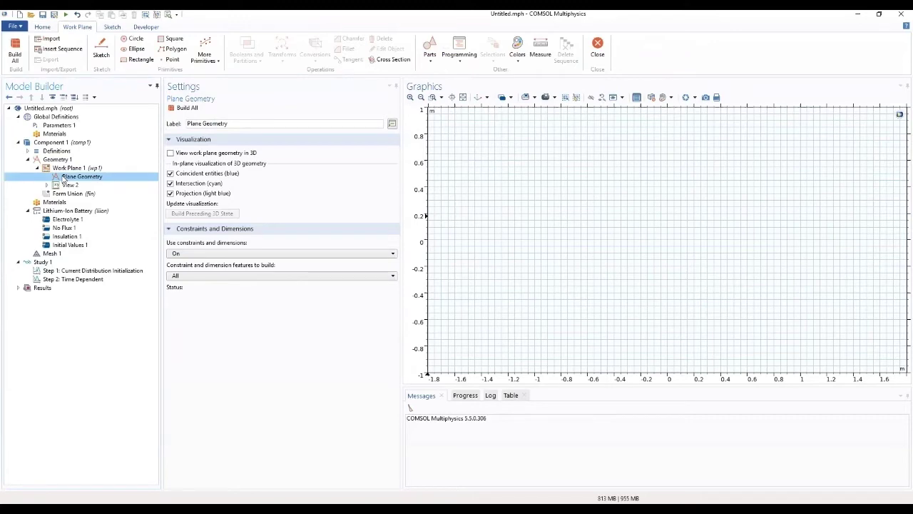
right_click(64, 177)
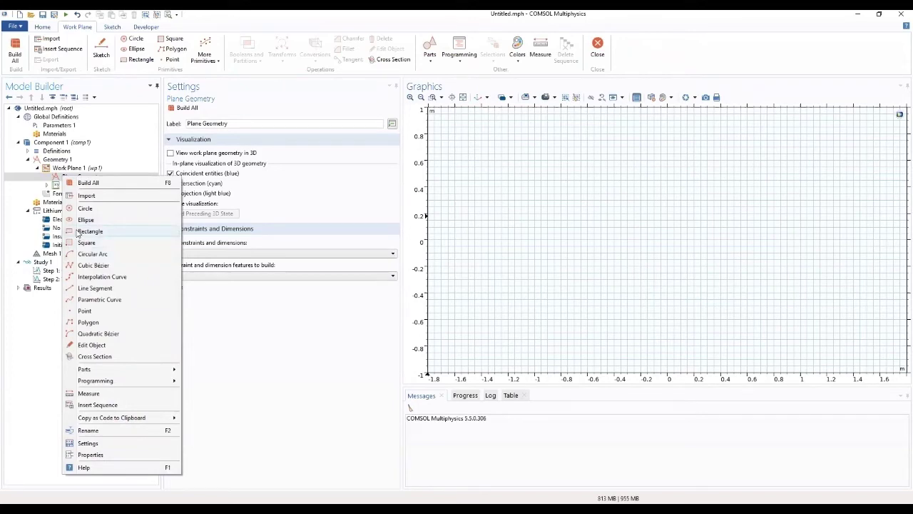
click(77, 231)
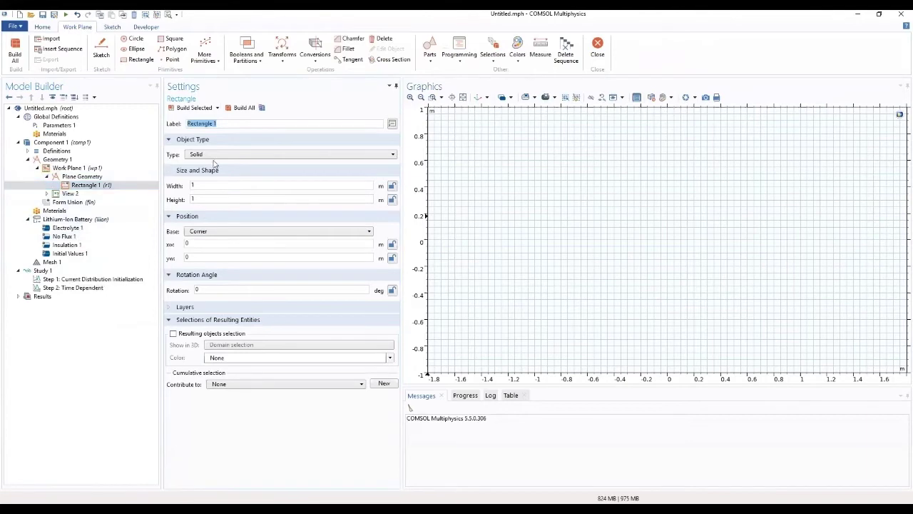
click(212, 185)
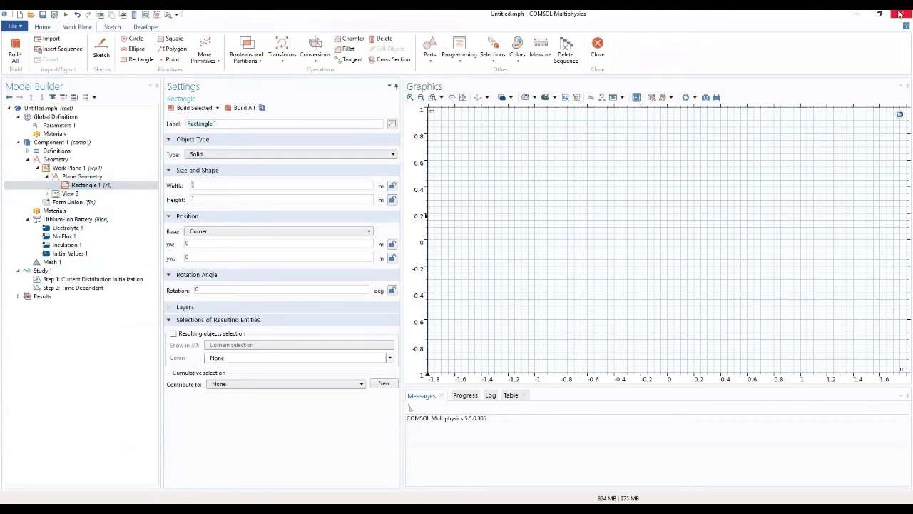
text(W_cell/2)
key(Tab)
text(H_ce)
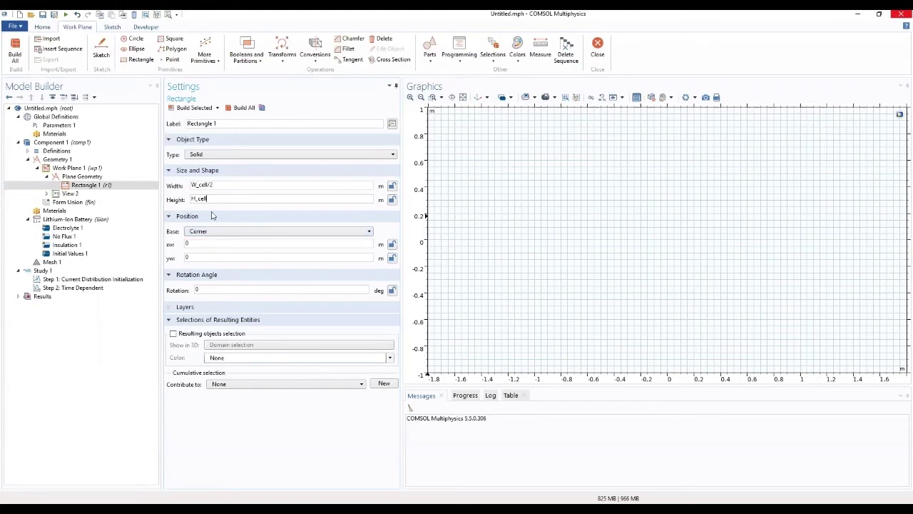
click(184, 110)
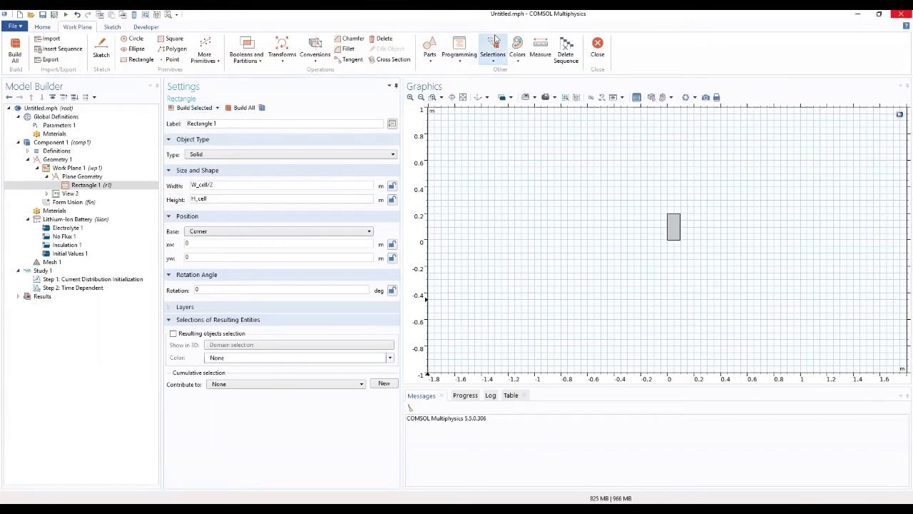
click(463, 98)
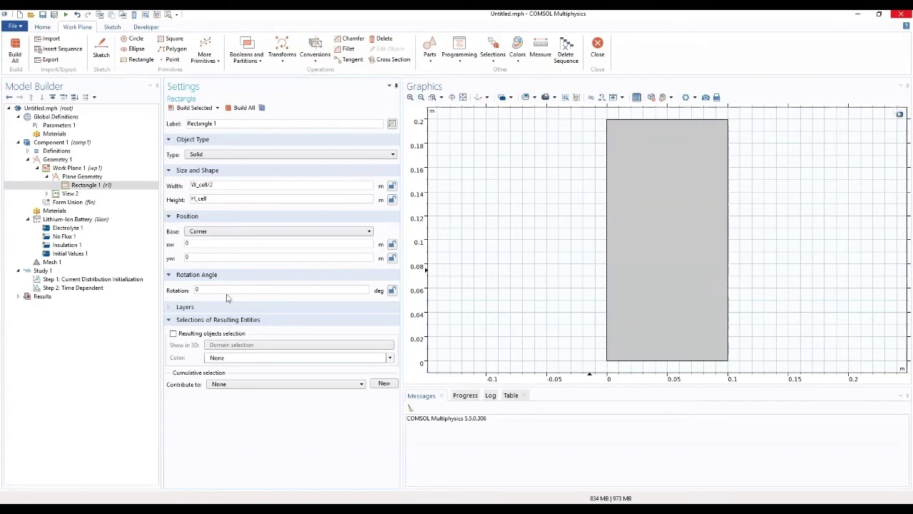
Step: Check the rectangle's width expression against the cell width defined in Parameters 1
click(209, 187)
text(/2)
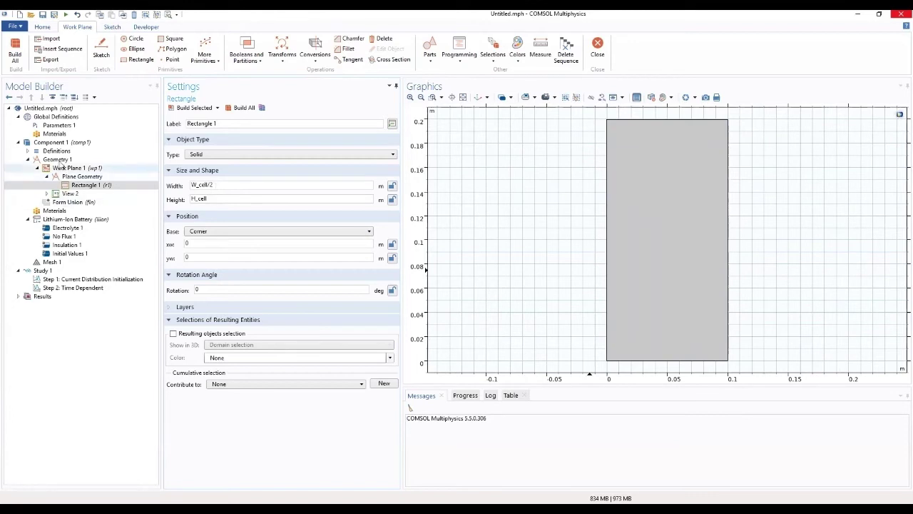
click(58, 126)
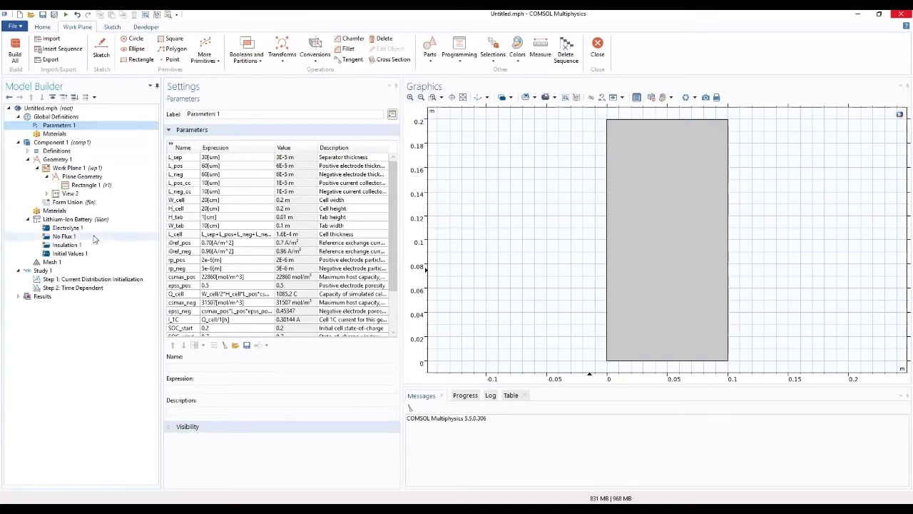
click(86, 185)
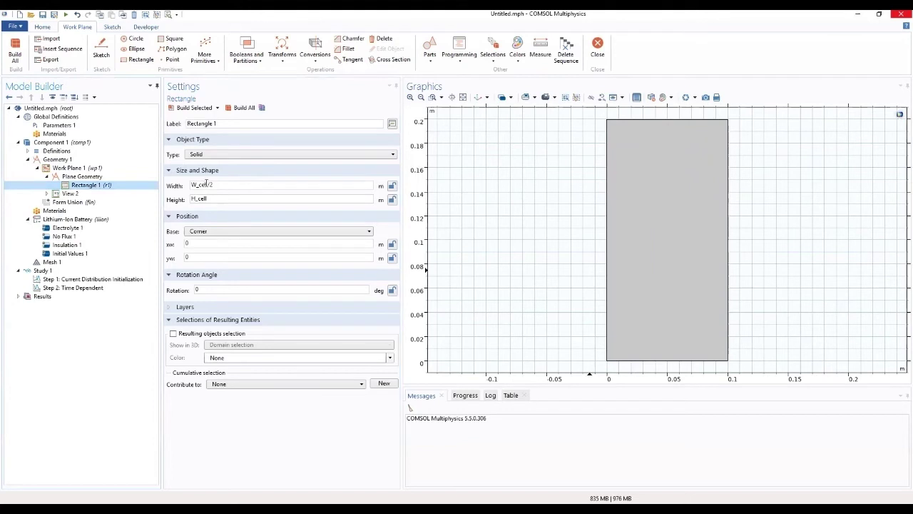
Step: Add an Extrude of Work Plane 1 to Geometry 1 and set its first distance to L_neg_cc/2
click(59, 160)
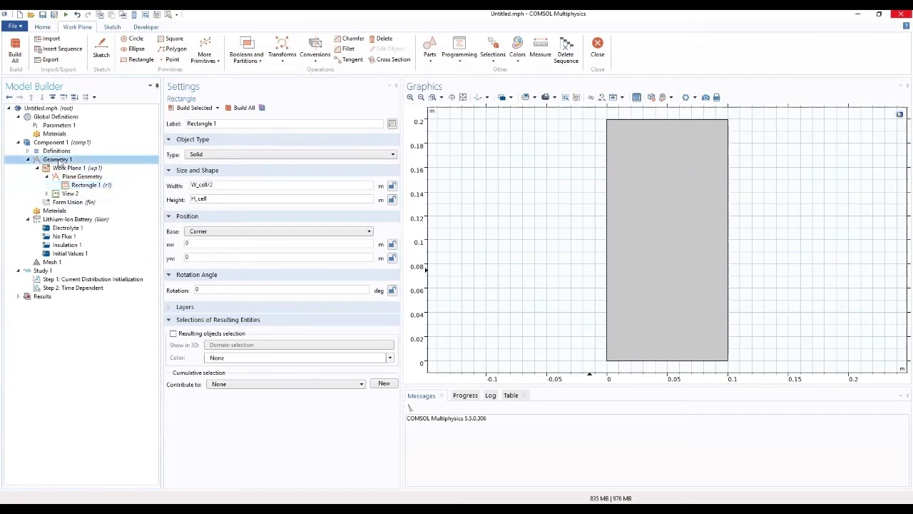
right_click(58, 161)
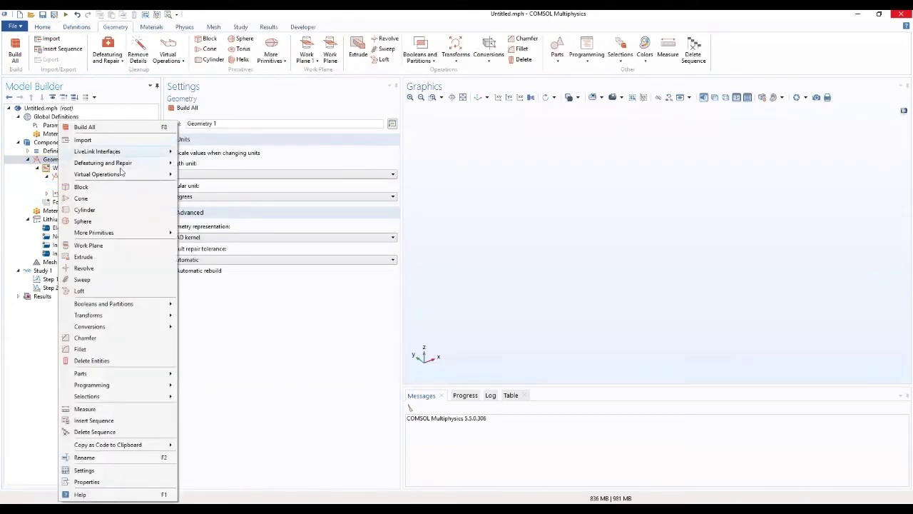
click(99, 261)
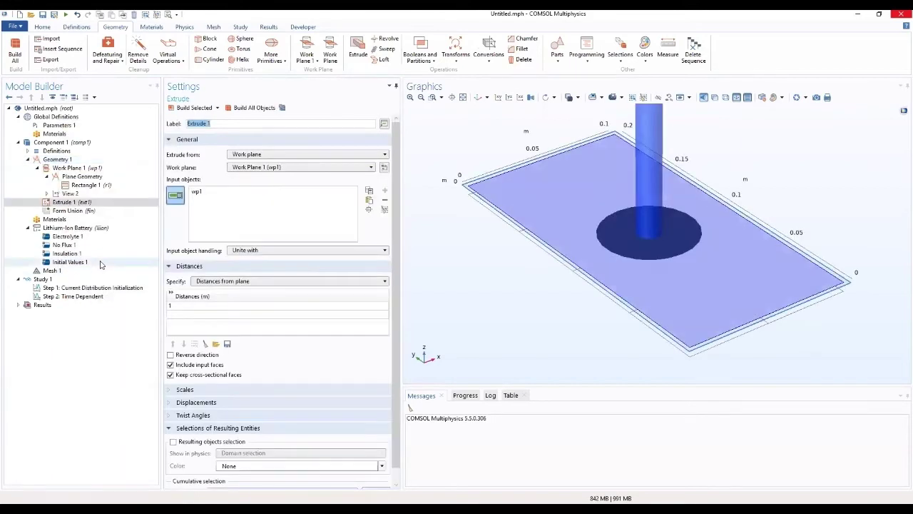
click(462, 98)
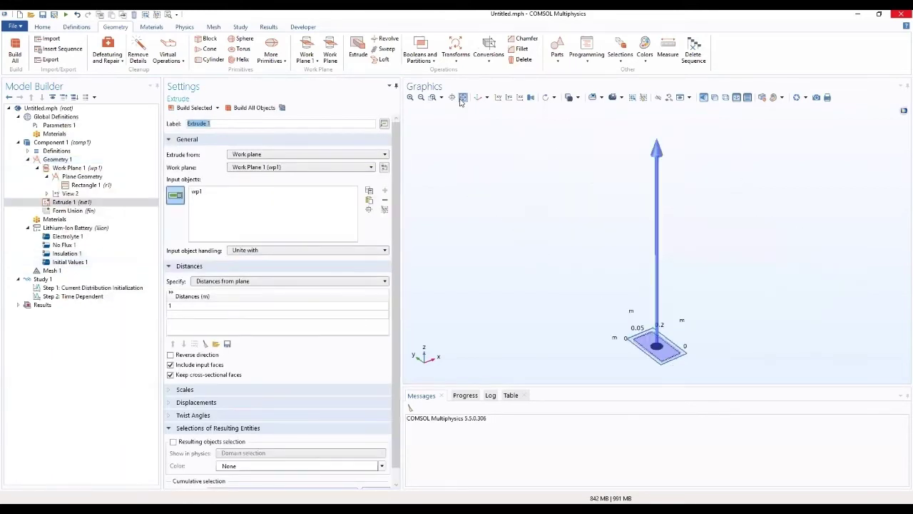
click(452, 97)
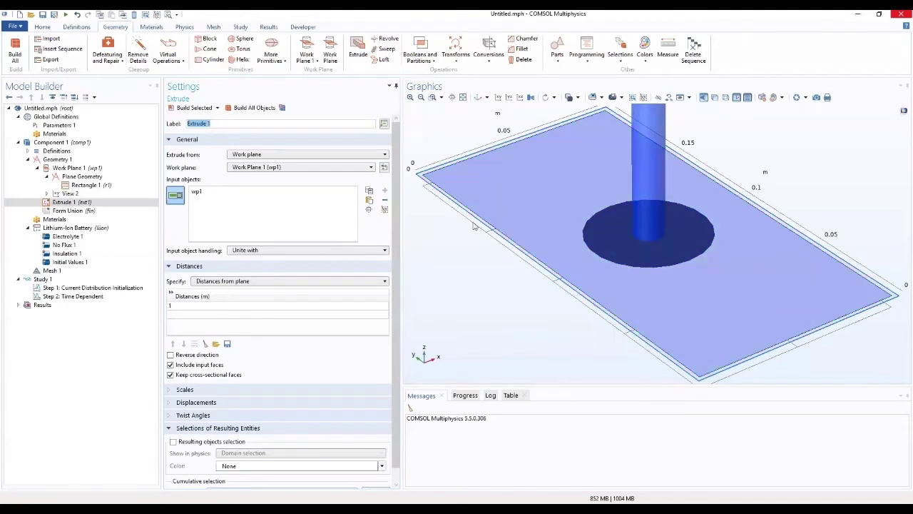
click(192, 306)
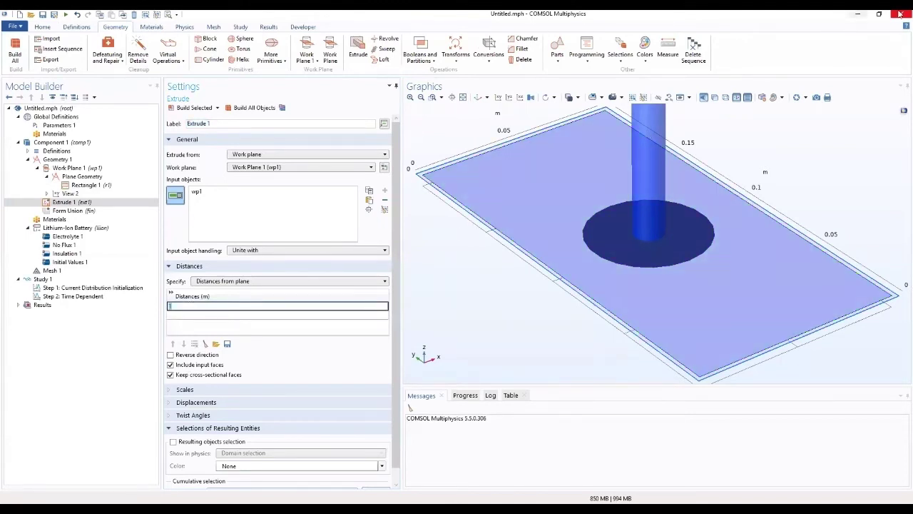
text(L_neg_cc/2)
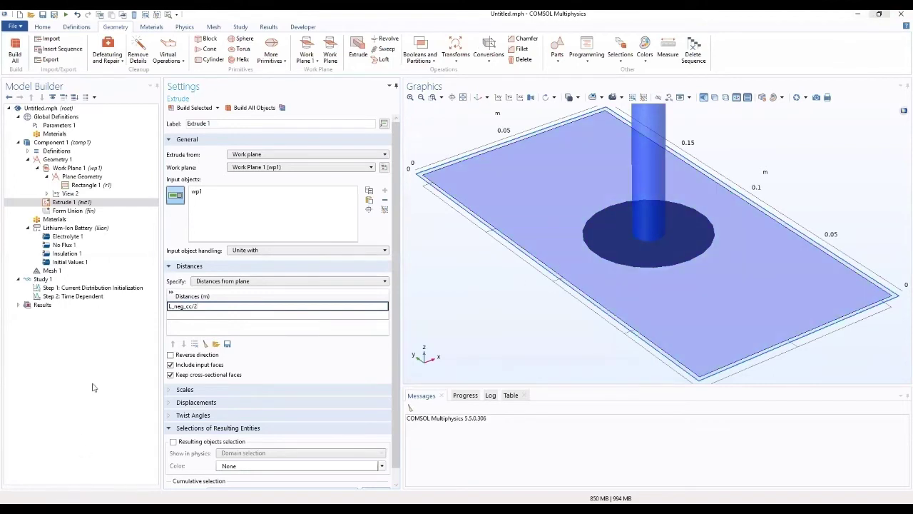
Step: Add a second extrude distance of L_neg_cc/2 + L_neg, reusing the first expression
drag(205, 308, 170, 322)
key(ctrl+c)
click(189, 317)
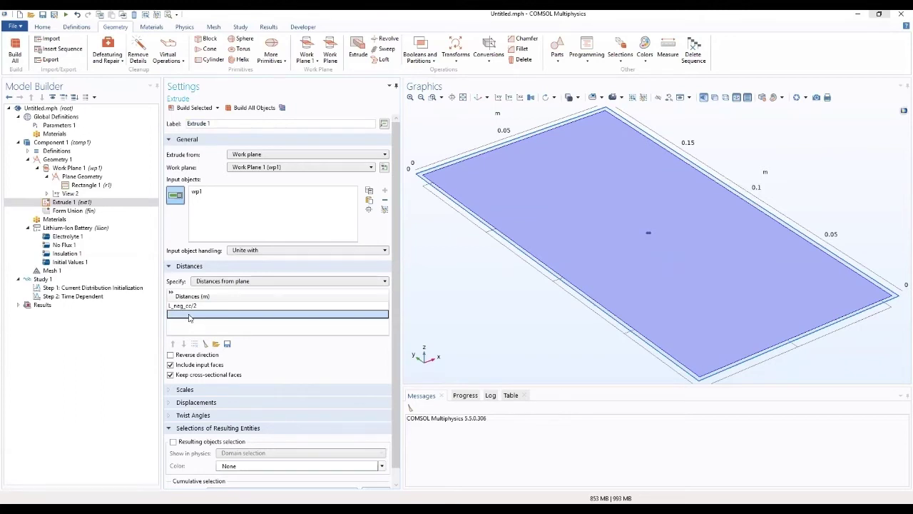
key(ctrl+v)
click(209, 311)
click(208, 314)
text(+)
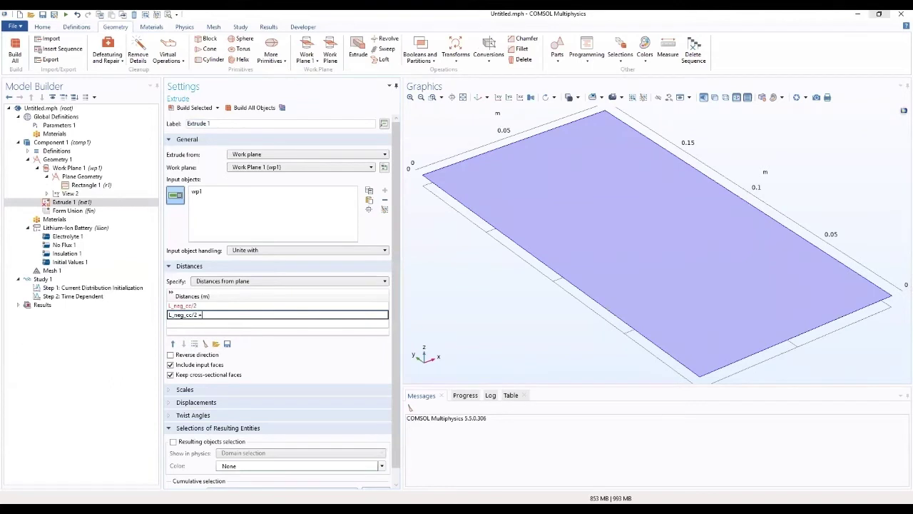
text( L_N)
key(BackSpace)
text(neg)
Step: Add a third extrude distance of L_neg_cc/2 + L_neg + L_sep, extending a copy of the second expression
drag(239, 315, 159, 341)
key(ctrl+c)
click(205, 324)
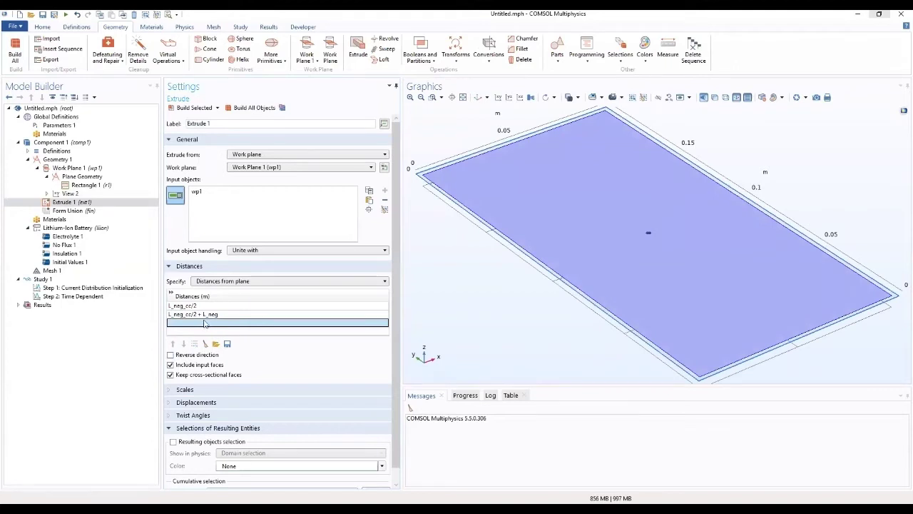
key(ctrl+v)
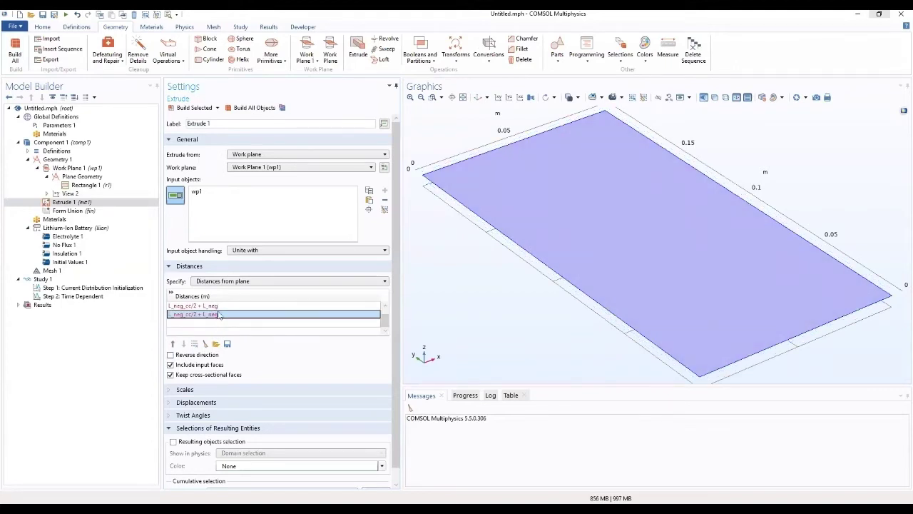
click(227, 314)
text(+)
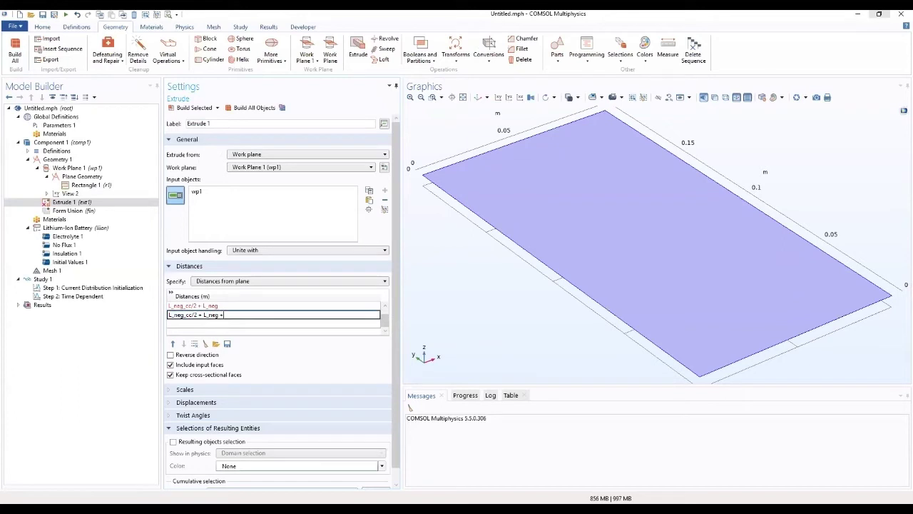
text(L)
text(_SE)
key(BackSpace)
text(sep)
click(184, 328)
Step: Add a fourth extrude distance of L_neg_cc/2 + L_neg + L_sep + L_pos
click(234, 315)
key(ctrl+c)
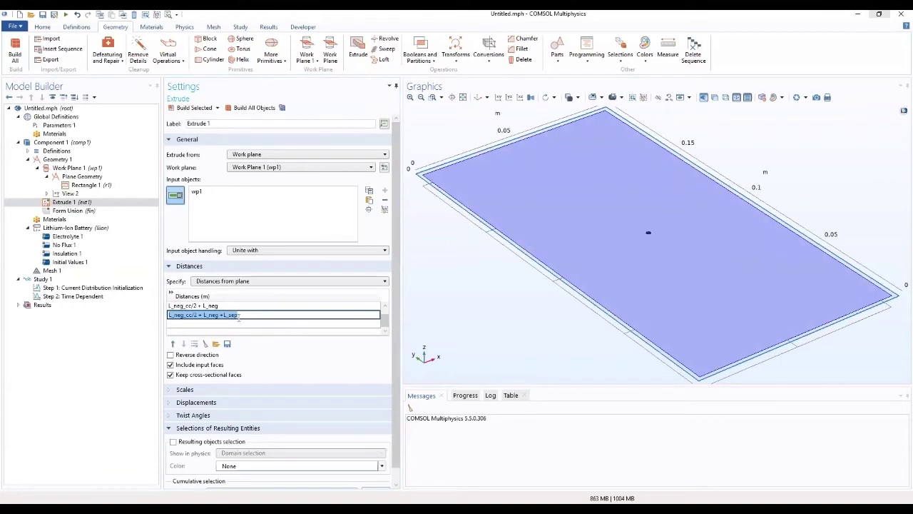
click(201, 323)
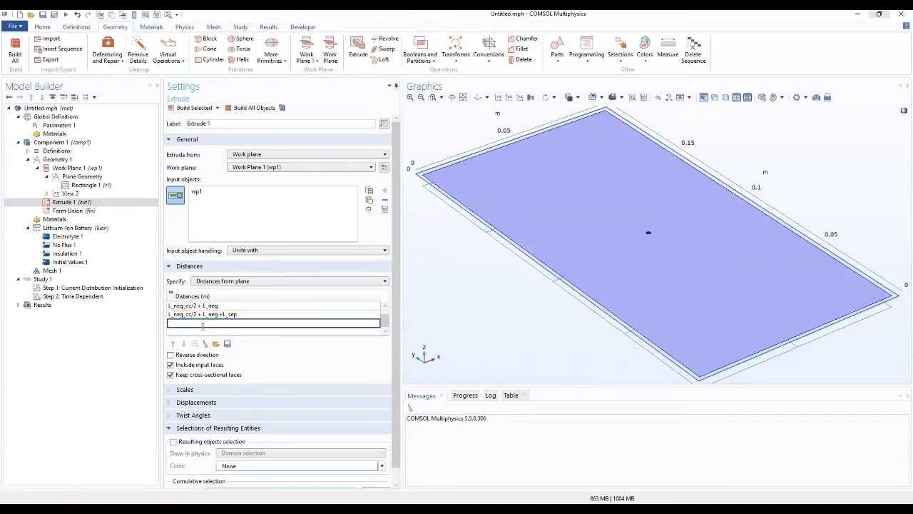
key(ctrl+v)
text(+L_pos)
key(Return)
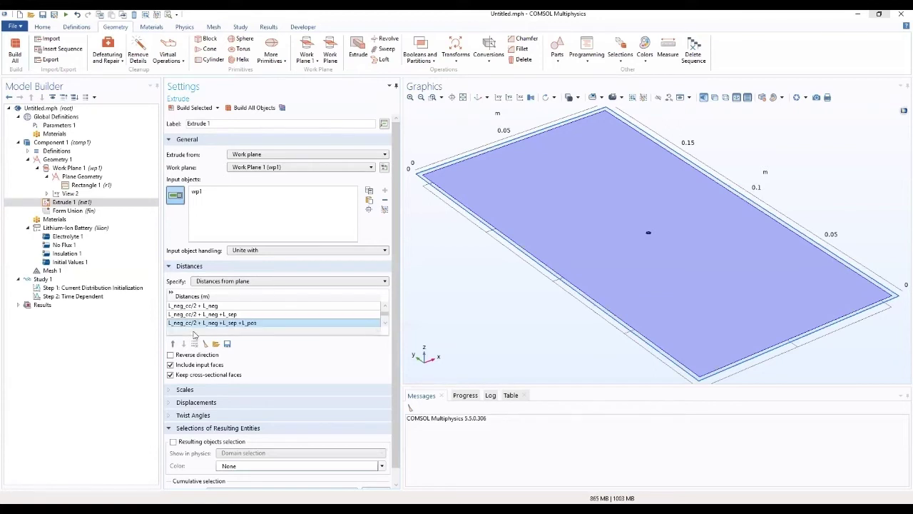
Step: Add a fifth extrude distance of L_neg_cc/2 + L_neg + L_sep + L_pos + L_pos_cc/2, extending a copy of the fourth expression
click(385, 323)
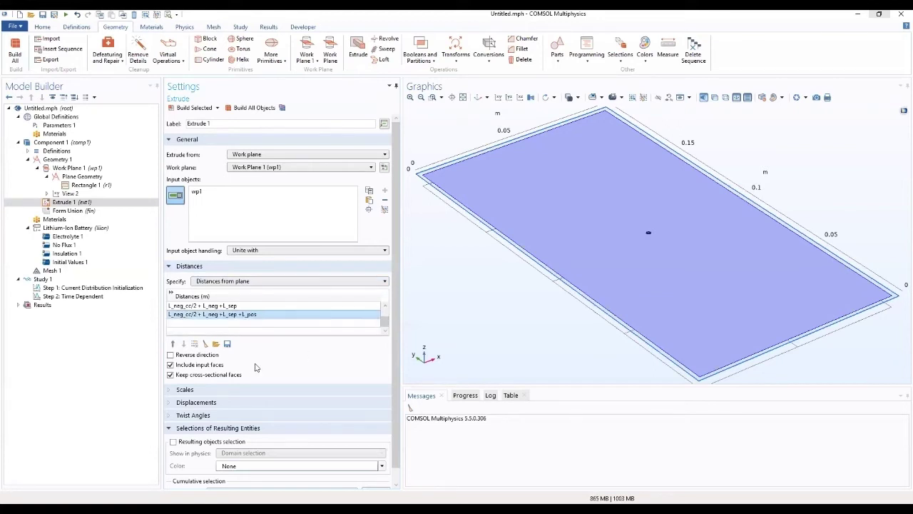
click(251, 324)
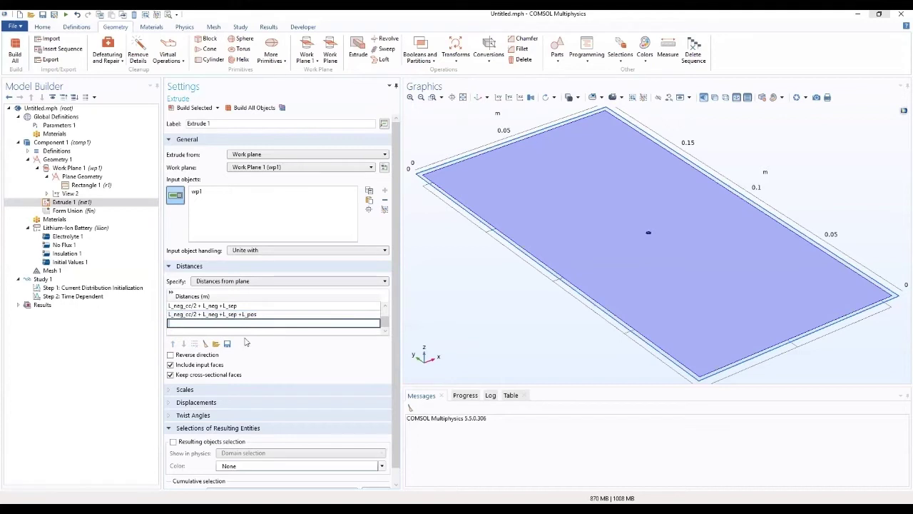
drag(244, 336, 237, 375)
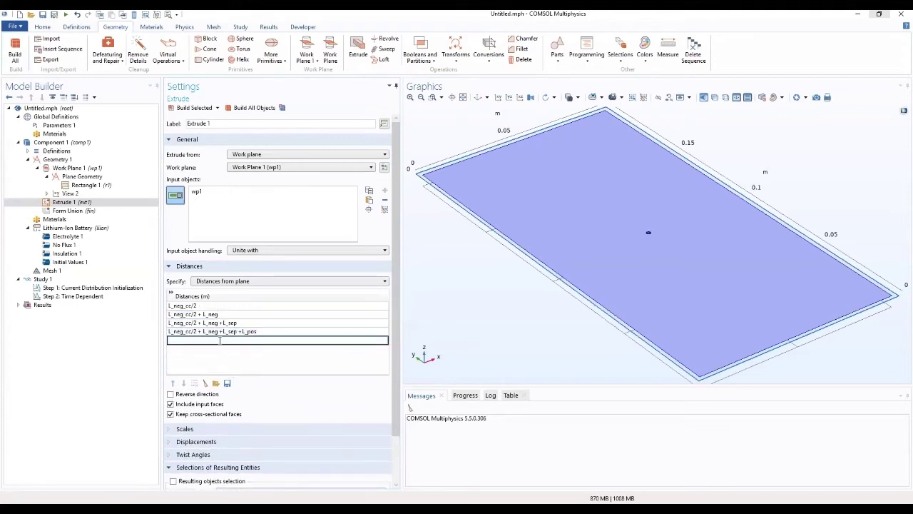
click(260, 331)
key(ctrl+c)
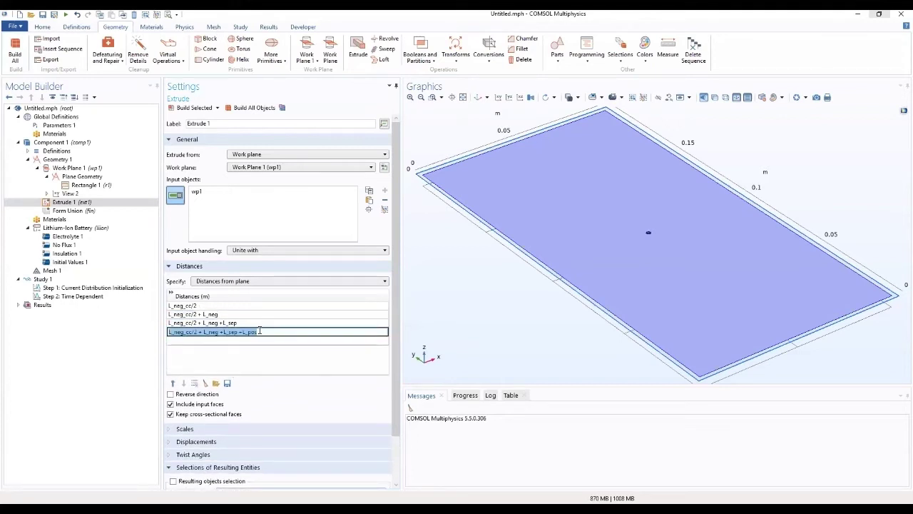
click(245, 340)
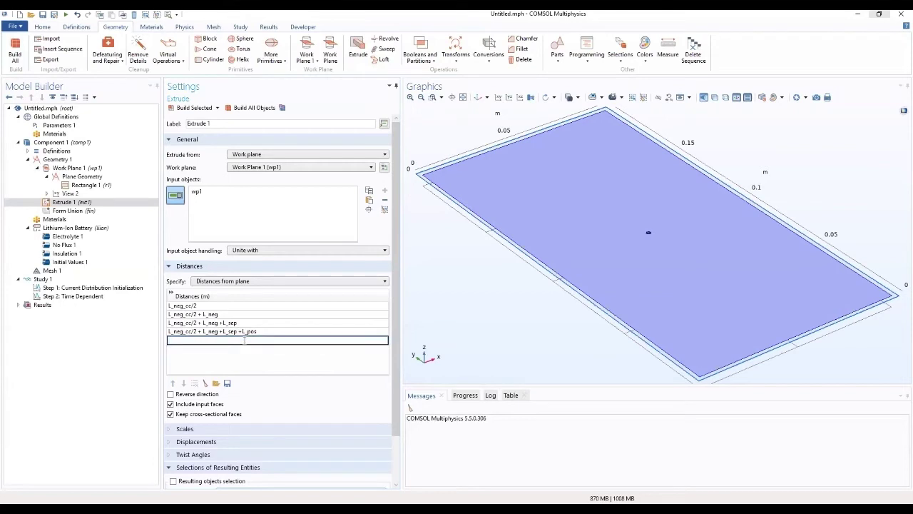
key(ctrl+v)
click(239, 366)
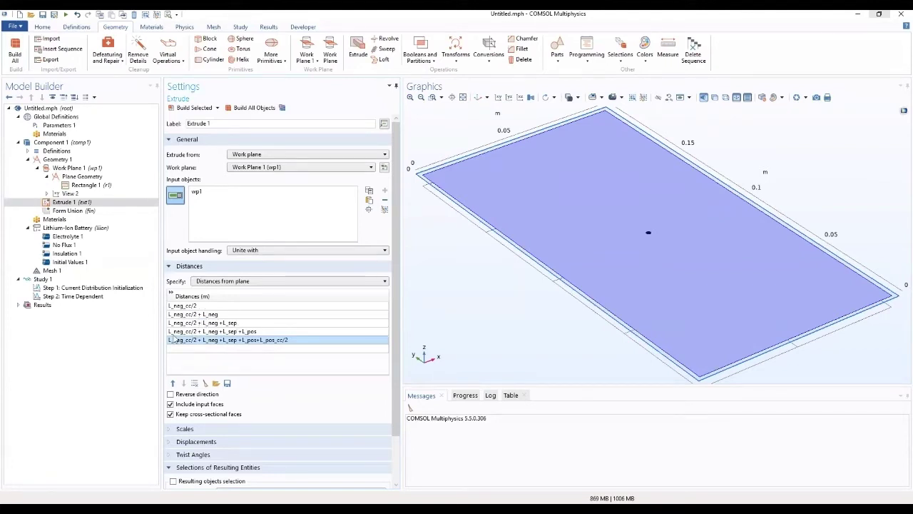
Step: Review the entered extrude distances, build Extrude 1 and fit the resulting geometry in the graphics view
click(208, 331)
click(205, 323)
click(202, 314)
click(202, 305)
click(202, 314)
click(203, 322)
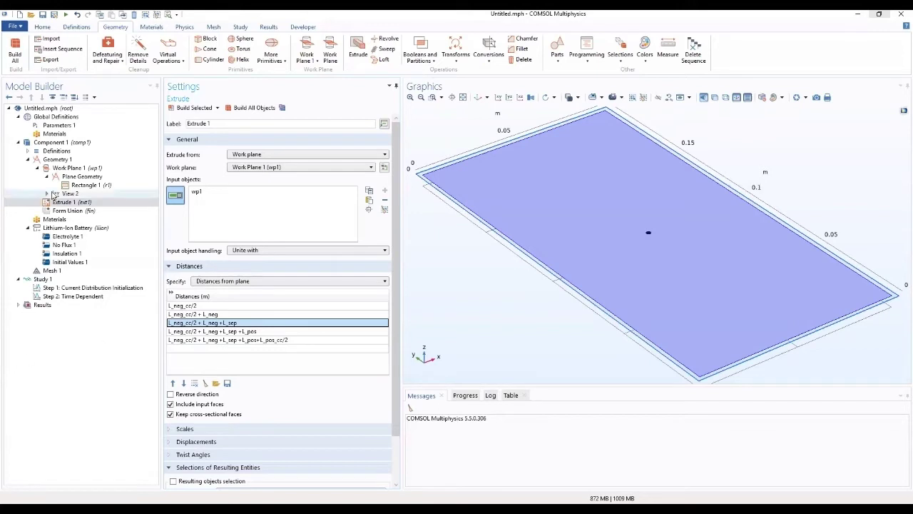
click(193, 109)
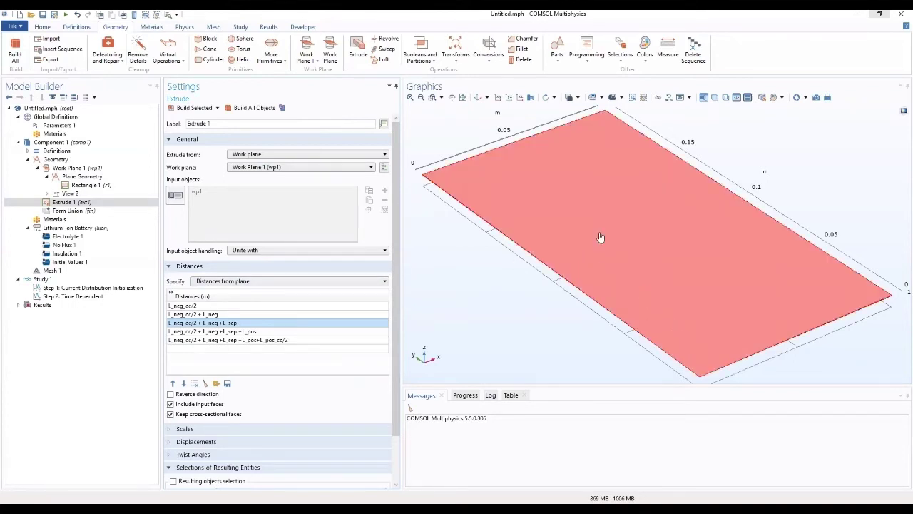
click(463, 98)
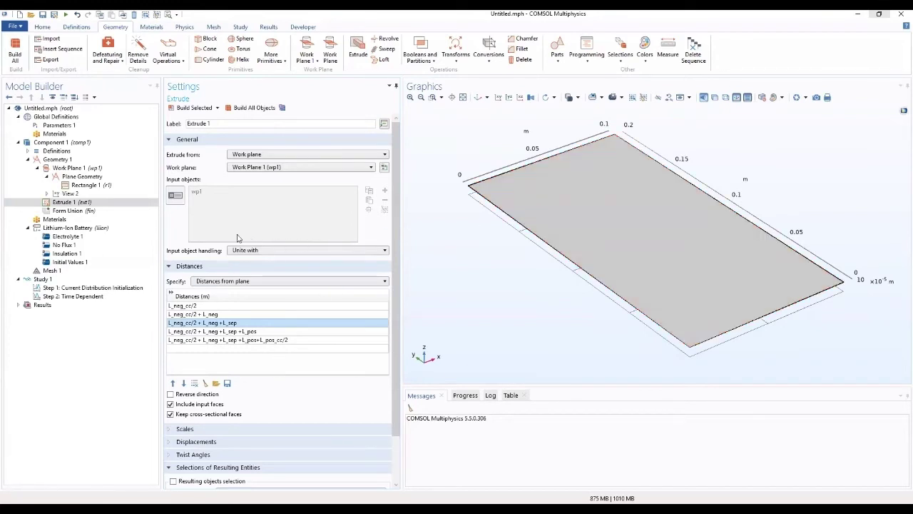
Step: Set the View 1 camera to a manual view scale with a z scale of 100 and update the view
click(27, 151)
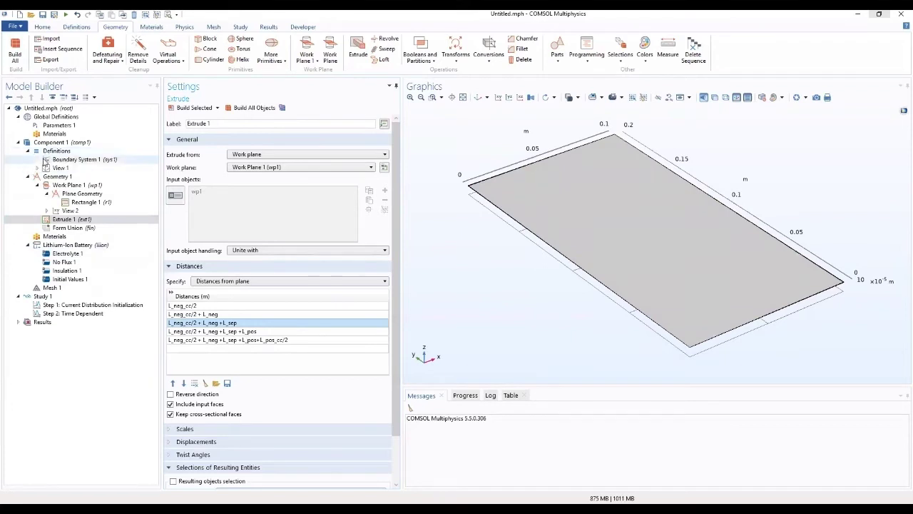
click(37, 167)
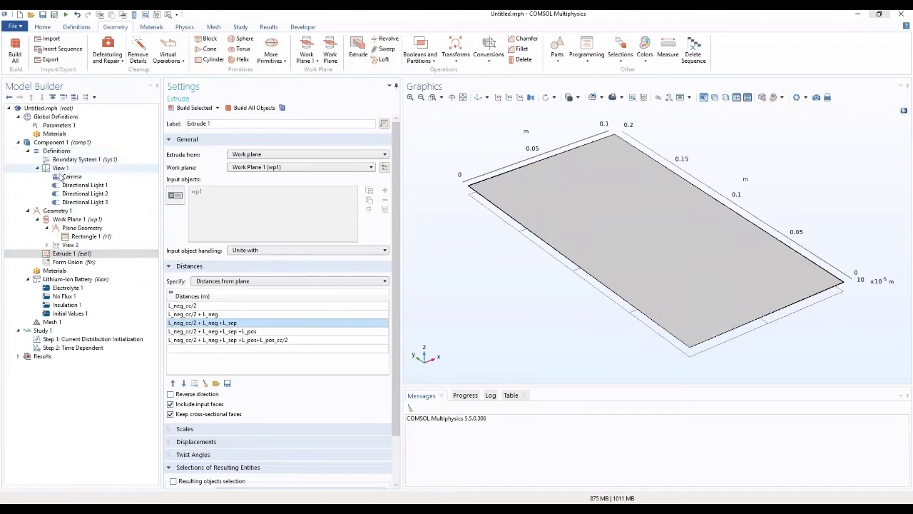
click(61, 177)
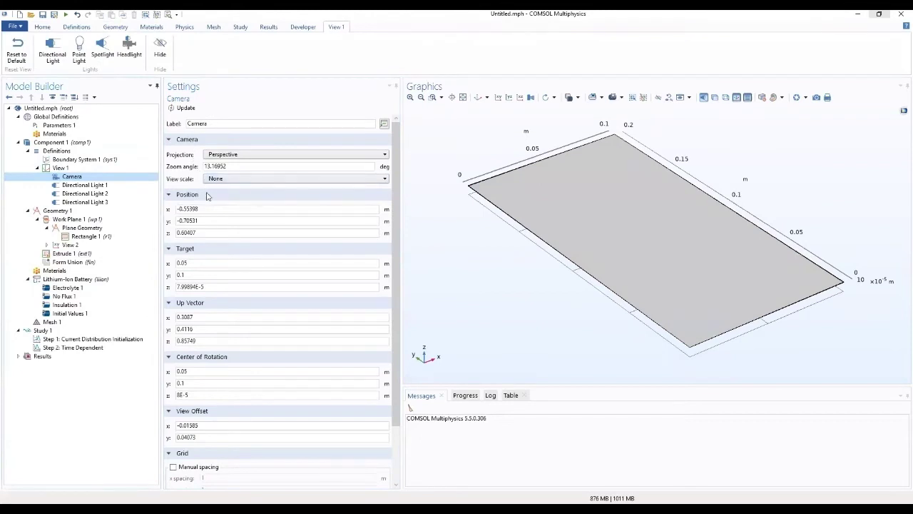
click(218, 180)
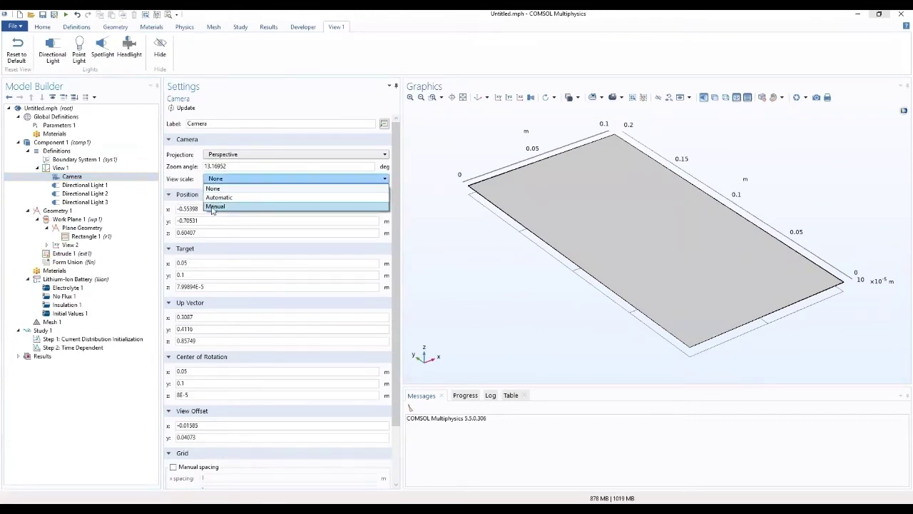
click(212, 207)
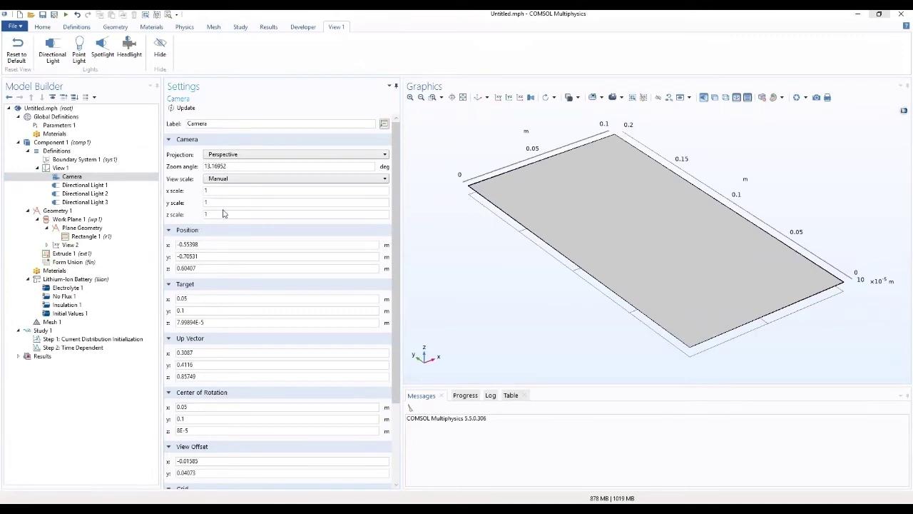
double_click(219, 215)
text(100)
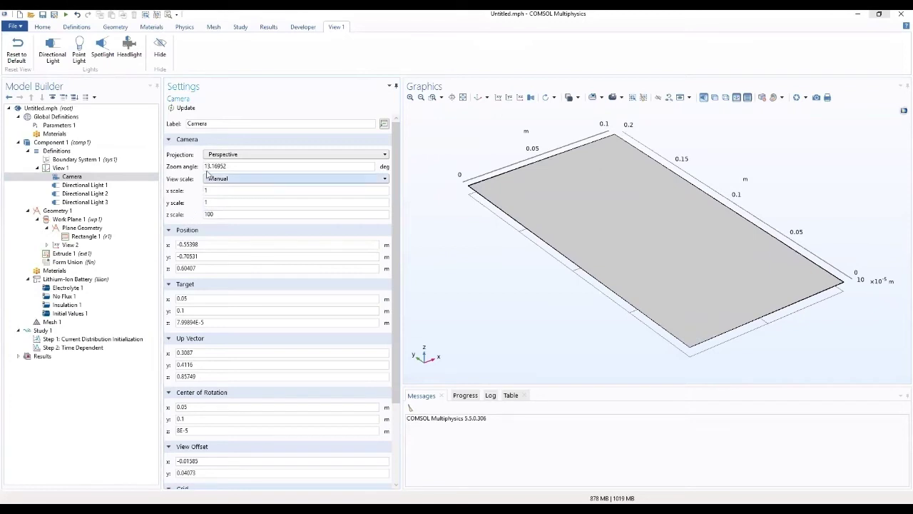
click(179, 110)
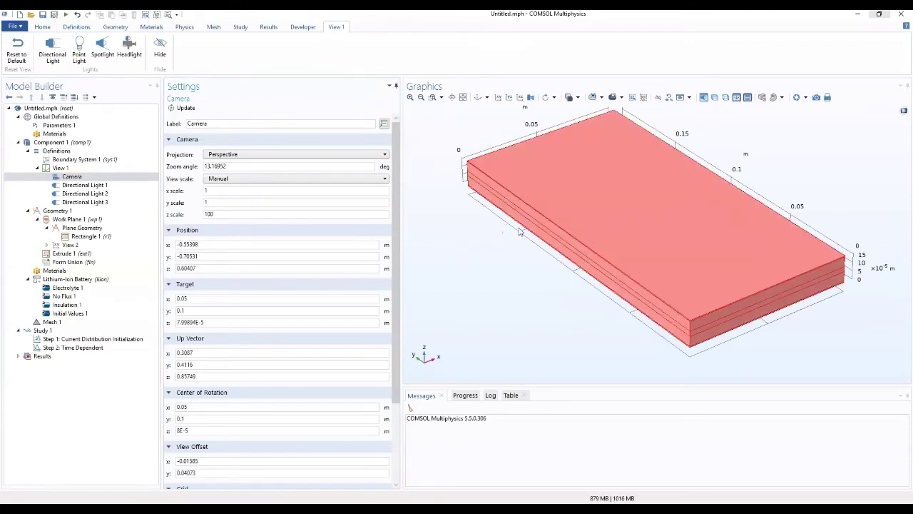
Step: Add a block to Geometry 1 with width W_tab/2, depth H_tab and height L_neg_cc/2 for the negative tab
click(37, 167)
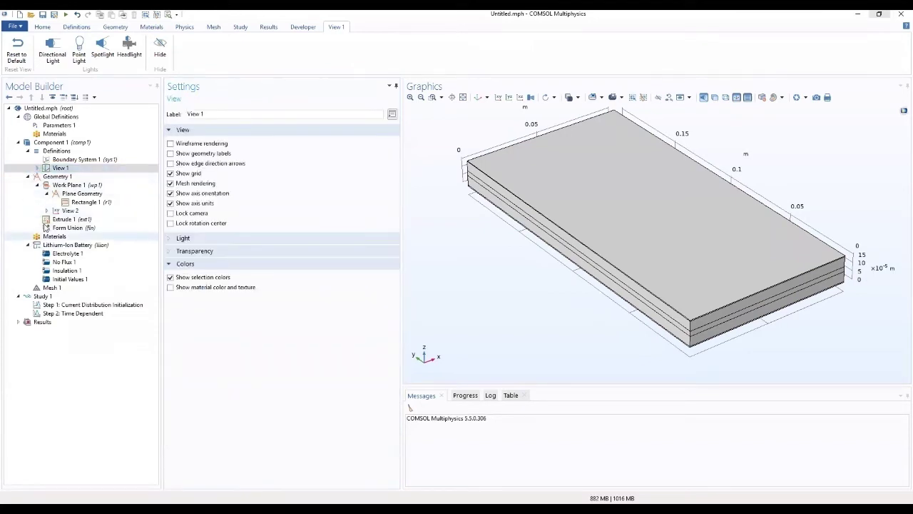
click(54, 221)
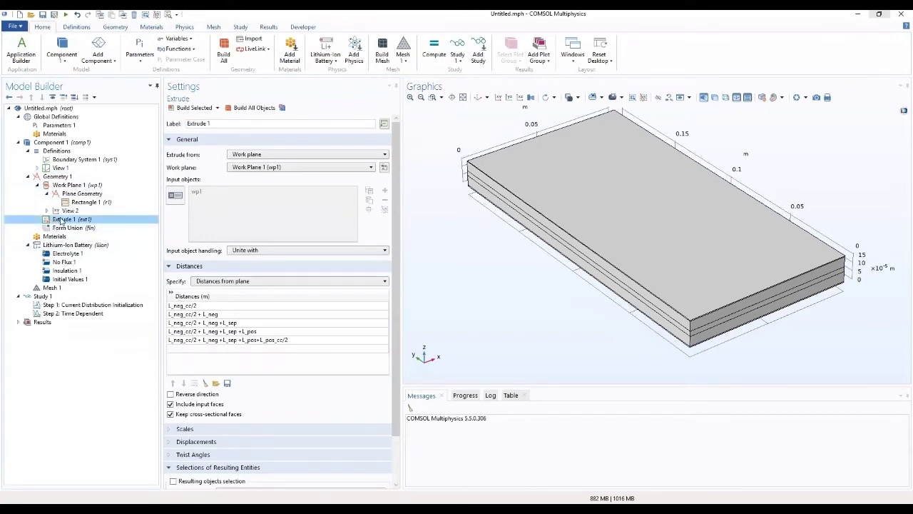
click(56, 177)
right_click(56, 177)
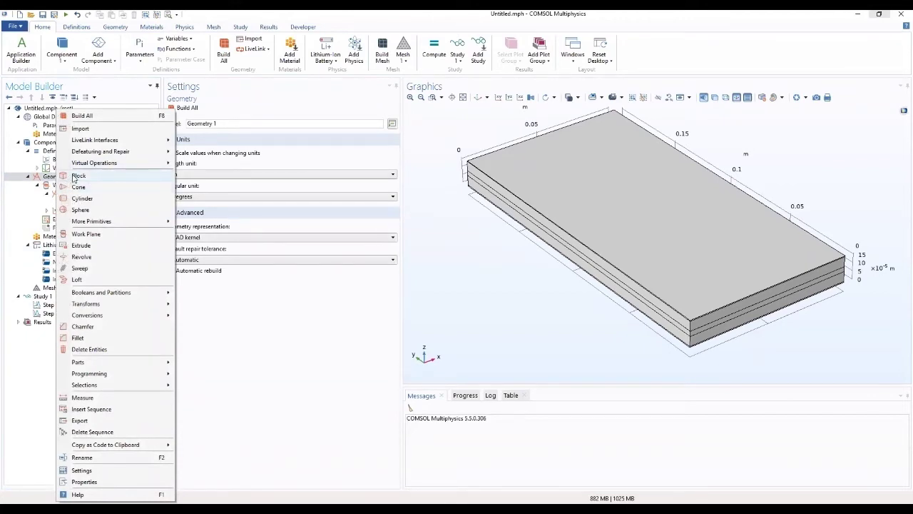
click(76, 176)
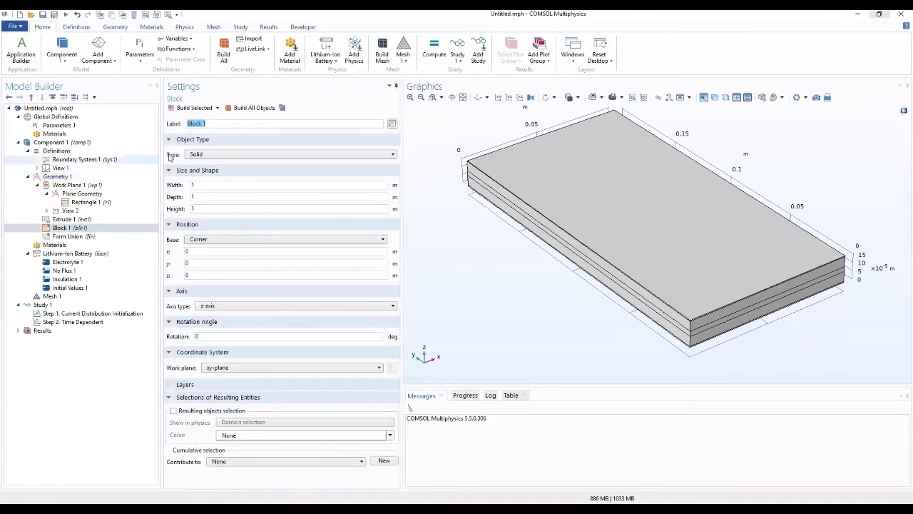
click(191, 185)
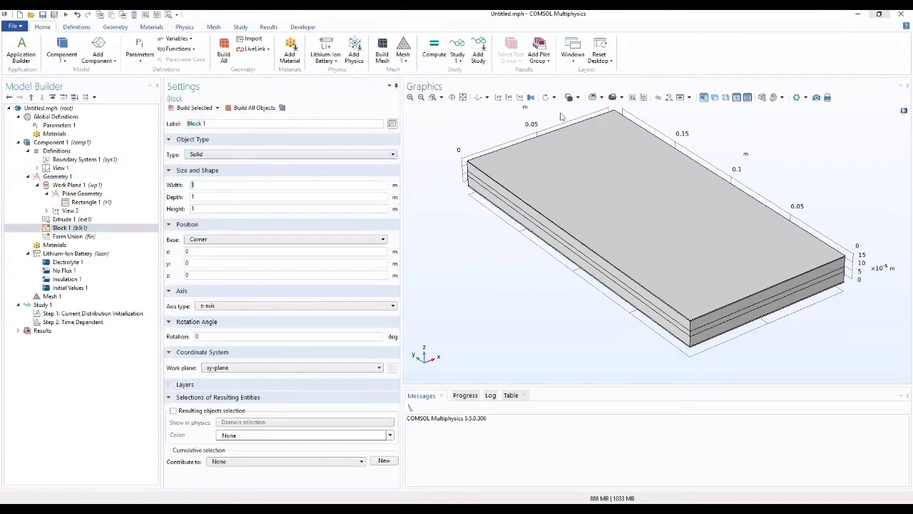
click(744, 198)
double_click(212, 197)
double_click(191, 208)
text(L_neg_cc/2)
click(191, 108)
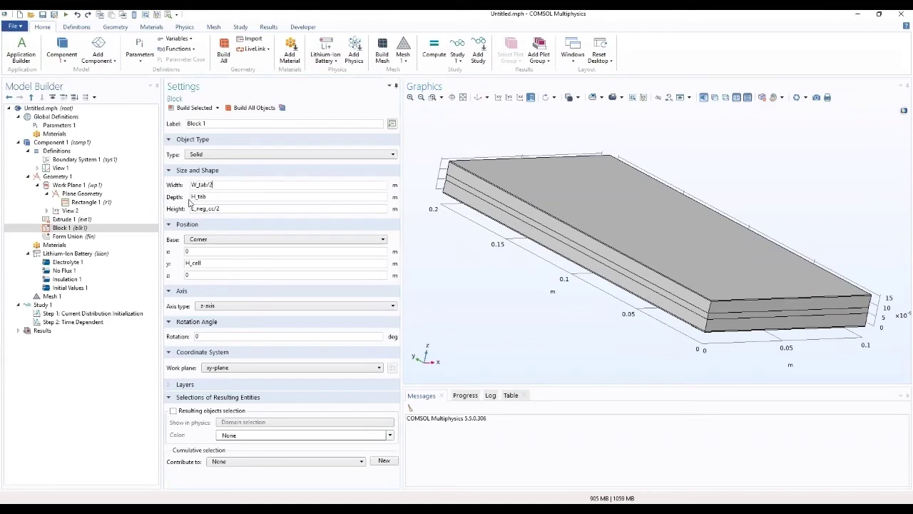
Step: Position Block 1 at y = H_cell, build it and inspect the tab on the cell
click(207, 263)
click(198, 109)
drag(431, 215, 549, 235)
click(549, 235)
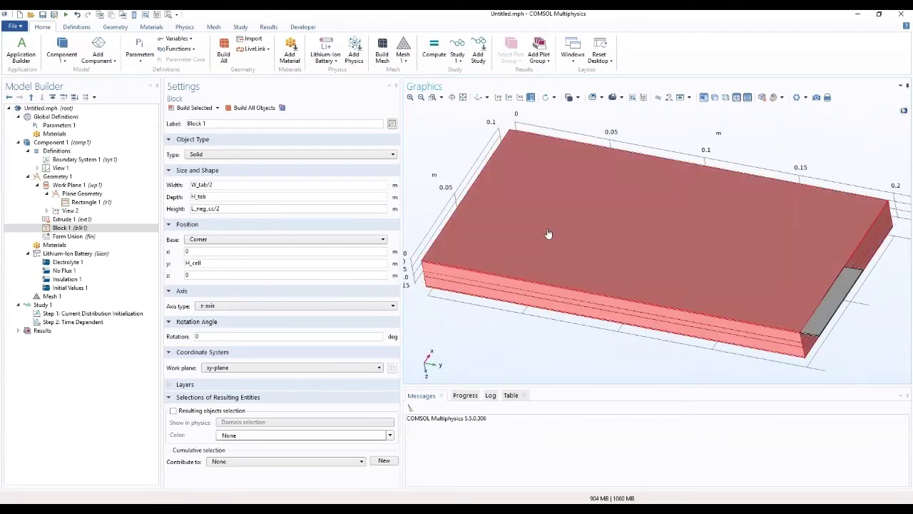
Step: Duplicate Block 1 and set the copy's x position to -H_tab
click(71, 228)
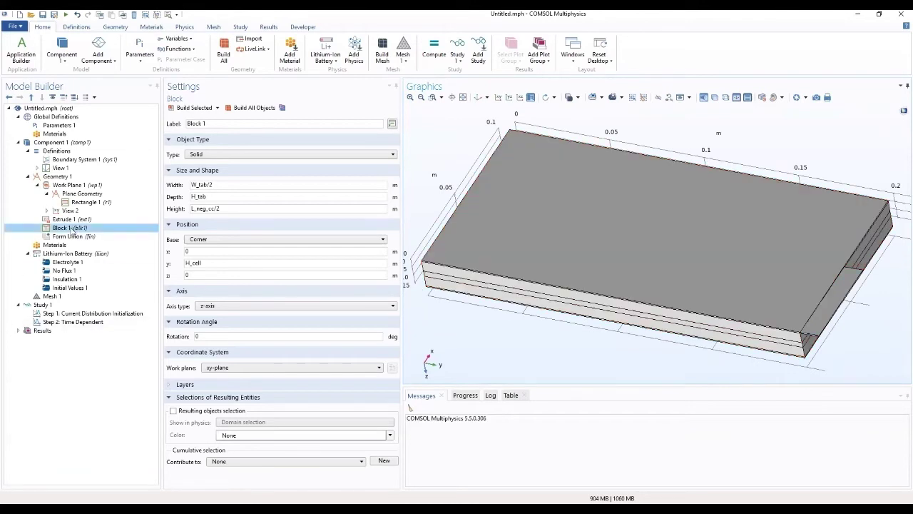
right_click(72, 229)
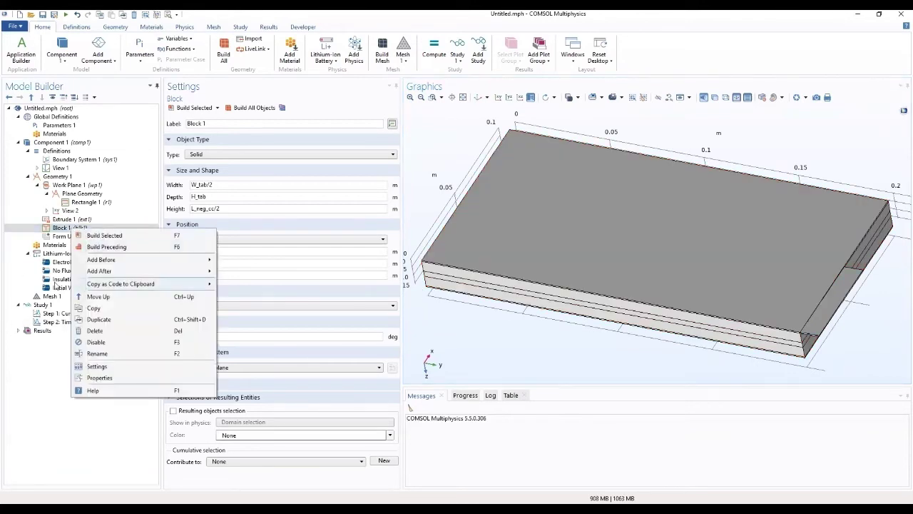
click(98, 319)
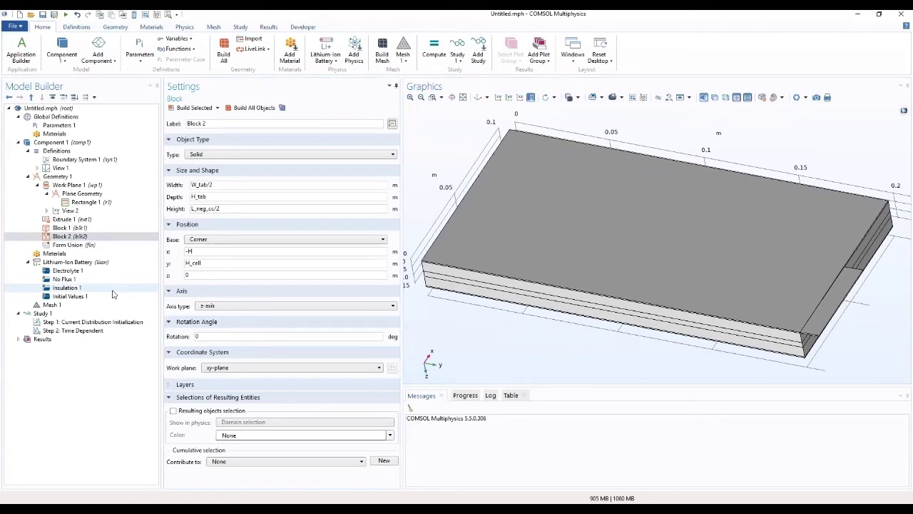
text(tab)
Step: Set Block 2's z position to L_neg_cc/2 + L_neg + L_sep + L_pos
click(188, 275)
text(L)
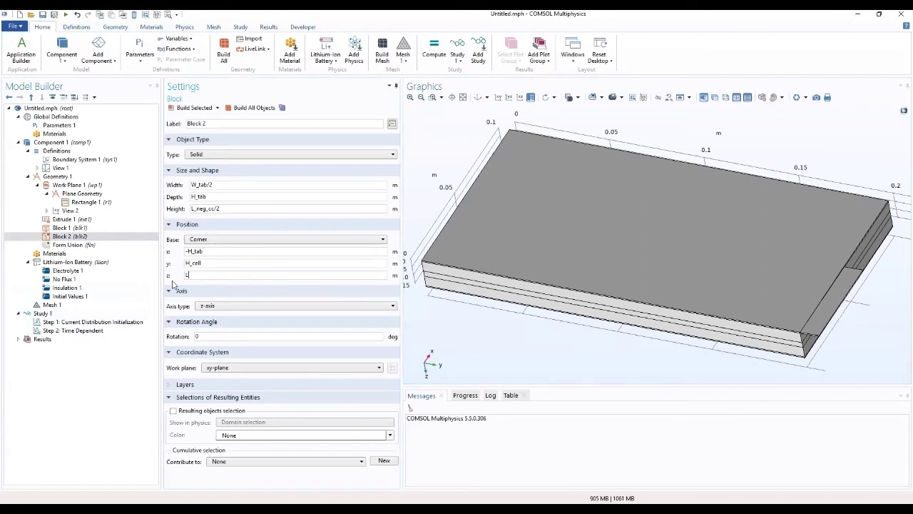
text(_negg_ +)
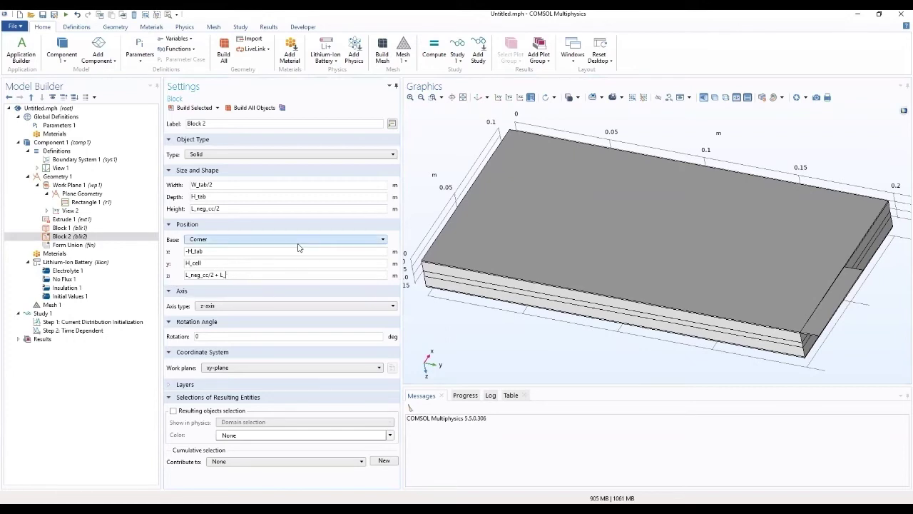
text(neg)
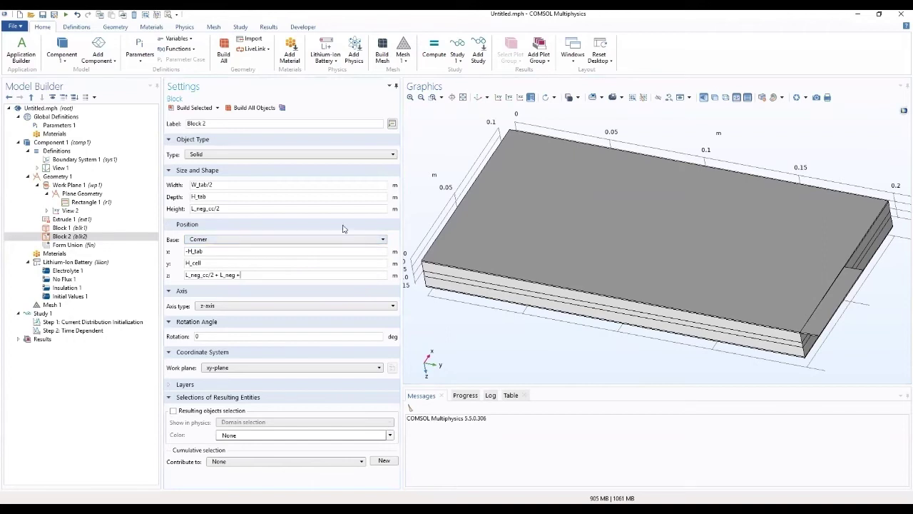
text( +L_sep +L_pos)
Step: Set Block 2's y position to 0 and build the block
click(296, 291)
click(292, 294)
drag(204, 262, 169, 296)
text(0)
click(234, 291)
click(234, 291)
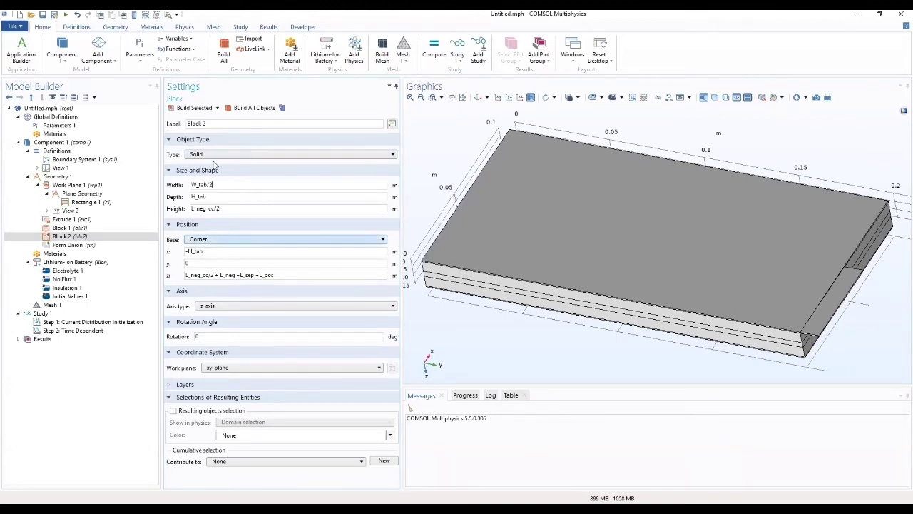
click(190, 109)
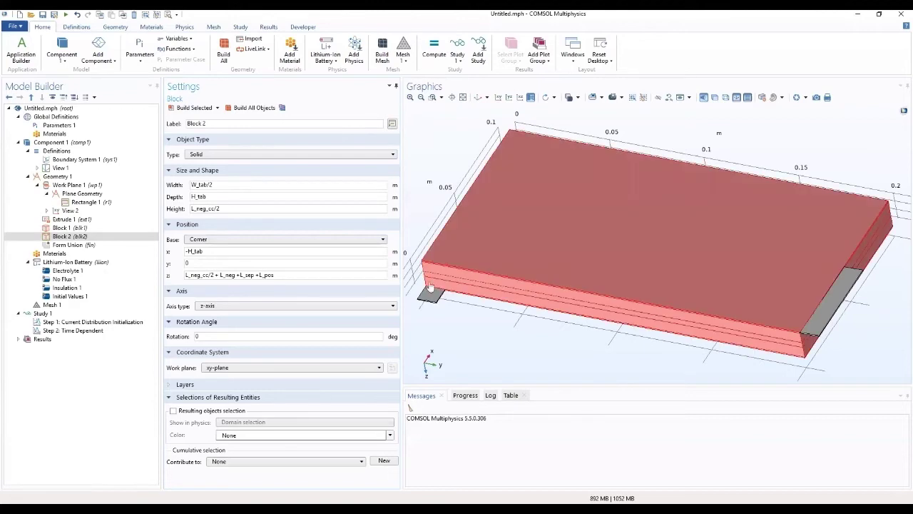
Step: Compare both tab positions, change Block 2's position to x = 0 and y = -H_tab, and rebuild it
drag(441, 150, 564, 148)
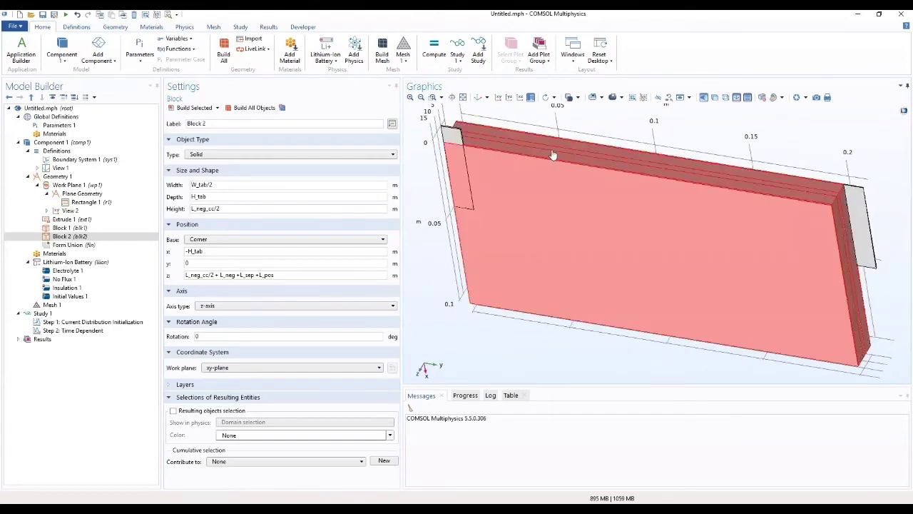
key(Up)
drag(432, 239, 214, 289)
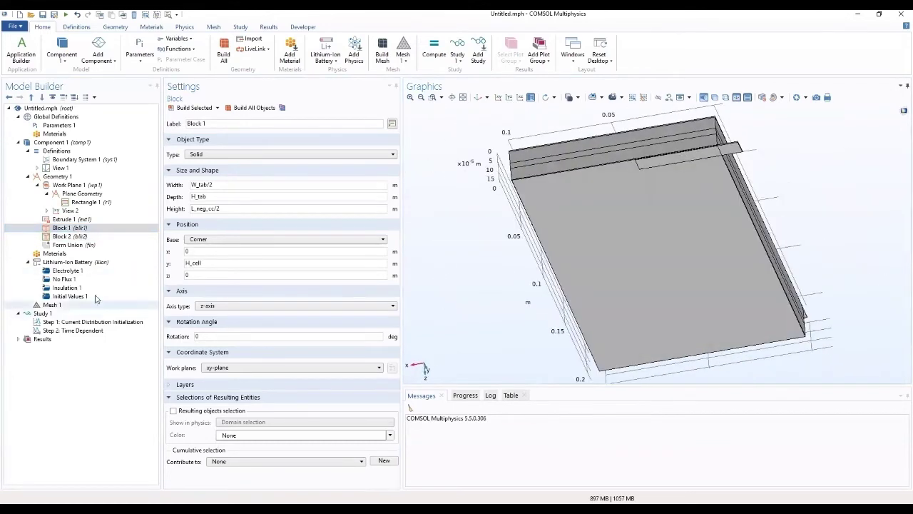
click(71, 236)
drag(460, 241, 528, 238)
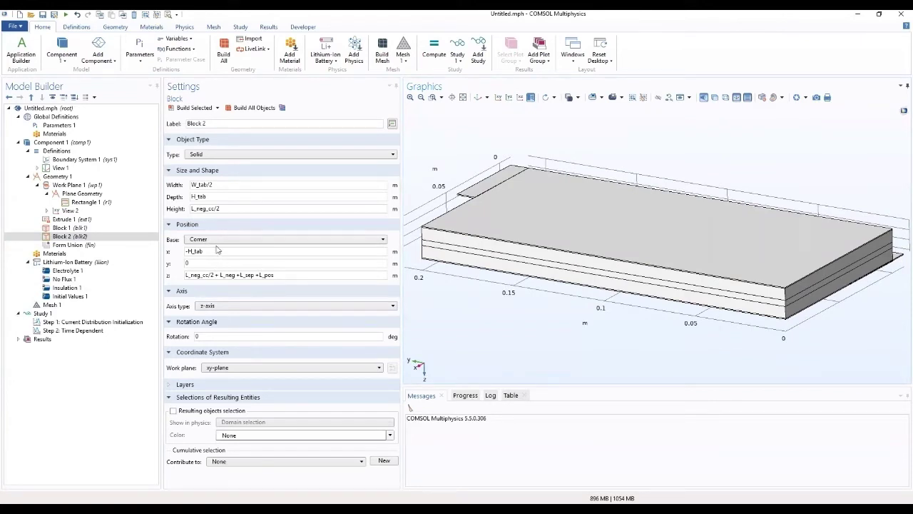
drag(210, 253, 173, 270)
key(ctrl+c)
key(BackSpace)
double_click(198, 263)
key(ctrl+v)
text(0)
click(182, 109)
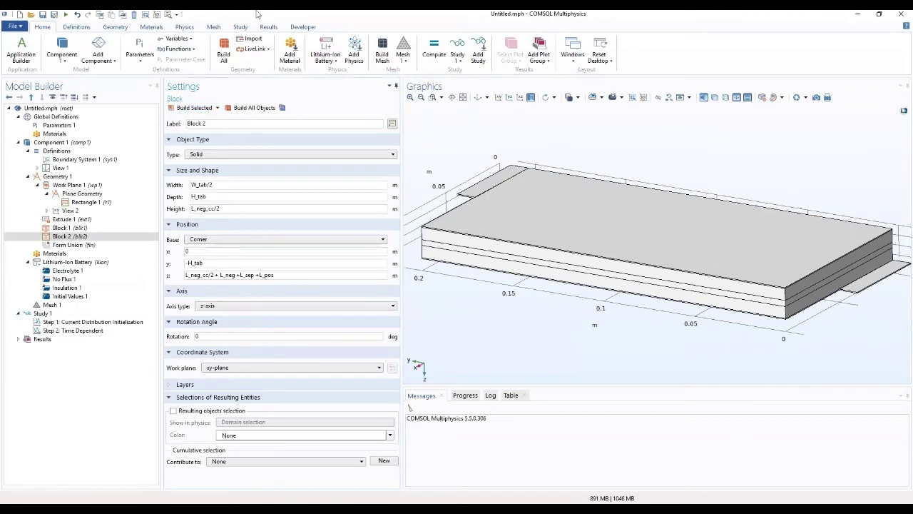
Step: Build the complete geometry, forming the union of the layered cell and both tabs
drag(480, 136, 633, 176)
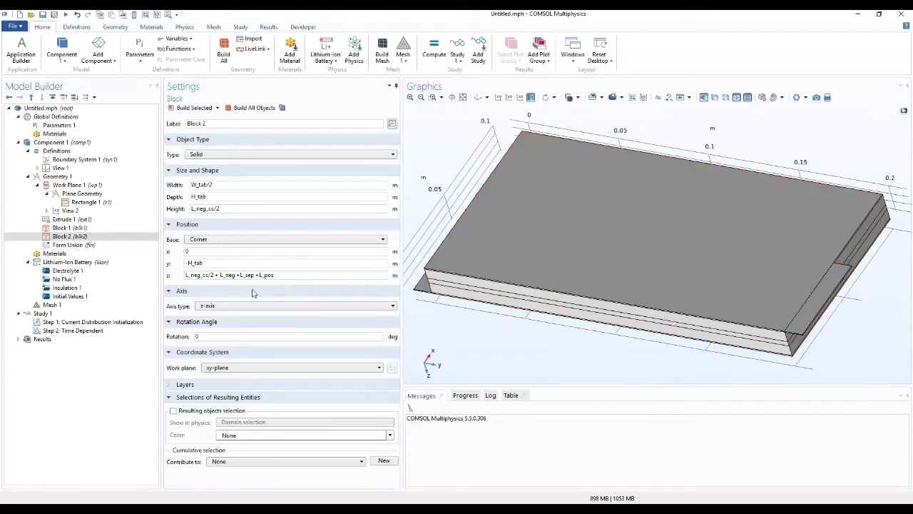
click(58, 177)
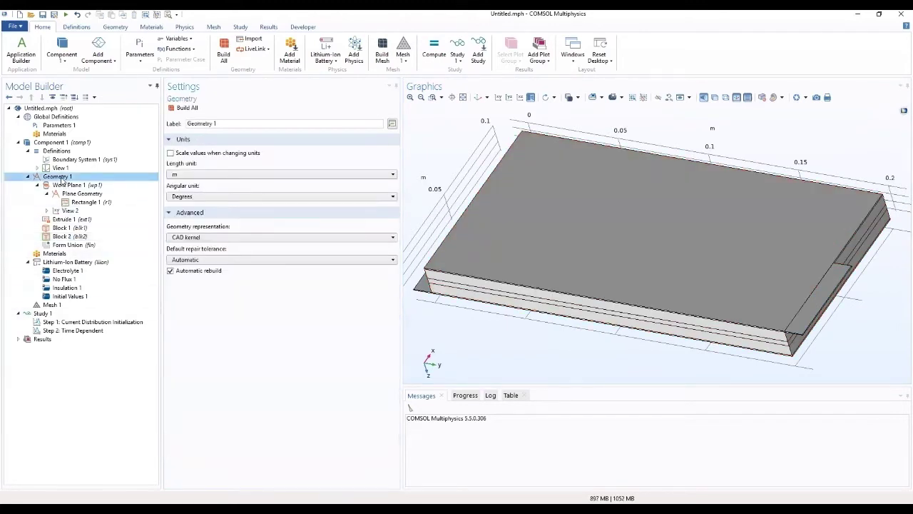
click(183, 109)
drag(628, 257, 623, 313)
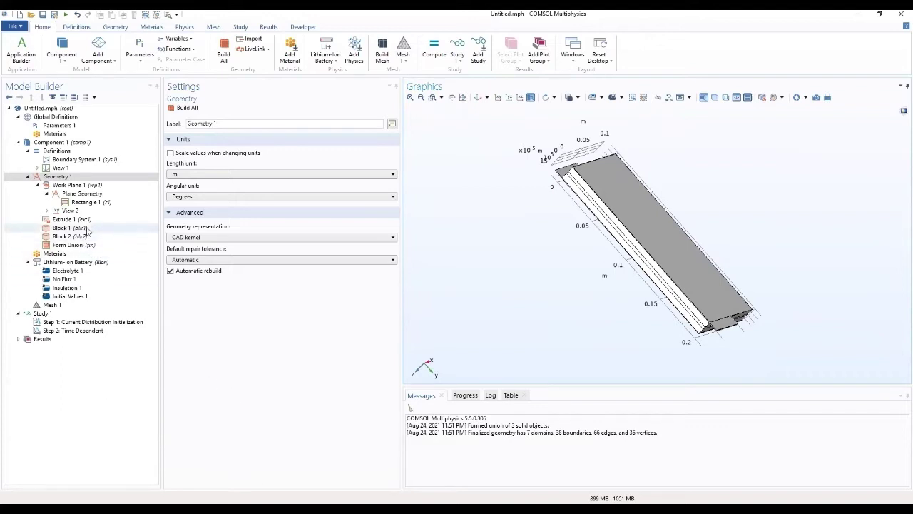
Step: Add an explicit selection to the component's definitions
click(66, 151)
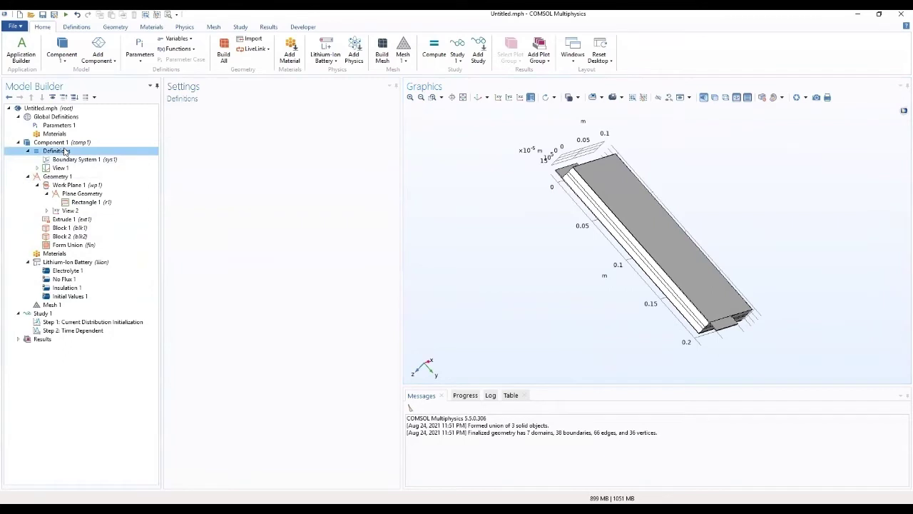
right_click(66, 152)
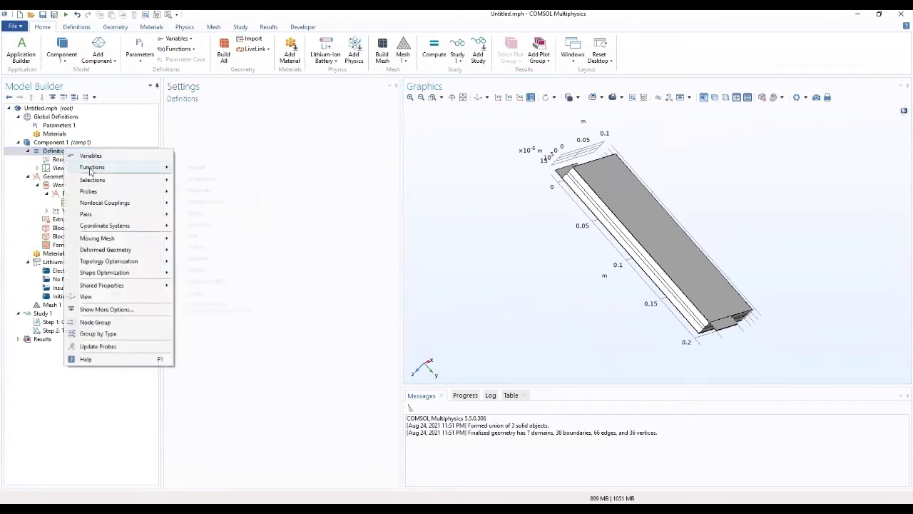
mouse_move(91, 171)
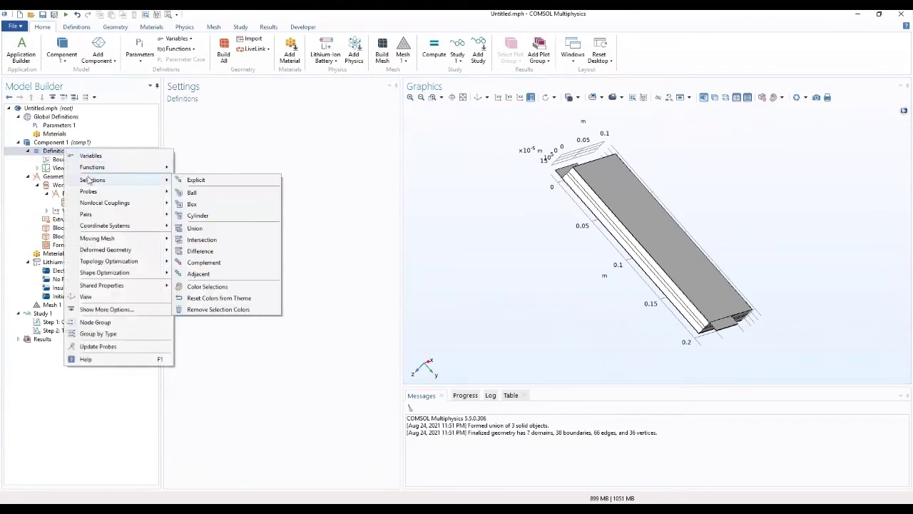
click(194, 180)
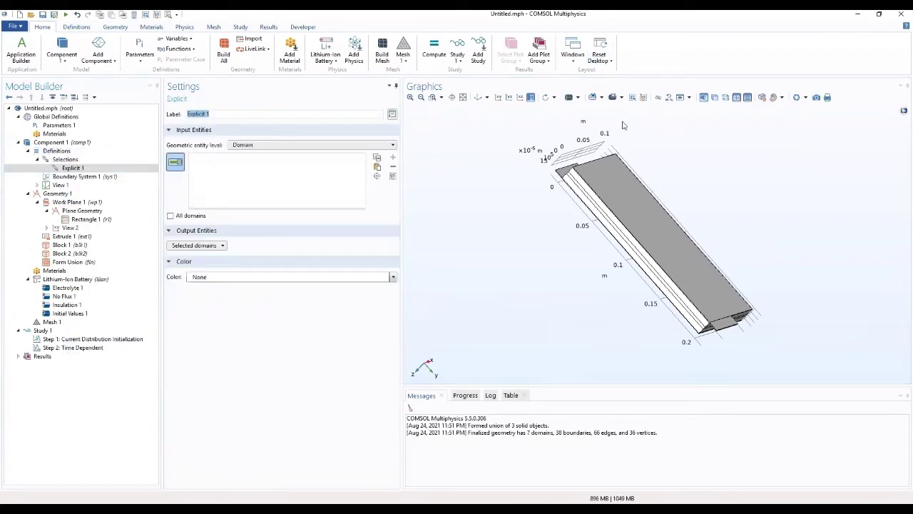
drag(663, 235, 673, 259)
drag(636, 226, 471, 256)
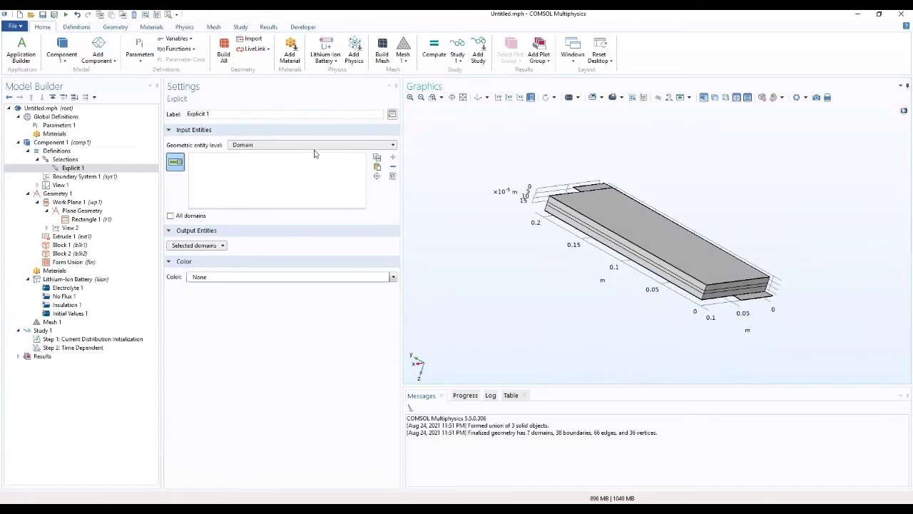
Step: Label the new explicit selection Positive Tab and assign domain 1 to it
drag(294, 116, 179, 145)
text(PO)
key(Return)
click(377, 170)
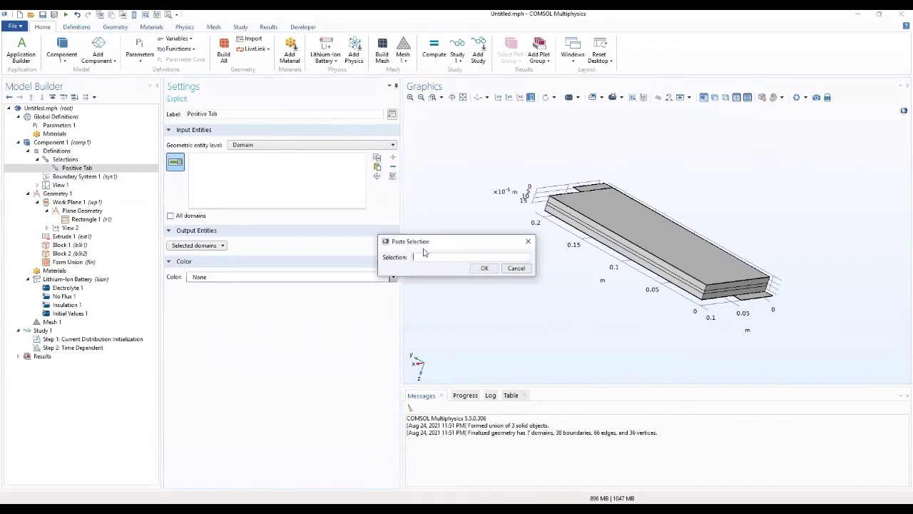
text(1)
click(483, 269)
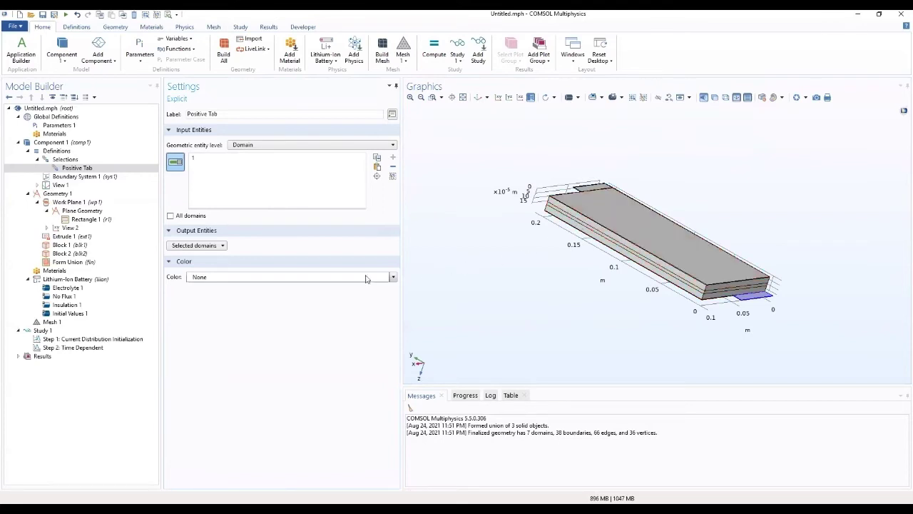
Step: Duplicate the Positive Tab selection and label the copy Positive Current Collector
click(90, 170)
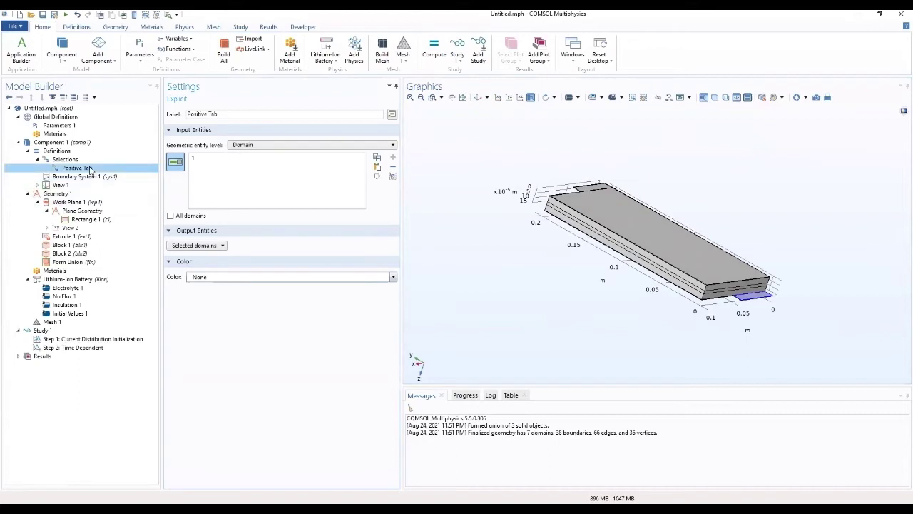
right_click(90, 169)
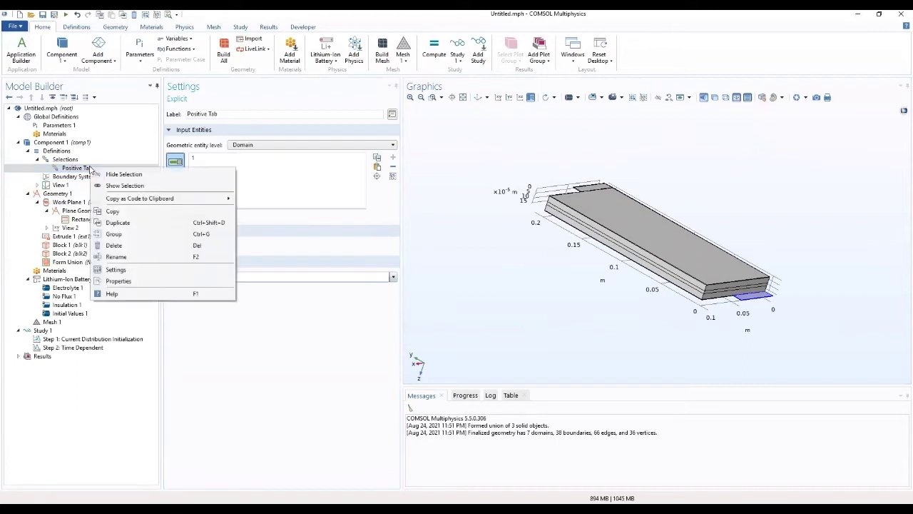
click(112, 224)
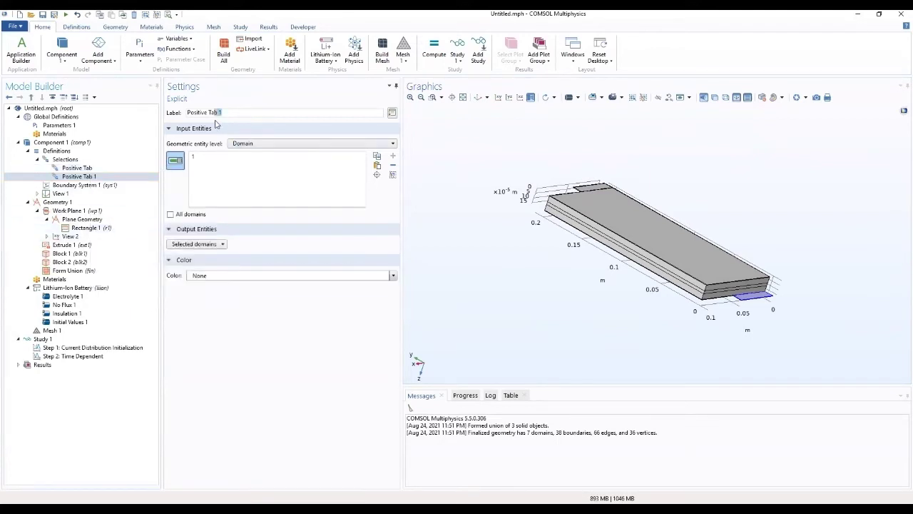
drag(215, 122, 209, 122)
text(Current)
Step: Replace the domain in the Positive Current Collector selection with domain 6
click(378, 166)
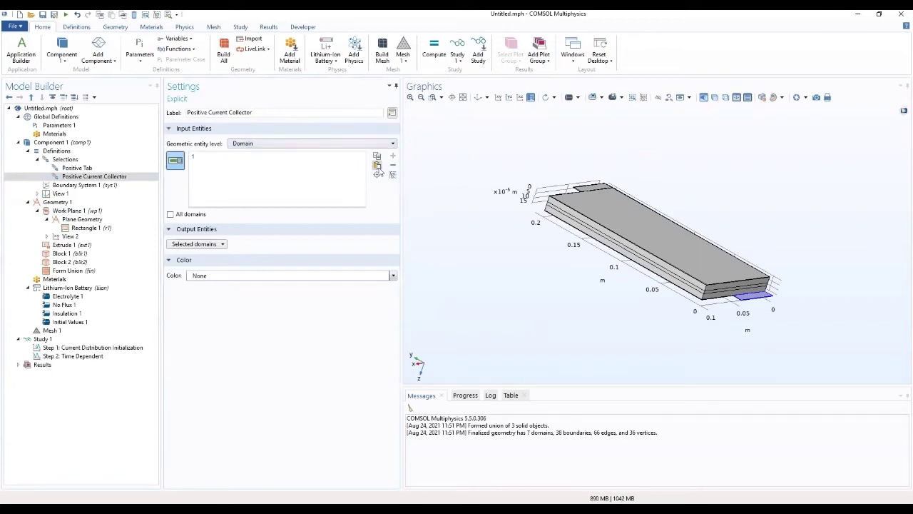
click(253, 158)
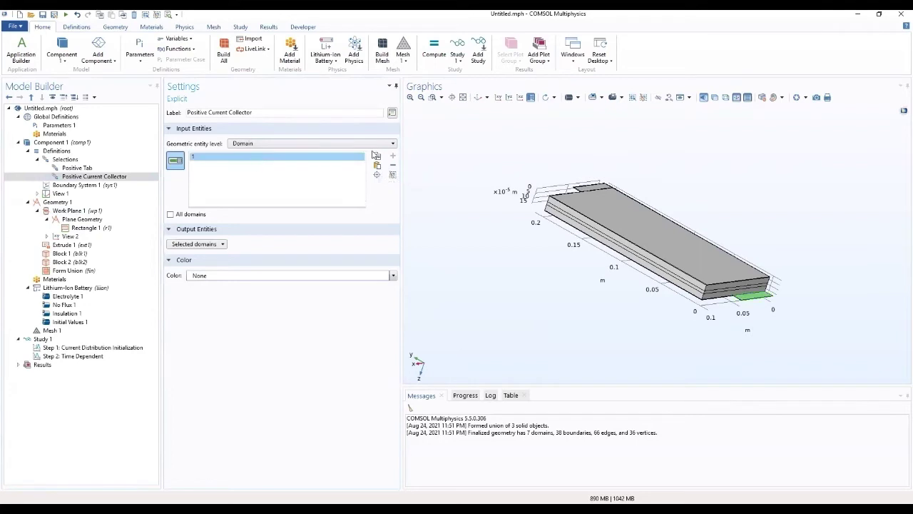
click(393, 165)
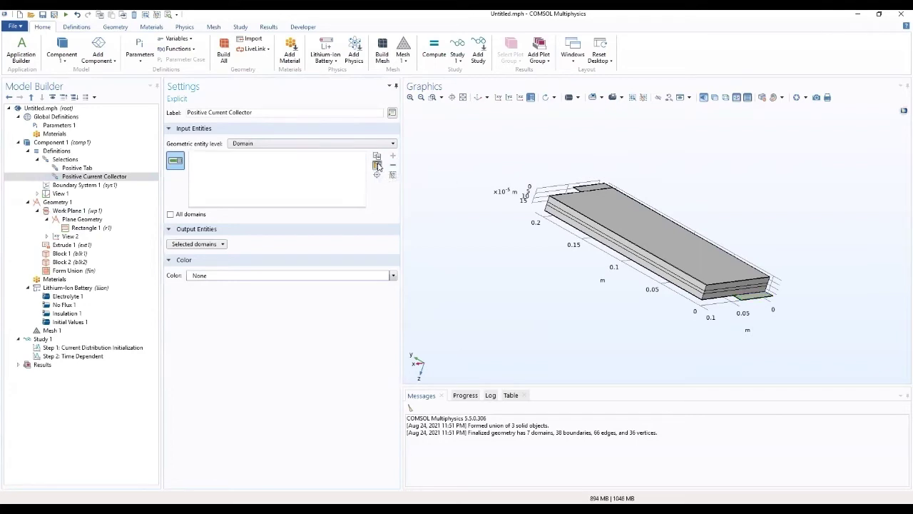
click(378, 166)
text(6)
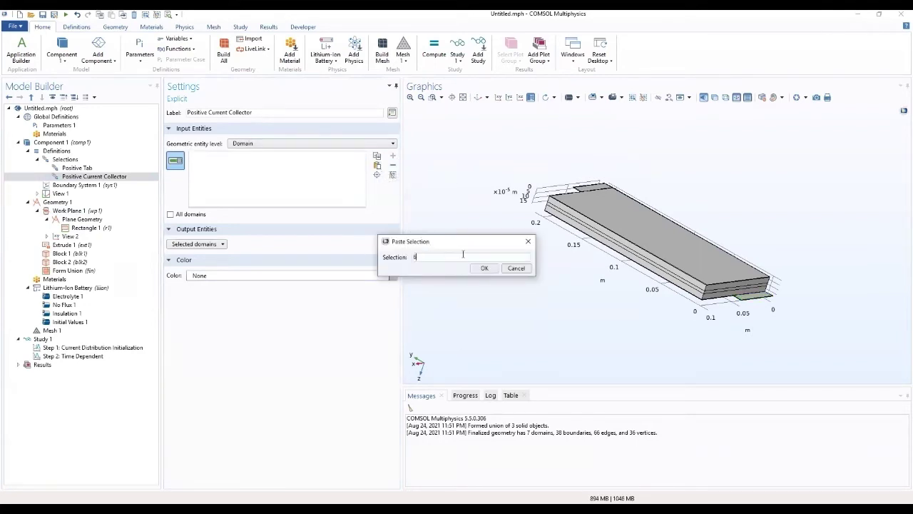
click(481, 268)
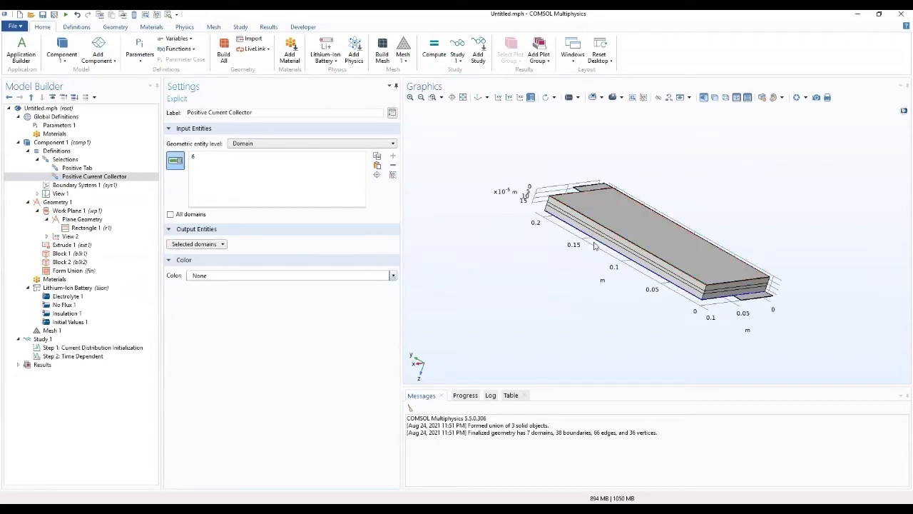
Step: Duplicate the Positive Current Collector selection and label the copy Positive Electrode
click(92, 177)
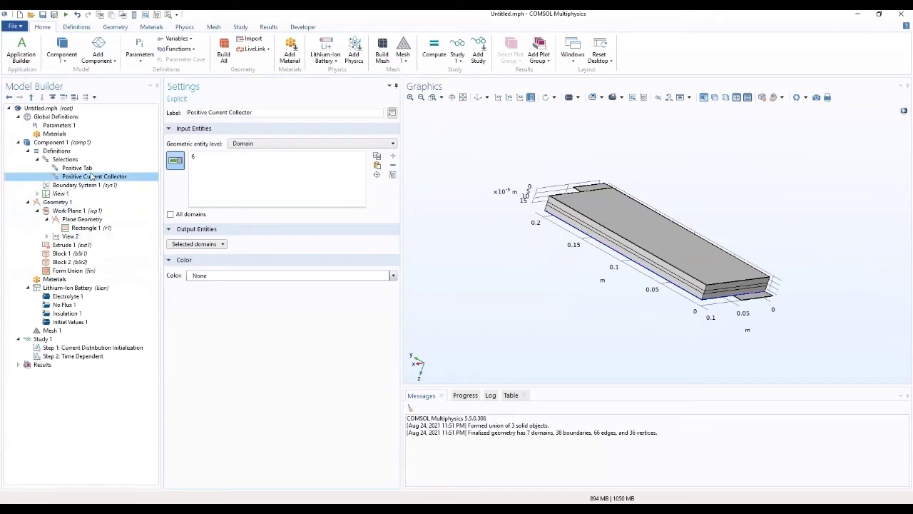
right_click(92, 177)
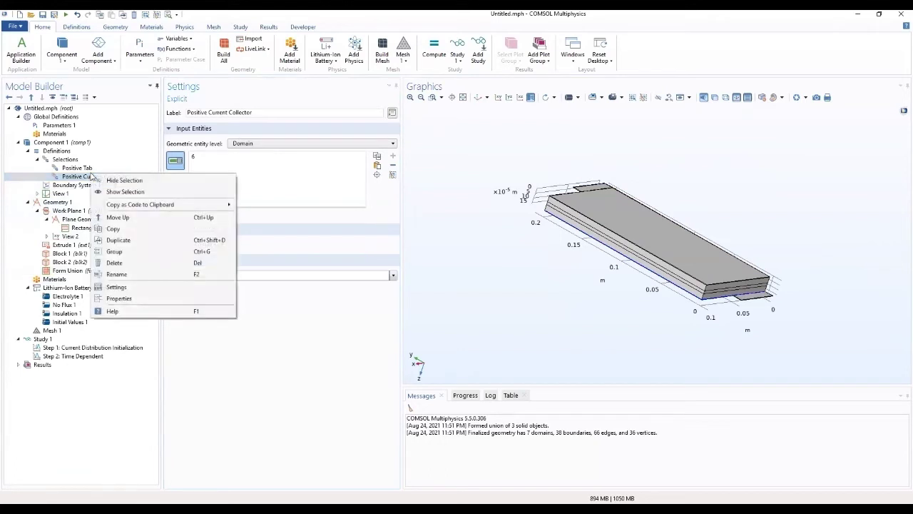
click(122, 239)
drag(269, 112, 209, 123)
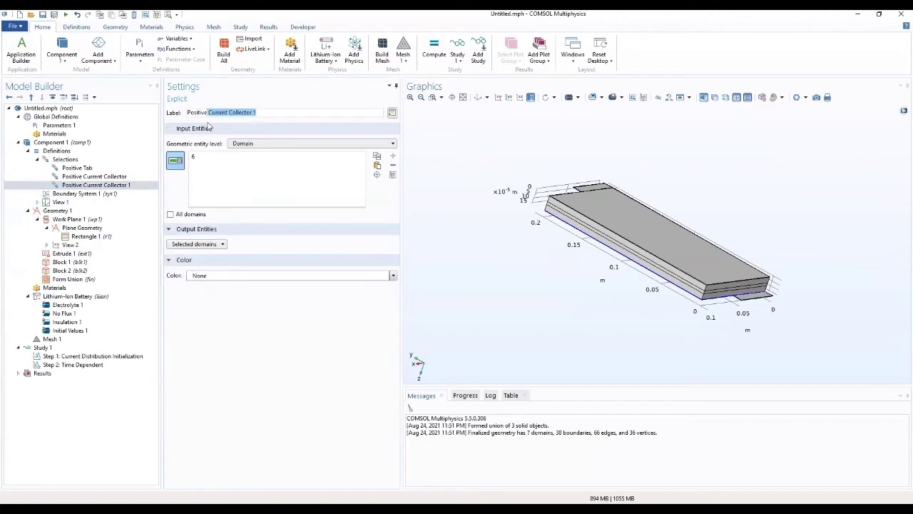
key(BackSpace)
Step: Replace the domain in the Positive Electrode selection with domain 5
click(348, 163)
click(392, 165)
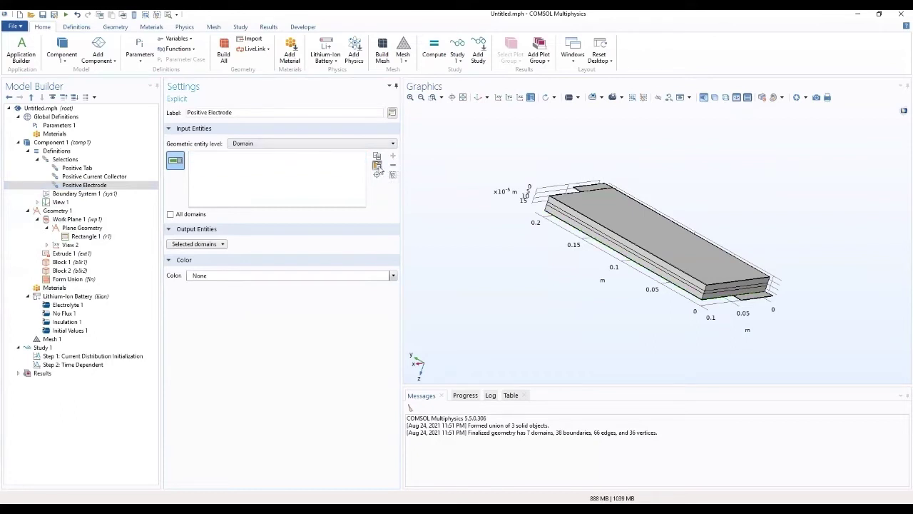
click(377, 165)
text(5)
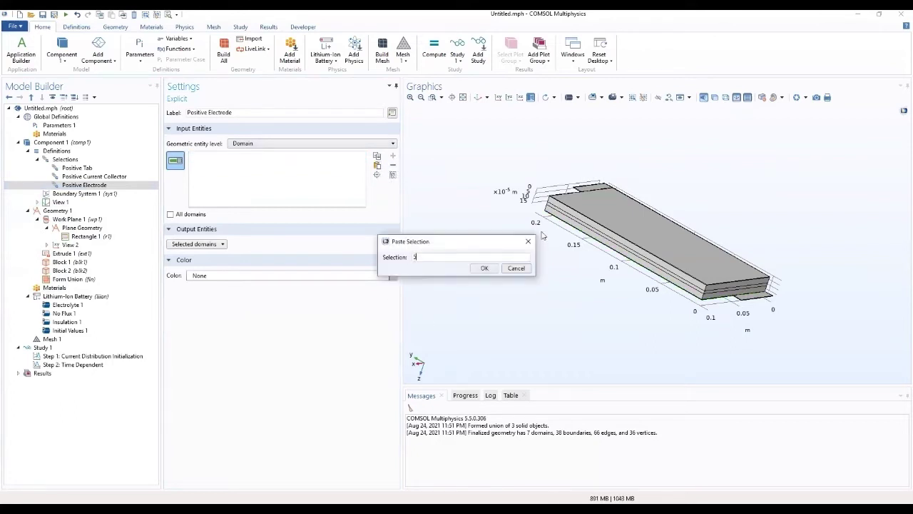
click(485, 268)
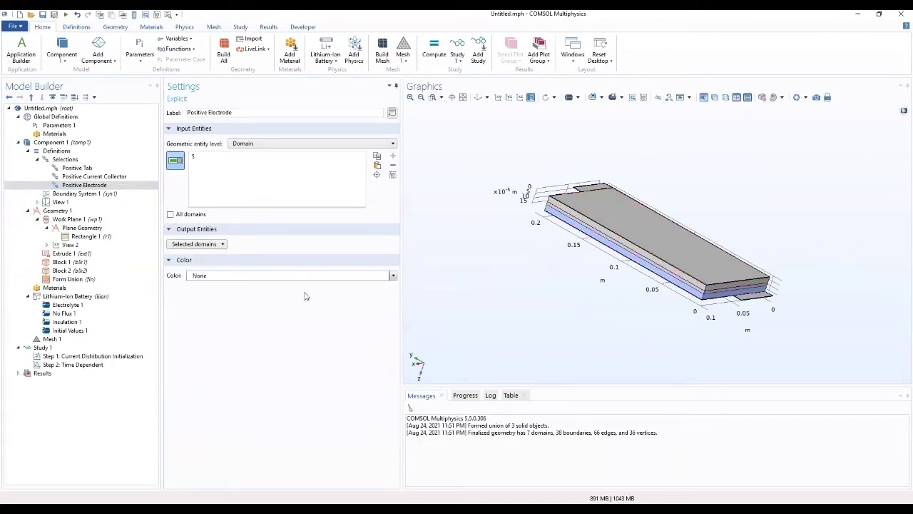
Step: Duplicate the Positive Electrode selection and label the copy Negative Tab
right_click(108, 185)
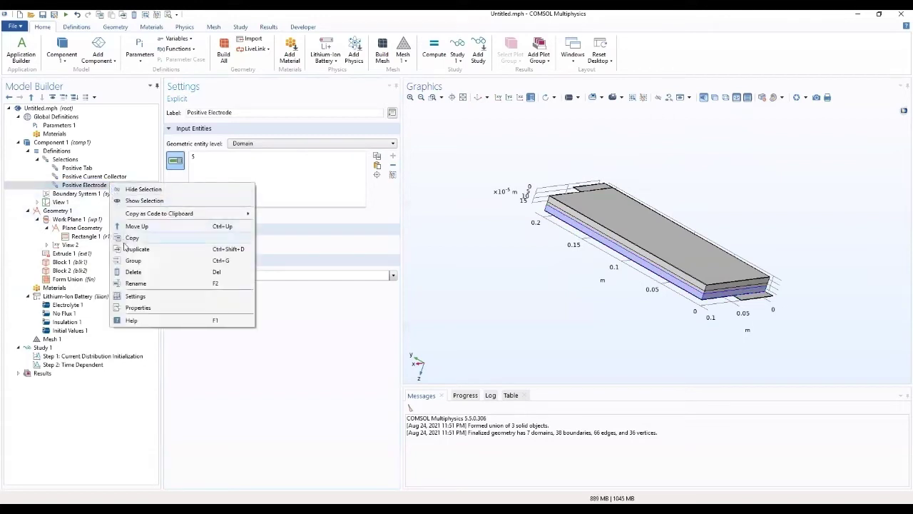
click(135, 249)
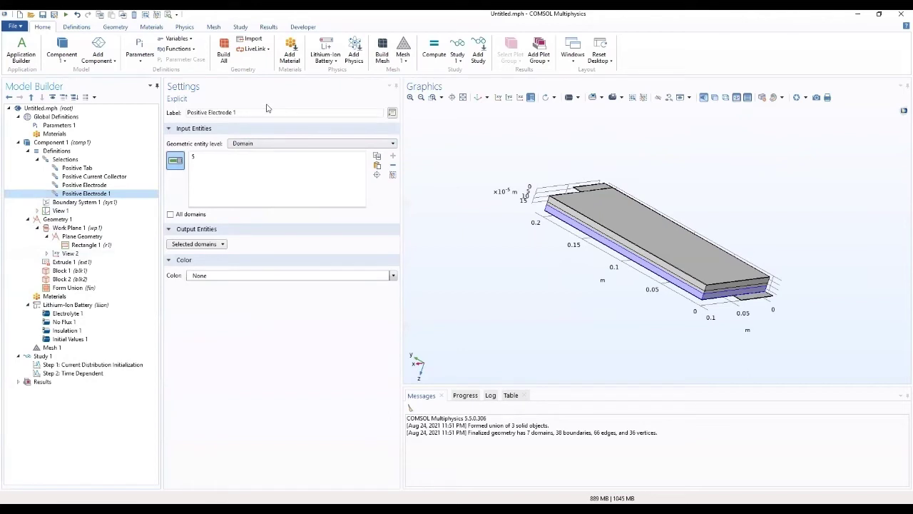
drag(252, 112, 184, 120)
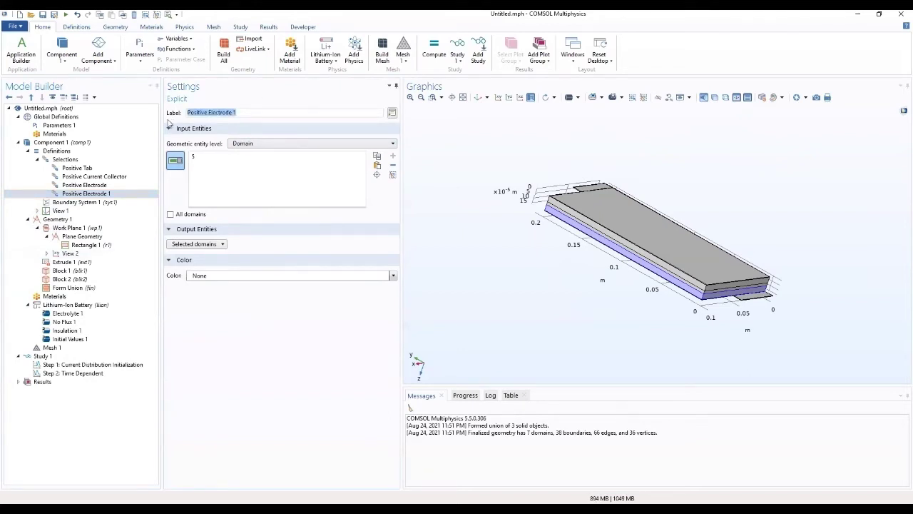
text(Negative Tab)
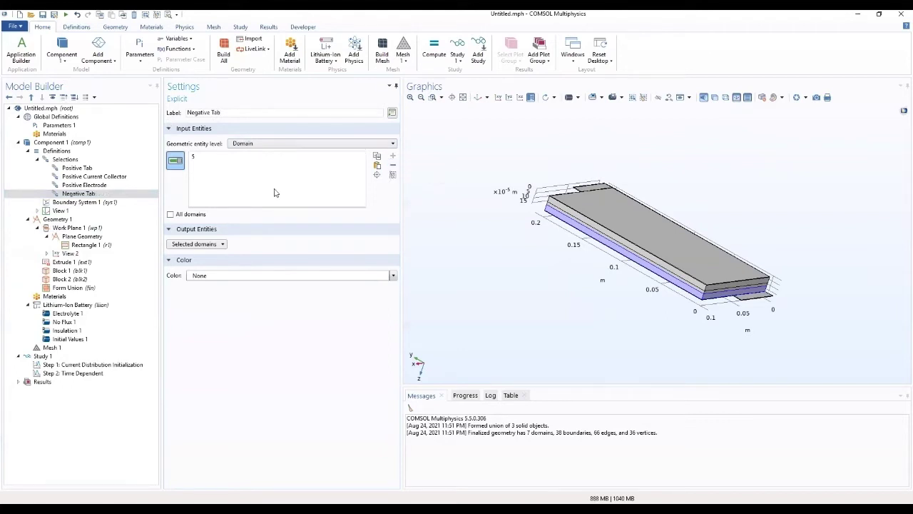
Step: Replace the domain in the Negative Tab selection with domain 7
click(275, 157)
click(378, 166)
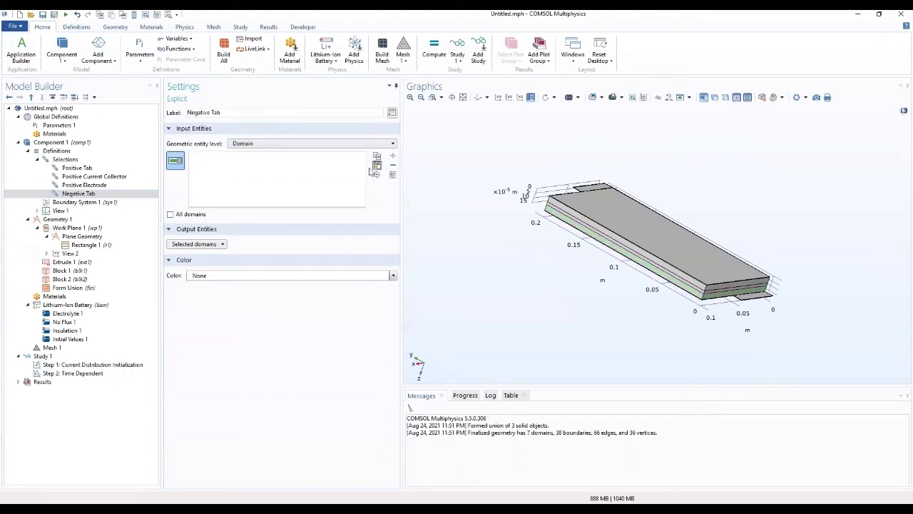
click(378, 165)
text(7)
click(483, 269)
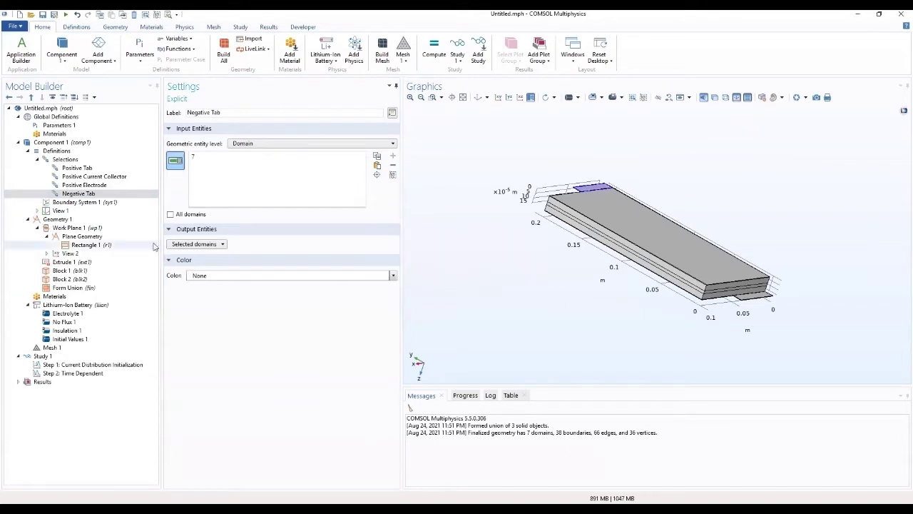
Step: Duplicate the Negative Tab selection and label the copy Negative Current Collector
right_click(99, 194)
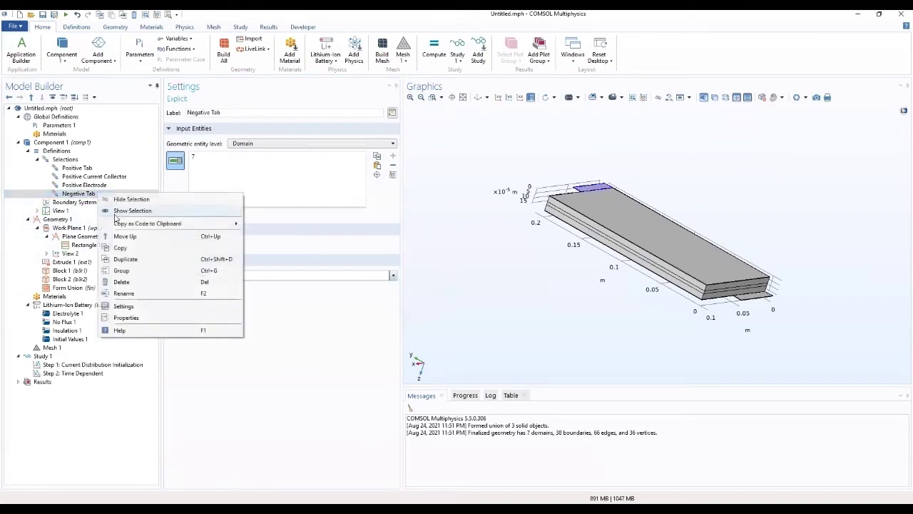
click(130, 254)
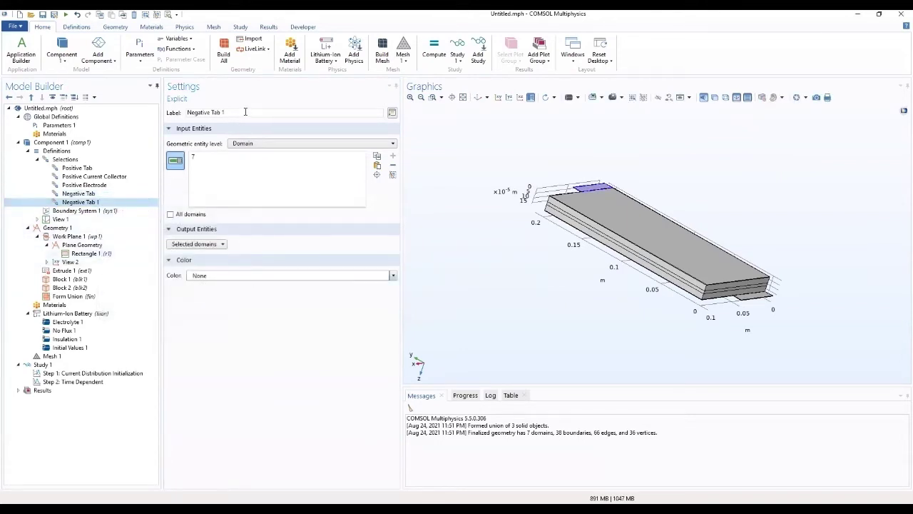
drag(238, 112, 213, 122)
text(C)
text(urrent Collector)
Step: Replace the domain in the Negative Current Collector selection with domain 2
click(246, 160)
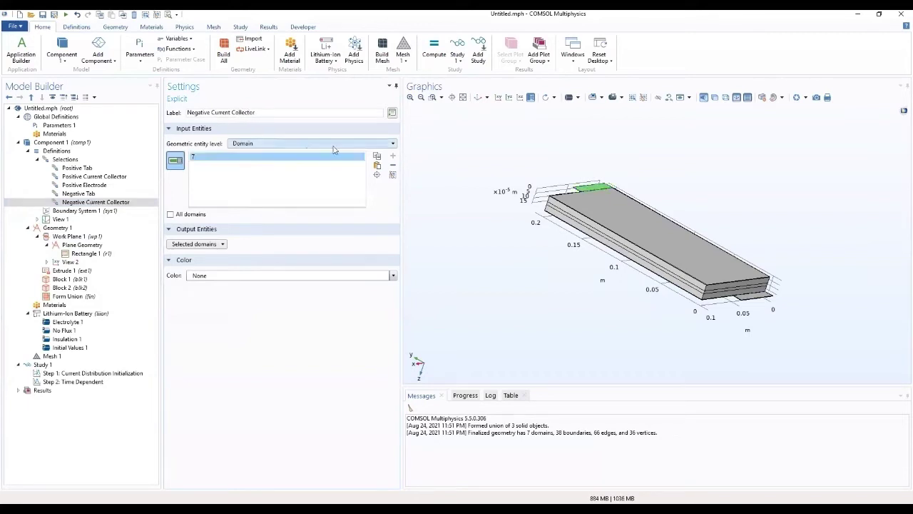
click(392, 165)
click(376, 165)
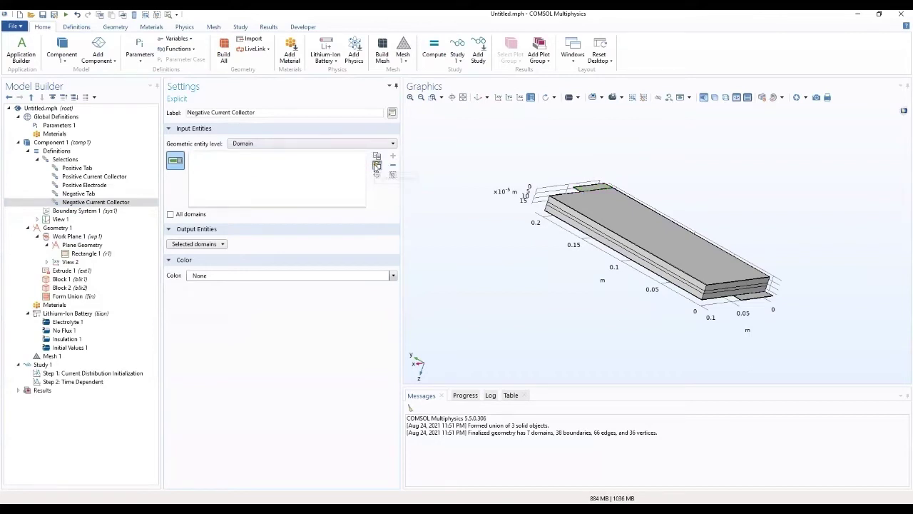
text(2)
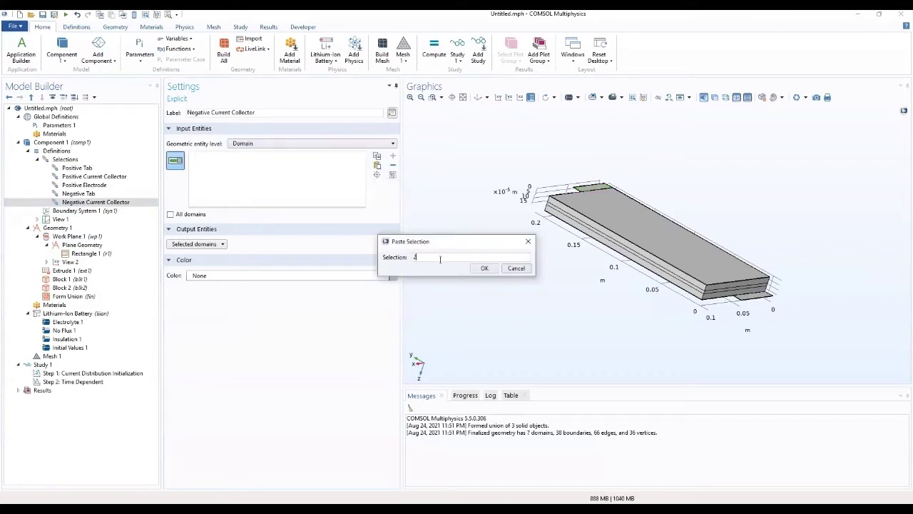
click(482, 267)
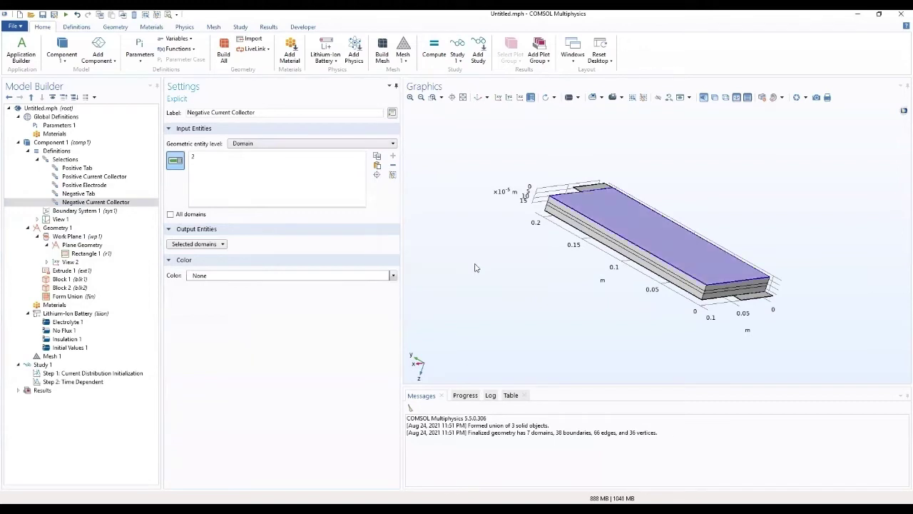
Step: Duplicate the Negative Current Collector selection and label the copy Negative Electrode
click(112, 204)
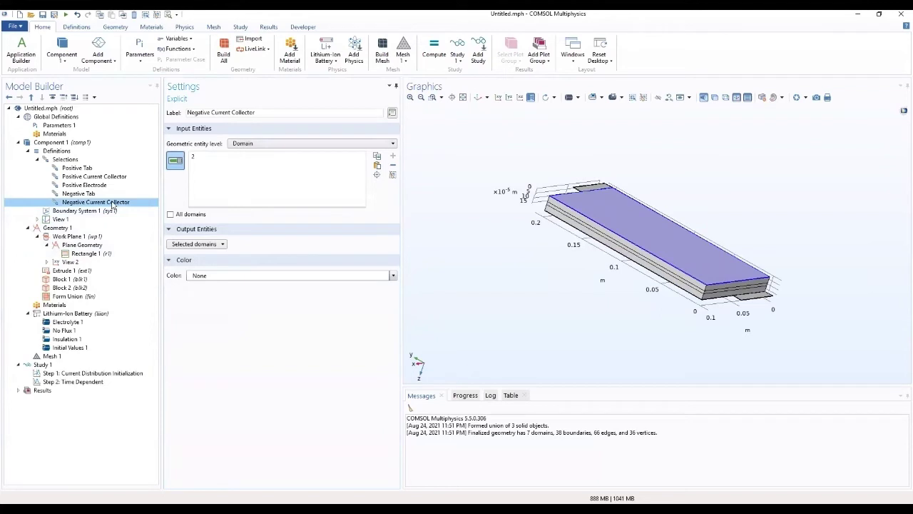
right_click(112, 205)
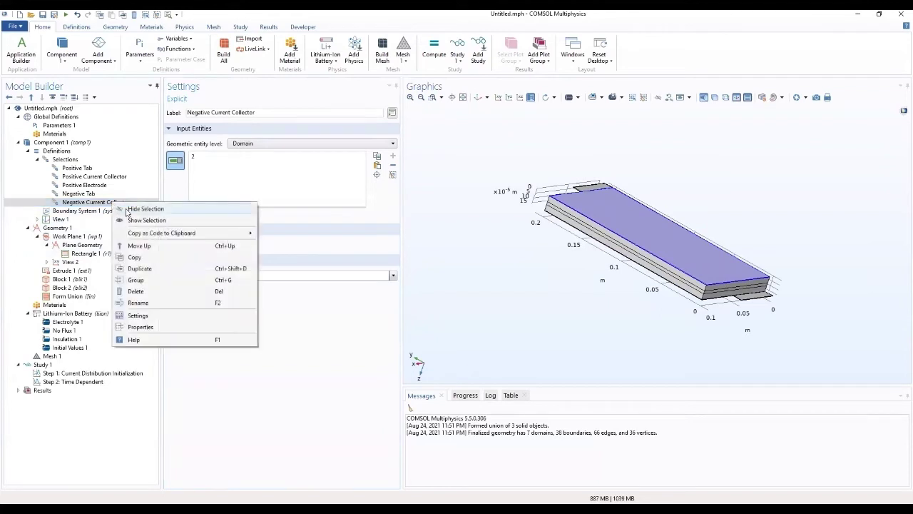
click(130, 268)
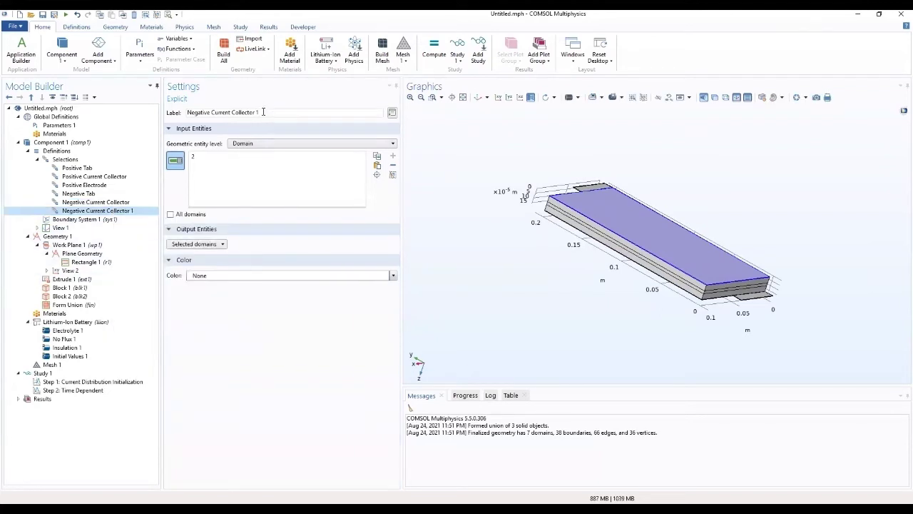
drag(263, 112, 212, 112)
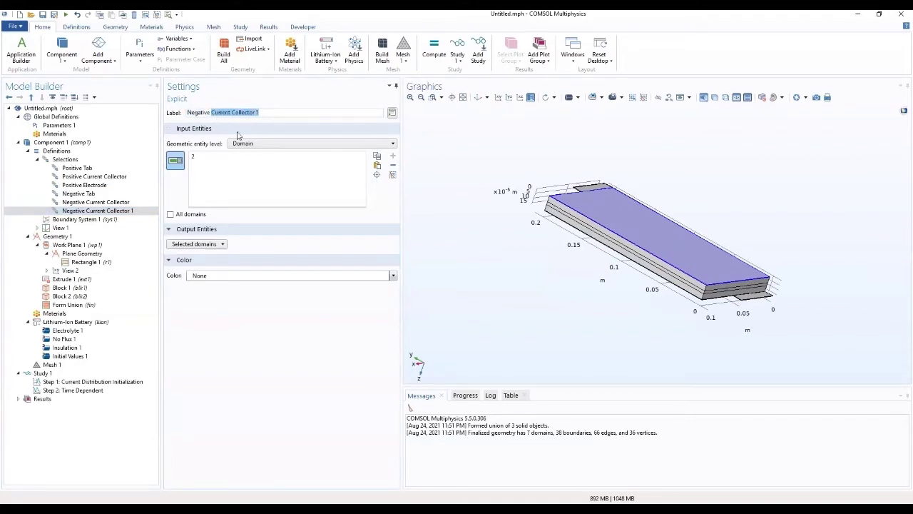
text(E)
Step: Replace the domain in the Negative Electrode selection with domain 3
click(239, 159)
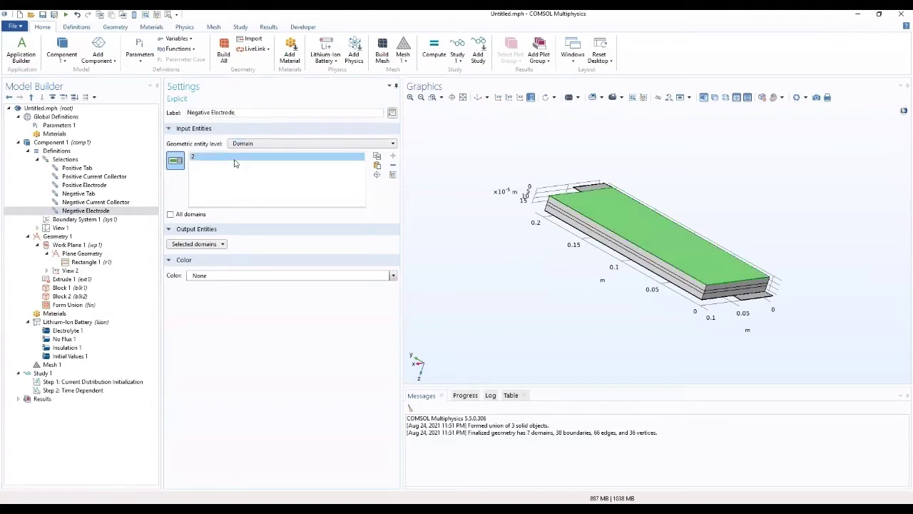
click(392, 165)
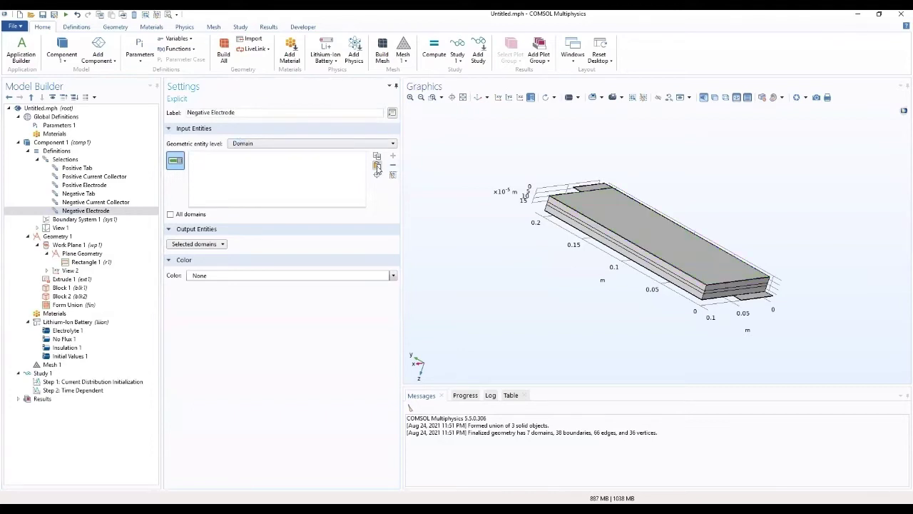
click(377, 165)
text(3)
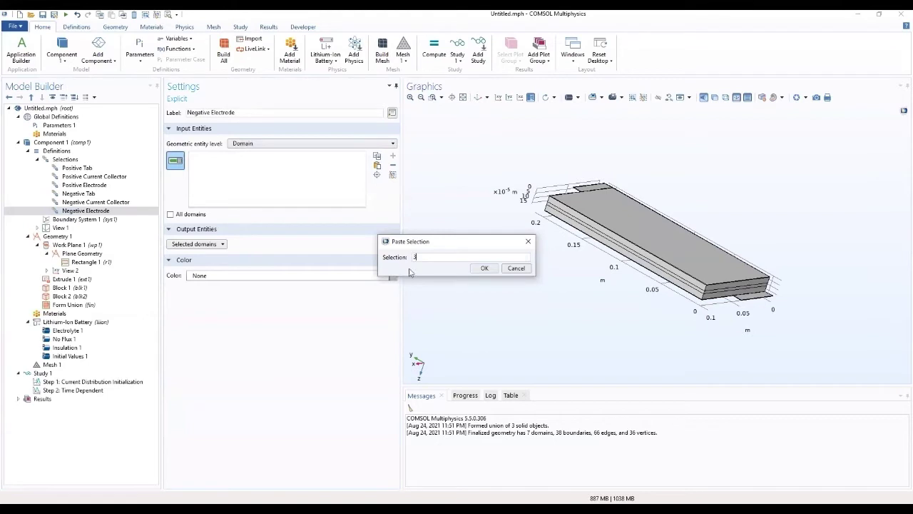
click(483, 268)
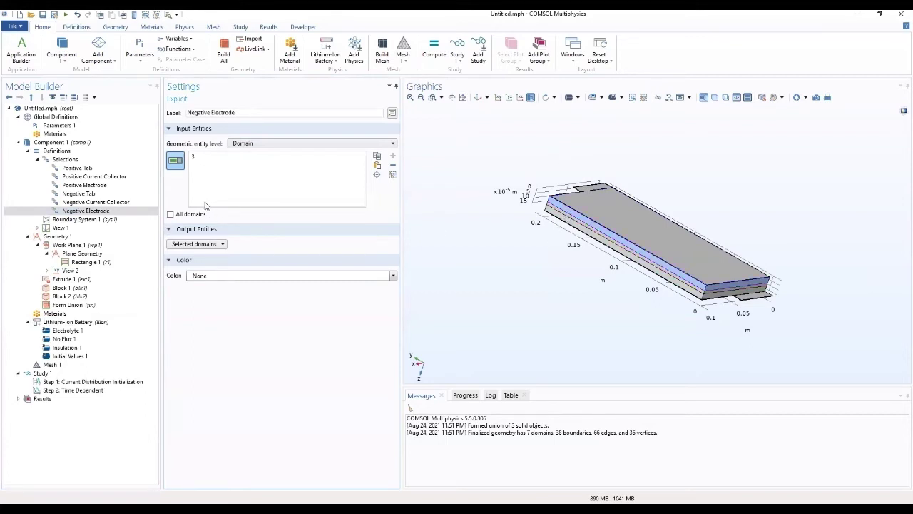
Step: Duplicate the Negative Electrode selection and label the copy Separator
click(95, 211)
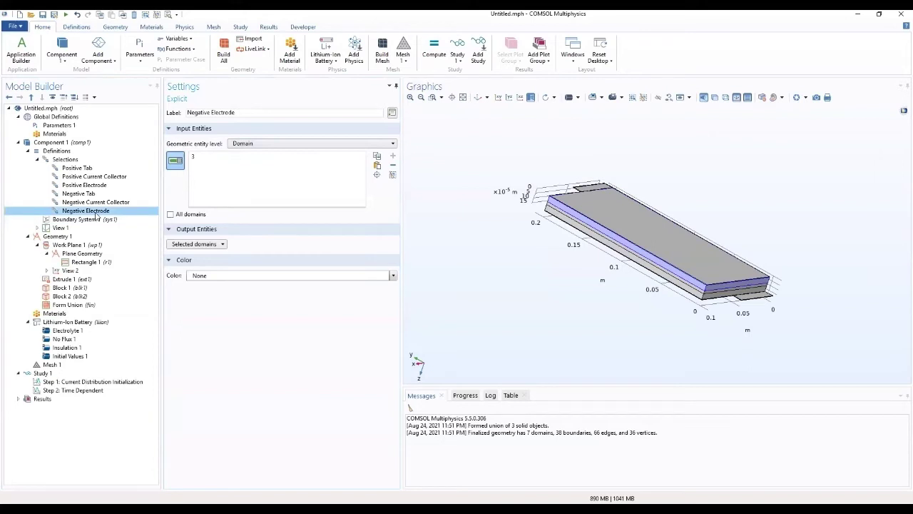
right_click(97, 212)
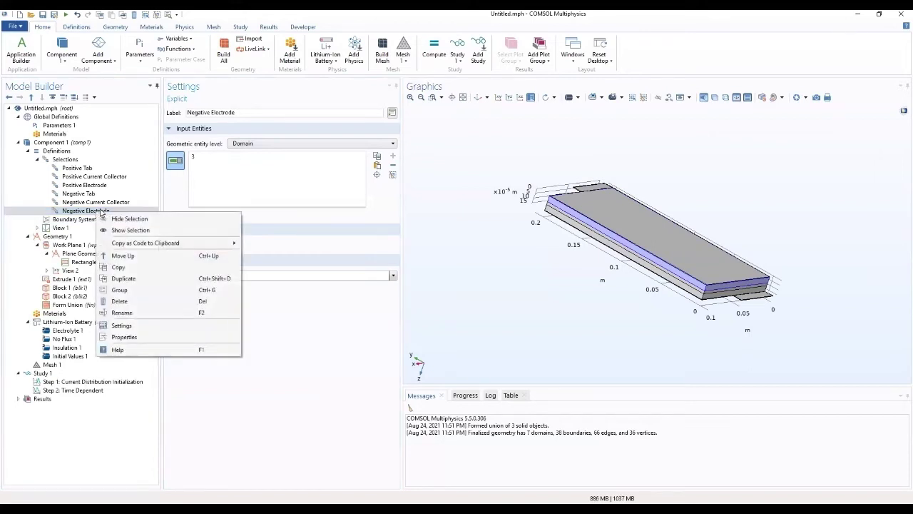
click(123, 278)
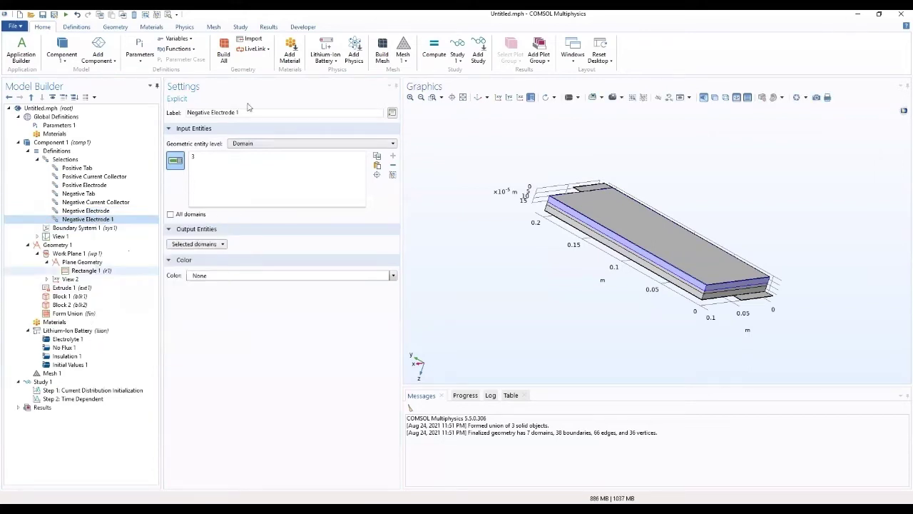
triple_click(200, 112)
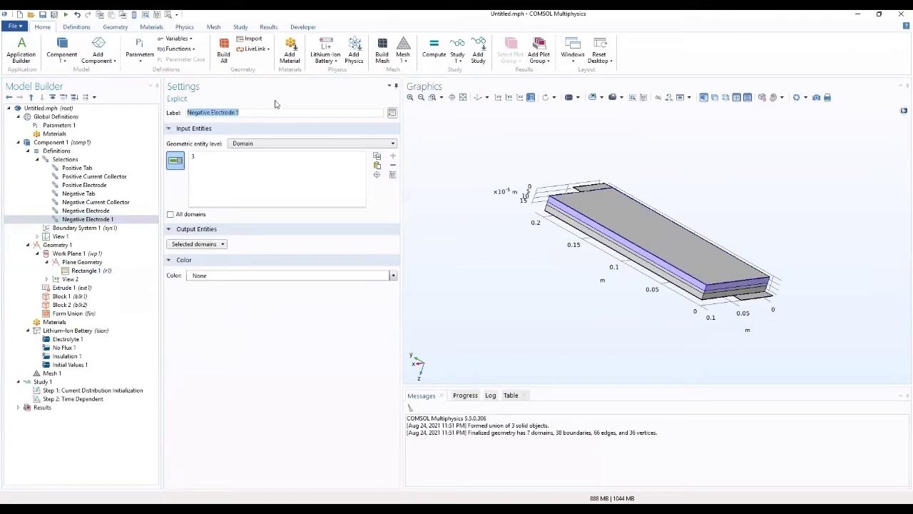
text(Separator)
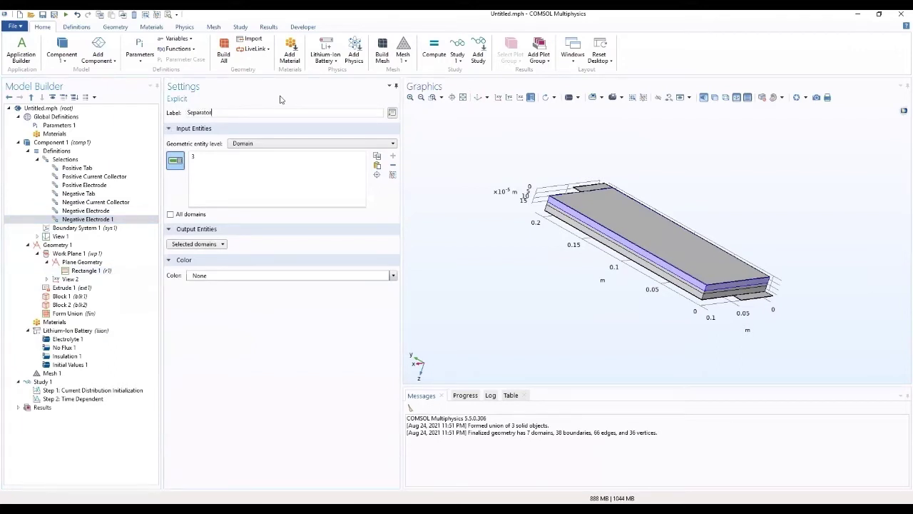
Step: Replace the domain in the Separator selection with domain 4
click(257, 156)
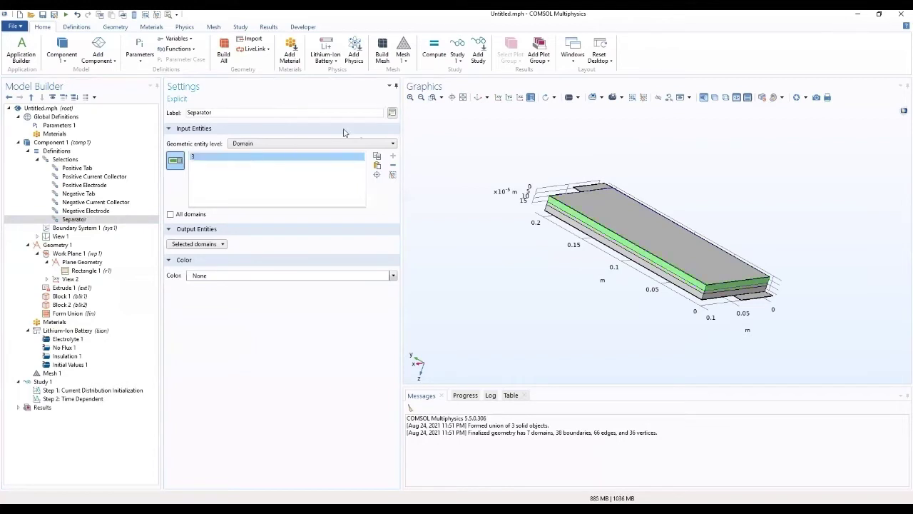
click(393, 166)
click(377, 166)
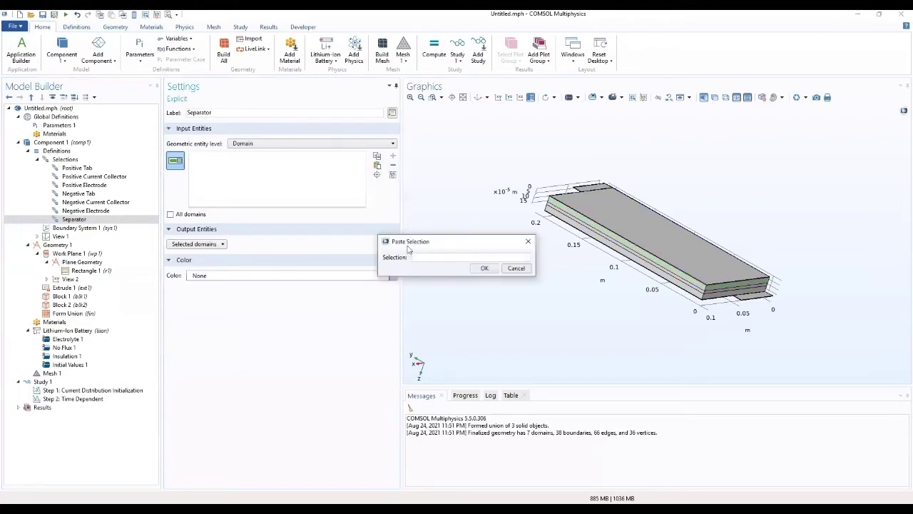
text(4)
click(484, 269)
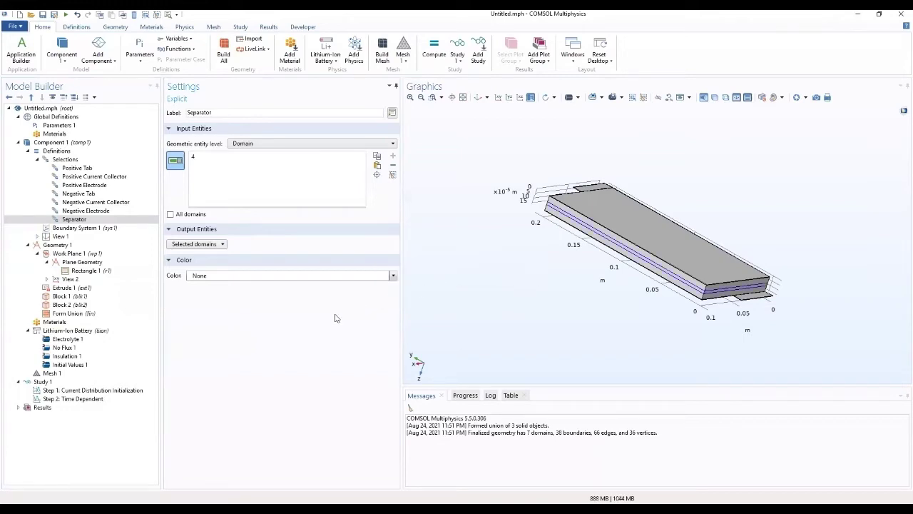
drag(476, 288, 614, 293)
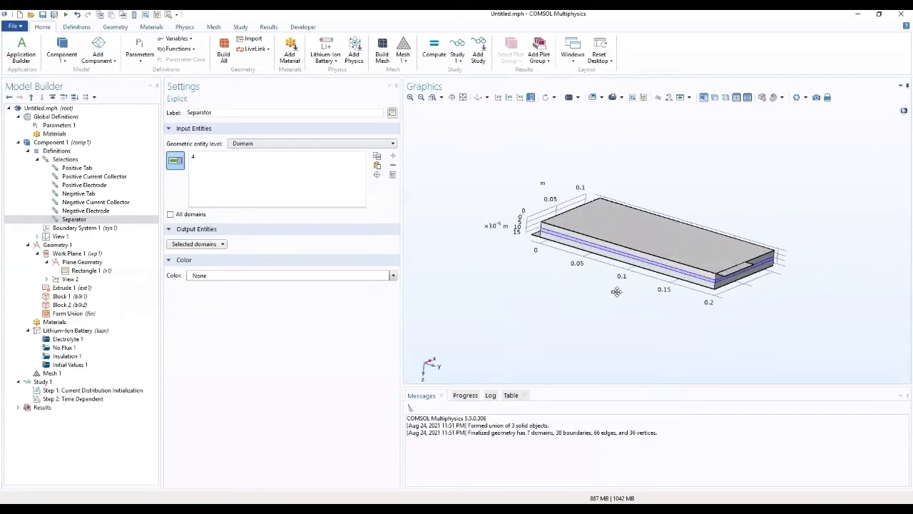
Step: Add an Explicit selection under Definitions at the Boundary level and label it Negative Tab End
click(63, 160)
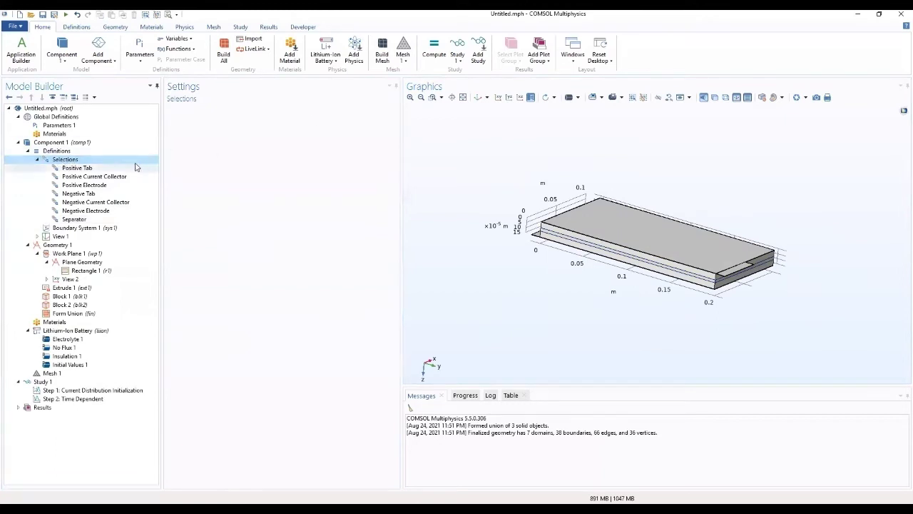
click(75, 158)
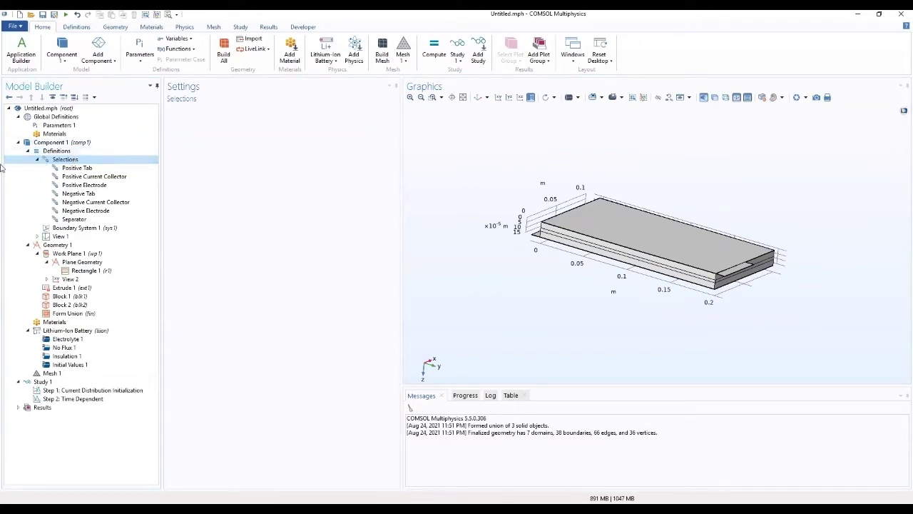
right_click(60, 152)
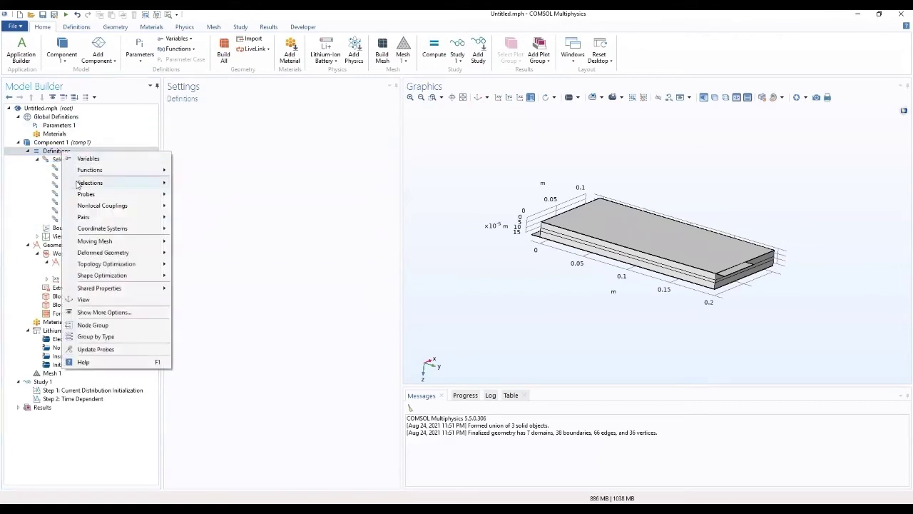
mouse_move(80, 183)
click(190, 184)
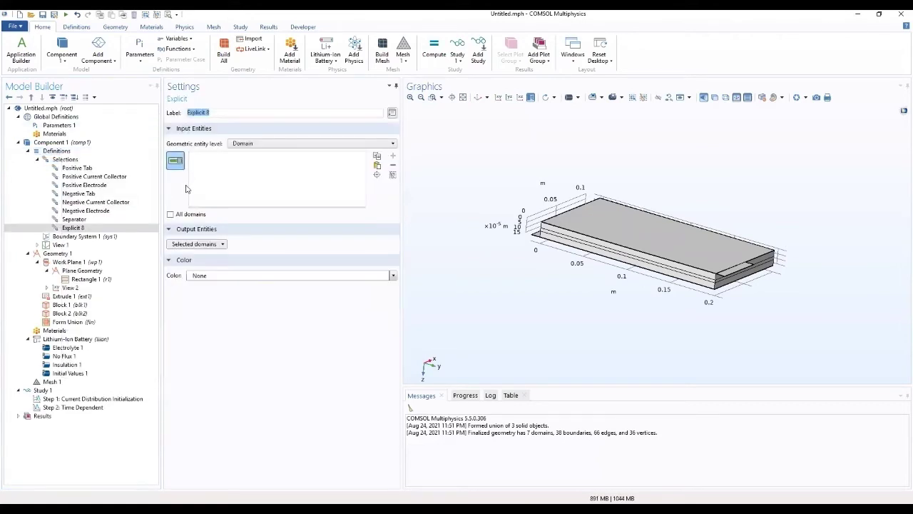
click(264, 145)
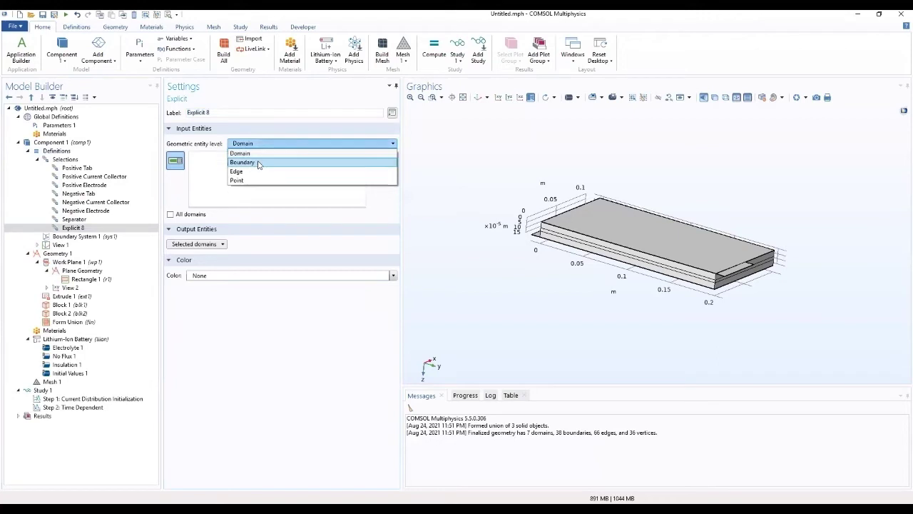
click(258, 164)
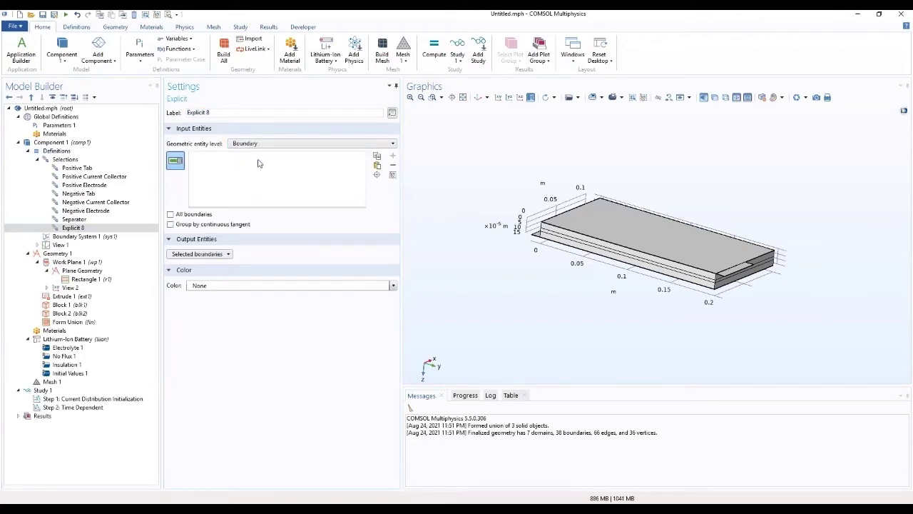
drag(256, 112, 177, 132)
text(Ne)
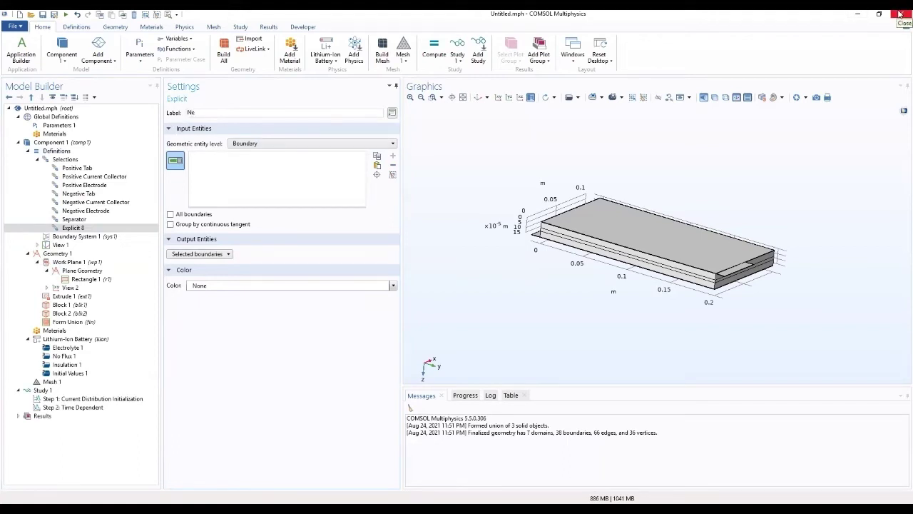
text(gative Tab End)
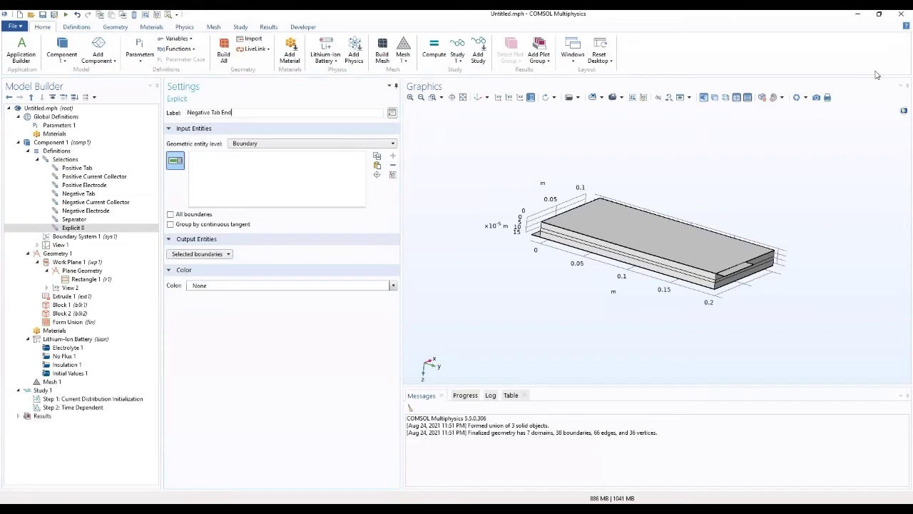
Step: Assign boundary 29 to the Negative Tab End selection and check the highlighted face on the model
click(377, 165)
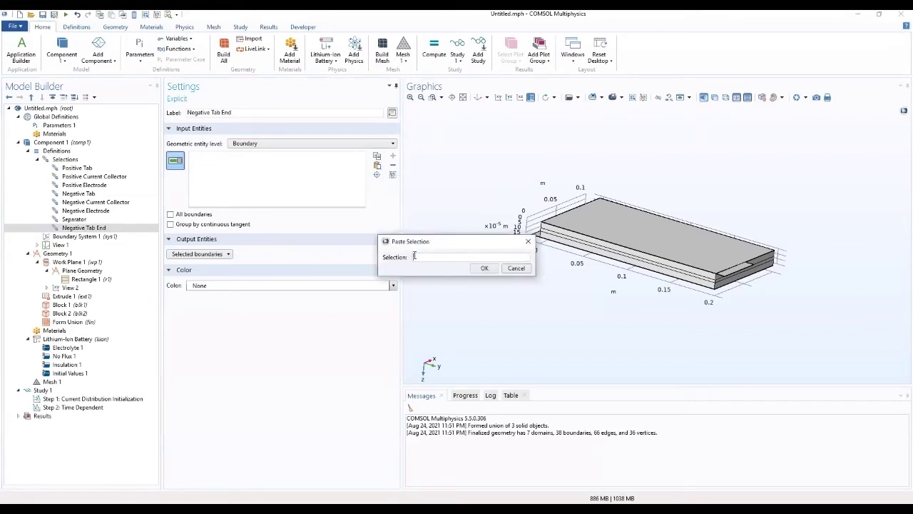
click(416, 255)
text(29)
click(485, 268)
drag(486, 270, 463, 287)
drag(565, 301, 517, 294)
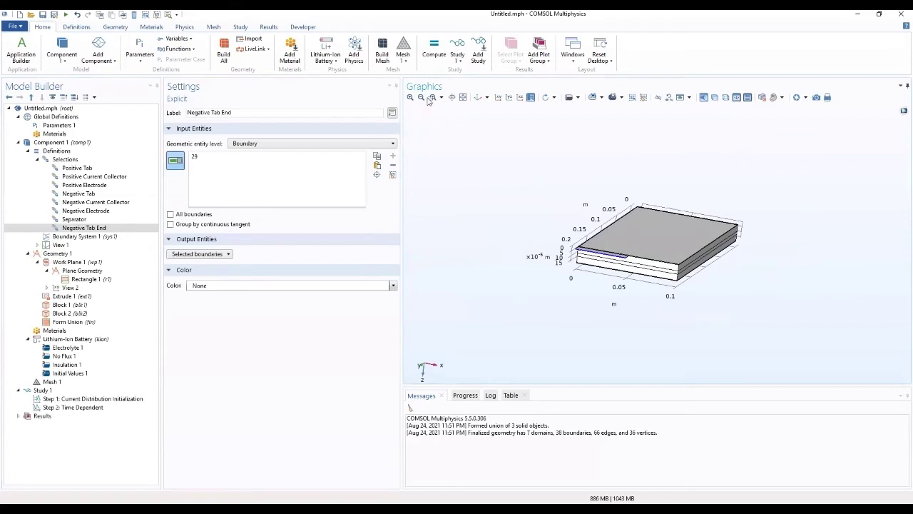
drag(451, 227, 463, 259)
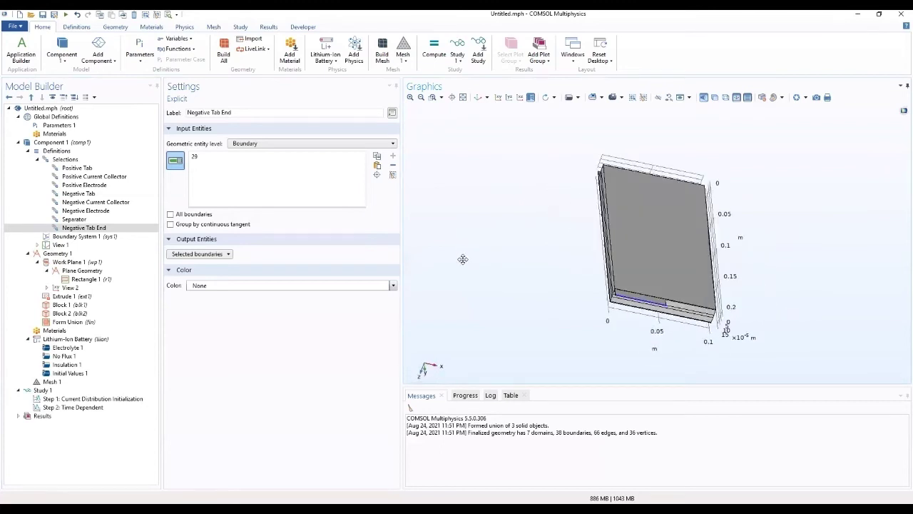
Step: Duplicate the Negative Tab End selection and label the copy Positive Tab End 1
right_click(104, 228)
click(128, 292)
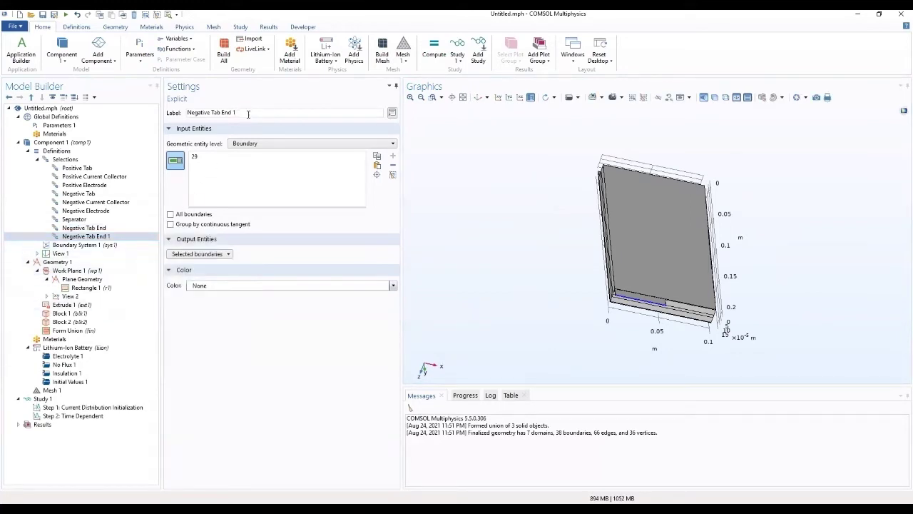
drag(211, 112, 179, 122)
text(Positive)
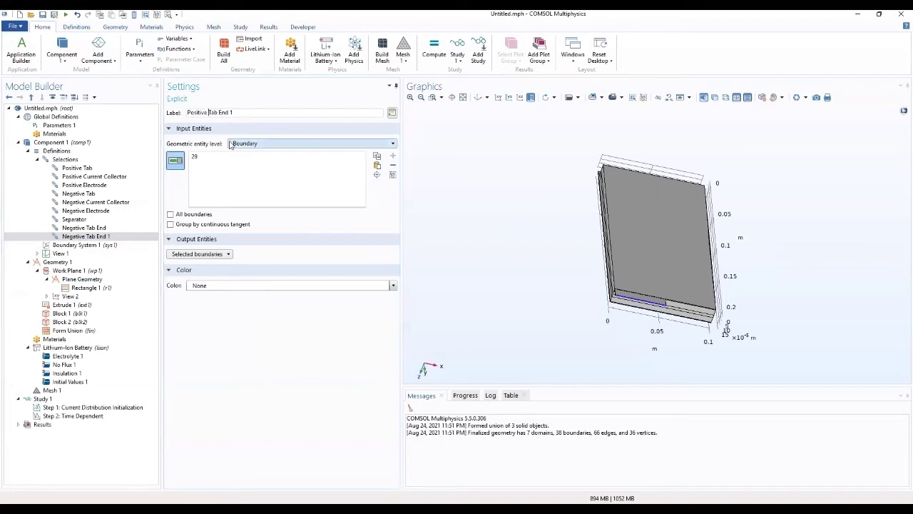
Step: Replace the boundary in the Positive Tab End 1 selection with boundary 2 and check the highlighted face on the model
click(392, 166)
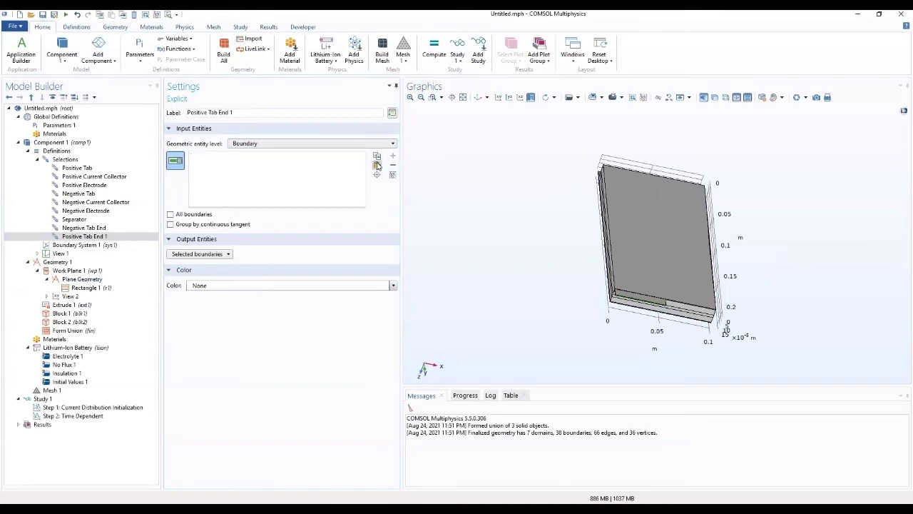
click(378, 166)
text(2)
click(482, 269)
drag(554, 315, 598, 402)
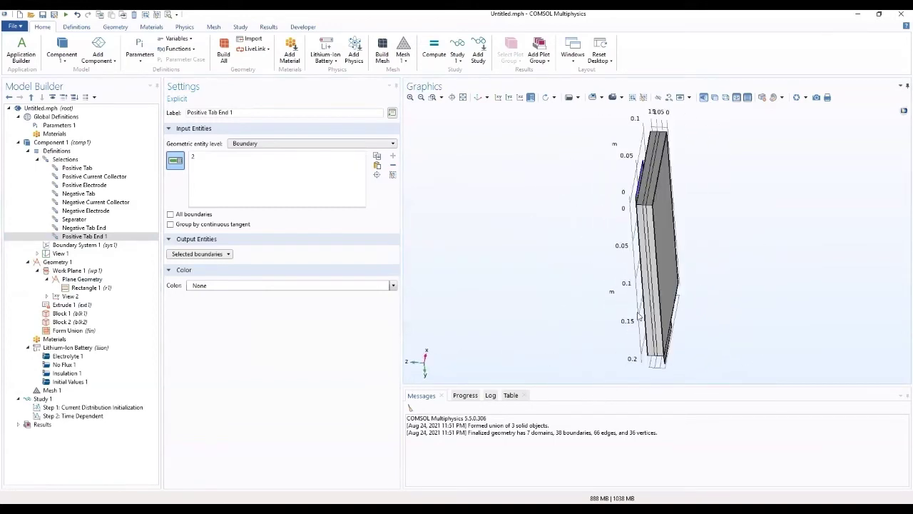
drag(627, 207, 581, 220)
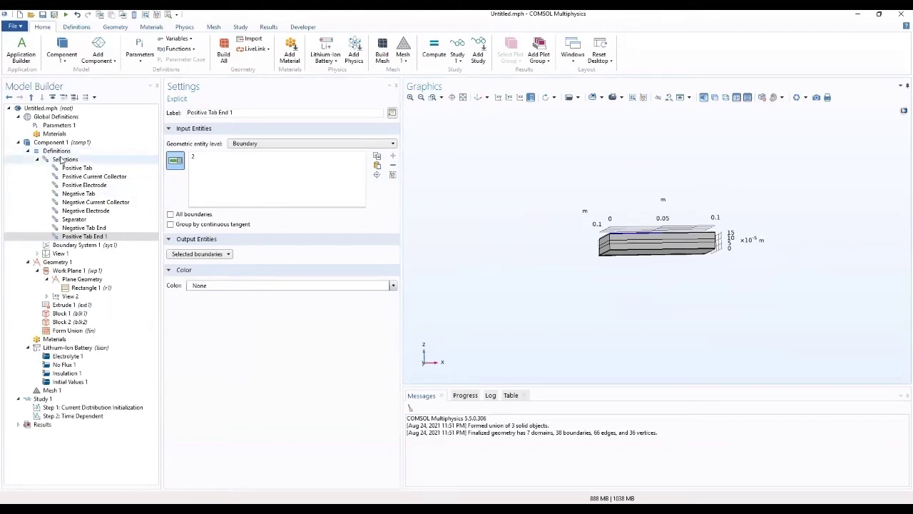
Step: Add a domain-level Union selection under Definitions that combines Negative Tab and Negative Current Collector
click(60, 160)
right_click(60, 160)
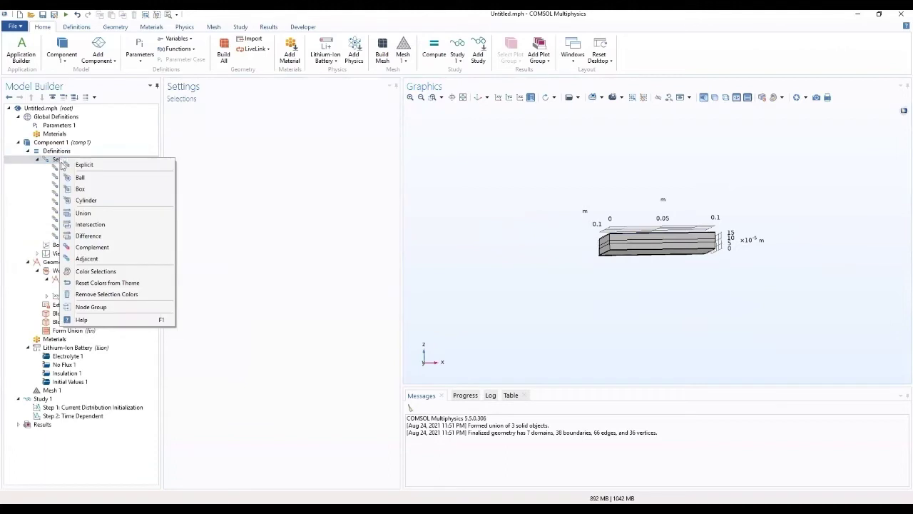
click(81, 213)
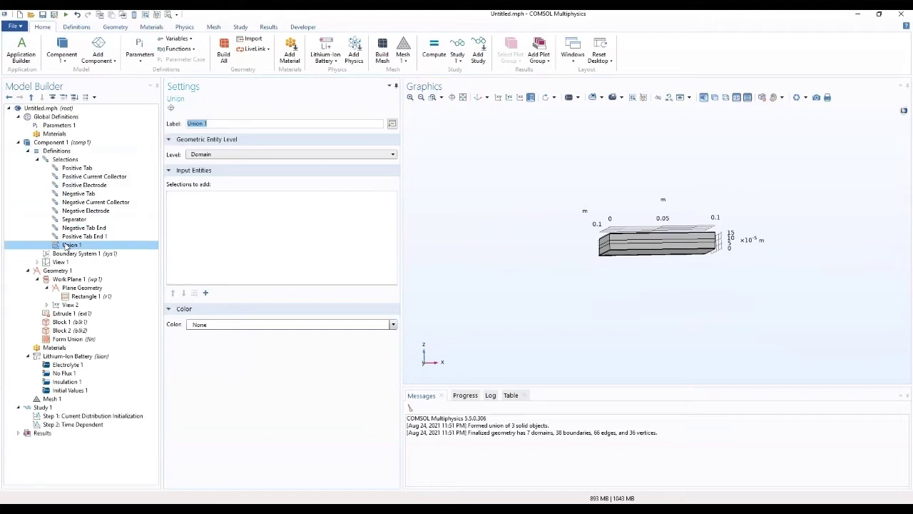
drag(523, 205, 639, 345)
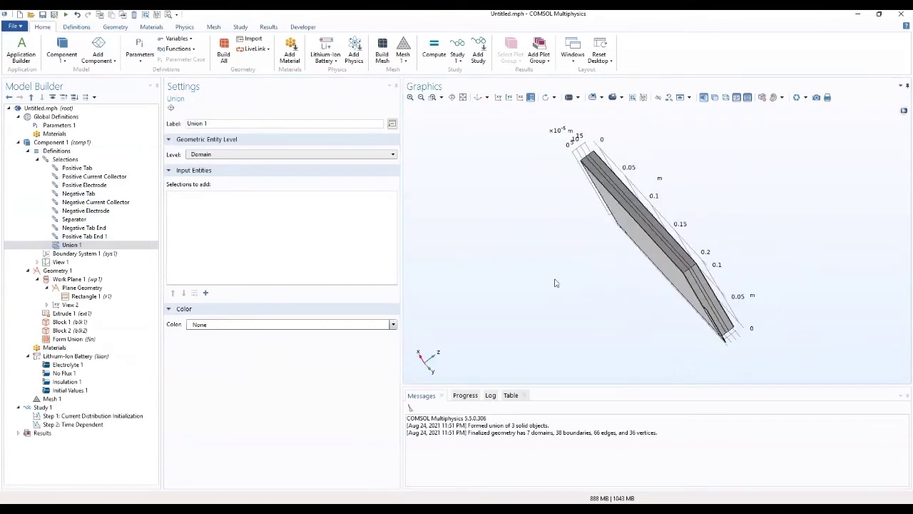
drag(525, 192, 433, 307)
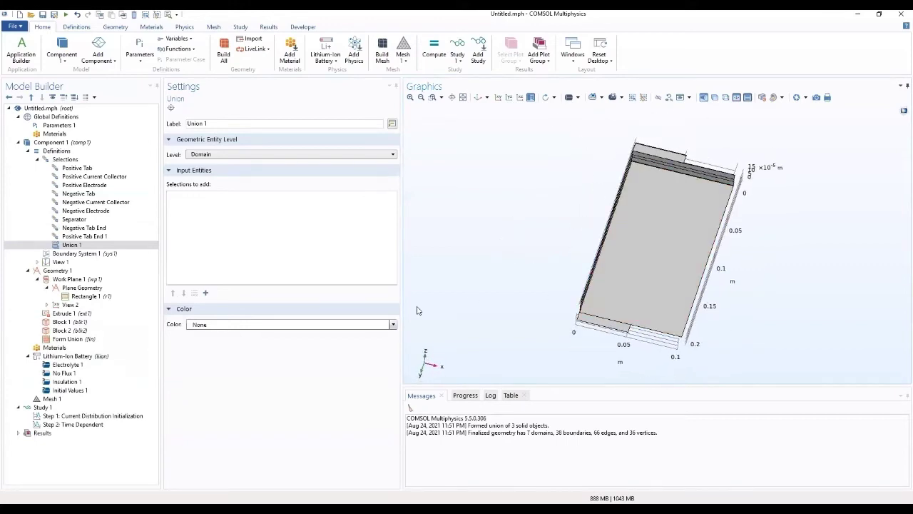
click(204, 294)
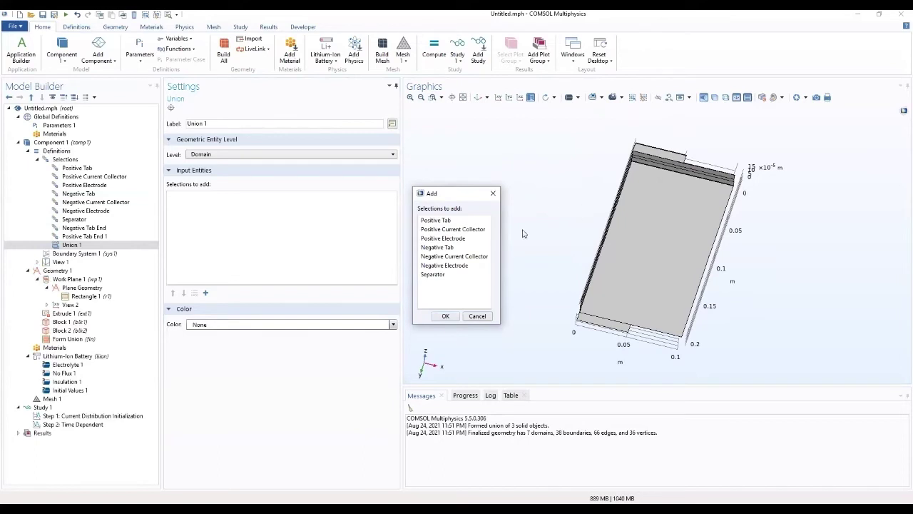
click(440, 248)
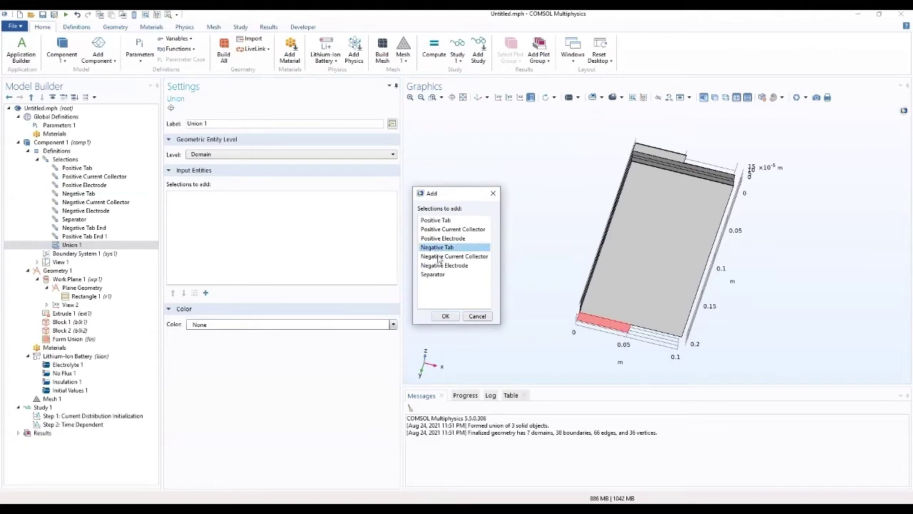
ctrl+click(439, 256)
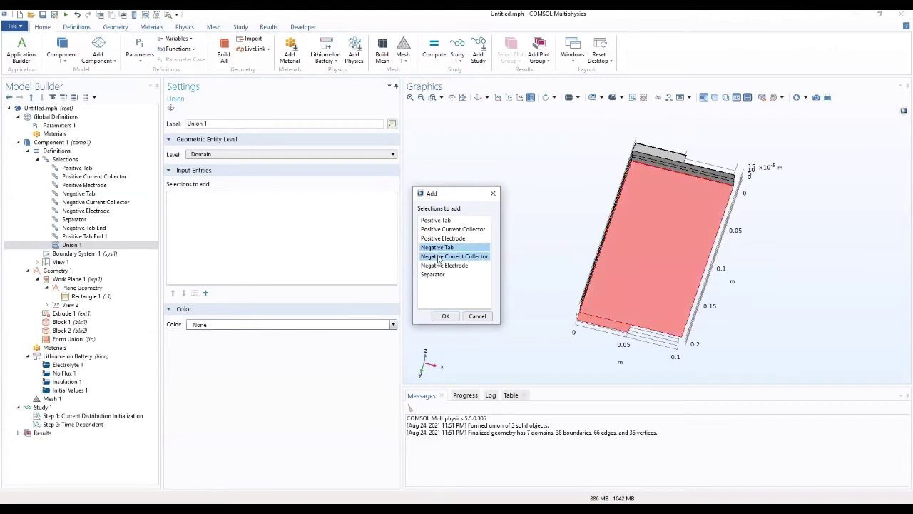
click(440, 317)
drag(488, 231, 578, 274)
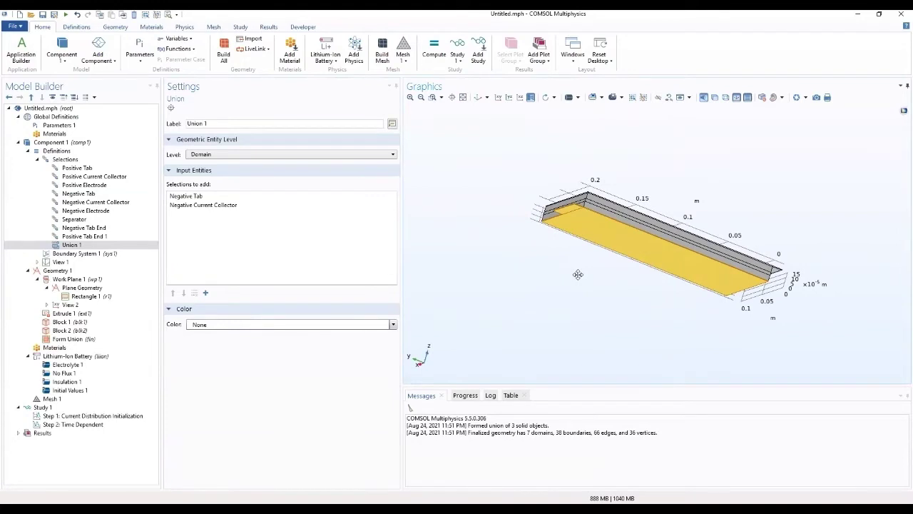
Step: Label the new union selection Negative Current Collector and Tab
drag(243, 123, 166, 155)
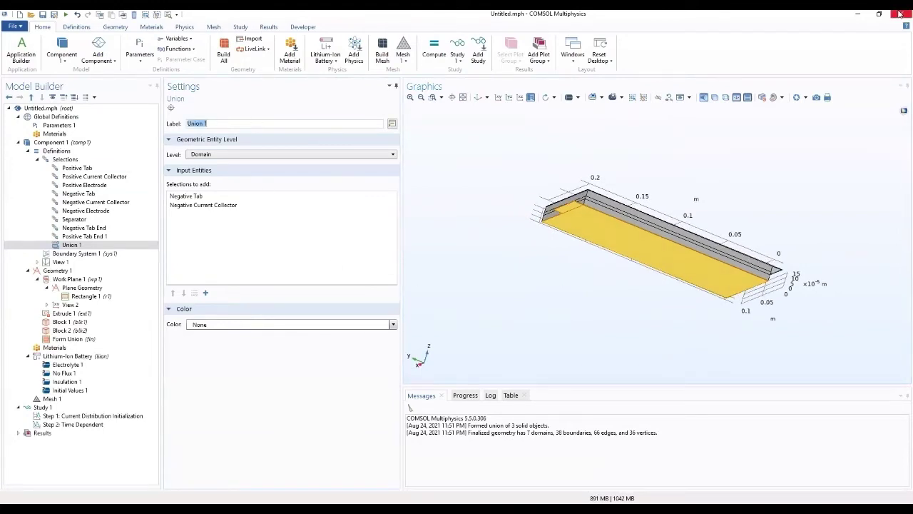
text(Negative Current Collector and)
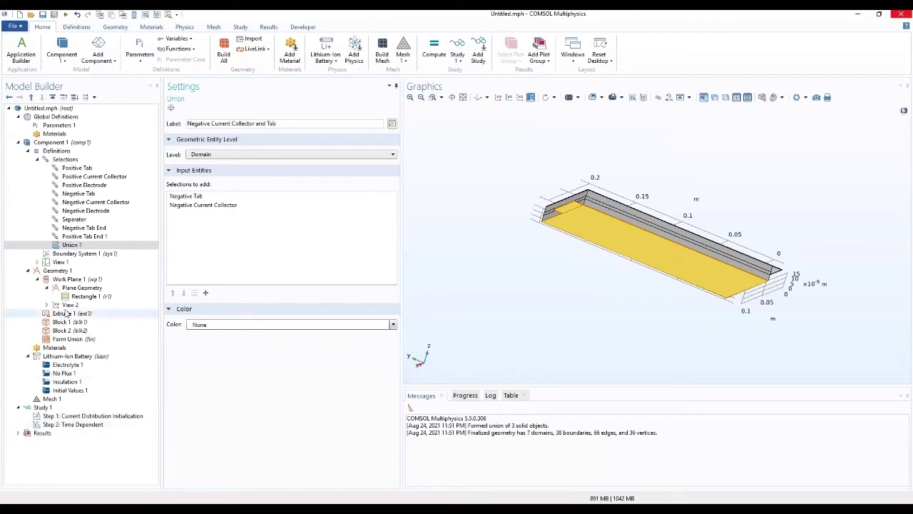
key(Return)
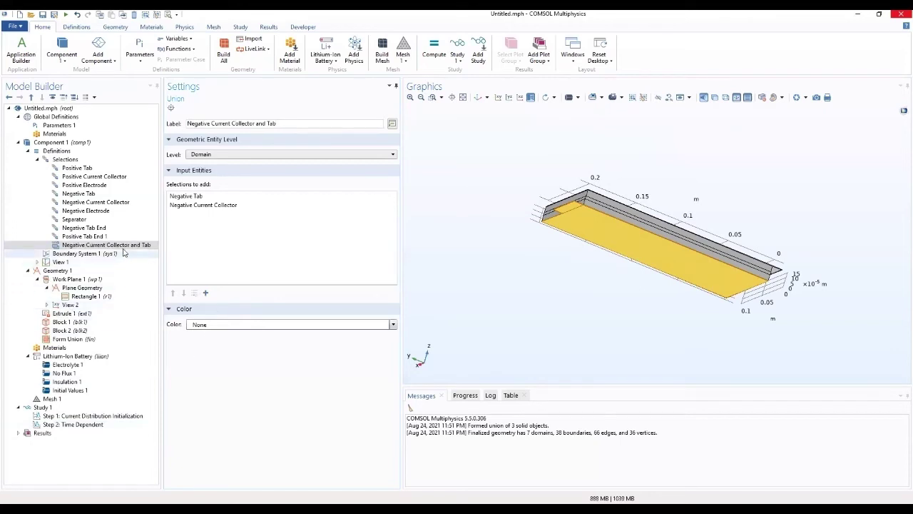
Step: Duplicate the Negative Current Collector and Tab union and label the copy Positive Current Collector and Tab 1
right_click(124, 245)
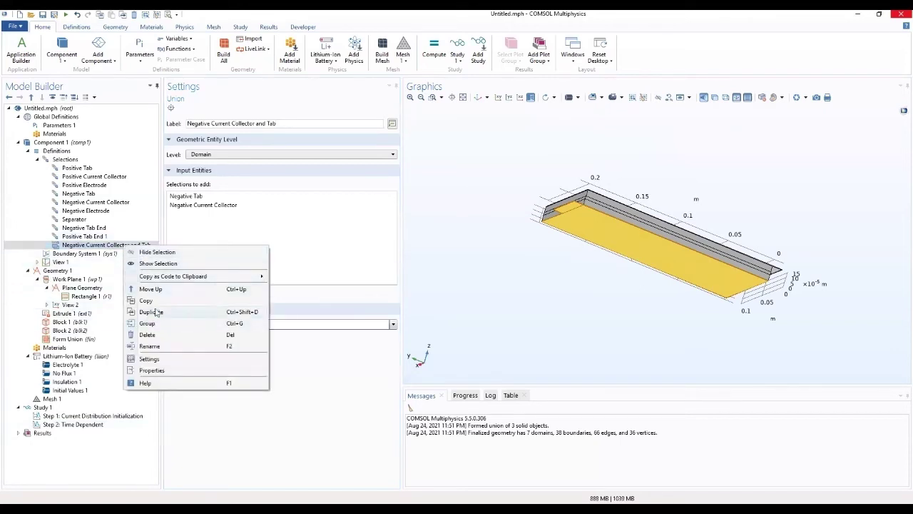
click(155, 313)
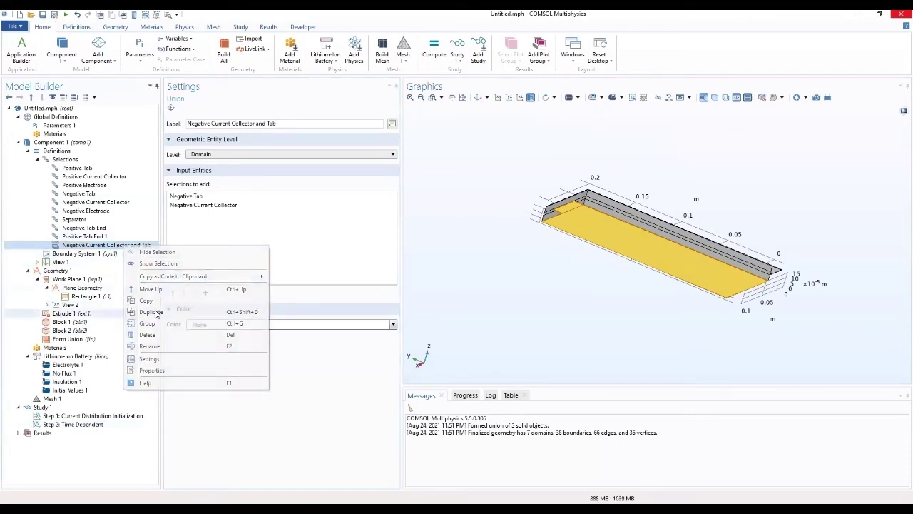
double_click(209, 124)
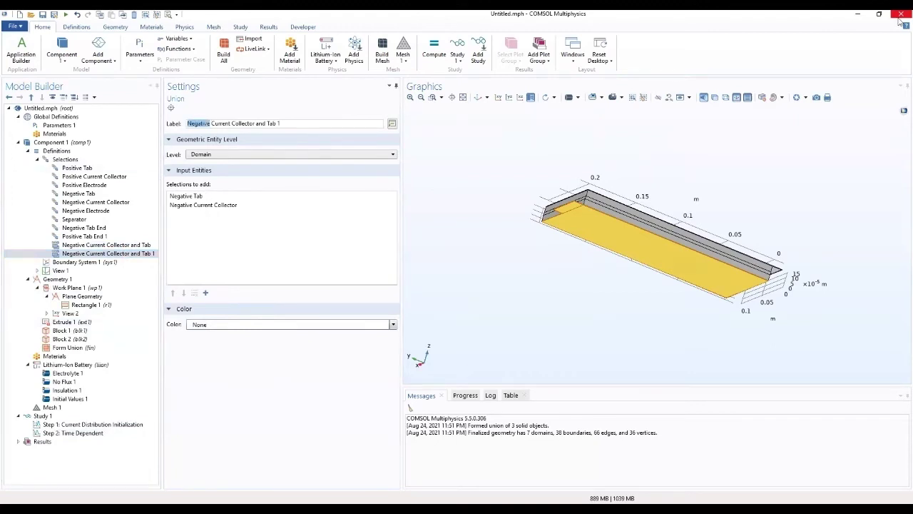
text(POS)
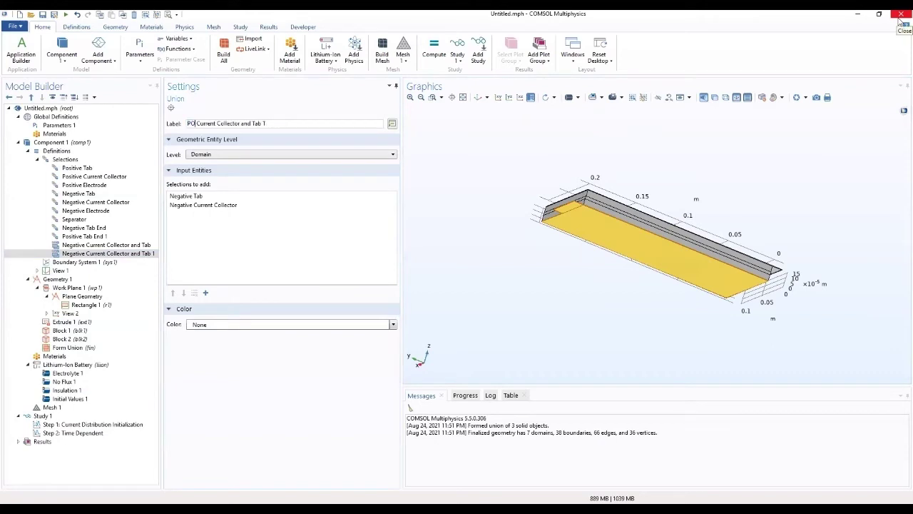
key(BackSpace)
key(BackSpace)
text(ositive)
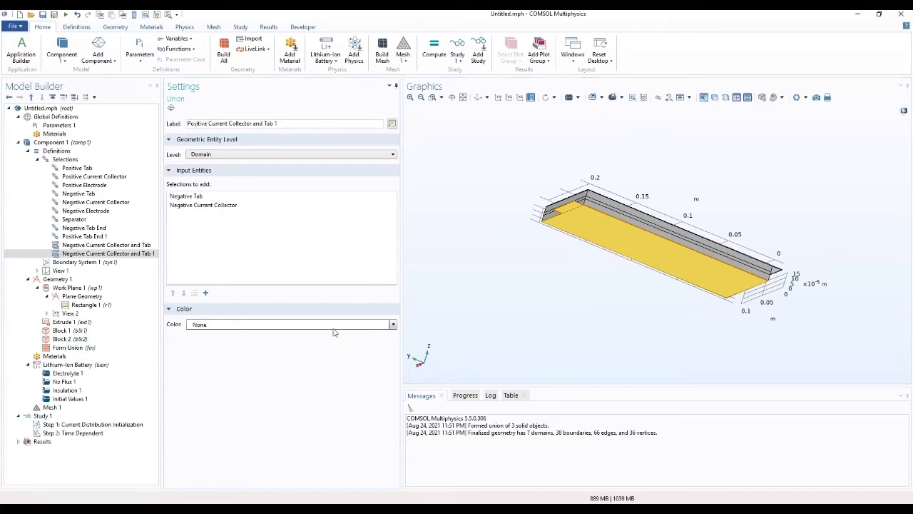
key(Return)
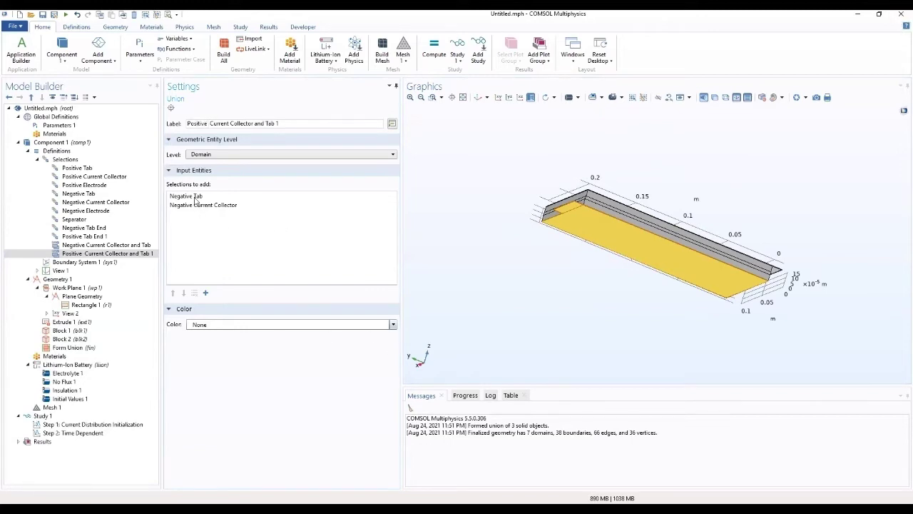
Step: Replace the negative inputs of the Positive Current Collector and Tab 1 union with Positive Tab and Positive Current Collector
click(197, 197)
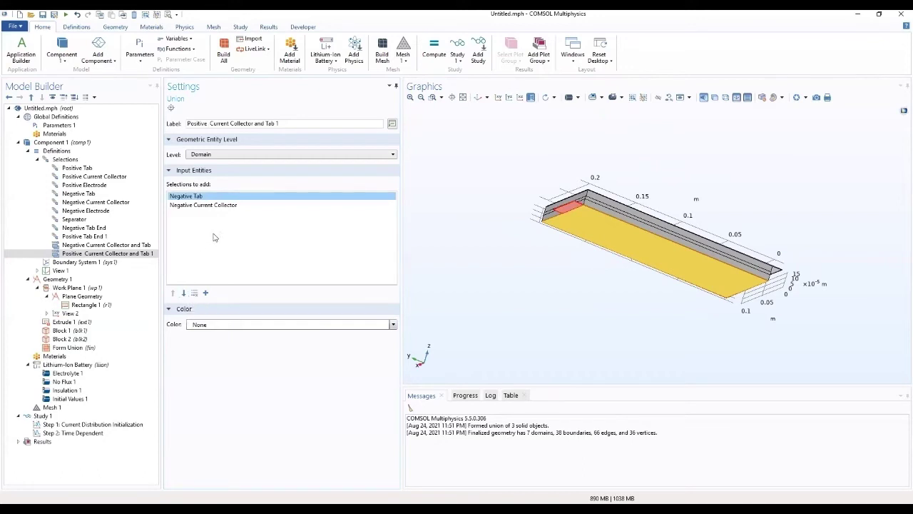
ctrl+click(207, 206)
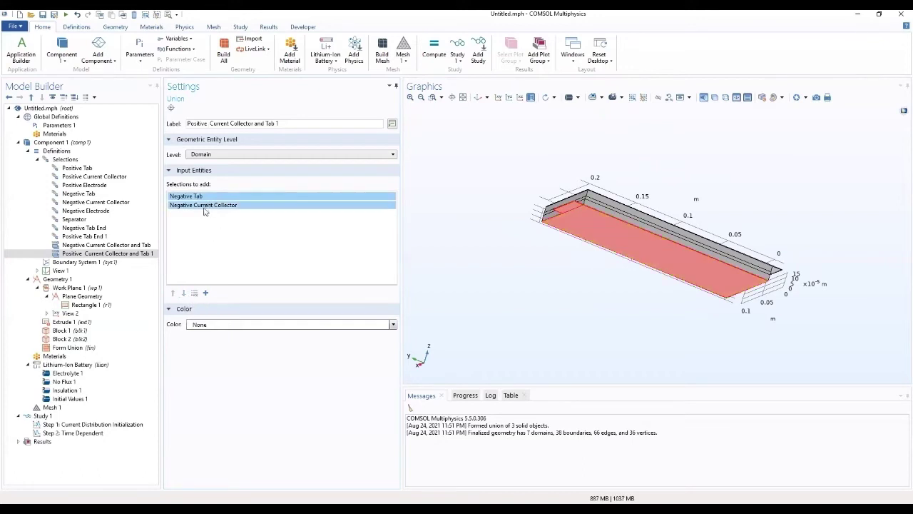
key(Delete)
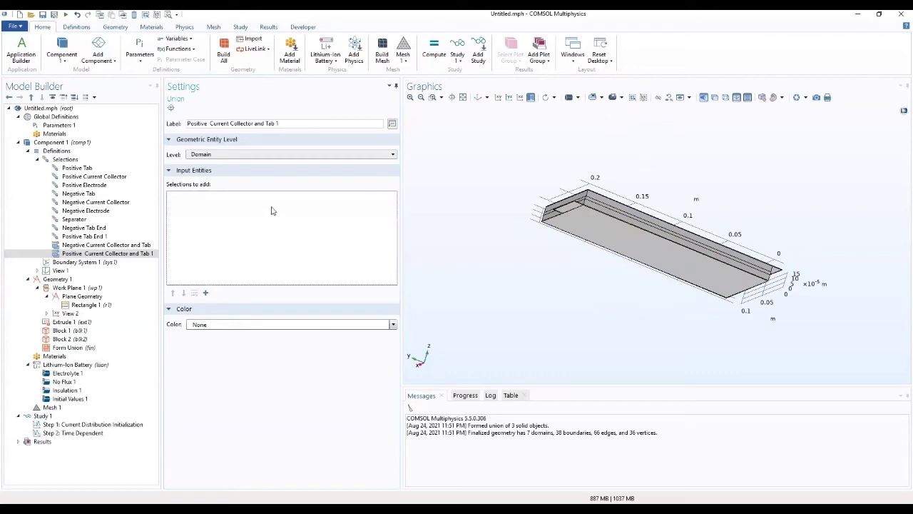
click(205, 294)
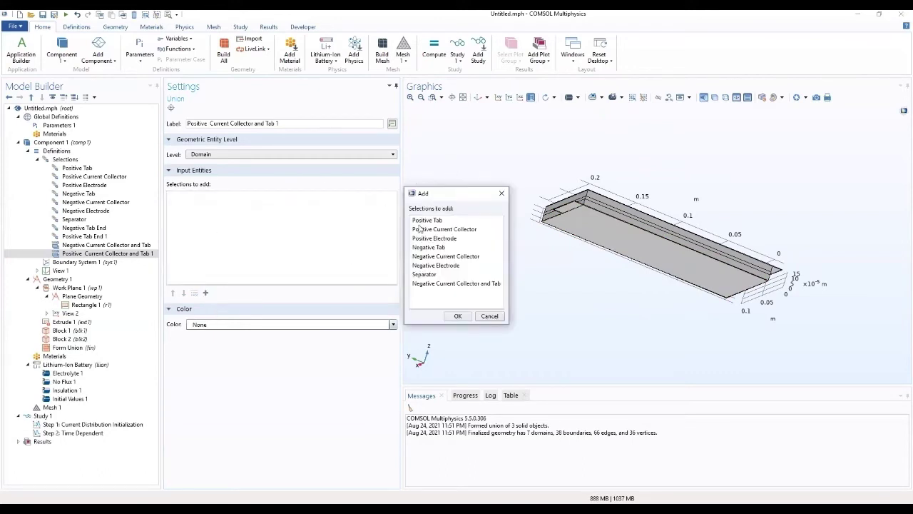
click(421, 221)
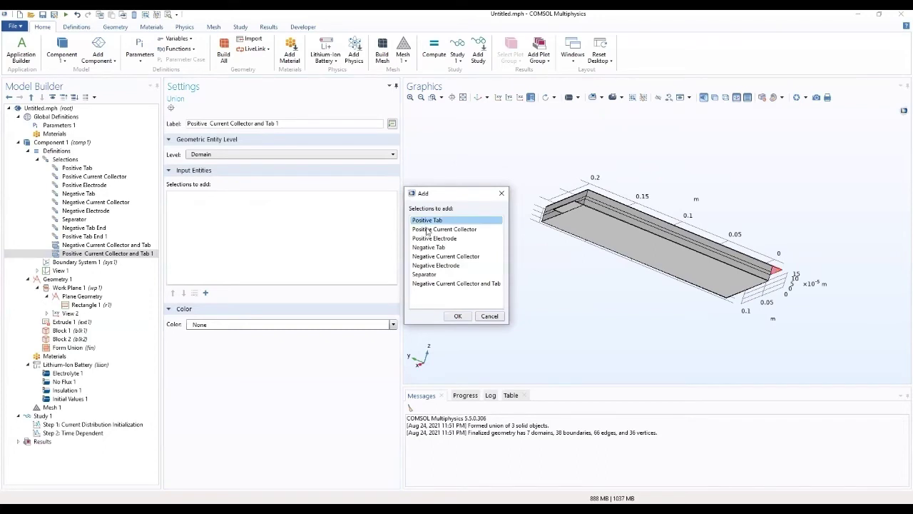
ctrl+click(428, 230)
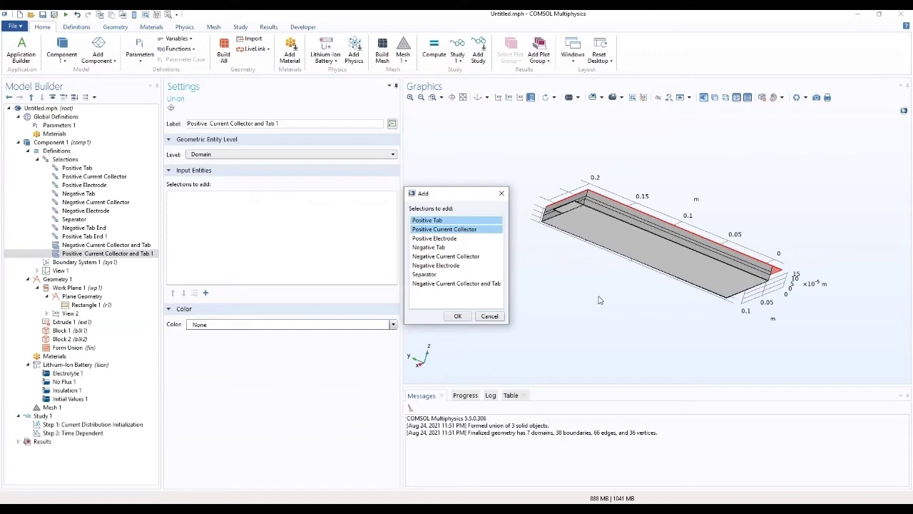
click(458, 316)
drag(471, 342, 531, 323)
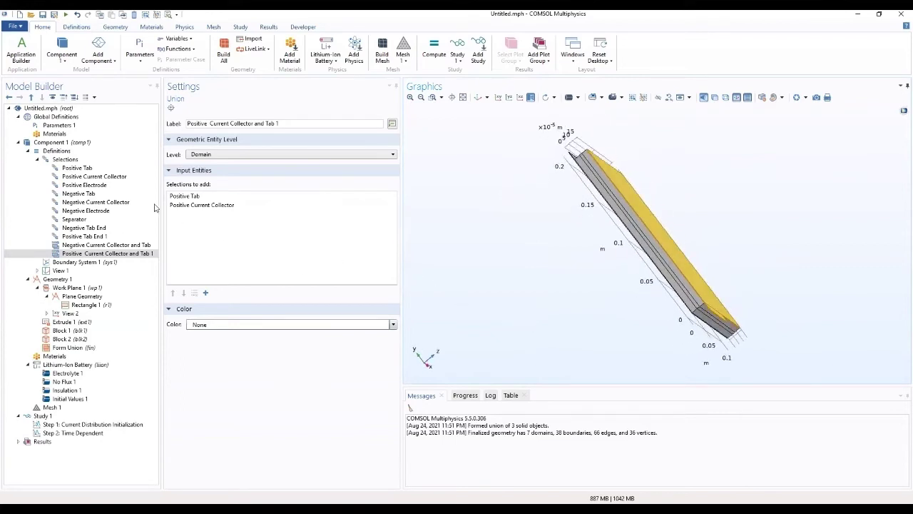
Step: Add another domain-level Union selection combining Negative Current Collector and Tab with Positive Current Collector and Tab 1
click(69, 159)
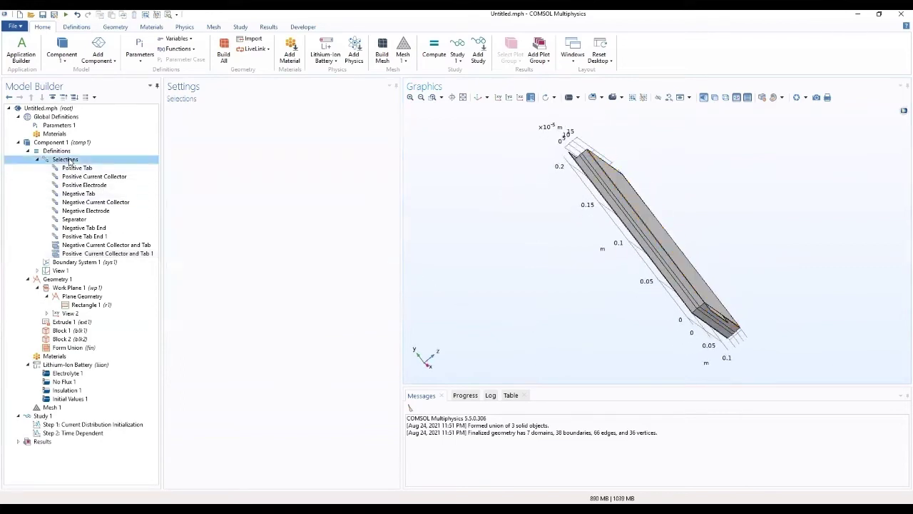
right_click(69, 161)
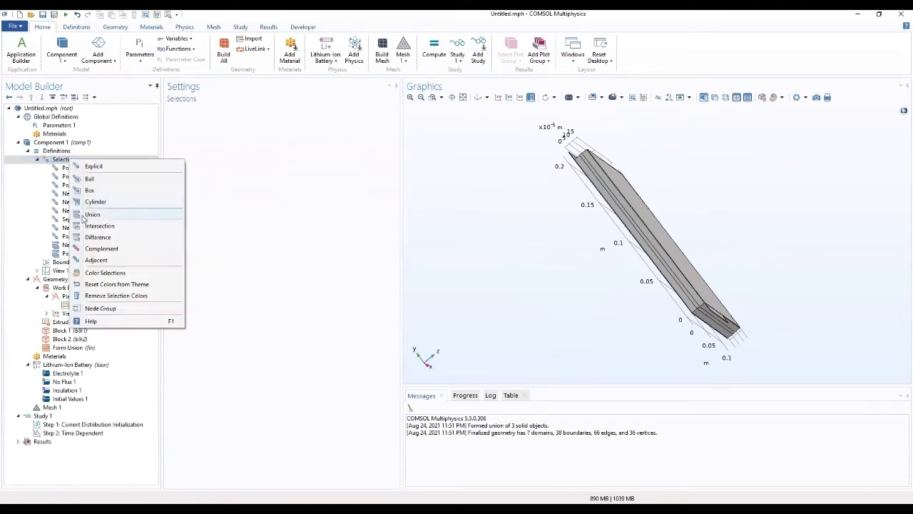
click(85, 215)
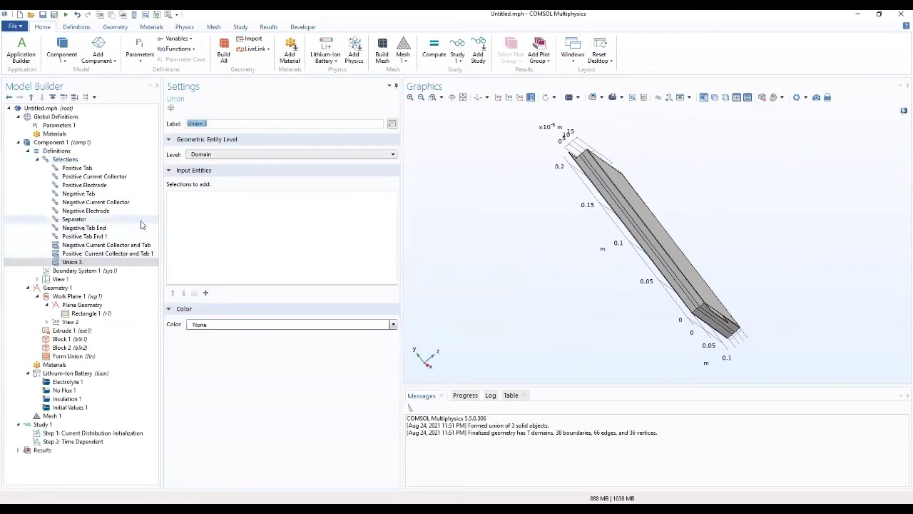
click(205, 293)
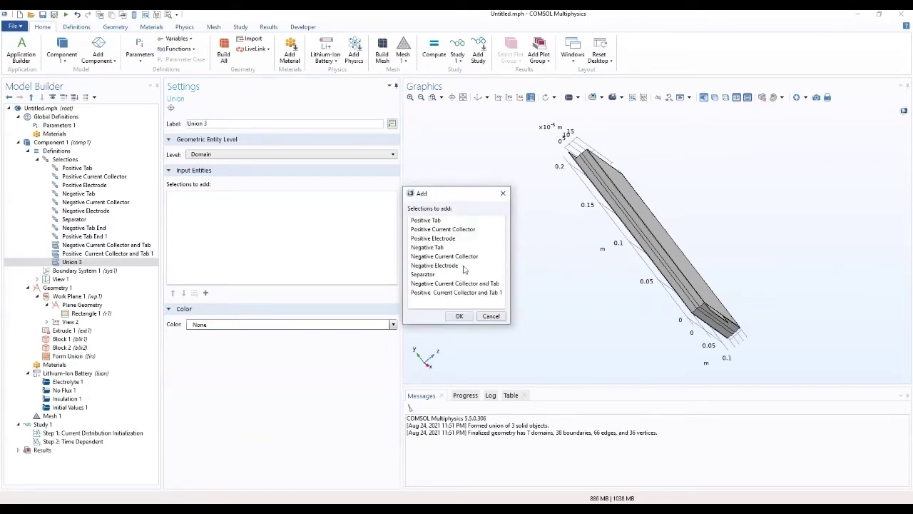
click(449, 284)
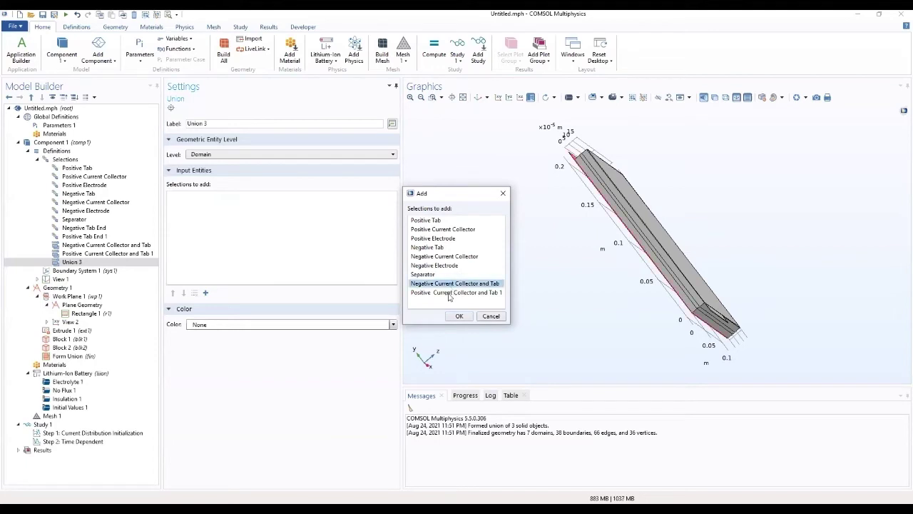
ctrl+click(447, 294)
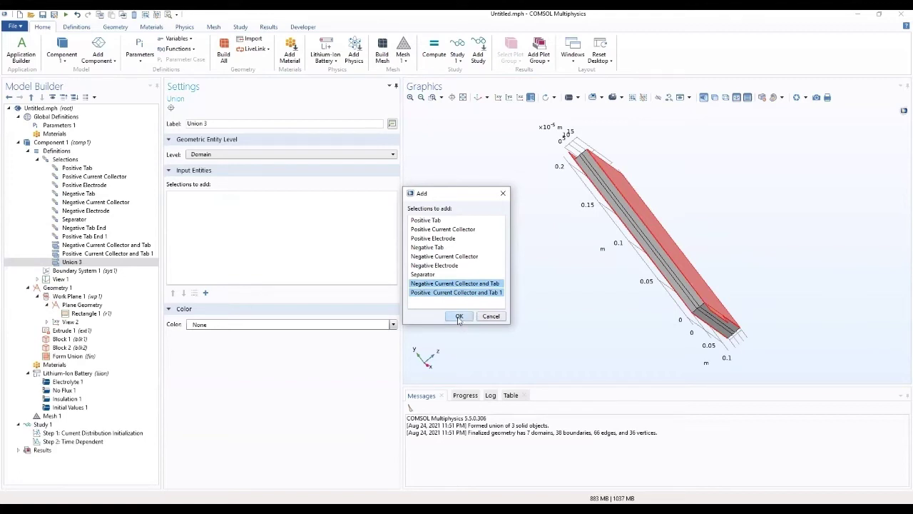
click(458, 317)
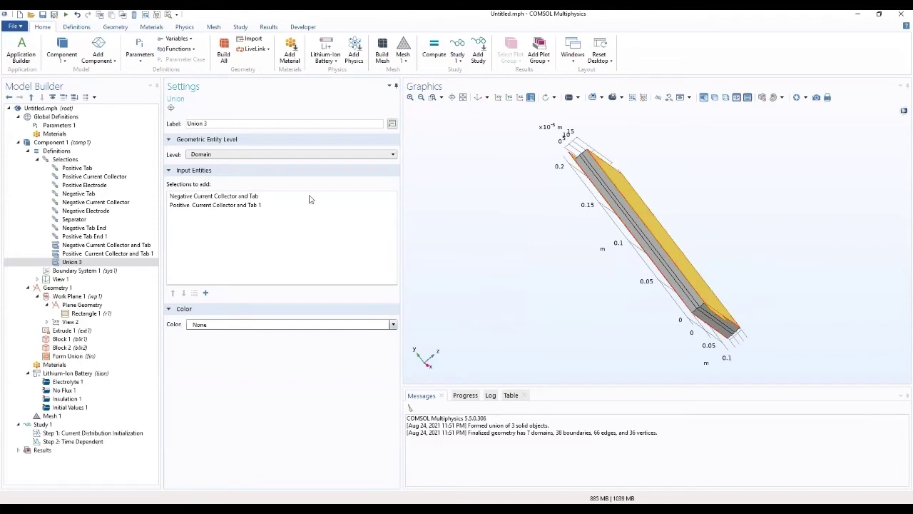
Step: Label the new union selection Metal Foil Domains
click(254, 124)
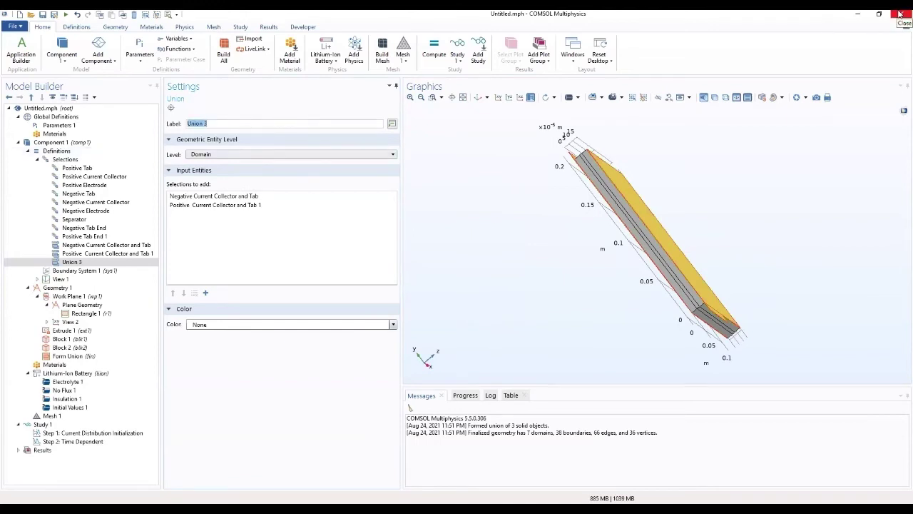
text(M)
key(BackSpace)
key(BackSpace)
key(BackSpace)
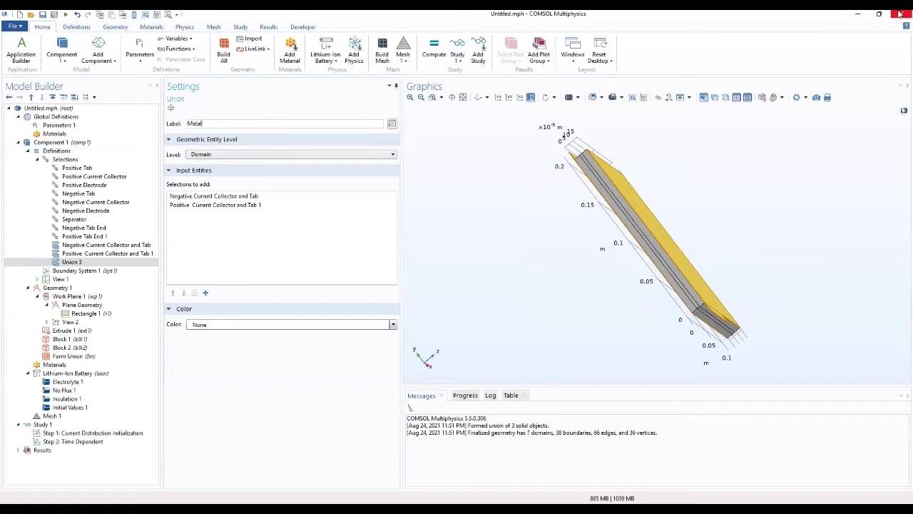
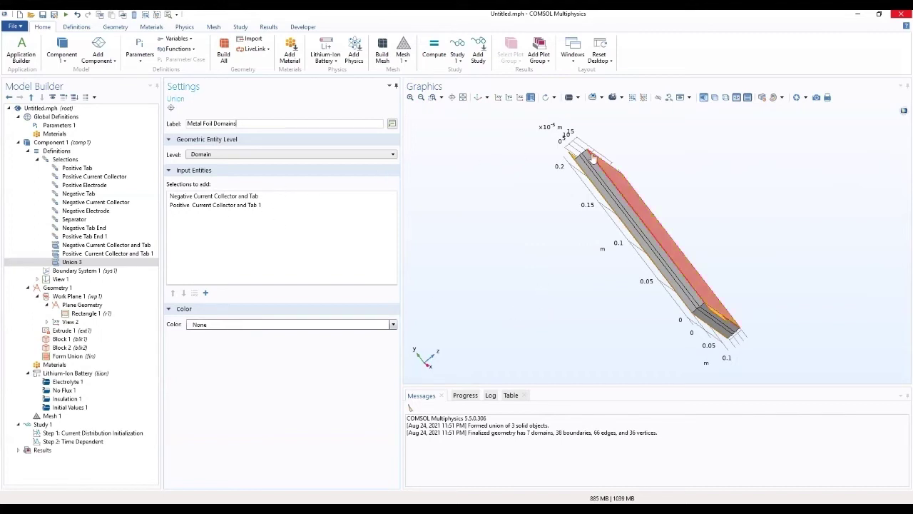
drag(550, 234, 575, 347)
drag(591, 203, 669, 225)
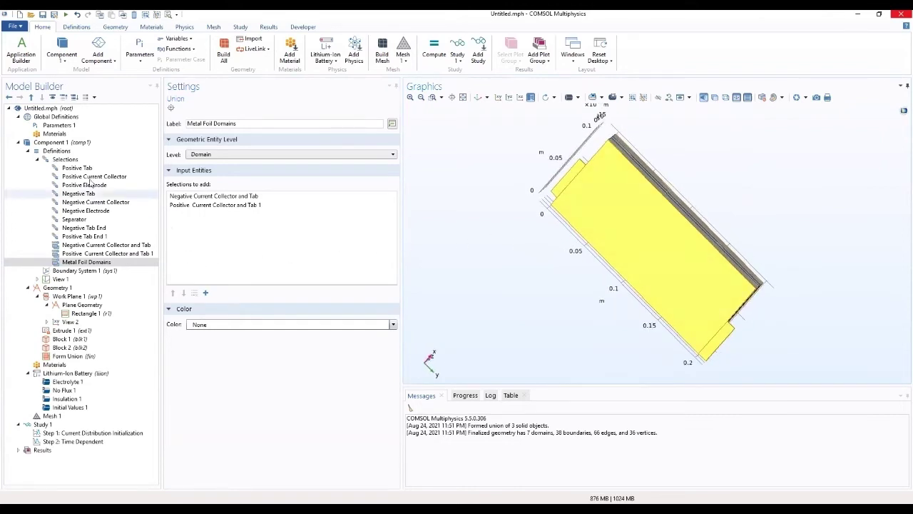
Step: Add a Global Variable Probe under the component's definitions and label it Cell Voltage
click(55, 152)
right_click(54, 154)
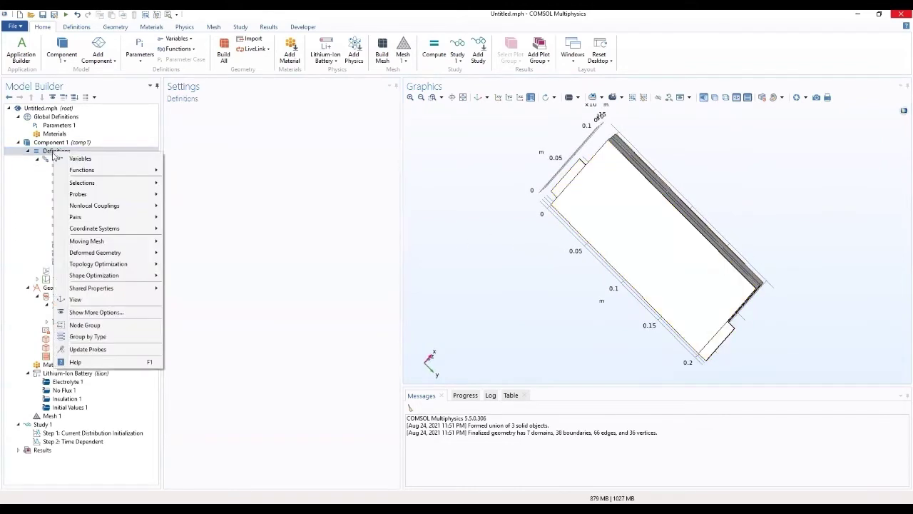
mouse_move(70, 171)
mouse_move(84, 195)
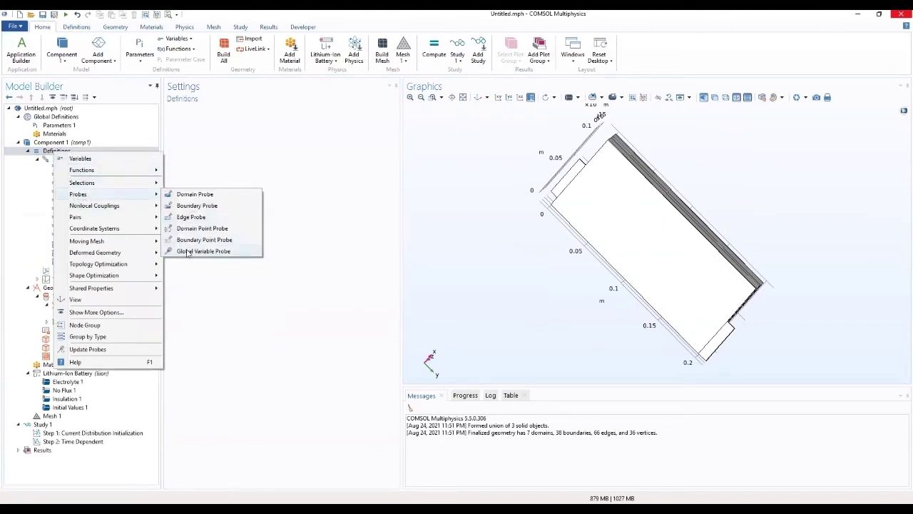
click(187, 252)
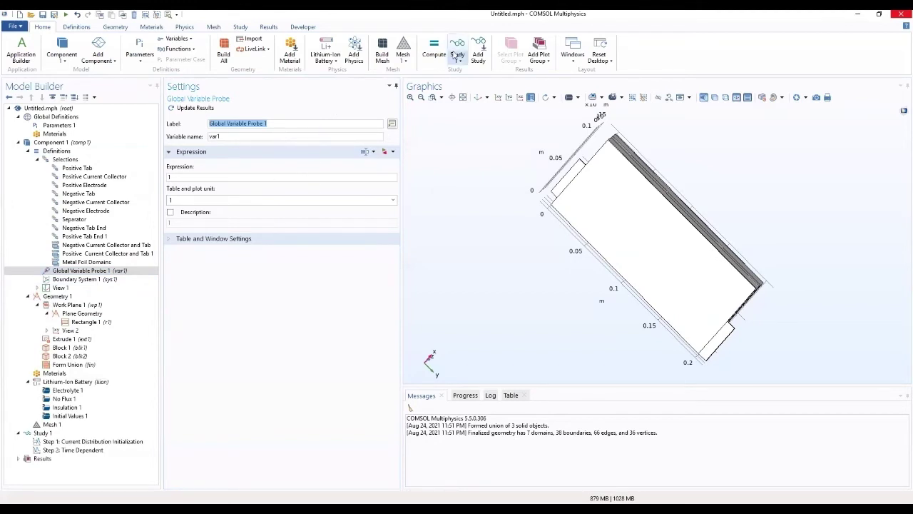
text(Cell Voltage)
Step: Set the Cell Voltage probe's expression to liion.phis0_ec1
click(200, 177)
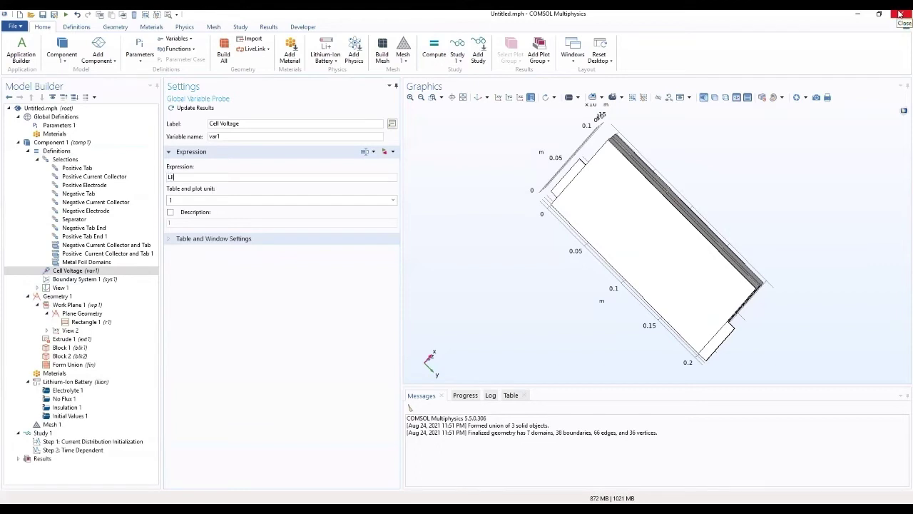
text(ion.phis)
drag(206, 178, 142, 191)
text(LIION.PHIS0)
key(BackSpace)
key(BackSpace)
key(BackSpace)
key(BackSpace)
key(BackSpace)
key(BackSpace)
key(BackSpace)
key(BackSpace)
key(BackSpace)
key(BackSpace)
key(BackSpace)
text(liion.phis0_ec)
click(289, 275)
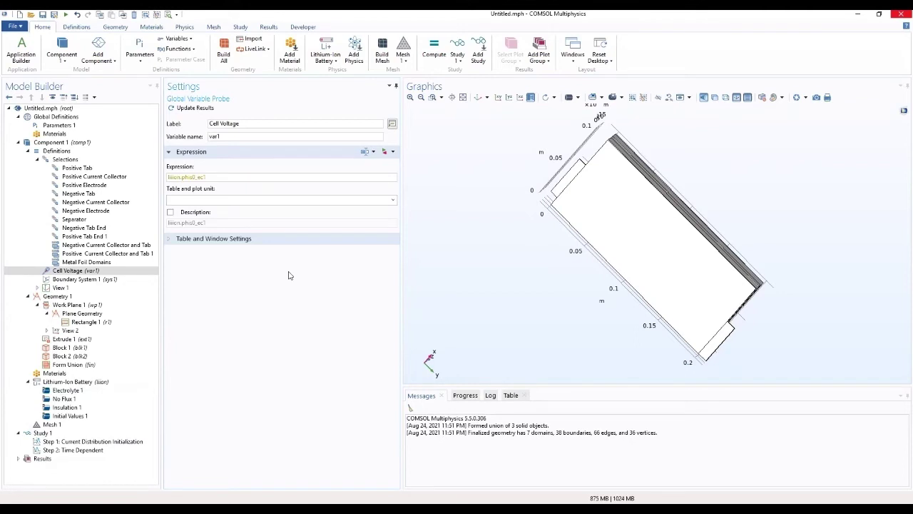
click(171, 177)
mouse_move(206, 177)
Step: Set the probe's table and plot unit to V and enable its description with the text Cell Voltage
click(170, 212)
text(V)
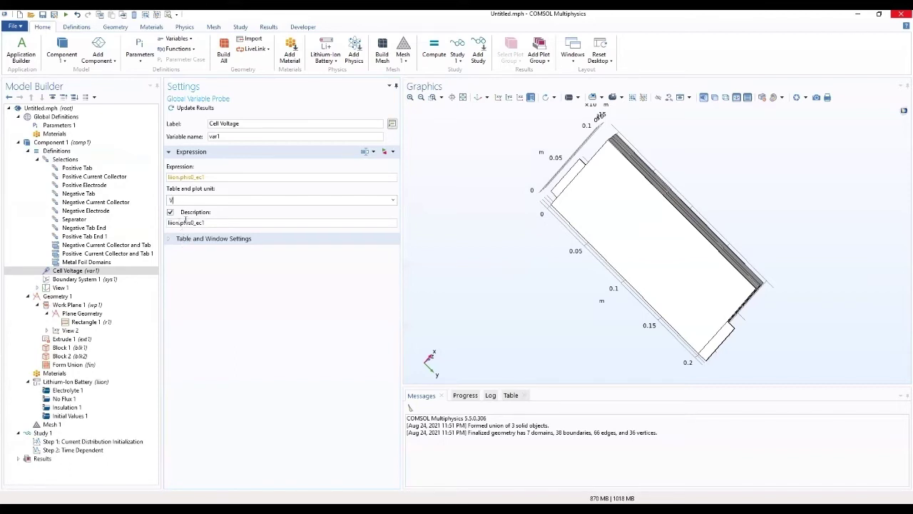
double_click(210, 221)
text(cELL)
key(BackSpace)
key(BackSpace)
key(BackSpace)
key(BackSpace)
text(Cell Volatag)
key(BackSpace)
text(tage)
drag(536, 257, 605, 357)
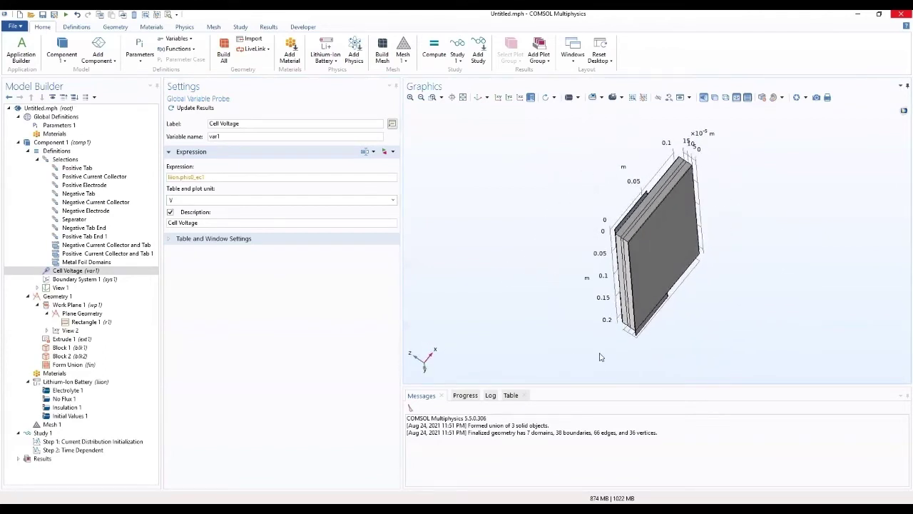
Step: Add a General Projection nonlocal coupling under the component's definitions
click(77, 161)
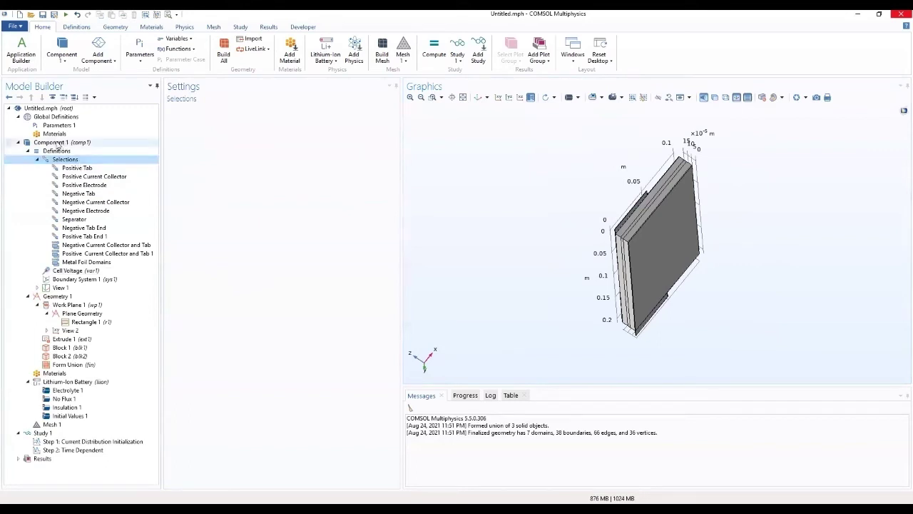
right_click(53, 151)
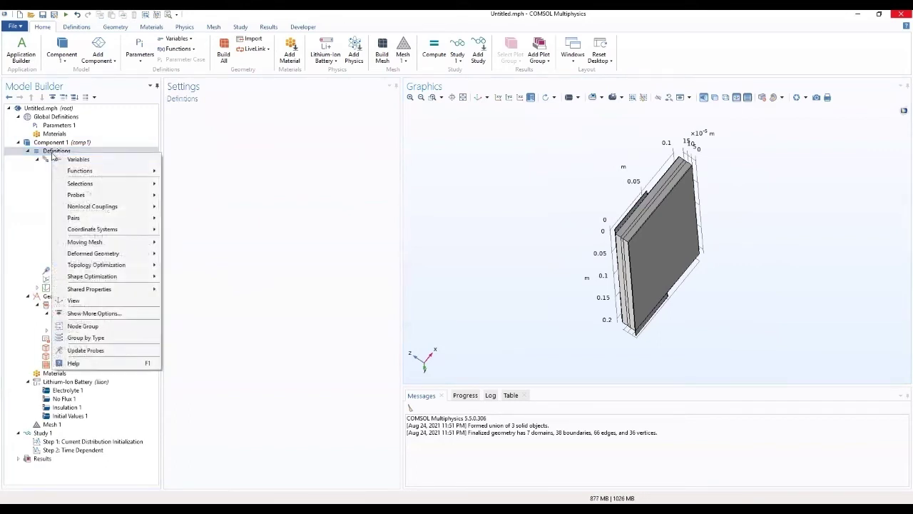
mouse_move(94, 173)
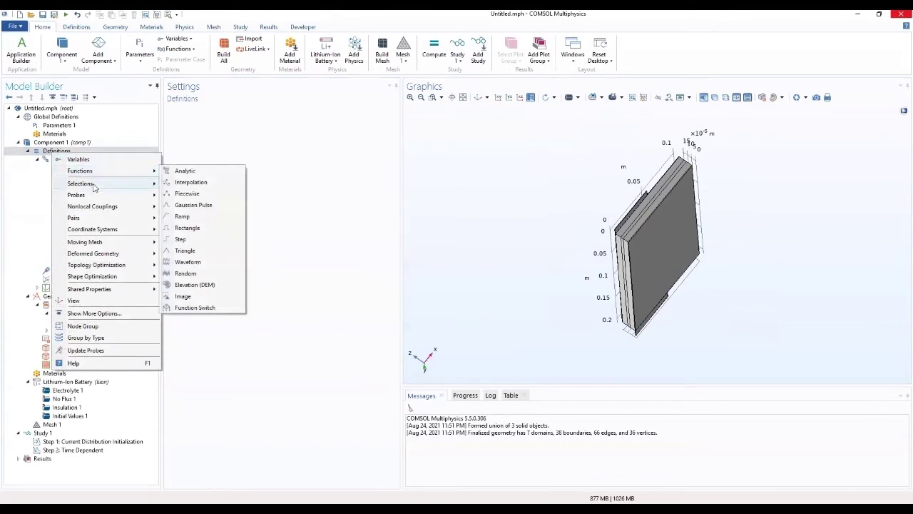
mouse_move(99, 208)
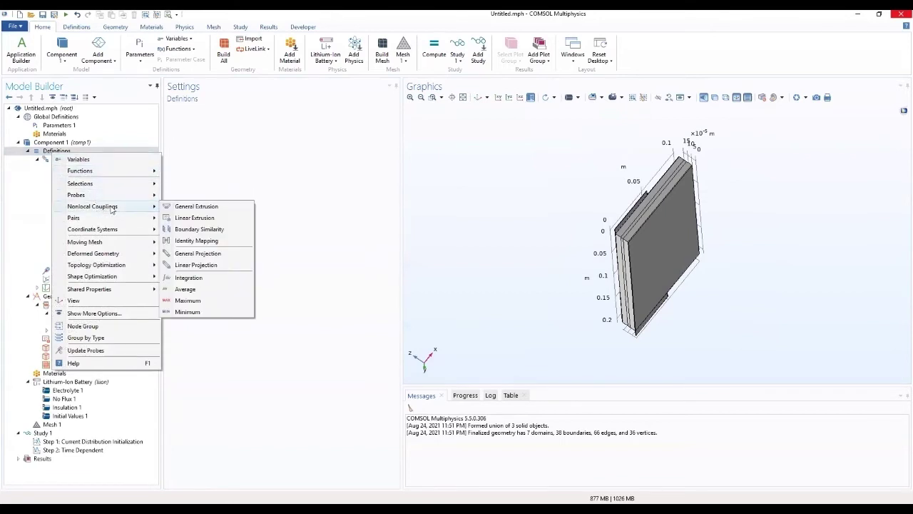
click(196, 256)
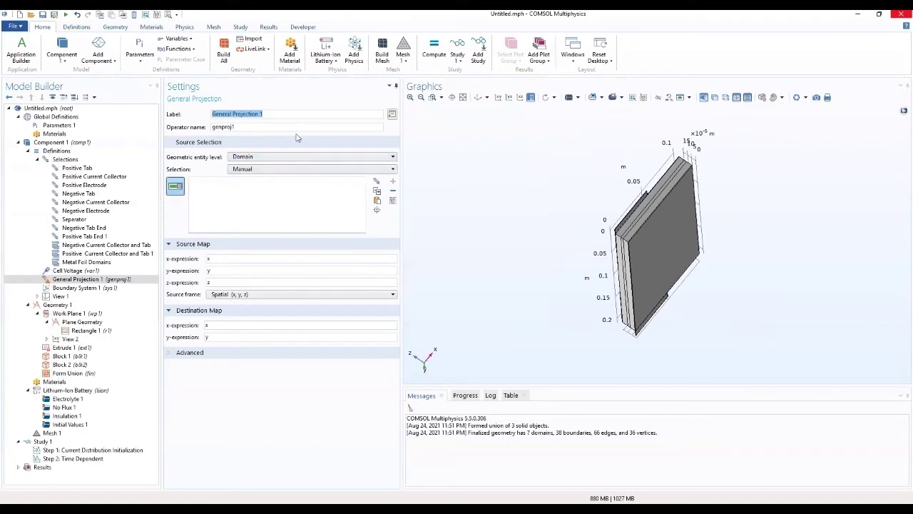
drag(531, 184, 667, 257)
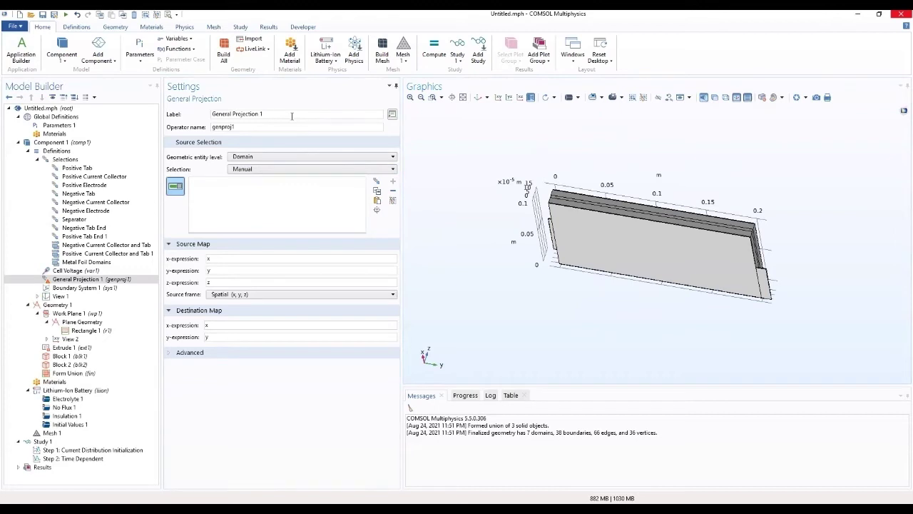
Step: Label the projection General Projection - NEGATIVE and set its operator name to genproj1_neg
key(BackSpace)
text(fd)
key(BackSpace)
key(BackSpace)
text(- NEGATIV)
click(240, 127)
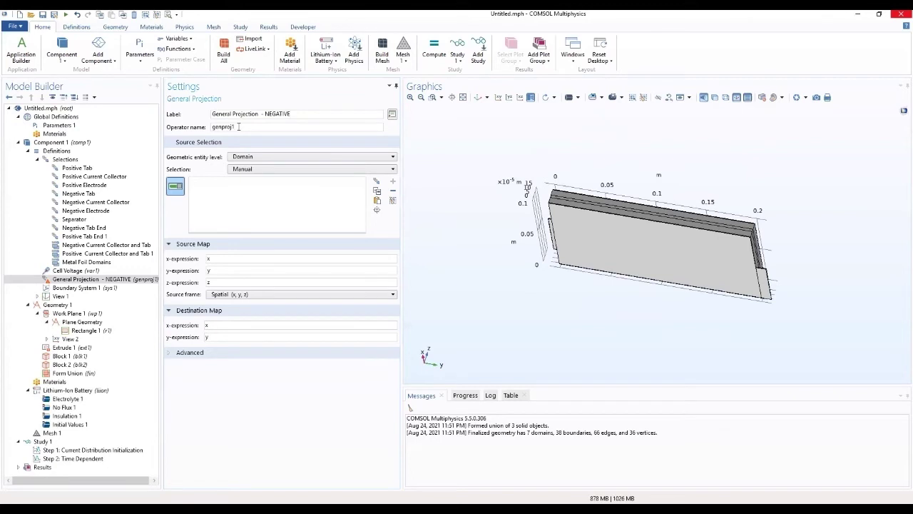
text(_neg)
Step: Set the projection's source selection to Negative Electrode and relabel it General Projection - negative
click(259, 171)
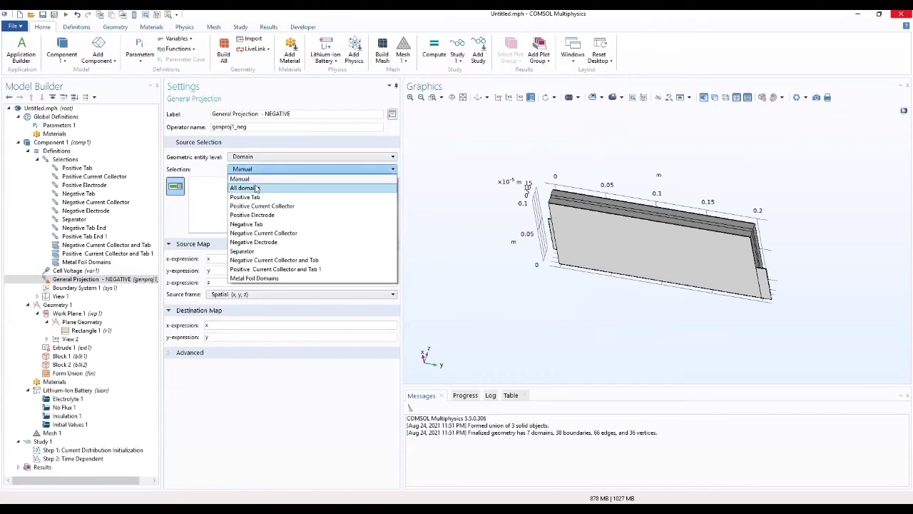
click(259, 172)
click(259, 172)
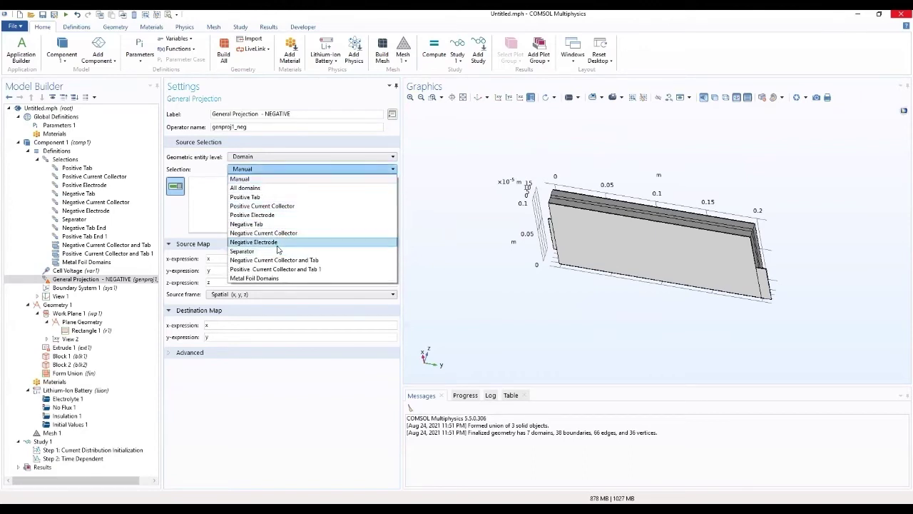
click(255, 242)
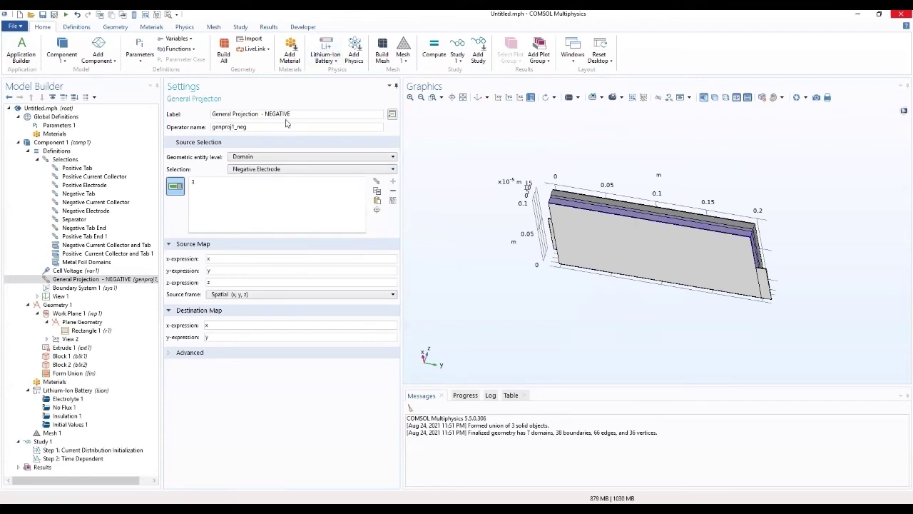
drag(292, 114, 266, 122)
text(negative)
Step: Duplicate the negative general projection and label the copy General Projection - positive
right_click(57, 282)
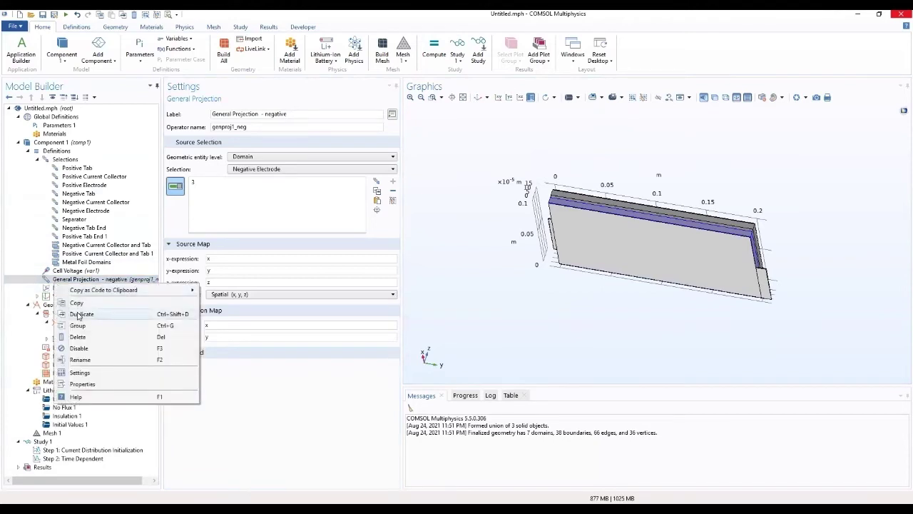
click(80, 316)
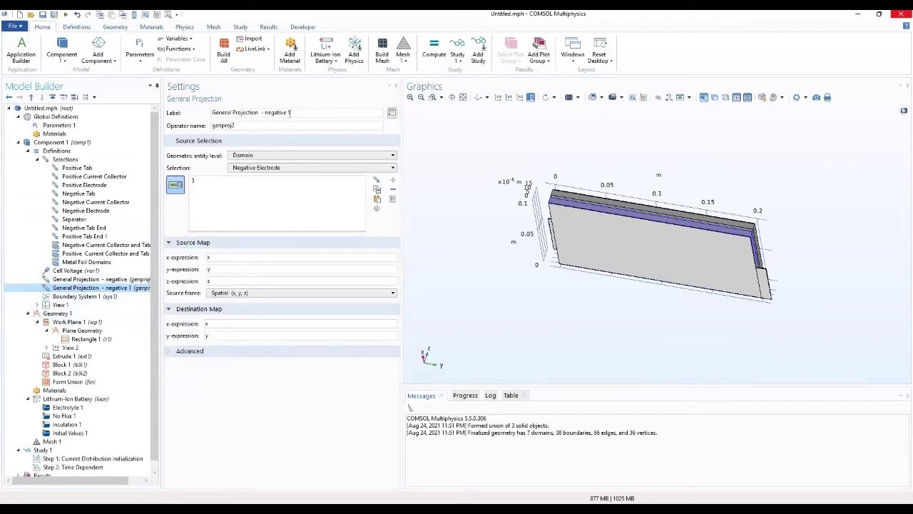
drag(295, 112, 266, 120)
text(P)
Step: Set the source selection of the positive general projection to Positive Electrode
click(256, 169)
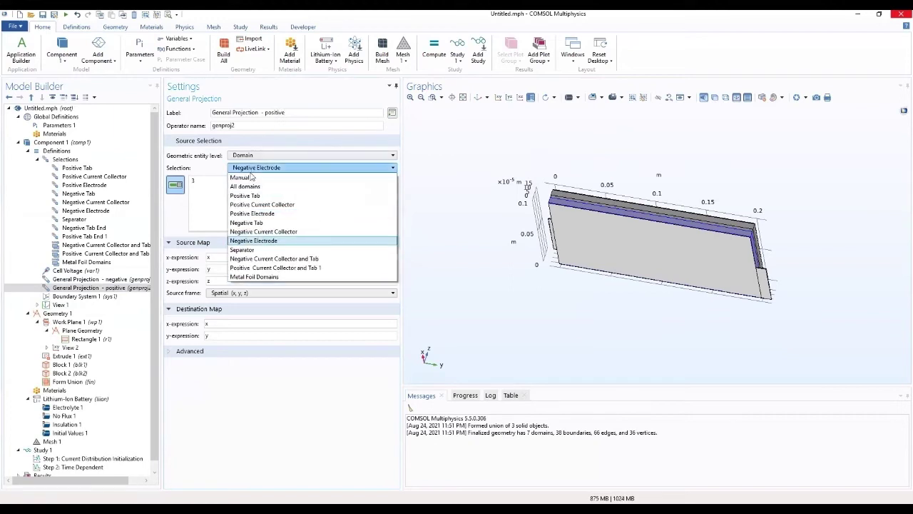
click(271, 213)
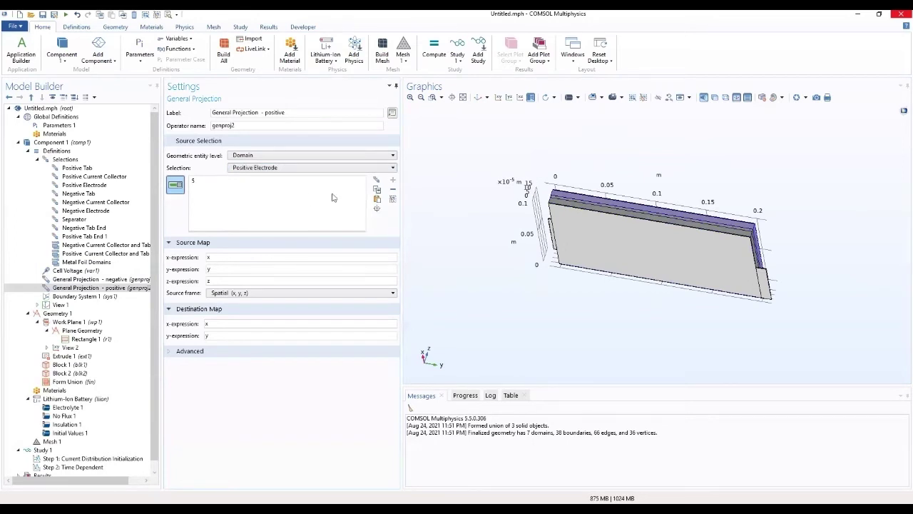
drag(477, 258, 579, 248)
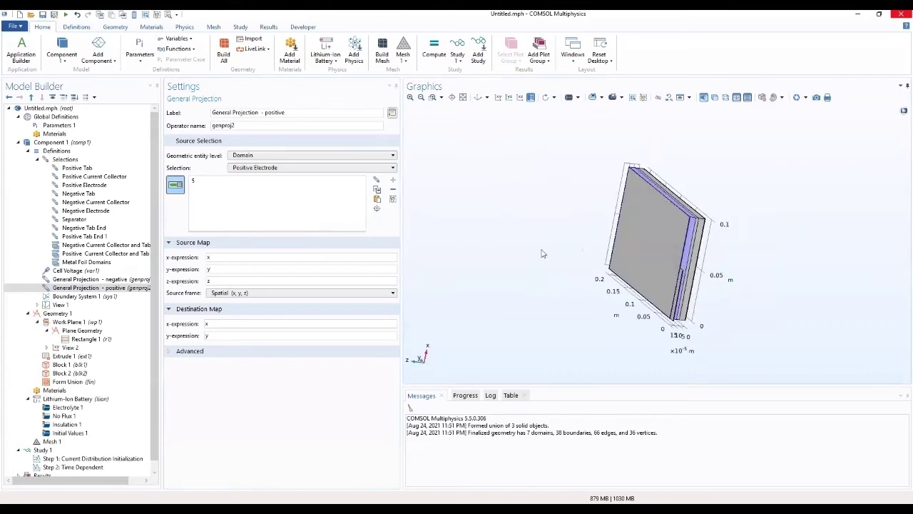
Step: Add the built-in Aluminum material from the material library to the component
click(28, 151)
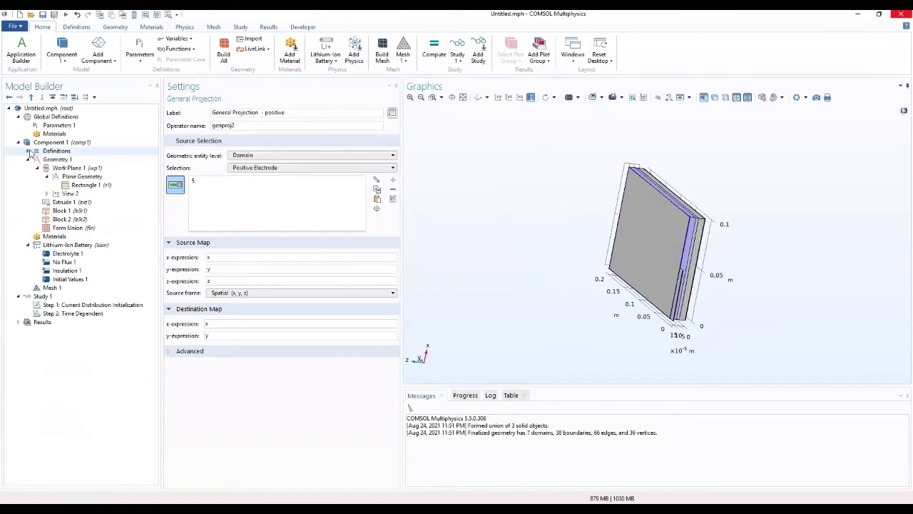
click(57, 238)
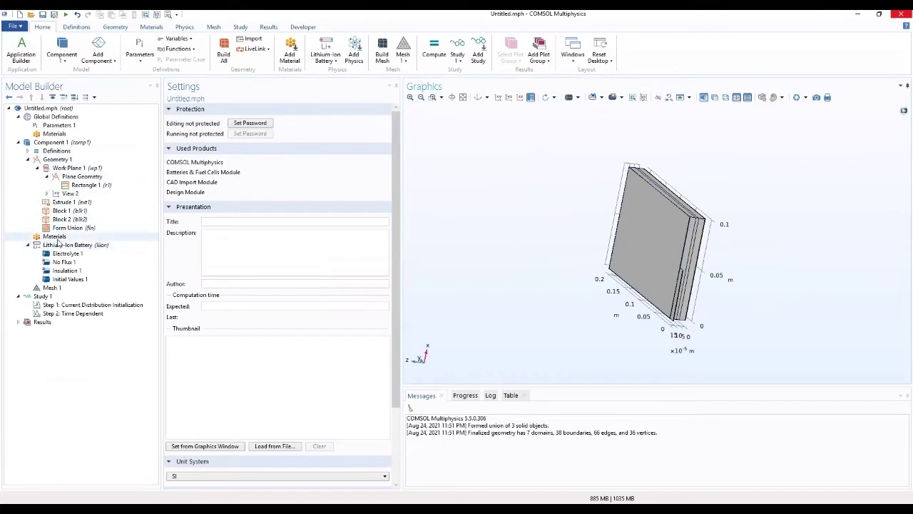
right_click(57, 240)
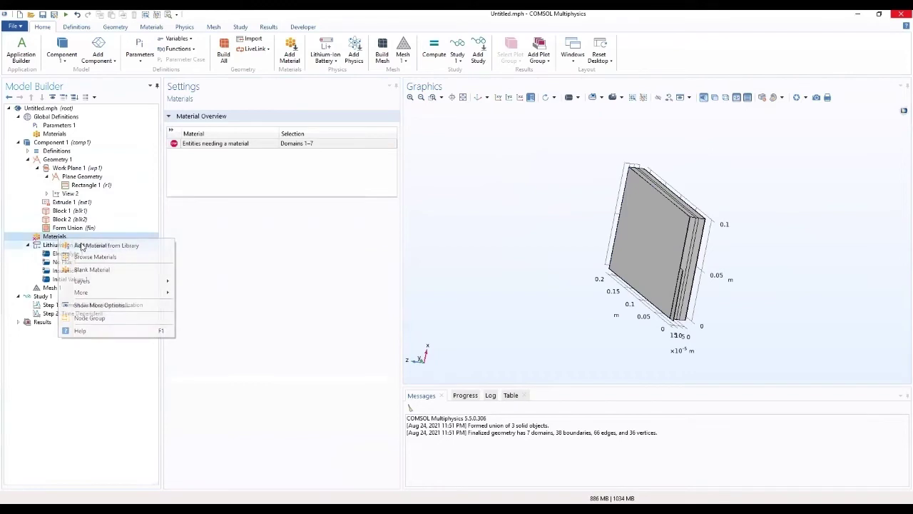
click(92, 246)
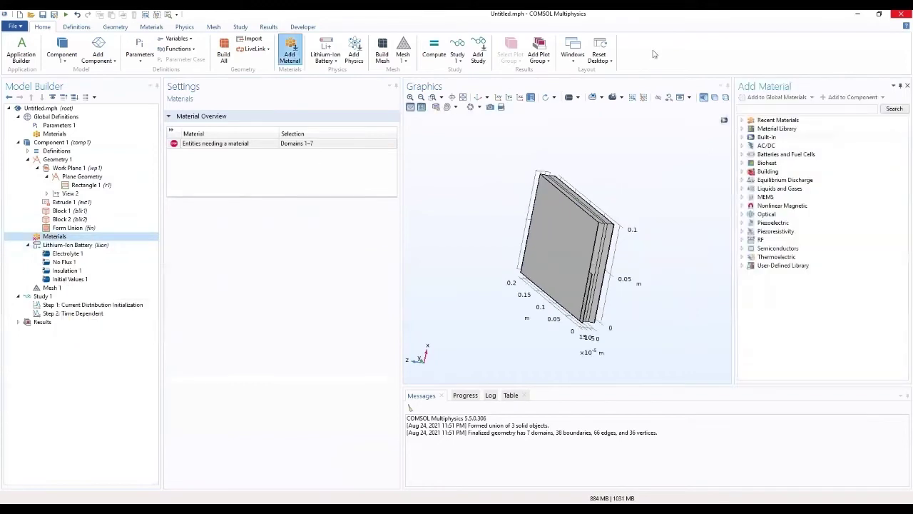
click(743, 137)
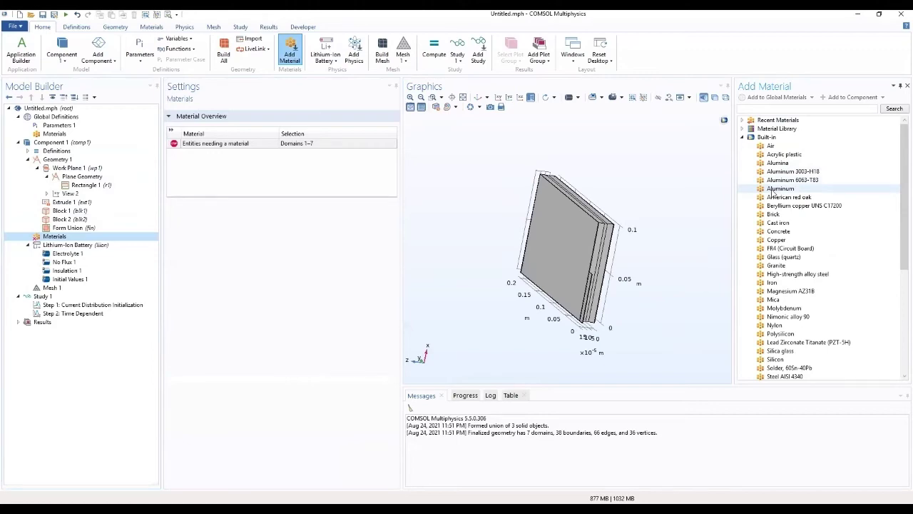
click(773, 189)
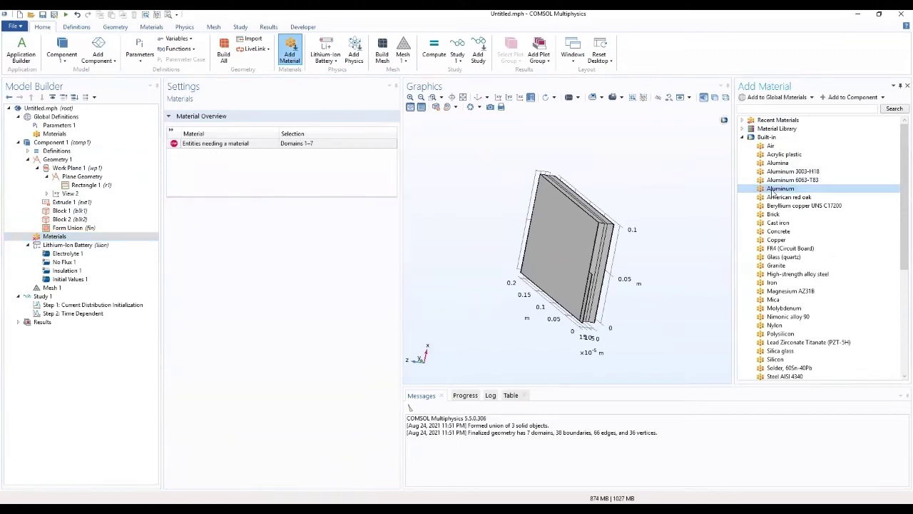
double_click(776, 189)
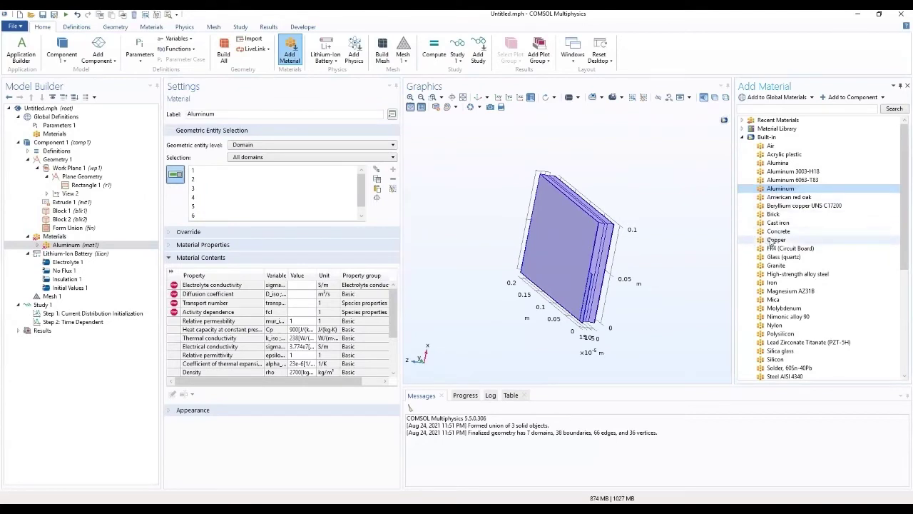
Step: Add the built-in Copper material to the component and collapse the Built-in library group
click(772, 241)
double_click(773, 241)
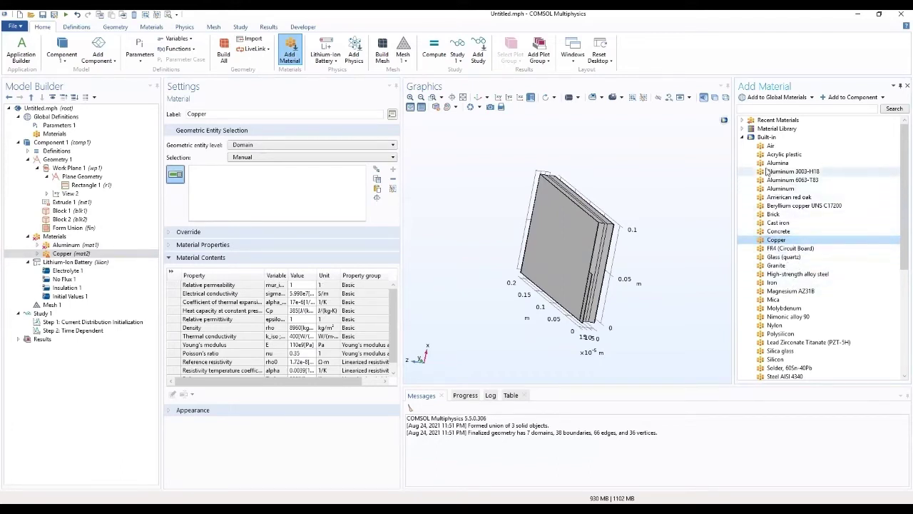
click(743, 137)
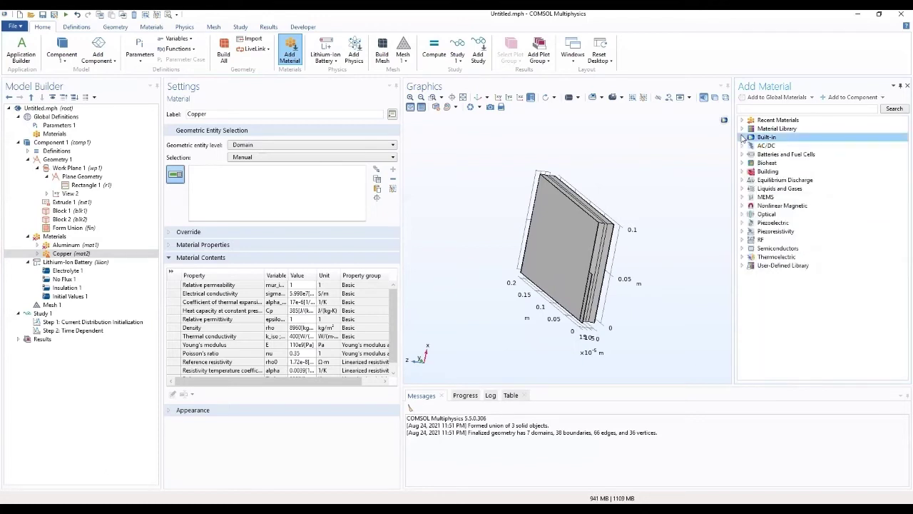
Step: Add the LMO Electrode, LiMn2O4 Spinel material from the Batteries and Fuel Cells electrodes library to the component
click(742, 154)
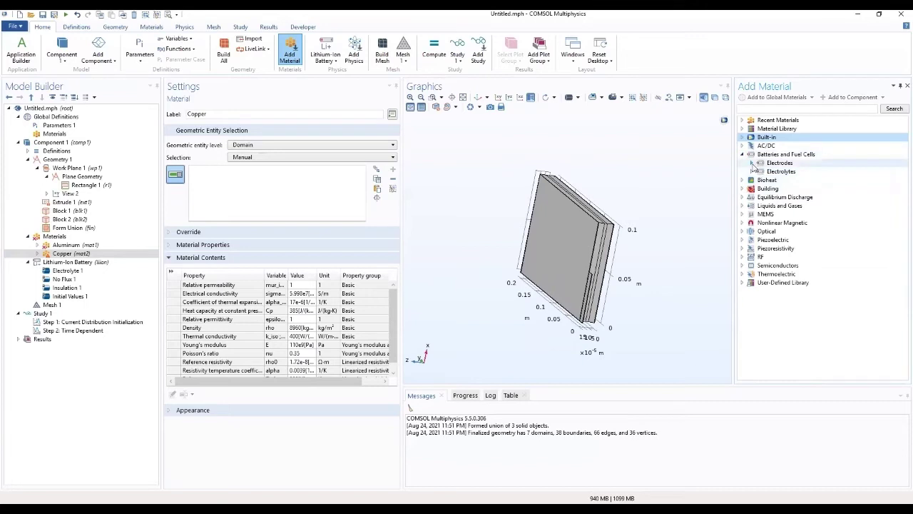
click(752, 163)
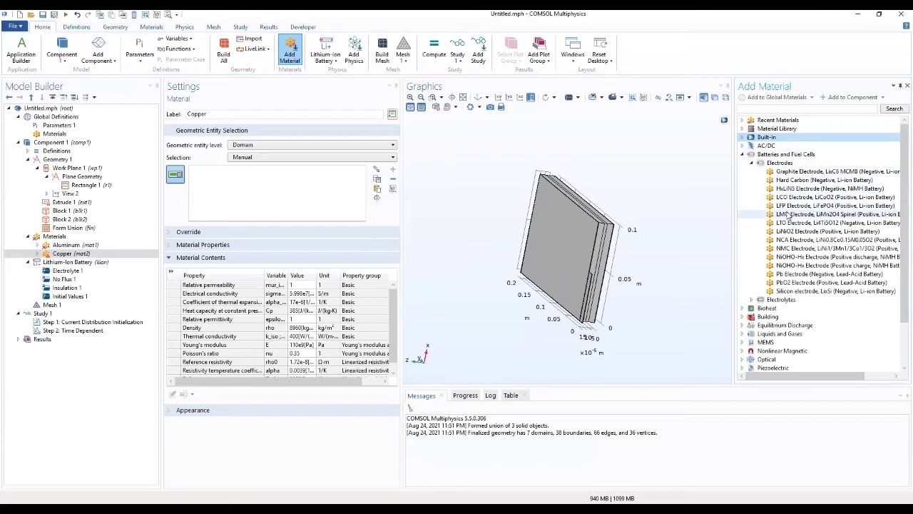
click(788, 214)
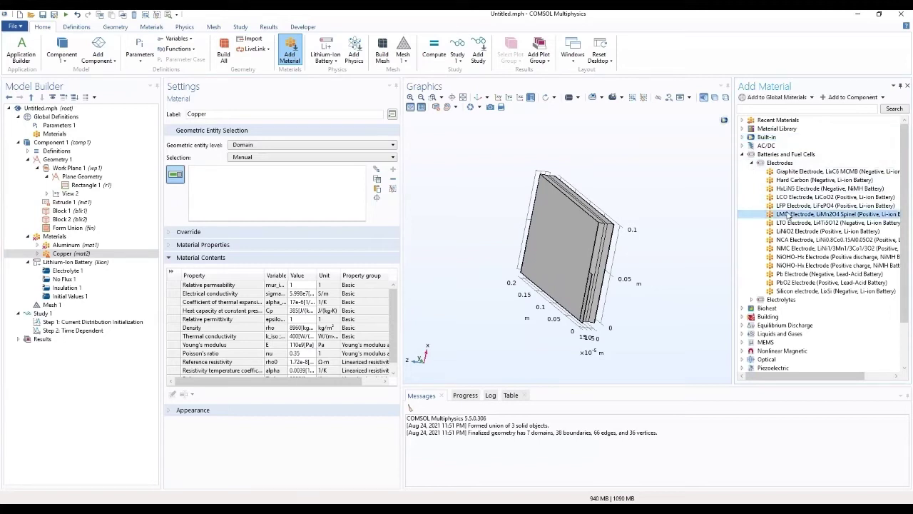
double_click(787, 214)
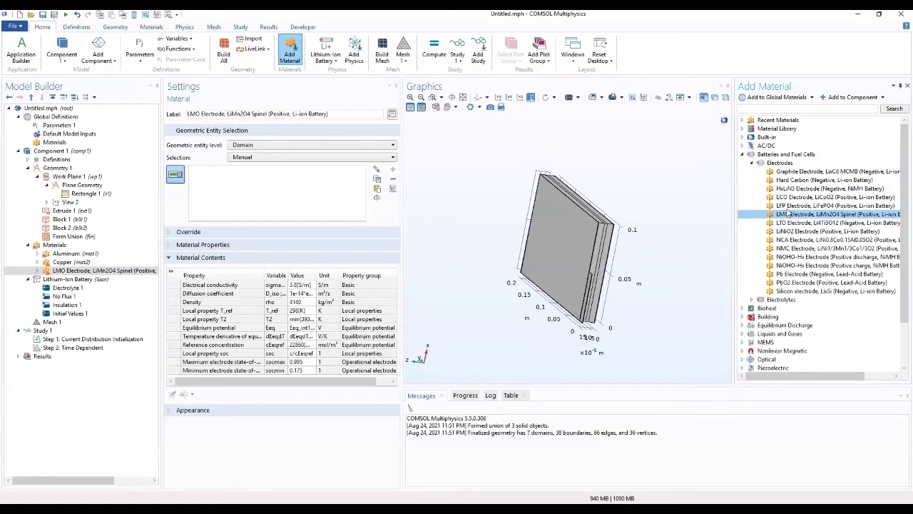
Step: Add the Graphite Electrode, LixC6 MCMB material to the component and collapse the Electrodes group
click(790, 175)
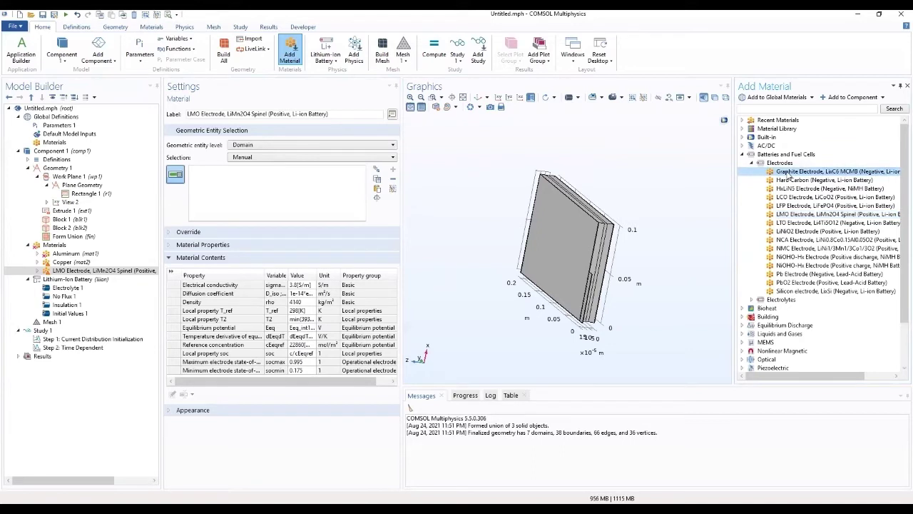
double_click(789, 176)
click(760, 163)
click(752, 163)
Step: Add the LiPF6 in 3:7 EC:EMC liquid electrolyte material to the component and close the material library
click(752, 171)
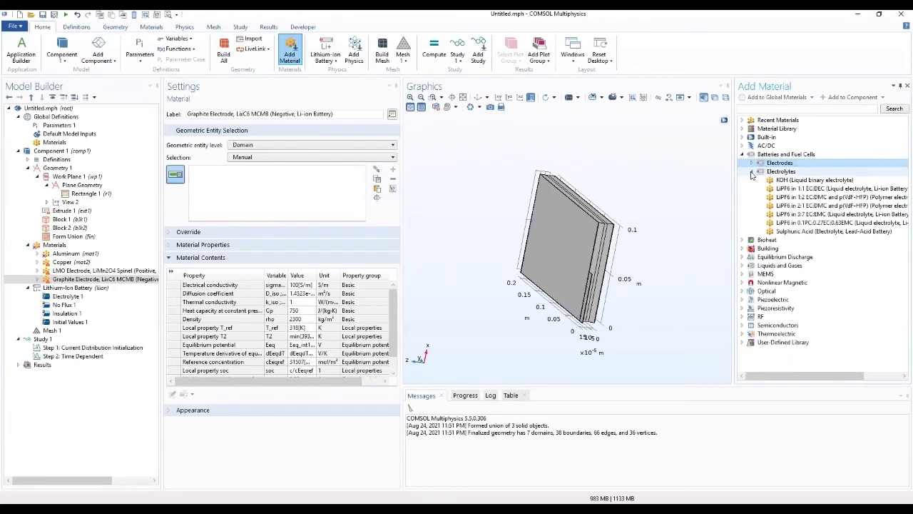
click(776, 214)
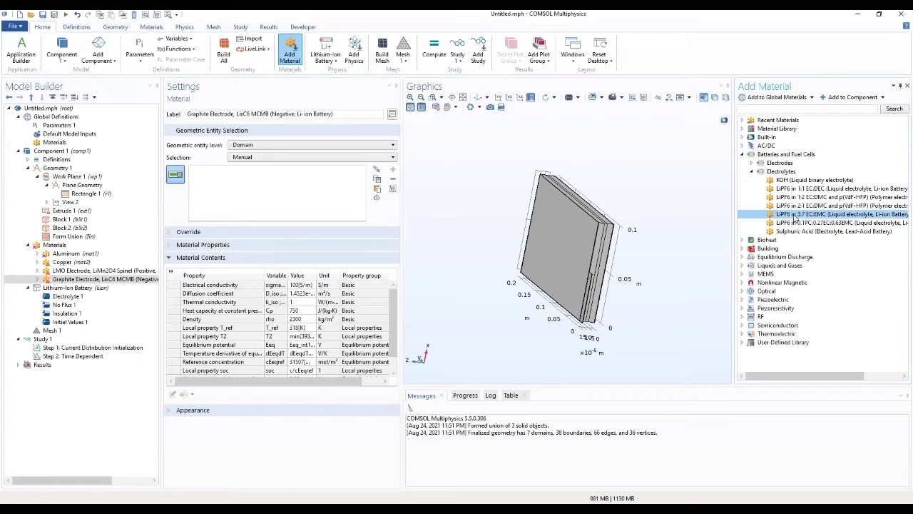
double_click(795, 216)
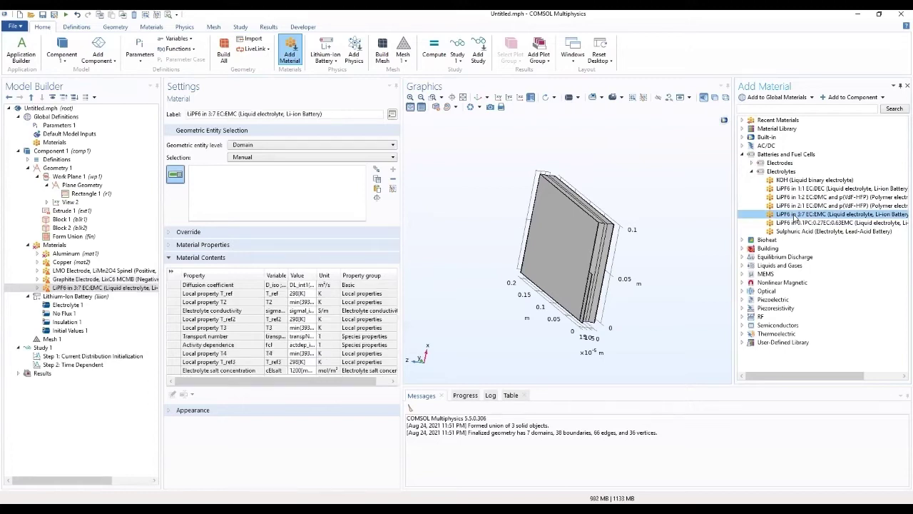
click(906, 86)
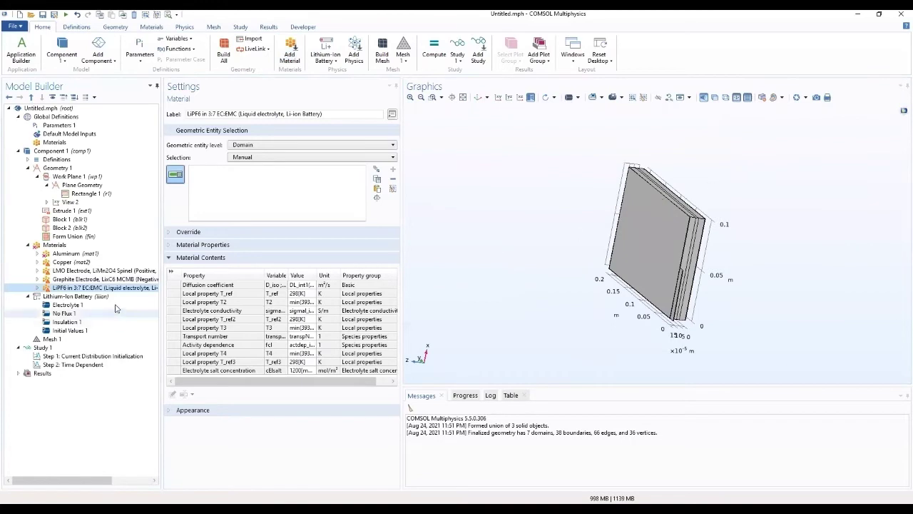
Step: Assign the Aluminum material to the Positive Current Collector and Tab 1 selection and check it against the union selection's domains
click(92, 254)
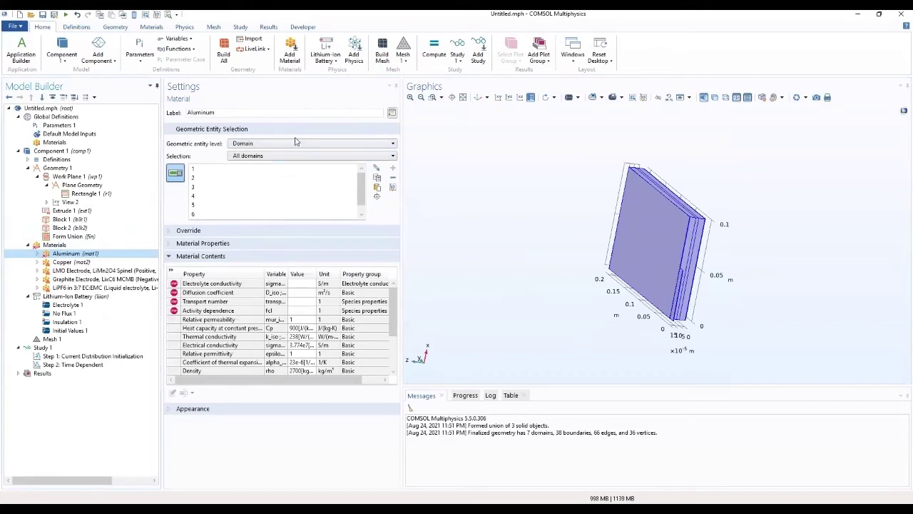
click(278, 156)
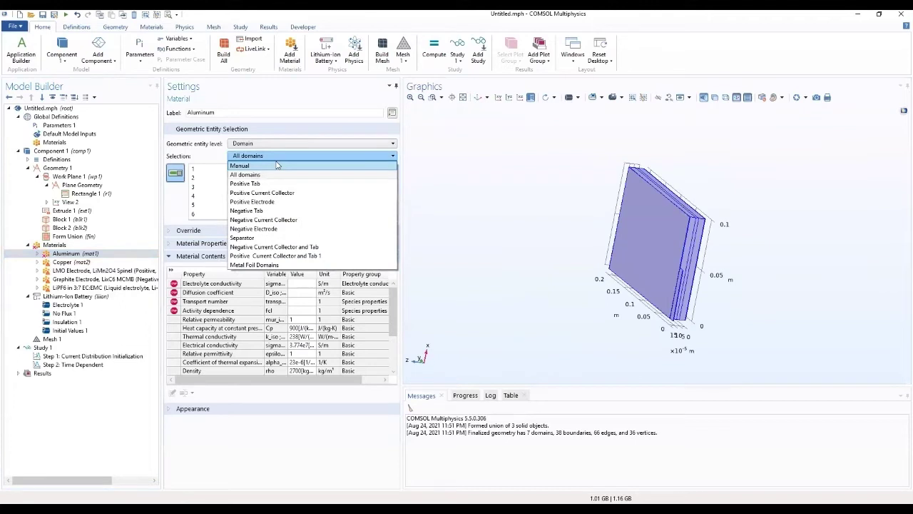
click(276, 256)
drag(578, 187, 503, 259)
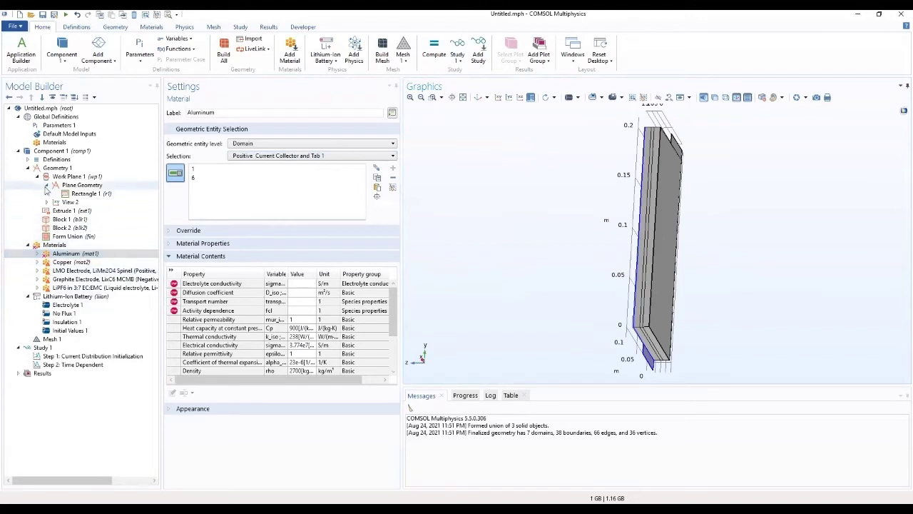
click(27, 160)
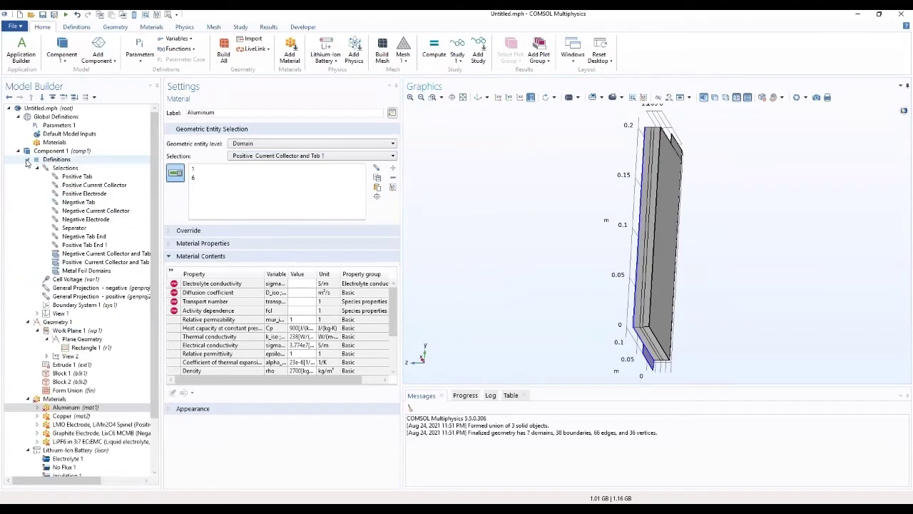
click(85, 263)
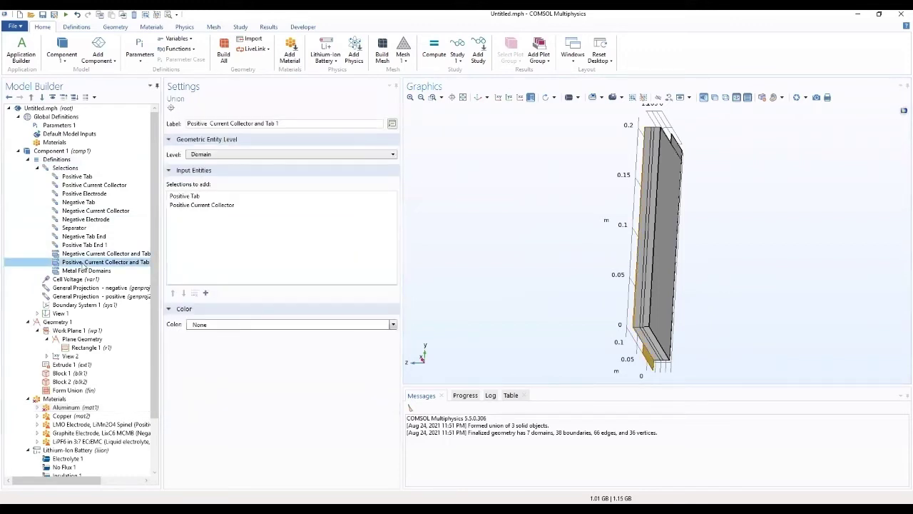
drag(552, 214, 671, 185)
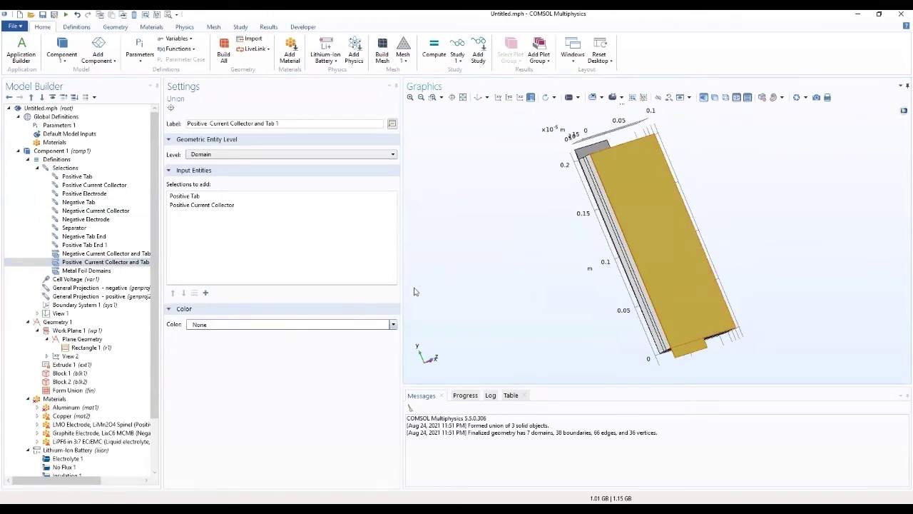
click(76, 408)
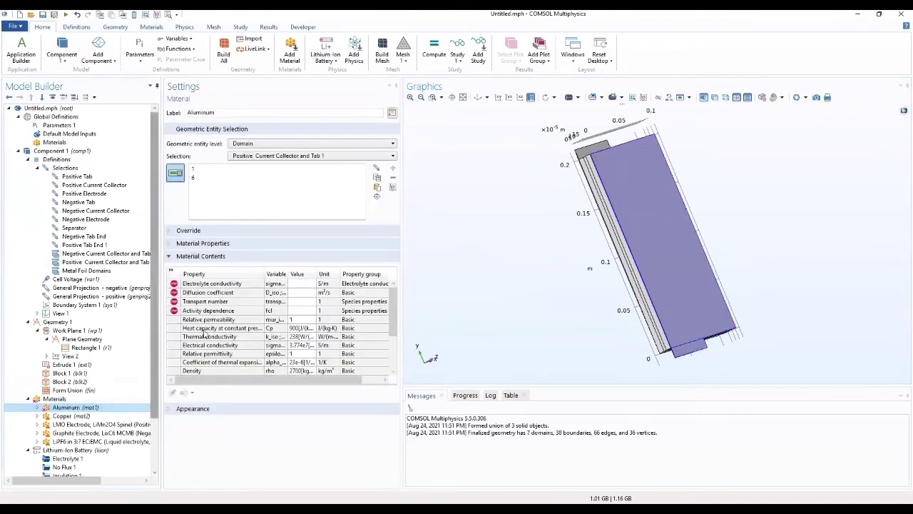
Step: Assign the Copper material to the Negative Current Collector and Tab selection
click(63, 416)
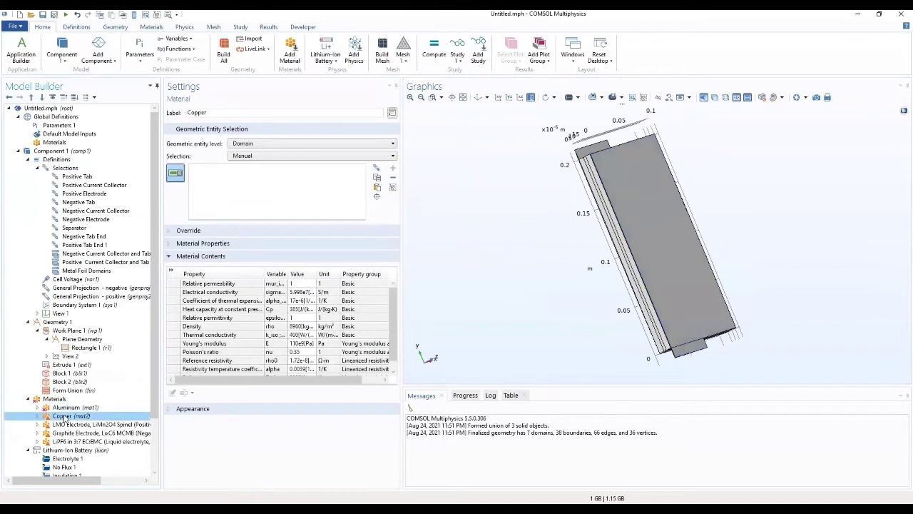
click(310, 157)
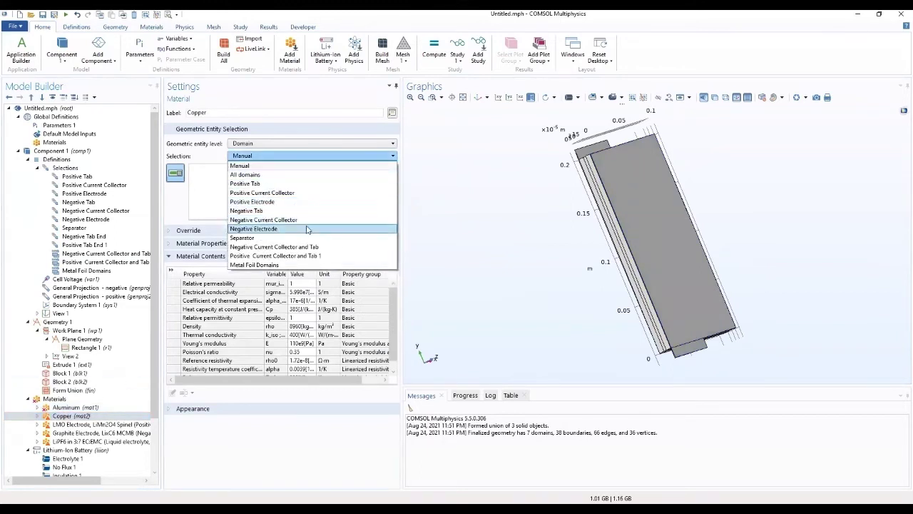
click(305, 248)
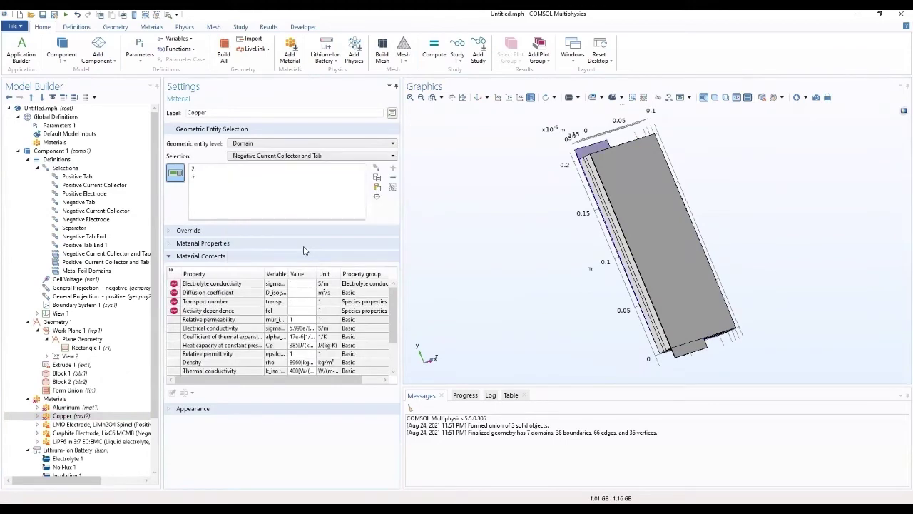
drag(571, 192, 592, 269)
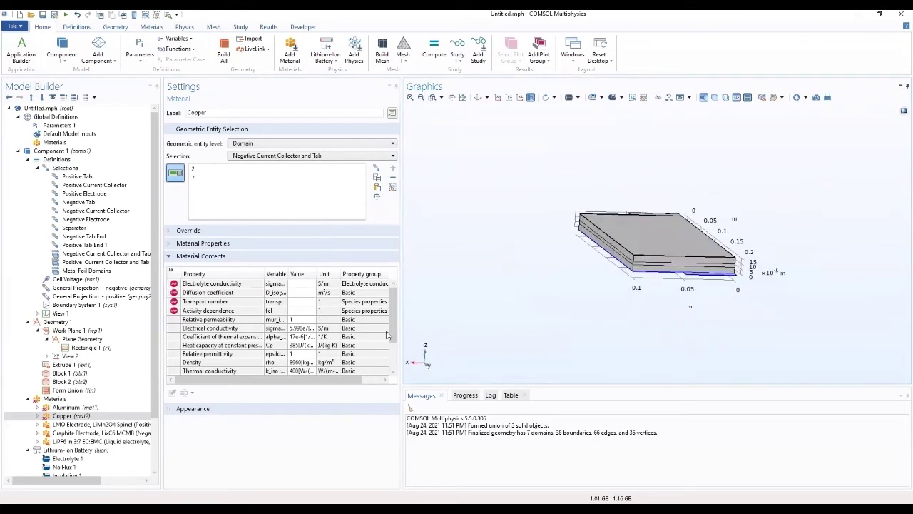
Step: Assign the Graphite Electrode, LixC6 MCMB material to the Negative Electrode selection
click(93, 426)
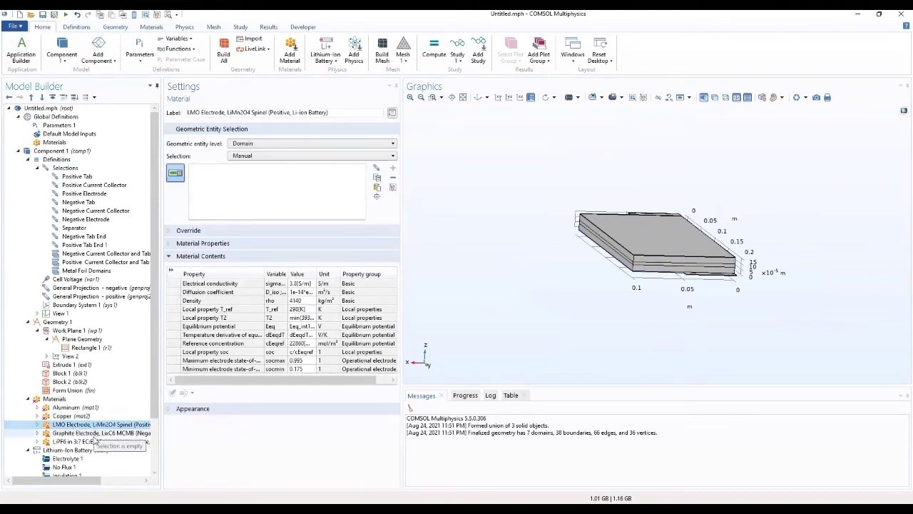
click(96, 432)
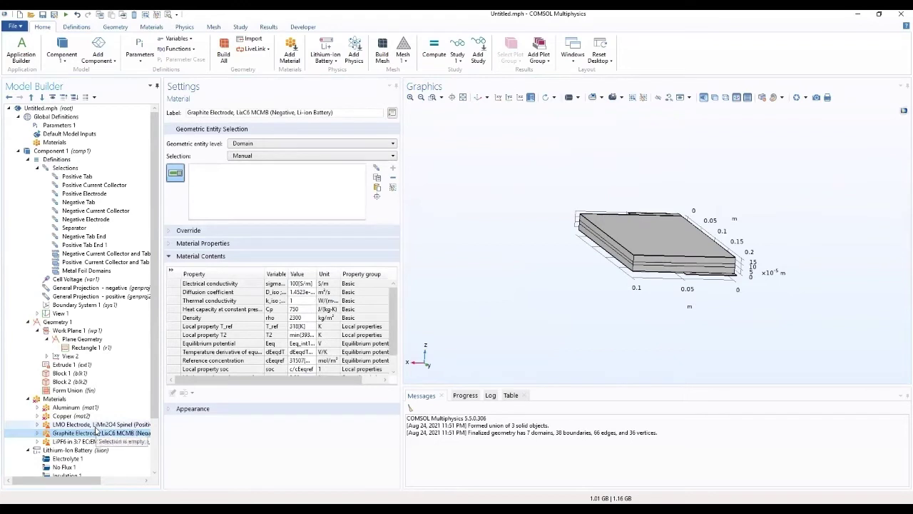
click(328, 157)
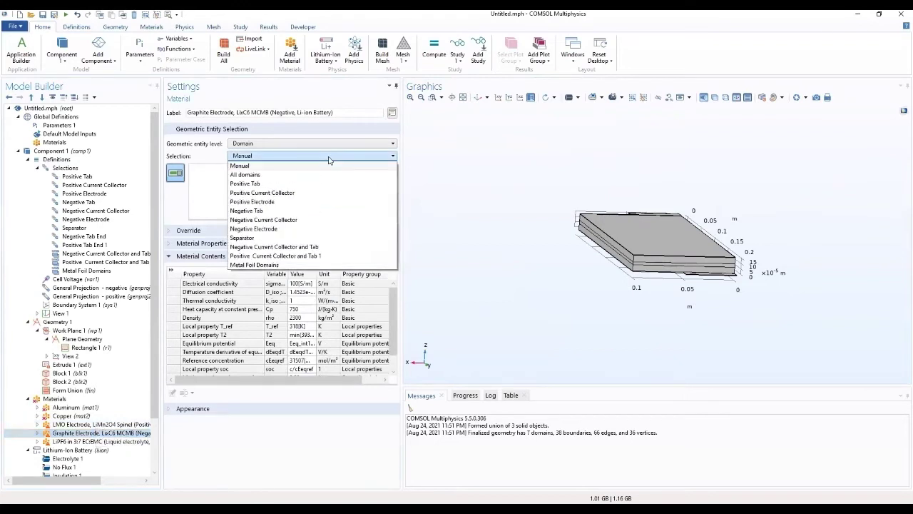
click(300, 229)
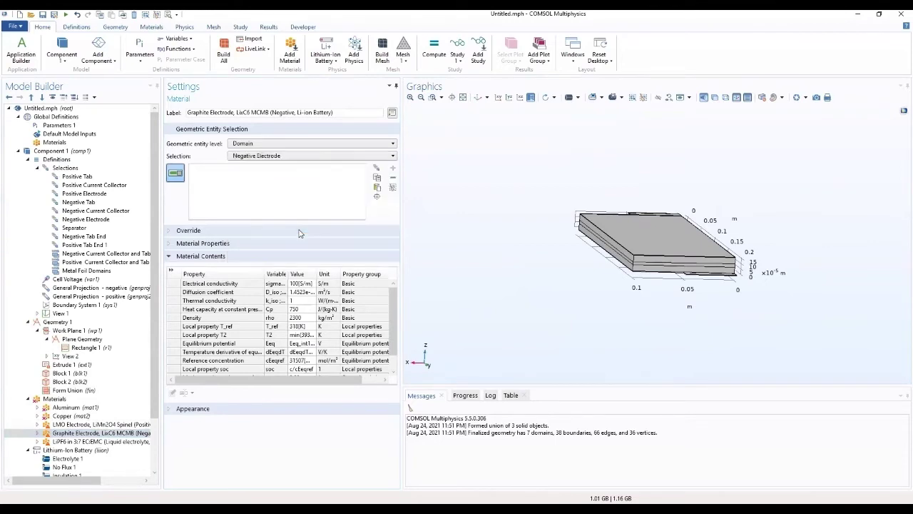
drag(543, 254, 613, 274)
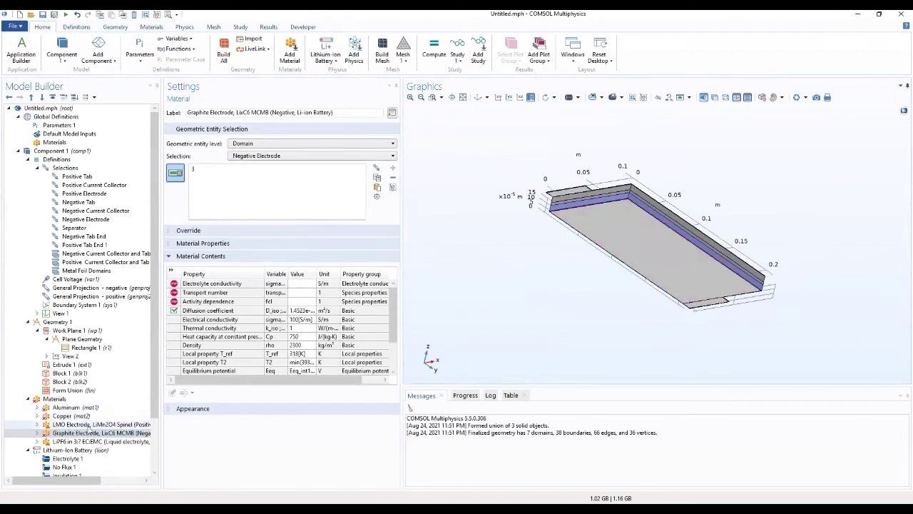
Step: Assign the LMO Electrode, LiMn2O4 Spinel material to the Positive Electrode selection
click(89, 425)
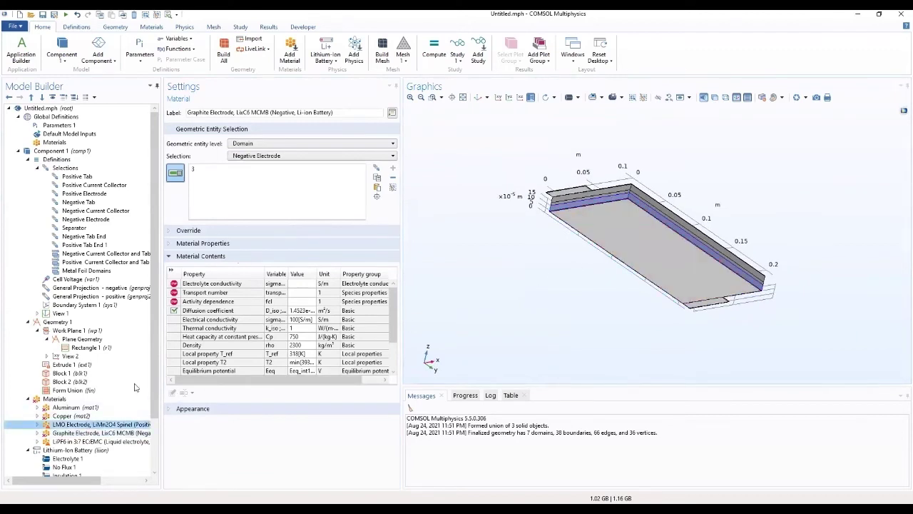
click(297, 157)
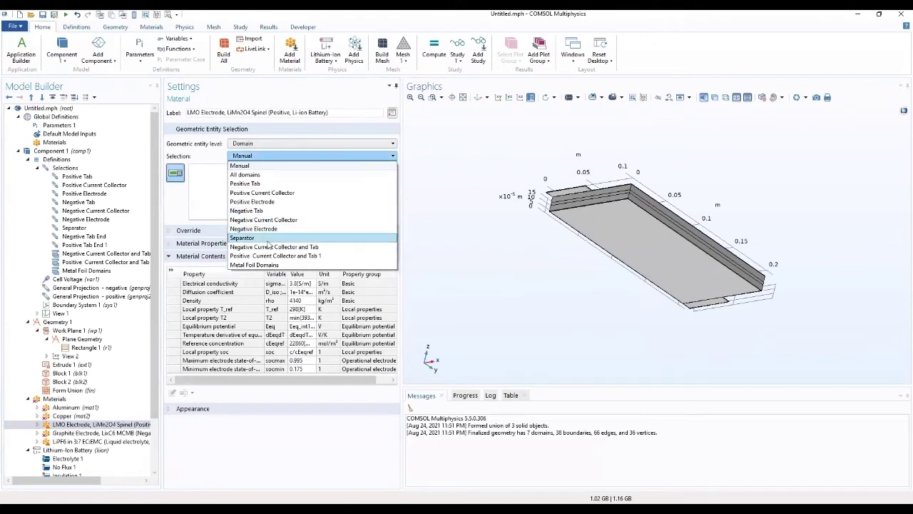
click(272, 201)
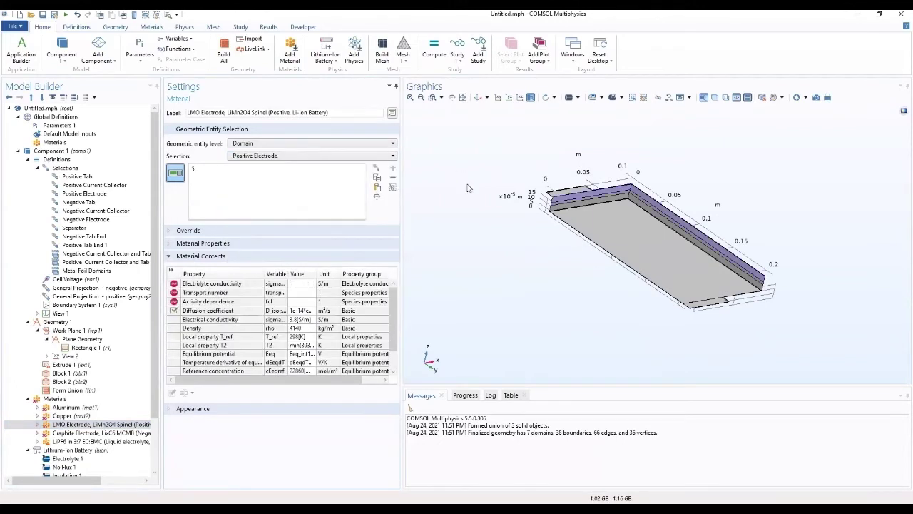
drag(469, 190, 649, 225)
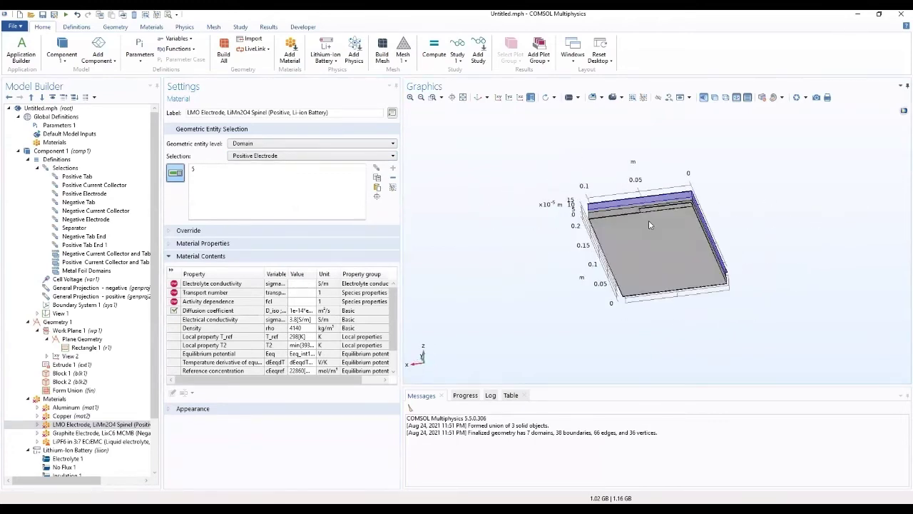
Step: Assign the LiPF6 in 3:7 EC:EMC electrolyte material to the Separator selection
click(82, 441)
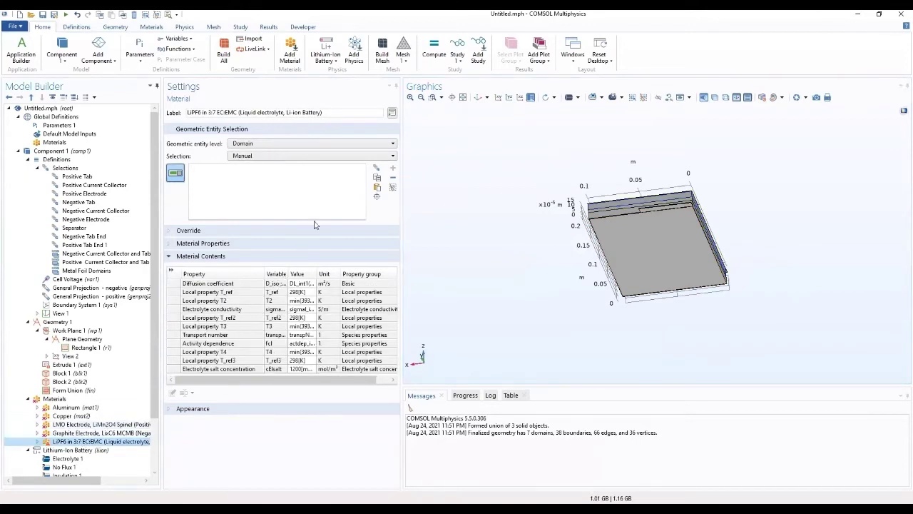
click(340, 156)
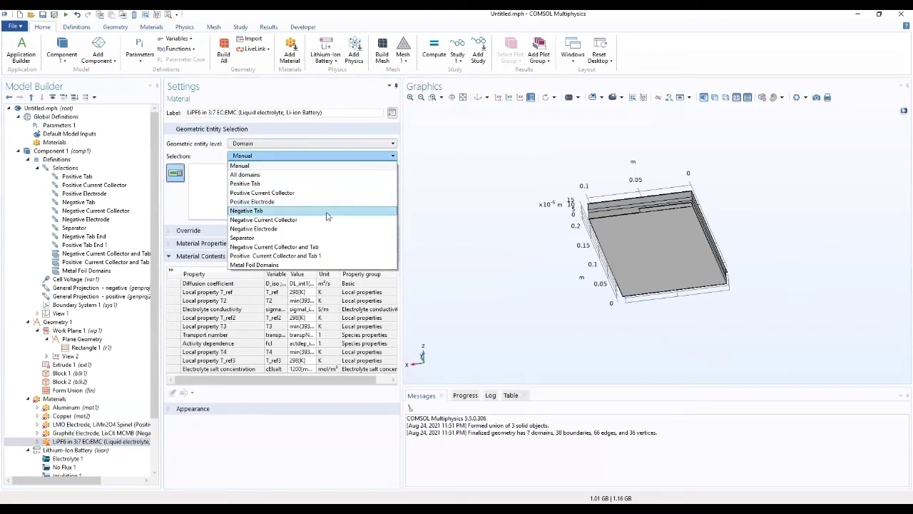
click(296, 240)
drag(491, 217, 520, 281)
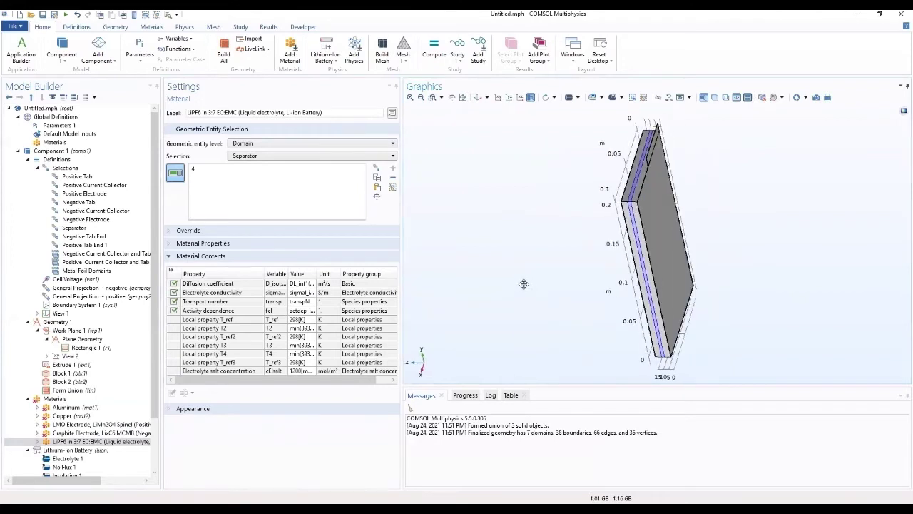
Step: Review the domain assignments of the Copper, Aluminum and LMO electrode materials in the model
click(88, 418)
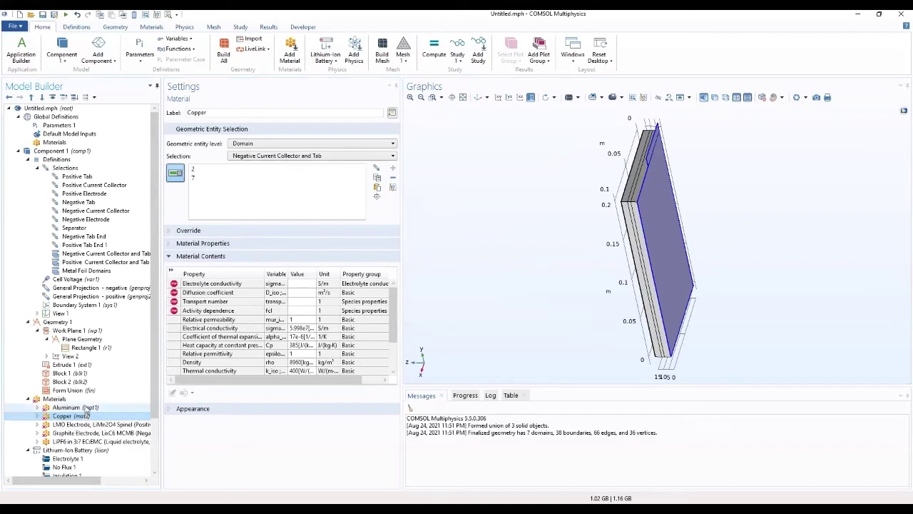
click(86, 410)
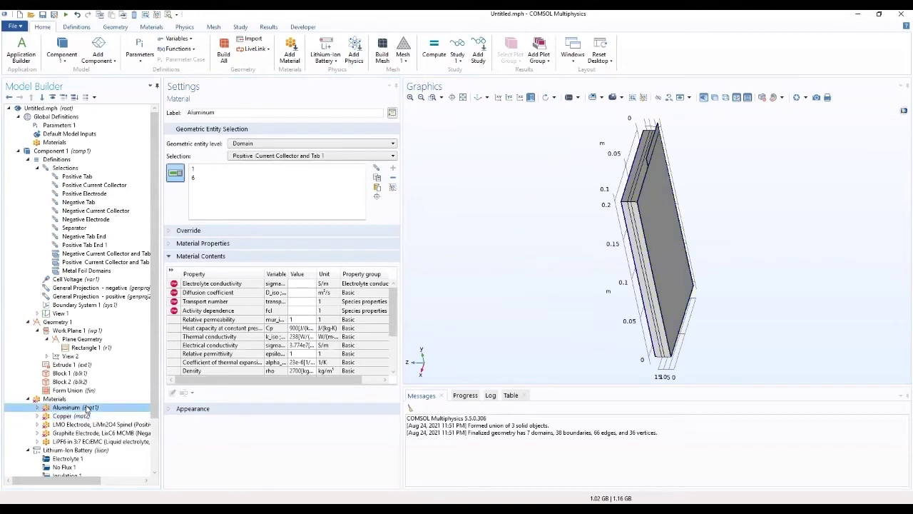
click(91, 426)
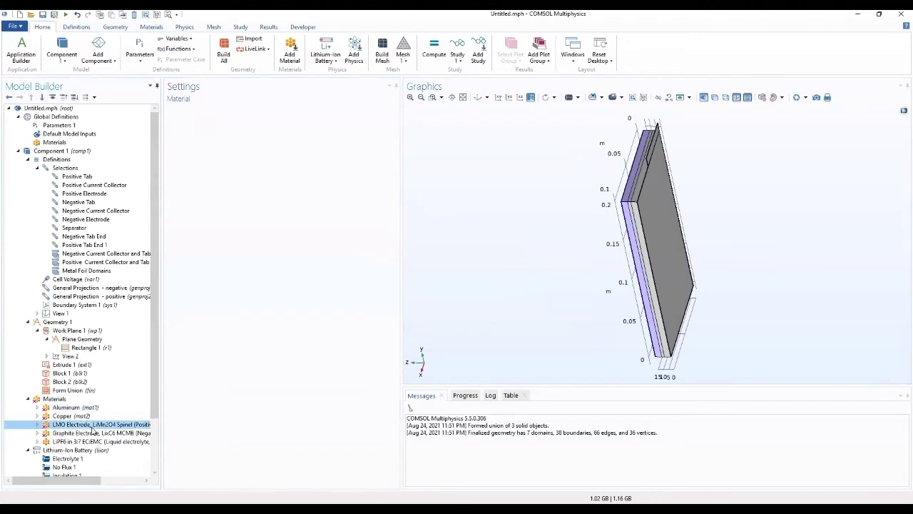
Step: Compare the domain assignments of the graphite electrode, LiPF6 electrolyte and LMO electrode materials in the model
click(92, 433)
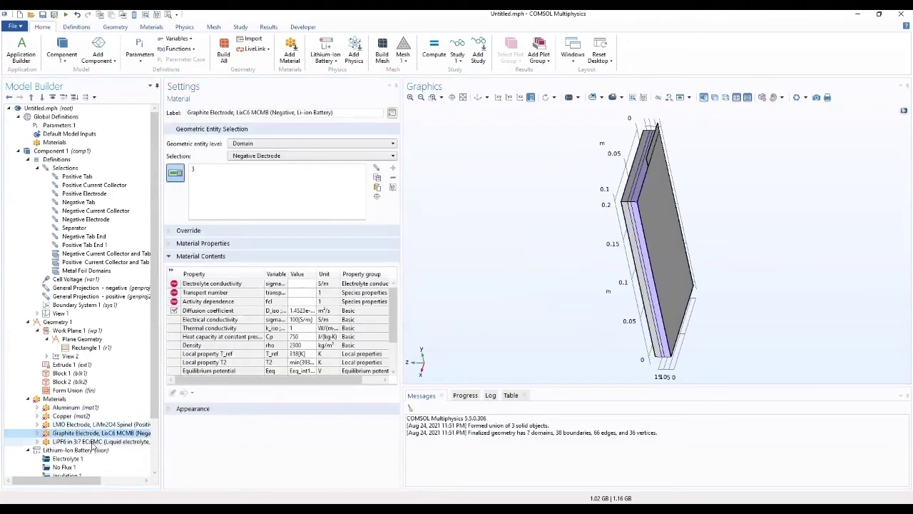
click(93, 442)
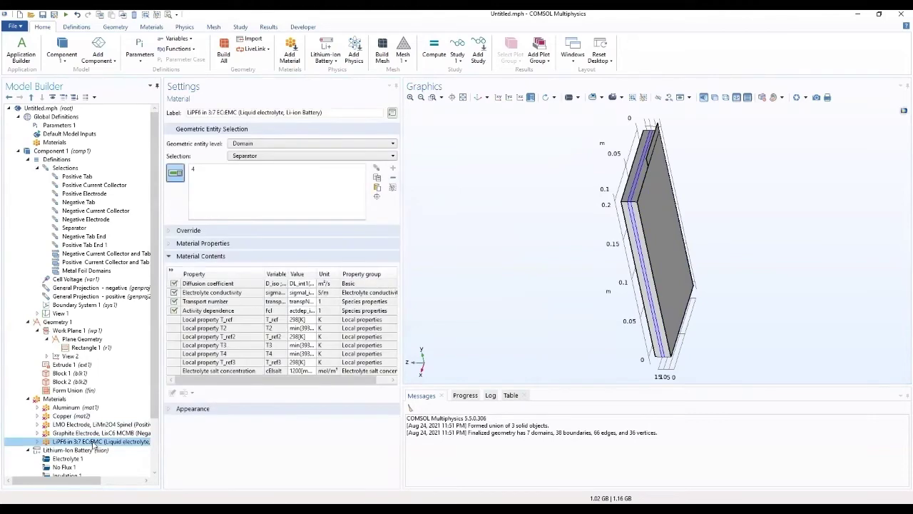
click(93, 433)
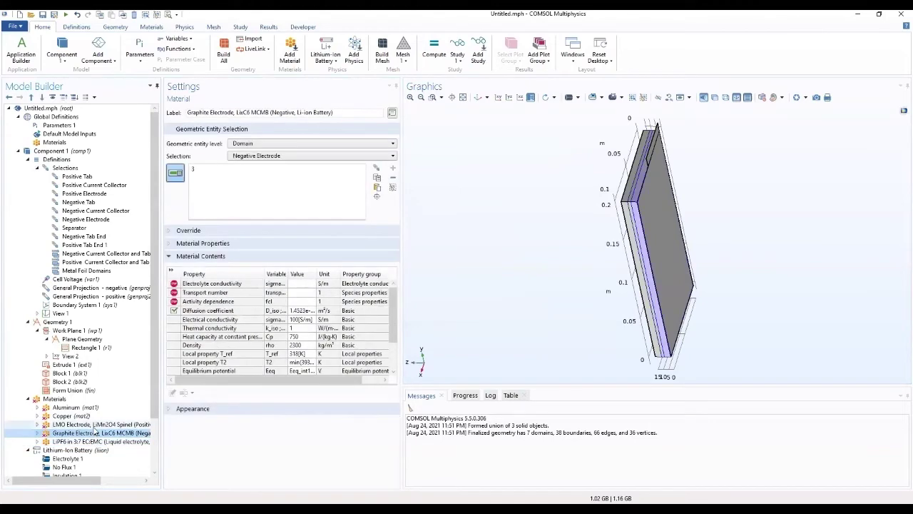
click(94, 425)
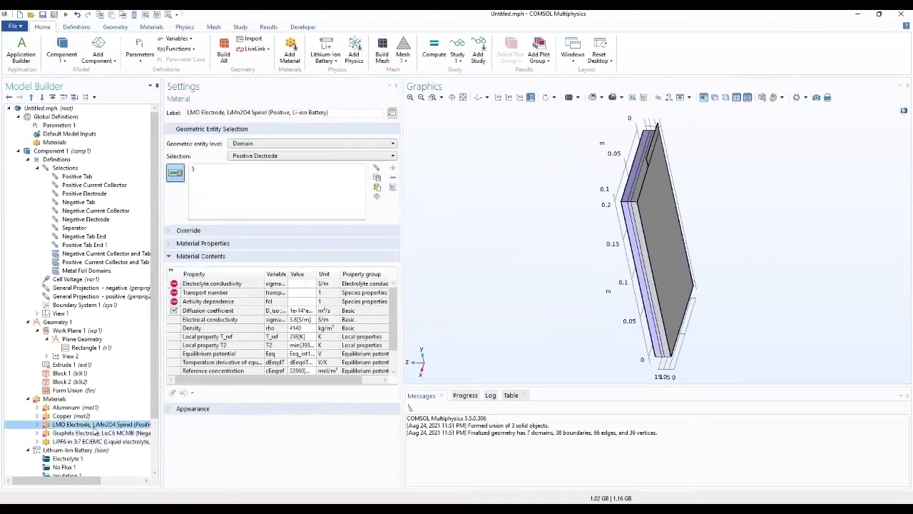
drag(526, 229, 571, 263)
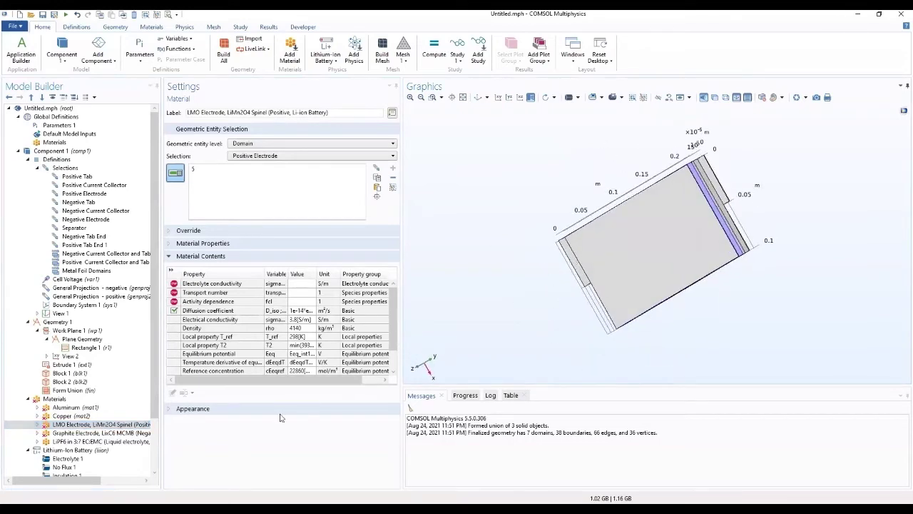
Step: Add a Separator node to the Lithium-Ion Battery physics and assign it to the Separator selection
click(75, 450)
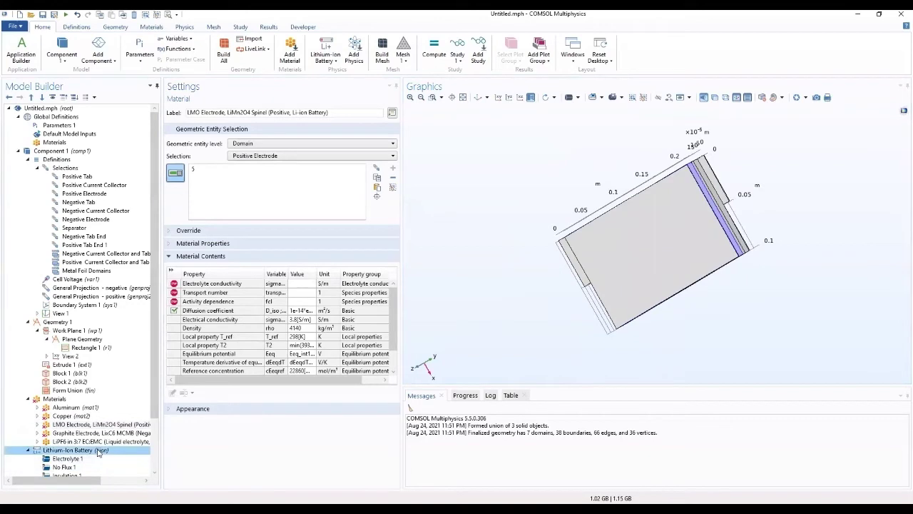
right_click(98, 453)
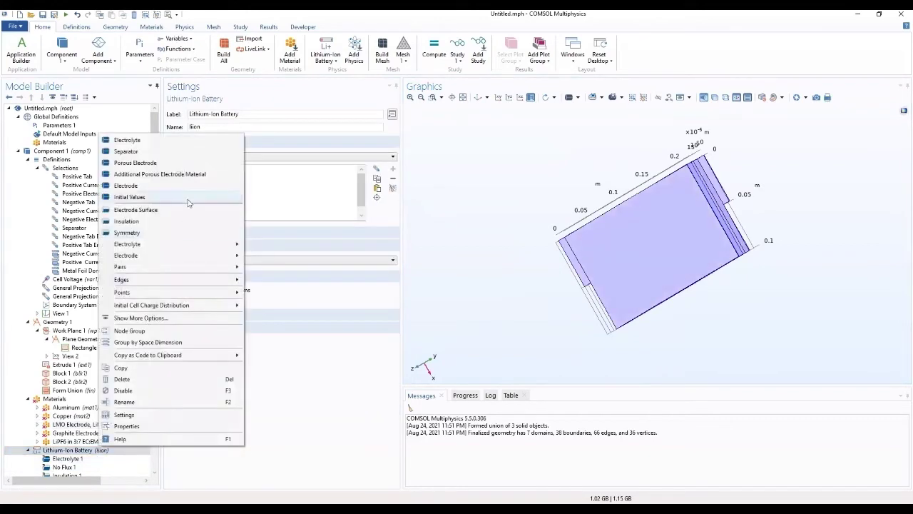
click(147, 154)
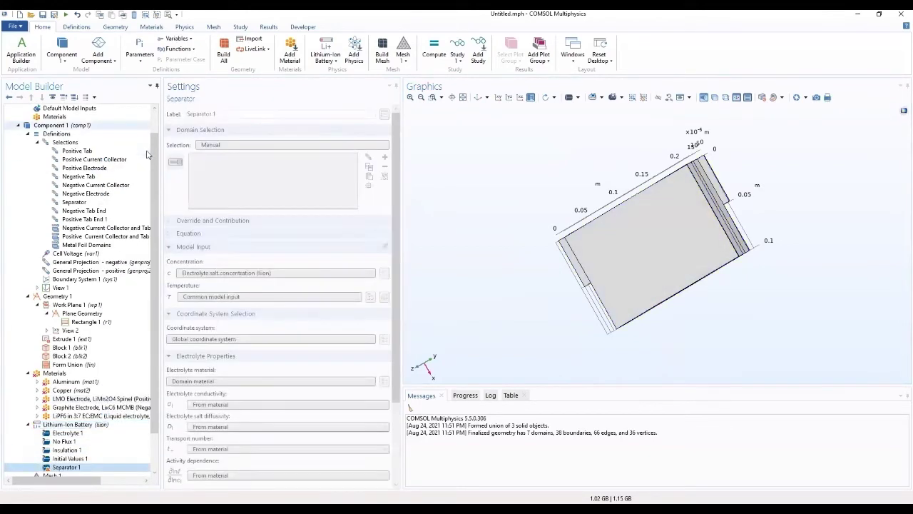
click(28, 134)
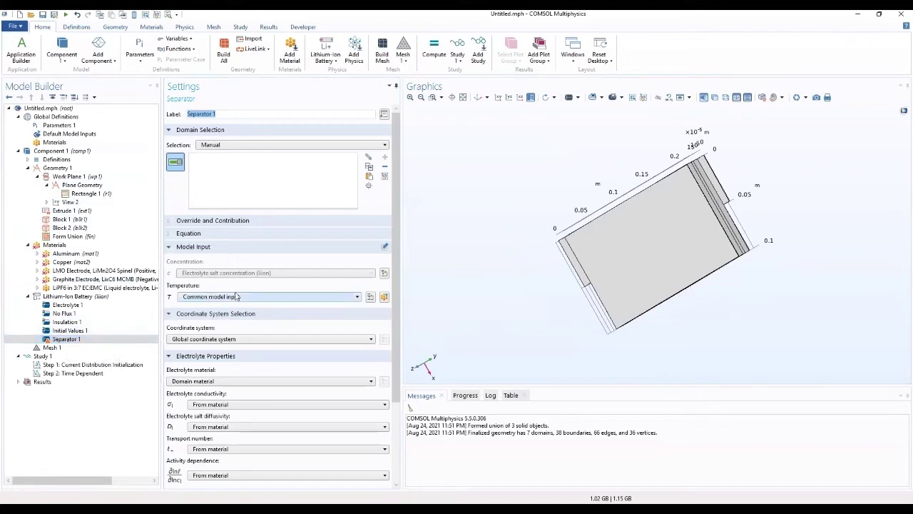
click(300, 146)
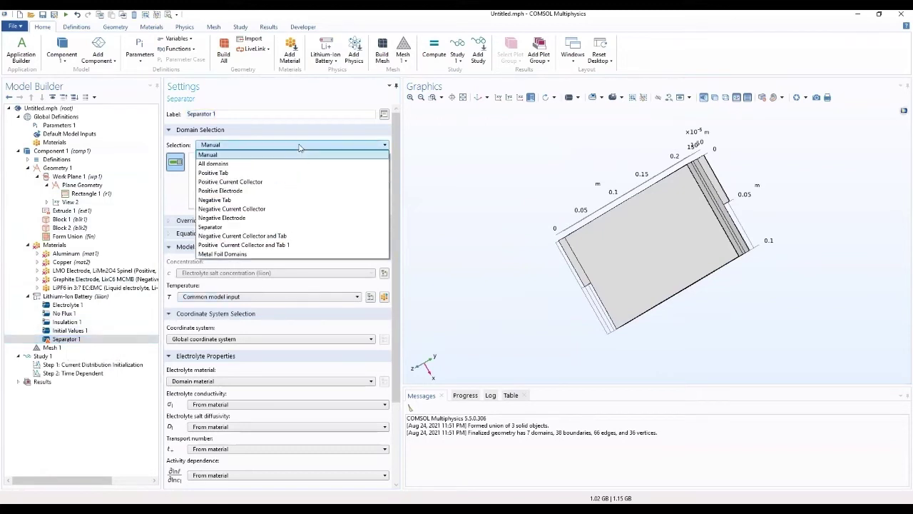
click(246, 227)
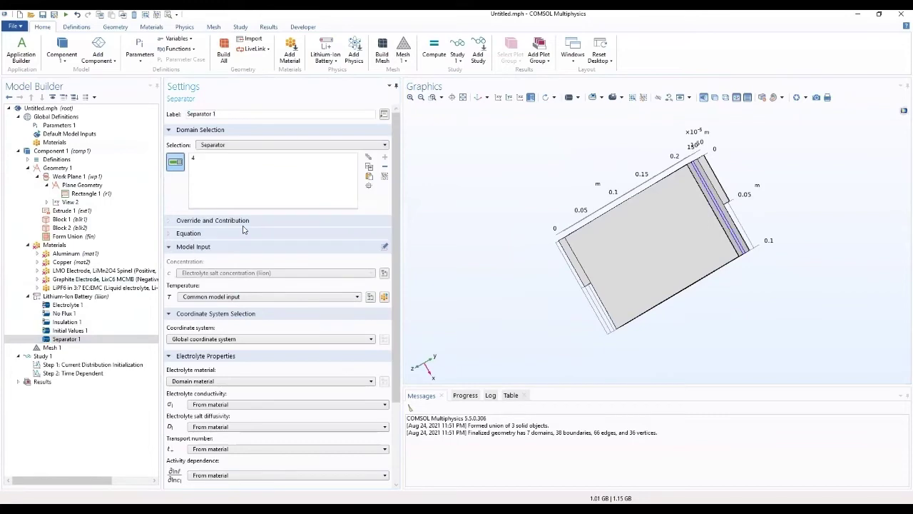
drag(559, 159, 566, 238)
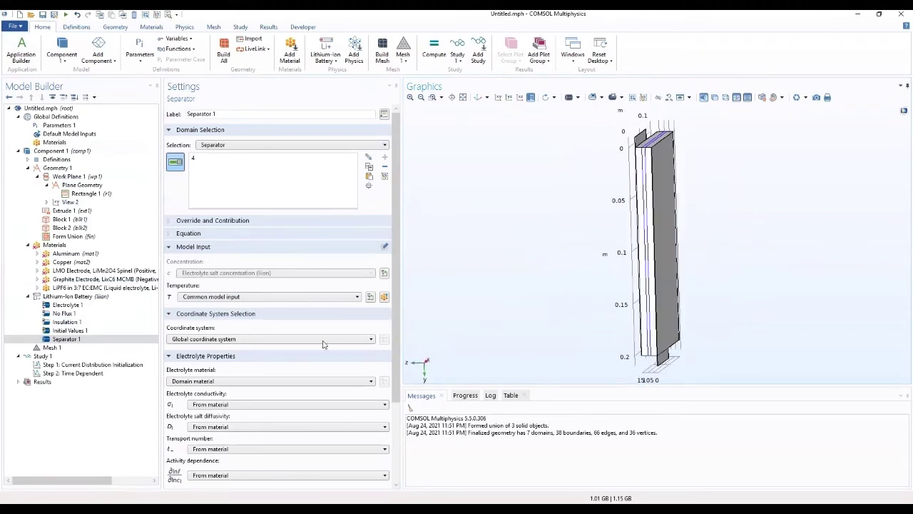
scroll(257, 337, down, 3)
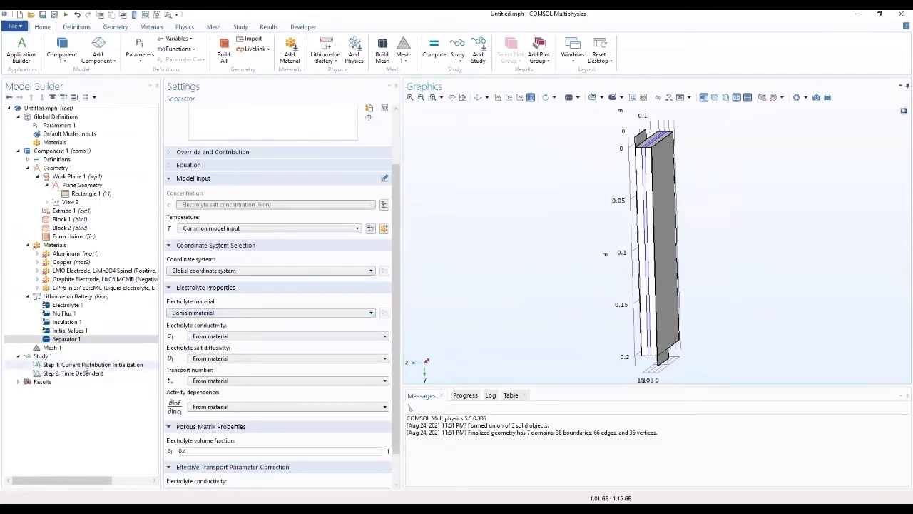
Step: Add a Porous Electrode node to the Lithium-Ion Battery physics, label it "Porous Electrode 1- Negative" and assign it to the Negative Electrode selection
click(71, 296)
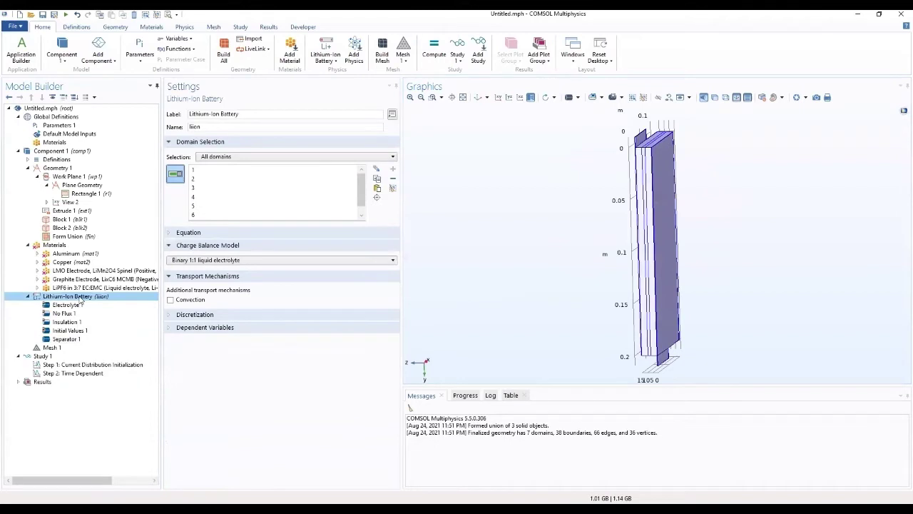
right_click(81, 301)
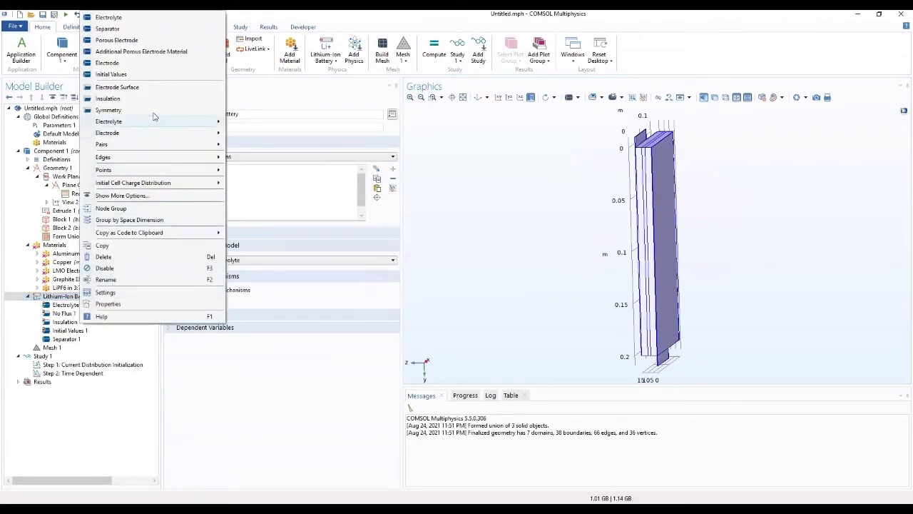
click(127, 44)
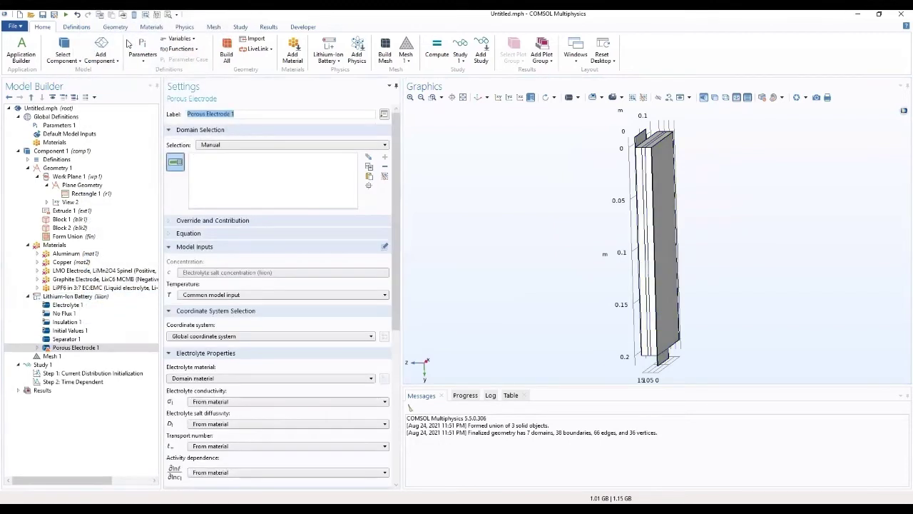
click(262, 117)
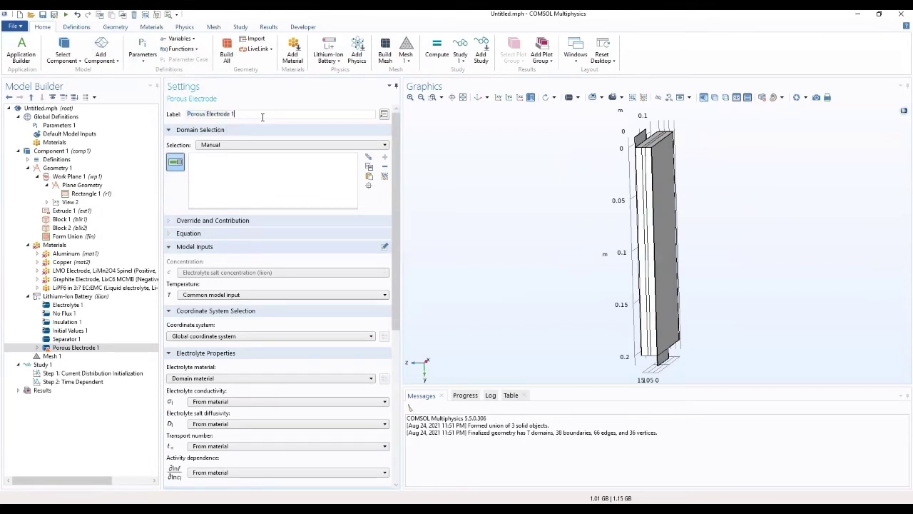
text(- Negative)
click(232, 146)
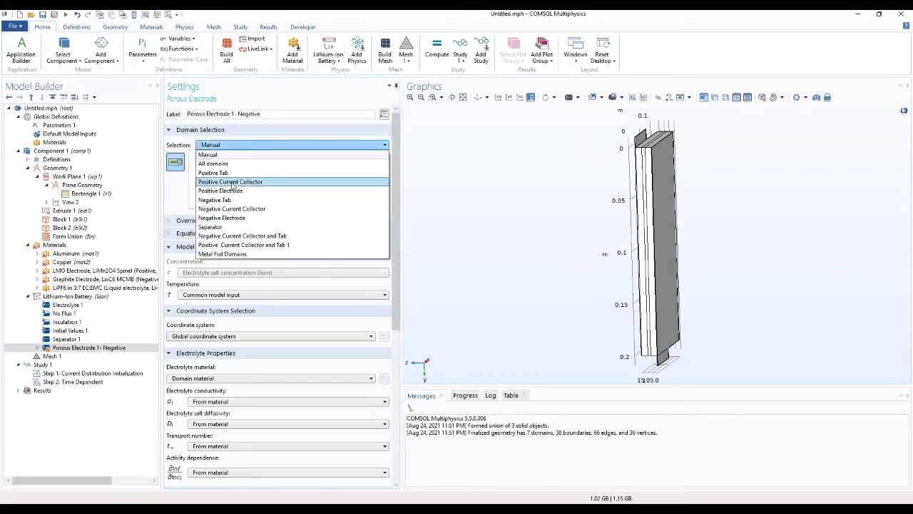
click(229, 219)
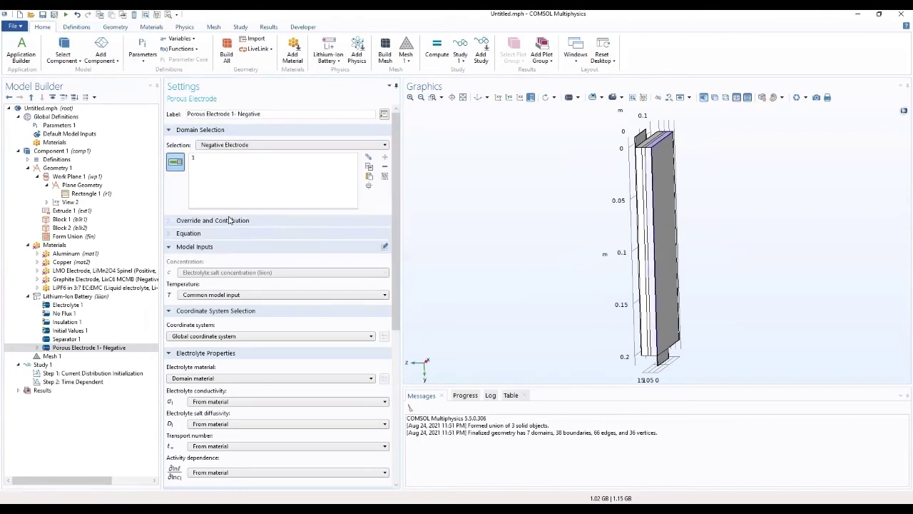
drag(522, 178, 493, 246)
Step: Examine which domains the aluminum, copper, LMO and graphite materials cover and compare them with the negative porous electrode's domain
click(78, 254)
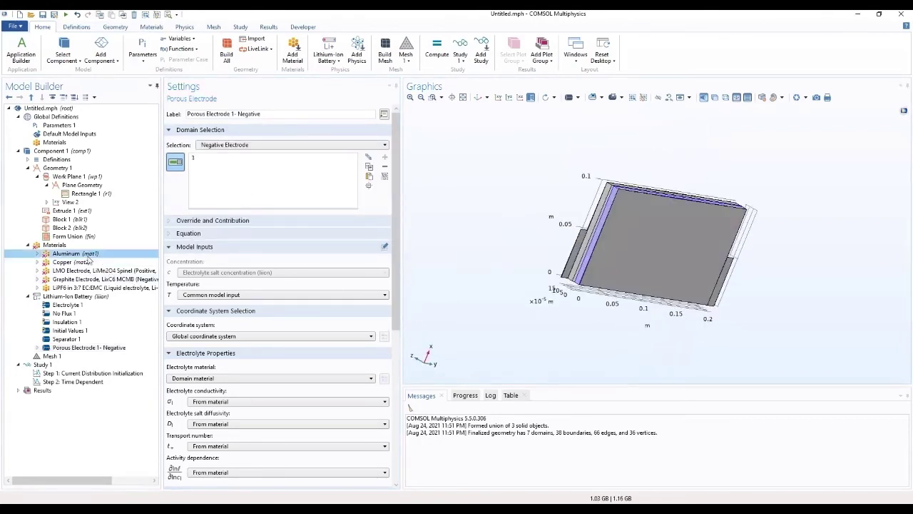
click(71, 262)
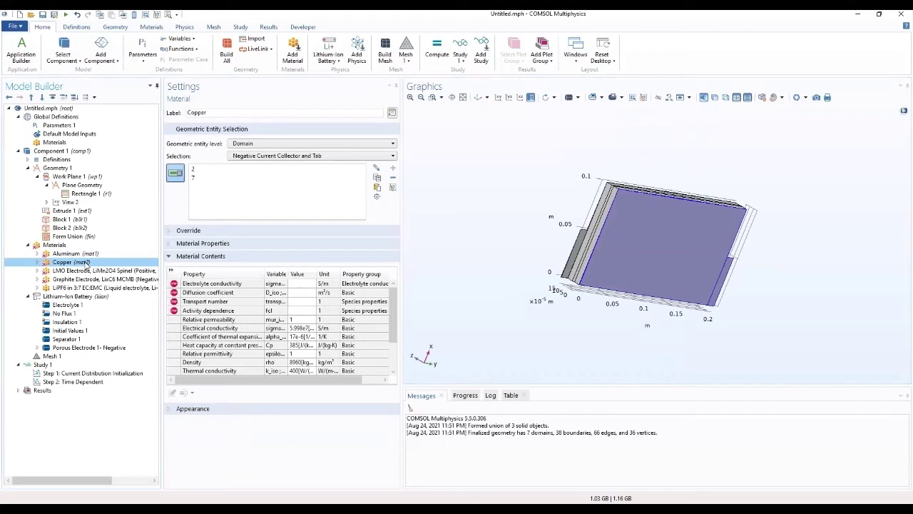
click(77, 254)
click(81, 264)
click(81, 254)
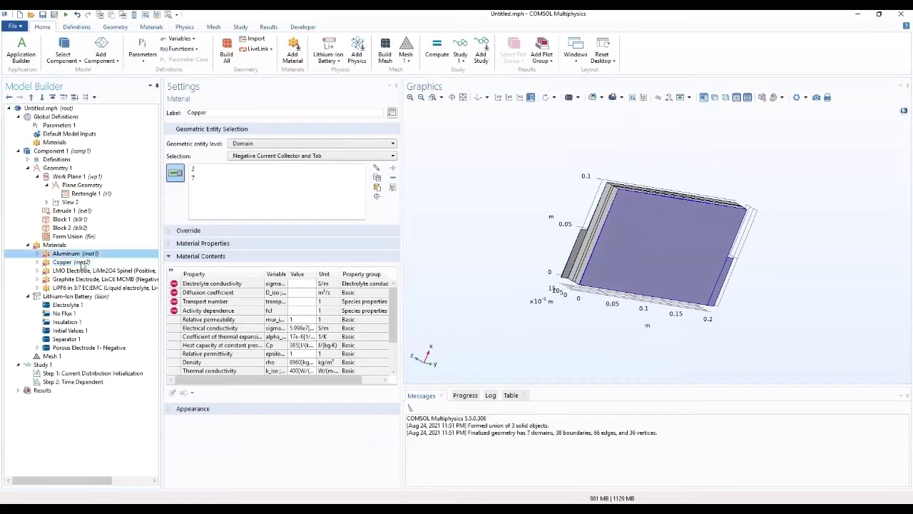
click(80, 263)
click(80, 271)
click(81, 279)
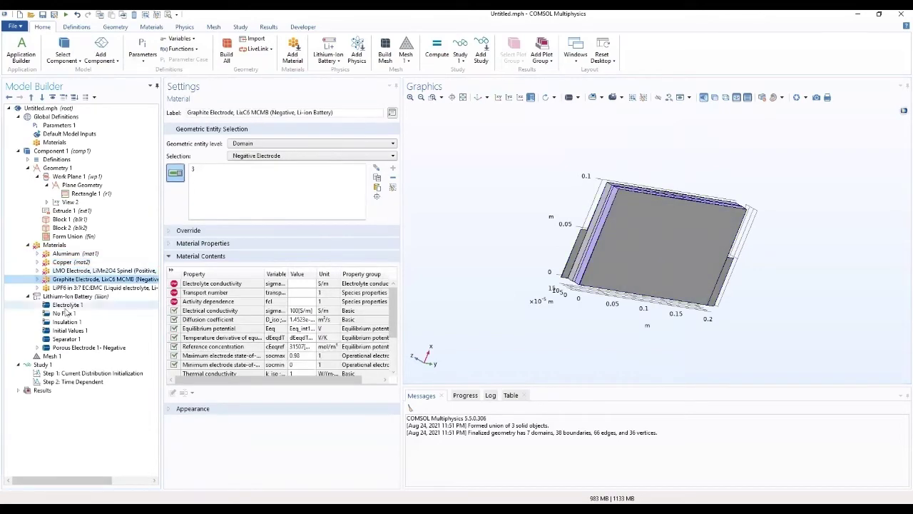
click(64, 348)
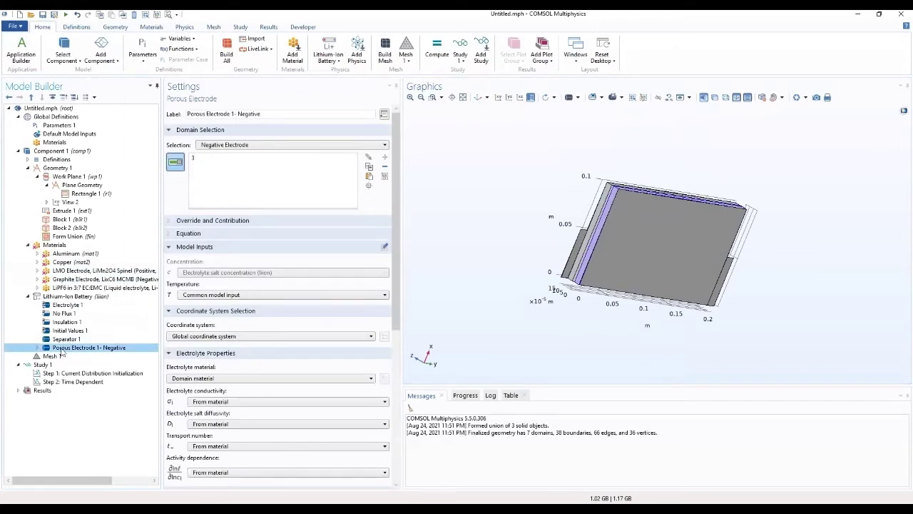
drag(472, 207, 615, 312)
drag(516, 196, 561, 286)
Step: Try duplicating the Porous Electrode 1- Negative node and undo the duplication
click(84, 349)
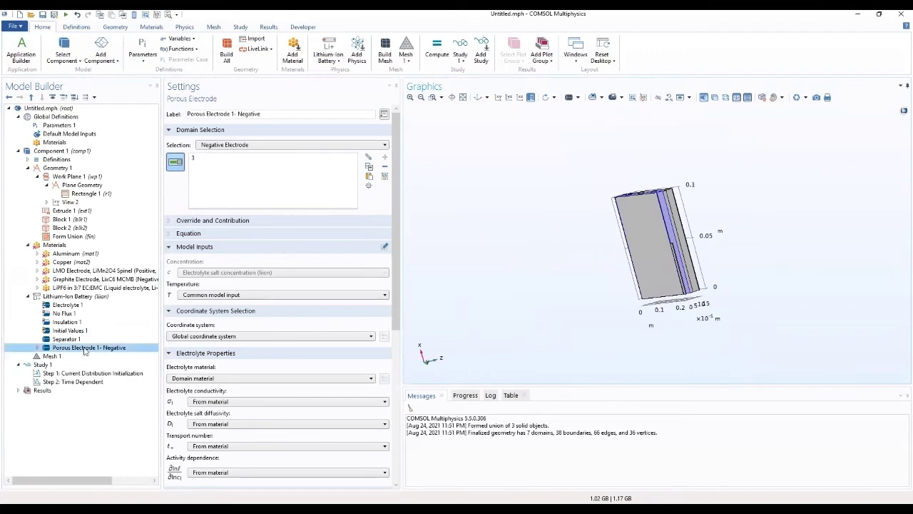
right_click(79, 349)
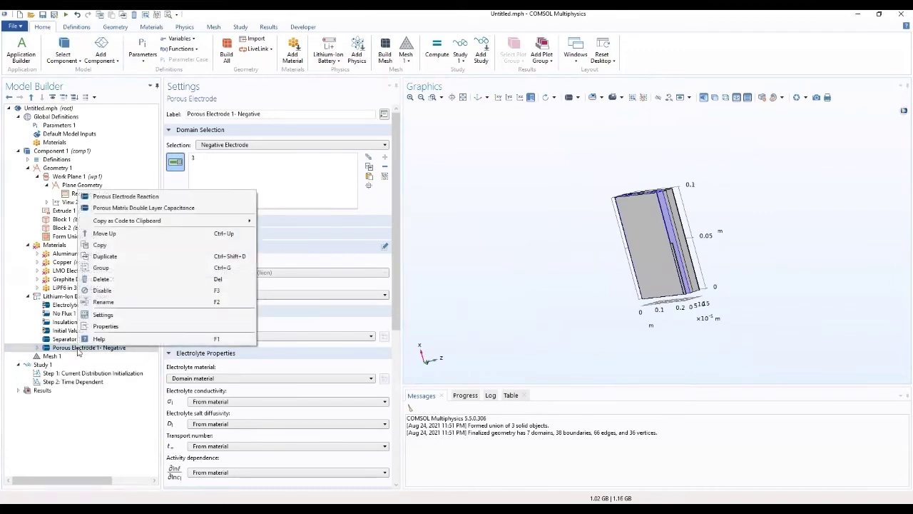
click(105, 257)
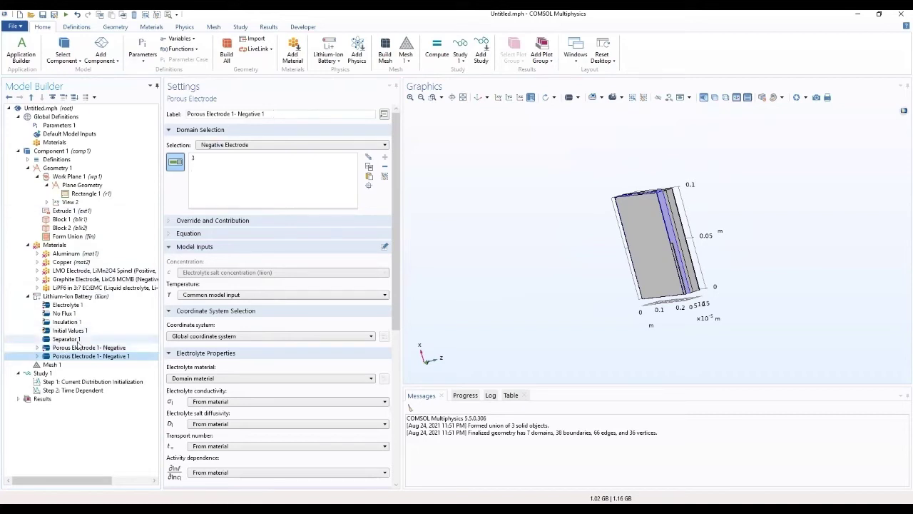
click(77, 14)
Step: Set the electrolyte material of the negative porous electrode to LiPF6 in 3:7 EC:EMC (mat5)
click(62, 348)
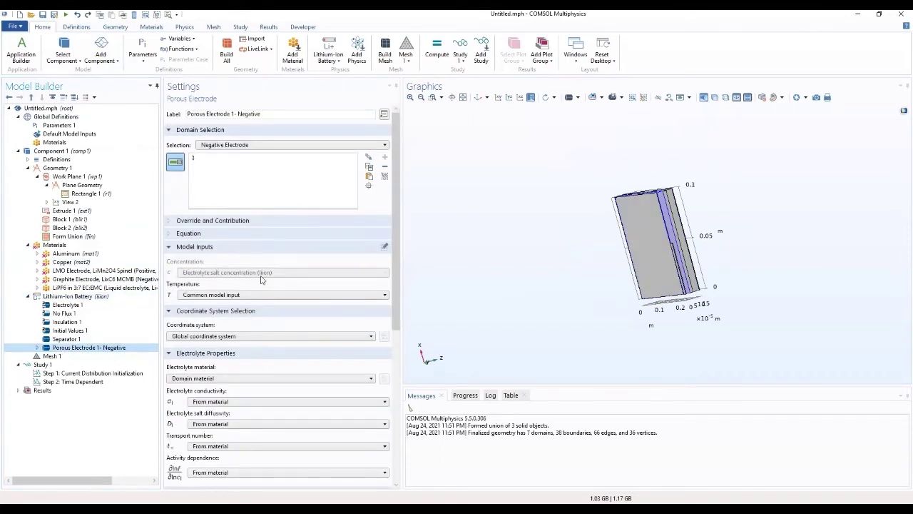
scroll(268, 293, down, 2)
scroll(249, 295, down, 1)
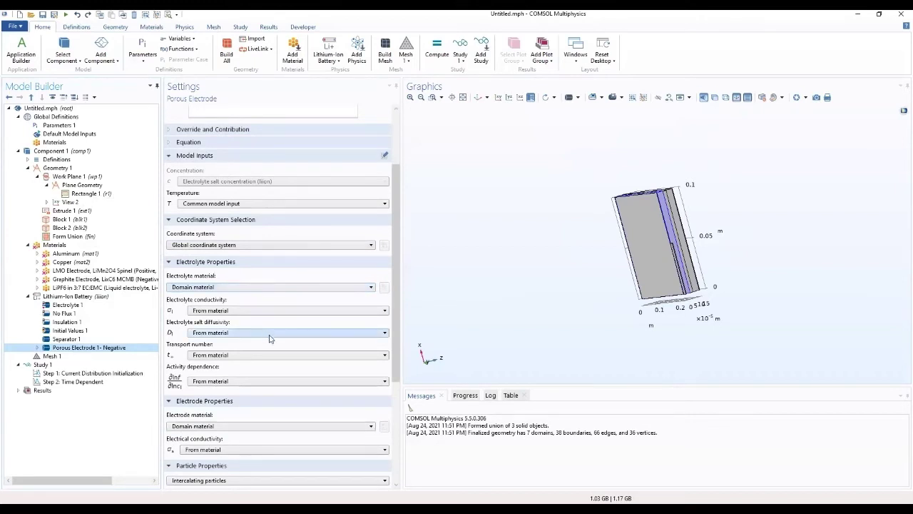
click(230, 289)
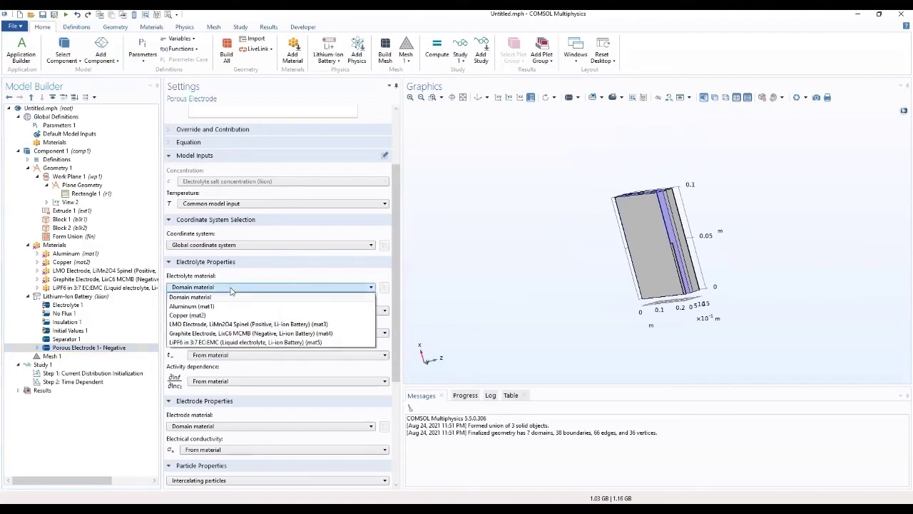
click(247, 343)
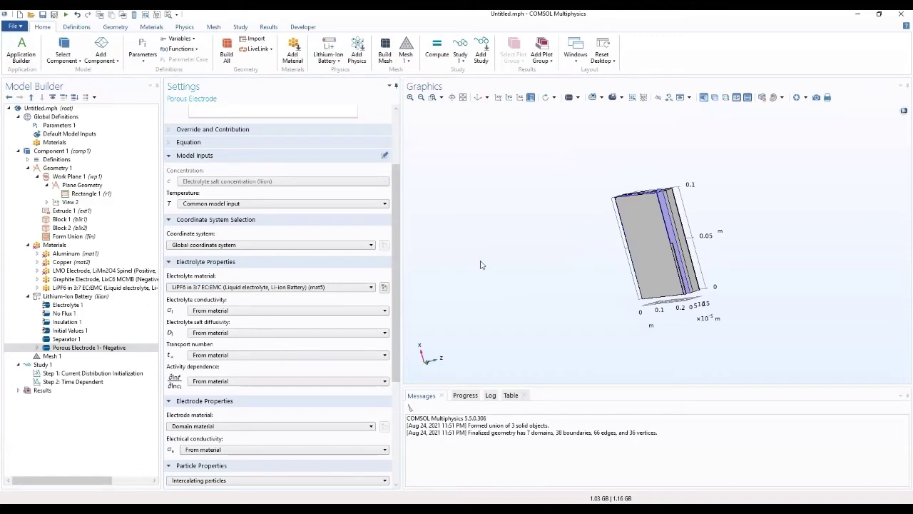
drag(454, 258, 483, 277)
Step: Check the electrode material options of the negative porous electrode and leave Domain material selected
click(97, 348)
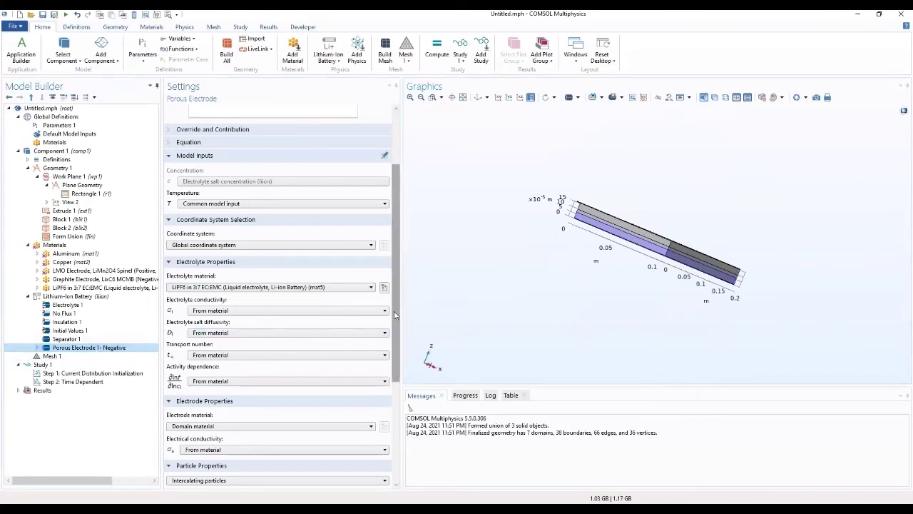
scroll(388, 332, down, 1)
scroll(388, 331, down, 3)
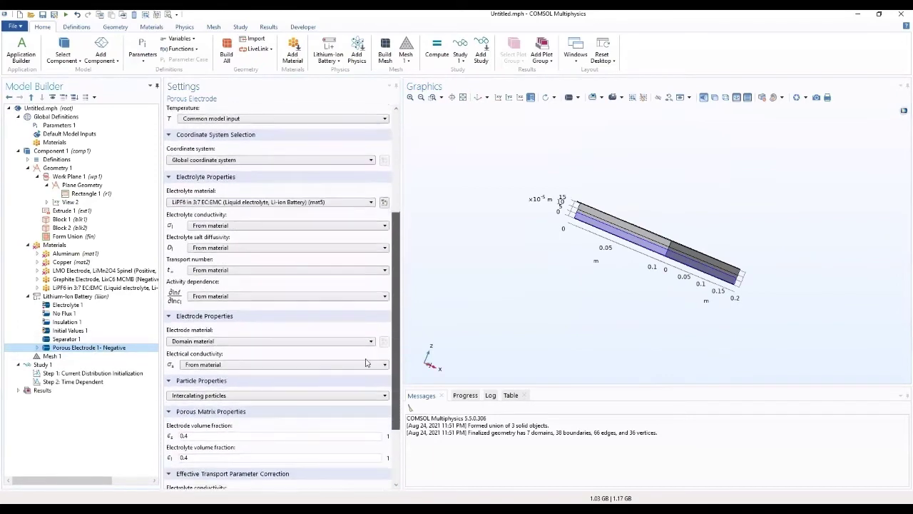
scroll(360, 373, down, 1)
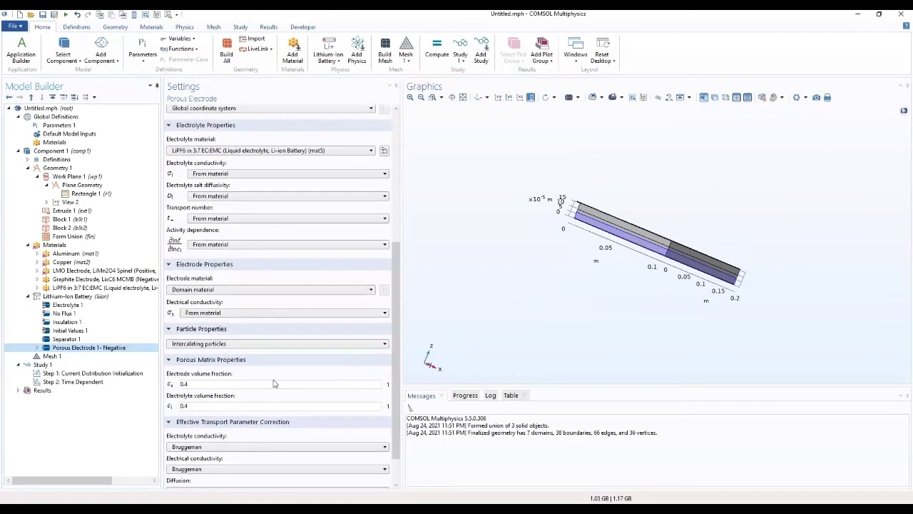
click(325, 290)
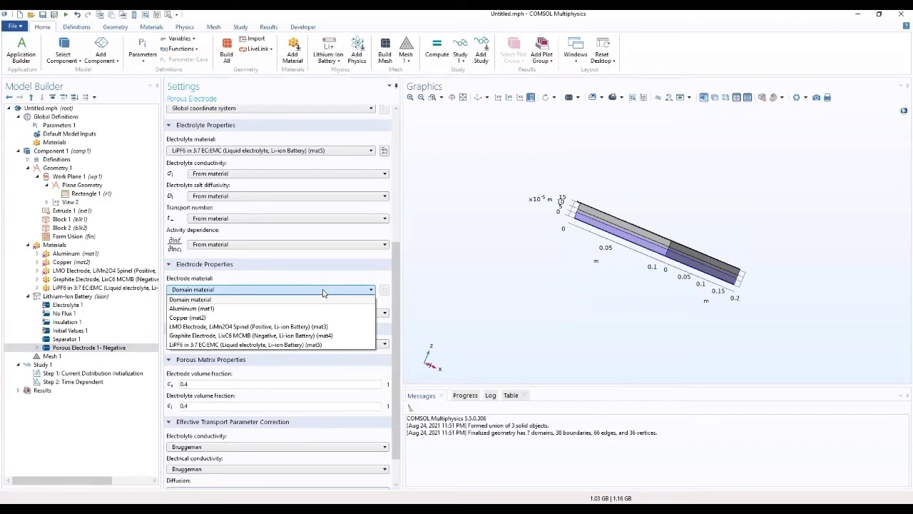
click(322, 290)
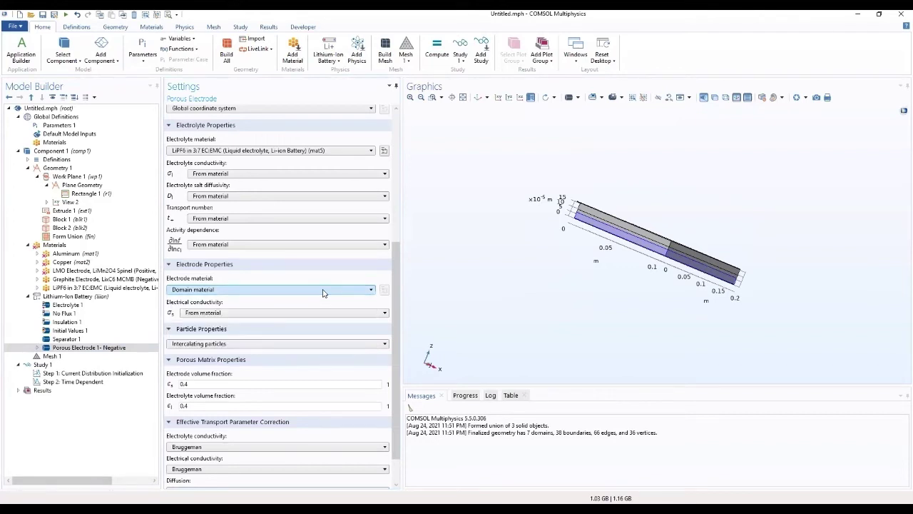
click(323, 290)
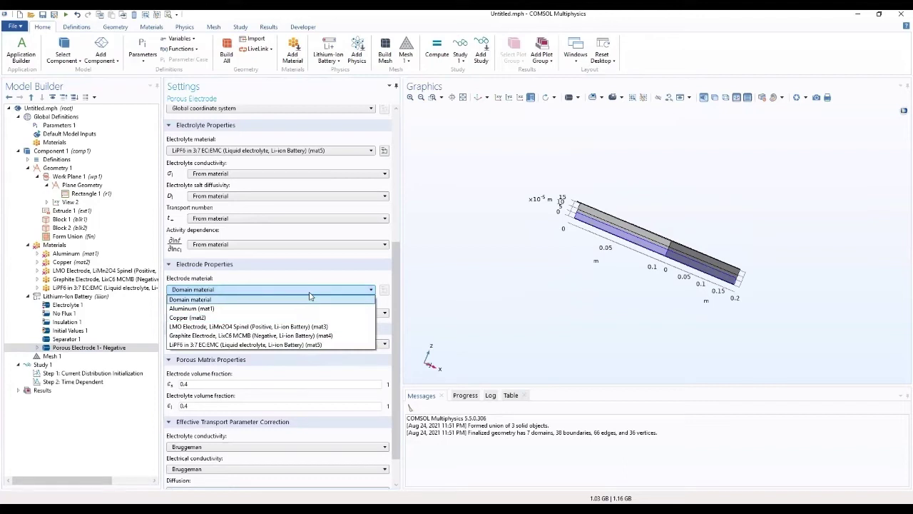
click(231, 298)
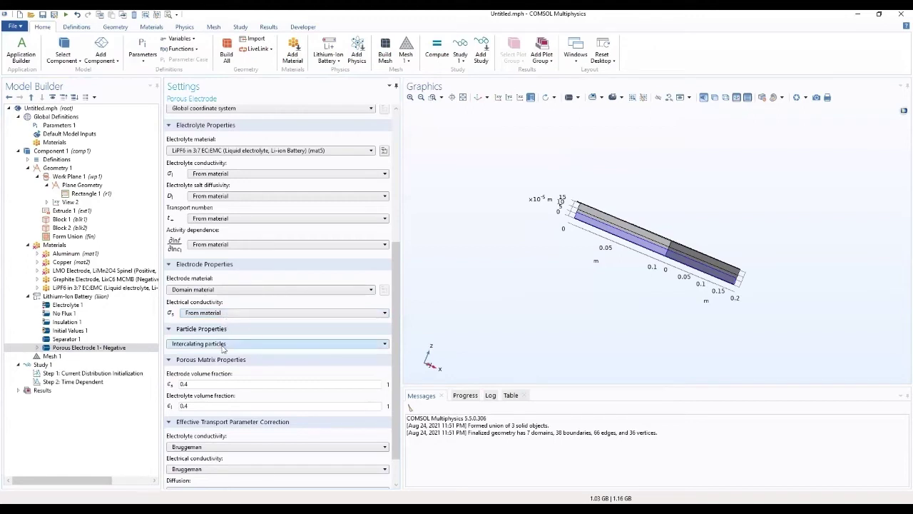
Step: Set the negative porous electrode's electrode volume fraction to epss_neg and its electrolyte volume fraction to 1-epss_neg
double_click(205, 385)
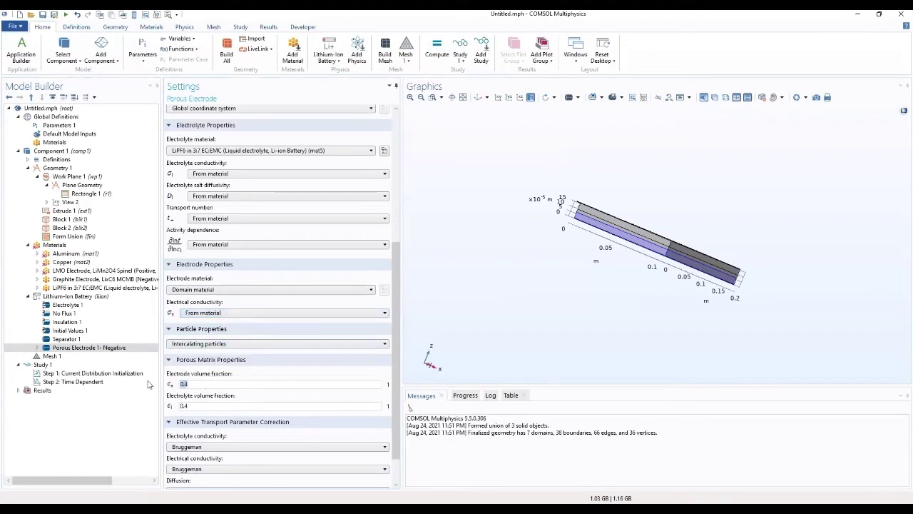
text(epss_n)
text(eg)
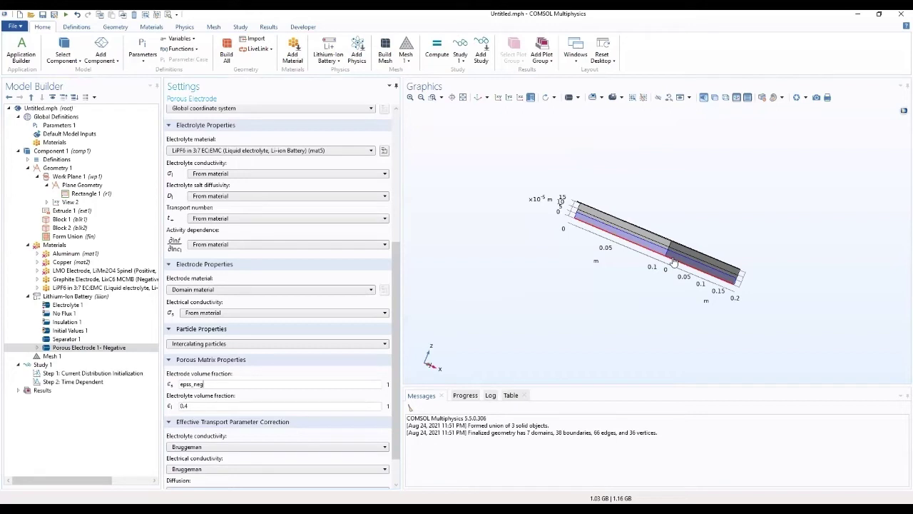
key(Tab)
text(1)
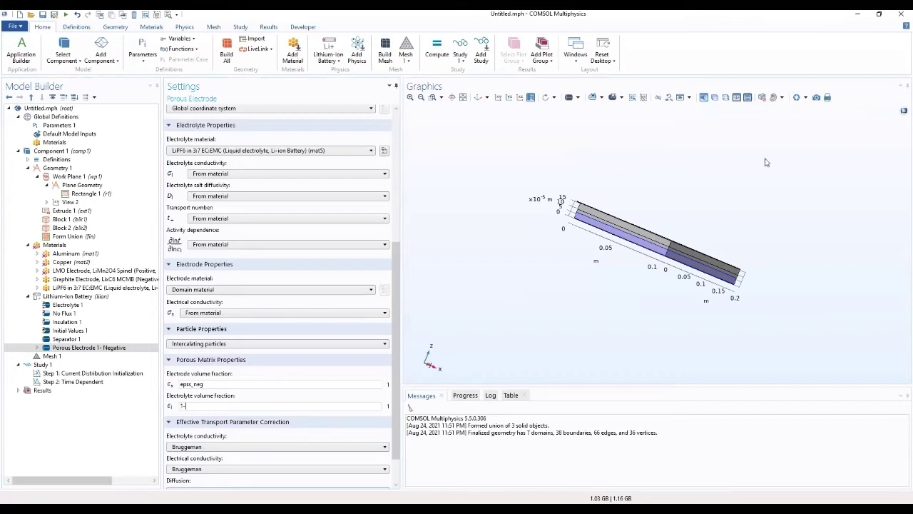
text(-epss_neg)
click(289, 274)
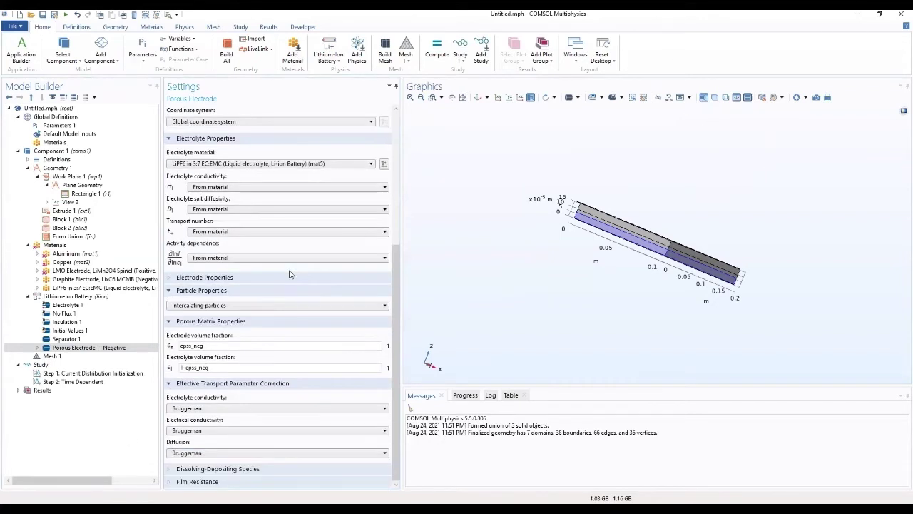
click(290, 276)
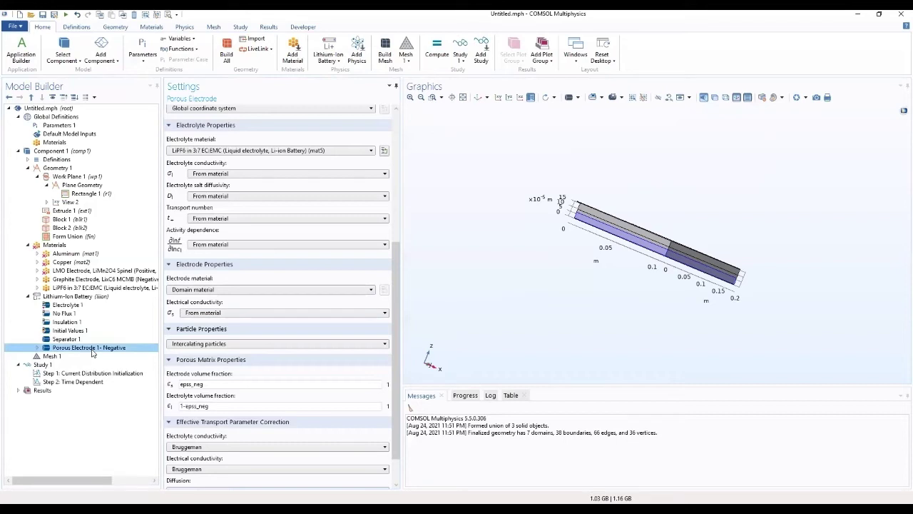
Step: Set the particle mean center-surface distance to rp_pos in Particle Intercalation 1 of the negative porous electrode
click(37, 347)
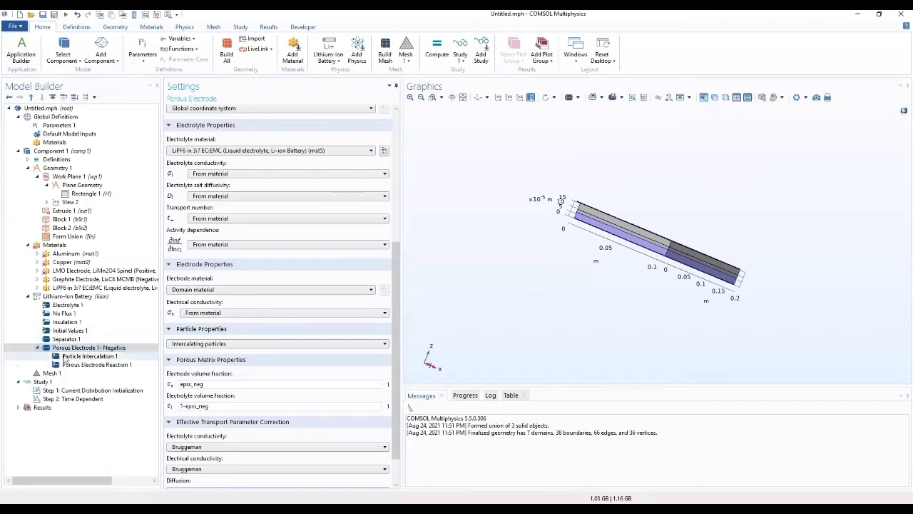
click(66, 356)
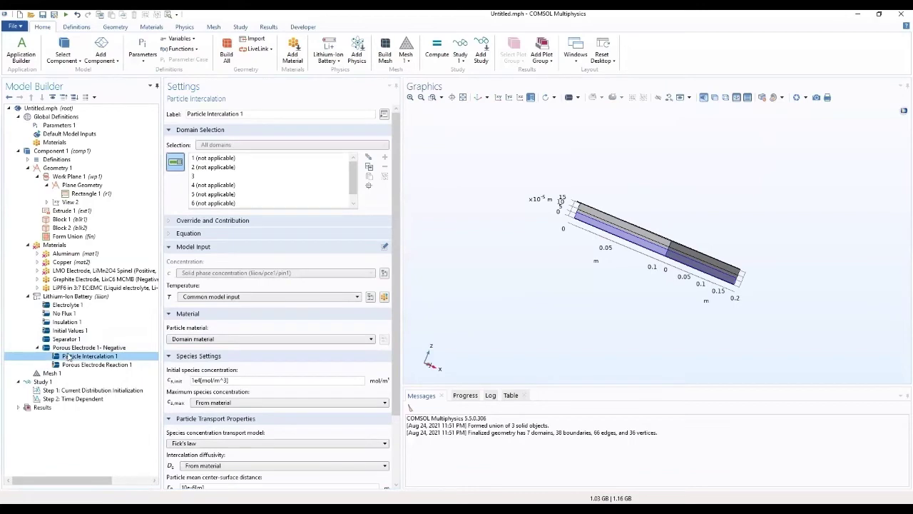
scroll(393, 277, down, 1)
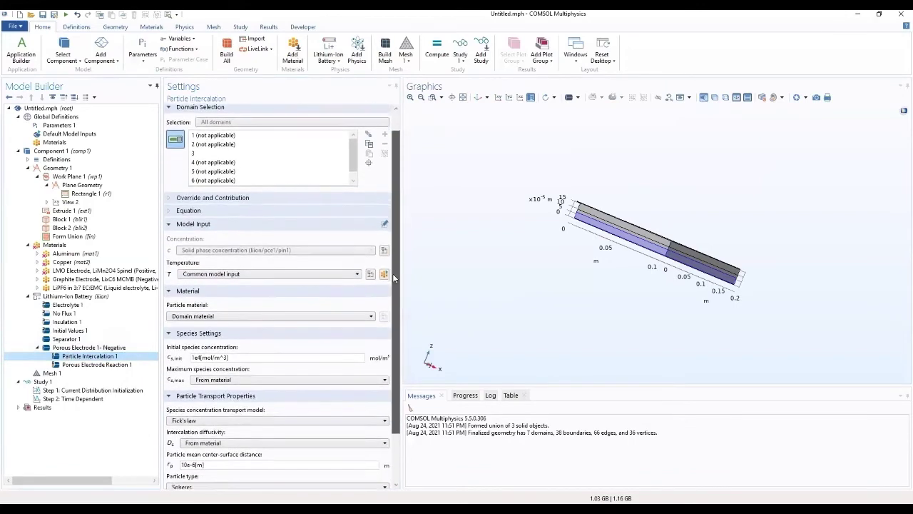
scroll(391, 284, down, 1)
scroll(388, 291, down, 1)
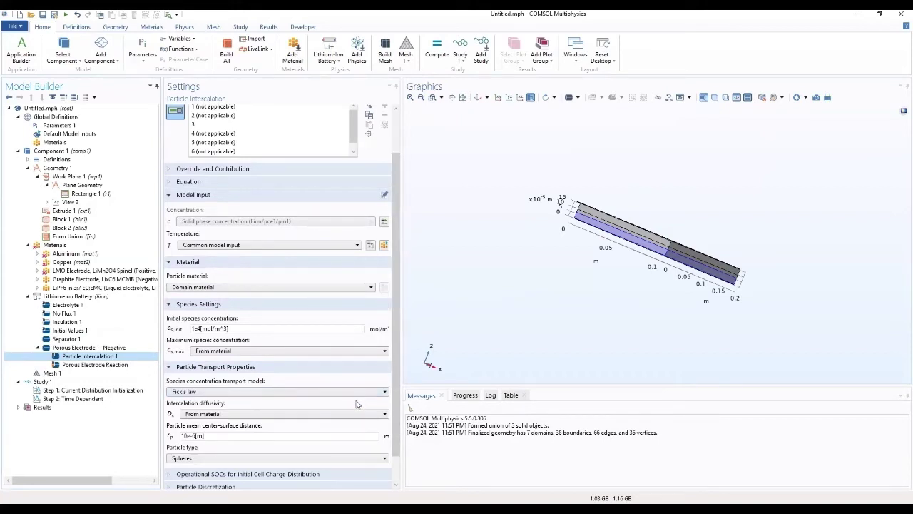
scroll(356, 409, down, 1)
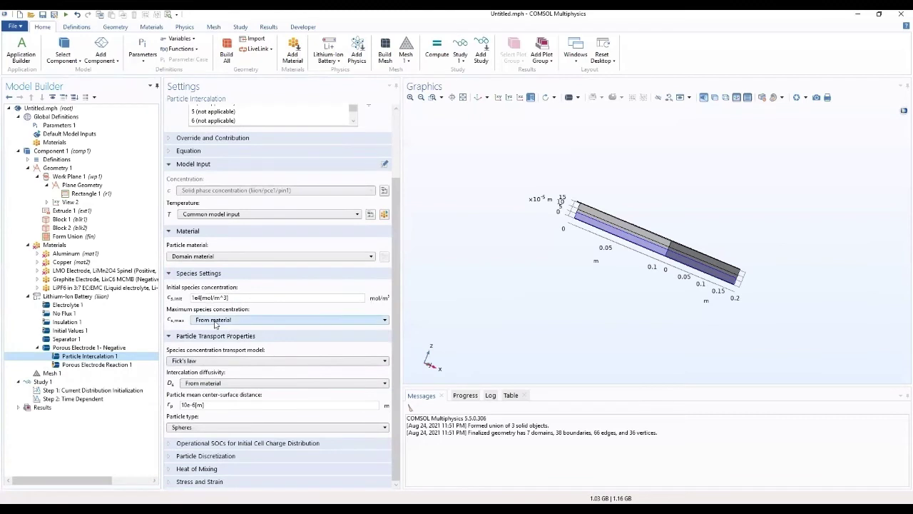
drag(202, 404, 167, 417)
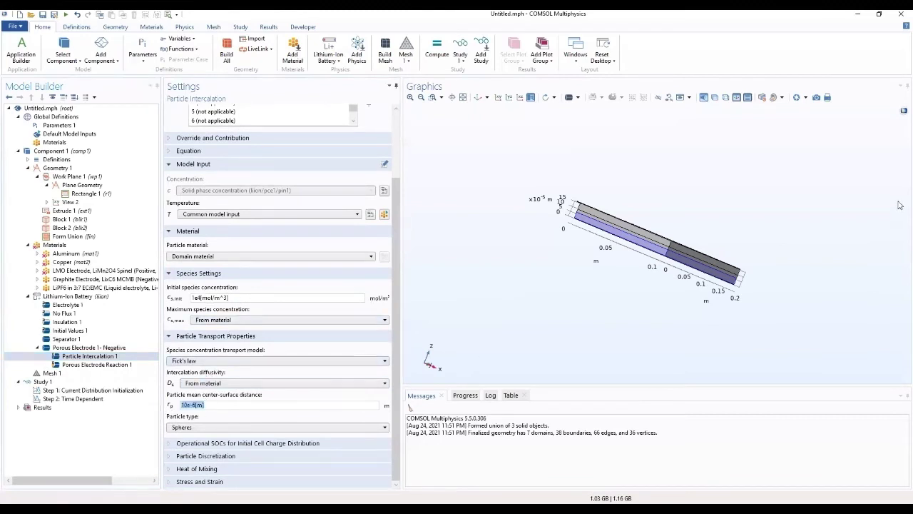
text(rp_pos)
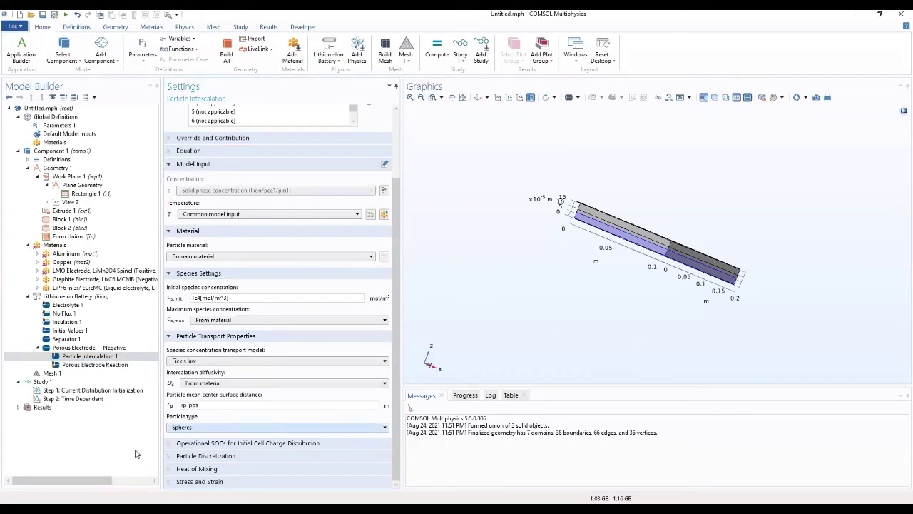
Step: Set the reference exchange current density to i0ref_pos in Porous Electrode Reaction 1 of the negative porous electrode
click(116, 365)
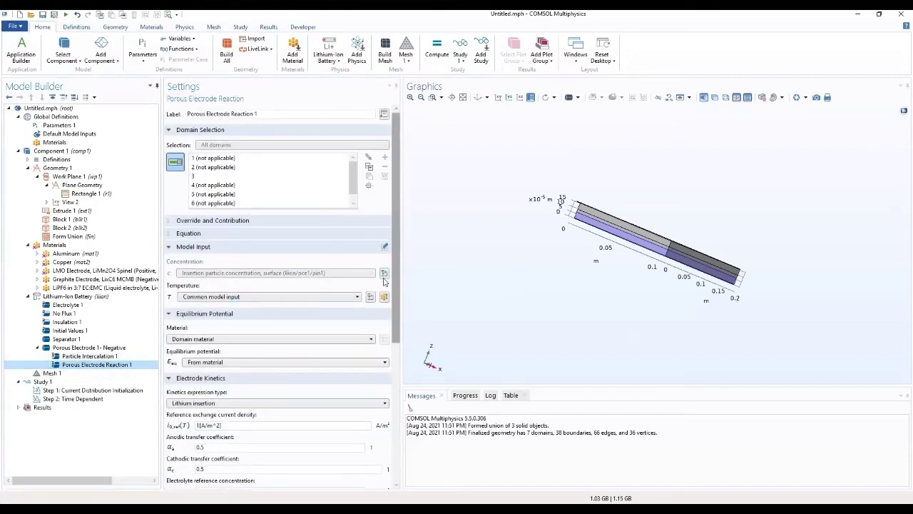
scroll(280, 235, down, 6)
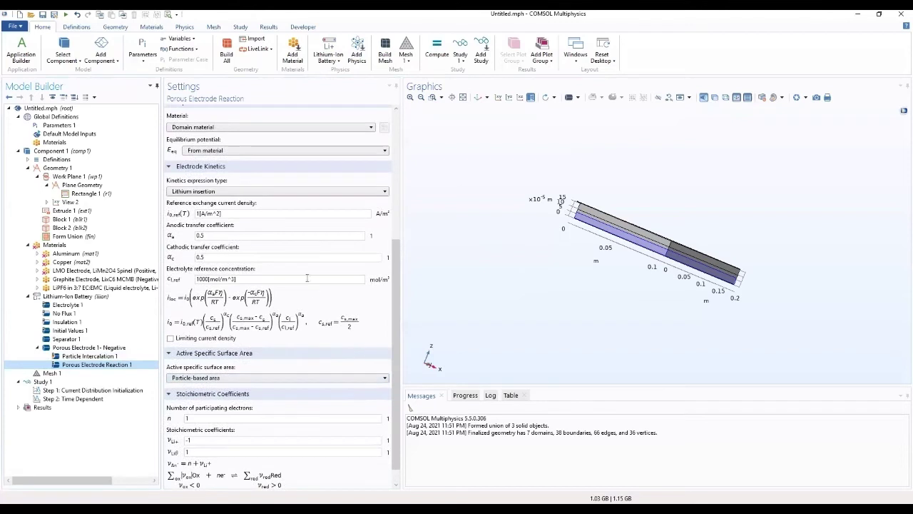
triple_click(259, 213)
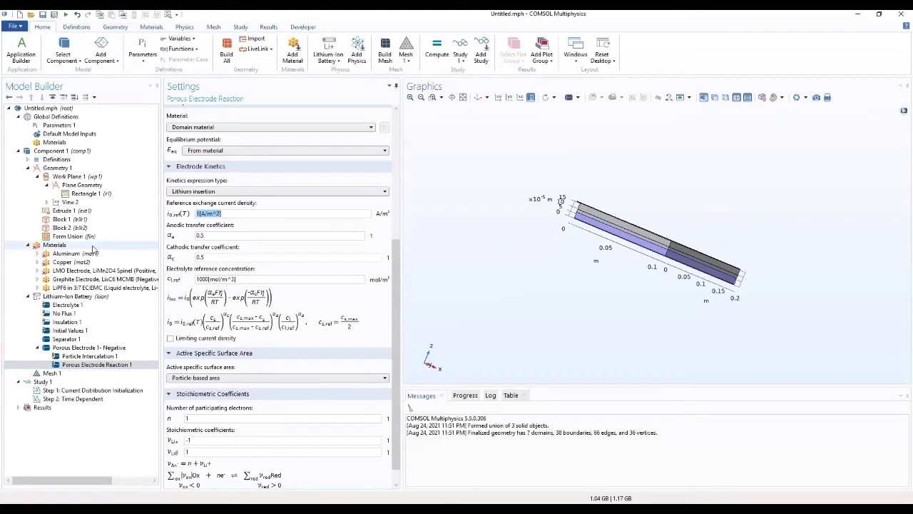
text(i)
text(0ref_pos)
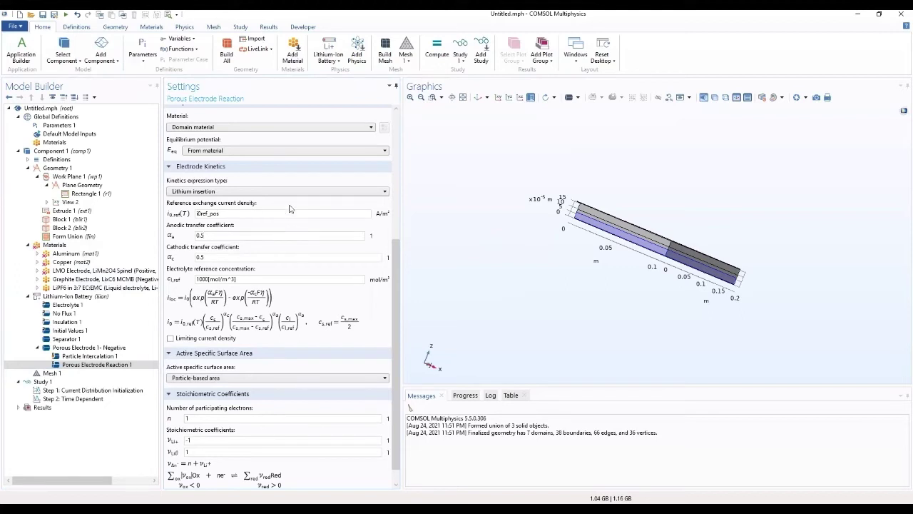
drag(400, 273, 404, 250)
scroll(392, 265, down, 3)
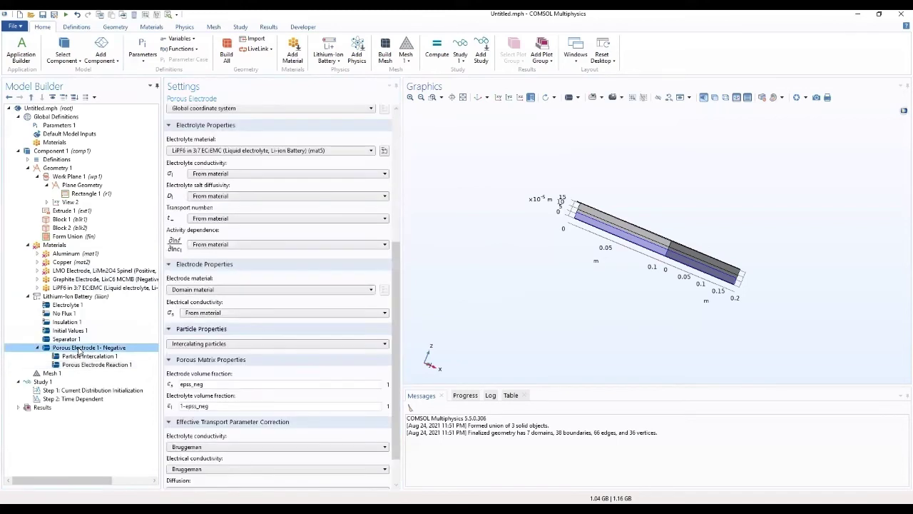
Step: Add an Electrode node to the Lithium-Ion Battery physics and assign it to the Metal Foil Domains selection
click(66, 296)
right_click(67, 298)
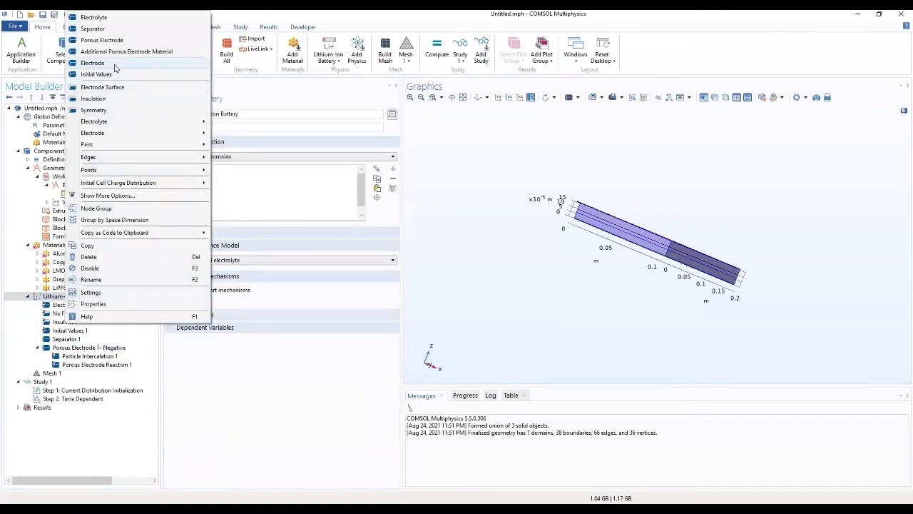
click(115, 64)
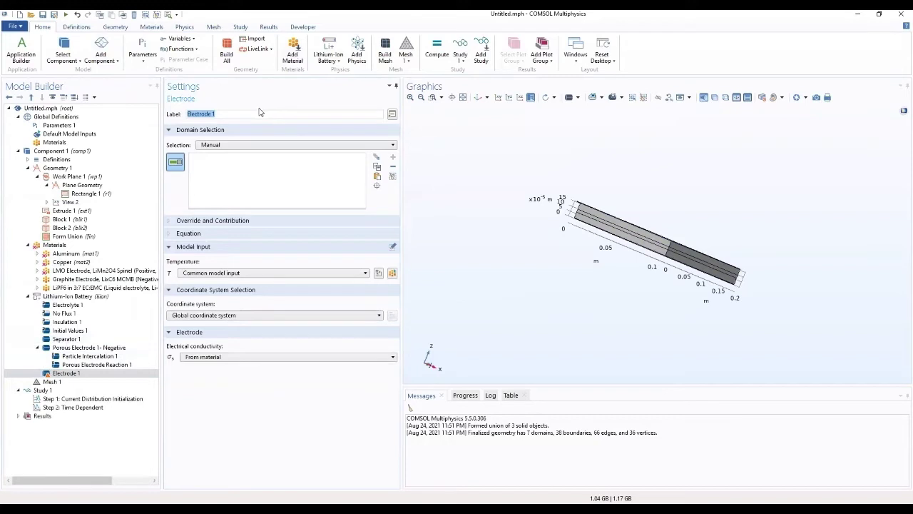
click(316, 145)
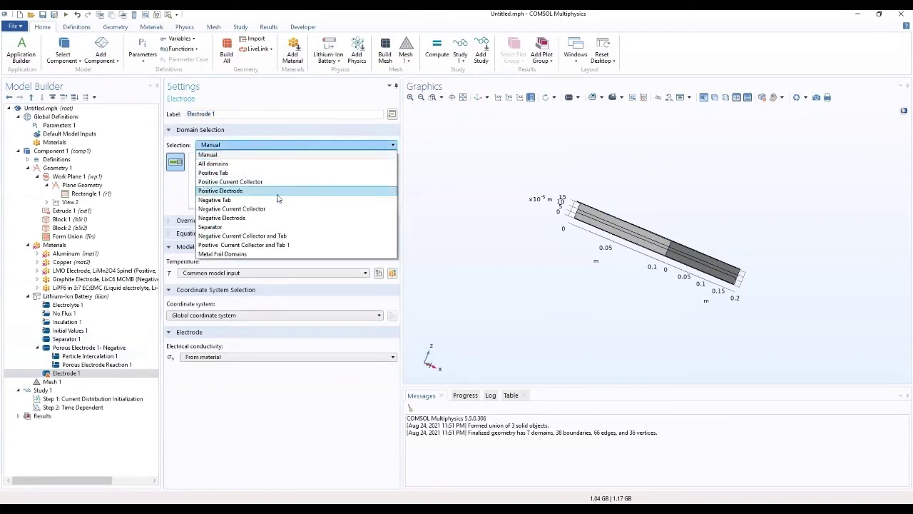
click(245, 254)
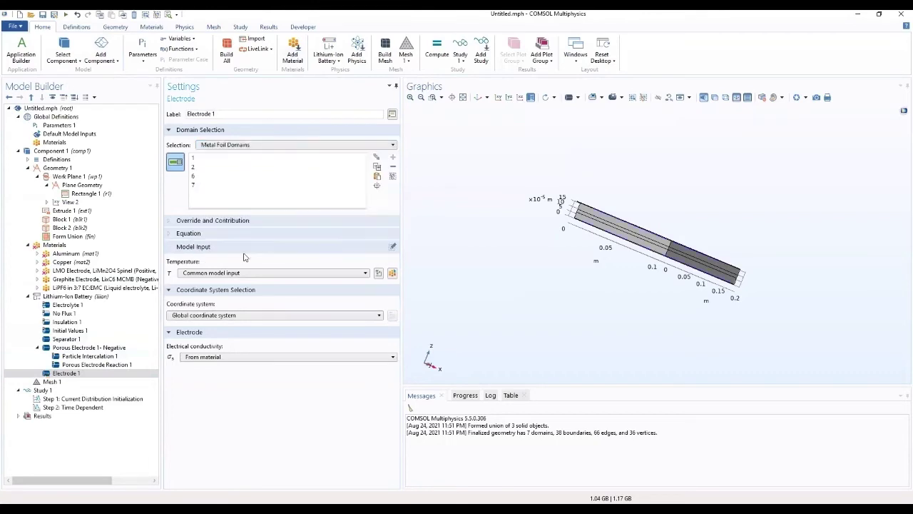
drag(490, 238, 568, 214)
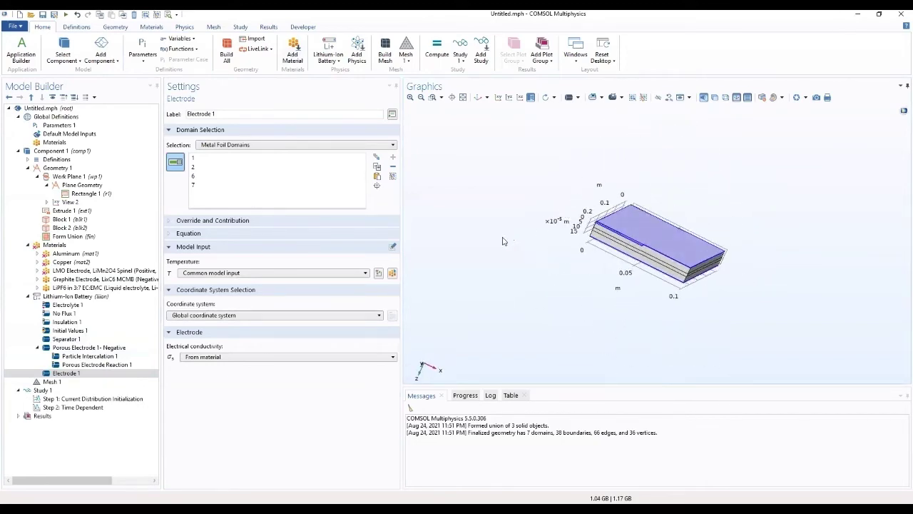
Step: Check the electrical conductivity and coordinate system options of Electrode 1 and inspect its metal foil domains from several sides
click(270, 357)
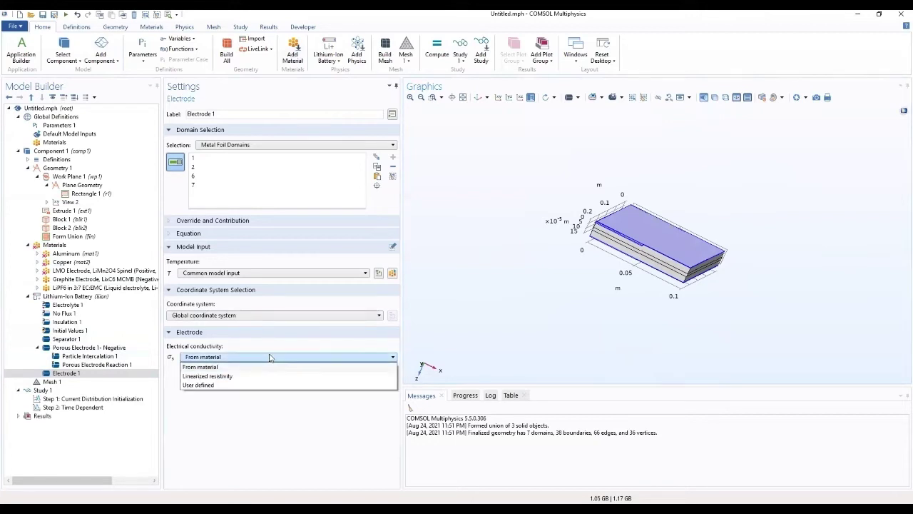
click(270, 359)
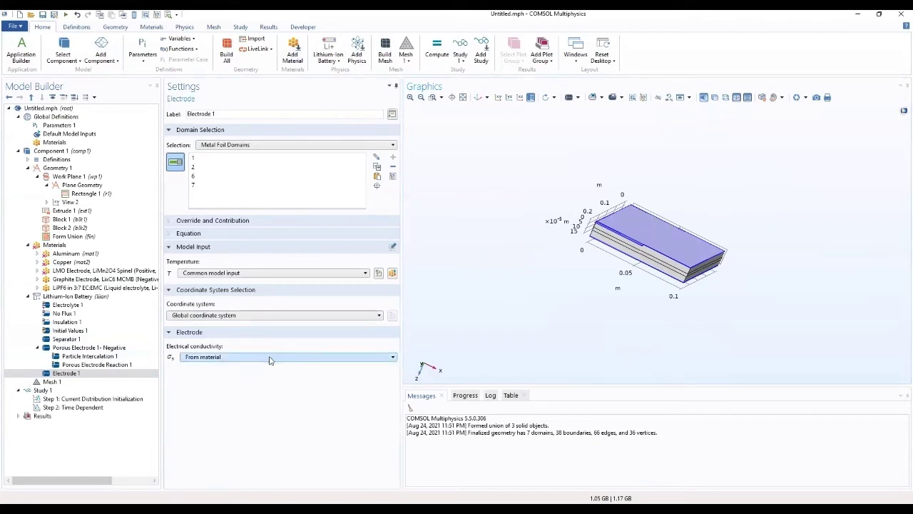
click(267, 316)
click(270, 324)
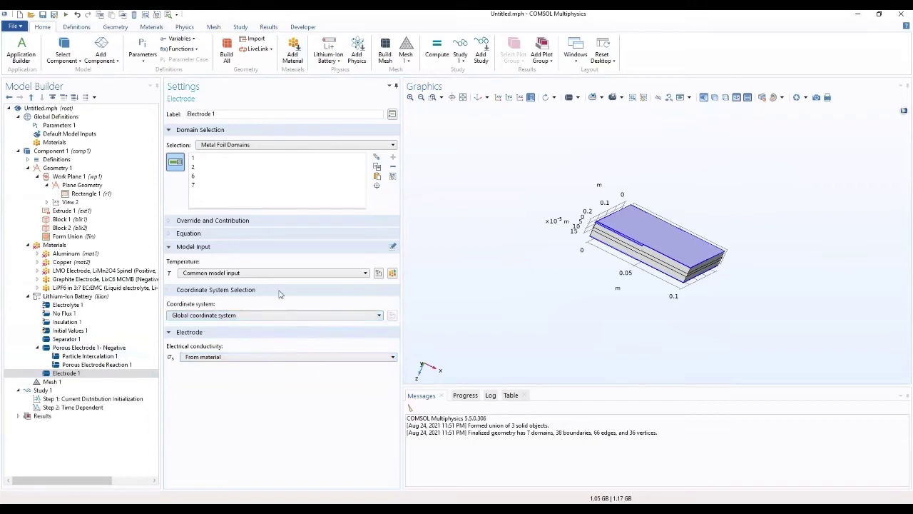
drag(513, 244, 667, 246)
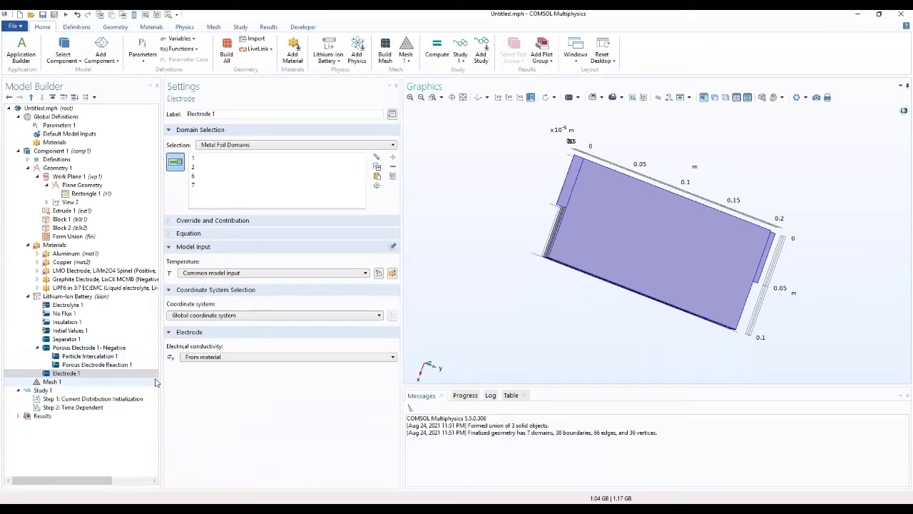
drag(515, 302, 642, 302)
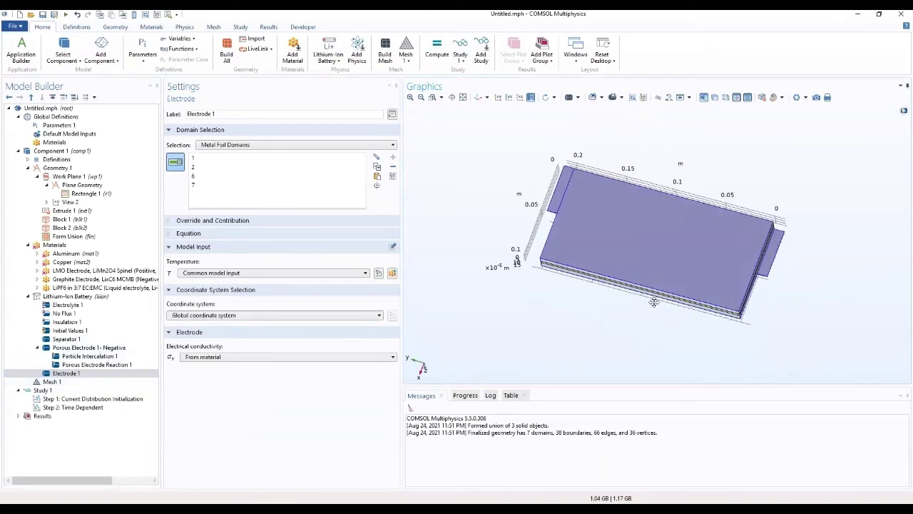
Step: Add an Electric Ground boundary condition to the Lithium-Ion Battery physics and assign it to the Negative Tab End selection
click(70, 298)
right_click(71, 299)
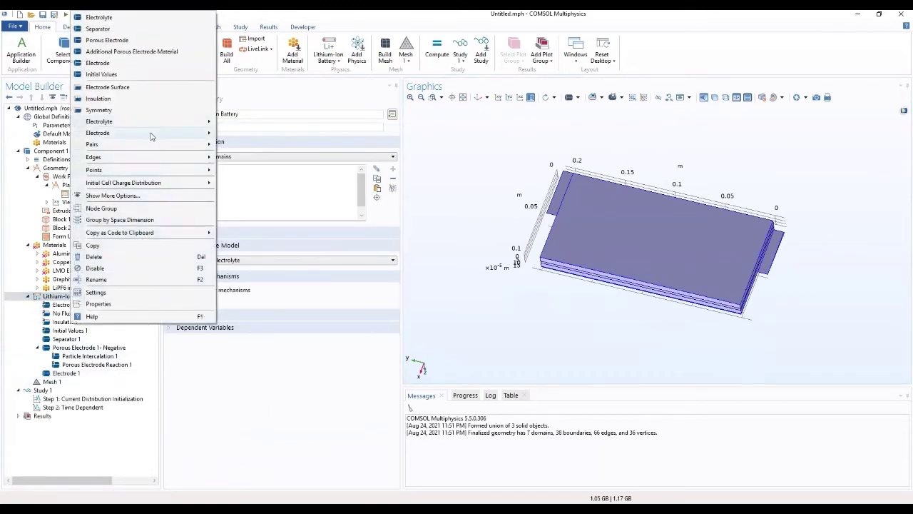
mouse_move(150, 136)
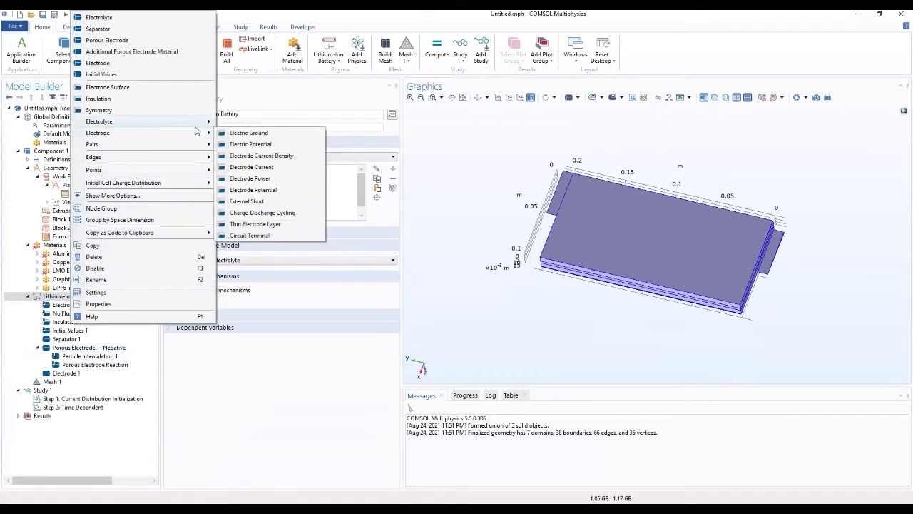
click(234, 132)
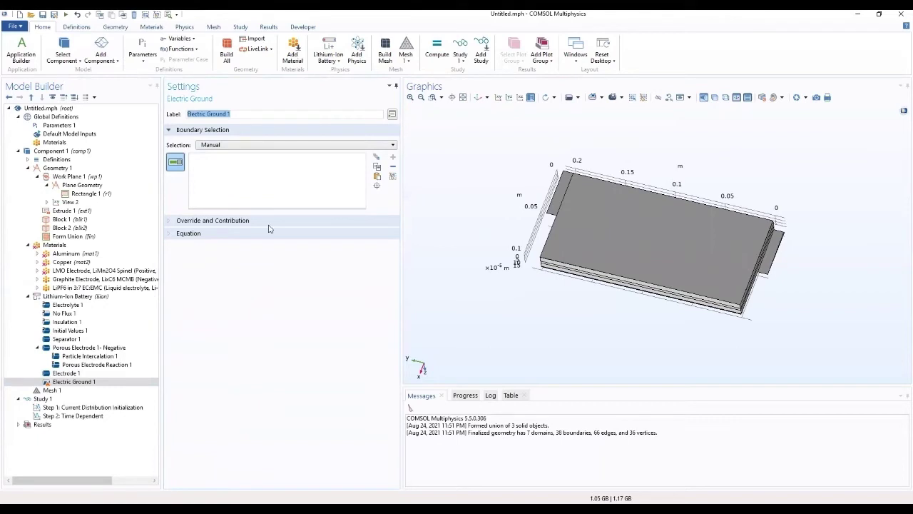
click(288, 145)
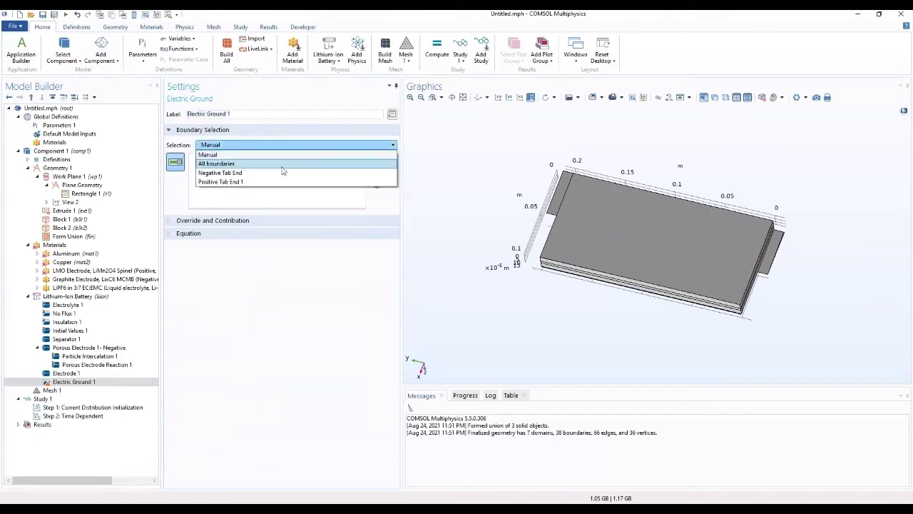
click(272, 174)
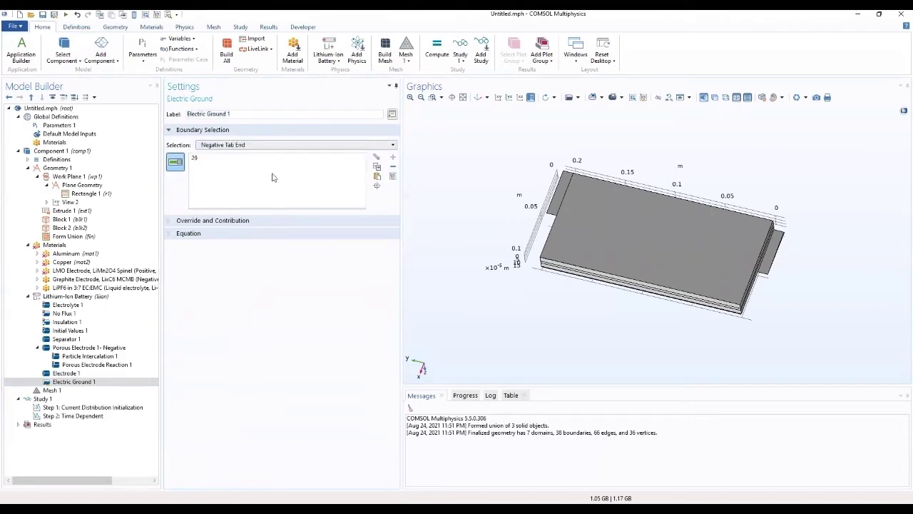
drag(494, 163, 589, 180)
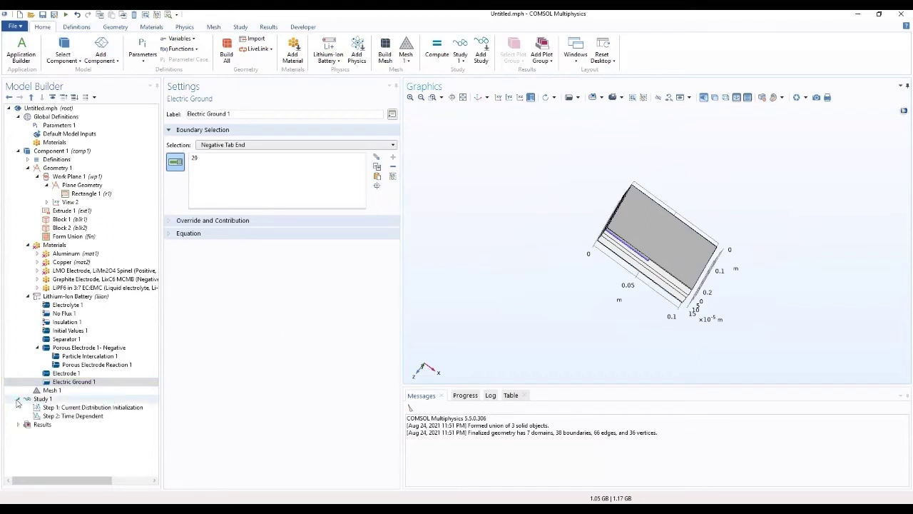
Step: Add an Electrode Current boundary condition to the Lithium-Ion Battery physics and assign it to the Positive Tab End 1 selection
click(65, 296)
right_click(65, 296)
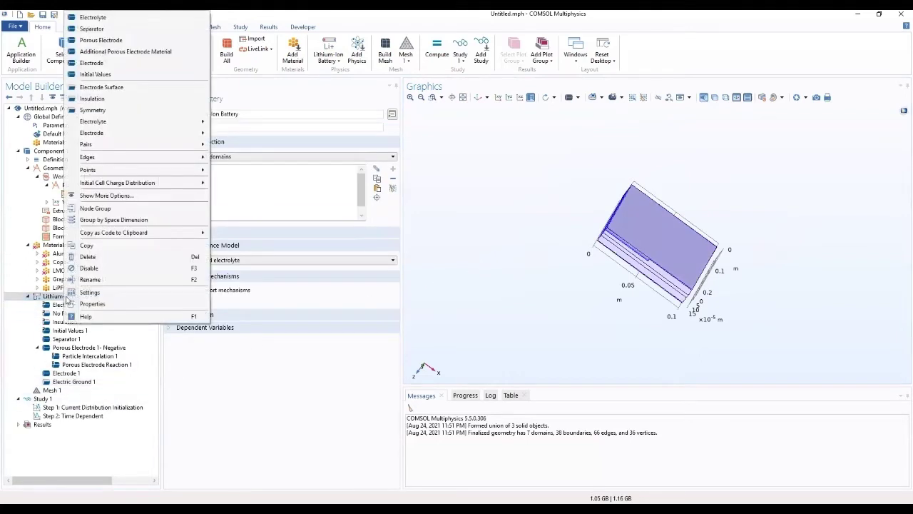
mouse_move(151, 136)
click(236, 168)
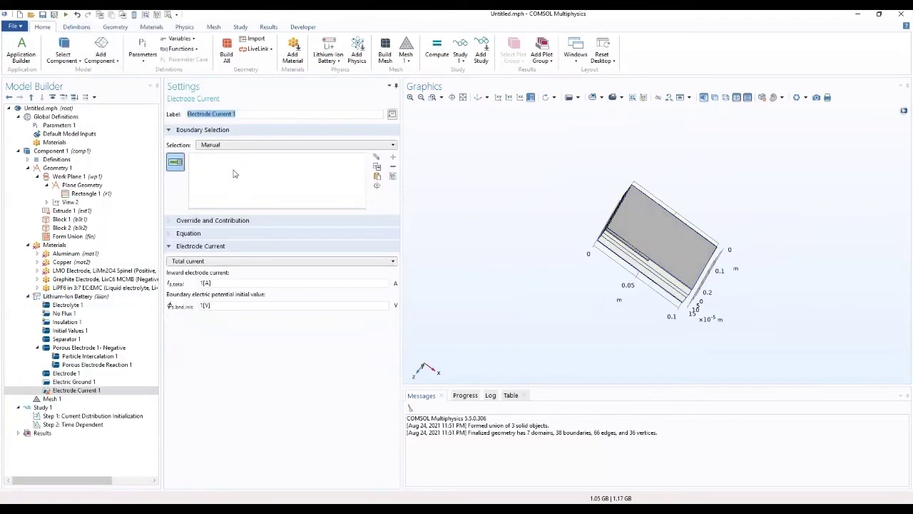
click(278, 147)
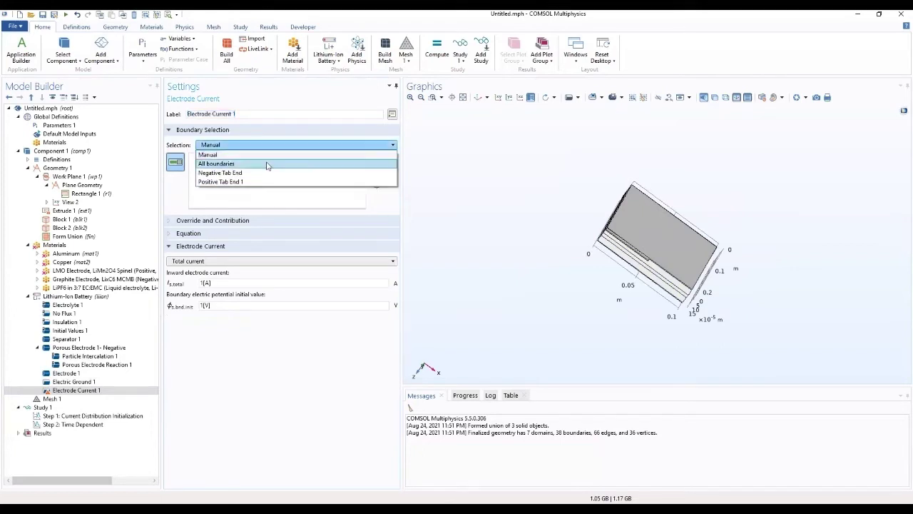
click(272, 178)
drag(528, 228, 692, 285)
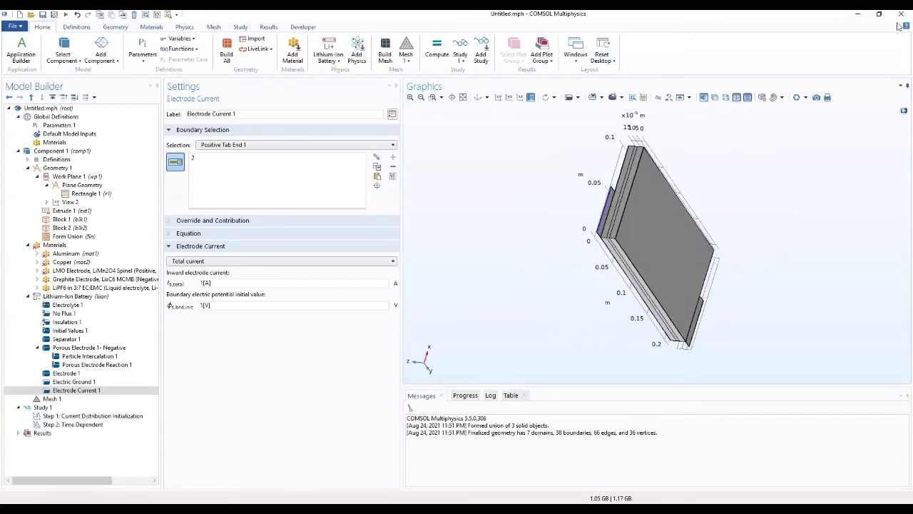
drag(633, 243, 541, 136)
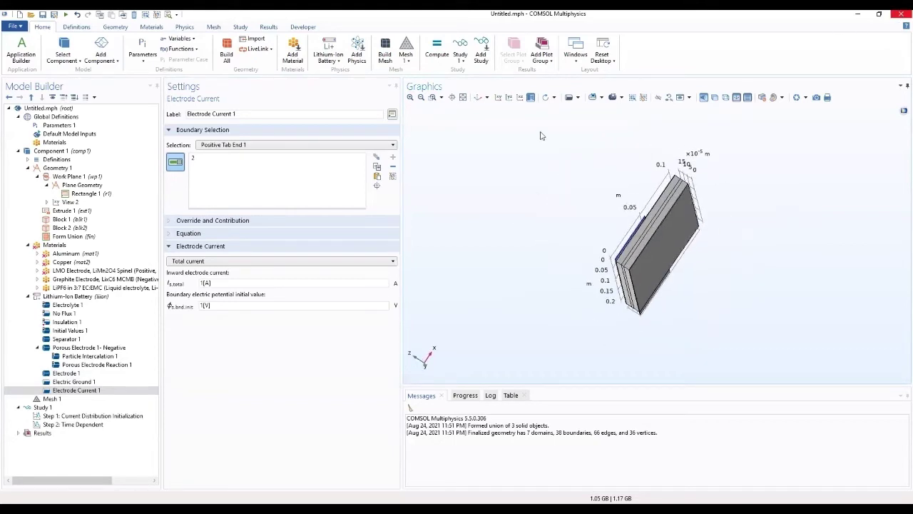
click(432, 97)
click(410, 98)
drag(528, 164, 536, 208)
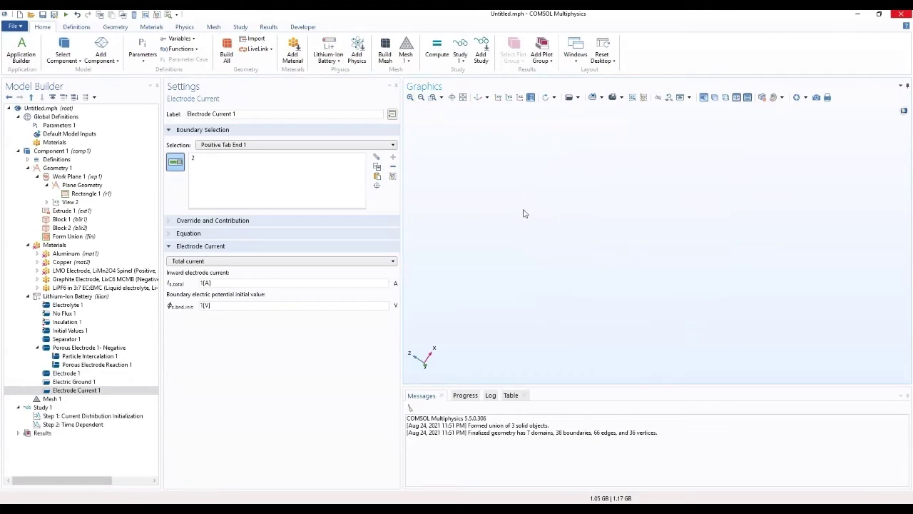
Step: Set the positive tab end's inward electrode current to I_1C*C_rate and its boundary electric potential initial value to 4[V]
click(453, 98)
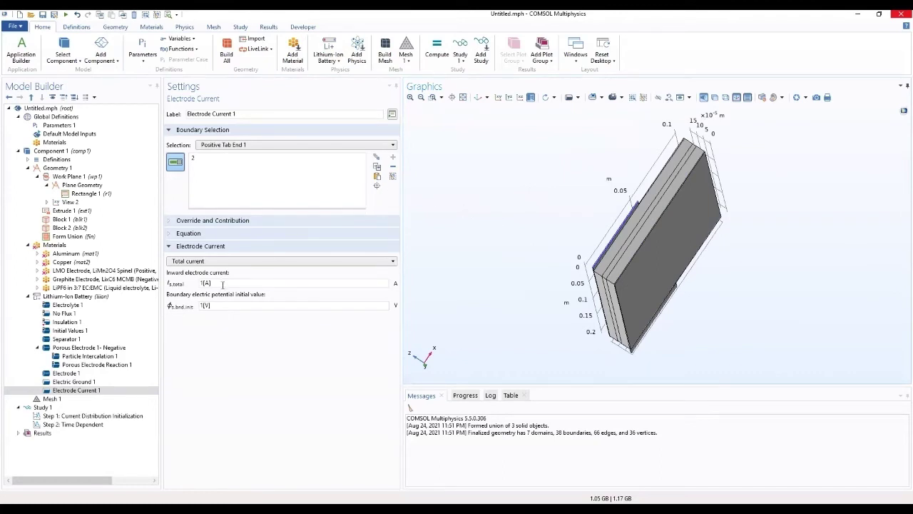
drag(223, 284, 179, 277)
key(BackSpace)
click(297, 396)
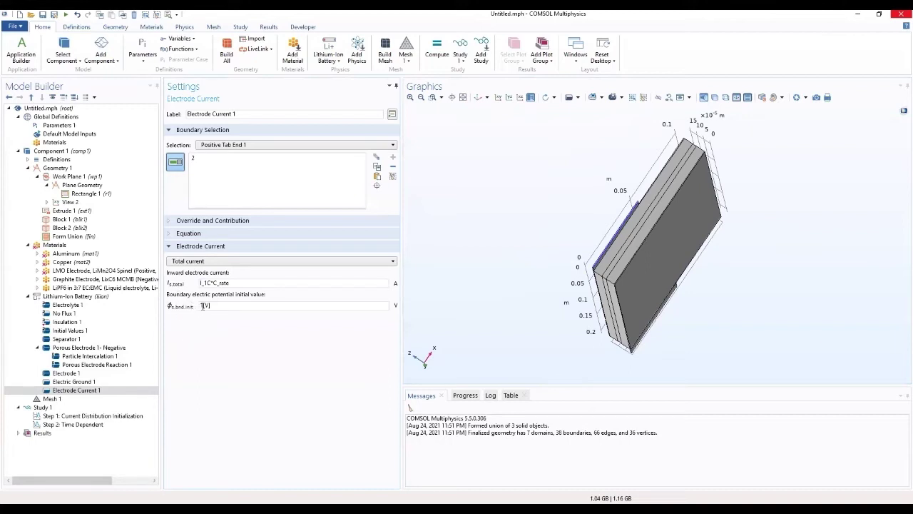
text(4)
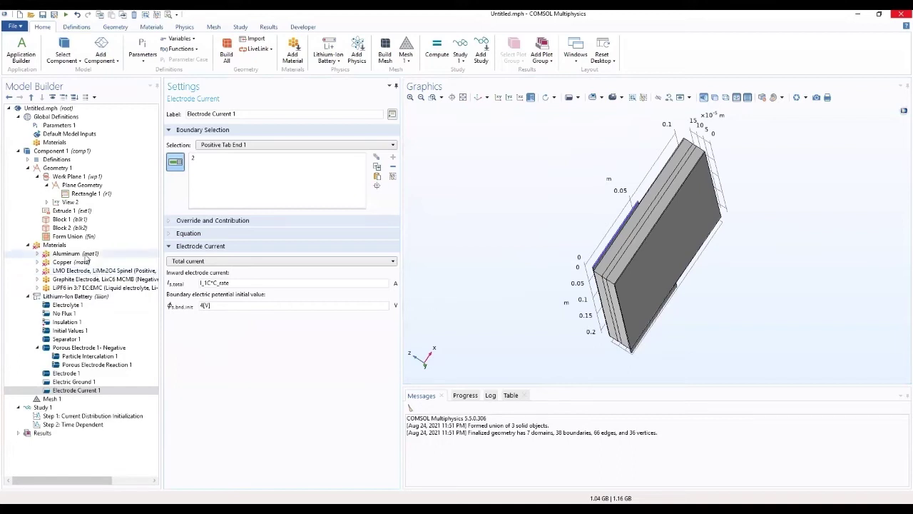
Step: Review the settings of Electric Ground 1, the Cell Voltage probe and the negative General Projection under the component definitions
click(59, 382)
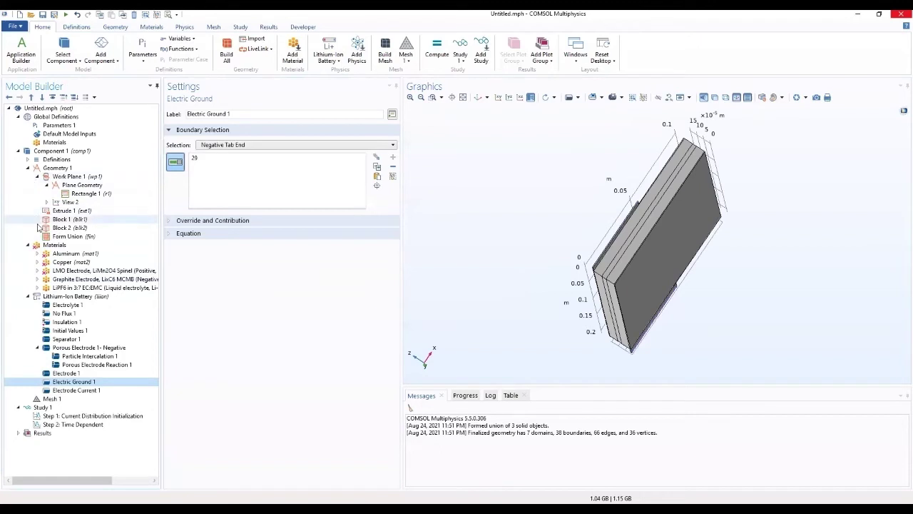
click(27, 159)
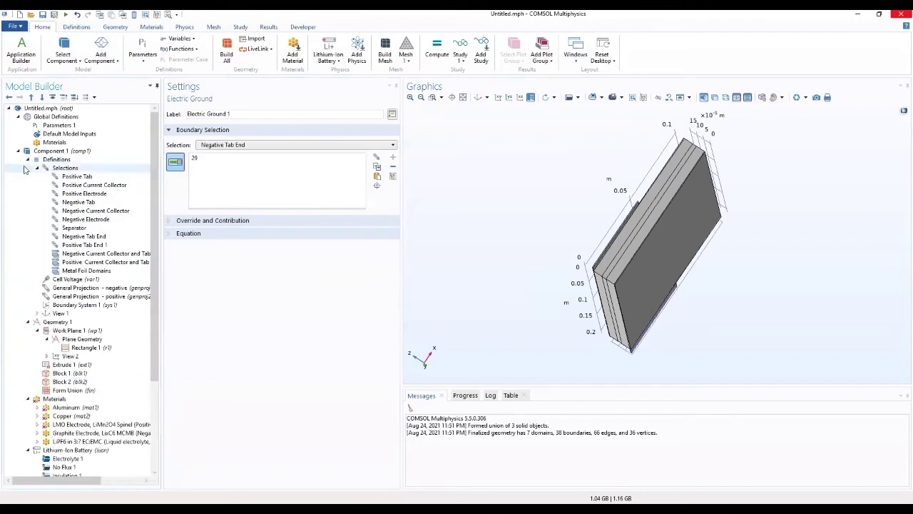
click(65, 280)
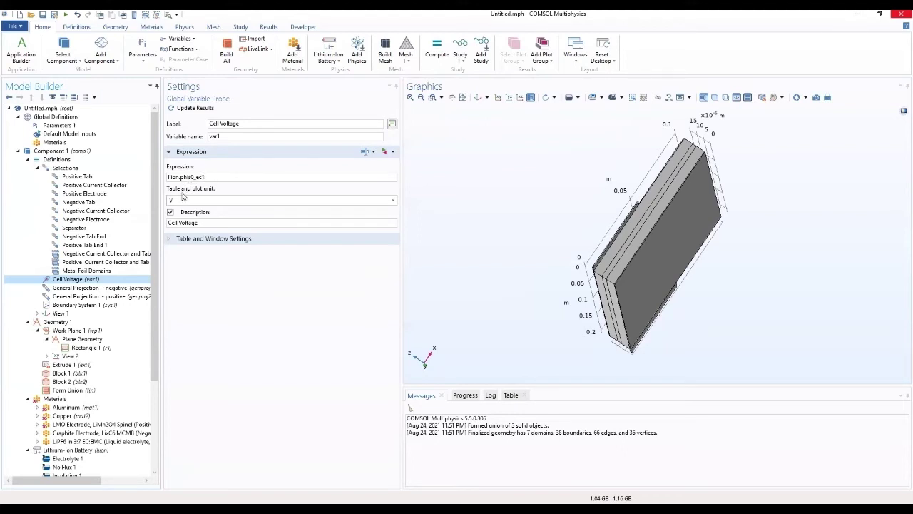
click(38, 167)
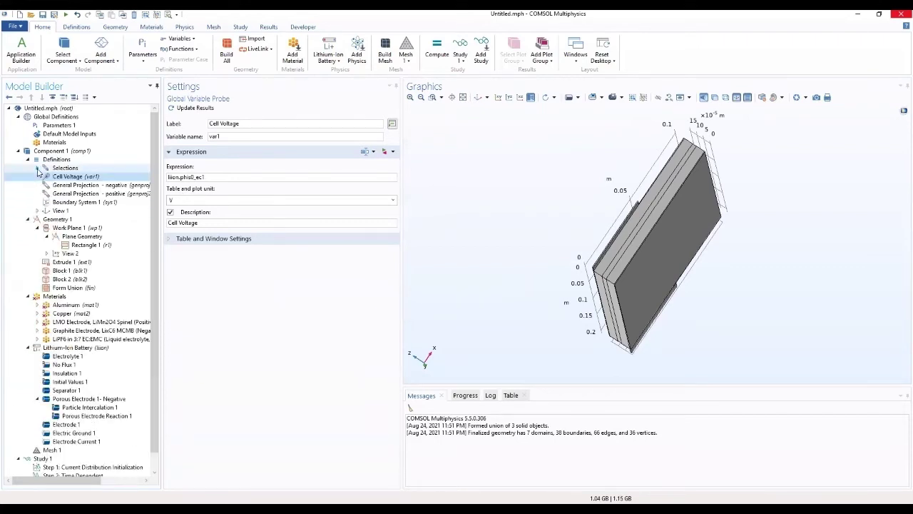
click(40, 176)
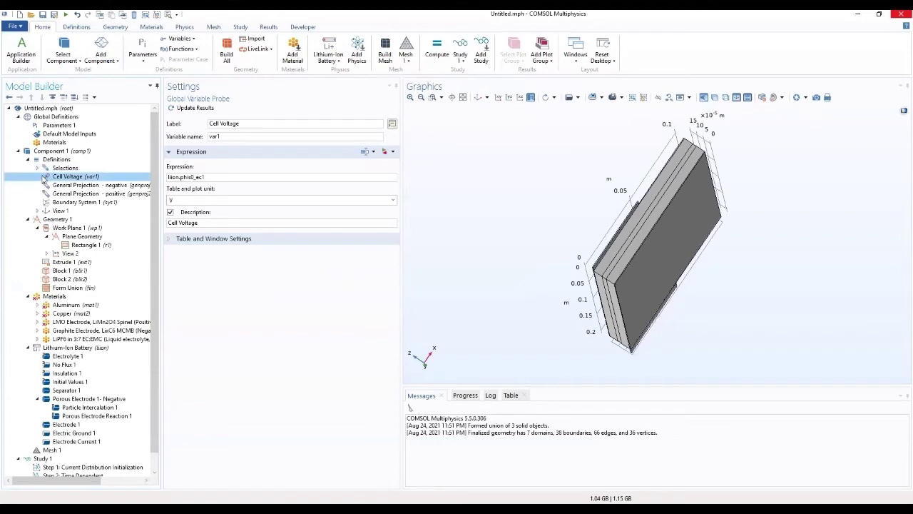
click(71, 185)
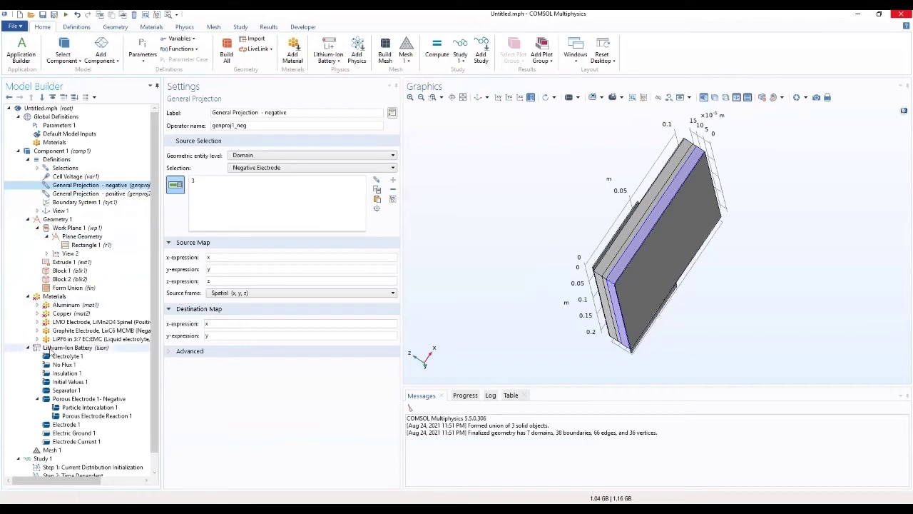
Step: Add an Initial Cell Charge Distribution to the Lithium-Ion Battery physics, with Initial cell state-of-charge as the initial battery cell setting
click(52, 349)
right_click(54, 350)
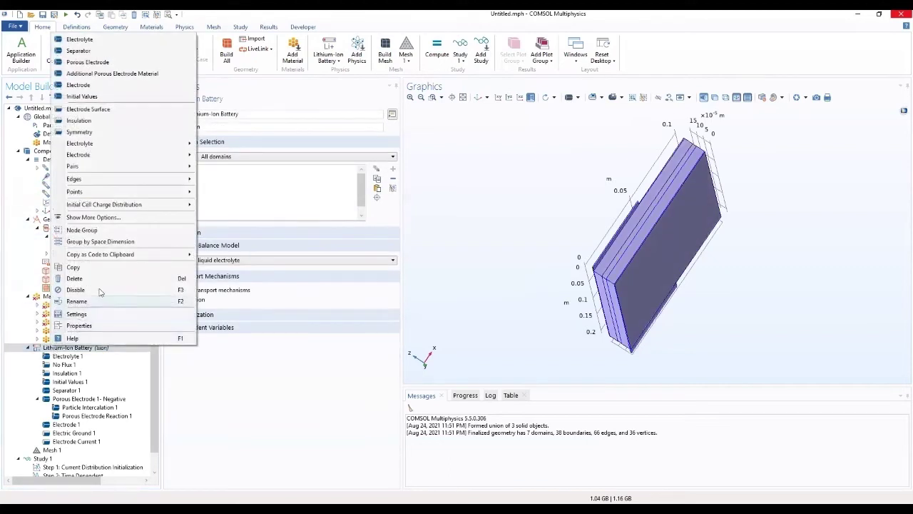
mouse_move(137, 205)
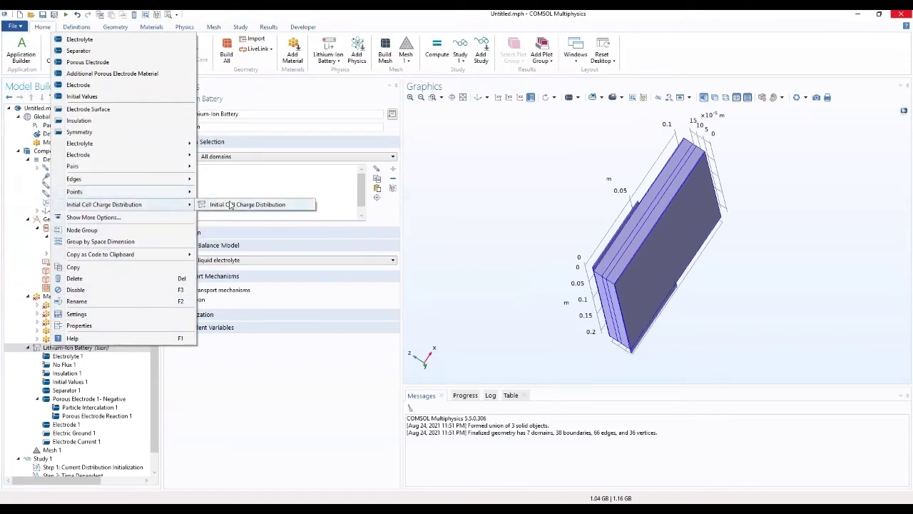
click(229, 205)
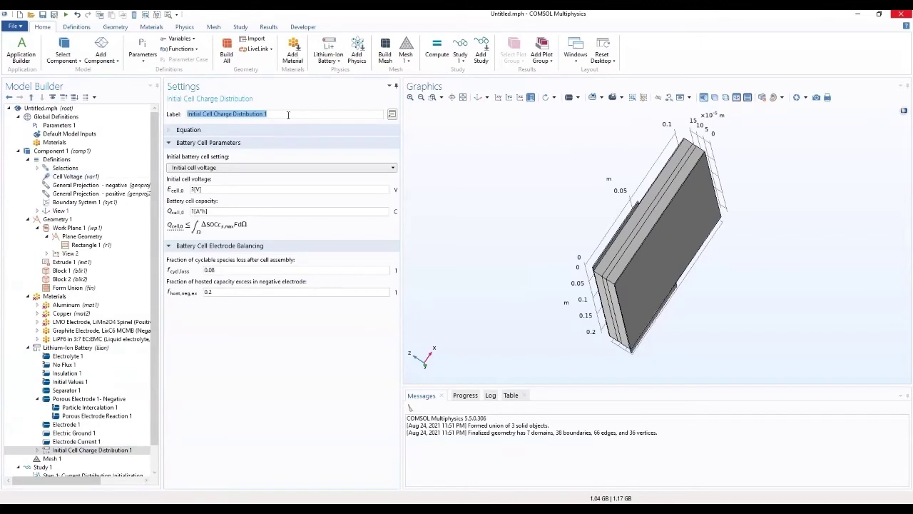
click(273, 168)
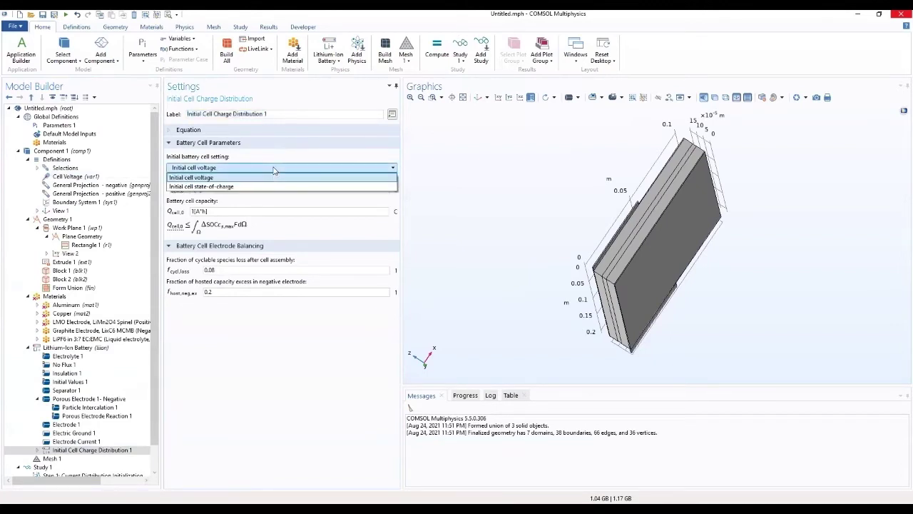
click(262, 187)
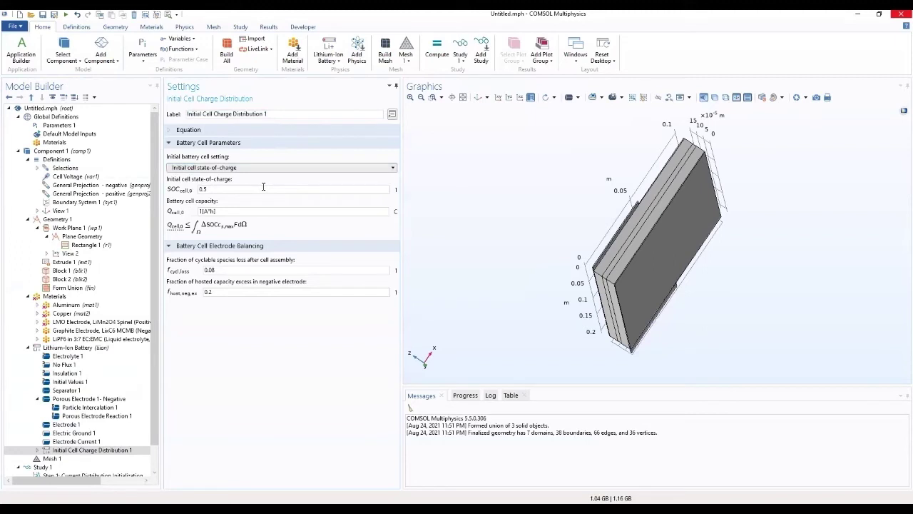
Step: Set the initial cell state-of-charge to SOC_start and the battery cell capacity to Q_cell
drag(236, 190, 187, 203)
text(s)
text(o)
text(SOC)
key(Tab)
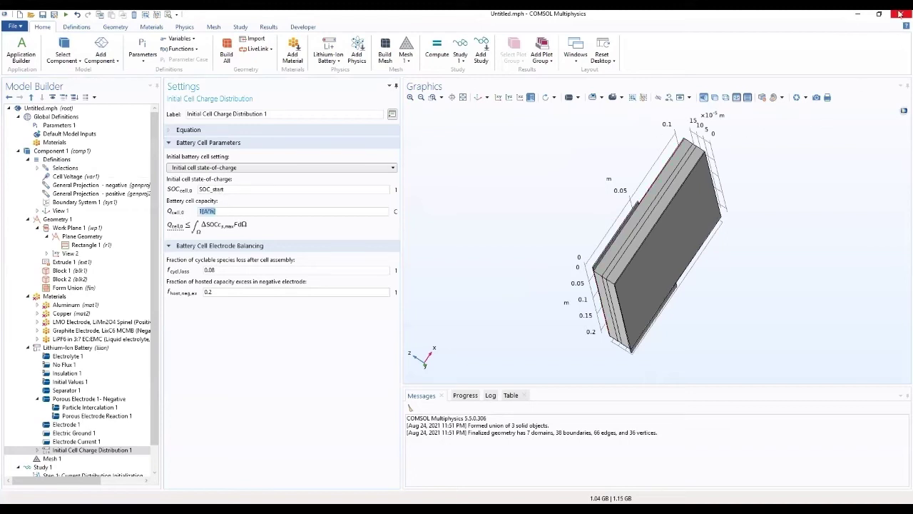
text(0)
text(_cell)
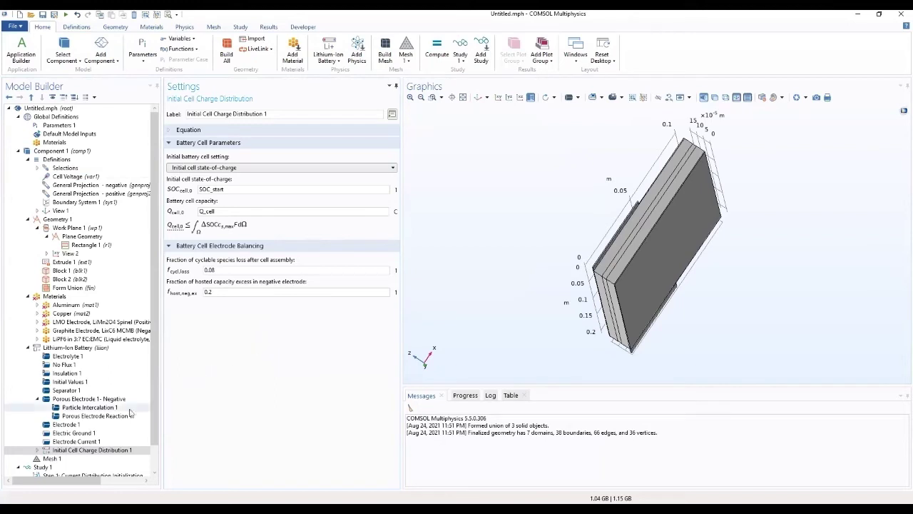
Step: Assign the Negative Electrode domain selection to Negative Electrode Selection 1 of the initial cell charge distribution
click(79, 451)
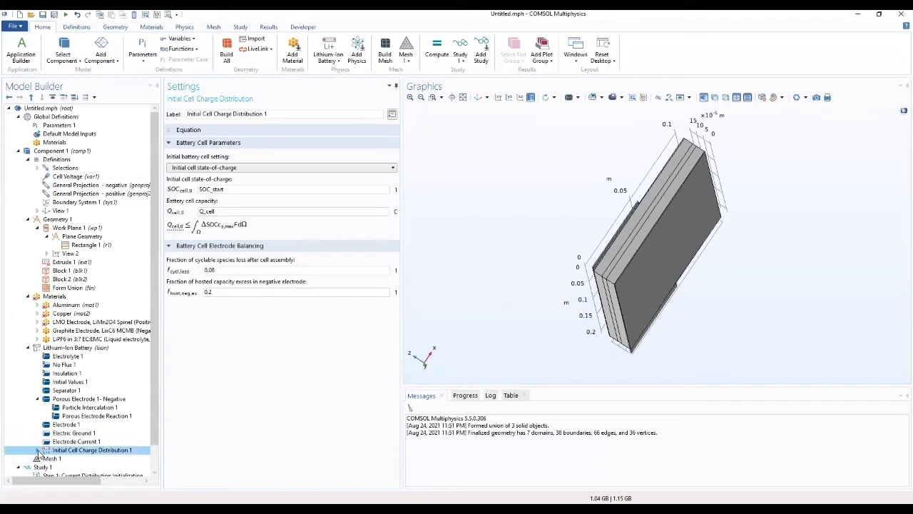
click(38, 450)
click(81, 461)
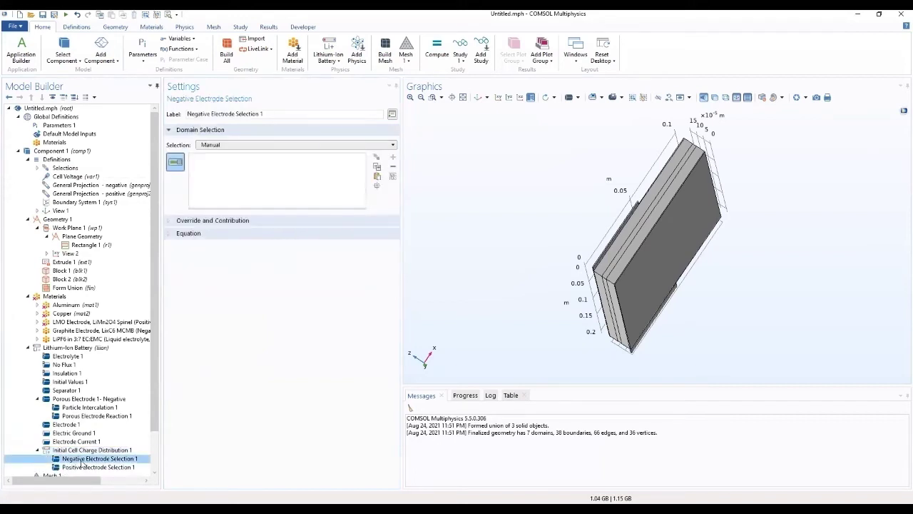
click(292, 147)
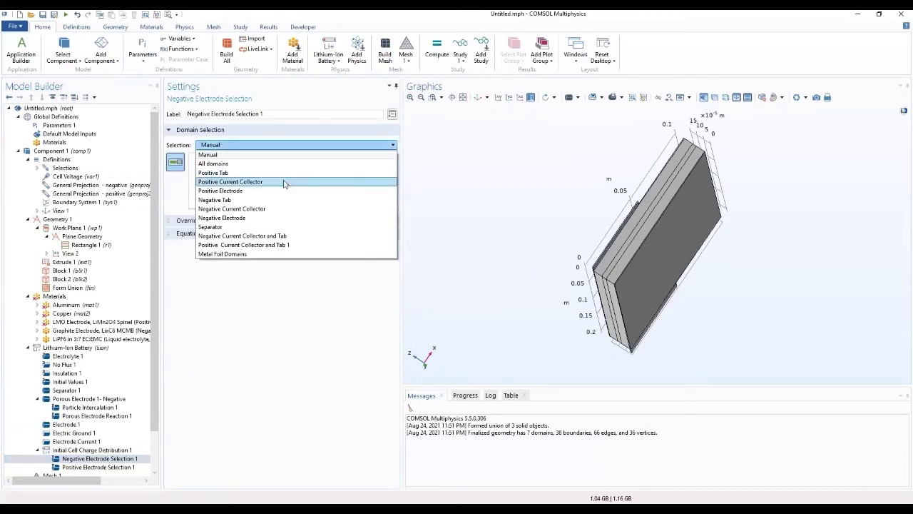
click(271, 220)
drag(509, 249, 477, 258)
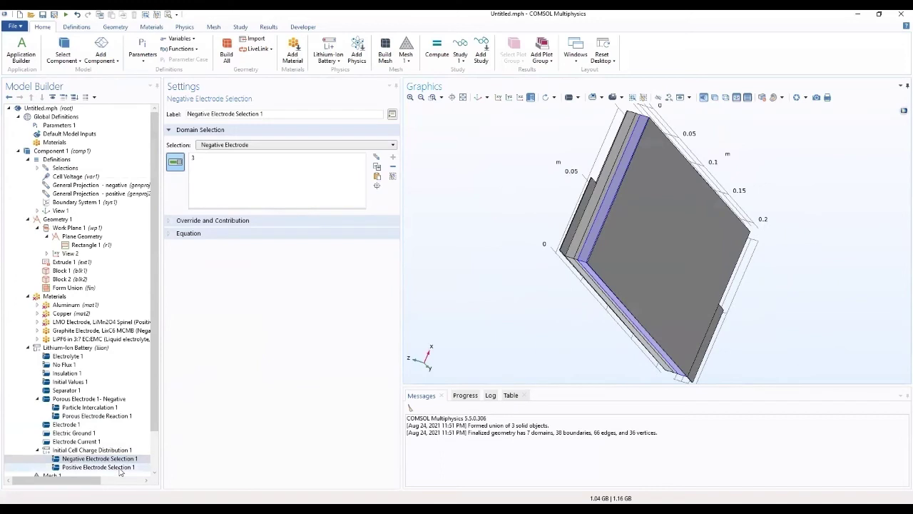
Step: Assign the Positive Electrode domain selection to Positive Electrode Selection 1 of the initial cell charge distribution
click(128, 467)
click(305, 146)
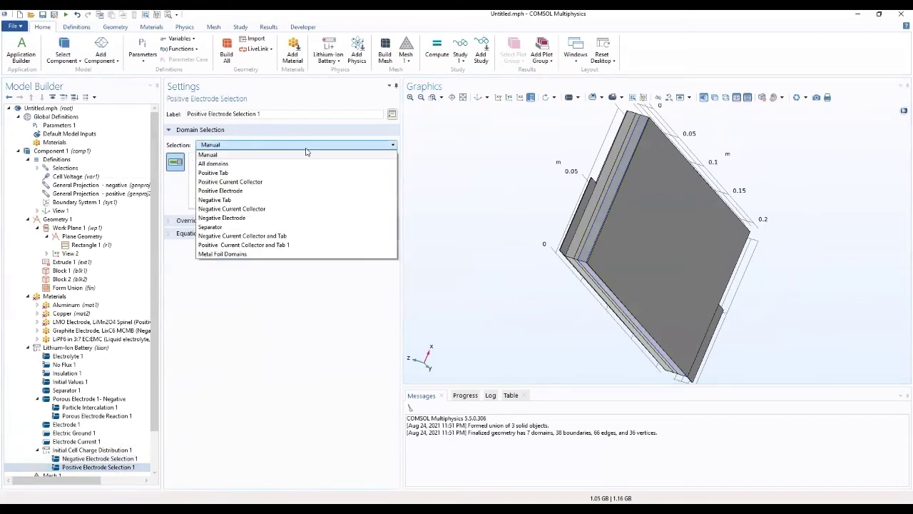
click(243, 192)
drag(475, 214, 376, 273)
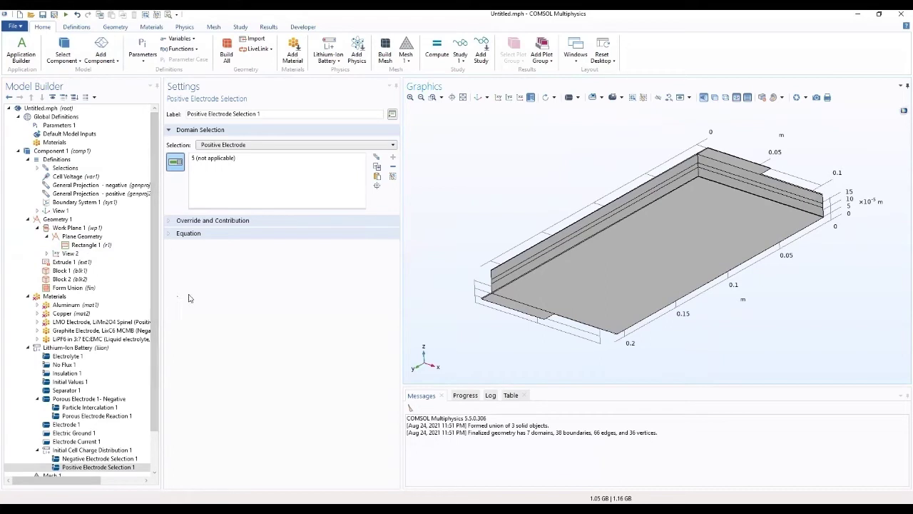
Step: Add a second Porous Electrode node to the Lithium-Ion Battery physics and move it directly below Porous Electrode 1- Negative
click(74, 349)
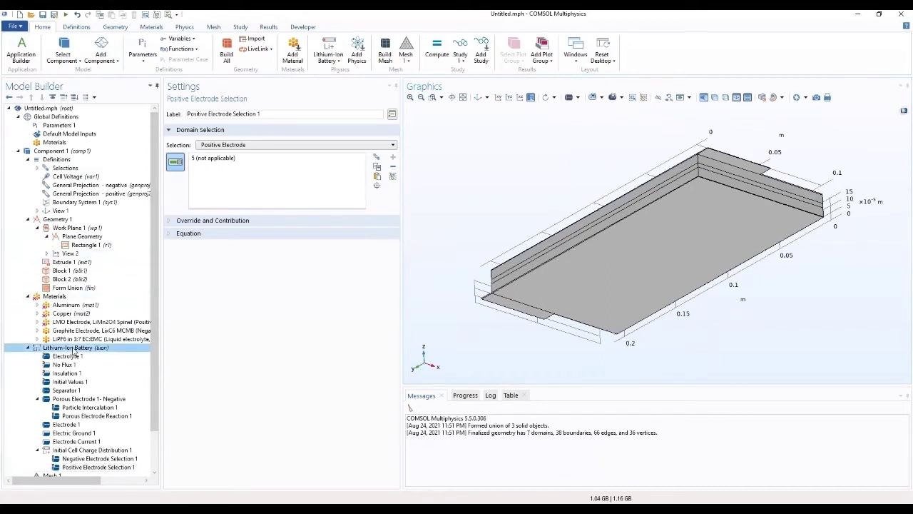
right_click(74, 350)
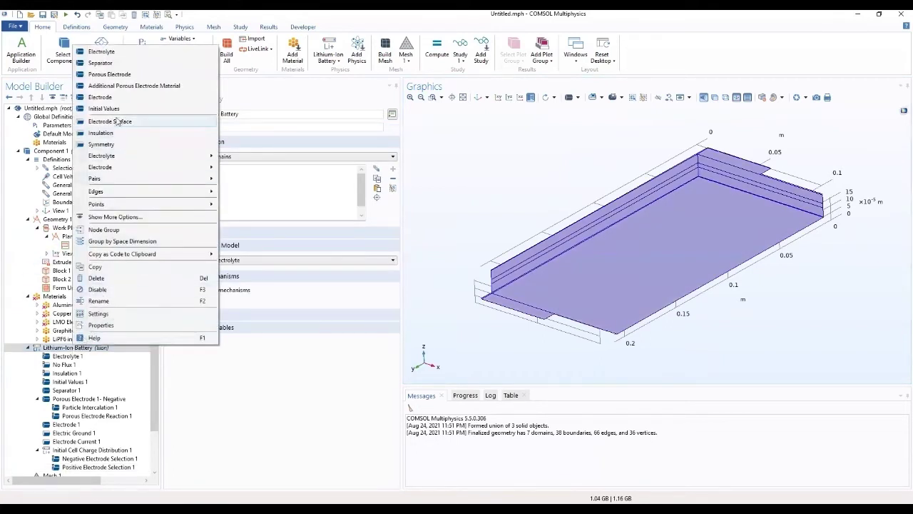
click(121, 76)
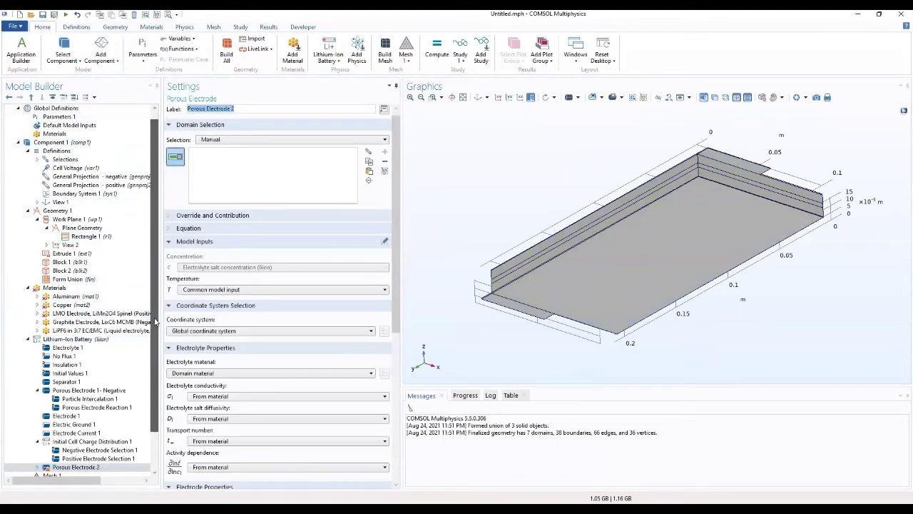
scroll(143, 350, down, 2)
scroll(143, 351, down, 1)
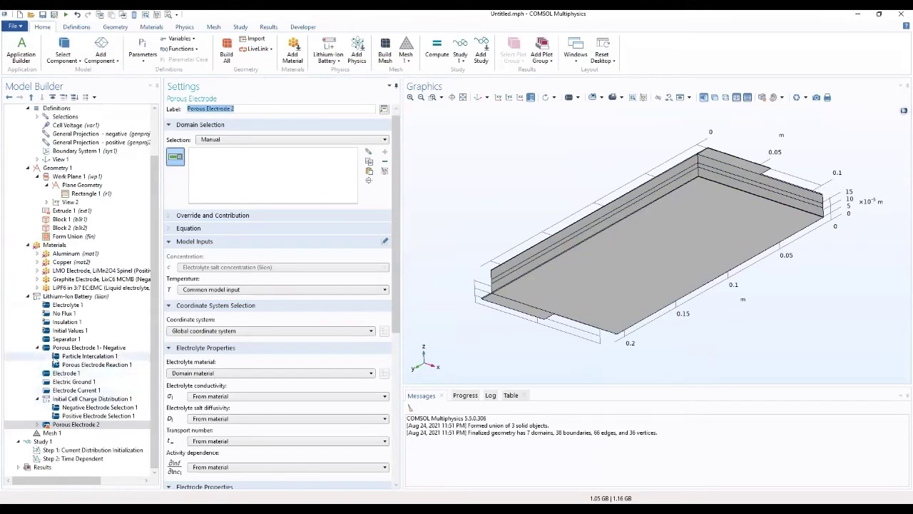
click(37, 347)
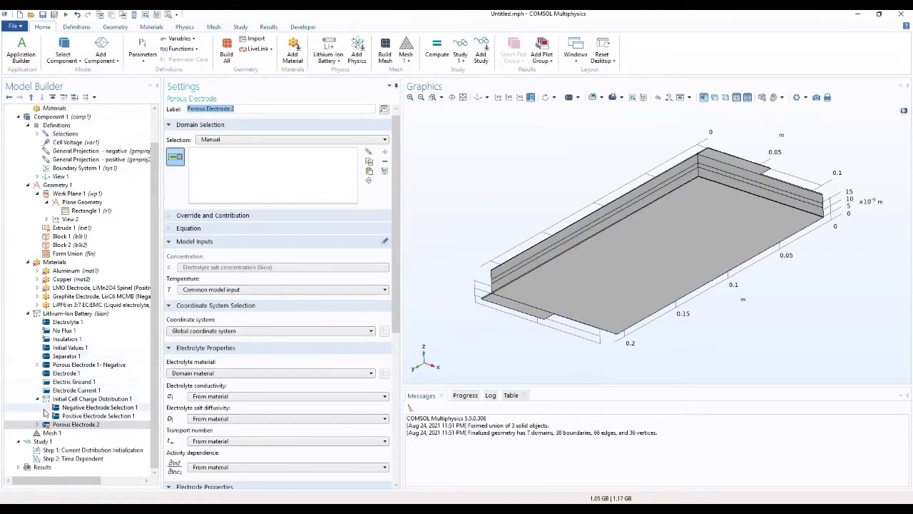
click(72, 424)
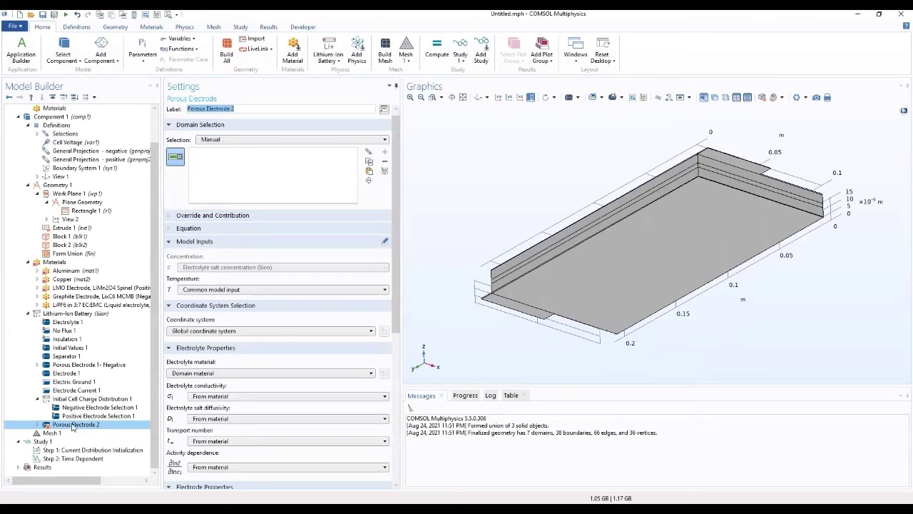
drag(72, 427, 74, 373)
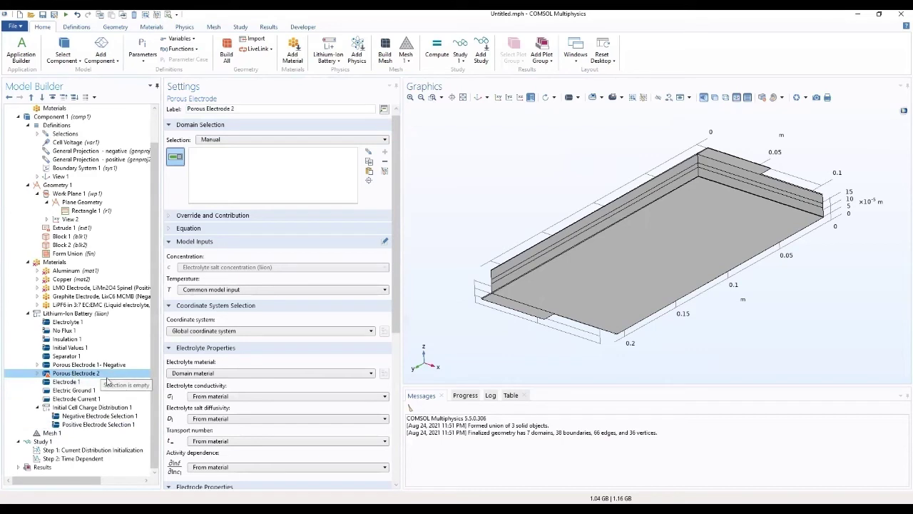
Step: Rename the new porous electrode as "Porous Electrode -Positive" and assign it the Positive Electrode domain selection
click(252, 109)
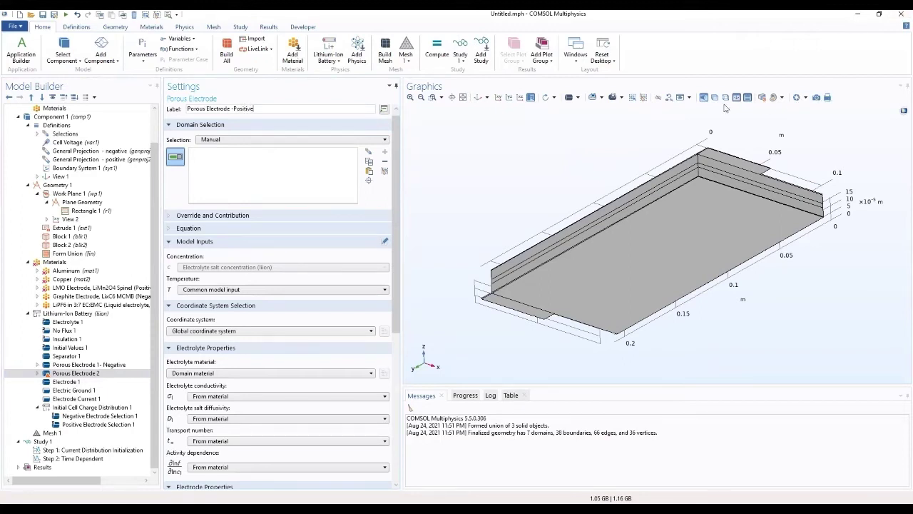
click(316, 140)
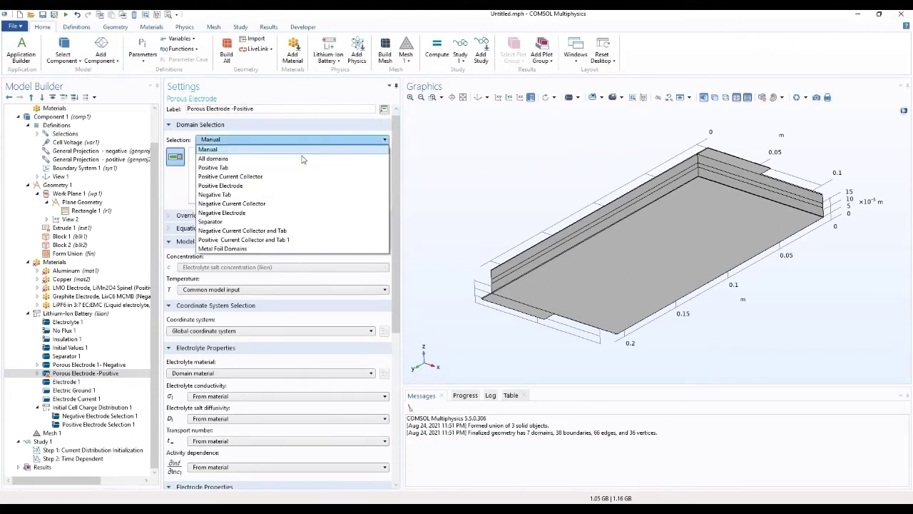
click(250, 186)
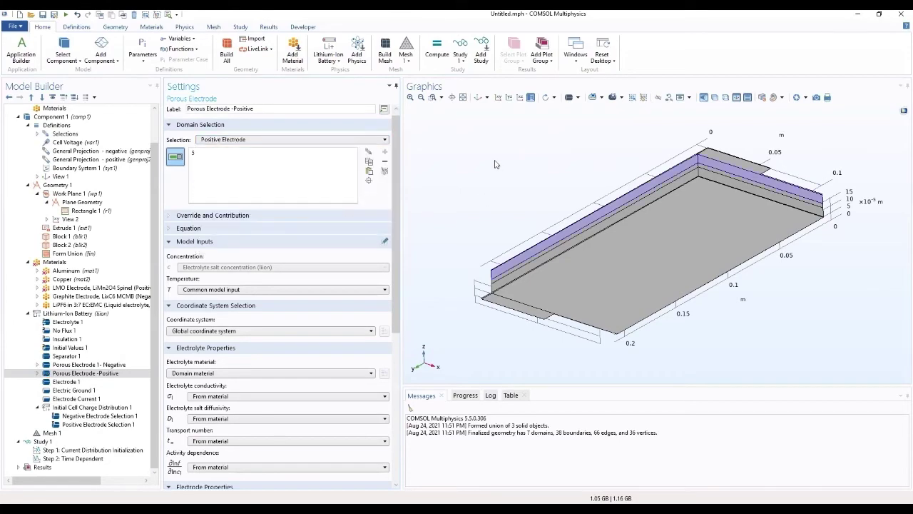
drag(496, 164, 411, 276)
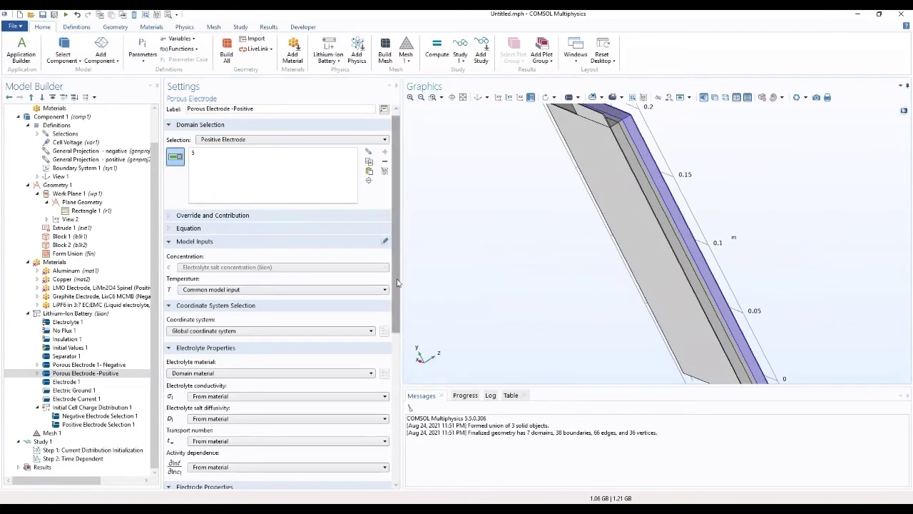
Step: Set the electrolyte material of the positive porous electrode to LiPF6 in 3:7 EC:EMC (Liquid electrolyte, Li-ion Battery) (mat5)
scroll(378, 332, down, 3)
scroll(379, 332, down, 4)
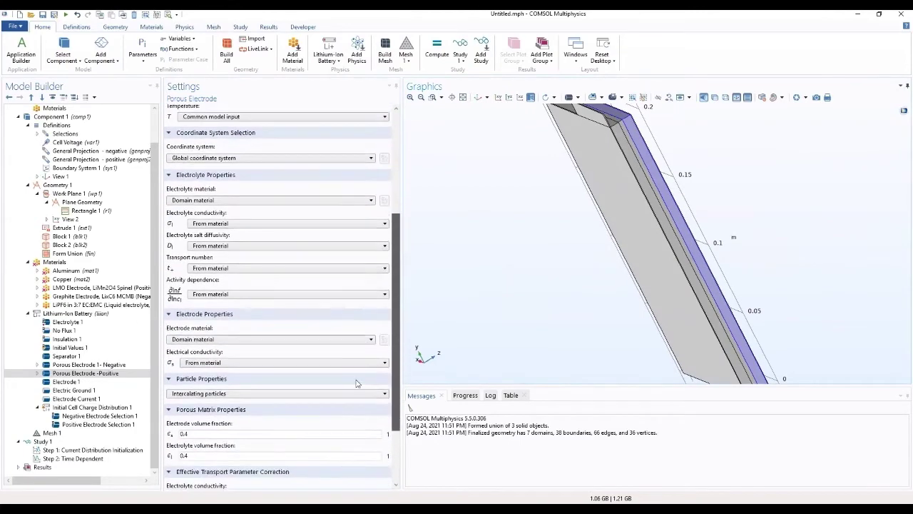
scroll(345, 396, up, 1)
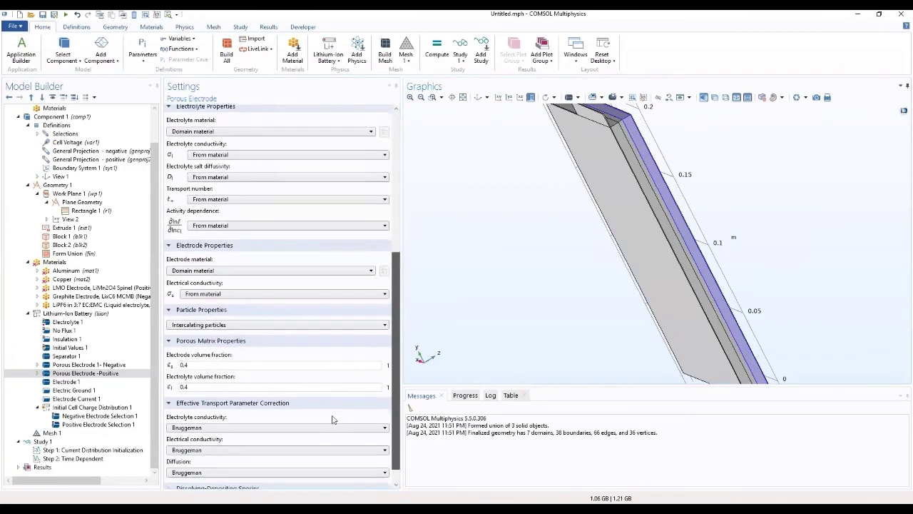
scroll(343, 385, up, 1)
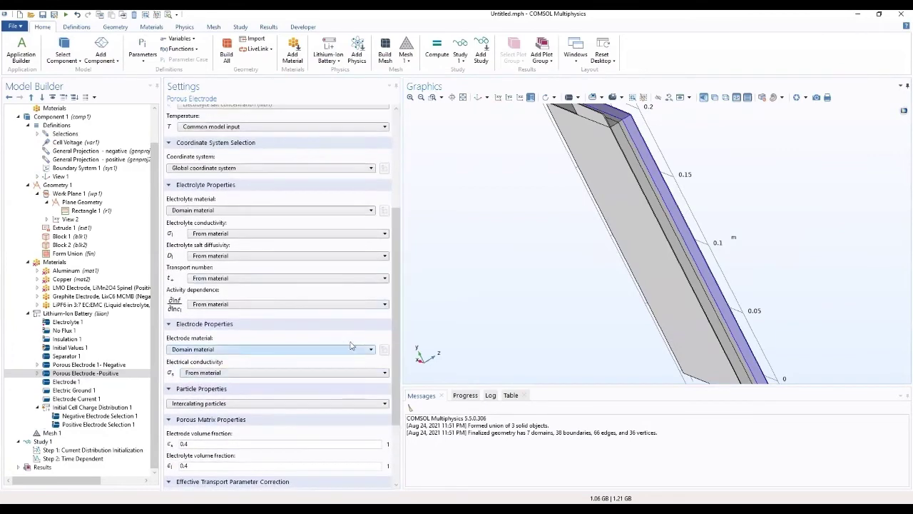
click(334, 213)
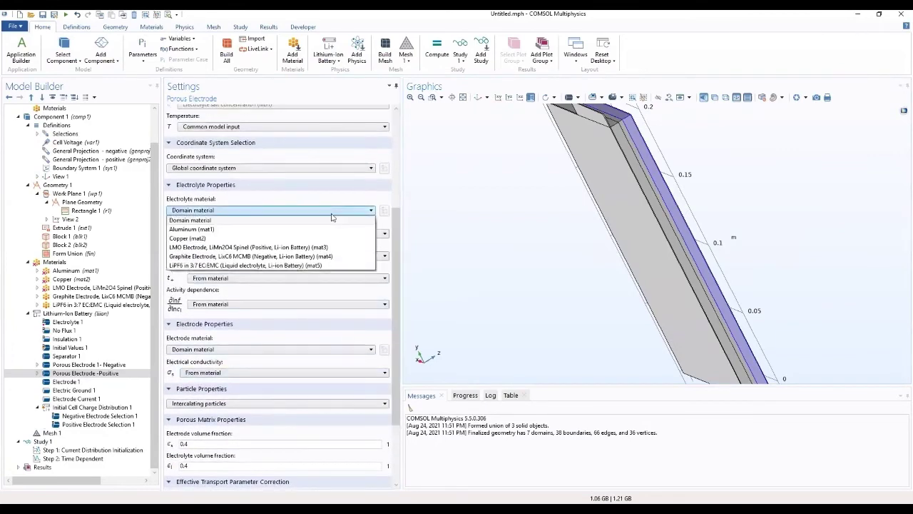
click(280, 266)
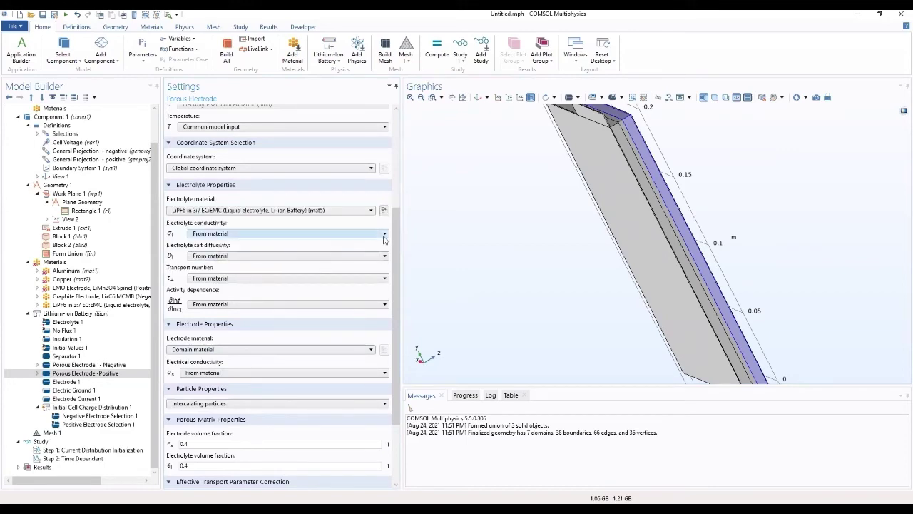
Step: Set the positive porous electrode's electrode volume fraction to epss_pos and its electrolyte volume fraction to 1-epss-pos
drag(514, 203, 628, 272)
click(107, 424)
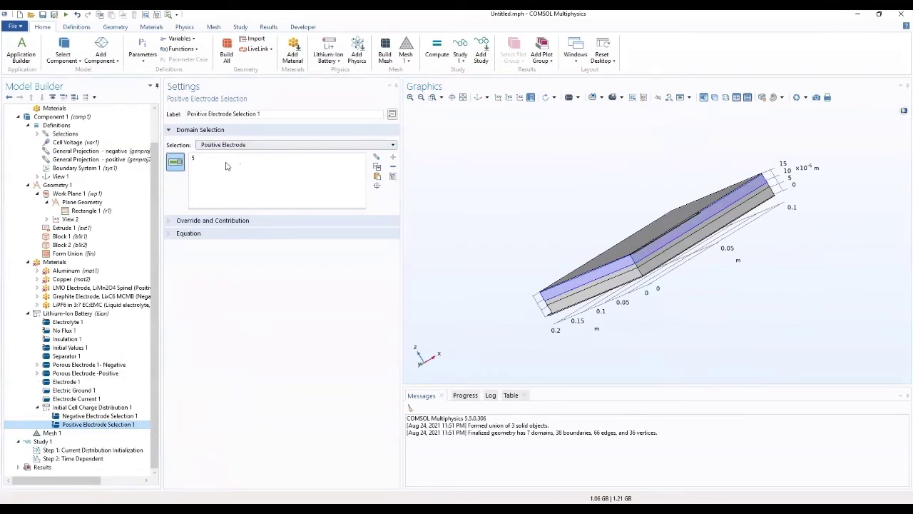
click(84, 374)
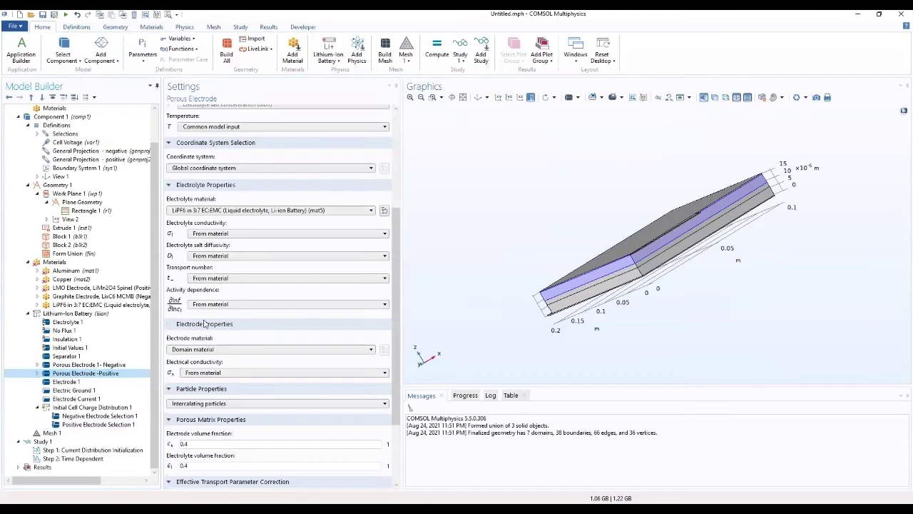
drag(398, 286, 378, 346)
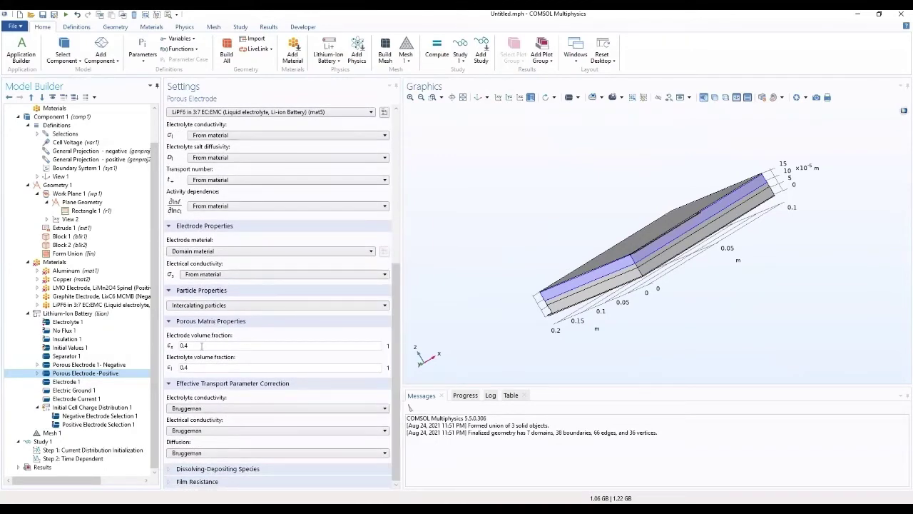
drag(197, 346, 175, 349)
text(ep)
key(Tab)
Step: Set the particle mean center-surface distance to rp_pos in Particle Intercalation 1 of the positive porous electrode
click(43, 374)
click(37, 373)
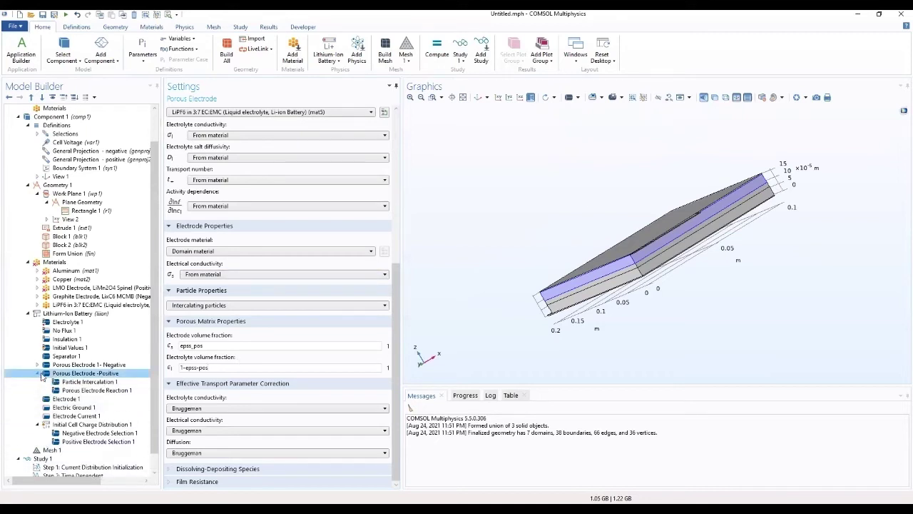
click(62, 382)
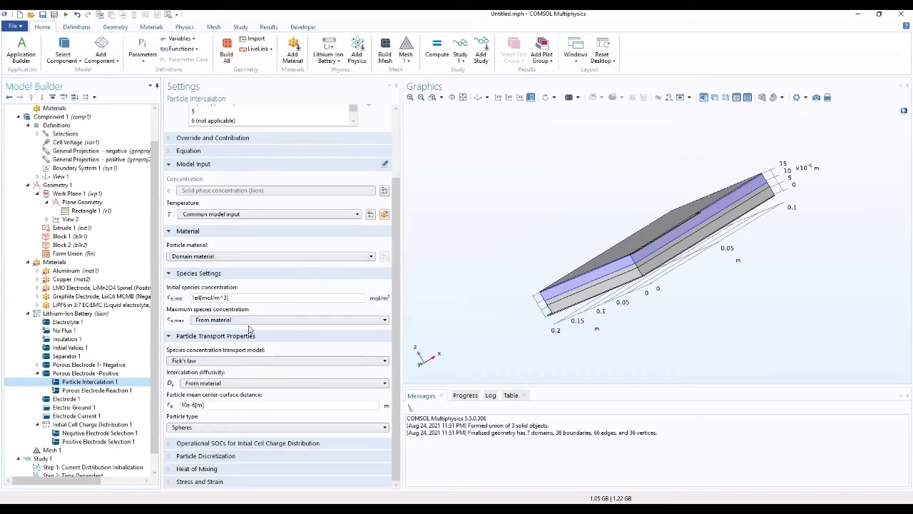
drag(217, 404, 163, 423)
text(m)
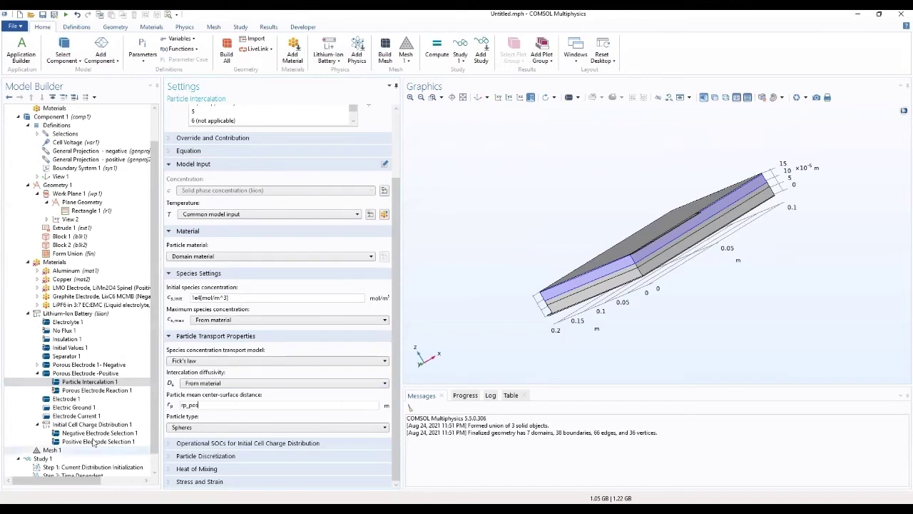
Step: Replace the reference exchange current density in Porous Electrode Reaction 1 of the positive porous electrode
click(98, 392)
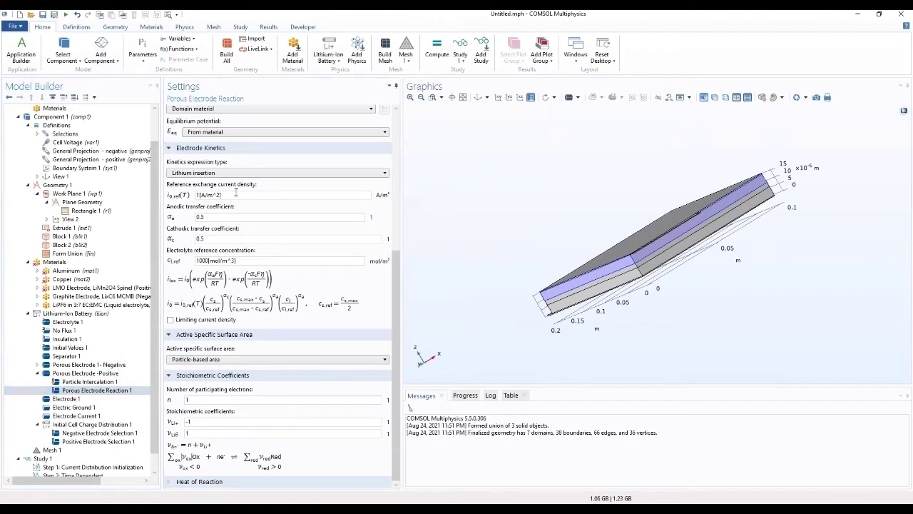
drag(240, 194, 196, 195)
key(BackSpace)
Step: Review the settings and domain assignments of the porous electrodes, electrode, ground, current and initial cell charge distribution nodes
click(100, 376)
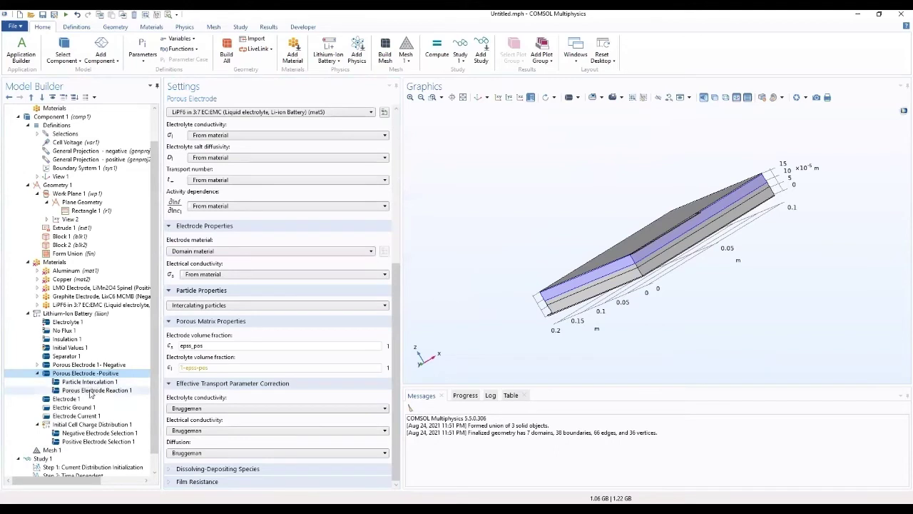
click(79, 442)
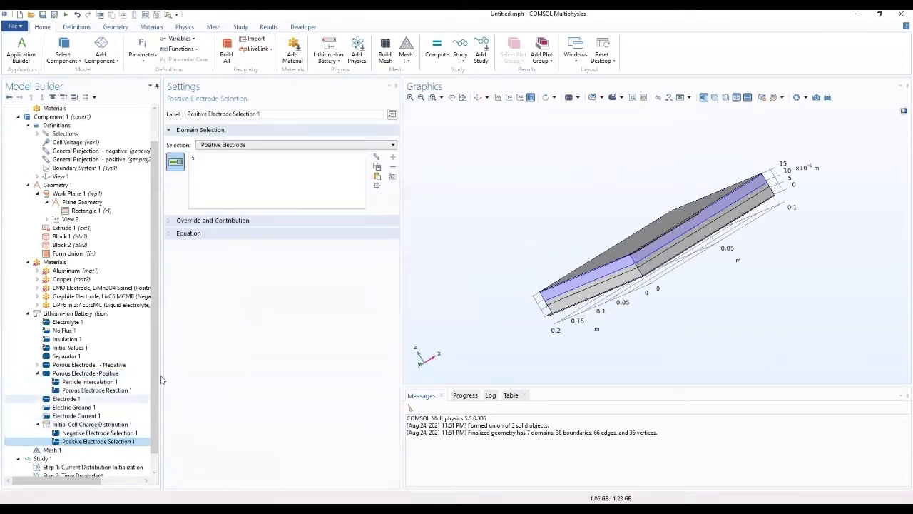
click(91, 365)
click(66, 442)
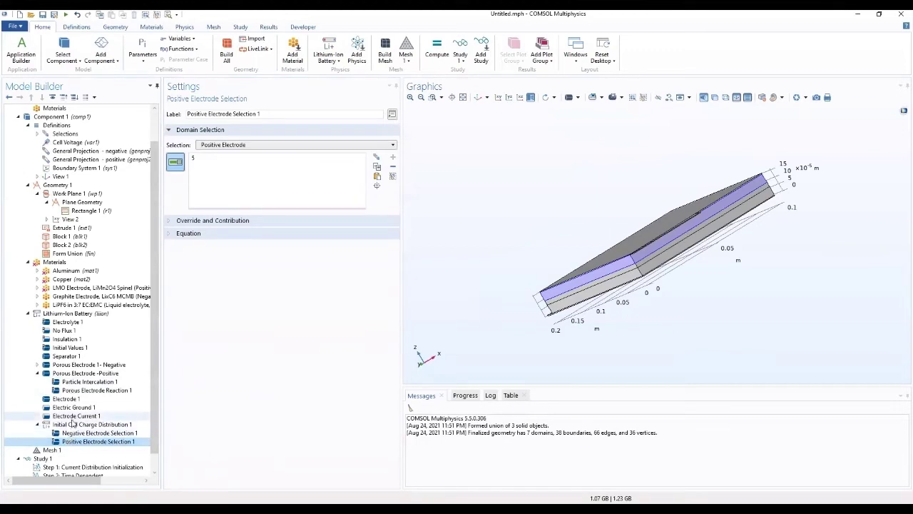
click(72, 425)
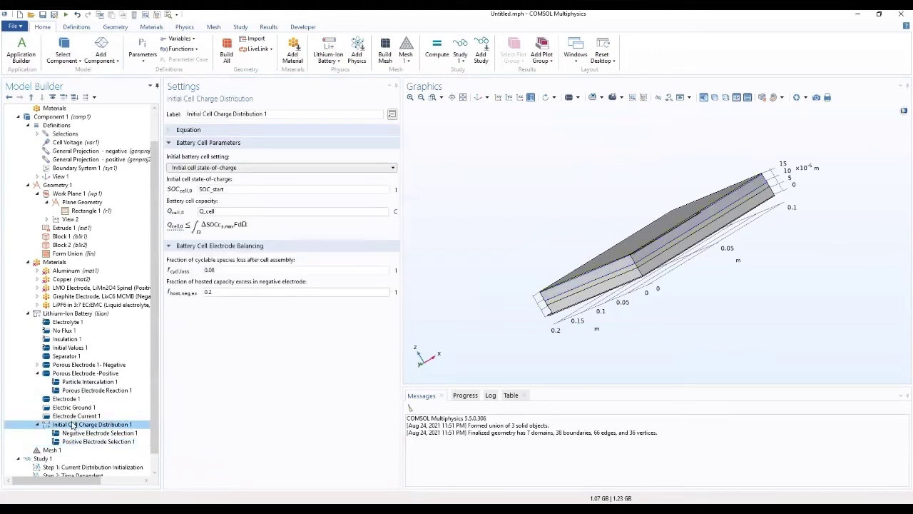
click(74, 433)
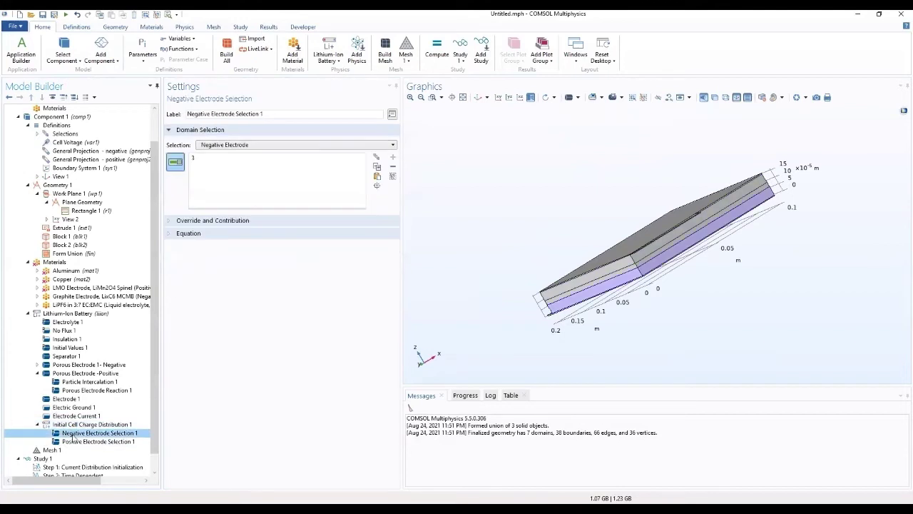
click(76, 442)
click(76, 433)
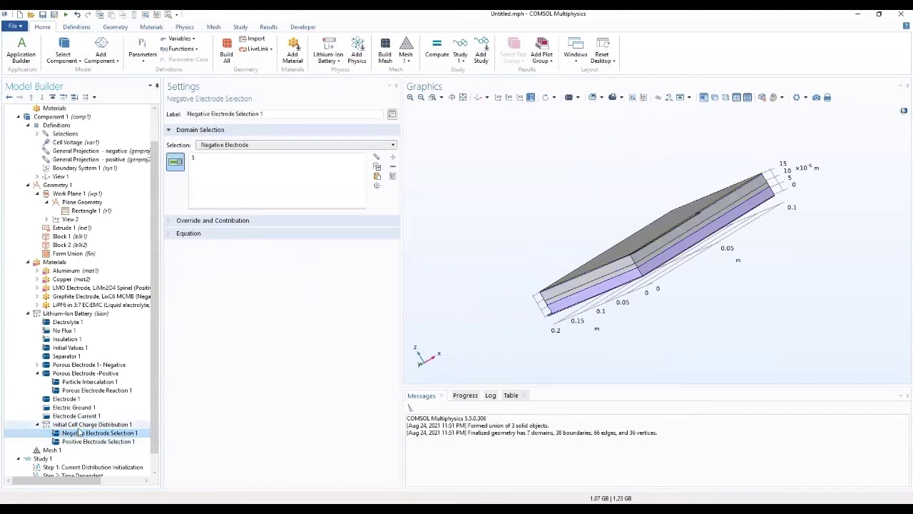
click(70, 442)
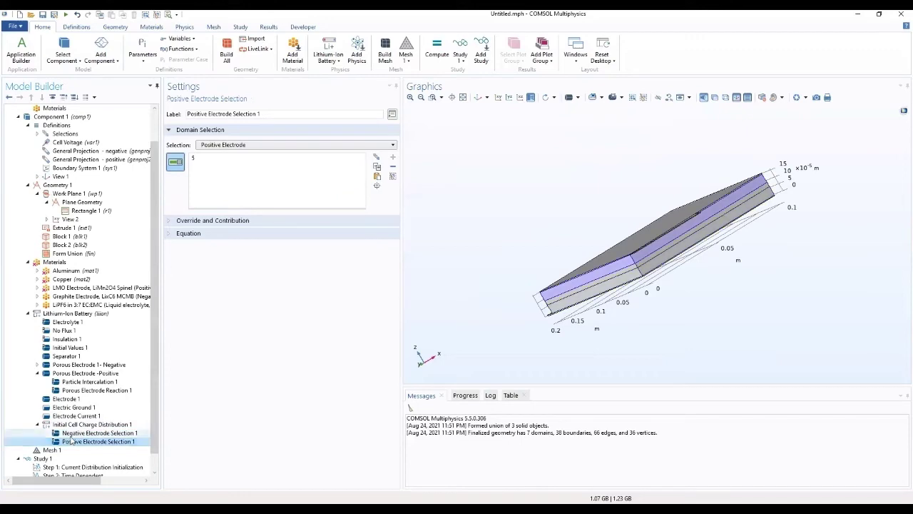
click(64, 416)
click(66, 408)
click(67, 399)
click(70, 391)
click(69, 382)
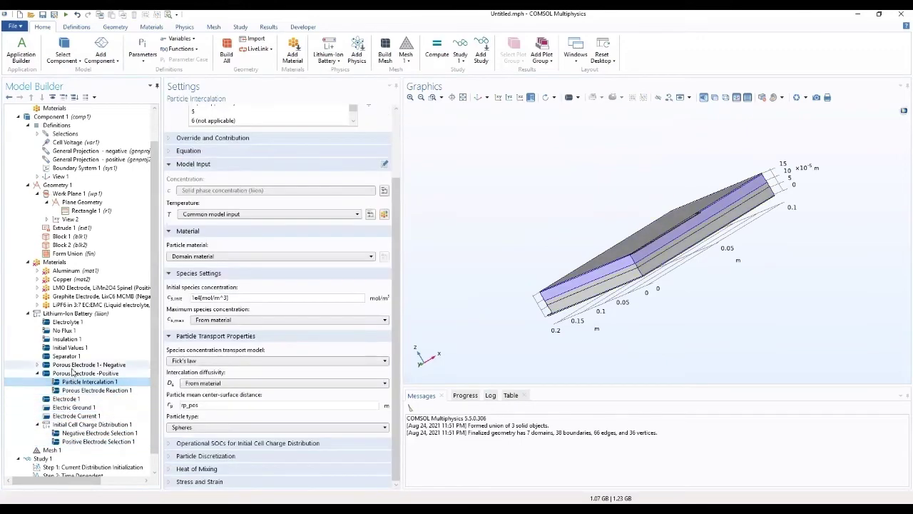
click(71, 364)
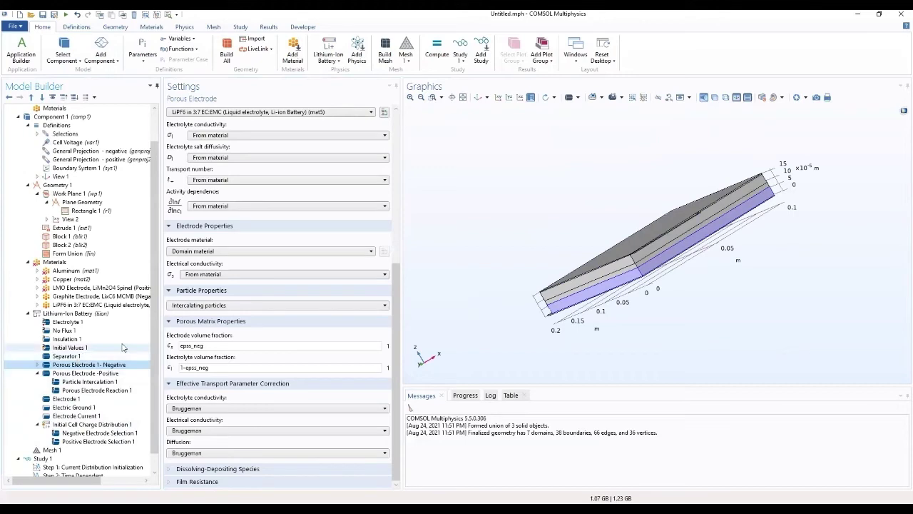
drag(453, 239, 564, 225)
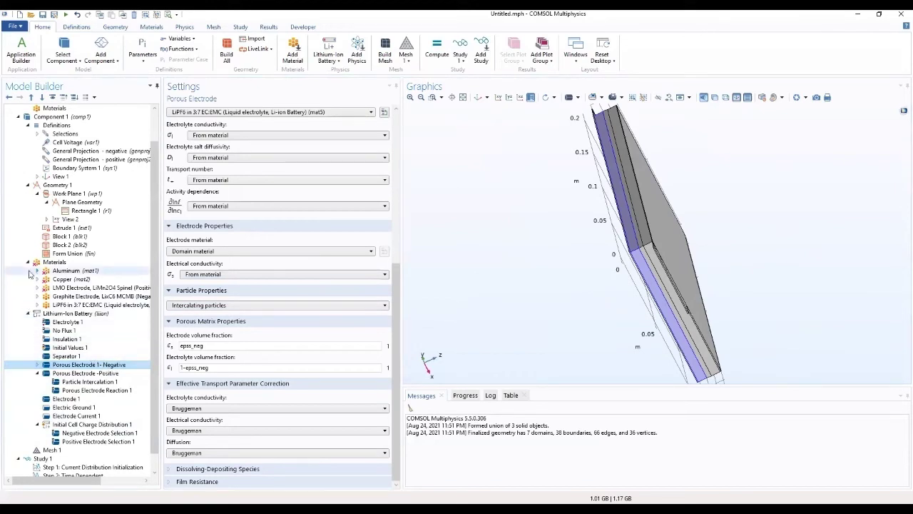
Step: Collapse the Lithium-Ion Battery and Definitions nodes and add a Mapped operation to Mesh 1
click(27, 313)
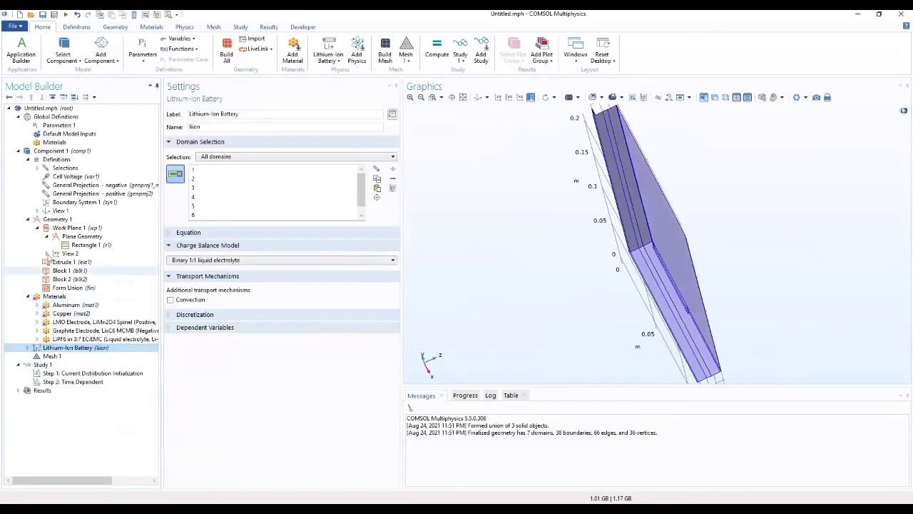
click(26, 161)
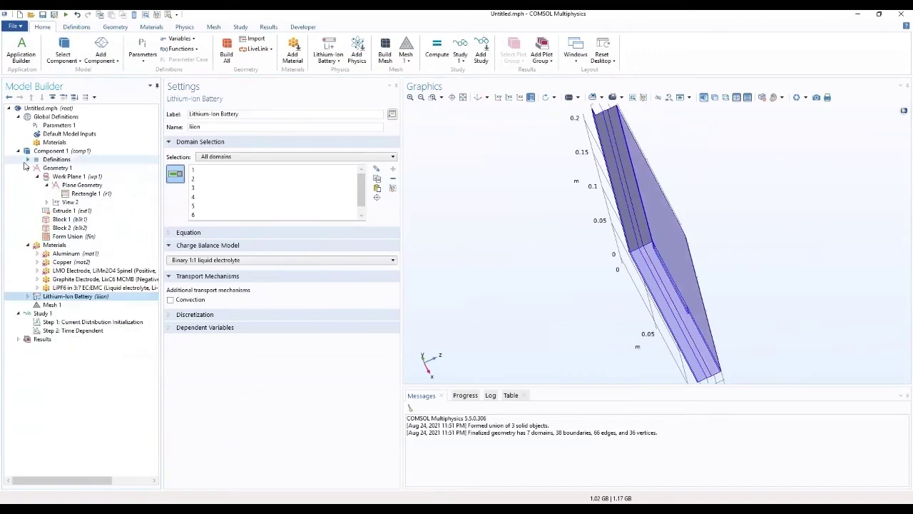
click(44, 305)
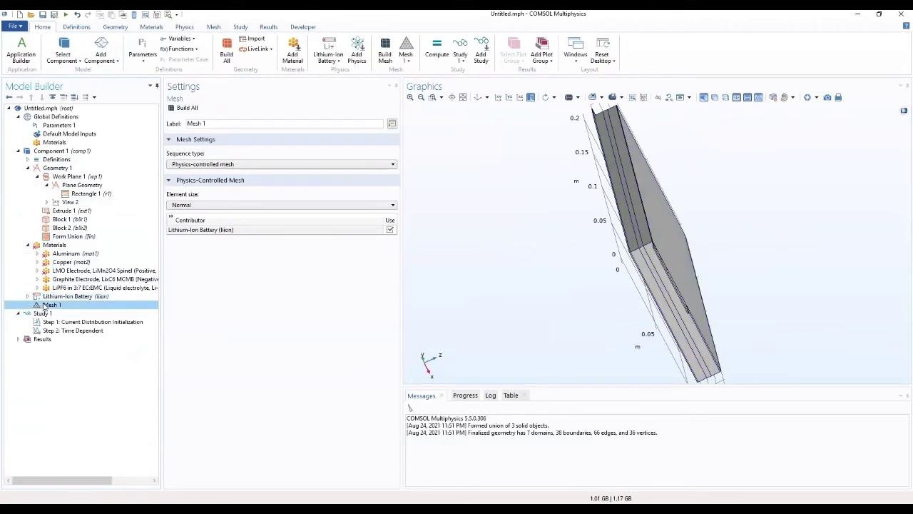
right_click(44, 305)
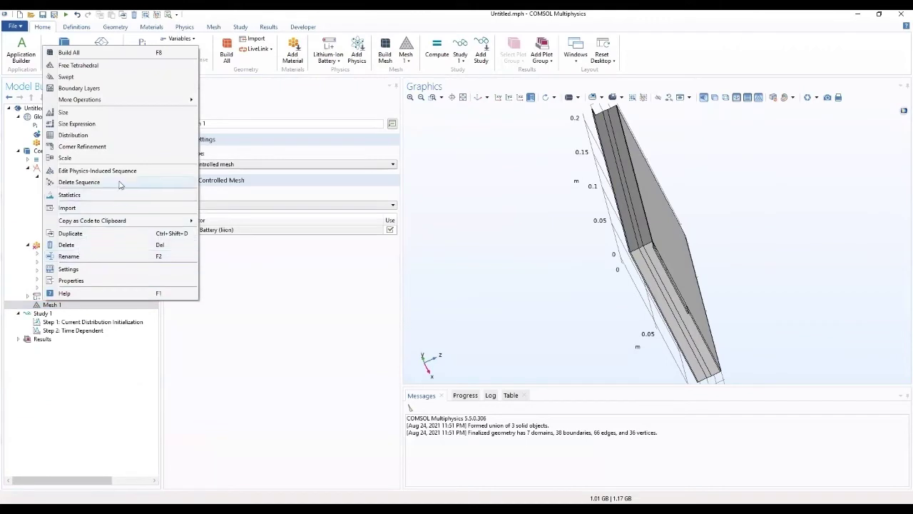
mouse_move(152, 104)
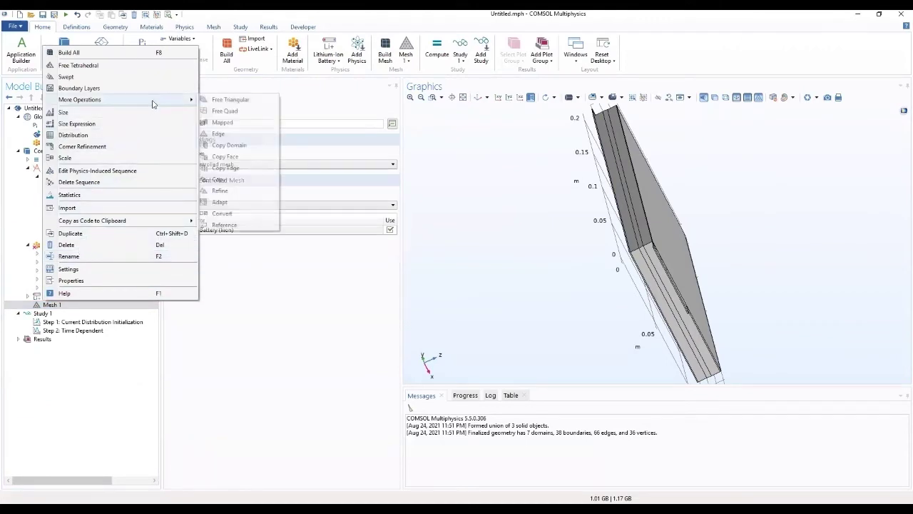
click(221, 122)
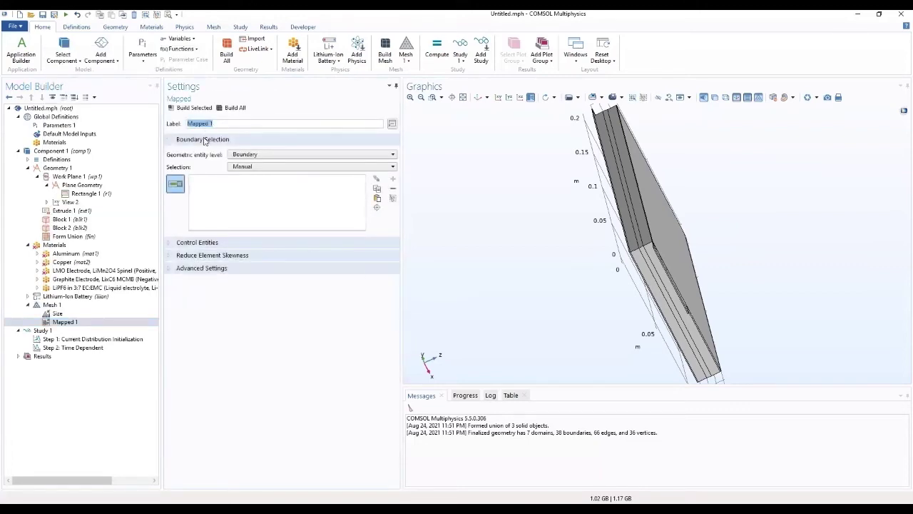
Step: Assign boundary 20, the large face of the cell, to Mapped 1 and build the mapped mesh
drag(561, 147, 707, 213)
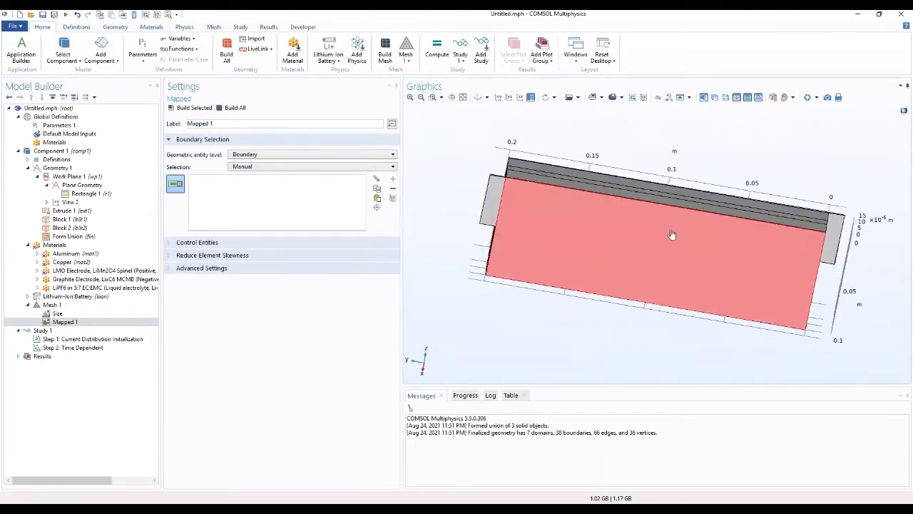
click(378, 199)
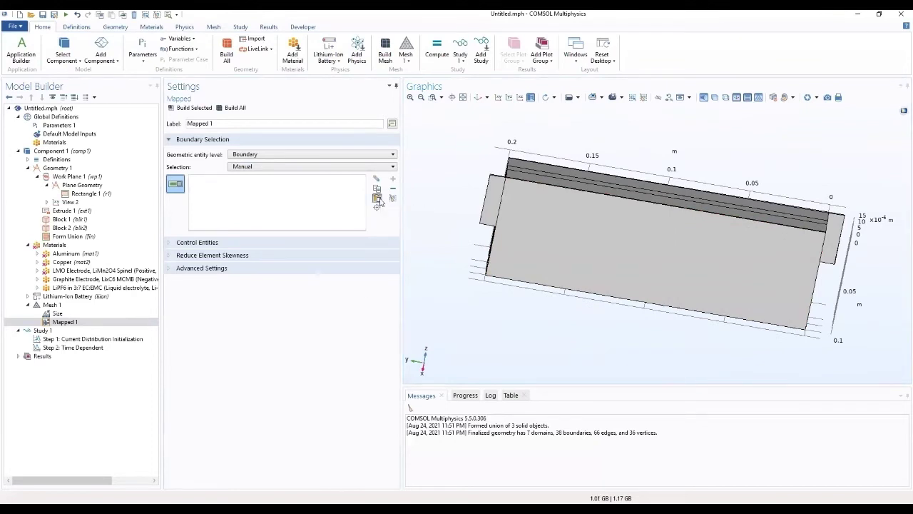
text(20)
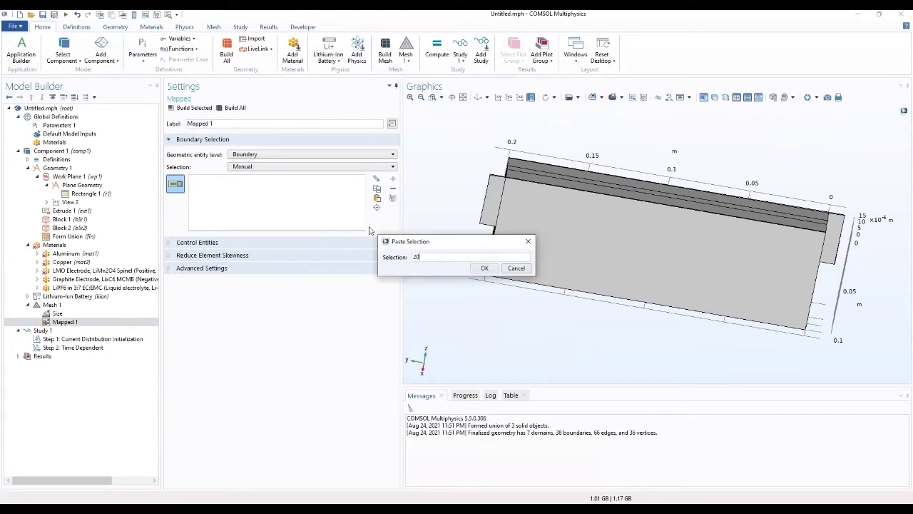
key(Return)
drag(438, 235, 590, 249)
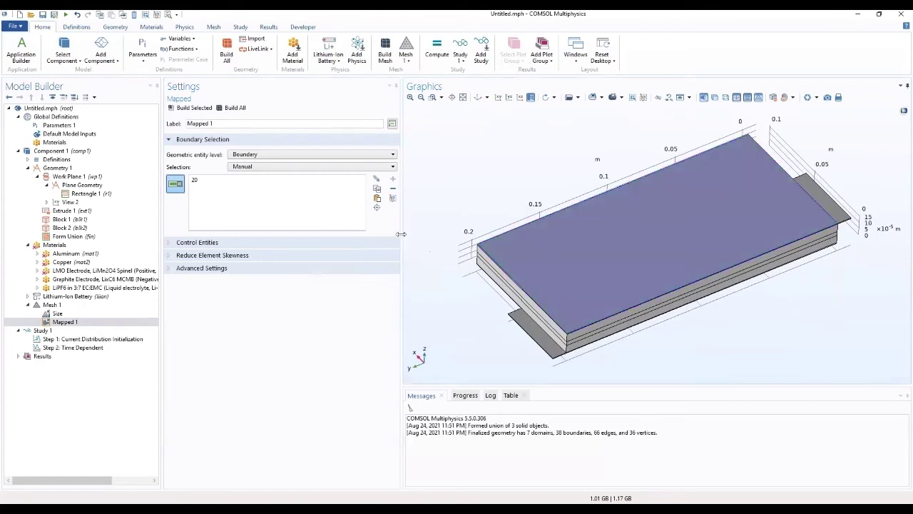
click(187, 107)
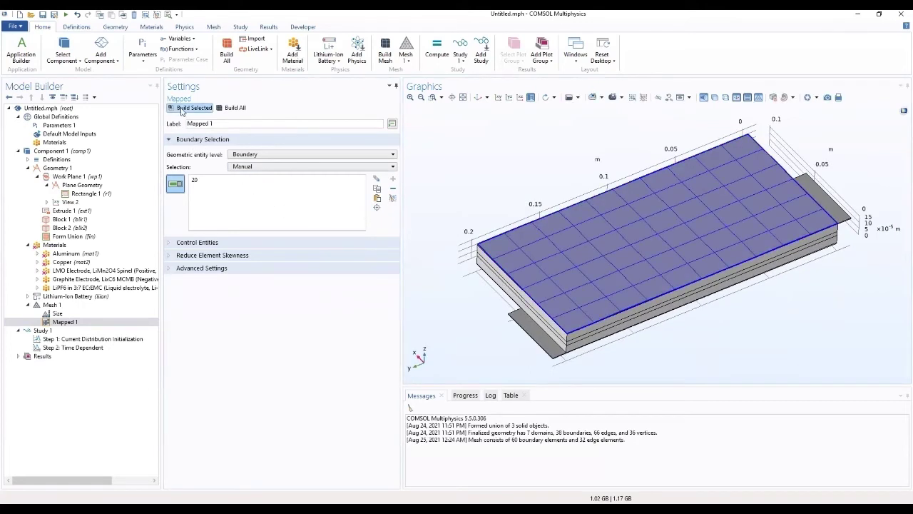
drag(499, 236, 443, 181)
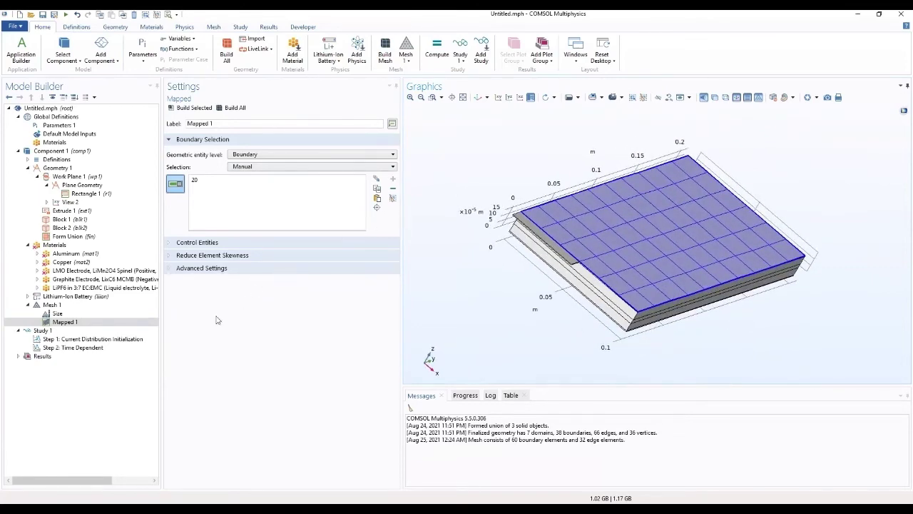
click(69, 306)
right_click(69, 306)
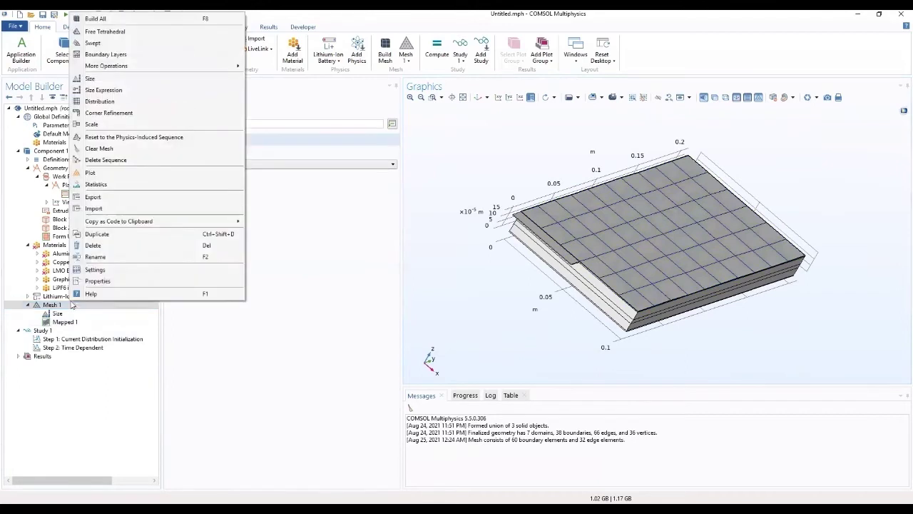
click(111, 35)
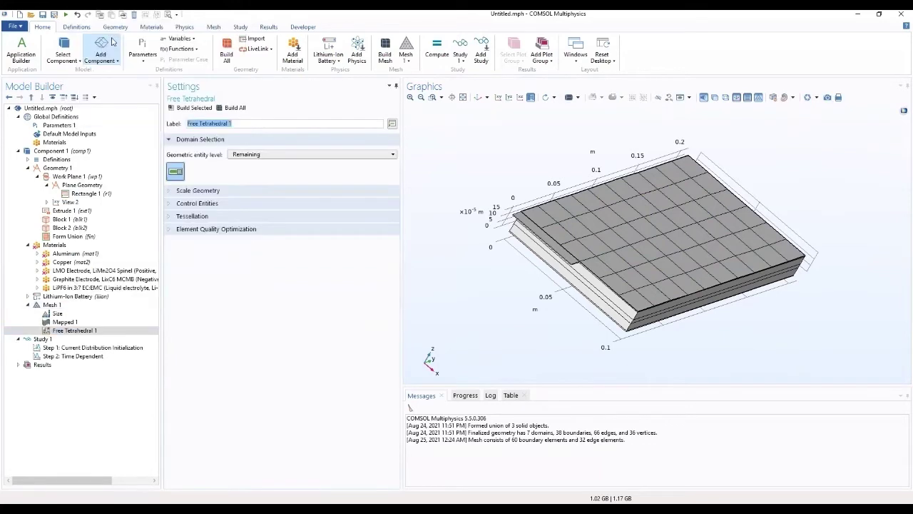
click(257, 155)
click(258, 155)
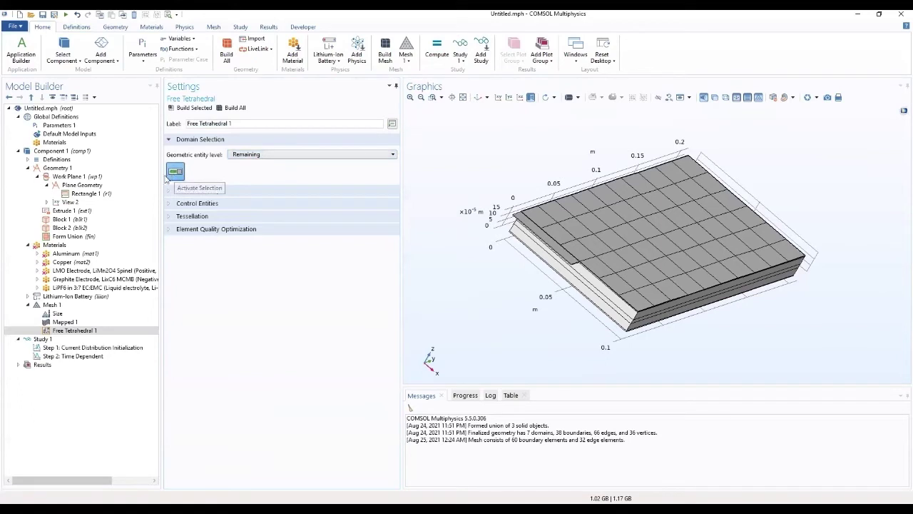
click(75, 331)
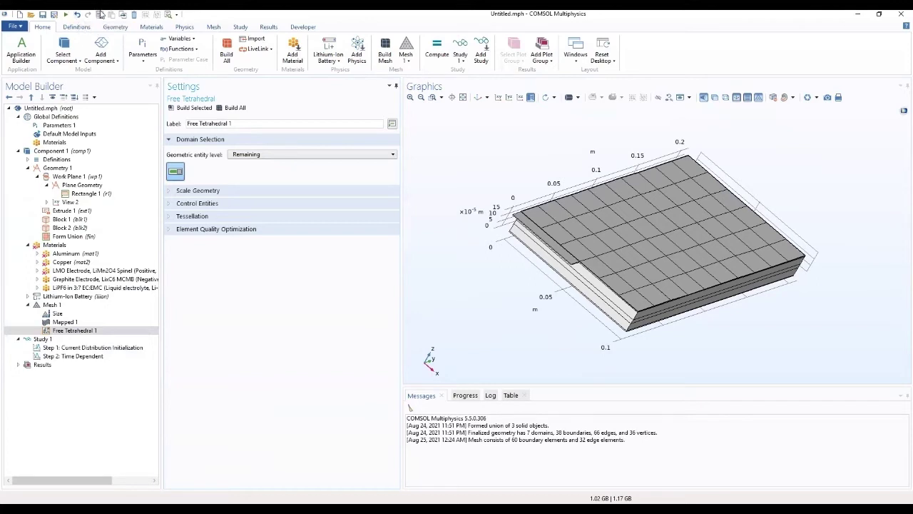
click(77, 15)
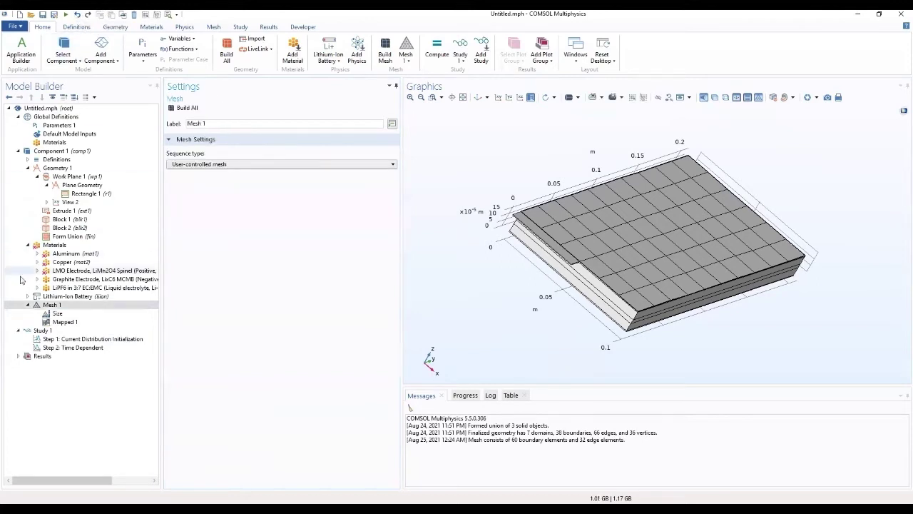
Step: Add a Swept operation to Mesh 1 with its geometric entity level set to Remaining
right_click(56, 304)
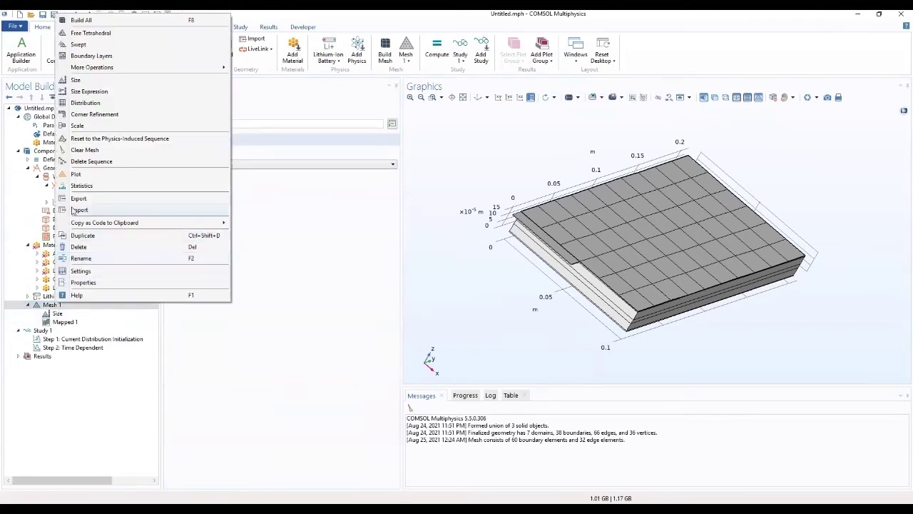
click(79, 44)
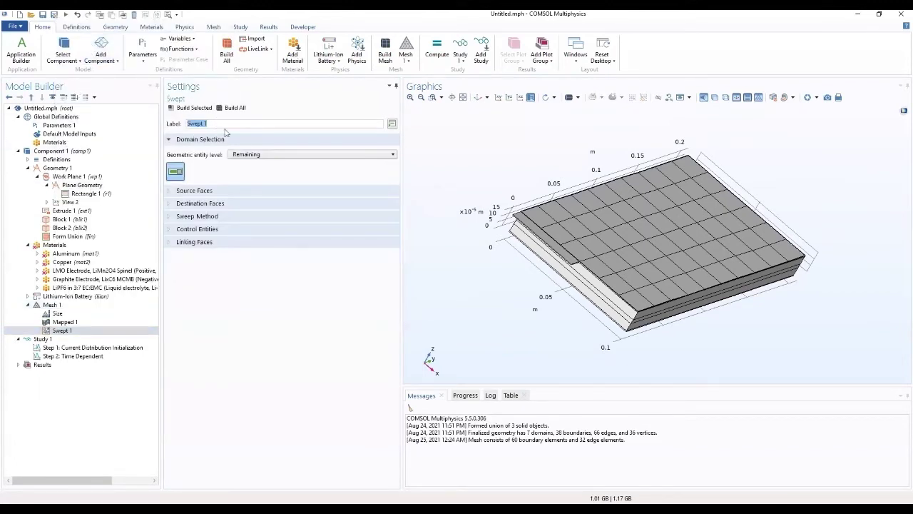
click(249, 156)
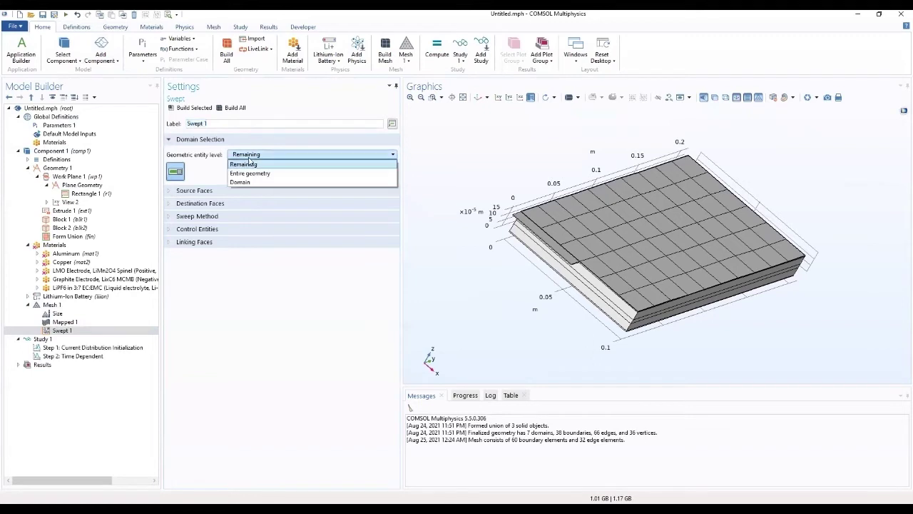
click(249, 164)
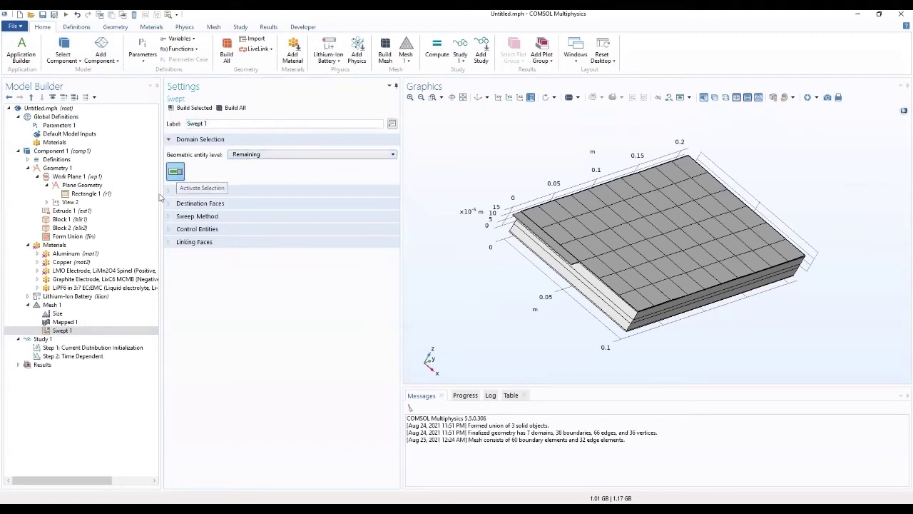
Step: Add a Distribution to Swept 1 and assign it to the Negative Electrode domain
click(50, 332)
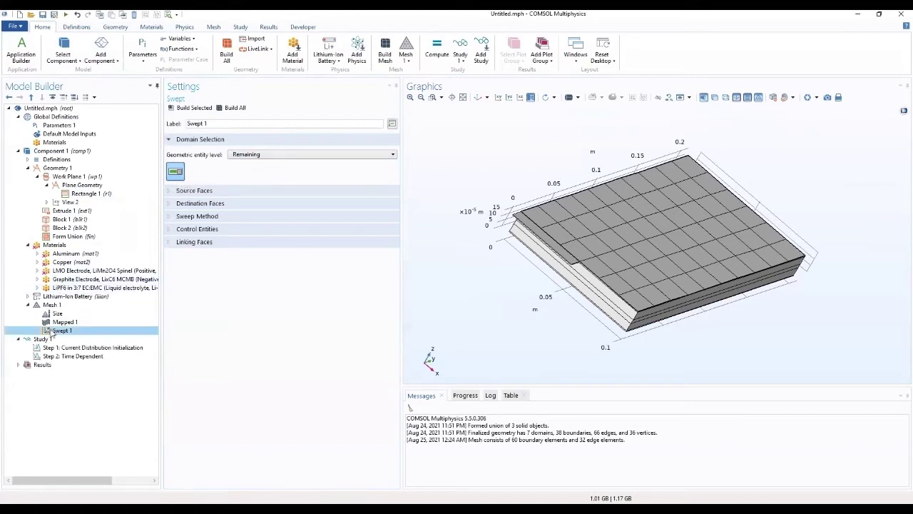
right_click(51, 333)
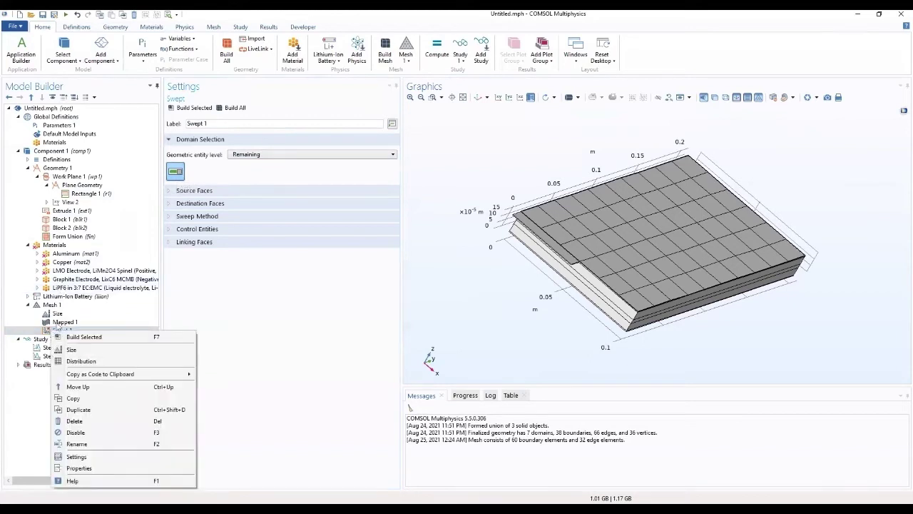
click(82, 361)
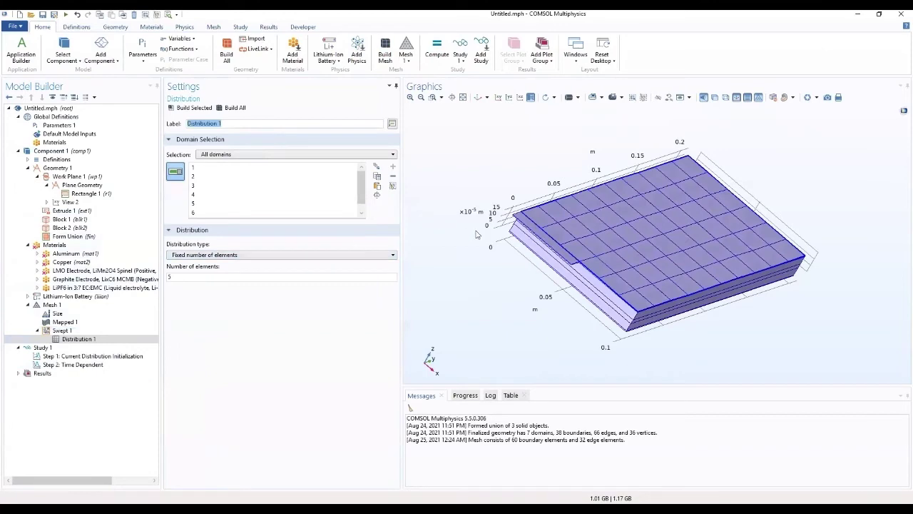
drag(471, 158, 513, 197)
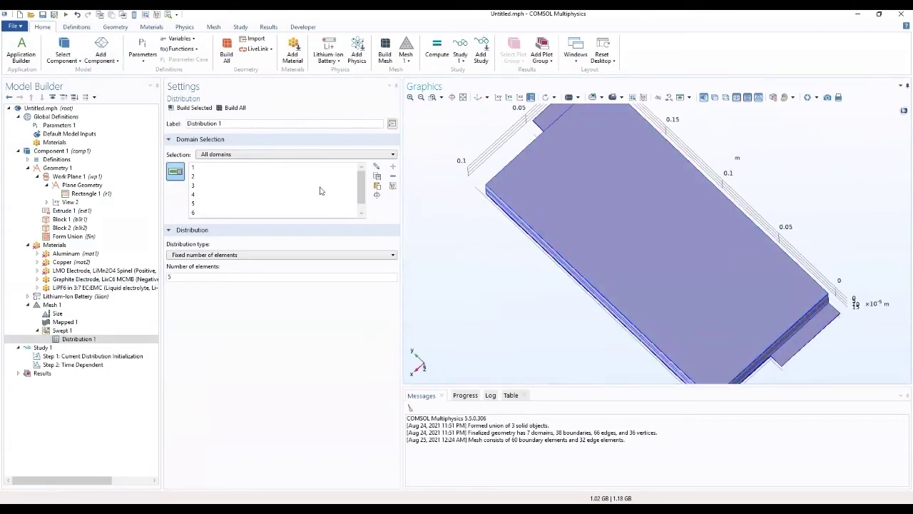
click(269, 154)
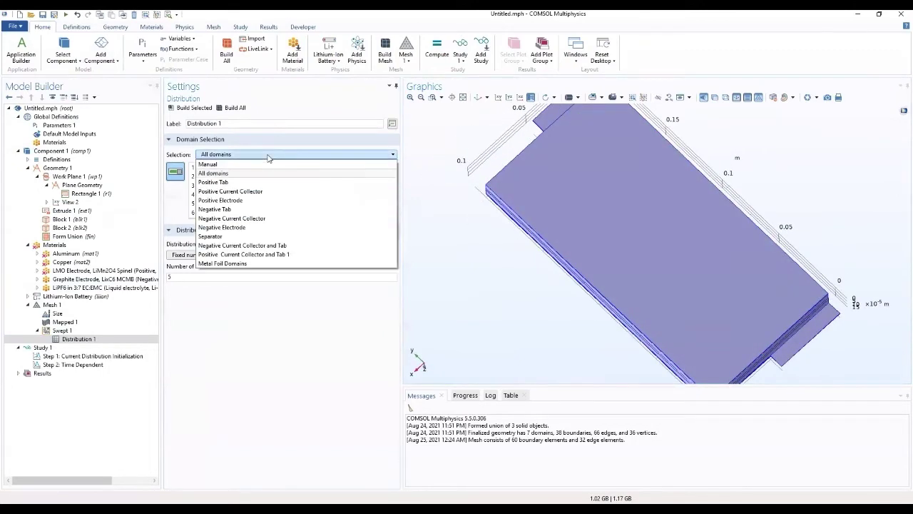
click(243, 227)
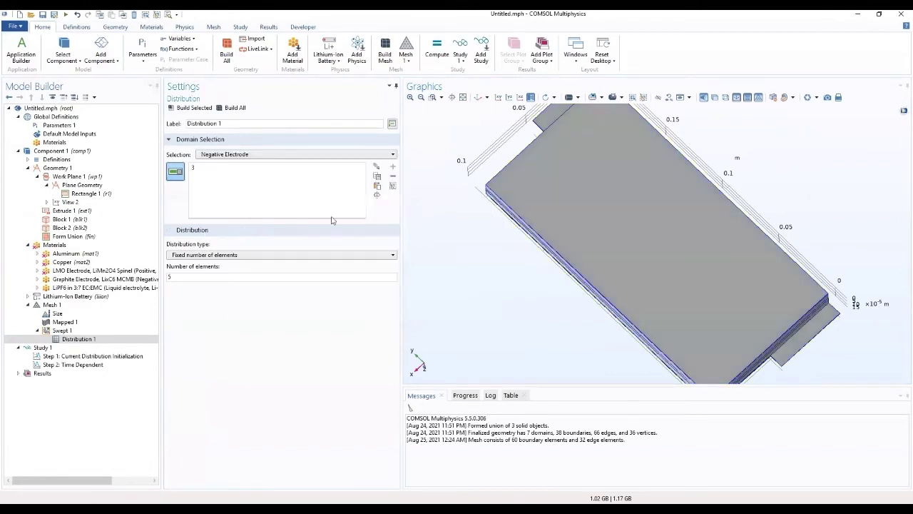
drag(451, 216, 582, 234)
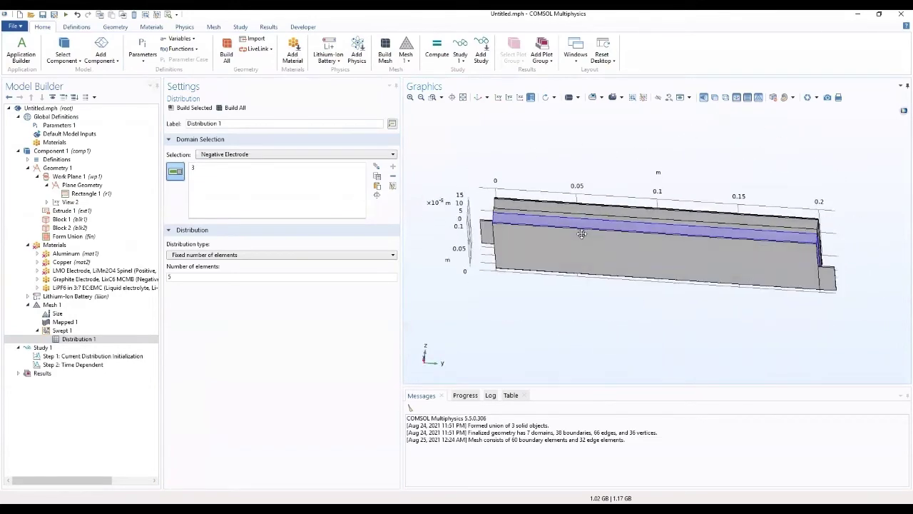
Step: Give Distribution 1 a predefined distribution with 15 elements and an element ratio of 3, and build it
click(326, 259)
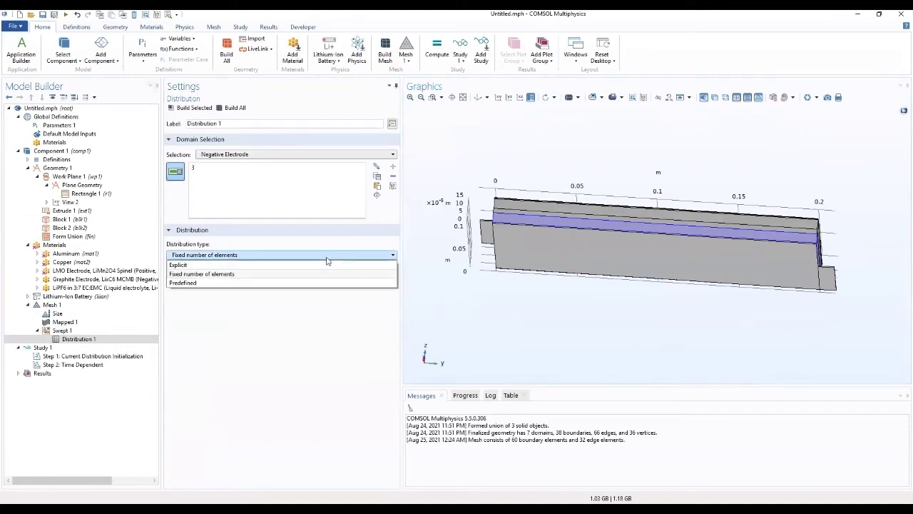
click(302, 283)
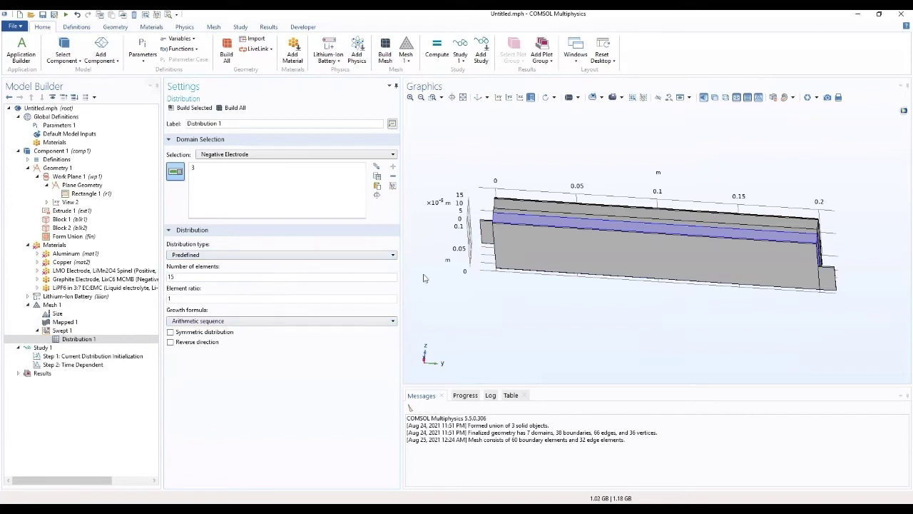
drag(534, 301, 521, 336)
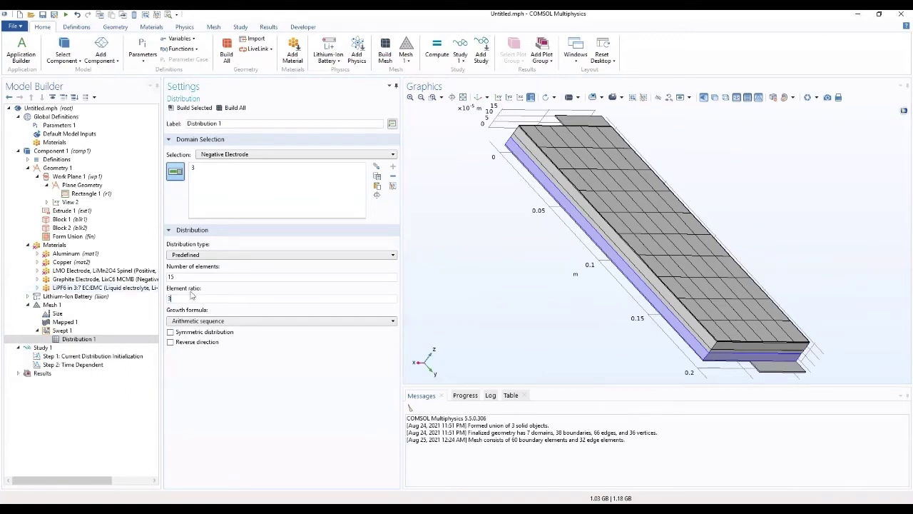
drag(537, 249, 532, 258)
click(190, 112)
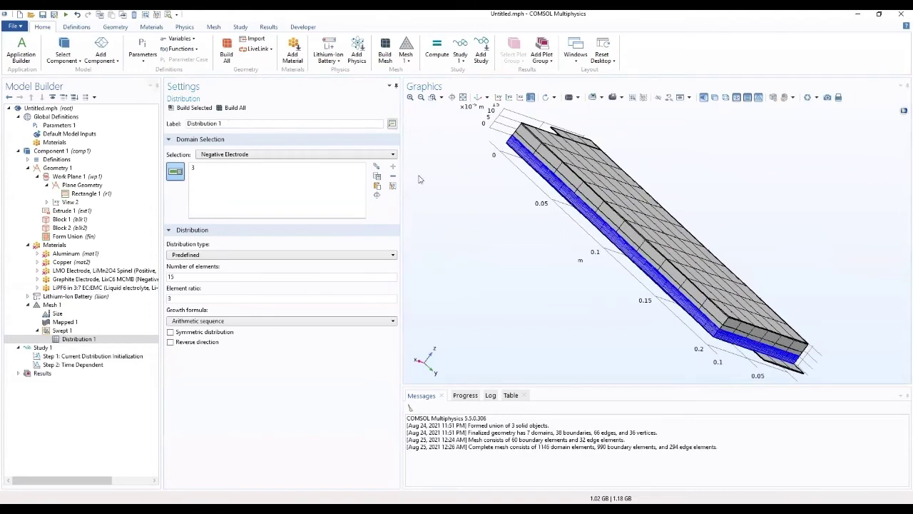
Step: Examine the swept mesh layers through the thickness of the negative electrode from several angles
drag(486, 209, 519, 236)
drag(528, 177, 547, 190)
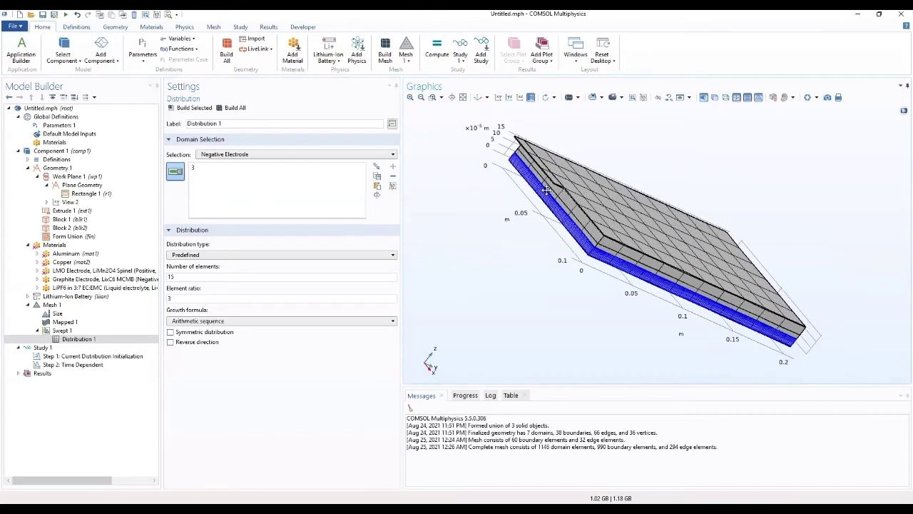
click(431, 99)
click(411, 98)
drag(458, 230, 506, 247)
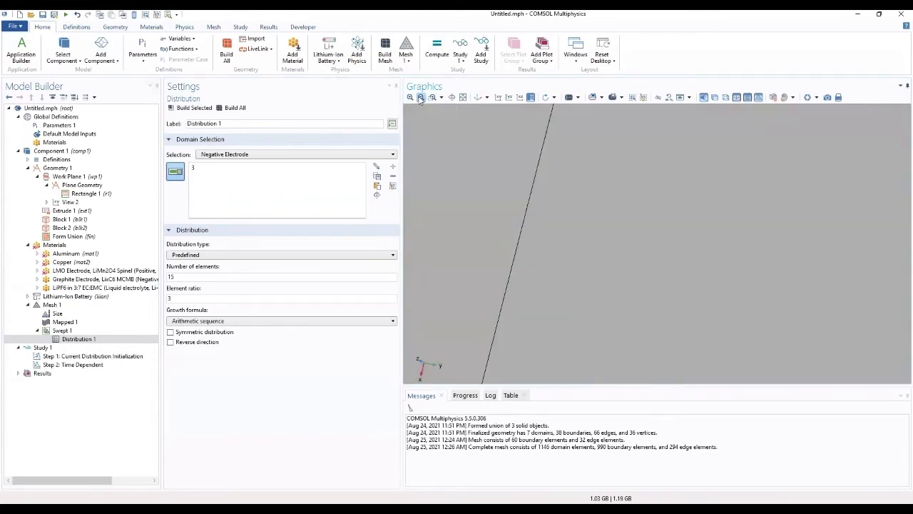
click(421, 99)
click(421, 99)
click(421, 98)
drag(496, 236, 640, 220)
Step: Duplicate Distribution 1 under Swept 1 and assign the copy to the Separator domain
click(84, 339)
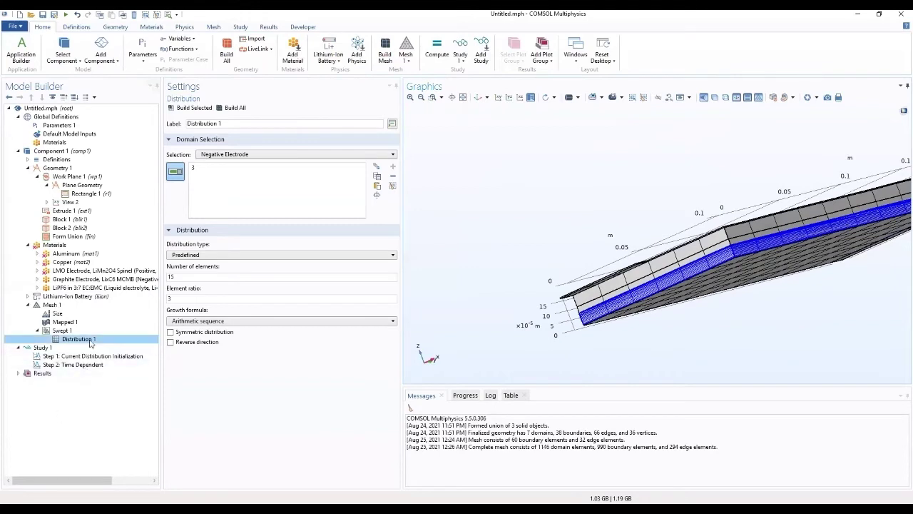
right_click(91, 344)
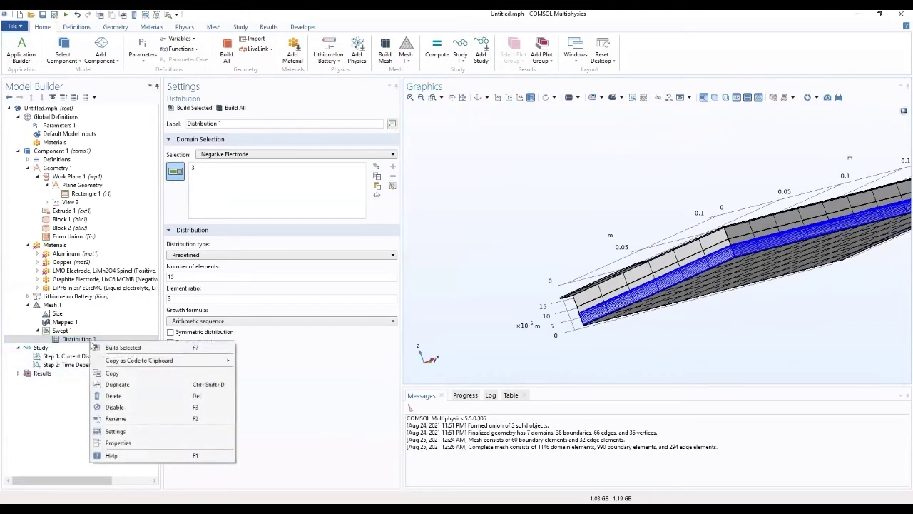
click(118, 385)
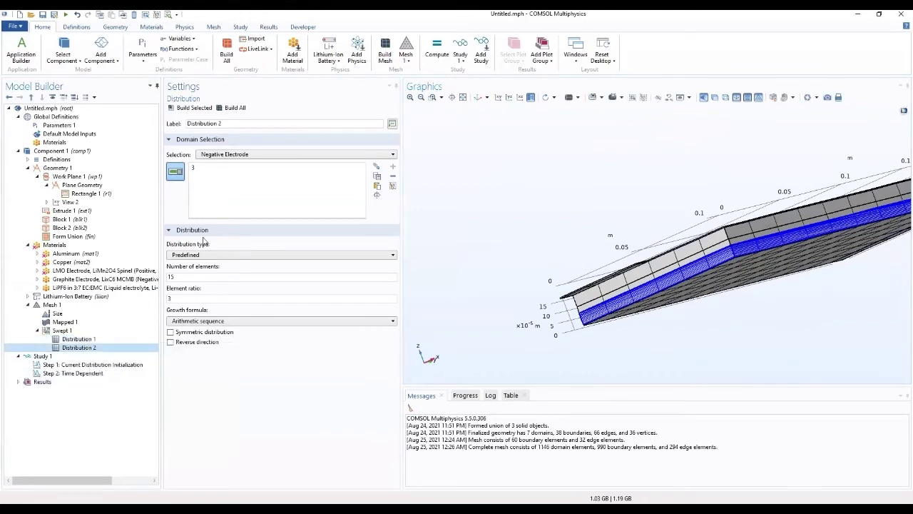
click(271, 154)
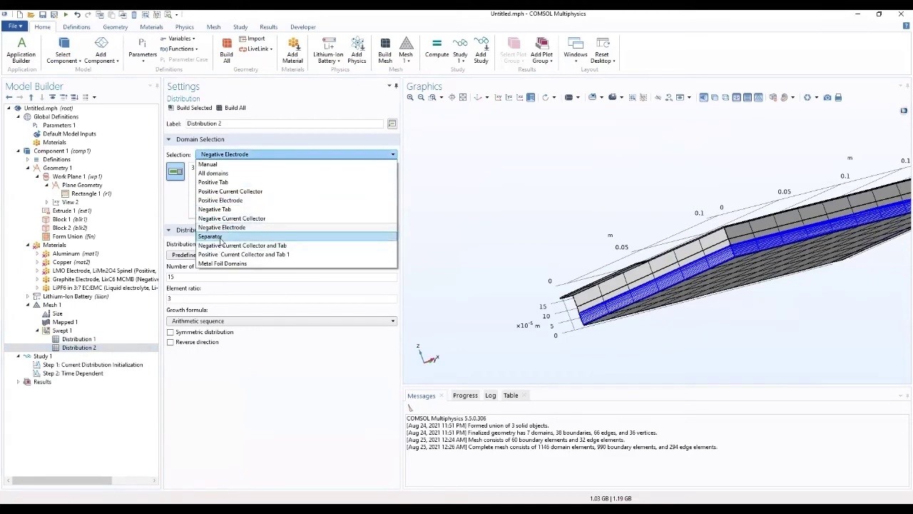
click(221, 236)
drag(658, 134, 601, 138)
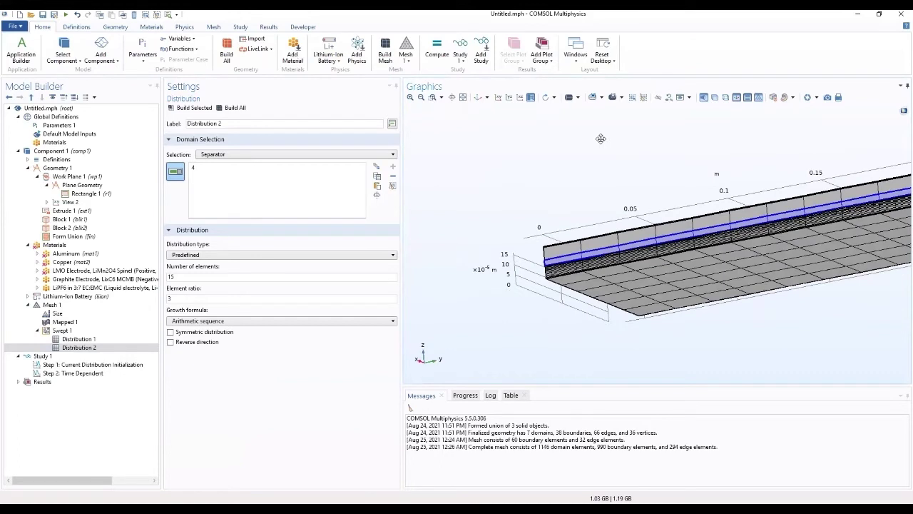
Step: Set Distribution 2 to a fixed number of 4 elements and build the separator mesh
click(230, 260)
click(218, 271)
double_click(212, 275)
text(4)
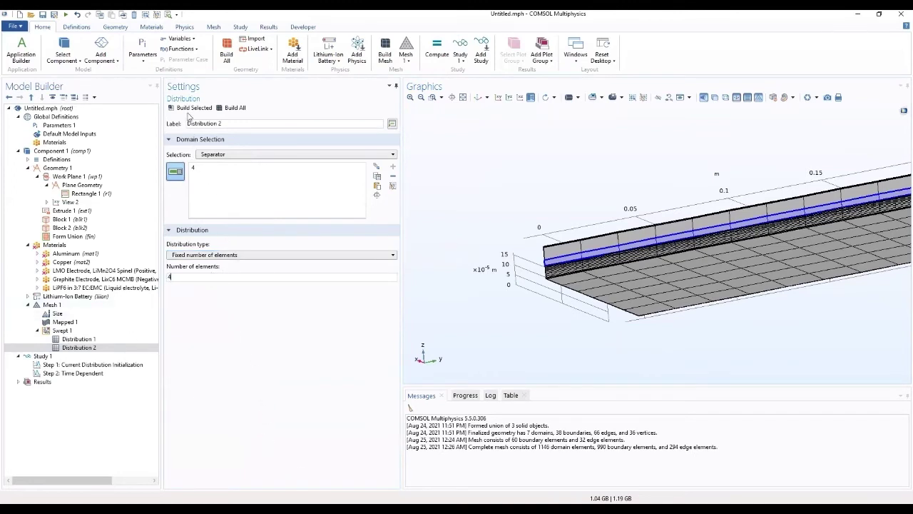
click(192, 108)
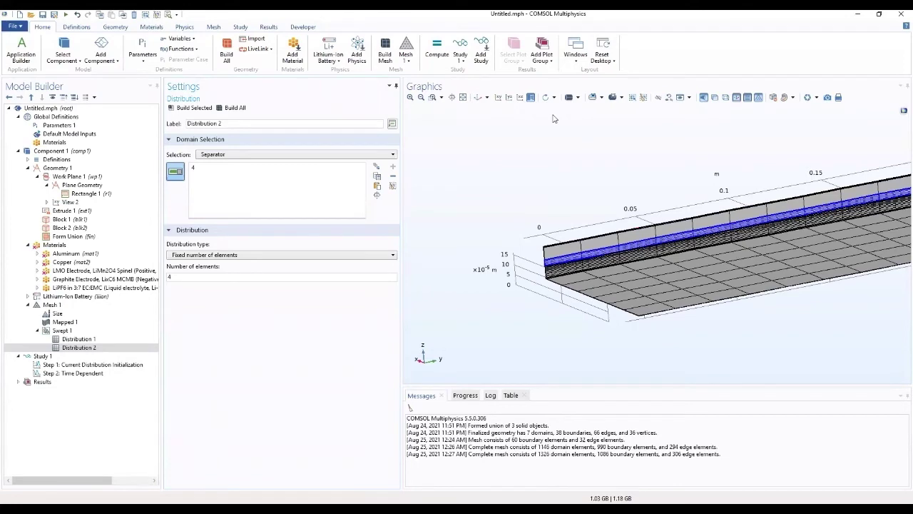
Step: Compare the mesh layers of the negative electrode and the separator from different angles
right_drag(487, 178, 477, 261)
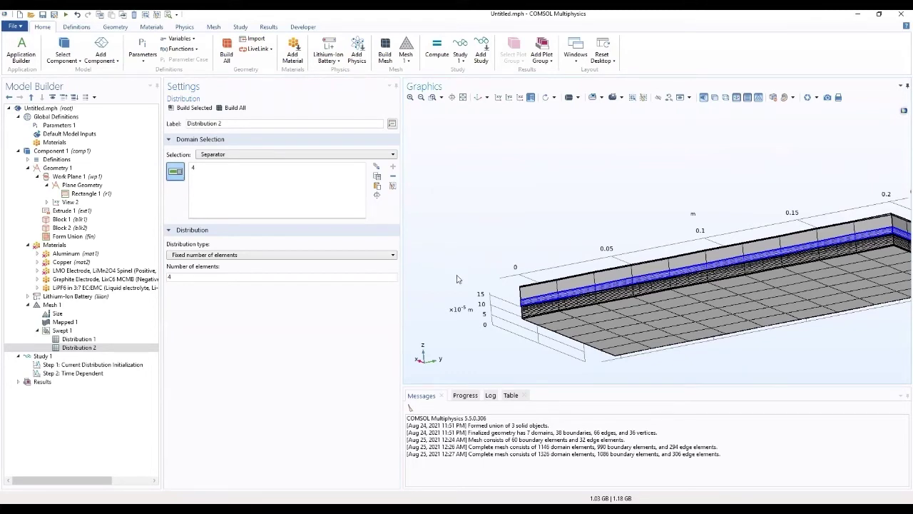
drag(533, 176, 544, 243)
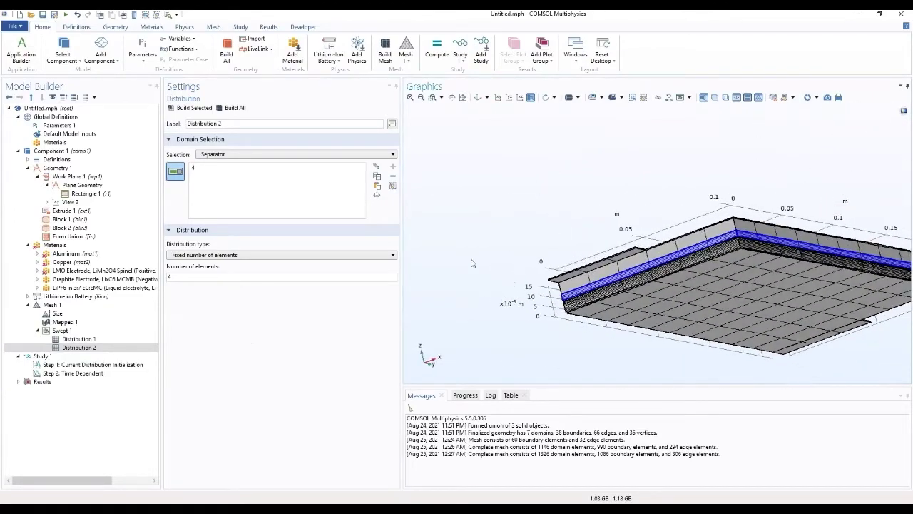
click(78, 338)
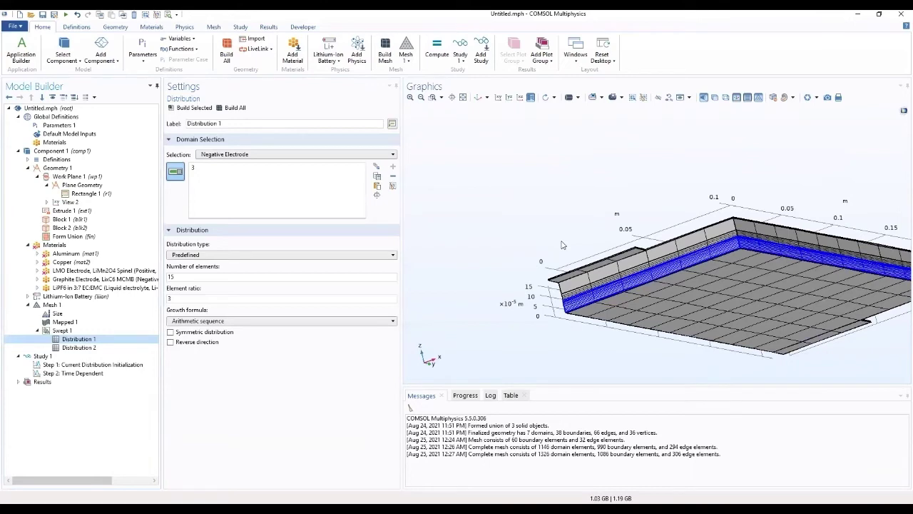
click(81, 348)
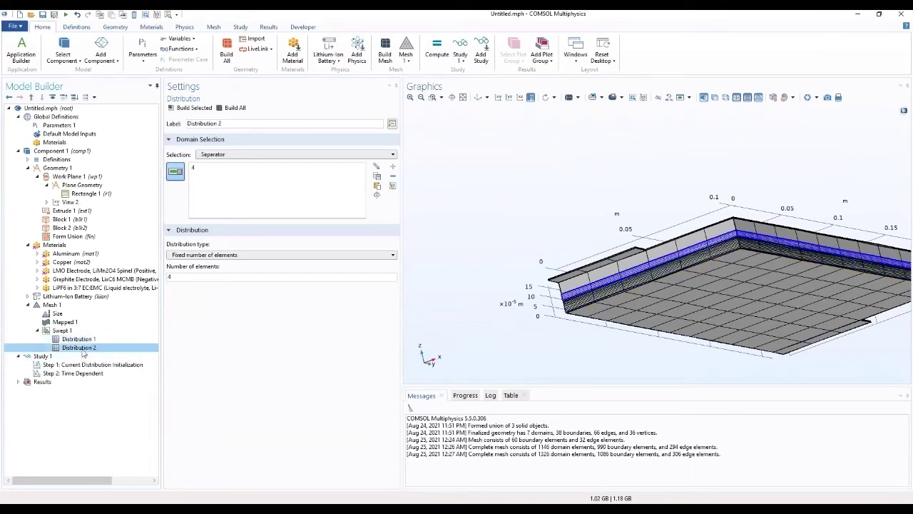
drag(506, 222, 608, 201)
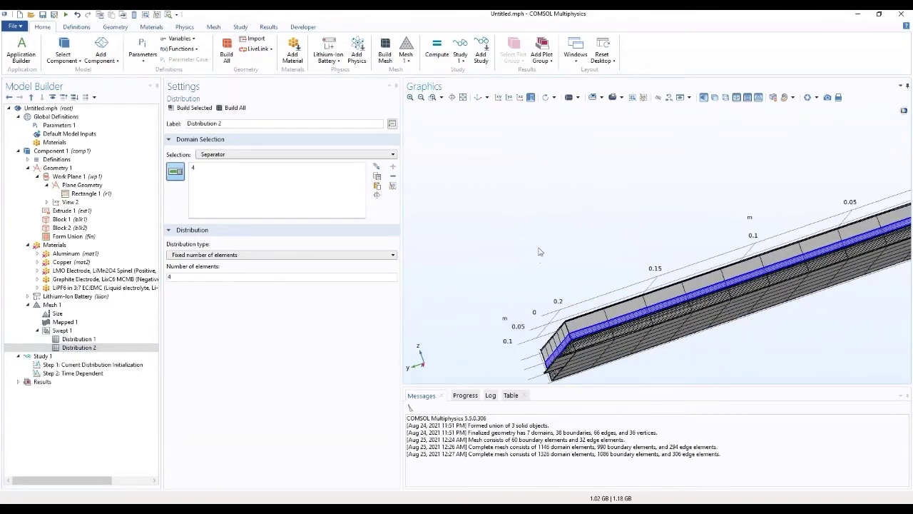
drag(514, 291, 566, 258)
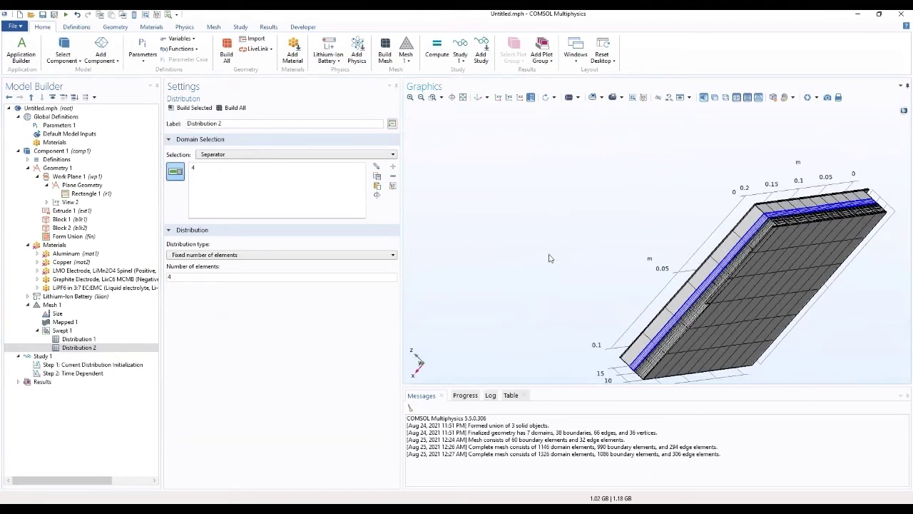
Step: Review the negative electrode and separator distribution settings and inspect the separator's mesh layers and electrolyte material assignment
click(147, 339)
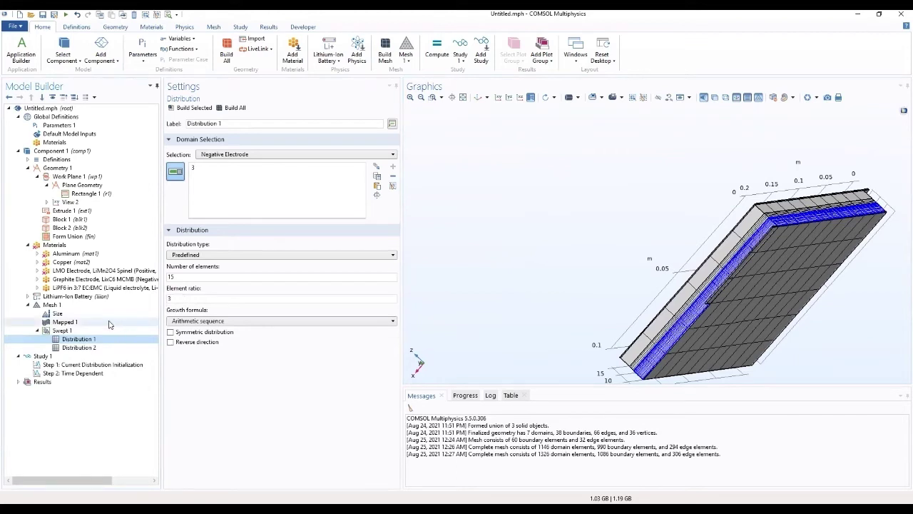
click(75, 348)
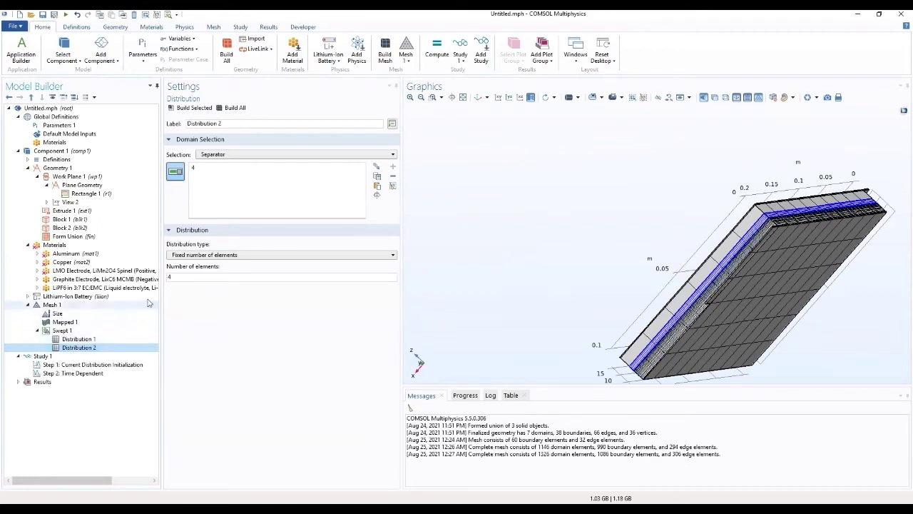
click(232, 156)
click(234, 155)
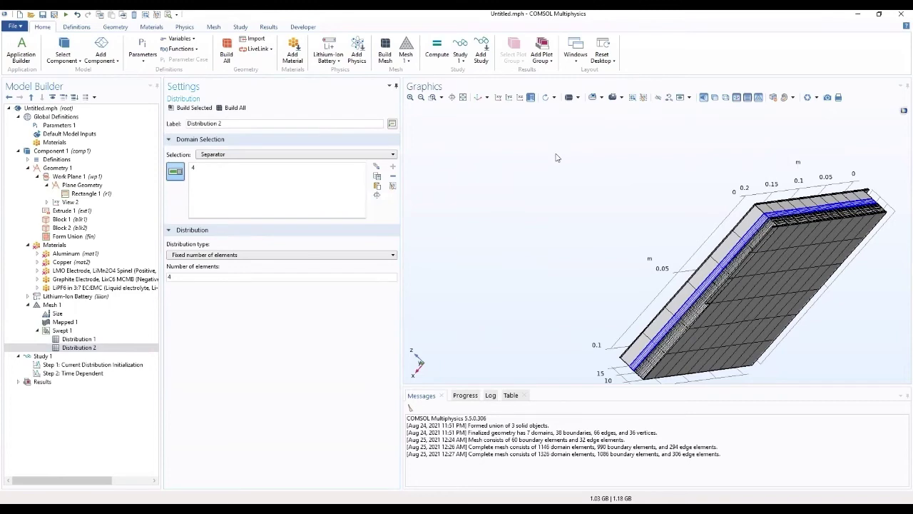
drag(537, 154, 501, 215)
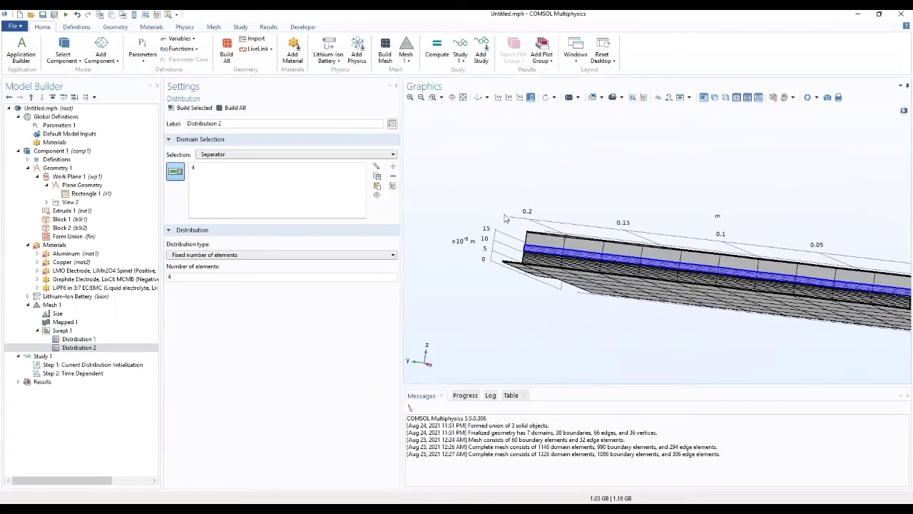
click(546, 253)
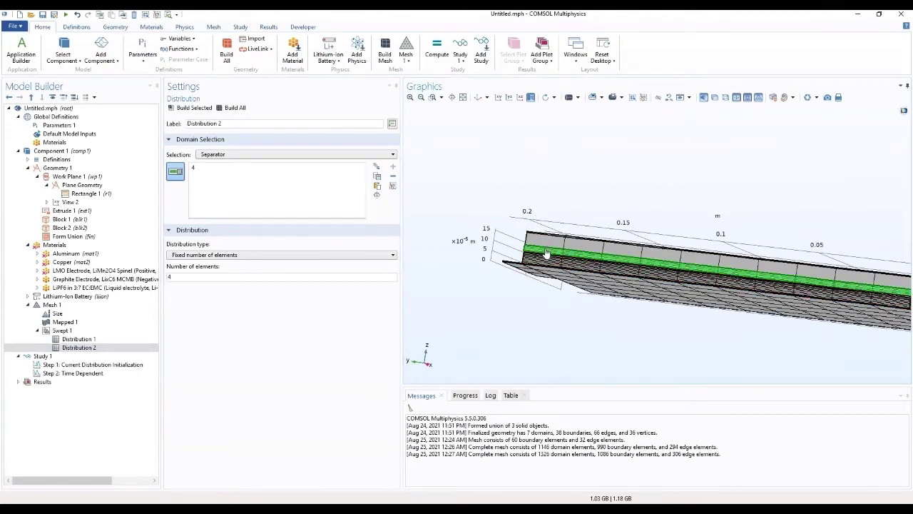
click(79, 348)
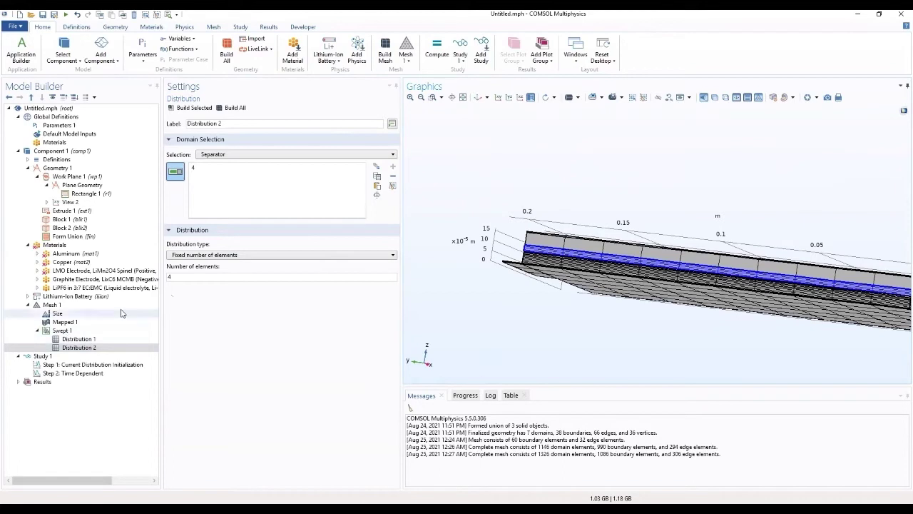
click(99, 288)
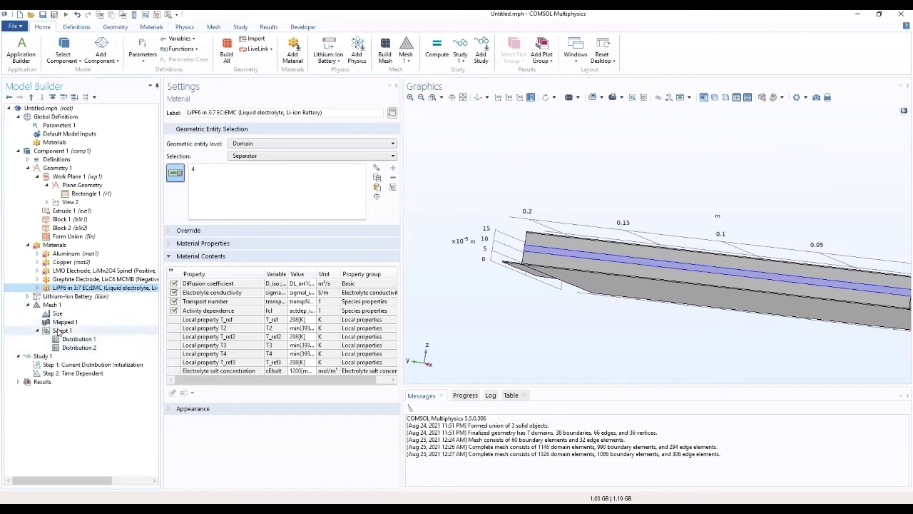
Step: Add a third Distribution under Swept 1 and assign it to the Positive Electrode domain
click(61, 331)
right_click(60, 331)
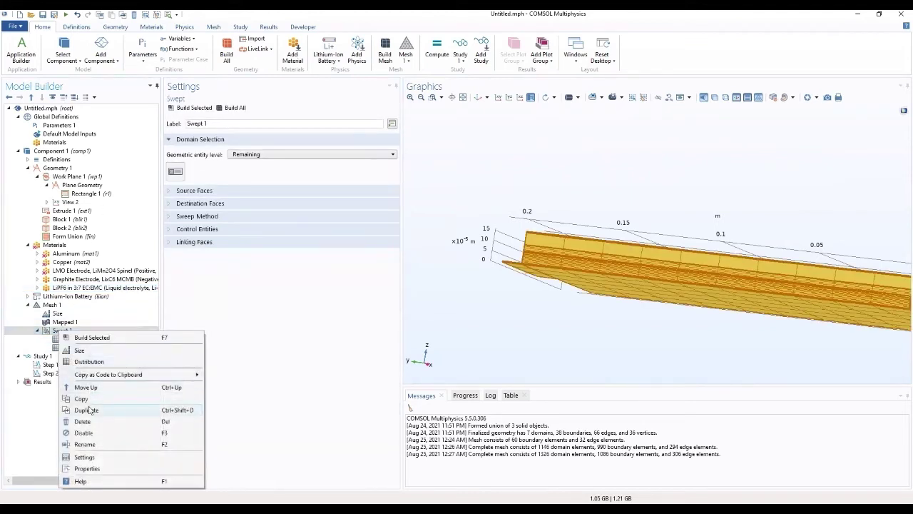
click(88, 362)
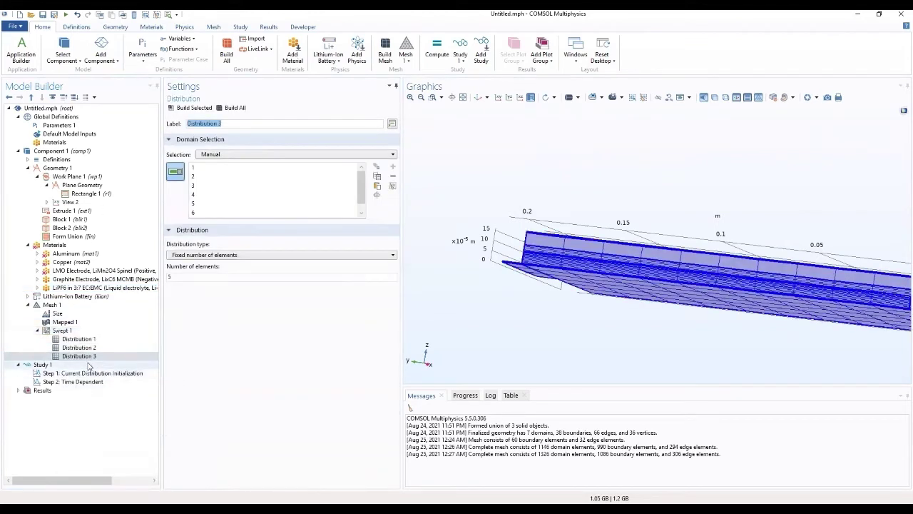
click(86, 359)
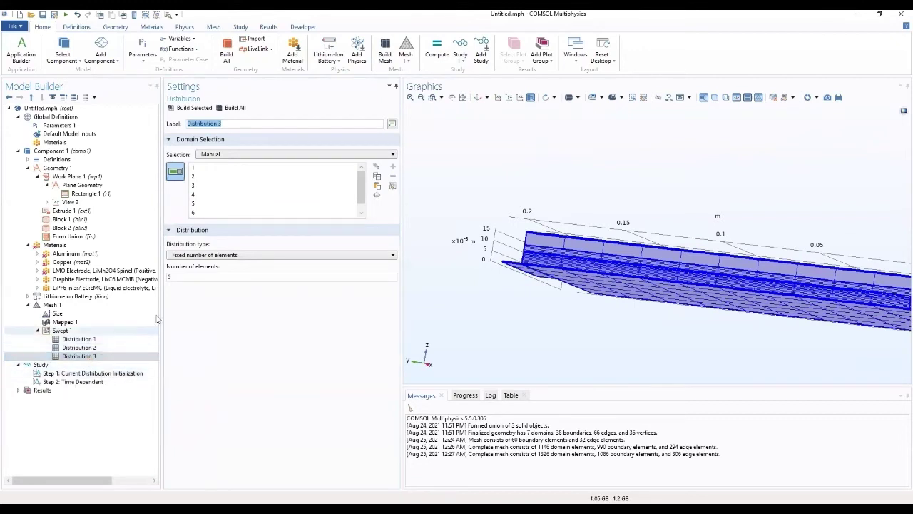
click(274, 155)
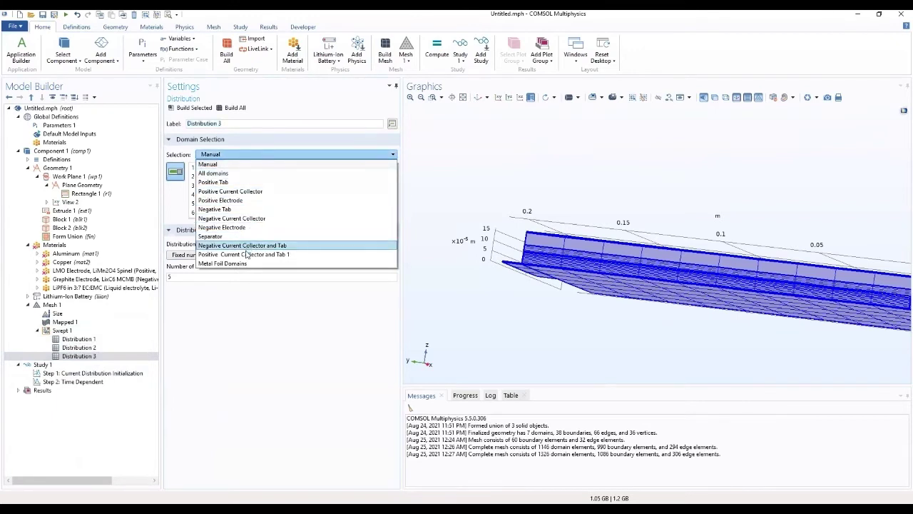
click(236, 201)
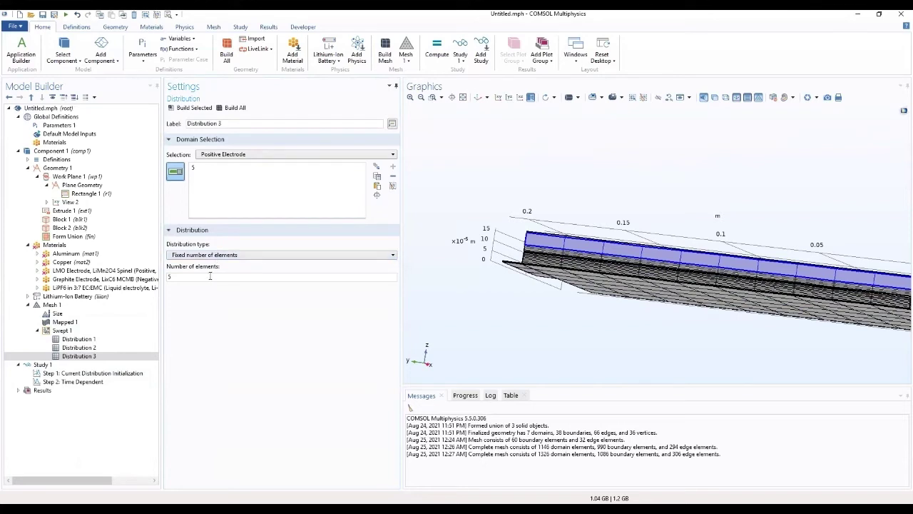
Step: Set Distribution 3 to Predefined with 15 elements, element ratio 3 and reverse direction, and build the positive electrode mesh
click(218, 254)
click(207, 282)
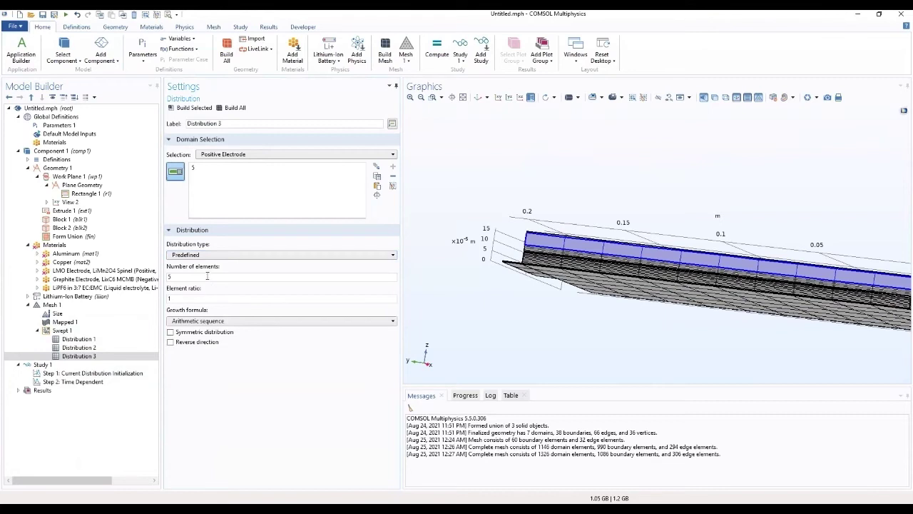
key(BackSpace)
drag(206, 275, 162, 277)
drag(177, 298, 160, 299)
text(3)
click(182, 108)
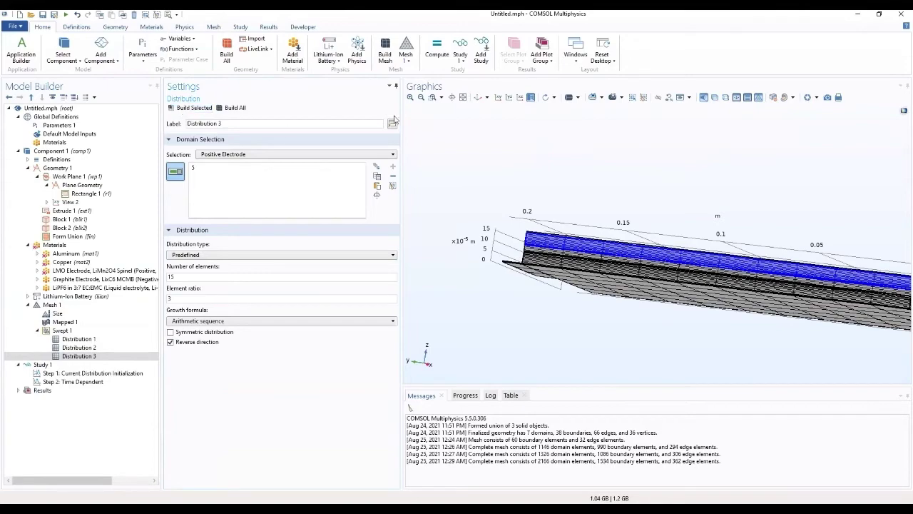
Step: Inspect the positive electrode's mesh layers and the complete cell mesh from several angles
drag(660, 153, 533, 140)
mouse_move(581, 234)
mouse_down()
mouse_move(578, 246)
mouse_move(608, 225)
mouse_move(584, 222)
mouse_up()
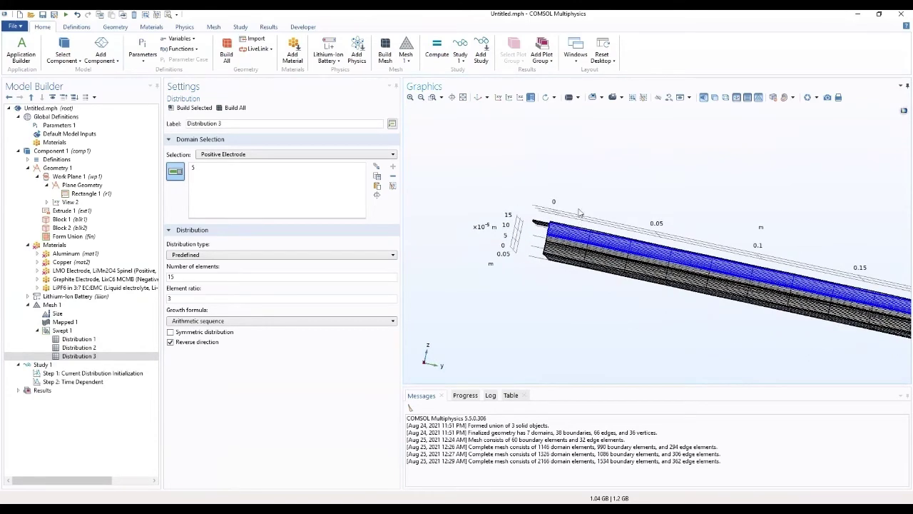
drag(576, 198, 581, 207)
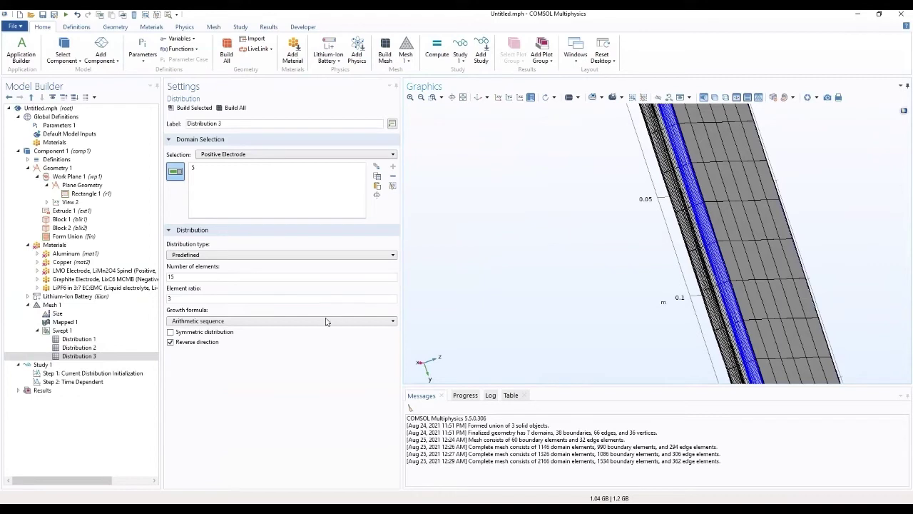
click(50, 304)
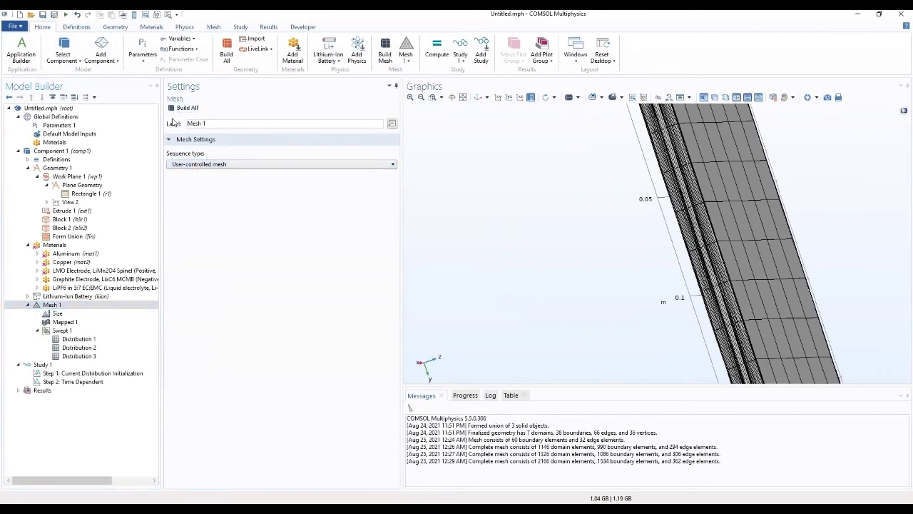
drag(539, 155, 493, 220)
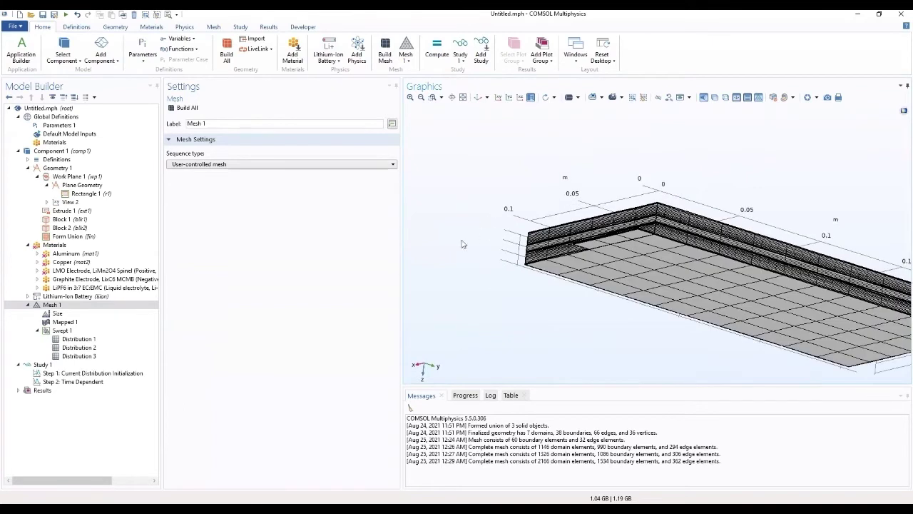
Step: Add a Parametric Sweep to Study 1 and insert a parameter row in its sweep table
click(47, 365)
right_click(49, 366)
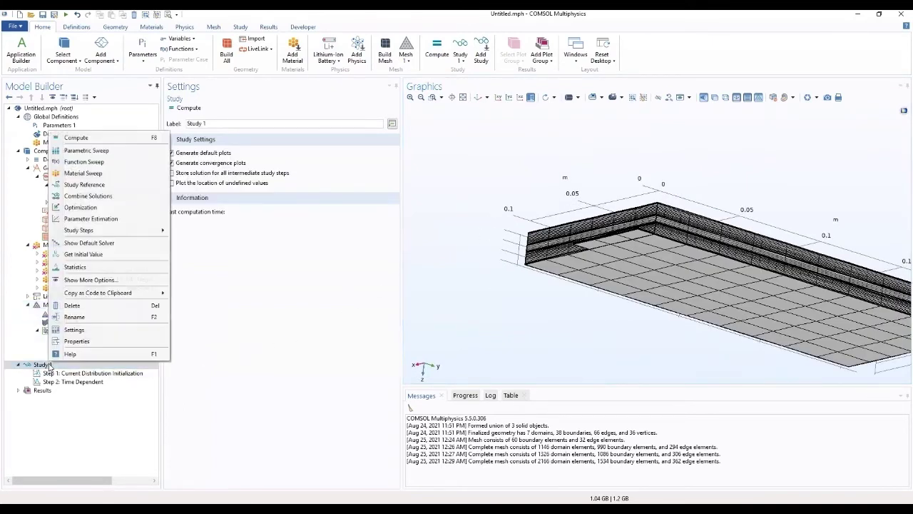
click(102, 152)
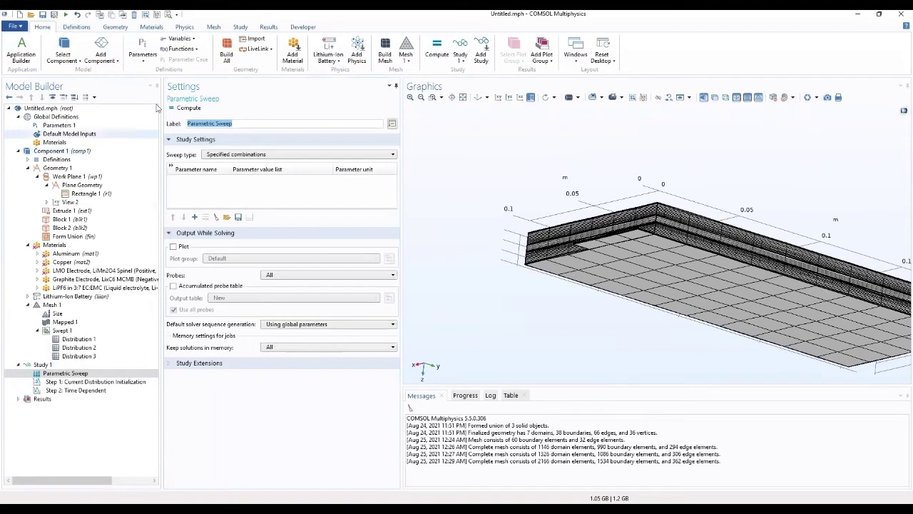
click(194, 217)
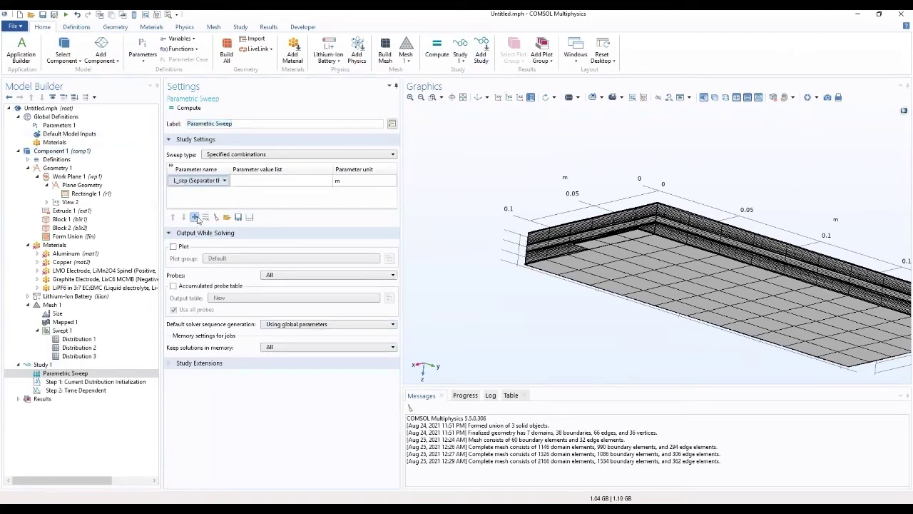
Step: Set the sweep parameter to C_rate (C-rate during simulation) with the value list 1 4
click(226, 184)
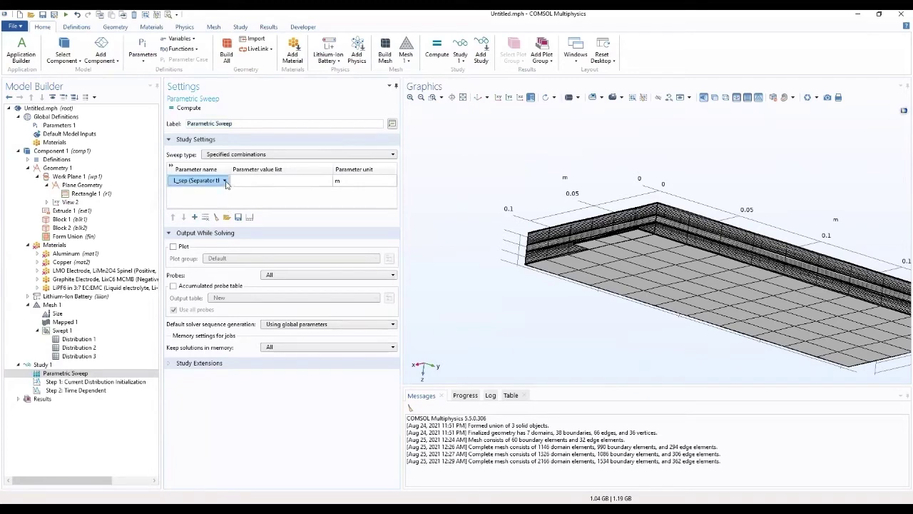
click(225, 182)
scroll(196, 265, down, 3)
scroll(194, 265, down, 3)
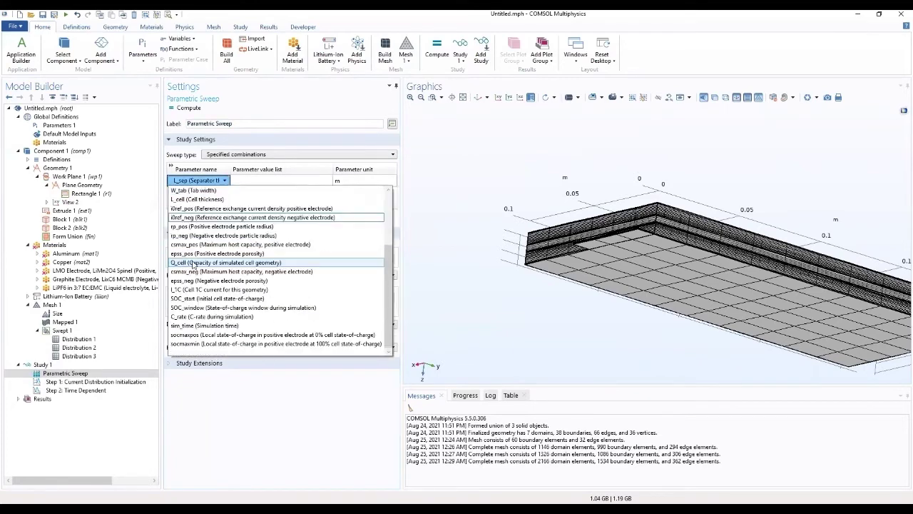
click(197, 318)
click(266, 182)
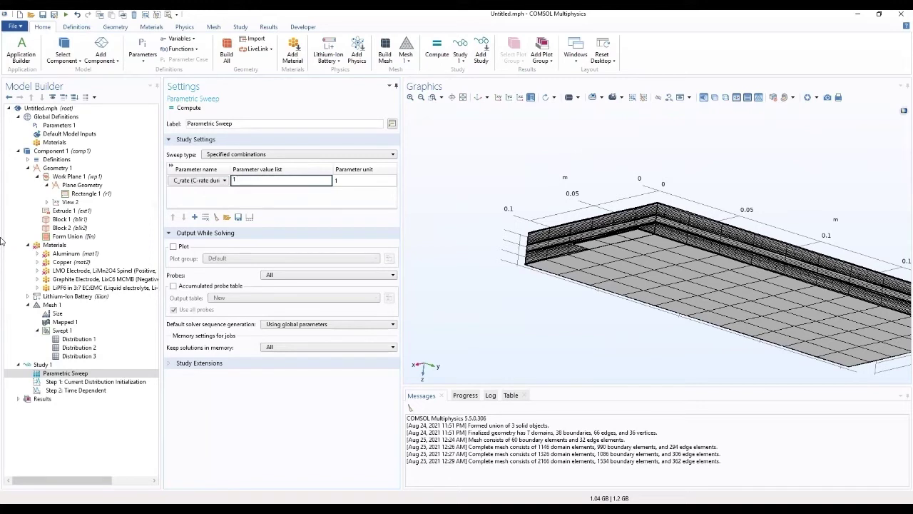
click(251, 198)
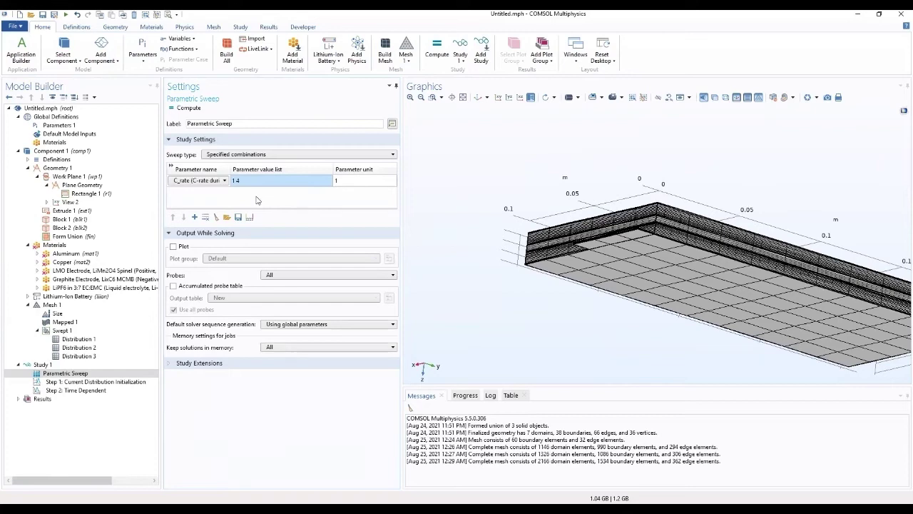
drag(476, 286, 610, 326)
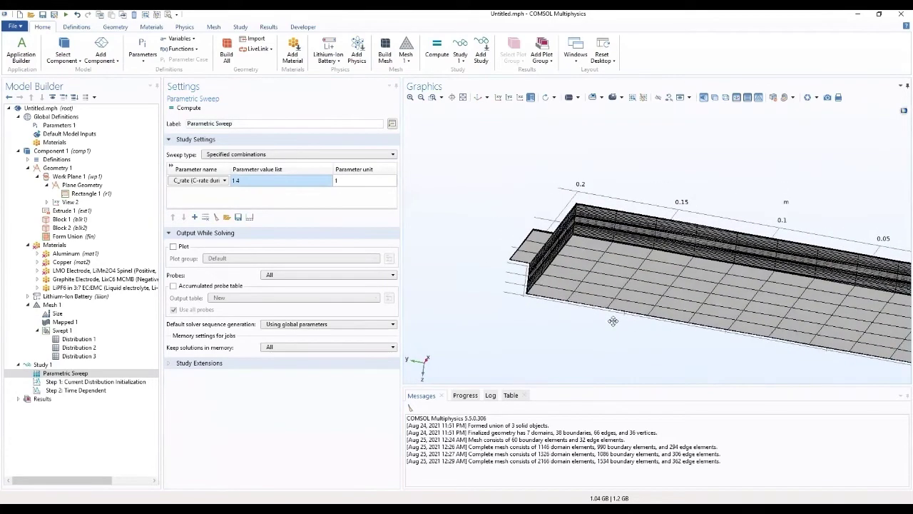
Step: Set the output times of the Time Dependent study step to range(0,sim_time/2,sim_time)
click(77, 390)
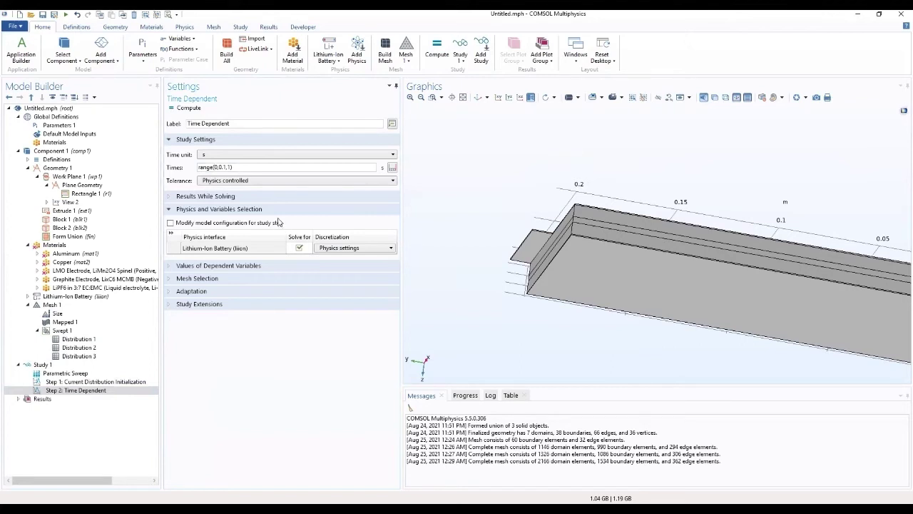
double_click(222, 167)
text(sim_time/)
key(BackSpace)
key(BackSpace)
text(e/2,)
key(BackSpace)
text(sim)
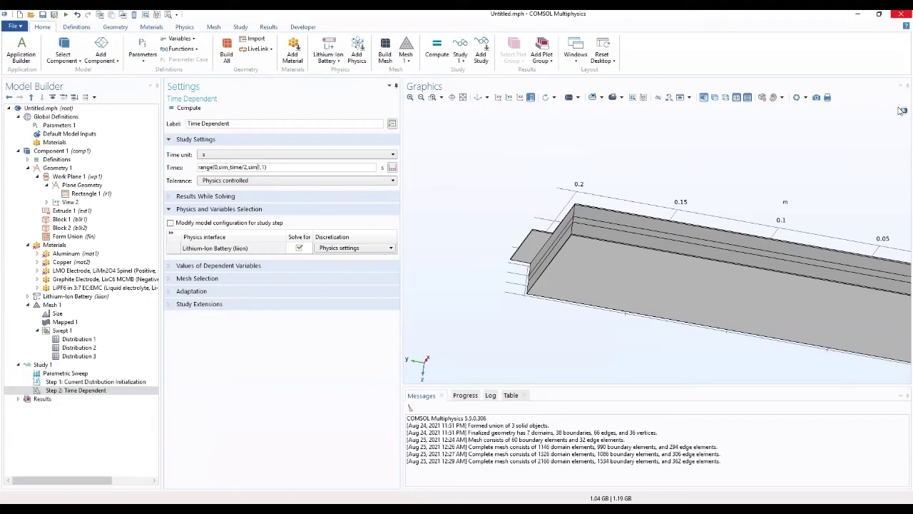
text(e)
text(_time)
key(Delete)
key(Delete)
key(Delete)
key(Left)
key(BackSpace)
Step: Compute Study 1 with the parametric sweep
click(48, 365)
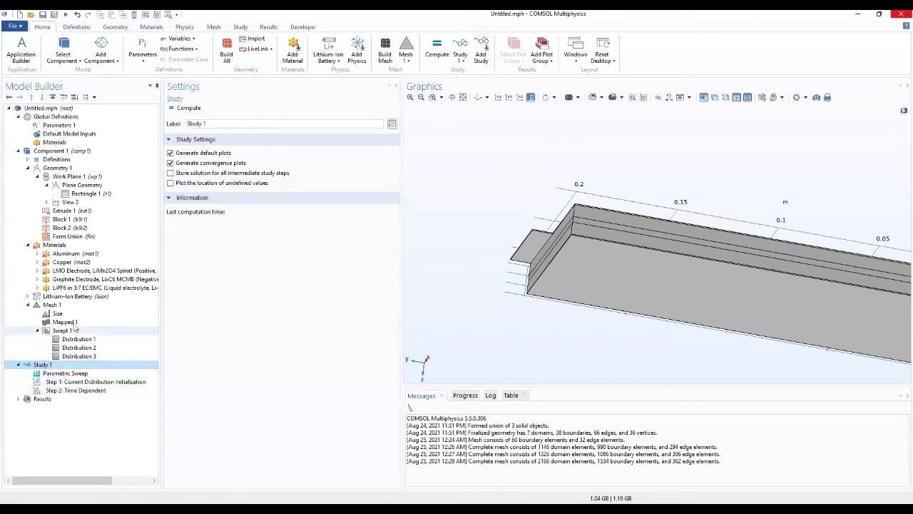
click(190, 108)
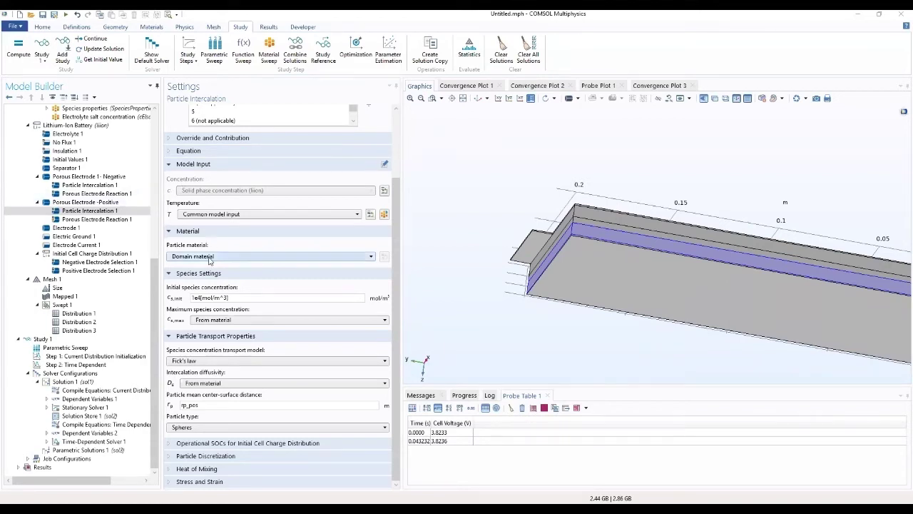
Step: Review the positive porous electrode and its particle intercalation settings, and recompute the study
click(110, 212)
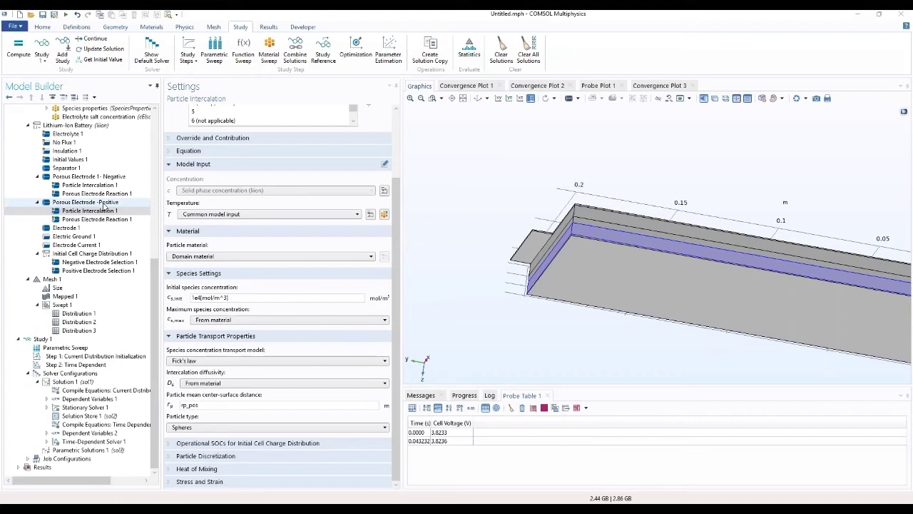
click(104, 203)
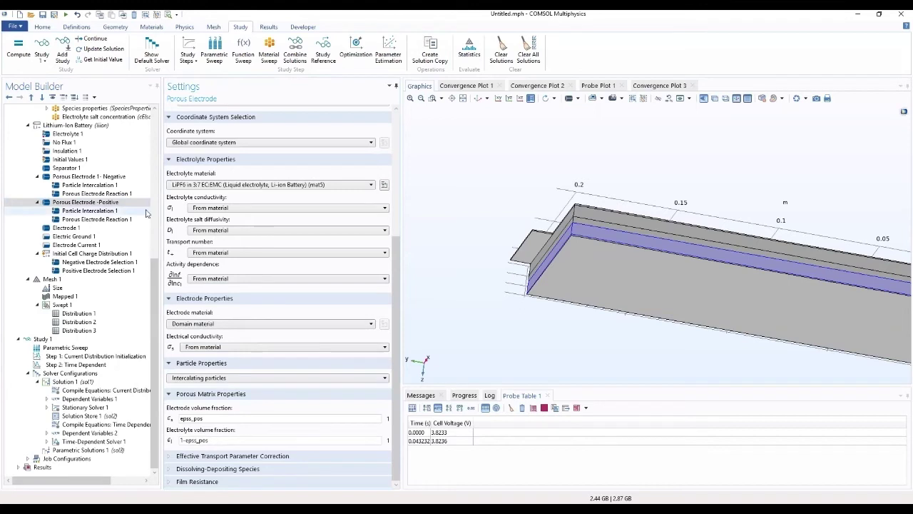
click(44, 27)
click(237, 29)
click(19, 49)
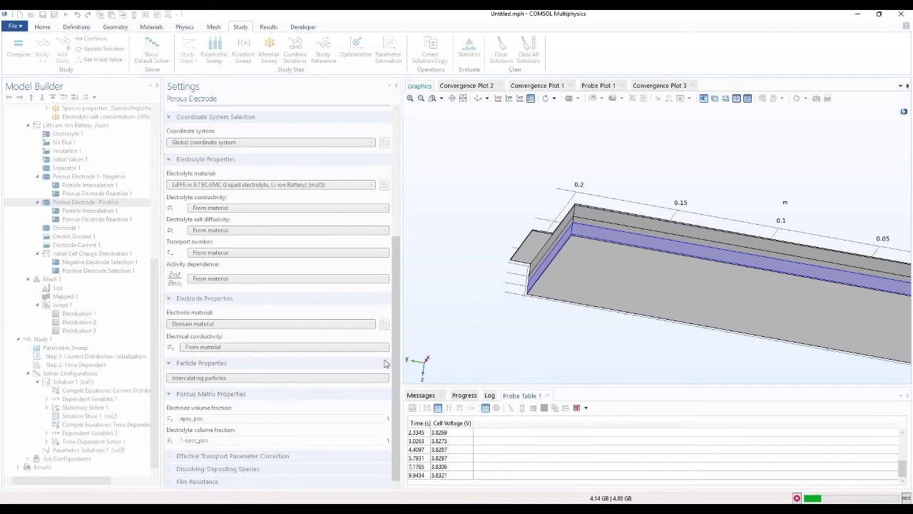
Step: Check the segregated and nonlinear solver convergence plots while the study is solving
click(467, 87)
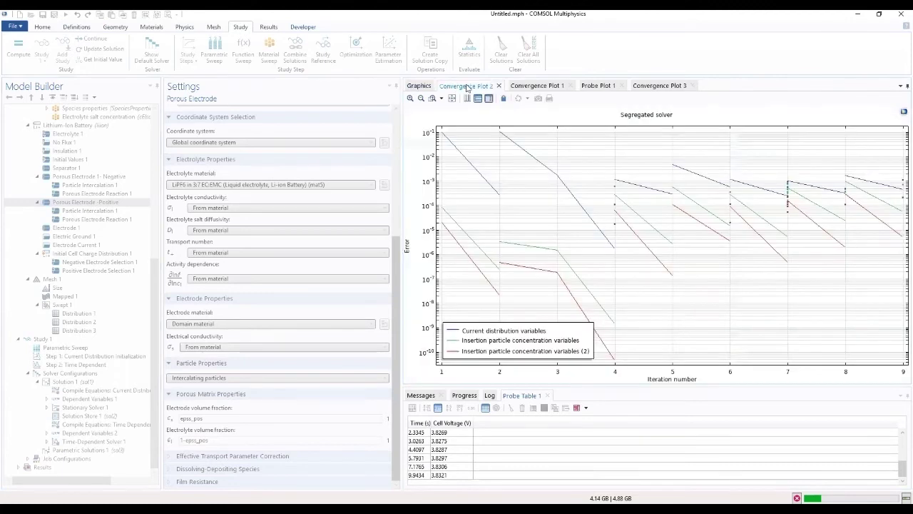
click(520, 86)
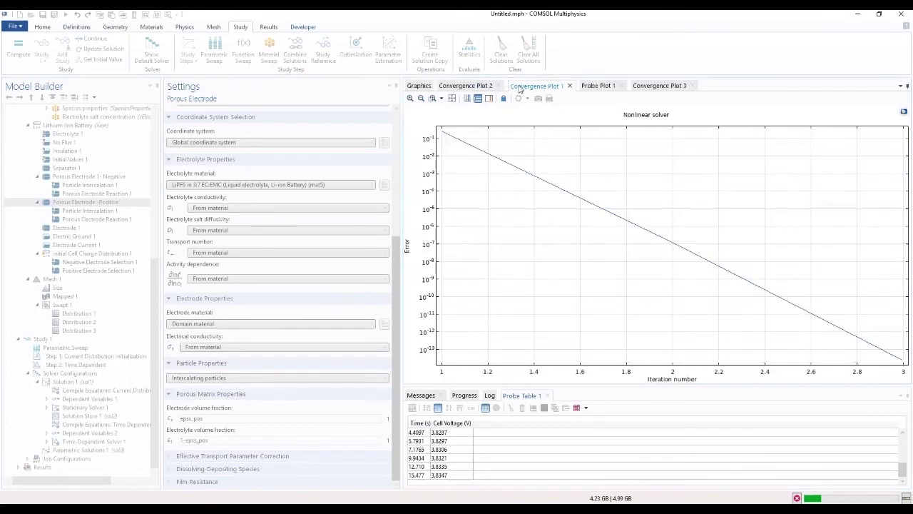
Step: Monitor the cell voltage probe plot and the segregated, nonlinear and time-dependent solver convergence plots while the study is solving
click(593, 86)
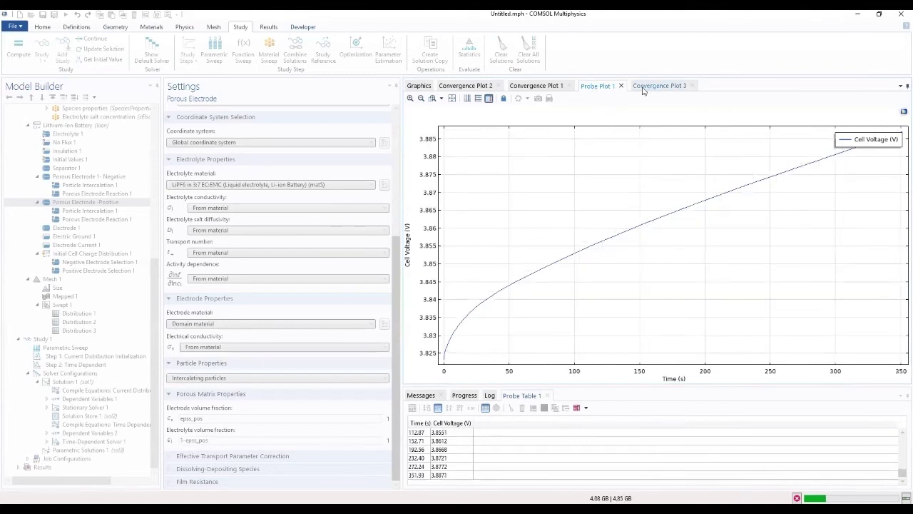
click(600, 86)
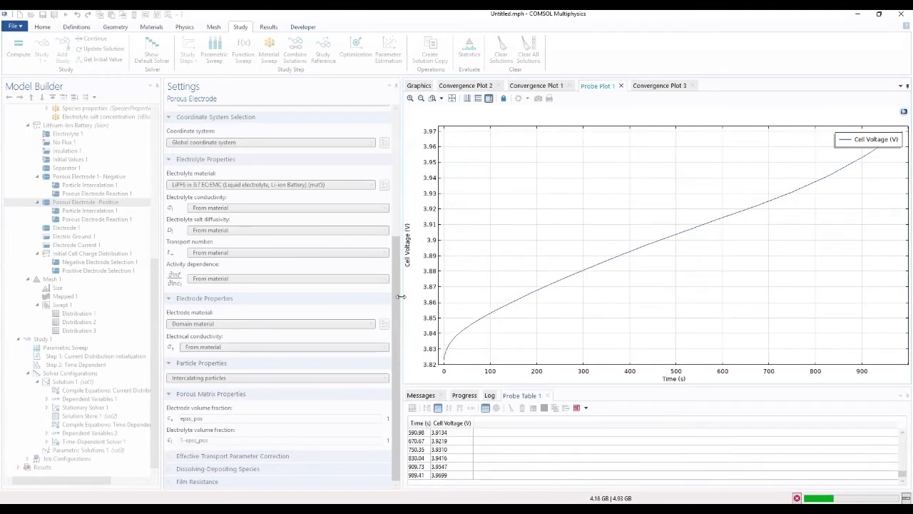
click(479, 87)
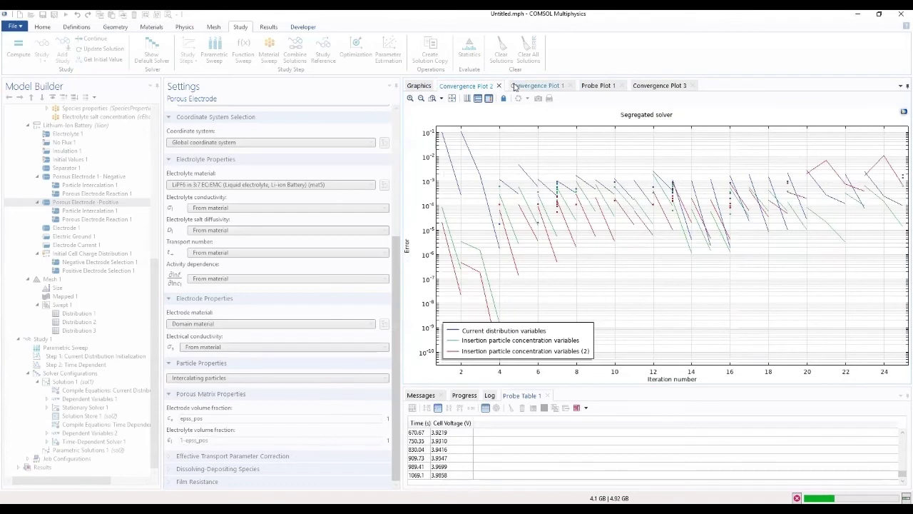
click(535, 87)
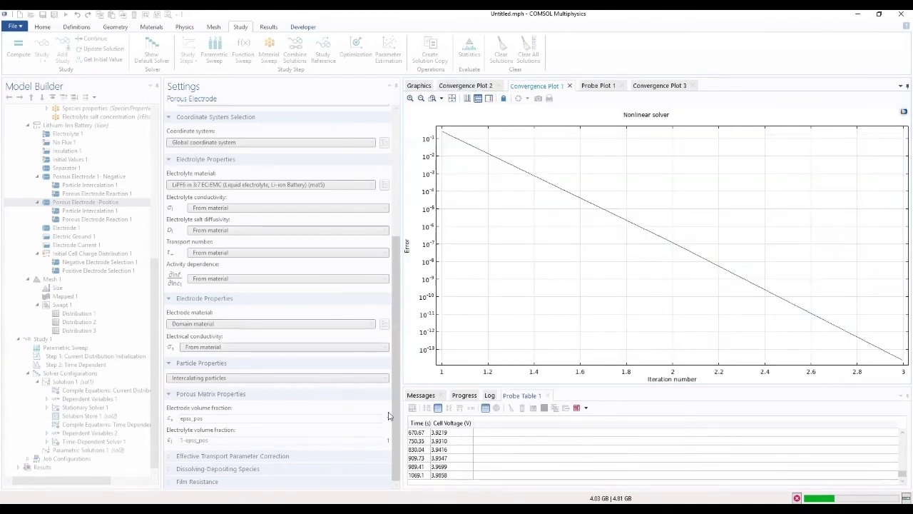
click(606, 87)
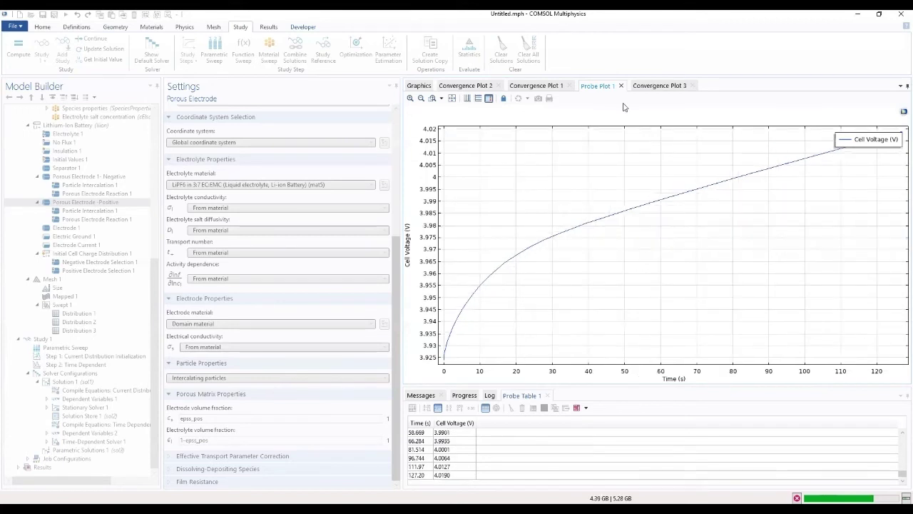
click(647, 87)
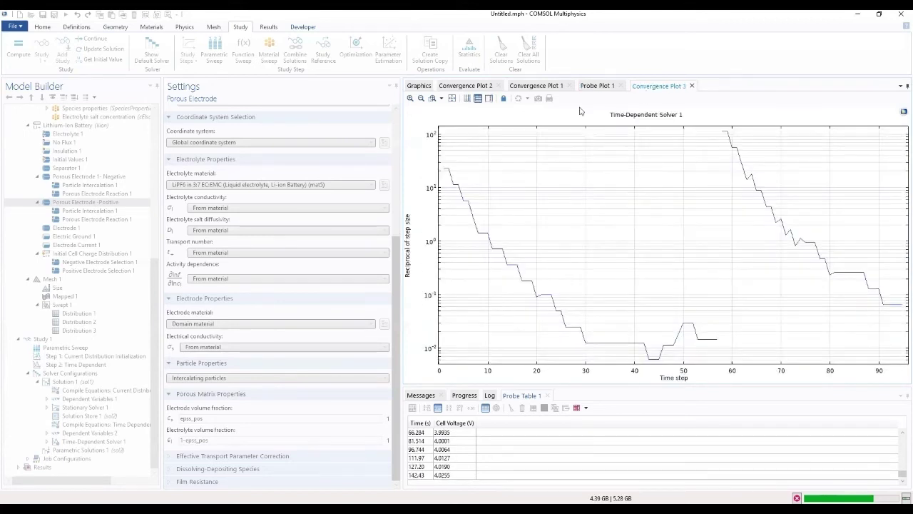
click(521, 87)
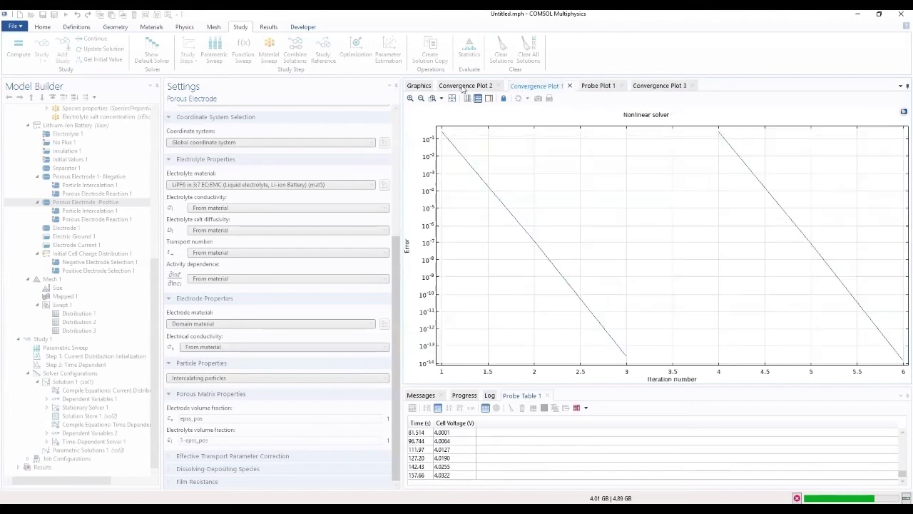
click(463, 87)
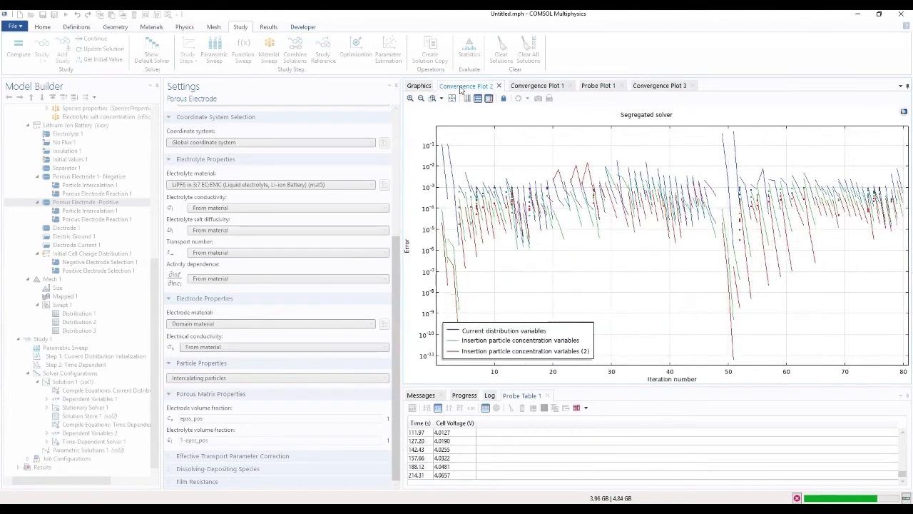
click(522, 85)
click(594, 86)
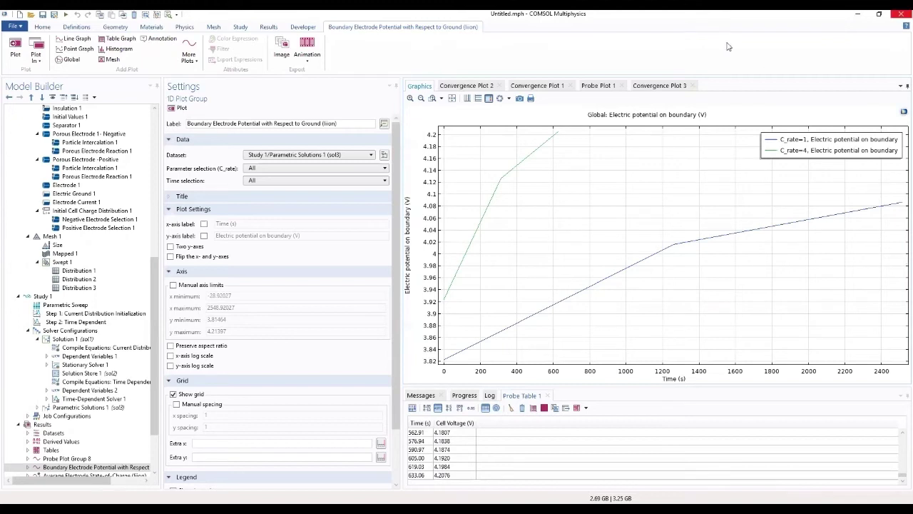
Step: Examine the solved study's convergence plots, cell voltage probe plot and boundary electrode potential curves
click(674, 86)
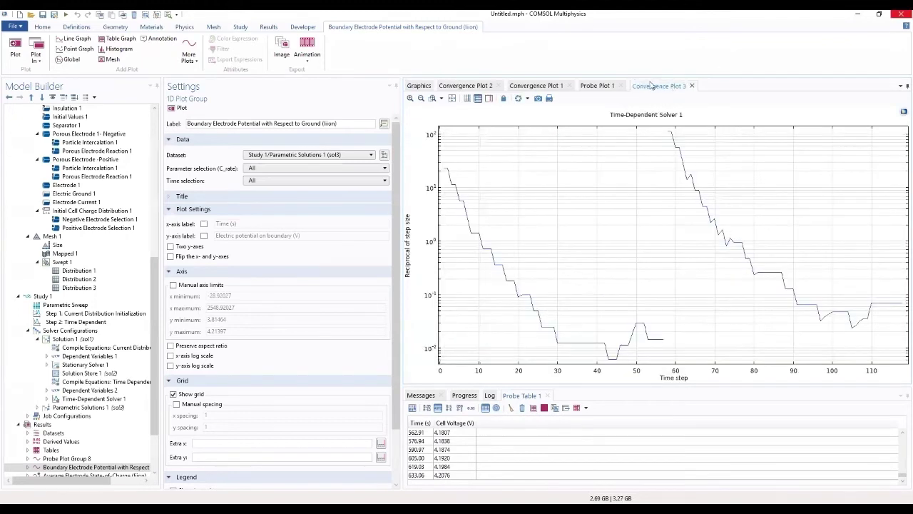
click(603, 85)
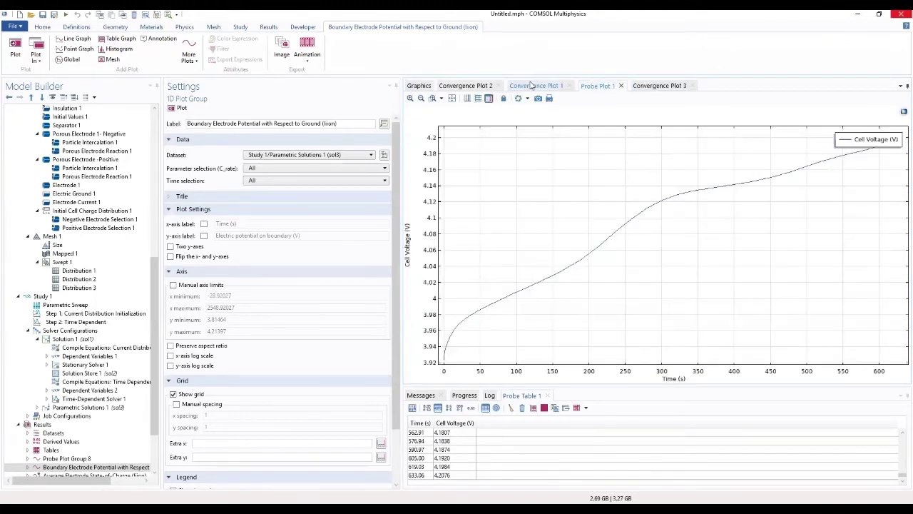
click(84, 467)
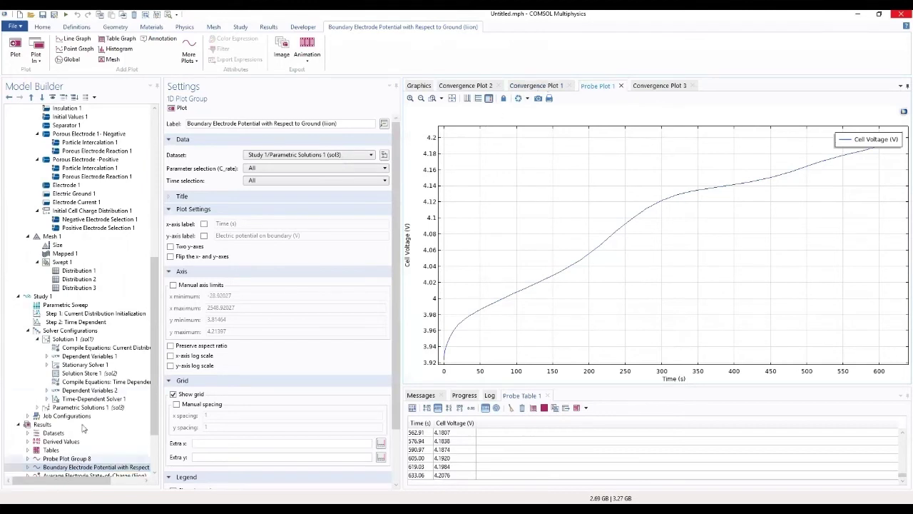
scroll(45, 432, down, 1)
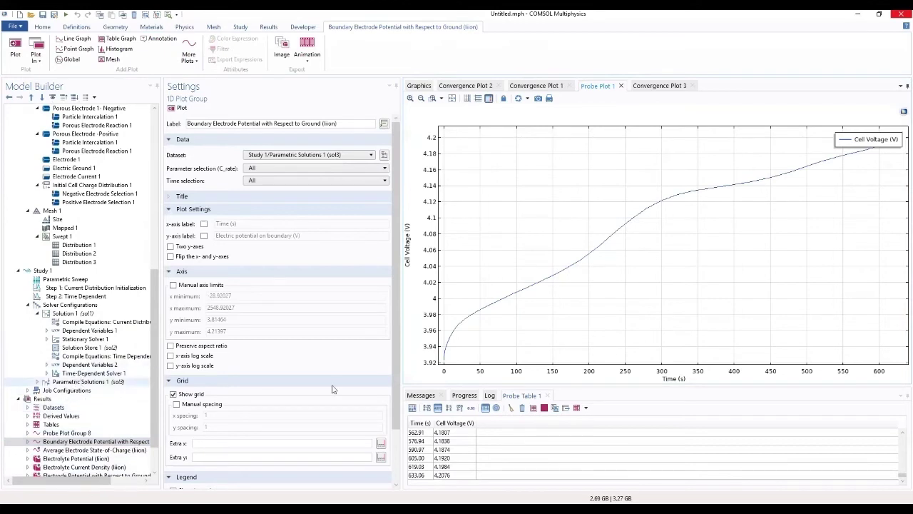
click(645, 87)
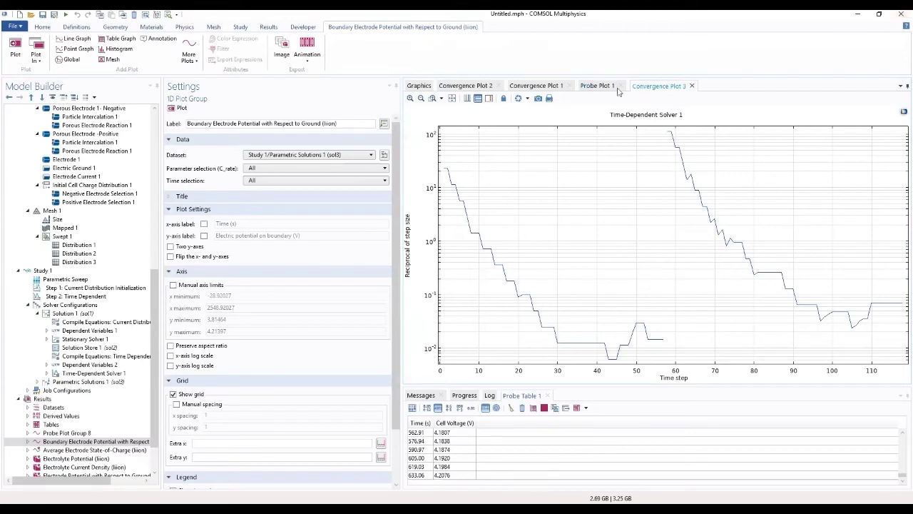
click(596, 86)
click(542, 86)
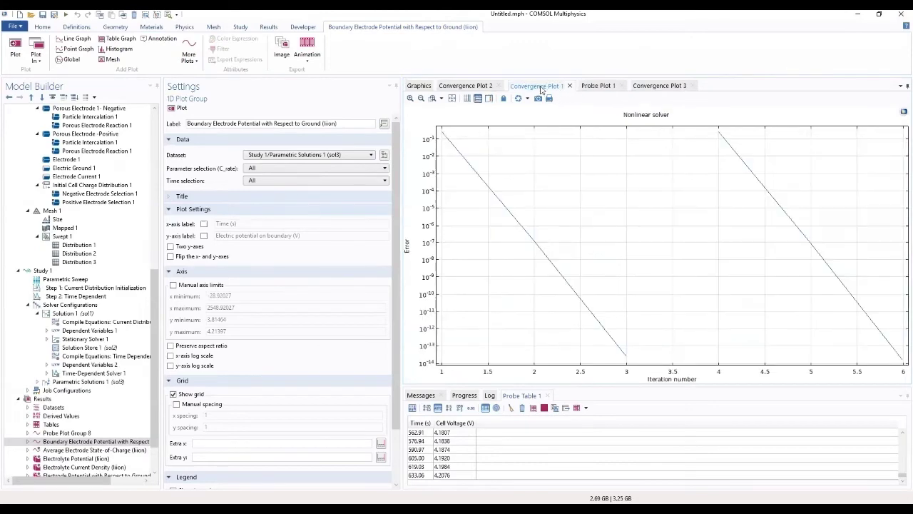
click(597, 87)
click(653, 85)
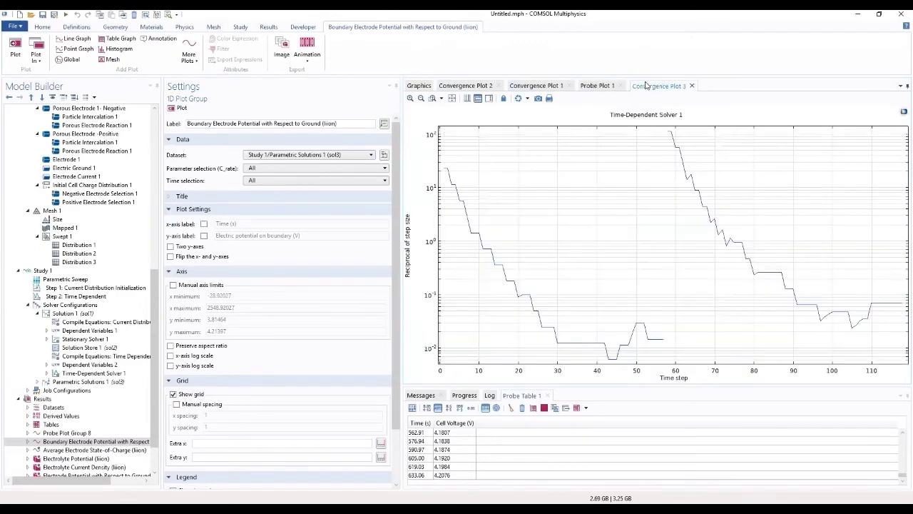
click(466, 85)
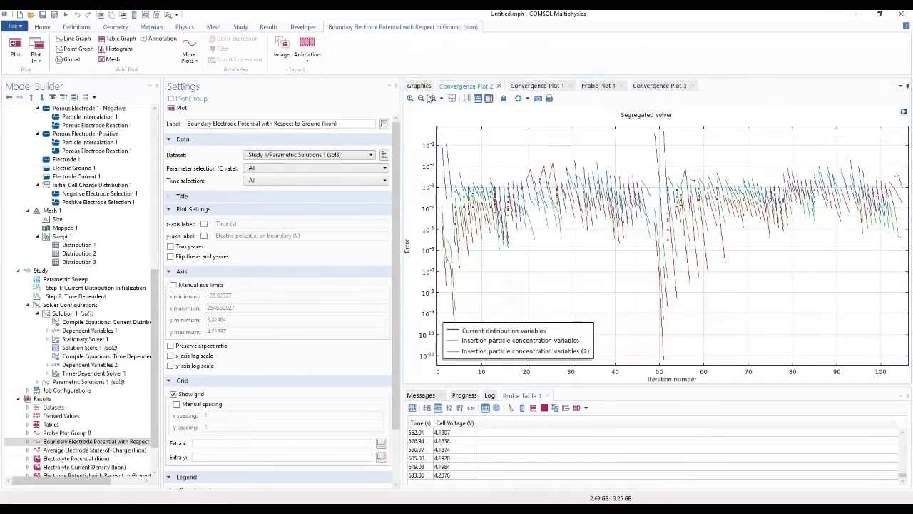
click(419, 86)
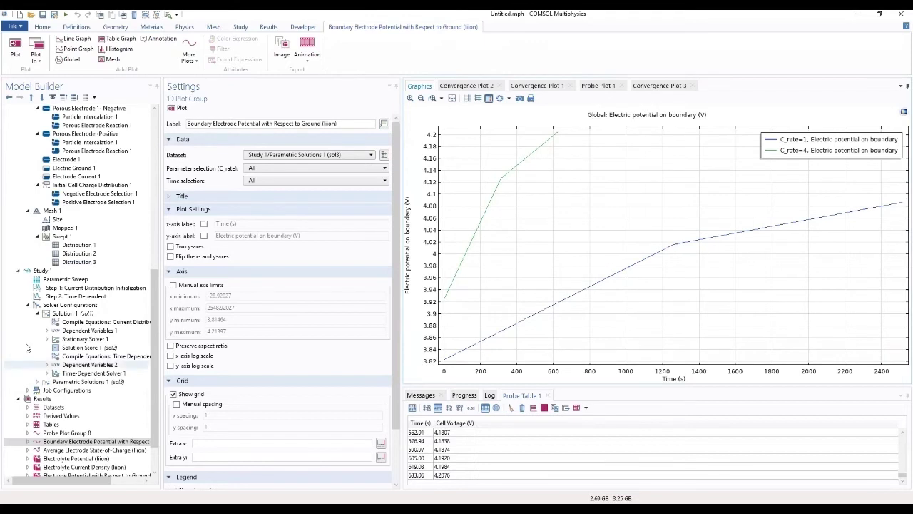
Step: Check the Study 1 settings and inspect the Electrolyte Potential (liion) plot on the 3D cell
click(64, 273)
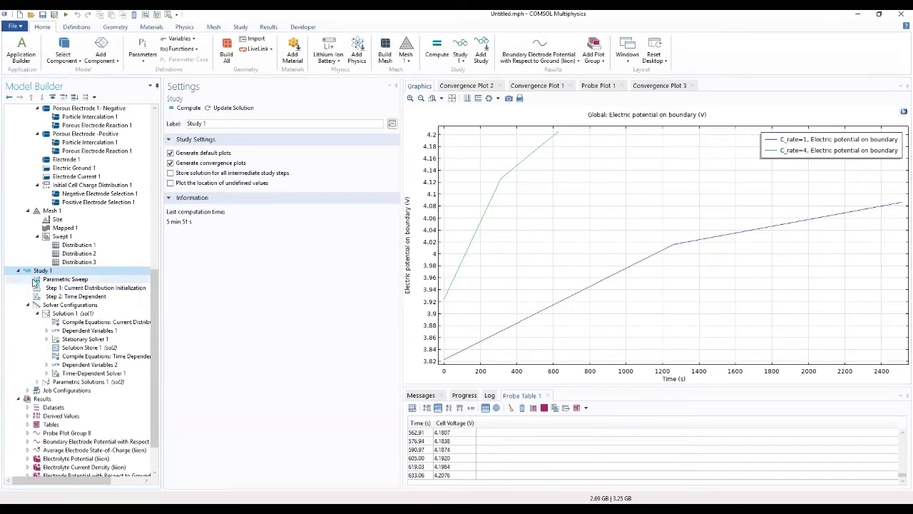
scroll(47, 343, down, 1)
scroll(47, 342, down, 1)
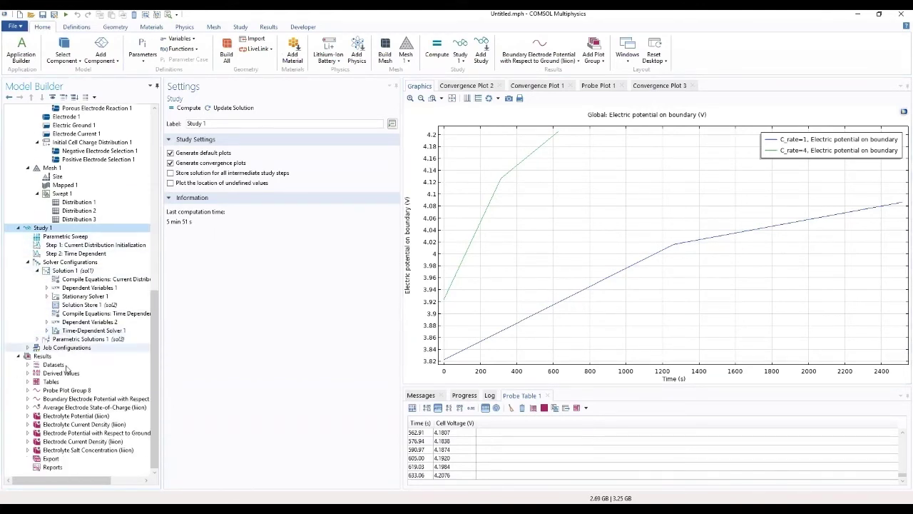
click(50, 416)
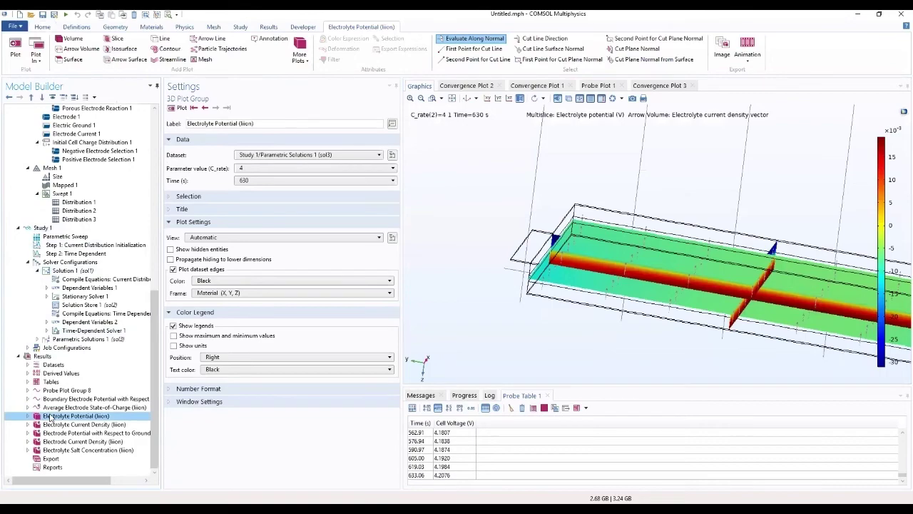
drag(539, 315, 799, 224)
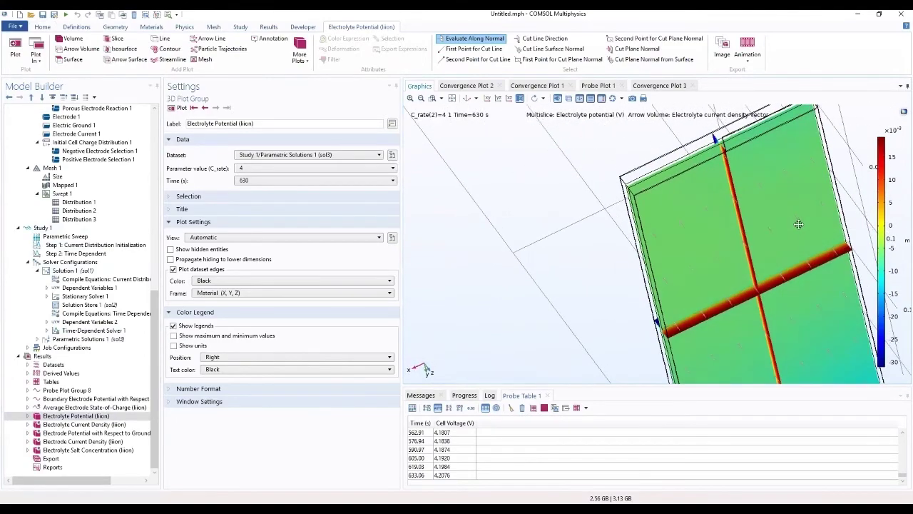
Step: Add a new 3D plot group to the Results and fit the whole cell in an angled view
click(64, 355)
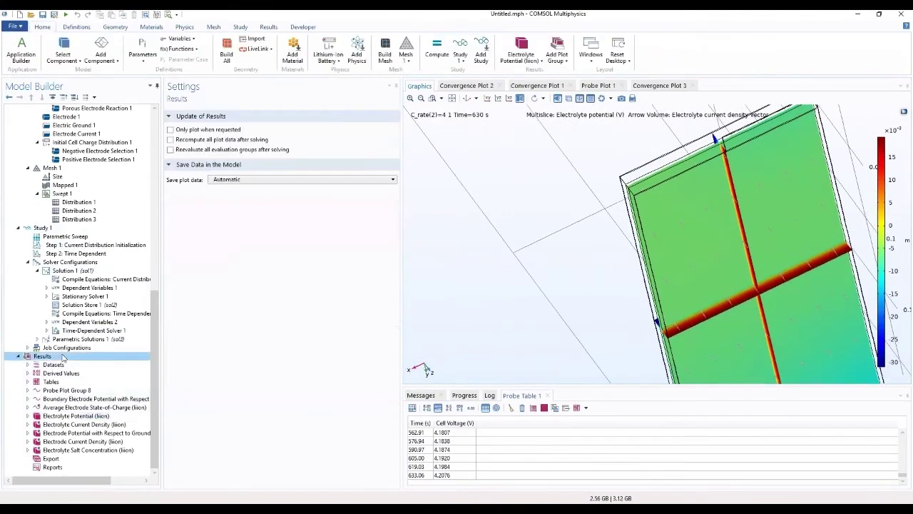
right_click(67, 353)
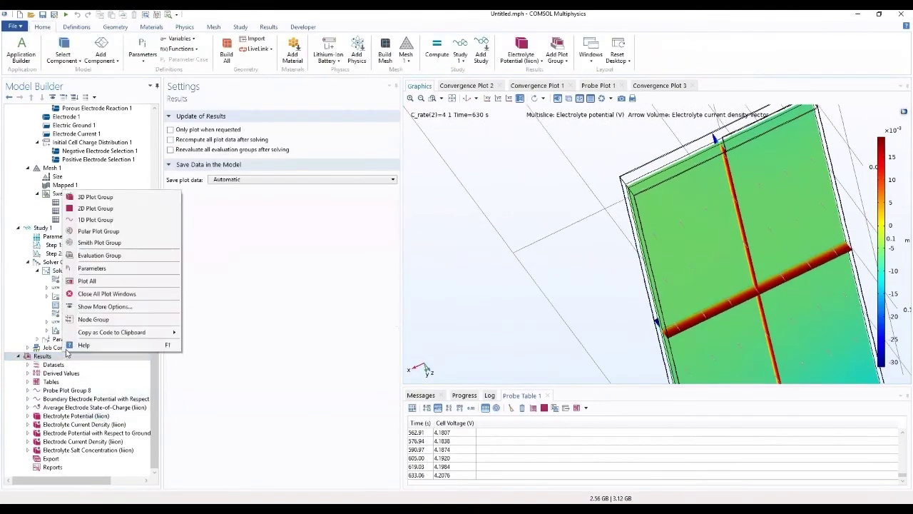
click(139, 200)
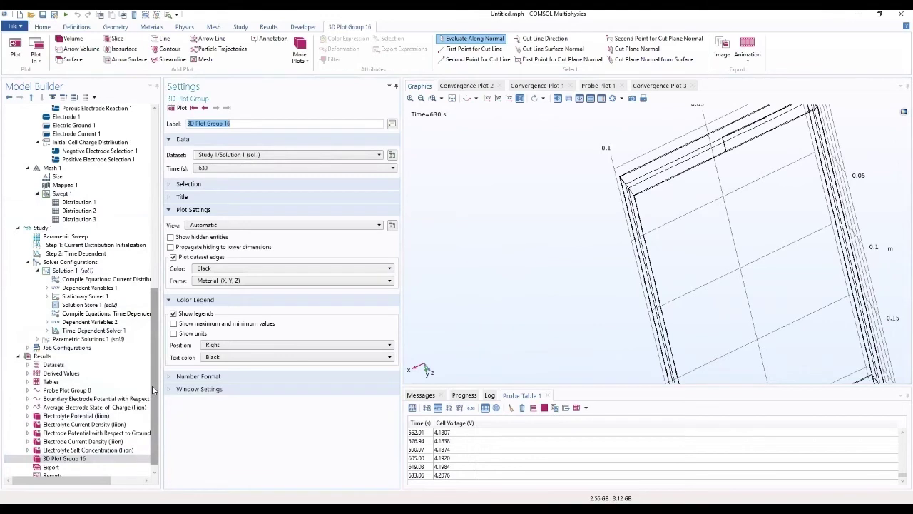
scroll(138, 415, down, 1)
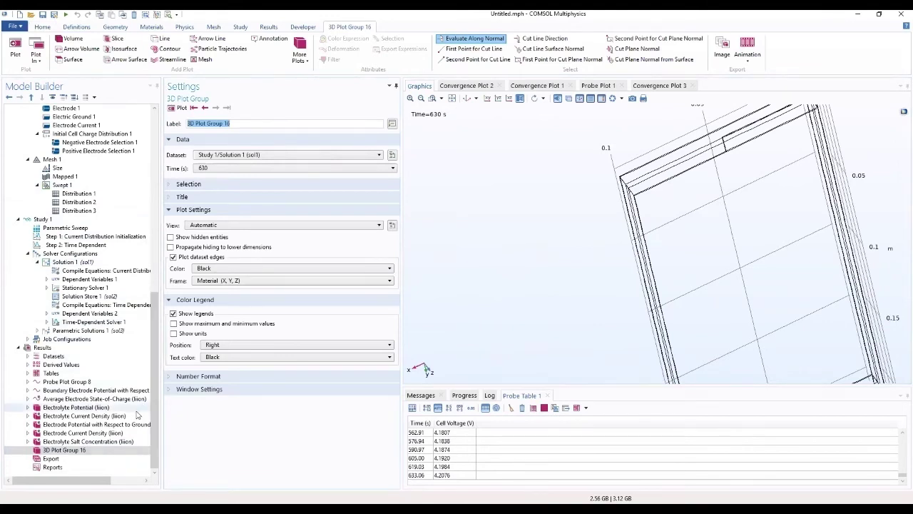
click(64, 451)
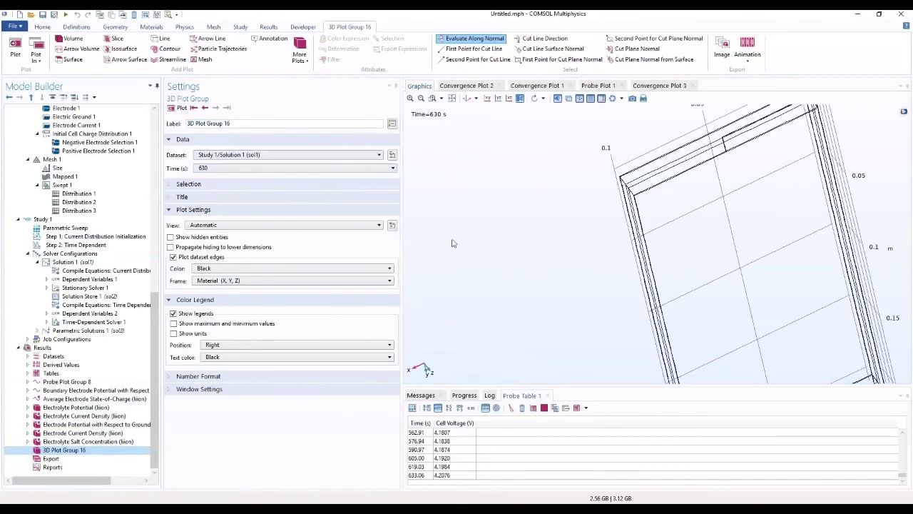
drag(583, 226, 798, 232)
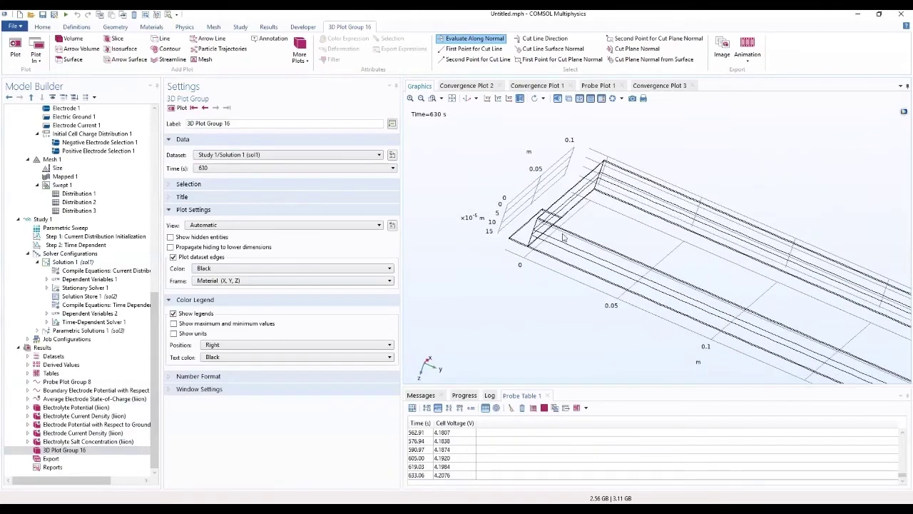
click(451, 97)
drag(571, 168, 628, 218)
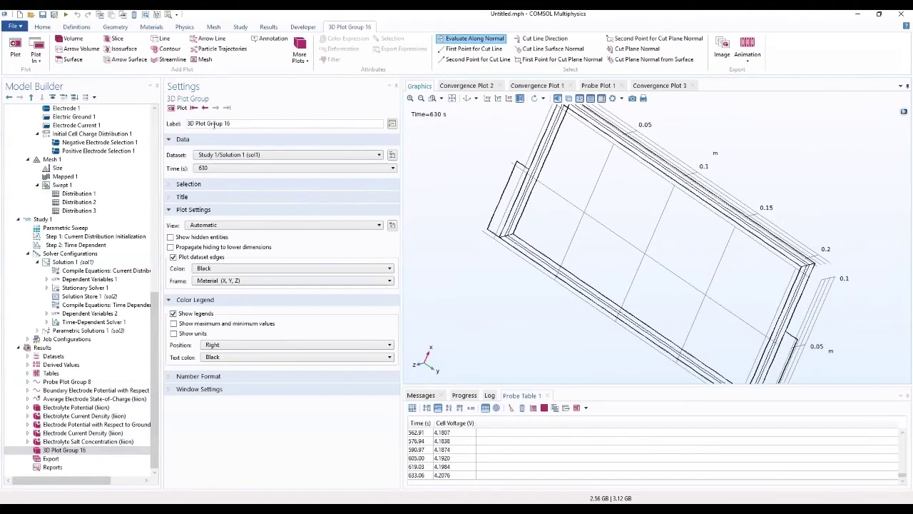
Step: Label the new 3D plot group "Potential in Negative Current Collector and Tab"
triple_click(252, 123)
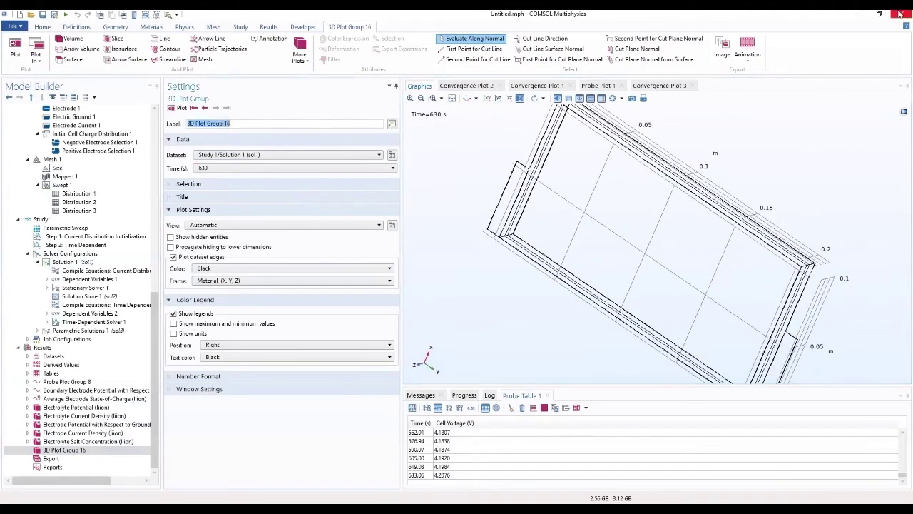
text(Po)
text(tential )
text(in NWE)
key(BackSpace)
key(BackSpace)
text(egative Current Coo)
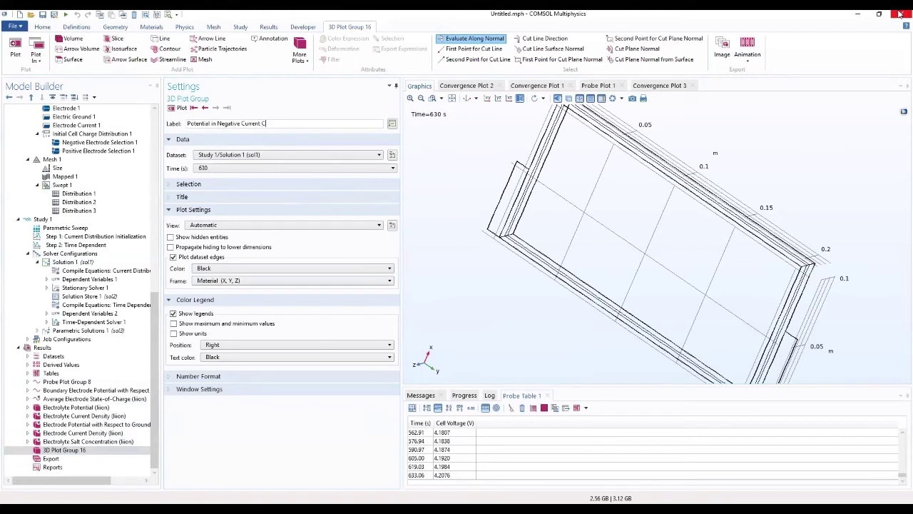
key(BackSpace)
key(BackSpace)
text(l)
text(ollector and Tab)
Step: Set the plot group's dataset to Study 1/Parametric Solutions 1 (sol3) with C_rate 4 and time 0 s
click(298, 155)
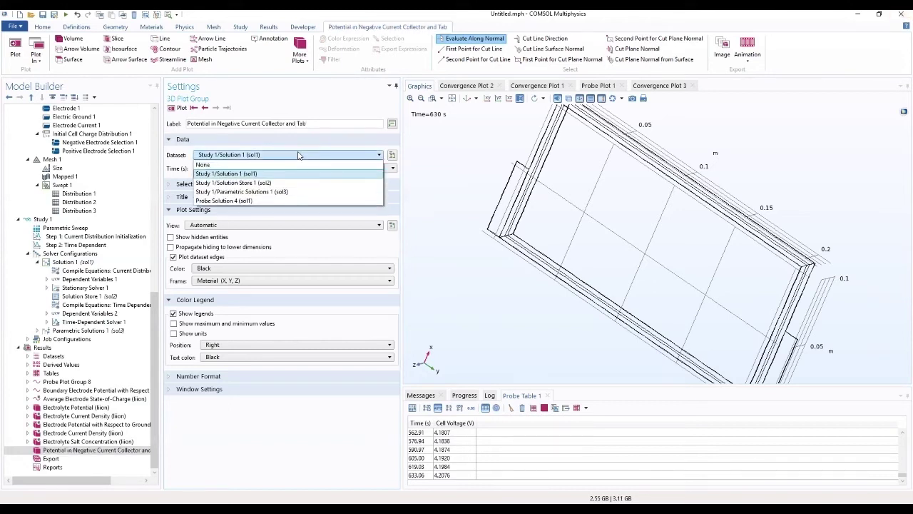
click(276, 195)
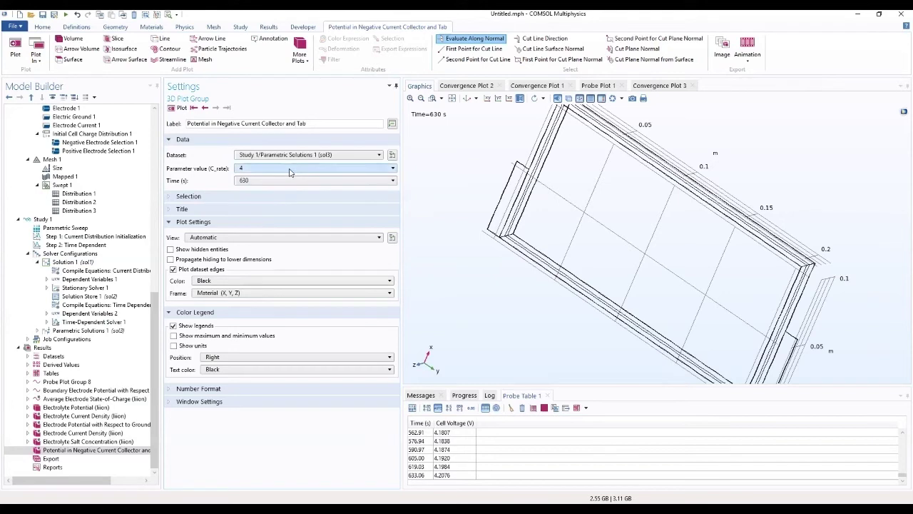
click(289, 170)
click(285, 186)
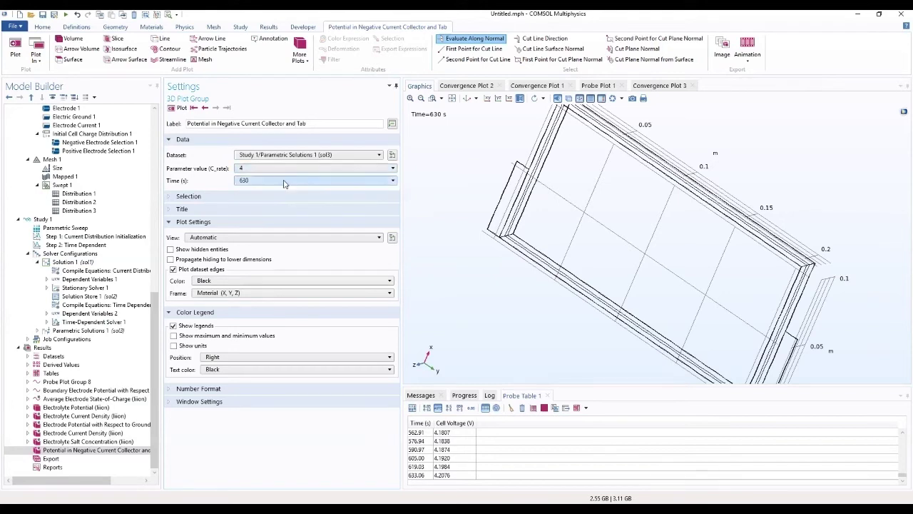
click(283, 182)
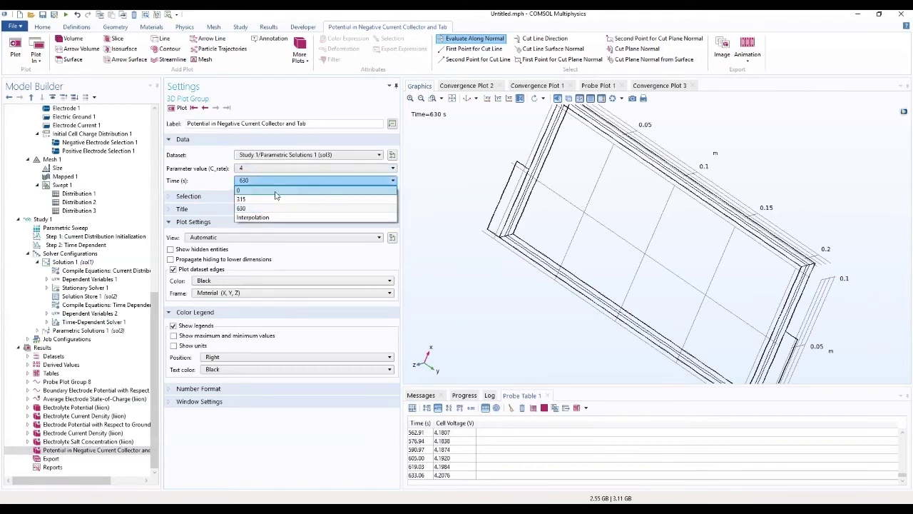
click(276, 191)
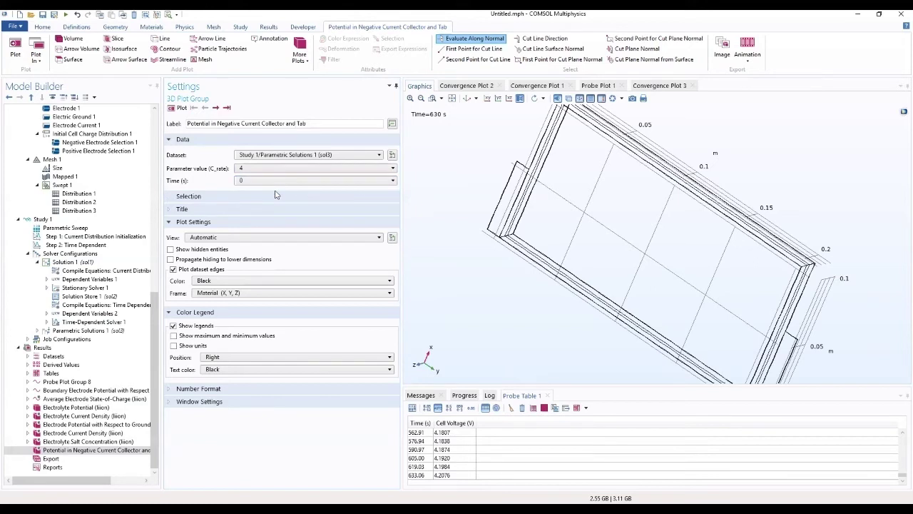
Step: Show the maximum and minimum values in the plot group's color legend and expand the number format settings
click(273, 196)
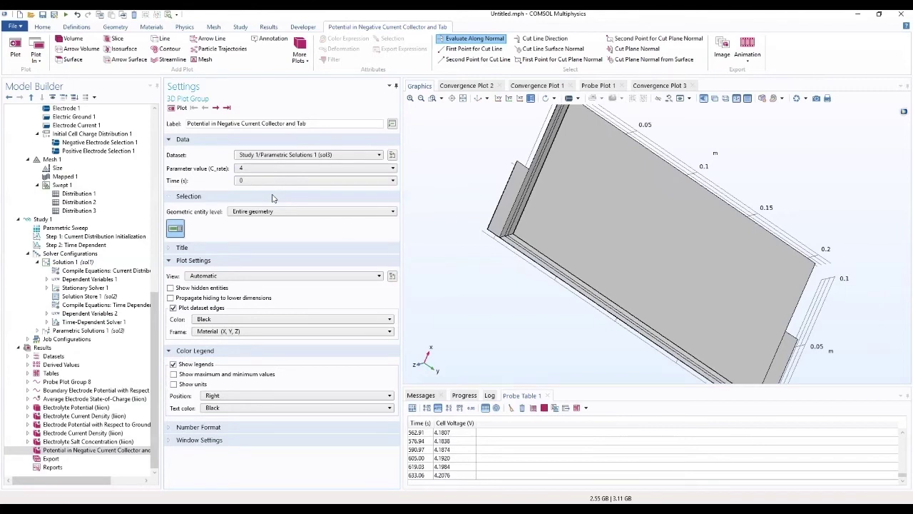
click(273, 196)
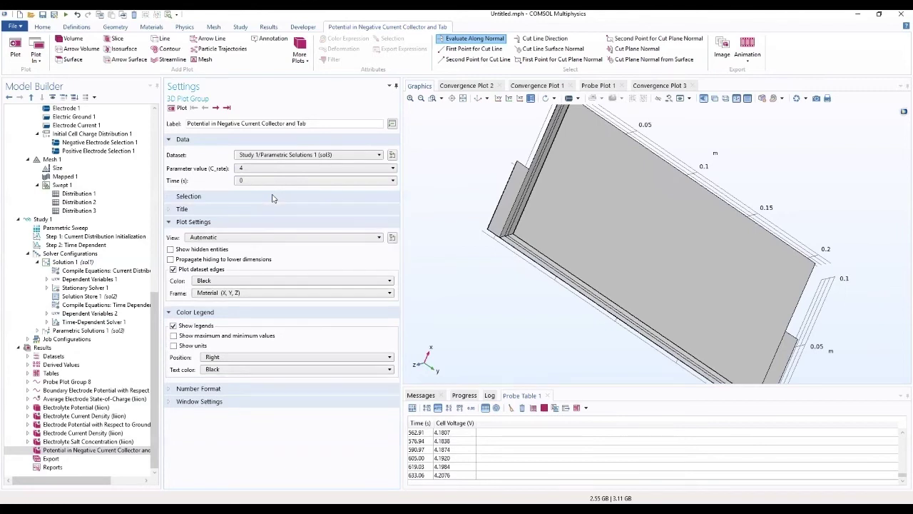
click(173, 336)
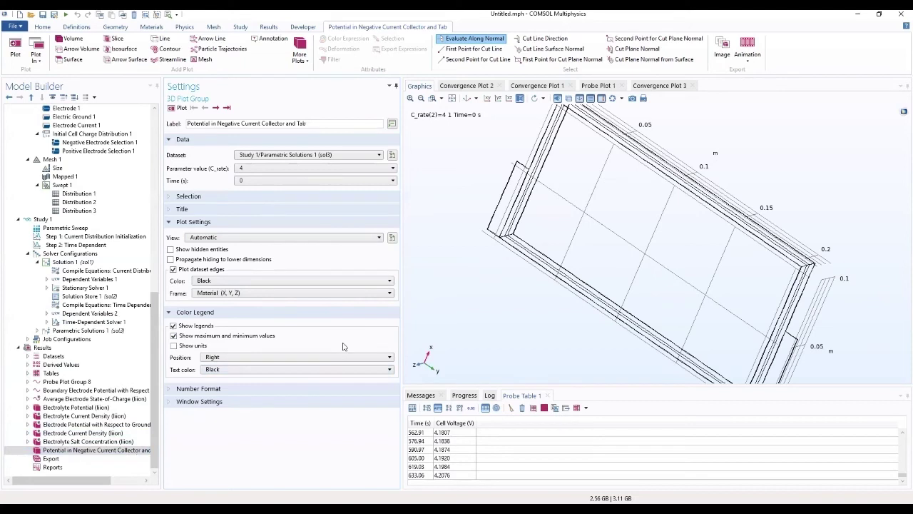
click(214, 389)
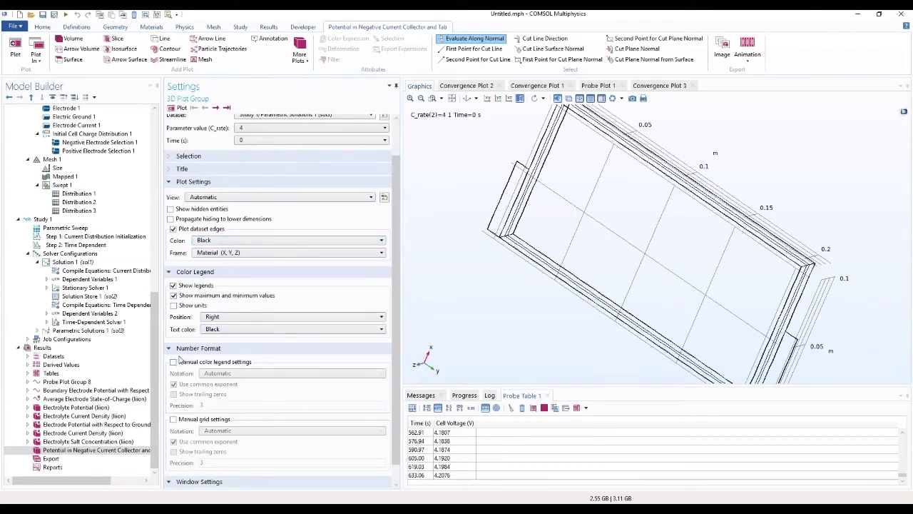
Step: Add a volume plot to the negative current collector plot group and plot the expression phis
drag(481, 332, 647, 203)
click(452, 98)
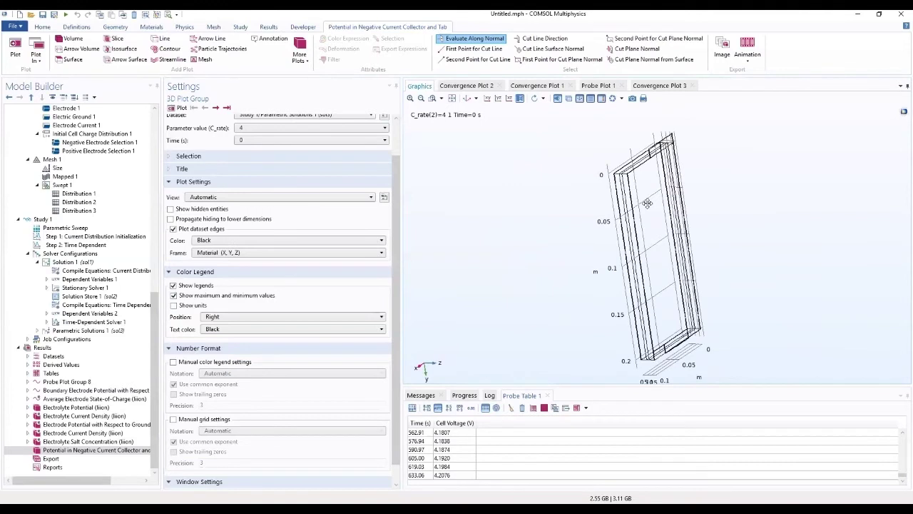
click(87, 450)
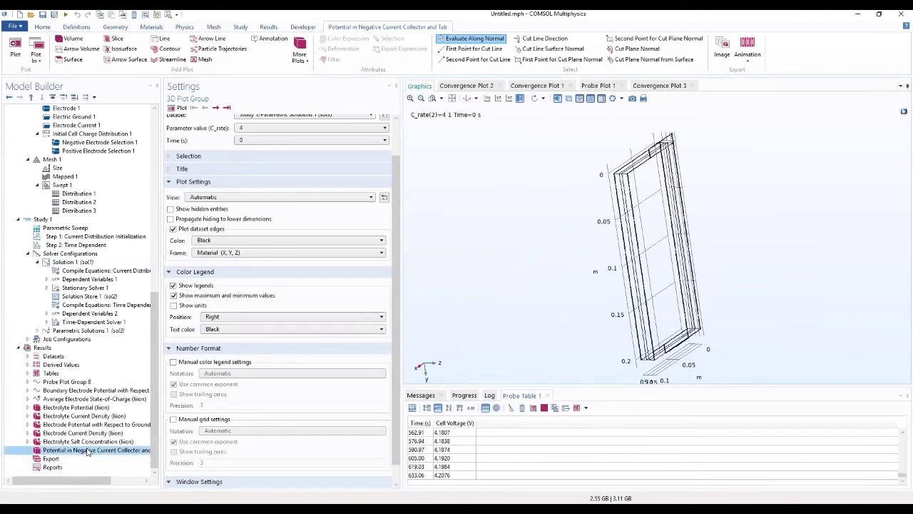
right_click(87, 452)
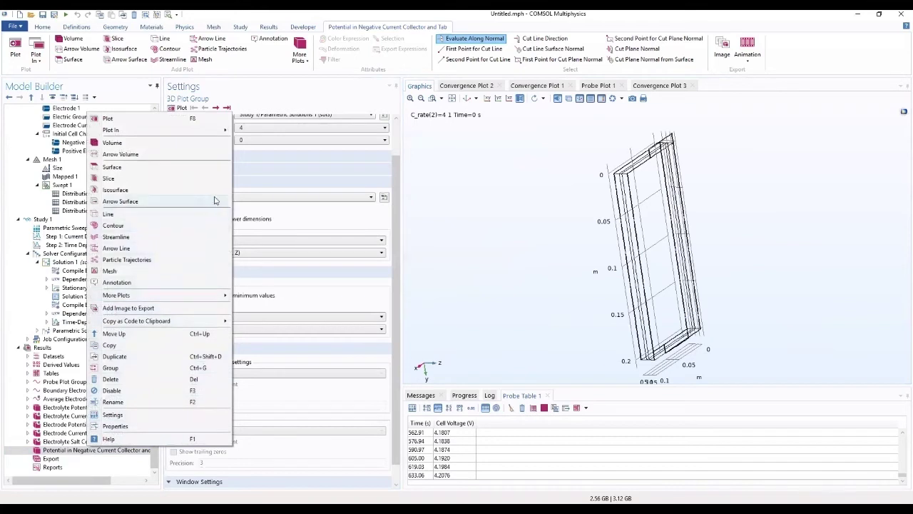
click(178, 143)
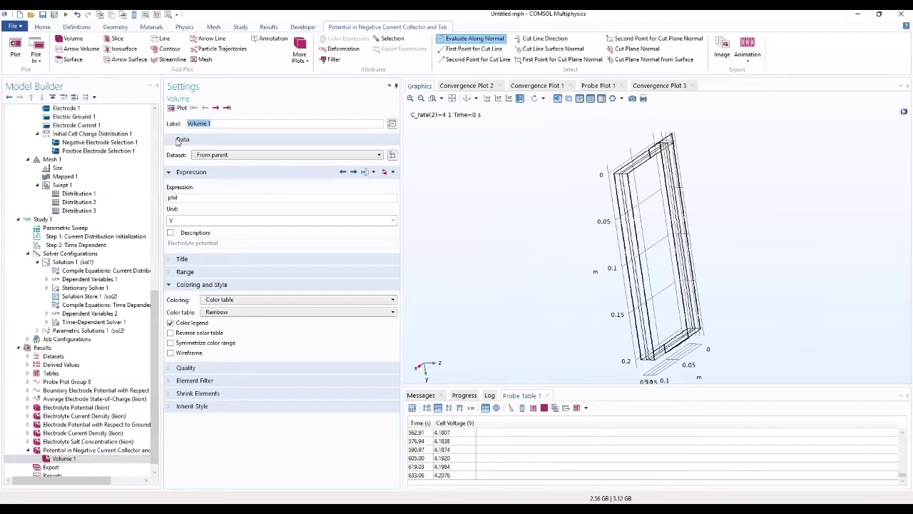
double_click(170, 199)
click(175, 108)
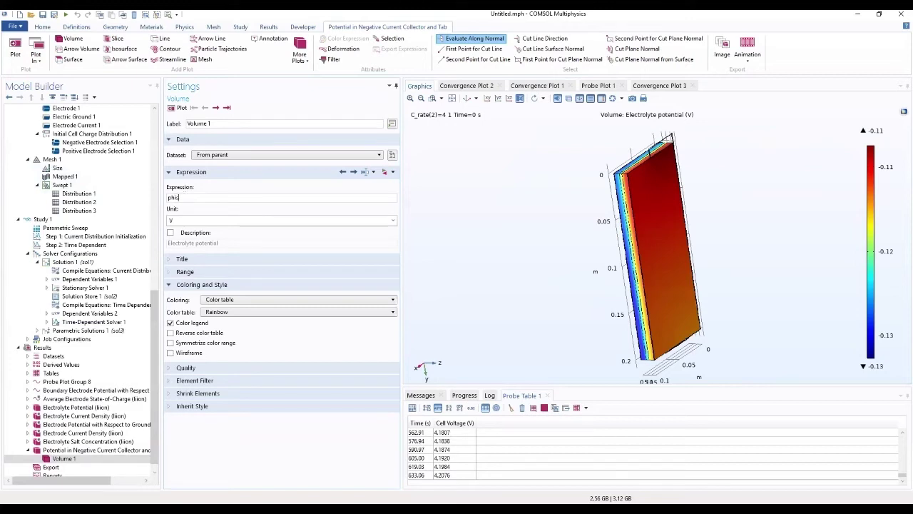
click(171, 108)
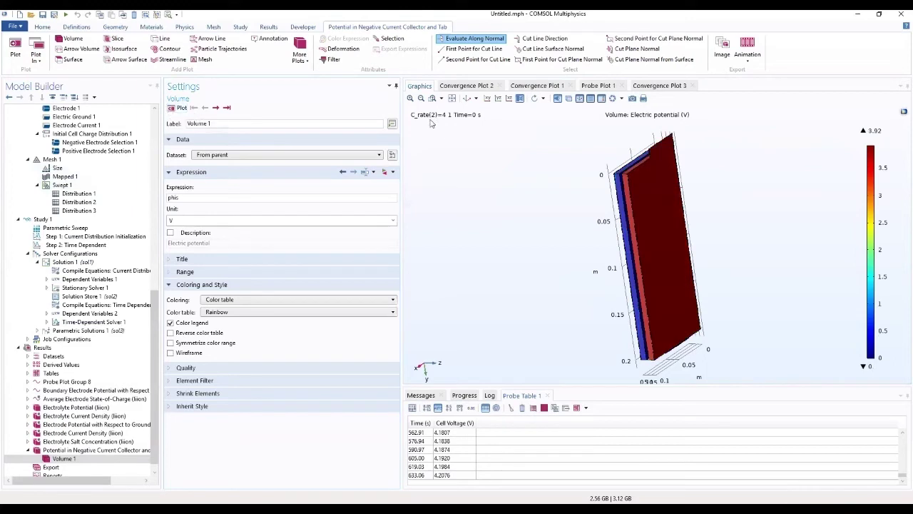
Step: Add a Selection attribute to the phis volume plot and open its settings
drag(428, 172, 378, 235)
drag(586, 175, 748, 190)
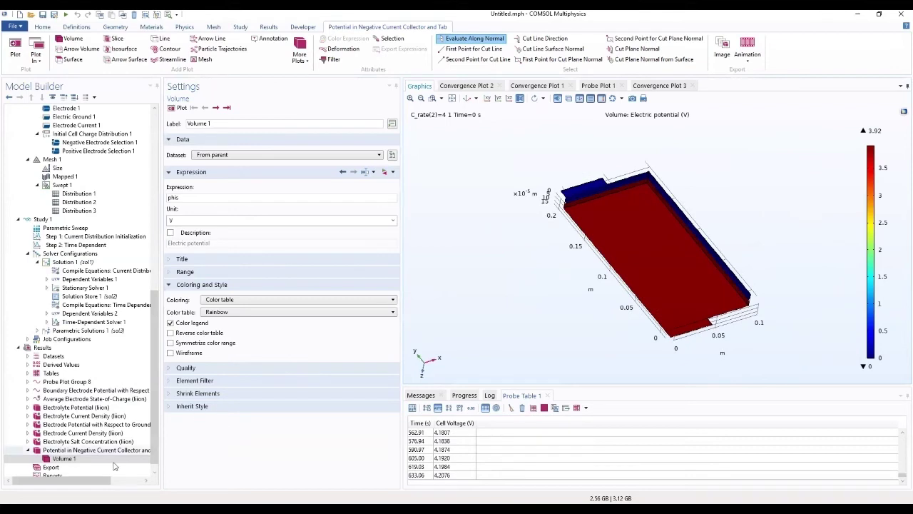
click(63, 459)
right_click(60, 460)
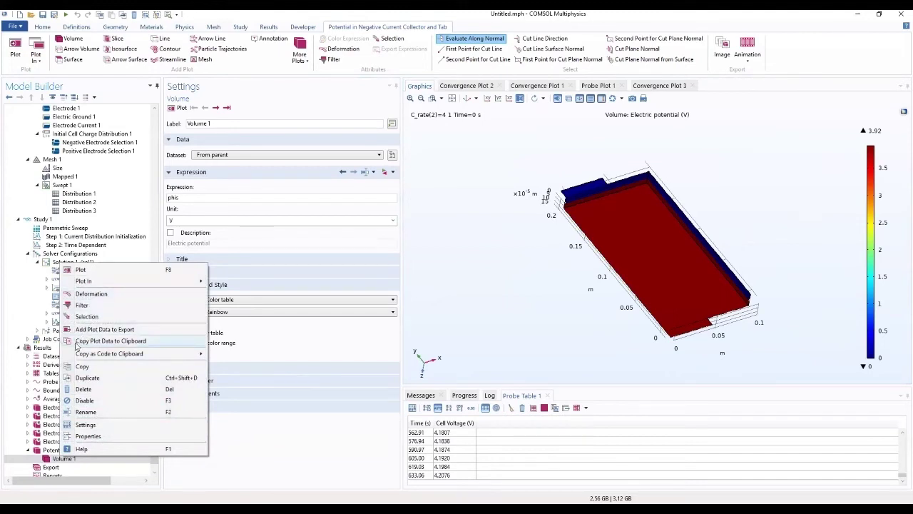
click(91, 319)
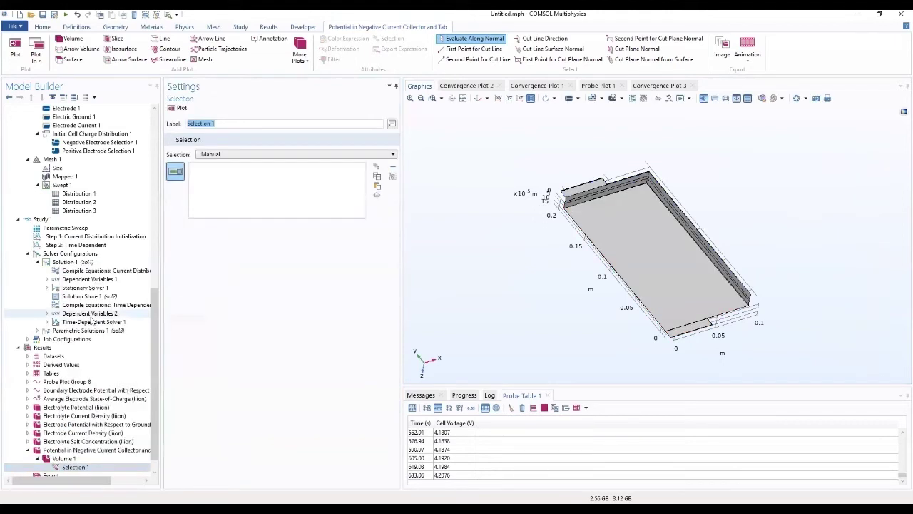
click(65, 459)
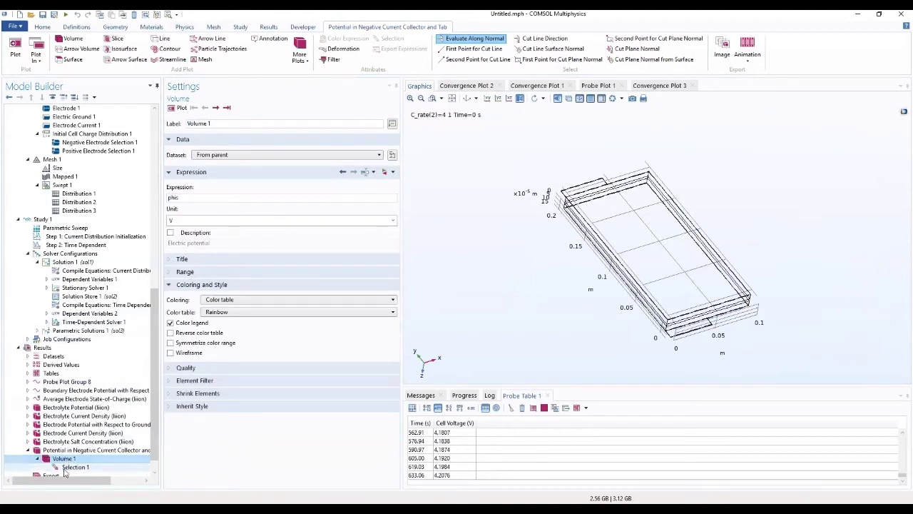
click(75, 467)
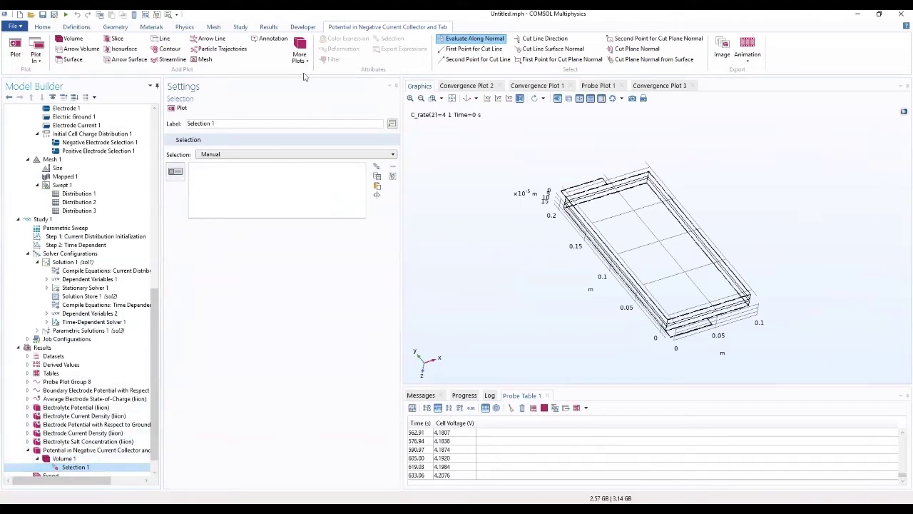
Step: Limit the volume plot's selection to Negative Current Collector and Tab and replot it
click(263, 155)
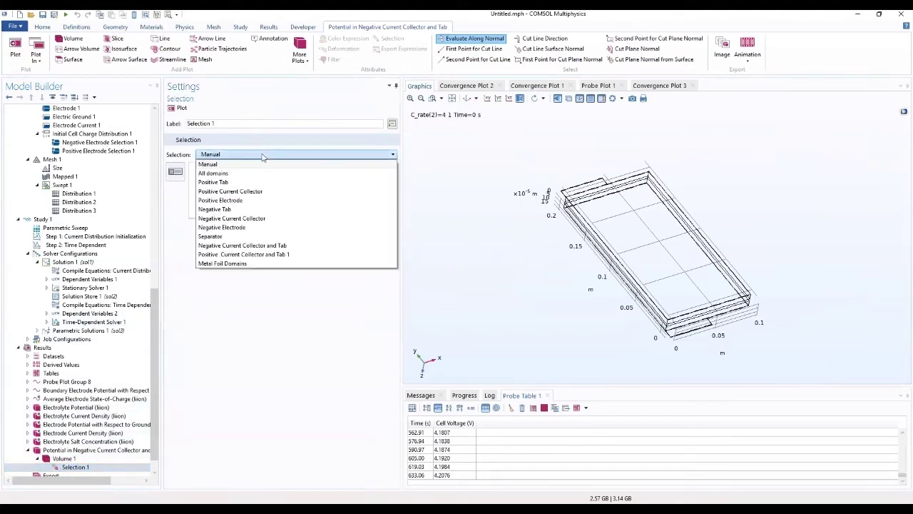
click(259, 246)
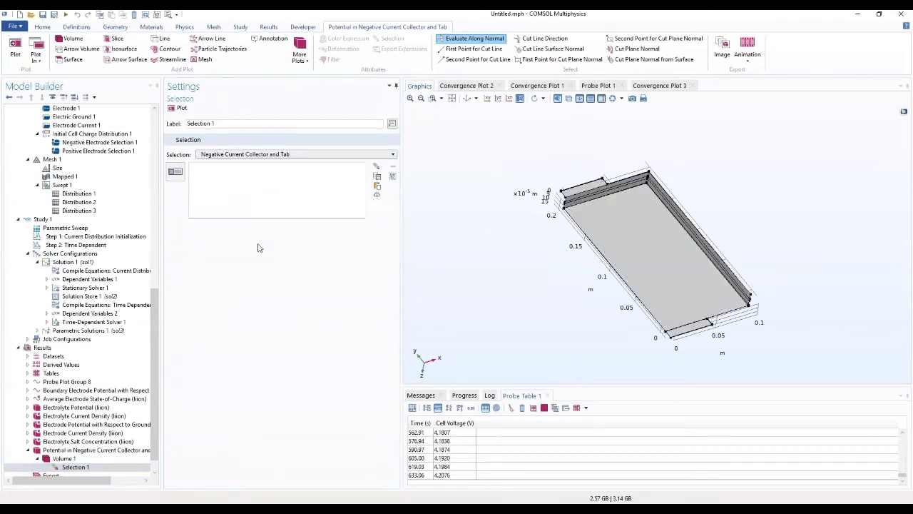
drag(575, 253, 556, 351)
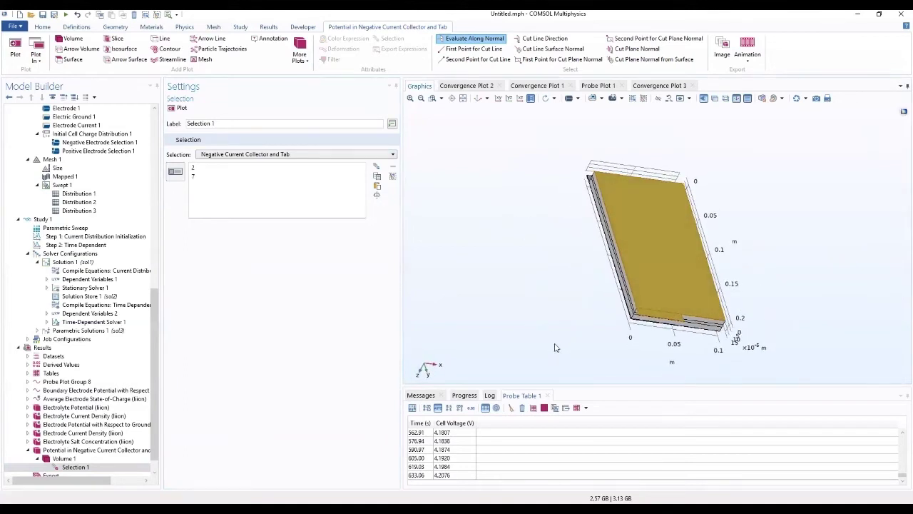
click(182, 108)
drag(490, 231, 835, 404)
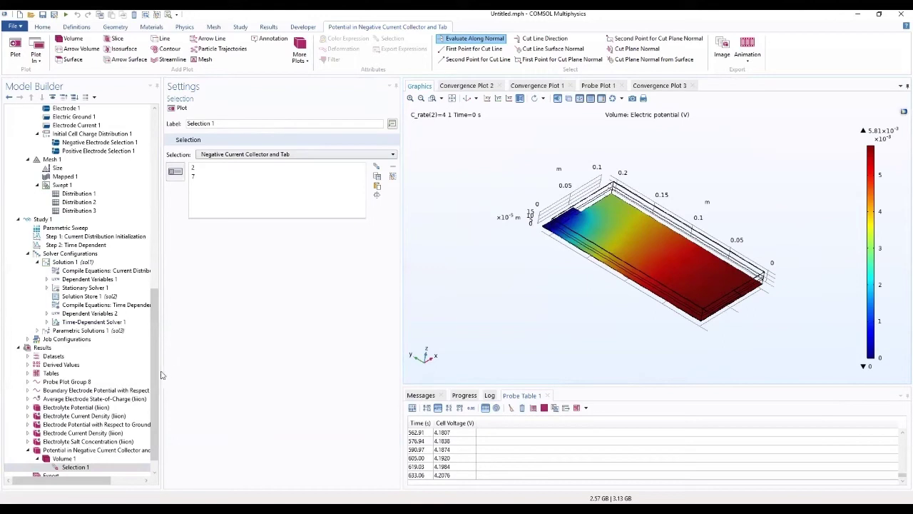
Step: Enable manual color legend settings for the plot group, set the precision to 4 and replot
click(72, 459)
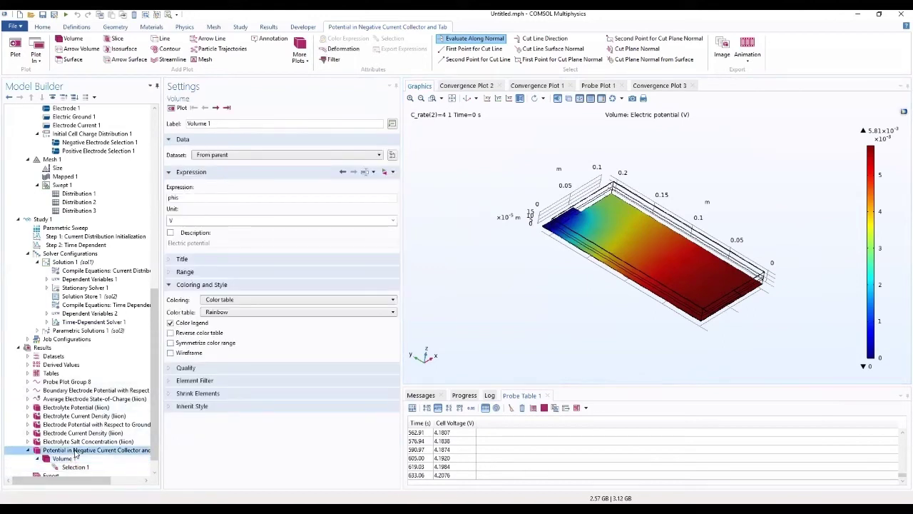
click(75, 451)
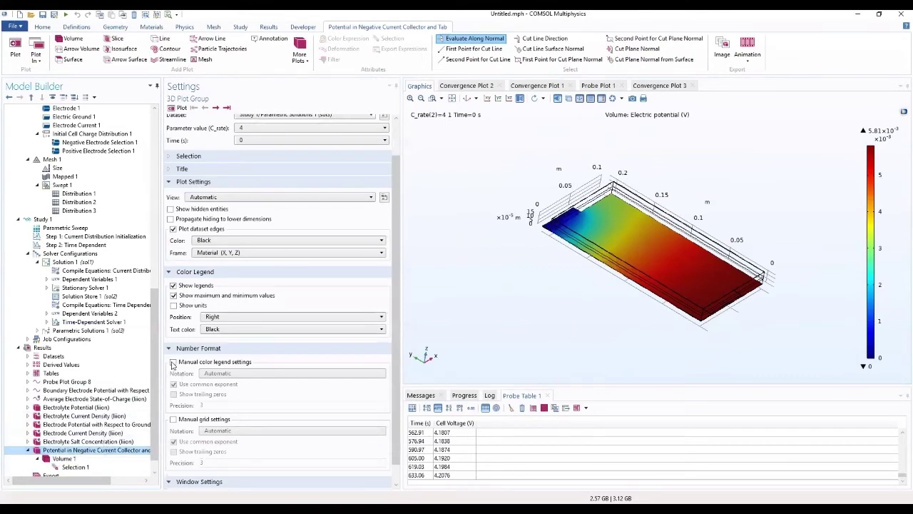
scroll(172, 364, down, 1)
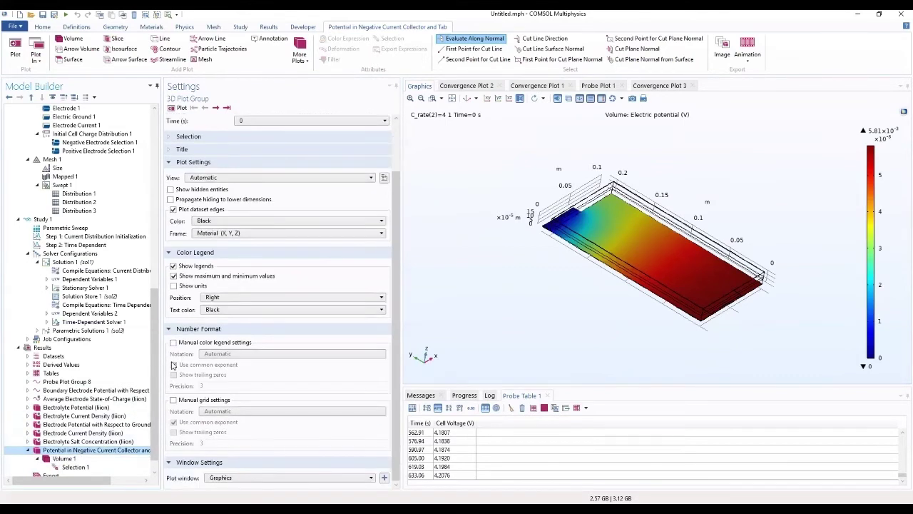
click(174, 342)
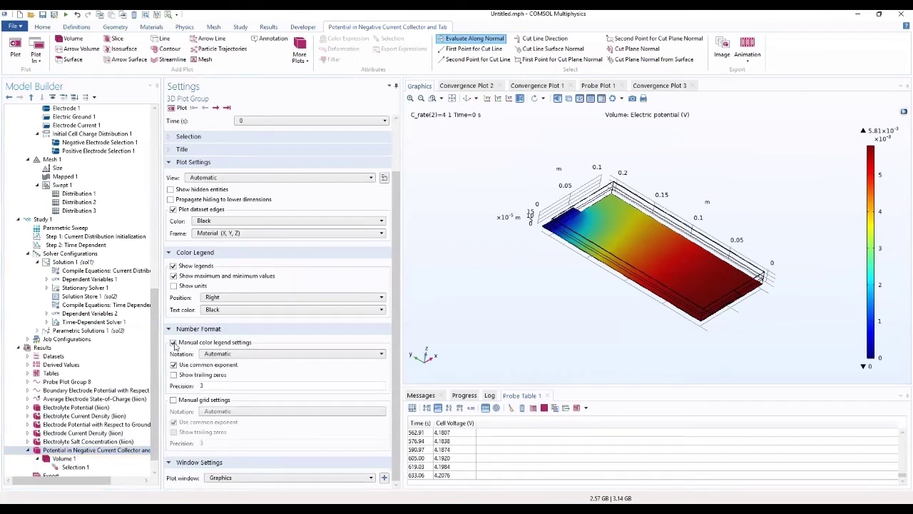
double_click(211, 386)
click(246, 310)
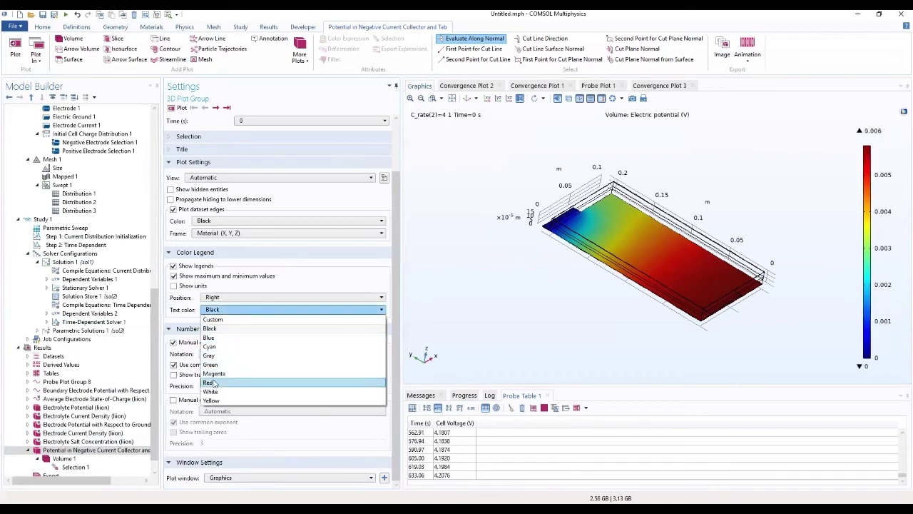
click(237, 330)
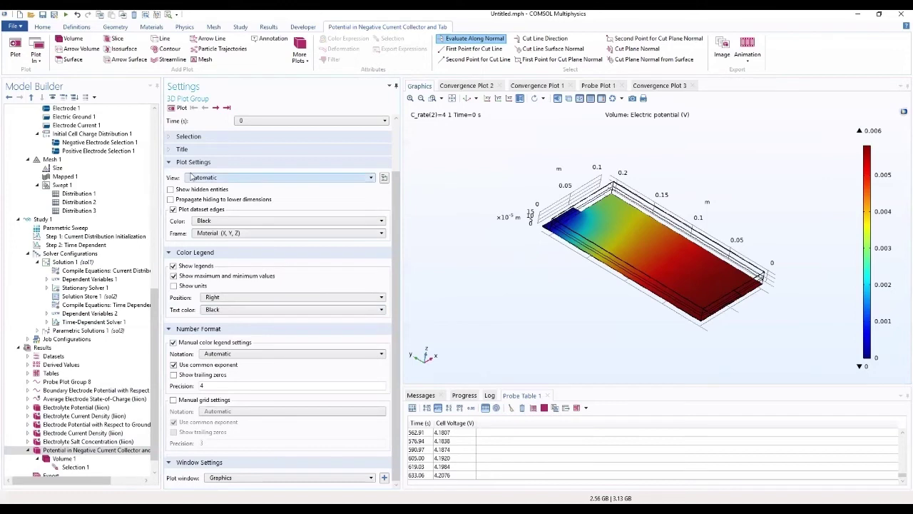
click(174, 112)
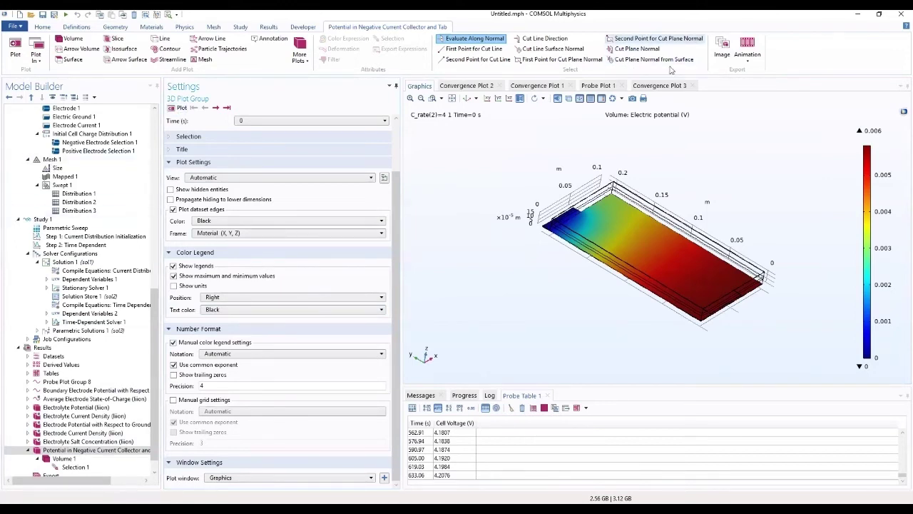
drag(520, 314, 544, 314)
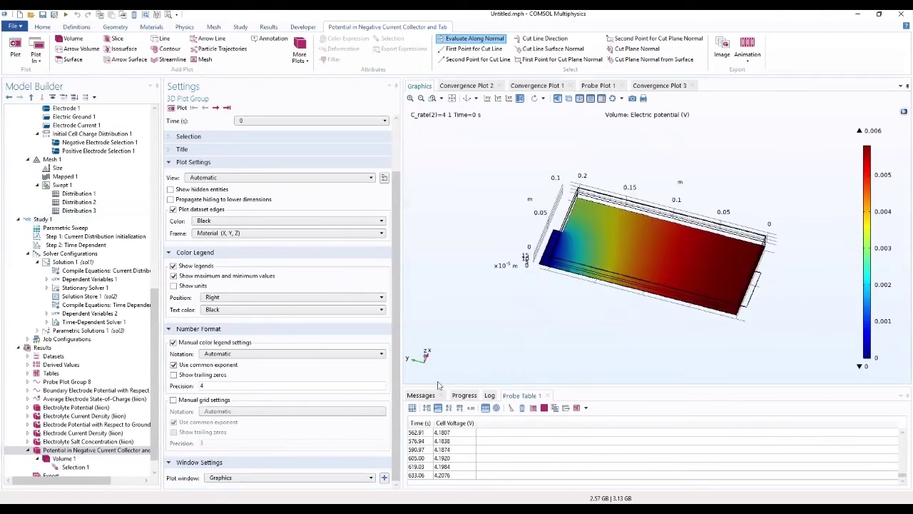
Step: Duplicate the "Potential in Negative Current Collector and Tab" plot group
click(143, 450)
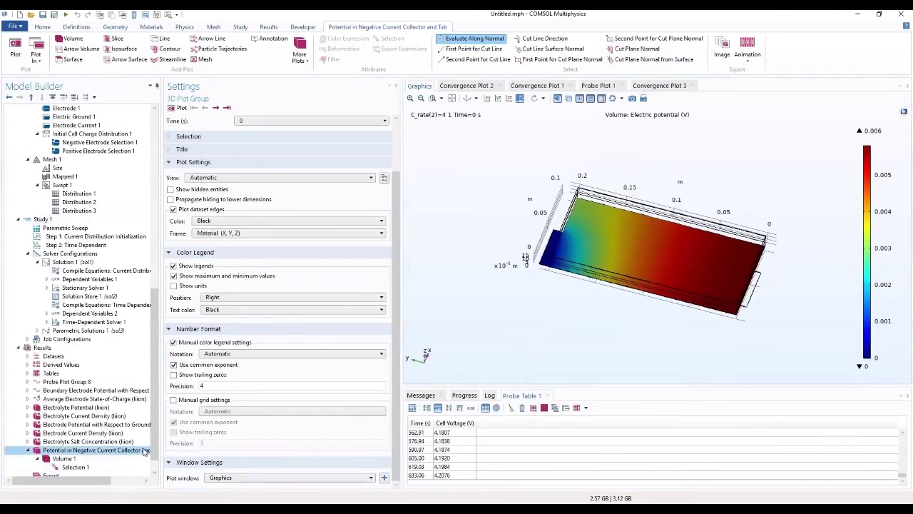
right_click(143, 452)
mouse_move(188, 296)
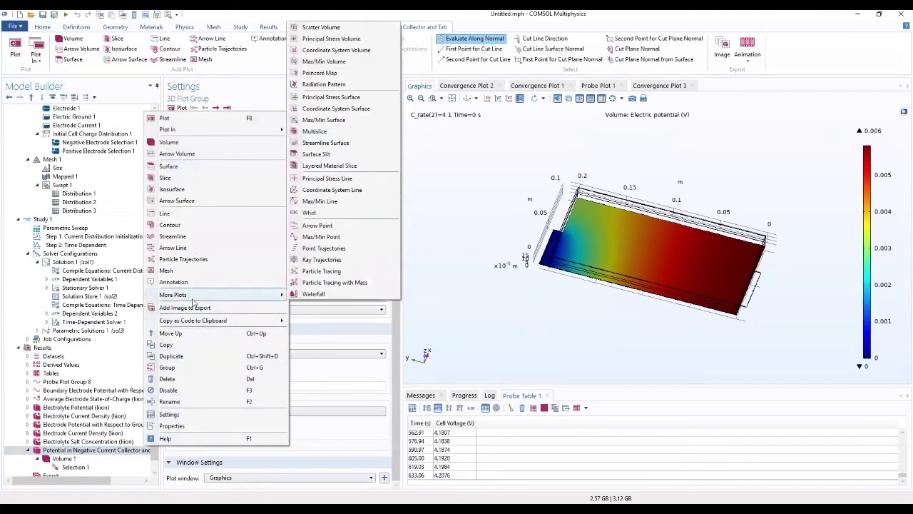
click(172, 355)
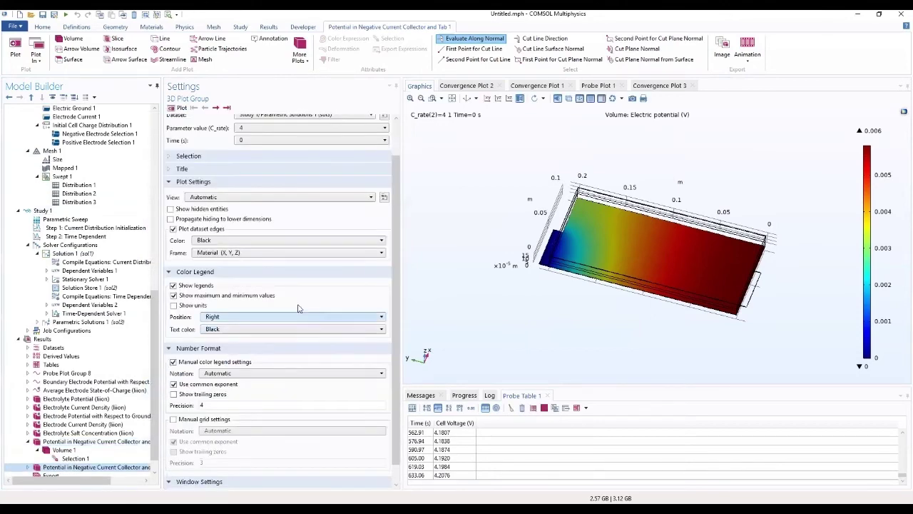
Step: Rename the duplicated plot group as "Potential in Positive Current Collector and Tab 1"
scroll(356, 249, up, 2)
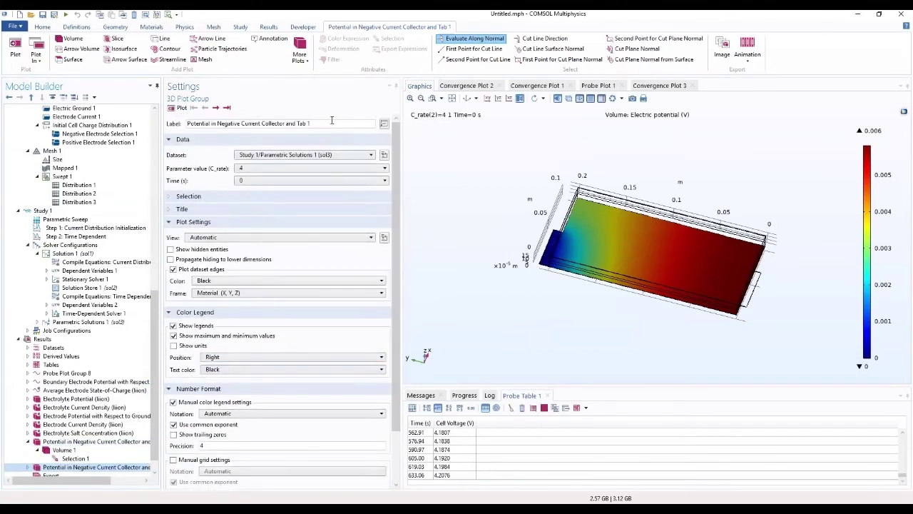
drag(242, 124, 217, 123)
text(Pos)
key(BackSpace)
key(BackSpace)
text(ositive)
key(Return)
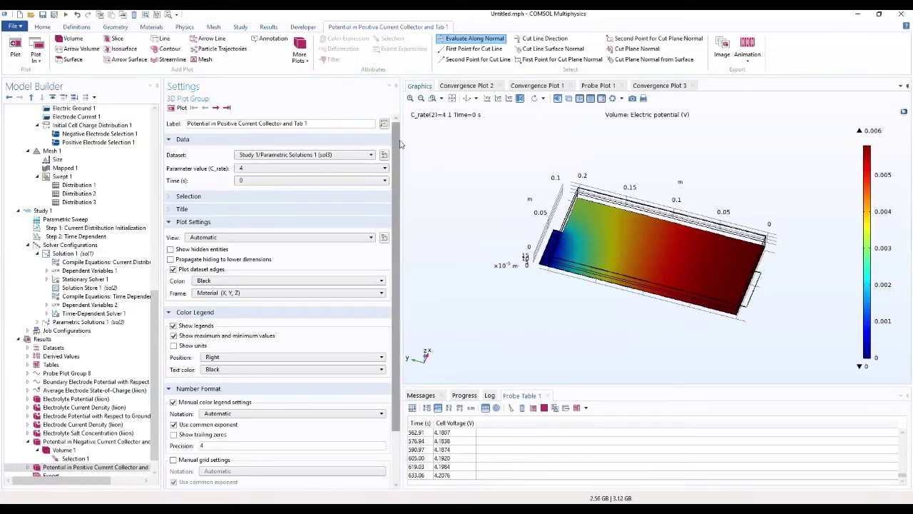
Step: Set the volume selection in the positive current collector plot group to Positive Current Collector and Tab 1 and replot it
scroll(363, 205, down, 3)
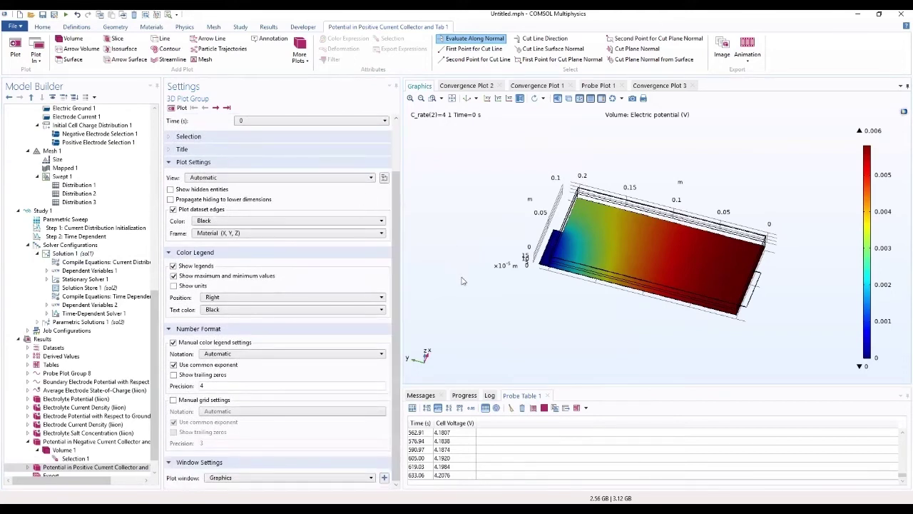
drag(514, 301, 530, 361)
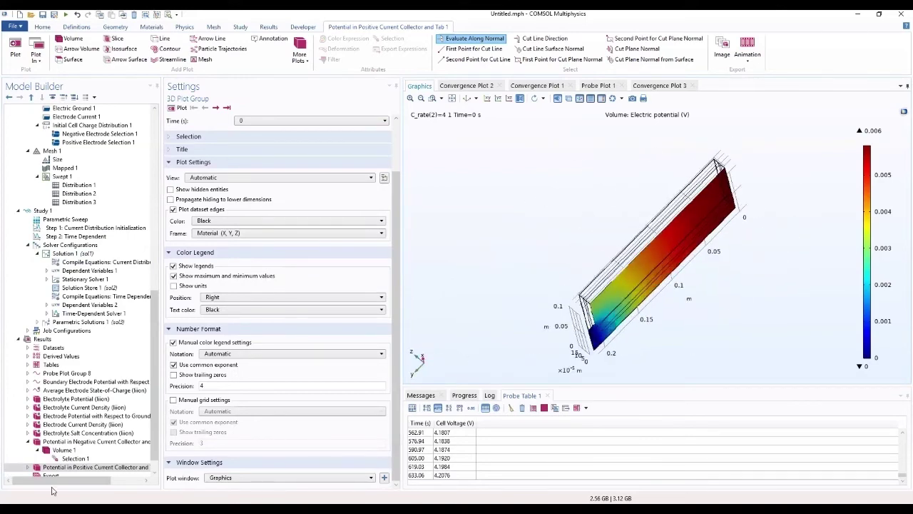
click(63, 468)
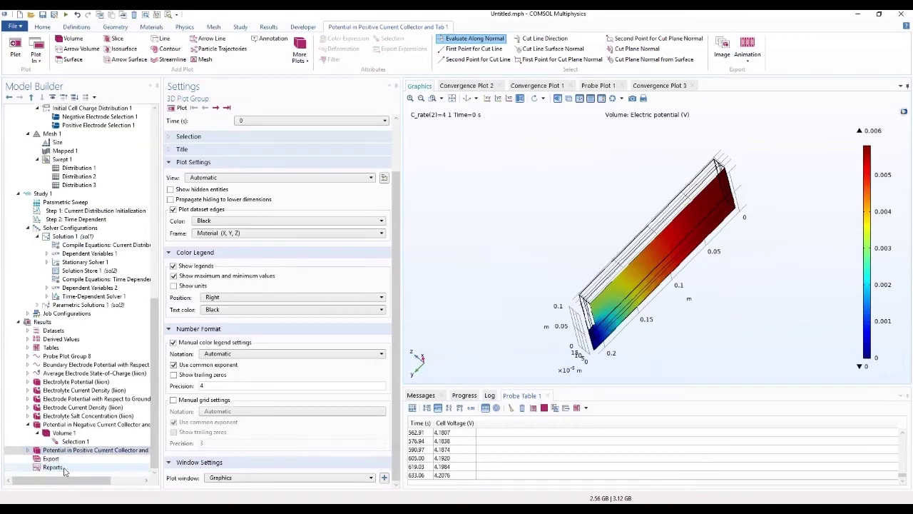
click(29, 451)
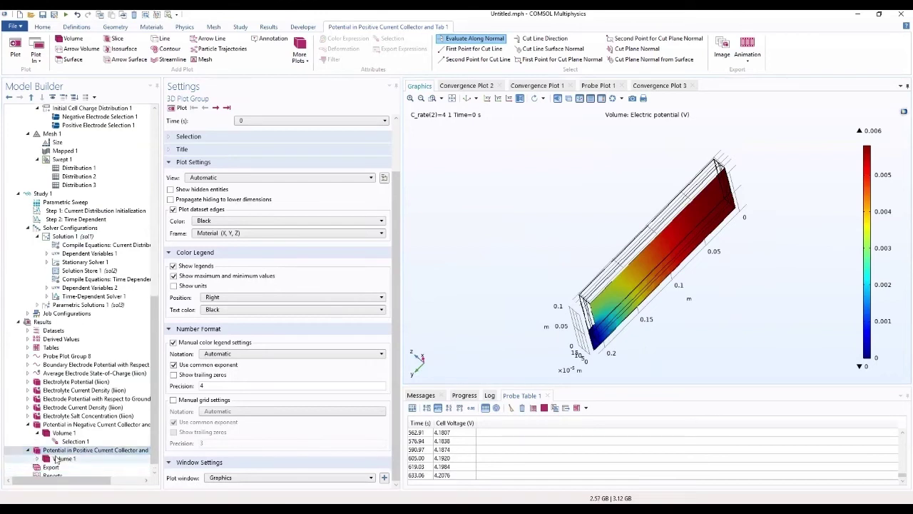
click(37, 458)
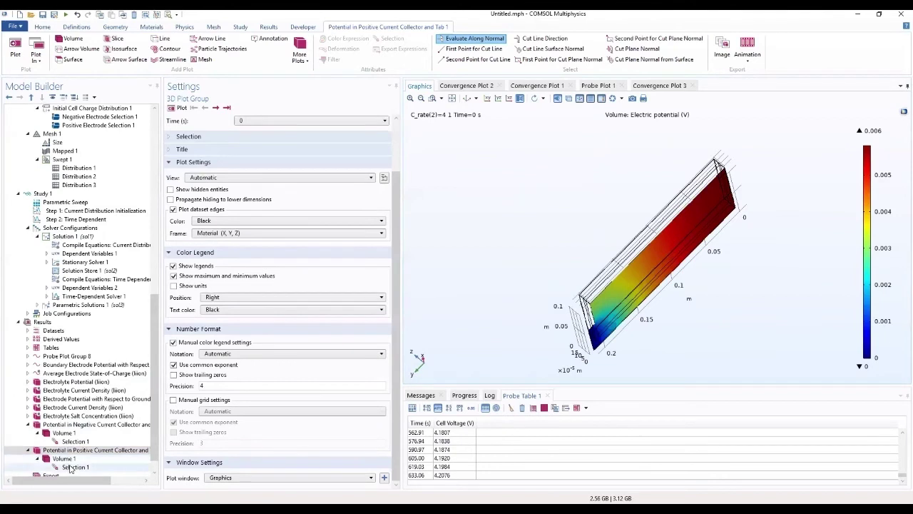
click(75, 467)
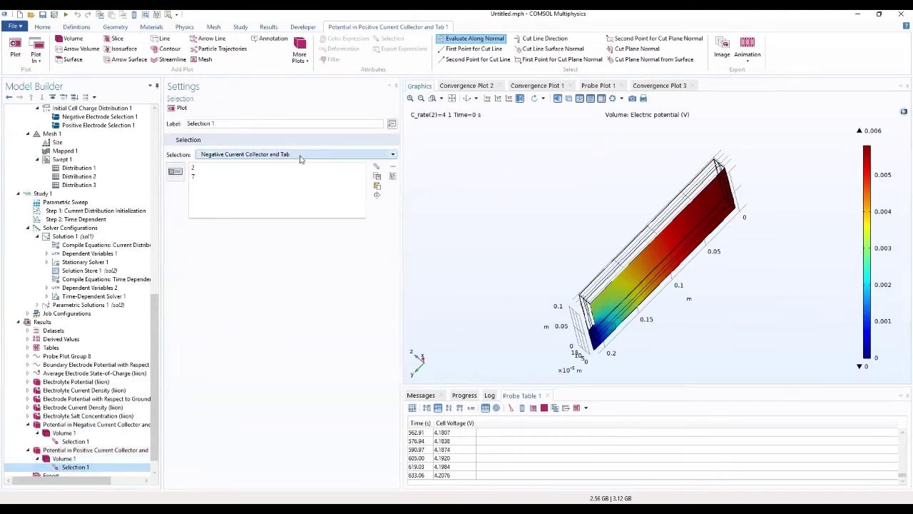
click(298, 156)
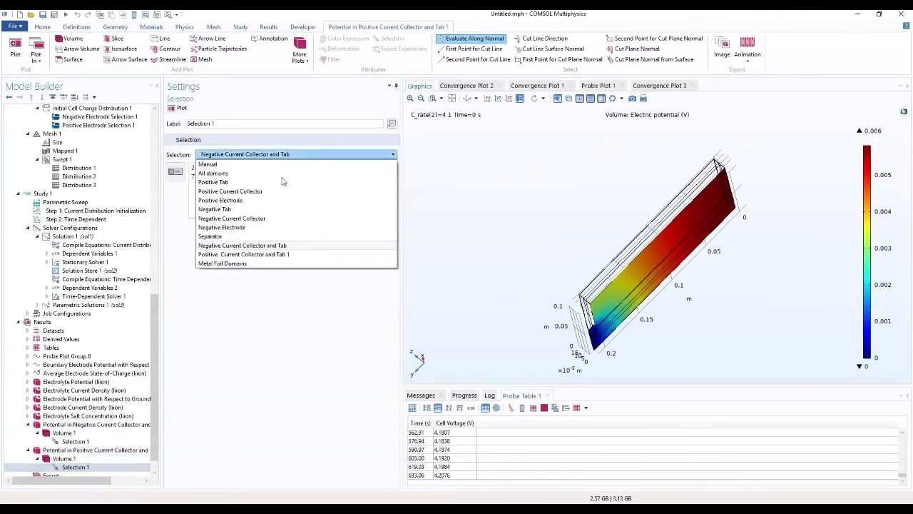
click(238, 255)
drag(566, 175, 514, 270)
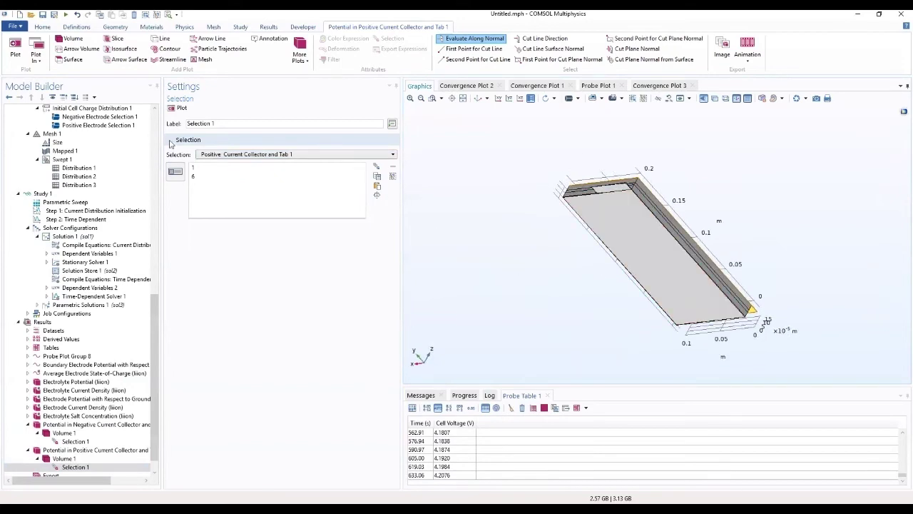
click(178, 108)
drag(582, 116, 690, 220)
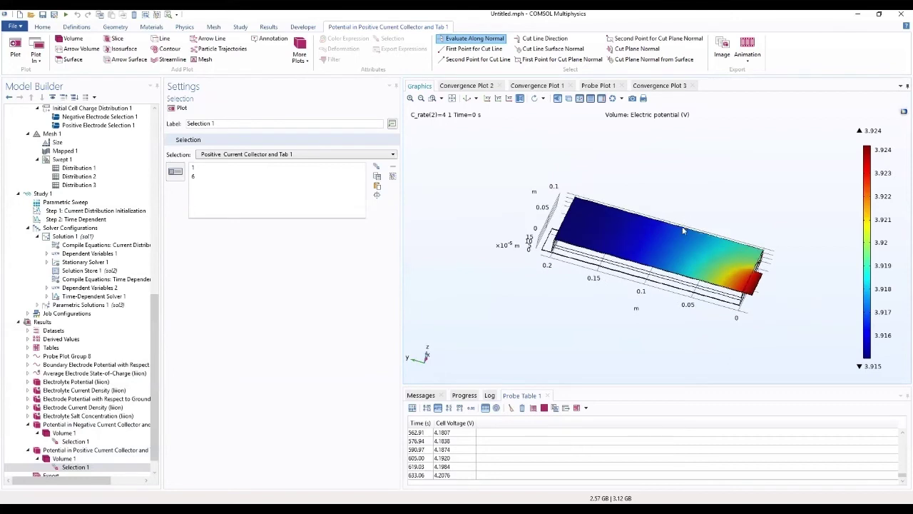
Step: Add a 3D plot group to the results and label it "Relative Current Density Across Separator"
click(41, 323)
right_click(42, 323)
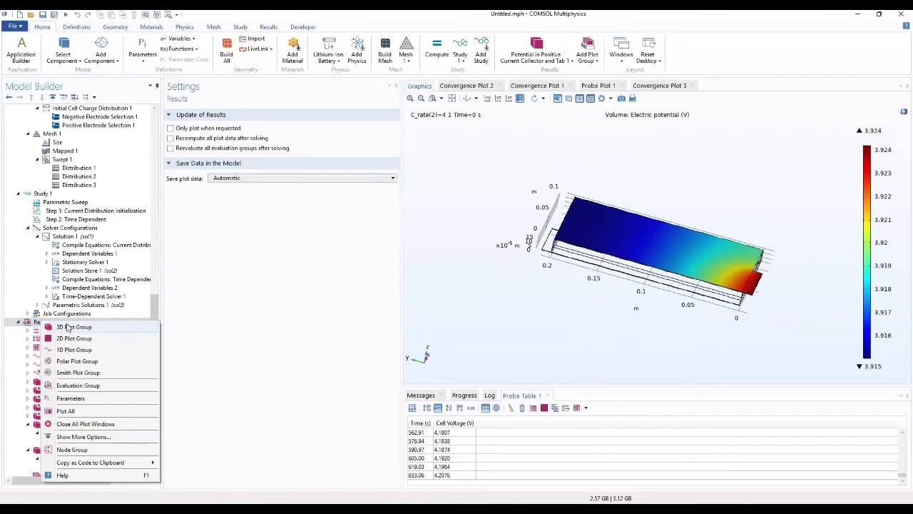
click(68, 328)
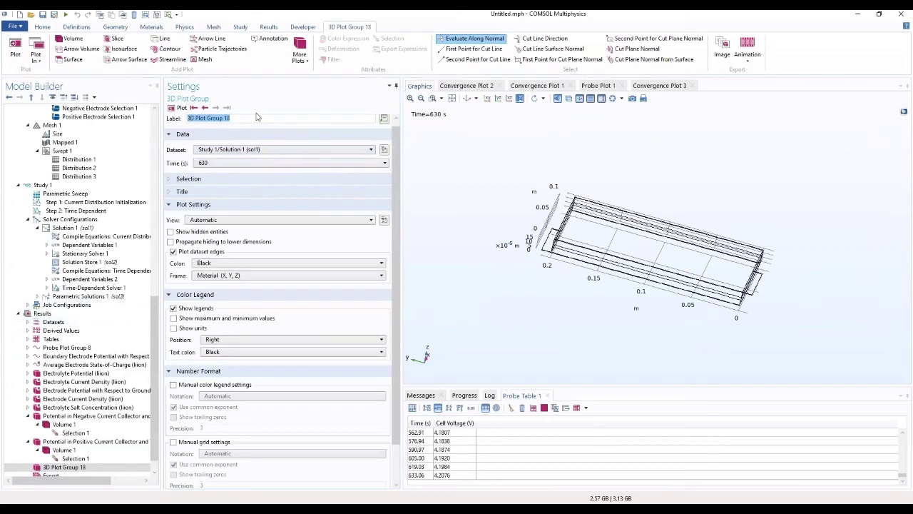
text(Relative)
text( Cr)
text(urrent De)
text(nsity)
text( A)
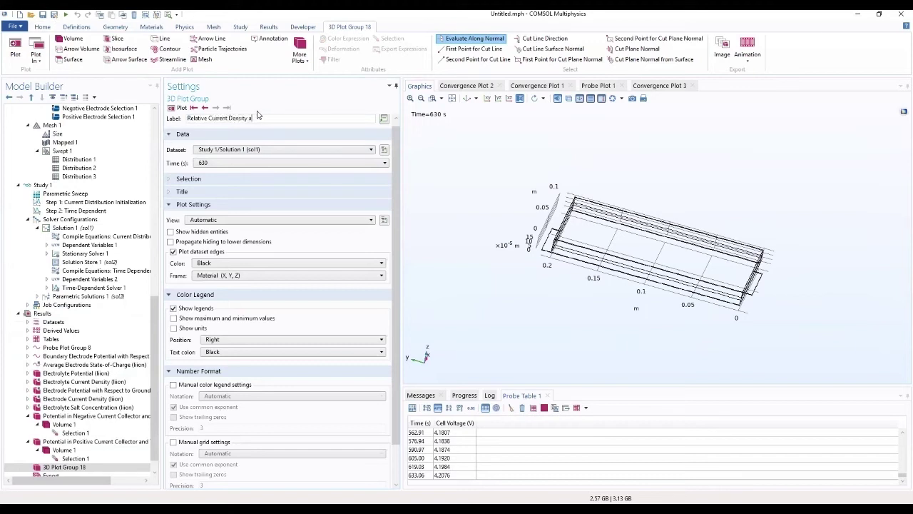
text(cross Separator)
Step: Set the new plot group's dataset to Study 1/Parametric Solutions 1 (sol3) and its time to 0 s
click(317, 151)
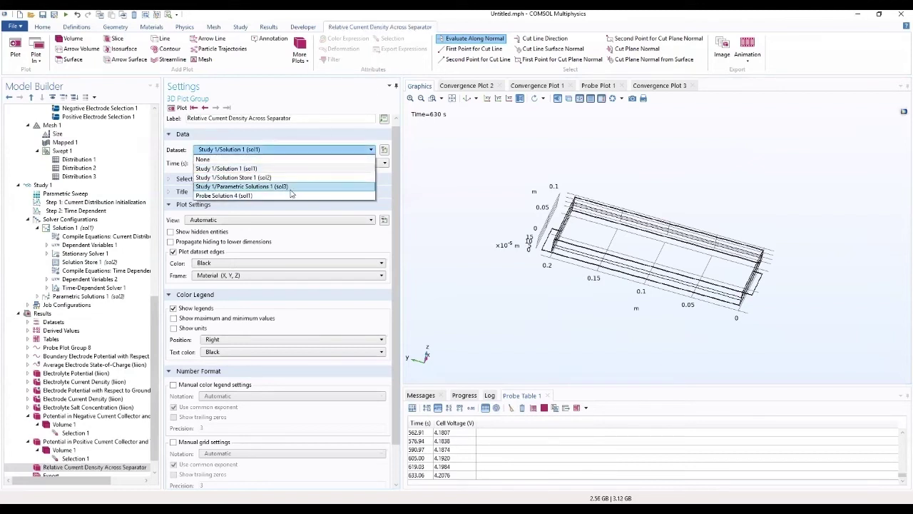
click(291, 187)
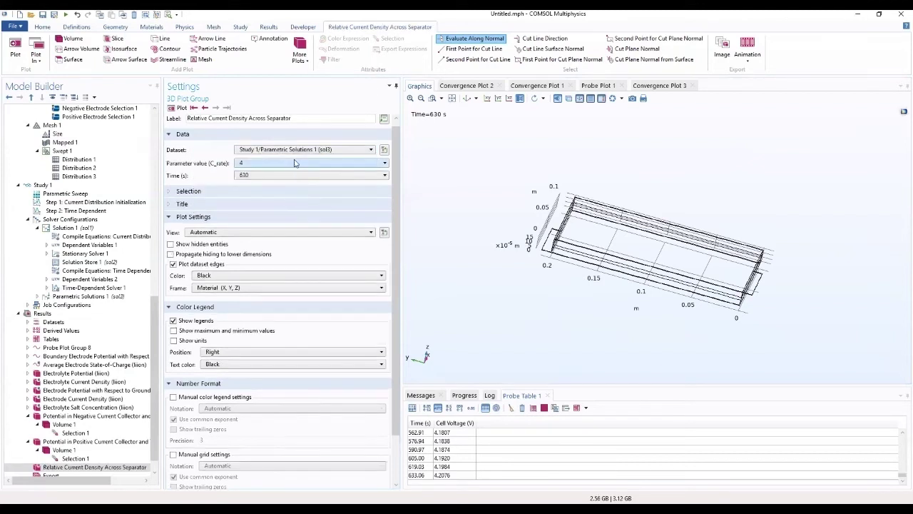
click(289, 176)
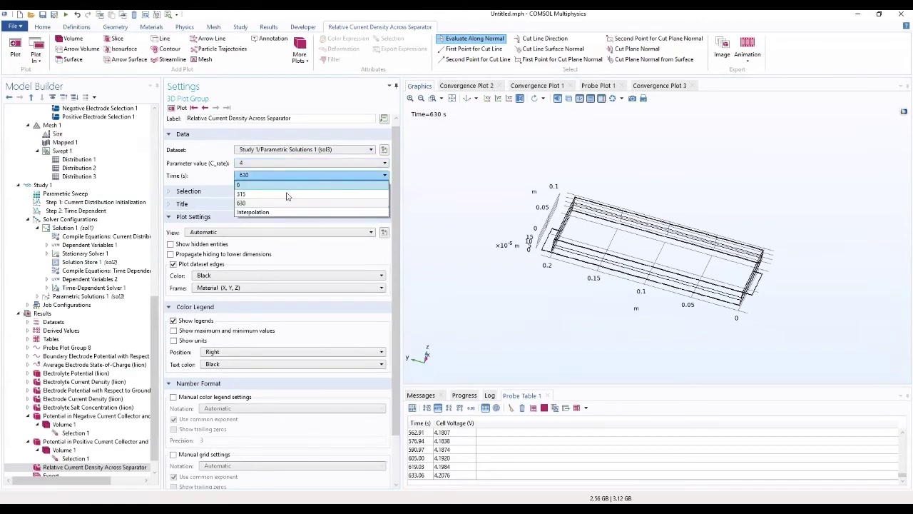
click(287, 183)
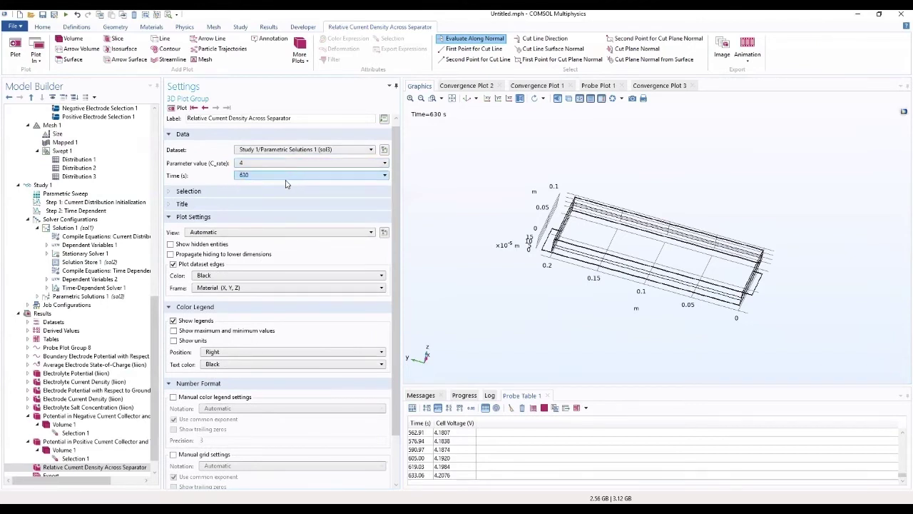
click(286, 178)
click(287, 187)
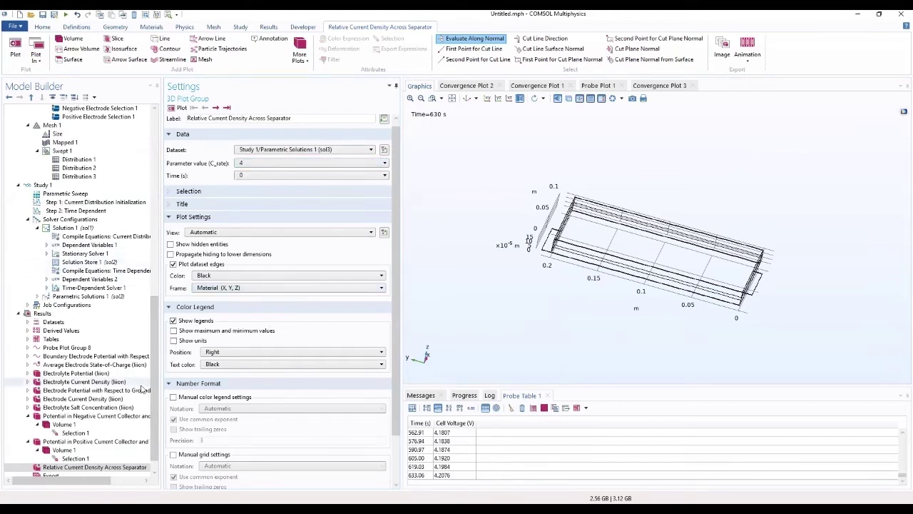
Step: Add a Slice plot to the relative current density group, with the electrolyte current density magnitude liion.IlMag as its expression
click(101, 467)
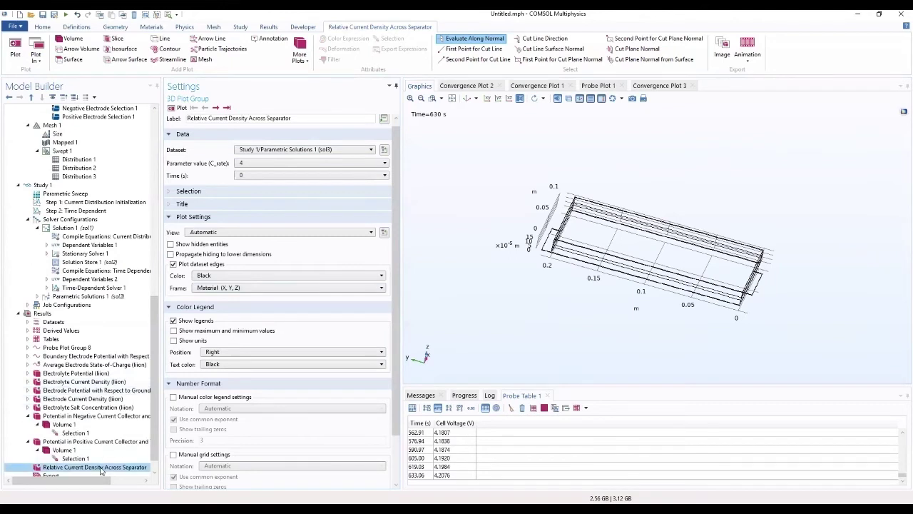
right_click(101, 468)
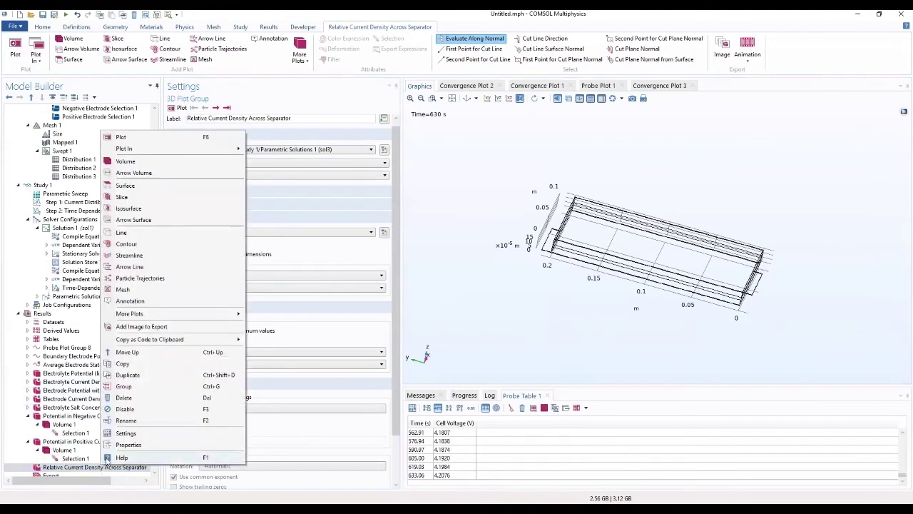
click(161, 199)
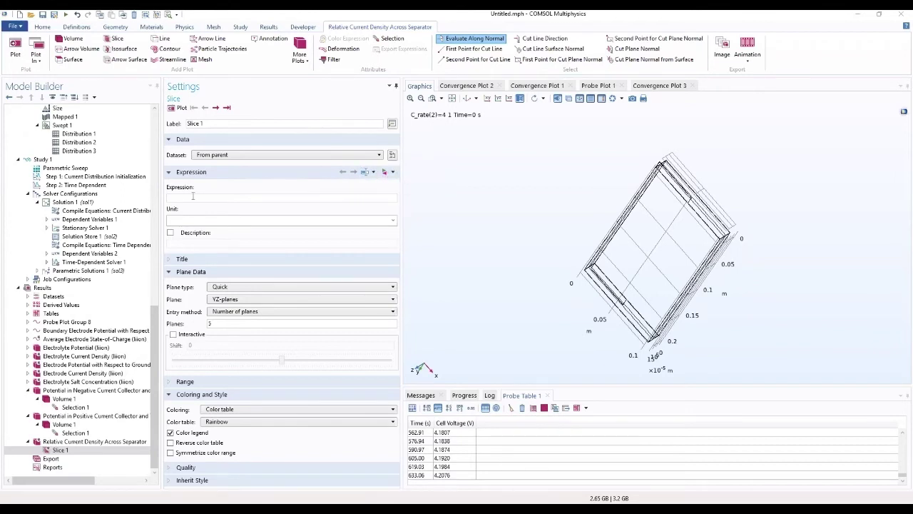
click(385, 172)
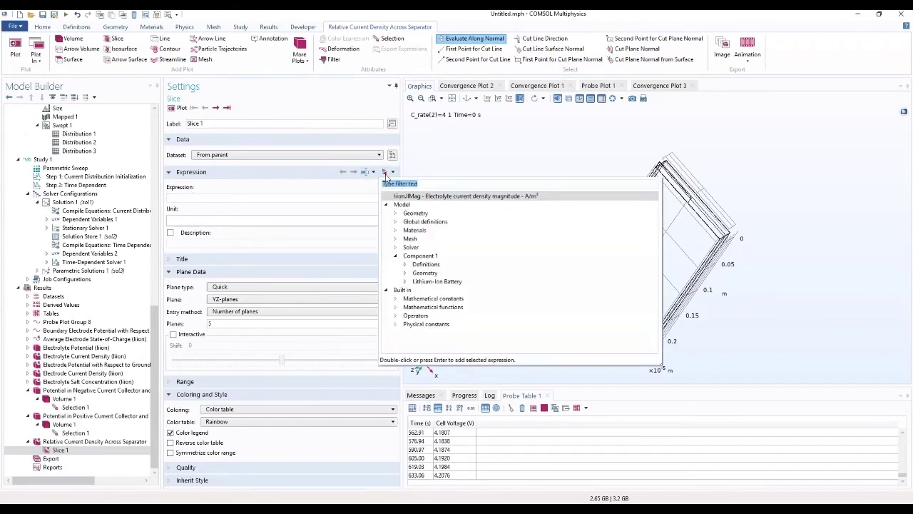
click(405, 282)
scroll(452, 295, down, 2)
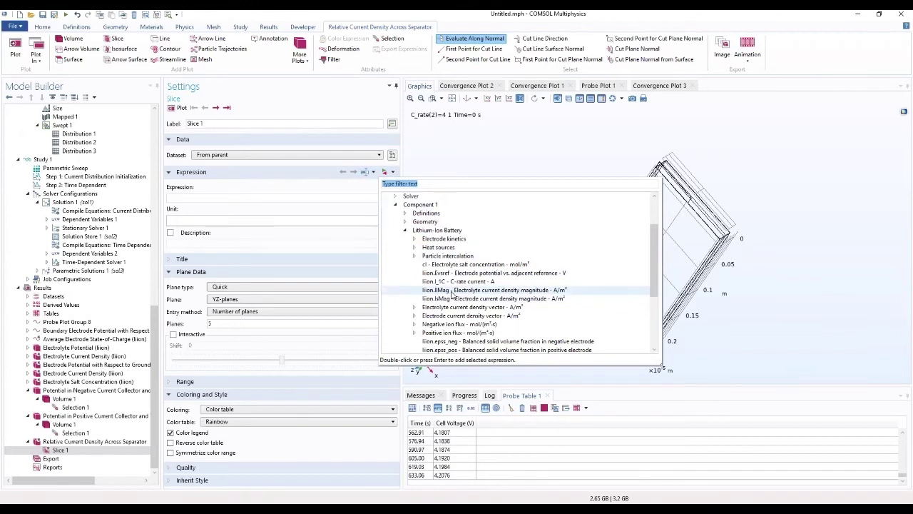
double_click(437, 289)
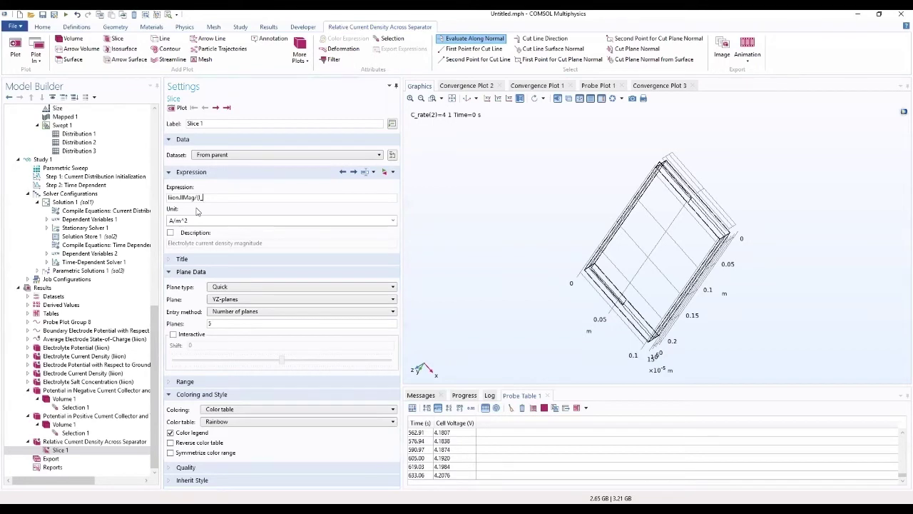
Step: Normalize the slice expression to liion.IlMag/(I_1C*C_rate/(H_cell*W_cell/2)) and plot it
text(c*c)
key(BackSpace)
text(C_rate)
text(/(H_cell*W_cell)
key(Return)
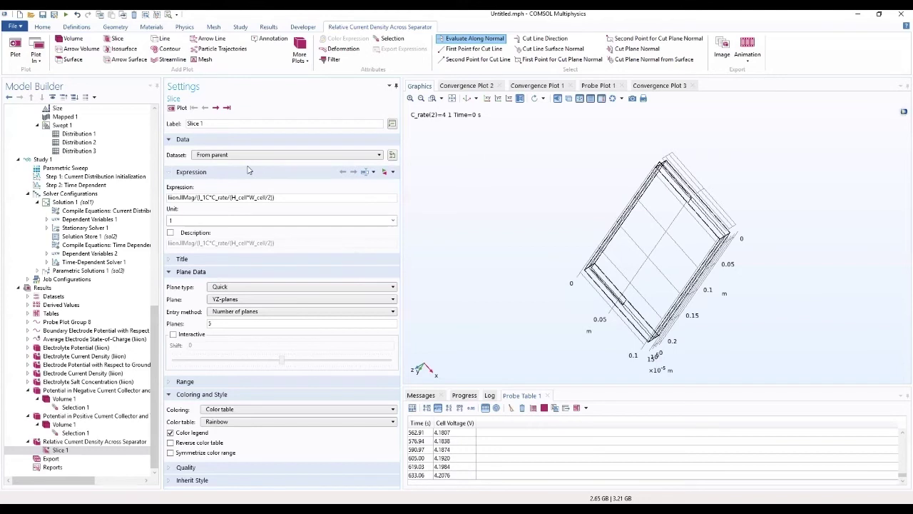
click(175, 109)
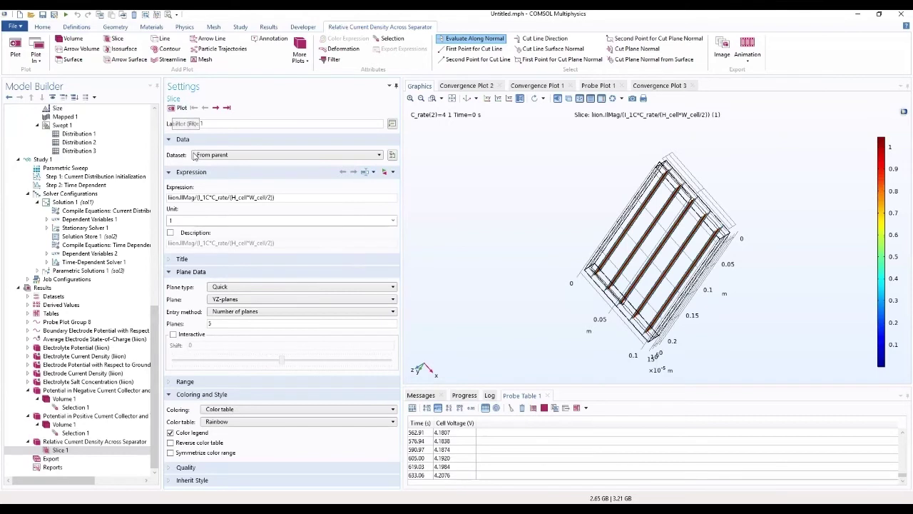
Step: Change the slice plot to XY-planes defined by Coordinates
click(245, 299)
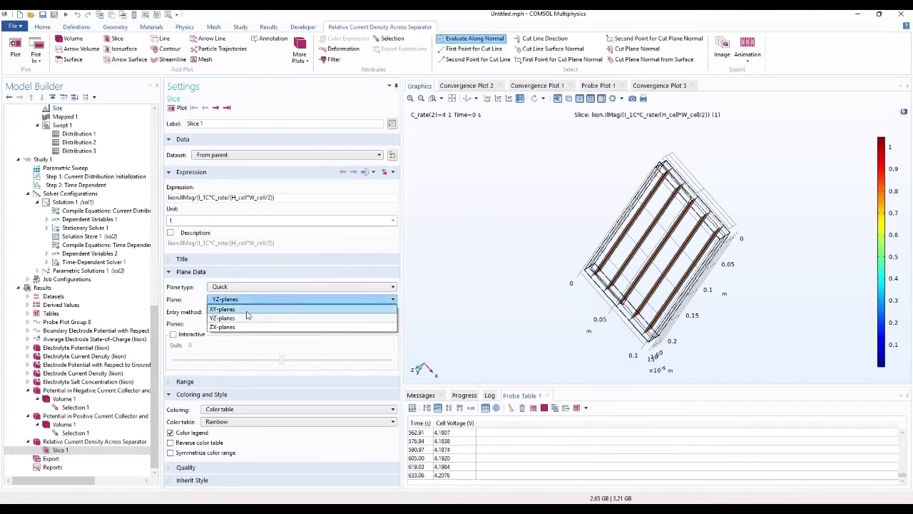
click(246, 312)
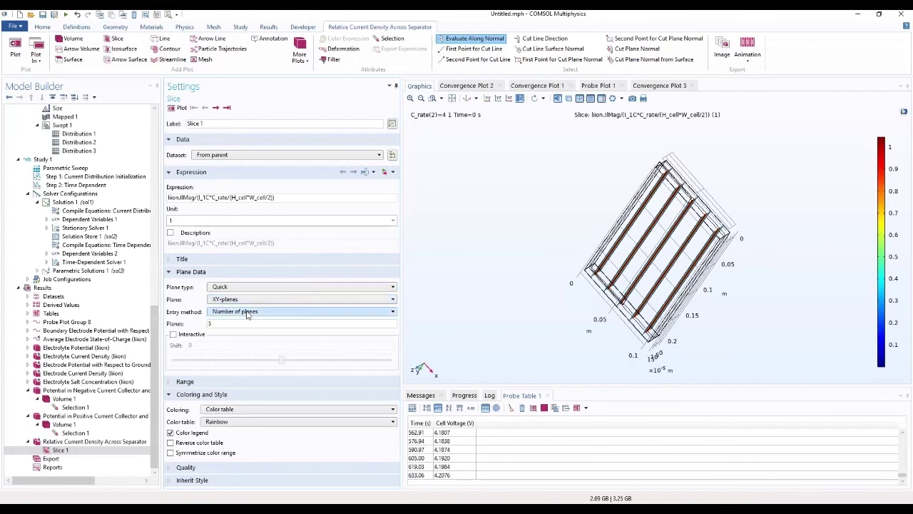
click(247, 314)
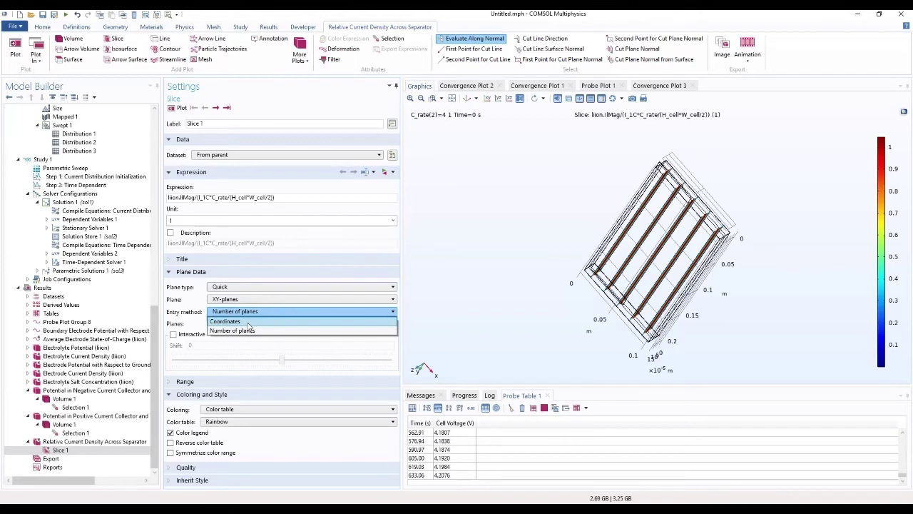
click(249, 321)
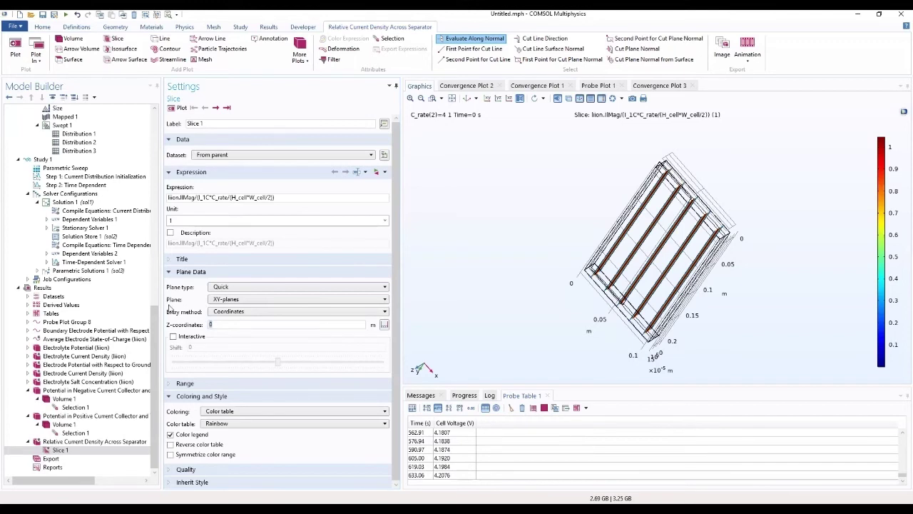
Step: Set the slice's Z-coordinate to L_neg_cc/2+L_neg+L_sep/2 and replot it
text(L_negg)
key(BackSpace)
text(_cc)
text(2+L_neg)
text(+L_SEP)
key(BackSpace)
key(BackSpace)
key(BackSpace)
text(sep/)
text(2)
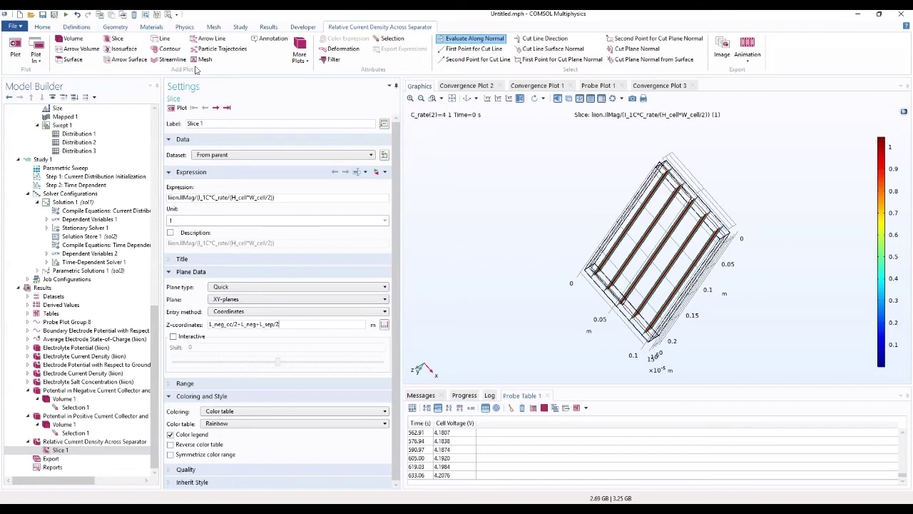
click(170, 109)
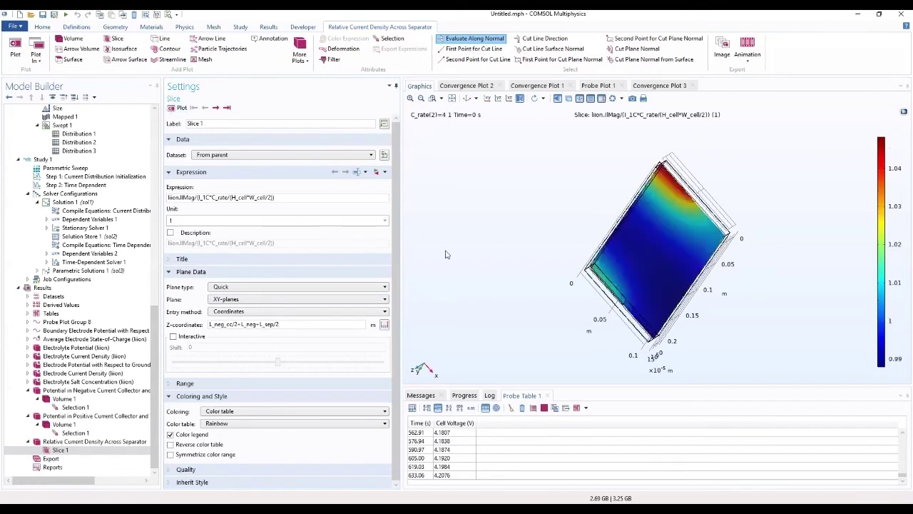
drag(476, 211, 673, 401)
click(432, 98)
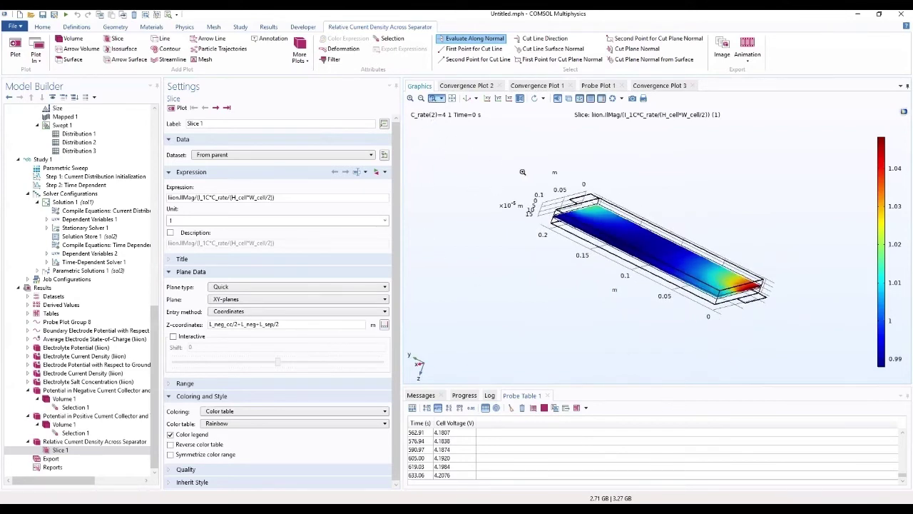
click(411, 99)
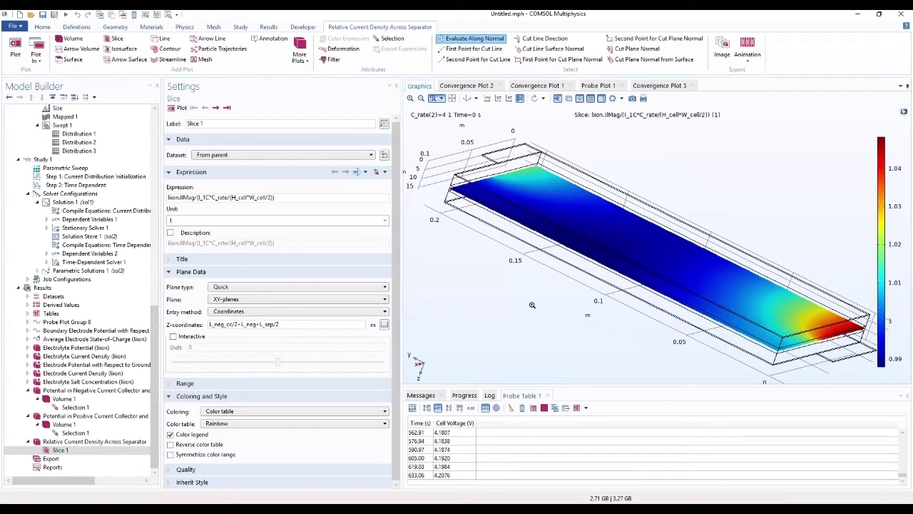
Step: Set the relative current density plot group's time to 630 s, replot it and view the slice from another angle
click(452, 99)
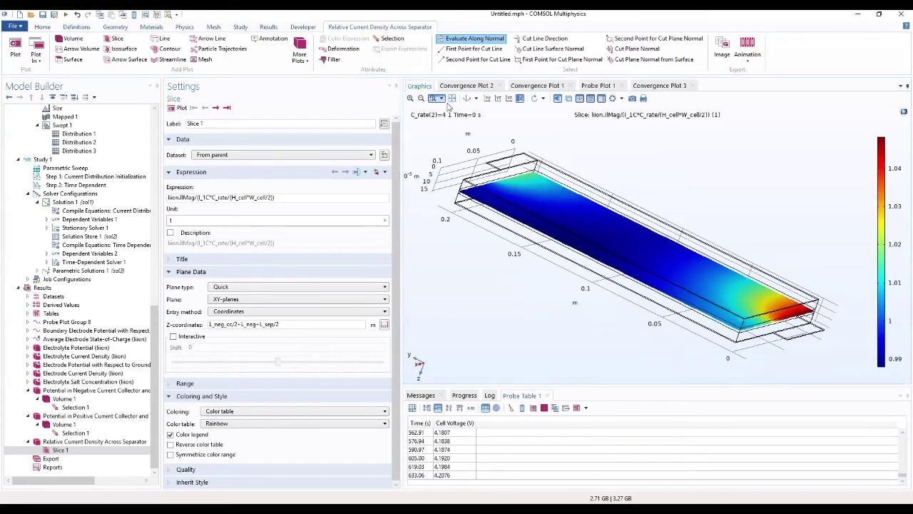
click(485, 280)
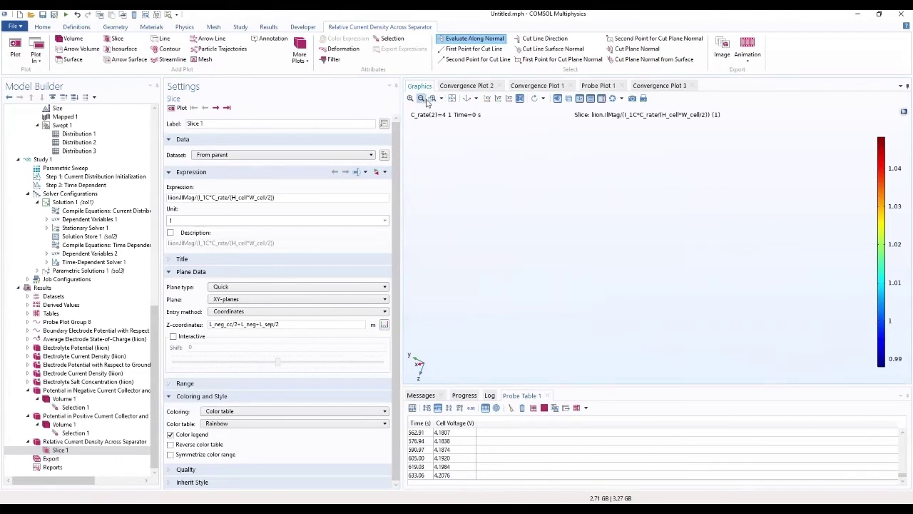
click(450, 99)
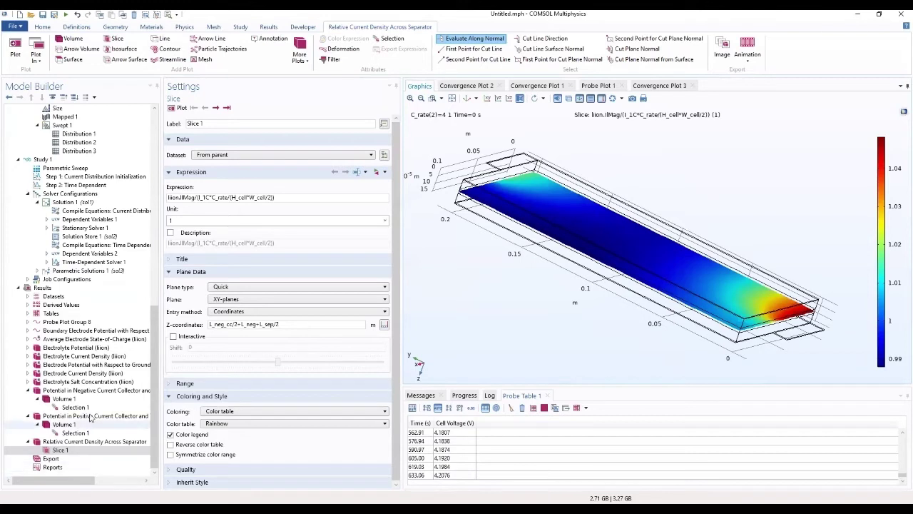
click(94, 442)
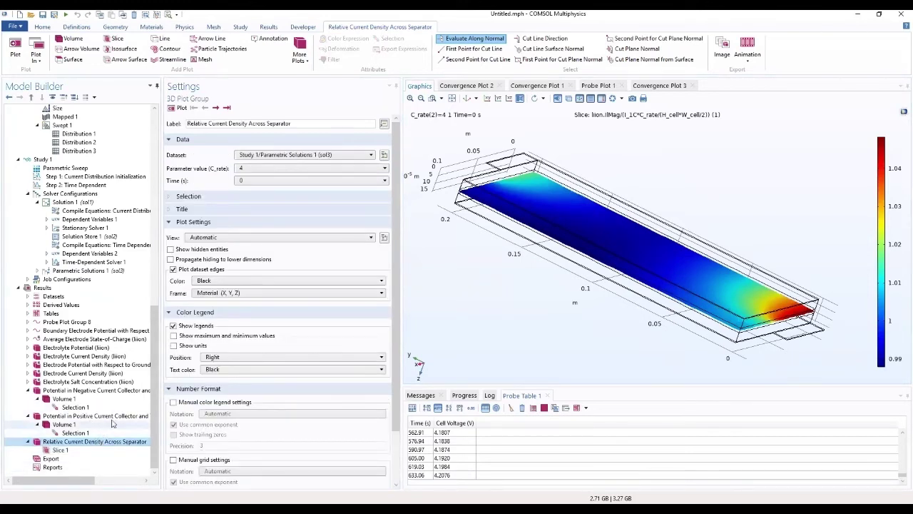
click(267, 181)
click(261, 207)
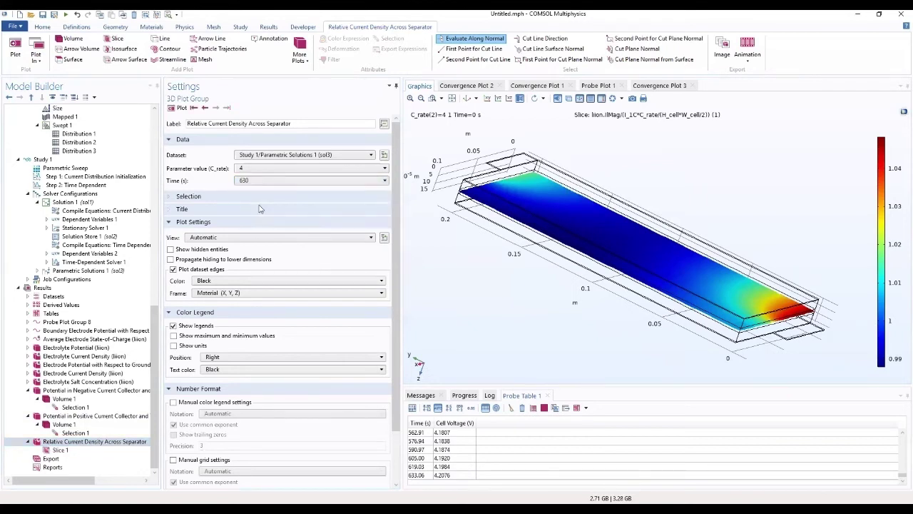
click(181, 109)
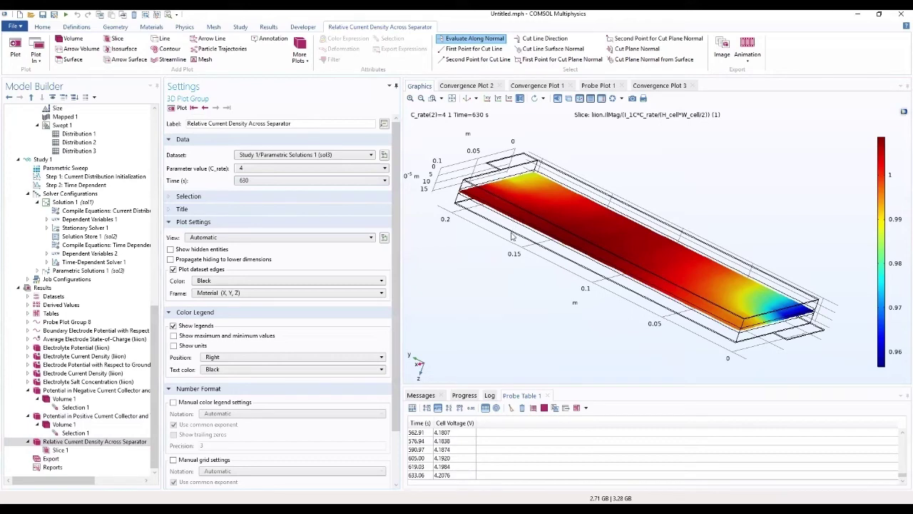
drag(580, 304, 496, 254)
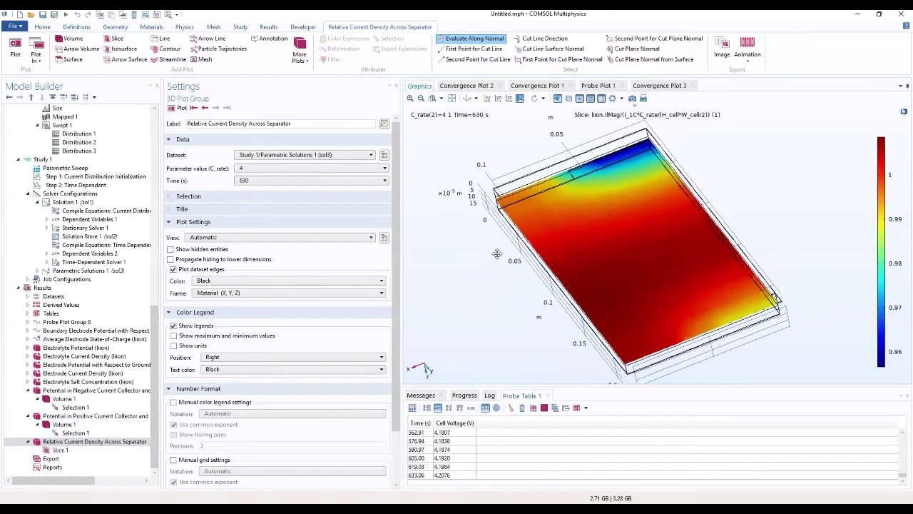
Step: Add a 3D plot group to the results and label it Utilization (Relative Capacity Thruput)
click(60, 280)
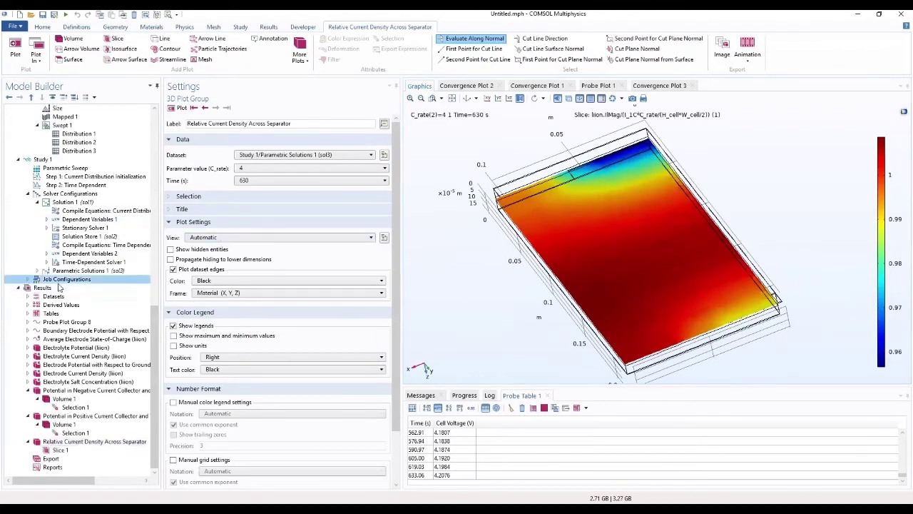
click(43, 288)
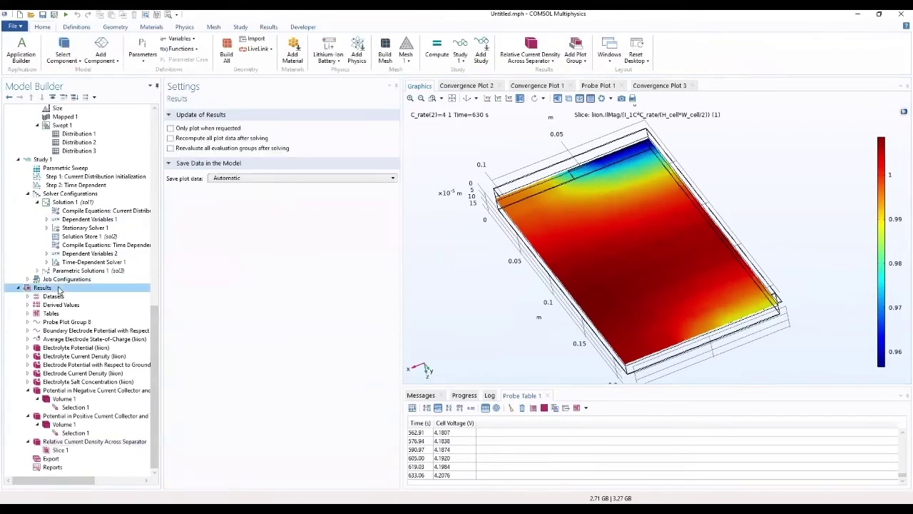
right_click(59, 289)
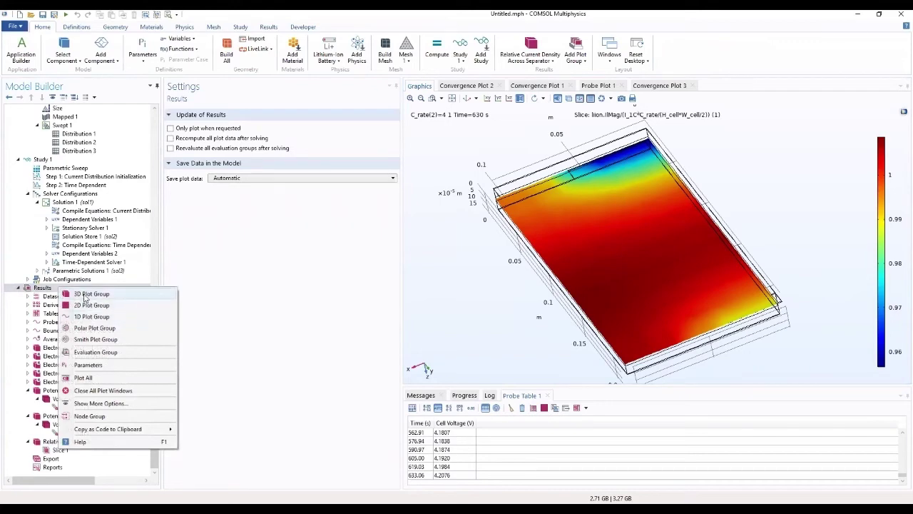
click(84, 295)
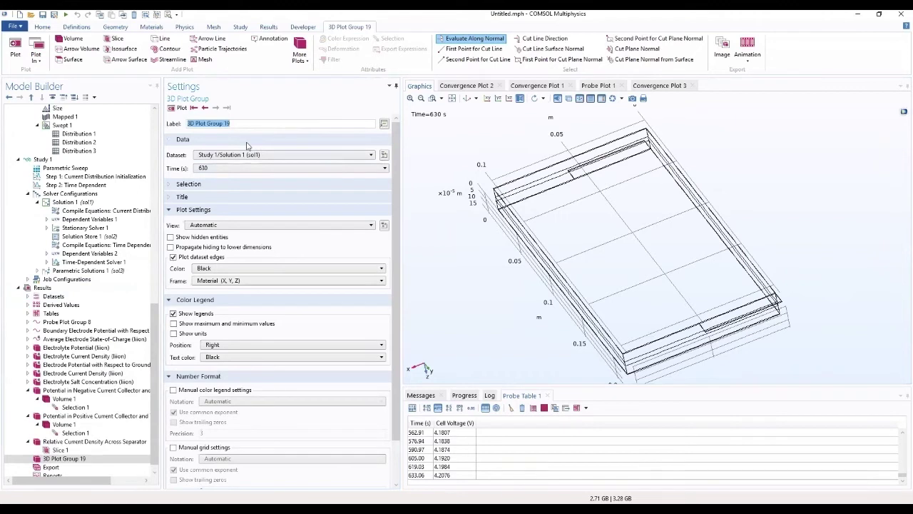
text(UTIL)
key(BackSpace)
text(lization (Relative C)
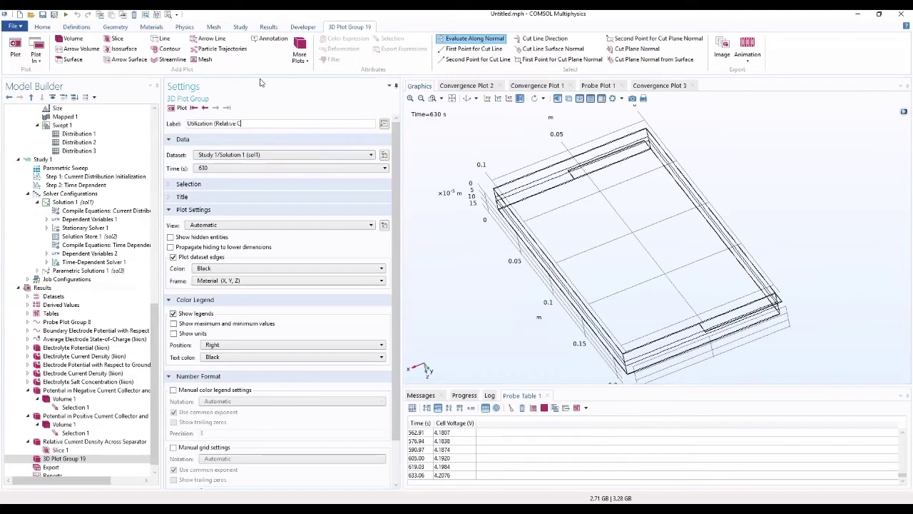
text(apacity)Thruput))
Step: Set the utilization group's dataset to Study 1/Parametric Solutions 1 (sol3), with C_rate 1 and time 2520 s
click(269, 155)
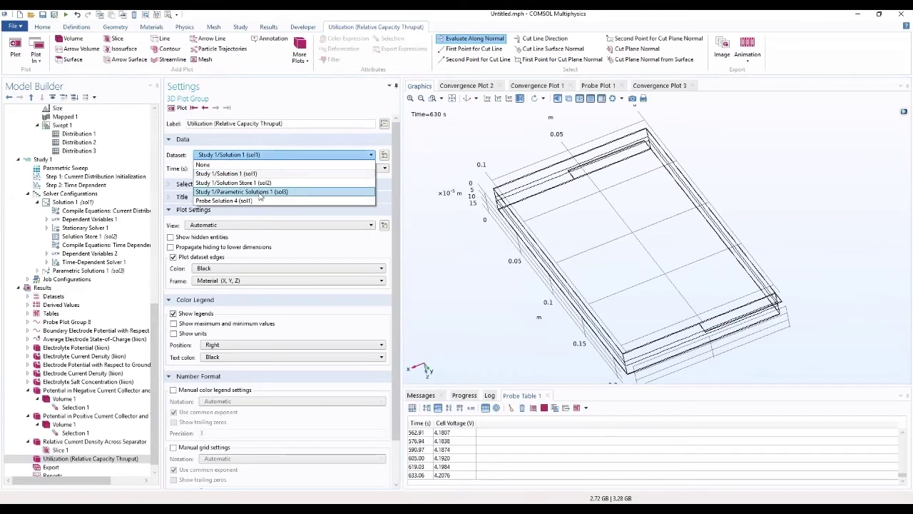
click(260, 193)
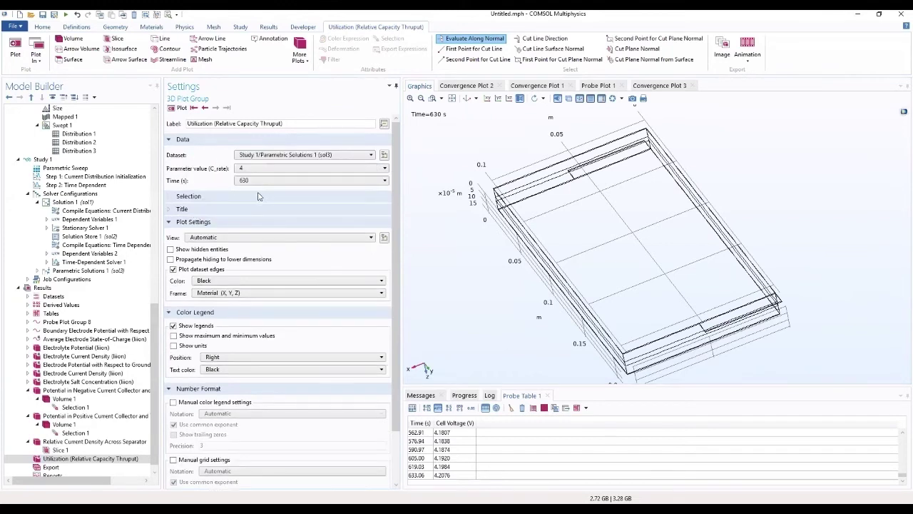
click(243, 170)
click(249, 182)
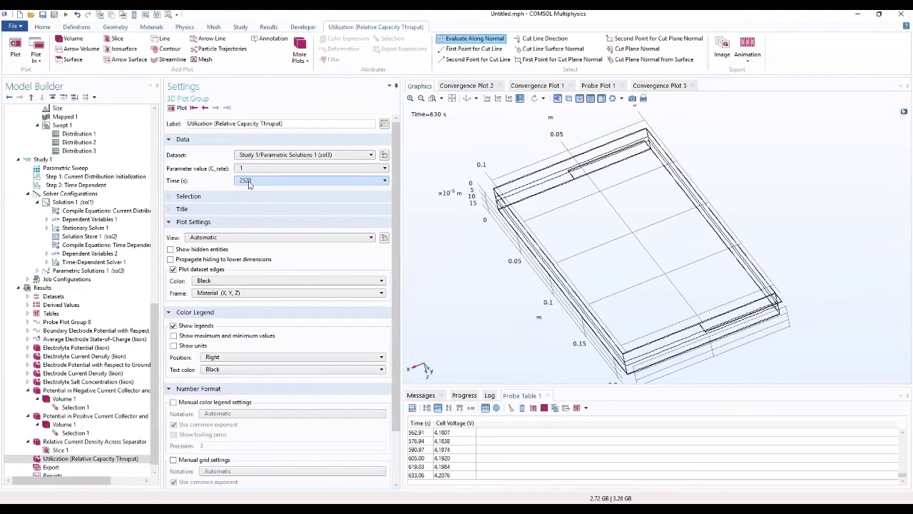
click(249, 182)
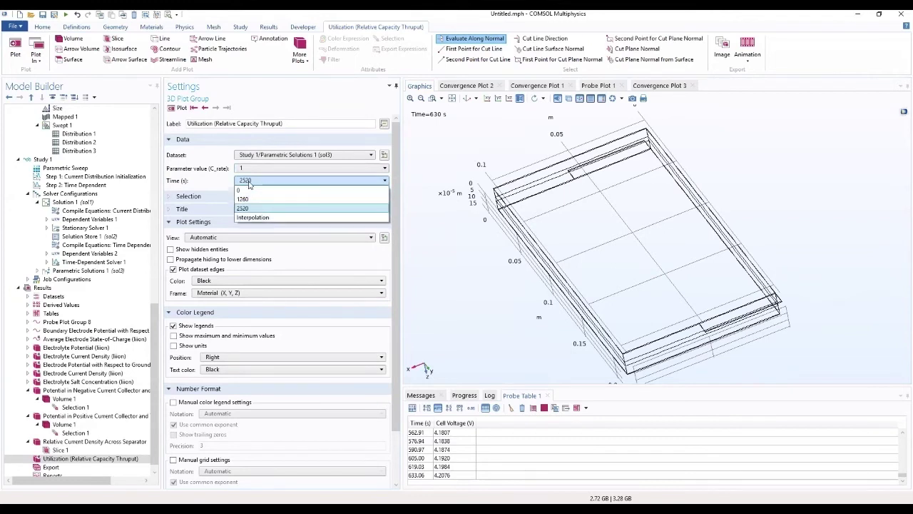
click(246, 208)
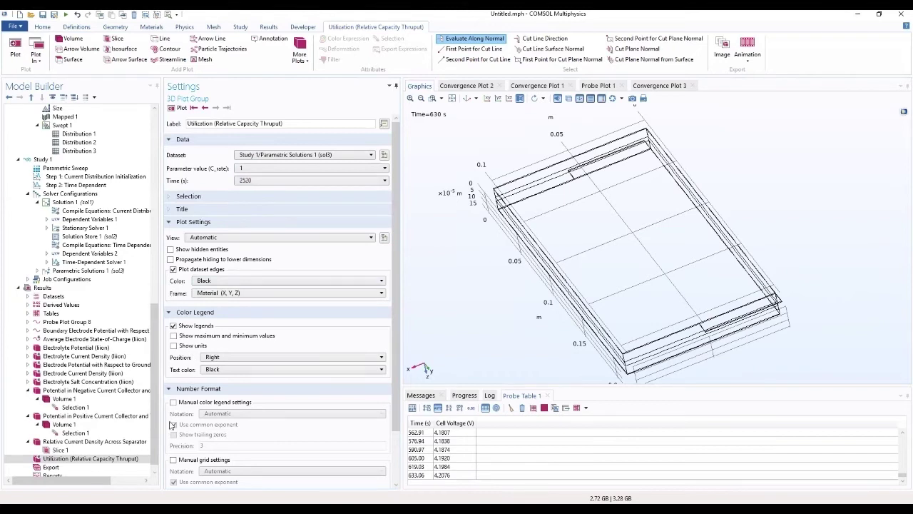
Step: Enable maximum and minimum values in the utilization plot group's color legend
click(173, 336)
scroll(310, 357, down, 2)
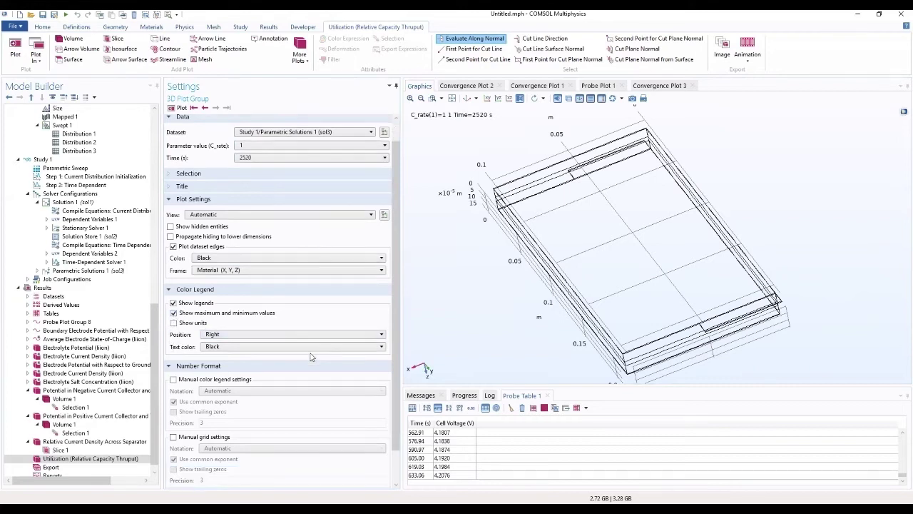
drag(516, 305, 616, 300)
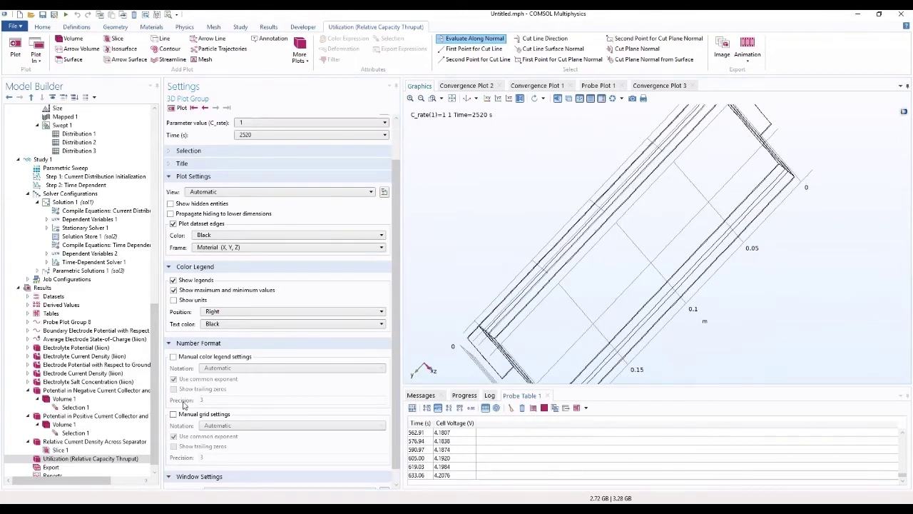
Step: Add a Surface plot to the Utilization (Relative Capacity Thruput) group
click(109, 451)
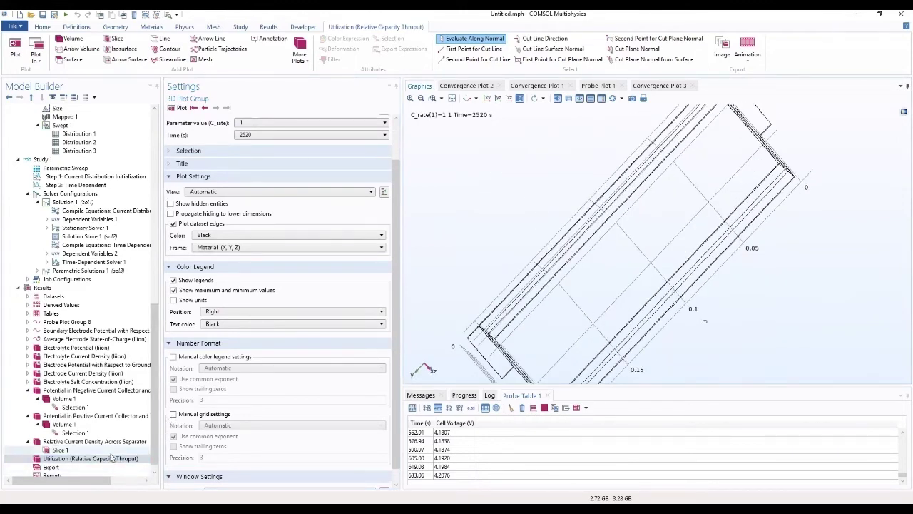
right_click(109, 461)
click(109, 460)
right_click(109, 460)
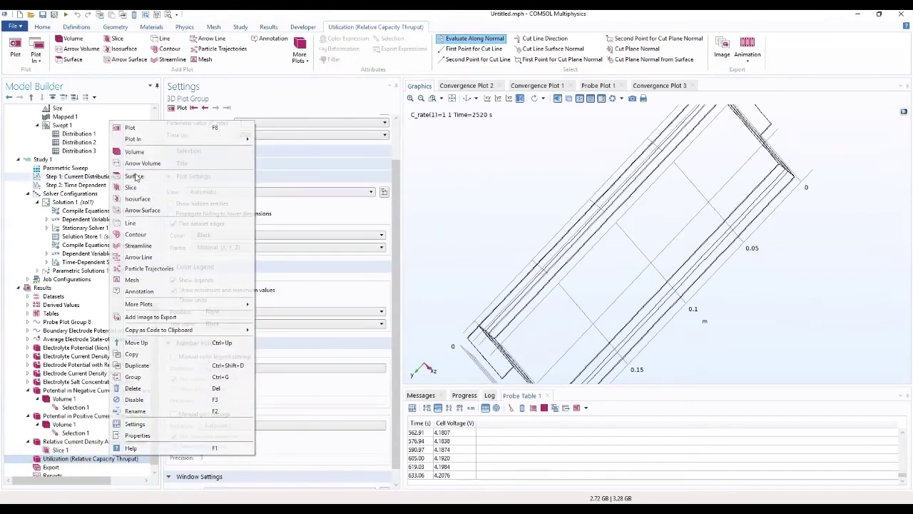
click(136, 177)
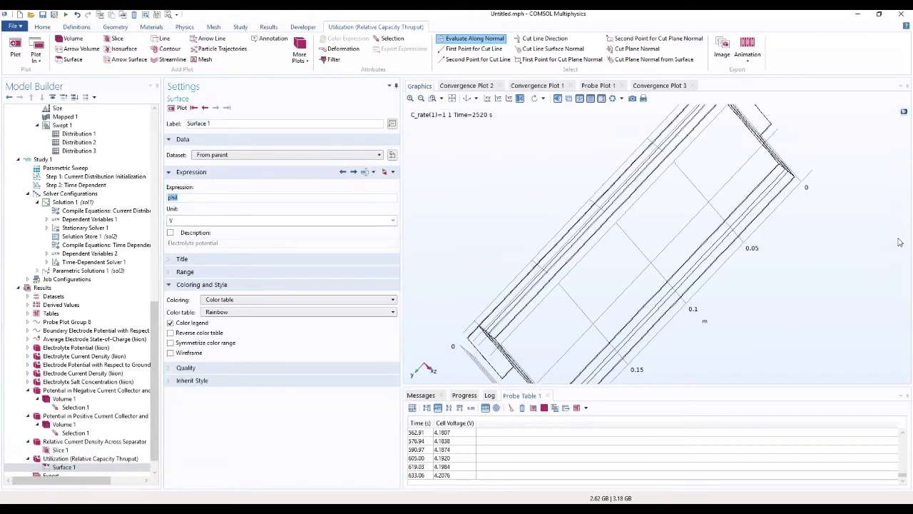
Step: Replace the surface expression with genproj_pos(at(0,liion.cs_average)-liion.cs_average)*epss_pos
text(genpl)
text(oj_pos(at(0,liion.cs_average)
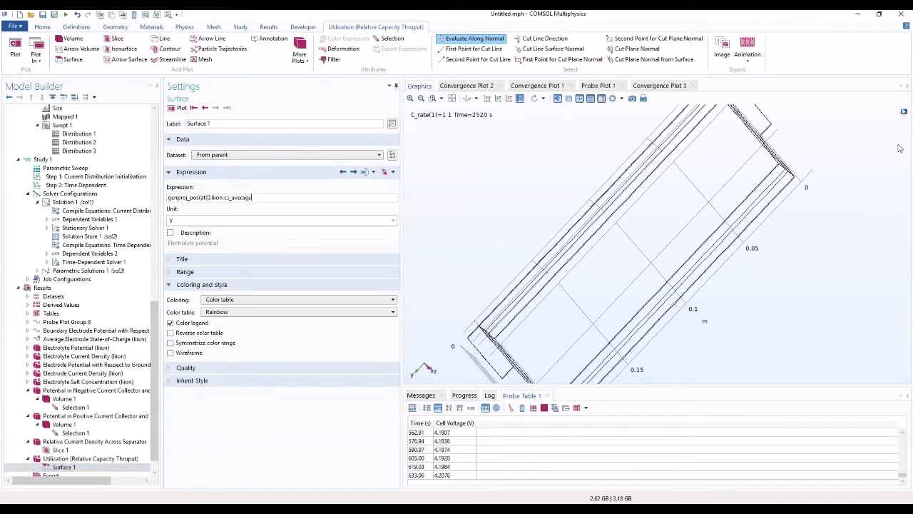
text()-liion.cs_)
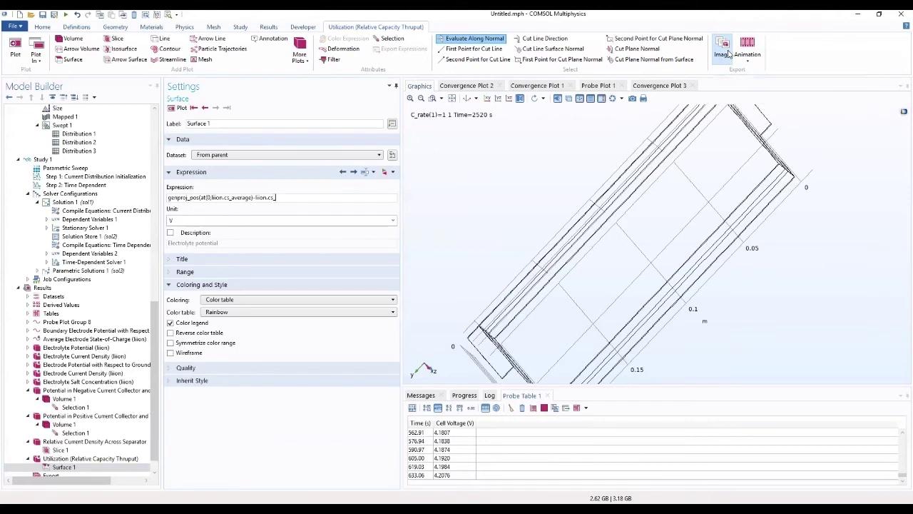
text(average)
text()*)
text(epss)
text(_pos)
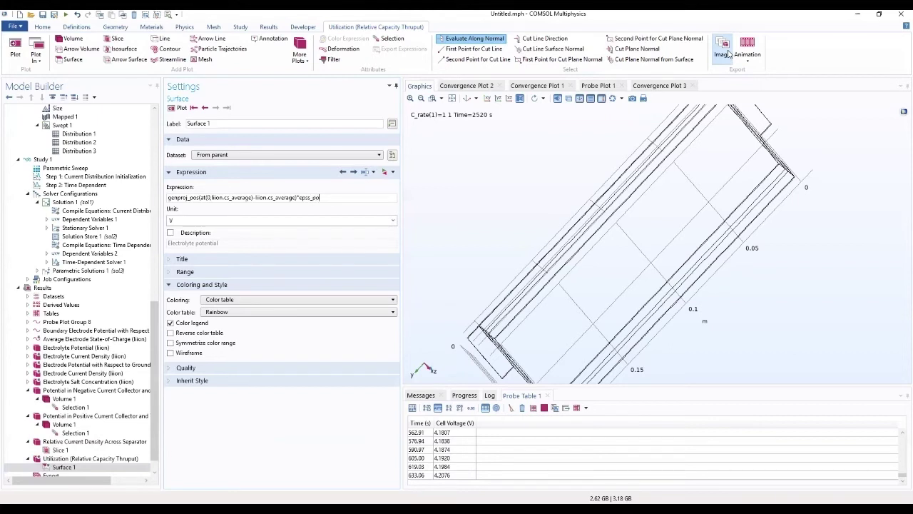
Step: Extend the surface expression with the factors *F_const*H_cell*W_cell_/2
text(*)
text(F)
text(c)
text(ons)
text(t*H)
text(_cc)
text(ll*)
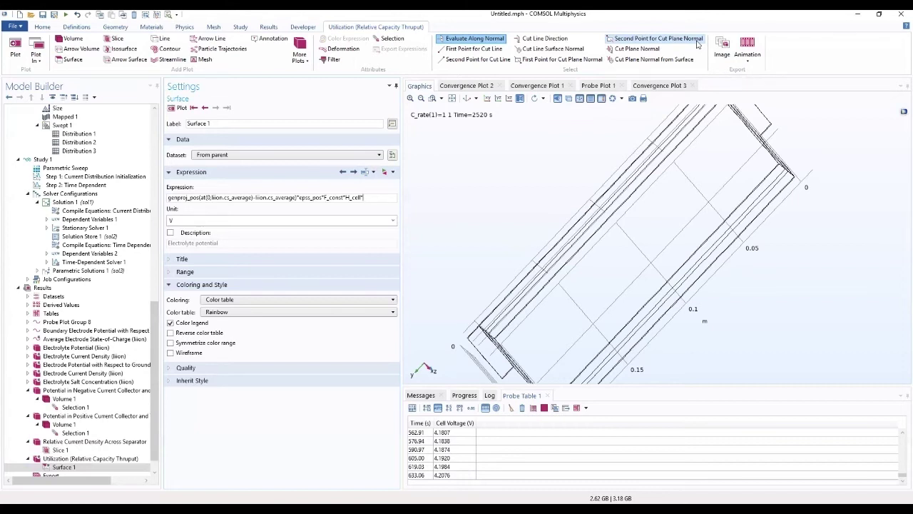
text(W_cell_)
text(/2)
Step: Divide the surface expression by (I_1C*C_rate*t) and check it from its beginning
key(BackSpace)
text(l_a)
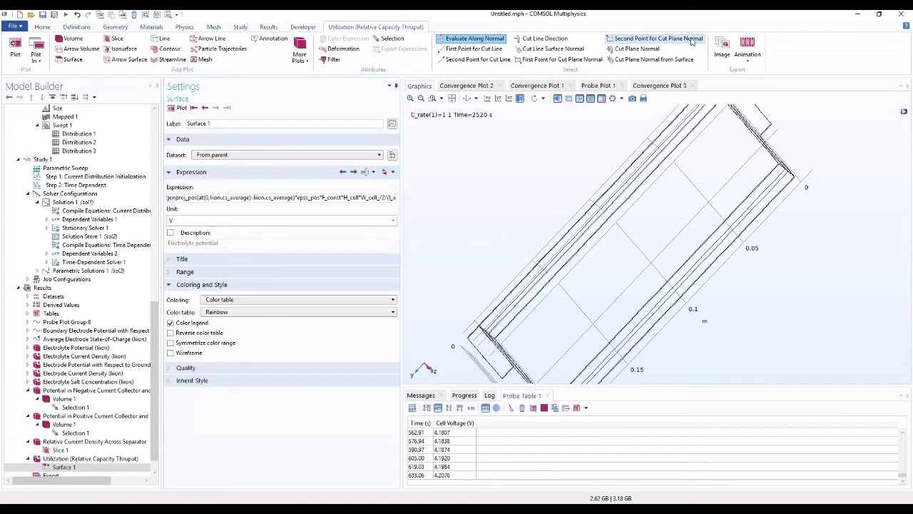
key(BackSpace)
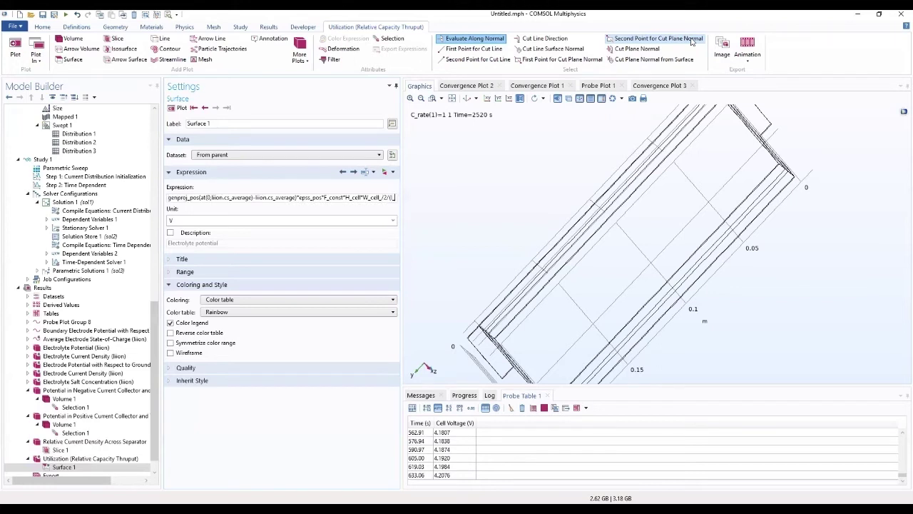
text(1C)
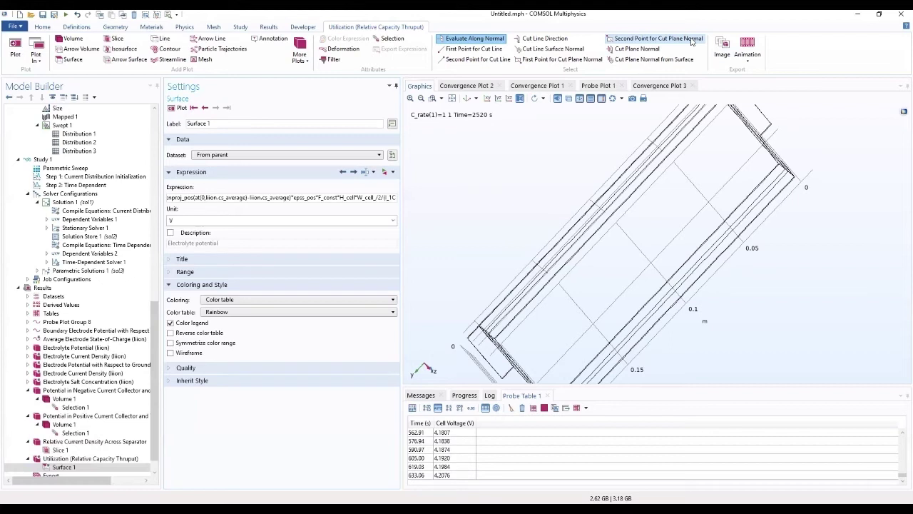
text(*C)
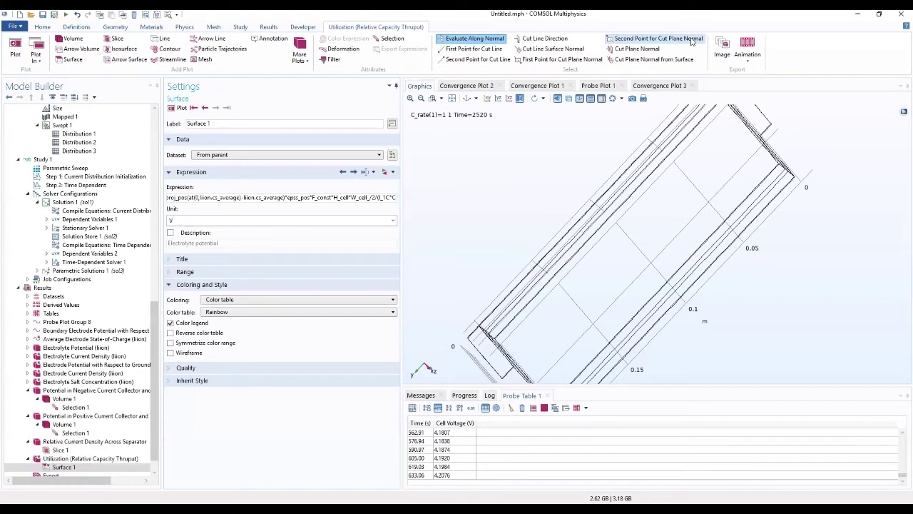
text(_rate)
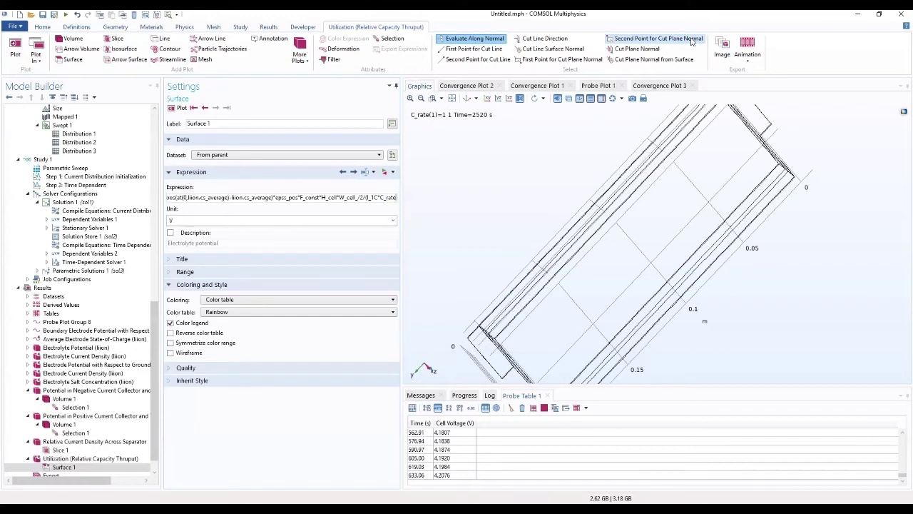
text(")
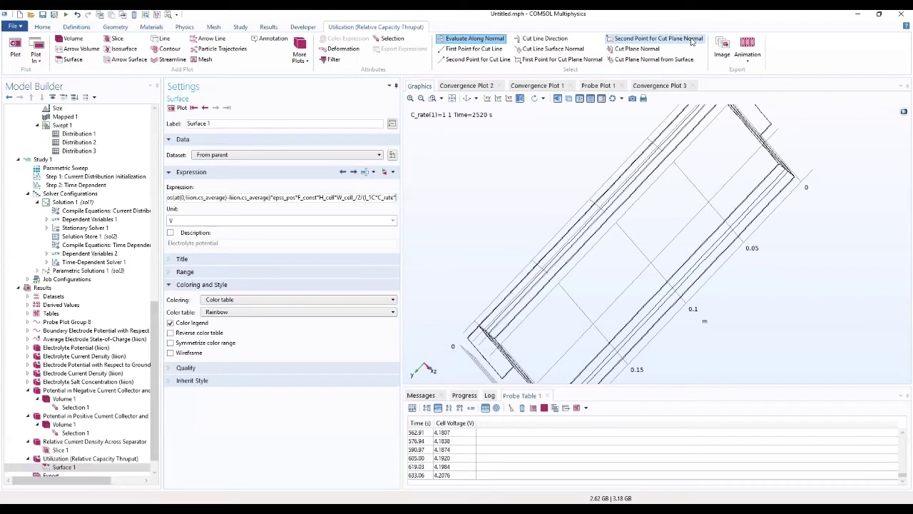
text(t))
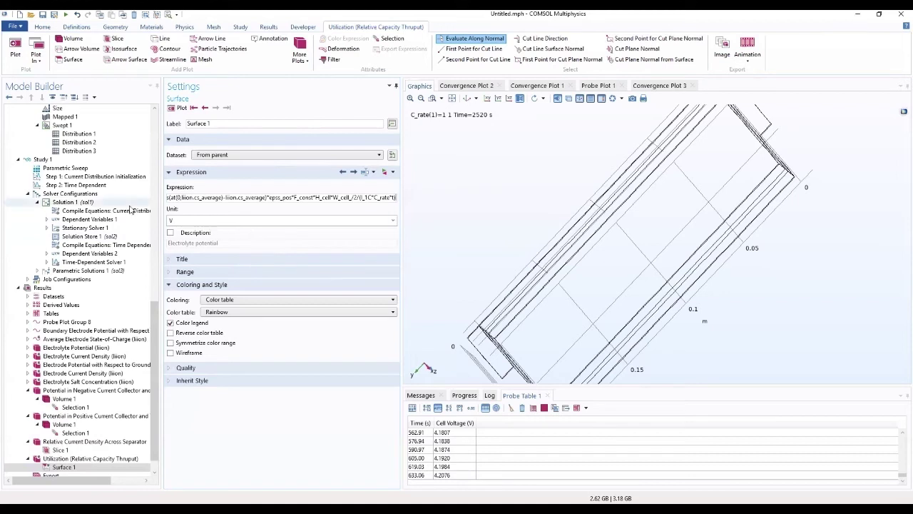
click(179, 198)
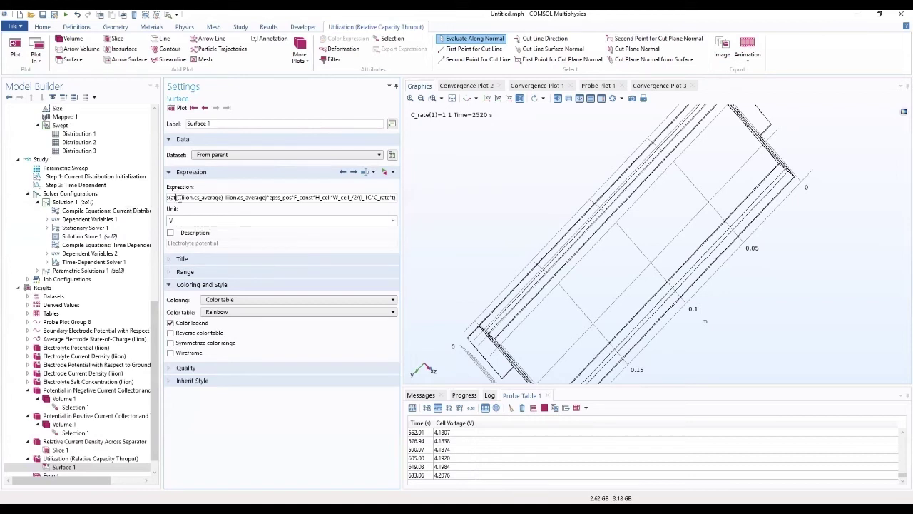
text(0,)
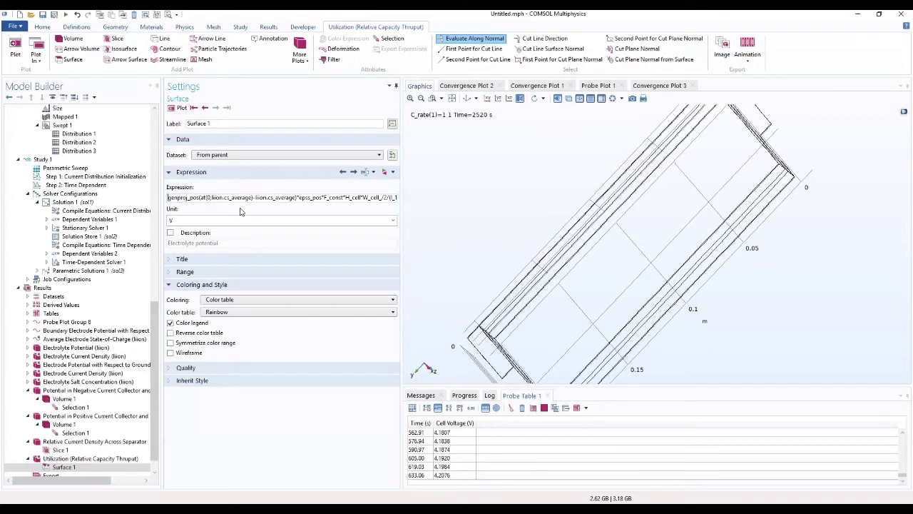
Step: Check the surface expression of the utilization plot from start to end
click(250, 232)
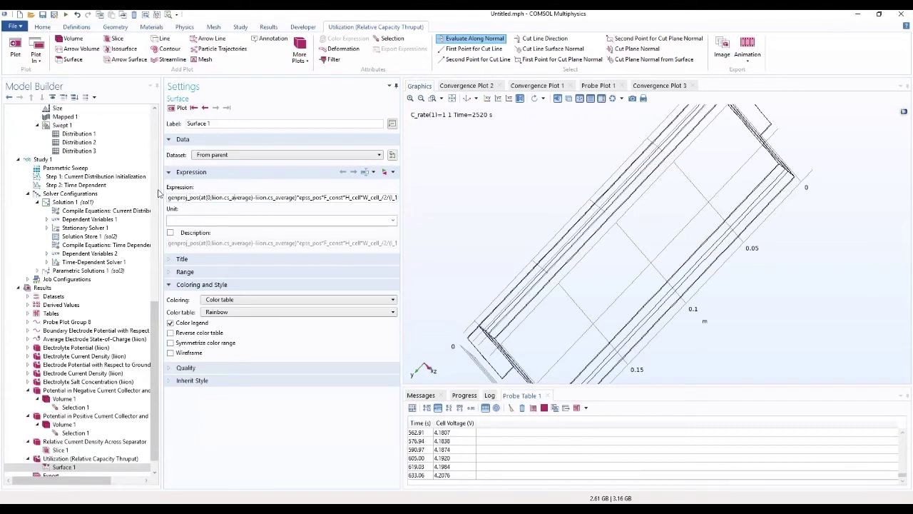
key(Right)
key(Right)
key(Right)
key(End)
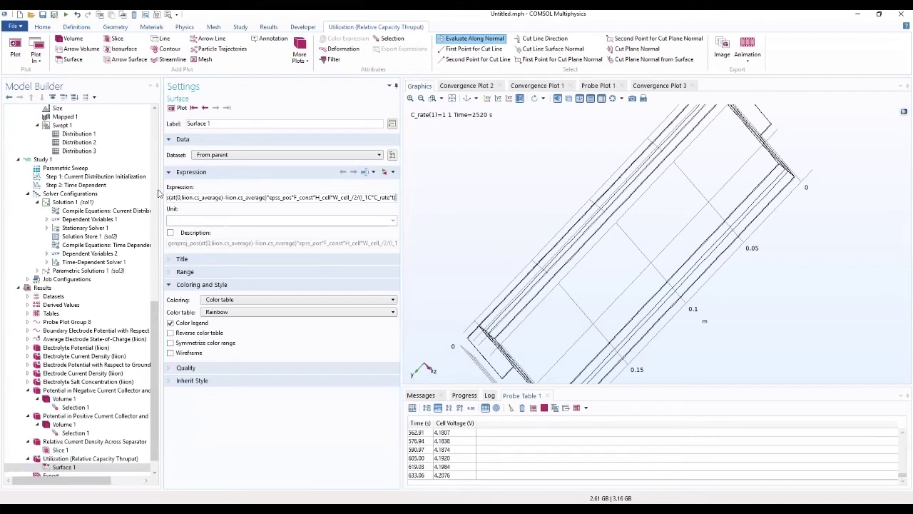
click(195, 220)
click(171, 197)
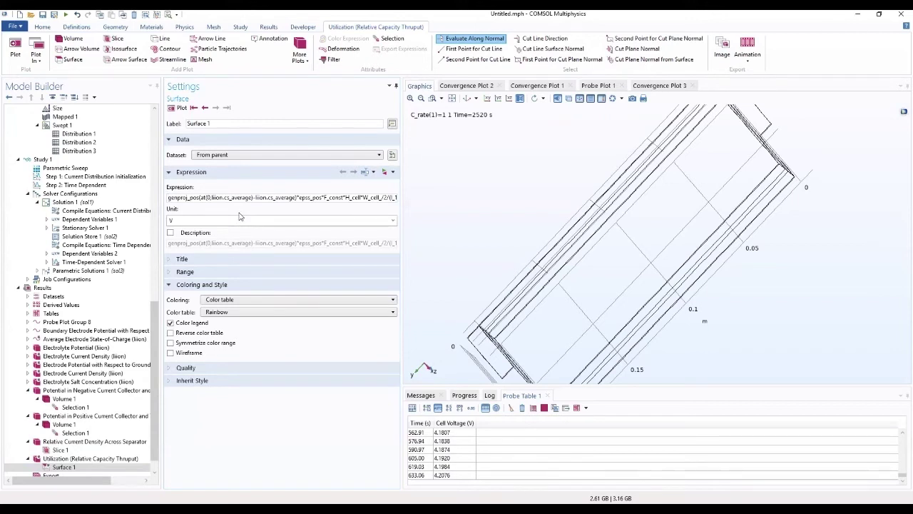
Step: Try to plot the Utilization (Relative Capacity Thruput) group and return to its surface settings
click(73, 468)
click(79, 458)
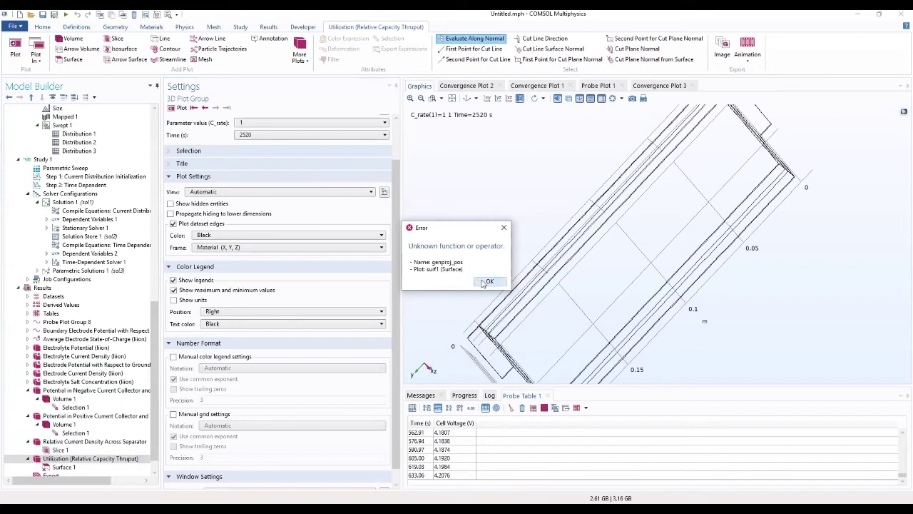
click(488, 282)
click(63, 466)
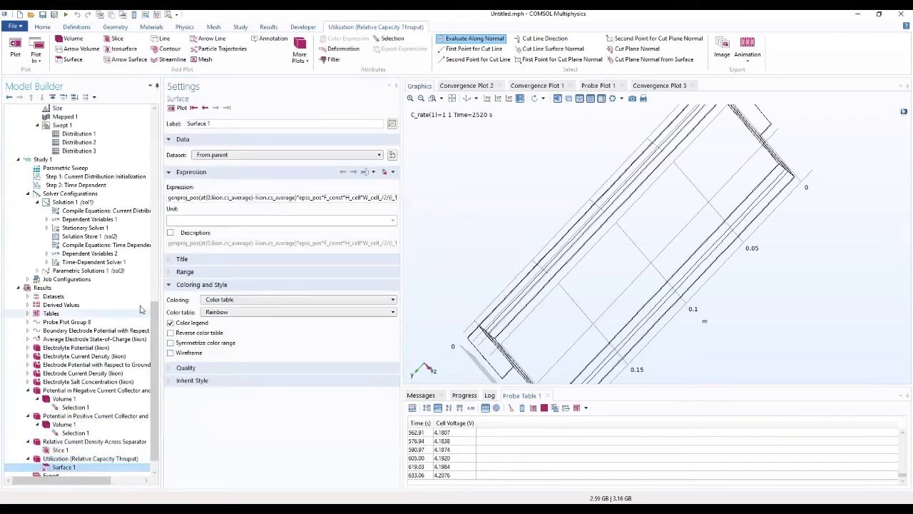
Step: Review the surface expression and correct the factor W_cell_ to W_cell
click(65, 466)
key(Up)
key(Down)
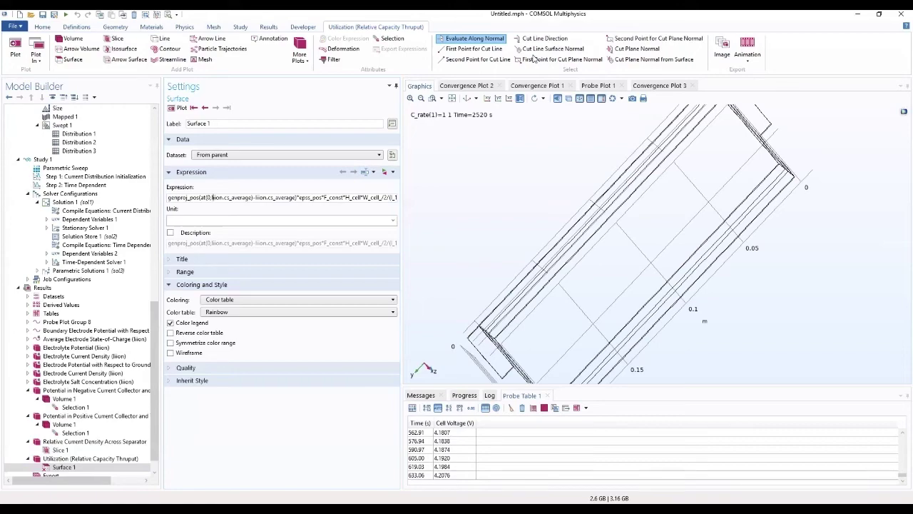
key(End)
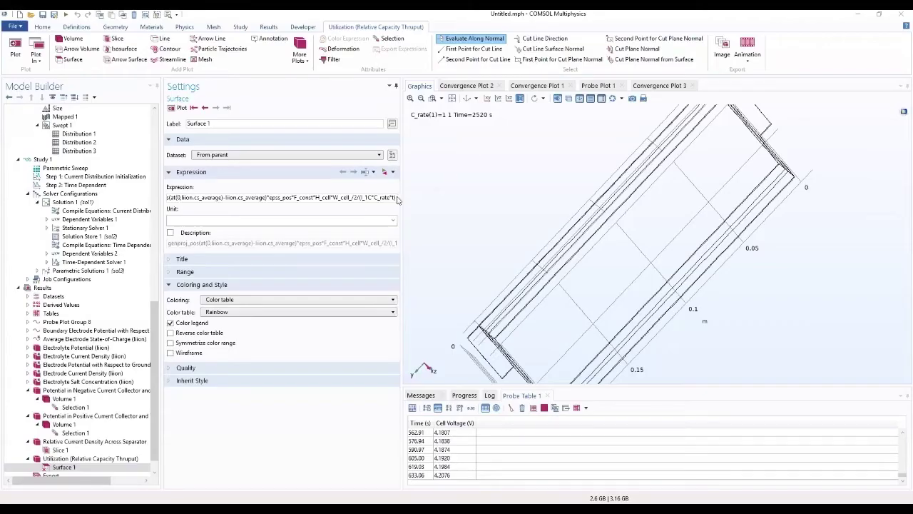
click(194, 197)
key(Home)
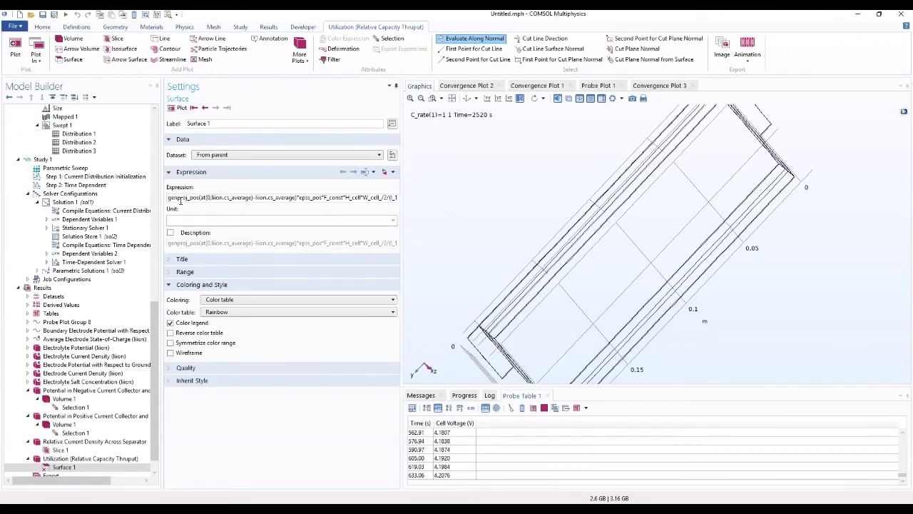
drag(169, 198, 258, 206)
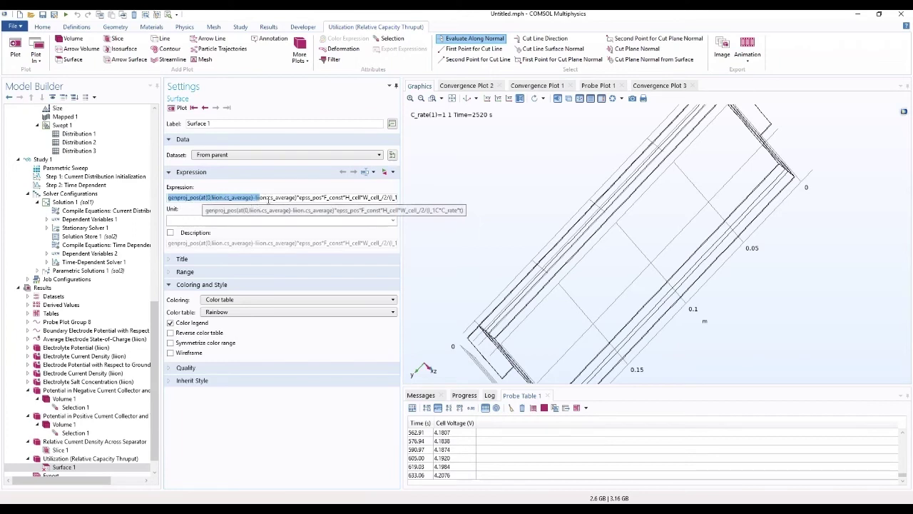
click(299, 196)
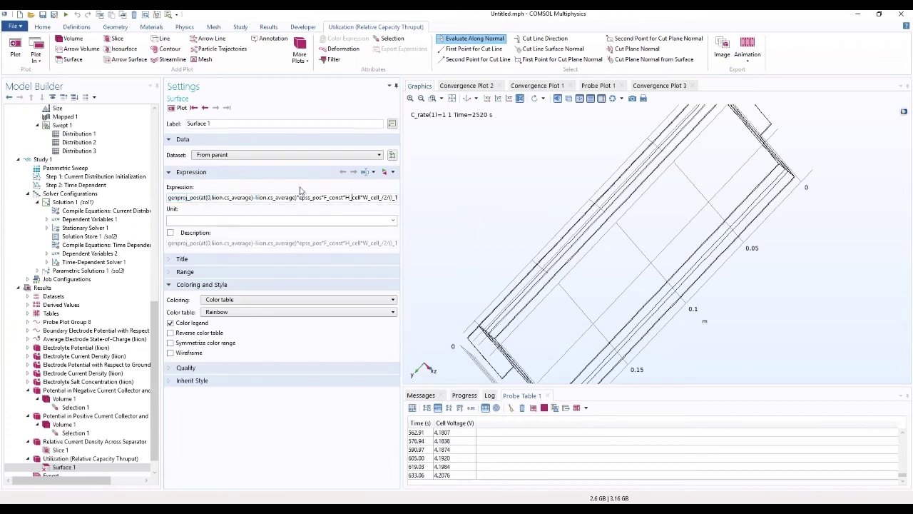
key(End)
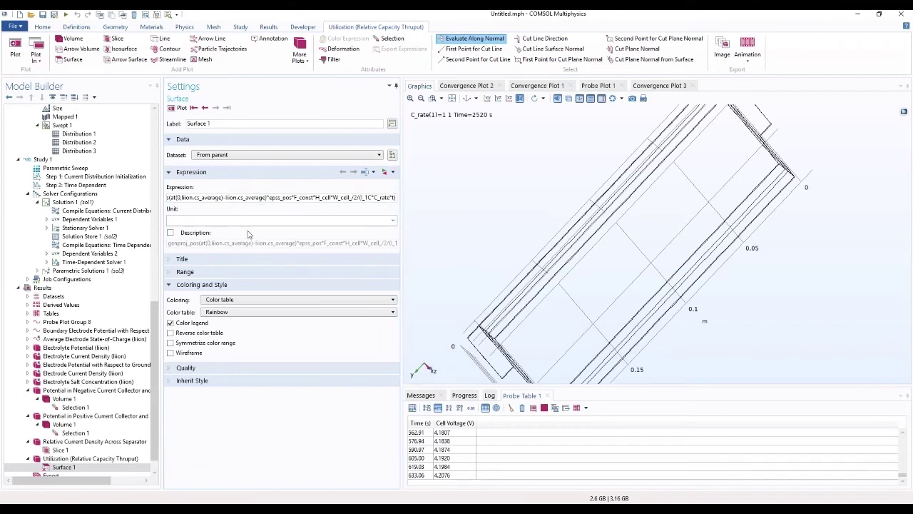
drag(295, 197, 395, 199)
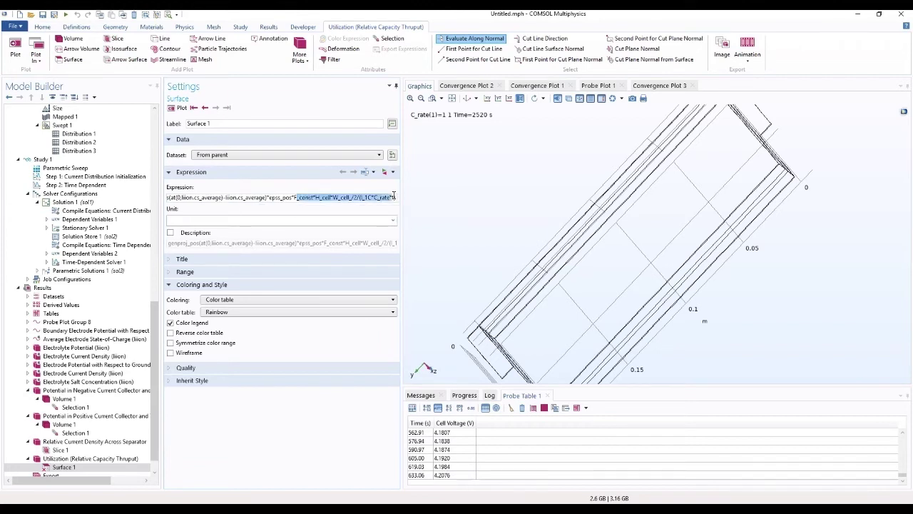
click(350, 198)
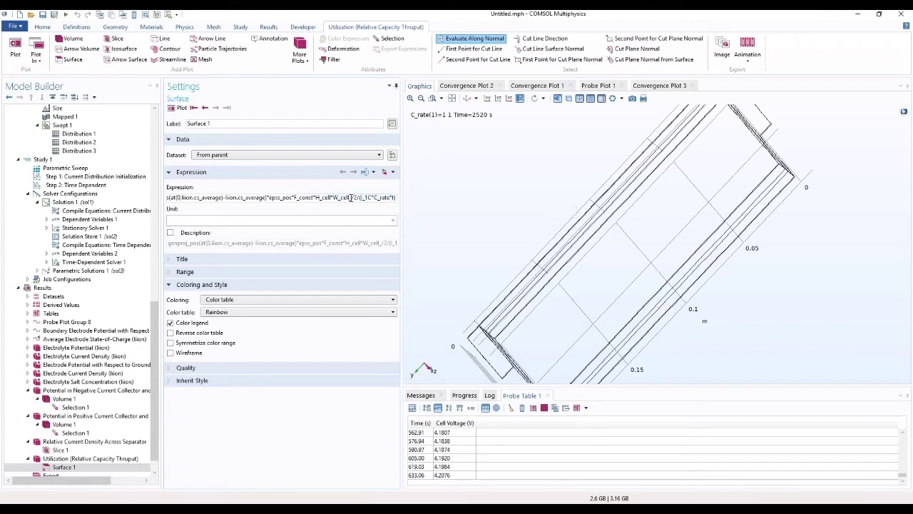
key(Delete)
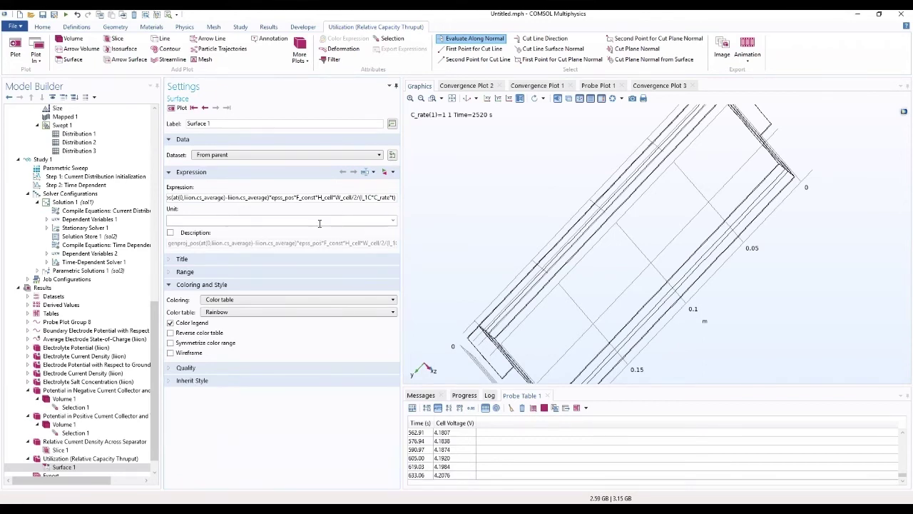
Step: Set the surface plot's unit to 1 and try plotting the utilization group again
click(324, 222)
text(1)
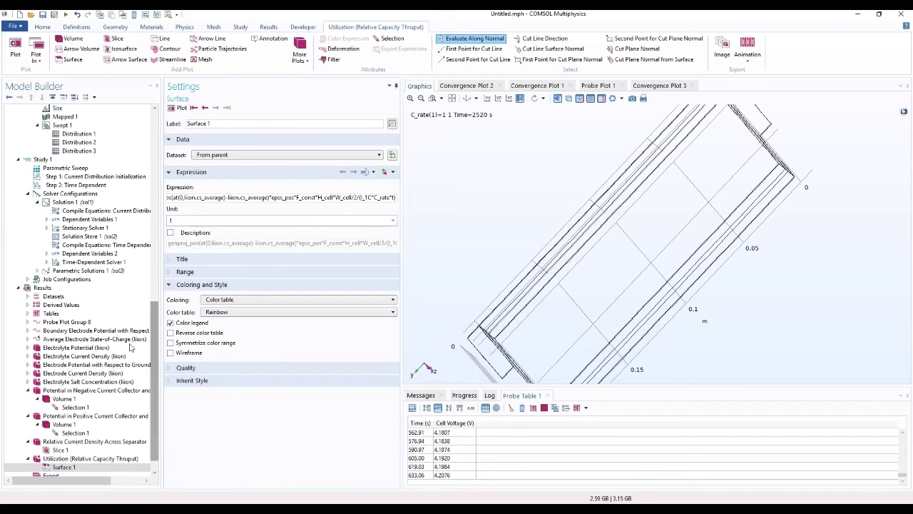
click(74, 460)
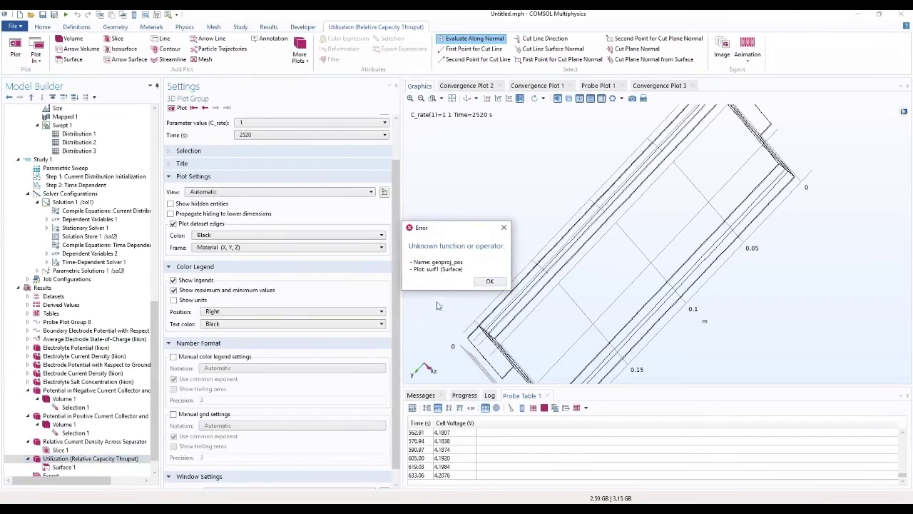
click(488, 282)
click(64, 466)
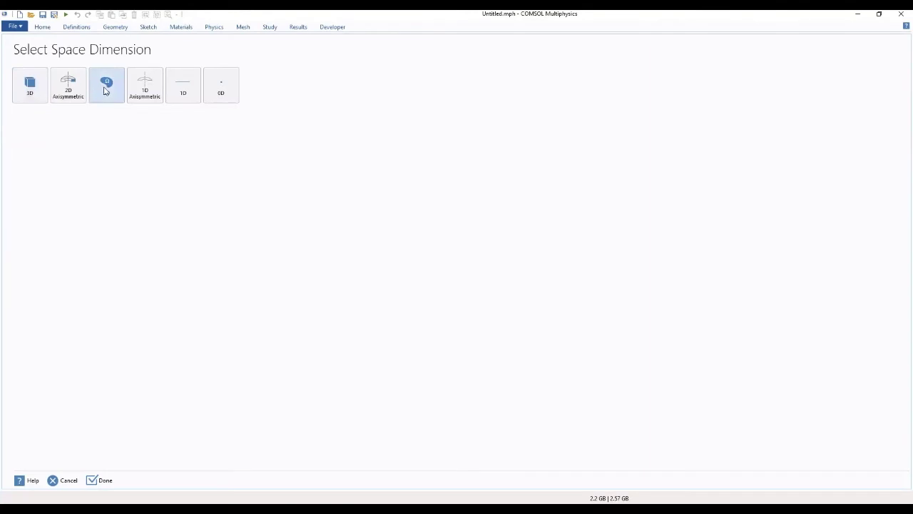
Step: Set up a new 2D model with the Corrosion, Secondary interface from the Corrosion, Deformed Geometry branch
click(105, 89)
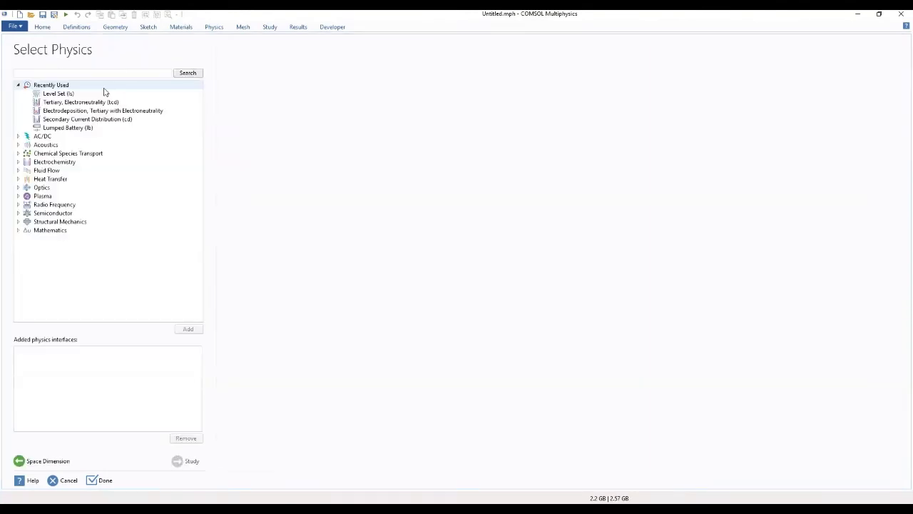
click(19, 162)
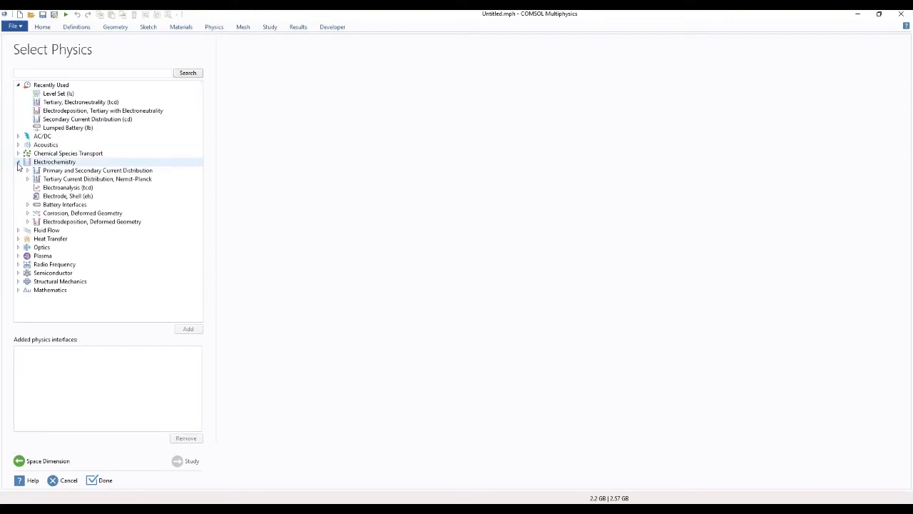
click(27, 214)
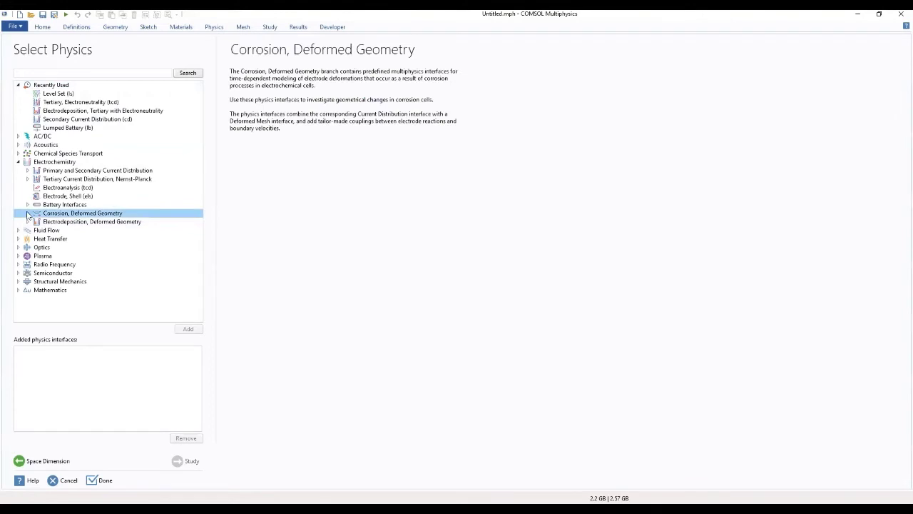
click(27, 214)
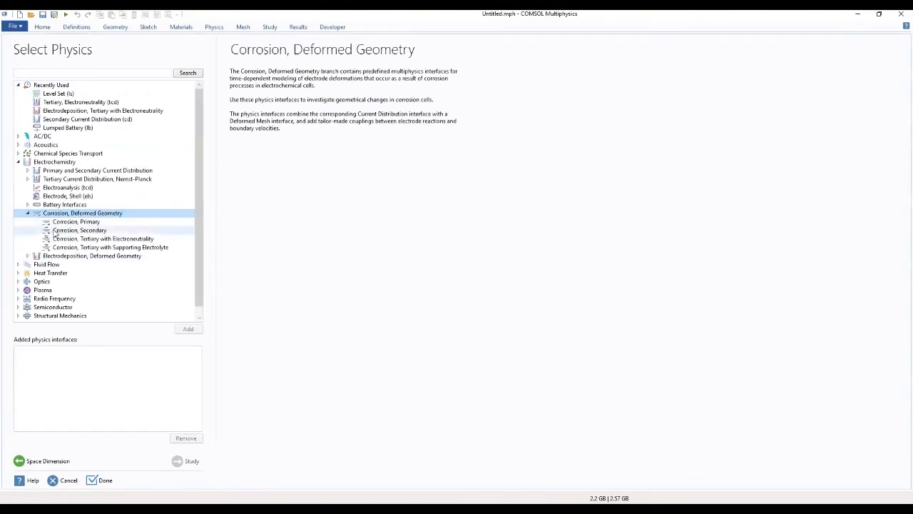
click(54, 232)
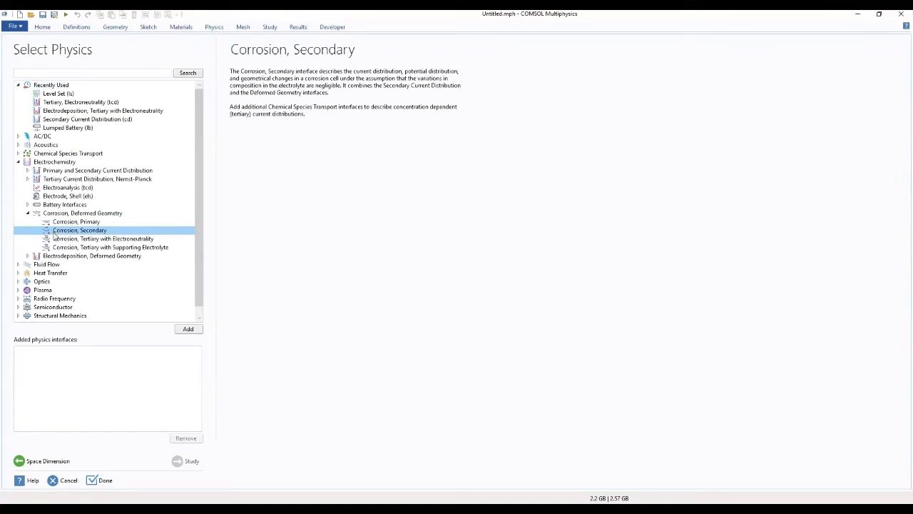
click(188, 328)
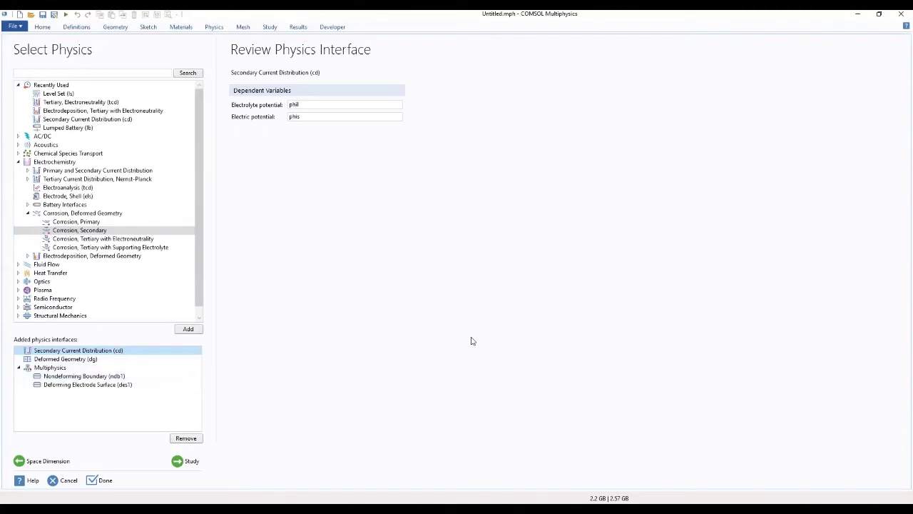
Step: Choose the Time Dependent with Initialization study and create the model without saving changes to the previous file
click(191, 462)
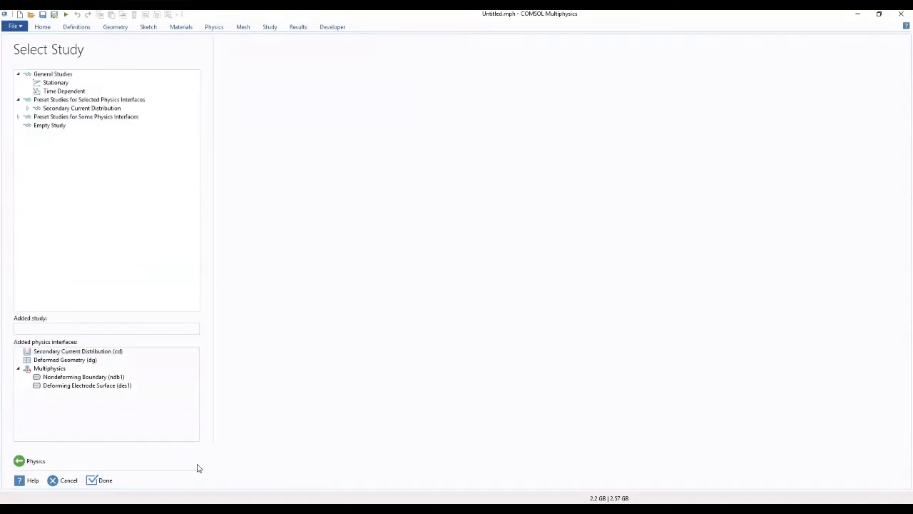
click(28, 109)
click(61, 159)
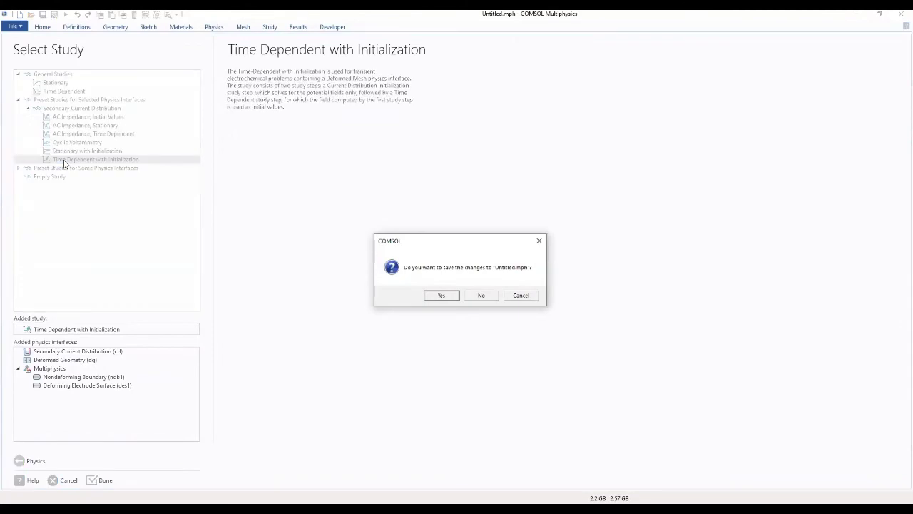
click(479, 295)
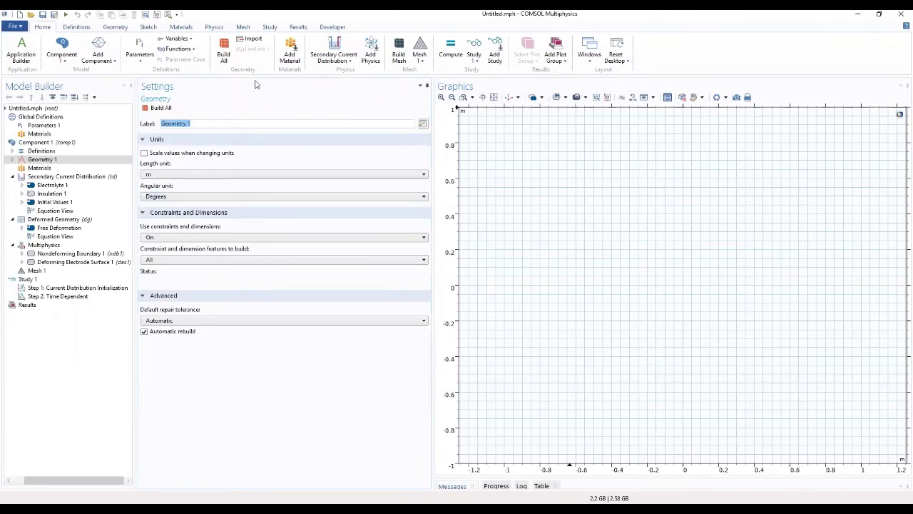
Step: Add a rectangle to Geometry 1 with width 0.01 m and height 0.01 m
right_click(61, 161)
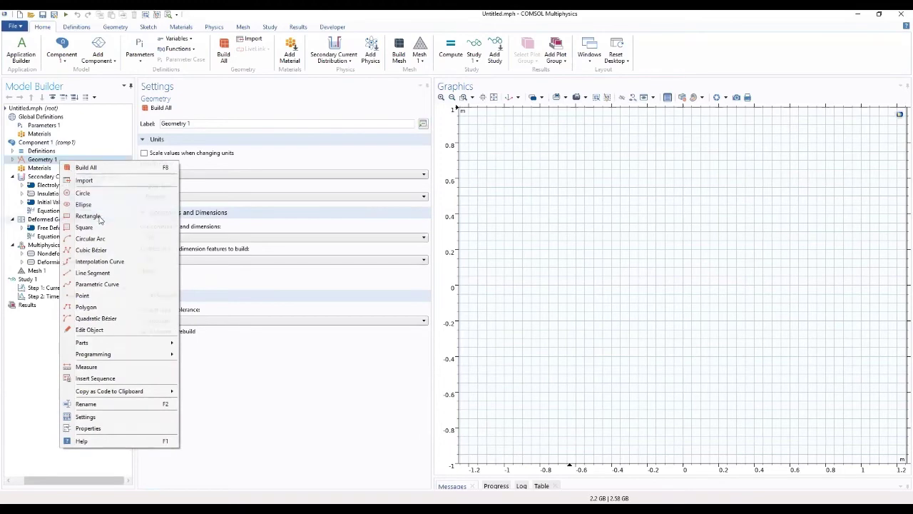
click(88, 215)
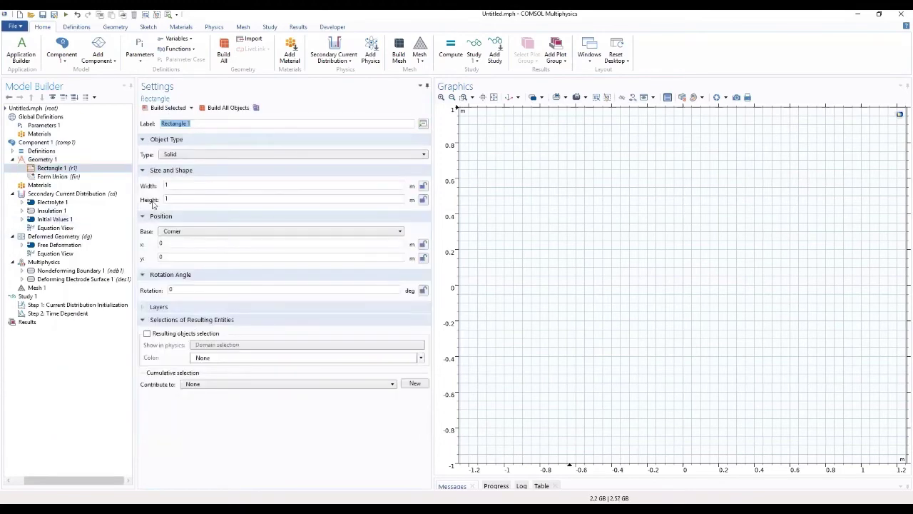
click(186, 183)
double_click(186, 183)
text(0.01)
double_click(168, 183)
double_click(189, 198)
text(0.01)
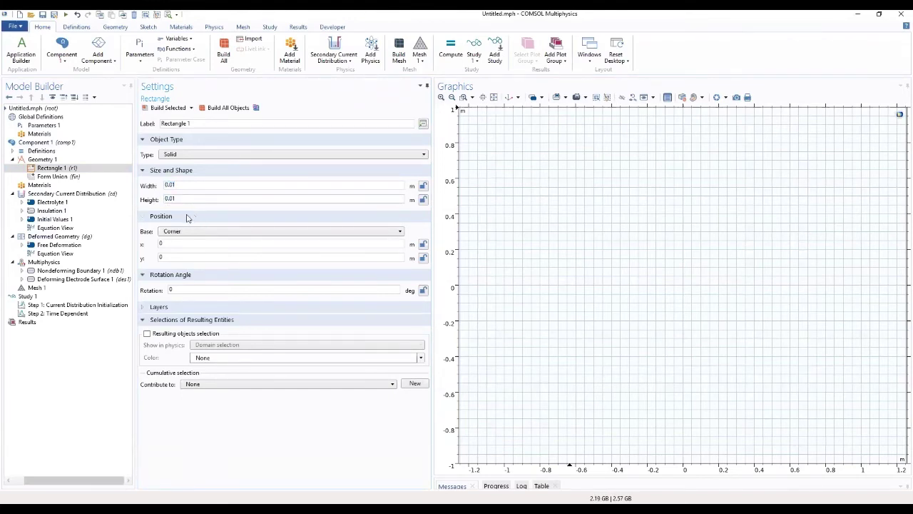
Step: Set the first rectangle's corner x position to -0.01 m and build it
click(187, 243)
key(BackSpace)
text(-0.0)
click(154, 109)
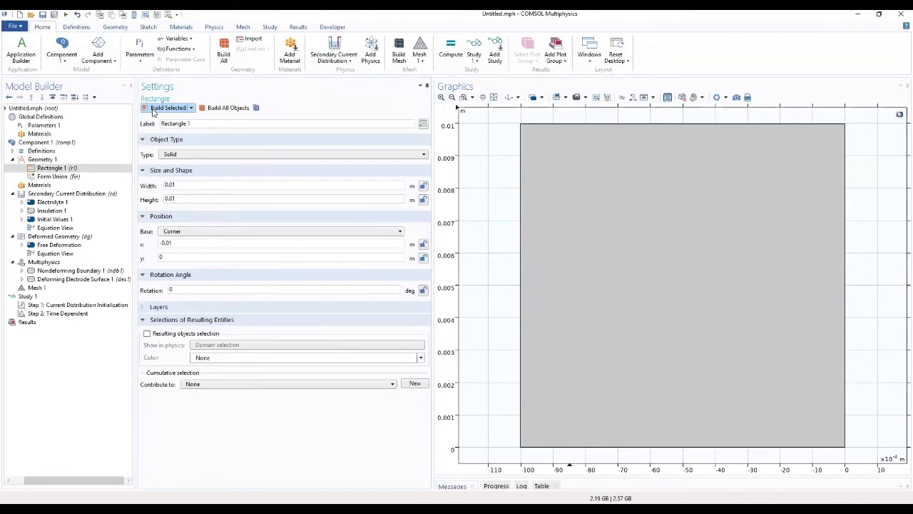
Step: Add a second rectangle to Geometry 1 and set its width to 0.01 m
click(46, 160)
right_click(49, 162)
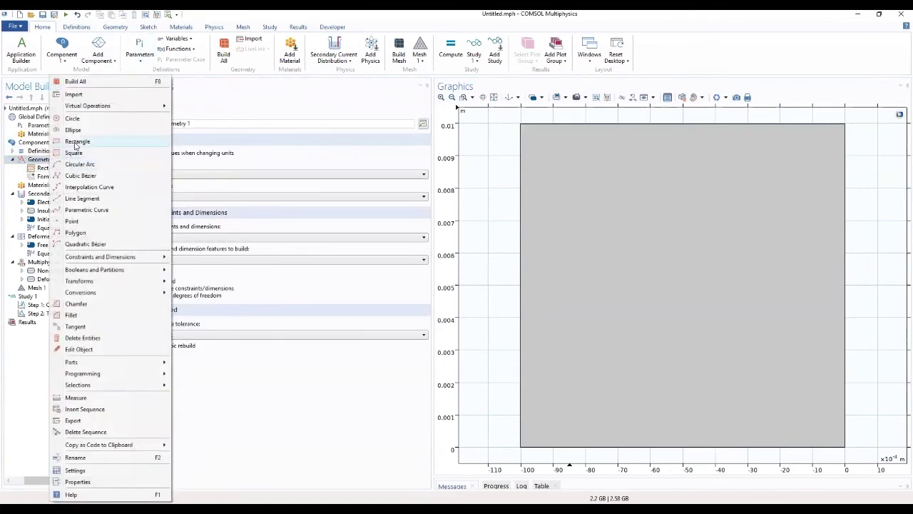
click(77, 143)
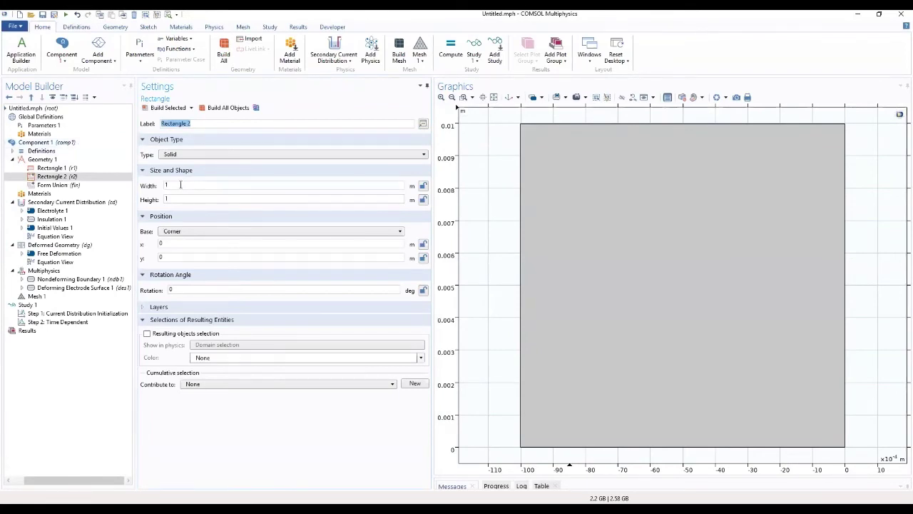
double_click(185, 184)
text(0.01)
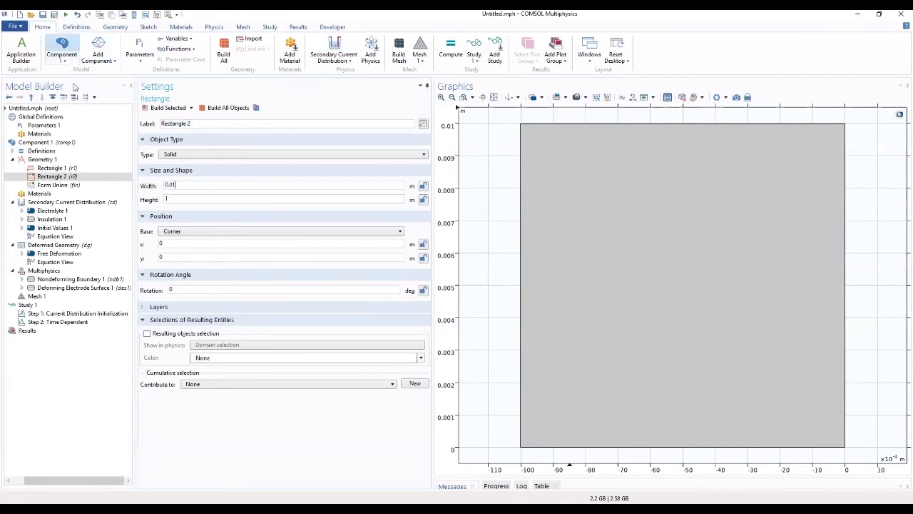
Step: Set the second rectangle's height to 0.01 + 1e-4 m and its corner y position to -1e-4 m
double_click(165, 199)
text(0.01)
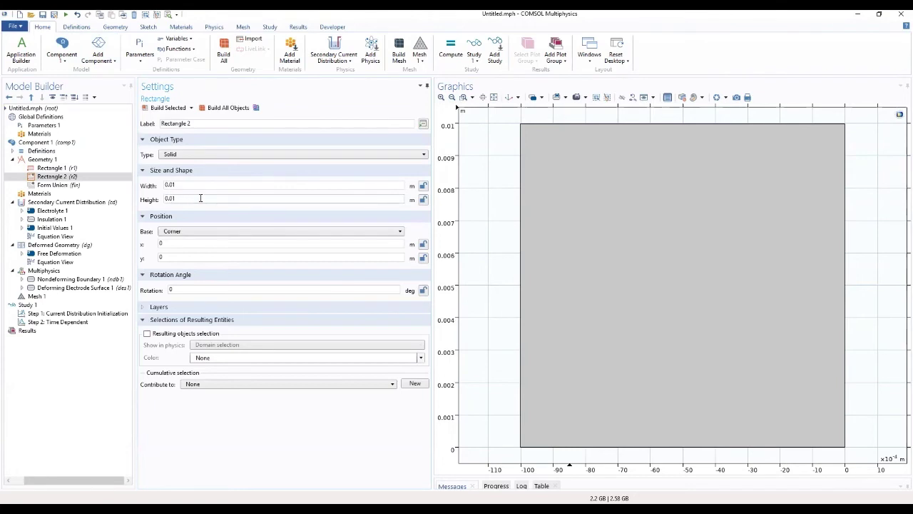
text( + 1e)
key(BackSpace)
key(BackSpace)
text(1e-4)
click(162, 256)
text(-1e-4)
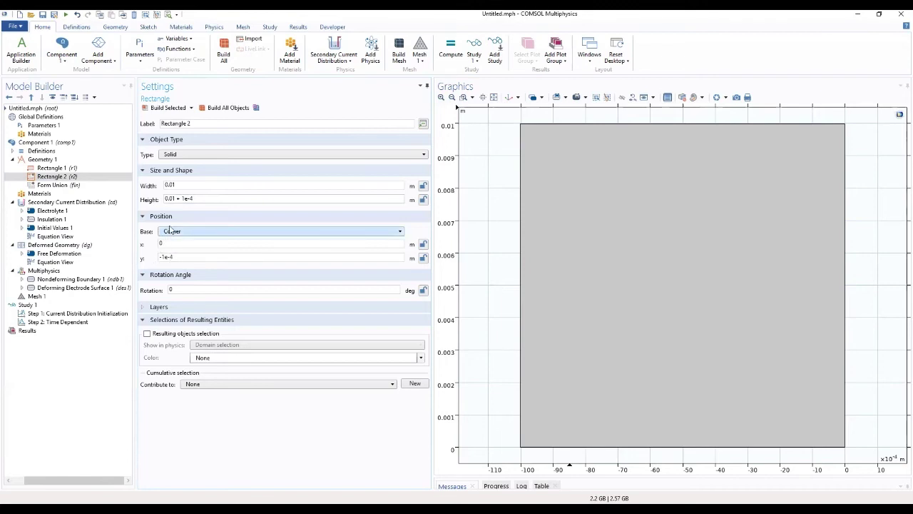
Step: Build the second rectangle and add a Union operation to Geometry 1
click(162, 108)
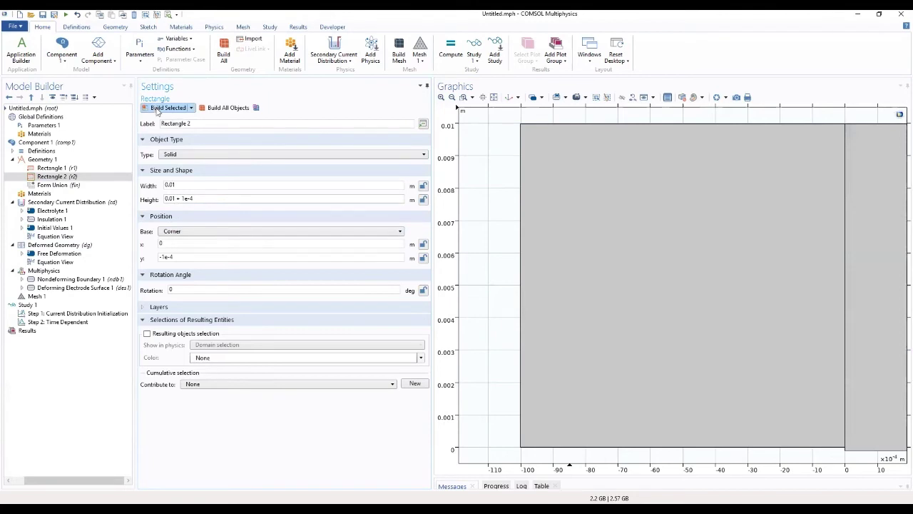
click(493, 98)
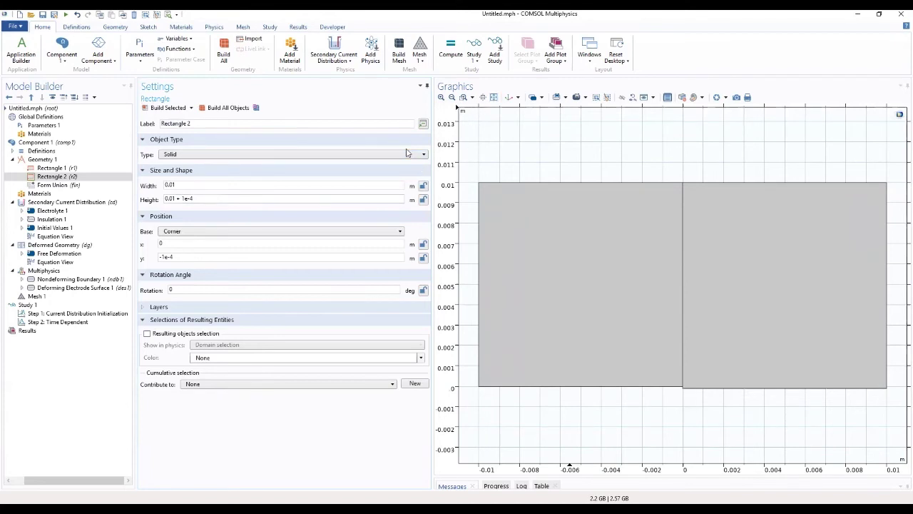
click(42, 160)
right_click(42, 161)
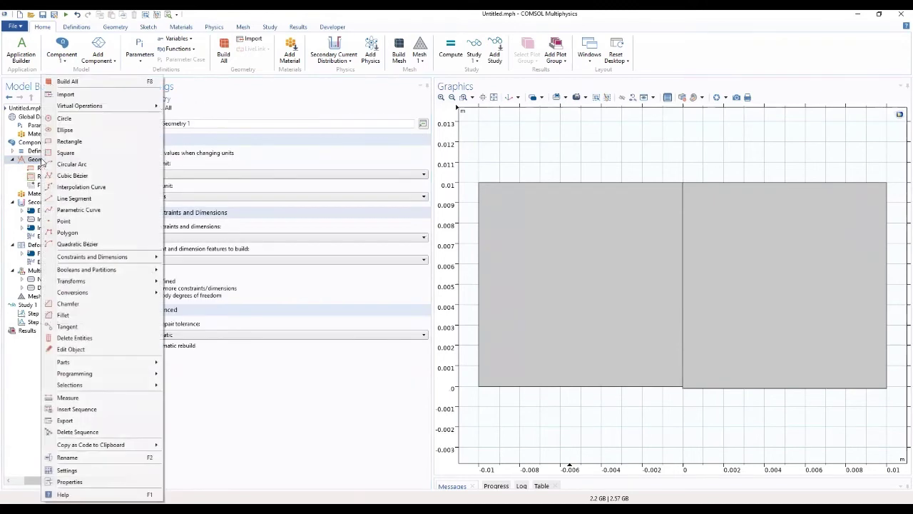
mouse_move(86, 271)
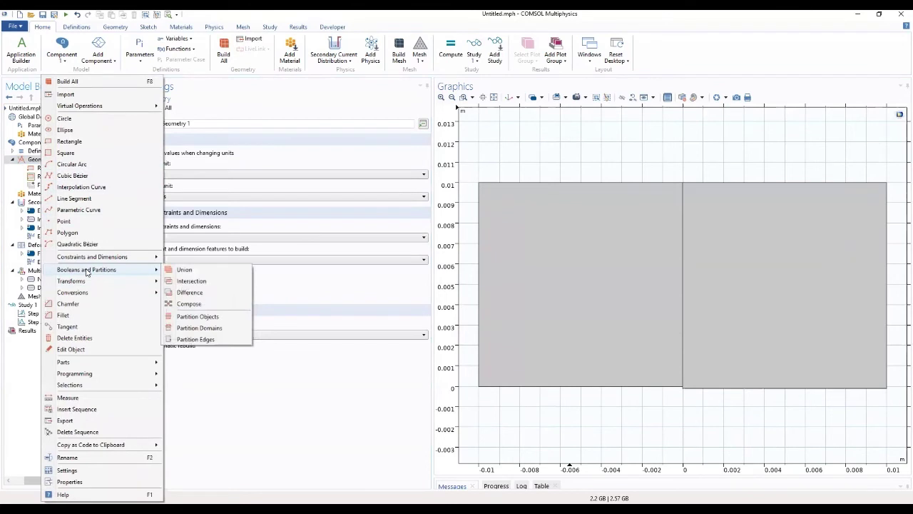
mouse_move(149, 258)
click(176, 270)
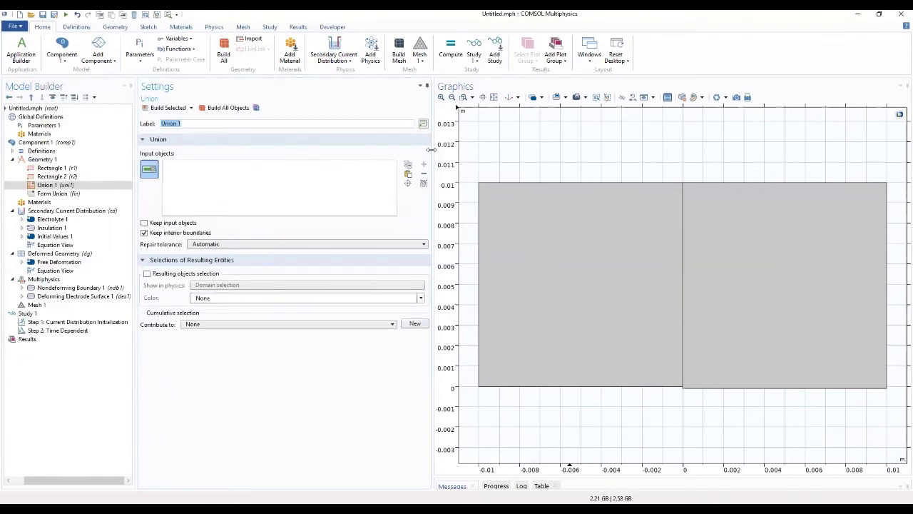
Step: Unite rectangles r1 and r2 without keeping interior boundaries and build the union
click(608, 238)
click(749, 257)
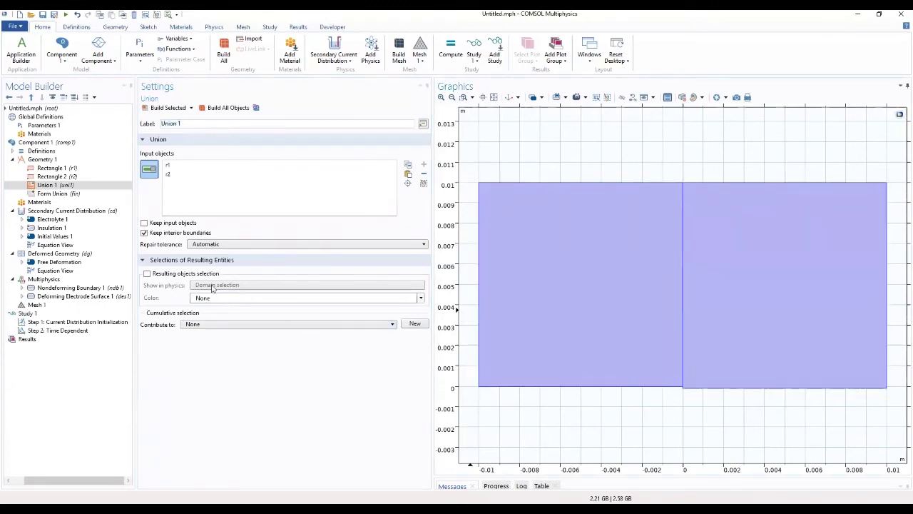
click(145, 234)
click(156, 108)
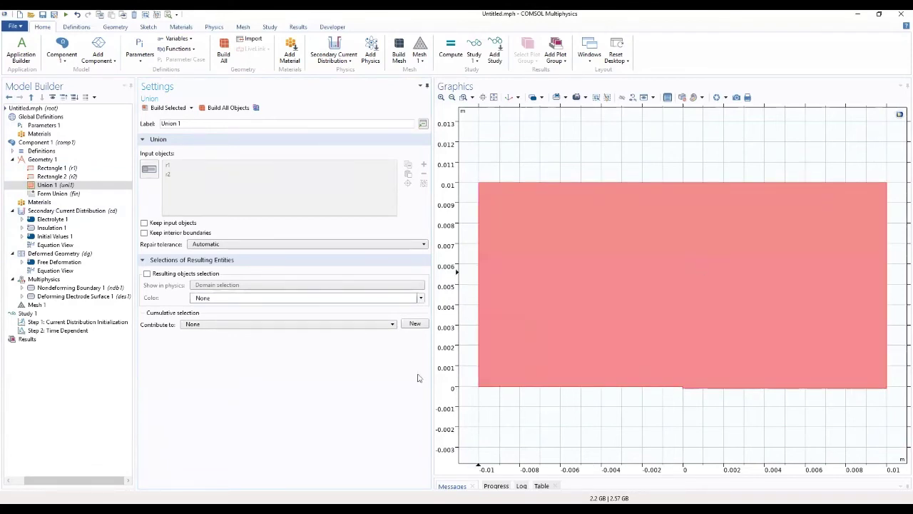
click(72, 186)
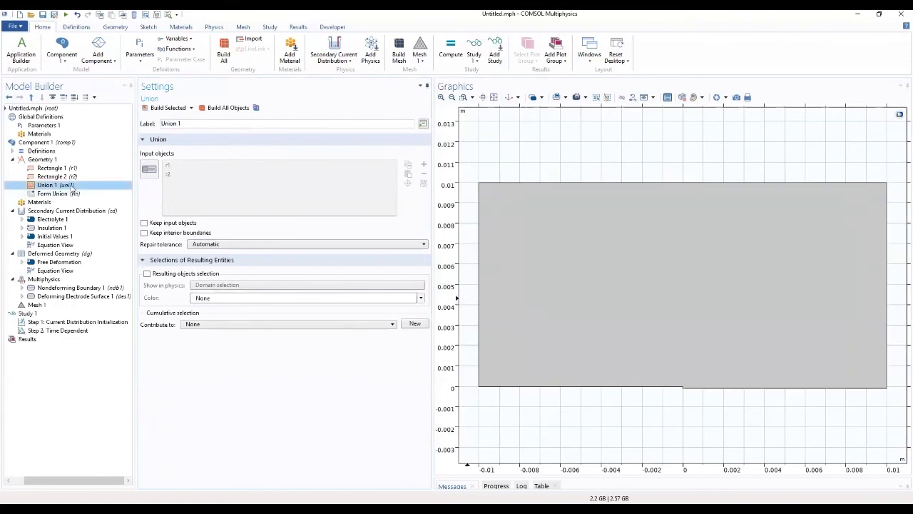
Step: Start loading a text file into Parameters 1 and look through the files in the Electrodeposition_Module Tutorials folder
click(50, 126)
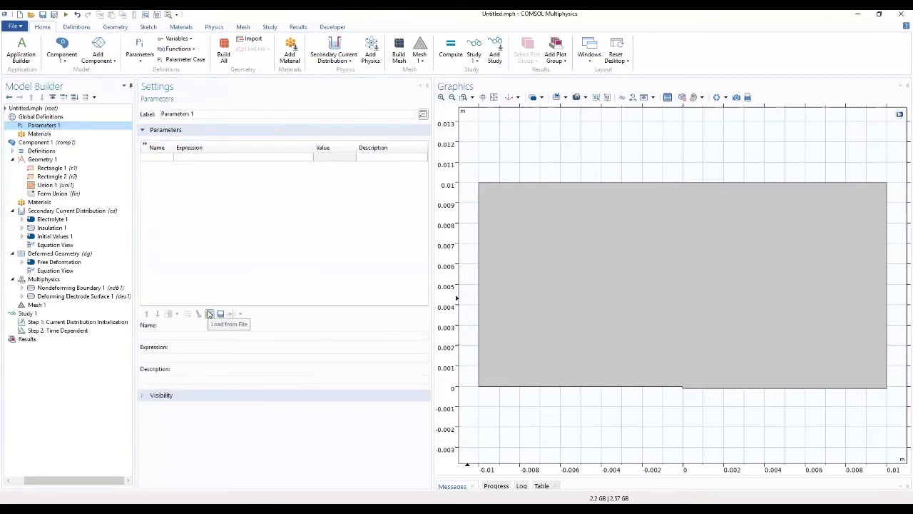
click(209, 314)
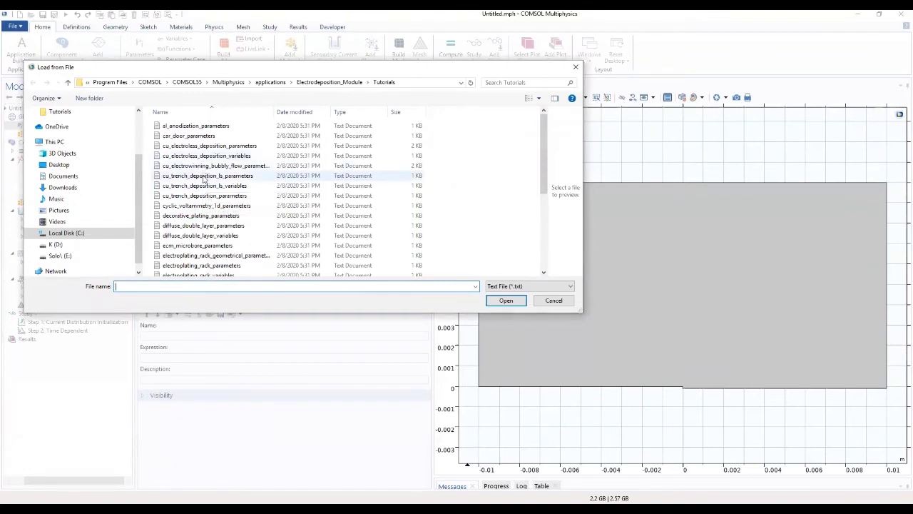
scroll(204, 171, down, 3)
scroll(191, 225, down, 1)
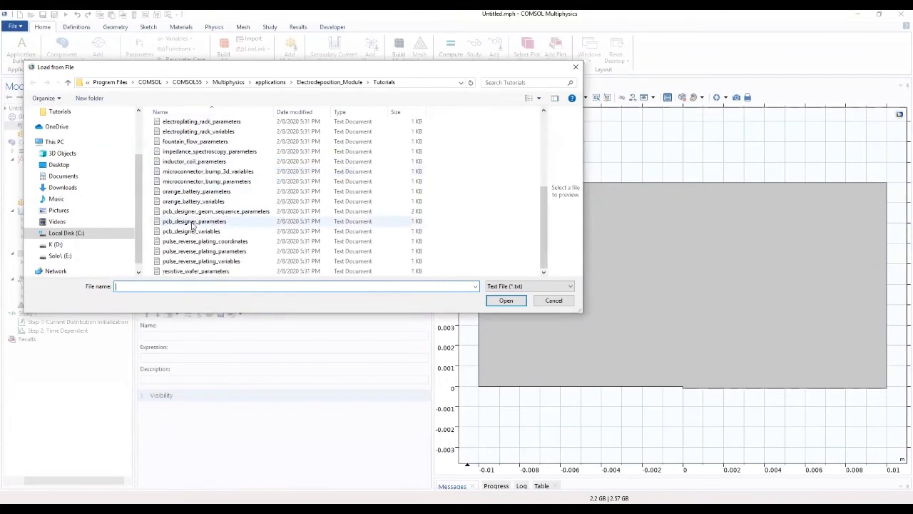
scroll(191, 225, up, 1)
scroll(191, 222, up, 1)
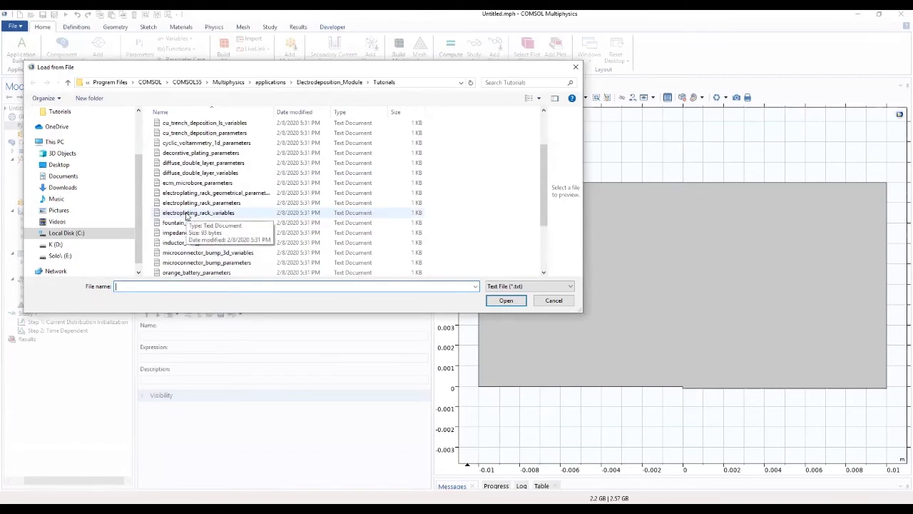
scroll(197, 206, up, 2)
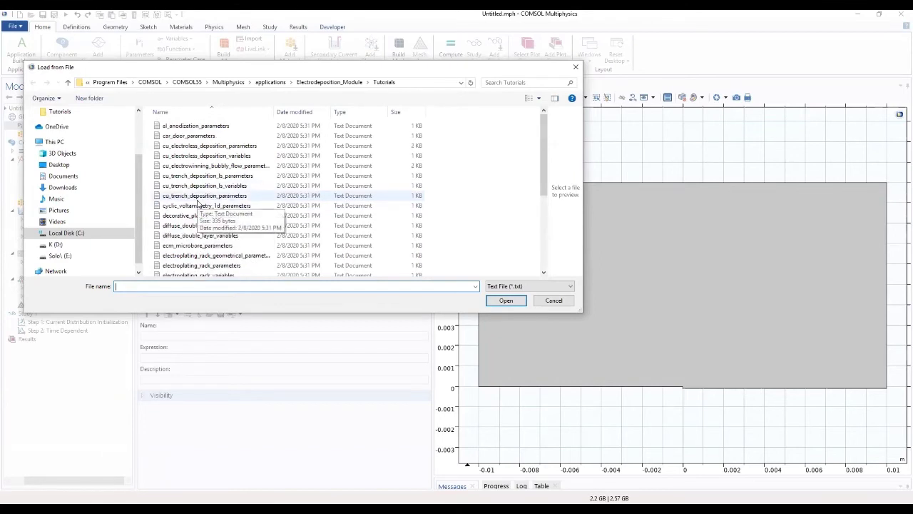
scroll(196, 200, down, 5)
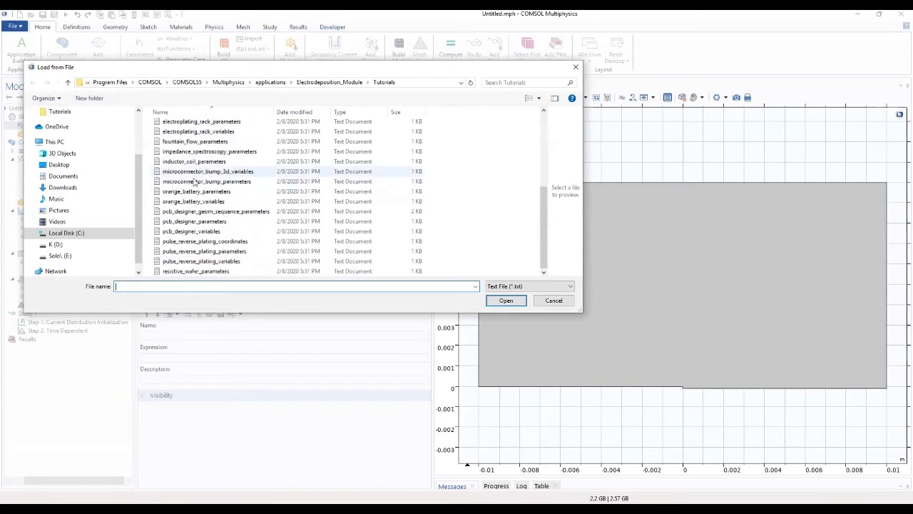
scroll(193, 189, up, 5)
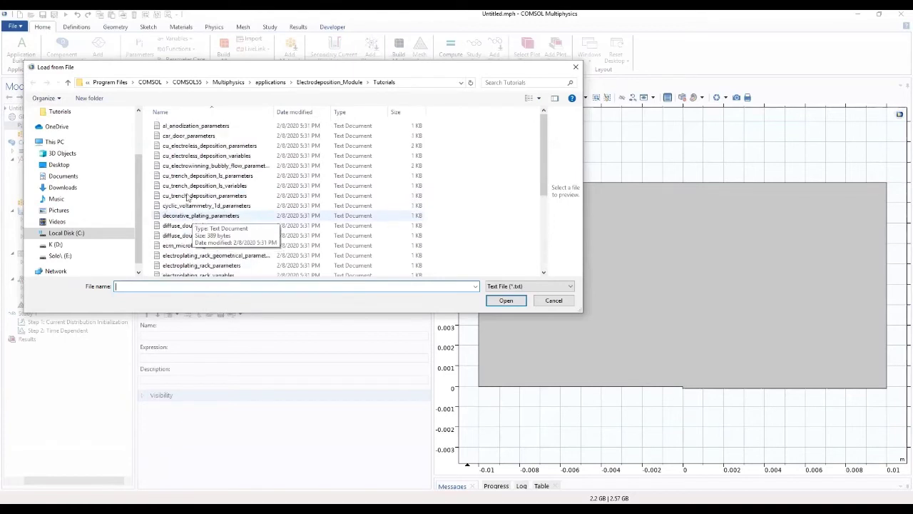
scroll(220, 192, down, 4)
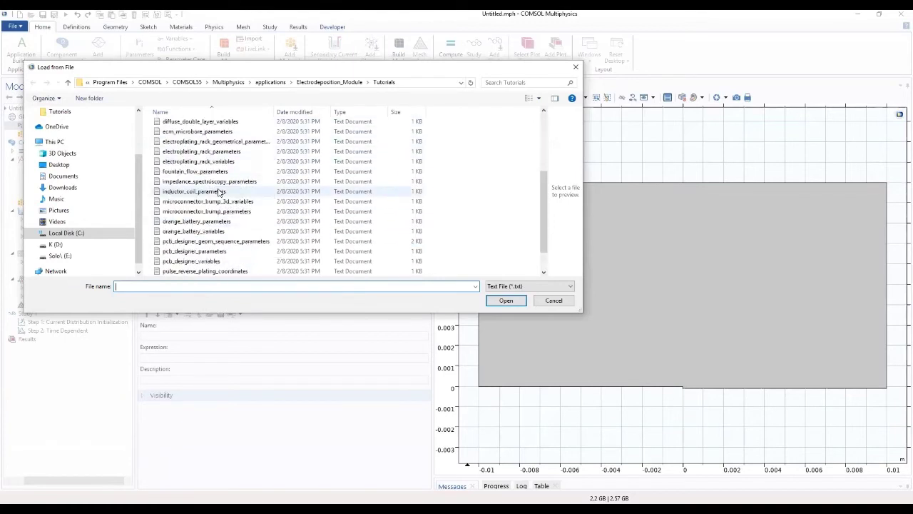
Step: Search the Tutorials folder for "galvanic" and return to its full file list
click(531, 81)
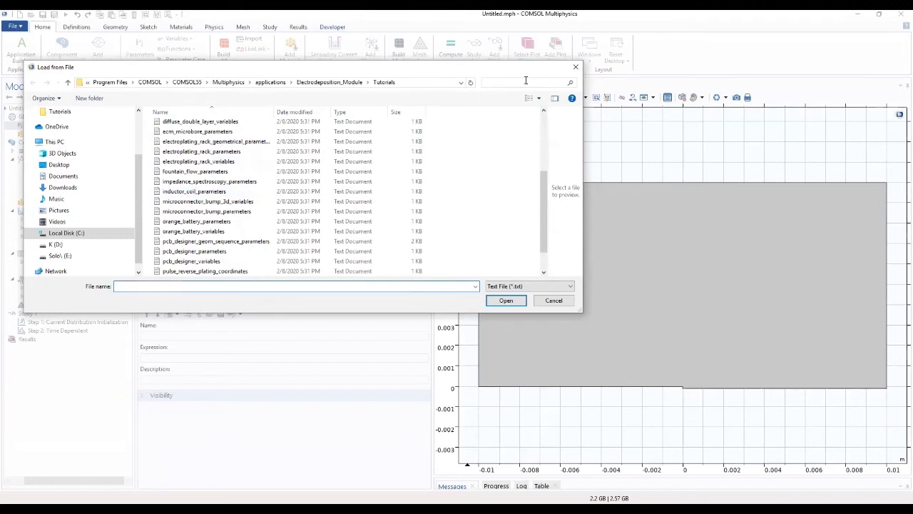
text(galvanic)
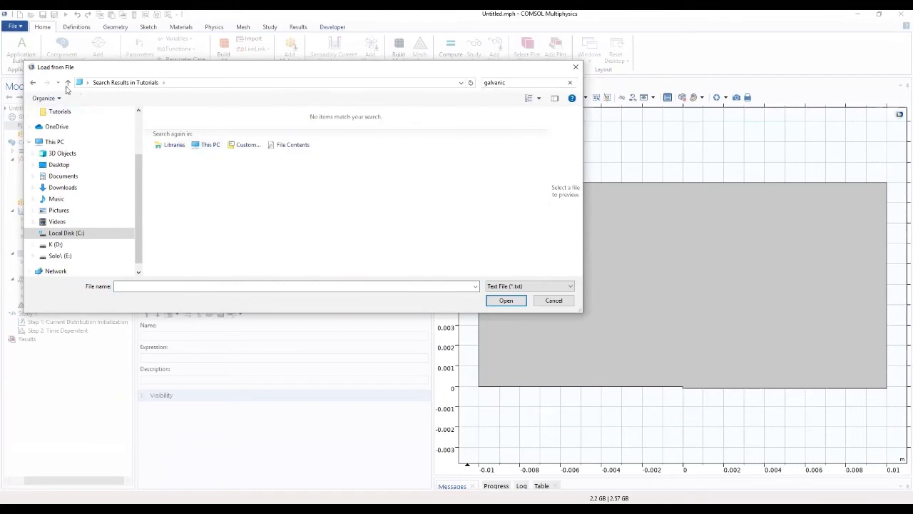
click(33, 83)
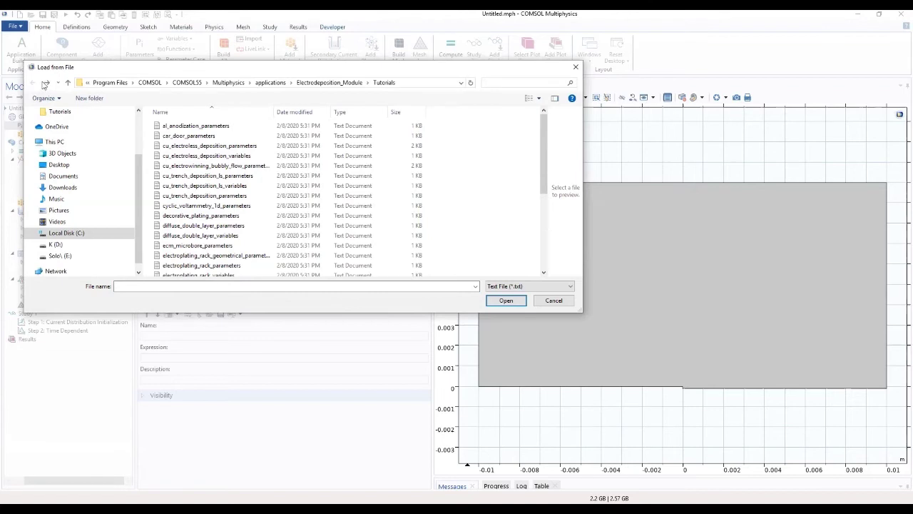
Step: Search the COMSOL applications folder for "galvanic" and load galvanic_corrosion_with_deformation_parameters into Parameters 1
click(325, 83)
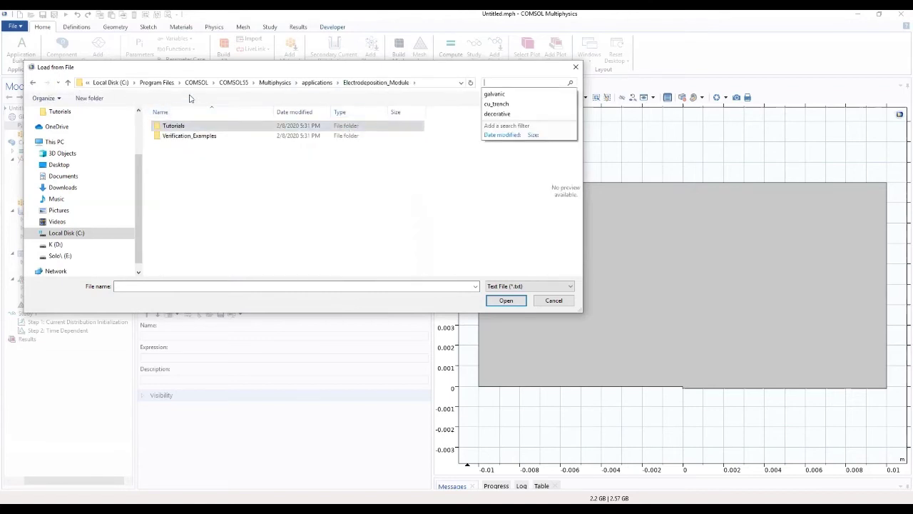
click(317, 83)
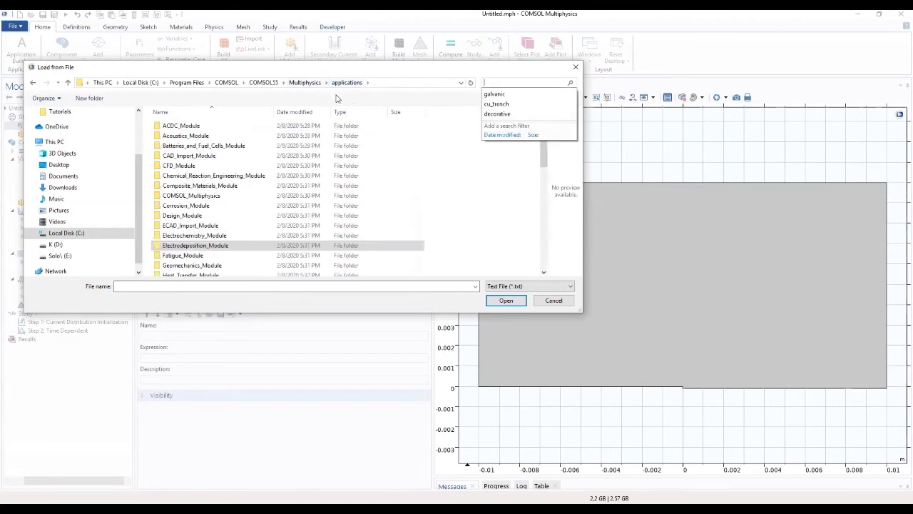
click(496, 94)
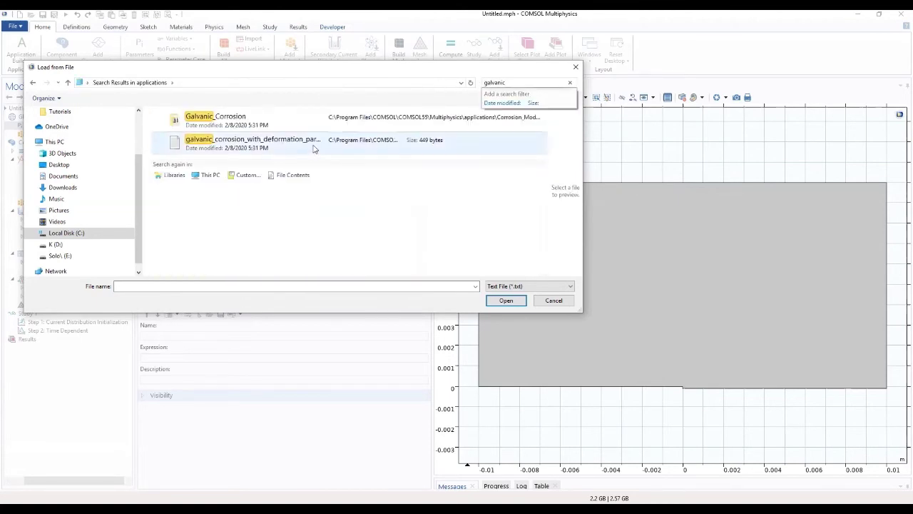
click(313, 147)
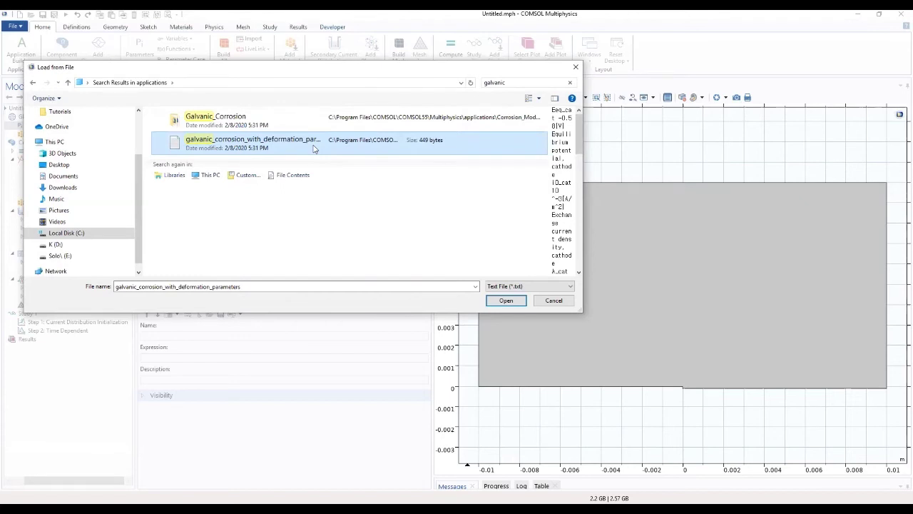
double_click(314, 147)
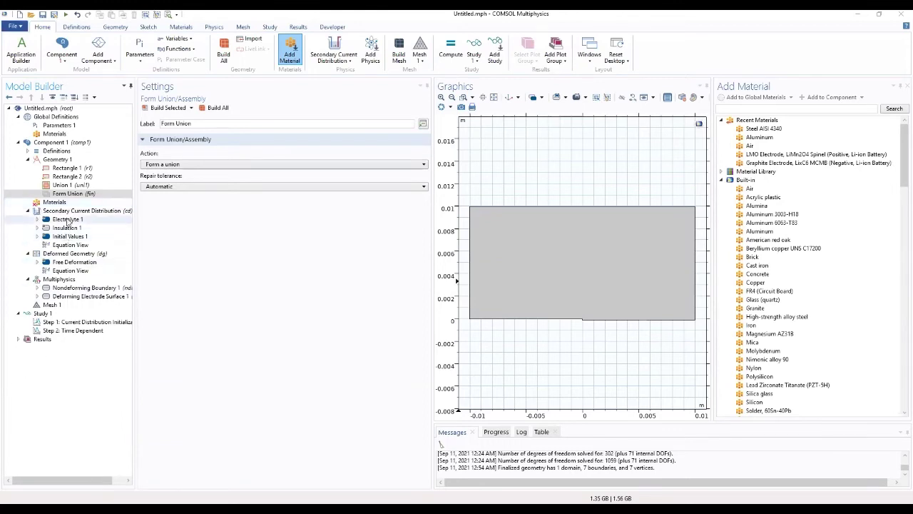
Step: Add an Electrode Surface to Secondary Current Distribution on boundaries 2 and 4, the lower edge of the left half and the small step
click(65, 212)
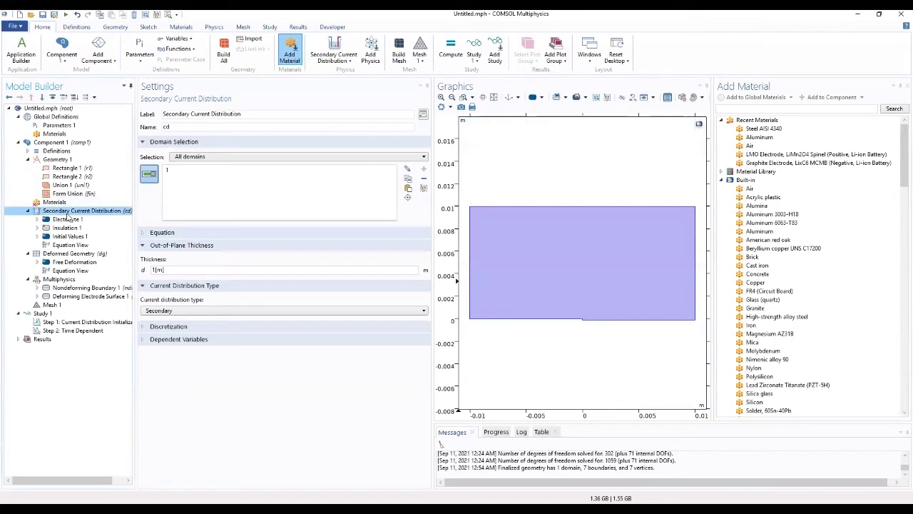
right_click(67, 212)
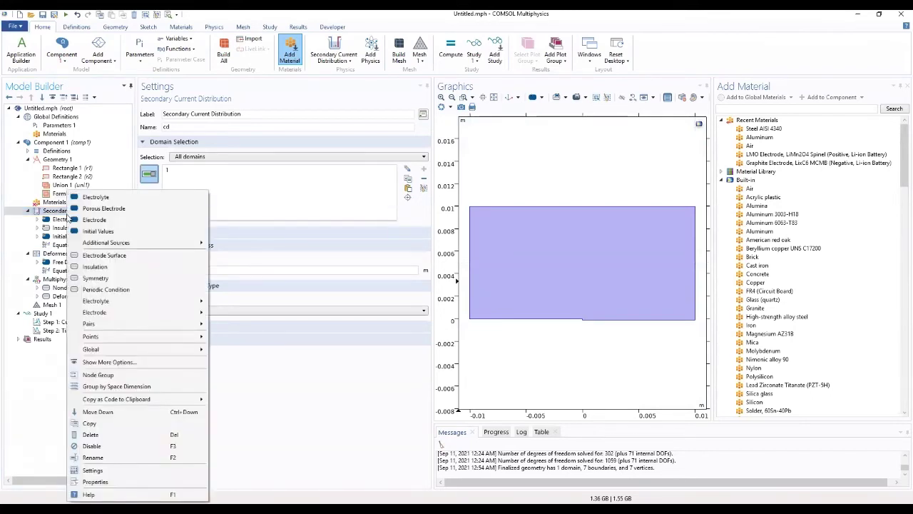
click(98, 256)
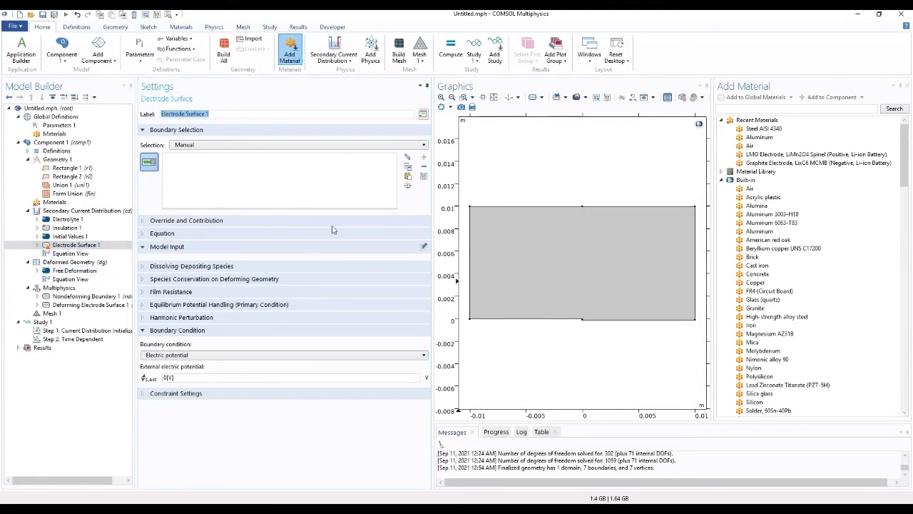
click(500, 326)
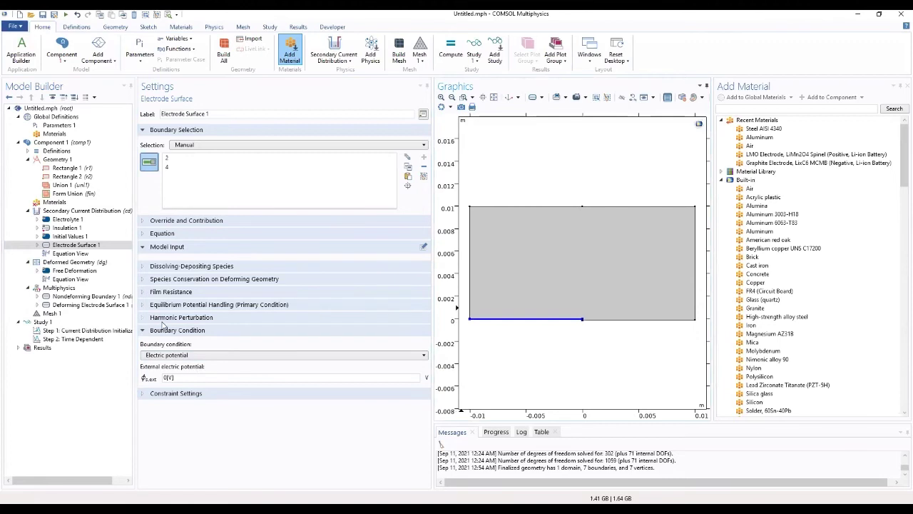
Step: Examine the Electrode Surface 1 settings, including film resistance, equilibrium potential handling, harmonic perturbation, constraints, equation and override sections
click(152, 280)
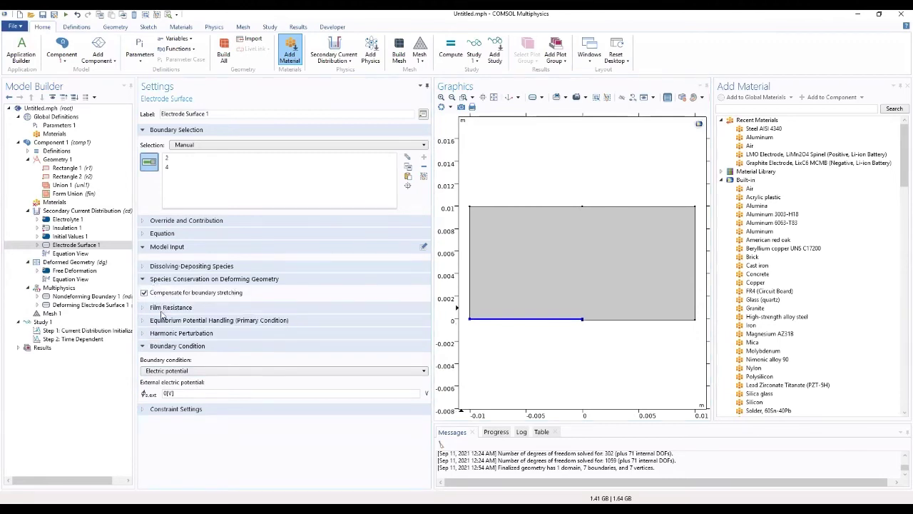
click(163, 309)
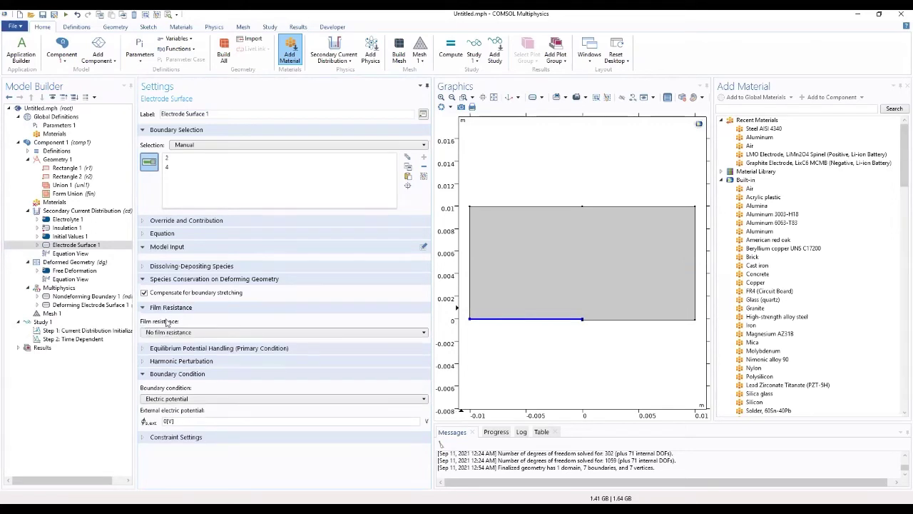
click(175, 348)
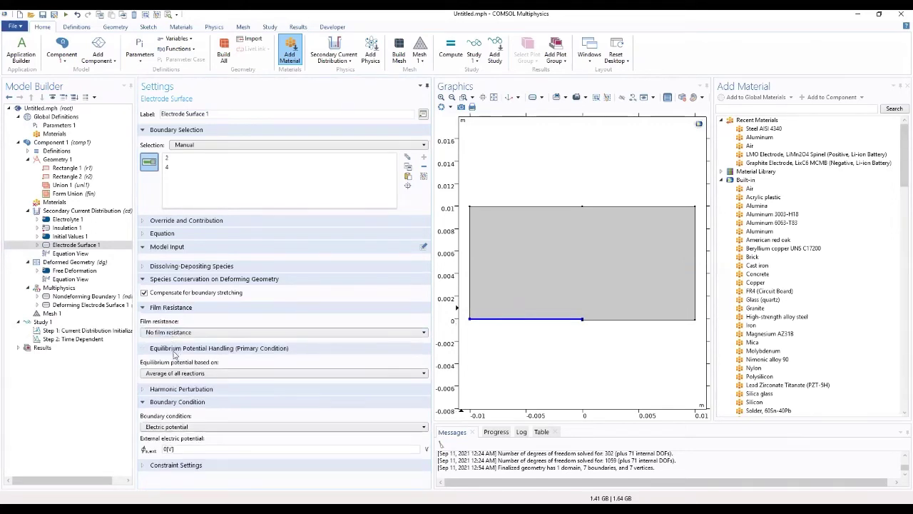
click(180, 391)
click(180, 432)
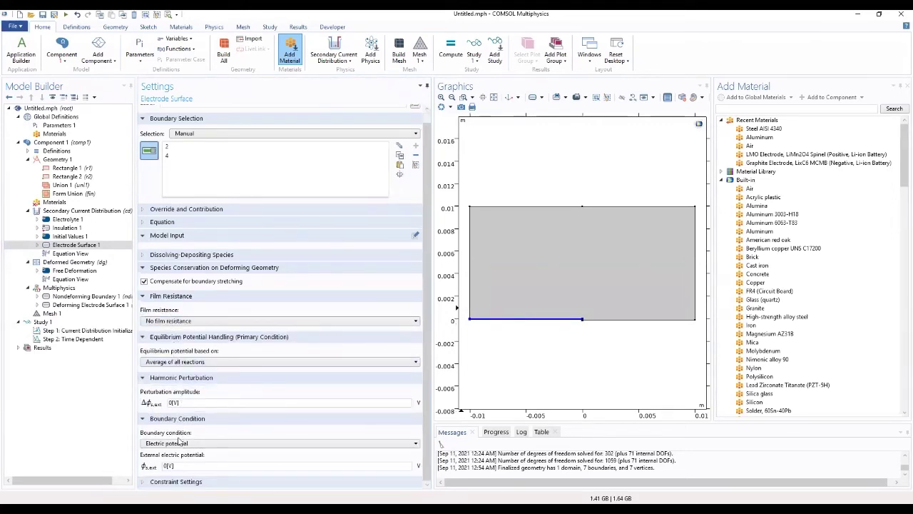
click(191, 482)
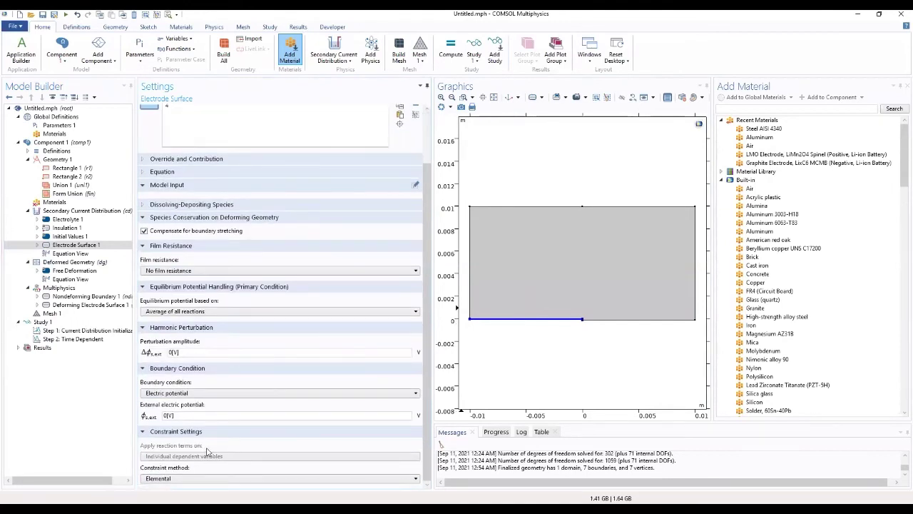
scroll(164, 242, up, 2)
click(162, 233)
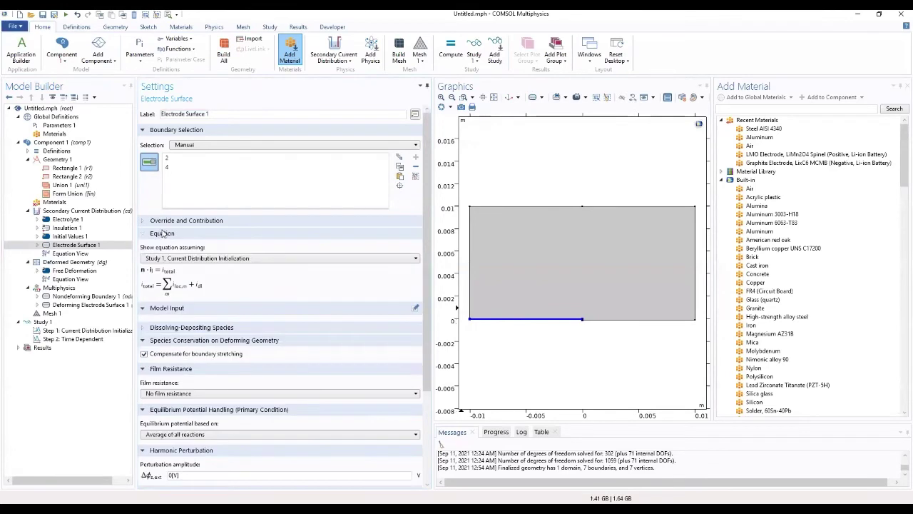
click(169, 221)
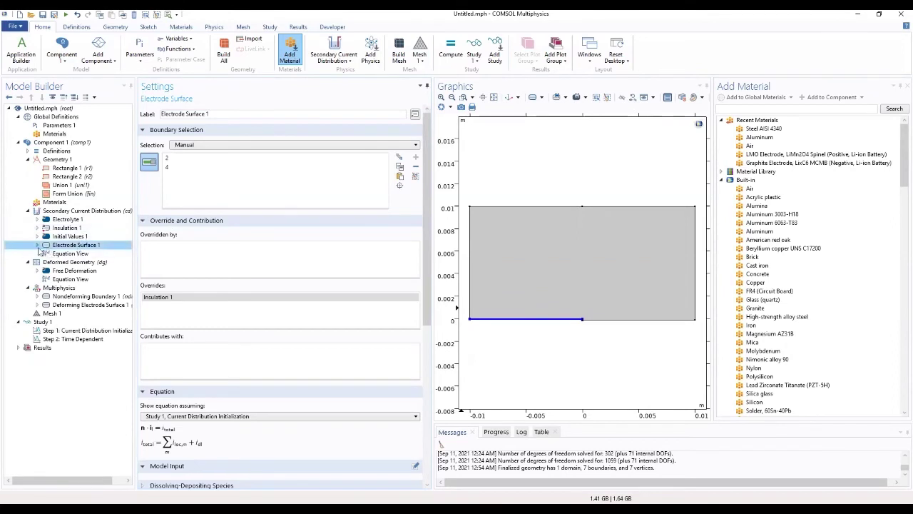
Step: Set the equilibrium potential of Electrode Reaction 1 to Eeq_cat and open its kinetics expression type choices
click(38, 246)
click(68, 254)
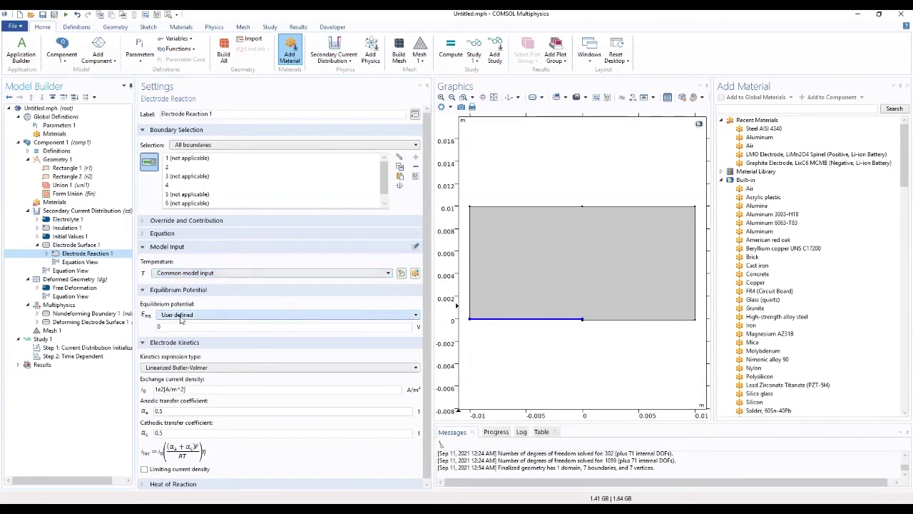
double_click(159, 326)
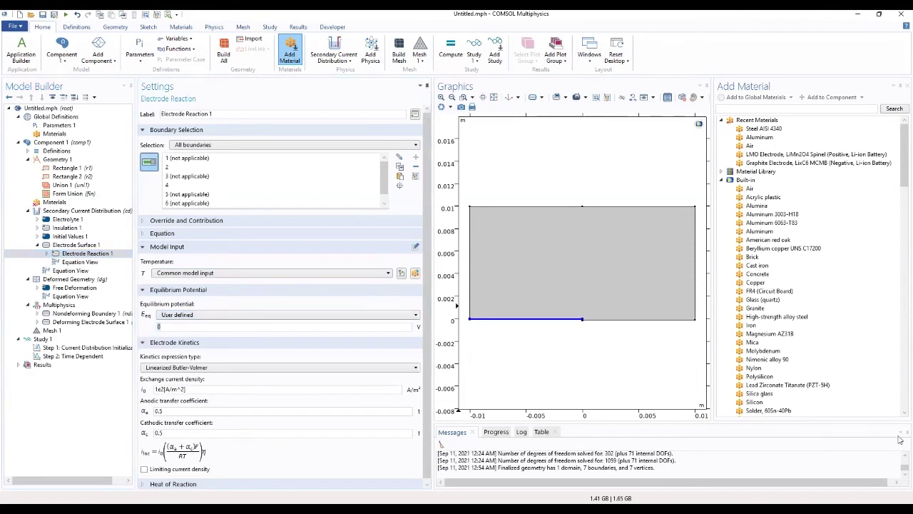
text(Eeq_catca)
click(227, 367)
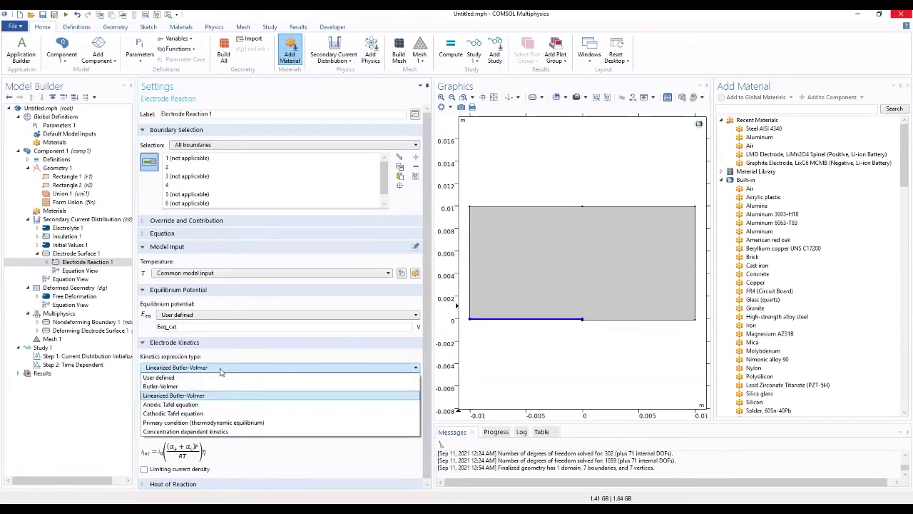
Step: Use the cathodic Tafel equation for Electrode Surface 1's reaction, with exchange current density i0_cat and Tafel slope A_cat
click(210, 413)
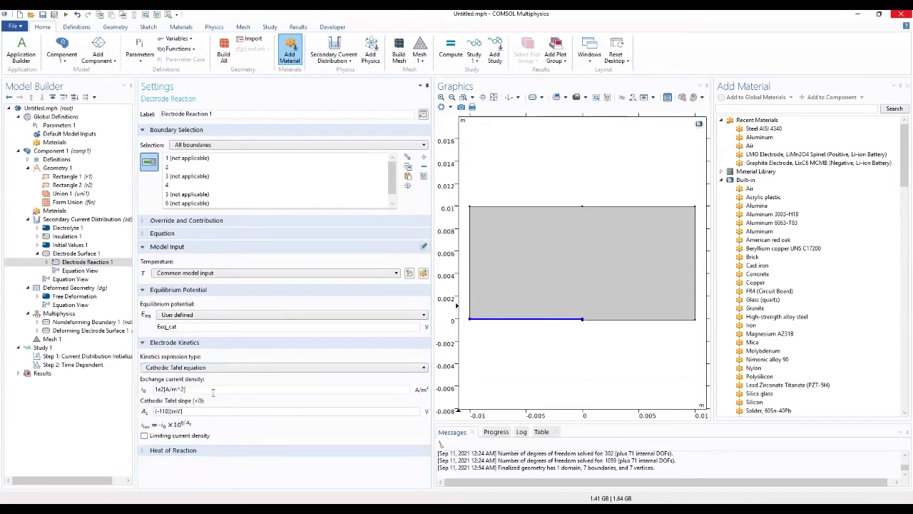
drag(212, 393, 80, 386)
text(()
text(0_cat)
key(Tab)
text(A_cat)
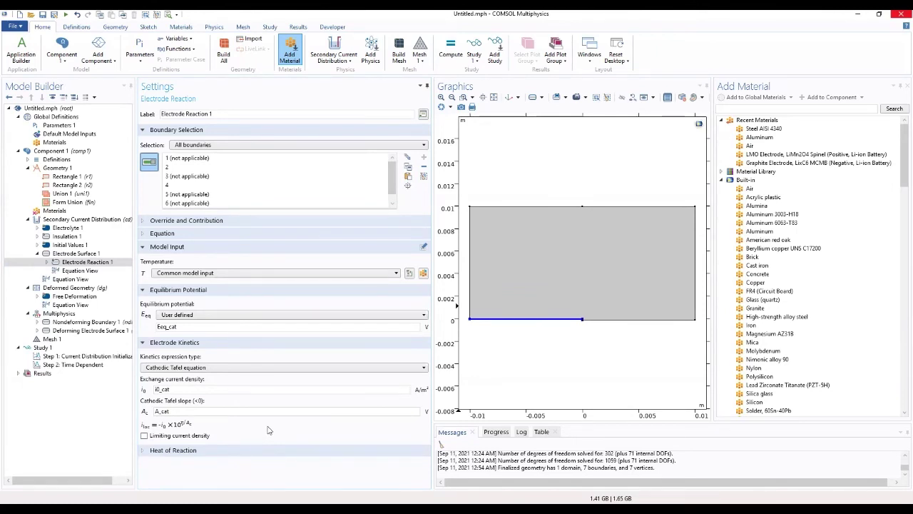
Step: Add a second Electrode Surface to Secondary Current Distribution and assign it to boundary 5, the right half of the rectangle's bottom edge
click(63, 220)
right_click(63, 220)
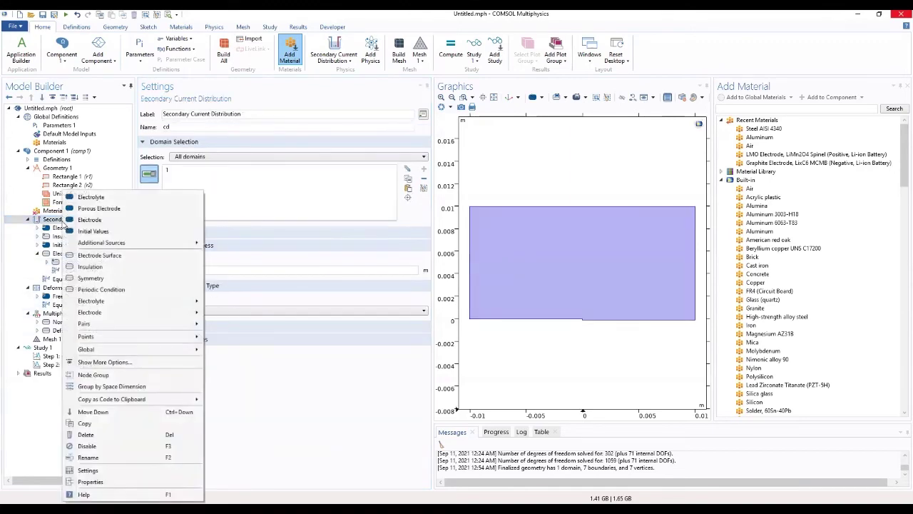
click(87, 255)
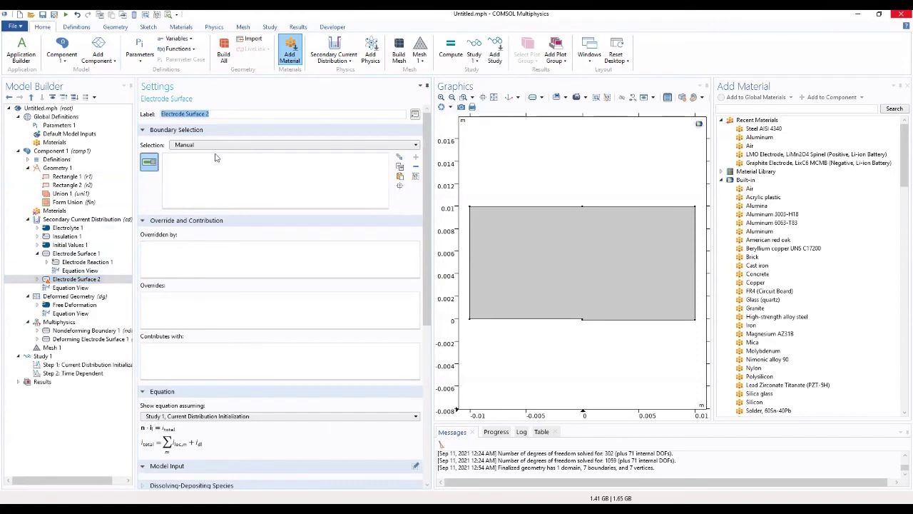
click(611, 321)
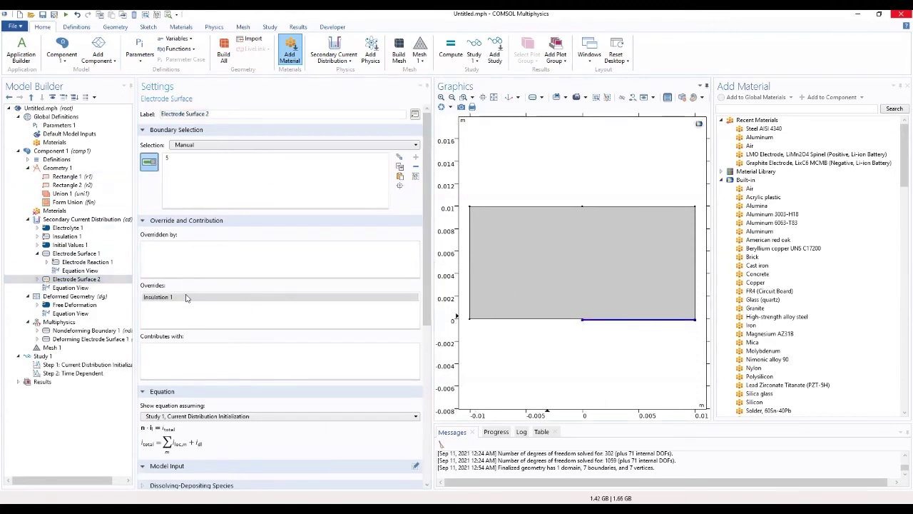
Step: Add a dissolving-depositing species named Mg to Electrode Surface 2
drag(428, 230, 418, 326)
click(173, 315)
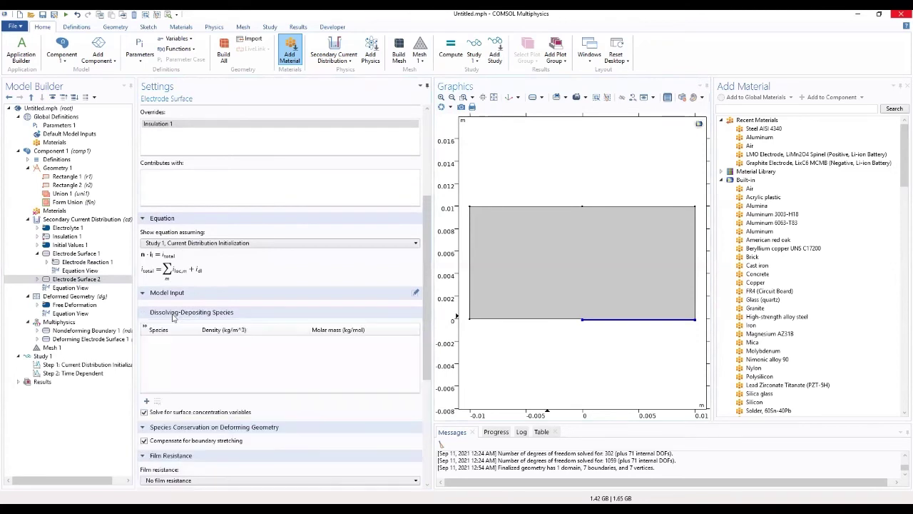
click(146, 402)
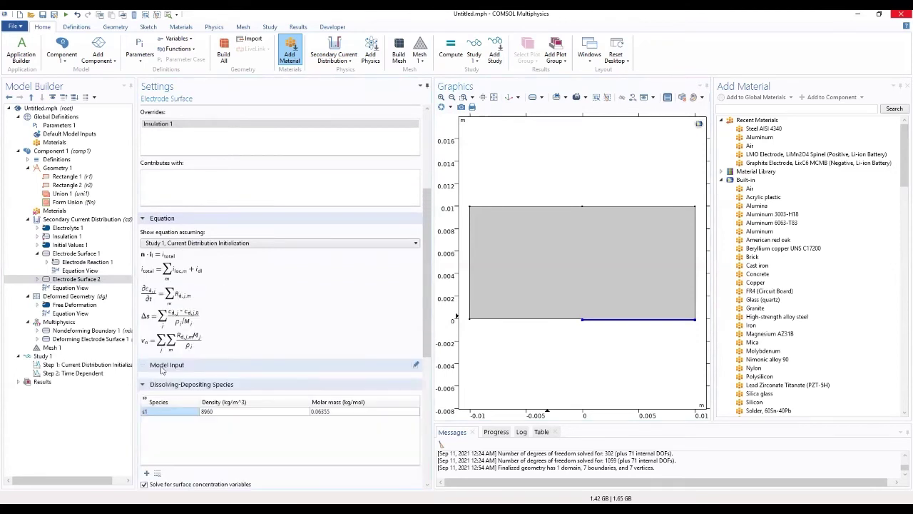
click(167, 411)
click(168, 411)
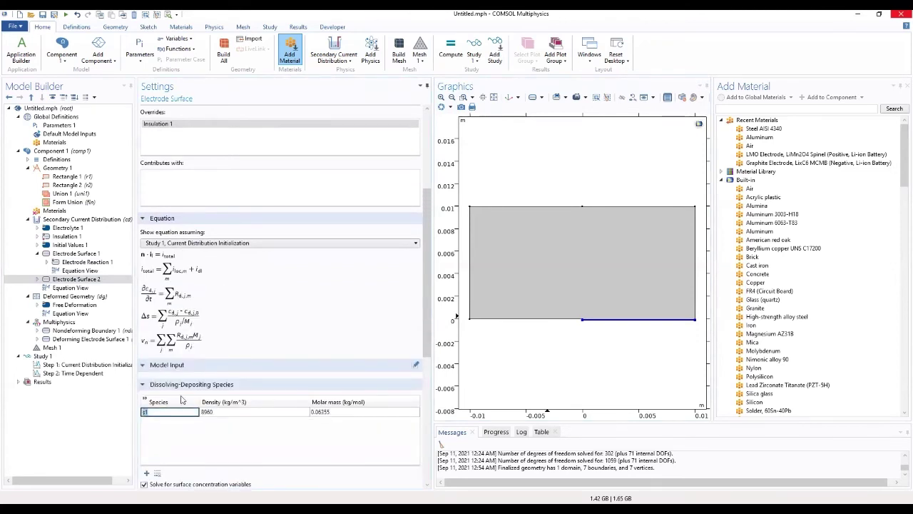
text(Mg)
Step: Set the Mg species' density to rho_Mg and its molar mass to M_Mg
click(213, 412)
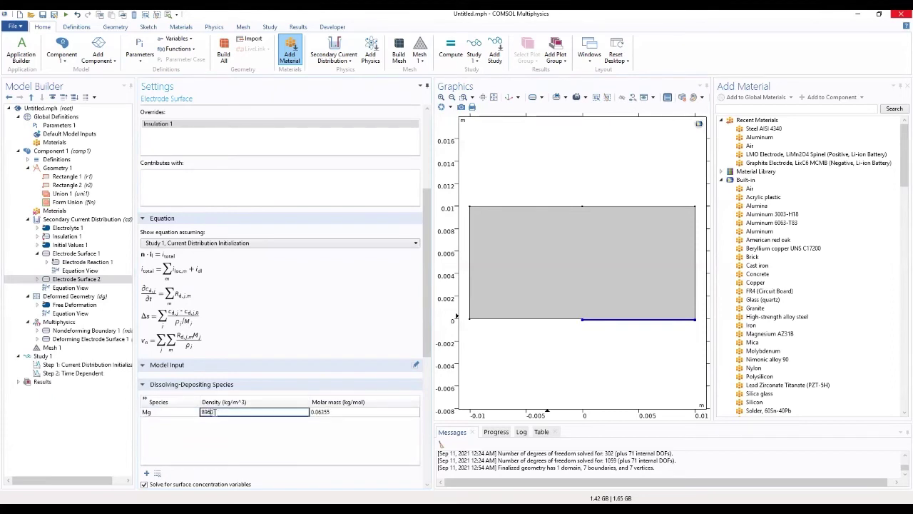
click(221, 412)
drag(221, 411, 189, 415)
text(1)
text(Mg)
click(342, 414)
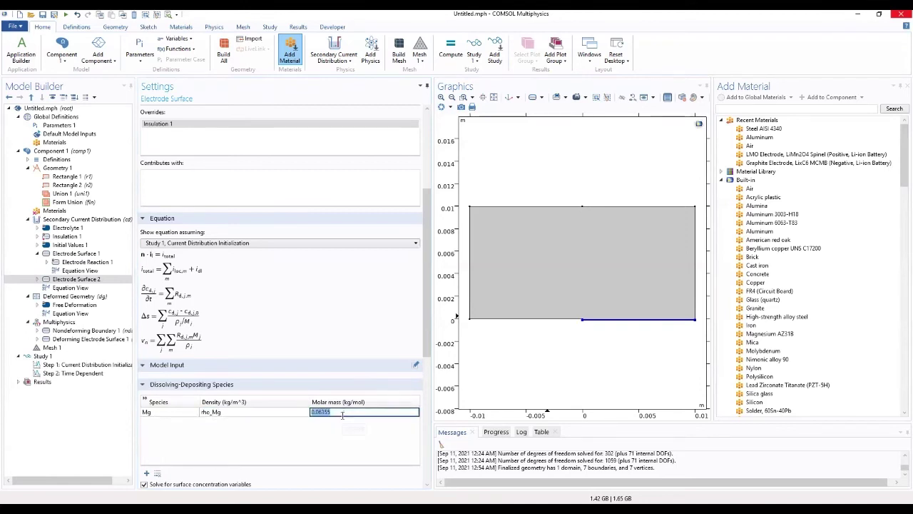
text(M_Mg)
click(303, 456)
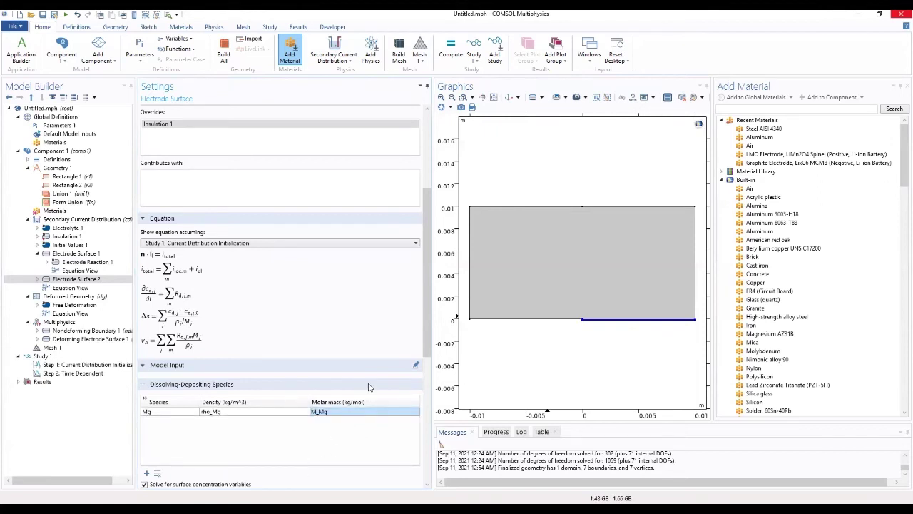
Step: In Electrode Surface 2's Electrode Reaction, set 2 participating electrons and a stoichiometric coefficient of 1 for Mg
drag(426, 318, 418, 426)
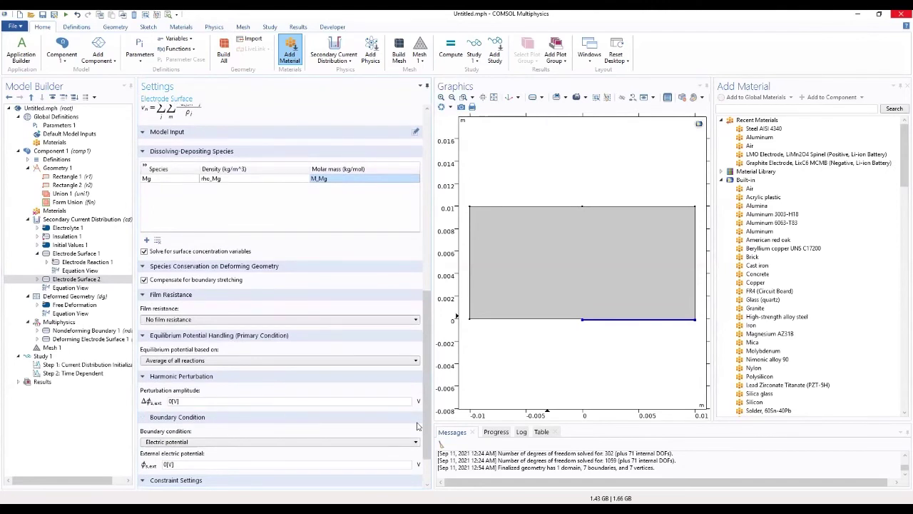
scroll(278, 435, down, 2)
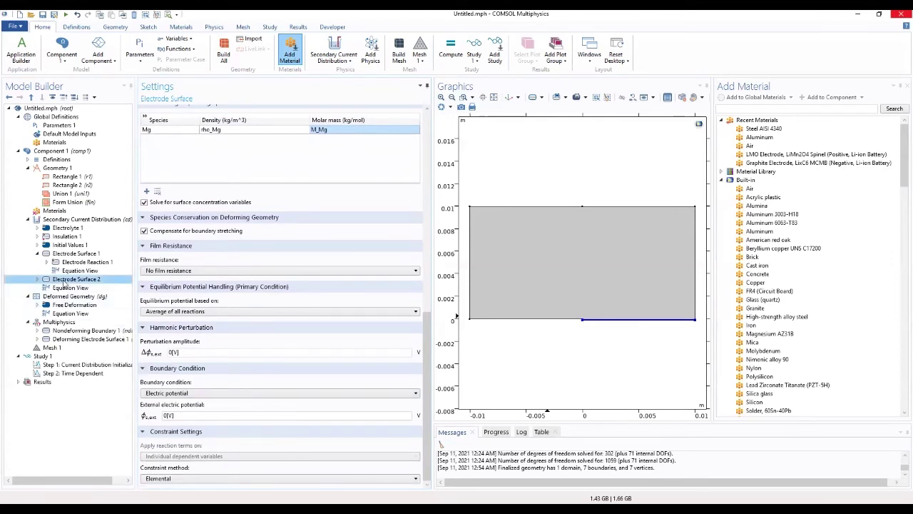
click(37, 279)
click(60, 287)
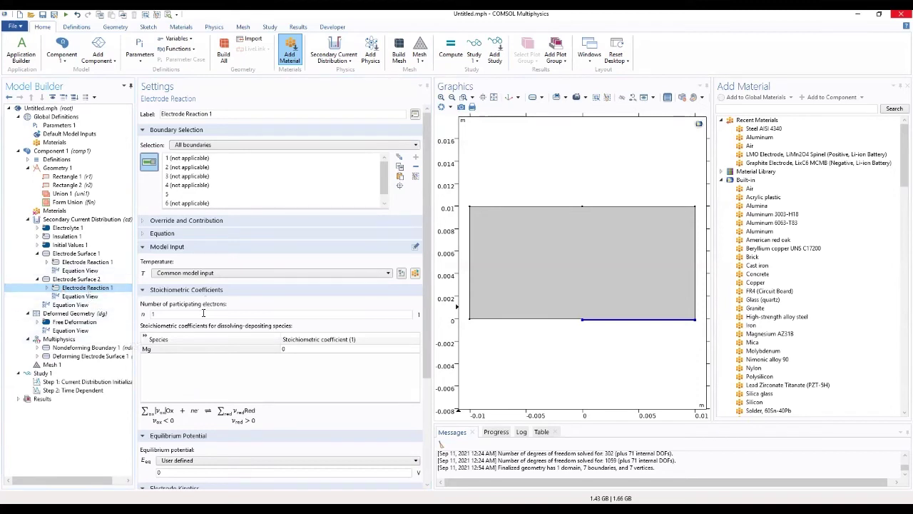
drag(185, 313, 132, 314)
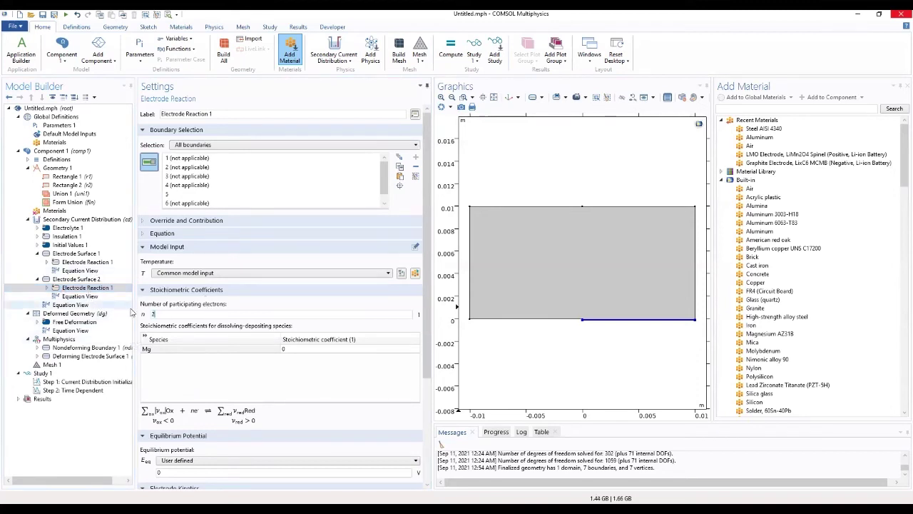
text(2)
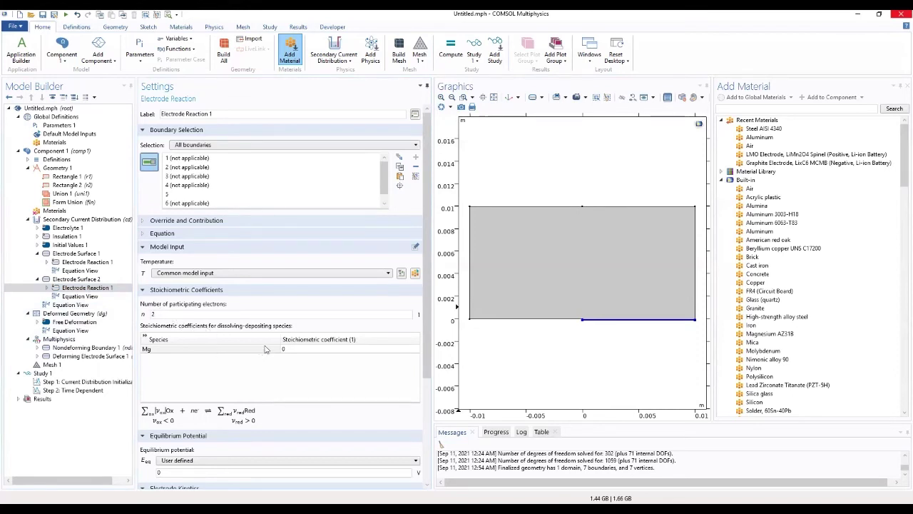
click(298, 348)
text(1)
key(Return)
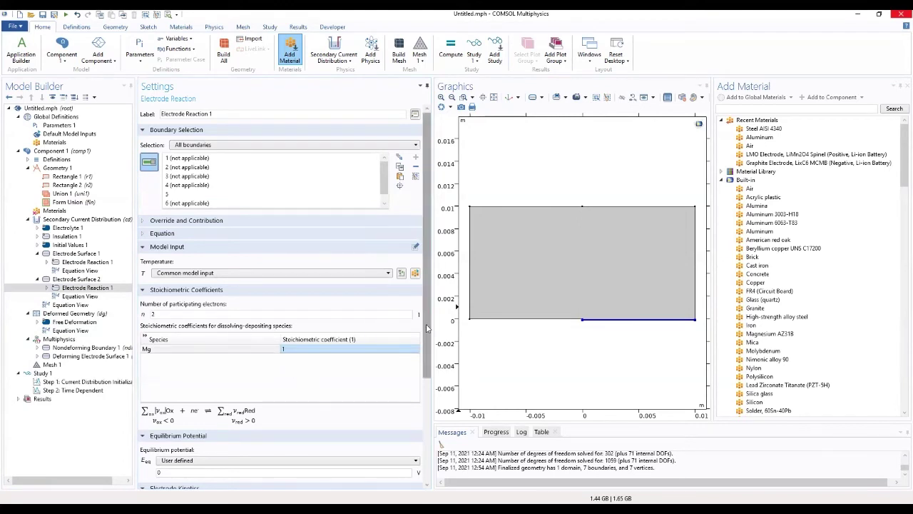
Step: Set the equilibrium potential of Electrode Surface 2's reaction to Eeq_an
drag(426, 328, 426, 403)
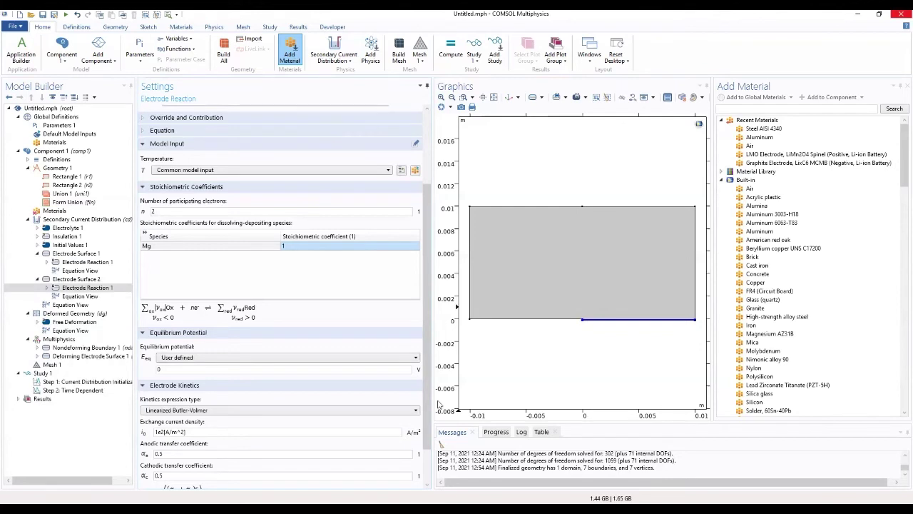
double_click(186, 368)
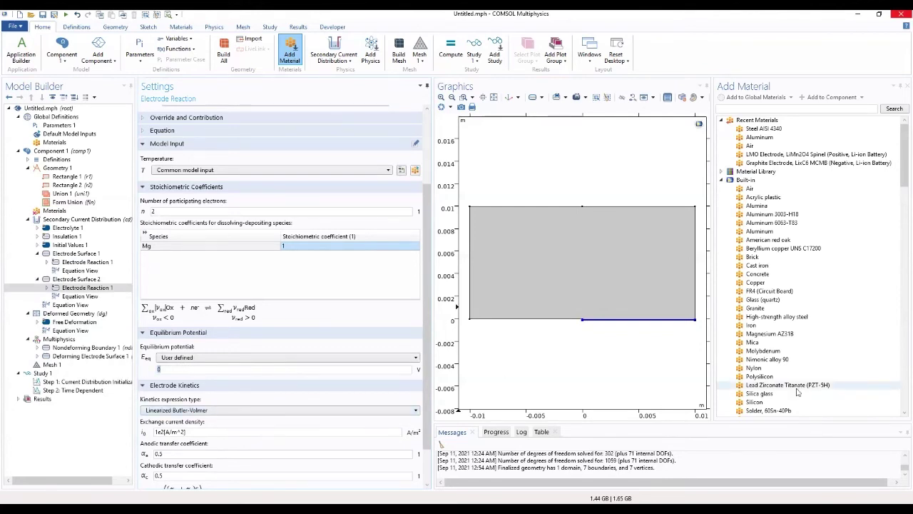
text(Eeq_an)
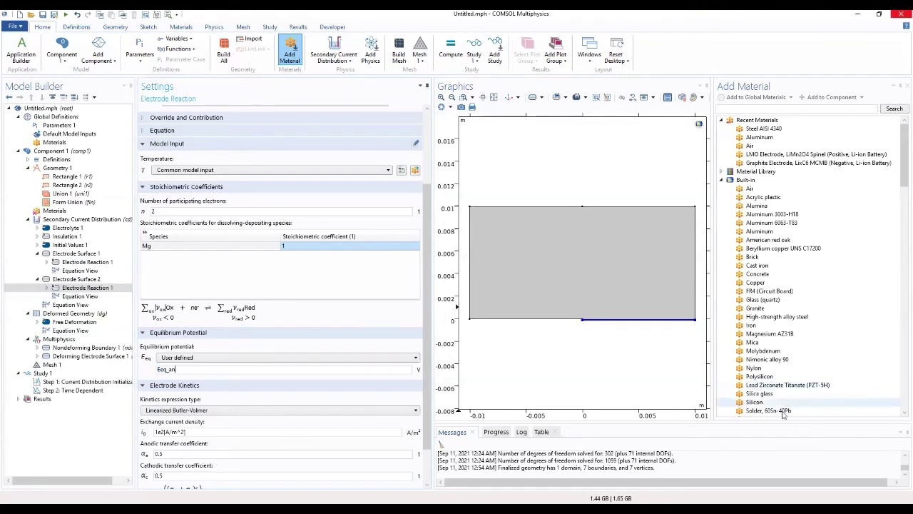
Step: Use the anodic Tafel equation for Electrode Surface 2's reaction, with exchange current density i0_an and Tafel slope A_an
click(251, 411)
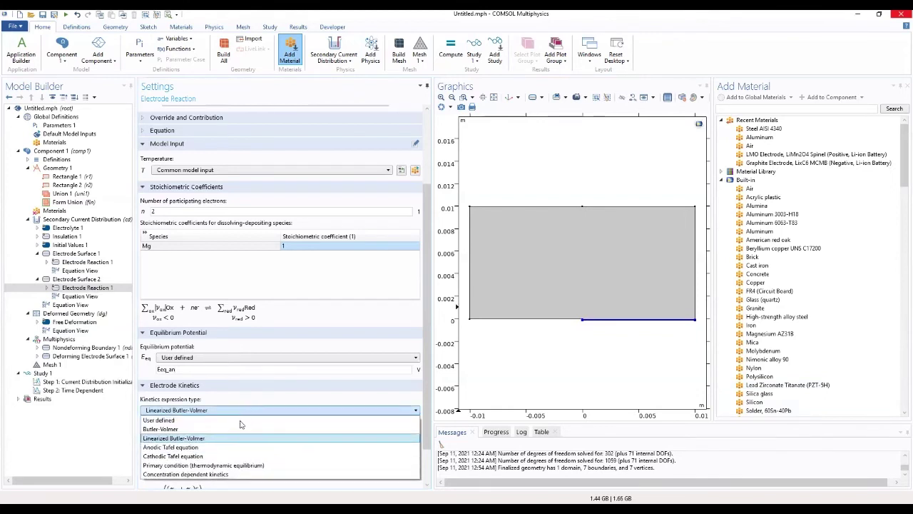
click(208, 445)
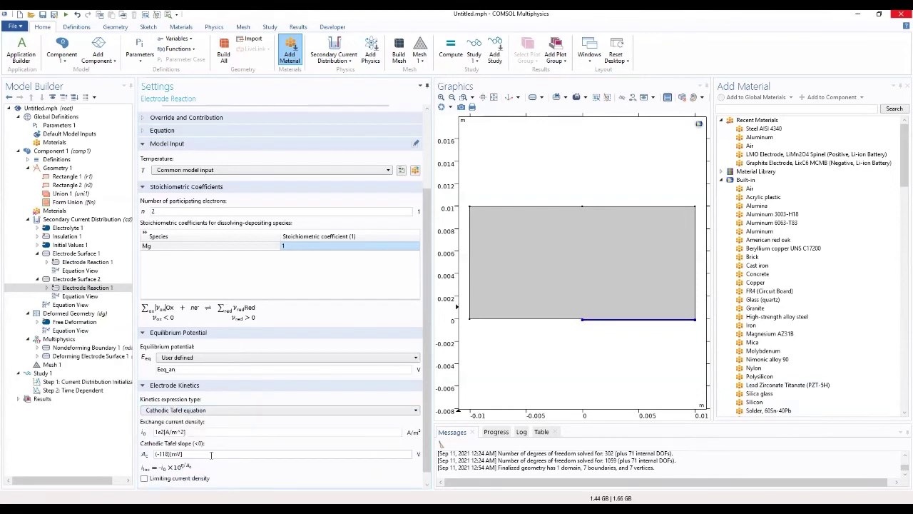
click(175, 411)
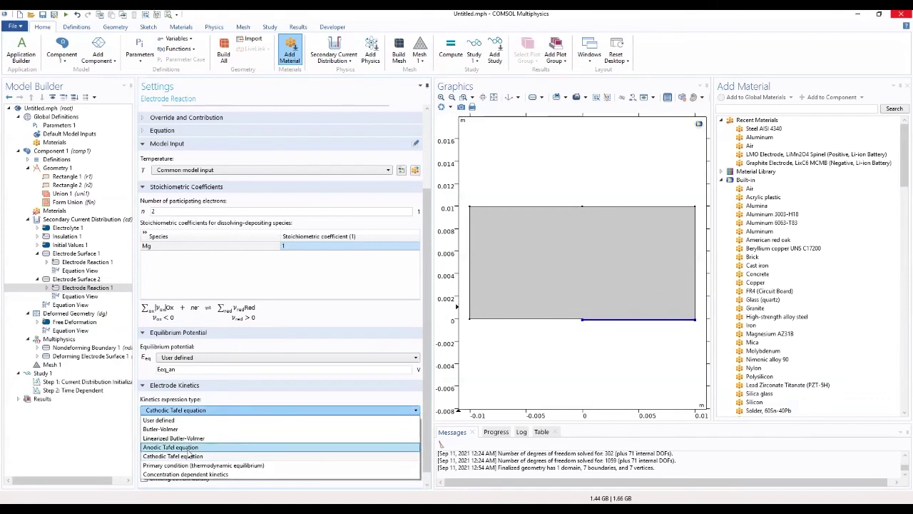
click(189, 447)
drag(195, 432, 135, 435)
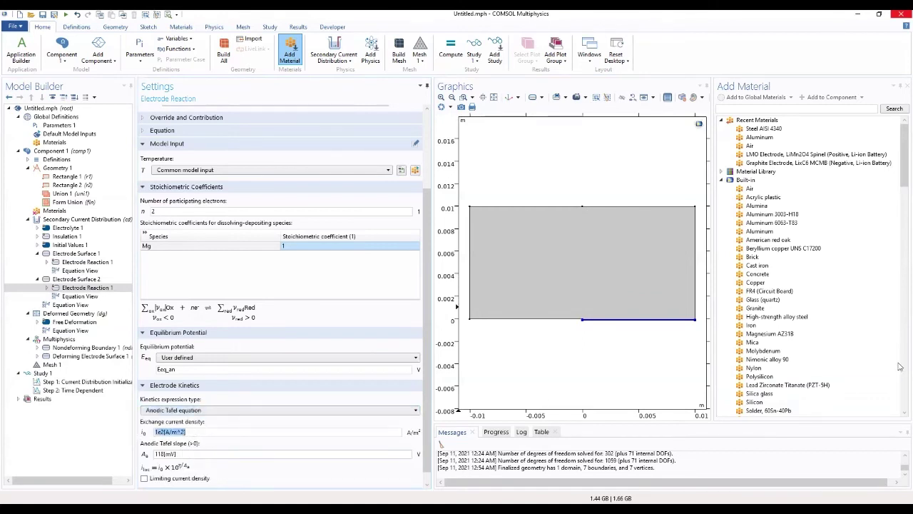
key(BackSpace)
text(i0_an)
key(Tab)
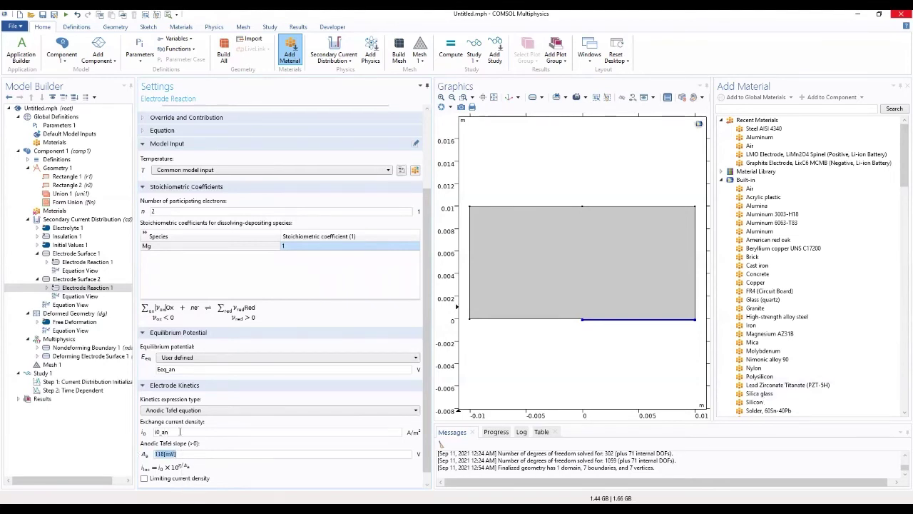
text(A_an)
Step: Enable a limiting current density for Electrode Surface 2's reaction and set it to ilim_an
click(144, 479)
scroll(270, 462, down, 1)
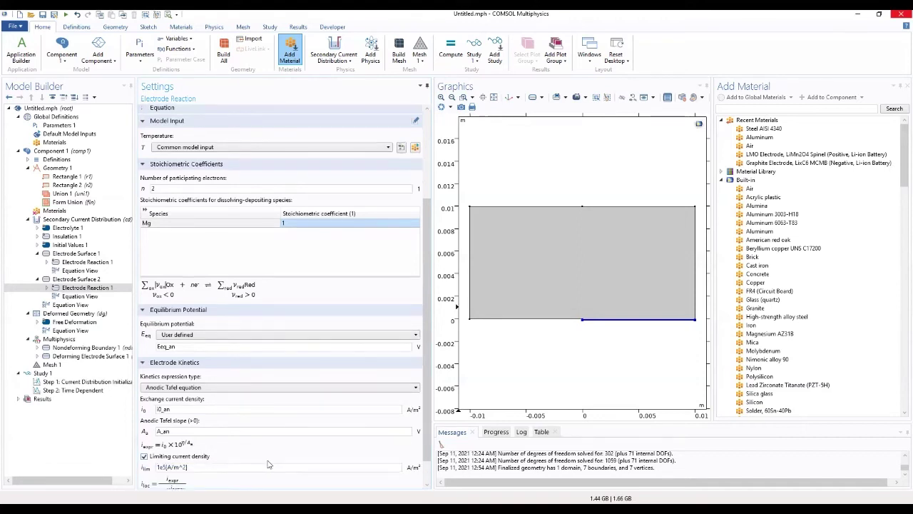
drag(247, 466, 157, 467)
key(BackSpace)
text(ilim_an)
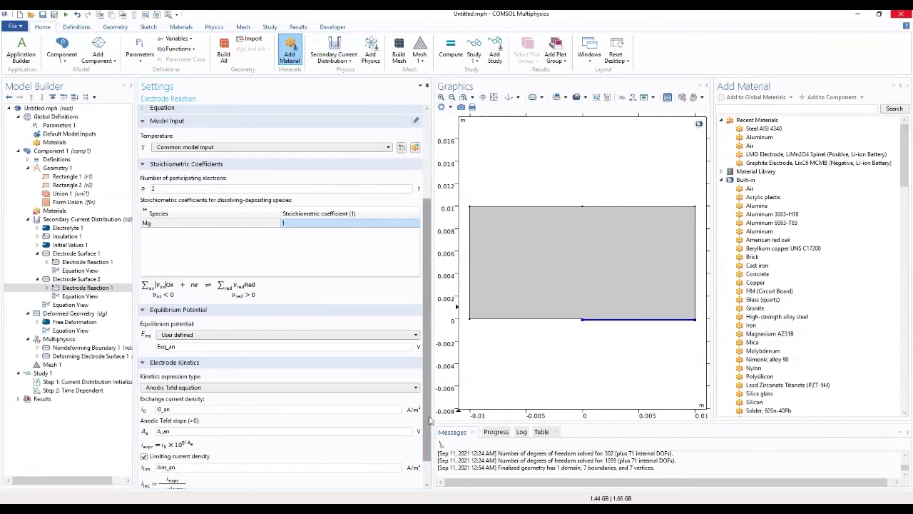
scroll(422, 464, down, 1)
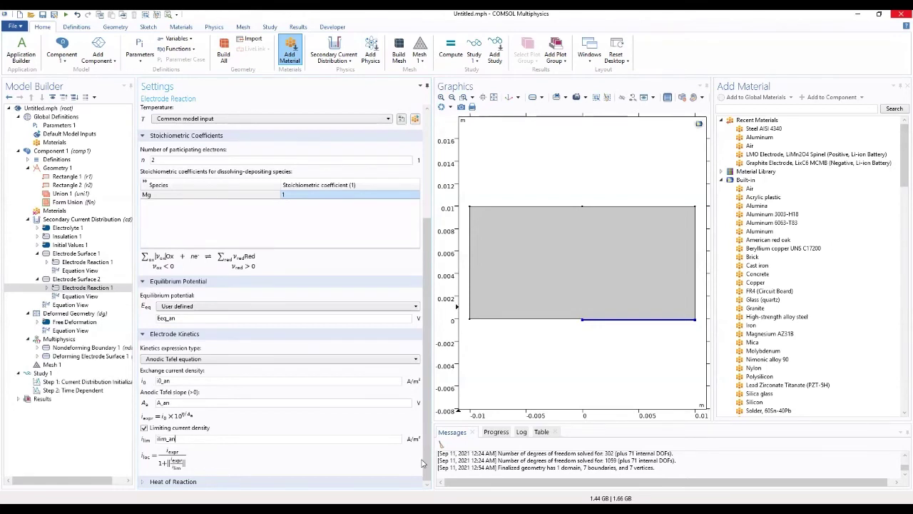
Step: Review the heat of reaction settings of Electrode Surface 2's reaction and the kinetics settings of Electrode Surface 1's reaction
click(320, 483)
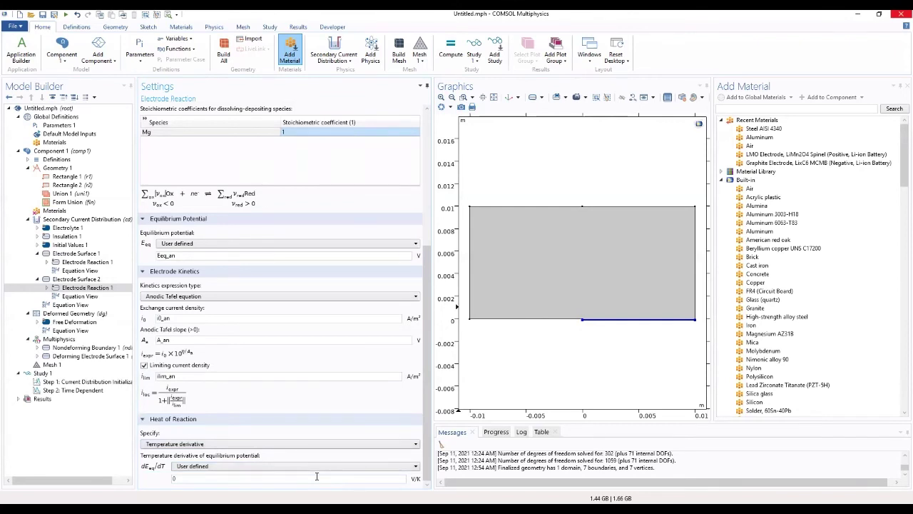
scroll(206, 300, up, 5)
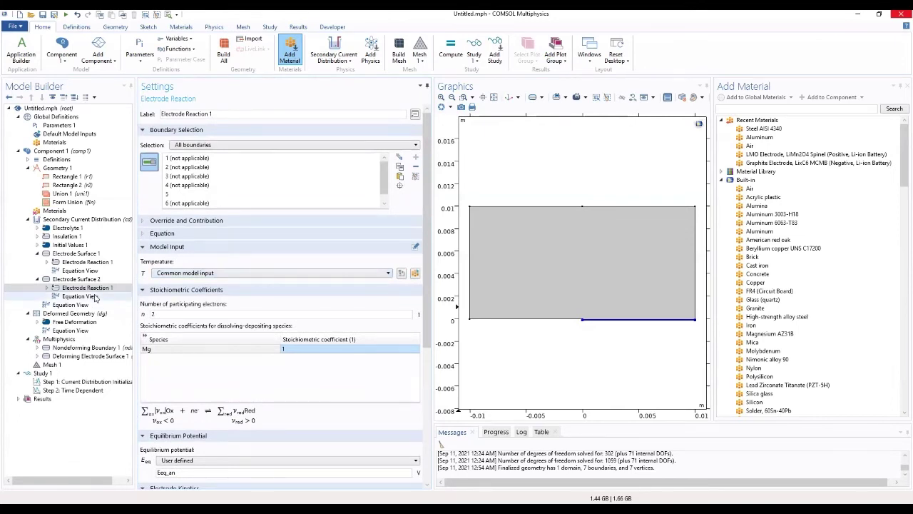
click(89, 261)
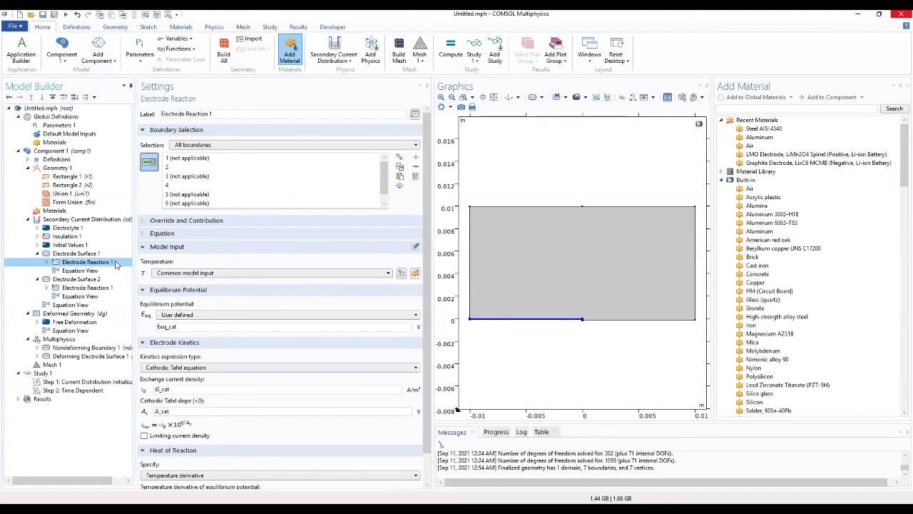
scroll(189, 313, down, 1)
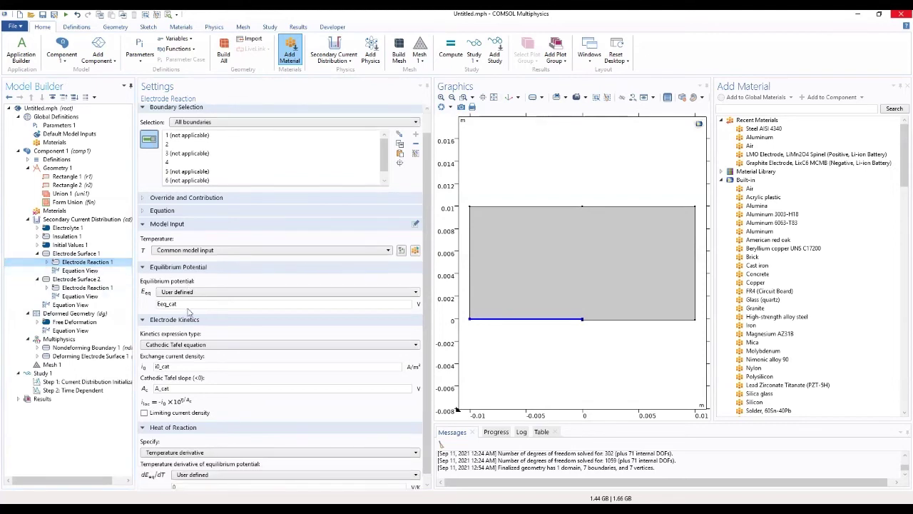
scroll(189, 312, down, 1)
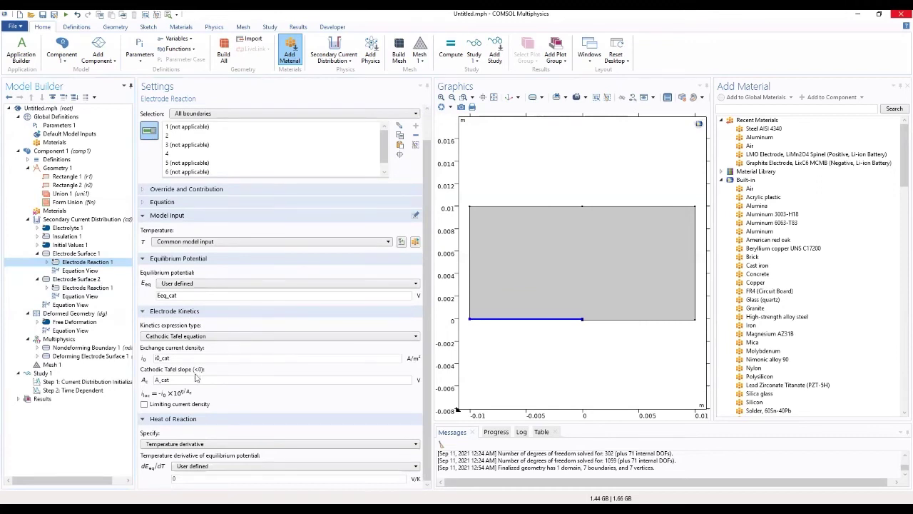
Step: Set the conductivity of Electrolyte 1 to the user-defined value sigma
click(97, 229)
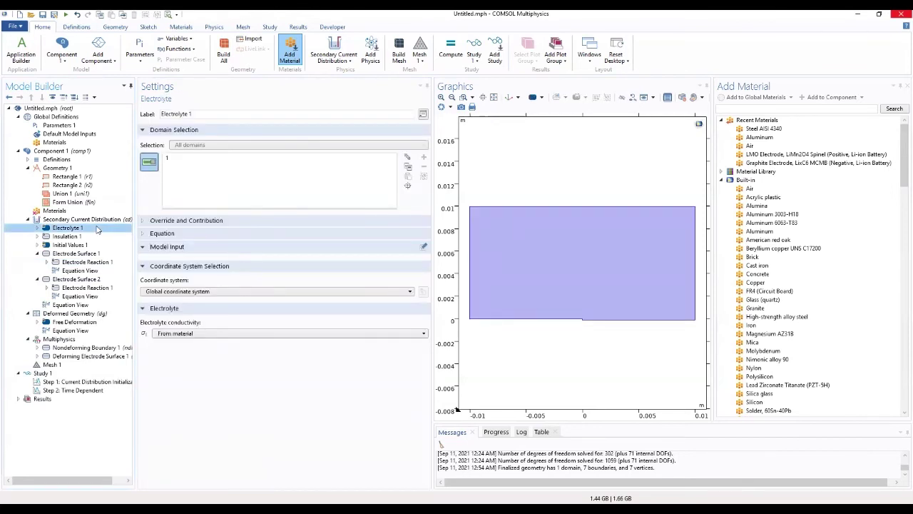
click(174, 333)
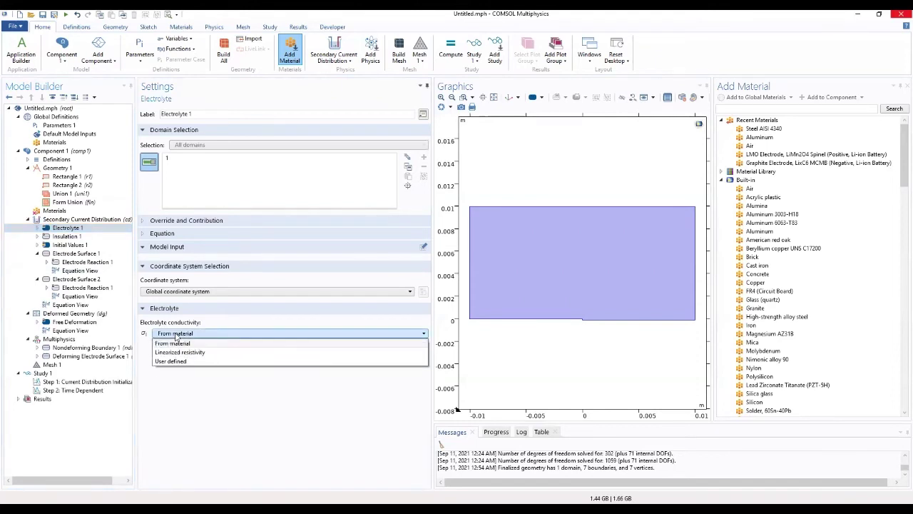
click(186, 363)
click(189, 345)
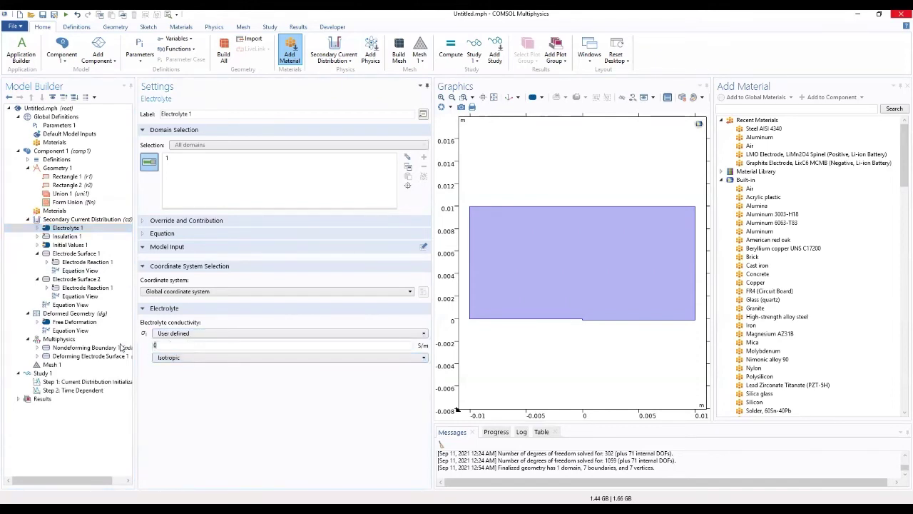
text(5)
text(igma)
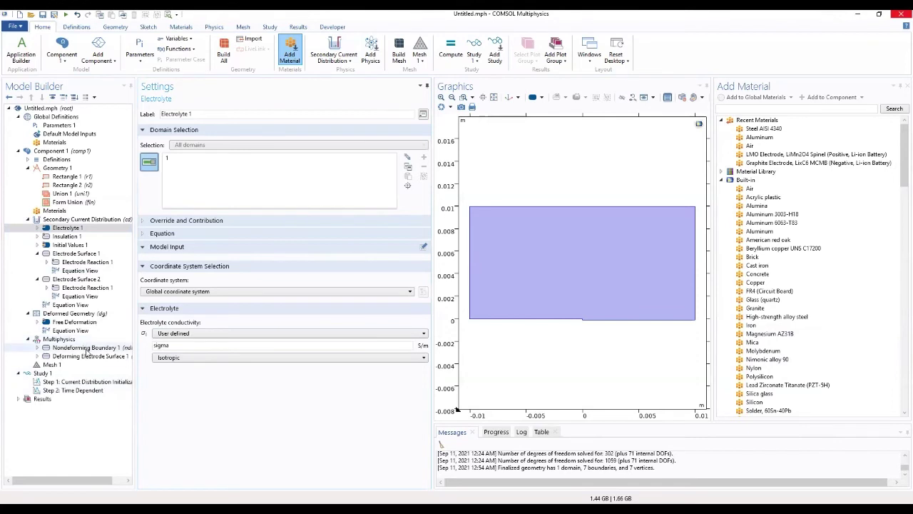
Step: Examine the settings of Nondeforming Boundary 1, Free Deformation and Deformed Geometry
click(82, 349)
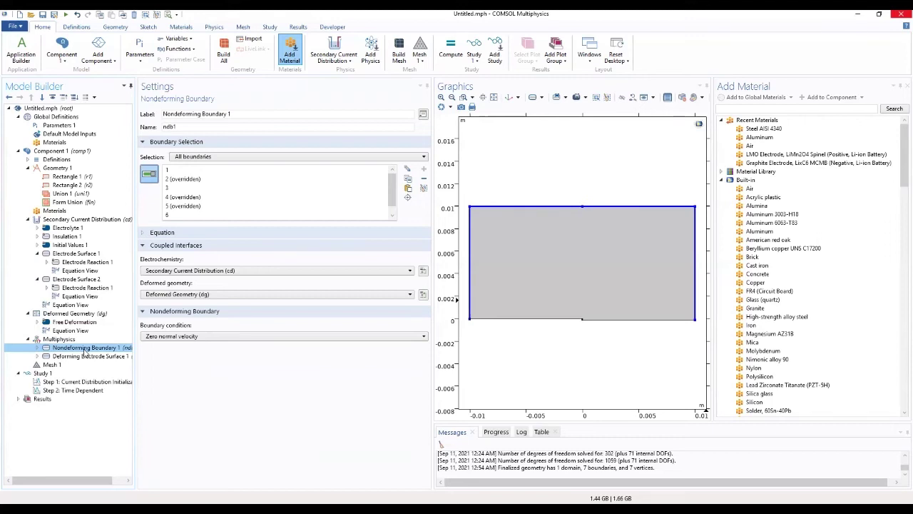
click(77, 323)
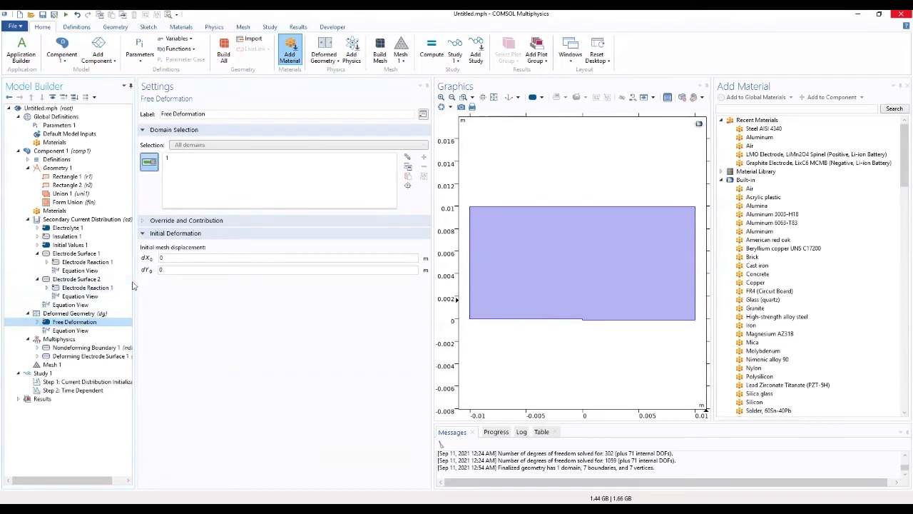
click(203, 224)
click(203, 223)
click(74, 314)
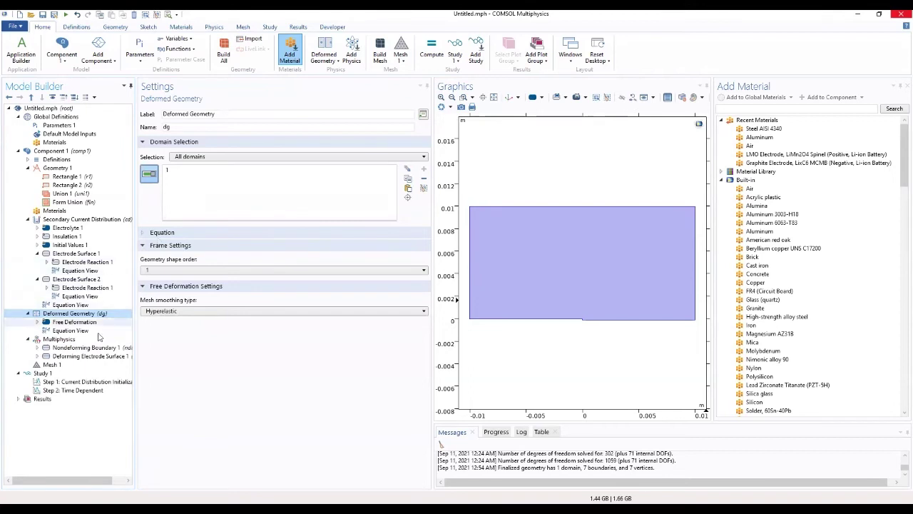
click(75, 322)
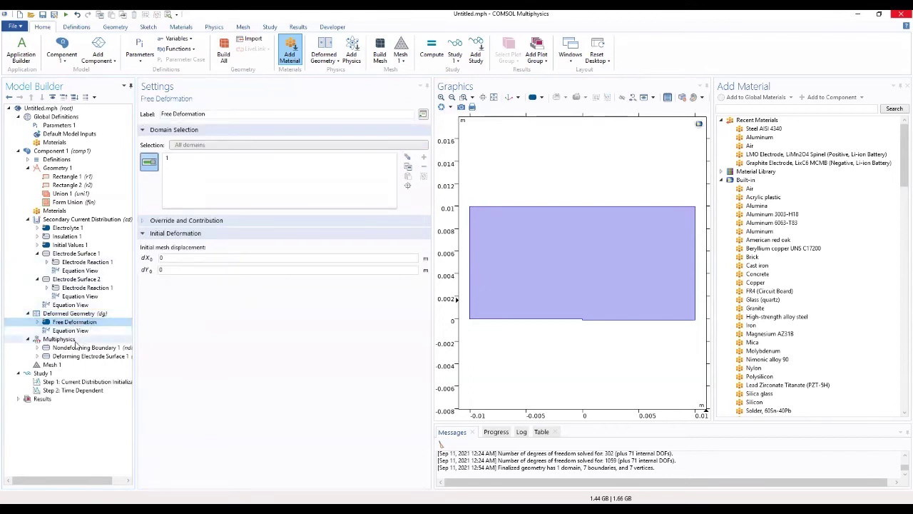
click(78, 347)
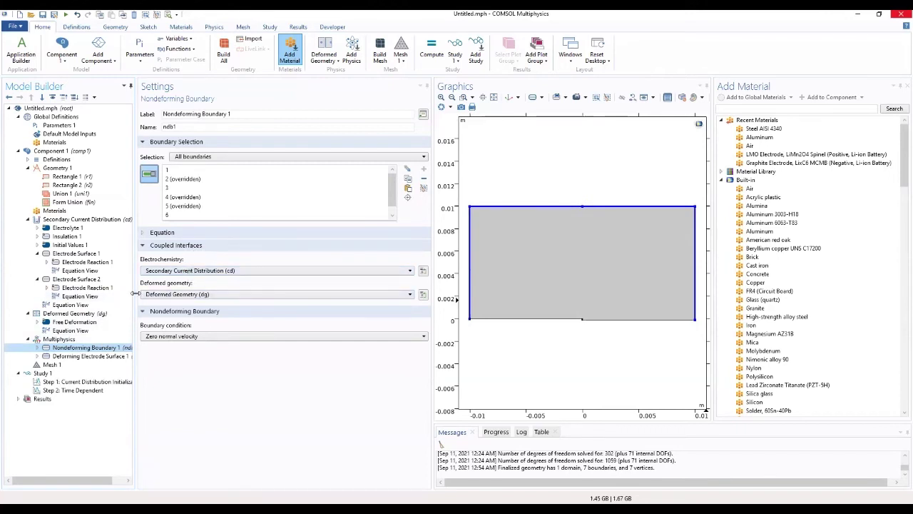
drag(136, 294, 166, 288)
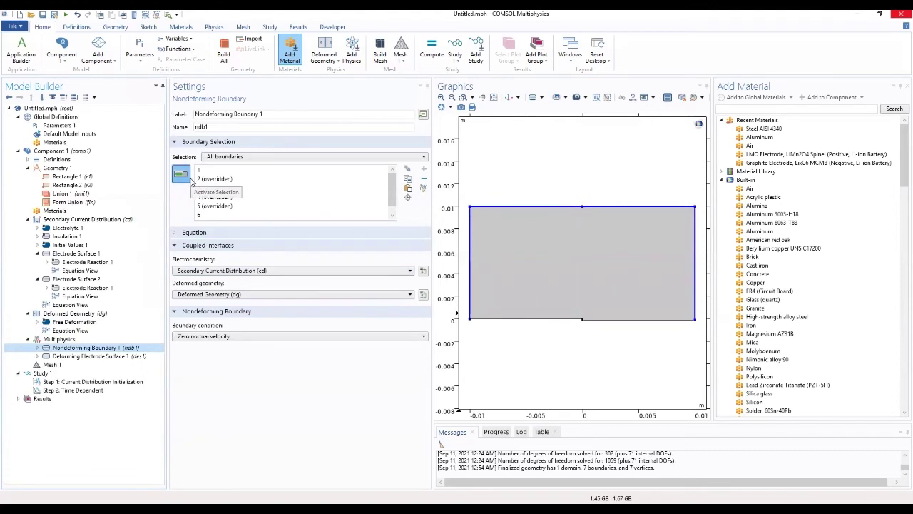
Step: Exclude the cathode boundary 2 from the boundary selection of Deforming Electrode Surface 1
click(114, 356)
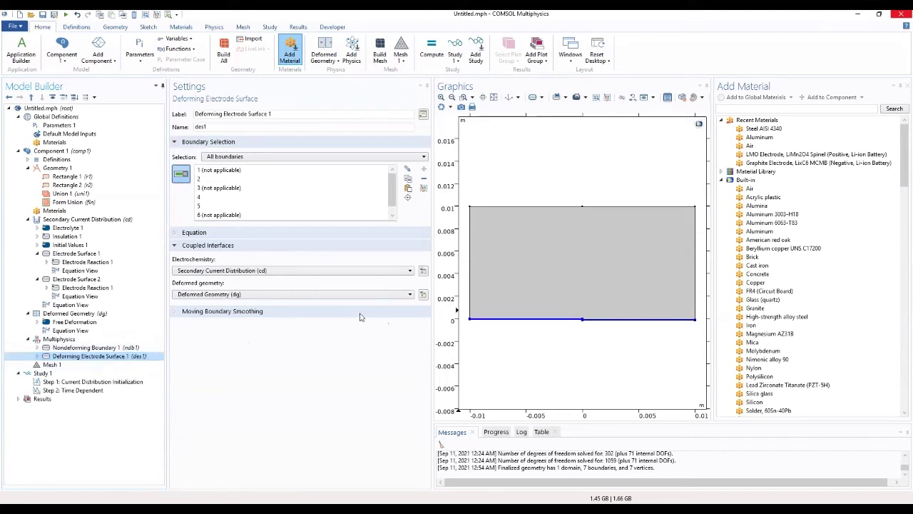
click(494, 319)
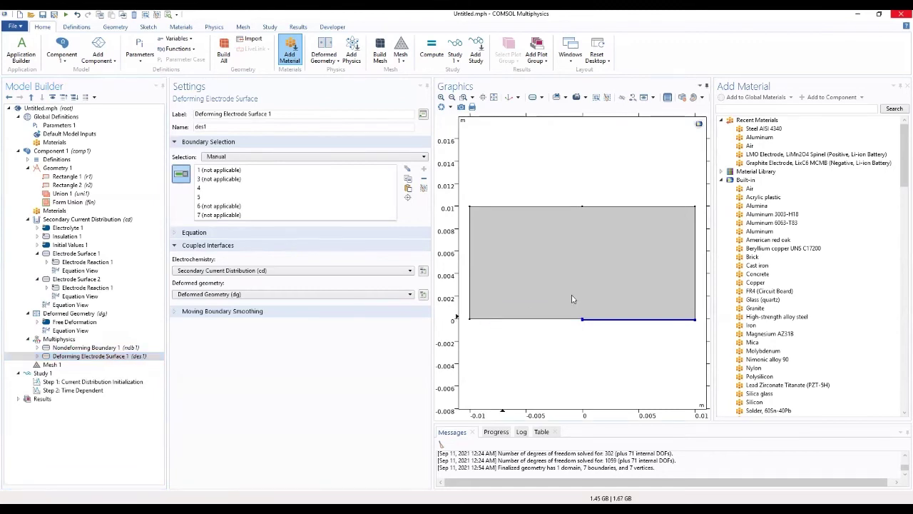
click(677, 325)
click(677, 325)
click(583, 321)
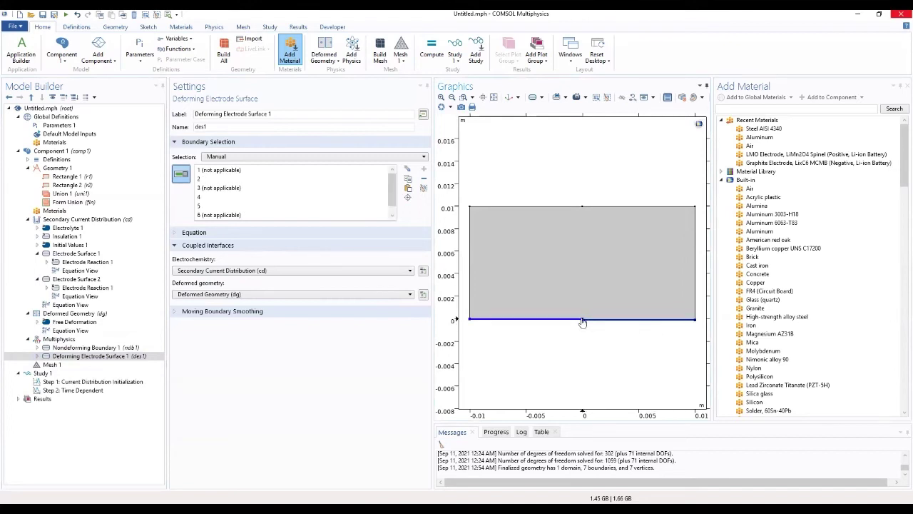
click(584, 322)
click(583, 323)
click(583, 323)
click(583, 324)
click(583, 323)
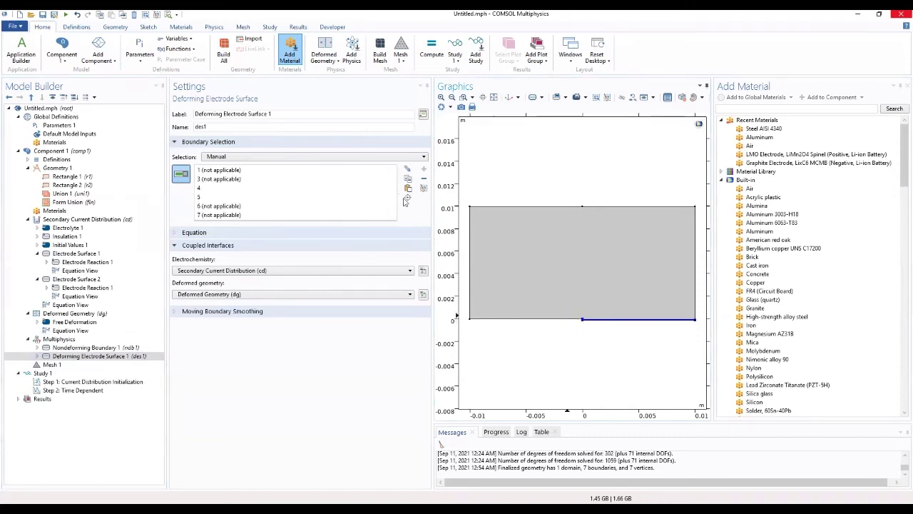
Step: Remove boundaries 1, 3, 6, 7 and 4 from Deforming Electrode Surface 1, keeping only the anode boundary 5
click(355, 171)
click(319, 182)
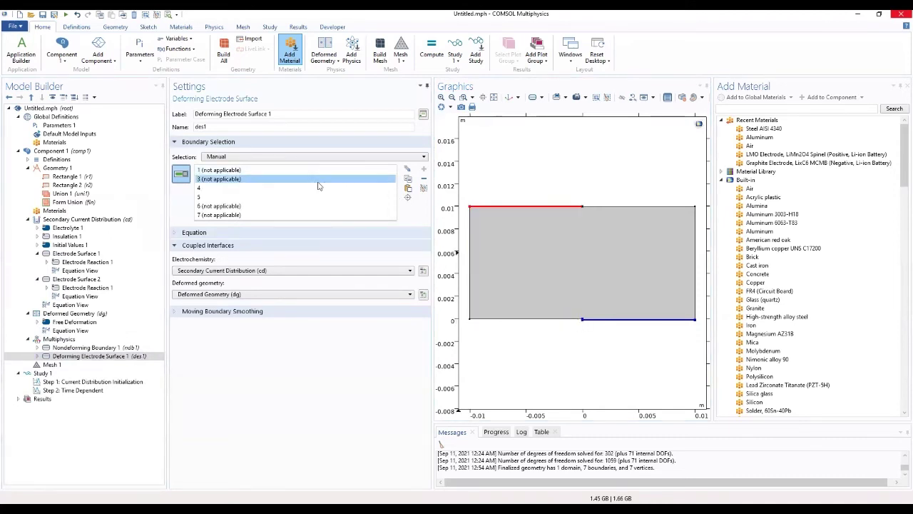
click(362, 171)
ctrl+click(360, 179)
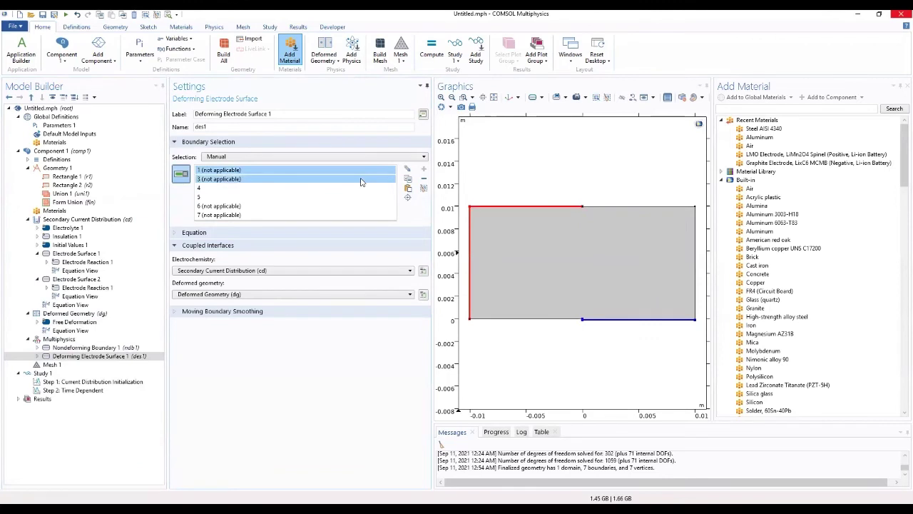
click(424, 178)
click(241, 188)
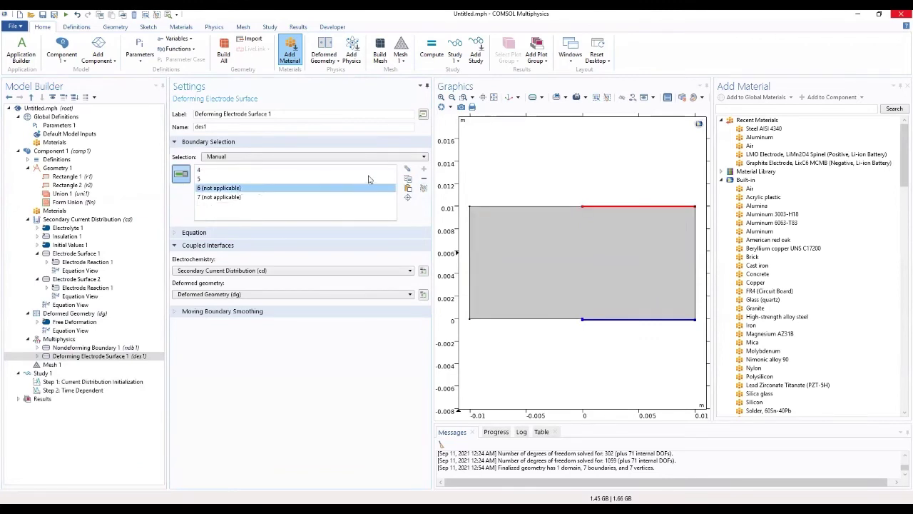
click(423, 178)
click(241, 187)
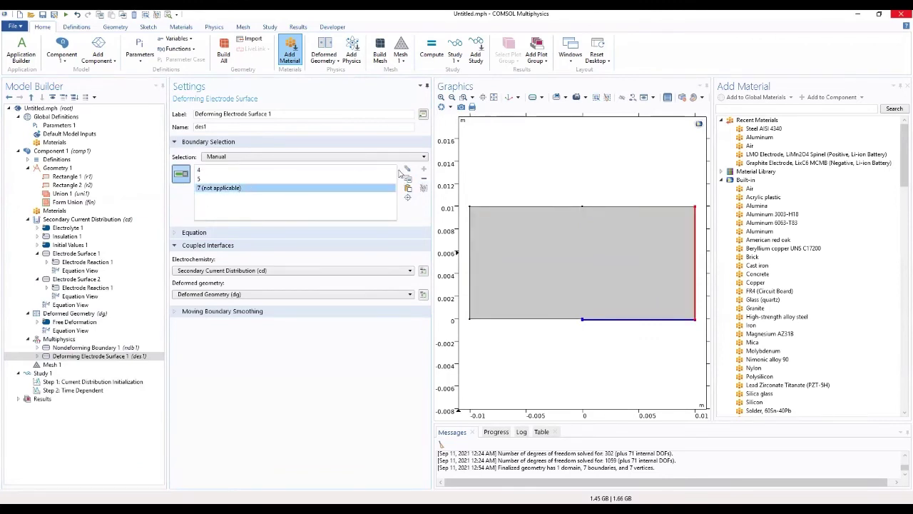
click(423, 178)
click(333, 171)
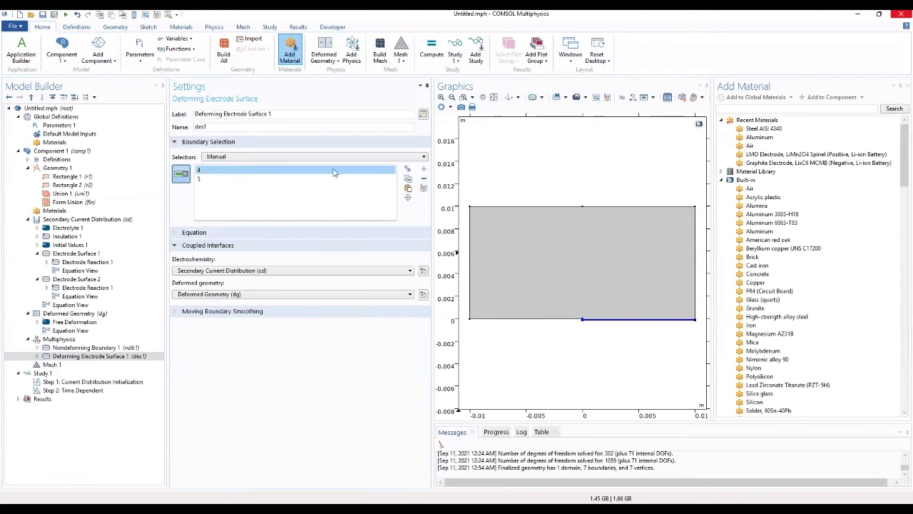
click(423, 178)
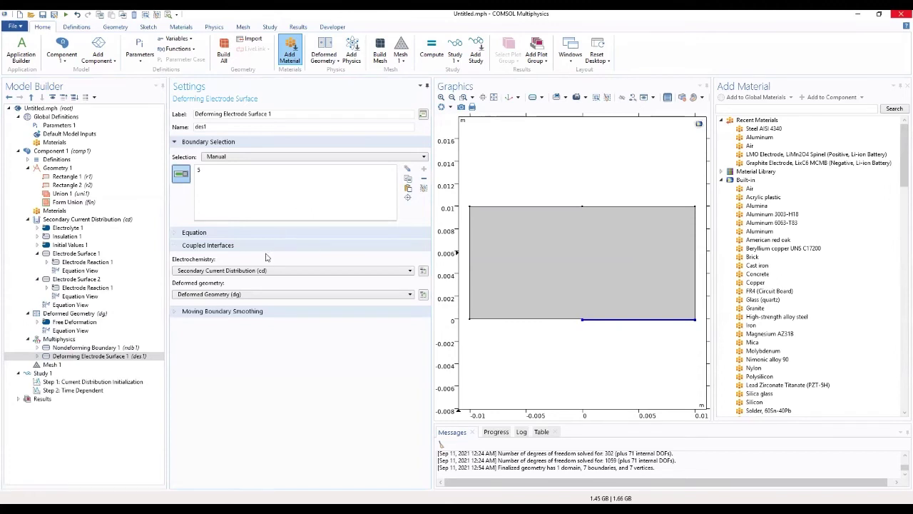
Step: Review the settings of Nondeforming Boundary 1, Mesh 1, Initial Values 1 and Electrode Surface 1
click(108, 348)
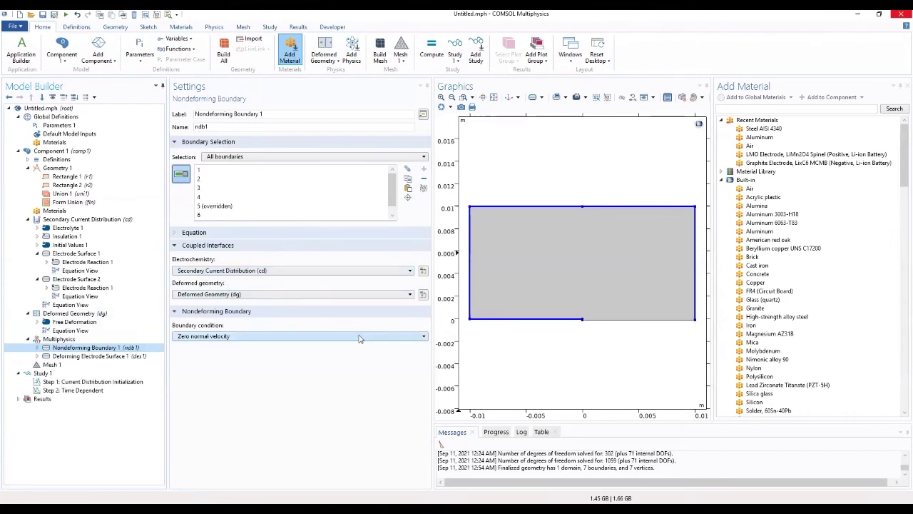
click(51, 365)
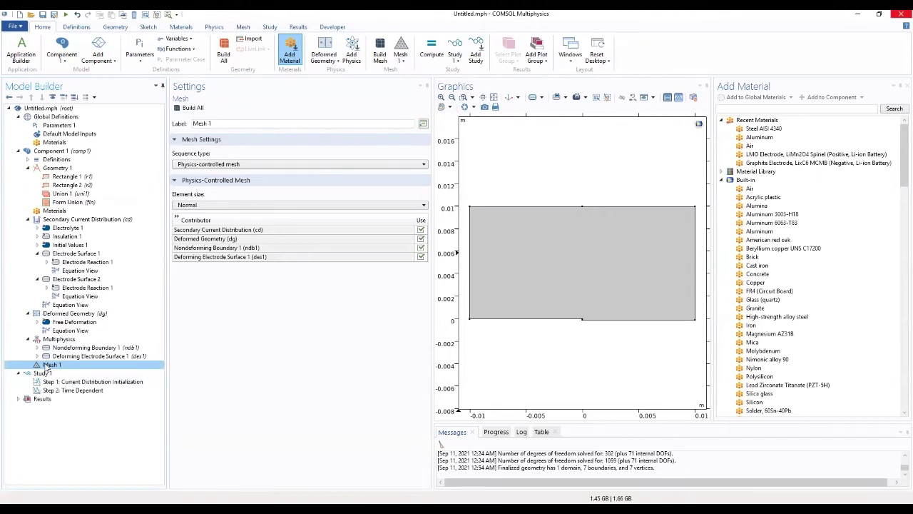
click(65, 237)
click(67, 245)
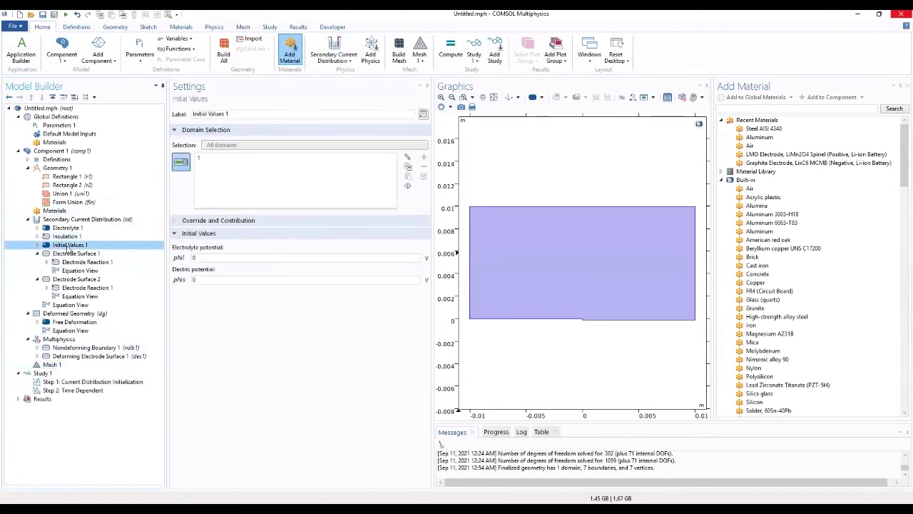
click(70, 254)
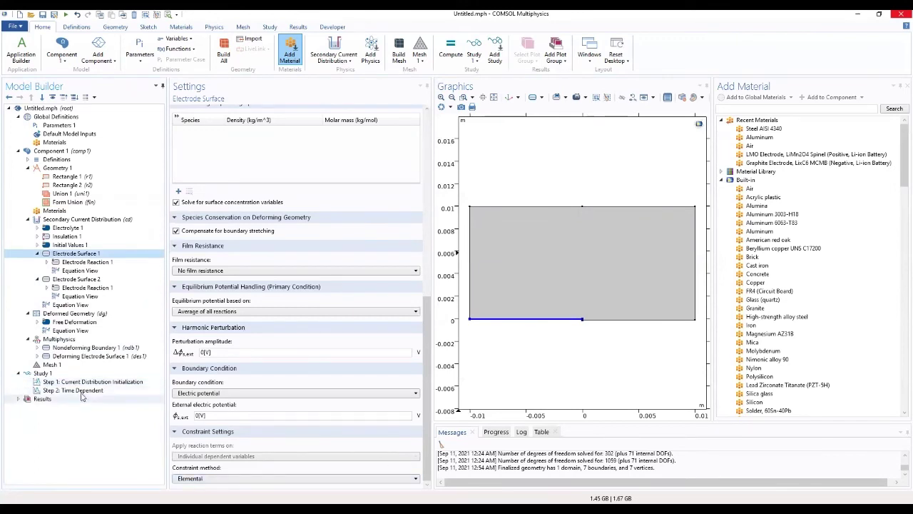
Step: Set the output times of the Time Dependent study step to range(0, 12*3600, 3*24*3600) seconds
click(72, 391)
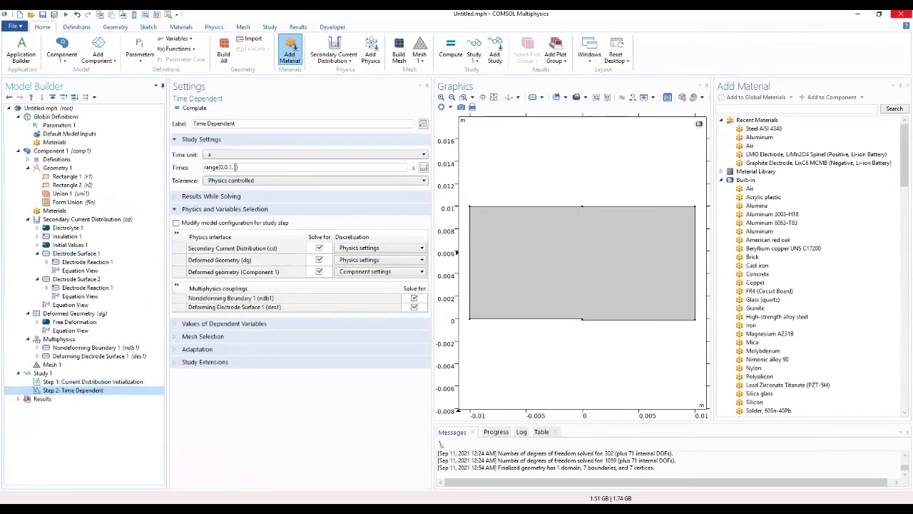
drag(233, 167, 223, 167)
text(12*360)
text(0)
text(3600)
double_click(247, 167)
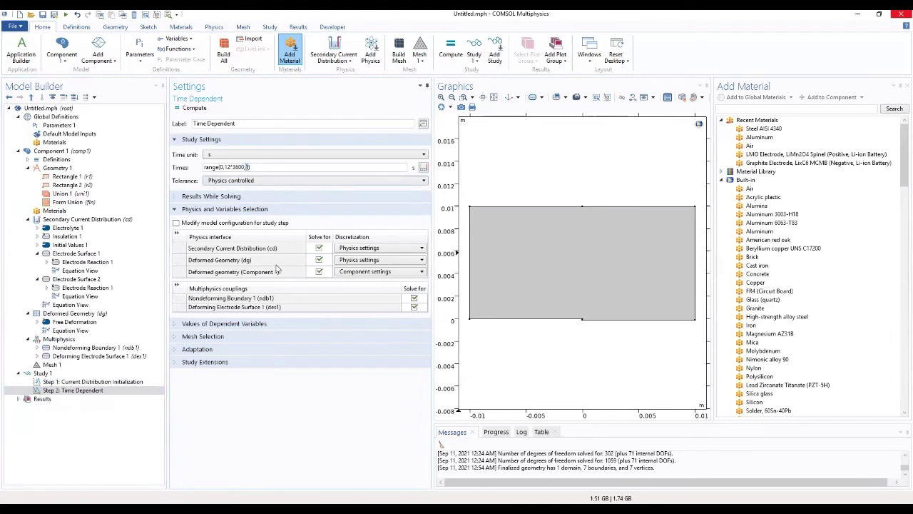
text(3*24*3600)
click(247, 167)
click(224, 167)
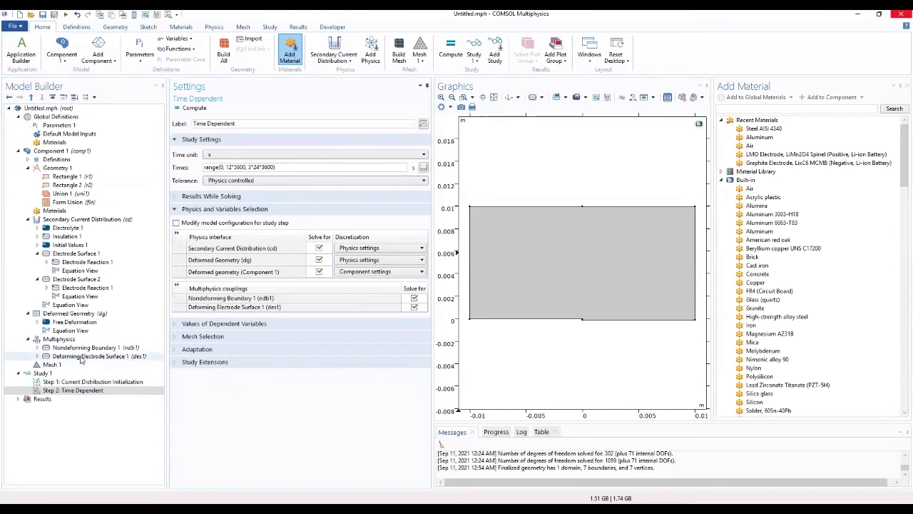
Step: Check both steps of Study 1 and compute the study
click(73, 384)
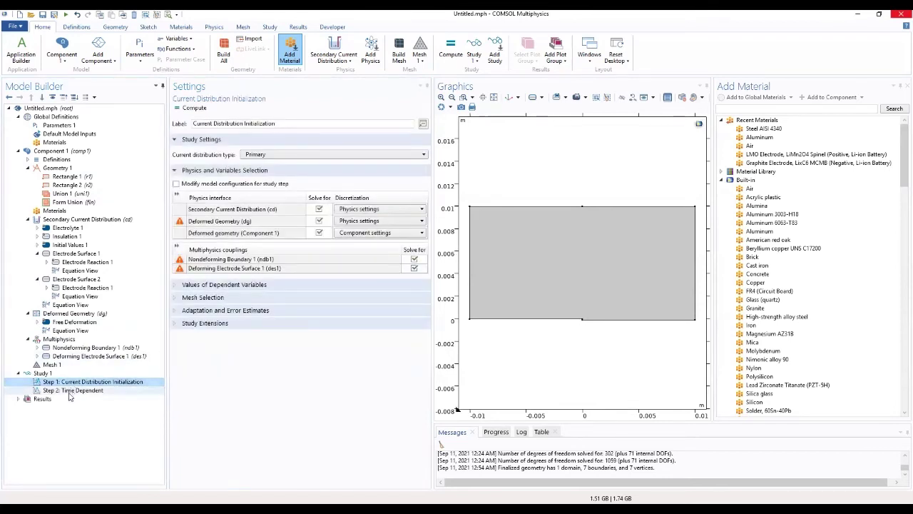
click(69, 400)
click(72, 391)
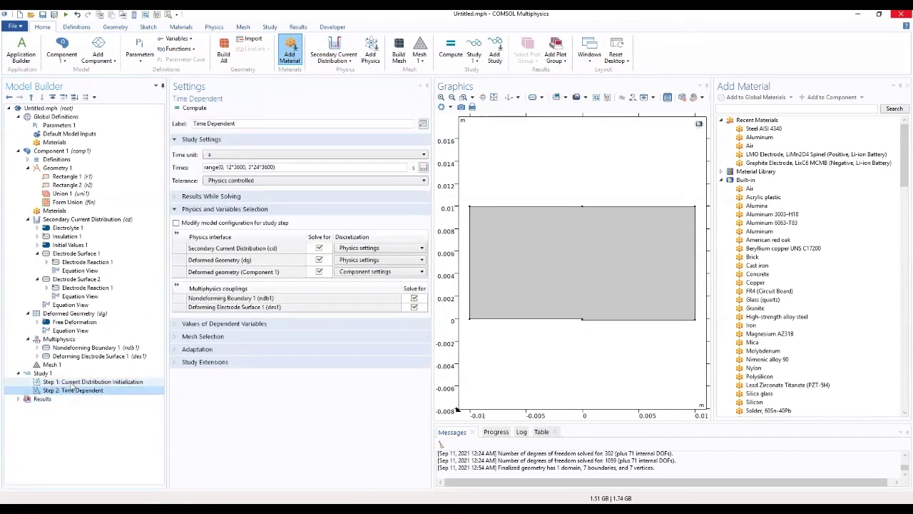
click(71, 383)
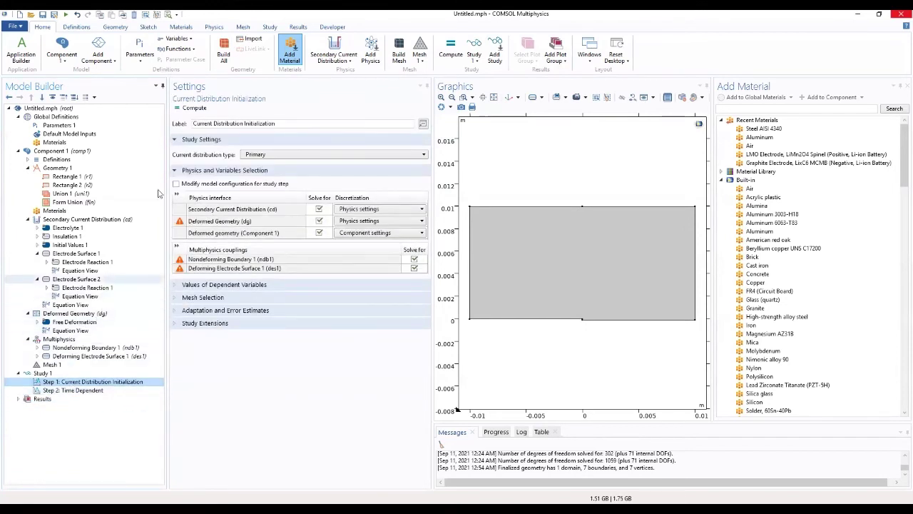
click(194, 109)
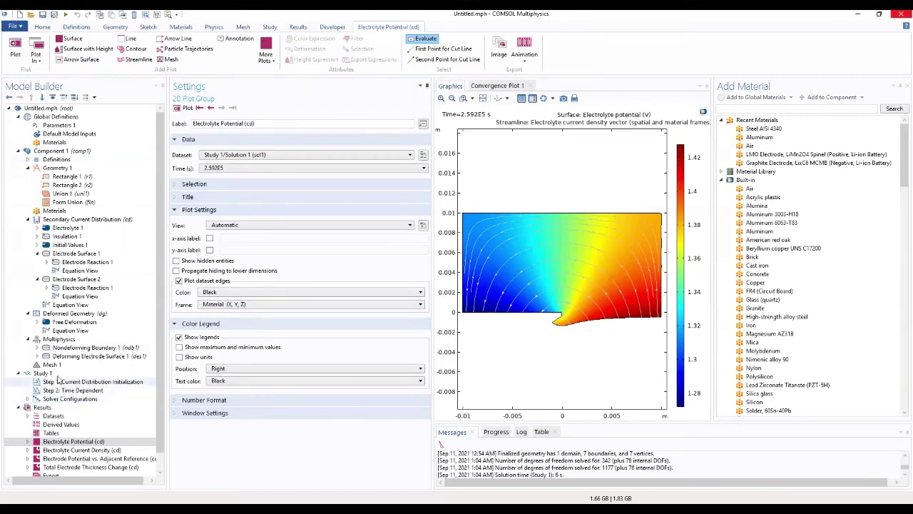
scroll(62, 371, down, 1)
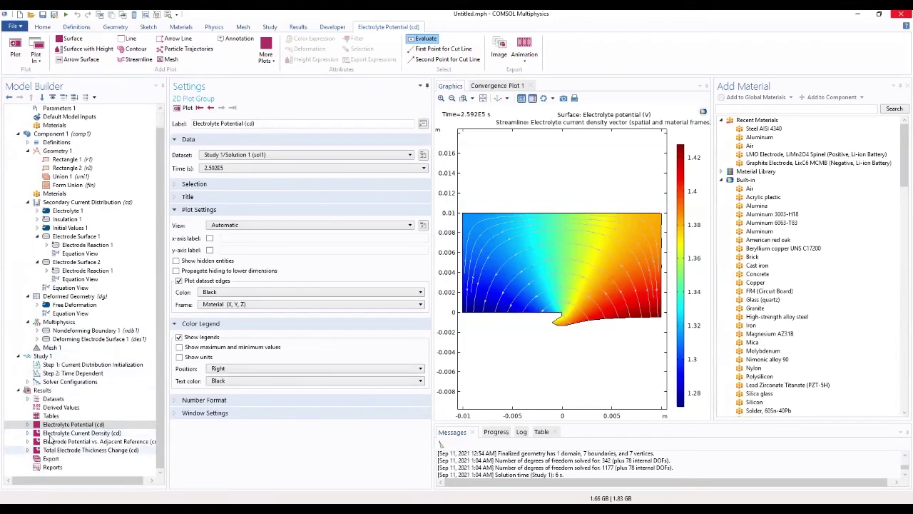
click(44, 390)
right_click(57, 392)
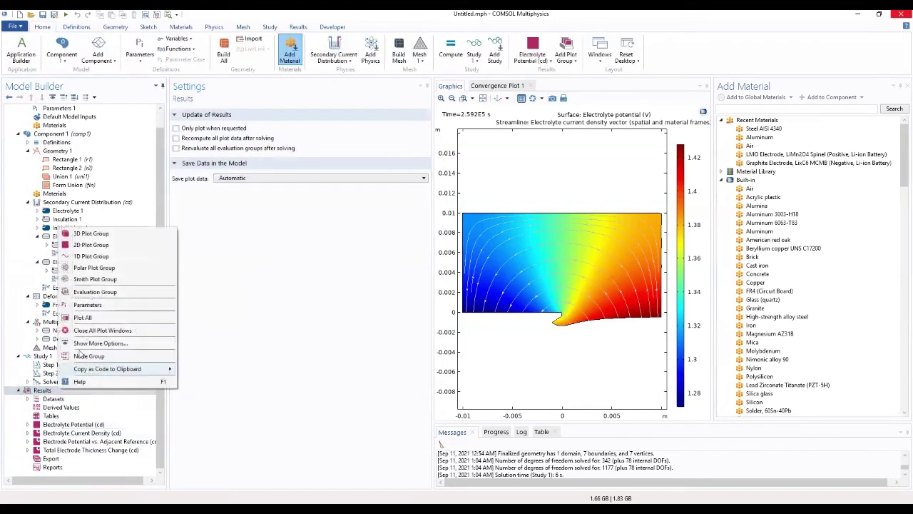
click(85, 256)
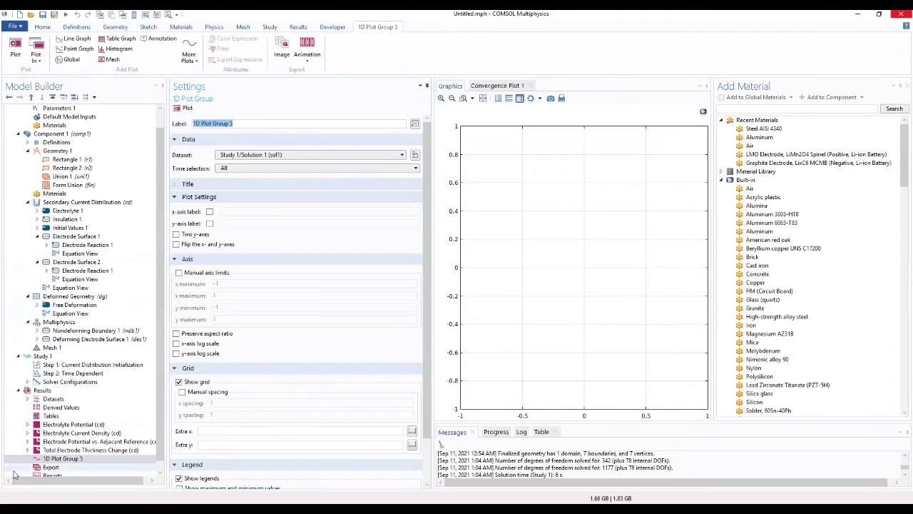
right_click(50, 463)
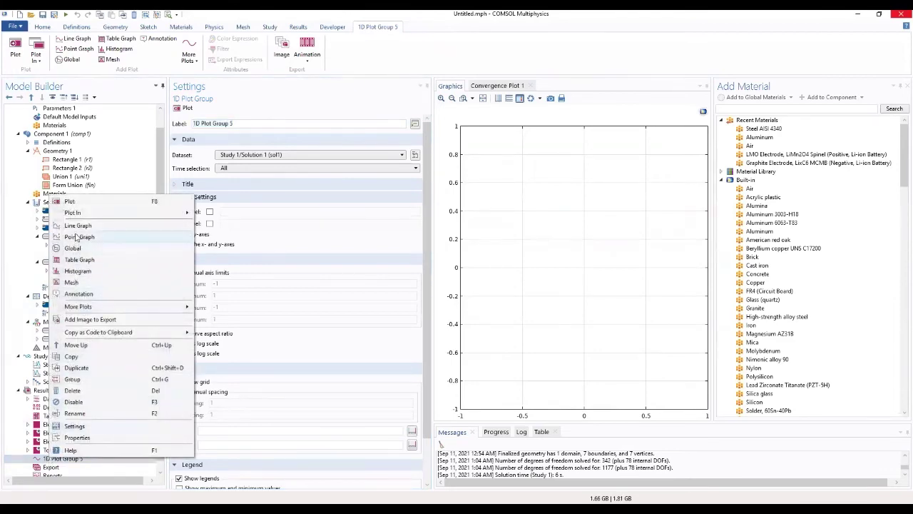
key(Escape)
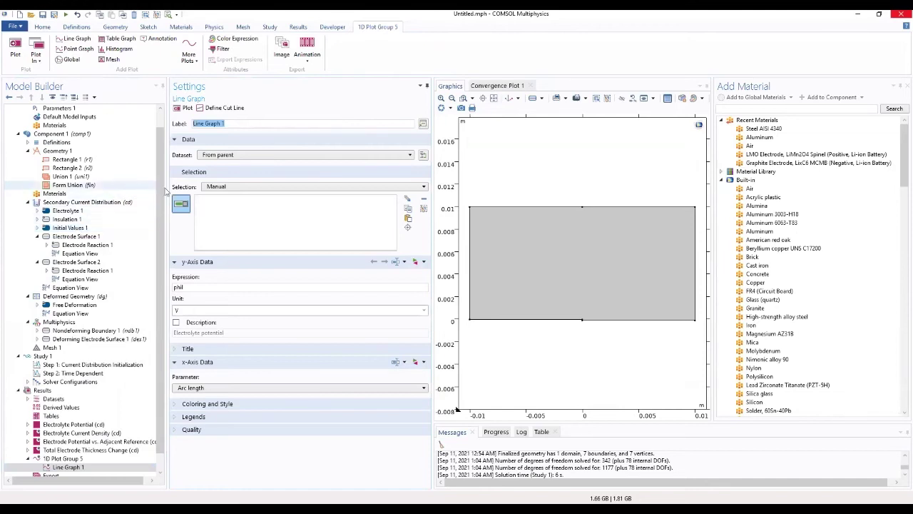
click(241, 154)
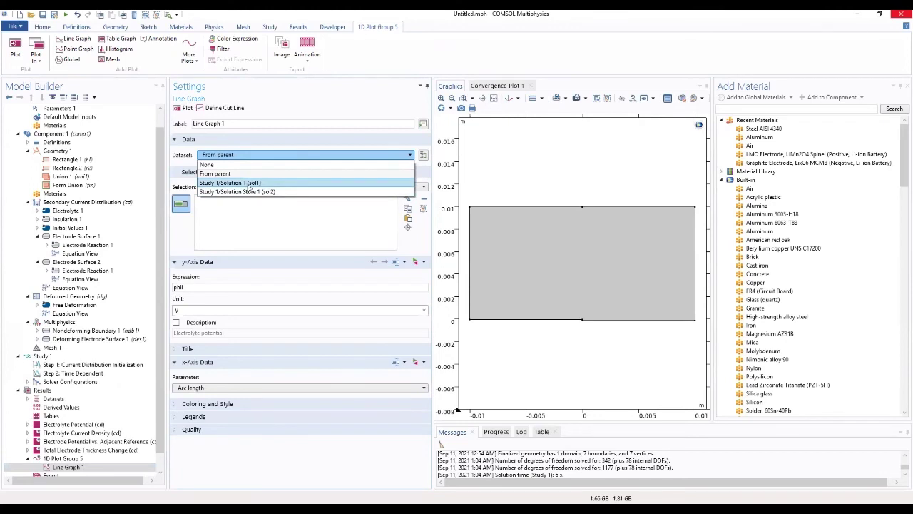
click(251, 192)
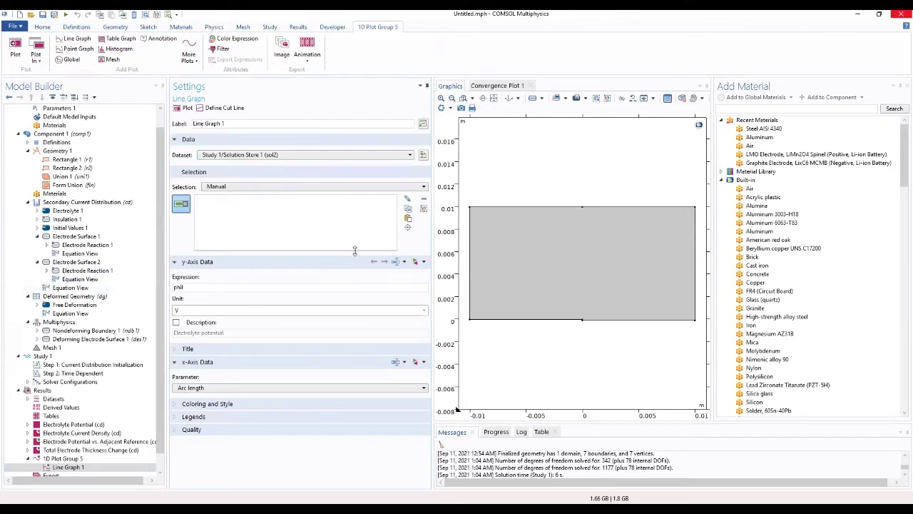
click(252, 157)
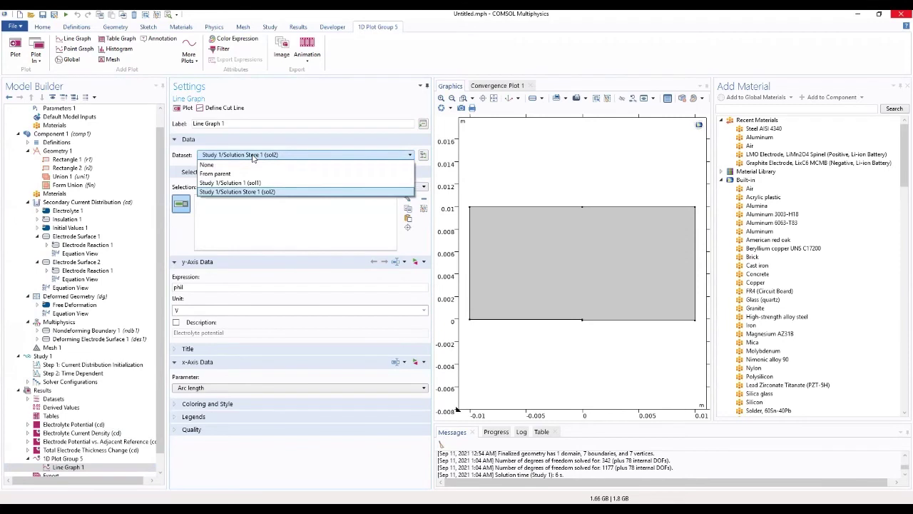
click(239, 192)
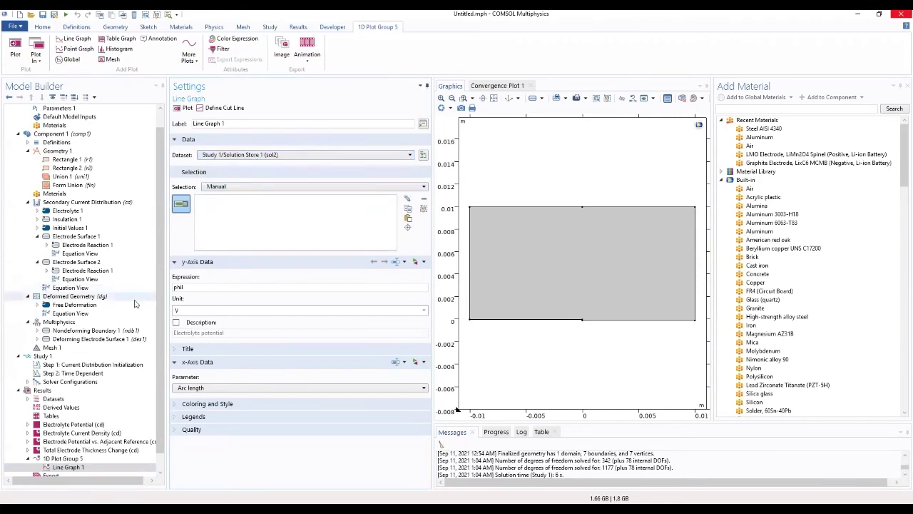
click(28, 382)
click(37, 391)
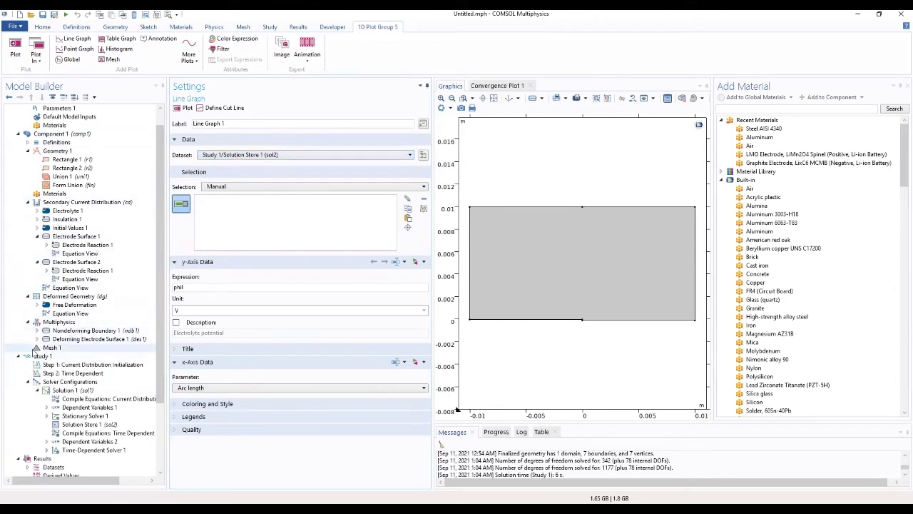
click(40, 349)
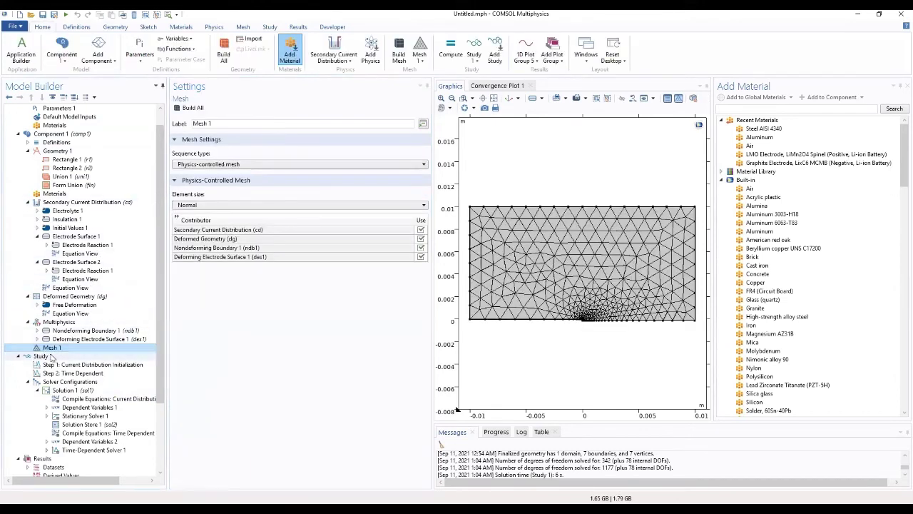
scroll(51, 360, down, 3)
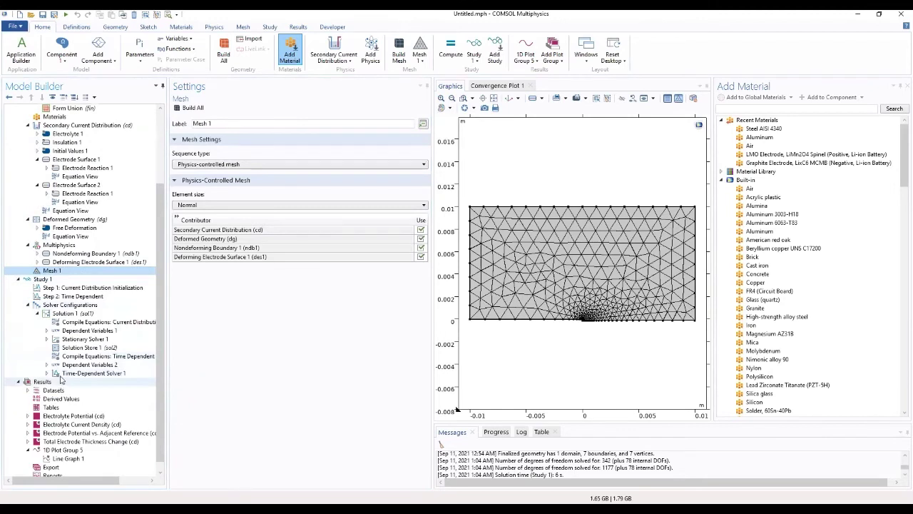
scroll(61, 381, down, 1)
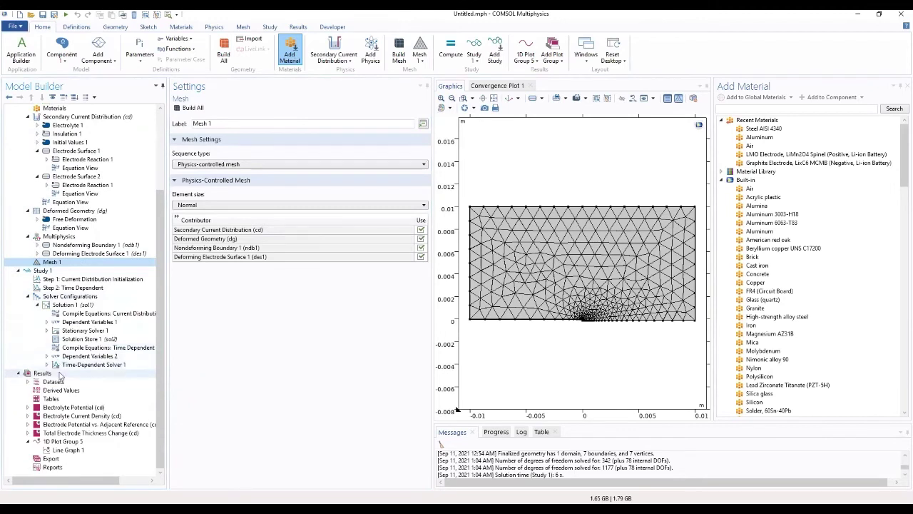
click(73, 449)
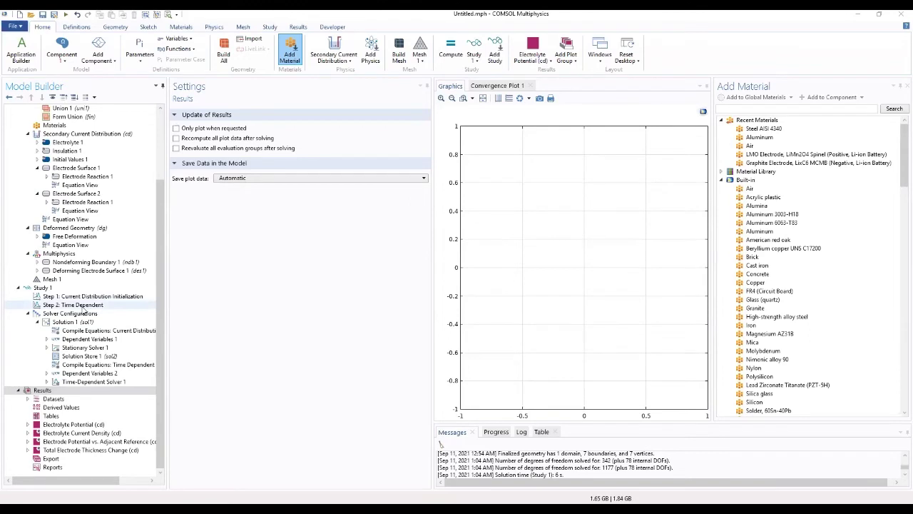
Step: Enable automatic remeshing in the Time Dependent study step, recompute the study and expand the resulting meshes
click(84, 305)
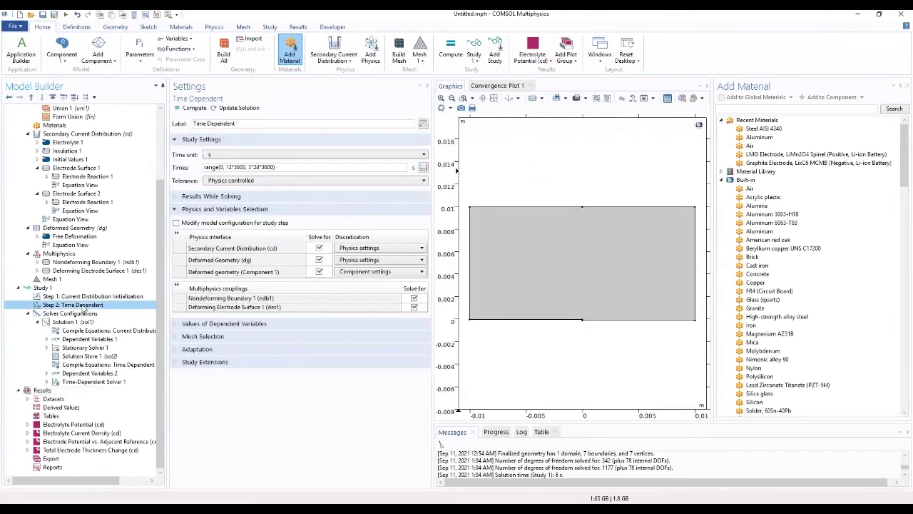
click(189, 362)
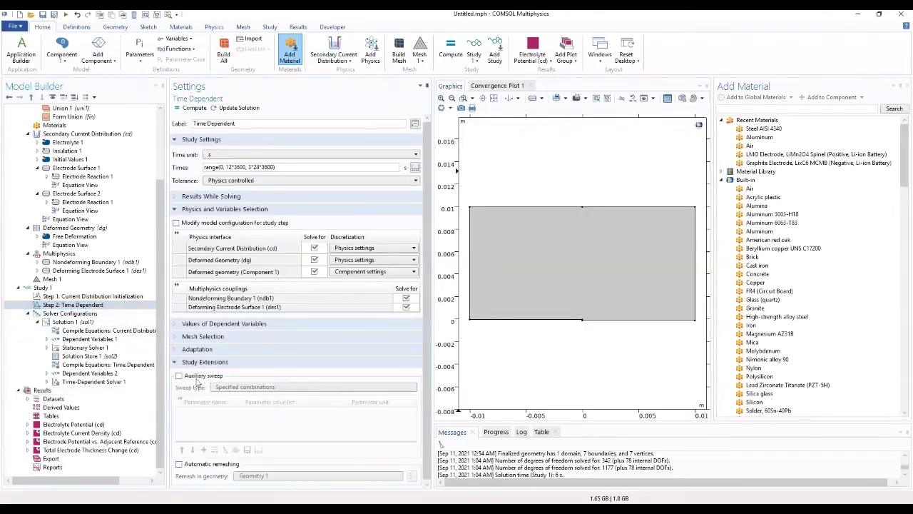
click(179, 463)
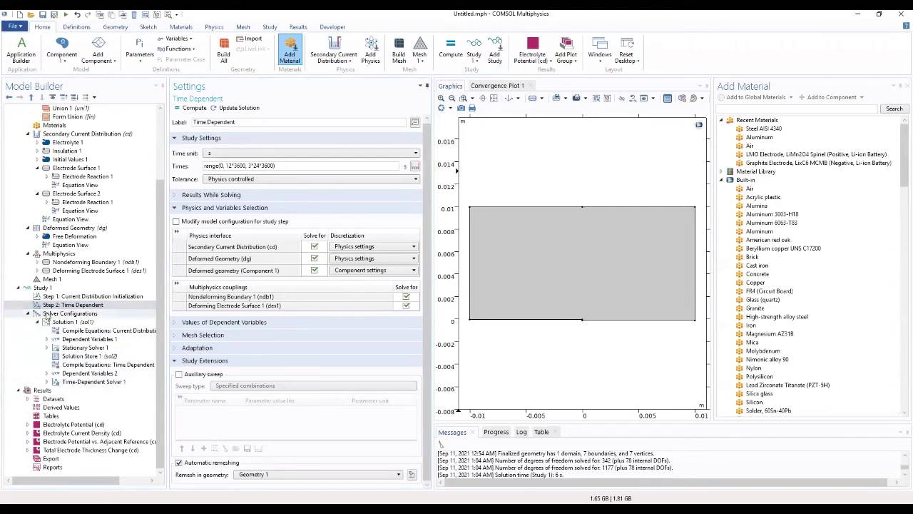
click(194, 108)
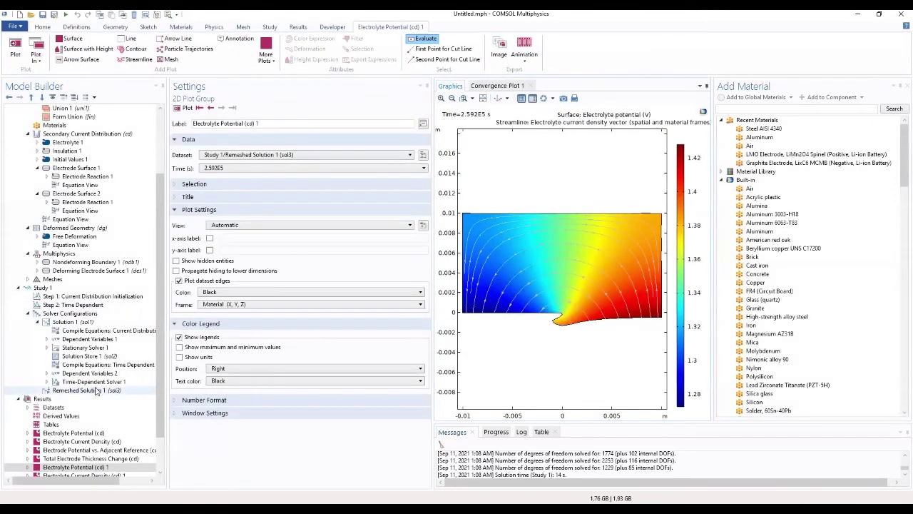
click(28, 279)
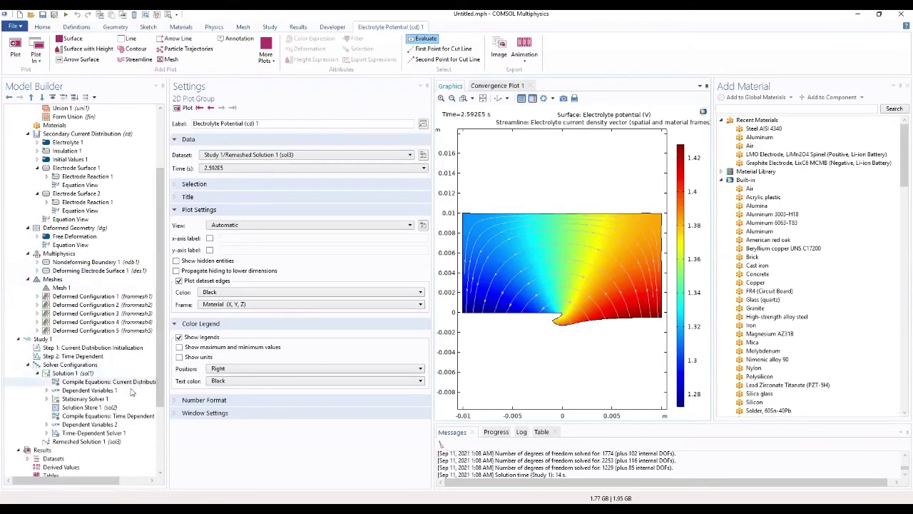
Step: Add a 1D plot group under Results with a line graph in it
scroll(160, 276, down, 4)
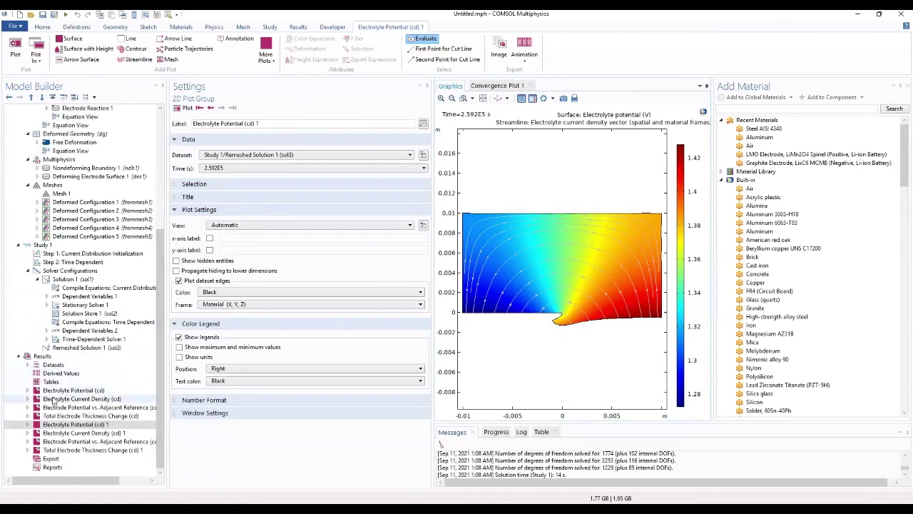
click(47, 357)
right_click(48, 360)
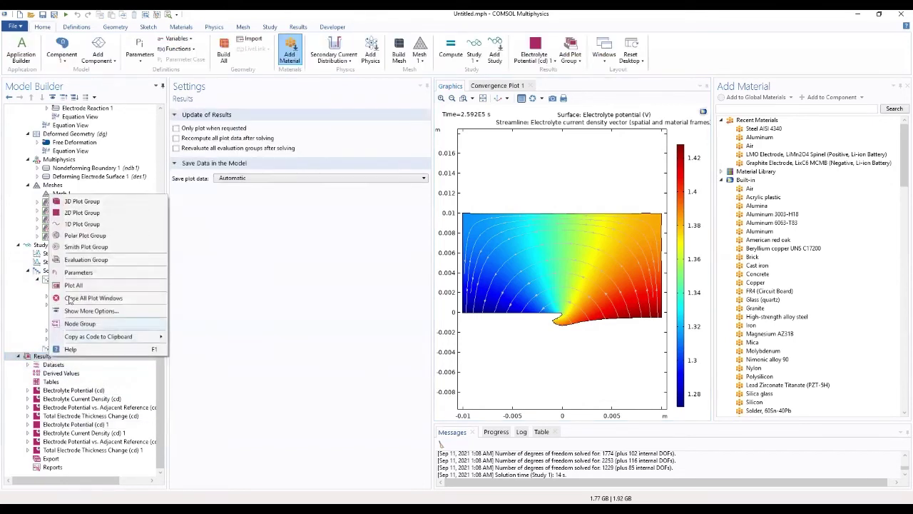
click(80, 225)
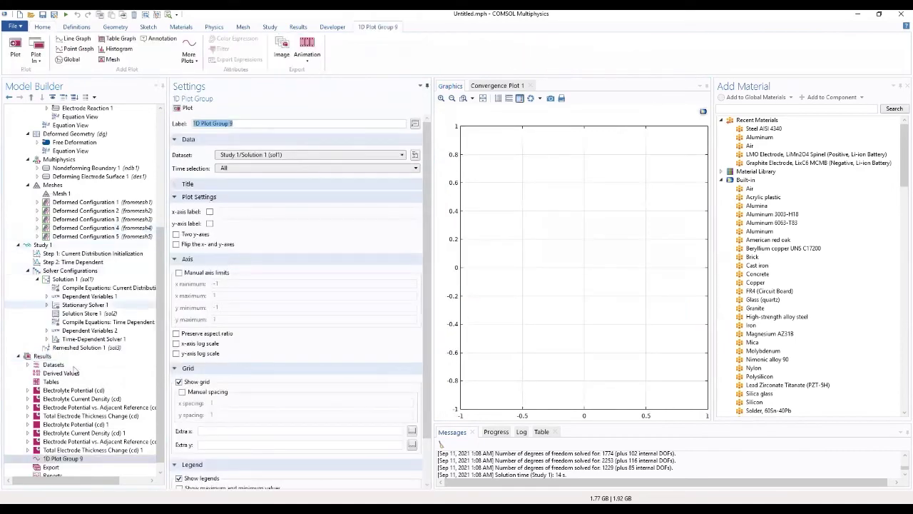
right_click(64, 459)
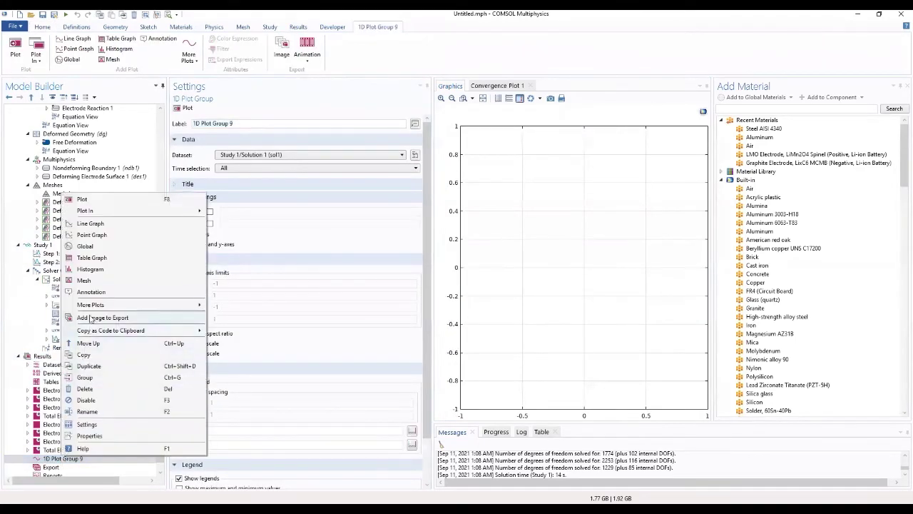
click(91, 224)
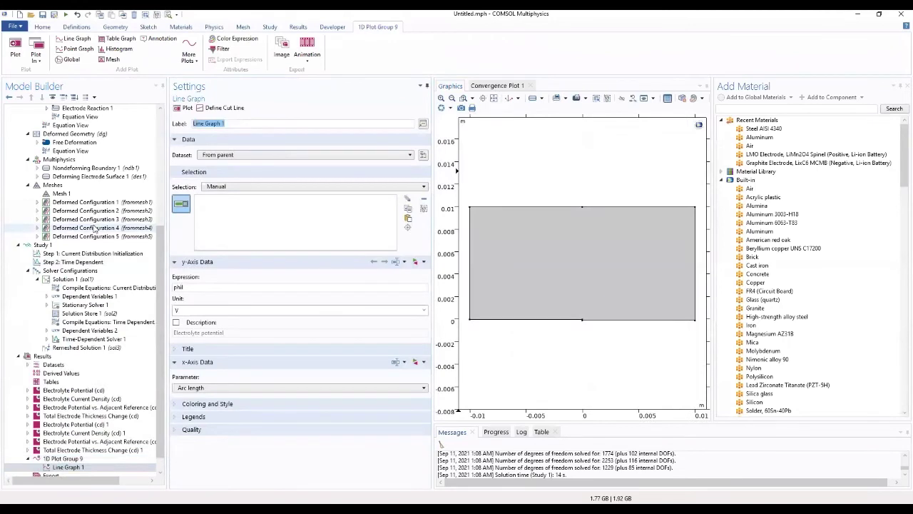
Step: Set the line graph's dataset to Study 1/Remeshed Solution 1 (sol3), time selection to First, and select boundaries 2, 4 and 5
click(233, 155)
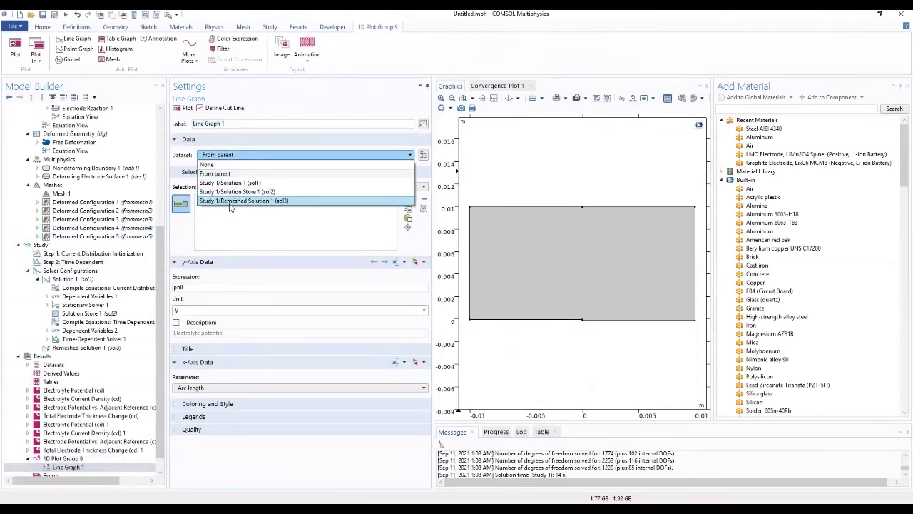
click(229, 202)
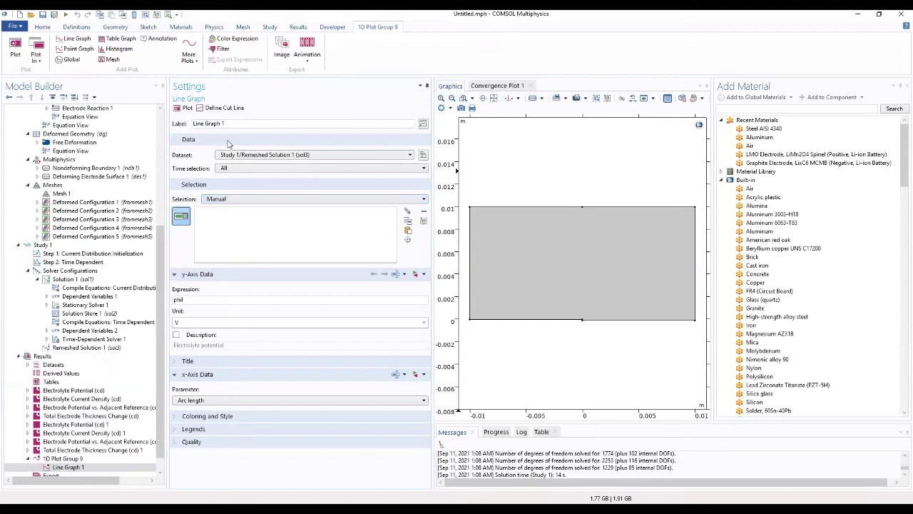
click(243, 168)
click(242, 187)
click(531, 319)
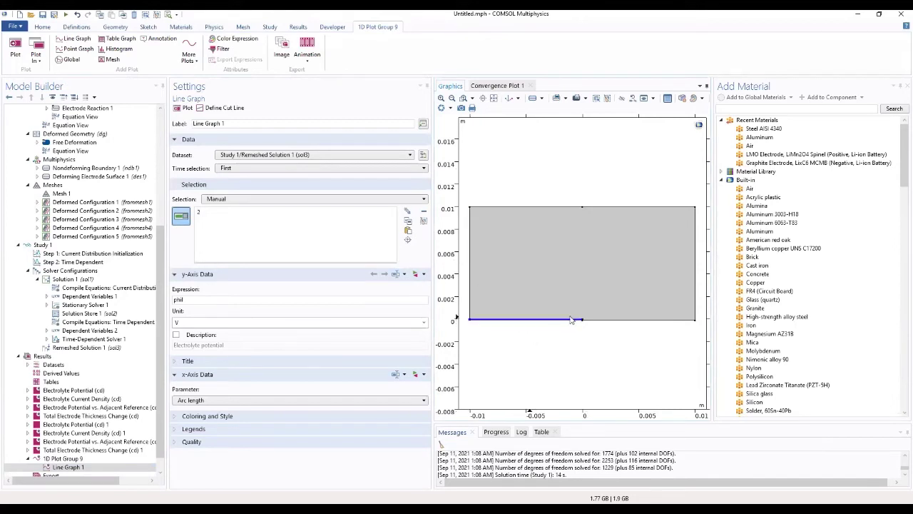
click(603, 325)
Step: Set the y-axis expression to cd.iloc_er1, plot the line graph and close the Add Material window
drag(207, 300, 162, 308)
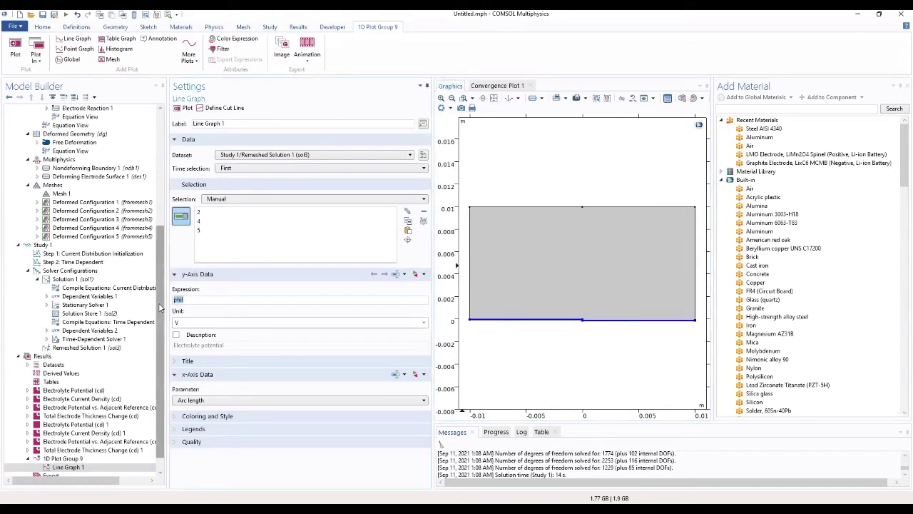
key(BackSpace)
text(cd)
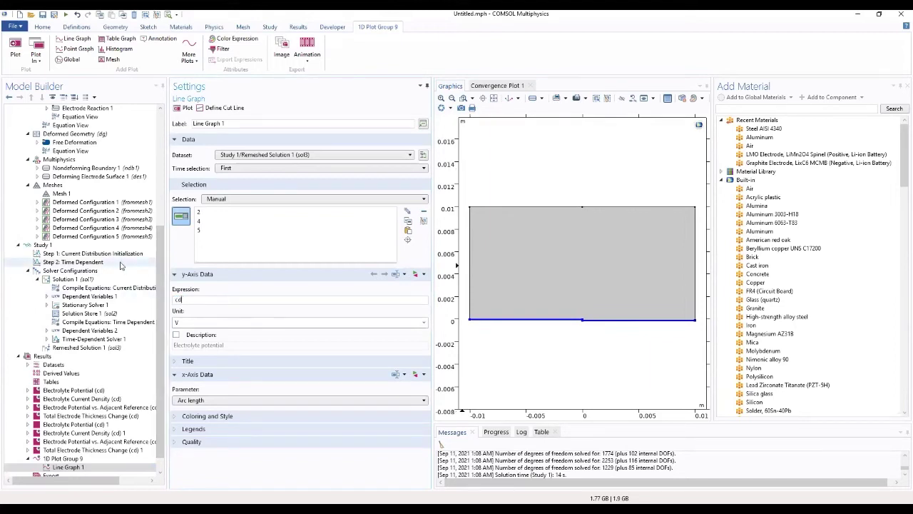
text(.iloc_er1)
click(297, 285)
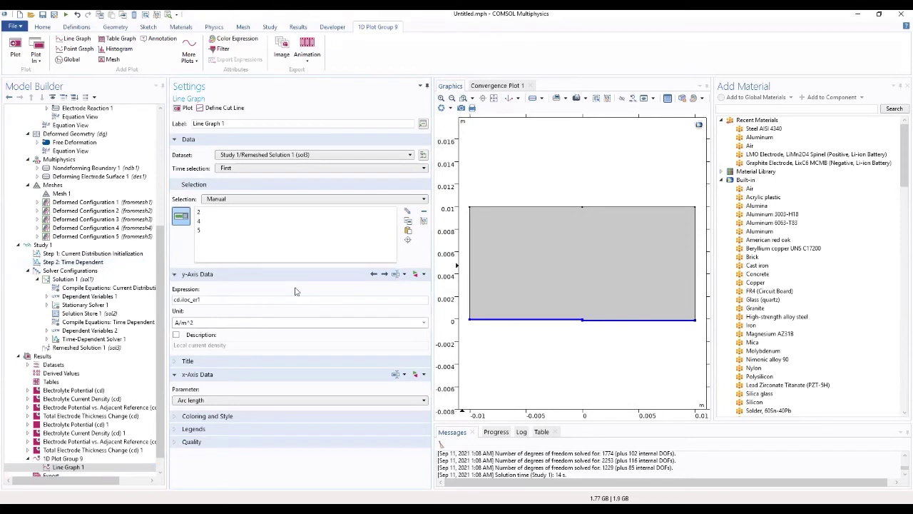
click(179, 108)
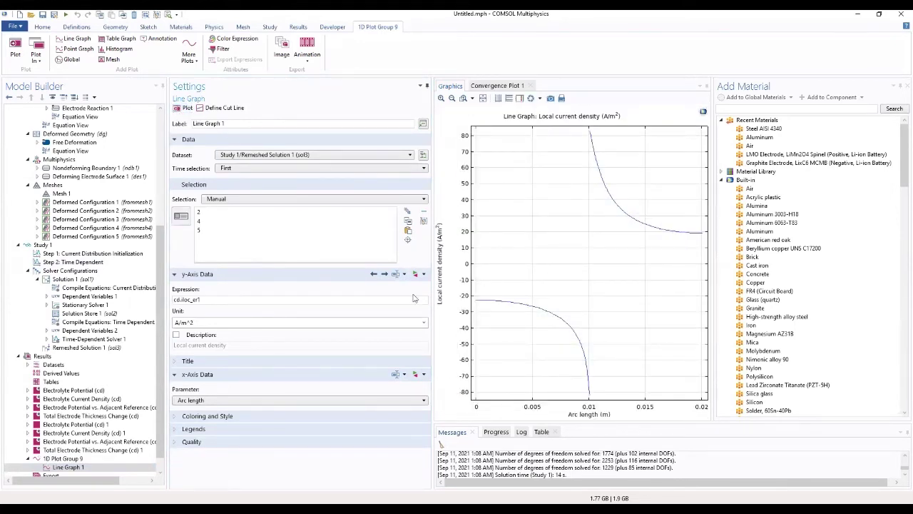
click(907, 86)
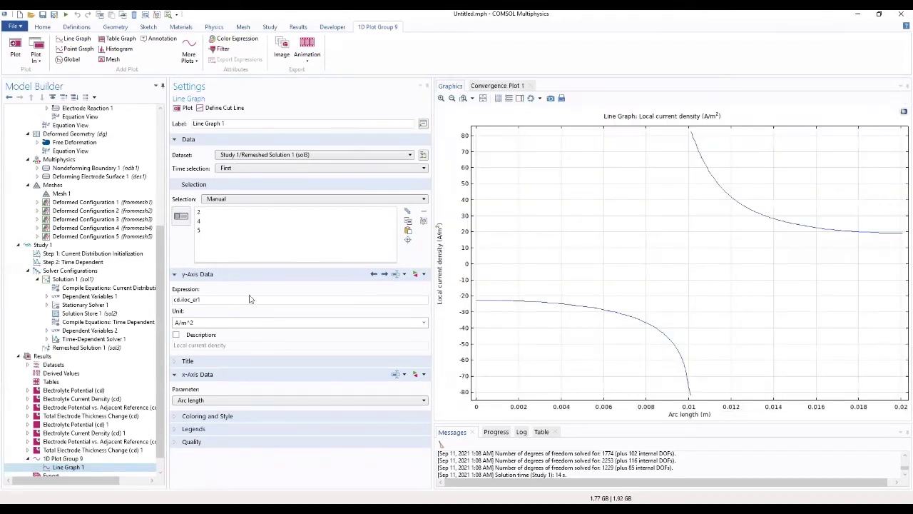
Step: Set the line graph's x-axis parameter to Expression with x as the expression, and plot it
click(191, 381)
click(191, 378)
click(198, 401)
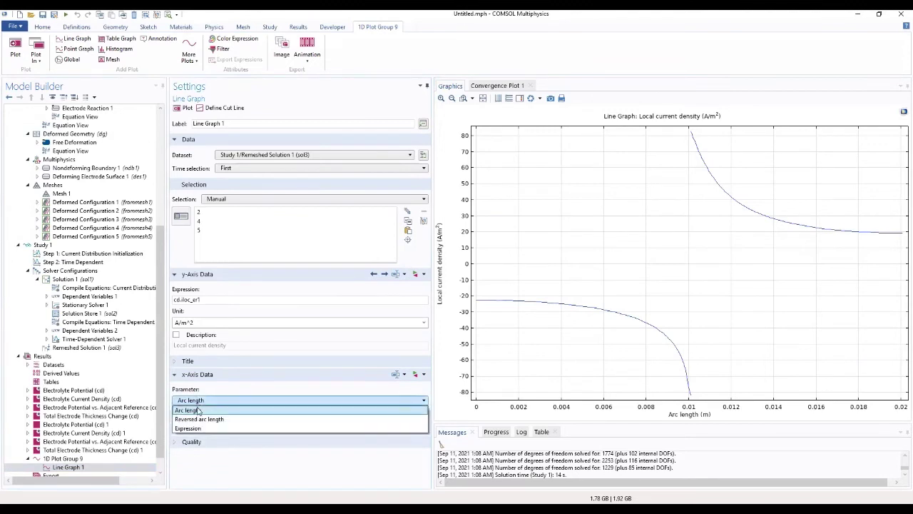
click(197, 425)
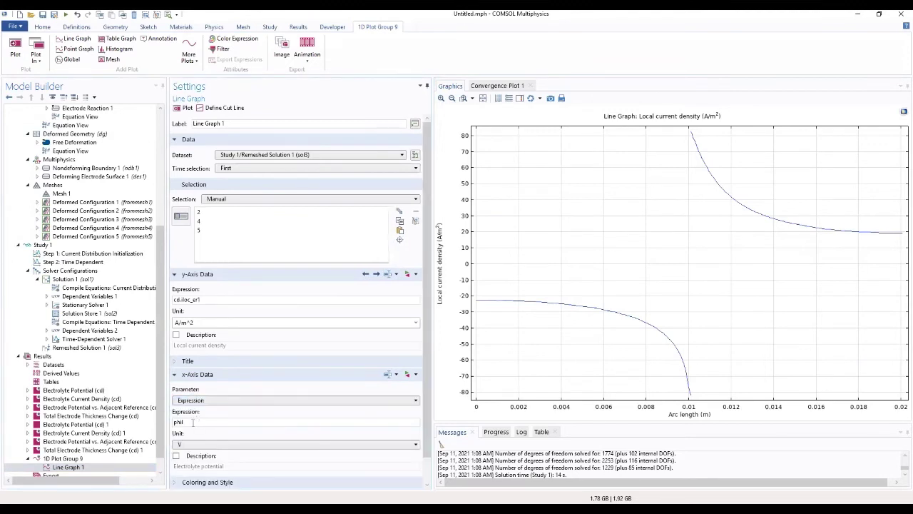
double_click(193, 422)
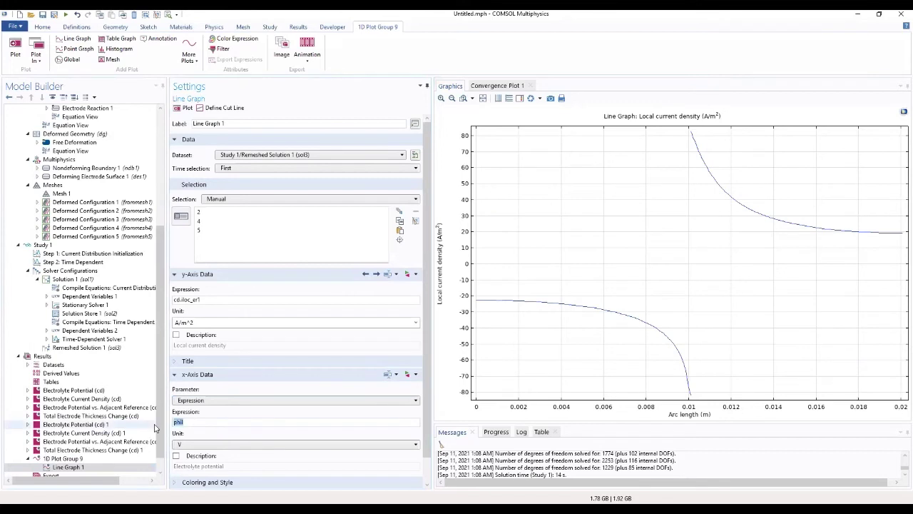
text(x)
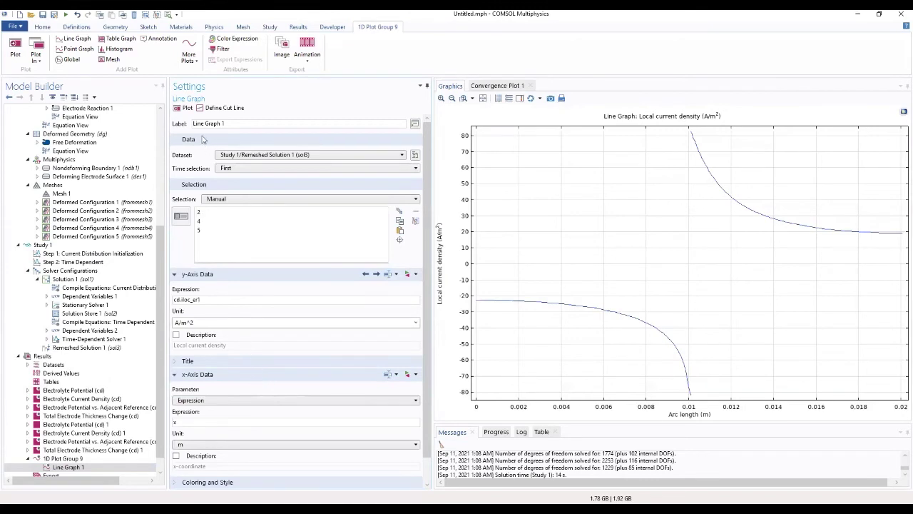
click(183, 108)
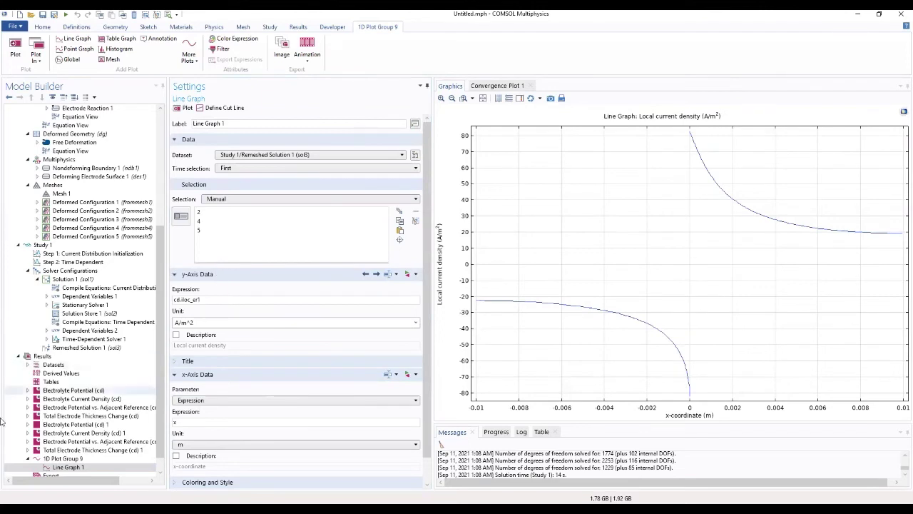
Step: Duplicate Line Graph 1, set the copy's time selection to Last and plot it
right_click(68, 468)
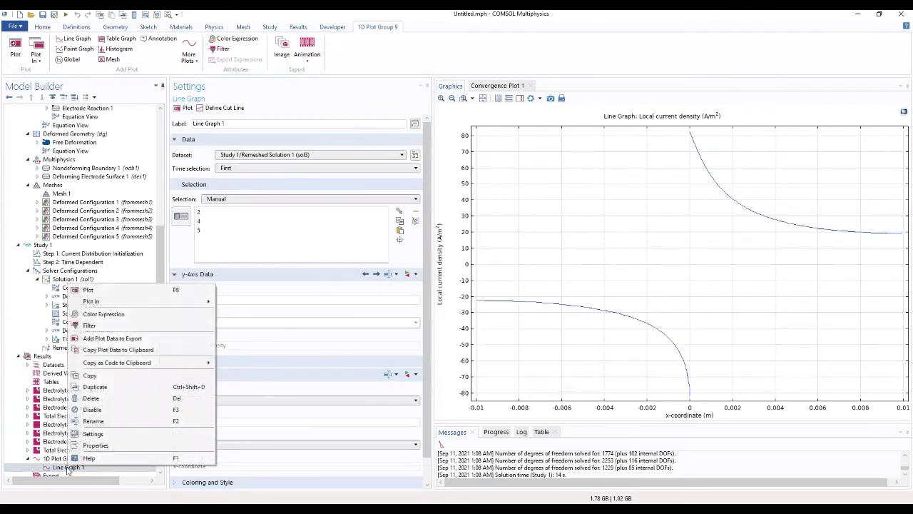
click(102, 389)
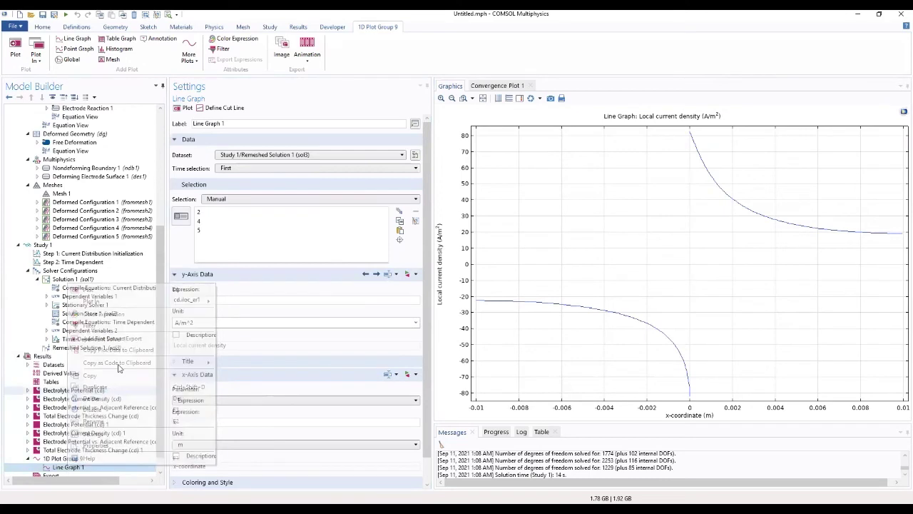
click(228, 168)
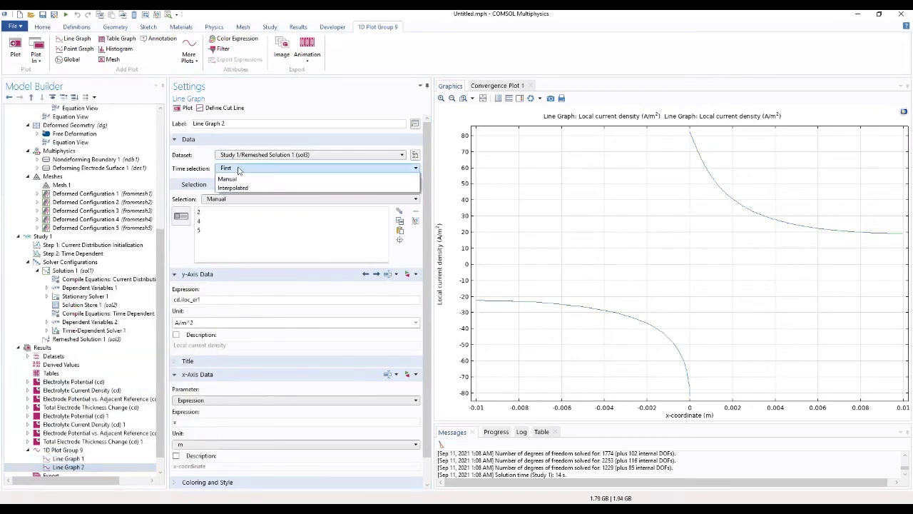
click(228, 196)
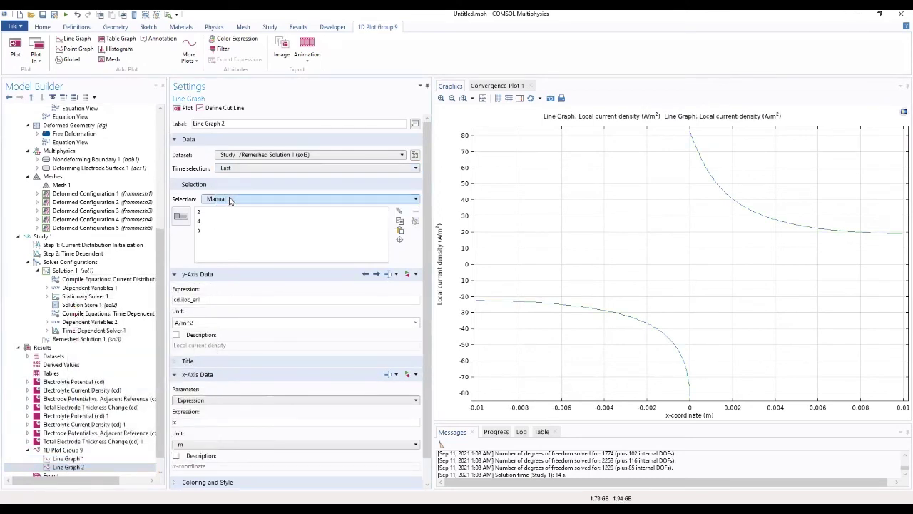
click(186, 107)
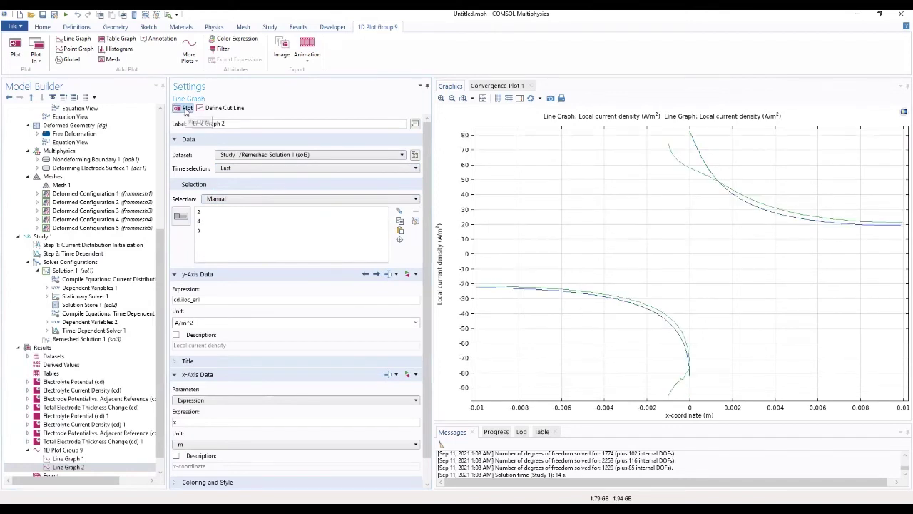
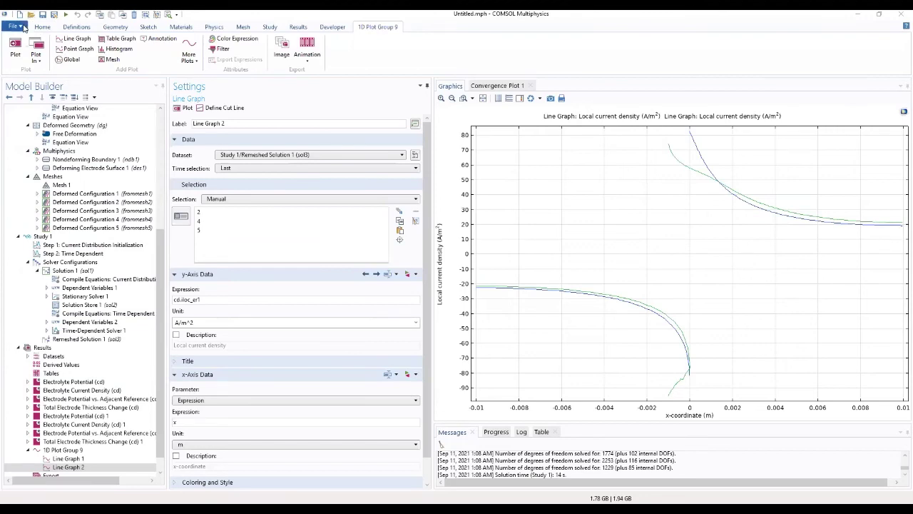
Step: Open the galvanic_corrosion_with_deformation model from the Galvanic_Corrosion folder without saving the current untitled model
click(22, 27)
click(21, 61)
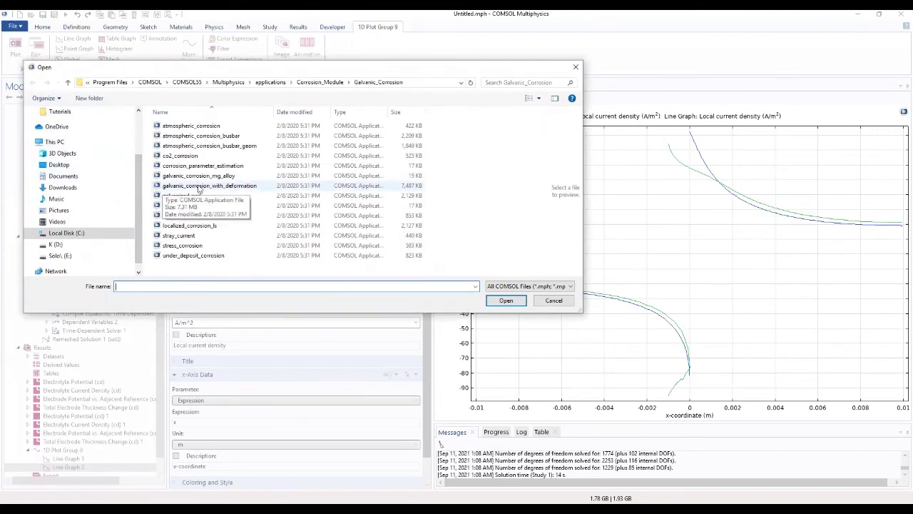
click(199, 187)
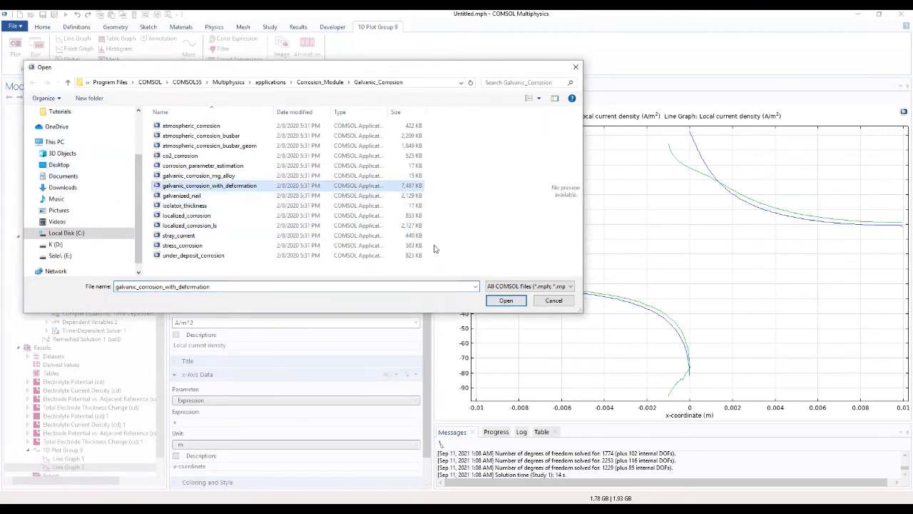
click(505, 302)
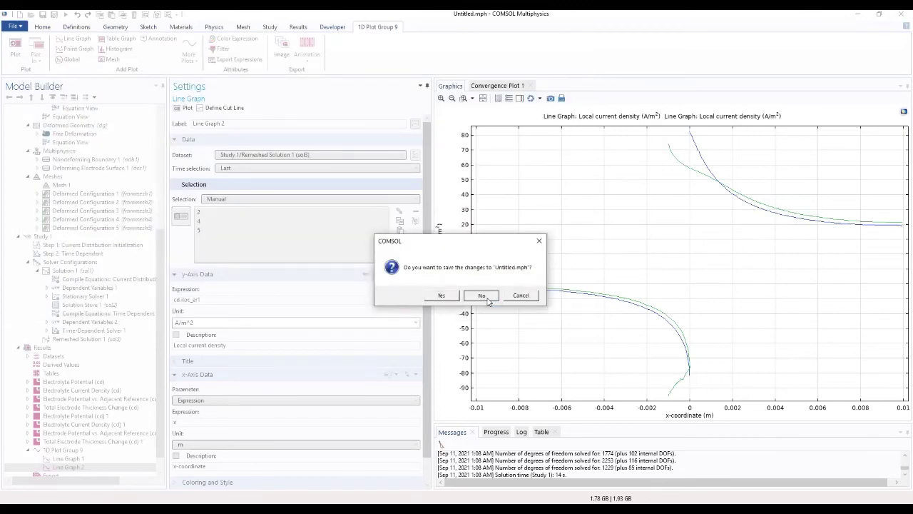
click(483, 295)
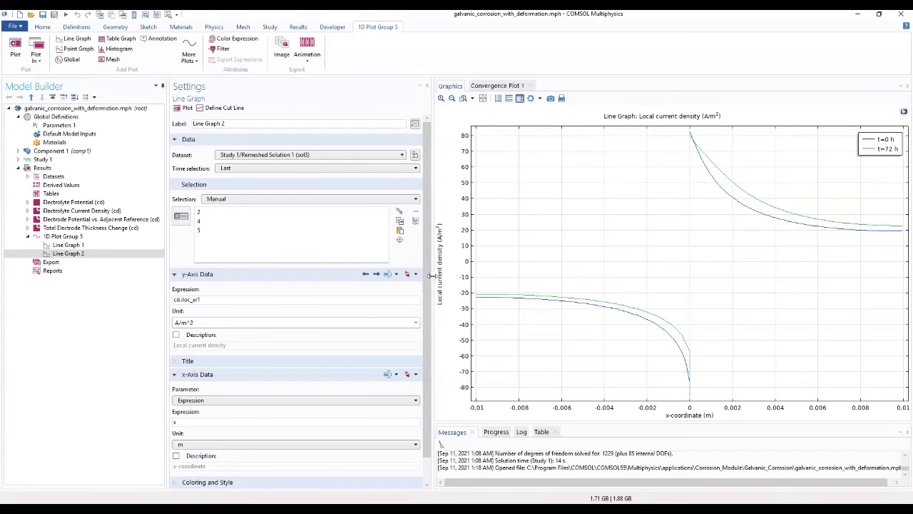
Step: Add the Transport of Diluted Species (tds) interface from Chemical Species Transport to the component
click(43, 27)
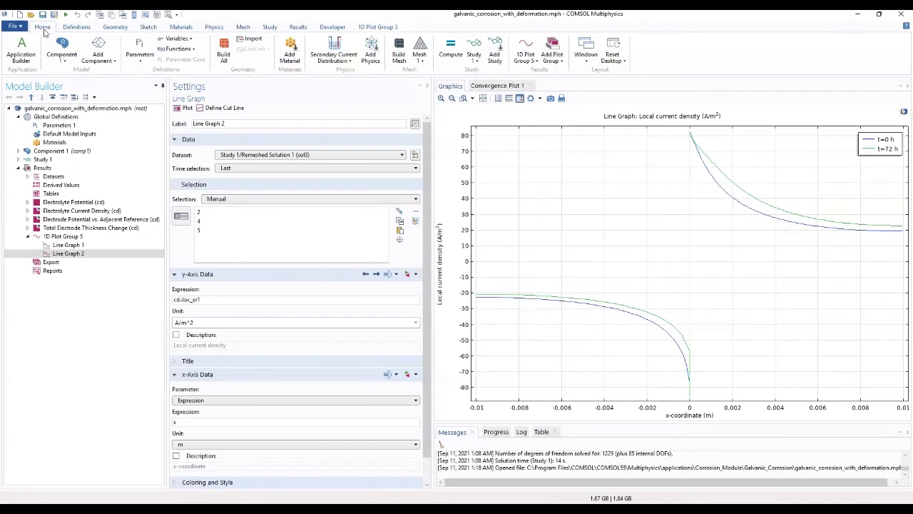
click(214, 27)
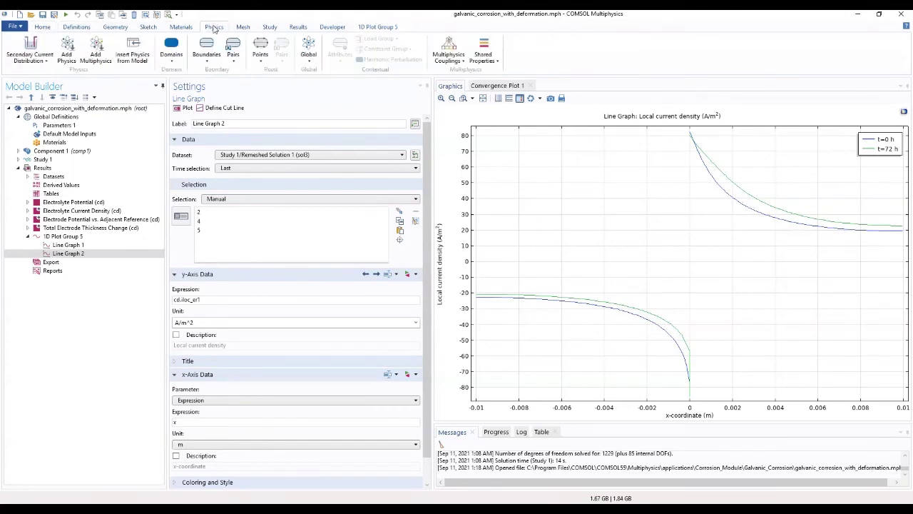
click(71, 61)
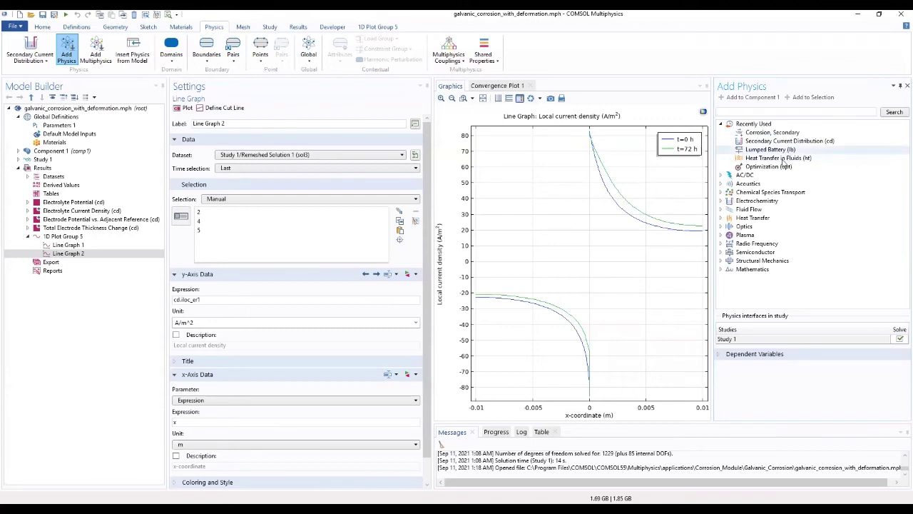
click(721, 193)
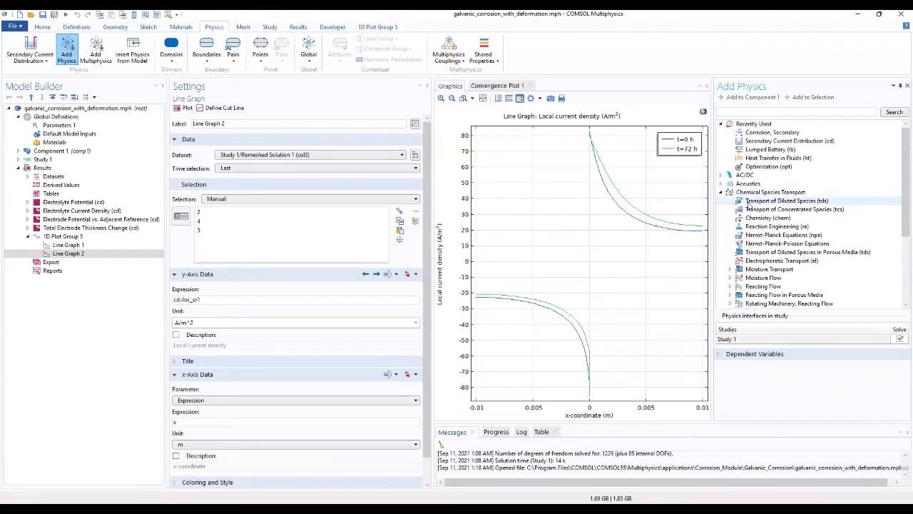
click(748, 203)
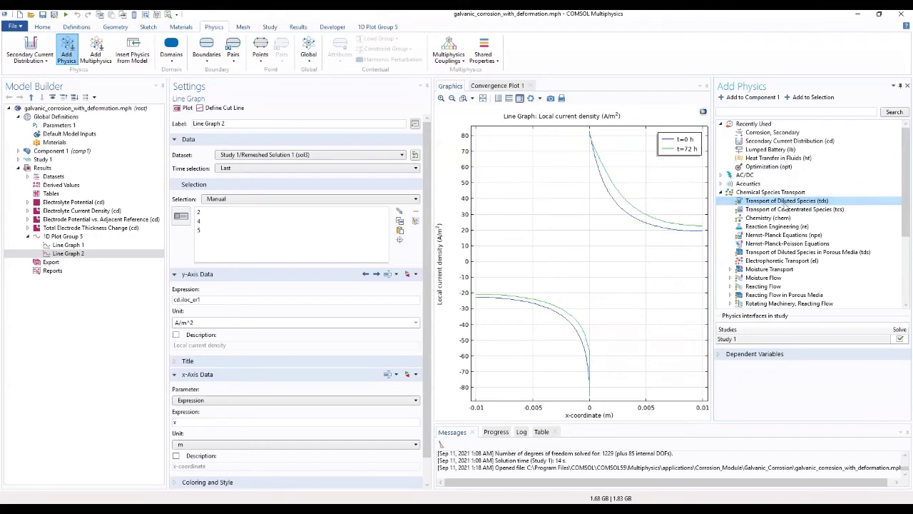
double_click(787, 202)
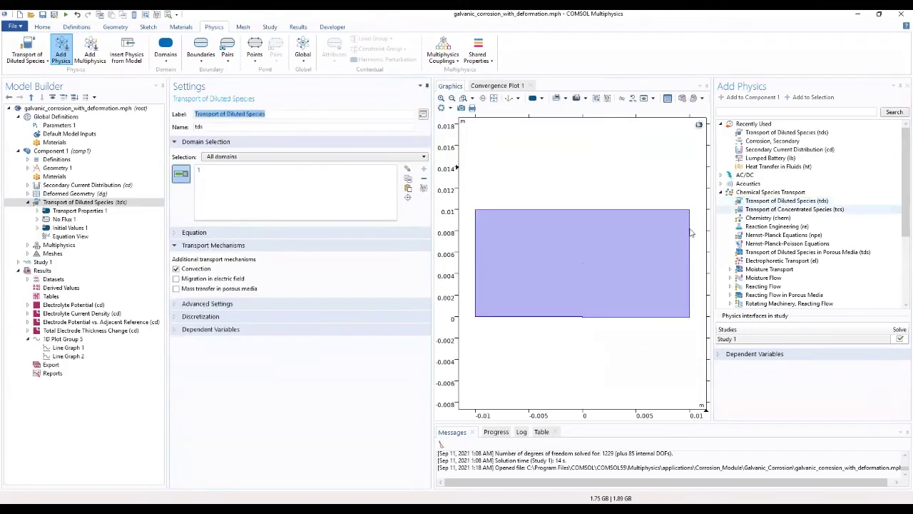
Step: Set the Transport of Diluted Species dependent variables to 2 species with the concentrations named cMg and cOH
click(331, 330)
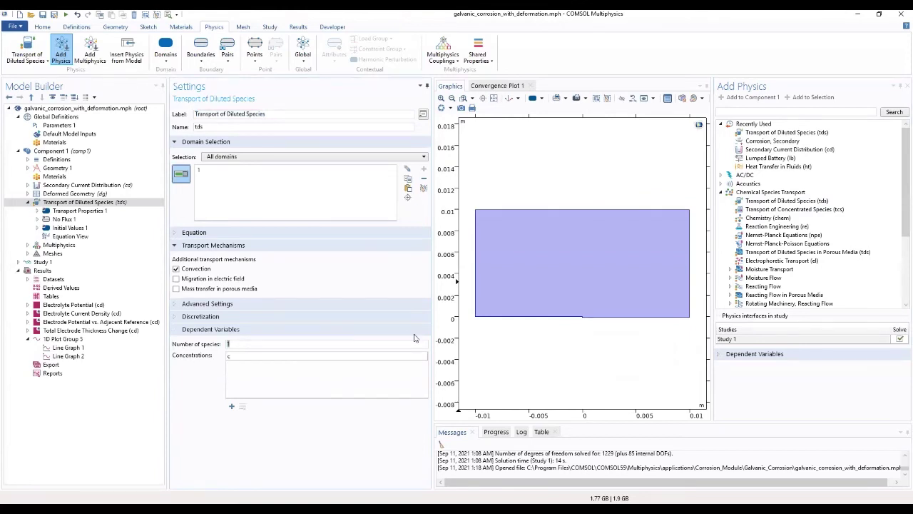
text(2)
double_click(249, 356)
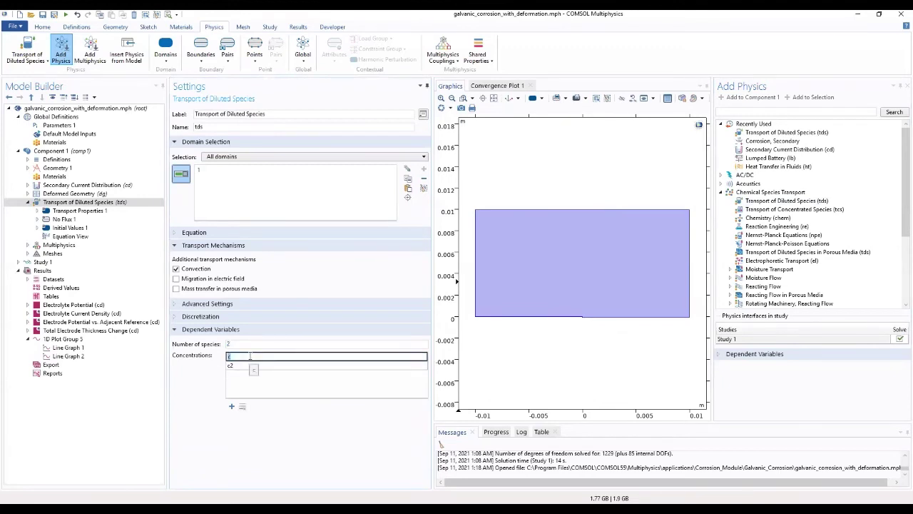
text(cMo)
click(231, 365)
click(232, 365)
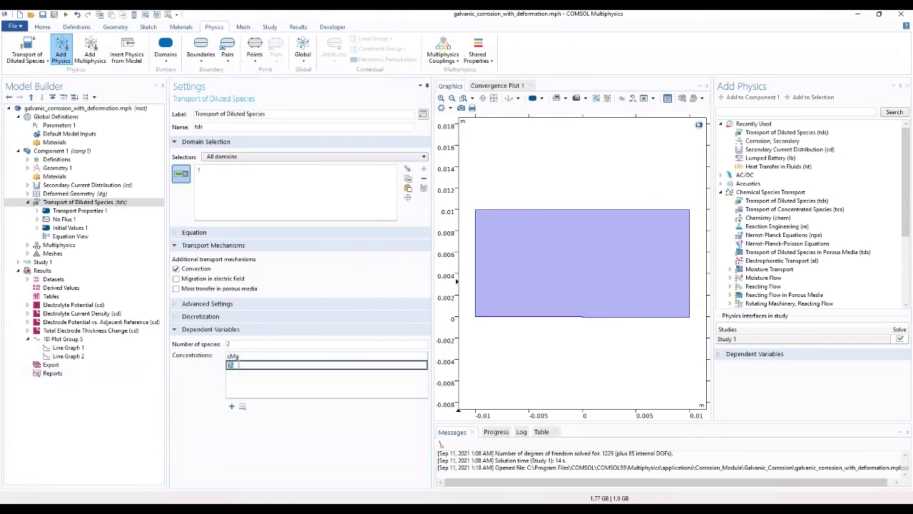
key(BackSpace)
text(OH)
key(Return)
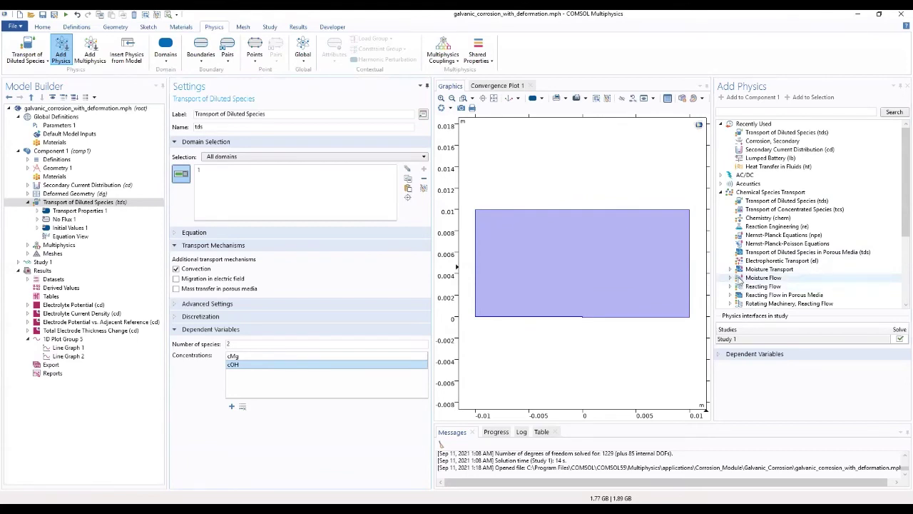
Step: Add the Level Set (ls) interface from the Mathematics Moving Interface group to the component
scroll(739, 284, down, 1)
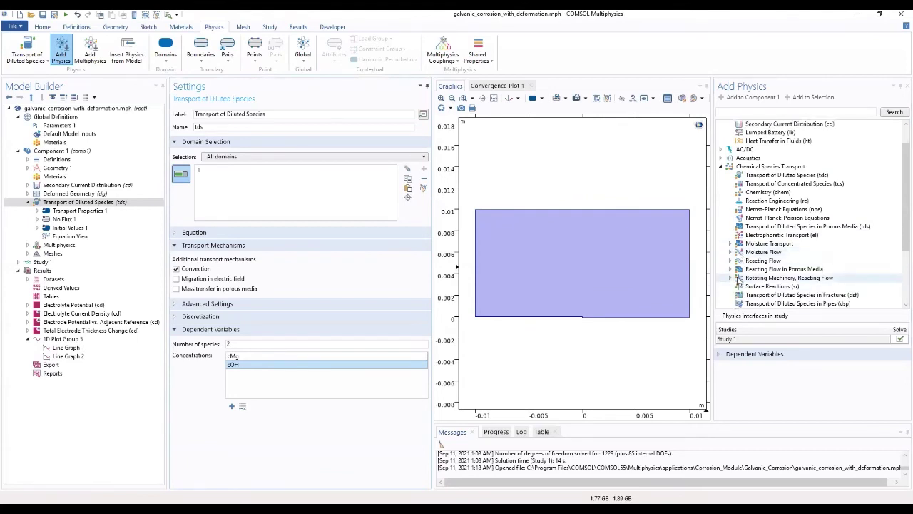
scroll(740, 283, down, 2)
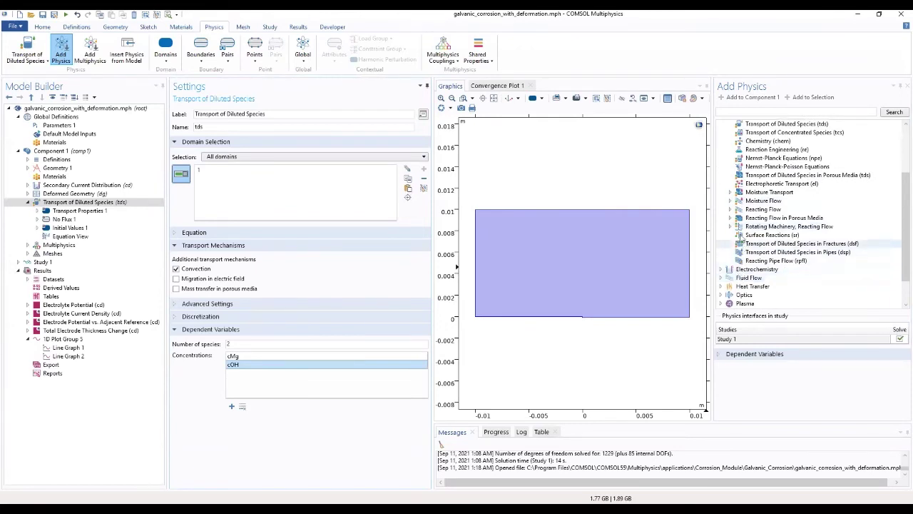
scroll(732, 182, up, 2)
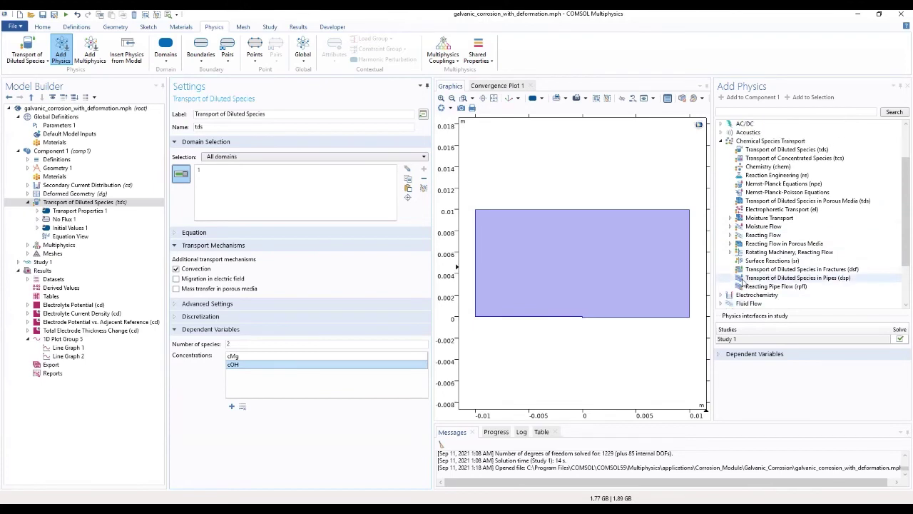
click(720, 166)
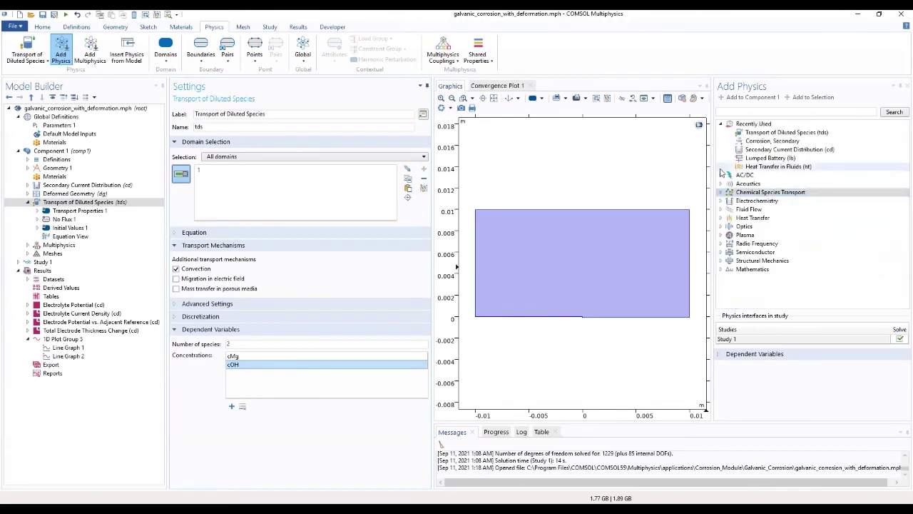
click(722, 269)
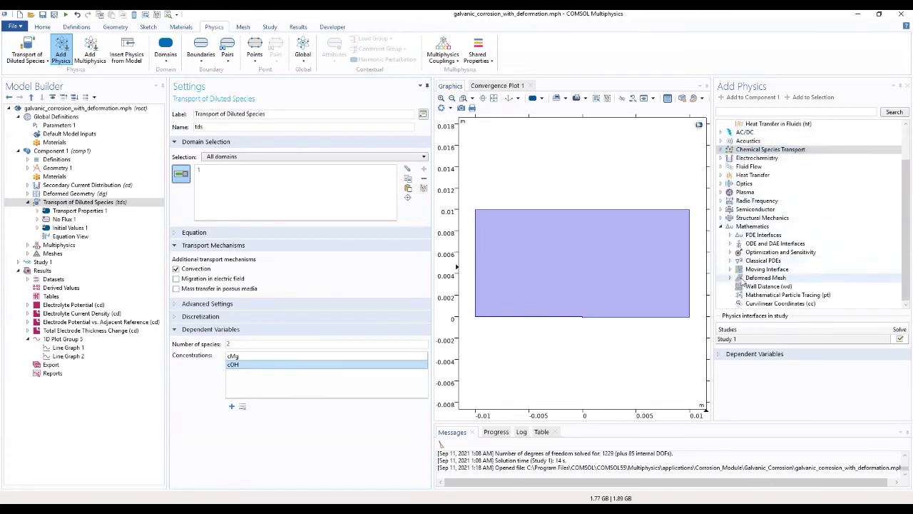
click(731, 270)
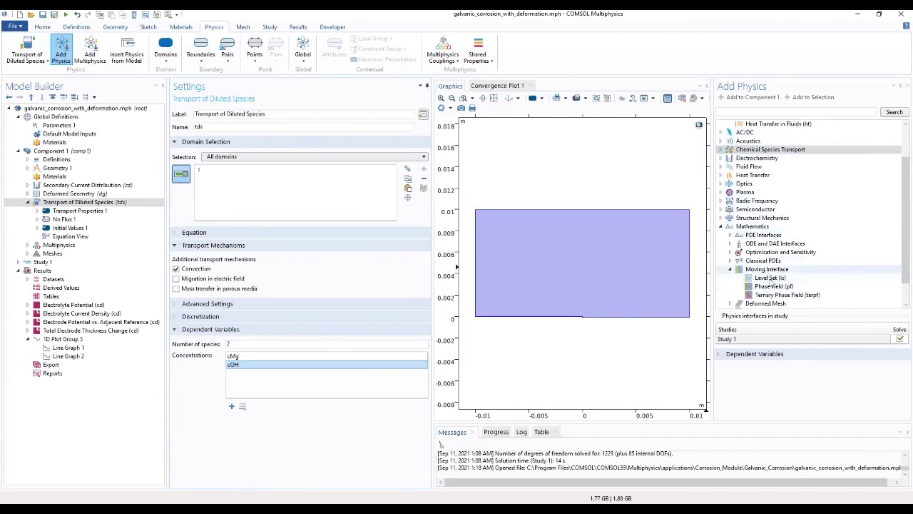
double_click(770, 278)
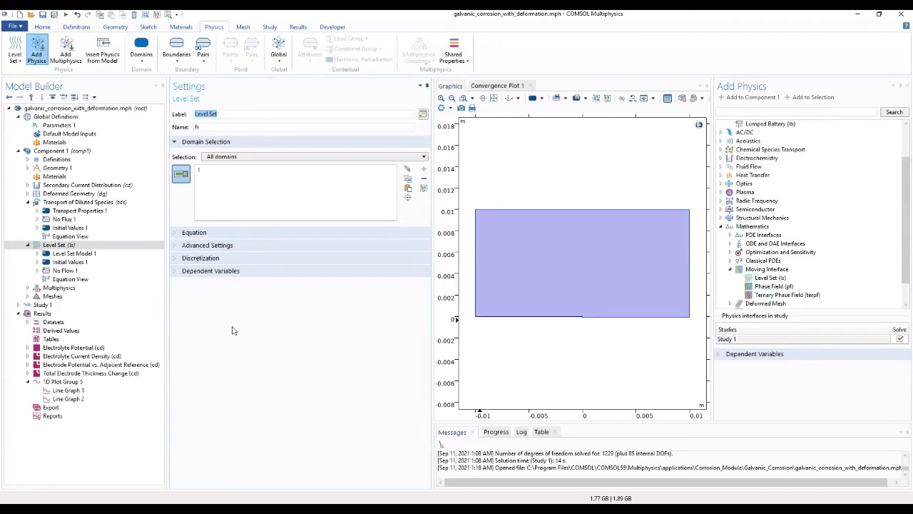
Step: Load the under_deposit_corrosion_parameters text file into the global Parameters 1 table
click(60, 126)
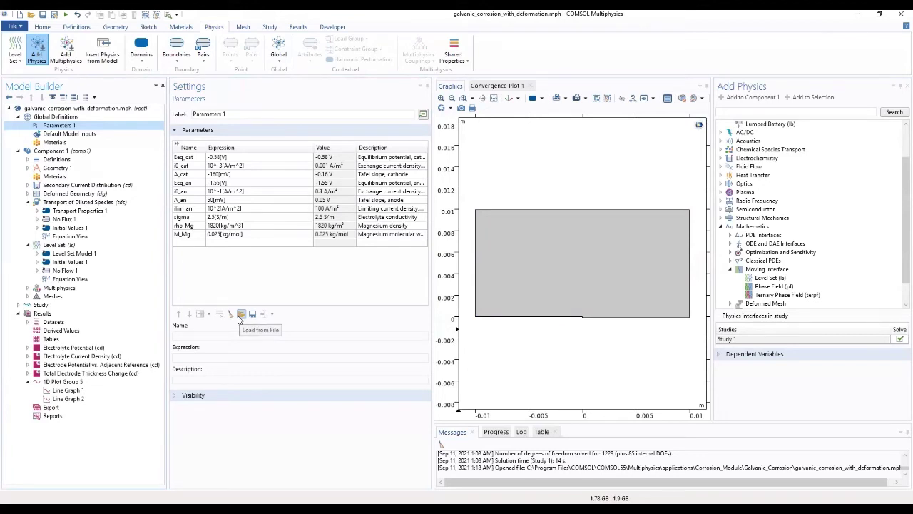
click(242, 314)
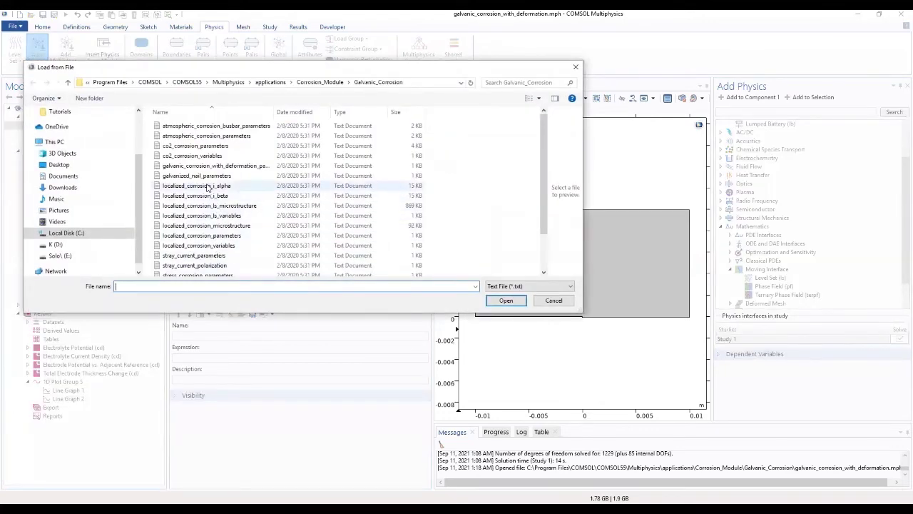
scroll(207, 189, down, 2)
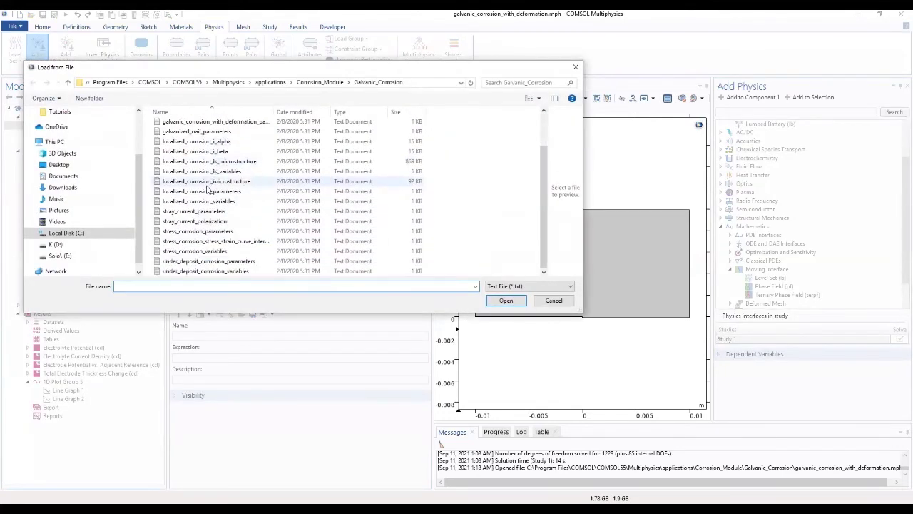
click(237, 261)
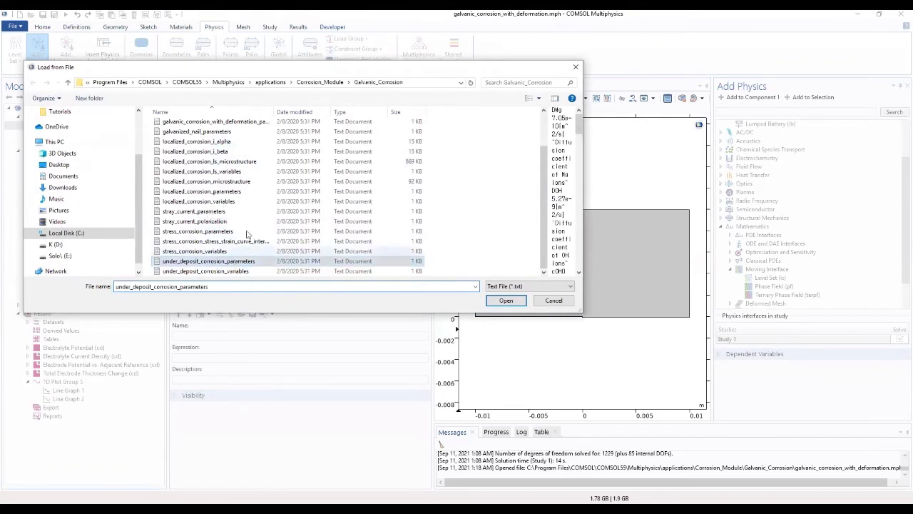
click(506, 300)
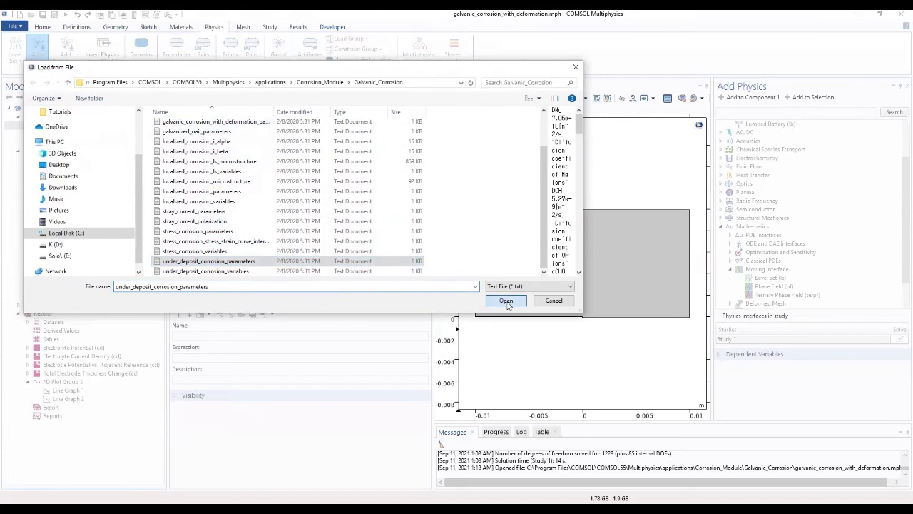
scroll(321, 243, down, 4)
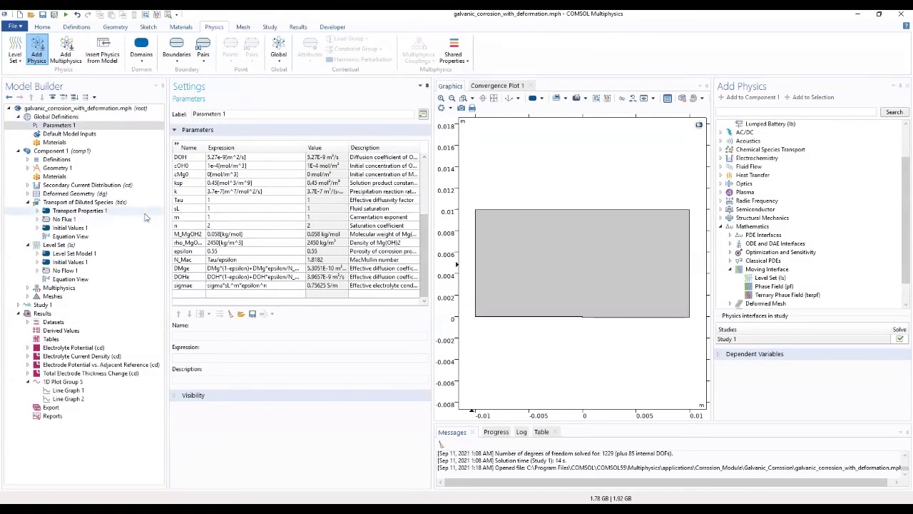
Step: Add a Step function to the component definitions and set its smoothing transition zone size to 0.001
click(69, 160)
right_click(69, 160)
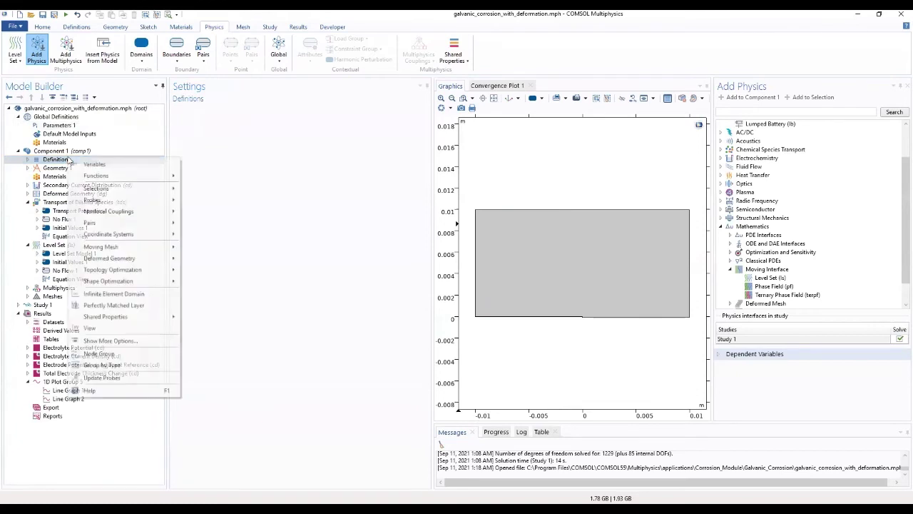
mouse_move(100, 180)
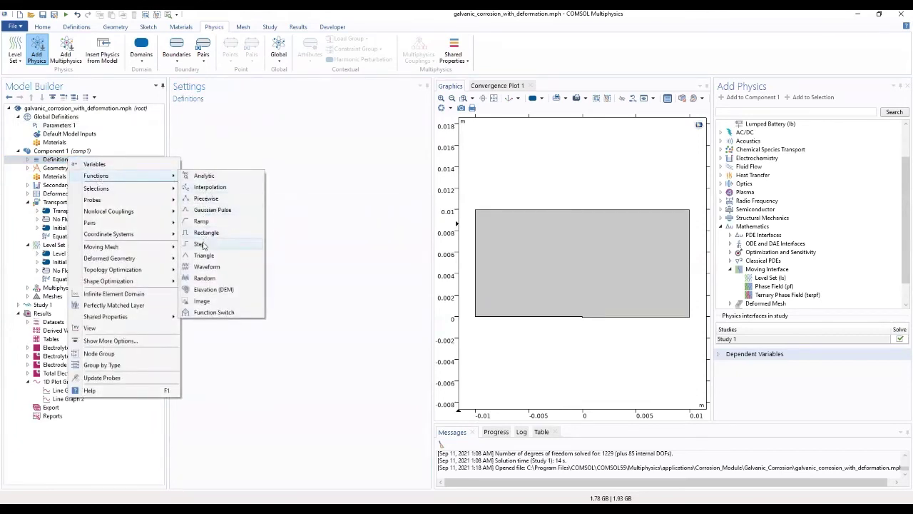
click(203, 245)
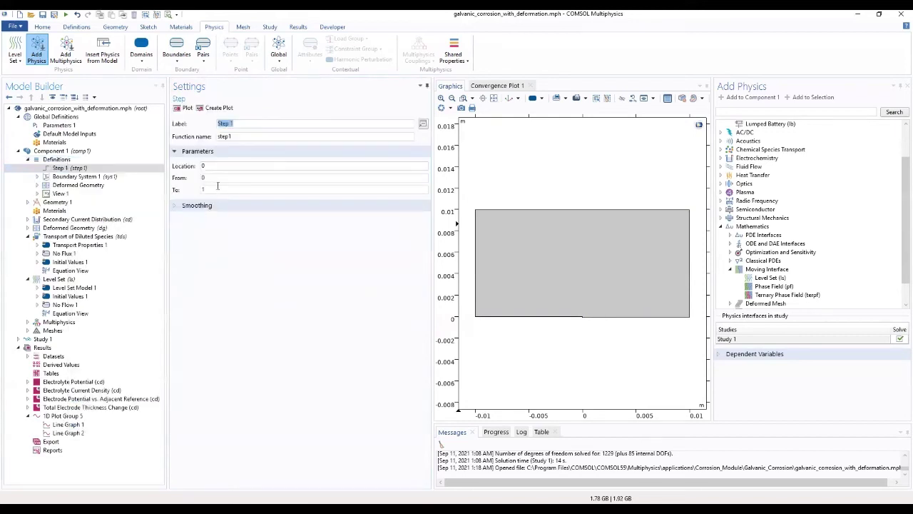
click(283, 207)
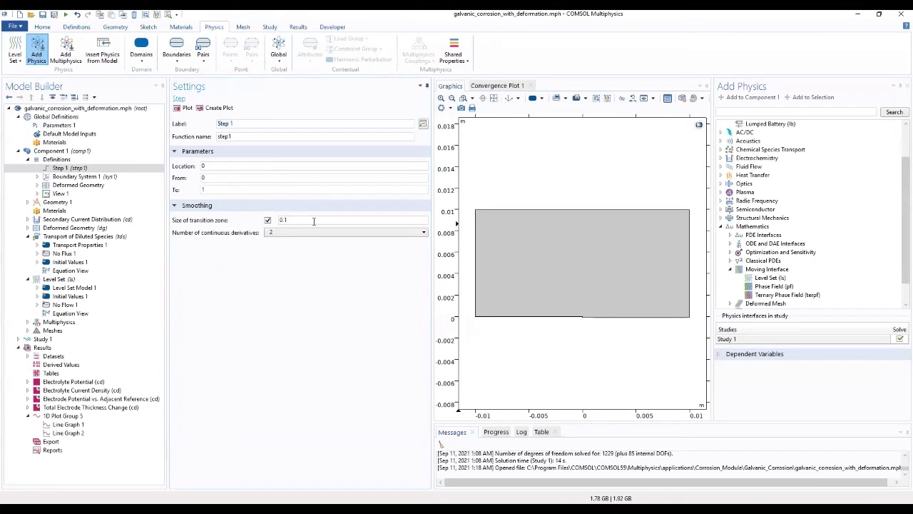
double_click(283, 220)
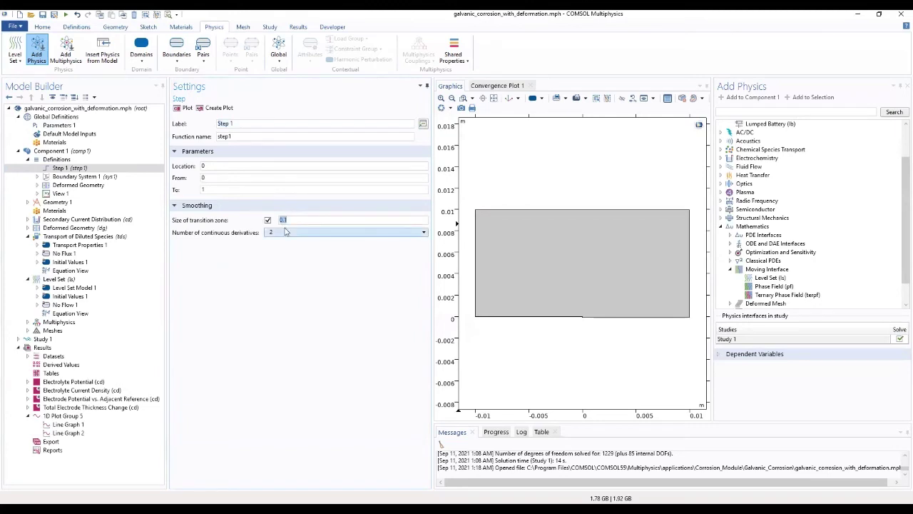
text(0.00)
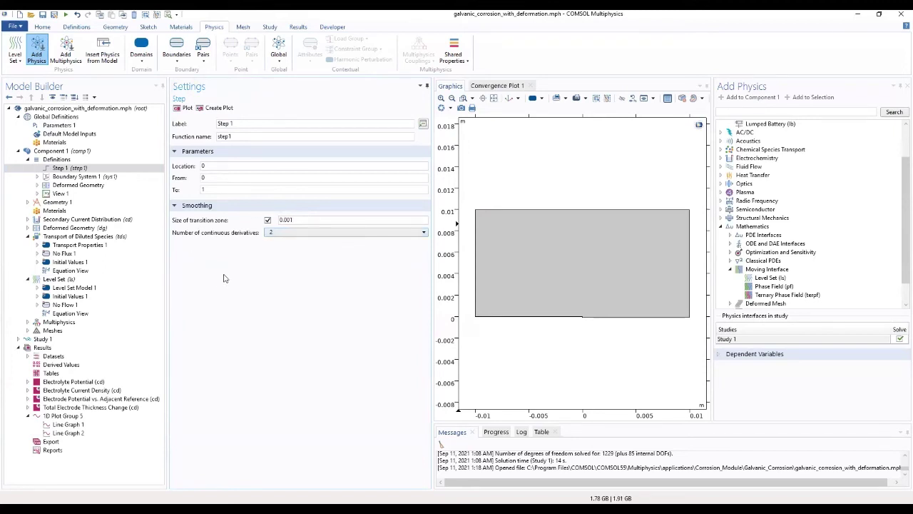
Step: Add a Variables node to the component definitions and load the under_deposit_corrosion_variables text file into it
click(70, 161)
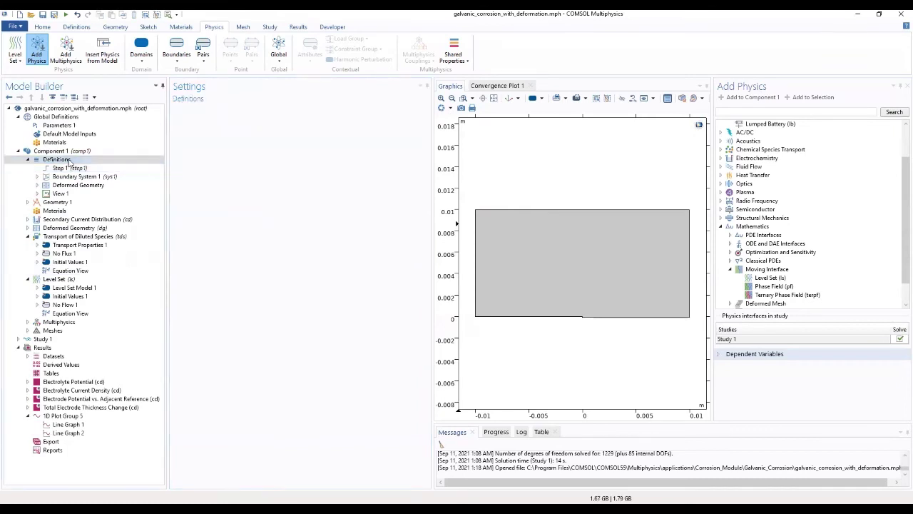
right_click(71, 163)
click(97, 168)
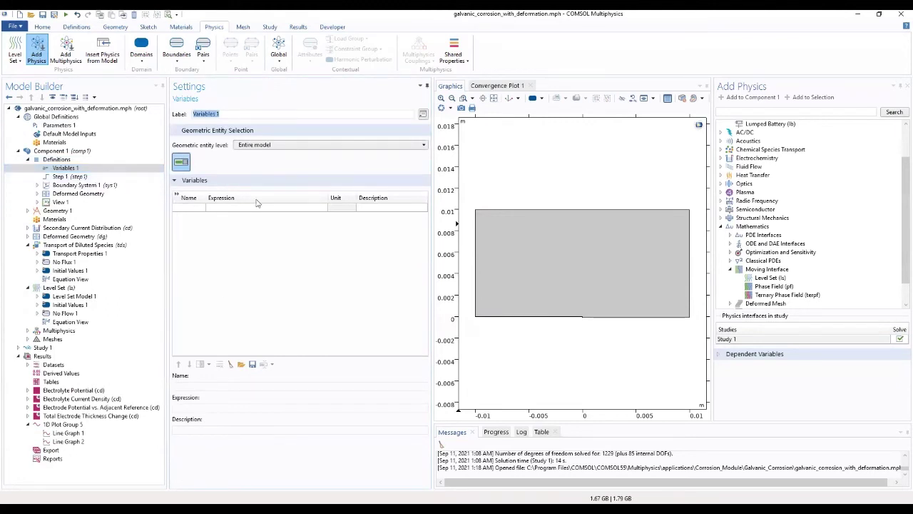
click(240, 365)
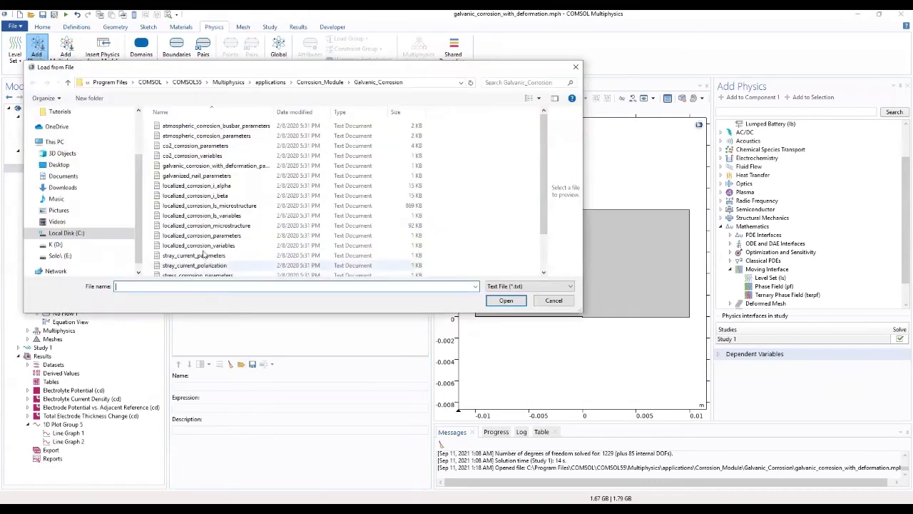
scroll(204, 207, down, 2)
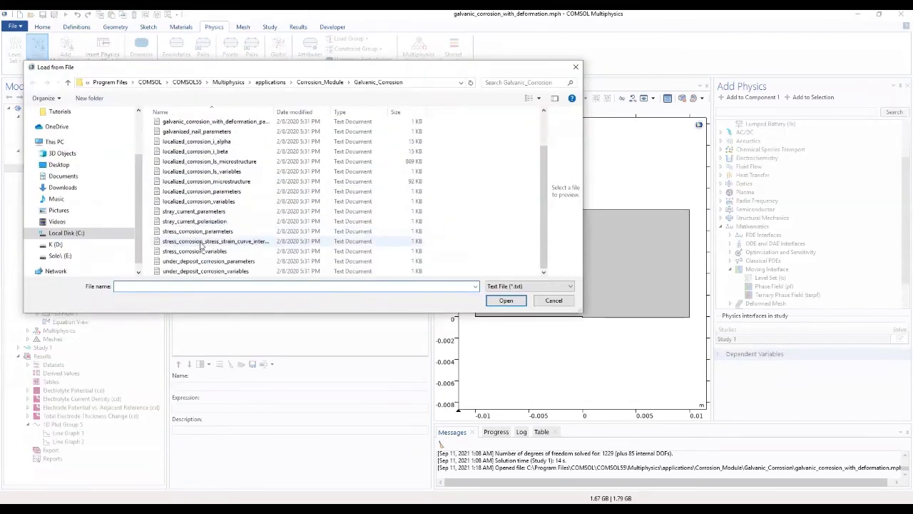
click(191, 272)
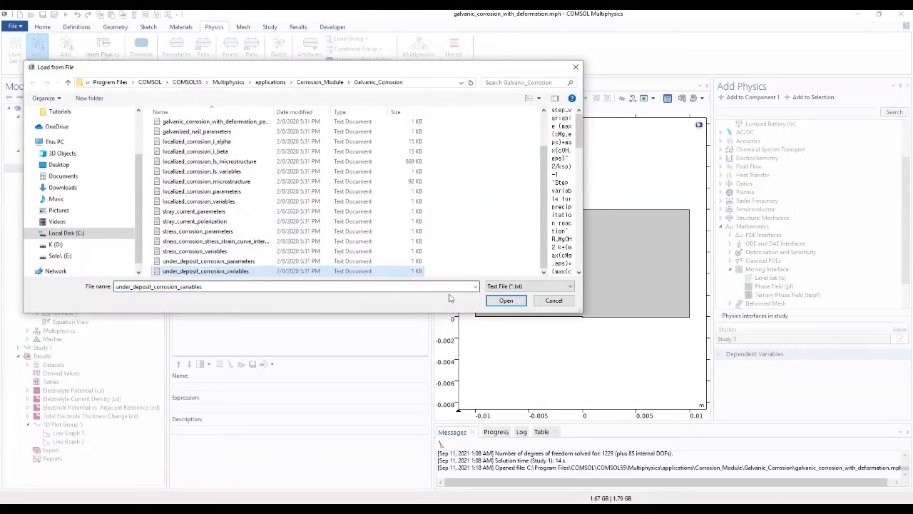
click(506, 301)
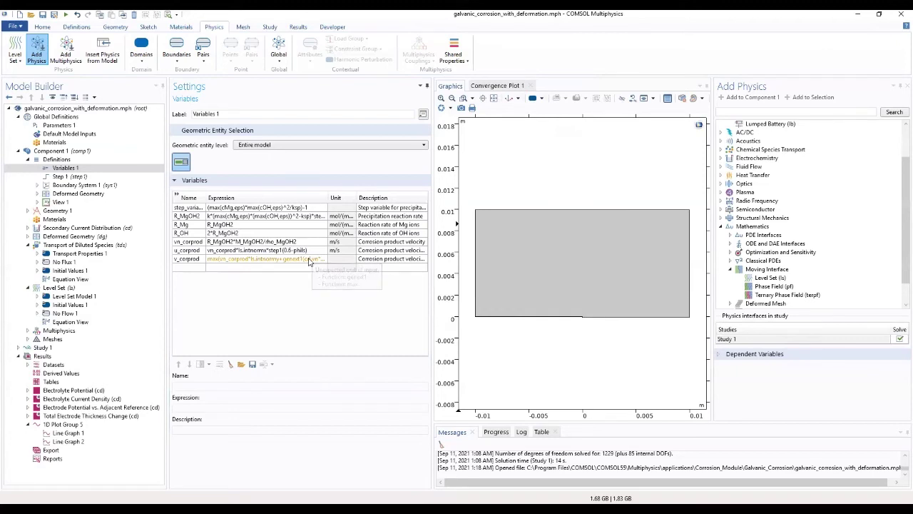
click(177, 197)
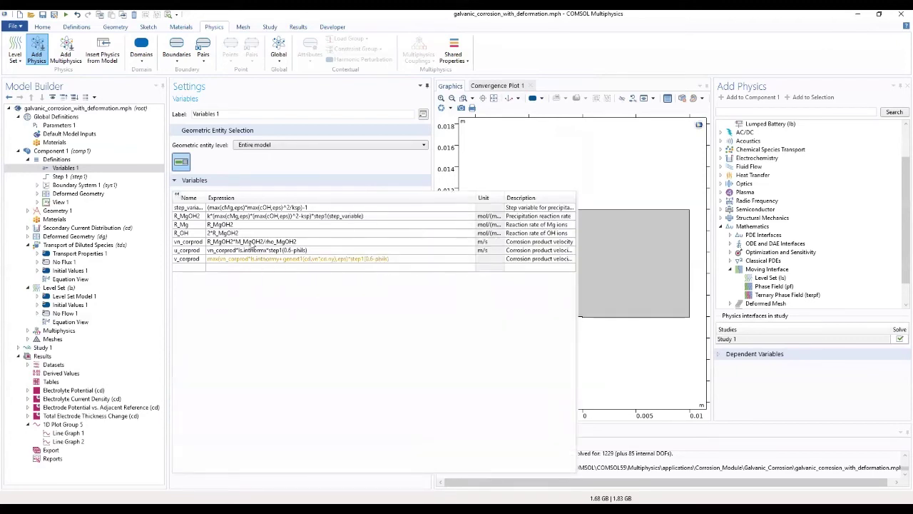
click(177, 196)
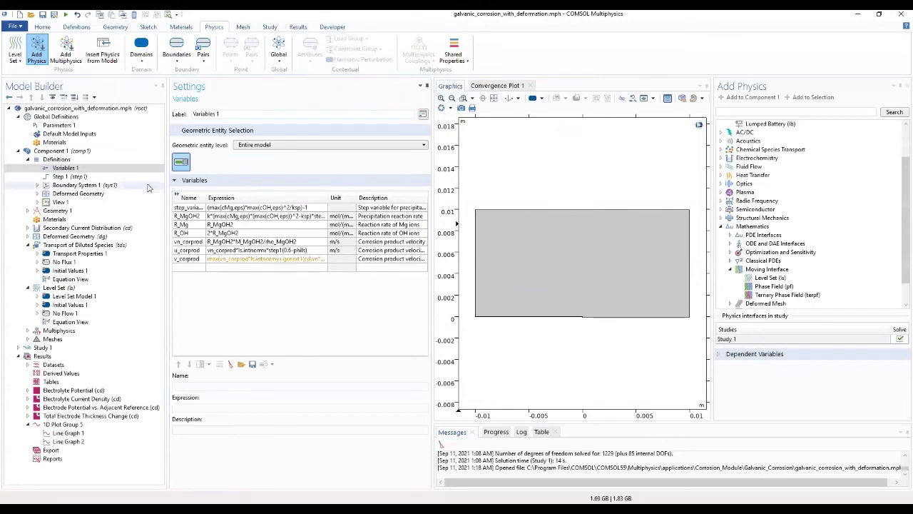
Step: Add a General Extrusion nonlocal coupling to the component definitions with boundary 5, the right half of the rectangle's lower edge, as source
click(56, 159)
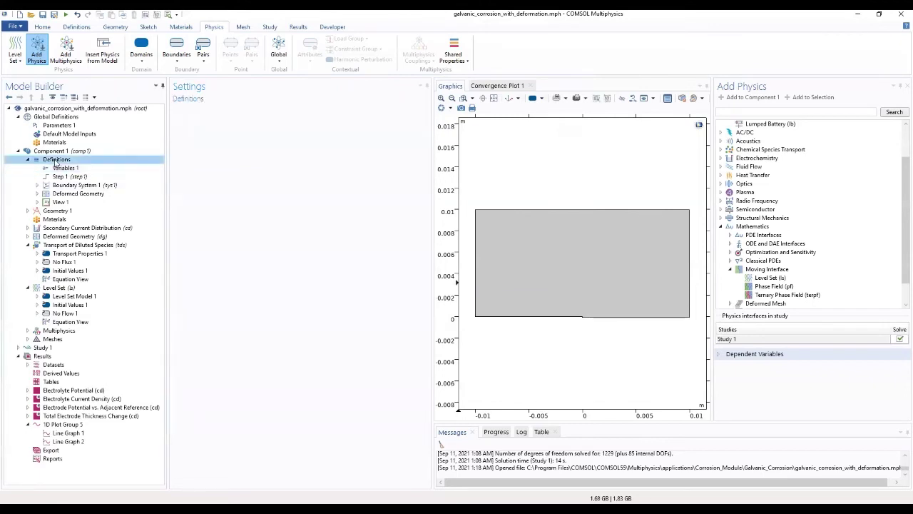
right_click(56, 163)
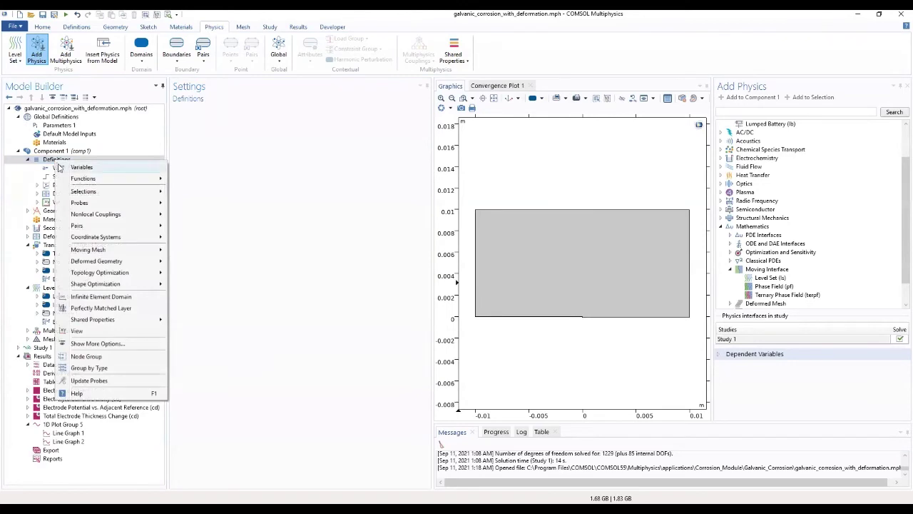
mouse_move(102, 216)
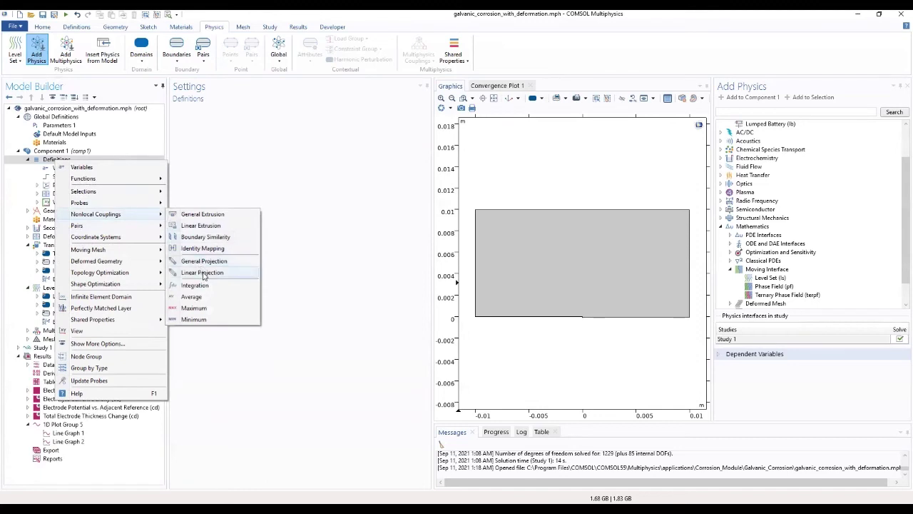
click(231, 214)
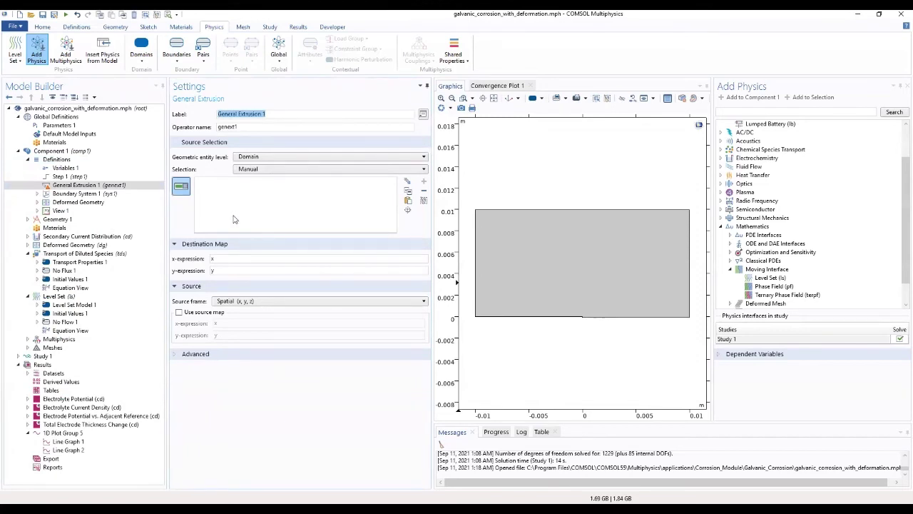
click(612, 322)
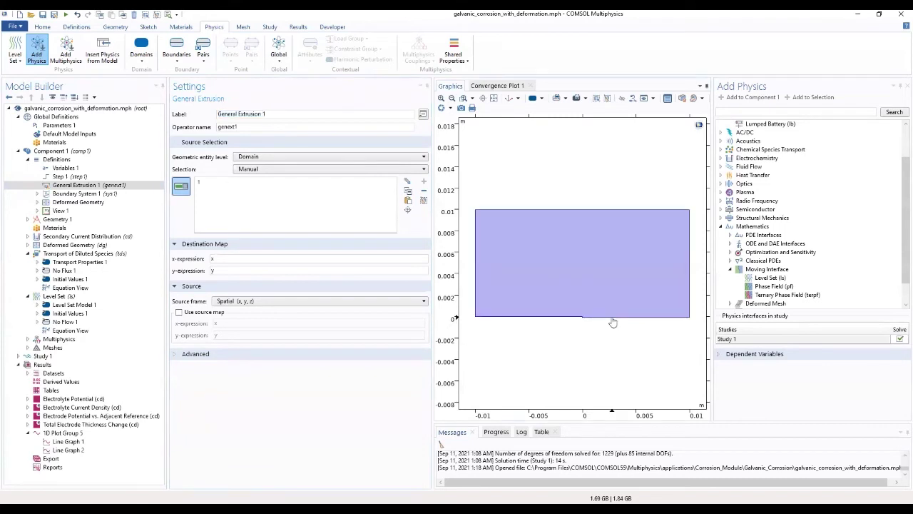
click(612, 322)
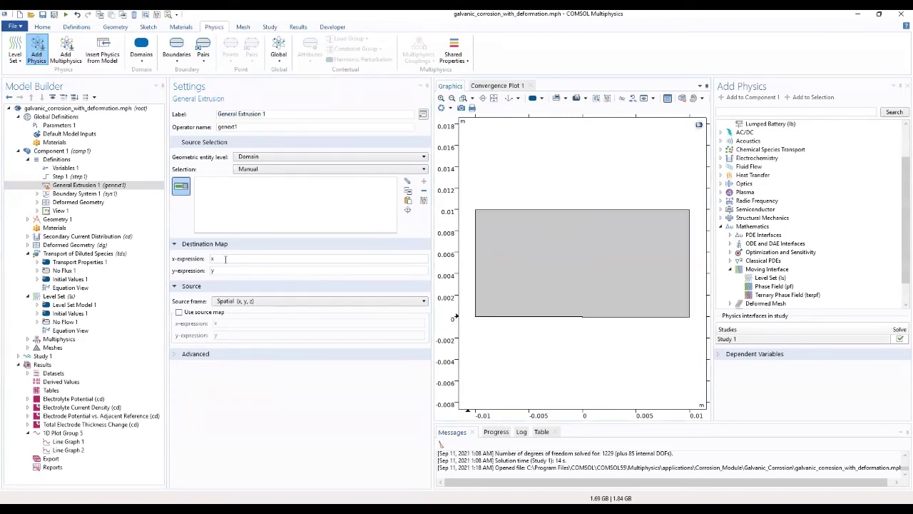
click(256, 157)
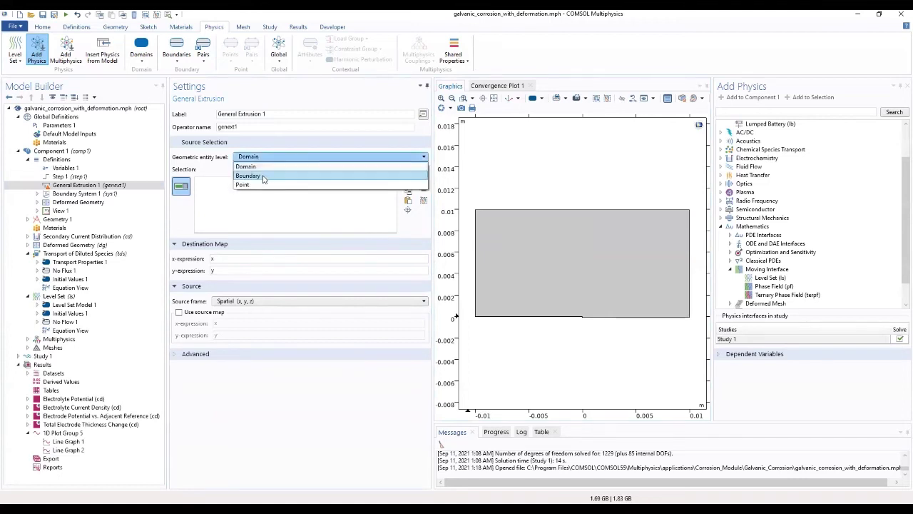
click(263, 180)
click(617, 321)
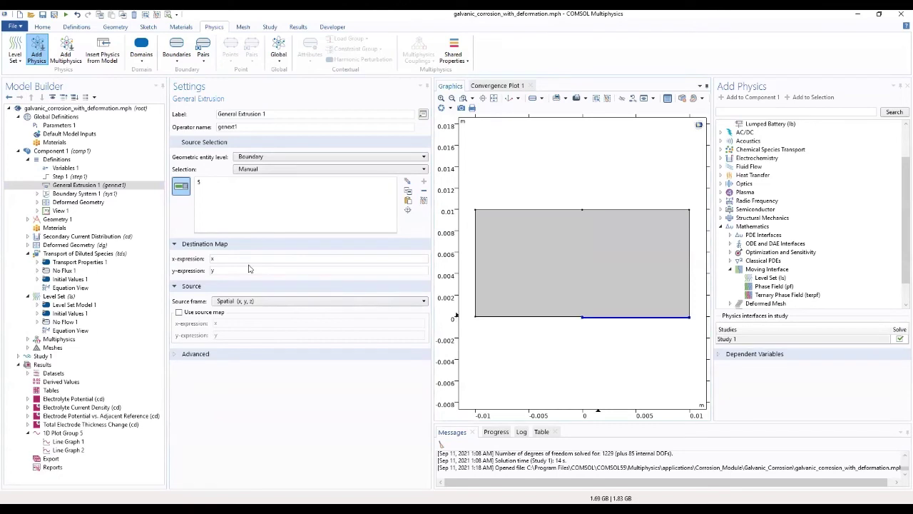
Step: Set the General Extrusion source frame to Mesh (Xm, Ym, Zm), enable the source map and use the Closest point mesh search method
click(239, 303)
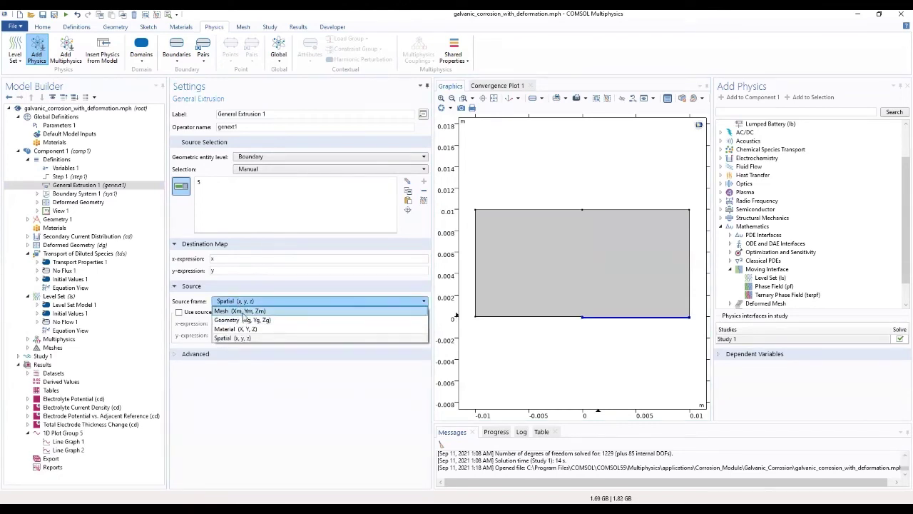
click(242, 317)
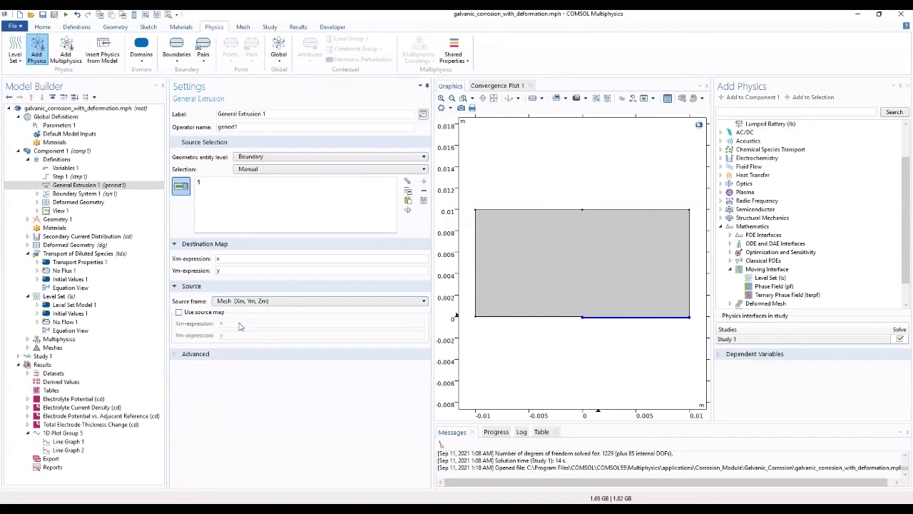
click(178, 312)
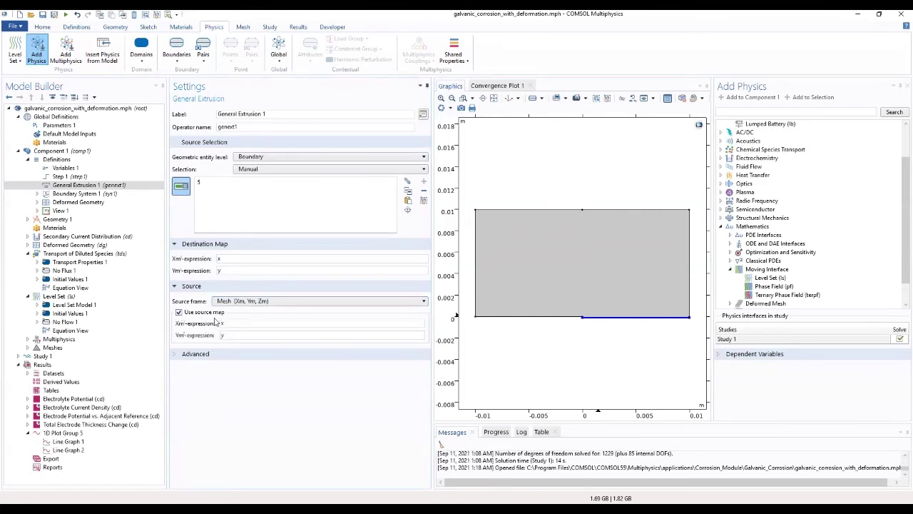
click(223, 353)
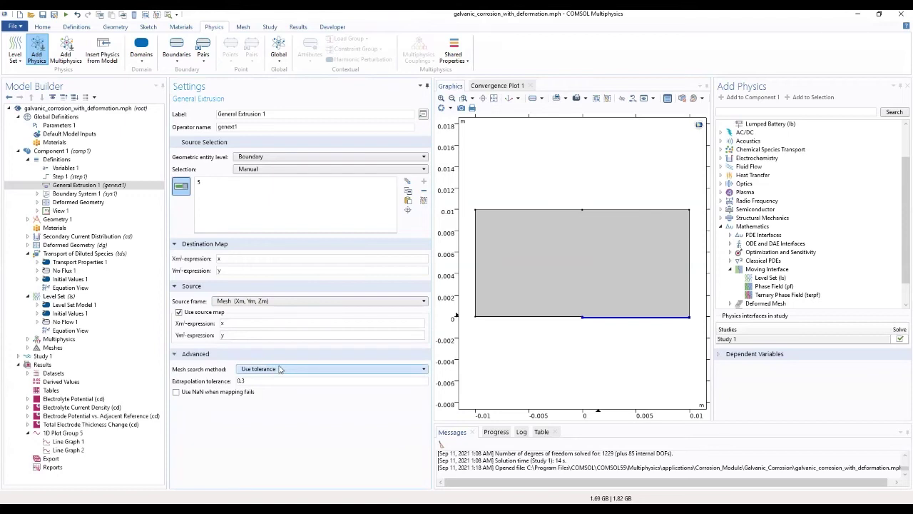
click(279, 369)
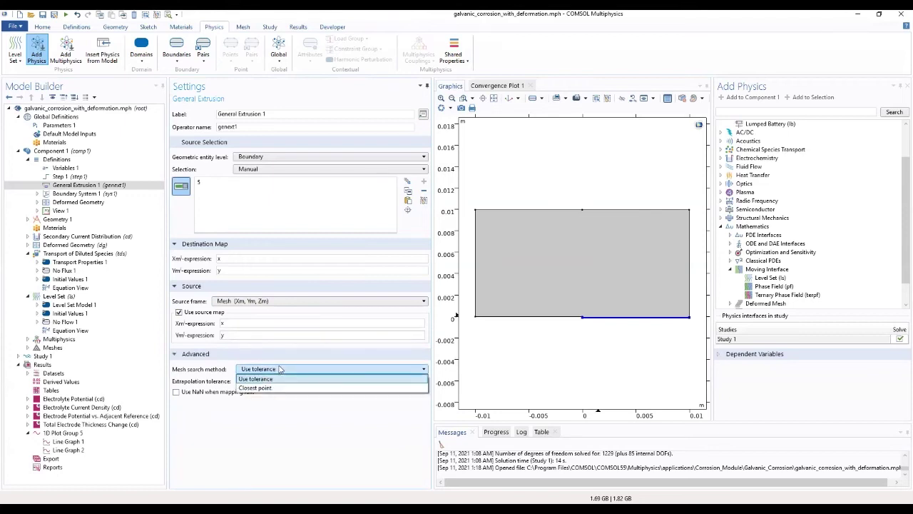
click(281, 388)
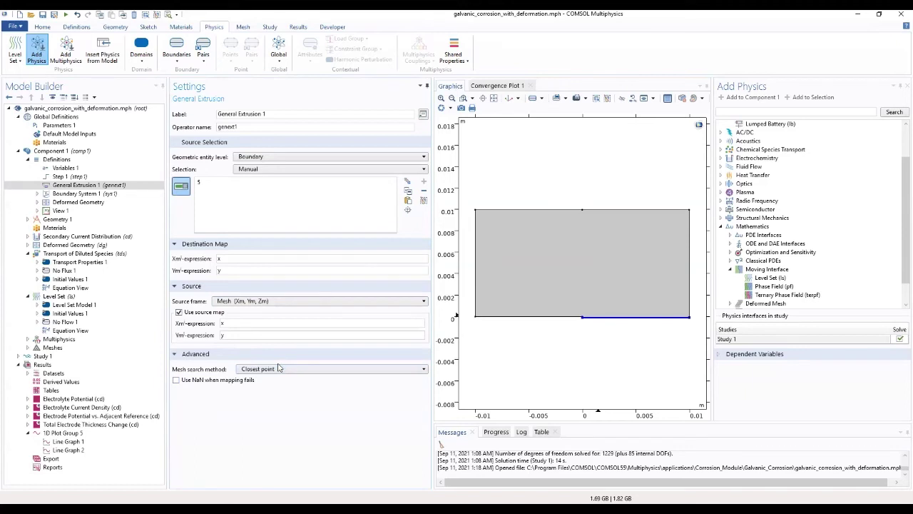
Step: Enable migration in electric field for Transport of Diluted Species and set the cMg diffusion coefficient to DMg*ls.Vf2+DMge*ls.Vf1
click(86, 254)
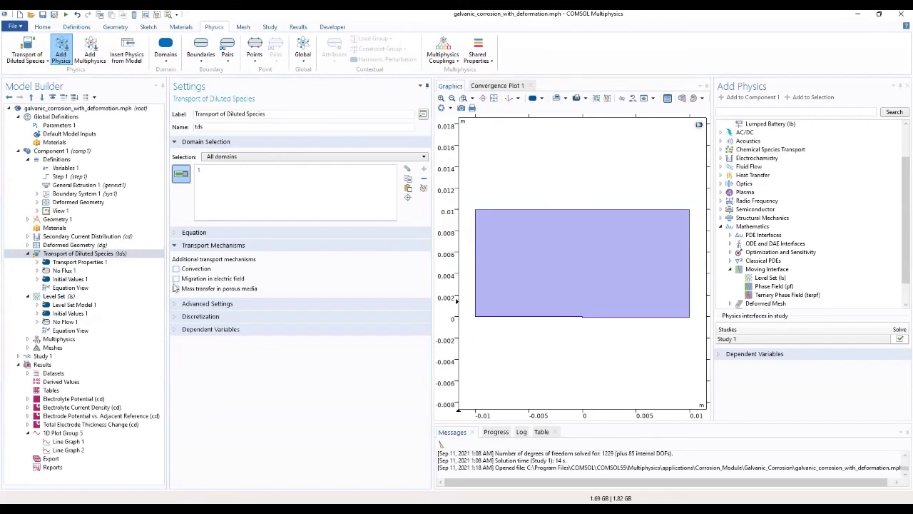
click(85, 262)
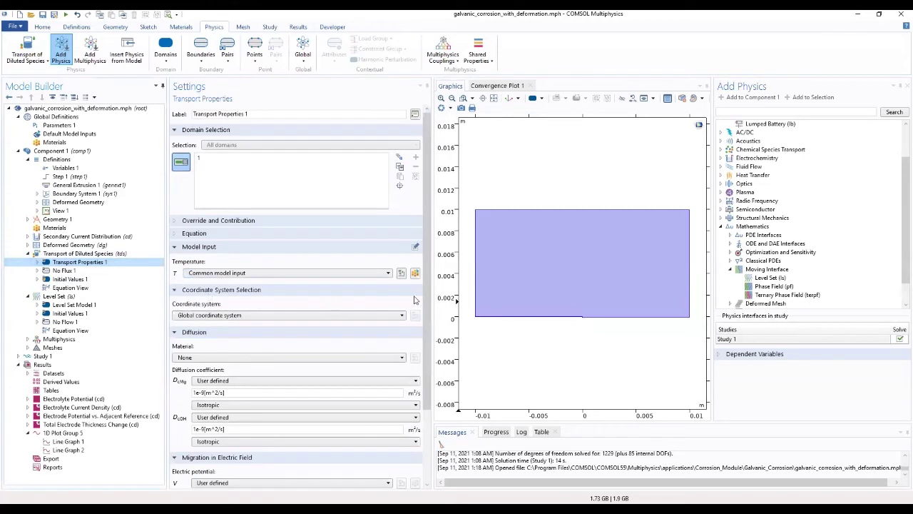
scroll(433, 330, down, 1)
scroll(432, 331, down, 5)
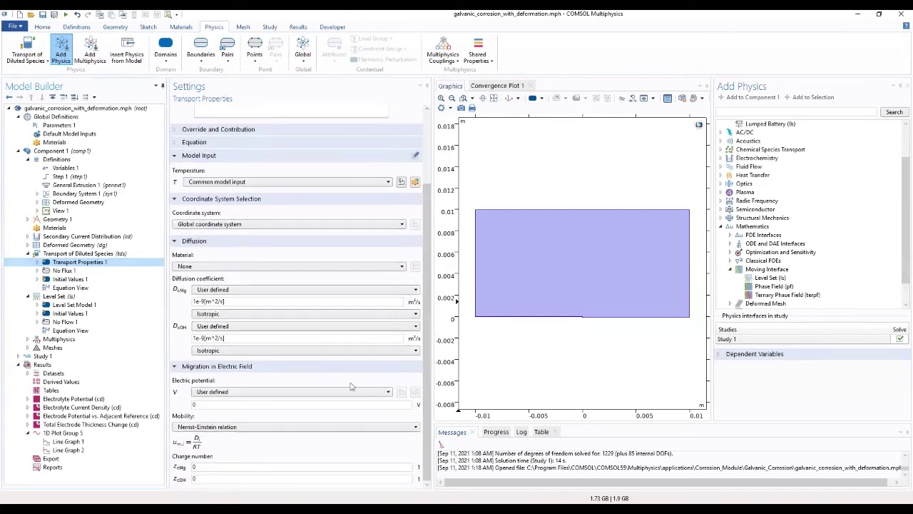
double_click(230, 303)
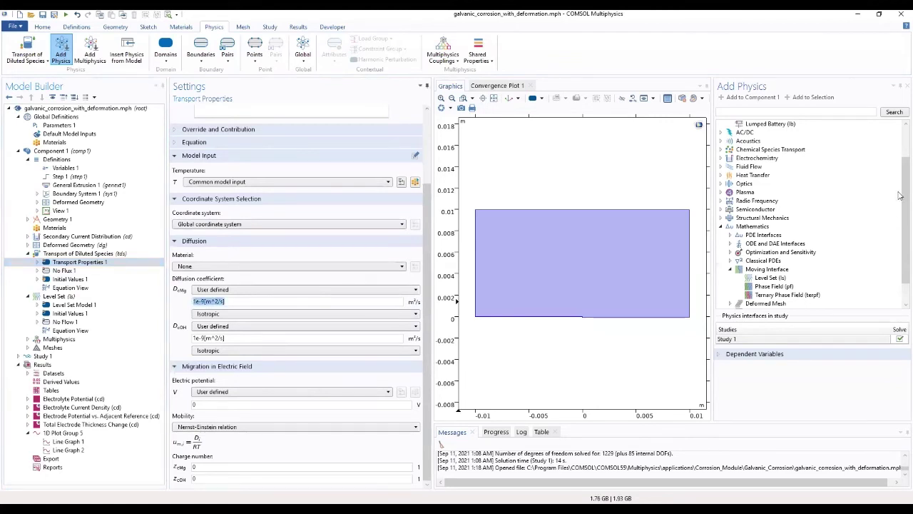
key(BackSpace)
text(DM*ls.Vf2+DMe*ls.Vf1)
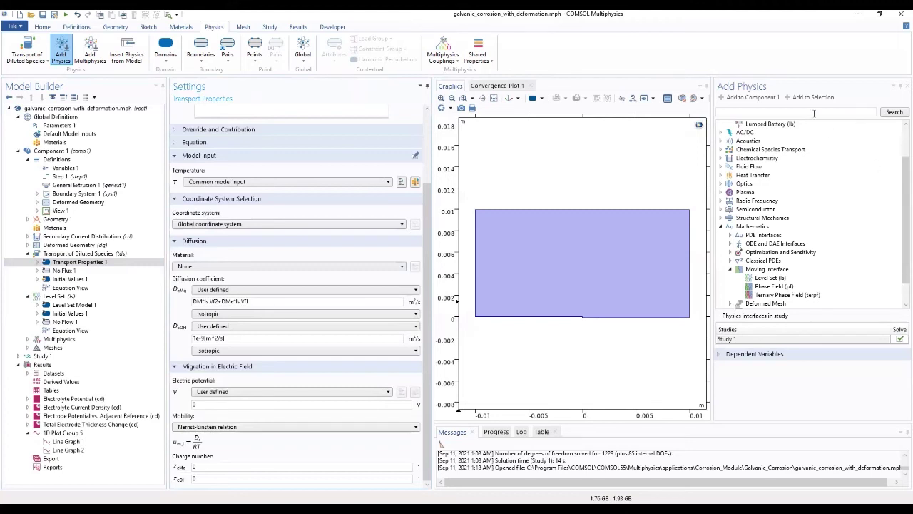
triple_click(230, 338)
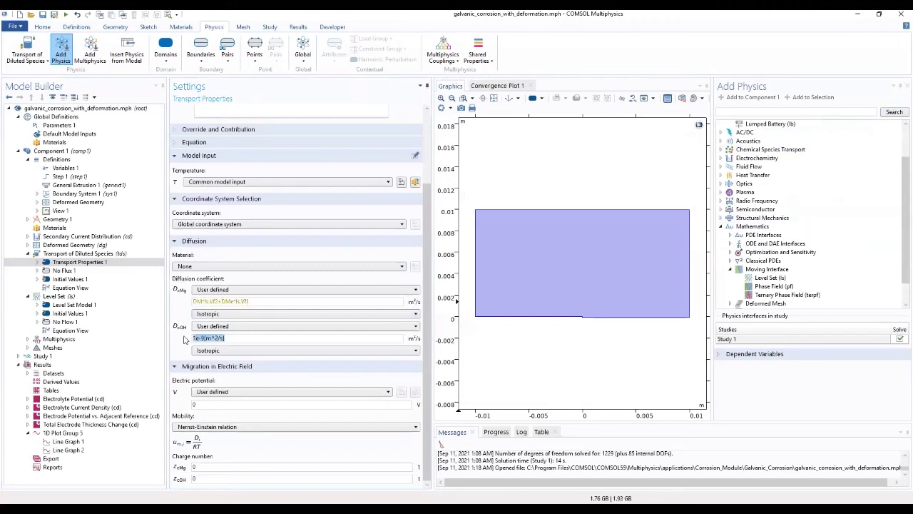
click(203, 301)
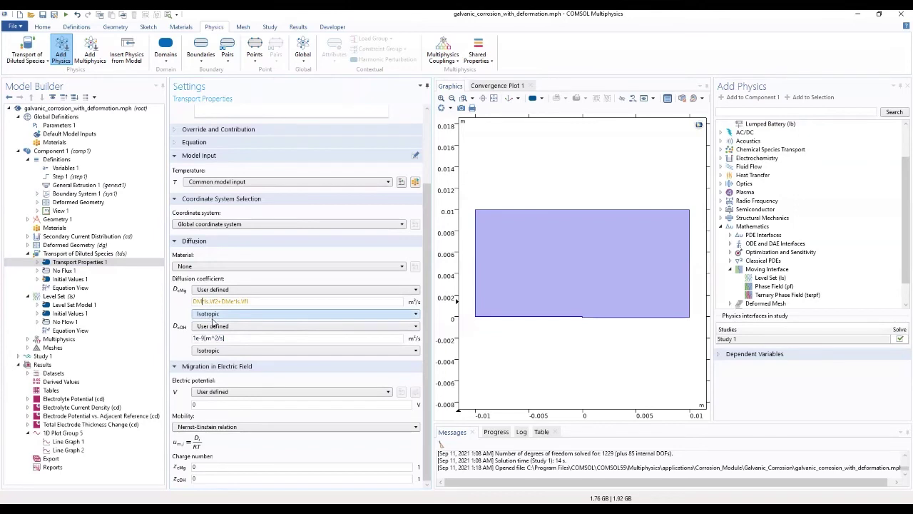
click(230, 338)
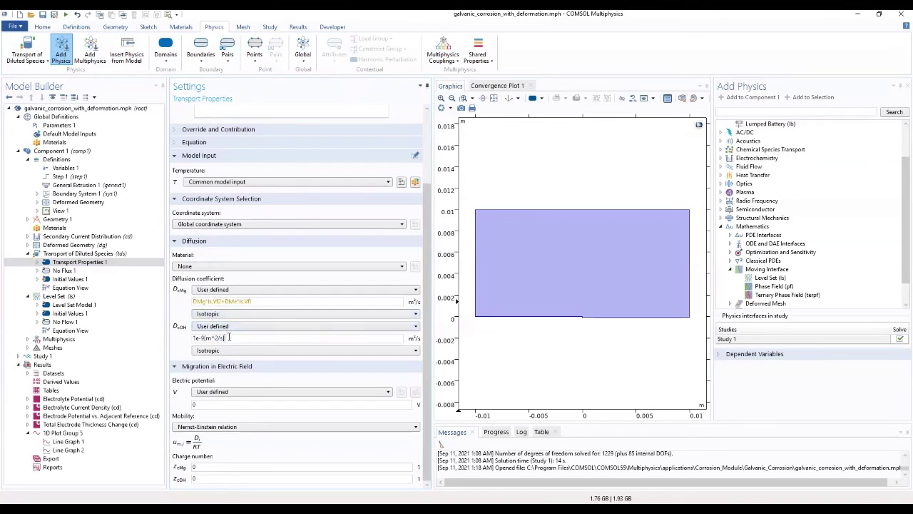
click(235, 301)
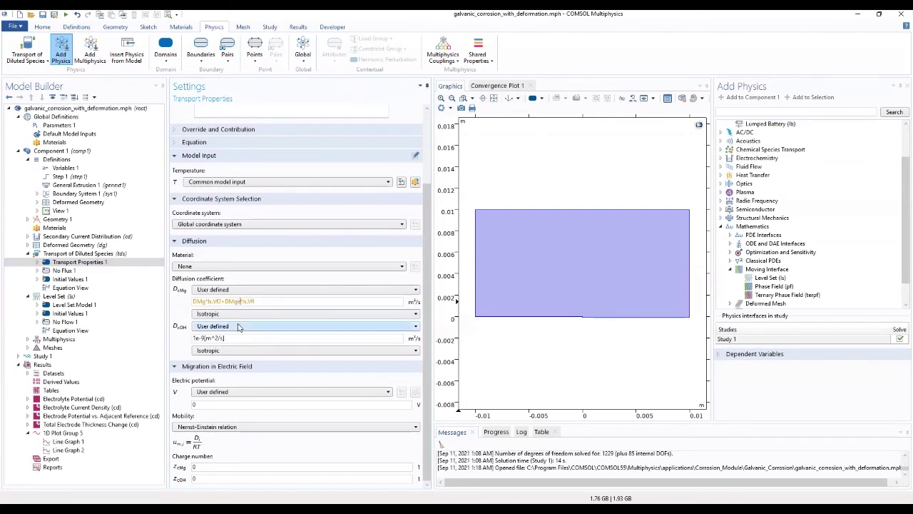
mouse_move(252, 301)
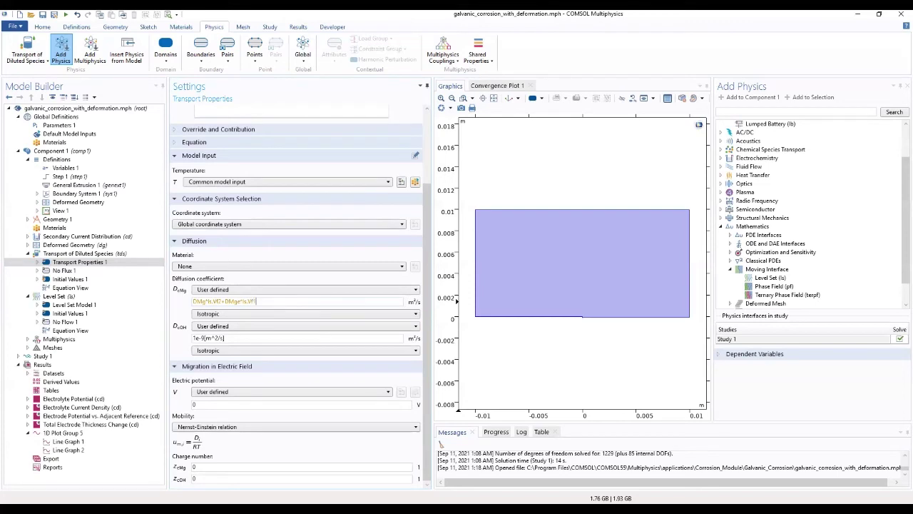
Step: Set the cOH diffusion coefficient in Transport Properties to DOH*ls.Vf2+DOHe*ls.Vf1
click(245, 339)
drag(244, 339, 189, 348)
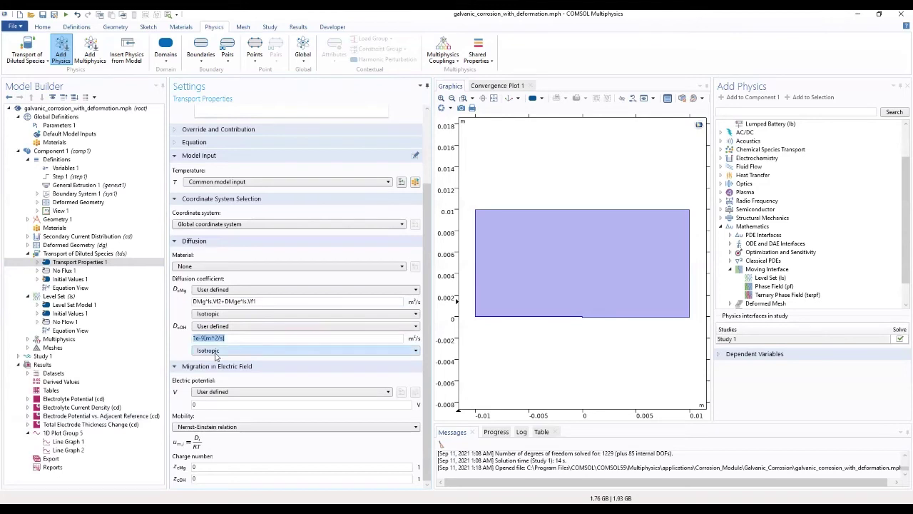
text(DOH*ls.Vf2+DOHe*ls.Vf1)
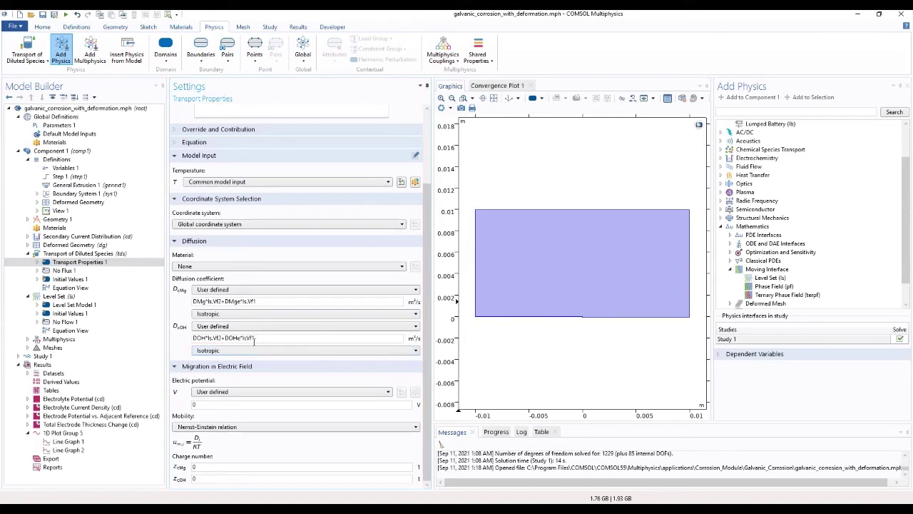
mouse_move(234, 339)
key(BackSpace)
text(.)
Step: Set the migration electric potential to phil and the charge numbers to 2 for cMg and -1 for cOH
double_click(246, 405)
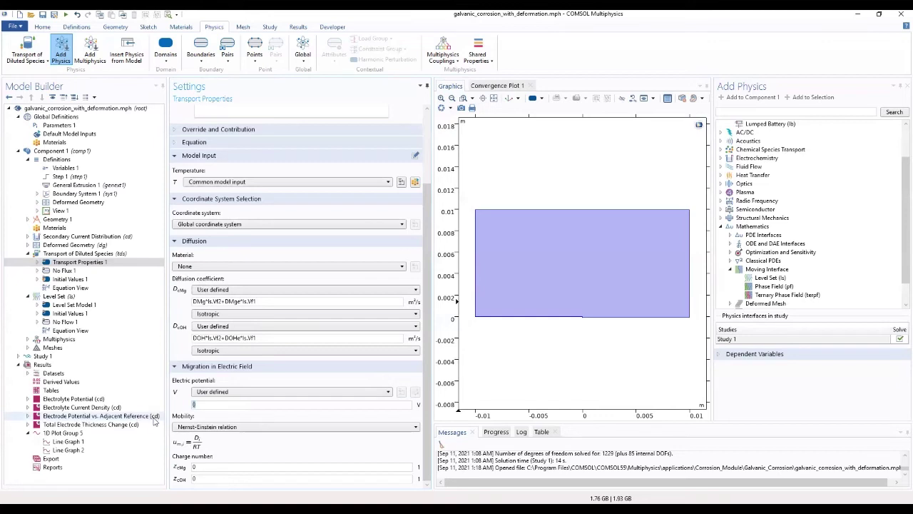
text(phil)
double_click(194, 467)
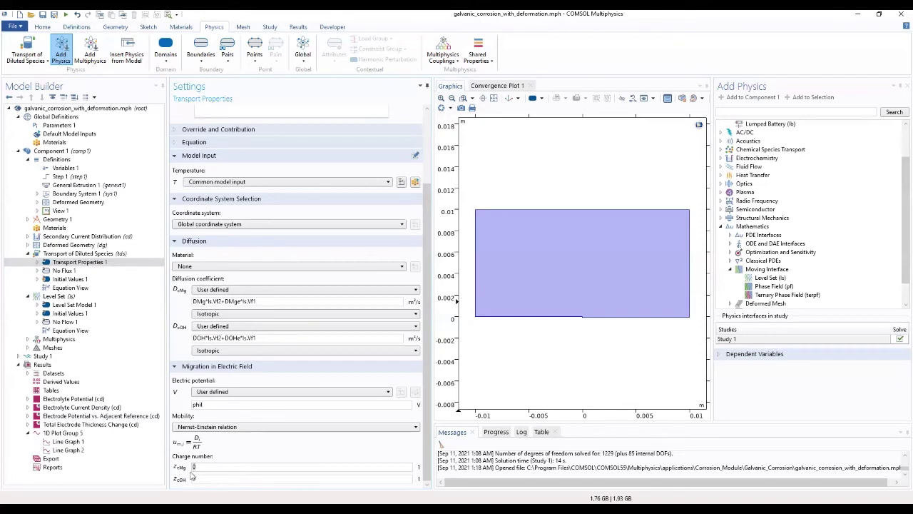
text(2)
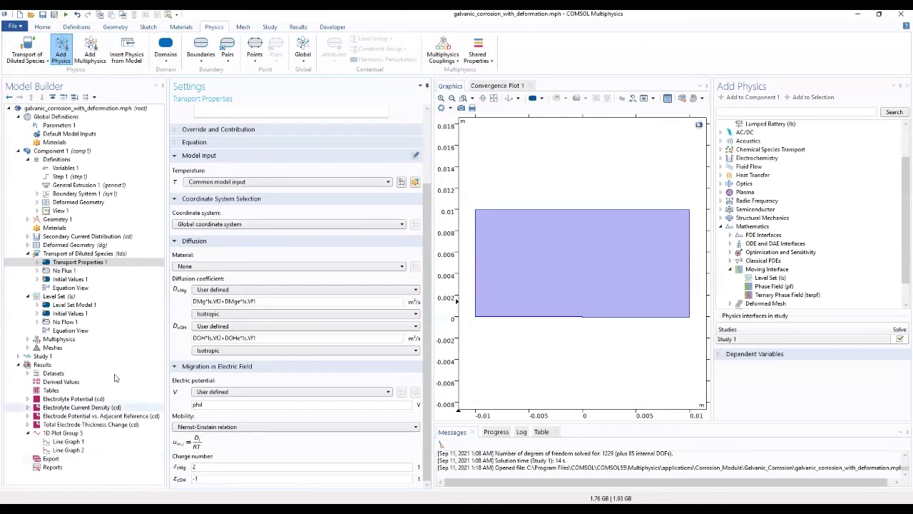
Step: Set the initial cOH concentration of the diluted species transport to cOH0
click(71, 280)
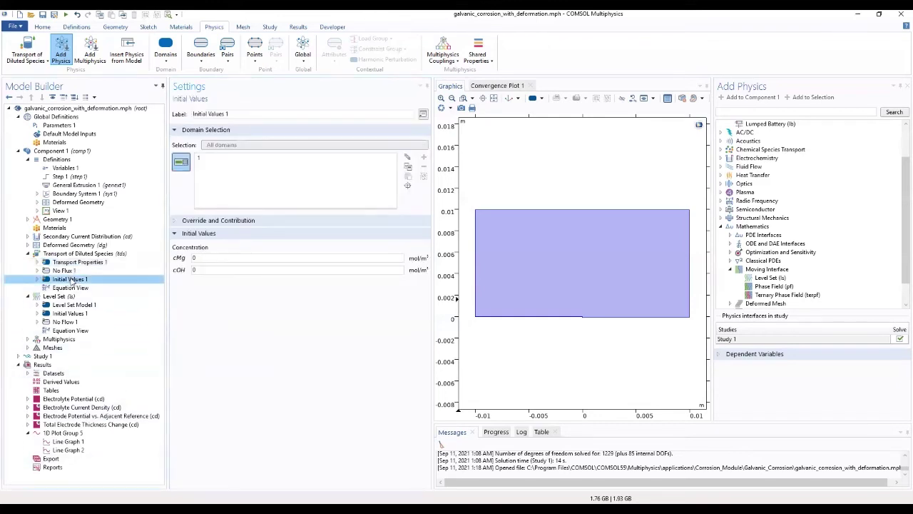
click(194, 269)
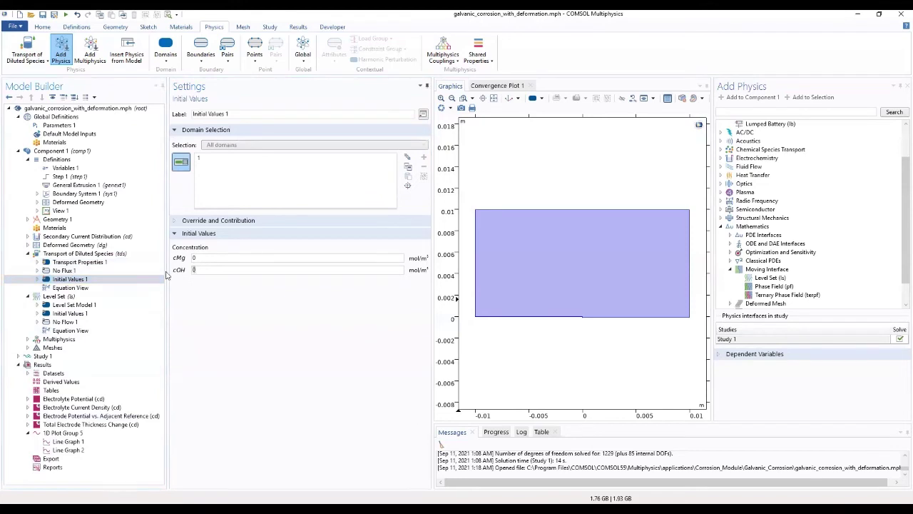
text(c0H0)
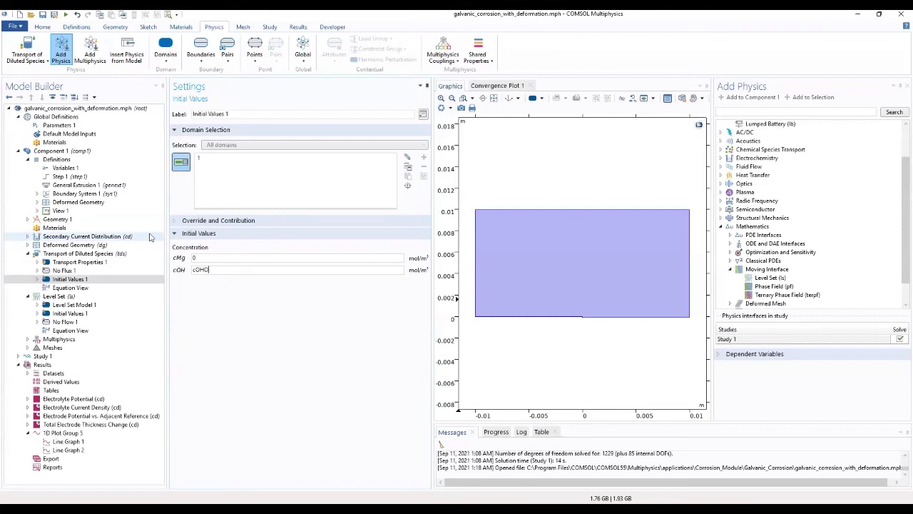
click(197, 297)
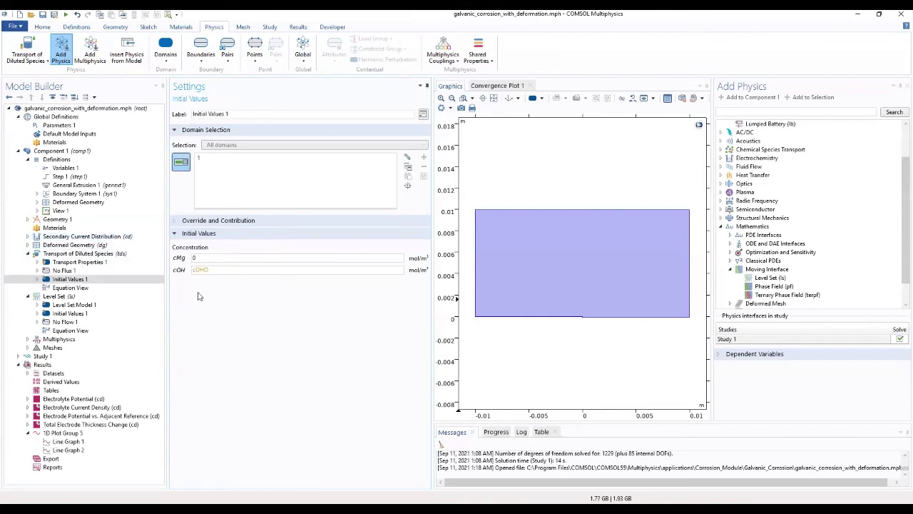
double_click(199, 269)
click(199, 270)
key(BackSpace)
text(0)
Step: Add a Reactions node to Transport of Diluted Species and apply it to domain 1, the whole rectangle
click(63, 255)
right_click(64, 255)
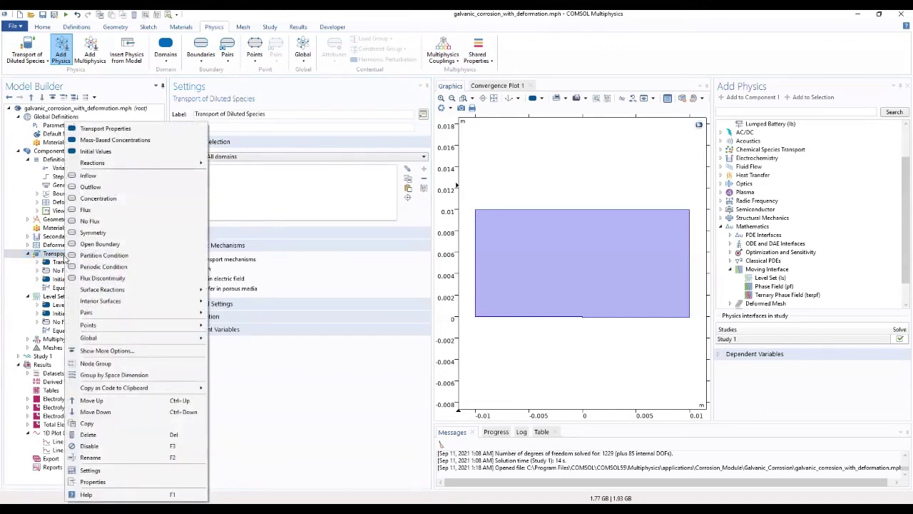
mouse_move(96, 168)
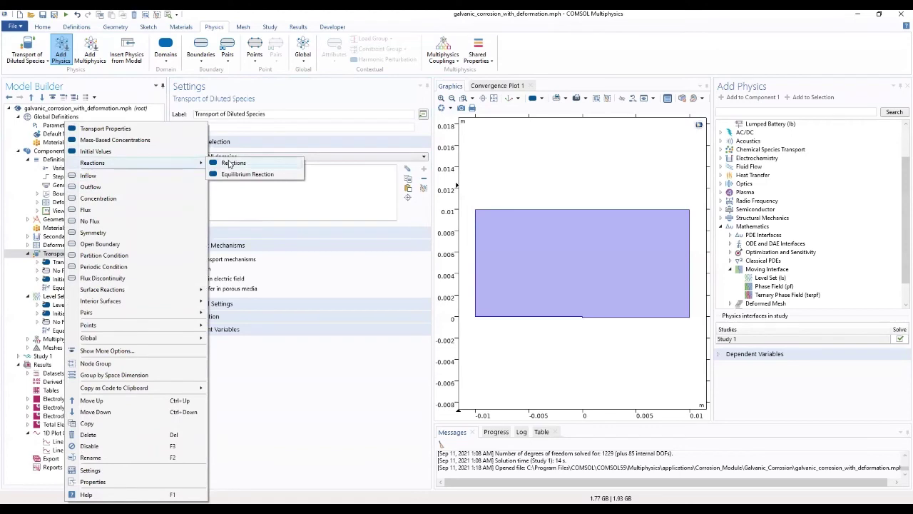
click(230, 164)
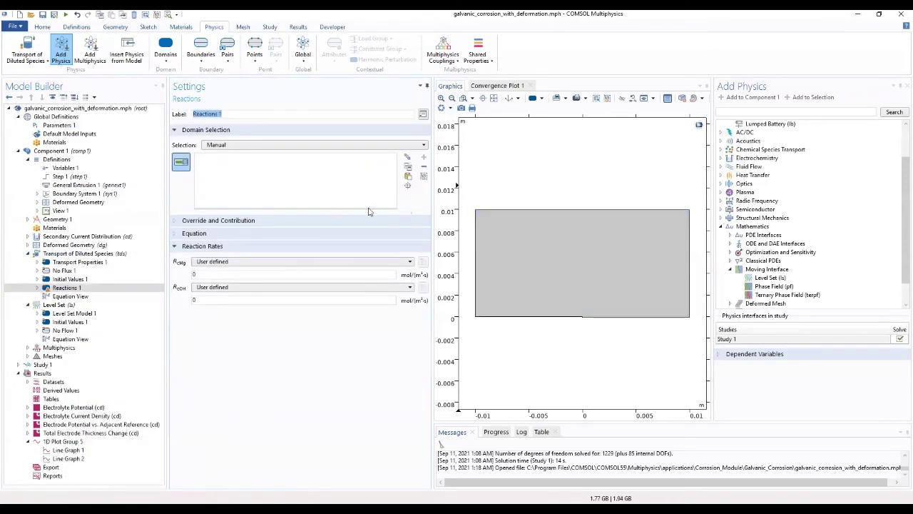
click(546, 252)
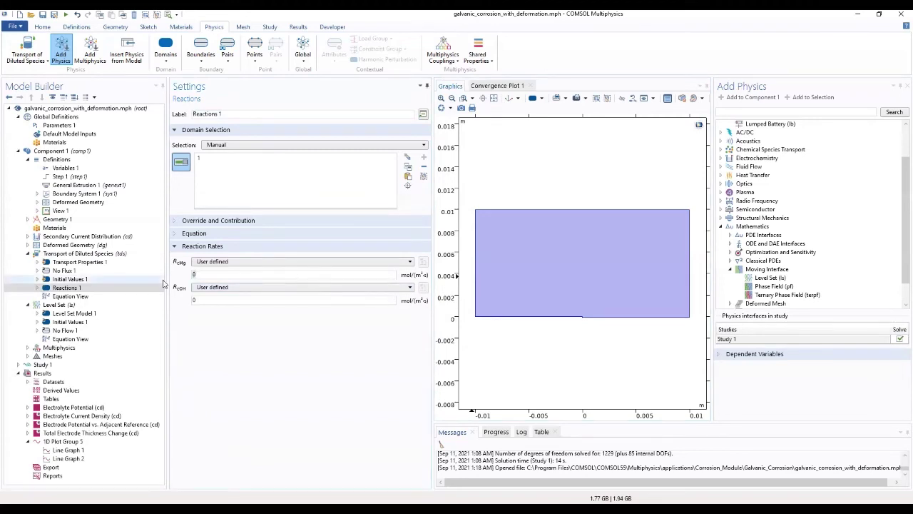
Step: Set the reaction rates to -R_Mg*ls.delta for cMg and -R_OH*ls.delta for cOH
key(BackSpace)
text(-R_Mg*ls.delta)
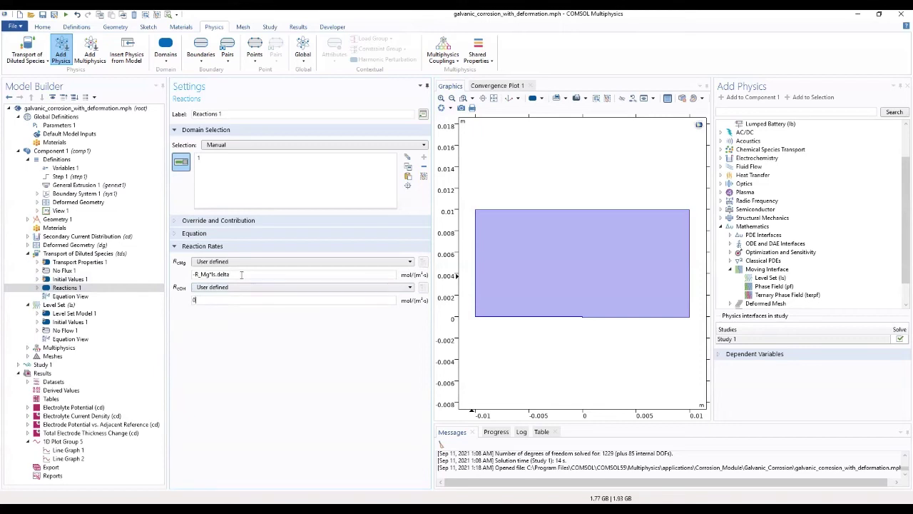
drag(242, 275, 187, 283)
click(204, 300)
key(BackSpace)
text(-R_OH*ls.delta)
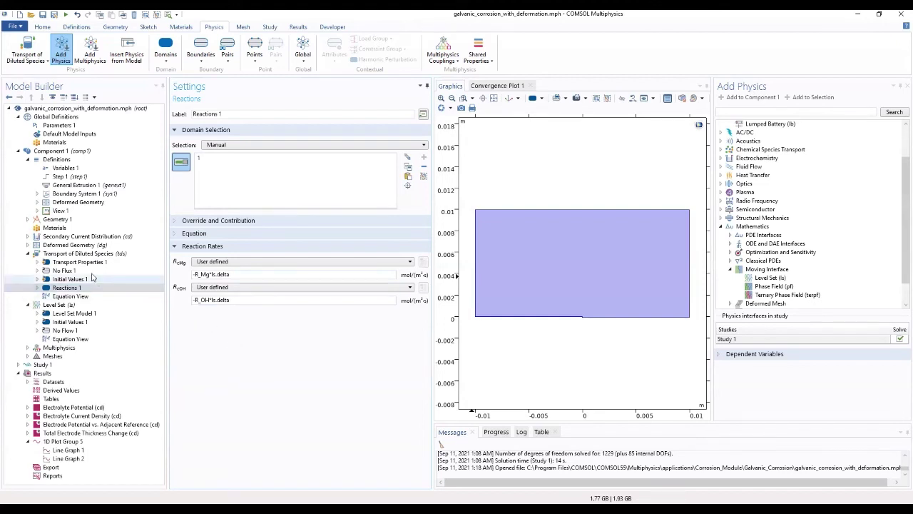
Step: Add a Concentration condition on both halves of the rectangle's upper edge (boundaries 3 and 6) and constrain species cOH to cOH0
click(83, 255)
right_click(84, 257)
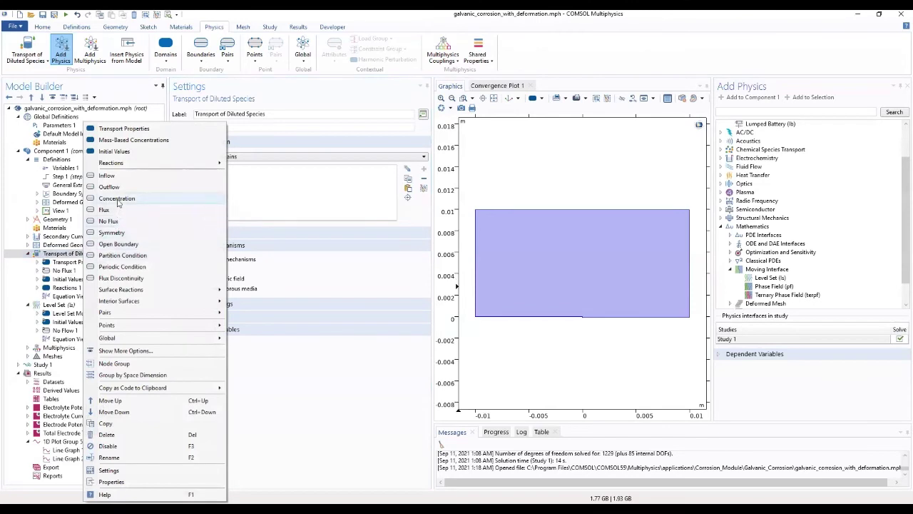
click(117, 199)
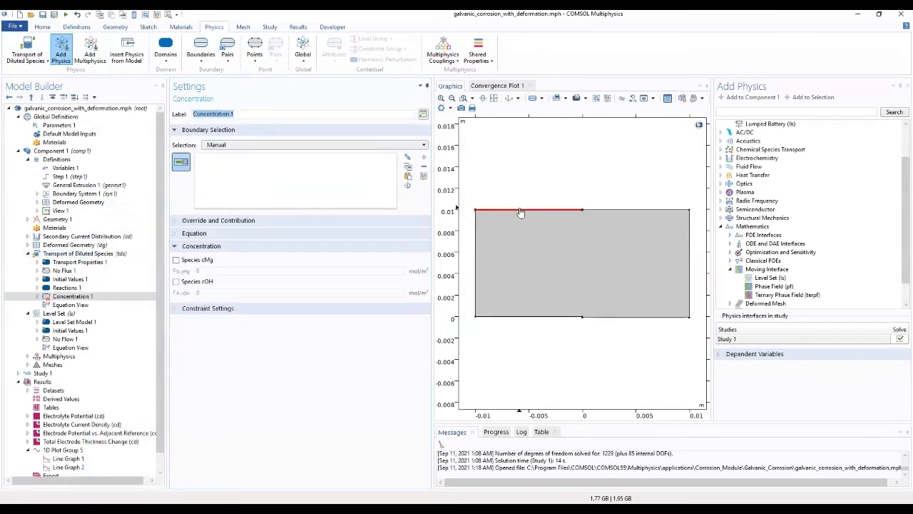
click(521, 213)
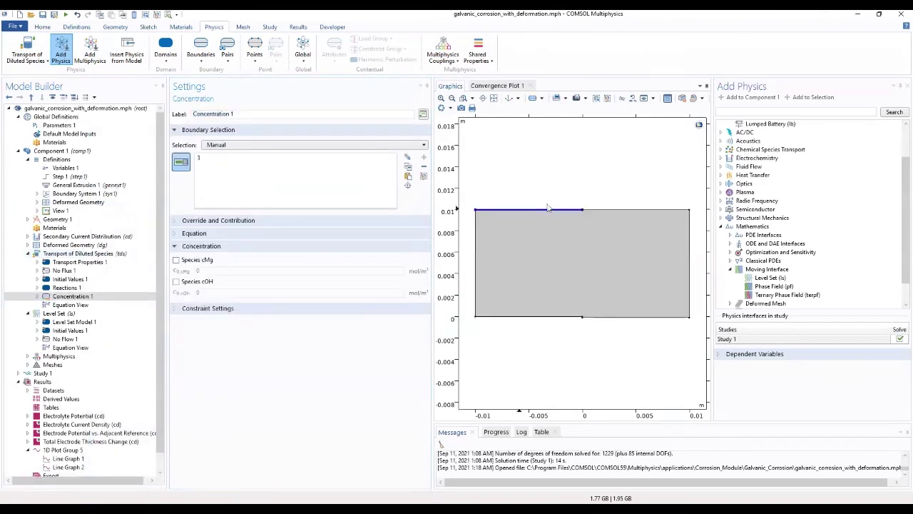
click(628, 211)
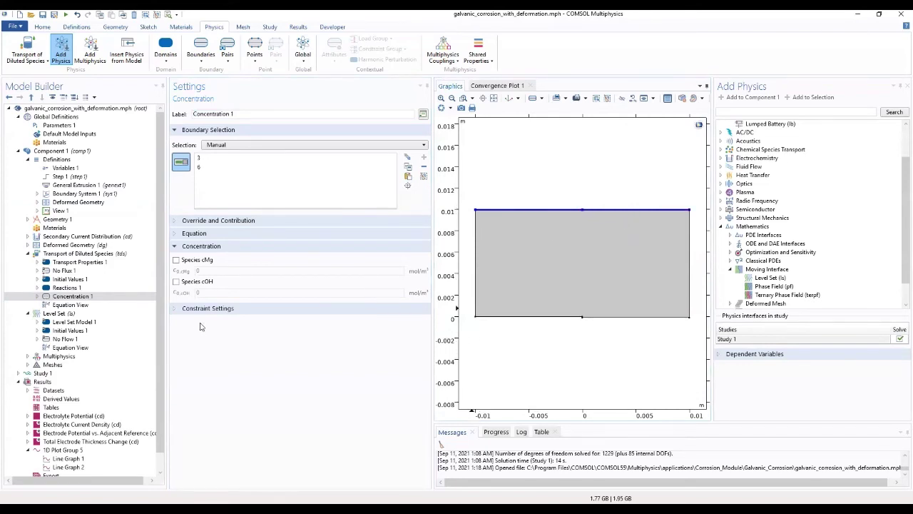
click(177, 283)
text(0)
text(OH)
text(0)
Step: Add an Electrode Surface Coupling to Transport of Diluted Species on boundaries 2 and 4, the lower edge's left half and its short central step
click(107, 257)
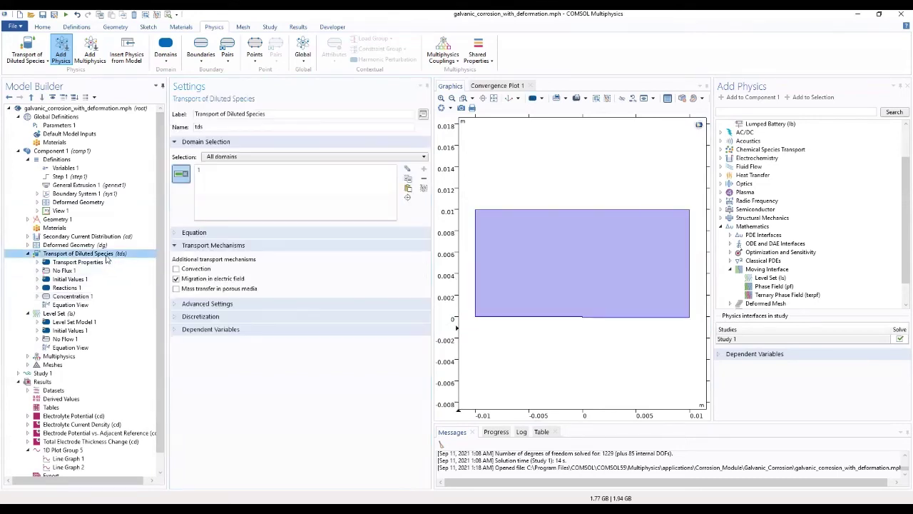
right_click(106, 258)
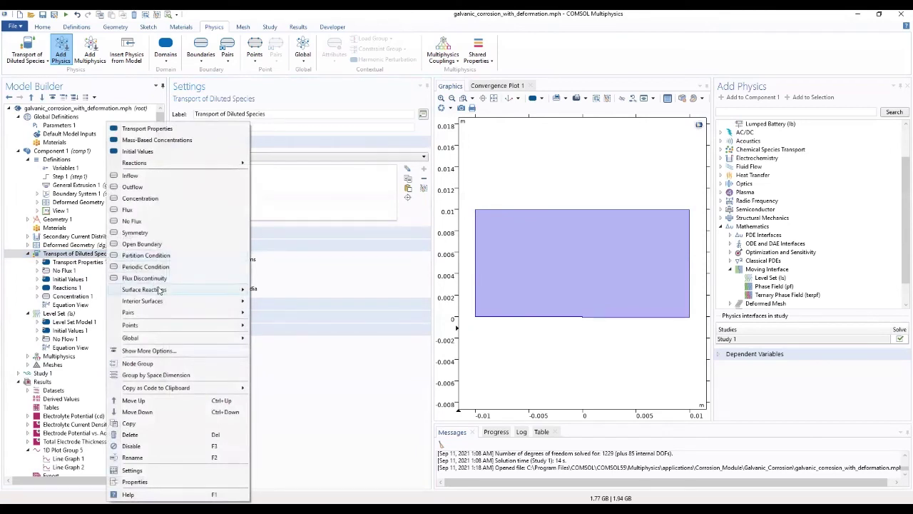
mouse_move(243, 290)
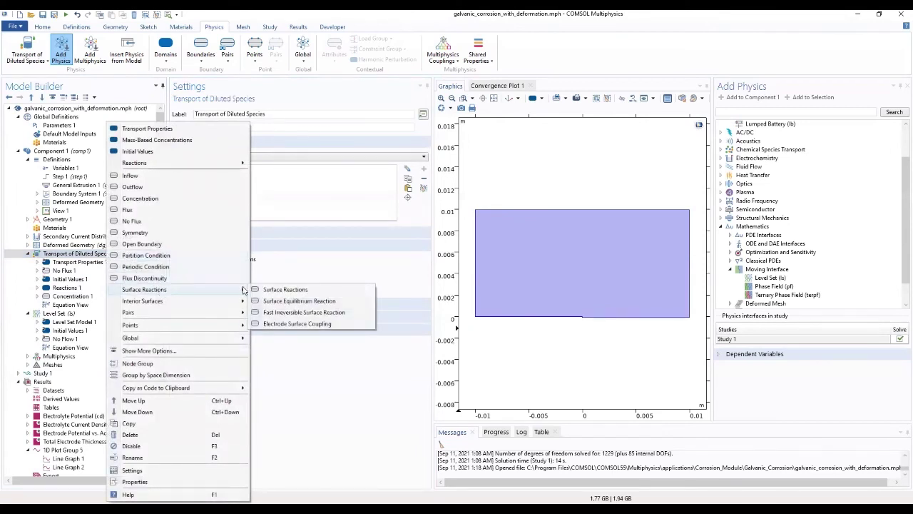
click(288, 324)
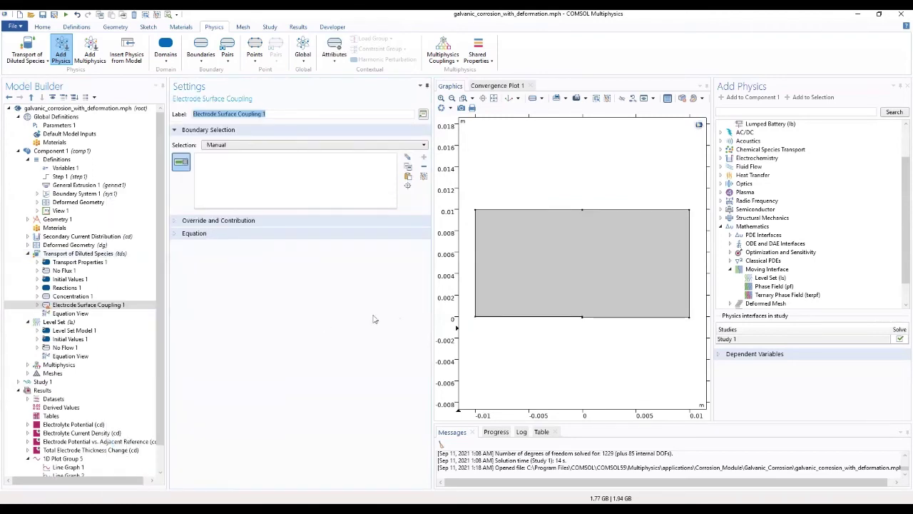
click(525, 318)
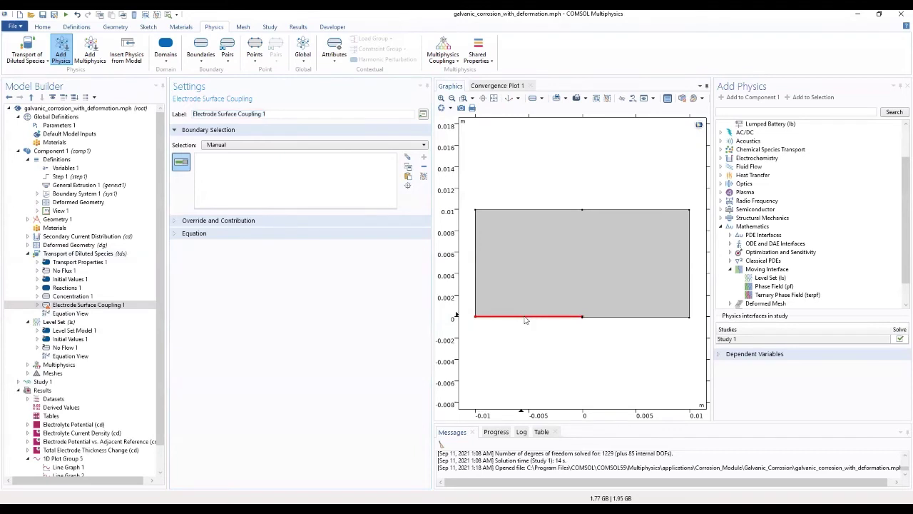
click(582, 318)
click(41, 306)
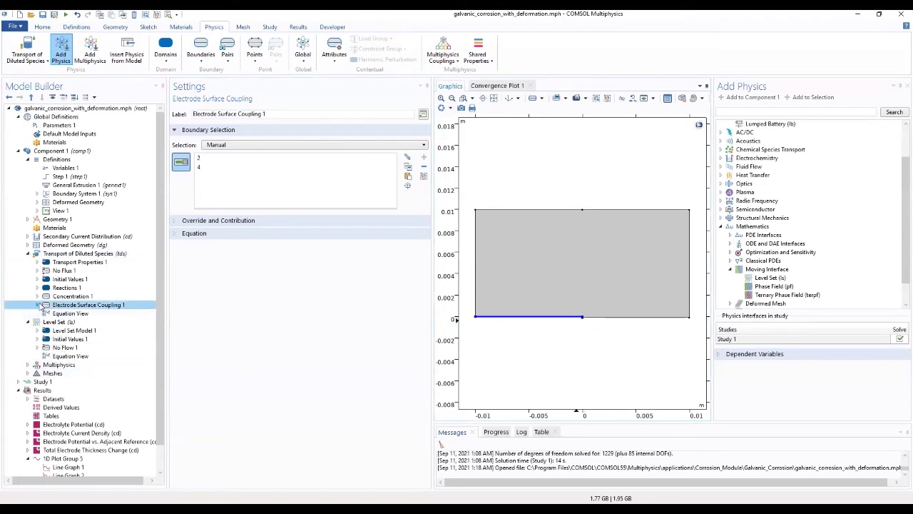
Step: Couple the first electrode surface coupling's reaction coefficients to Electrode Reaction 1 (cd/eebii1/er1) and set n and the cOH stoichiometric coefficient to 4
click(38, 305)
click(72, 314)
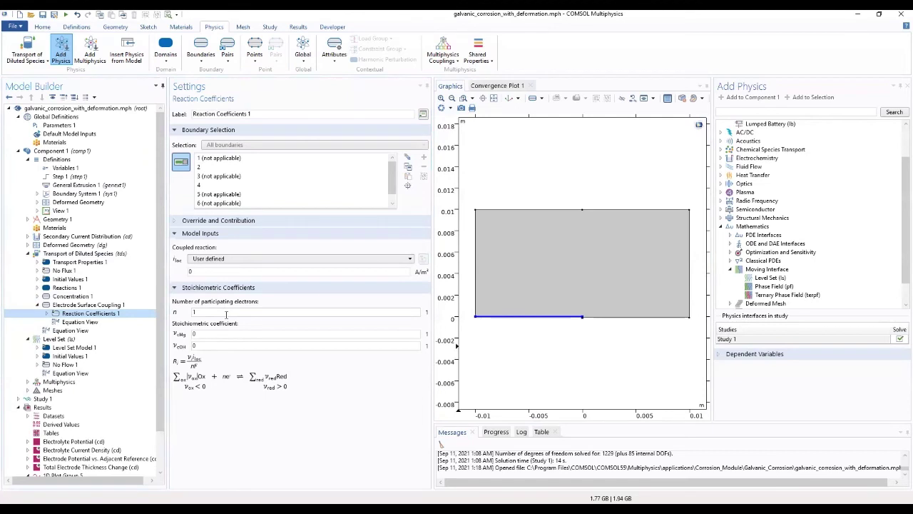
click(222, 260)
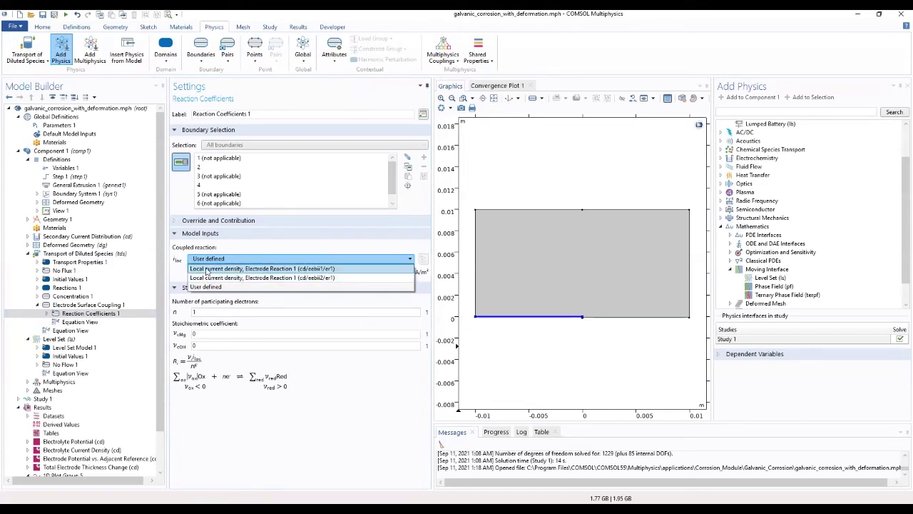
click(211, 269)
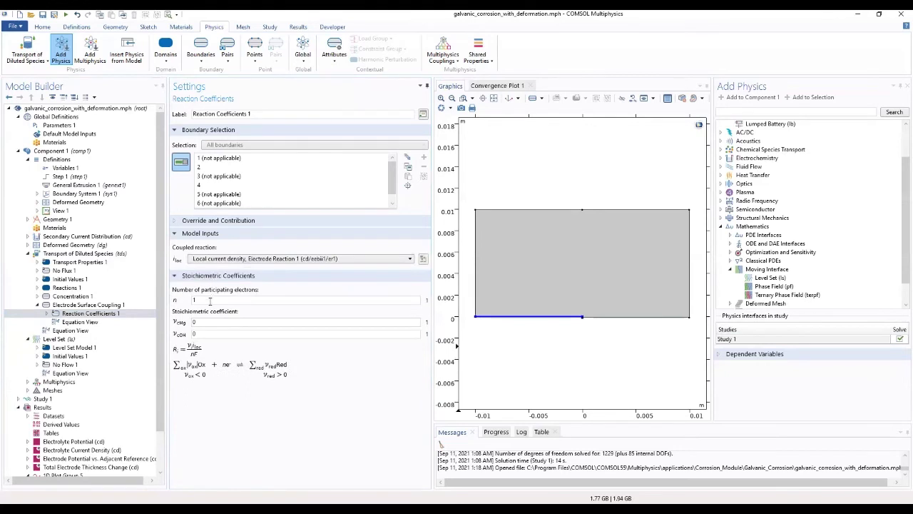
double_click(204, 300)
text(44)
Step: Add a second Electrode Surface Coupling to Transport of Diluted Species on boundary 5, the right half of the rectangle's lower edge
click(58, 254)
right_click(58, 254)
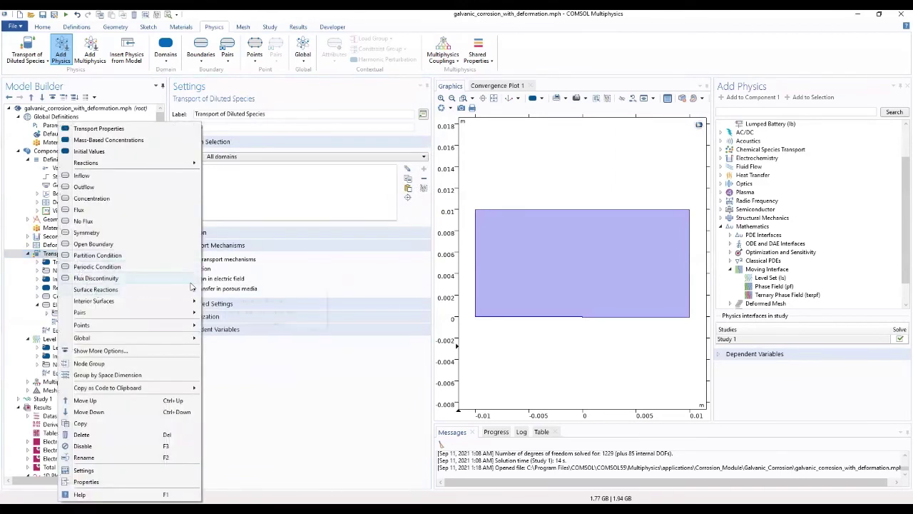
mouse_move(193, 289)
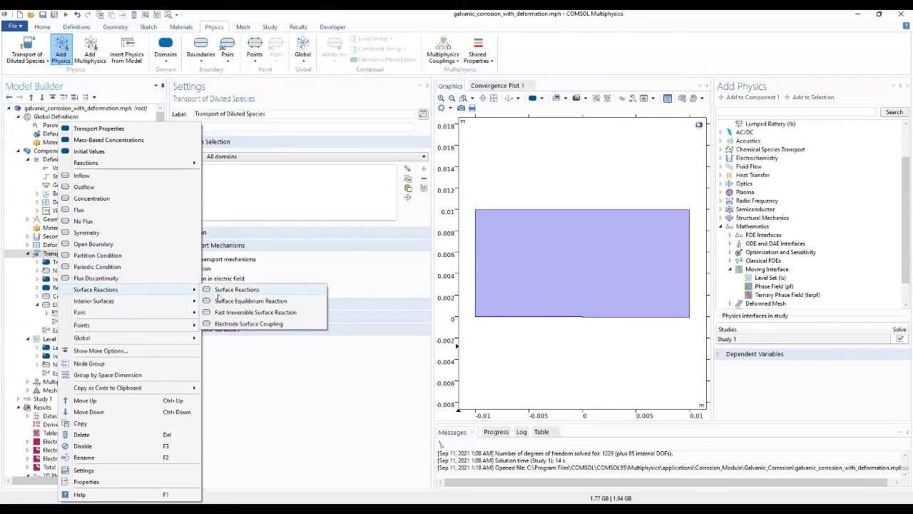
click(238, 323)
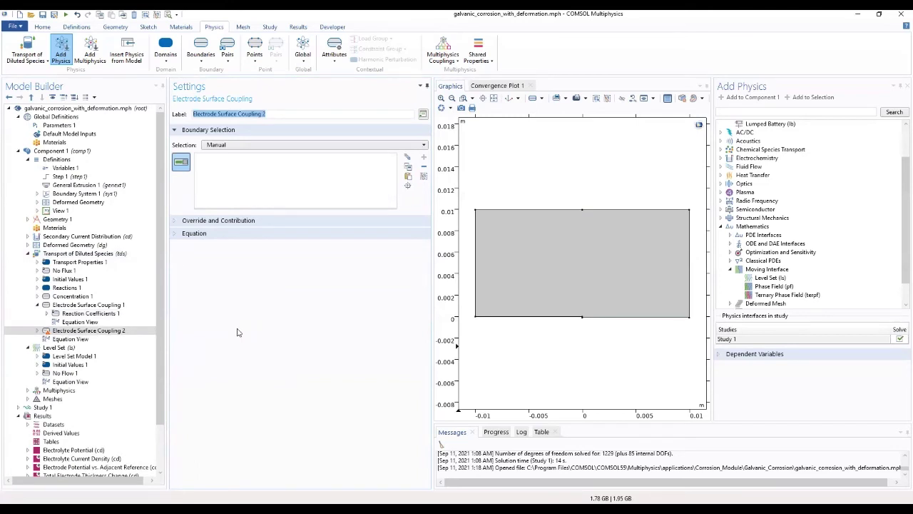
click(634, 317)
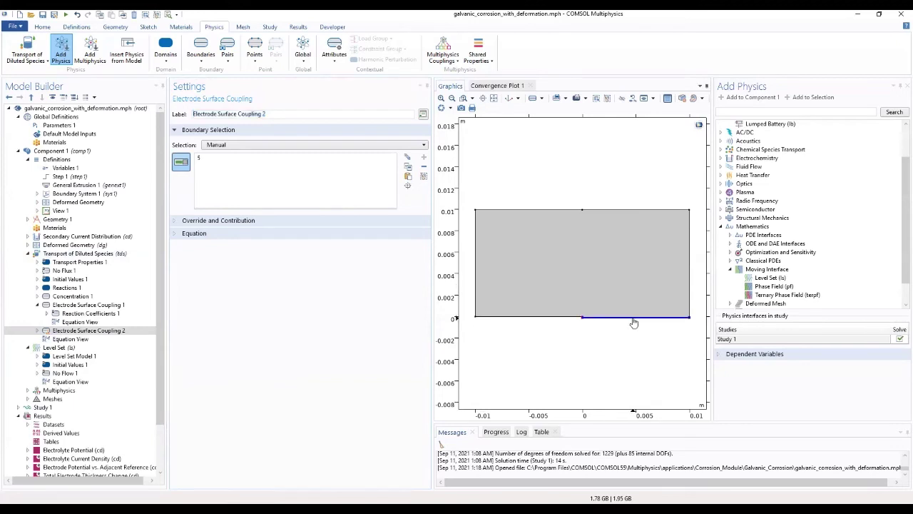
Step: Set the coupled reaction of the second electrode surface coupling to the local current density of Electrode Reaction 1 (cd/eebii2/er1)
click(38, 332)
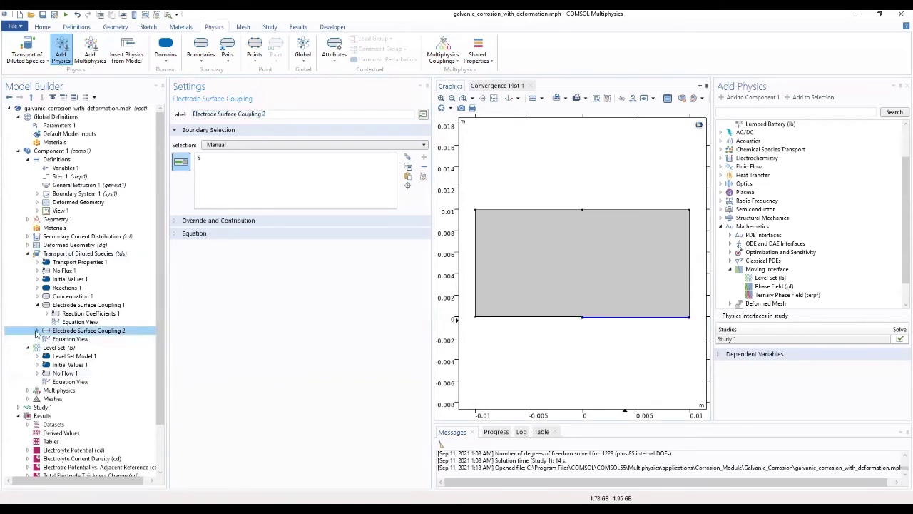
click(37, 331)
click(73, 340)
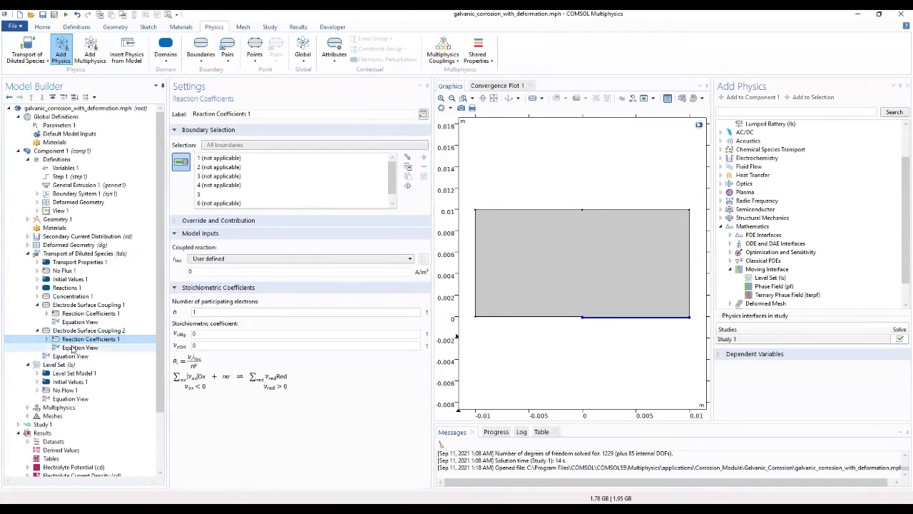
click(247, 260)
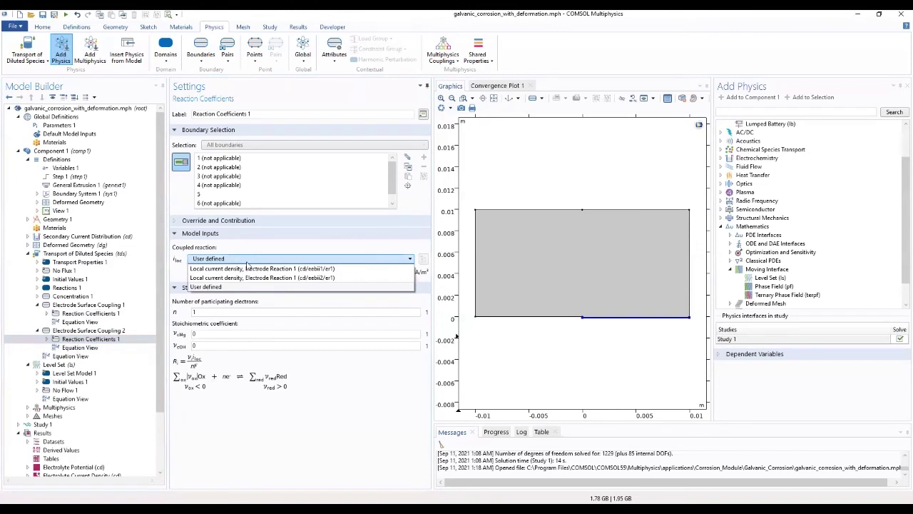
click(253, 278)
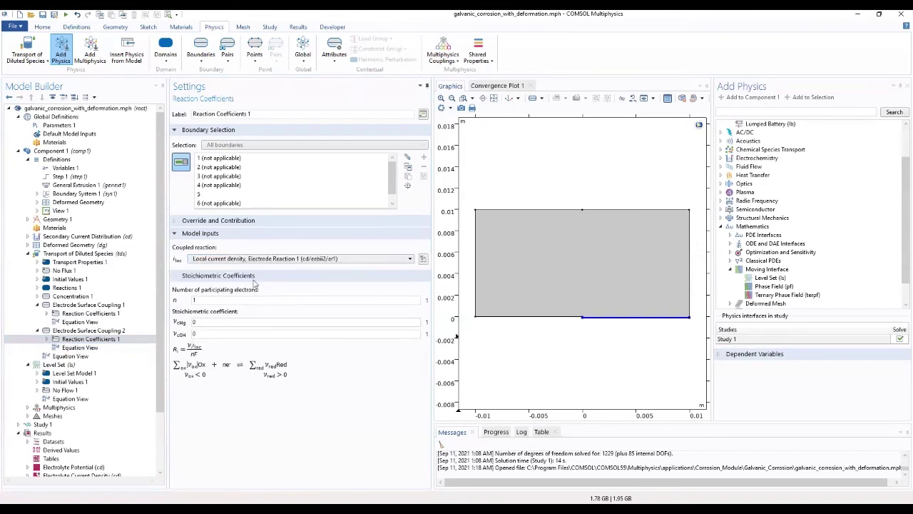
Step: Set that coupling's number of participating electrons to 2 and its stoichiometric coefficient for cMg to -1
click(233, 301)
text(2)
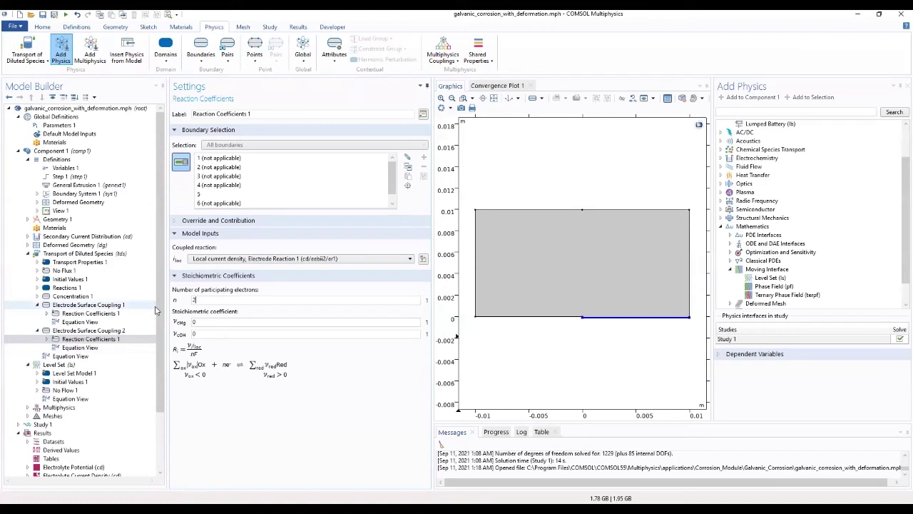
click(193, 321)
drag(200, 322, 174, 326)
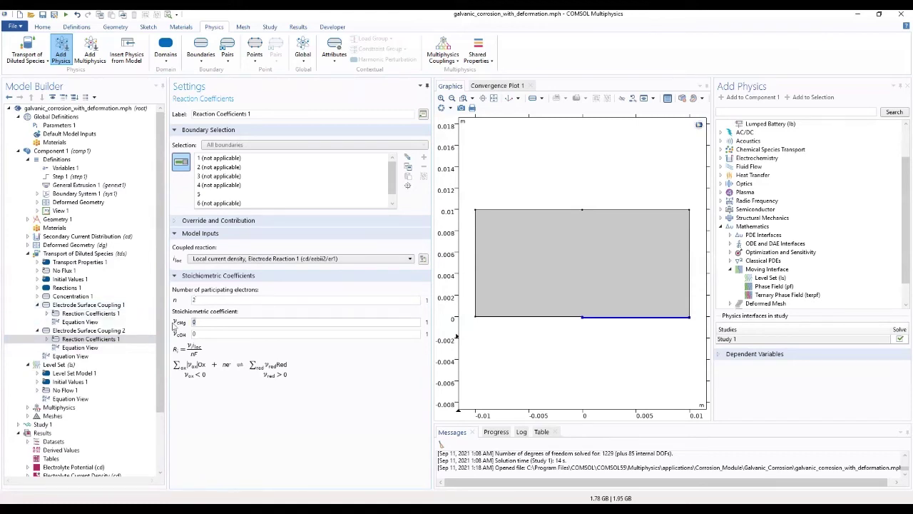
text(-1)
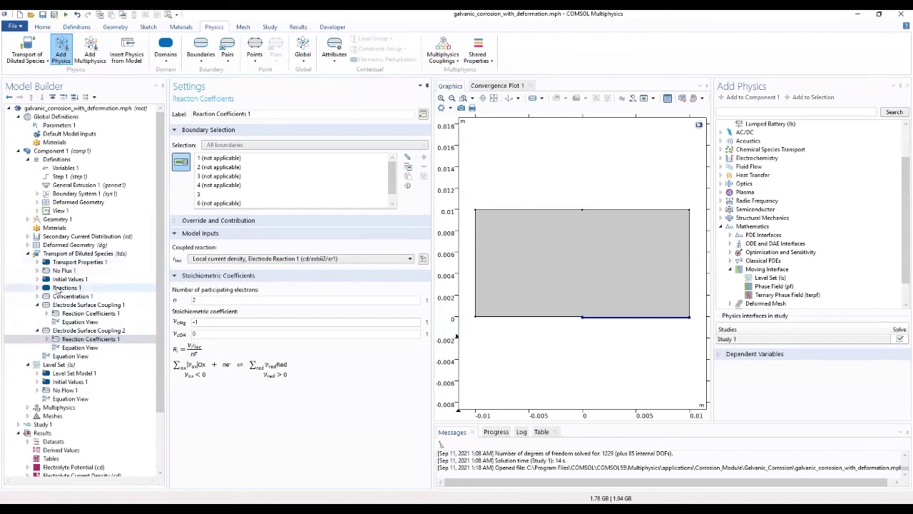
click(37, 305)
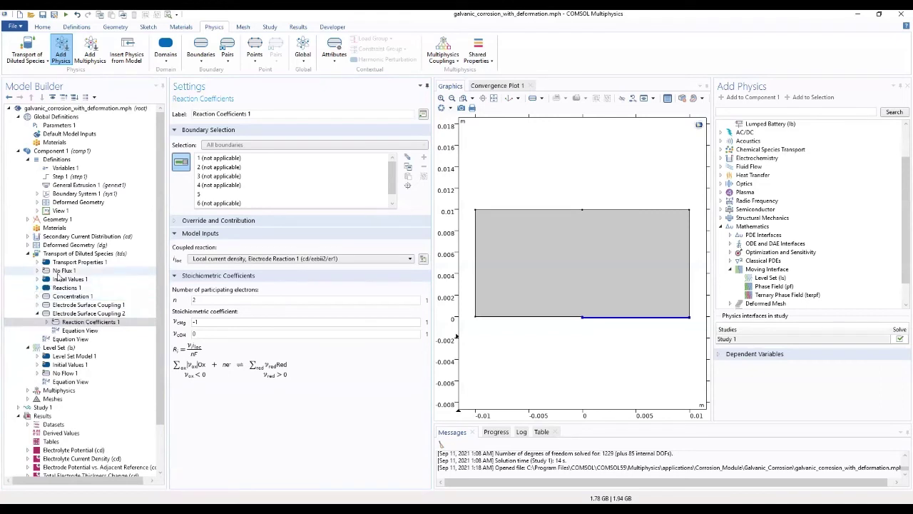
Step: Set the reinitialization parameter of Level Set Model 1 to max(vn_corprod,eps)
click(58, 347)
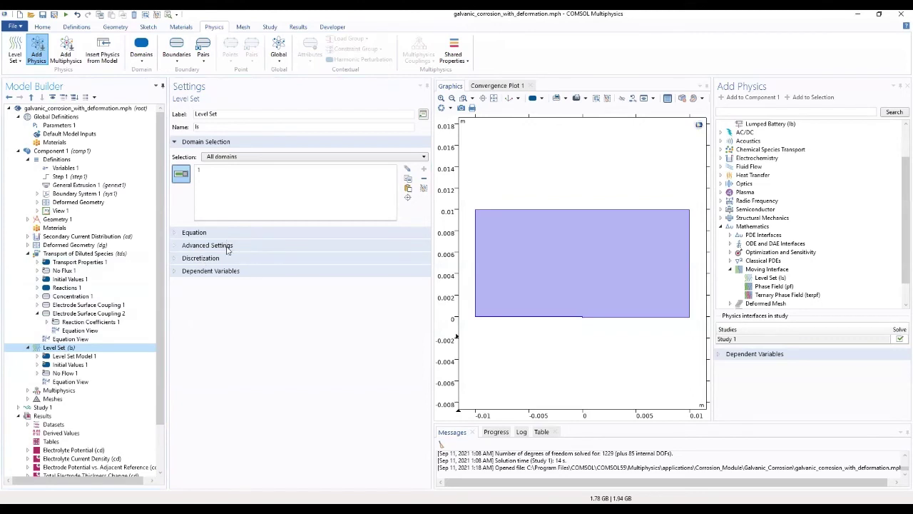
key(Down)
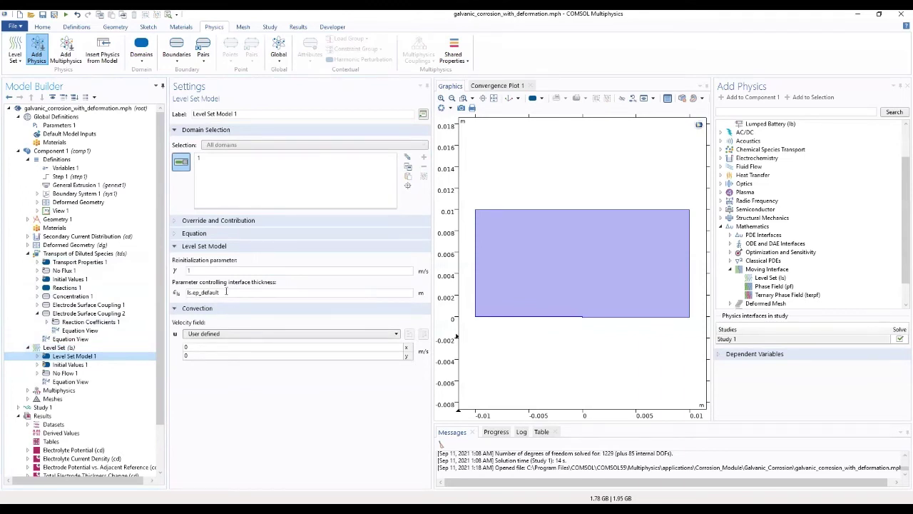
double_click(226, 271)
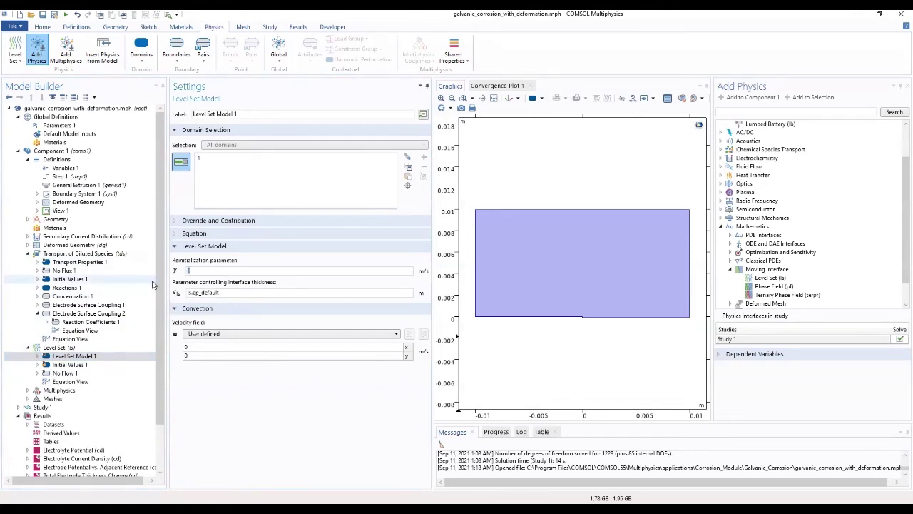
text(l)
text(max)
text((v)
text(n_c)
text(orp)
text(rod)
text(,eps)
text())
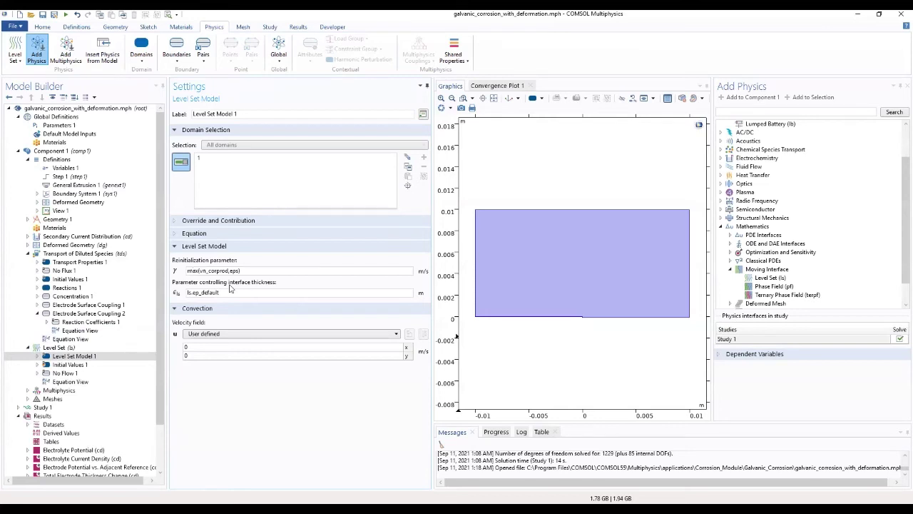
Step: Set the level set model's parameter controlling interface thickness to ls.hmax/4
double_click(206, 292)
text(ls.hmax)
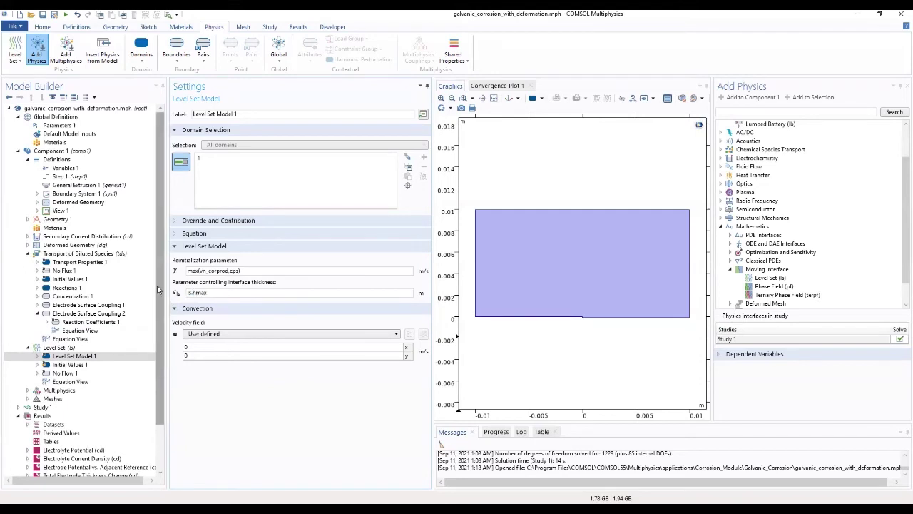
text(/4)
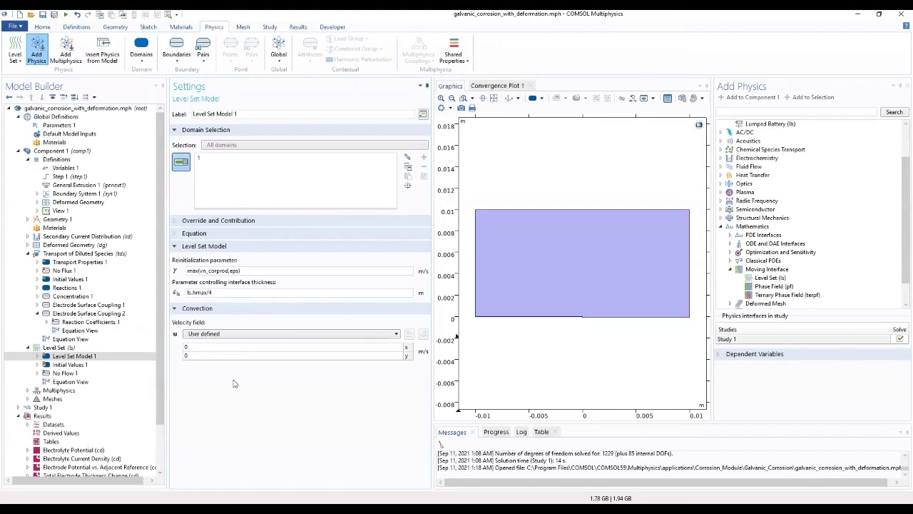
Step: Set the level set velocity field to u_corprod in x and v_corprod in y, and the initial phase to Fluid 2 (φ = 1)
click(214, 347)
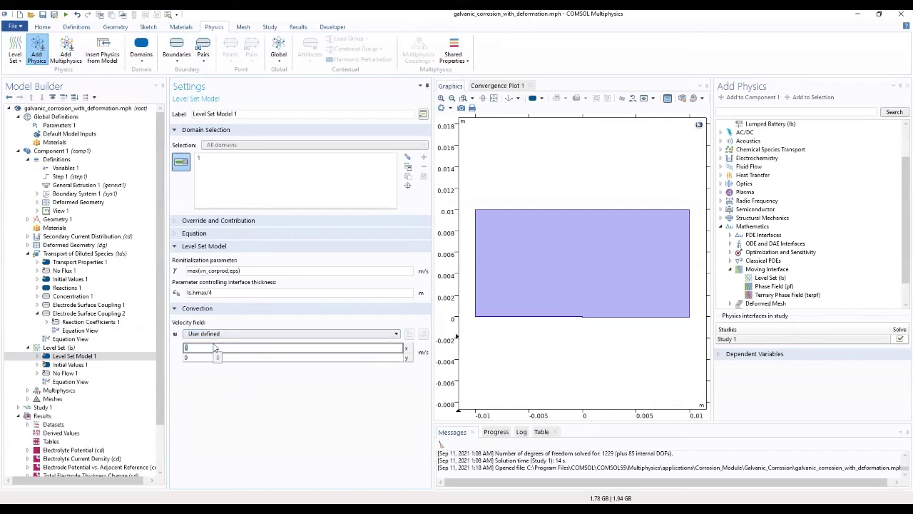
text(u_corprod)
click(204, 358)
text(v)
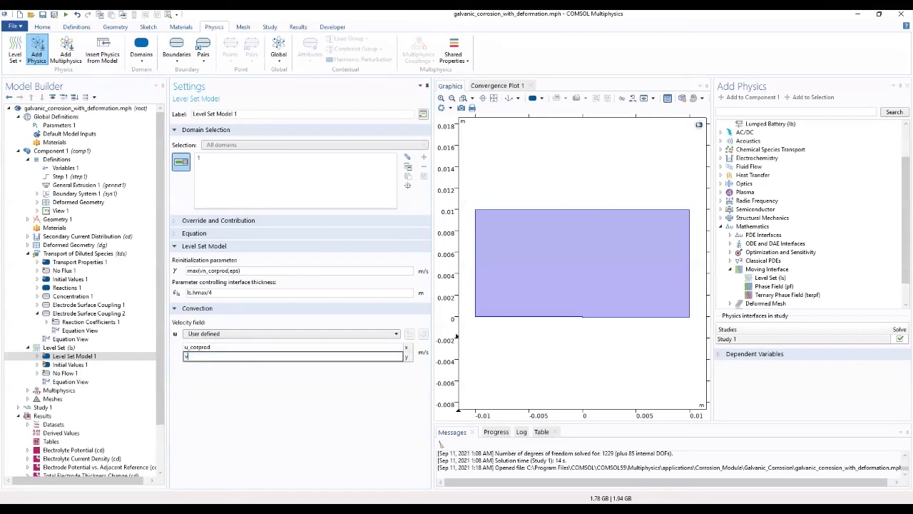
text(_corprod)
click(250, 384)
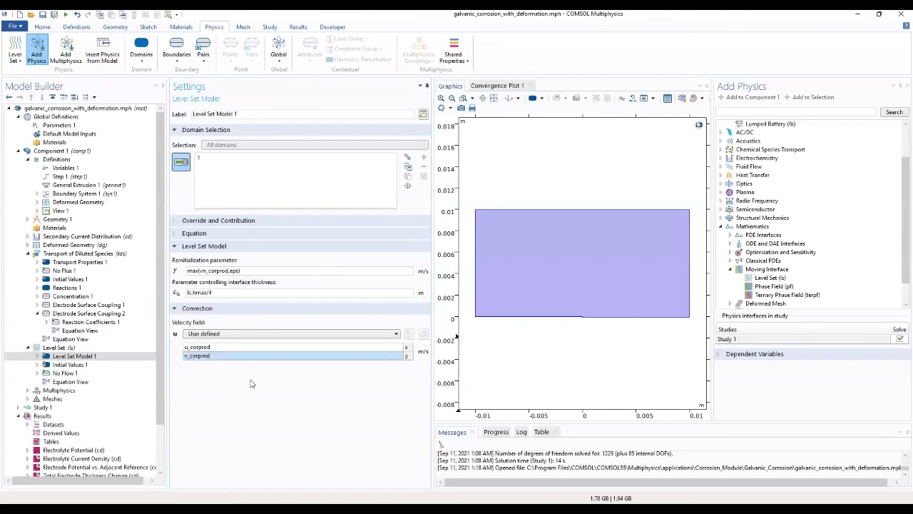
click(70, 365)
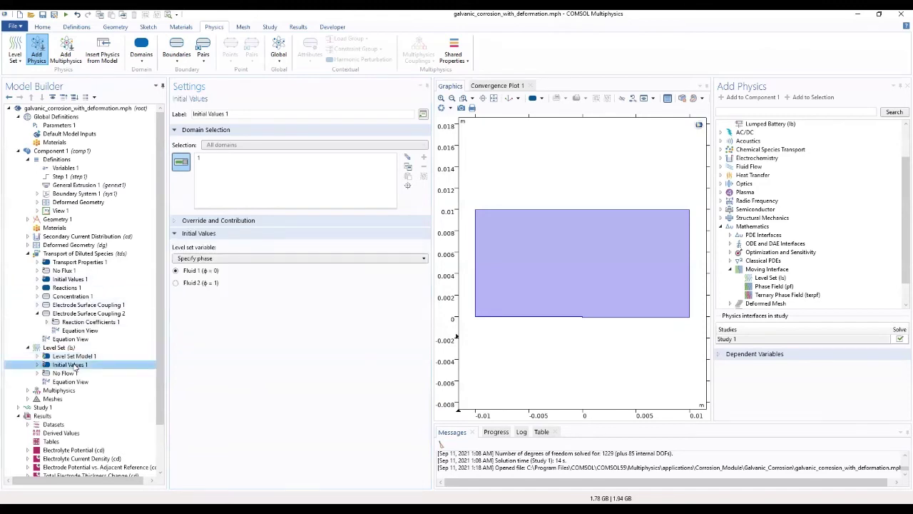
click(175, 284)
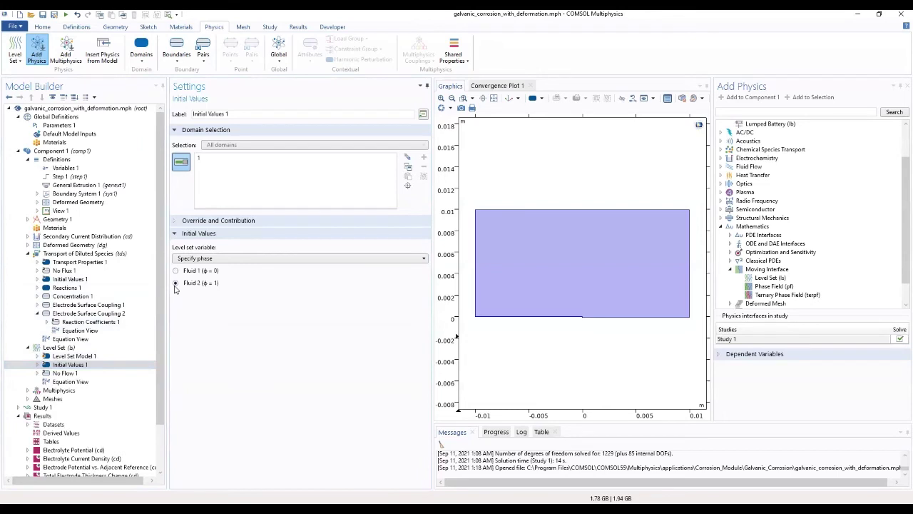
Step: Add an Inlet to Level Set on boundaries 2, 4 and 5, the rectangle's whole lower edge including the short central step
click(71, 348)
right_click(72, 348)
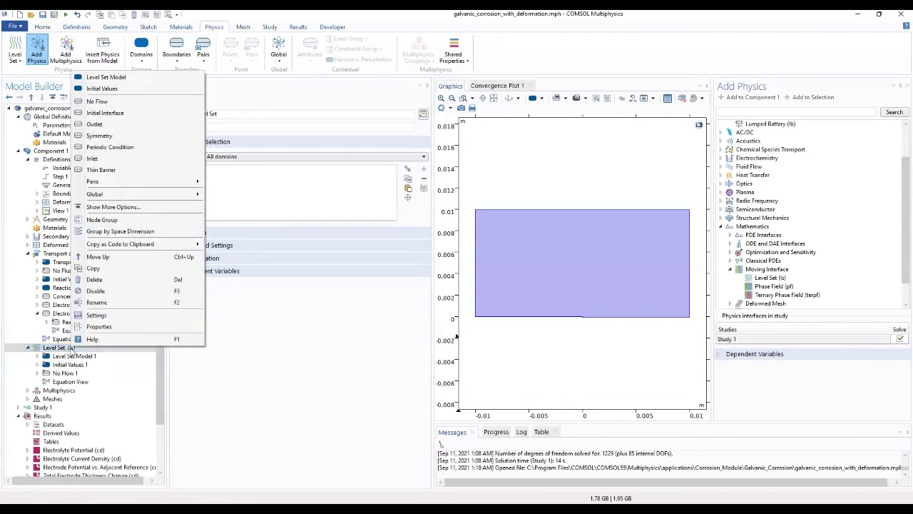
click(100, 159)
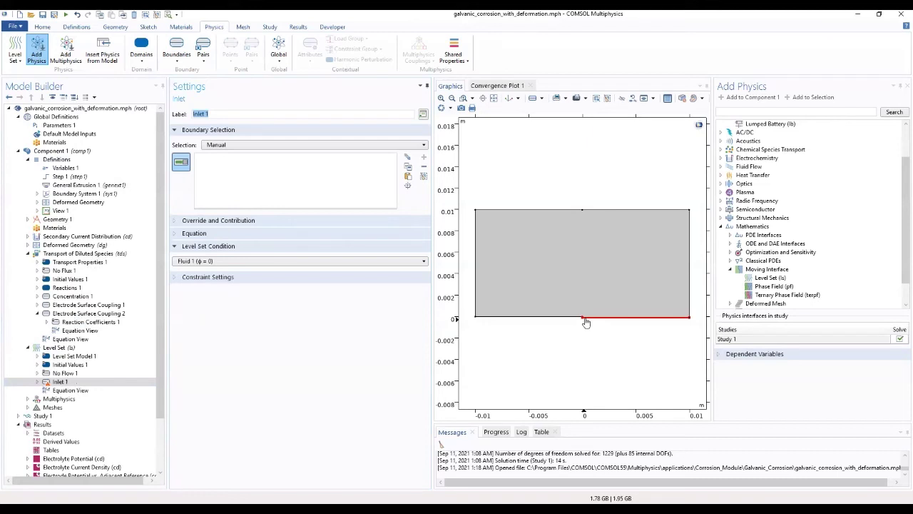
click(578, 317)
click(602, 318)
click(603, 318)
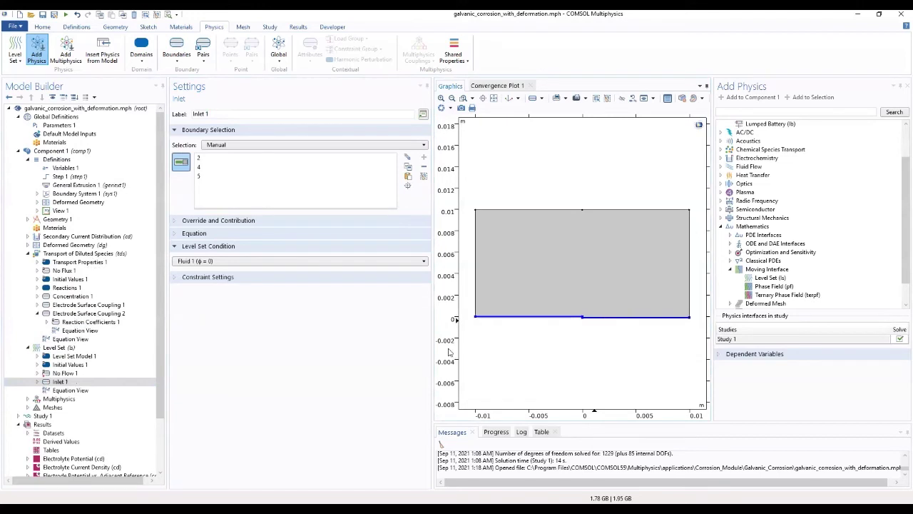
Step: Add an Outlet to Level Set on boundaries 1, 3, 6 and 7, the rectangle's upper edge and both vertical sides
click(60, 348)
right_click(70, 348)
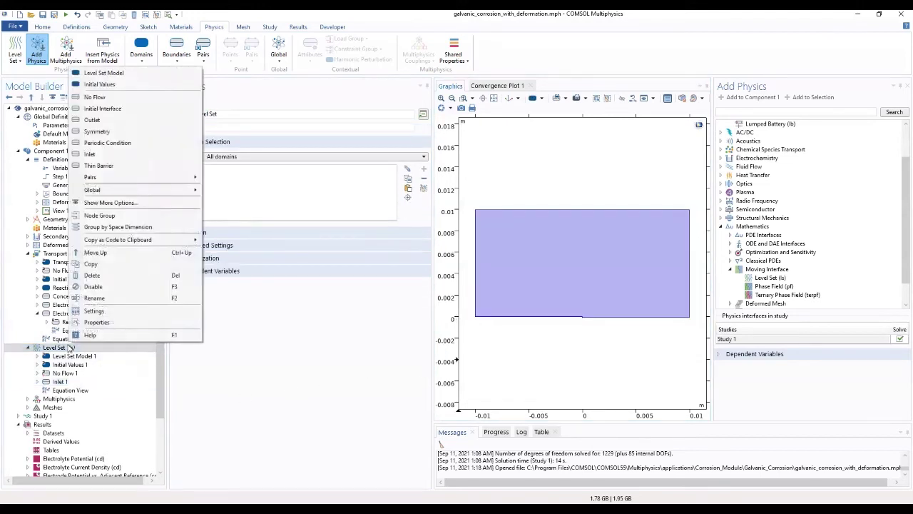
click(92, 120)
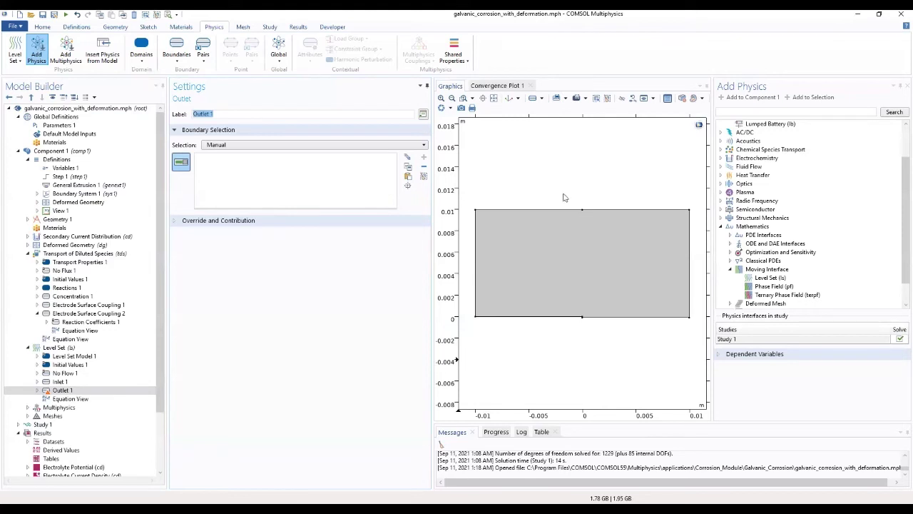
click(526, 211)
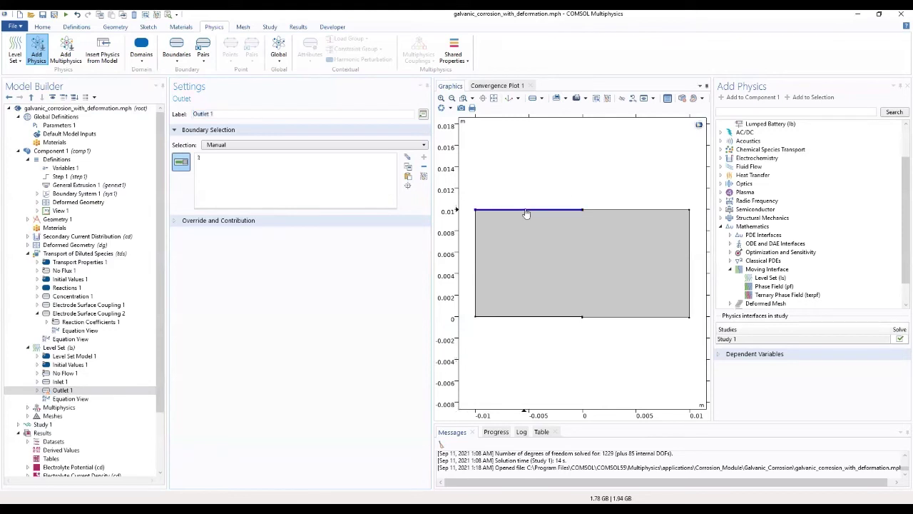
click(613, 212)
click(690, 244)
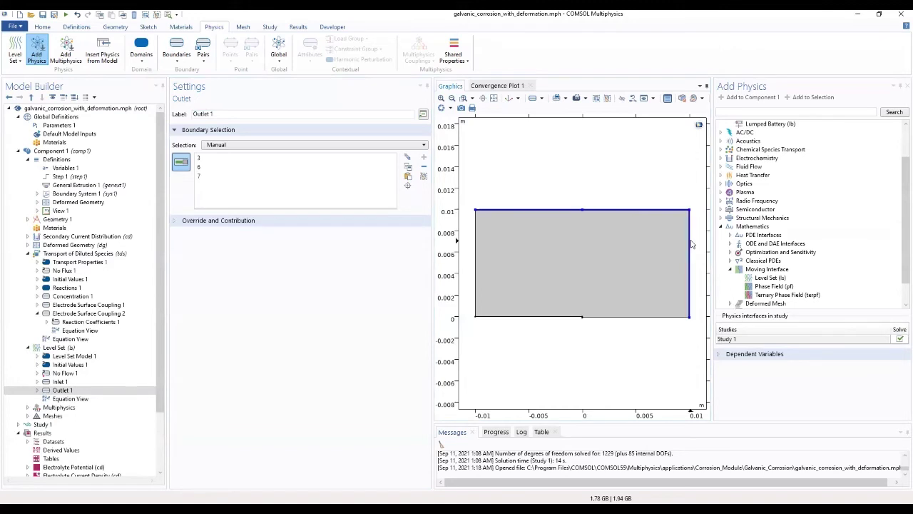
click(476, 284)
click(107, 390)
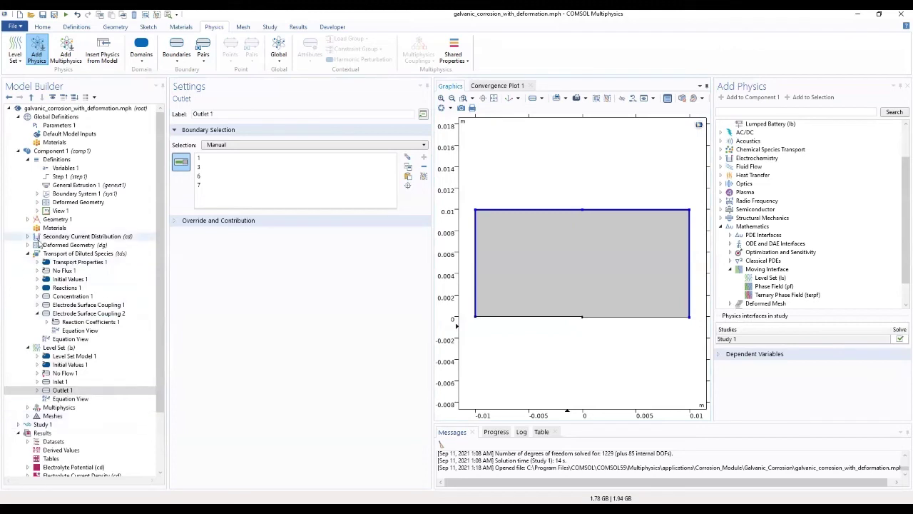
Step: Set Electrolyte 1's conductivity in Secondary Current Distribution to the phase-weighted expression sigma*ls.Vf2+sigmae*ls.Vf1
click(27, 236)
click(57, 247)
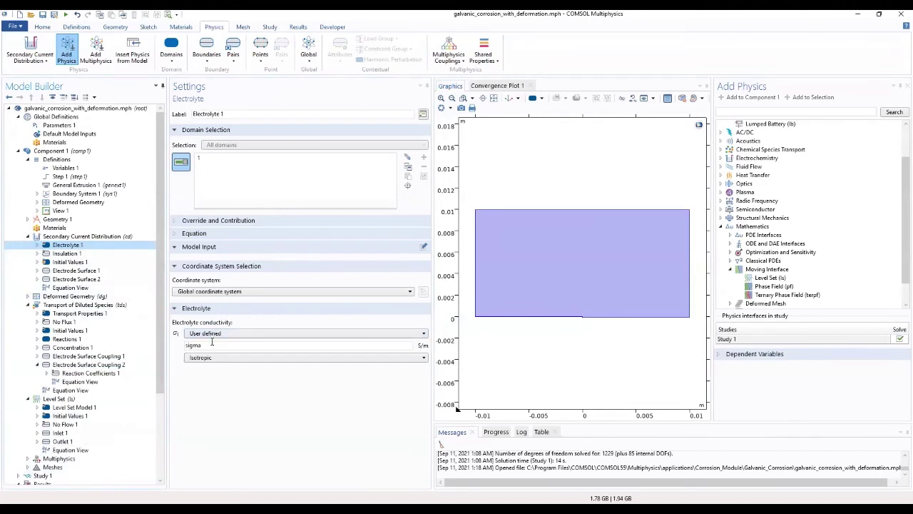
drag(206, 345, 172, 349)
click(252, 346)
text(*)
text(ls.VF)
text(2)
text(+S)
text(gm)
text(aa*ls.VF)
text(1)
click(234, 375)
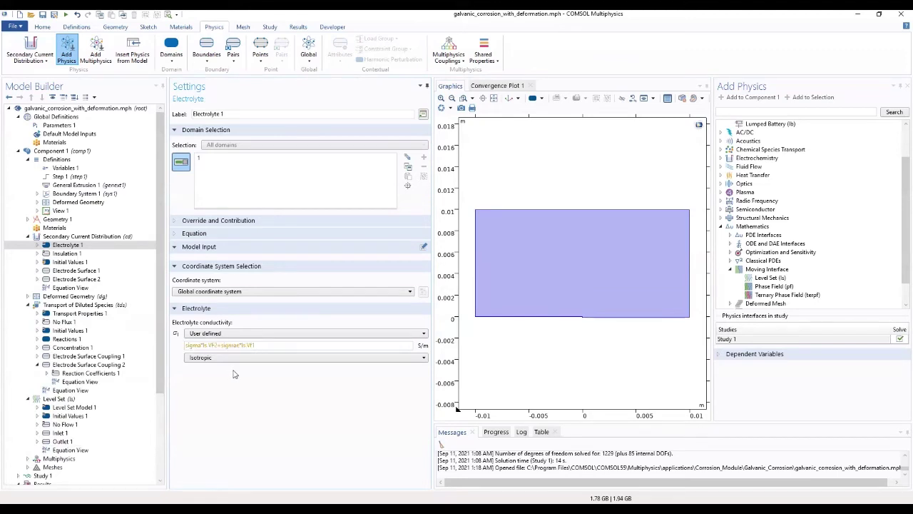
mouse_move(247, 345)
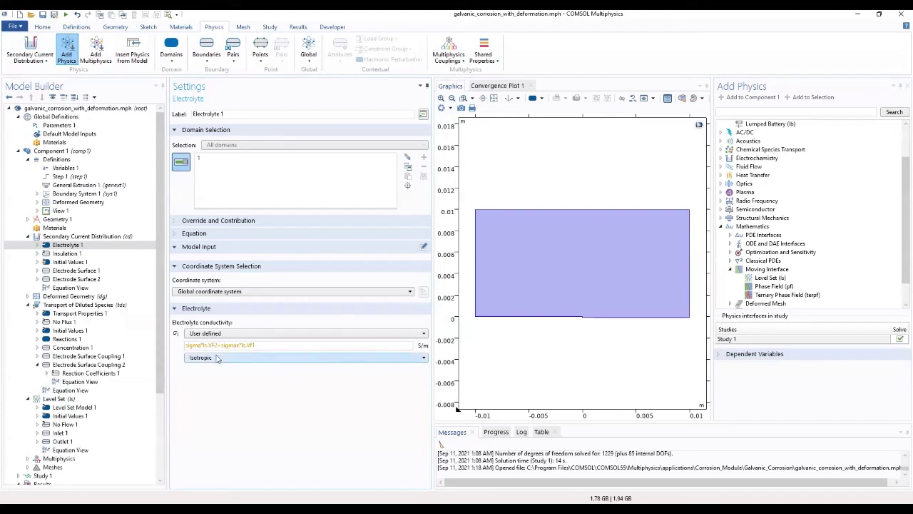
mouse_move(217, 346)
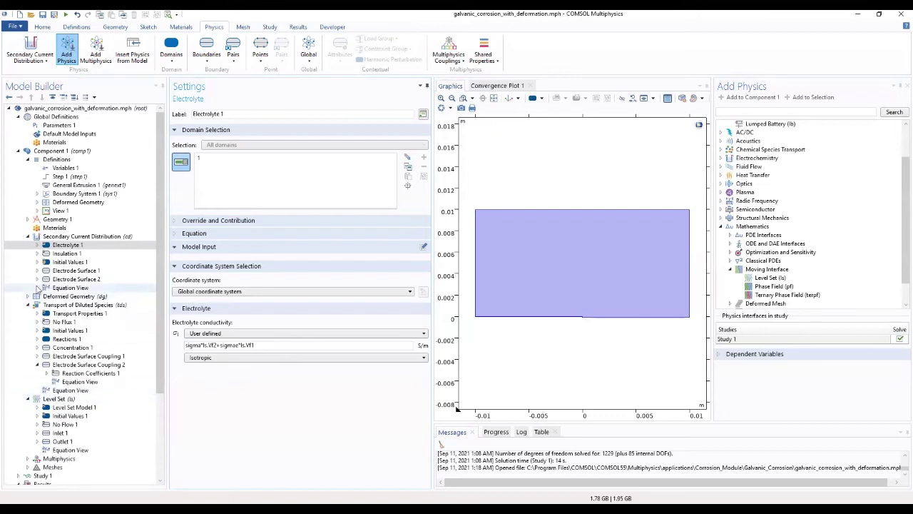
Step: Convert the physics-controlled Mesh 1 into an editable mesh sequence
click(27, 467)
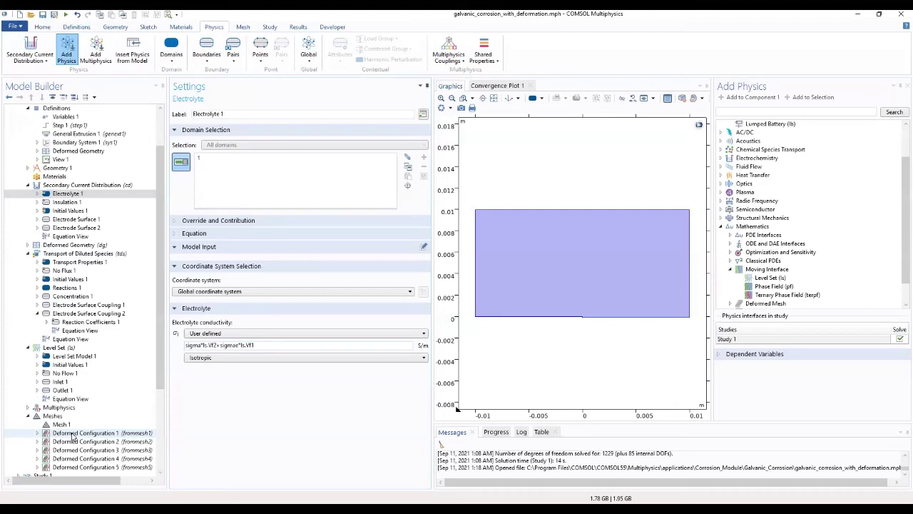
click(61, 424)
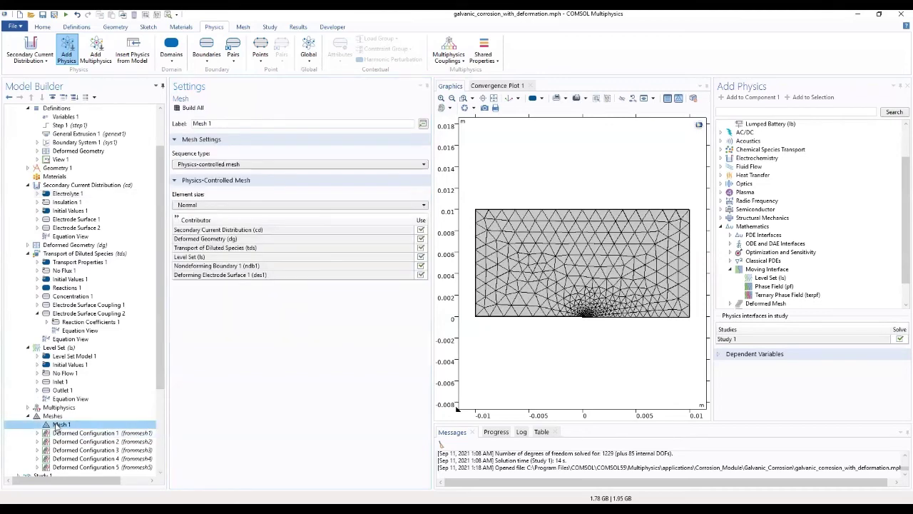
right_click(60, 423)
click(107, 257)
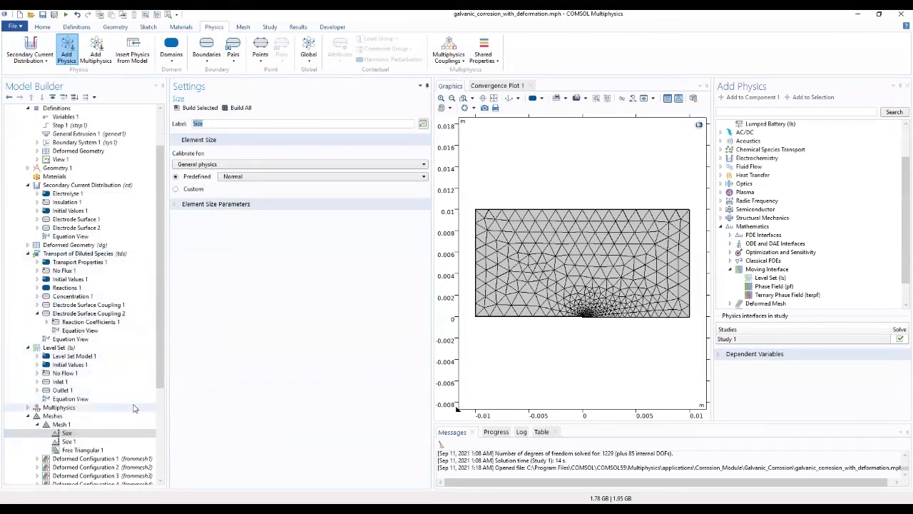
Step: Calibrate Mesh 1's global Size for Fluid dynamics and set its predefined element size to Finer
click(85, 434)
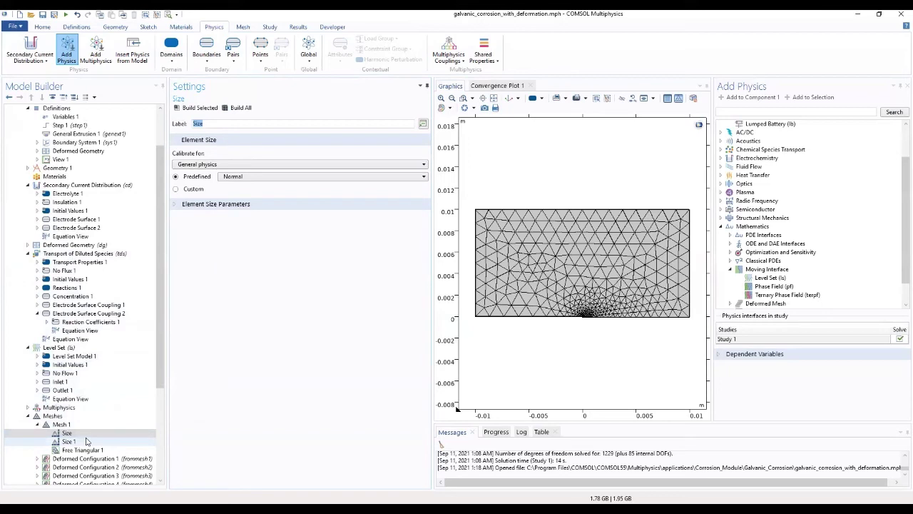
click(84, 434)
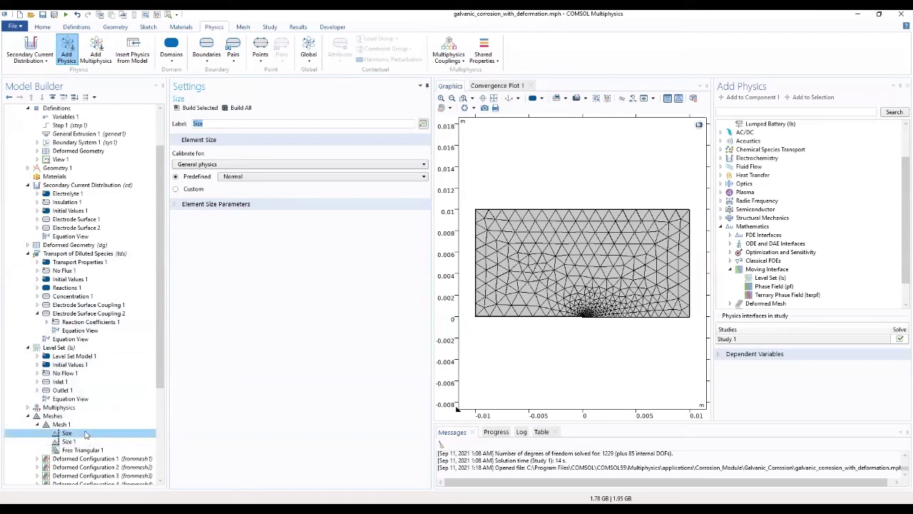
click(243, 165)
click(238, 185)
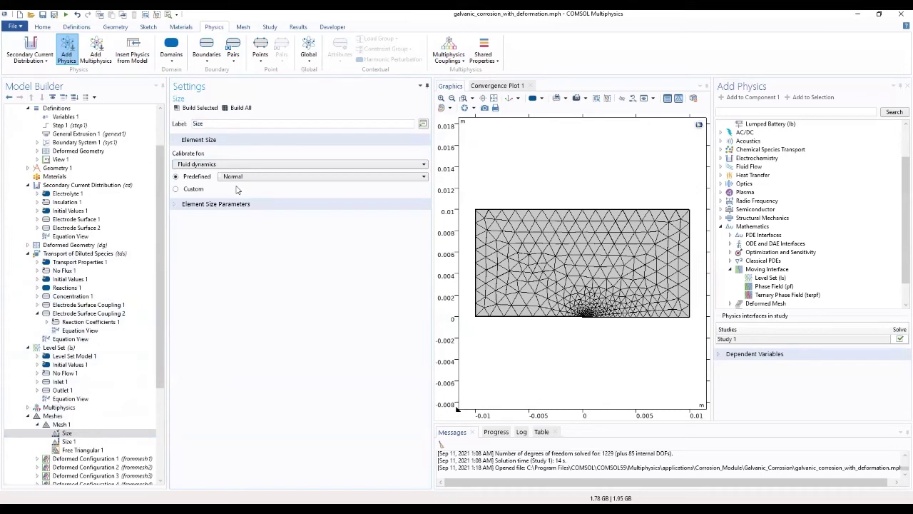
click(240, 176)
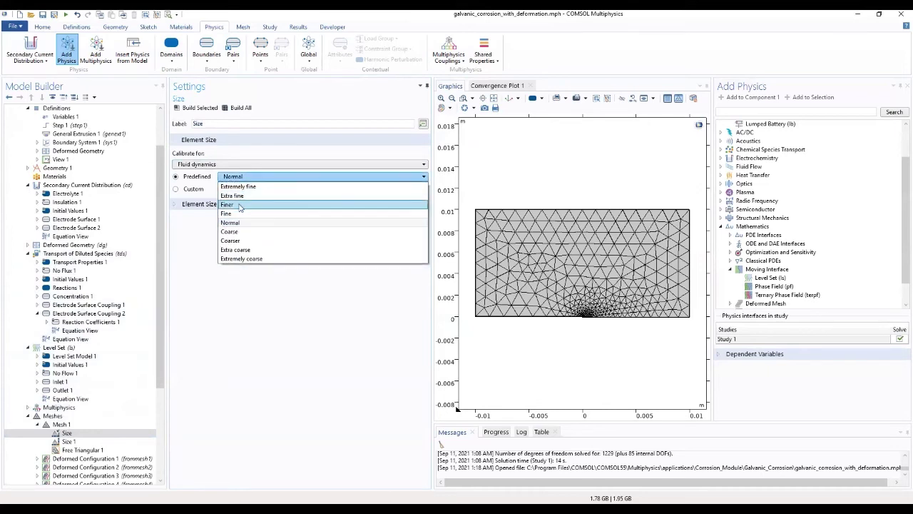
click(240, 204)
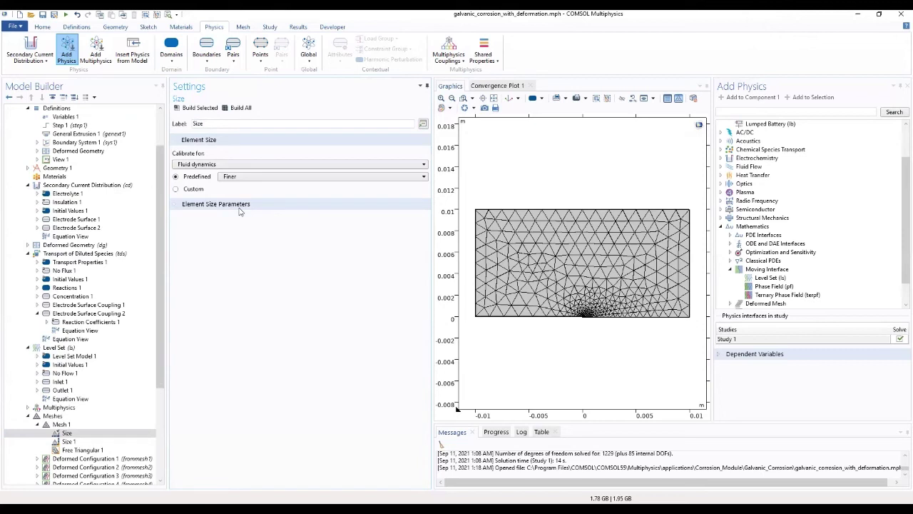
Step: Calibrate the point-level Size 1 at point 3 of Mesh 1 for Fluid dynamics
click(68, 442)
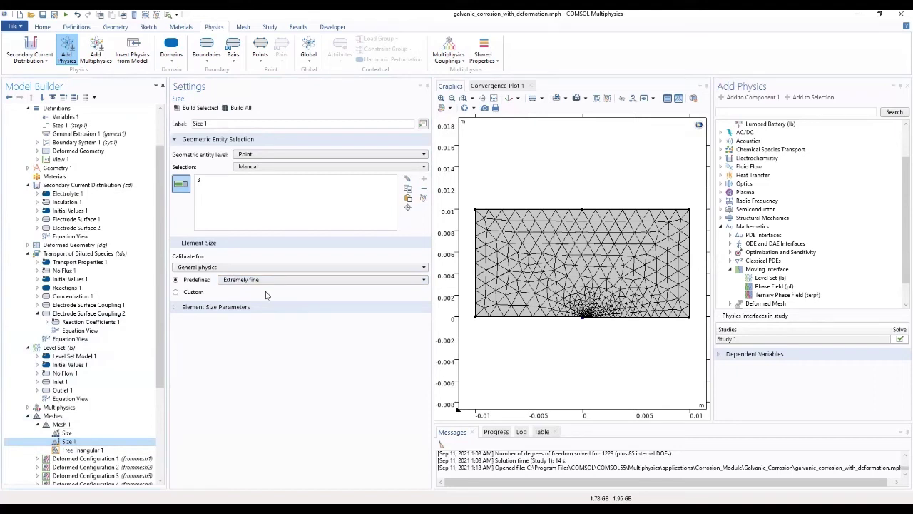
click(254, 267)
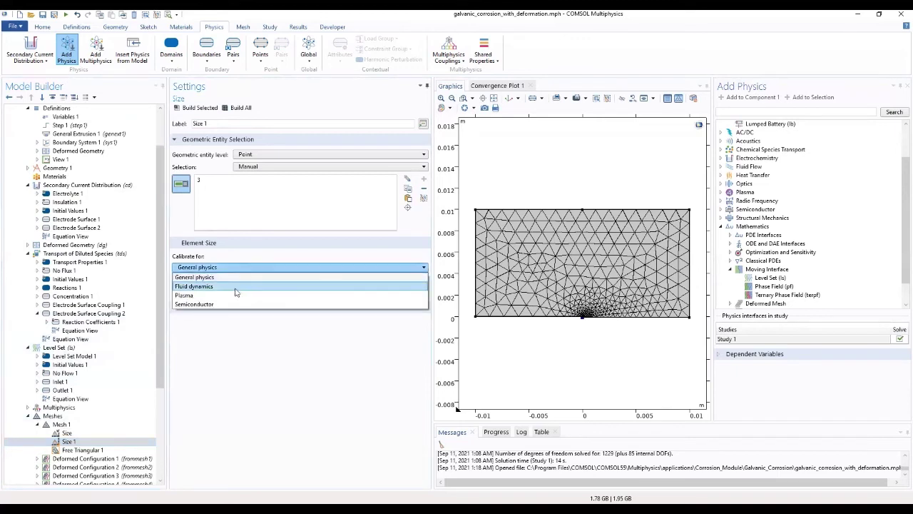
click(236, 288)
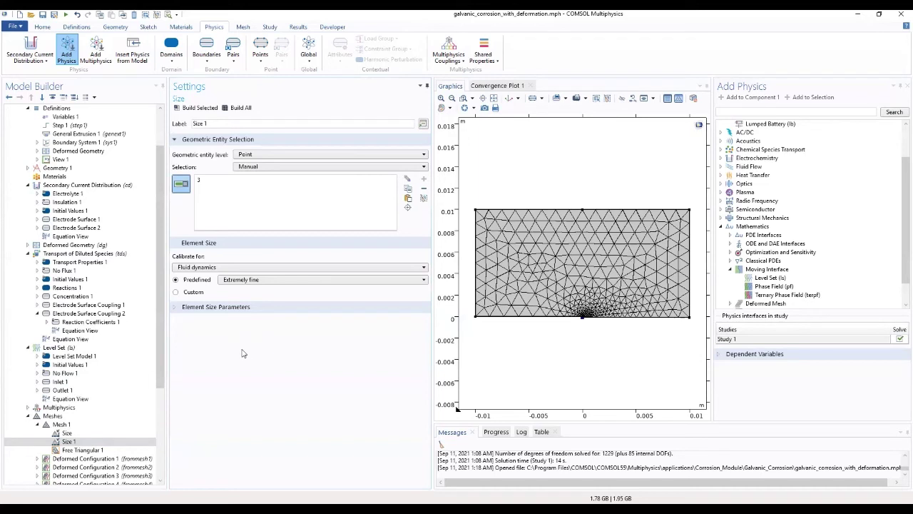
Step: Add a Size node under Free Triangular 1 and apply it to boundaries 2 and 5 along the rectangle's lower edge
click(85, 451)
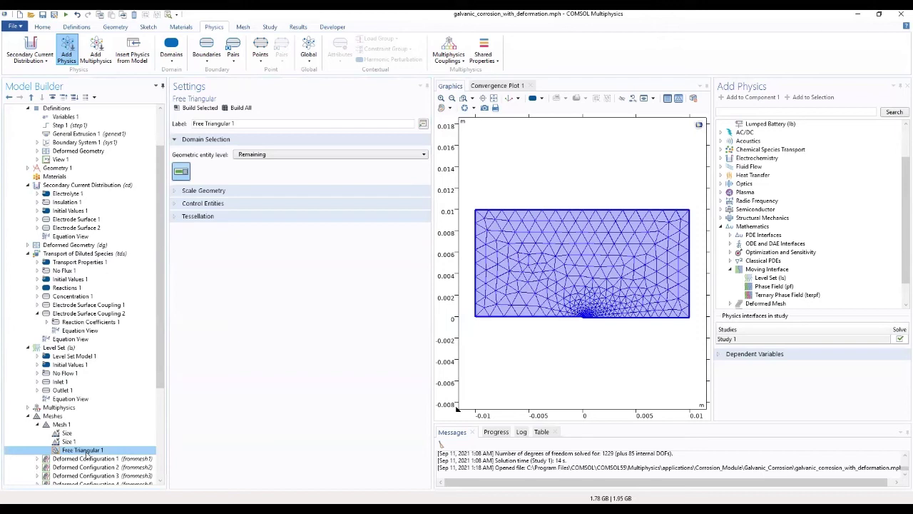
right_click(86, 457)
click(111, 291)
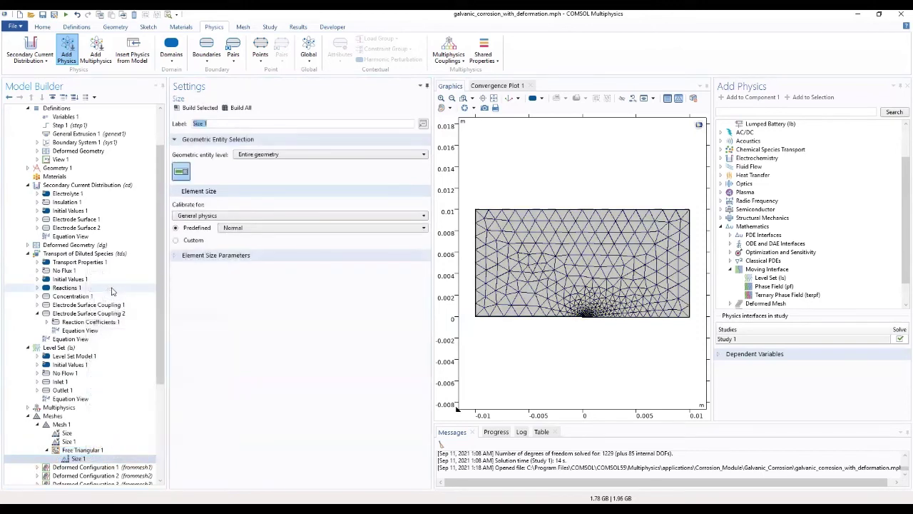
click(269, 154)
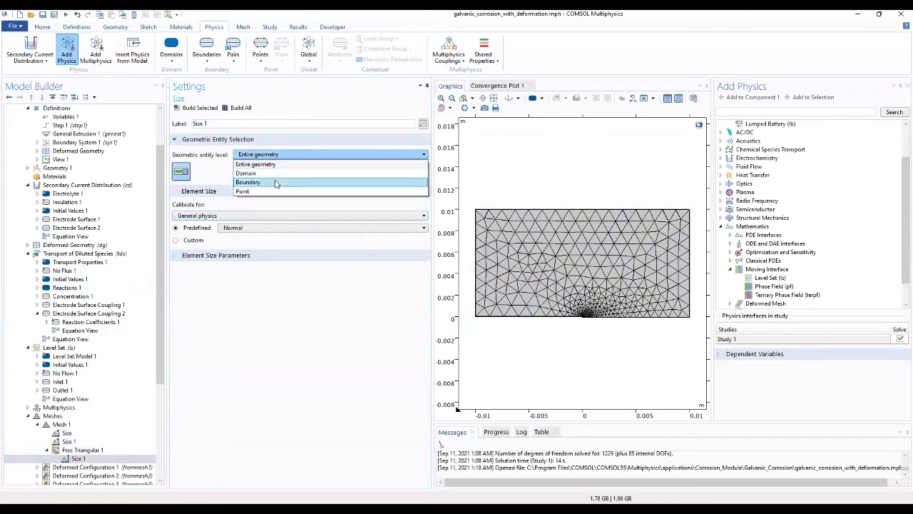
click(276, 182)
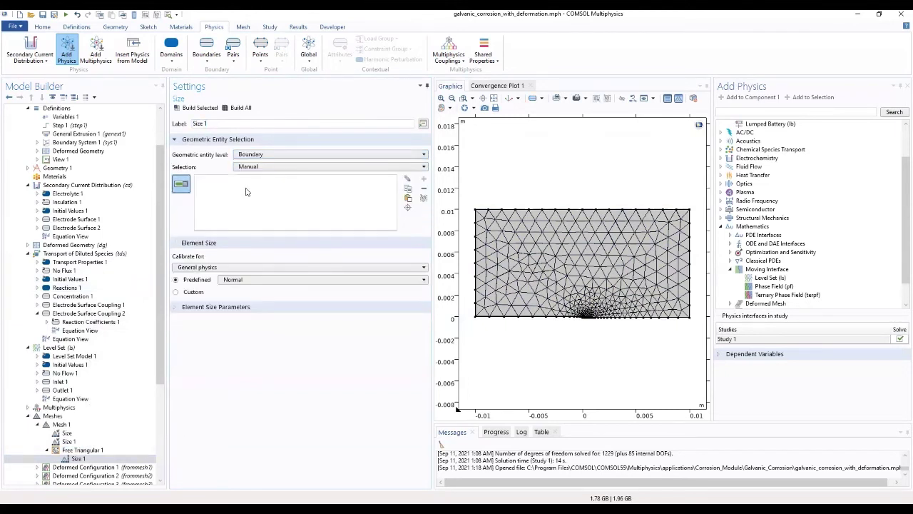
click(535, 316)
click(635, 319)
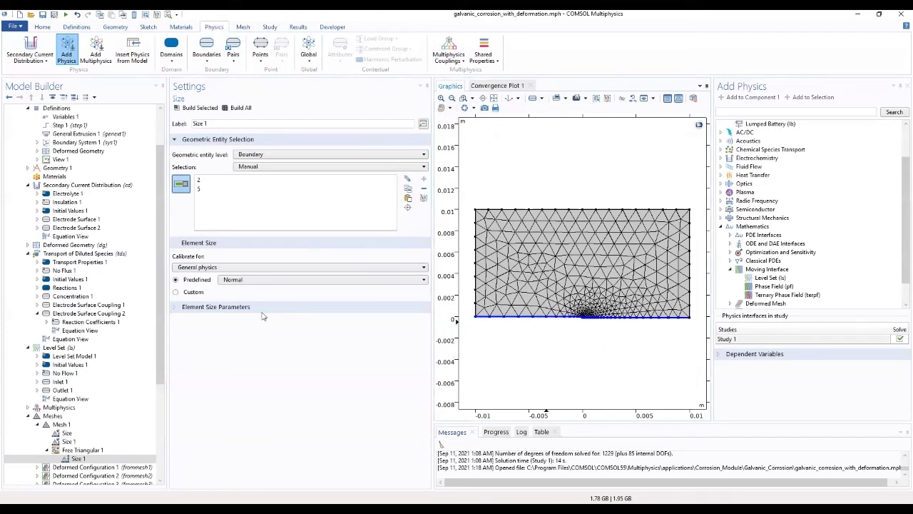
Step: Set the boundary size under Free Triangular 1 to Extremely fine and build the whole mesh
click(266, 284)
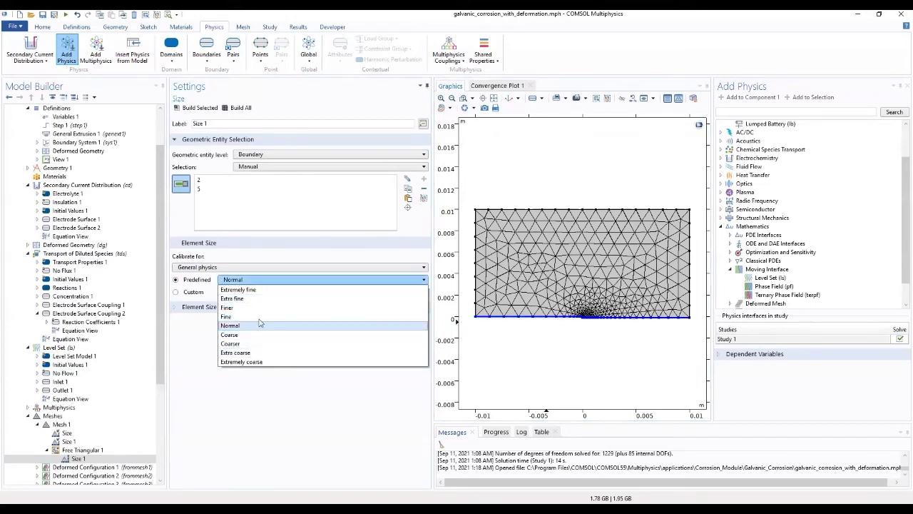
click(262, 290)
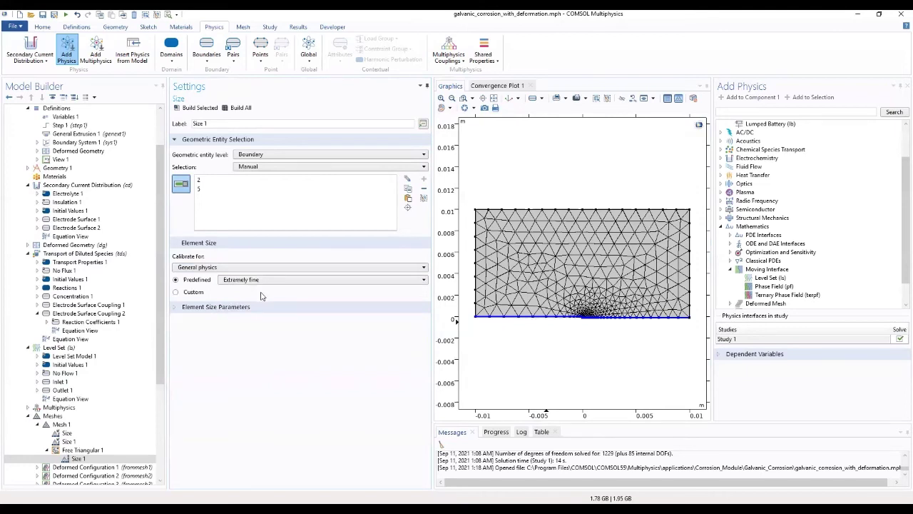
click(235, 110)
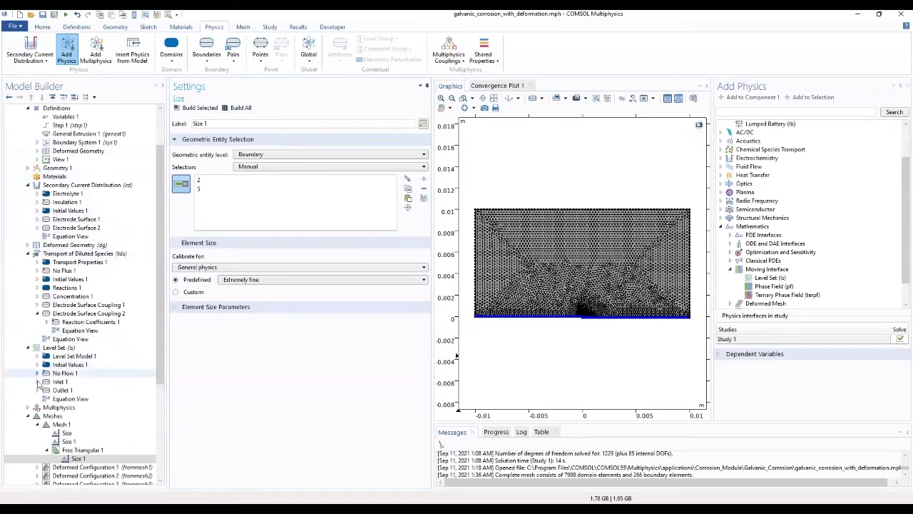
Step: Exclude Deformed Geometry, Transport of Diluted Species, Level Set and both multiphysics couplings from Study 1's Current Distribution Initialization step
scroll(47, 392, down, 4)
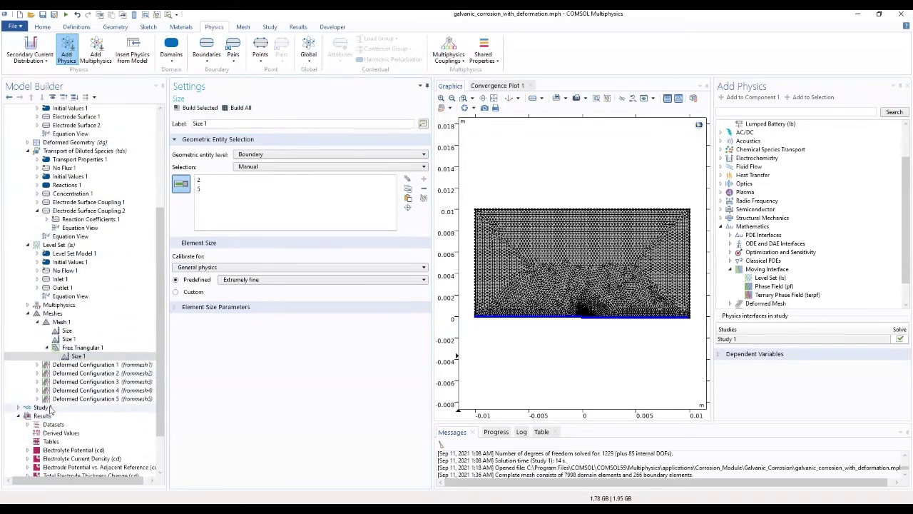
click(47, 408)
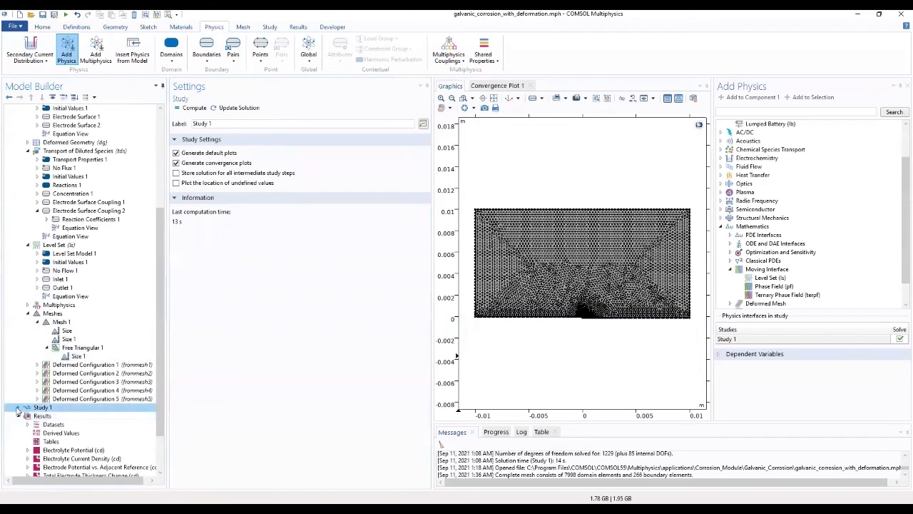
click(17, 407)
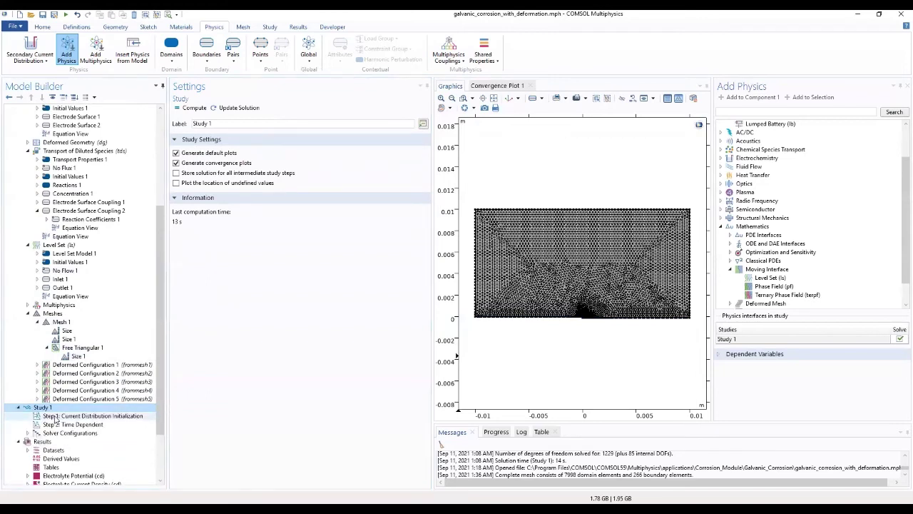
click(54, 416)
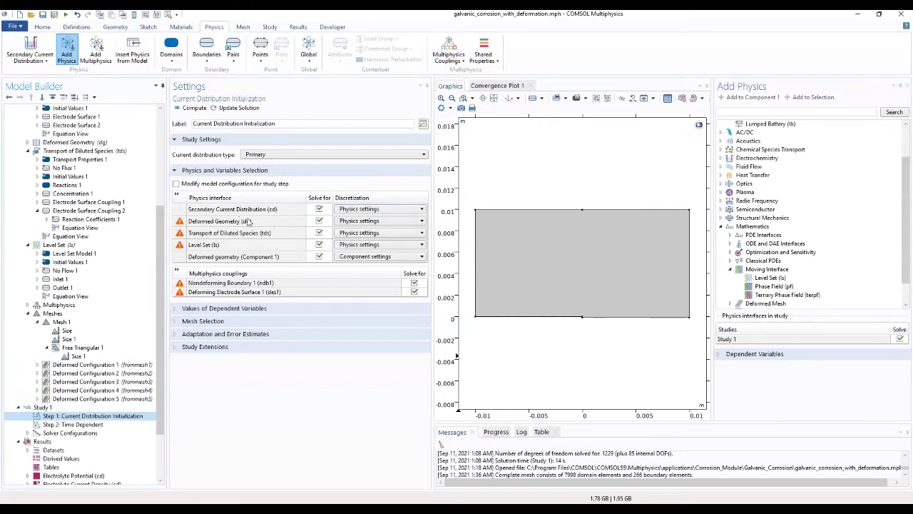
click(319, 220)
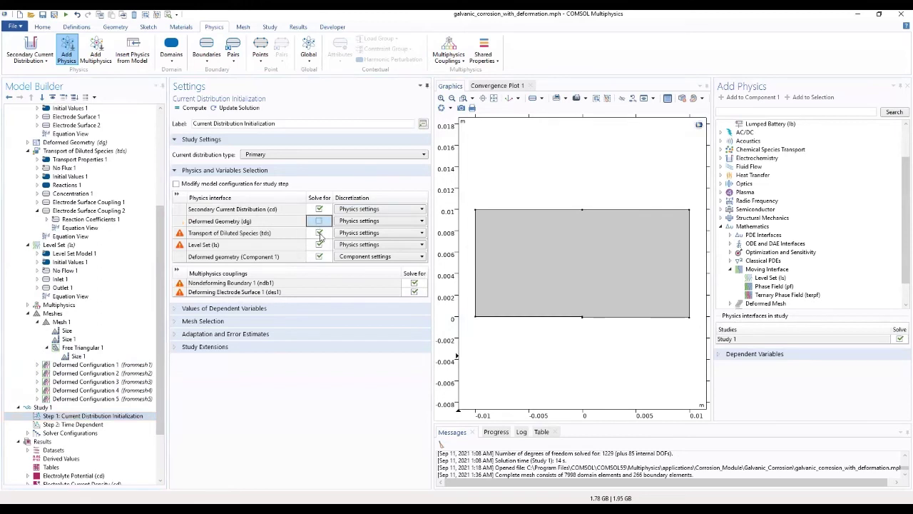
click(319, 232)
click(319, 245)
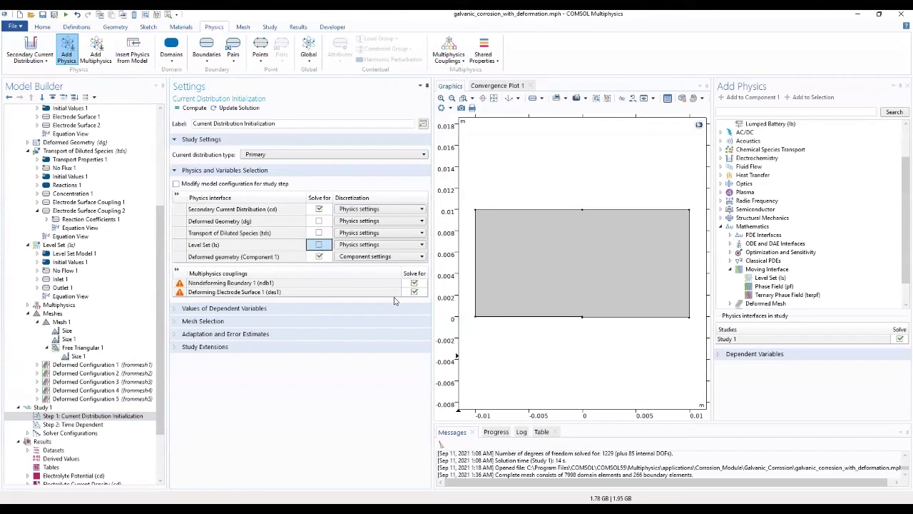
click(414, 283)
click(414, 292)
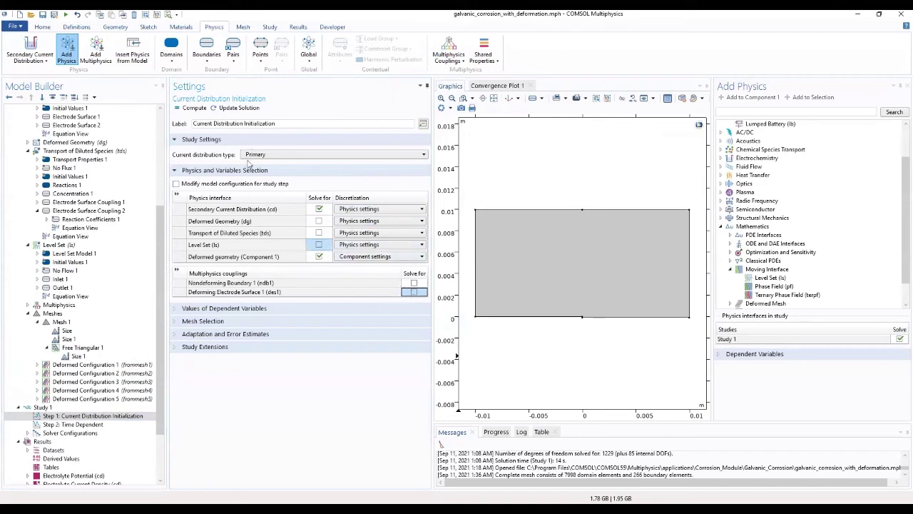
Step: Compute Study 1 with the Add Physics window closed, and display the Electrolyte Potential (cd) plot
click(195, 107)
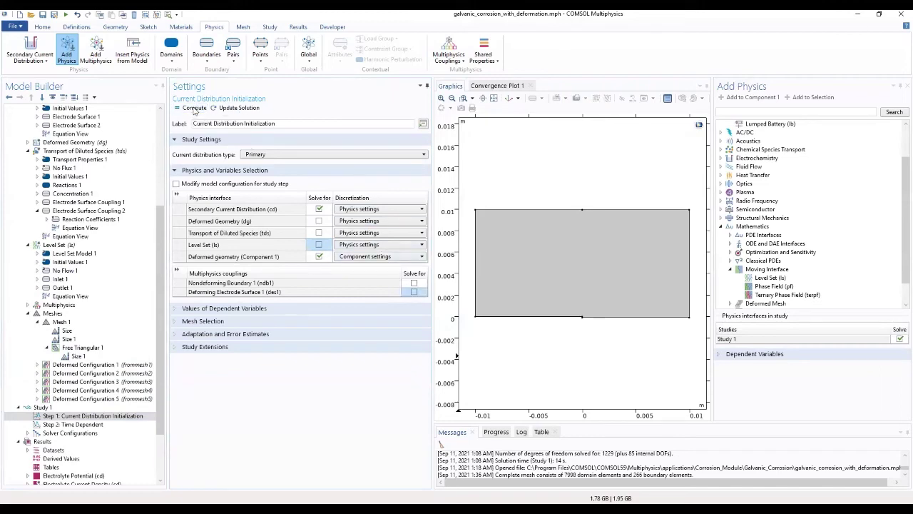
click(903, 86)
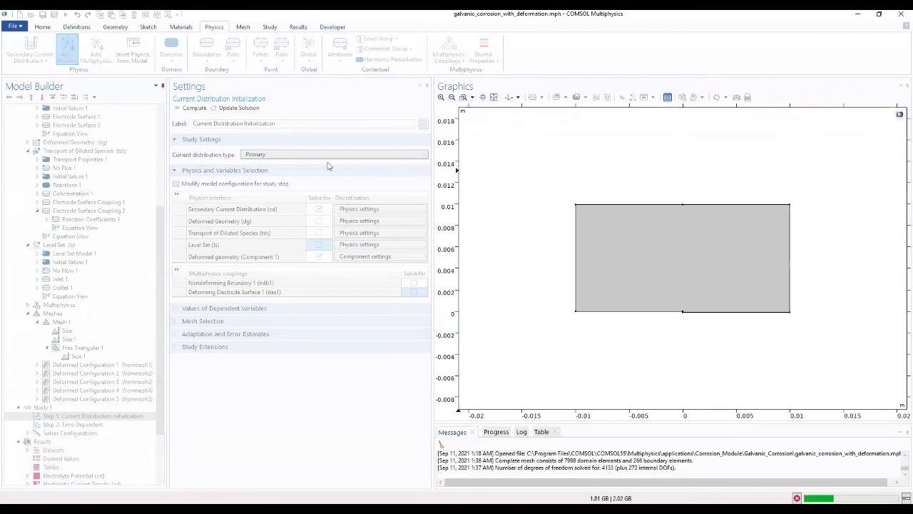
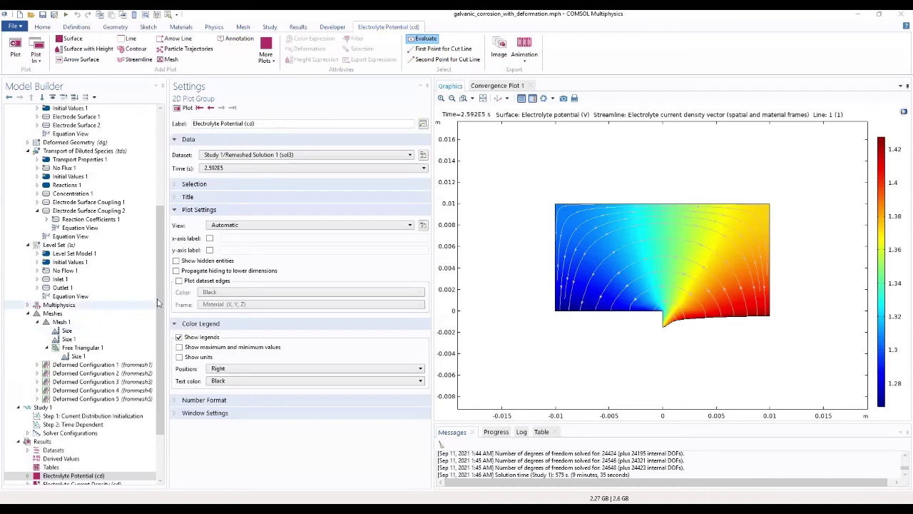
scroll(126, 387, down, 3)
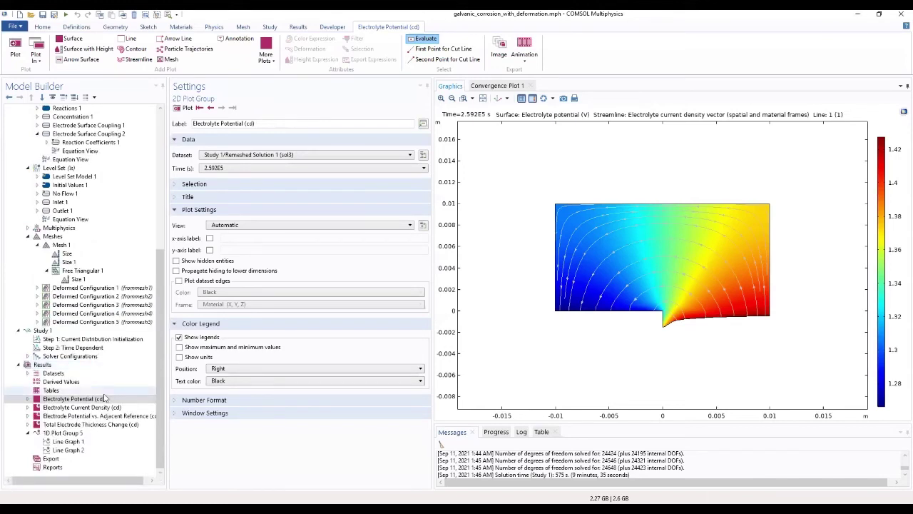
click(104, 398)
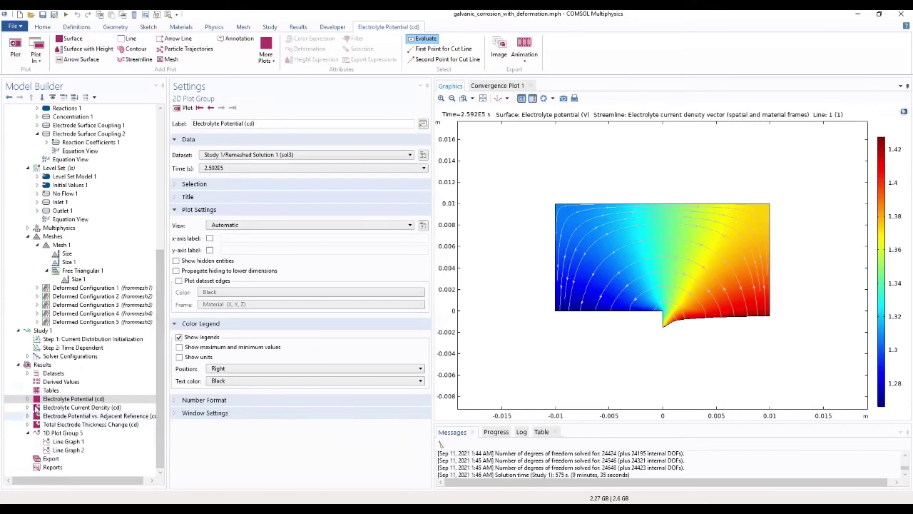
Step: Set the separating distance of Streamline 1 in the Electrolyte Potential (cd) plot to 0.035 and replot
click(27, 399)
click(60, 417)
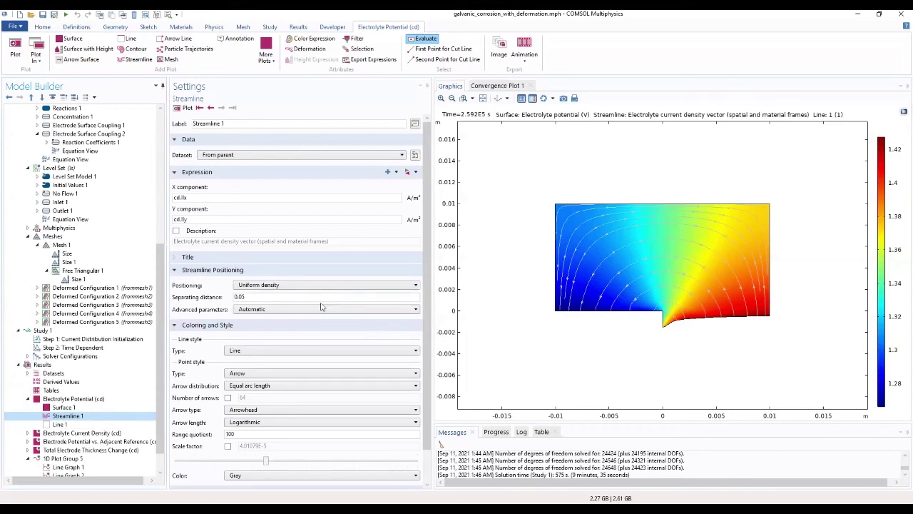
drag(308, 297, 222, 306)
text(0.035)
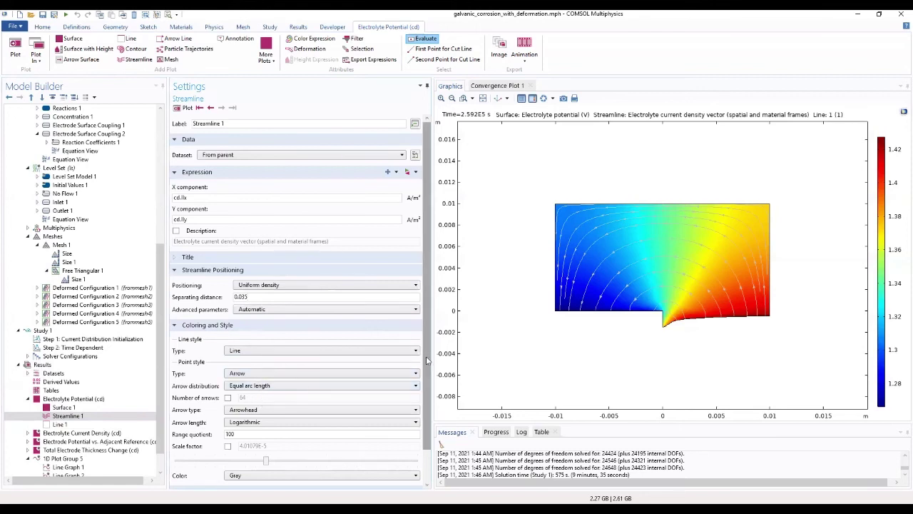
scroll(426, 358, down, 1)
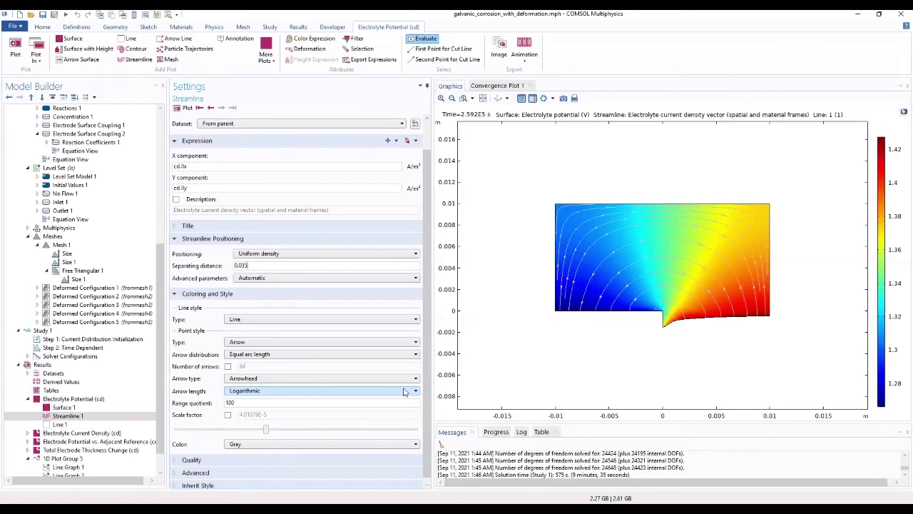
click(181, 107)
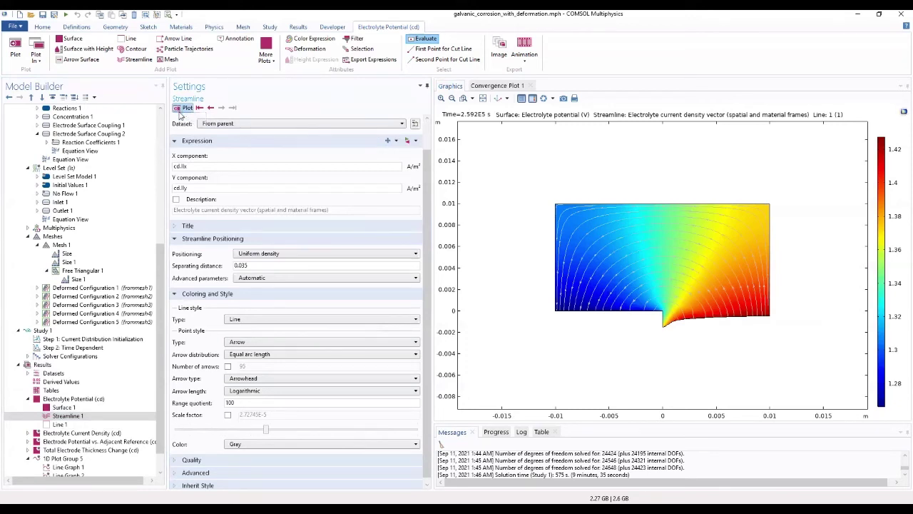
Step: Add a second Surface to the Electrolyte Potential (cd) plot with expression 1 and uniform gray coloring
click(73, 399)
right_click(73, 399)
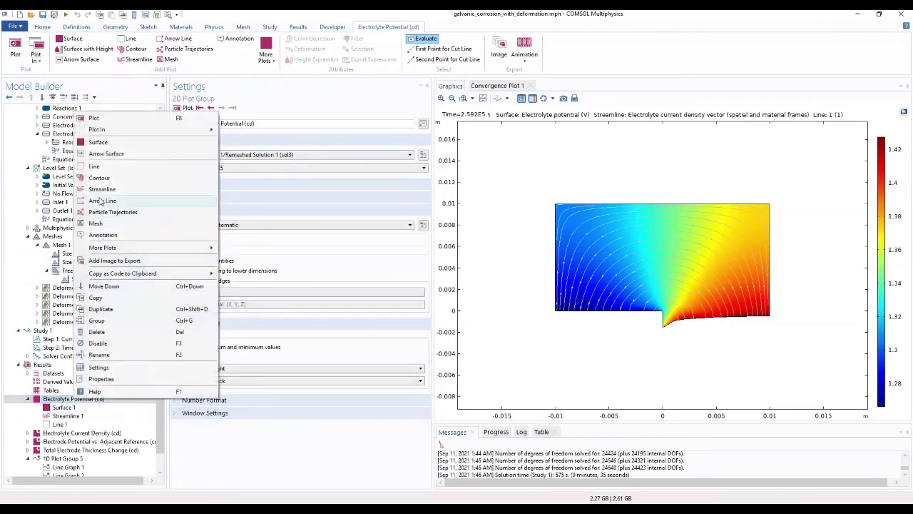
click(98, 143)
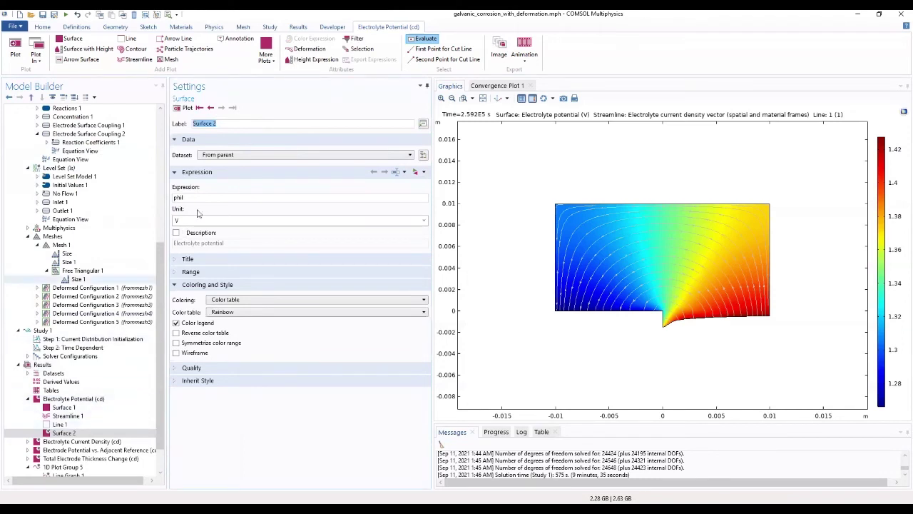
key(Tab)
text(1)
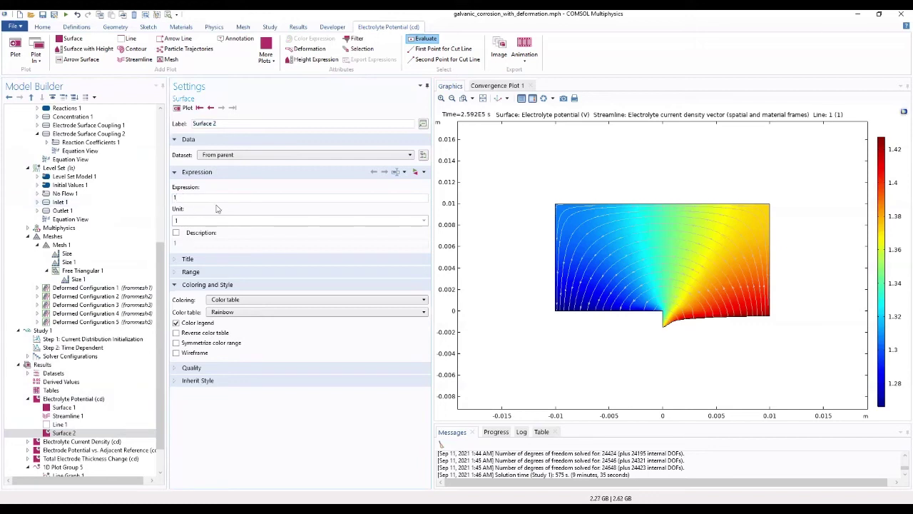
click(243, 302)
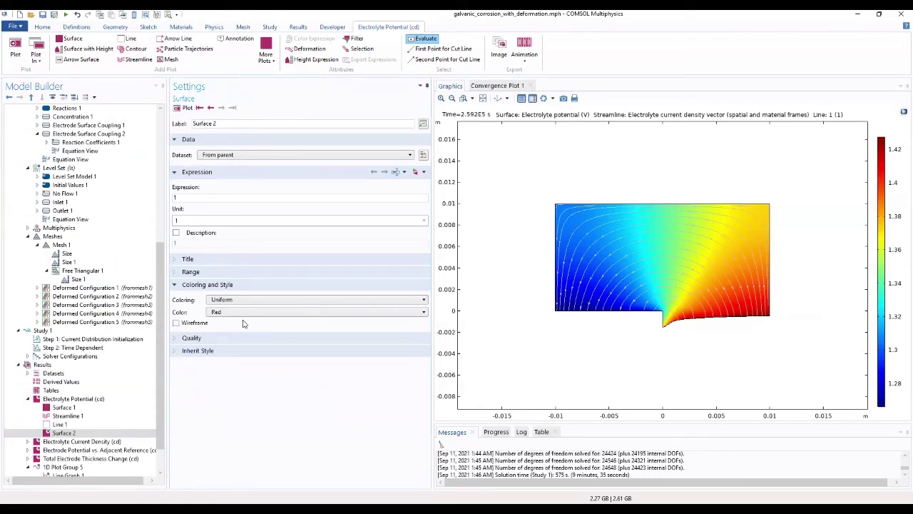
click(333, 314)
click(307, 359)
Step: Add a Filter to Surface 2 with the inclusion expression ls.Vf1>=0.5 and plot it
click(76, 433)
right_click(77, 433)
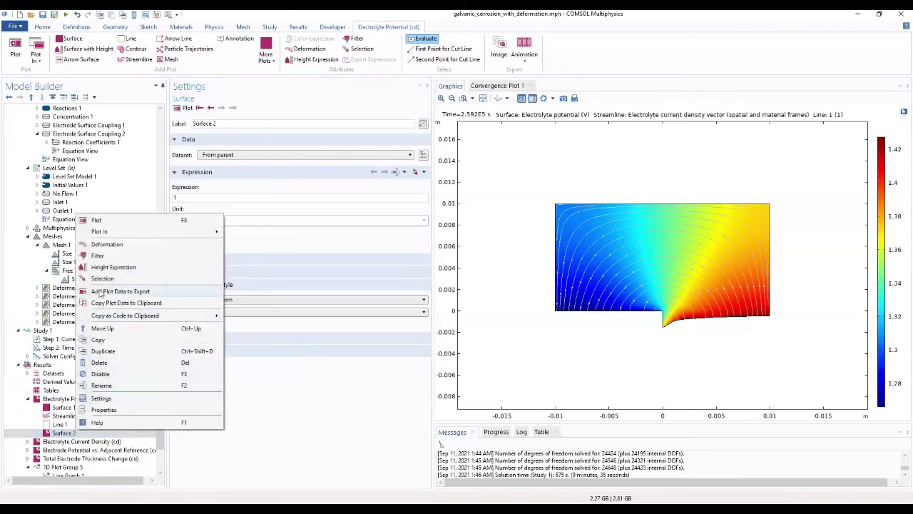
click(98, 259)
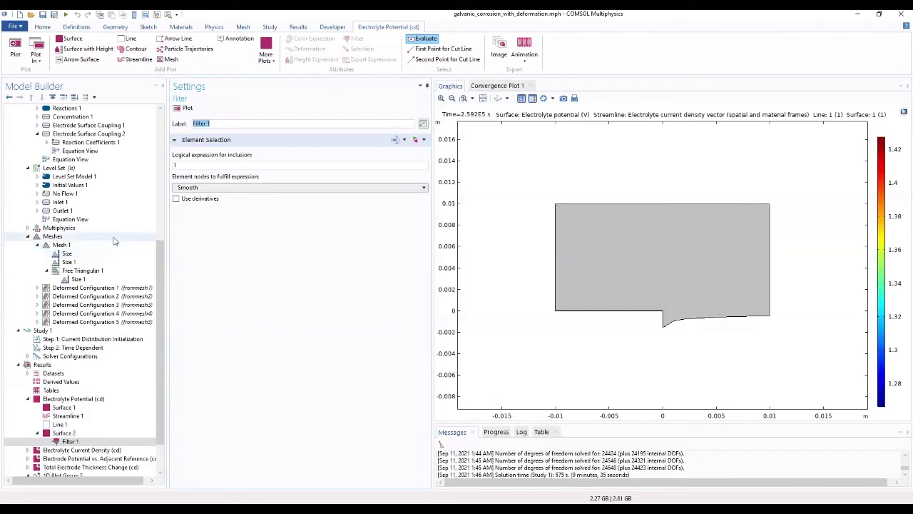
double_click(184, 164)
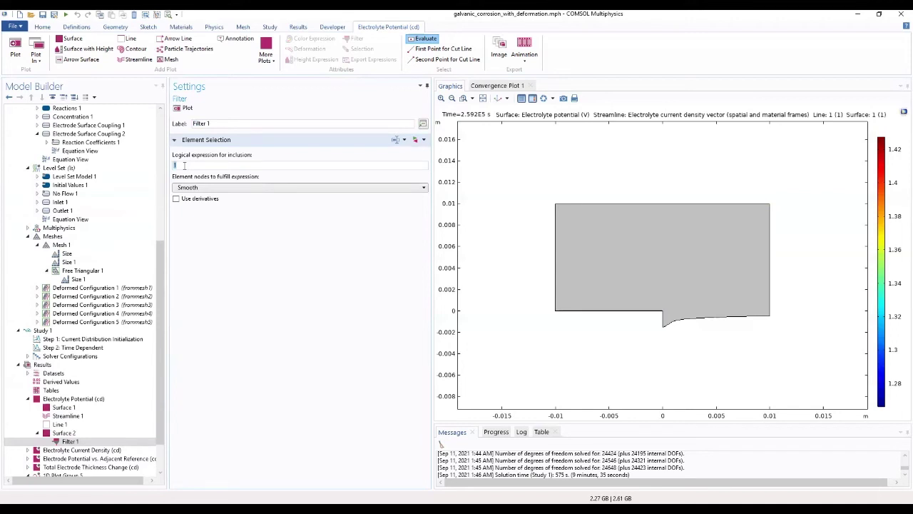
text(ls.Vf1>)
text(=0.5)
click(180, 110)
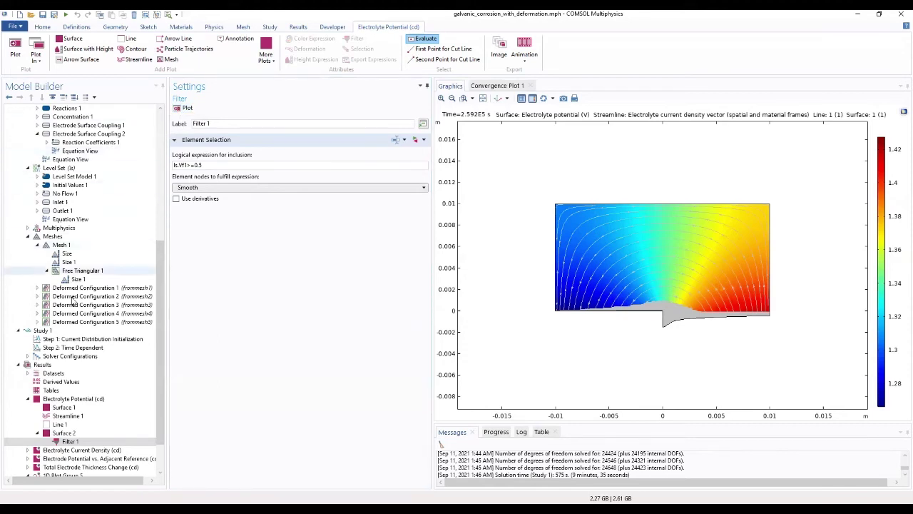
click(74, 399)
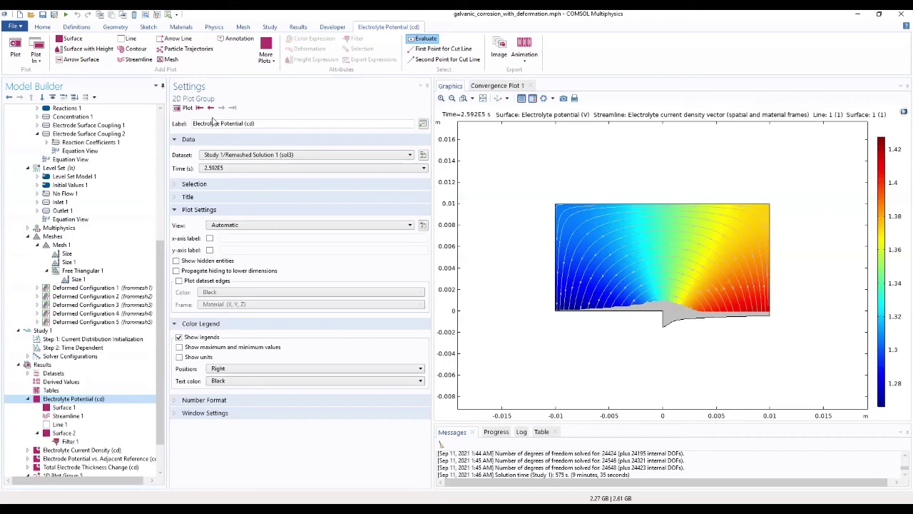
Step: Add a 2D plot group using dataset Study 1/Remeshed Solution 1 (sol3) at time 2.592E5 s
click(47, 366)
right_click(48, 366)
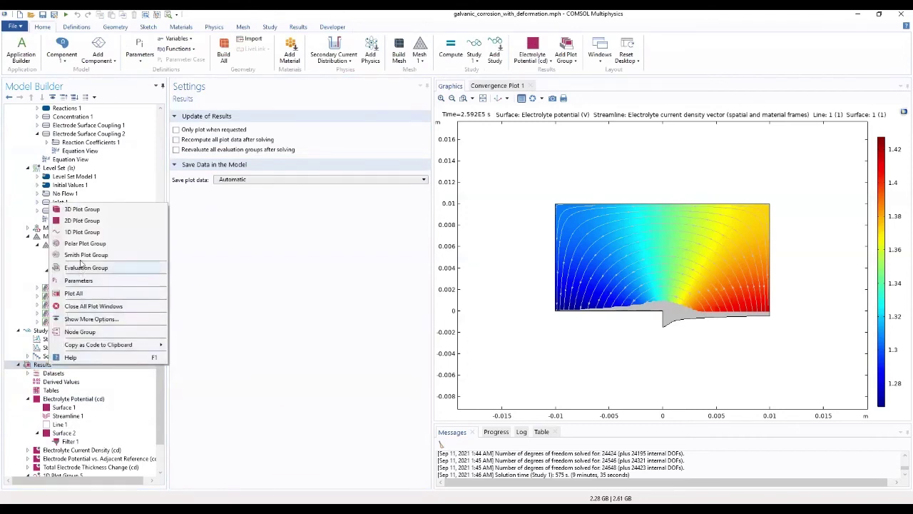
click(82, 220)
click(250, 155)
click(259, 192)
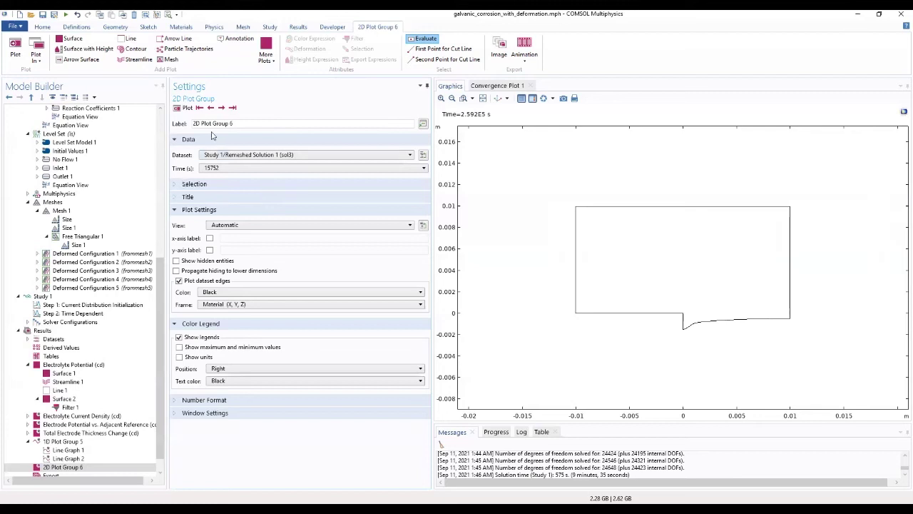
click(223, 169)
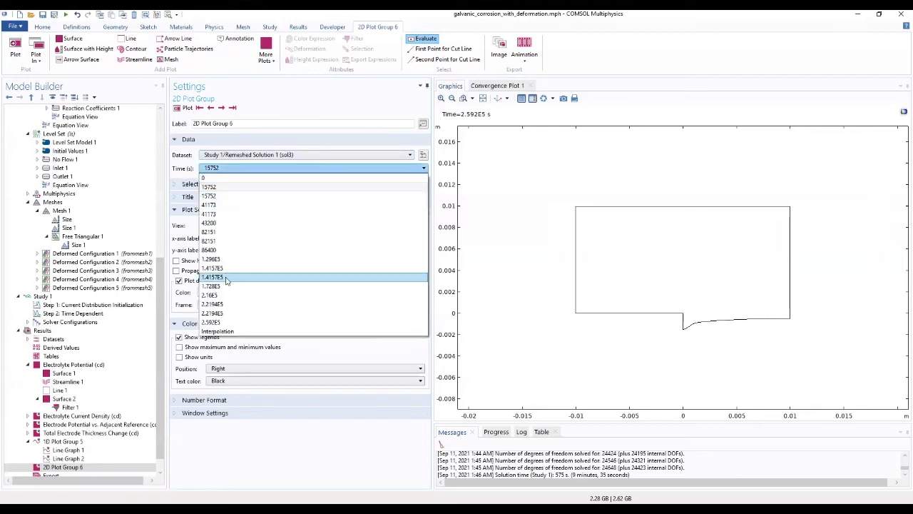
click(231, 323)
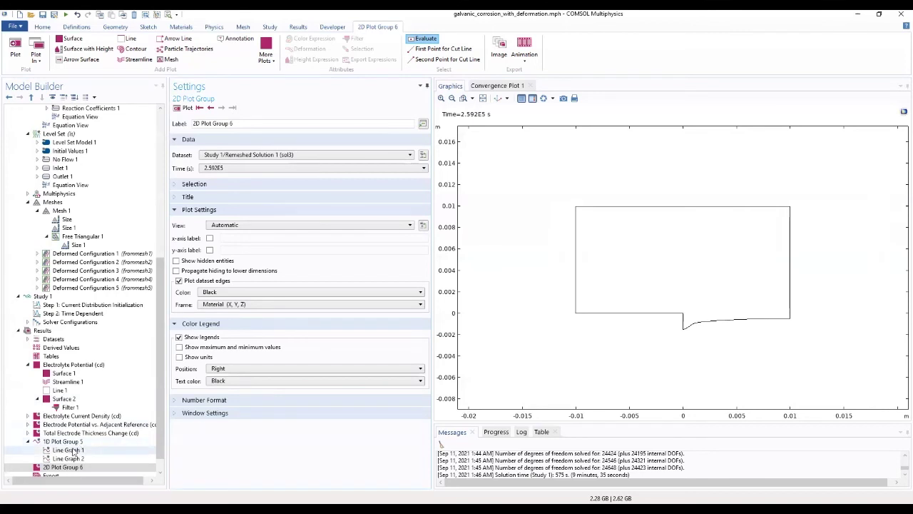
Step: Add a Surface plot of ls.Vf1 to 2D Plot Group 6 and plot it
right_click(50, 467)
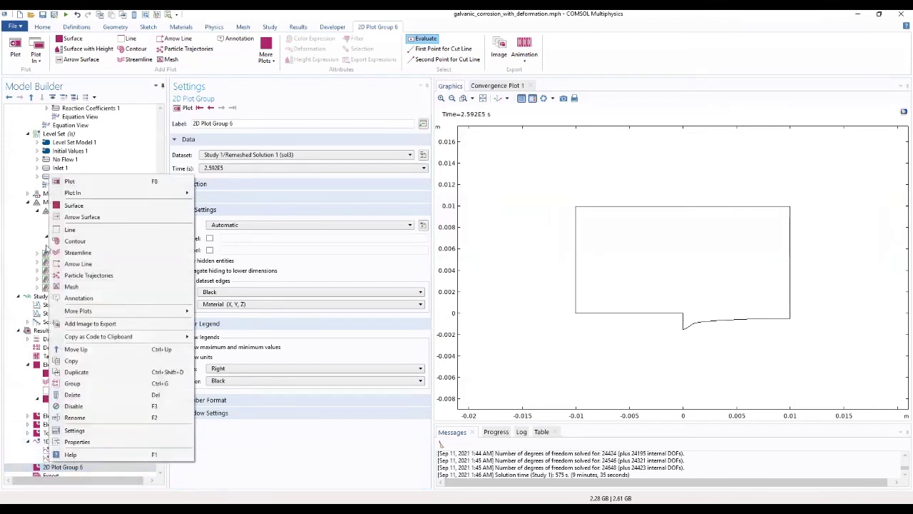
click(73, 207)
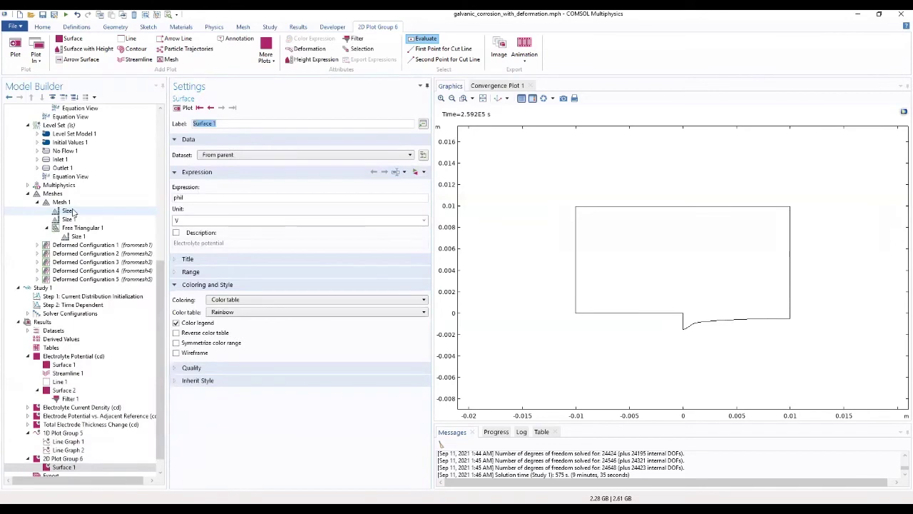
click(193, 197)
drag(194, 198, 166, 201)
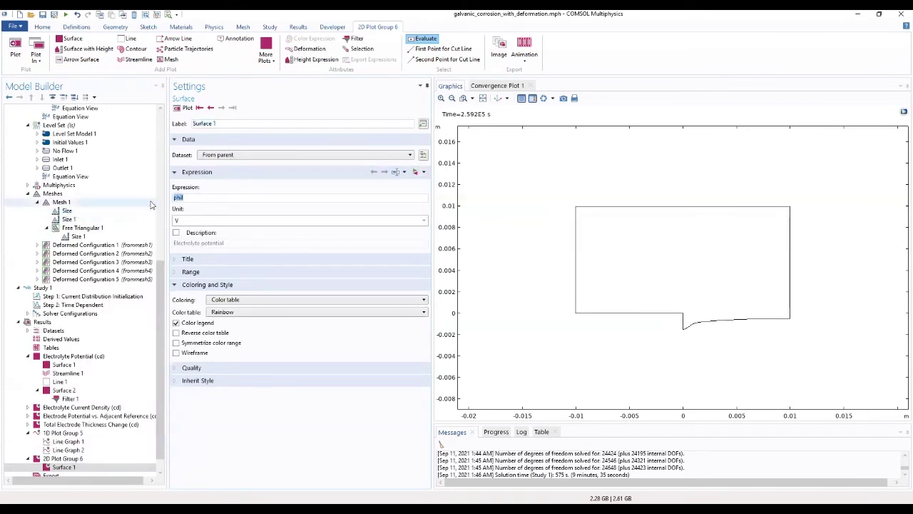
text(ls.Vf1)
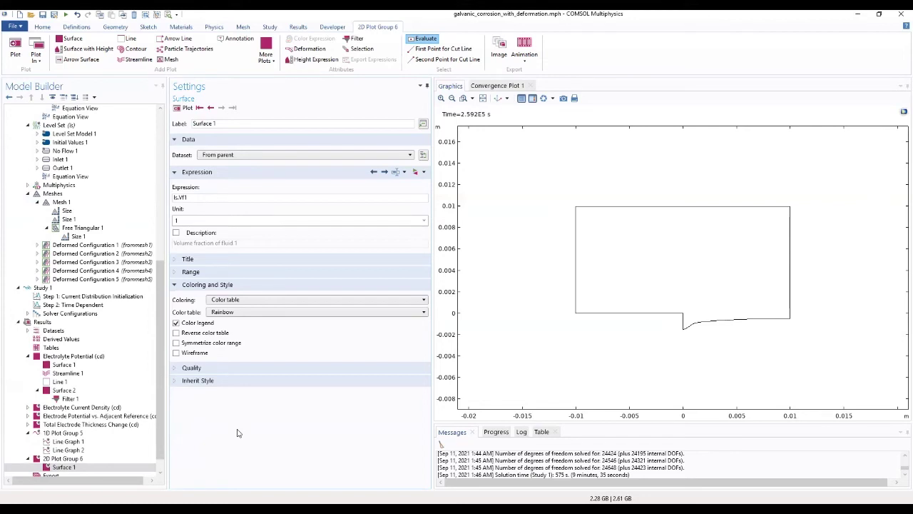
click(182, 107)
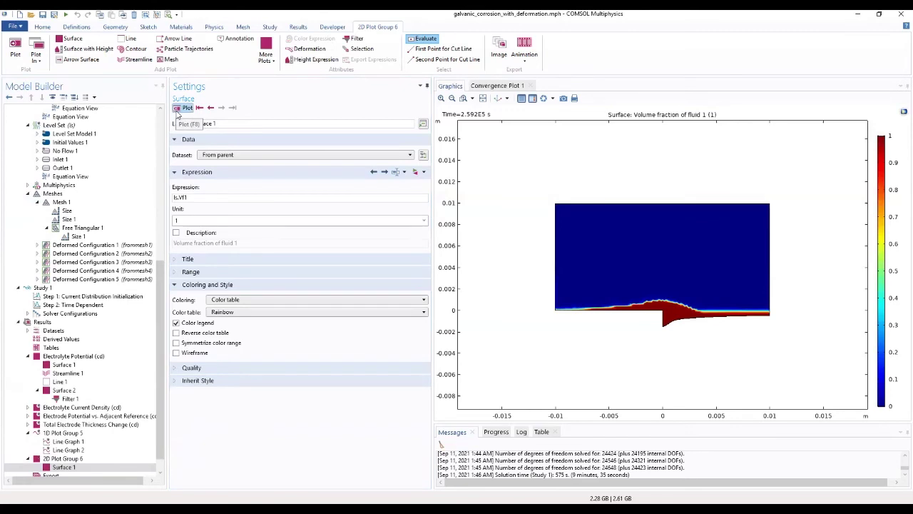
Step: Add a Contour plot with the expression ls.Vf1 to 2D Plot Group 6
click(44, 458)
right_click(52, 457)
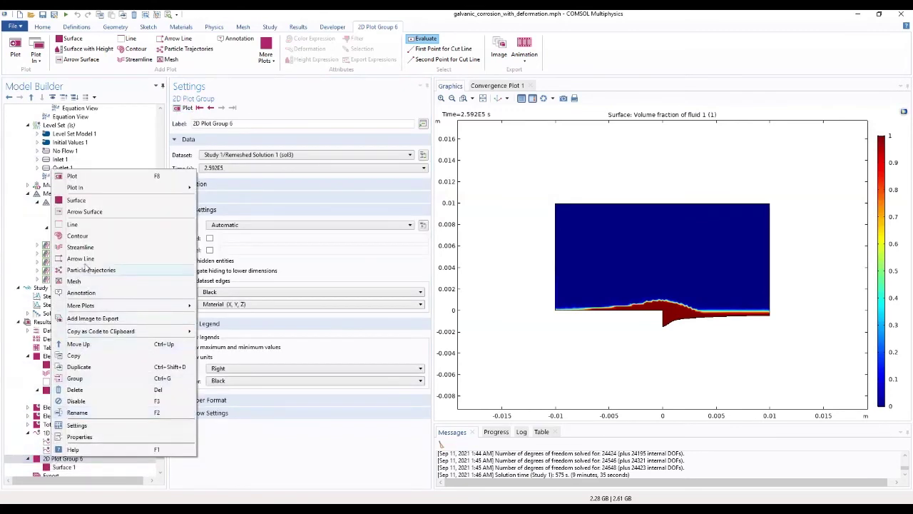
click(79, 235)
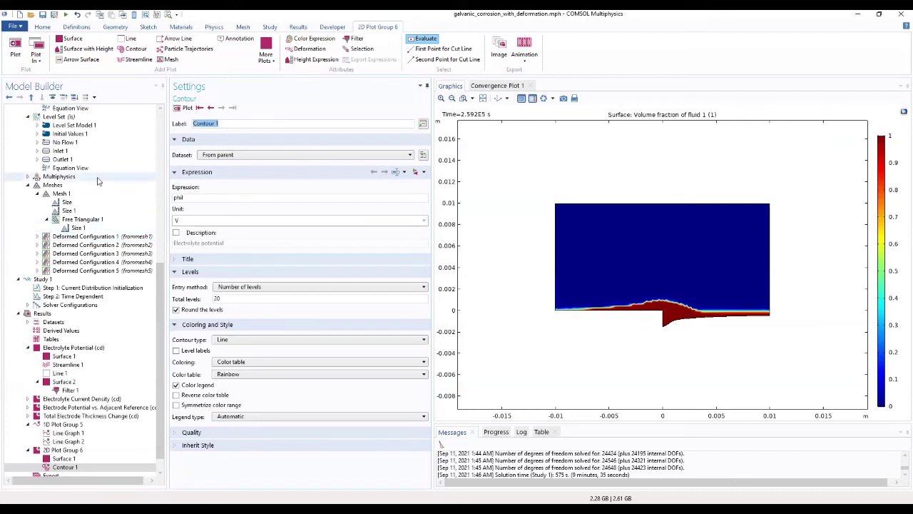
drag(183, 197, 165, 202)
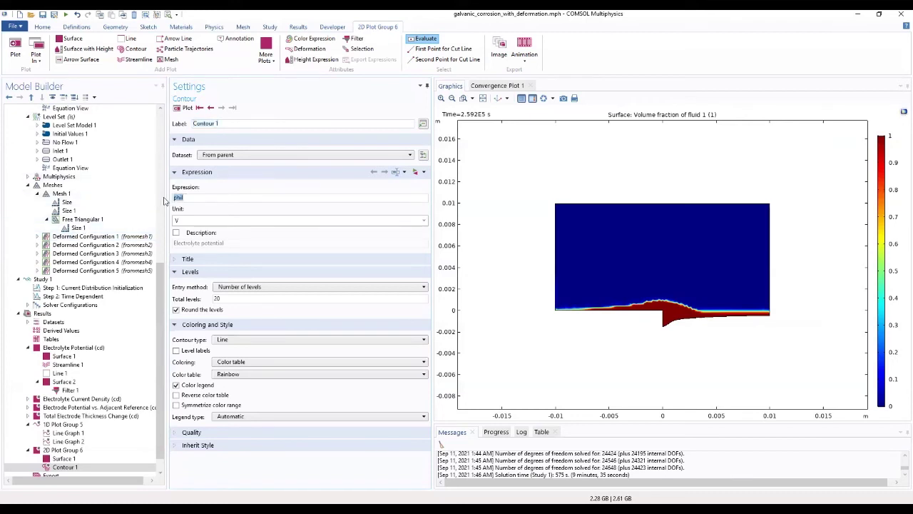
key(BackSpace)
text(ls.Vf)
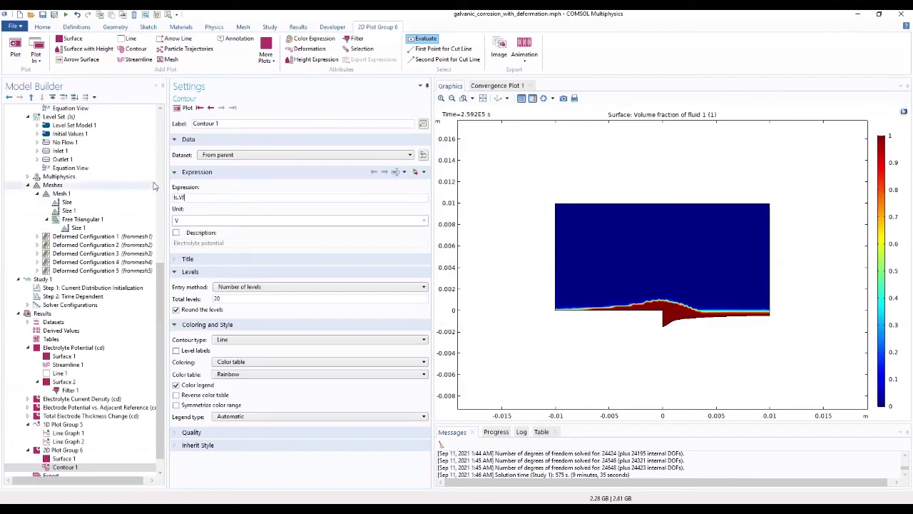
text(1)
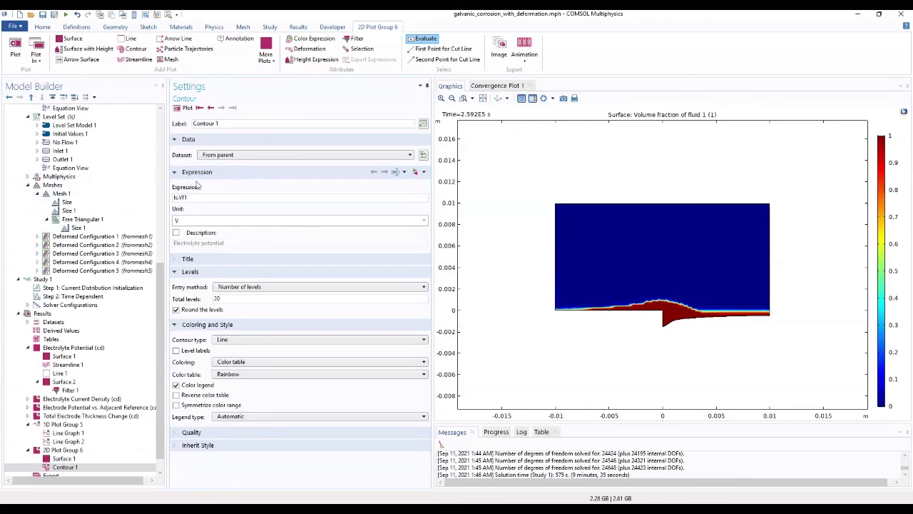
key(Tab)
Step: Switch the entry method of Contour 1 to Levels and set a single level of 0.5
double_click(216, 298)
click(279, 311)
click(218, 287)
click(249, 297)
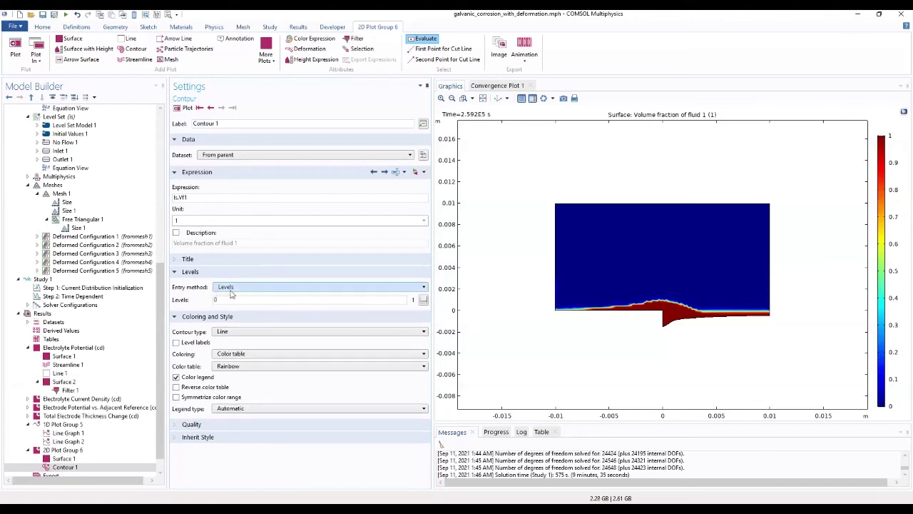
drag(217, 301, 194, 302)
text(0.5)
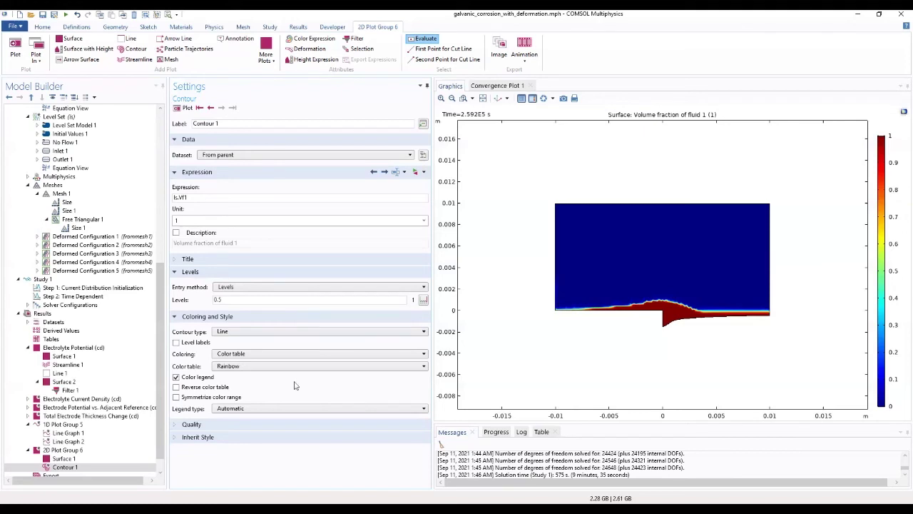
Step: Give Contour 1 uniform black coloring and plot it
click(258, 355)
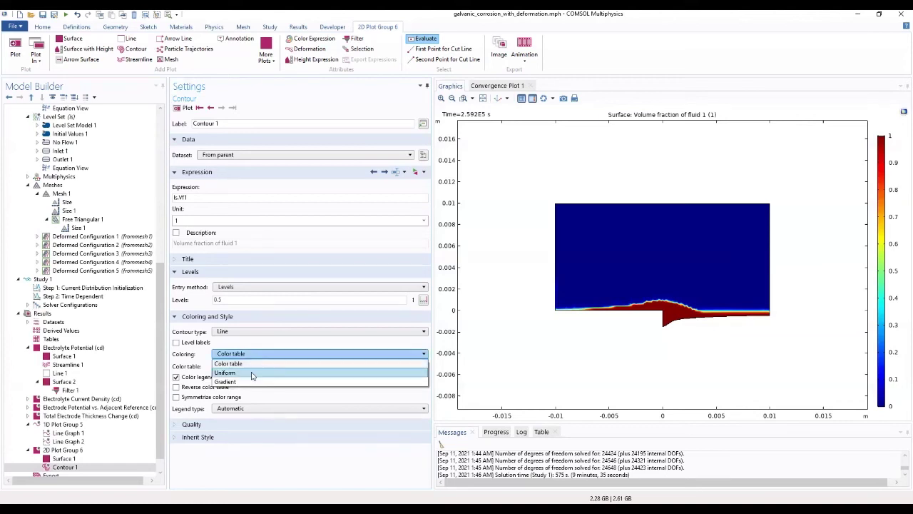
click(251, 373)
click(251, 367)
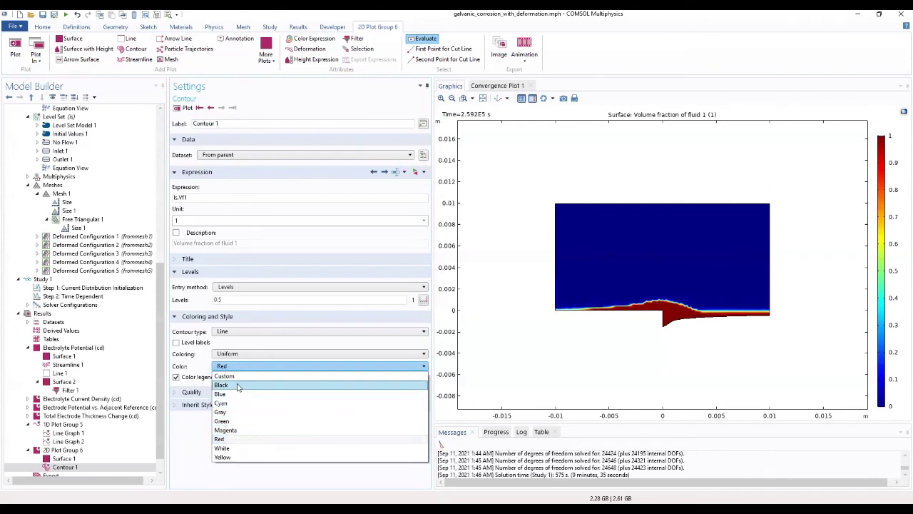
click(239, 384)
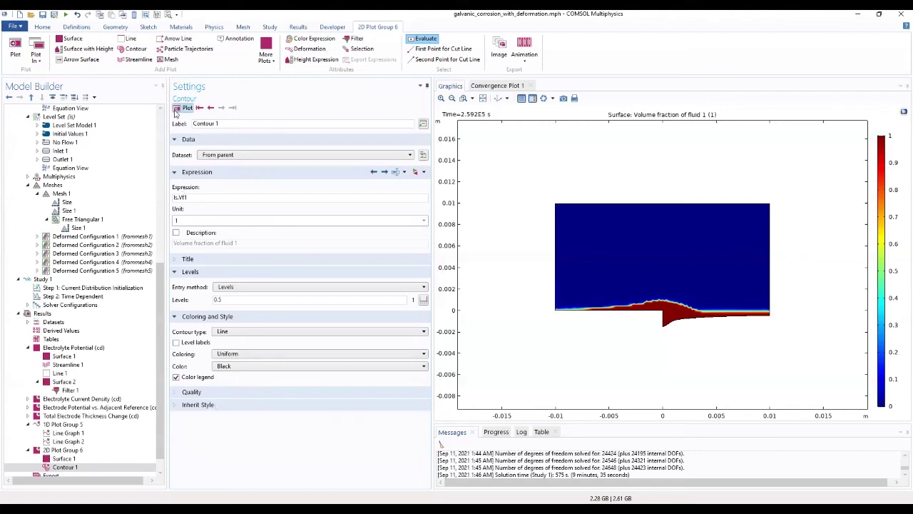
click(178, 109)
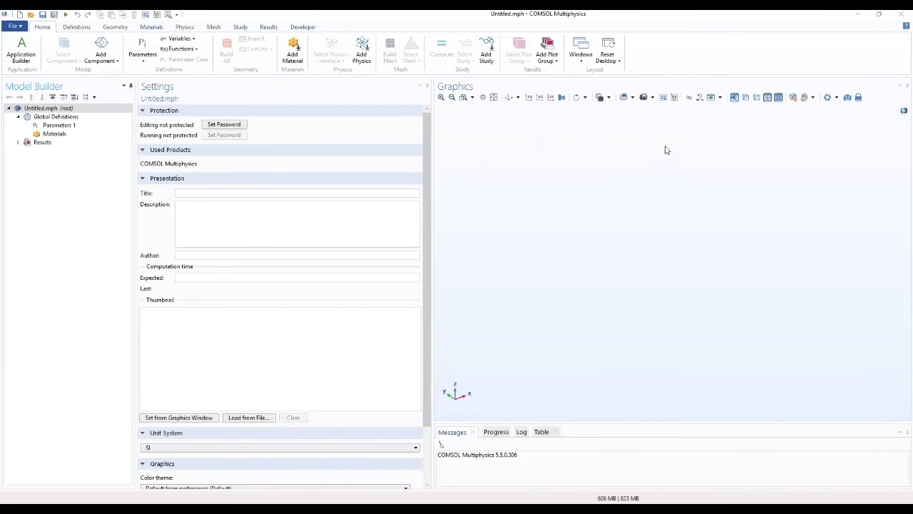
Step: Create a new model with the Model Wizard and choose 3D as the space dimension
click(14, 29)
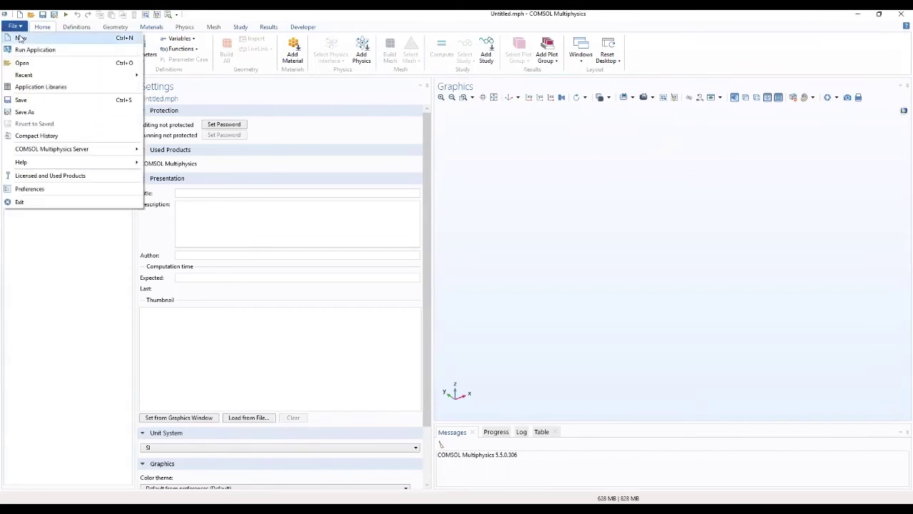
click(20, 38)
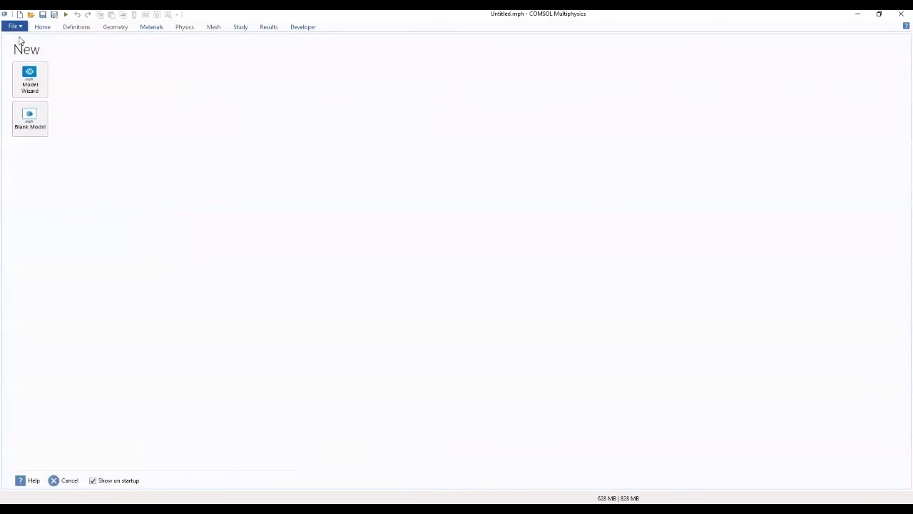
click(36, 75)
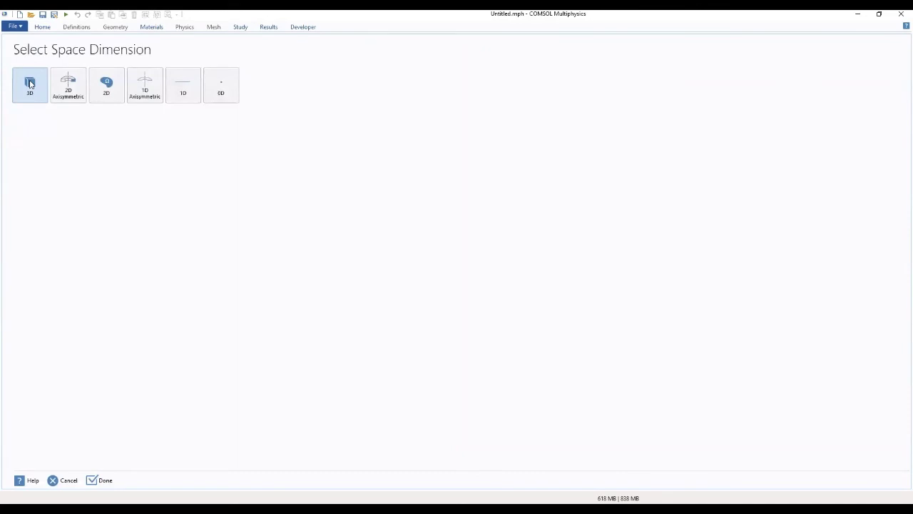
click(30, 83)
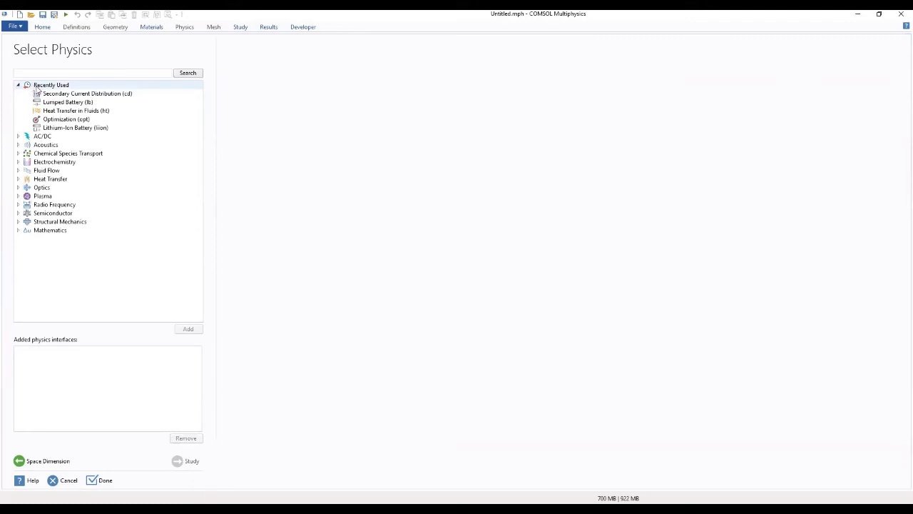
Step: Add the Secondary Current Distribution (cd) interface from the Electrochemistry physics to the model
click(18, 162)
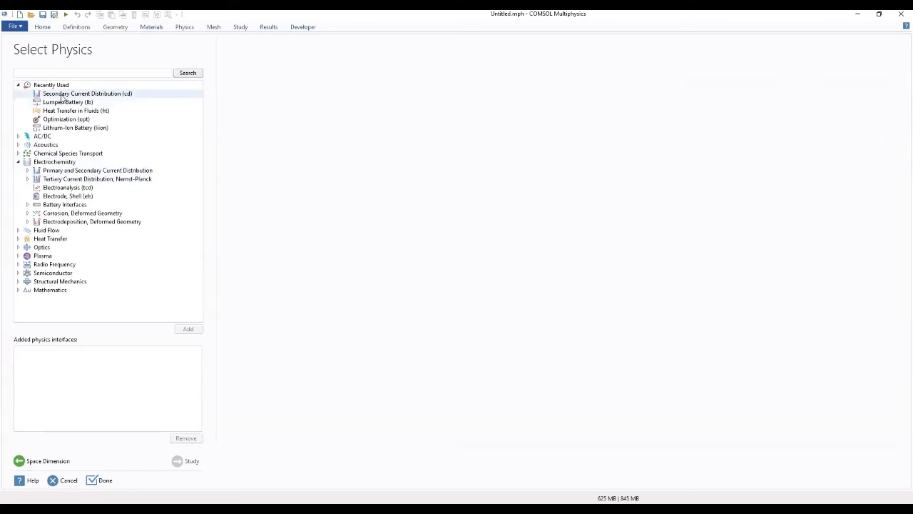
click(27, 179)
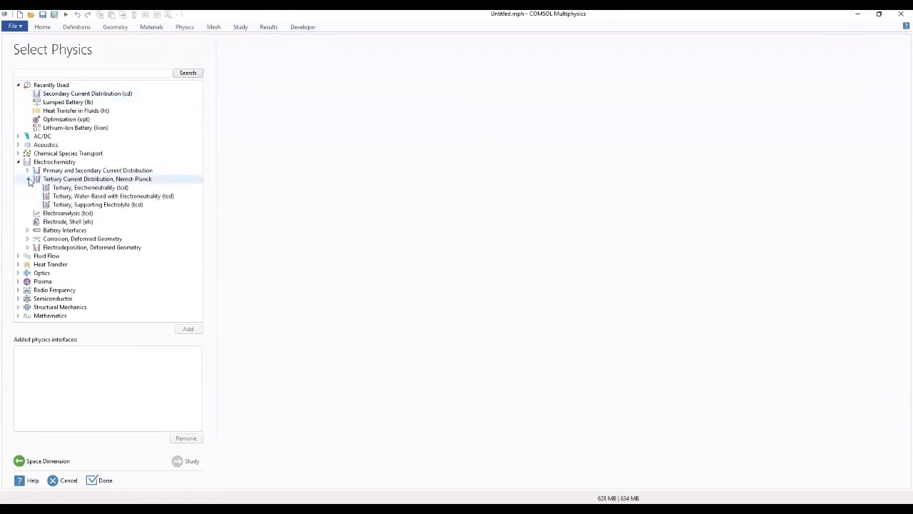
click(28, 179)
click(28, 171)
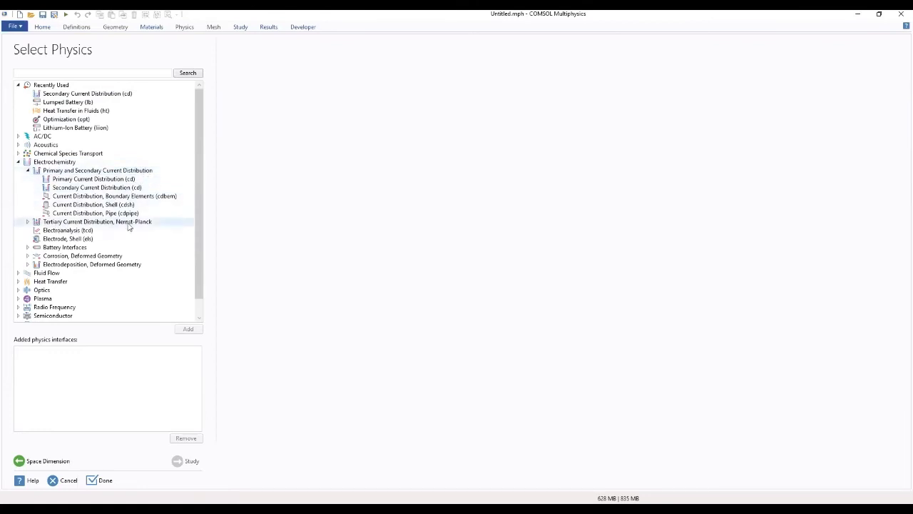
click(80, 171)
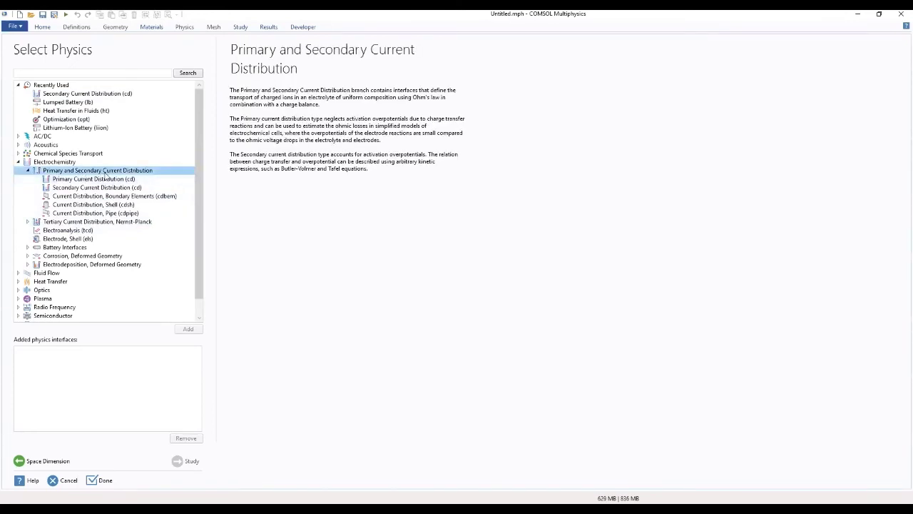
click(104, 188)
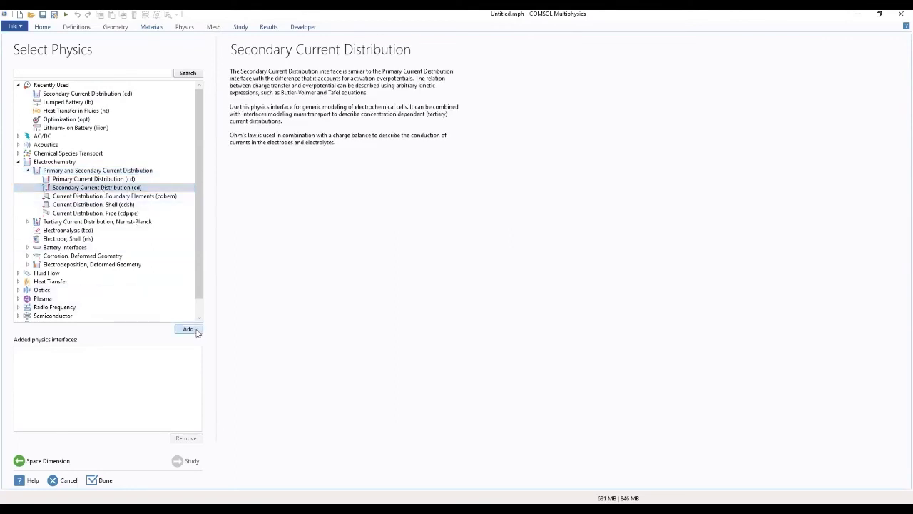
click(193, 331)
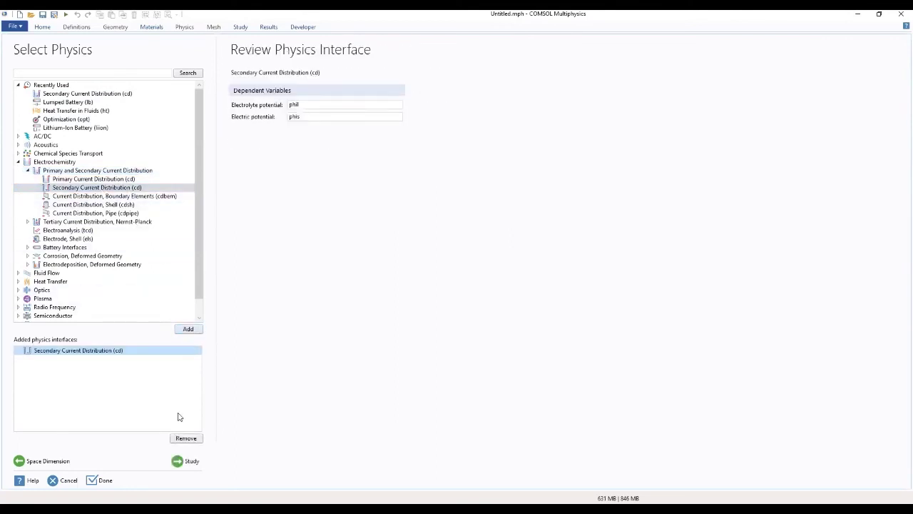
Step: Choose the Time Dependent with Initialization preset study and finish the model setup
click(189, 463)
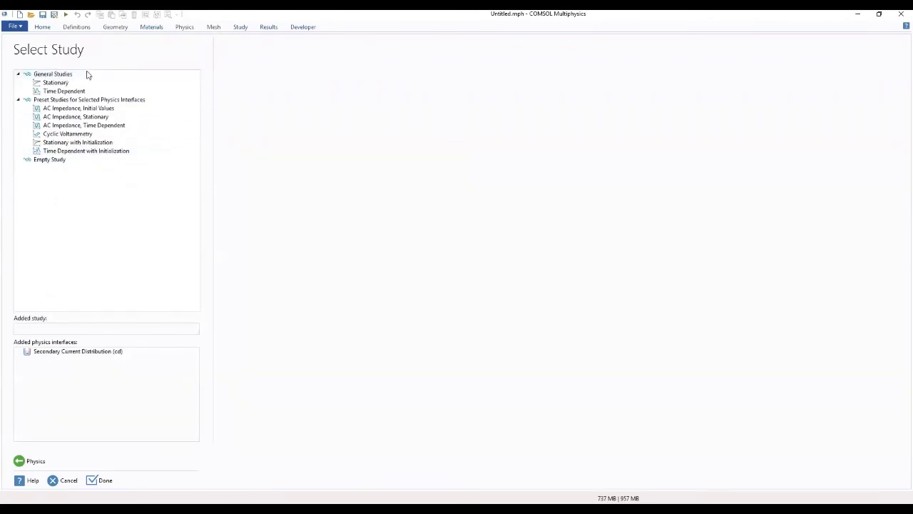
click(83, 152)
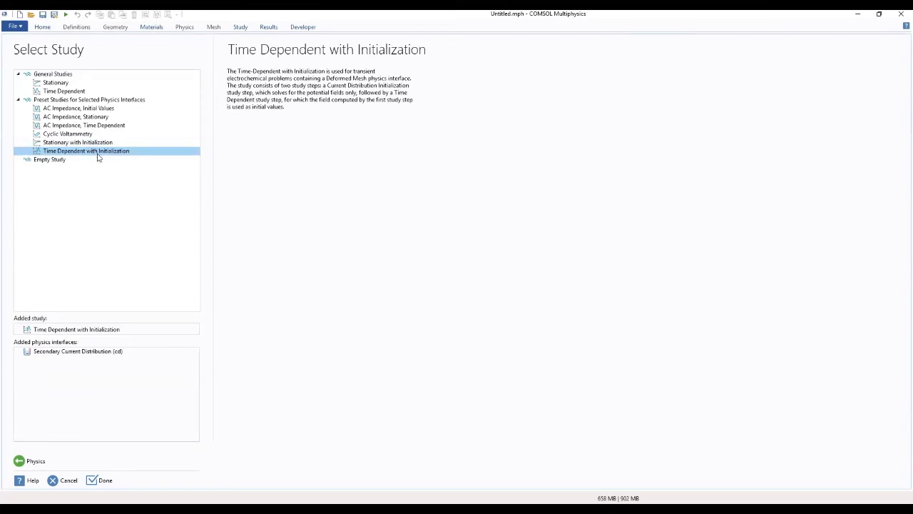
click(104, 482)
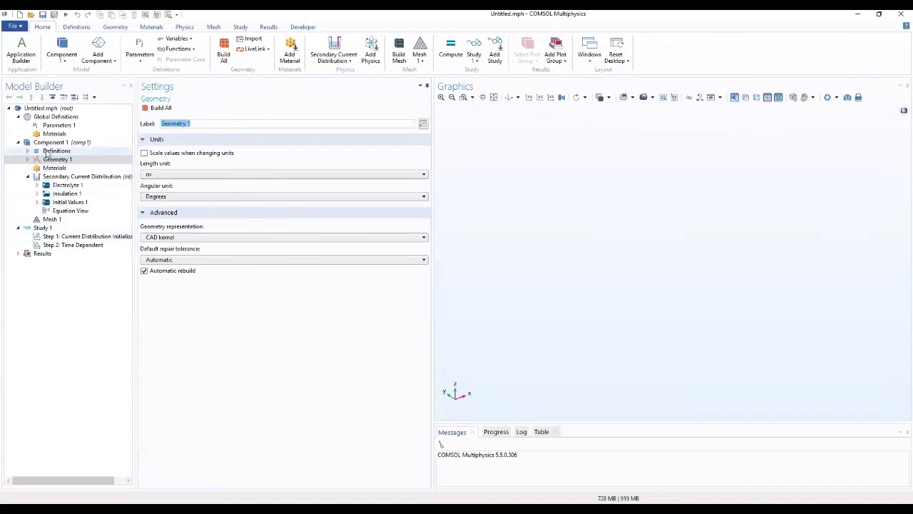
Step: Start loading Parameters 1 from a file and browse to C:\Program Files\COMSOL\COMSOL55\Multiphysics\applications
click(52, 126)
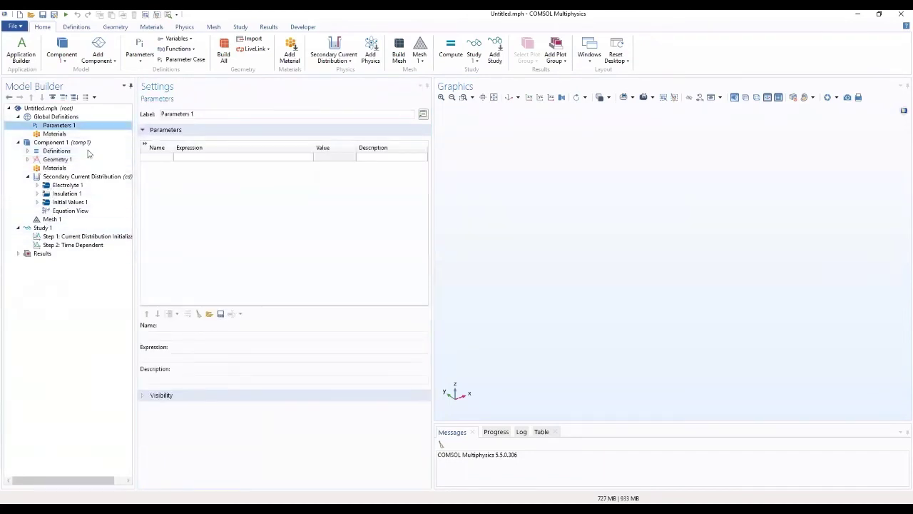
click(208, 314)
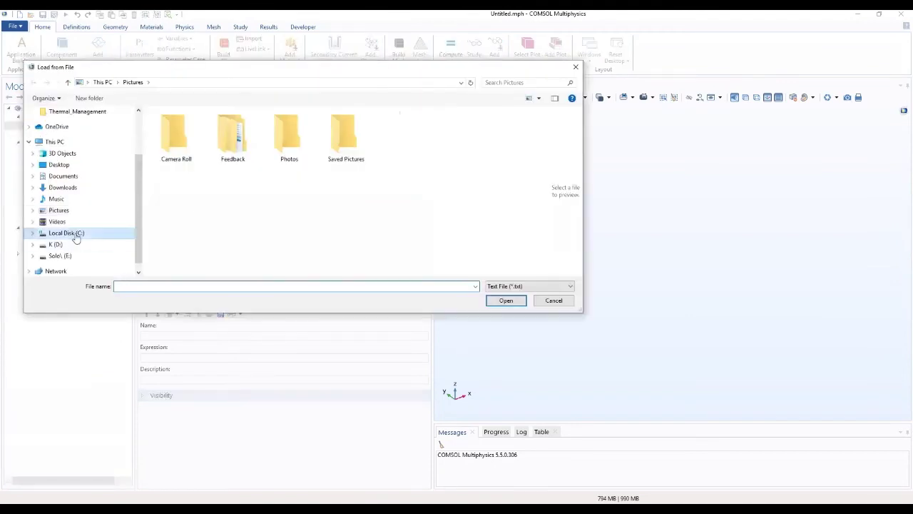
click(75, 235)
double_click(184, 172)
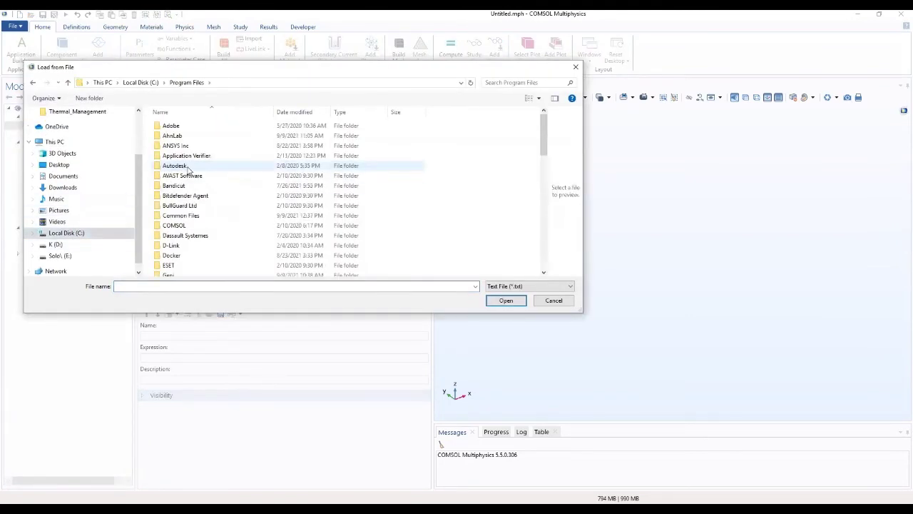
double_click(178, 227)
double_click(187, 136)
click(189, 129)
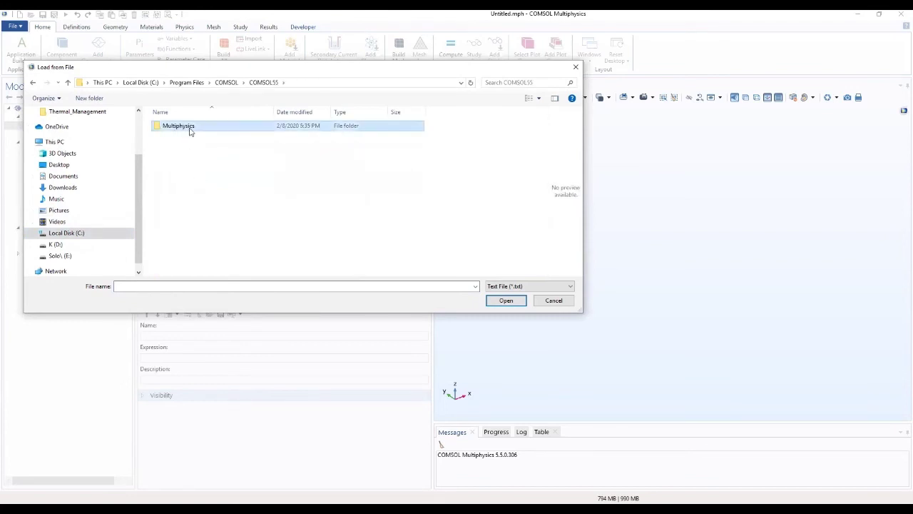
double_click(189, 128)
click(185, 147)
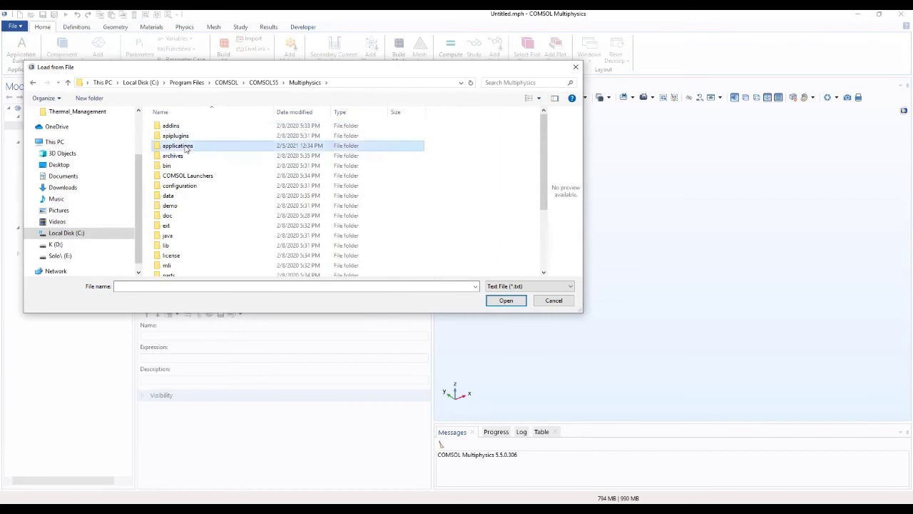
double_click(186, 146)
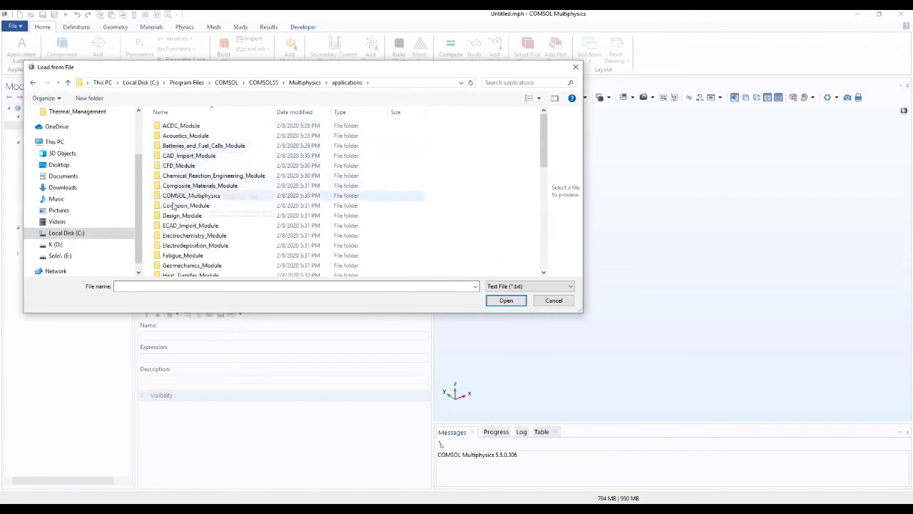
Step: Search the applications folder for "decorative" and load decorative_plating_parameters into Parameters 1
click(513, 82)
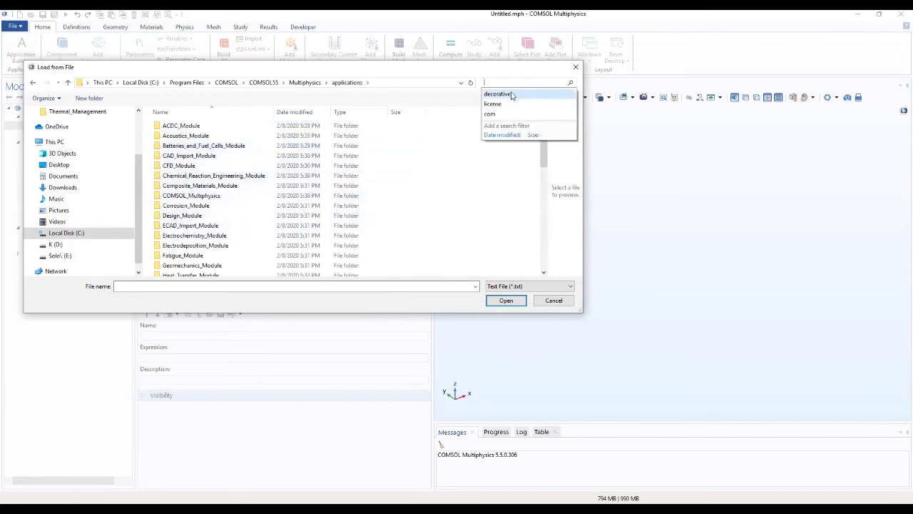
click(512, 92)
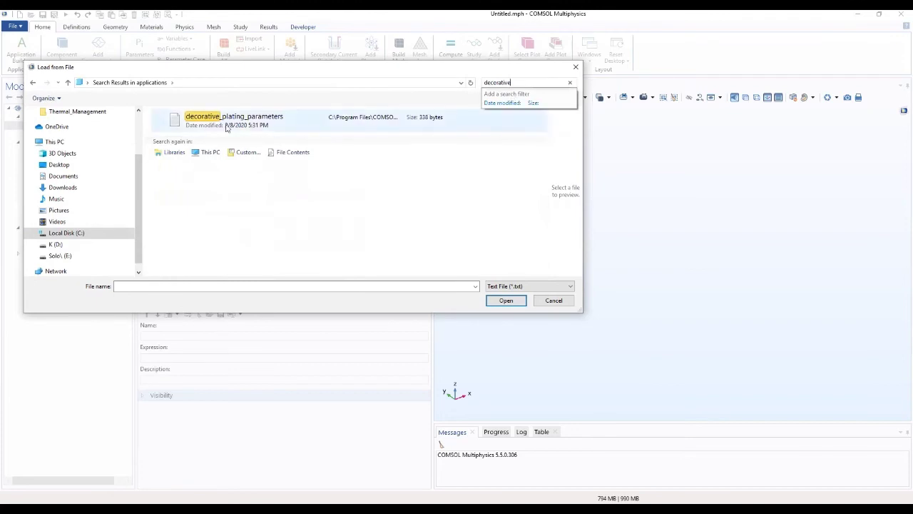
click(271, 125)
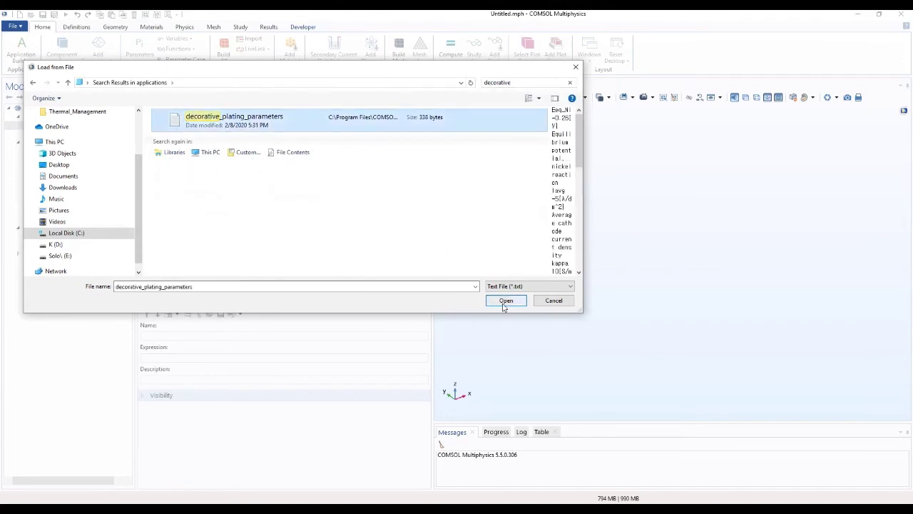
click(535, 83)
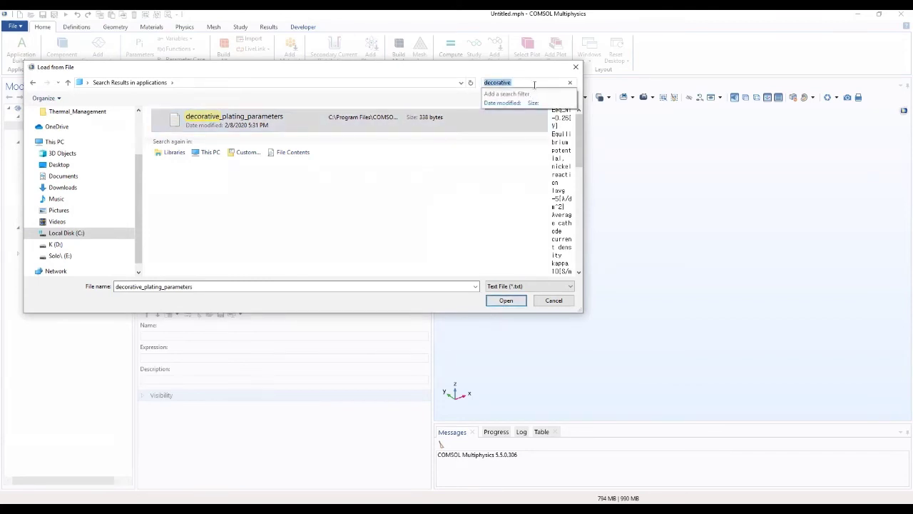
click(250, 125)
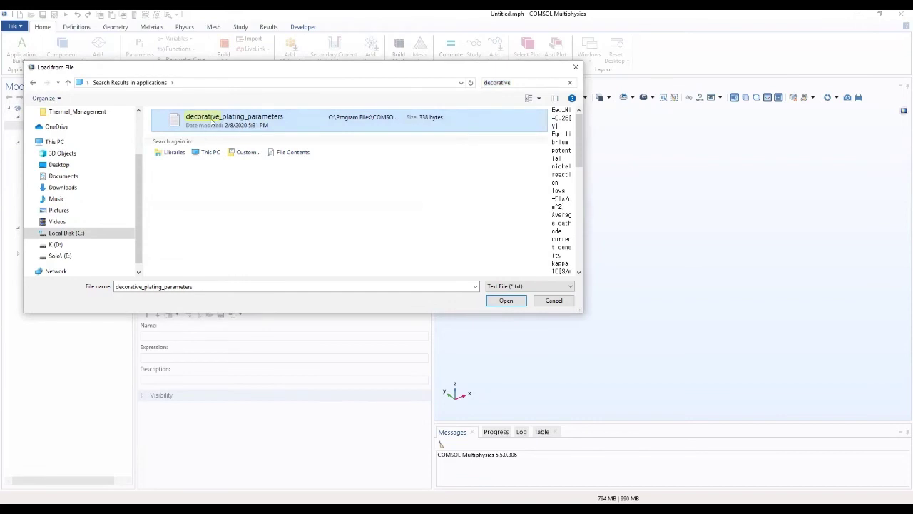
click(505, 300)
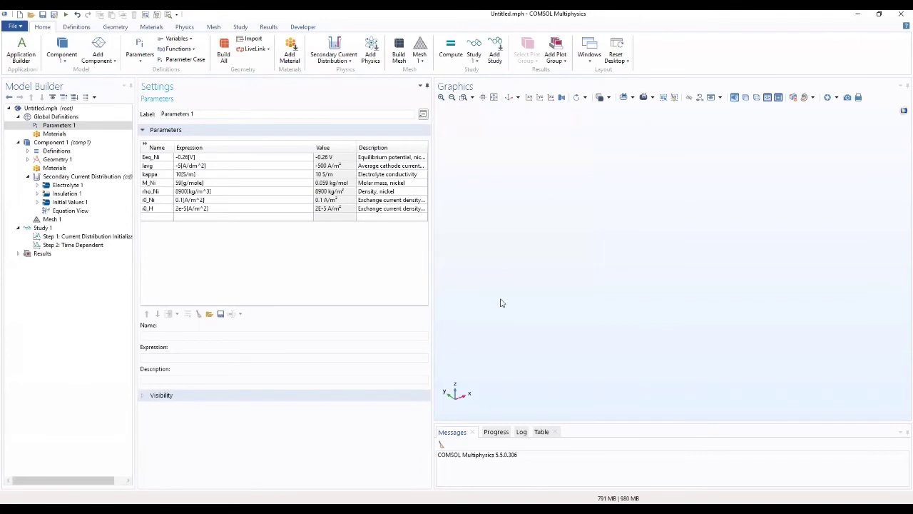
Step: Adjust the column widths of the parameters table and expand the table to examine the loaded parameters and descriptions
double_click(178, 147)
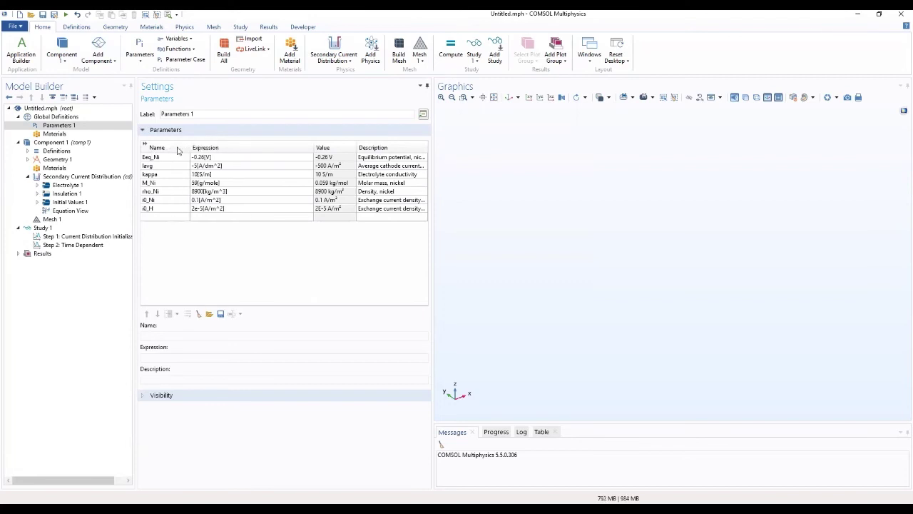
drag(314, 145, 333, 147)
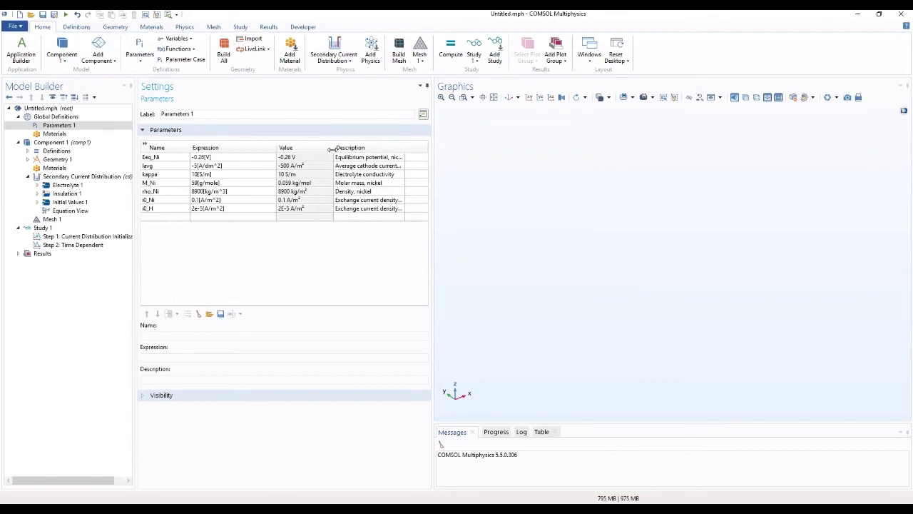
drag(405, 147, 426, 147)
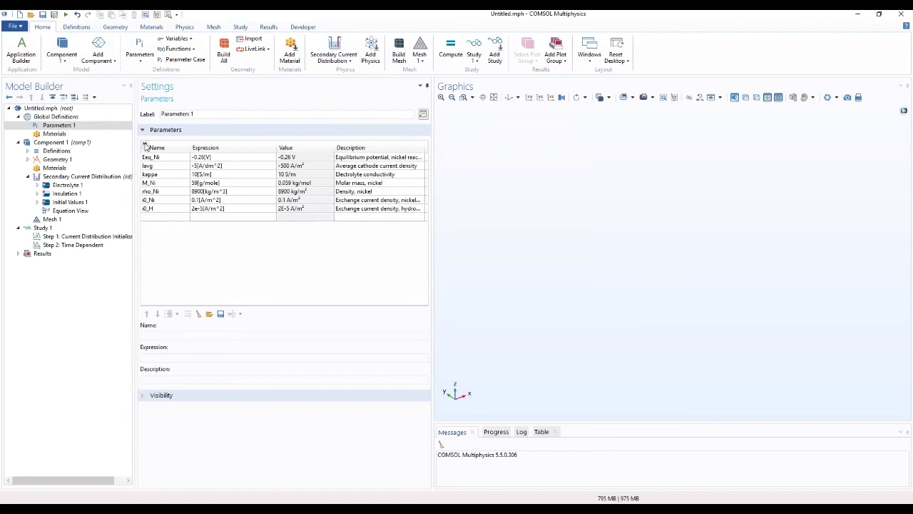
click(145, 145)
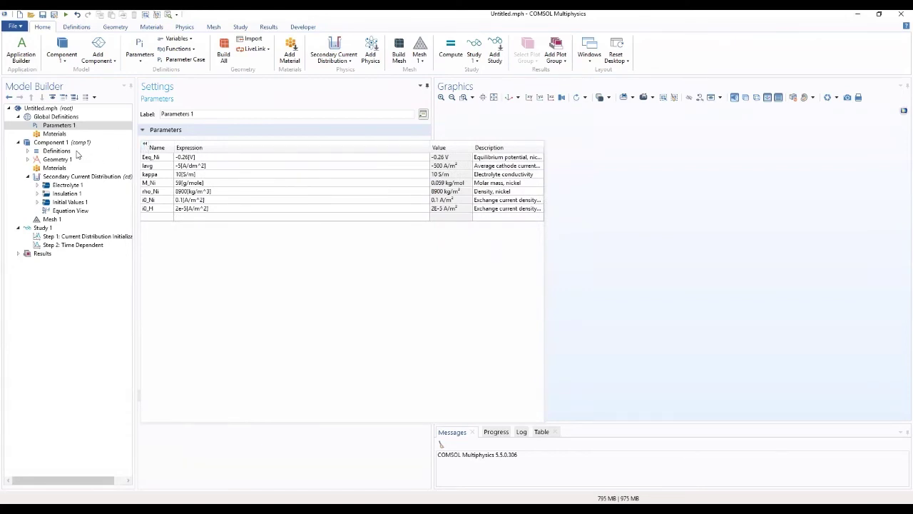
Step: Insert the geometry sequence from decorative_plating_geom_sequence in the Electrodeposition_Module Tutorials folder into Geometry 1
click(66, 161)
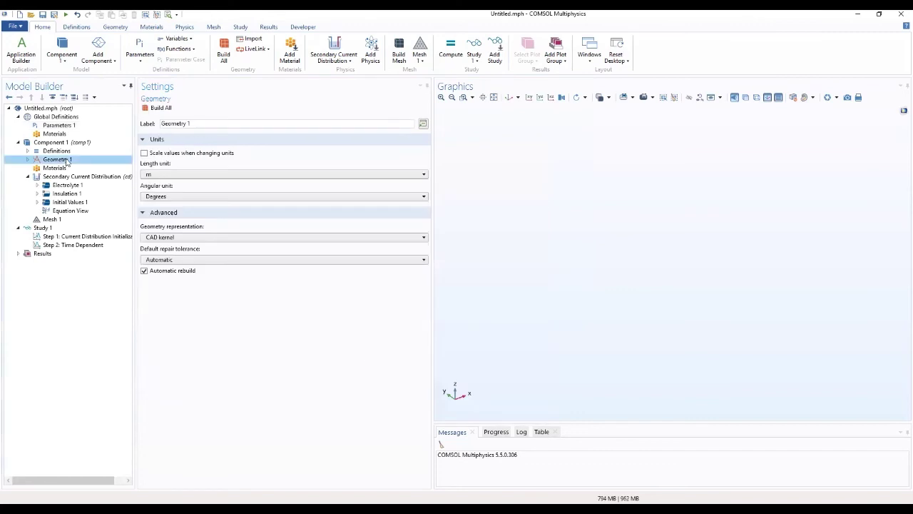
right_click(66, 162)
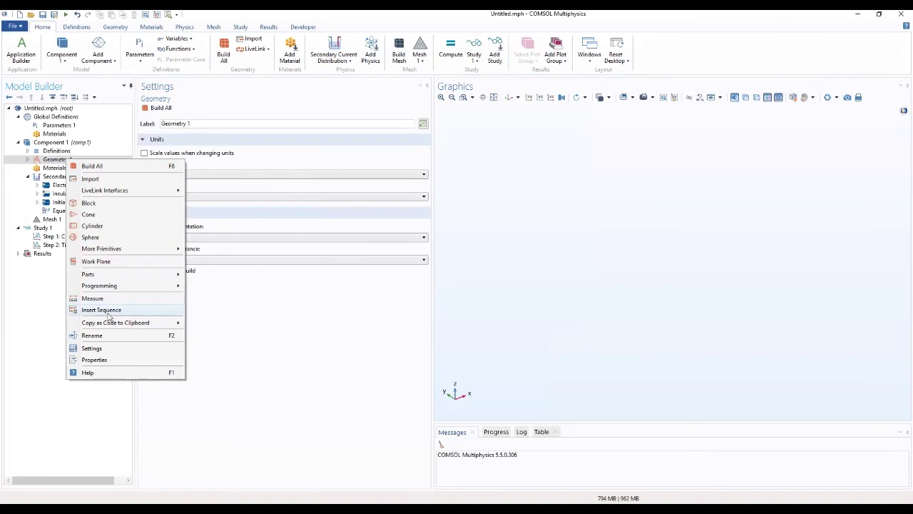
click(107, 312)
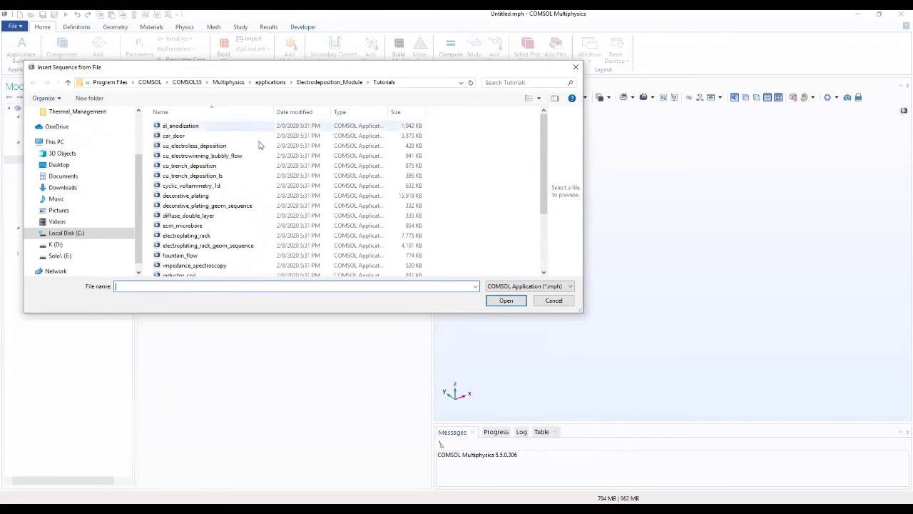
scroll(251, 177, down, 3)
scroll(250, 181, up, 2)
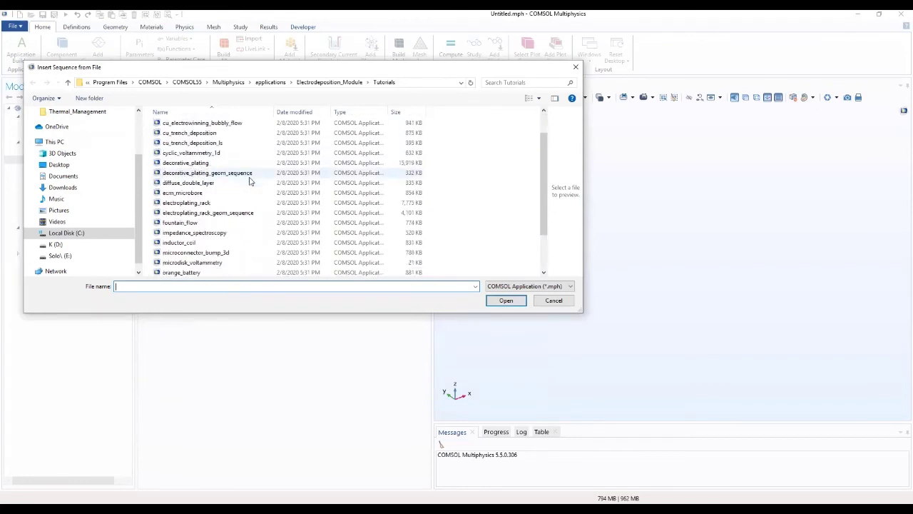
click(251, 173)
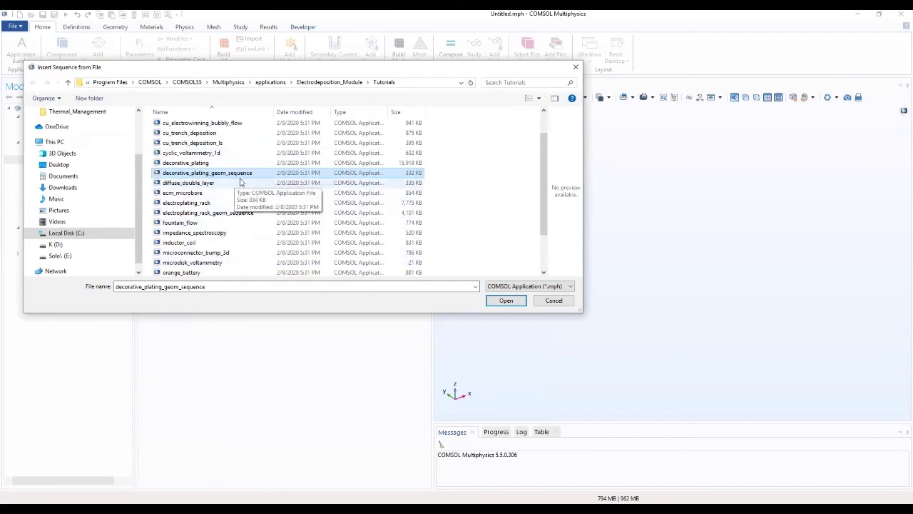
click(507, 300)
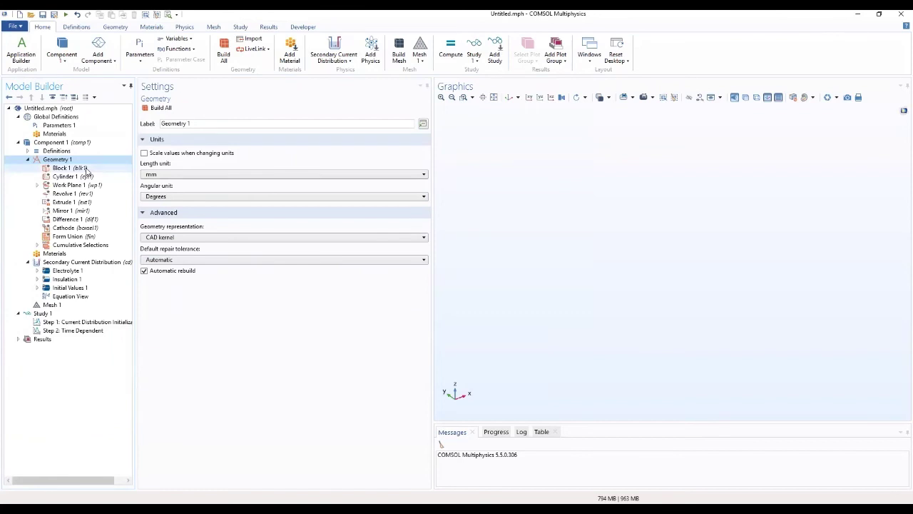
Step: Build all geometry objects and turn on transparency to inspect the part inside the surrounding block
click(161, 109)
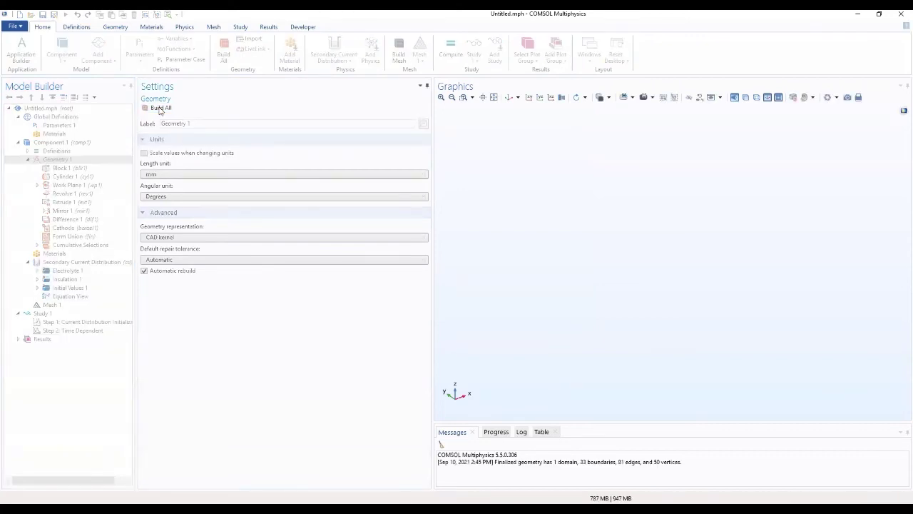
drag(622, 215, 735, 299)
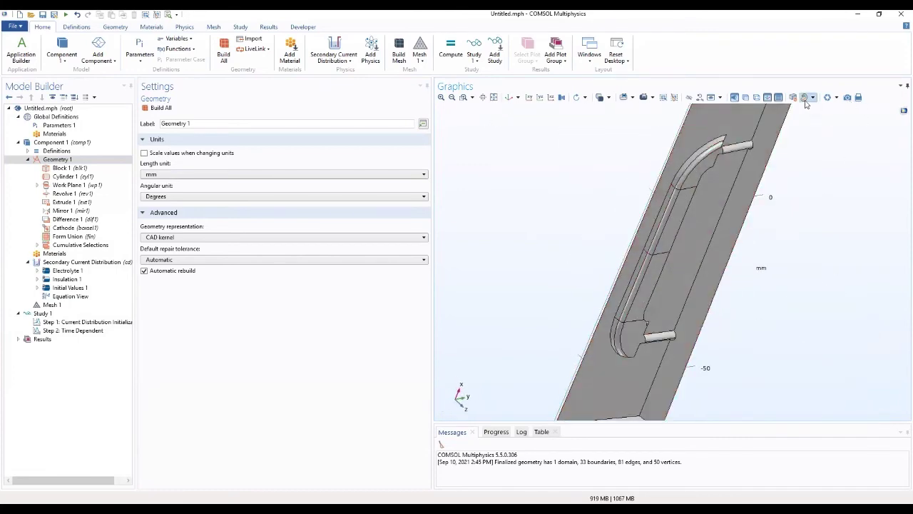
click(745, 98)
drag(578, 198, 721, 257)
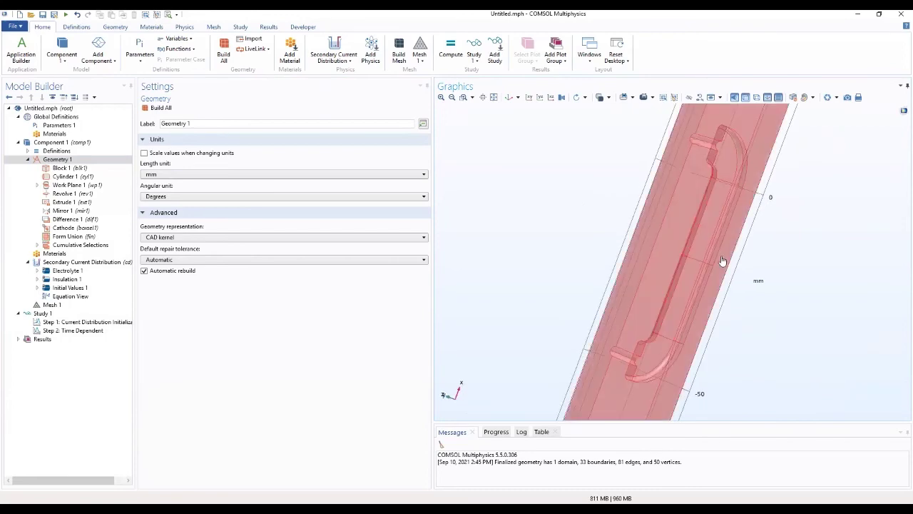
drag(625, 228, 574, 243)
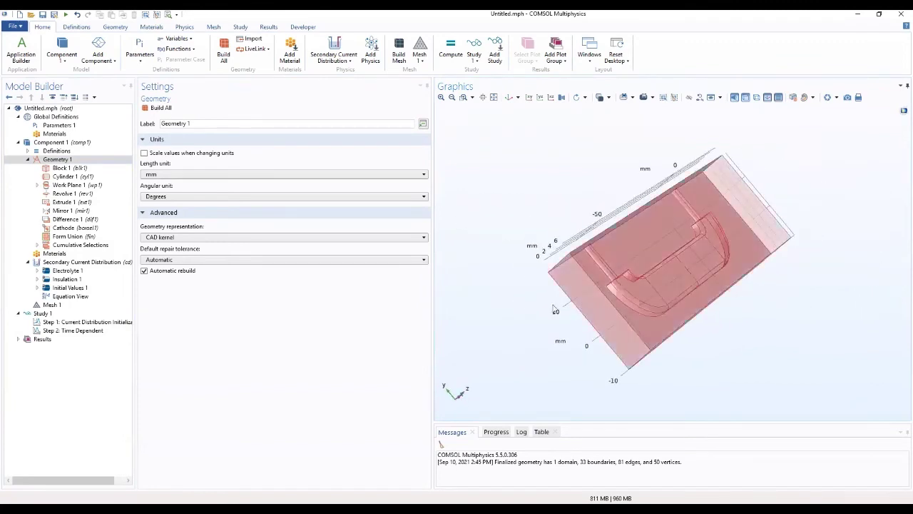
click(56, 135)
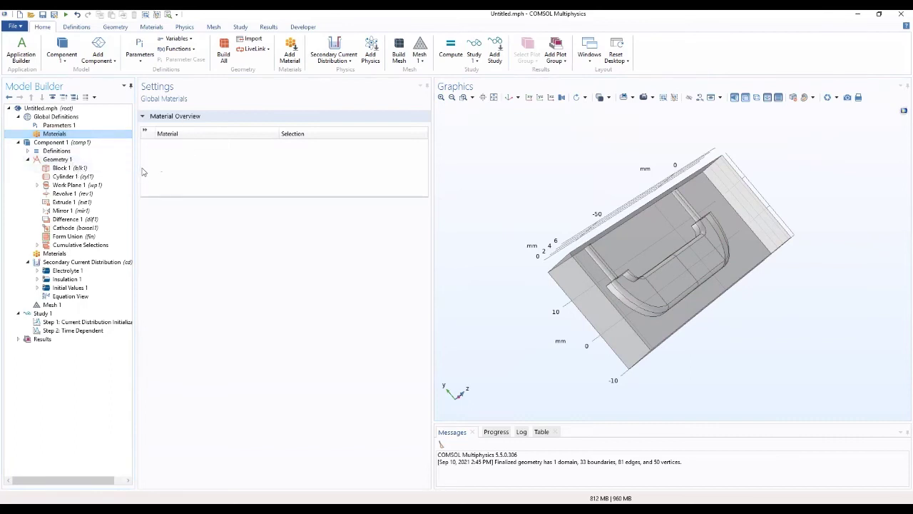
drag(617, 199, 691, 248)
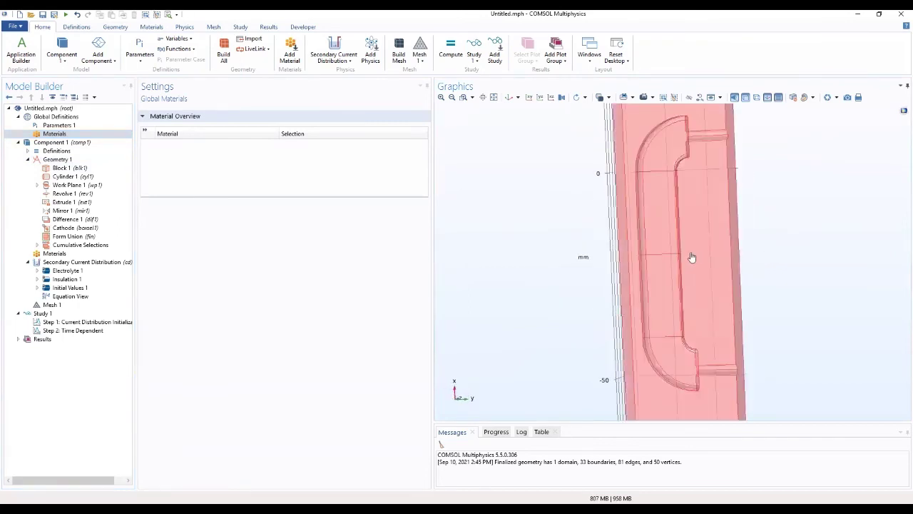
Step: Examine the Secondary Current Distribution interface's domain selection, current distribution type options and discretization settings
click(71, 263)
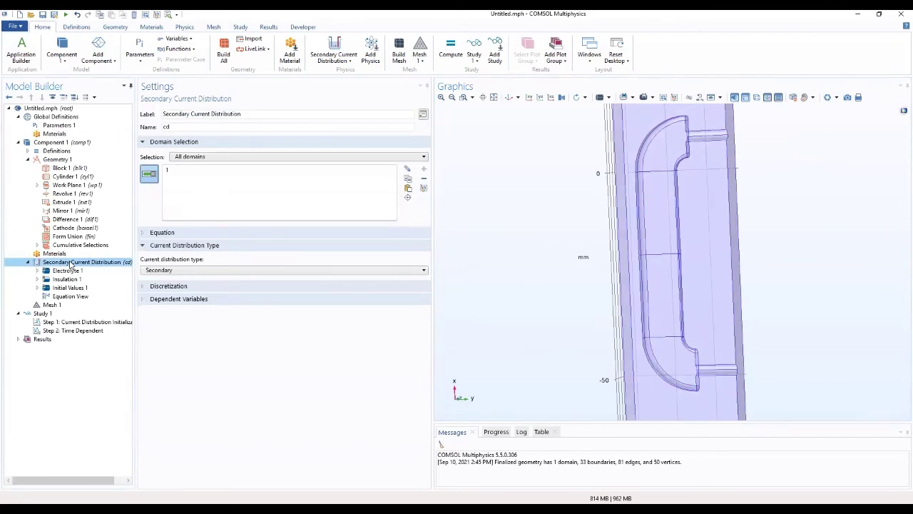
click(184, 271)
click(184, 271)
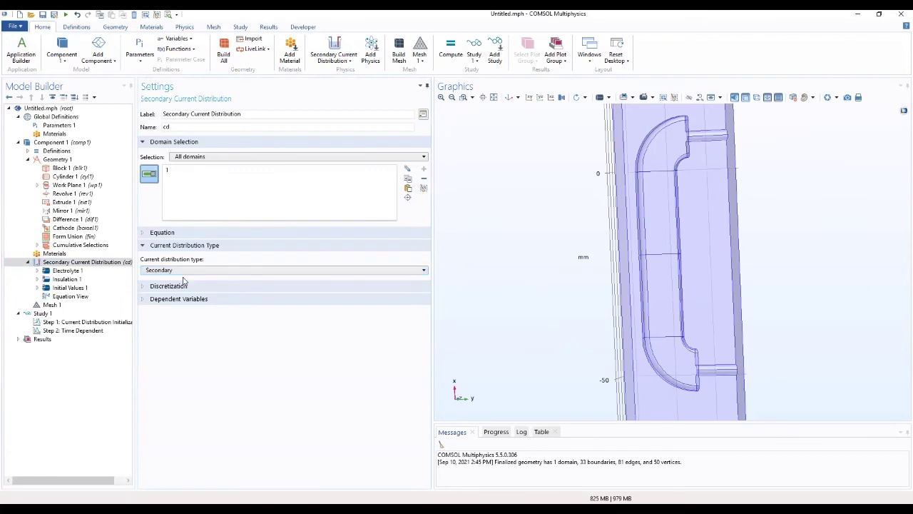
click(177, 286)
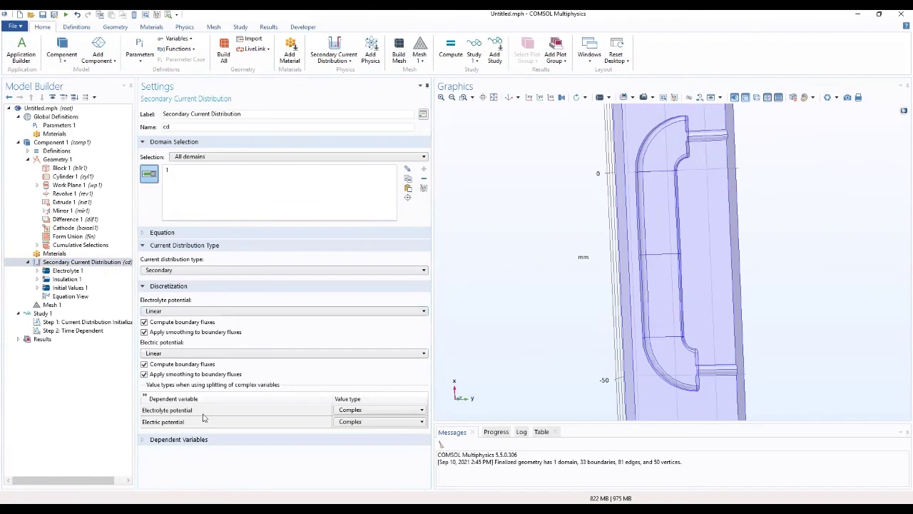
Step: Switch the electrolyte conductivity of Electrolyte 1 to User defined and clear its value
click(65, 271)
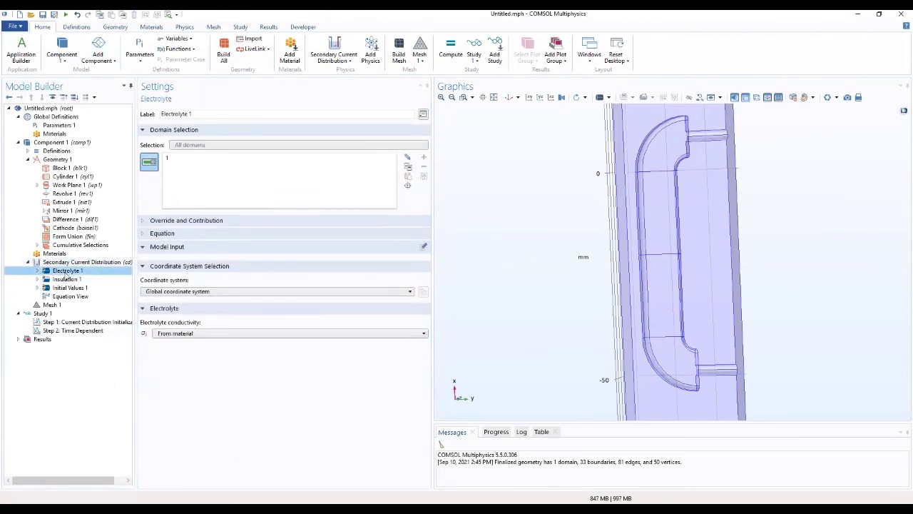
click(172, 333)
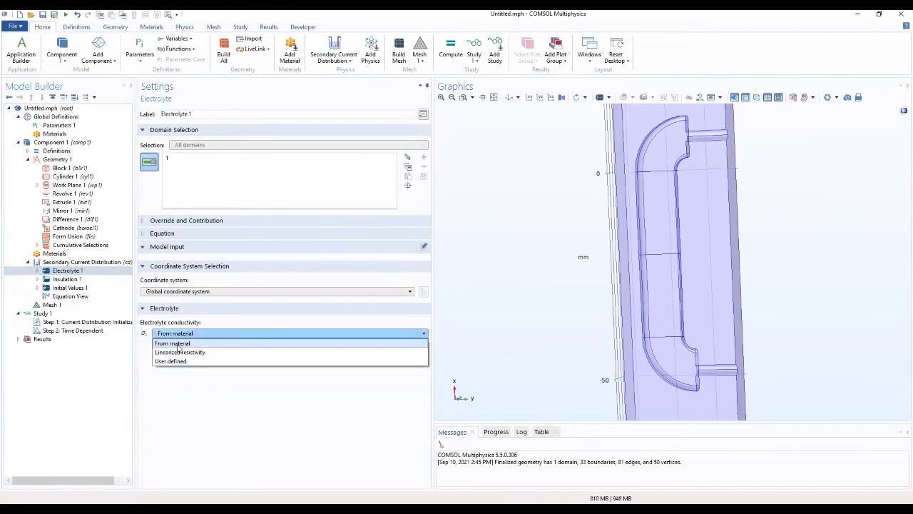
click(182, 362)
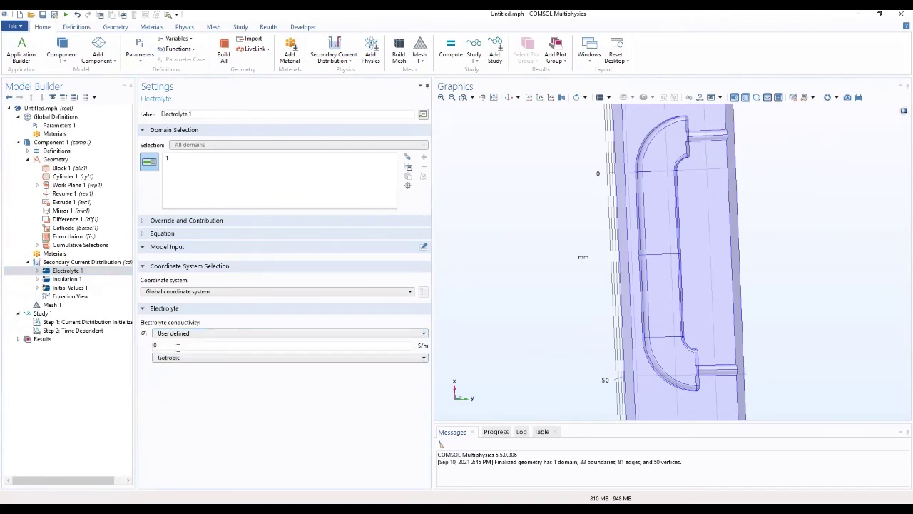
click(153, 345)
key(BackSpace)
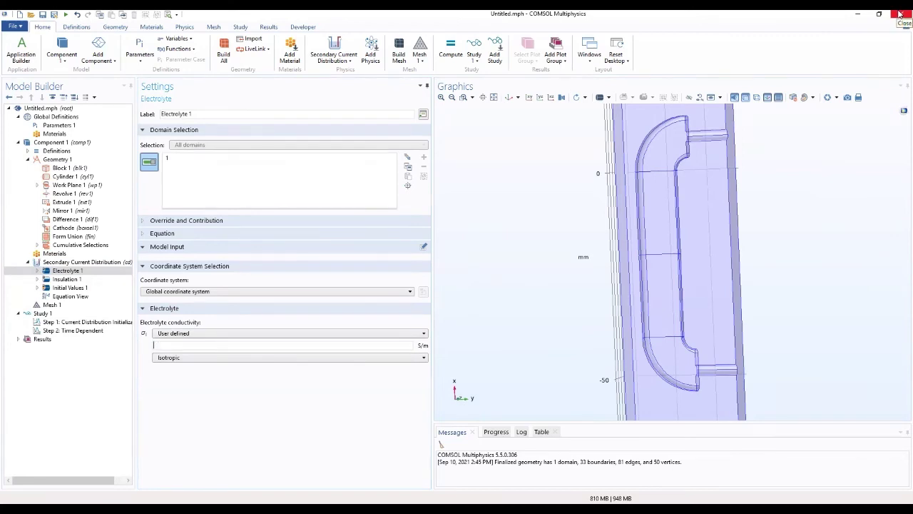